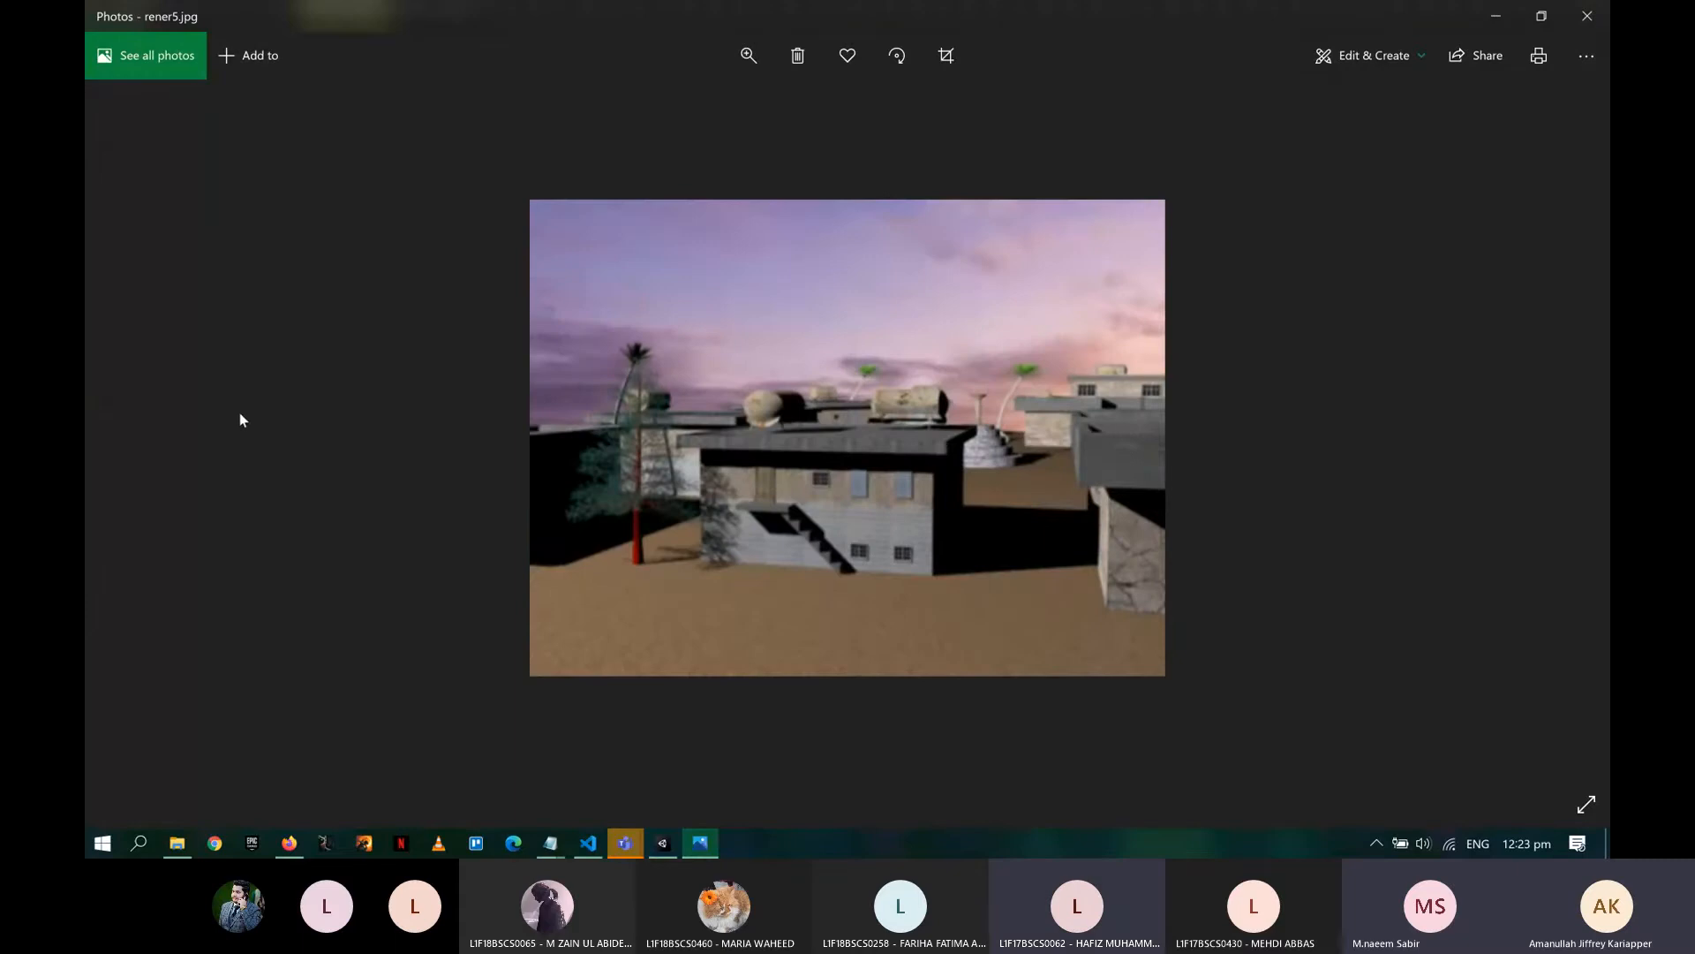
# - View the render6.jpg image, and find FOR GAME MAP.zip among the UCP portal's course material files in Firefox
pyautogui.click(132, 436)
pyautogui.click(132, 437)
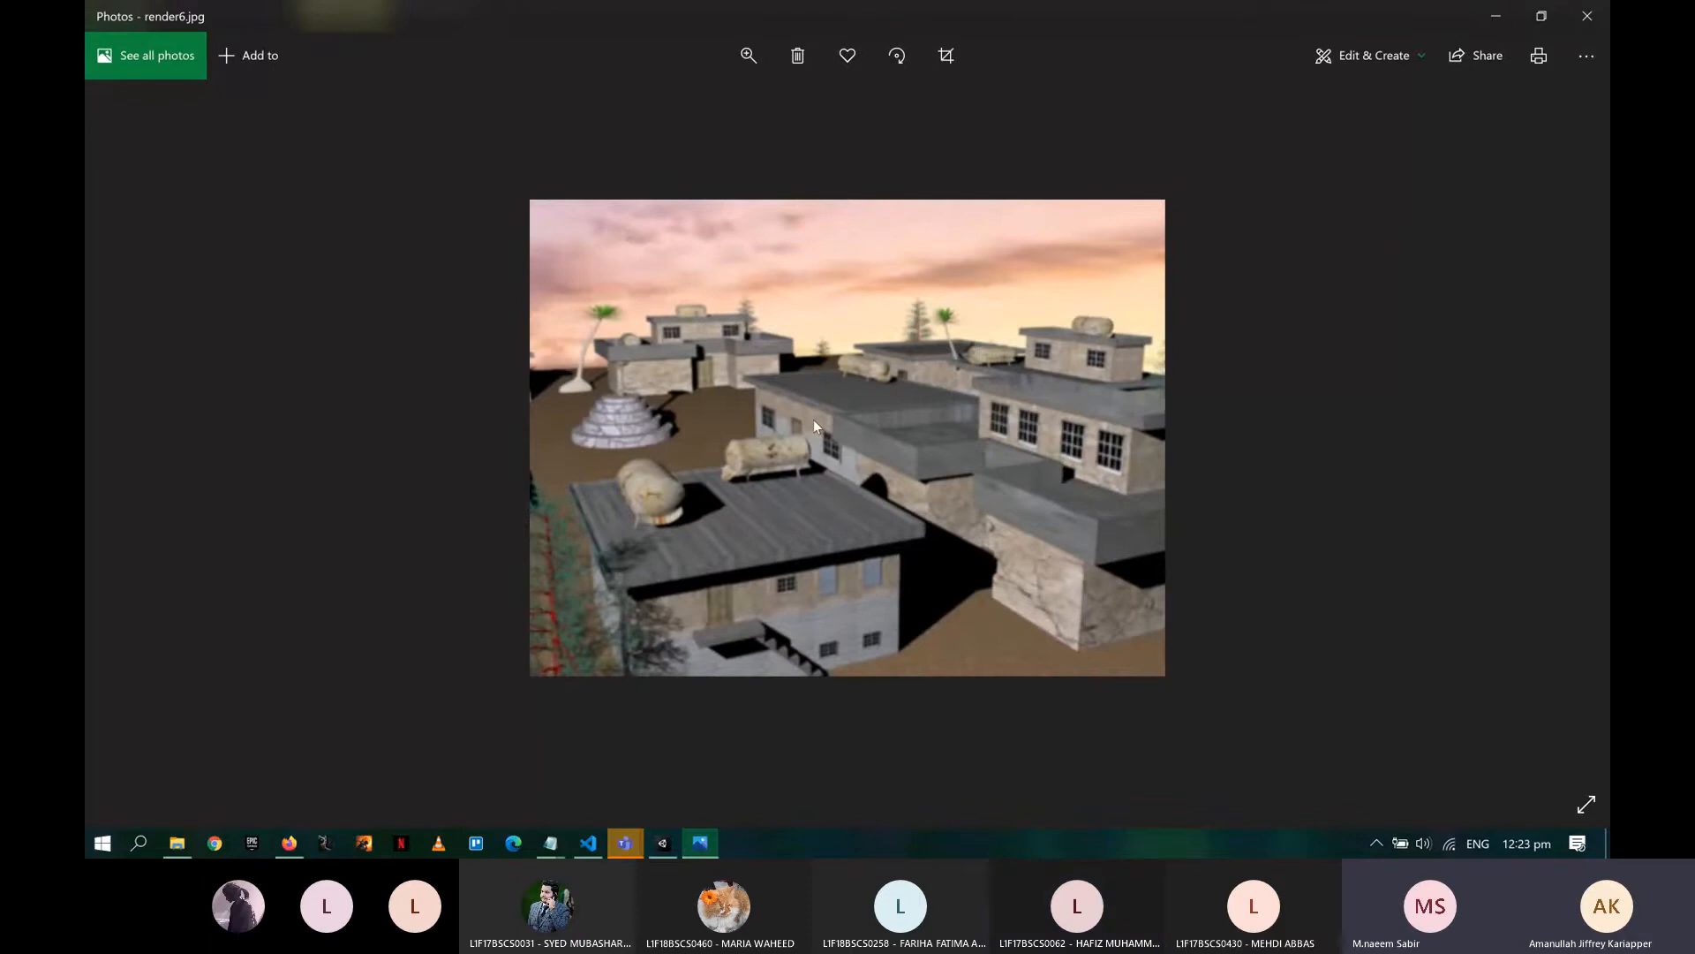
pyautogui.hotkey('alt', 'Tab')
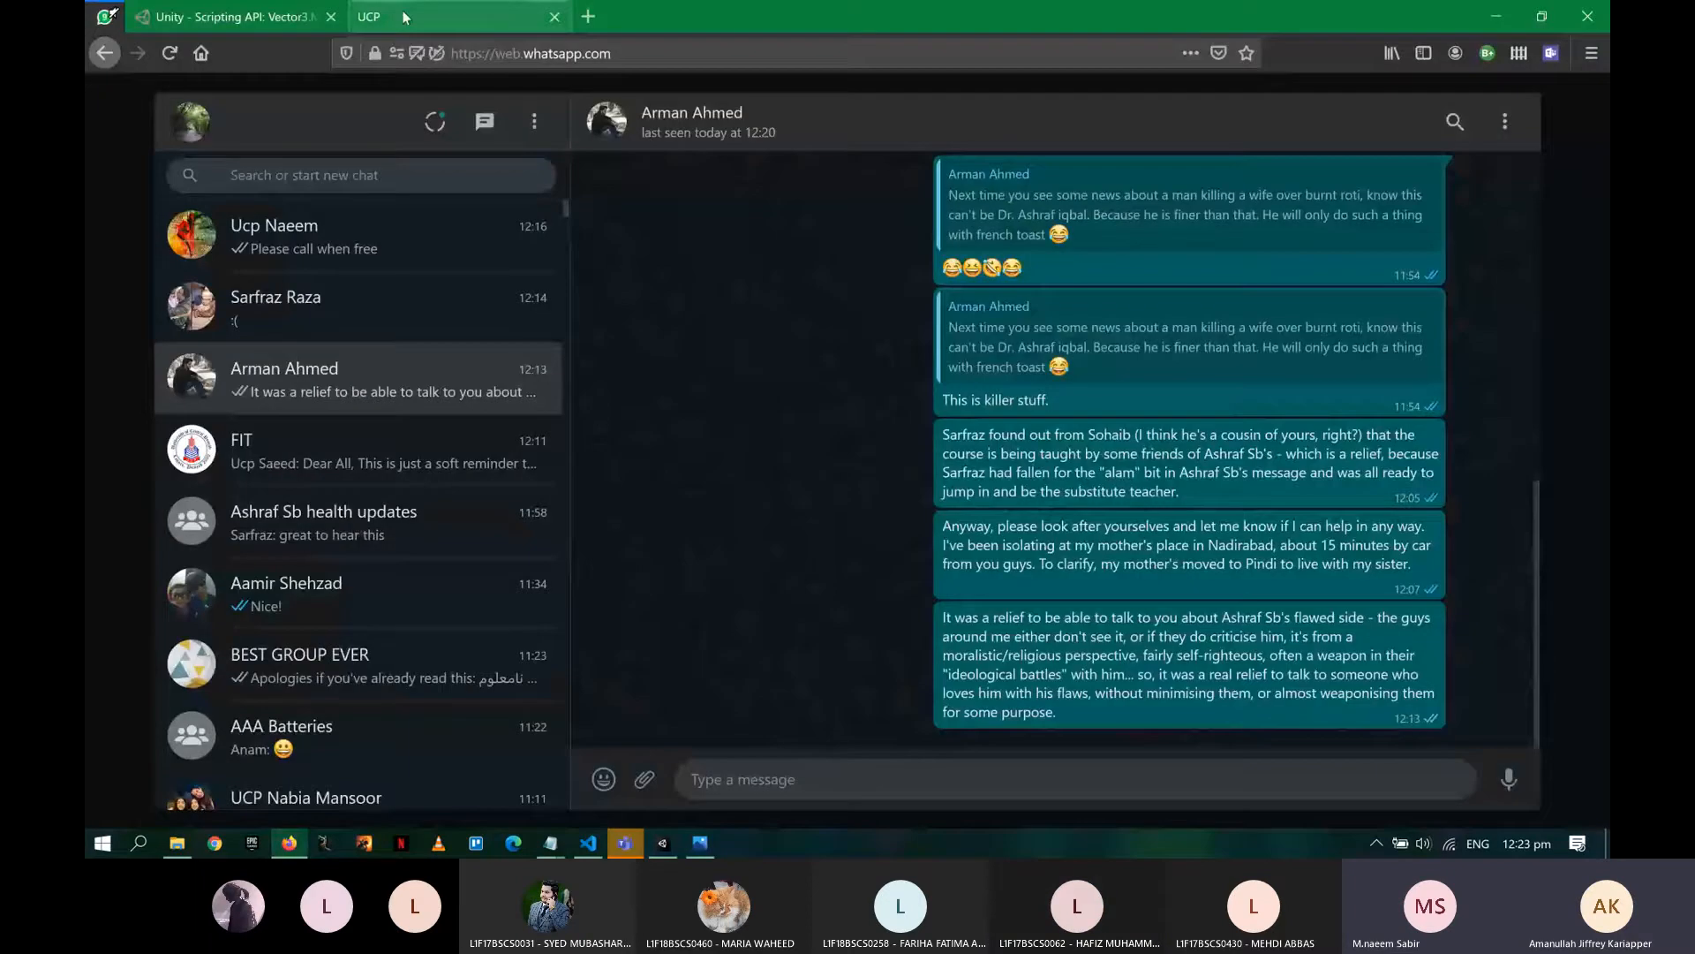
pyautogui.click(403, 17)
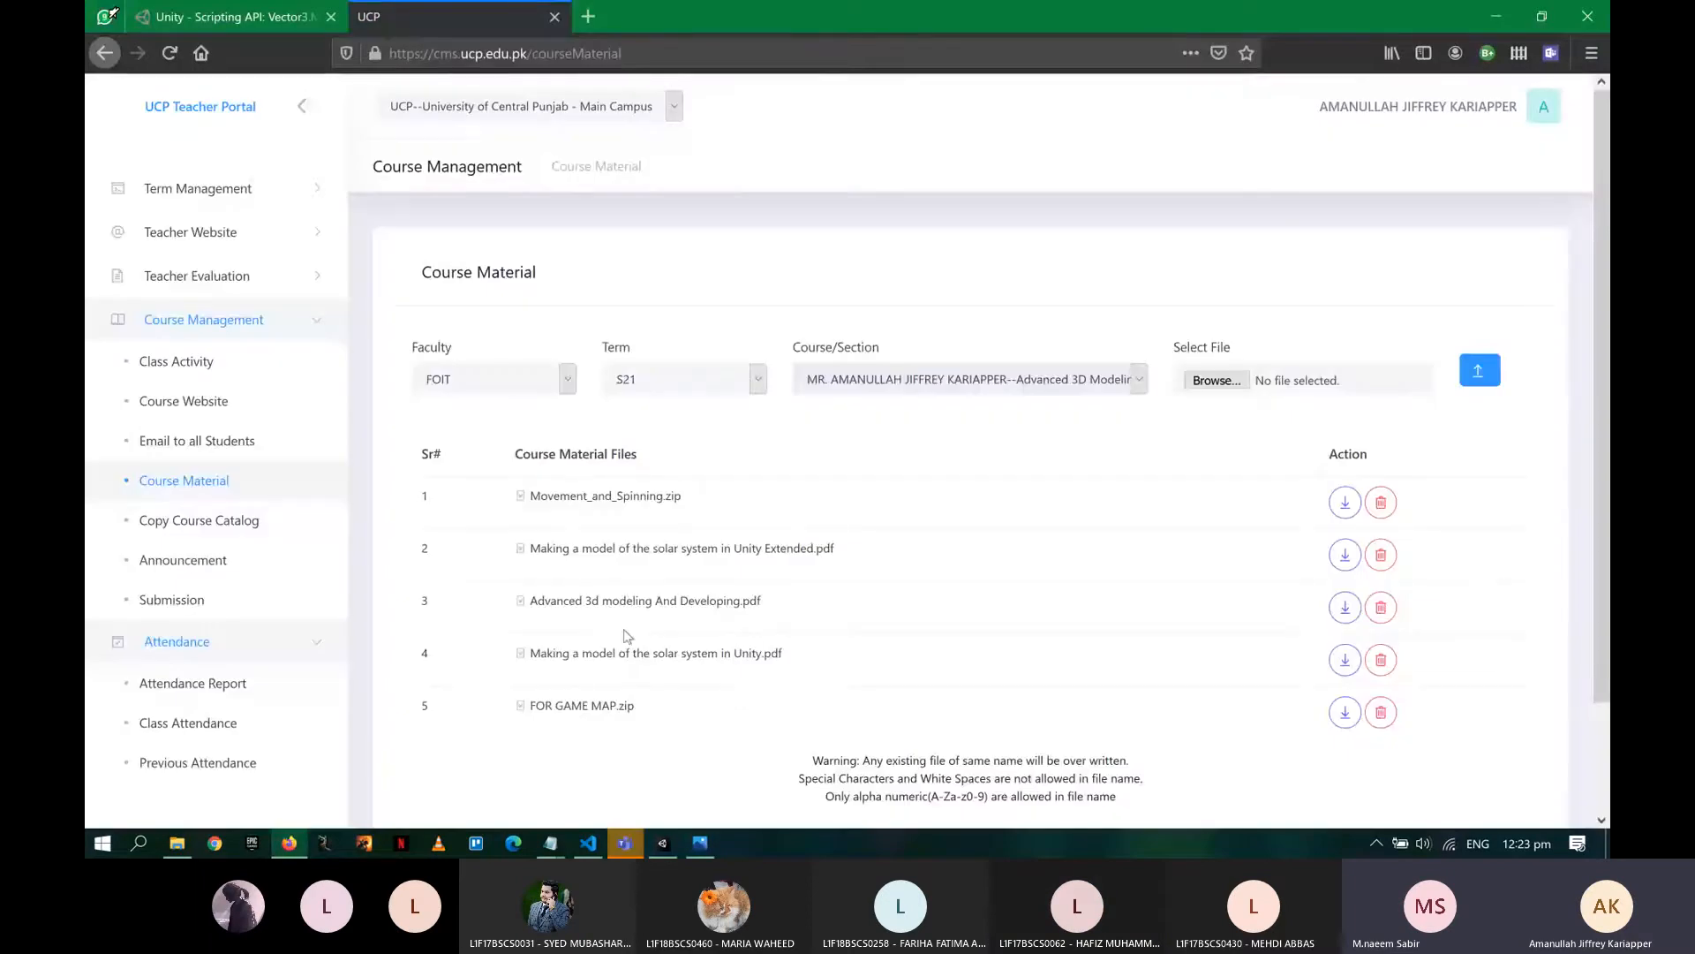
pyautogui.moveTo(649, 717); pyautogui.dragTo(528, 707)
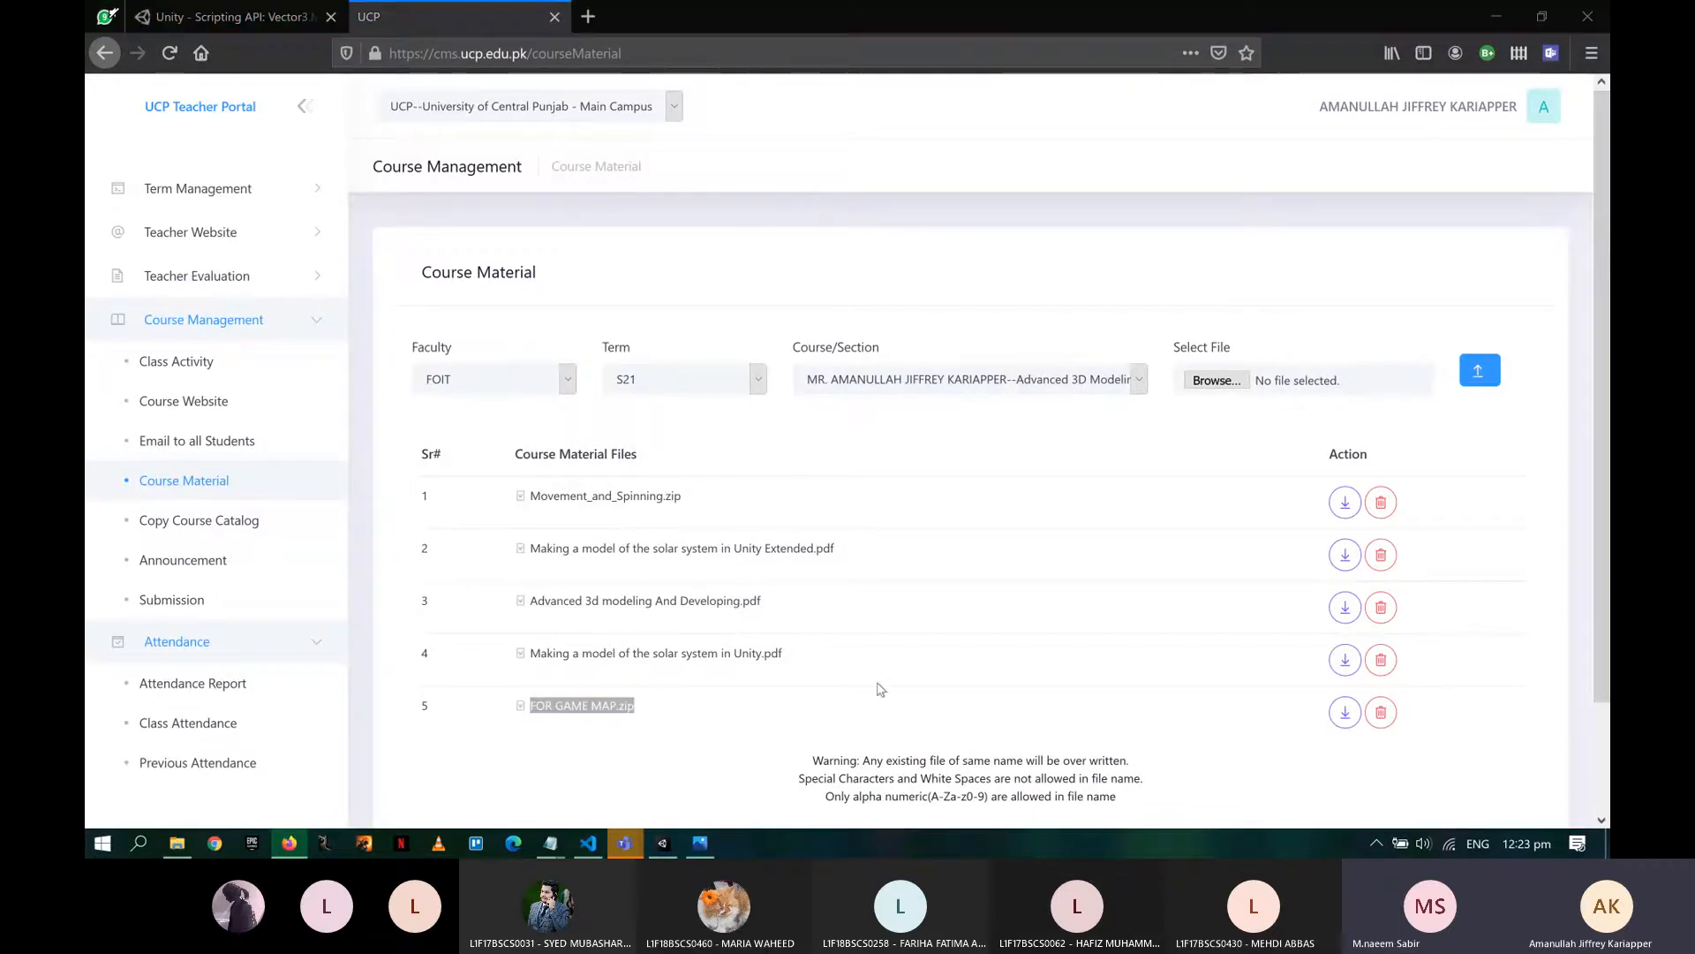
# - Switch to File Explorer and open the textures folder inside FOR - G-MAP
pyautogui.hotkey('alt', 'Tab')
pyautogui.click(440, 177)
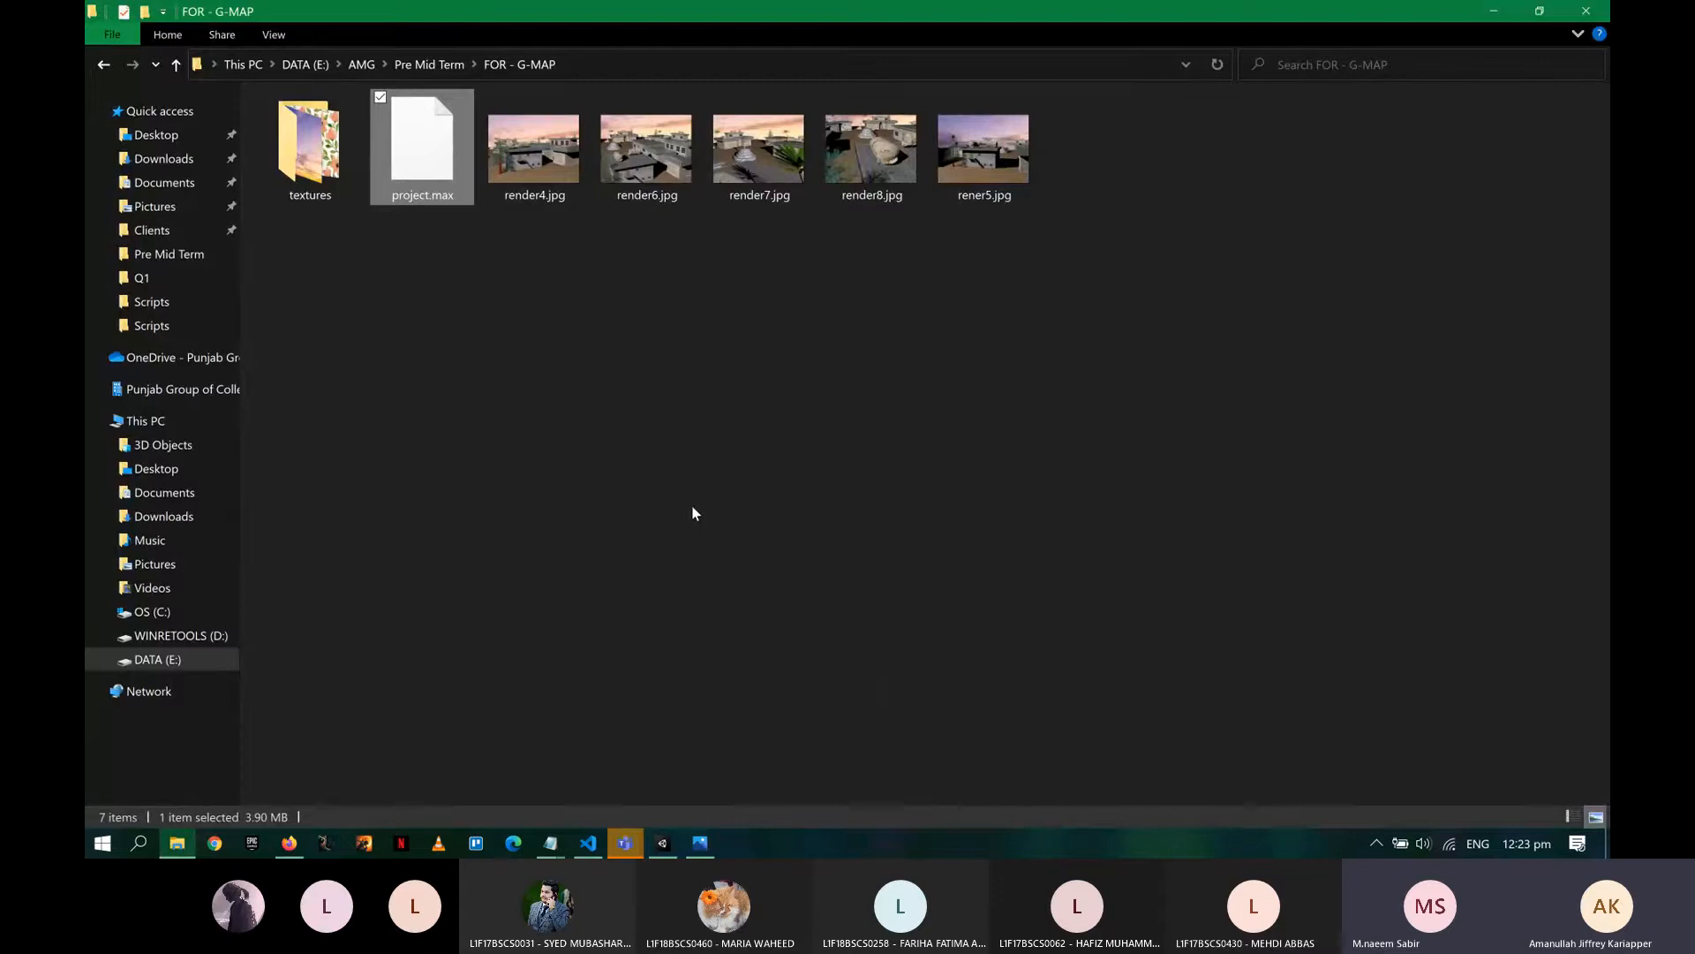
pyautogui.doubleClick(298, 170)
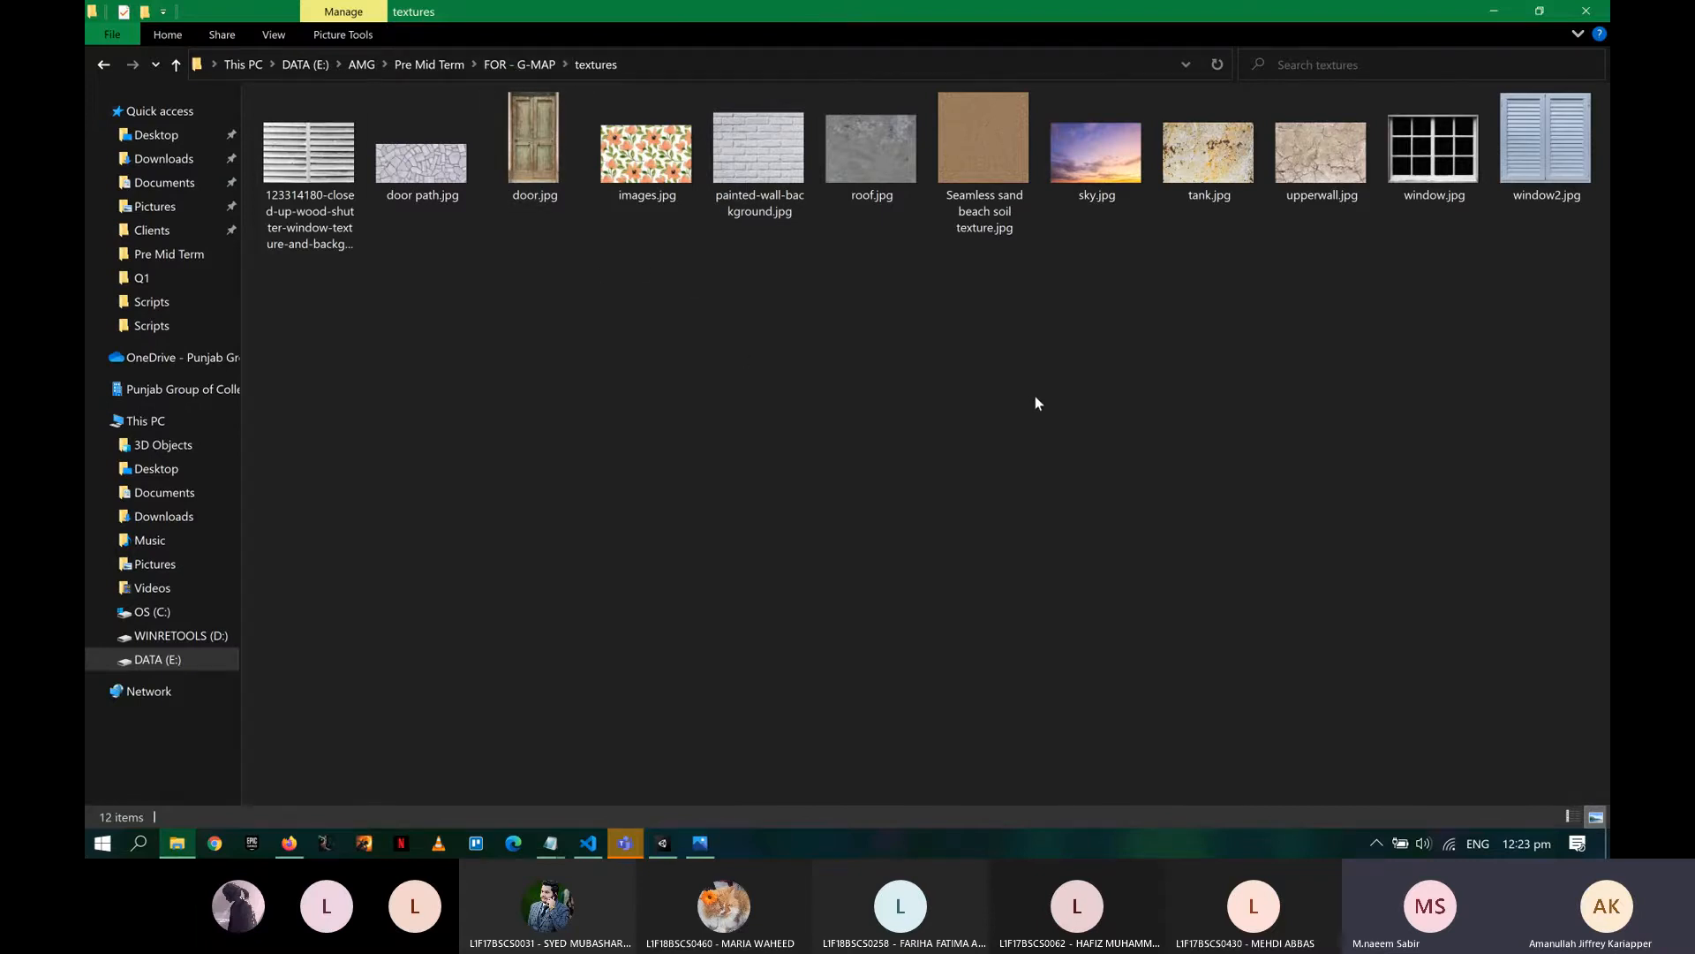
# - Check the AMG (A) - L2 meeting window in Teams, and switch to the New Unity Project in Unity
pyautogui.press('super+Tab')
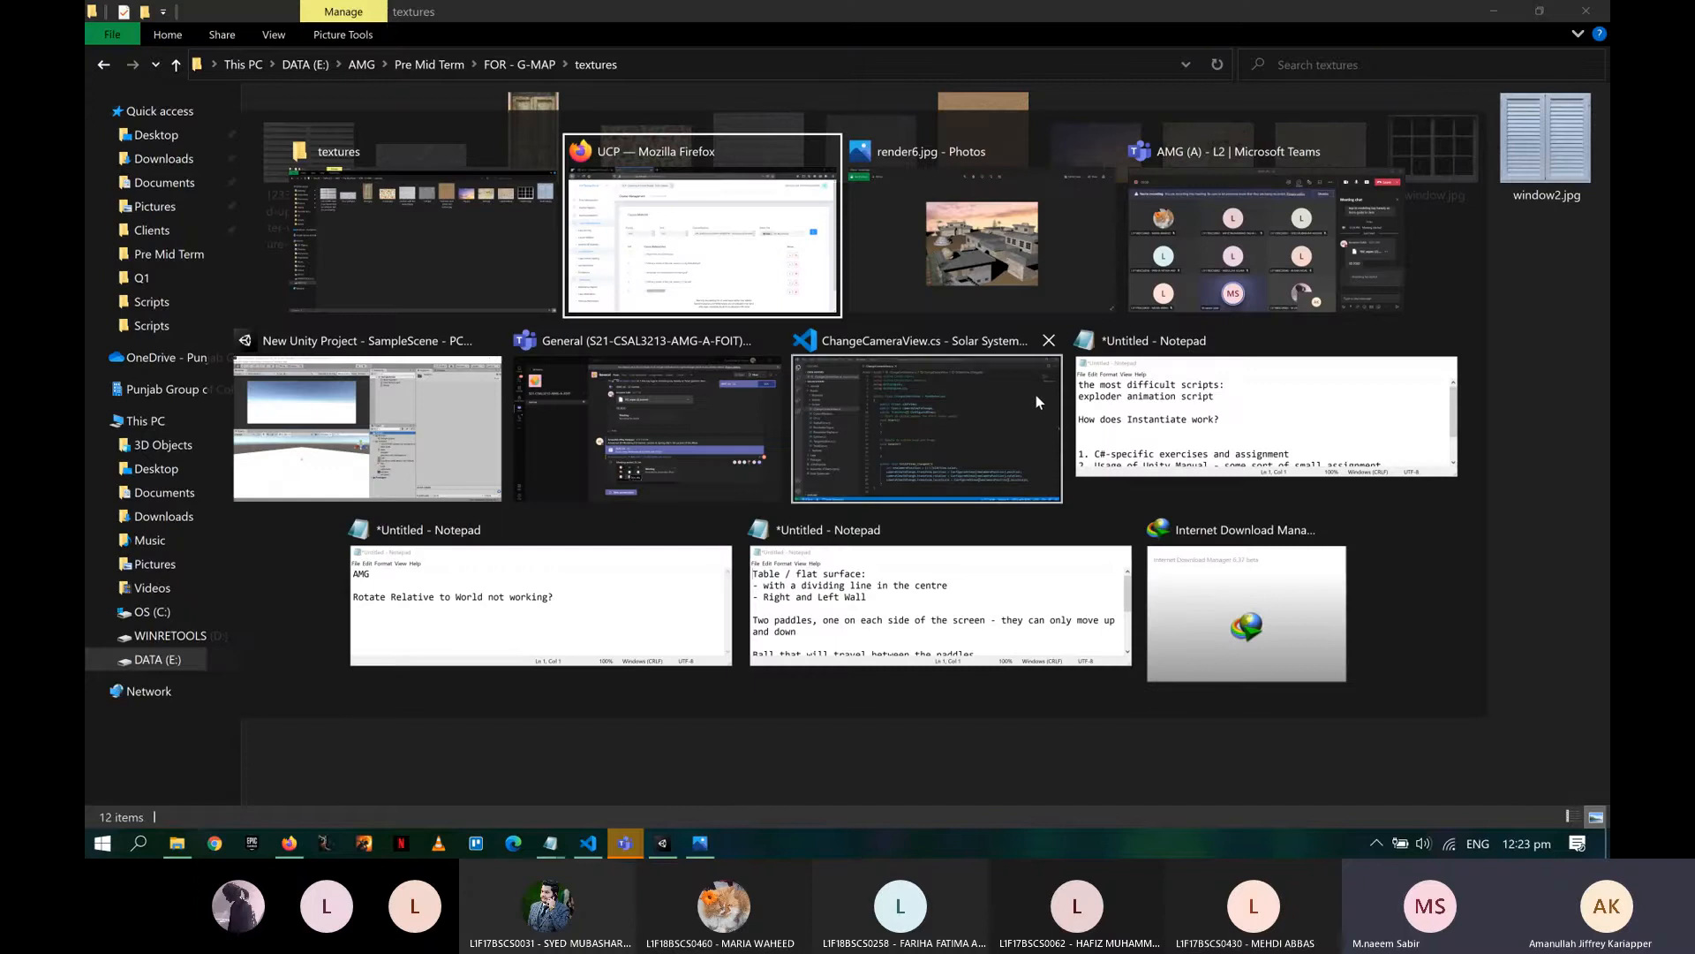
pyautogui.press('Right')
pyautogui.press('Right')
pyautogui.press('Right')
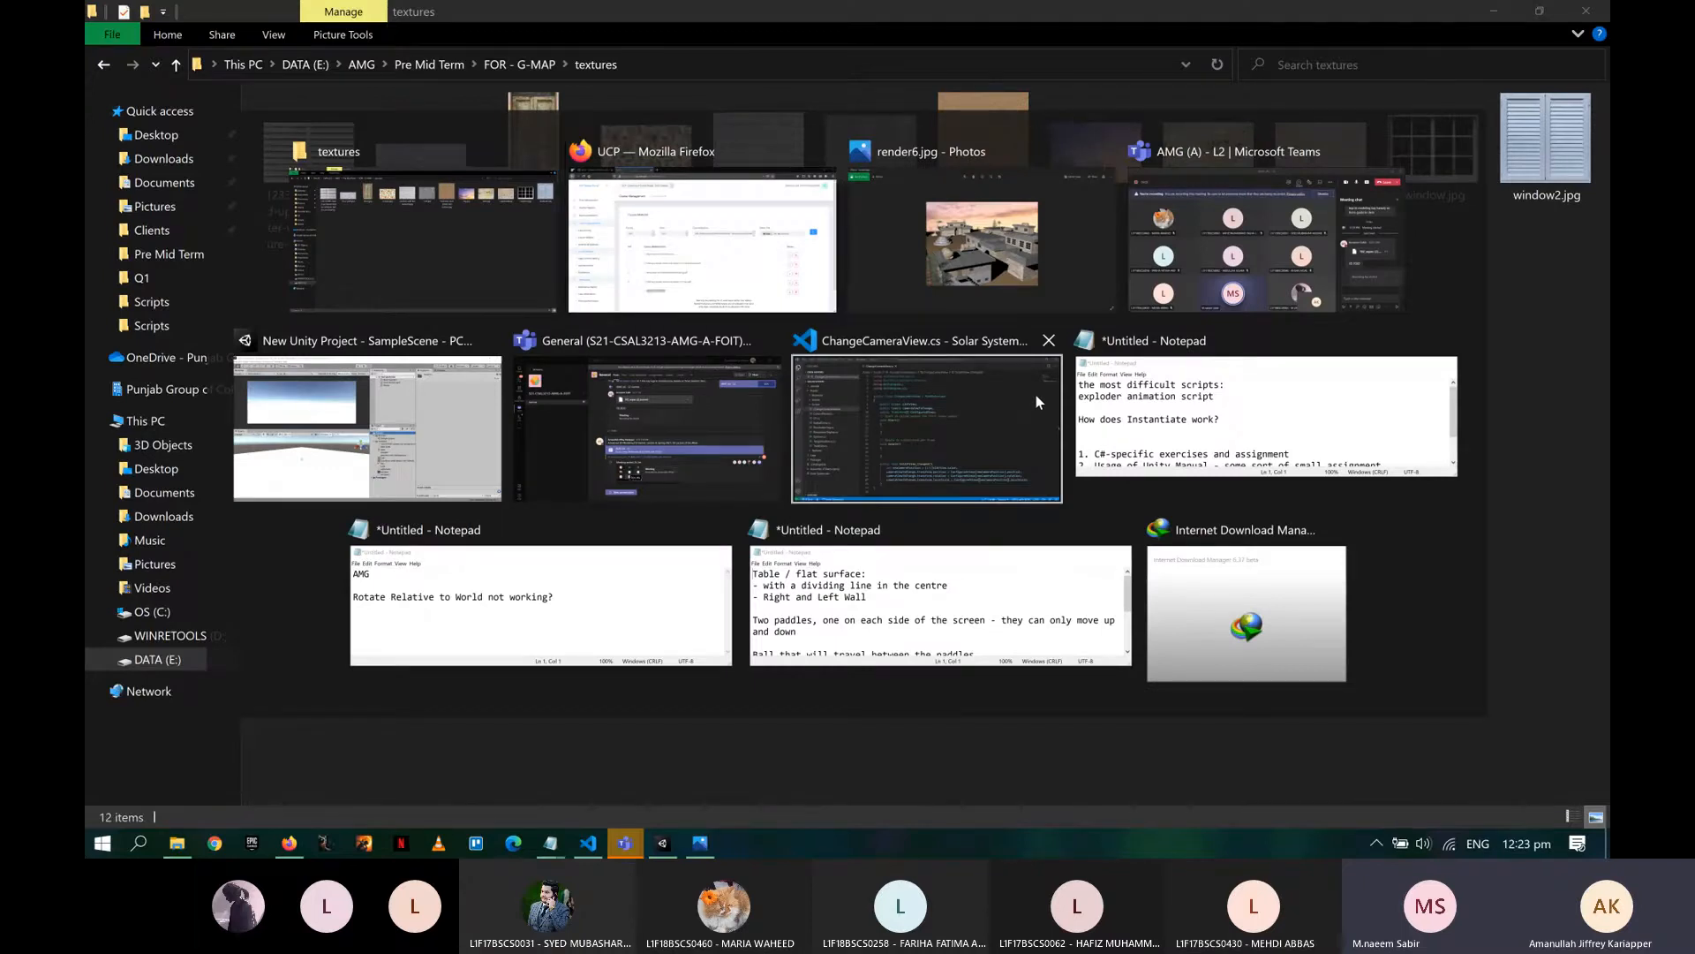
pyautogui.press('Return')
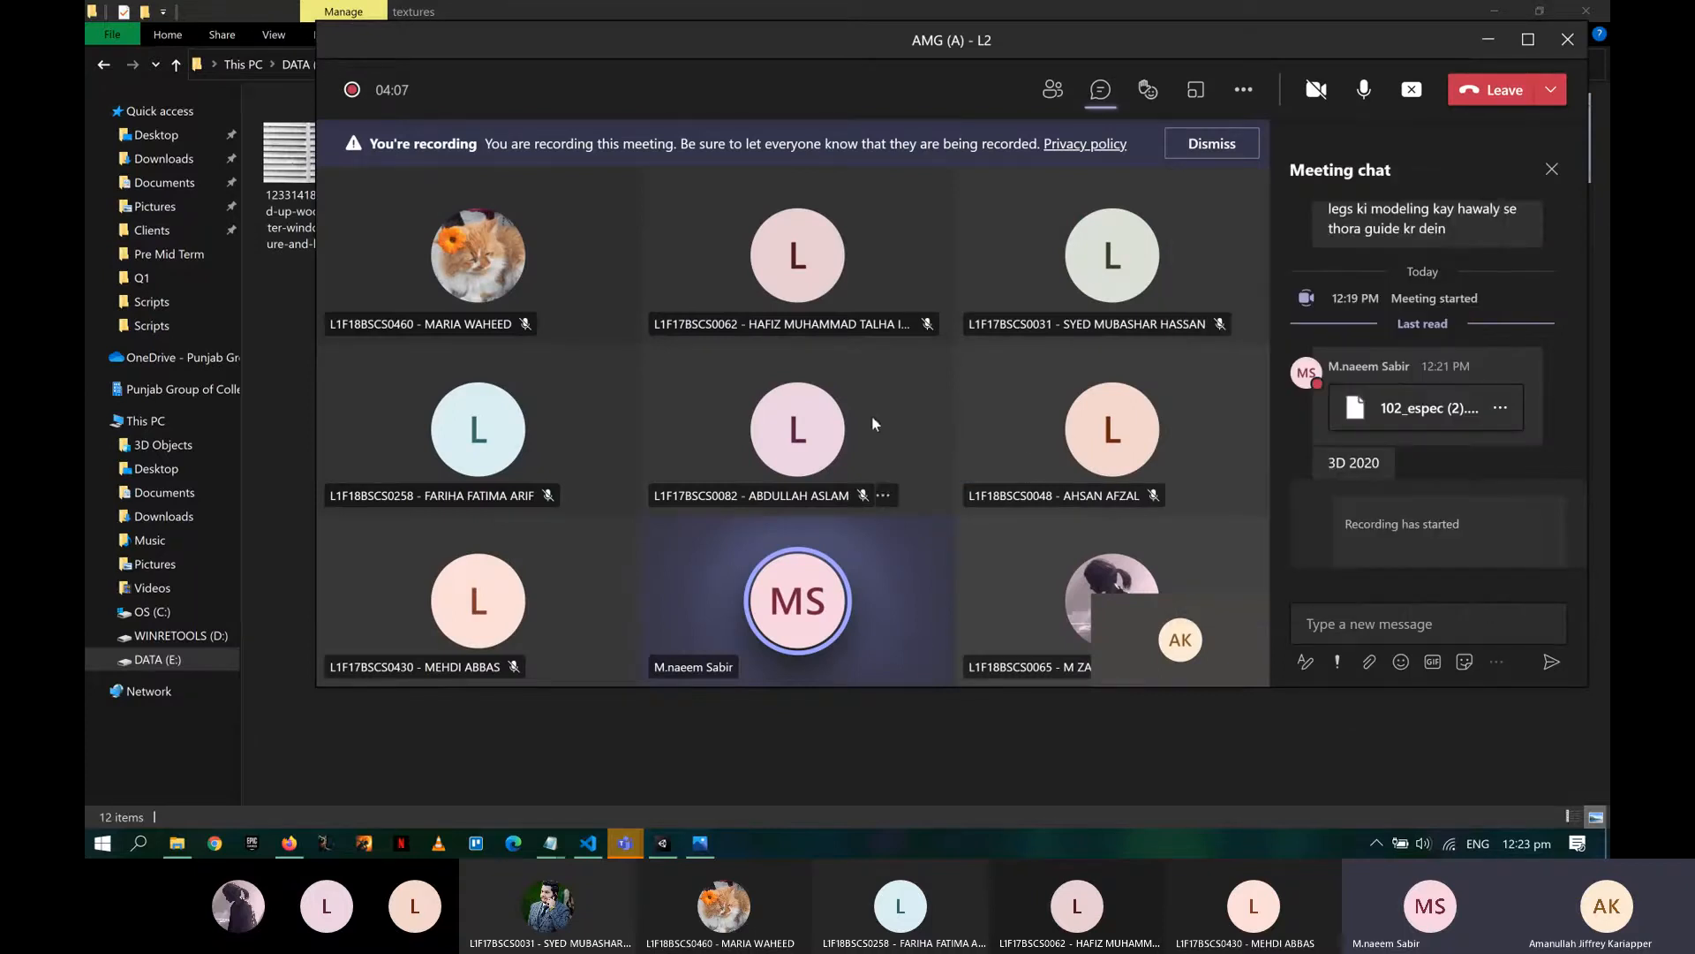
pyautogui.click(662, 843)
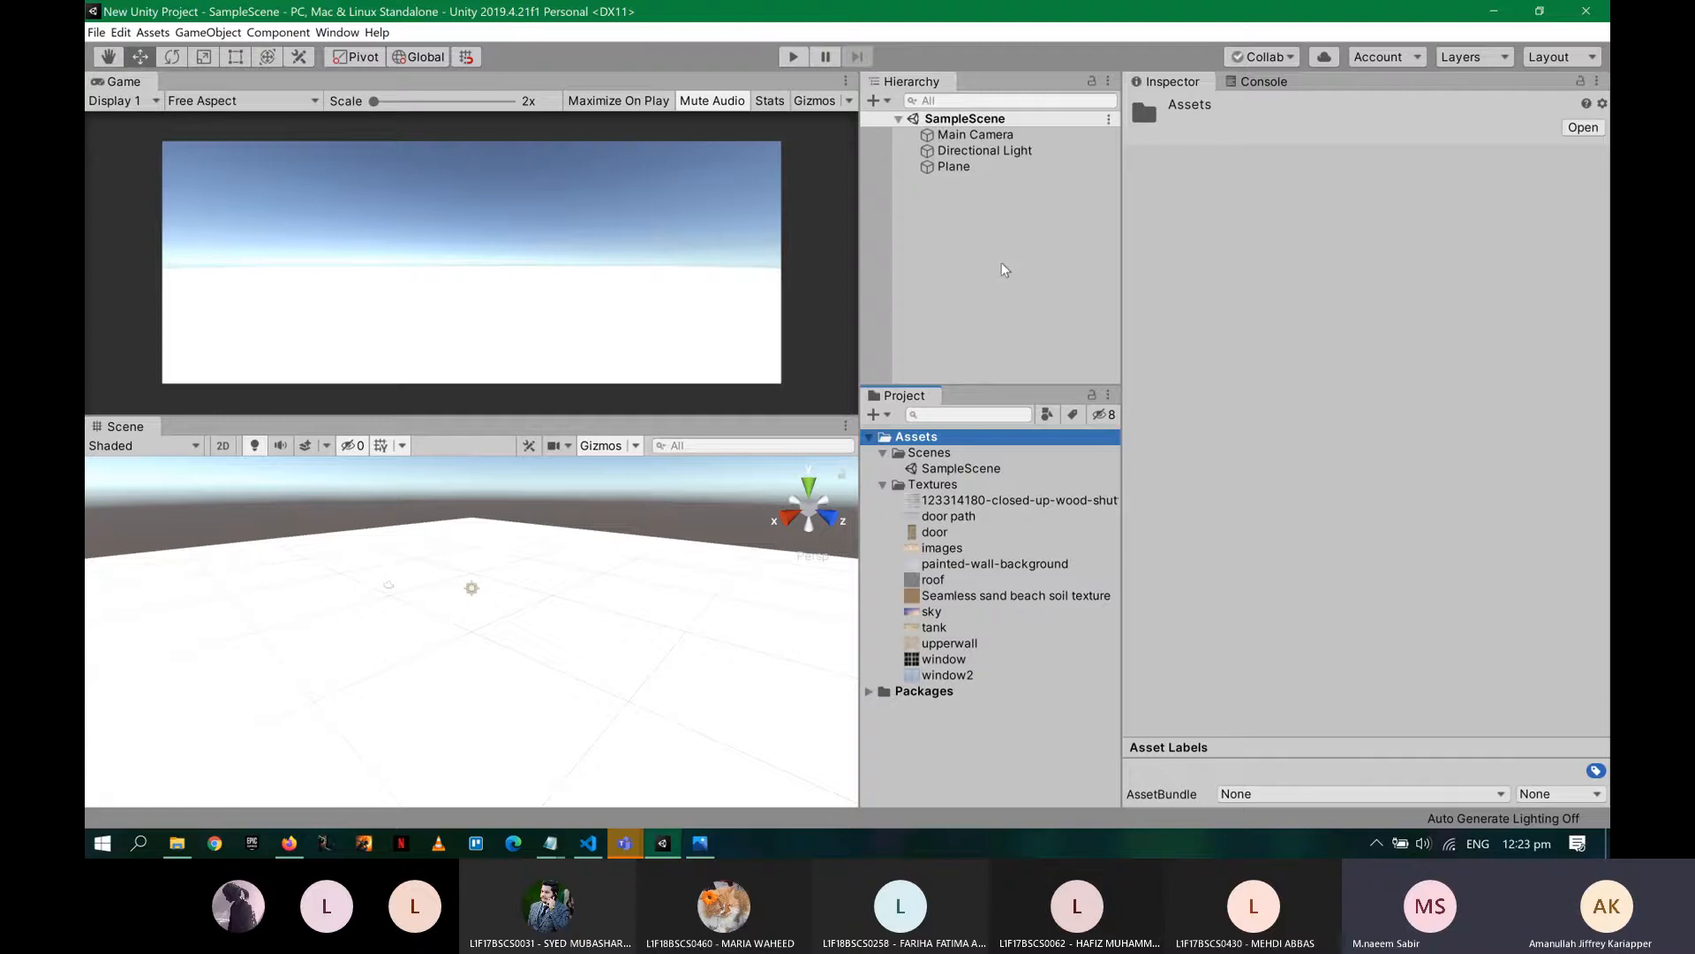
pyautogui.click(975, 167)
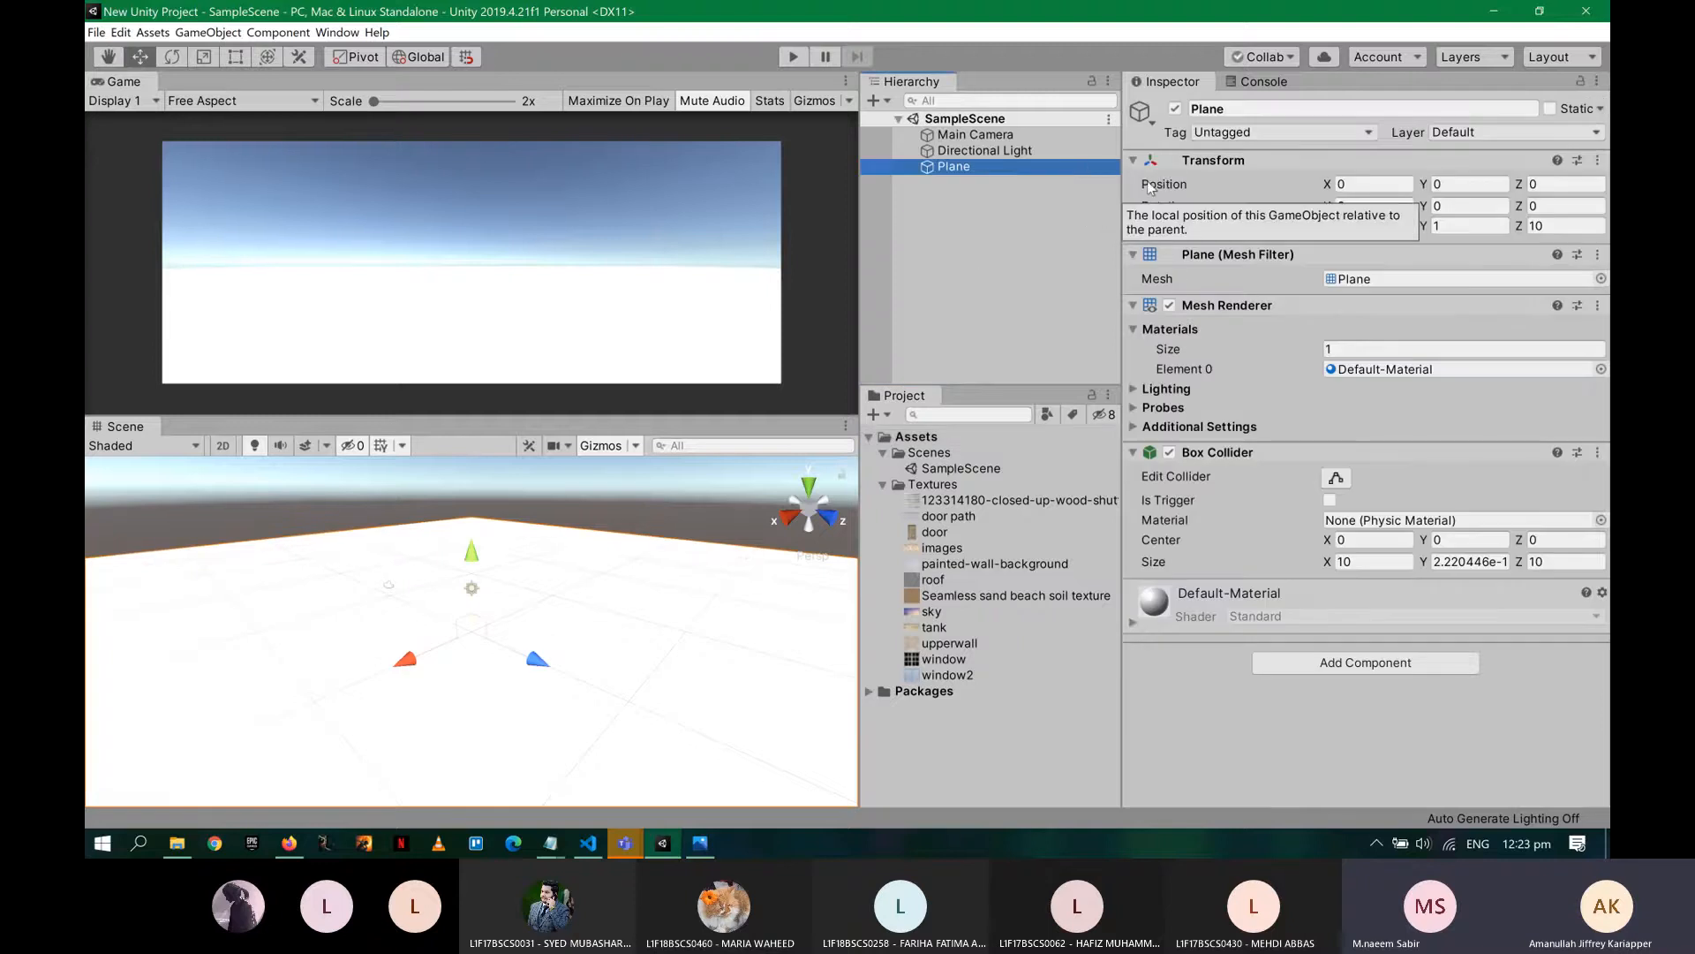
pyautogui.click(1245, 107)
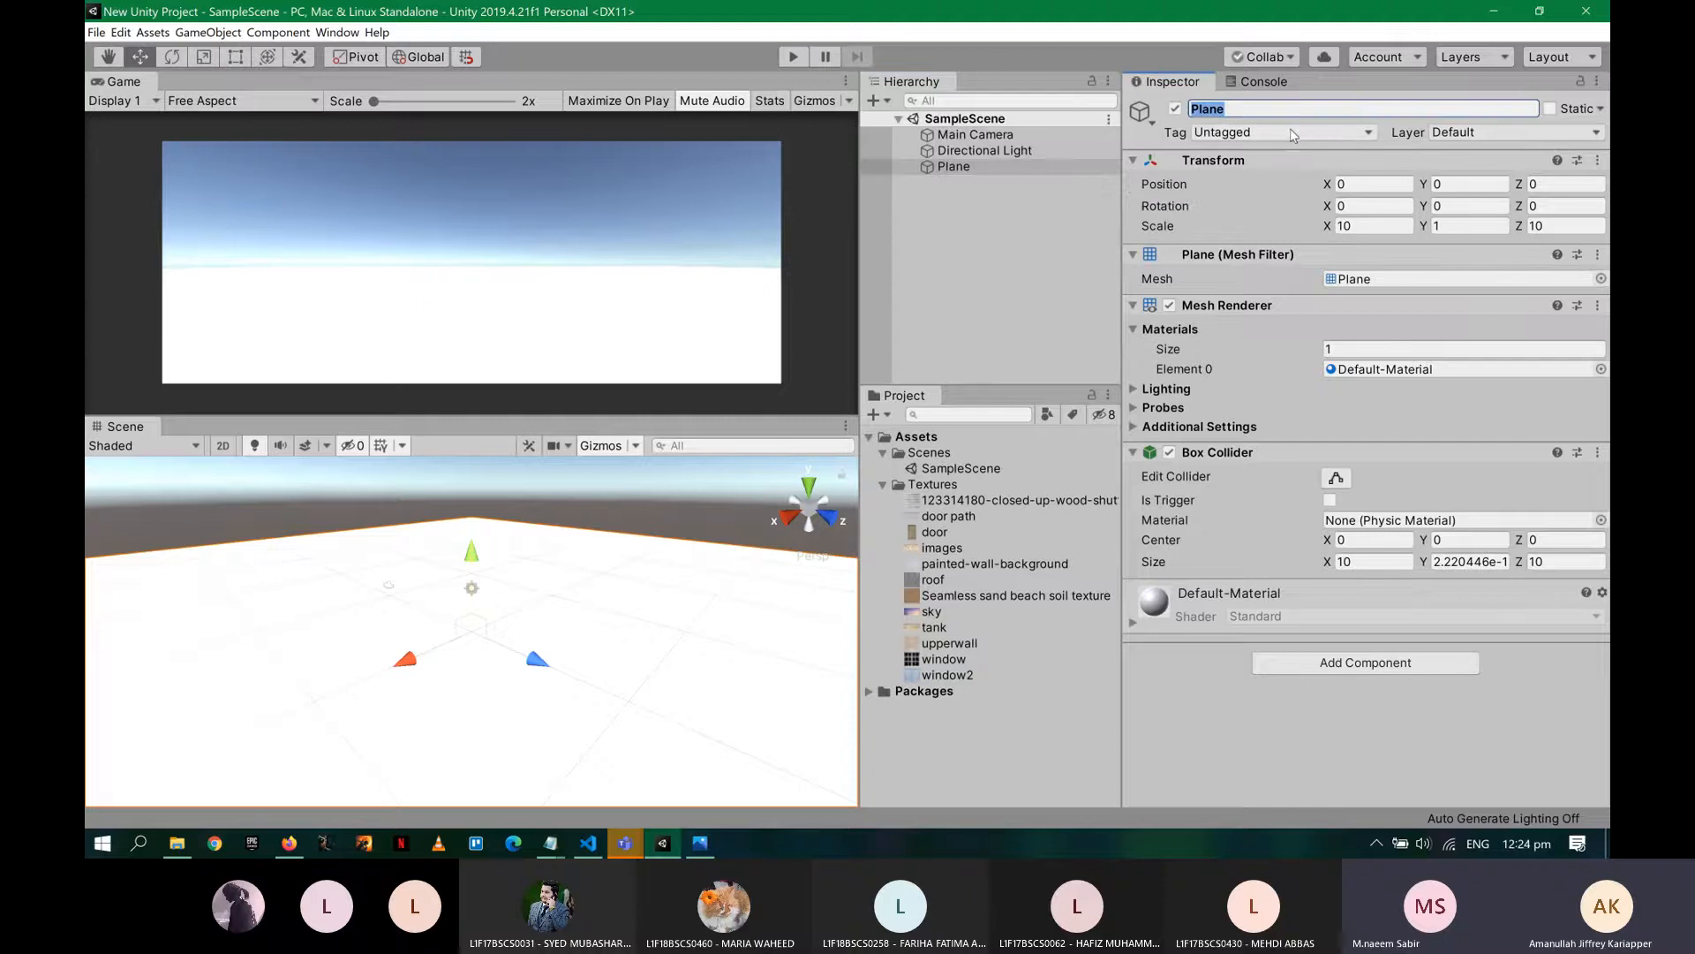
pyautogui.write('Ground')
pyautogui.press('Escape')
# - Delete the Plane object from SampleScene and save the scene
pyautogui.click(953, 167)
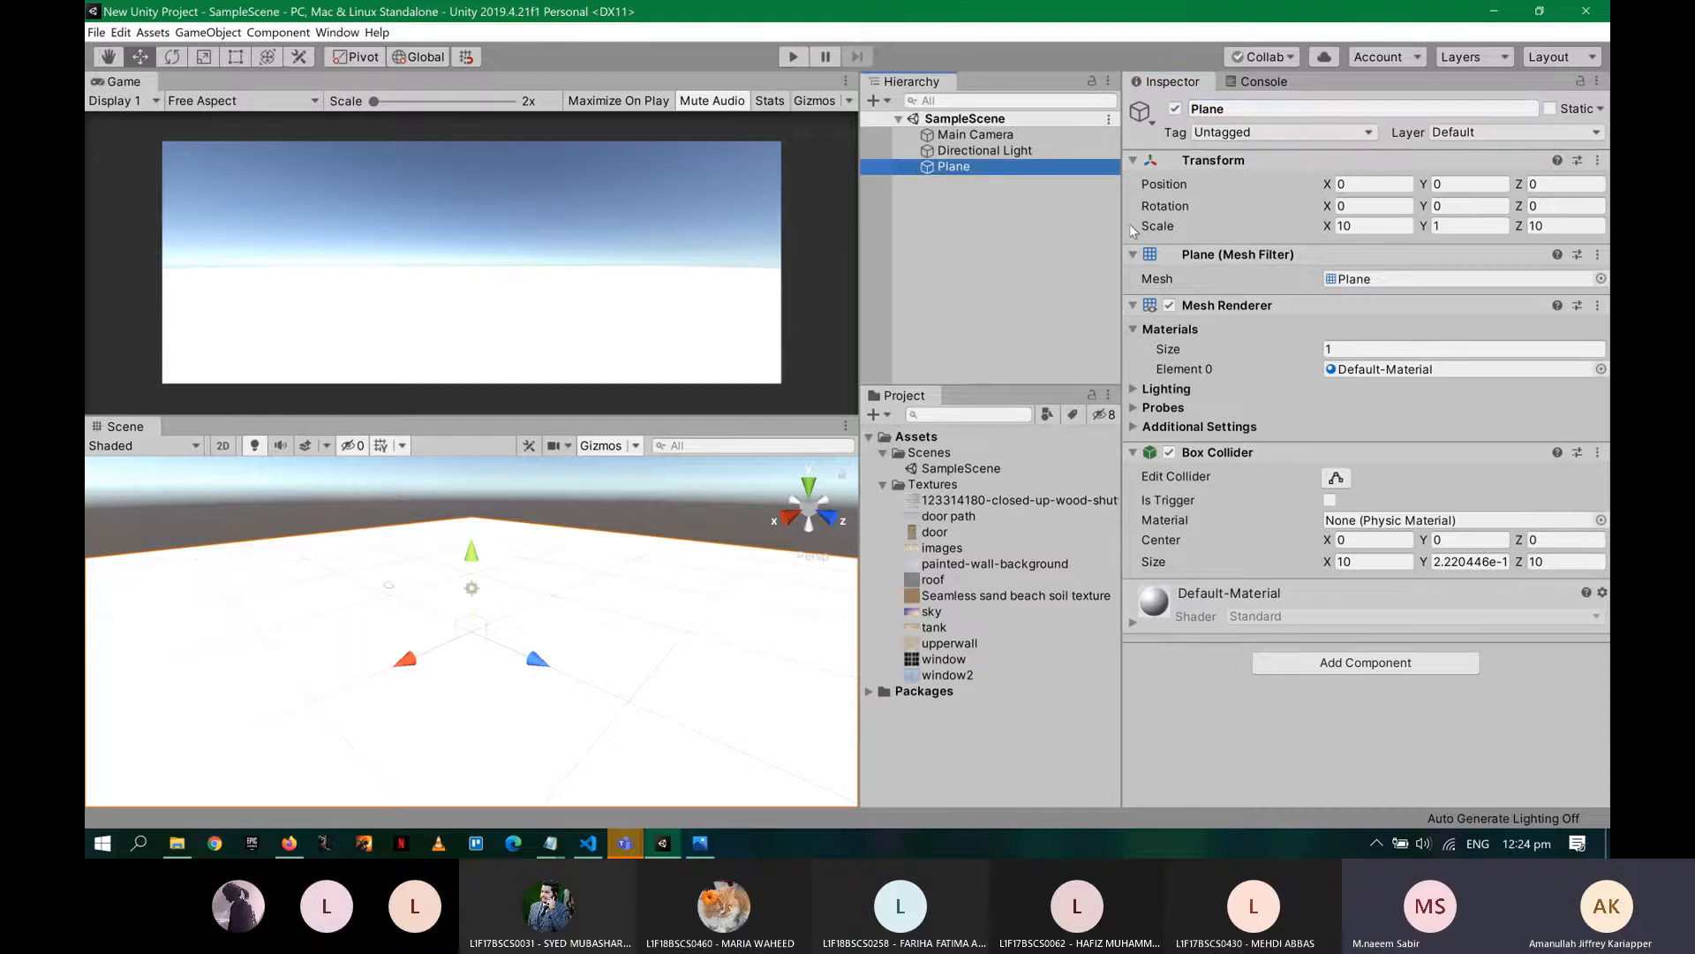
pyautogui.press('Delete')
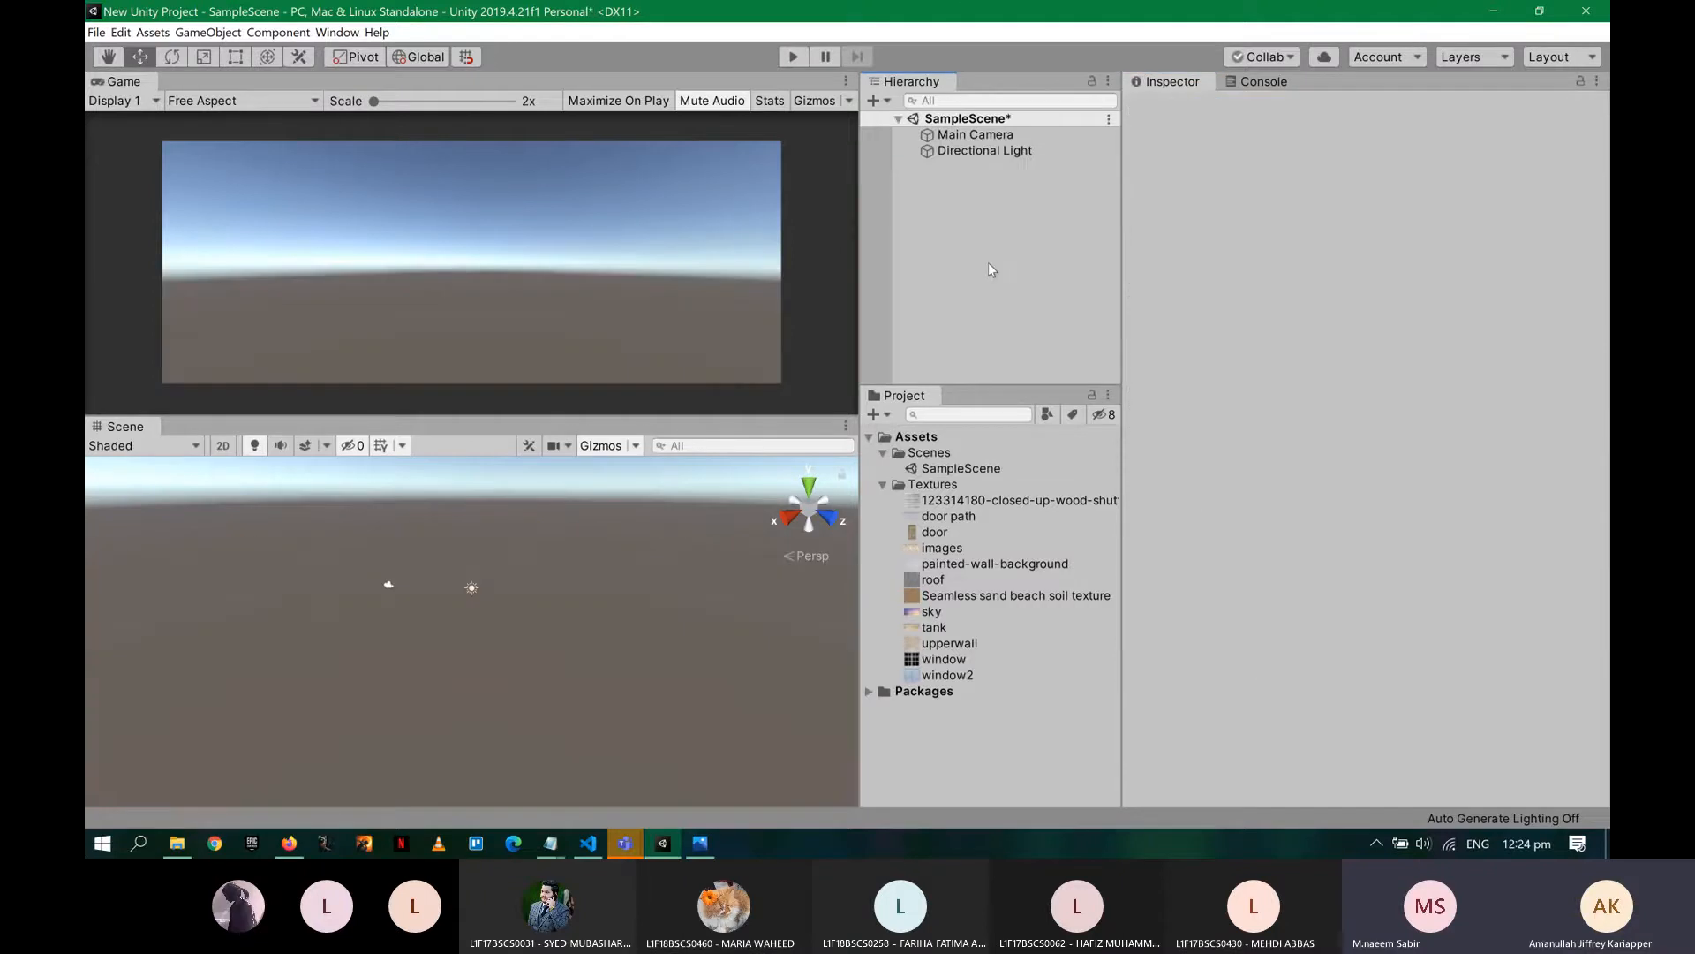
pyautogui.hotkey('ctrl', 's')
pyautogui.rightClick(998, 227)
pyautogui.click(968, 216)
pyautogui.press('alt')
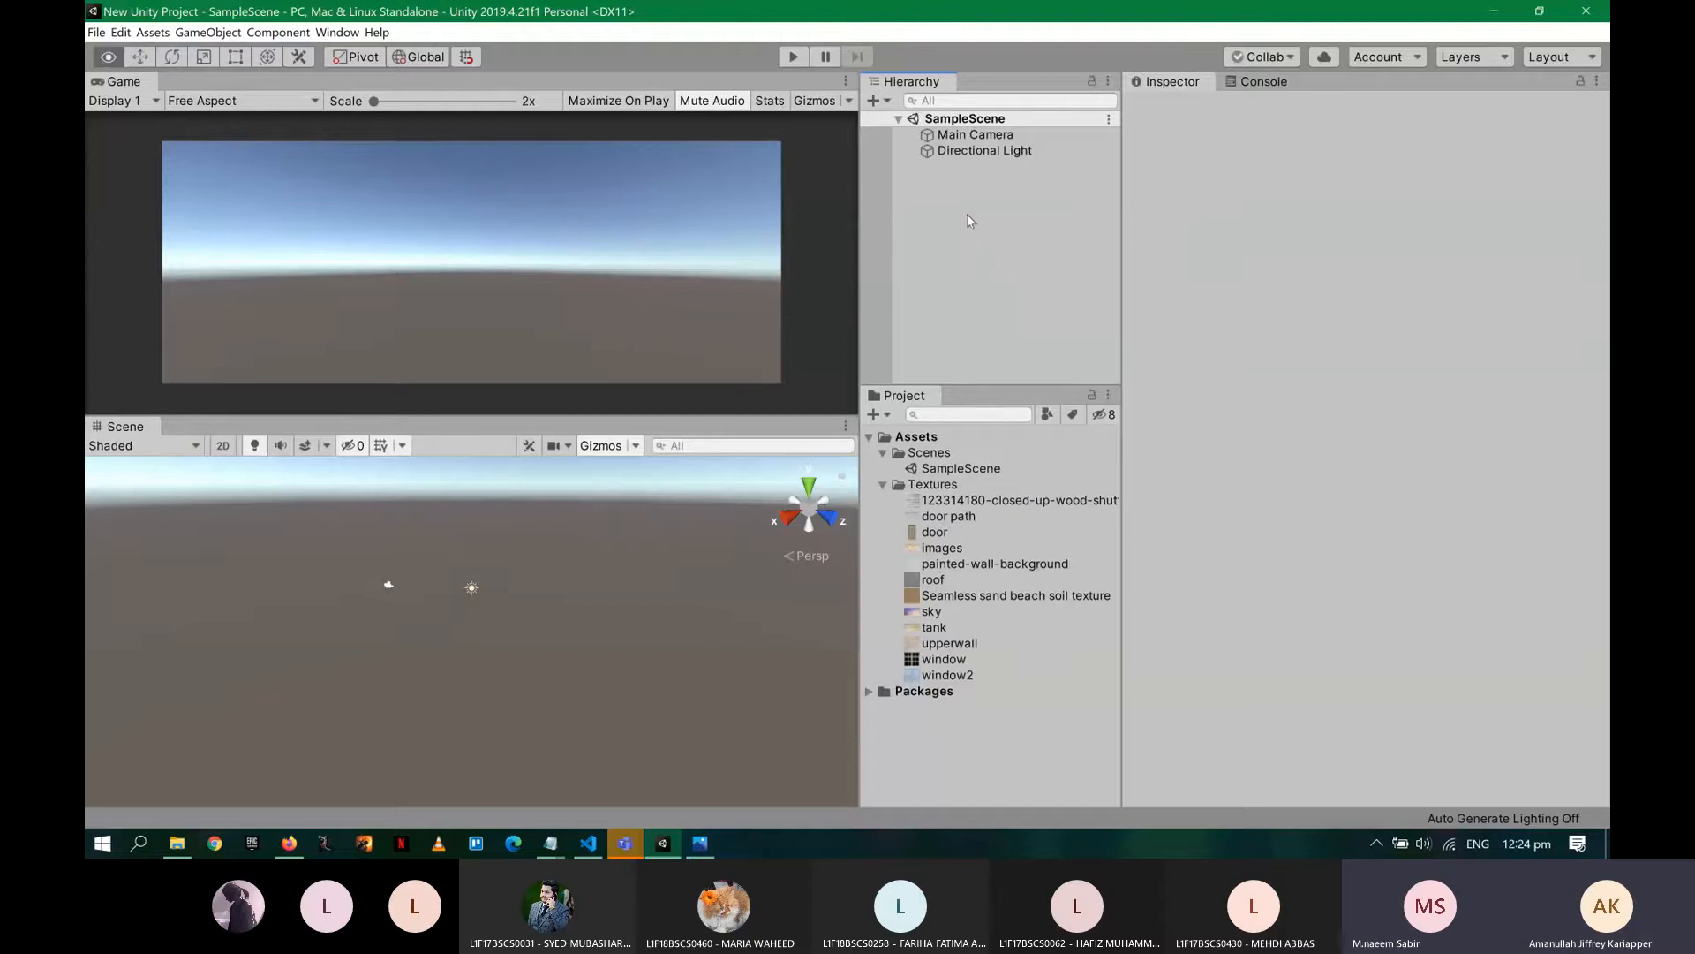
# - Check the participants list of the Teams meeting, and minimize the meeting window to return to Unity
pyautogui.hotkey('alt', 'Tab')
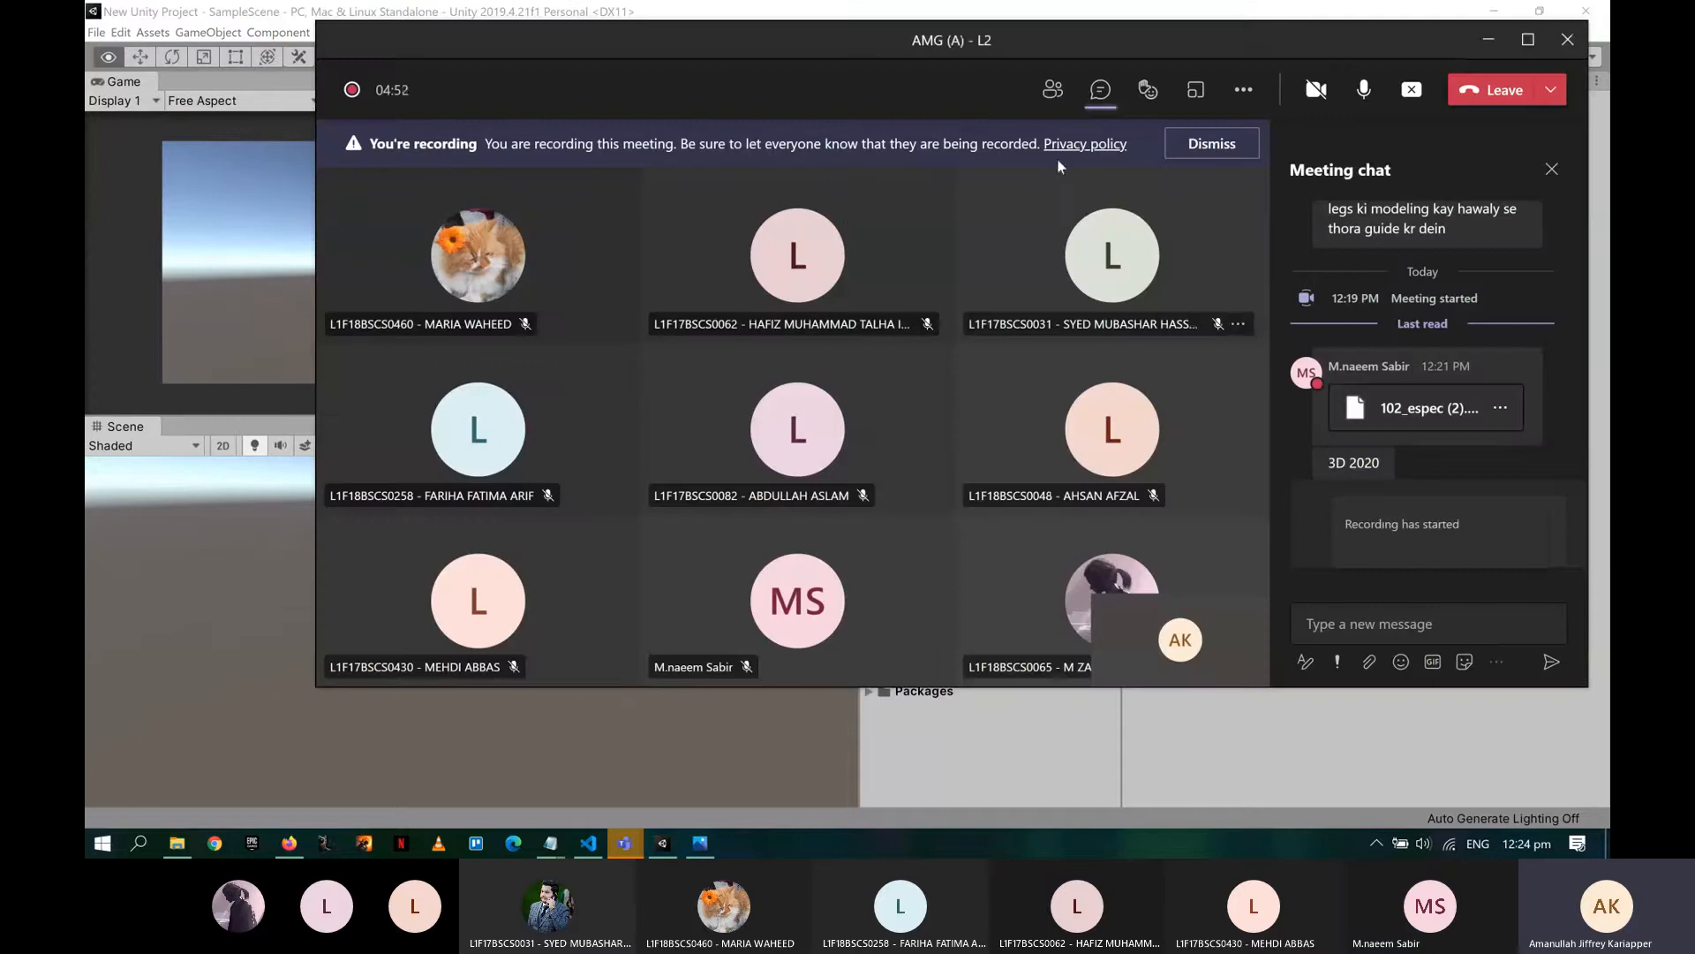
pyautogui.click(1060, 98)
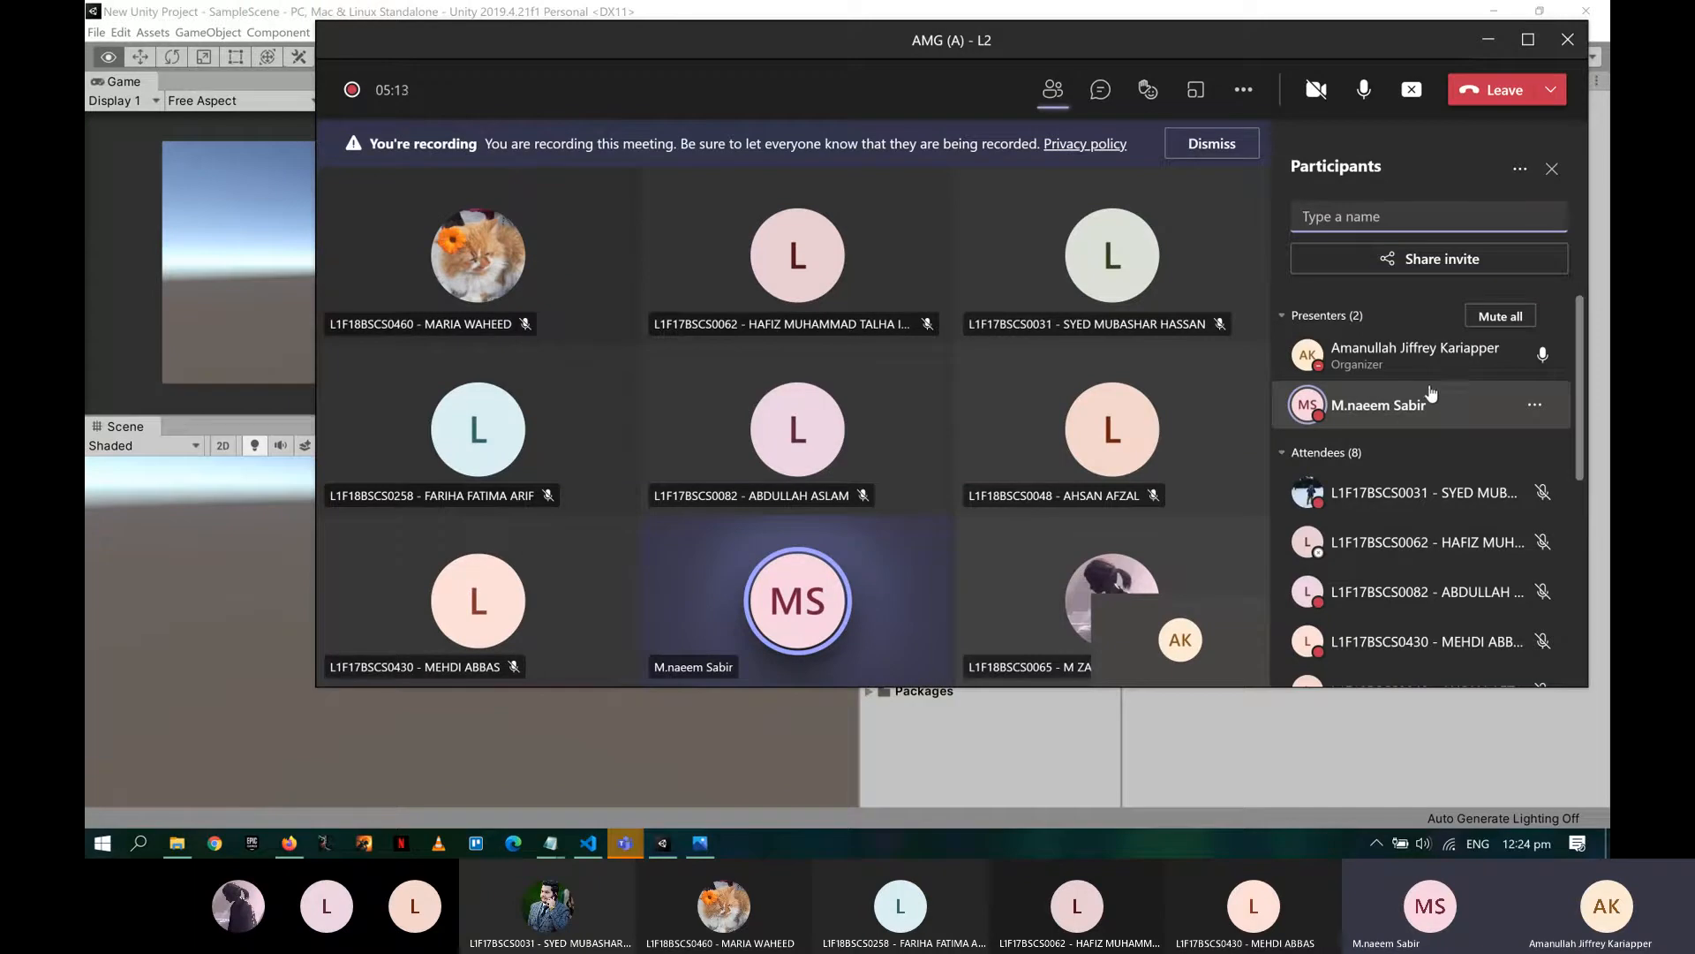
pyautogui.click(1484, 41)
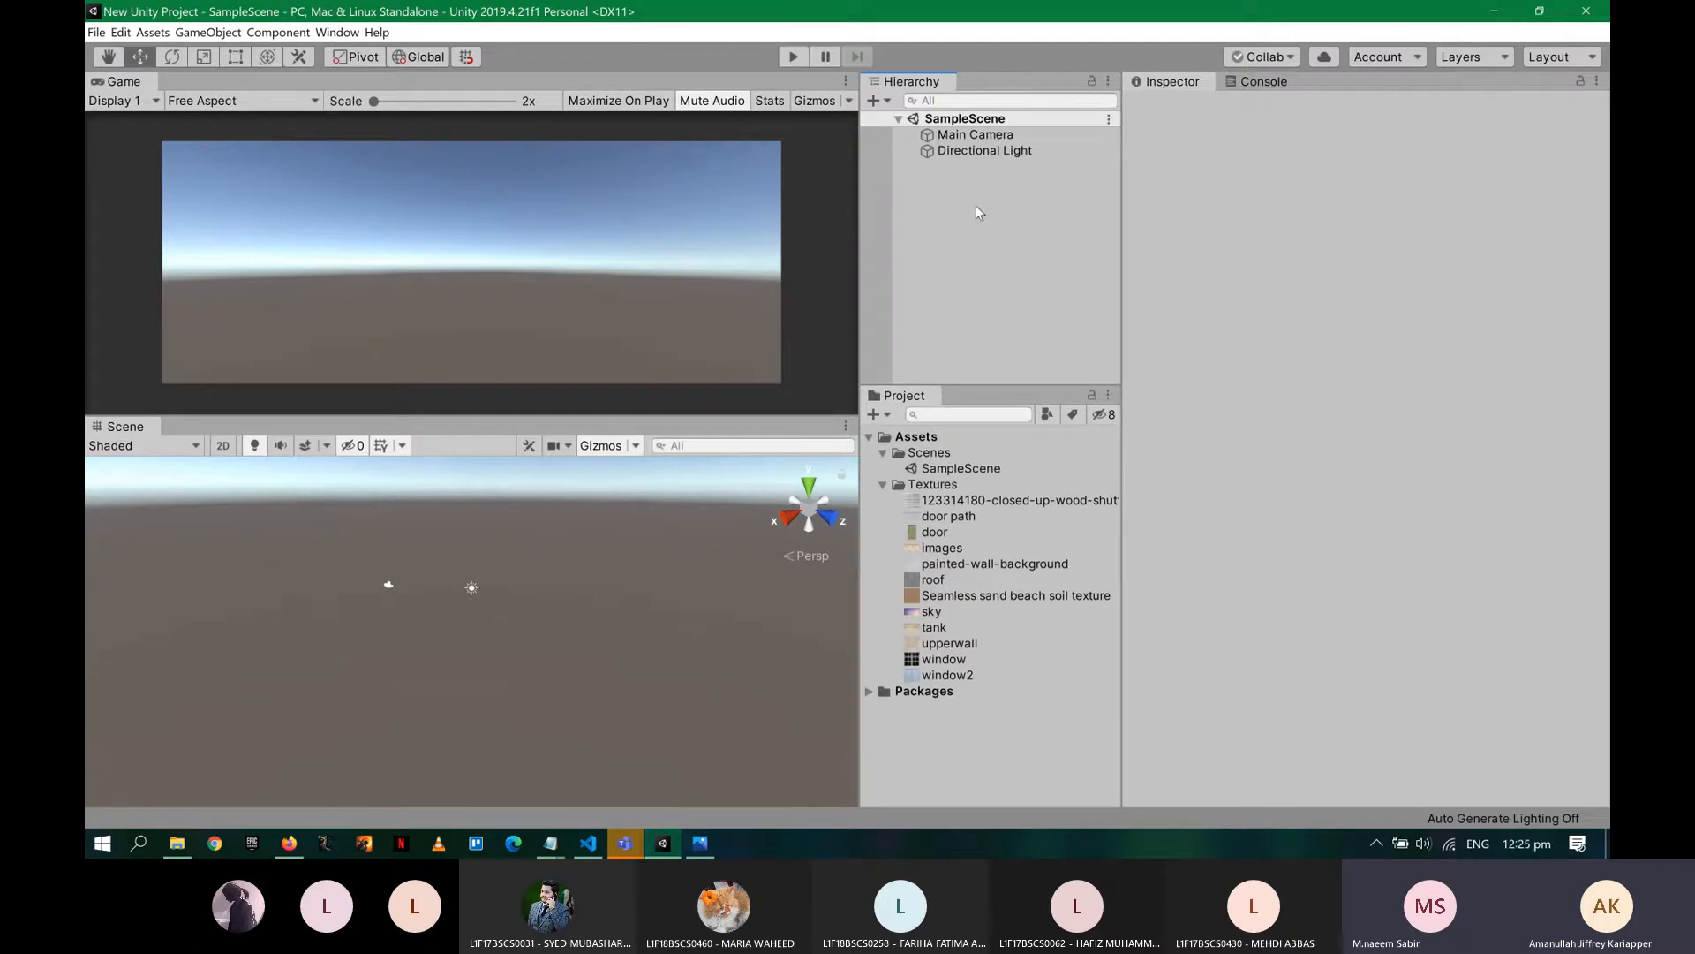
# - Create a Terrain 3D object in SampleScene and frame it in the Scene view
pyautogui.rightClick(976, 208)
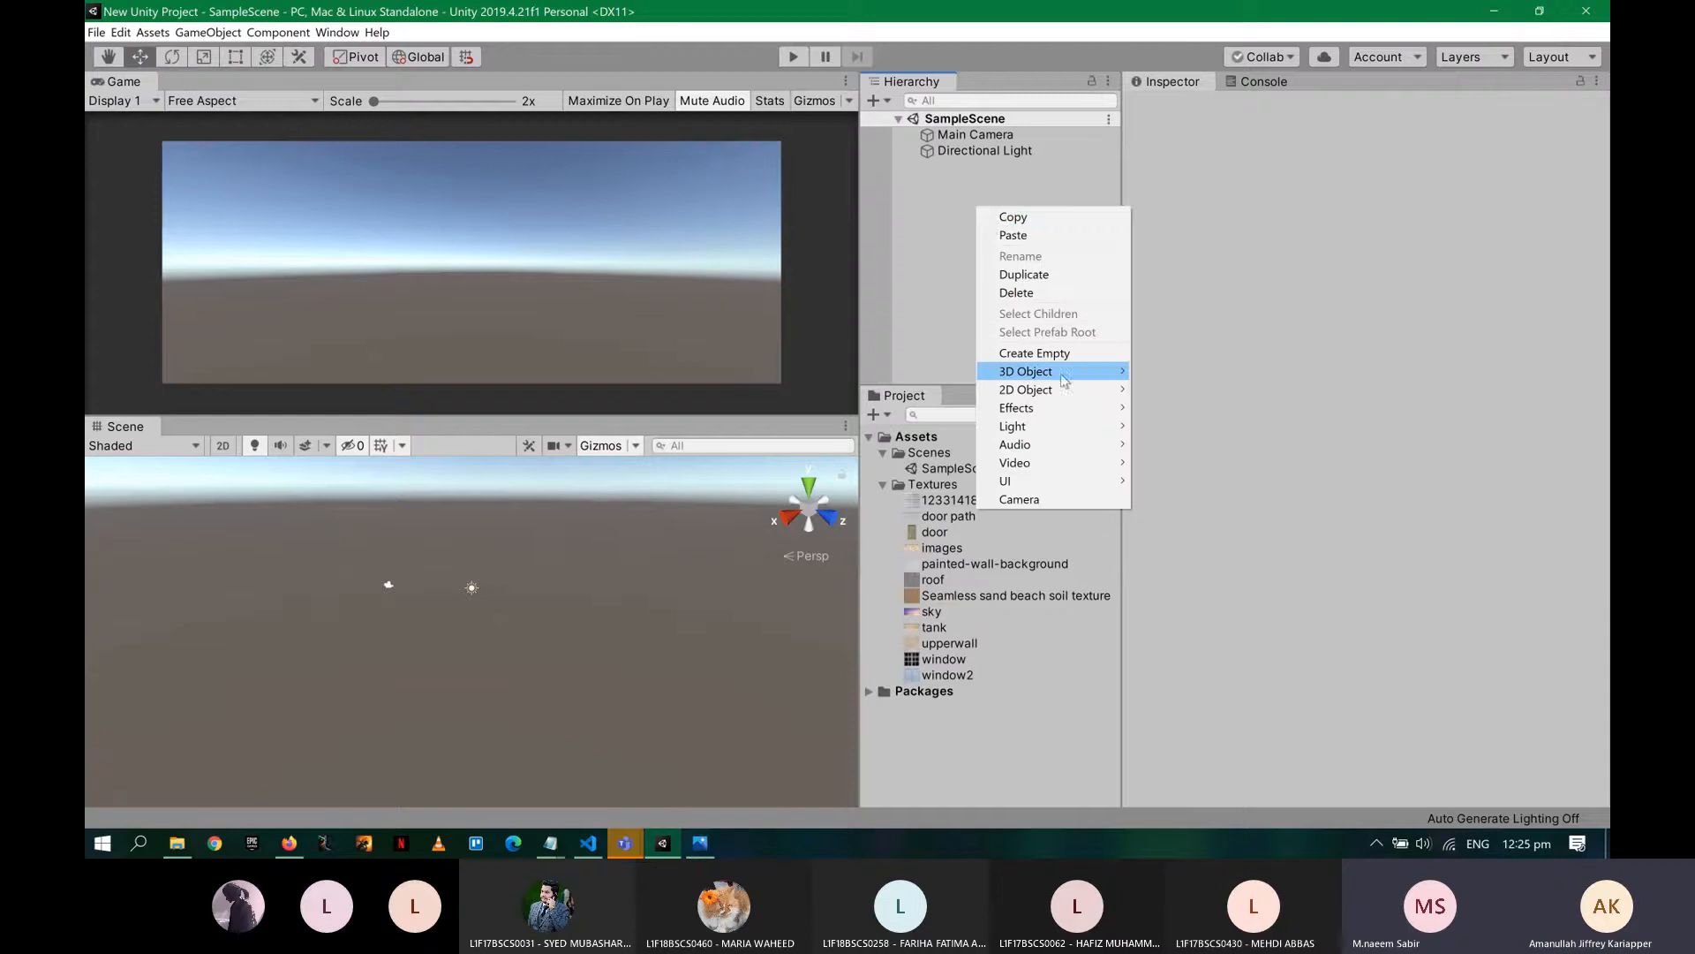
pyautogui.moveTo(1064, 380)
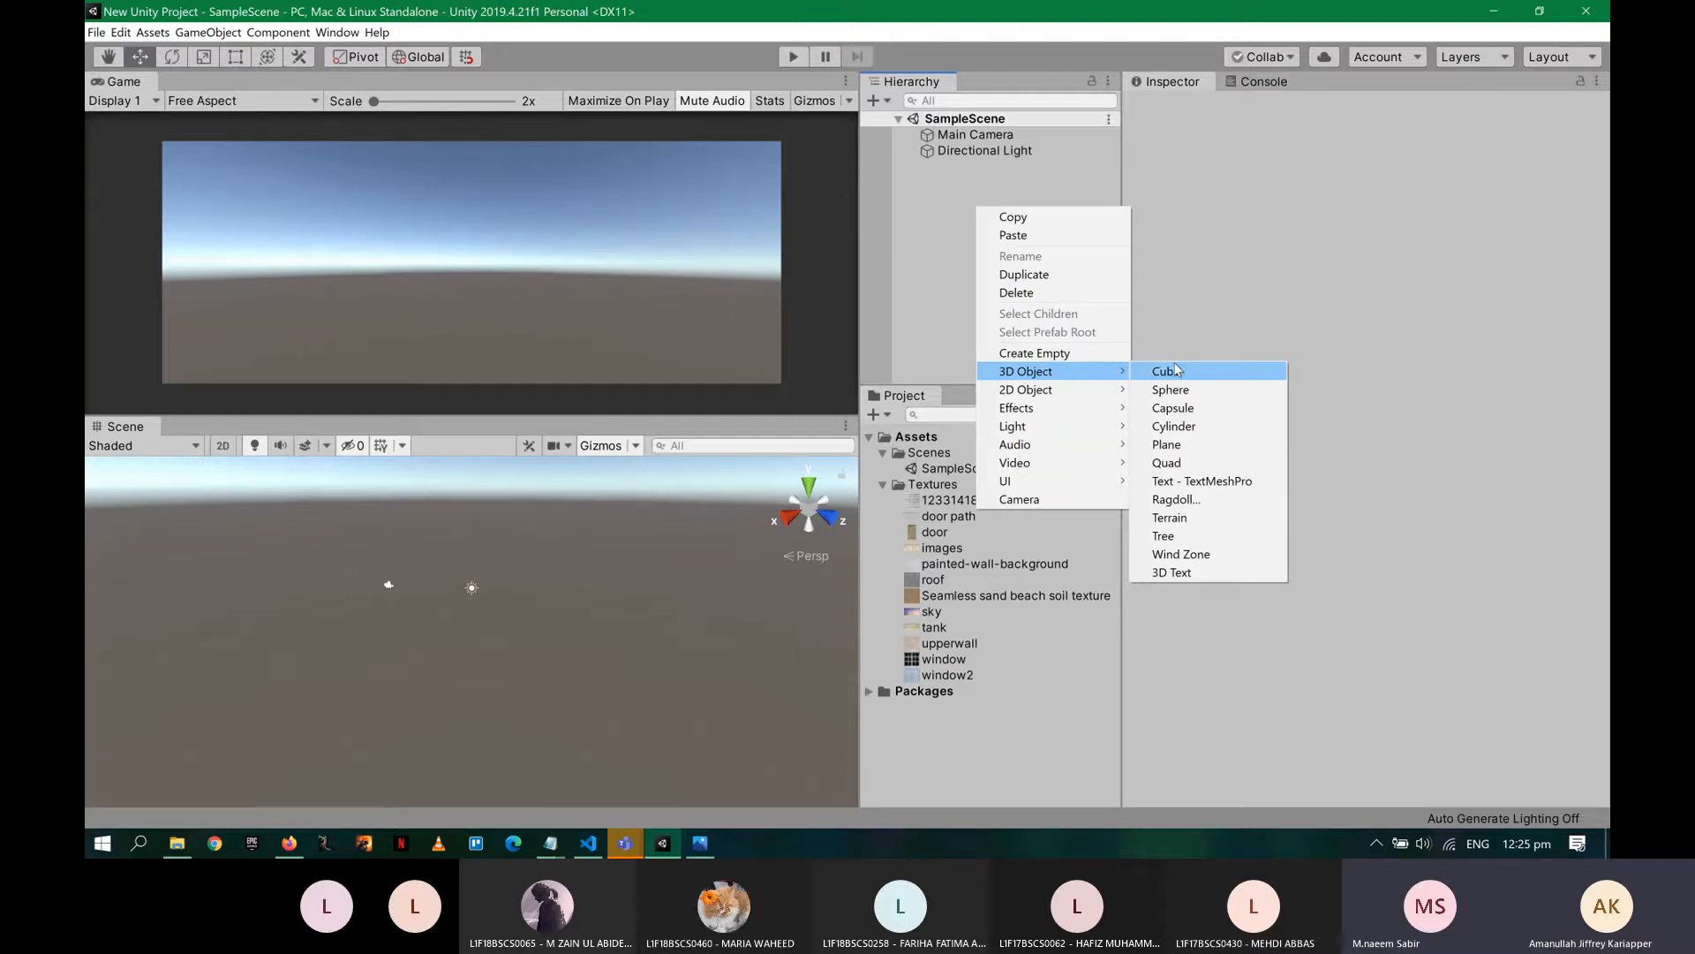
pyautogui.click(1180, 519)
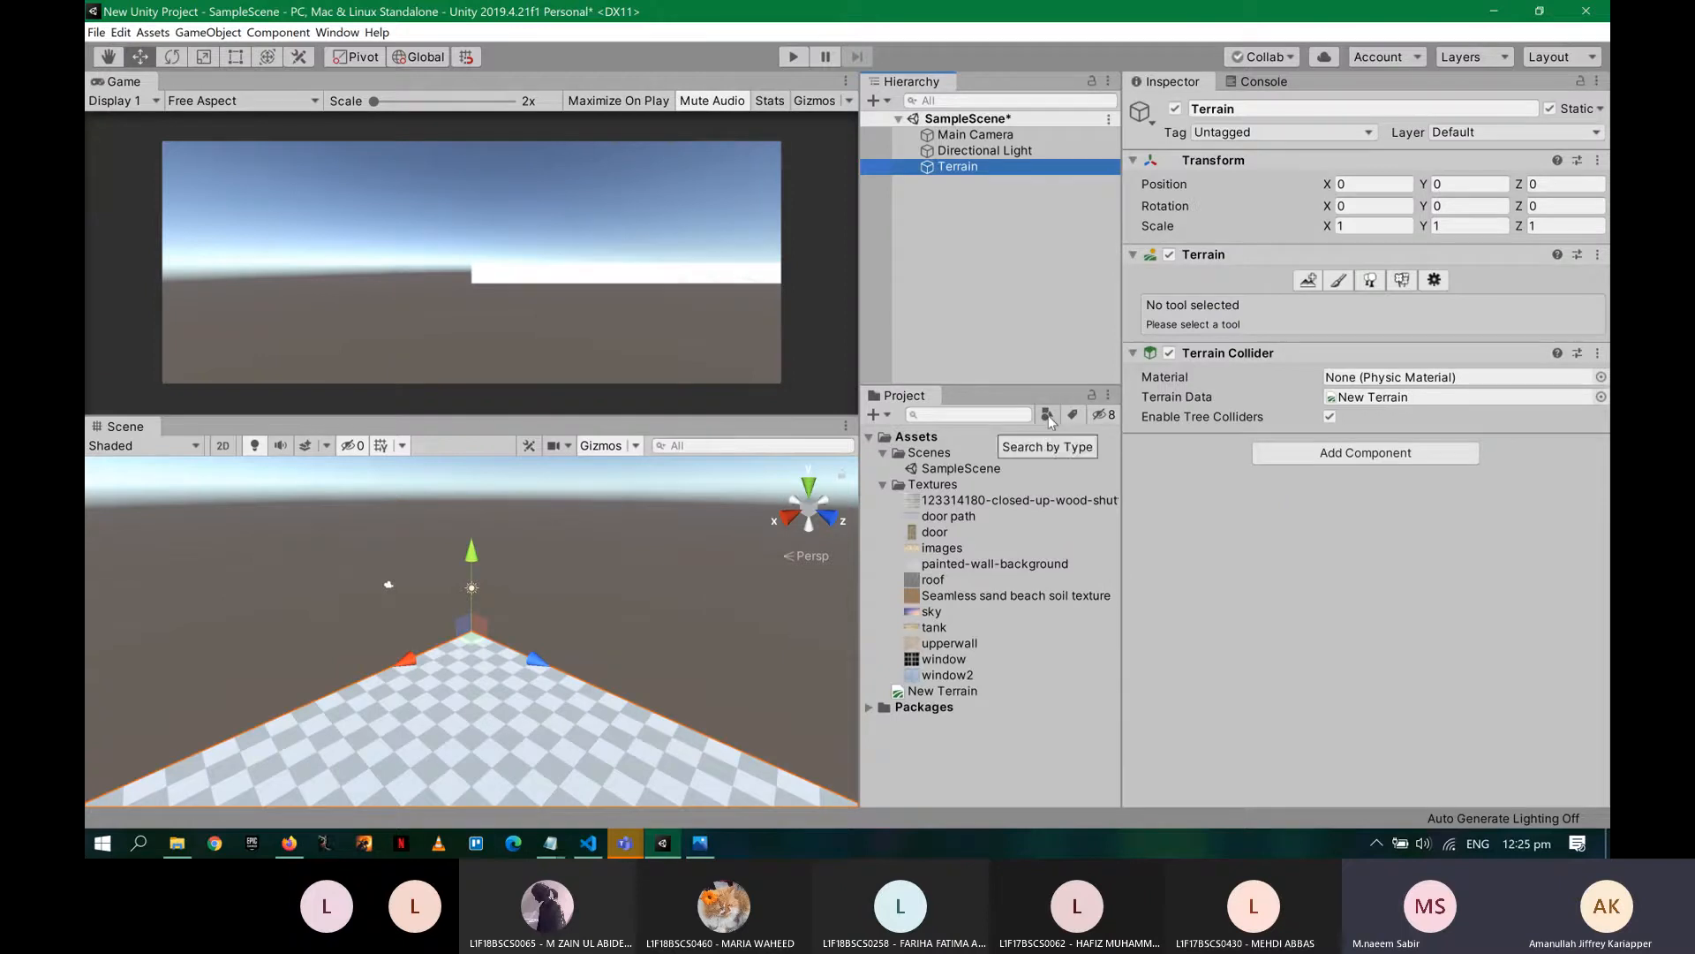
pyautogui.doubleClick(969, 168)
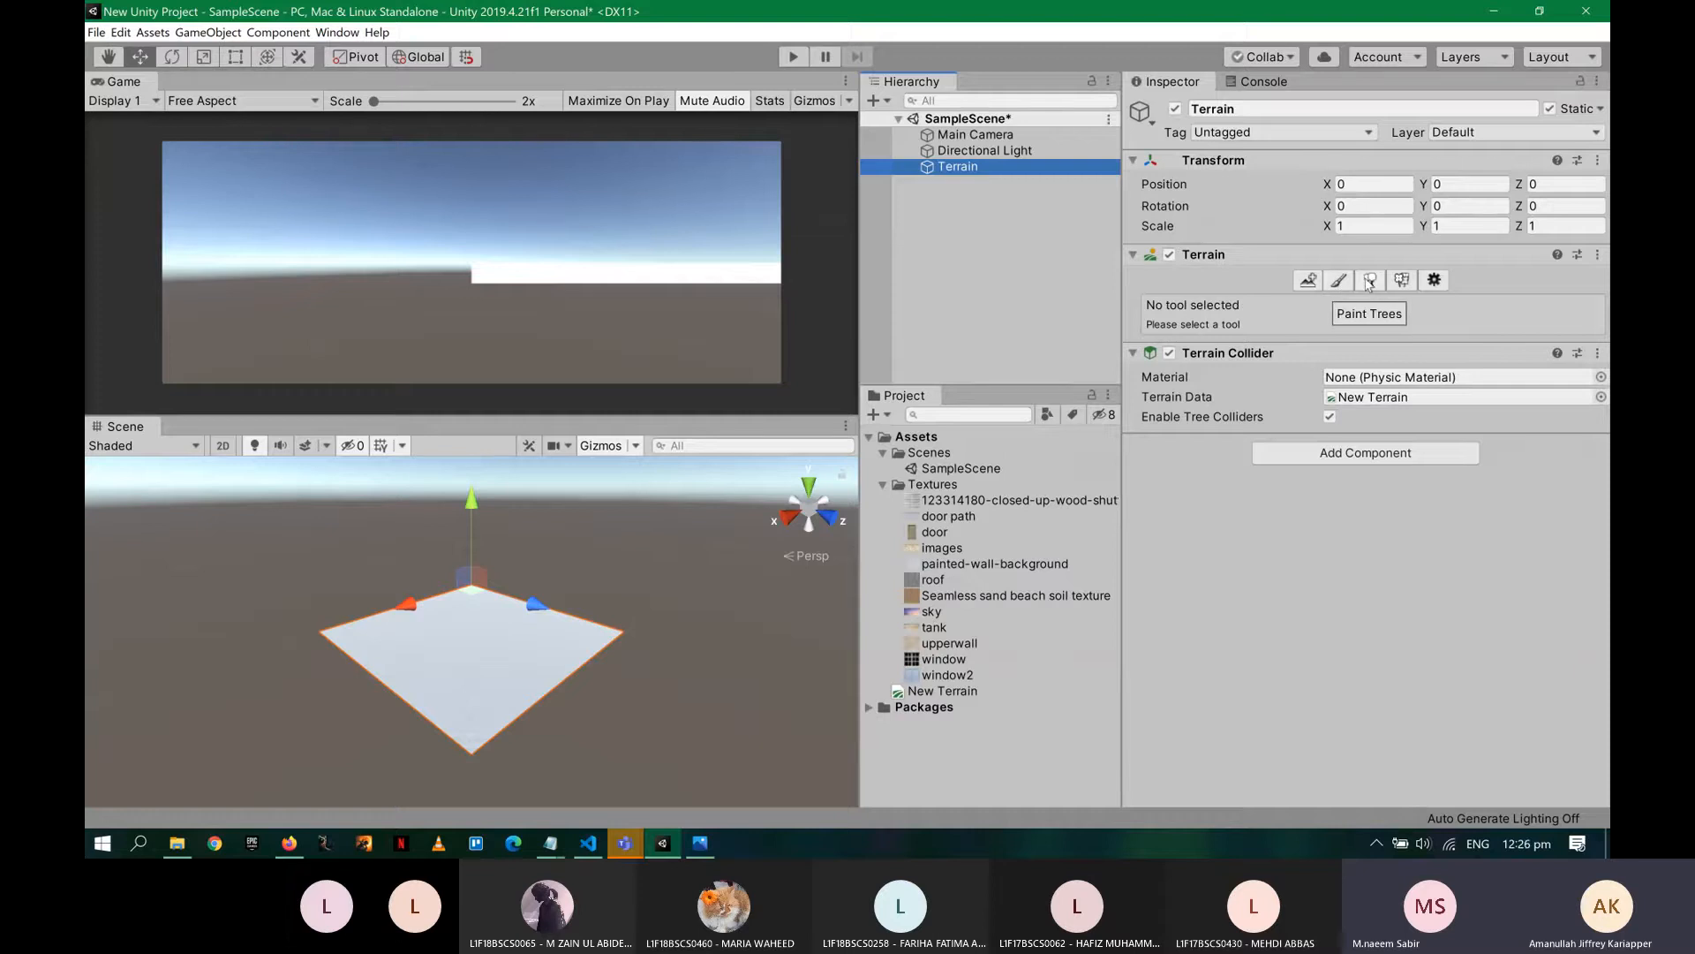
# - Review the Terrain Settings, from the basic terrain options through mesh resolution, texture resolutions and lightmapping
pyautogui.click(1435, 281)
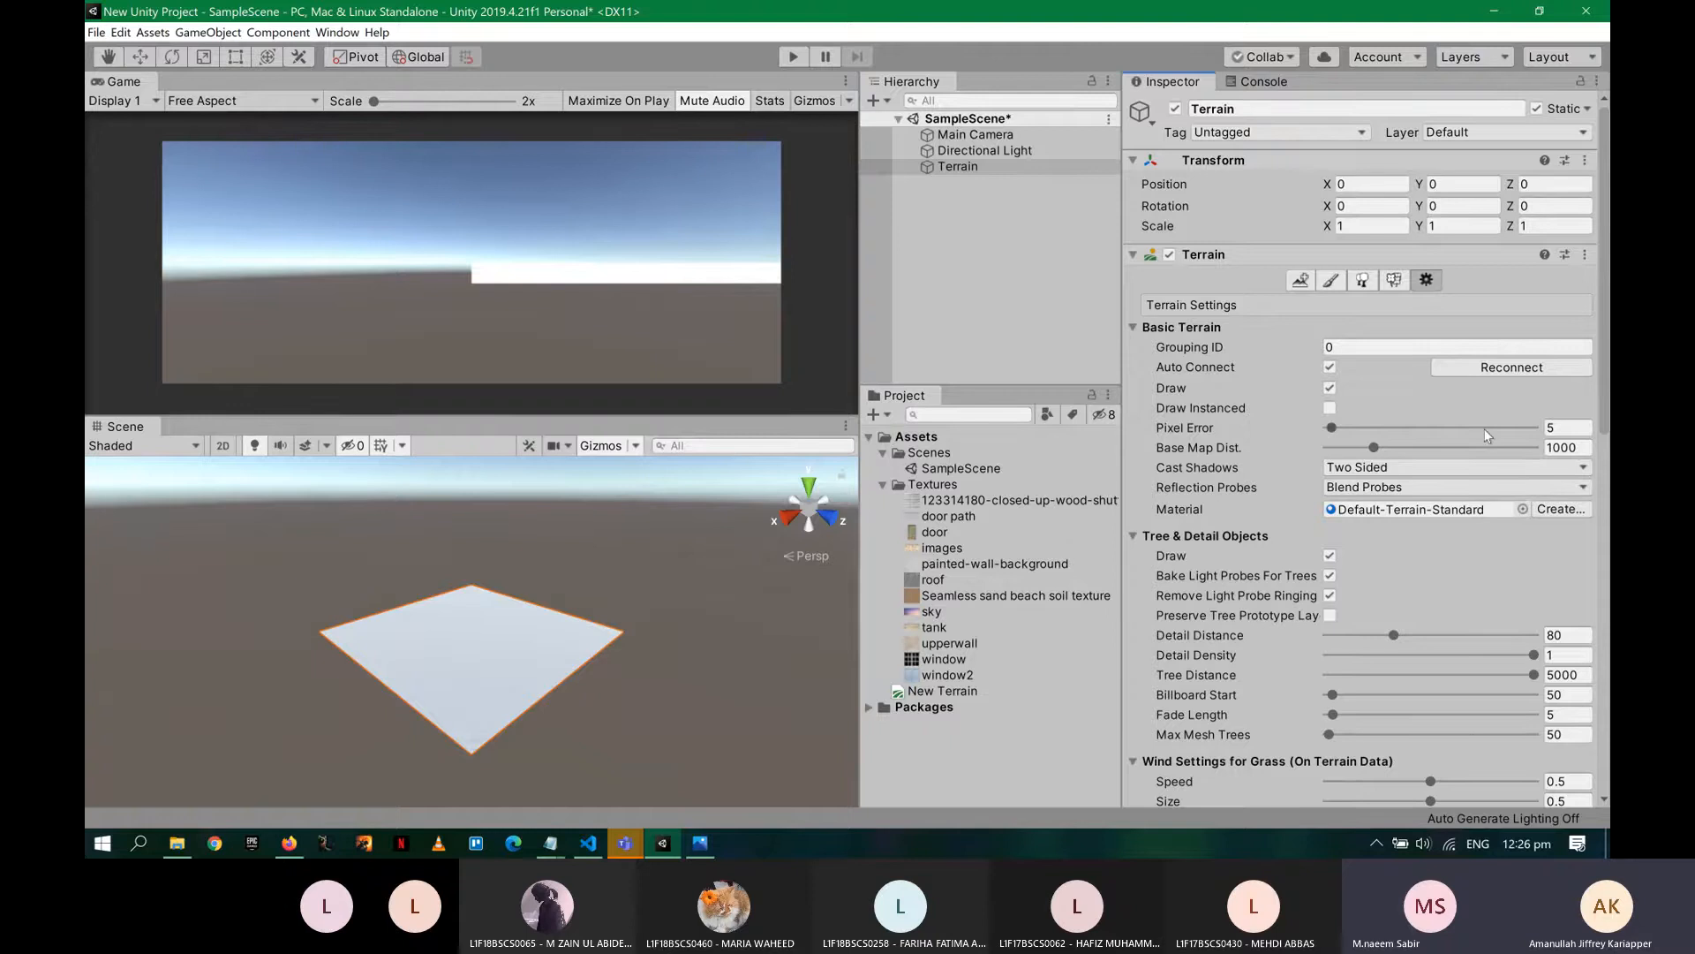
pyautogui.scroll(-3, 1488, 434)
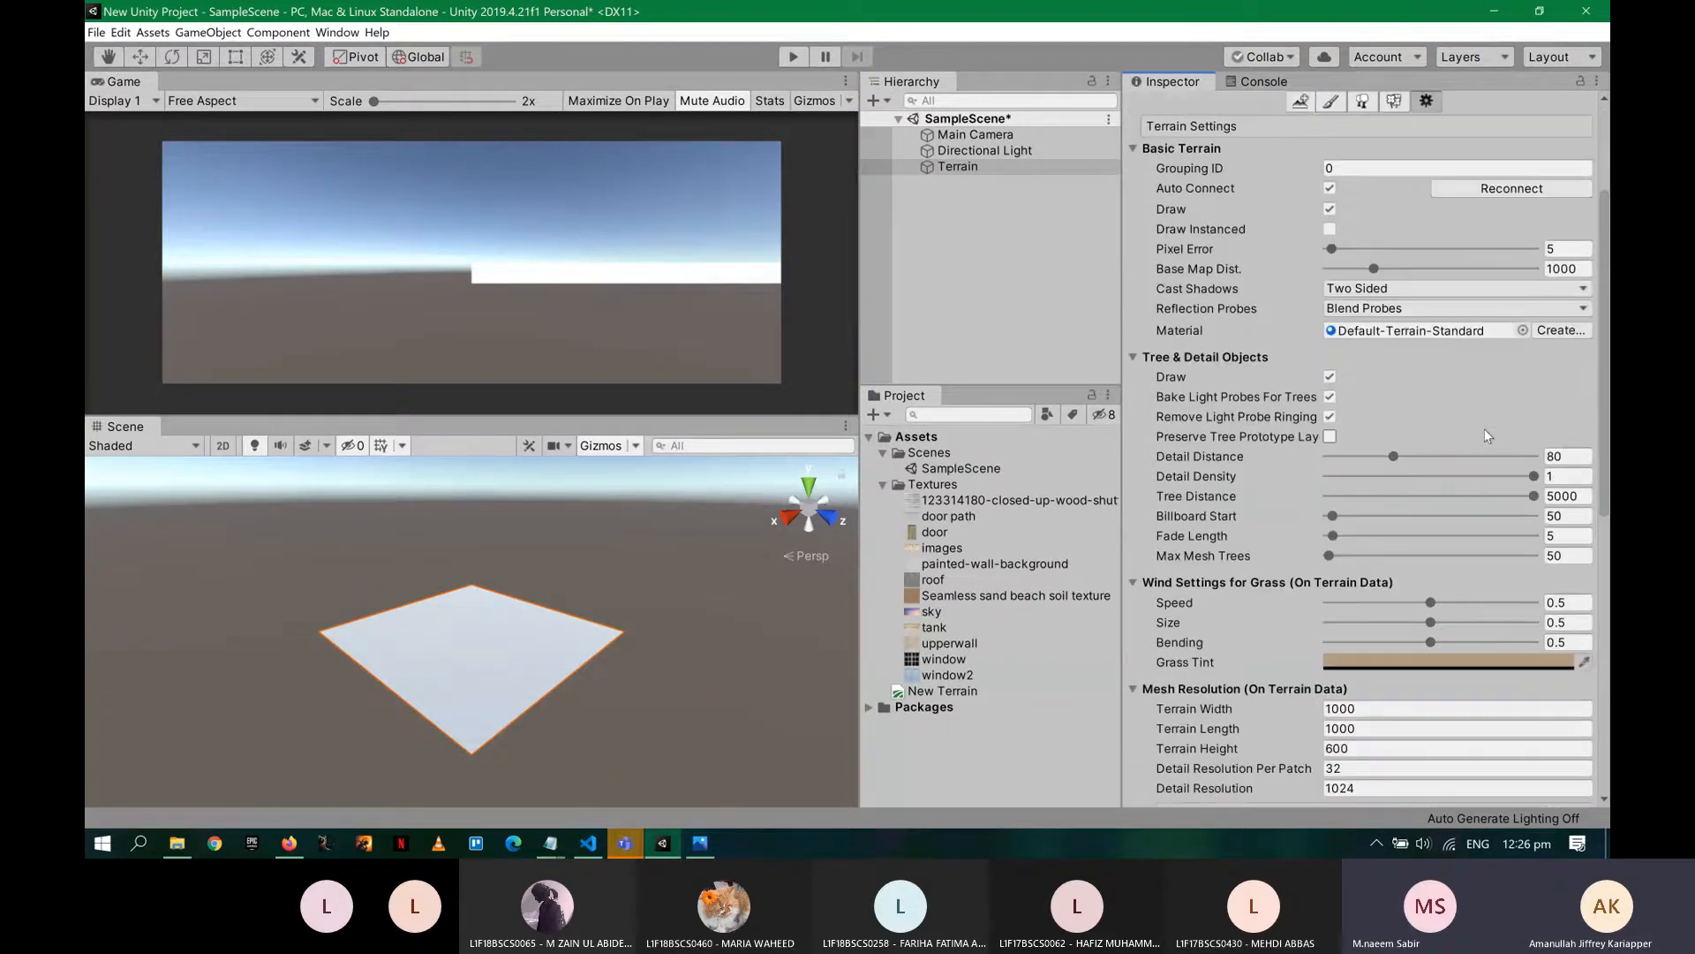
pyautogui.scroll(-3, 1487, 435)
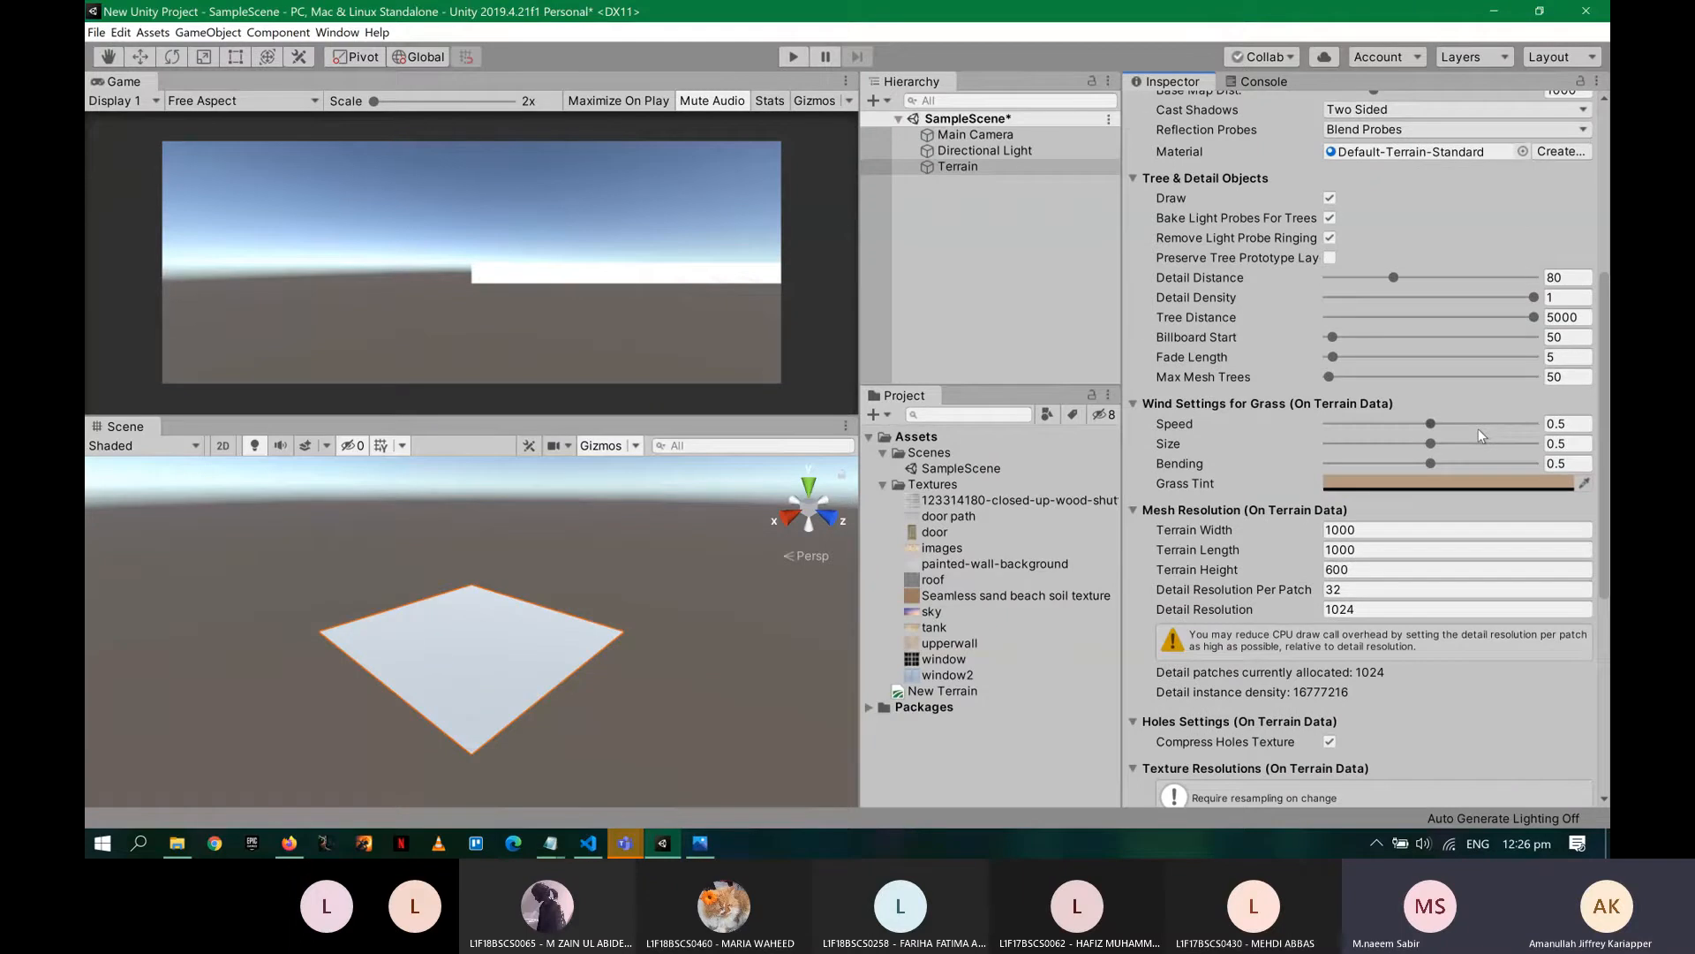
pyautogui.scroll(-3, 1479, 433)
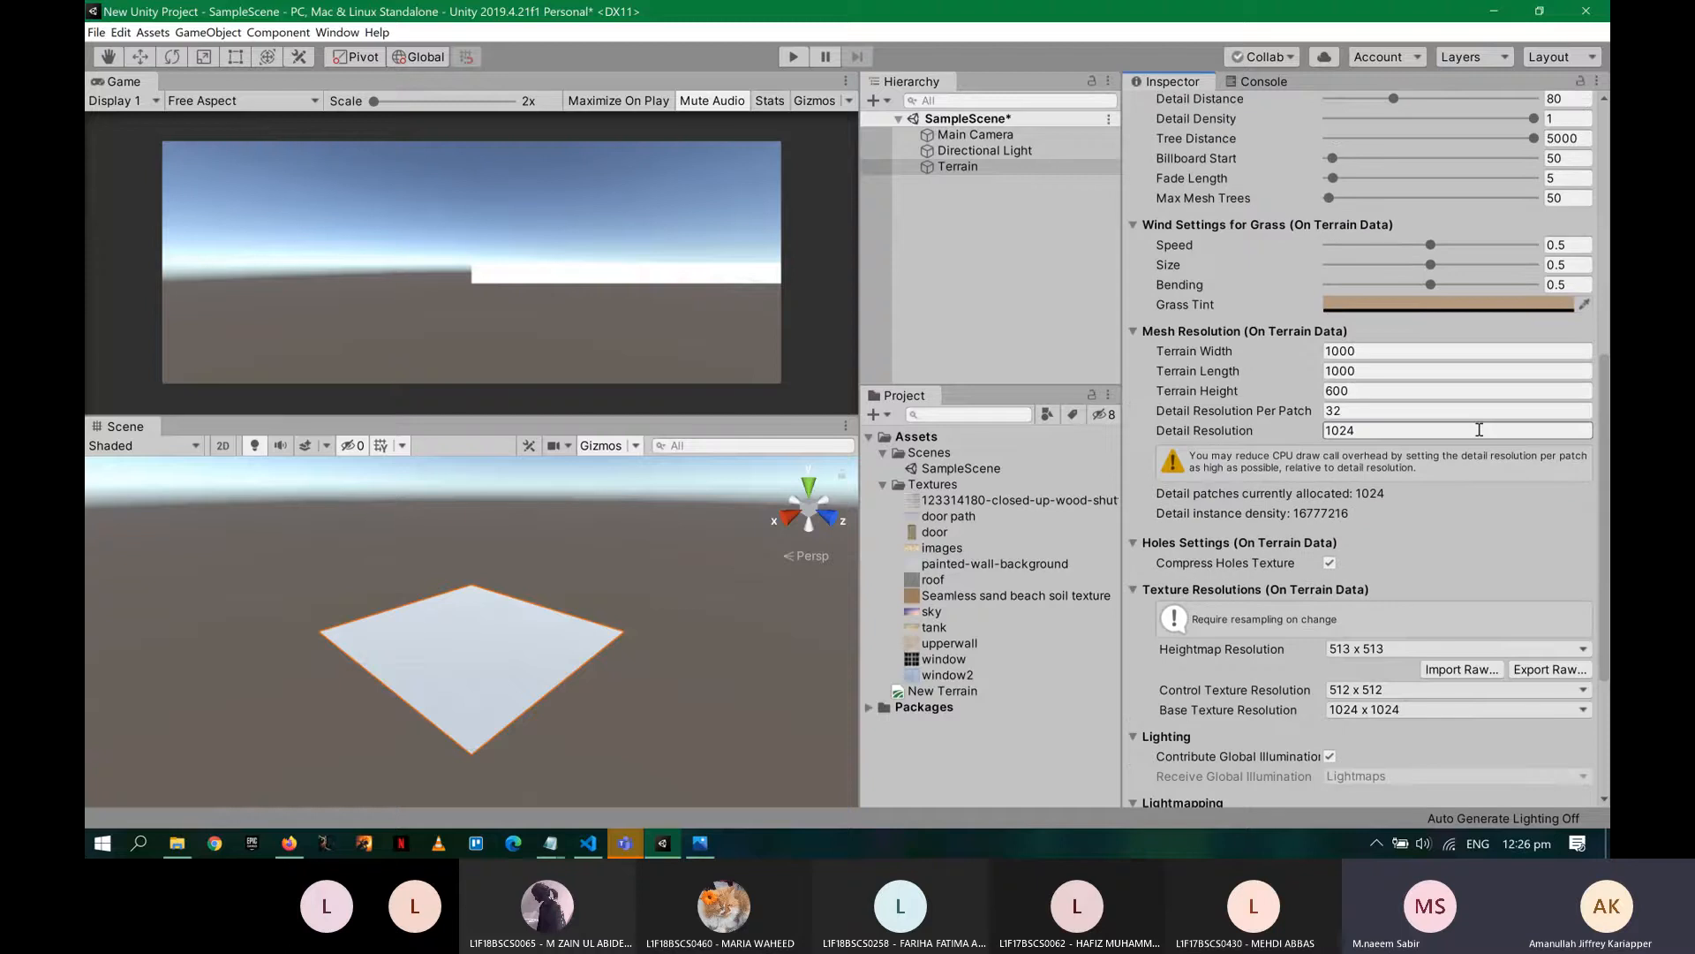
pyautogui.scroll(-3, 1480, 433)
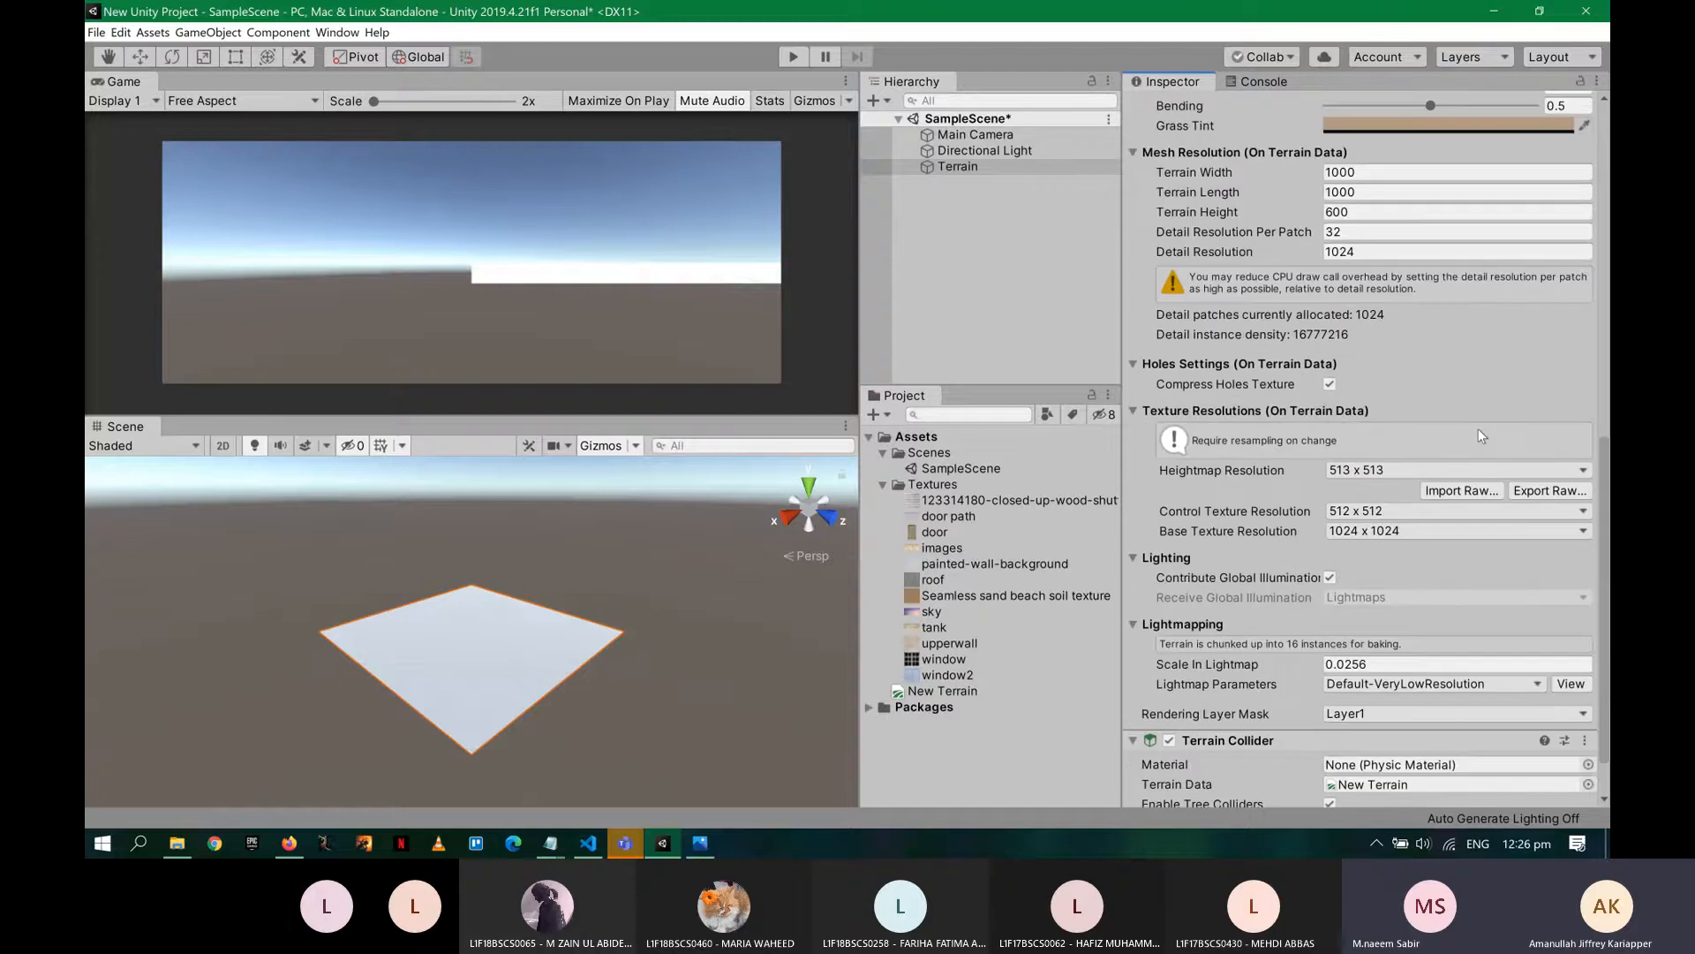
pyautogui.scroll(-3, 1478, 428)
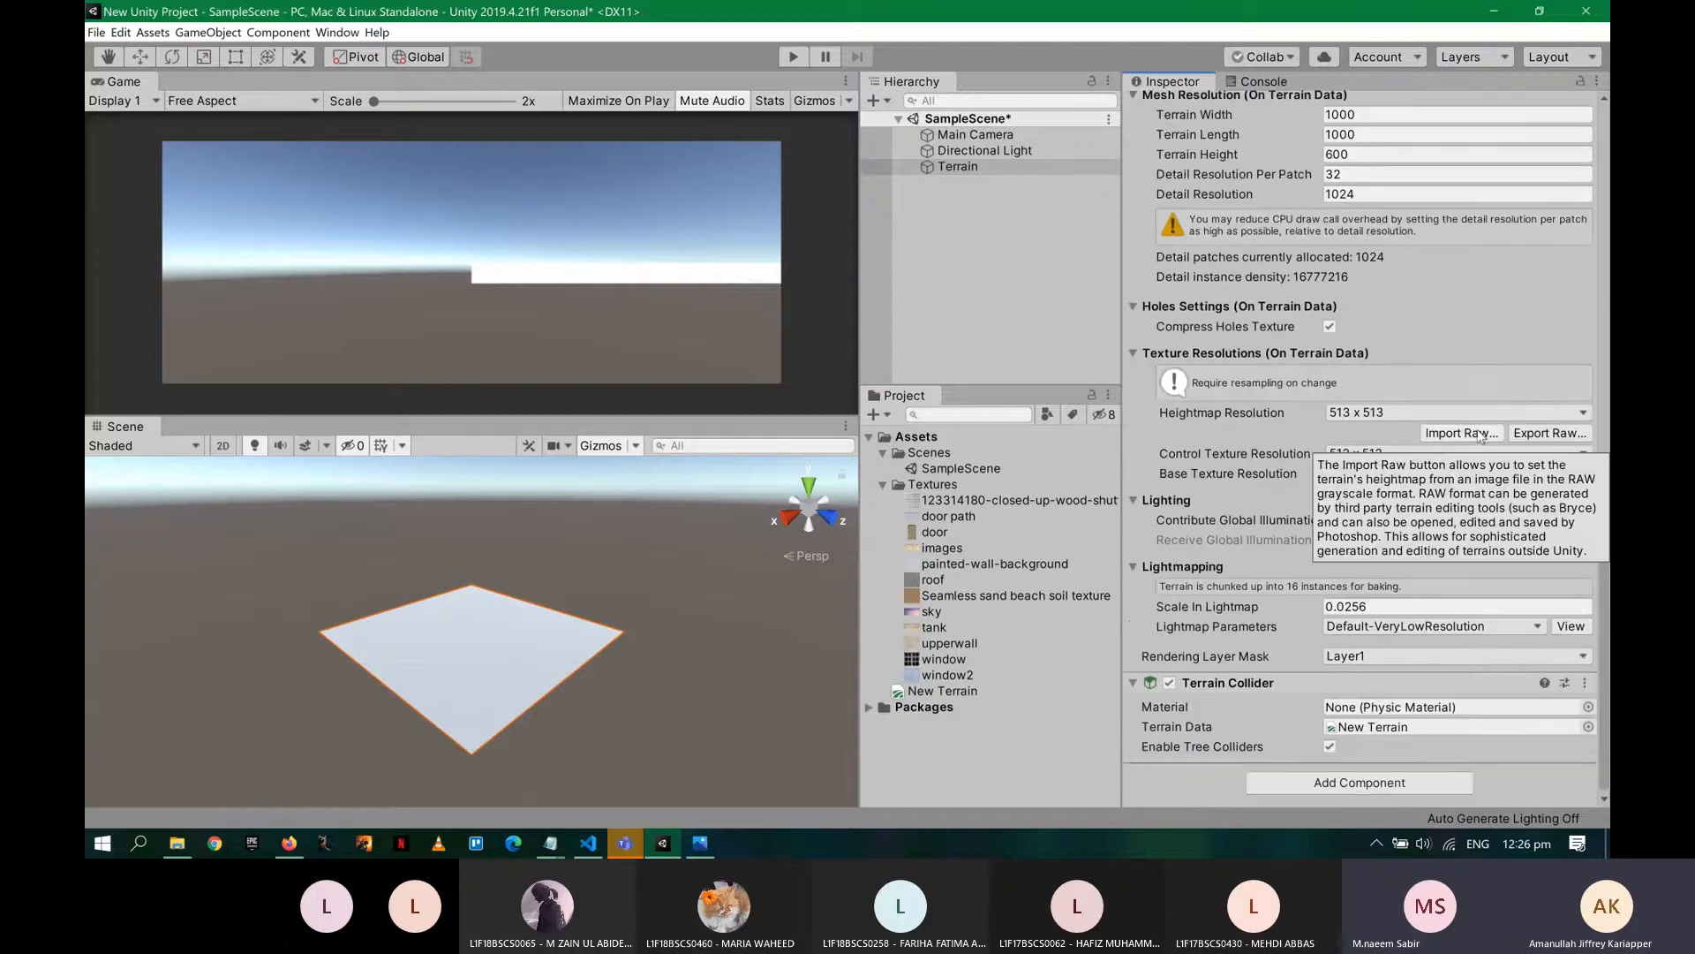
pyautogui.scroll(10, 1402, 346)
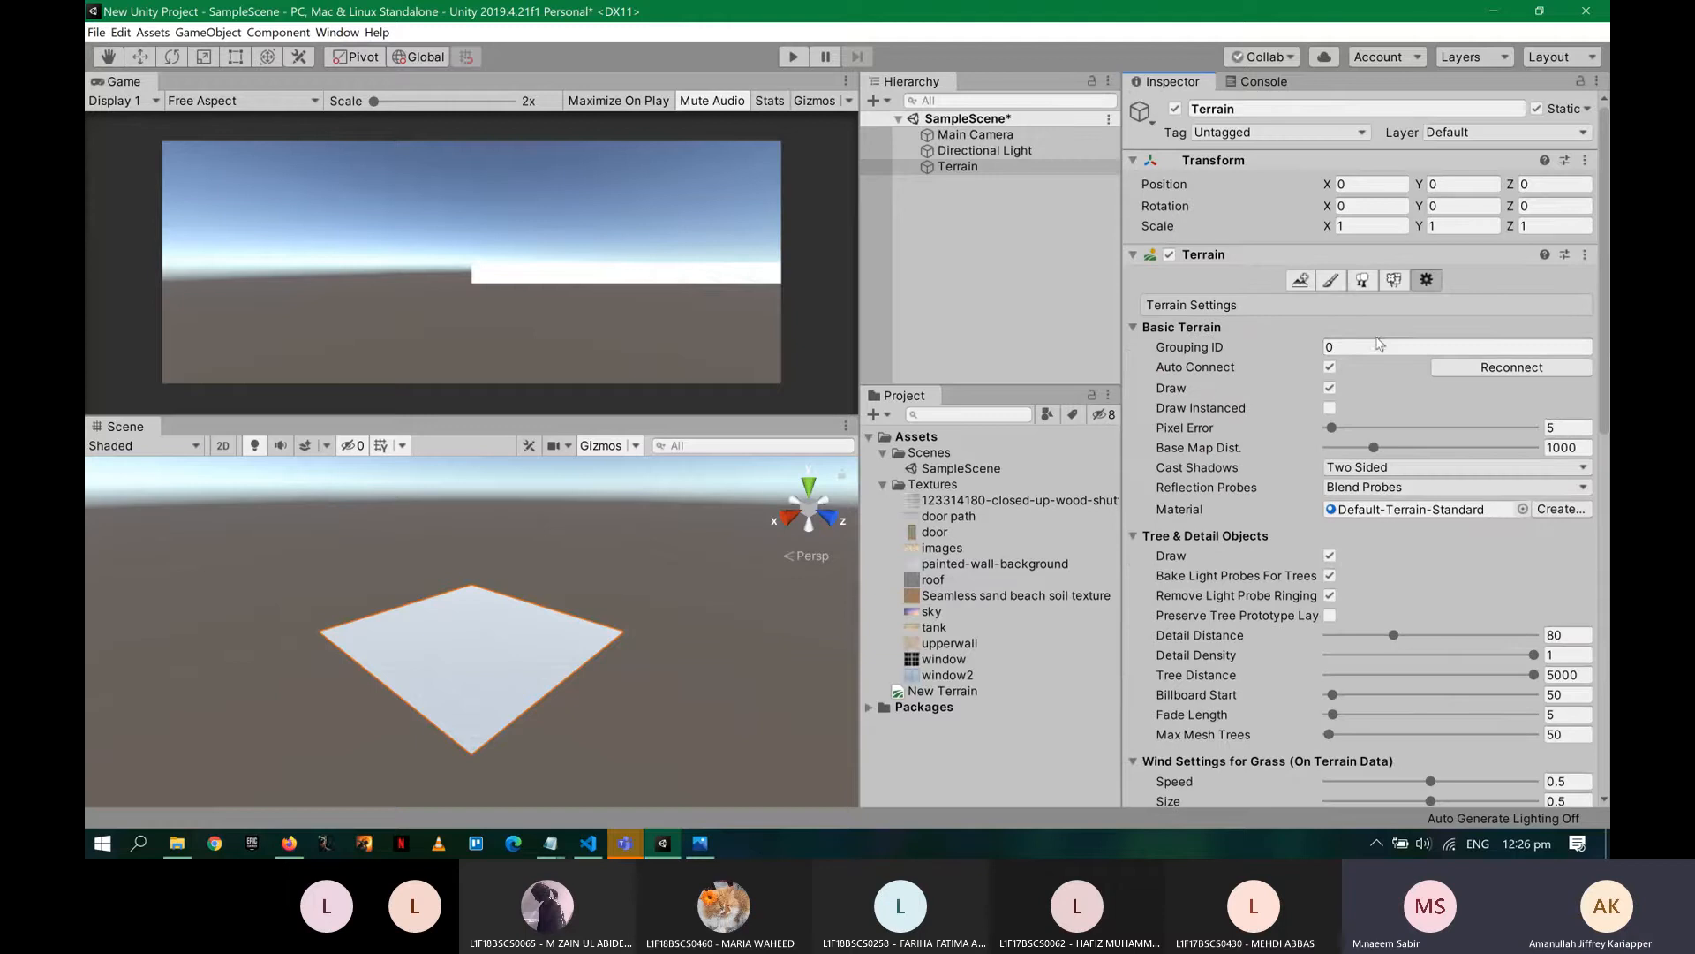
# - Switch the terrain to Paint Trees, view the Add Tree dialog's prefab and bend settings, and close it without assigning a tree
pyautogui.click(1365, 279)
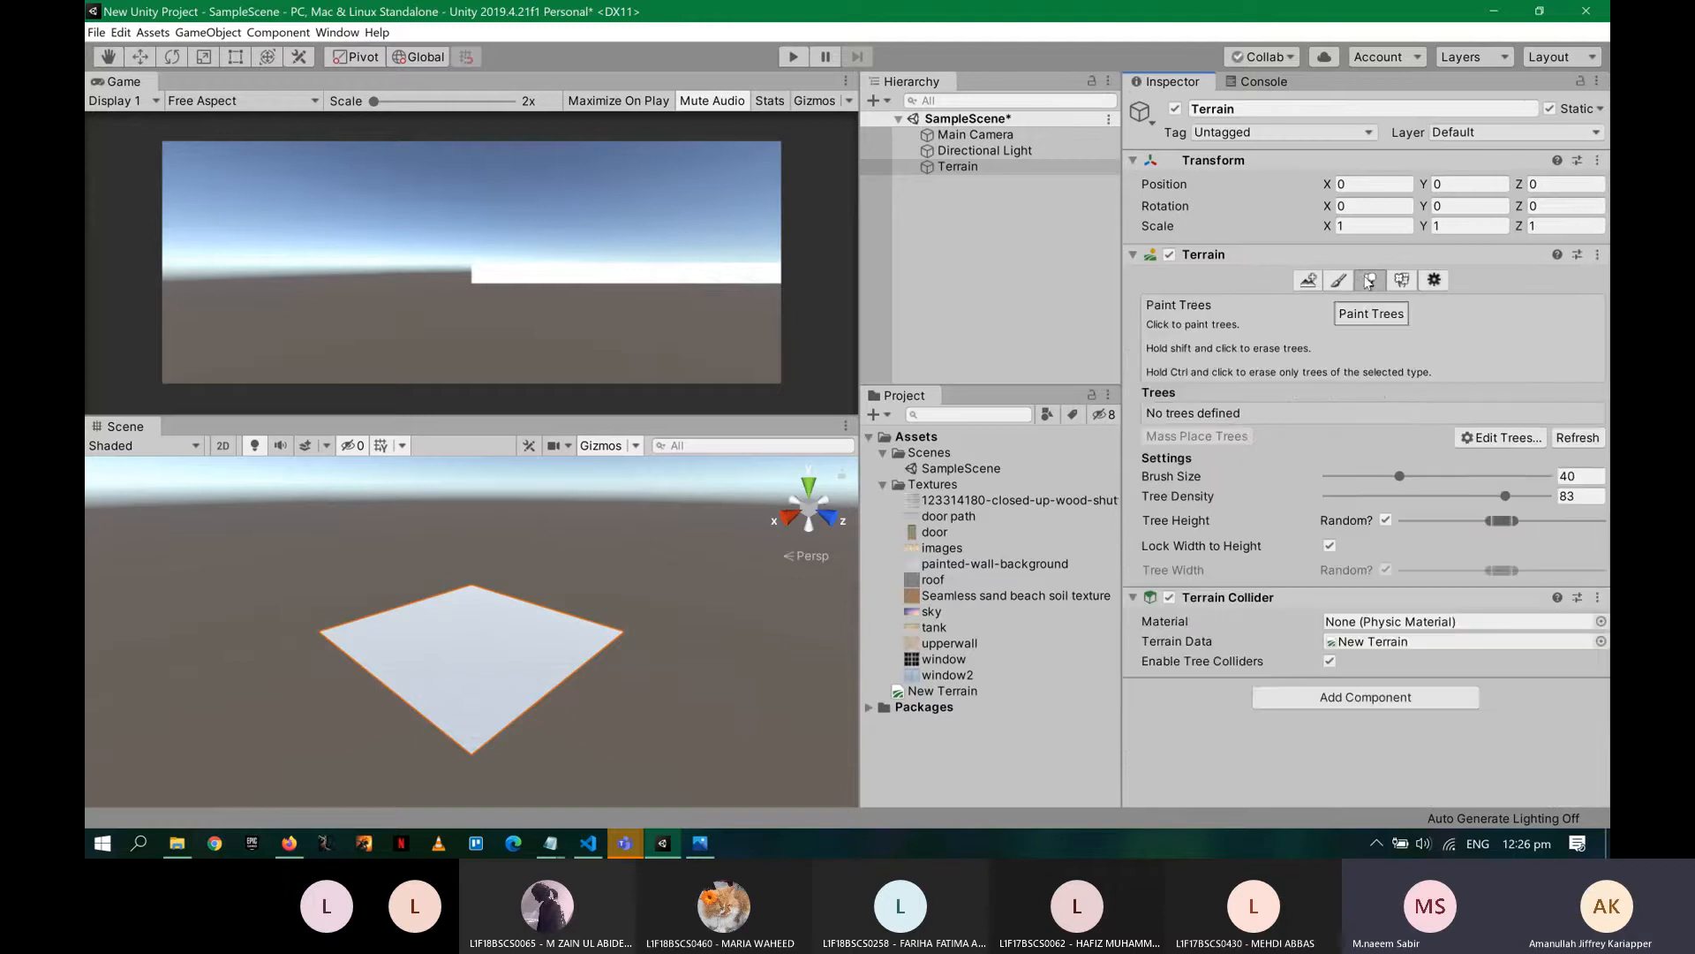
pyautogui.click(454, 628)
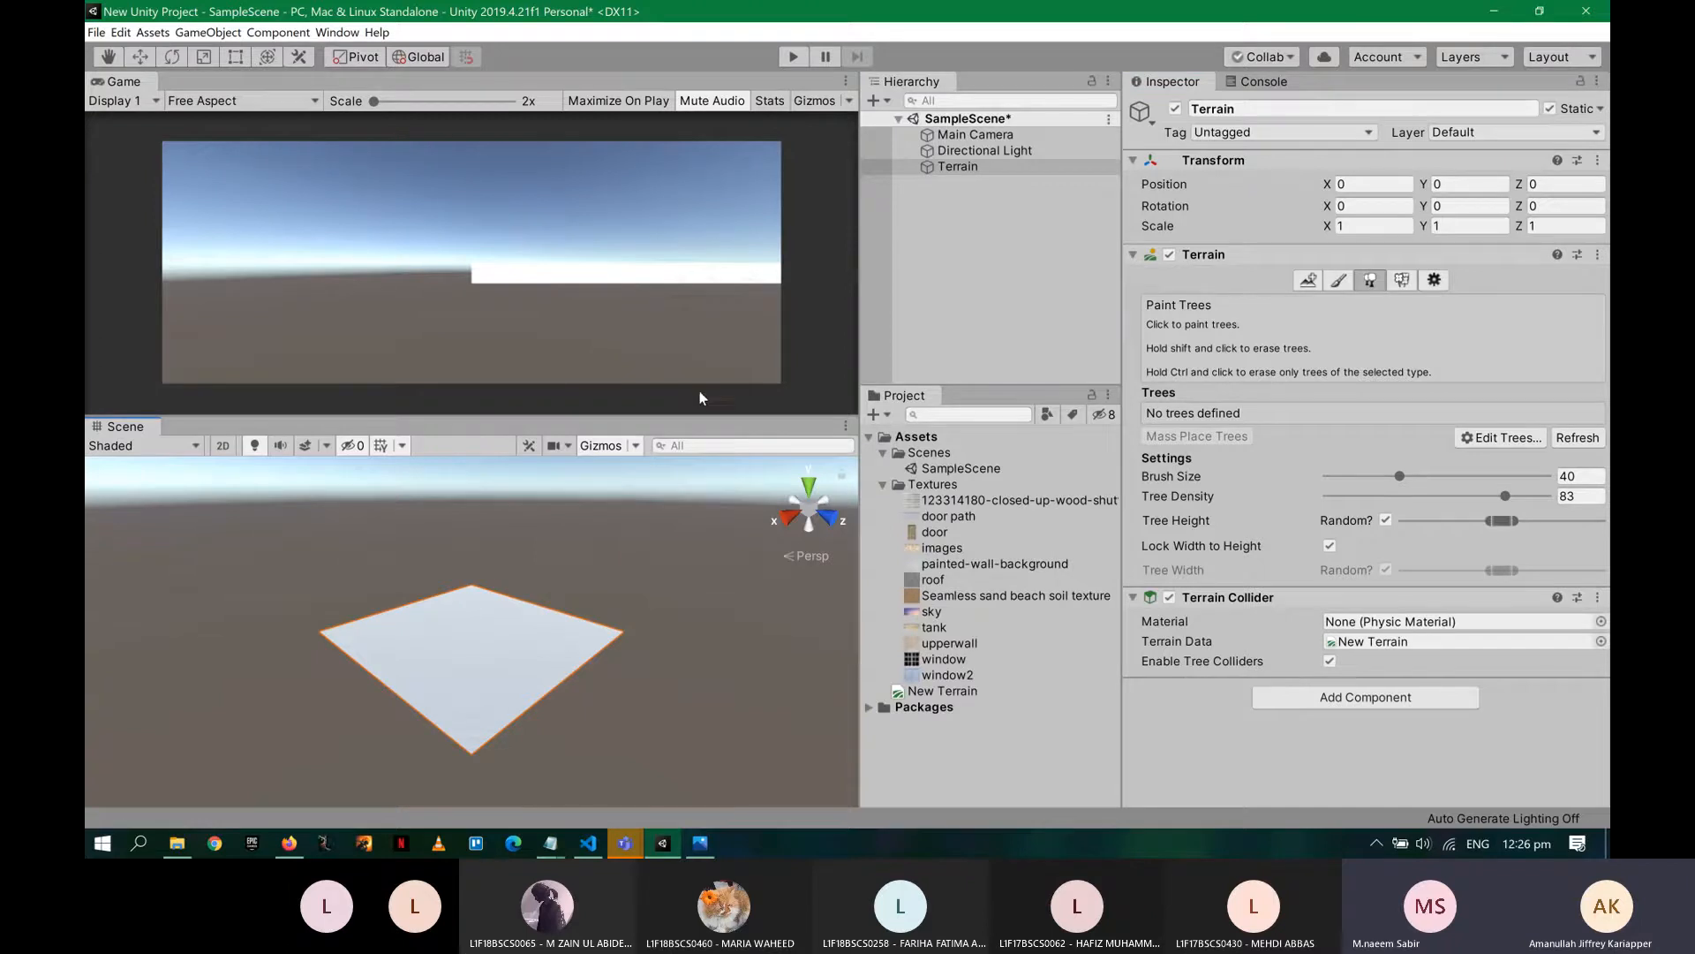
pyautogui.scroll(1, 564, 579)
pyautogui.scroll(2, 564, 579)
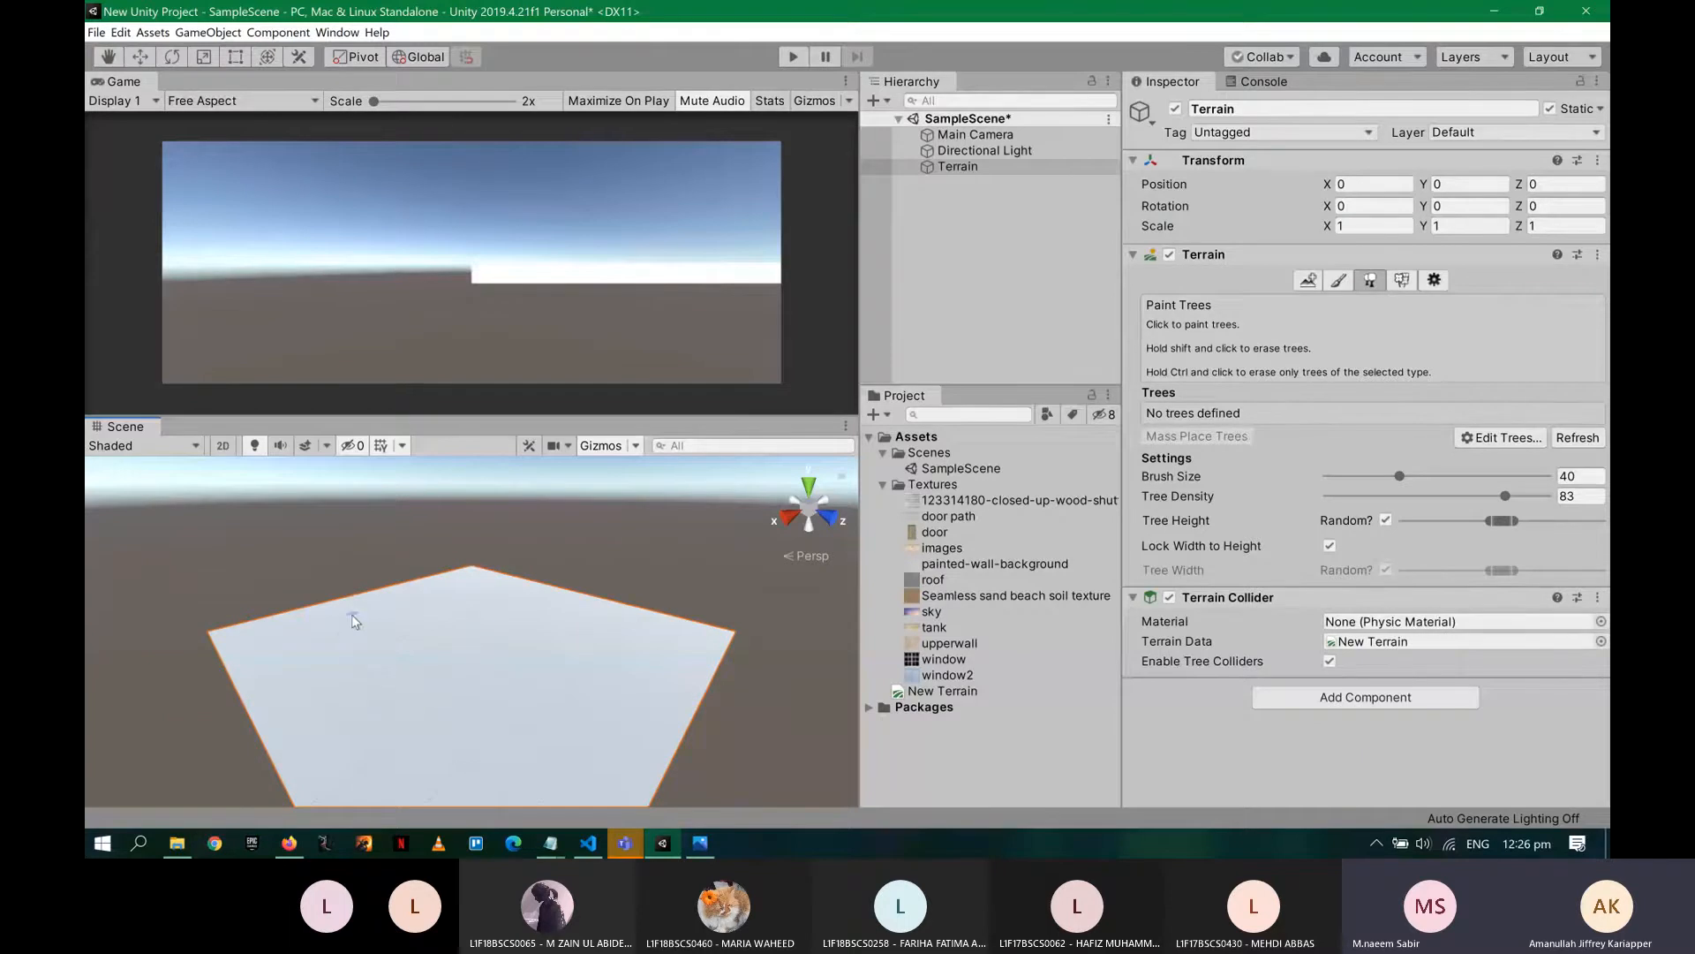
pyautogui.keyDown('alt'); pyautogui.moveTo(352, 620); pyautogui.dragTo(424, 654); pyautogui.keyUp('alt')
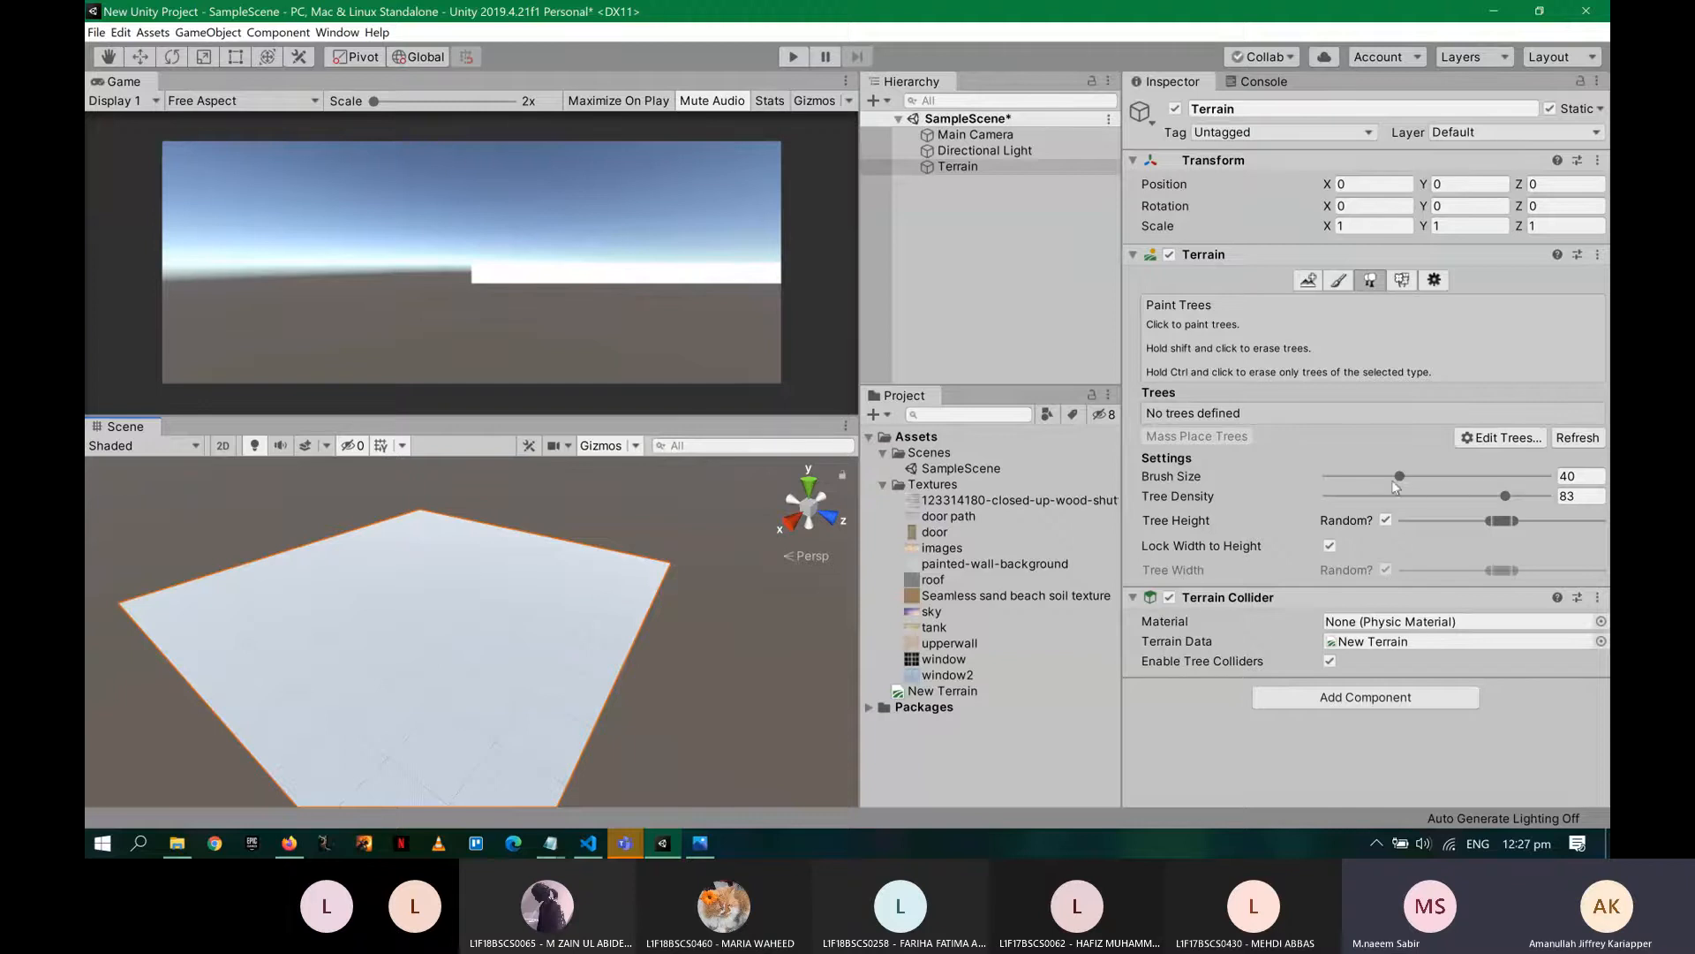
pyautogui.click(1494, 442)
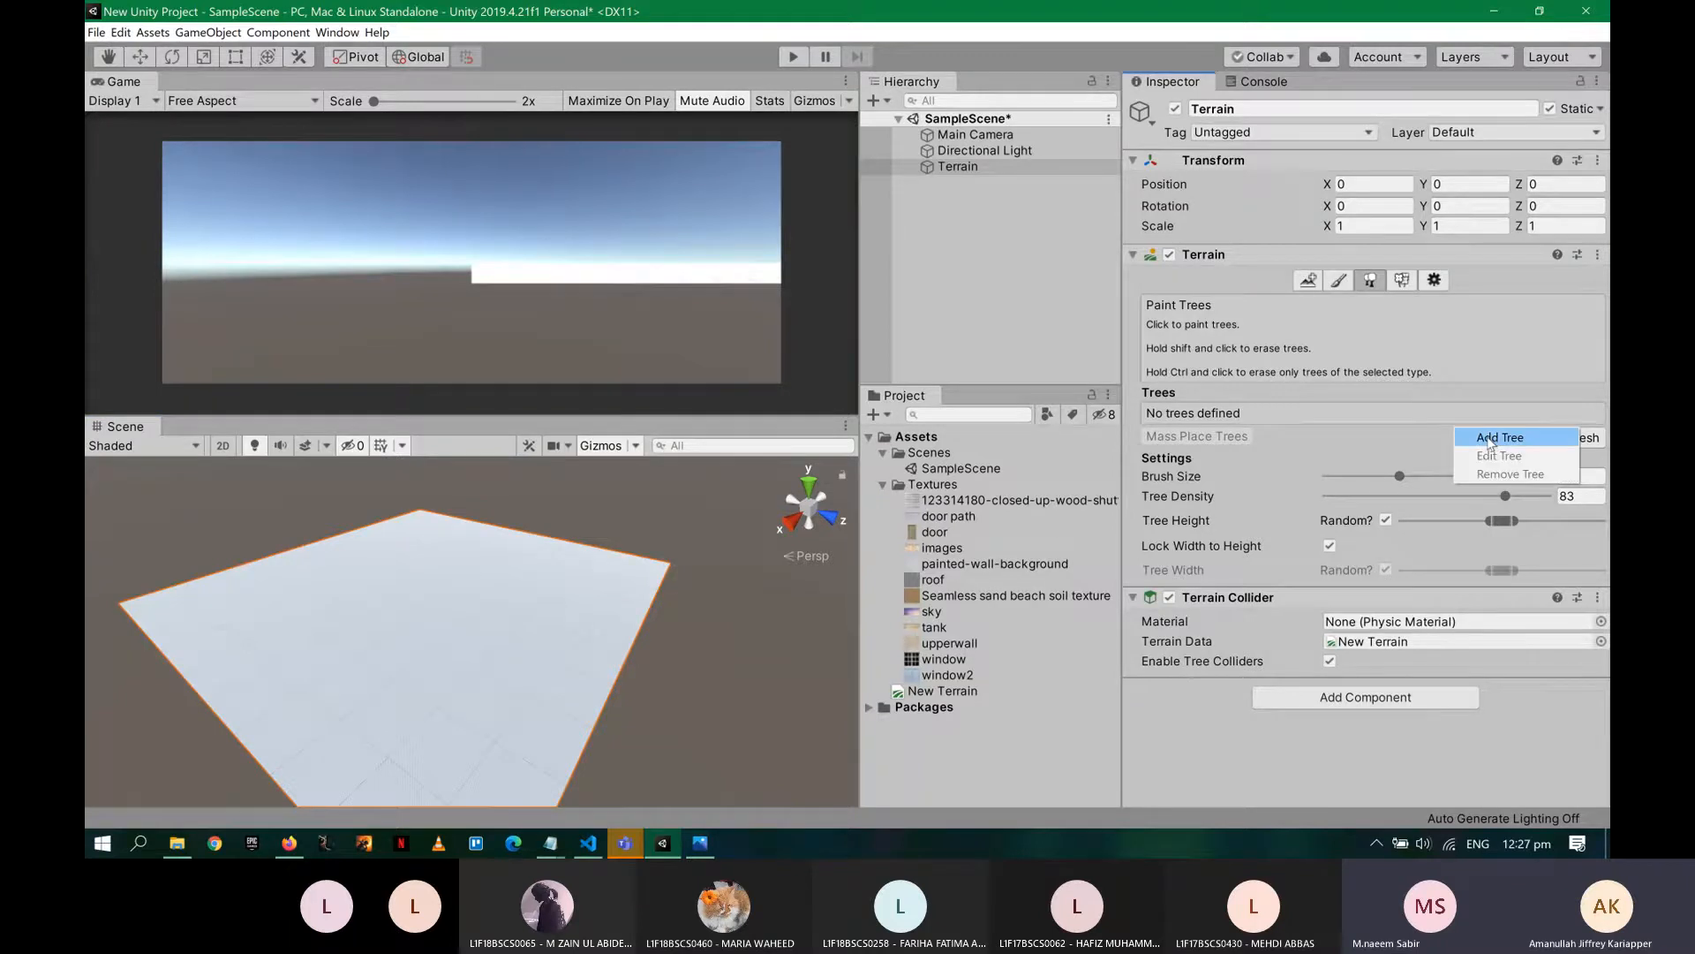
pyautogui.click(1492, 438)
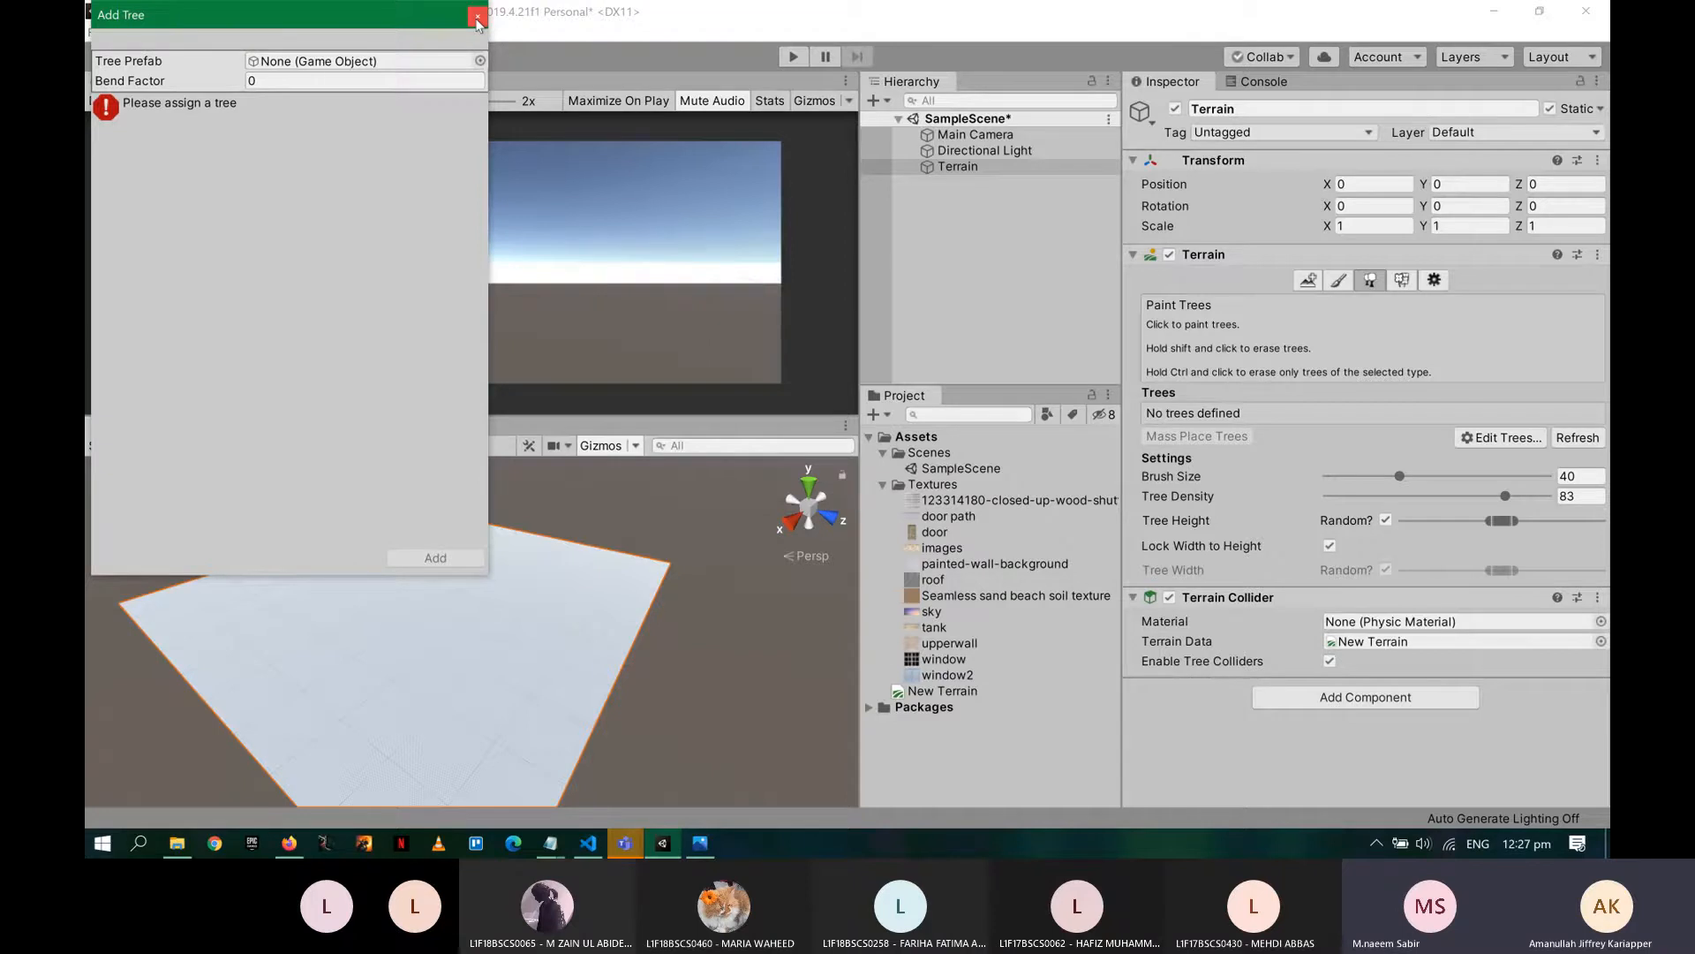
pyautogui.click(477, 19)
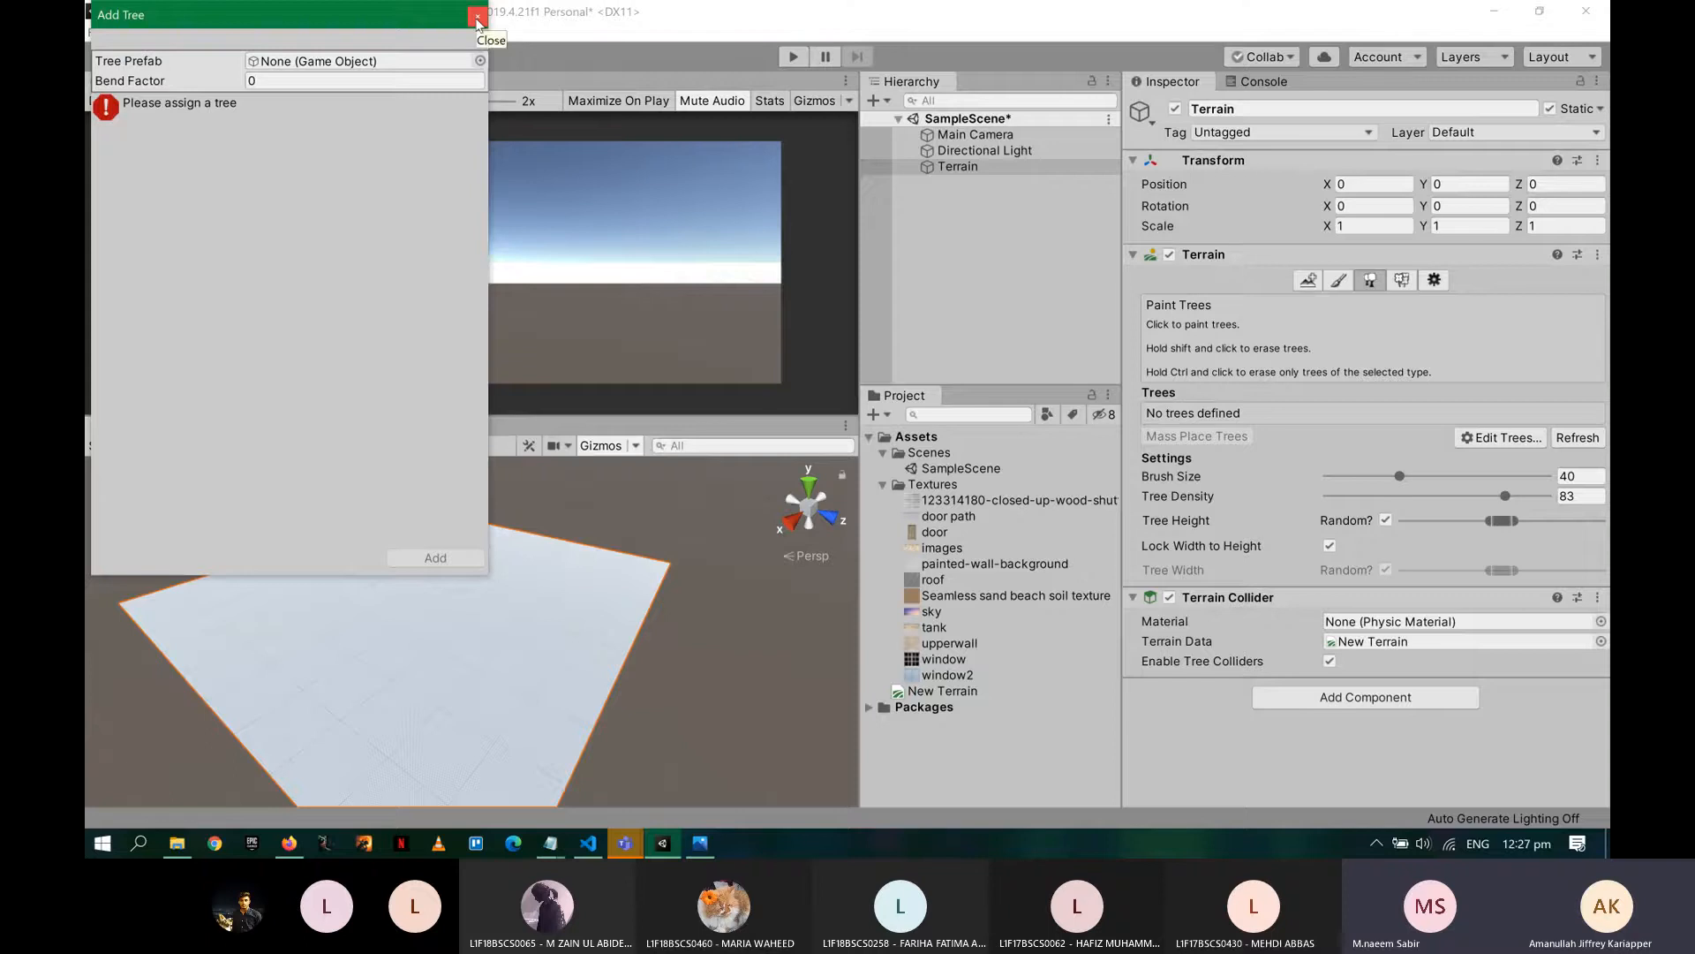
pyautogui.click(477, 20)
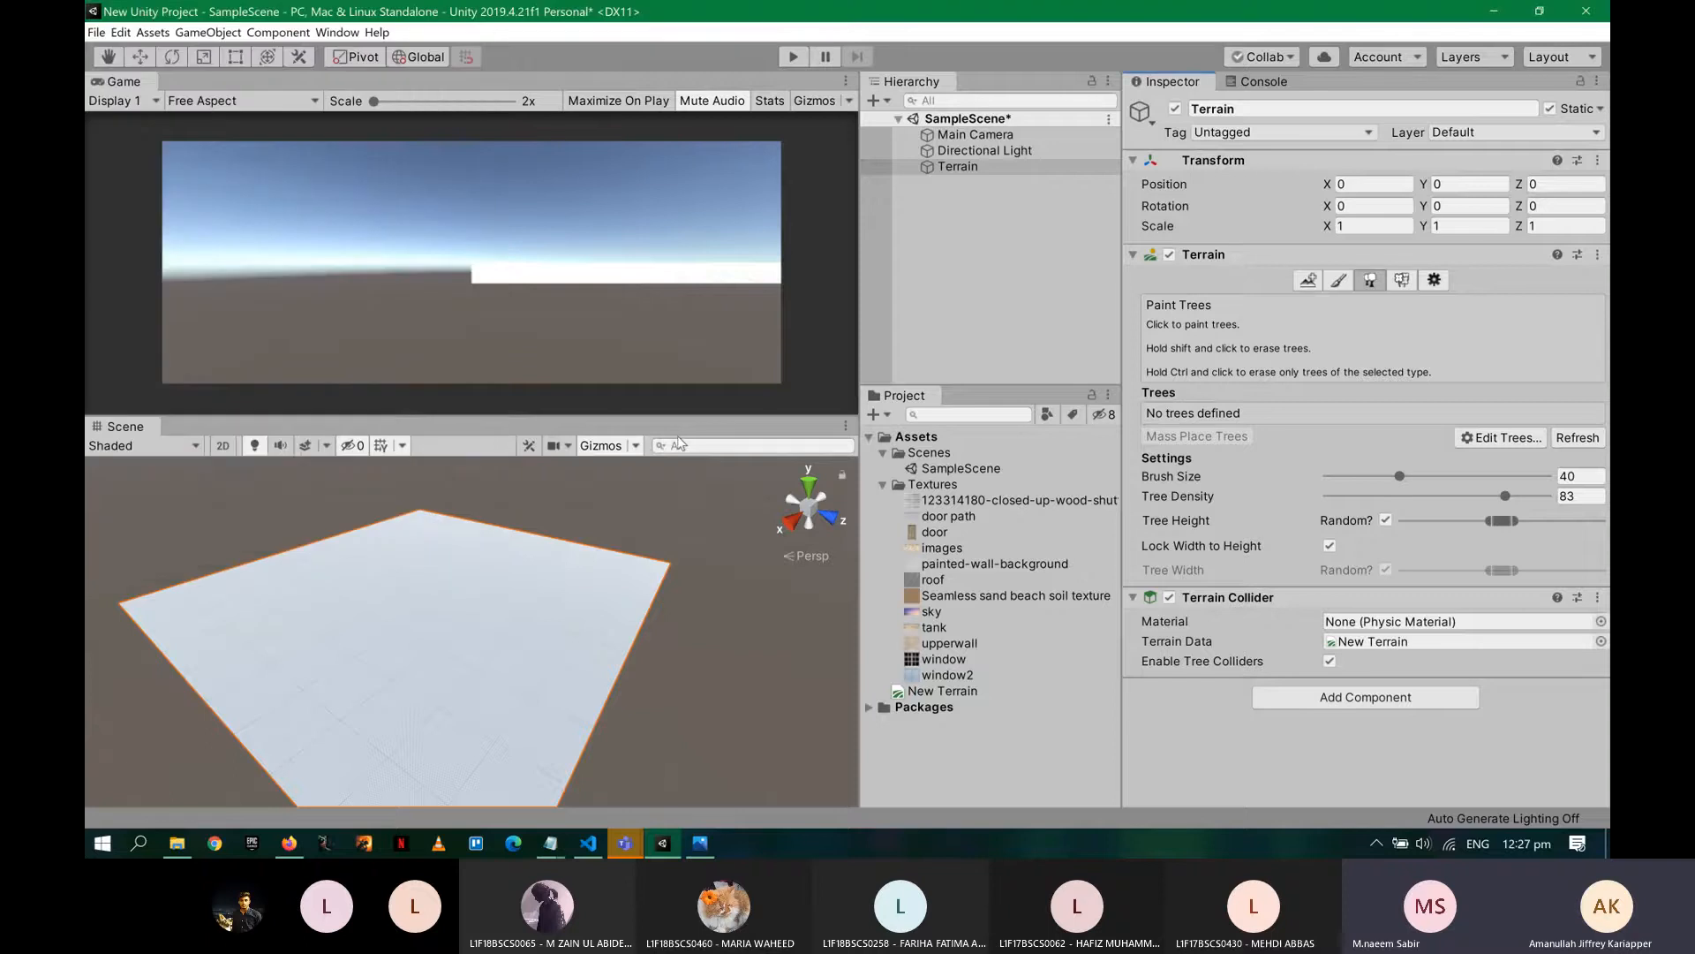
# - Switch to the Teams meeting, look through the participants list, and return to Unity
pyautogui.hotkey('alt', 'Tab')
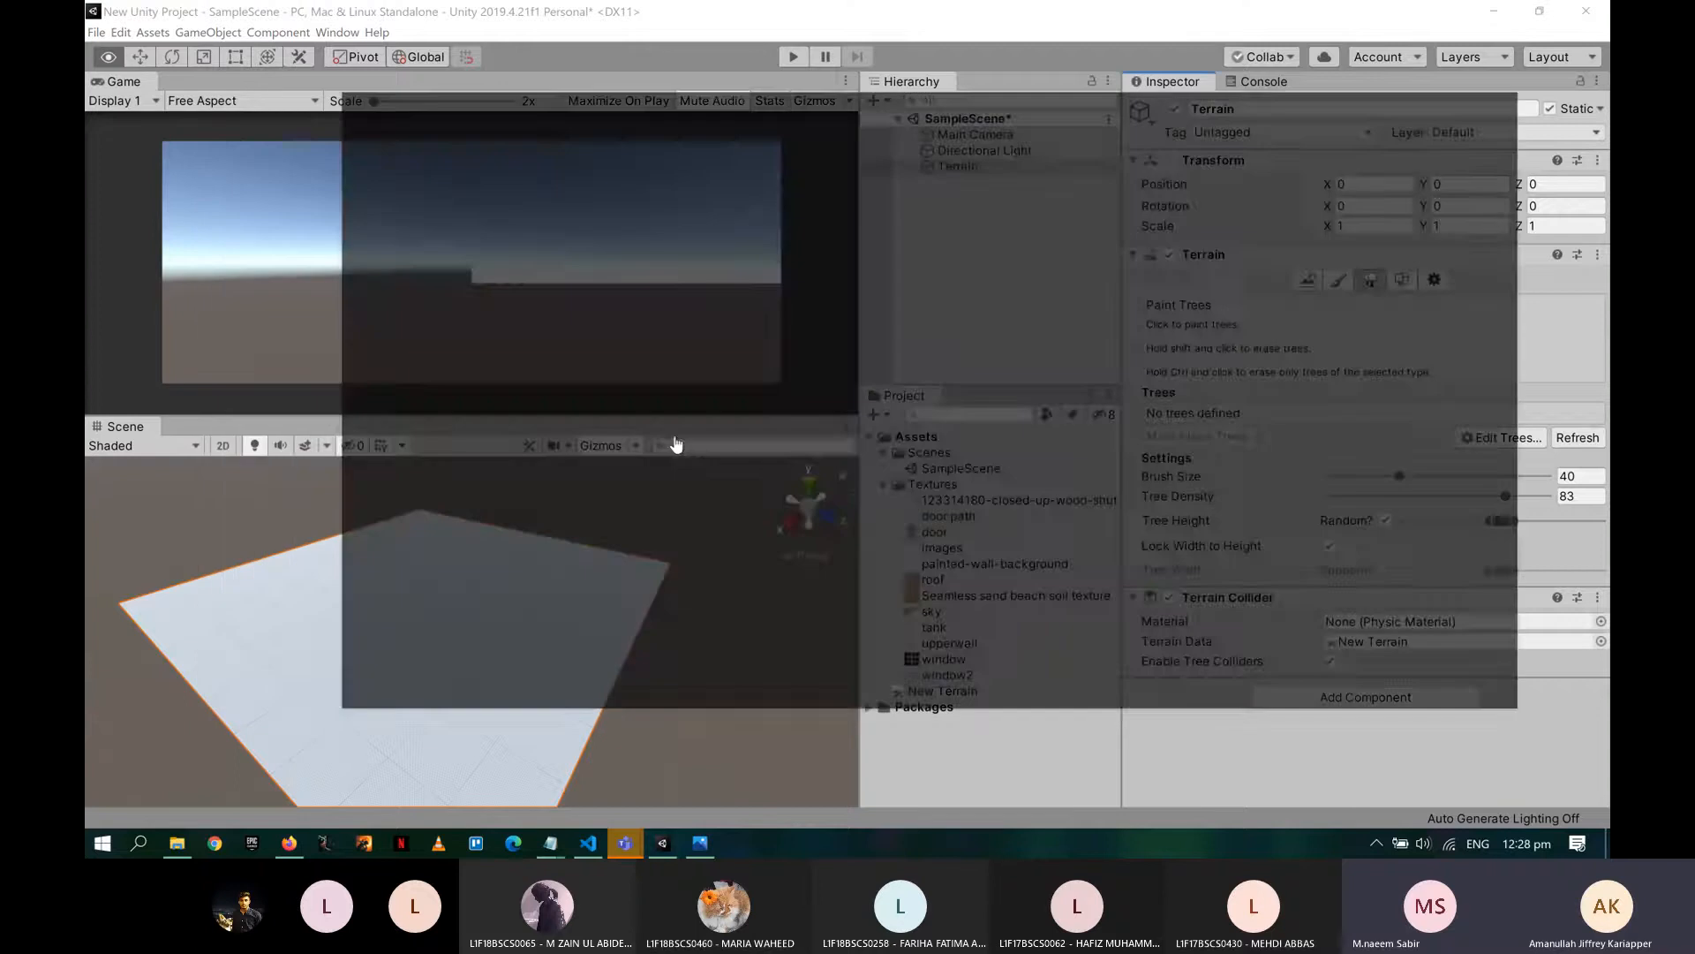
pyautogui.scroll(-2, 1380, 514)
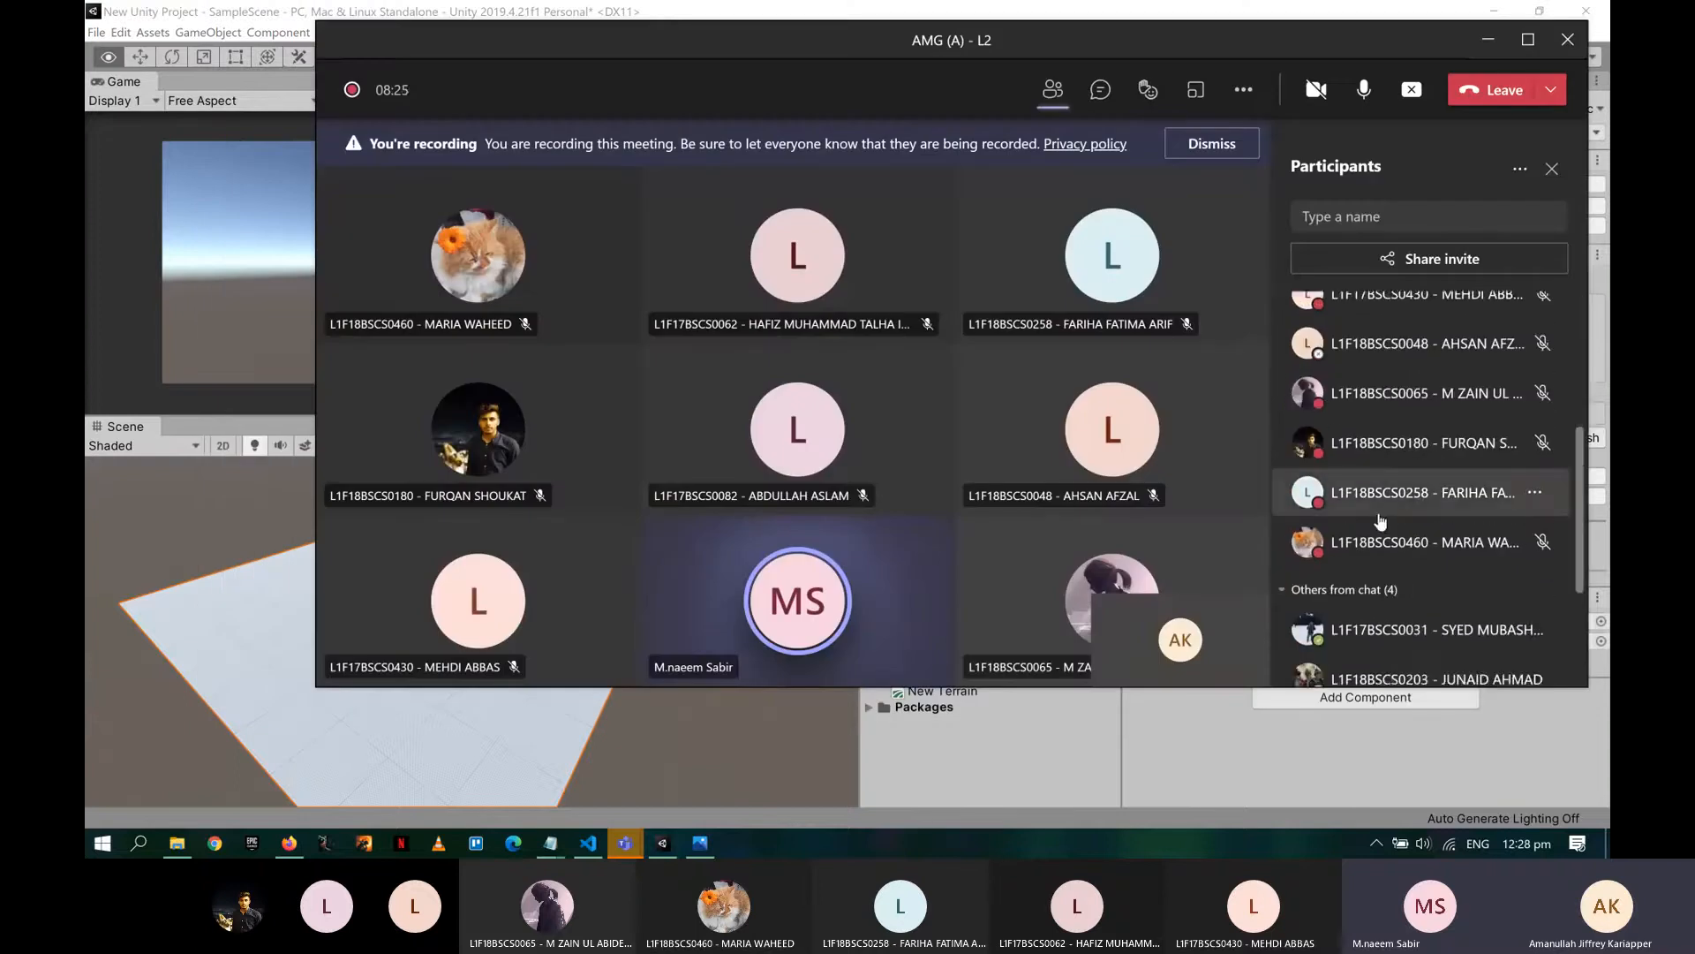
pyautogui.scroll(2, 1378, 521)
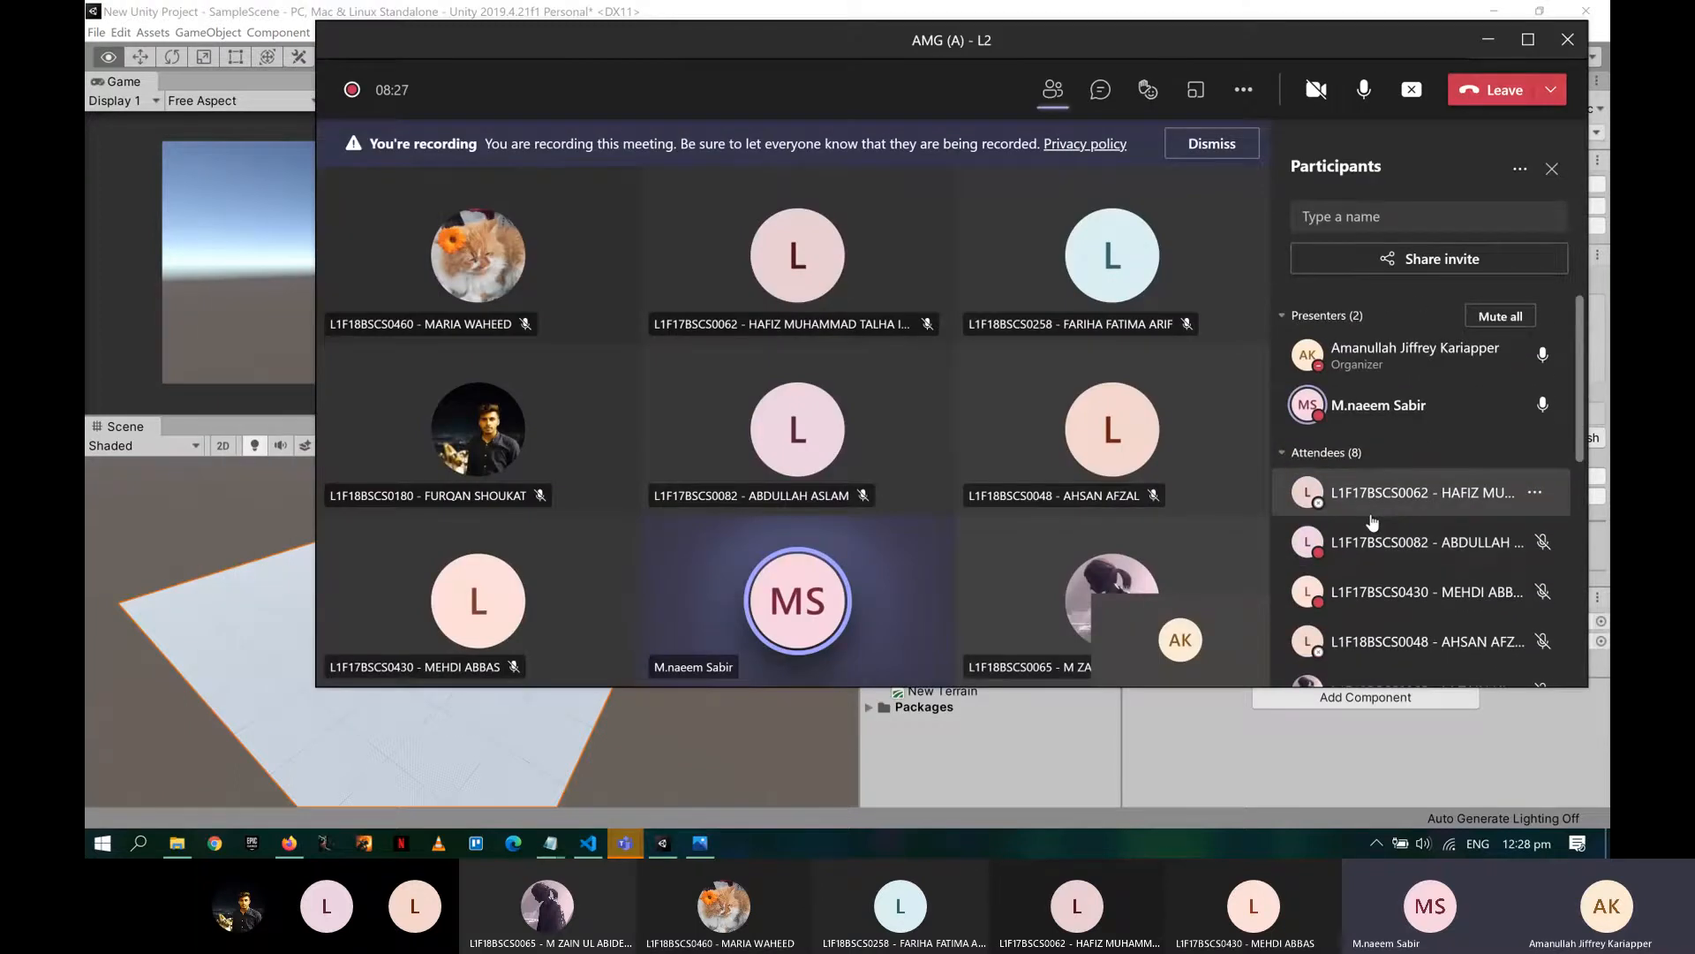
pyautogui.scroll(-2, 1372, 522)
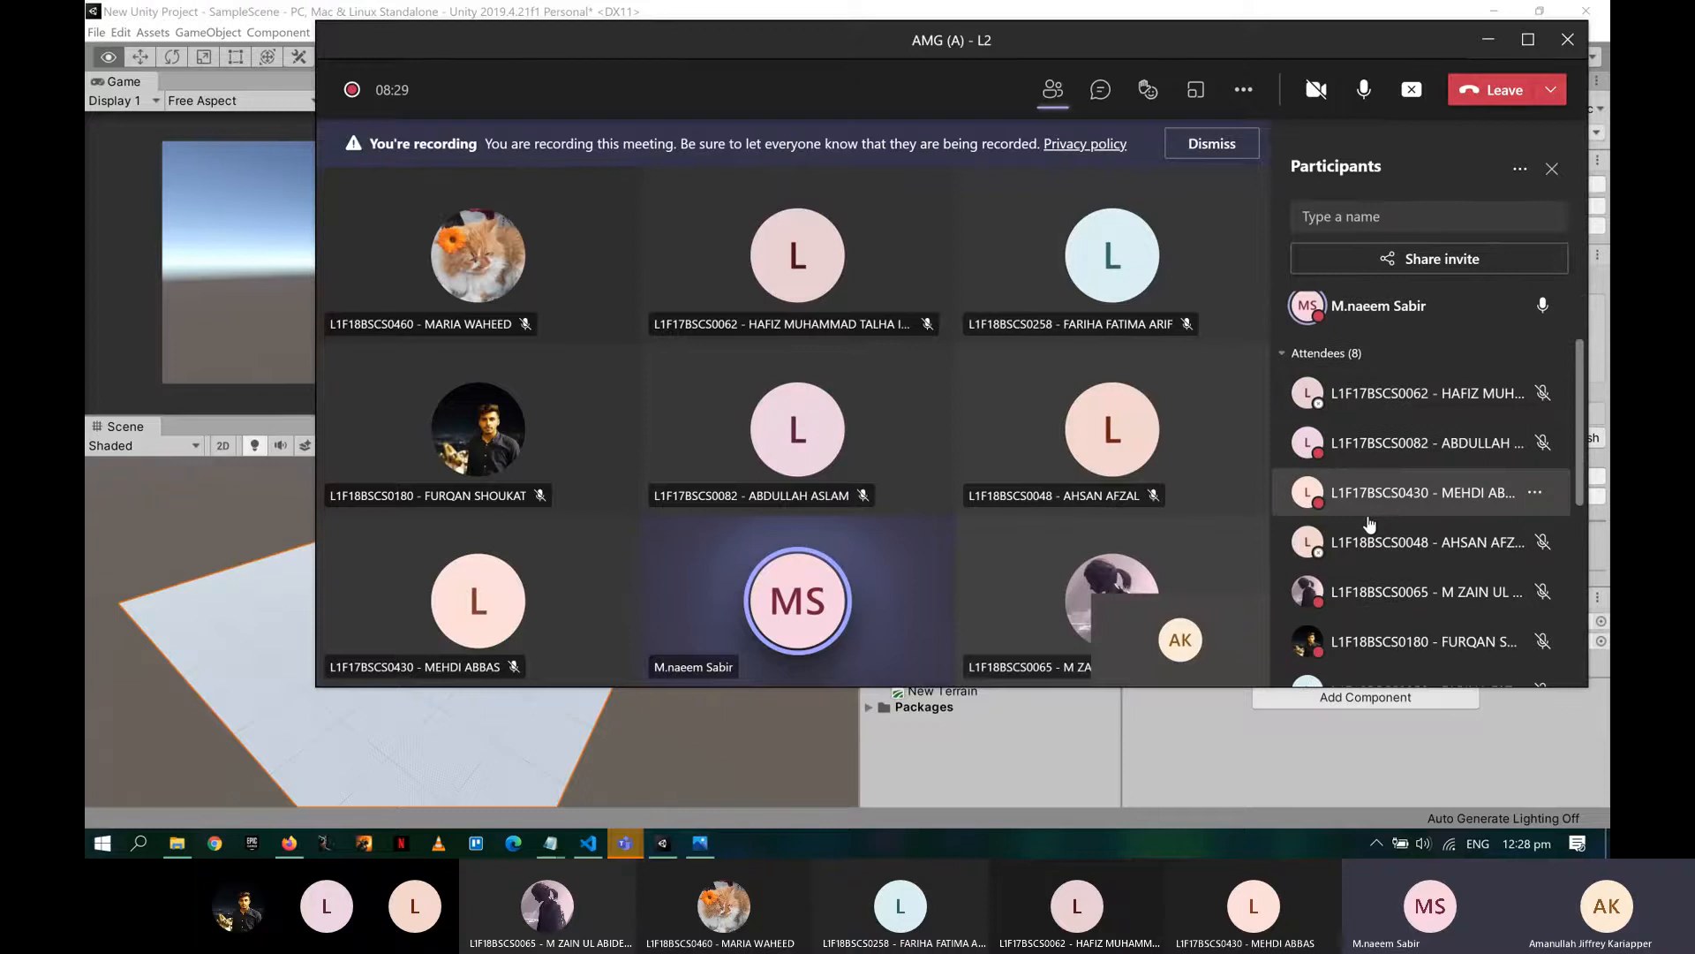
pyautogui.hotkey('alt', 'Tab')
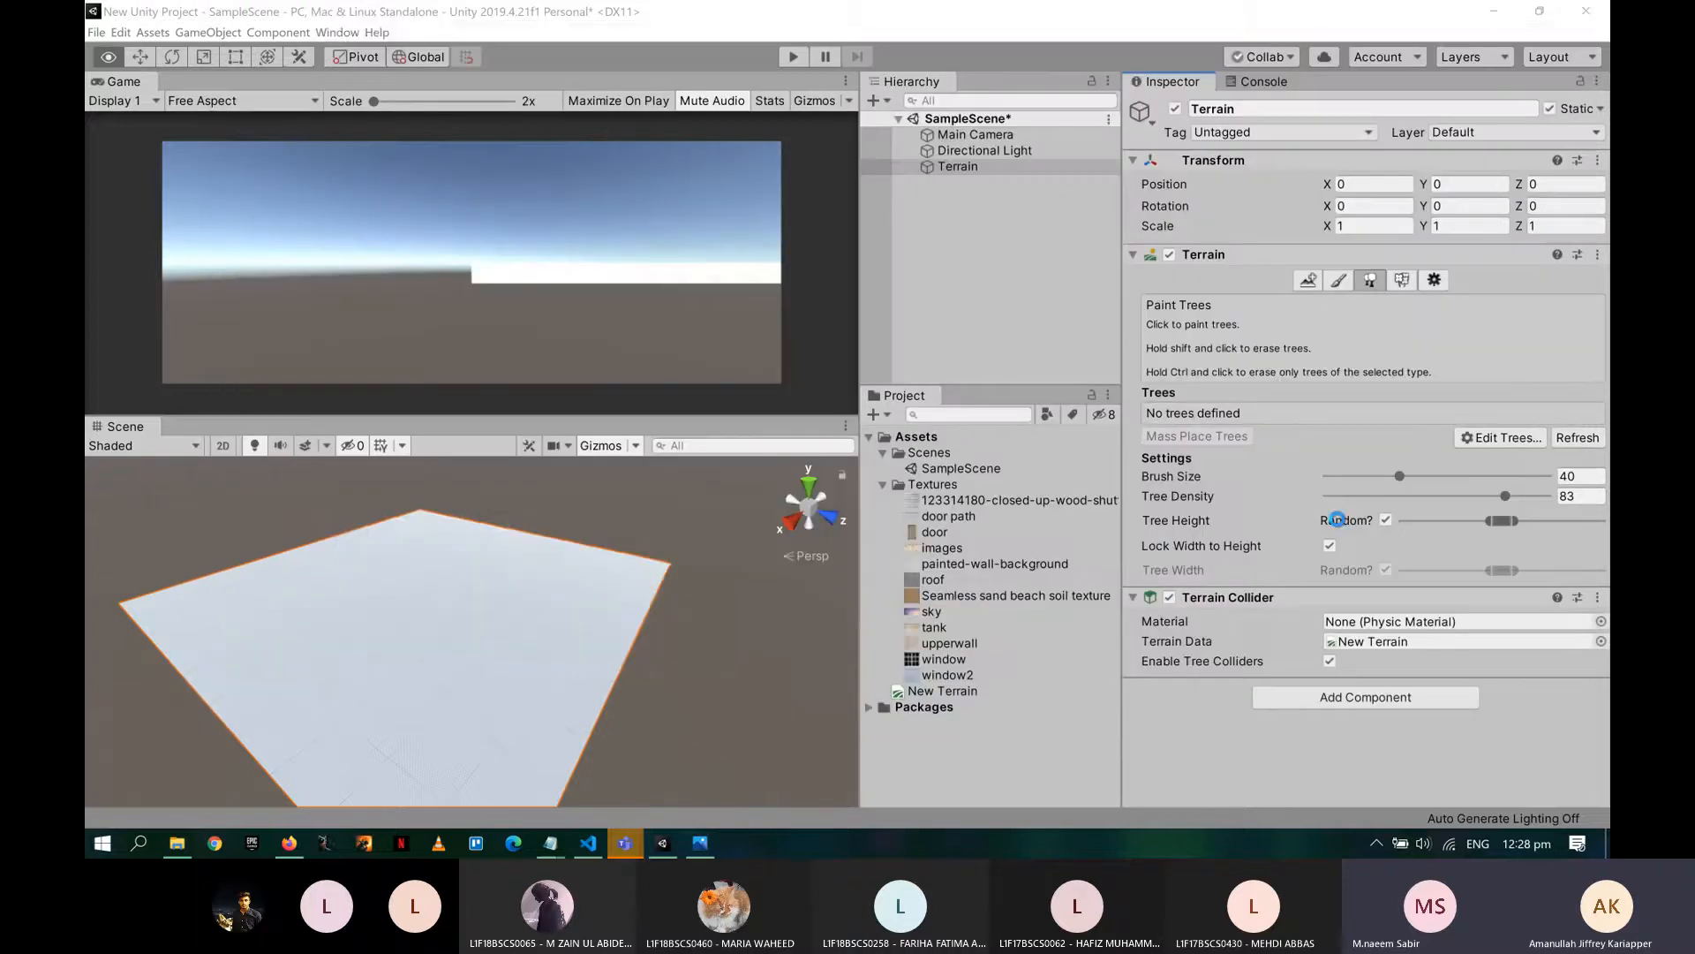
# - Activate Raise or Lower Terrain, compare several built-in brush shapes, and select builtin_brush_8
pyautogui.scroll(-2, 653, 619)
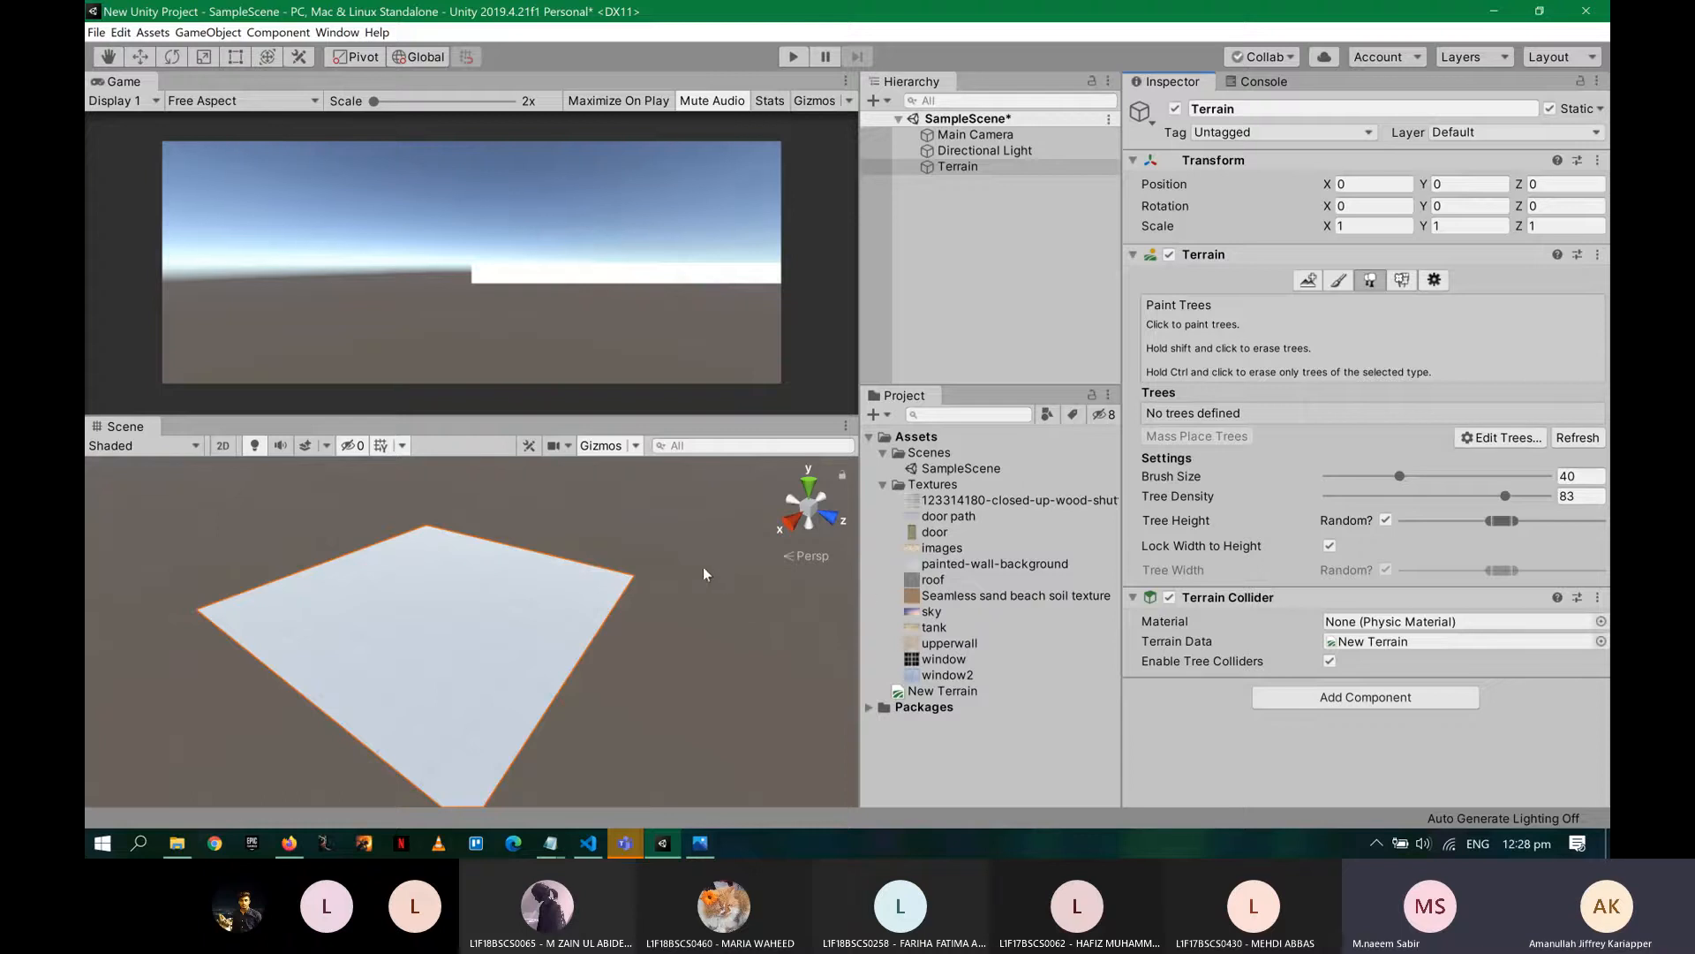
pyautogui.scroll(-1, 702, 565)
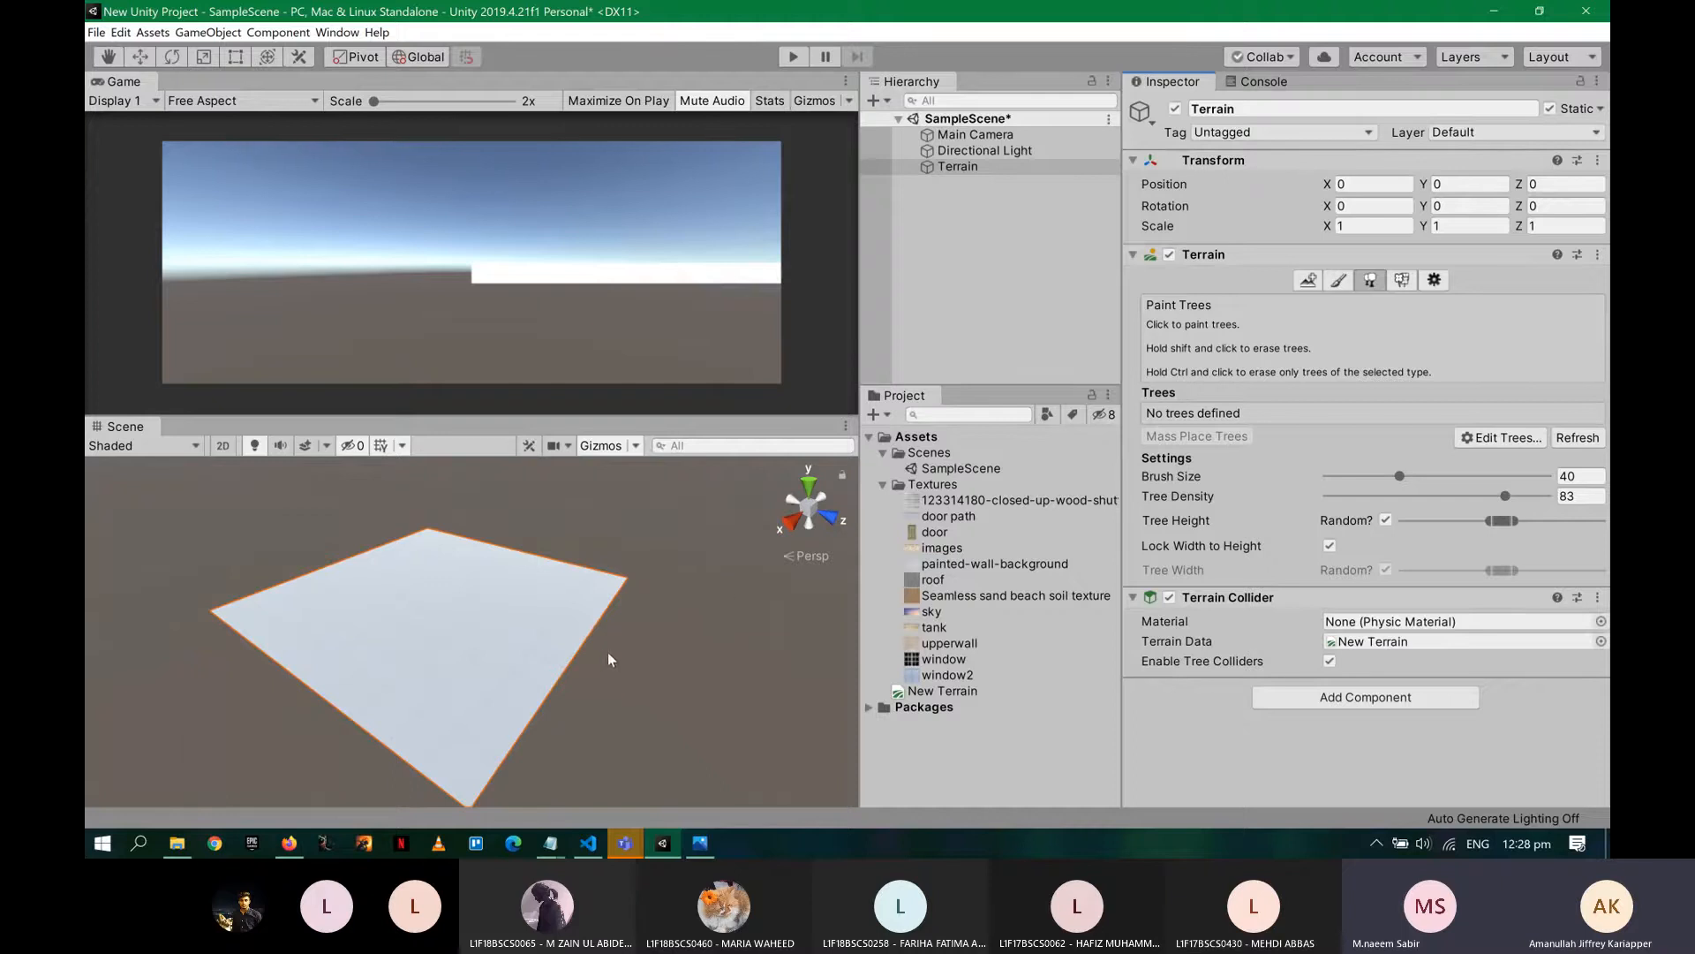
pyautogui.scroll(-1, 610, 651)
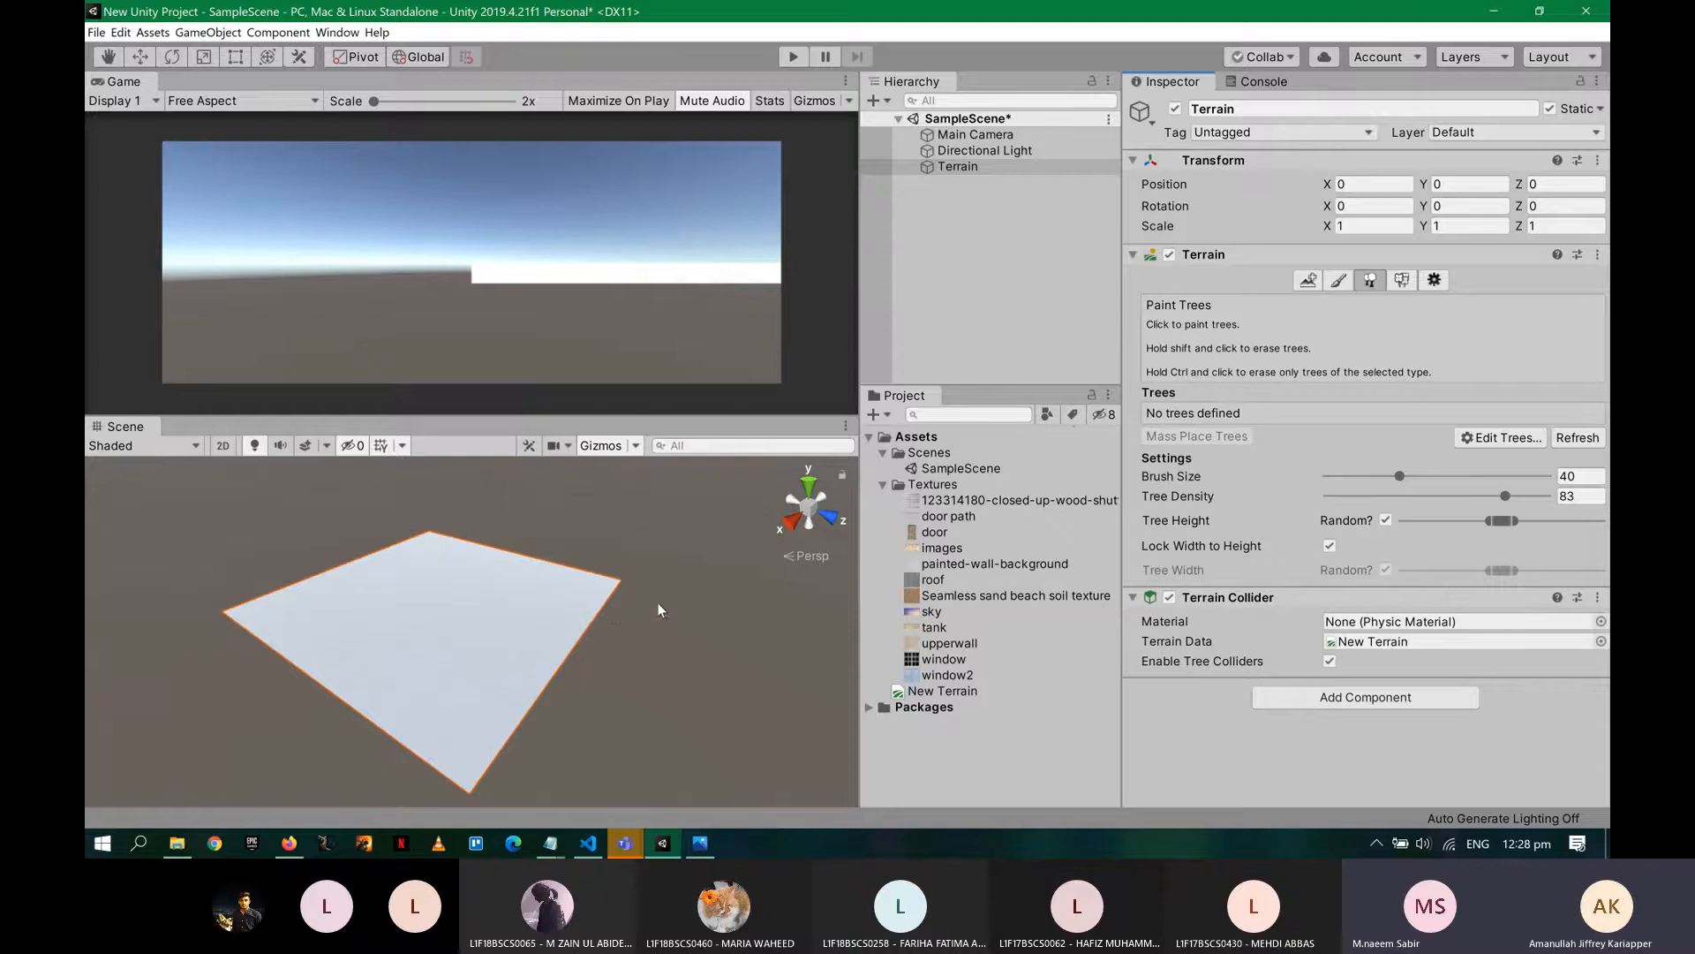
pyautogui.click(1338, 281)
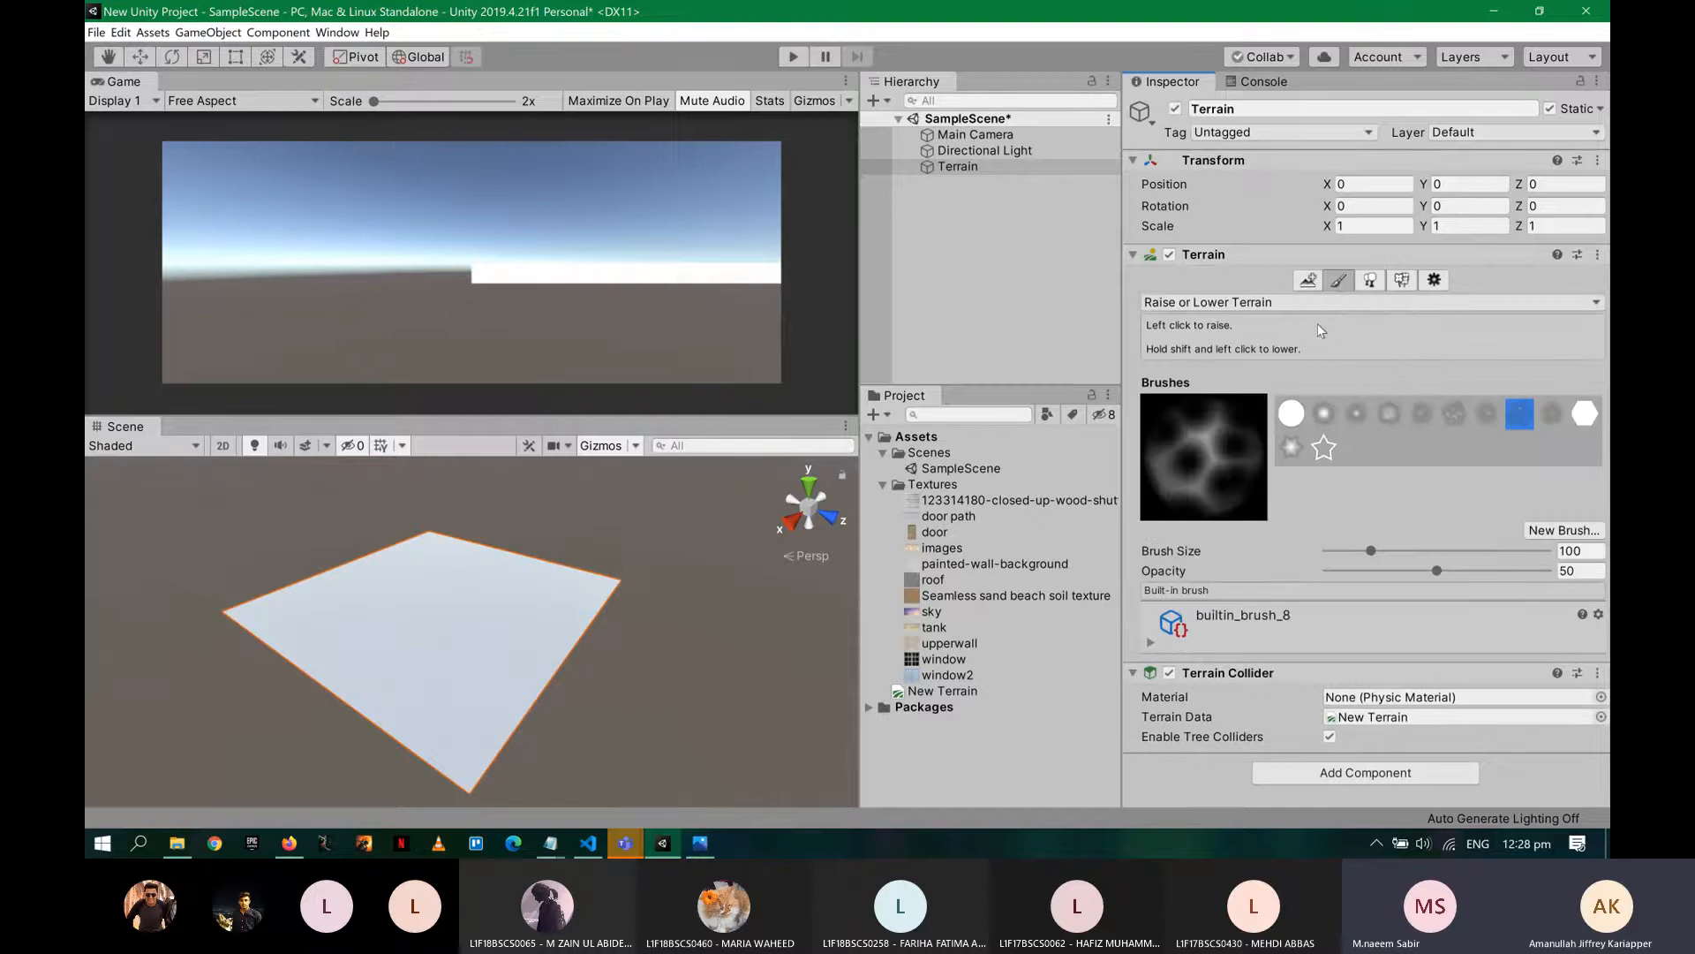
pyautogui.click(1453, 413)
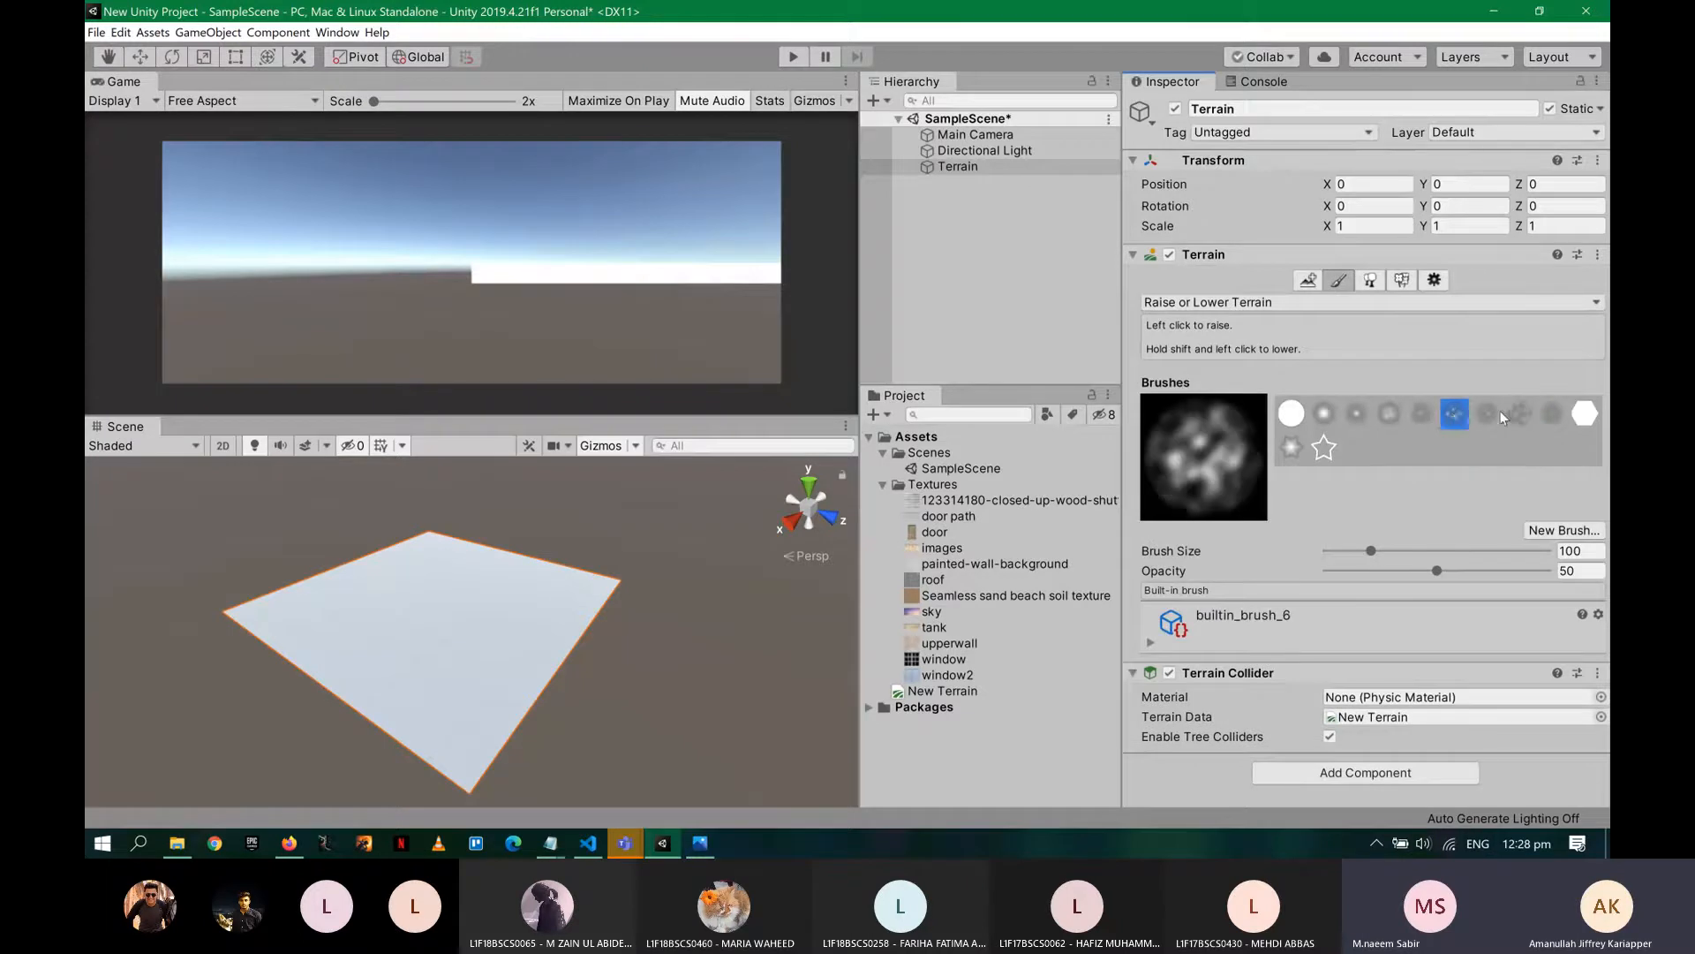
pyautogui.click(1495, 413)
pyautogui.click(1529, 413)
pyautogui.click(1553, 415)
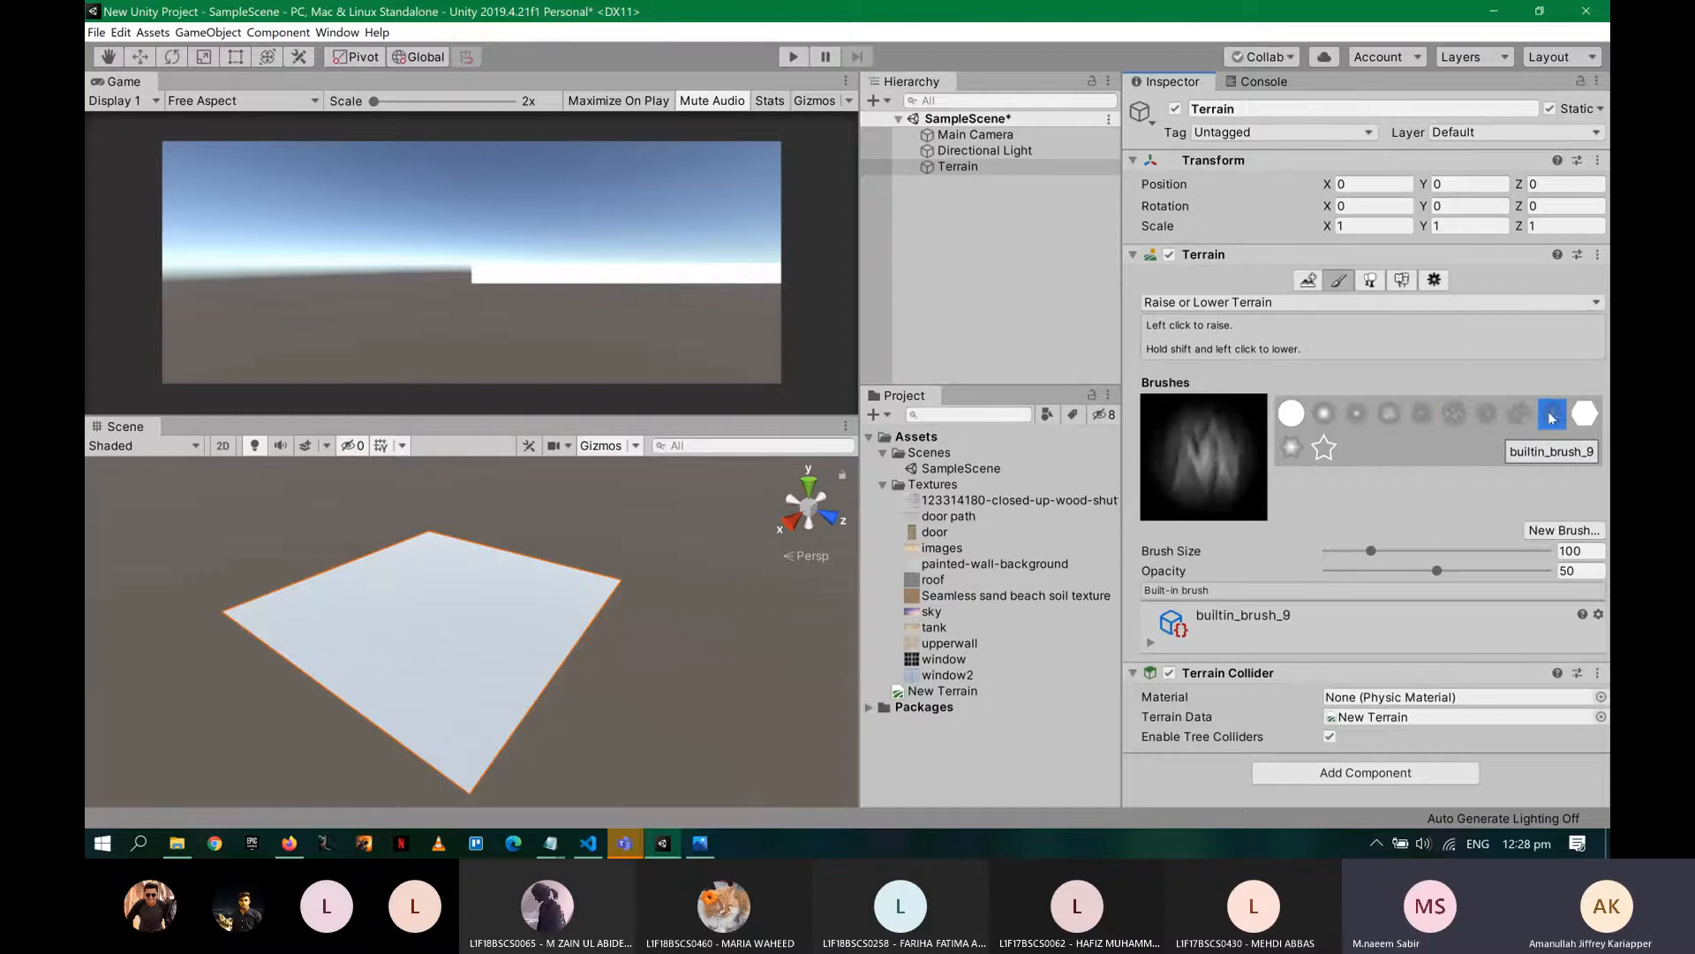
pyautogui.click(1520, 418)
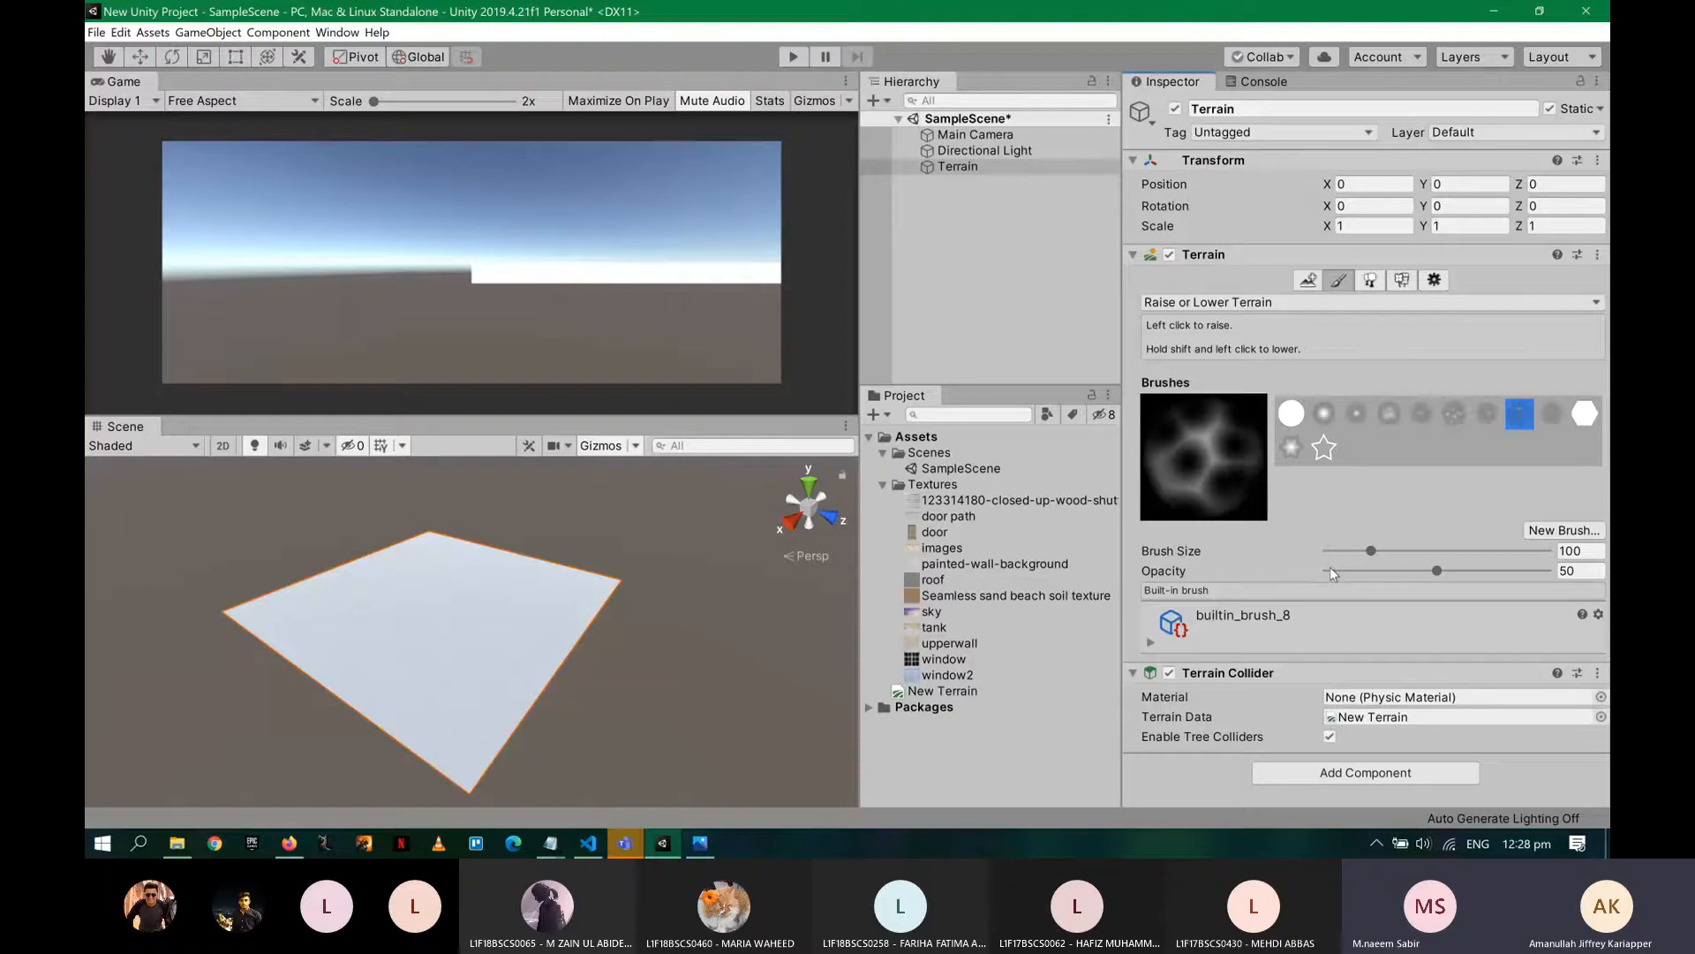
# - Raise an S-shaped ridge on the near half of the terrain, and a looping ridge behind it with the star brush builtin_brush_12
pyautogui.moveTo(442, 615)
pyautogui.mouseDown()
pyautogui.moveTo(494, 644)
pyautogui.moveTo(384, 694)
pyautogui.moveTo(513, 706)
pyautogui.mouseUp()
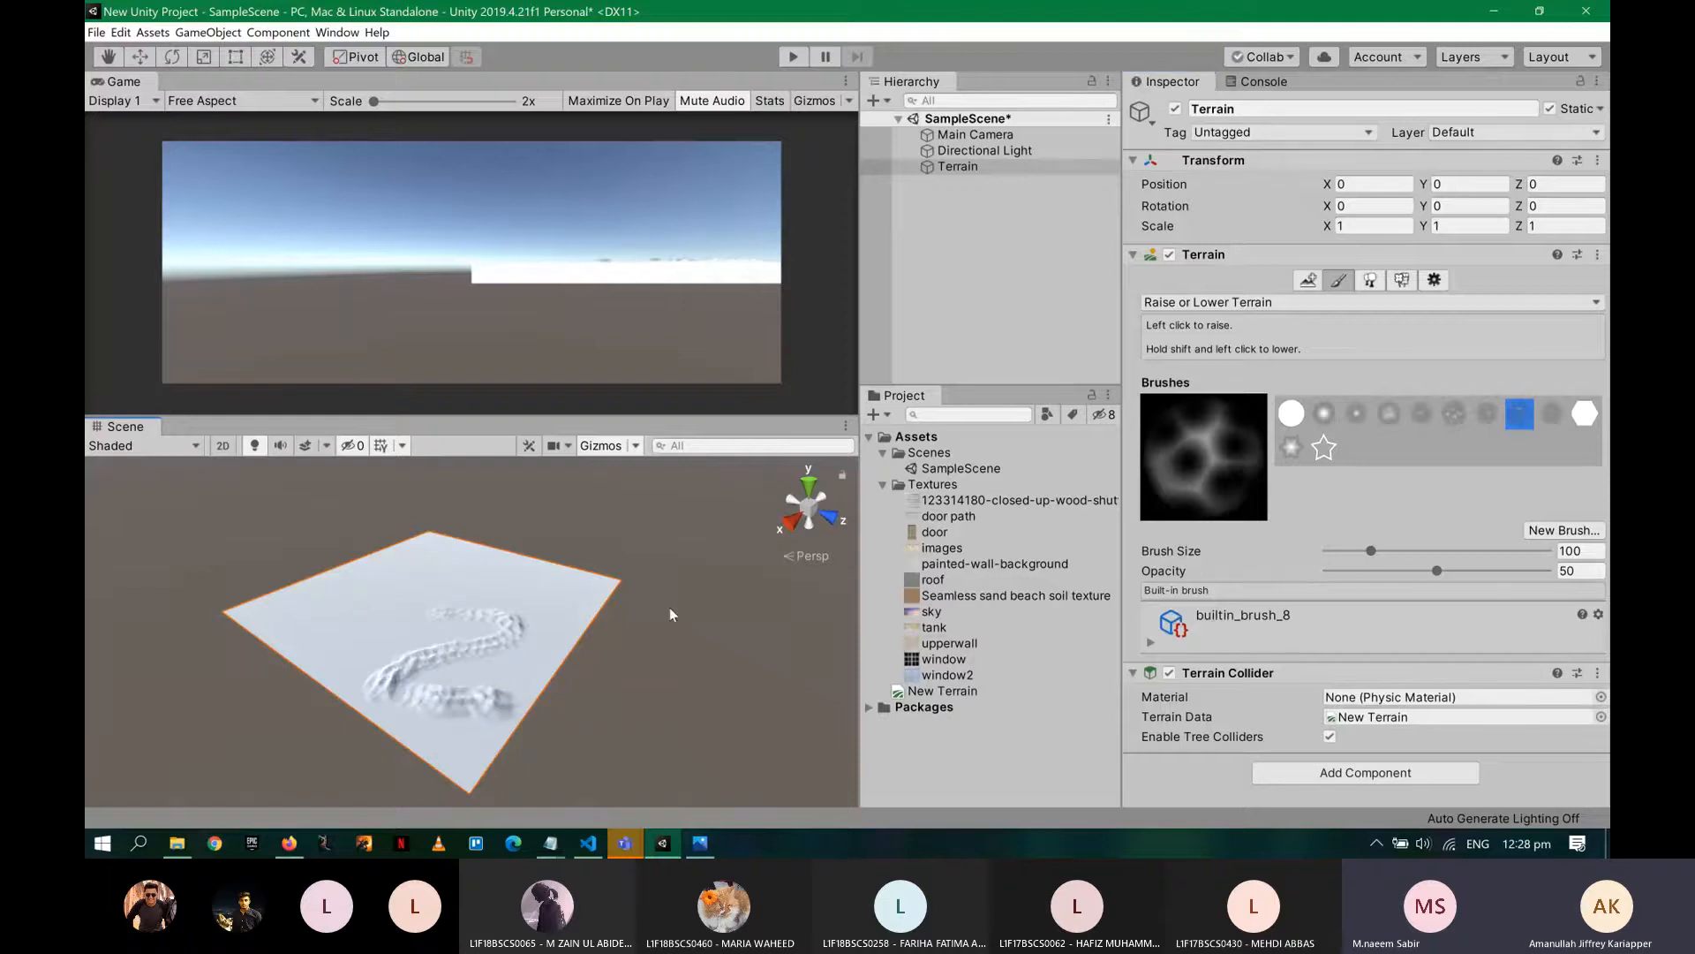
pyautogui.click(1325, 448)
pyautogui.moveTo(424, 558)
pyautogui.mouseDown()
pyautogui.moveTo(304, 627)
pyautogui.moveTo(335, 574)
pyautogui.moveTo(508, 583)
pyautogui.moveTo(388, 572)
pyautogui.mouseUp()
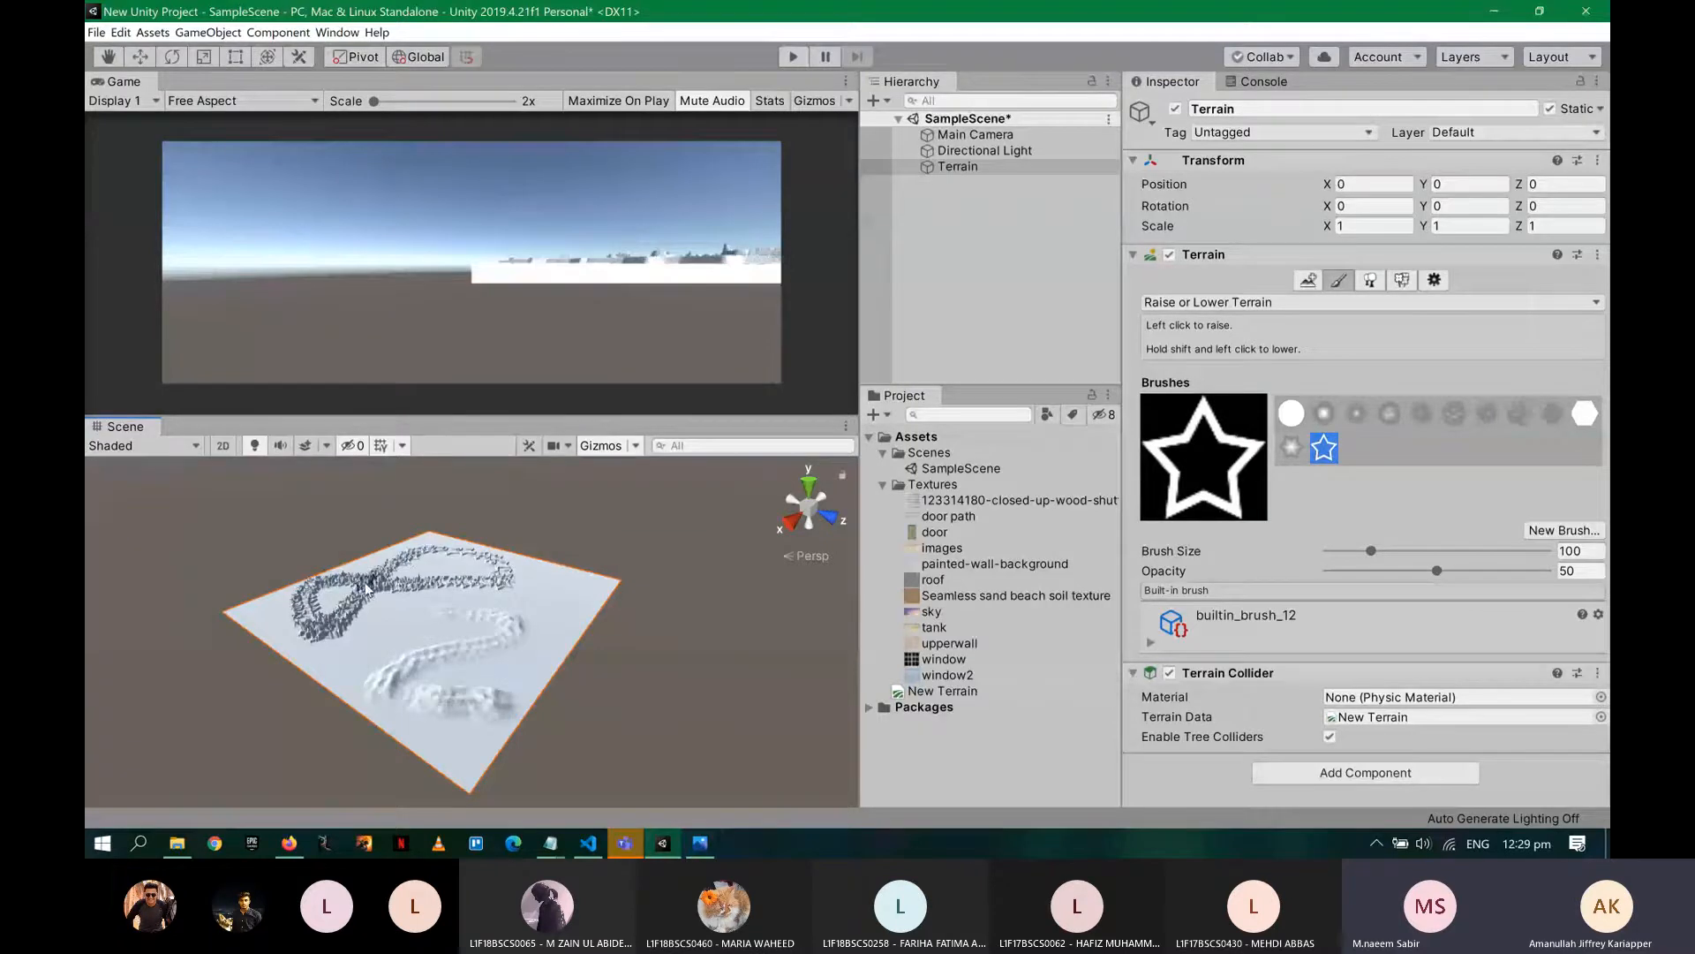
# - Move the Main Camera to X 409.6 and Y 93.6 to view the sculpted terrain, and set its field of view to 79.5
pyautogui.click(998, 136)
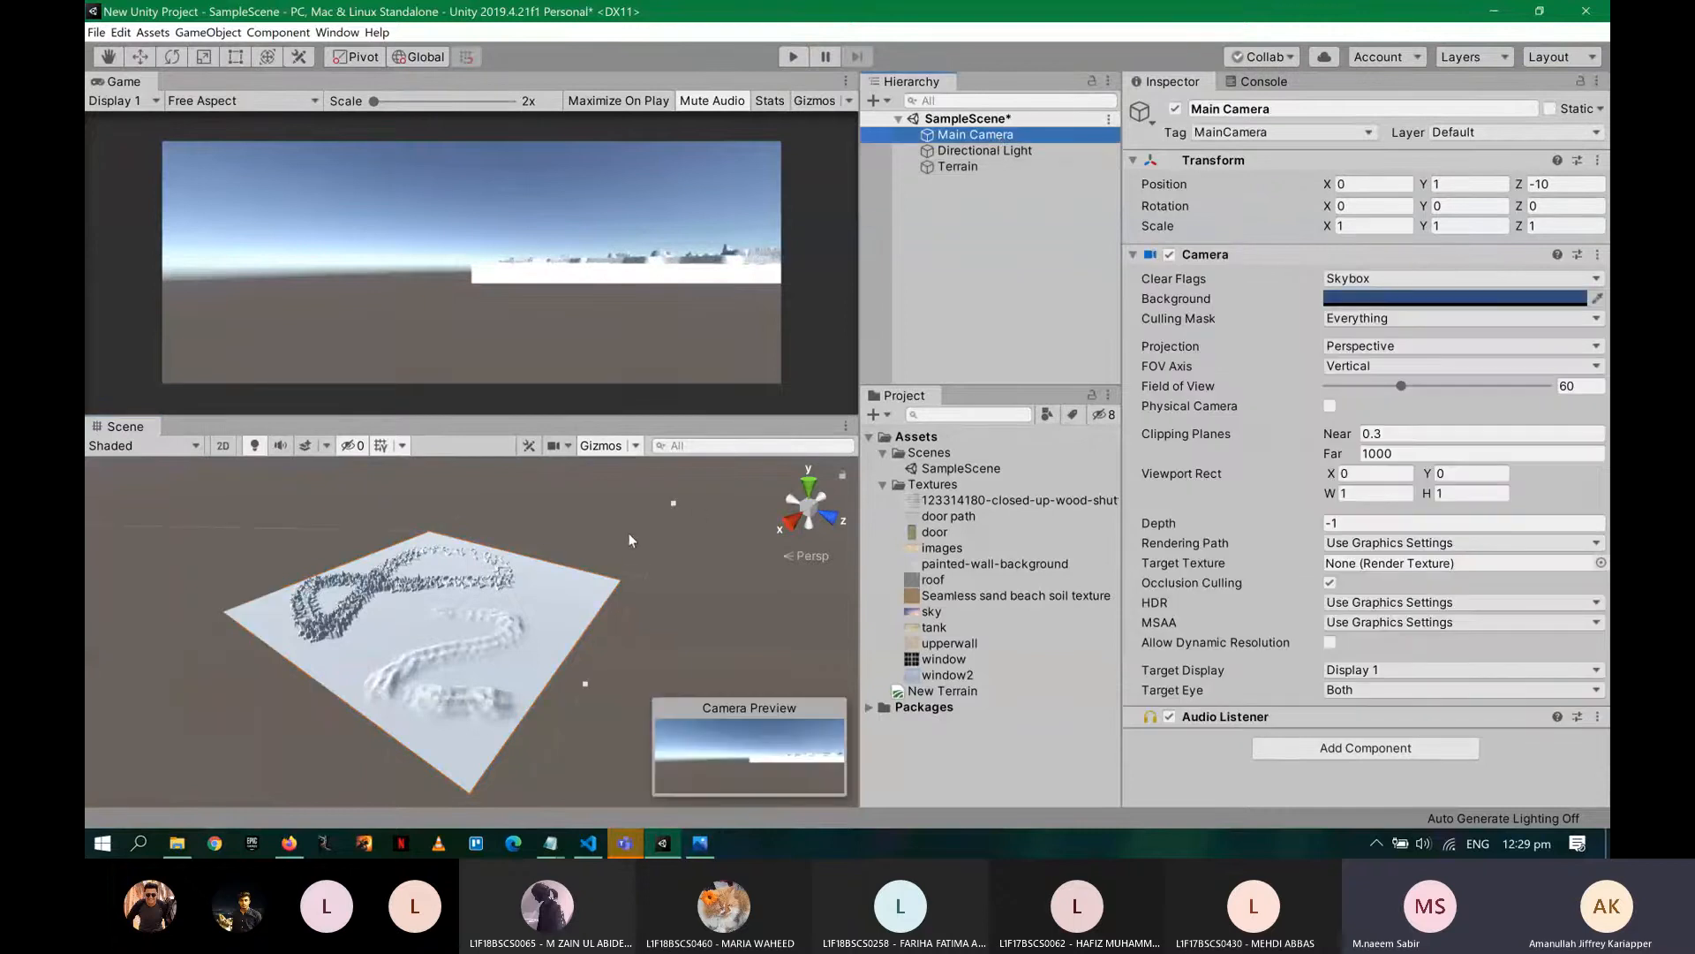
pyautogui.scroll(-4, 656, 518)
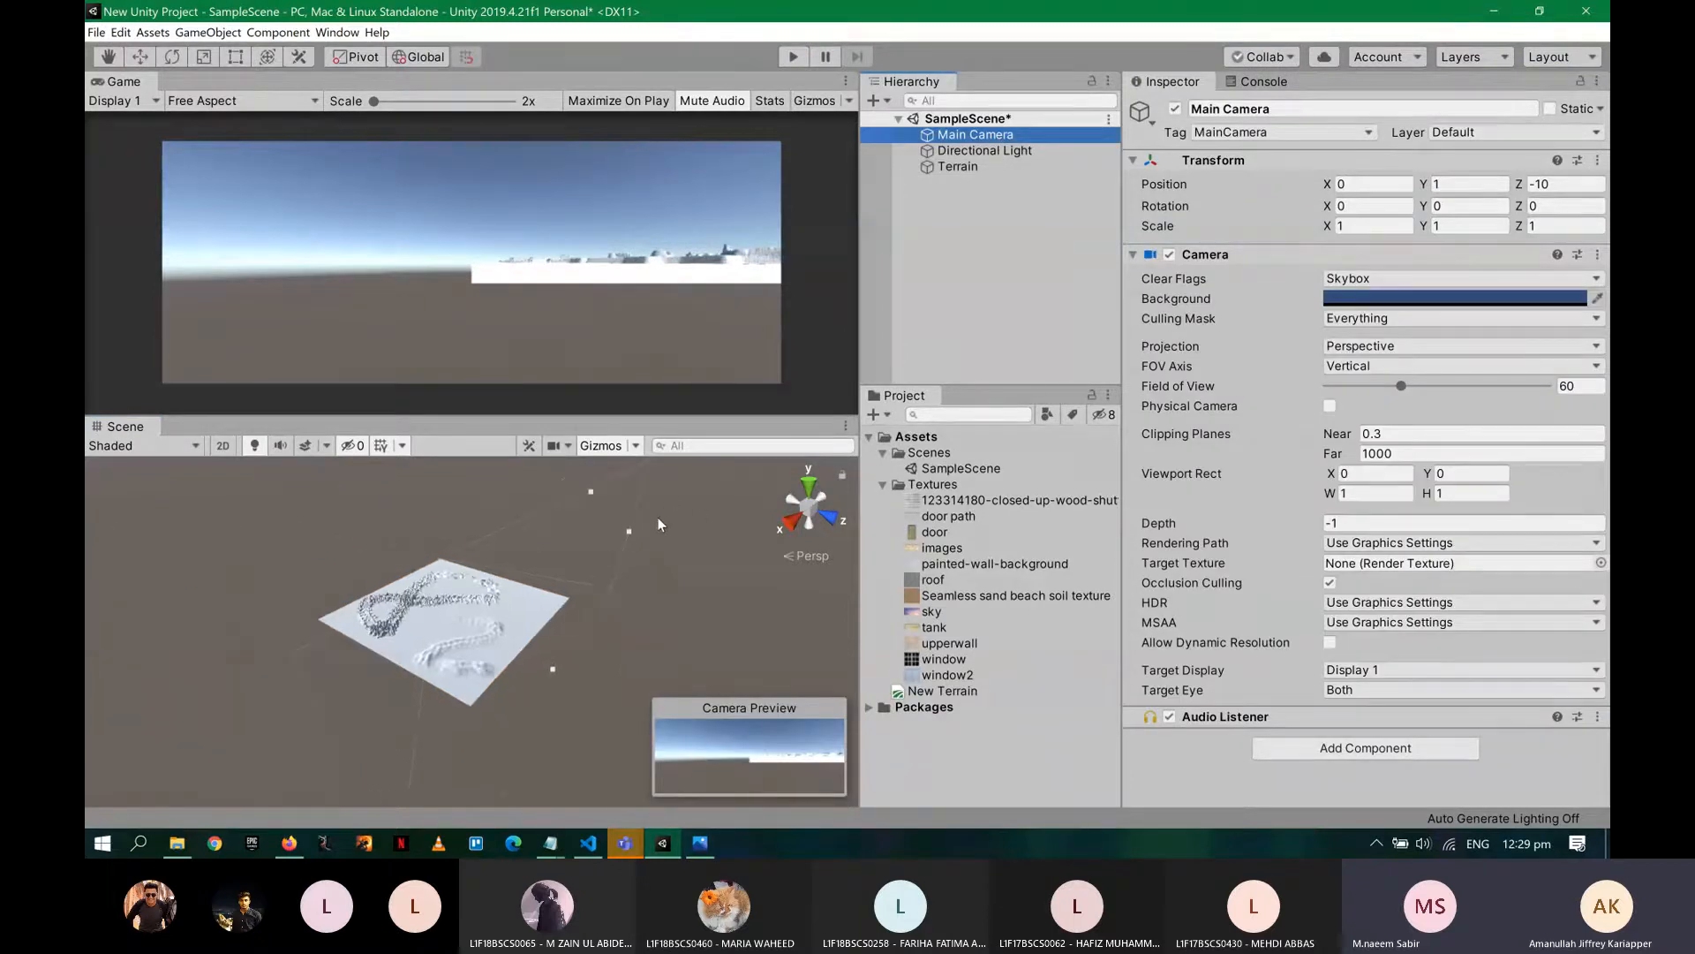
pyautogui.scroll(-4, 659, 524)
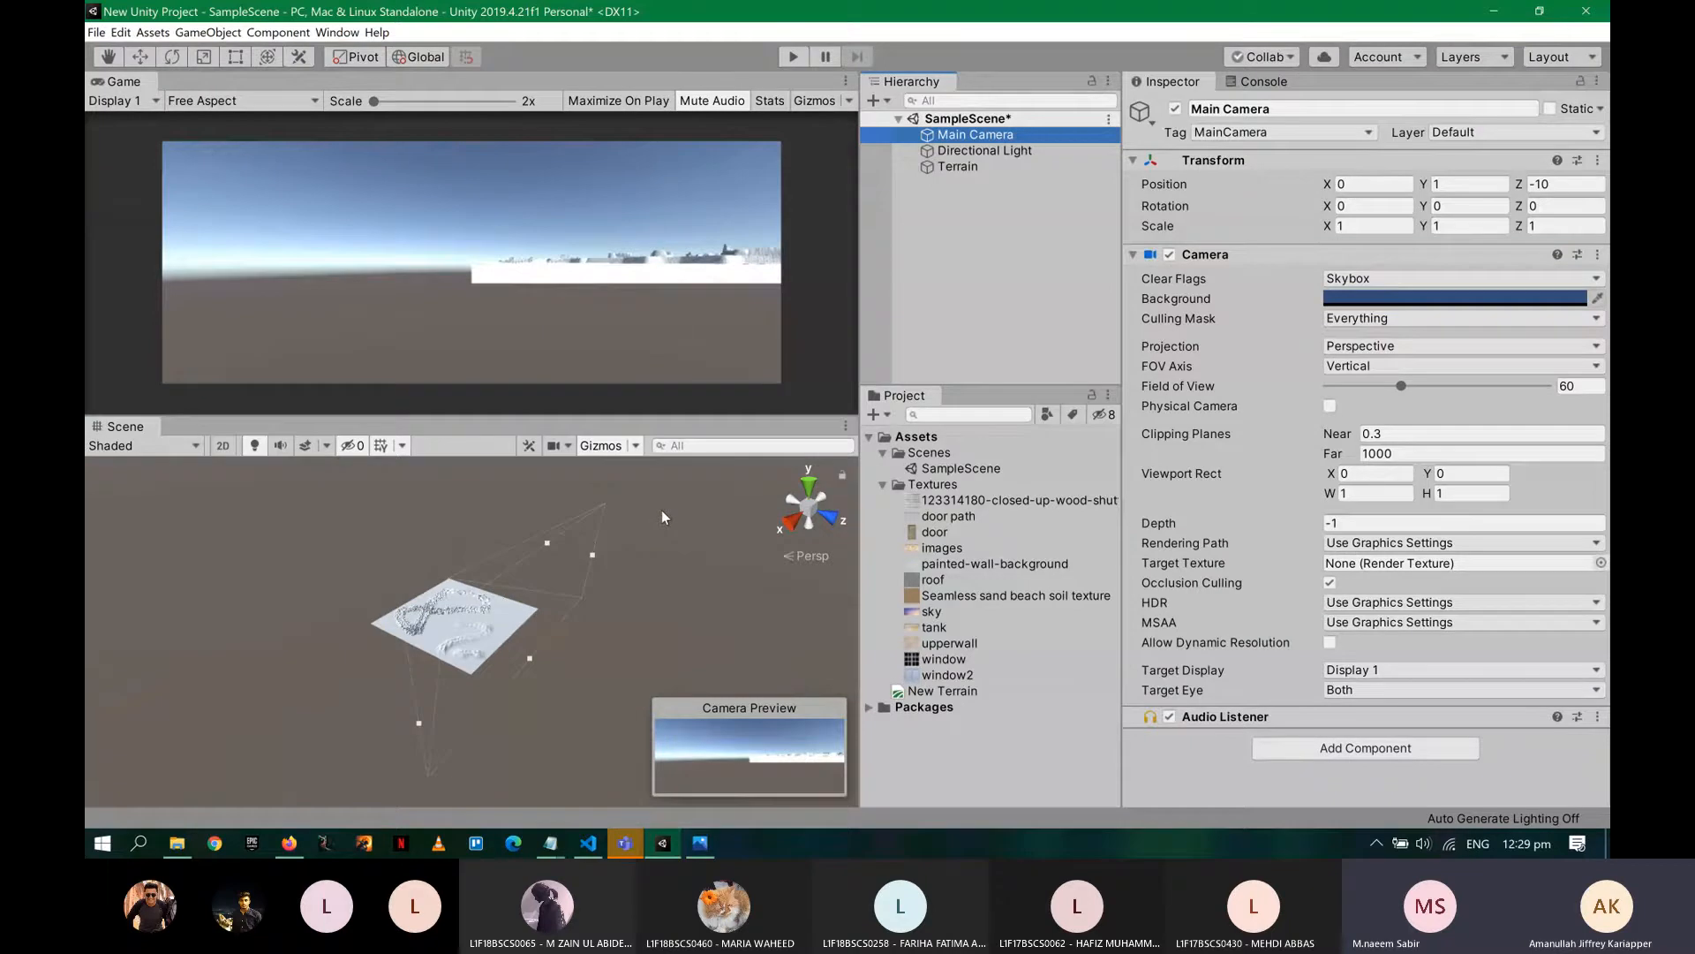
pyautogui.scroll(1, 661, 512)
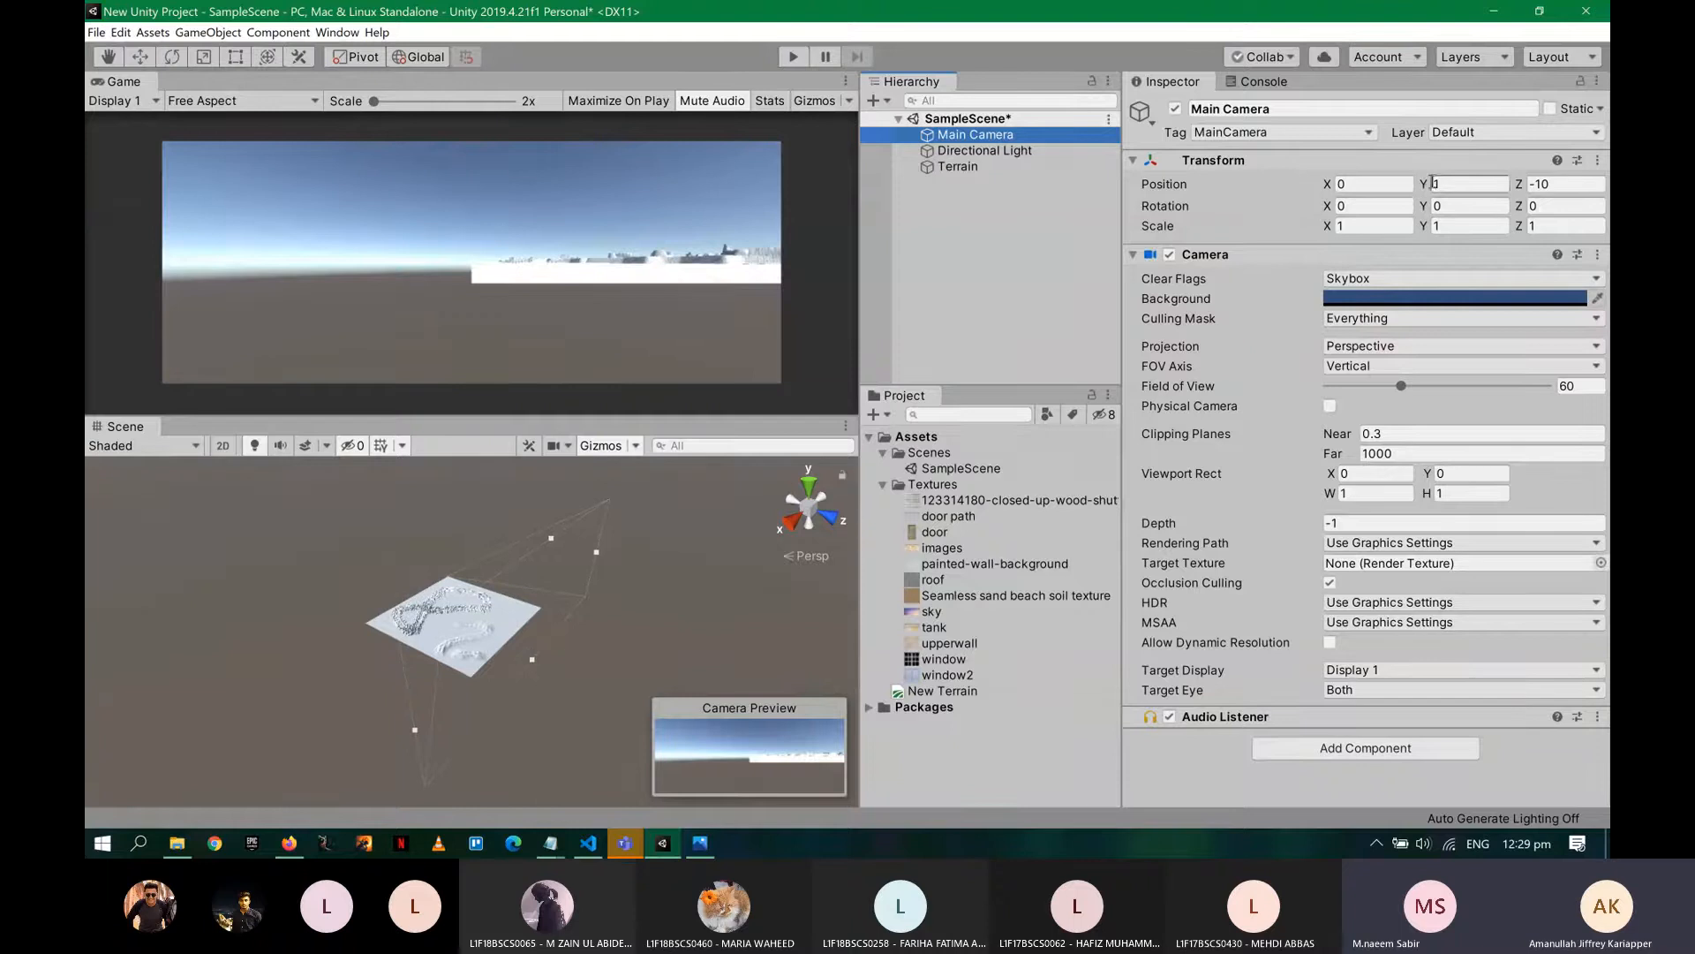
pyautogui.moveTo(1424, 185); pyautogui.dragTo(1161, 354)
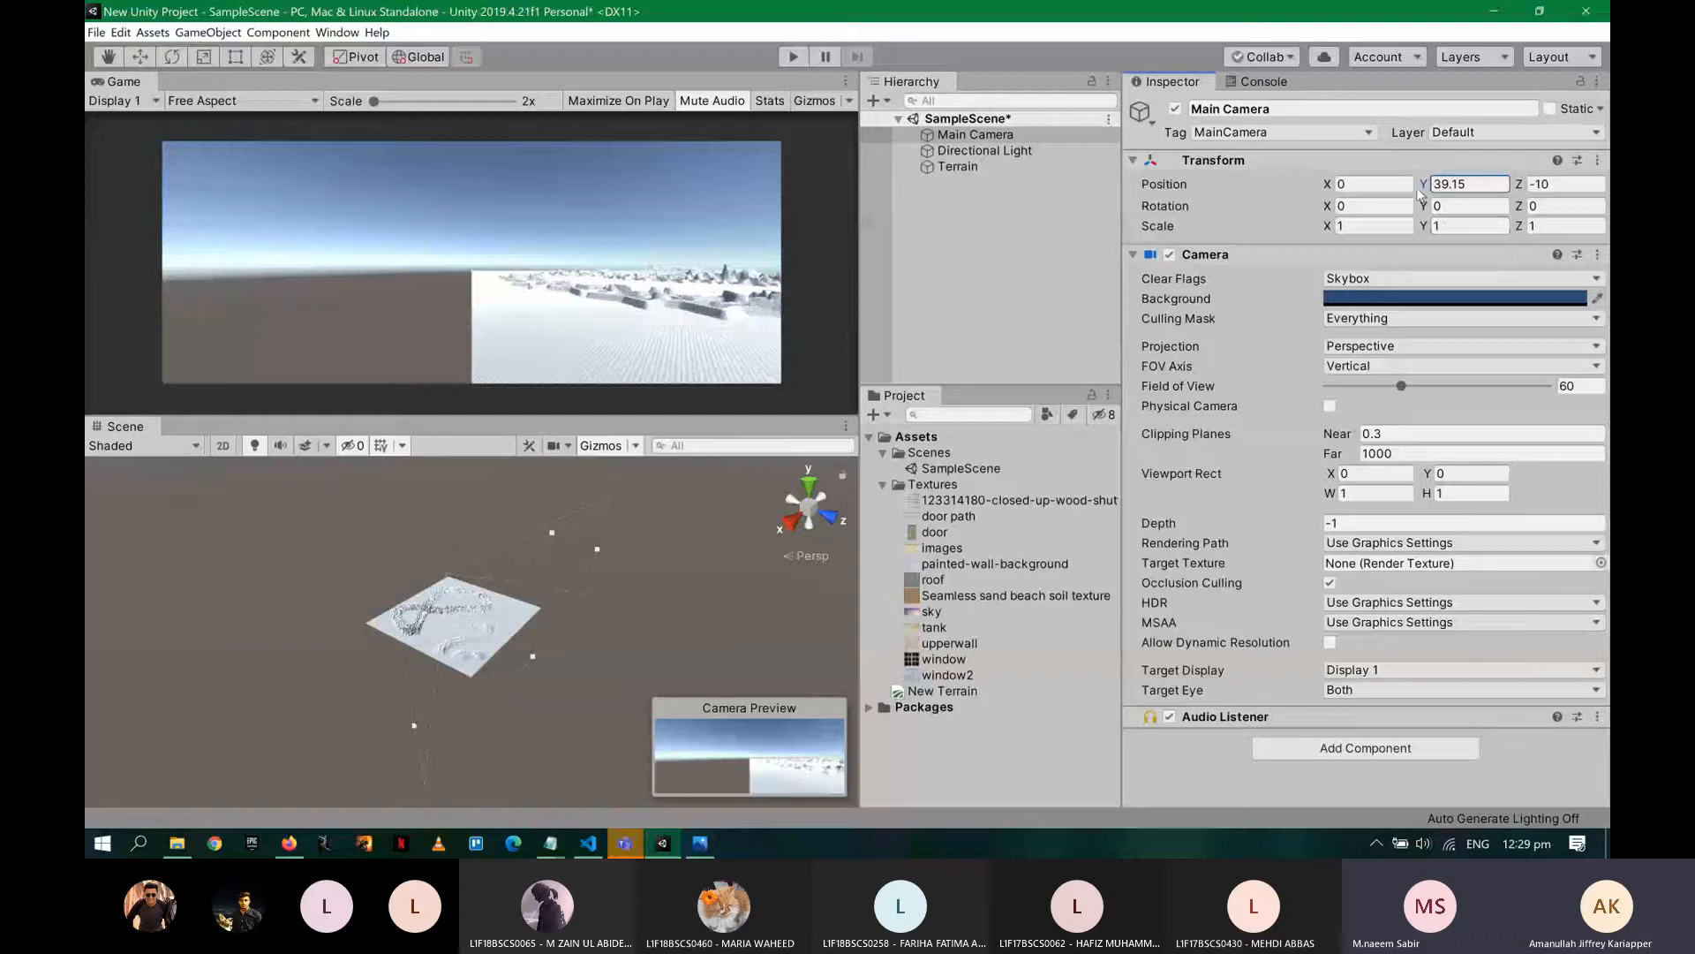
pyautogui.moveTo(1328, 186); pyautogui.dragTo(431, 468)
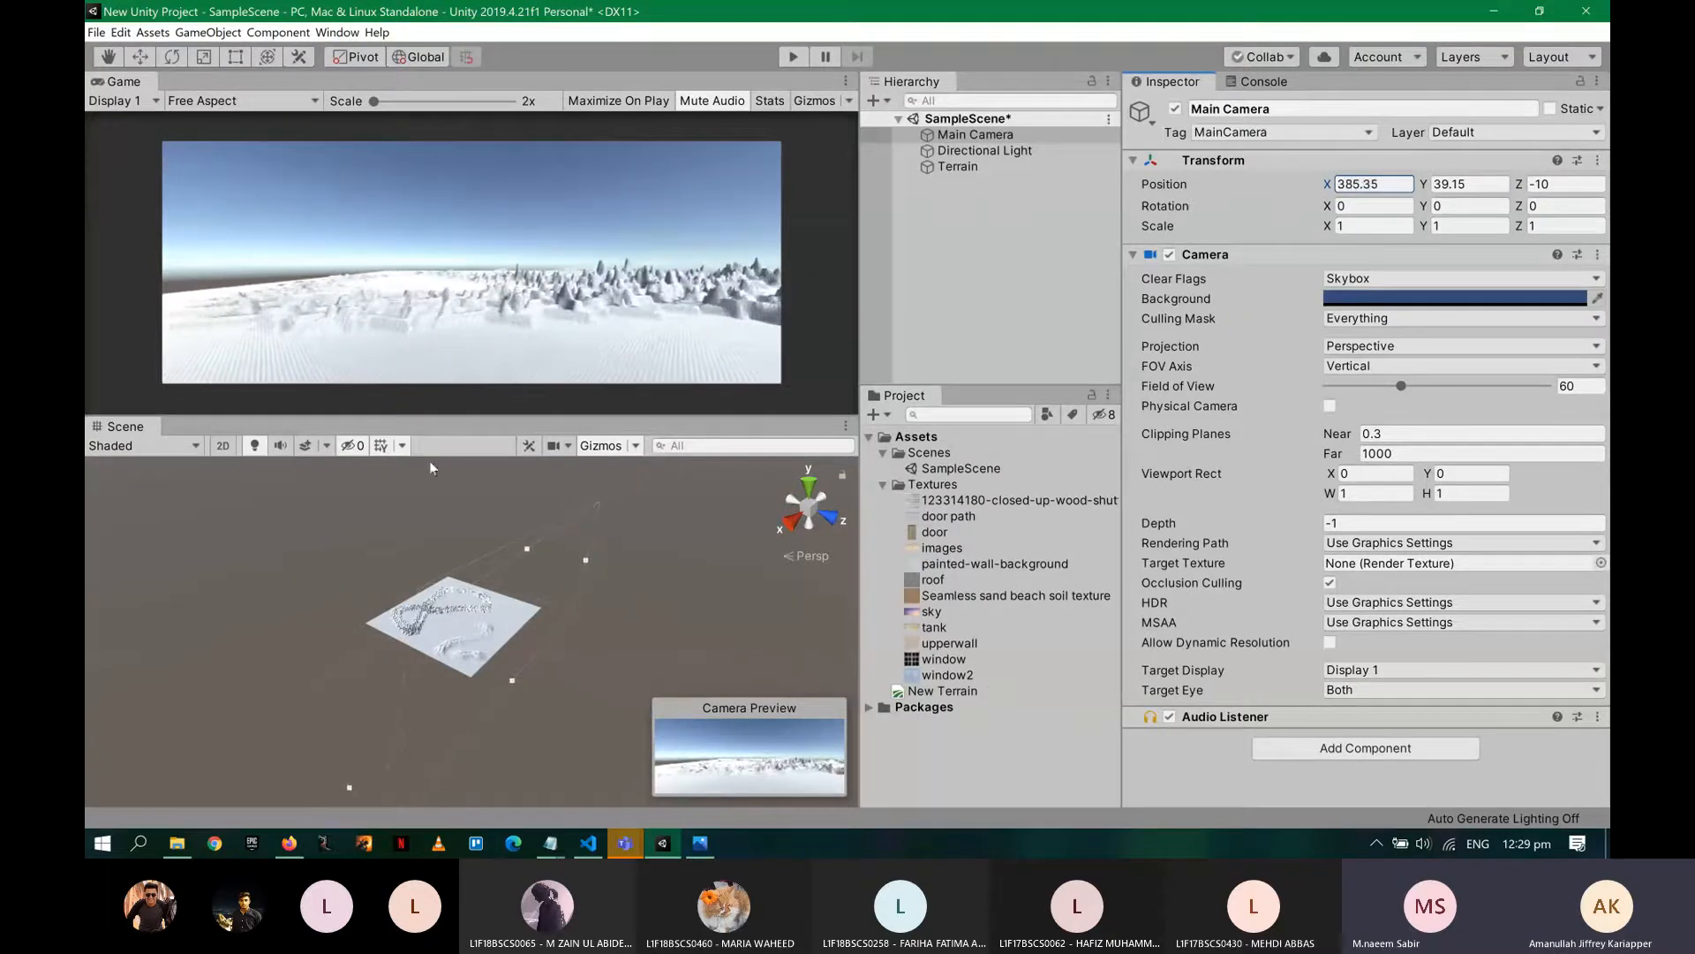
pyautogui.click(1425, 184)
pyautogui.moveTo(1425, 183); pyautogui.dragTo(1459, 183)
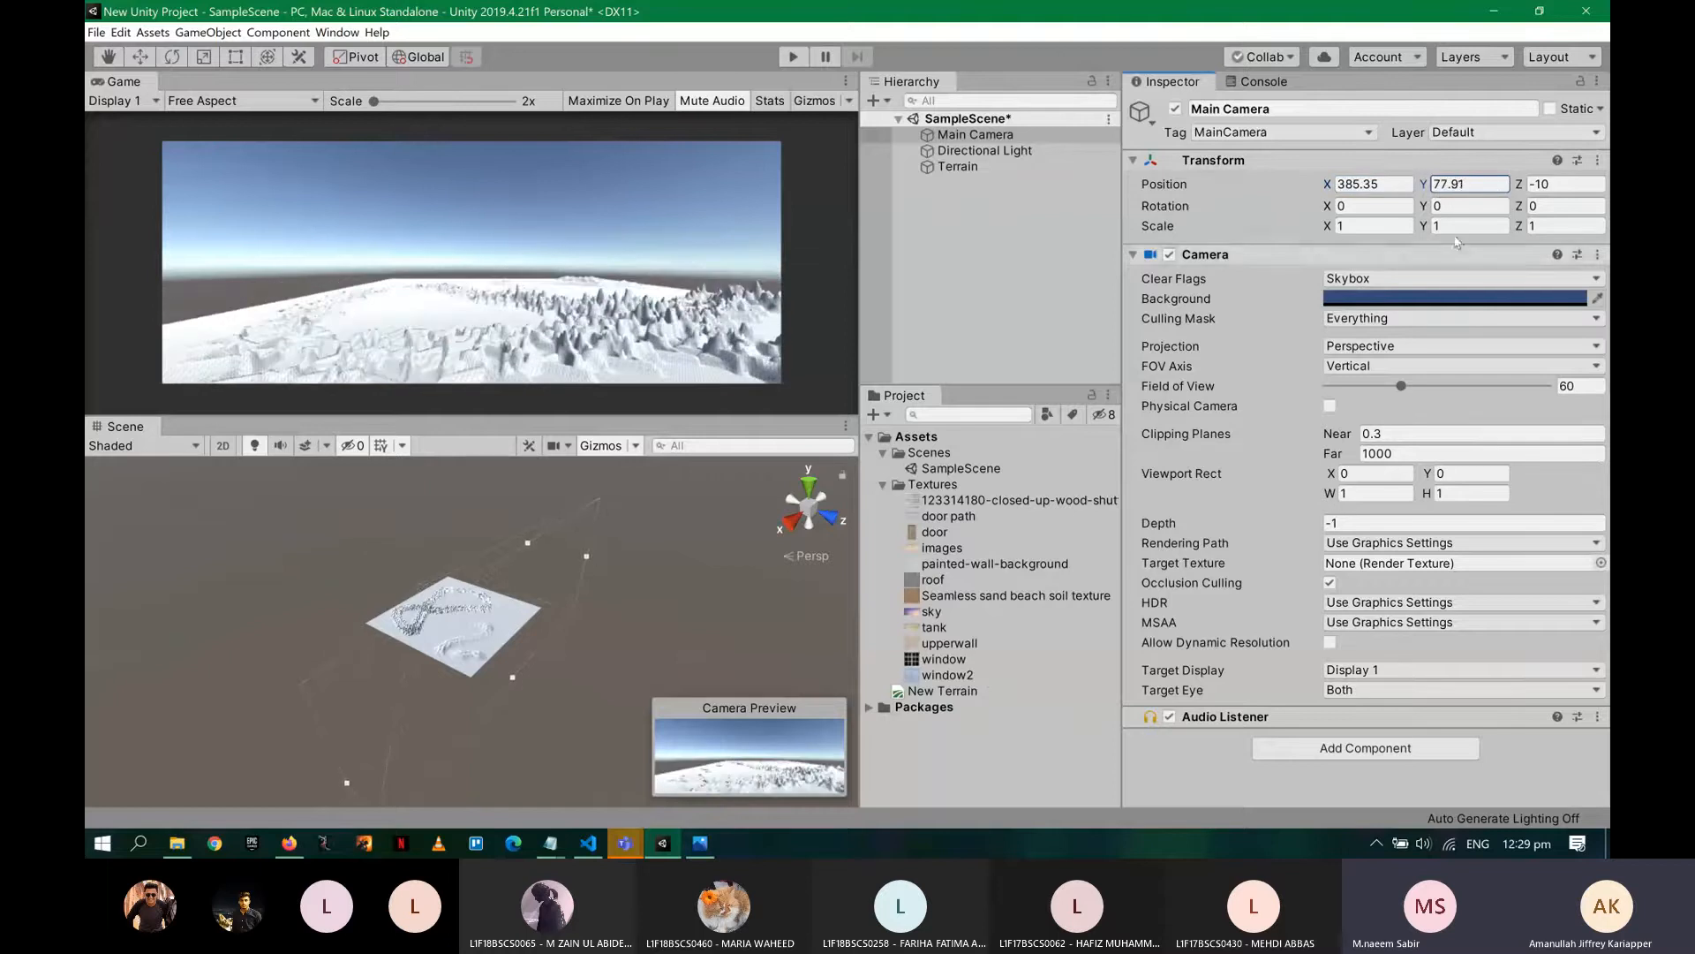
pyautogui.moveTo(1327, 183); pyautogui.dragTo(1451, 186)
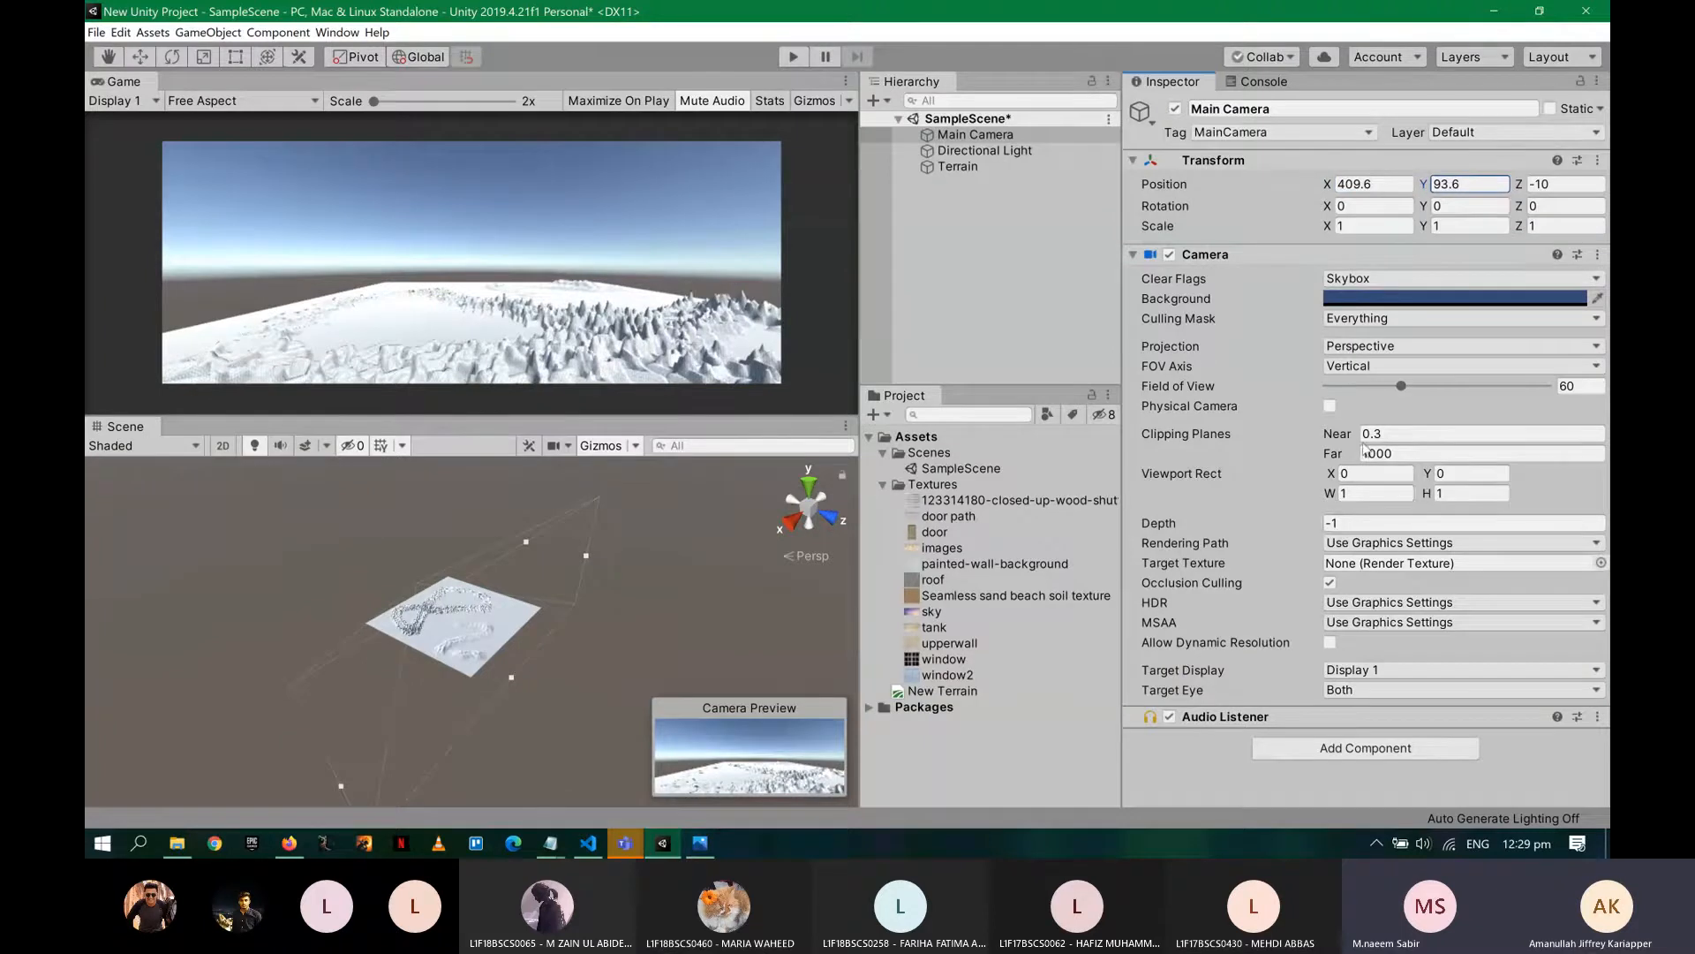
pyautogui.click(1403, 387)
pyautogui.moveTo(1404, 388)
pyautogui.mouseDown()
pyautogui.moveTo(1447, 387)
pyautogui.moveTo(1427, 389)
pyautogui.mouseUp()
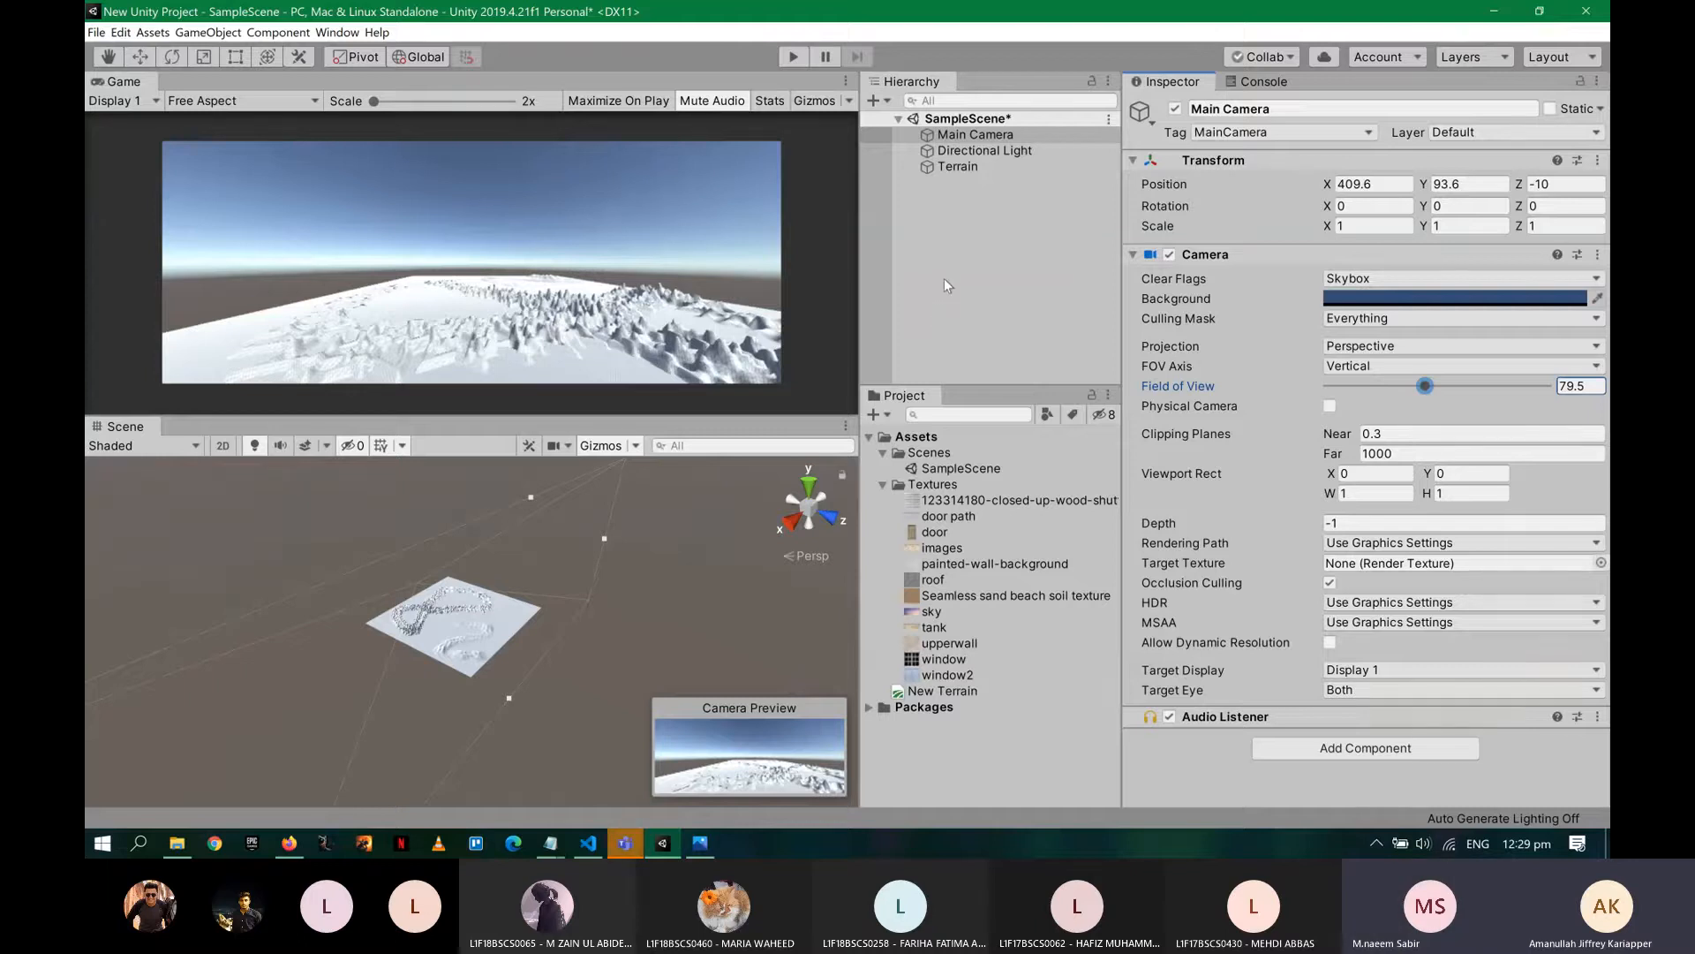
# - Switch to the Teams meeting and download the shared map.FBX file from the meeting chat
pyautogui.hotkey('alt', 'Tab')
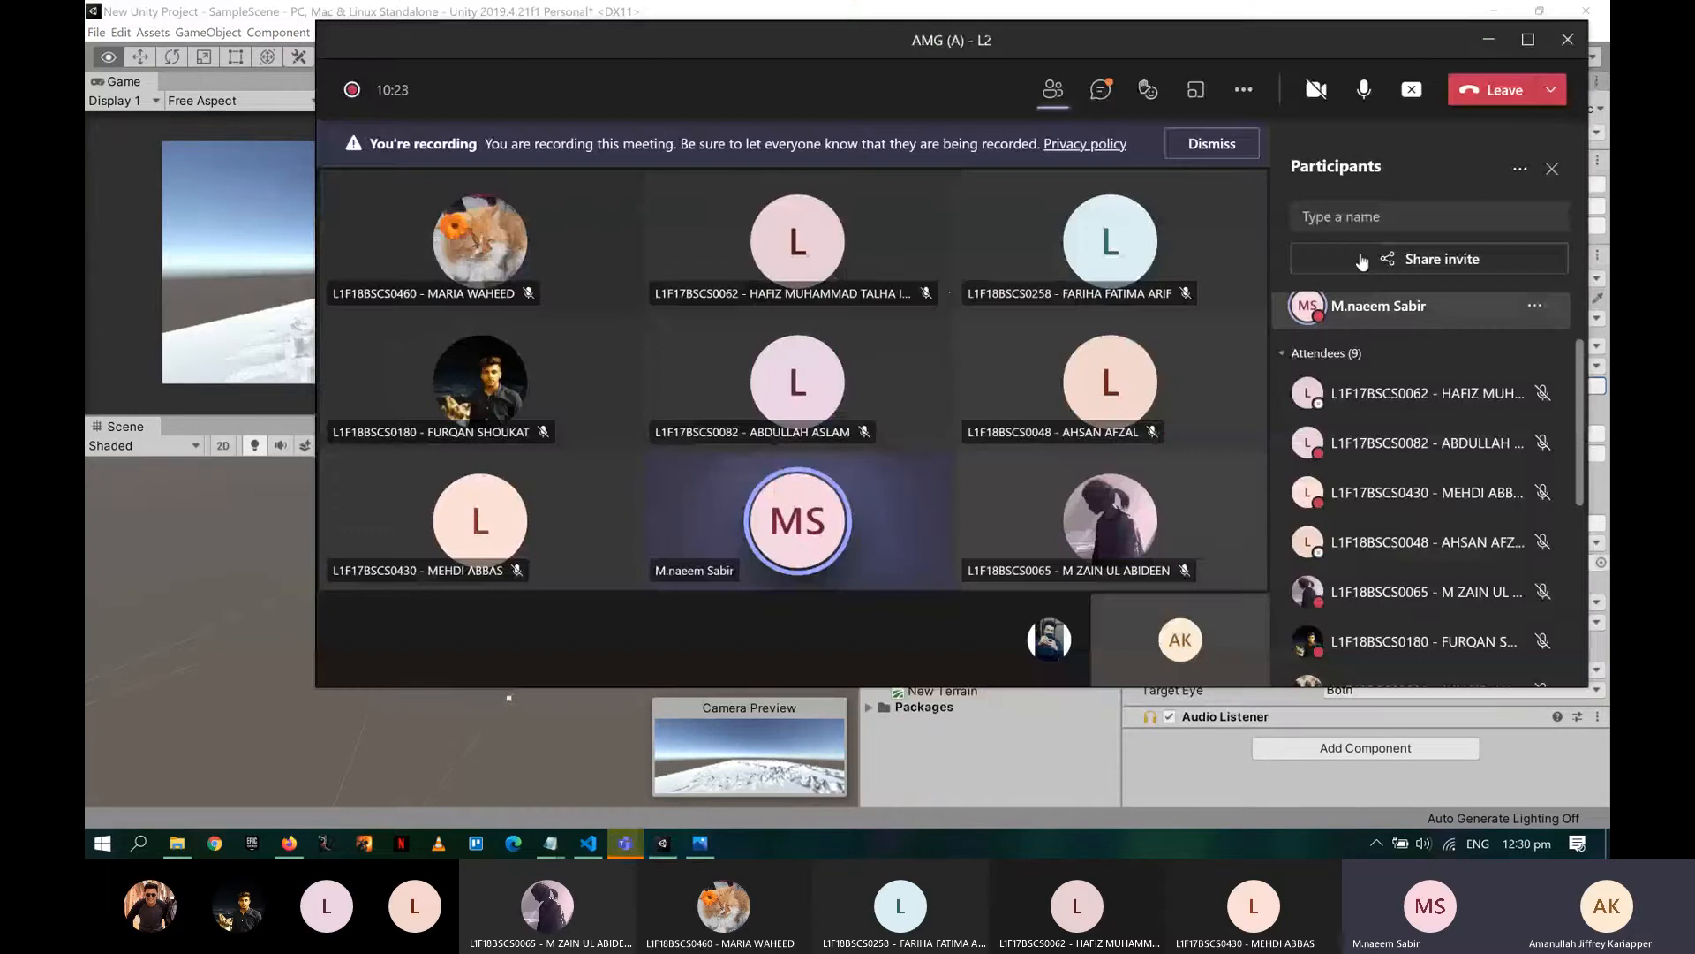
pyautogui.click(1100, 90)
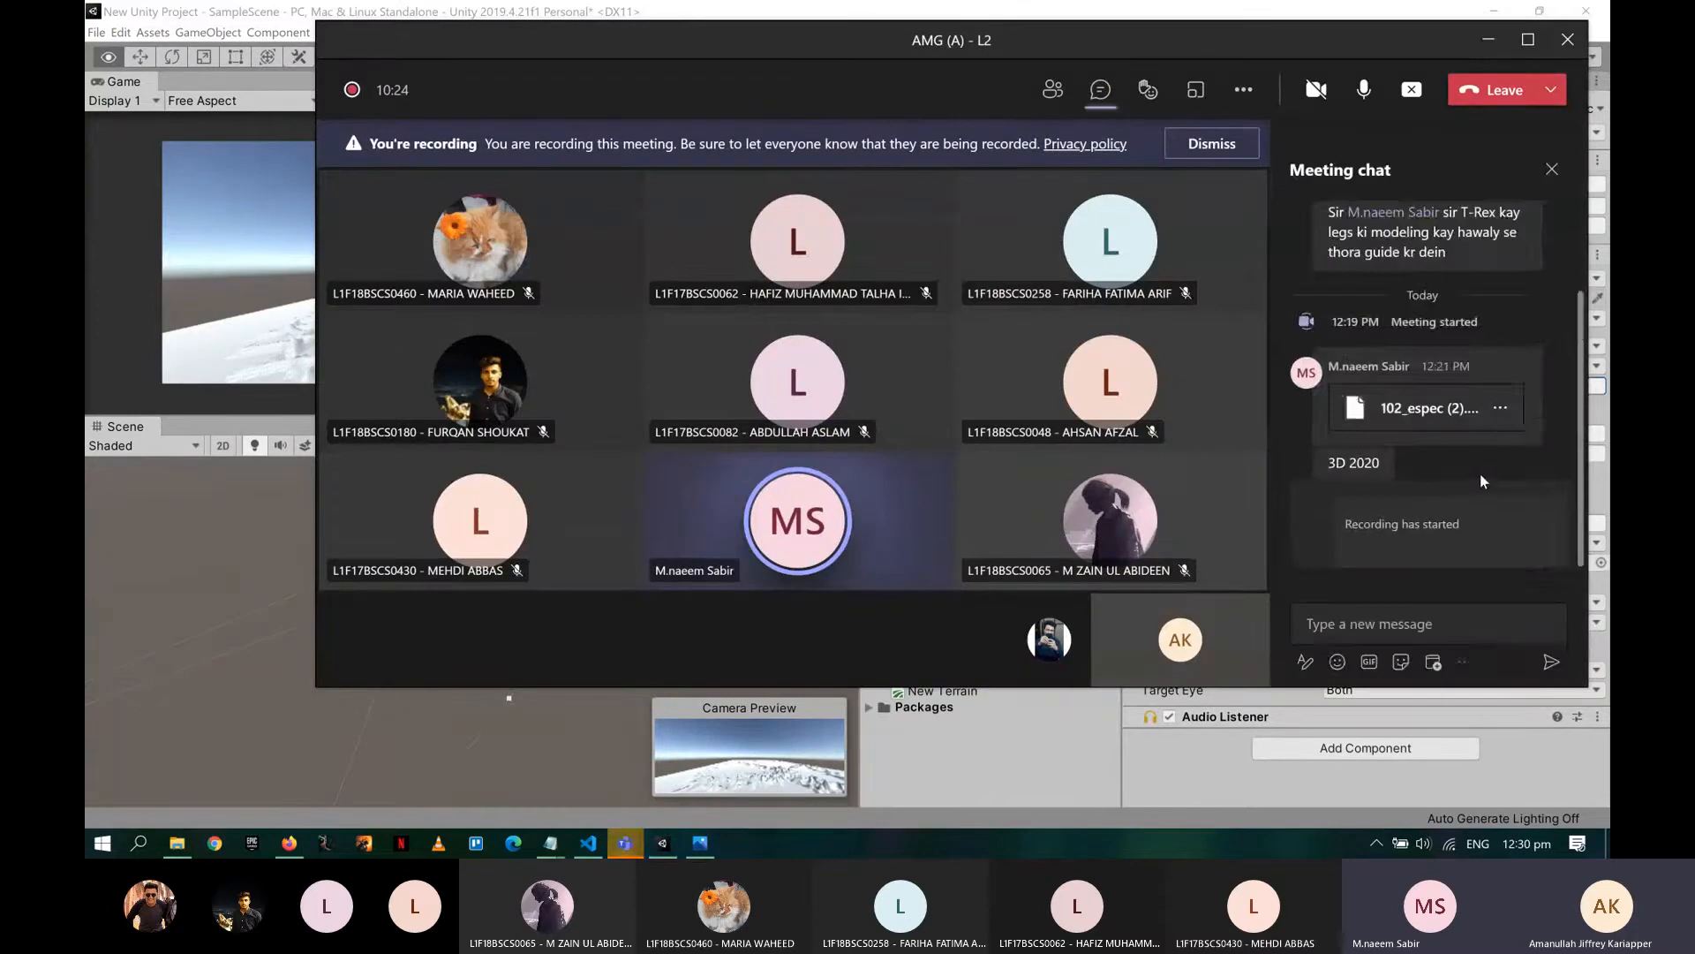
pyautogui.click(1501, 531)
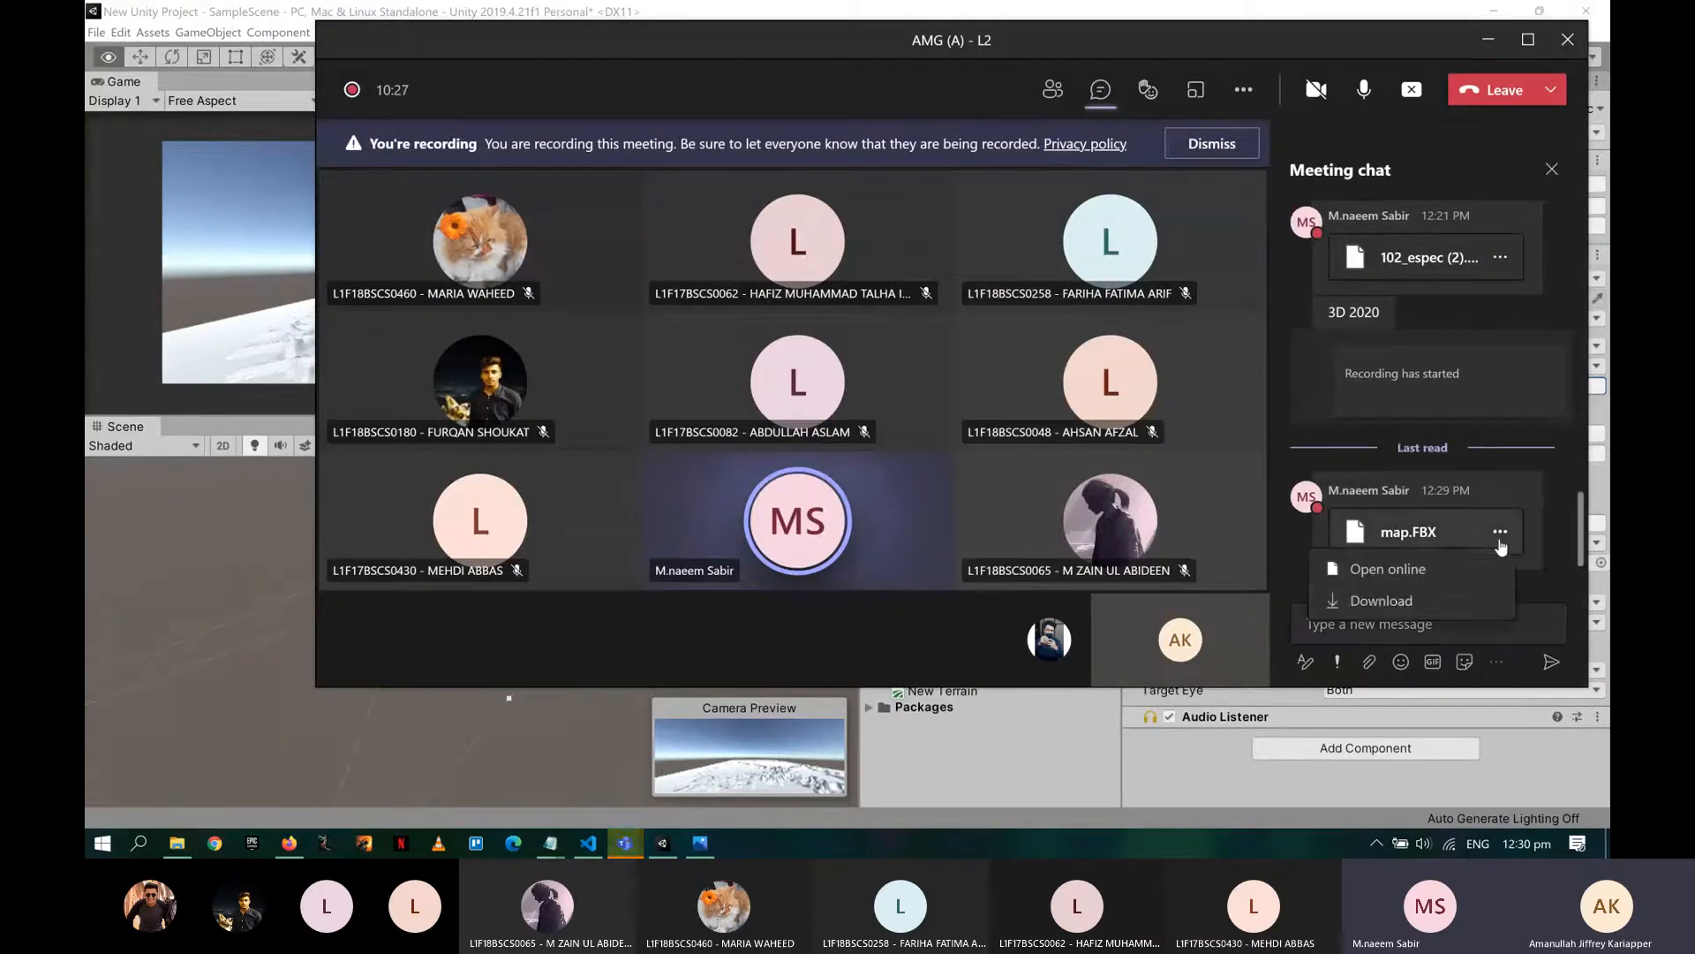
pyautogui.click(1482, 593)
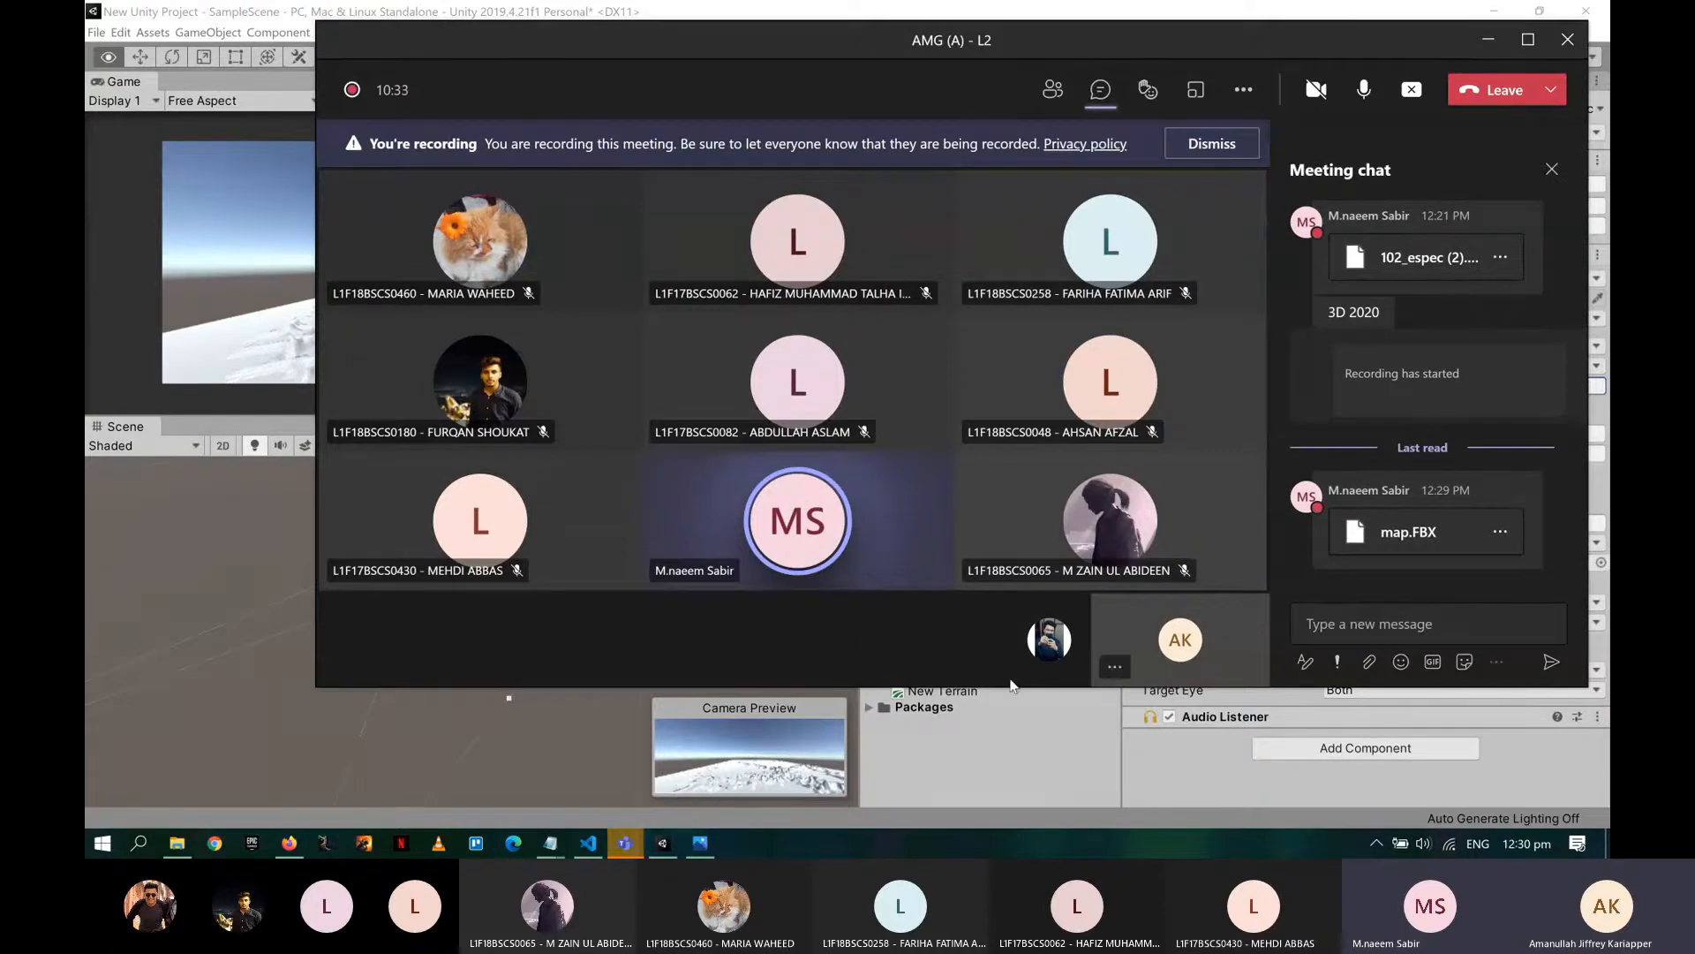
# - Switch back to Unity and save SampleScene
pyautogui.click(1096, 743)
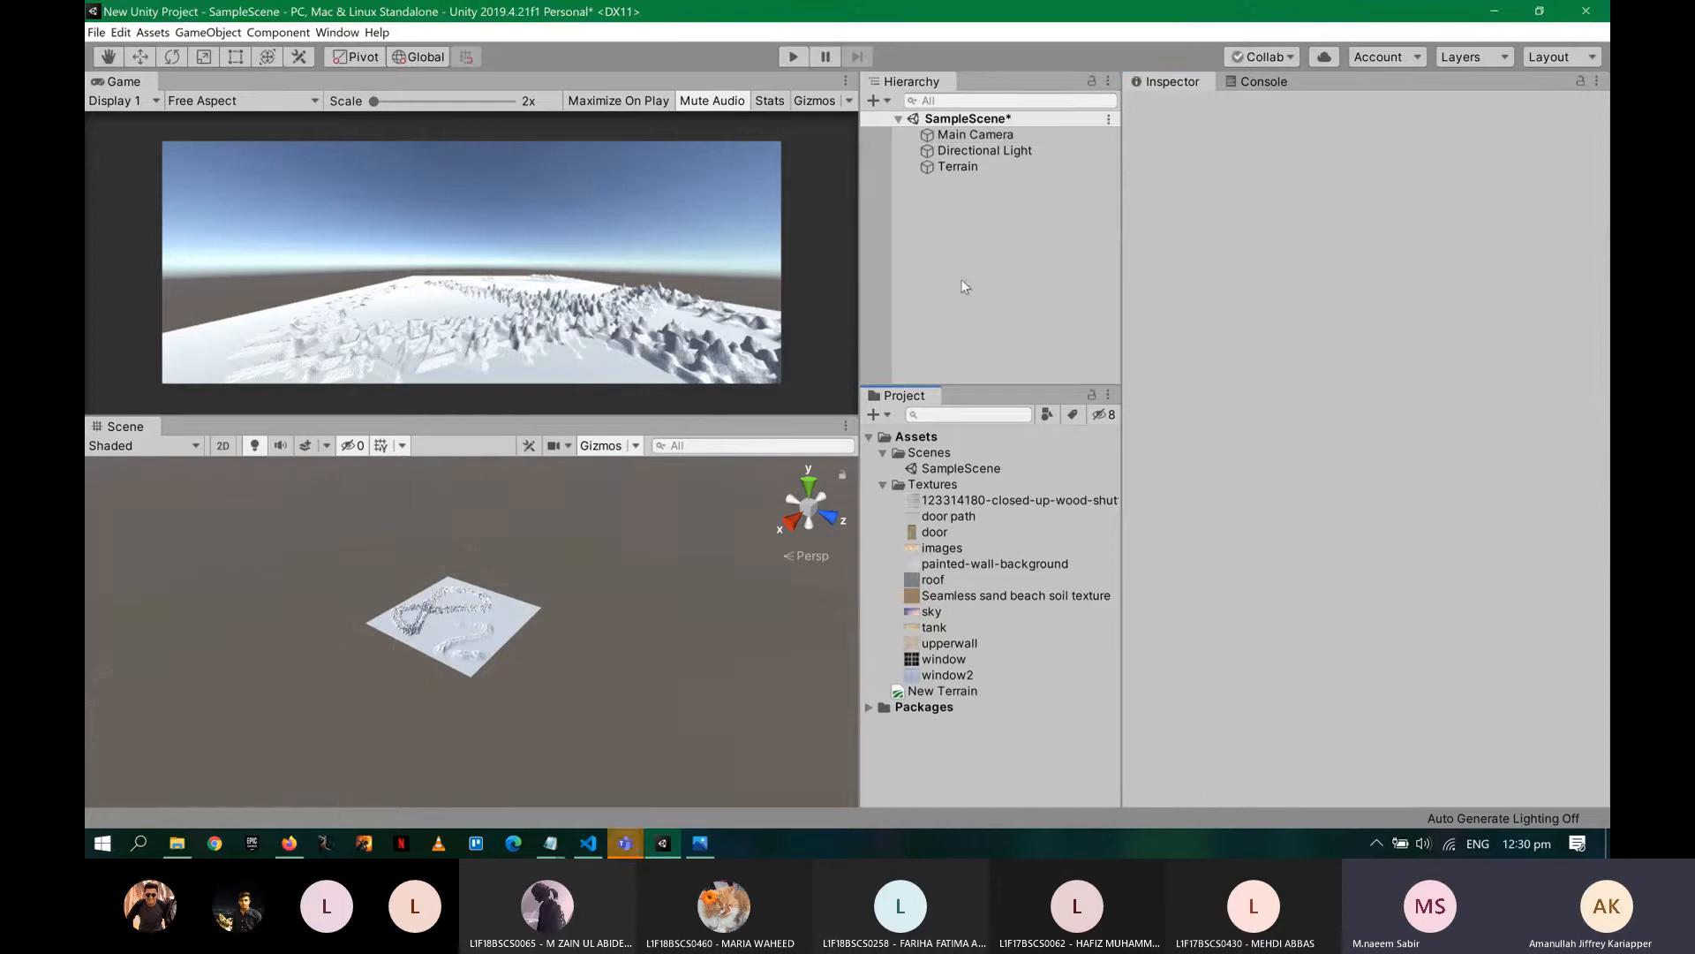
pyautogui.hotkey('ctrl', 's')
# - Try builtin_brush_4 on the Terrain, and with builtin_brush_6 raise bumpy ridges around the S-shaped ridge on the near half
pyautogui.click(968, 168)
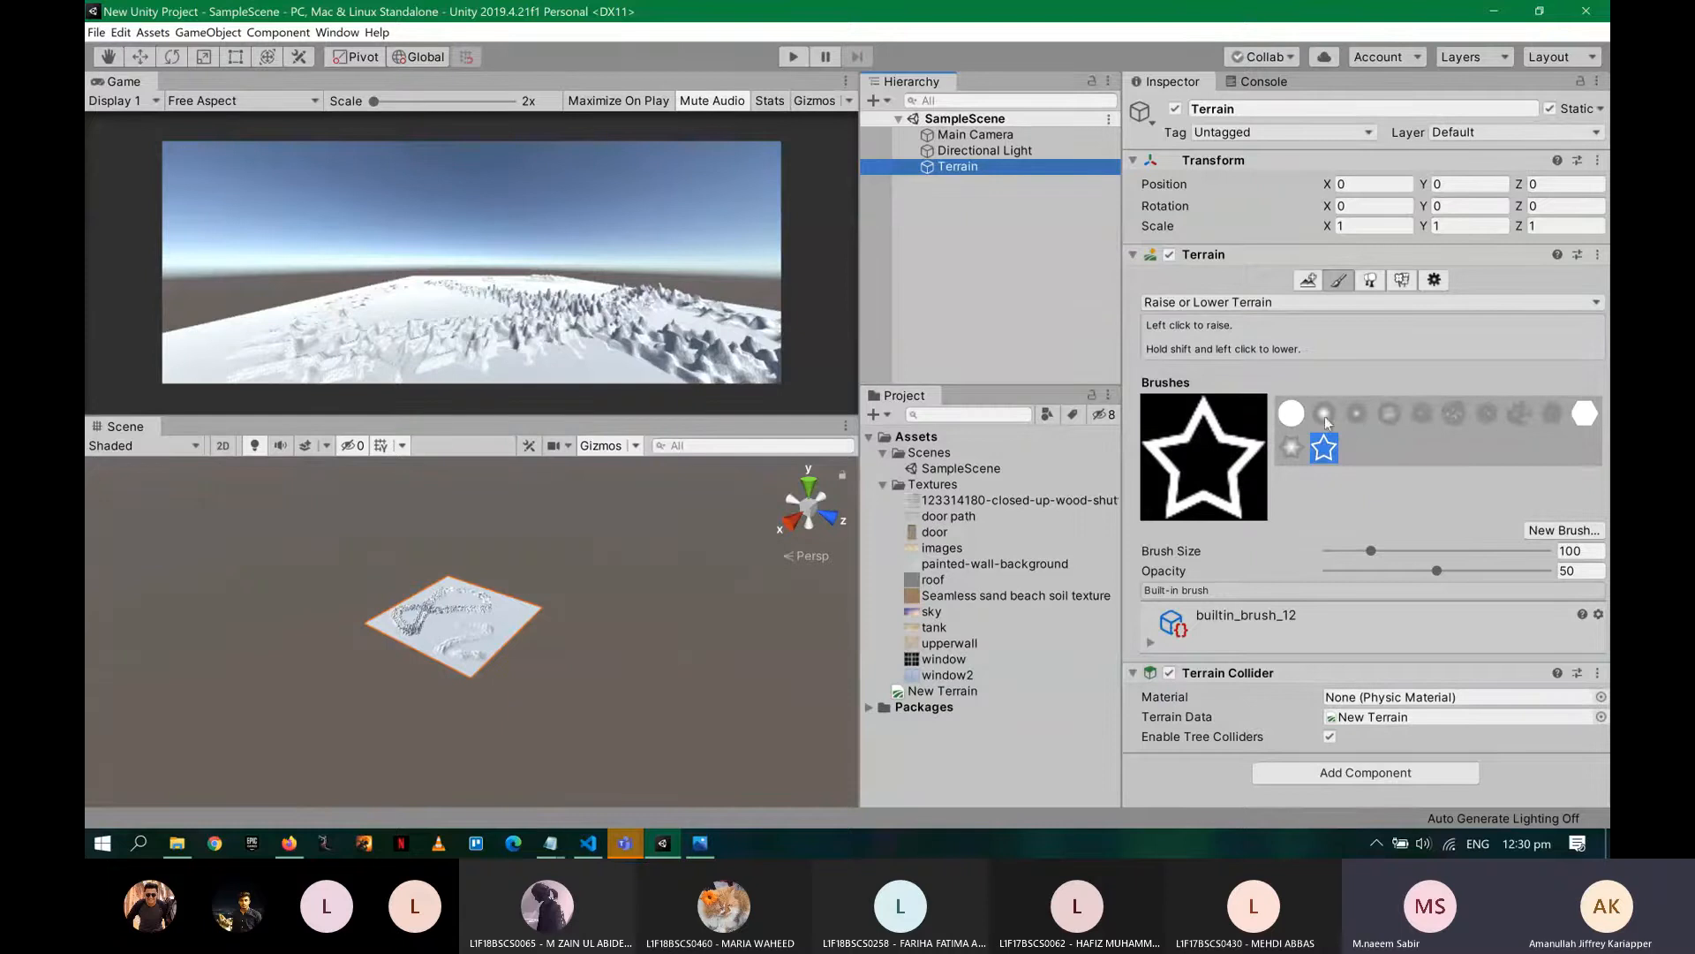
pyautogui.click(1388, 412)
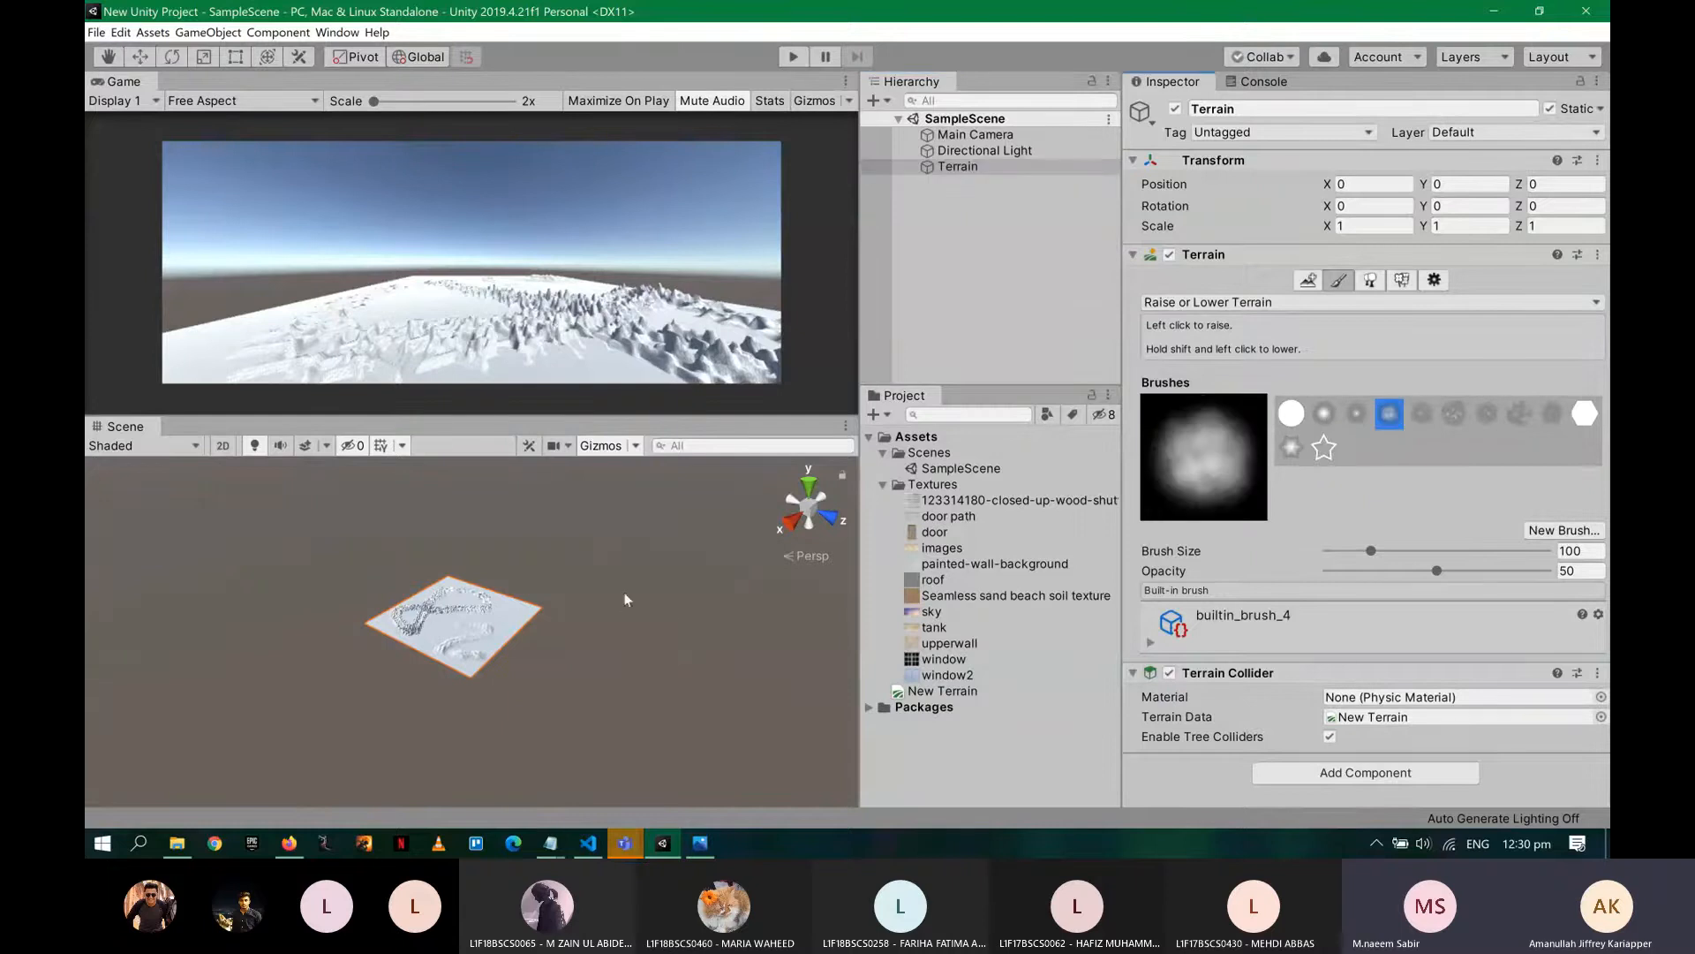
pyautogui.scroll(6, 618, 602)
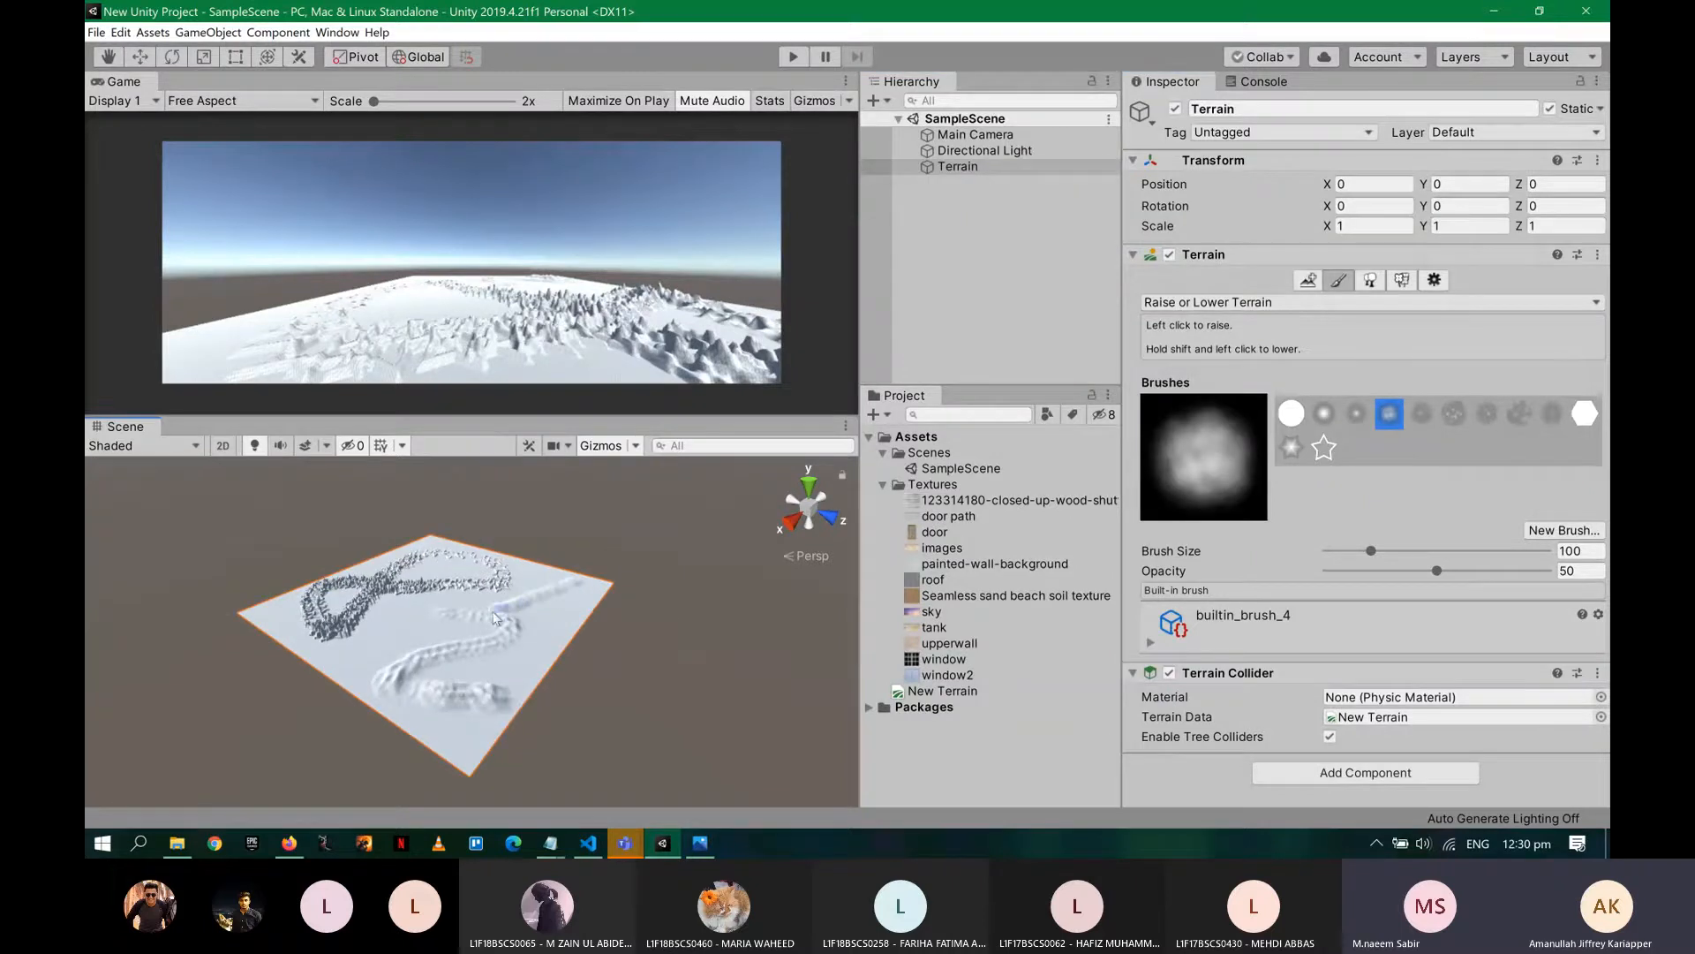
pyautogui.moveTo(494, 618); pyautogui.dragTo(392, 613)
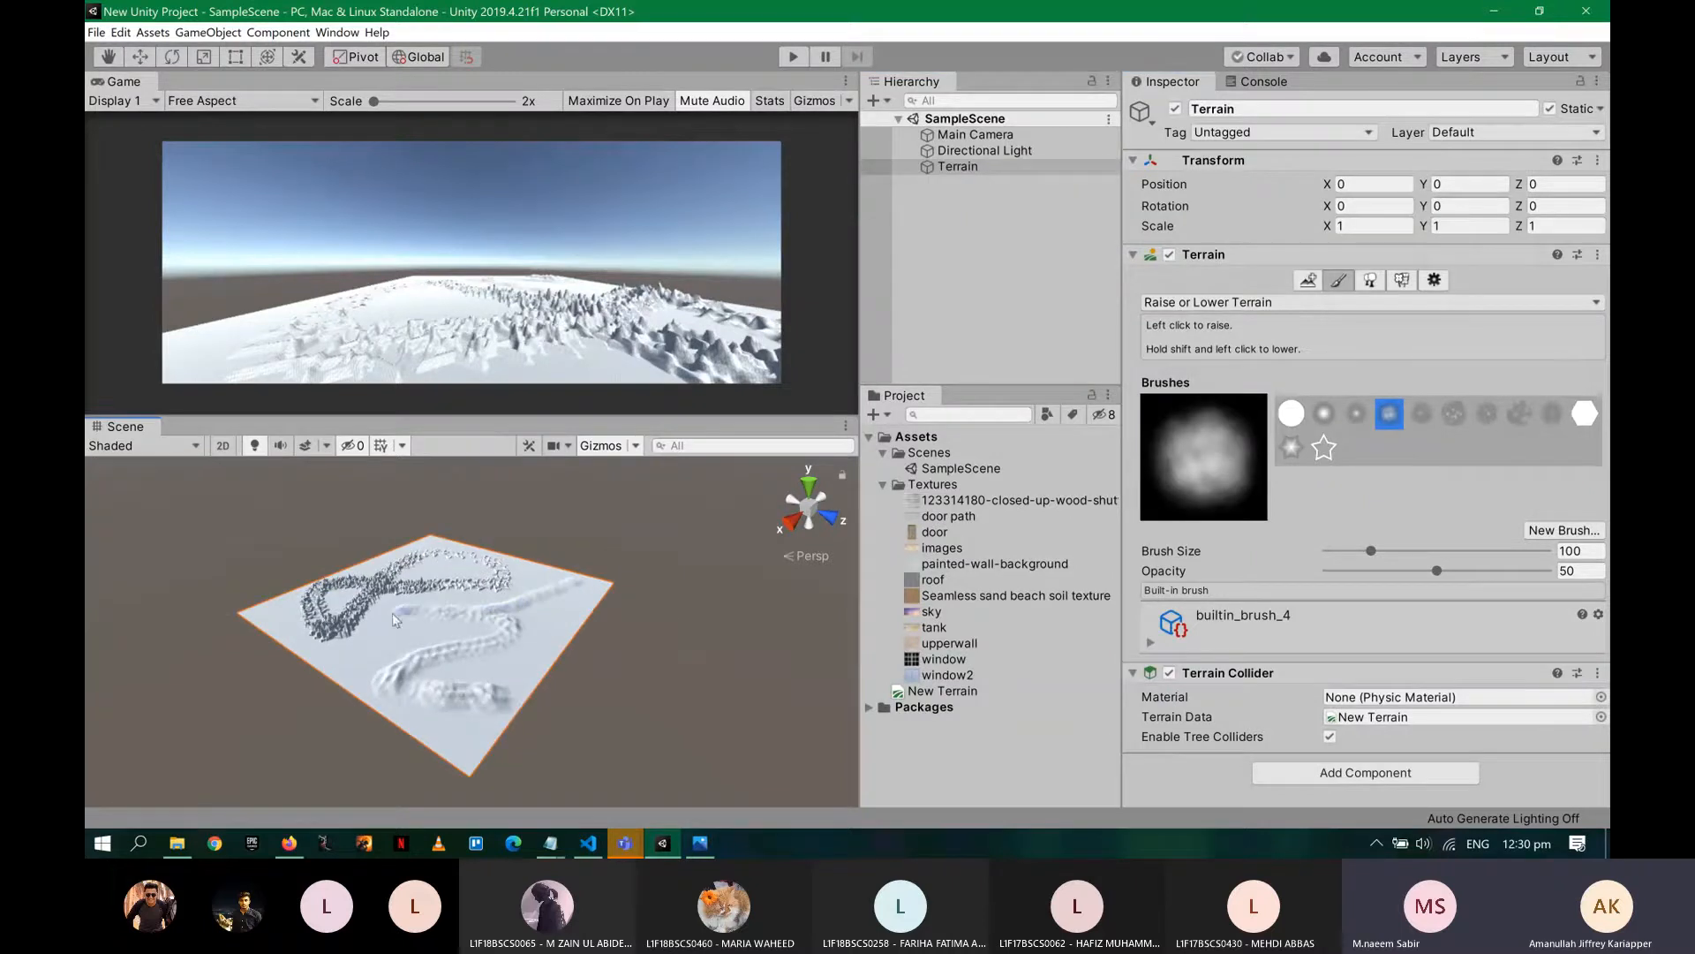
pyautogui.click(1450, 420)
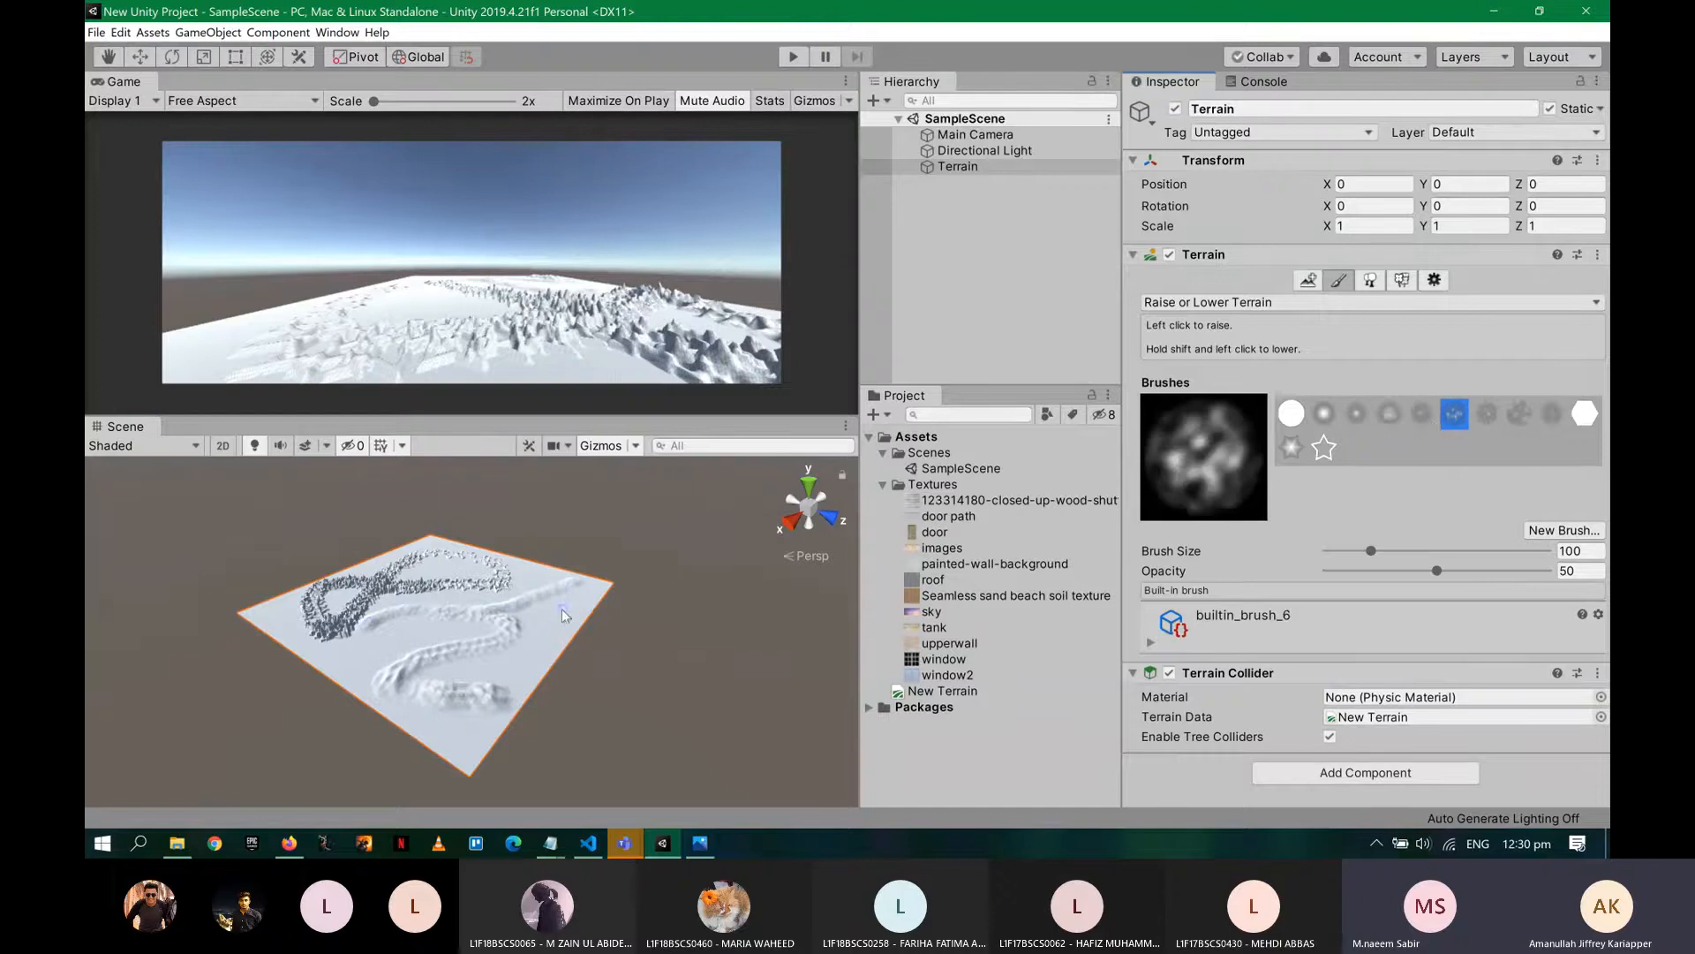
pyautogui.moveTo(565, 615)
pyautogui.mouseDown()
pyautogui.moveTo(494, 680)
pyautogui.moveTo(424, 679)
pyautogui.moveTo(407, 618)
pyautogui.moveTo(426, 618)
pyautogui.mouseUp()
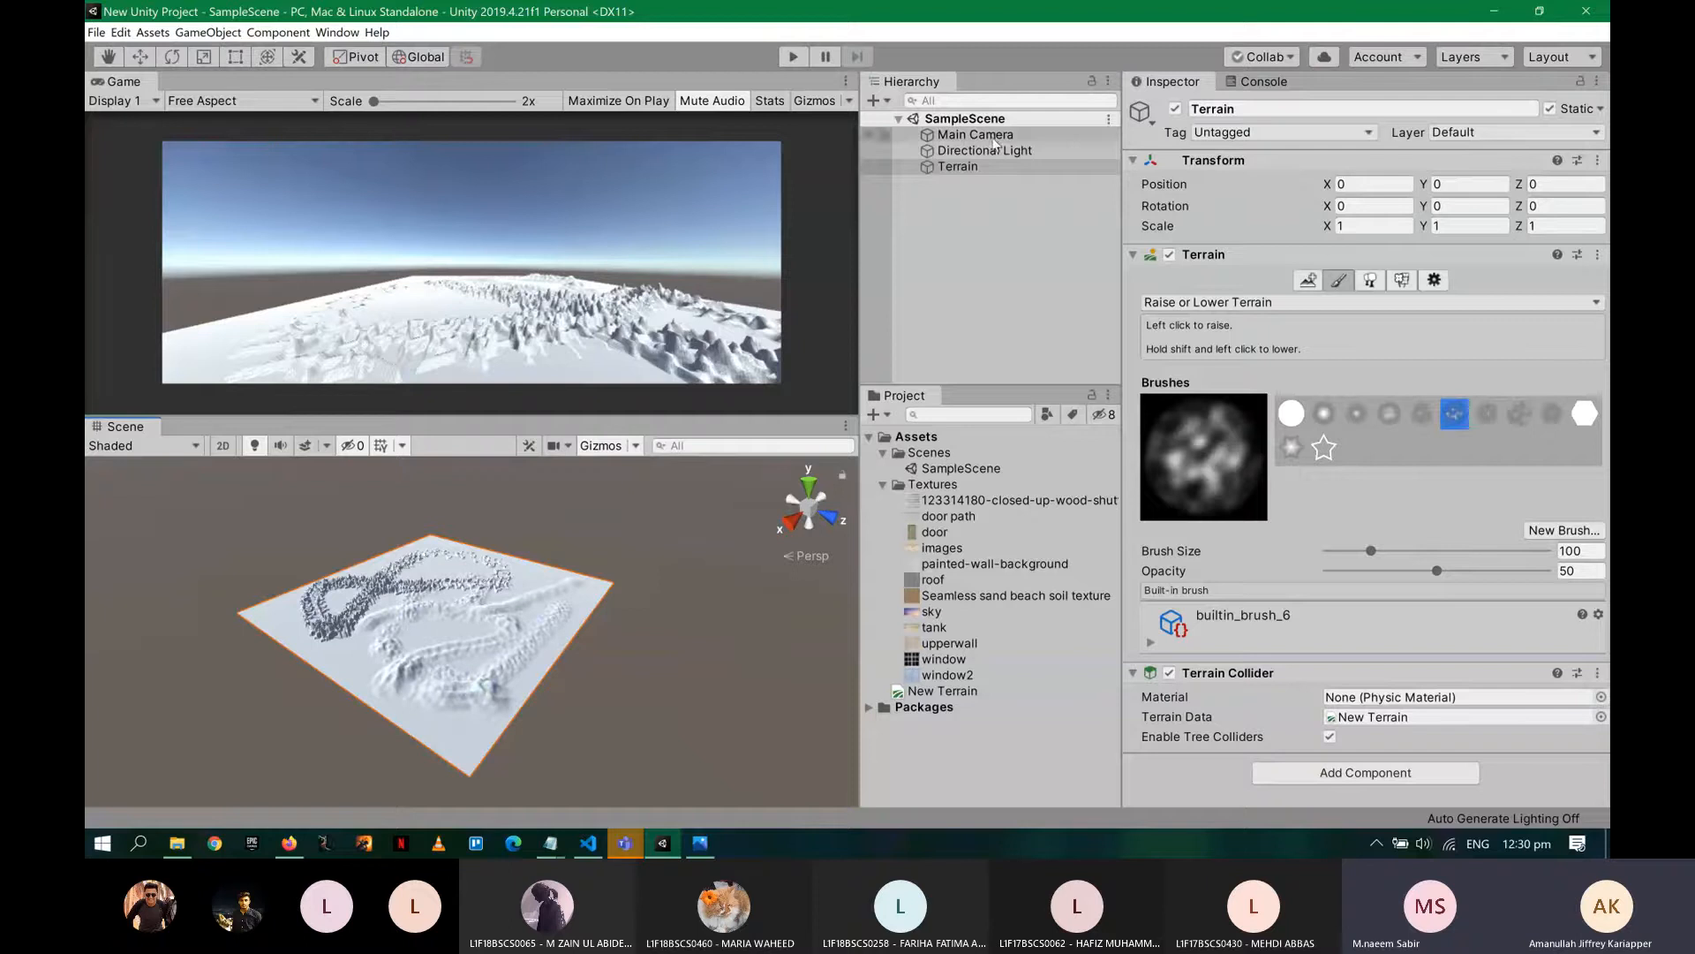
# - Raise overlapping round mounds with builtin_brush_1 along the terrain's near edge and across the middle beside the looping ridge
pyautogui.click(1292, 415)
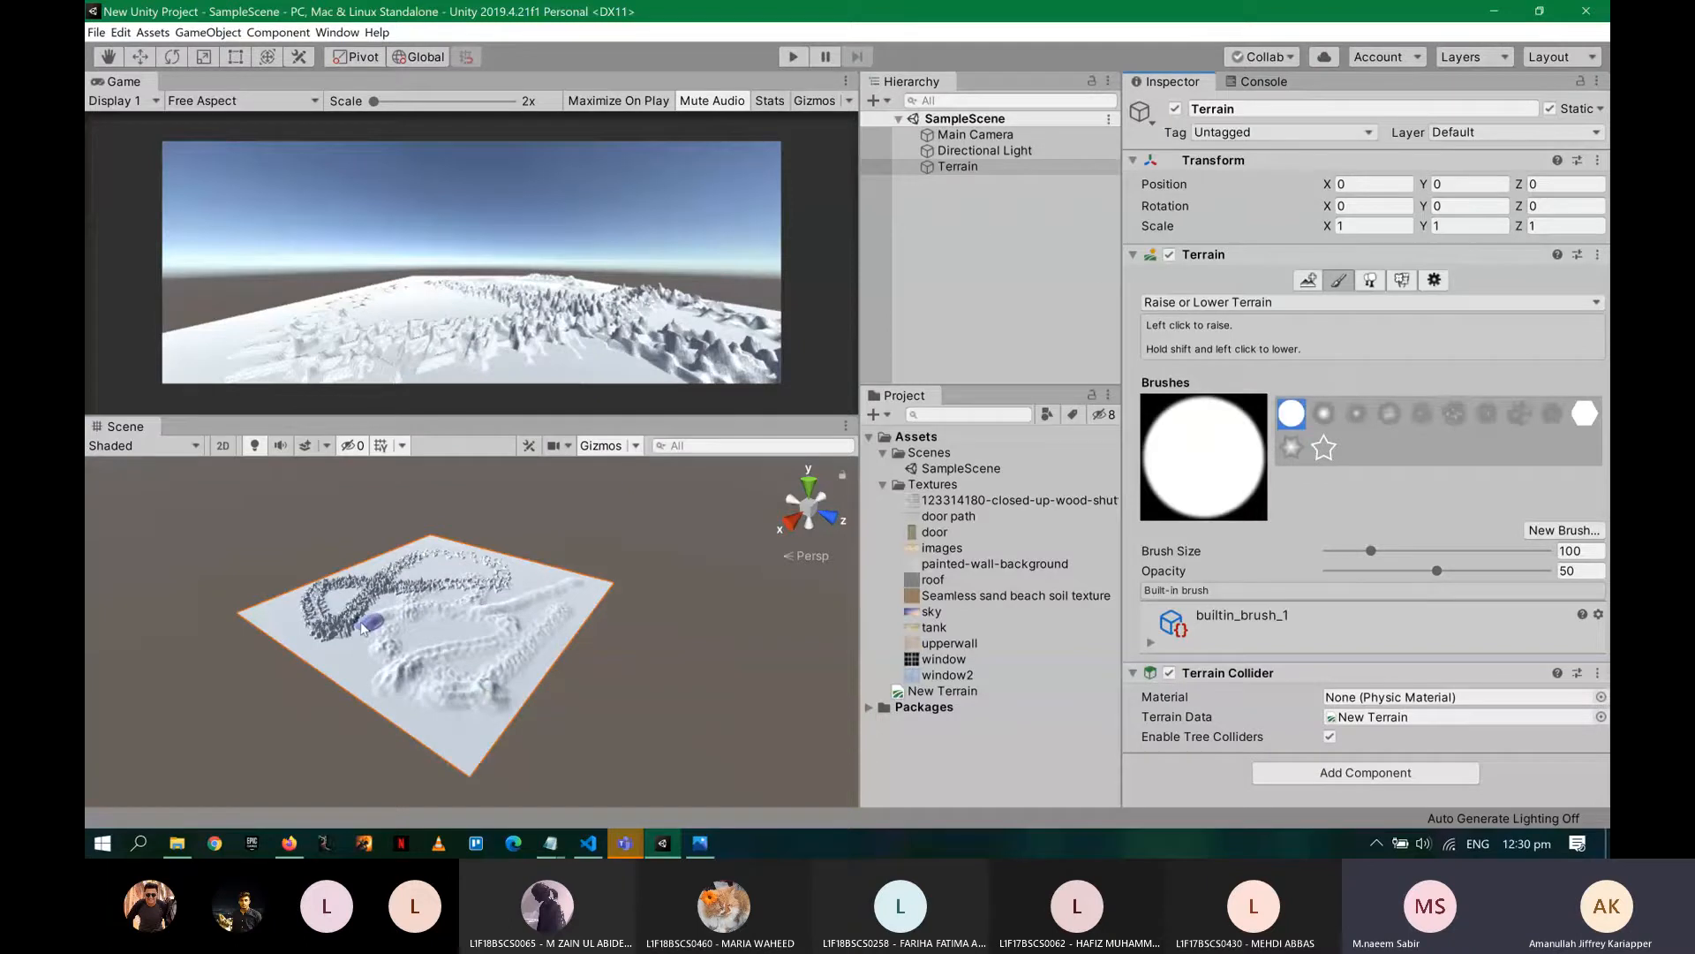
pyautogui.moveTo(362, 627)
pyautogui.mouseDown()
pyautogui.moveTo(354, 682)
pyautogui.moveTo(444, 702)
pyautogui.moveTo(408, 650)
pyautogui.moveTo(362, 631)
pyautogui.moveTo(442, 676)
pyautogui.moveTo(401, 635)
pyautogui.moveTo(492, 660)
pyautogui.moveTo(454, 630)
pyautogui.moveTo(539, 669)
pyautogui.moveTo(499, 709)
pyautogui.moveTo(541, 683)
pyautogui.mouseUp()
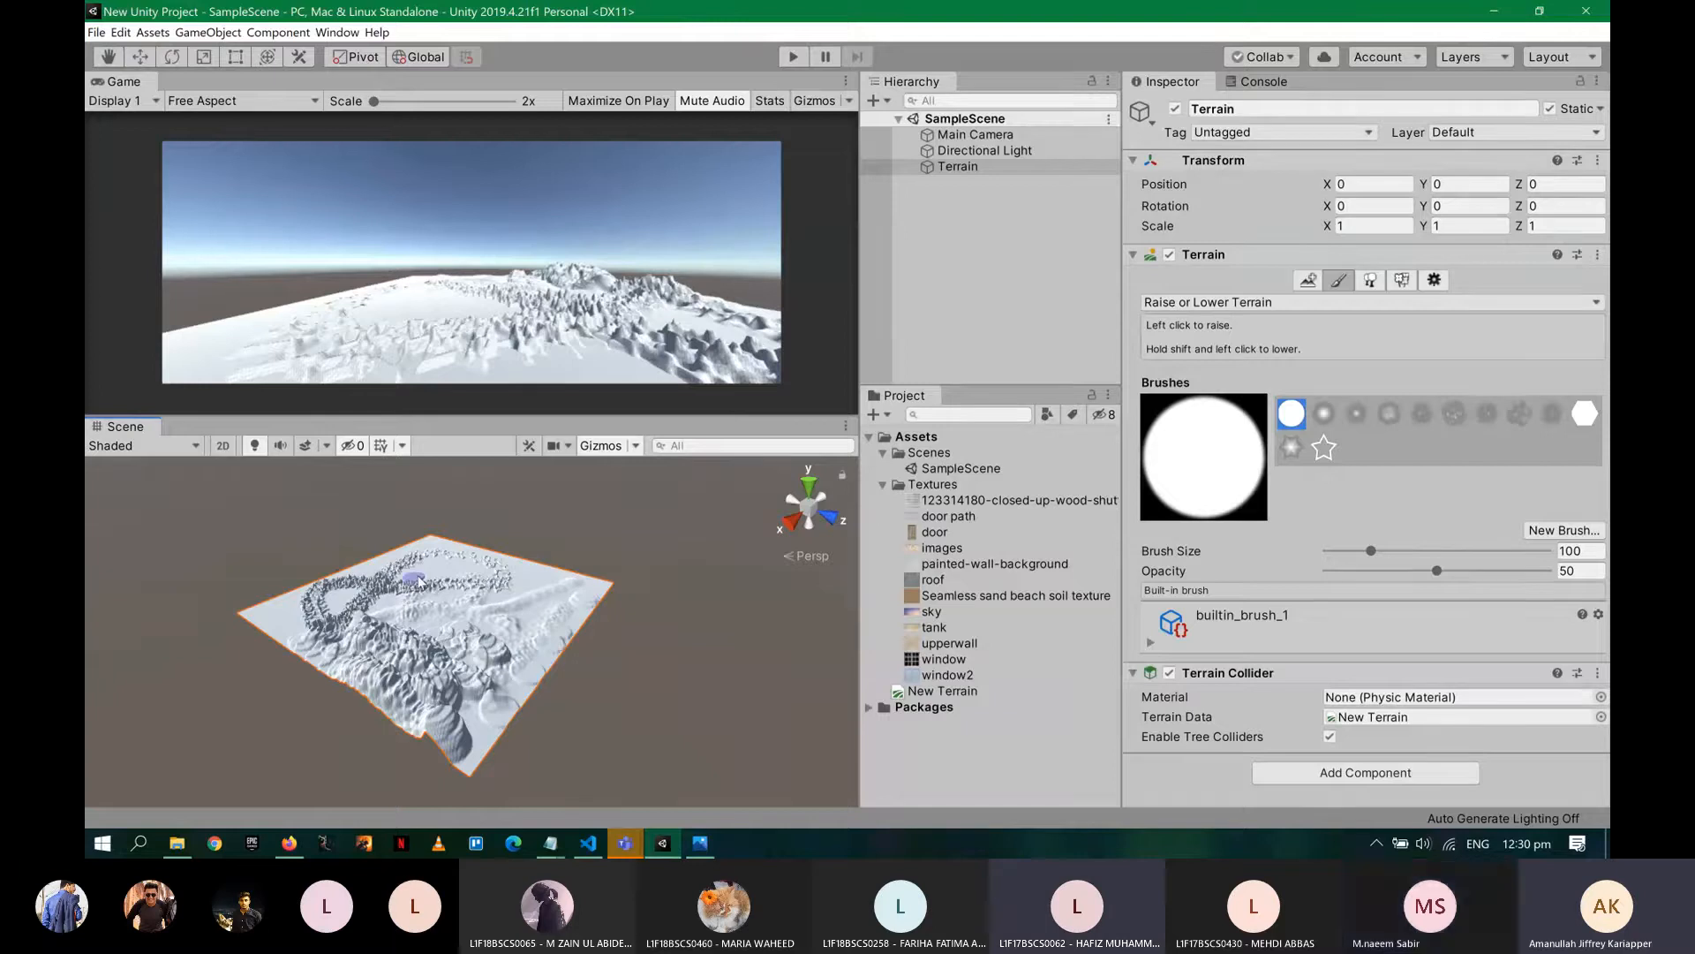
pyautogui.moveTo(419, 580)
pyautogui.mouseDown()
pyautogui.moveTo(529, 592)
pyautogui.moveTo(534, 609)
pyautogui.mouseUp()
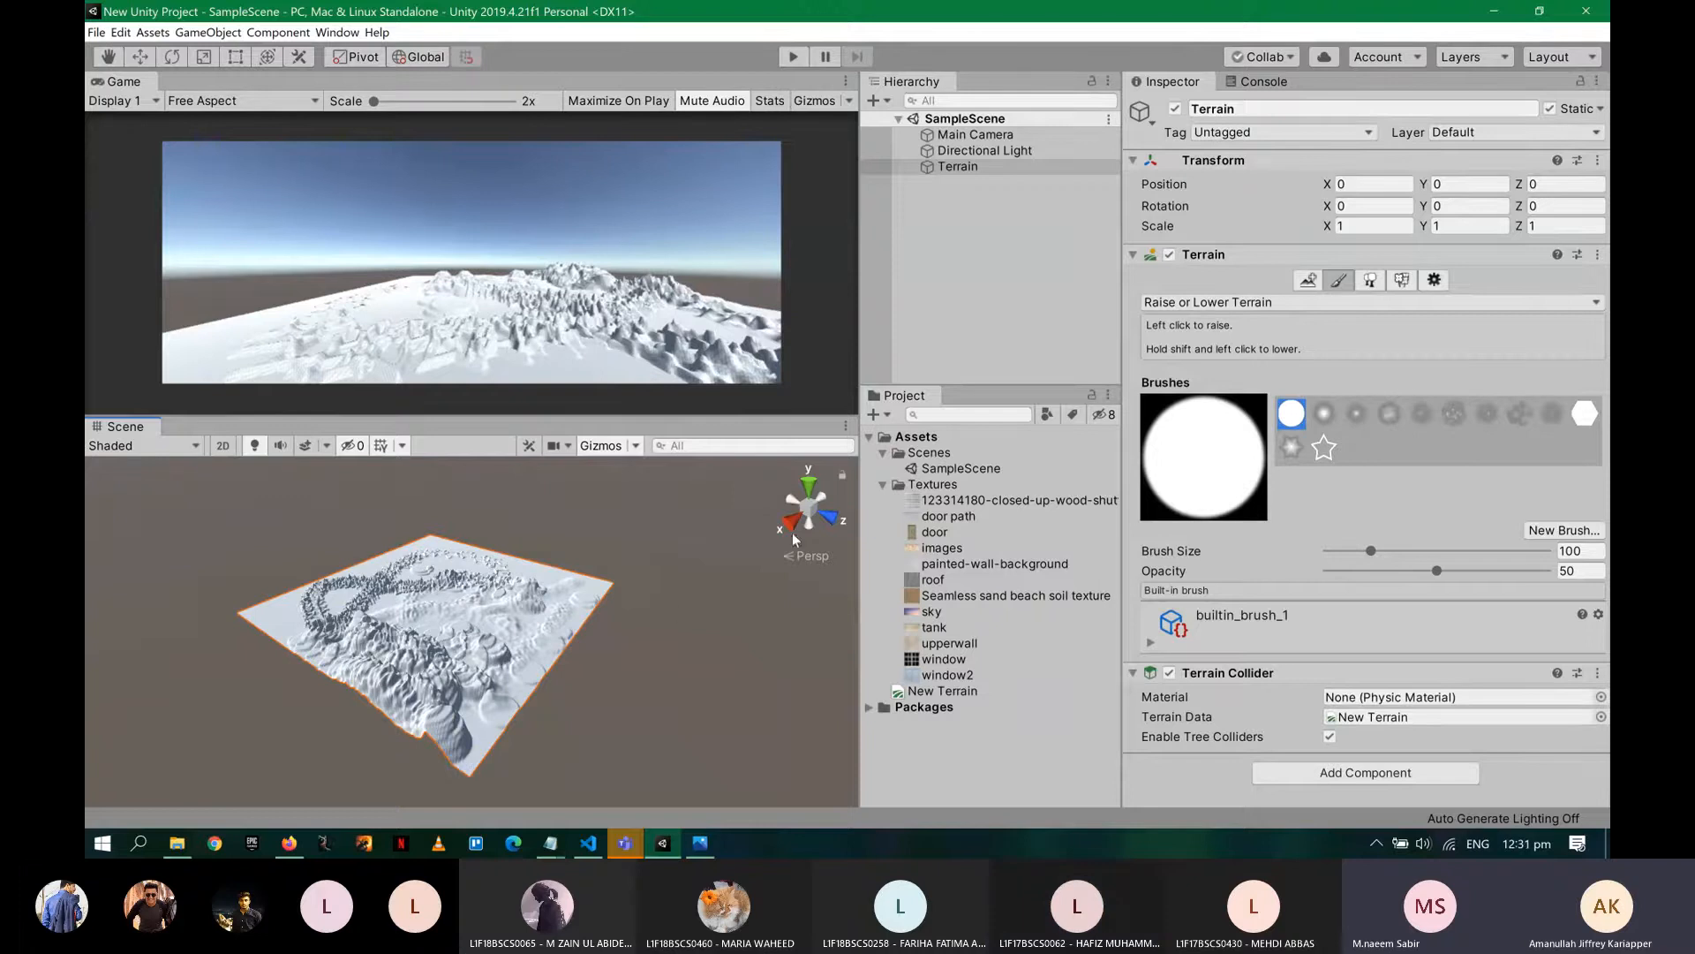
# - Raise soft hills with builtin_brush_3 along the terrain edges outside the star-brush loop
pyautogui.click(831, 521)
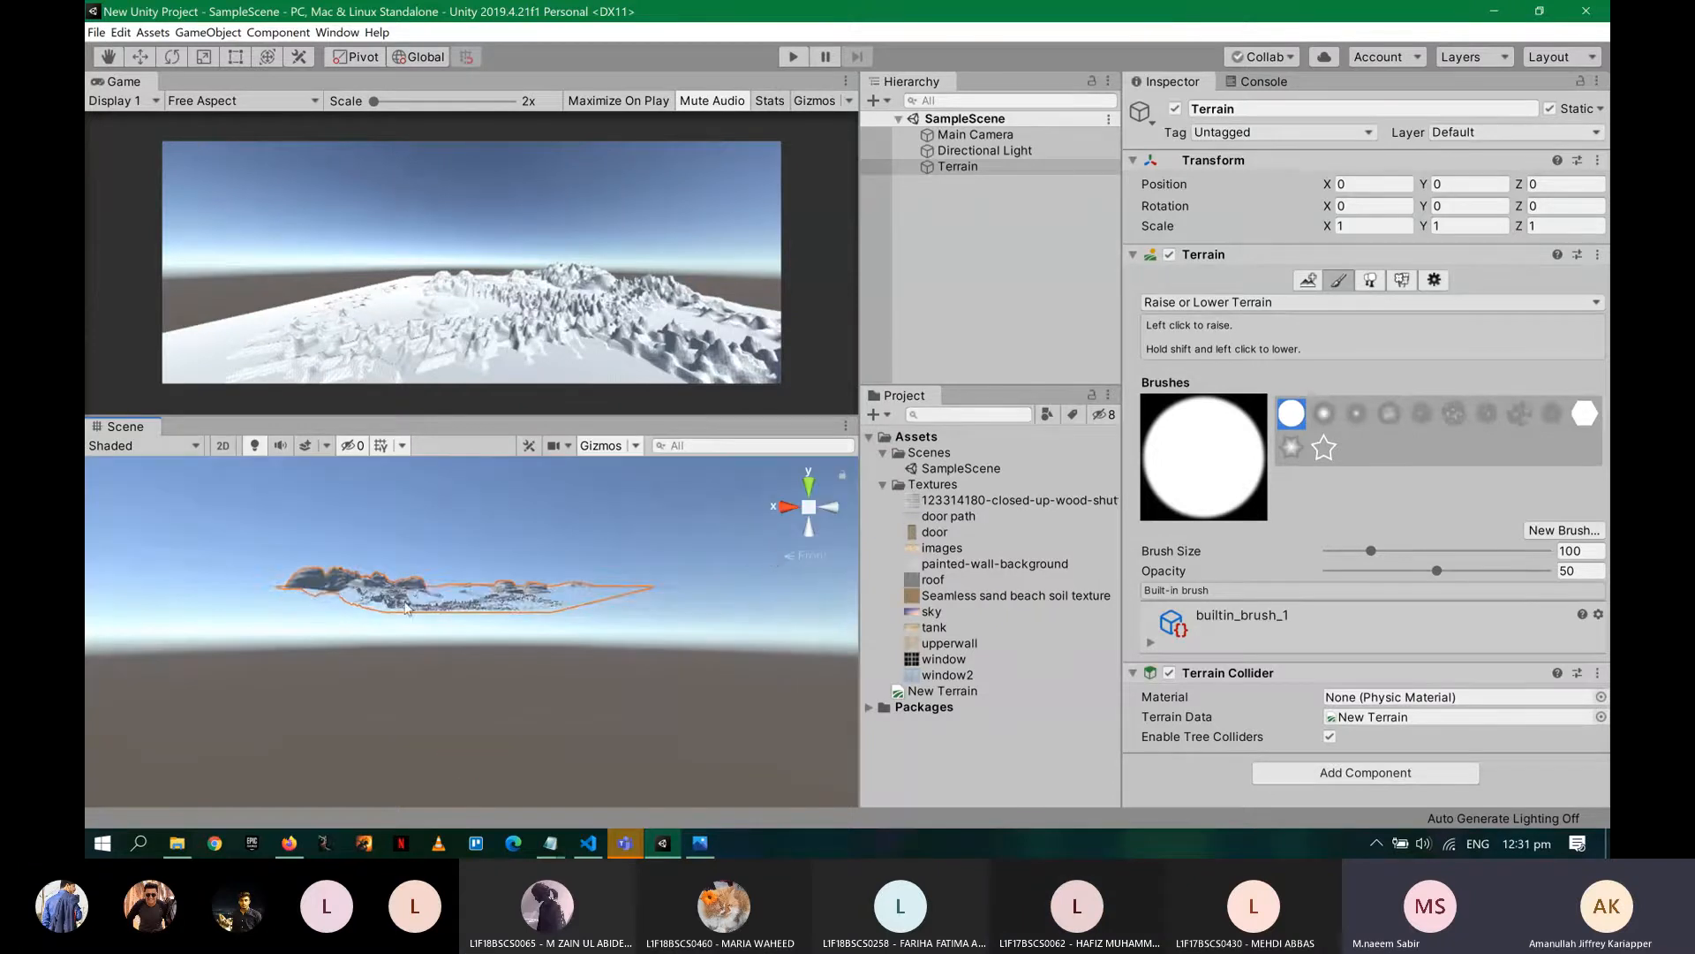
pyautogui.keyDown('alt'); pyautogui.moveTo(538, 567); pyautogui.dragTo(415, 689); pyautogui.keyUp('alt')
pyautogui.click(1357, 415)
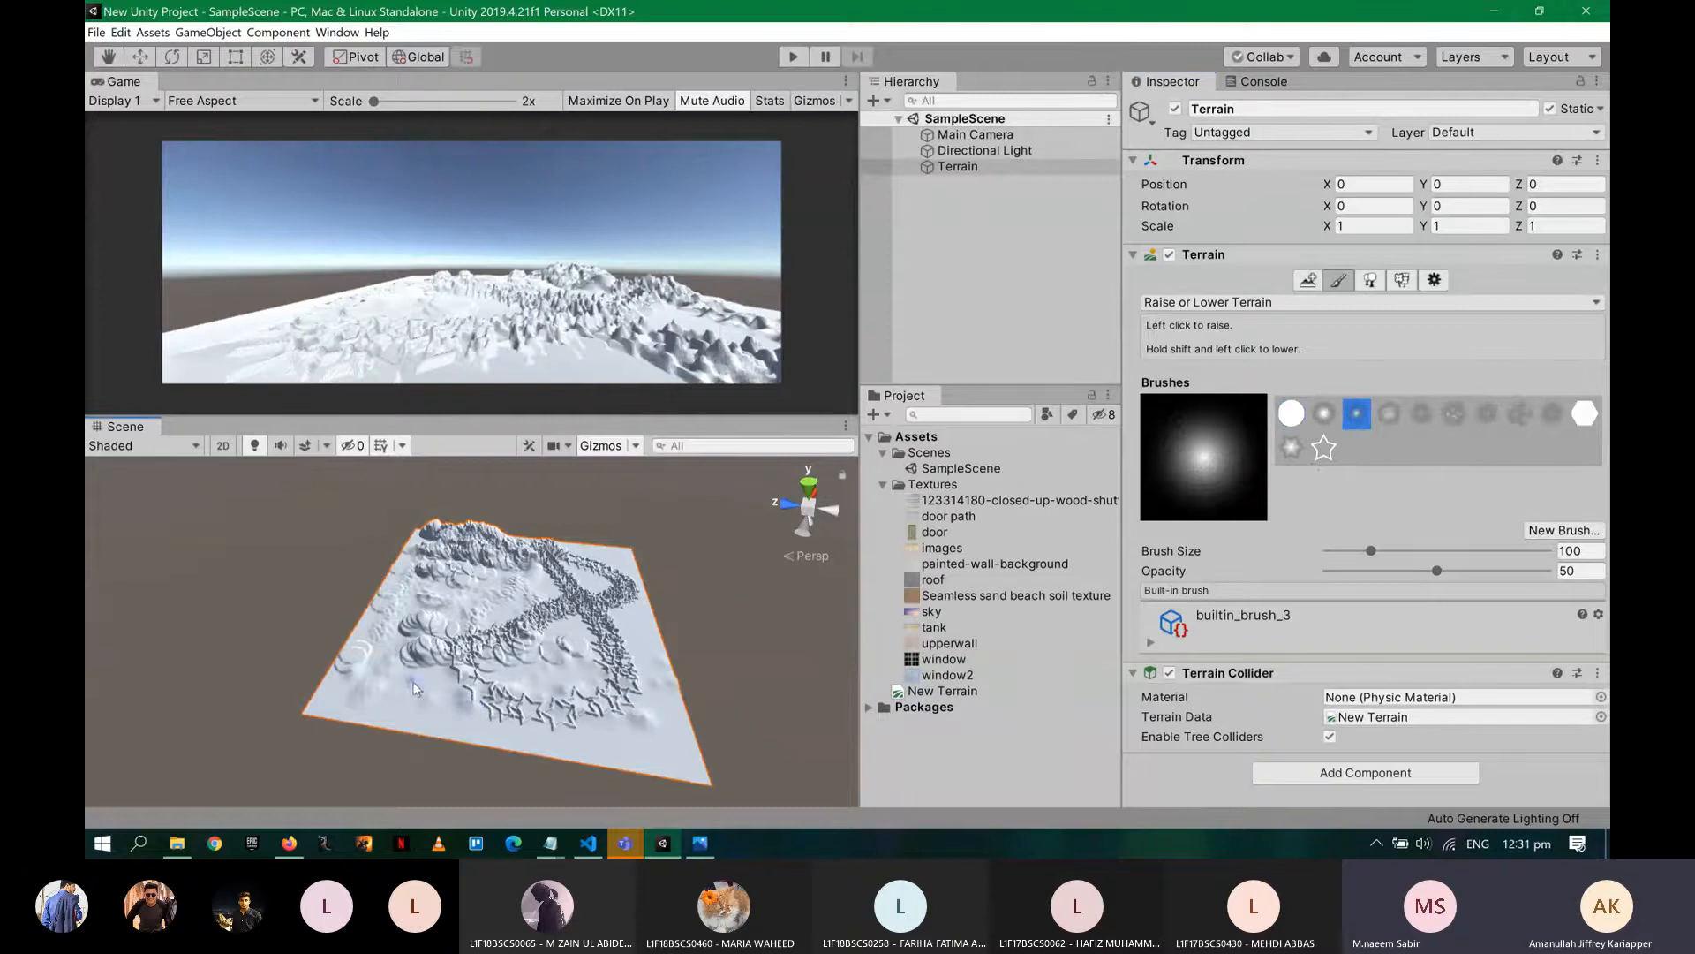
pyautogui.moveTo(578, 739)
pyautogui.mouseDown()
pyautogui.moveTo(671, 772)
pyautogui.moveTo(676, 711)
pyautogui.moveTo(632, 604)
pyautogui.mouseUp()
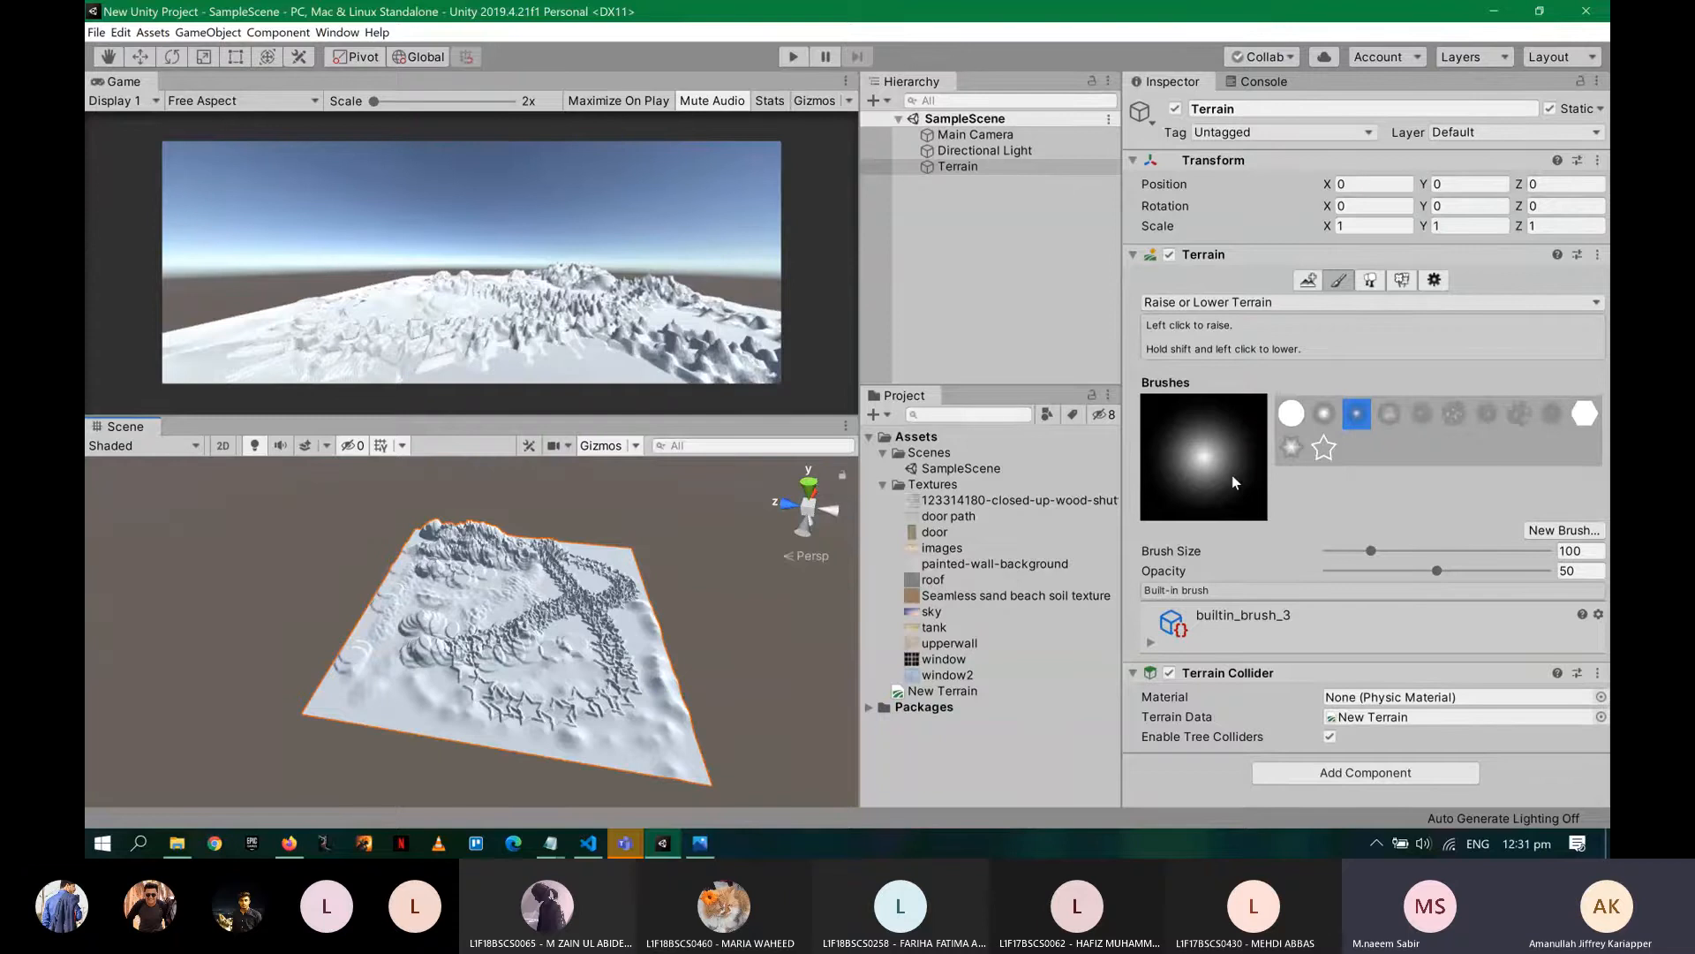
# - Build up a rugged mountain with builtin_brush_6 beside the star-brush loop, and inspect the relief from close up and other sides
pyautogui.click(1291, 448)
pyautogui.click(1357, 414)
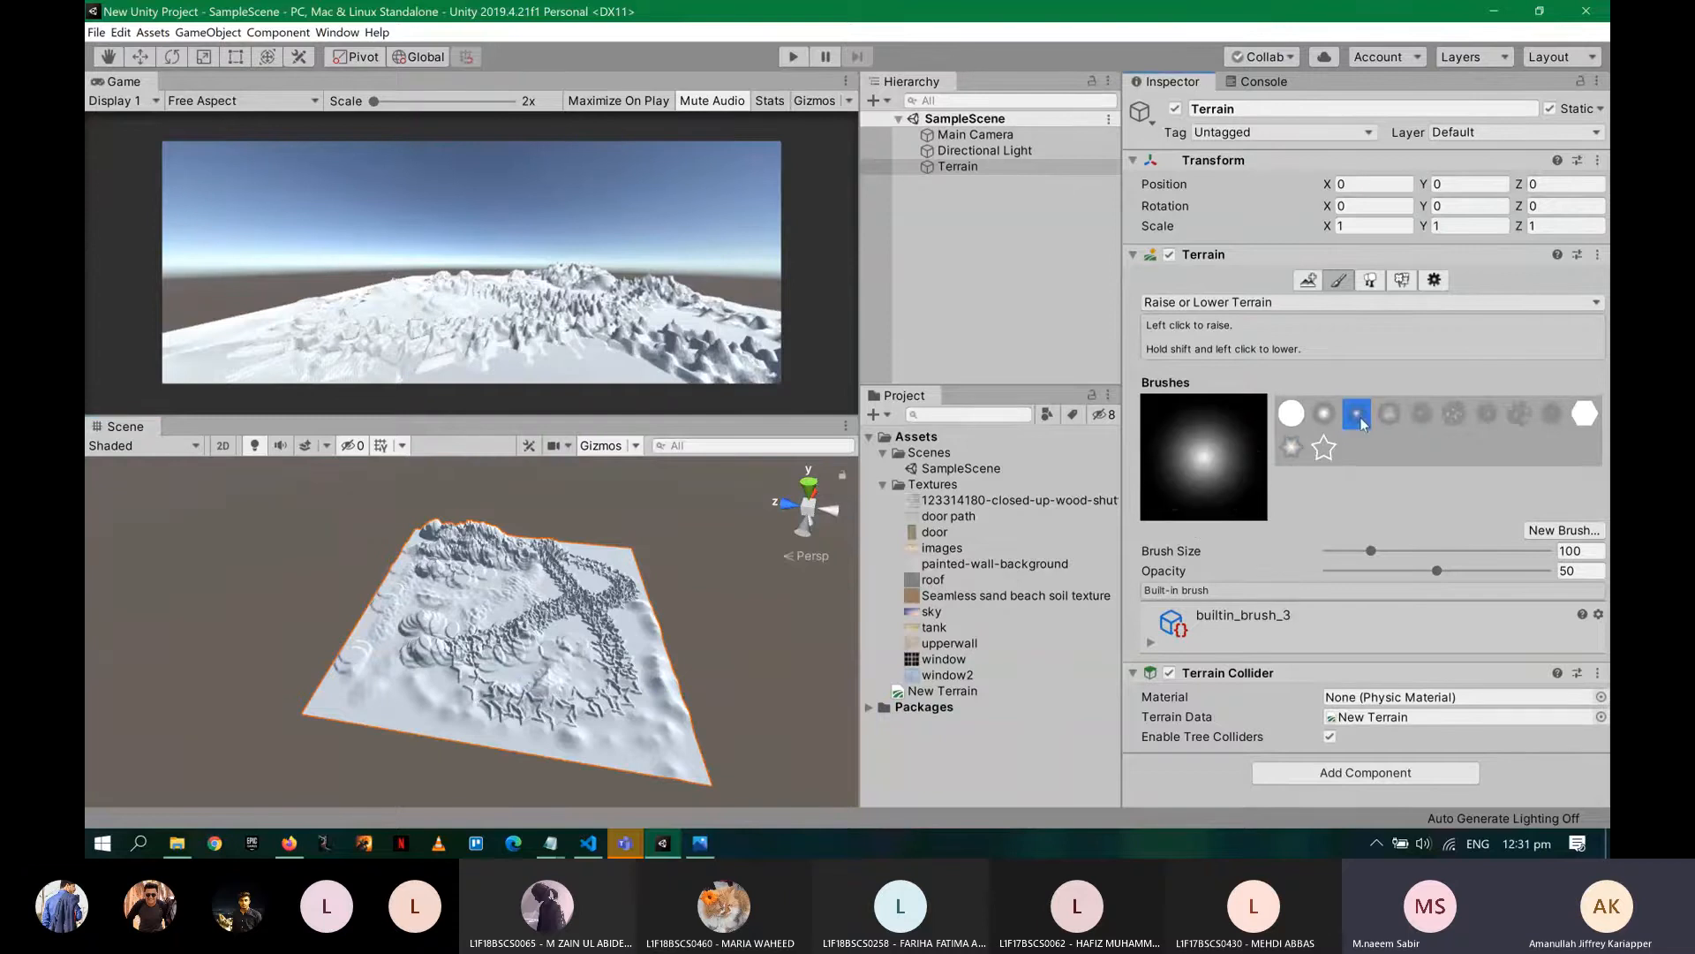
pyautogui.click(1455, 413)
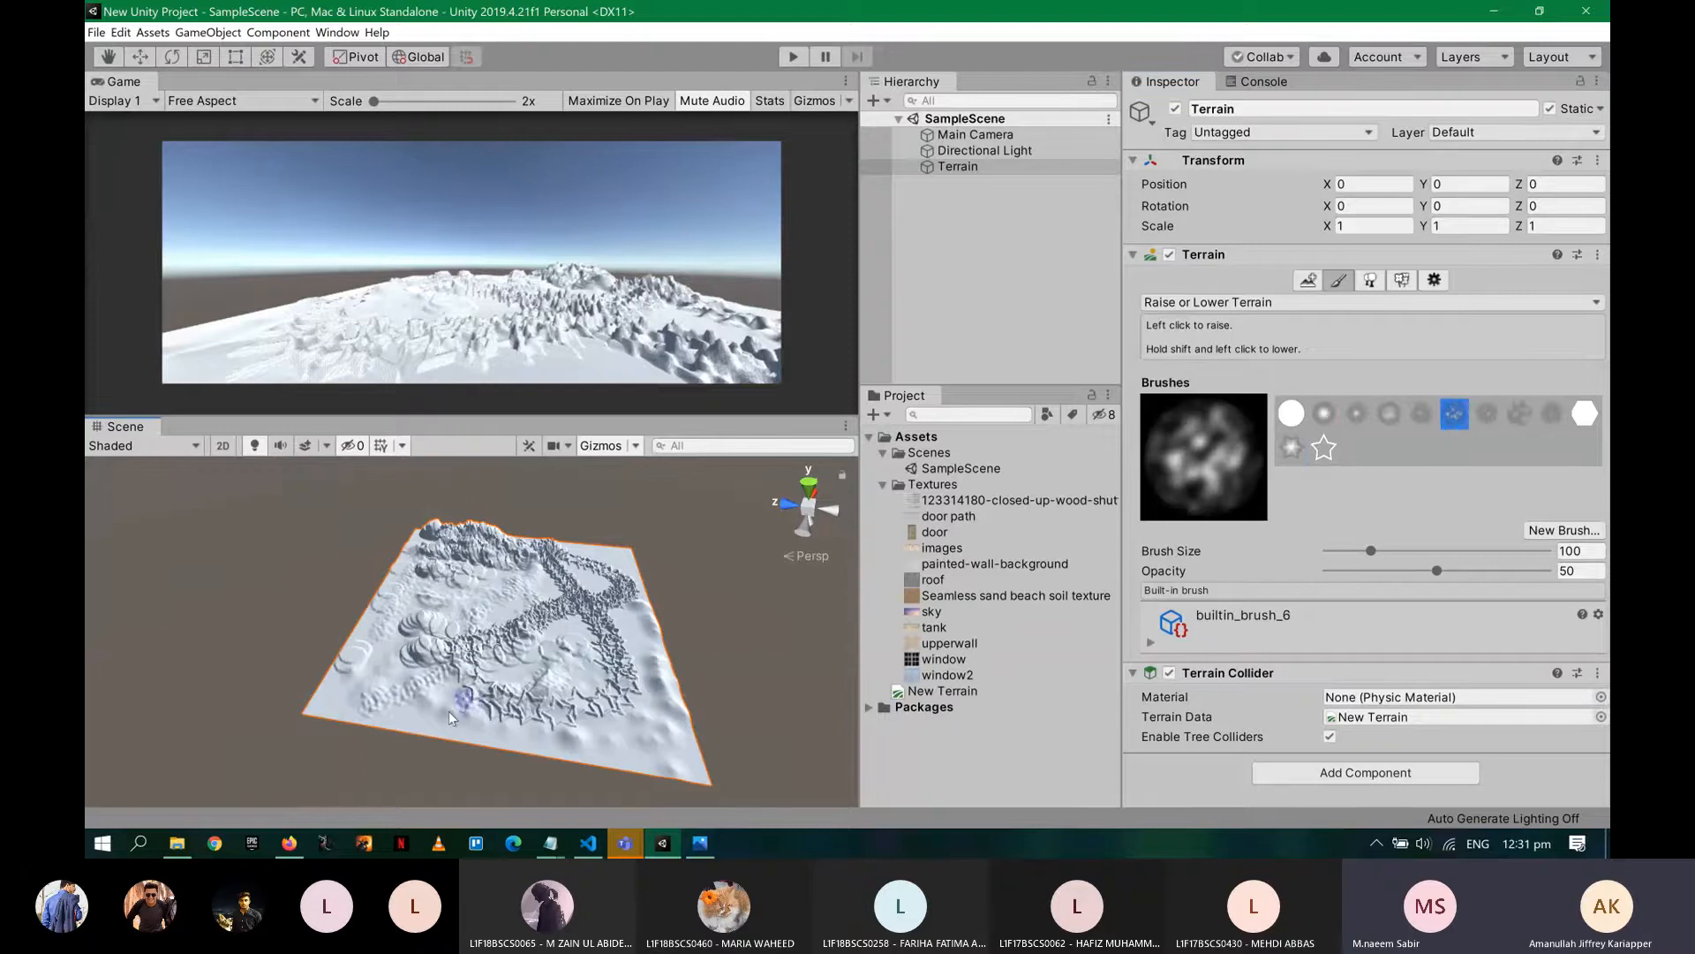
pyautogui.moveTo(449, 712); pyautogui.dragTo(432, 688)
pyautogui.moveTo(424, 701)
pyautogui.mouseDown()
pyautogui.moveTo(474, 707)
pyautogui.moveTo(410, 700)
pyautogui.moveTo(491, 699)
pyautogui.moveTo(431, 664)
pyautogui.mouseUp()
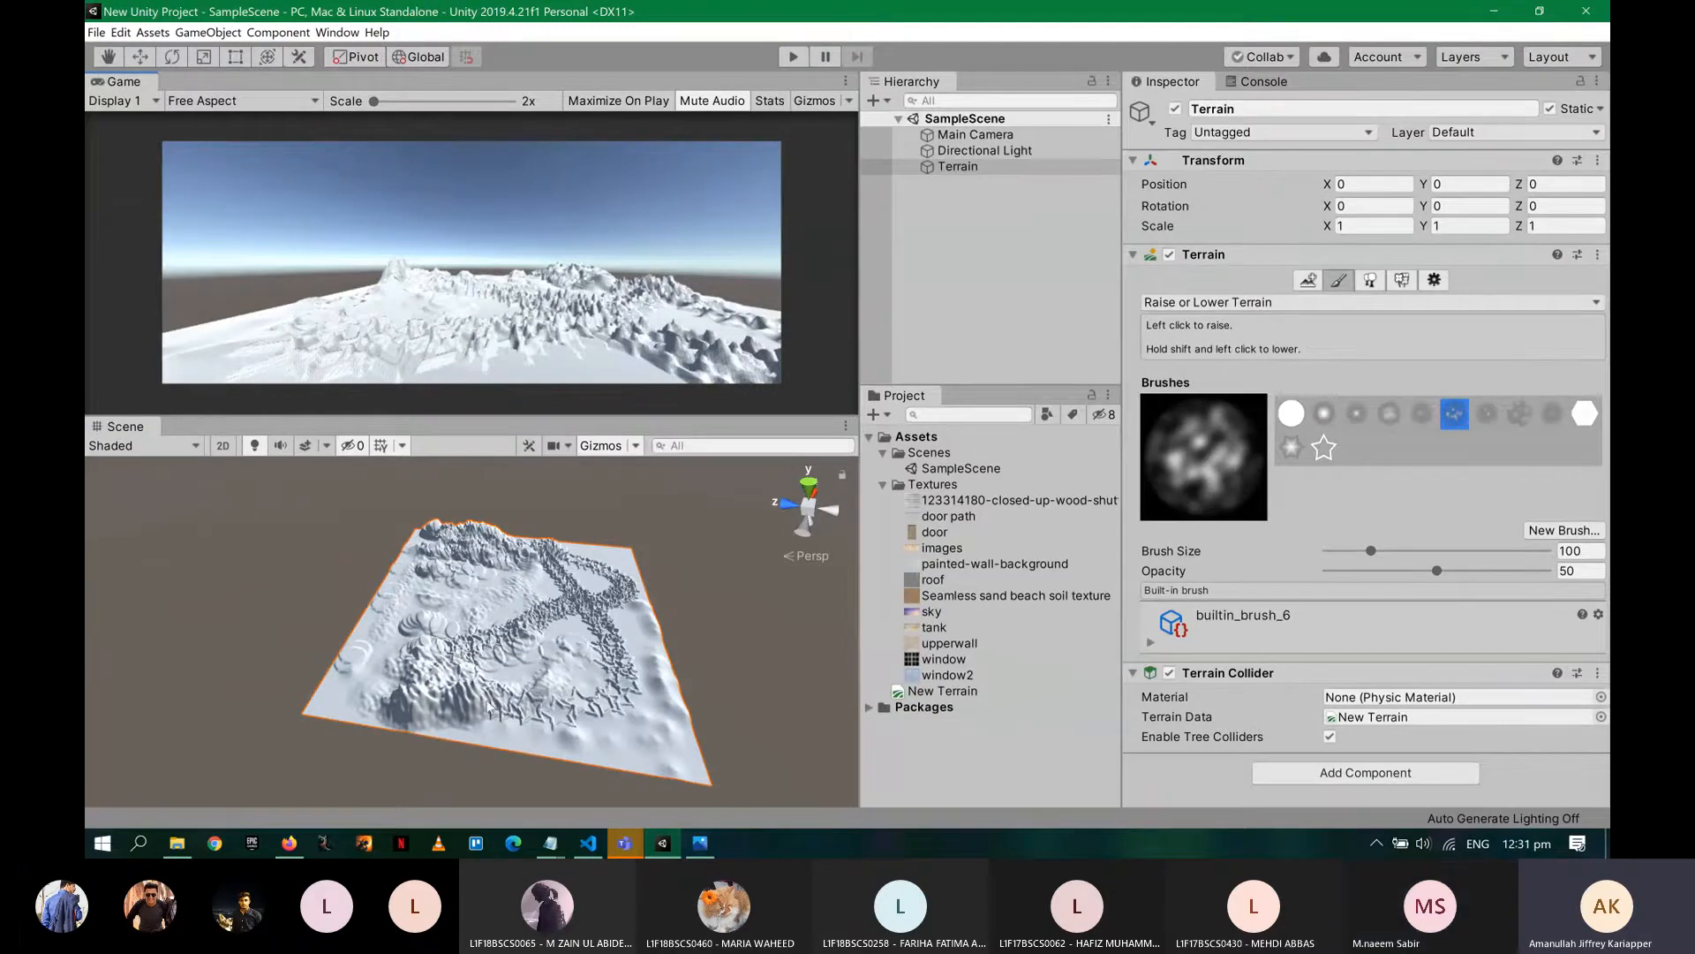
pyautogui.scroll(2, 494, 693)
pyautogui.scroll(3, 499, 693)
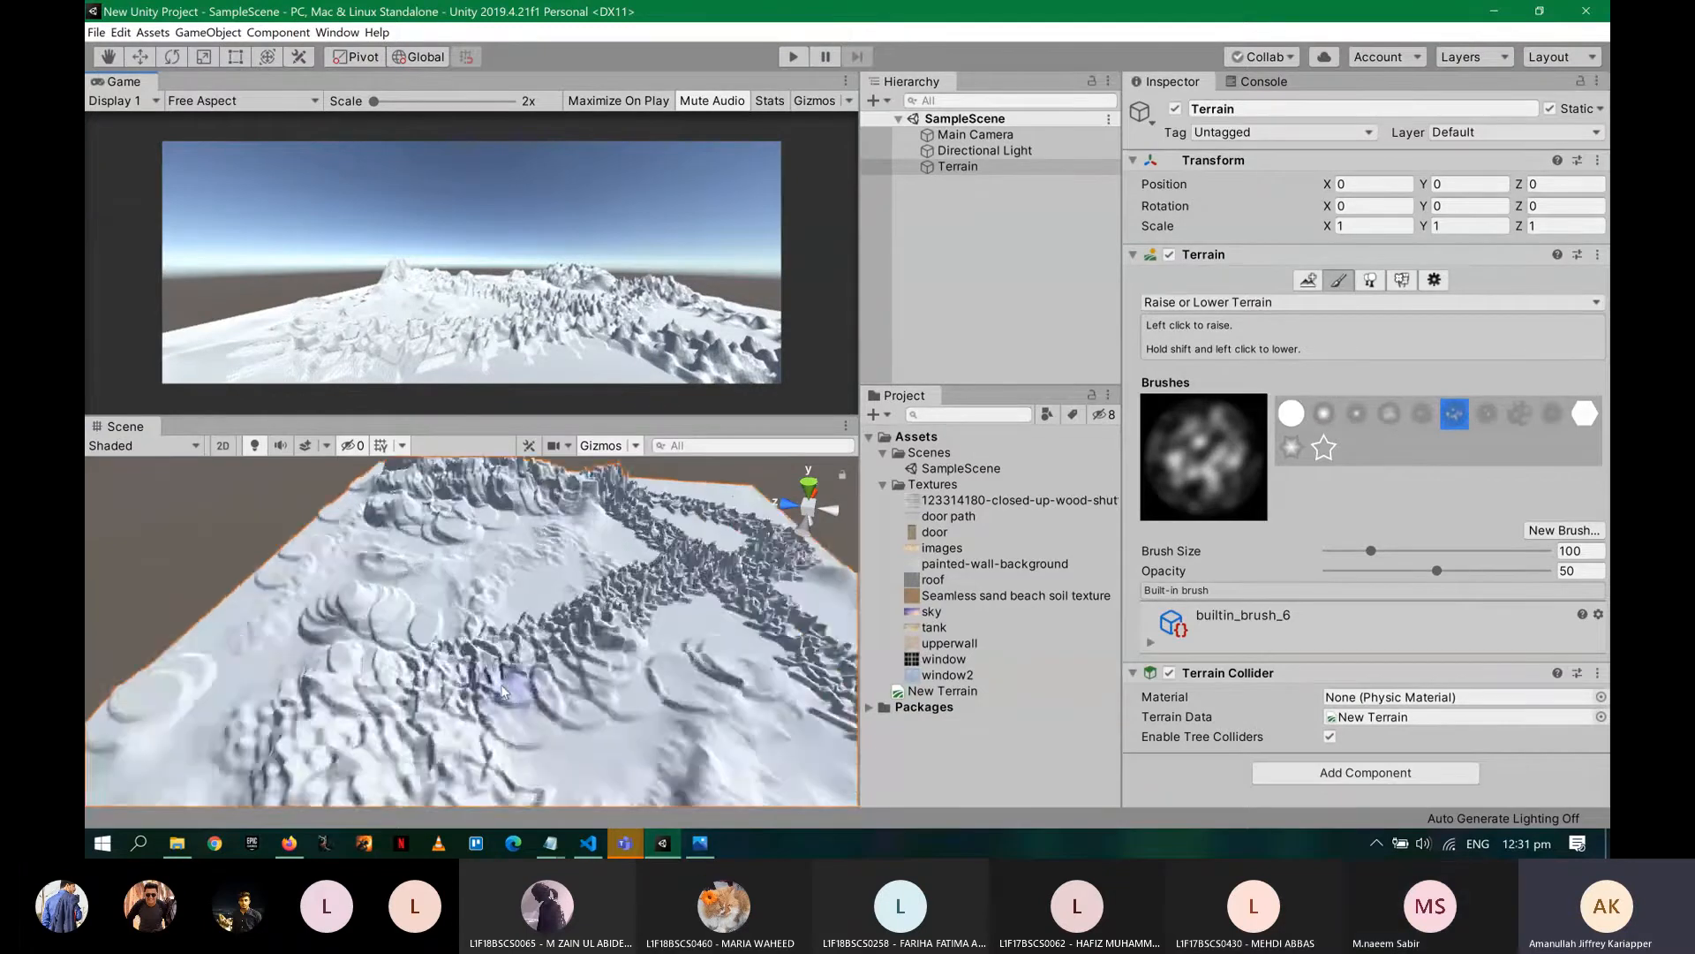
pyautogui.keyDown('alt'); pyautogui.moveTo(514, 696); pyautogui.dragTo(547, 671); pyautogui.keyUp('alt')
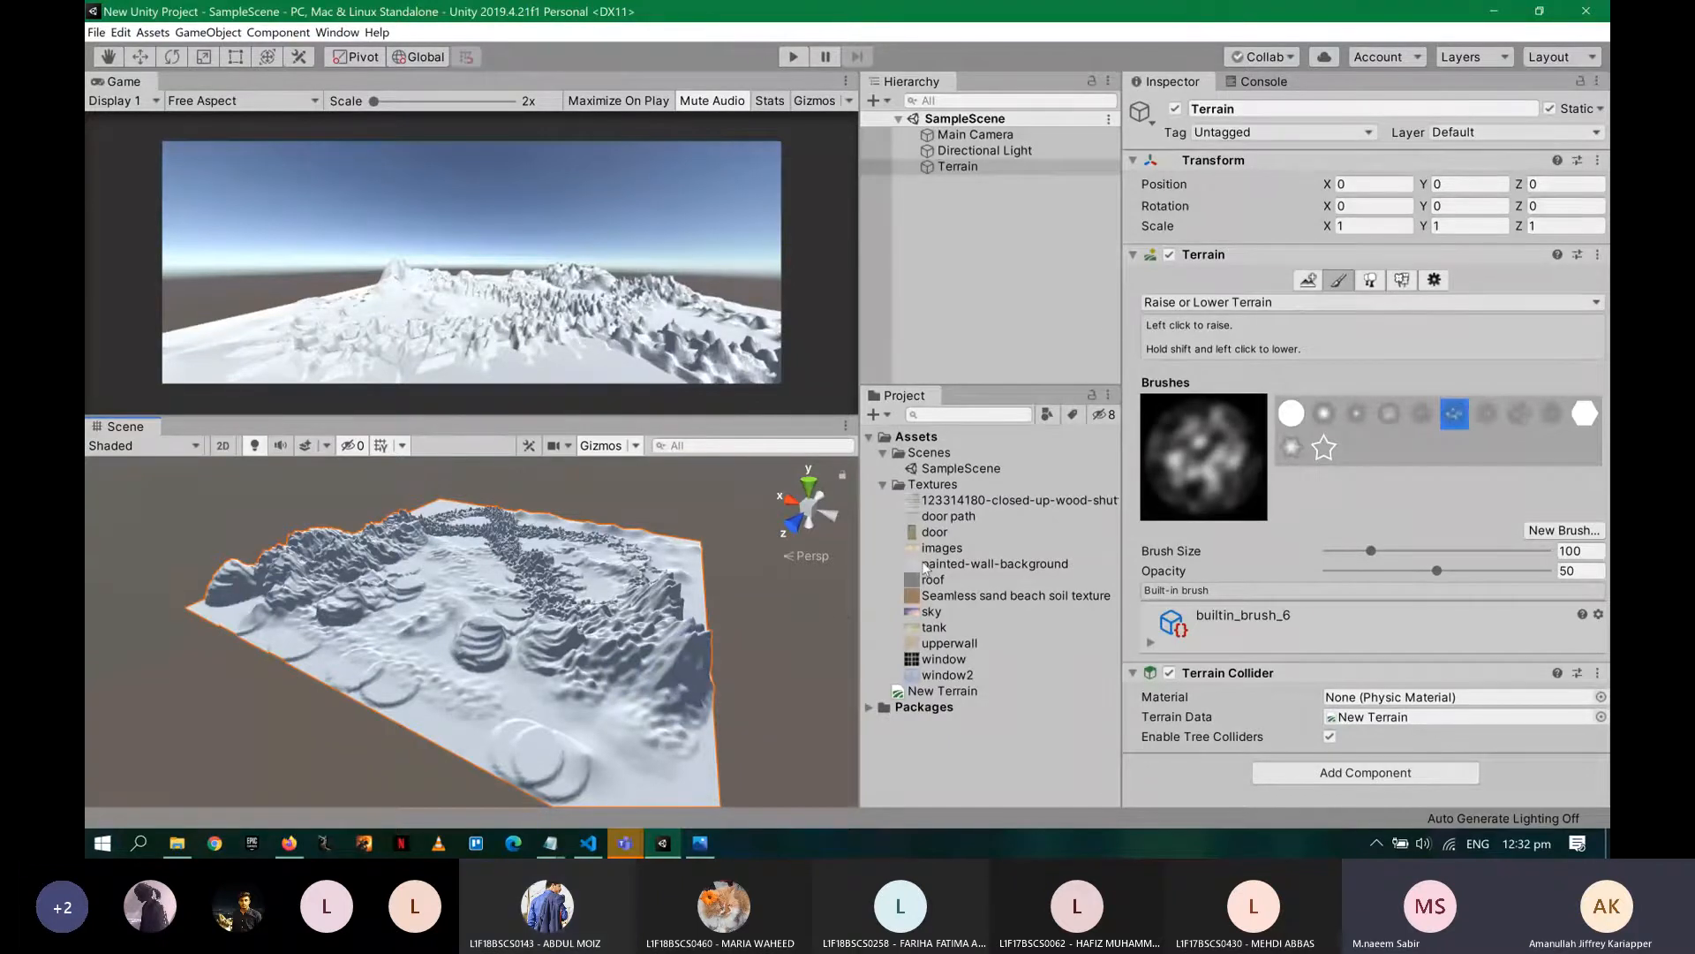
# - Delete the sculpted Terrain and add a new flat Terrain to SampleScene
pyautogui.rightClick(975, 166)
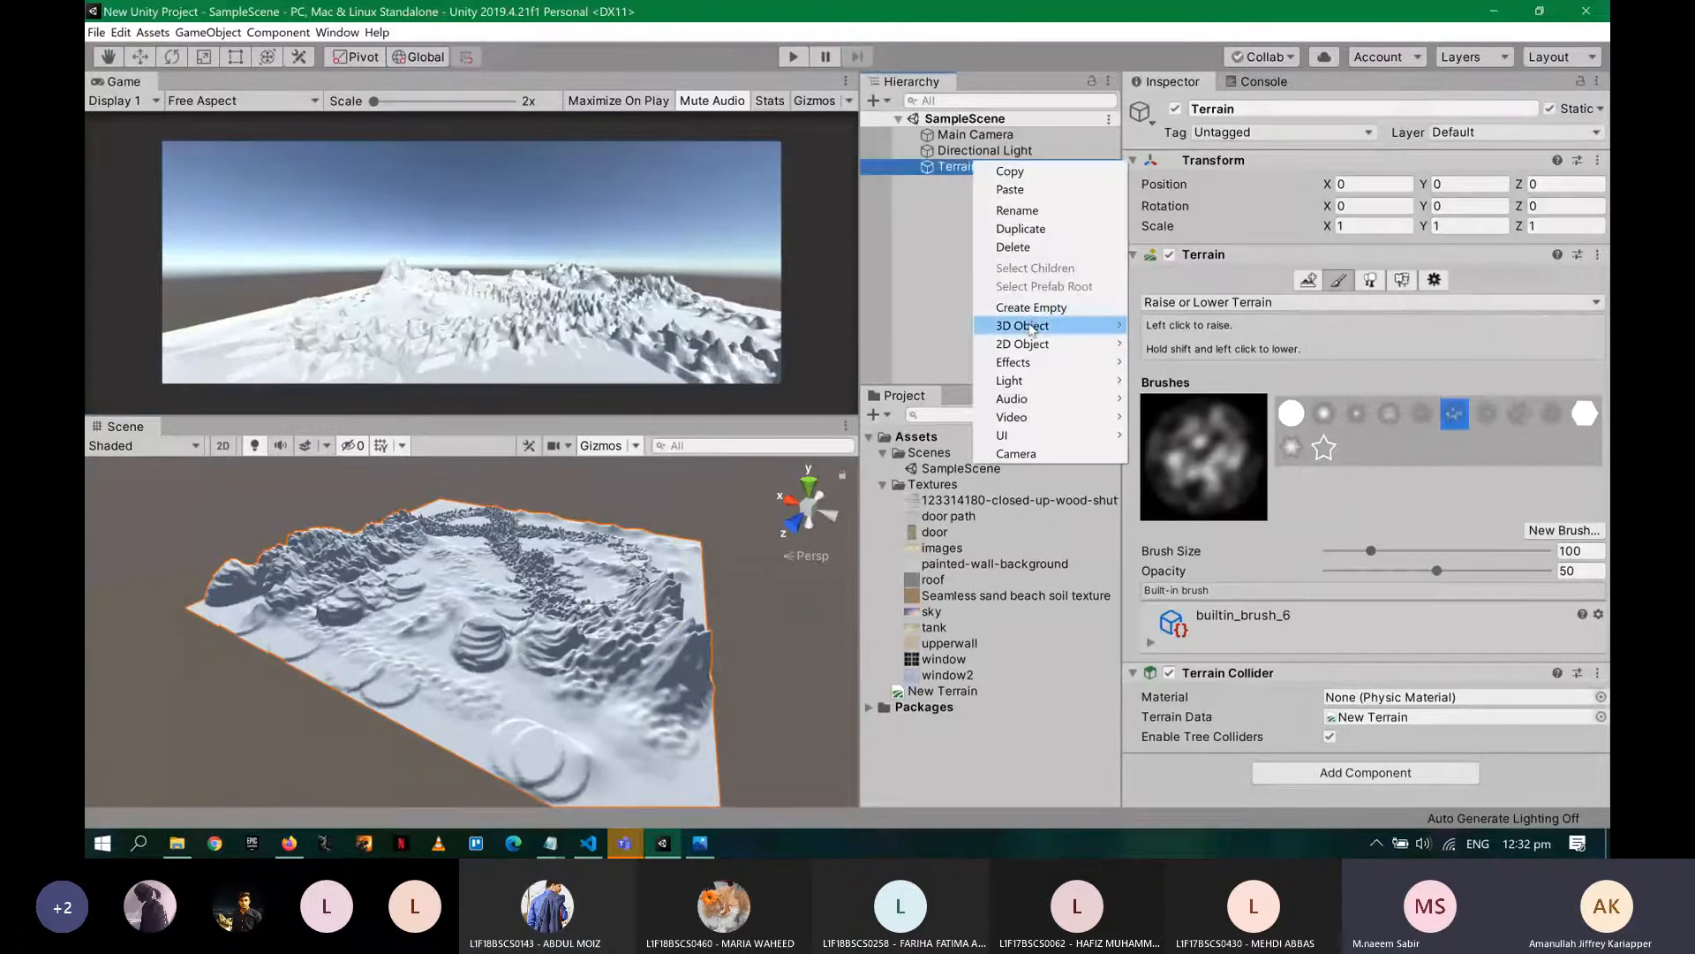
pyautogui.click(1028, 248)
pyautogui.rightClick(996, 247)
pyautogui.moveTo(1068, 419)
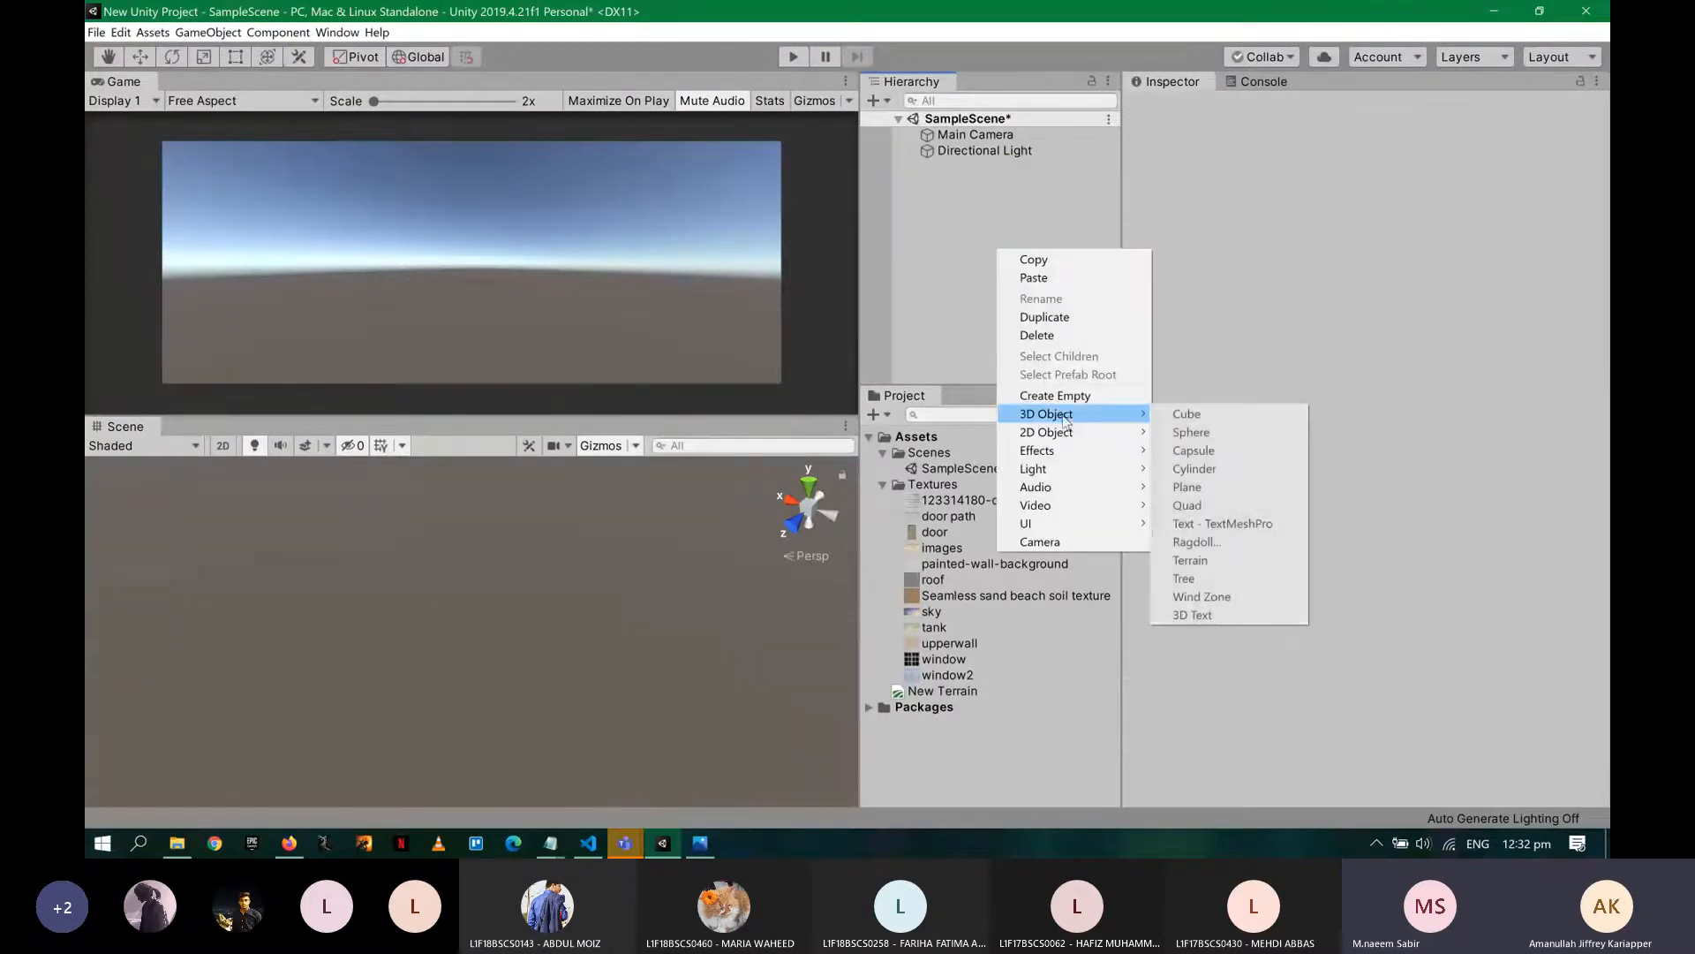
pyautogui.click(1244, 570)
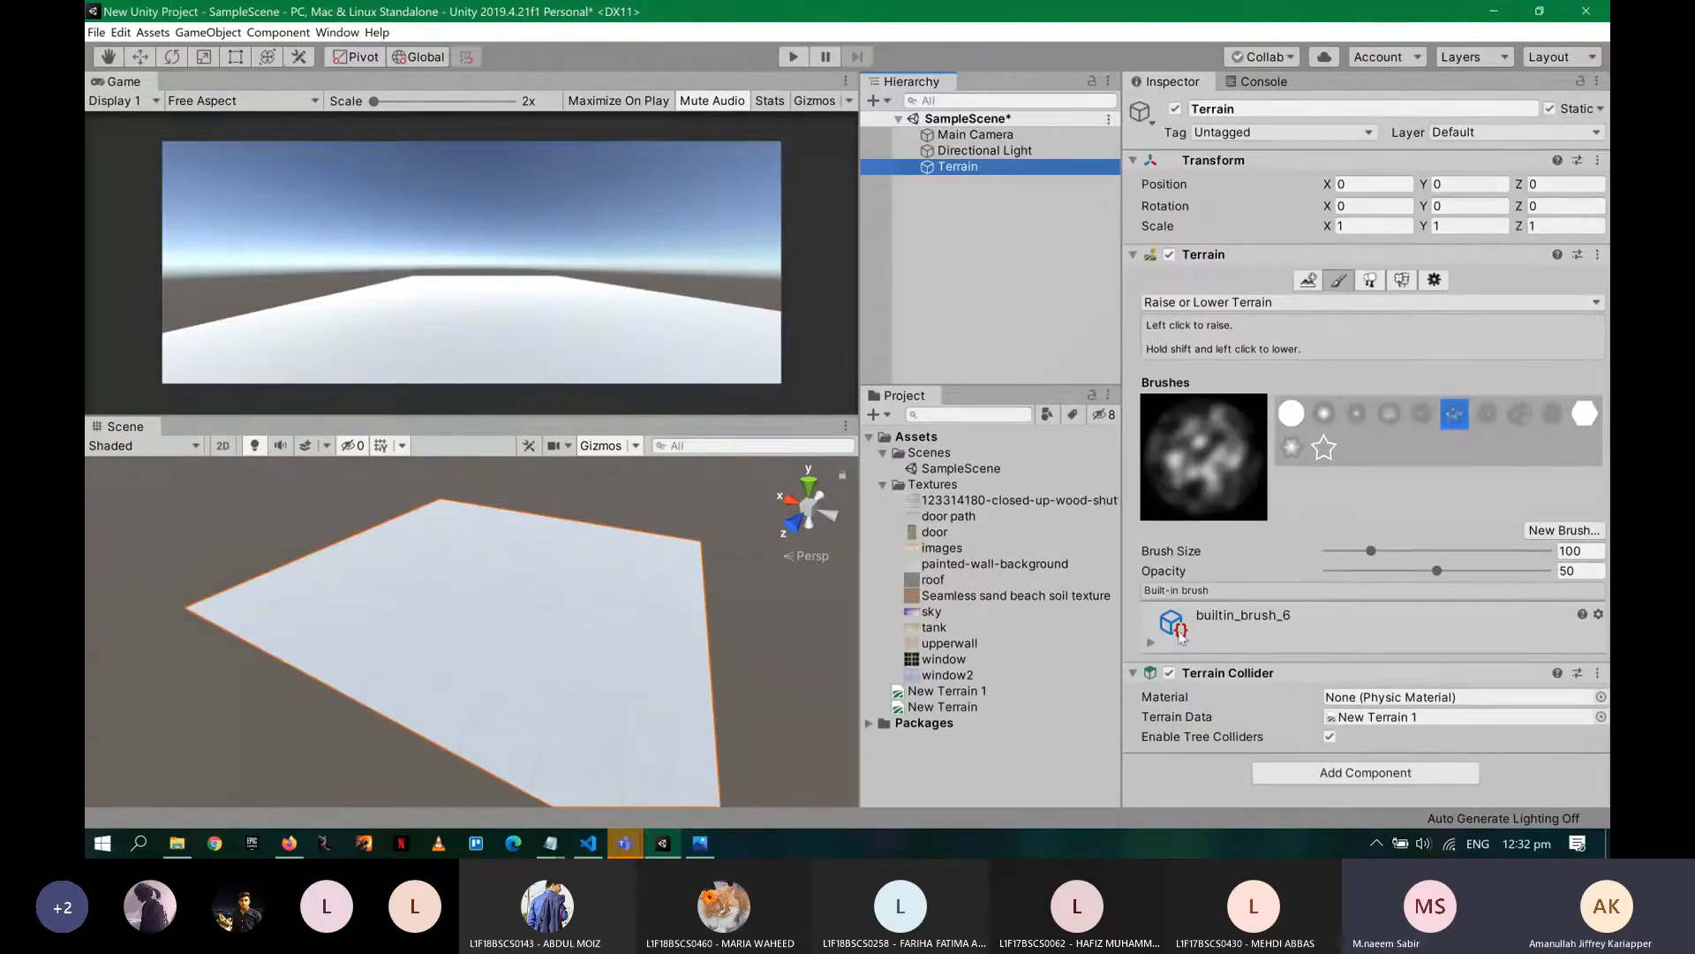
# - With builtin_brush_4, raise a long ridge ending in a tall peak, and a second peak with several branching ridges beside it
pyautogui.click(1340, 282)
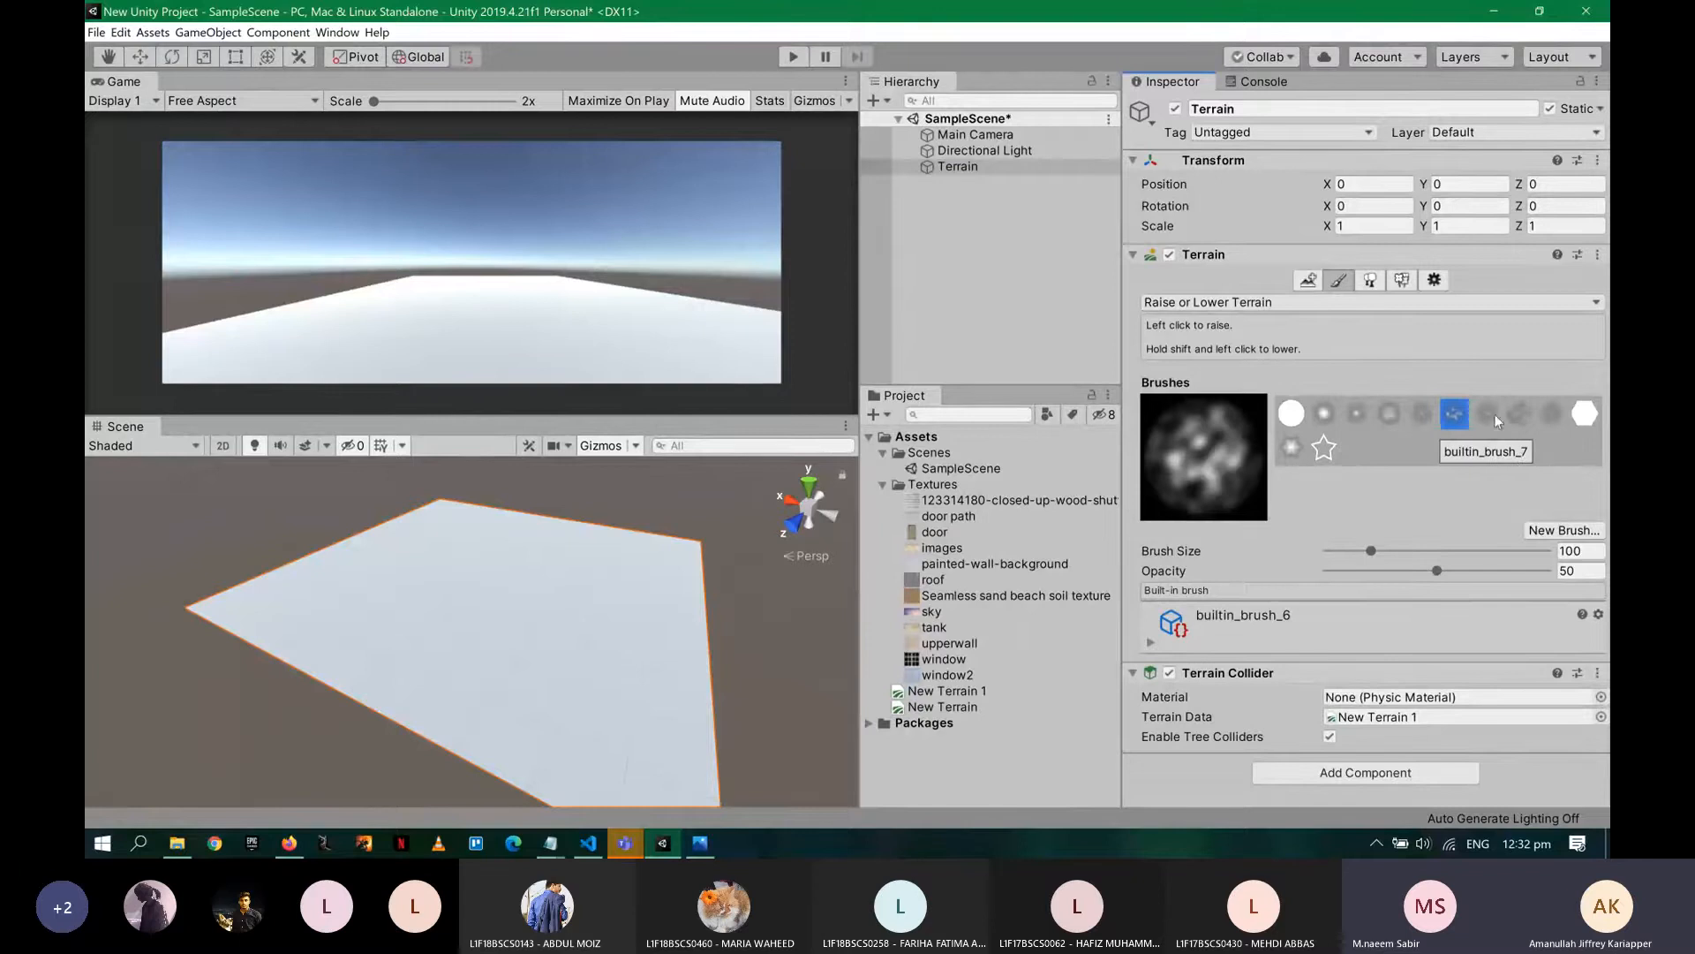
pyautogui.click(1391, 415)
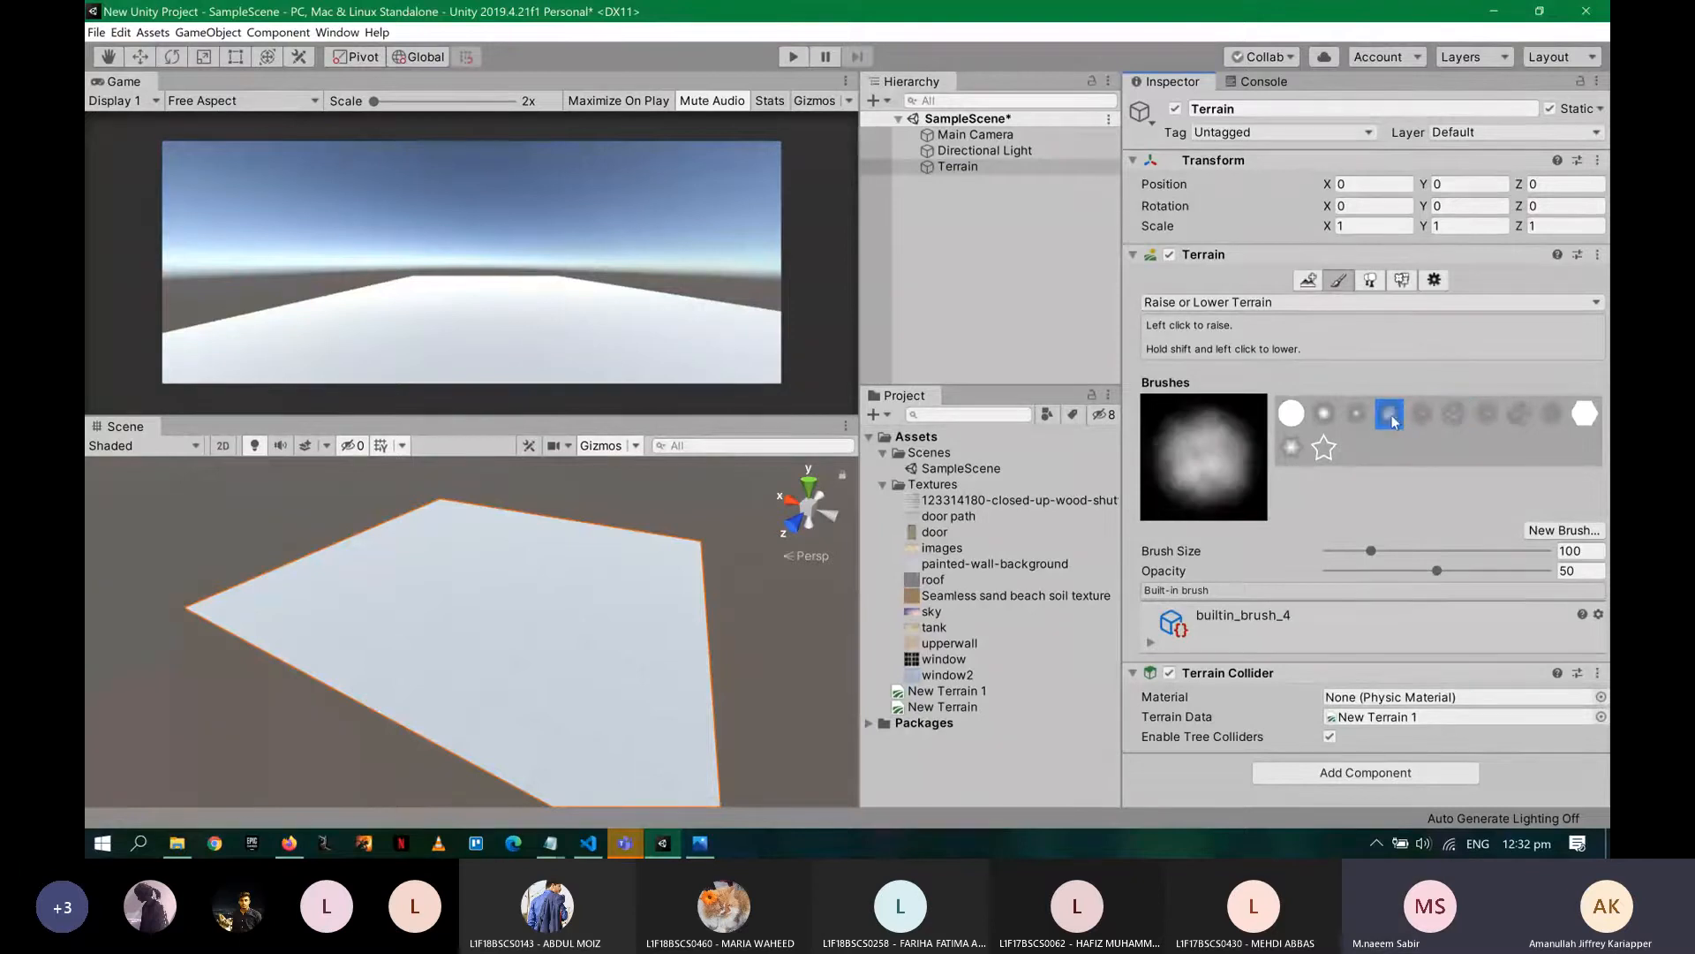
pyautogui.moveTo(437, 536)
pyautogui.mouseDown()
pyautogui.moveTo(640, 583)
pyautogui.moveTo(663, 540)
pyautogui.moveTo(675, 549)
pyautogui.mouseUp()
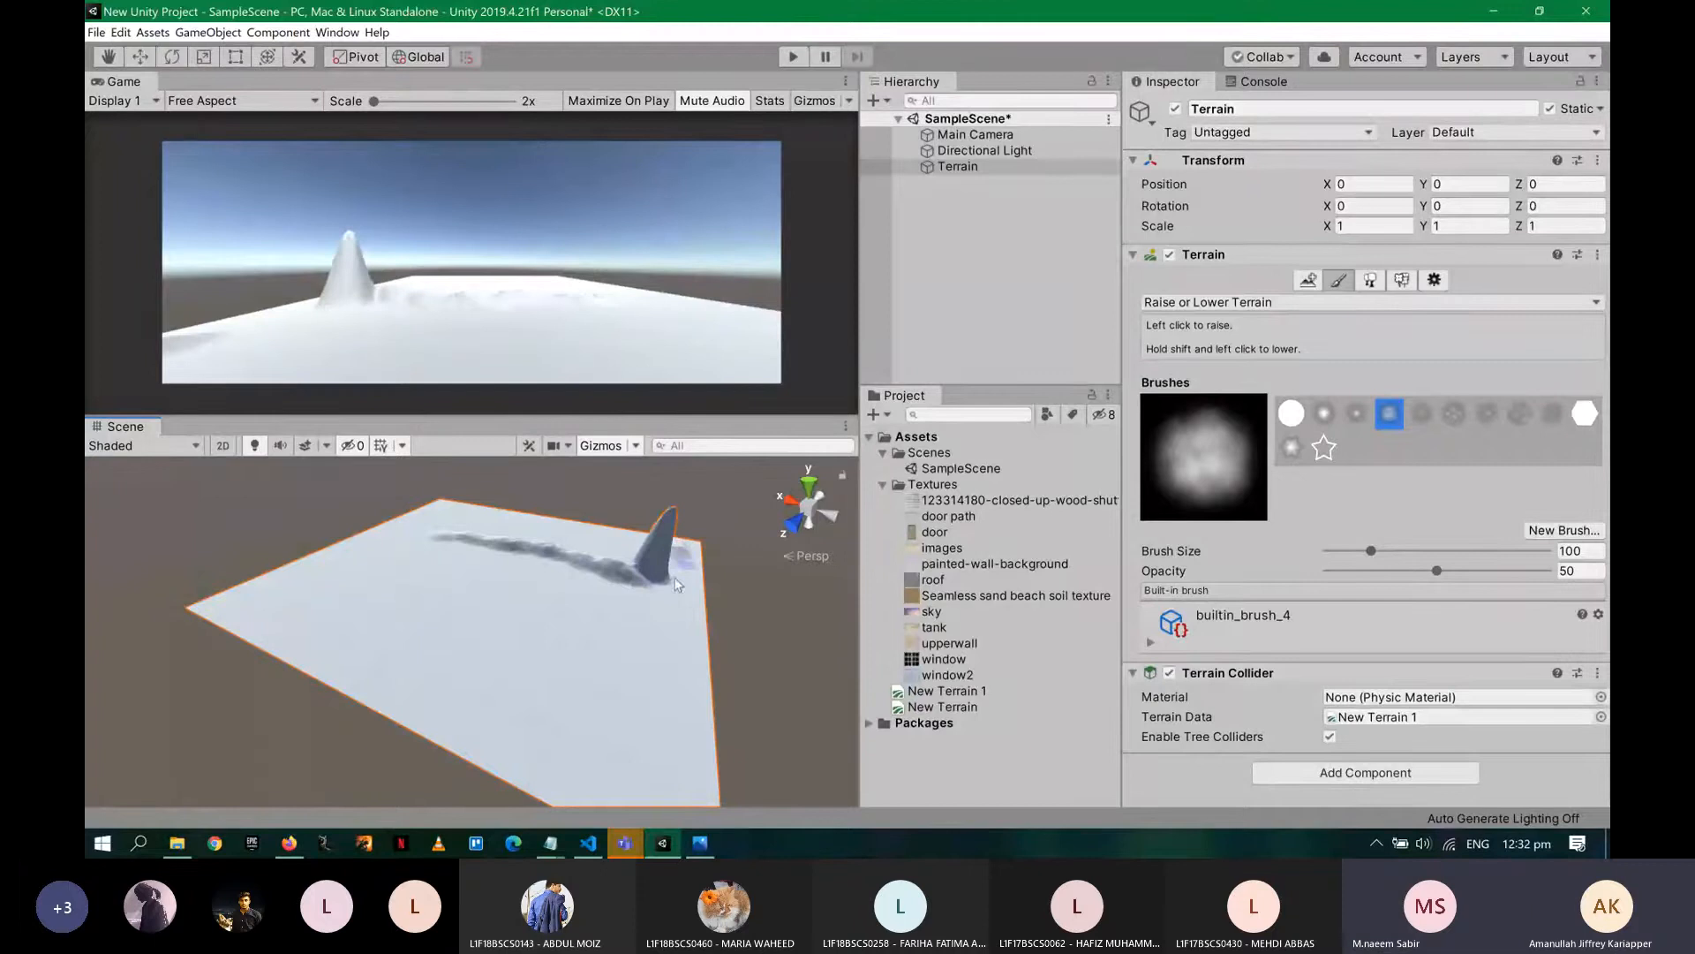
pyautogui.moveTo(630, 723)
pyautogui.mouseDown()
pyautogui.moveTo(634, 630)
pyautogui.moveTo(659, 600)
pyautogui.mouseUp()
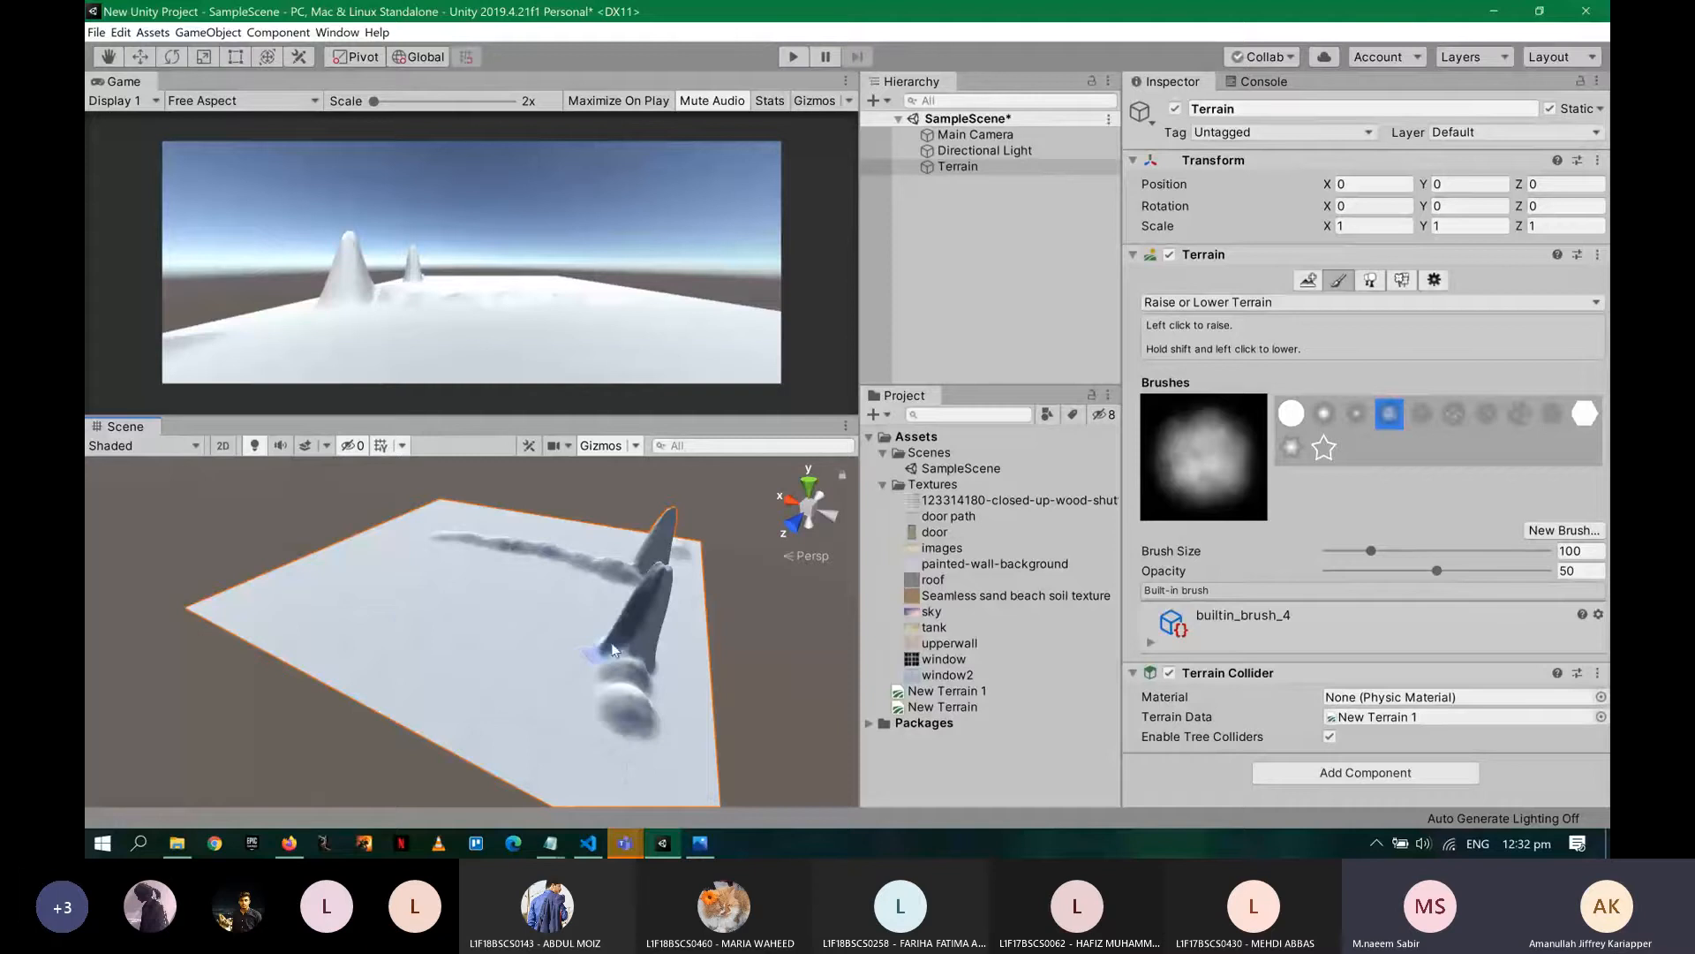
pyautogui.moveTo(394, 612); pyautogui.dragTo(595, 632)
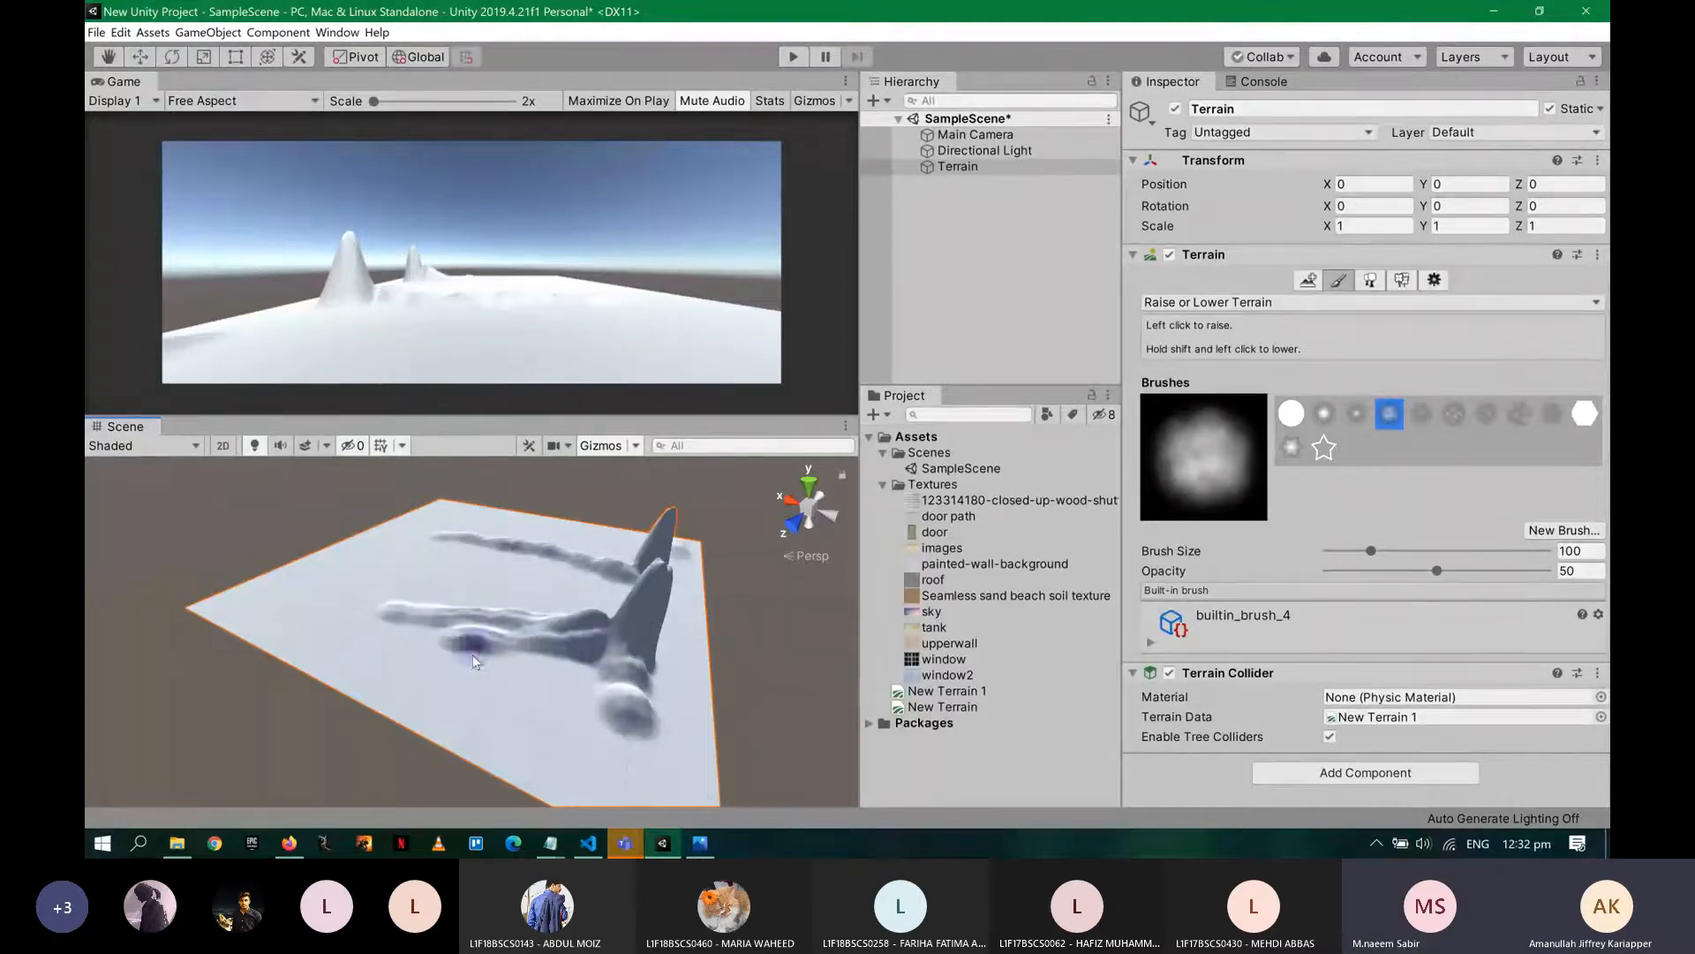
pyautogui.moveTo(474, 654); pyautogui.dragTo(626, 666)
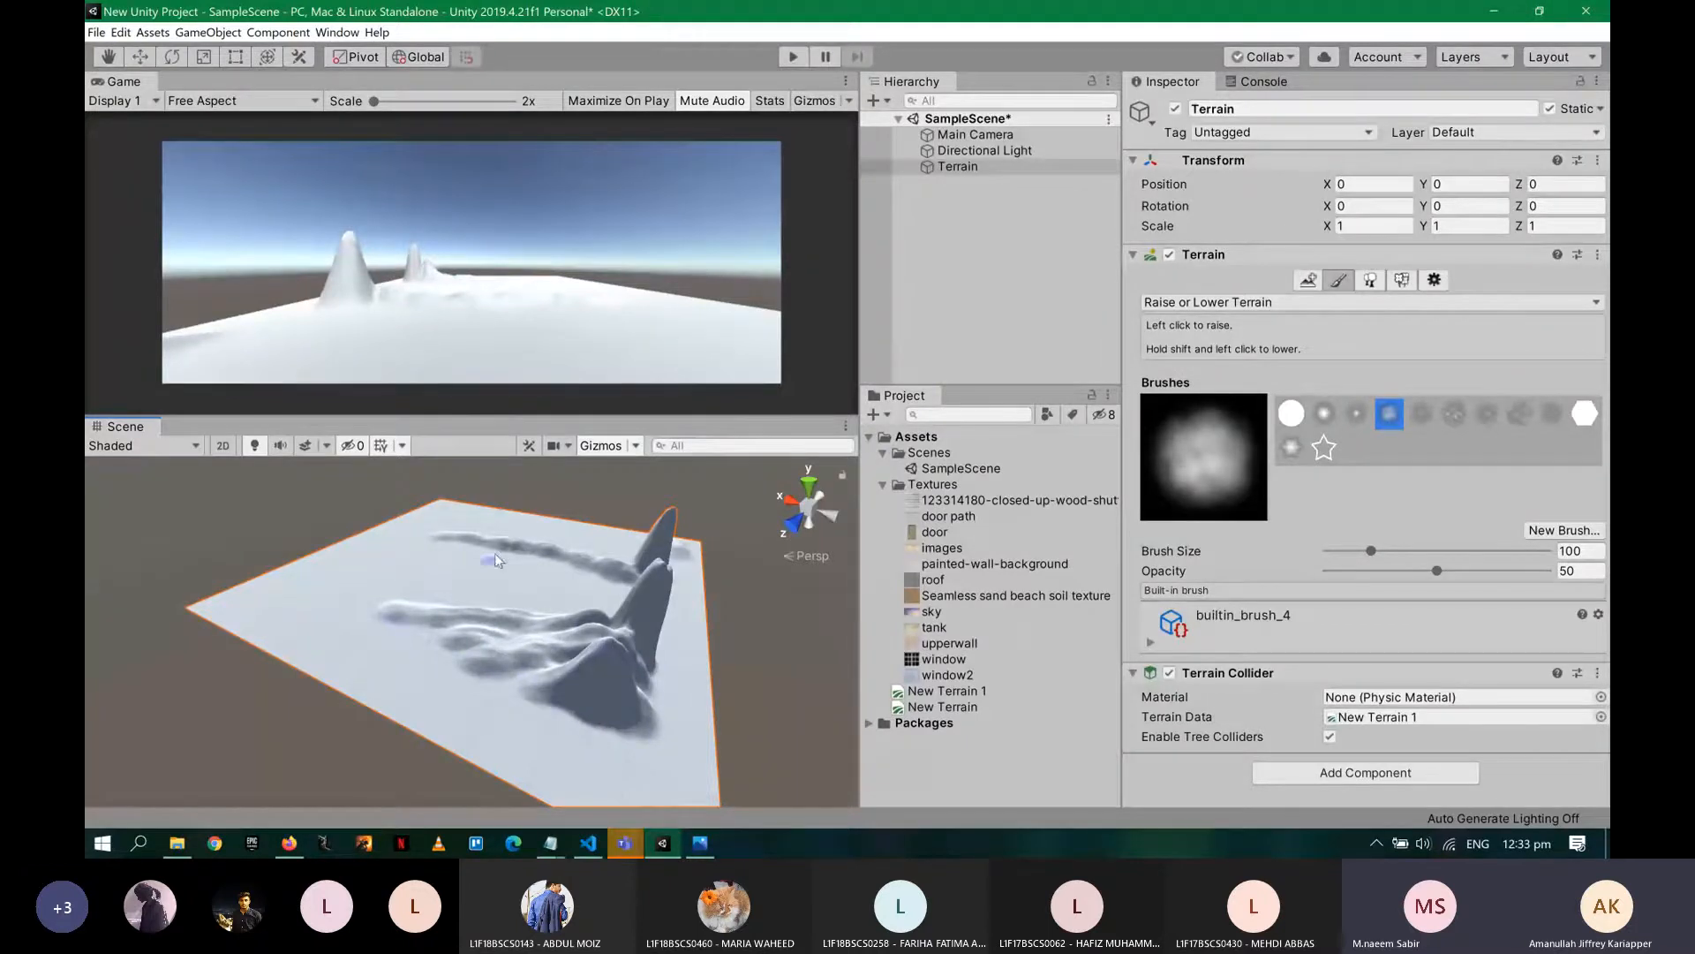
# - Raise another long ridge running down from the second peak between the two mountain ranges, and thicken the first range
pyautogui.keyDown('alt'); pyautogui.moveTo(445, 558); pyautogui.dragTo(675, 688); pyautogui.keyUp('alt')
pyautogui.keyDown('alt'); pyautogui.moveTo(447, 609); pyautogui.dragTo(503, 590); pyautogui.keyUp('alt')
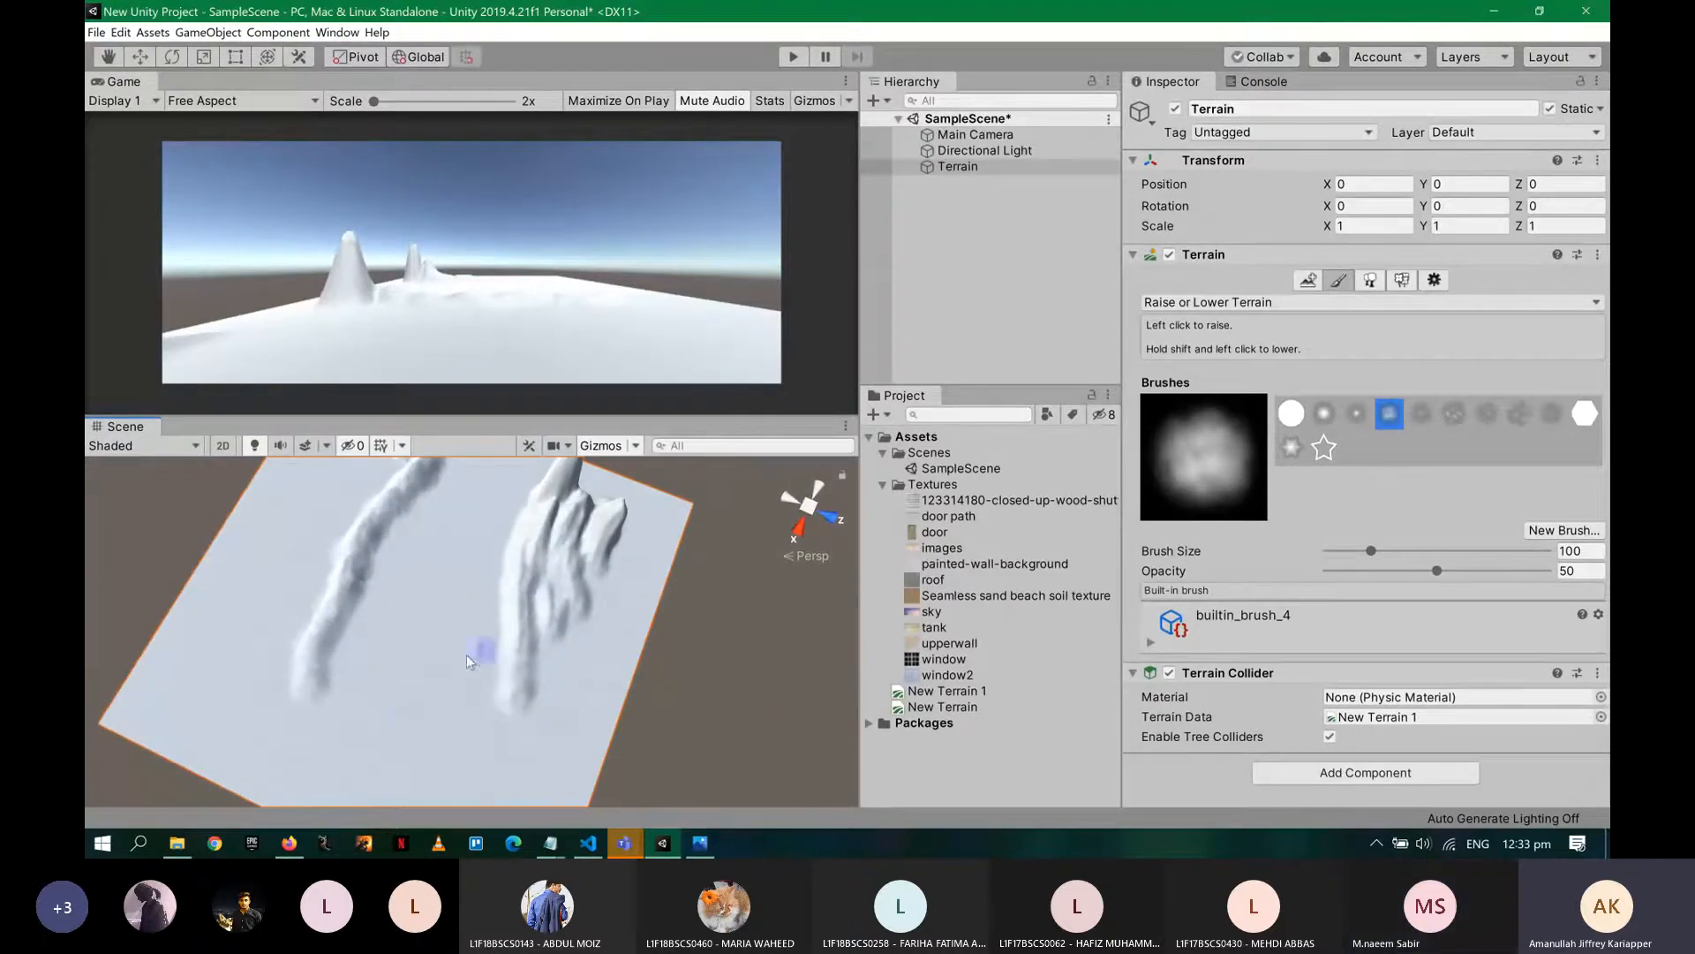
pyautogui.moveTo(404, 740); pyautogui.dragTo(526, 547)
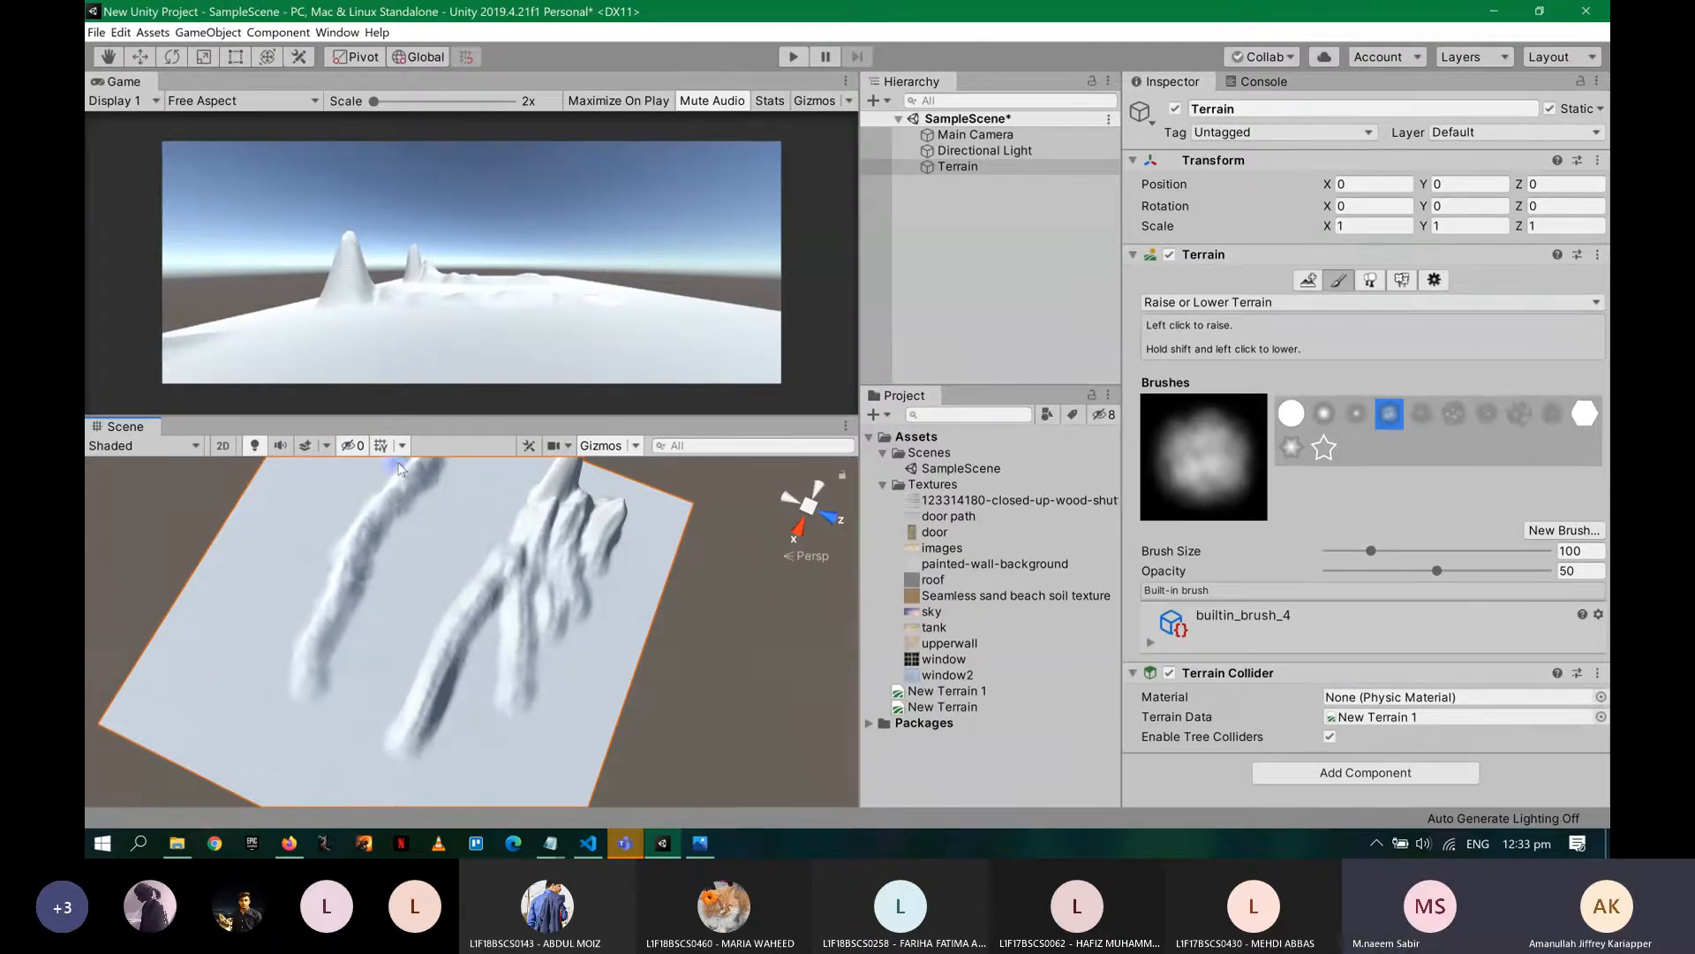
pyautogui.press('alt')
pyautogui.moveTo(502, 517)
pyautogui.keyDown('alt'); pyautogui.mouseDown()
pyautogui.moveTo(361, 570)
pyautogui.moveTo(415, 477)
pyautogui.moveTo(367, 560)
pyautogui.moveTo(409, 484)
pyautogui.moveTo(453, 495)
pyautogui.mouseUp(); pyautogui.keyUp('alt')
pyautogui.scroll(1, 433, 500)
pyautogui.scroll(3, 437, 530)
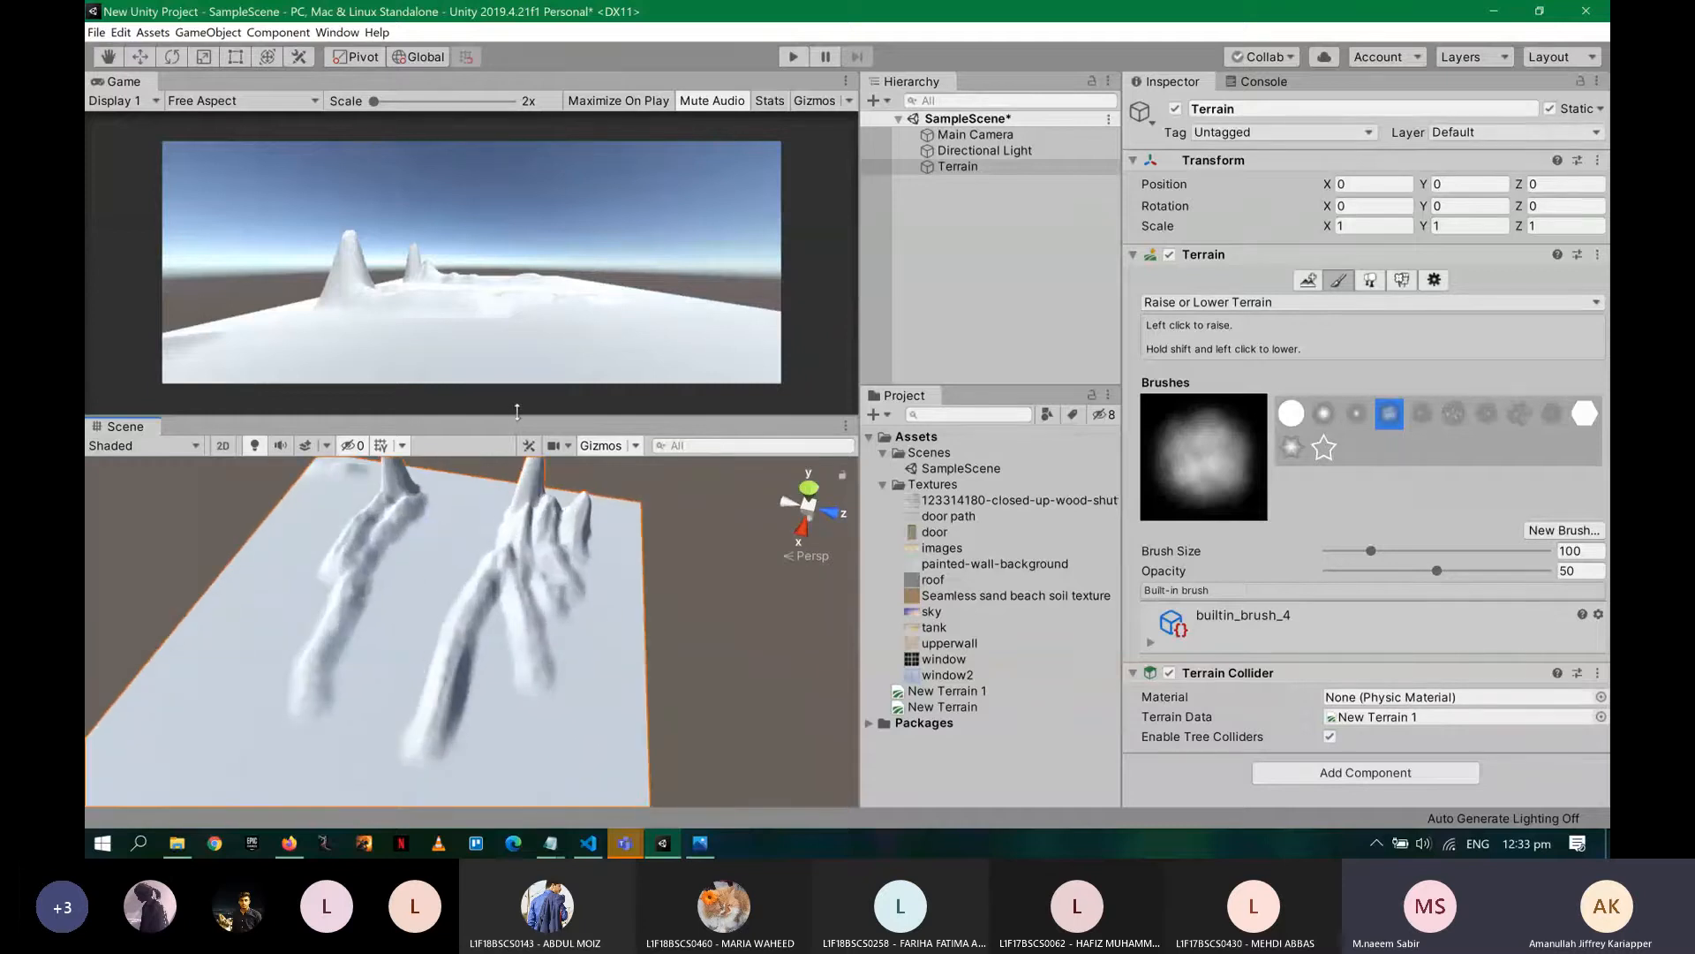
# - Enlarge the Scene view and raise side spurs and higher crests on the first mountain range
pyautogui.moveTo(518, 411); pyautogui.dragTo(517, 287)
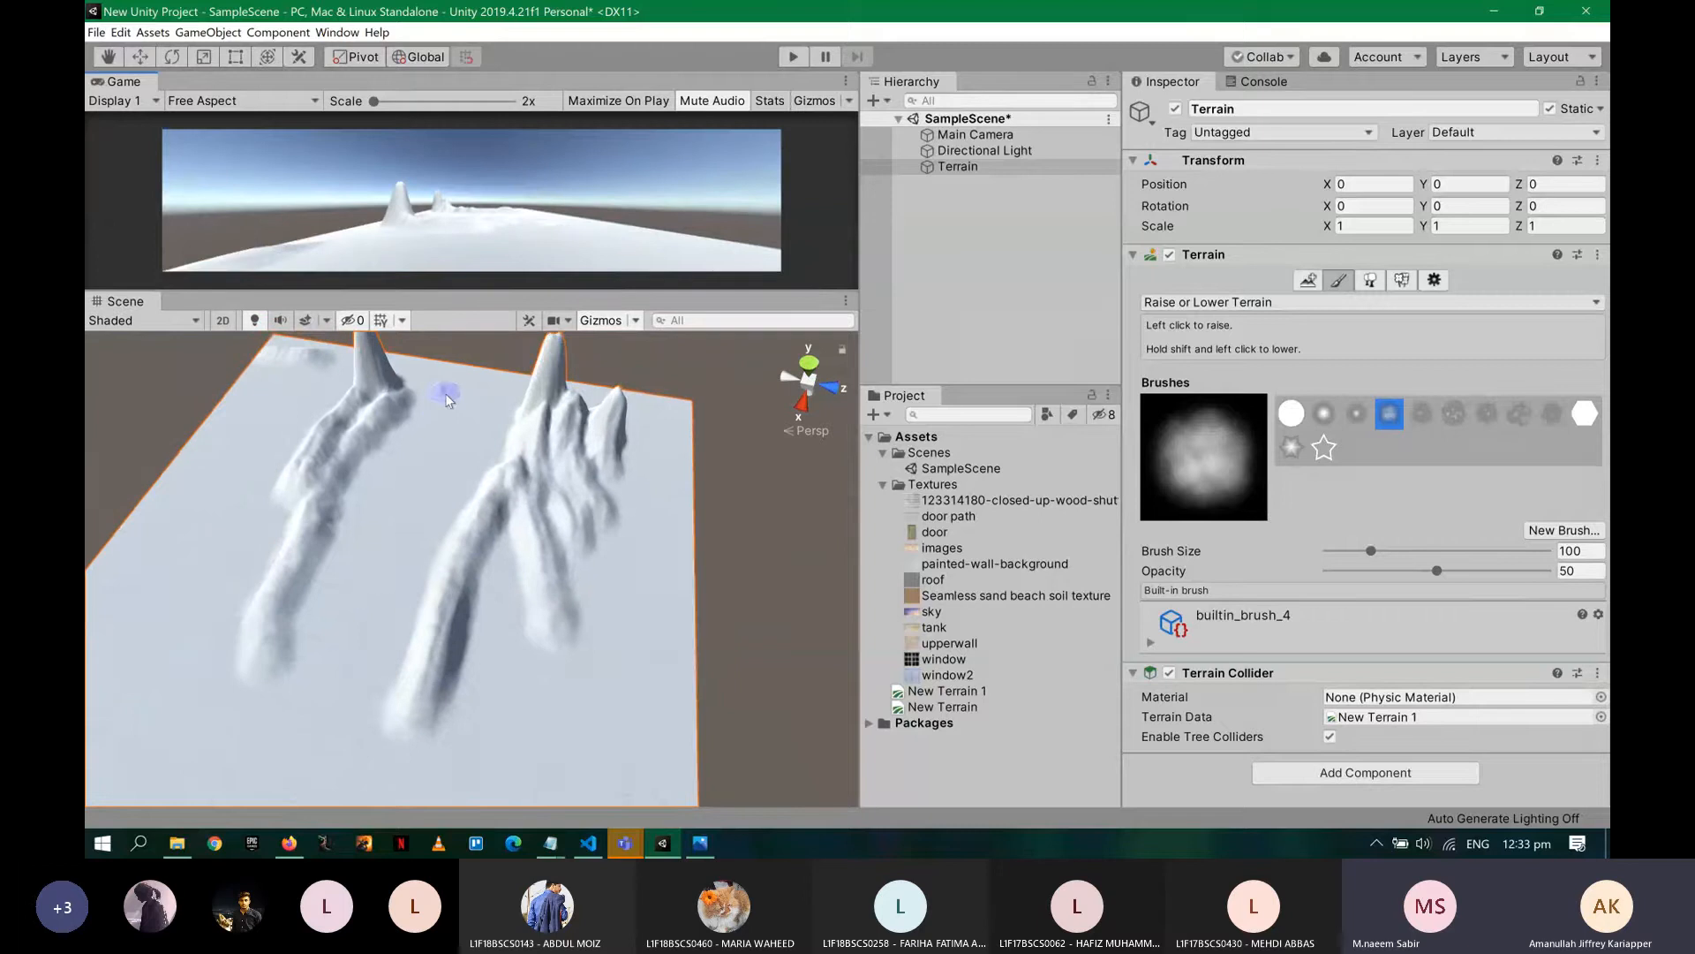
pyautogui.moveTo(446, 400)
pyautogui.keyDown('alt'); pyautogui.mouseDown()
pyautogui.moveTo(354, 469)
pyautogui.moveTo(378, 399)
pyautogui.moveTo(391, 441)
pyautogui.moveTo(400, 416)
pyautogui.mouseUp(); pyautogui.keyUp('alt')
pyautogui.moveTo(290, 530); pyautogui.dragTo(315, 480)
pyautogui.moveTo(319, 554); pyautogui.dragTo(339, 459)
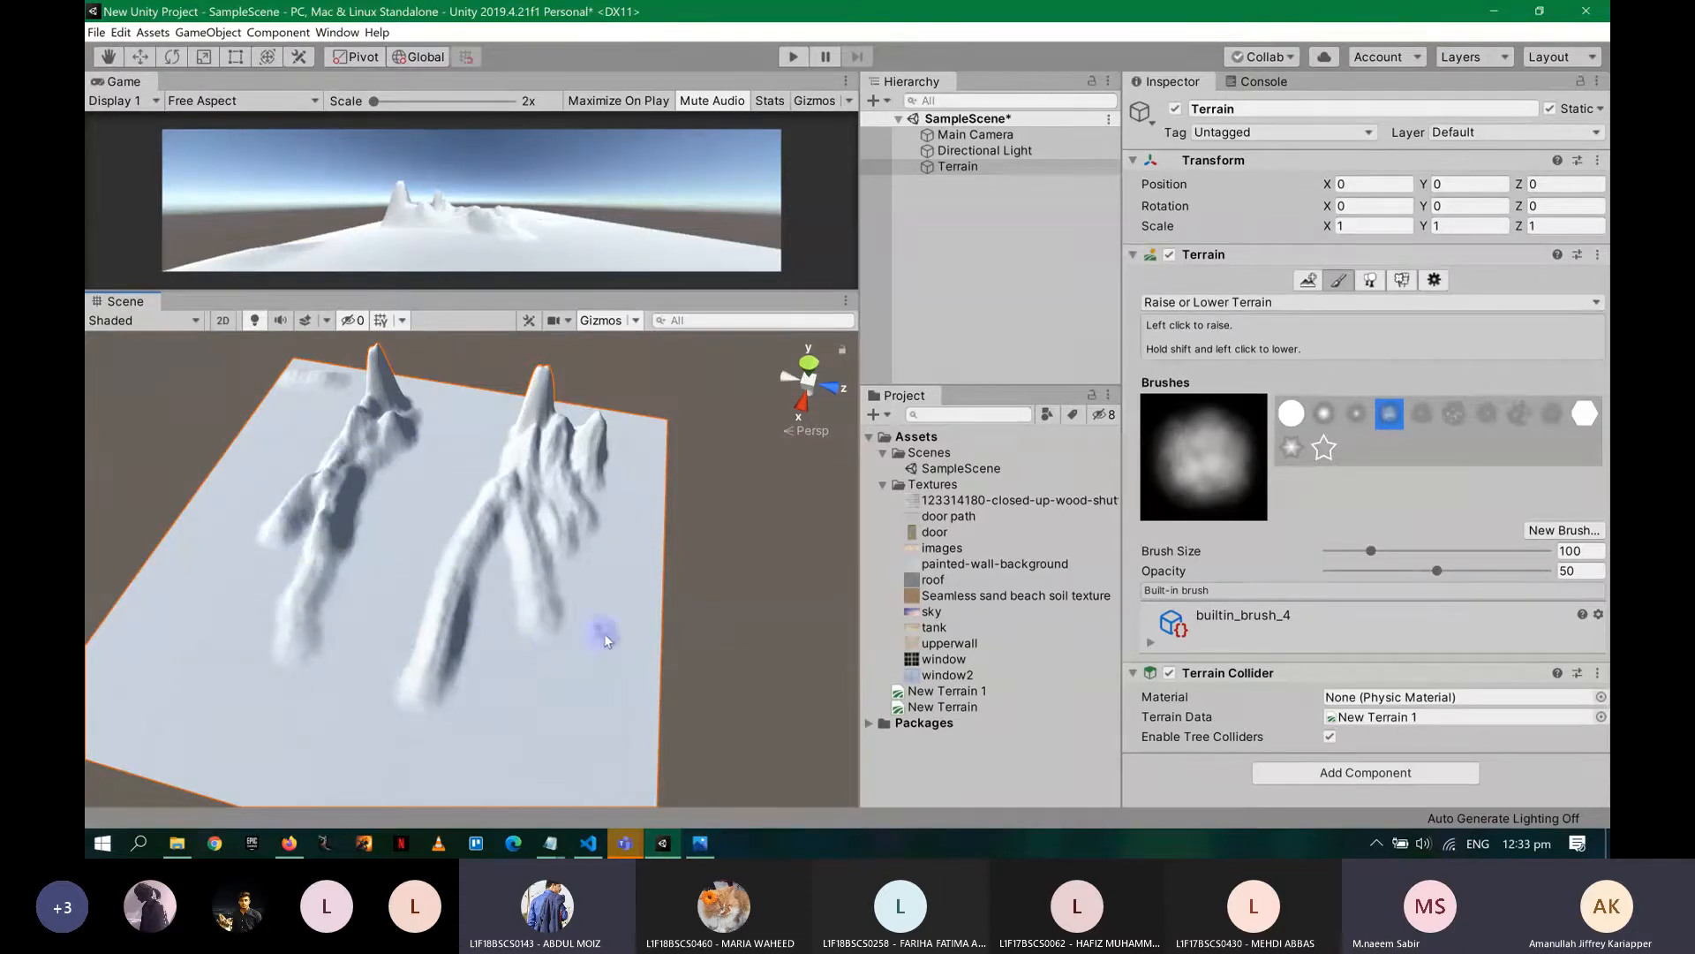
# - Build up the branching slopes of the second mountain range with further builtin_brush_4 strokes down its outer side
pyautogui.moveTo(537, 633); pyautogui.dragTo(519, 583)
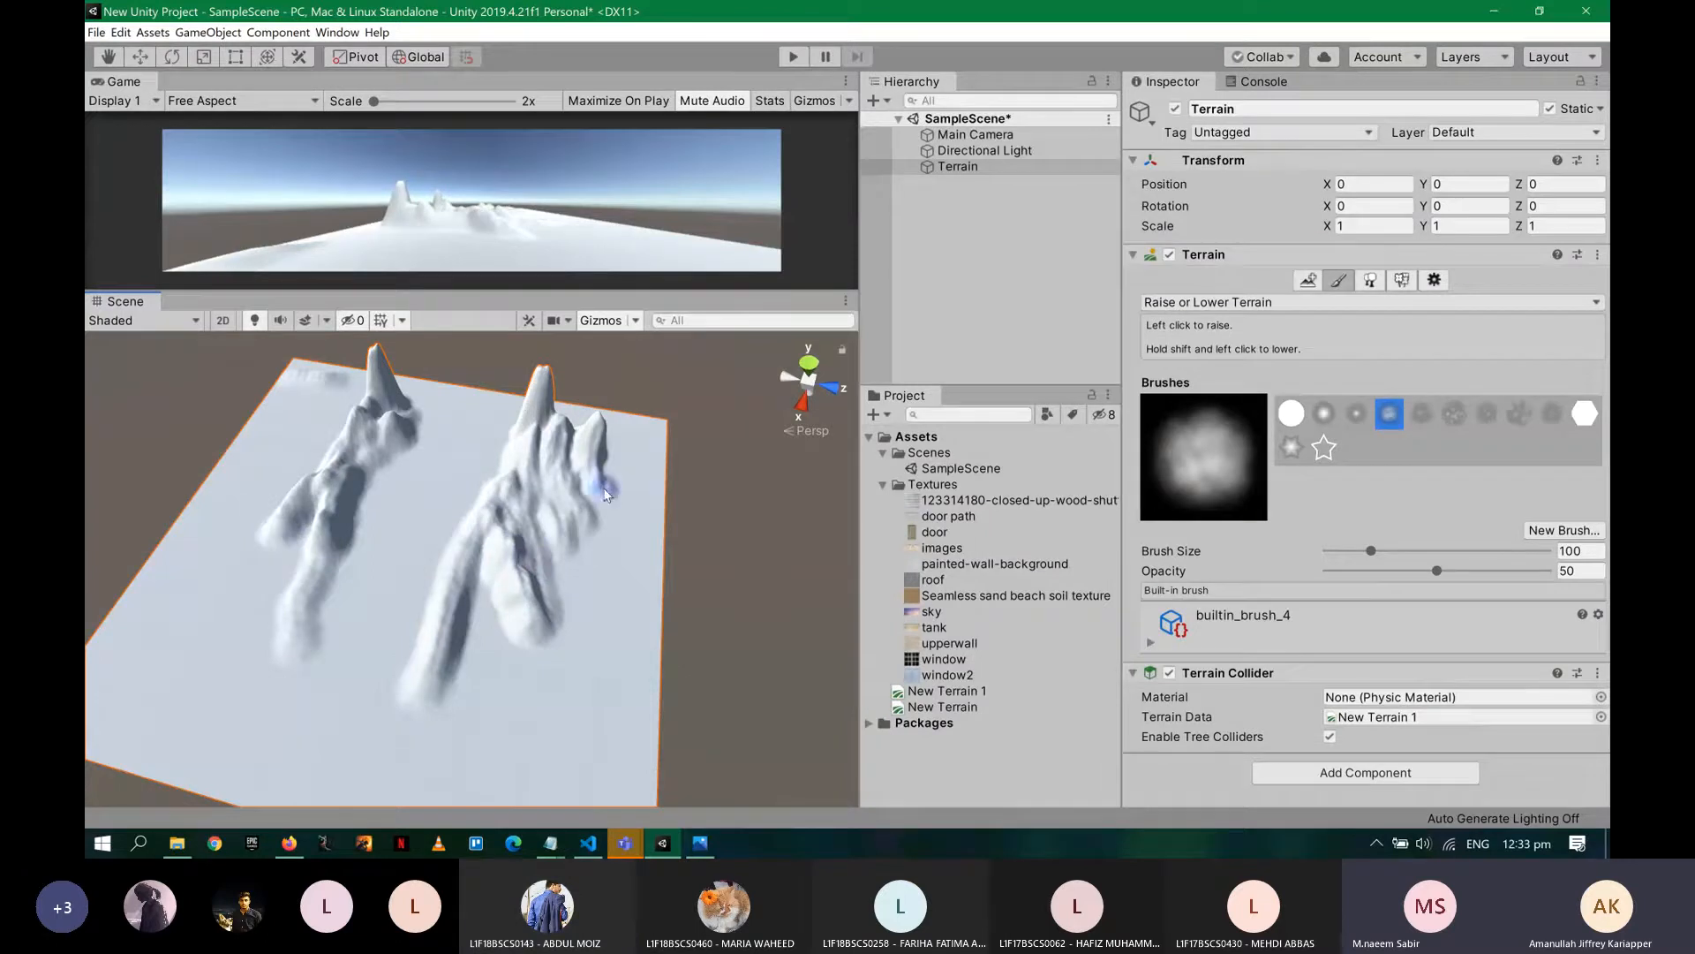
pyautogui.moveTo(580, 526); pyautogui.dragTo(552, 549)
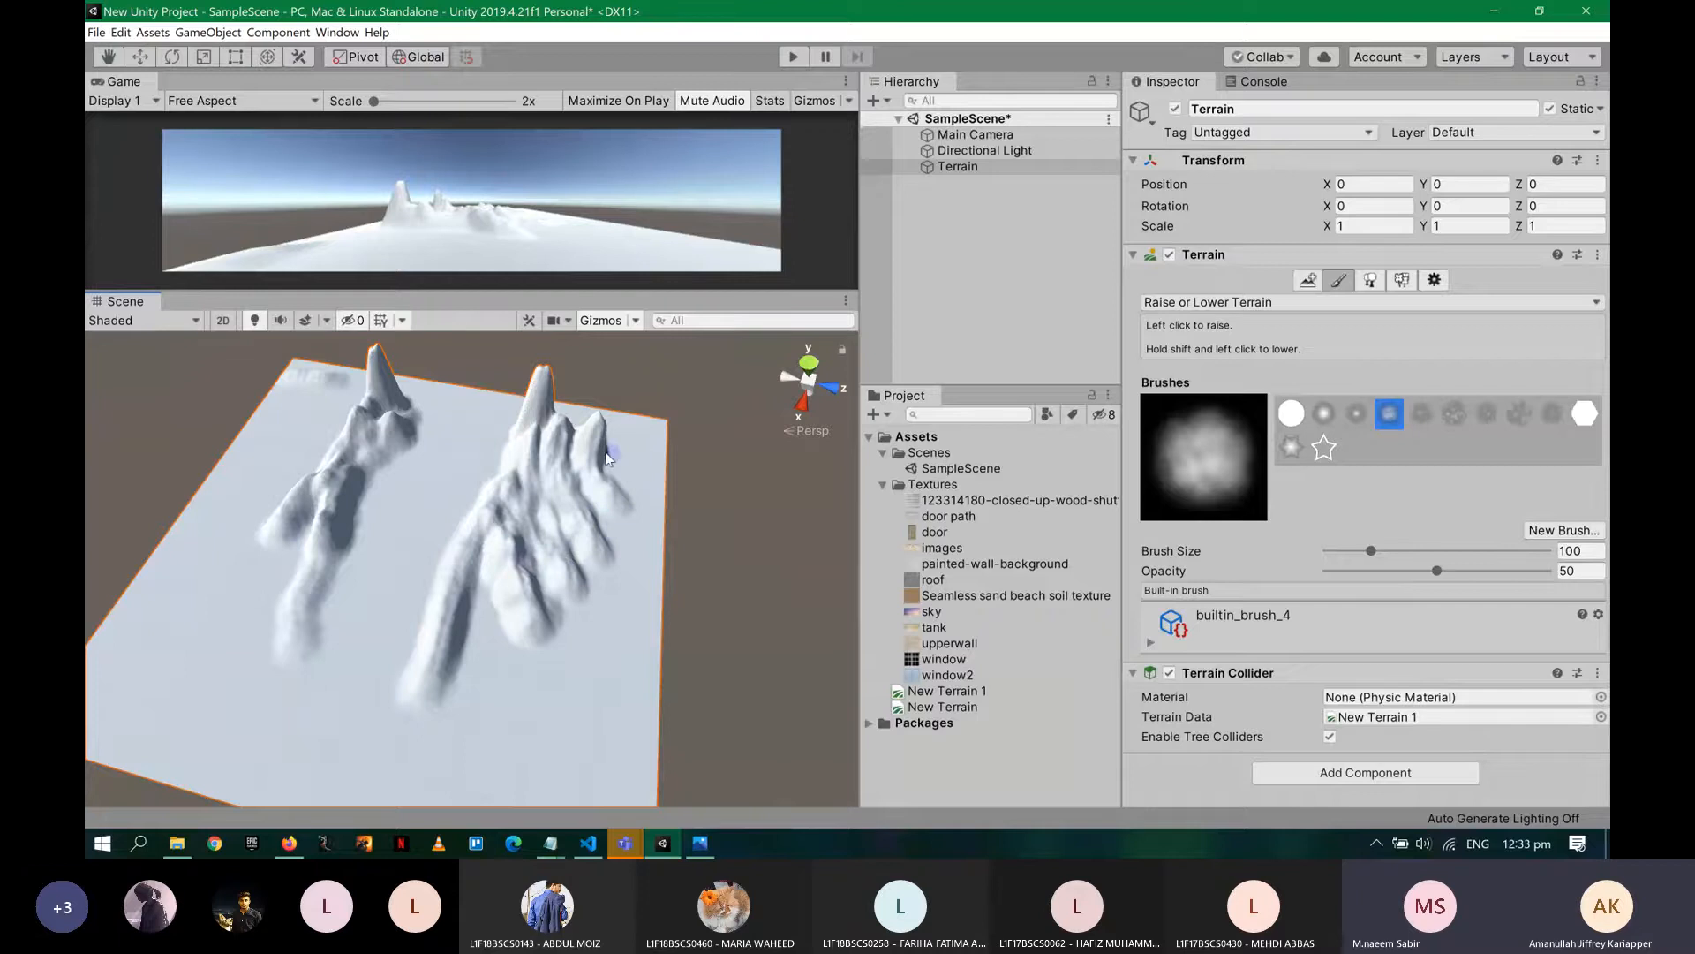
pyautogui.moveTo(611, 435)
pyautogui.mouseDown()
pyautogui.moveTo(621, 452)
pyautogui.moveTo(380, 481)
pyautogui.moveTo(574, 547)
pyautogui.moveTo(649, 530)
pyautogui.moveTo(645, 580)
pyautogui.moveTo(666, 543)
pyautogui.moveTo(653, 596)
pyautogui.moveTo(516, 639)
pyautogui.moveTo(531, 663)
pyautogui.moveTo(532, 632)
pyautogui.moveTo(489, 616)
pyautogui.moveTo(501, 655)
pyautogui.moveTo(410, 646)
pyautogui.moveTo(436, 586)
pyautogui.moveTo(617, 594)
pyautogui.moveTo(394, 563)
pyautogui.moveTo(409, 579)
pyautogui.moveTo(515, 483)
pyautogui.mouseUp()
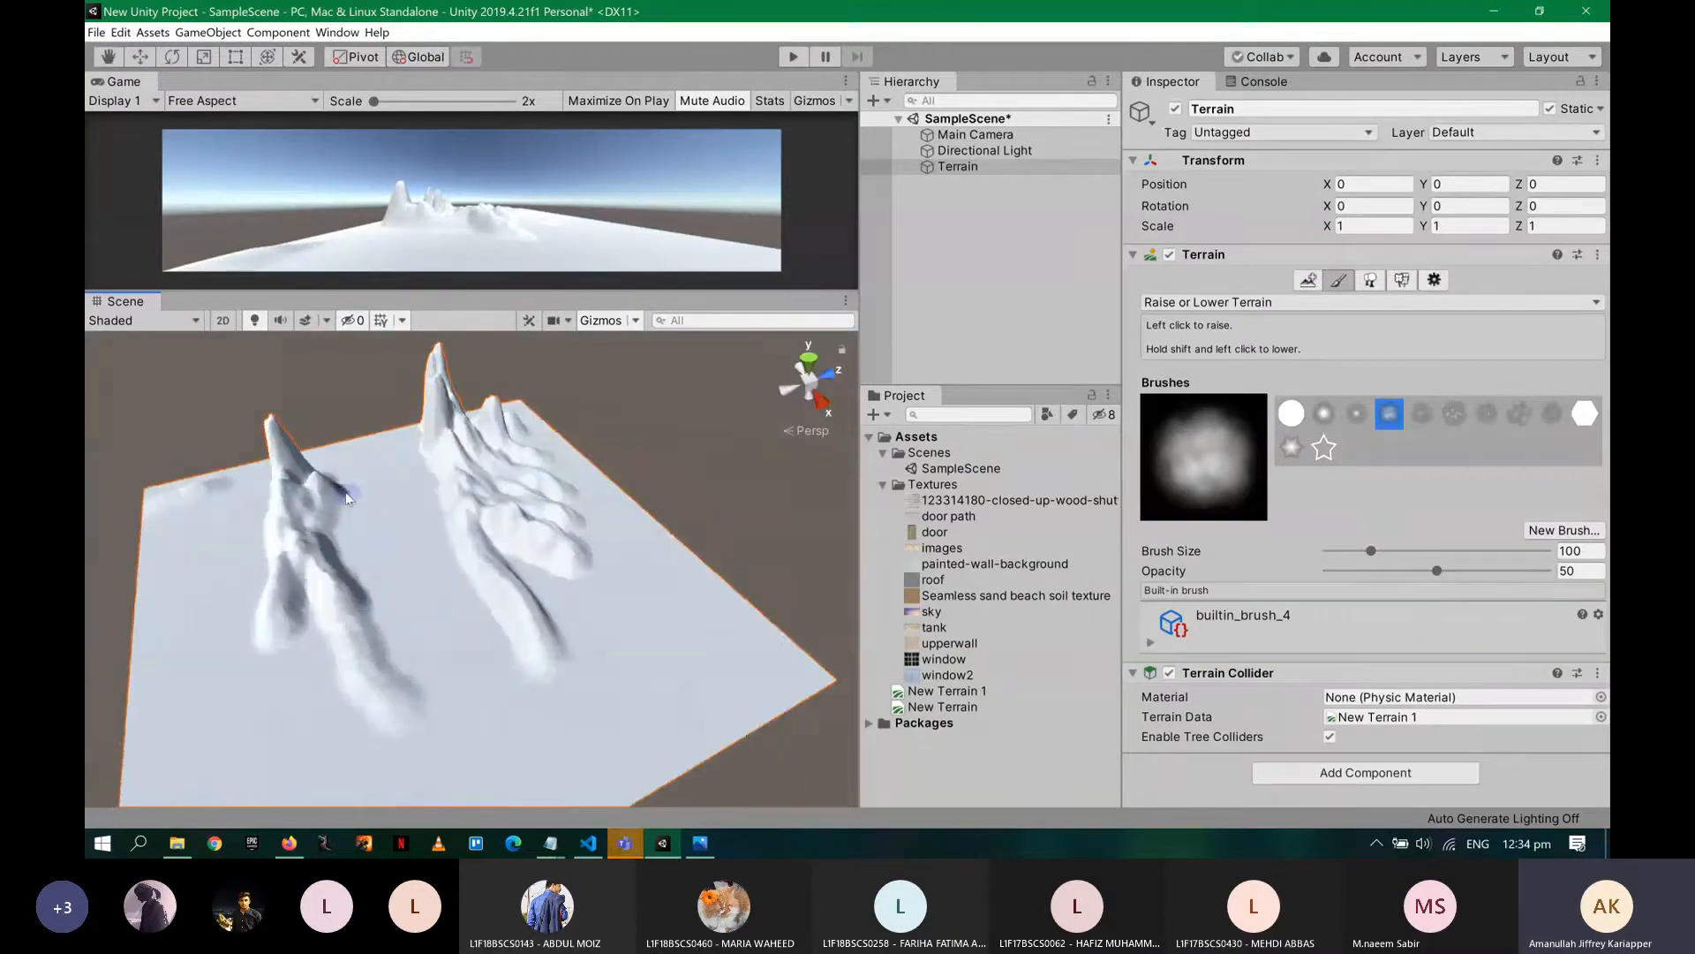
# - Raise further slopes along the inner side and long ridge of the first mountain range, and save the scene
pyautogui.moveTo(346, 498); pyautogui.dragTo(388, 693)
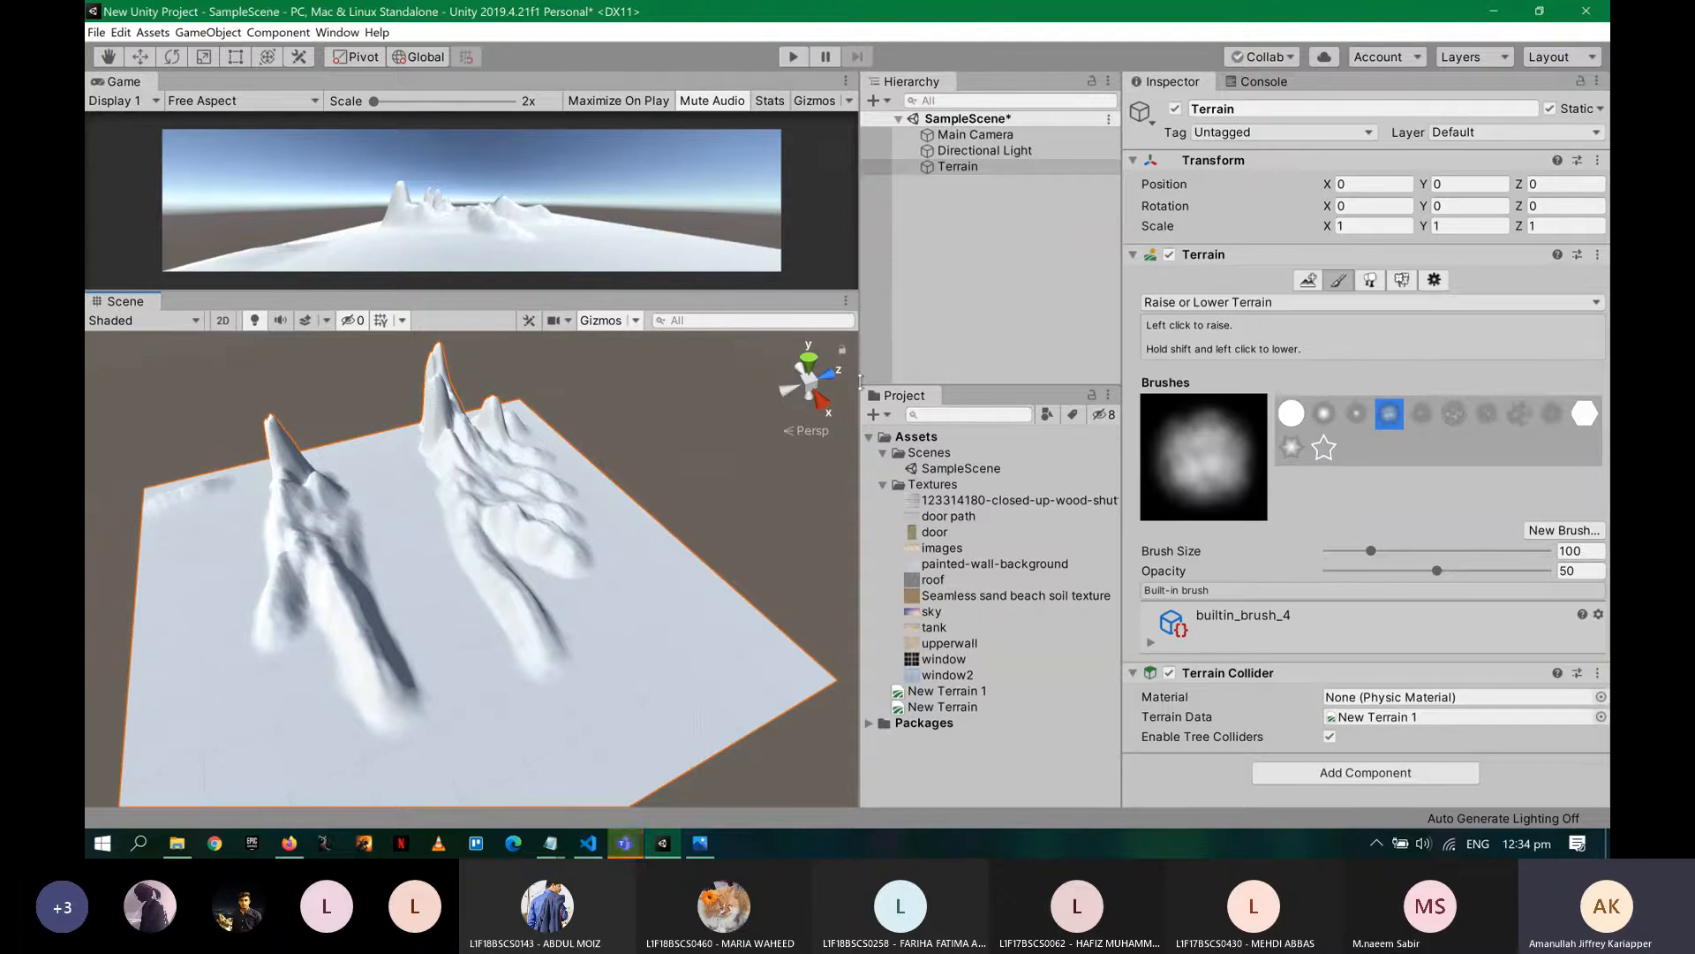
pyautogui.hotkey('ctrl', 's')
# - Switch to the Teams meeting chat, download Tree_1.FBX, Tree_2.FBX and Tree_3.FBX, and return to Unity
pyautogui.hotkey('alt', 'Tab')
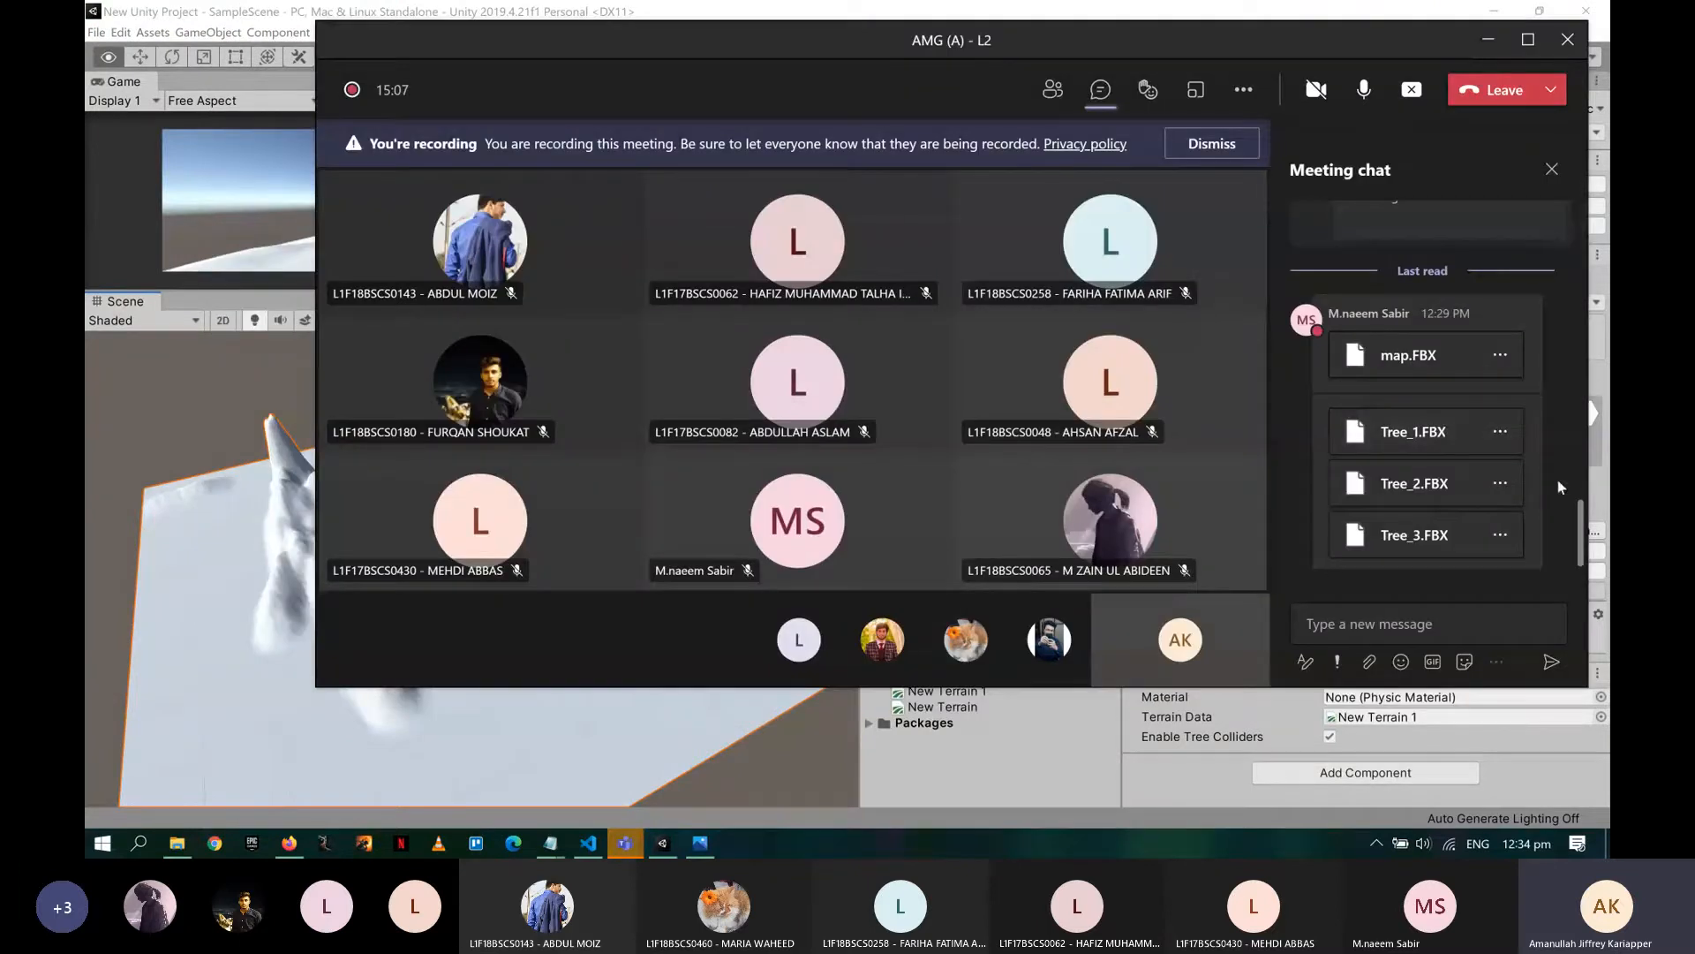
pyautogui.click(1503, 434)
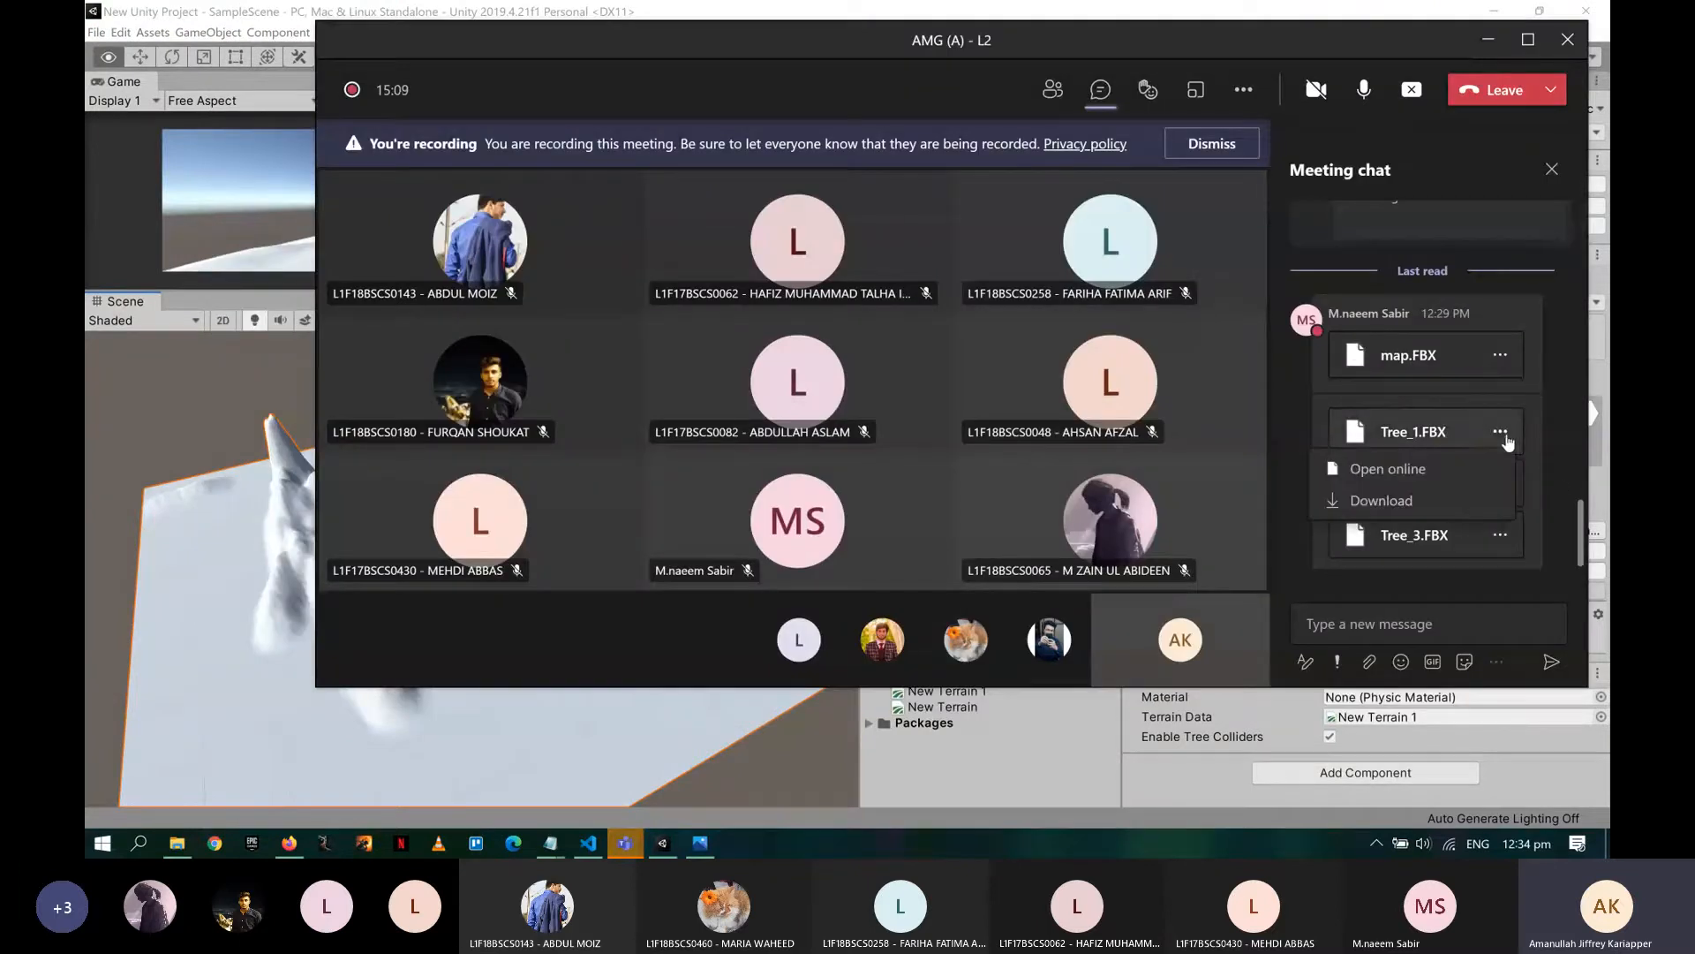
pyautogui.click(1480, 500)
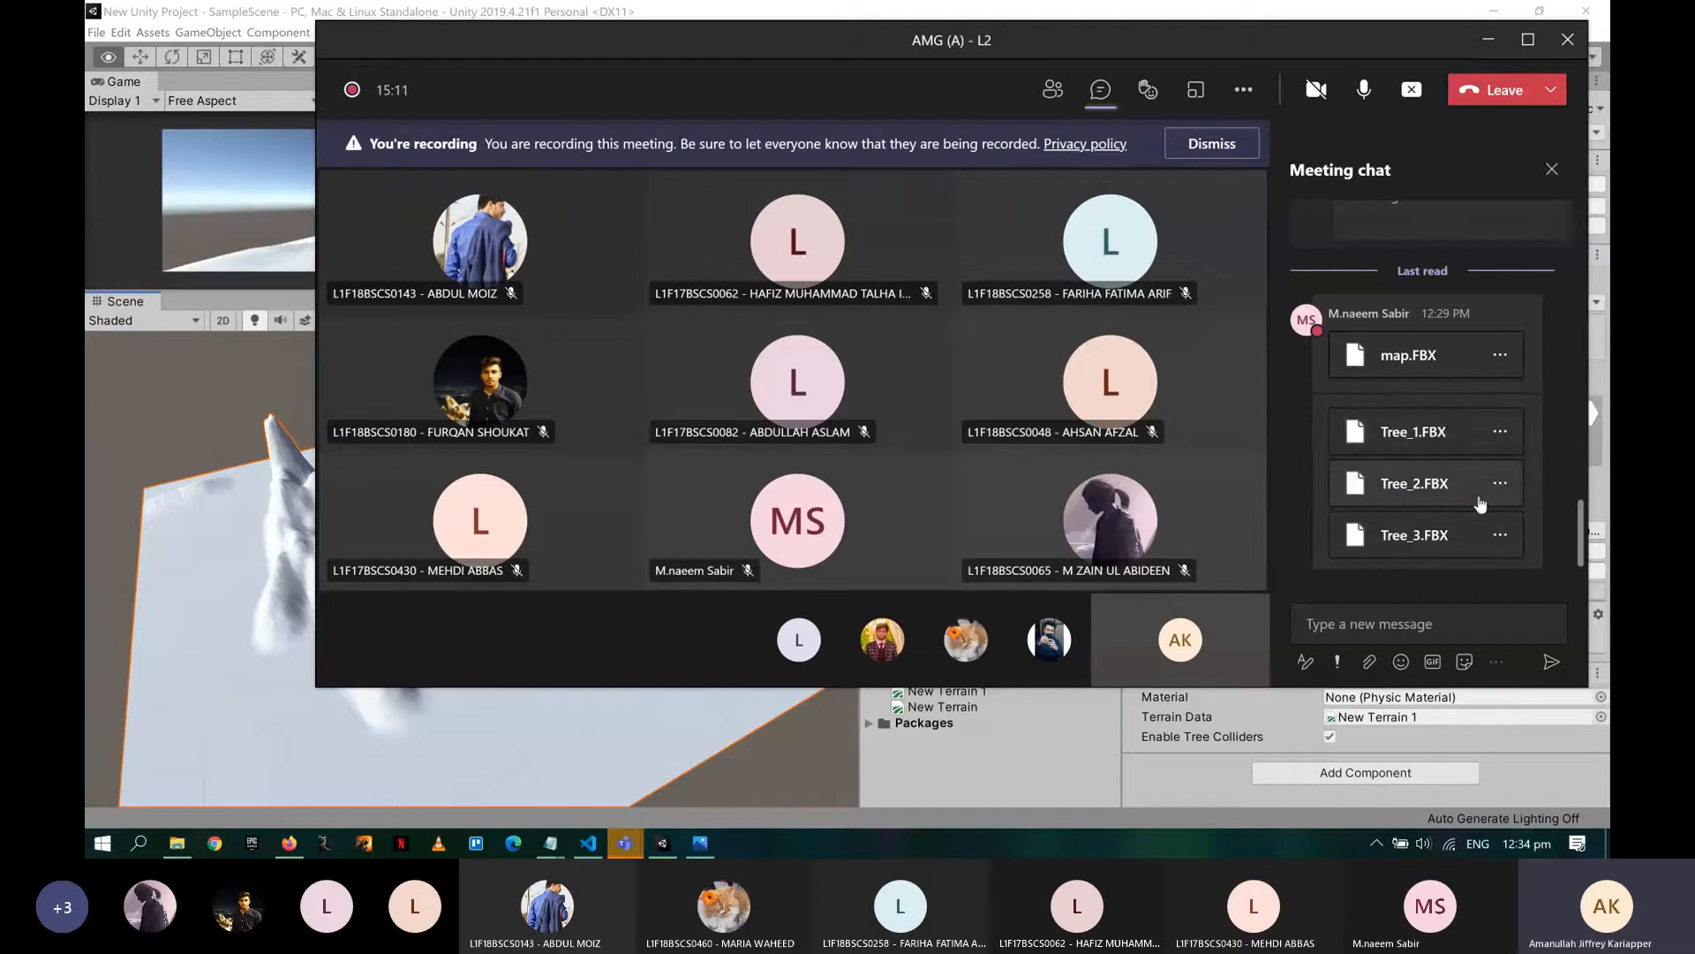
pyautogui.click(1499, 485)
pyautogui.click(1470, 551)
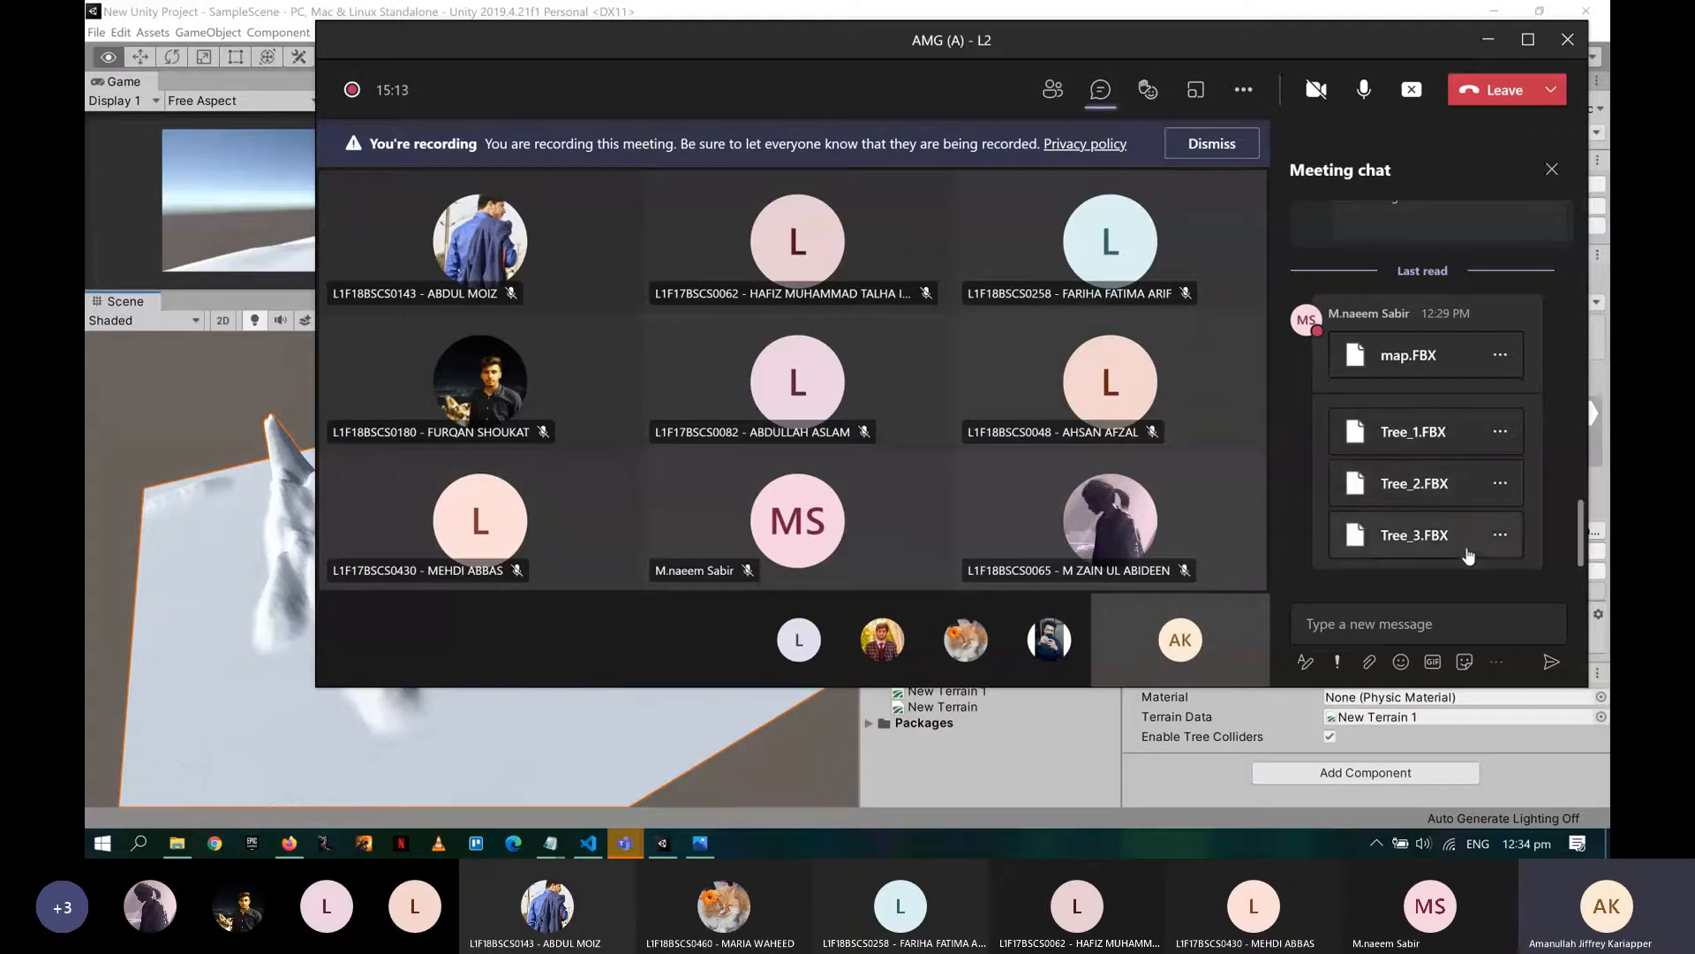
pyautogui.click(1499, 536)
pyautogui.click(1475, 601)
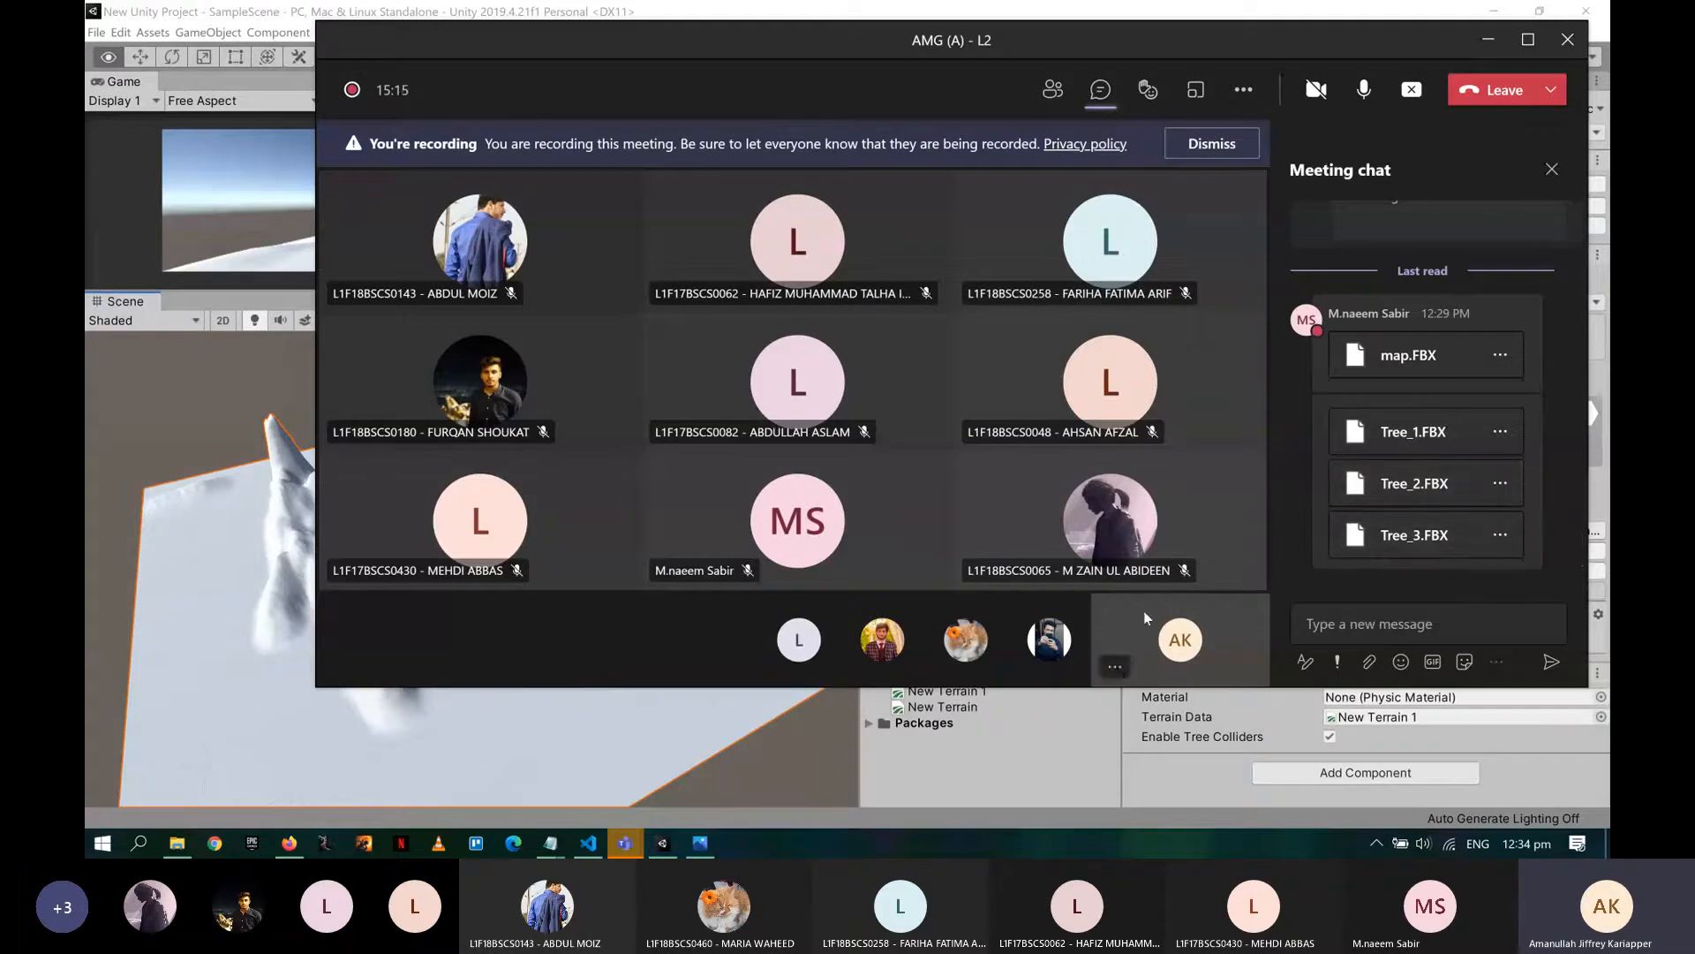
pyautogui.click(934, 793)
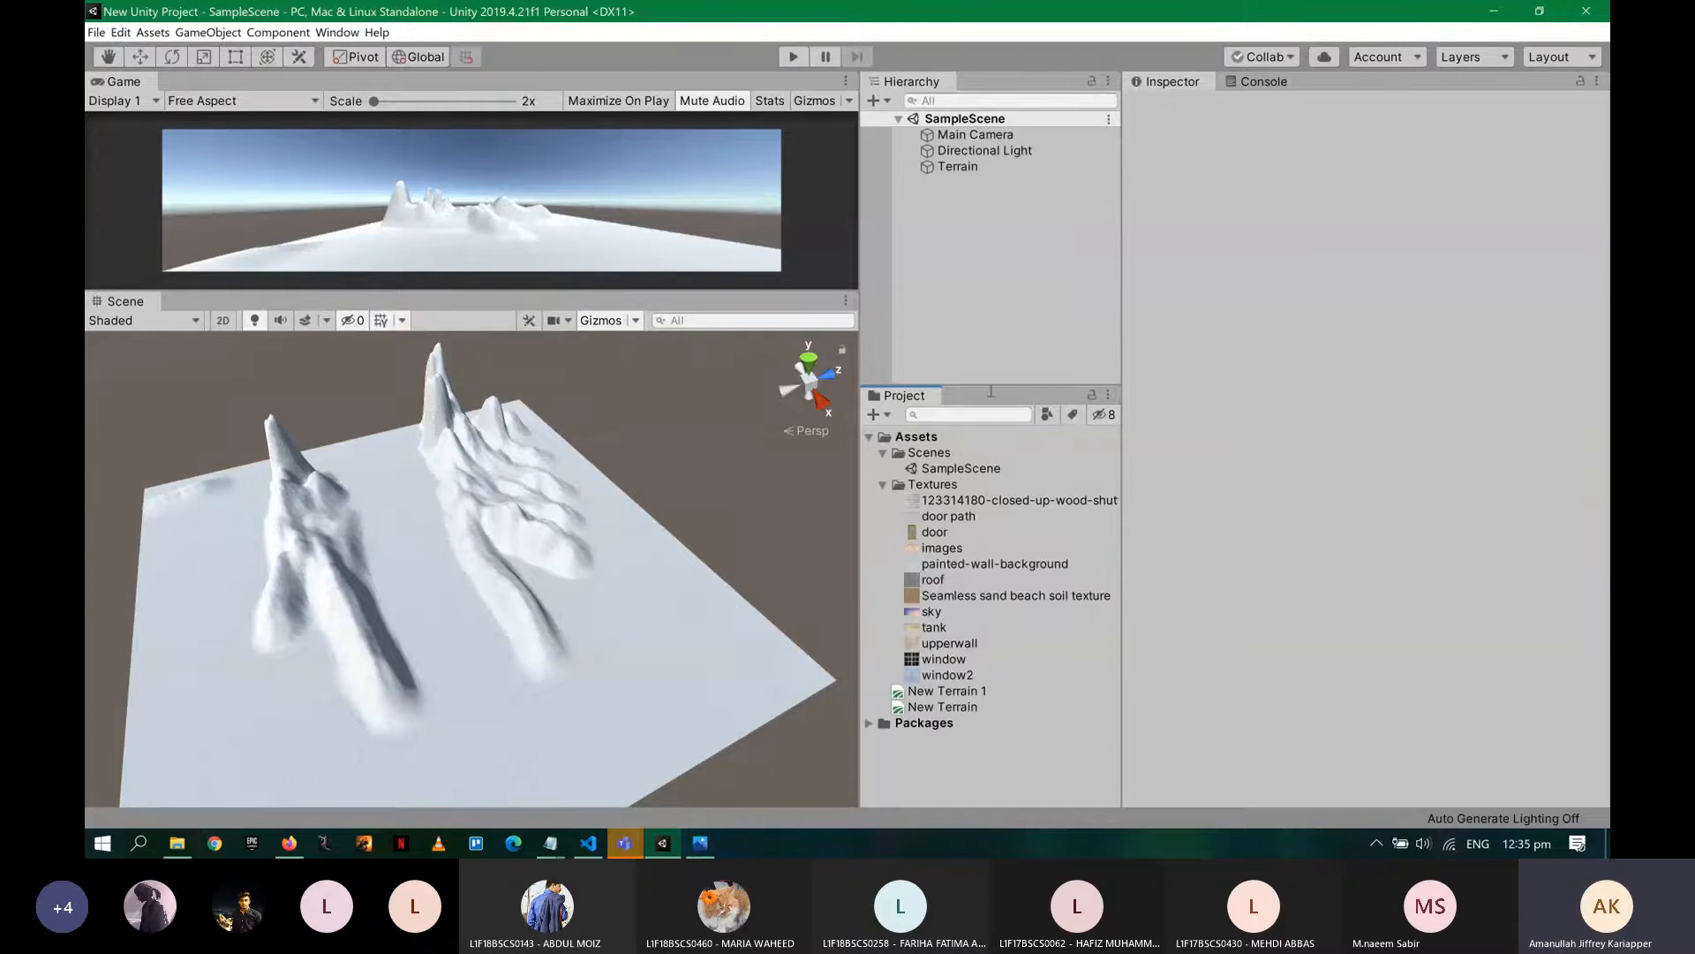
# - Rename the SampleScene asset as TerrainScene, reload it and expand its object list
pyautogui.click(995, 122)
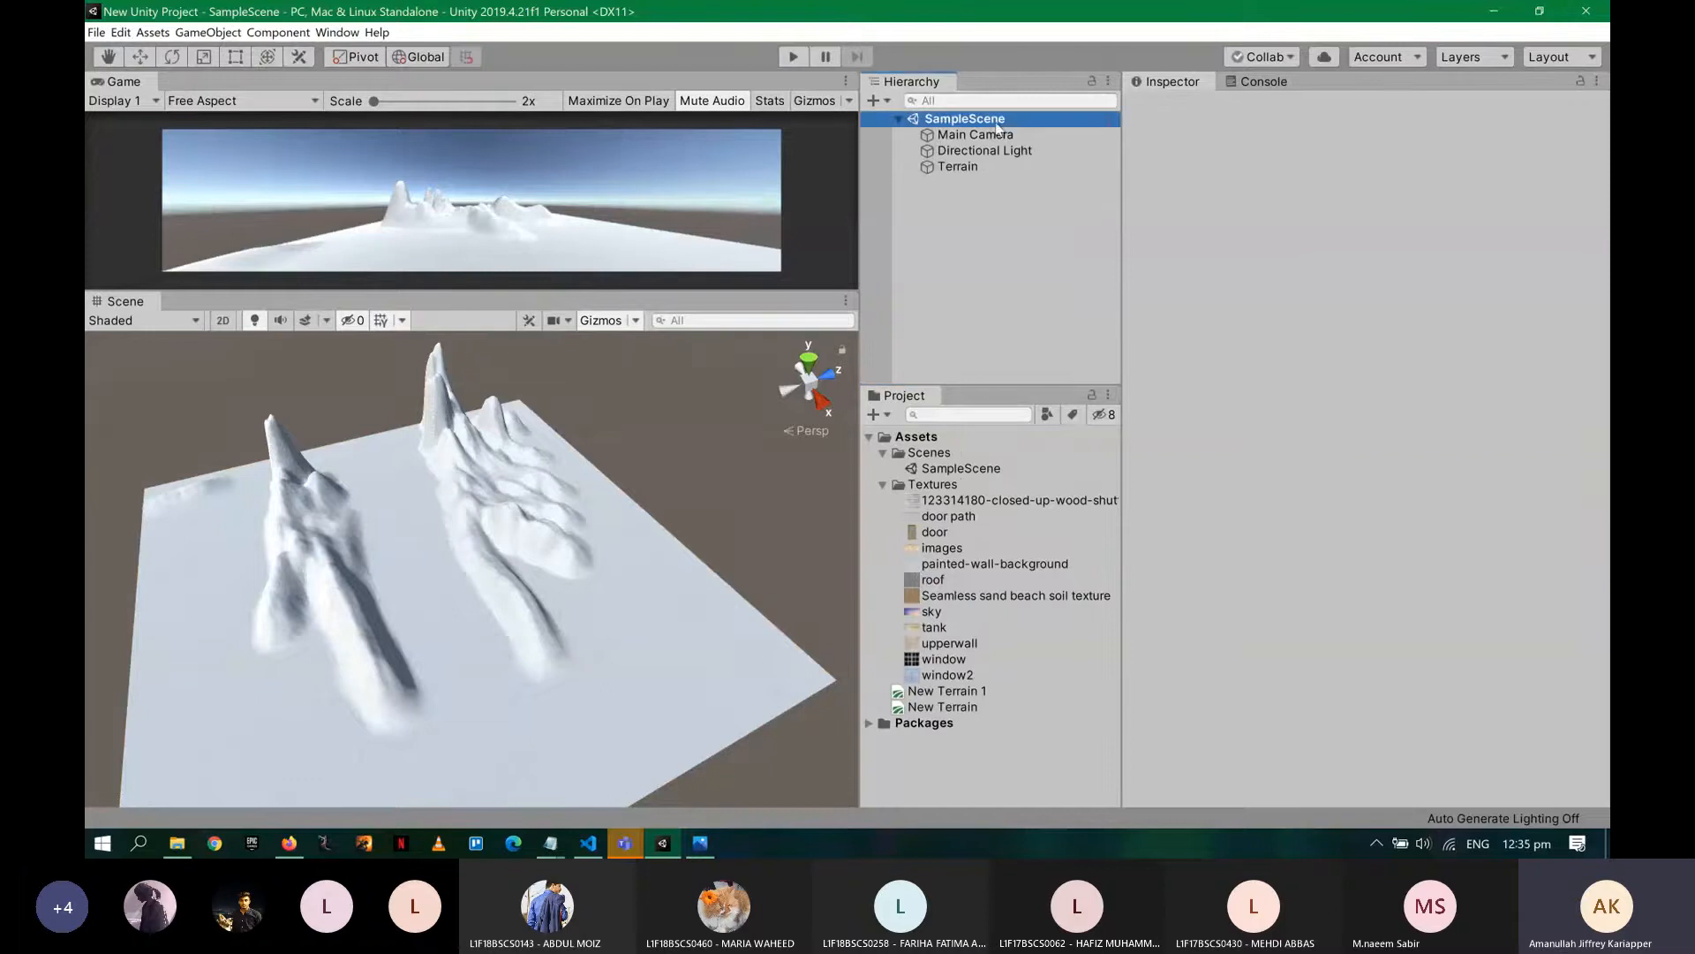
pyautogui.click(962, 468)
pyautogui.press('F2')
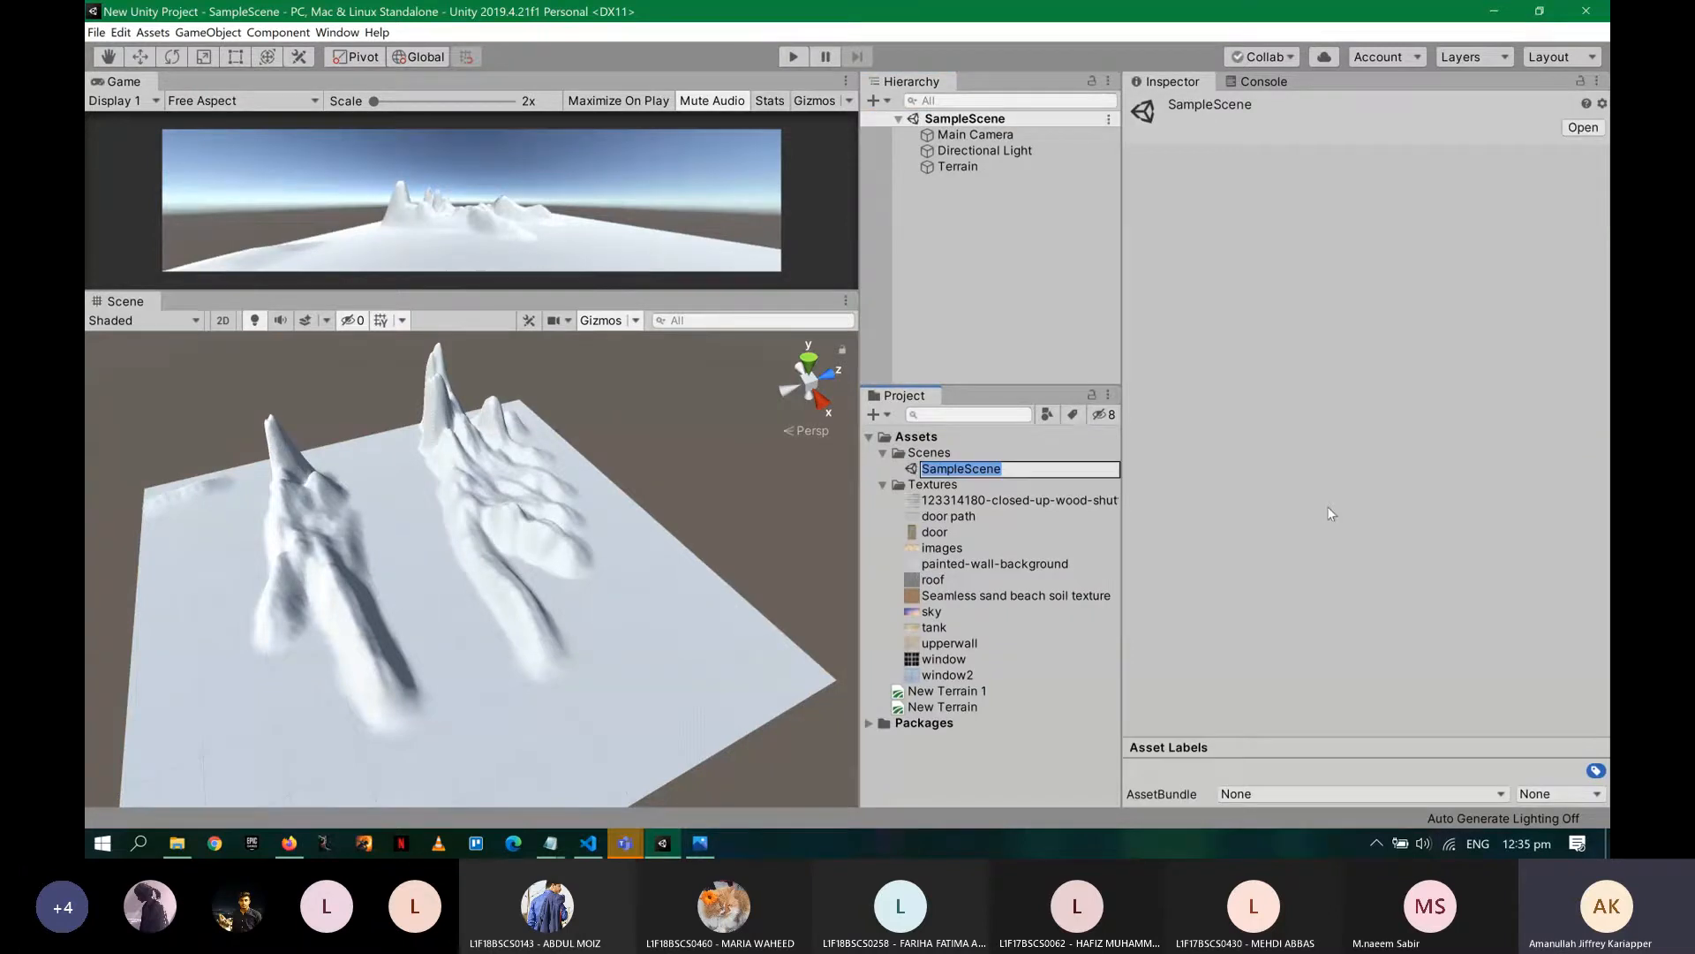
pyautogui.write('TerrainScene')
pyautogui.press('Return')
pyautogui.press('Return')
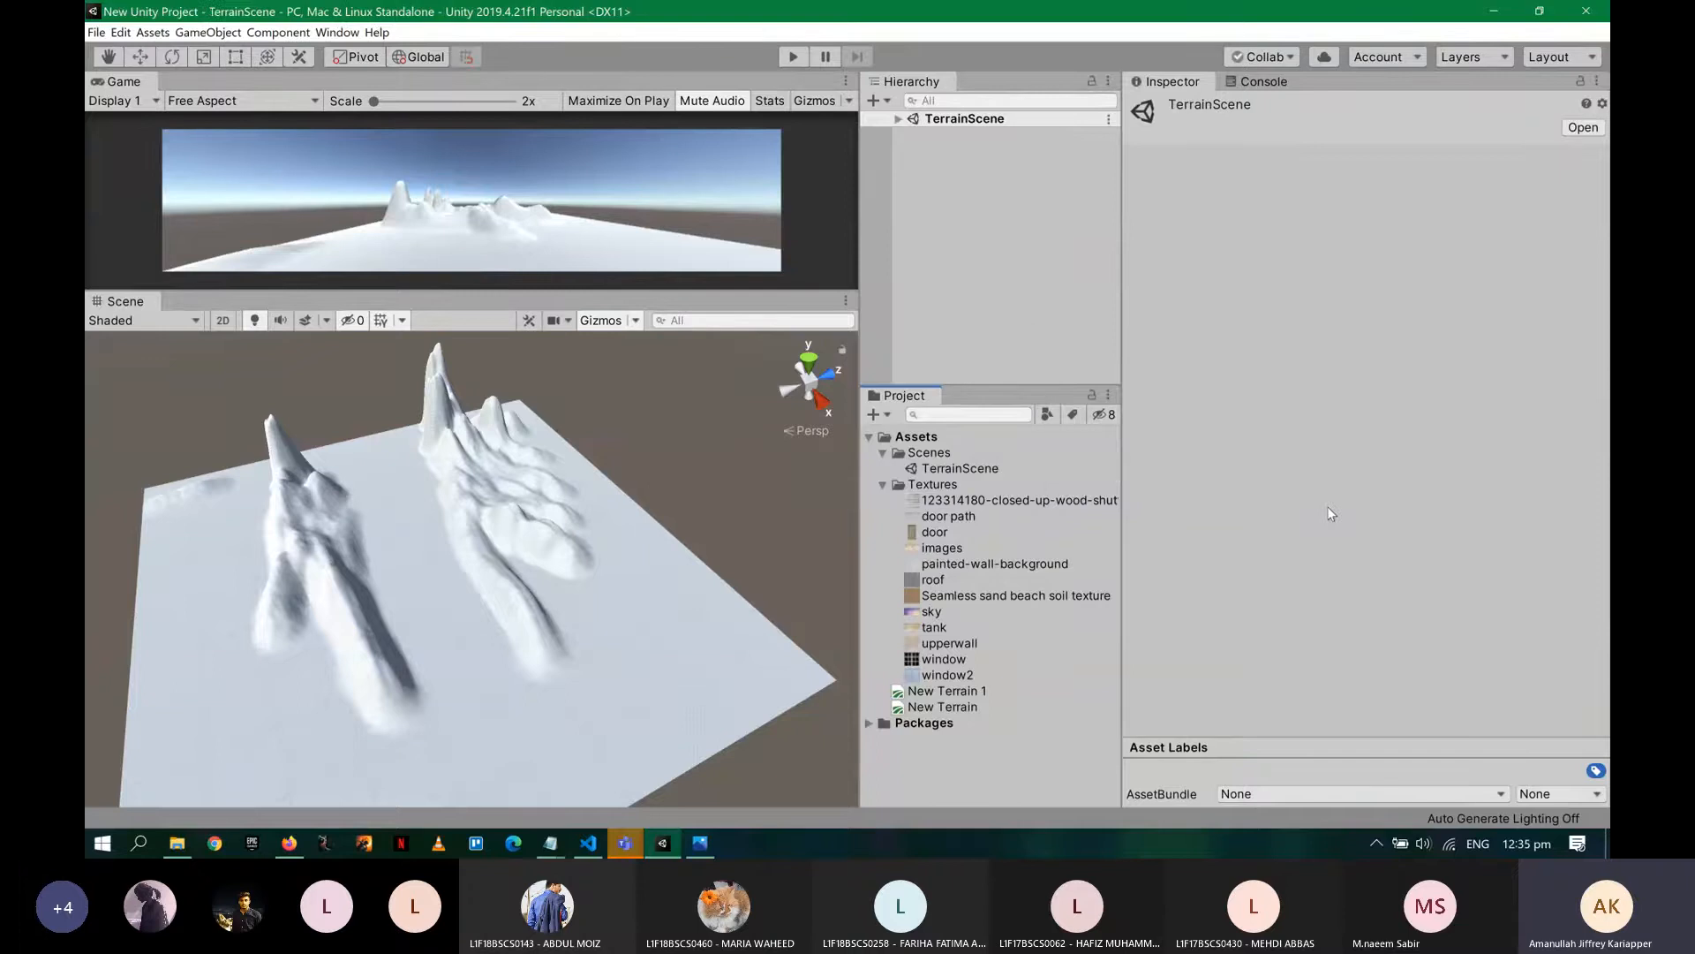
pyautogui.click(898, 119)
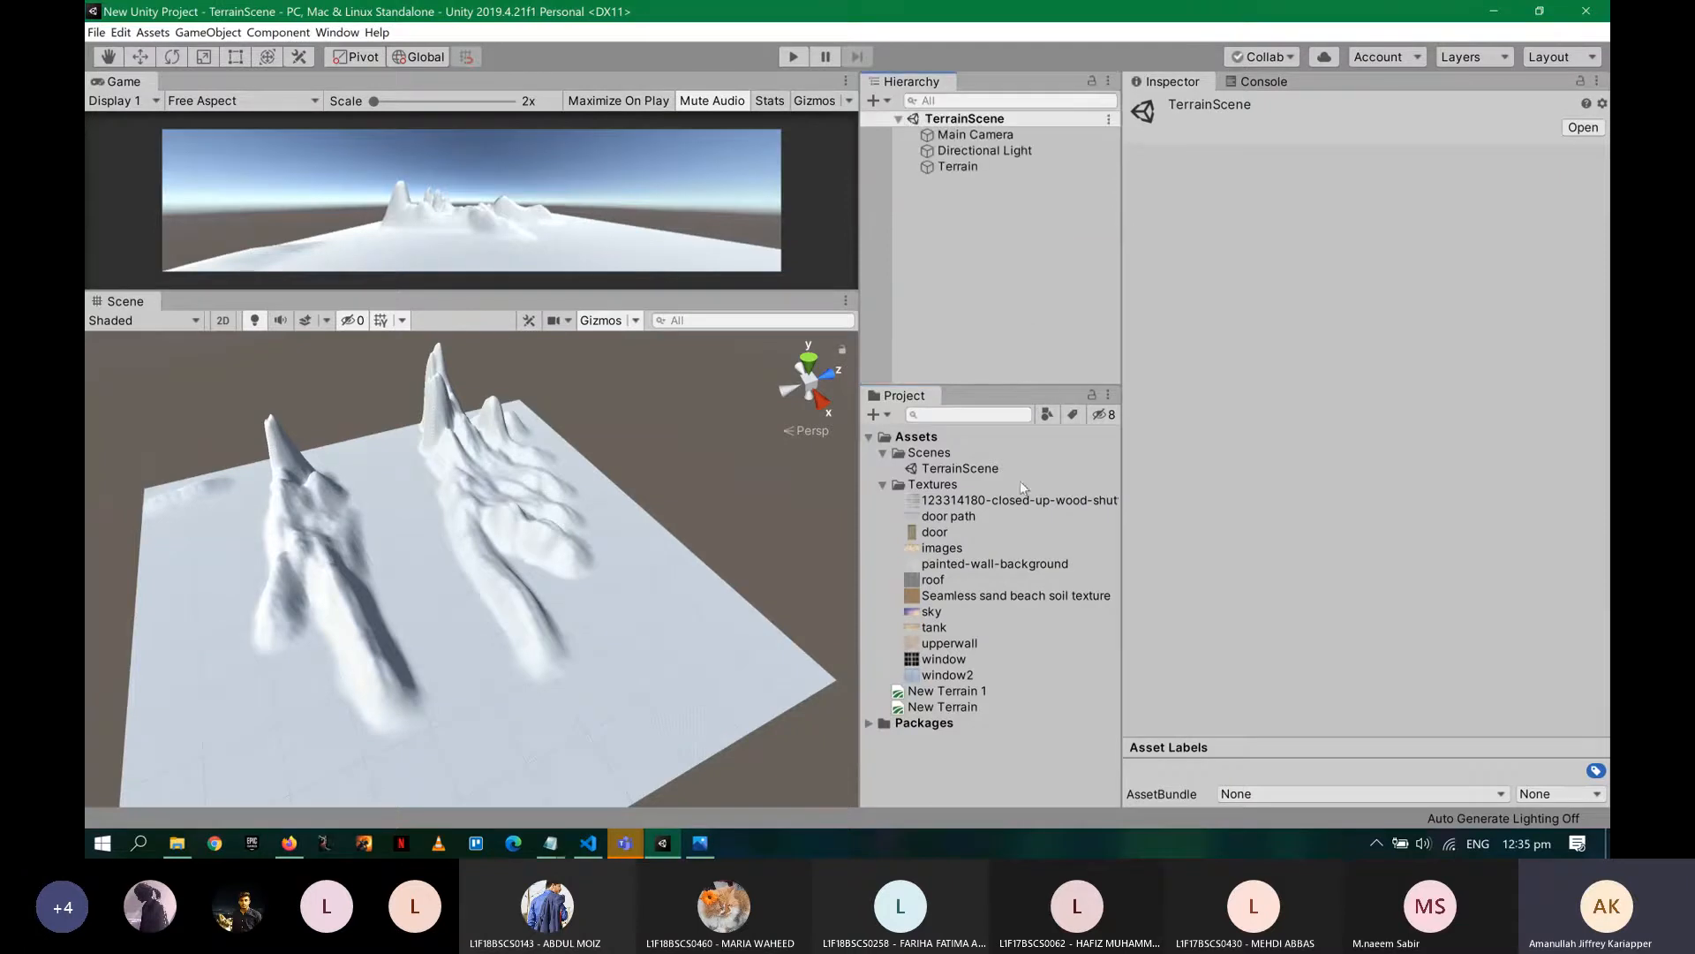
# - Open the Downloads folder in File Explorer and inspect Tree_1.FBX in 3D Viewer from another angle
pyautogui.click(178, 843)
pyautogui.click(163, 159)
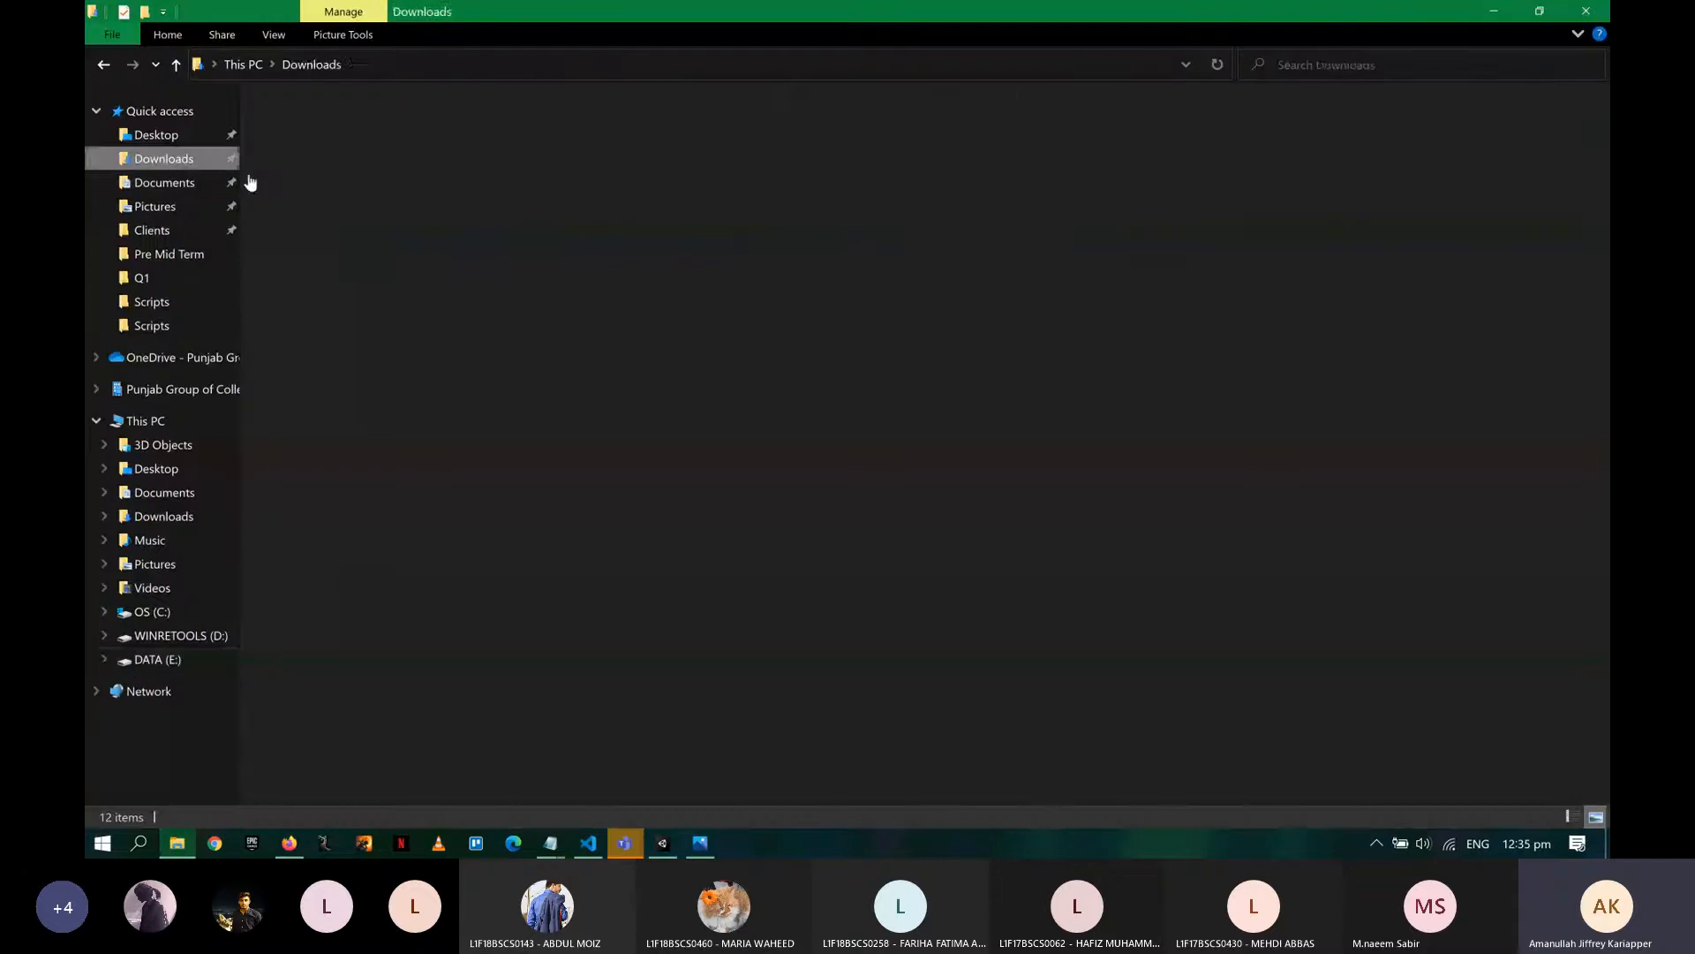
pyautogui.click(468, 129)
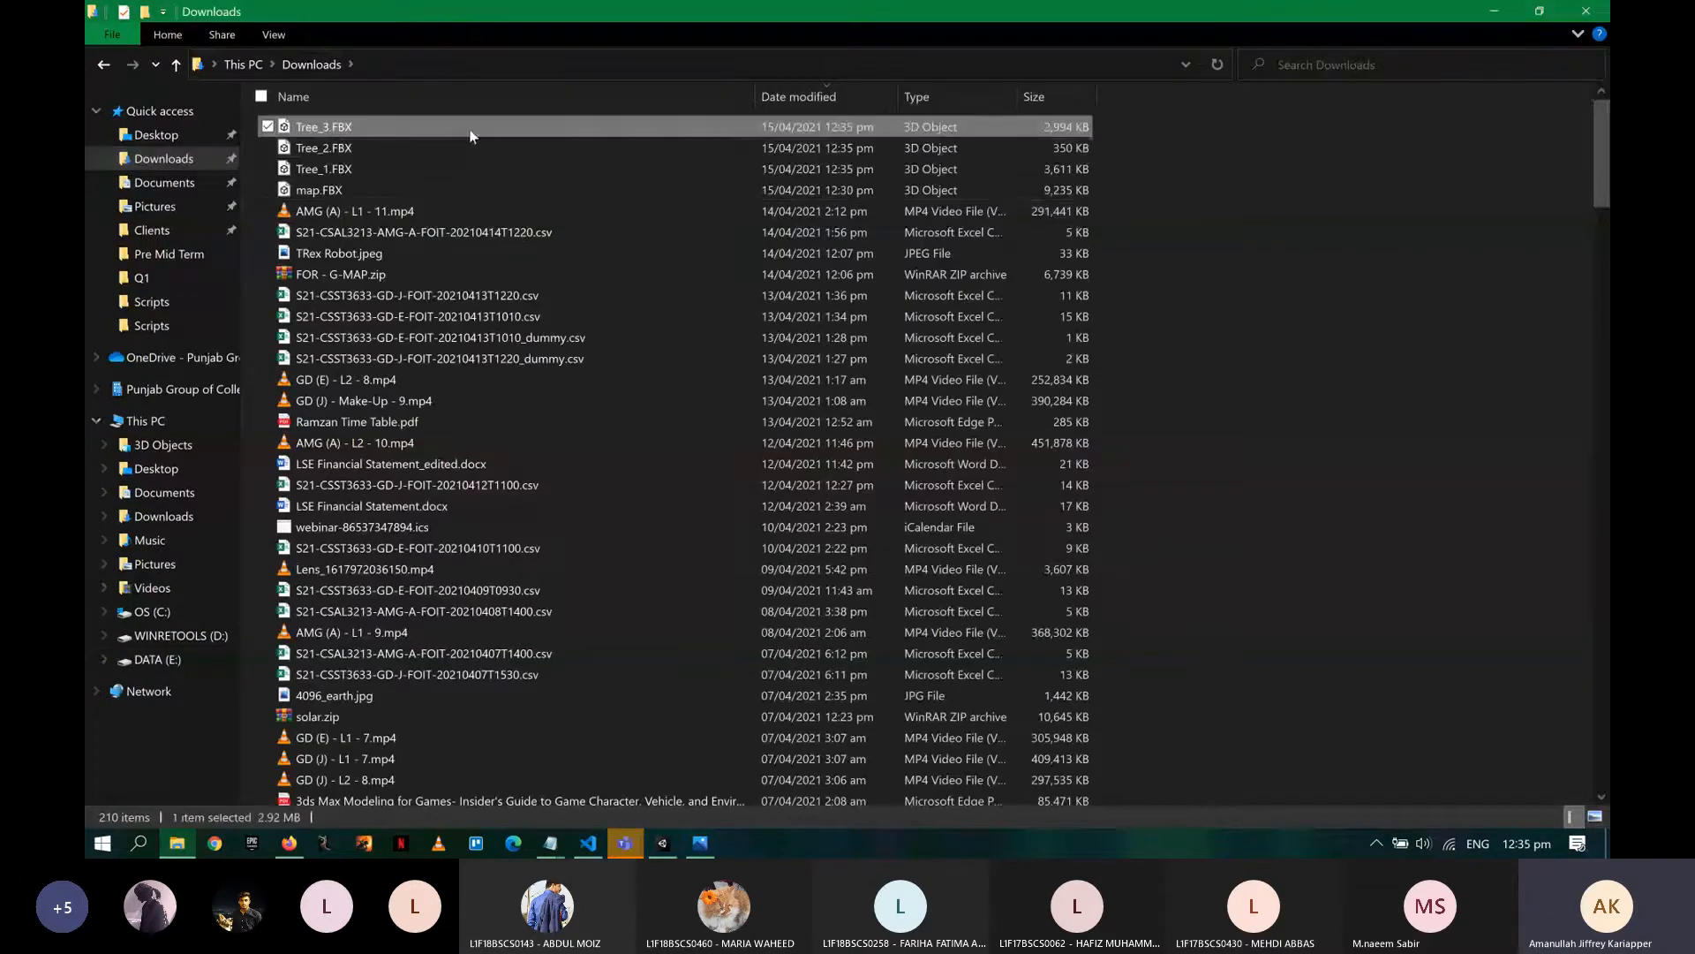
pyautogui.doubleClick(379, 168)
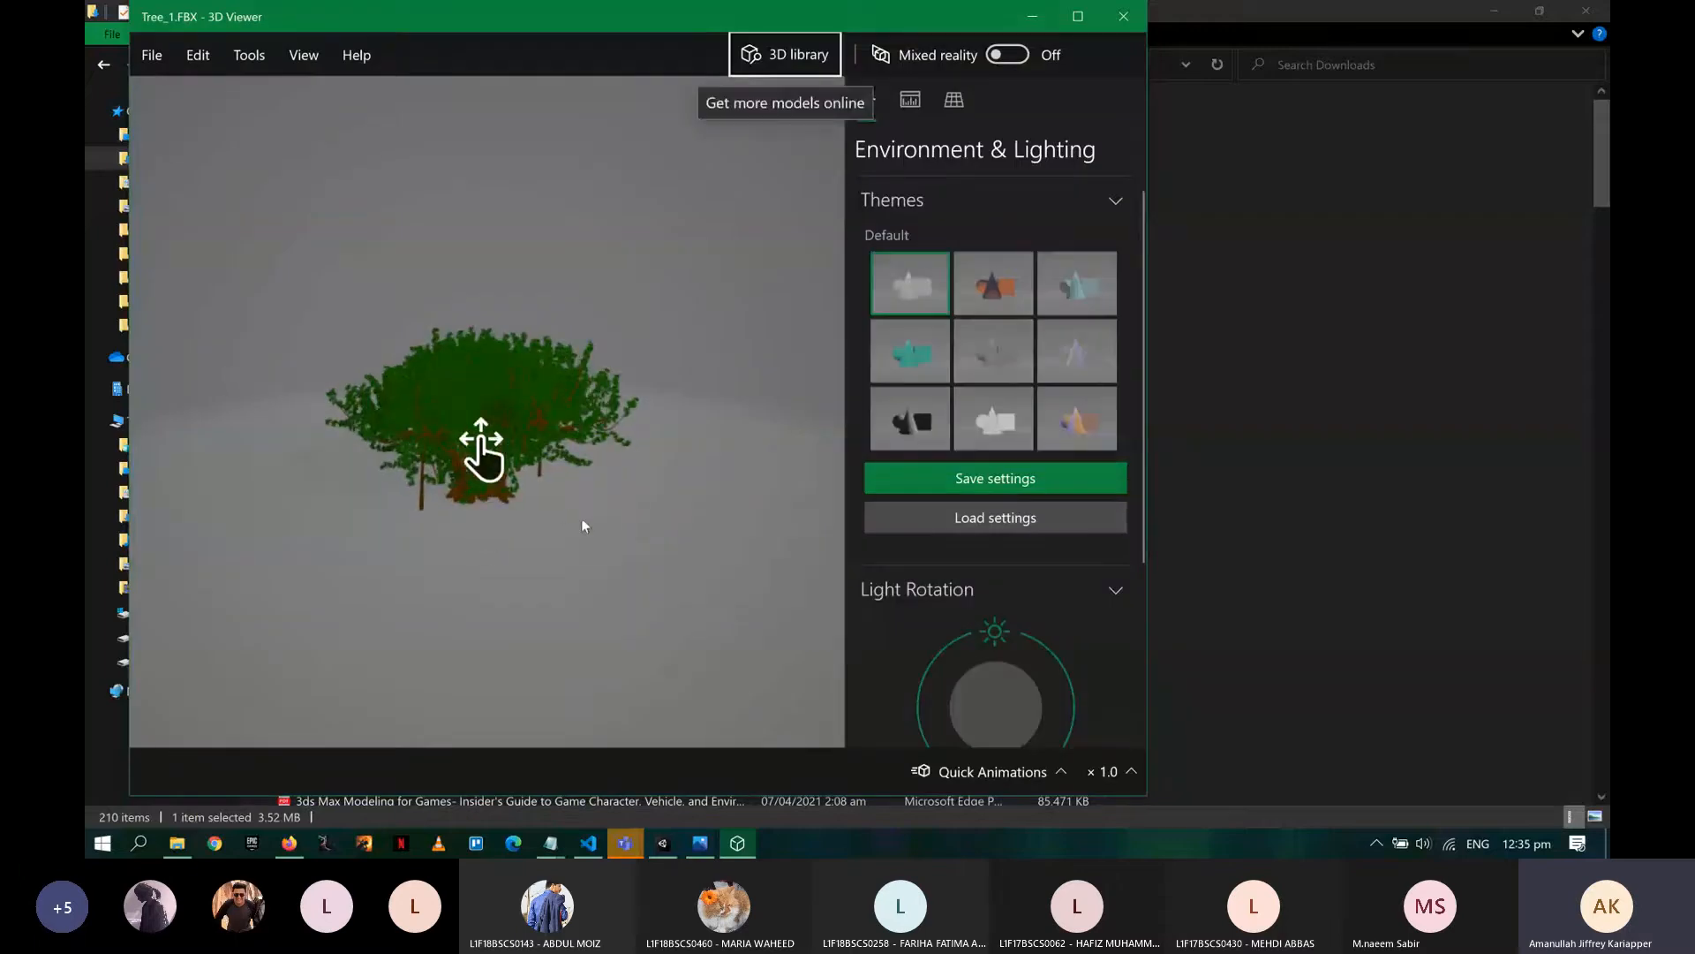
pyautogui.moveTo(468, 463); pyautogui.dragTo(723, 336)
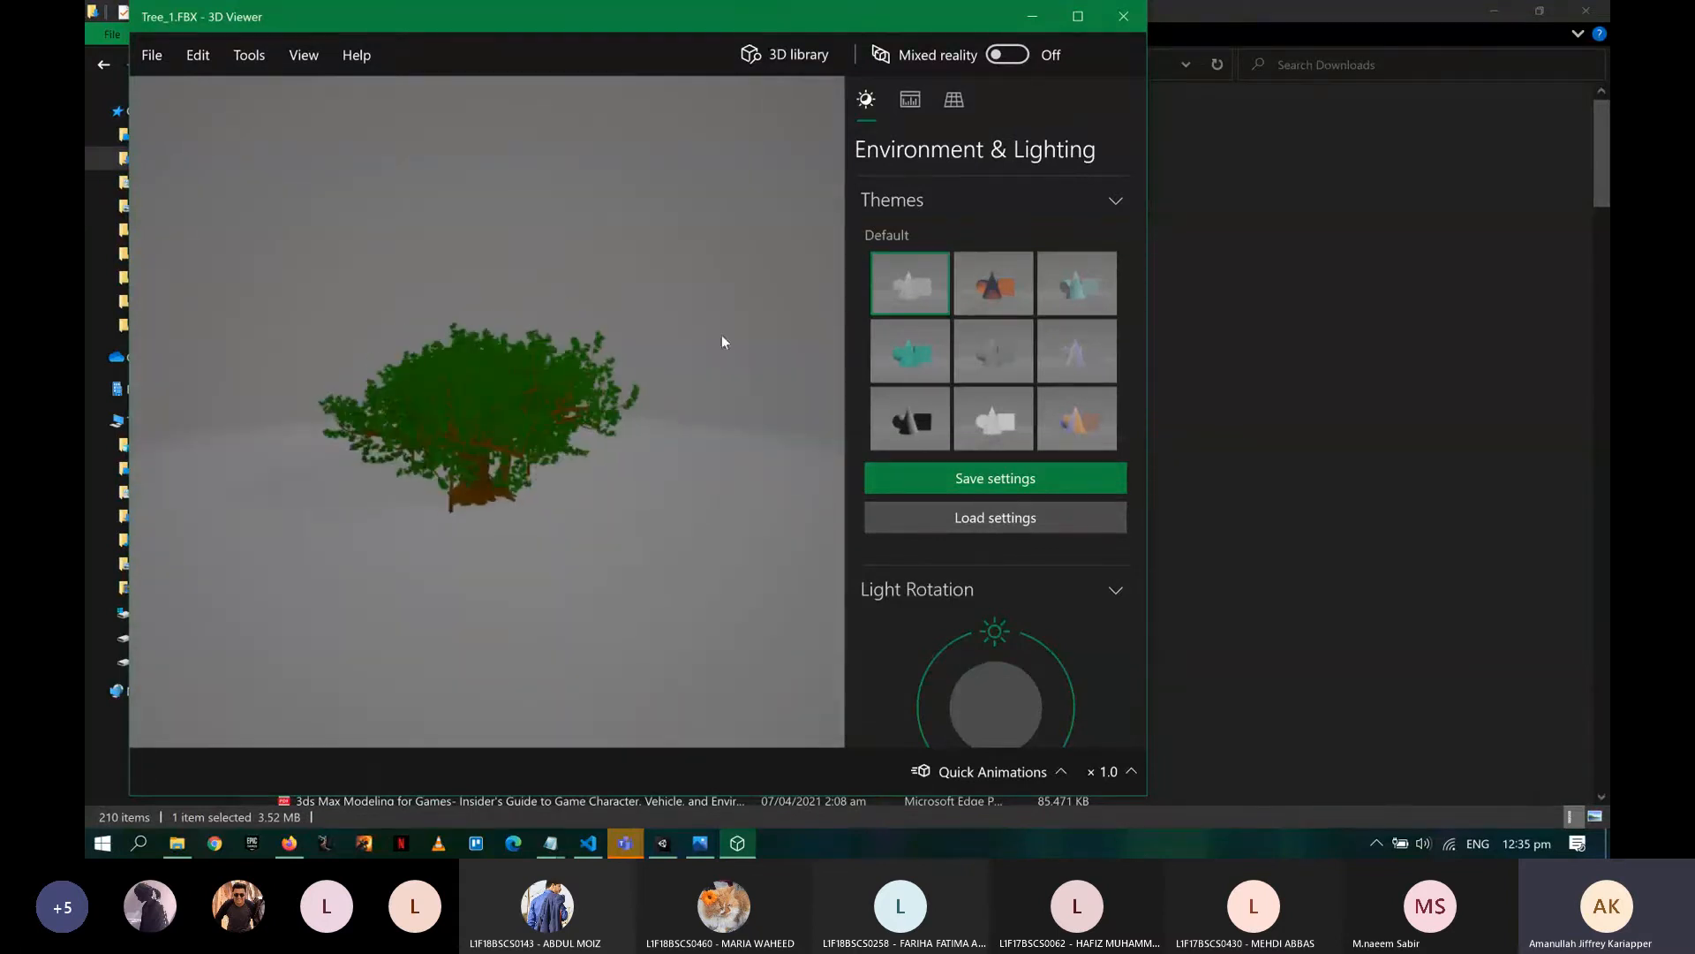
pyautogui.click(1114, 30)
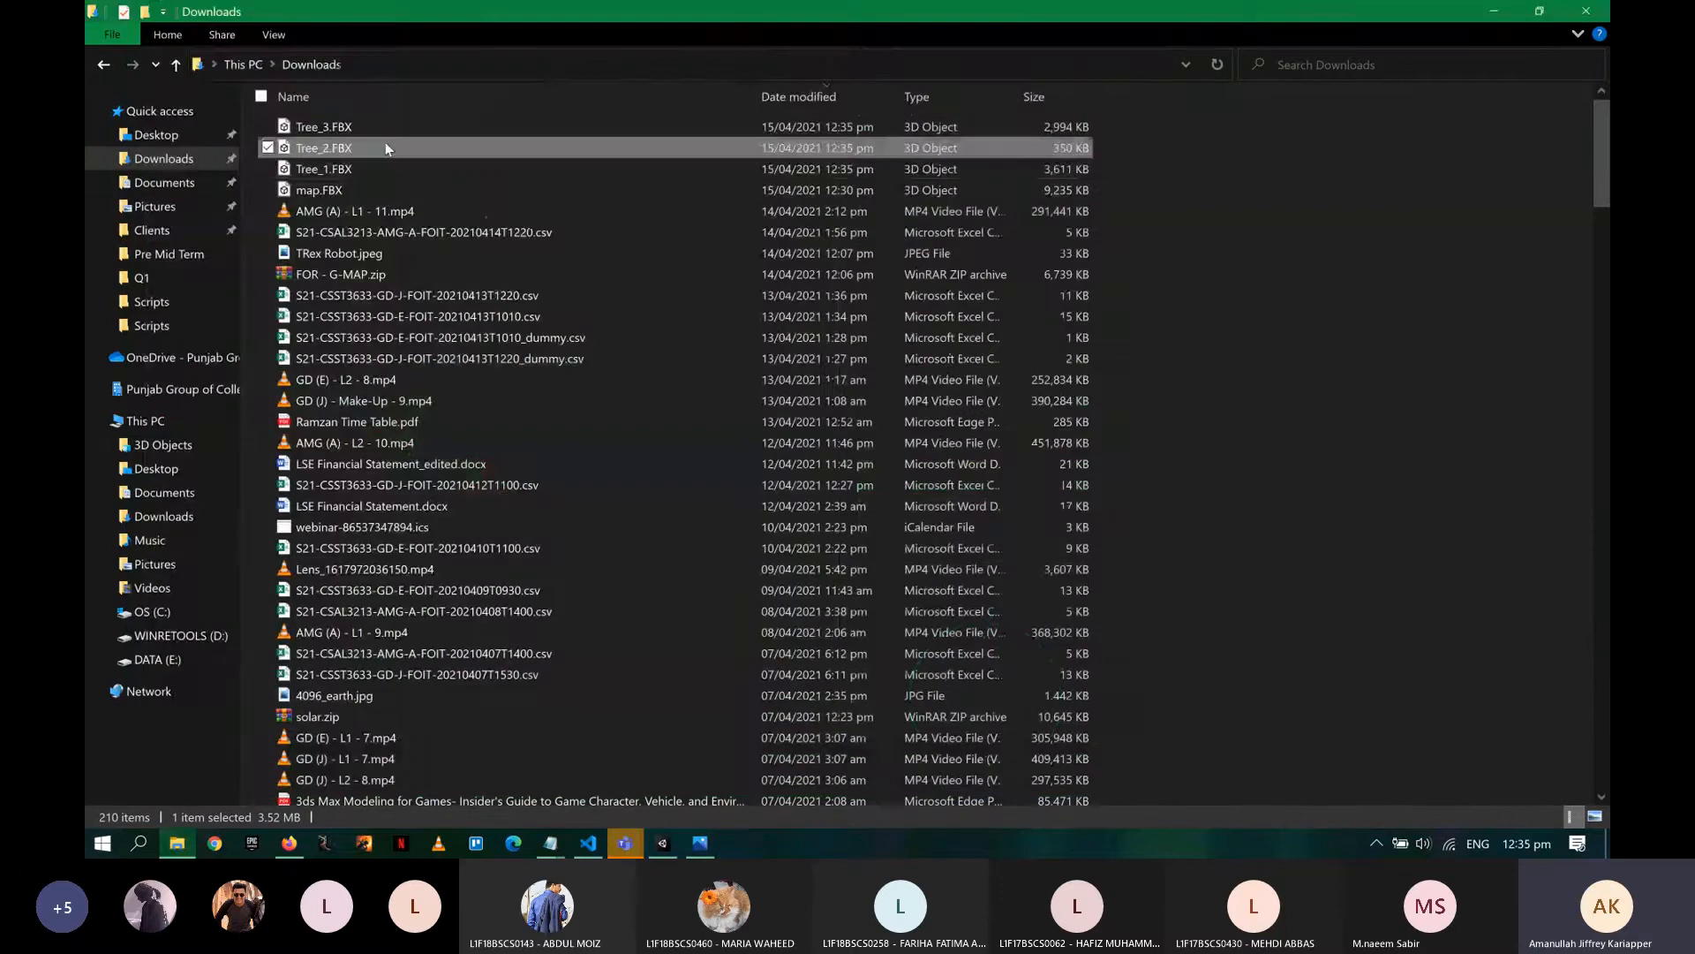
# - Inspect Tree_2.FBX and Tree_3.FBX in 3D Viewer, rotating each model and closing its window
pyautogui.doubleClick(385, 141)
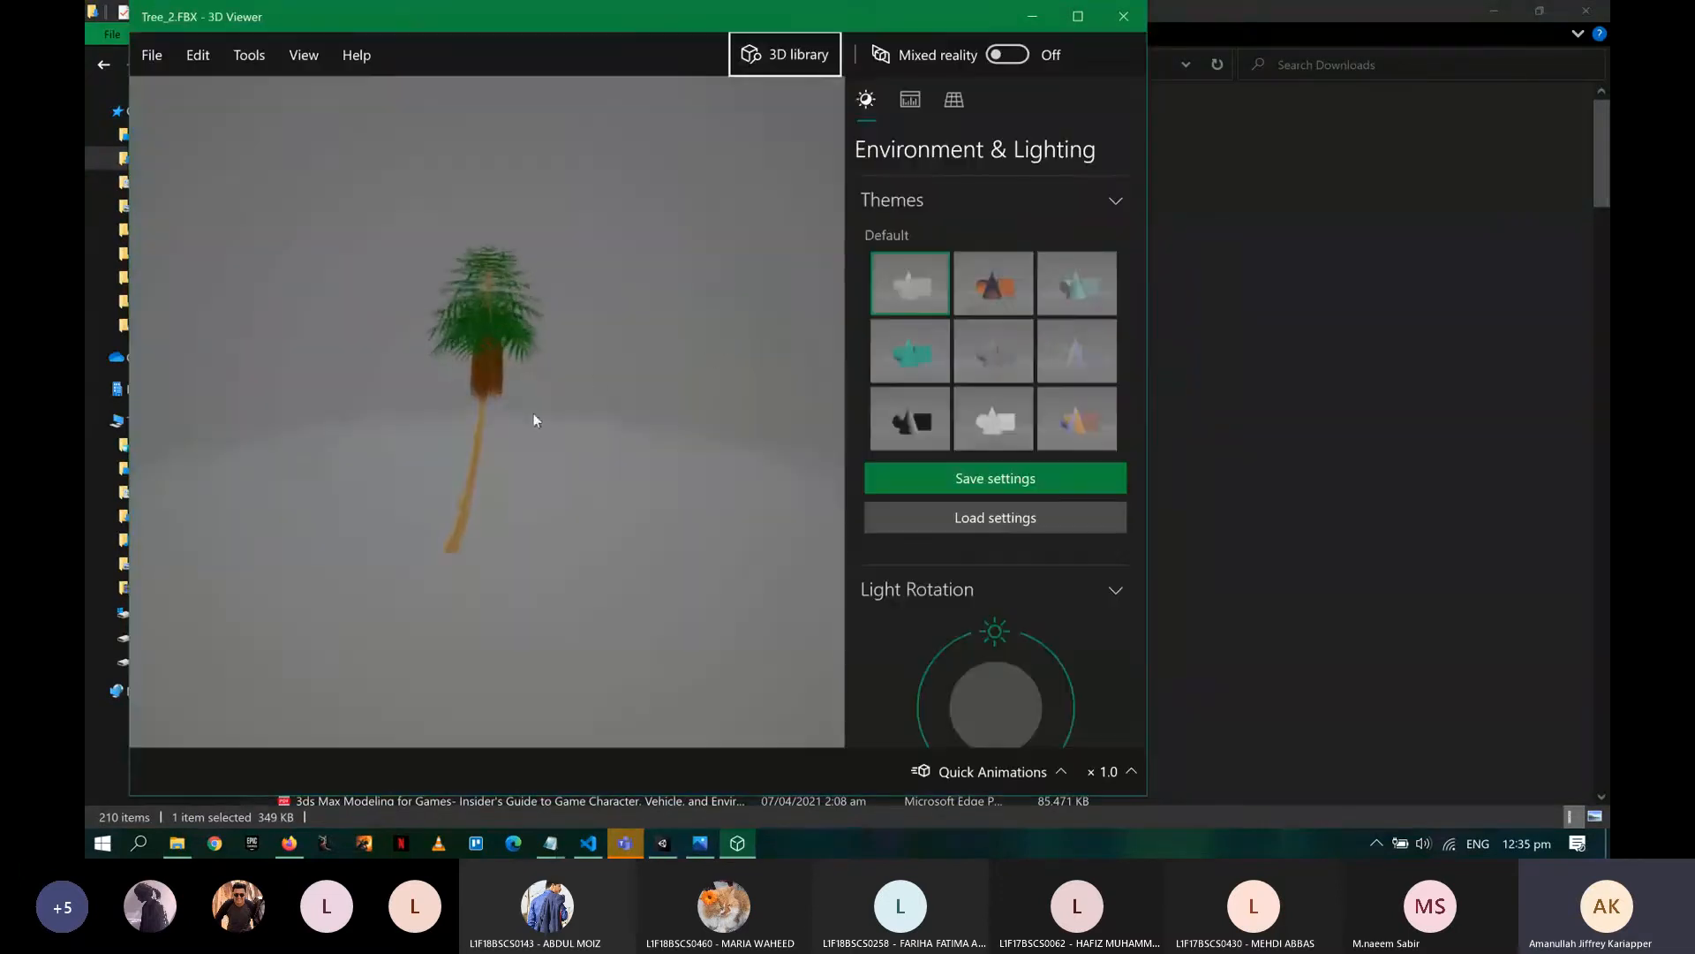
pyautogui.moveTo(534, 415); pyautogui.dragTo(607, 456)
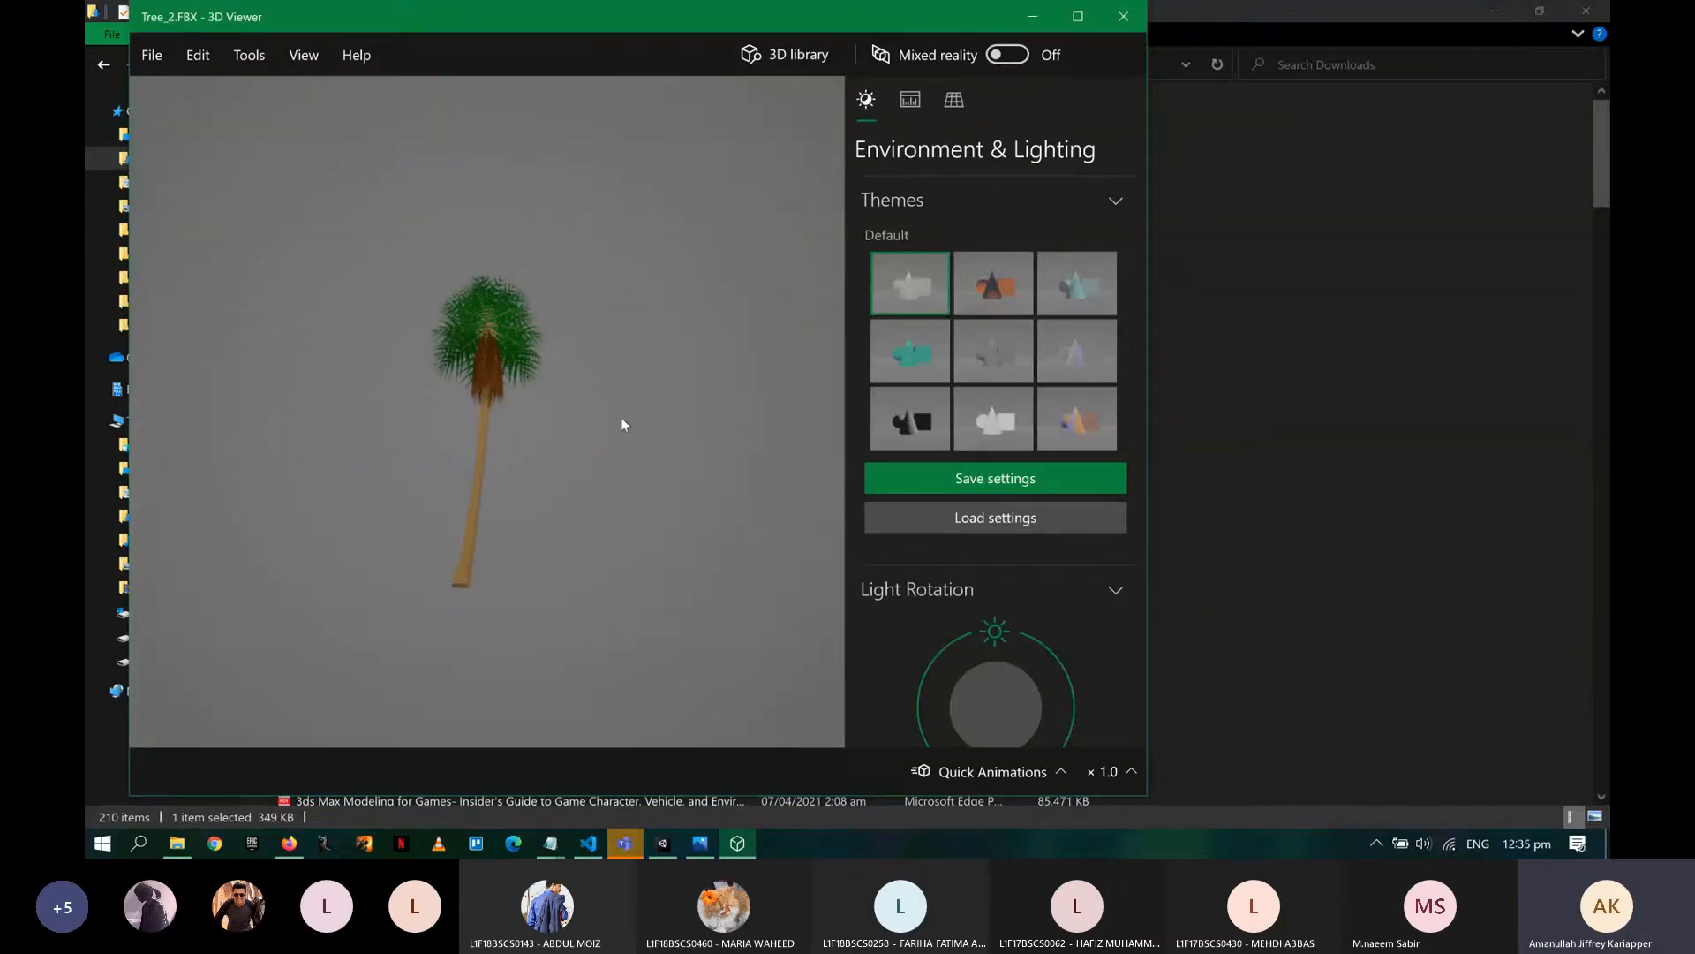
pyautogui.click(1123, 16)
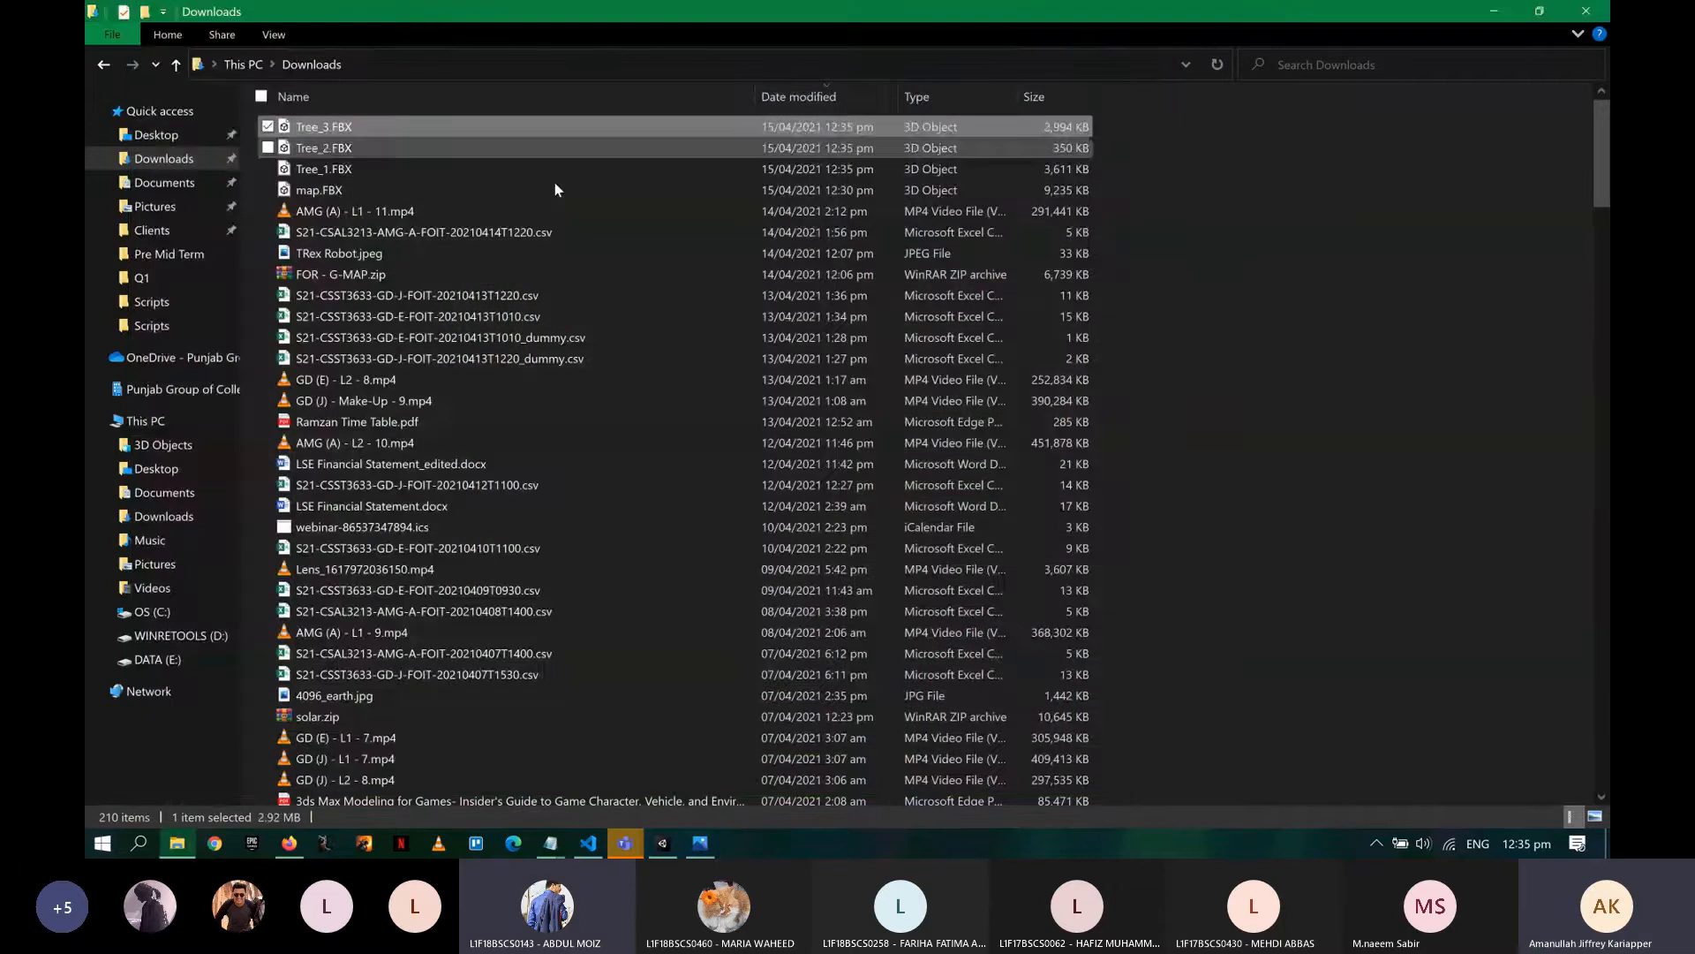
pyautogui.doubleClick(527, 128)
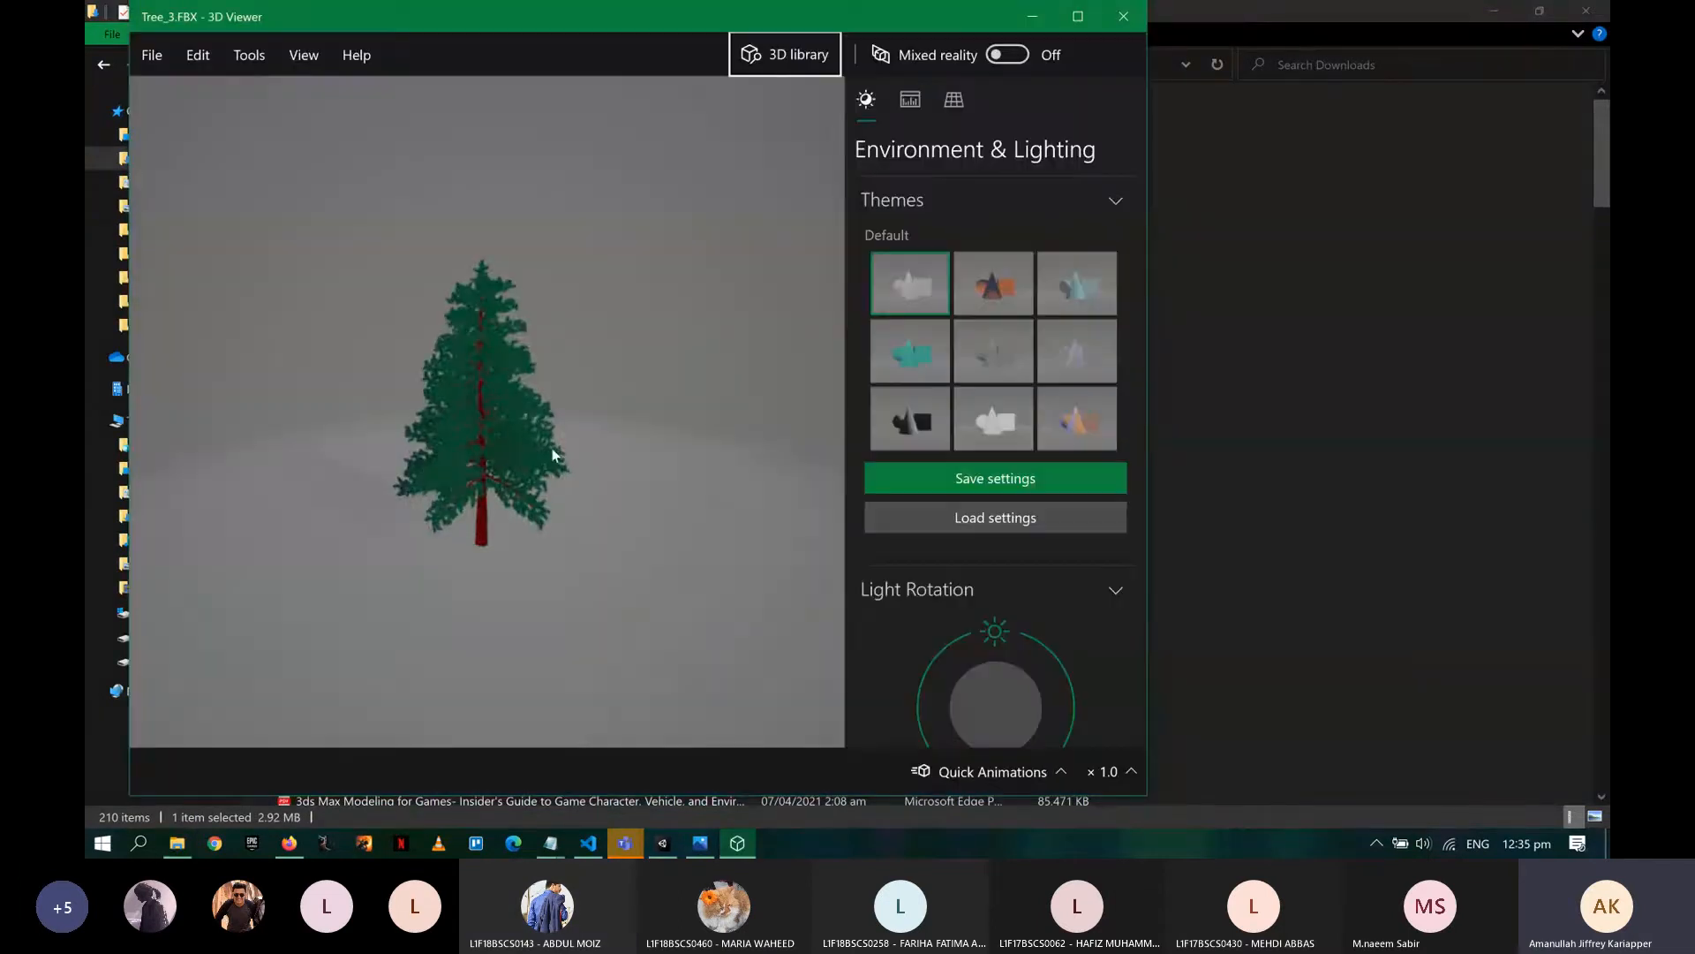
pyautogui.moveTo(516, 485)
pyautogui.mouseDown()
pyautogui.moveTo(580, 378)
pyautogui.moveTo(496, 469)
pyautogui.moveTo(344, 371)
pyautogui.moveTo(522, 458)
pyautogui.mouseUp()
pyautogui.moveTo(616, 403); pyautogui.dragTo(447, 401)
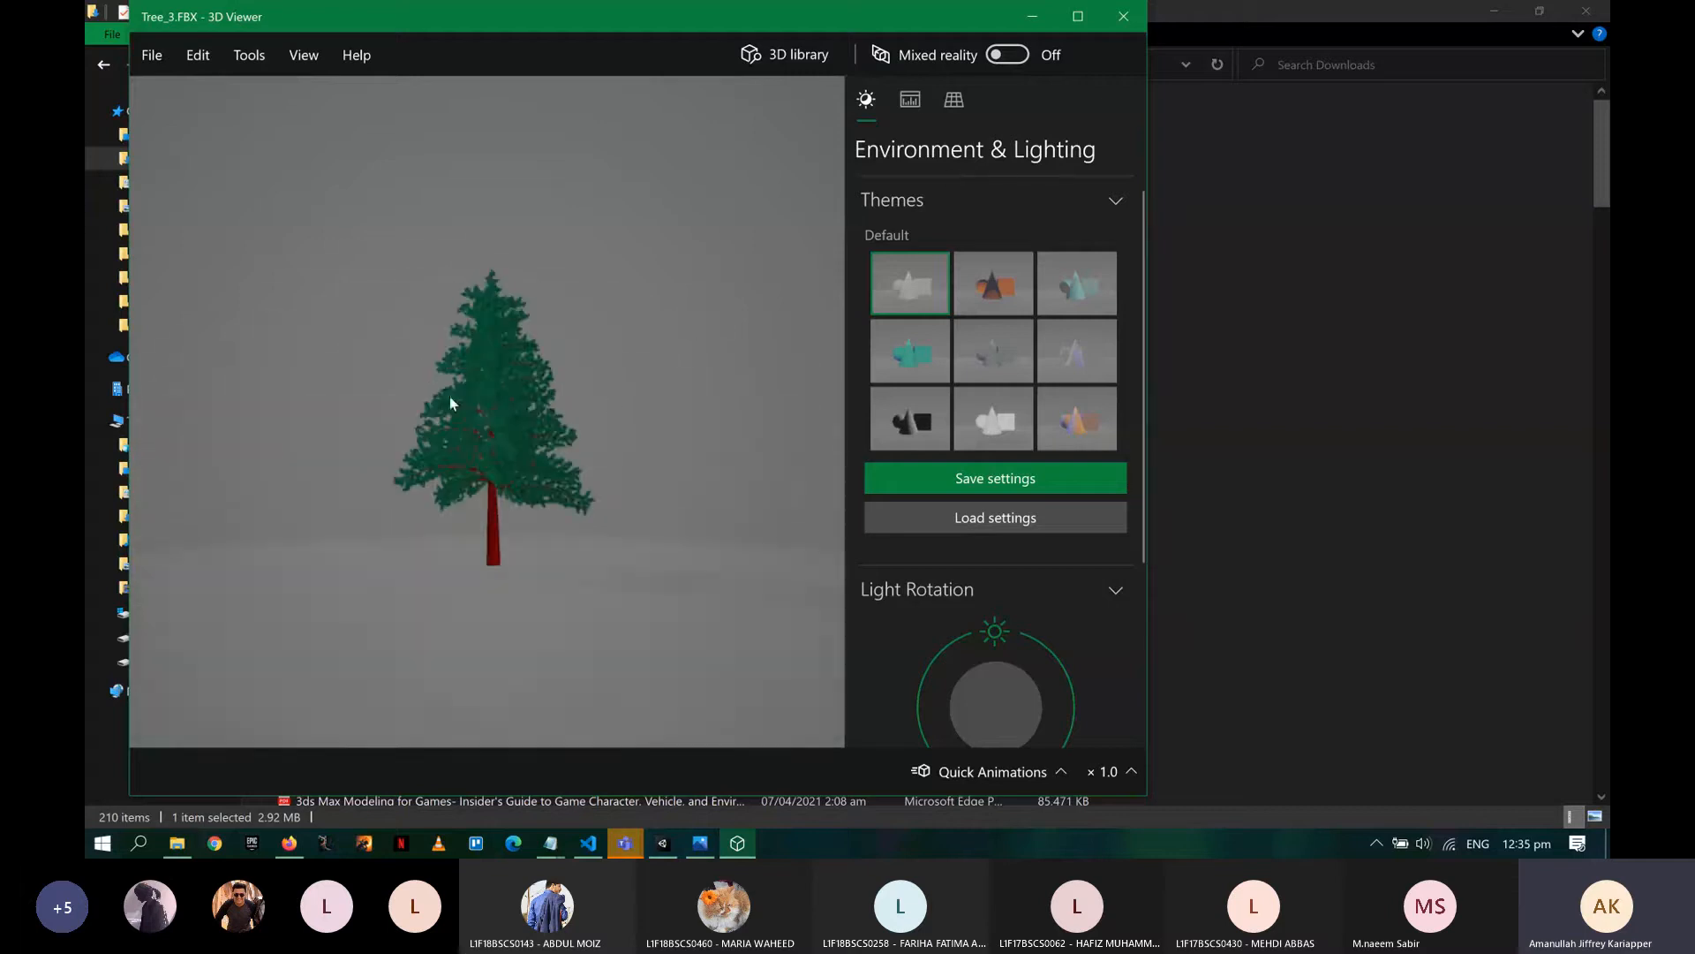
pyautogui.click(1123, 16)
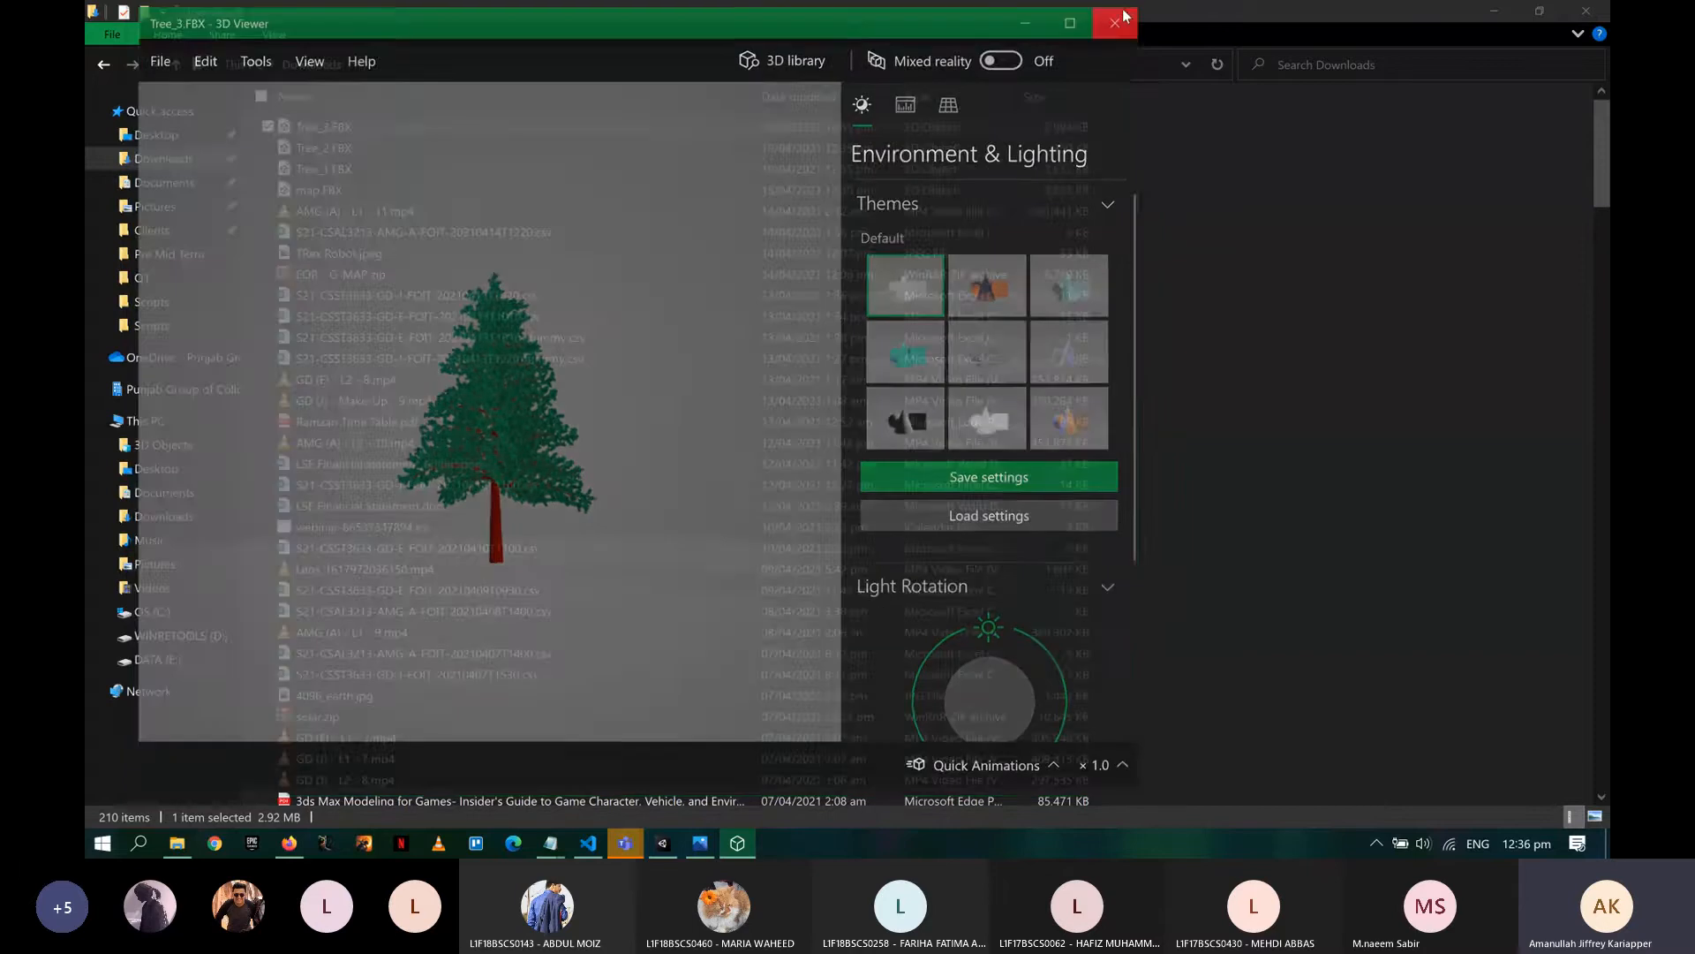
# - Back in Unity, collapse the Textures folder and create a folder called Models in Assets
pyautogui.hotkey('alt', 'Tab')
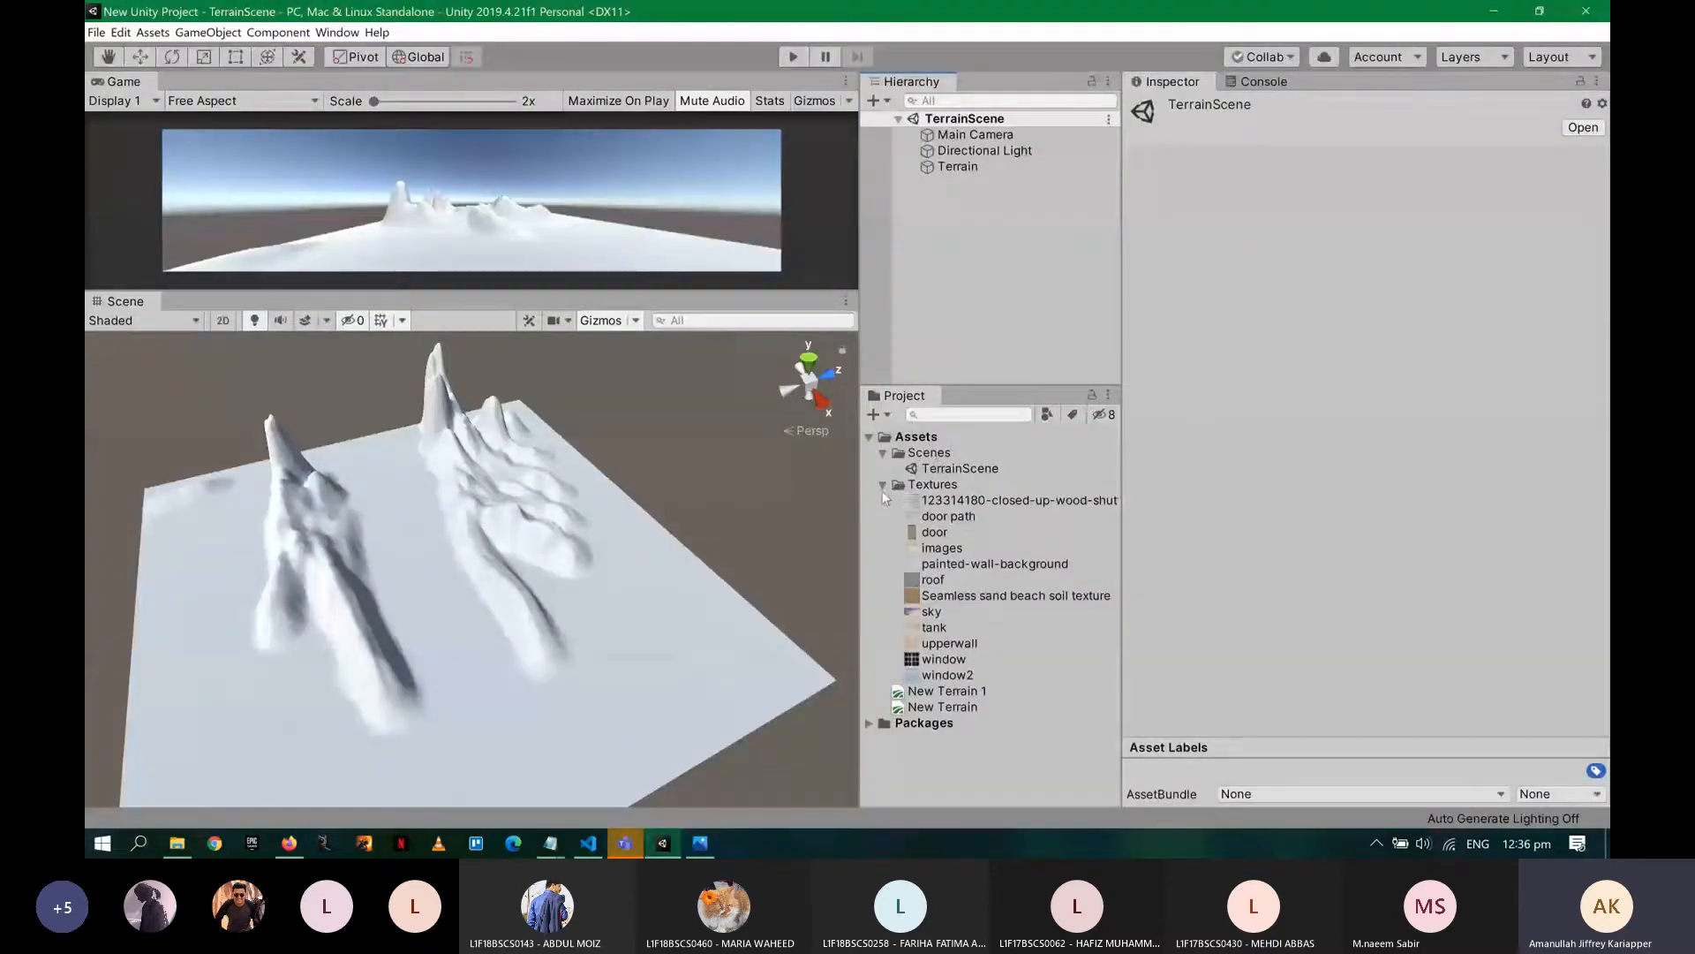
pyautogui.click(882, 485)
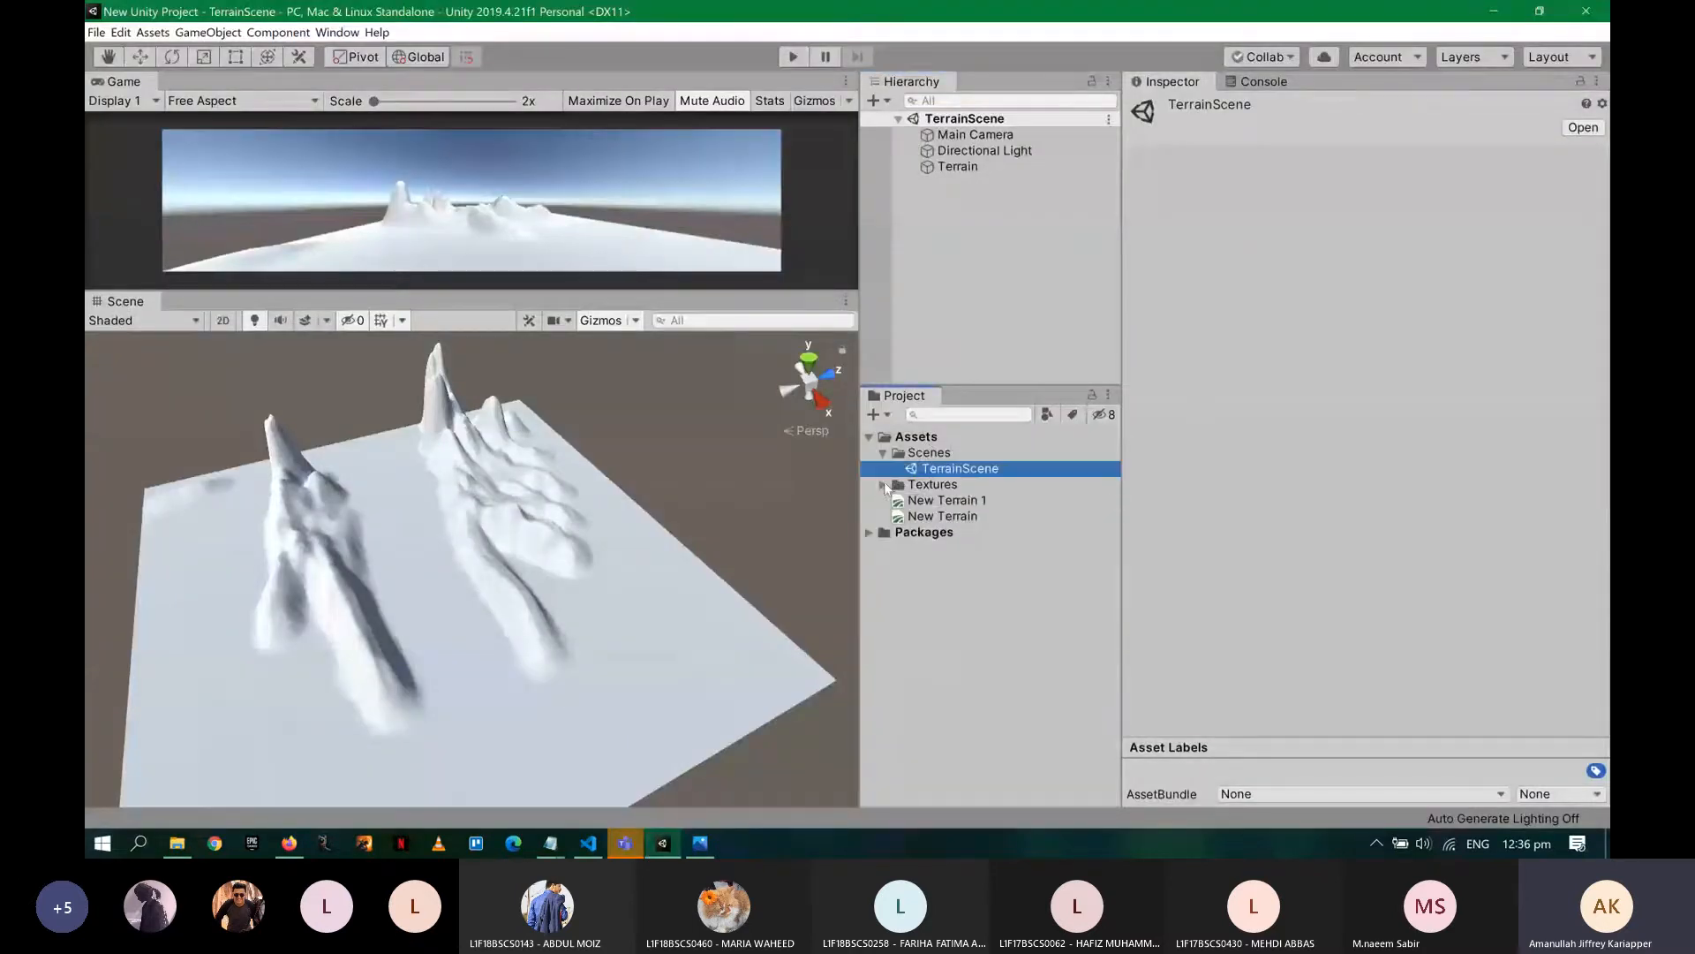
pyautogui.rightClick(919, 438)
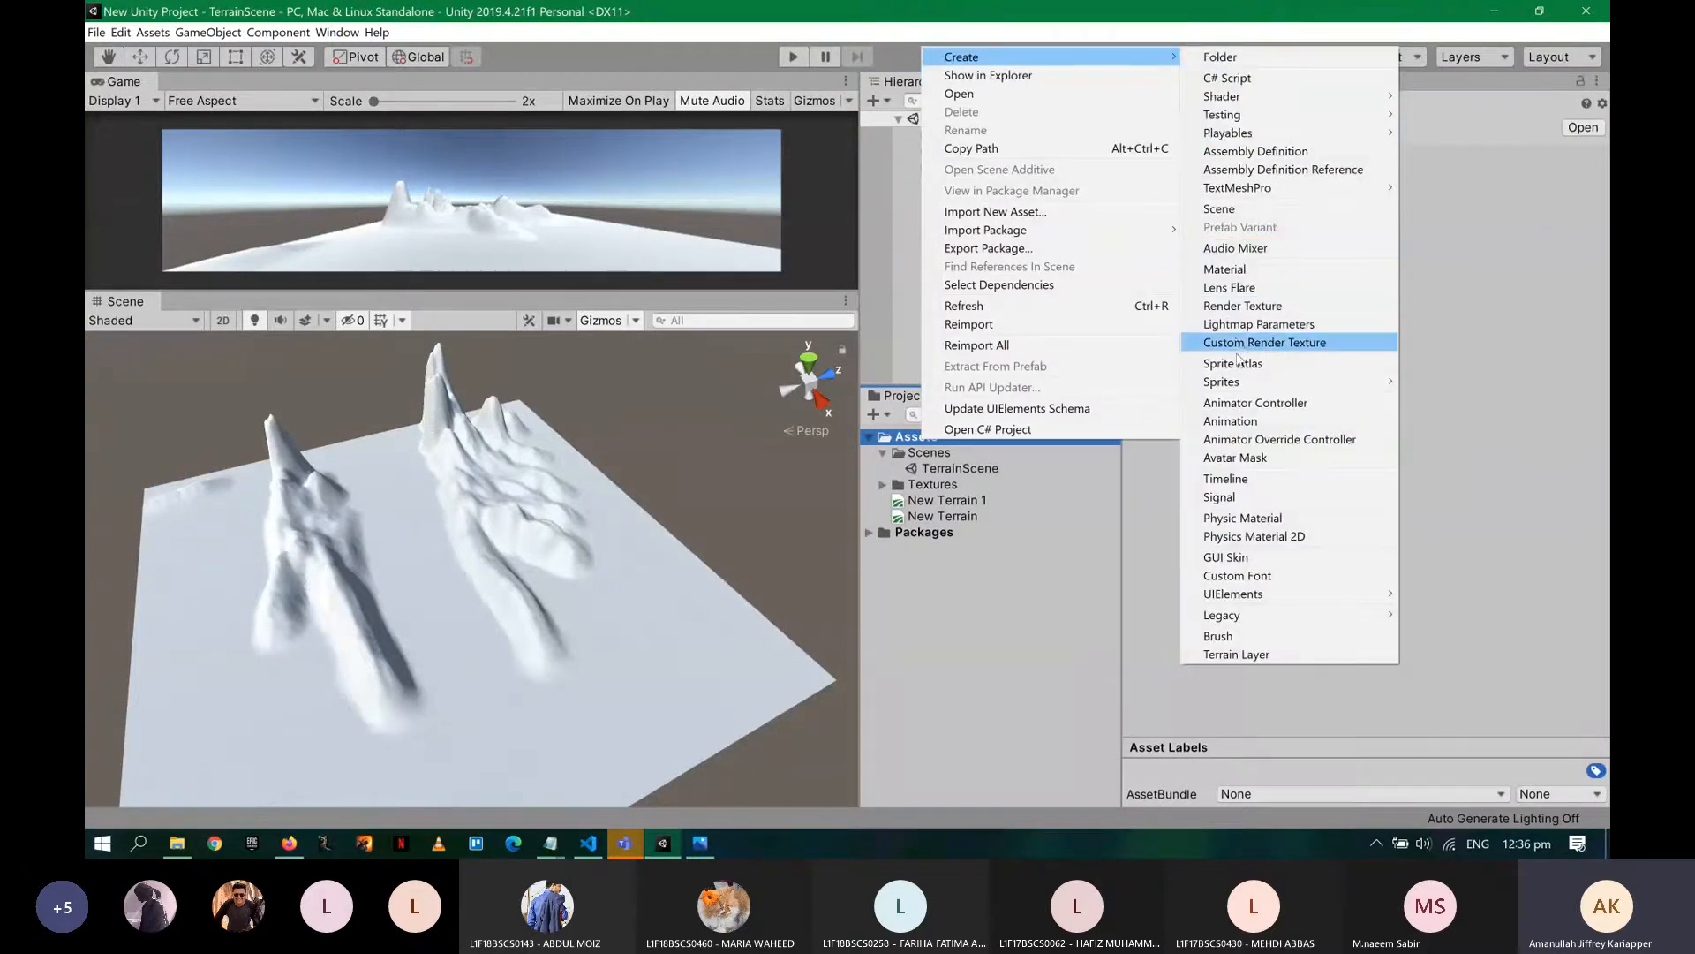
pyautogui.click(1261, 60)
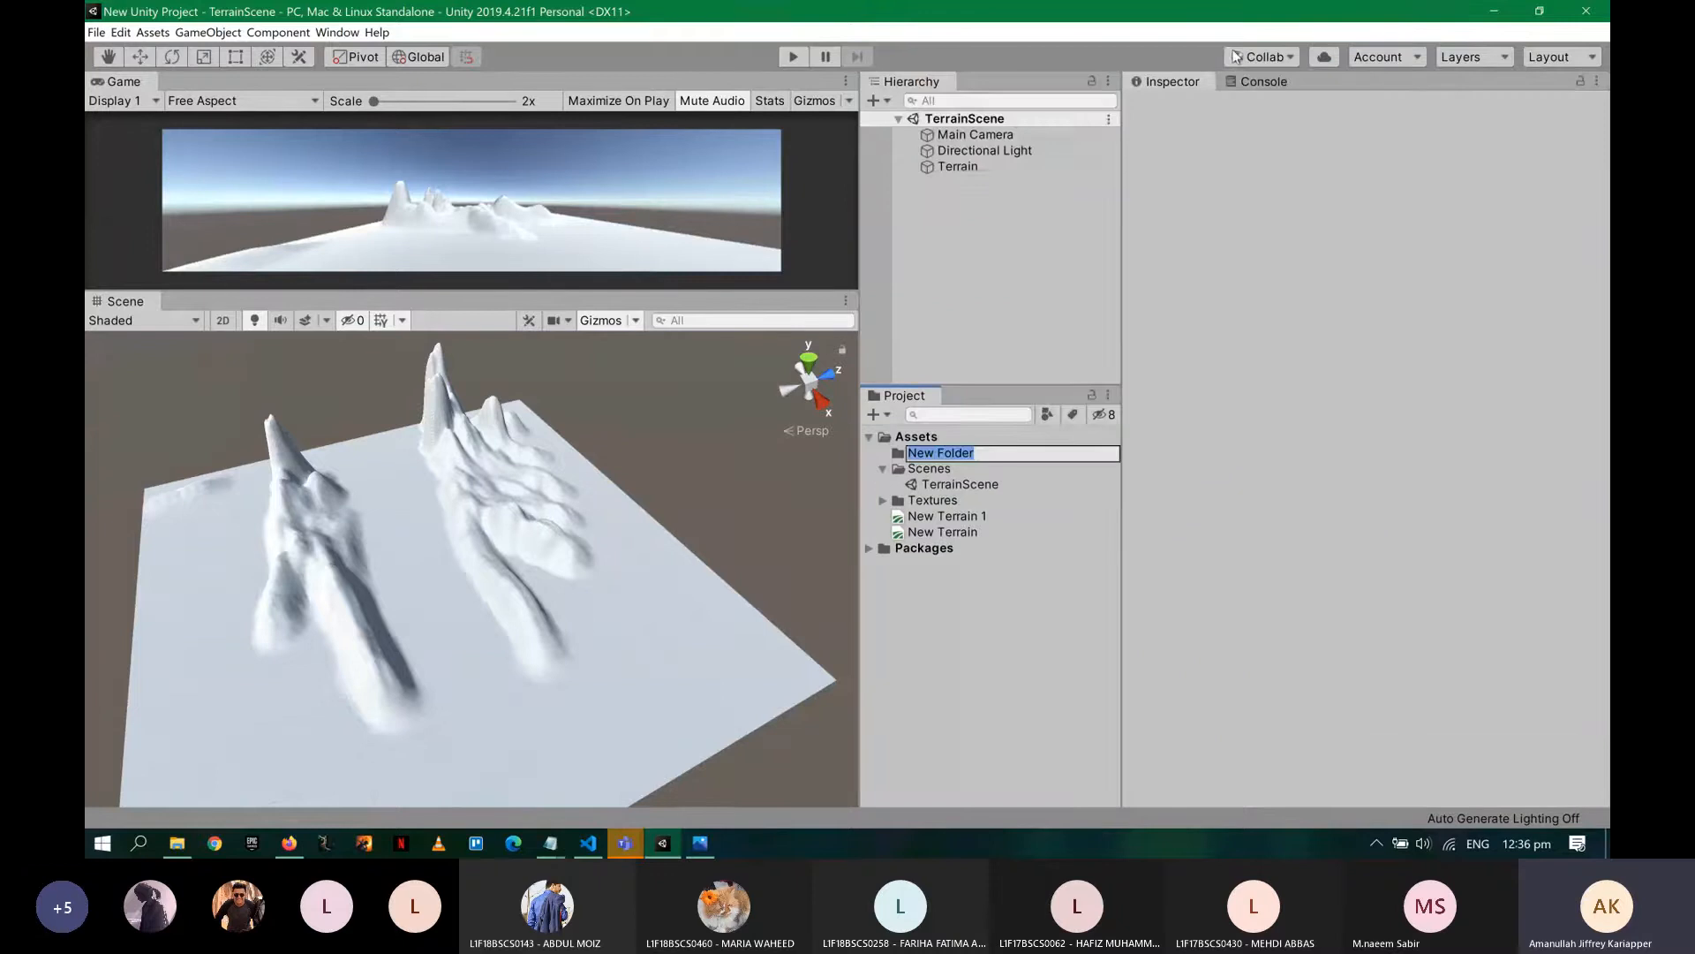
pyautogui.write('Models')
pyautogui.press('Return')
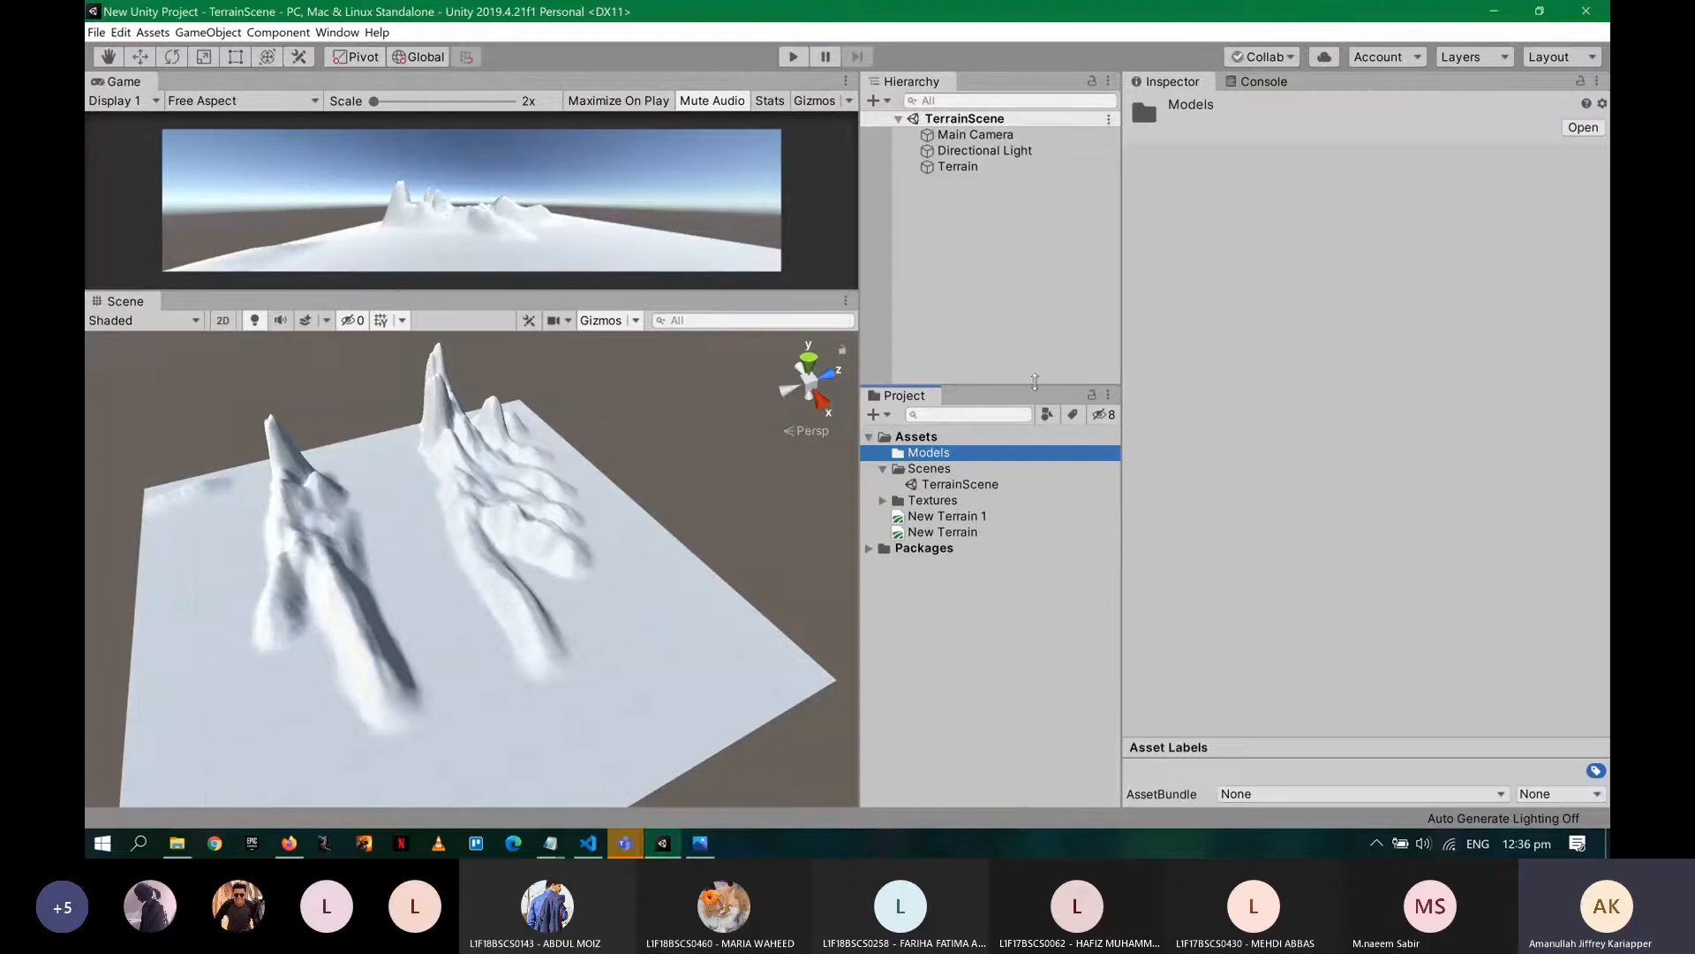
# - Import Tree_1.FBX, Tree_2.FBX and Tree_3.FBX from the Downloads folder into the project's Models folder
pyautogui.hotkey('alt', 'Tab')
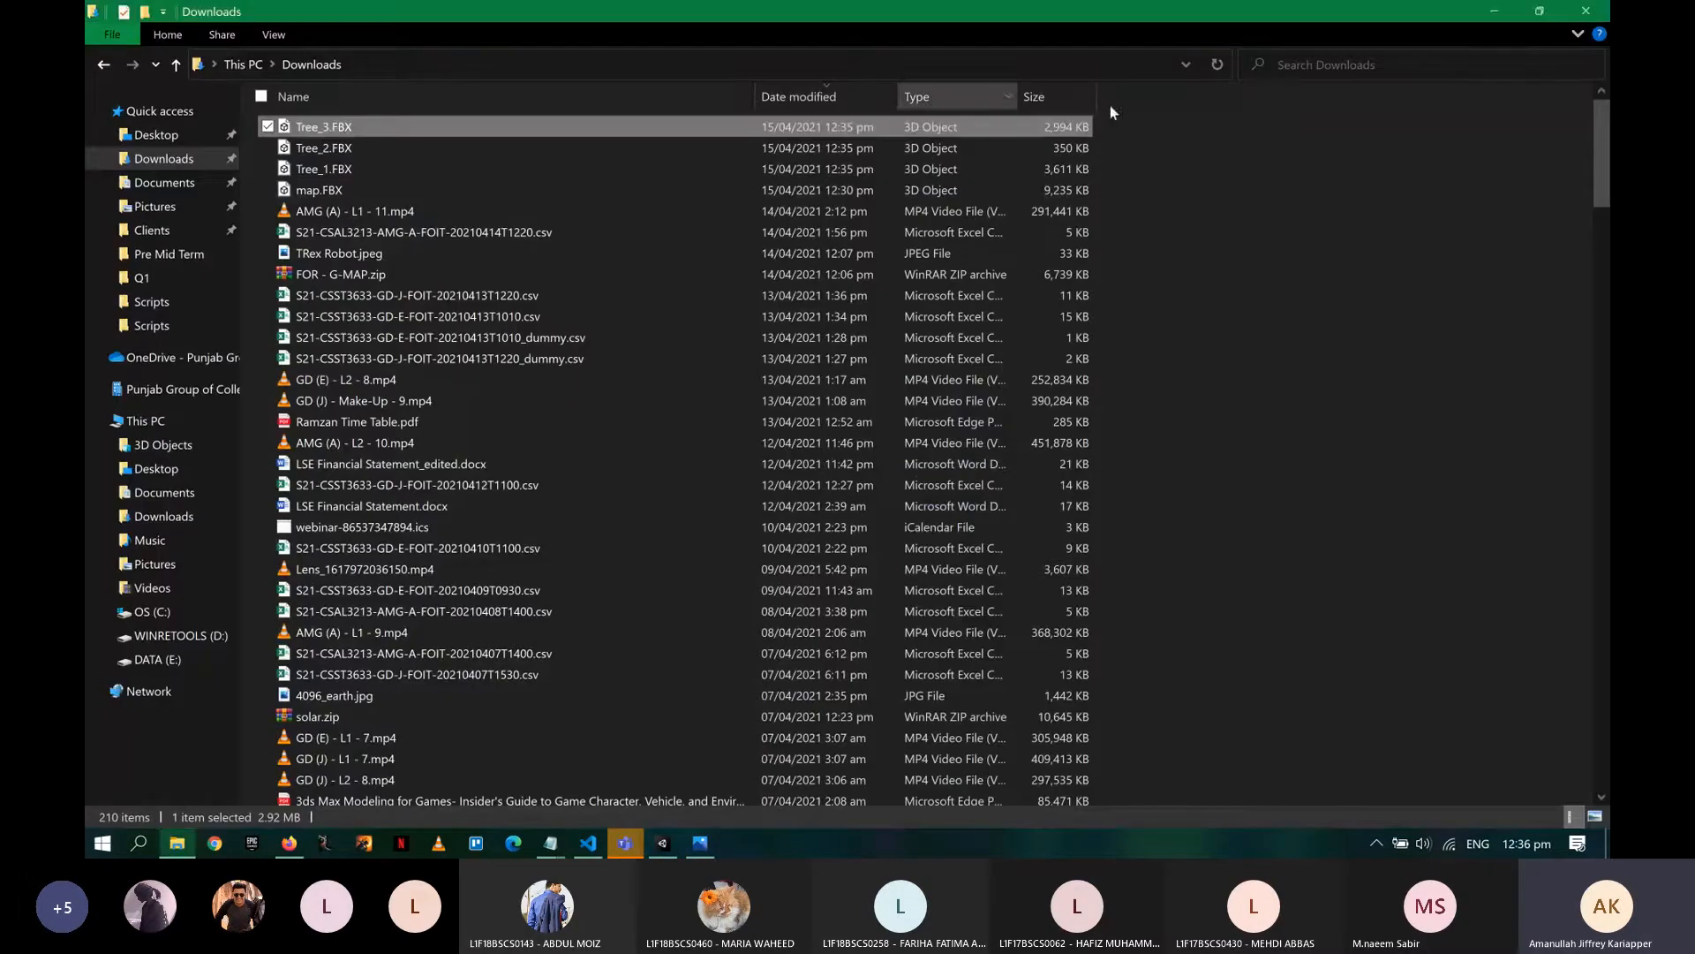
pyautogui.click(1539, 11)
pyautogui.keyDown('shift'); pyautogui.click(597, 346); pyautogui.keyUp('shift')
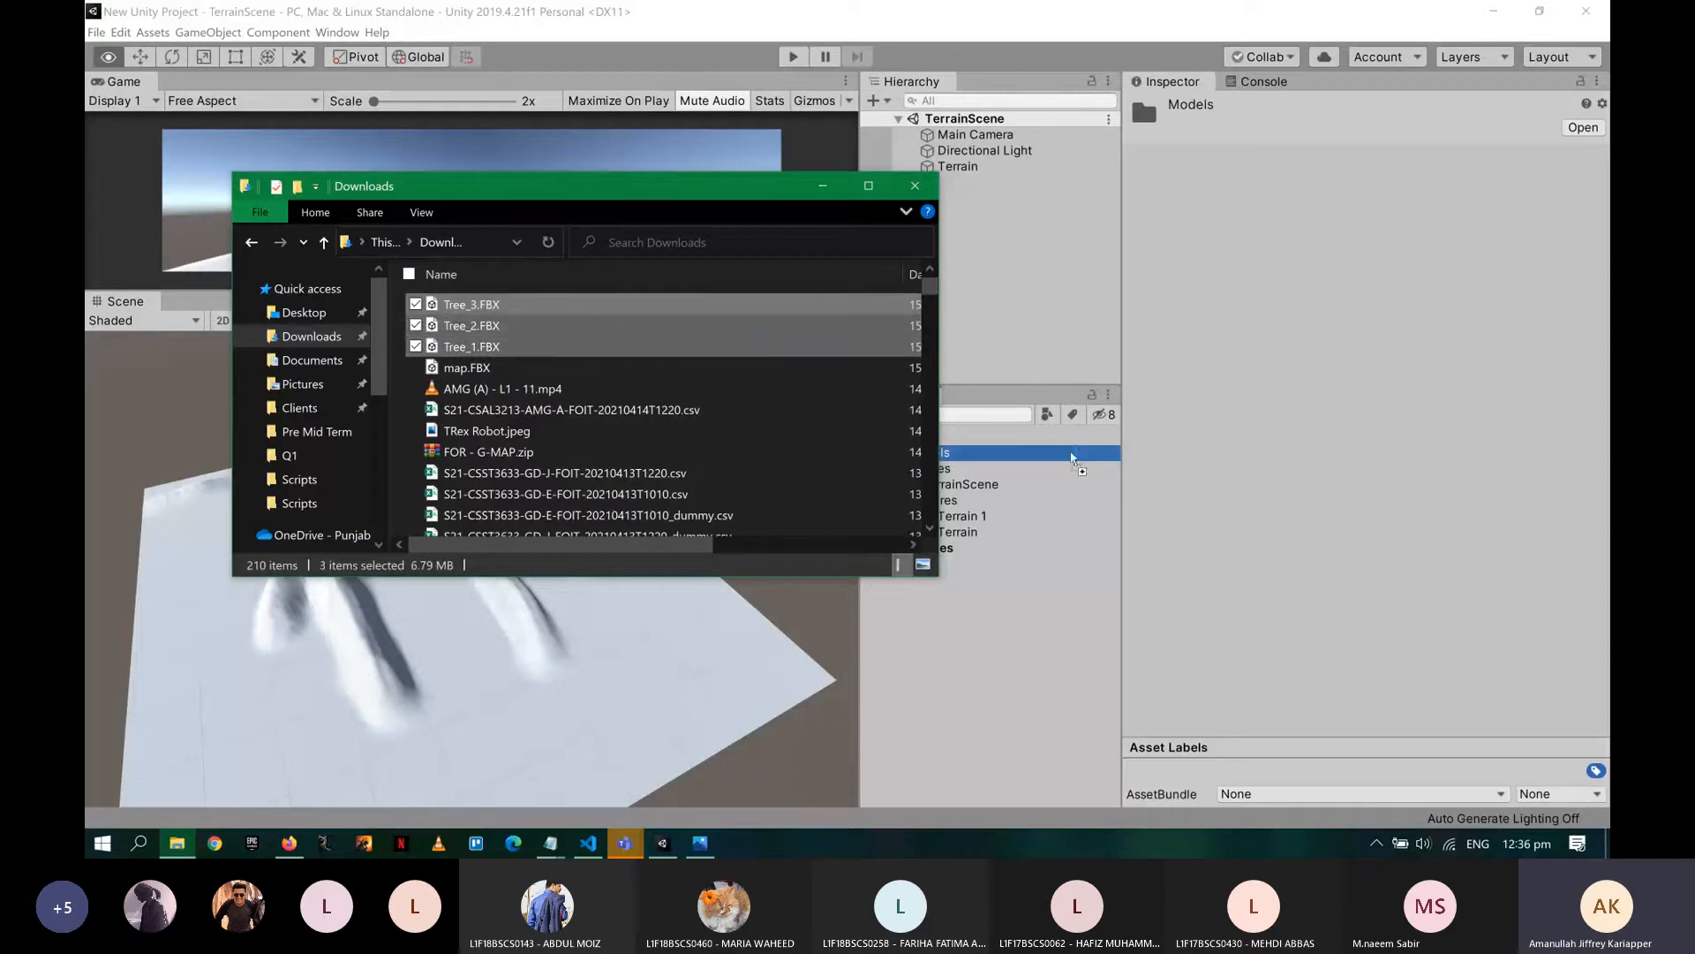
pyautogui.moveTo(1072, 457); pyautogui.dragTo(1074, 458)
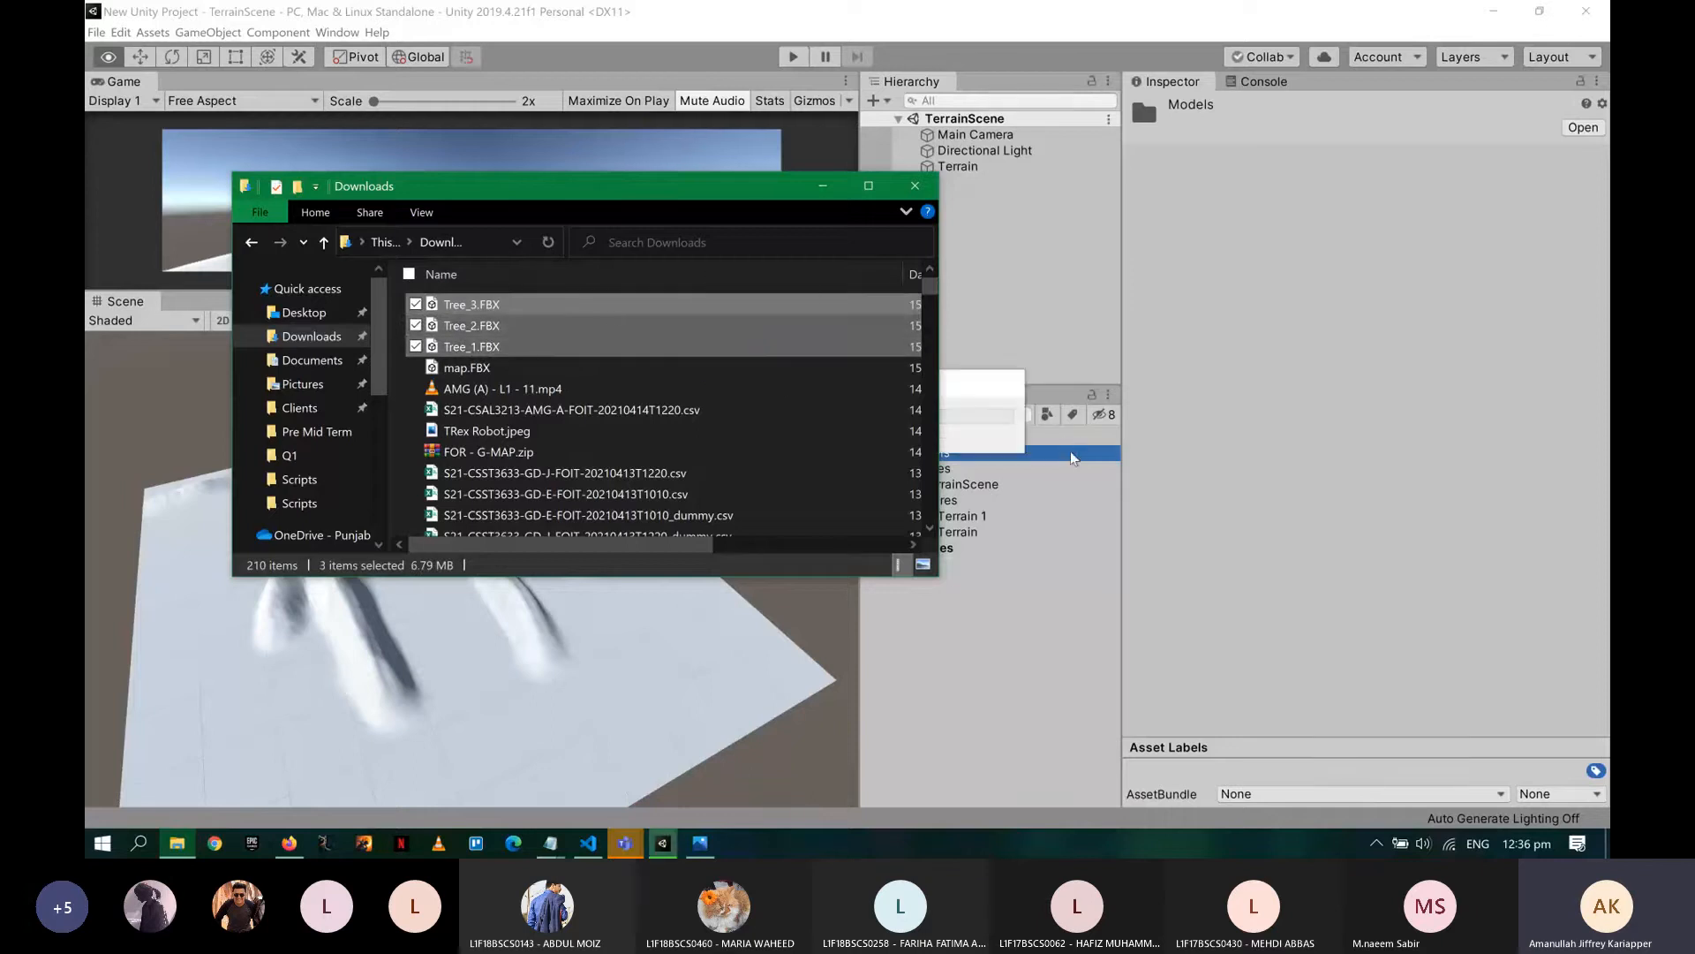
pyautogui.click(996, 33)
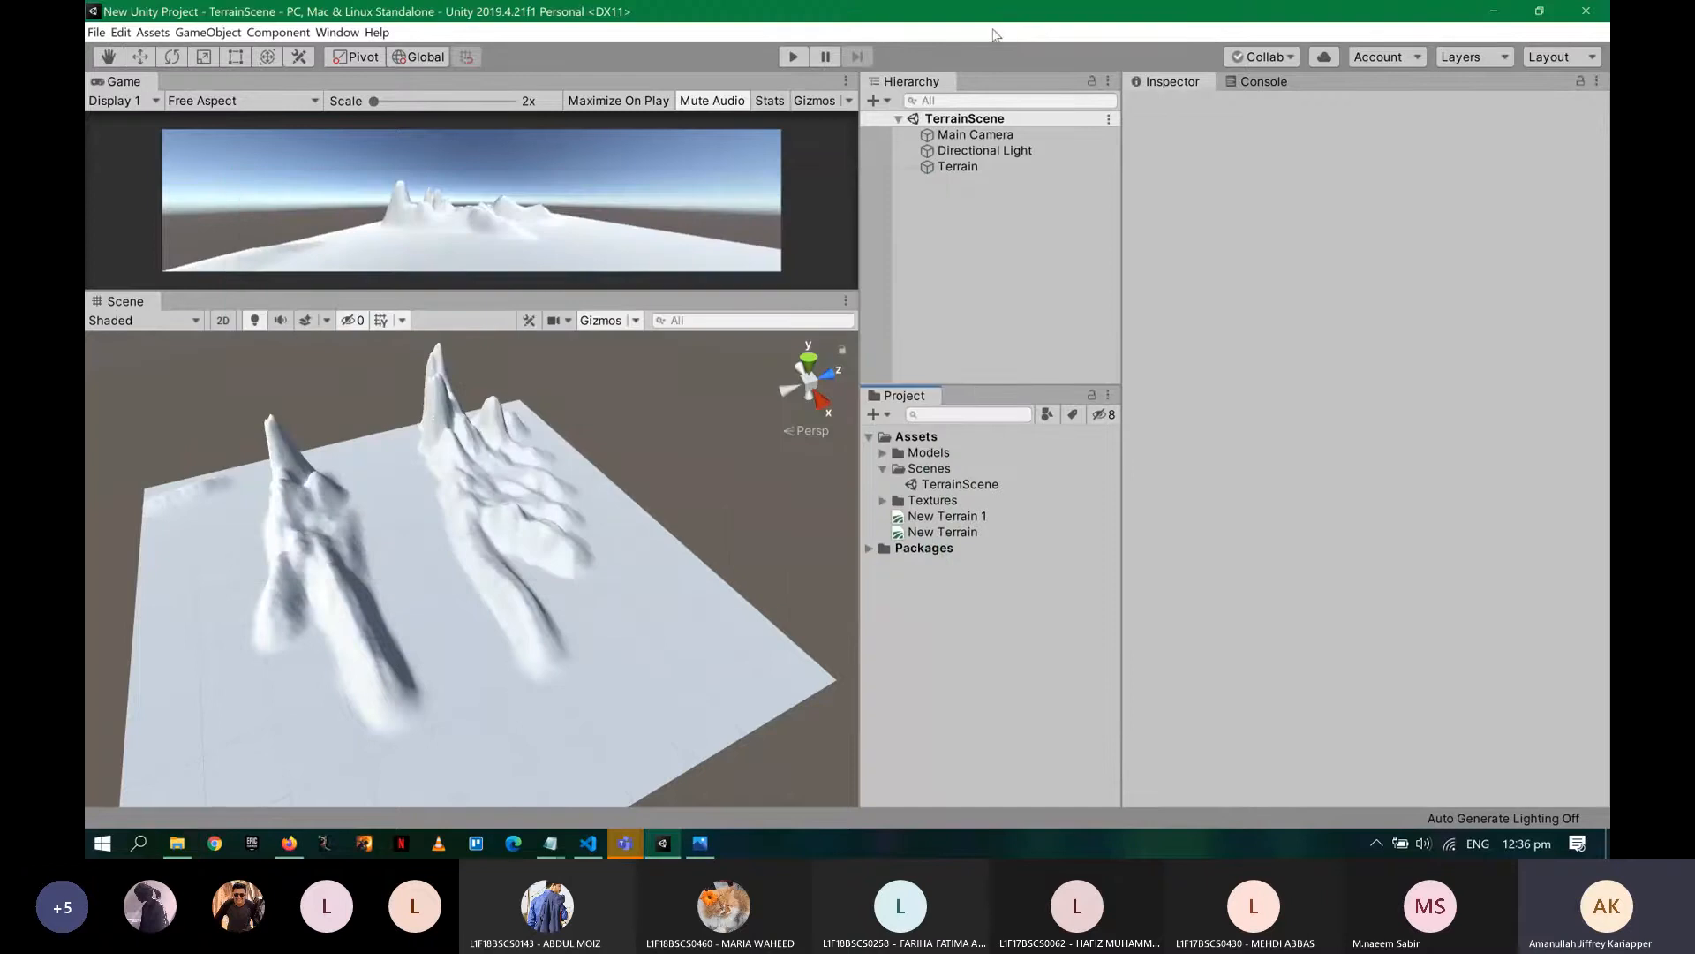
# - Expand the Models folder and examine the Tree_1 model from several sides in an enlarged preview
pyautogui.click(927, 468)
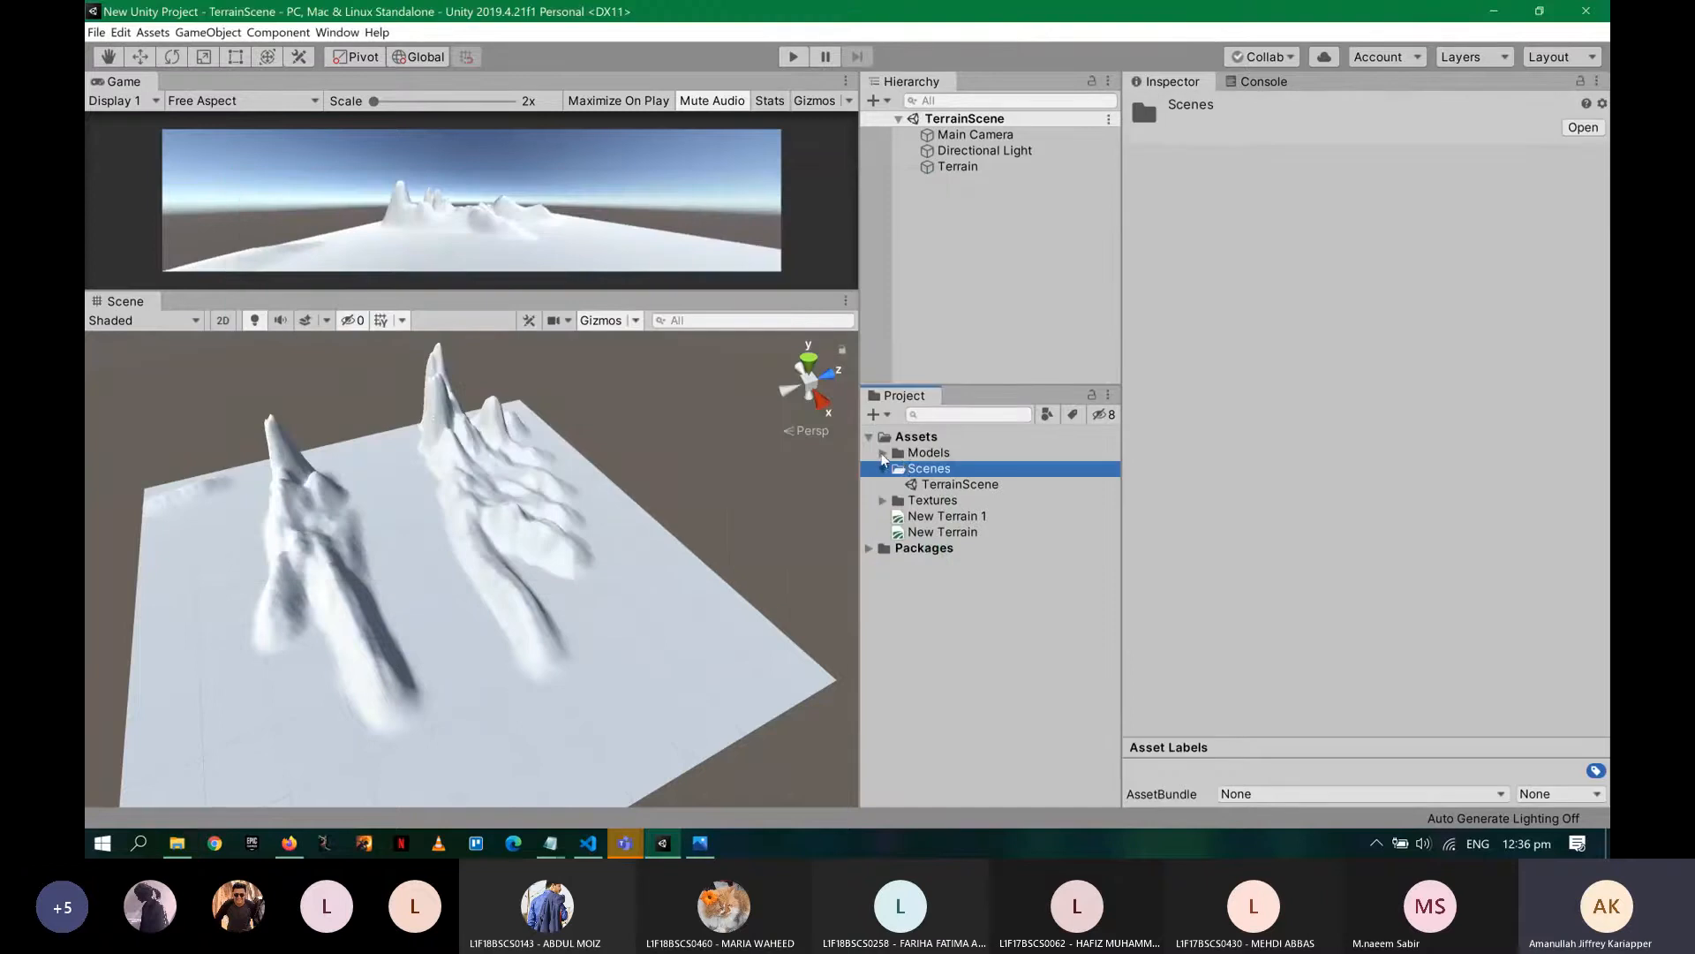
pyautogui.click(883, 452)
pyautogui.click(938, 469)
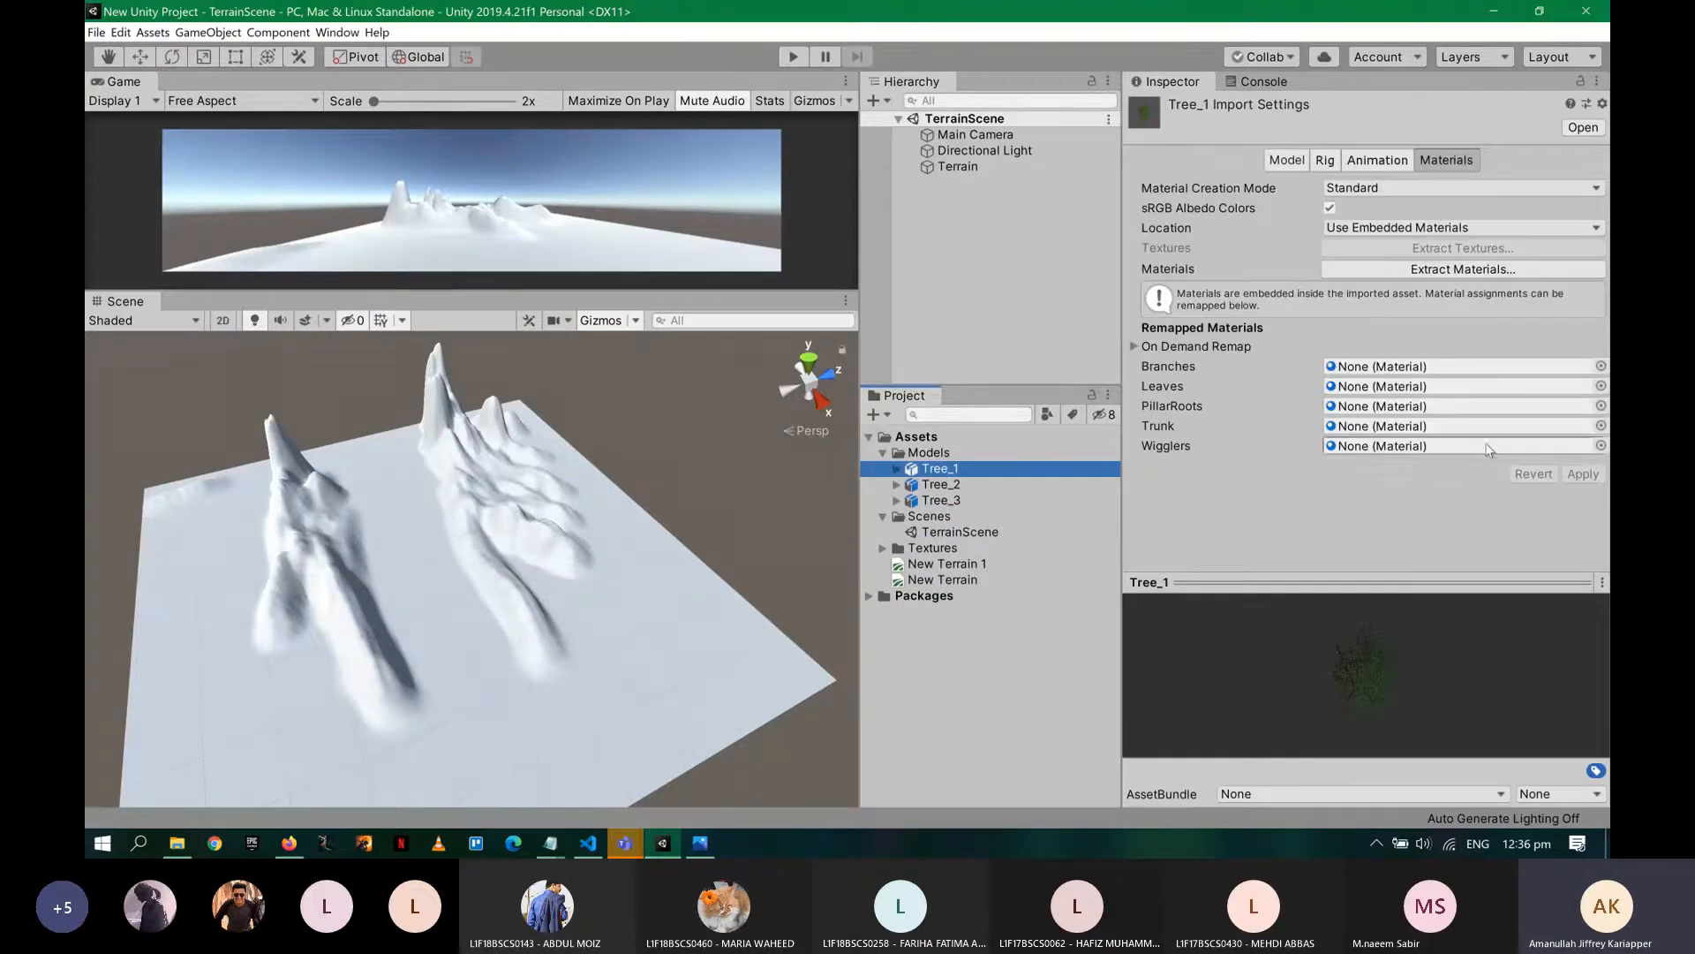
pyautogui.moveTo(1427, 582); pyautogui.dragTo(1357, 312)
pyautogui.moveTo(1368, 533); pyautogui.dragTo(1292, 364)
pyautogui.moveTo(1310, 574); pyautogui.dragTo(1404, 609)
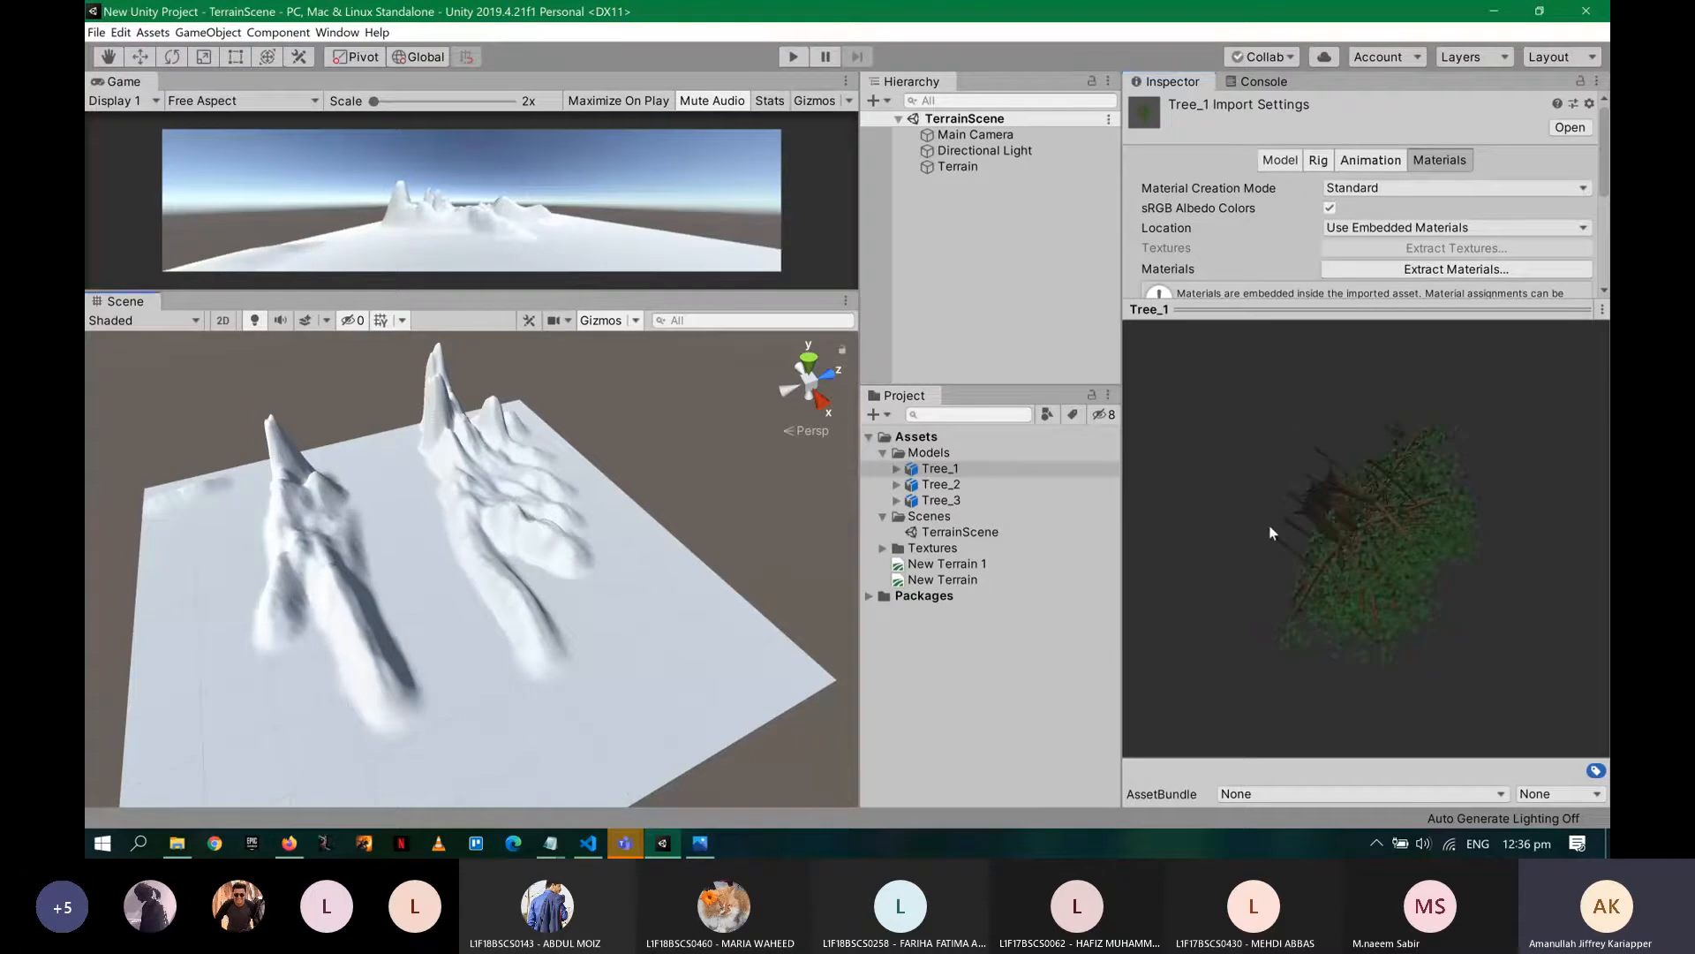
pyautogui.moveTo(1274, 535); pyautogui.dragTo(1342, 664)
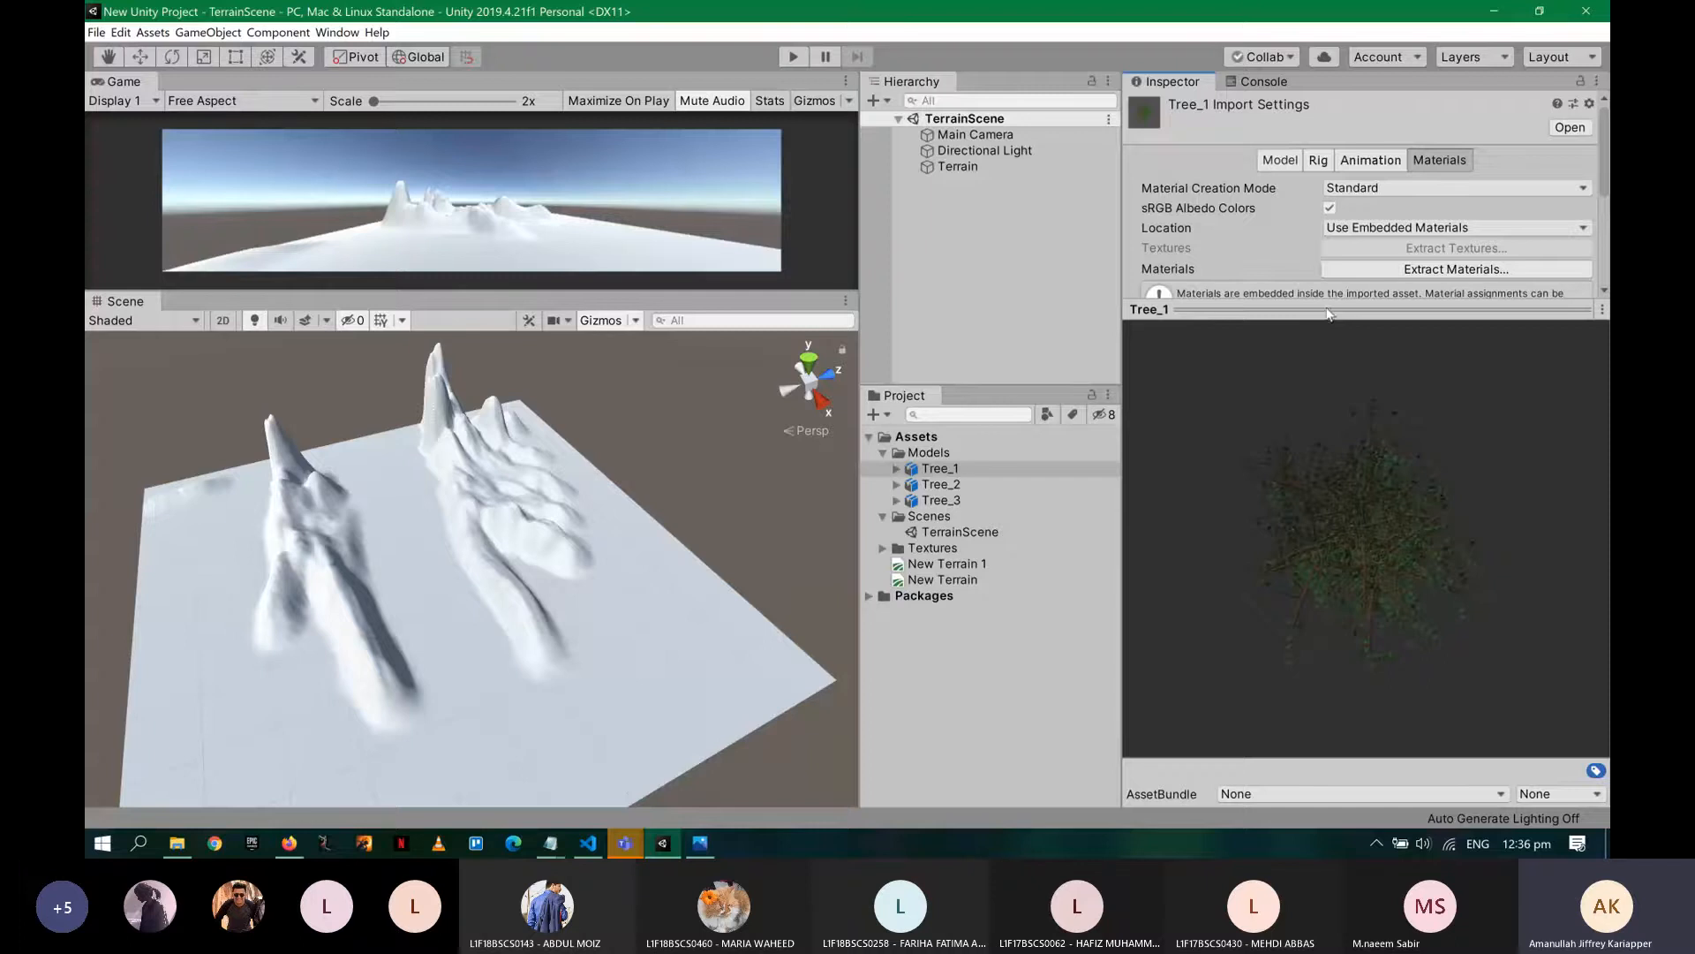
# - Shrink the preview, expand Tree_1 and examine its Branches, Leaves, PillarRoots, Trunk and Wigglers materials and the Foliage001 mesh
pyautogui.moveTo(1330, 316); pyautogui.dragTo(1331, 567)
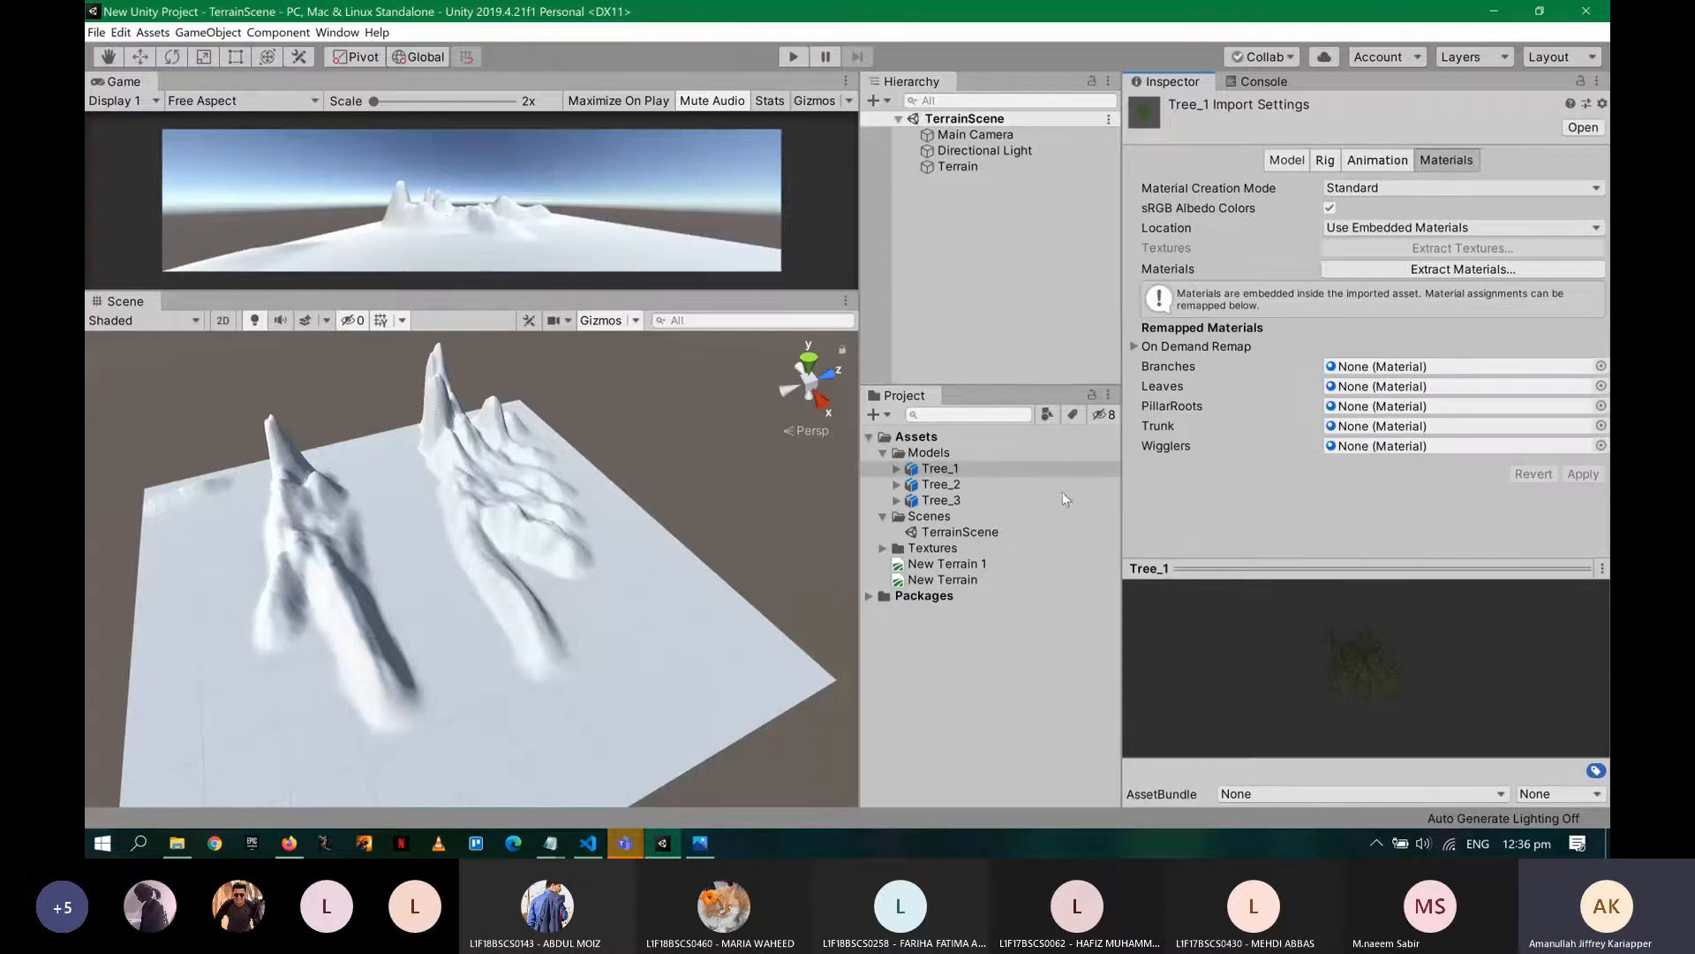
pyautogui.click(896, 468)
pyautogui.click(988, 484)
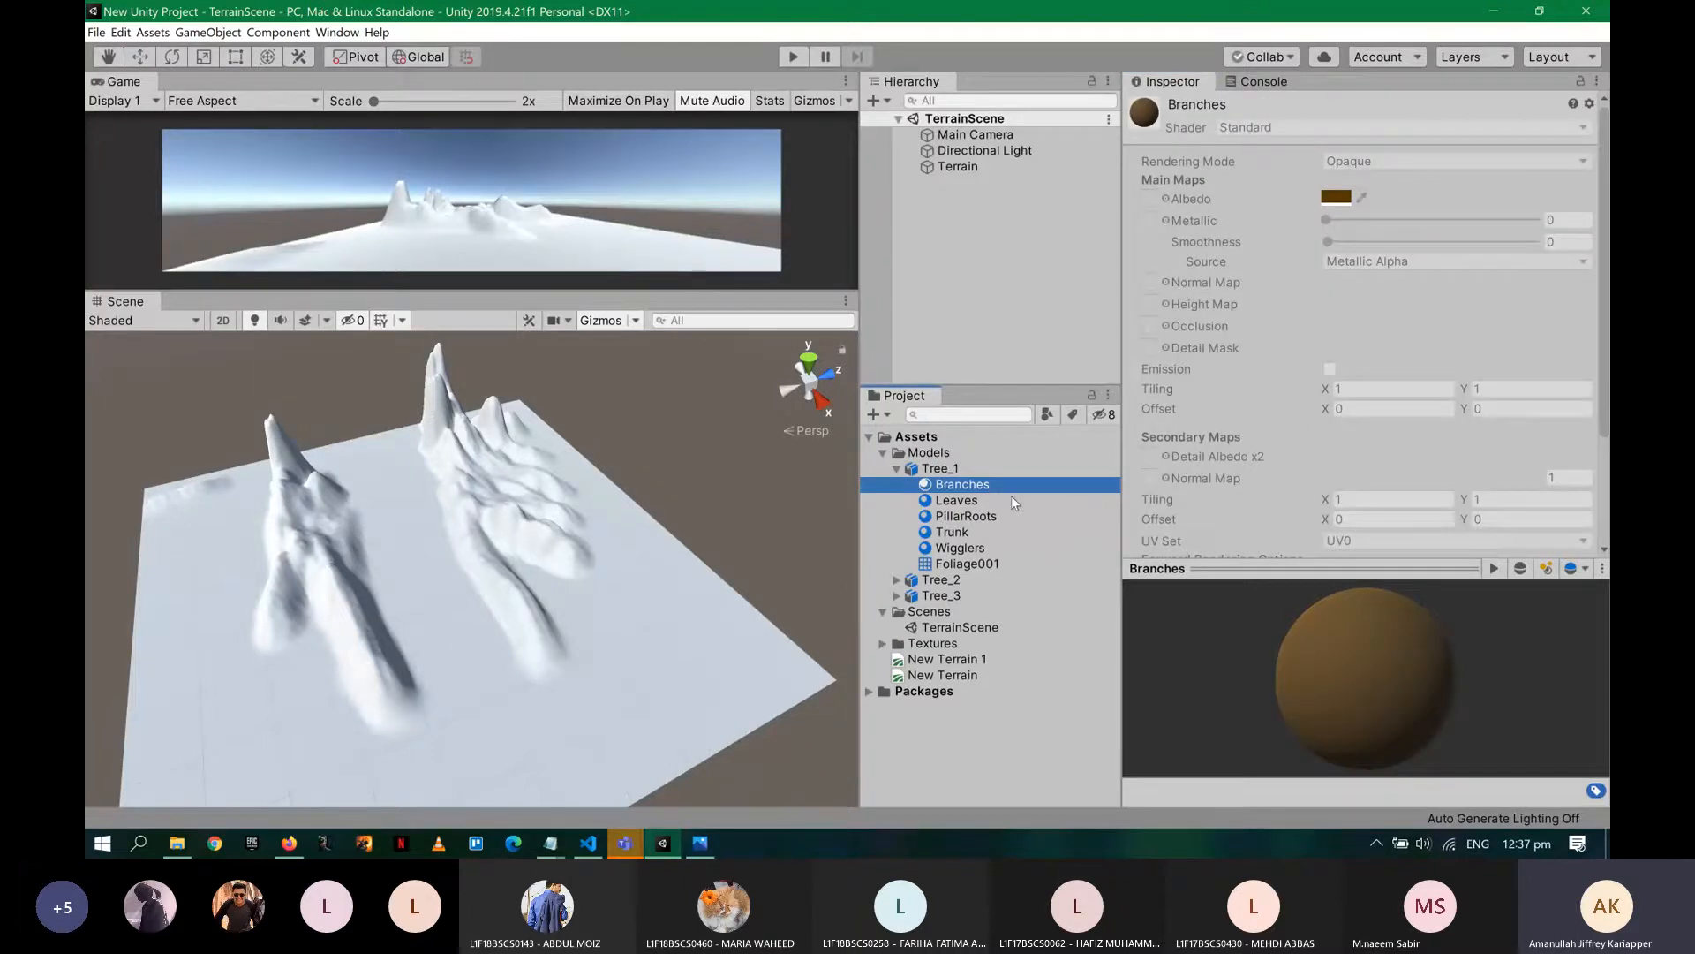
pyautogui.click(1010, 501)
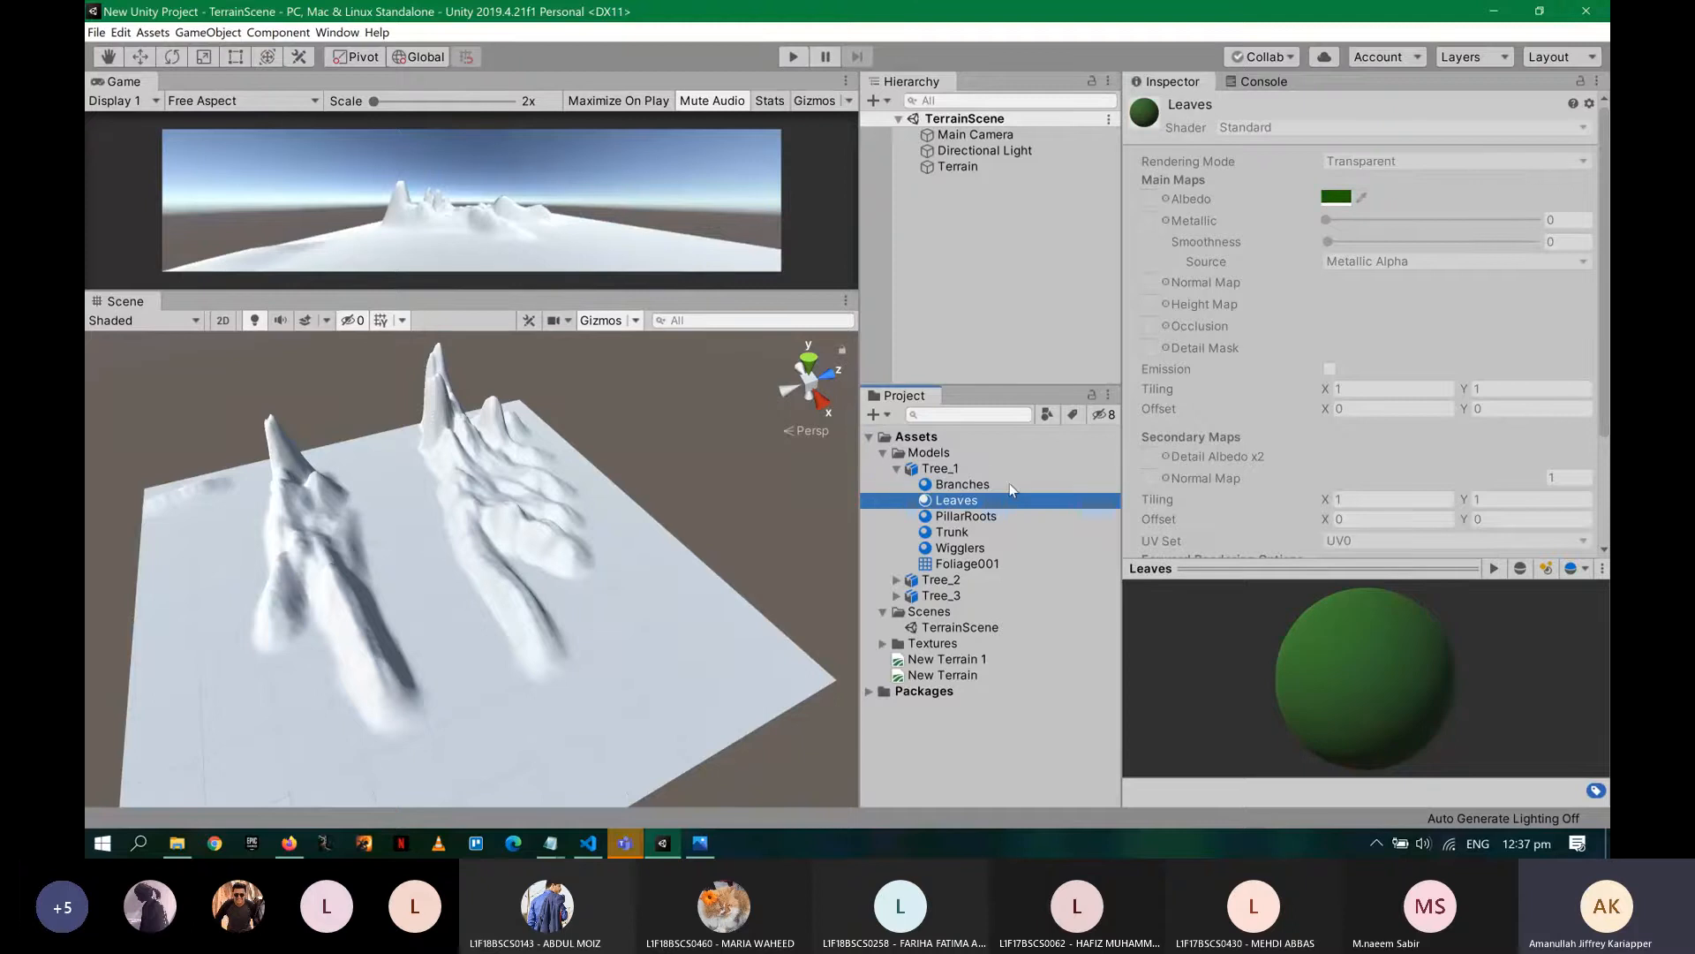
pyautogui.click(1009, 483)
pyautogui.click(1009, 500)
pyautogui.click(1013, 518)
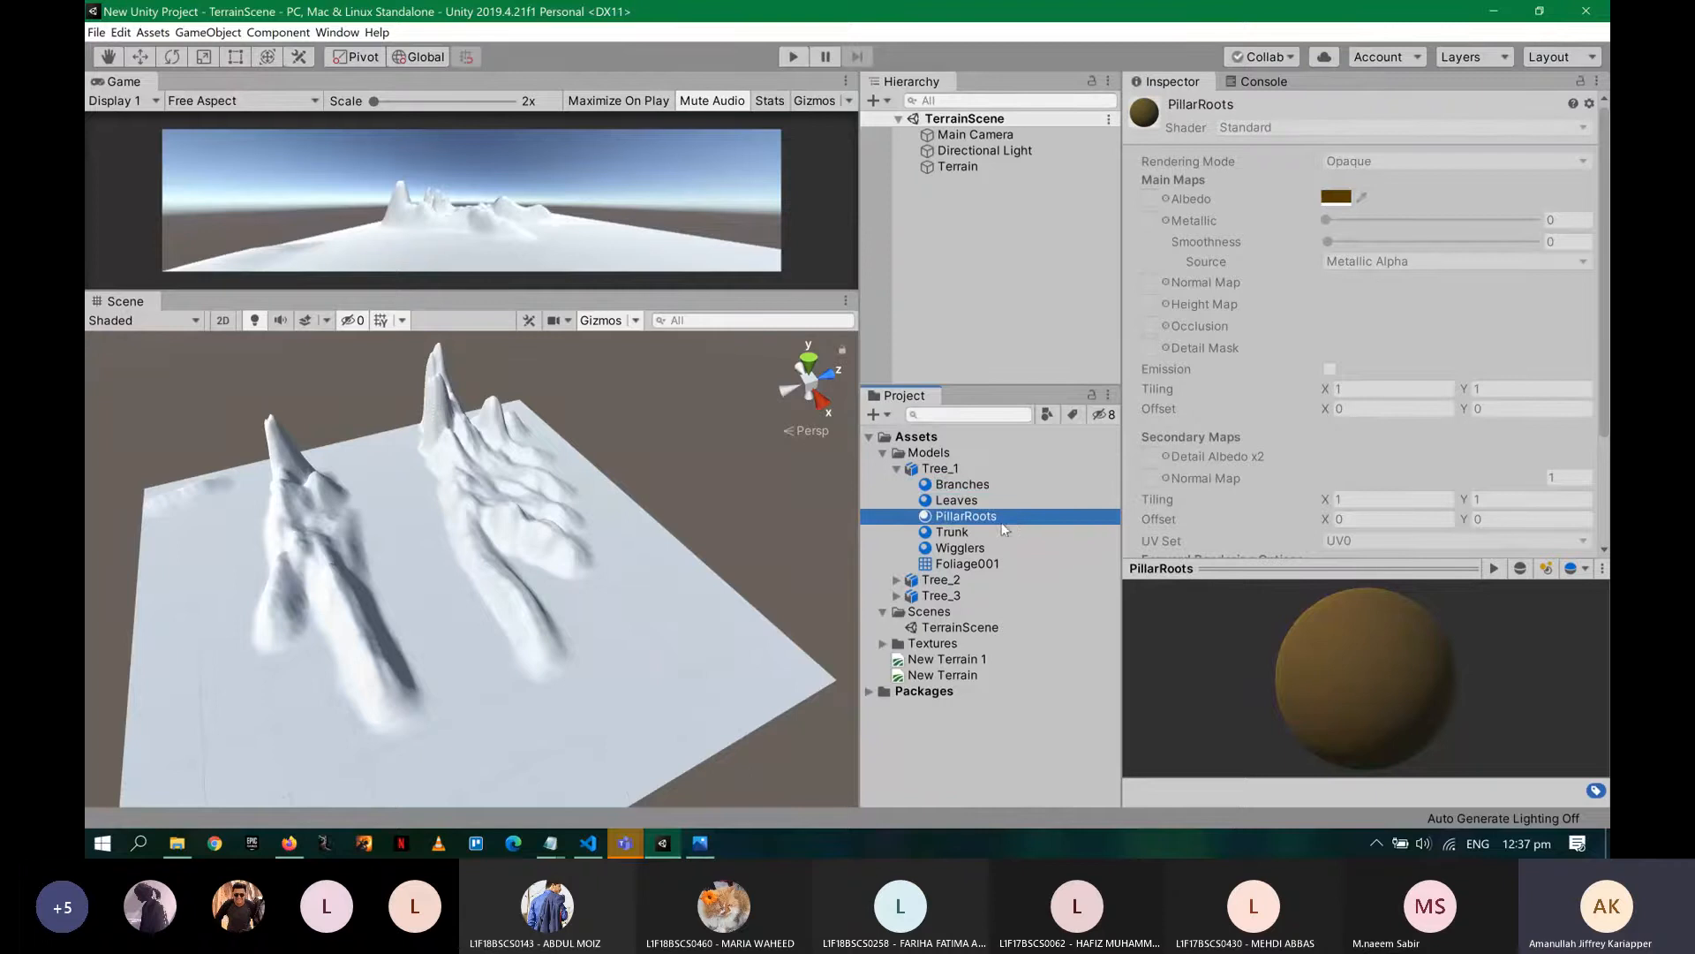
pyautogui.click(999, 531)
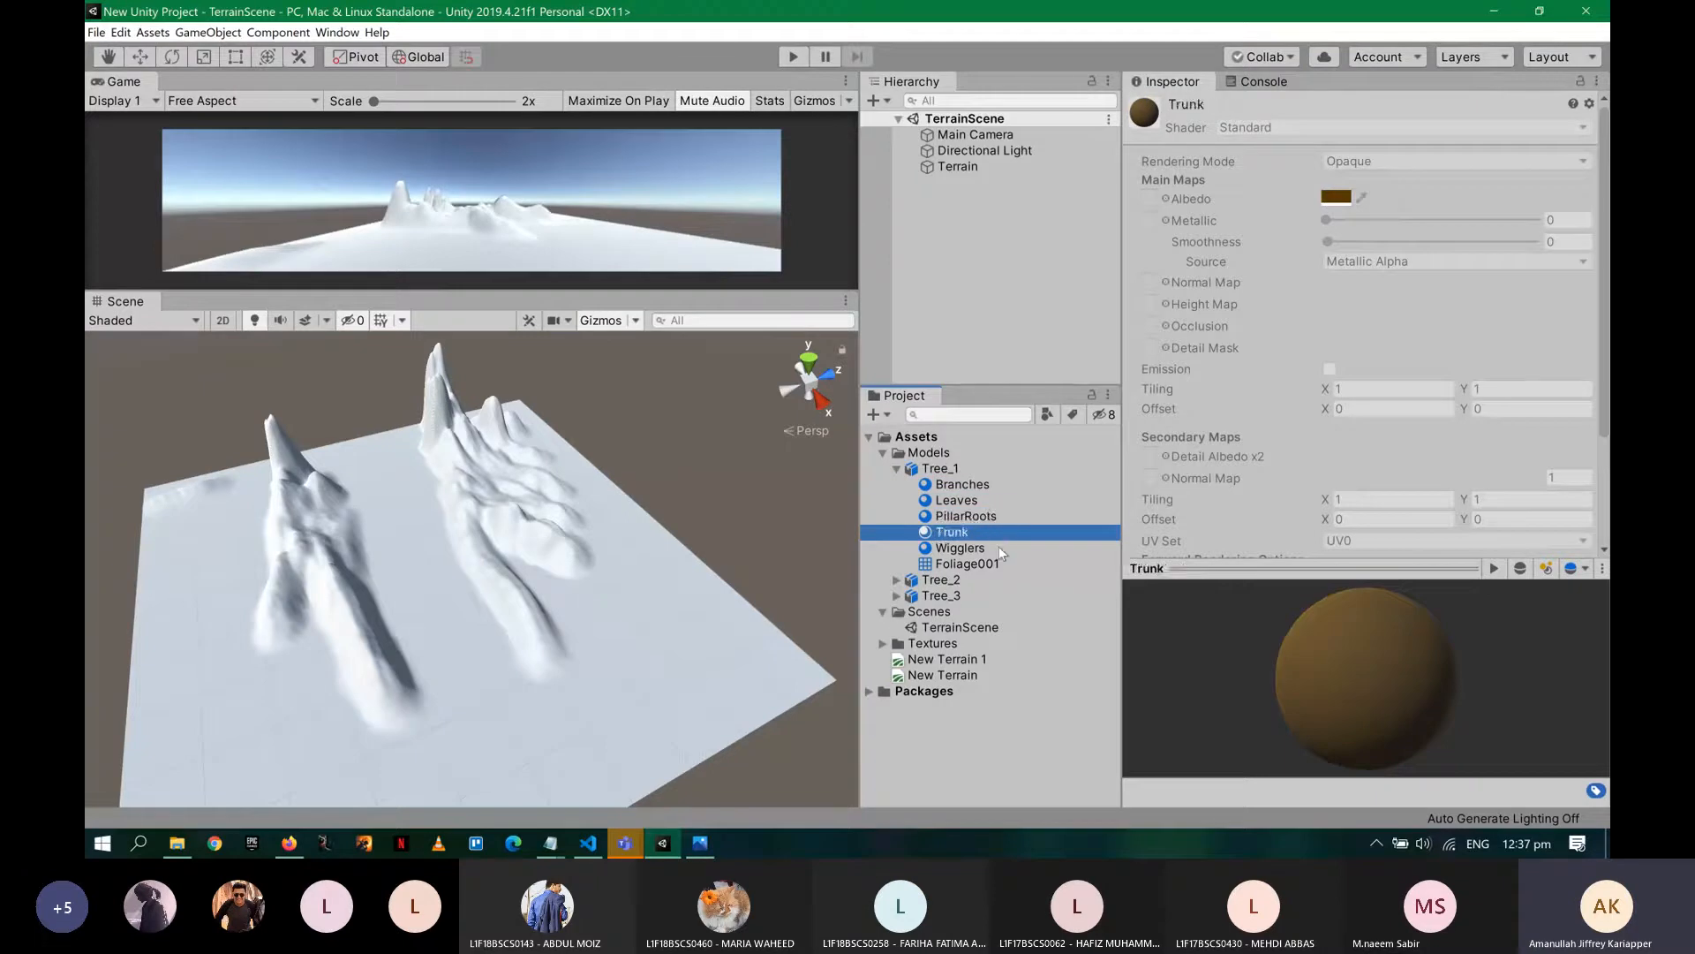
pyautogui.click(999, 548)
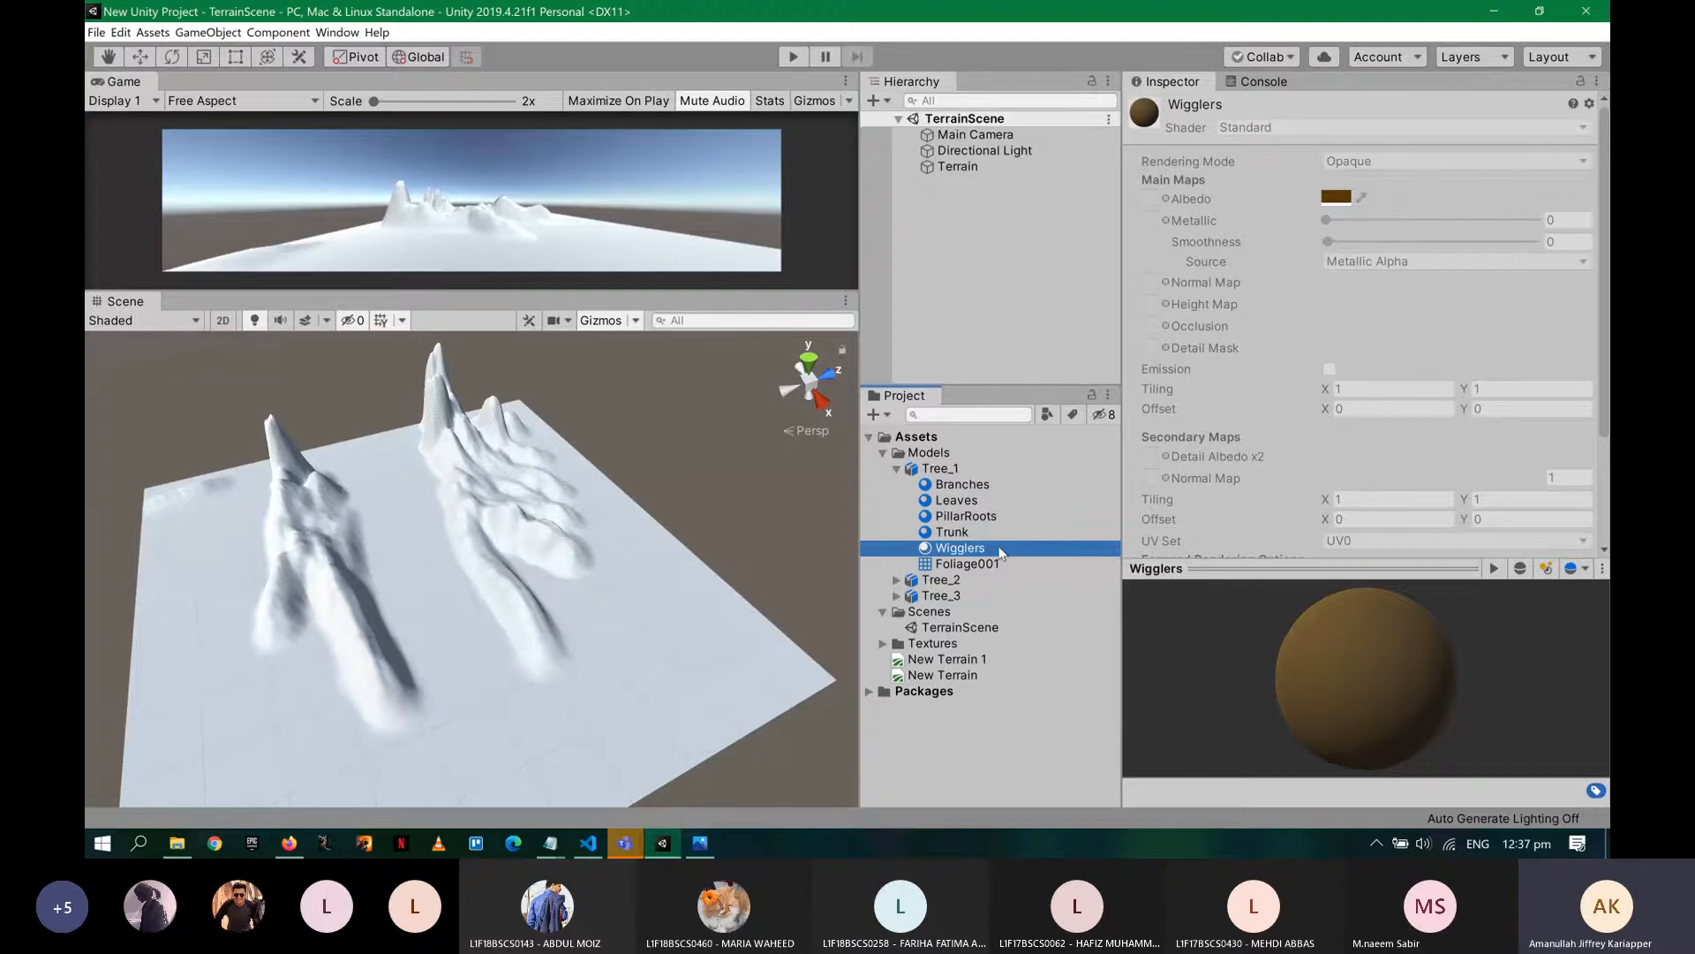
pyautogui.scroll(-3, 1364, 443)
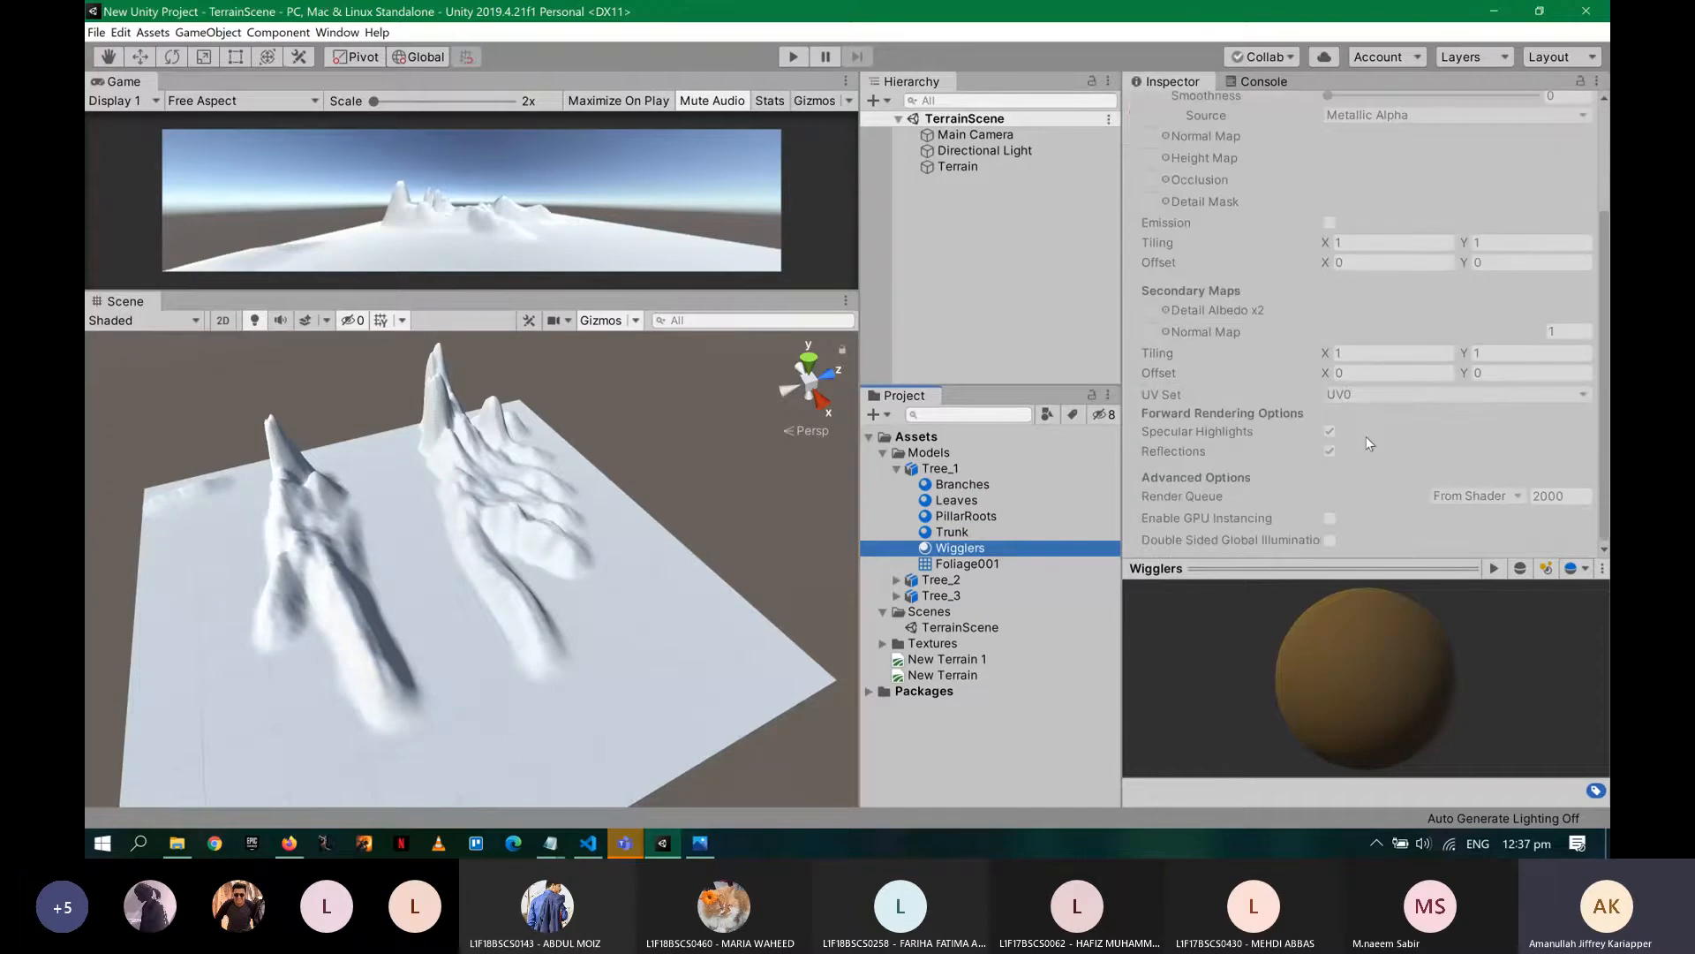
pyautogui.click(969, 565)
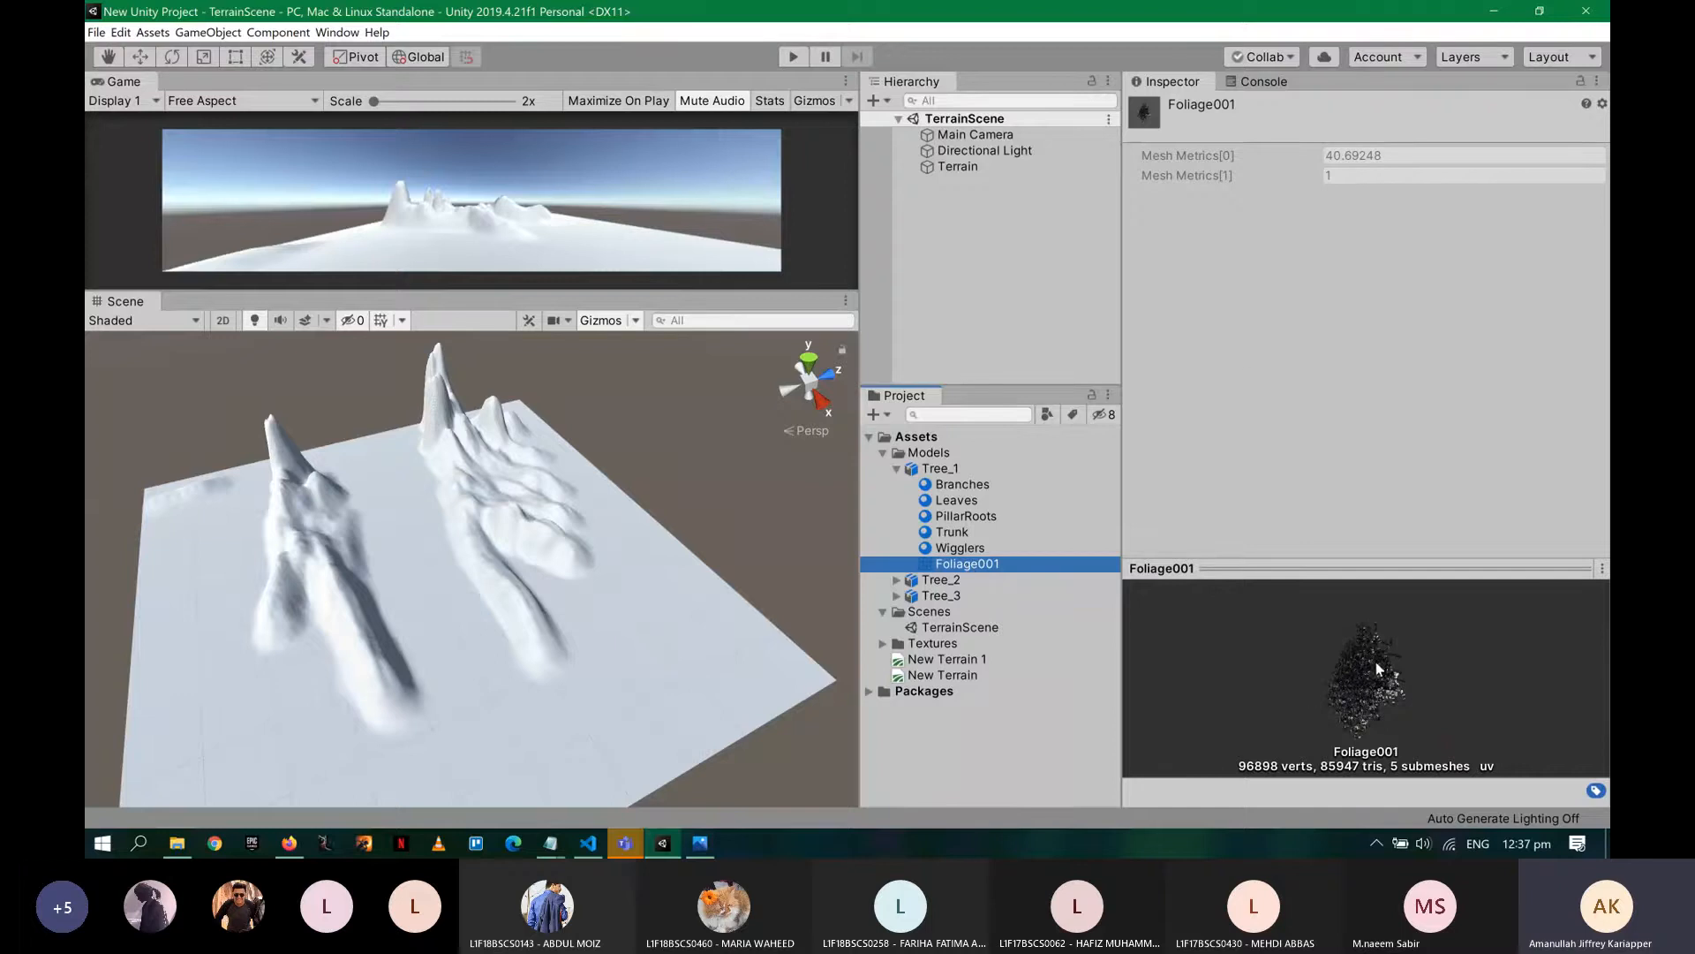
# - Review the Model, Rig and Animation import settings of Tree_1 with a larger preview
pyautogui.click(996, 468)
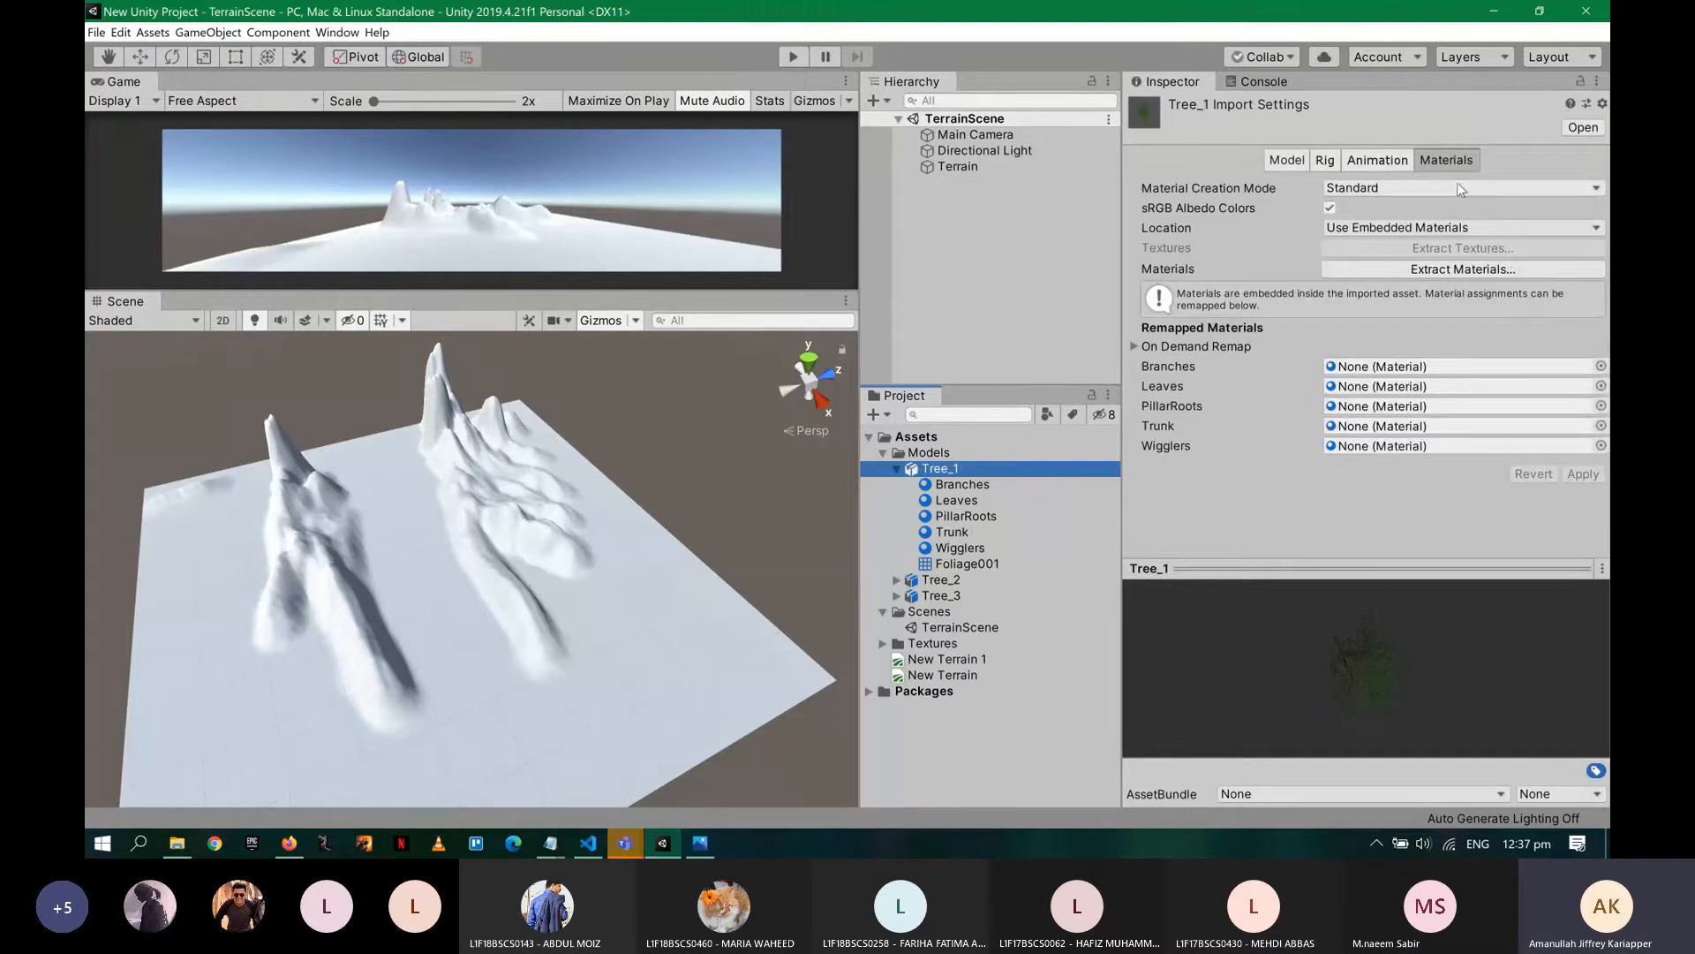
pyautogui.click(1296, 159)
pyautogui.scroll(-3, 1457, 300)
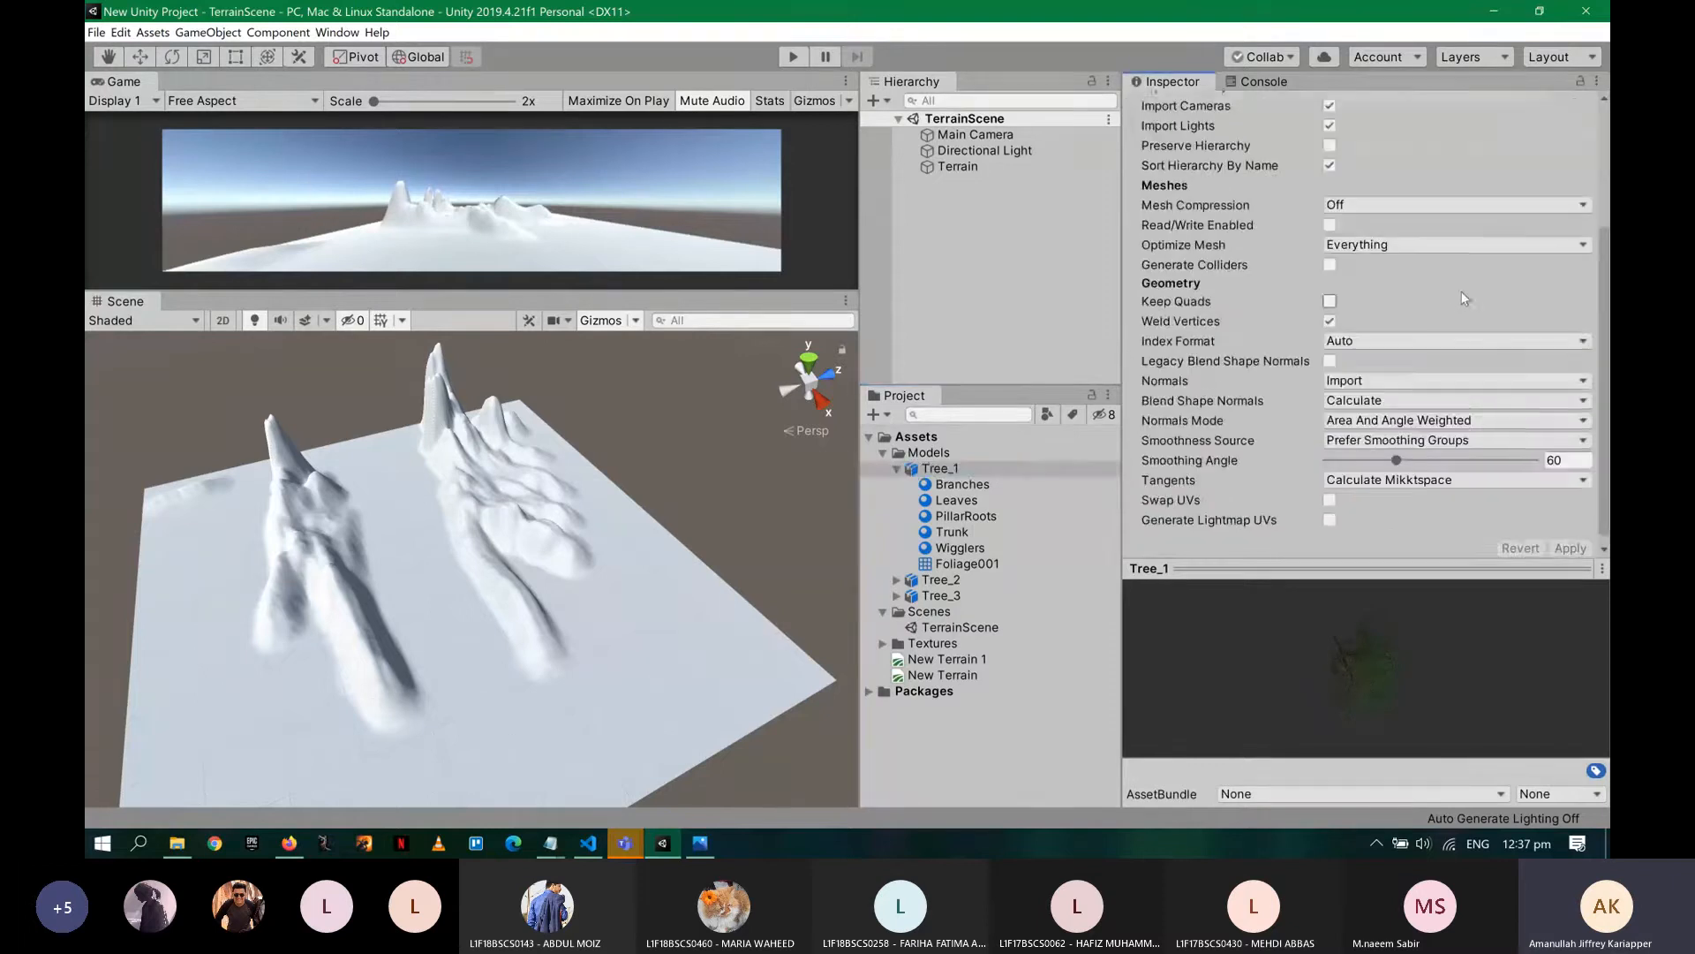
pyautogui.scroll(3, 1463, 297)
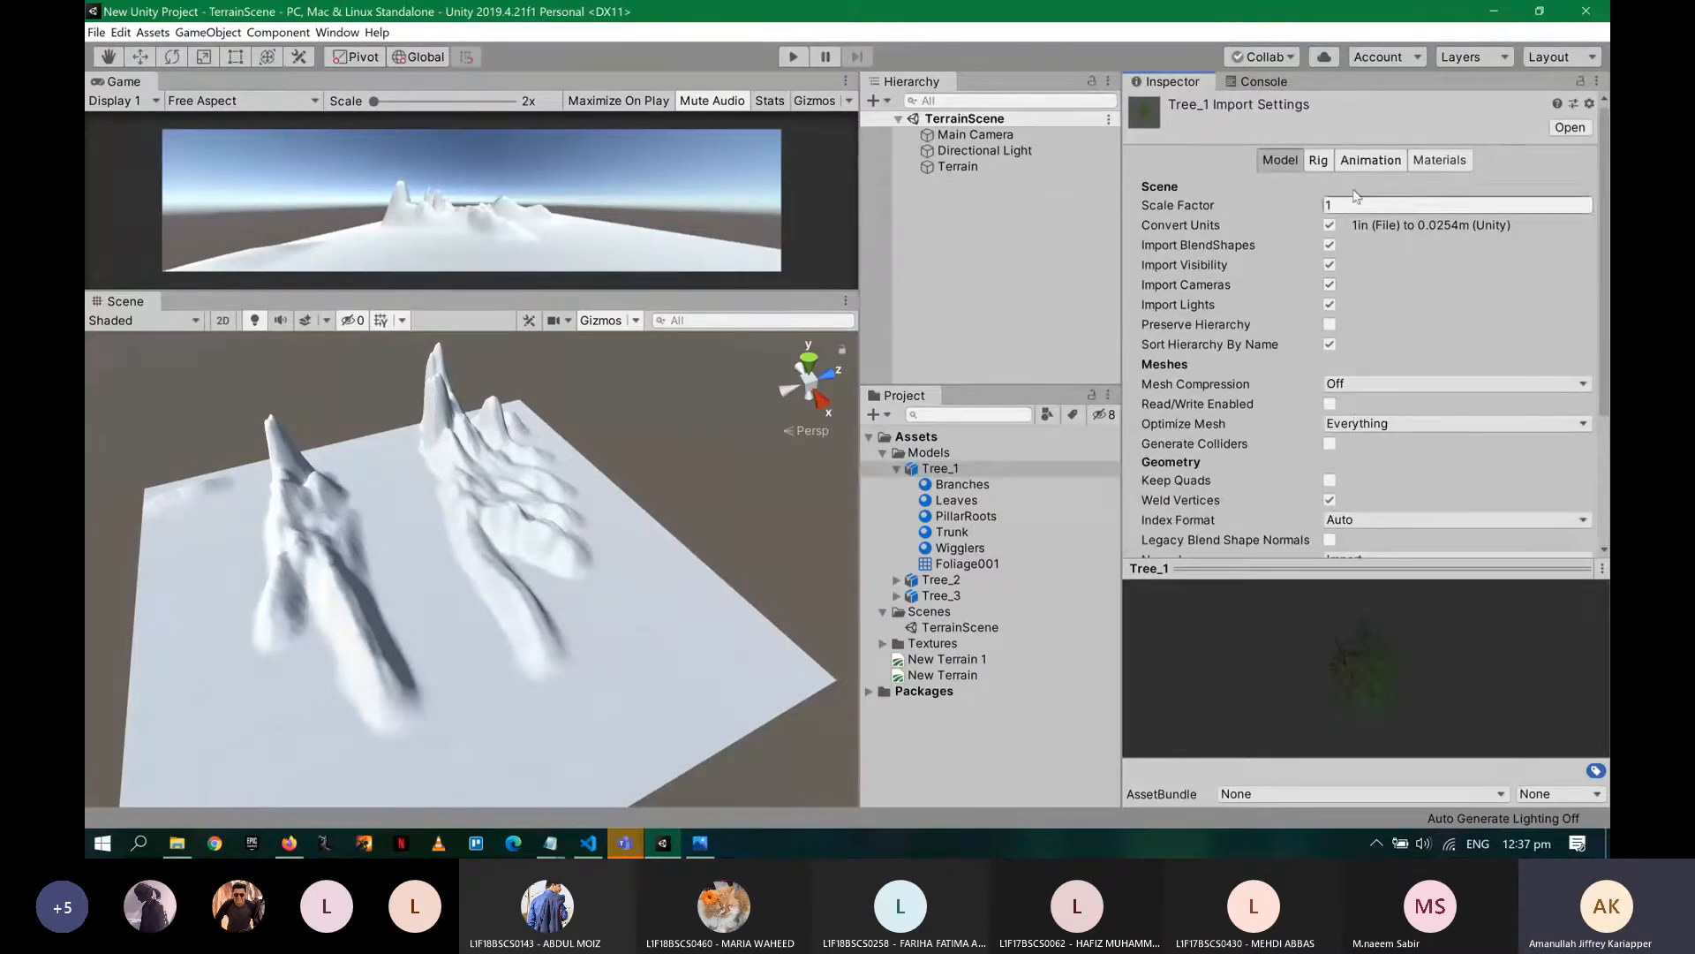
pyautogui.moveTo(1398, 572); pyautogui.dragTo(1386, 419)
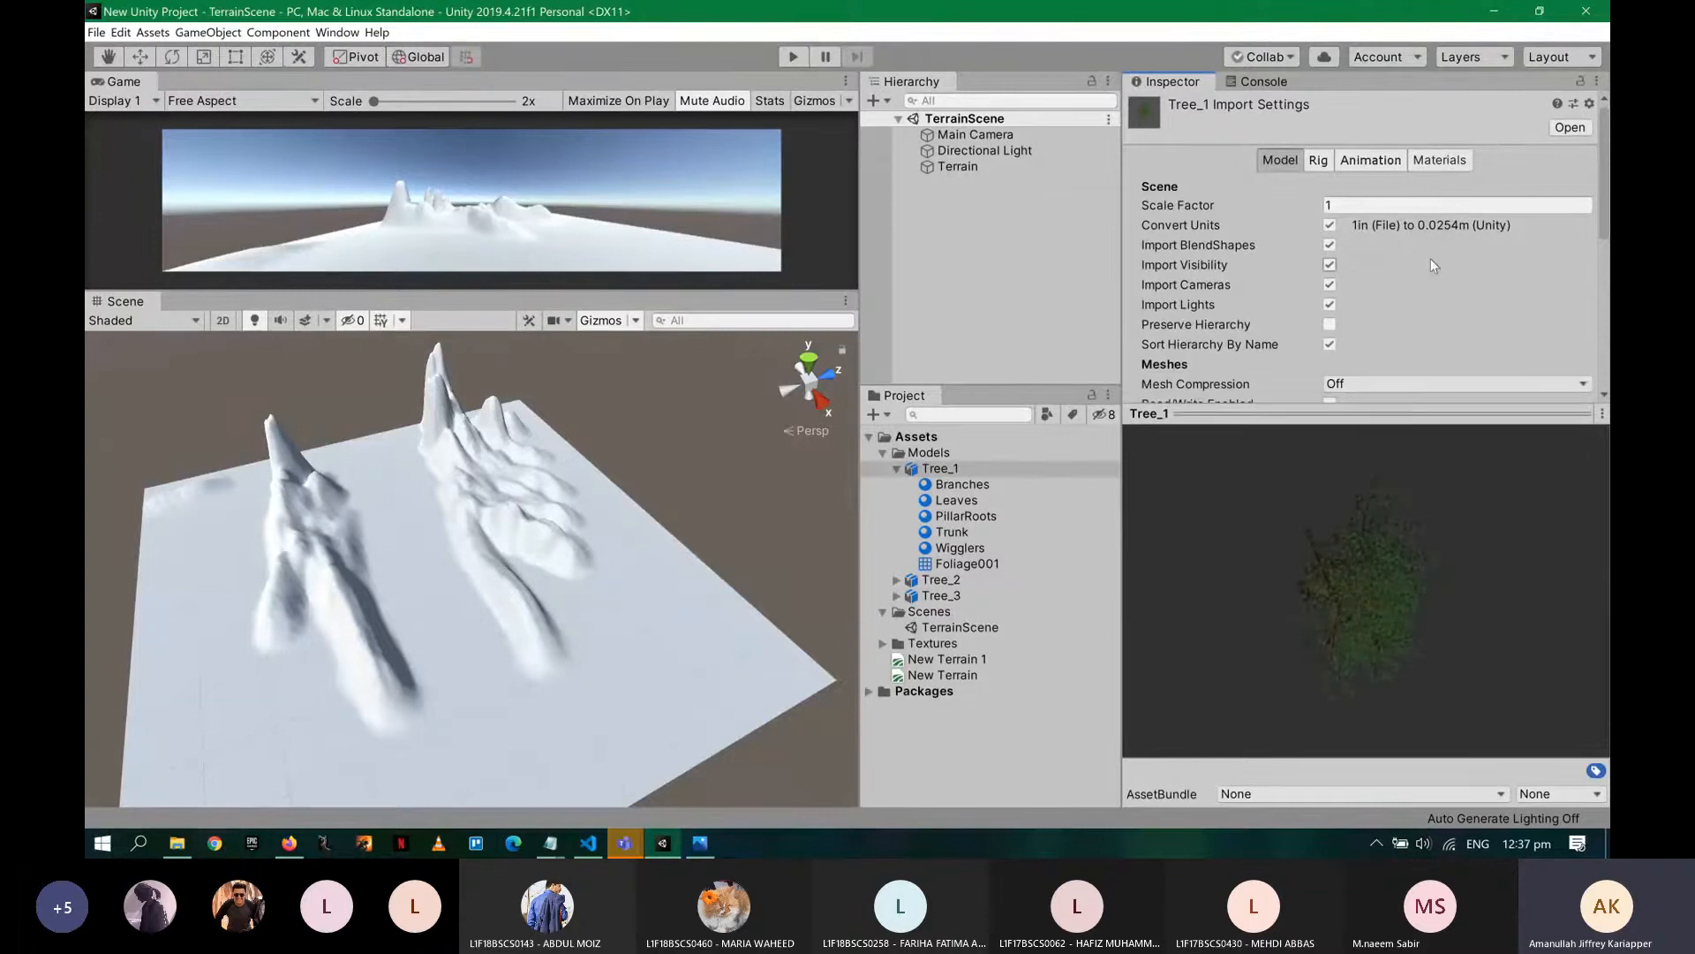
pyautogui.scroll(-5, 1430, 258)
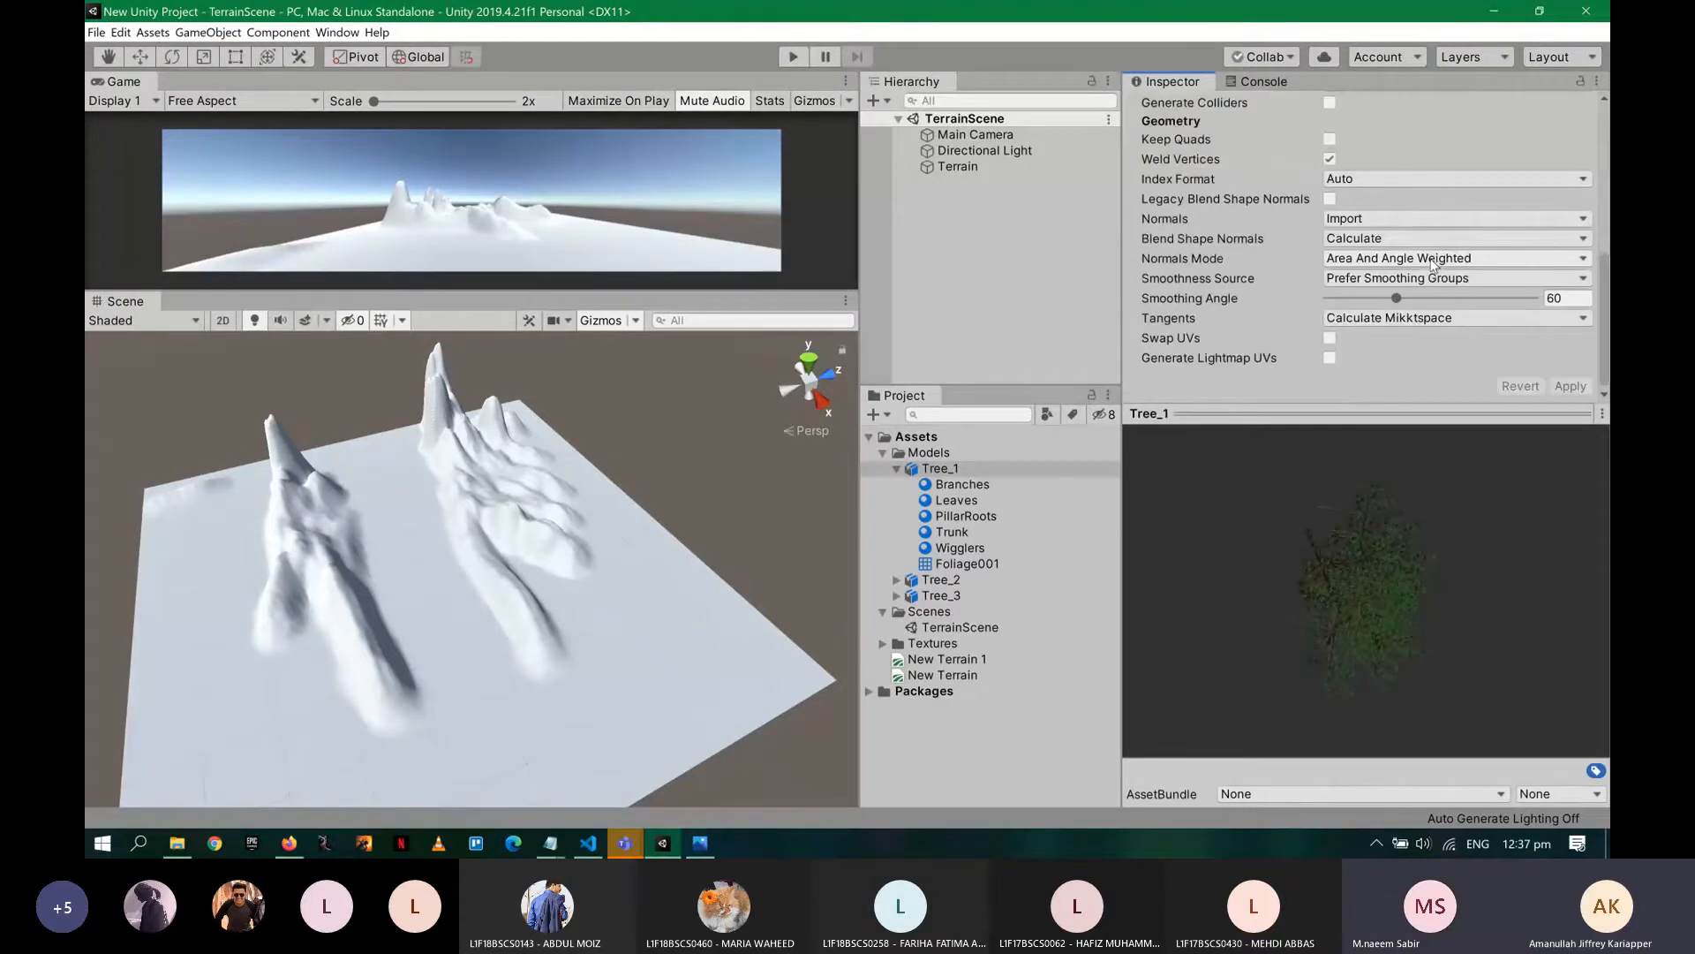
pyautogui.scroll(5, 1430, 256)
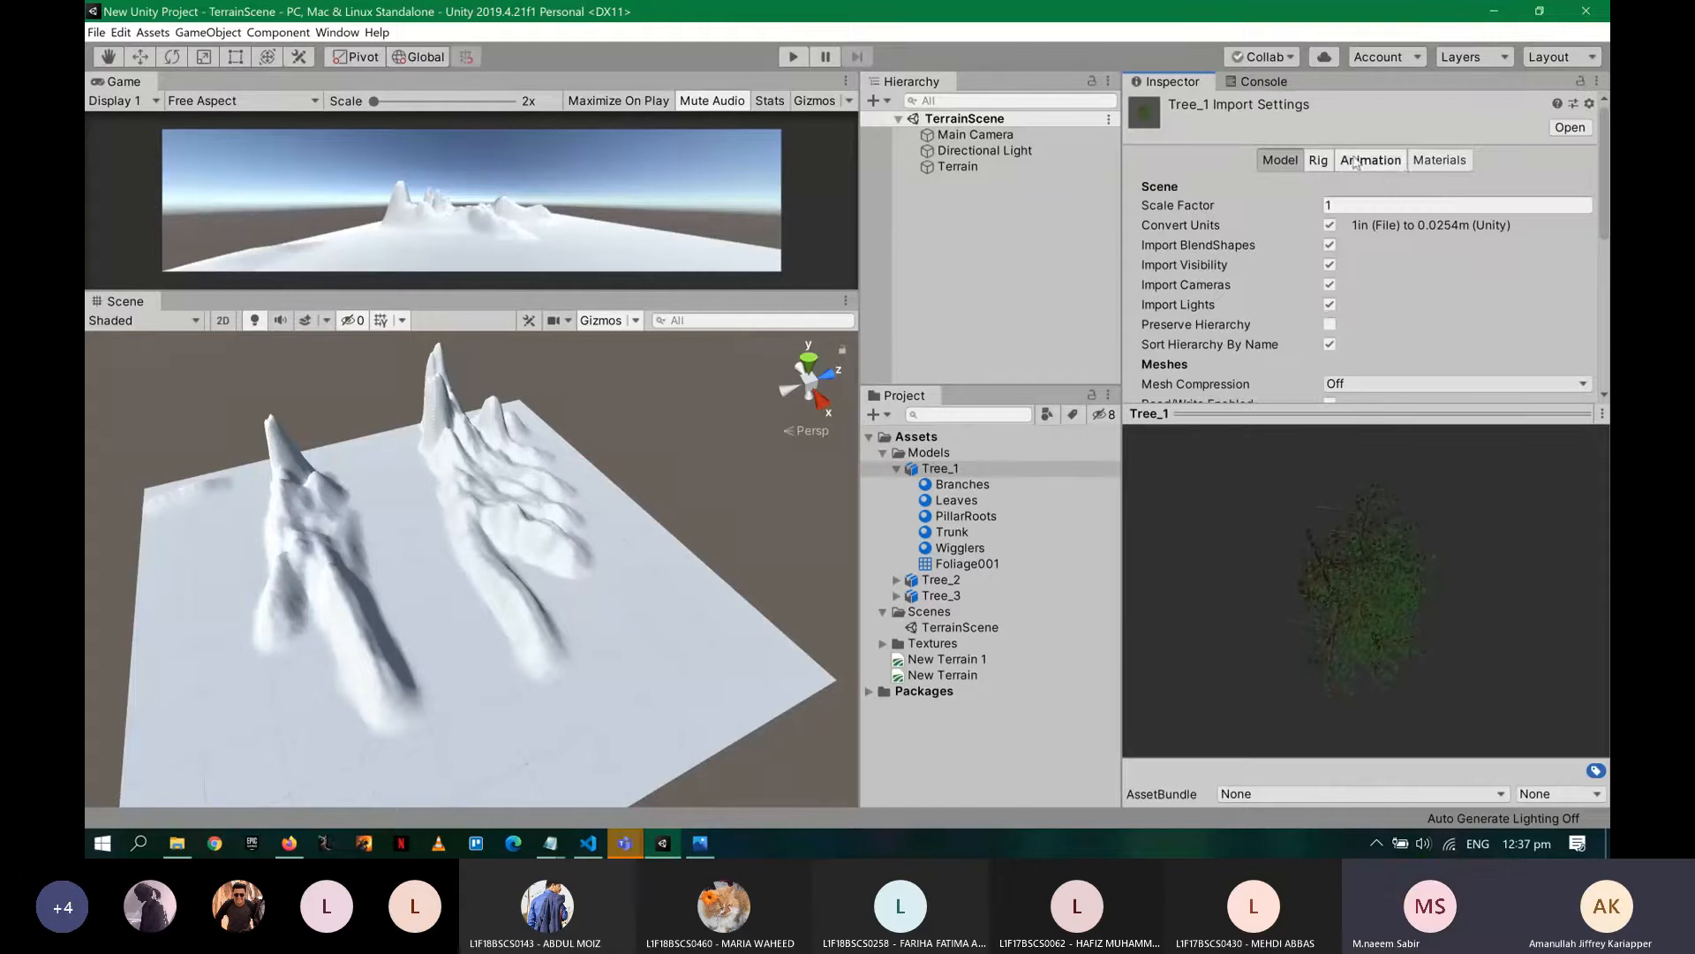
pyautogui.click(1318, 160)
pyautogui.click(1364, 170)
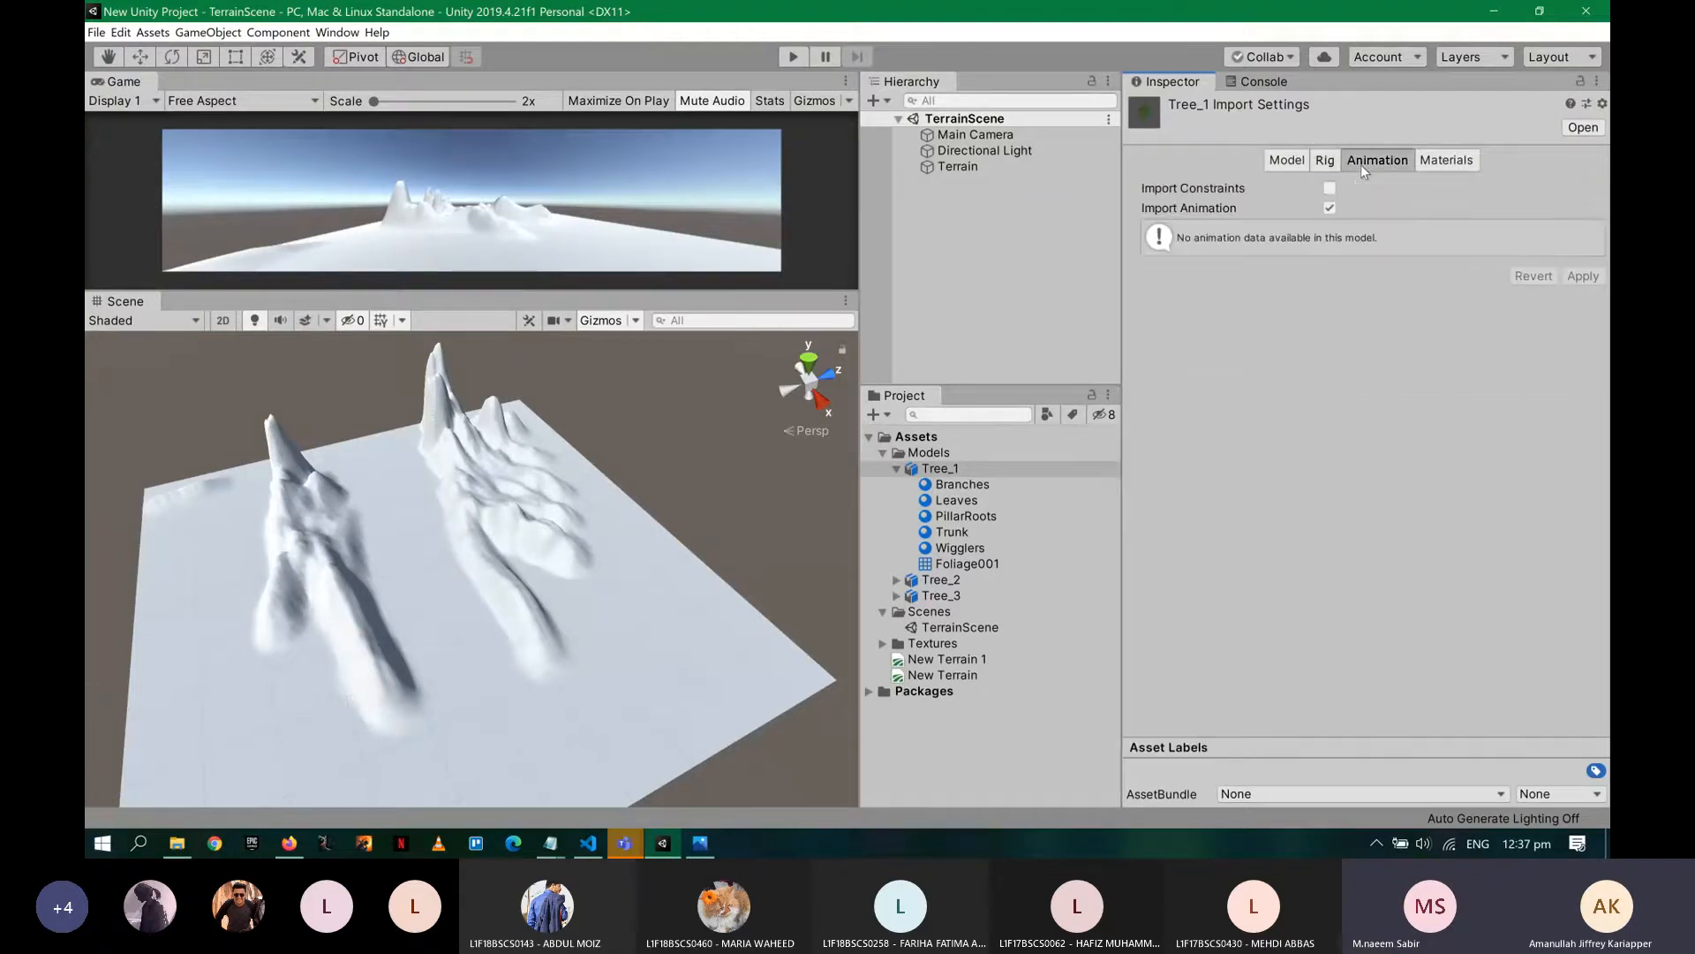
pyautogui.click(1319, 167)
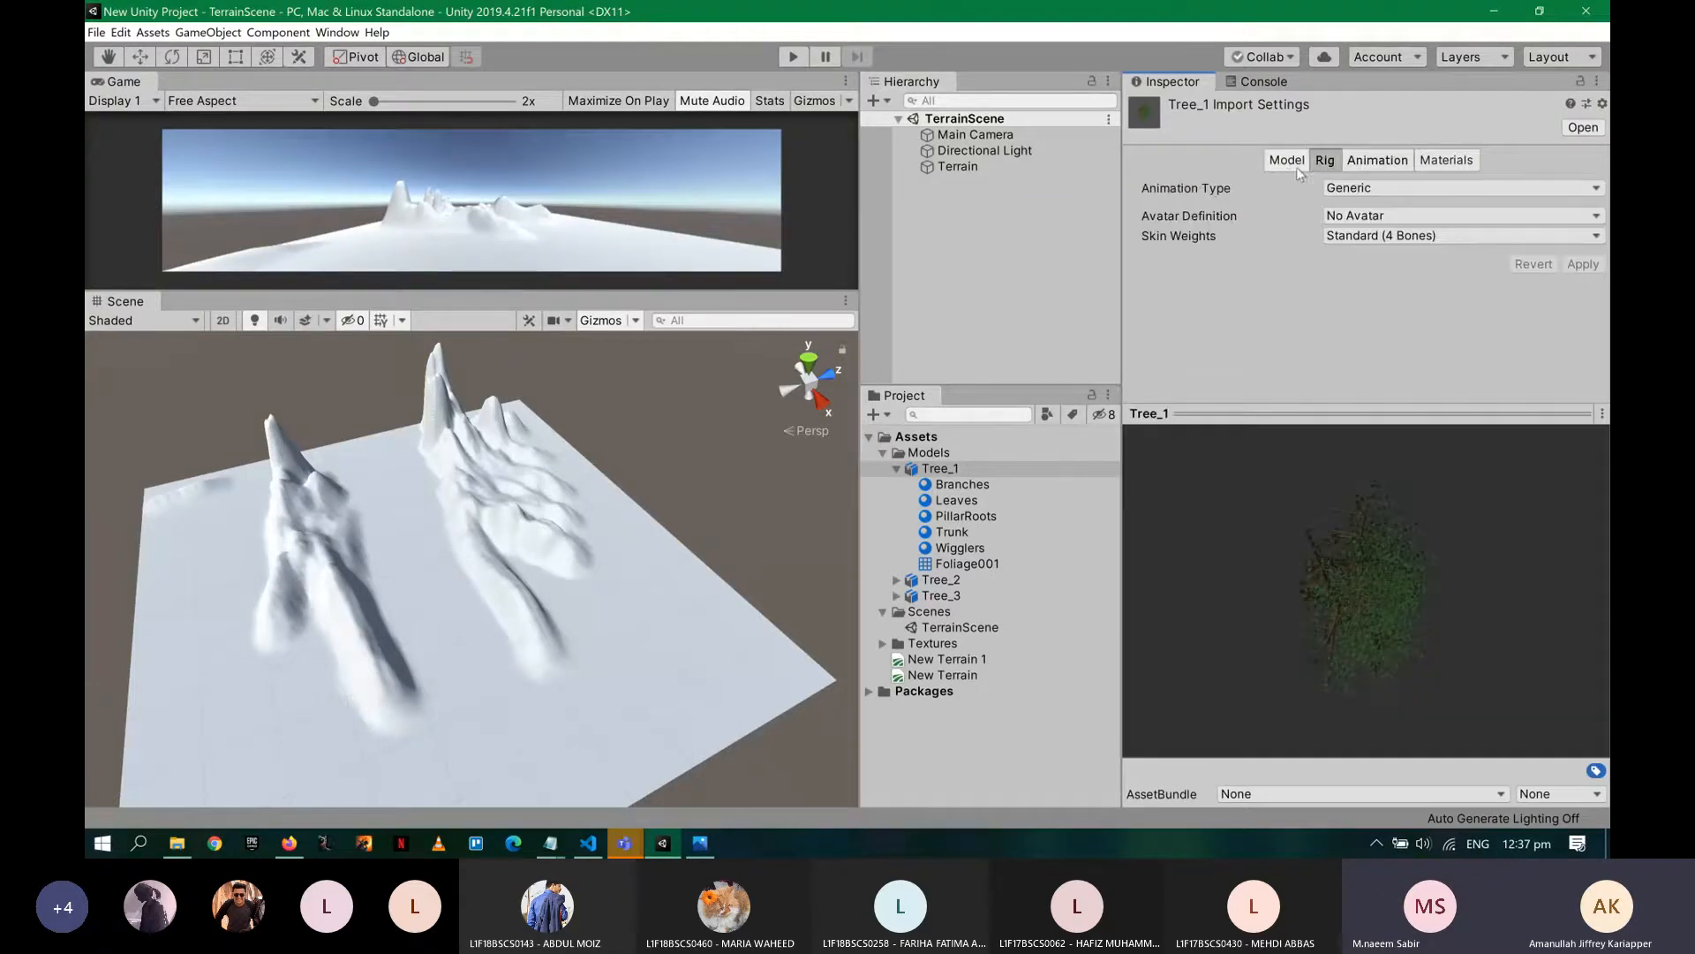
pyautogui.click(1287, 167)
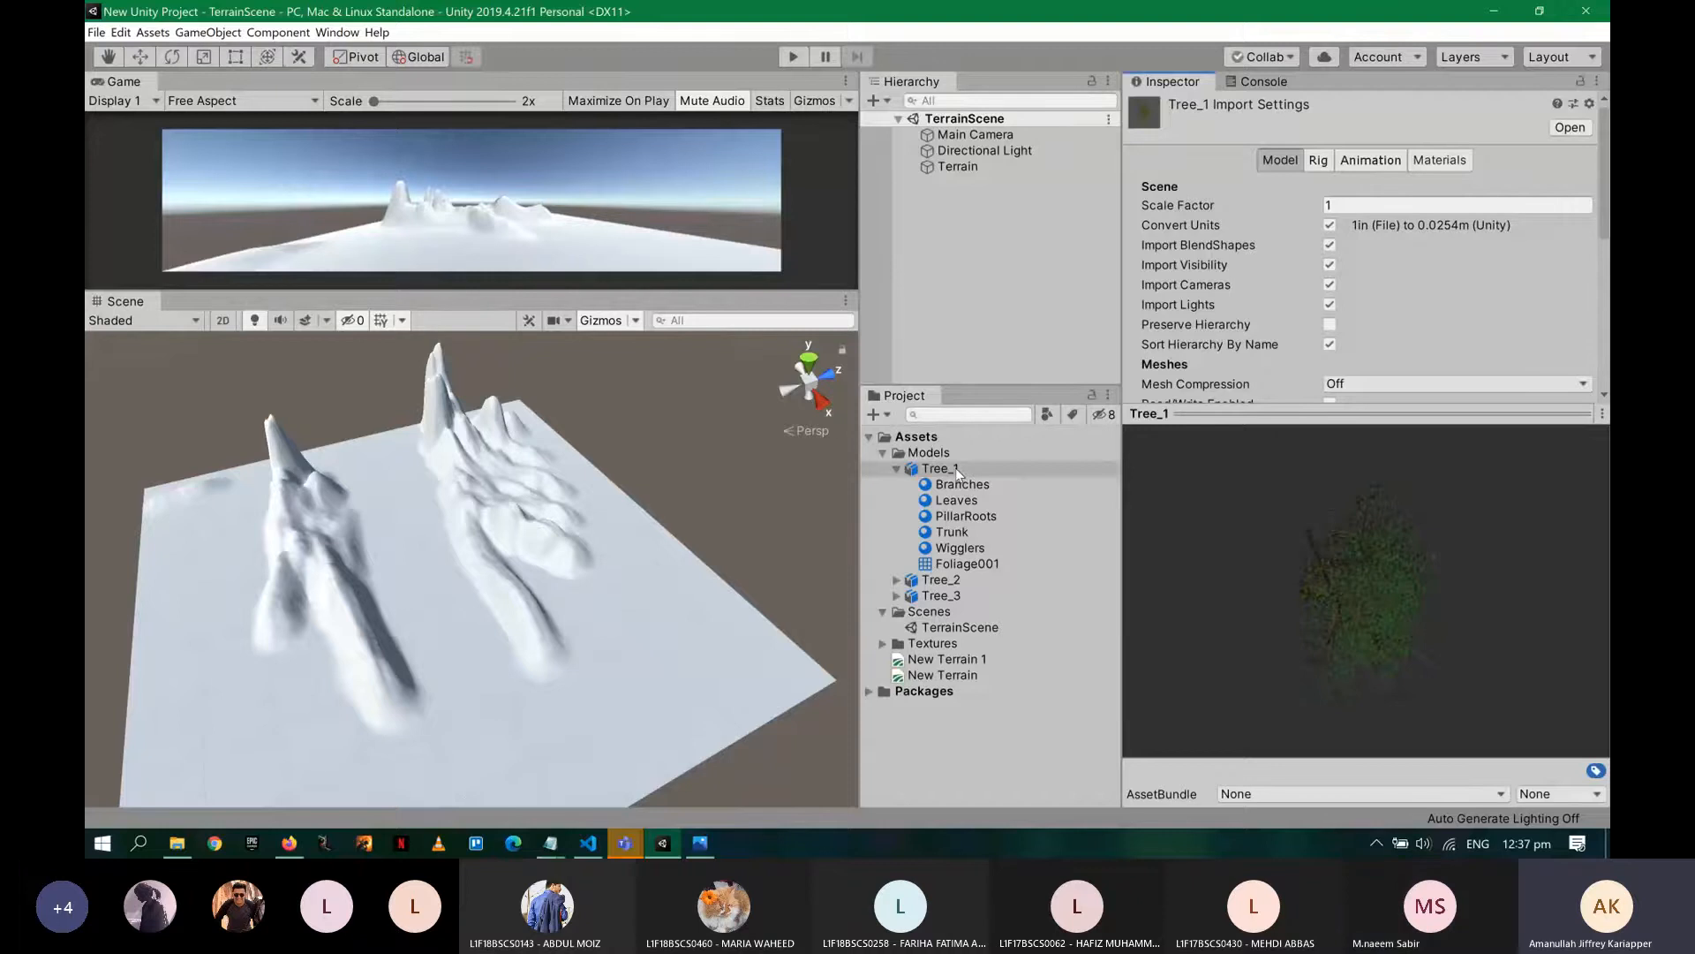
# - Add the Tree_1 model to TerrainScene, frame it in the Scene view and reset its whole transform
pyautogui.moveTo(956, 472); pyautogui.dragTo(985, 257)
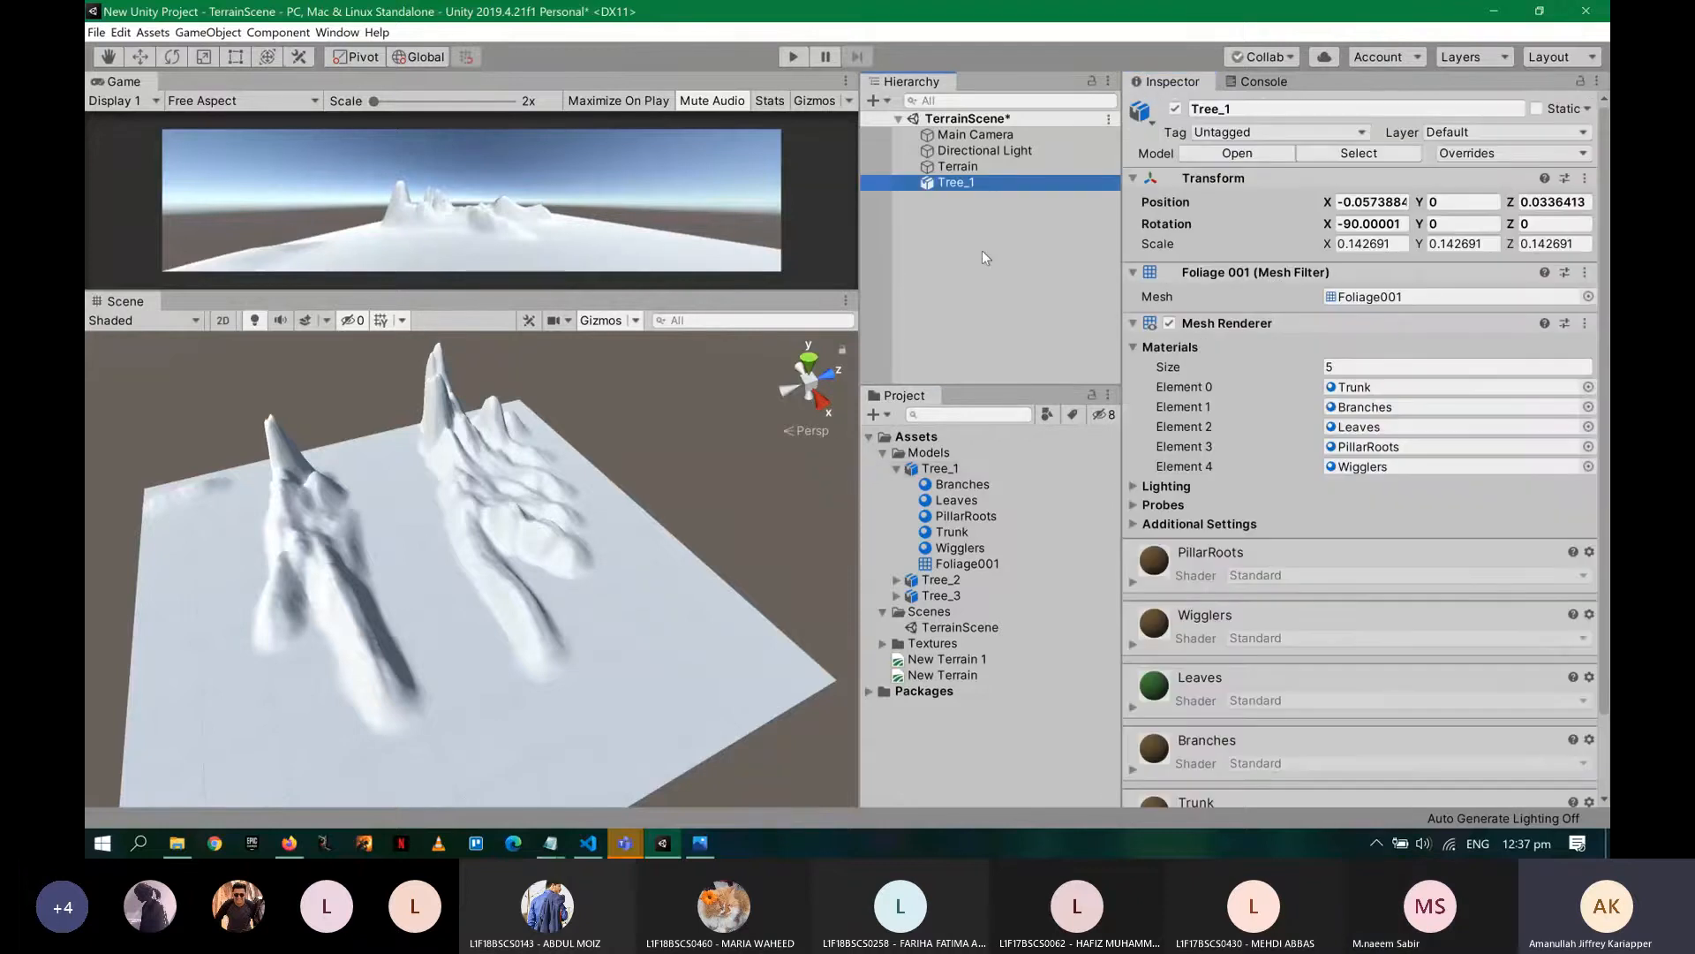
pyautogui.doubleClick(961, 184)
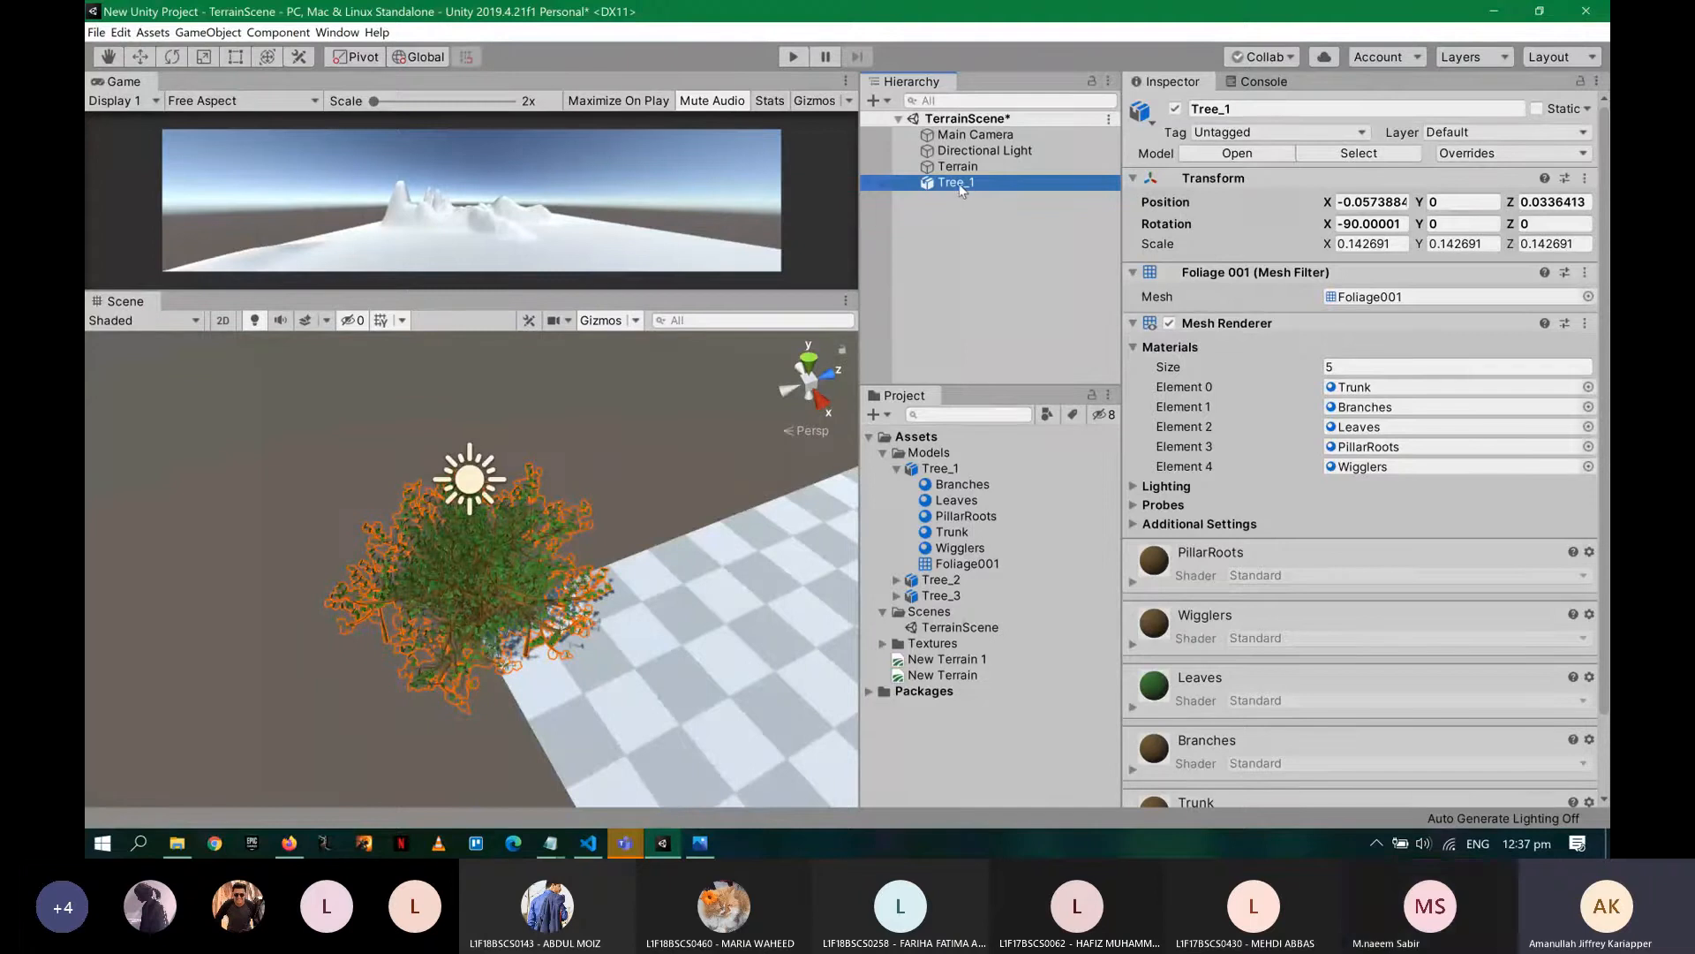
pyautogui.click(1585, 179)
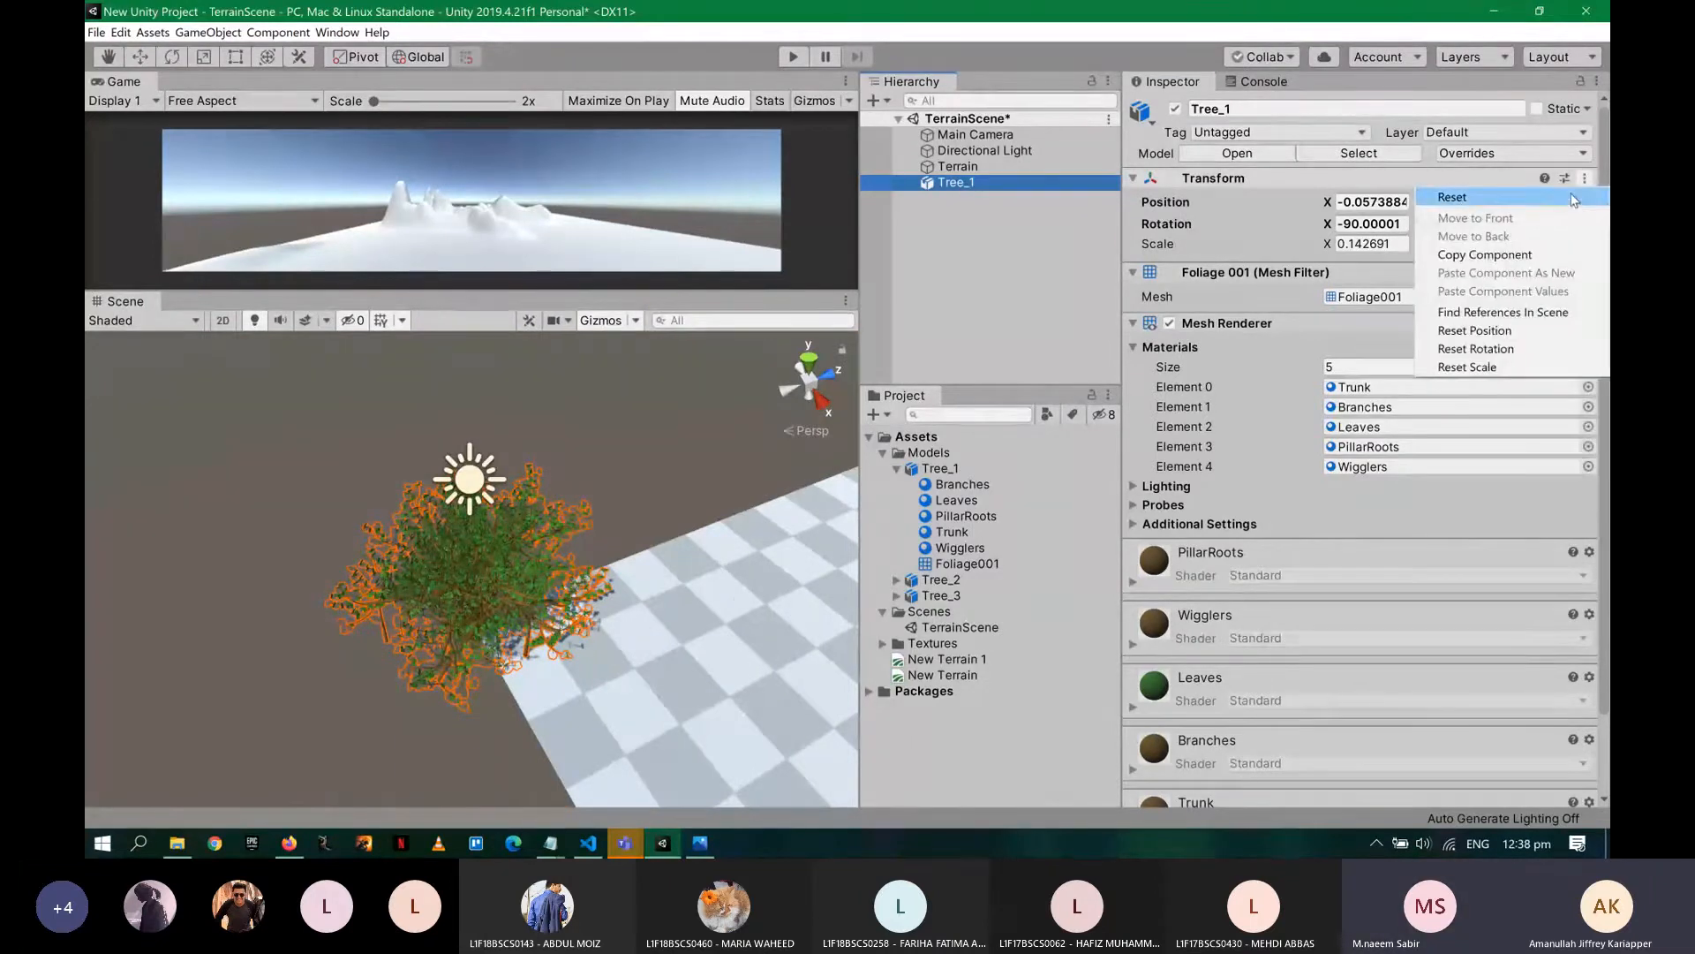
pyautogui.click(1572, 200)
# - Compare the tree with the terrain, try a Z rotation of 90 on Tree_1 and restore it to 0
pyautogui.scroll(-5, 612, 433)
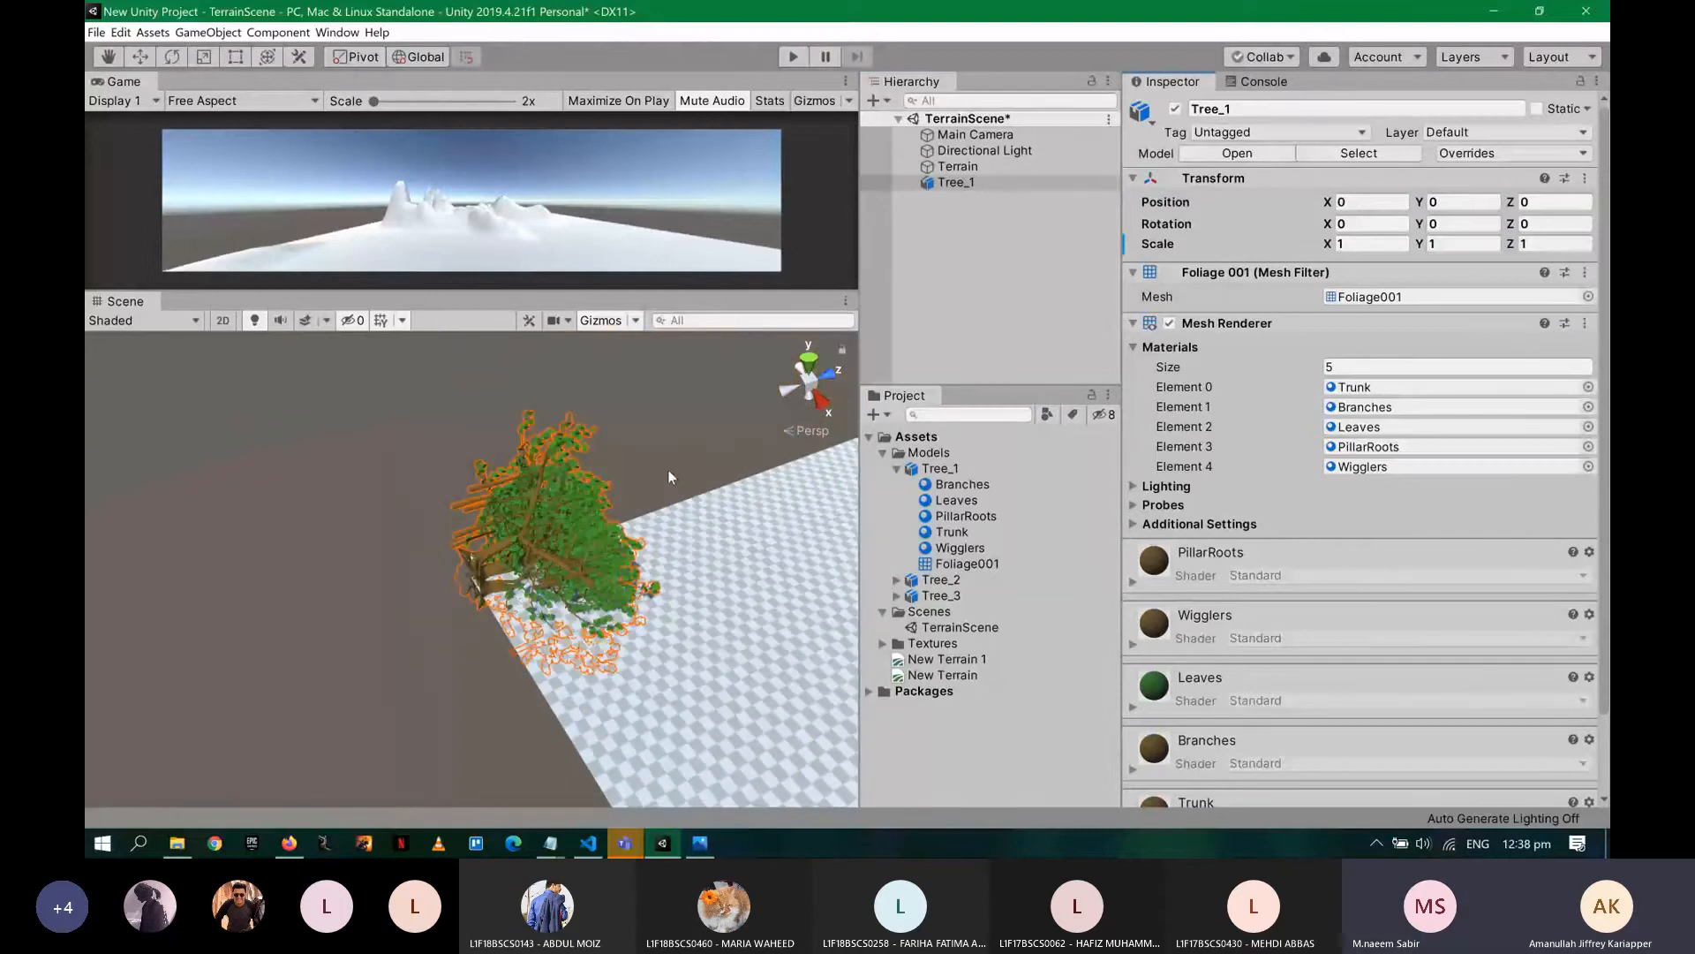
pyautogui.scroll(-3, 676, 465)
pyautogui.scroll(-1, 676, 465)
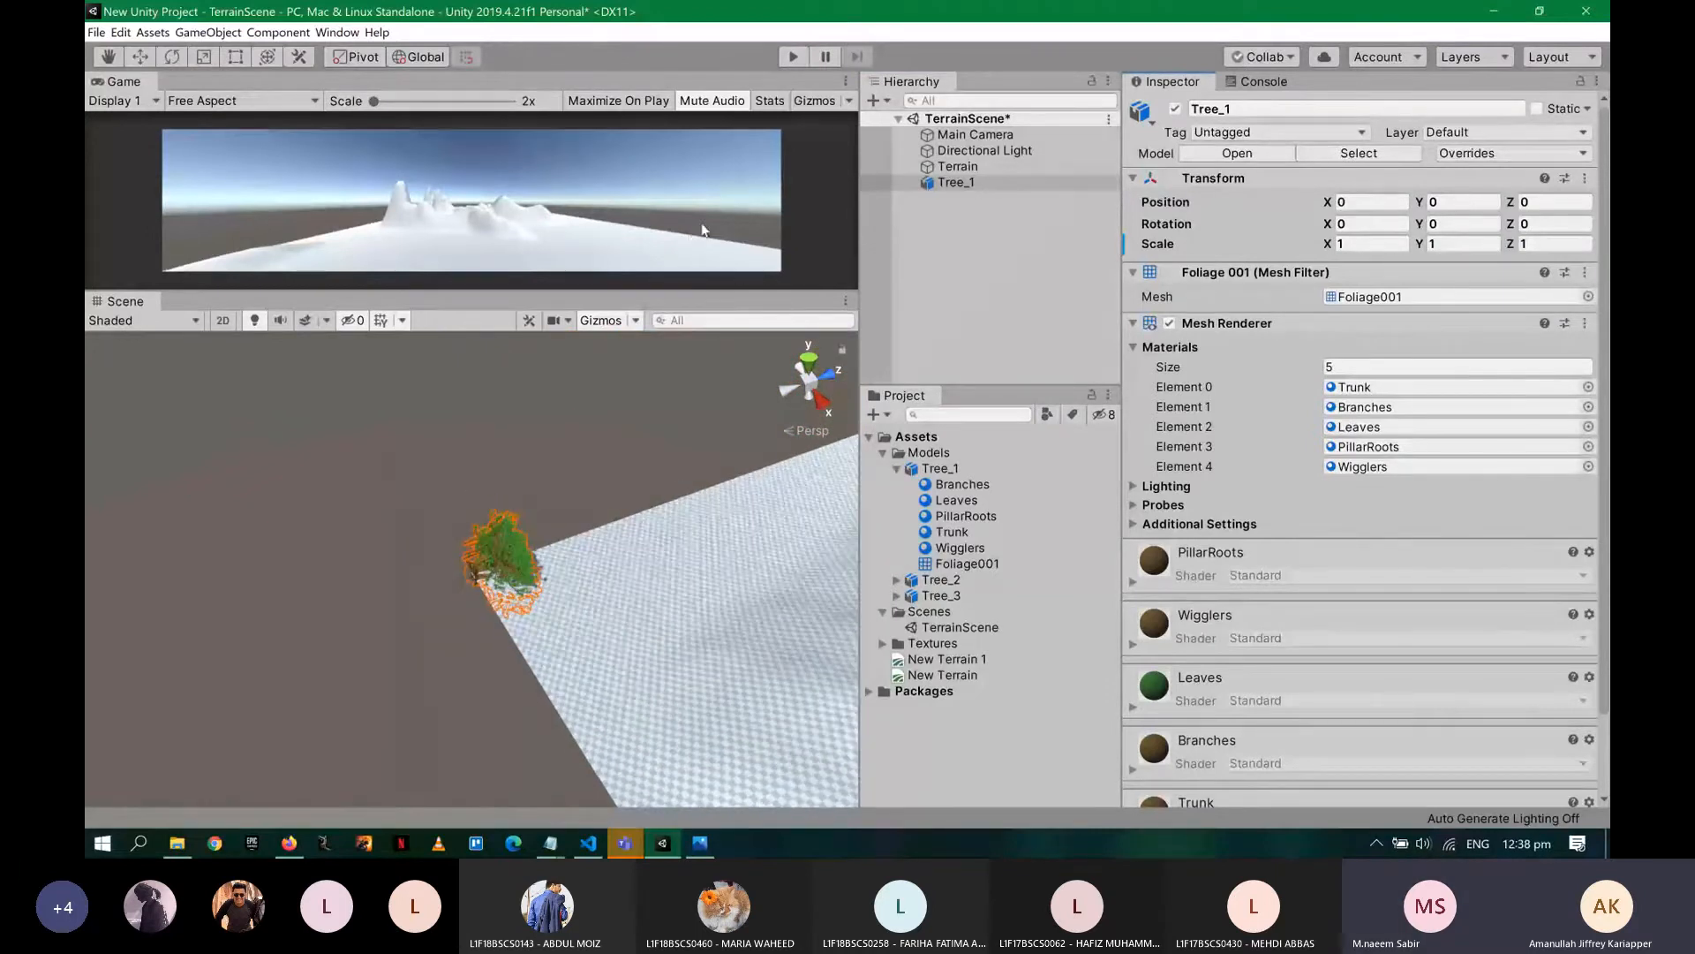
pyautogui.scroll(-2, 687, 537)
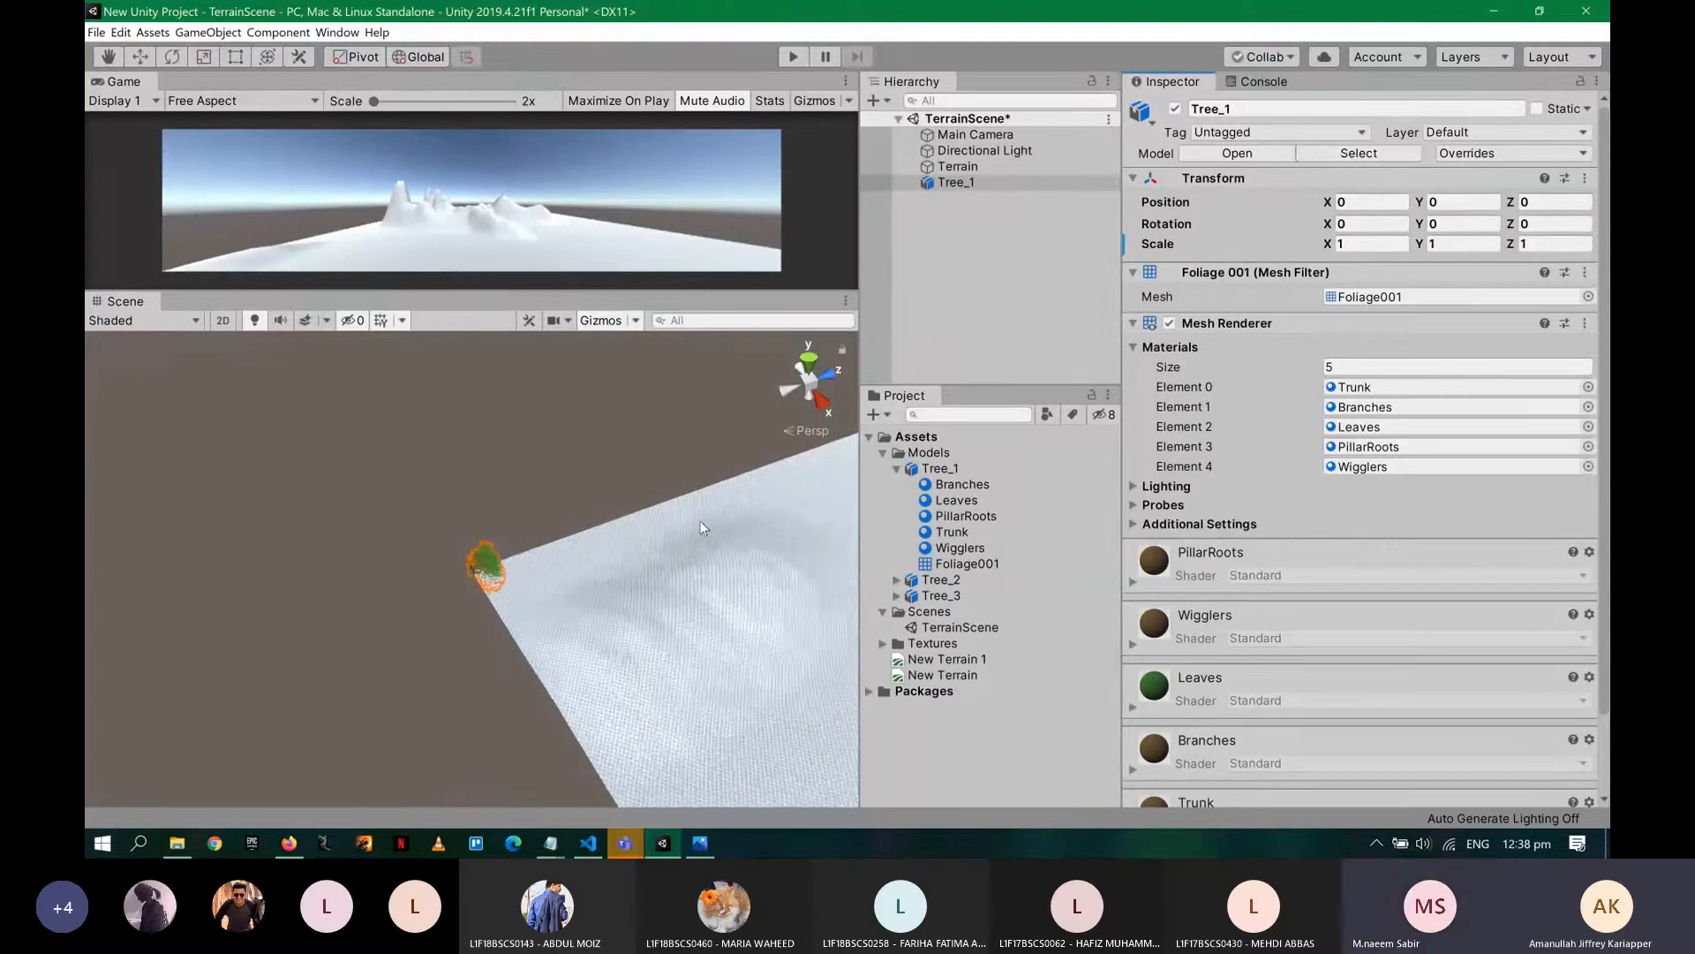
pyautogui.scroll(4, 699, 512)
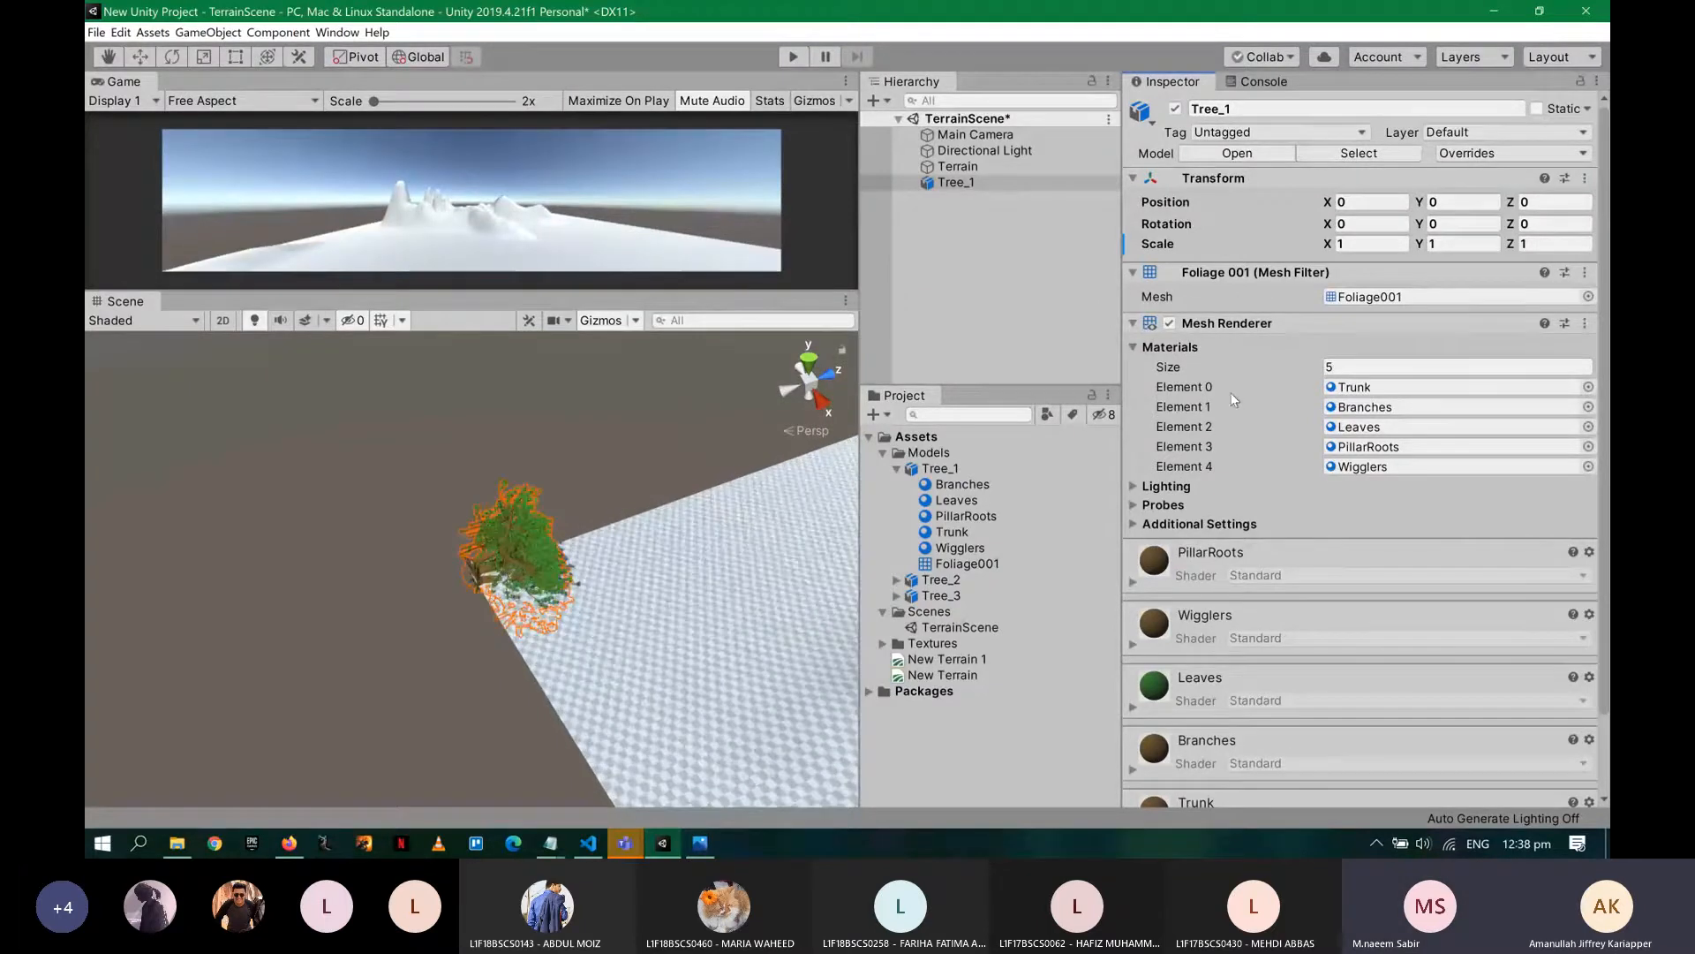
pyautogui.scroll(3, 600, 488)
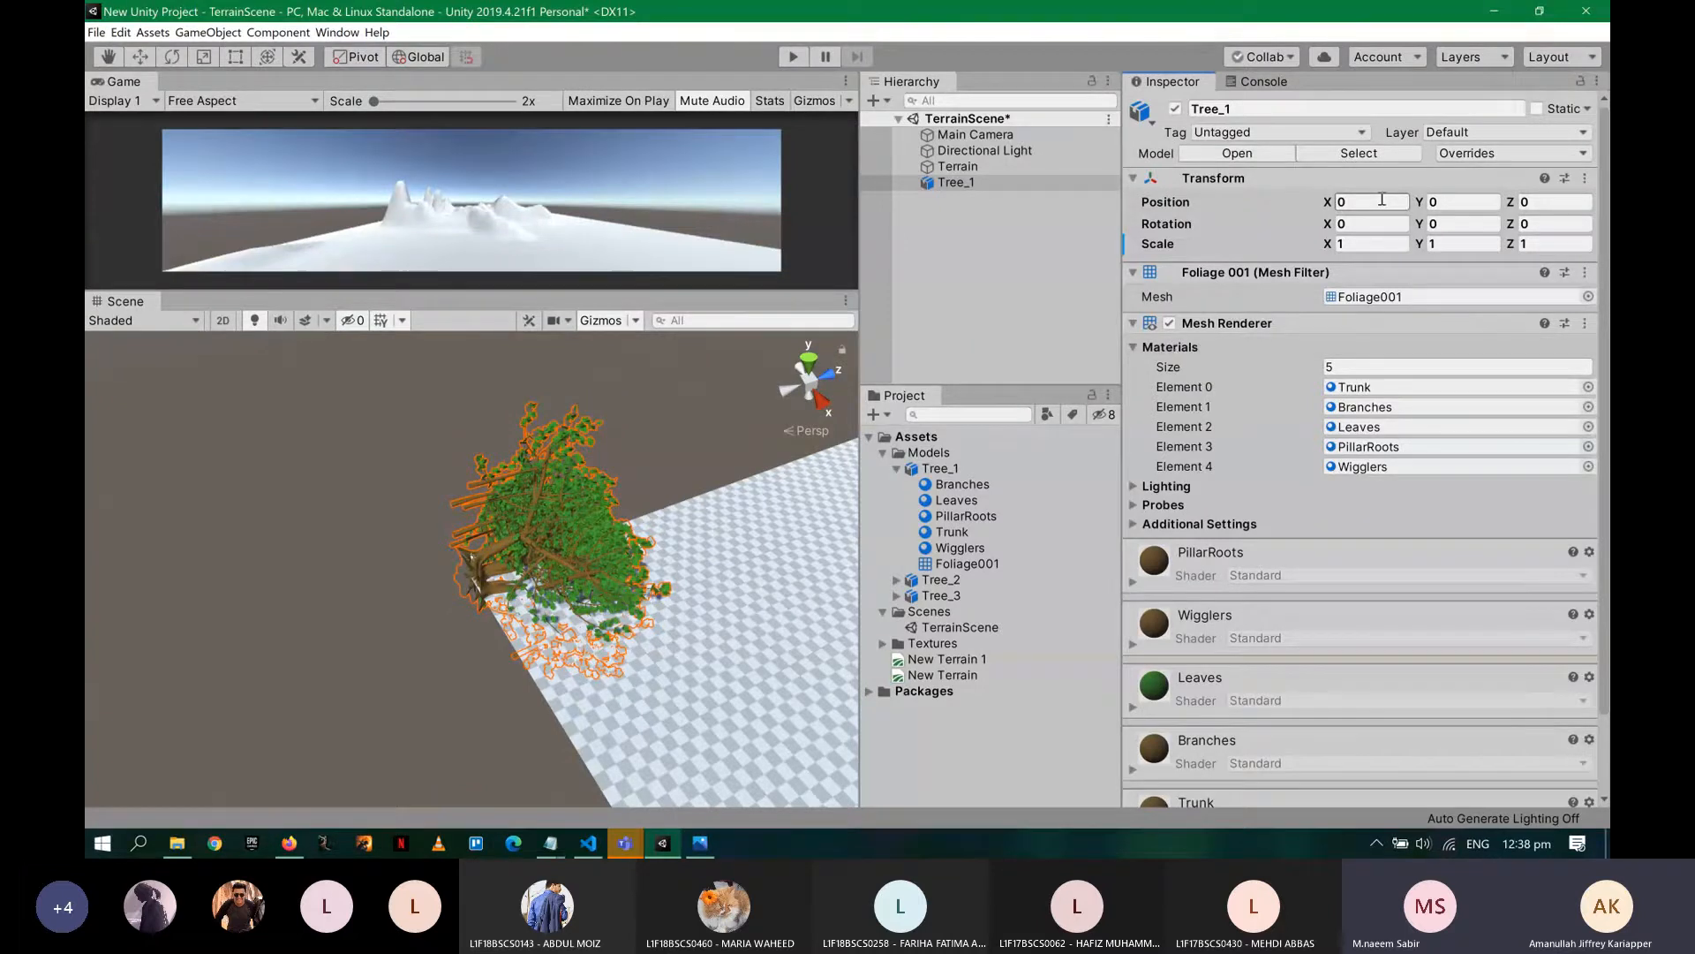
pyautogui.click(1464, 222)
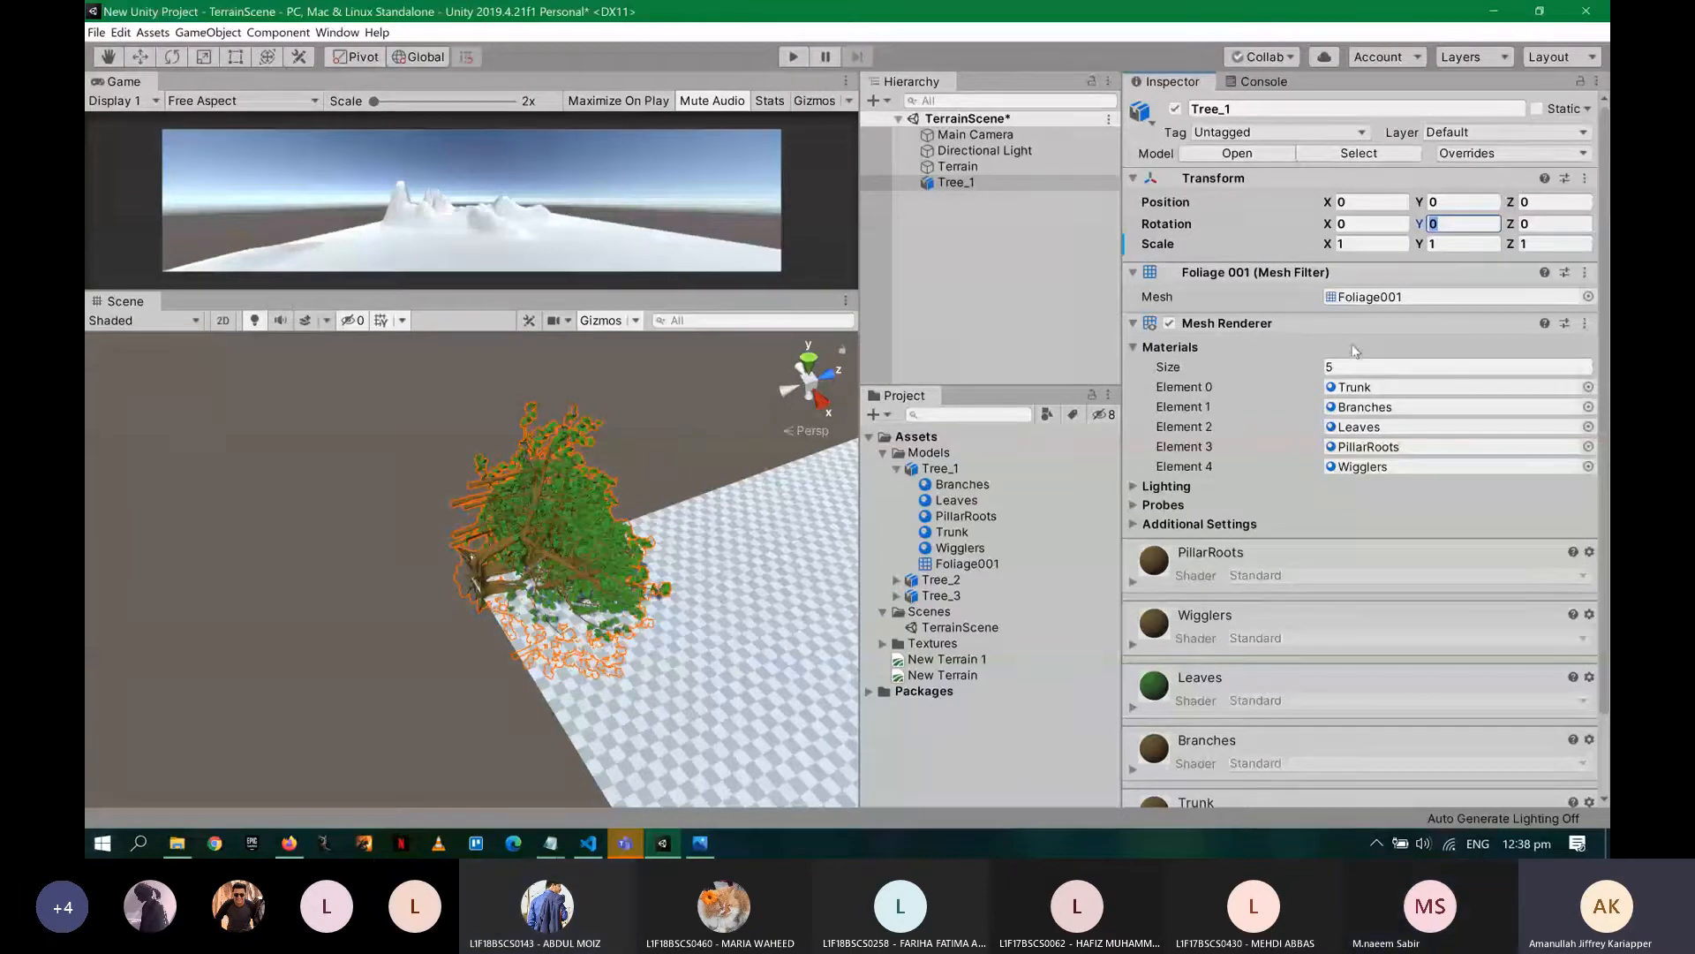
pyautogui.click(1554, 225)
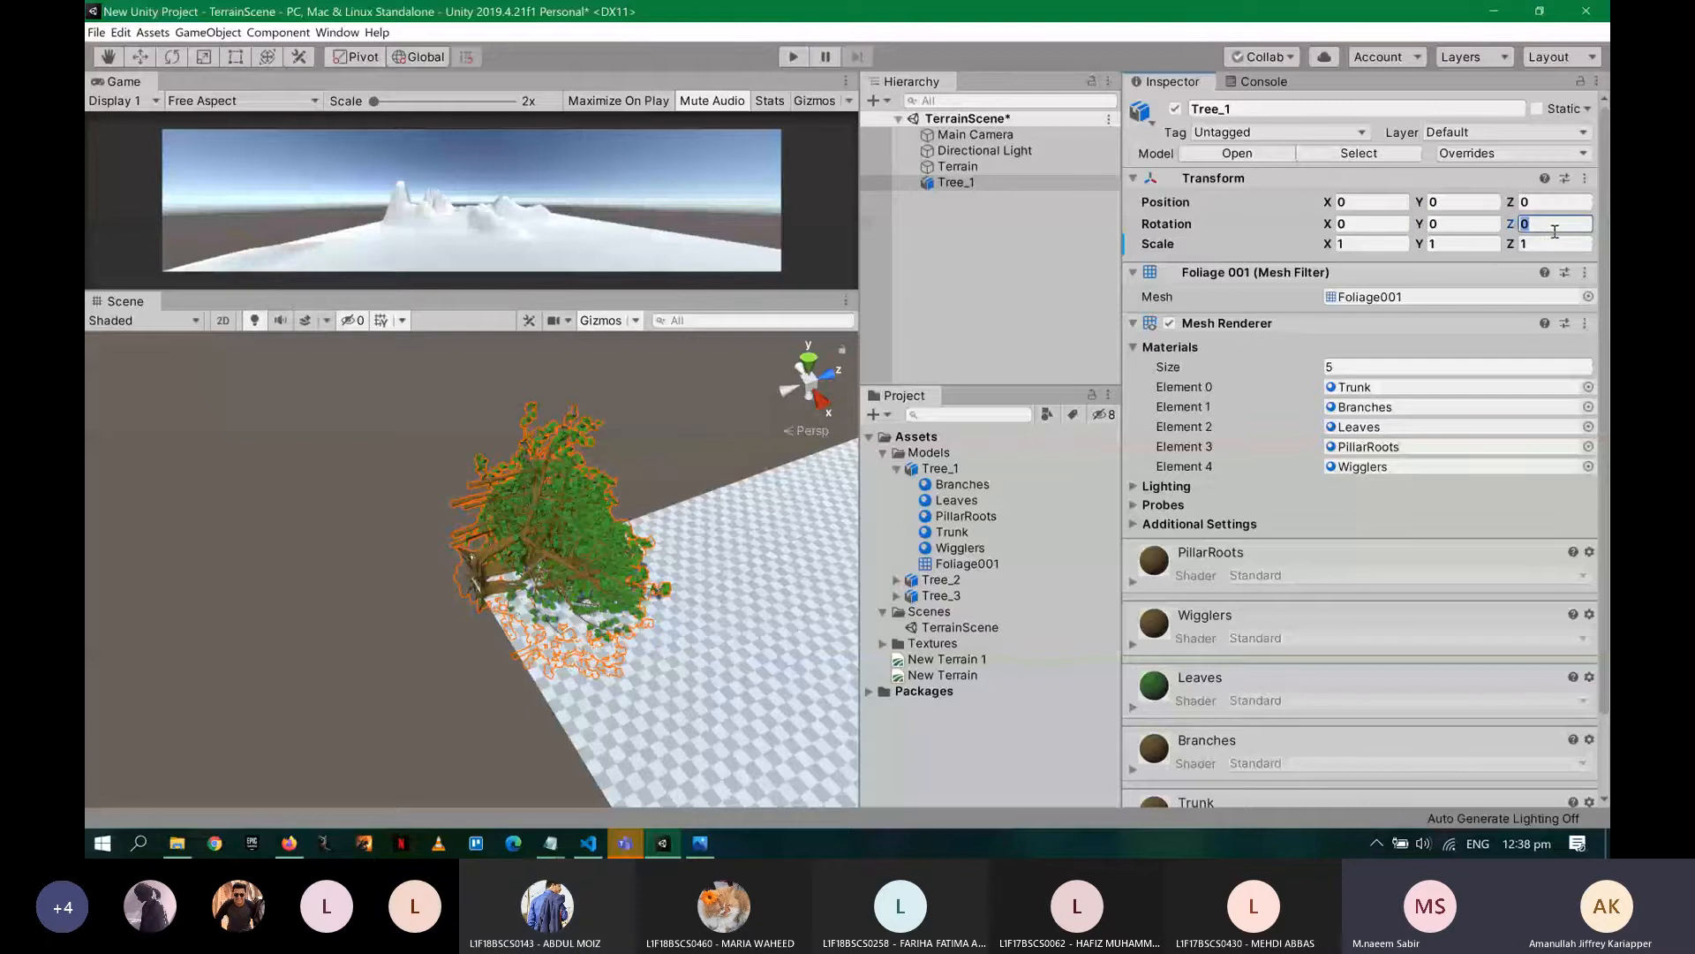
pyautogui.write('90')
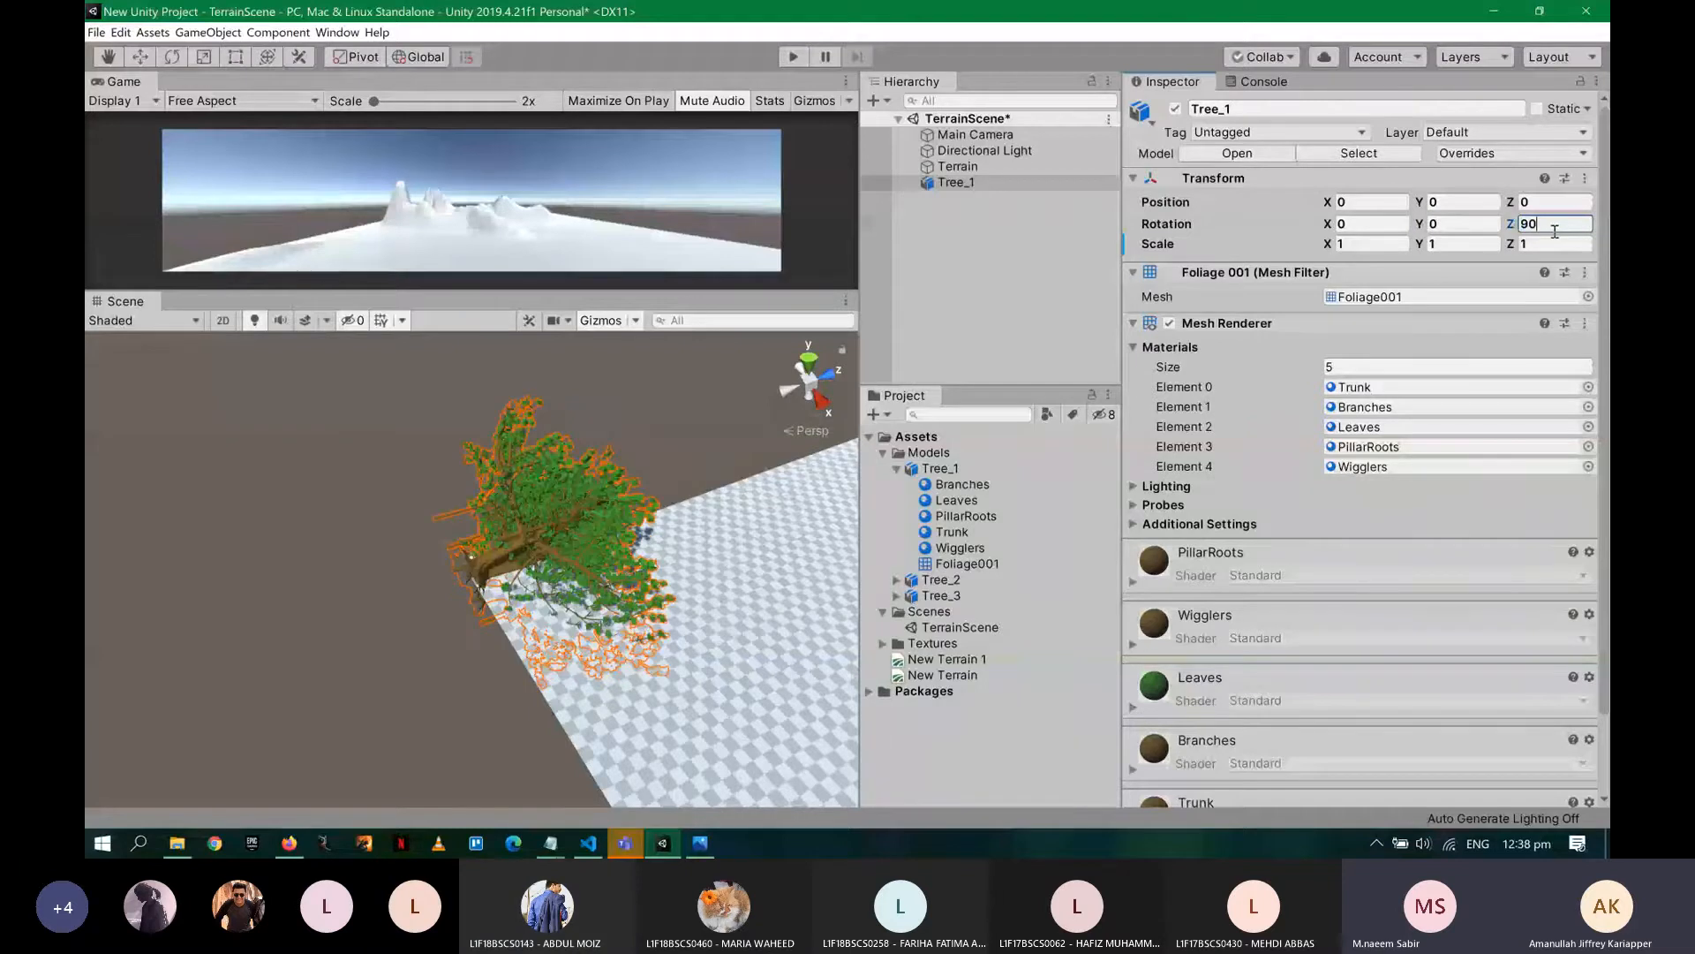
pyautogui.press('BackSpace')
pyautogui.press('BackSpace')
pyautogui.write('0')
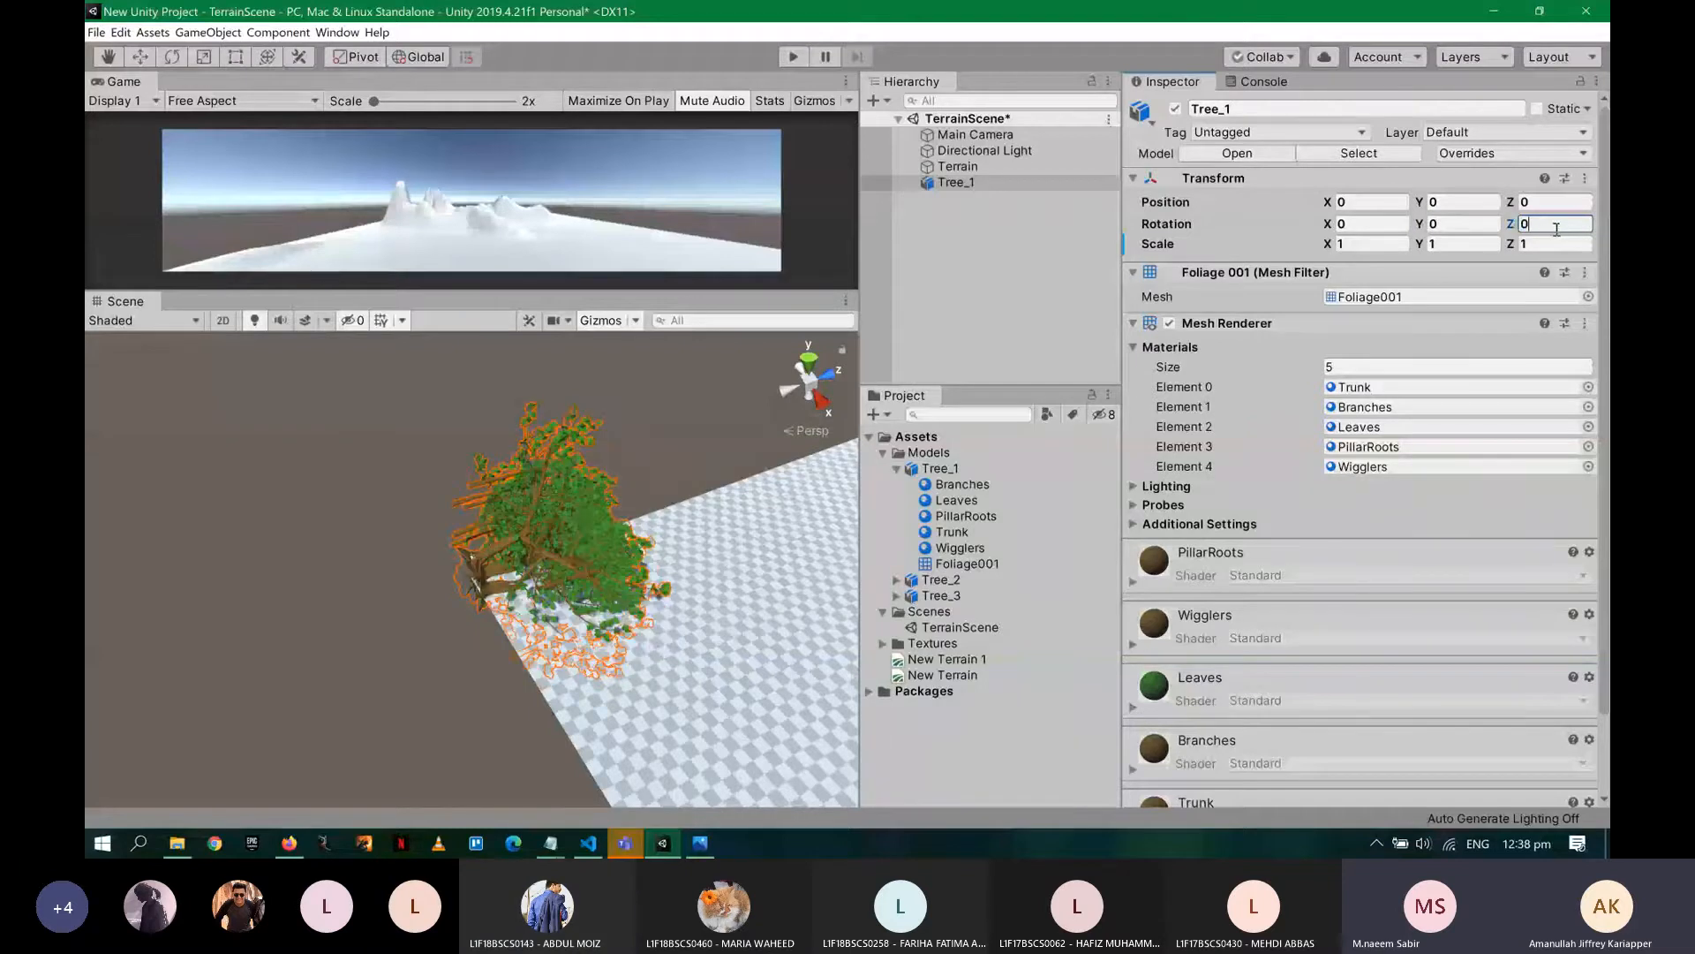
# - Try Y rotations of 6 and 90 on Tree_1 and restore the Y rotation to 0
pyautogui.click(1487, 221)
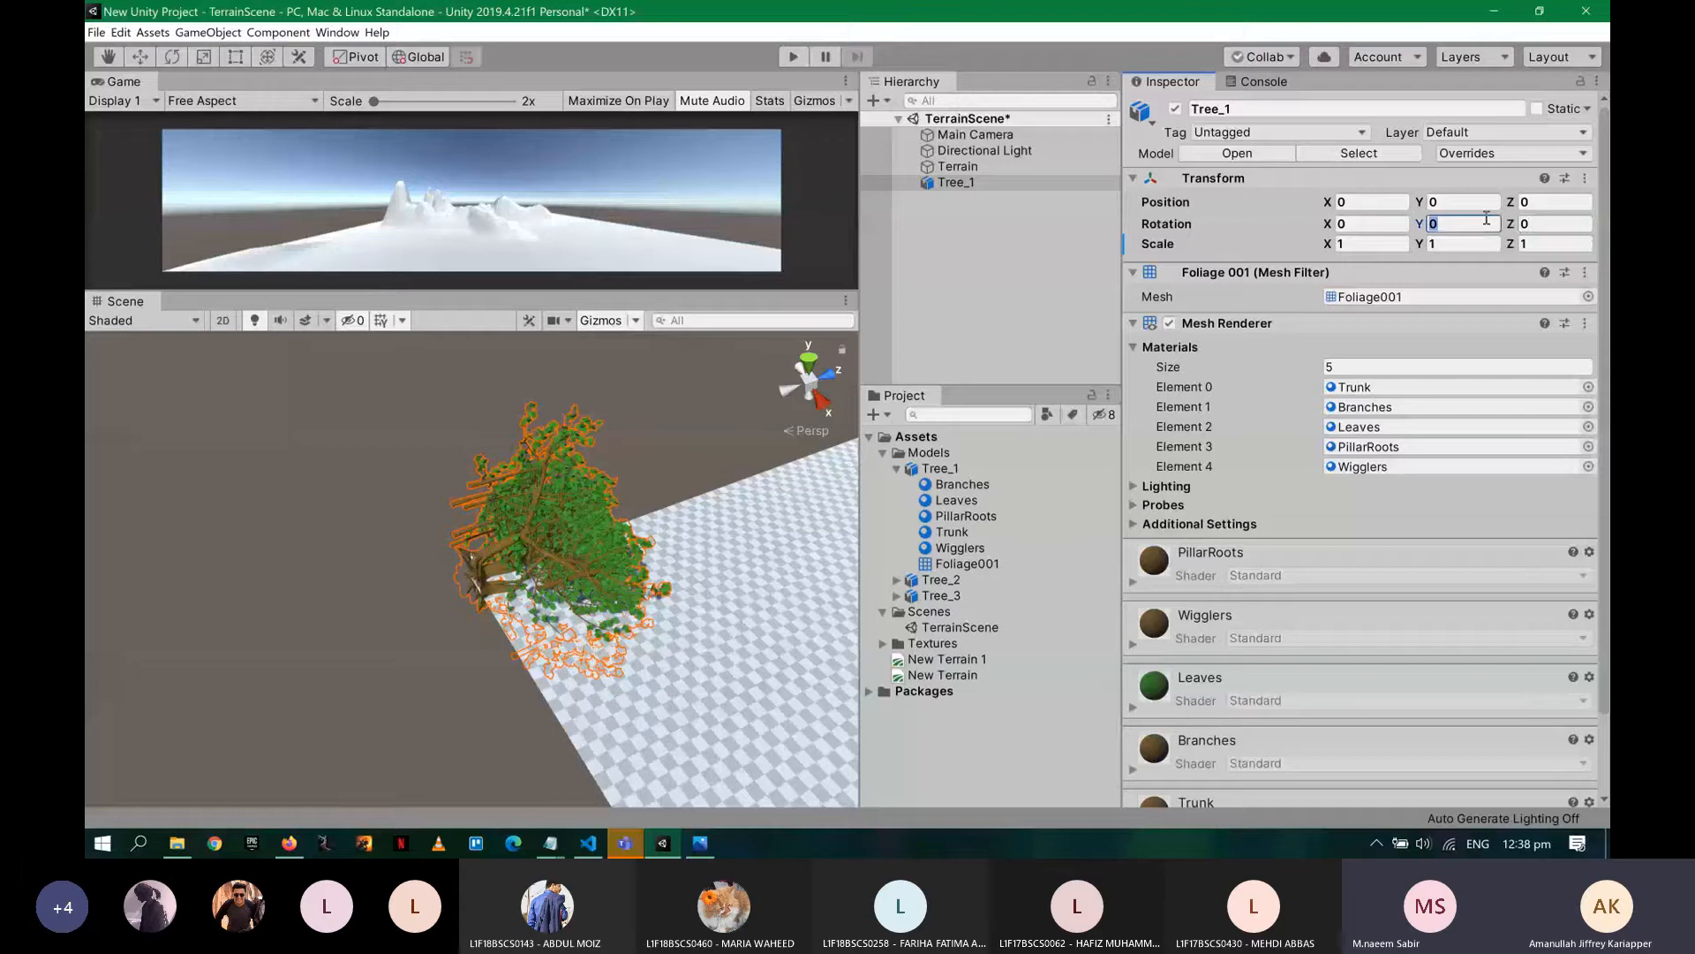
pyautogui.write('6')
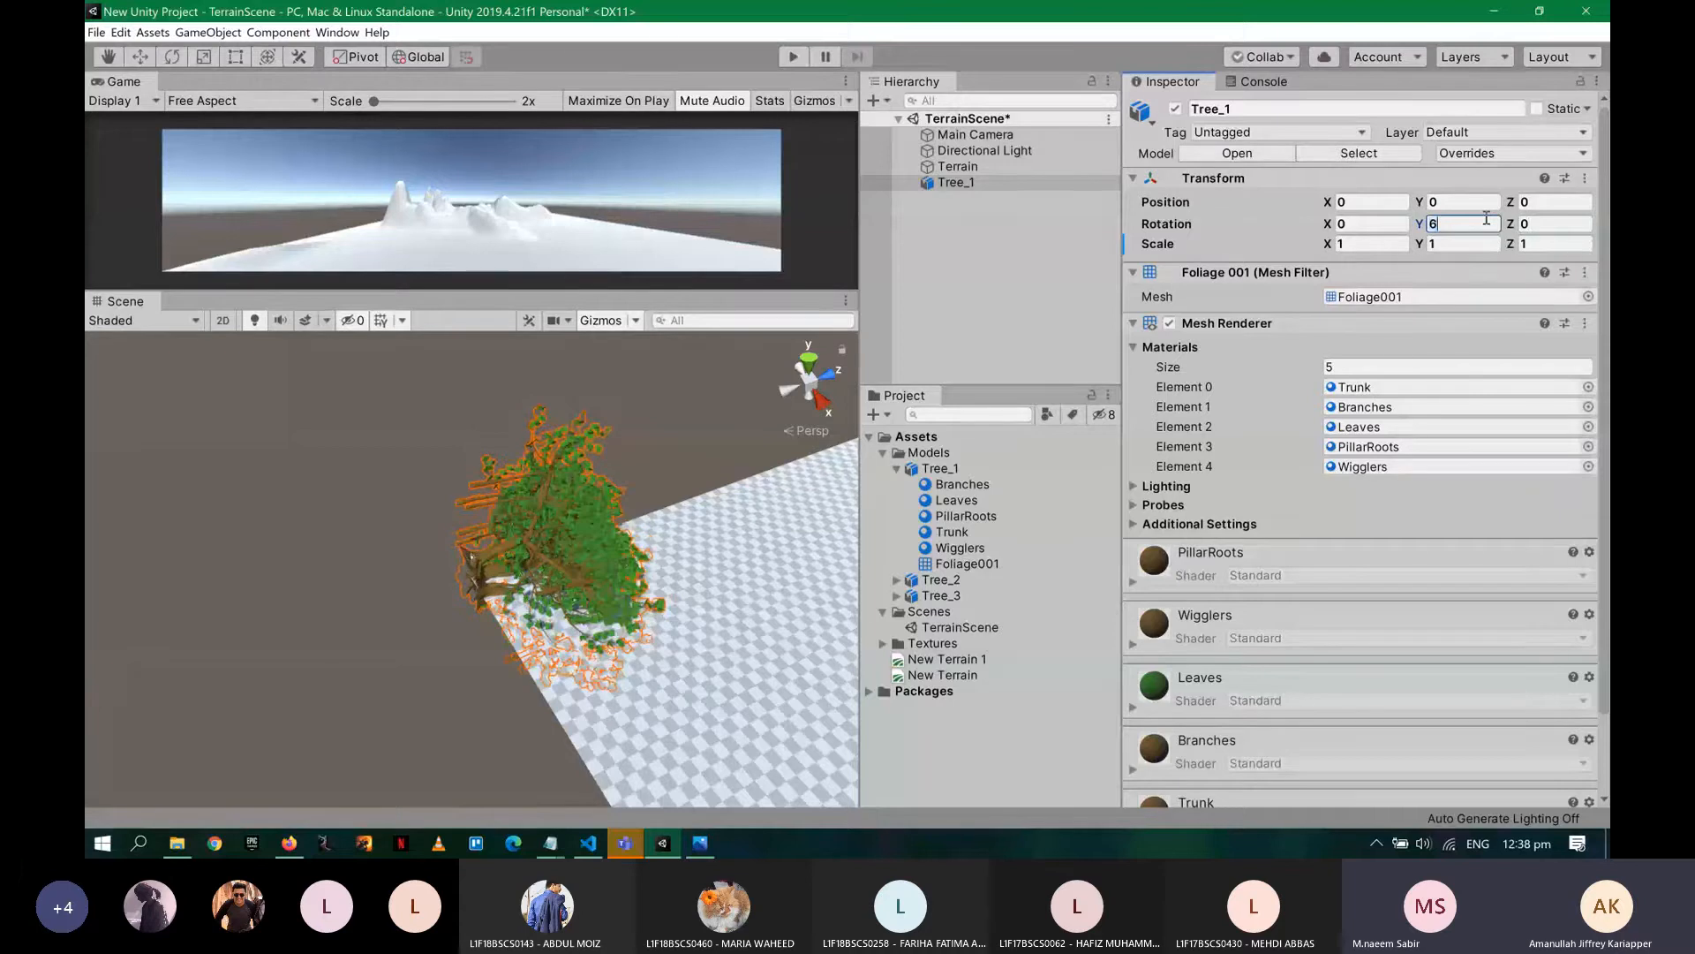
pyautogui.press('Return')
pyautogui.write('90')
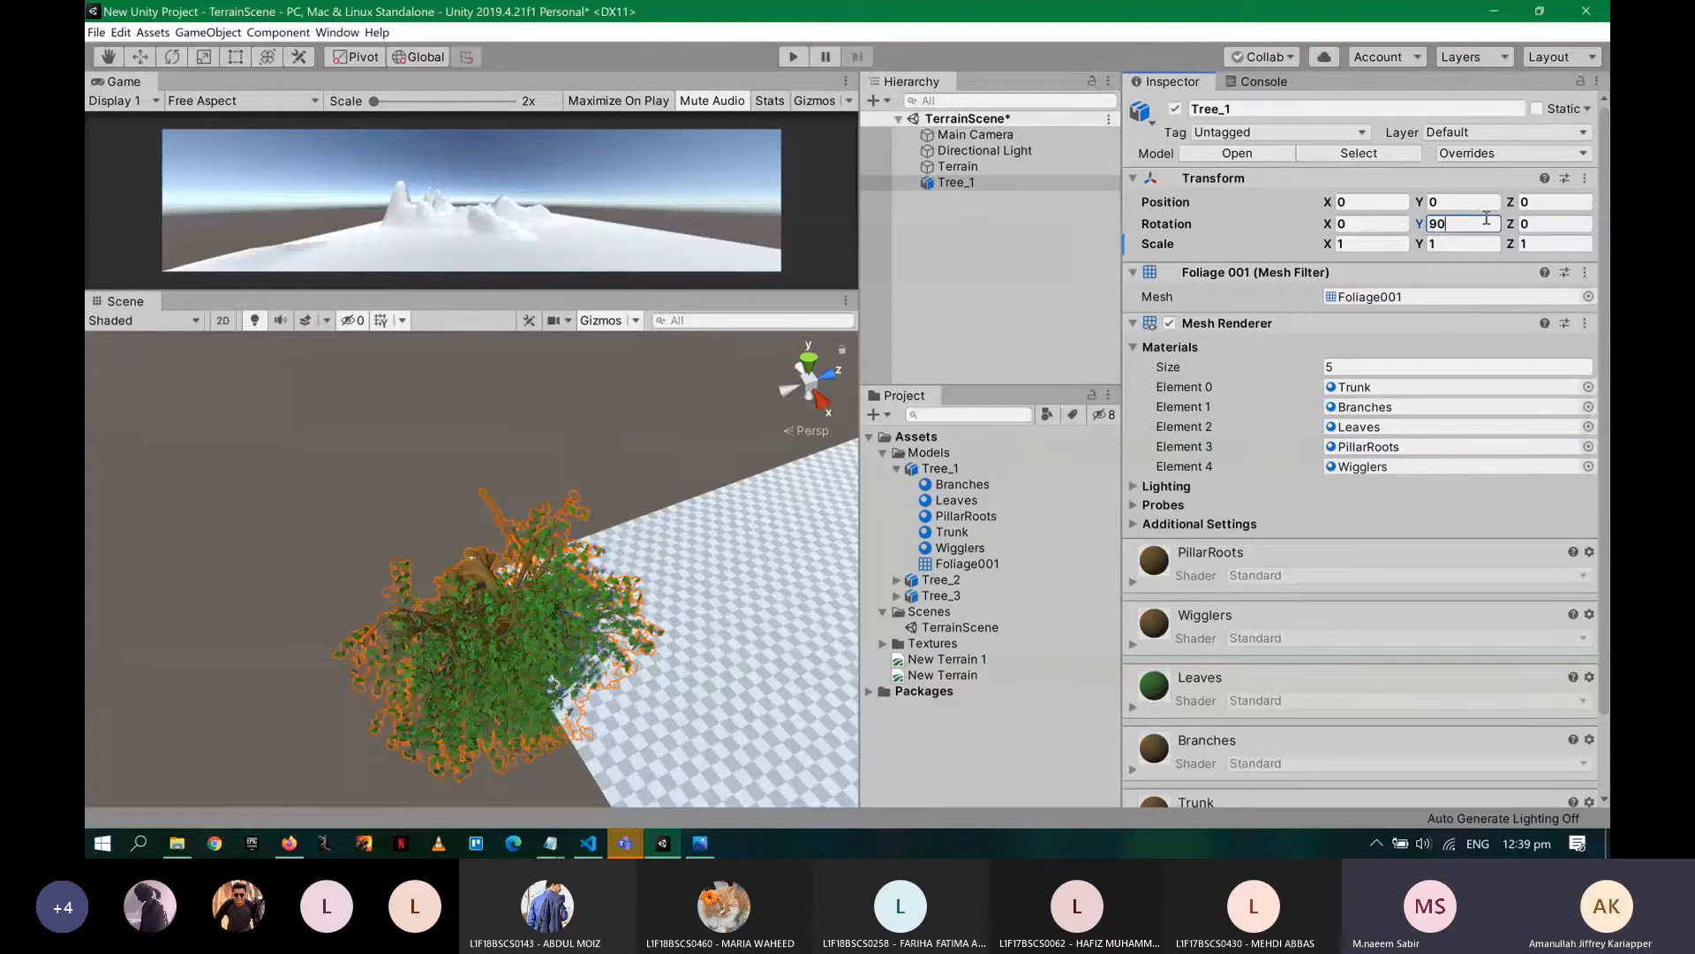
pyautogui.press('BackSpace')
pyautogui.press('BackSpace')
pyautogui.write('0')
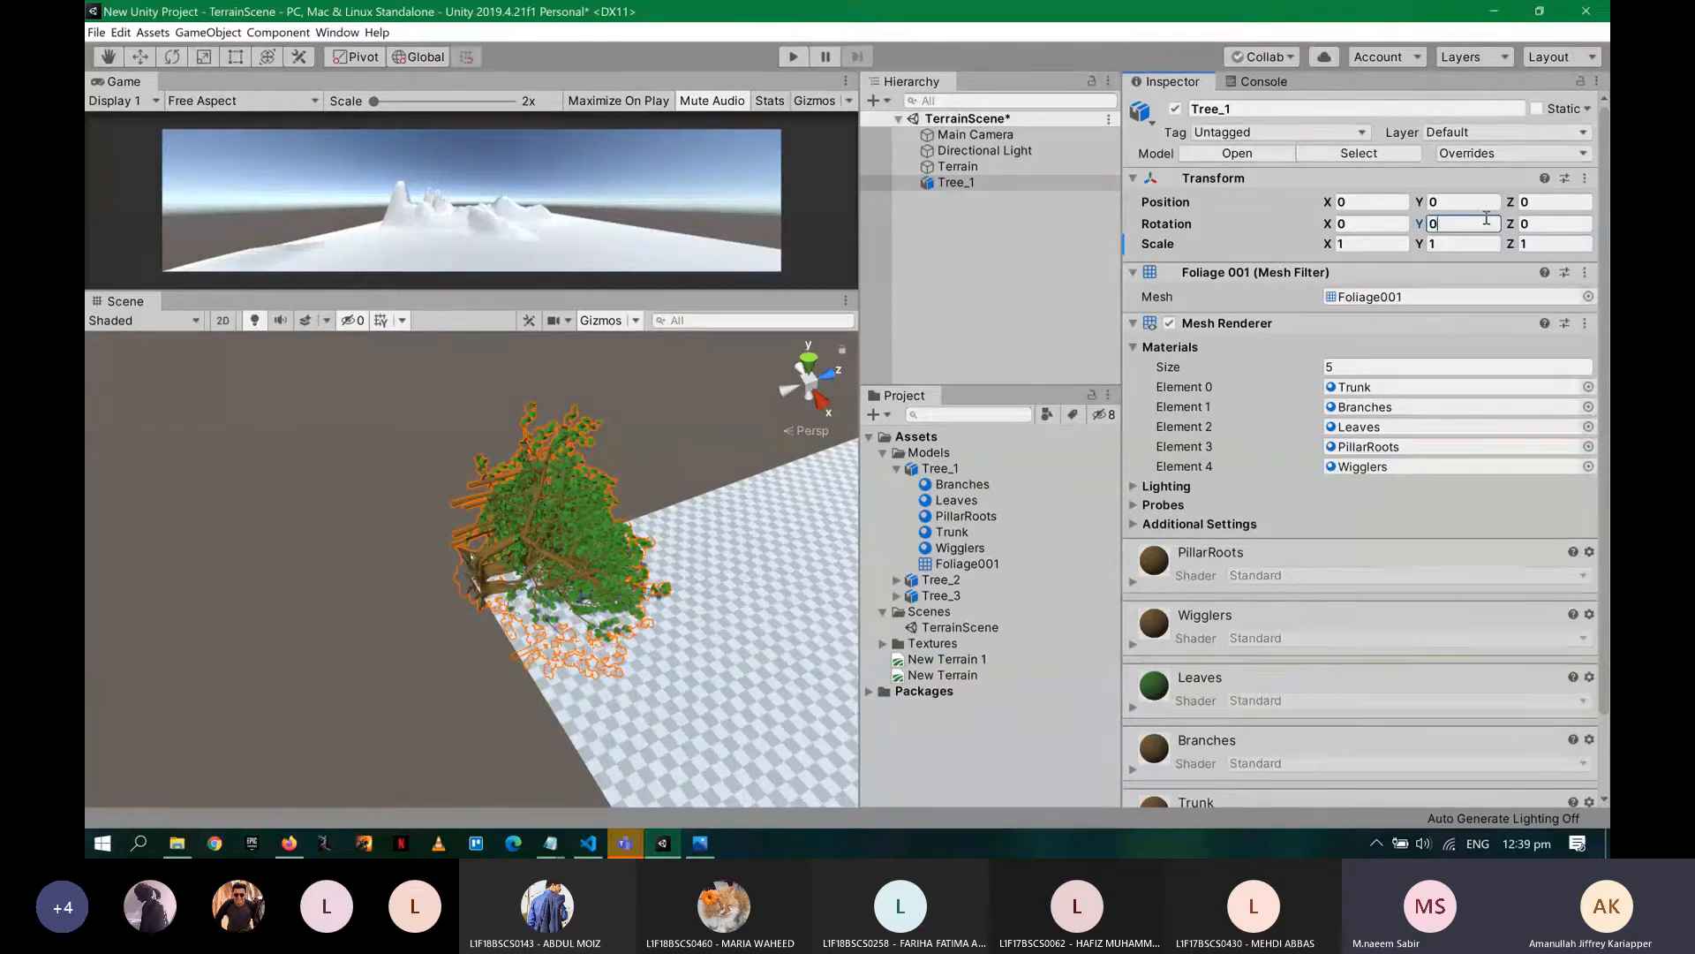
# - Try X rotations of 90 and 180 on Tree_1, check them from other angles and undo both changes
pyautogui.click(1363, 226)
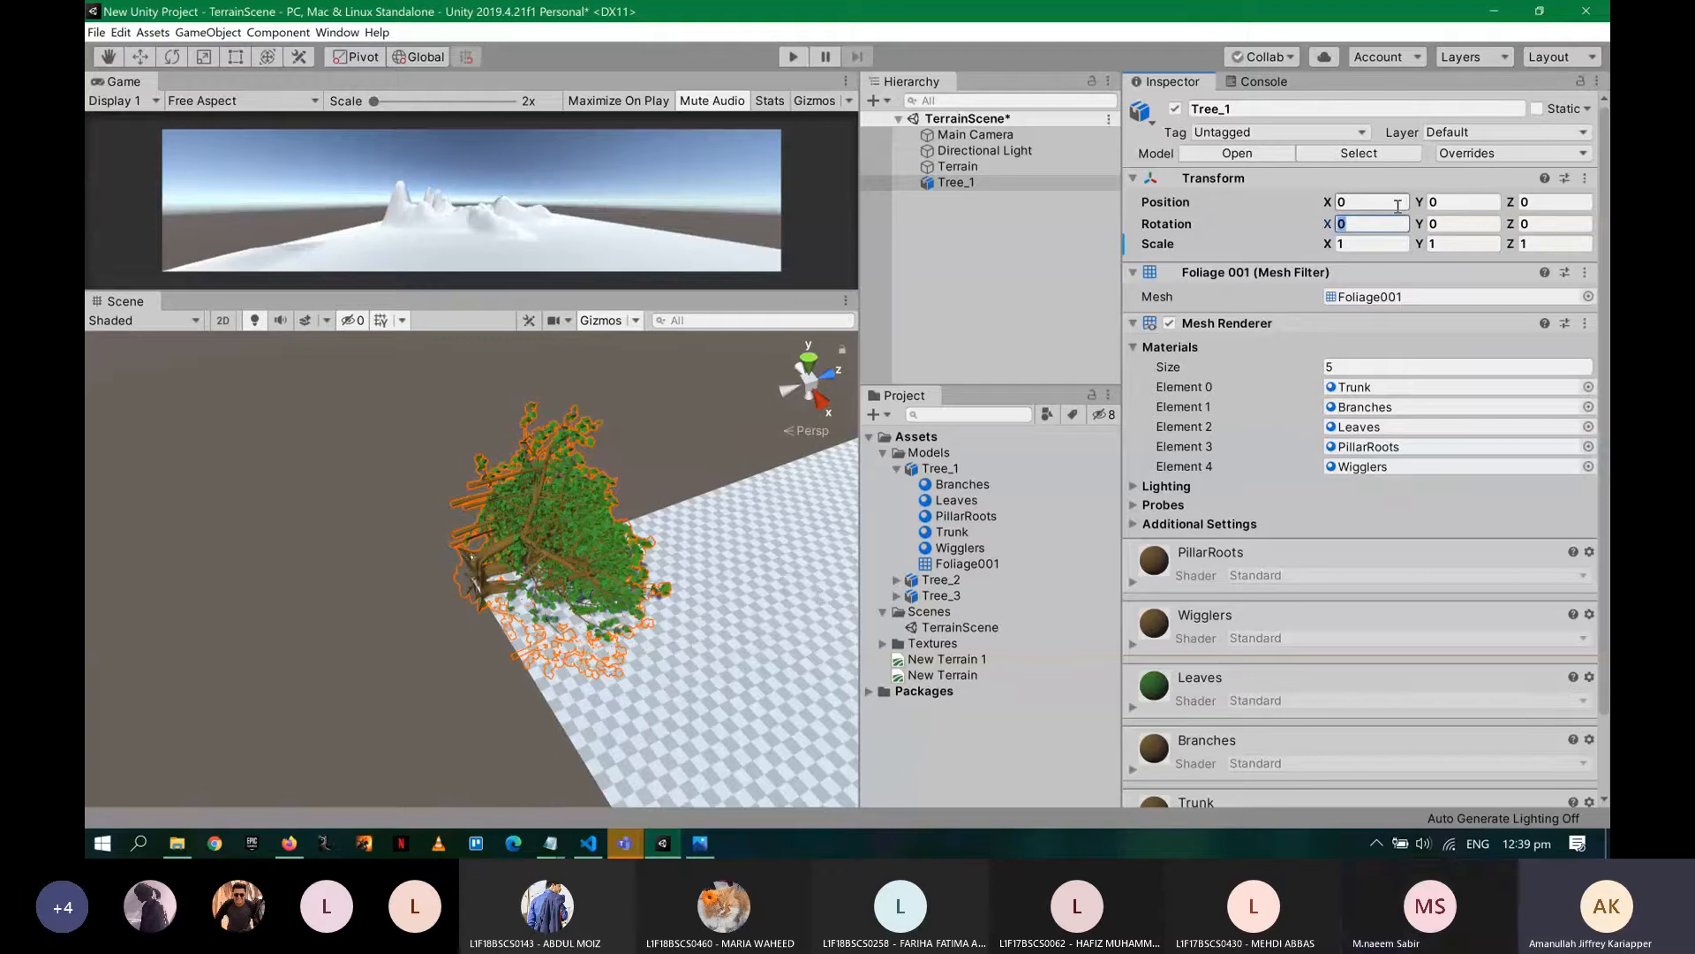
pyautogui.write('9')
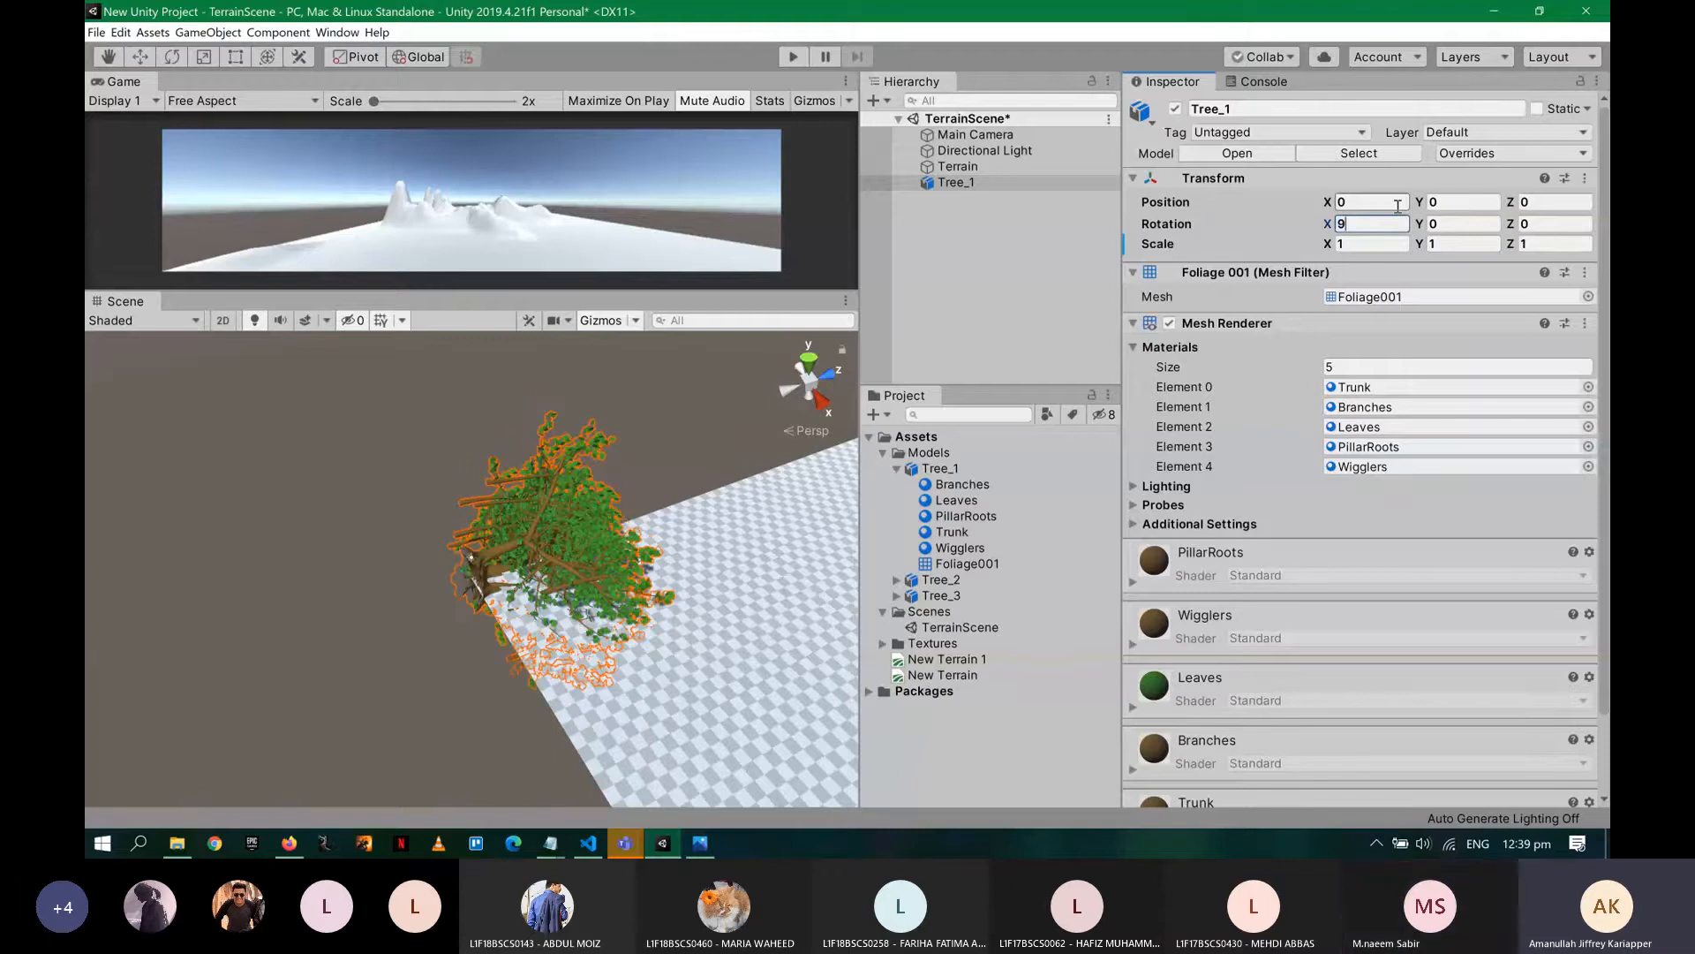
pyautogui.write('0')
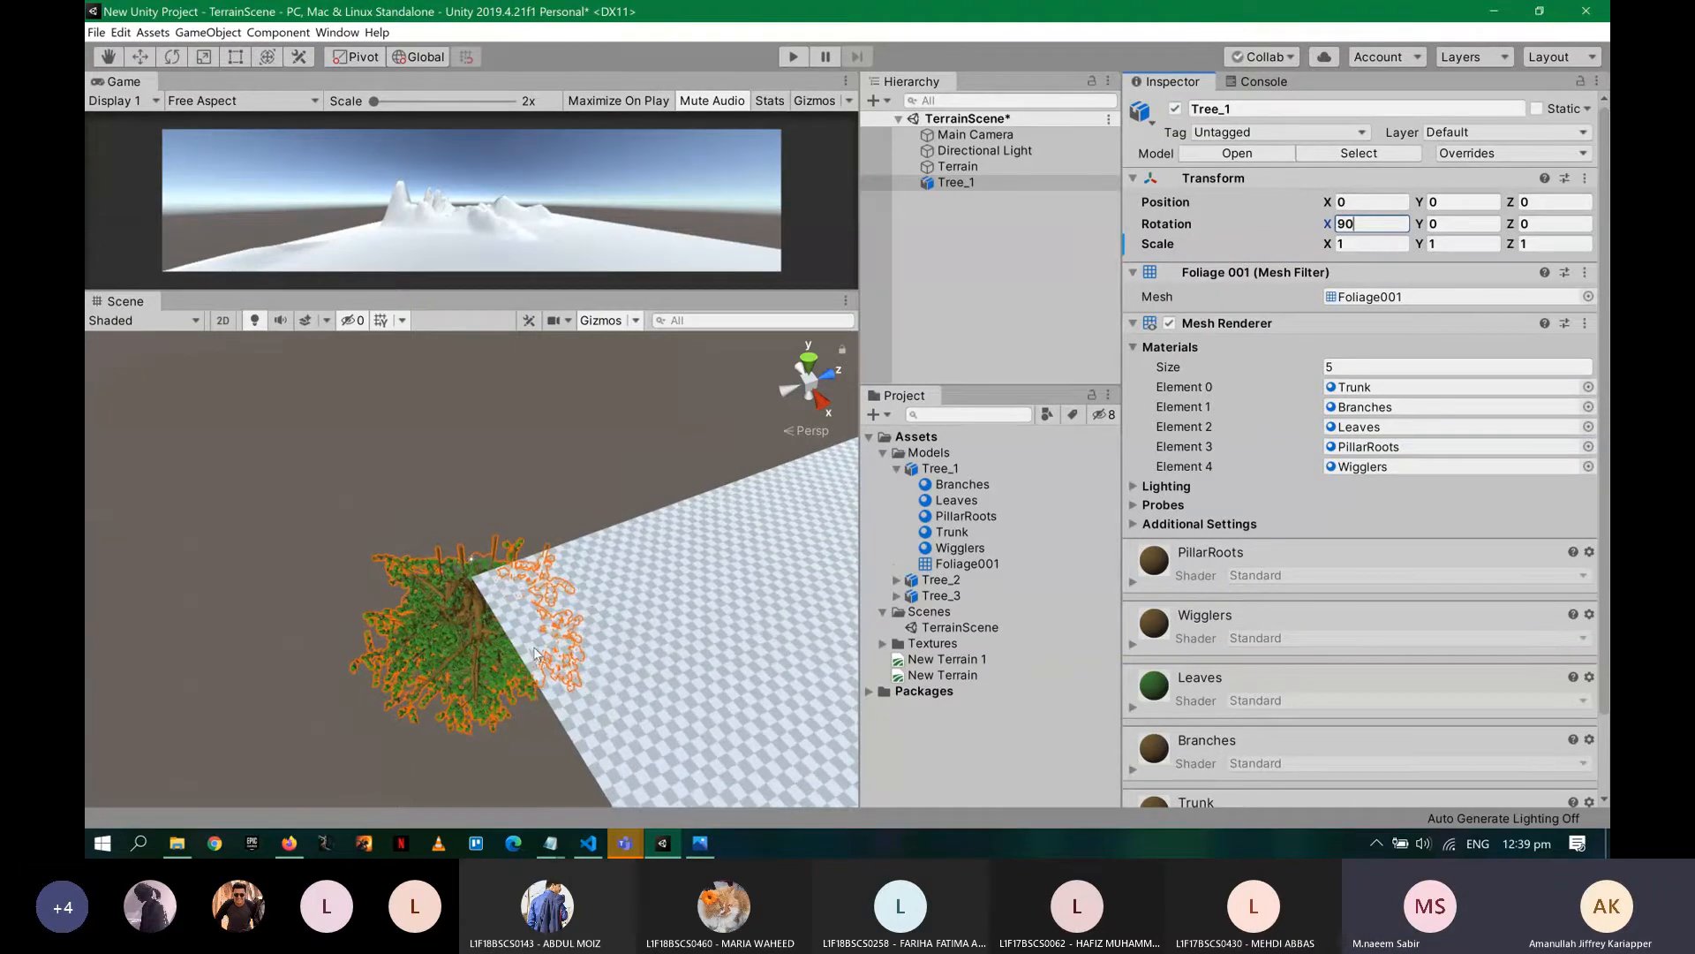
pyautogui.keyDown('alt'); pyautogui.moveTo(520, 708); pyautogui.dragTo(615, 600); pyautogui.keyUp('alt')
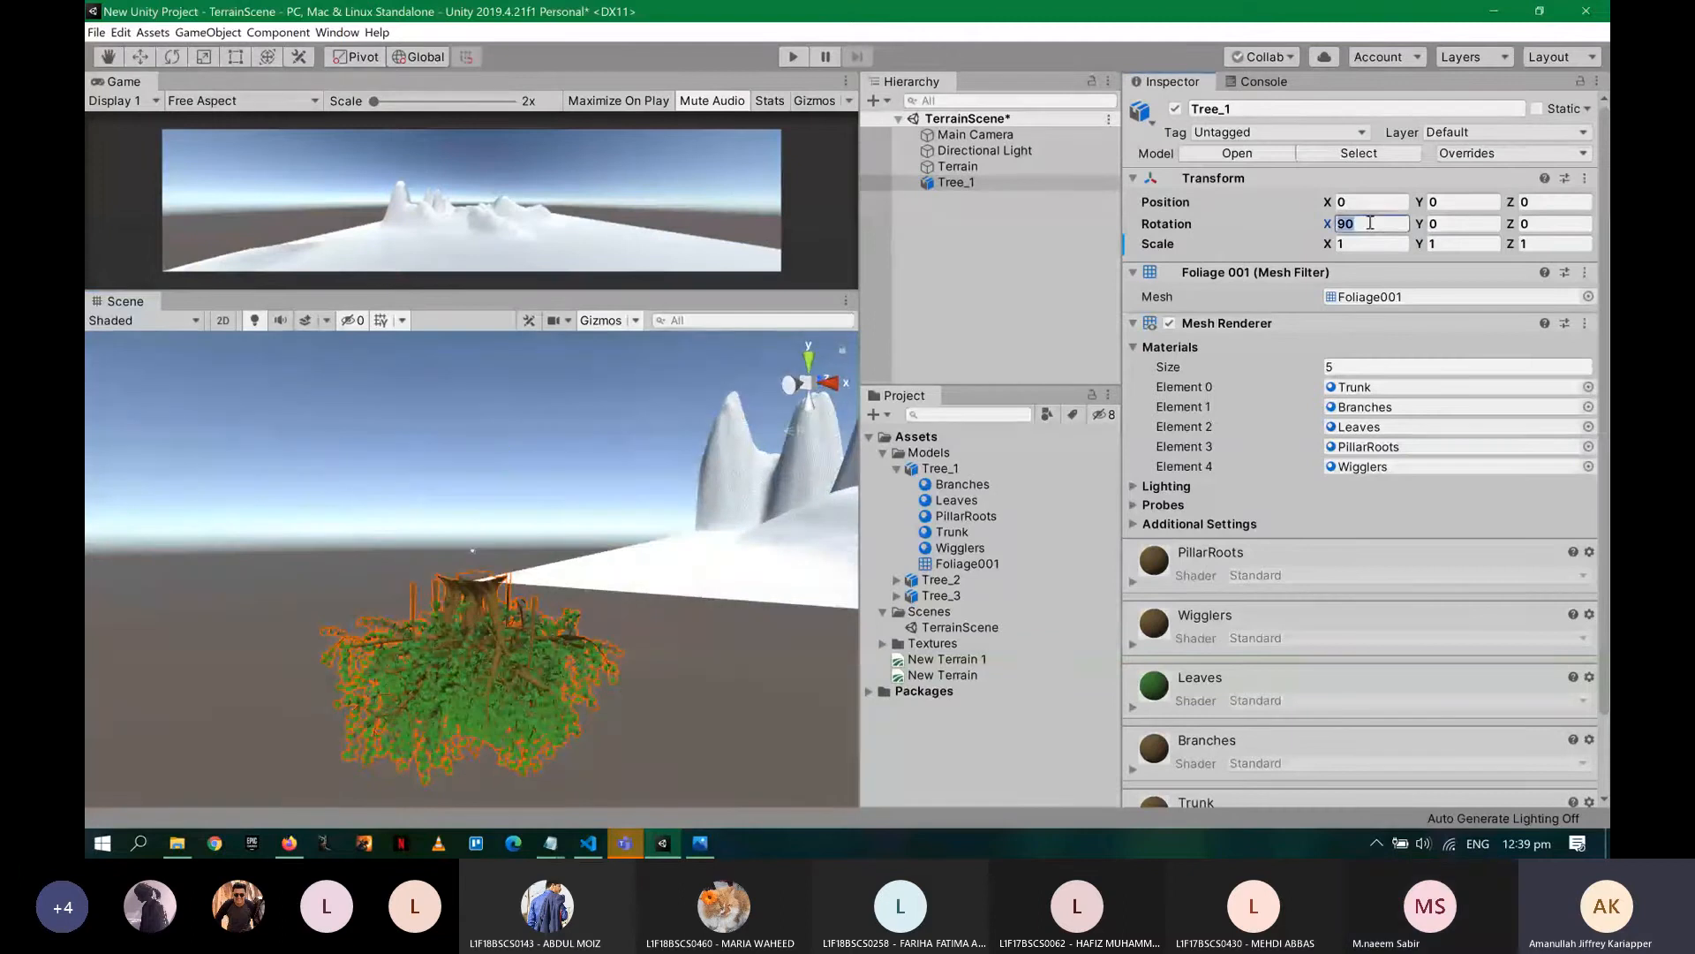
pyautogui.click(1370, 223)
pyautogui.write('180')
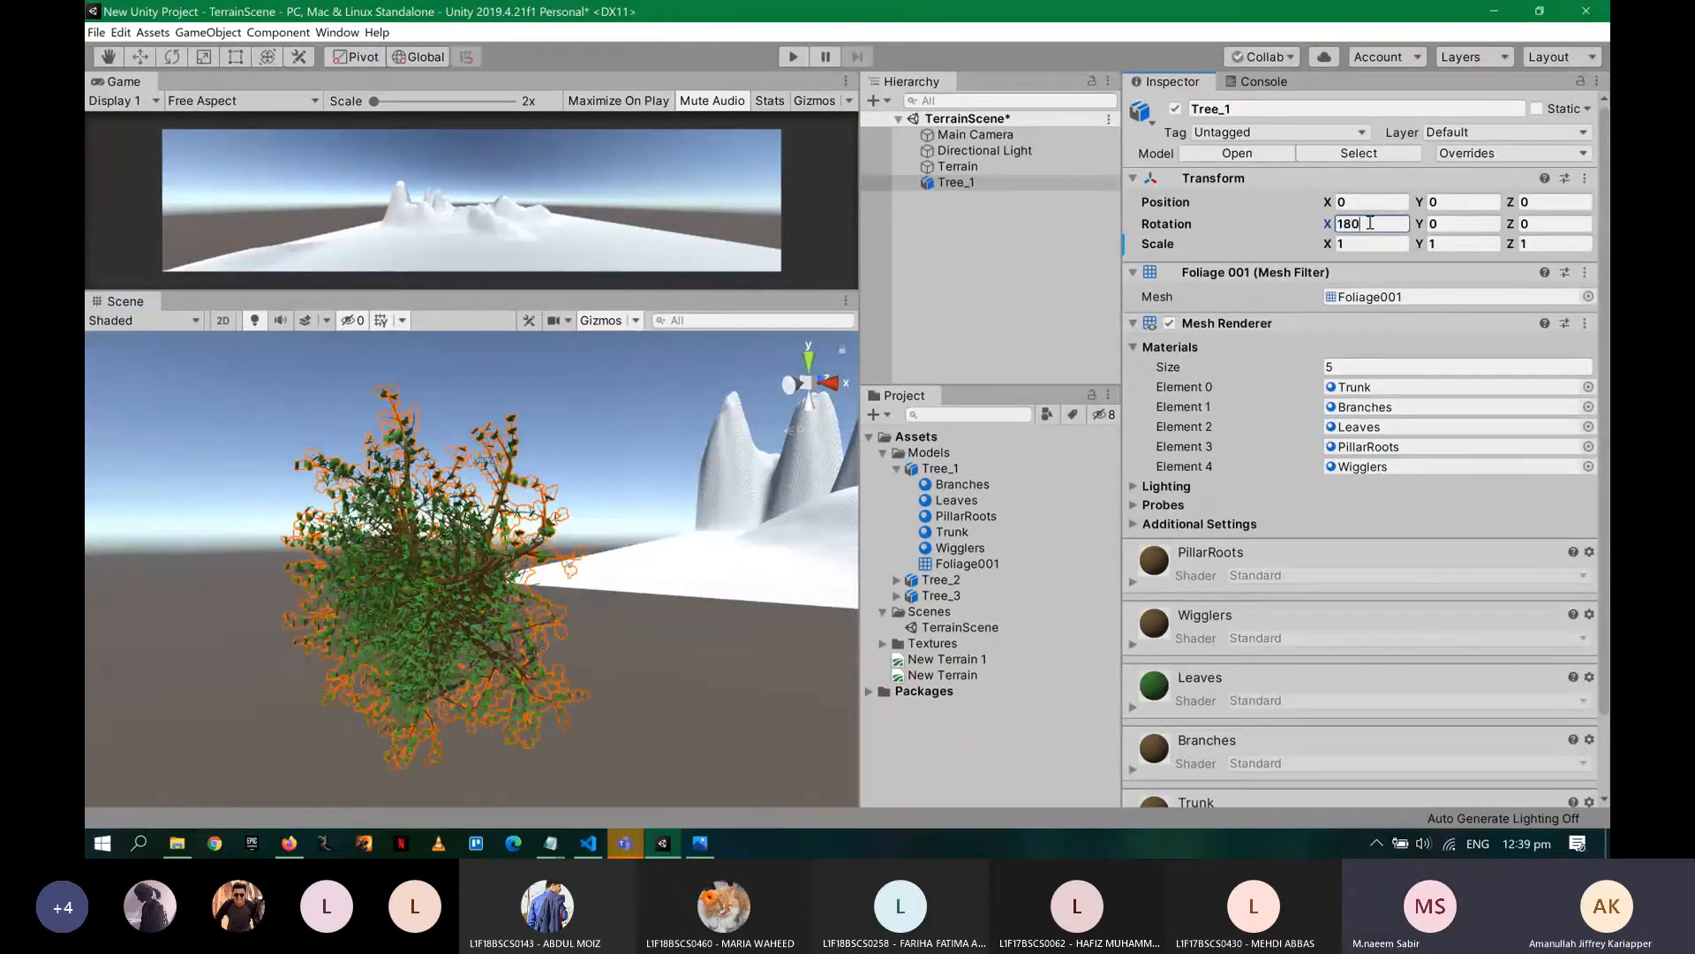
pyautogui.keyDown('alt'); pyautogui.moveTo(547, 618); pyautogui.dragTo(499, 657); pyautogui.keyUp('alt')
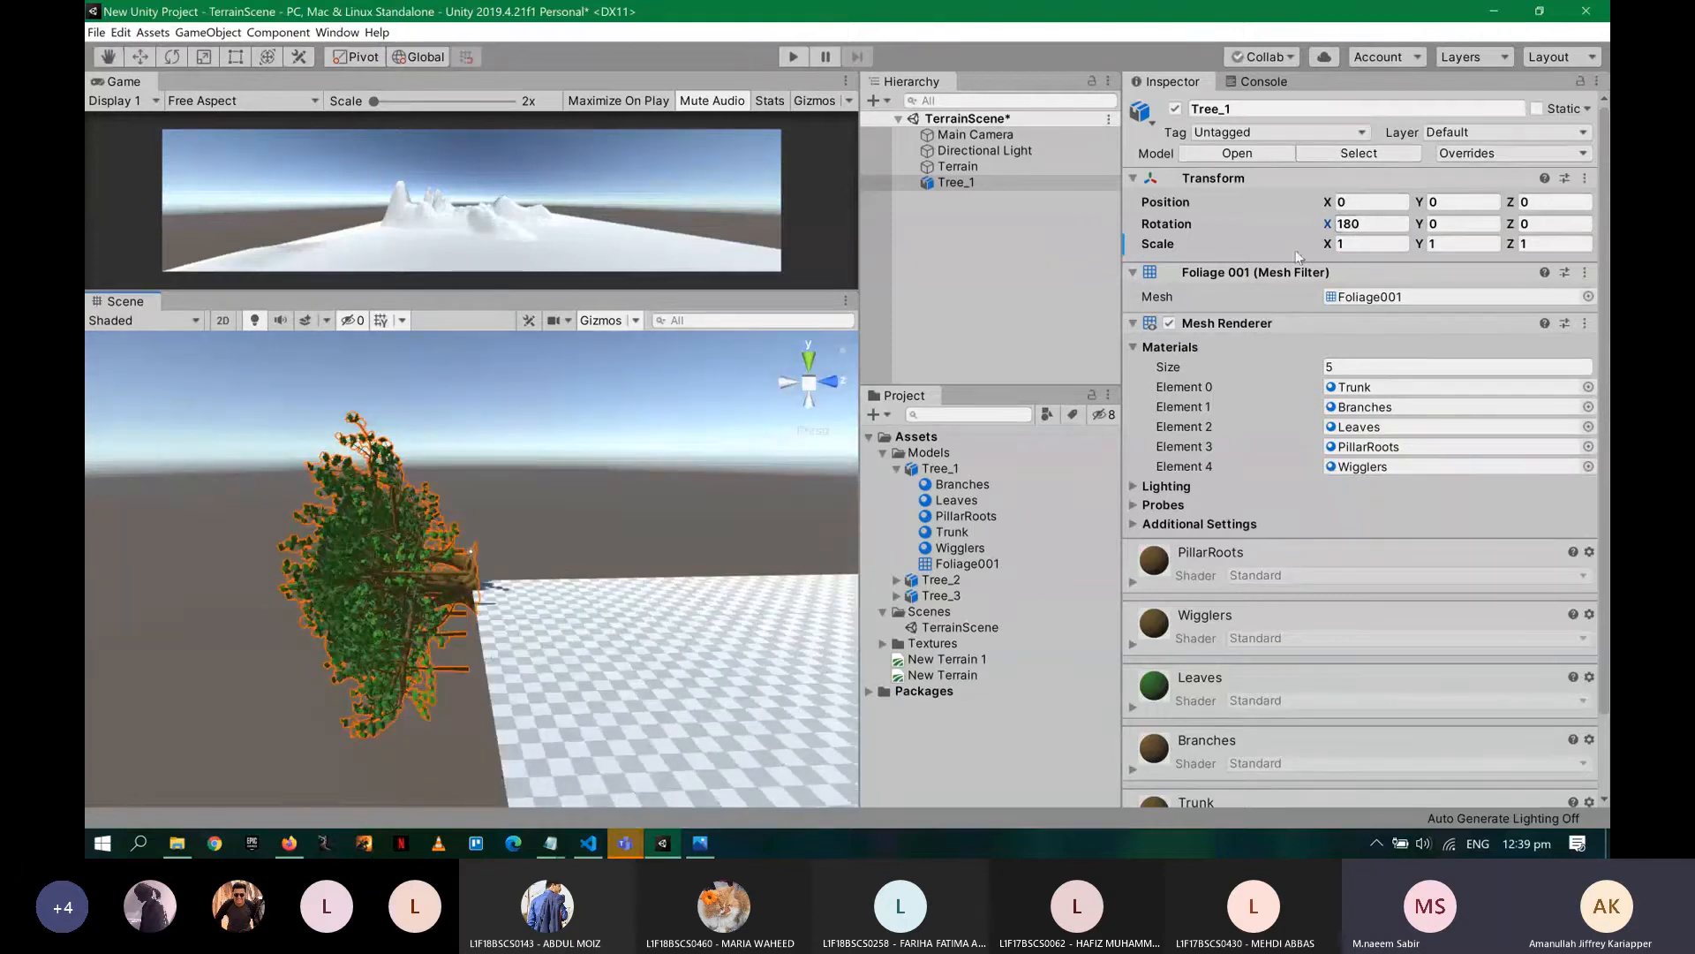
pyautogui.hotkey('ctrl', 'z')
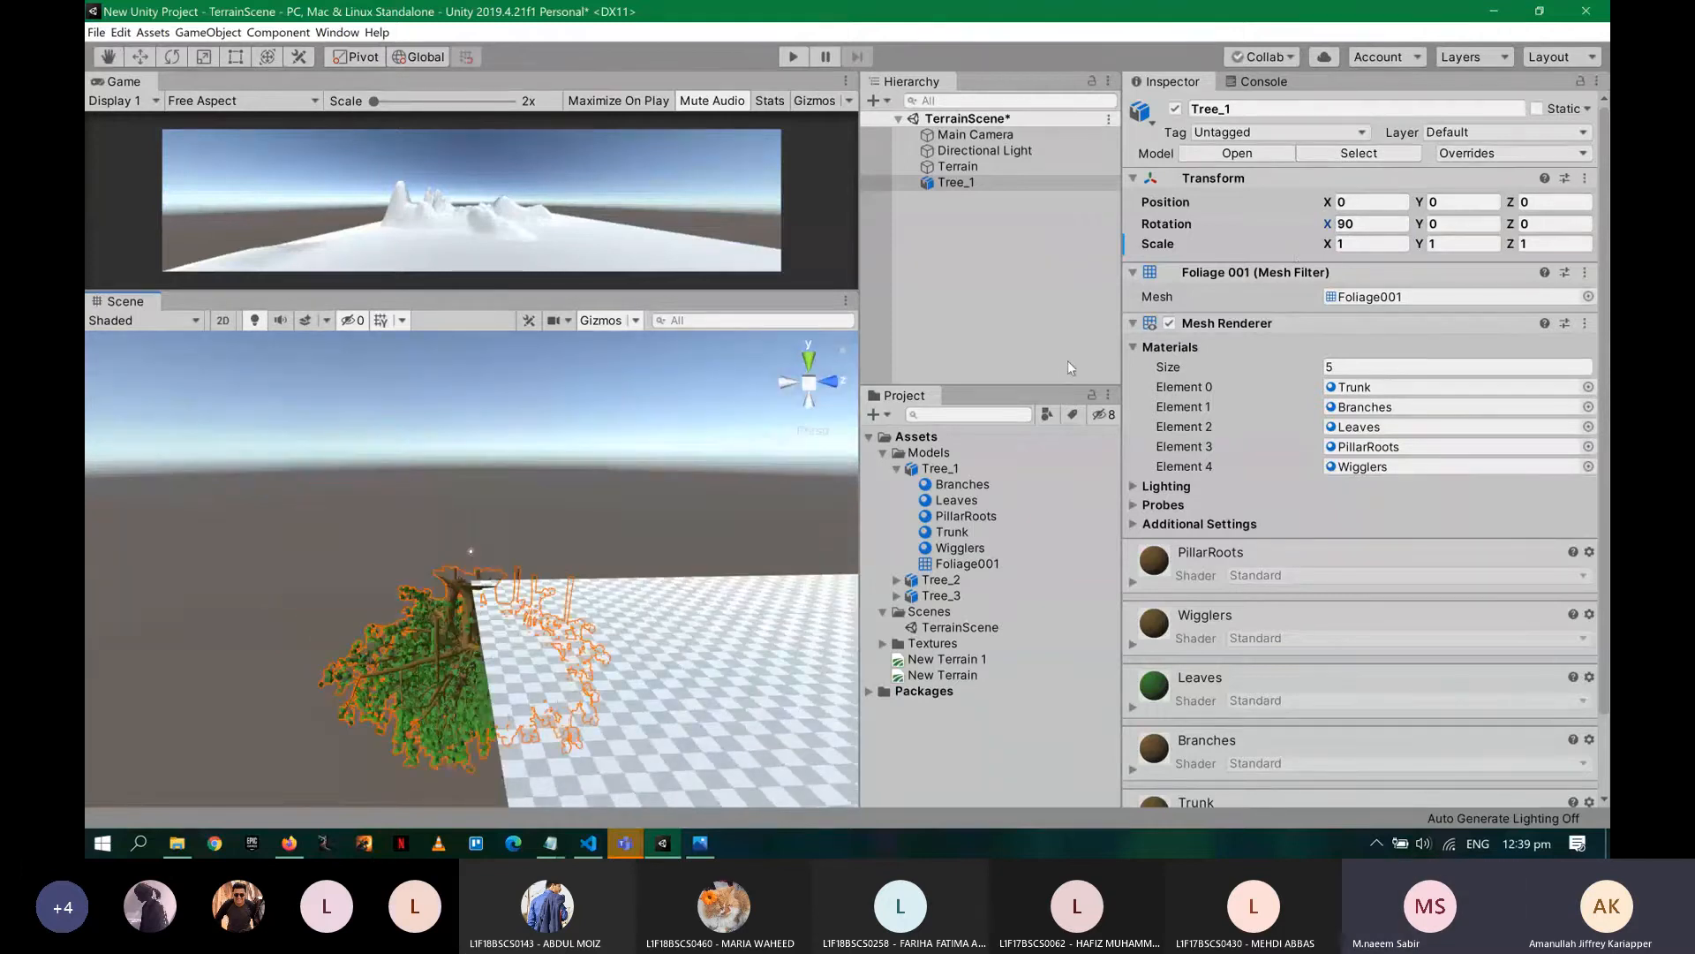
pyautogui.hotkey('ctrl', 'z')
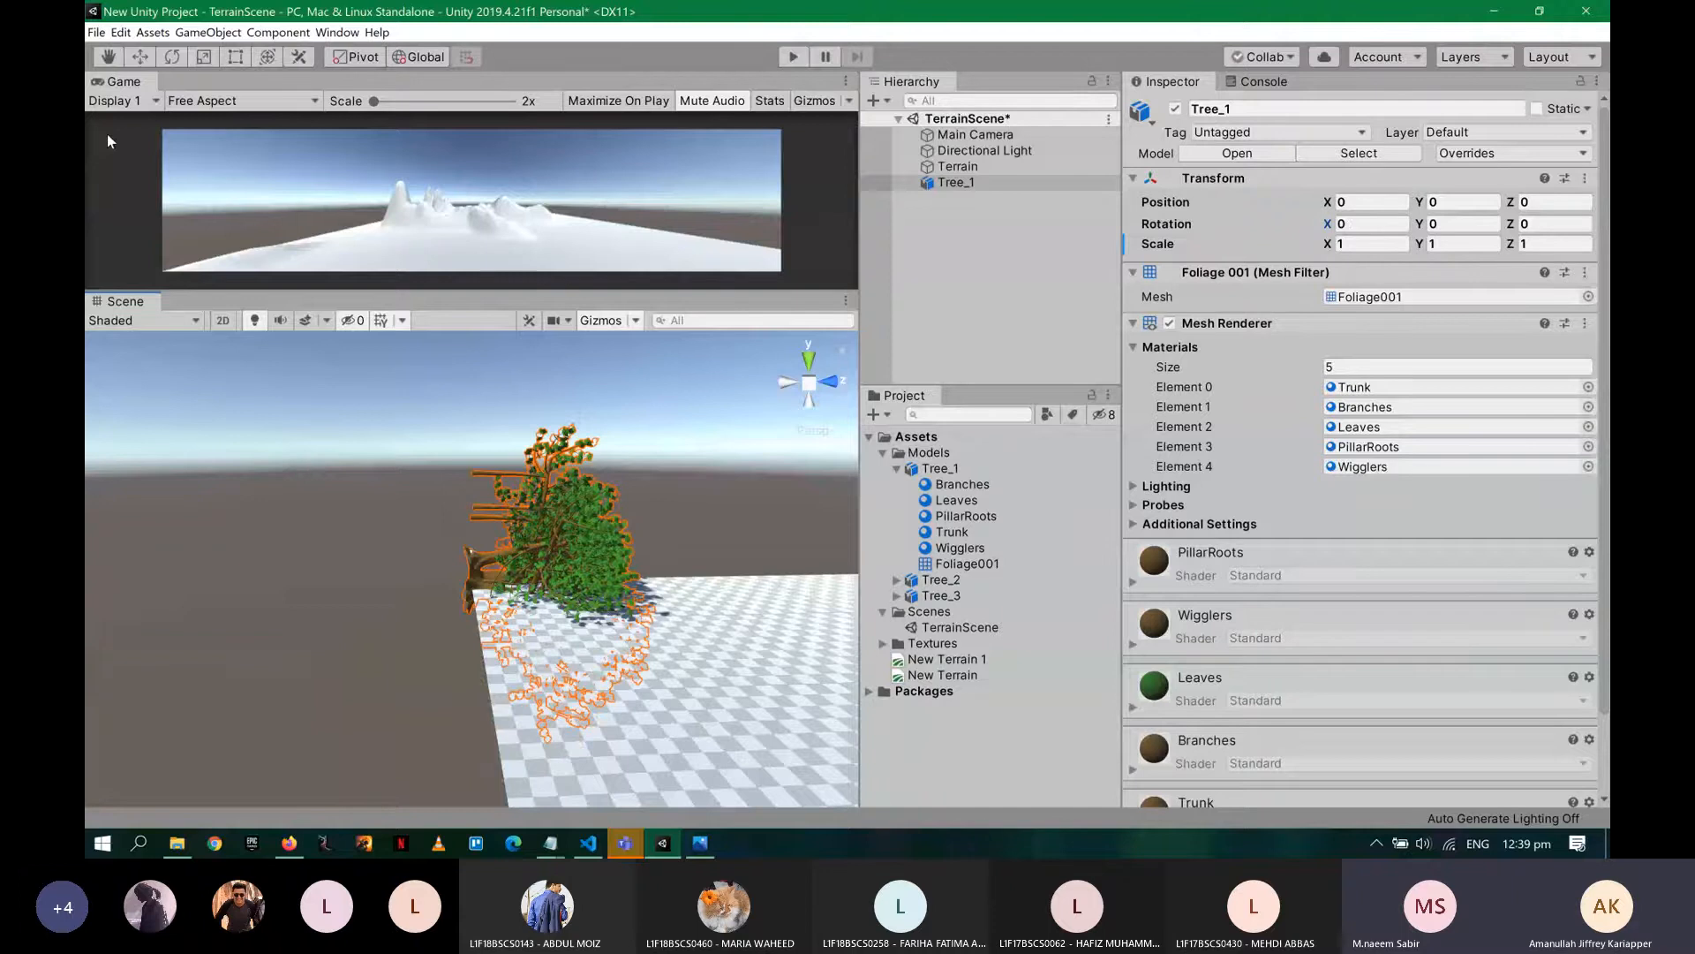
# - Rotate Tree_1 upright about the X axis, set its X rotation to exactly -90 and inspect the tree up close
pyautogui.press('e')
pyautogui.moveTo(443, 506); pyautogui.dragTo(181, 569)
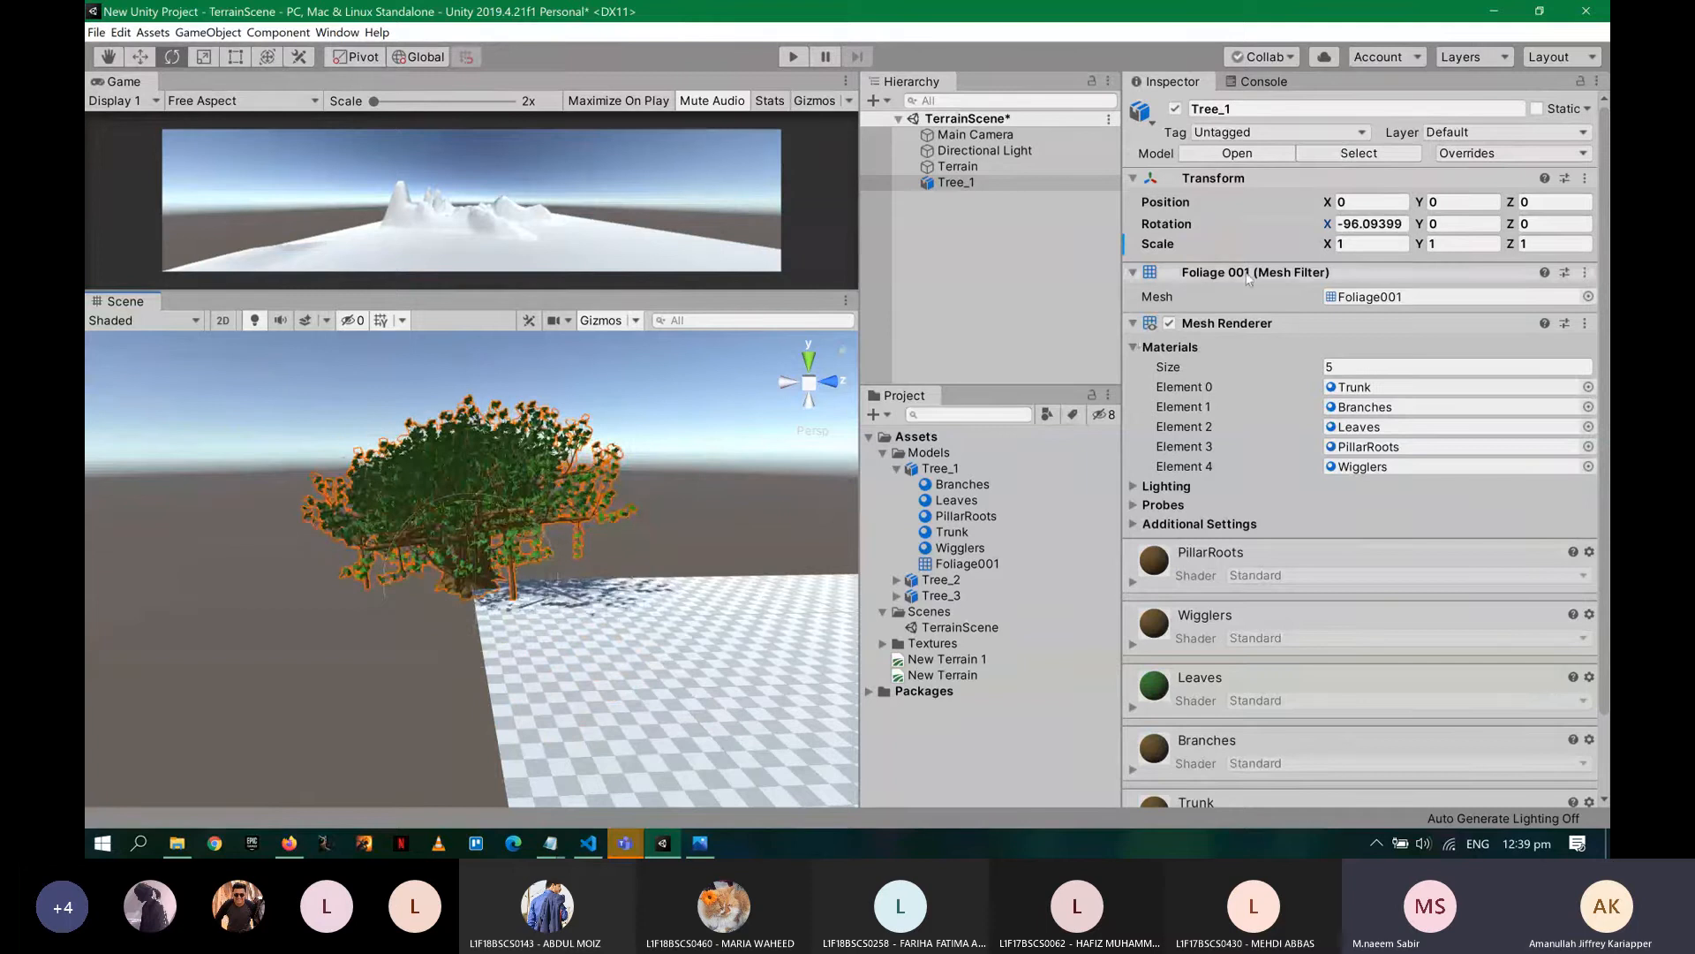
pyautogui.click(1346, 223)
pyautogui.write('-')
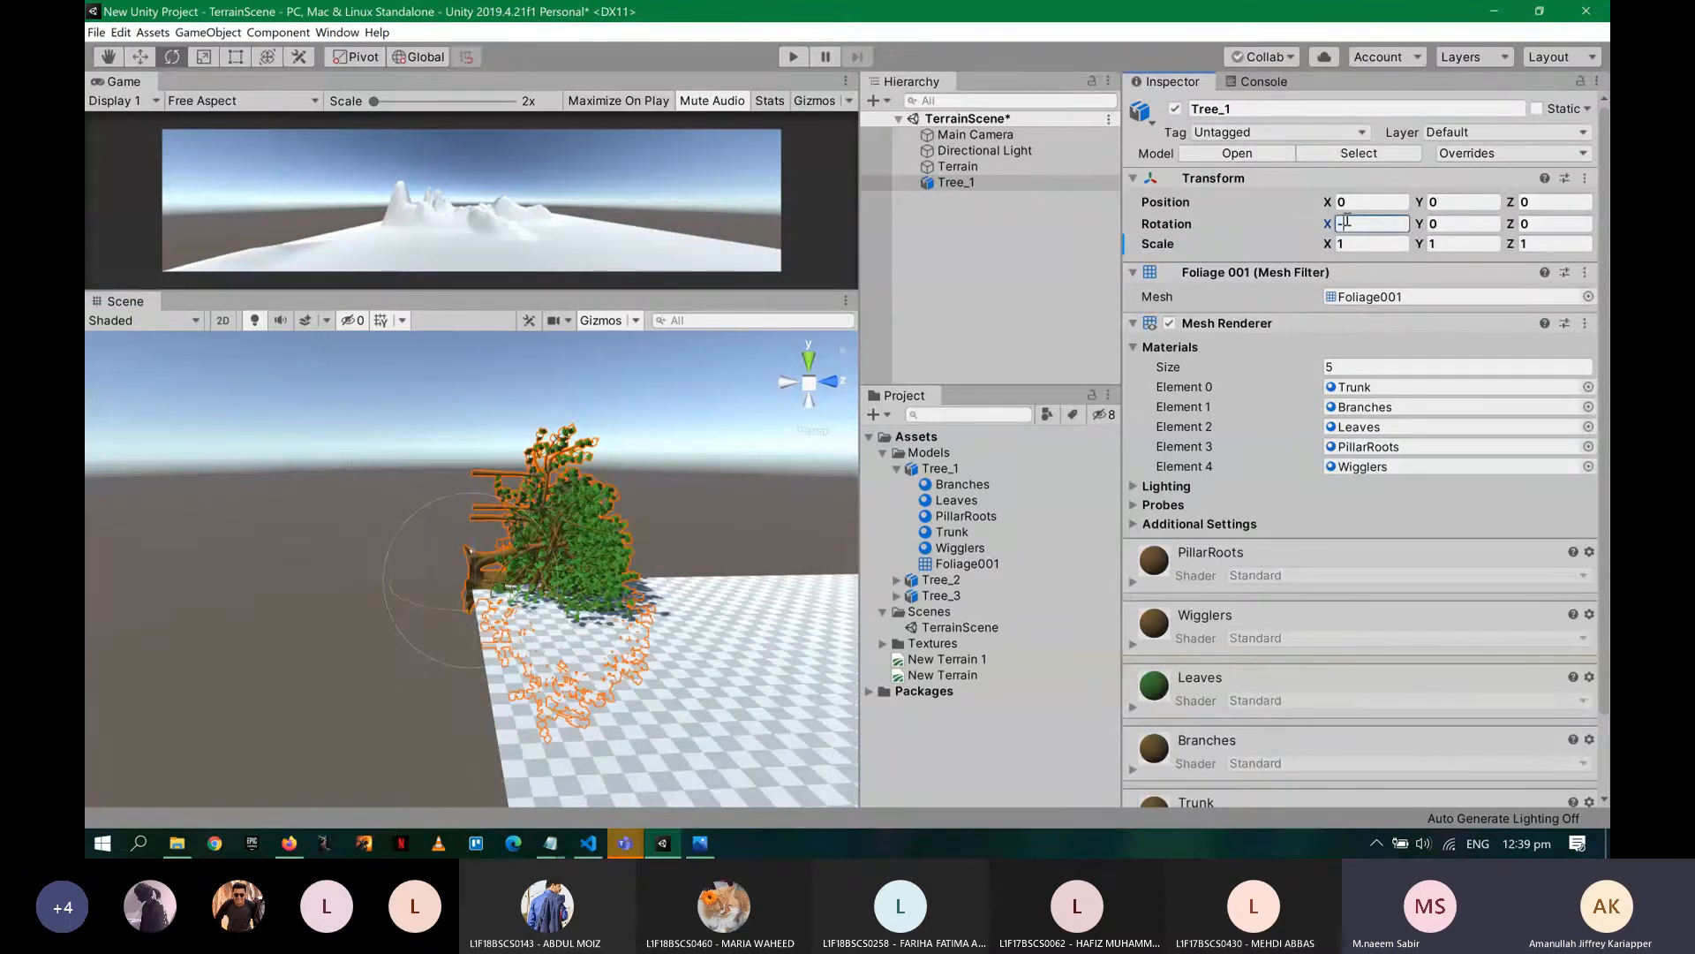
pyautogui.write('00')
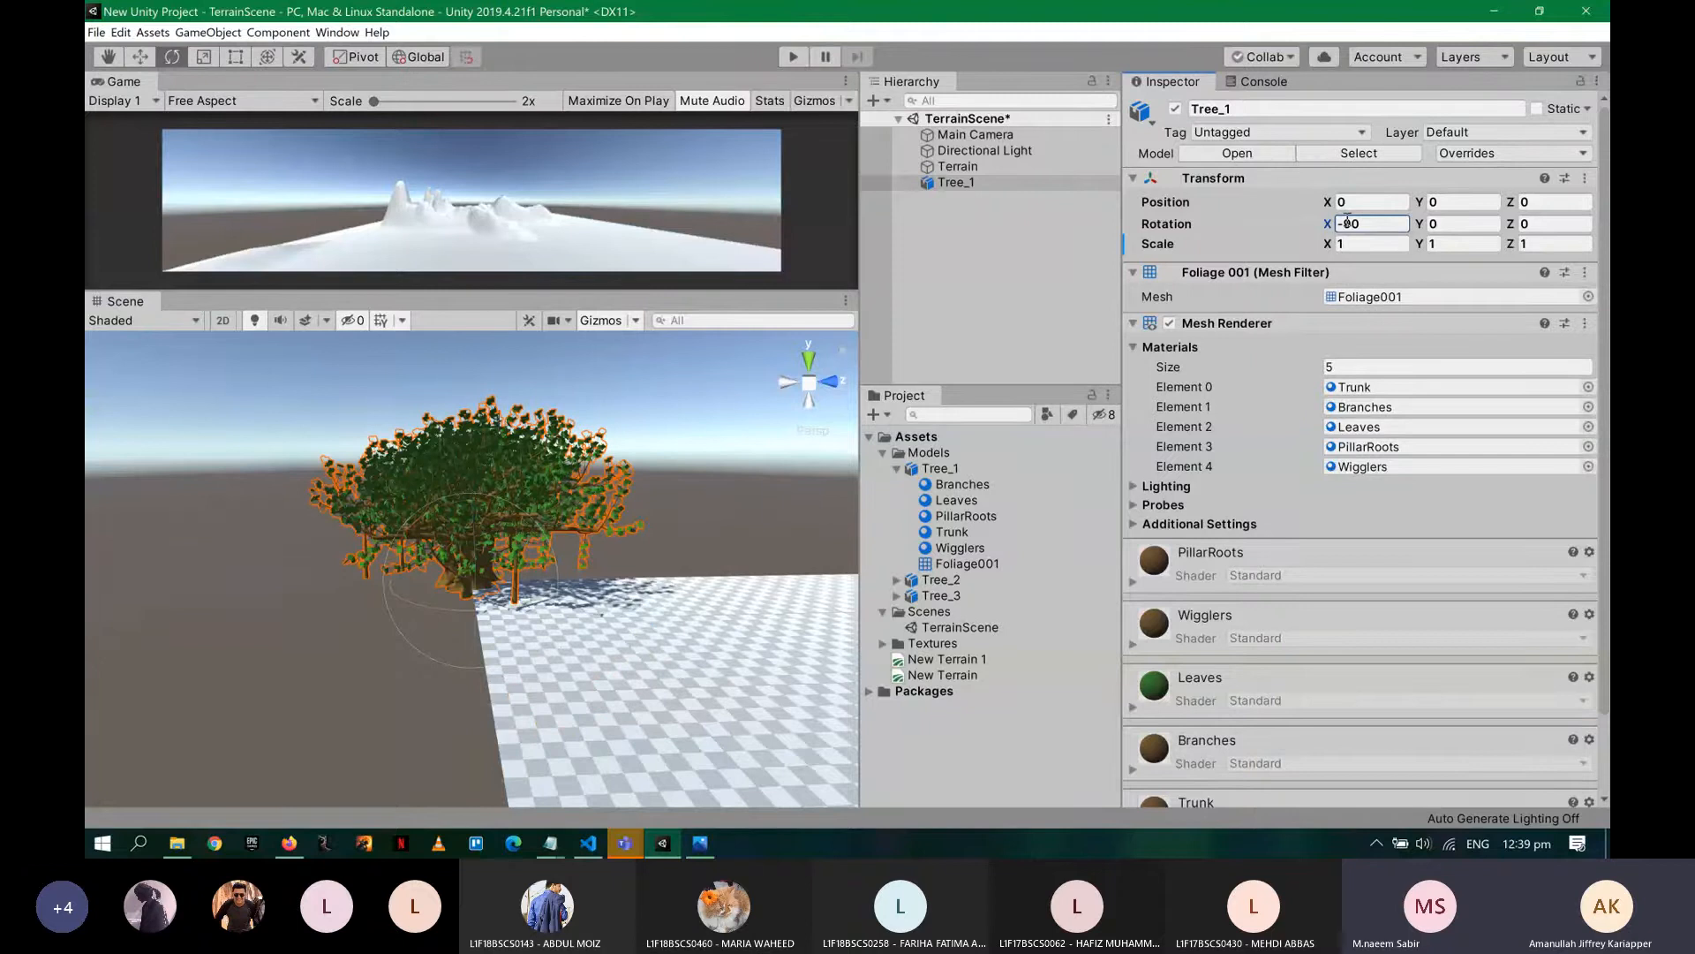
pyautogui.click(703, 641)
pyautogui.click(707, 497)
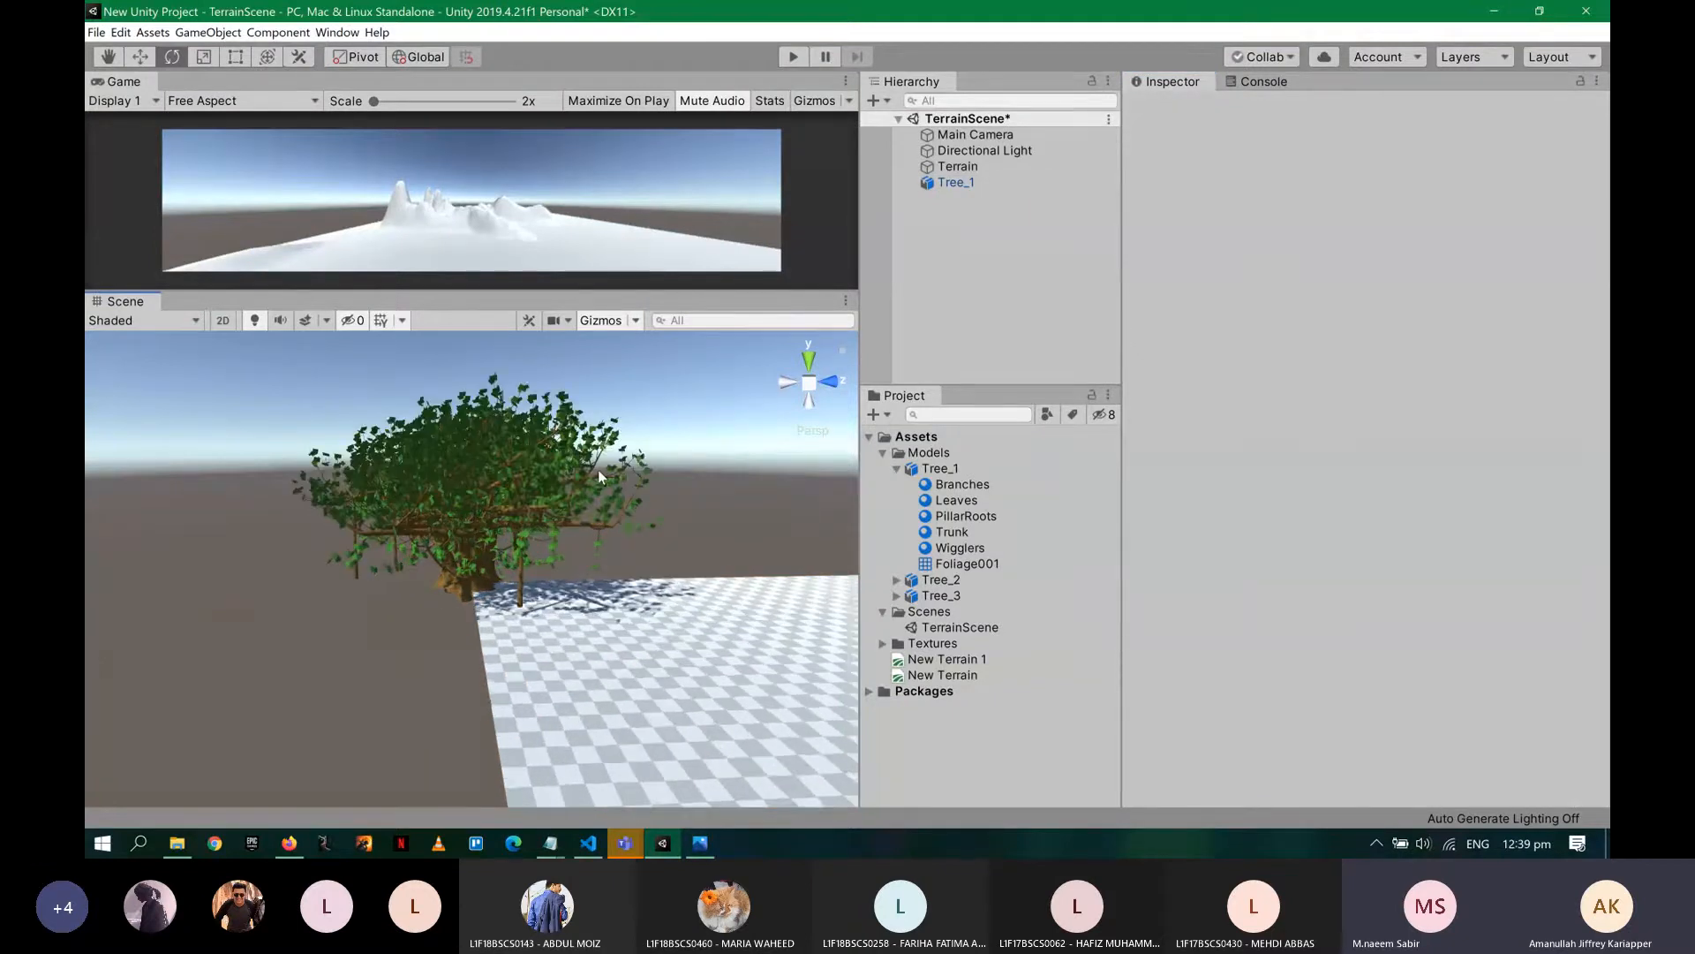
pyautogui.scroll(5, 596, 469)
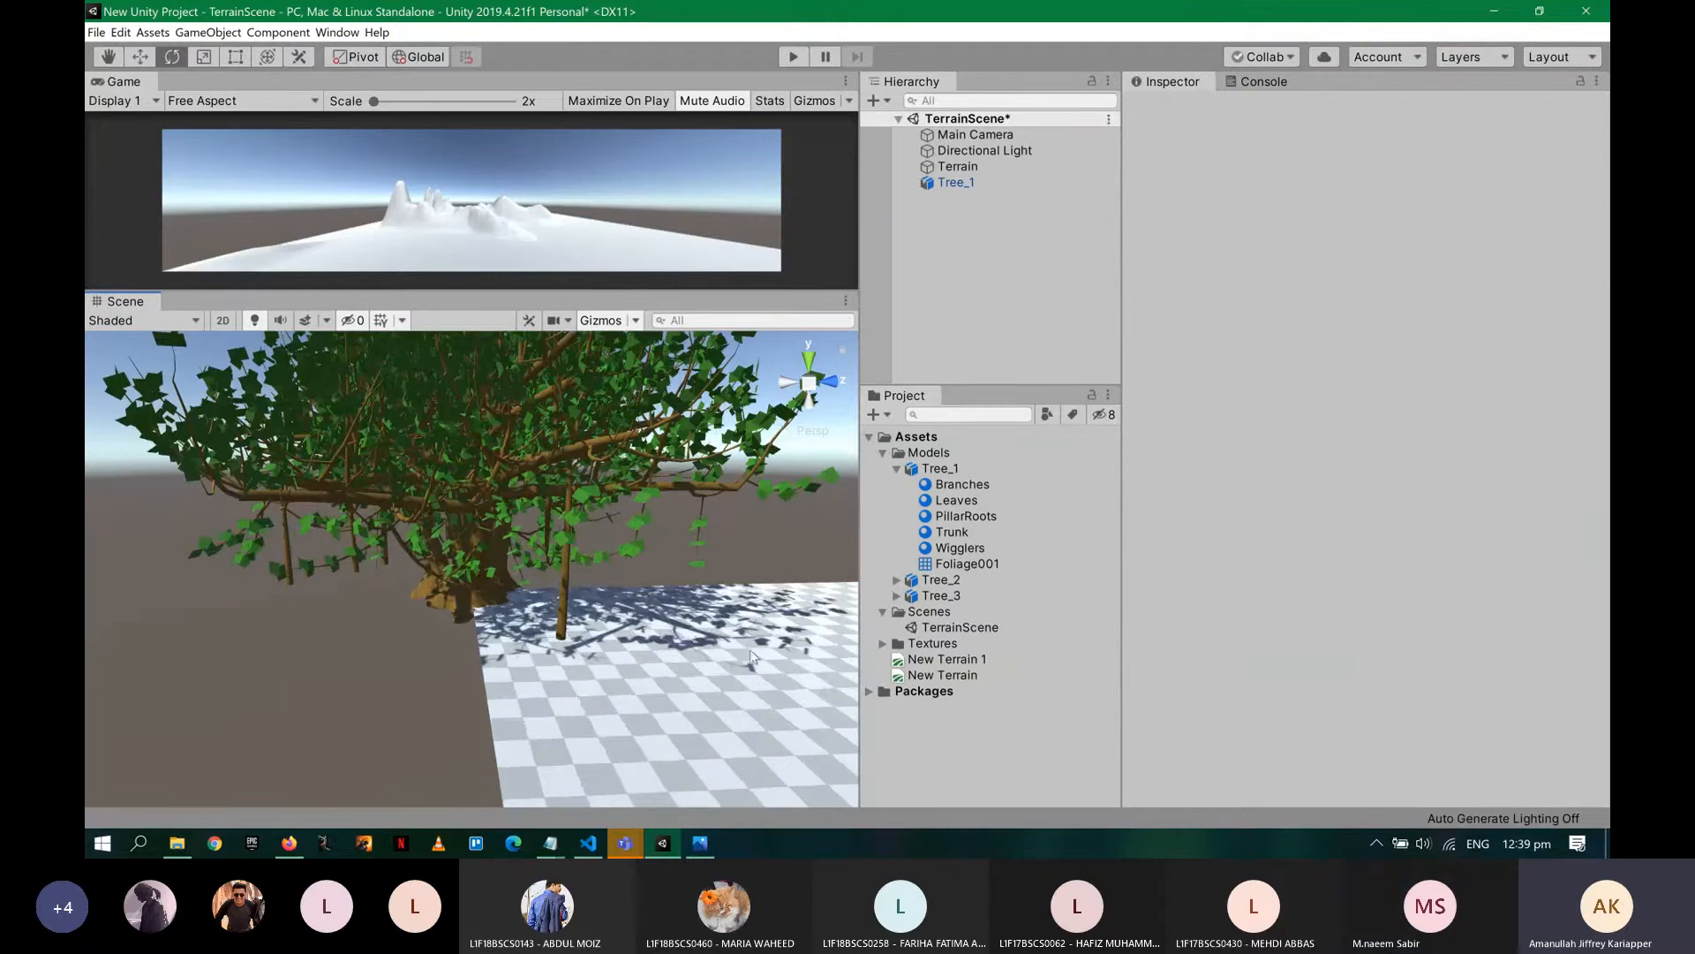
pyautogui.keyDown('alt'); pyautogui.moveTo(749, 649); pyautogui.dragTo(618, 565); pyautogui.keyUp('alt')
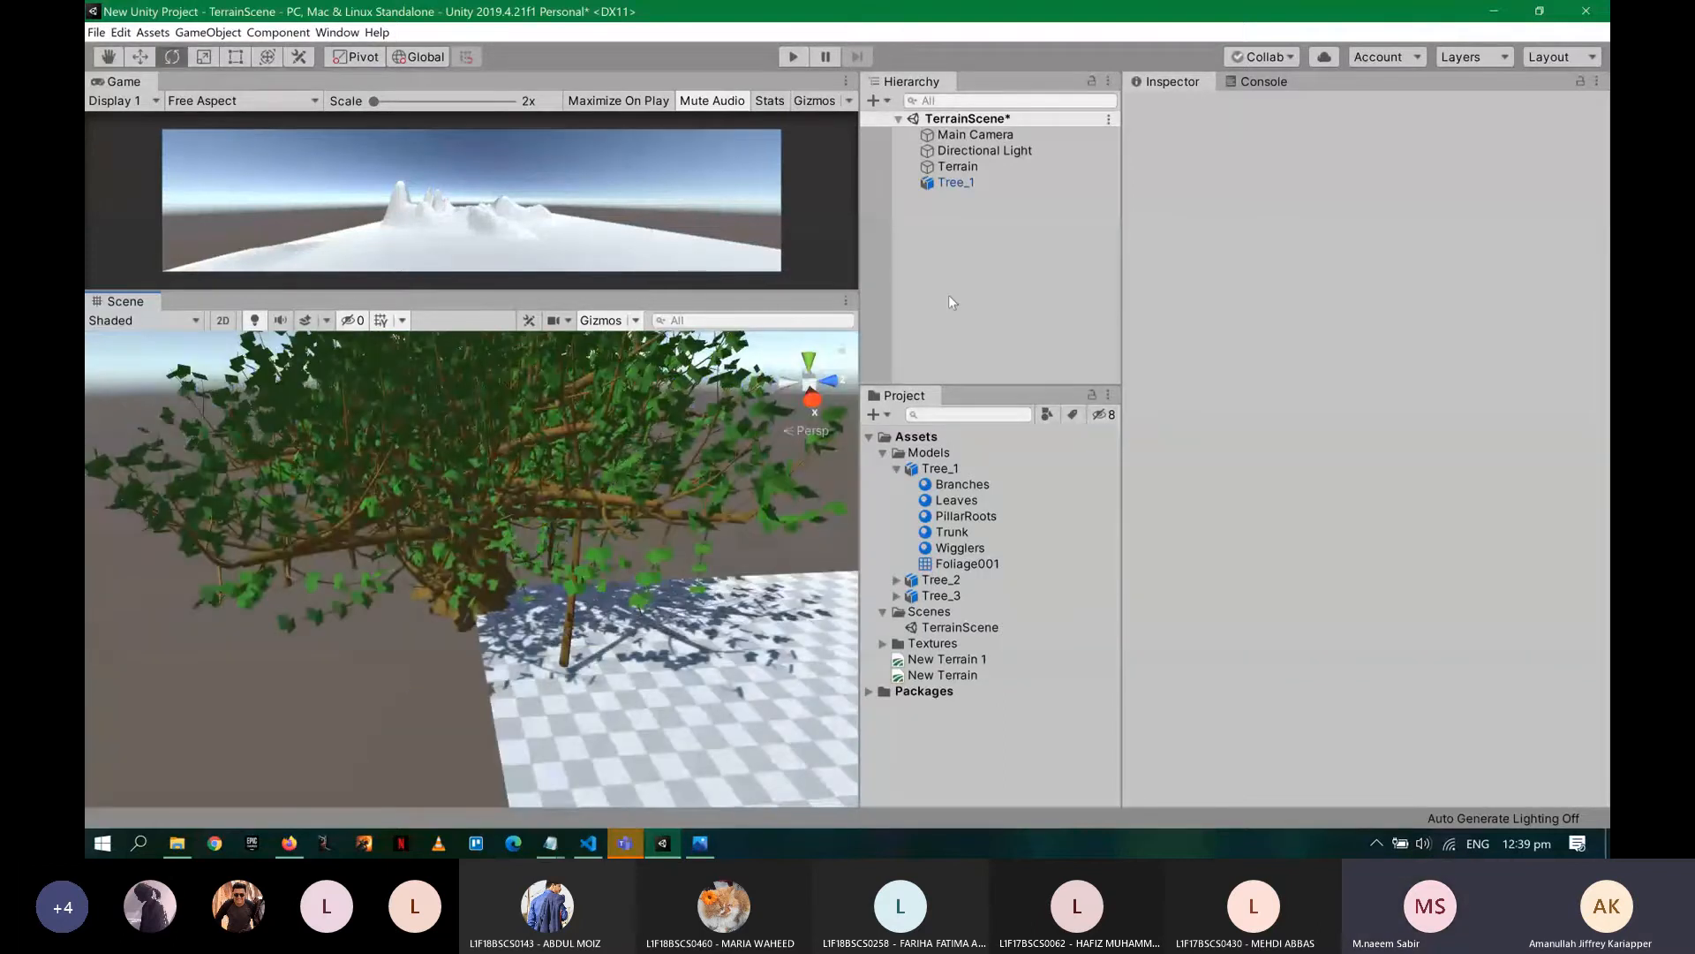
# - Check the Tree_1 and Main Camera properties and compare the tree's size with the whole terrain
pyautogui.click(952, 184)
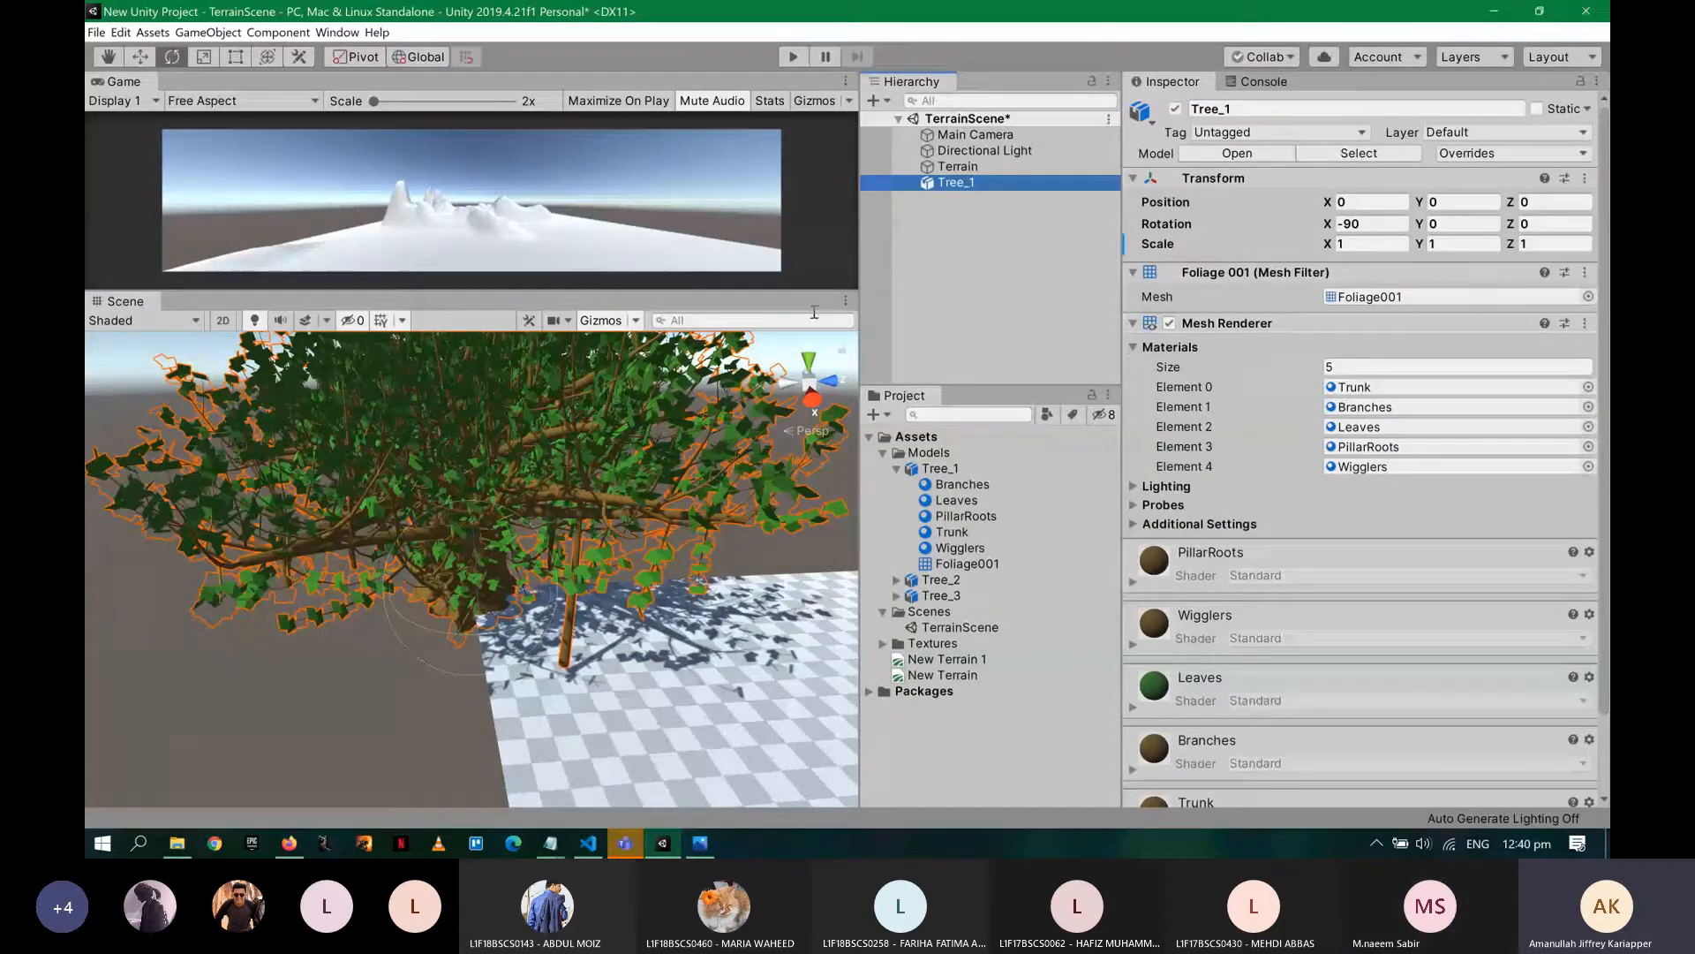
pyautogui.click(1006, 133)
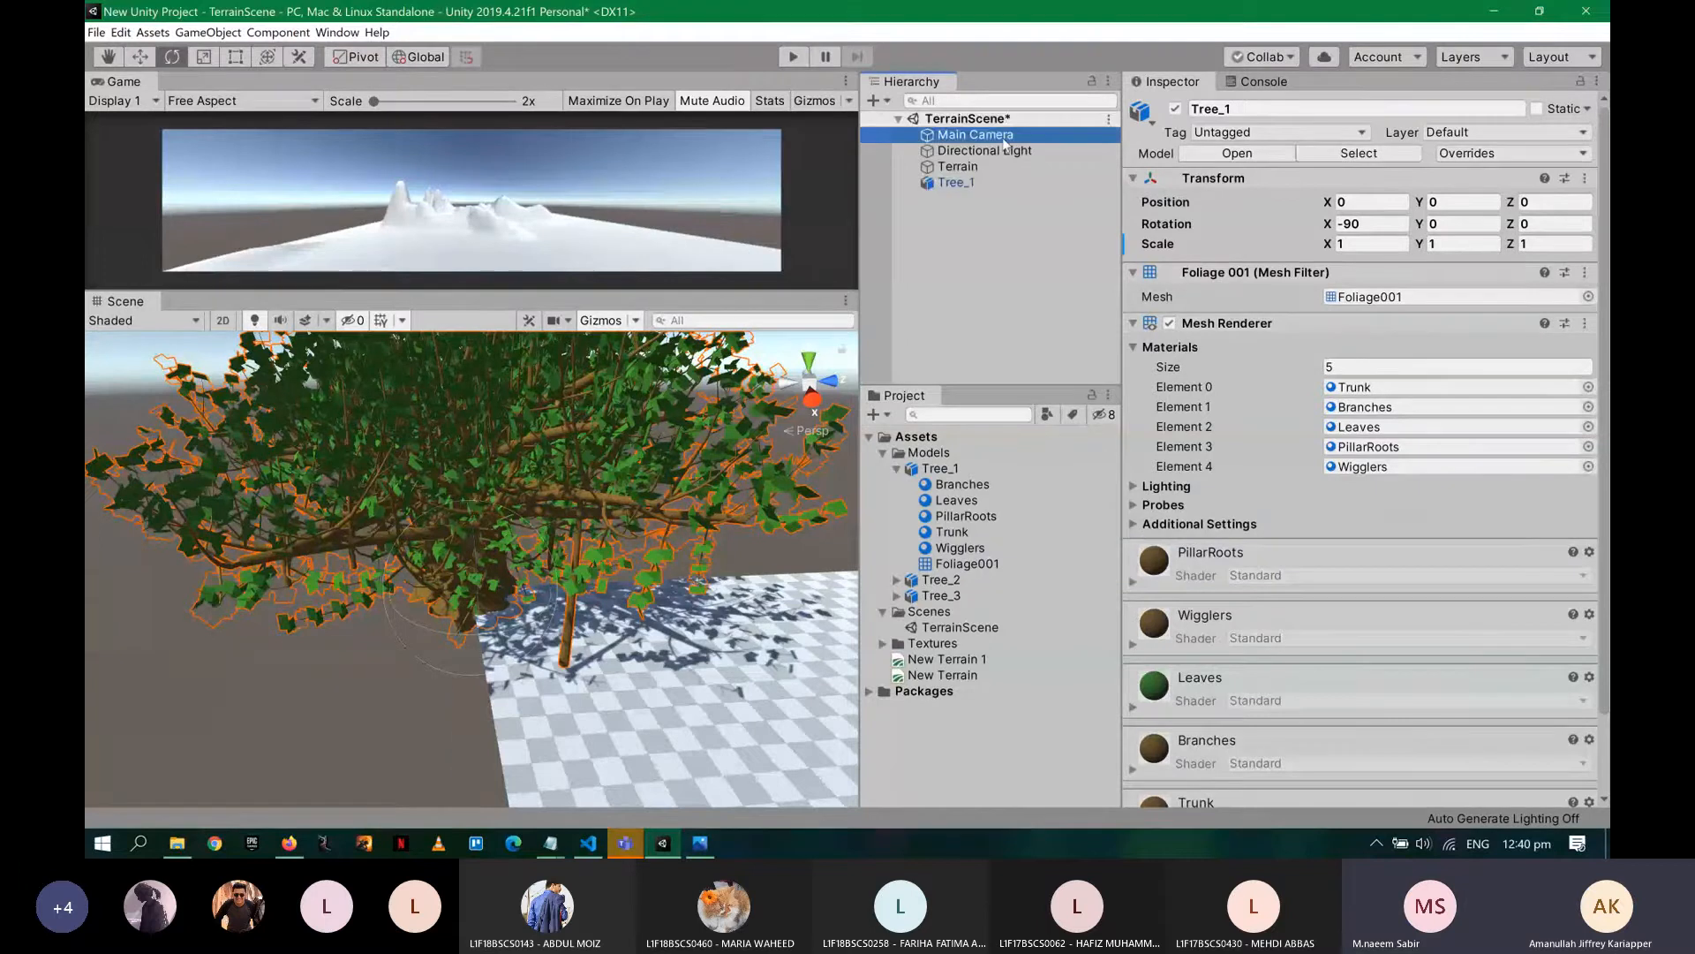
pyautogui.click(788, 547)
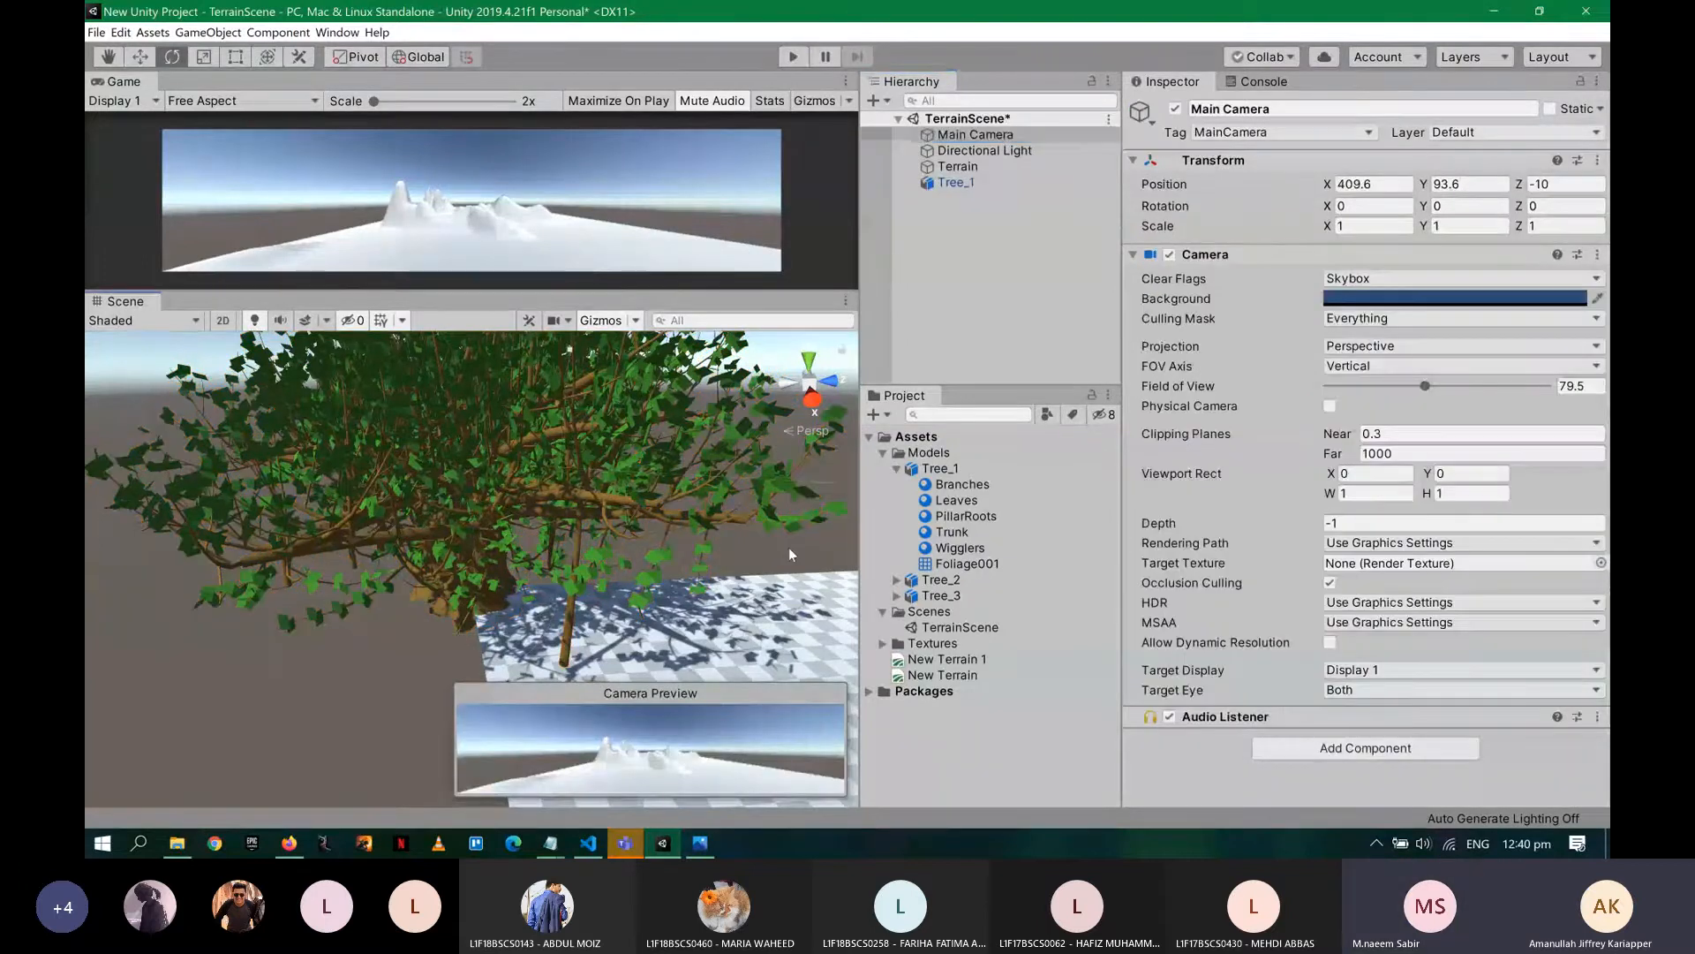
pyautogui.scroll(-10, 787, 547)
pyautogui.scroll(-5, 791, 526)
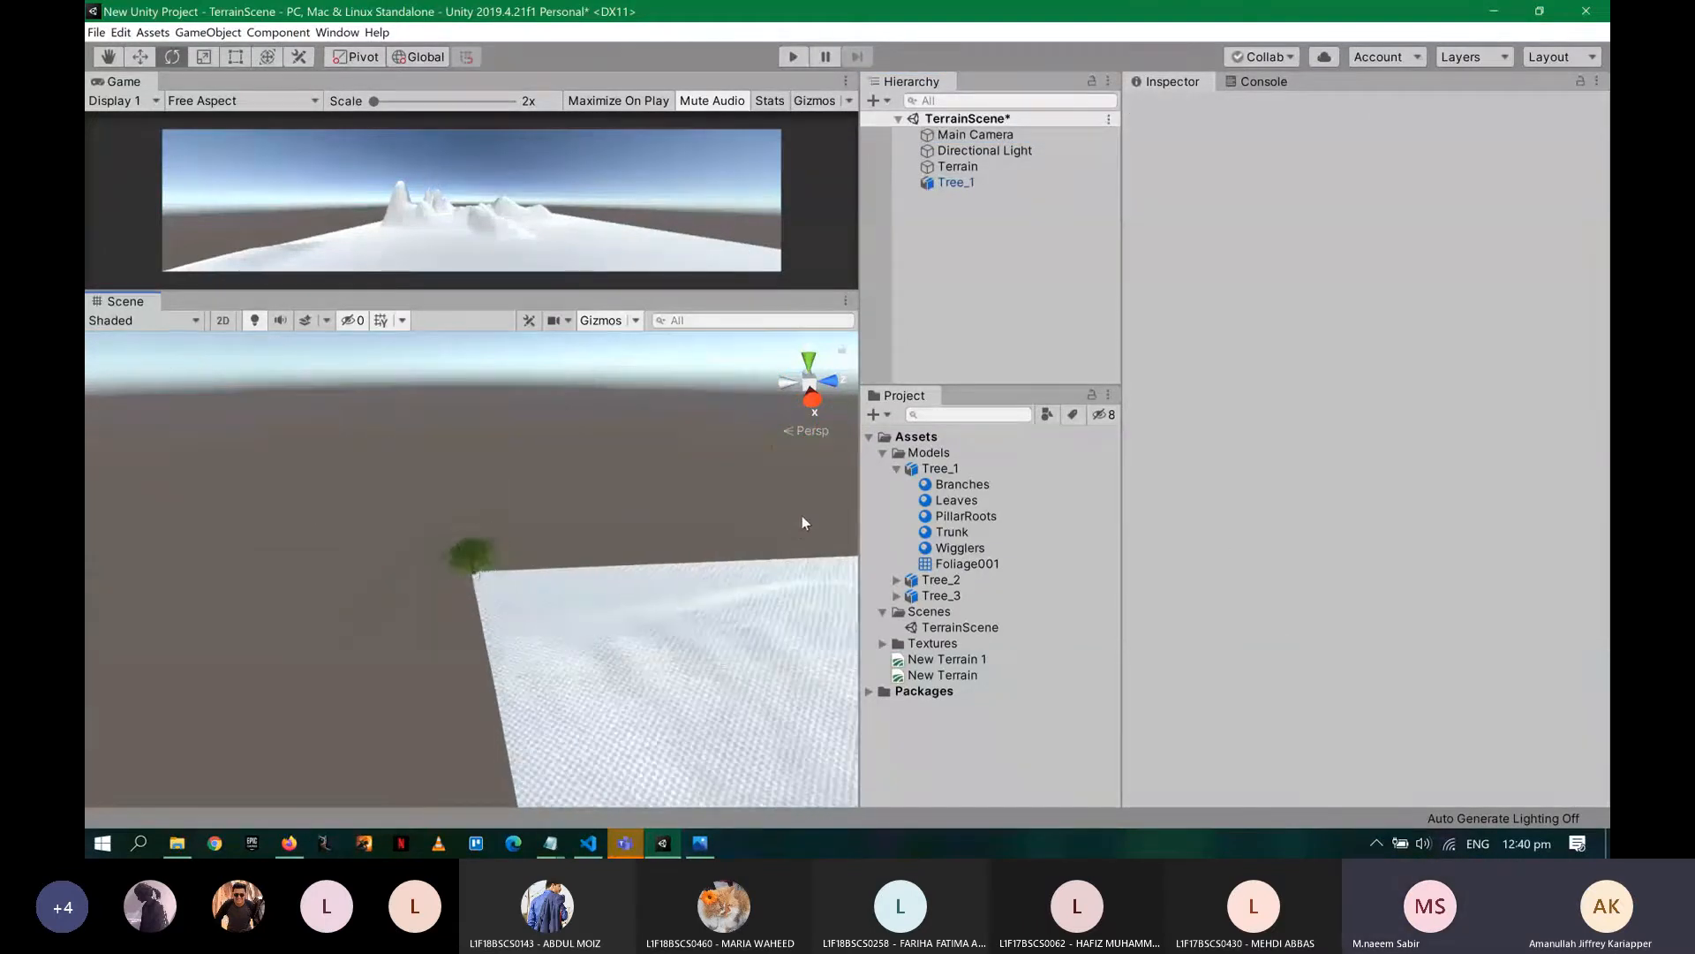
pyautogui.scroll(-3, 810, 524)
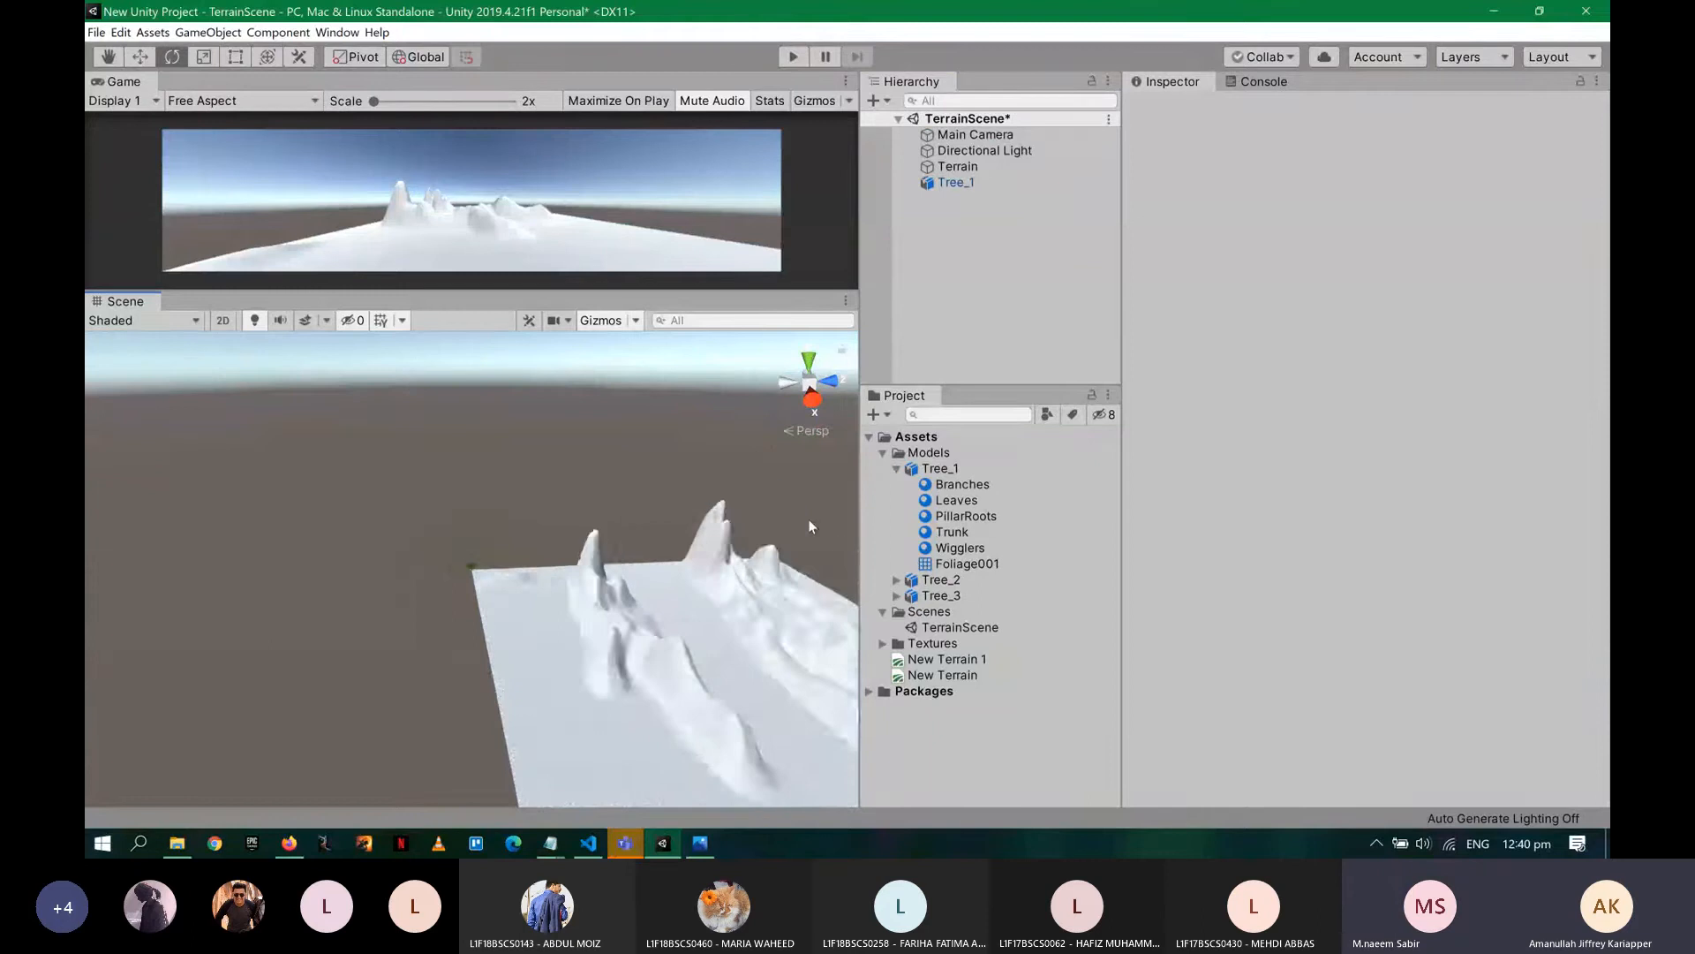
pyautogui.scroll(3, 811, 526)
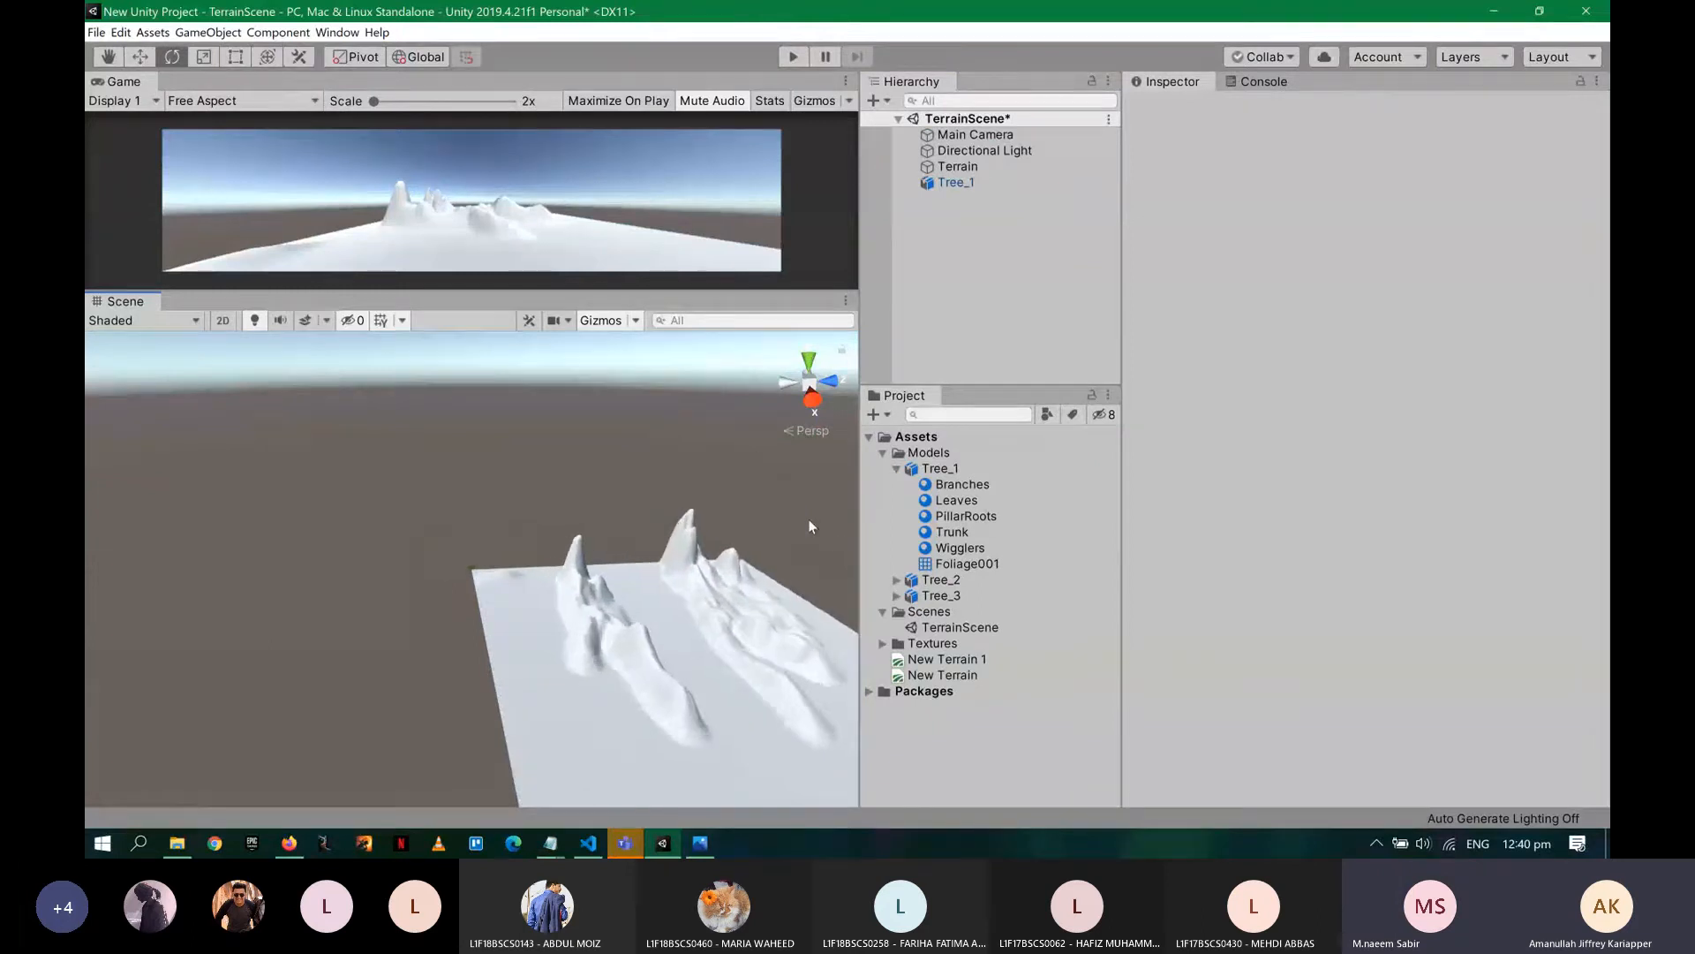
# - Move Tree_1 from the terrain corner to the flat ground beside the mountains, at about X 804, Z 537
pyautogui.click(929, 185)
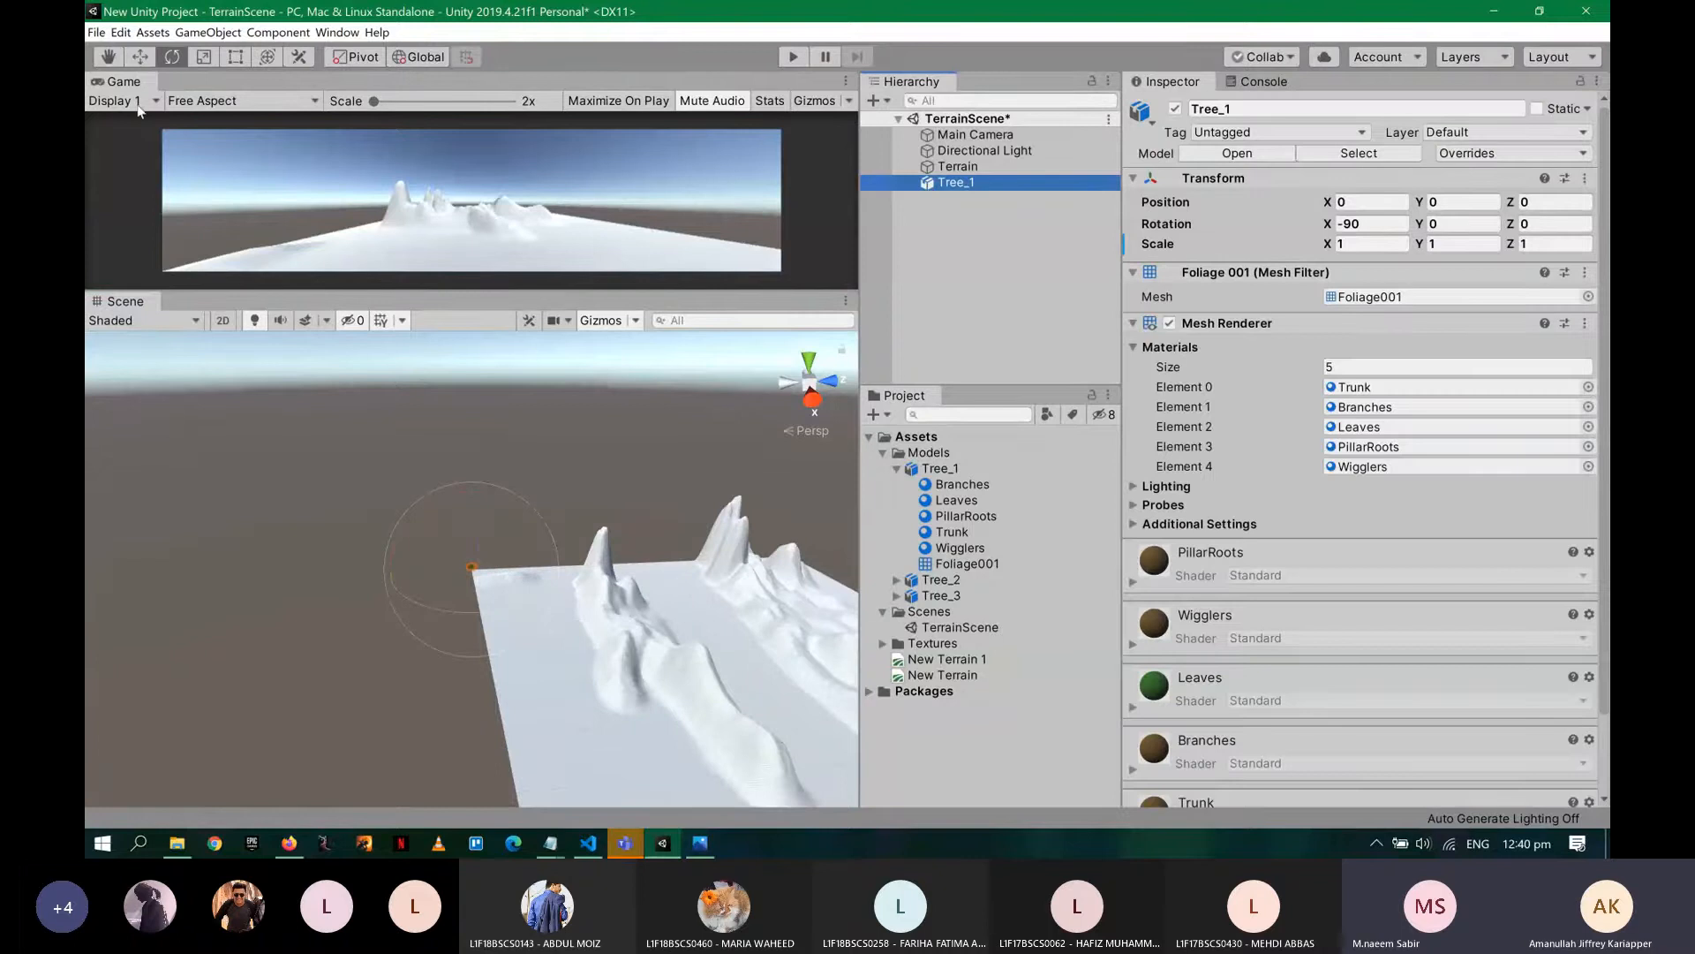
pyautogui.click(139, 57)
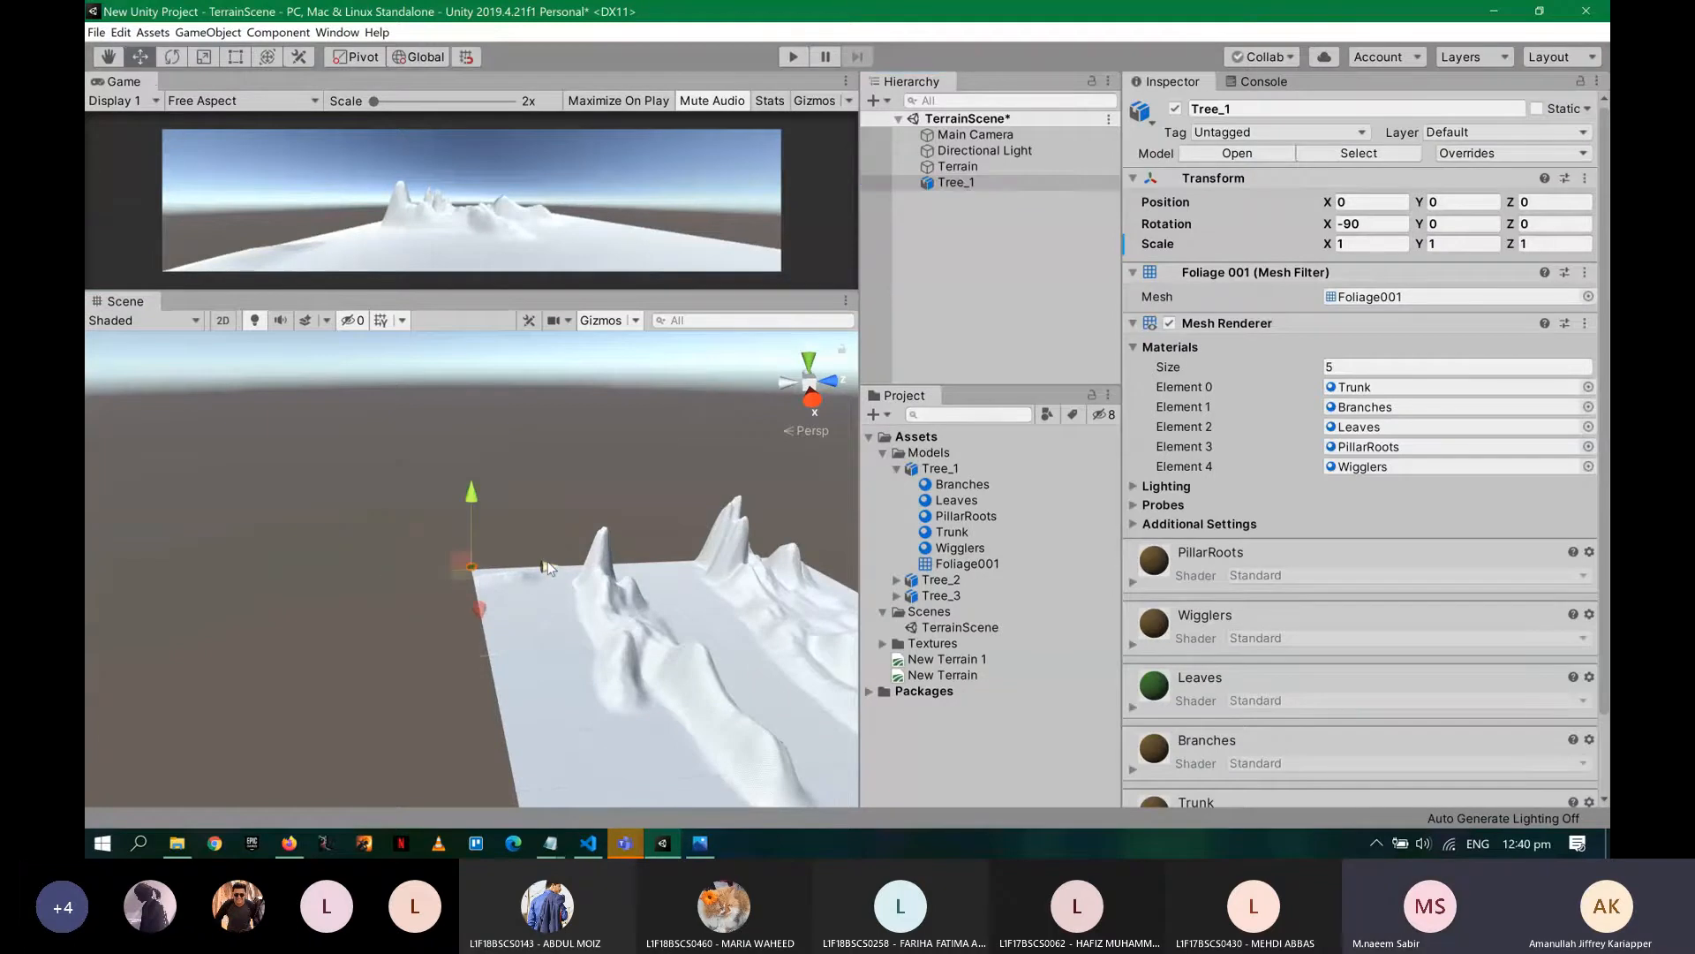
pyautogui.moveTo(548, 568); pyautogui.dragTo(729, 611)
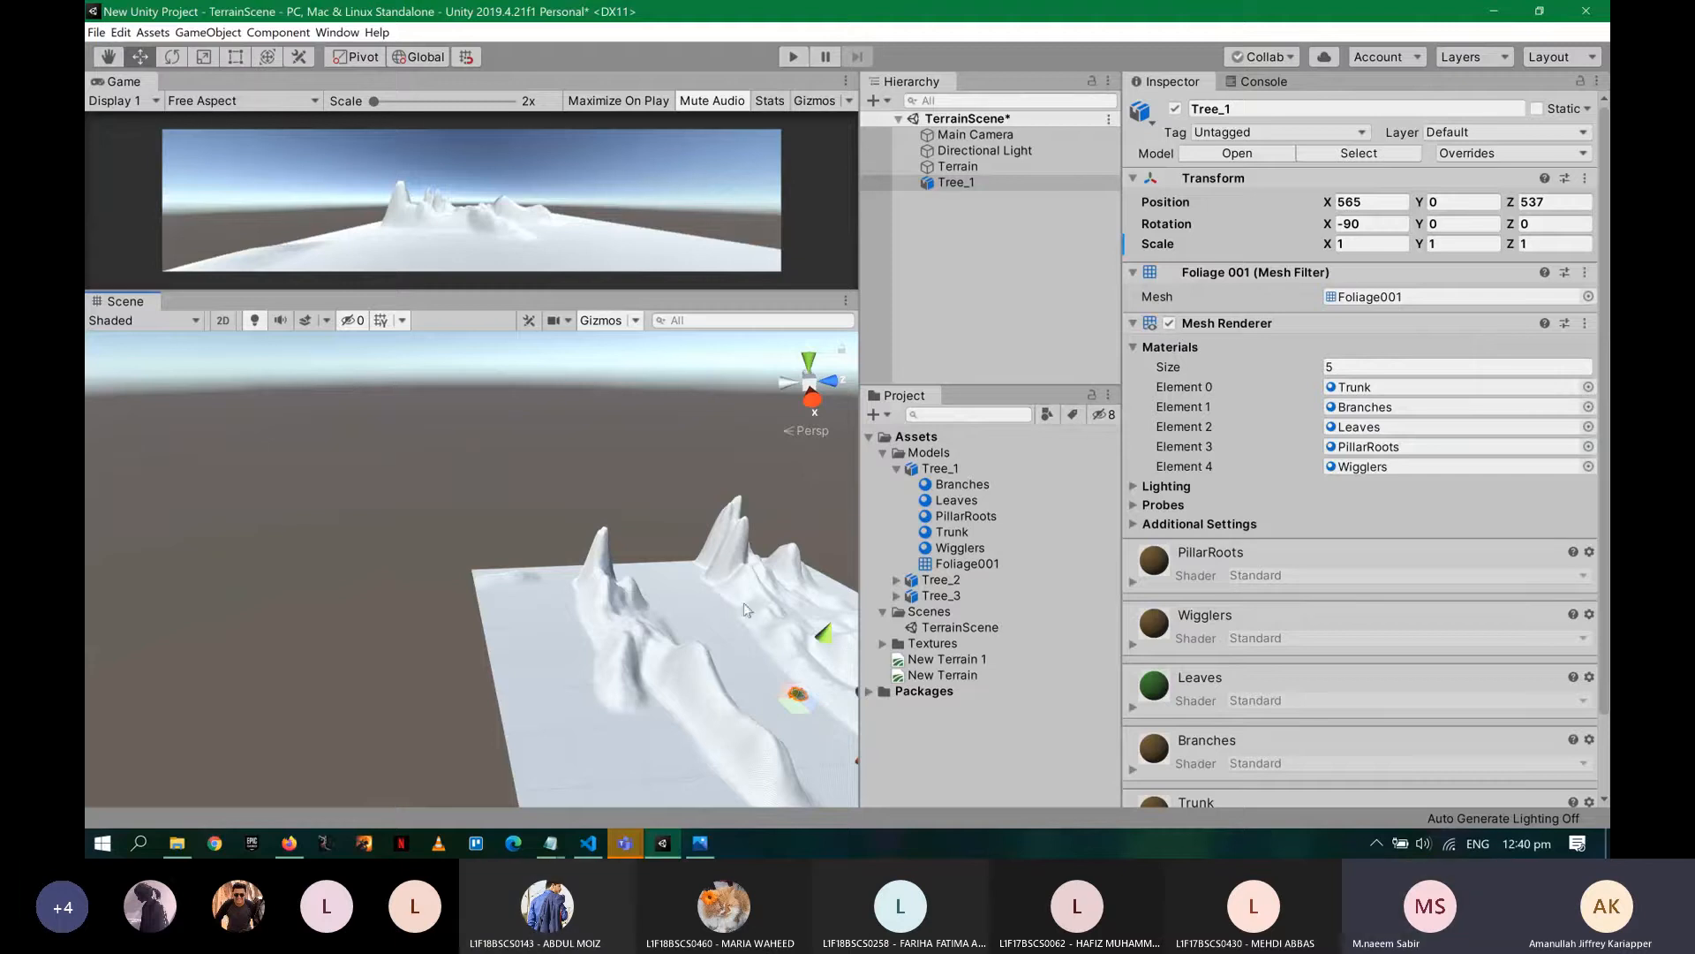
pyautogui.scroll(-3, 766, 658)
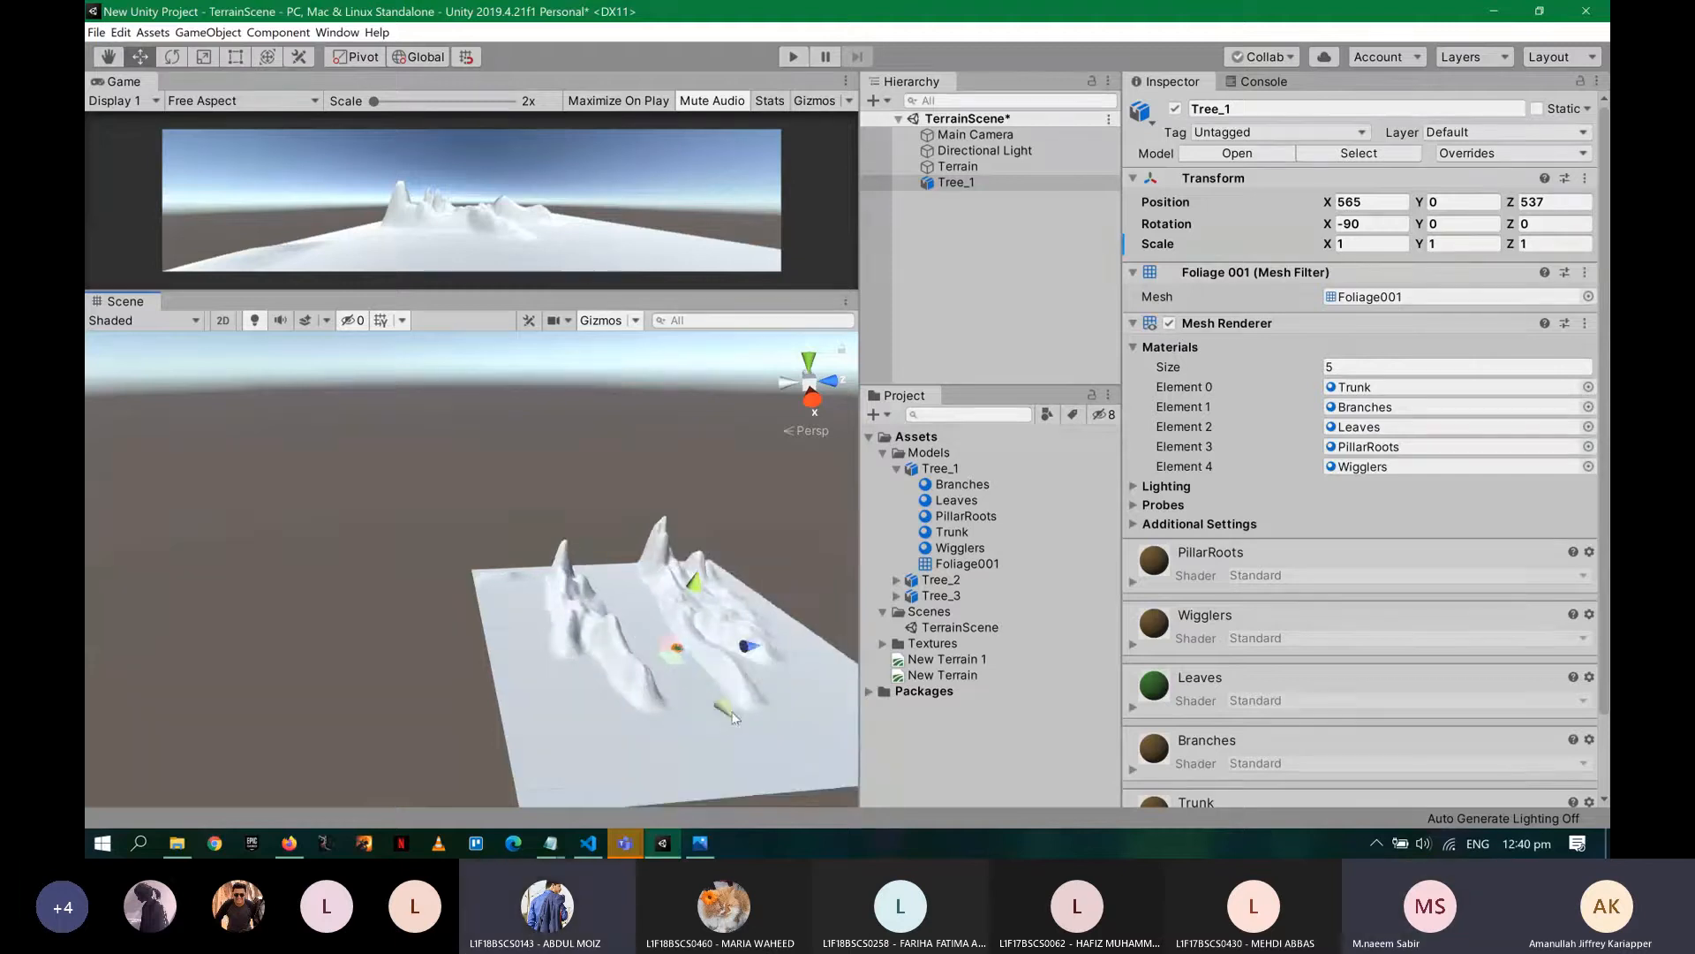
pyautogui.moveTo(749, 774)
pyautogui.mouseDown()
pyautogui.moveTo(768, 789)
pyautogui.moveTo(756, 775)
pyautogui.mouseUp()
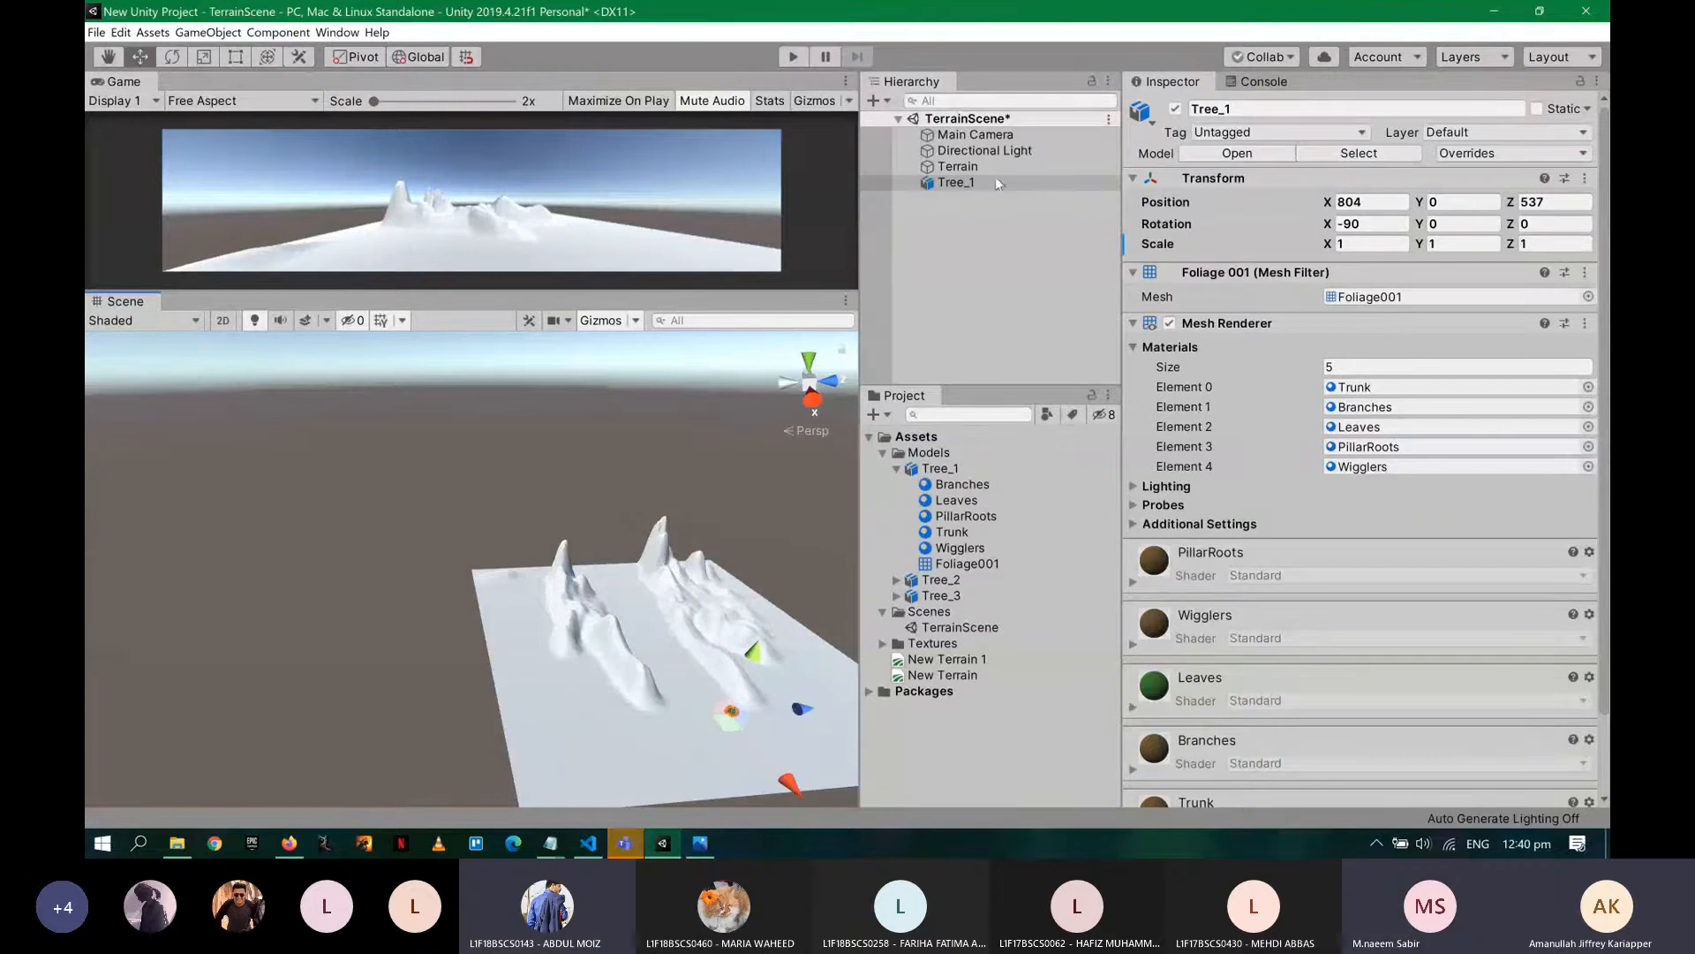
# - Frame Tree_1 in the Scene view and shift it slightly along the negative Z axis
pyautogui.click(966, 181)
pyautogui.doubleClick(966, 180)
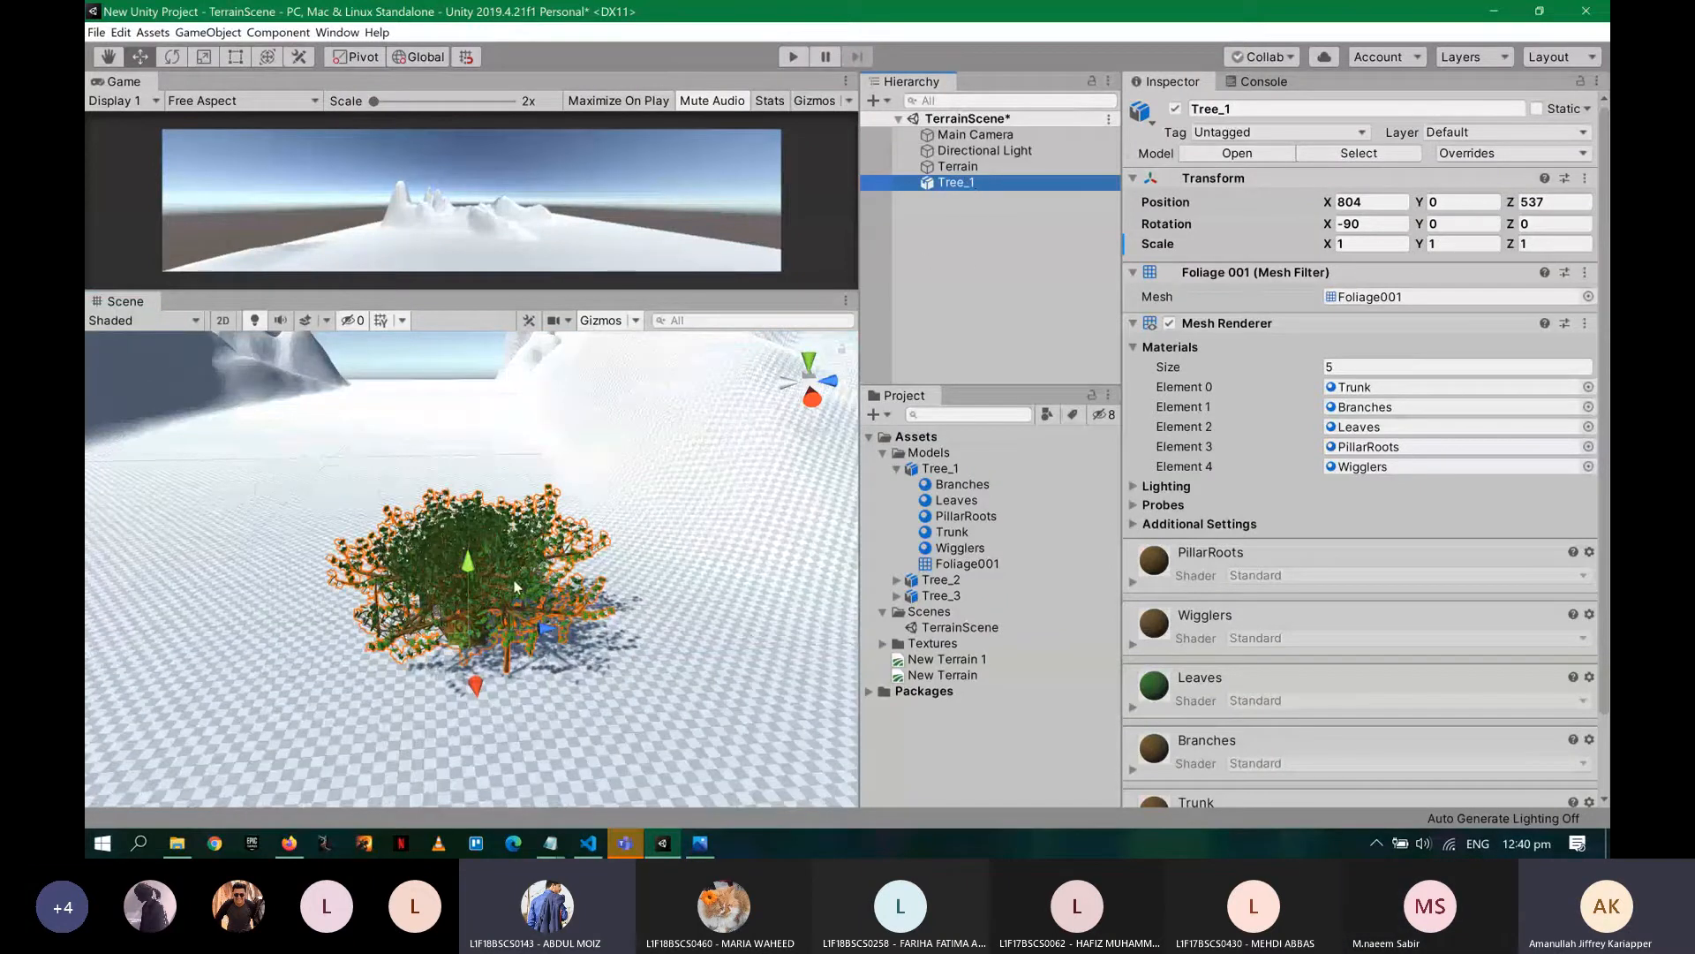
pyautogui.moveTo(467, 565); pyautogui.dragTo(469, 565)
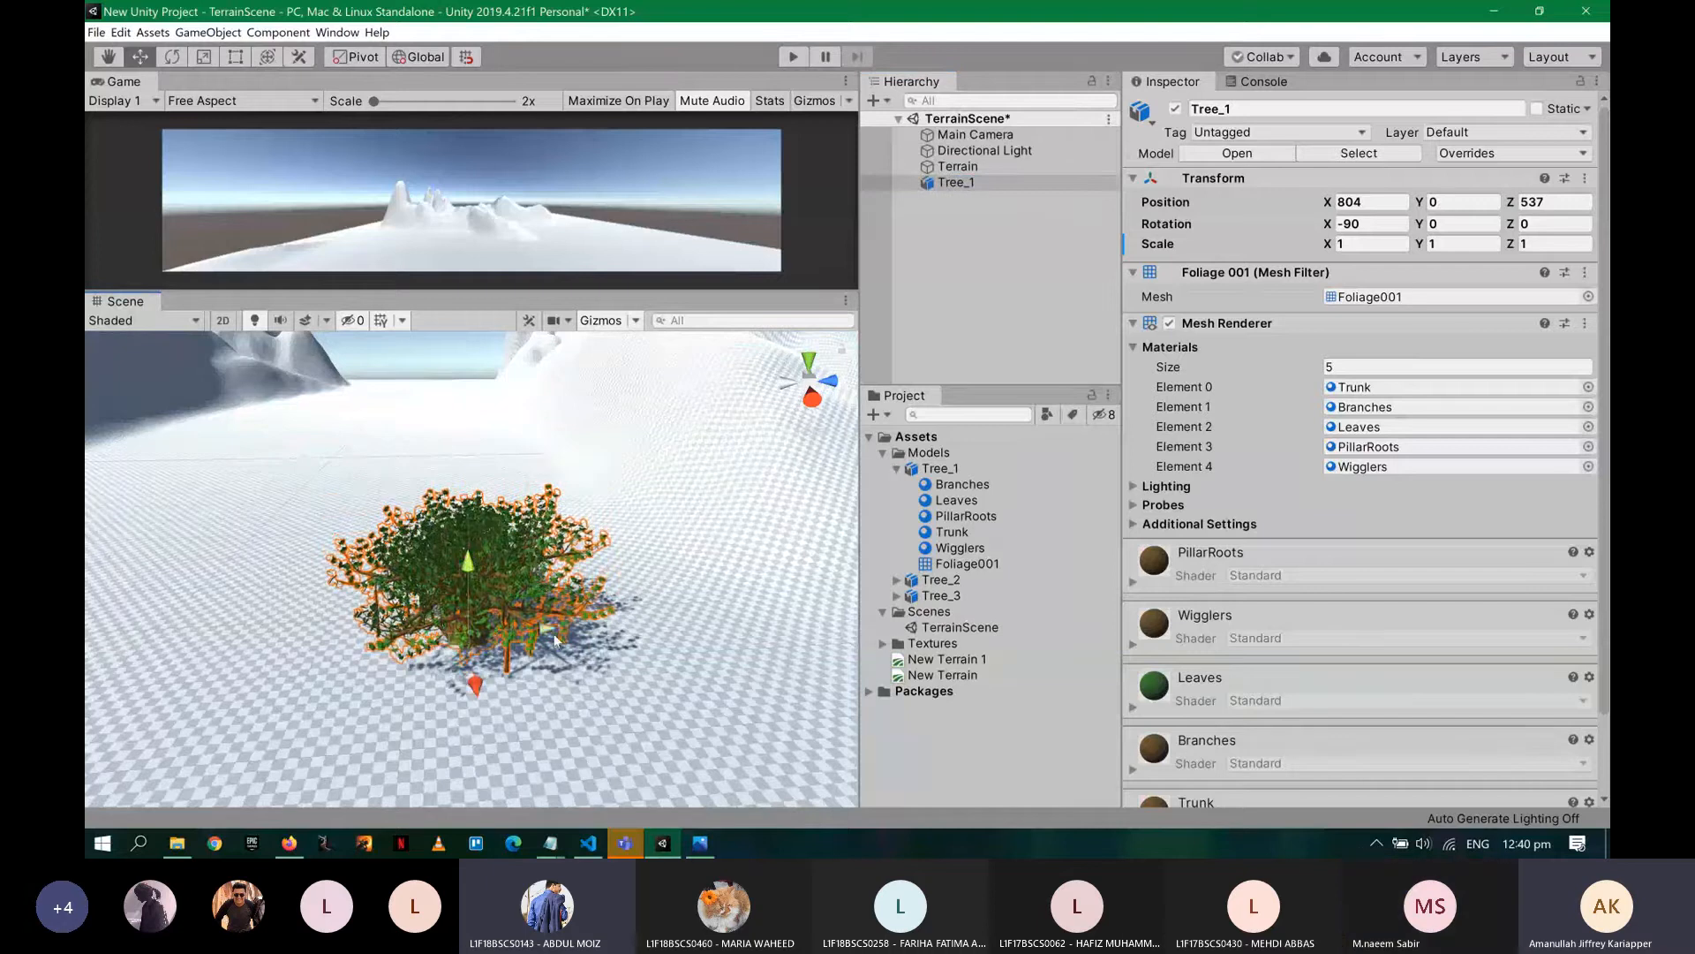
pyautogui.moveTo(548, 631); pyautogui.dragTo(472, 633)
# - Switch the Directional Light off and back on, and change its rotation to about X 50.3, Y 45.9
pyautogui.click(982, 150)
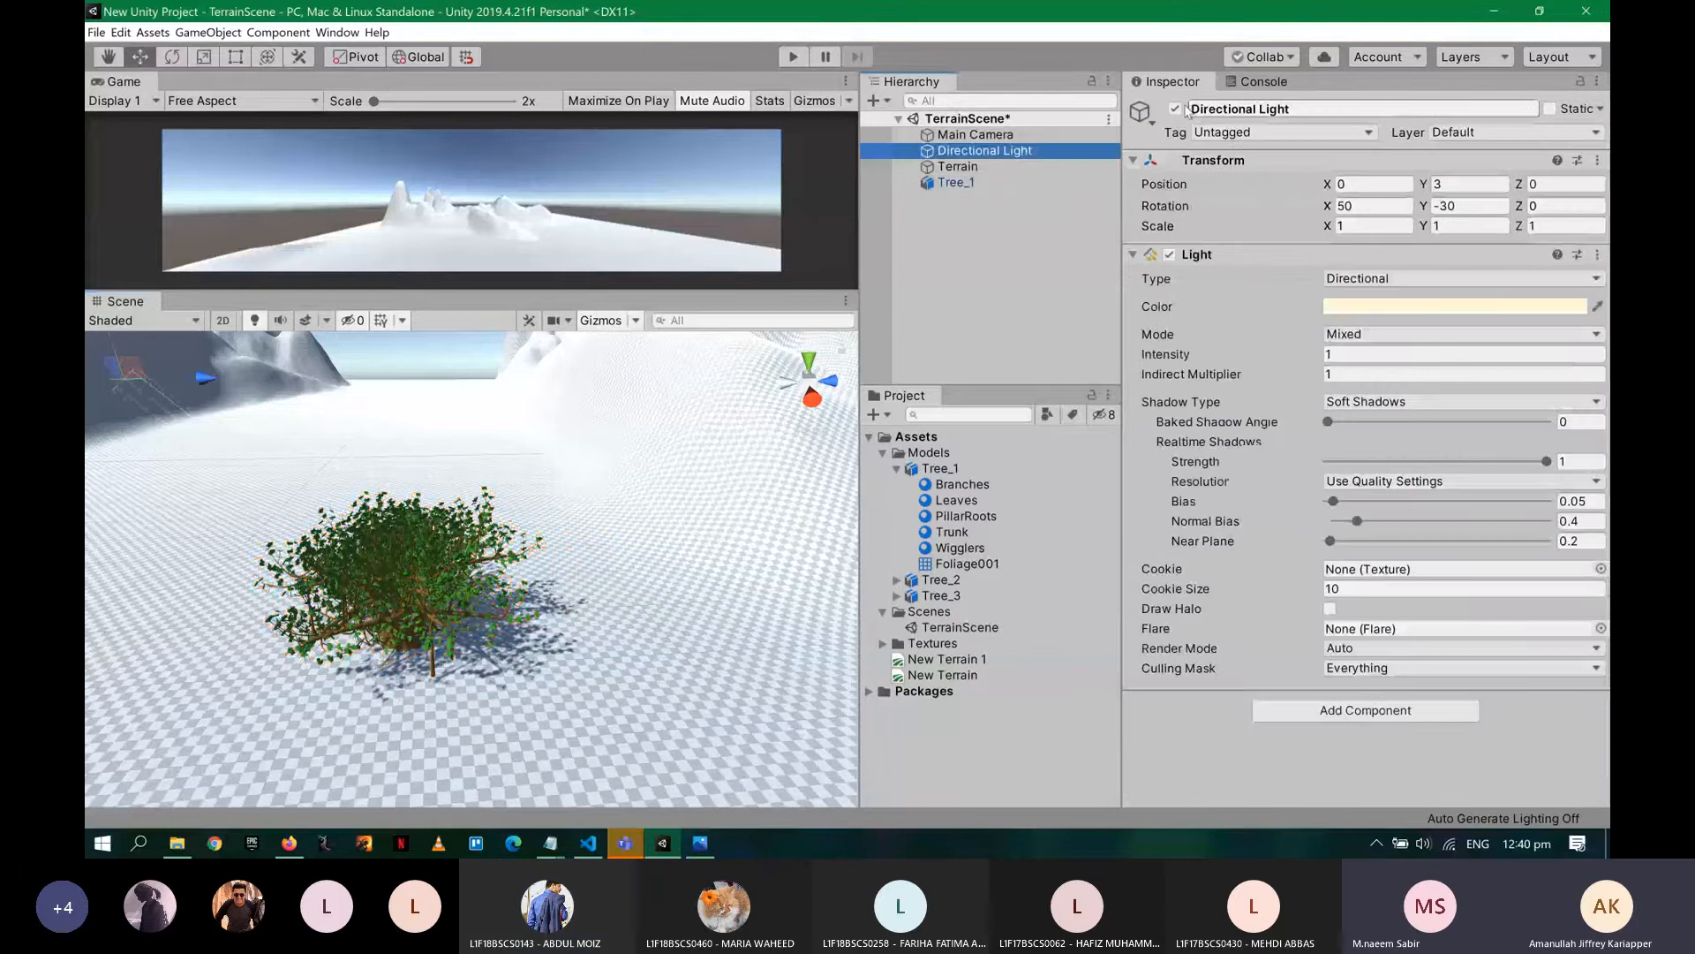
pyautogui.click(1176, 109)
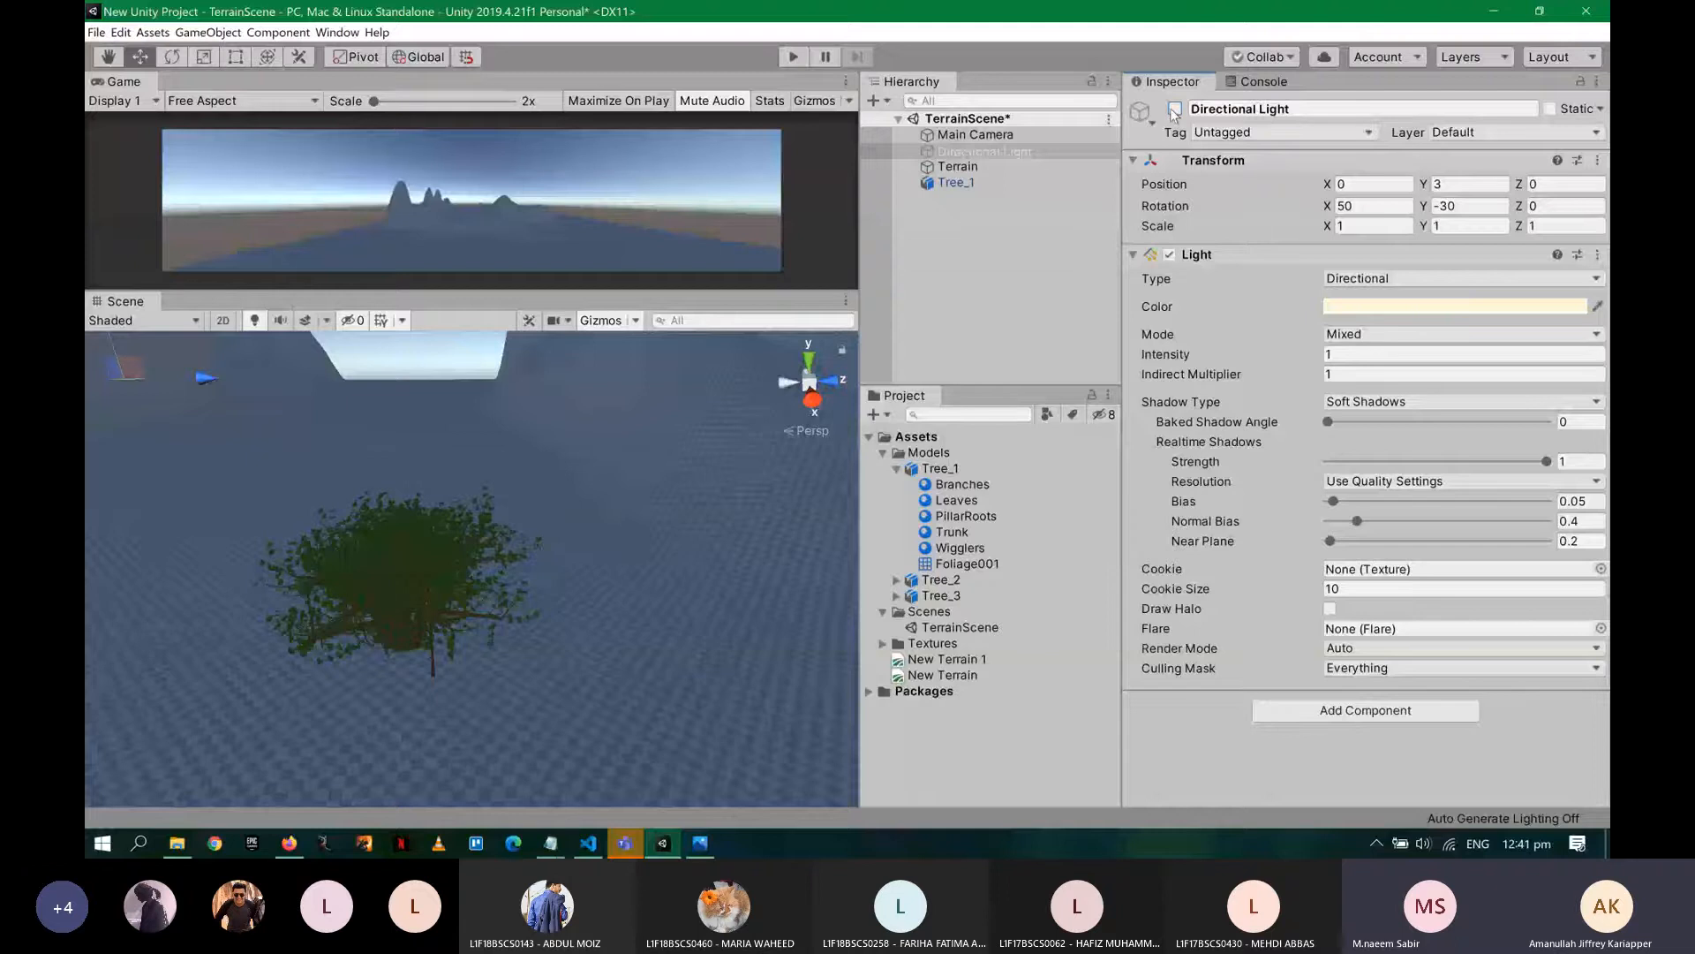
pyautogui.click(1174, 108)
pyautogui.moveTo(1424, 206); pyautogui.dragTo(176, 330)
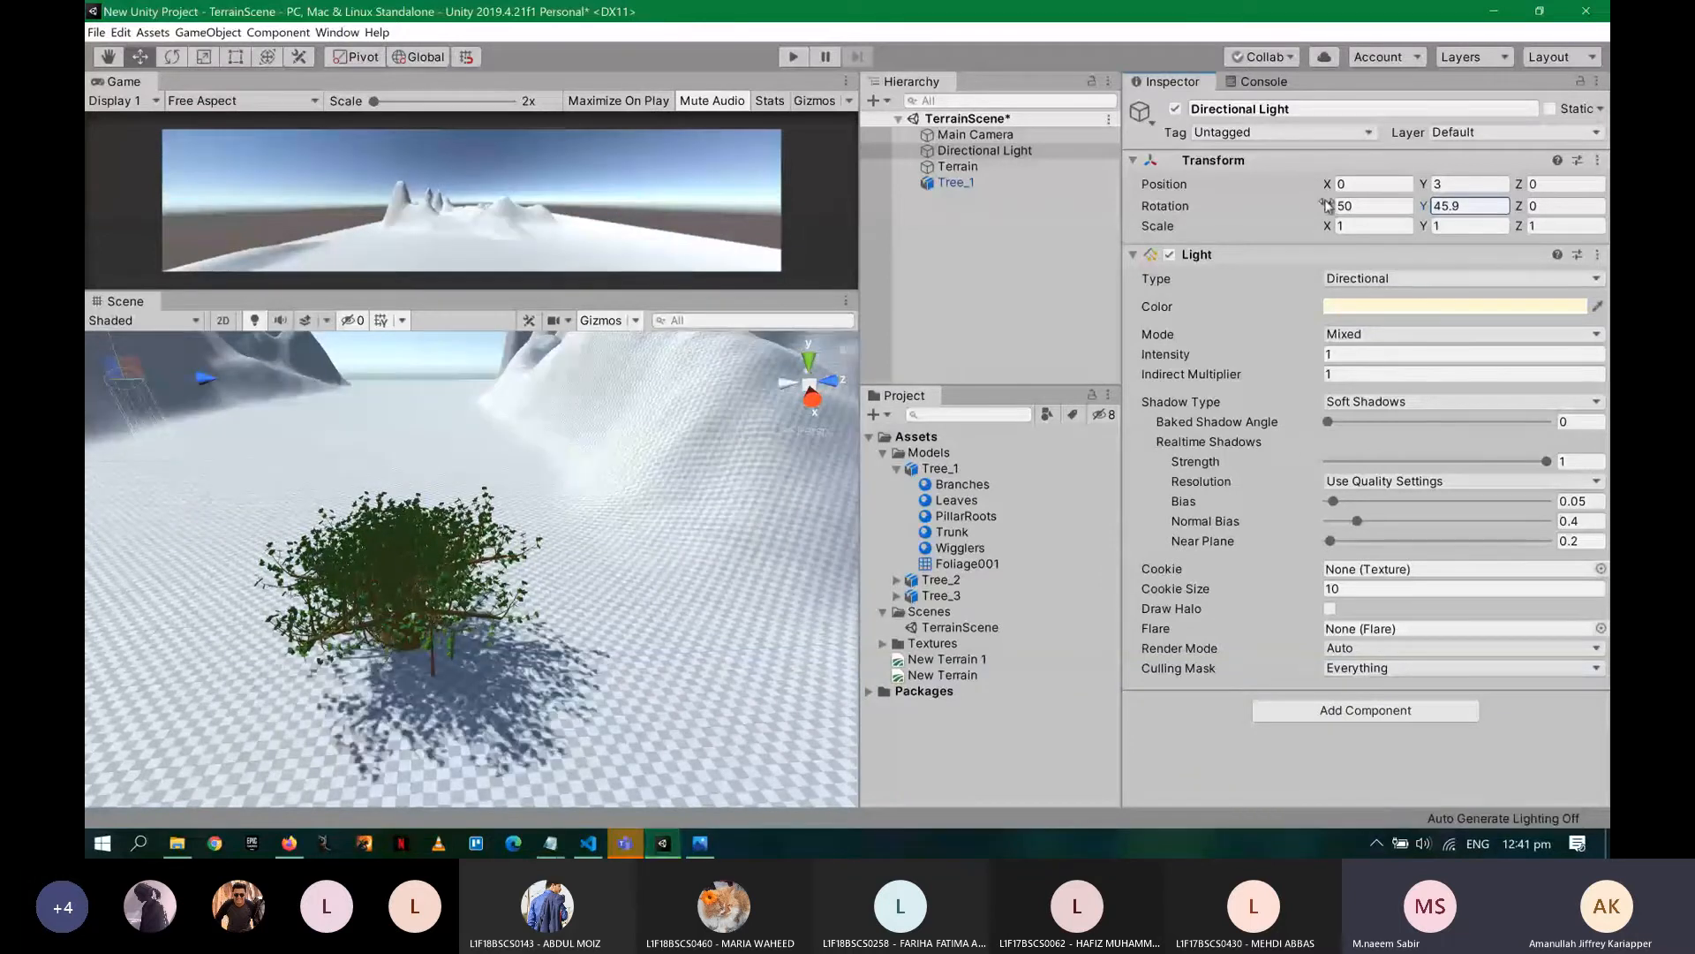
pyautogui.moveTo(1327, 206)
pyautogui.mouseDown()
pyautogui.moveTo(1058, 200)
pyautogui.moveTo(1413, 221)
pyautogui.moveTo(353, 353)
pyautogui.moveTo(590, 385)
pyautogui.moveTo(390, 362)
pyautogui.moveTo(1492, 283)
pyautogui.moveTo(1367, 235)
pyautogui.moveTo(1075, 181)
pyautogui.mouseUp()
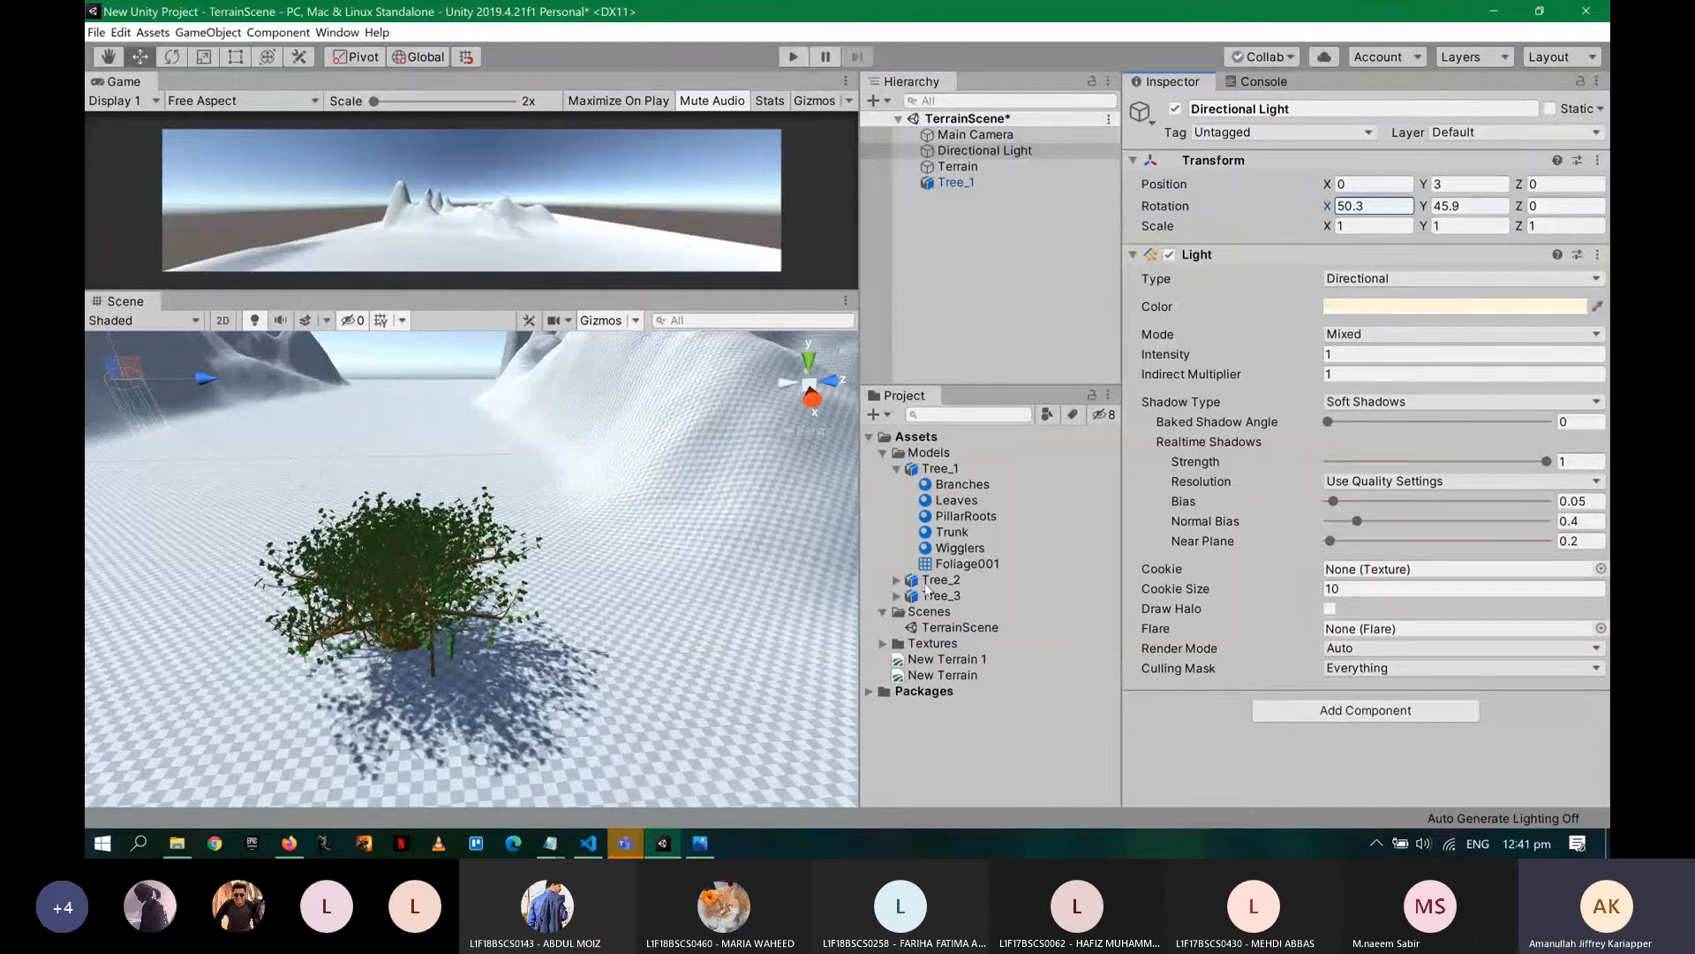
# - Add the Tree_2 model to TerrainScene, frame it and inspect its orientation against the terrain from several sides
pyautogui.moveTo(943, 580); pyautogui.dragTo(984, 304)
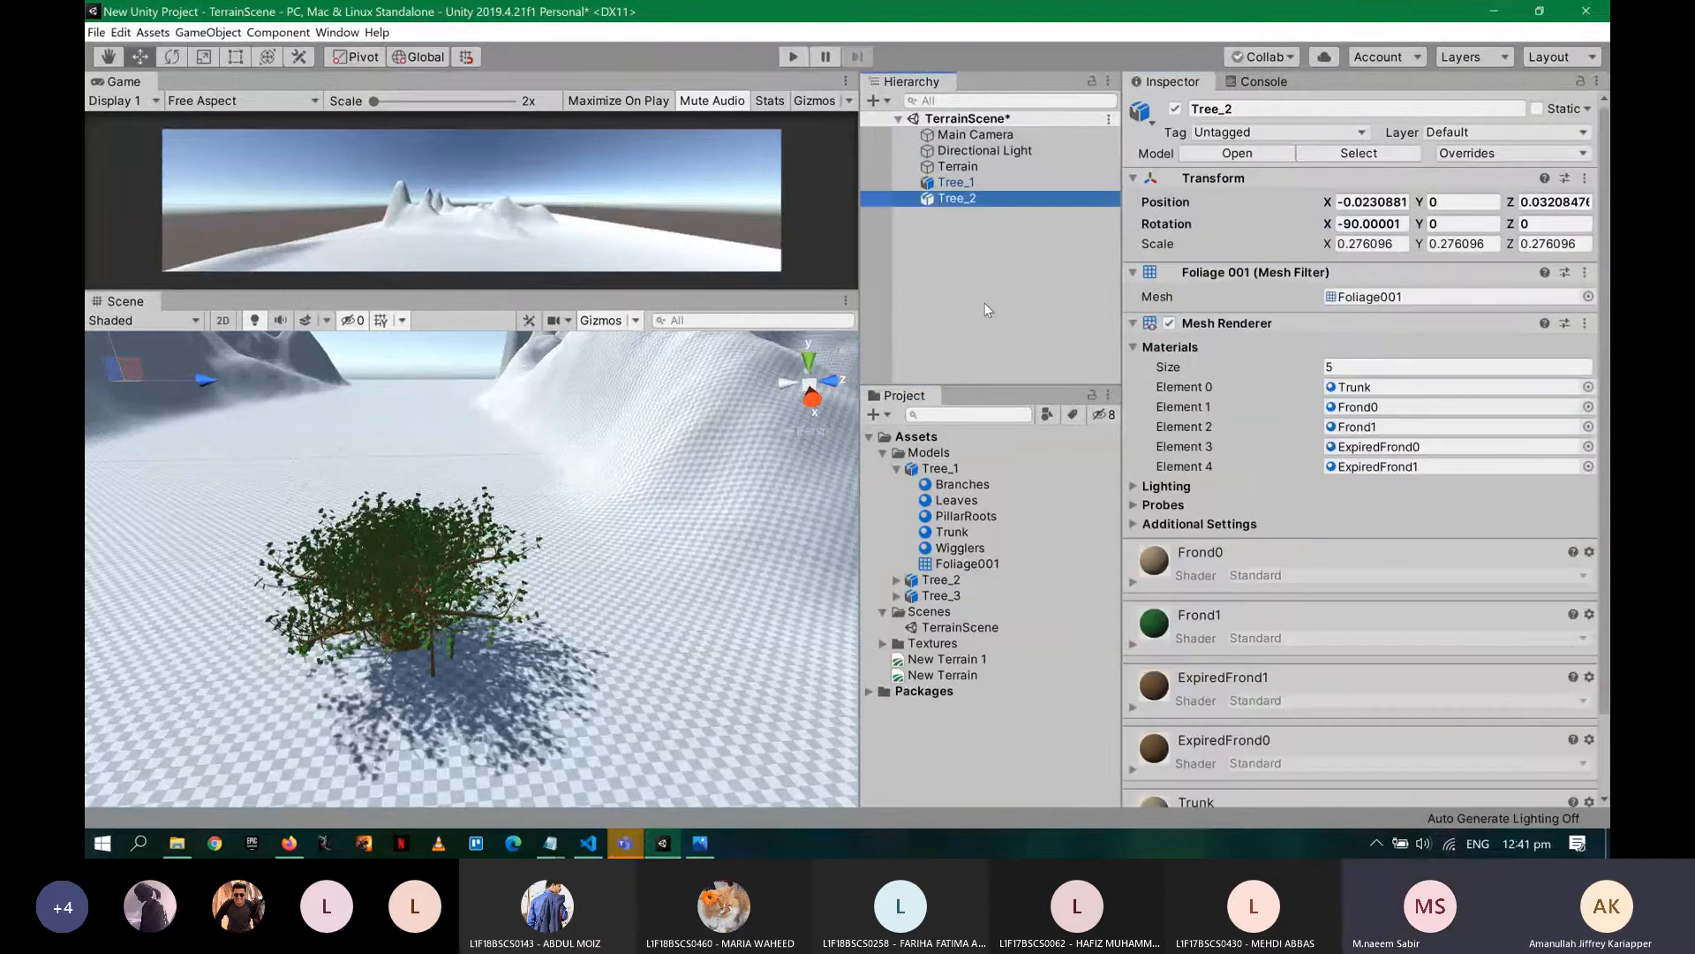
pyautogui.doubleClick(946, 199)
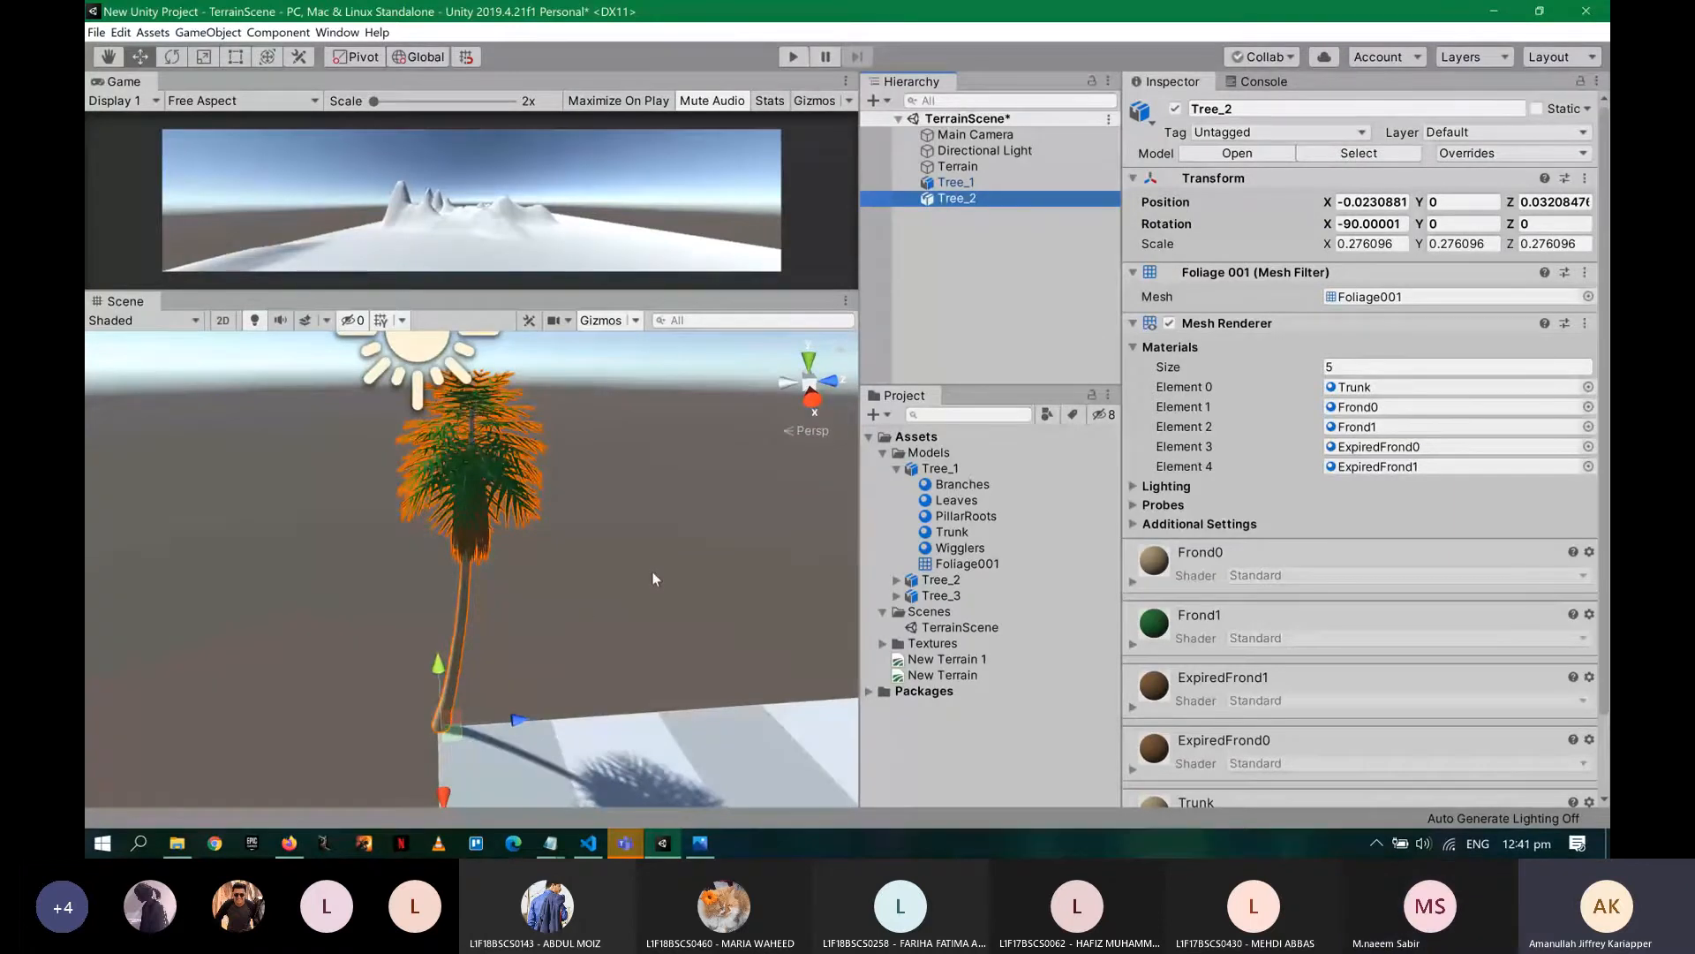
pyautogui.keyDown('alt'); pyautogui.moveTo(607, 610); pyautogui.dragTo(400, 508); pyautogui.keyUp('alt')
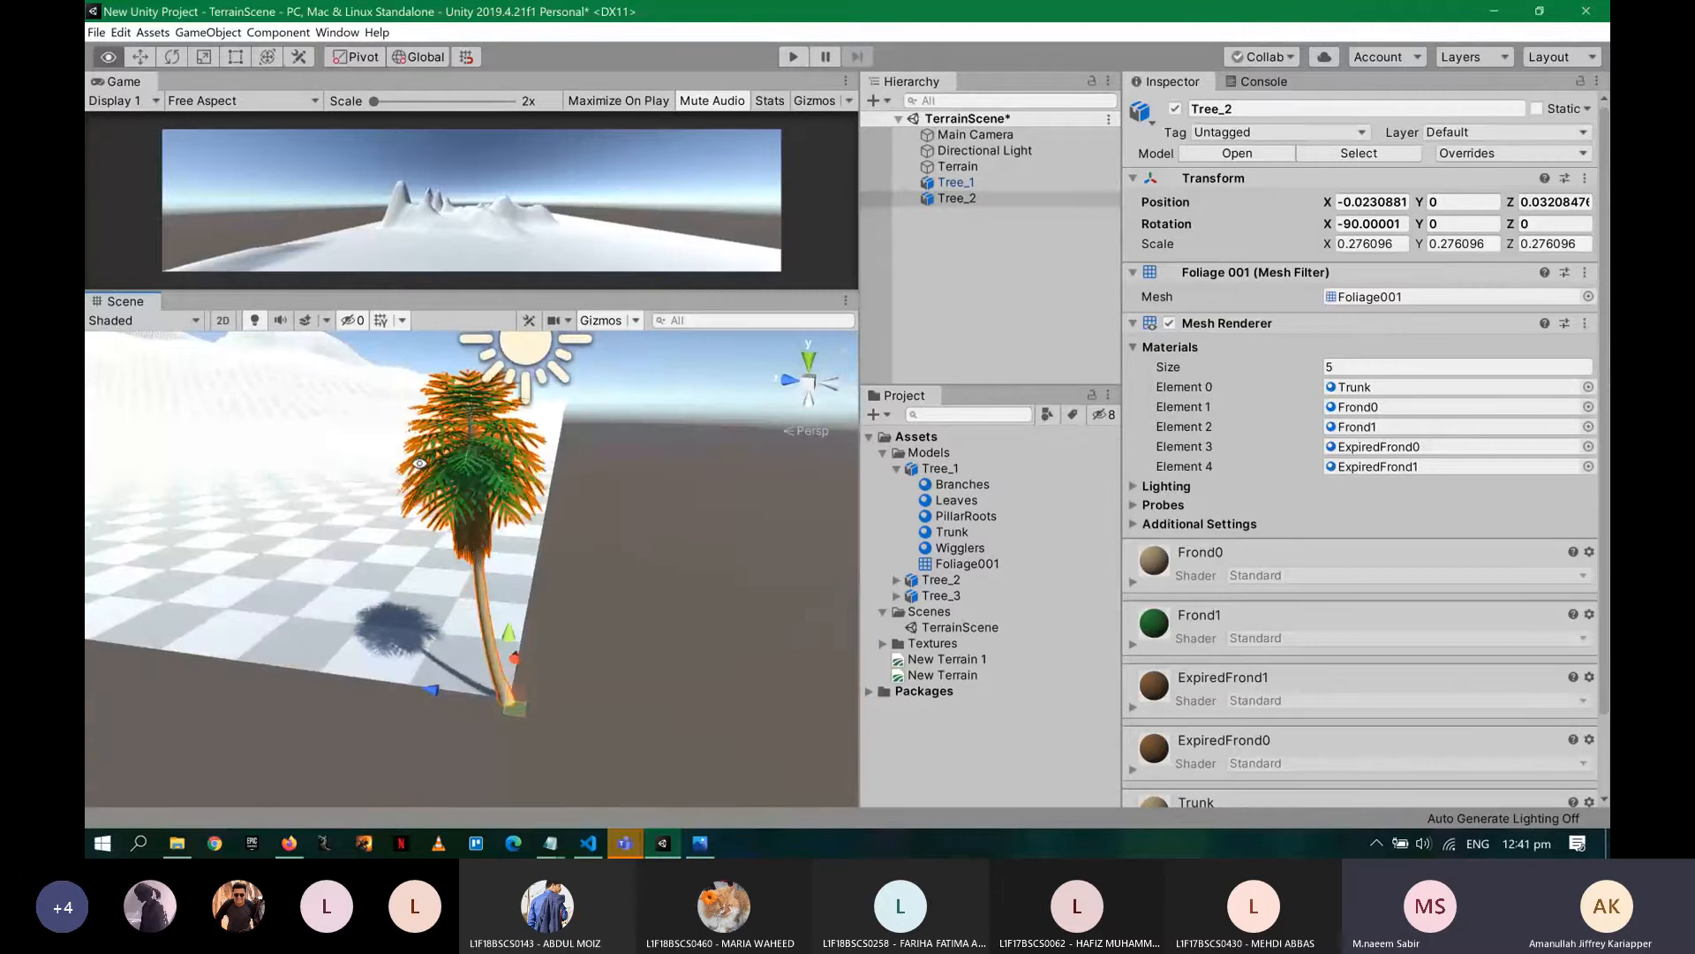
pyautogui.click(258, 534)
pyautogui.keyDown('alt'); pyautogui.moveTo(265, 549); pyautogui.dragTo(389, 588); pyautogui.keyUp('alt')
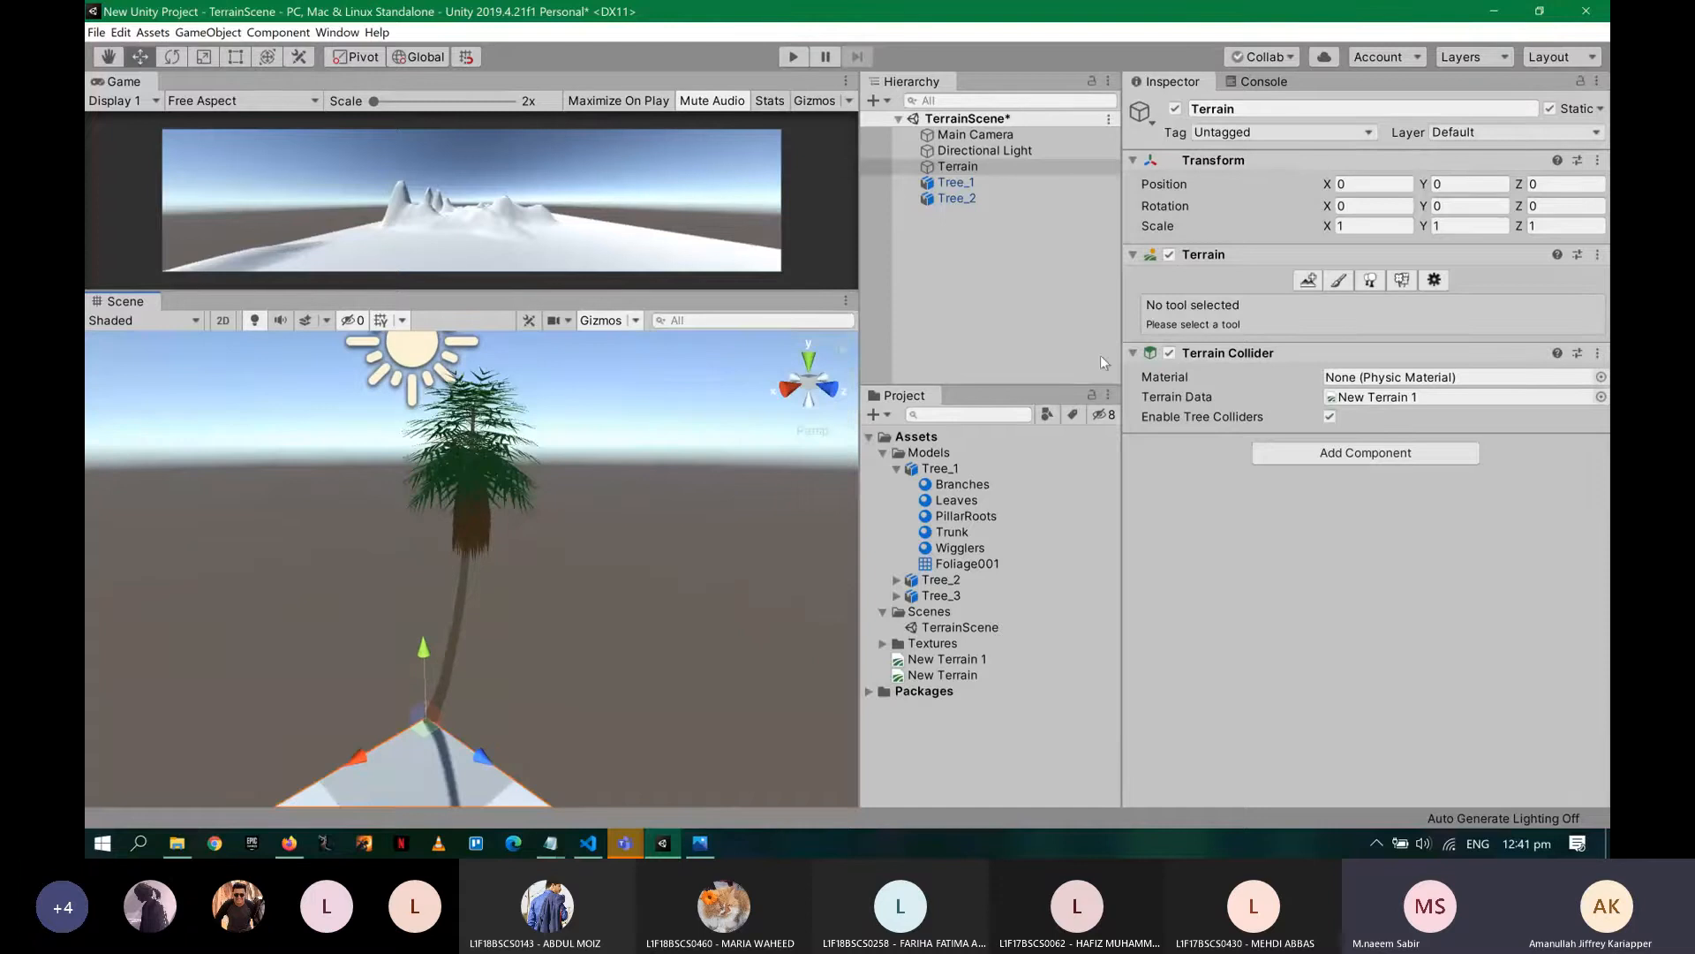
# - Add the Tree_3 model to TerrainScene as a separate object
pyautogui.moveTo(938, 606); pyautogui.dragTo(978, 315)
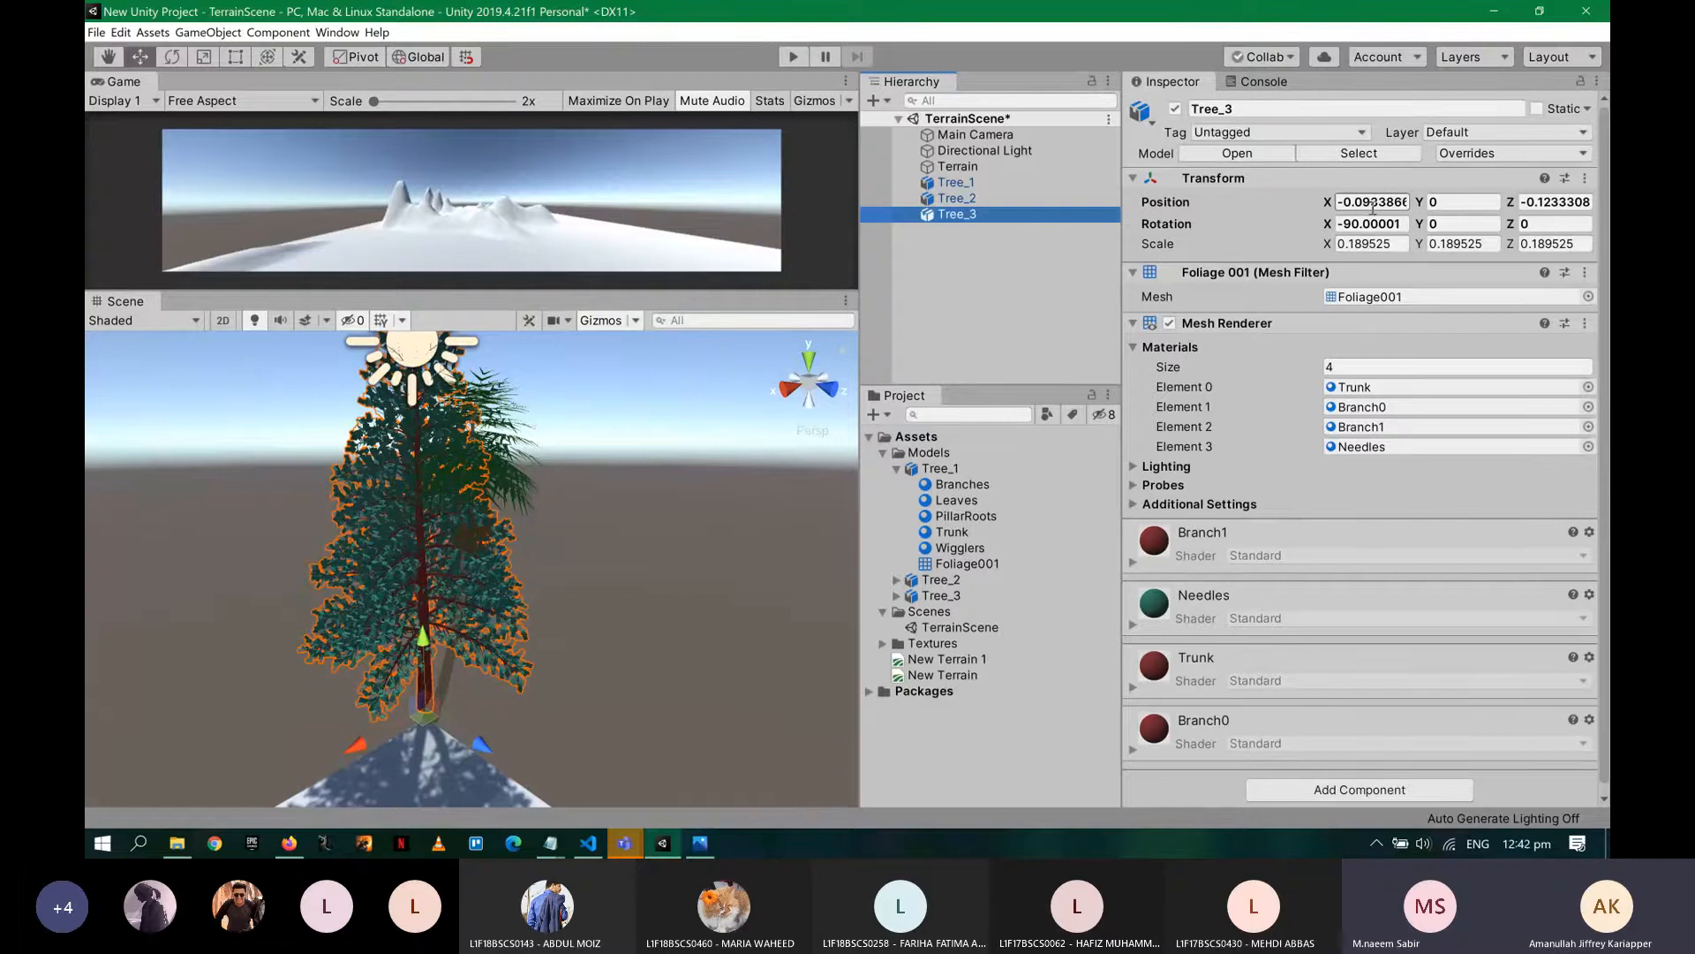
# - Try resetting Tree_3's entire transform, including rotation and scale, and undo the reset
pyautogui.click(1585, 178)
pyautogui.click(1580, 197)
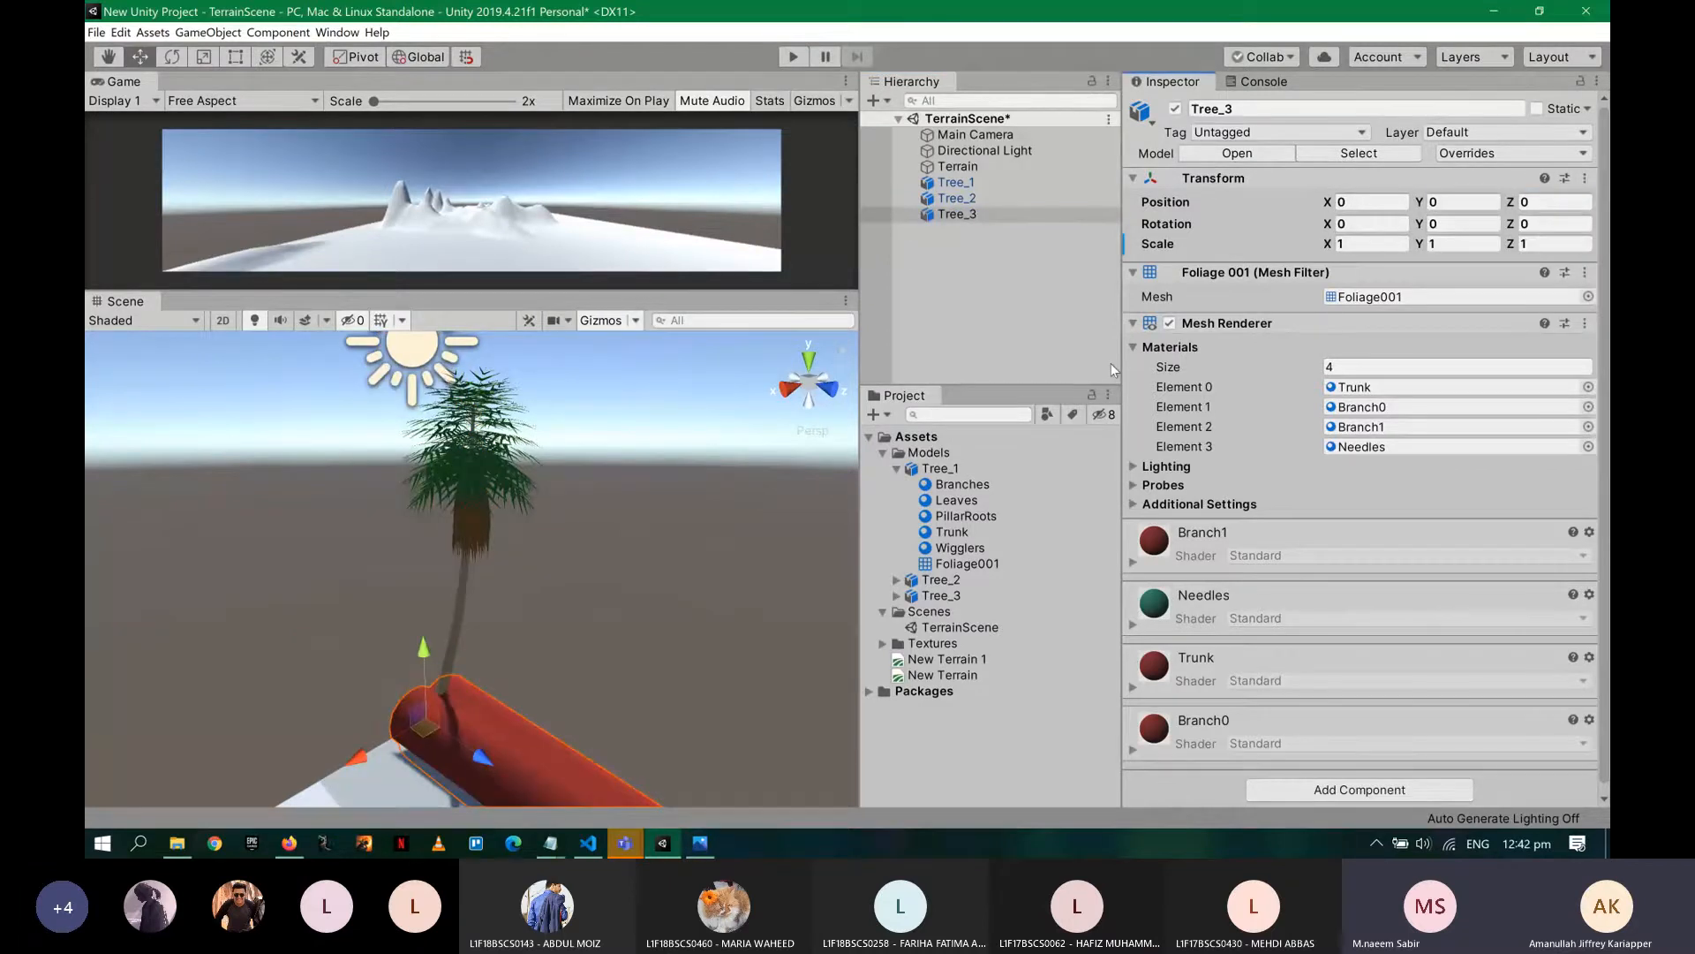
pyautogui.hotkey('ctrl', 'z')
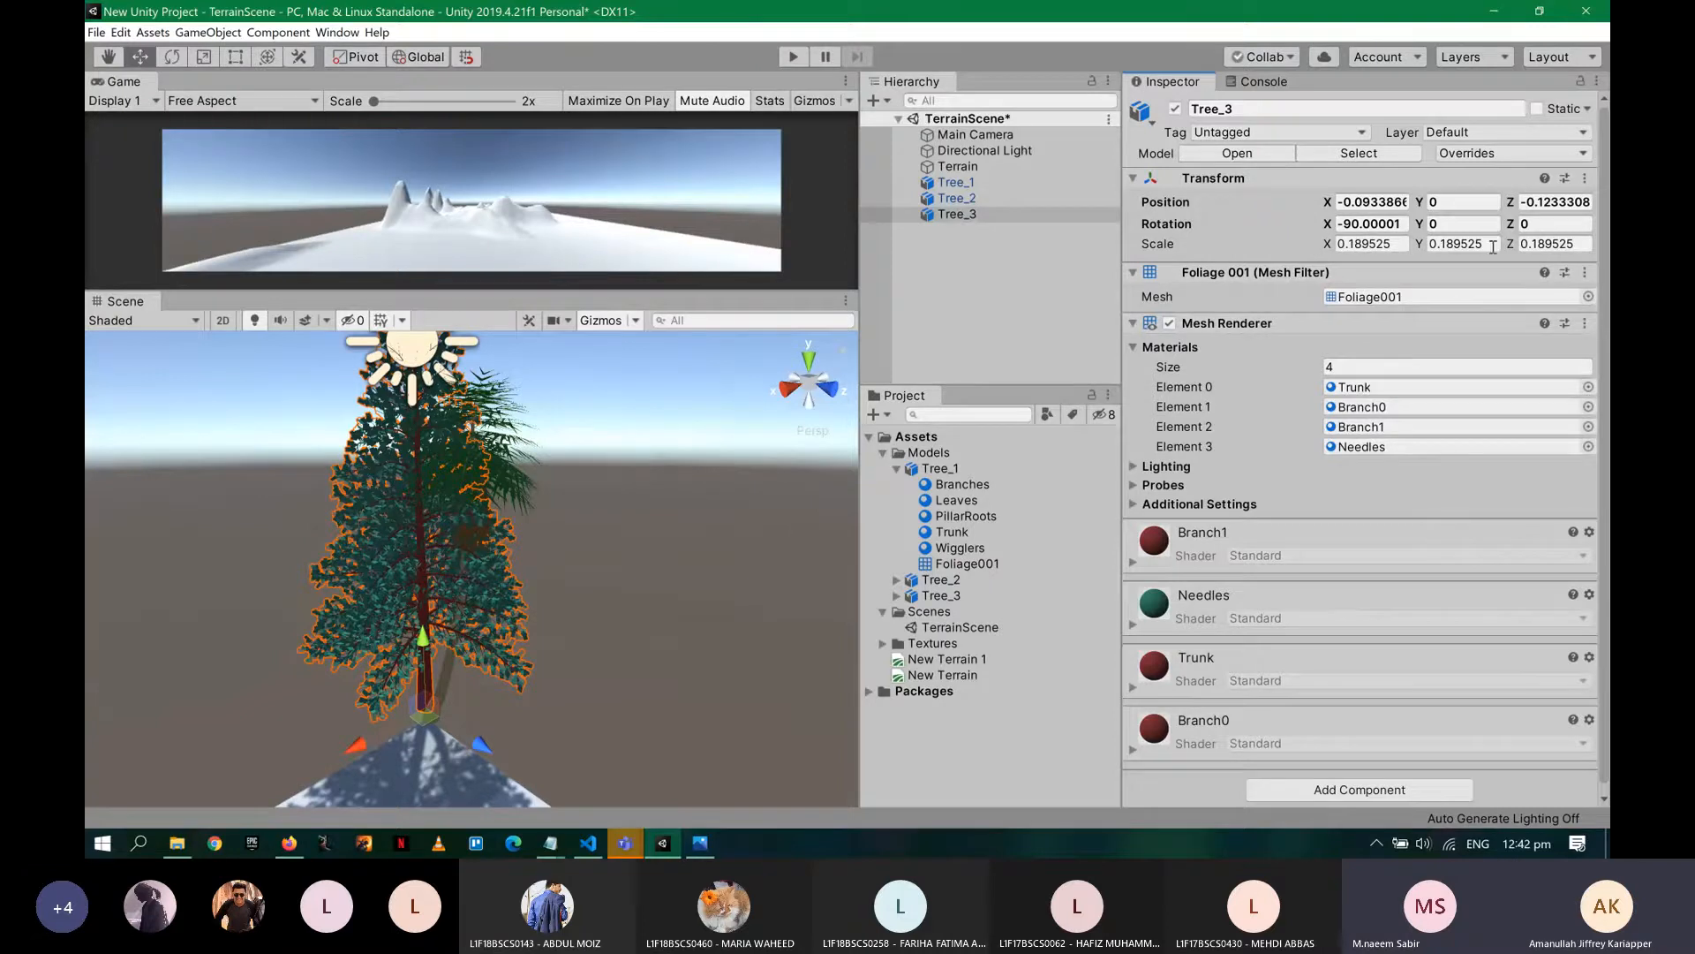
# - Set Tree_3's X and Z position to 0, leaving its imported rotation and scale alone
pyautogui.click(1584, 179)
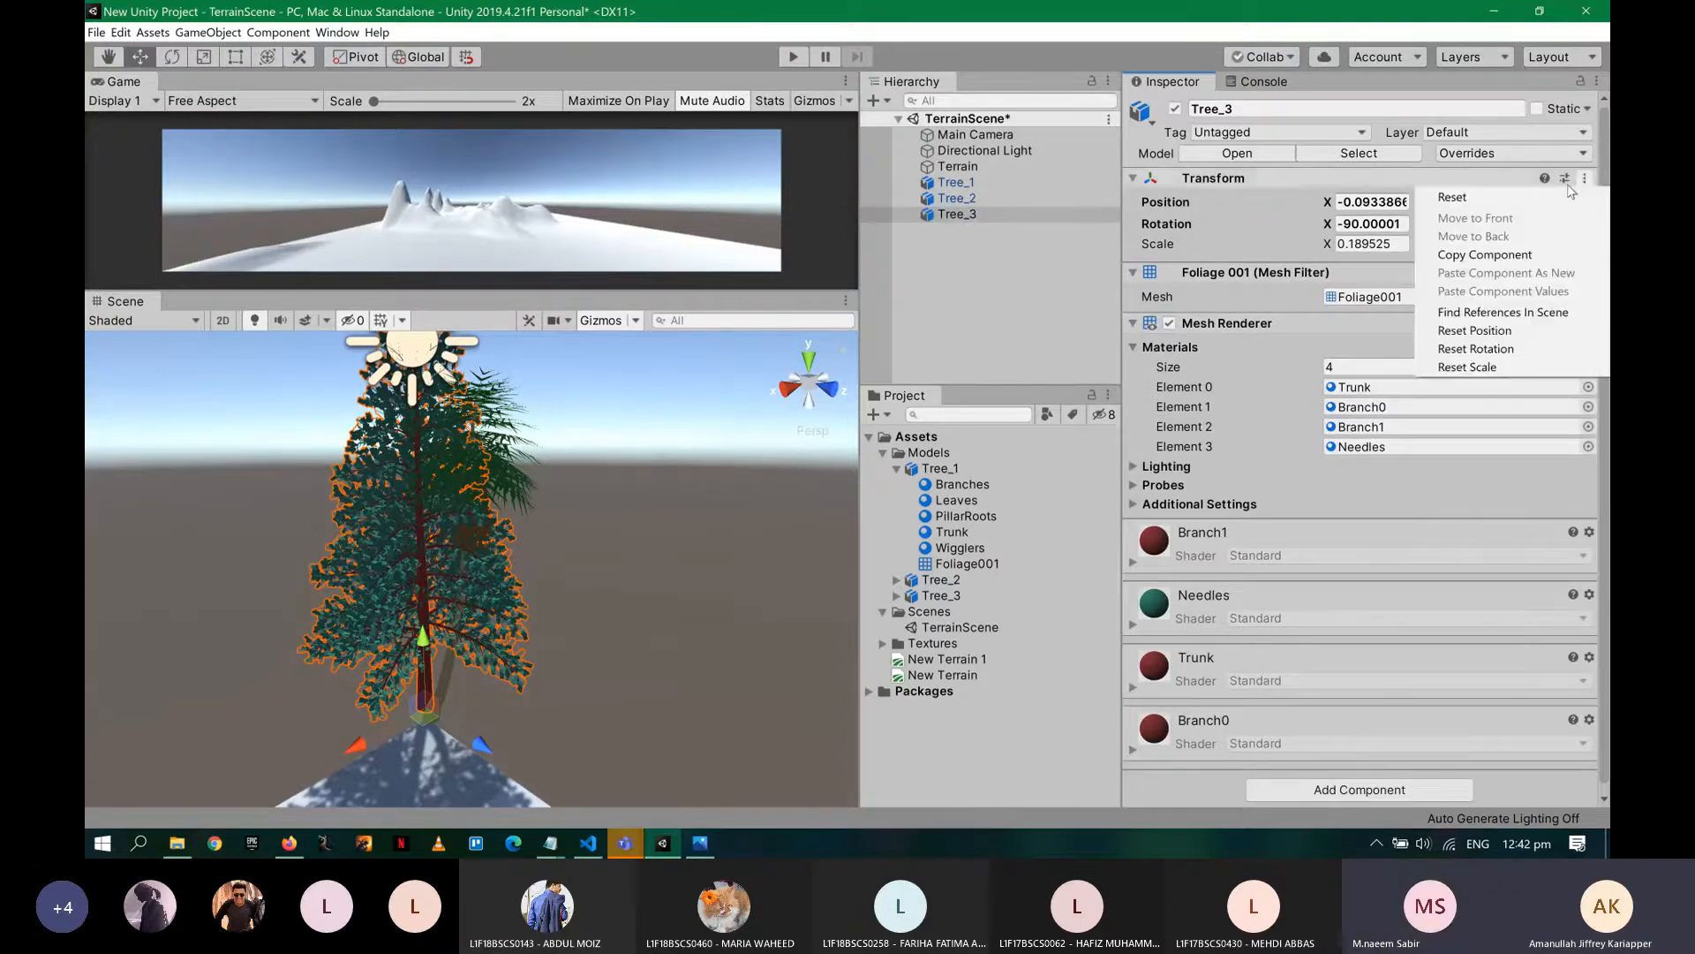
pyautogui.click(1362, 201)
pyautogui.click(1404, 202)
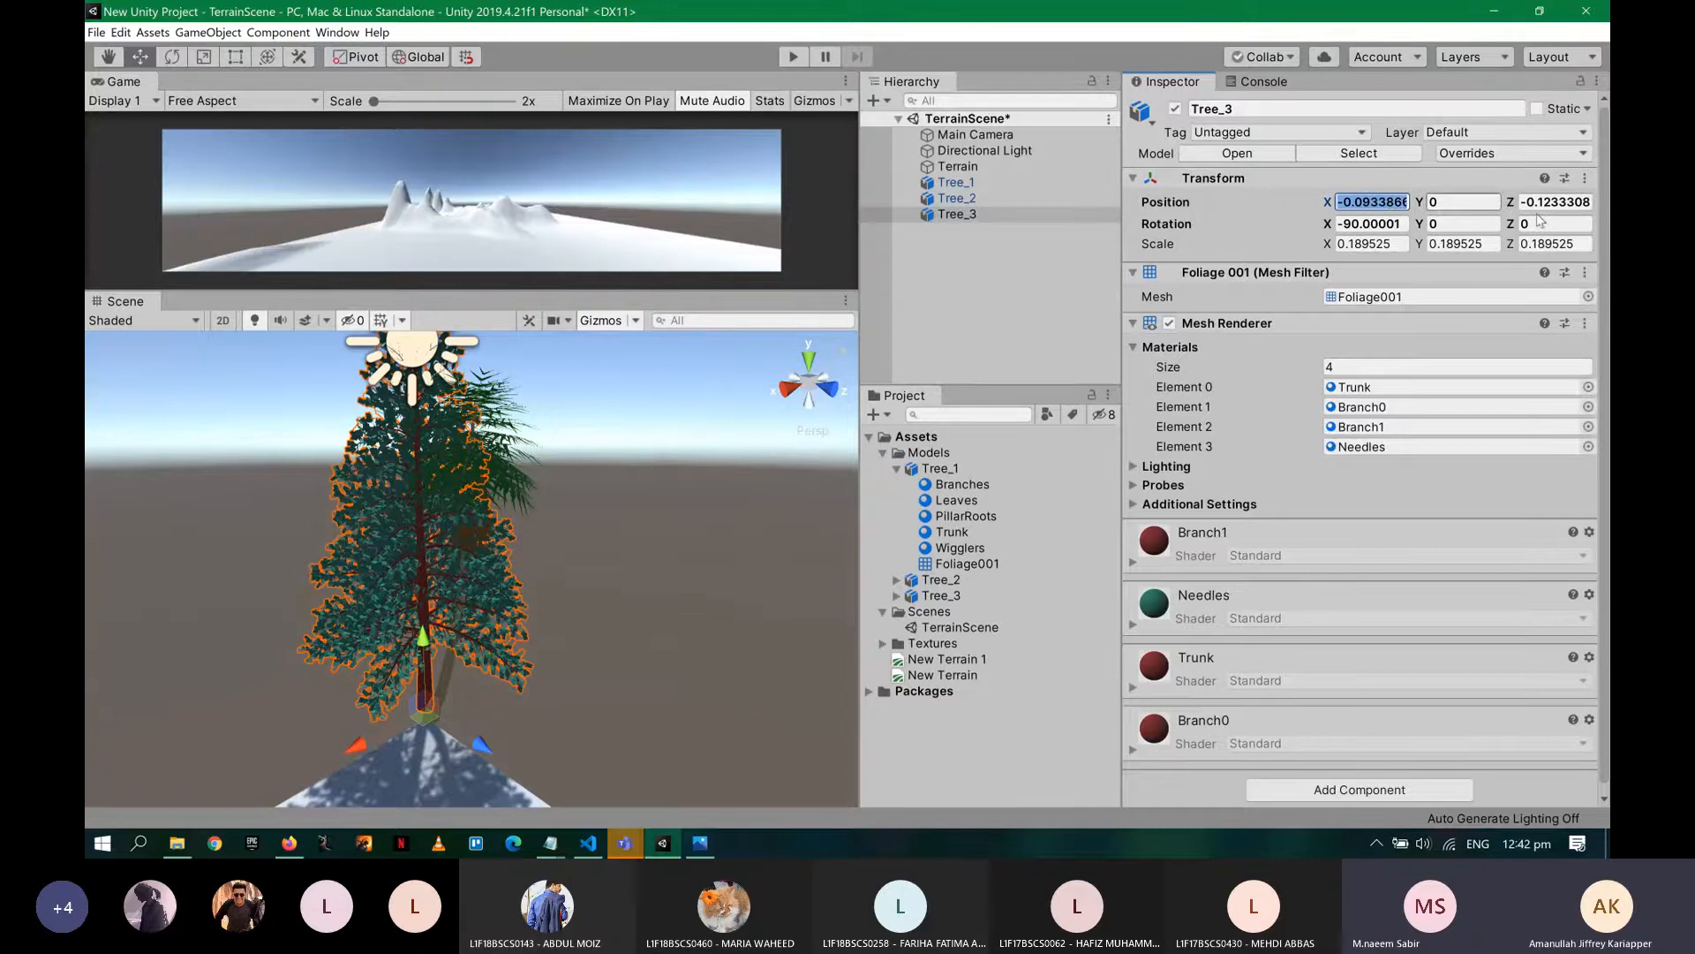
pyautogui.write('0')
pyautogui.press('Tab')
pyautogui.press('Tab')
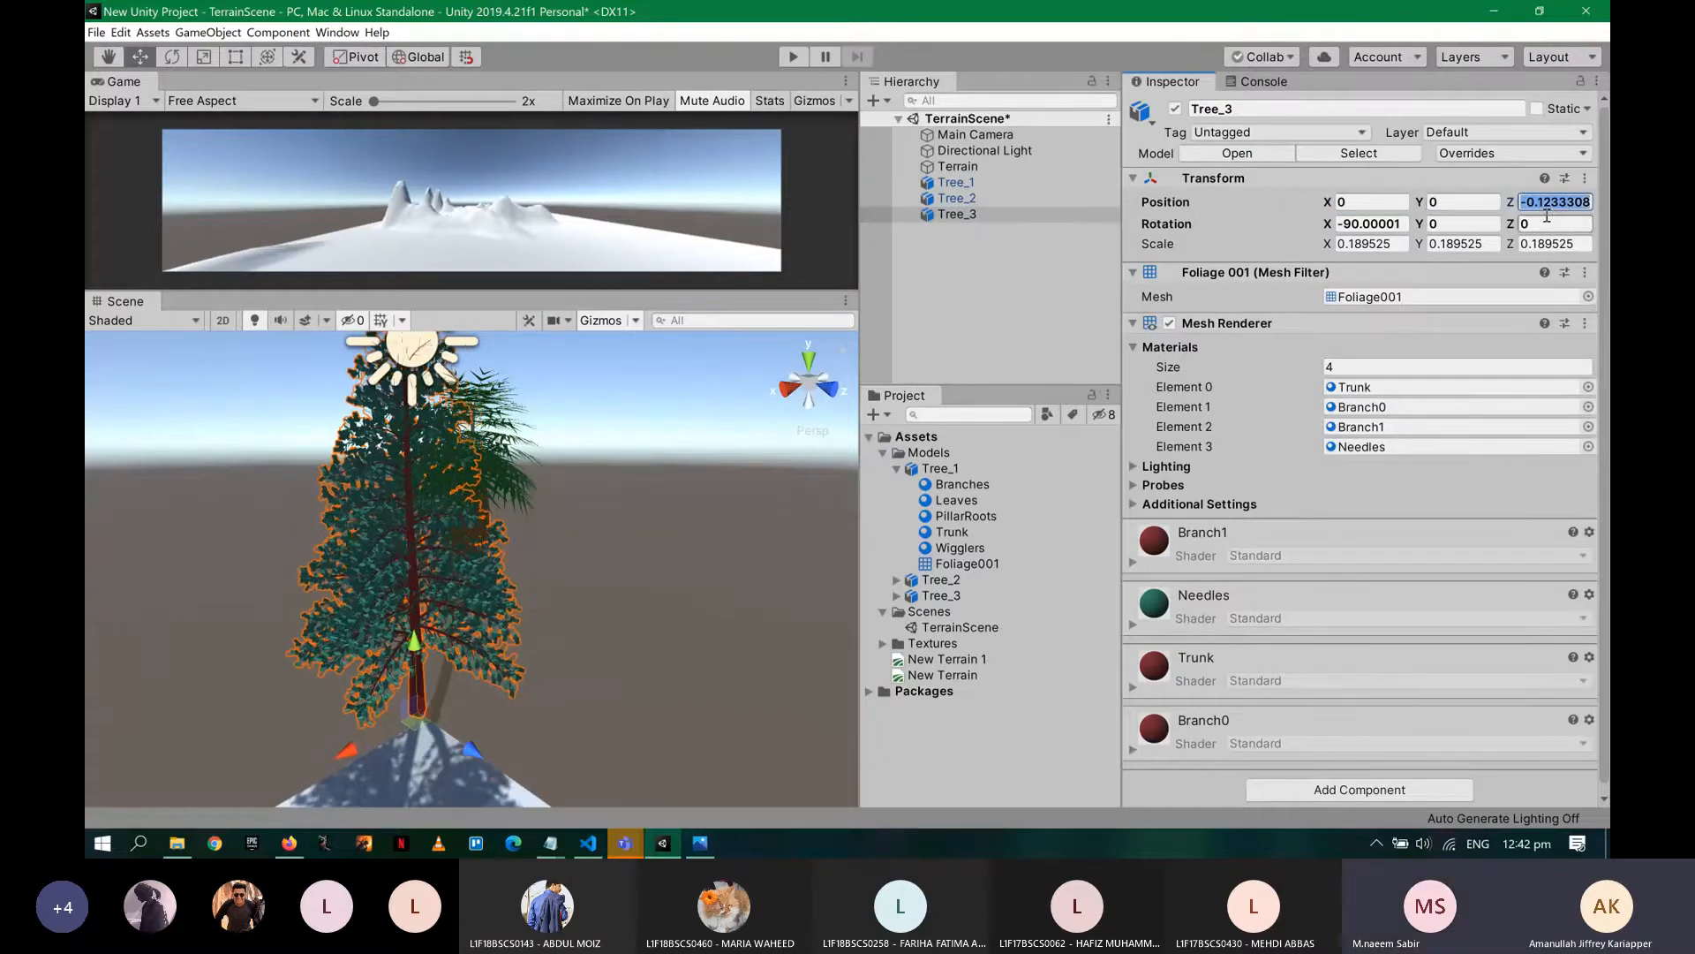
pyautogui.write('0')
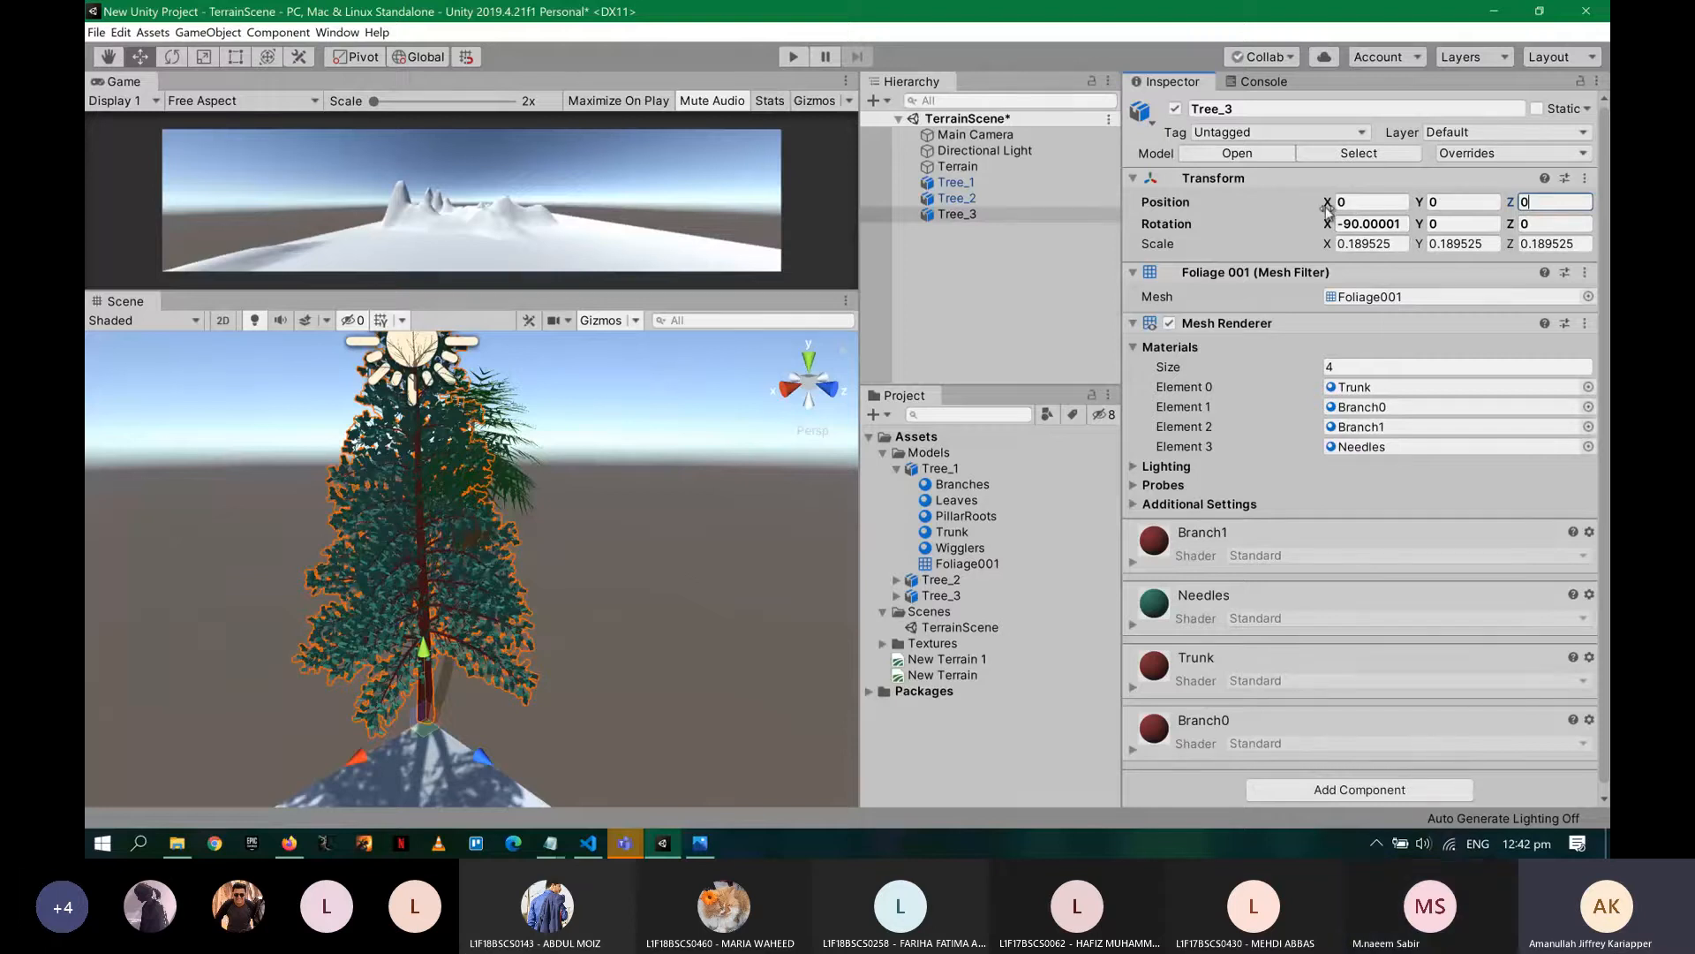
# - Move Tree_3 onto the terrain corner at X 1, Z 1.83 and frame it in the Scene view
pyautogui.moveTo(1328, 212)
pyautogui.mouseDown()
pyautogui.moveTo(1371, 214)
pyautogui.moveTo(1341, 208)
pyautogui.mouseUp()
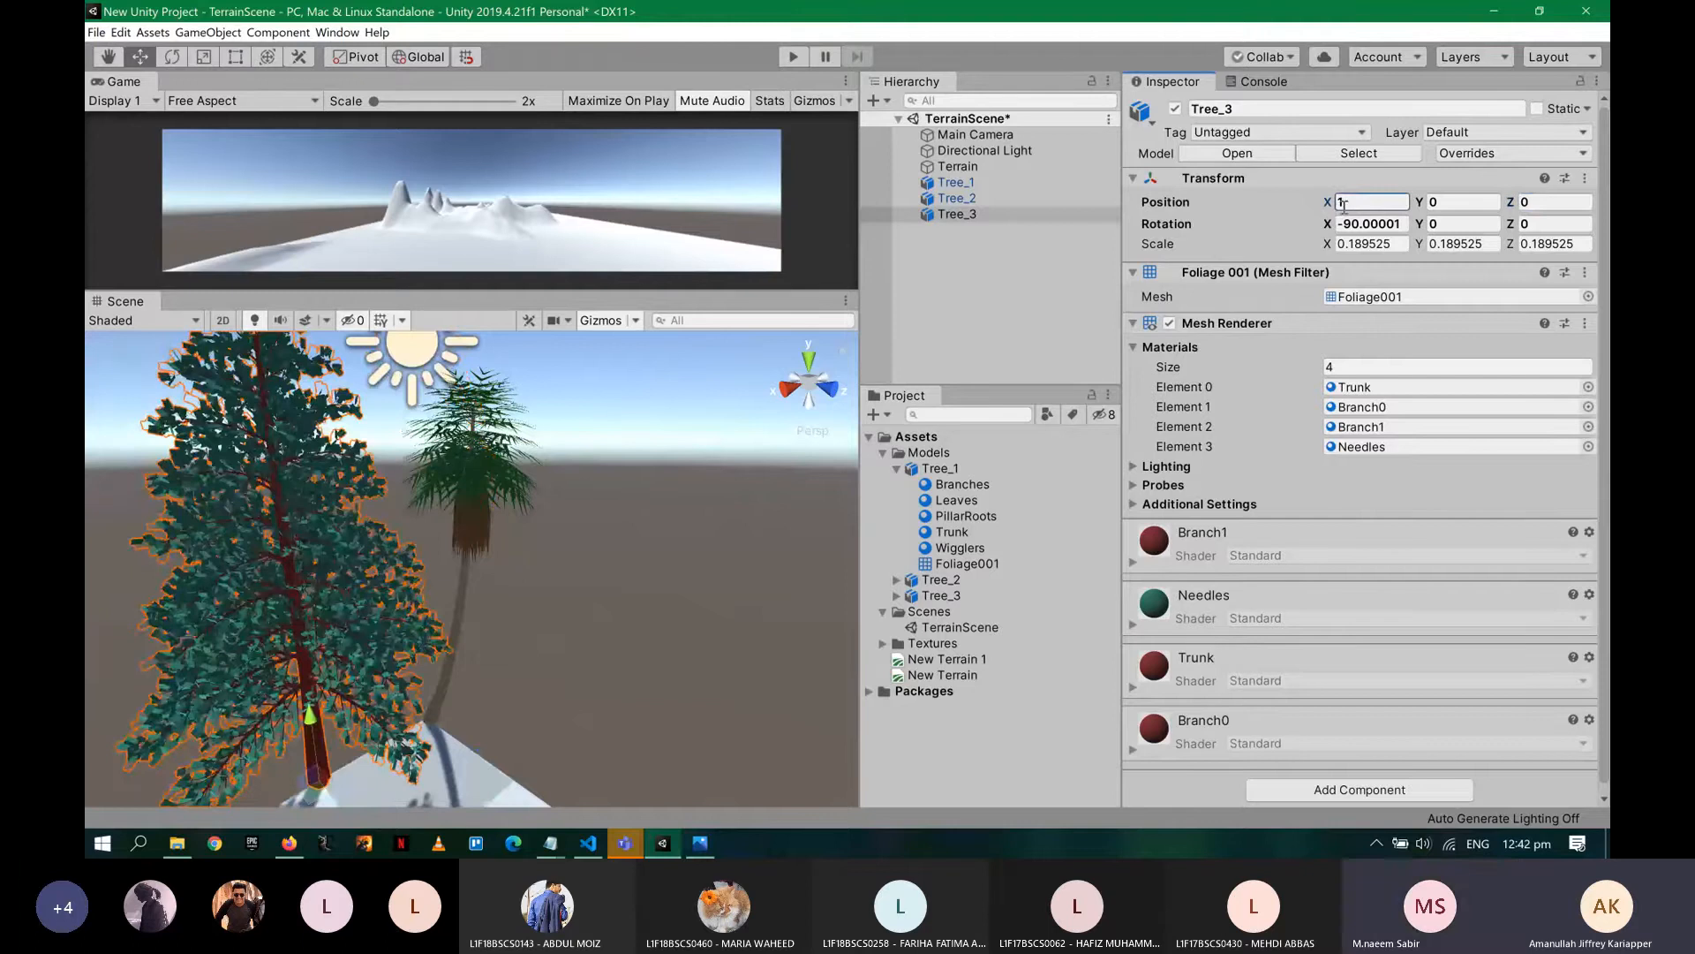
pyautogui.click(1516, 201)
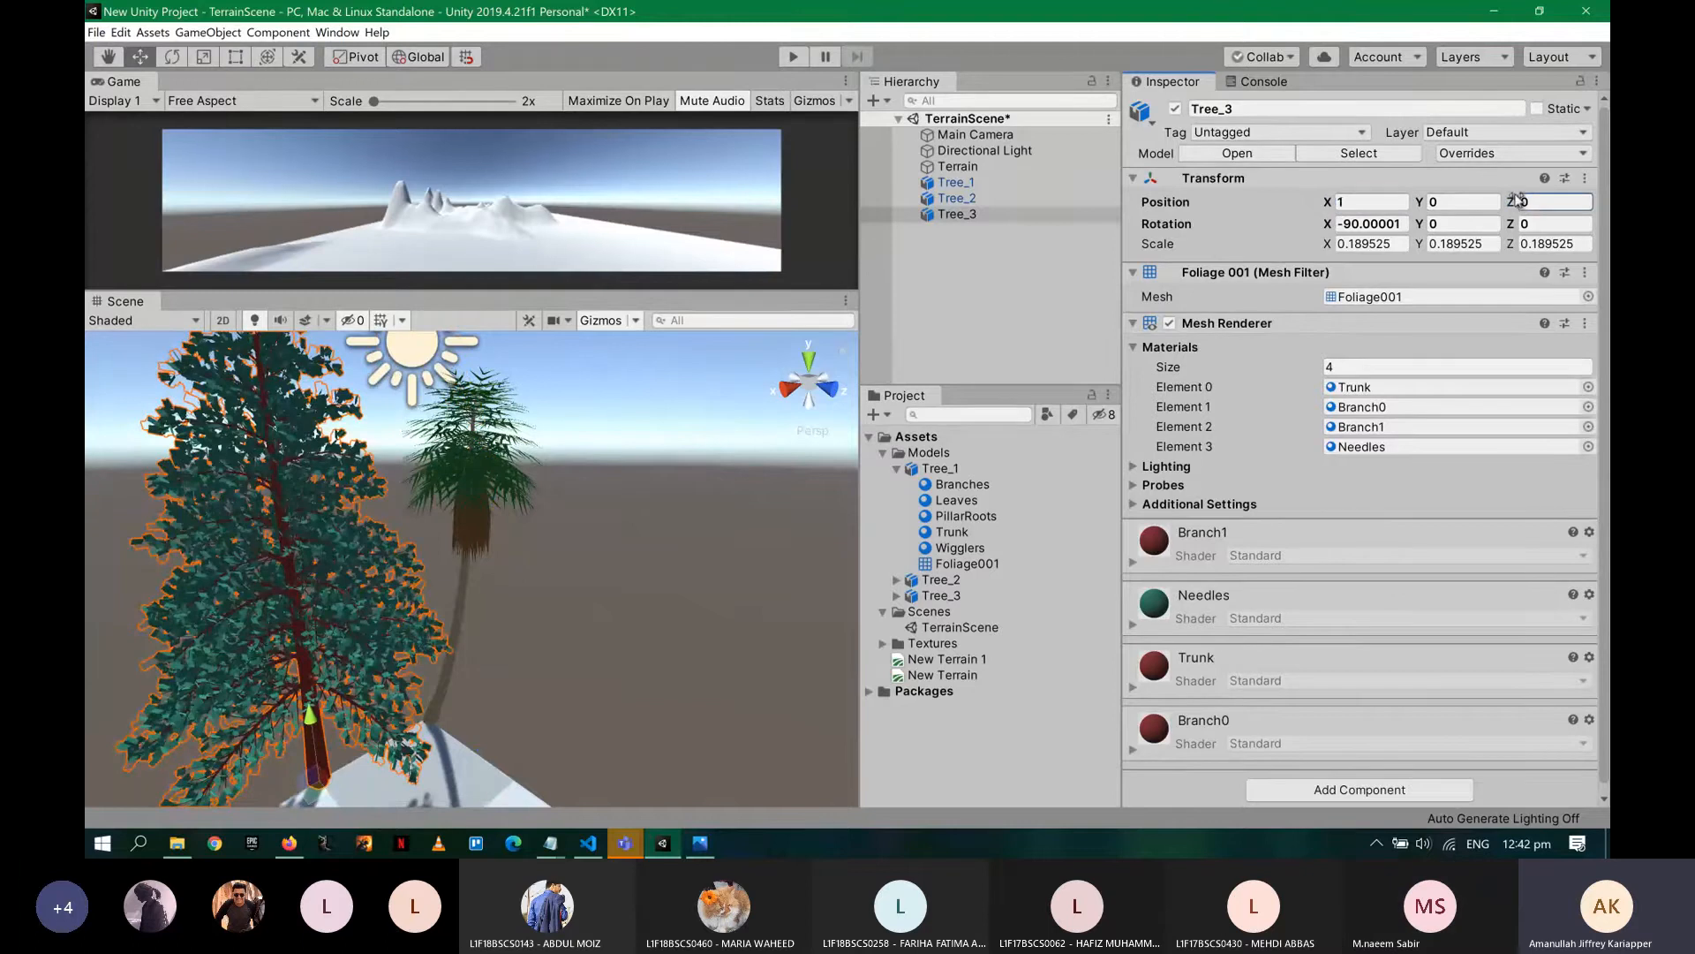
pyautogui.moveTo(1516, 202); pyautogui.dragTo(1581, 201)
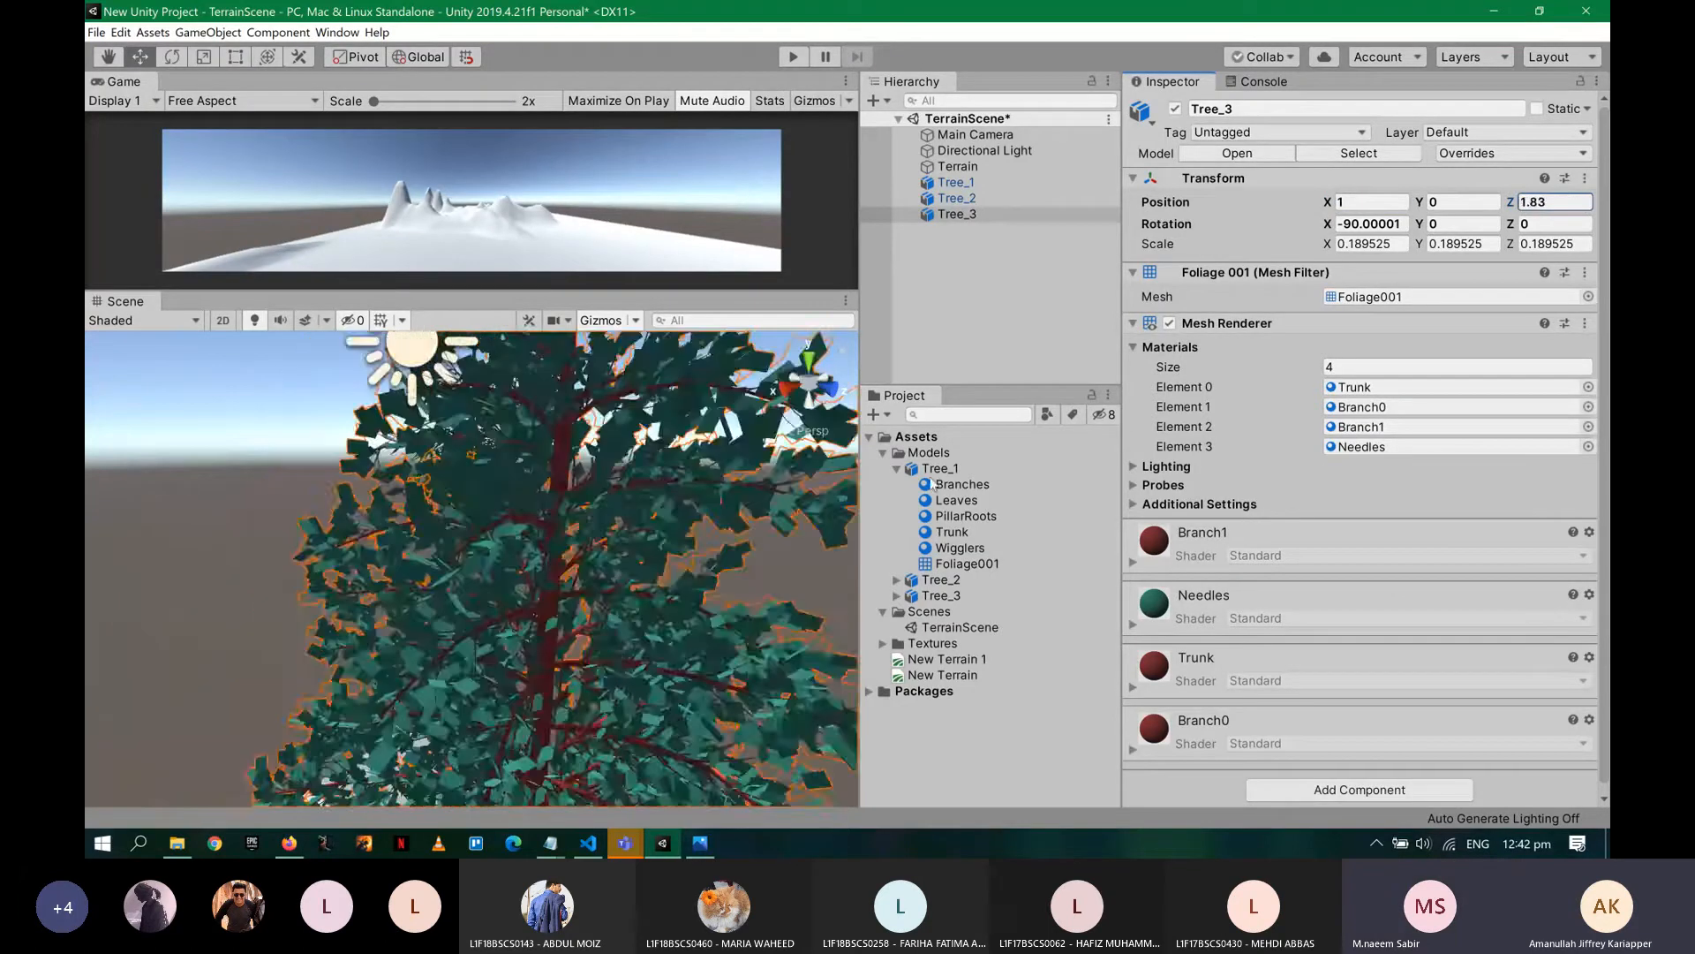
pyautogui.press('f')
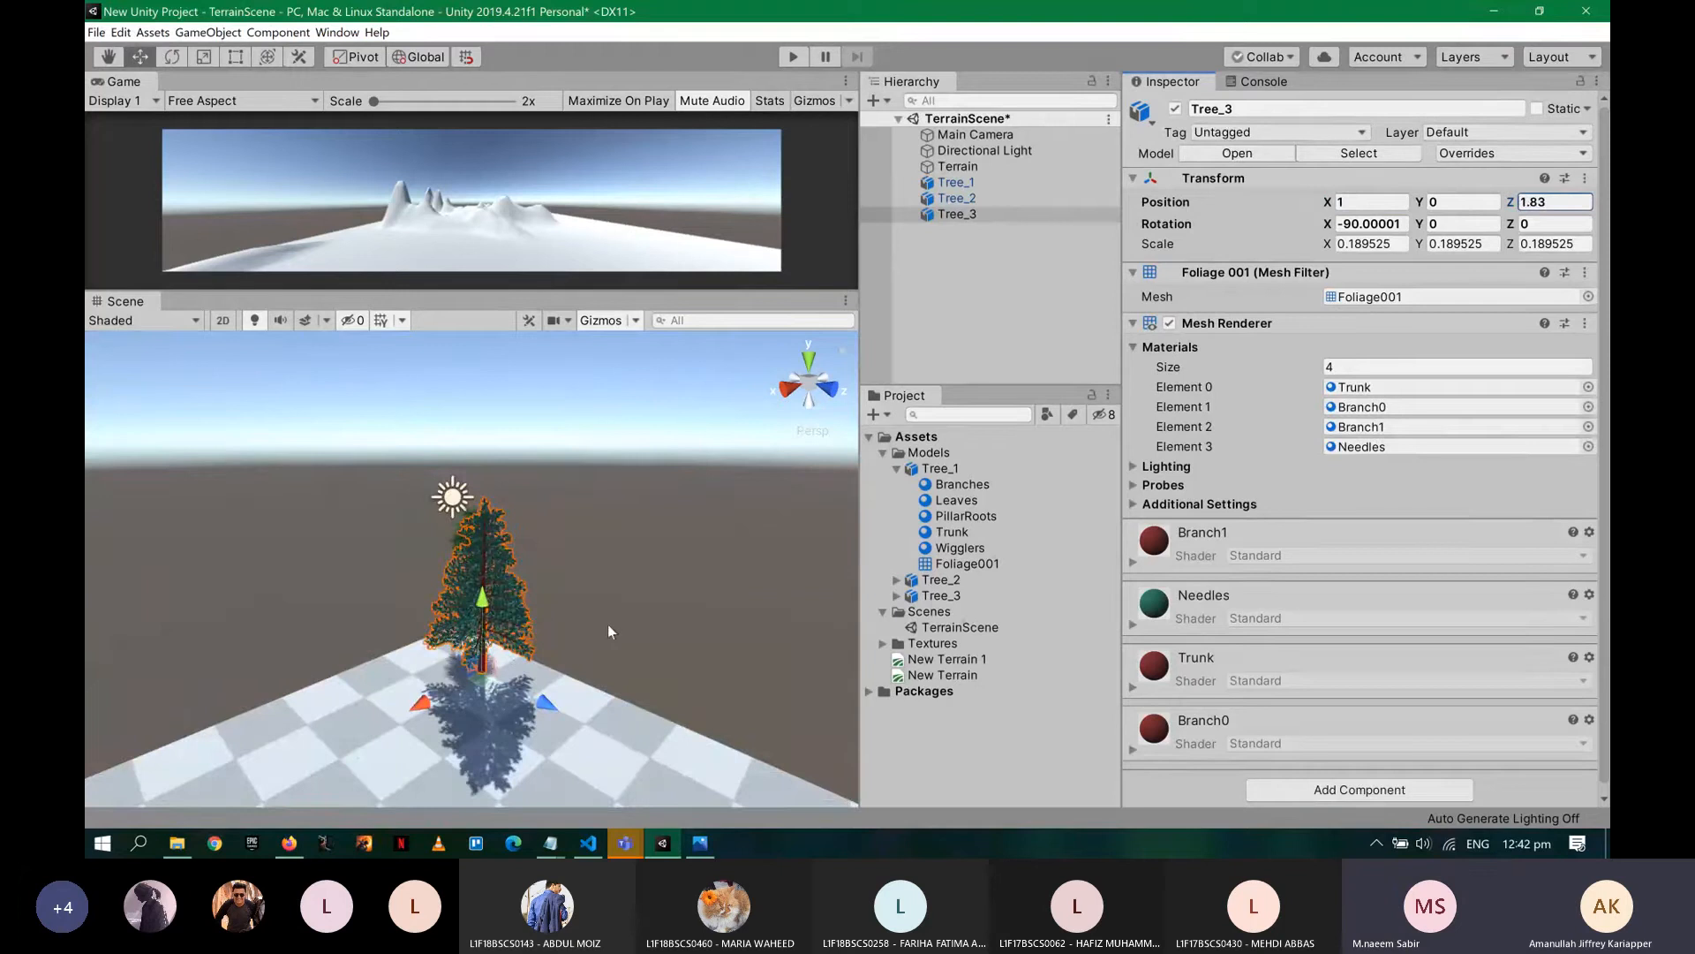
# - Move Tree_2 across the ground plane to about X 3.19, Z 3.35, beside Tree_3, and inspect both trees
pyautogui.moveTo(574, 623); pyautogui.dragTo(462, 590, button='right')
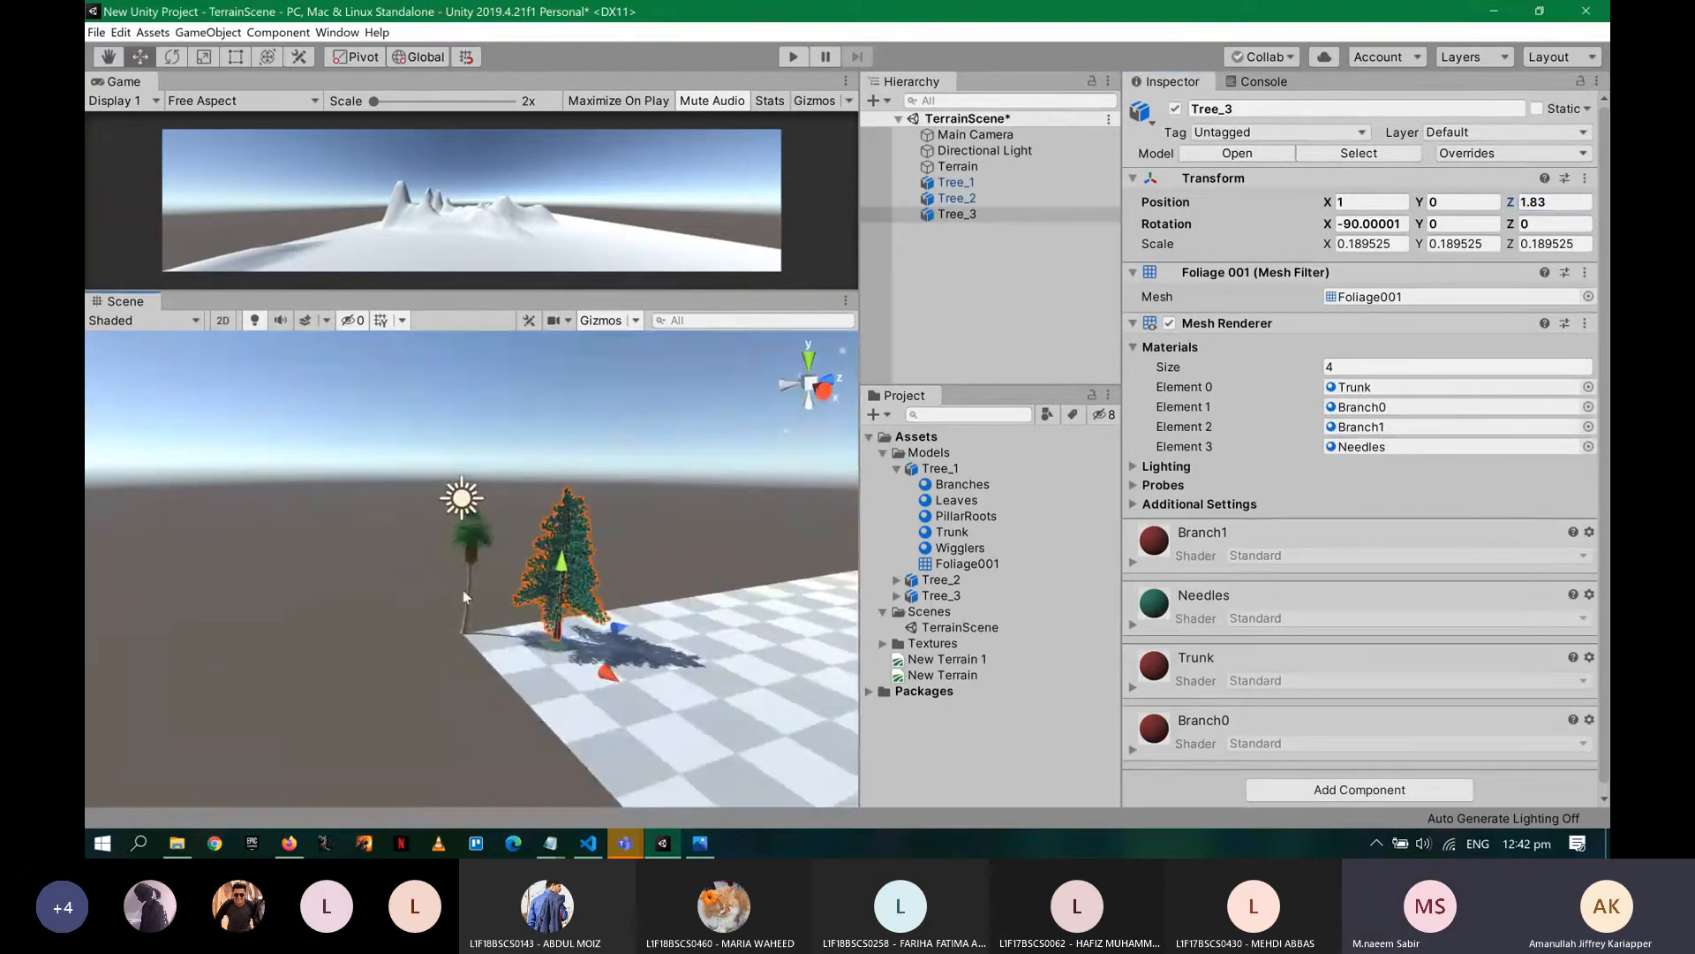
pyautogui.click(464, 565)
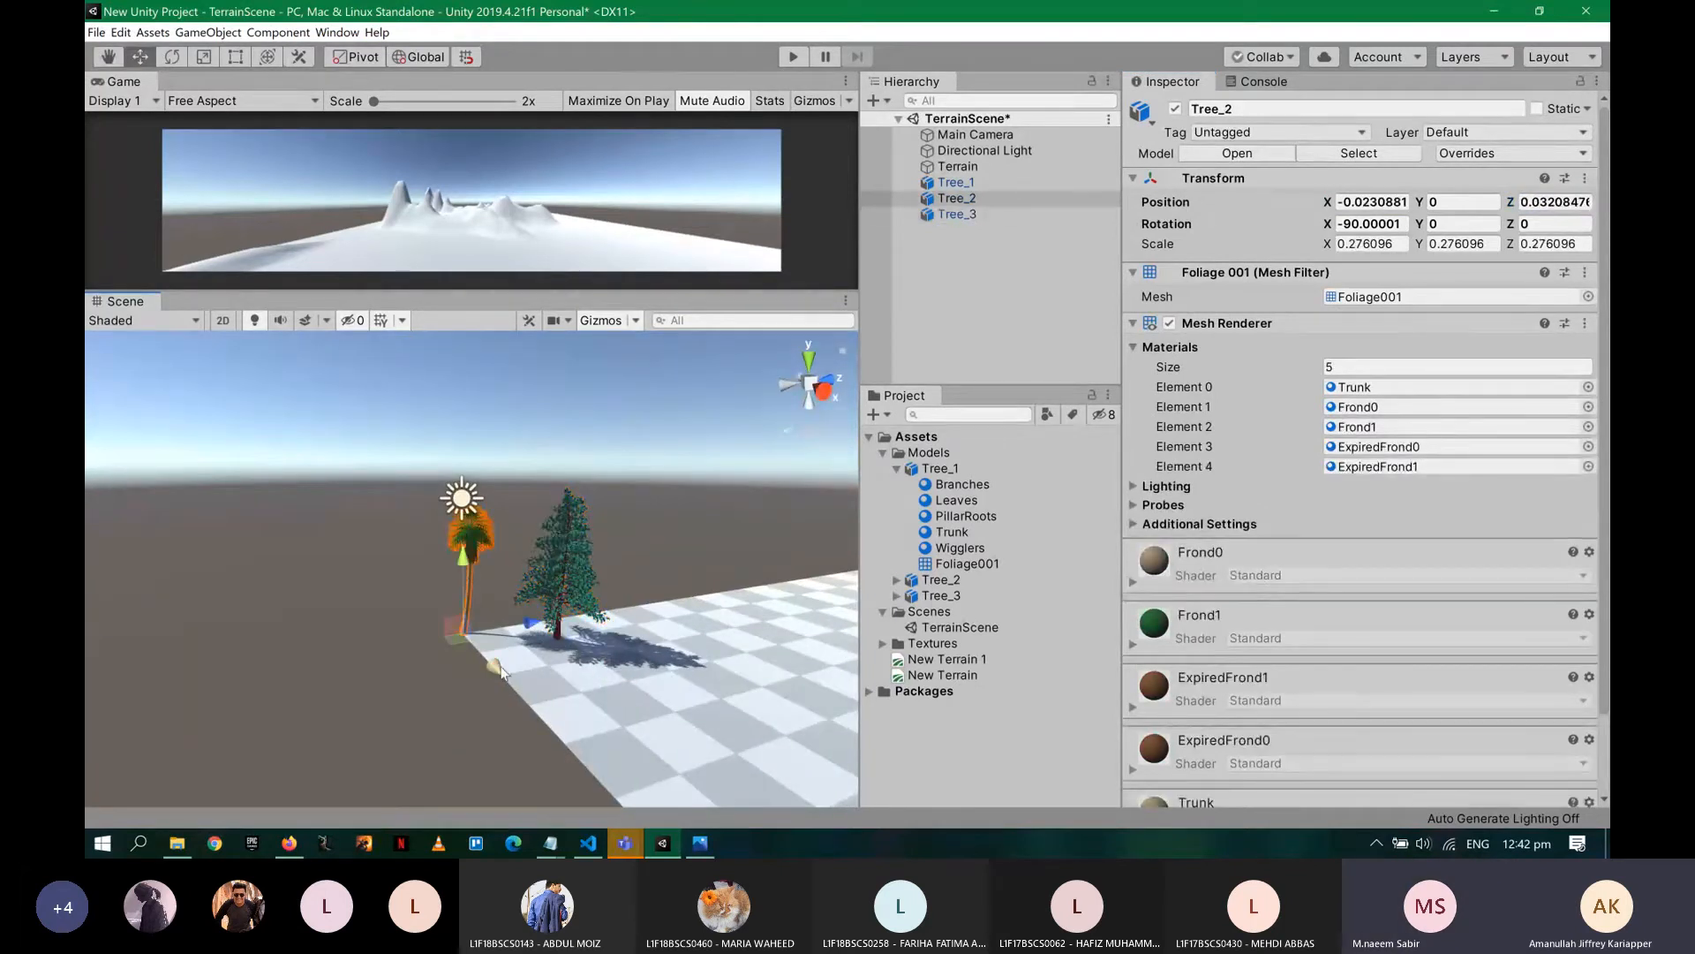
pyautogui.moveTo(457, 639); pyautogui.dragTo(698, 687)
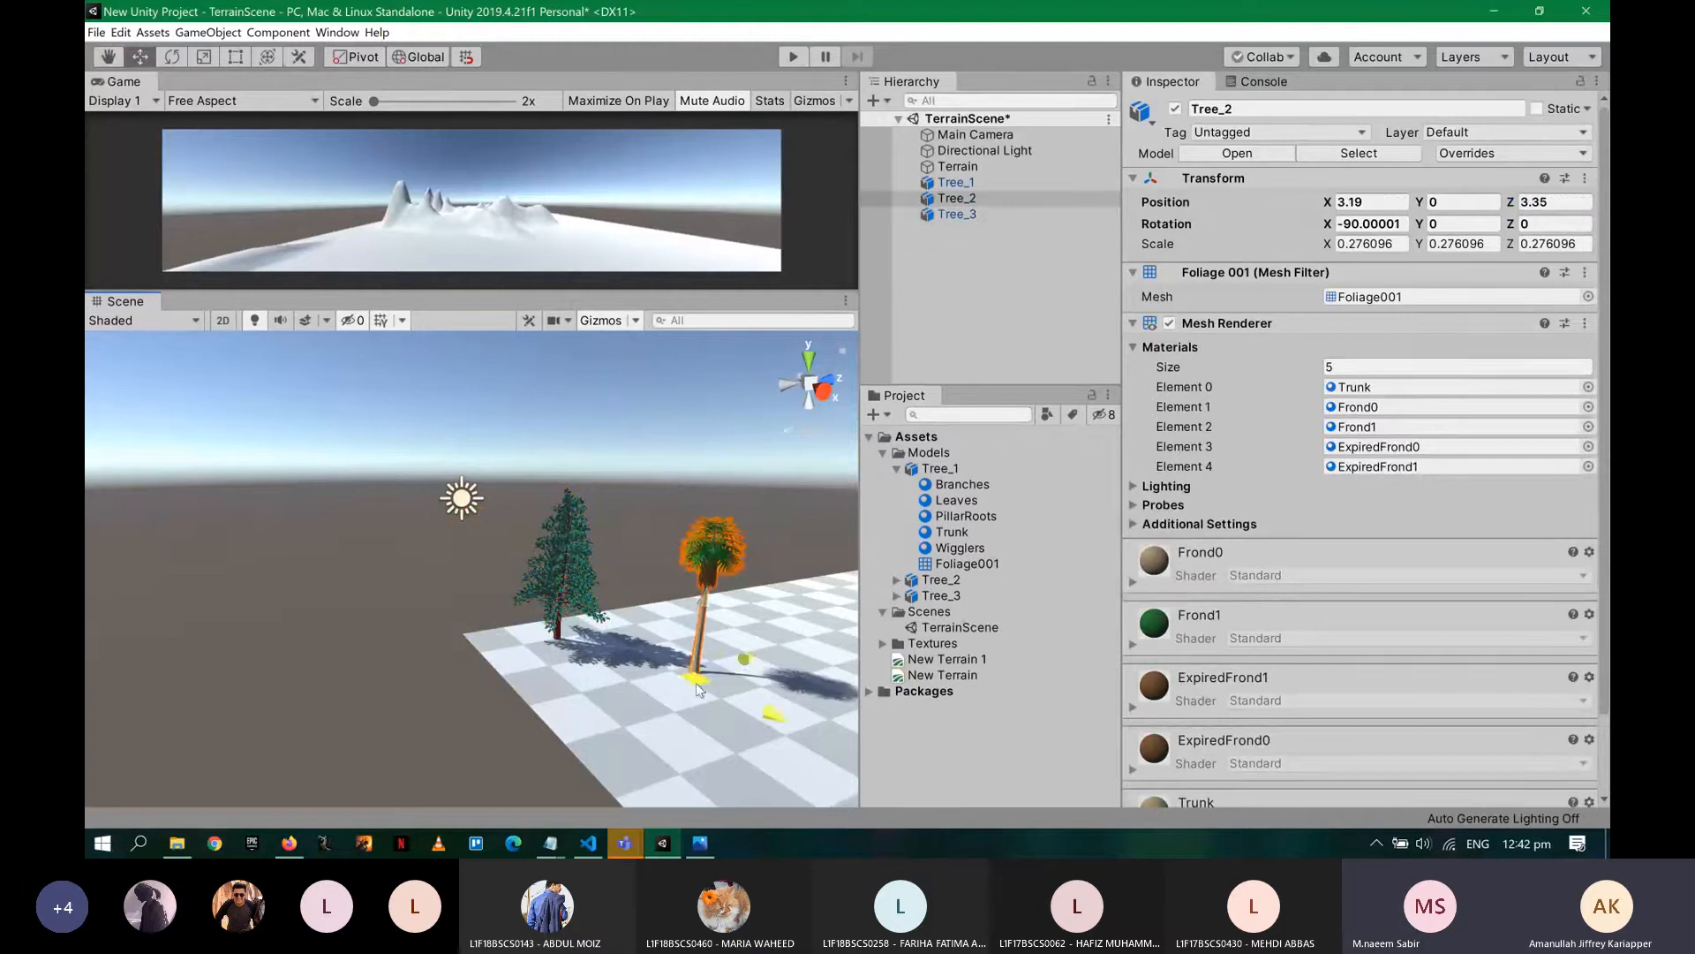
pyautogui.scroll(6, 773, 636)
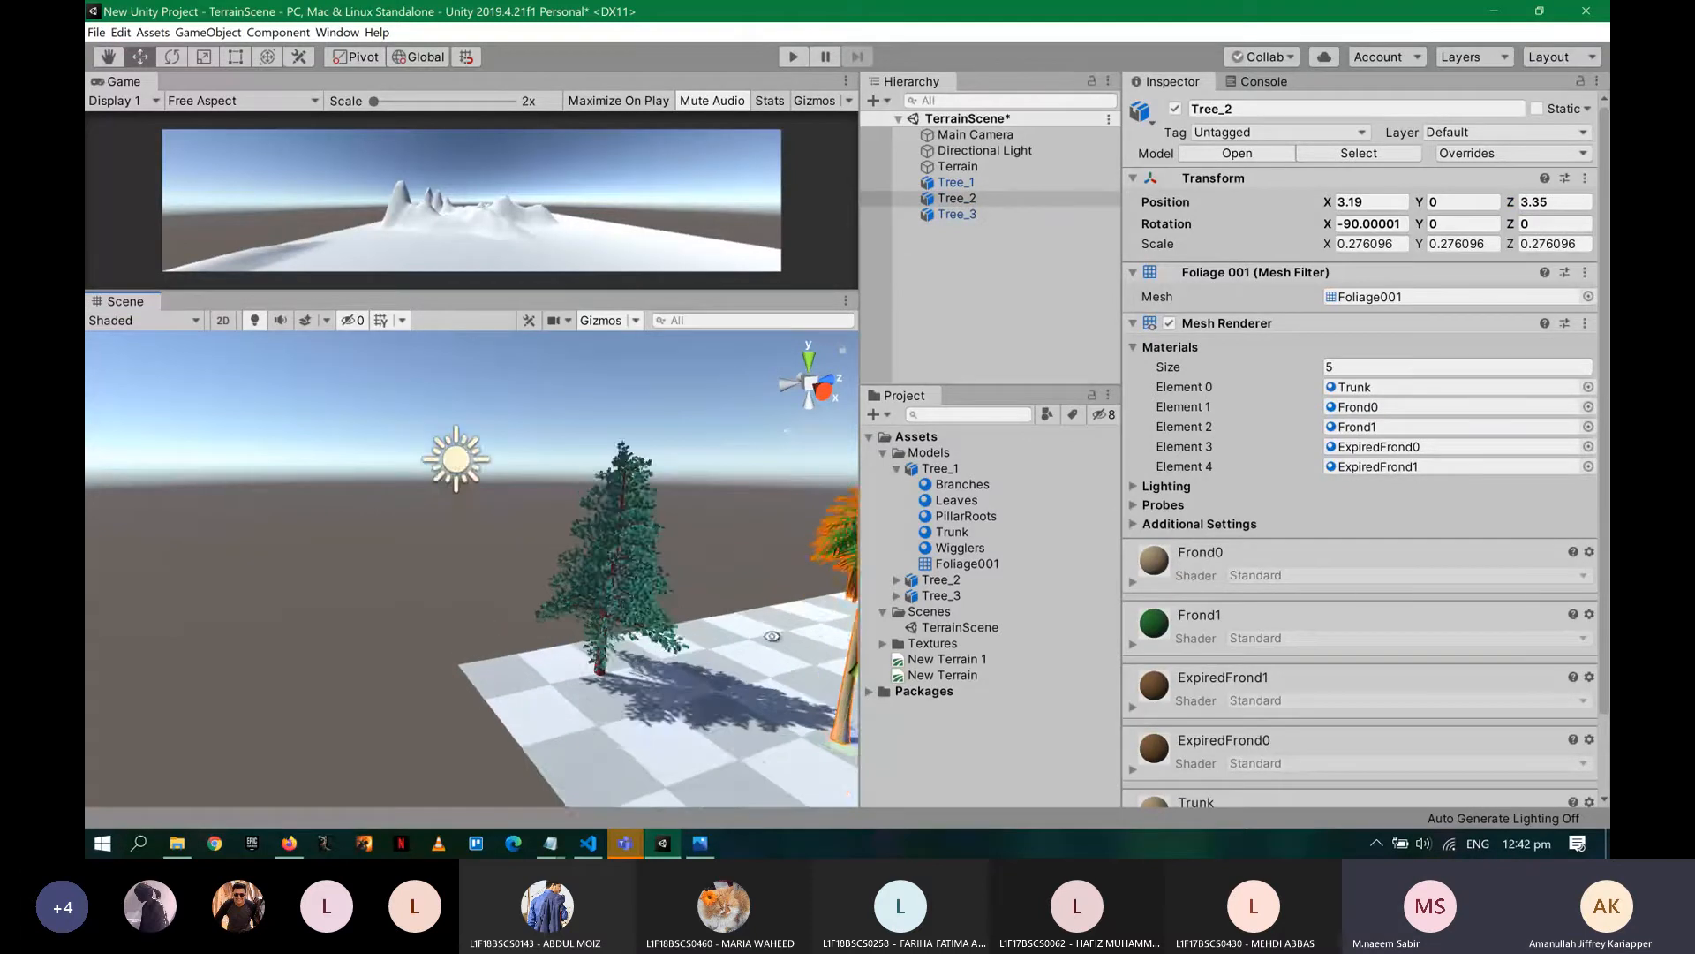
pyautogui.keyDown('alt'); pyautogui.moveTo(772, 636); pyautogui.dragTo(686, 675); pyautogui.keyUp('alt')
pyautogui.scroll(-3, 724, 544)
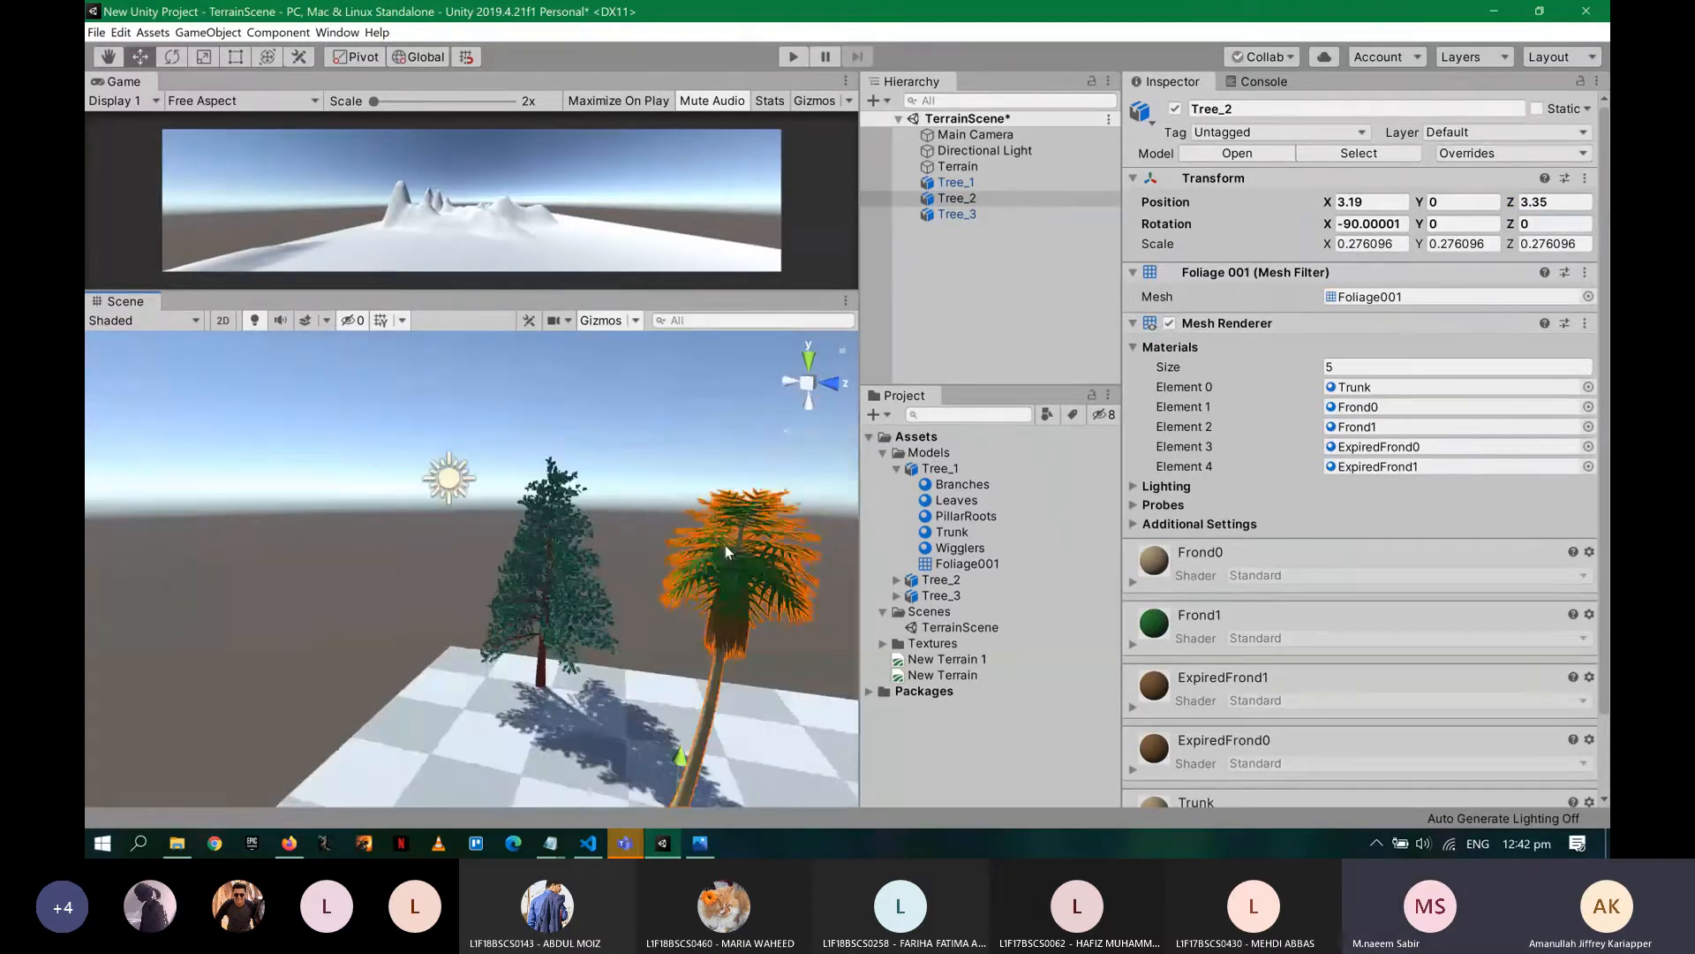
pyautogui.scroll(-2, 743, 574)
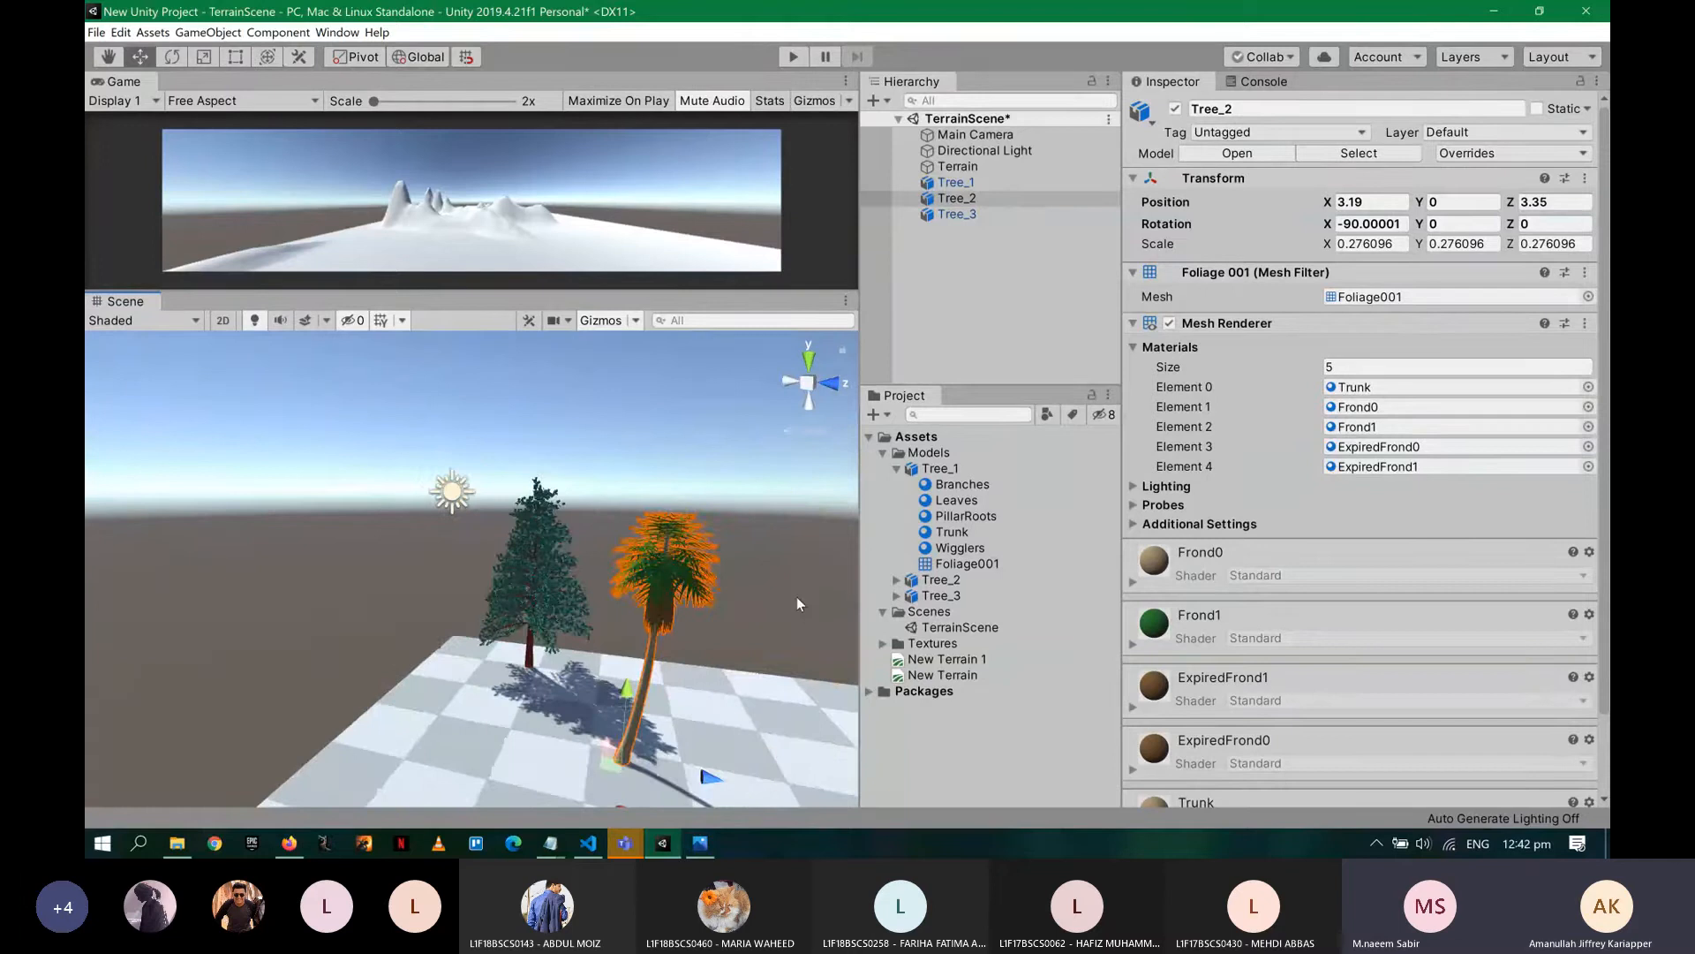
# - Register the Tree_1 model as a paintable tree on the Terrain with Paint Trees, using a bend factor of 0
pyautogui.click(982, 150)
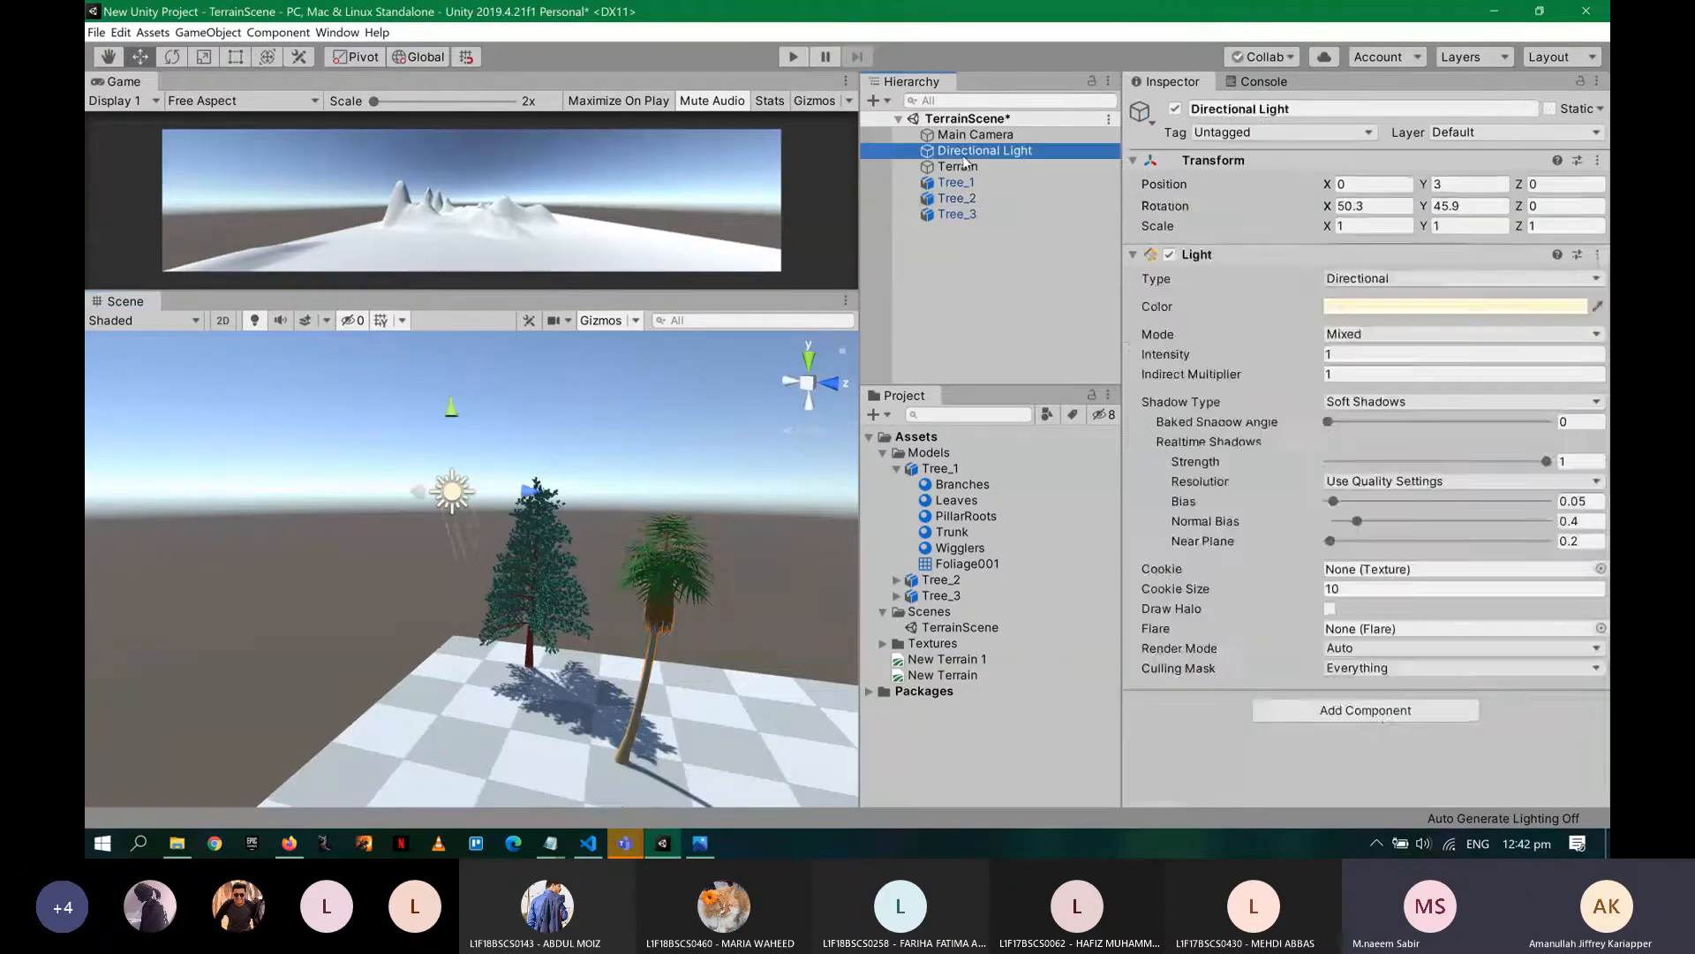
pyautogui.click(958, 166)
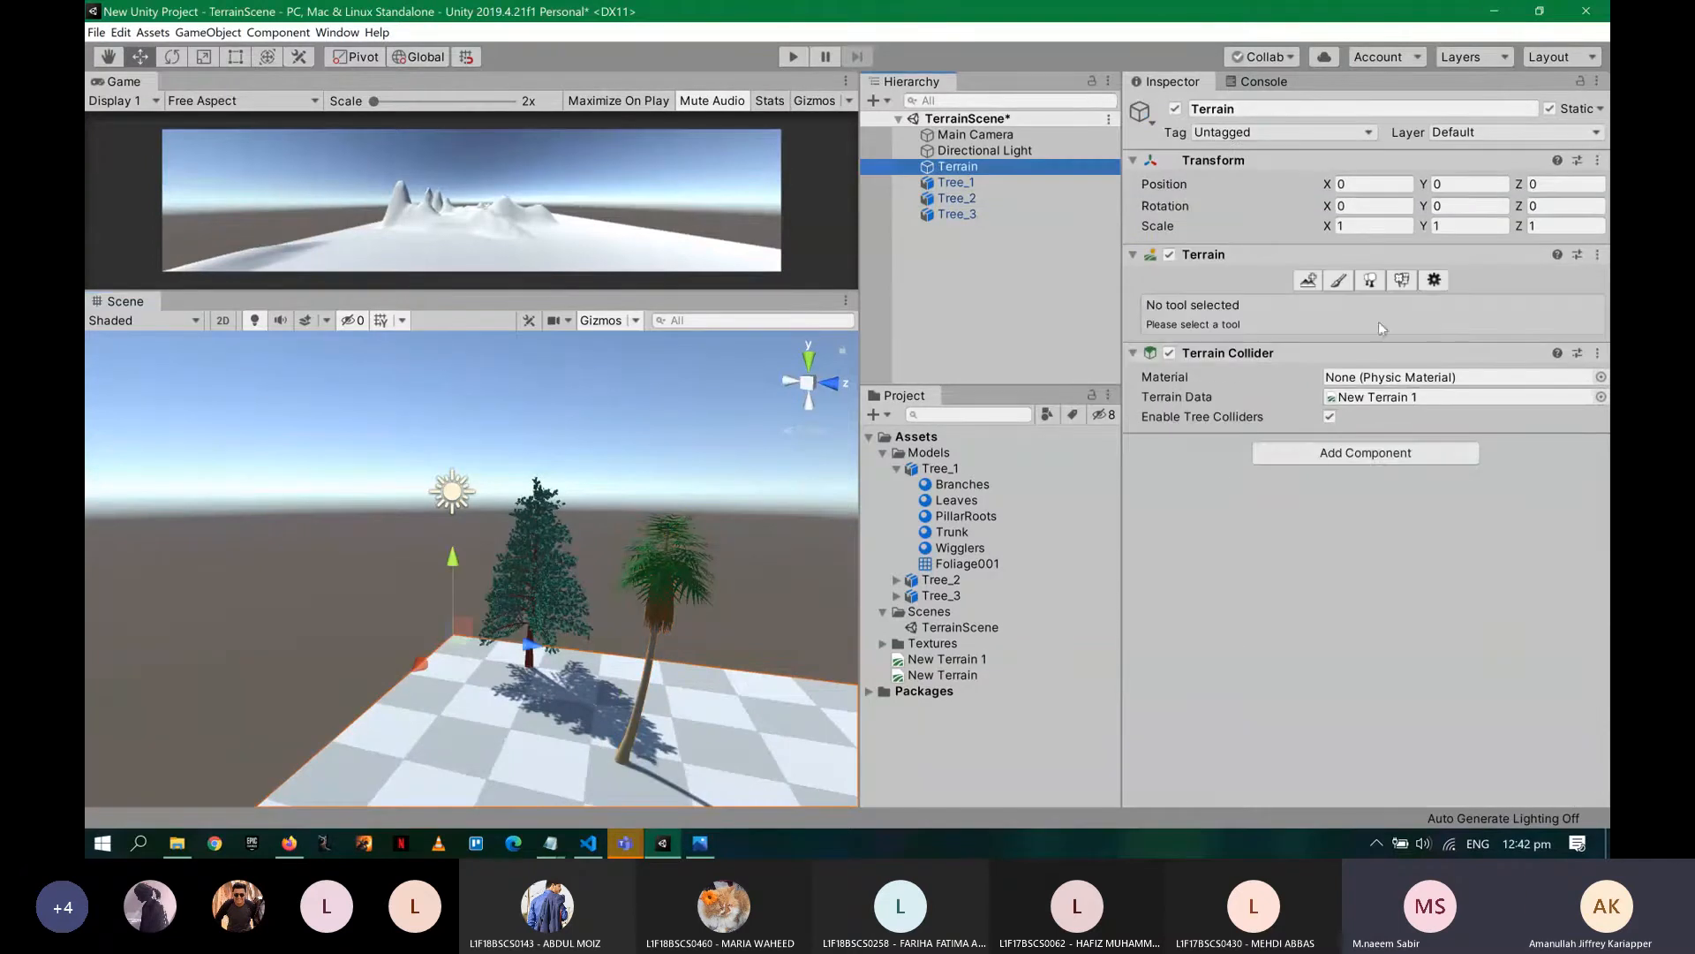
pyautogui.click(1371, 281)
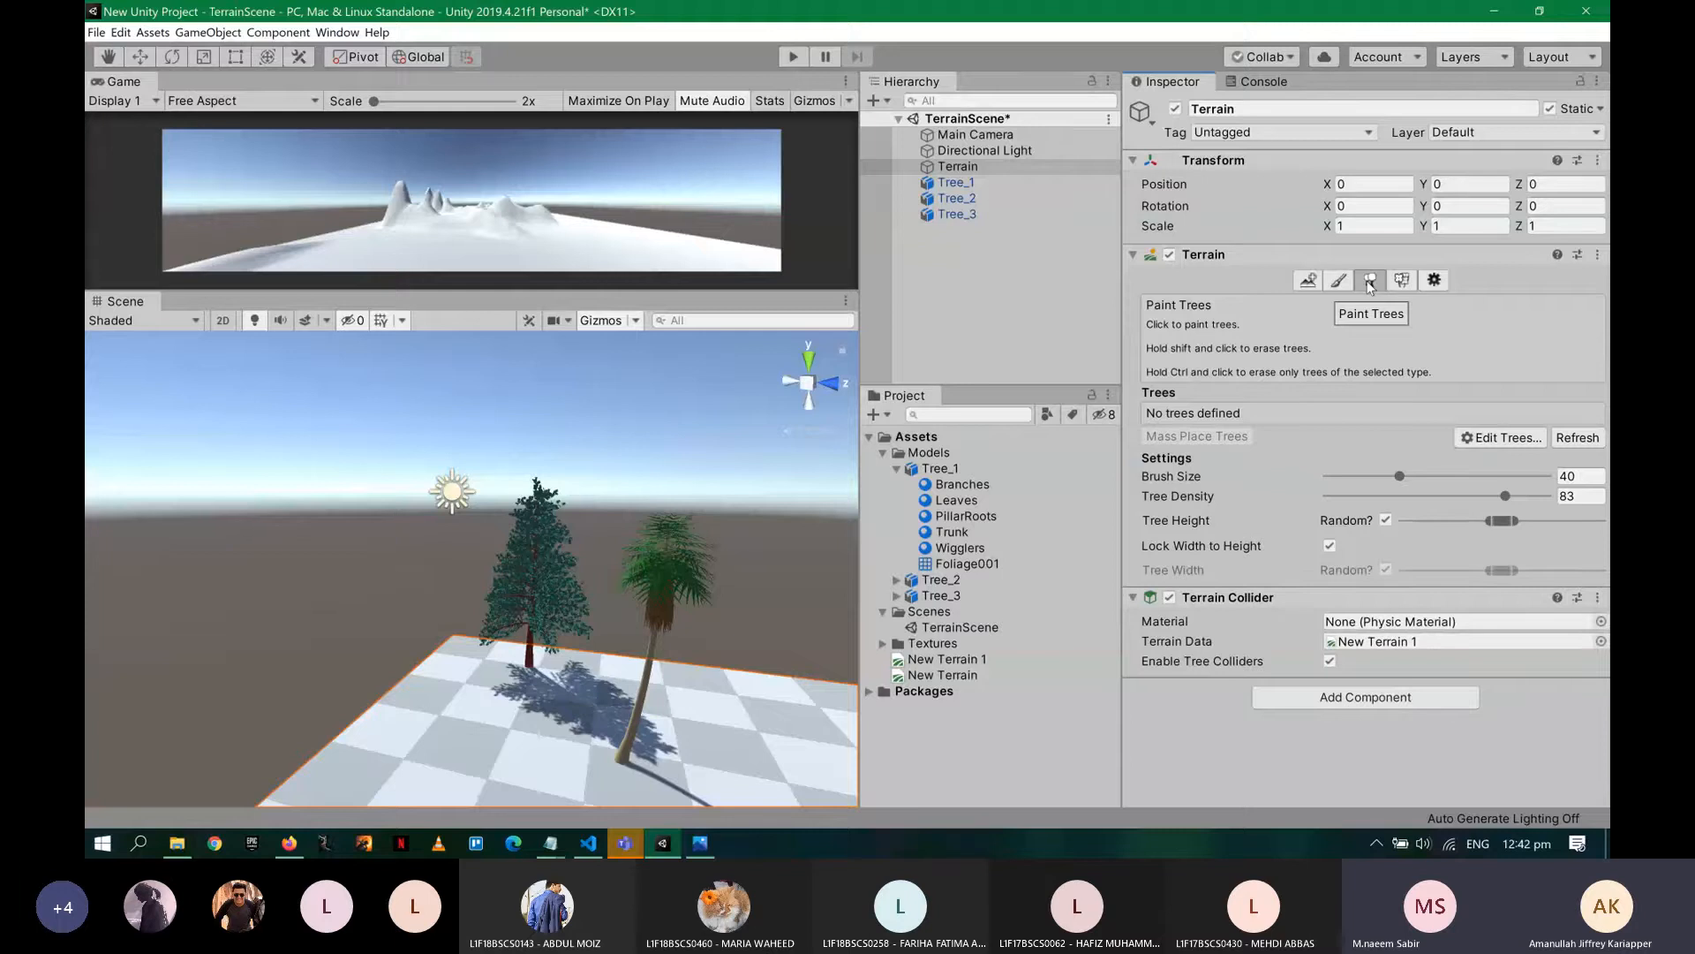
pyautogui.click(1535, 442)
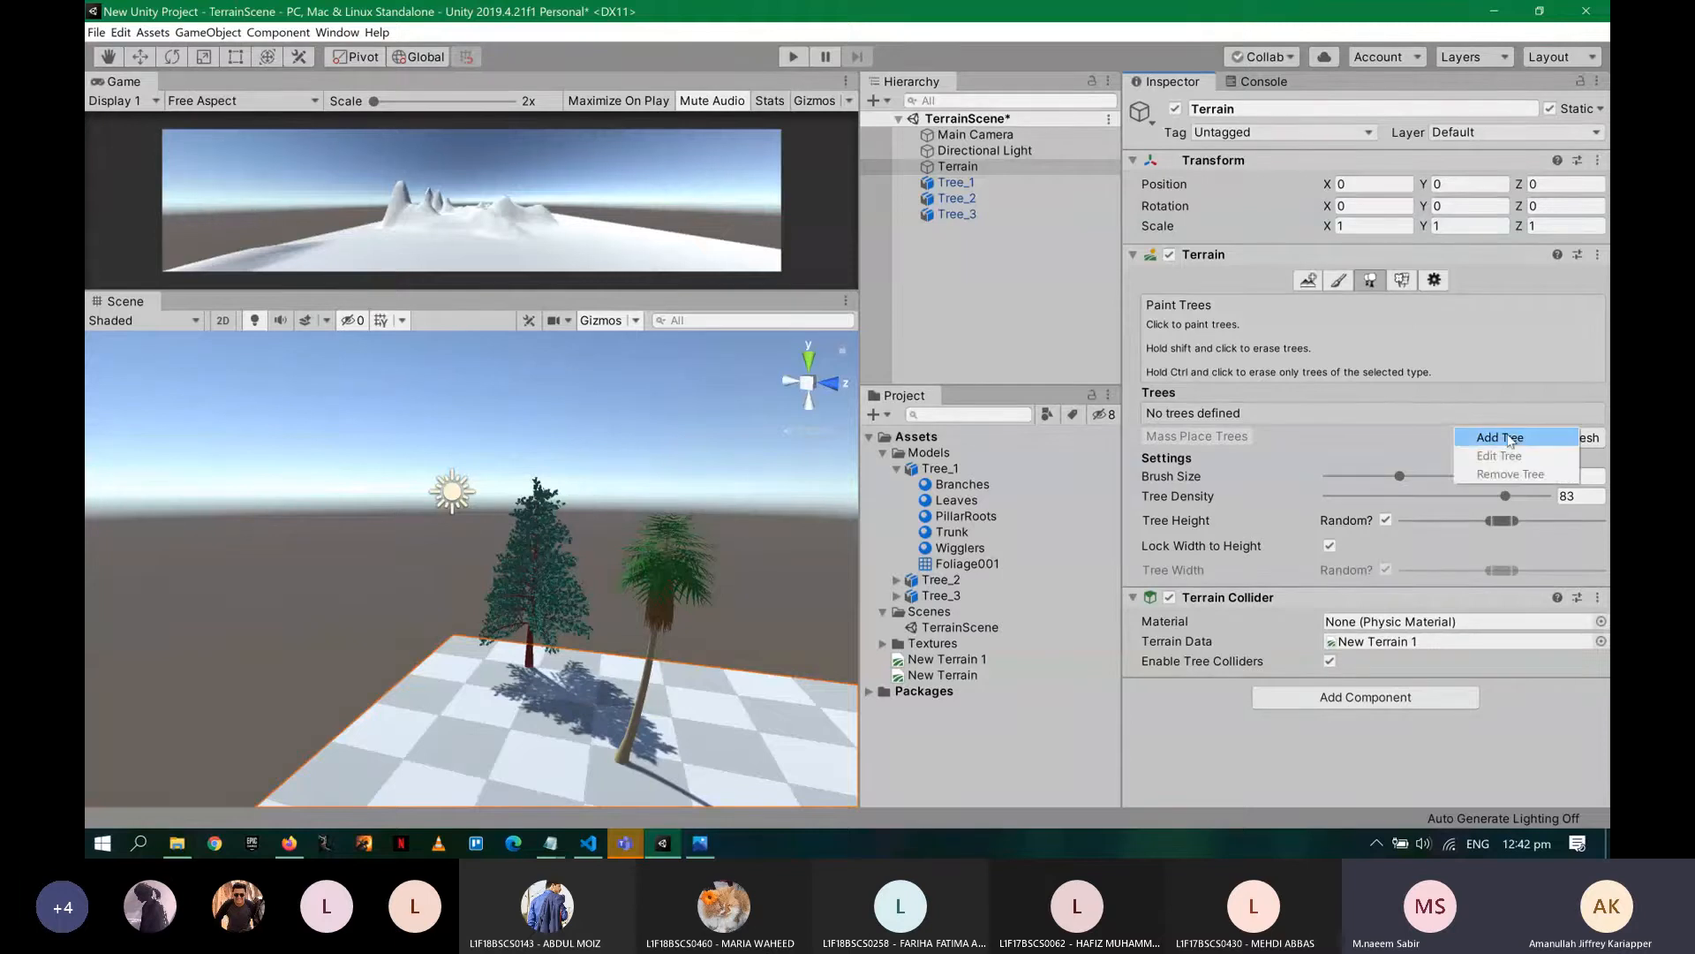
pyautogui.click(1511, 441)
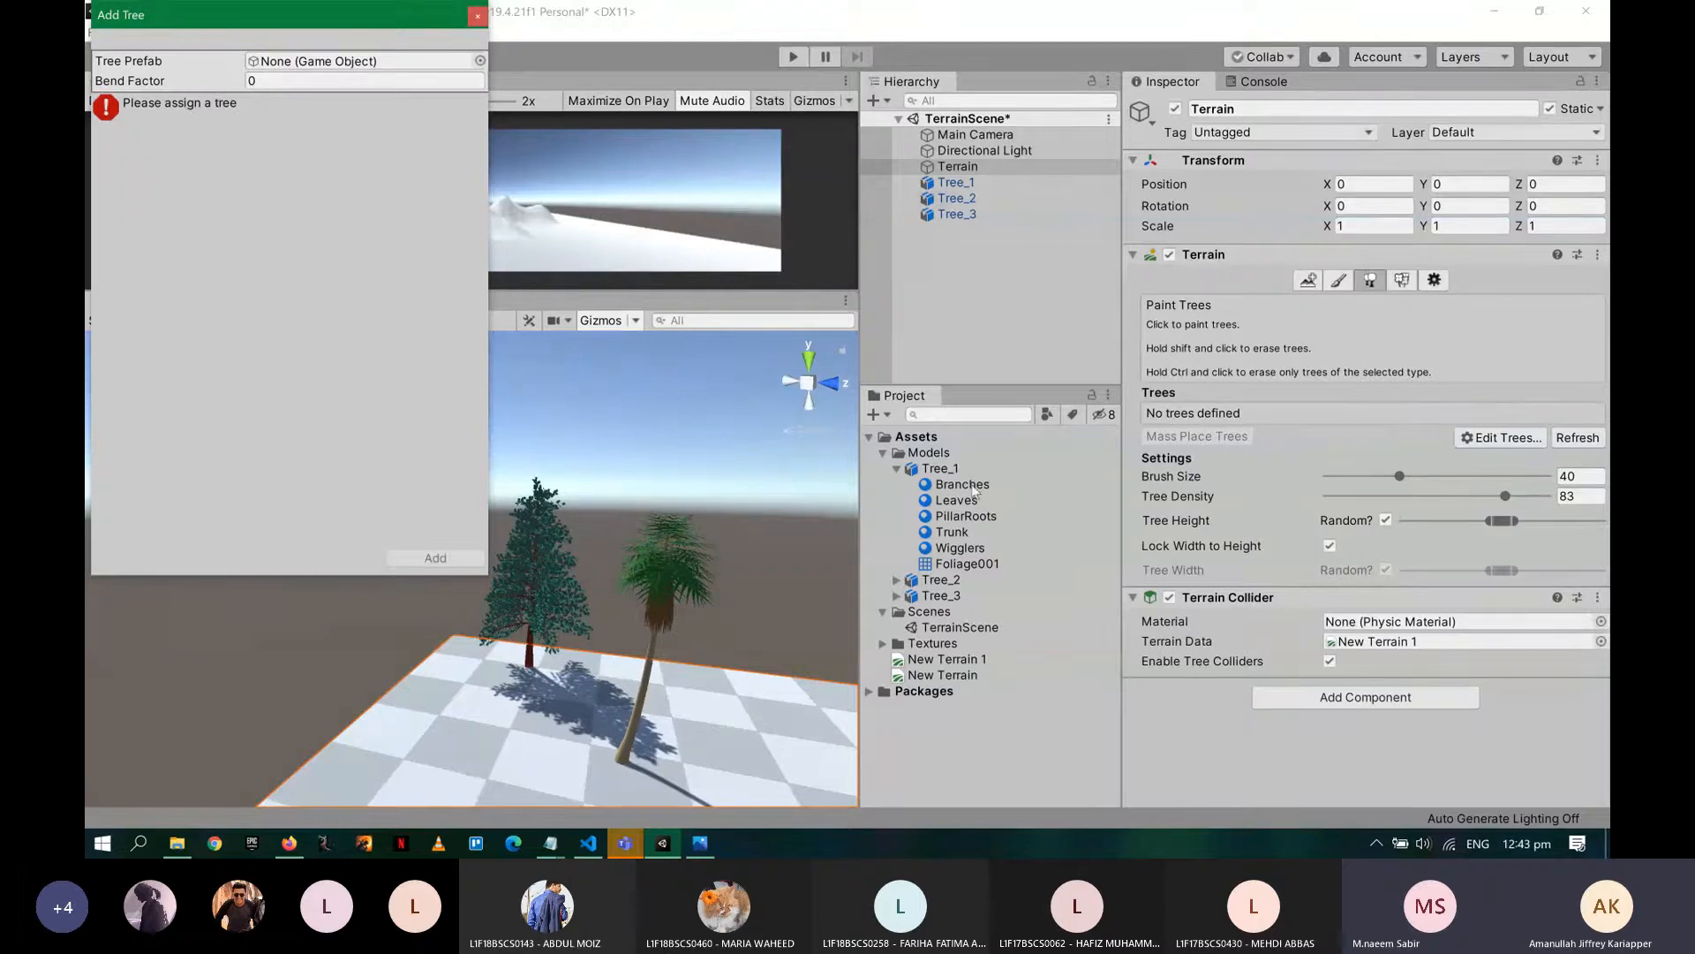
pyautogui.moveTo(936, 468); pyautogui.dragTo(383, 63)
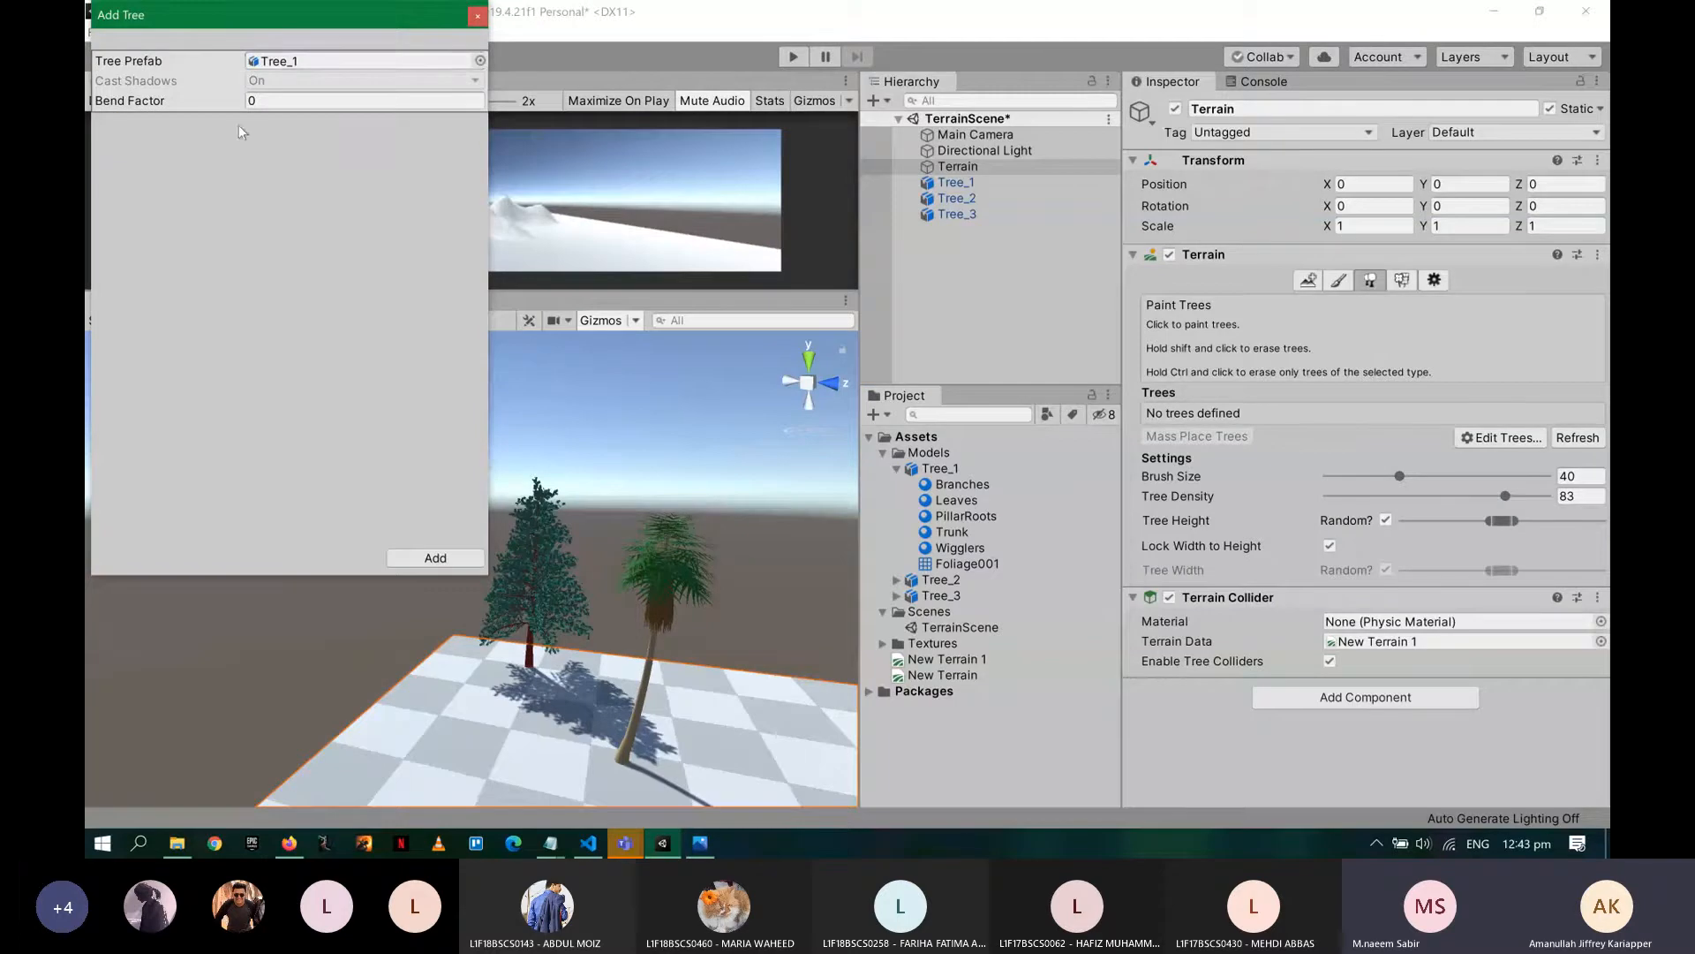
pyautogui.click(258, 100)
pyautogui.click(435, 557)
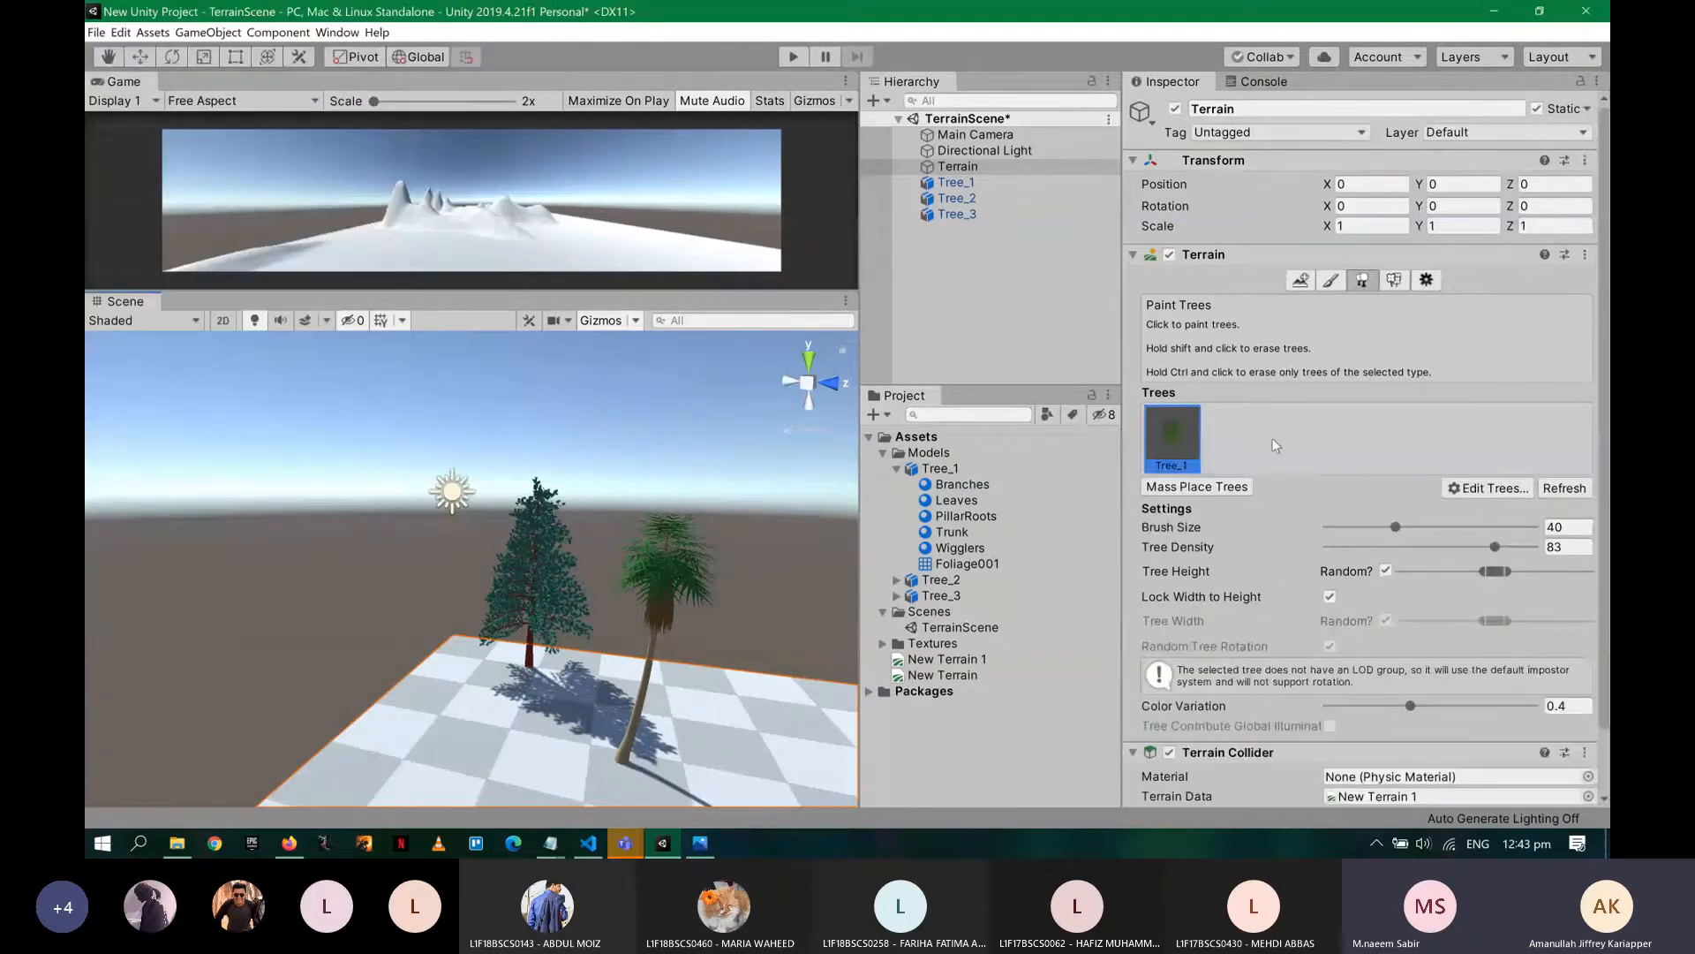
# - Mass-place 10 Tree_1 trees on the terrain, keeping existing trees
pyautogui.click(1222, 488)
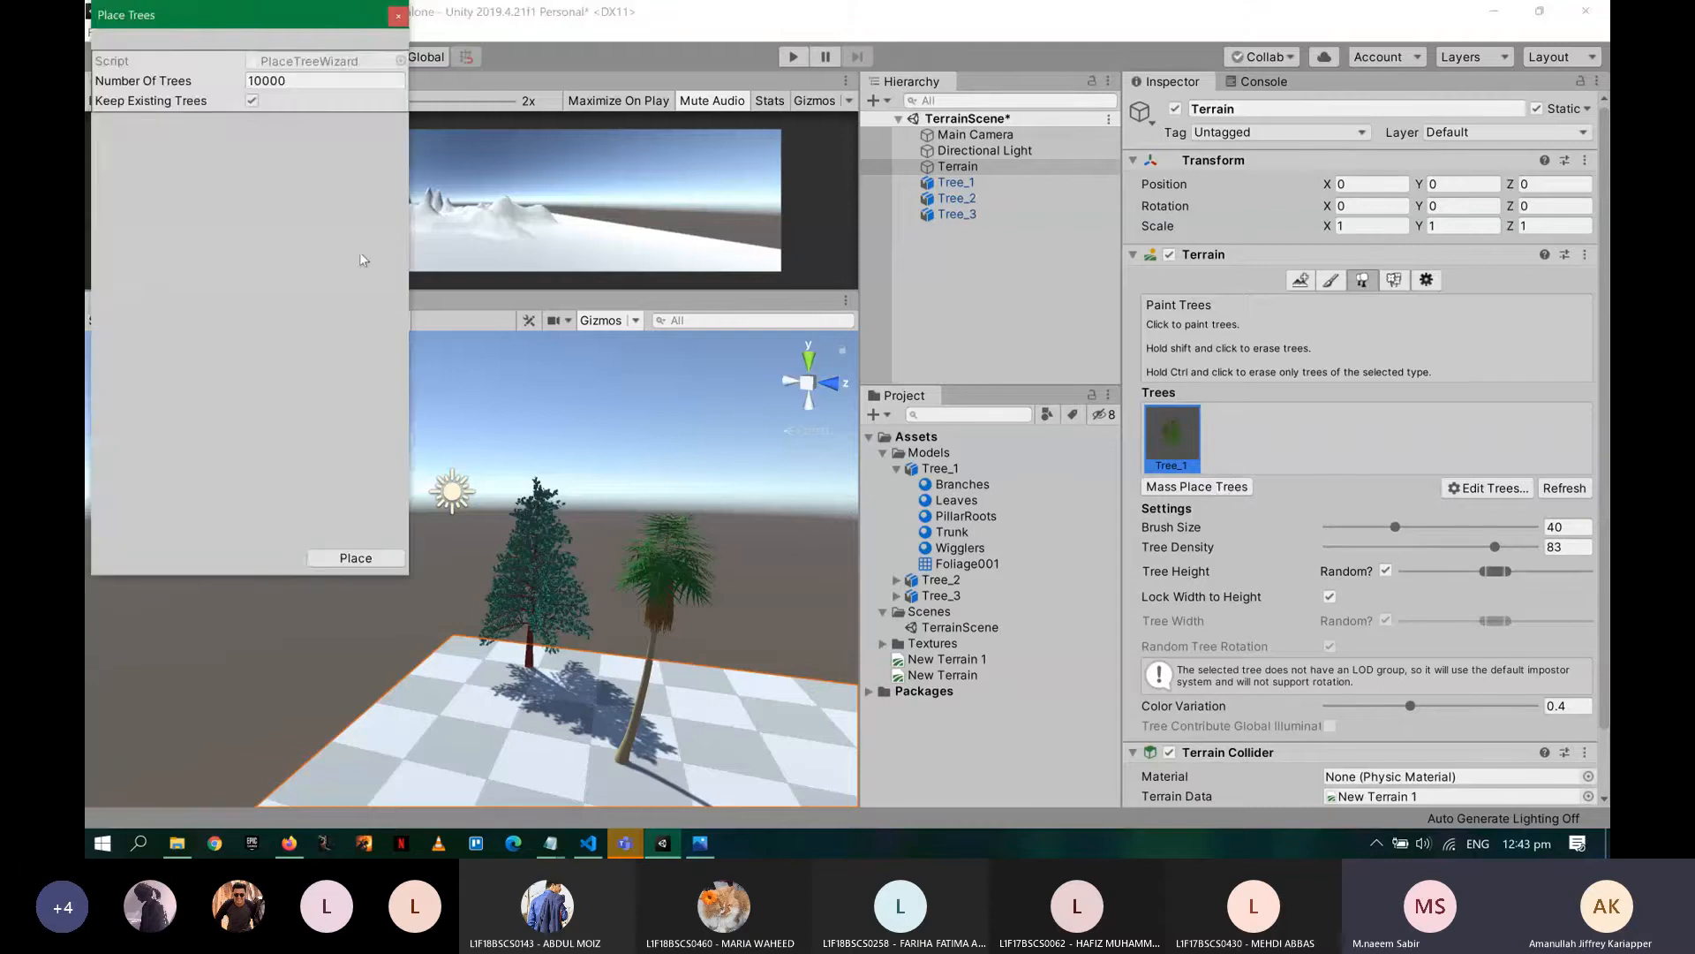
pyautogui.click(306, 82)
pyautogui.click(294, 82)
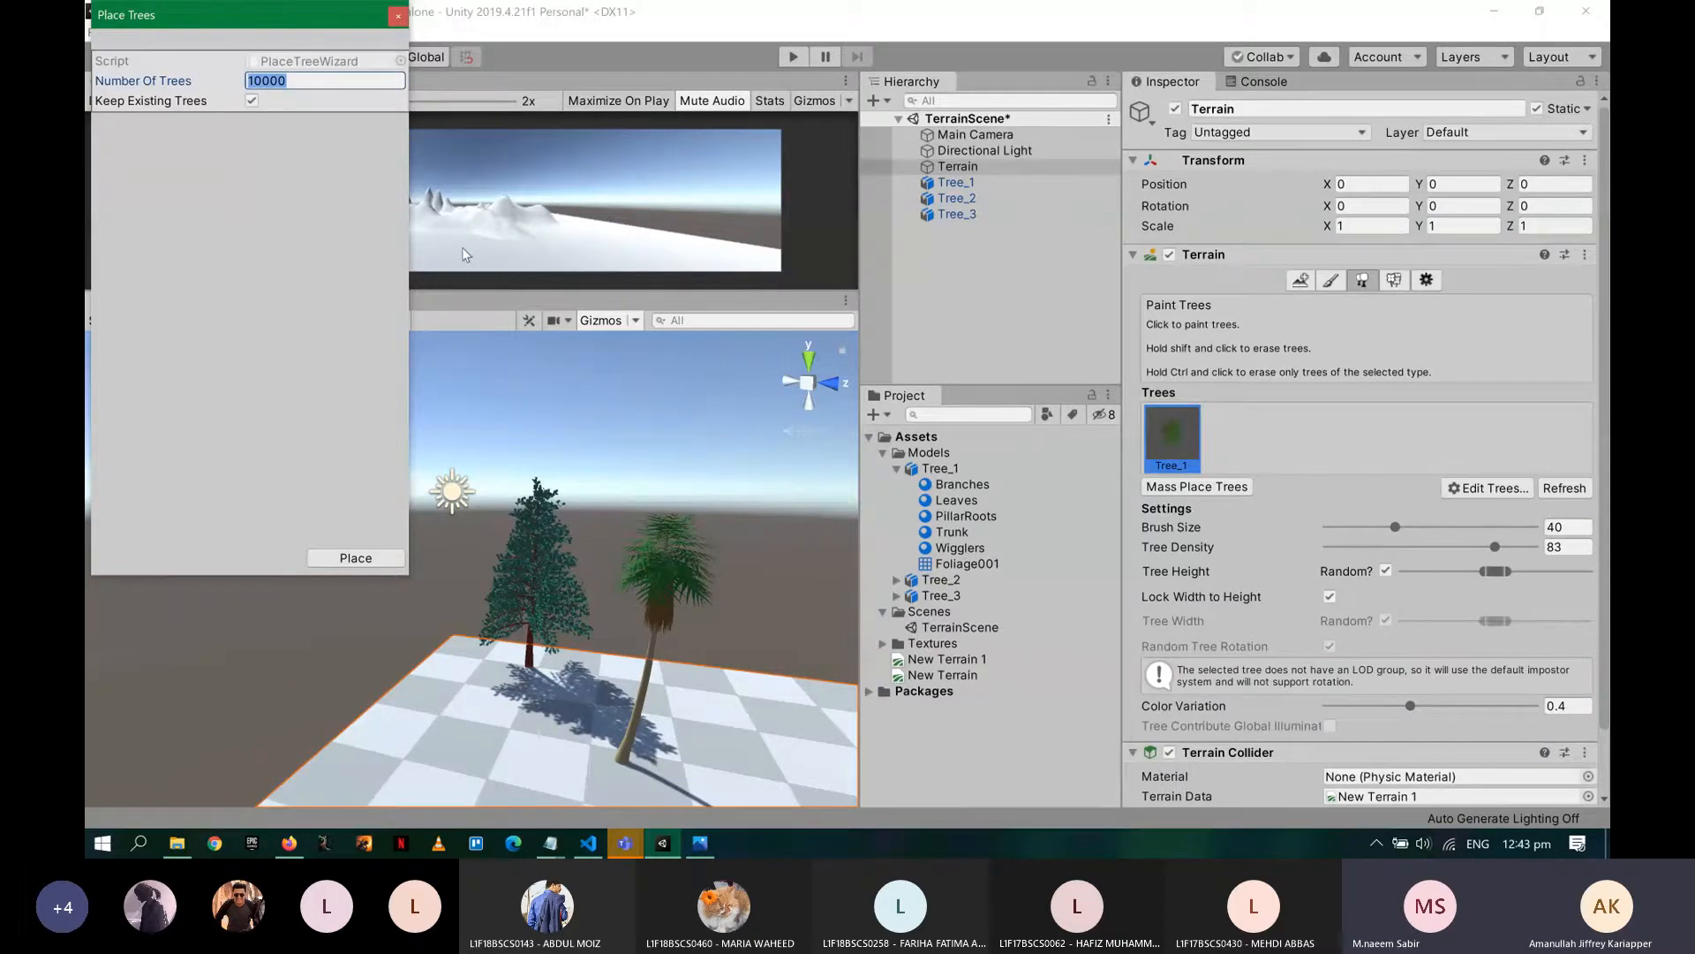
pyautogui.write('10')
pyautogui.click(353, 558)
# - Examine the whole terrain and its mountains from near and far for the mass-placed trees
pyautogui.scroll(-8, 662, 535)
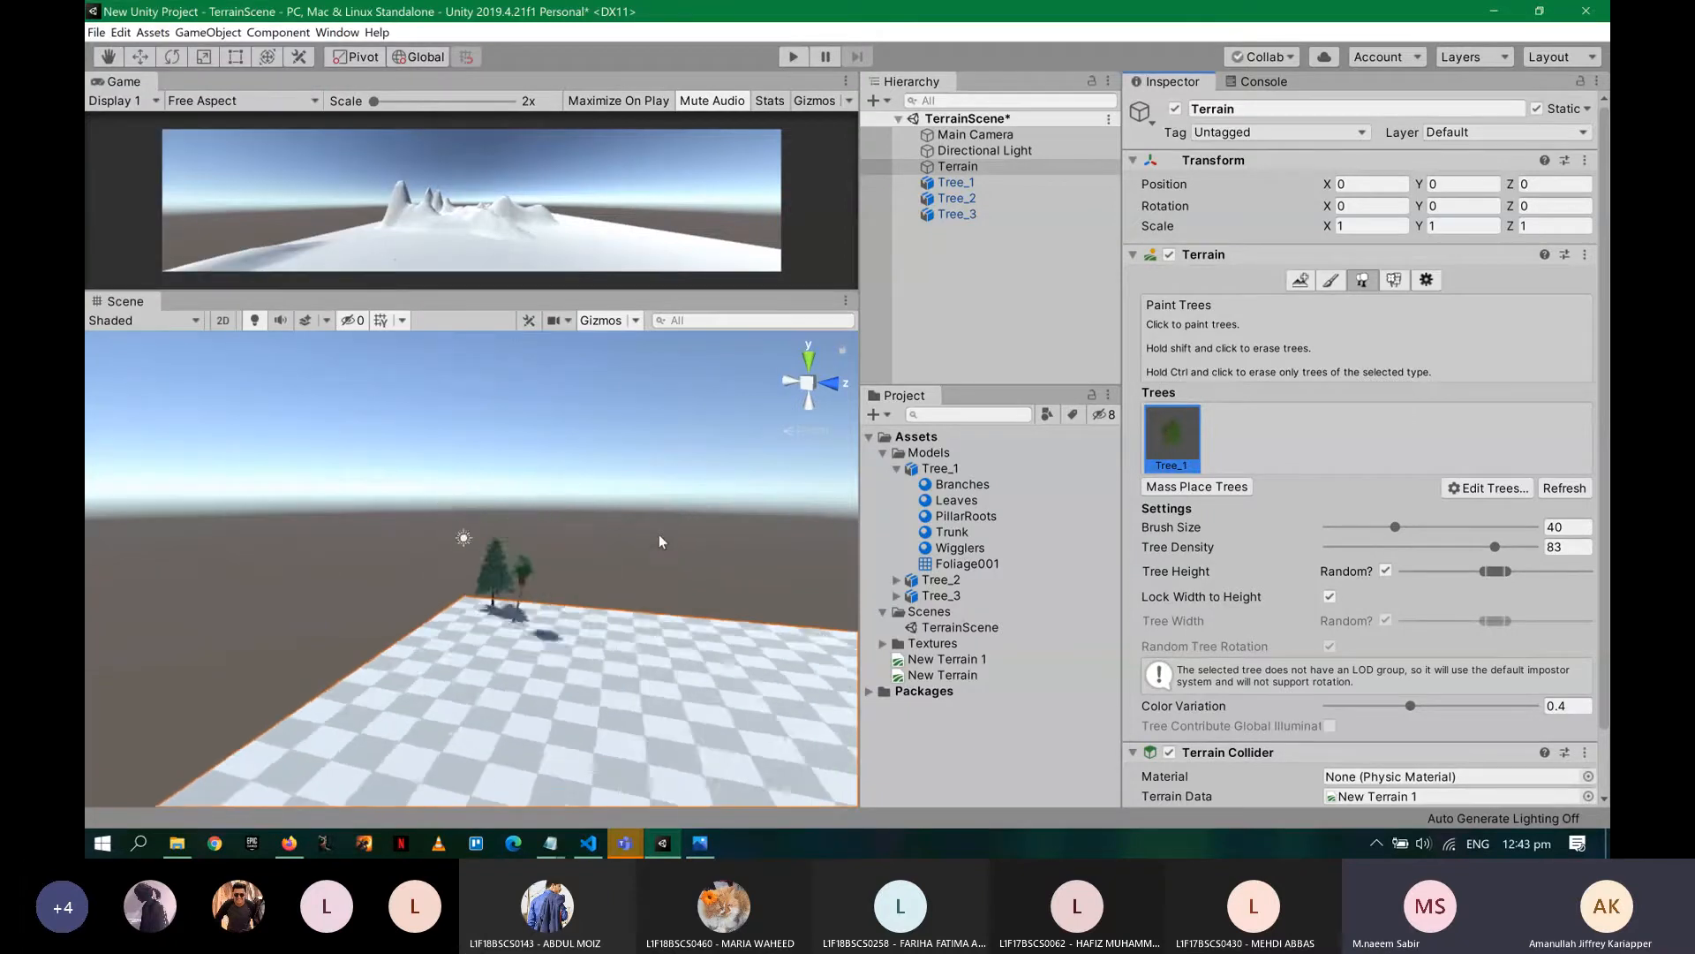
pyautogui.scroll(-8, 658, 536)
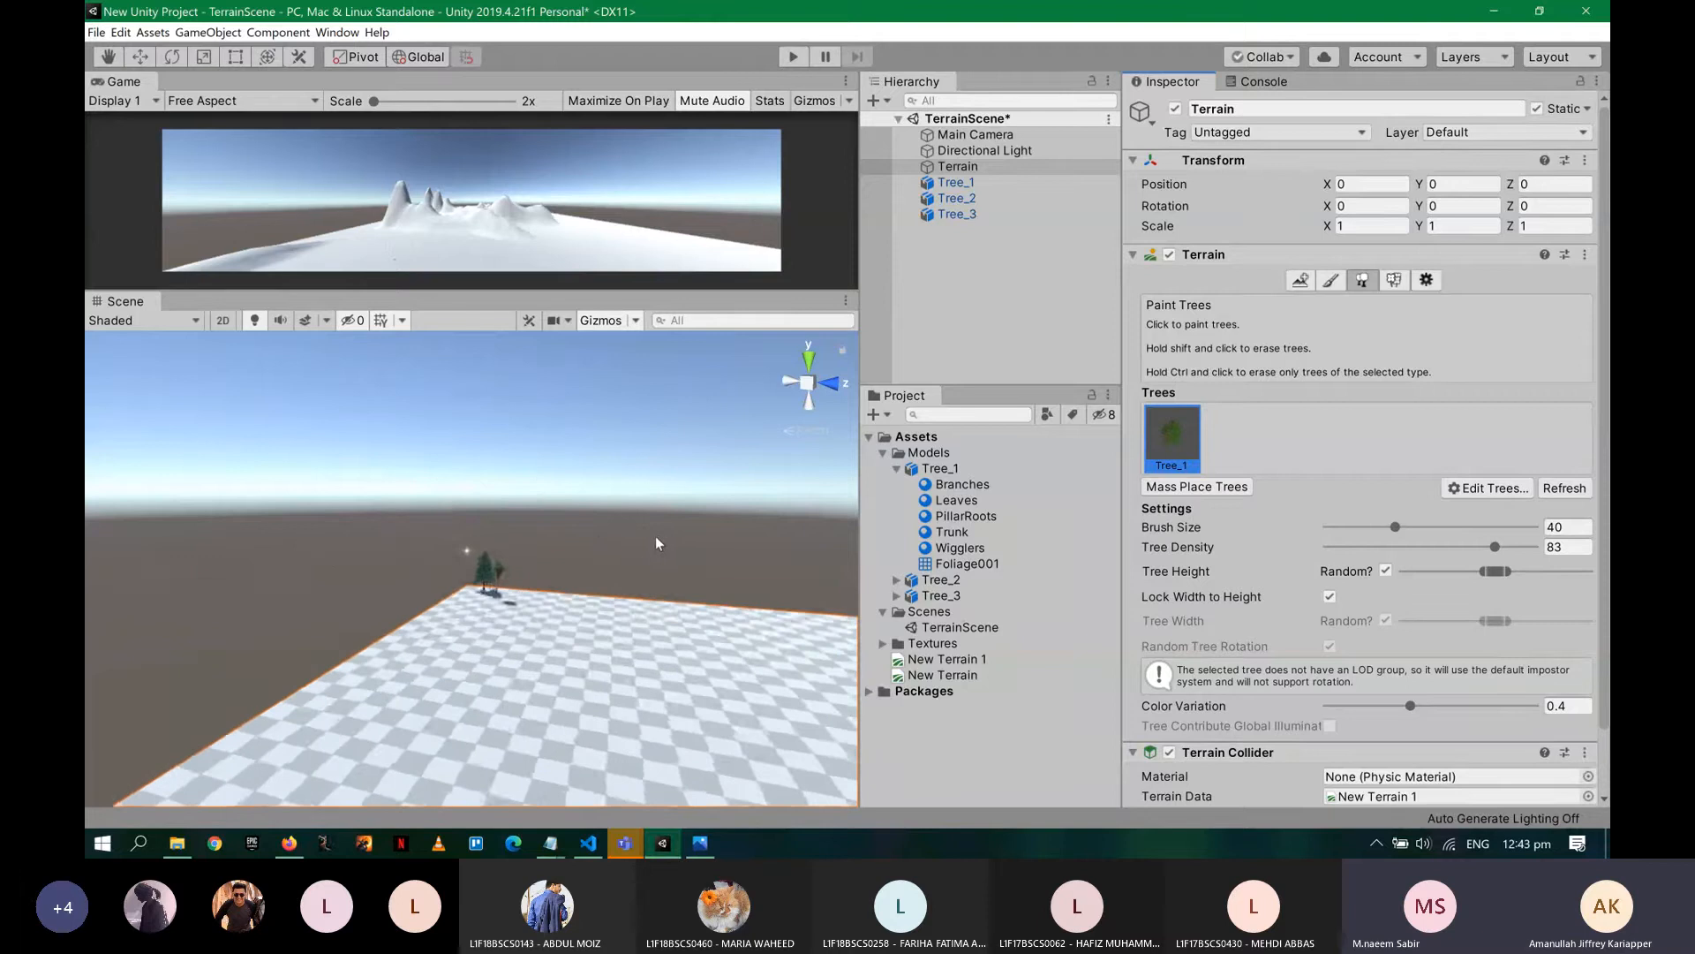
pyautogui.scroll(-2, 653, 545)
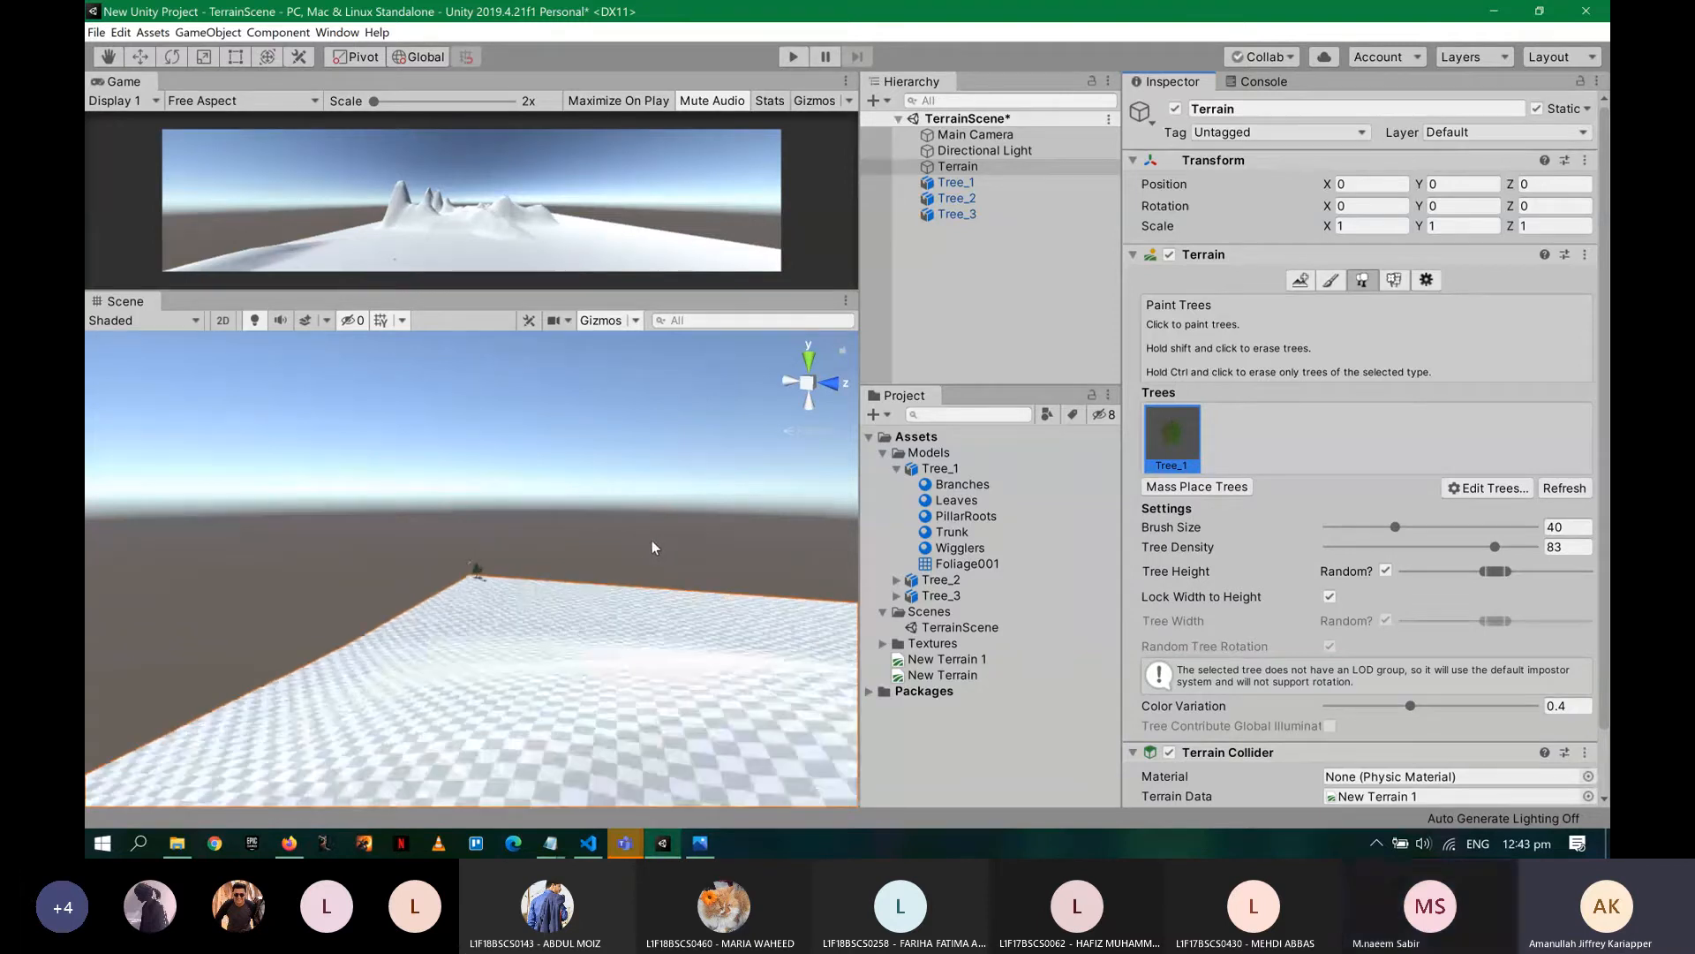
pyautogui.scroll(-2, 654, 544)
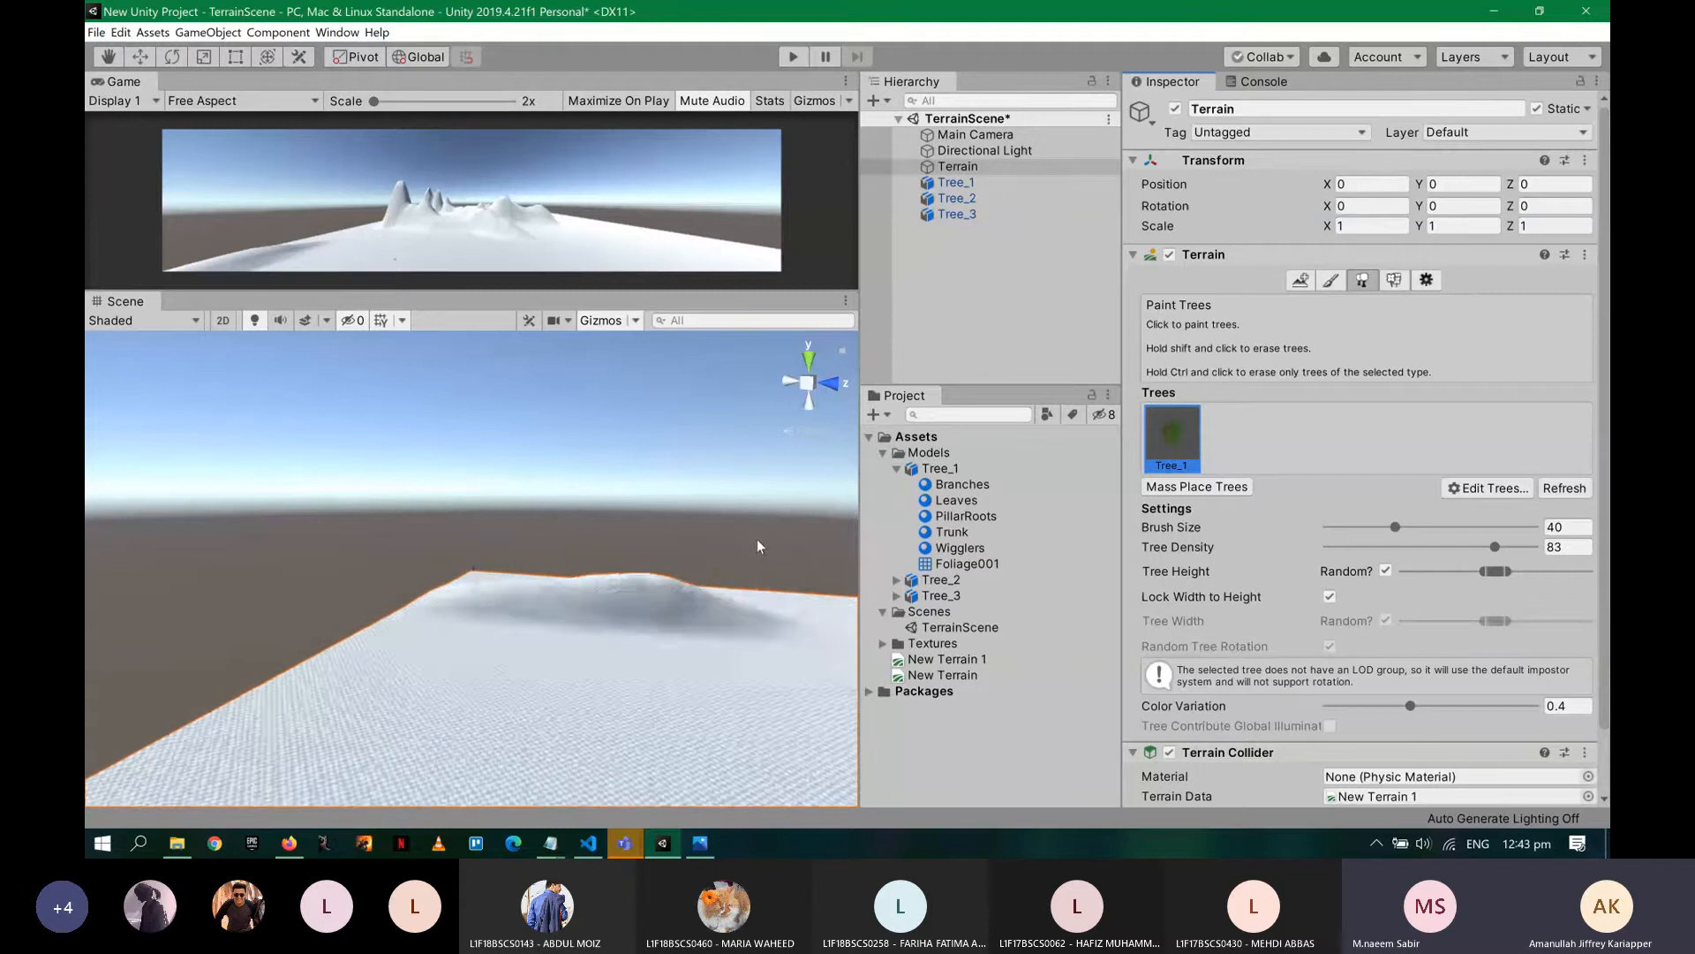
pyautogui.scroll(-5, 755, 546)
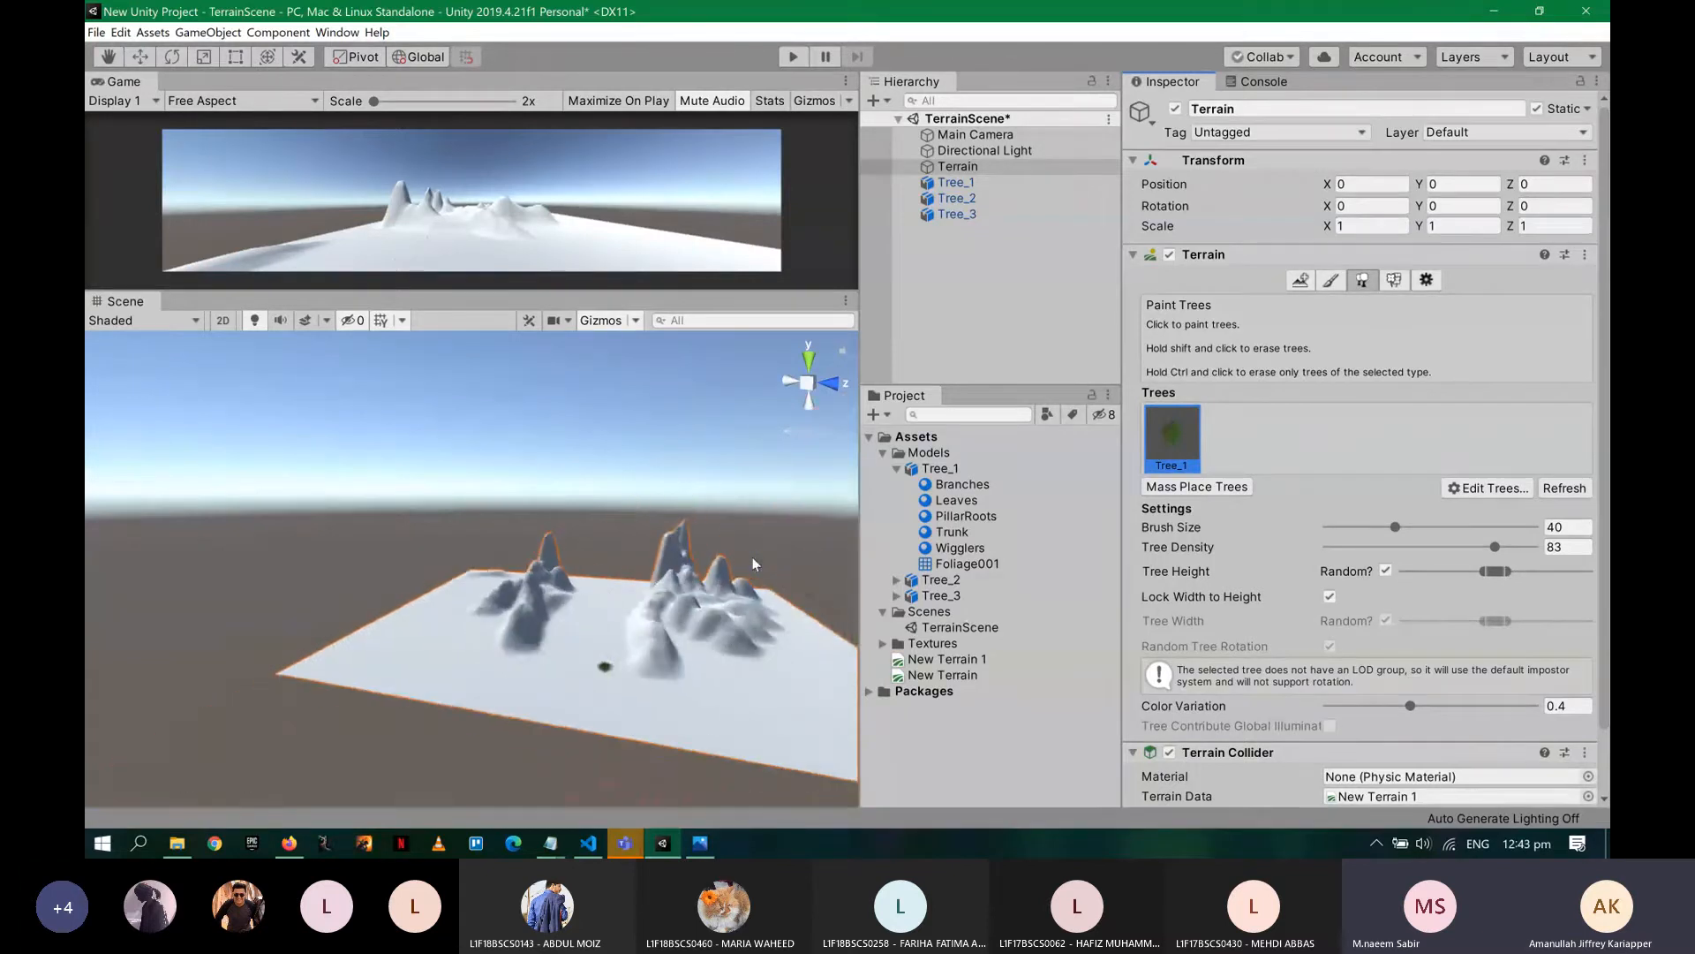
pyautogui.scroll(5, 753, 562)
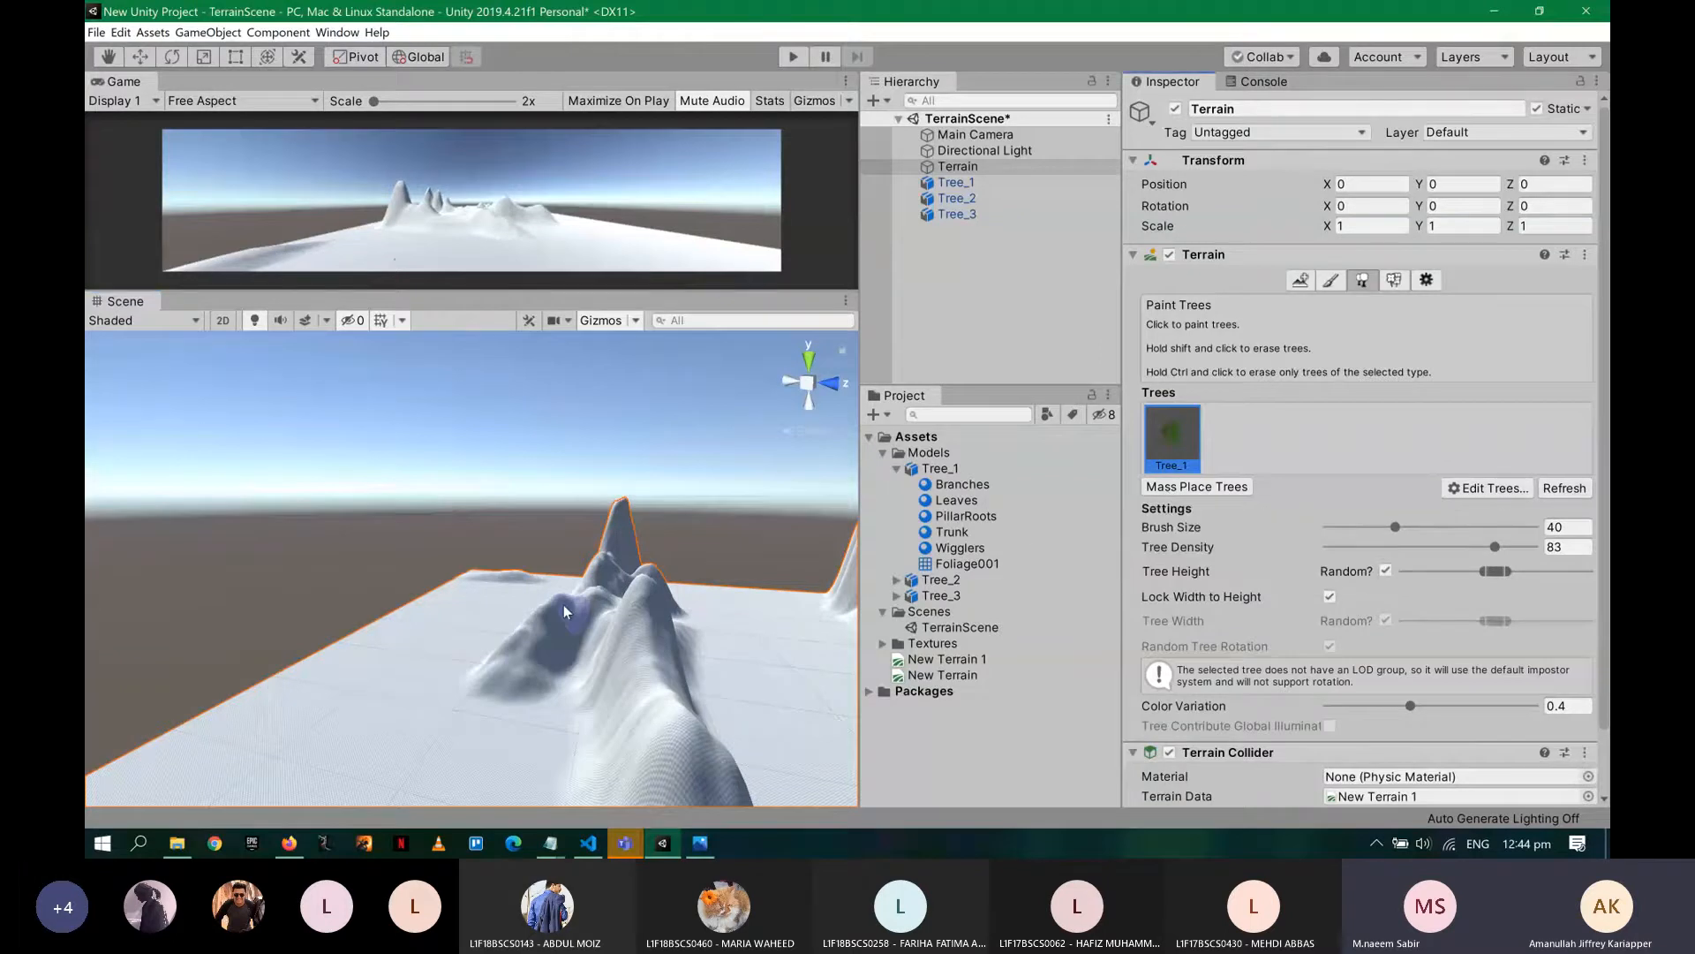
pyautogui.scroll(-5, 565, 609)
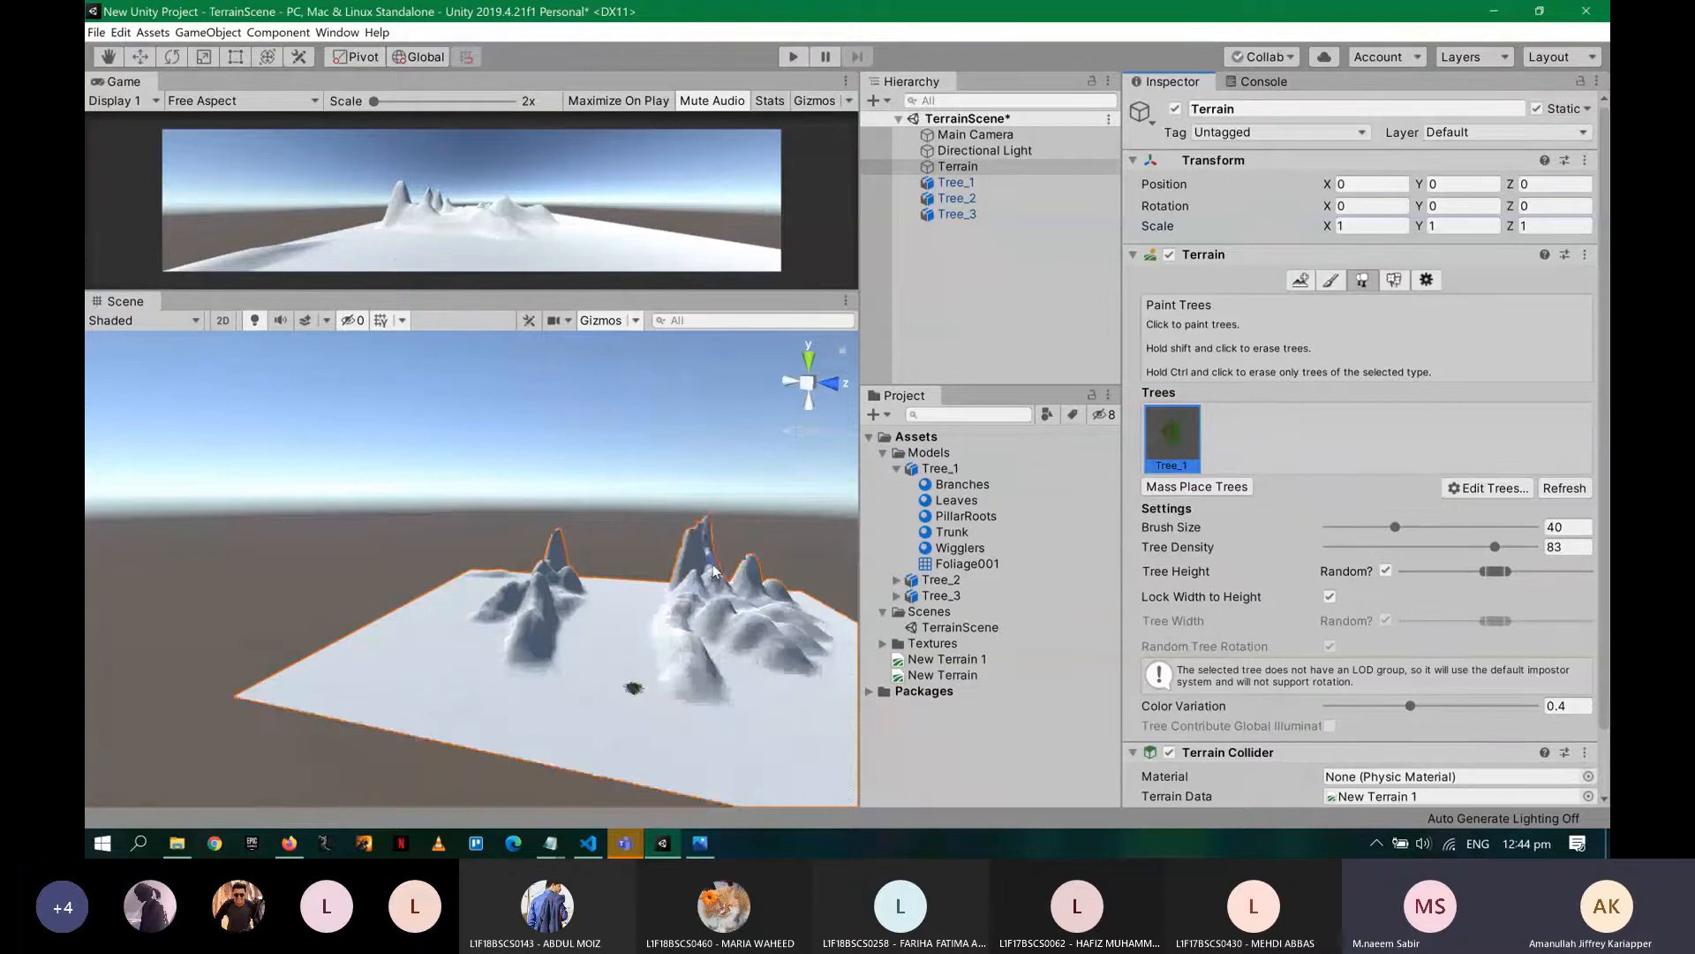
pyautogui.scroll(-2, 715, 571)
# - Deactivate the Tree_1, Tree_2 and Tree_3 objects in the scene together and save TerrainScene
pyautogui.click(971, 183)
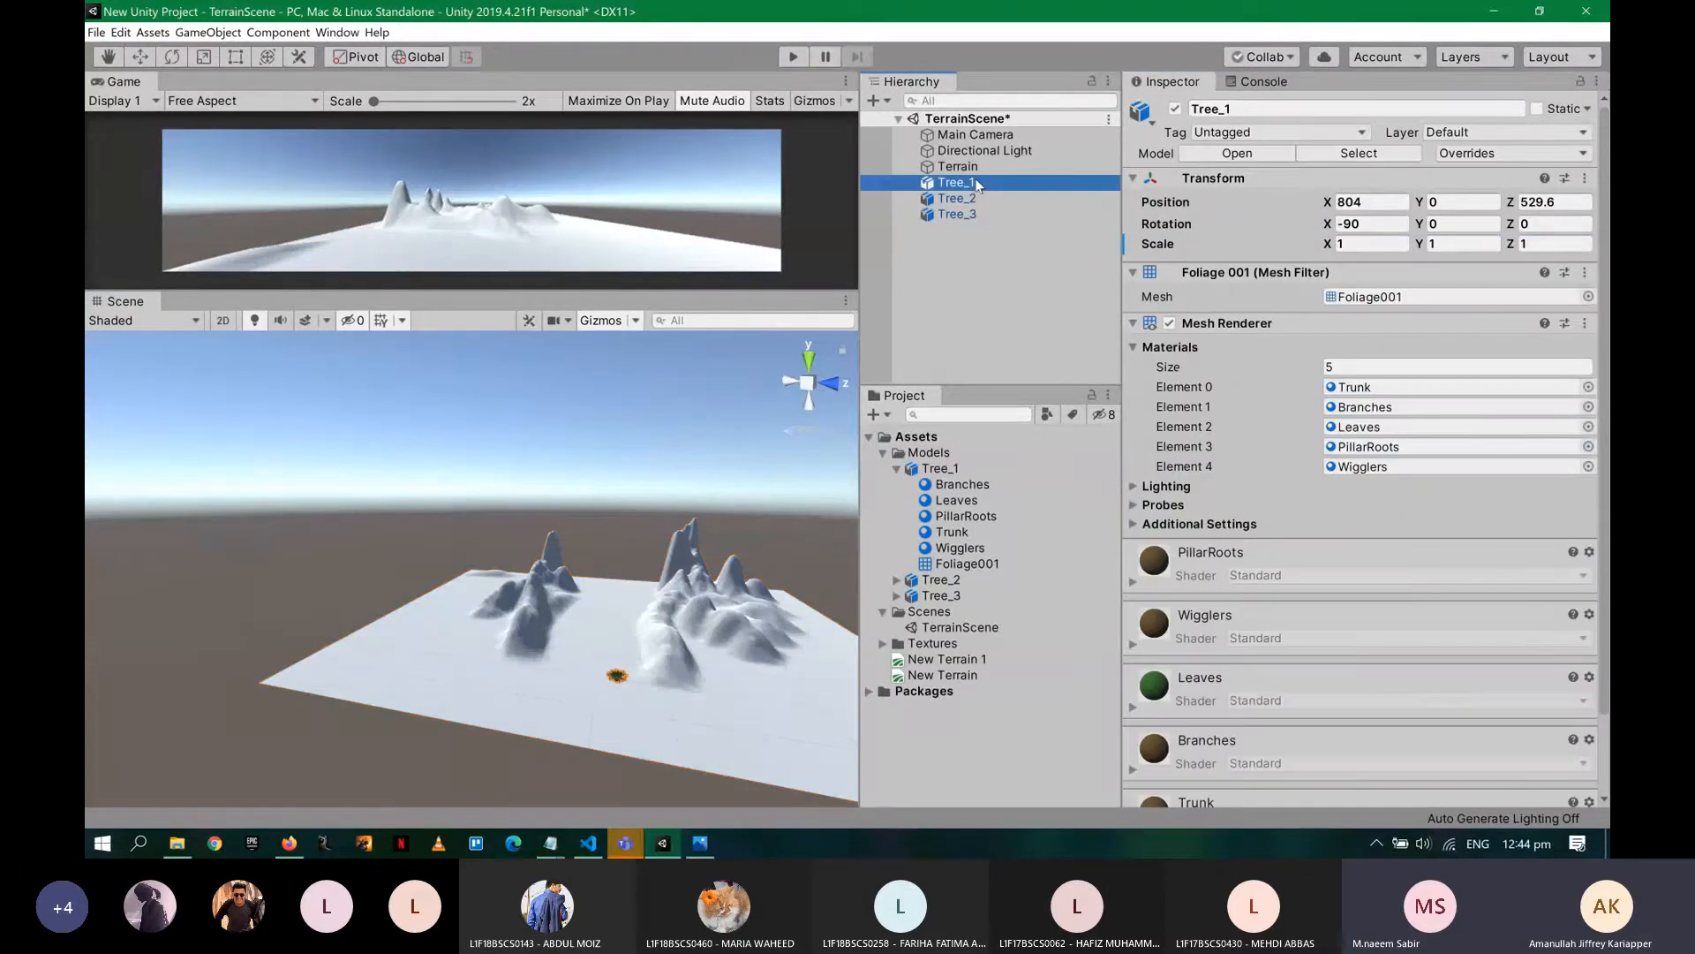
pyautogui.keyDown('shift'); pyautogui.click(967, 215); pyautogui.keyUp('shift')
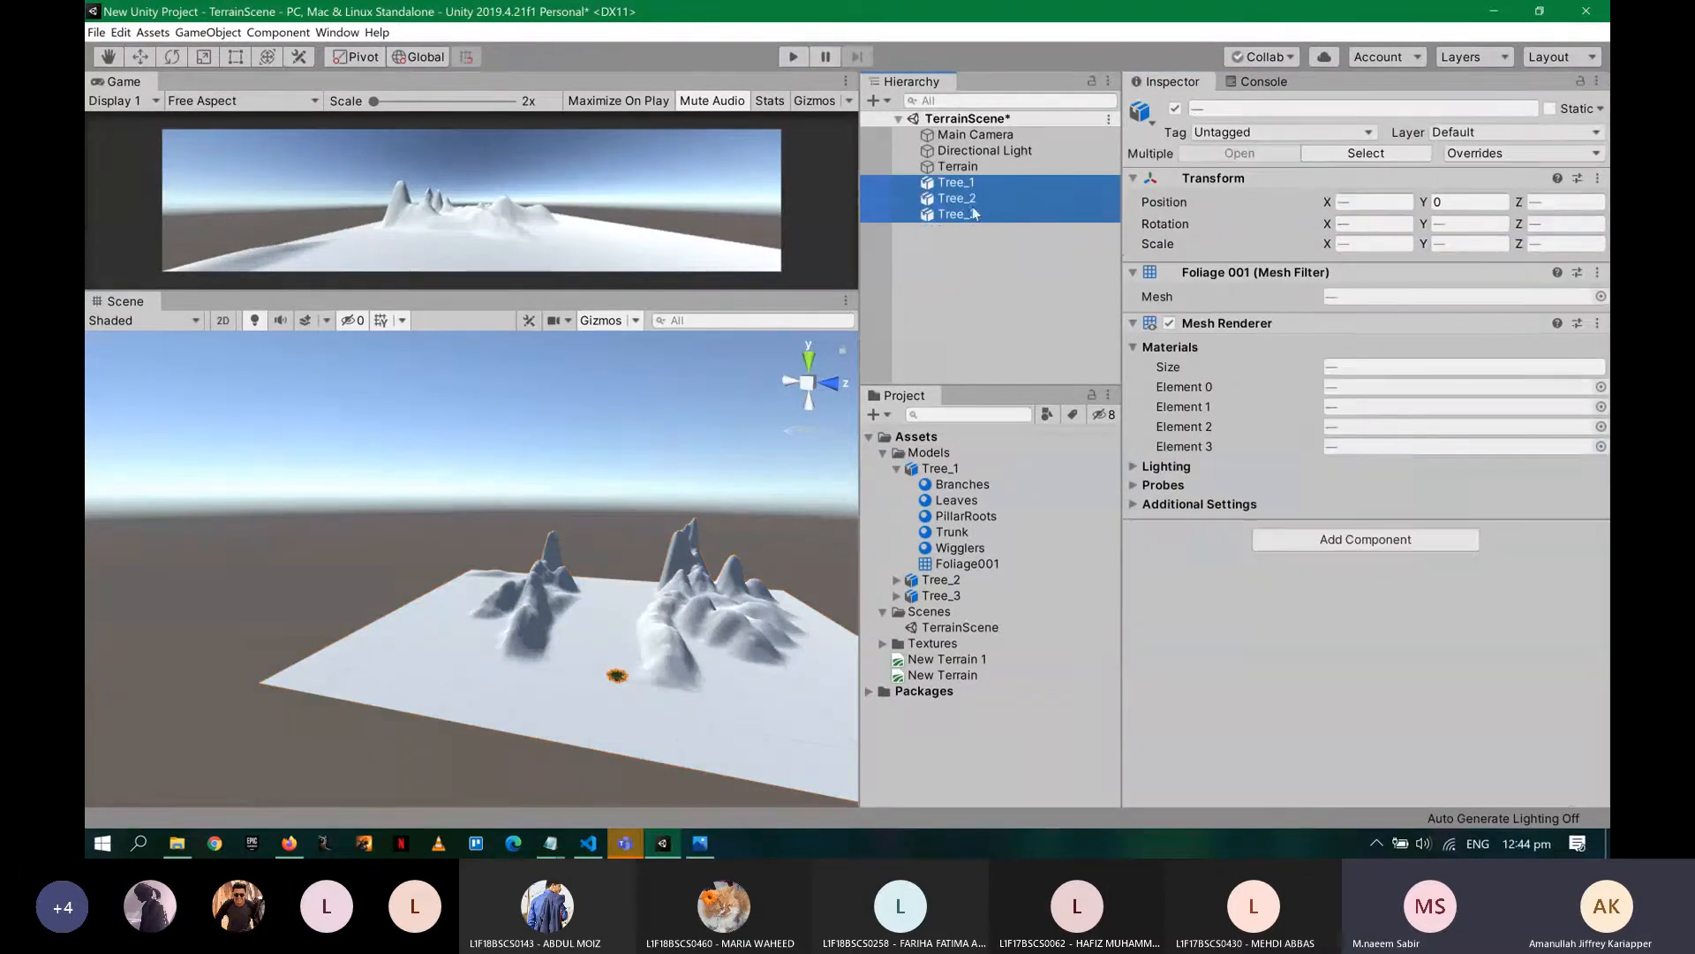
pyautogui.click(1175, 108)
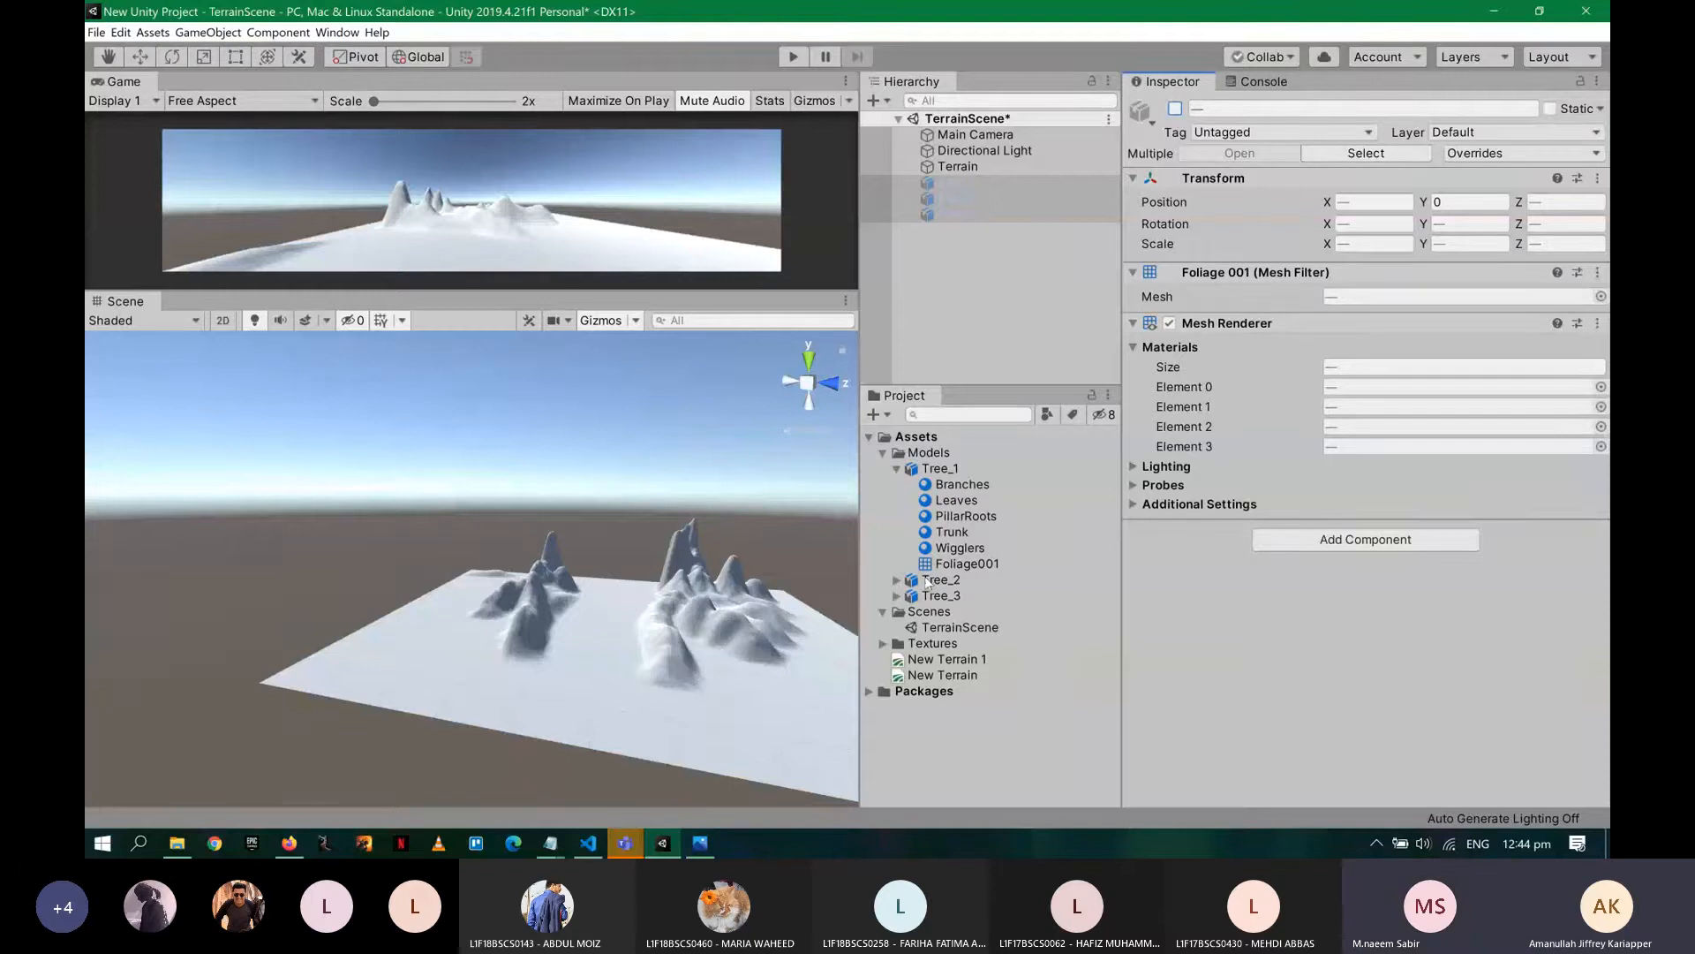
pyautogui.hotkey('ctrl', 's')
# - Mass-place more Tree_1 trees on the Terrain, keeping existing trees, and inspect the terrain for them
pyautogui.click(961, 168)
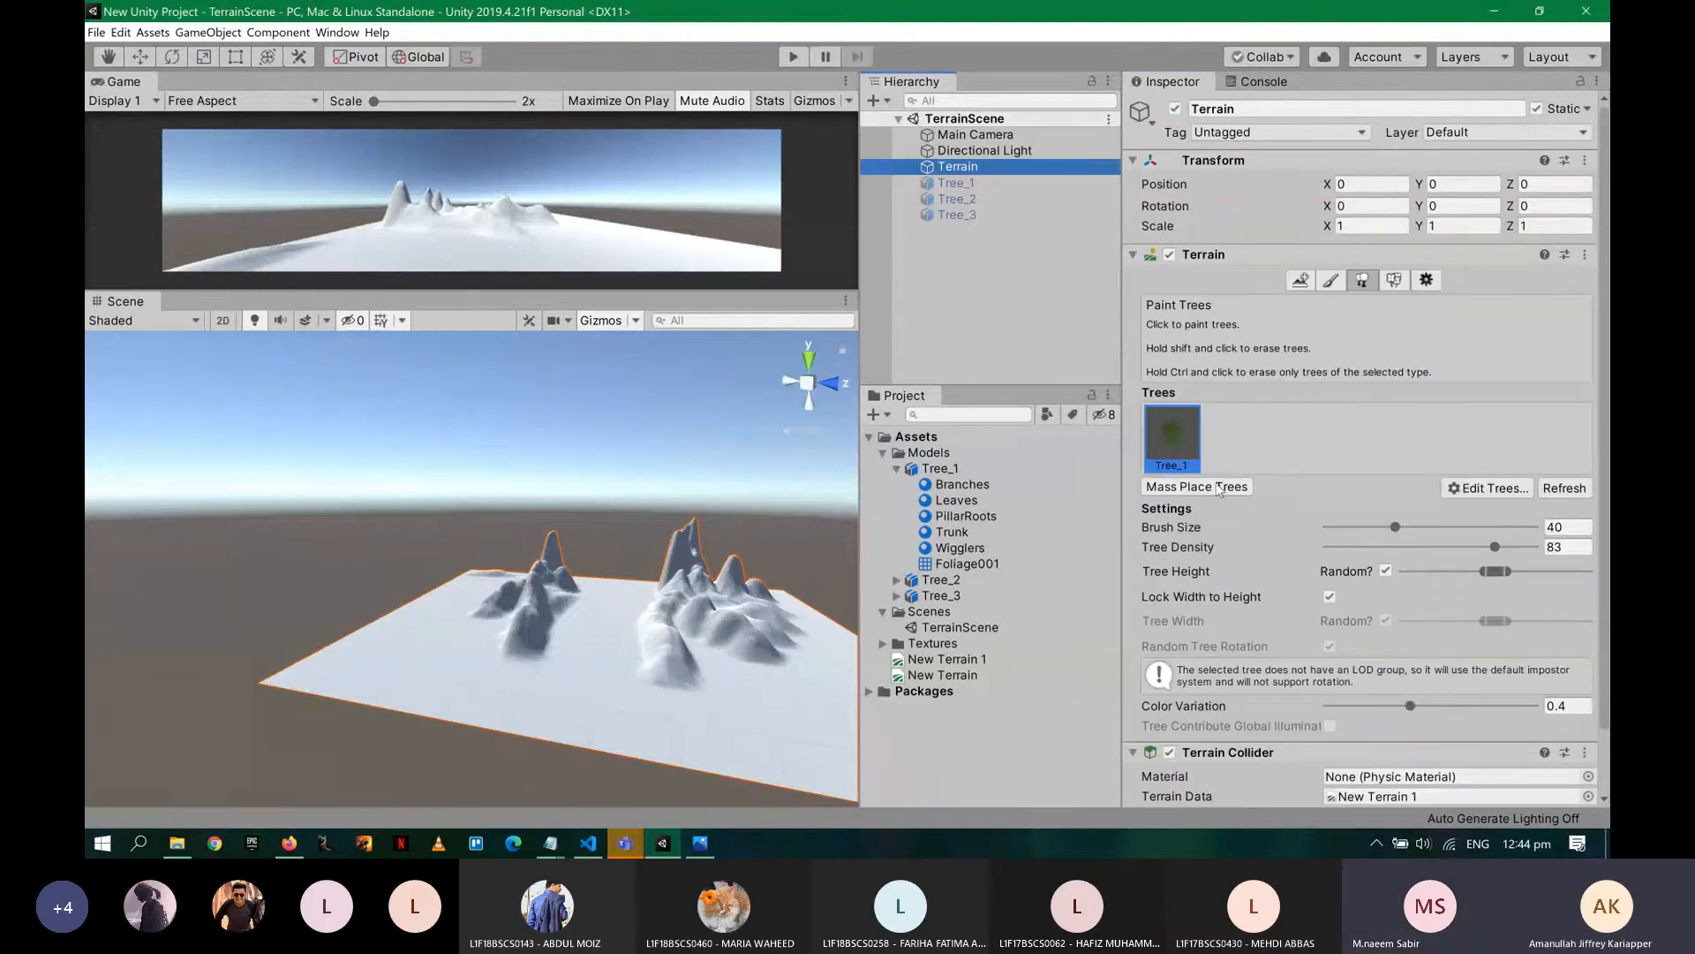
pyautogui.click(1218, 488)
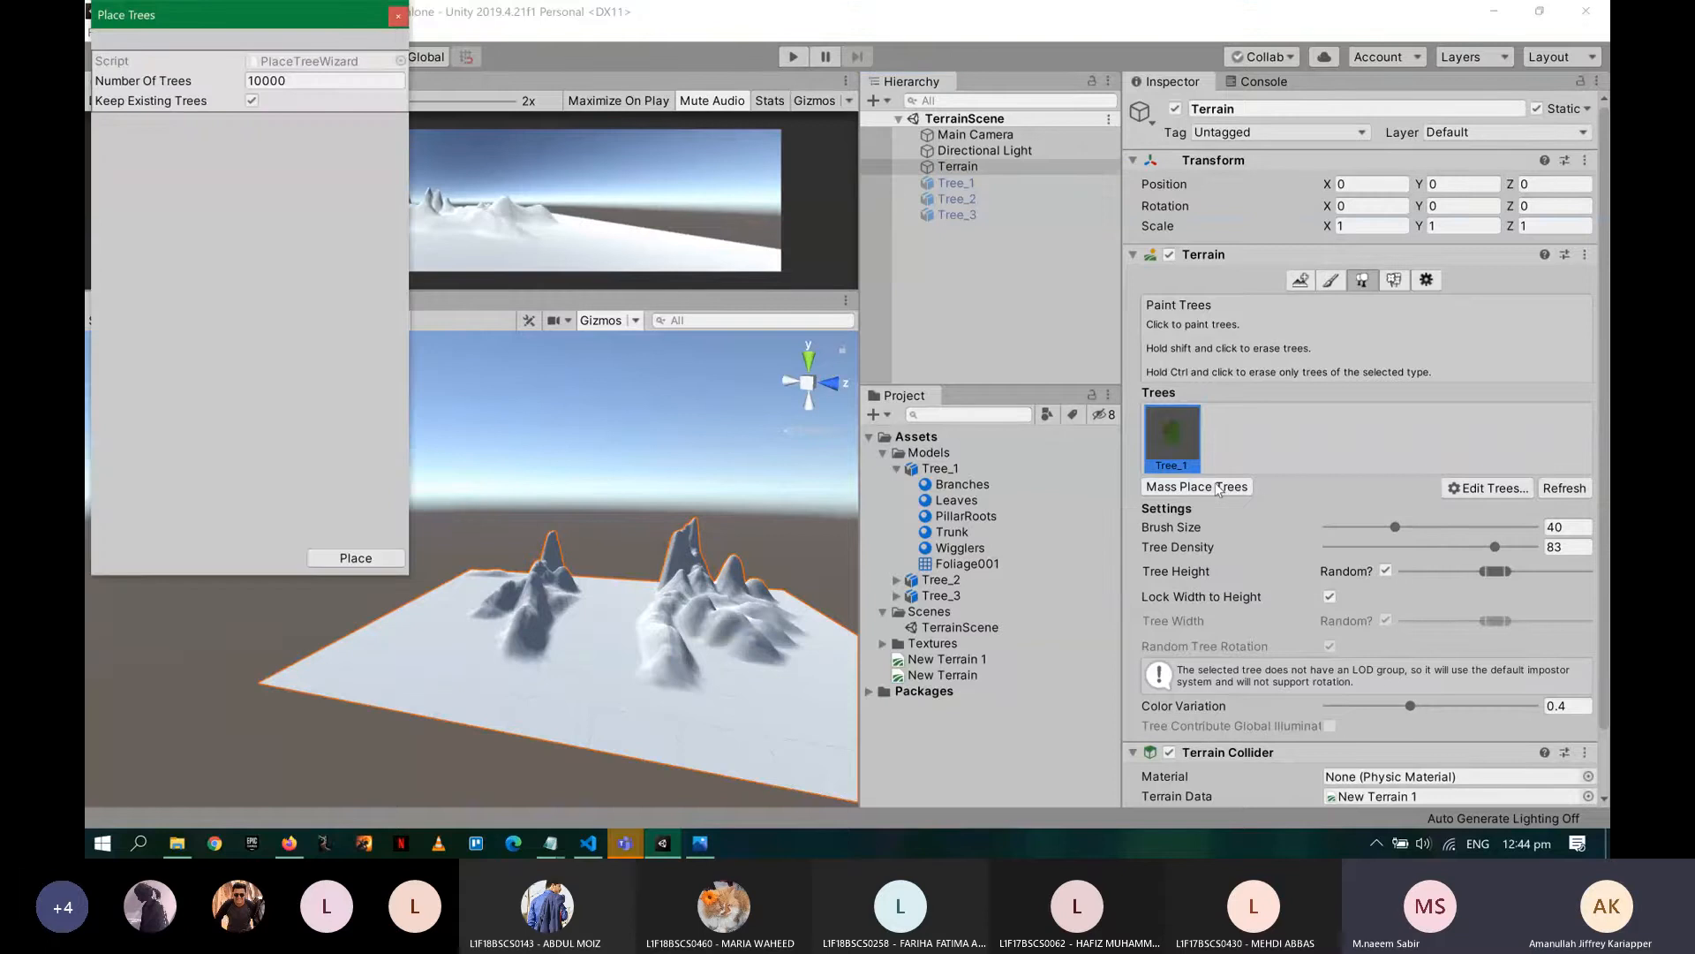
pyautogui.click(344, 80)
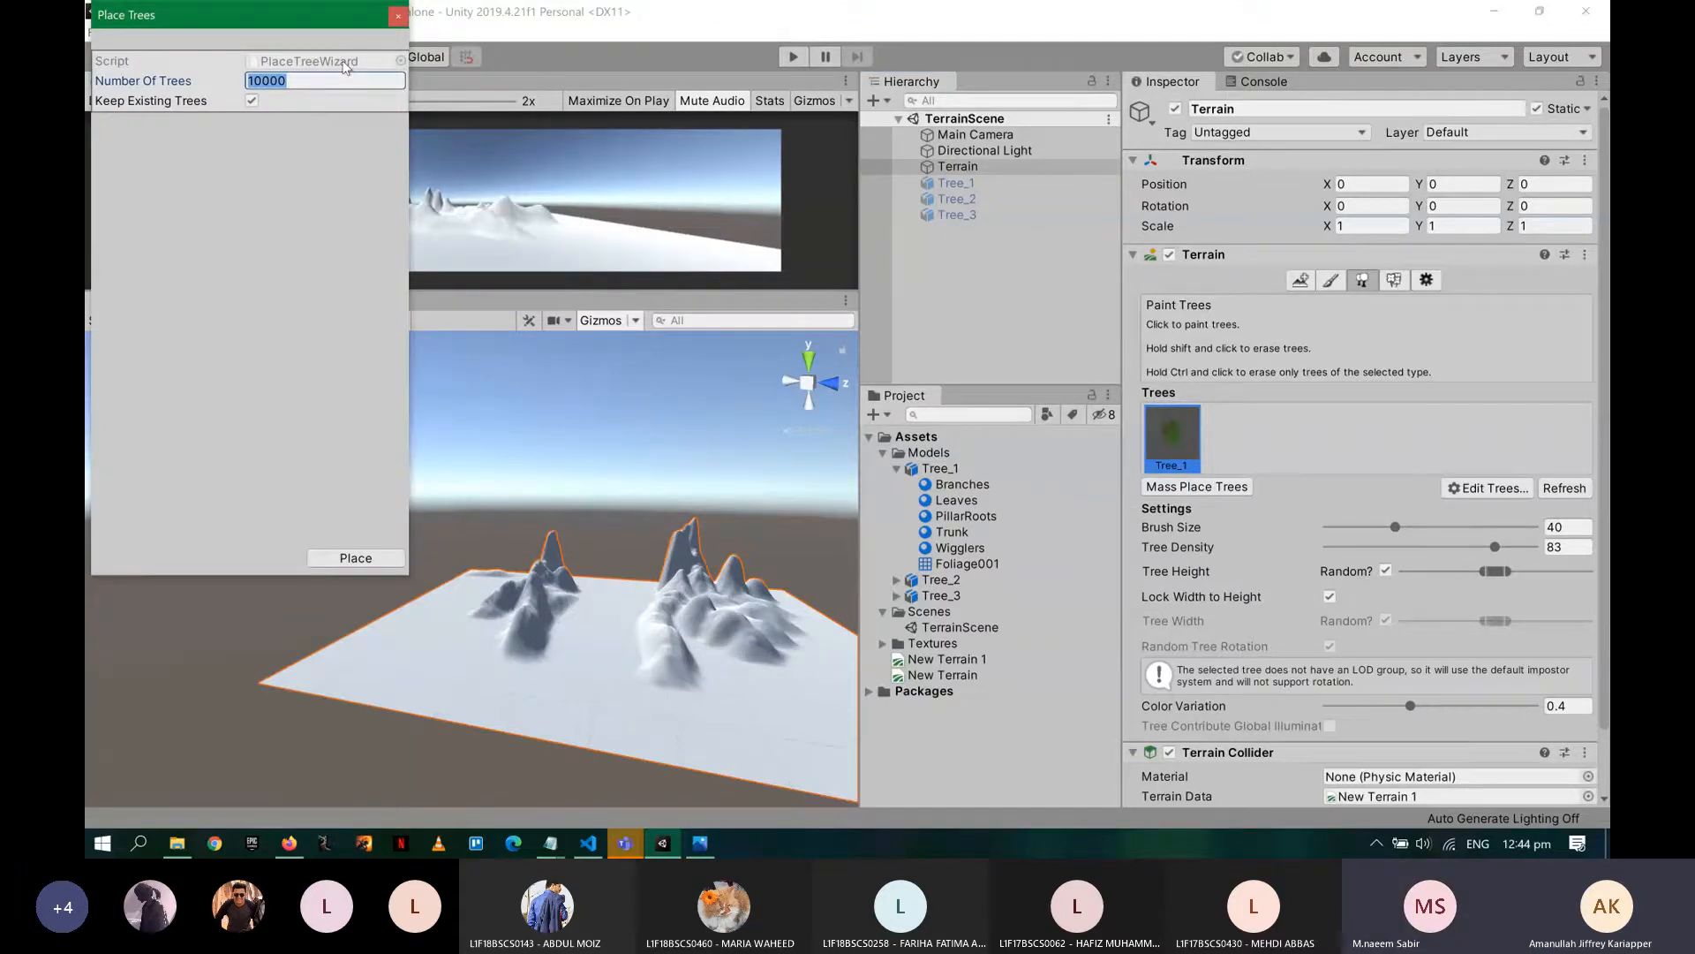
pyautogui.click(356, 559)
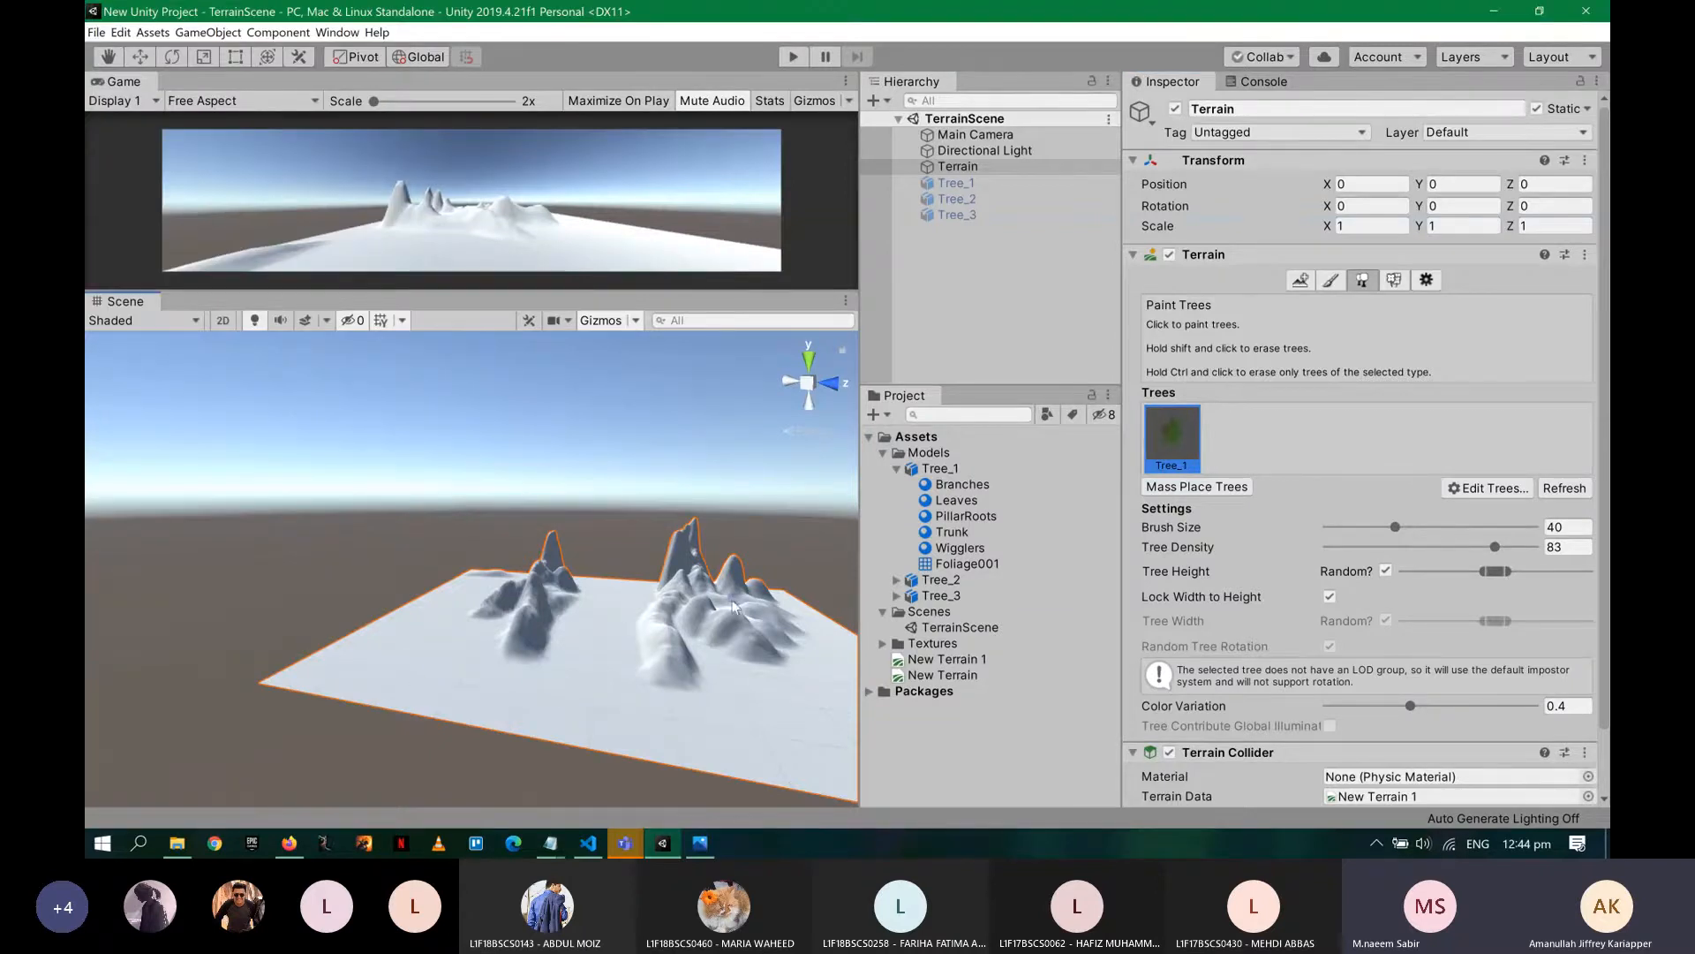
pyautogui.keyDown('alt'); pyautogui.moveTo(733, 609); pyautogui.dragTo(539, 702); pyautogui.keyUp('alt')
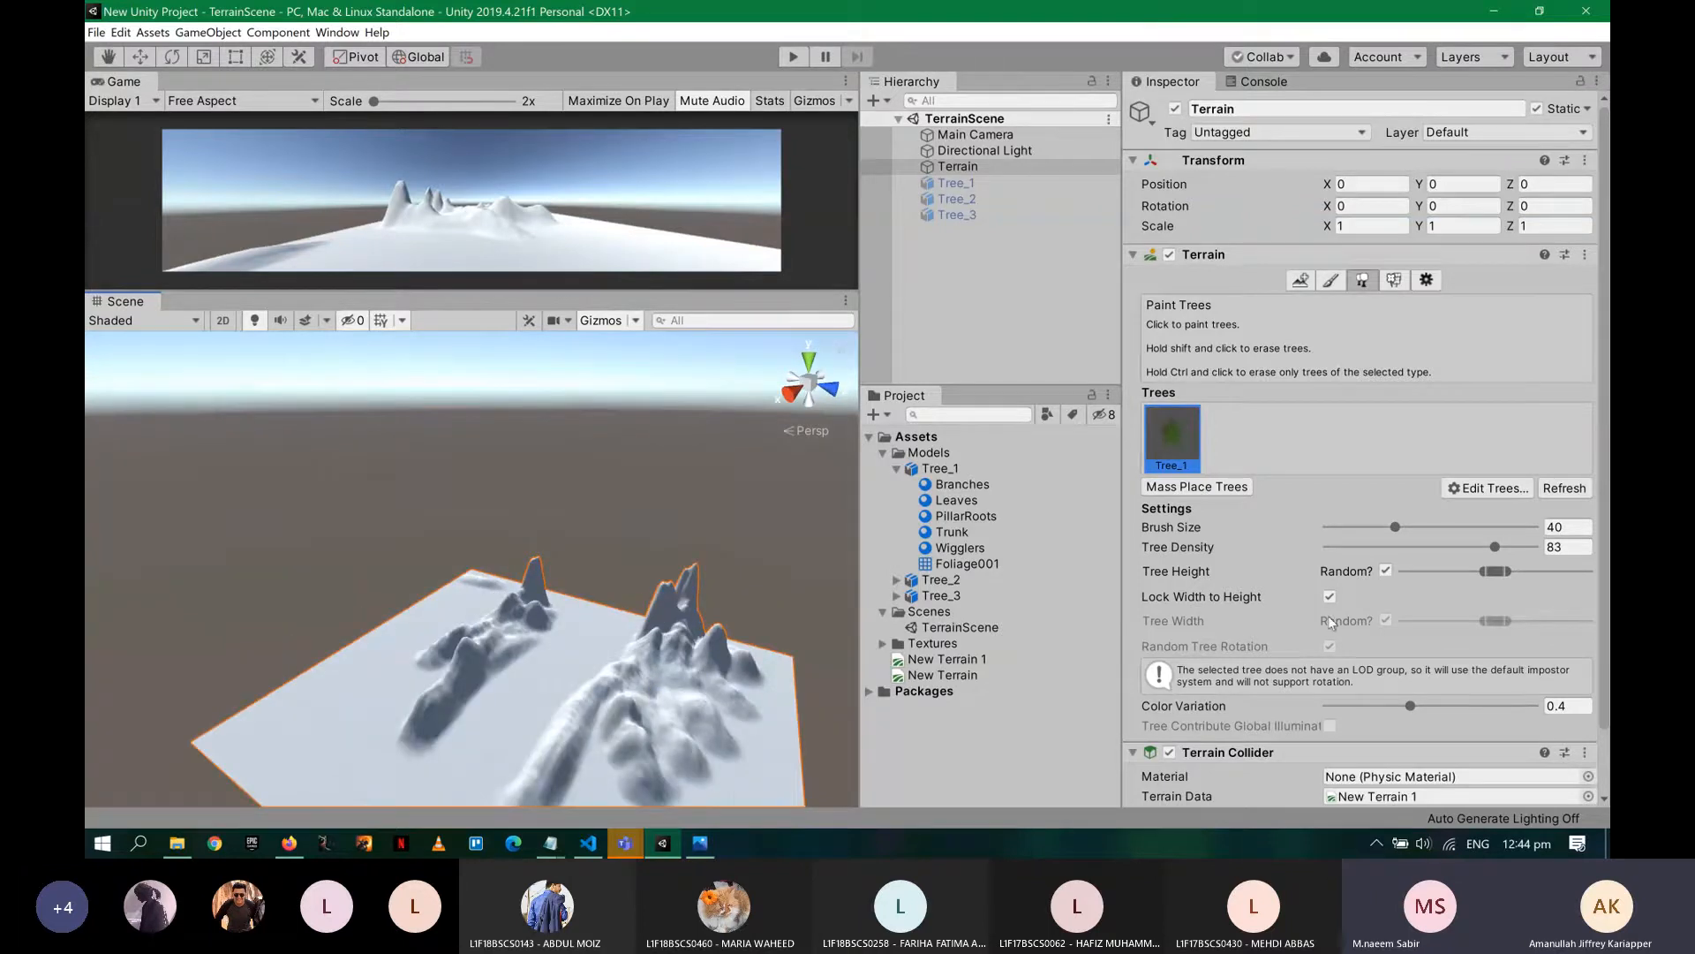
pyautogui.scroll(-2, 1282, 623)
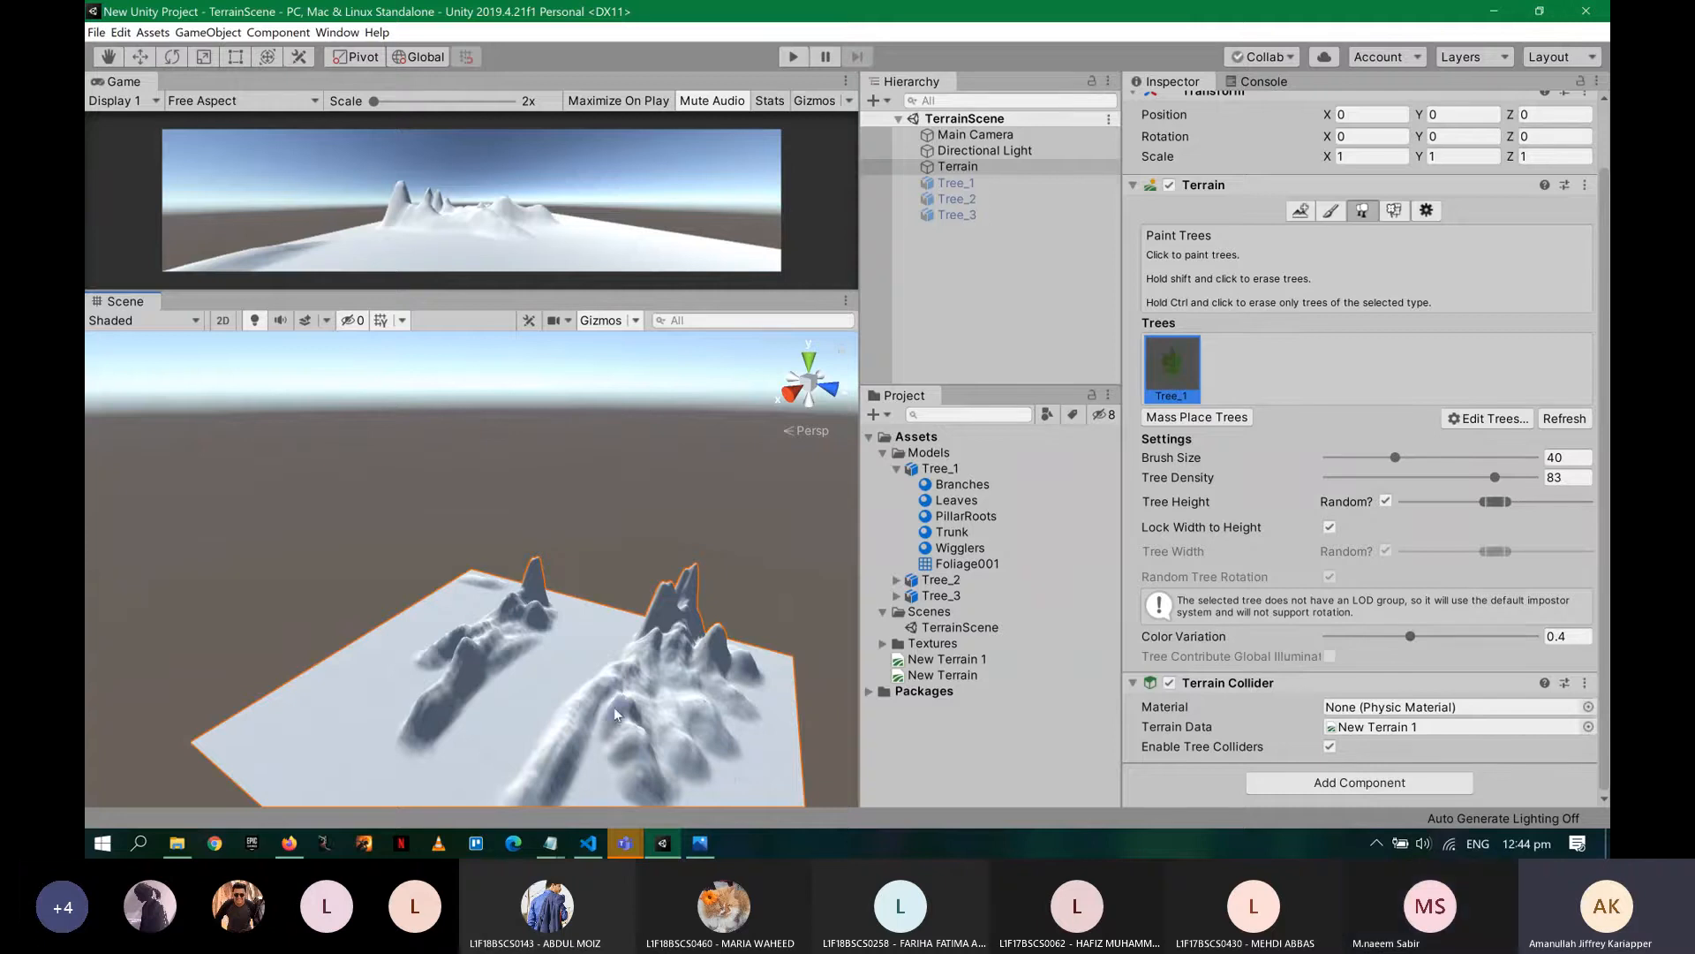
pyautogui.scroll(-2, 613, 708)
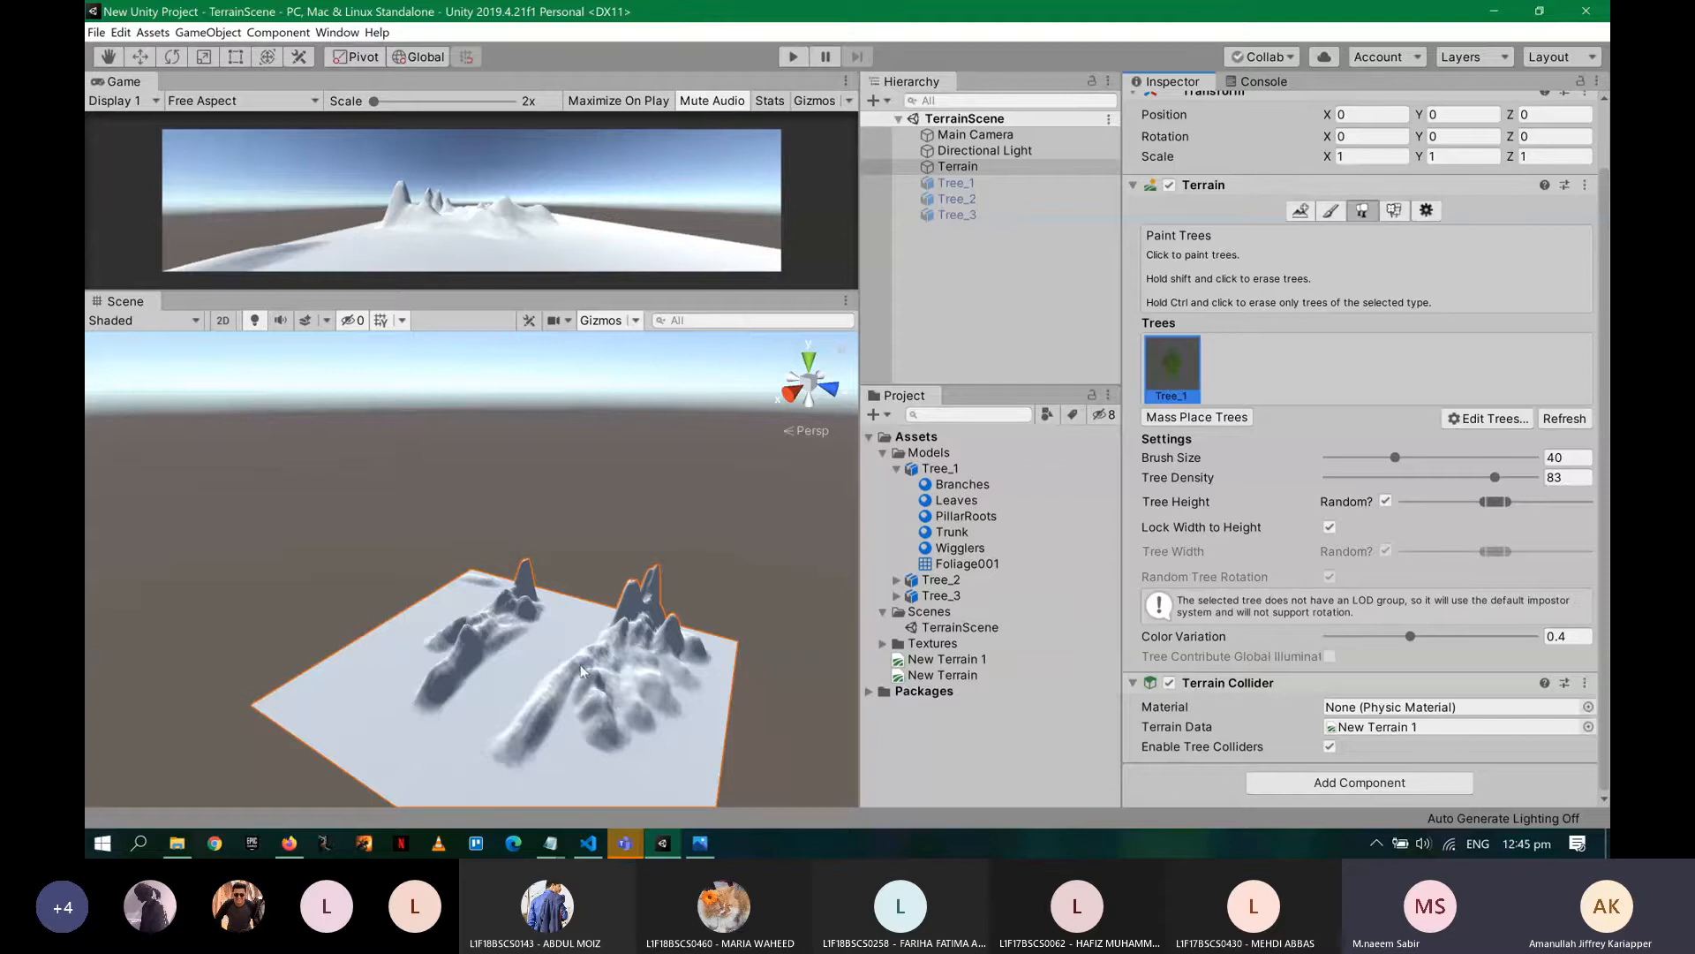
pyautogui.click(439, 717)
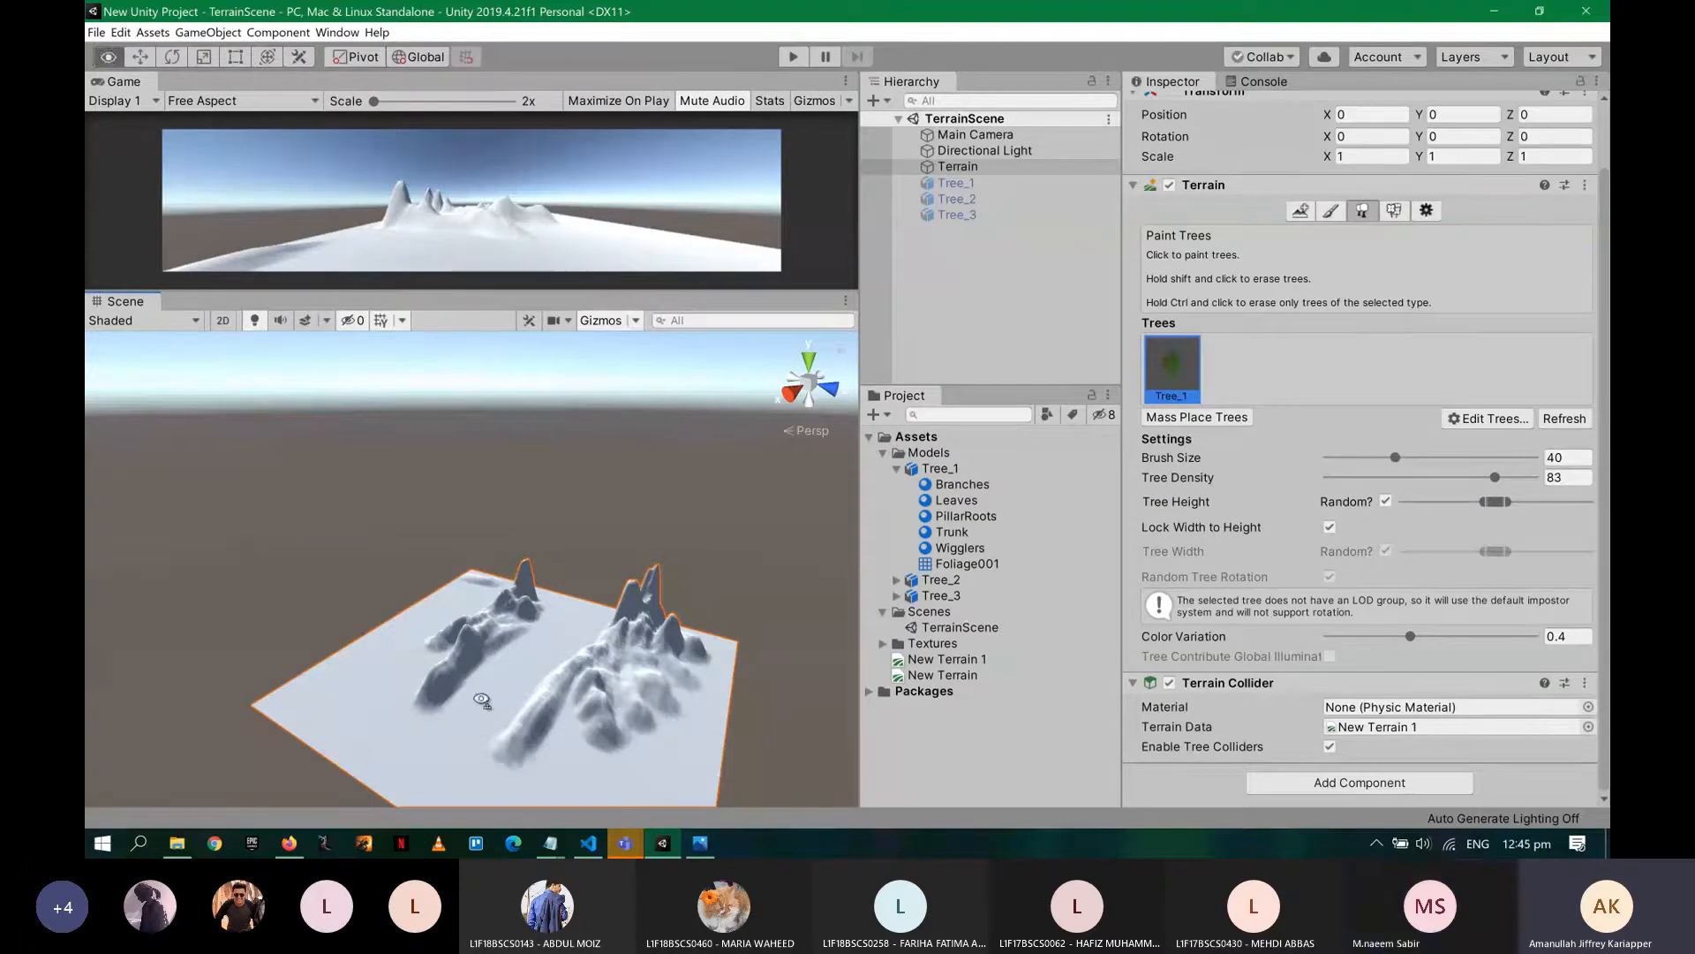
pyautogui.scroll(2, 480, 697)
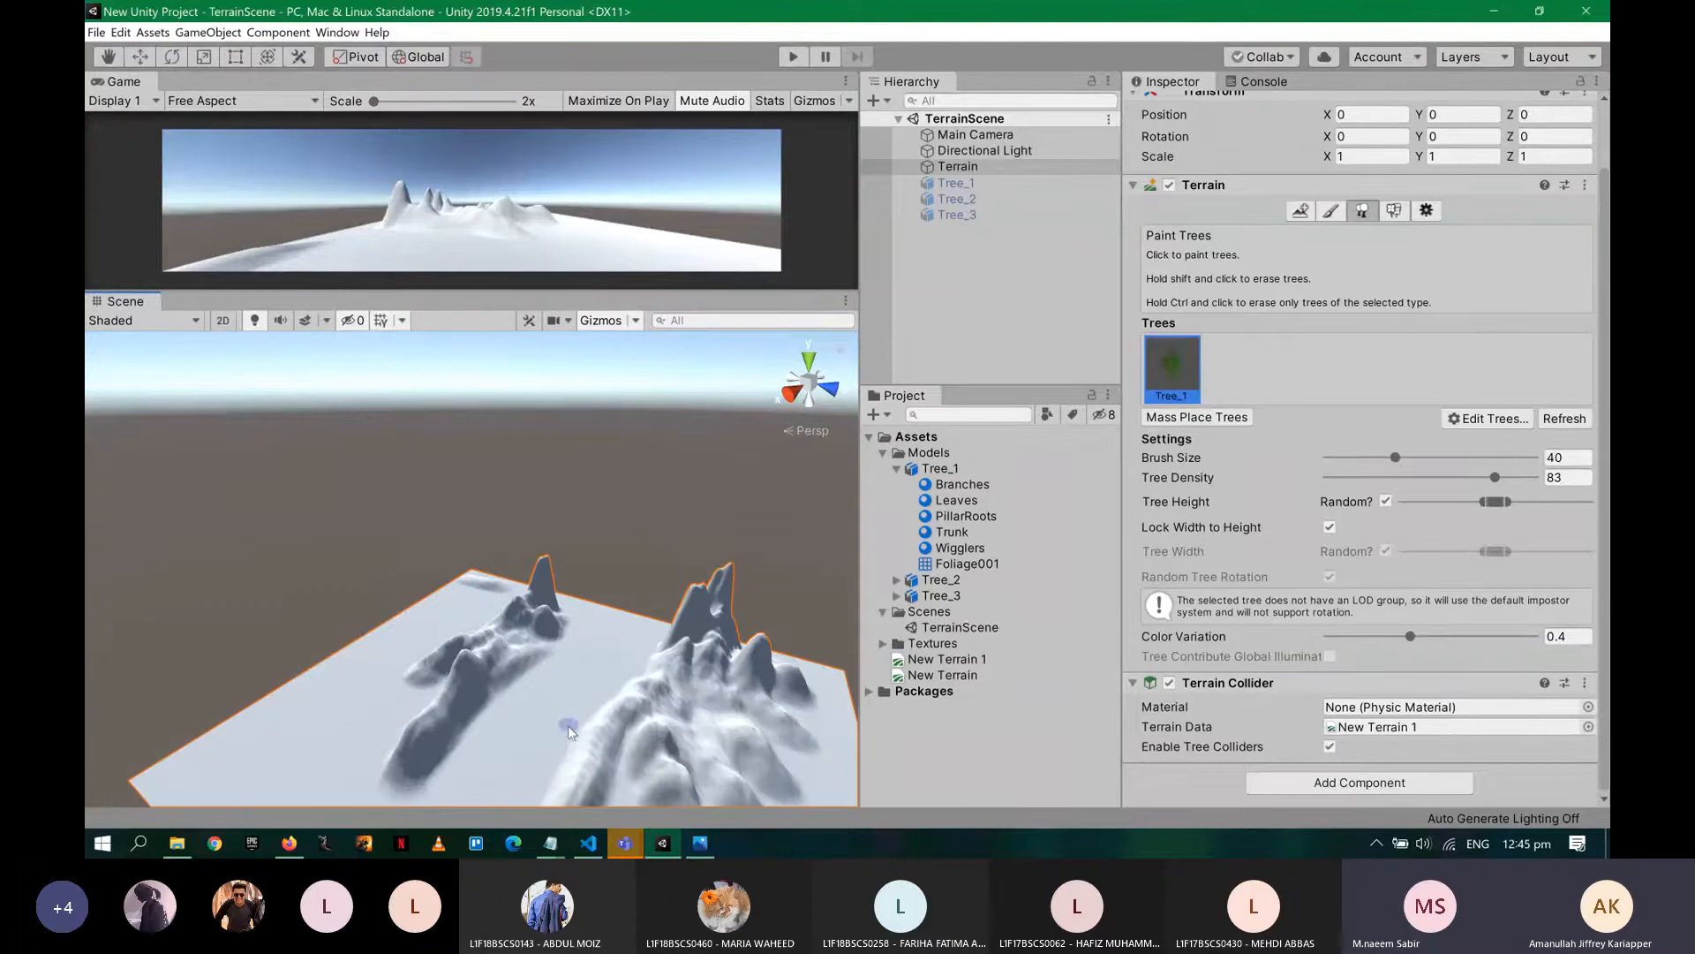
pyautogui.scroll(-2, 573, 711)
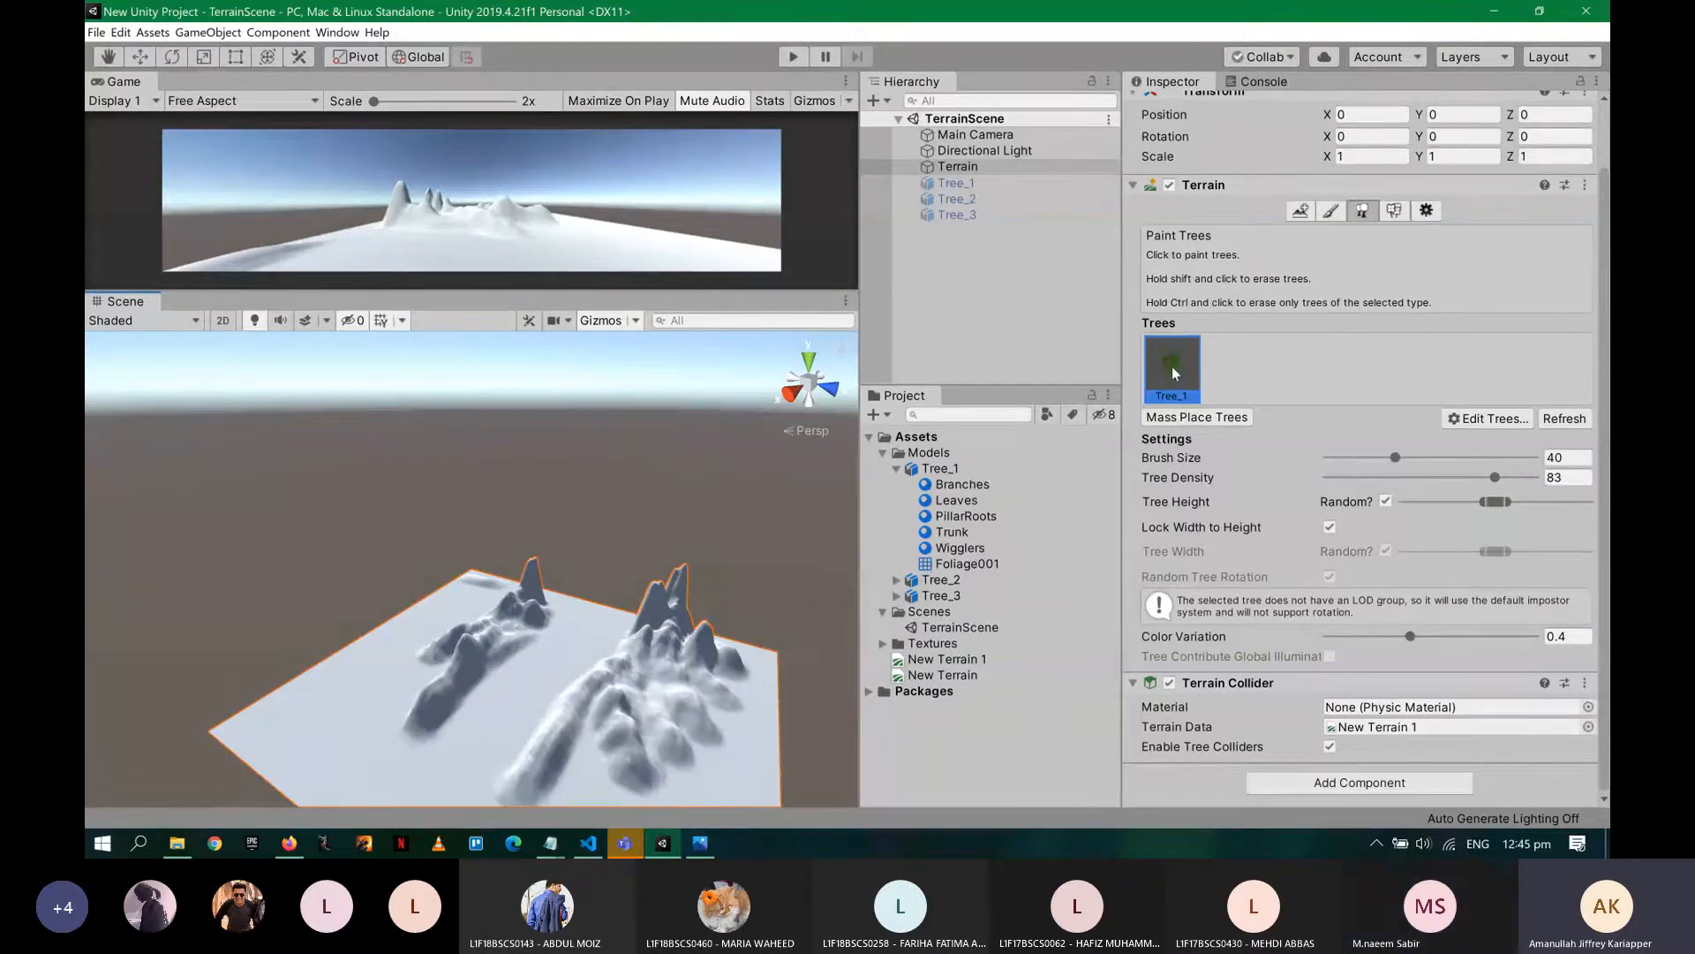
# - Register the Tree_2 model as a paintable tree on the Terrain with a bend factor of 30
pyautogui.click(1486, 419)
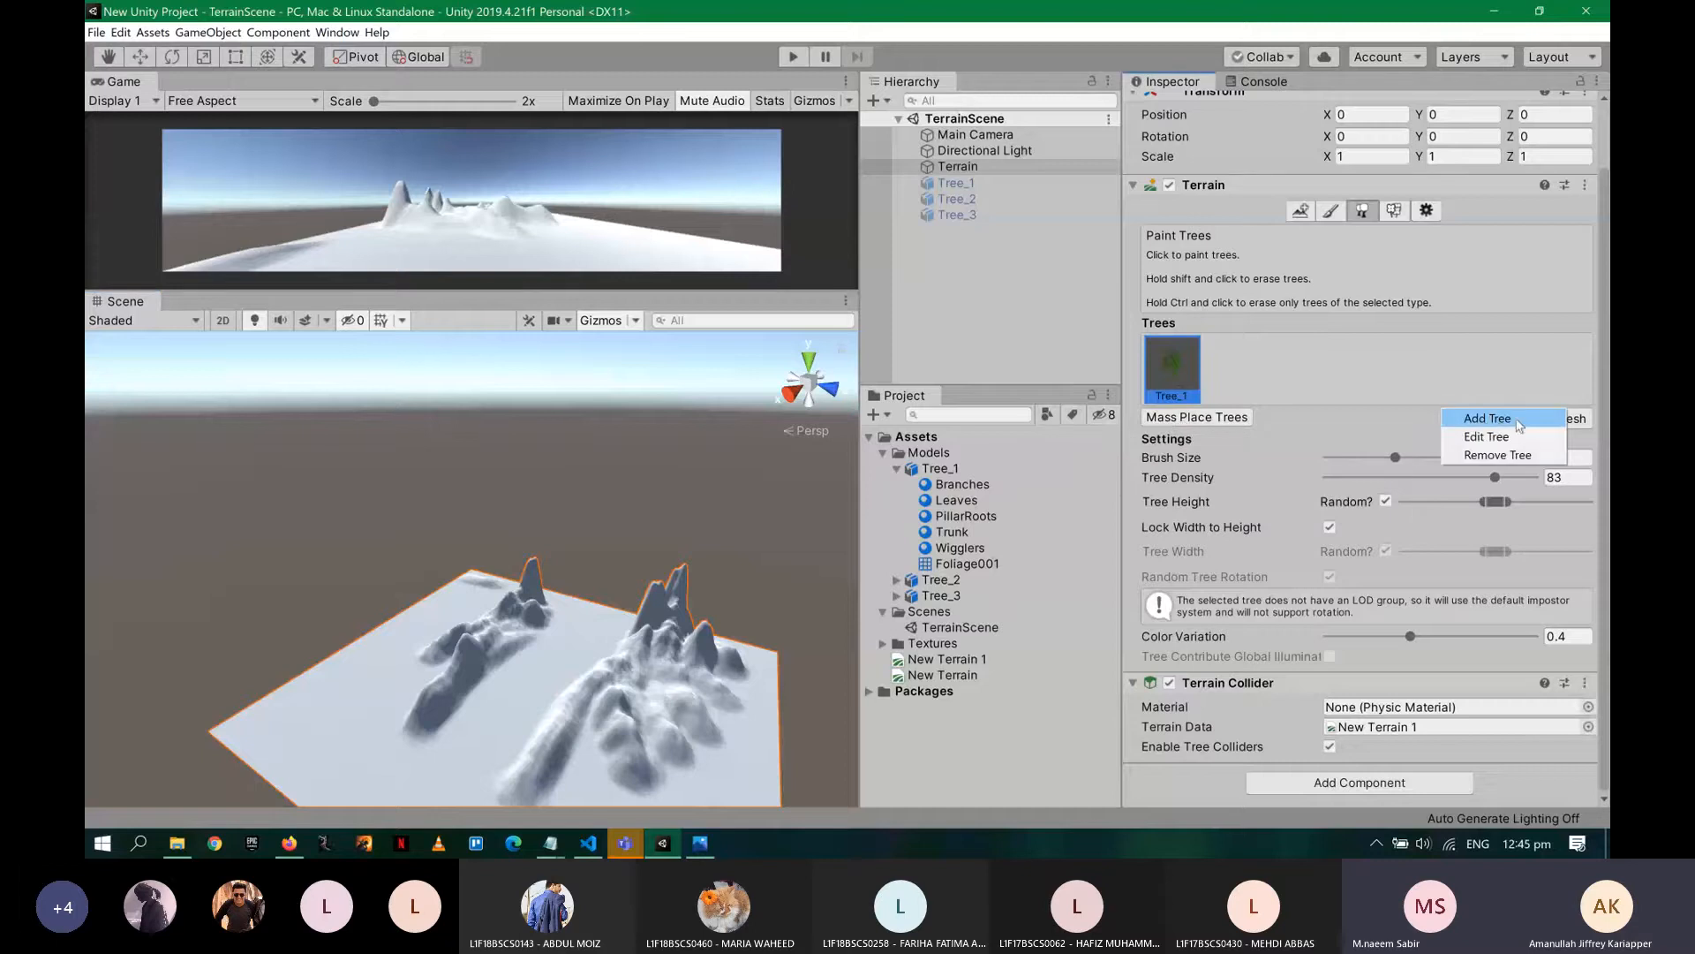
pyautogui.click(1519, 426)
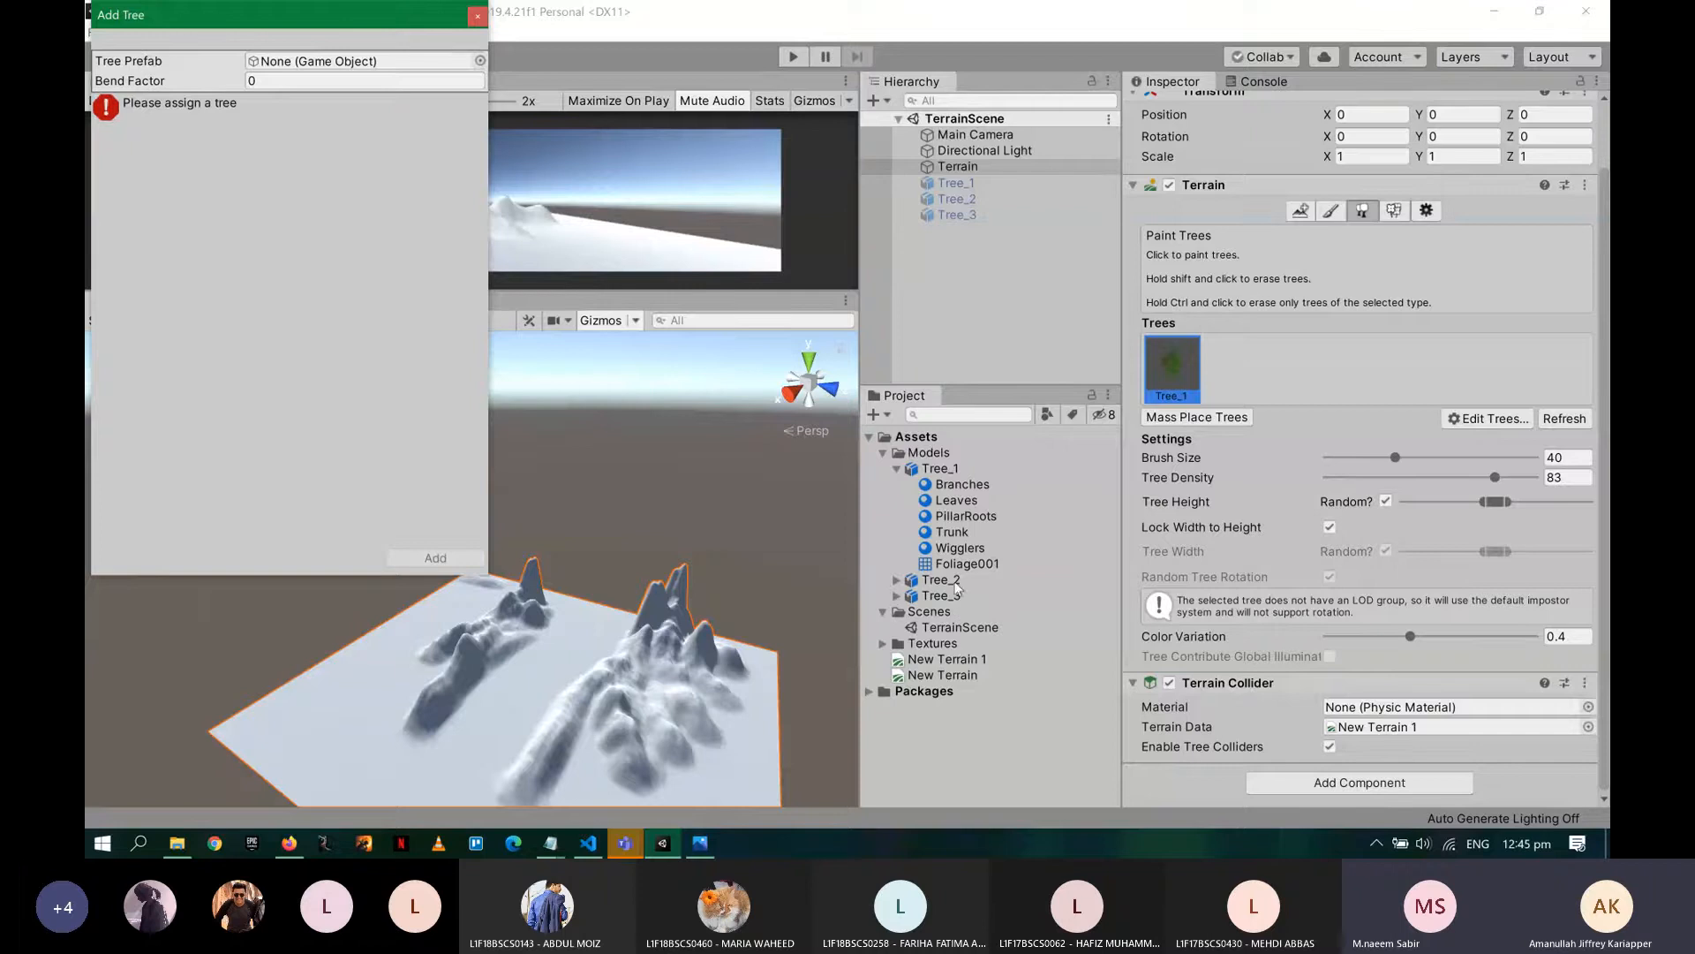
pyautogui.moveTo(951, 584); pyautogui.dragTo(425, 64)
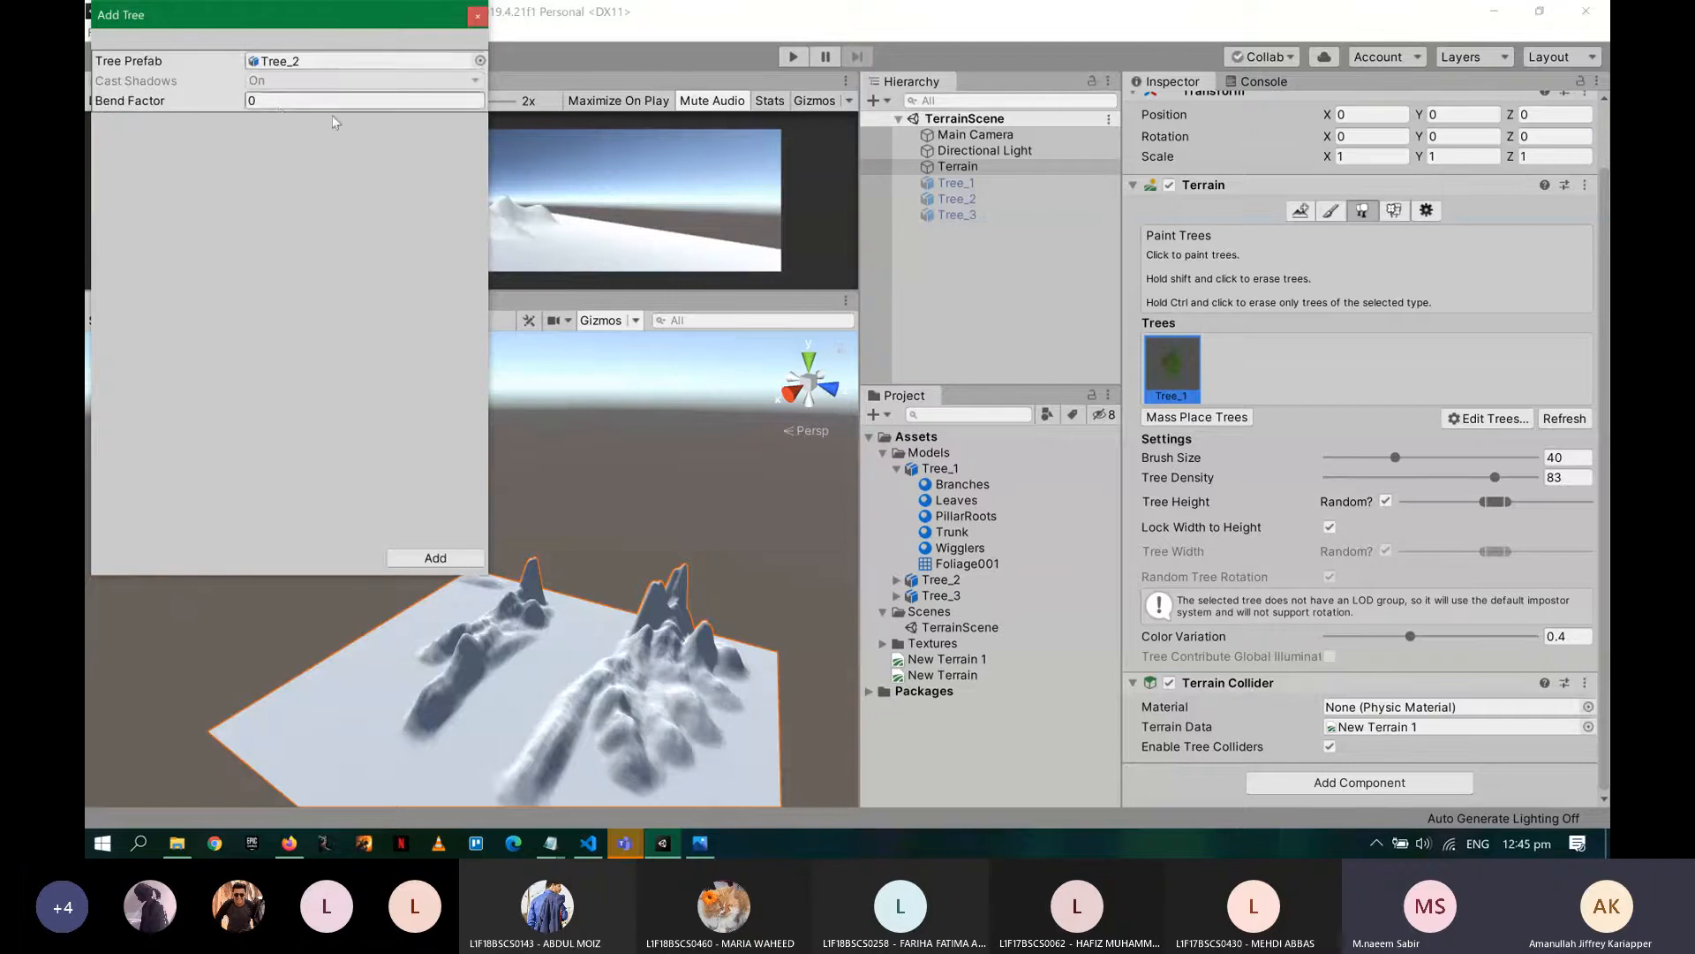
pyautogui.click(278, 101)
pyautogui.write('30')
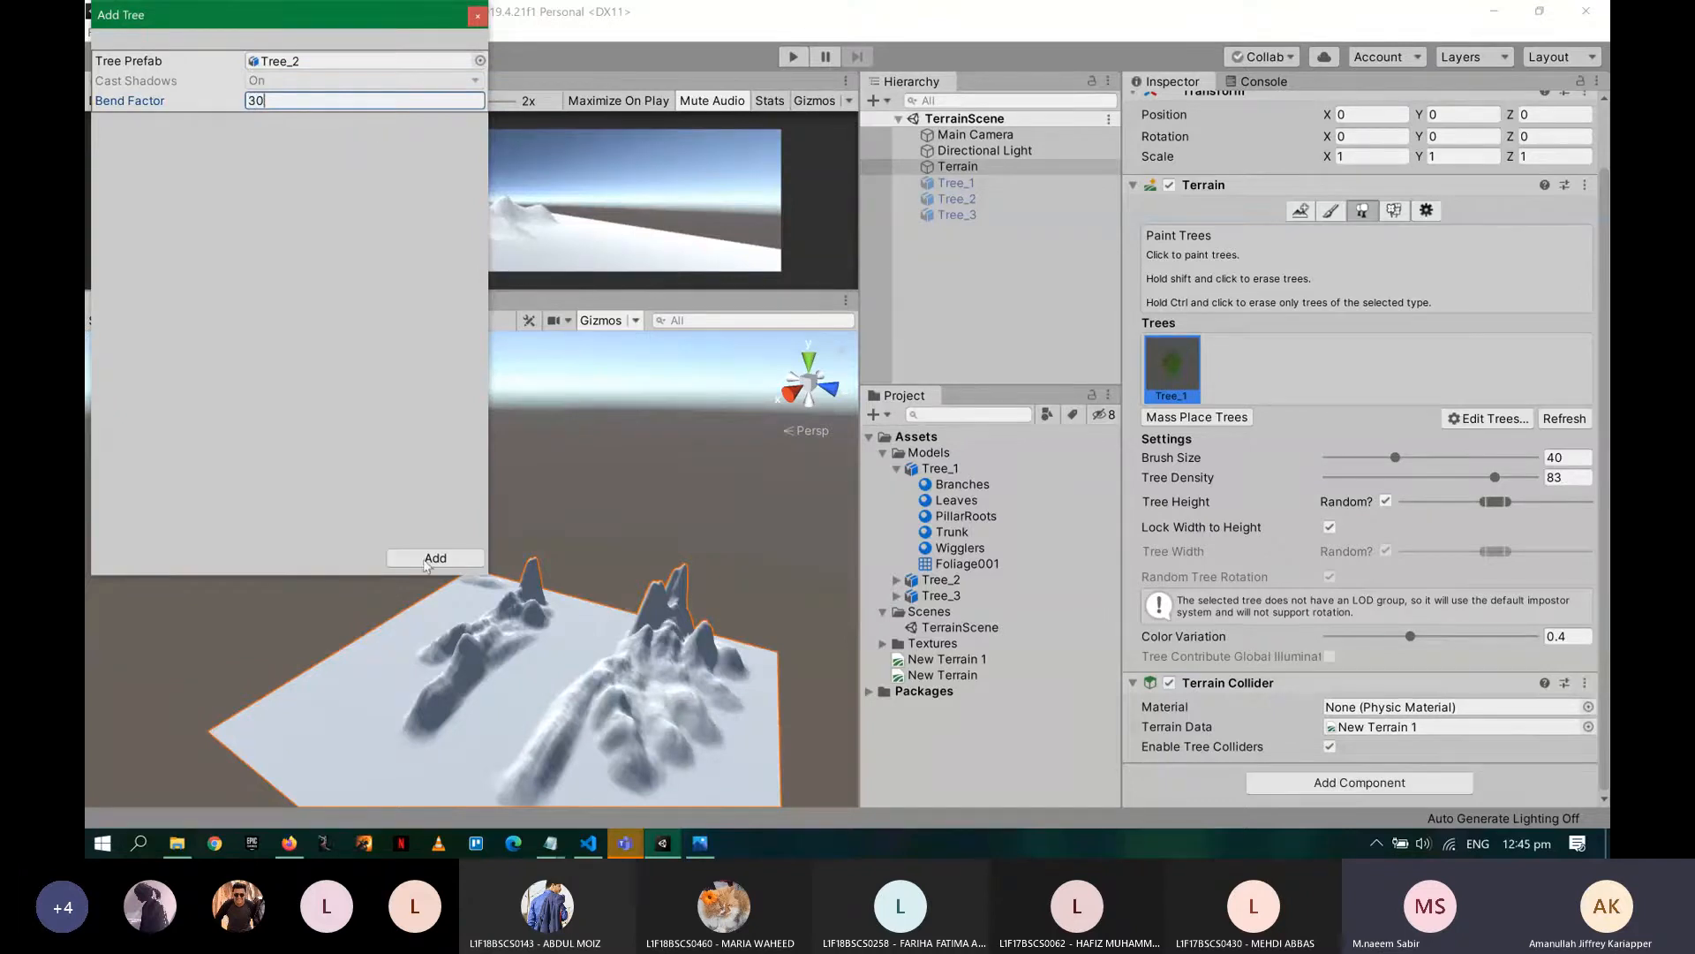
pyautogui.click(442, 563)
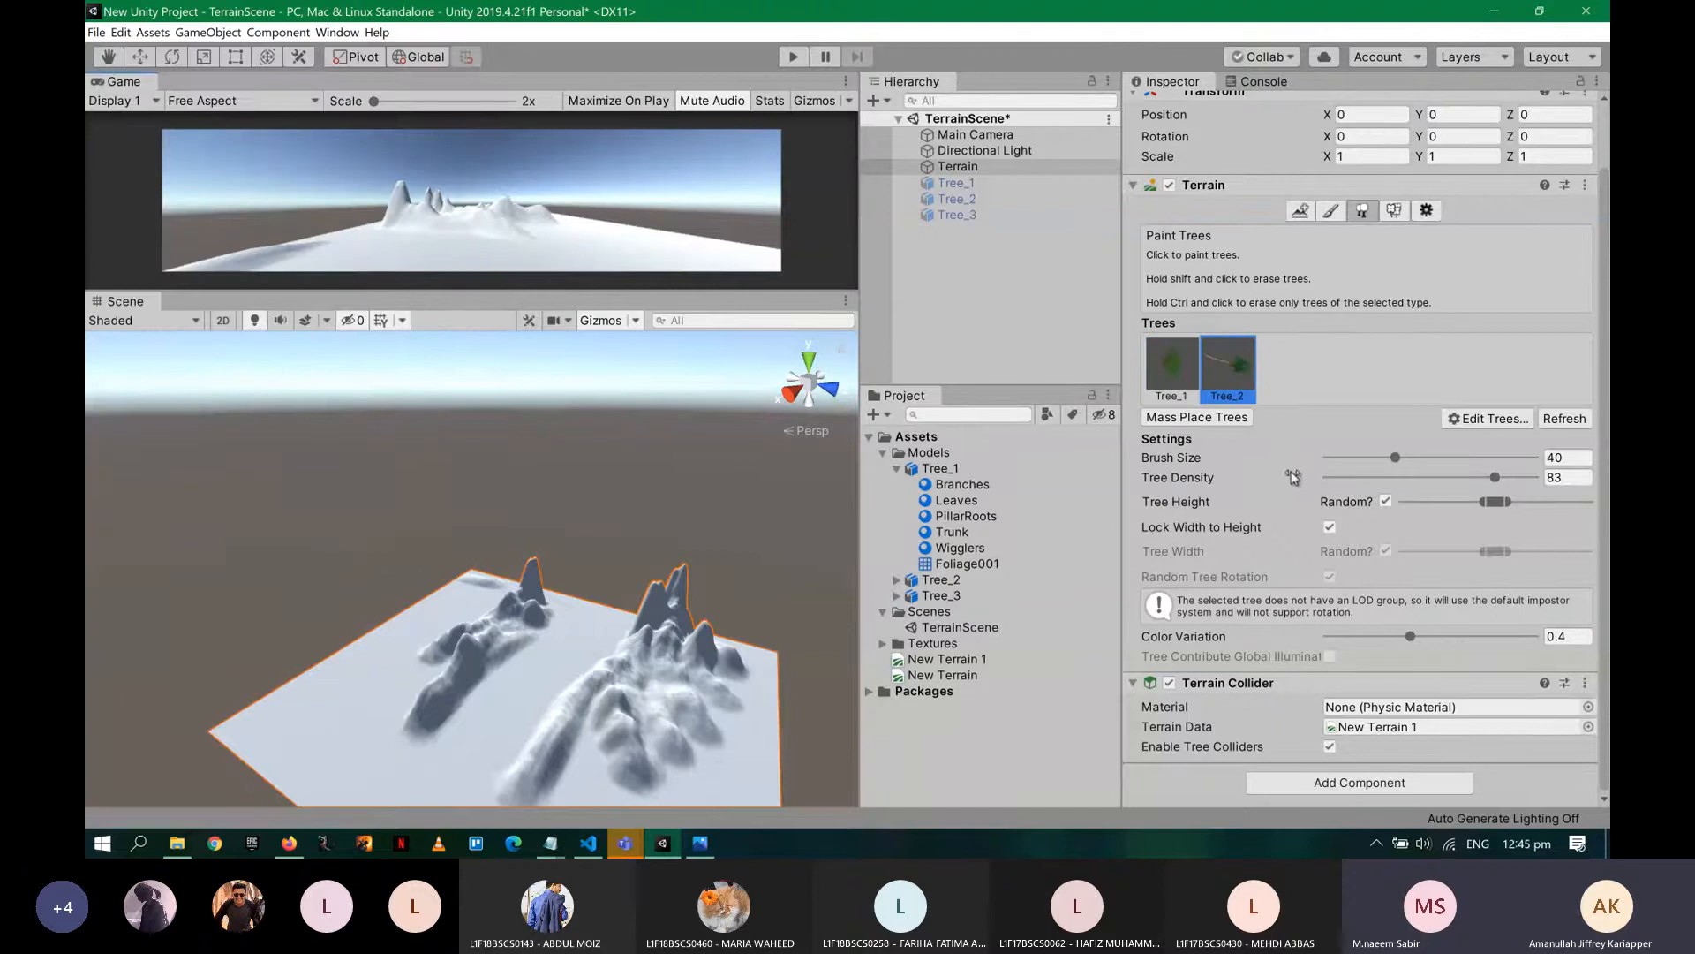
# - Register the Tree_3 model as a paintable tree on the Terrain with a bend factor of 20
pyautogui.click(1526, 420)
pyautogui.click(1507, 425)
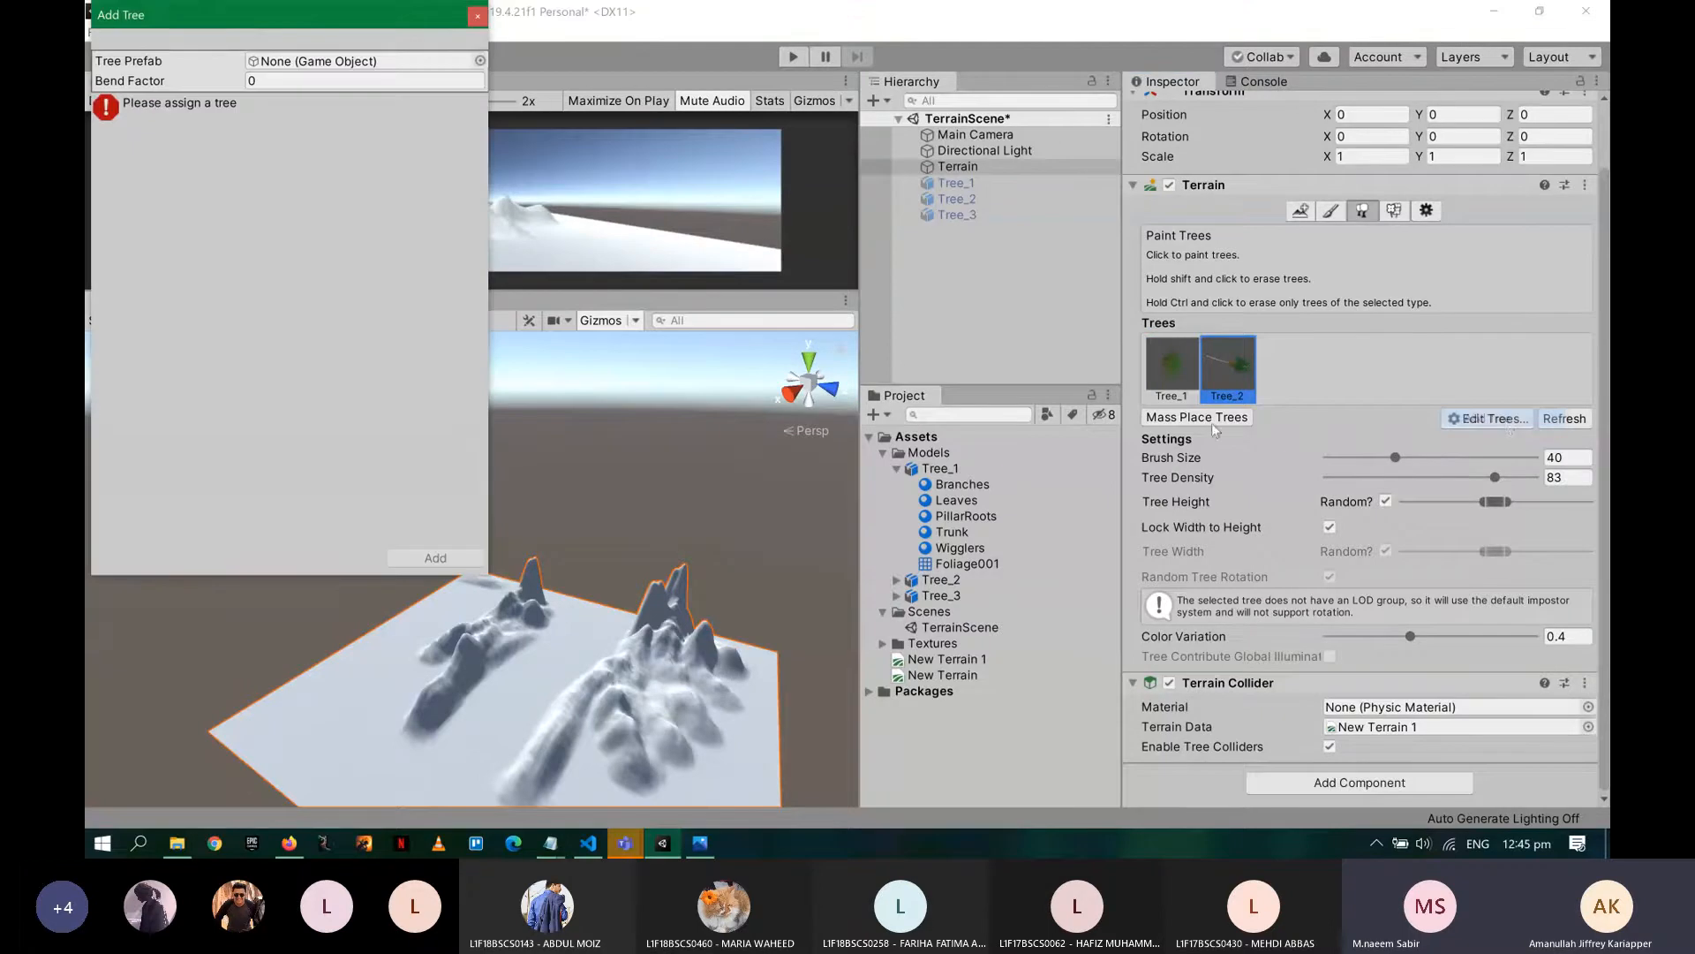
pyautogui.moveTo(940, 595); pyautogui.dragTo(335, 79)
pyautogui.click(282, 99)
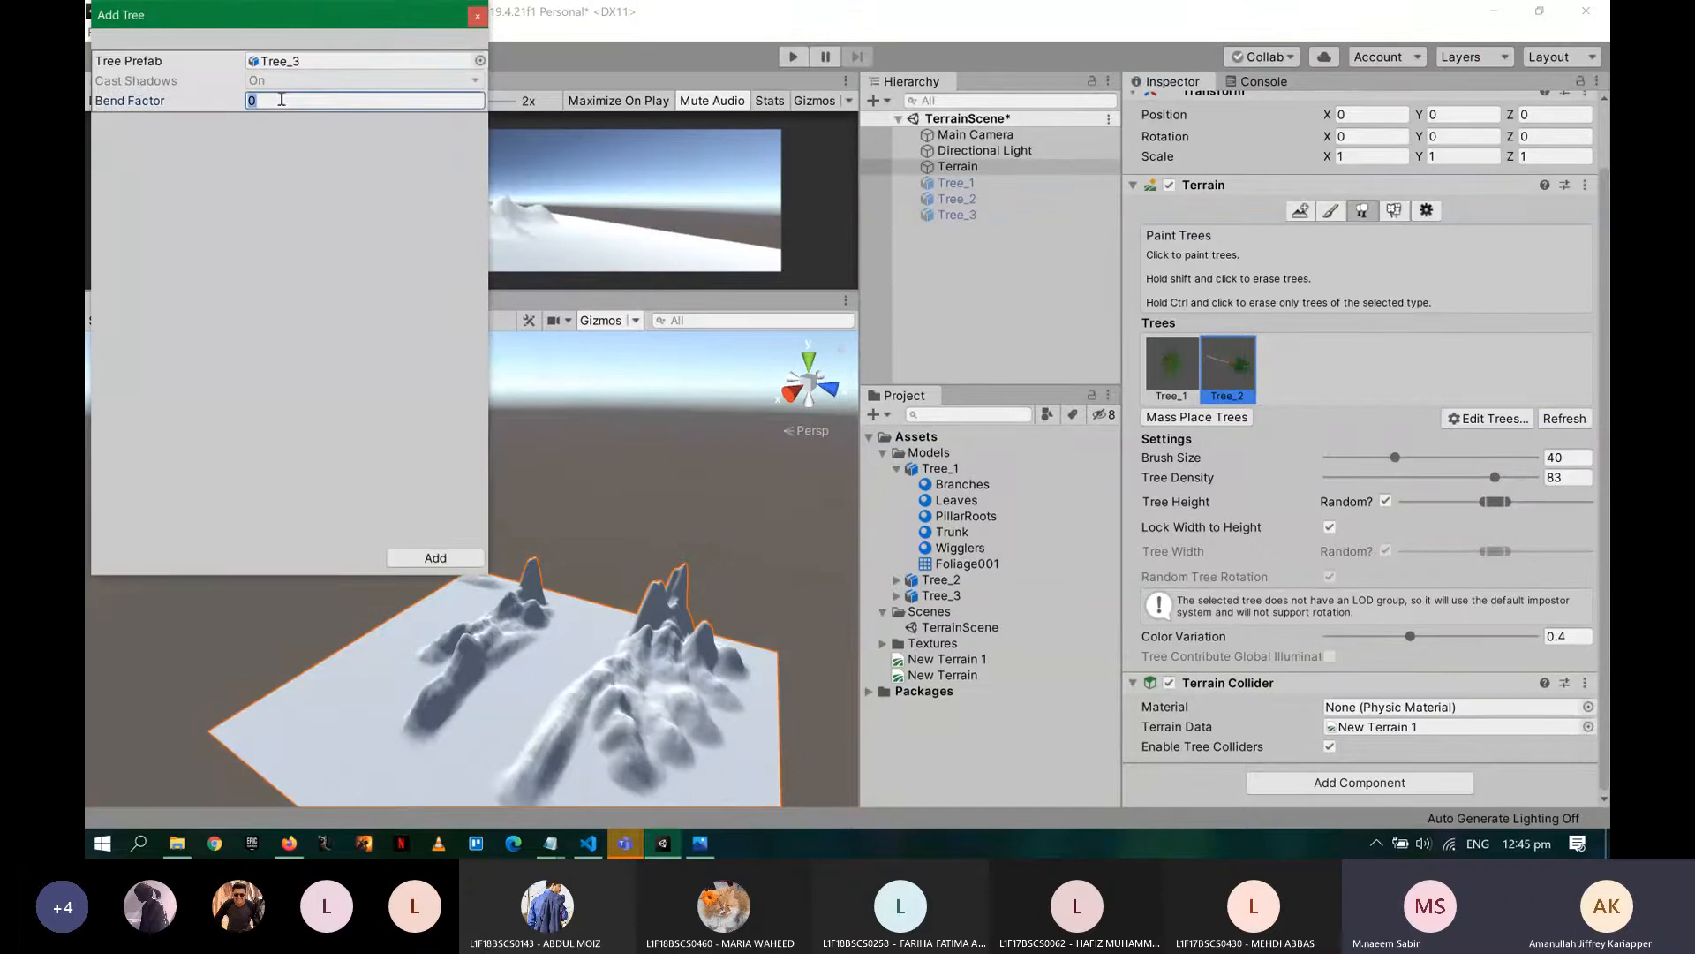
pyautogui.write('20')
pyautogui.click(450, 558)
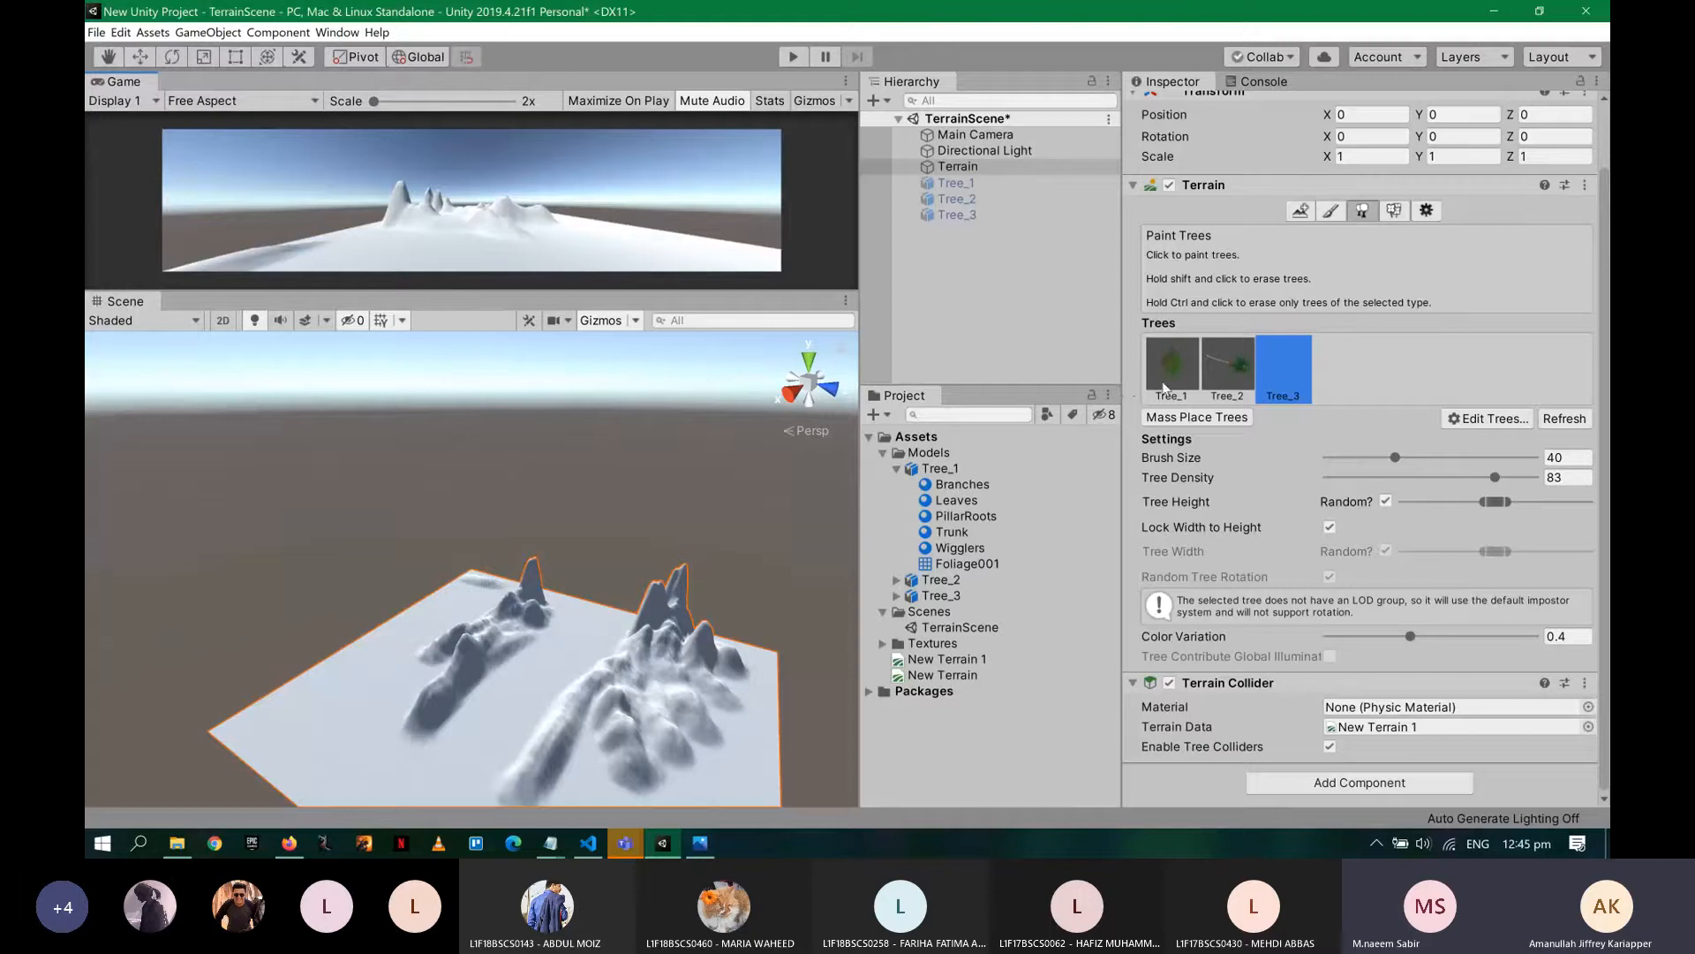
# - Try painting Tree_1 on the flat ground between the mountain ranges, and choose Tree_2 as the tree to paint
pyautogui.click(573, 636)
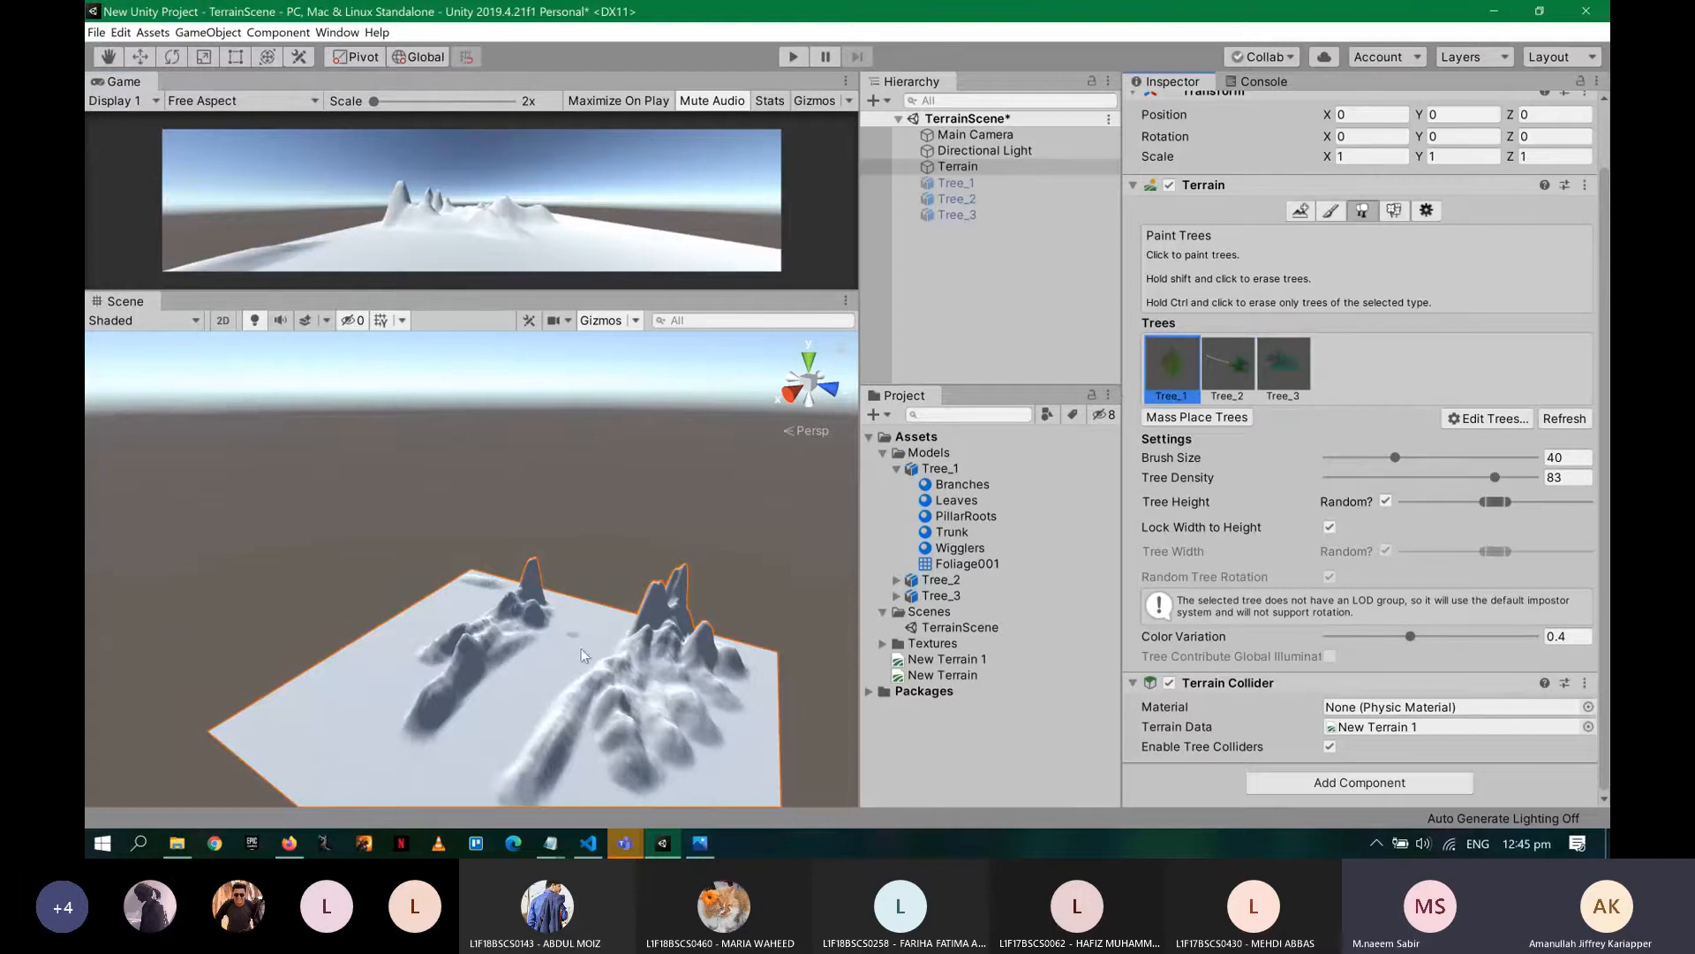
pyautogui.click(1223, 381)
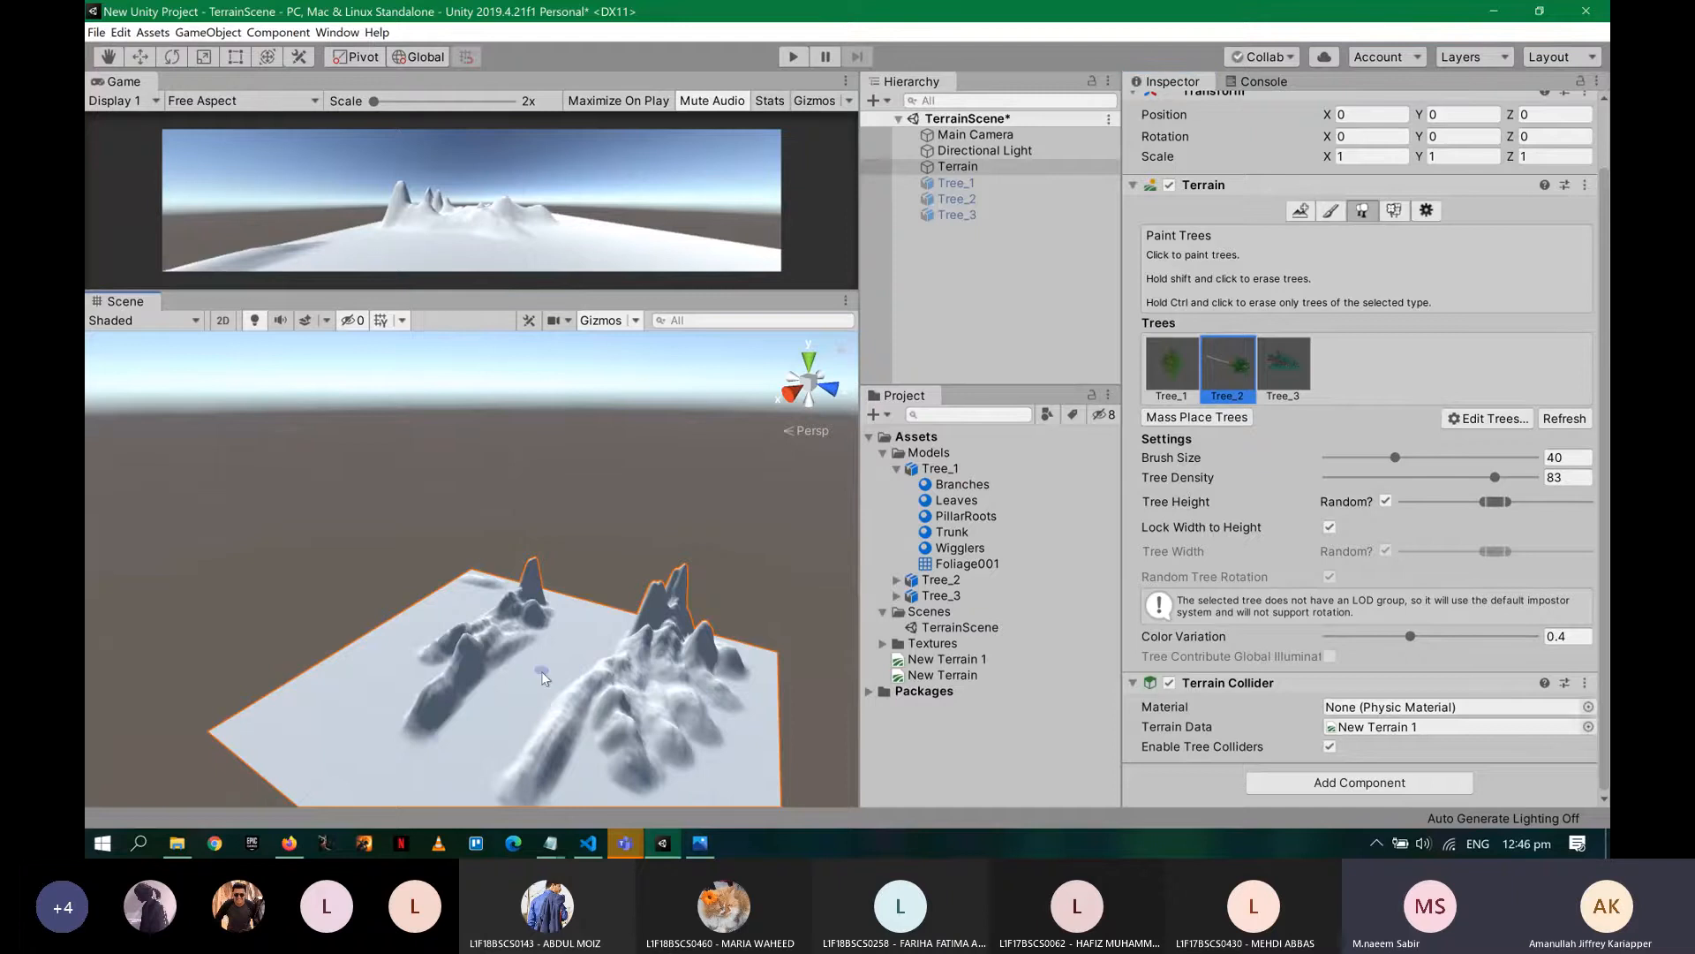
pyautogui.scroll(5, 542, 671)
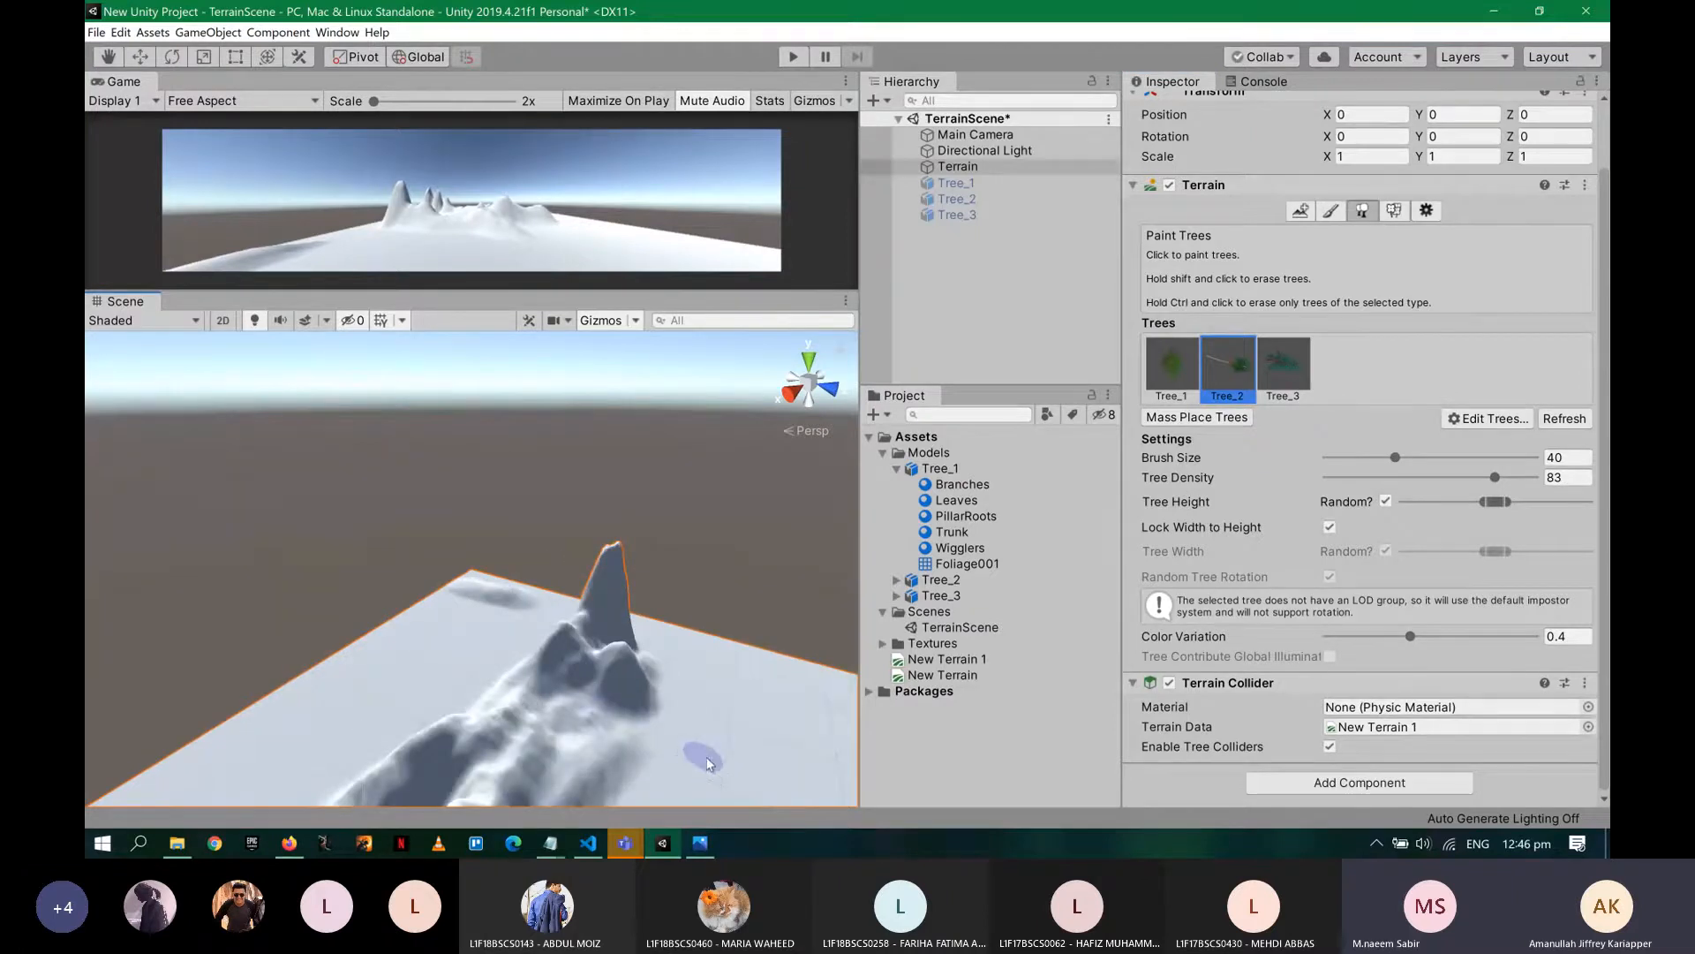
pyautogui.press('alt')
pyautogui.keyDown('alt'); pyautogui.moveTo(711, 741); pyautogui.dragTo(562, 668); pyautogui.keyUp('alt')
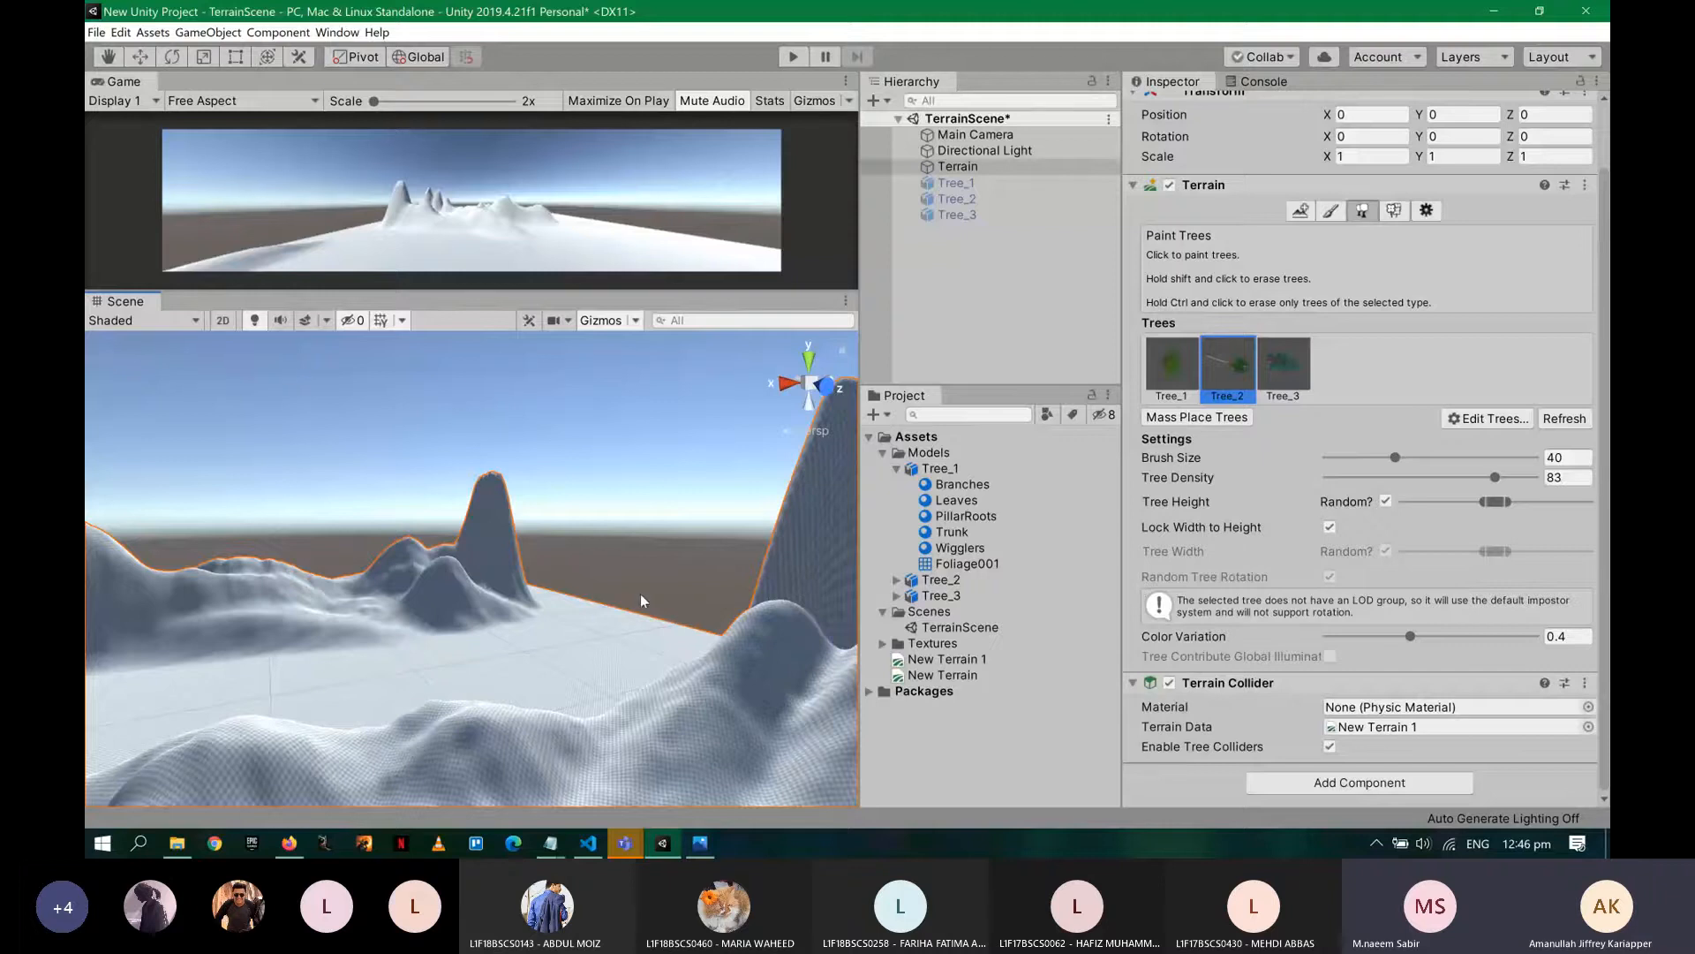
# - Switch to the Teams meeting, mute all participants, and check the files shared in the meeting chat before returning to Unity
pyautogui.hotkey('alt', 'Tab')
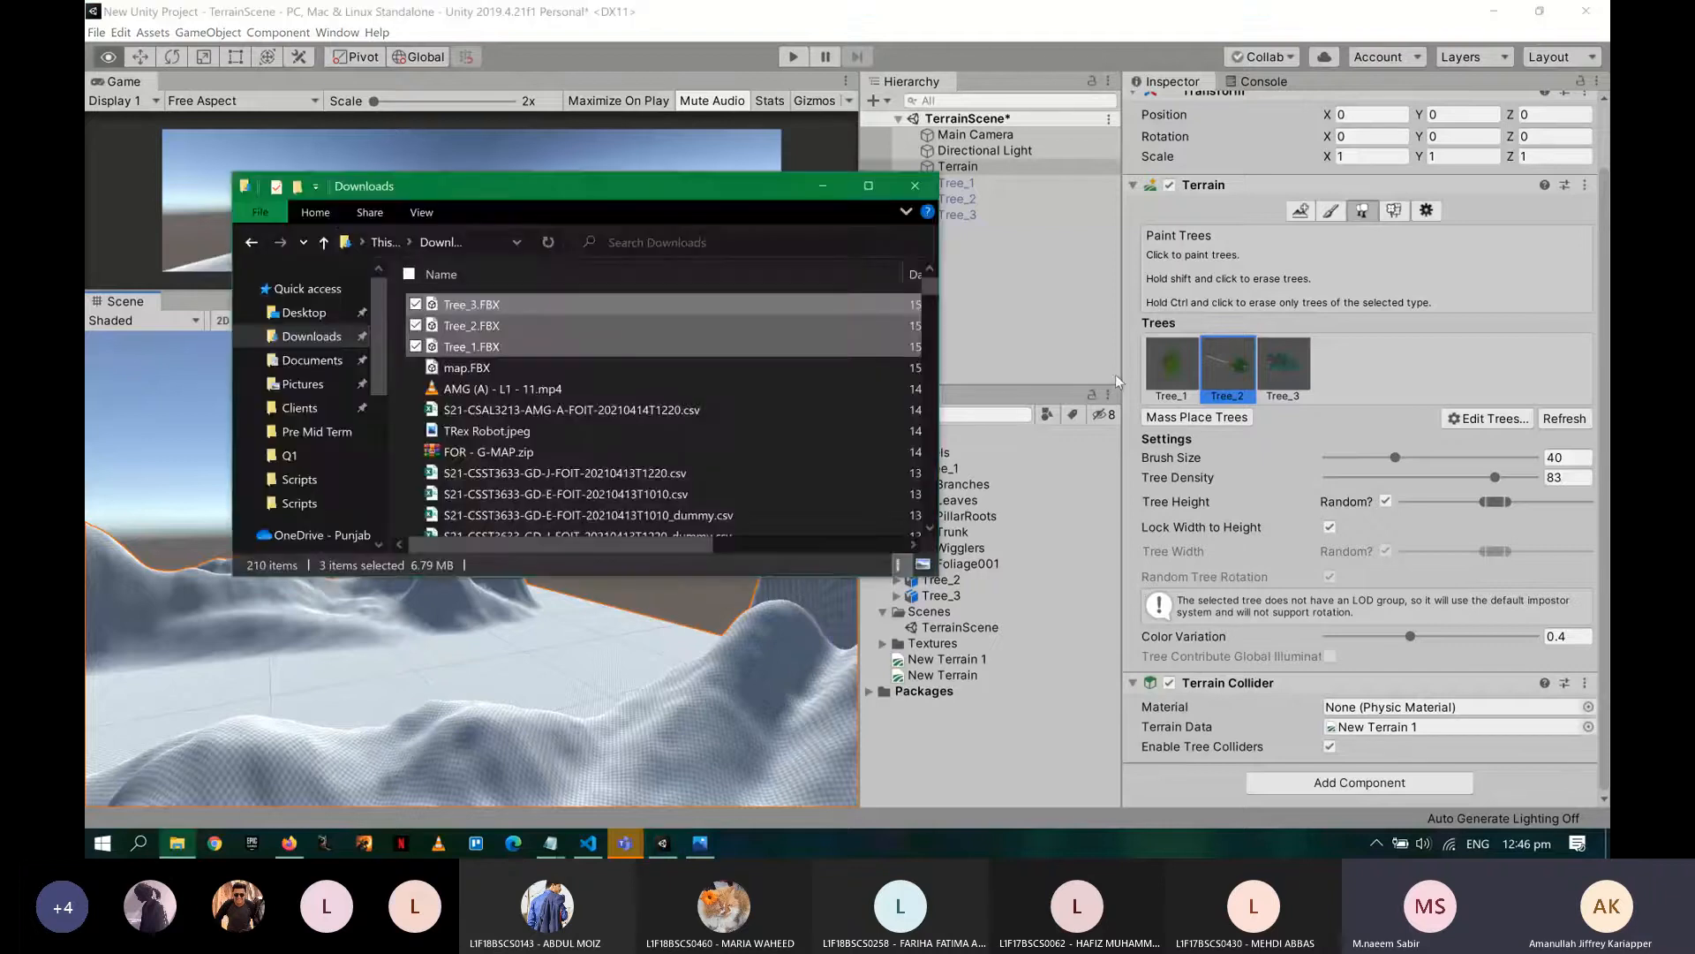
pyautogui.hotkey('alt', 'Tab')
pyautogui.click(1095, 265)
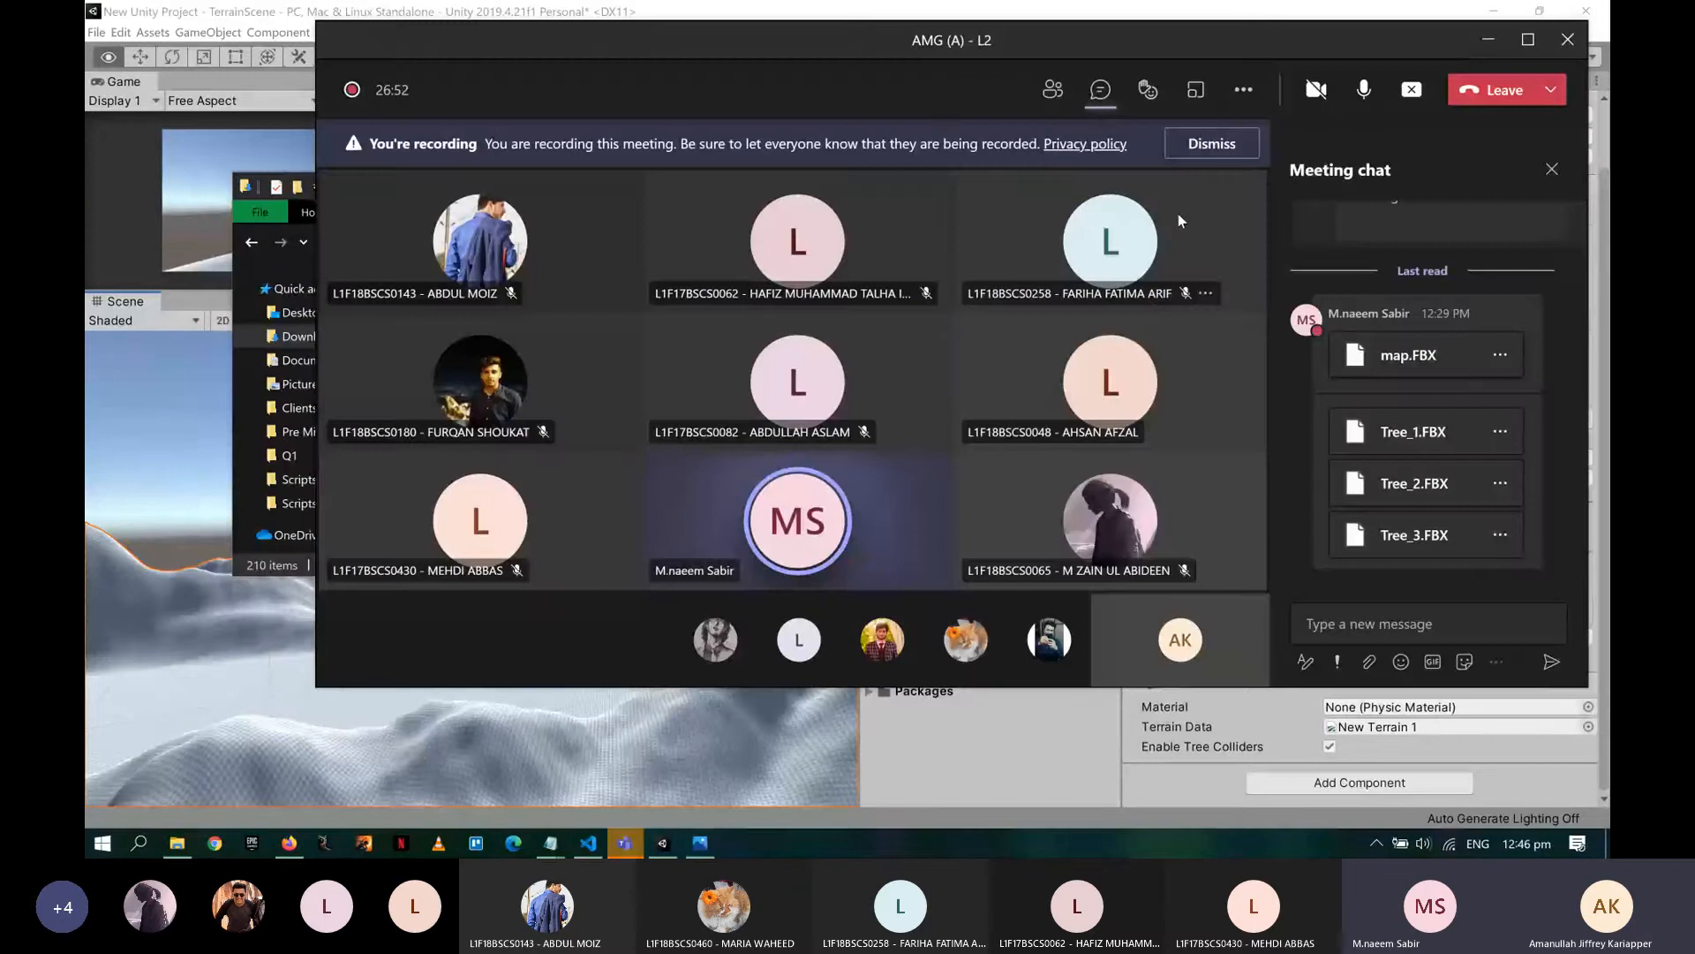
pyautogui.click(1053, 91)
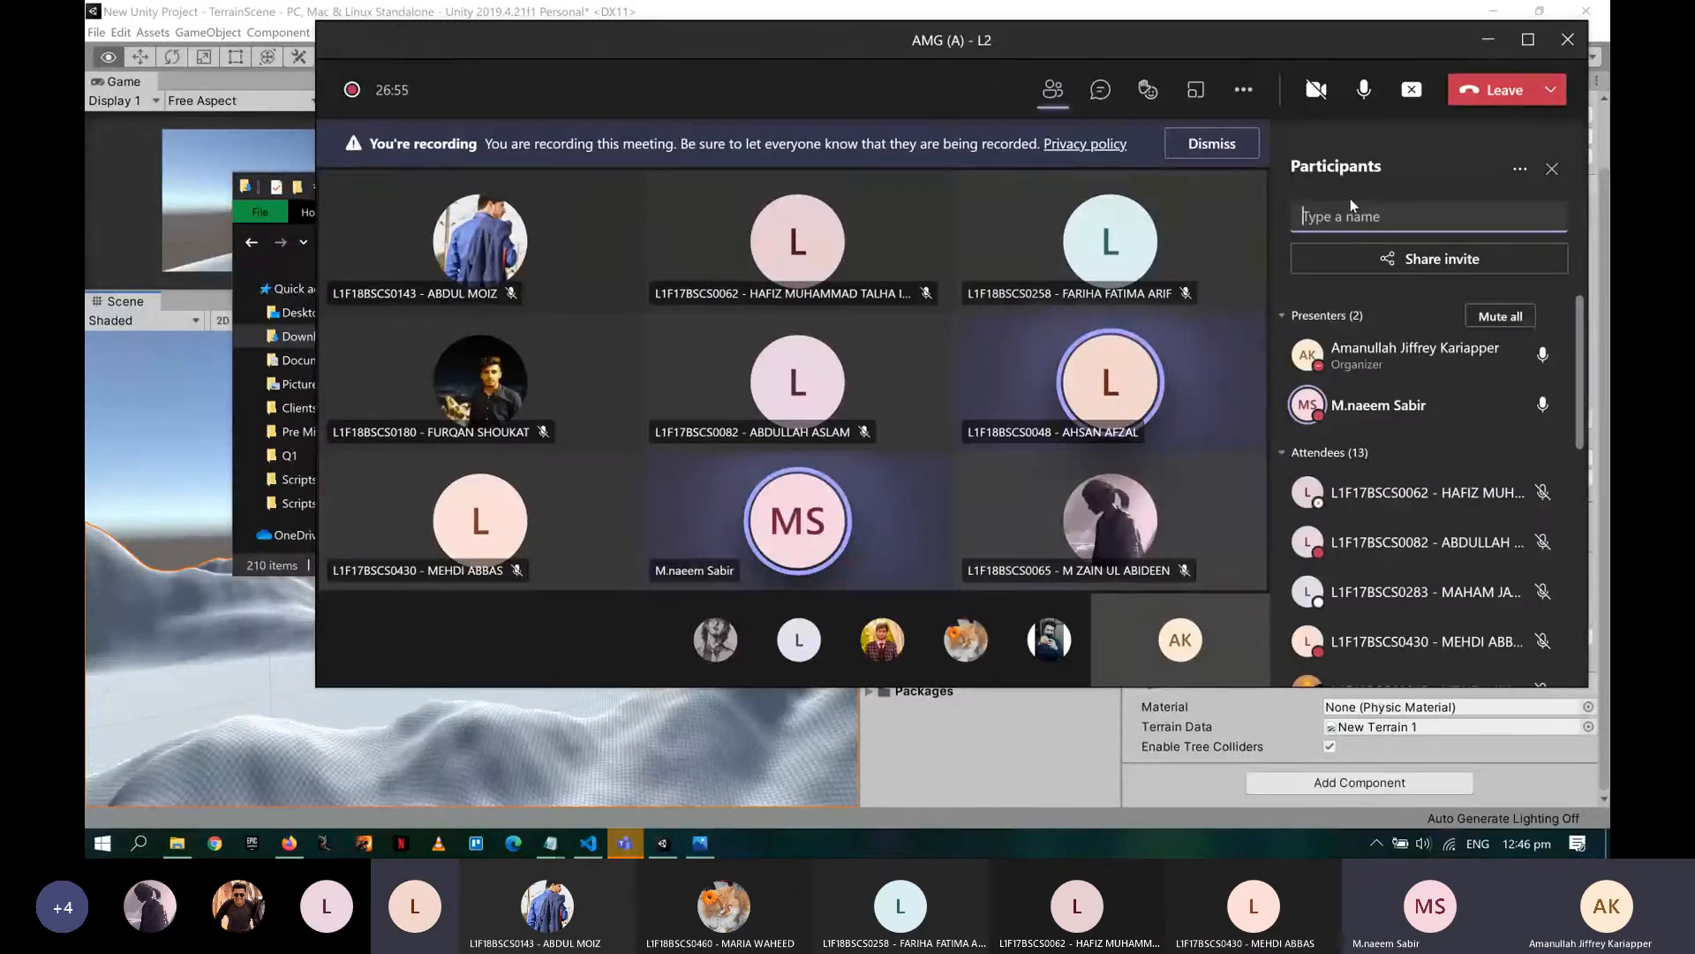
pyautogui.click(1494, 332)
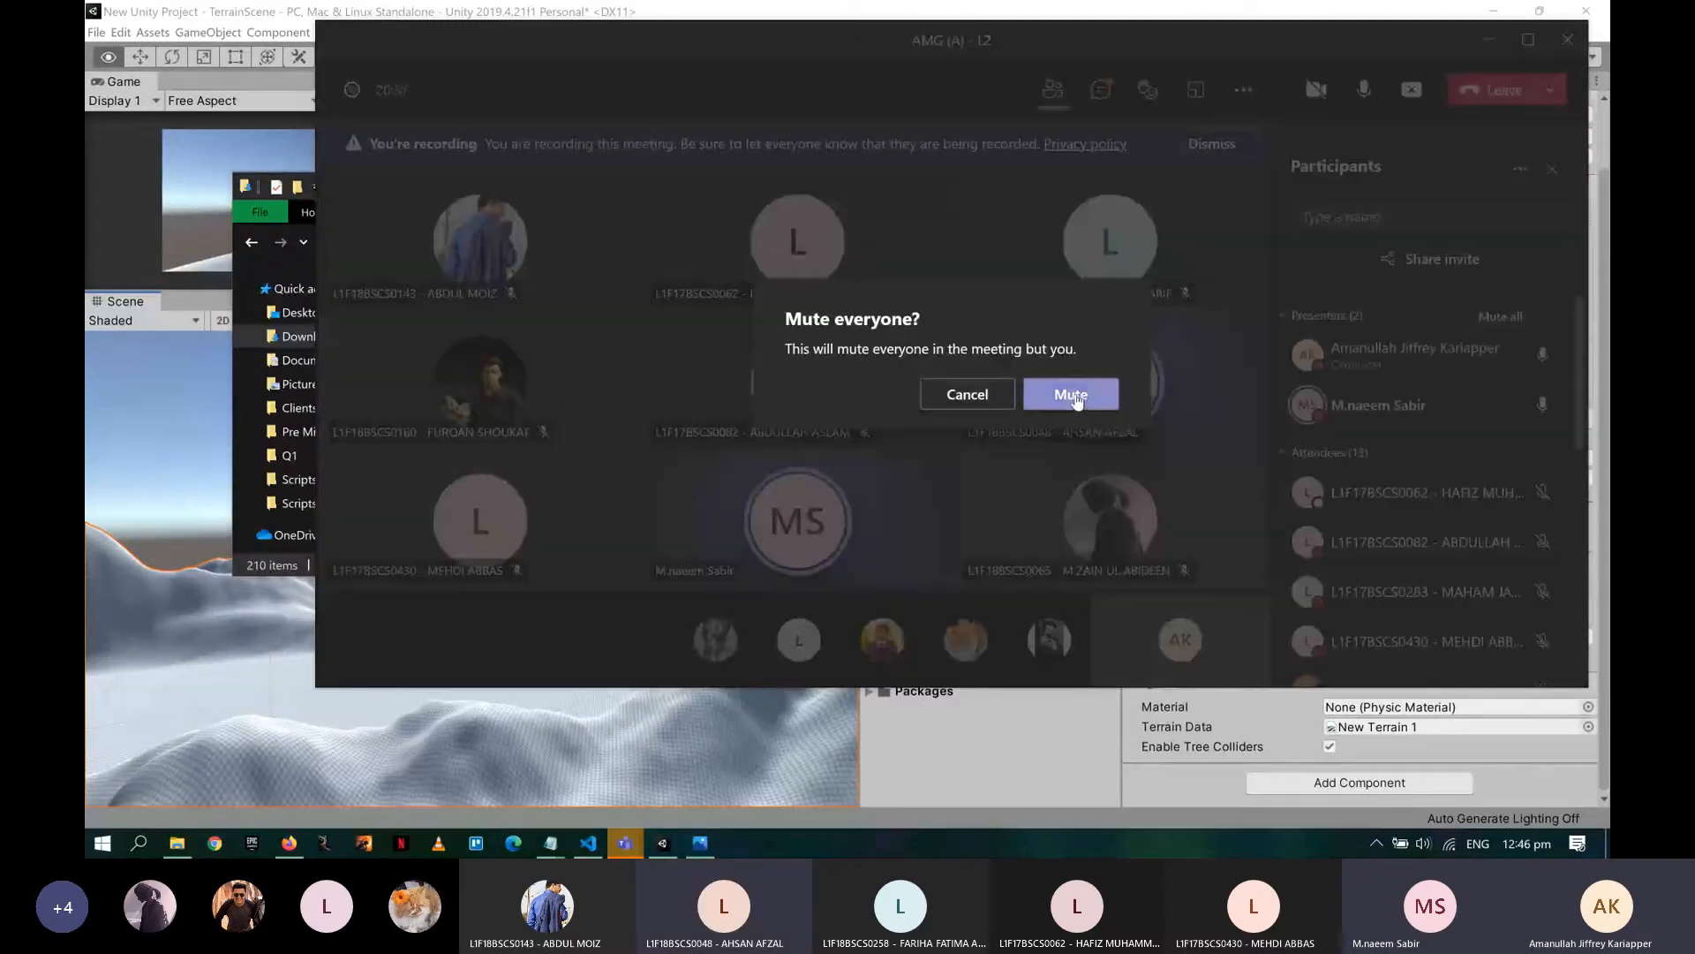
pyautogui.click(1078, 393)
pyautogui.click(1100, 89)
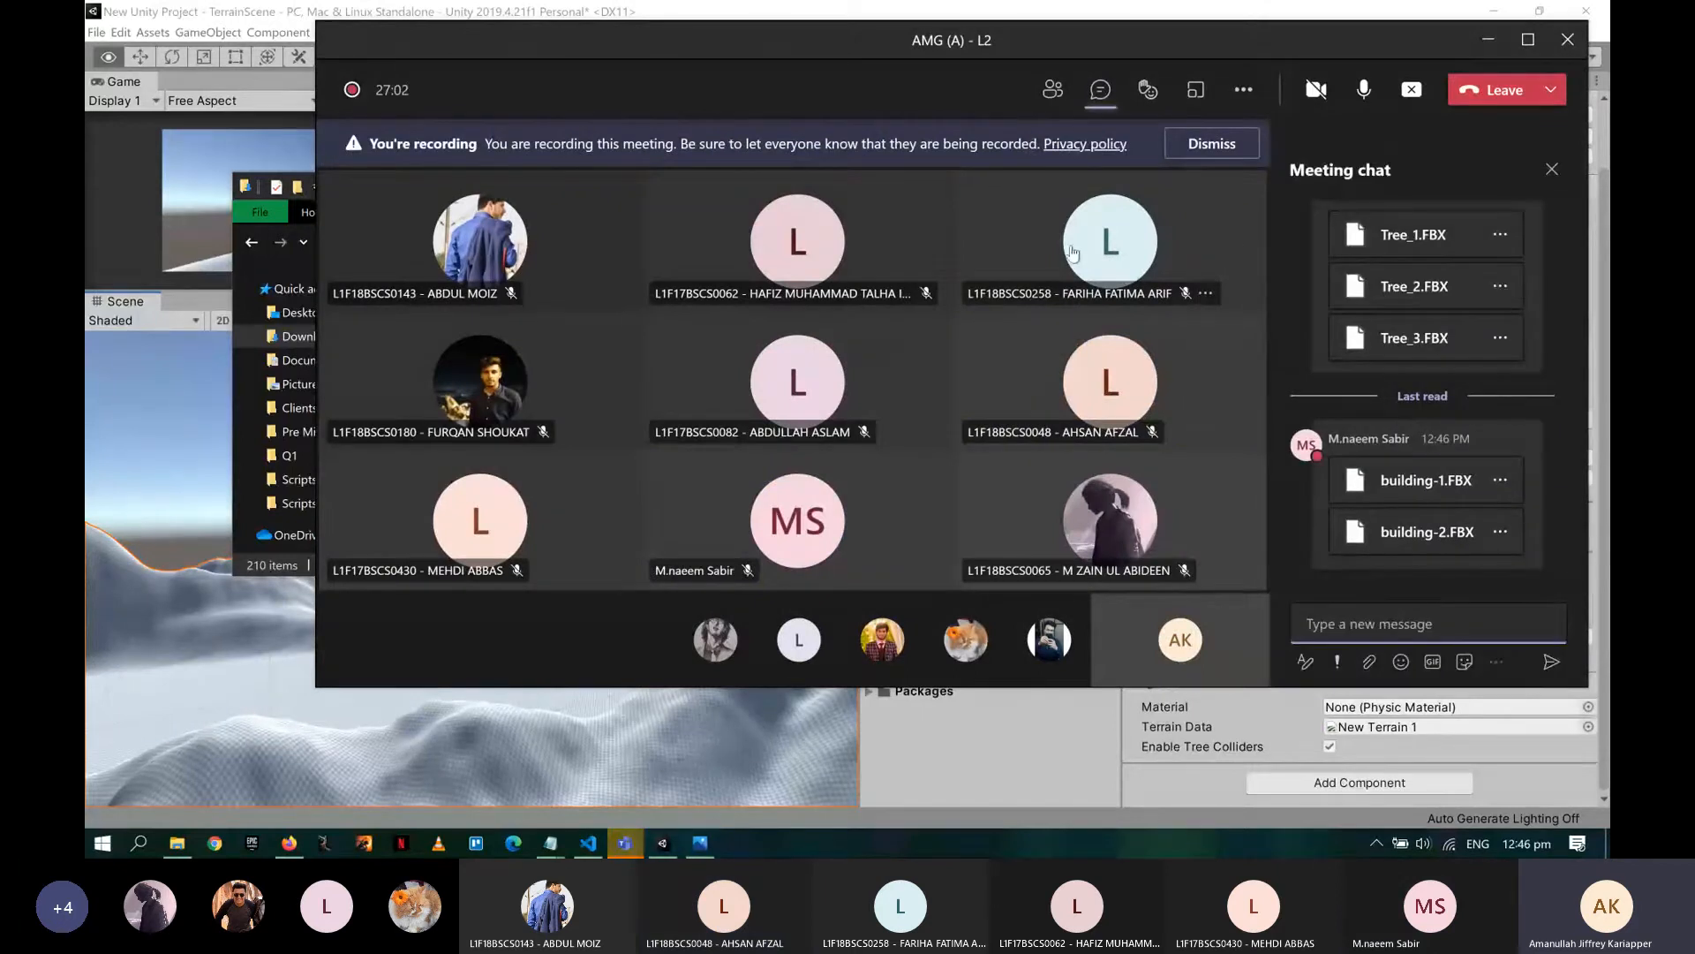
pyautogui.click(294, 9)
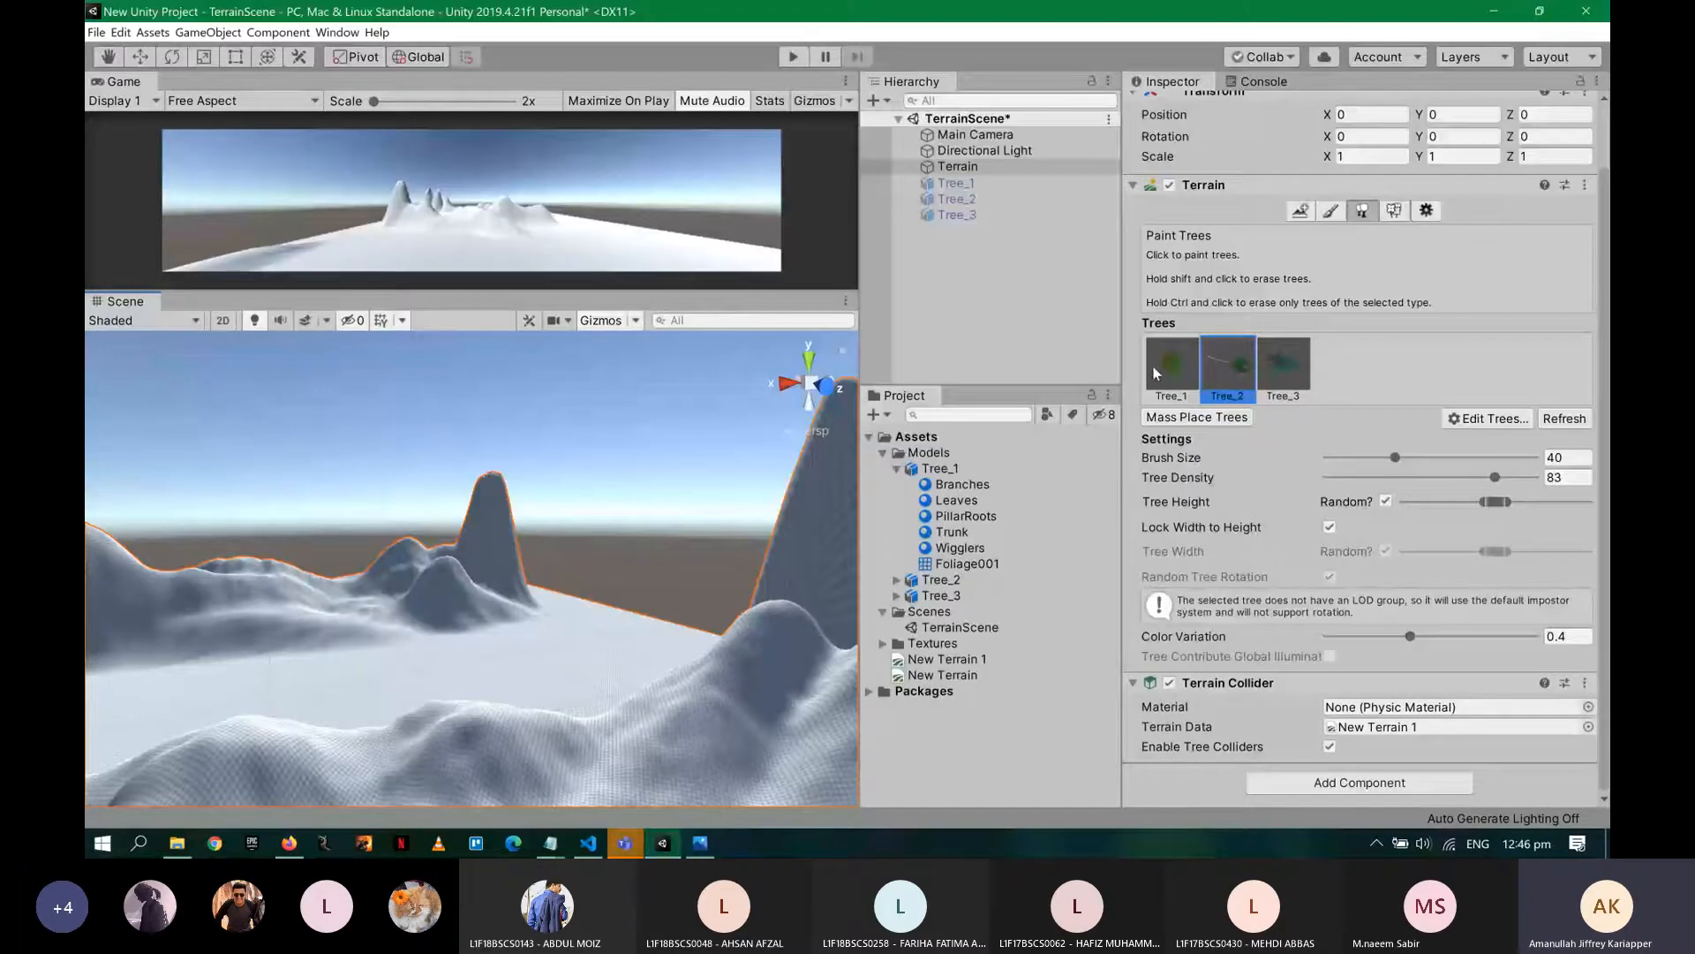
# - Switch to Photos and browse the reference renders of the village map from render6.jpg through rener5.jpg
pyautogui.click(897, 468)
pyautogui.hotkey('alt', 'Tab')
pyautogui.hotkey('alt', 'Tab')
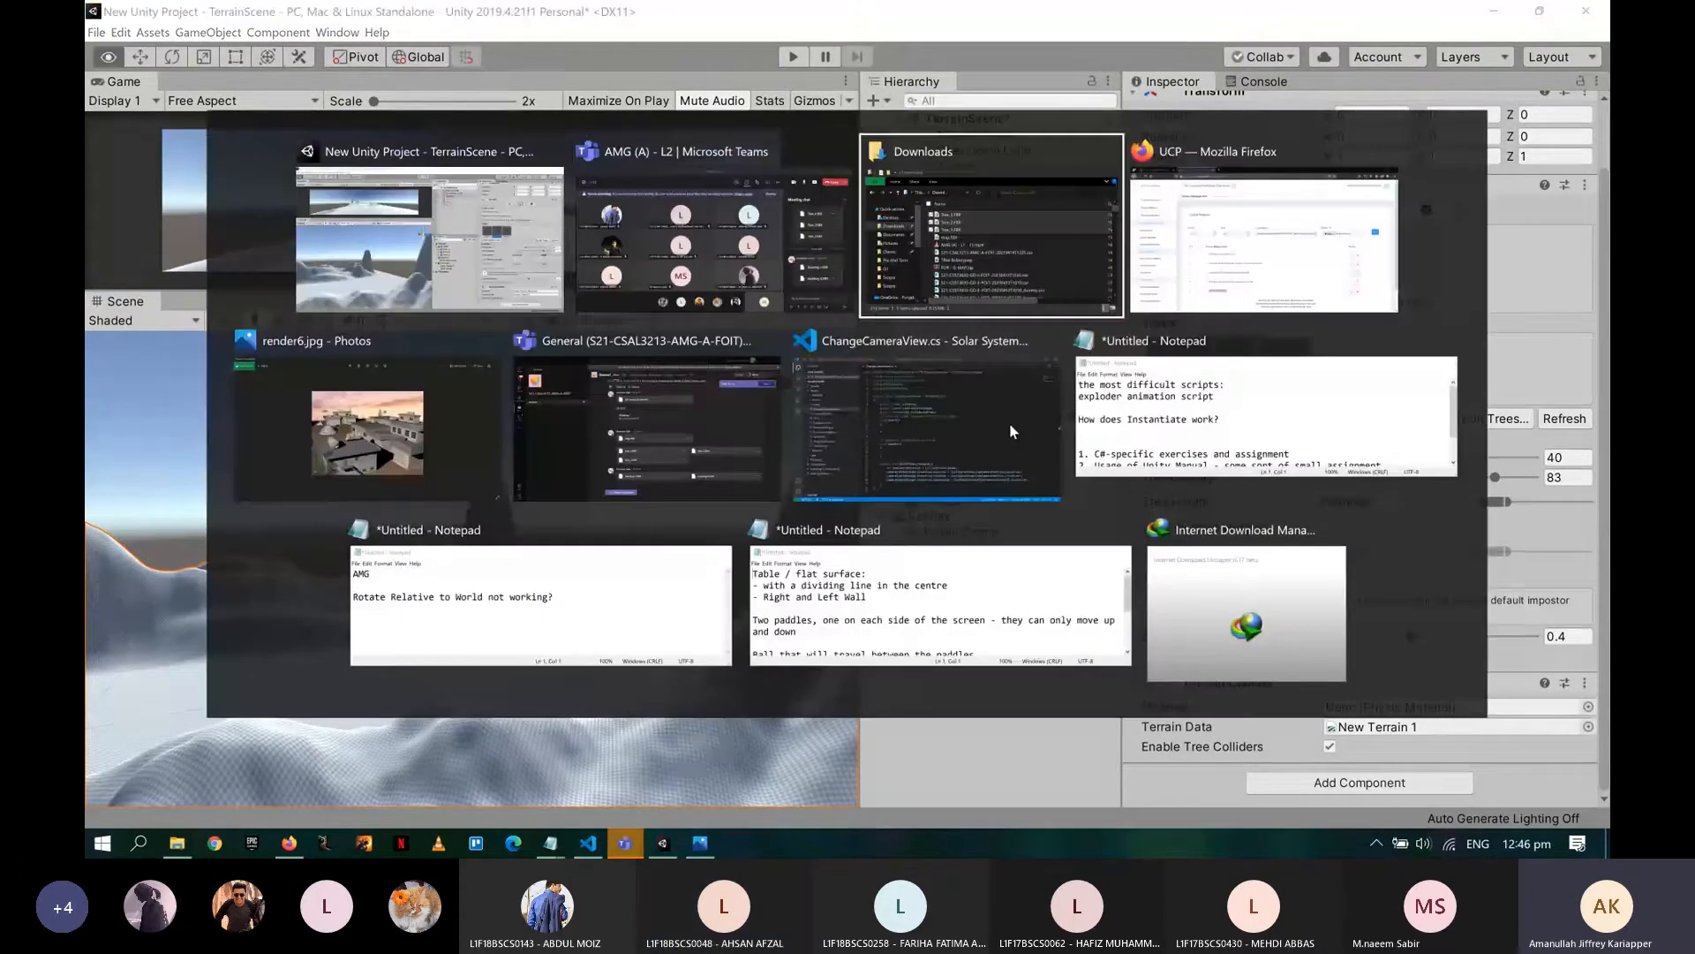
pyautogui.hotkey('alt', 'Tab')
pyautogui.hotkey('alt', 'Tab')
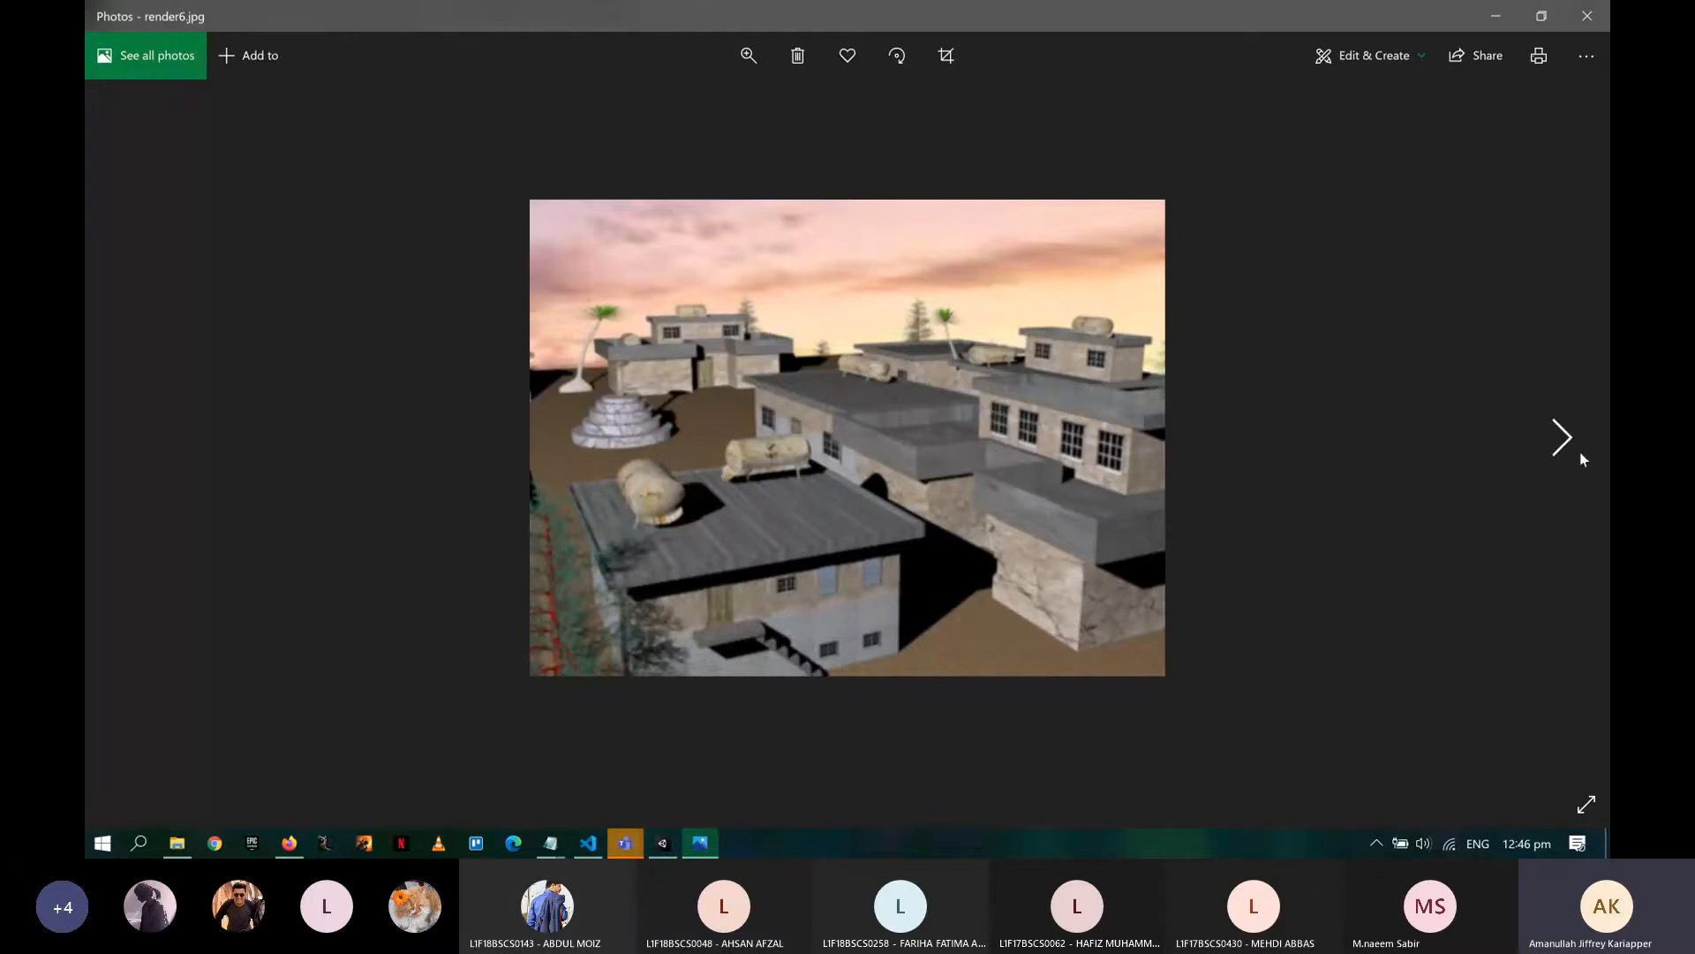
pyautogui.click(1560, 448)
pyautogui.click(1560, 448)
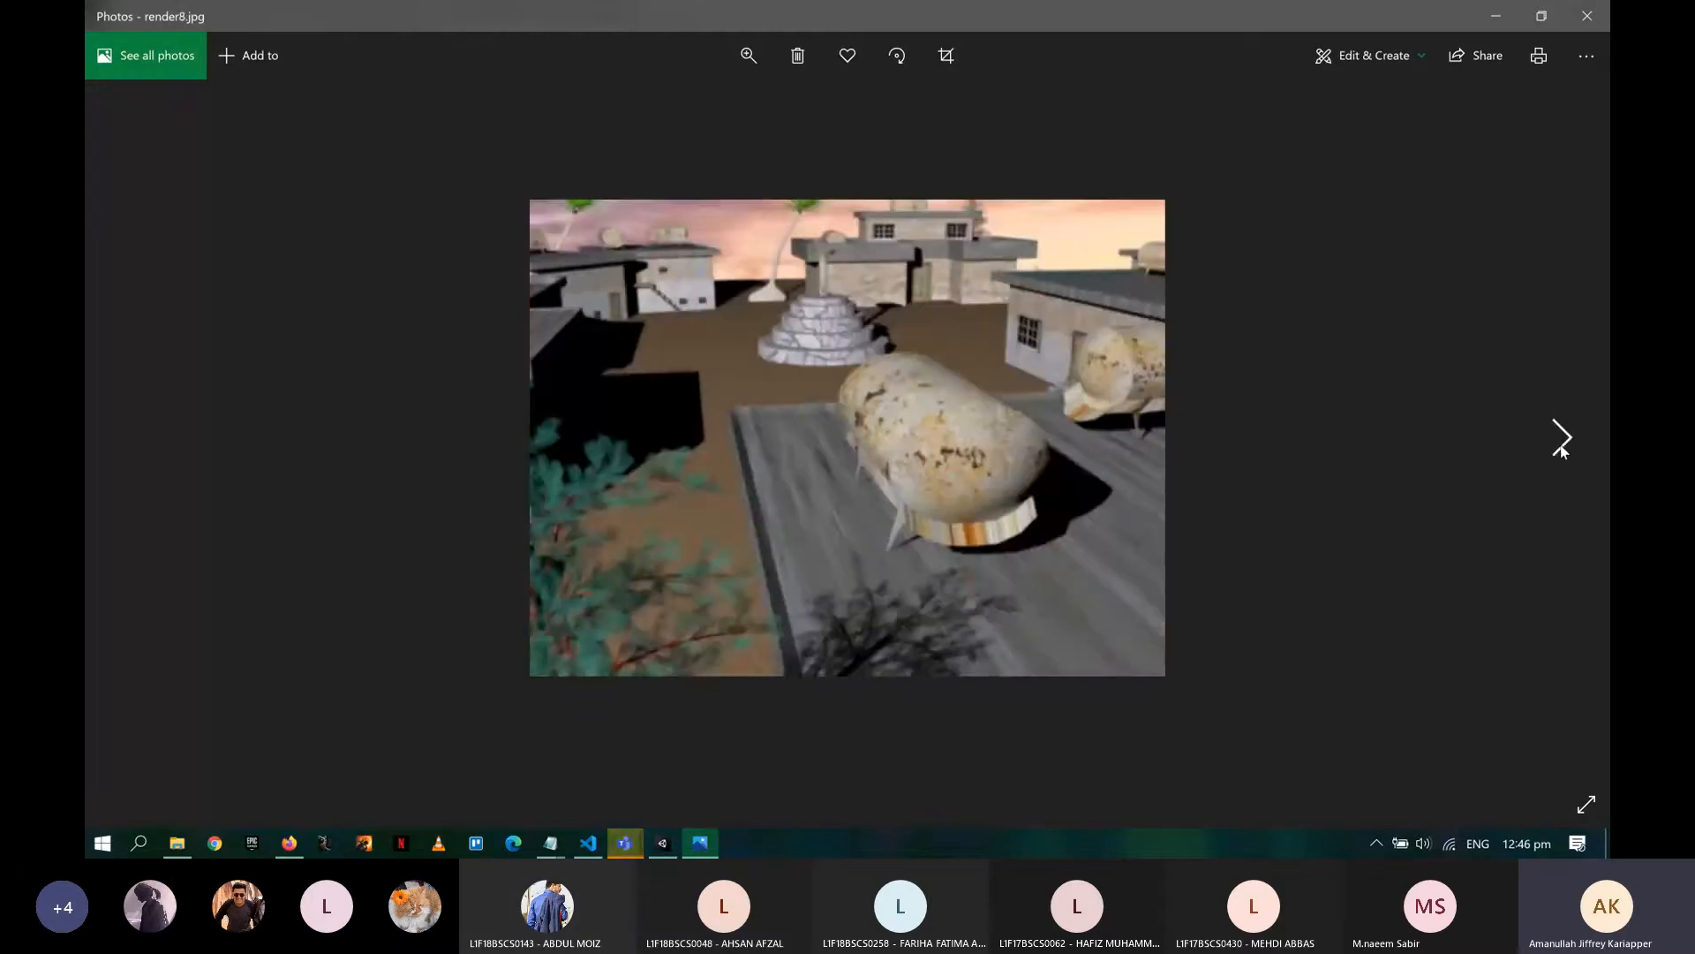
pyautogui.click(1561, 451)
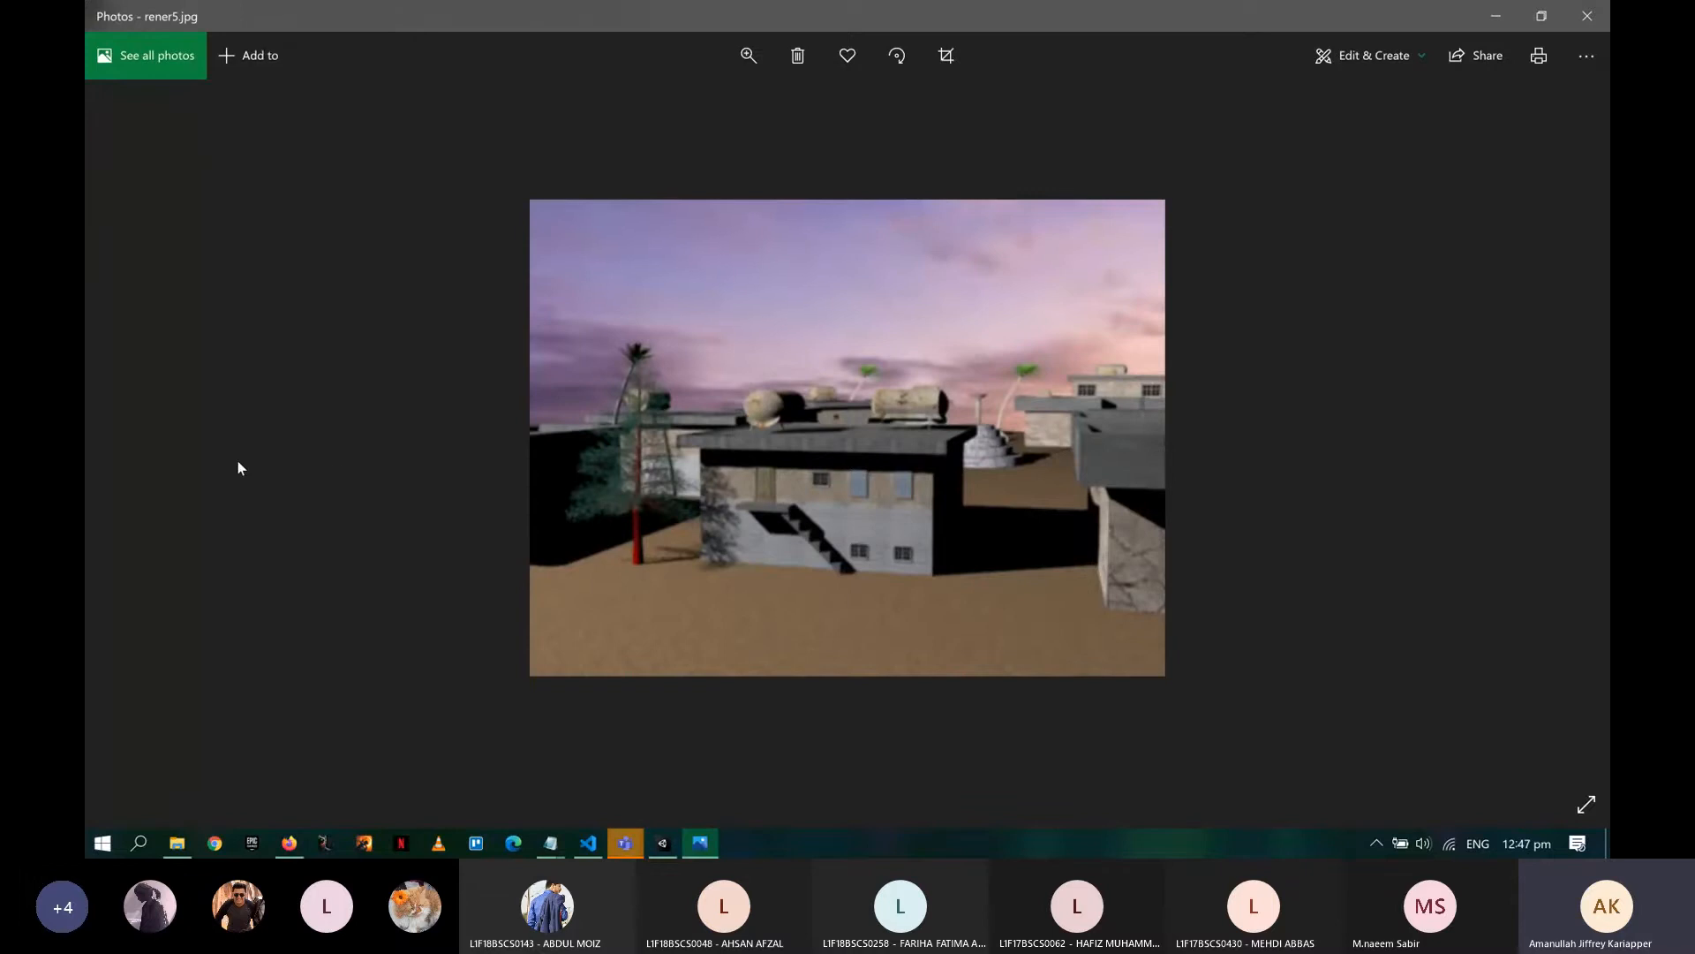
# - View the village renders render7.jpg and render4.jpg, and minimize the photo viewer to return to Unity
pyautogui.click(140, 452)
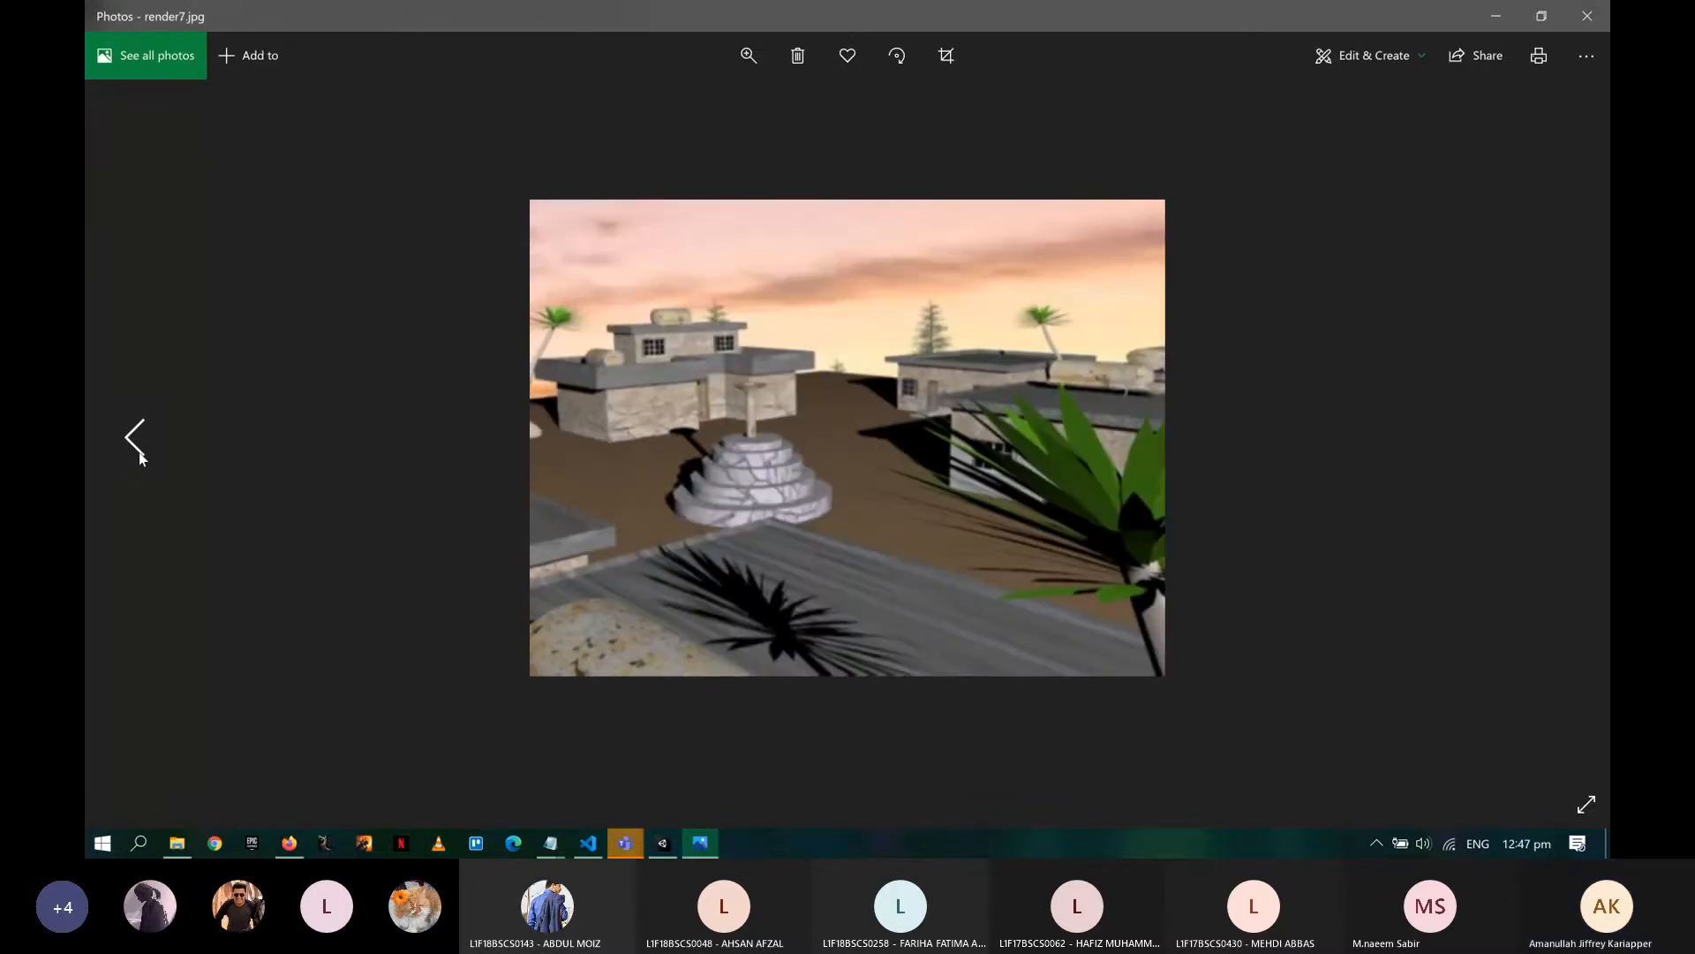
pyautogui.click(140, 452)
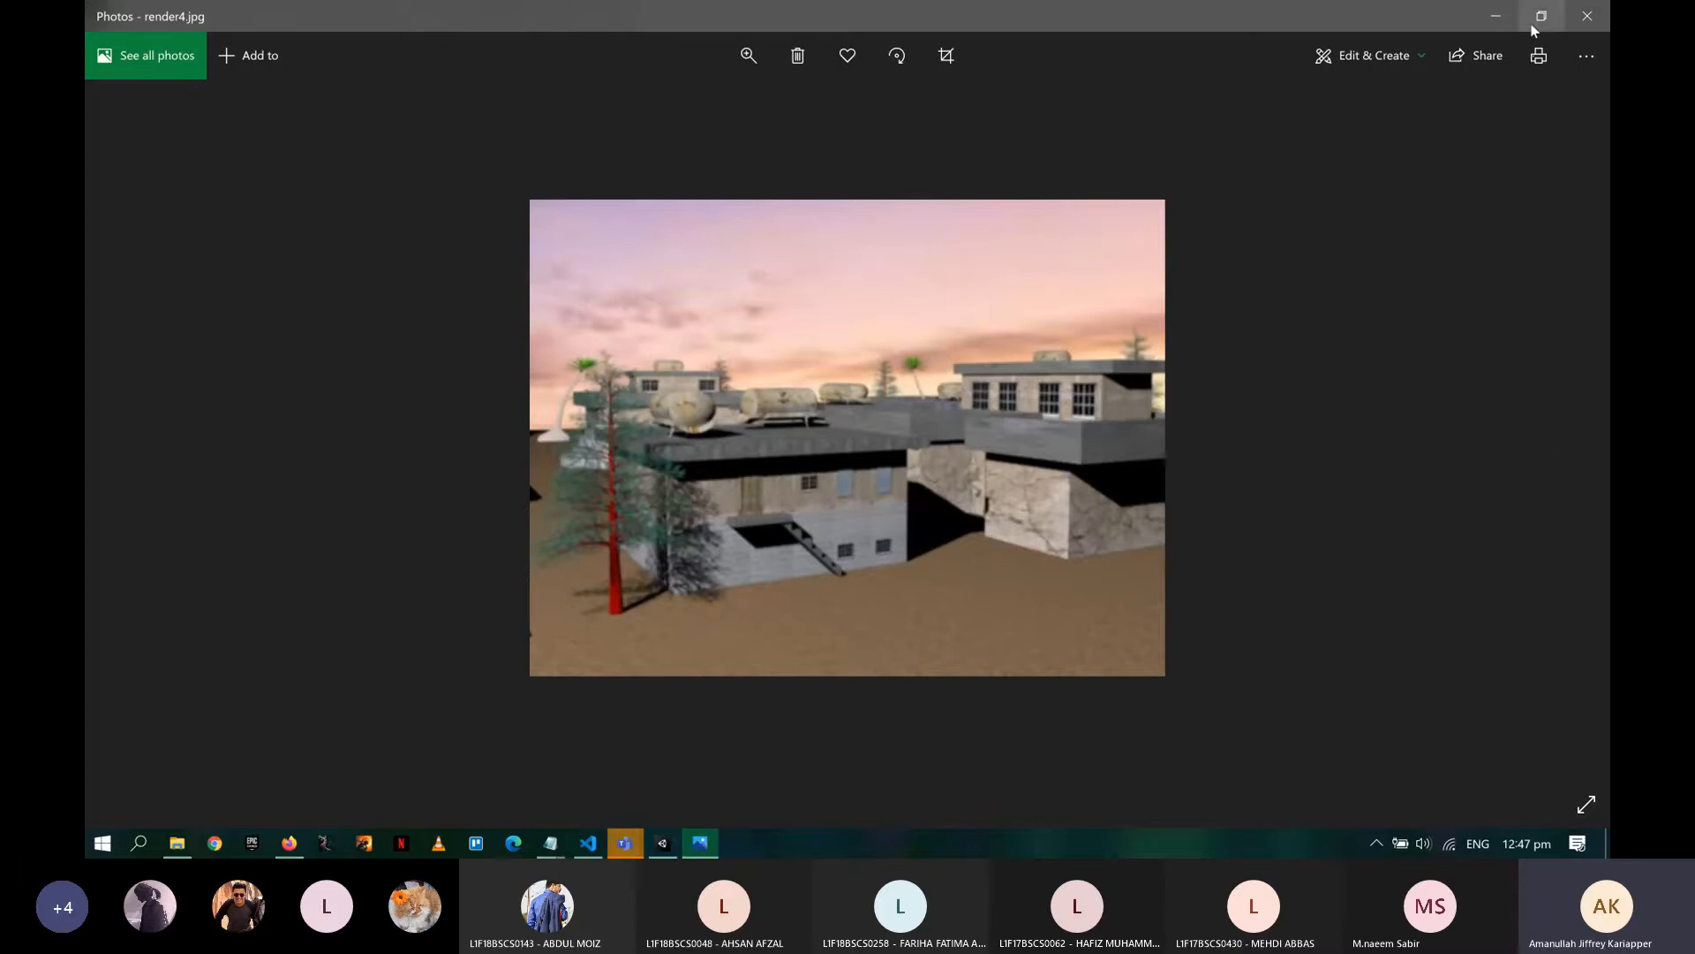
pyautogui.click(1498, 16)
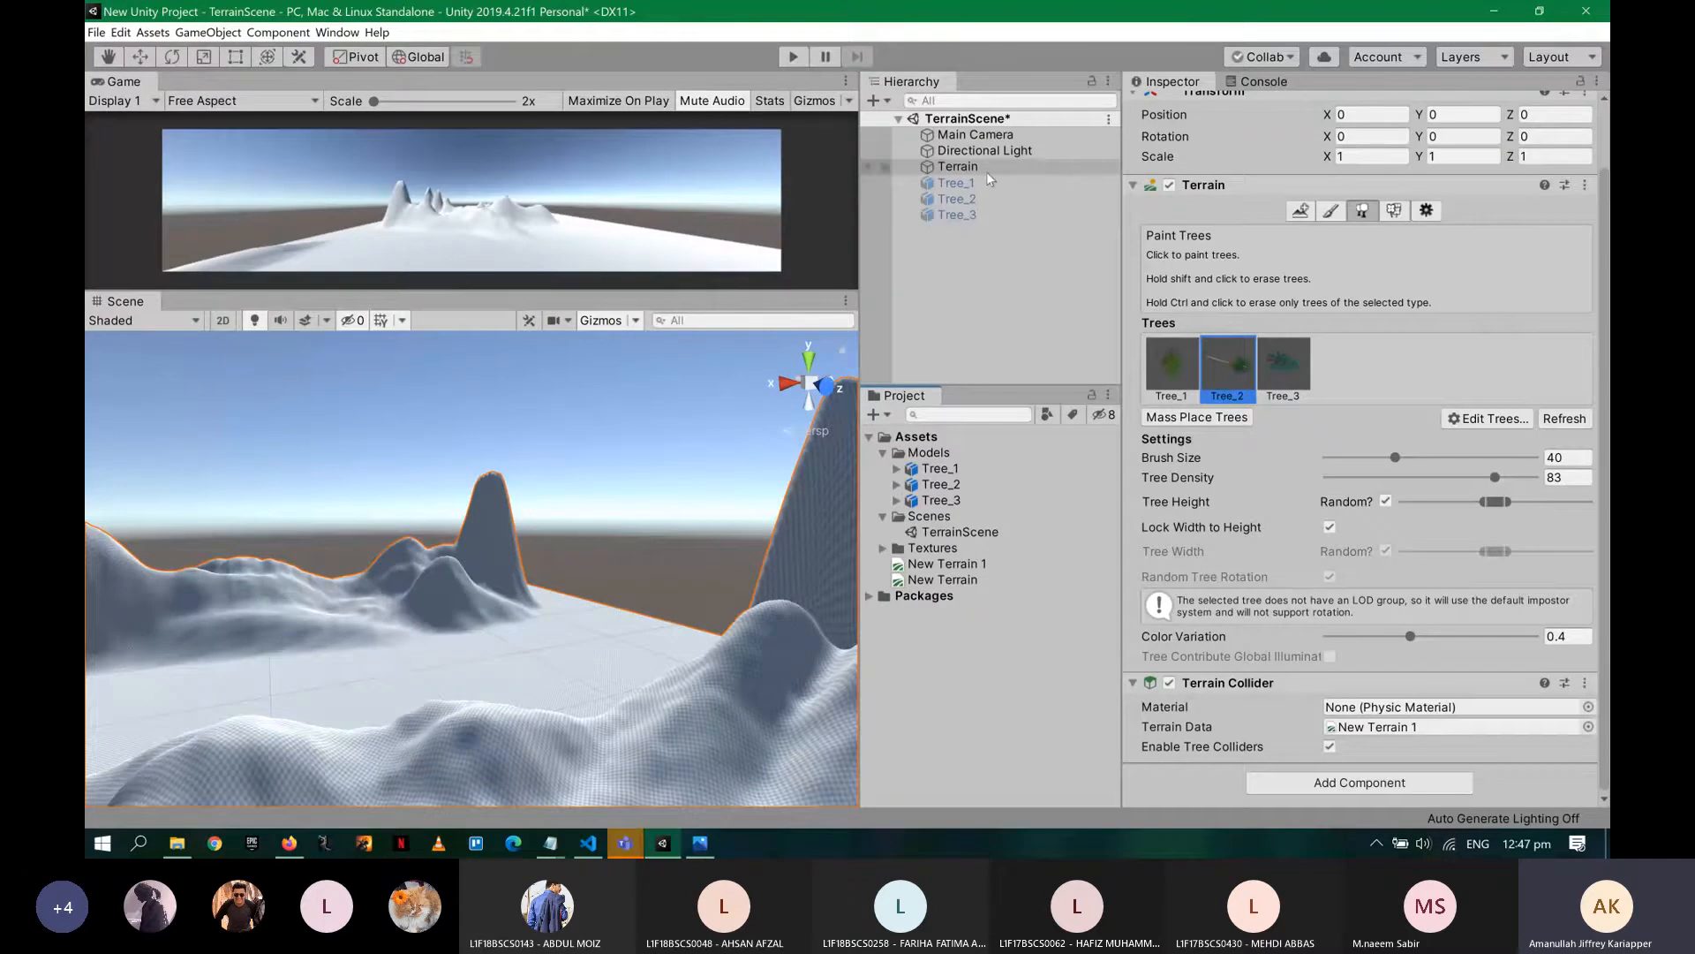
# - Delete the Terrain and the Tree_1, Tree_2 and Tree_3 objects from TerrainScene and save the scene
pyautogui.click(994, 272)
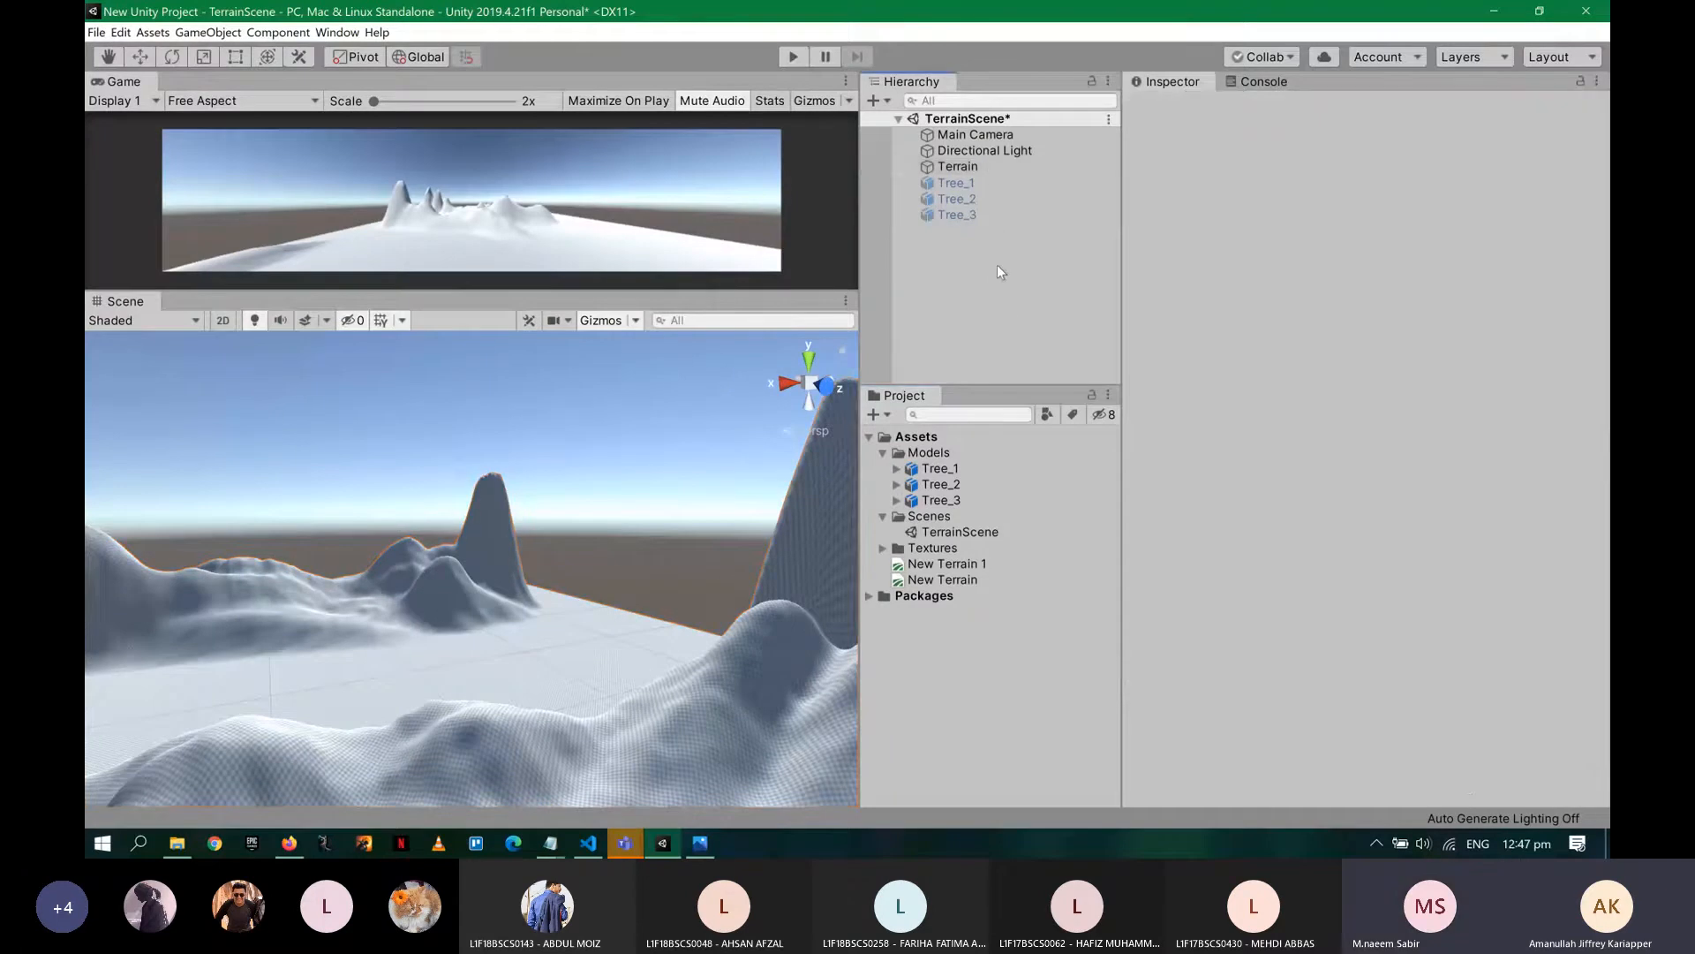
pyautogui.click(940, 168)
pyautogui.keyDown('shift'); pyautogui.click(954, 219); pyautogui.keyUp('shift')
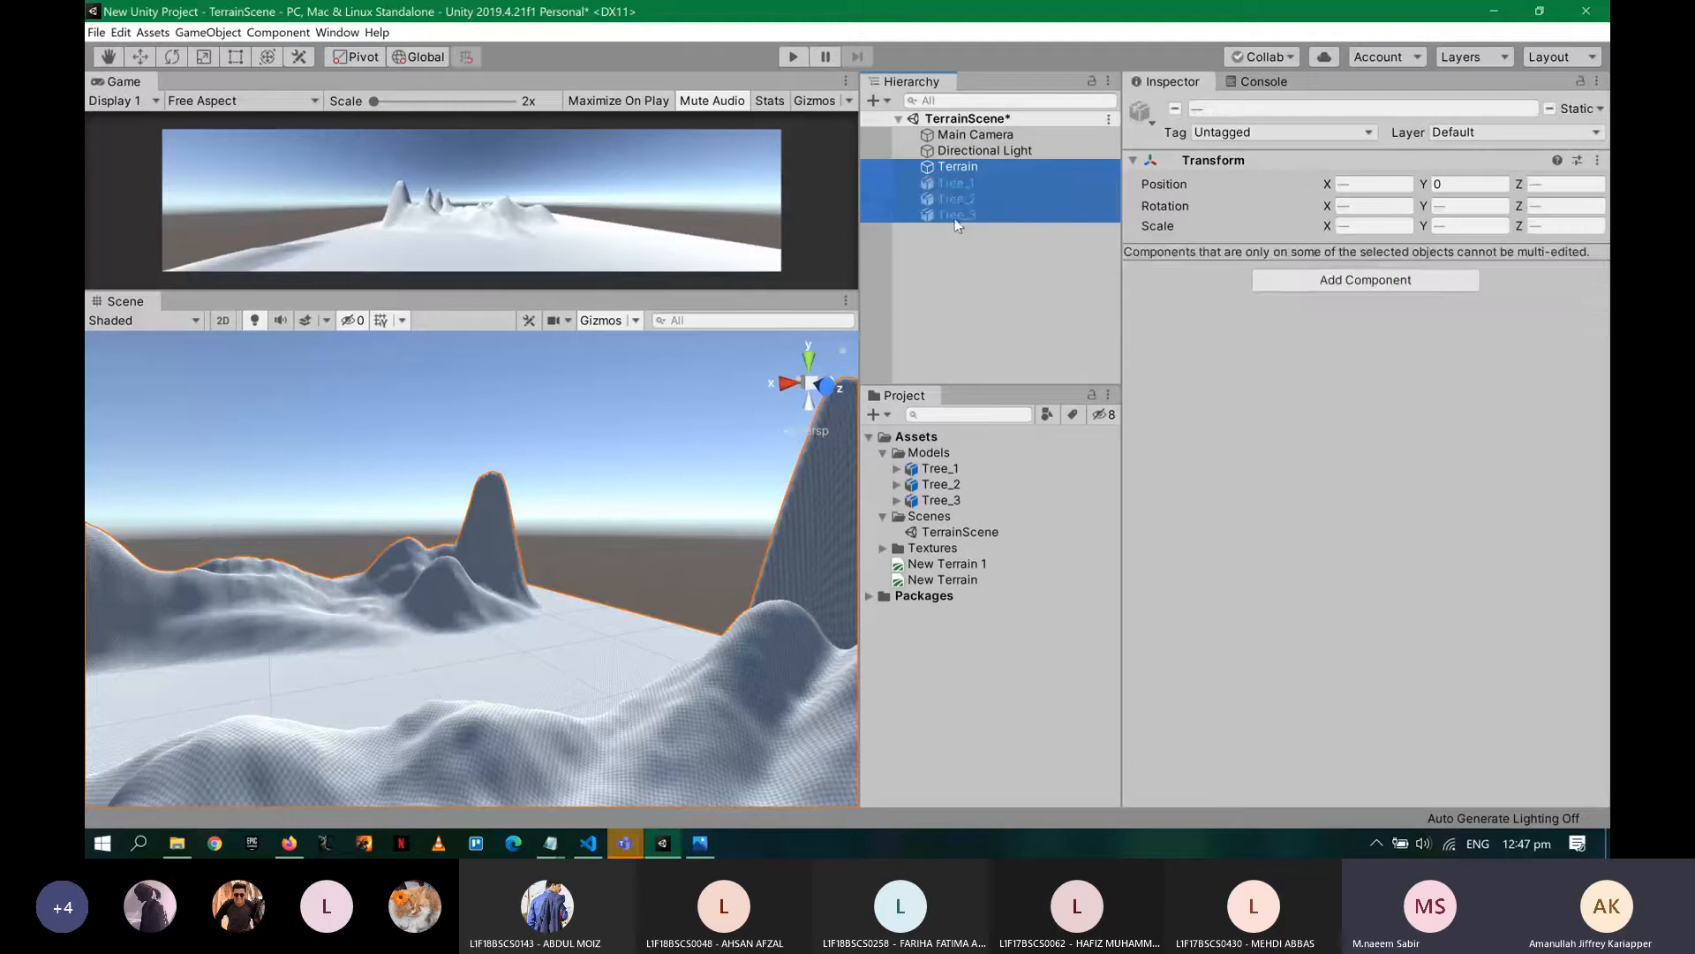
pyautogui.press('Delete')
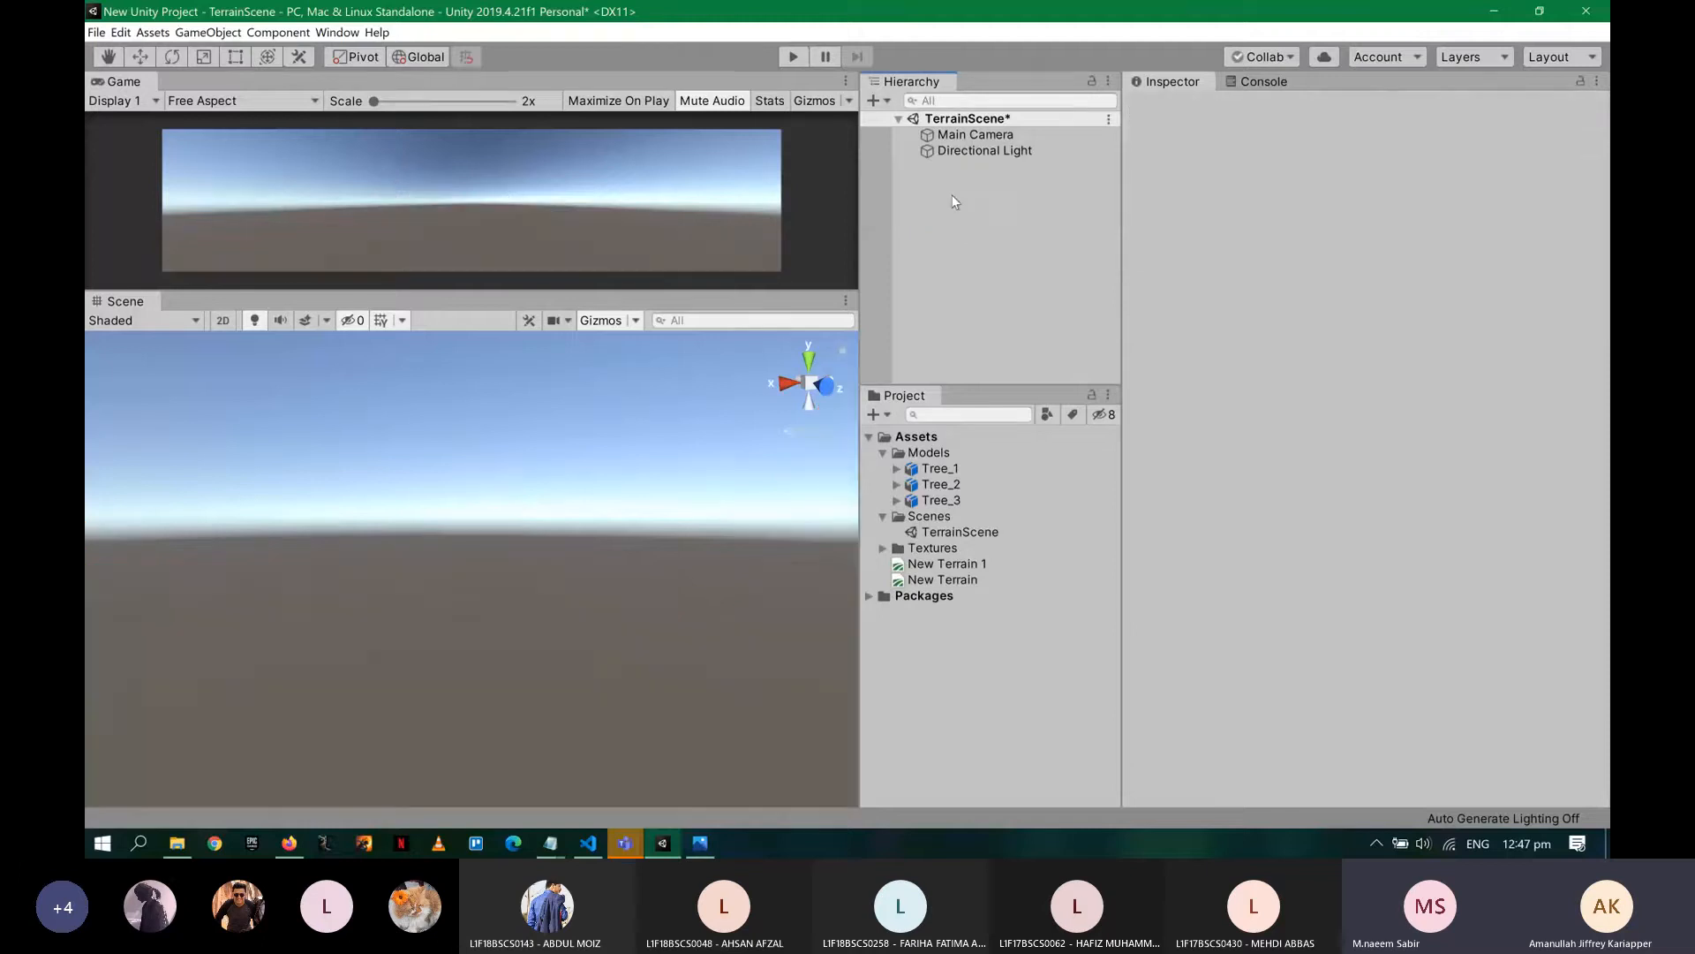
pyautogui.hotkey('ctrl', 's')
# - Add a 3D plane to TerrainScene and name it Ground
pyautogui.rightClick(953, 202)
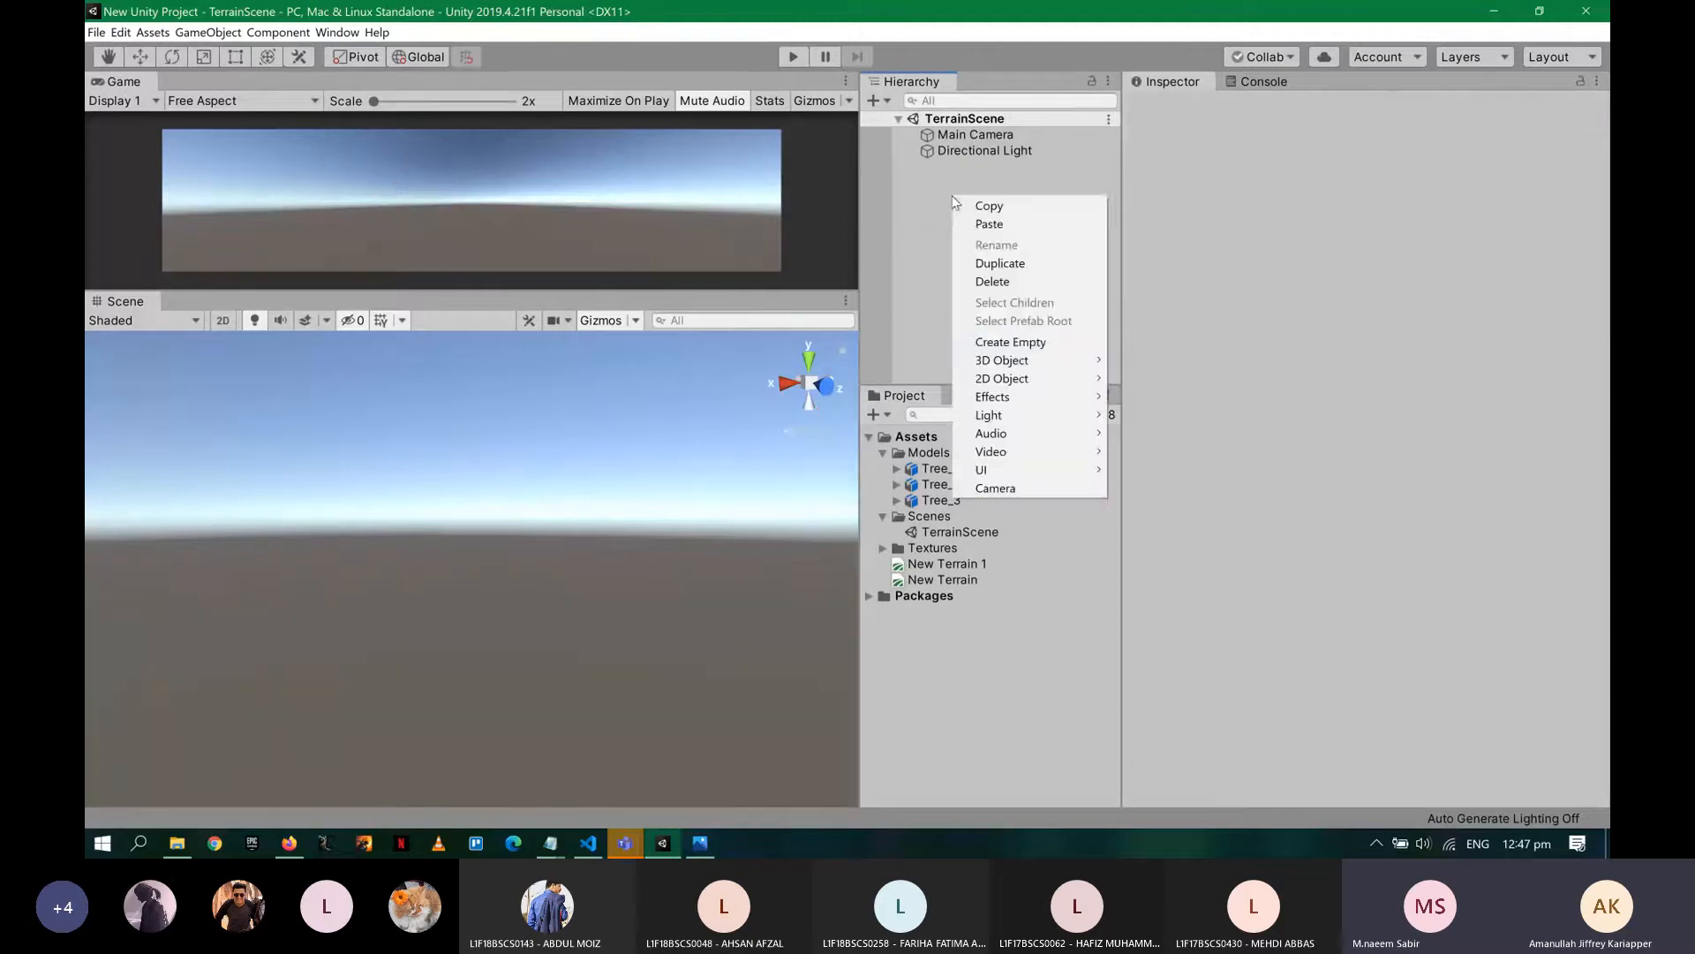
pyautogui.moveTo(1027, 362)
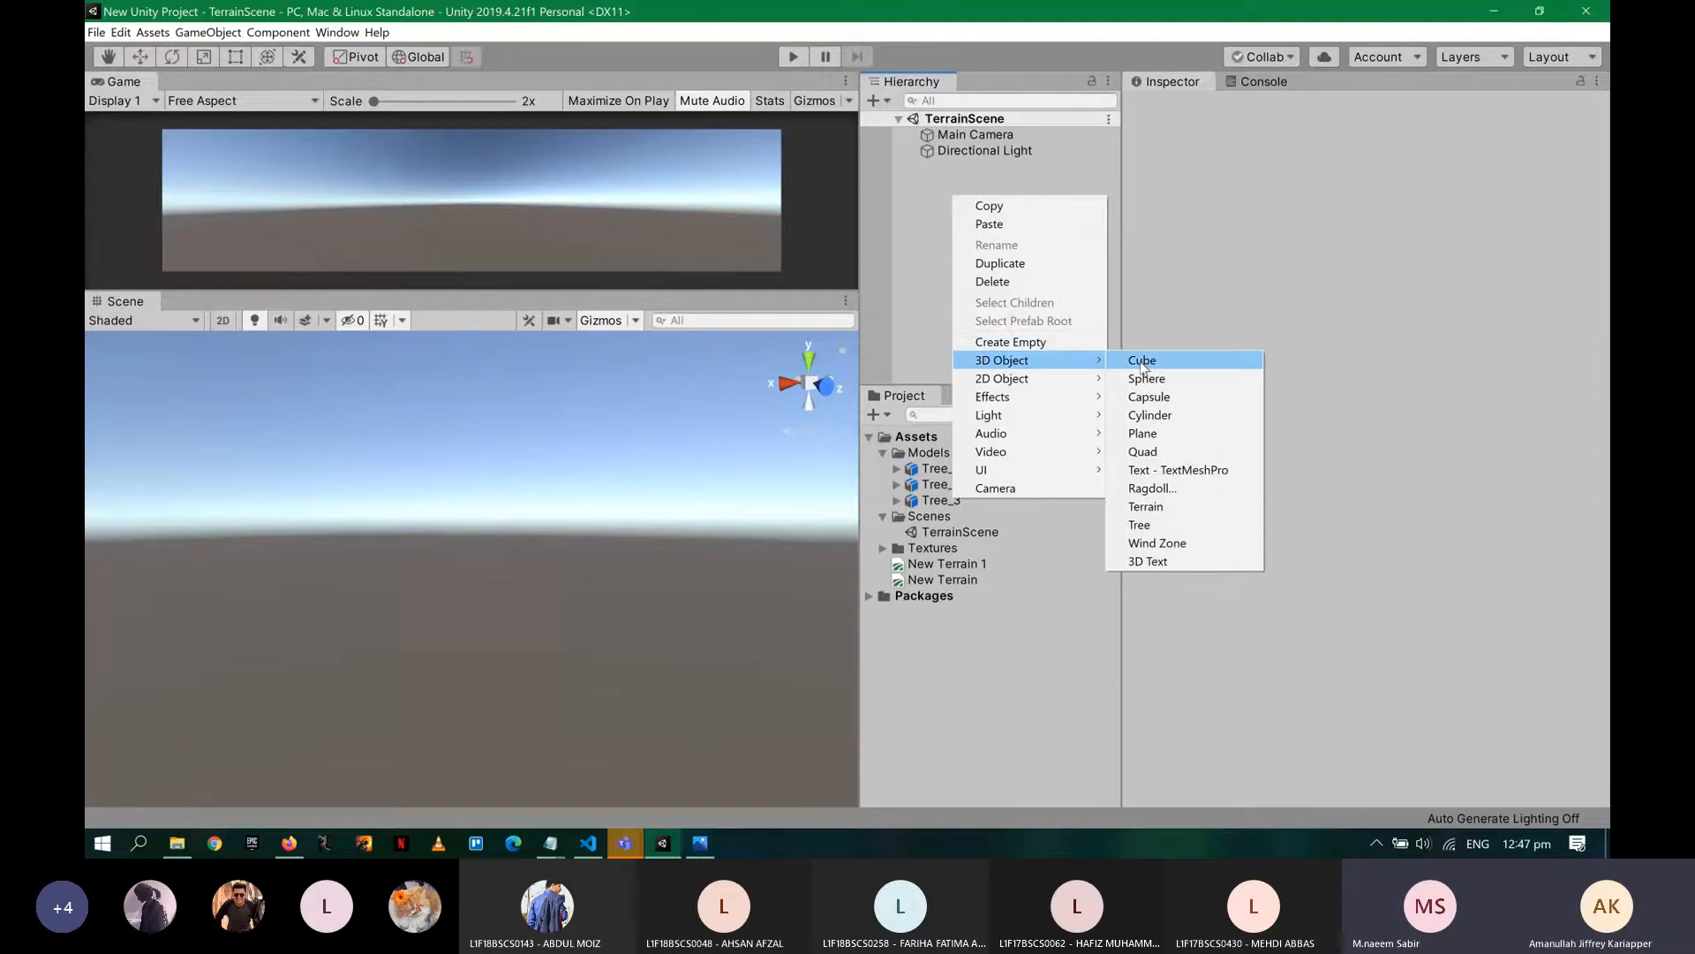
pyautogui.click(1159, 433)
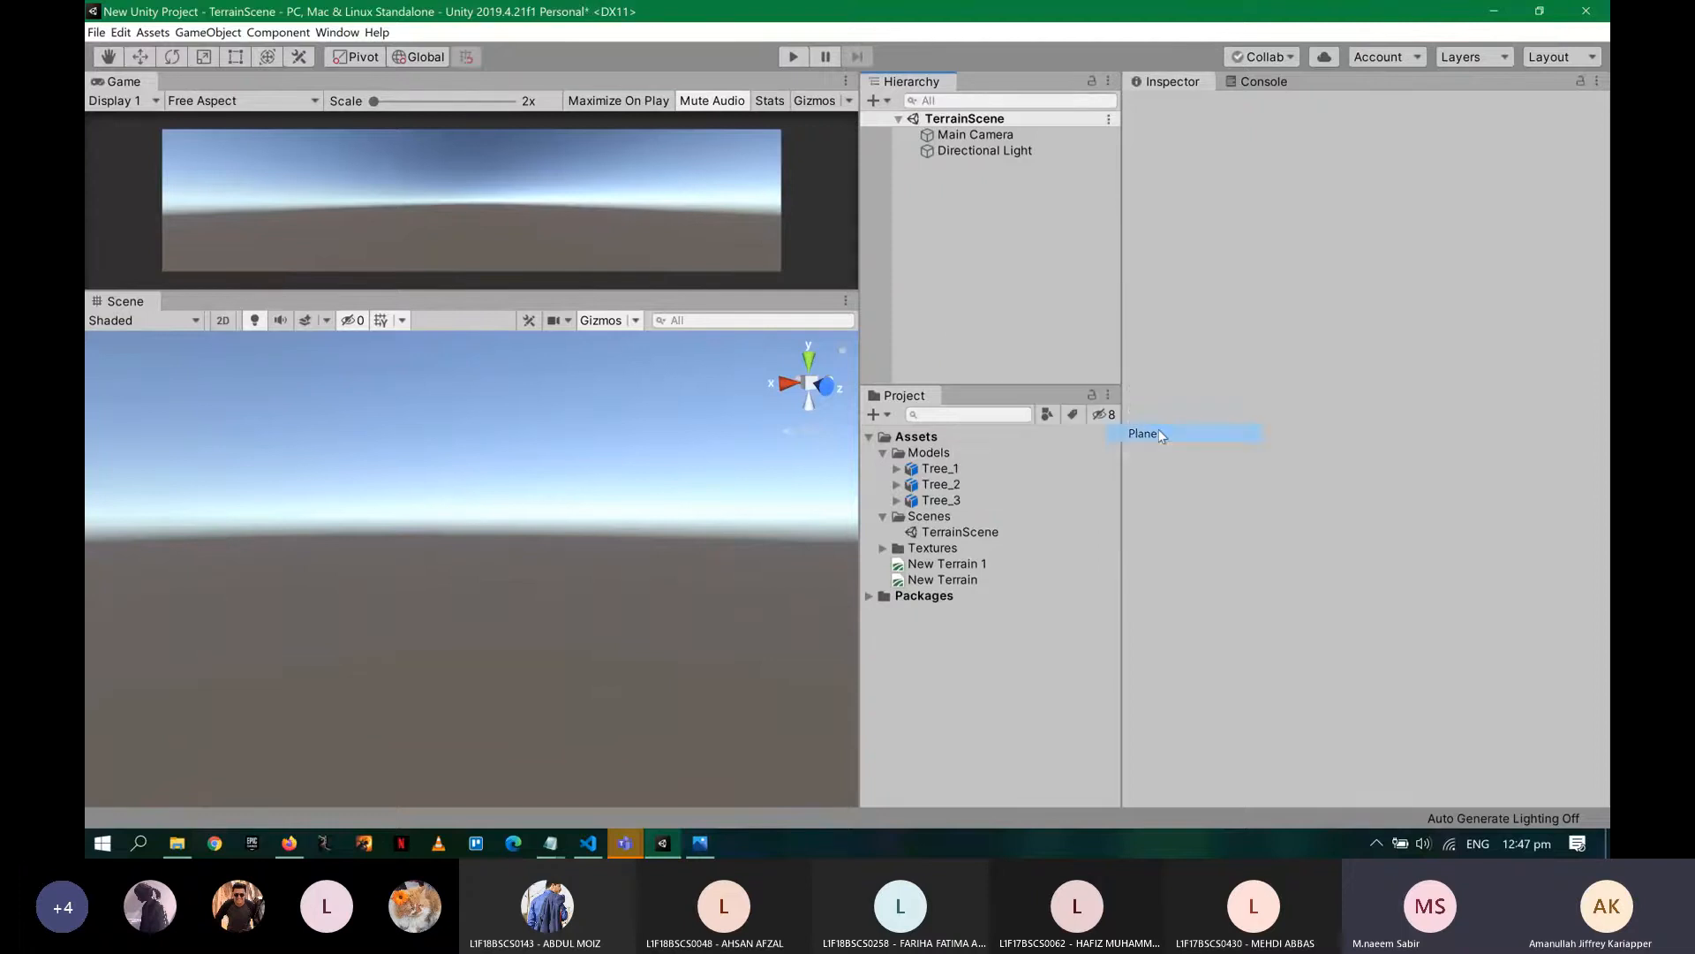
pyautogui.click(1243, 108)
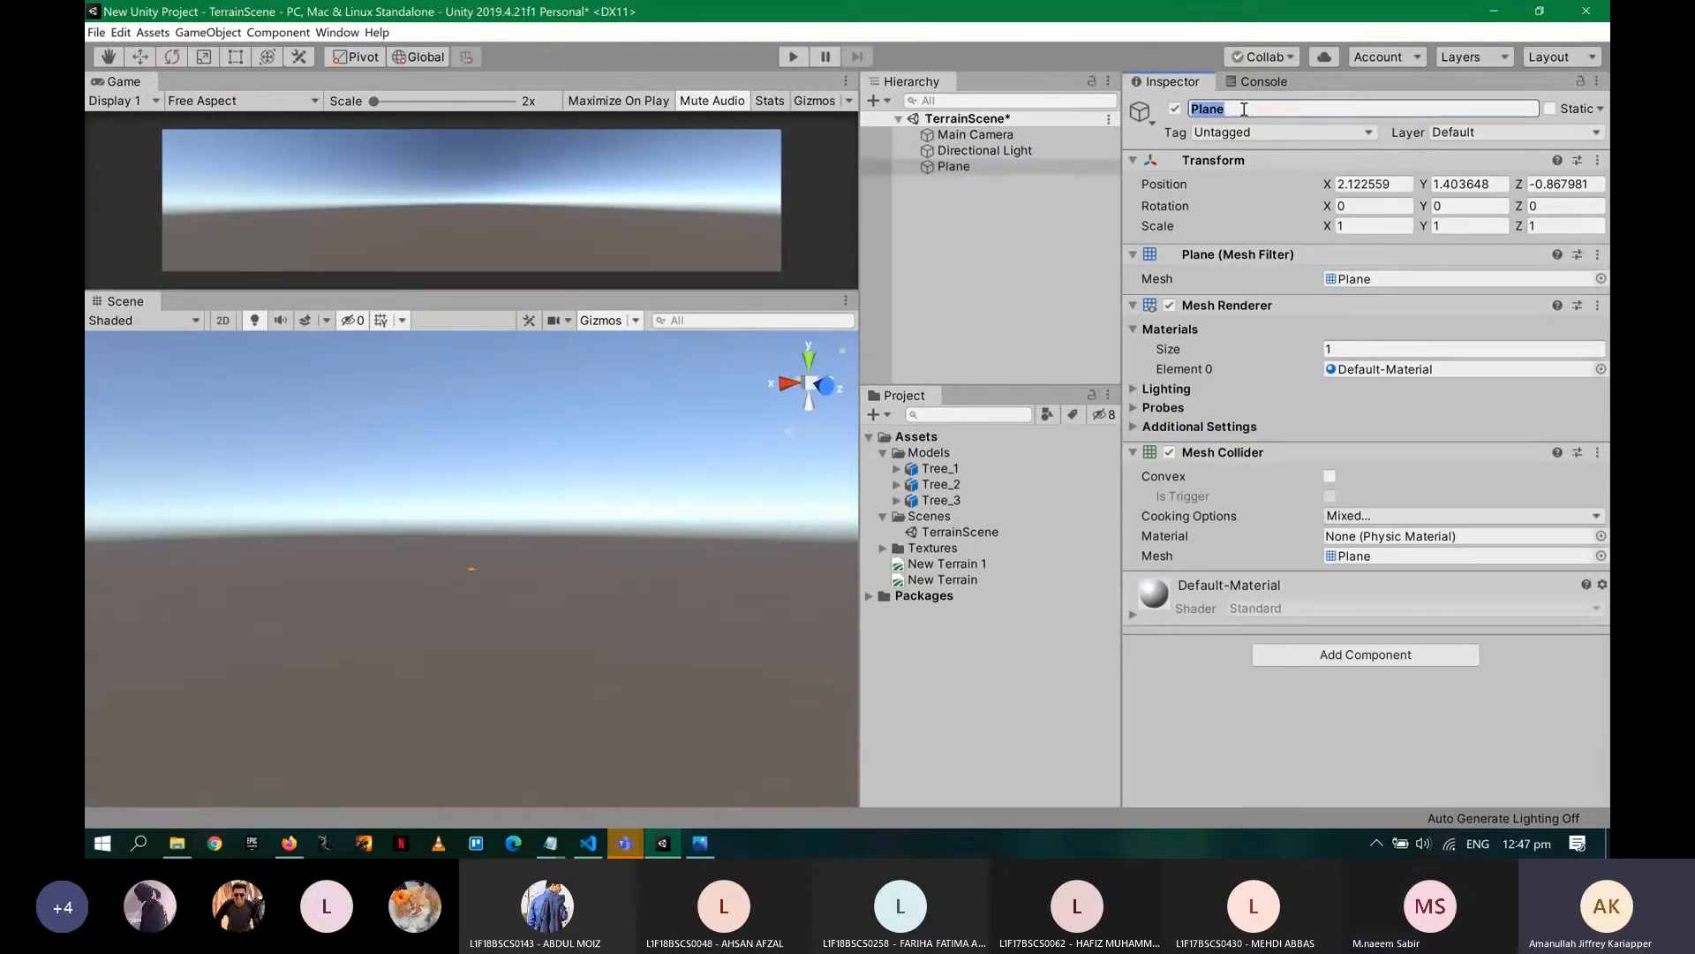
pyautogui.write('Ground')
pyautogui.press('Return')
# - Reset the Ground plane's Transform and save the scene
pyautogui.click(1597, 161)
pyautogui.click(1454, 179)
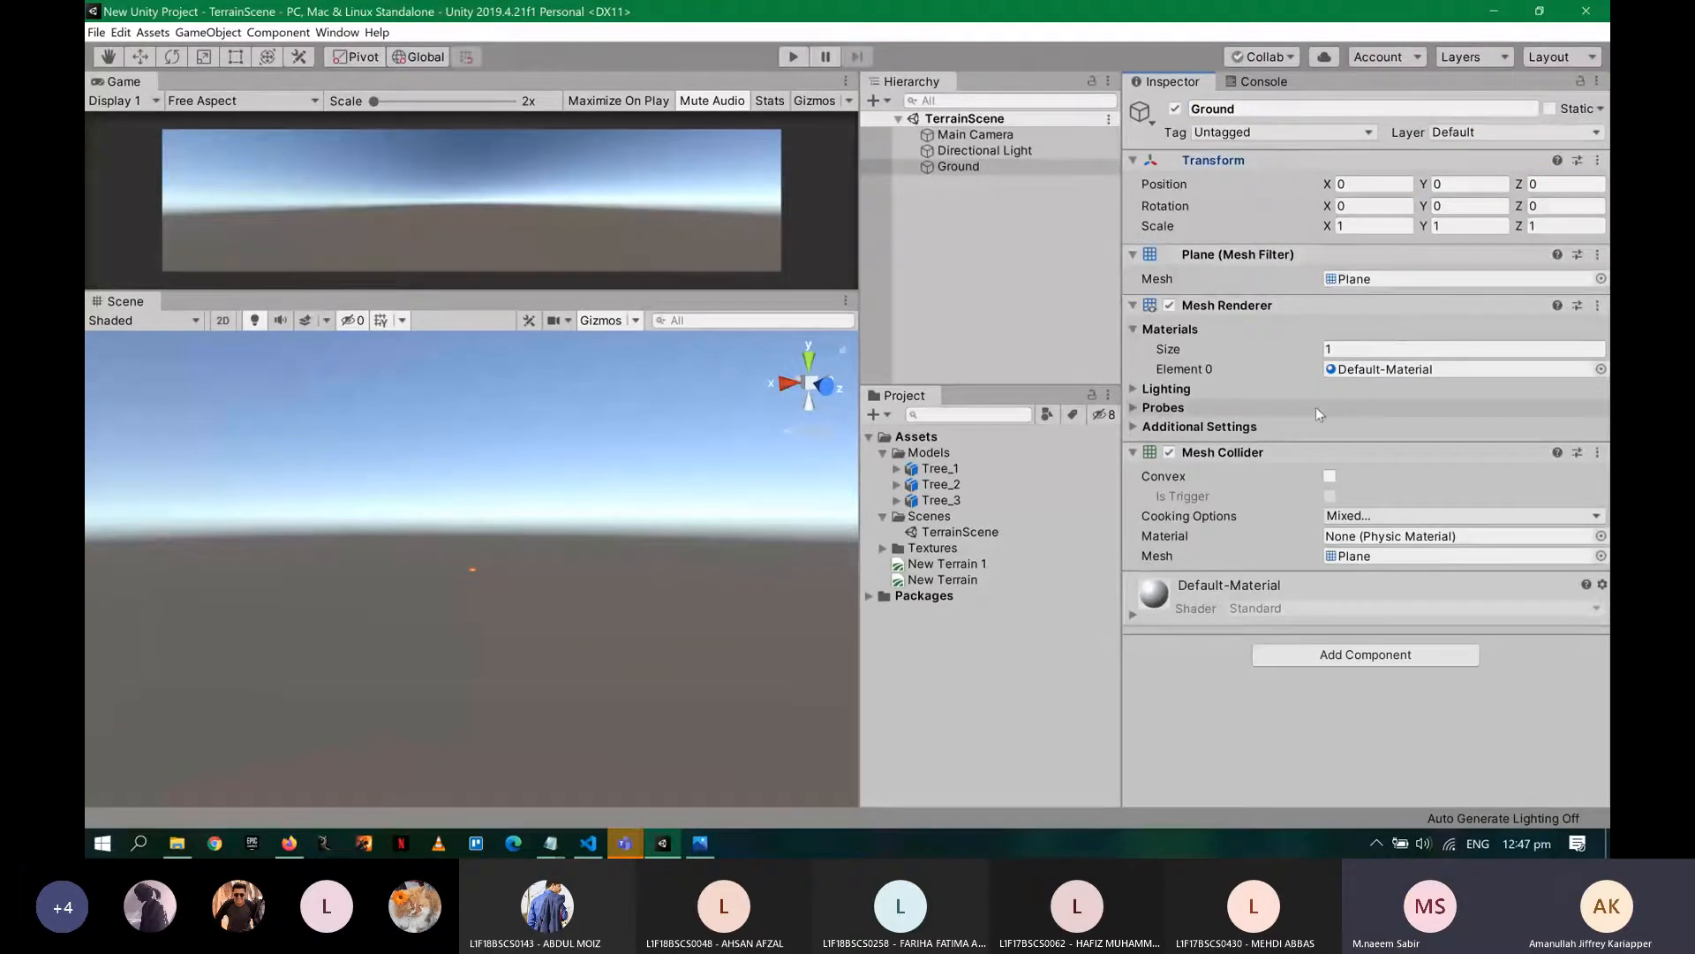
pyautogui.hotkey('ctrl', 's')
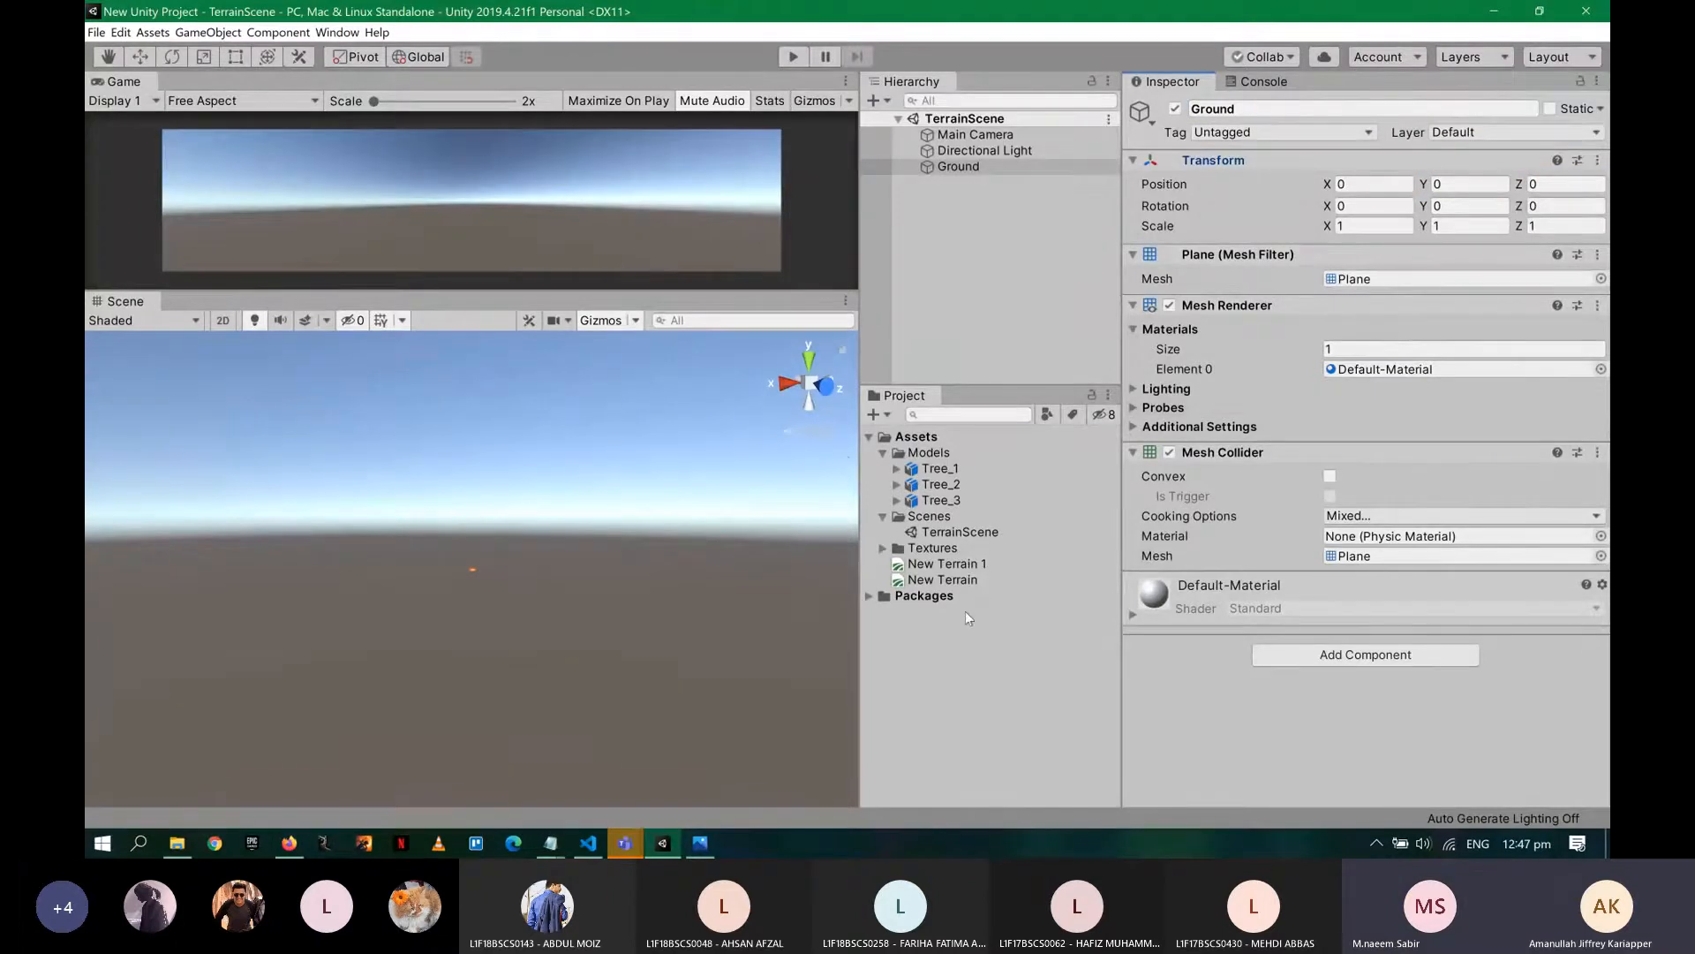
# - Set the Ground plane's scale to 100 on X and Z, and save the scene
pyautogui.click(883, 550)
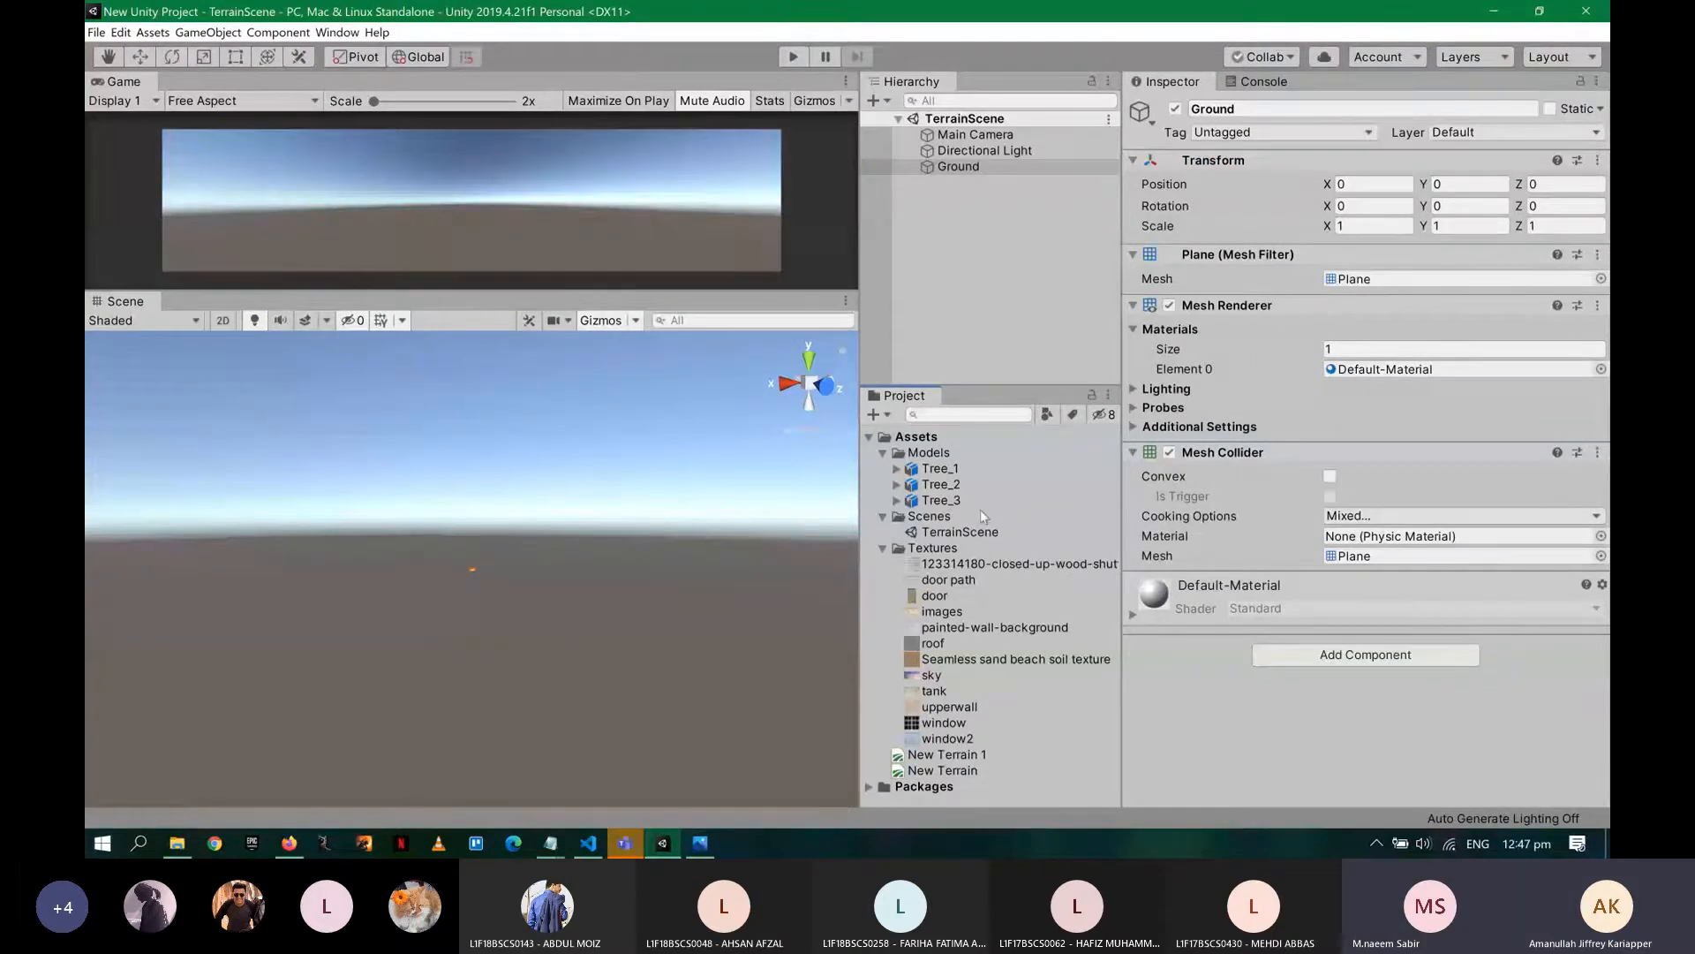
pyautogui.click(1369, 225)
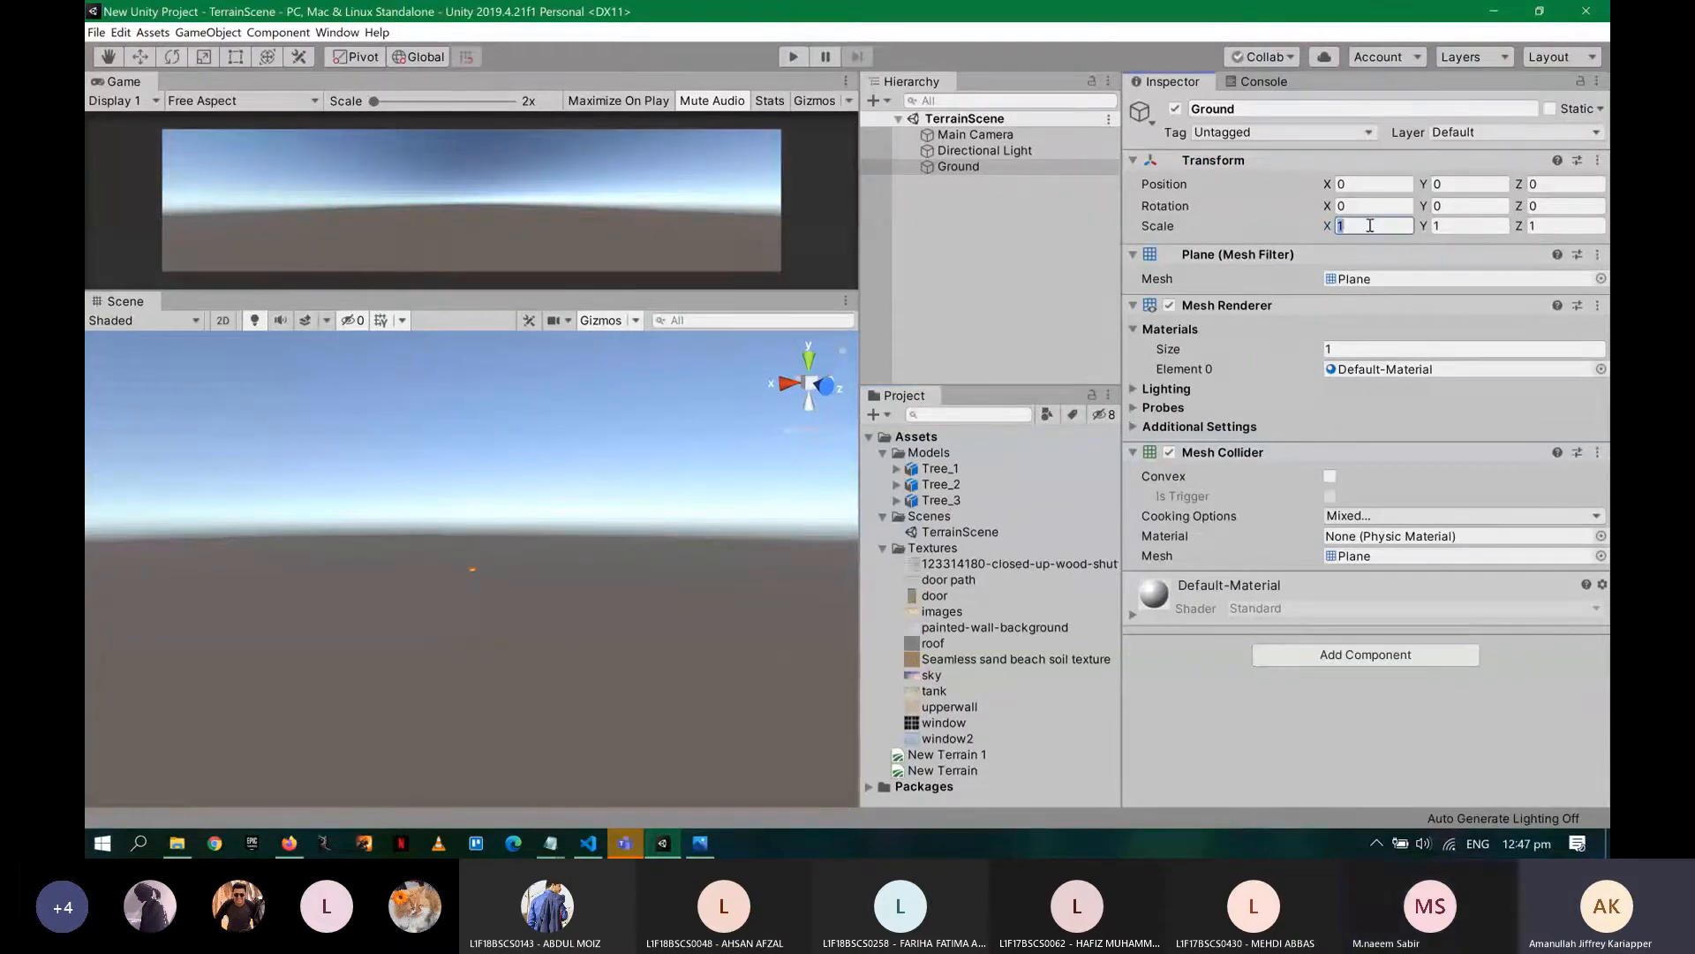
pyautogui.press('Tab')
pyautogui.press('Tab')
pyautogui.write('1-')
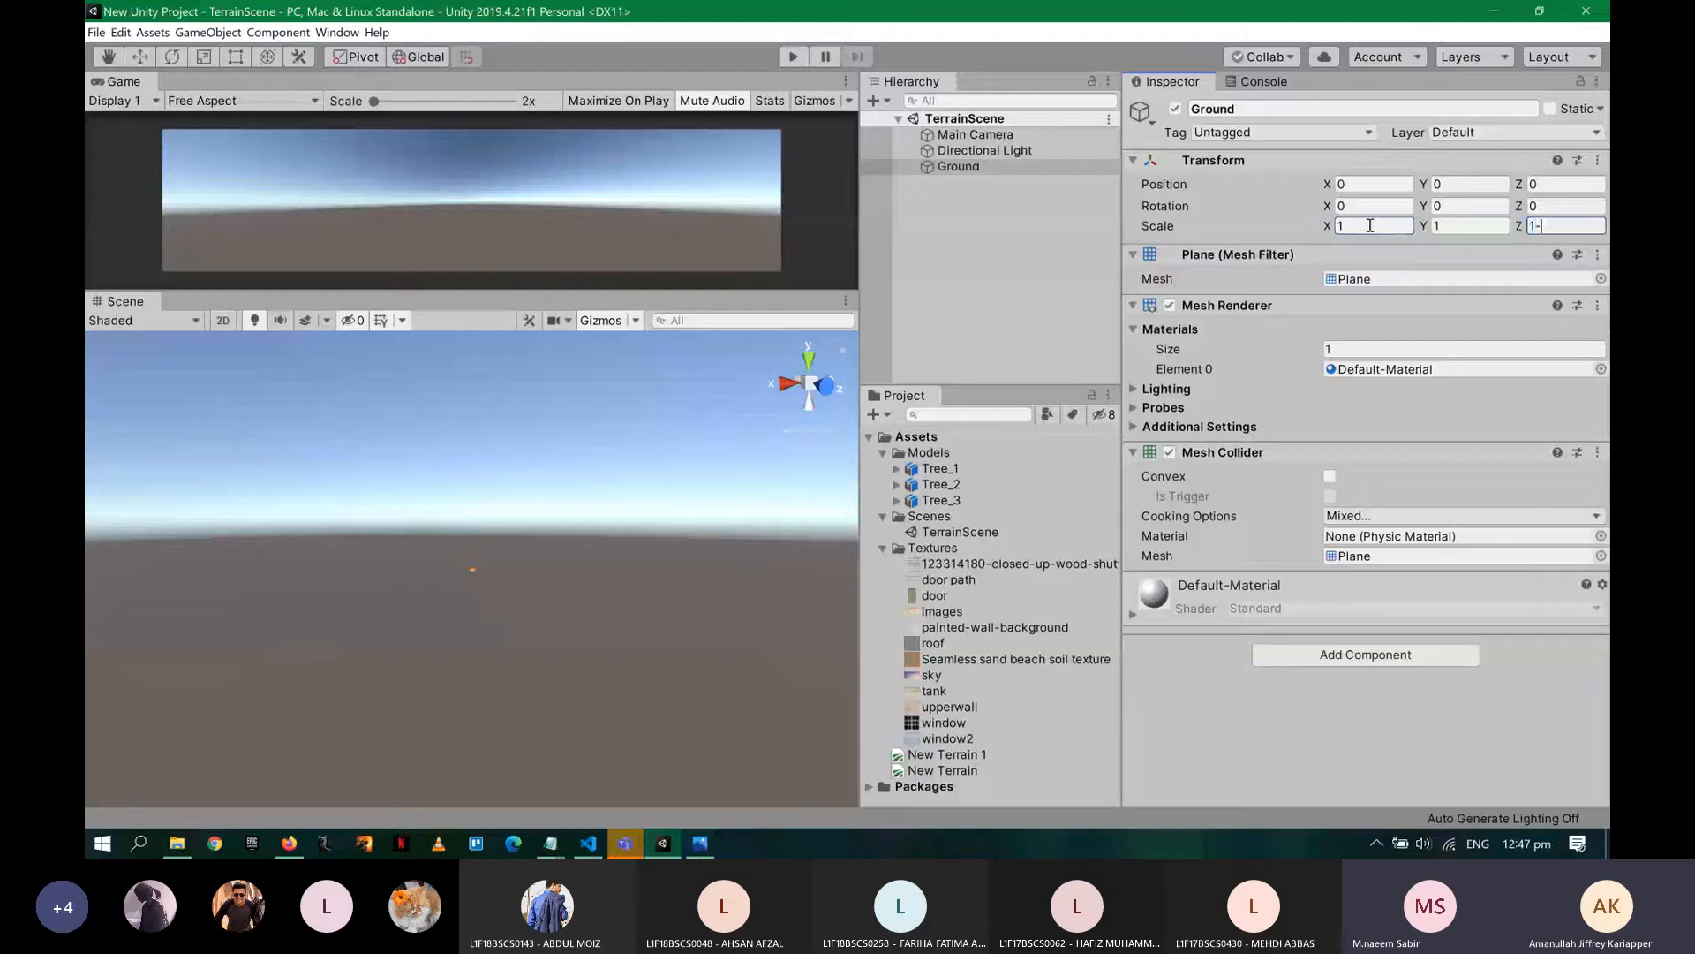
pyautogui.press('BackSpace')
pyautogui.write('00')
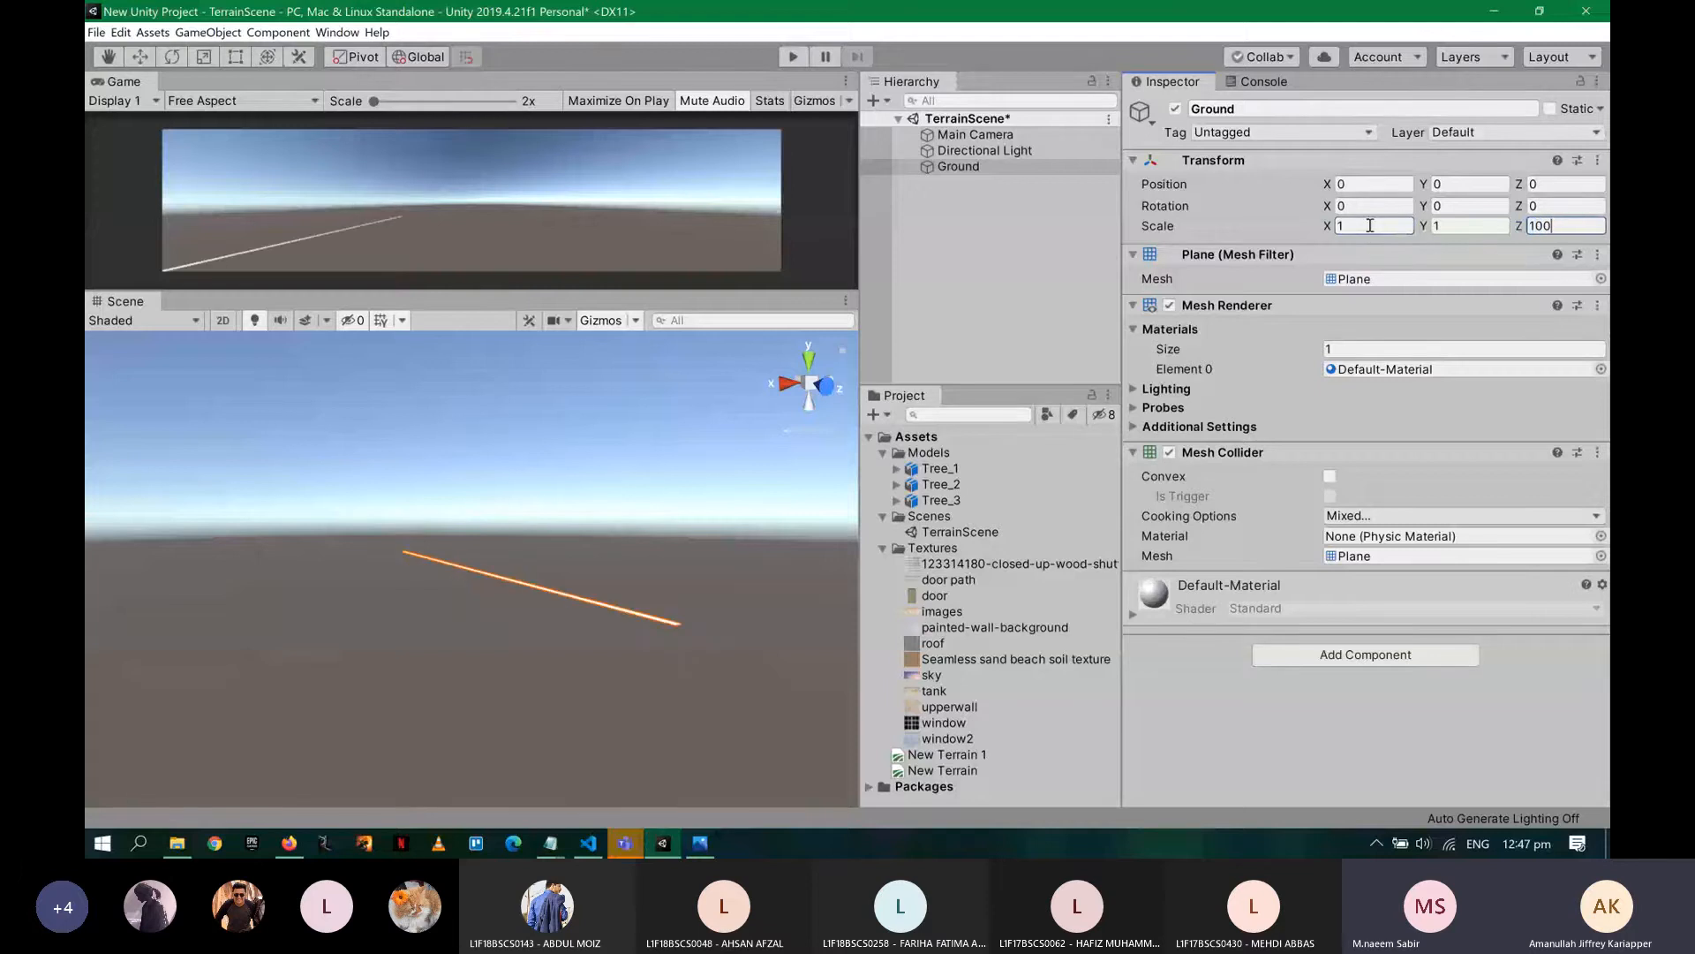
pyautogui.hotkey('shift', 'Tab')
pyautogui.hotkey('shift', 'Tab')
pyautogui.write('00')
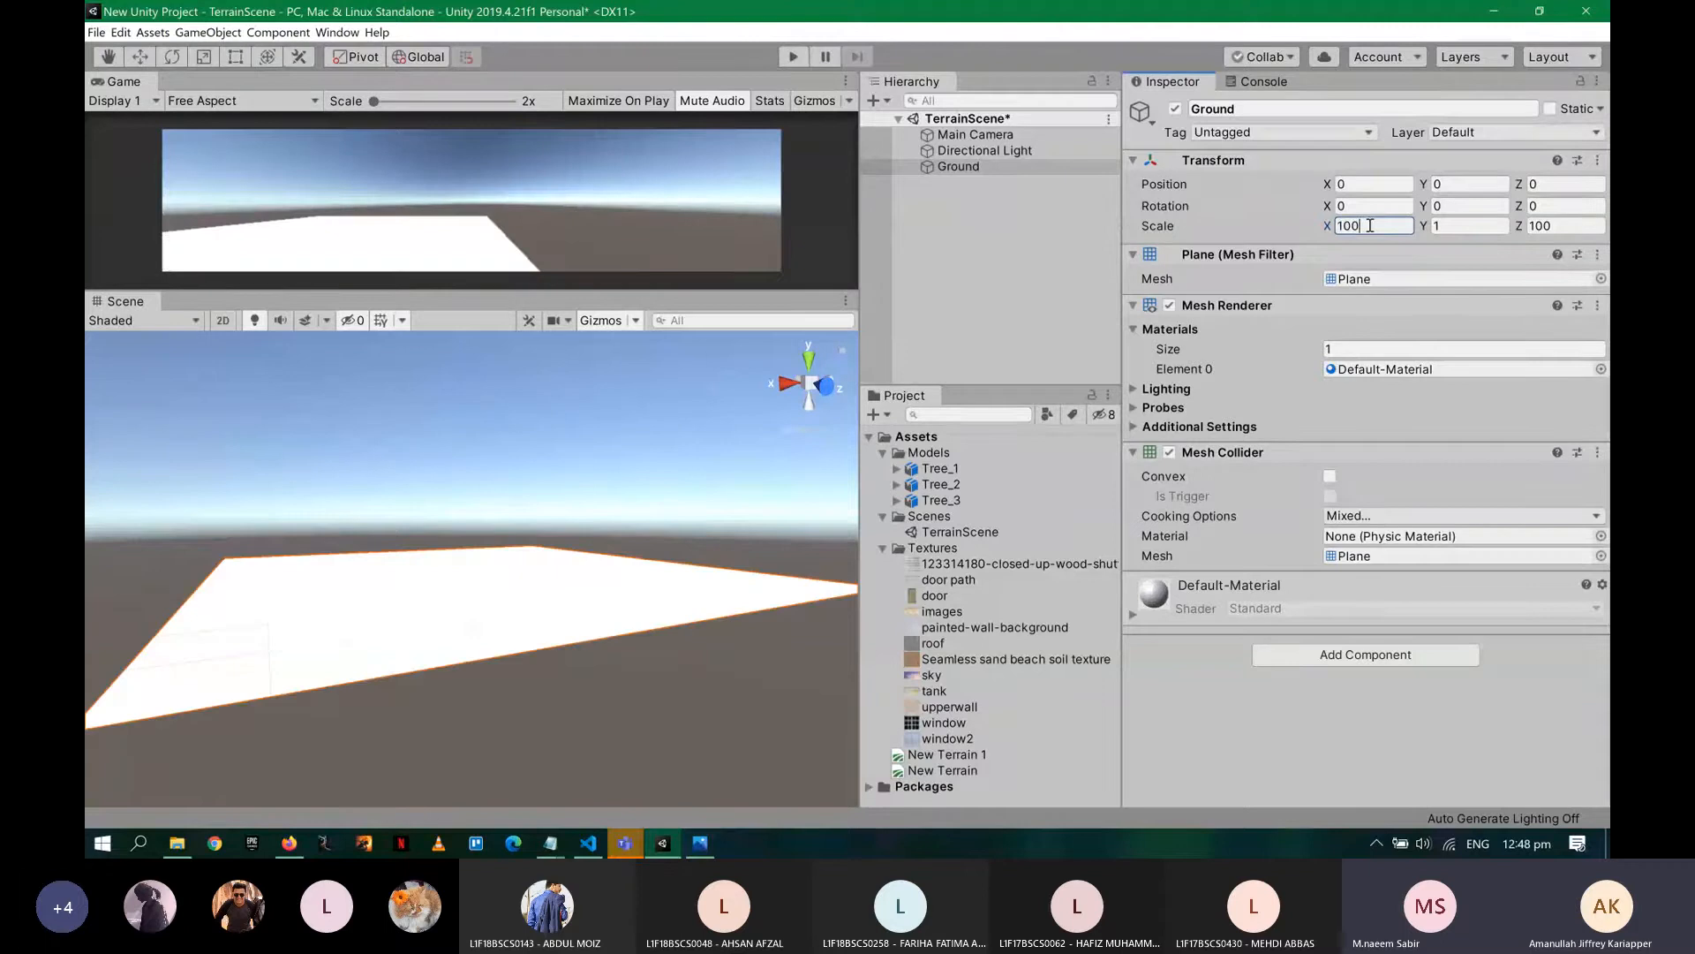
pyautogui.hotkey('ctrl', 's')
# - Replace the Ground plane's Mesh Collider with a Box Collider and save the scene
pyautogui.click(1597, 452)
pyautogui.click(1552, 533)
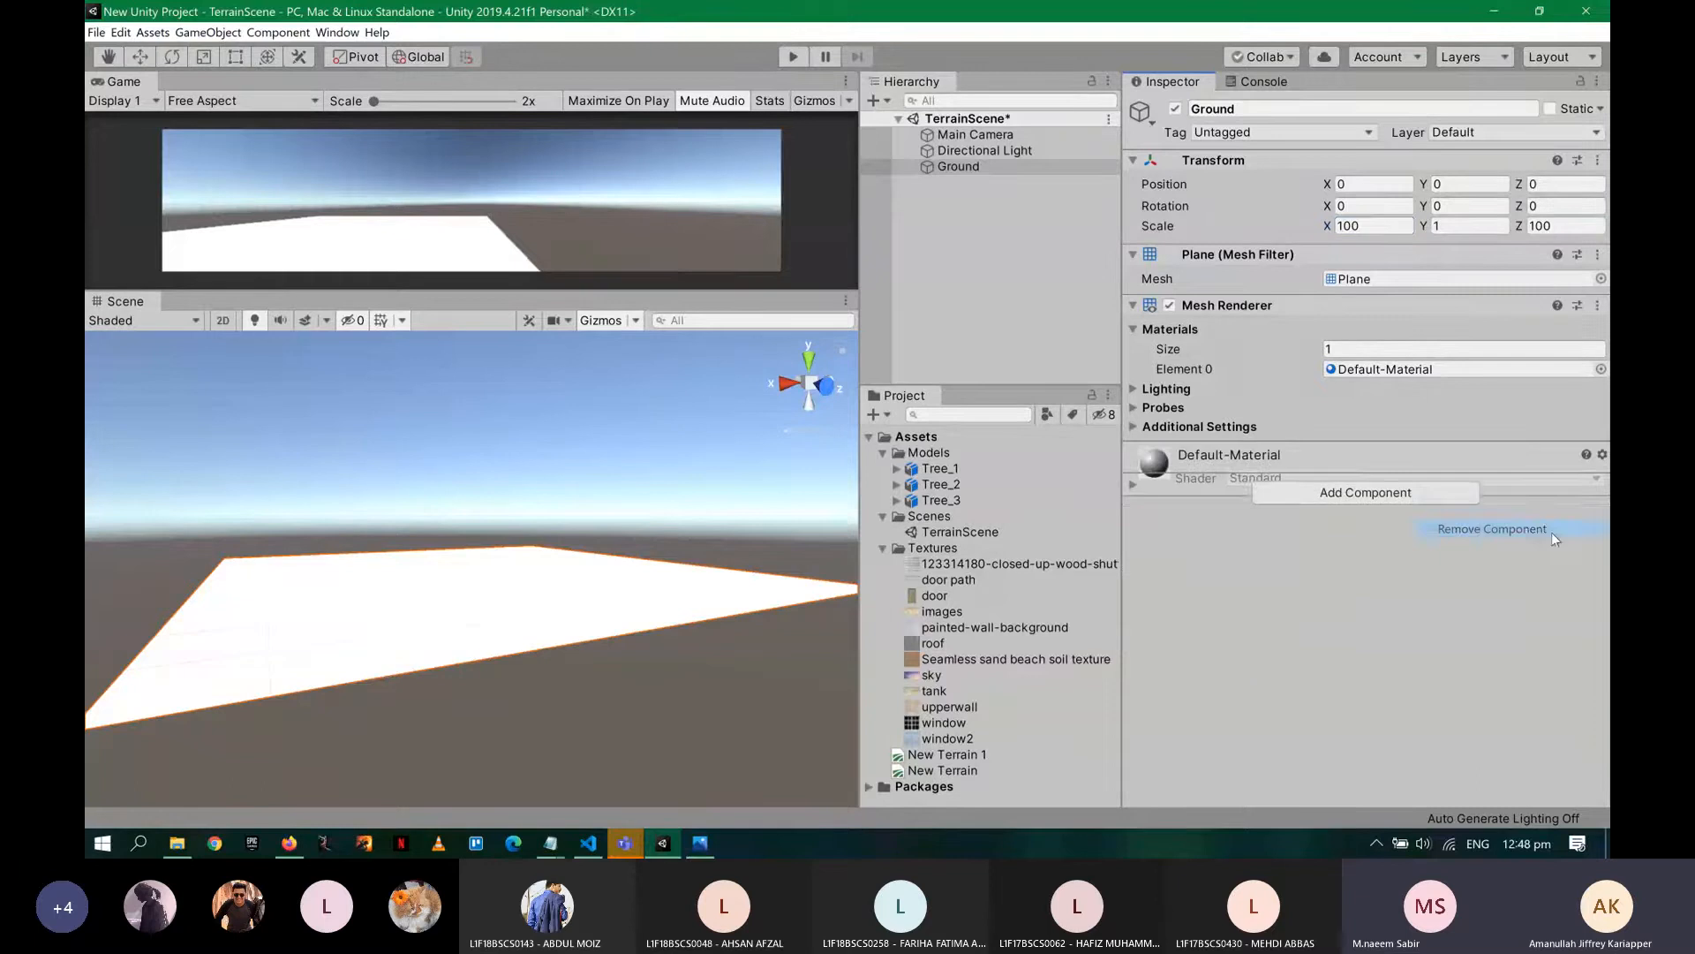
pyautogui.click(1384, 522)
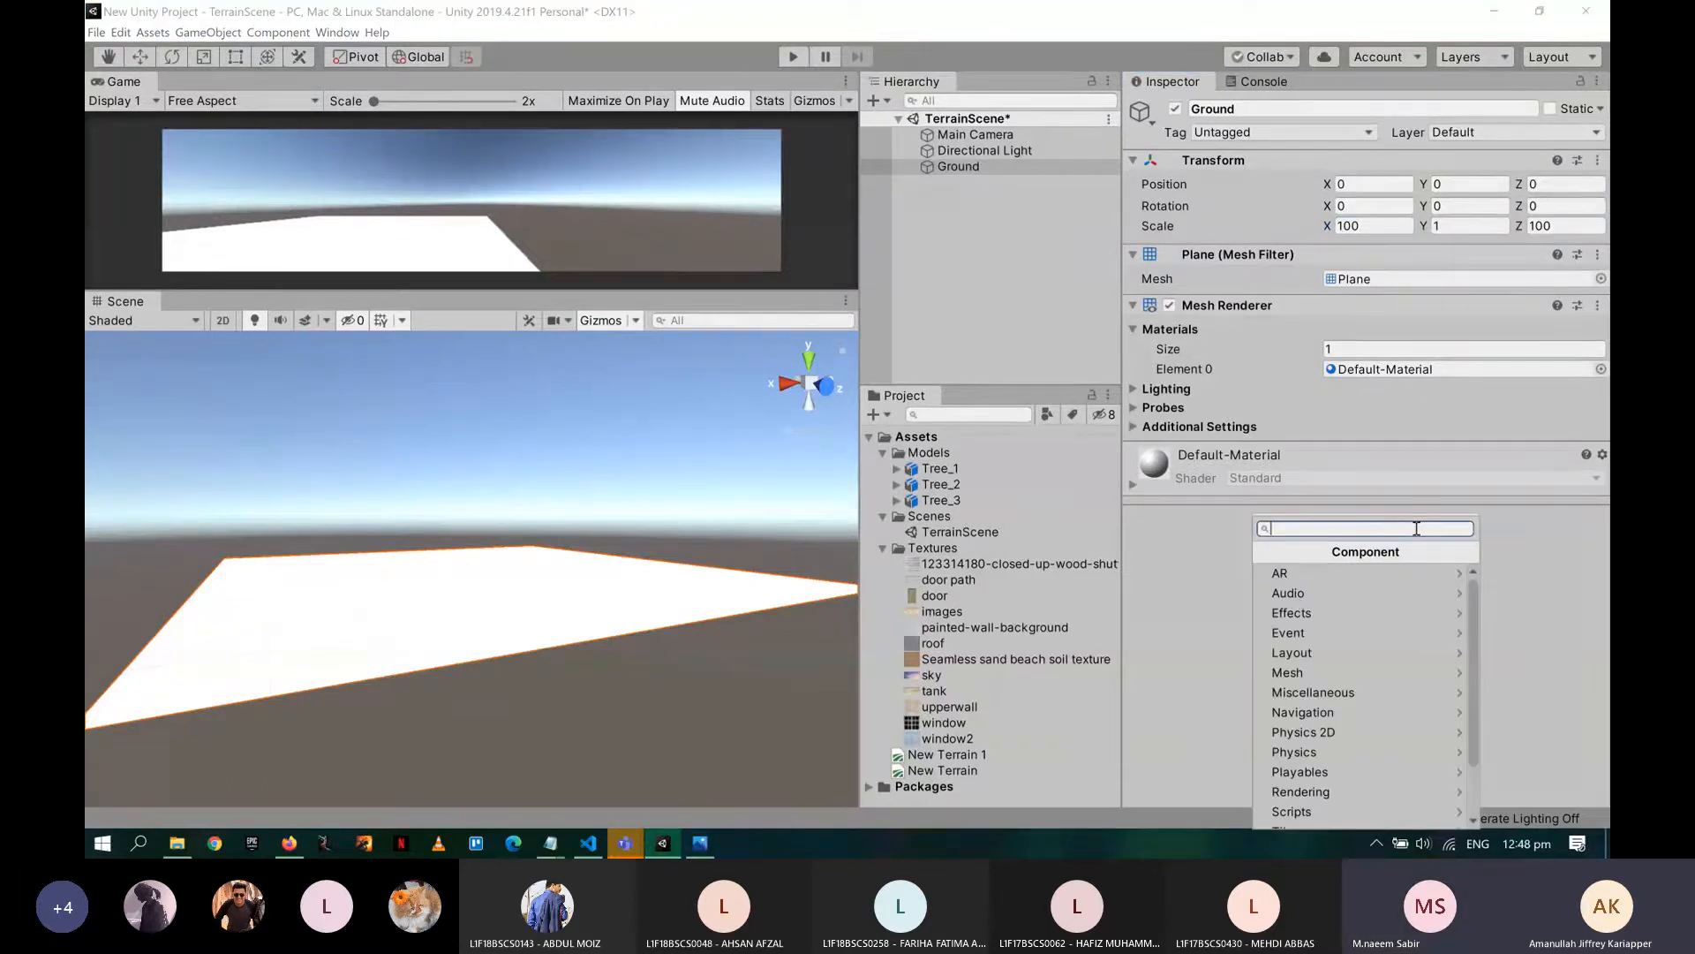
pyautogui.write('box col')
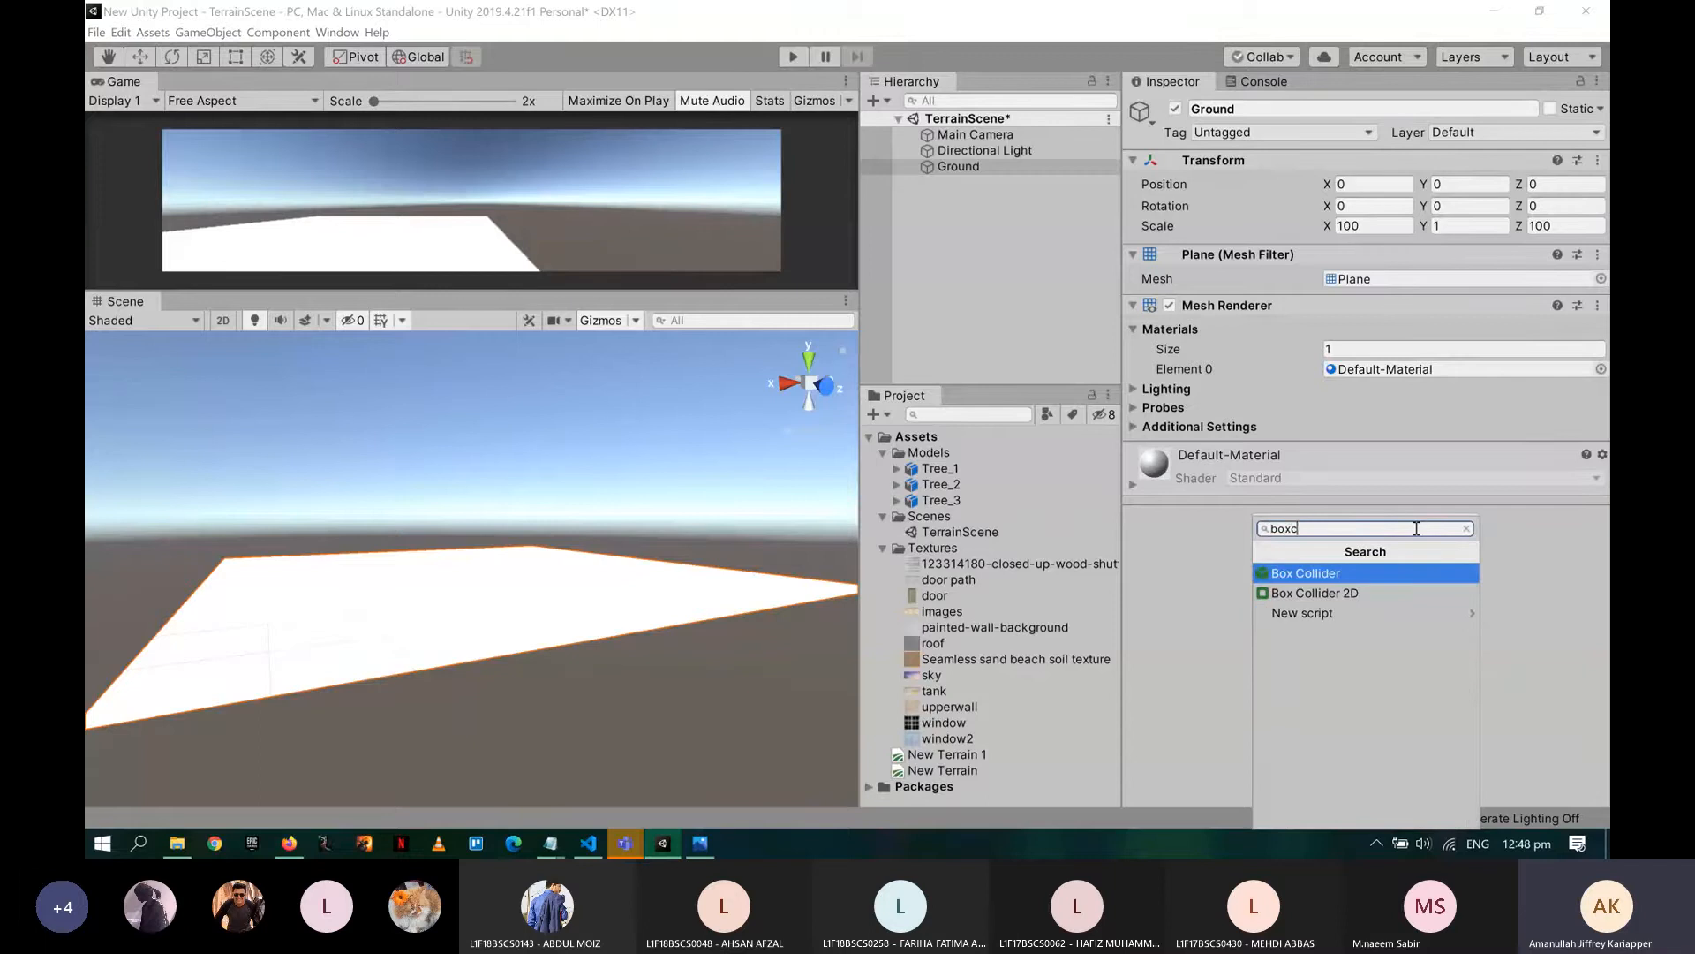
pyautogui.write('li')
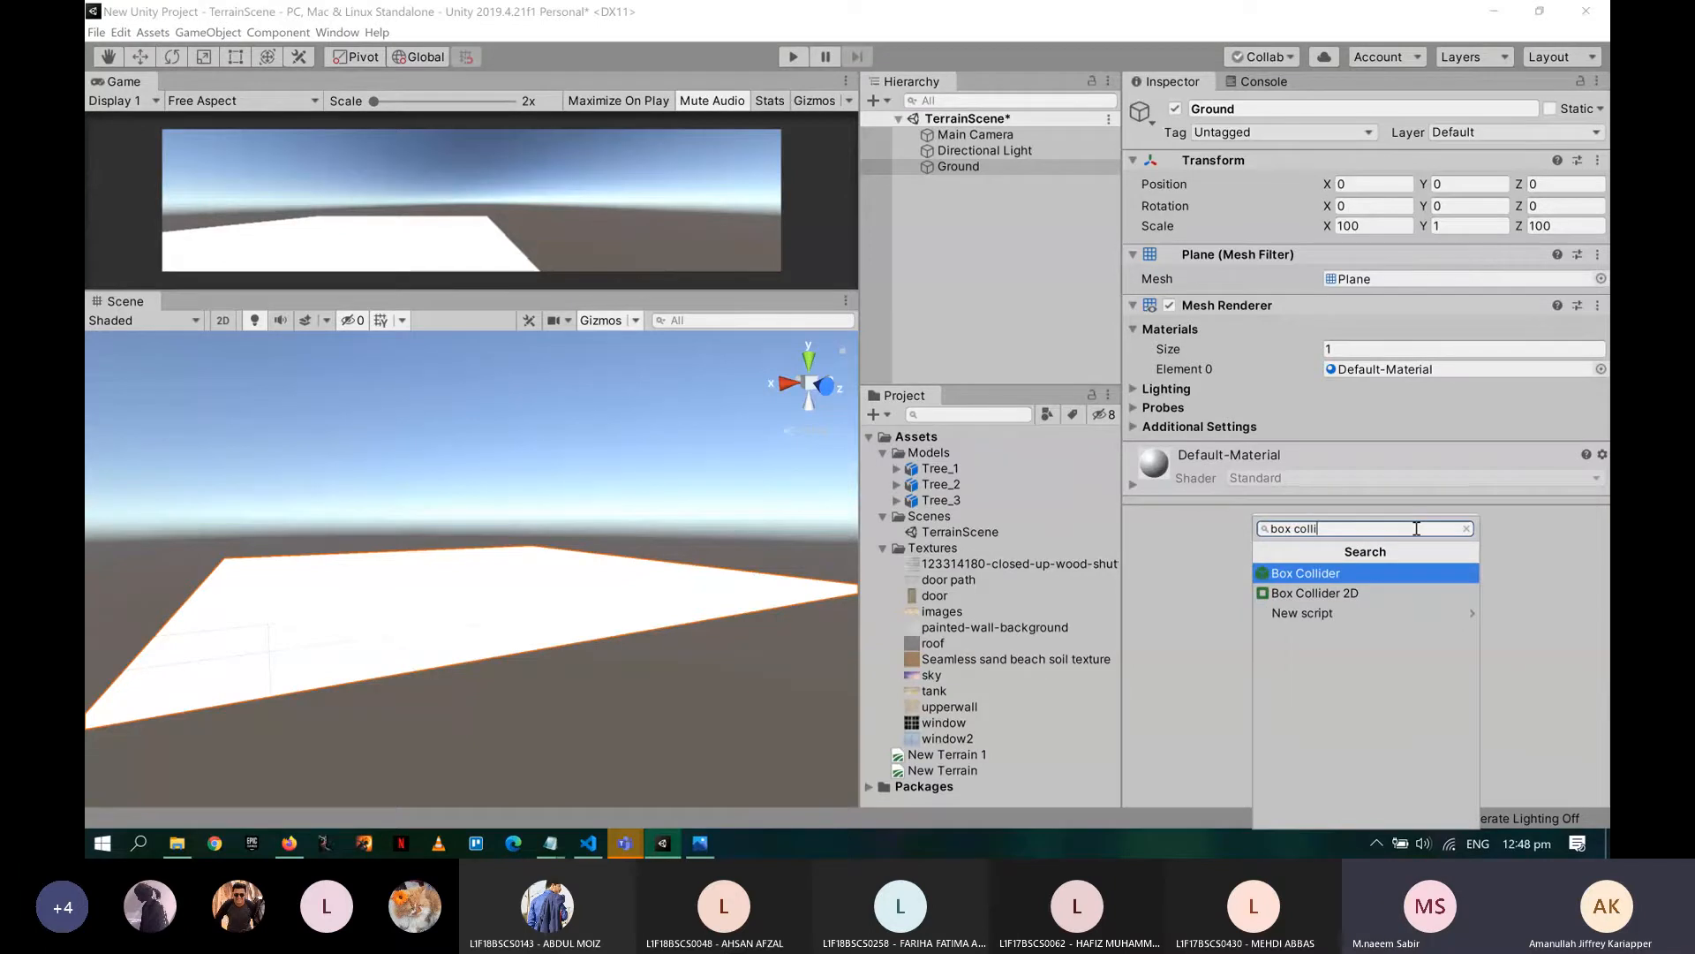
pyautogui.press('Return')
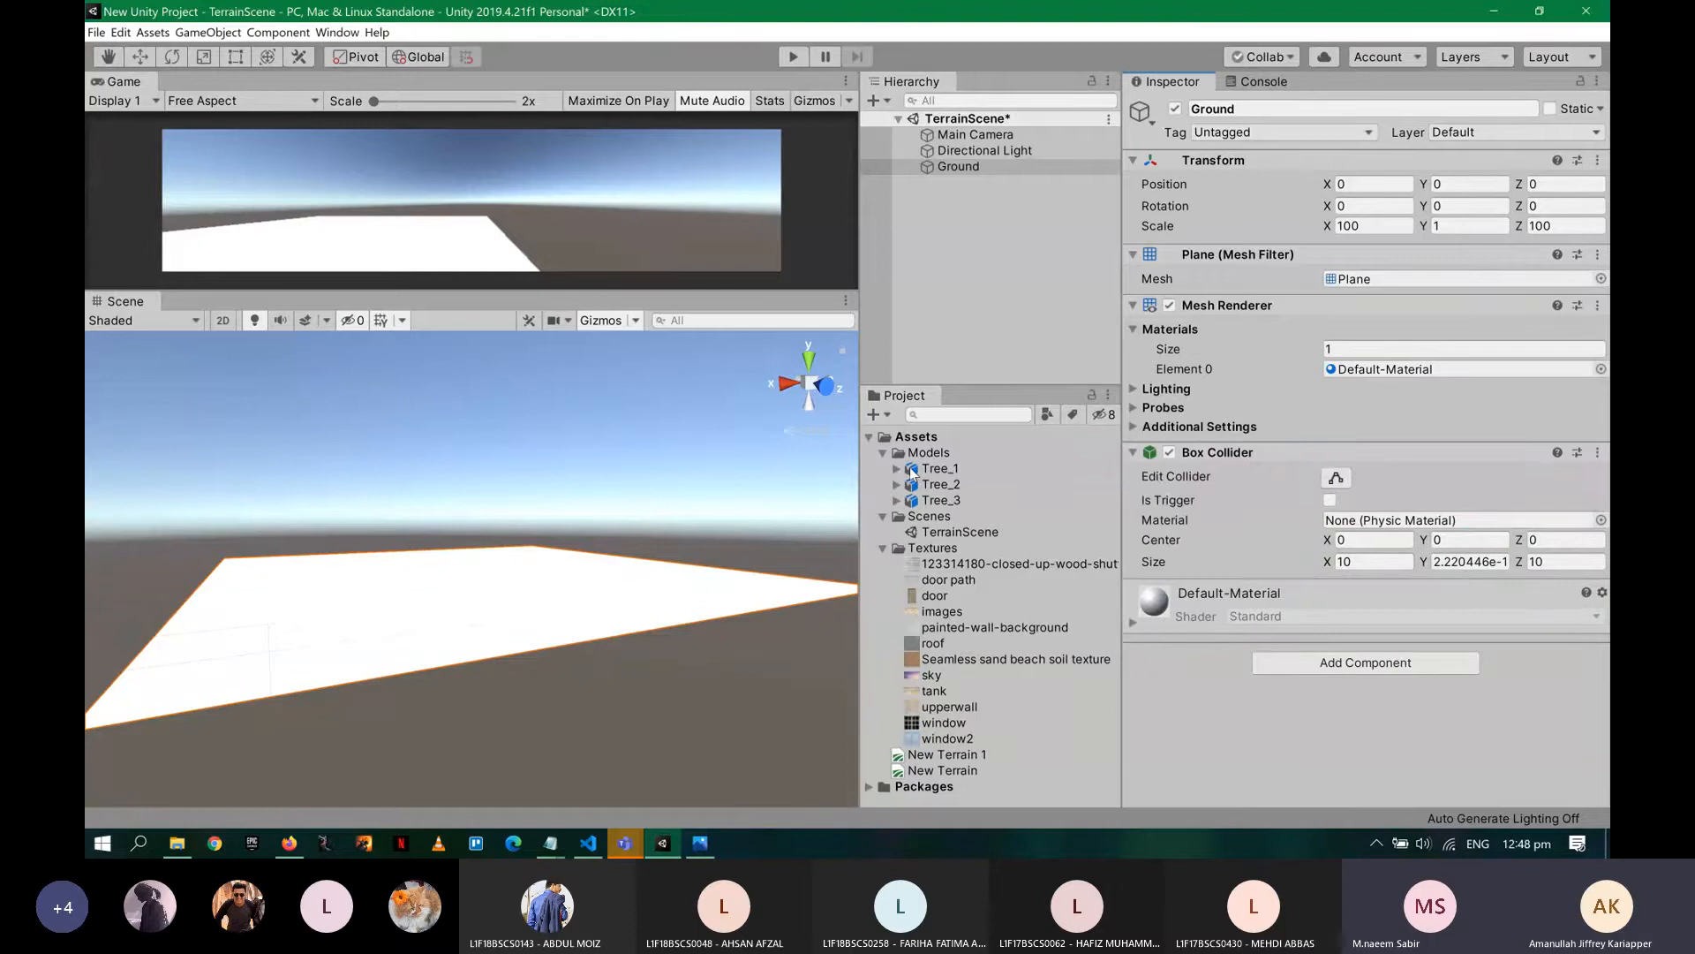
pyautogui.hotkey('ctrl', 's')
# - Preview the Seamless sand beach soil texture, and create a folder named Materials in Assets
pyautogui.click(988, 665)
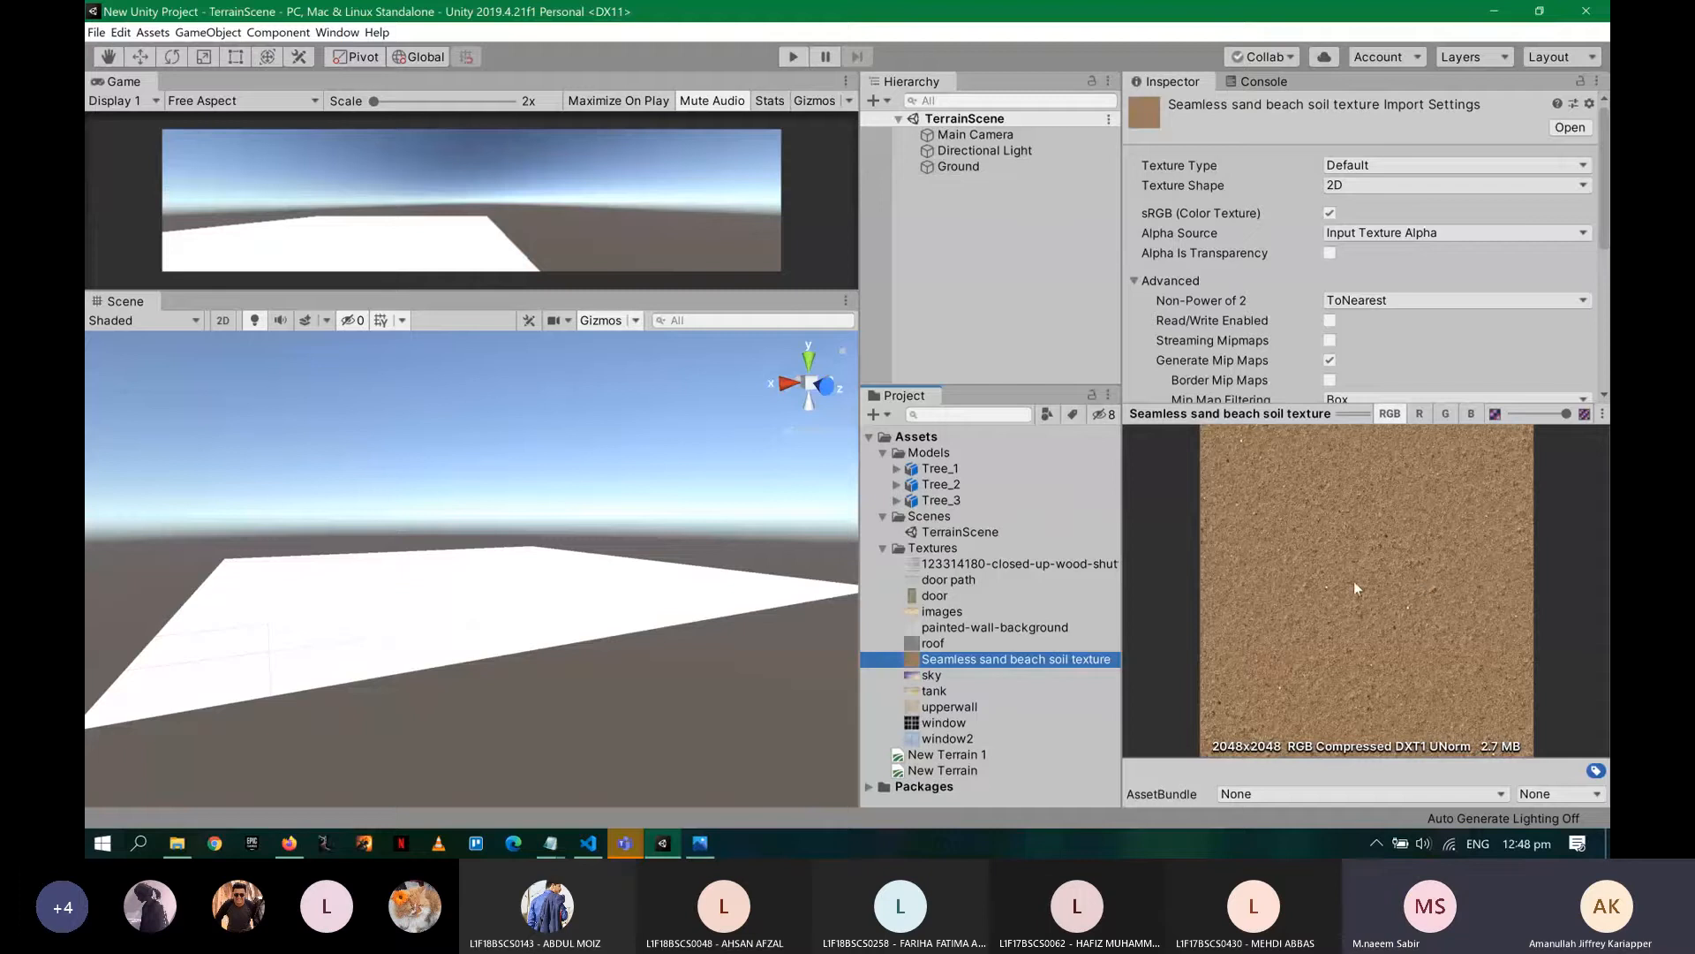
pyautogui.click(881, 453)
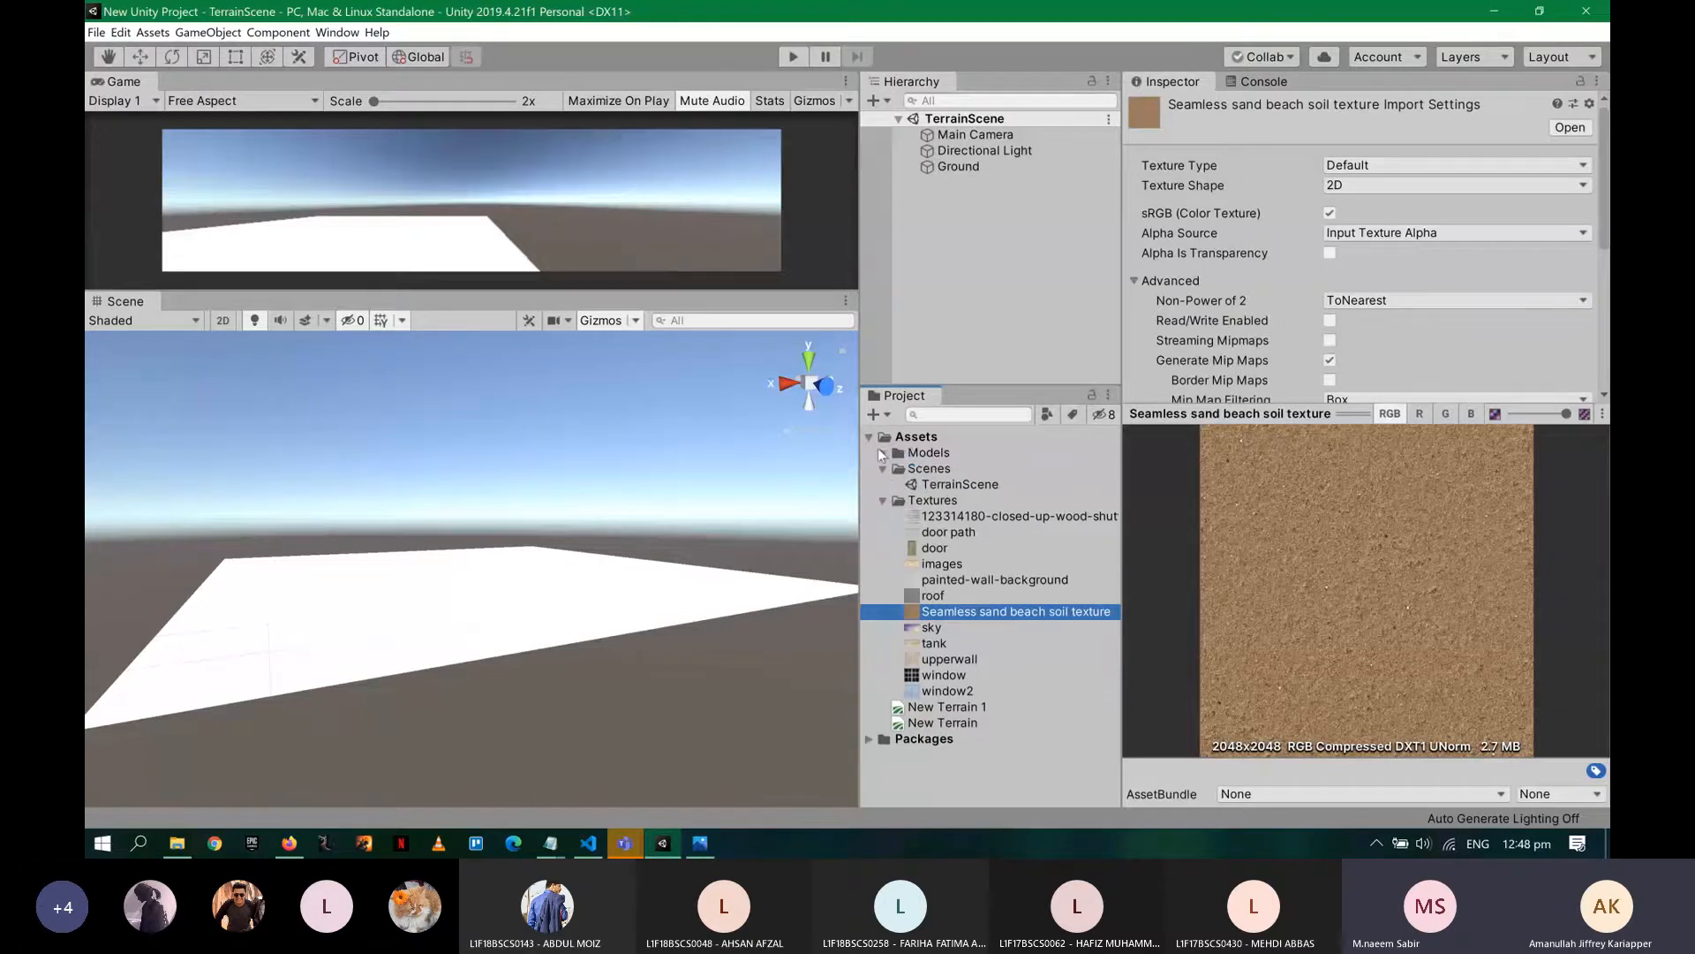
pyautogui.click(924, 441)
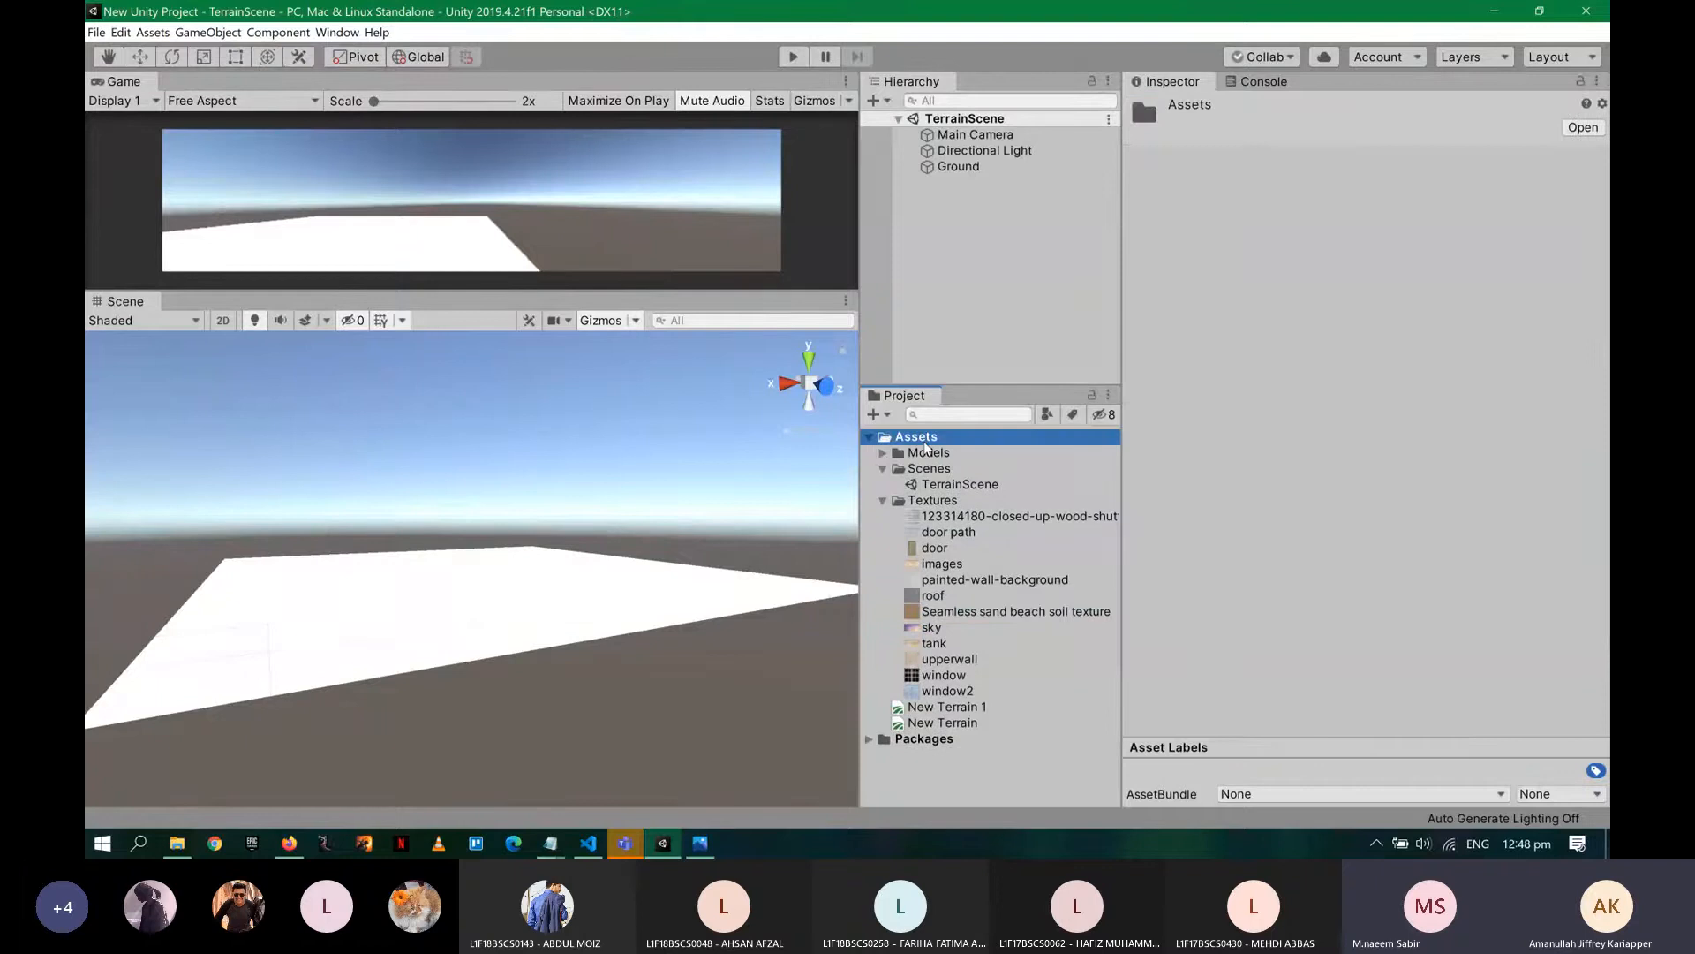
pyautogui.rightClick(925, 447)
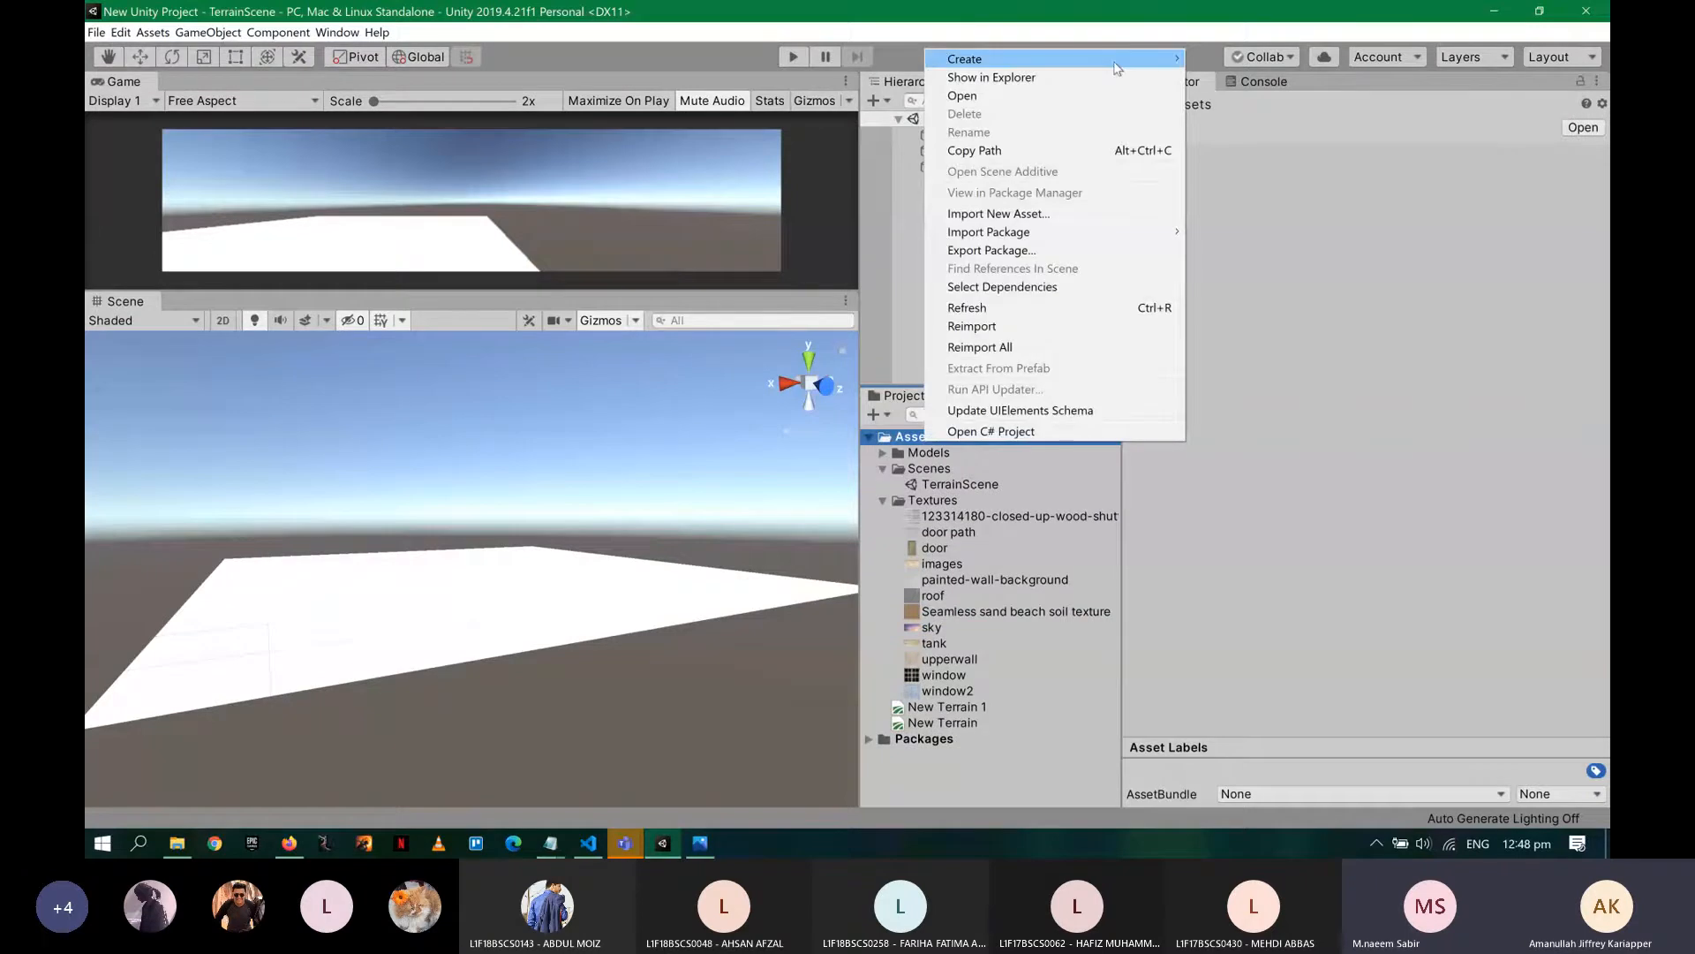
pyautogui.moveTo(1115, 68)
pyautogui.click(1223, 59)
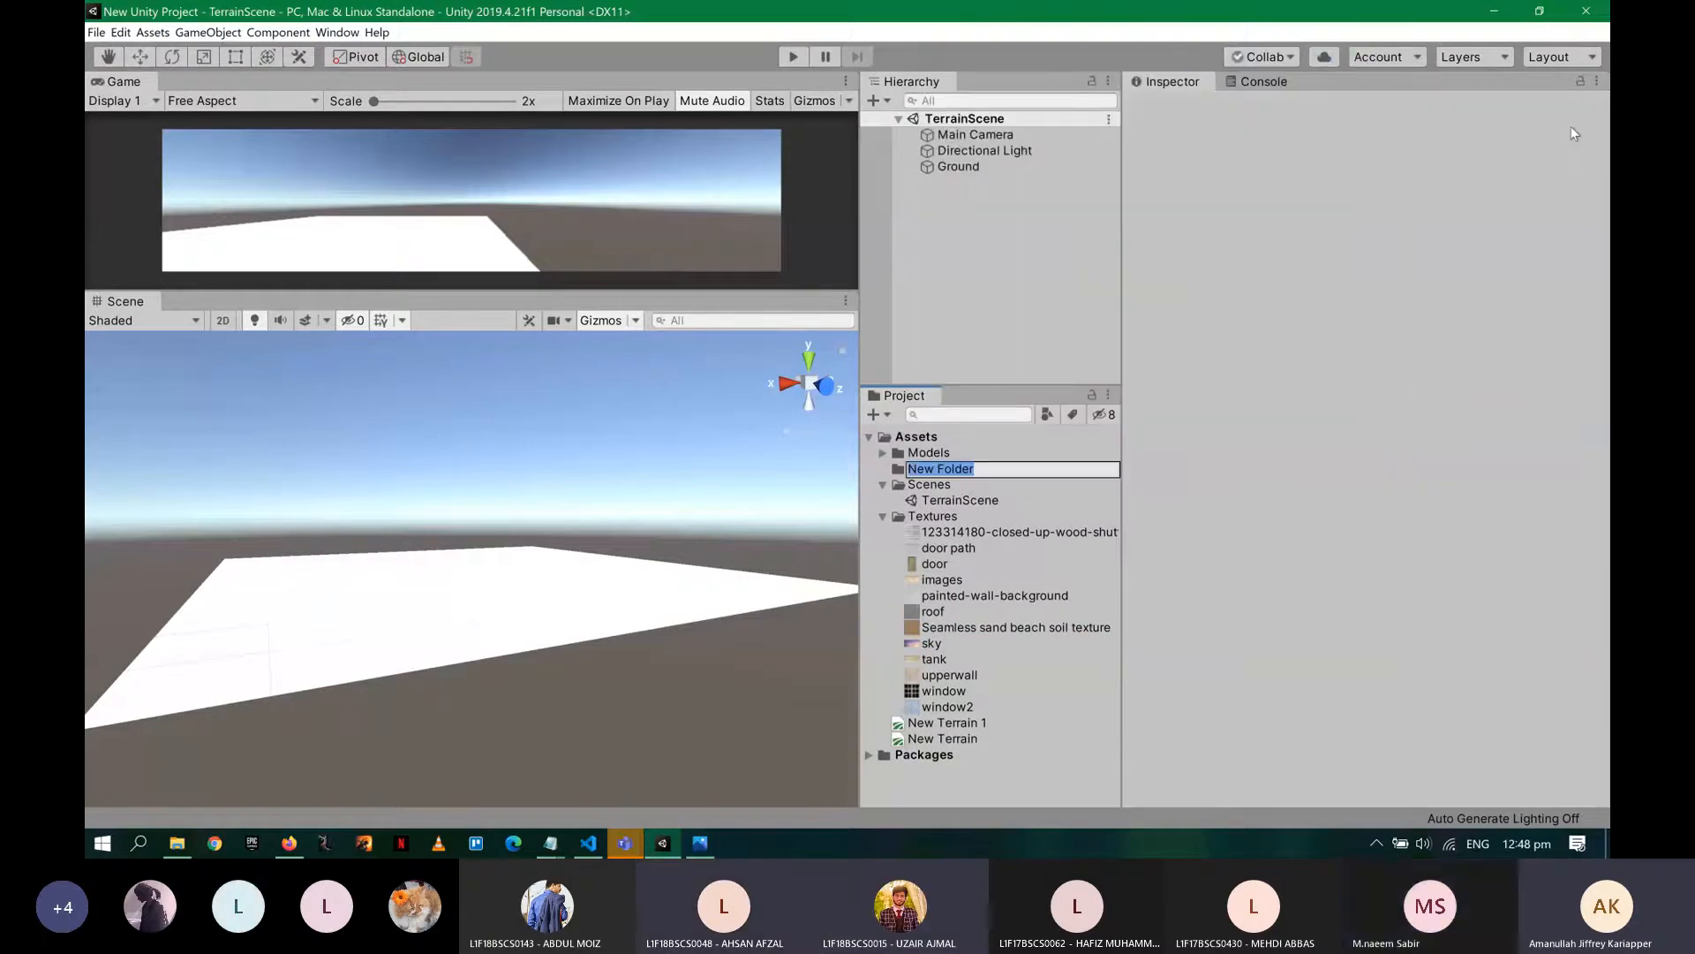
pyautogui.write('Mater')
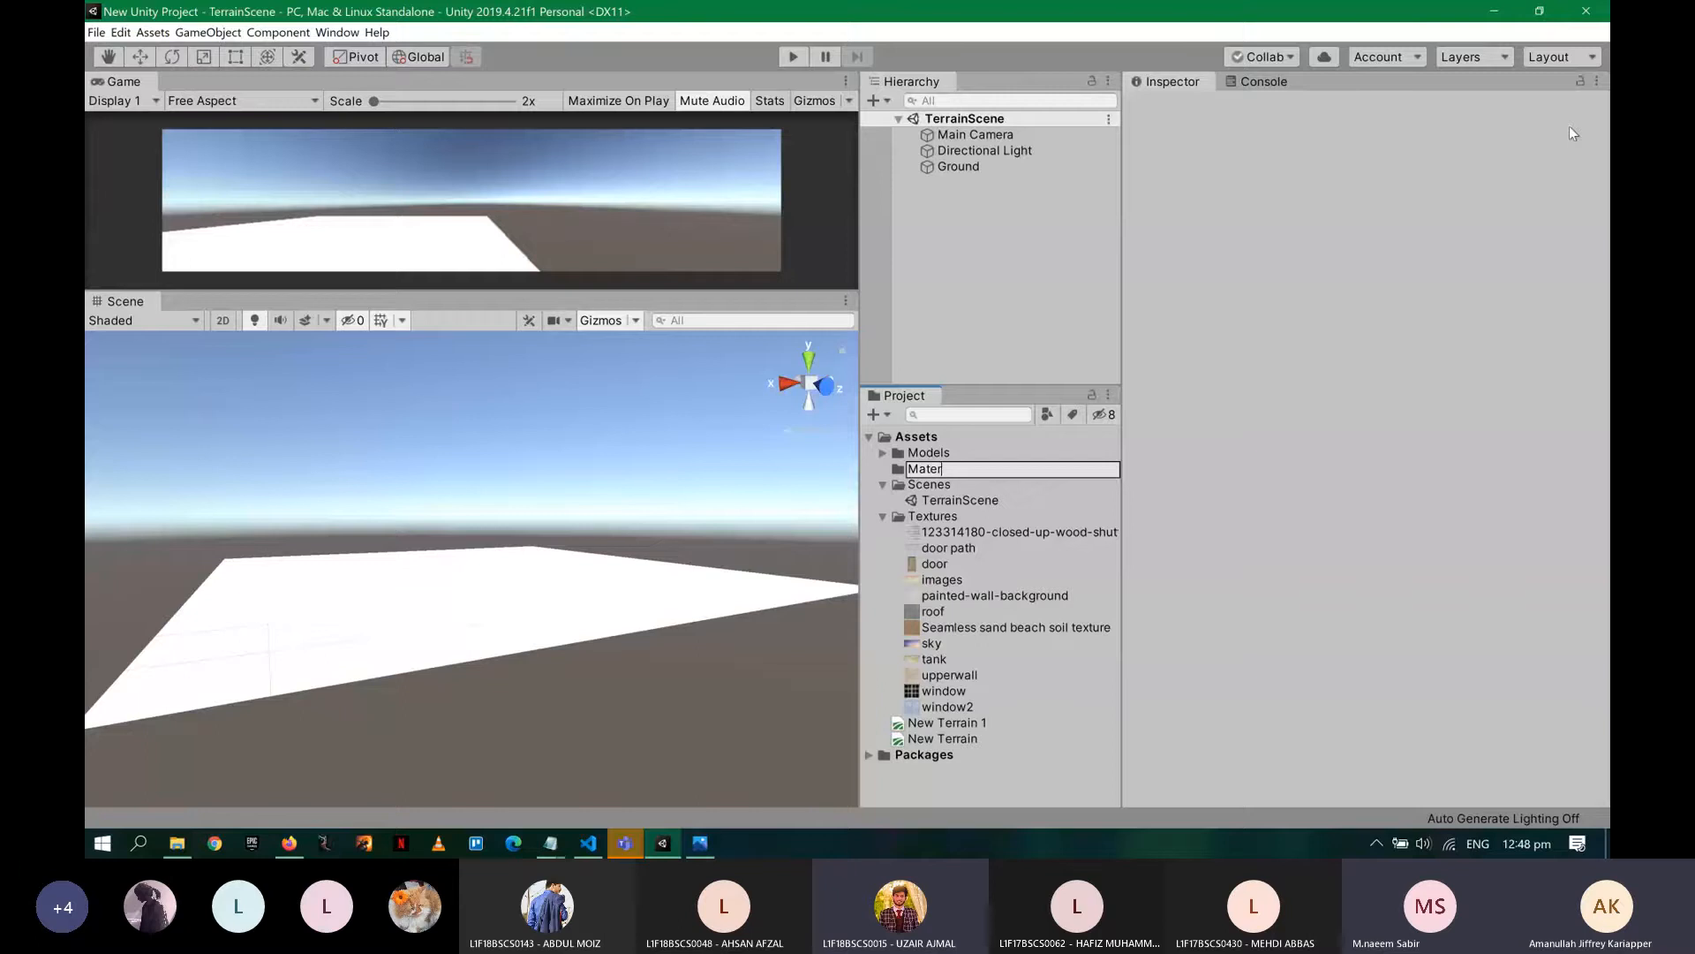
pyautogui.write('ials')
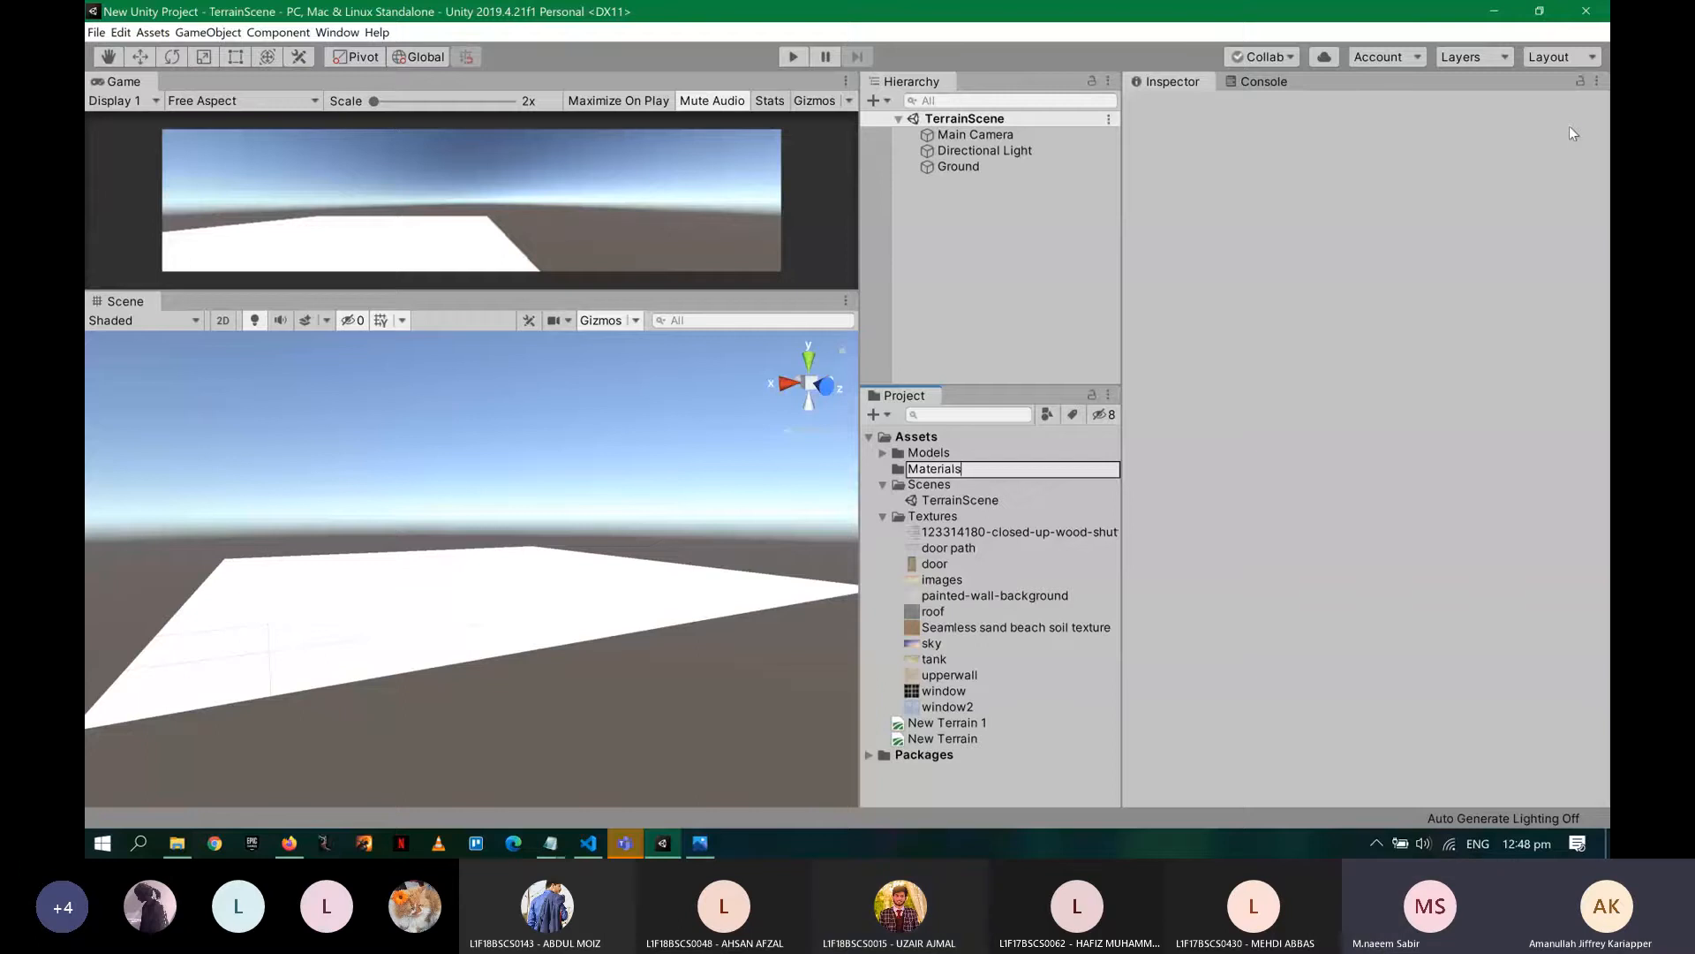
pyautogui.press('Return')
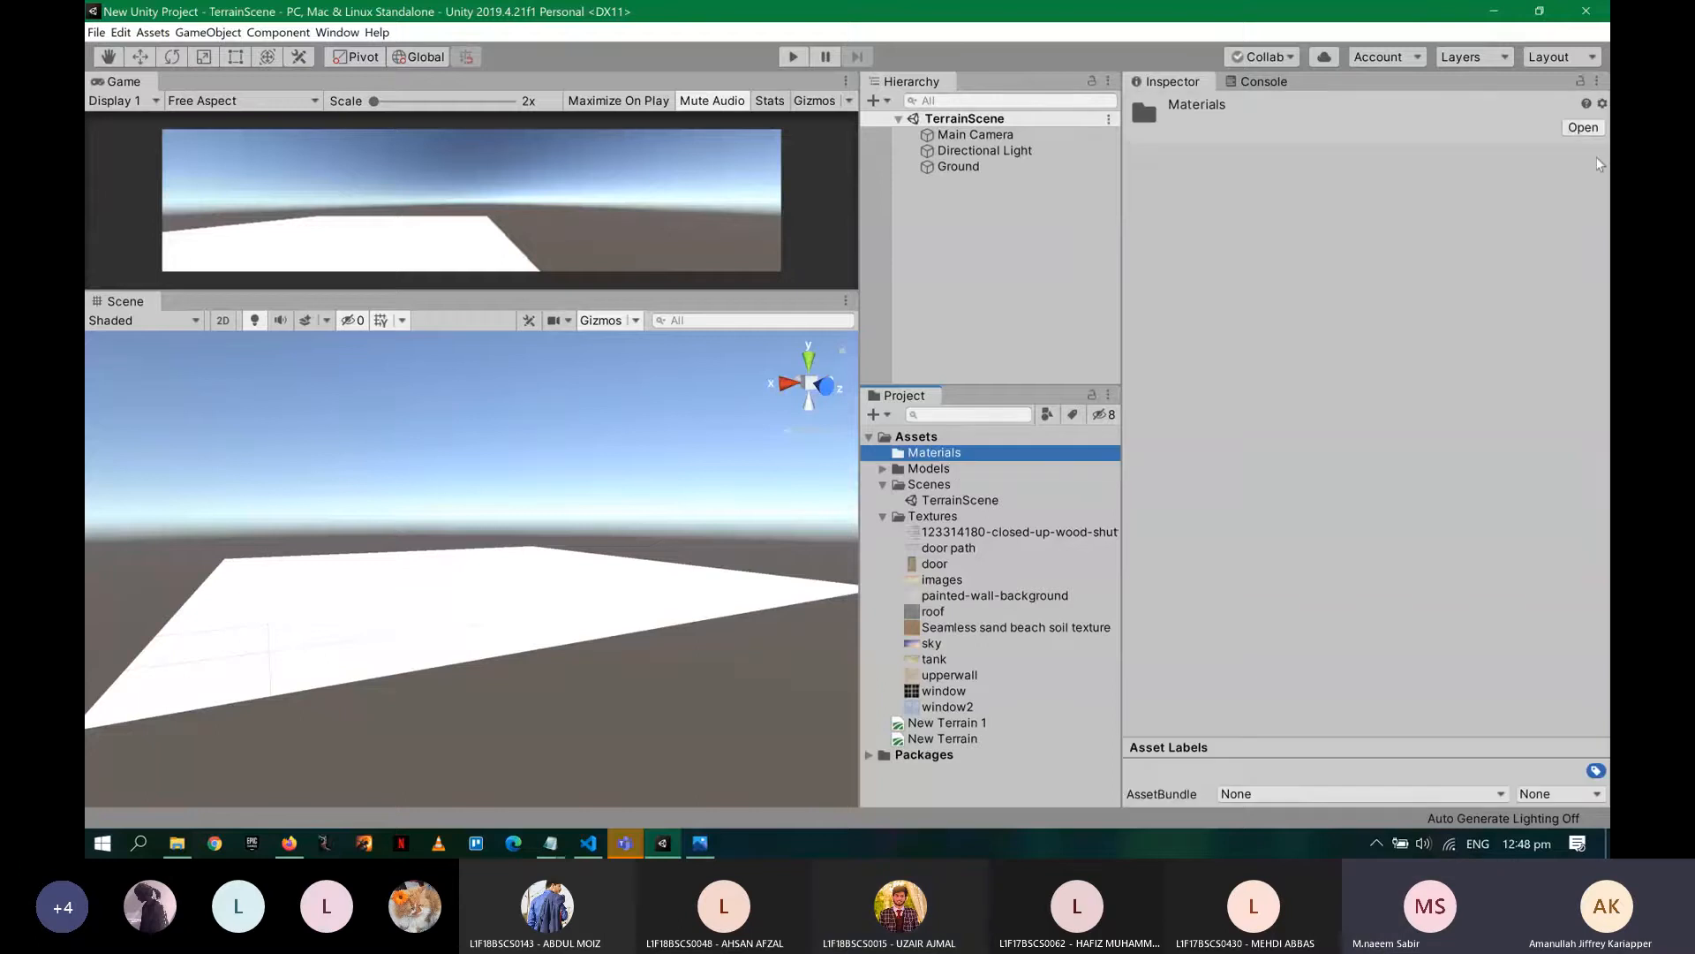
# - Create a material named Ground in the Materials folder with the Seamless sand beach soil texture as its albedo map
pyautogui.rightClick(975, 455)
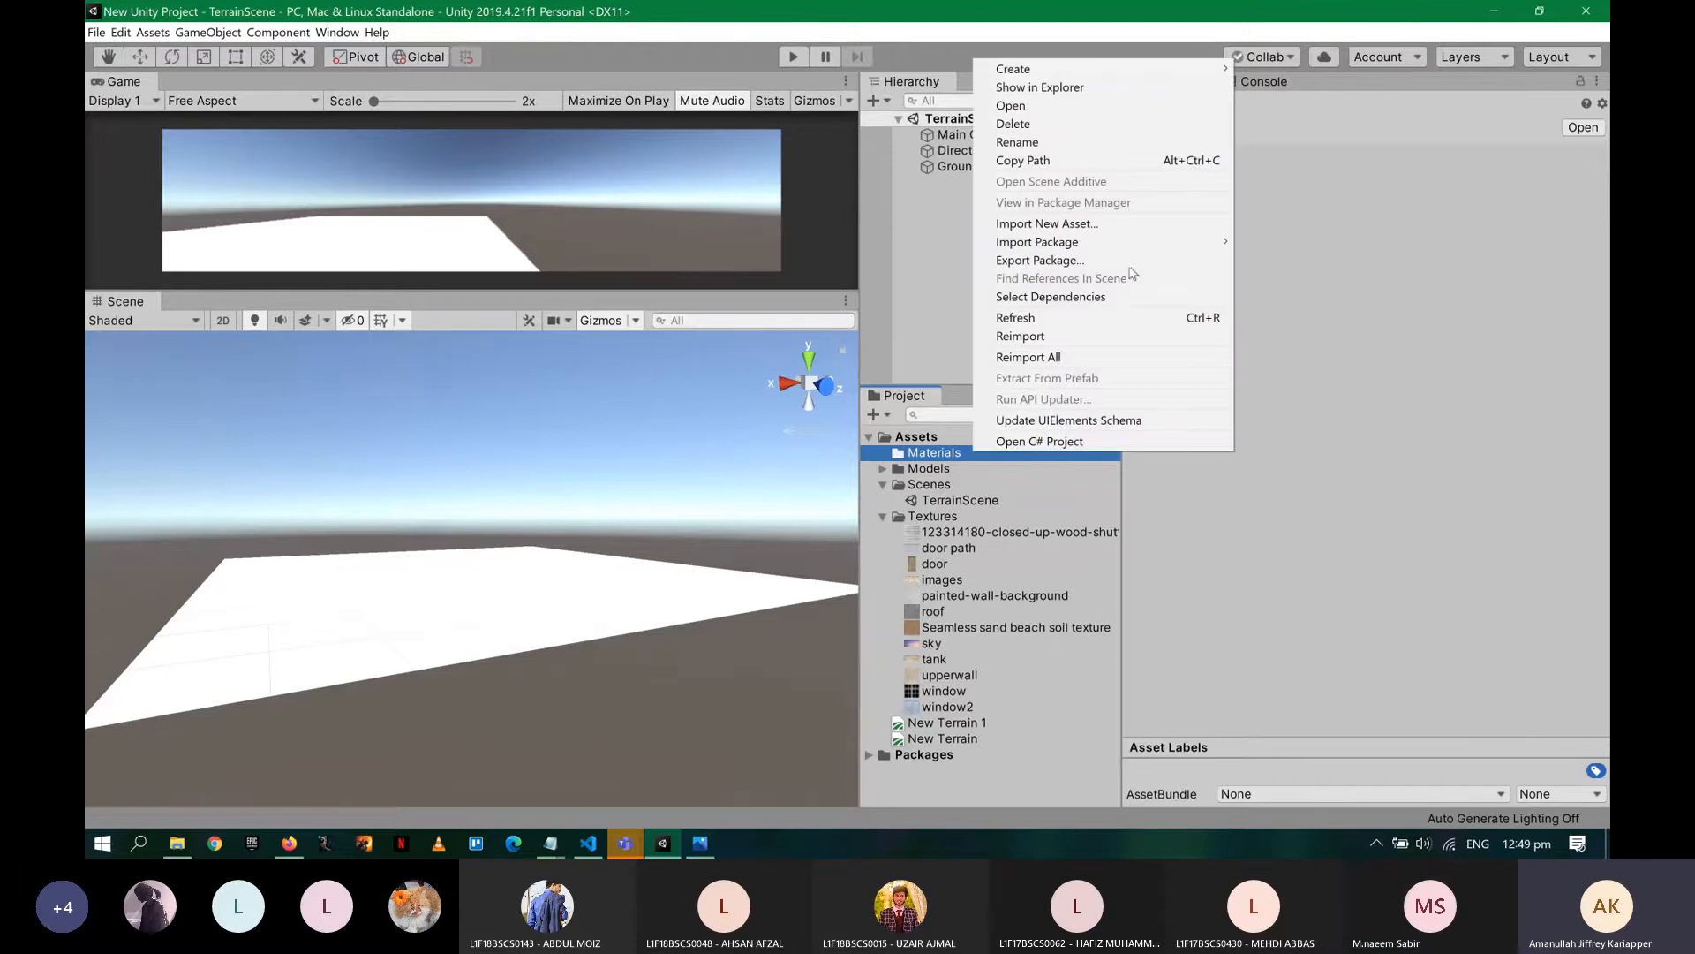
pyautogui.moveTo(1152, 67)
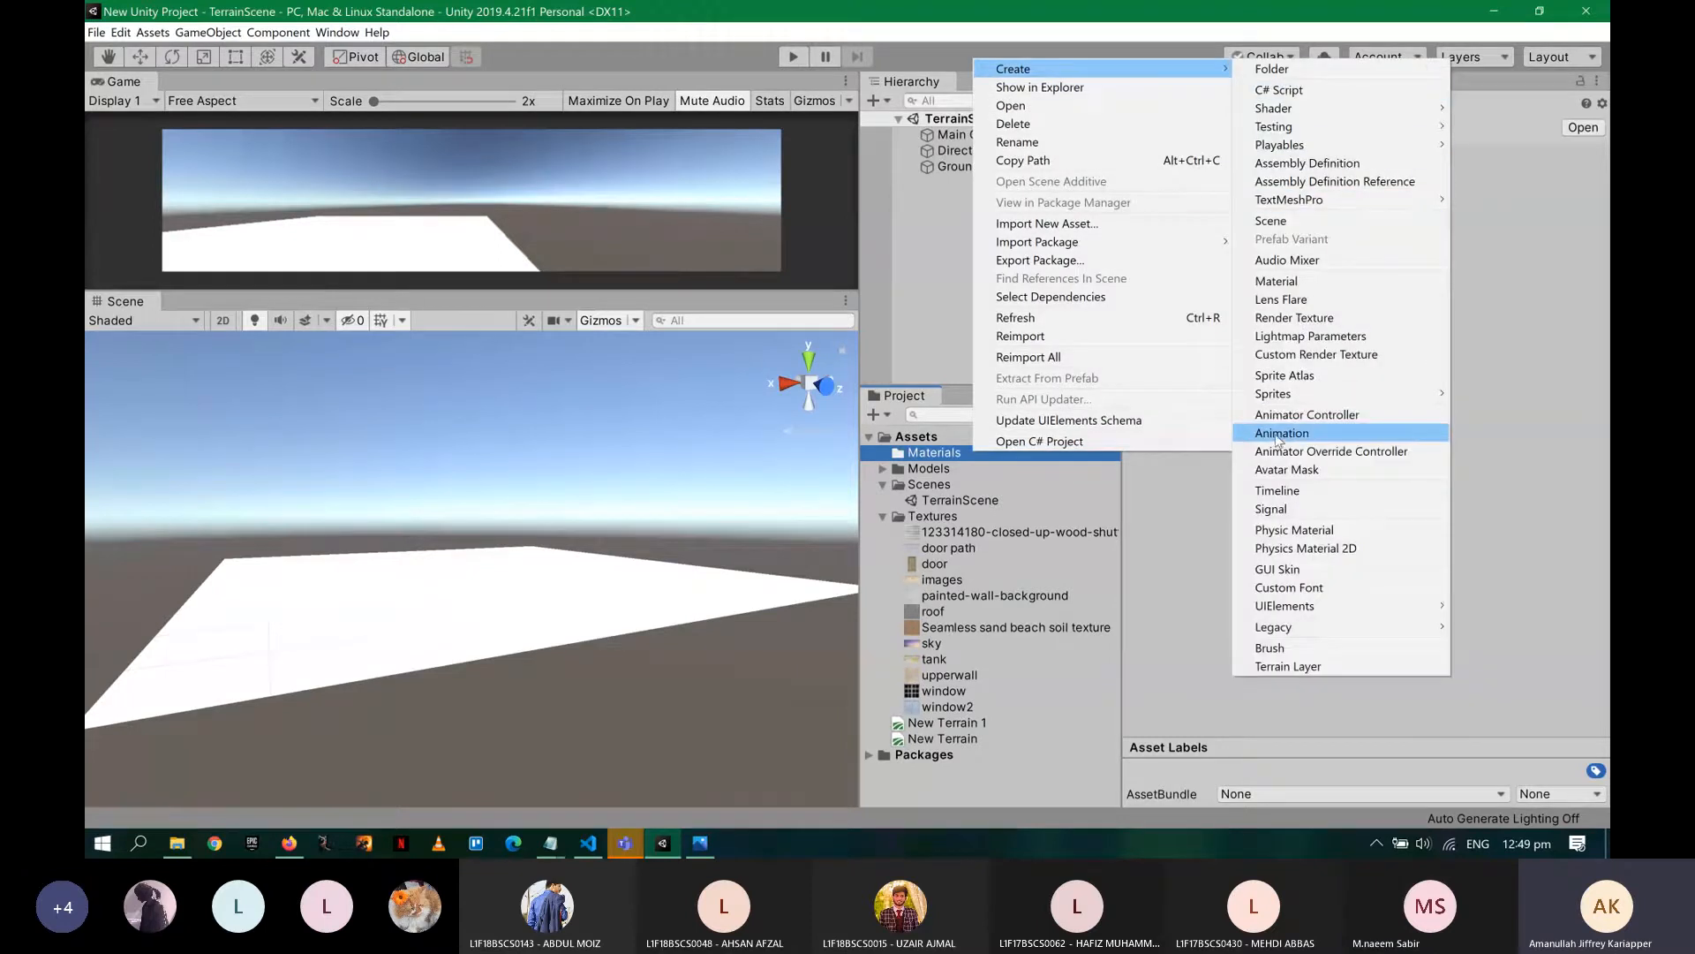
pyautogui.click(1287, 281)
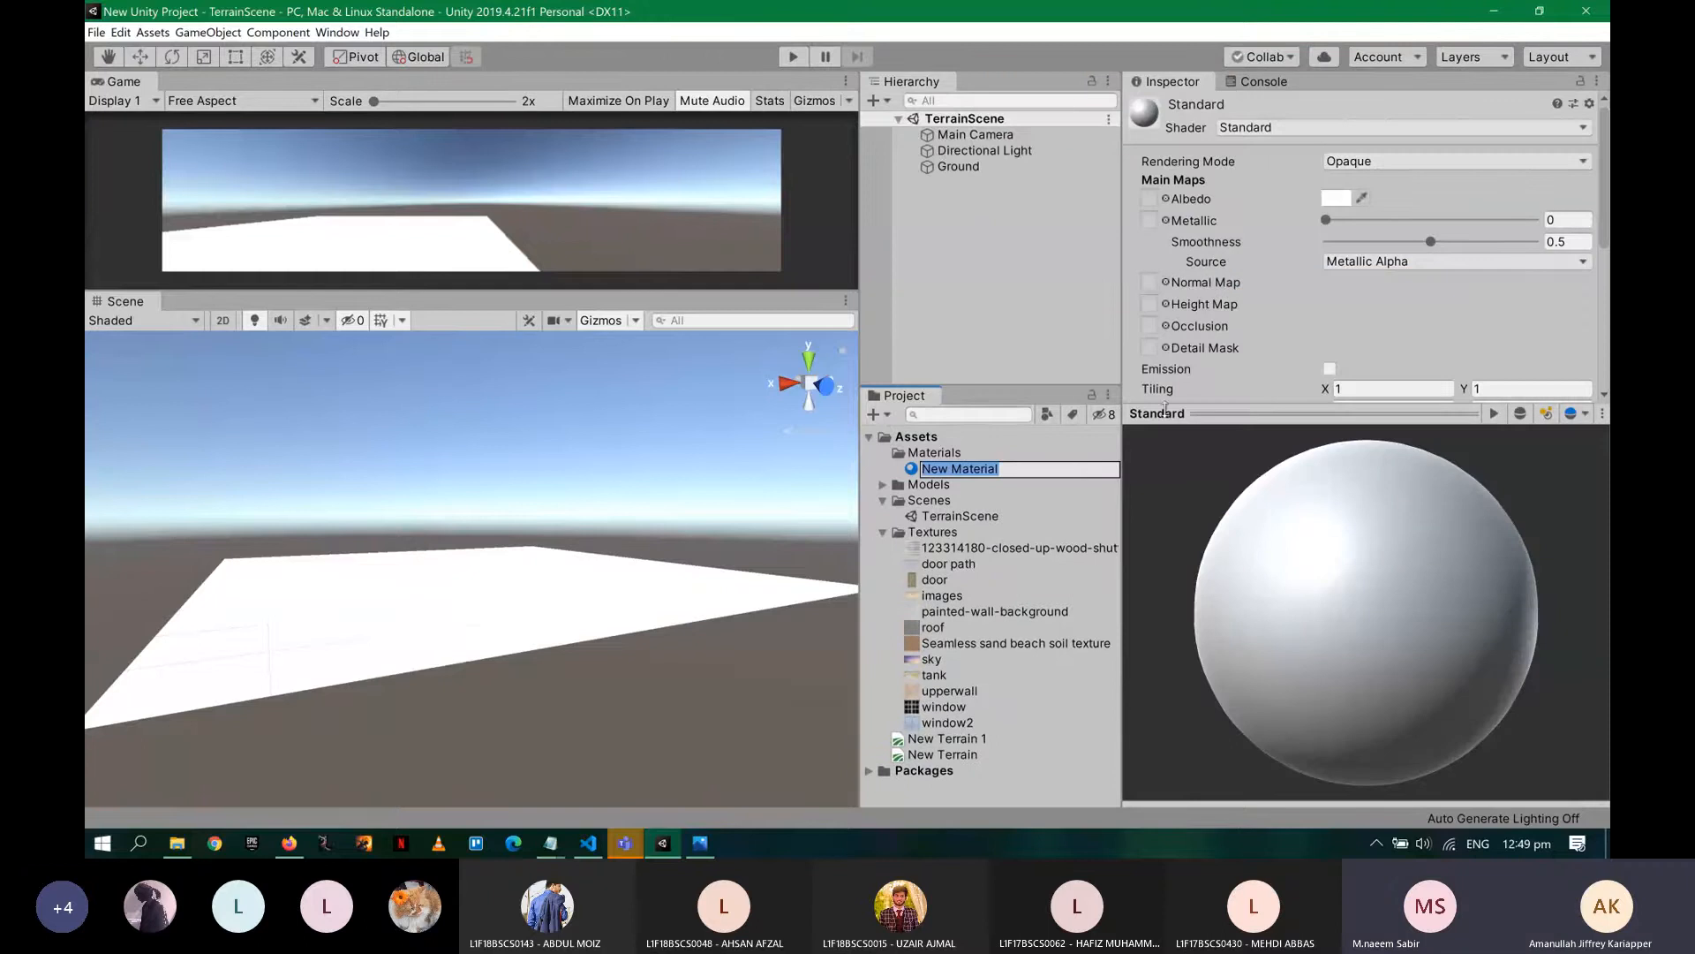
pyautogui.write('Ground')
pyautogui.press('Return')
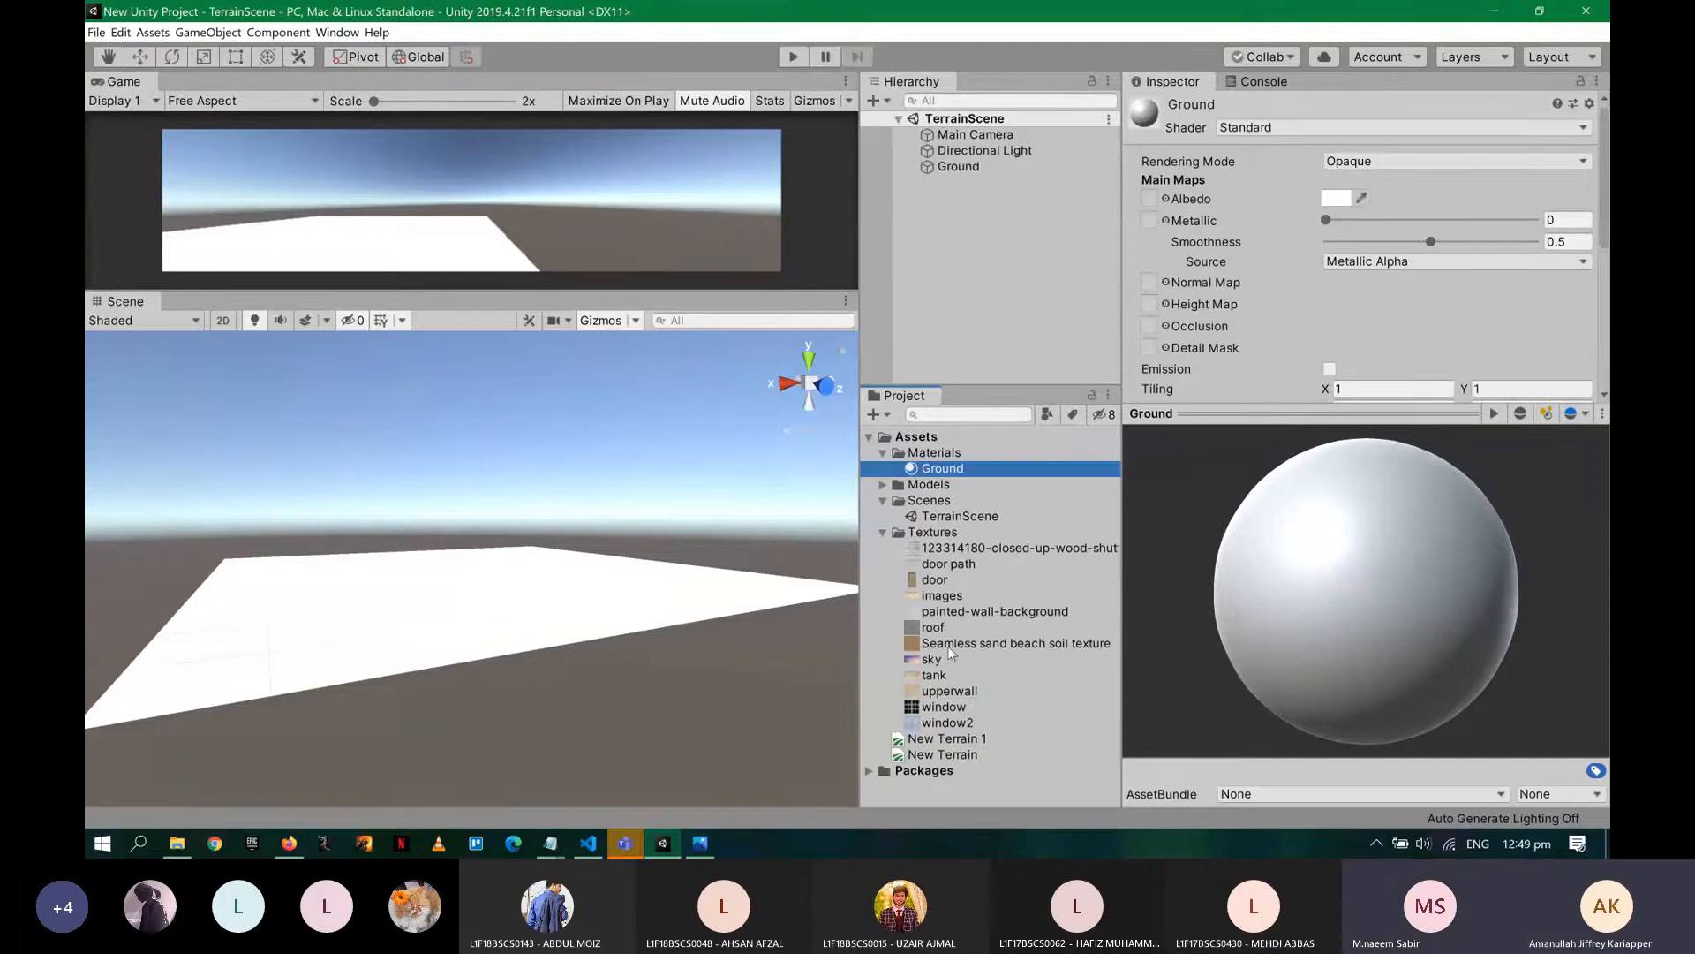
pyautogui.moveTo(948, 647); pyautogui.dragTo(1150, 198)
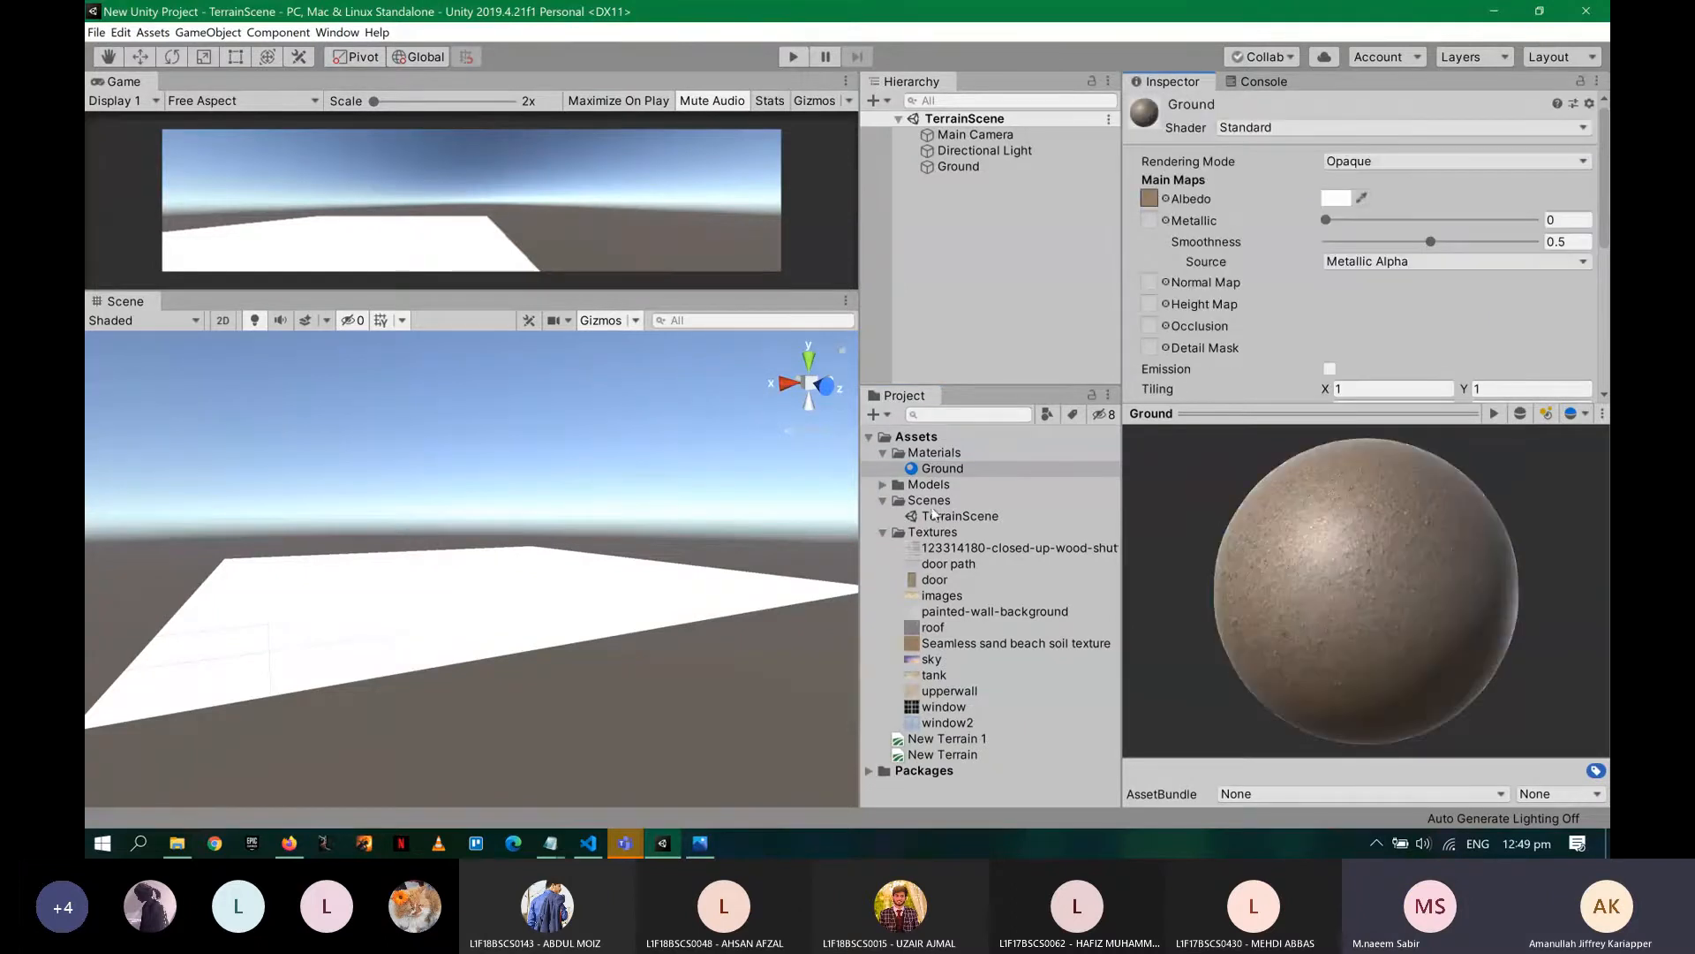
# - Assign the Ground material to the Ground plane's Mesh Renderer and save the scene
pyautogui.moveTo(943, 477); pyautogui.dragTo(940, 168)
pyautogui.click(1024, 468)
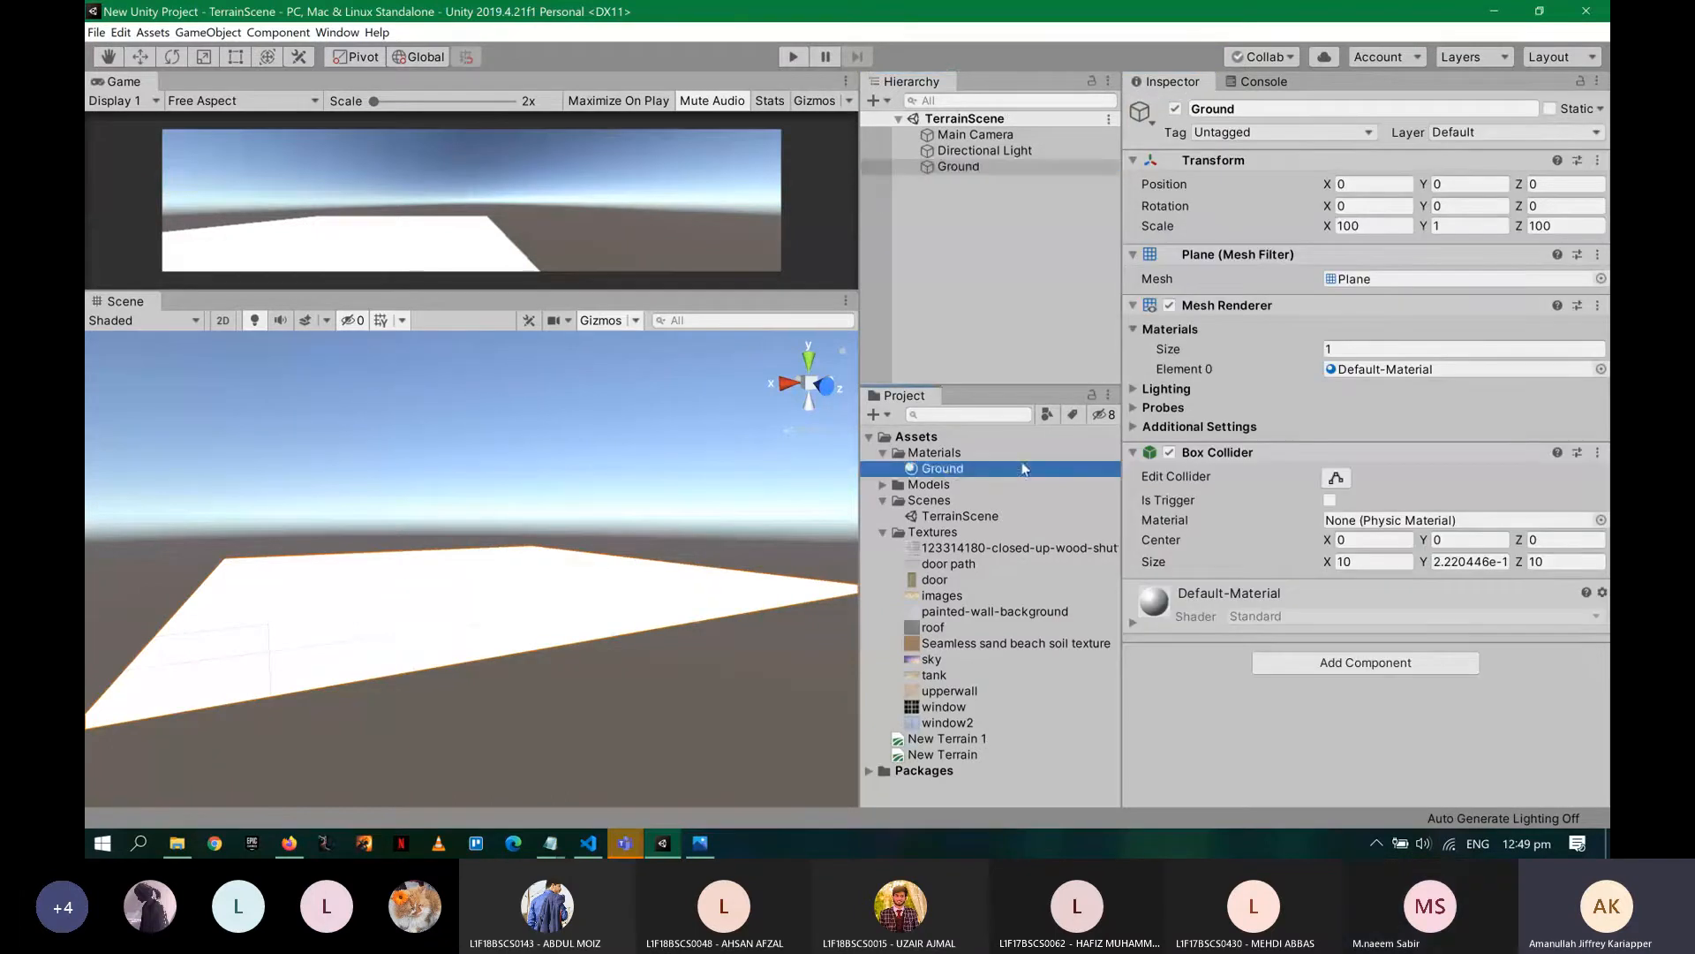
pyautogui.moveTo(1024, 468); pyautogui.dragTo(1396, 370)
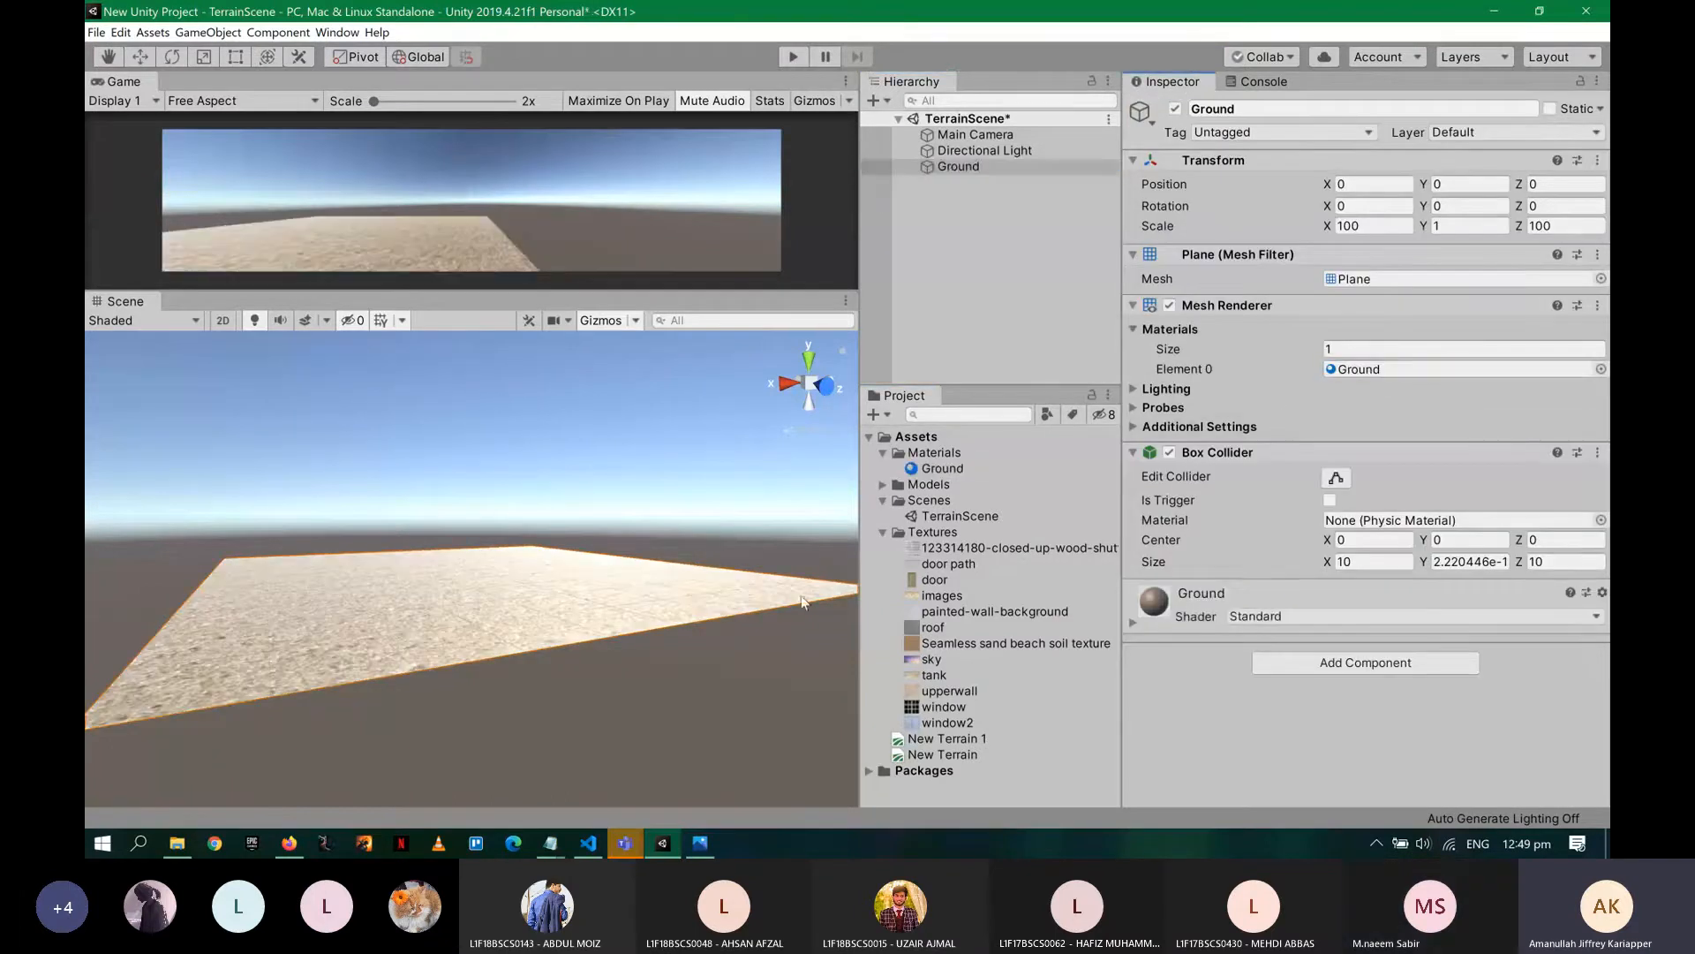
pyautogui.hotkey('ctrl', 's')
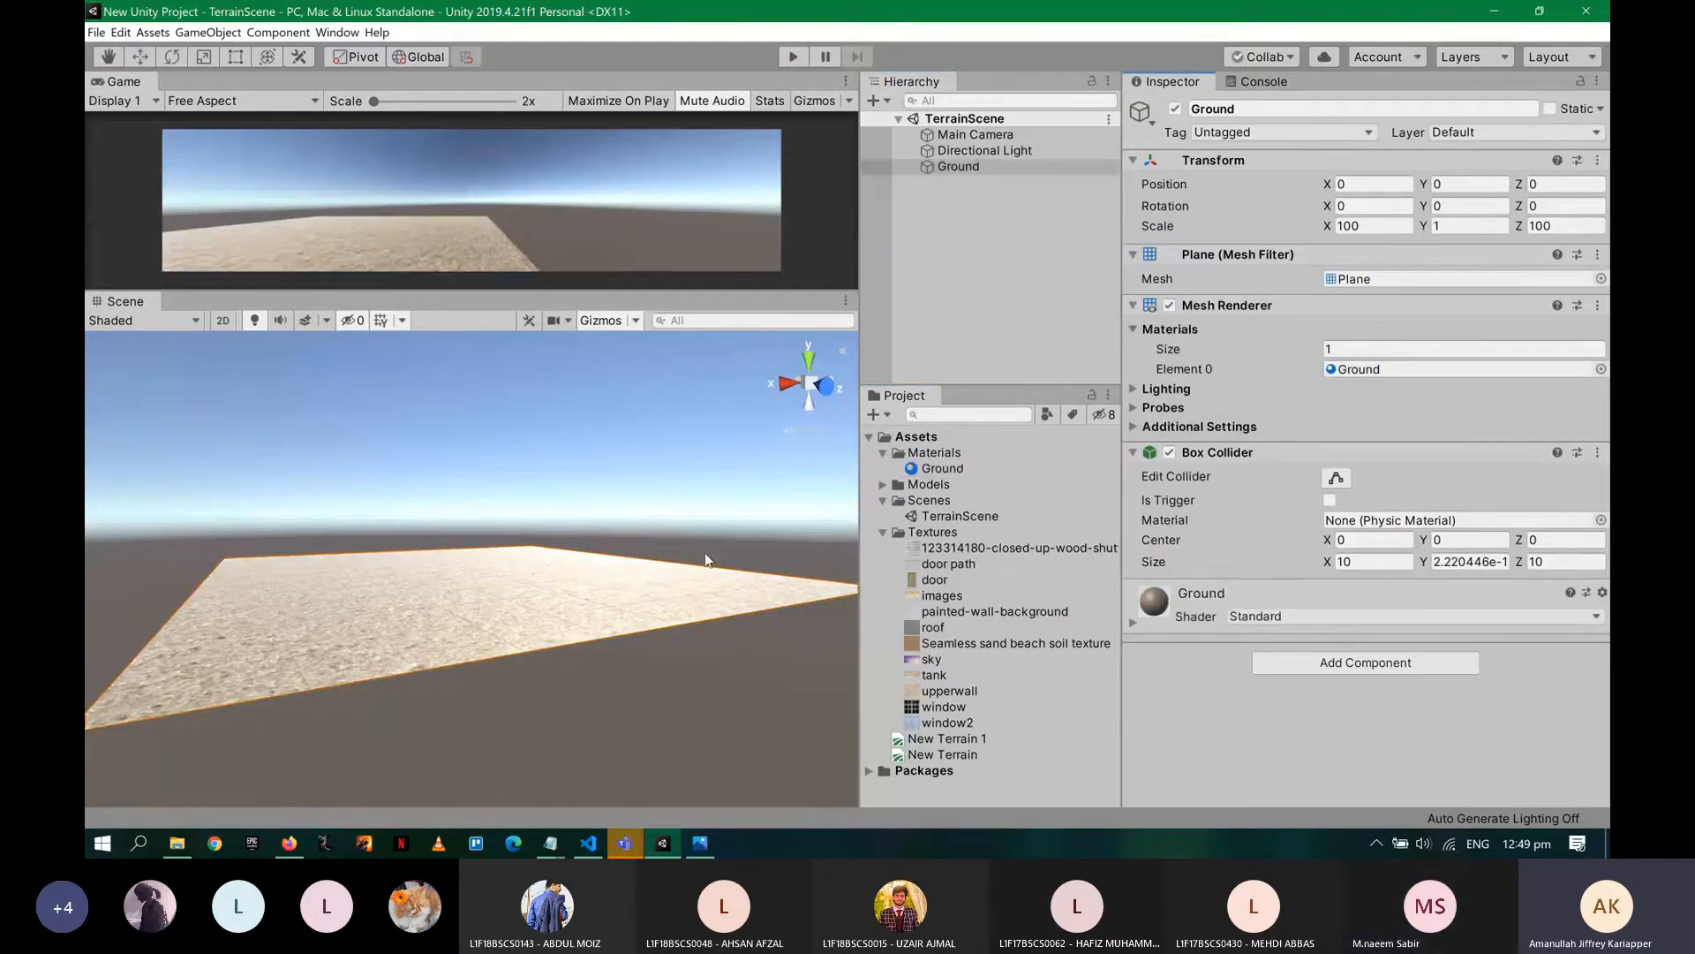
# - Try Albedo Alpha as the Ground material's smoothness source, and return it to Metallic Alpha
pyautogui.click(957, 468)
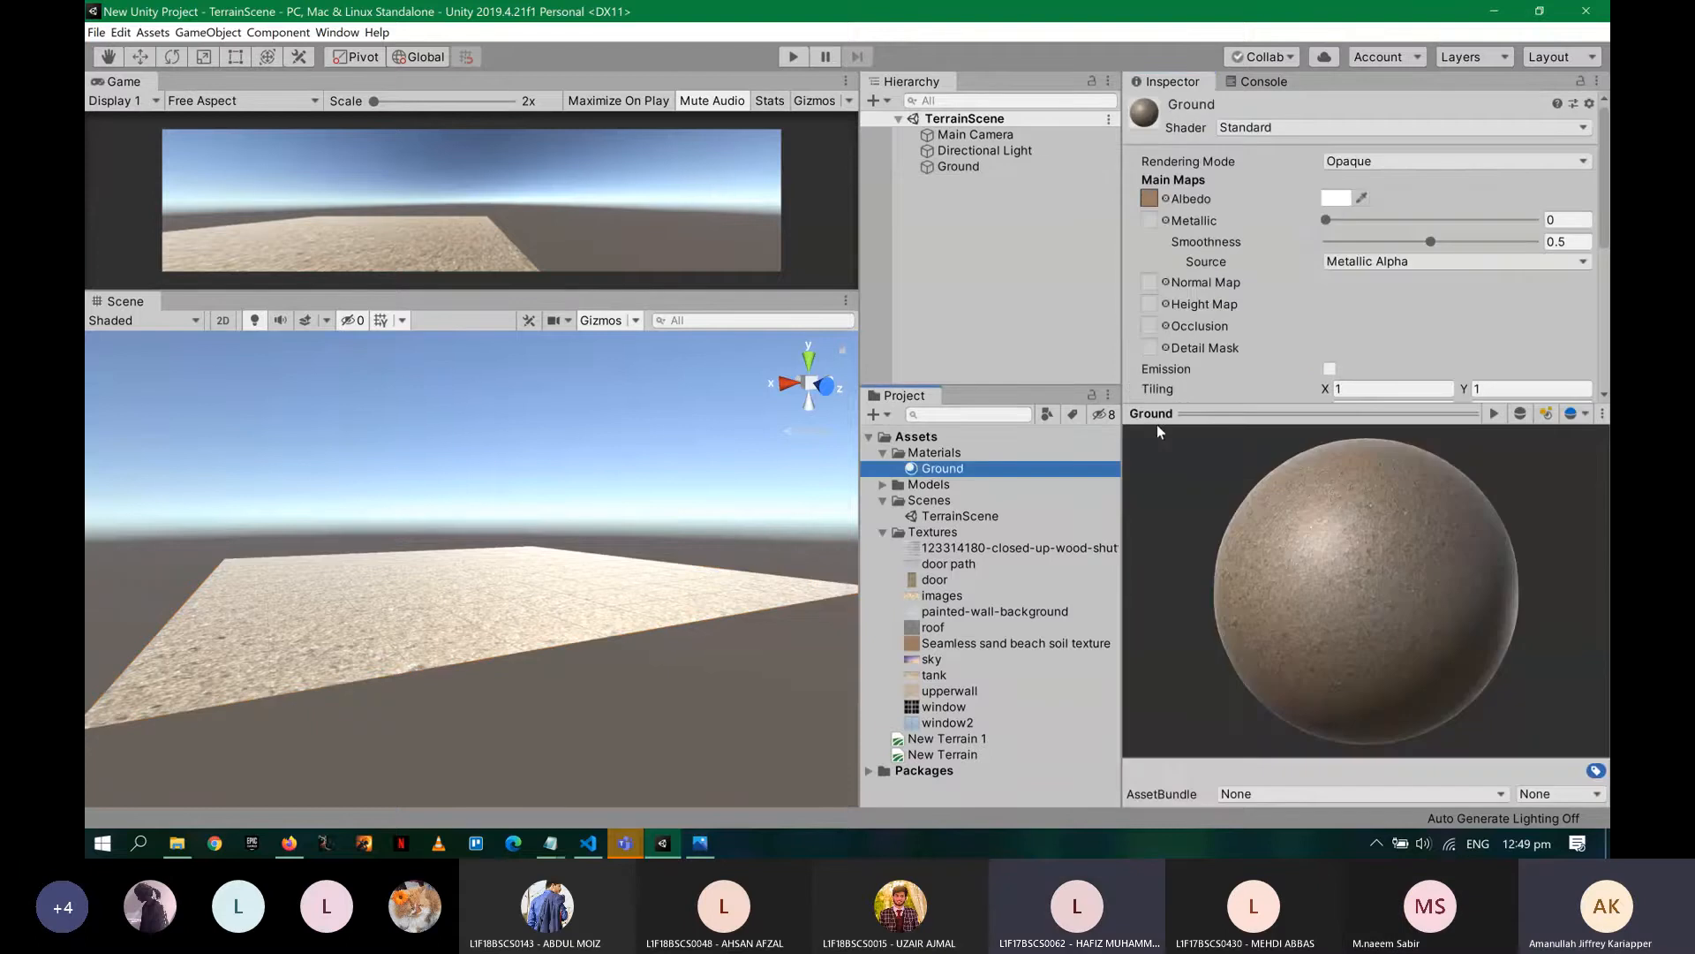
pyautogui.click(1418, 263)
pyautogui.click(1413, 296)
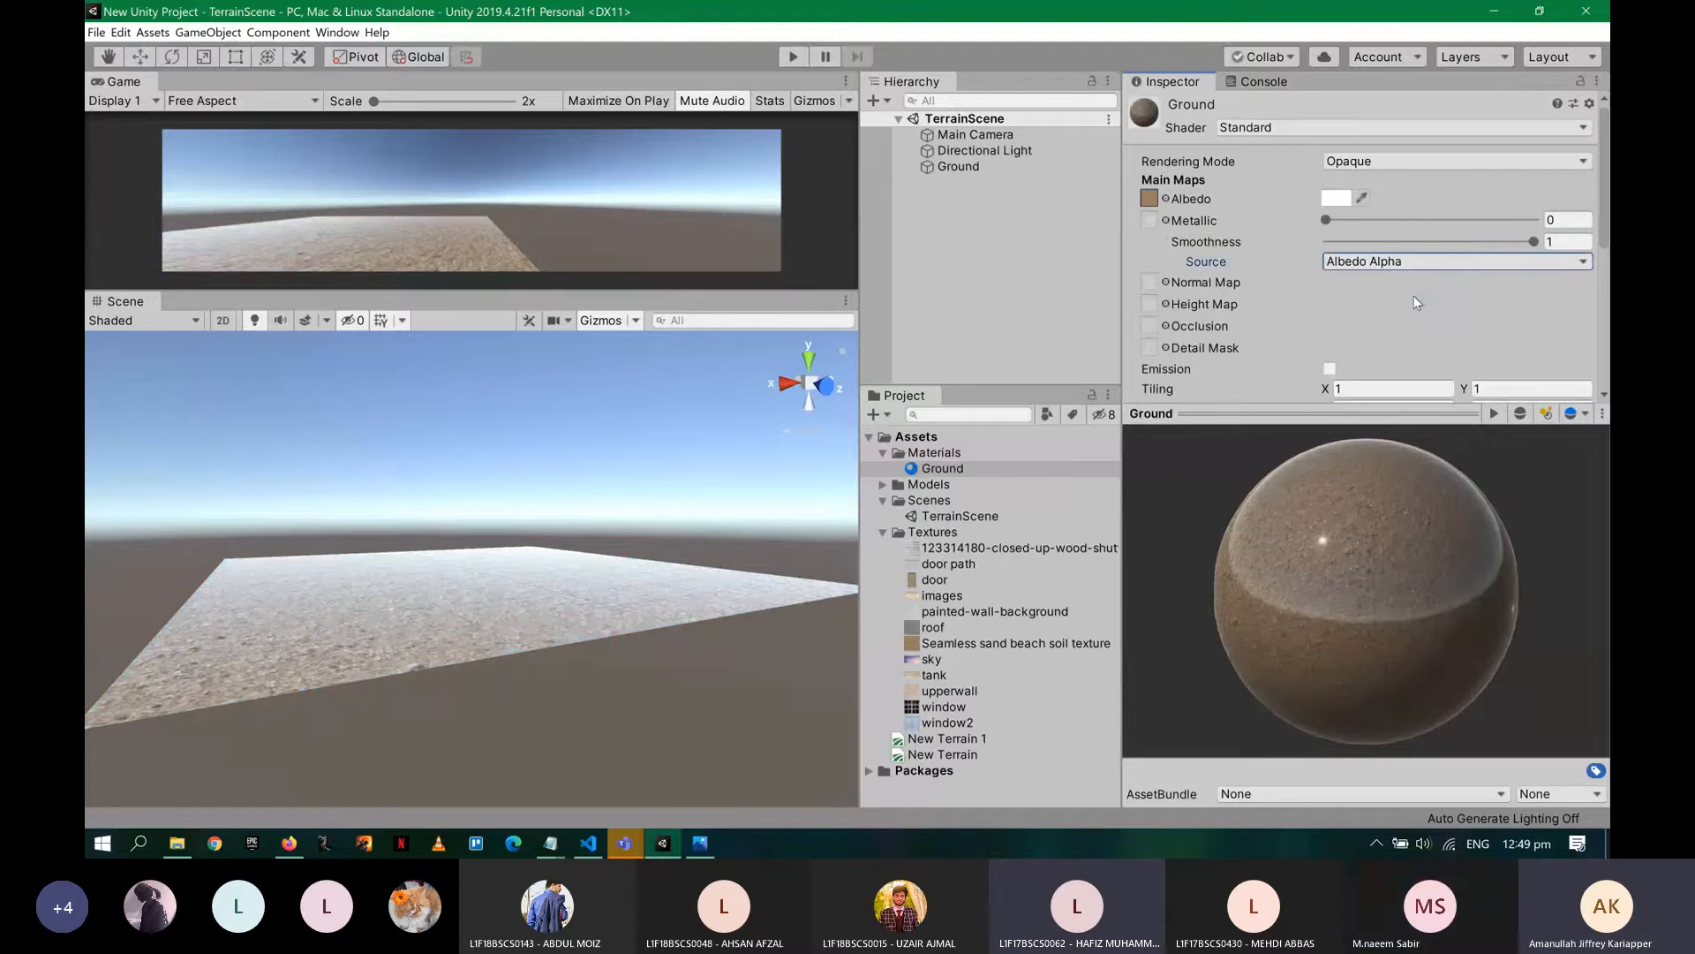
pyautogui.click(1427, 264)
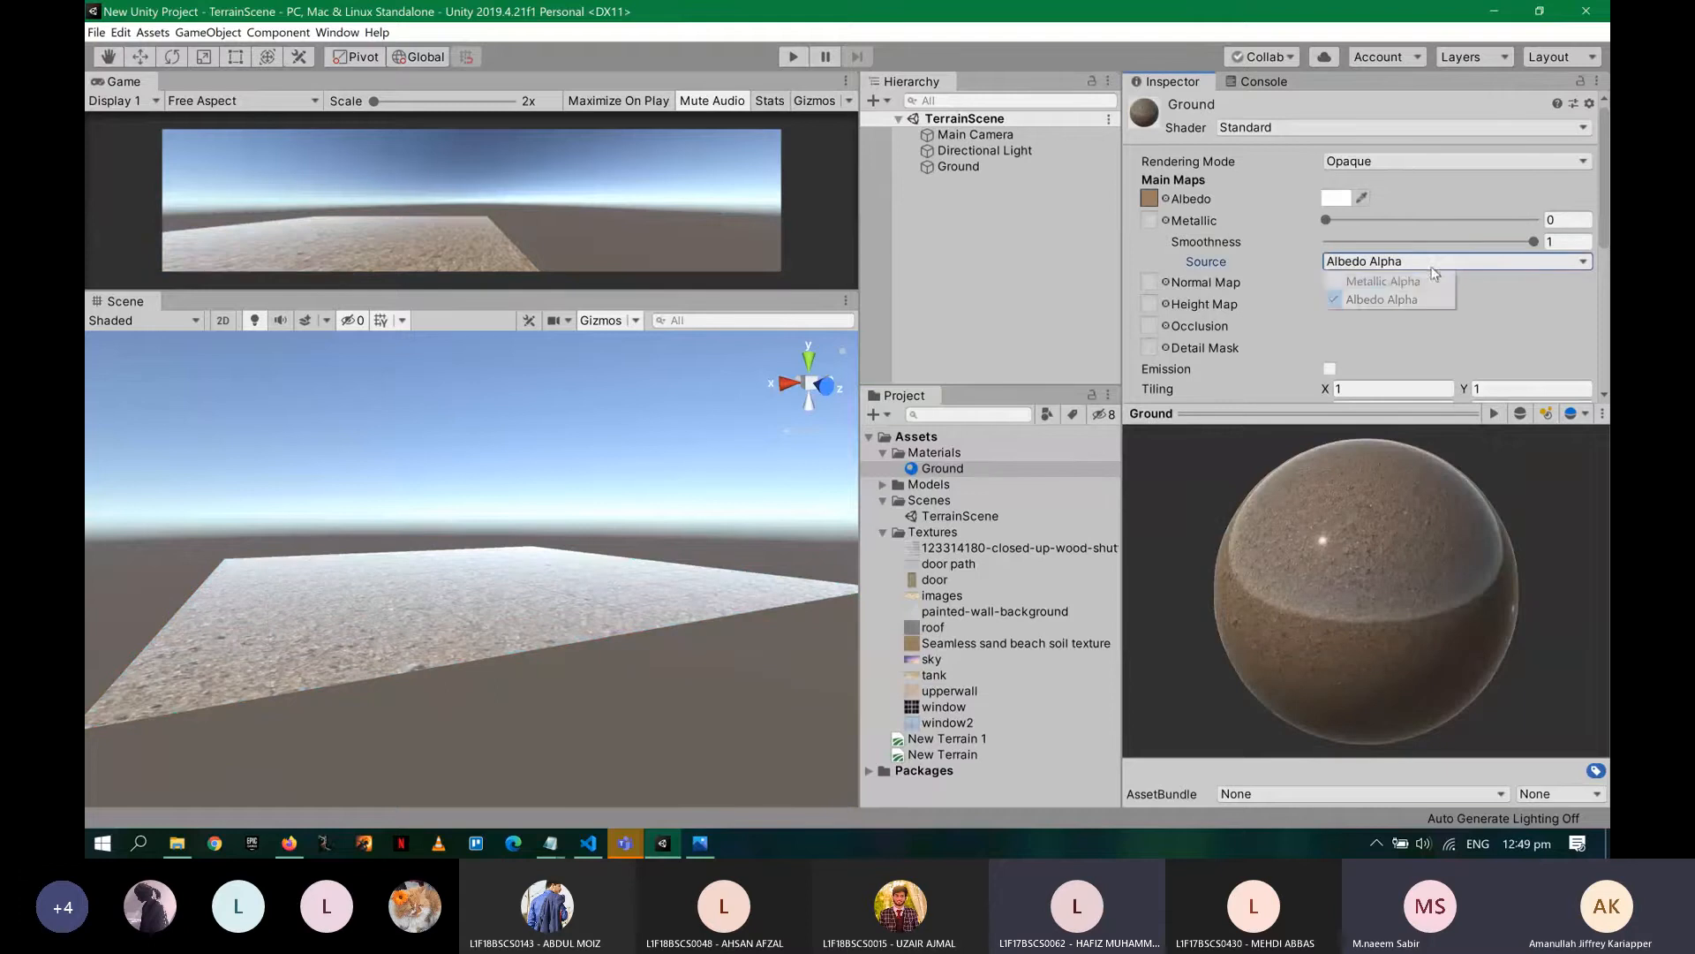
pyautogui.click(1423, 283)
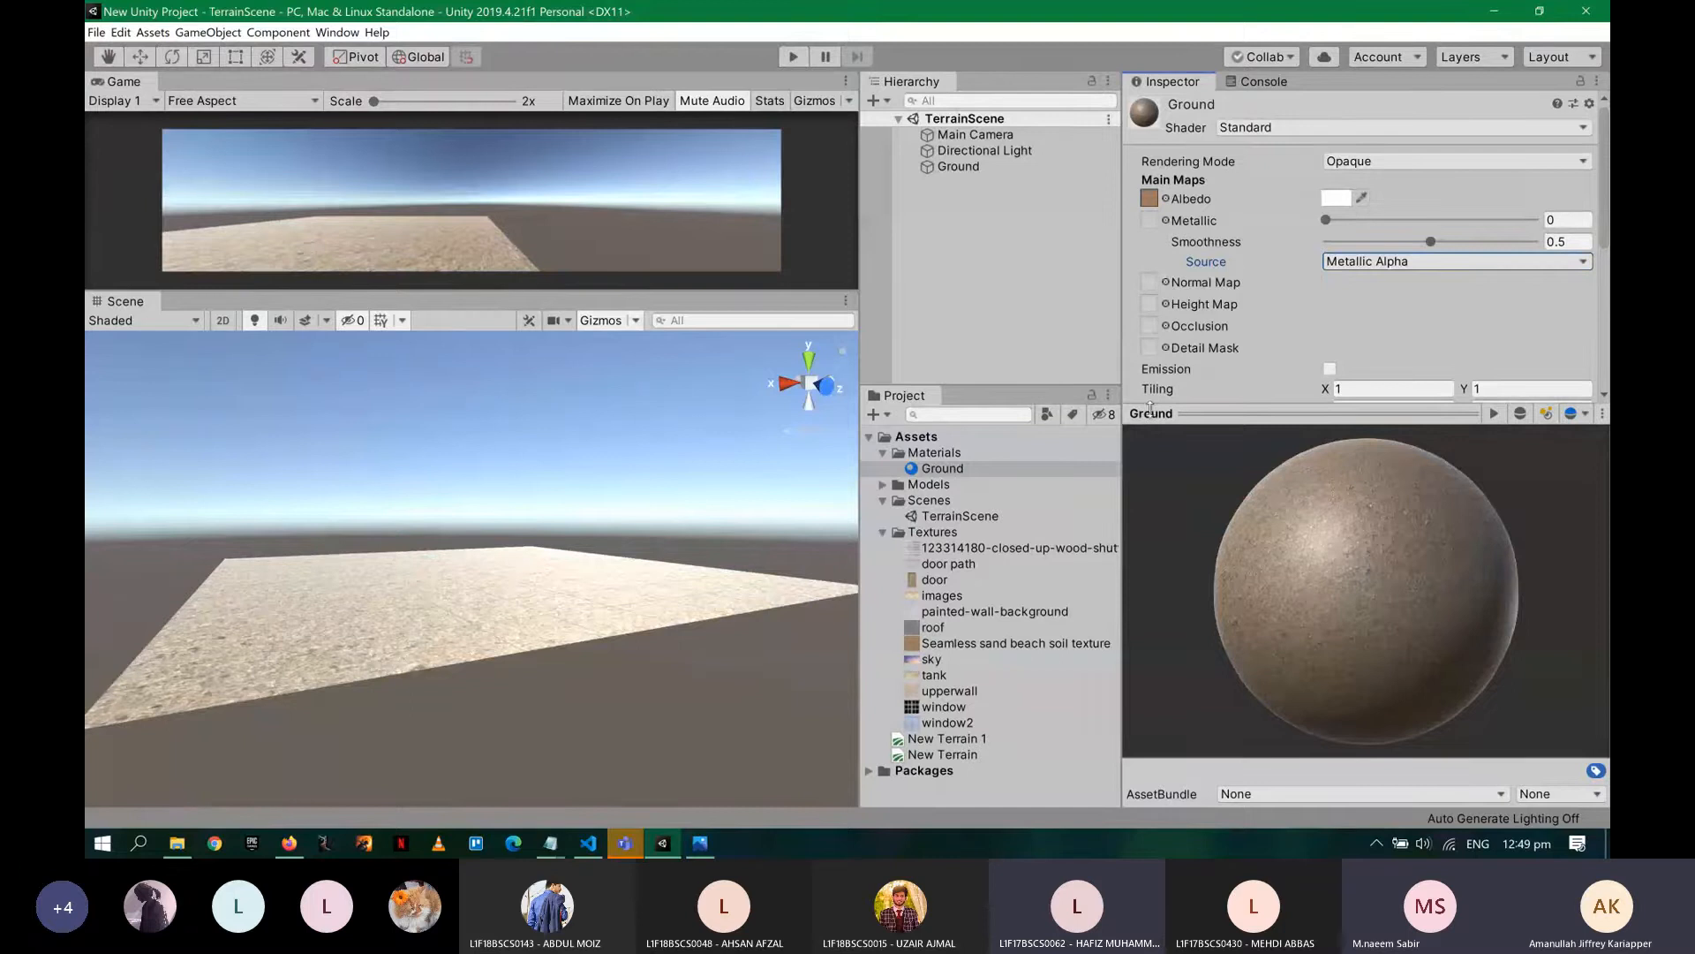
# - Clear the material from the Ground plane's Mesh Renderer and apply the Seamless sand beach soil texture directly to the plane
pyautogui.click(1007, 167)
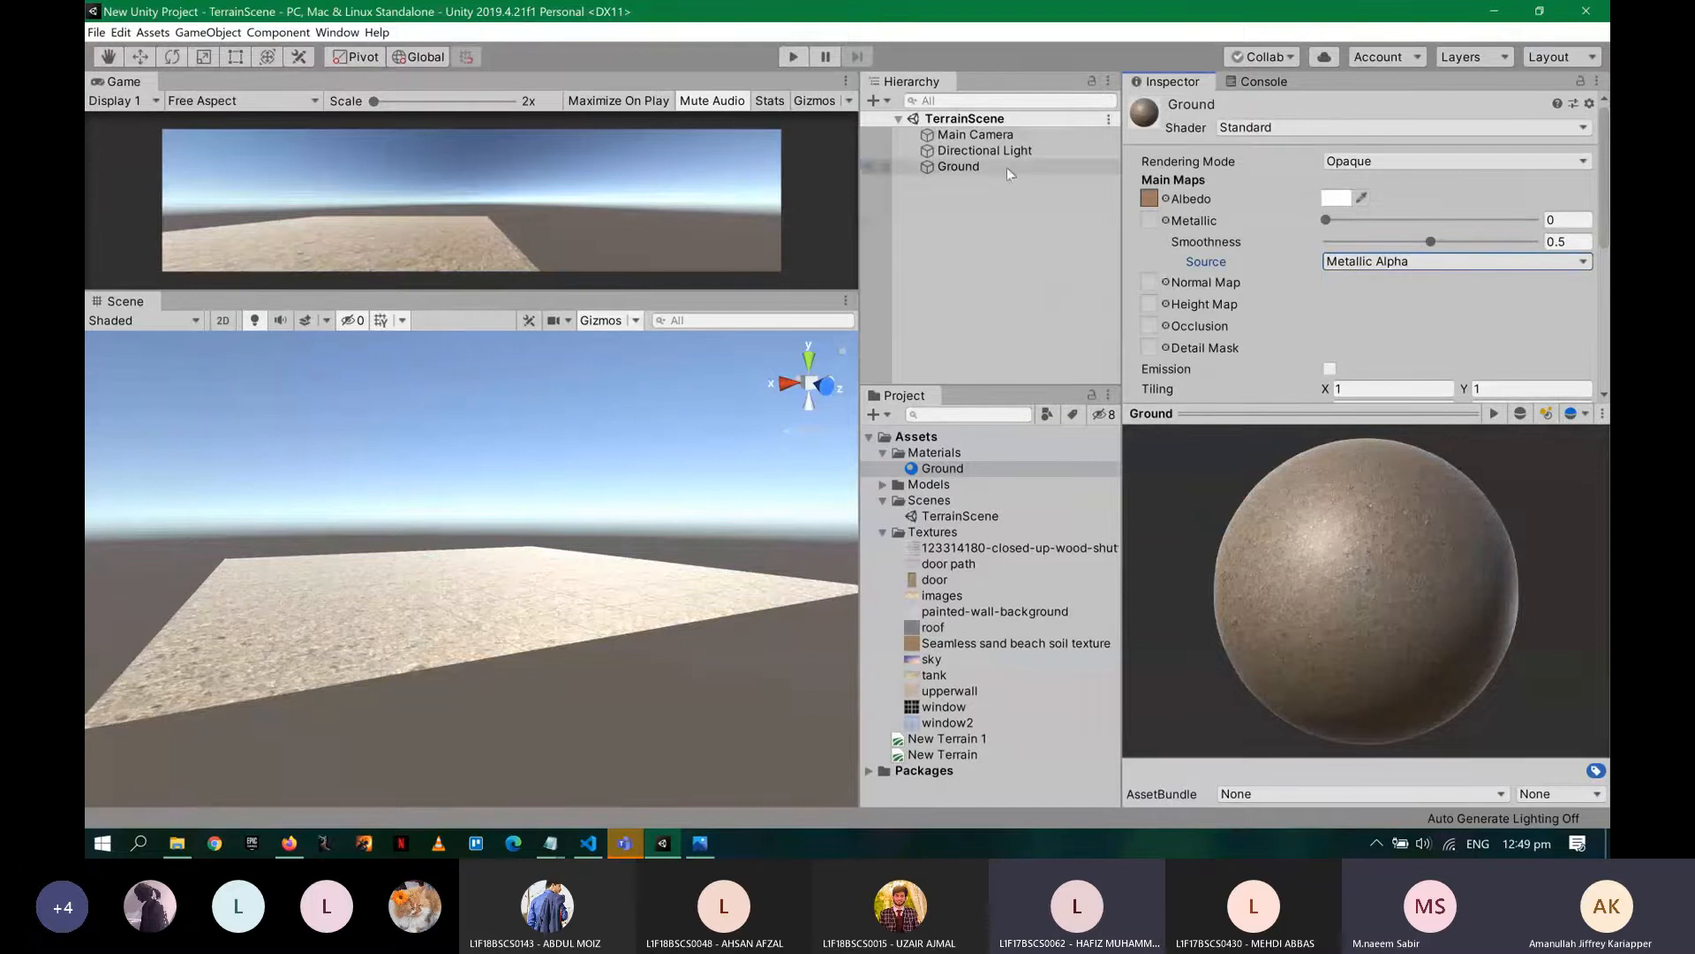
pyautogui.click(1356, 376)
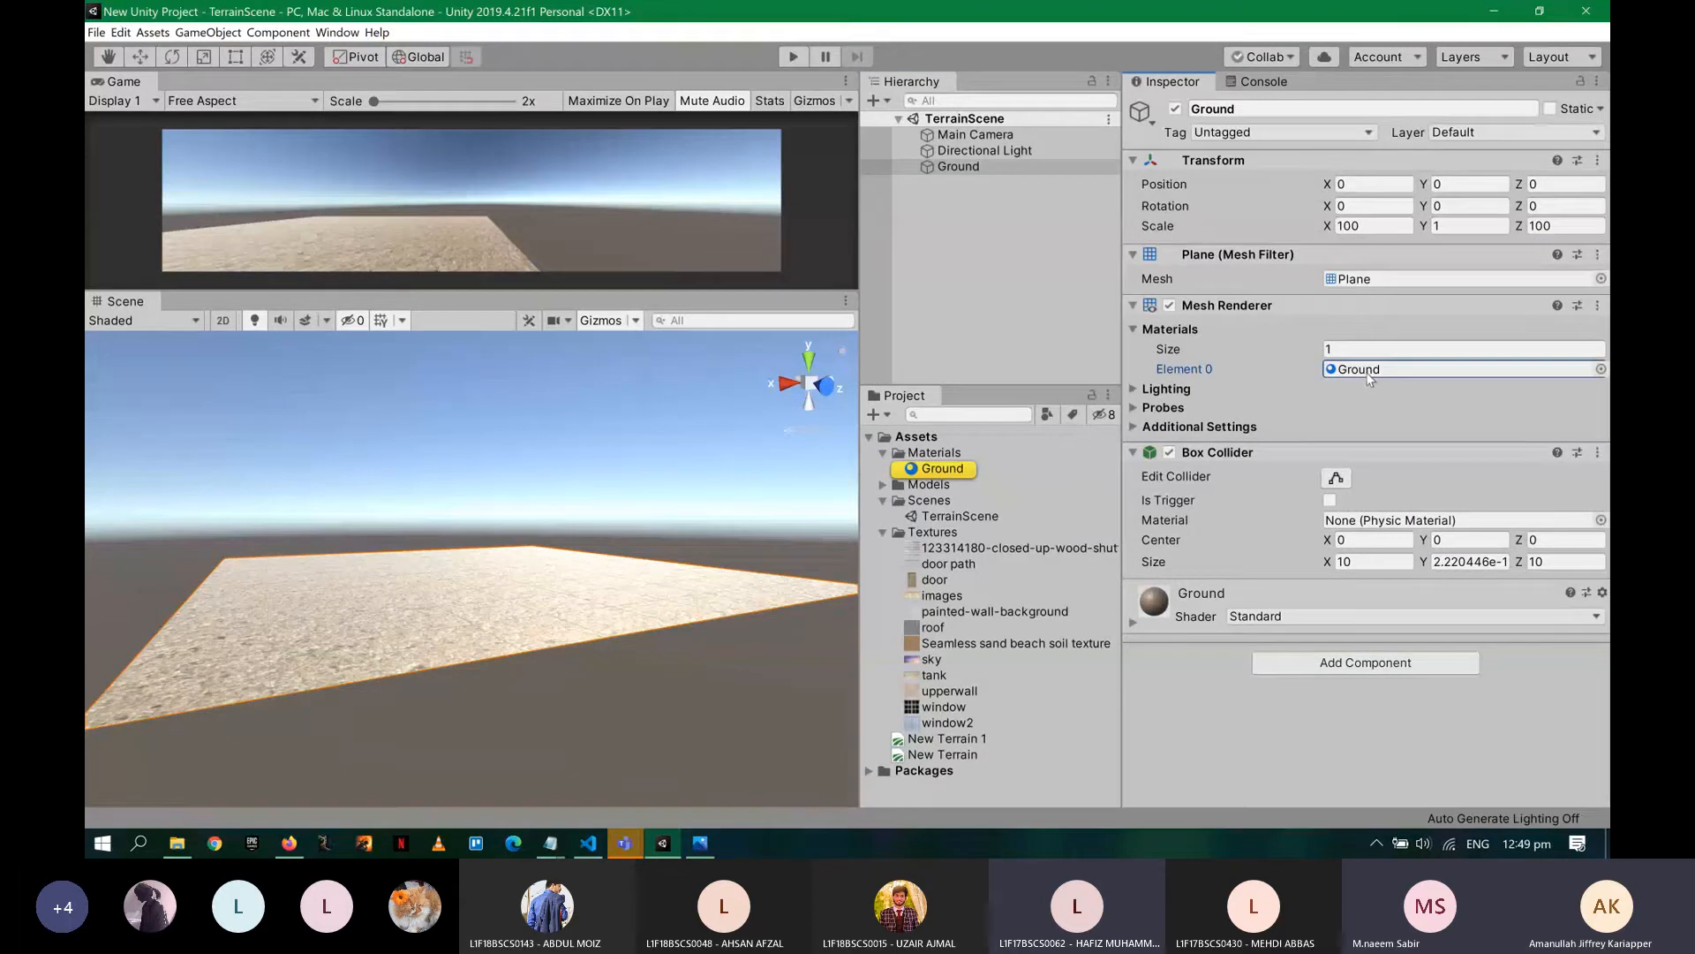
pyautogui.press('Delete')
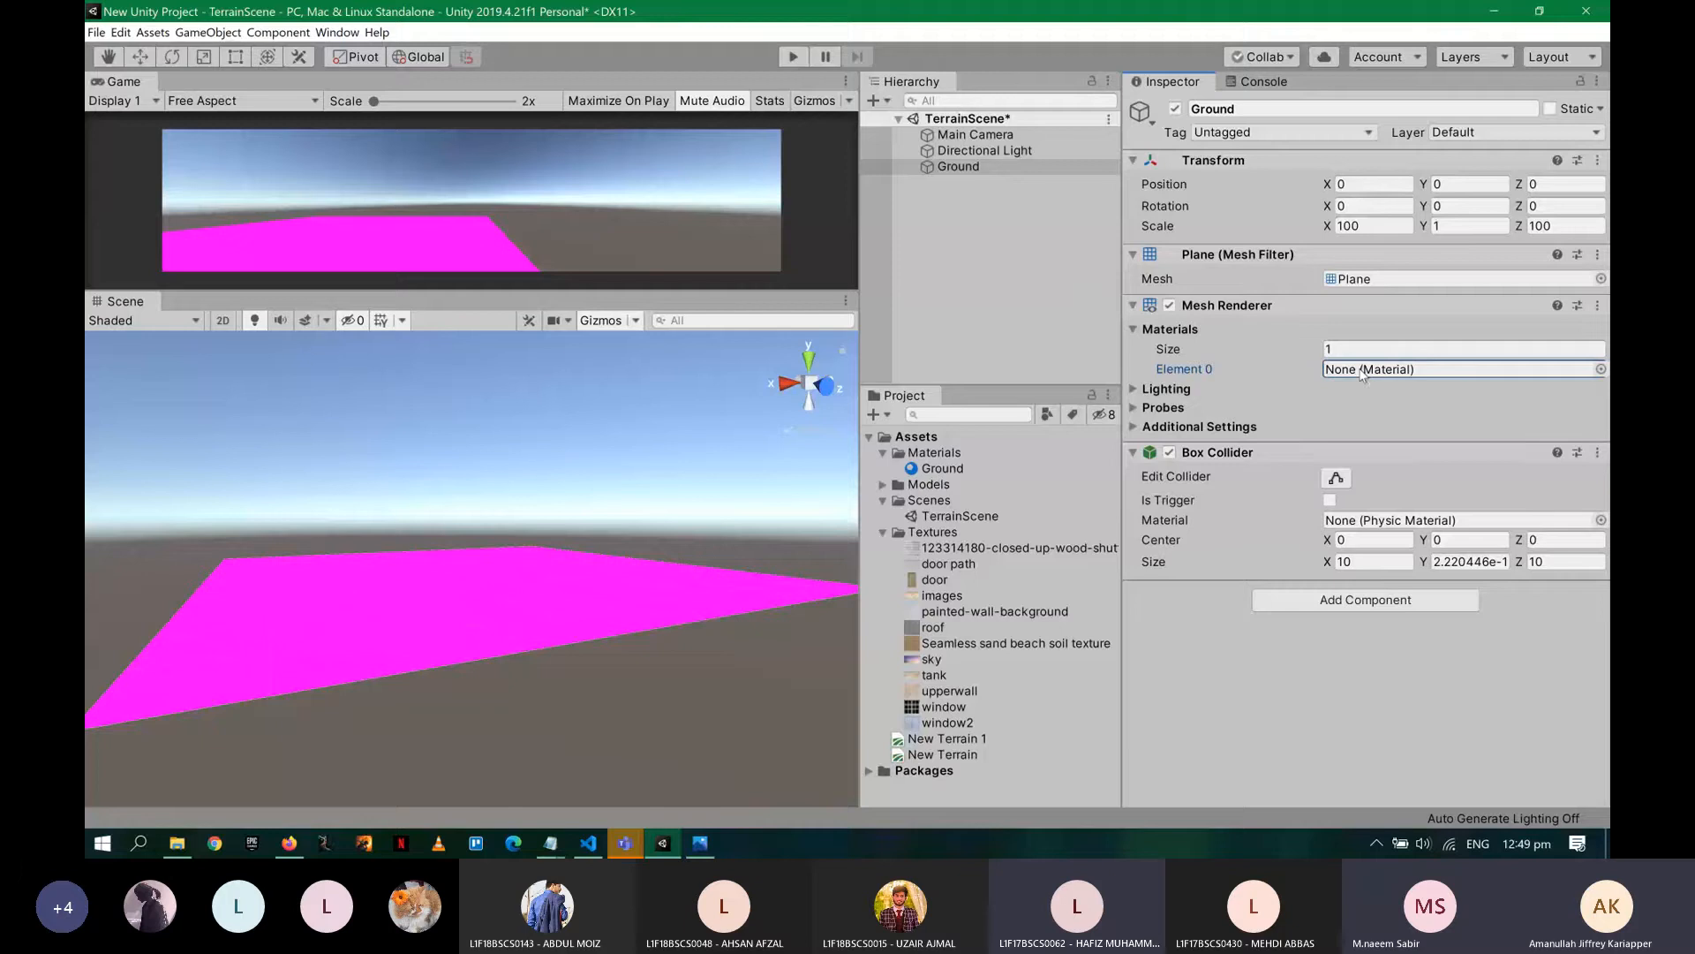
pyautogui.click(994, 221)
pyautogui.click(980, 645)
pyautogui.moveTo(980, 647); pyautogui.dragTo(978, 167)
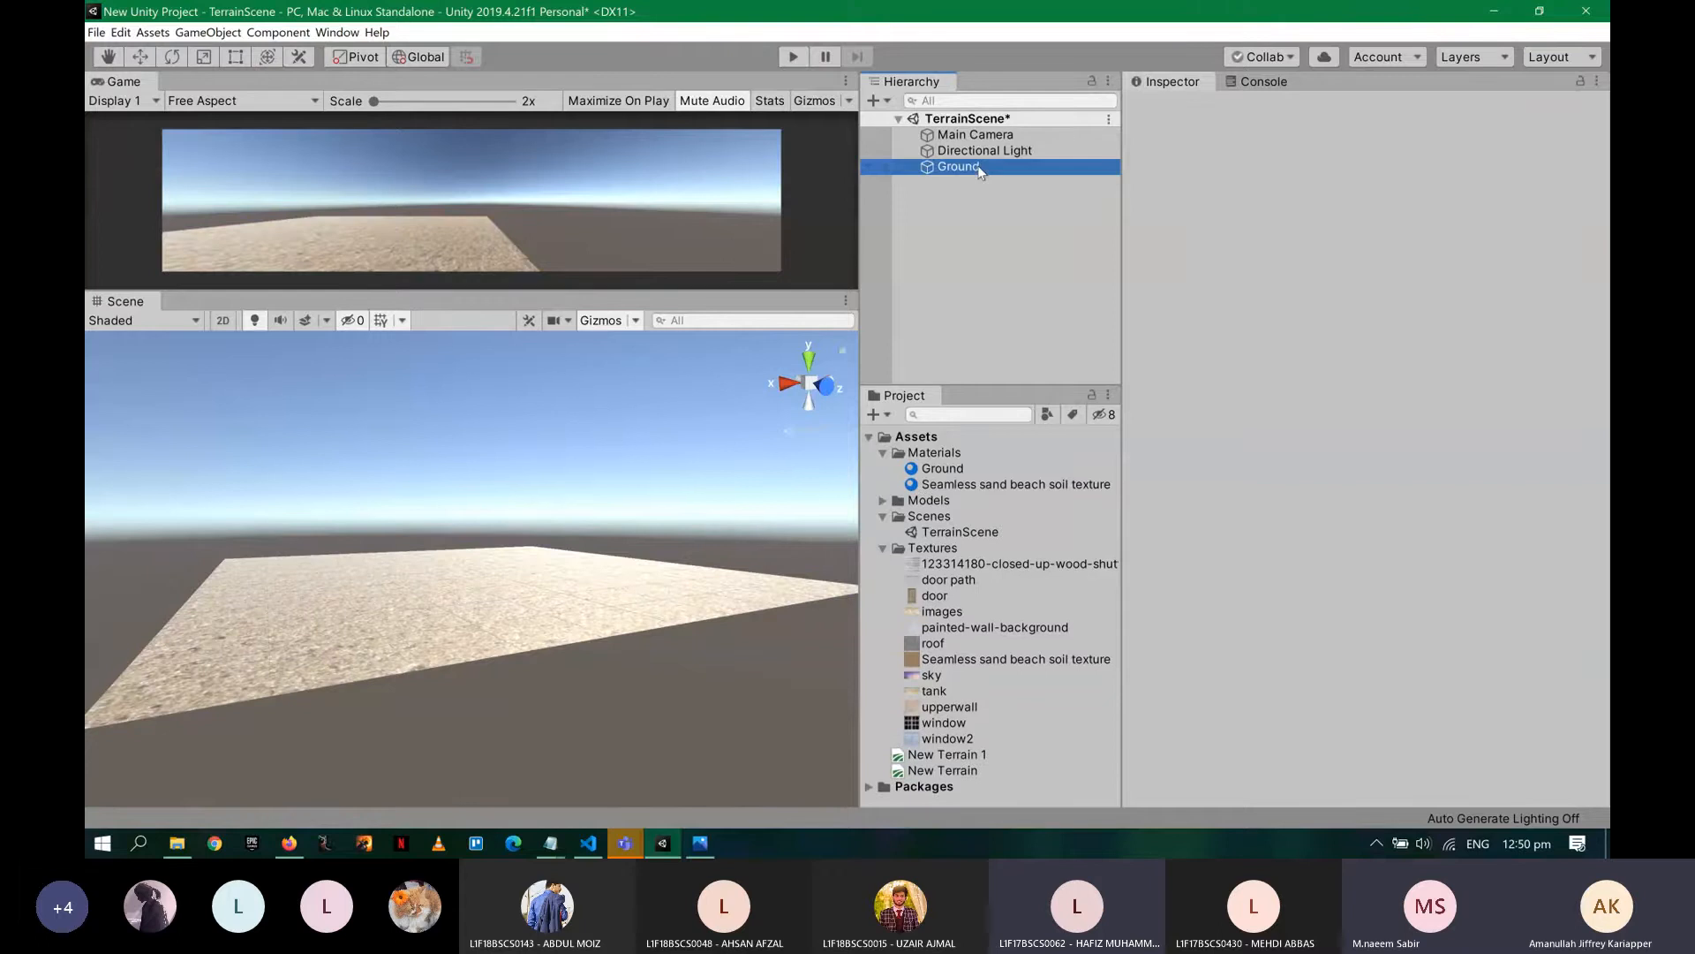
pyautogui.click(977, 166)
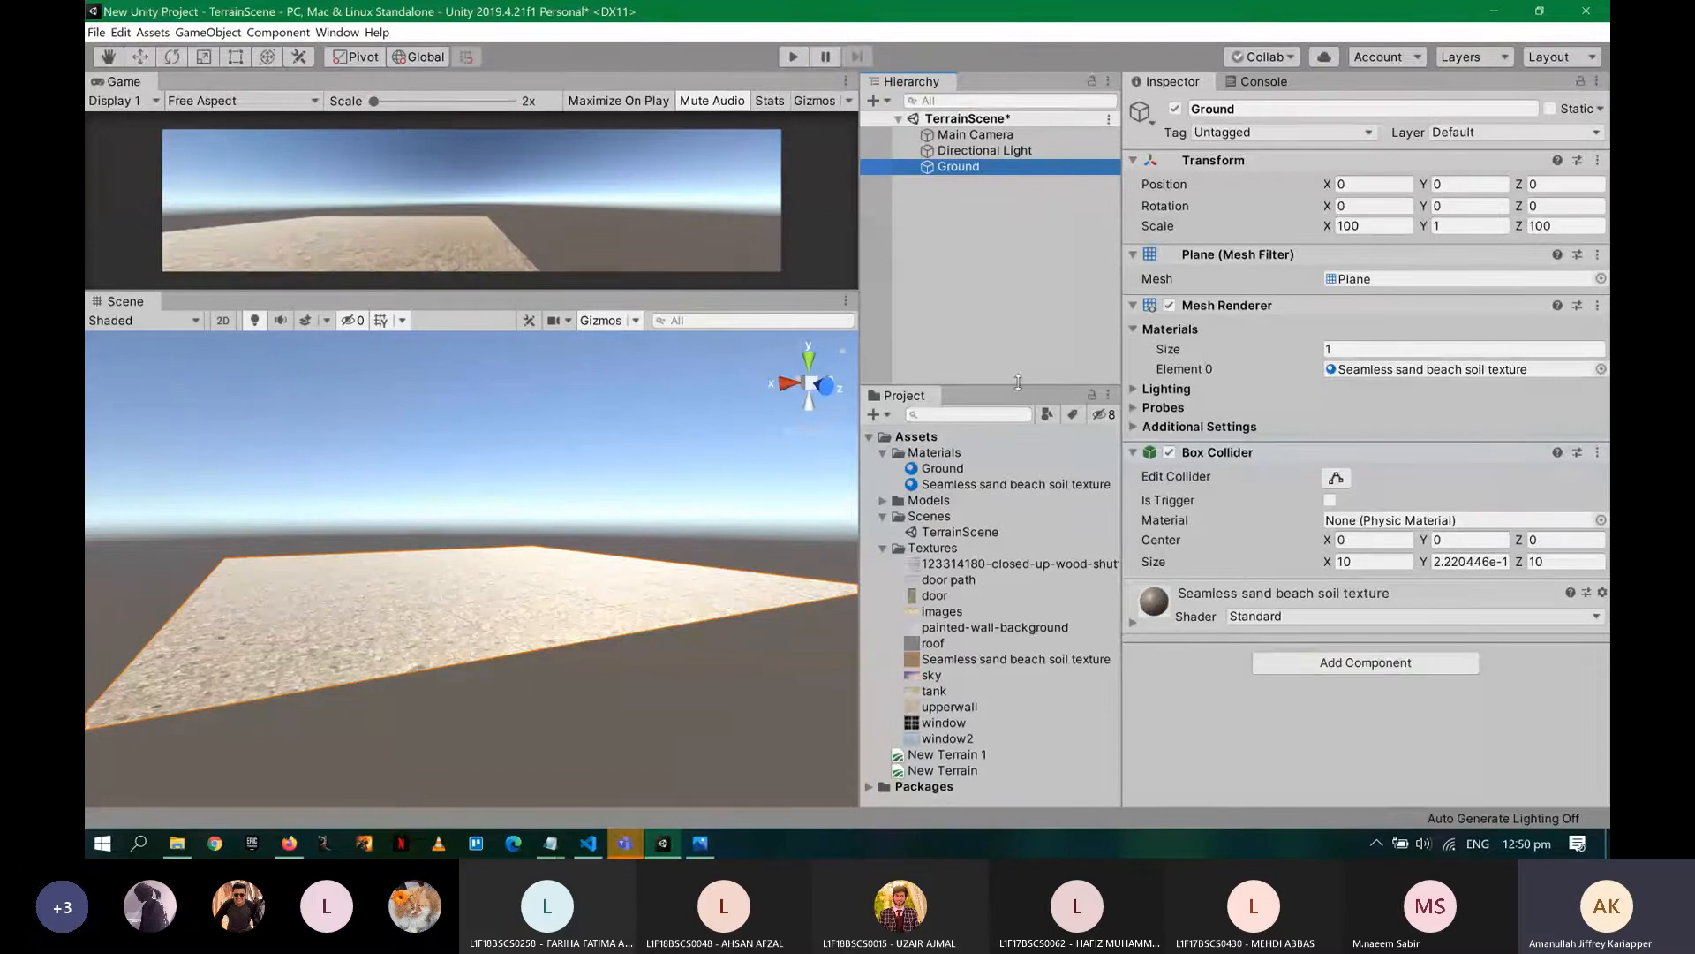
# - Set the Seamless sand beach soil texture material's smoothness source to Albedo Alpha and its smoothness to about 0.393
pyautogui.click(998, 483)
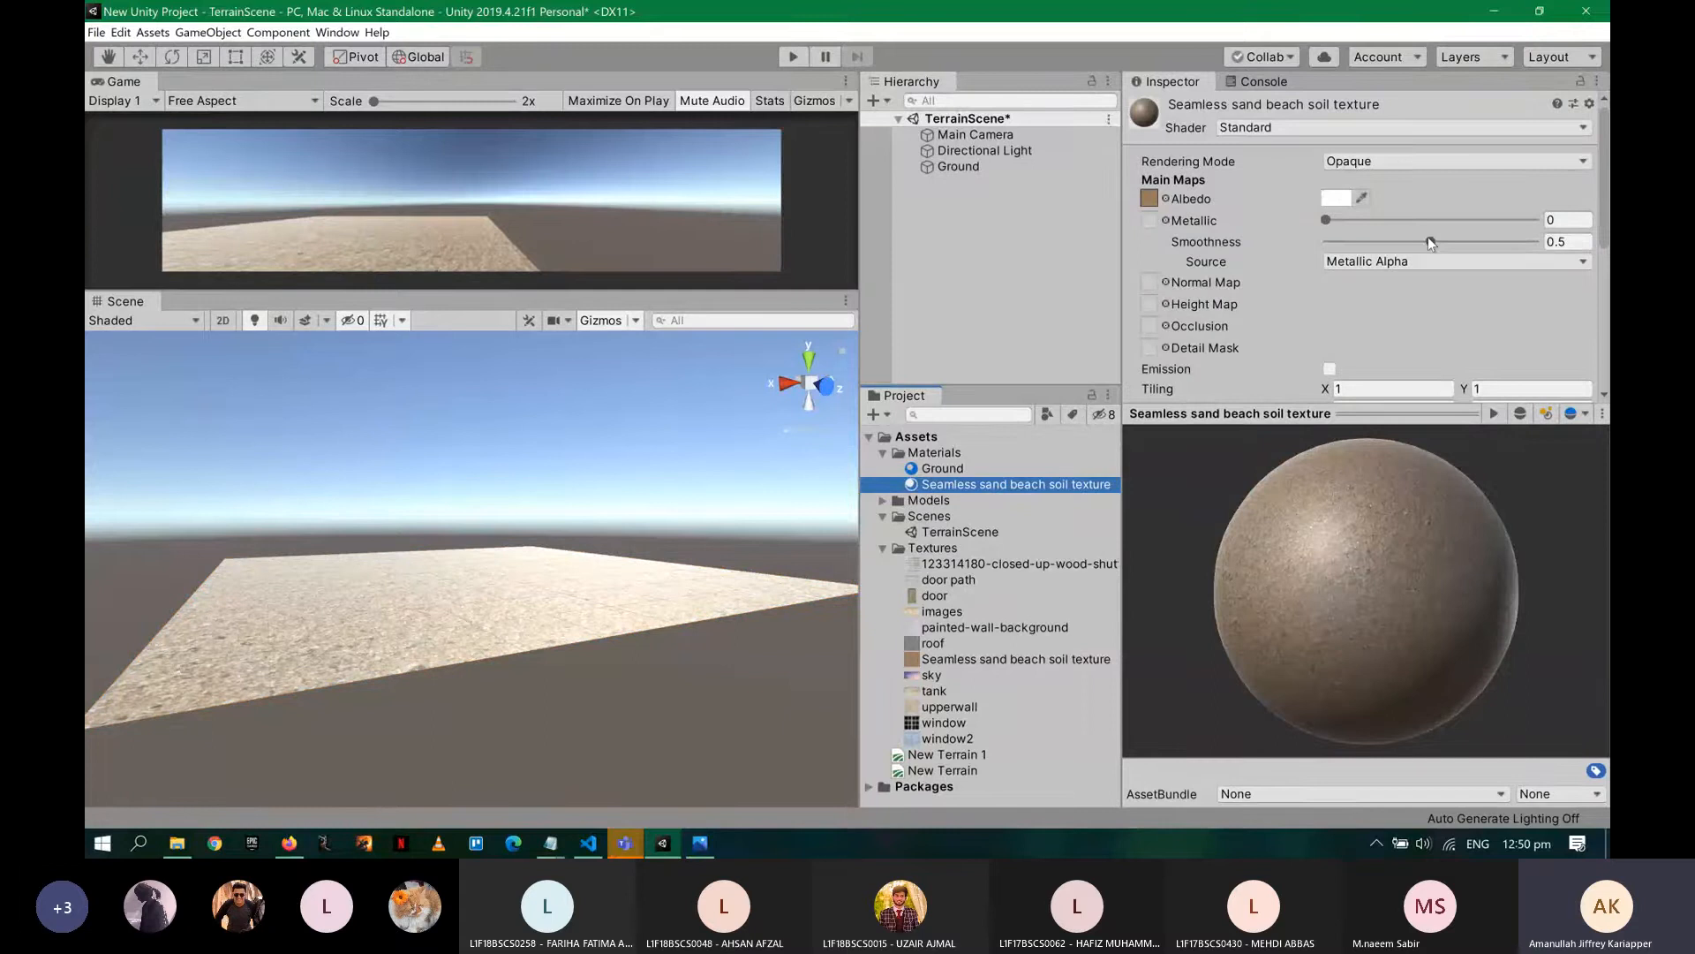
pyautogui.moveTo(1432, 243); pyautogui.dragTo(1533, 241)
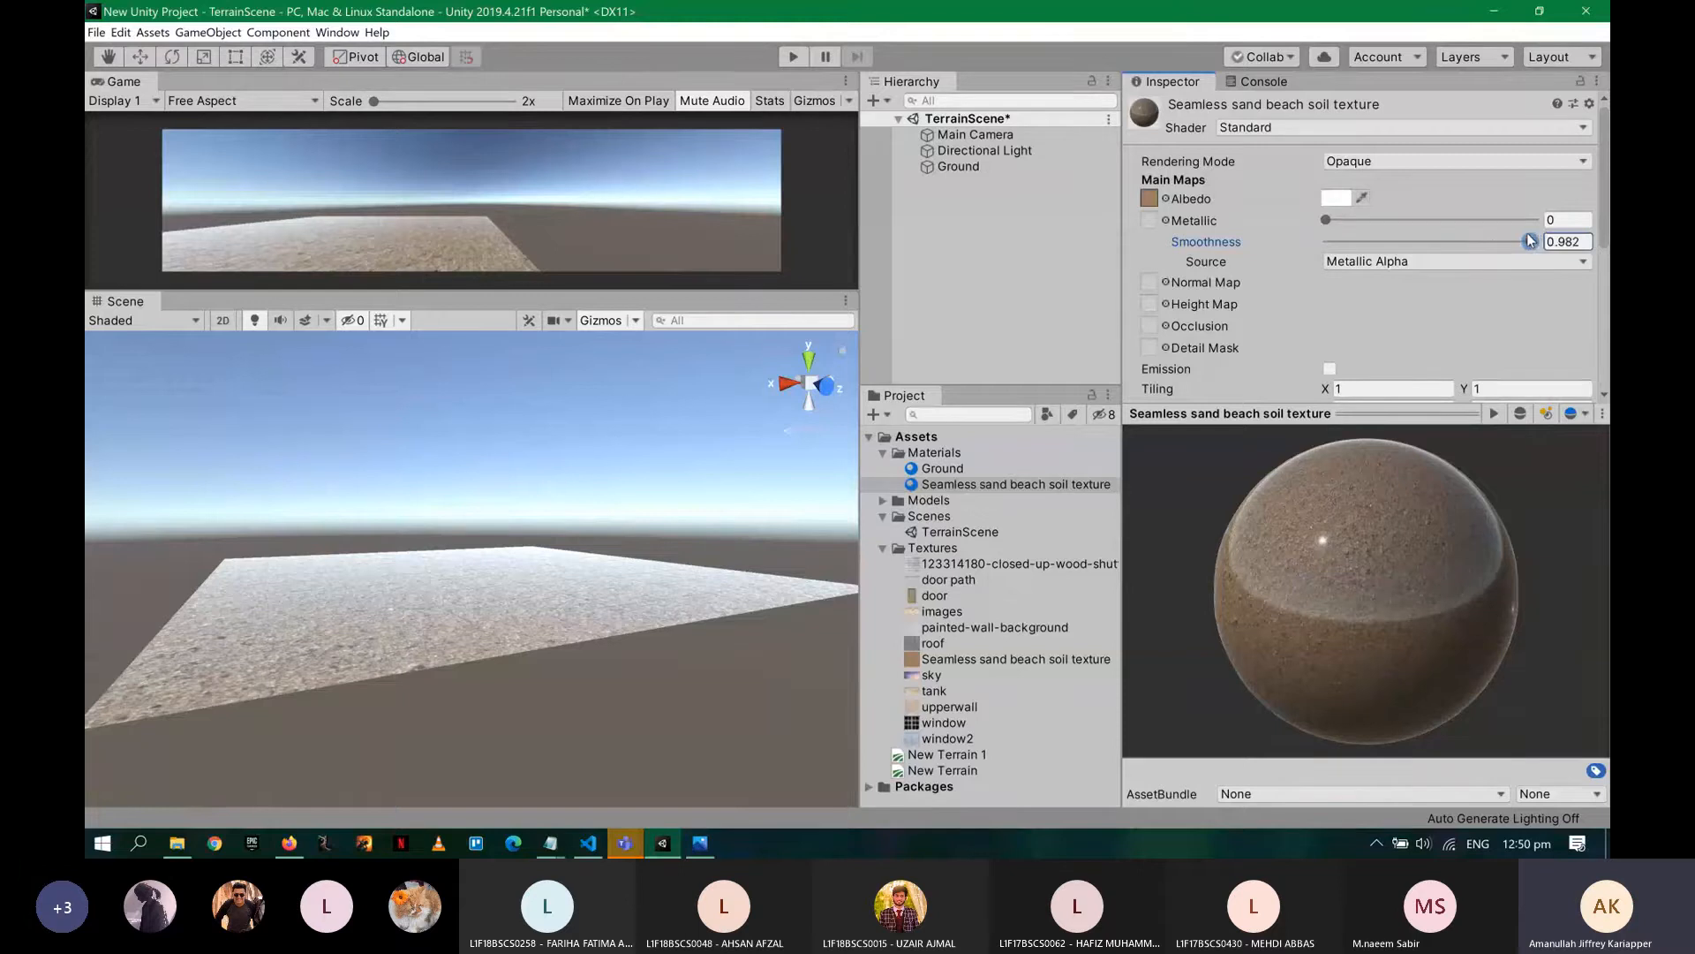
pyautogui.click(1492, 261)
pyautogui.click(1434, 299)
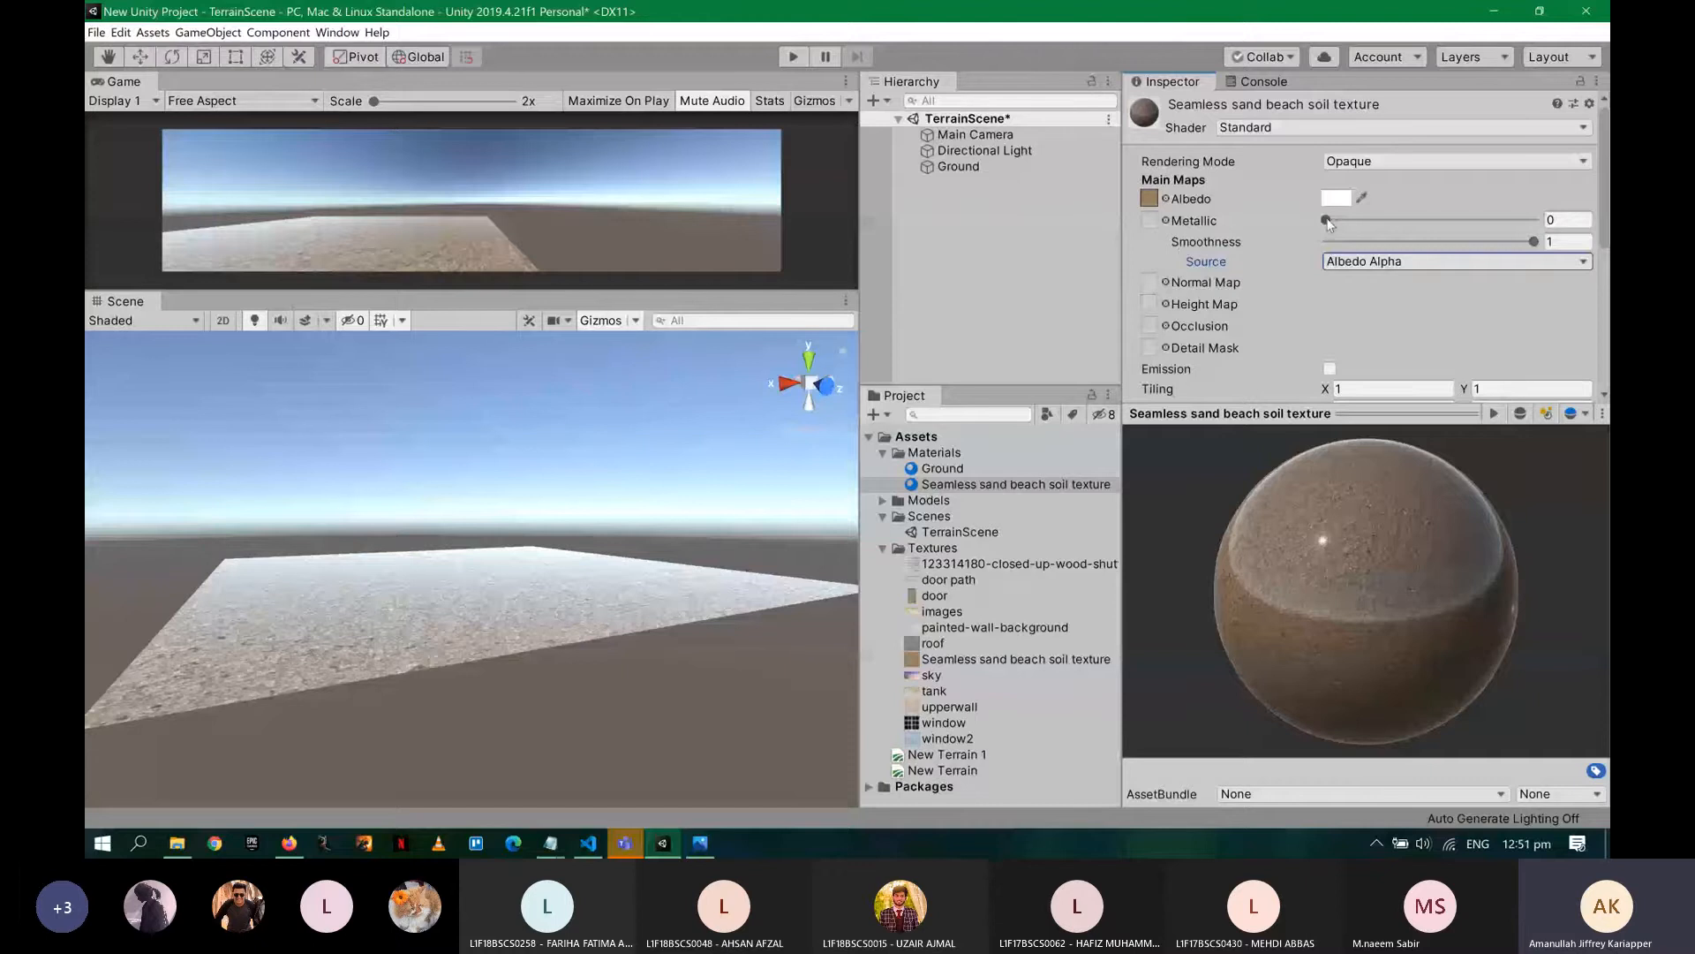
pyautogui.moveTo(1328, 222); pyautogui.dragTo(1243, 224)
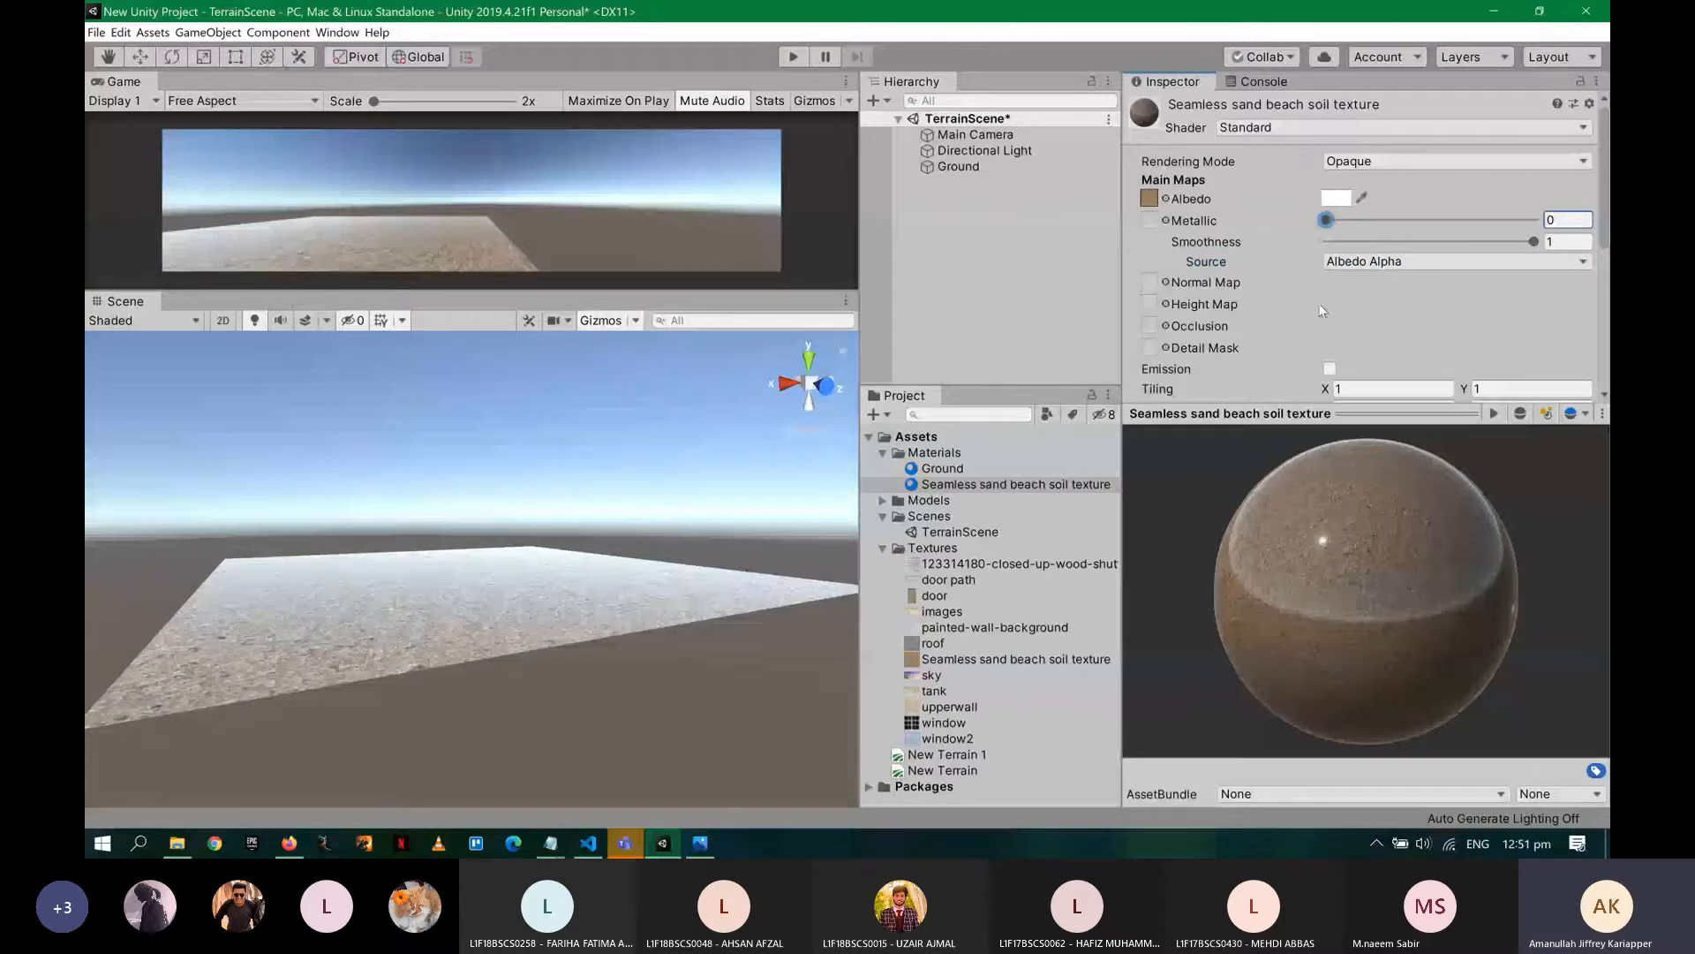
pyautogui.scroll(-4, 1325, 311)
pyautogui.scroll(4, 1373, 270)
pyautogui.click(1533, 242)
pyautogui.moveTo(1533, 244); pyautogui.dragTo(1410, 245)
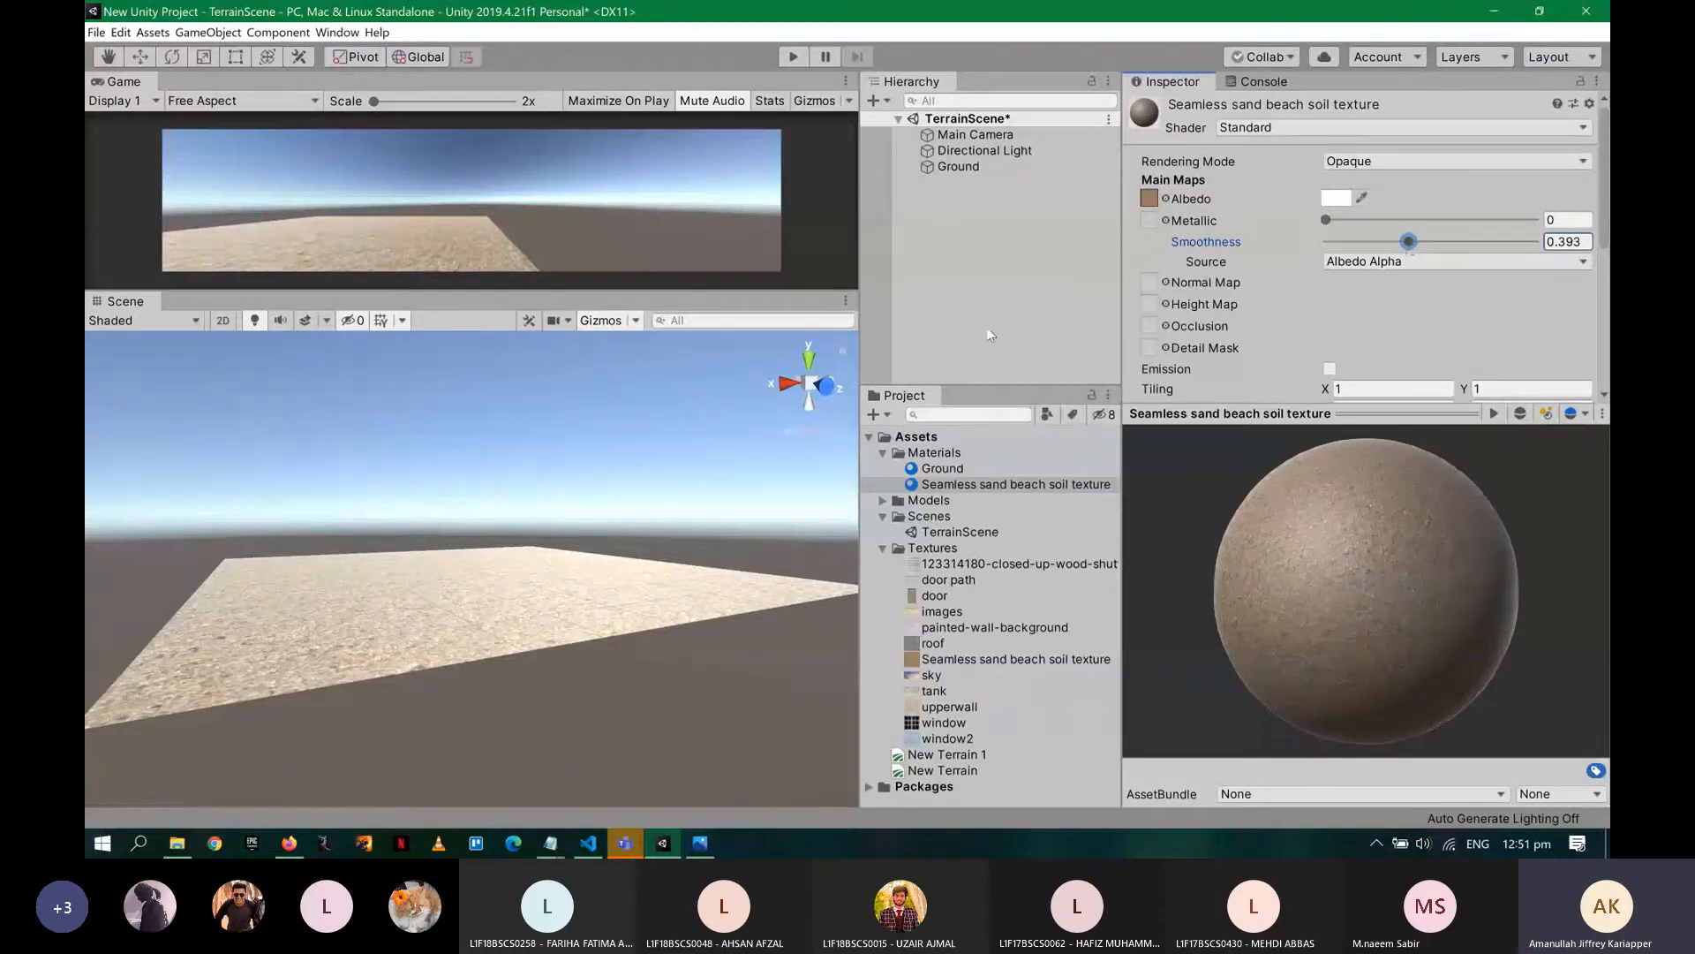
pyautogui.keyDown('alt'); pyautogui.moveTo(623, 520); pyautogui.dragTo(589, 565); pyautogui.keyUp('alt')
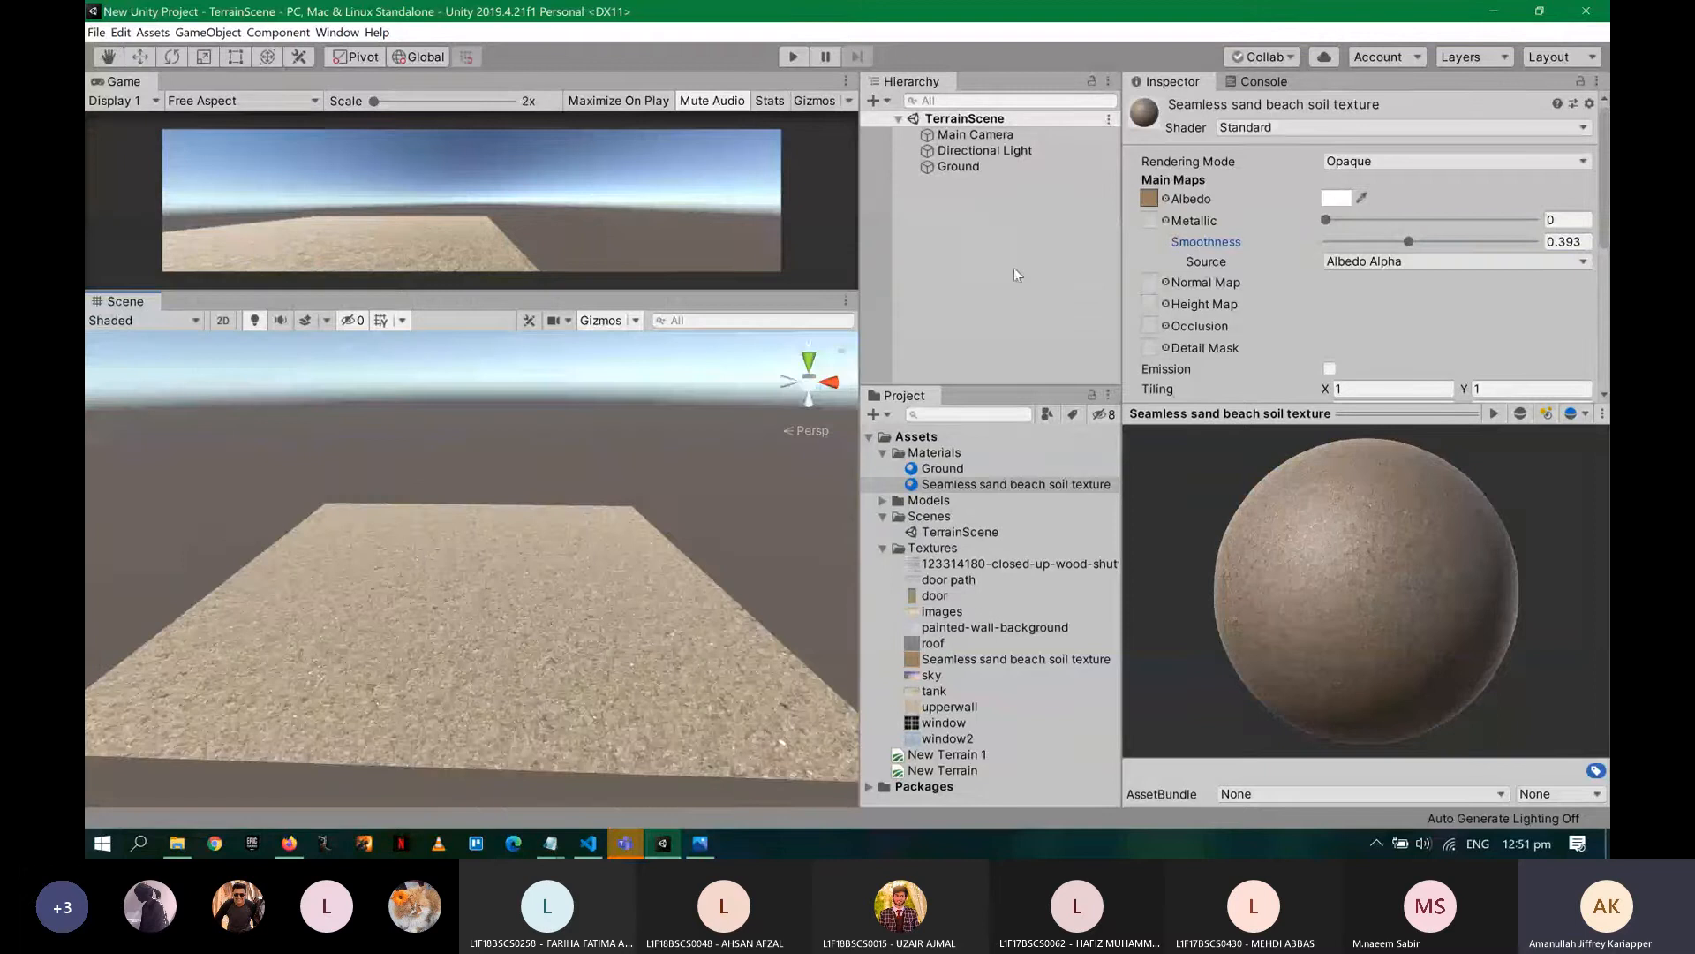
pyautogui.hotkey('alt', 'Tab')
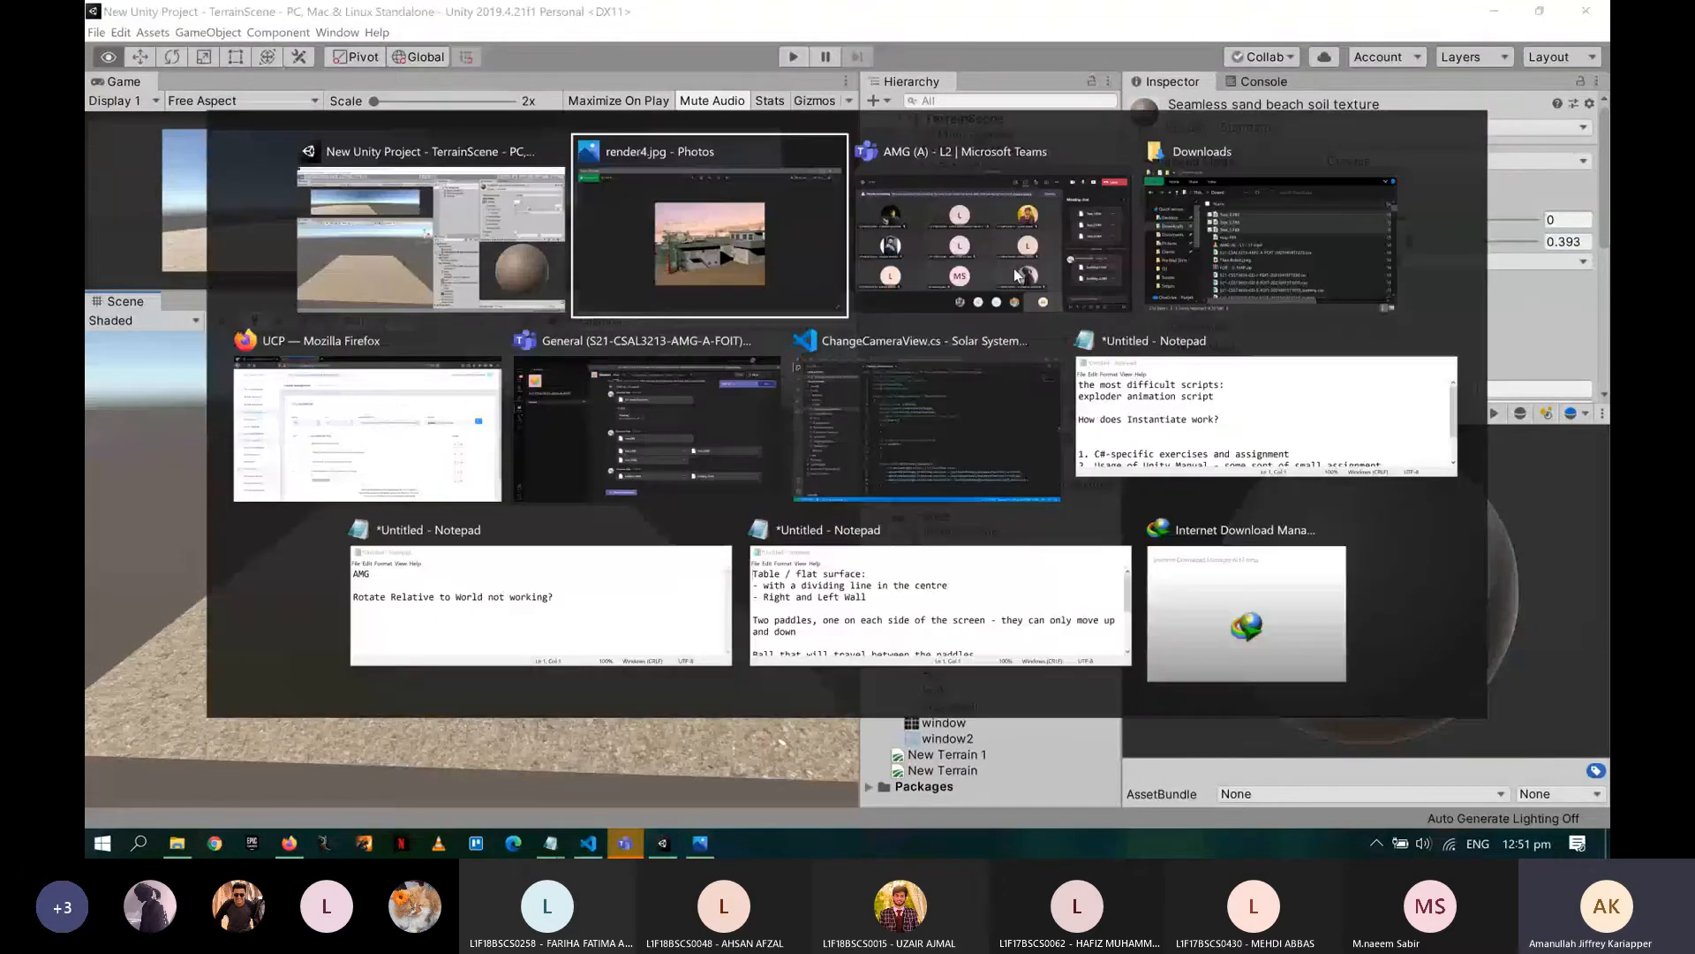
pyautogui.press('Escape')
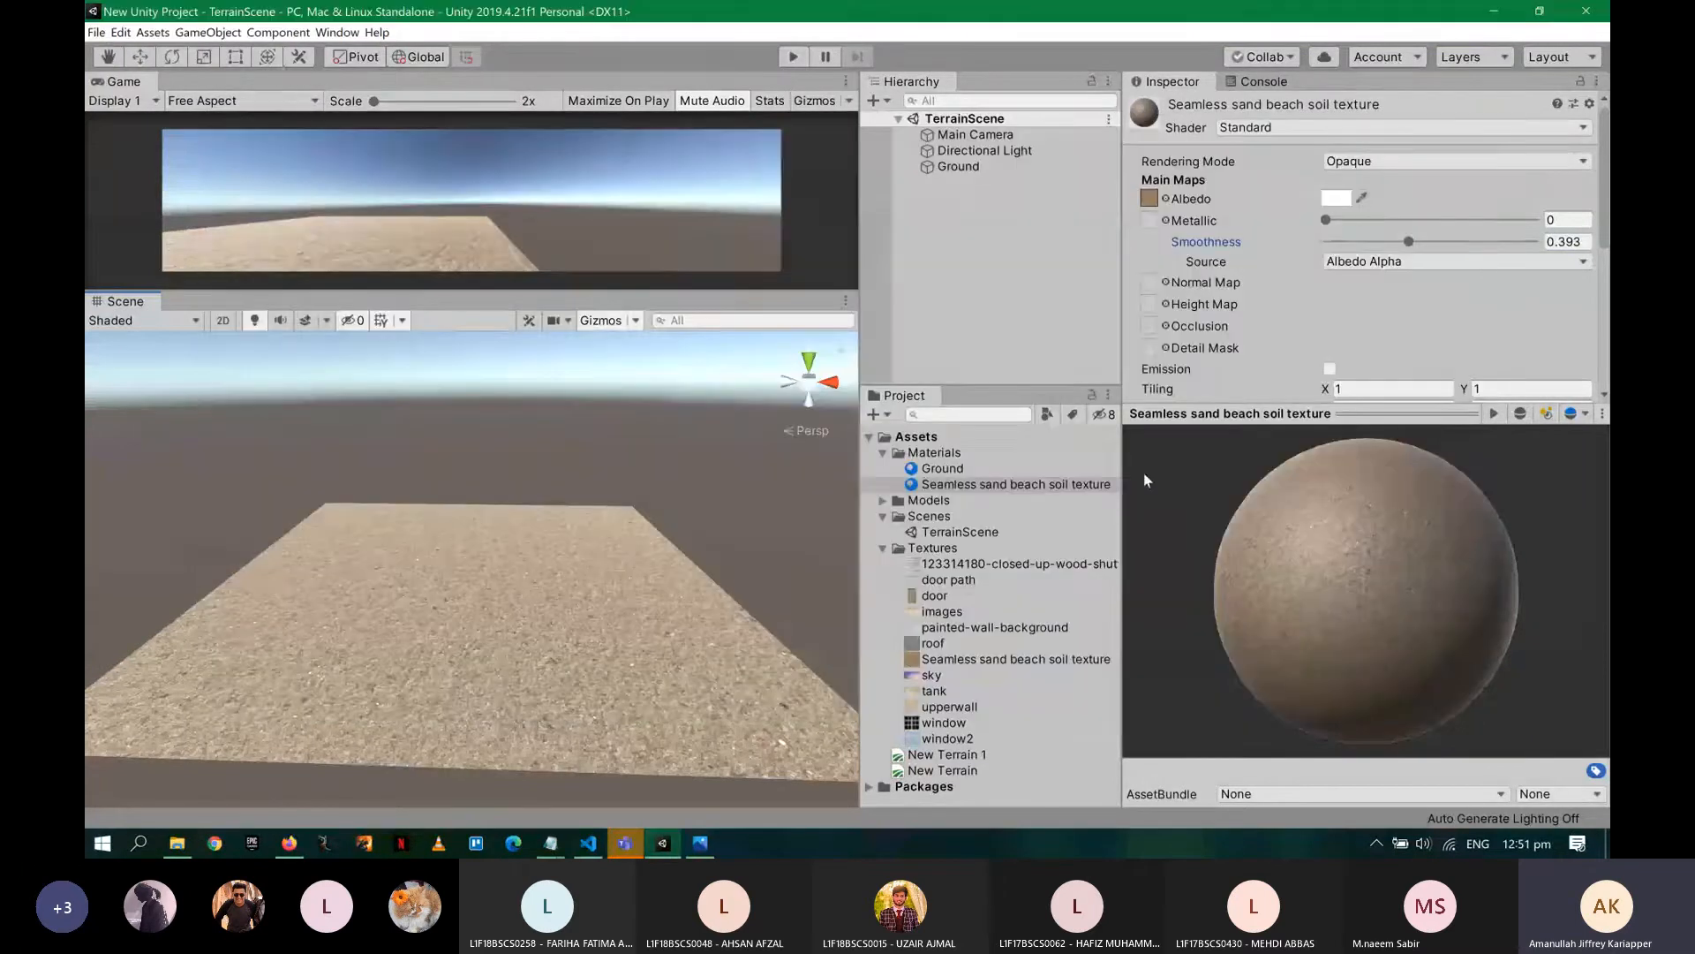
# - Add the Tree_1 model to the scene and set its position to 0 on X, Y and Z
pyautogui.click(883, 549)
pyautogui.click(883, 500)
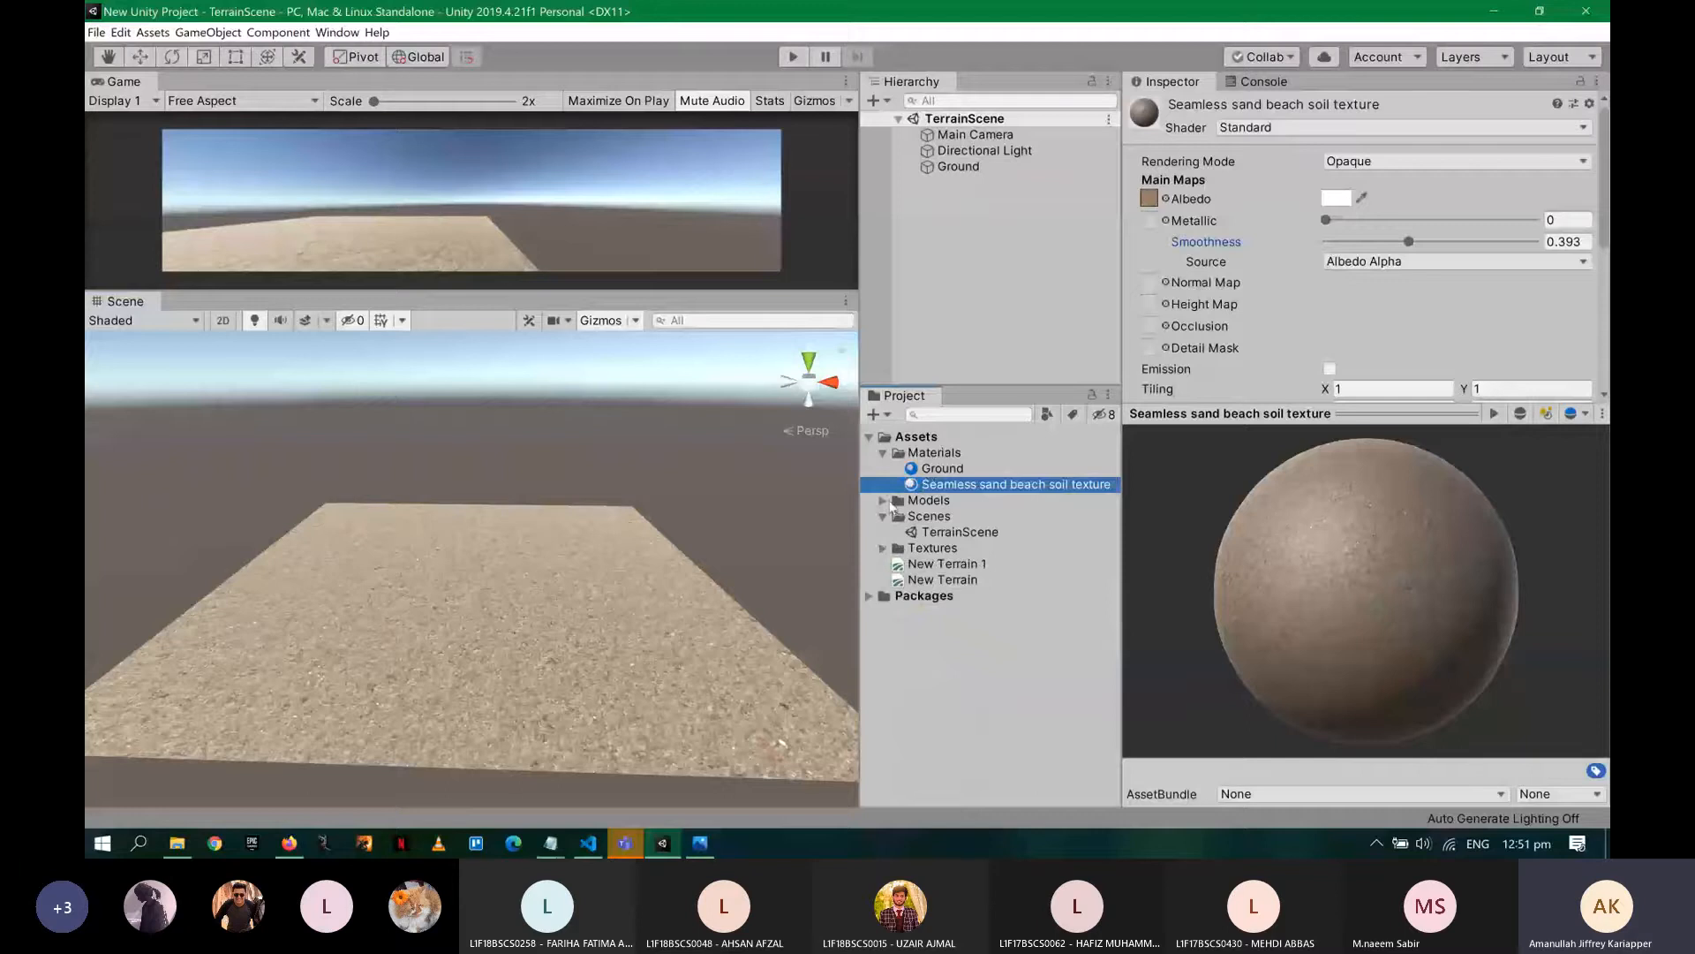
pyautogui.moveTo(951, 521); pyautogui.dragTo(964, 309)
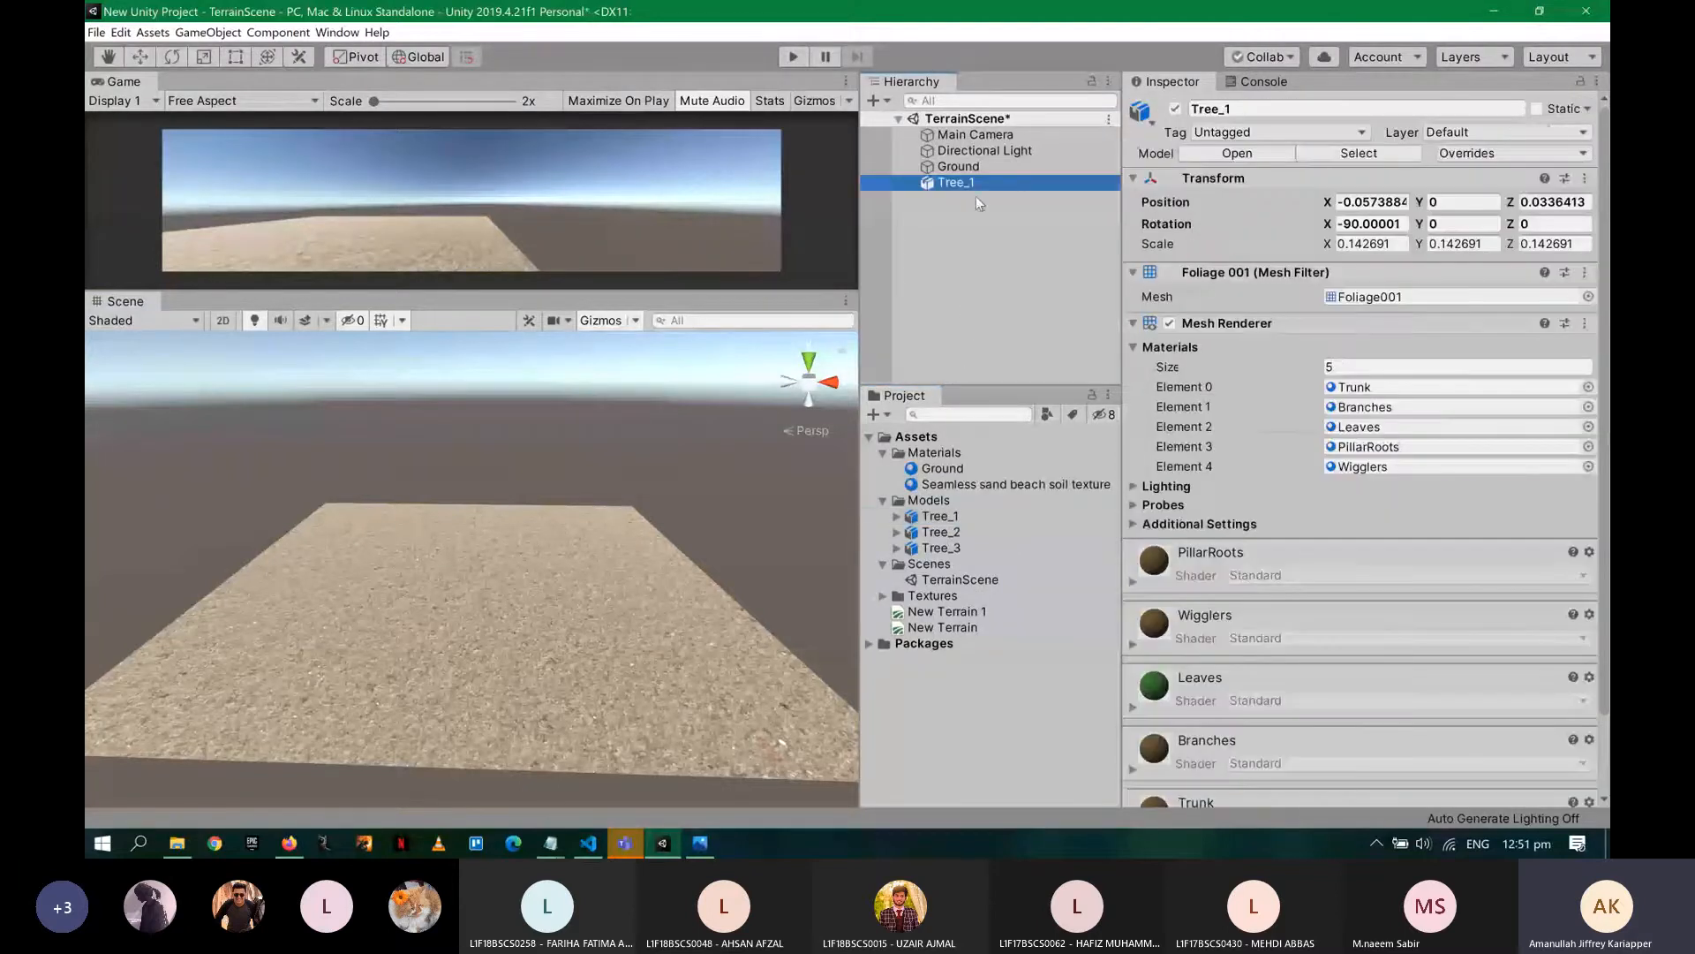
pyautogui.click(1371, 201)
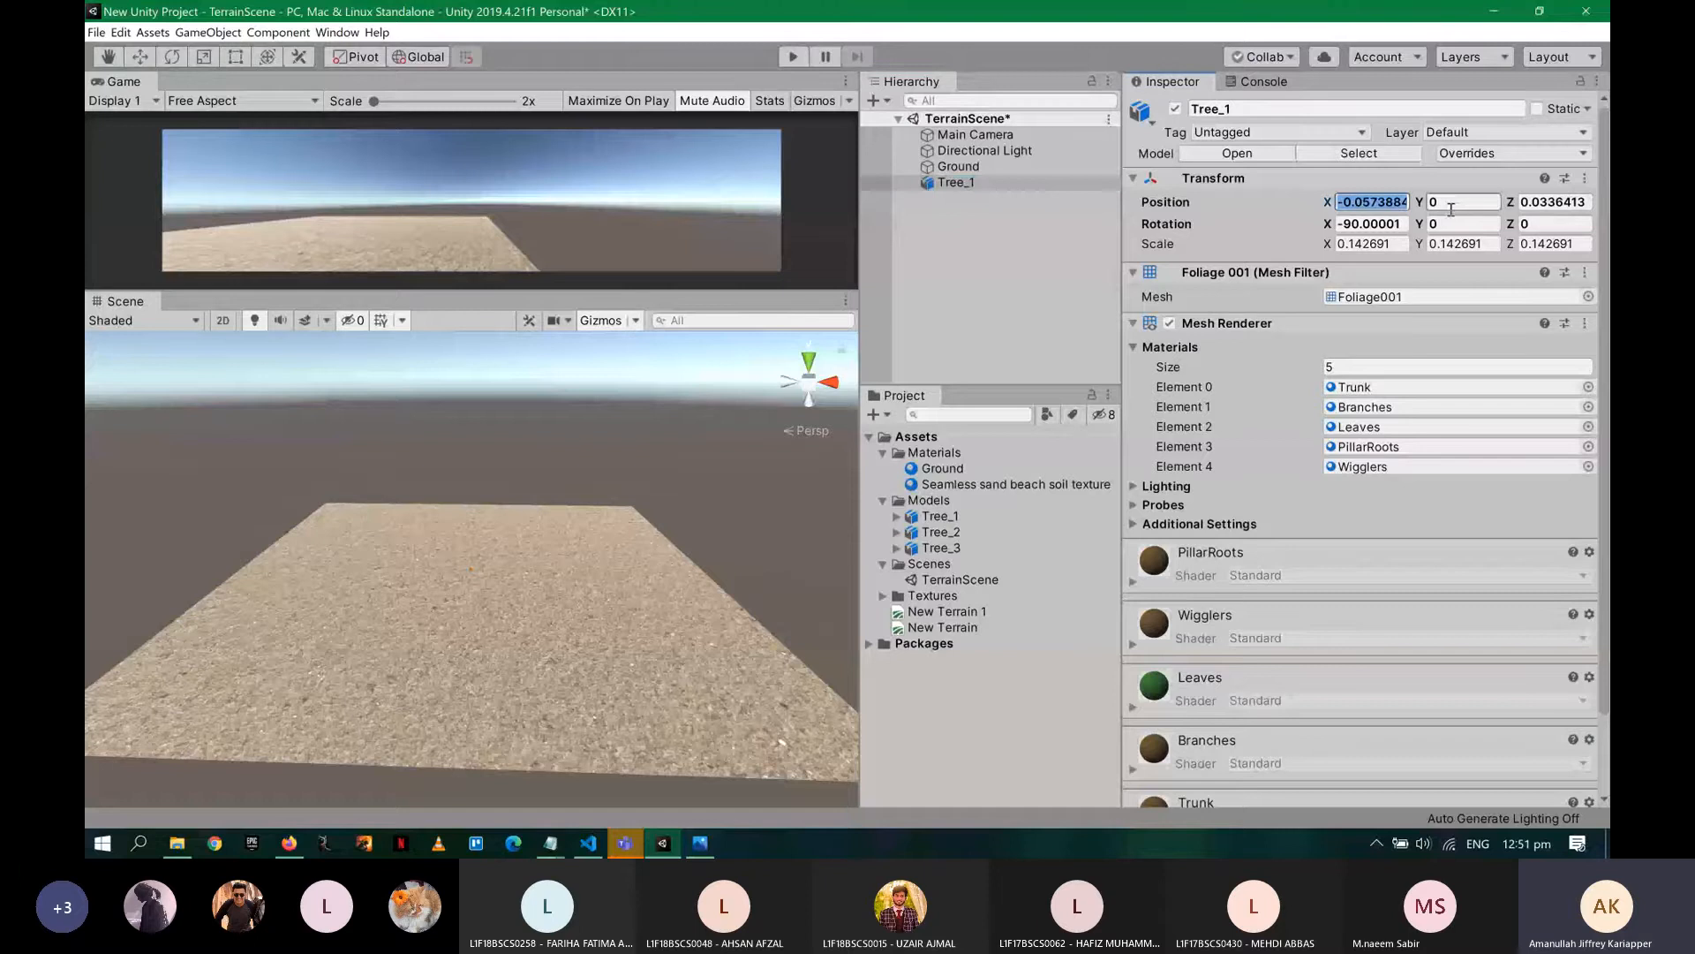
pyautogui.write('00')
pyautogui.click(1450, 209)
pyautogui.press('Tab')
pyautogui.write('0')
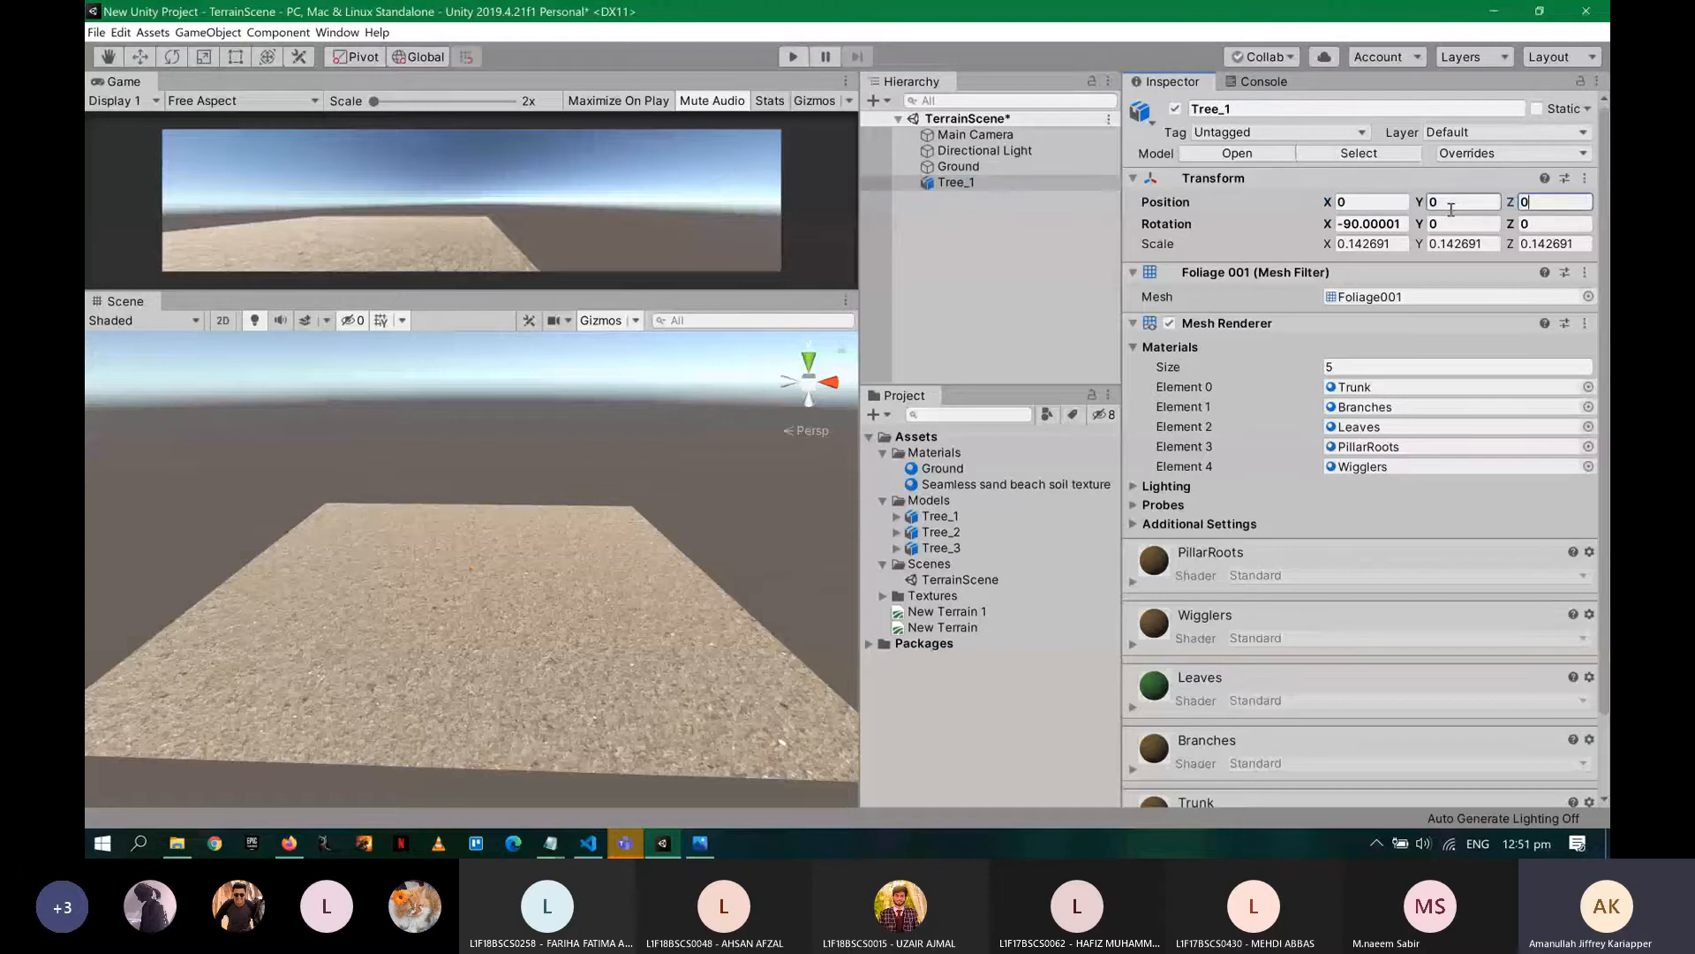
# - Set Tree_1's scale to 1 on X, Y and Z, check its size against the ground, and save the scene
pyautogui.doubleClick(952, 183)
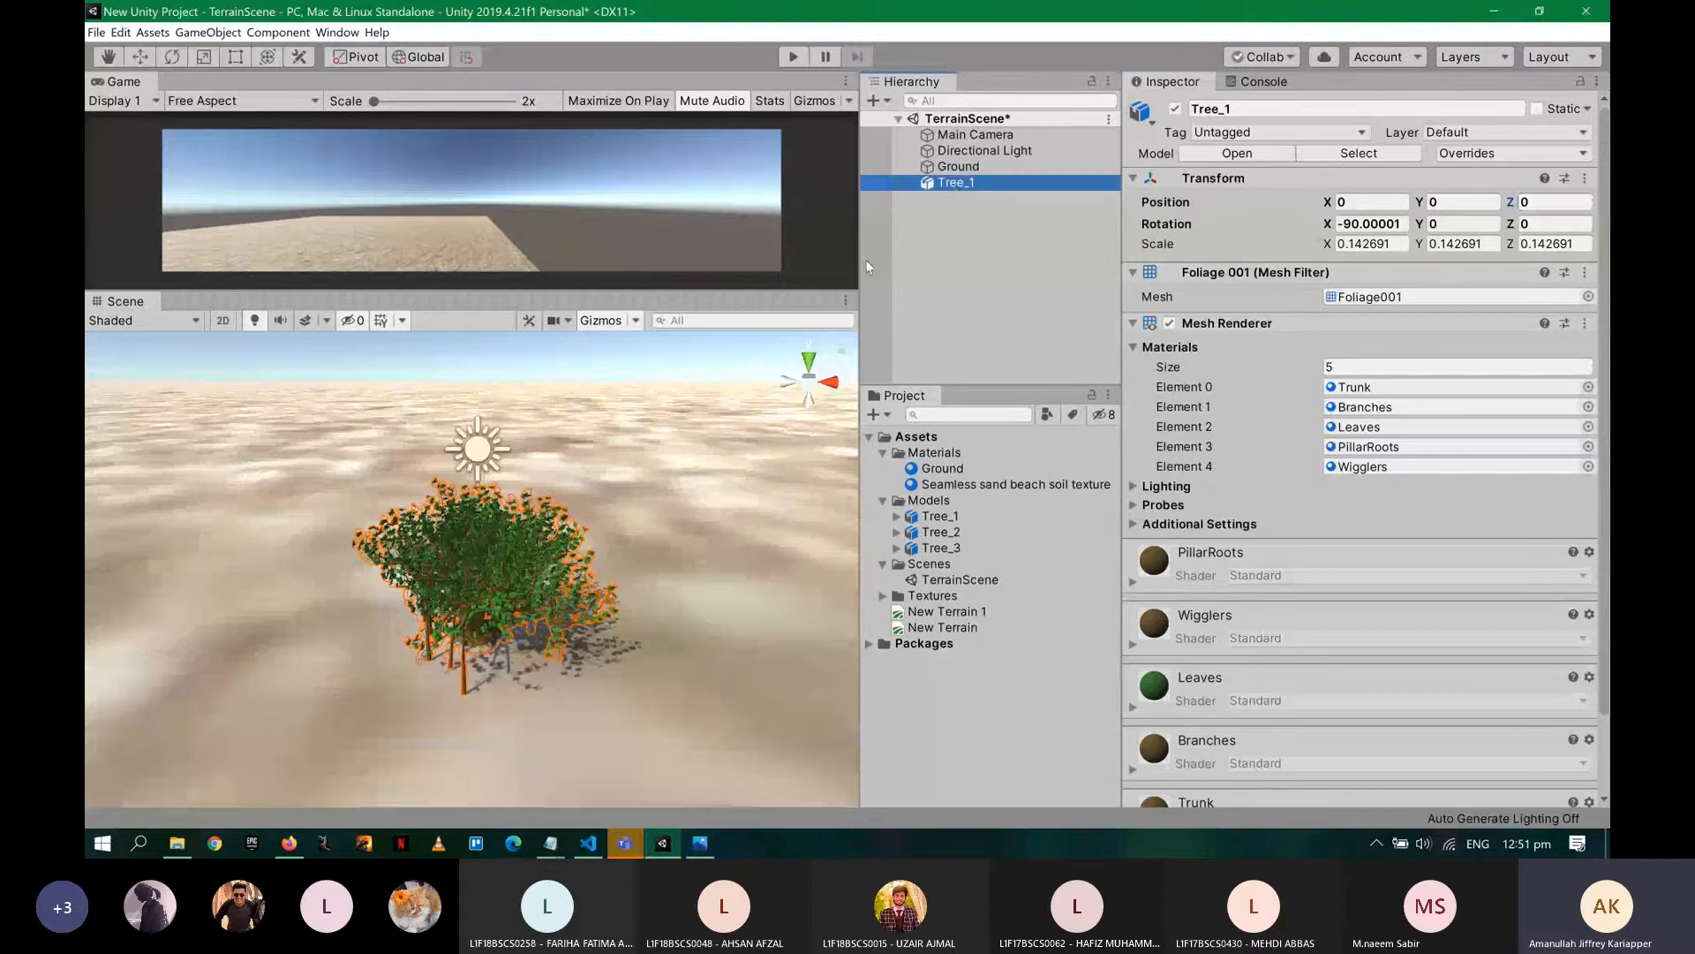
pyautogui.scroll(2, 621, 507)
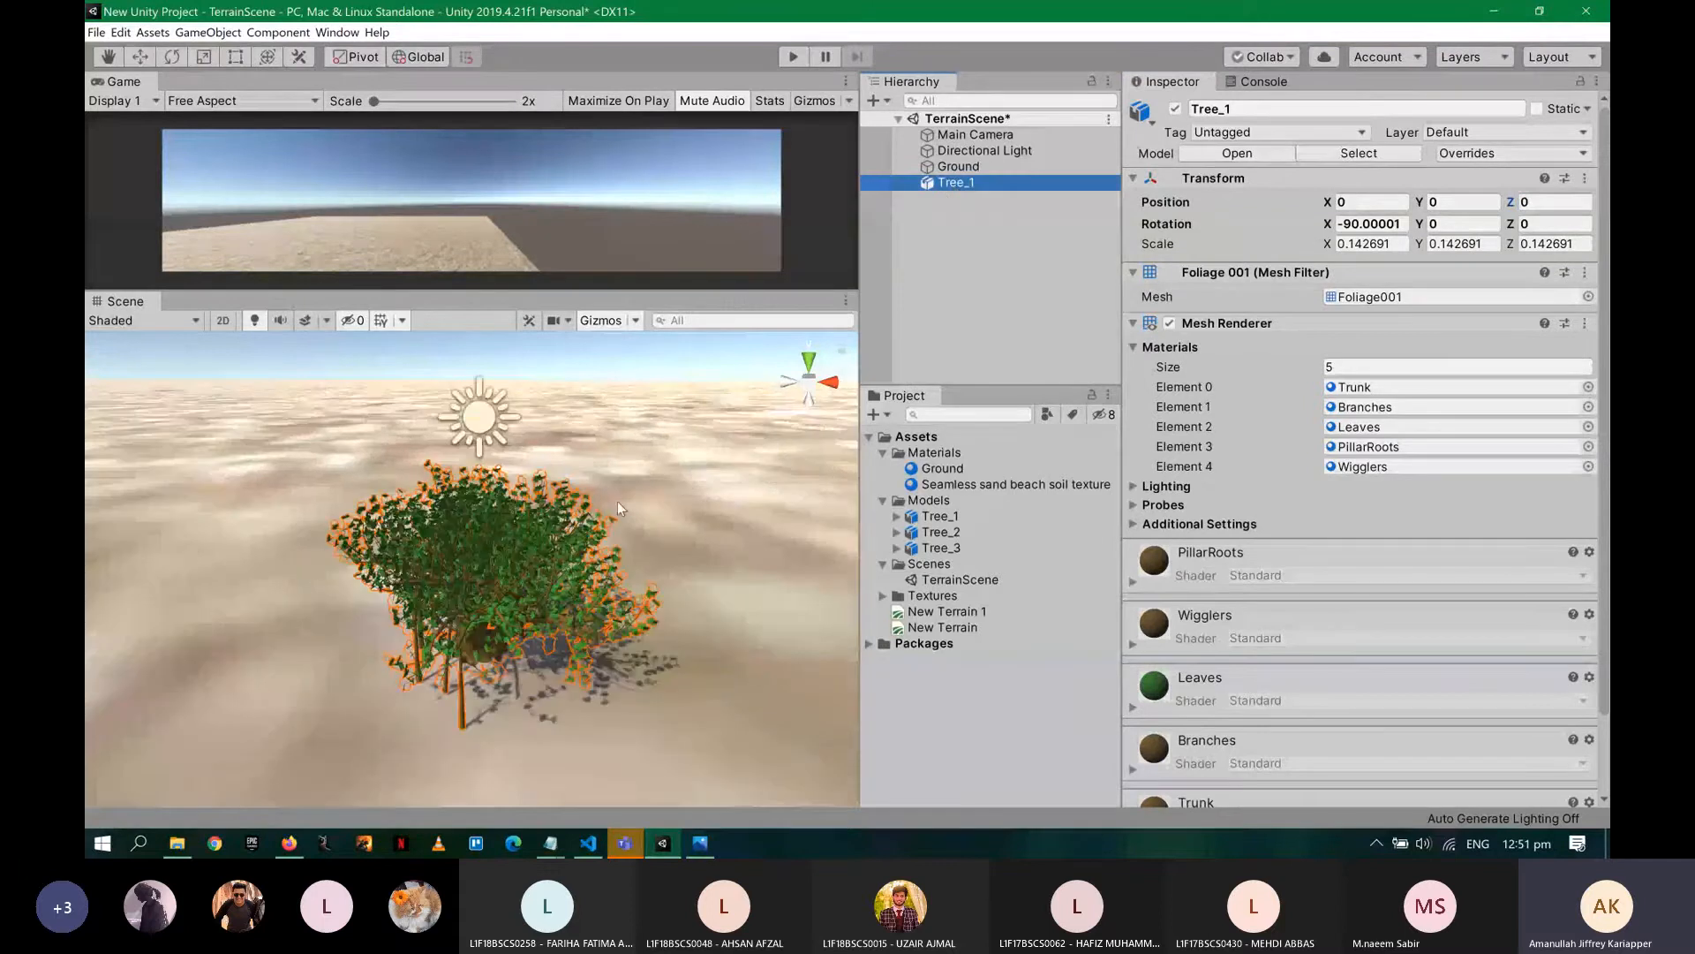
pyautogui.scroll(-5, 617, 501)
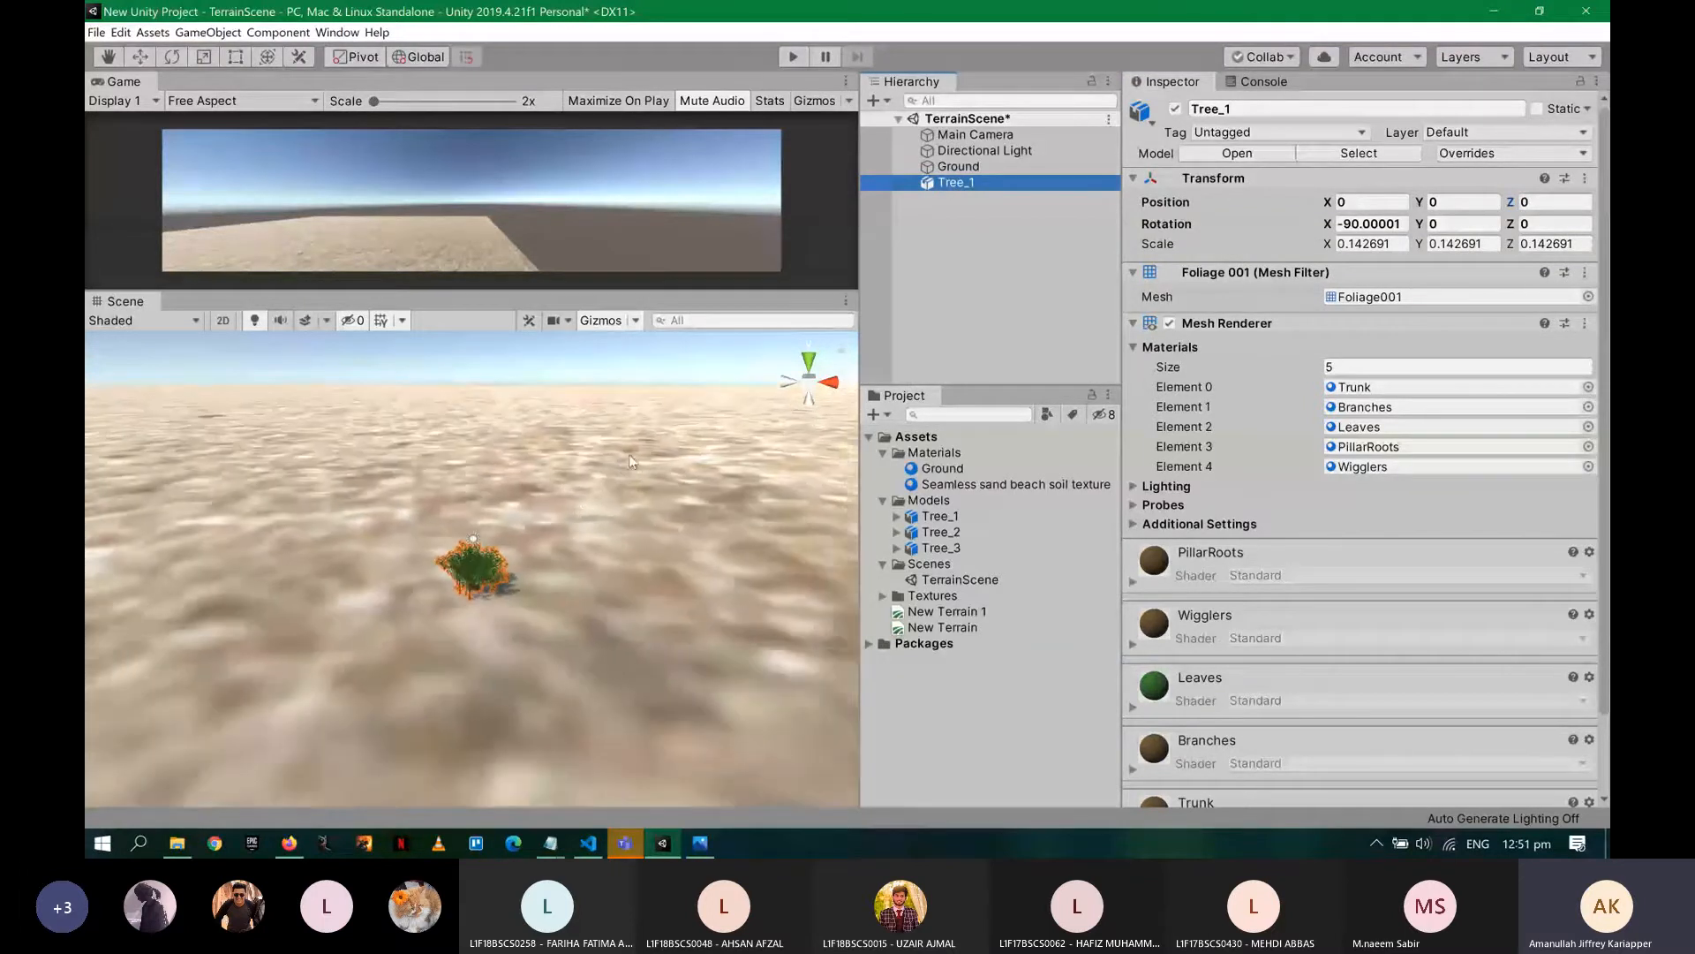
pyautogui.click(1372, 245)
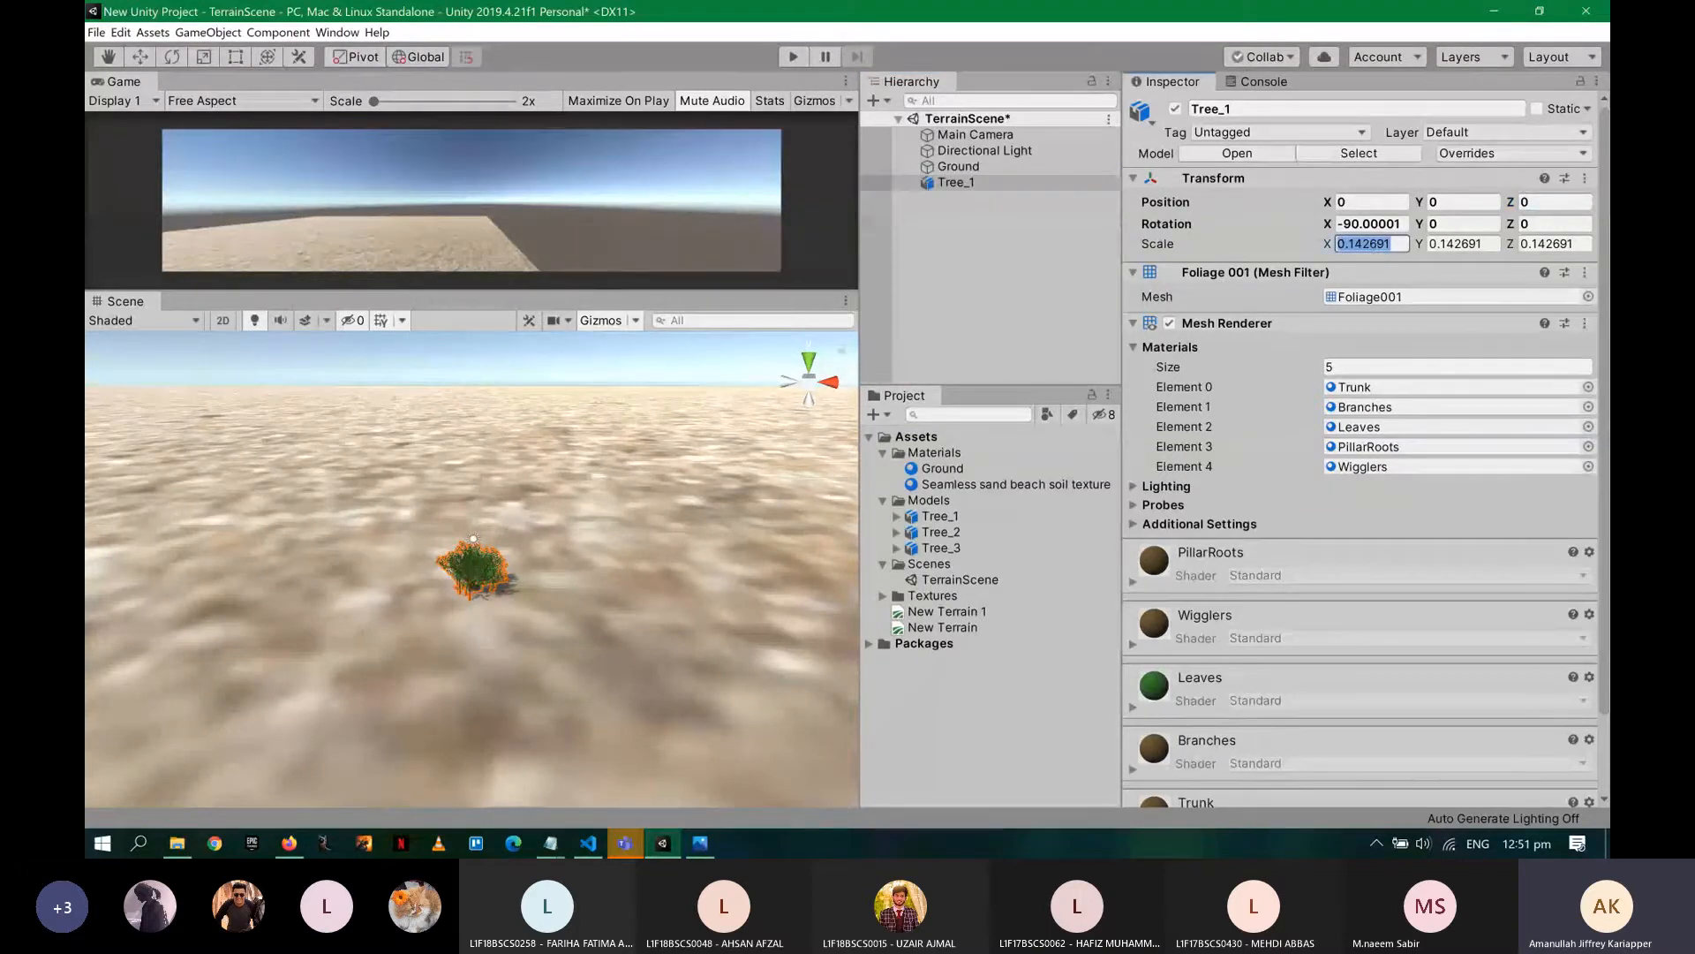
pyautogui.write('1')
pyautogui.press('Tab')
pyautogui.write('1')
pyautogui.press('Tab')
pyautogui.write('1')
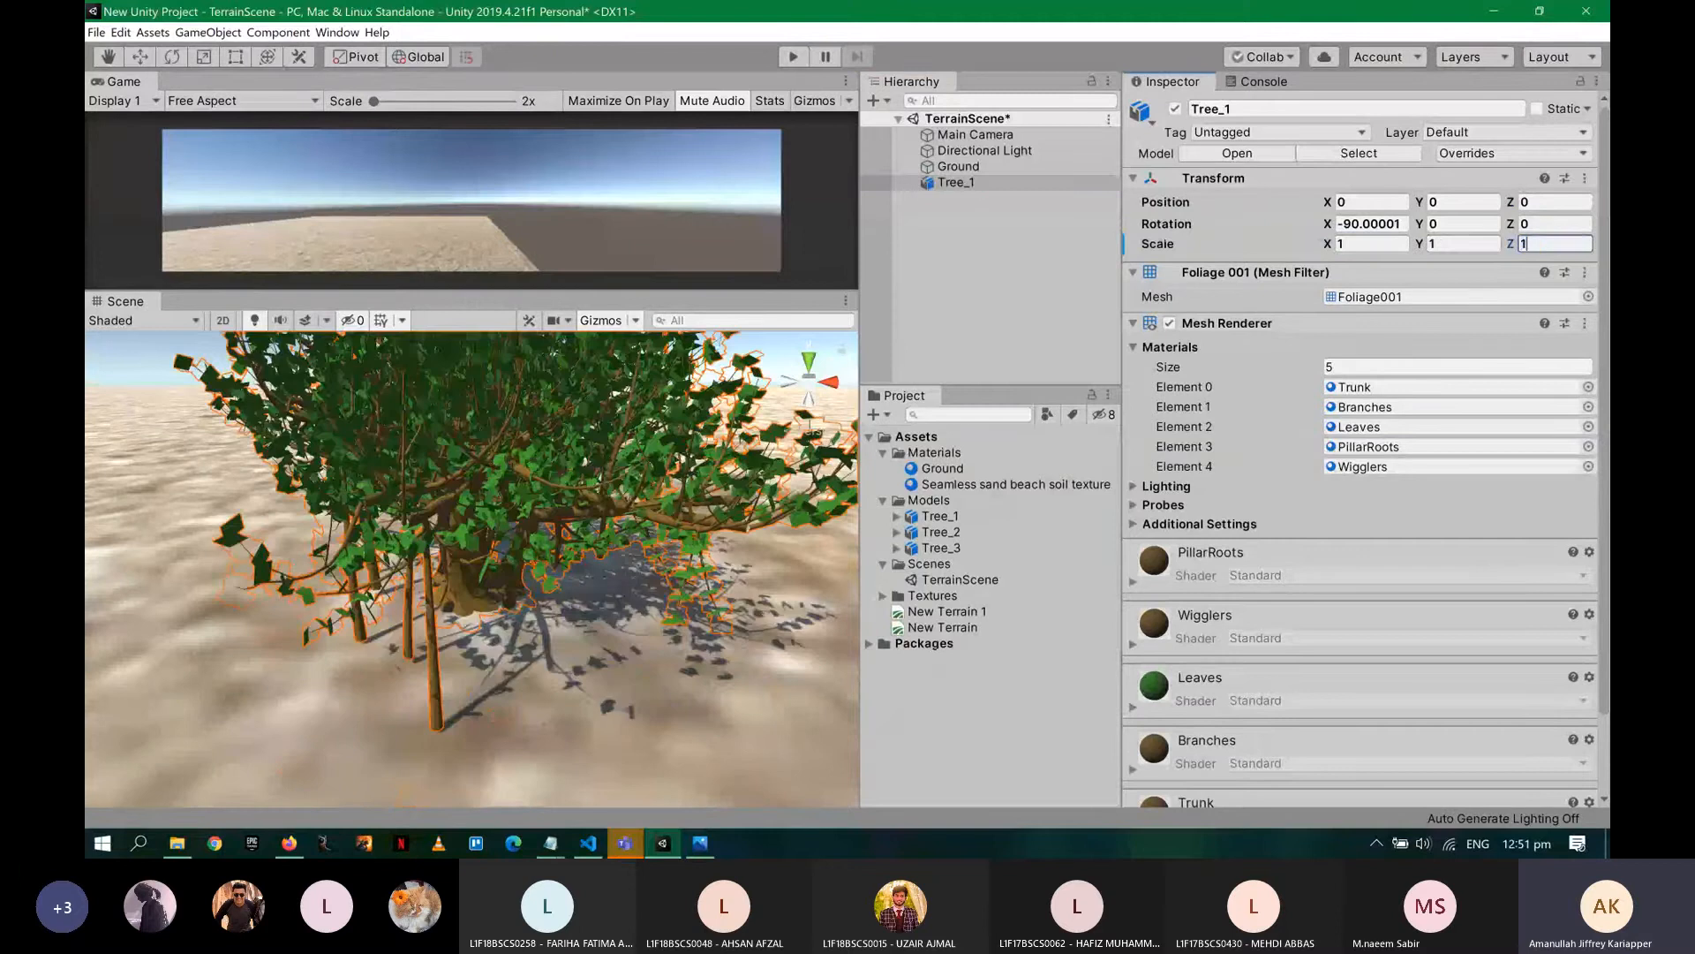
pyautogui.scroll(-5, 627, 490)
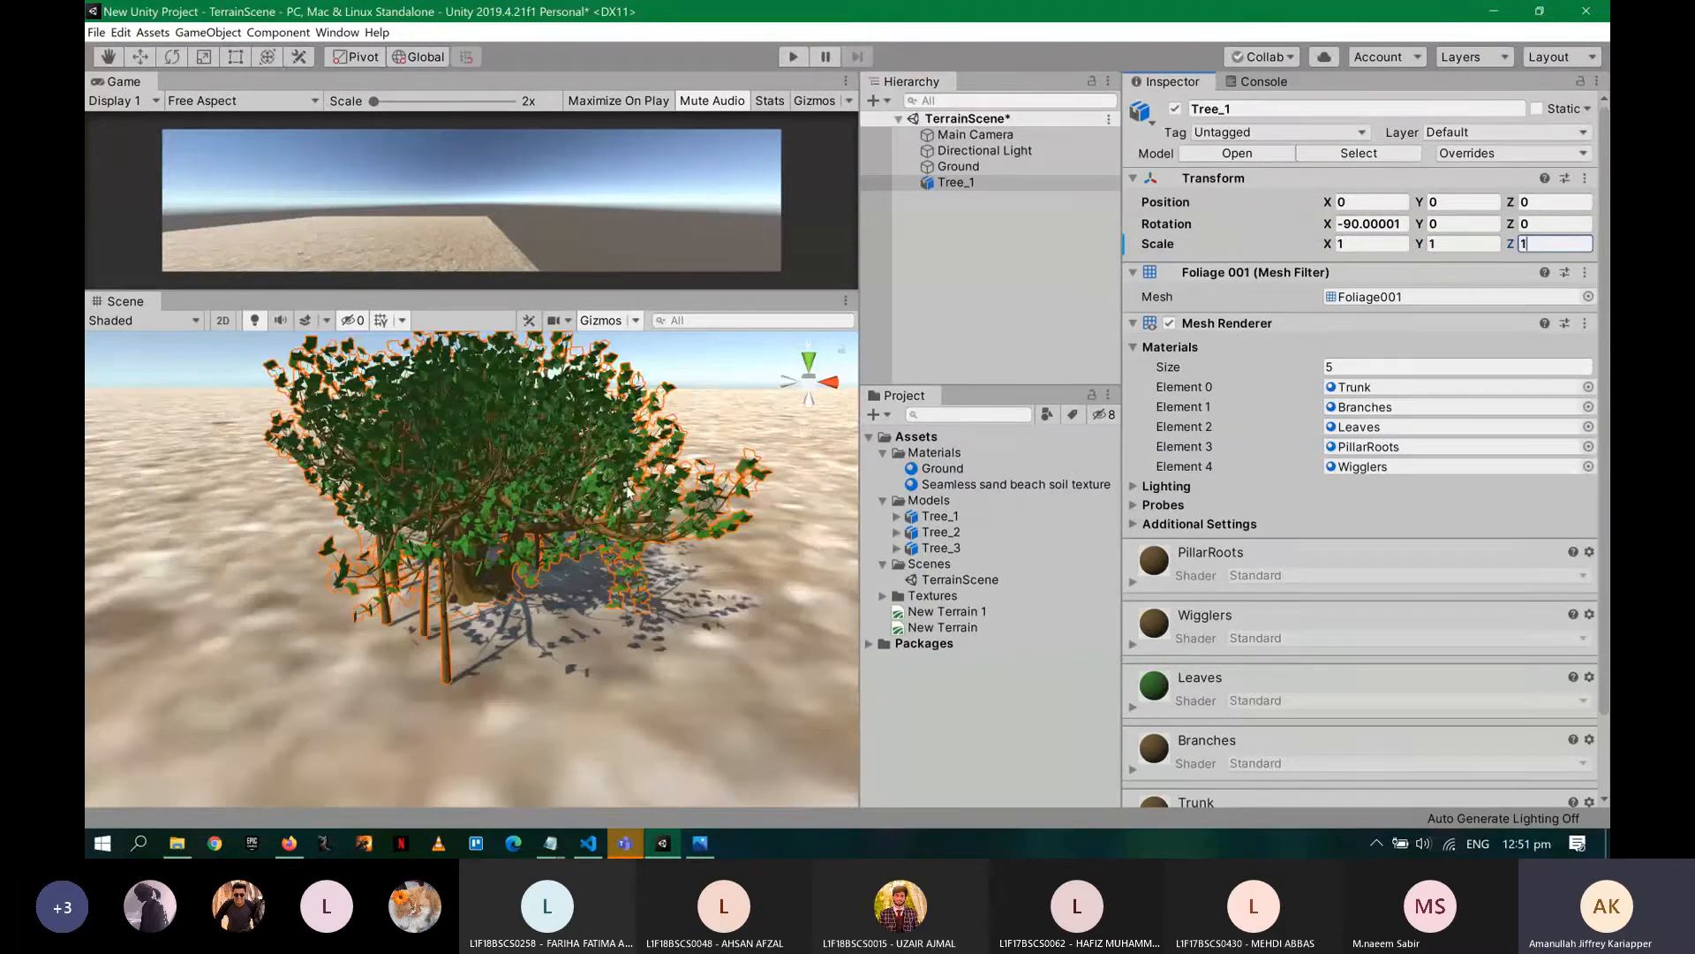
pyautogui.scroll(-5, 627, 492)
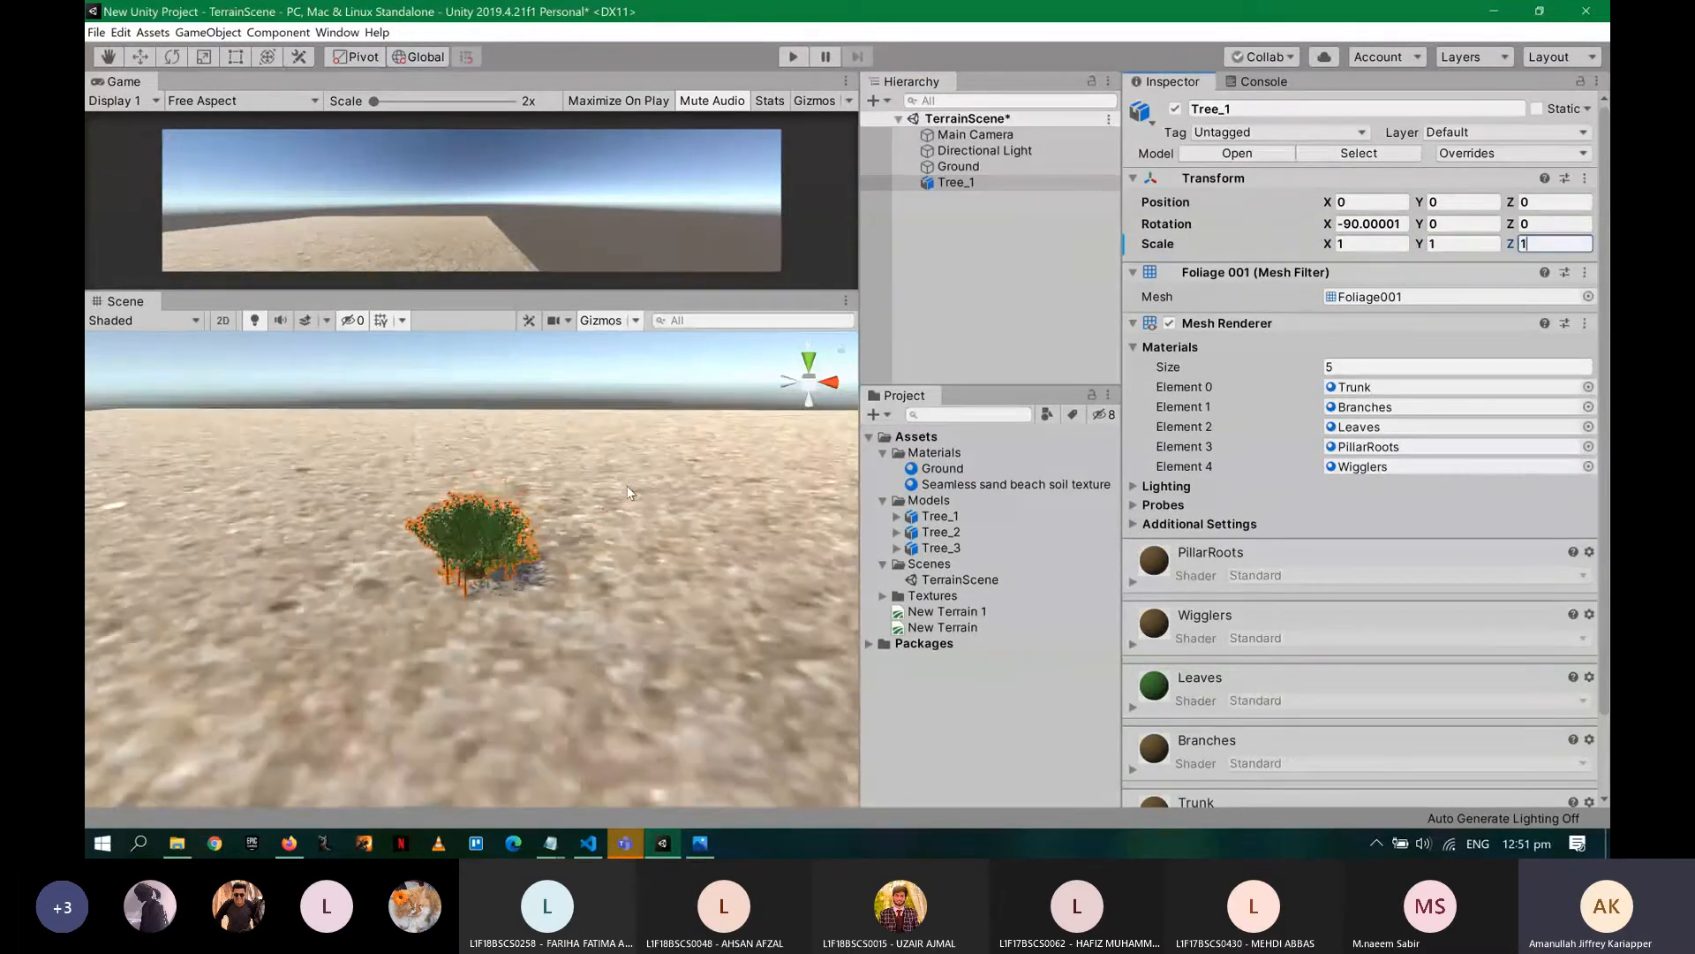
pyautogui.scroll(-5, 627, 487)
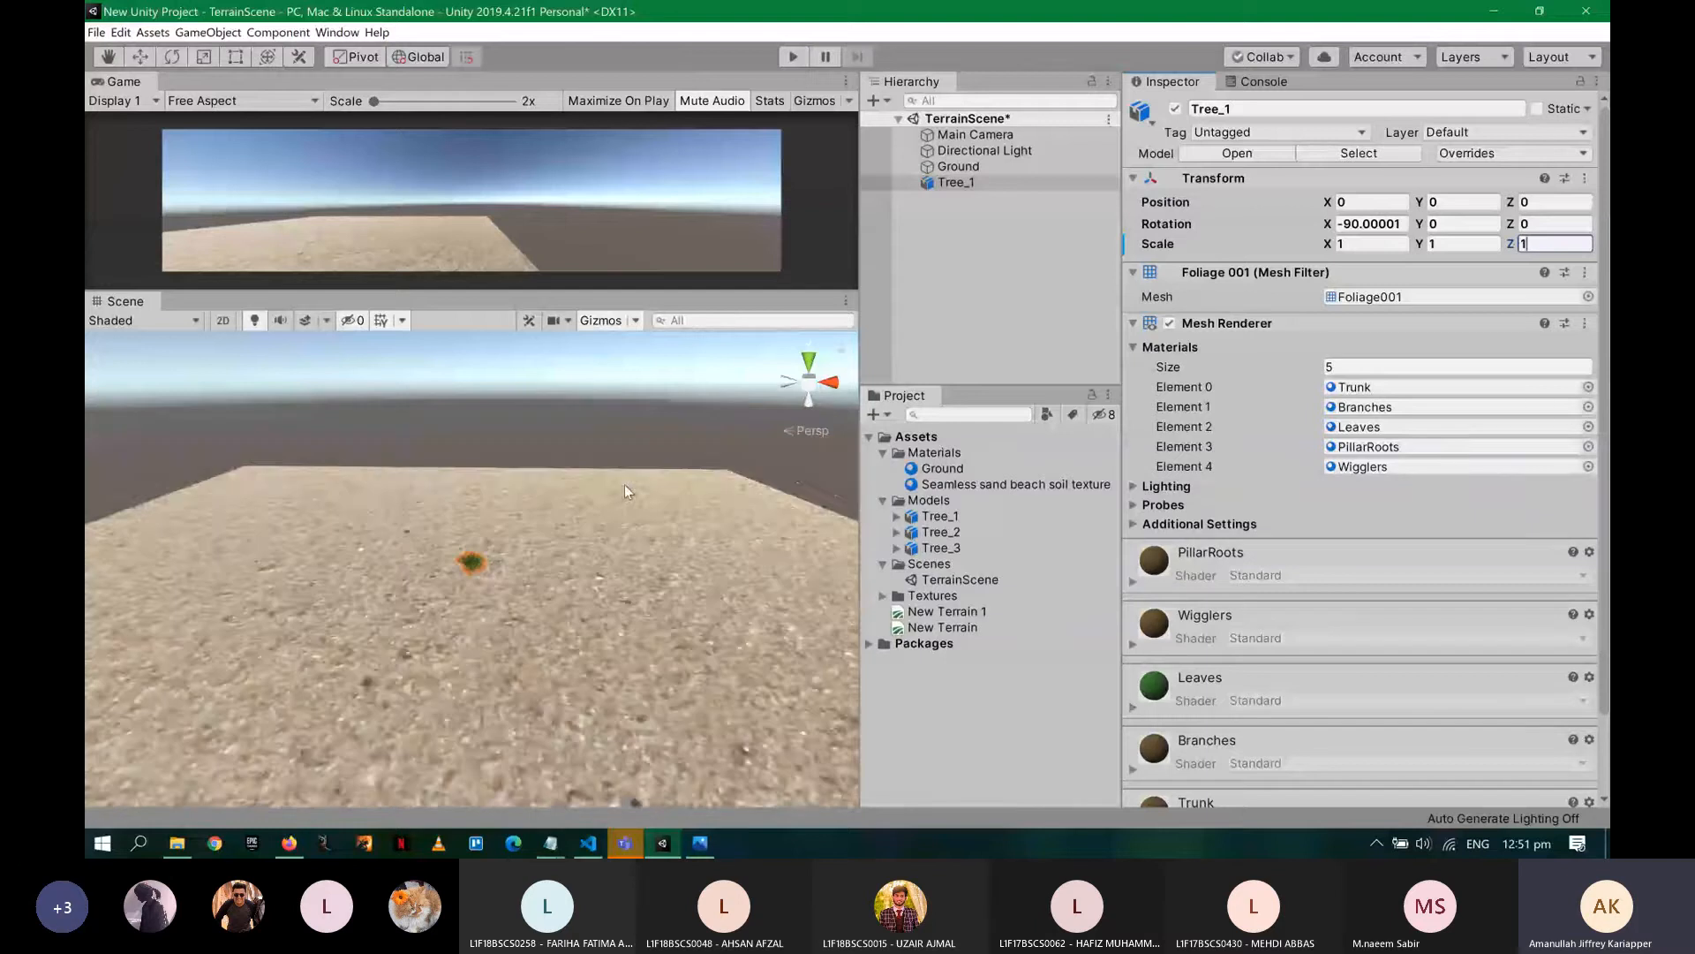
pyautogui.scroll(6, 623, 491)
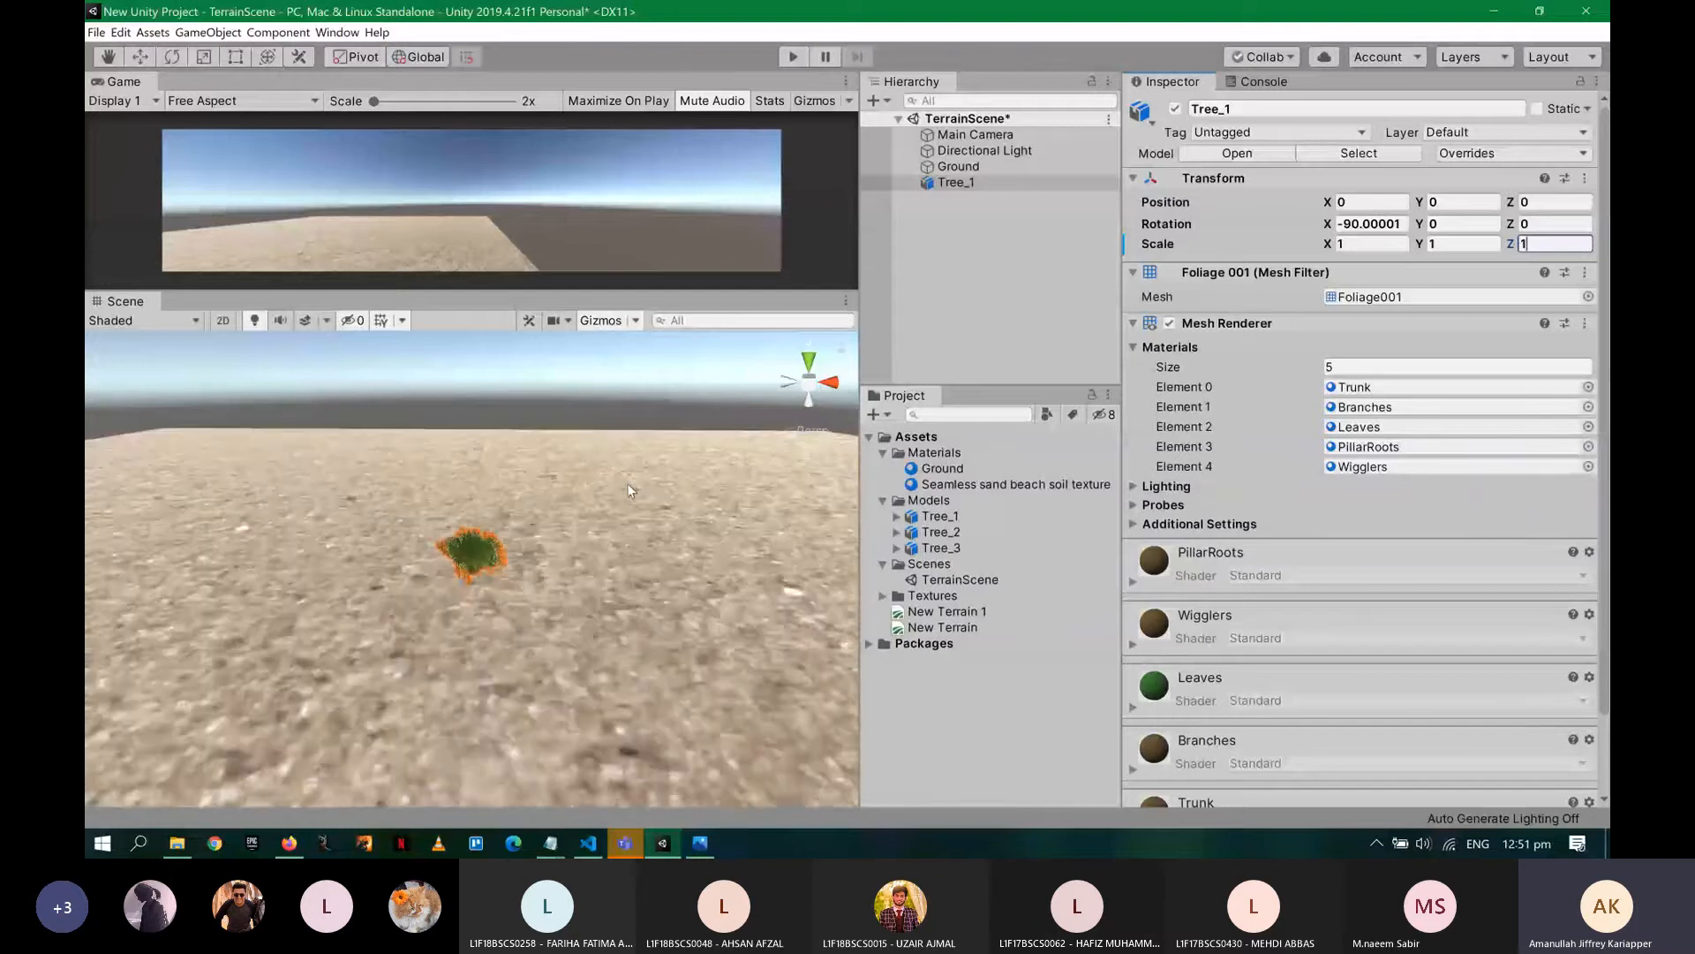
pyautogui.scroll(6, 629, 489)
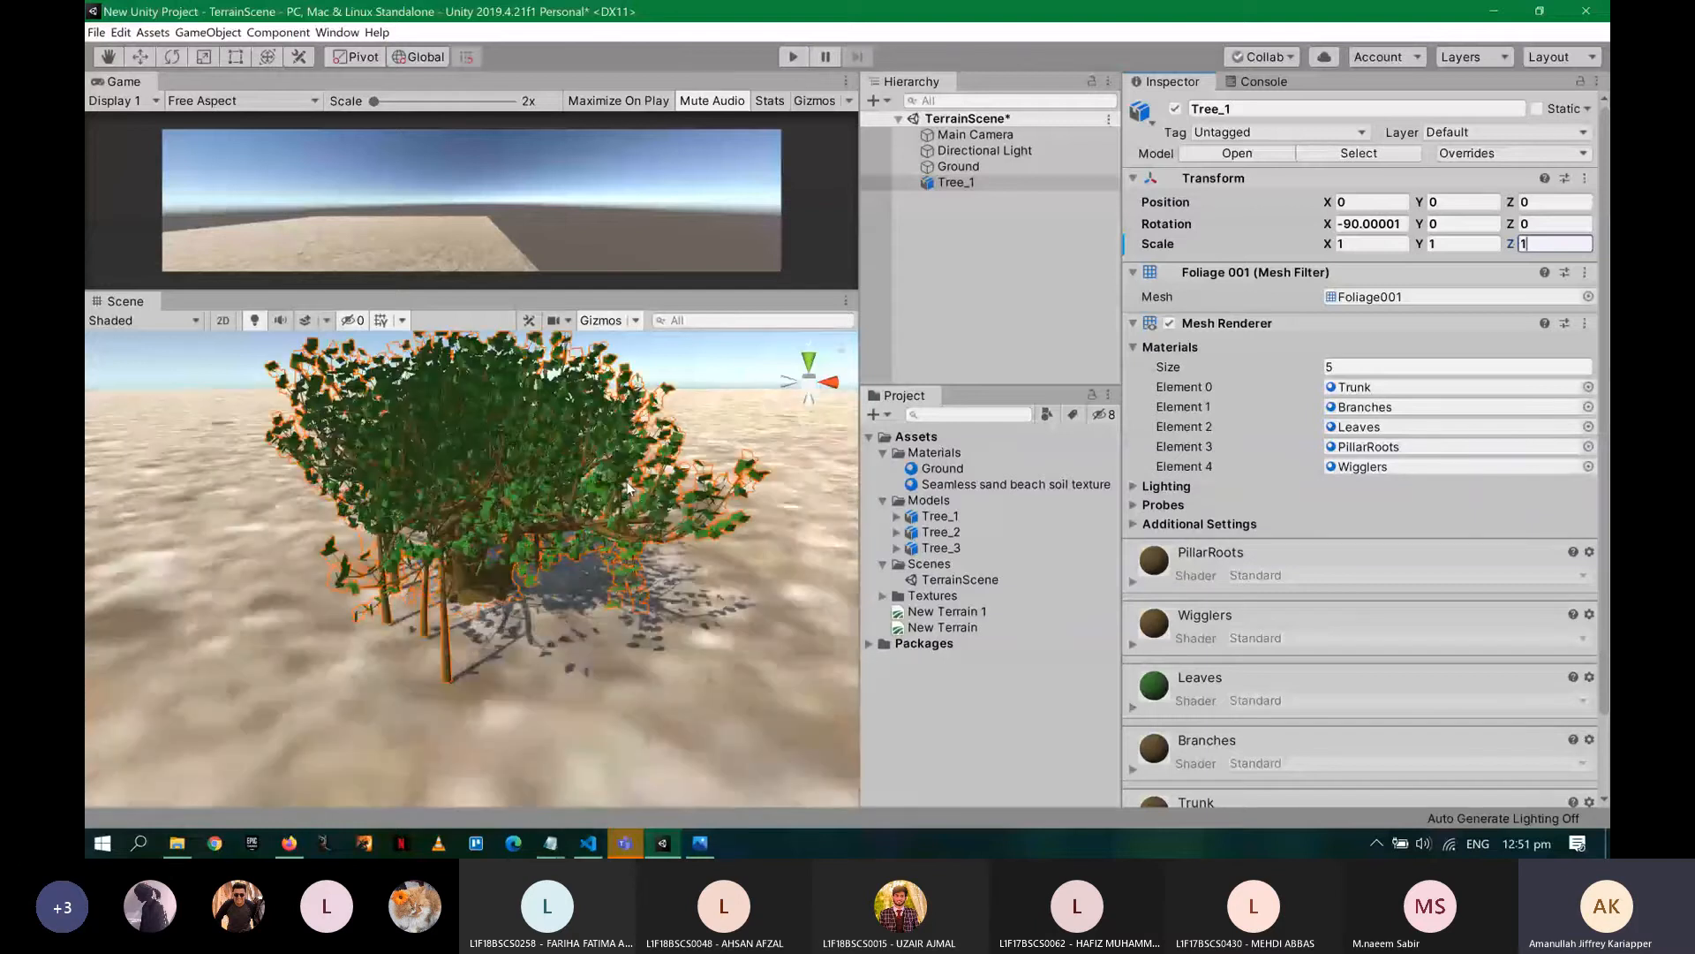
pyautogui.hotkey('ctrl', 's')
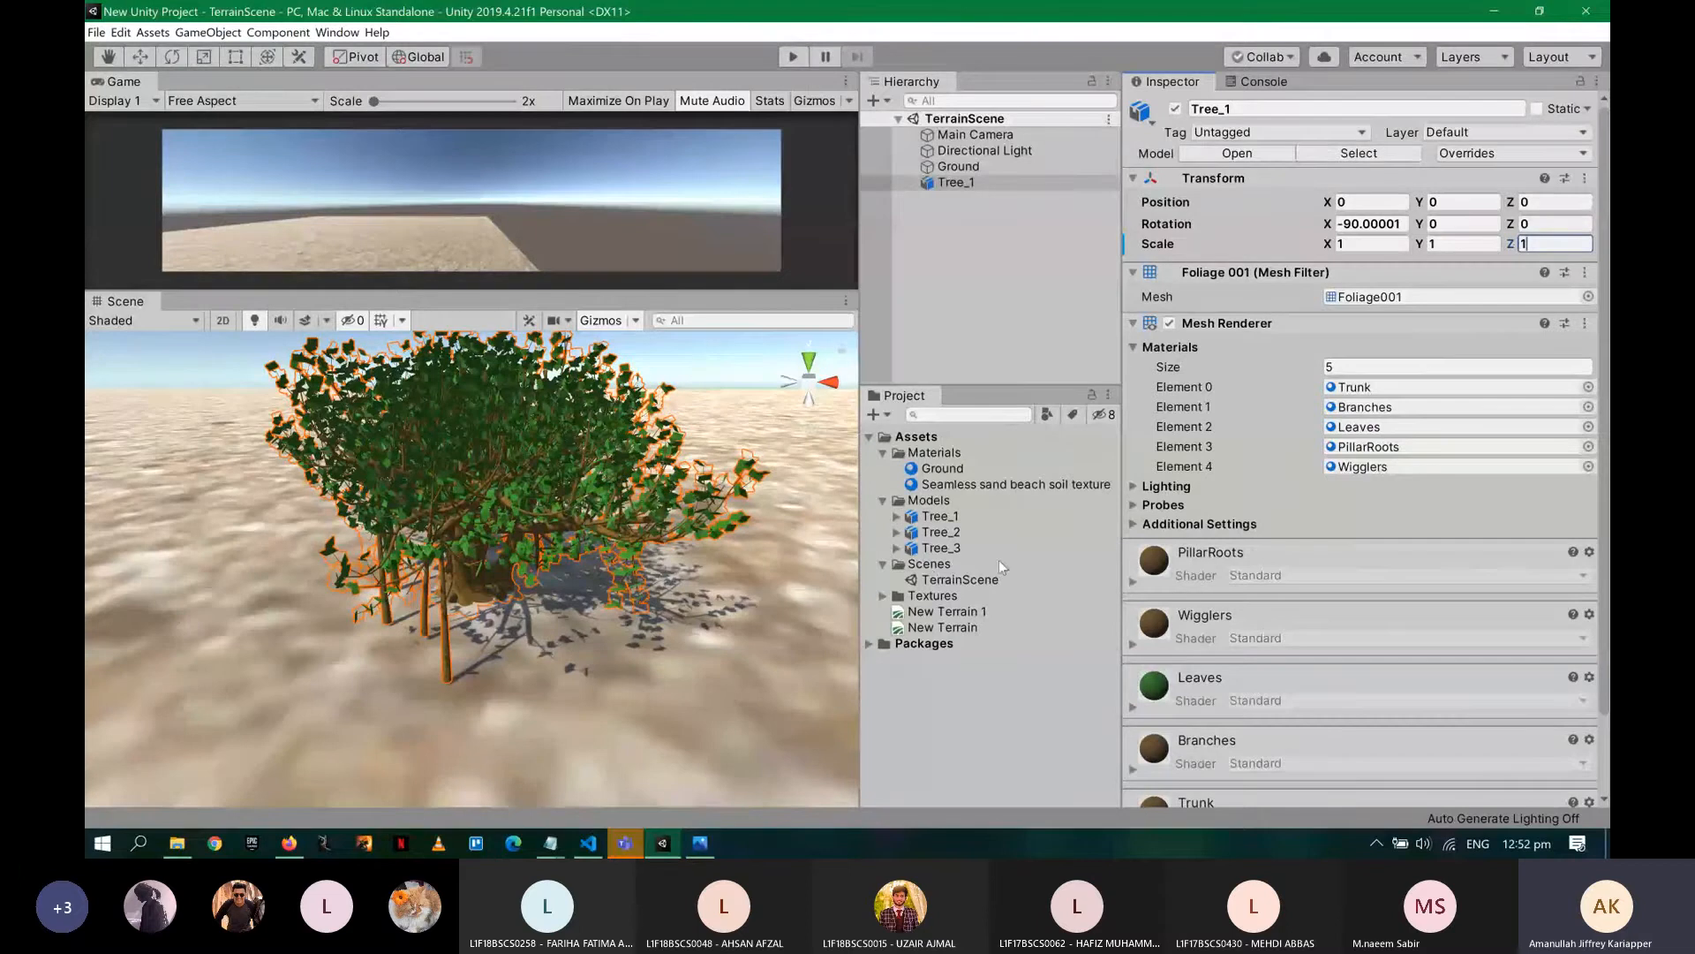
# - Add the Tree_2 model to the scene and set its X and Z position to 0
pyautogui.click(939, 533)
pyautogui.moveTo(941, 534); pyautogui.dragTo(964, 336)
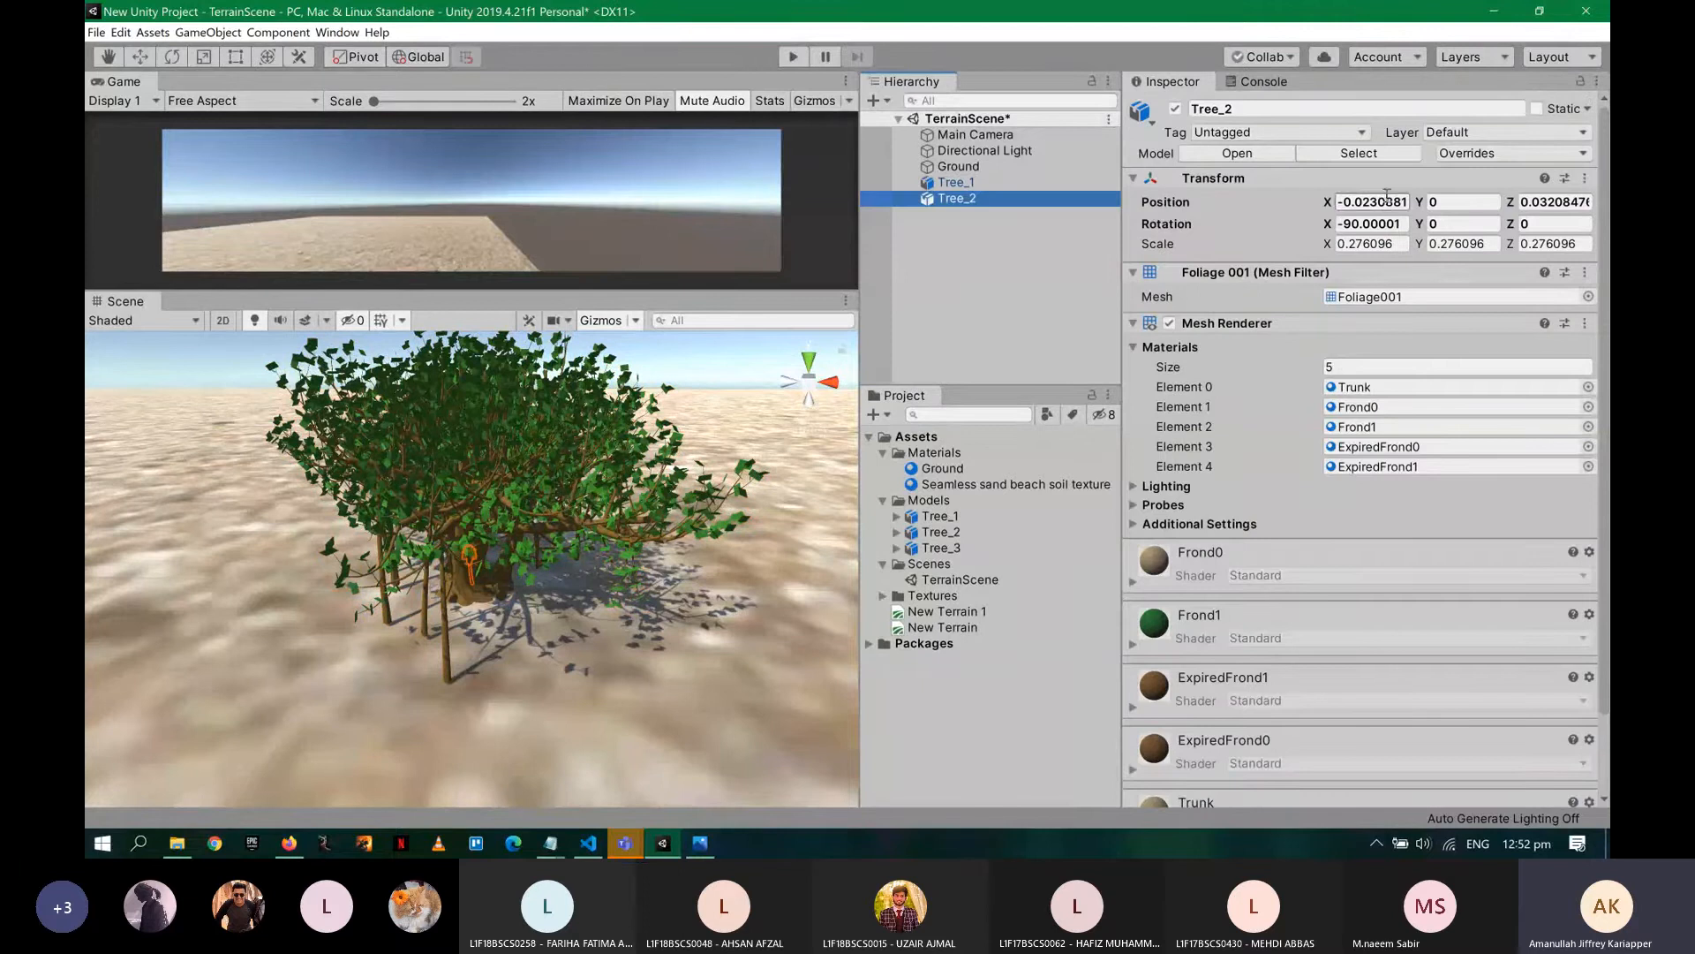
pyautogui.click(1386, 200)
pyautogui.write('0')
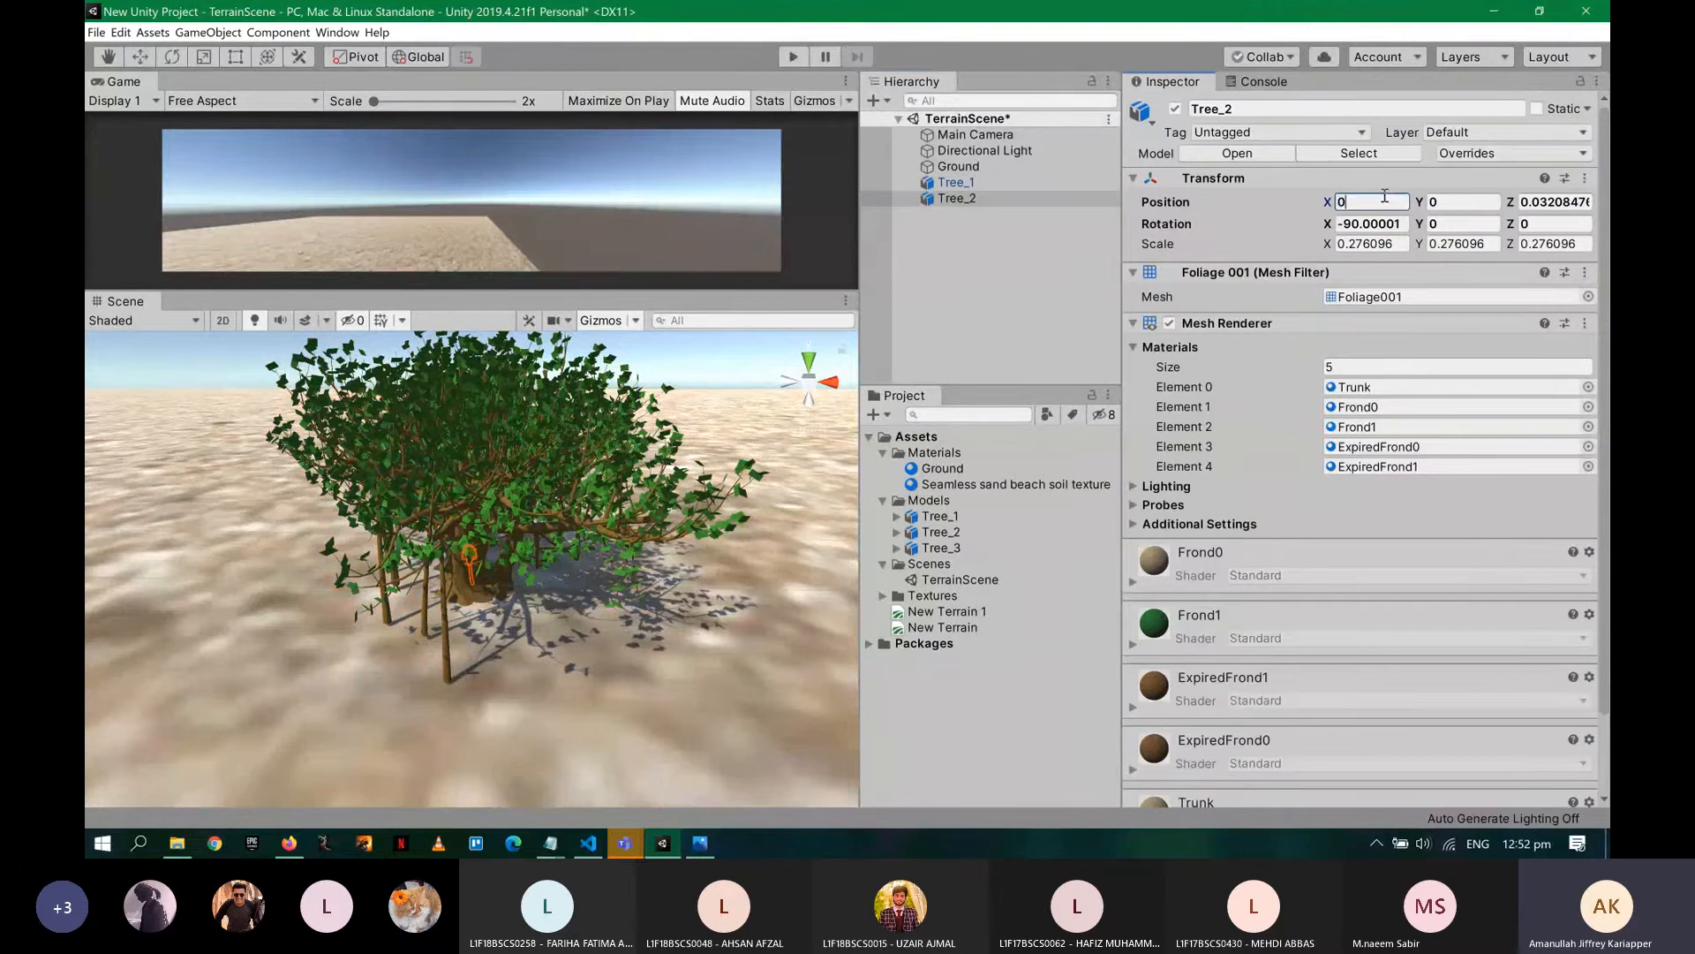
pyautogui.press('Tab')
pyautogui.press('Tab')
pyautogui.write('0')
pyautogui.press('Tab')
# - Set Tree_2's scale to 1 on X, Y and Z
pyautogui.press('Tab')
pyautogui.press('Tab')
pyautogui.press('Tab')
pyautogui.write('1')
pyautogui.press('Tab')
pyautogui.write('1')
pyautogui.press('Tab')
pyautogui.write('1')
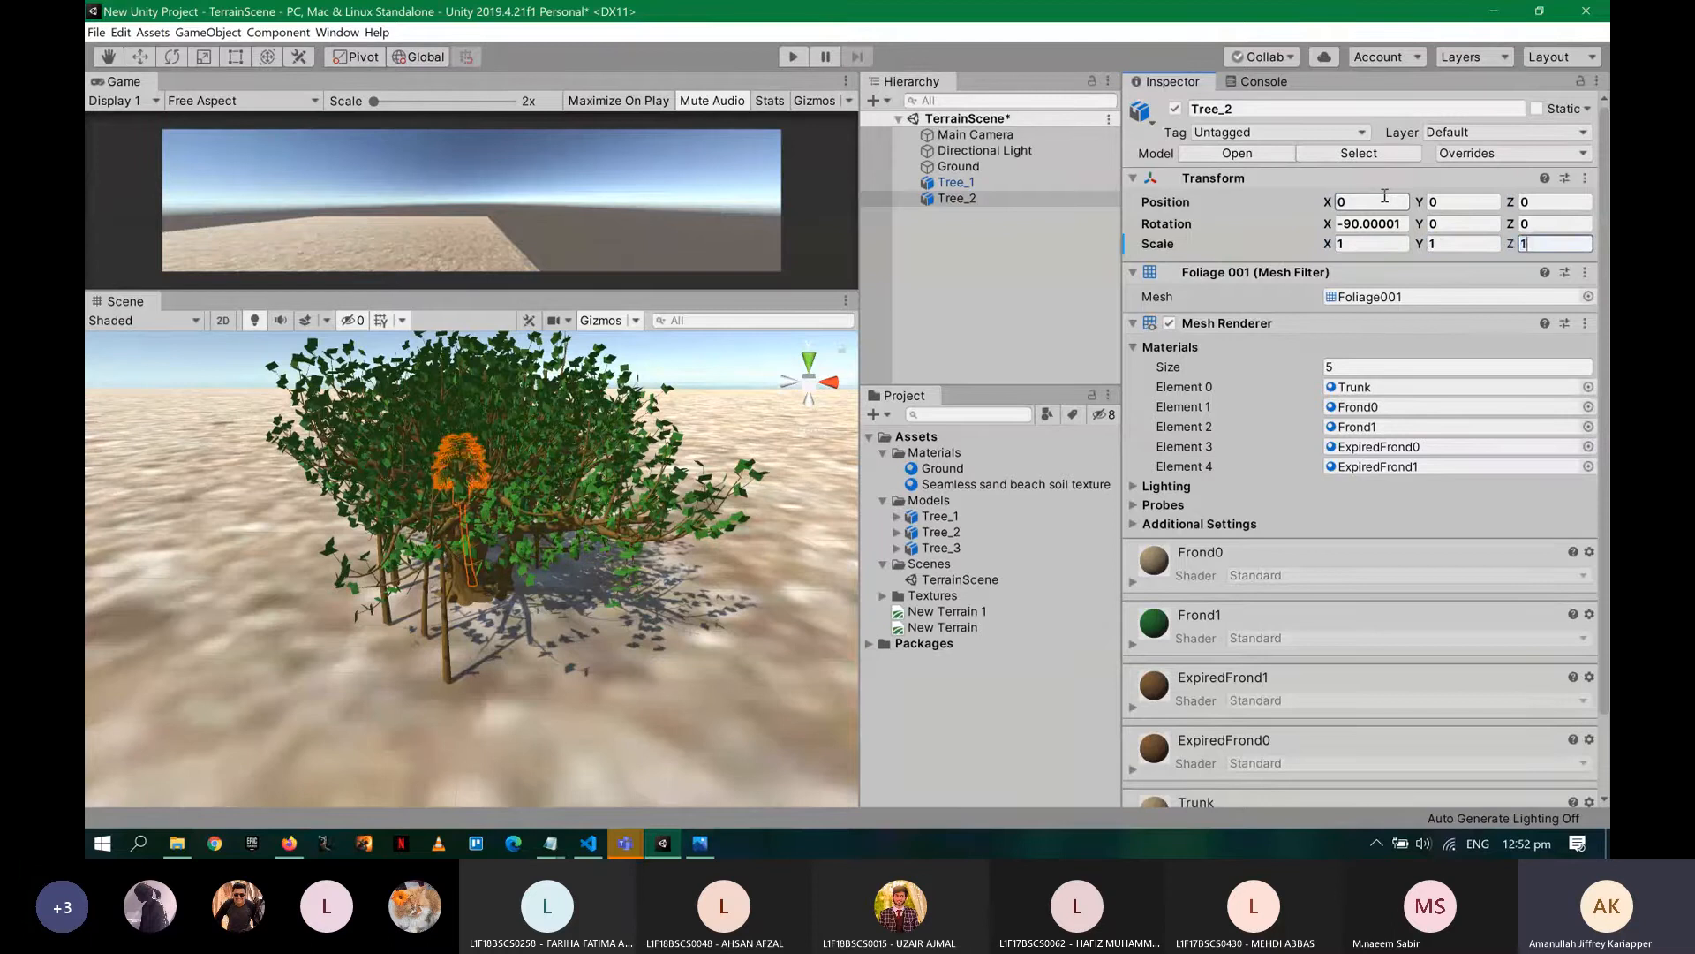
pyautogui.press('Return')
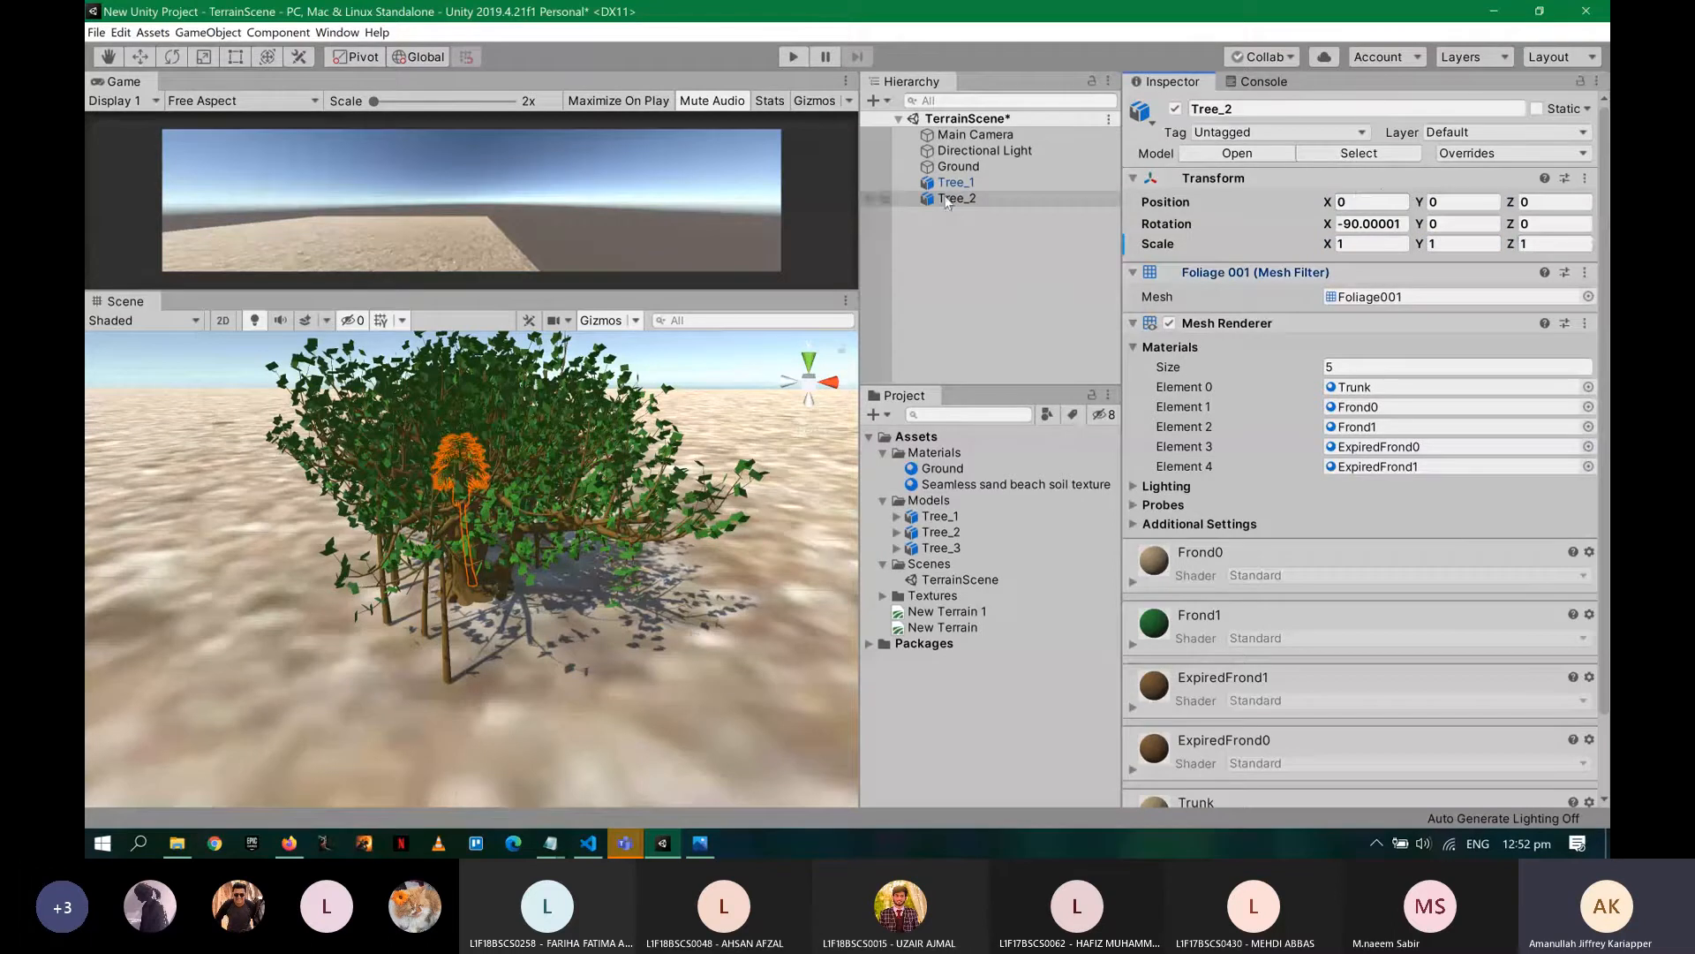
# - Move Tree_2 along the X axis away from Tree_1, to an X position of about 31.22
pyautogui.click(947, 200)
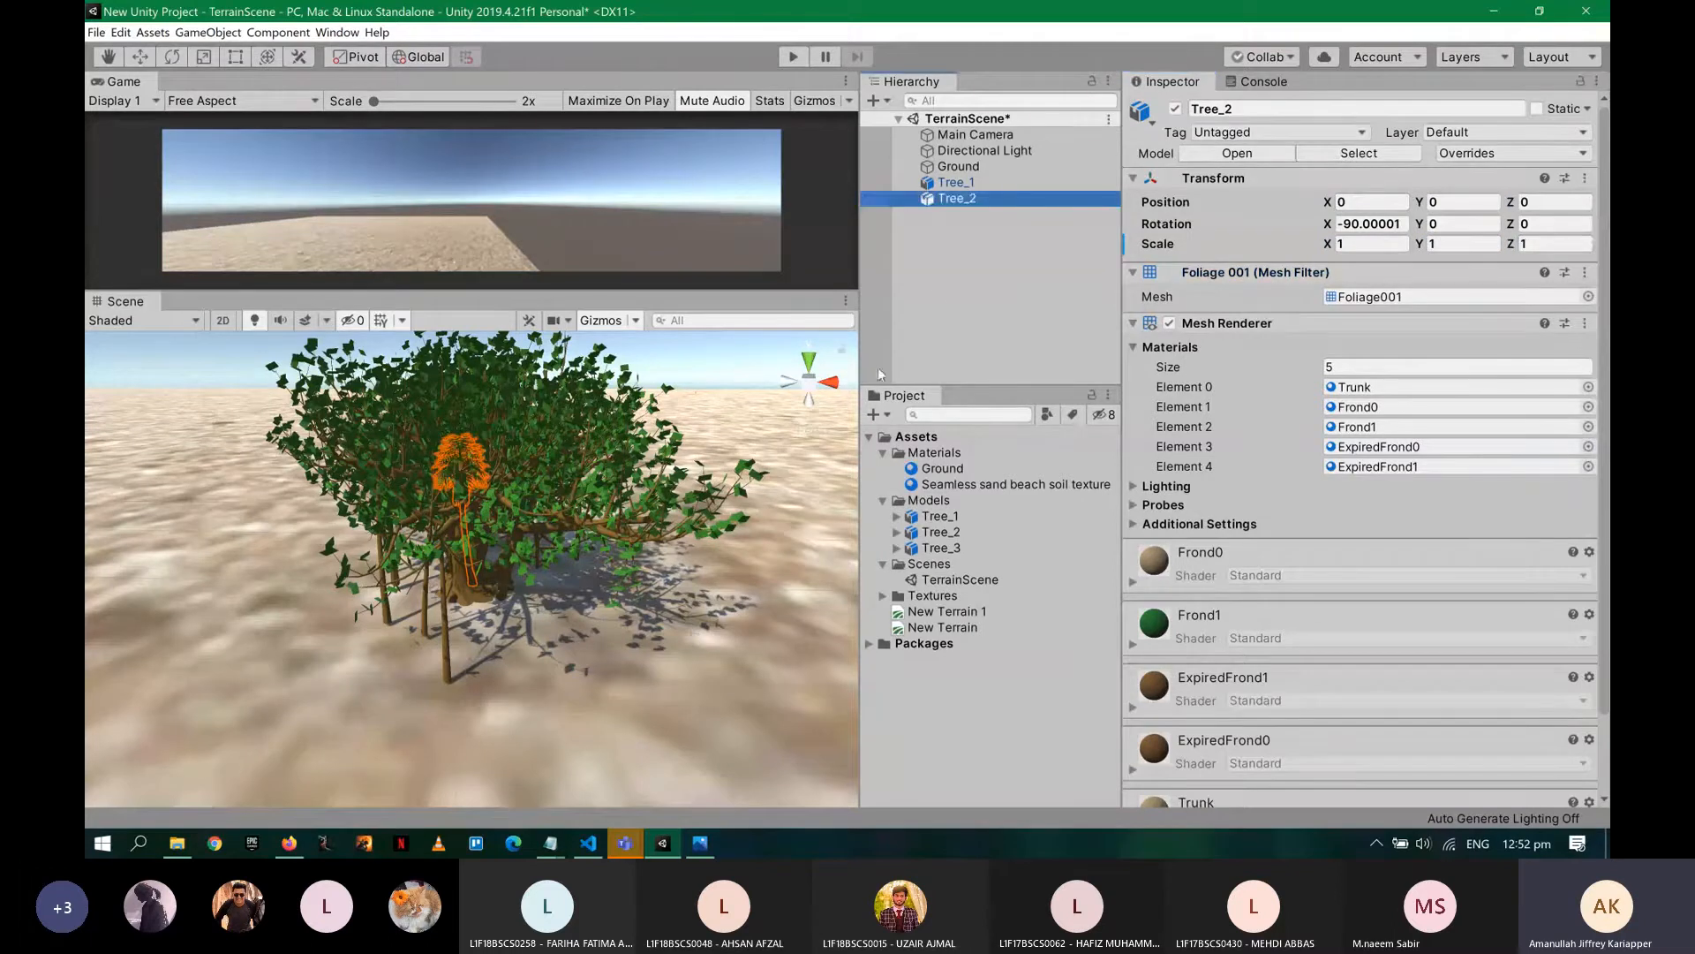
pyautogui.press('w')
pyautogui.moveTo(556, 587); pyautogui.dragTo(865, 584)
pyautogui.scroll(-3, 830, 574)
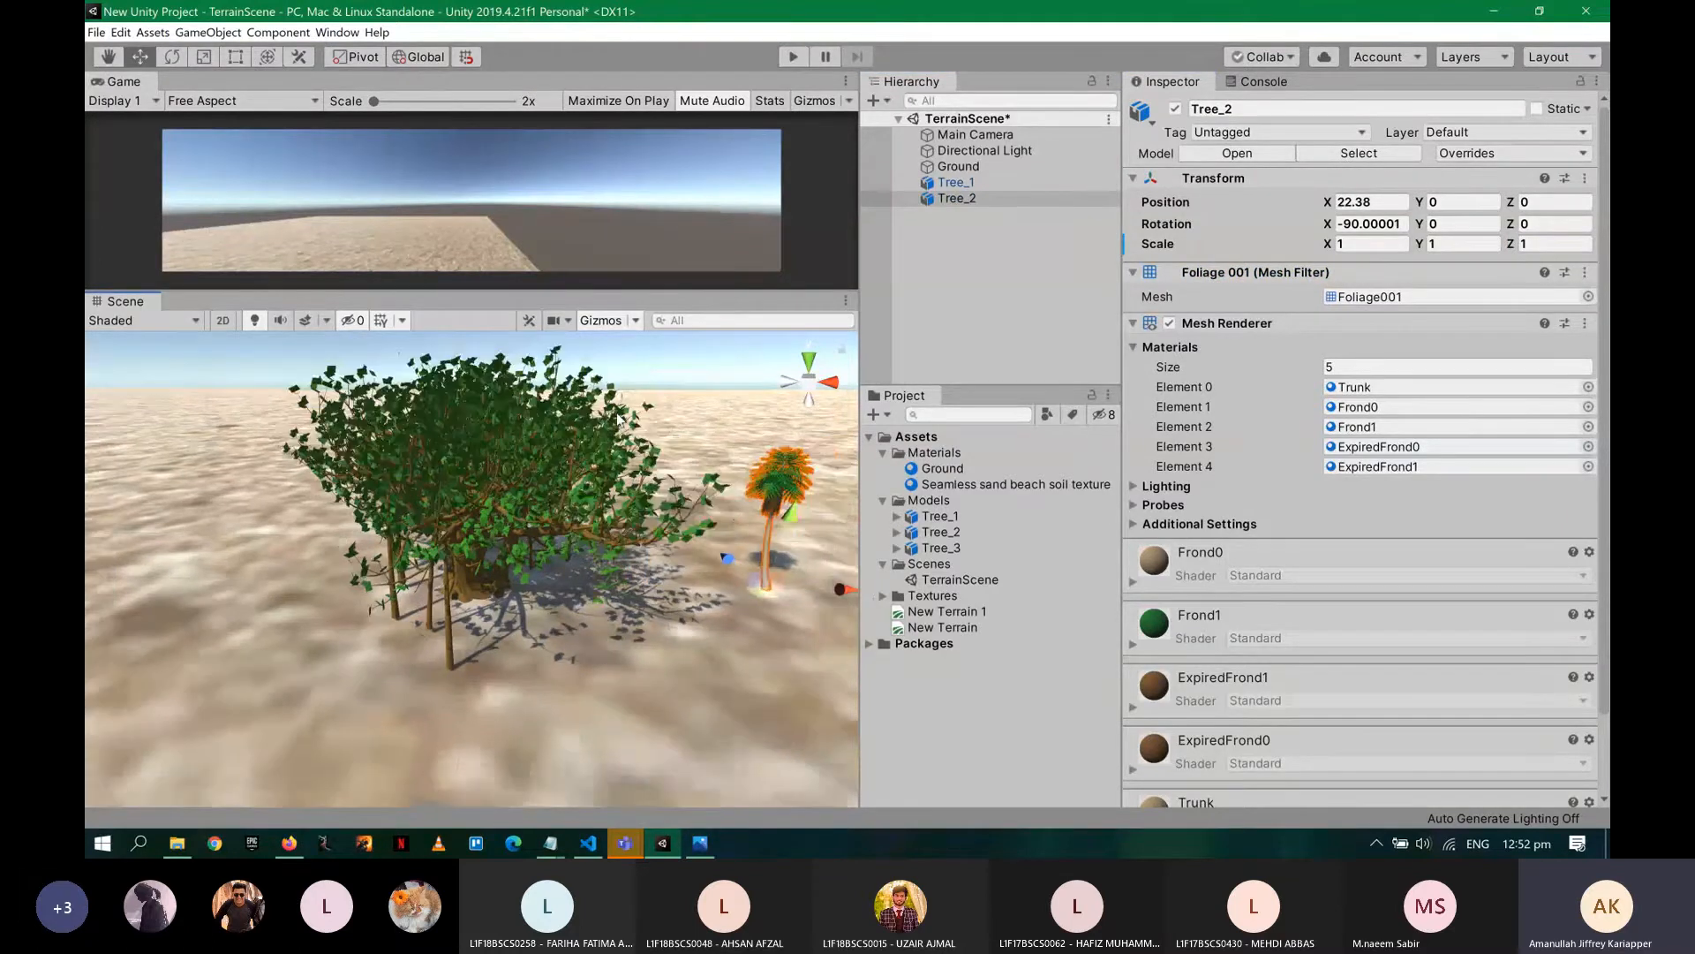
pyautogui.moveTo(774, 584); pyautogui.dragTo(864, 585)
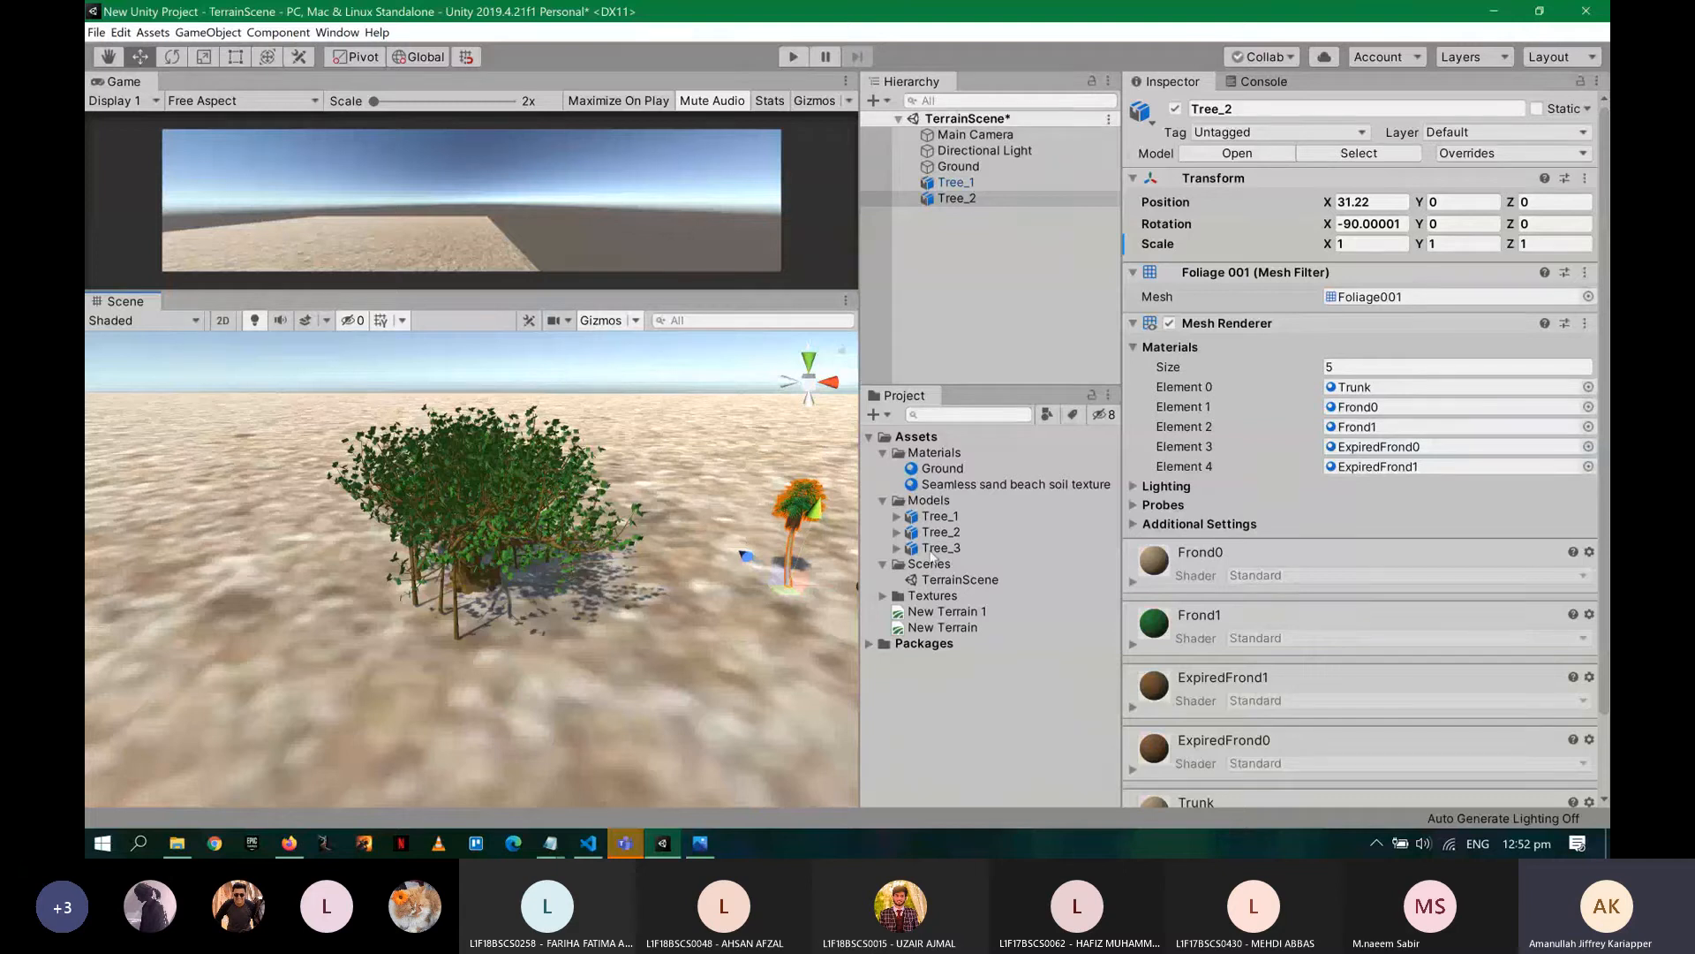
# - Add the Tree_3 model to the scene and set its X and Z position to 0
pyautogui.moveTo(934, 547); pyautogui.dragTo(973, 276)
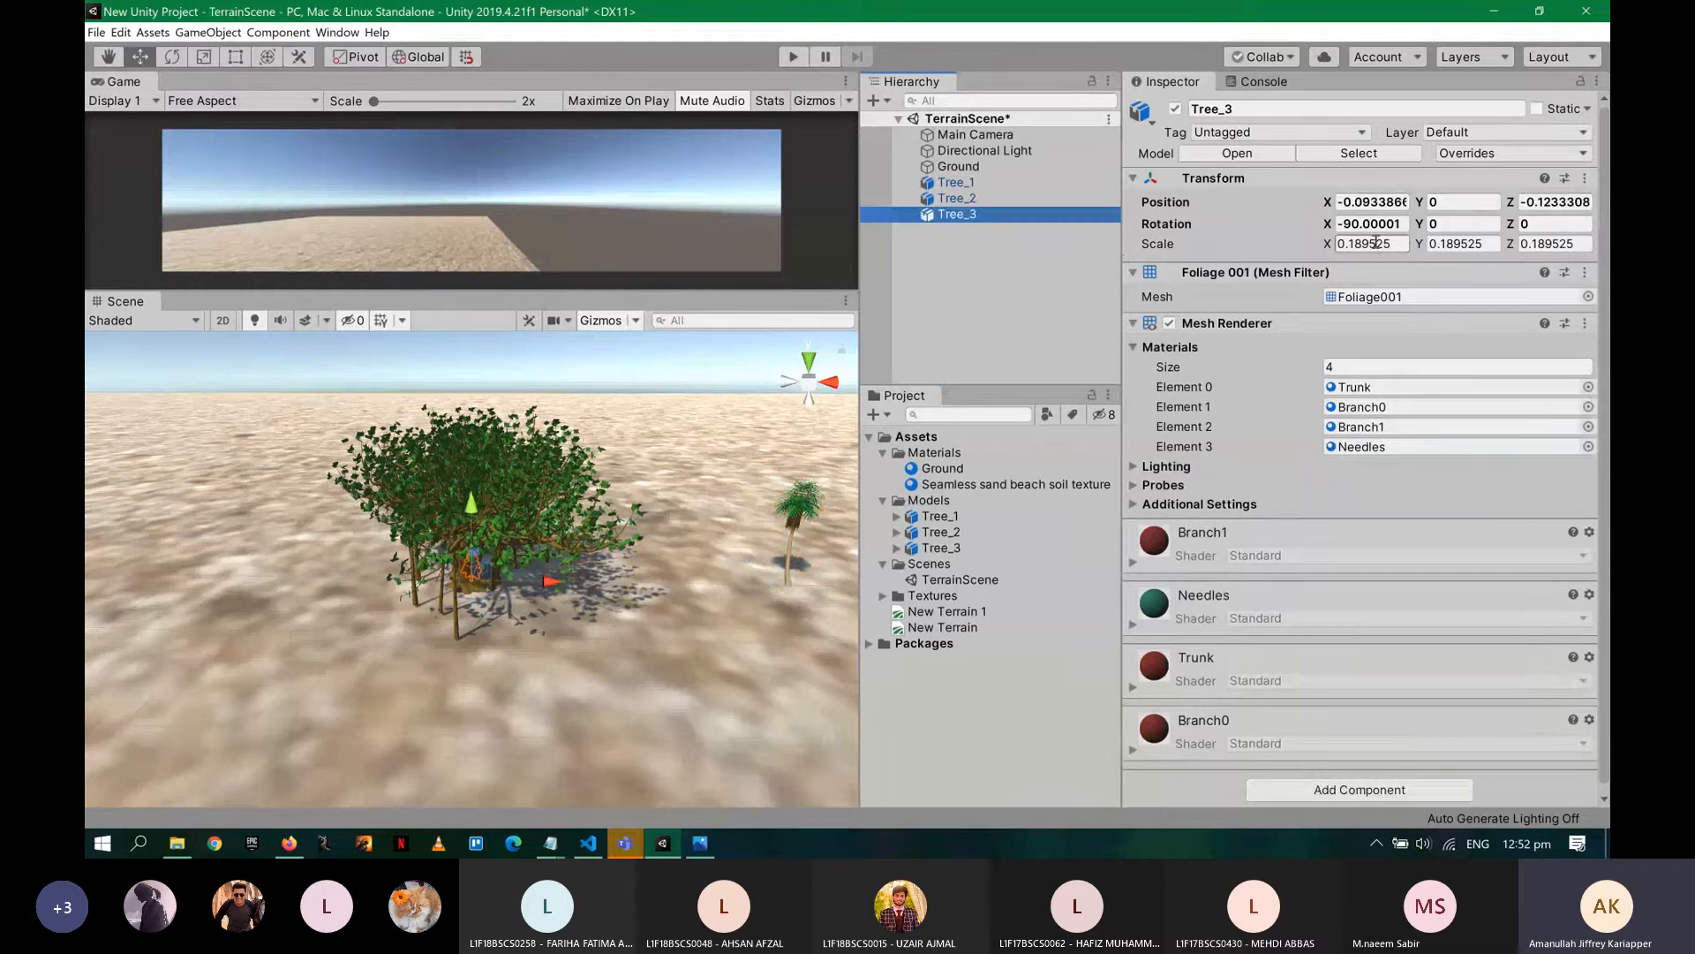
pyautogui.click(1351, 200)
pyautogui.write('0')
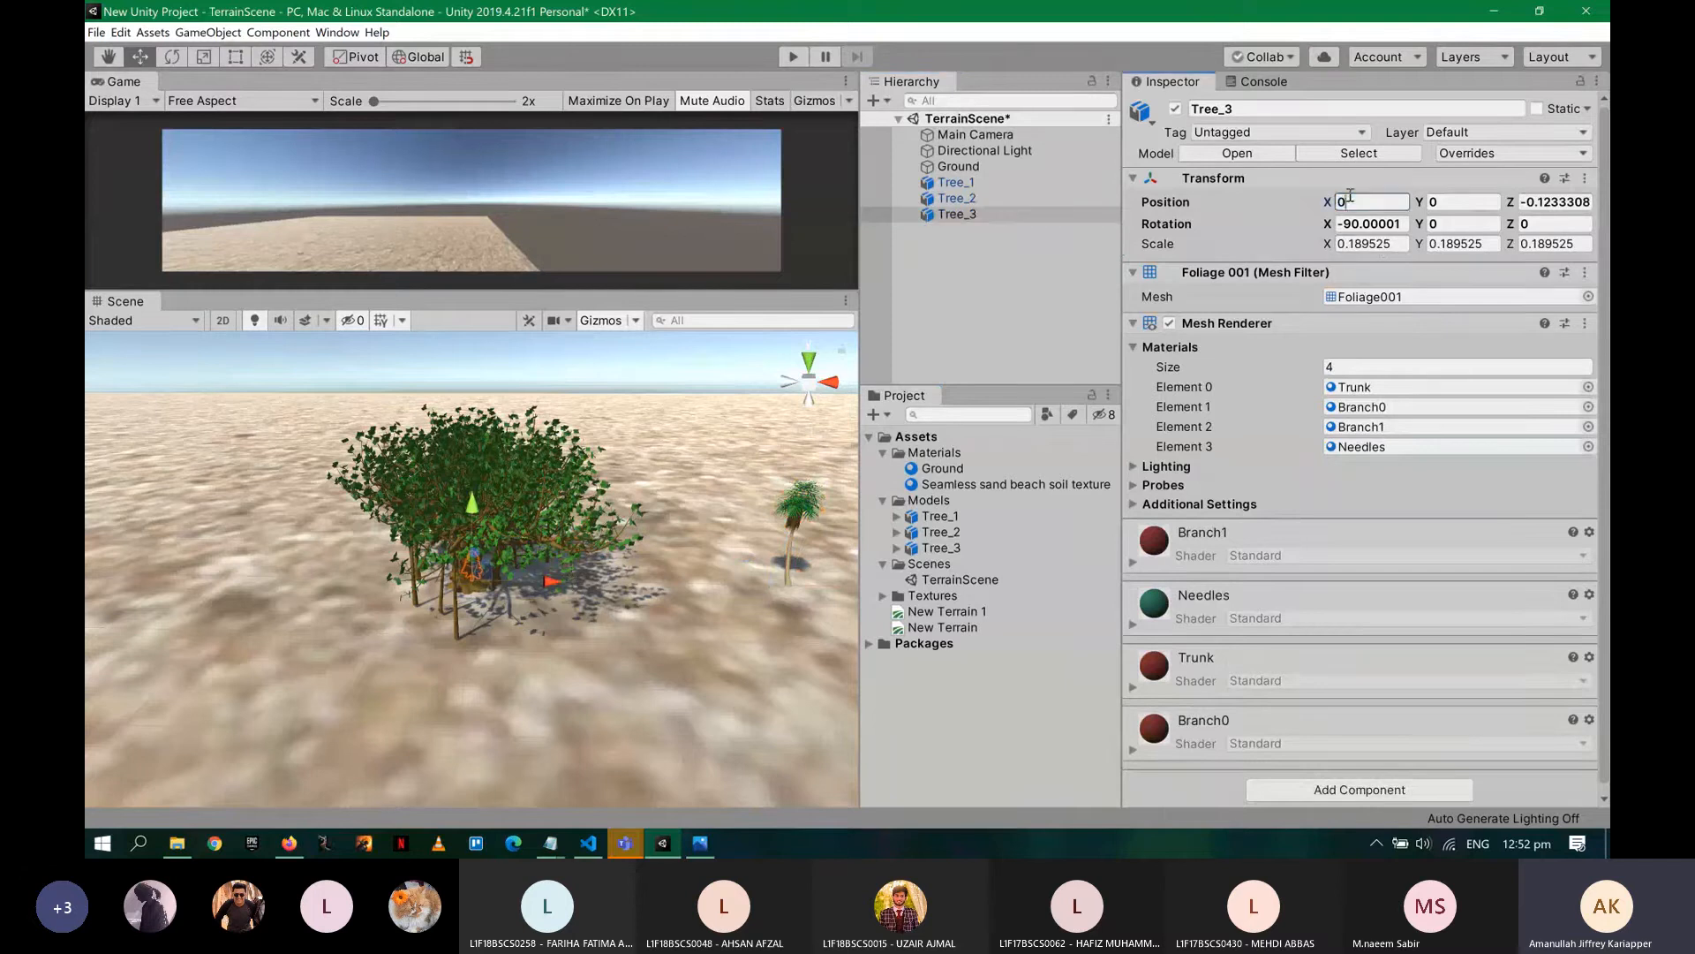
pyautogui.press('Tab')
pyautogui.press('Tab')
pyautogui.write('0')
# - Set Tree_3's scale to 1 on X, Y and Z
pyautogui.press('Tab')
pyautogui.press('Tab')
pyautogui.press('Tab')
pyautogui.press('Tab')
pyautogui.write('1')
pyautogui.press('Tab')
pyautogui.press('Tab')
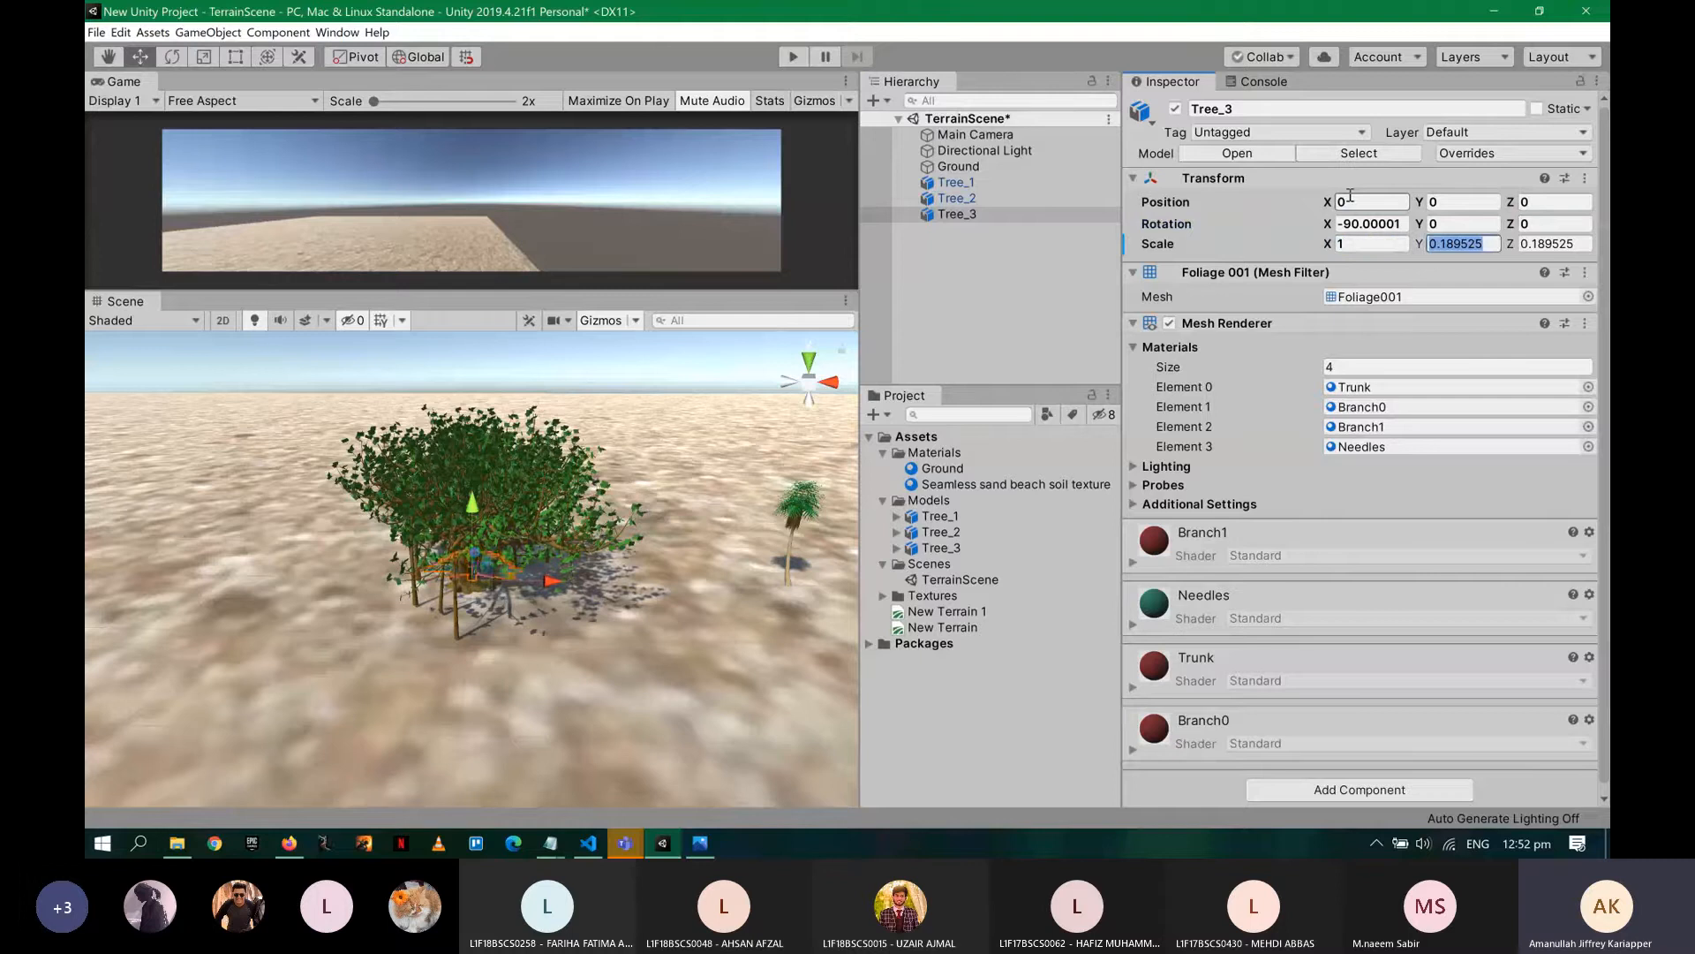
pyautogui.write('1')
pyautogui.hotkey('shift', 'Tab')
pyautogui.write('1')
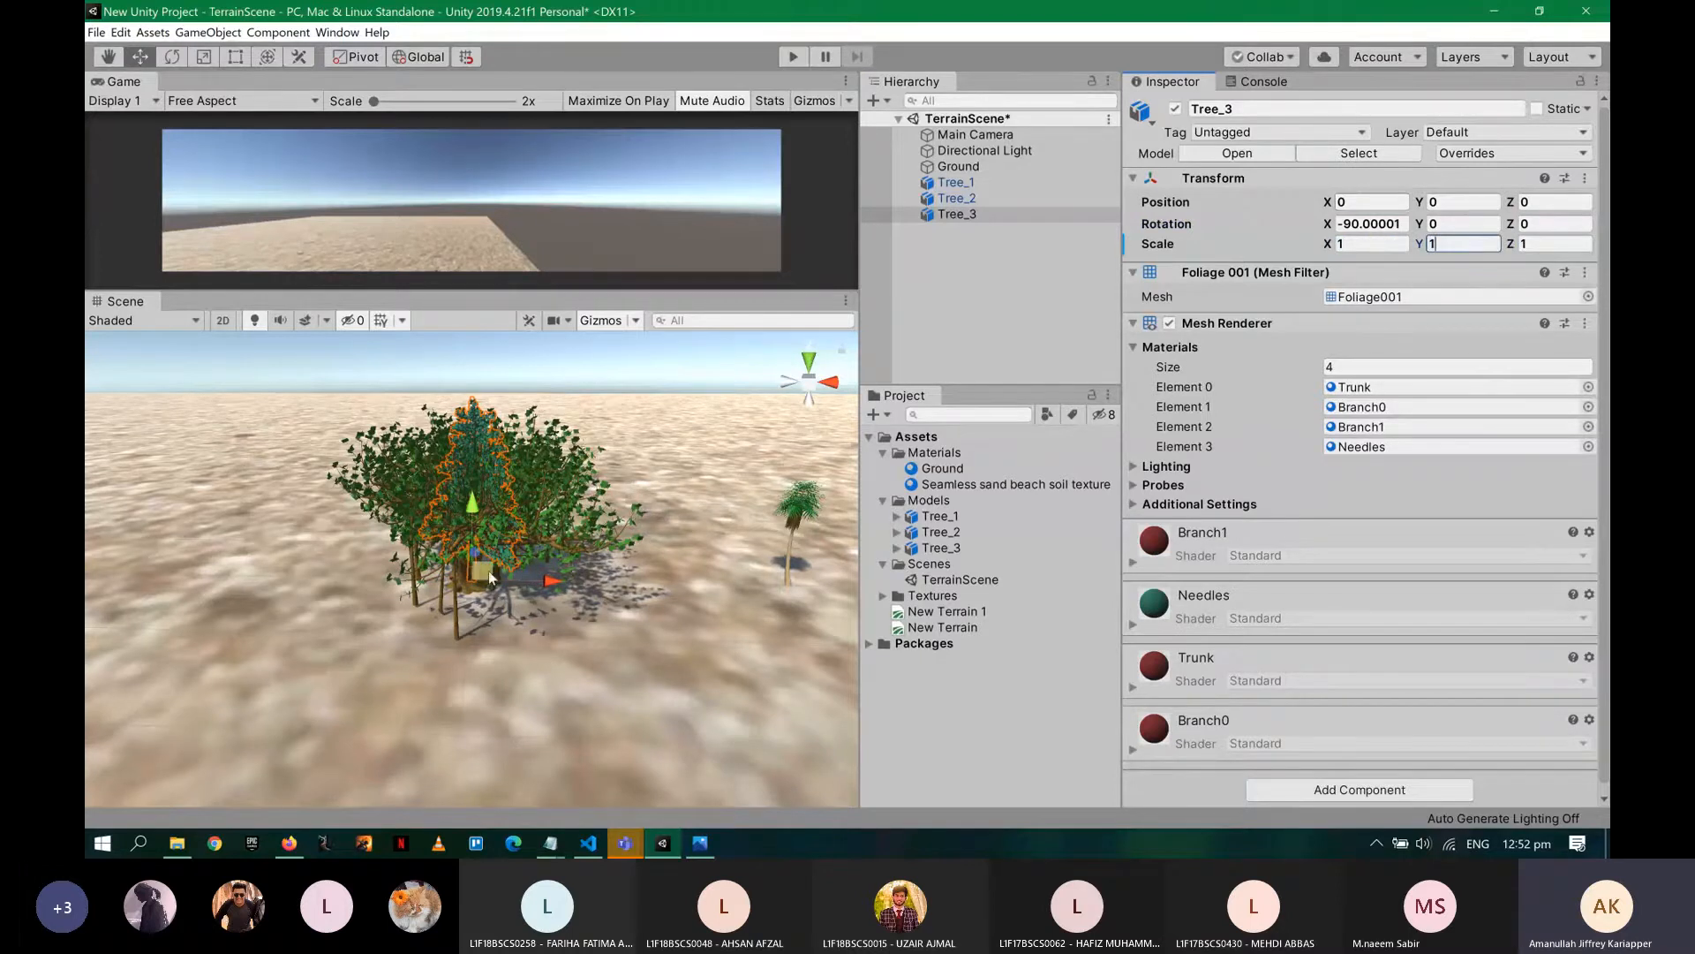
# - Move Tree_3 along the X axis to about -27, on the other side of Tree_1, and save the scene
pyautogui.moveTo(487, 580); pyautogui.dragTo(288, 549)
pyautogui.hotkey('ctrl', 's')
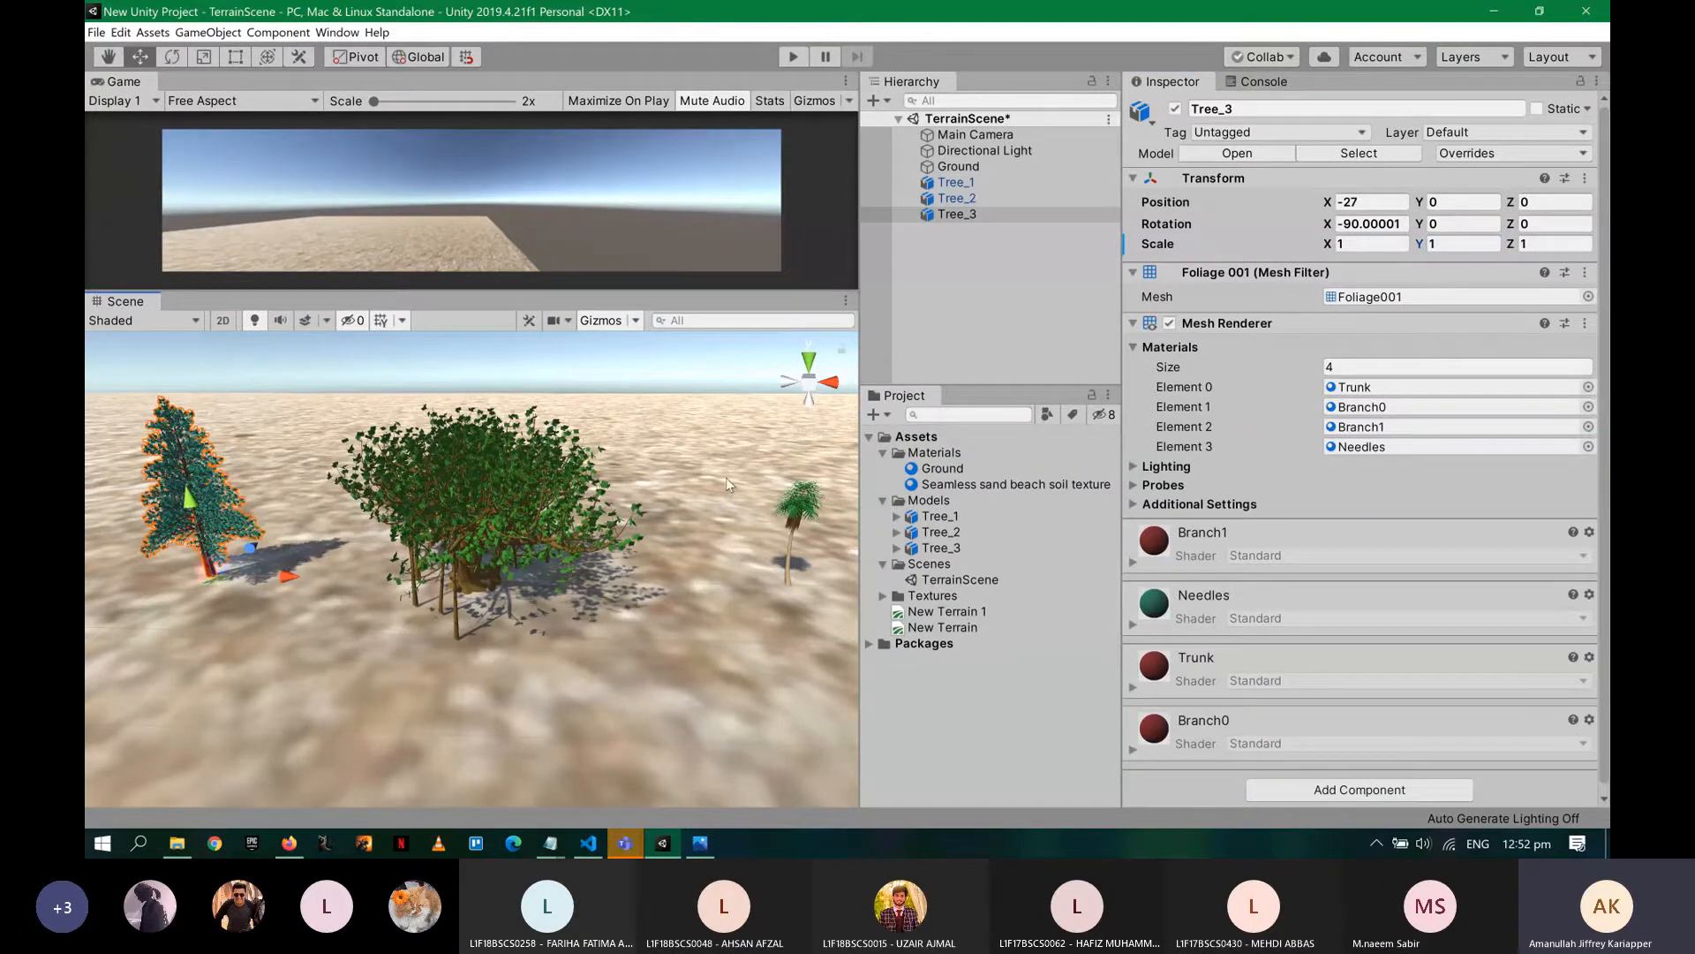
pyautogui.scroll(-3, 726, 476)
pyautogui.scroll(-3, 728, 481)
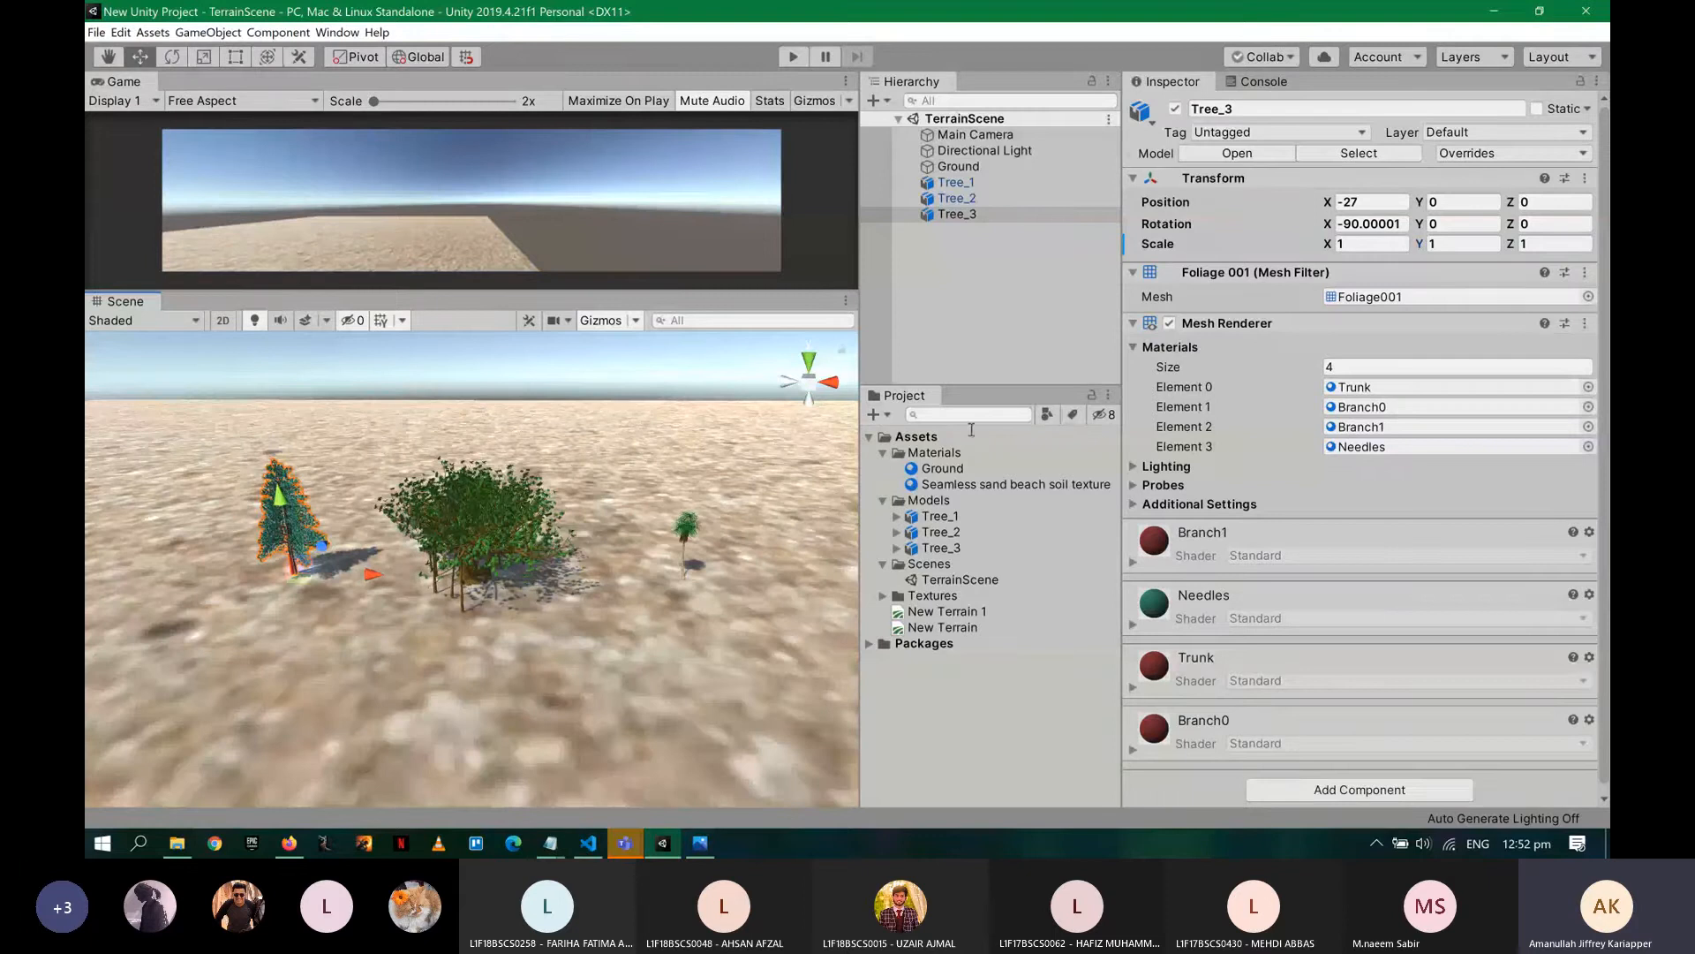
# - Switch to the Microsoft Teams meeting and download building-1.FBX, building-2.FBX and building-3.FBX from the chat
pyautogui.hotkey('alt', 'Tab')
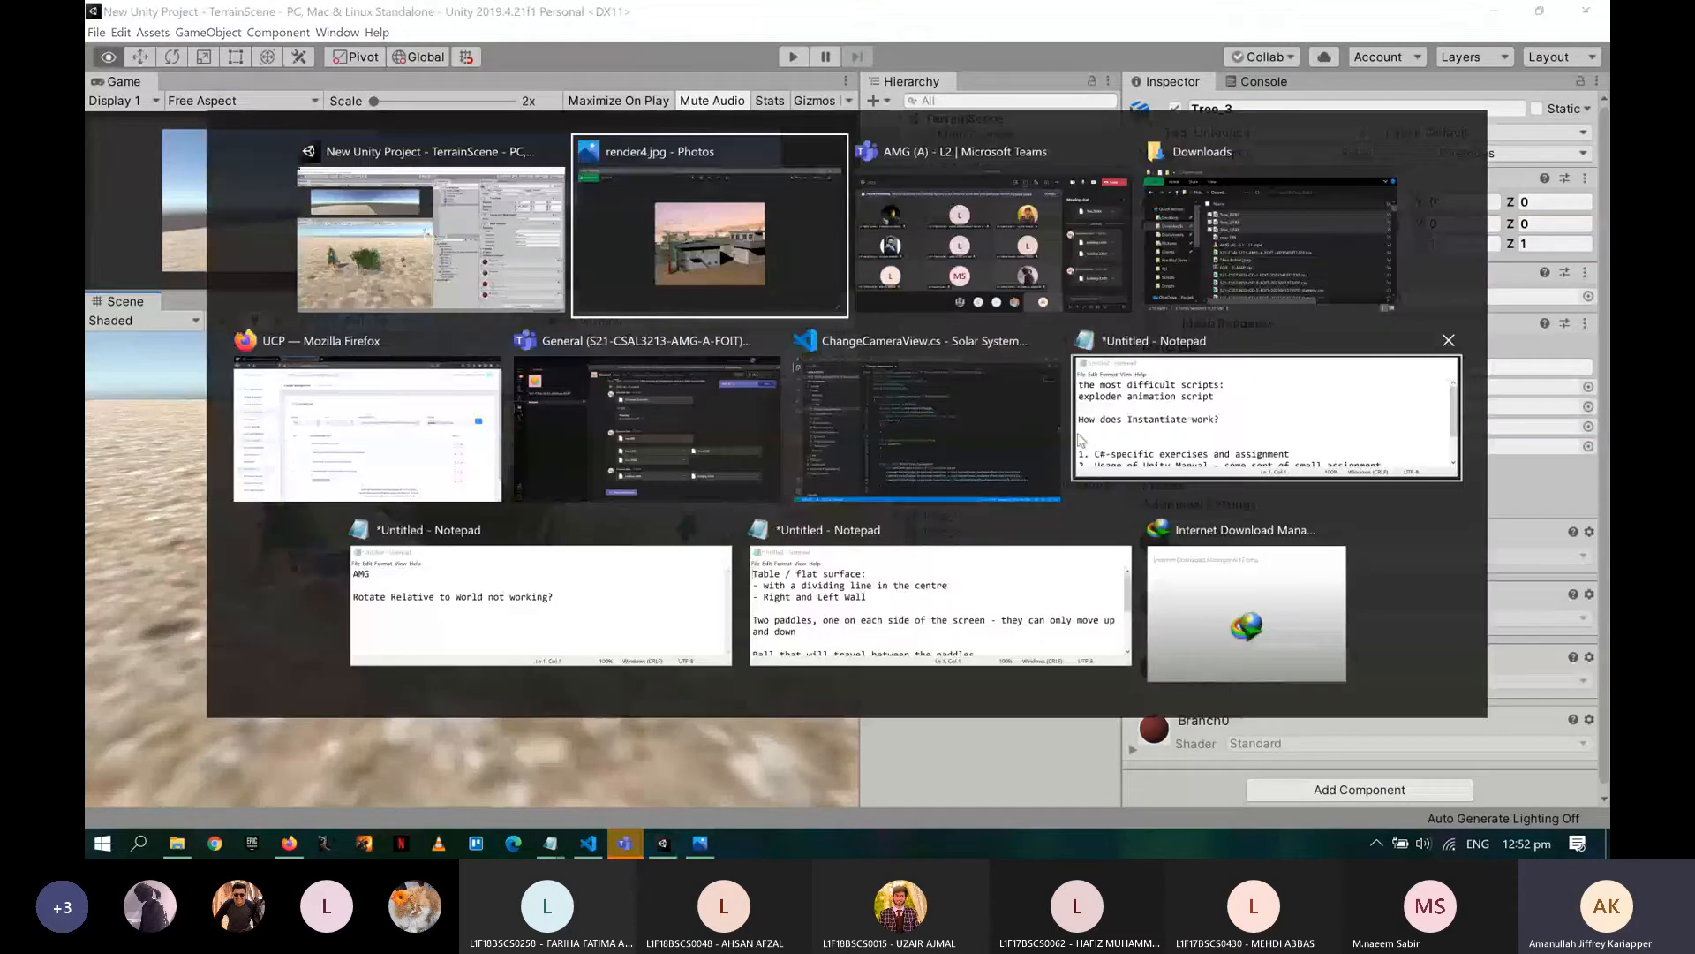
pyautogui.hotkey('alt', 'Tab')
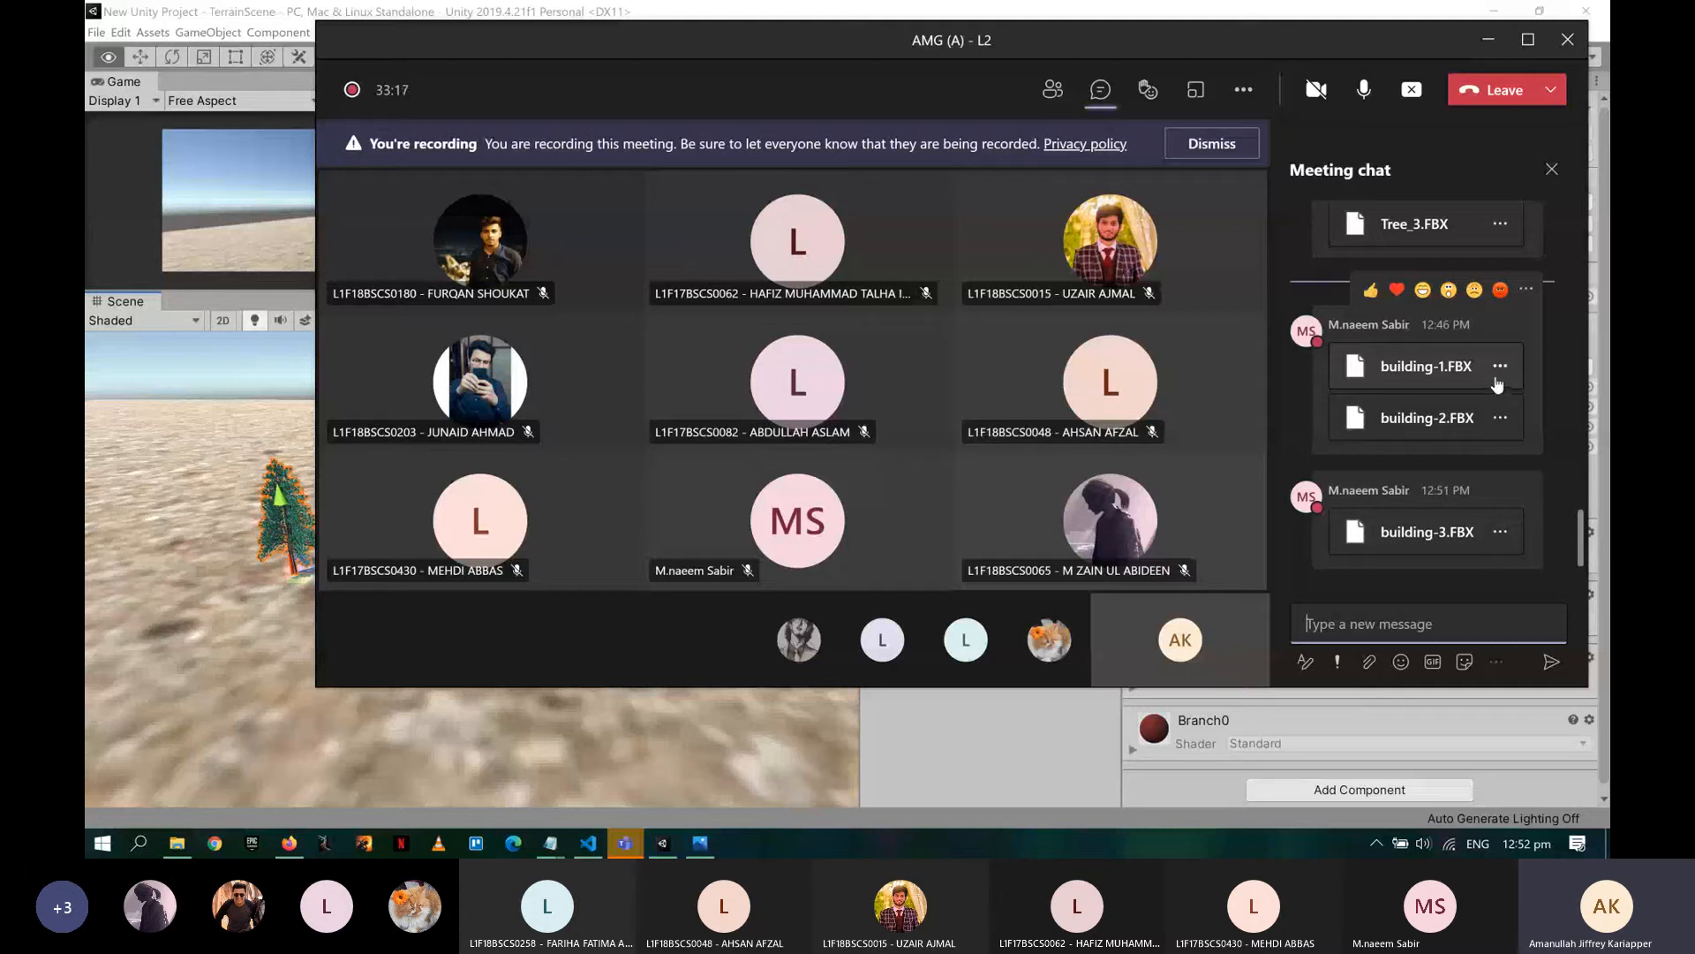
pyautogui.click(1499, 369)
pyautogui.click(1406, 437)
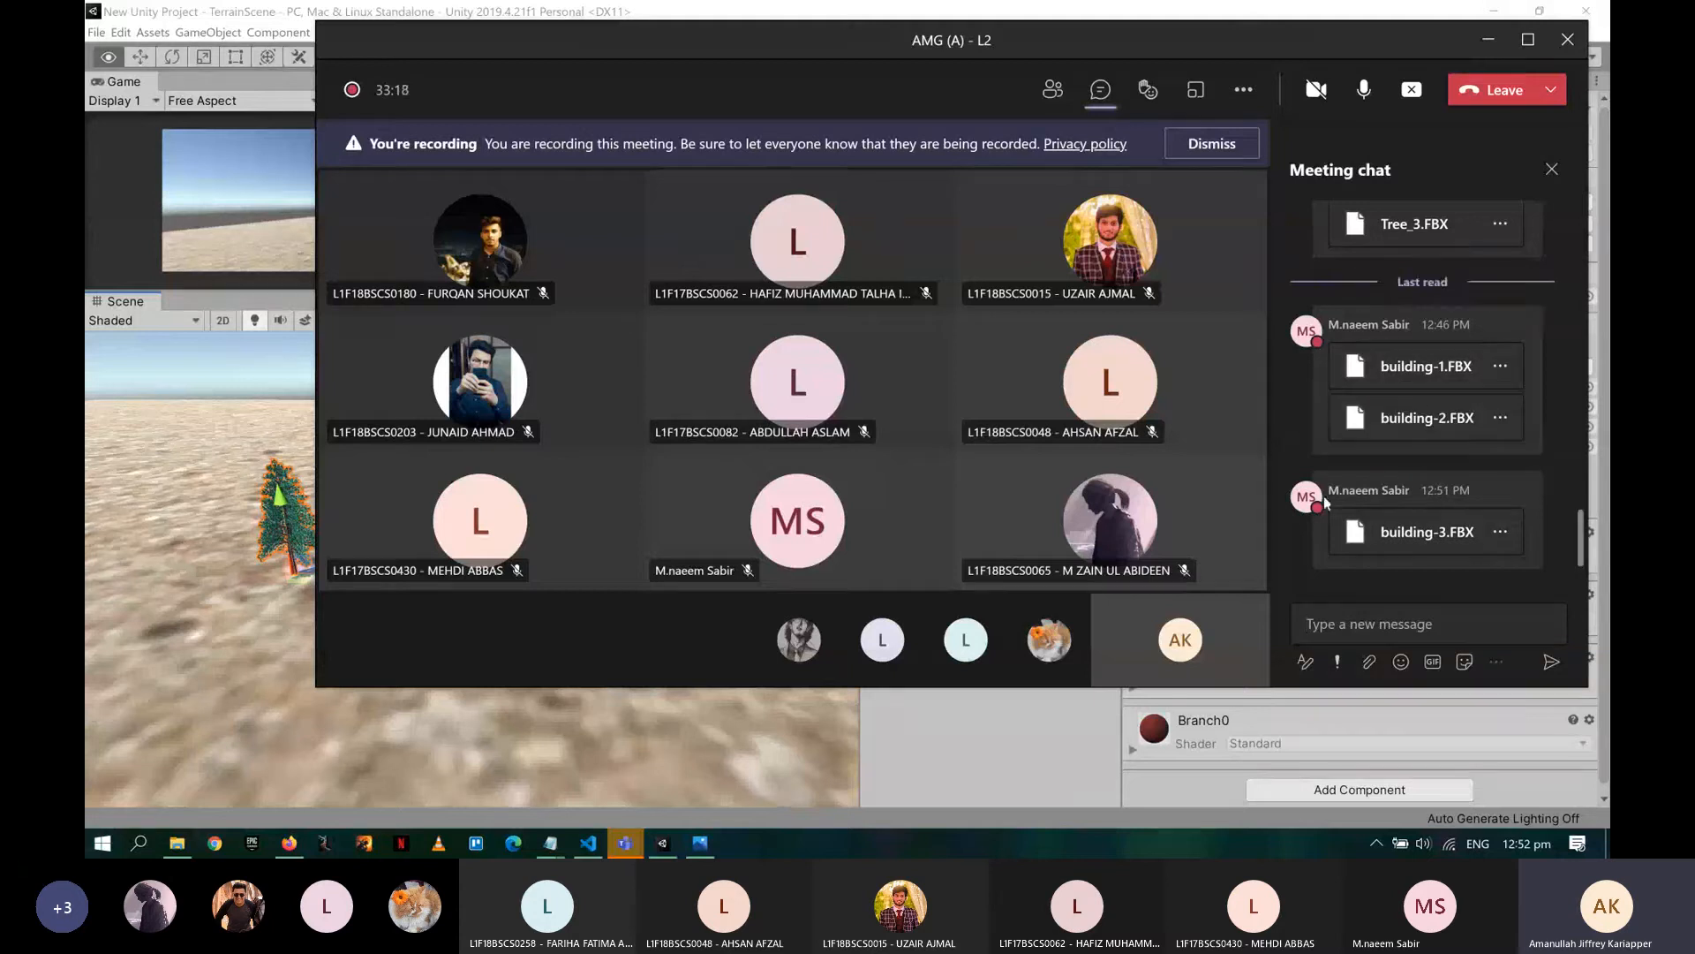
pyautogui.click(1500, 417)
pyautogui.click(1404, 485)
pyautogui.click(1501, 531)
pyautogui.click(1404, 597)
# - Import building-1.FBX, building-2.FBX and building-3.FBX from the Downloads folder into the Unity project's Models folder
pyautogui.hotkey('alt', 'Tab')
pyautogui.hotkey('alt', 'Tab')
pyautogui.hotkey('alt', 'Tab')
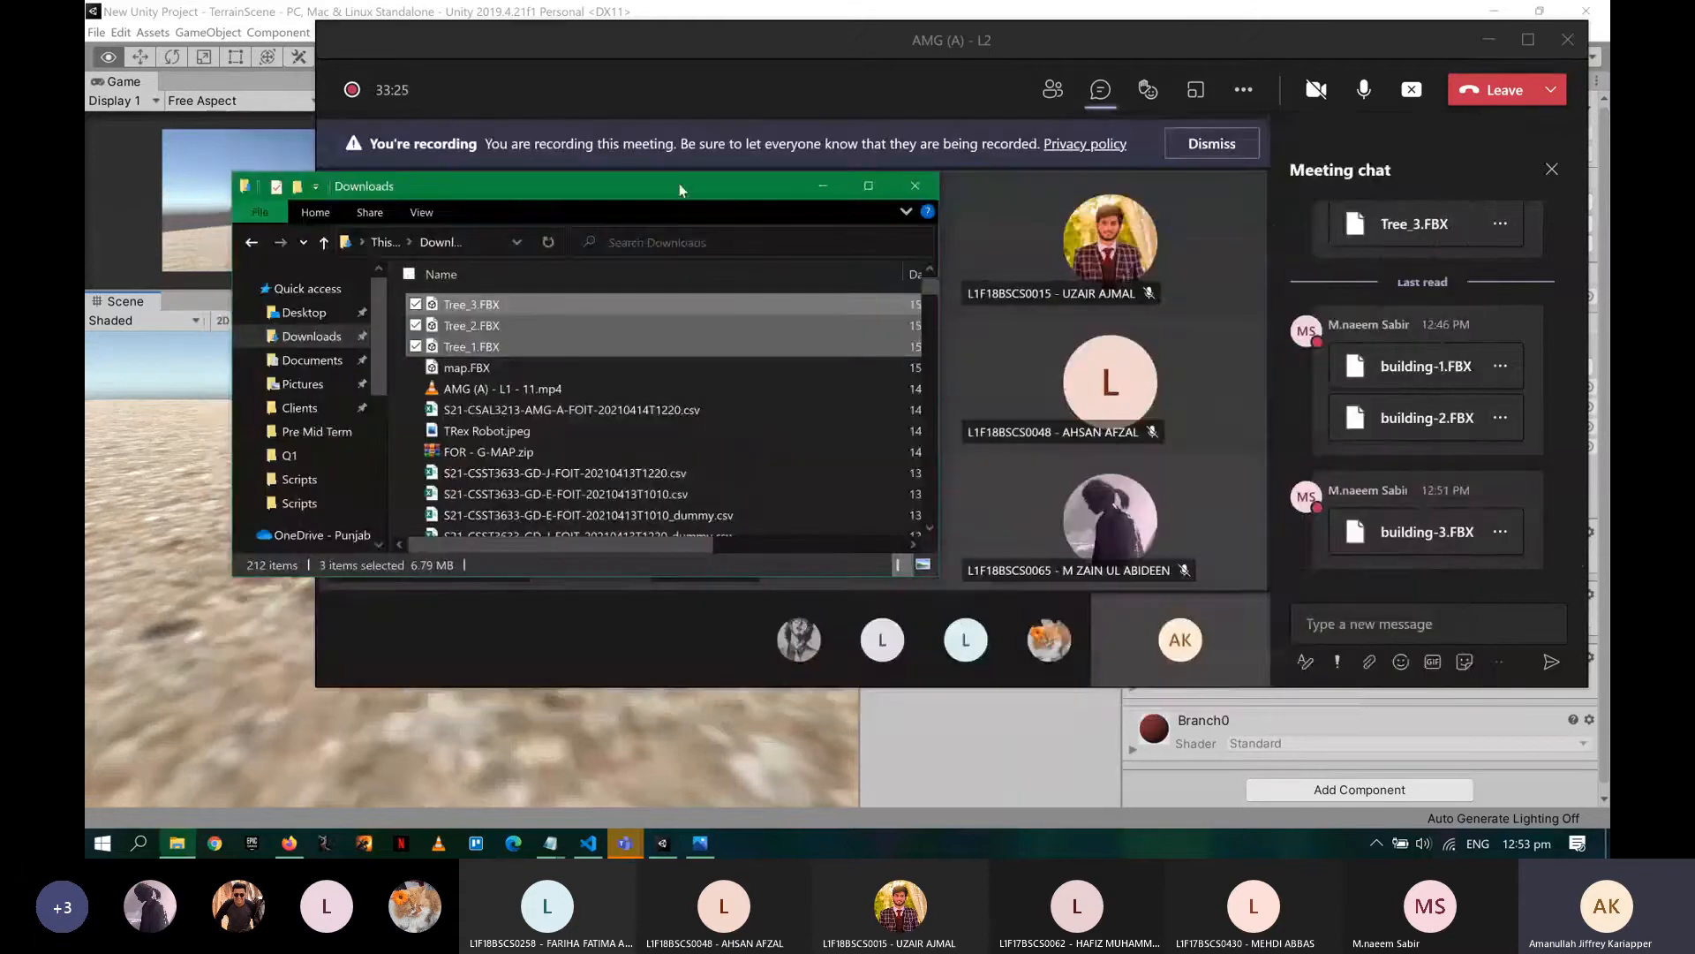
pyautogui.doubleClick(680, 186)
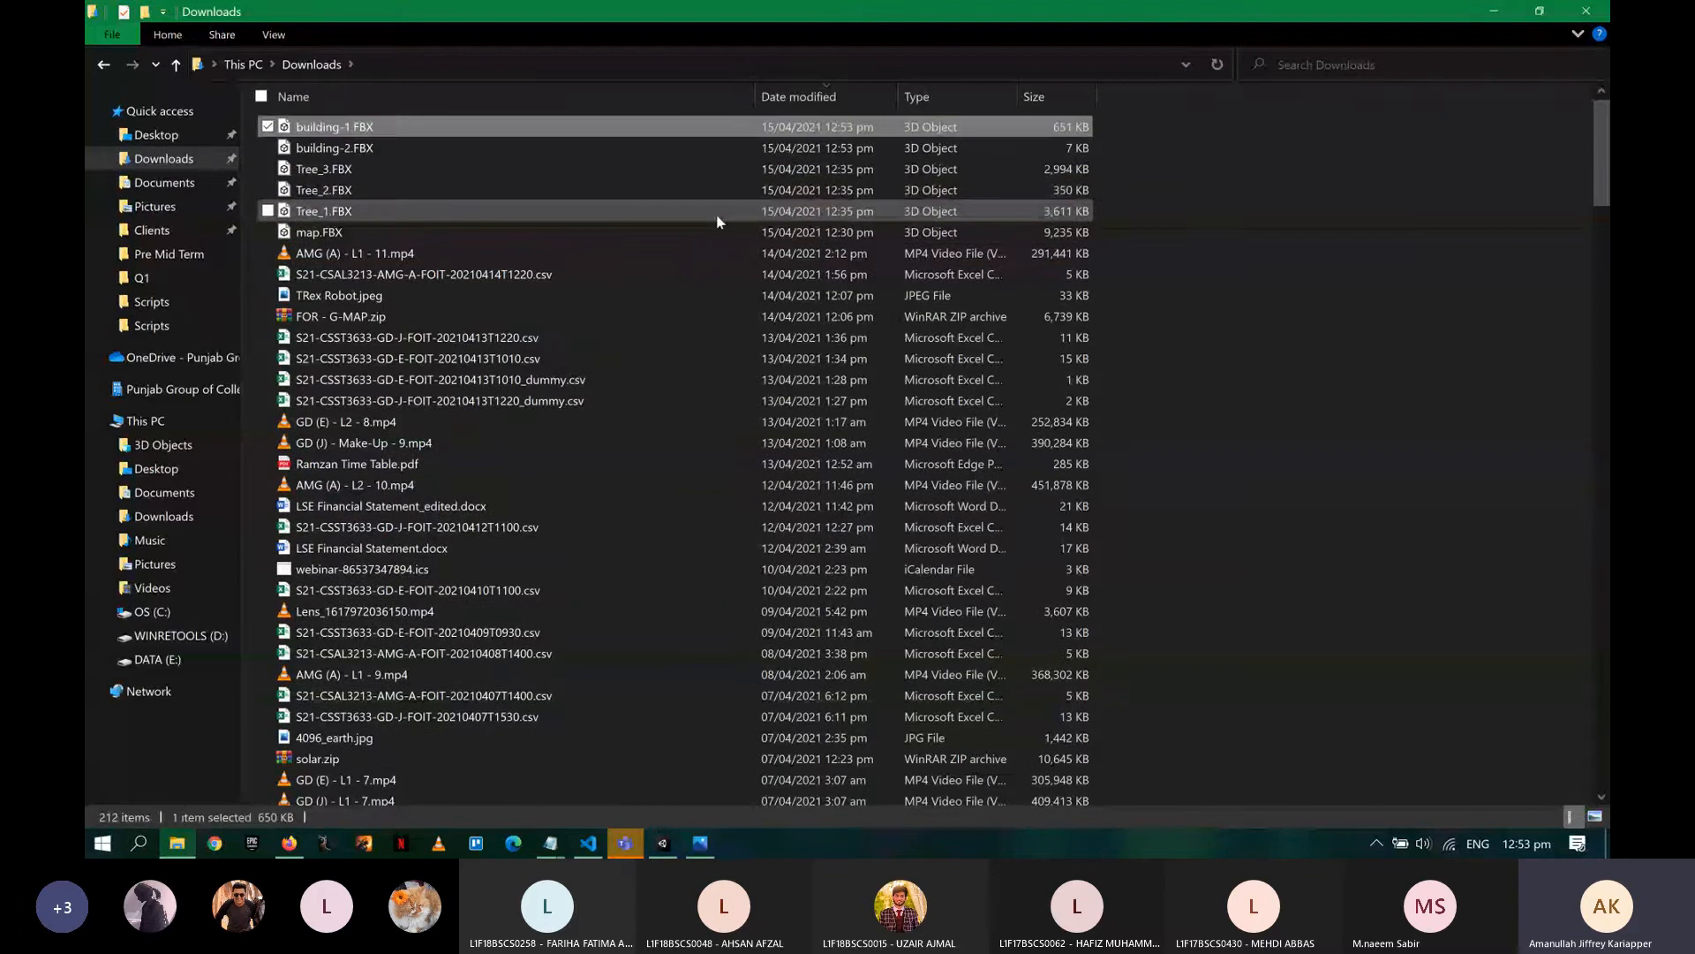
pyautogui.keyDown('ctrl'); pyautogui.click(573, 150); pyautogui.keyUp('ctrl')
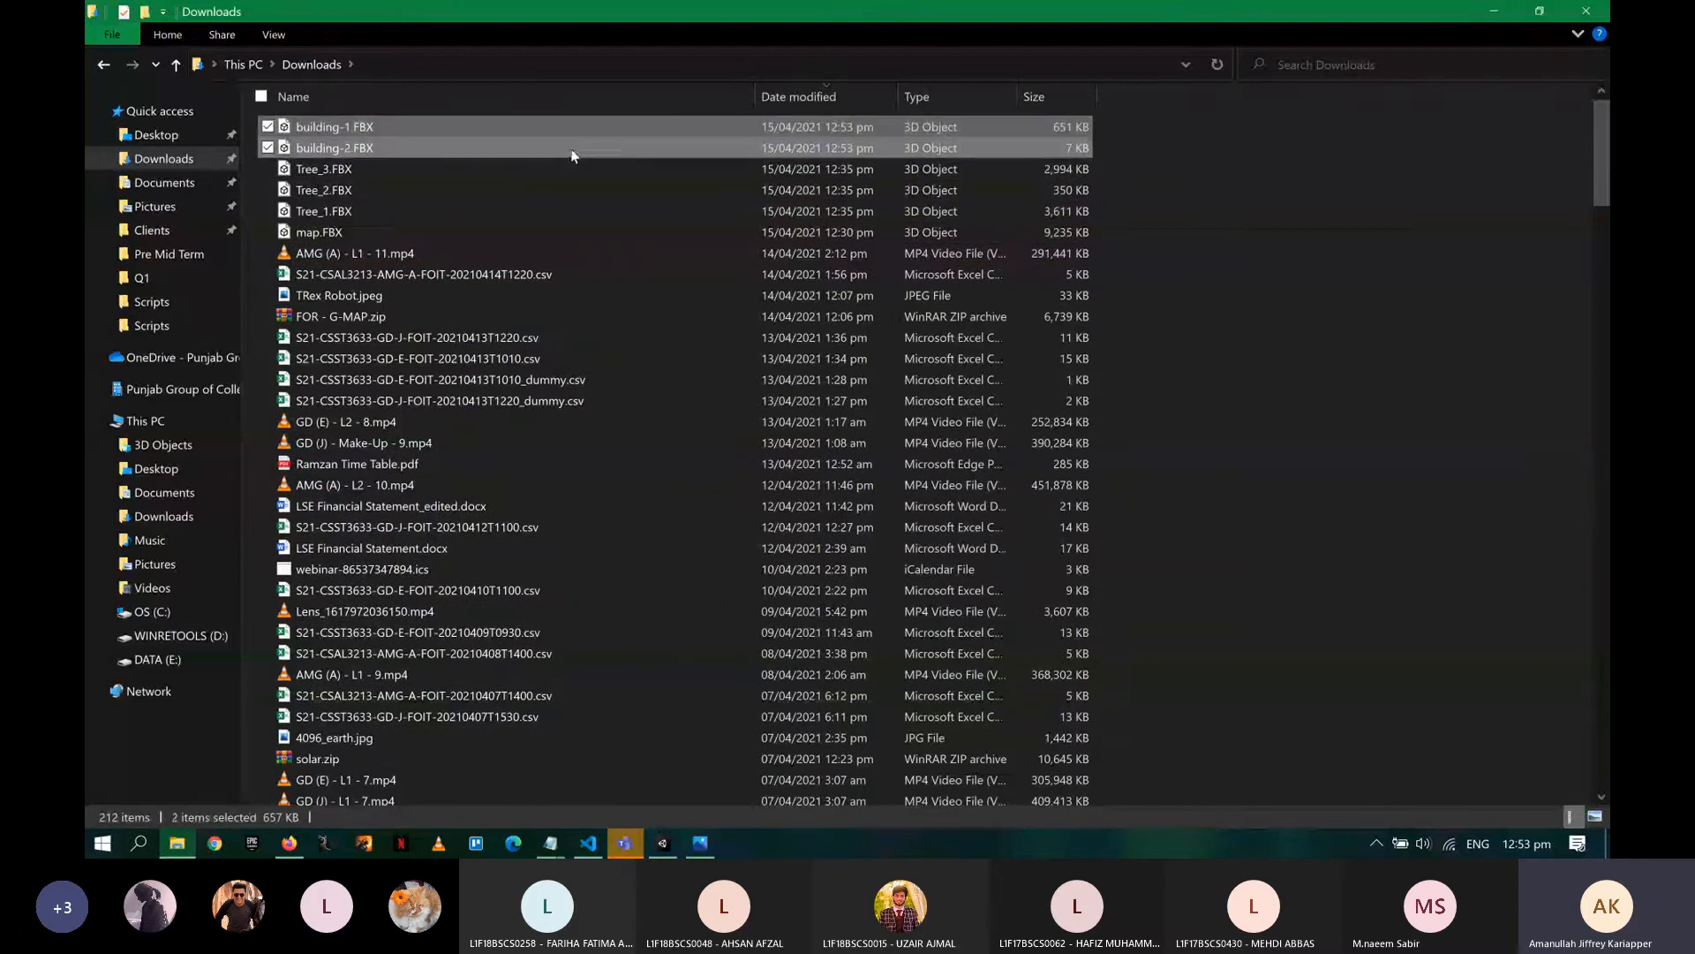
pyautogui.click(1537, 13)
pyautogui.hotkey('alt', 'Tab')
pyautogui.hotkey('alt', 'Tab')
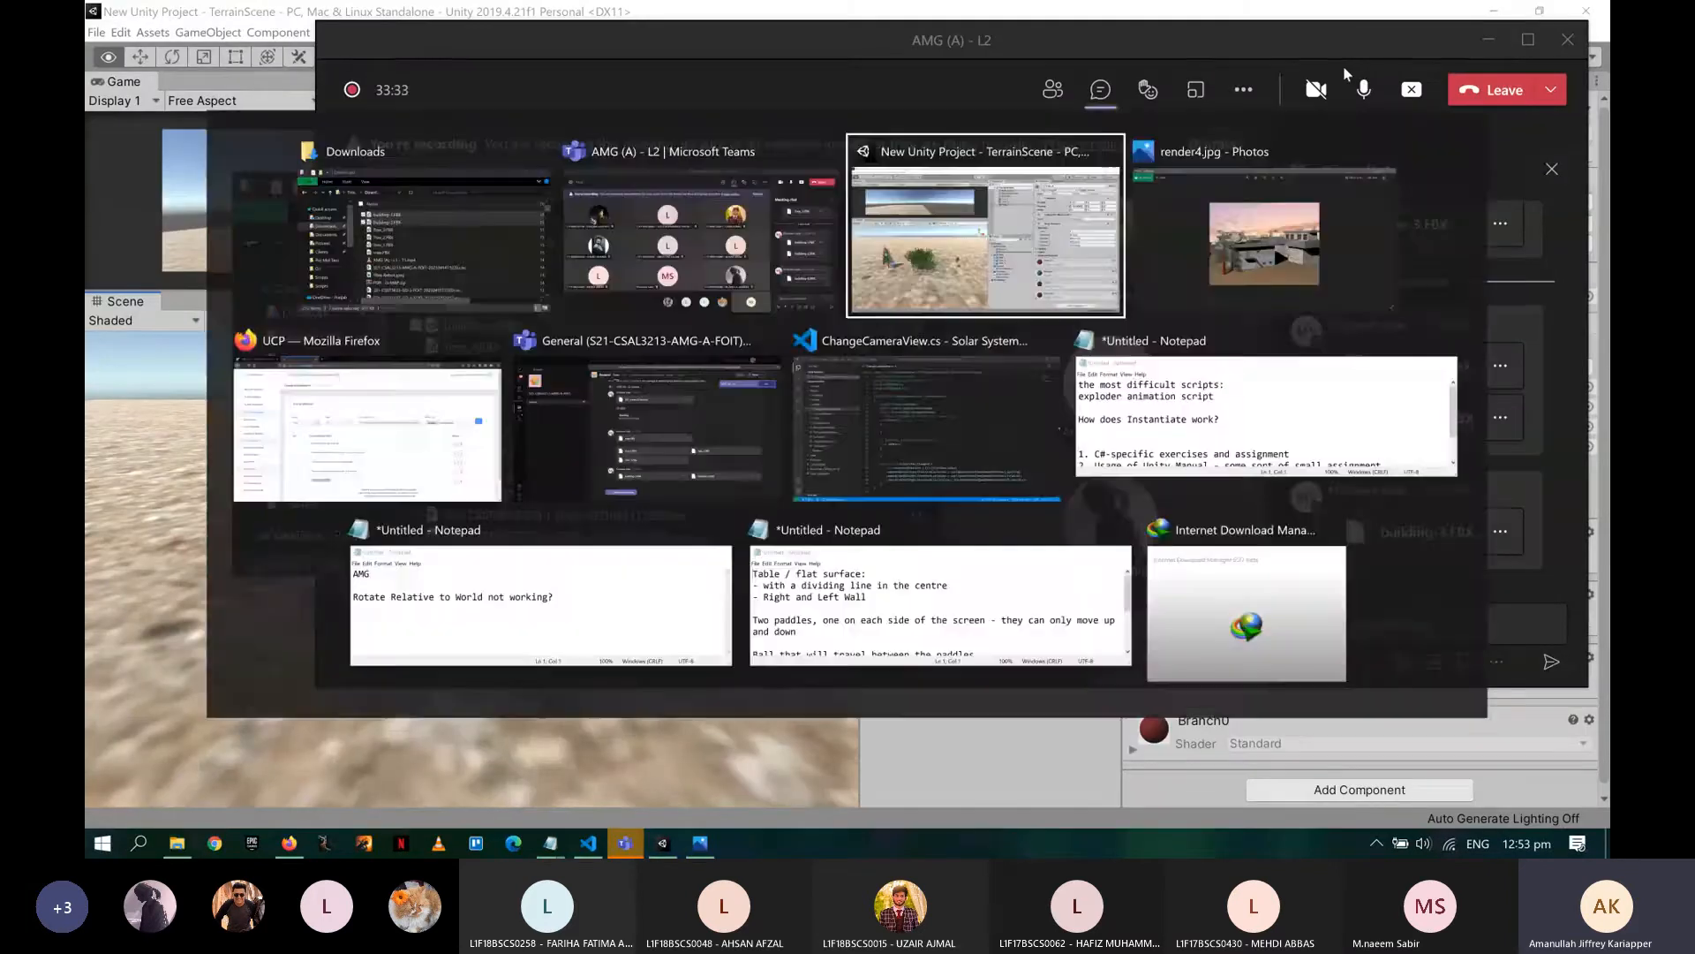
pyautogui.hotkey('alt', 'Tab')
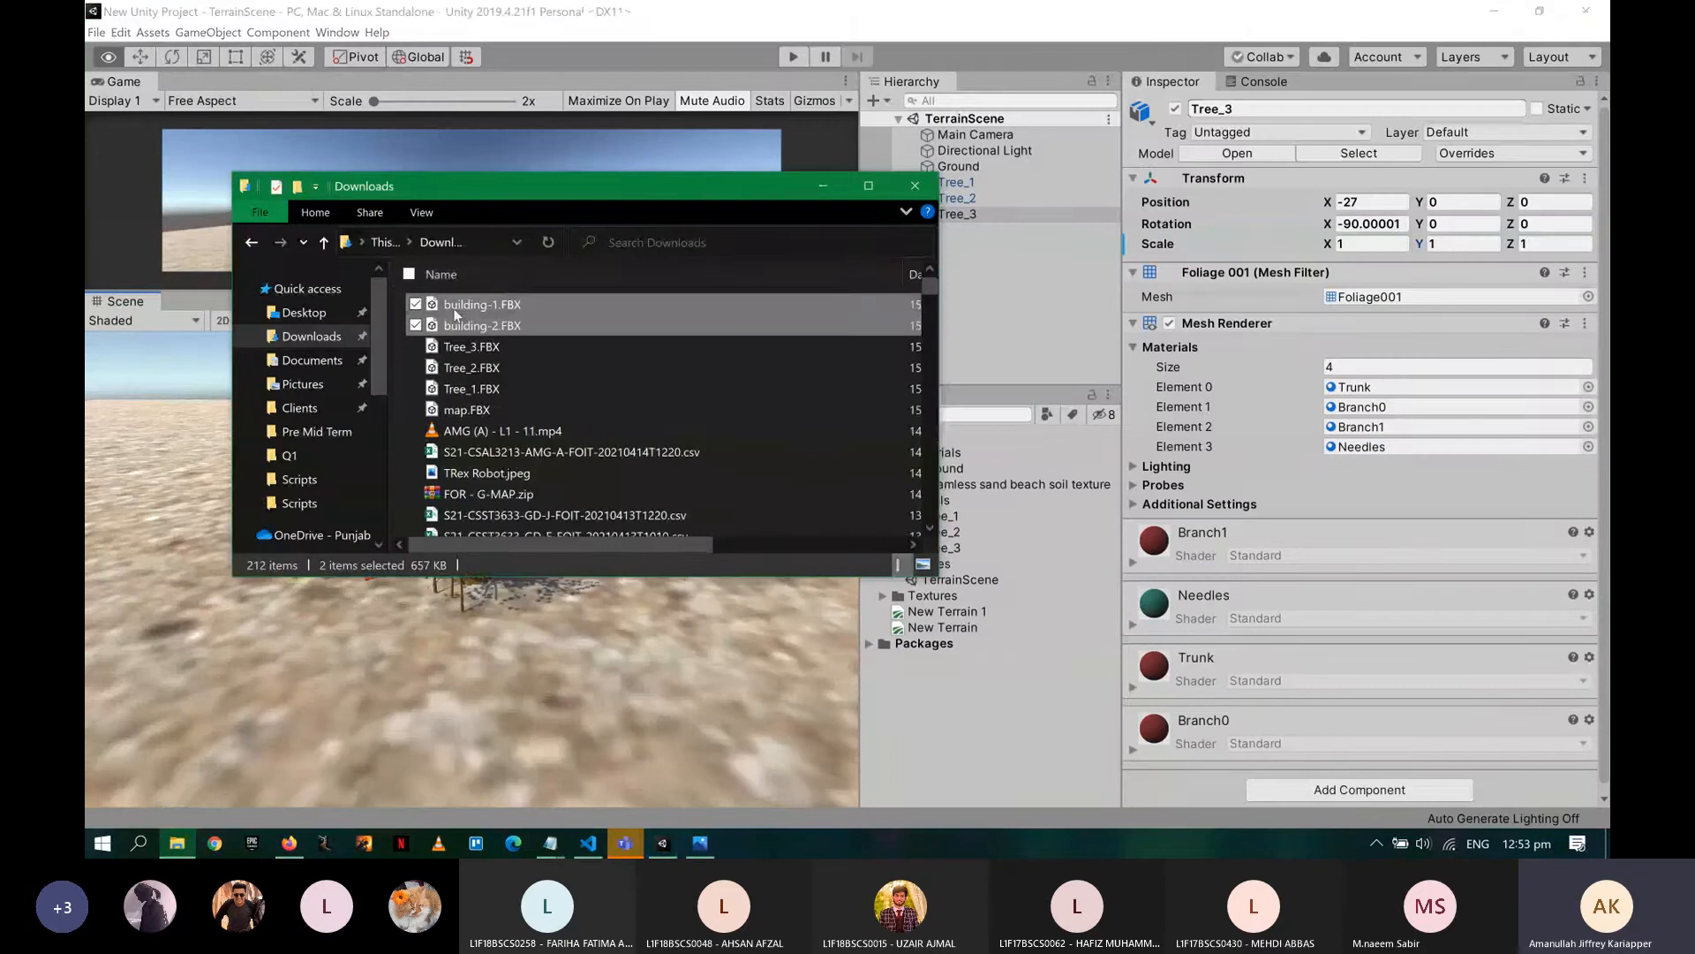
pyautogui.moveTo(490, 302); pyautogui.dragTo(936, 512)
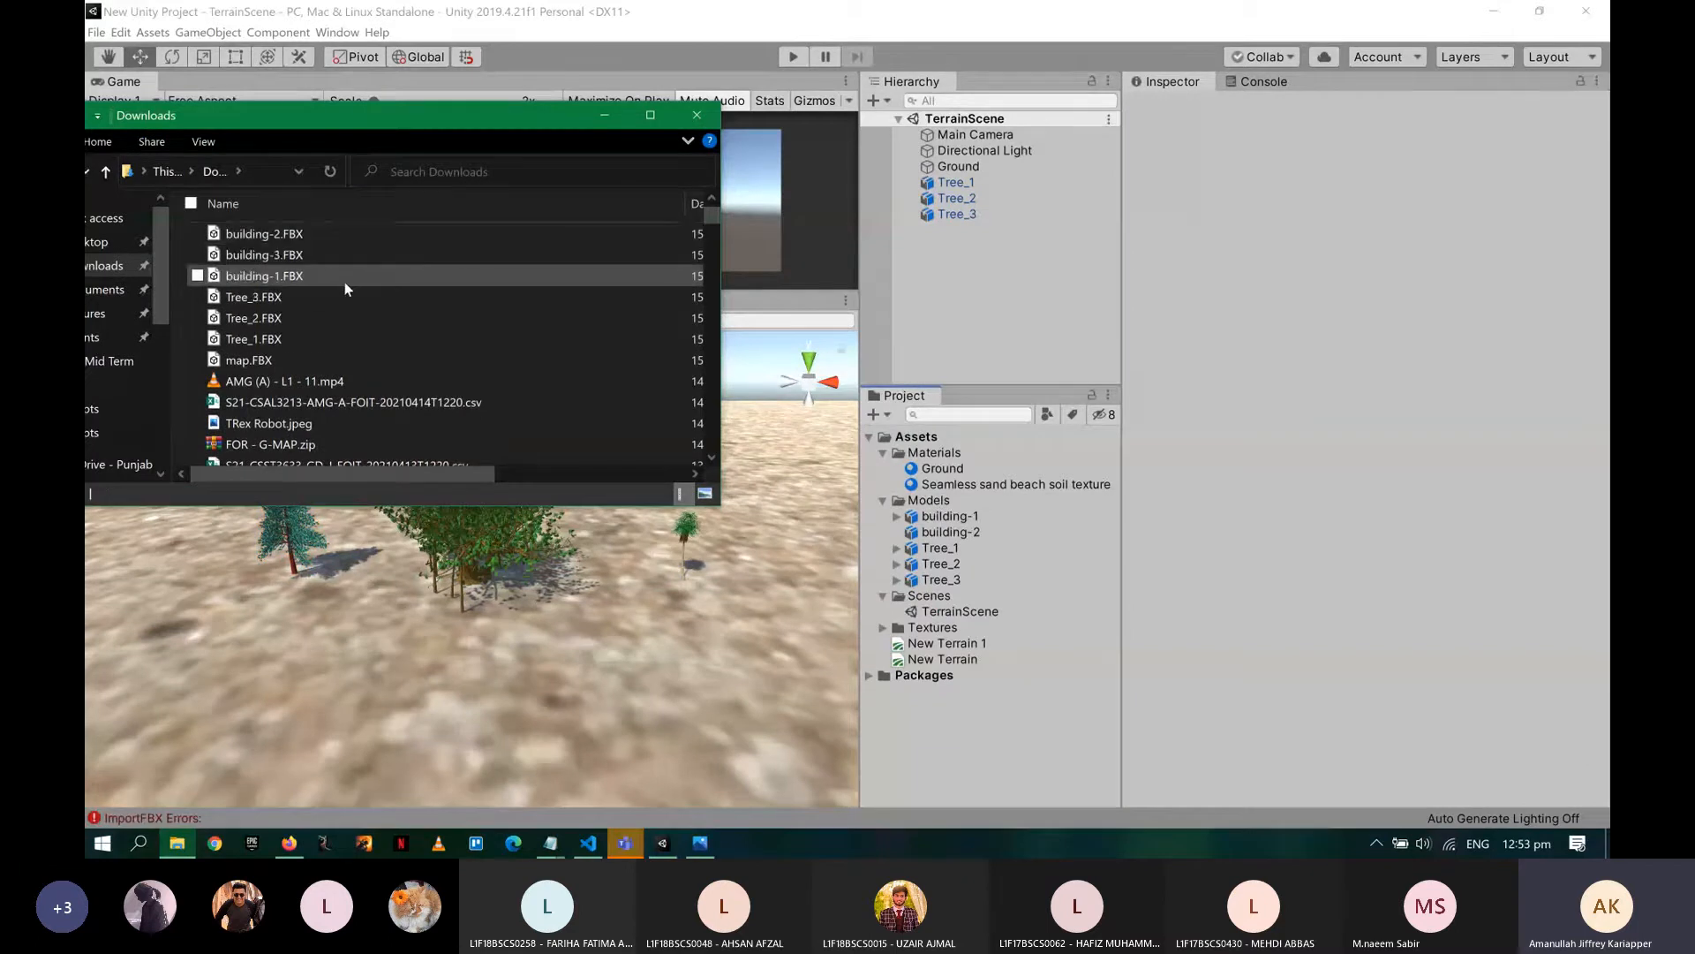
pyautogui.click(341, 255)
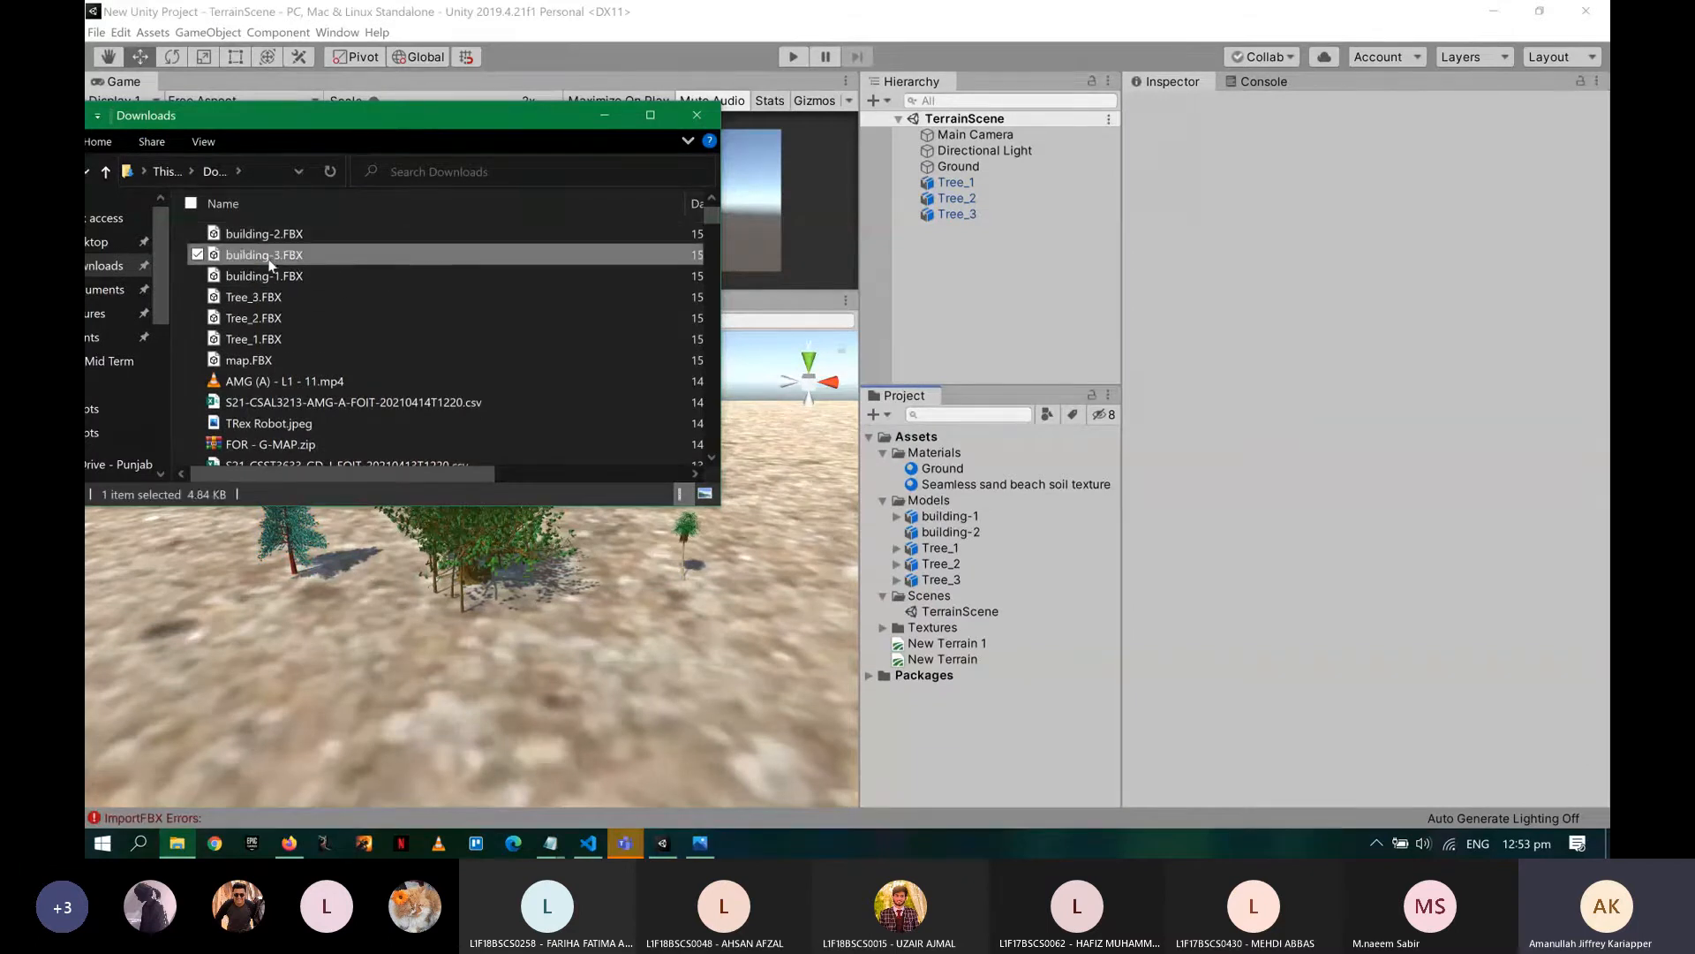
pyautogui.moveTo(269, 265); pyautogui.dragTo(930, 503)
# - Compare building-1's preview in Unity with the downloaded building-1.FBX in 3D Viewer, viewing it from several angles
pyautogui.click(939, 518)
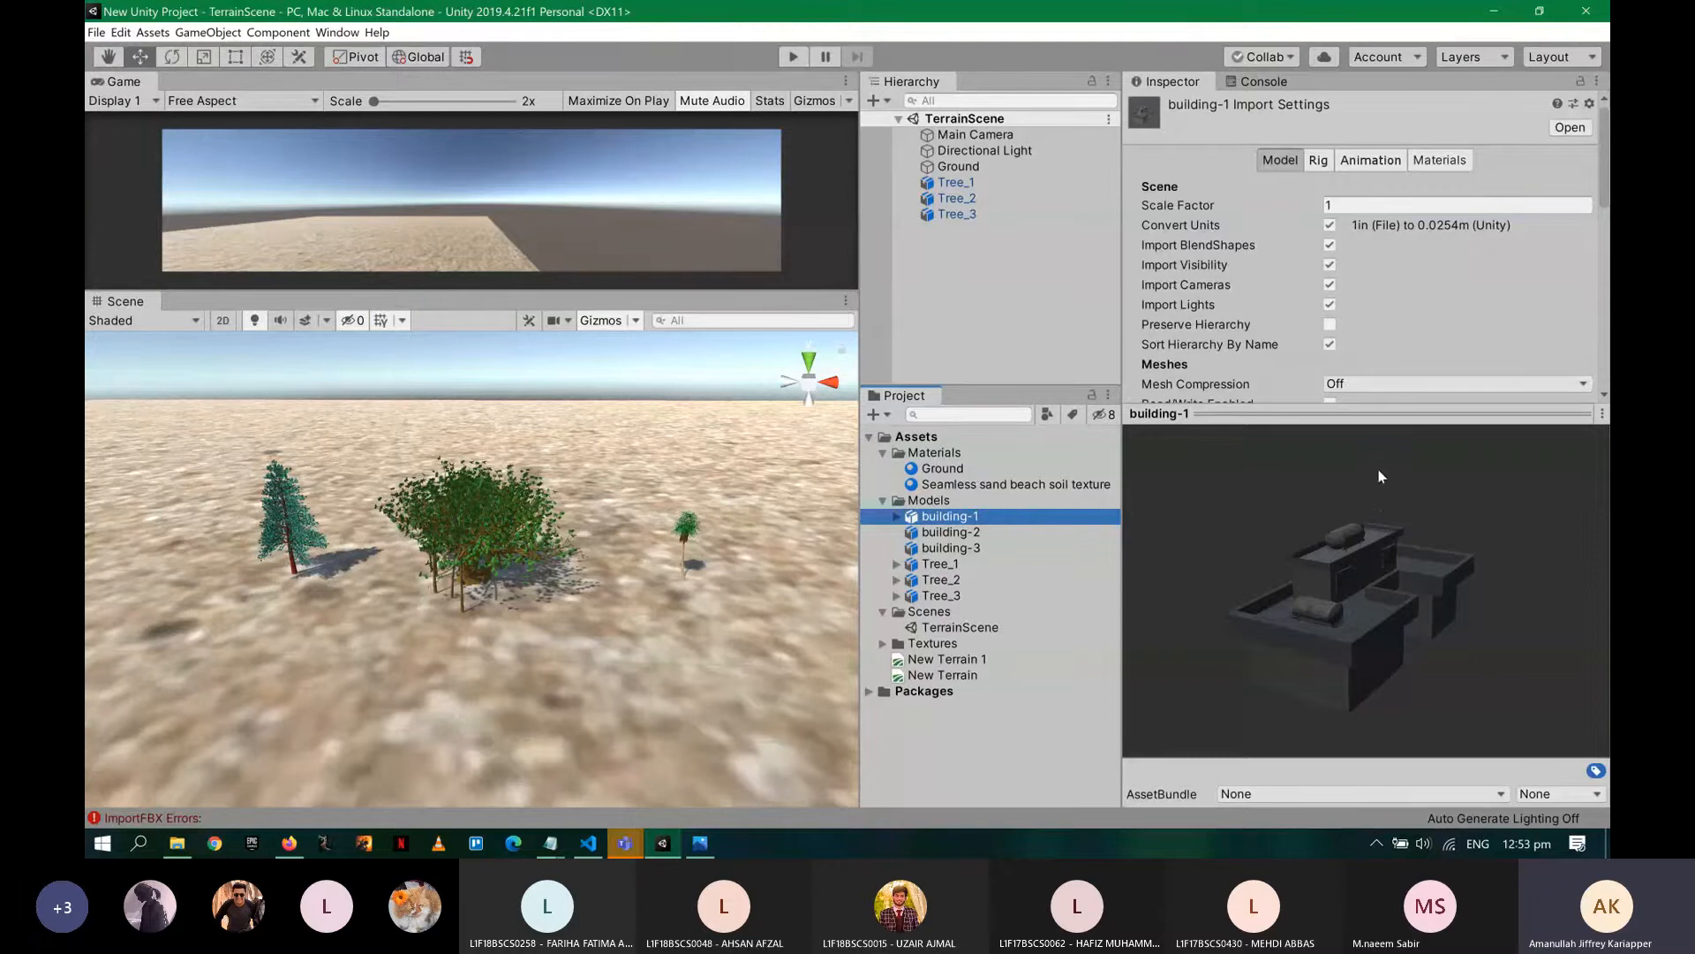
pyautogui.moveTo(1382, 477); pyautogui.dragTo(1249, 465)
pyautogui.click(176, 842)
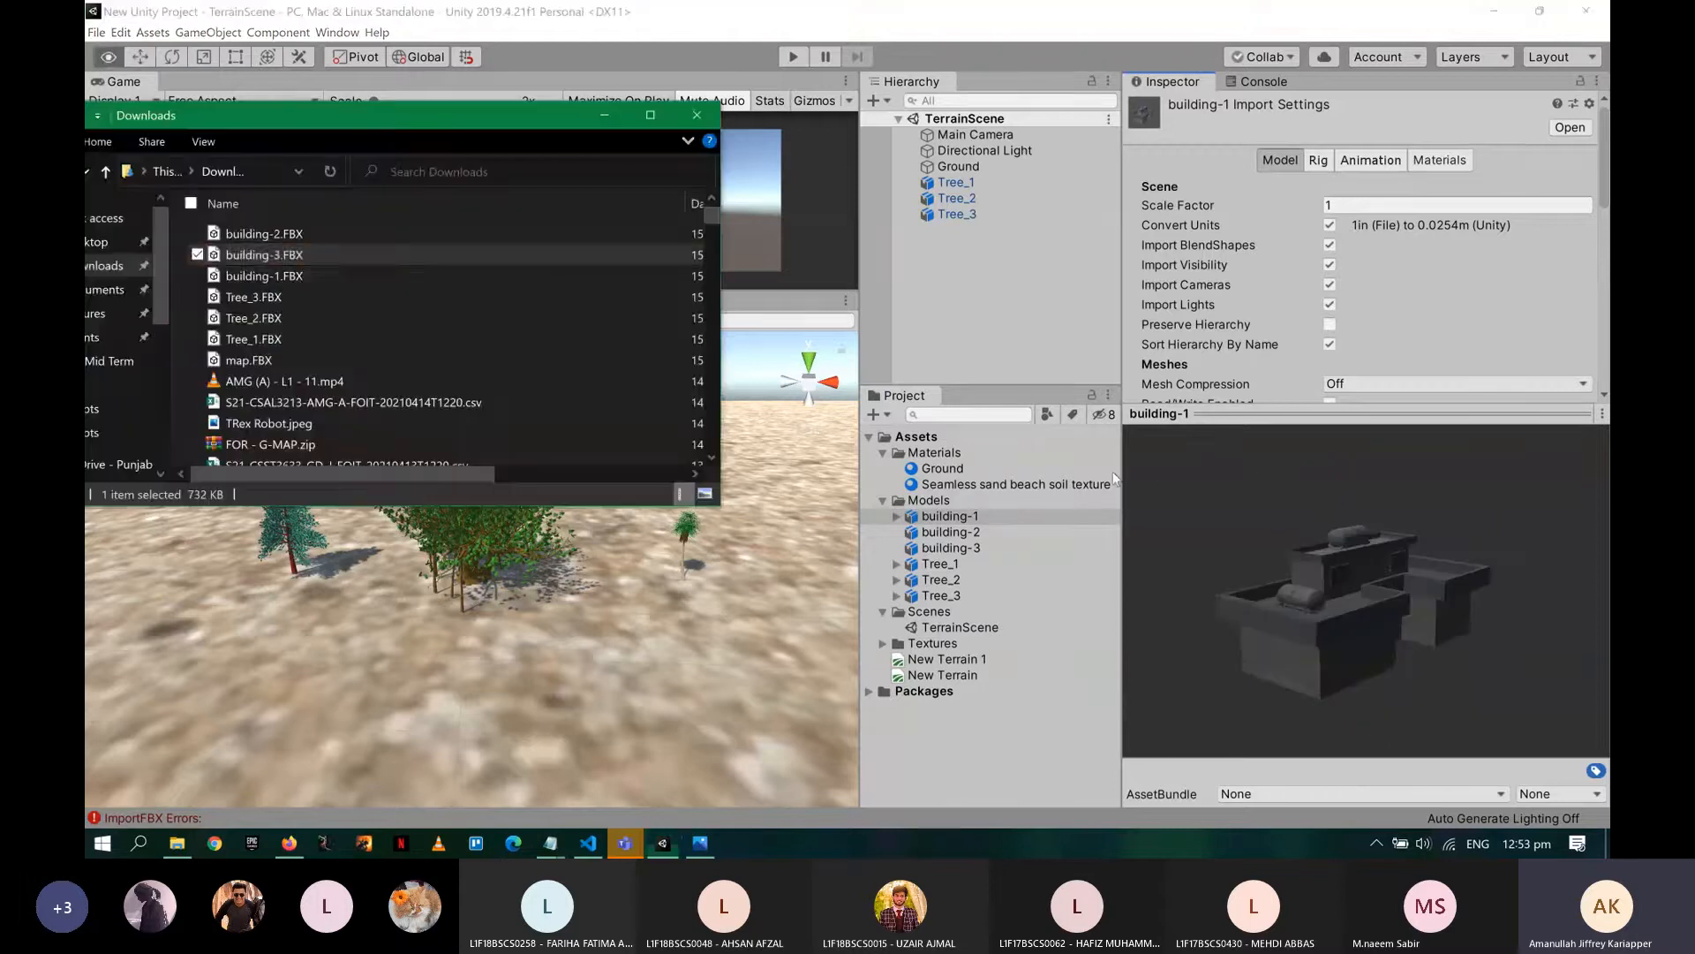
pyautogui.click(330, 276)
pyautogui.doubleClick(330, 276)
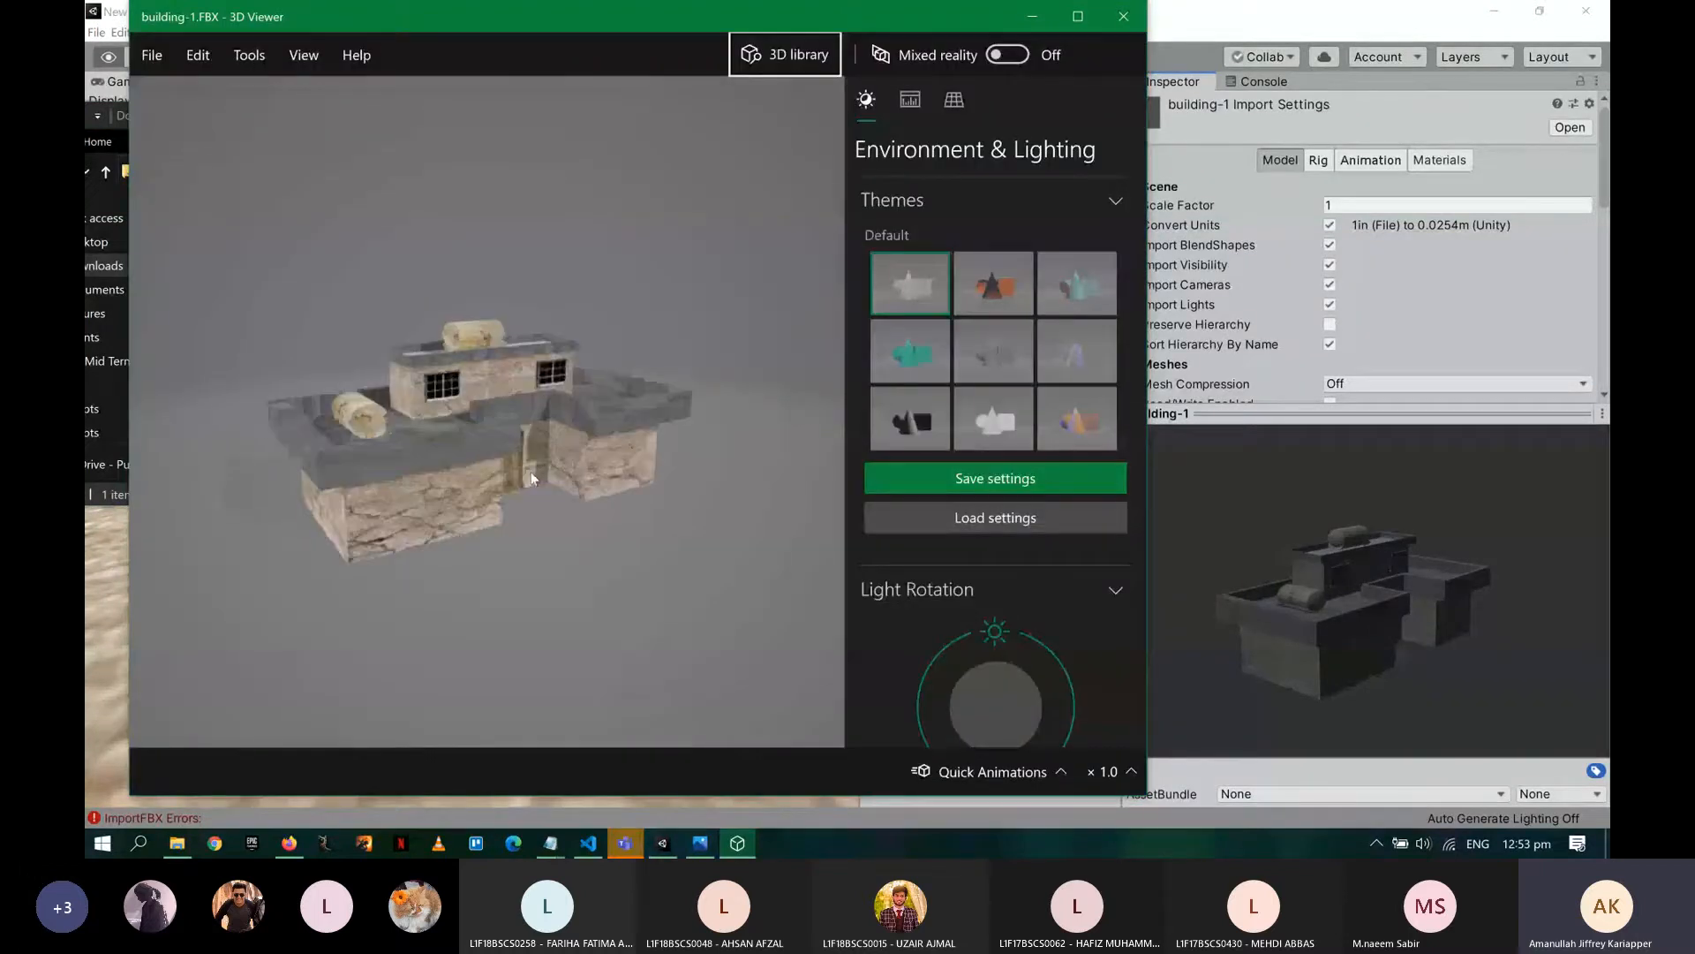
pyautogui.moveTo(525, 490); pyautogui.dragTo(566, 518)
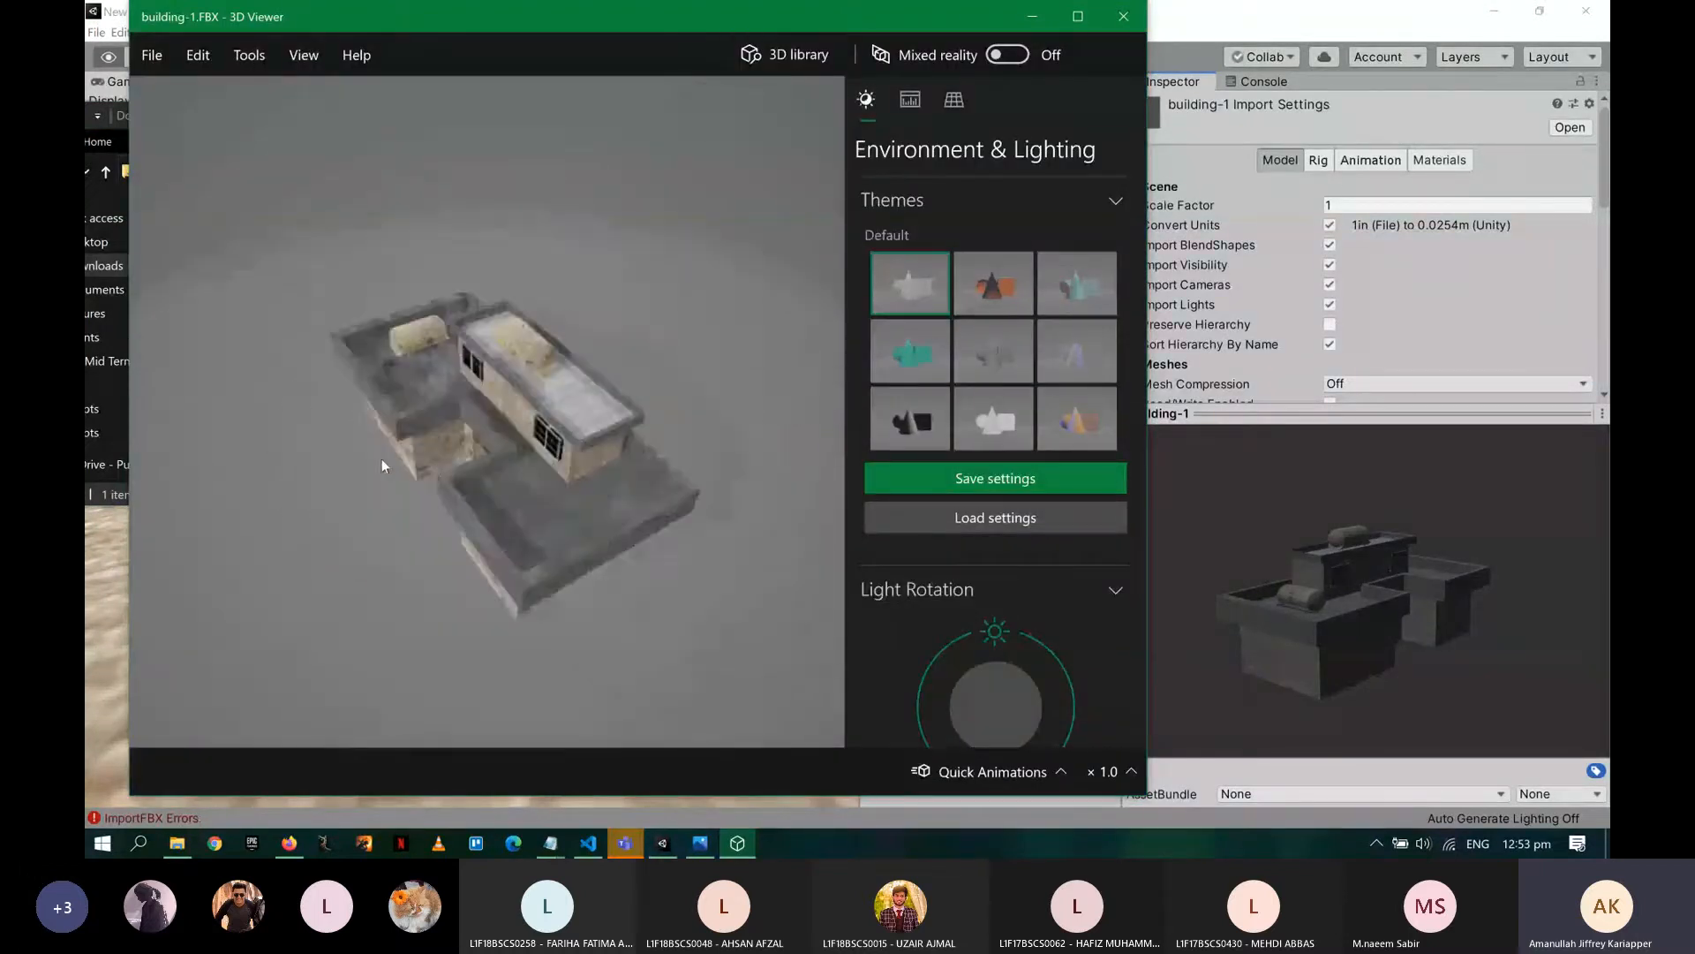
pyautogui.moveTo(382, 458); pyautogui.dragTo(499, 394)
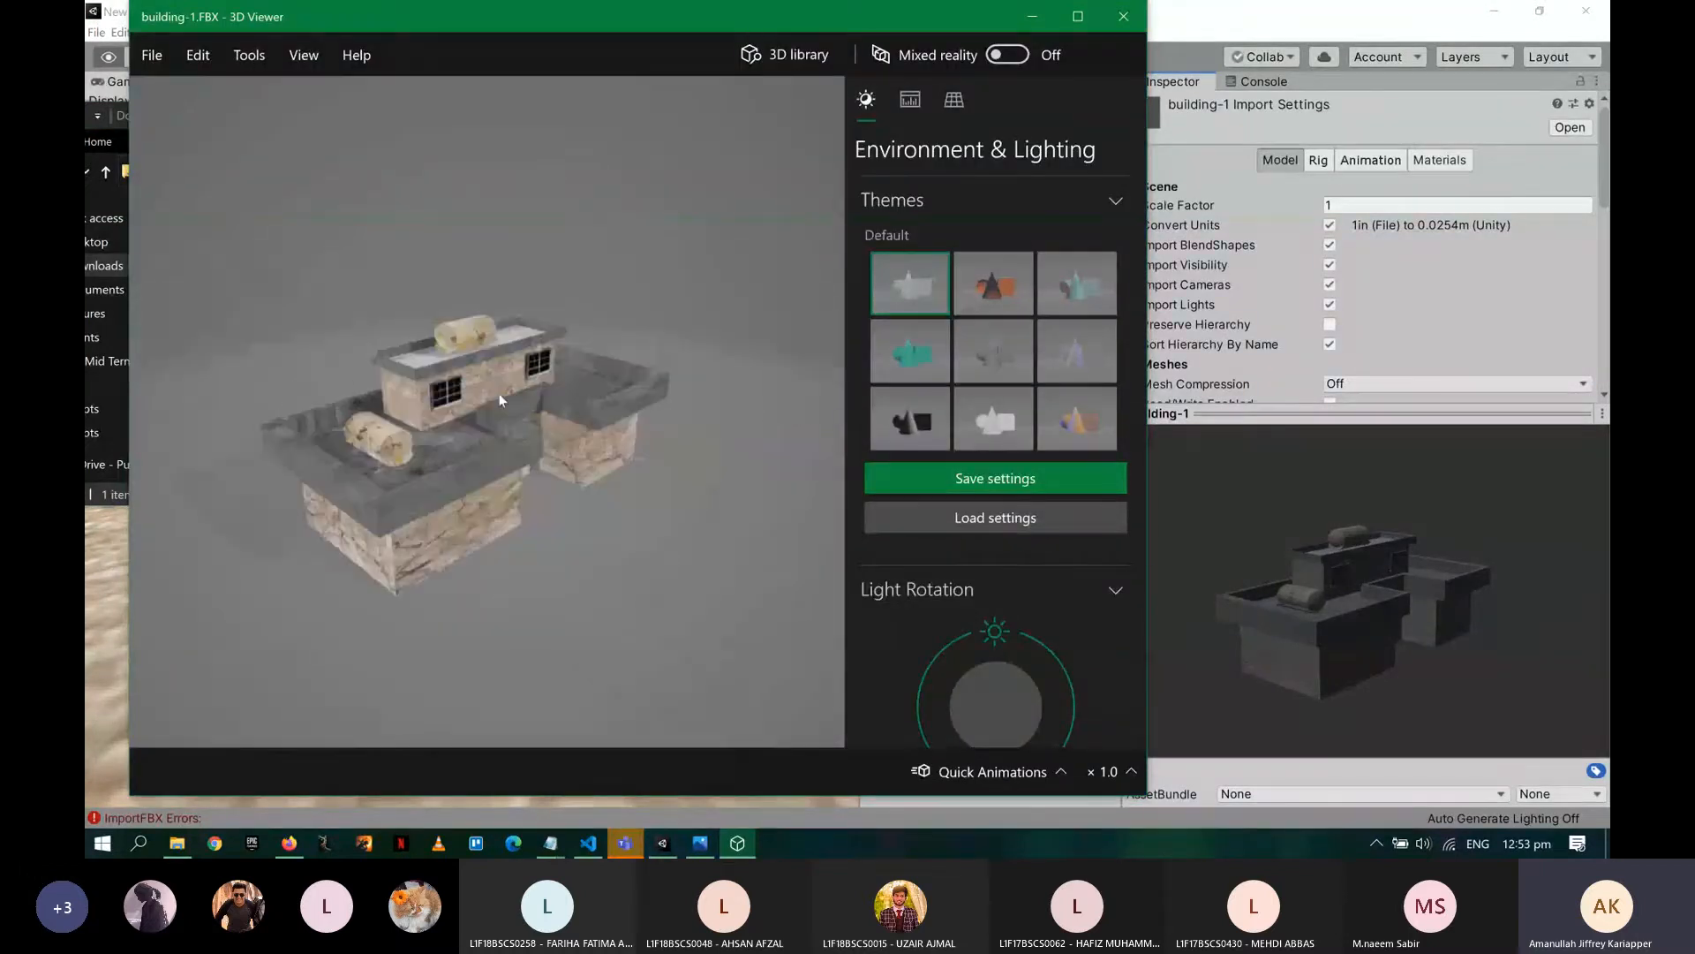
pyautogui.click(1120, 17)
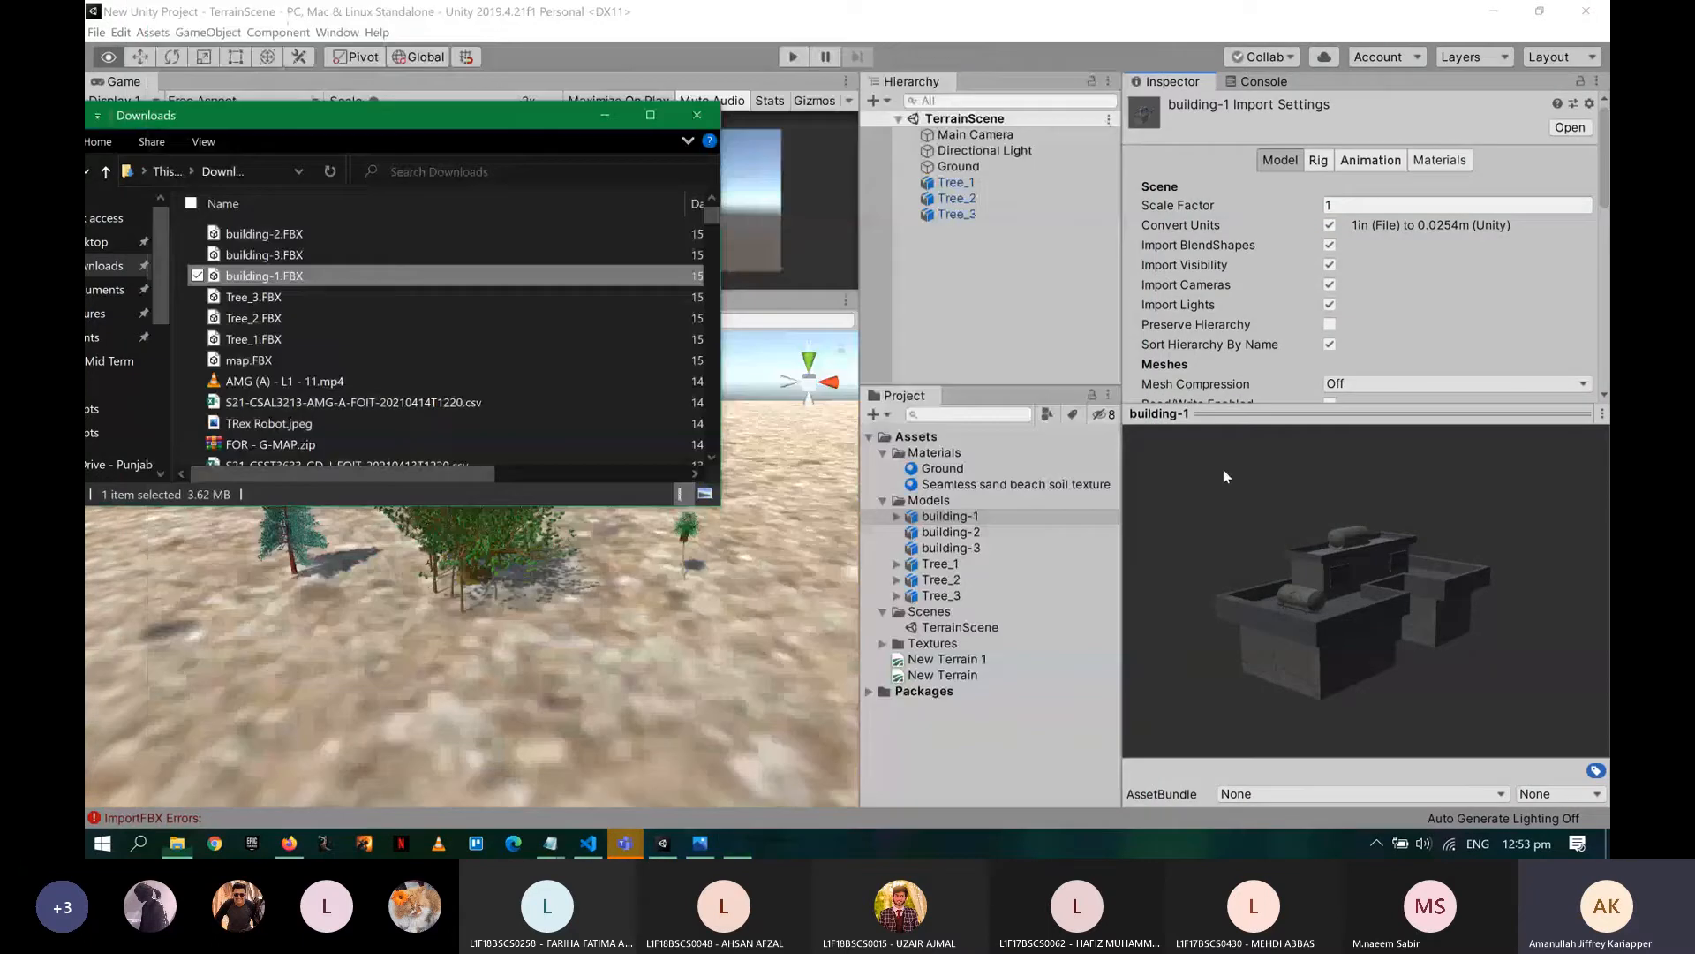
# - Inspect building-1's preview from another angle and review the remapped materials in its import settings
pyautogui.click(1337, 609)
pyautogui.moveTo(1337, 607); pyautogui.dragTo(1298, 634)
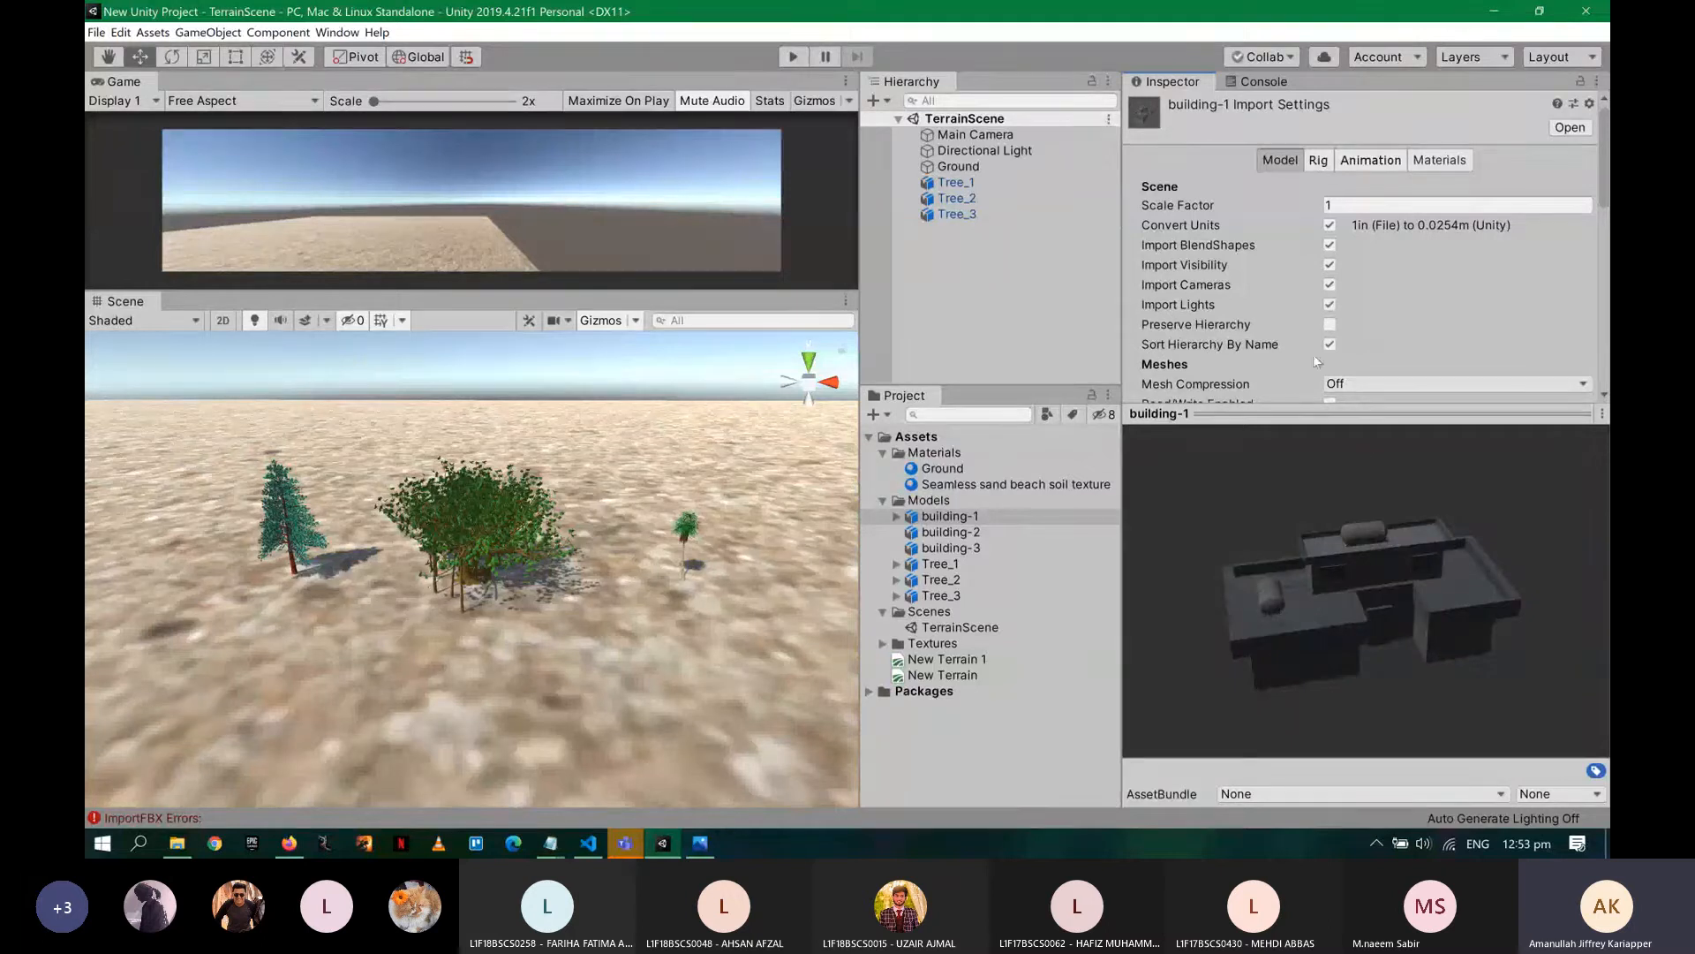
pyautogui.click(1434, 160)
pyautogui.scroll(-3, 1456, 311)
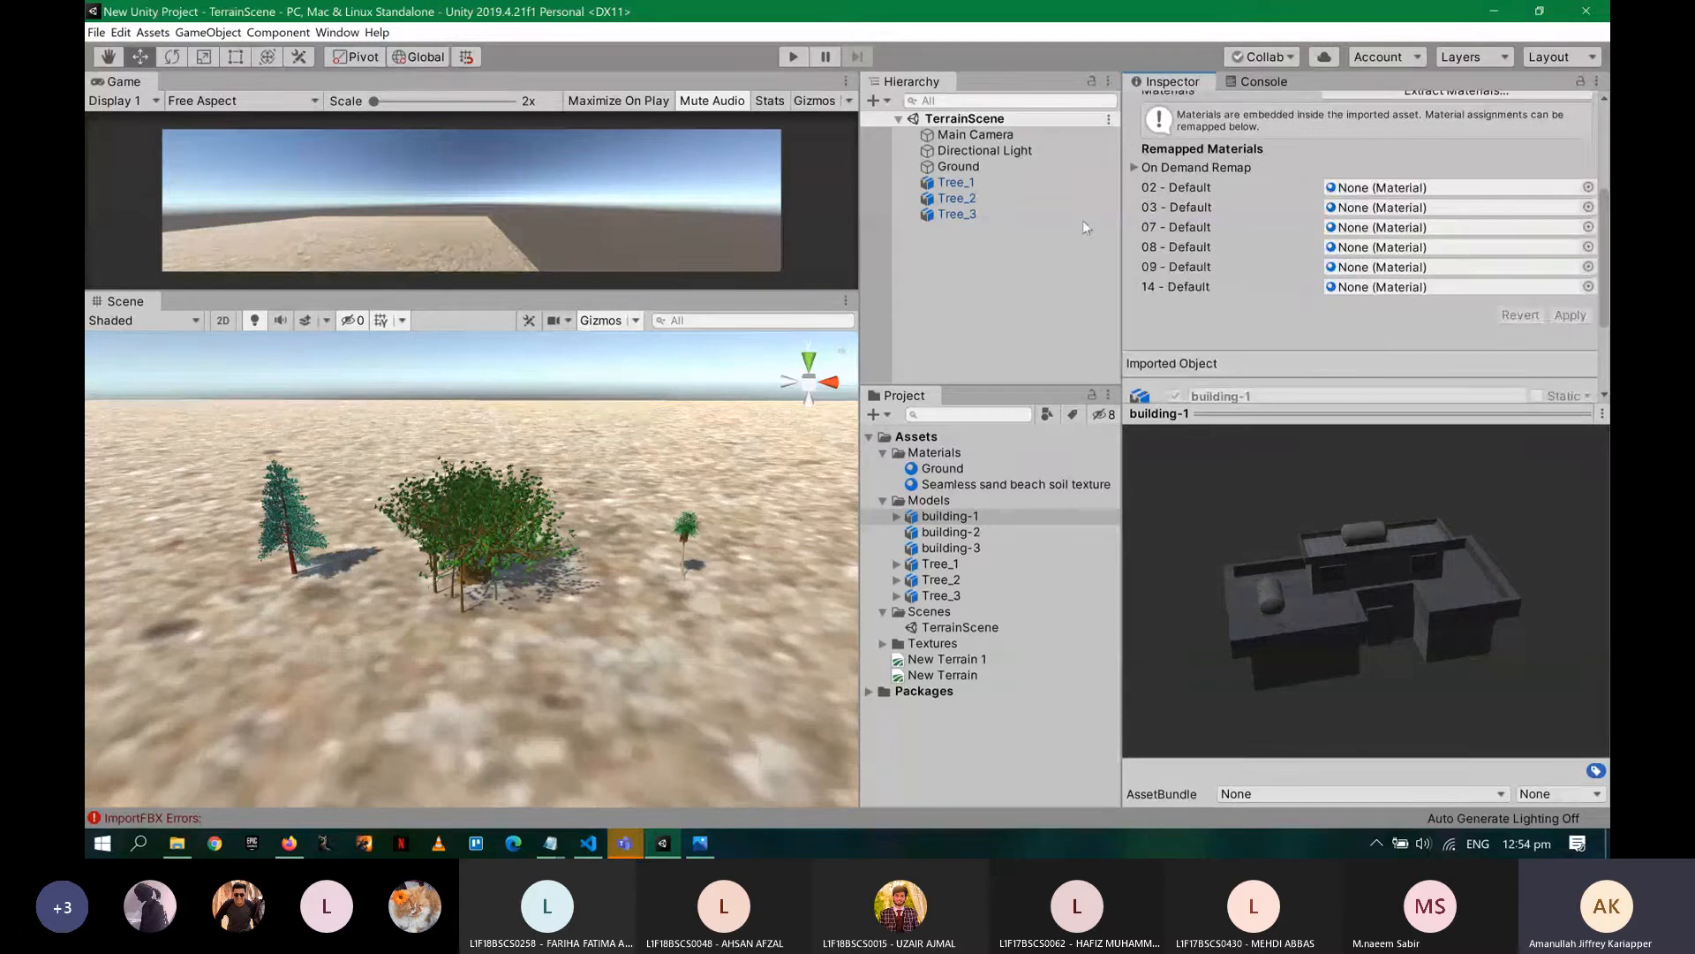
# - Add building-1 to the scene, expand its child objects, and move it along X to about 32.8
pyautogui.click(913, 518)
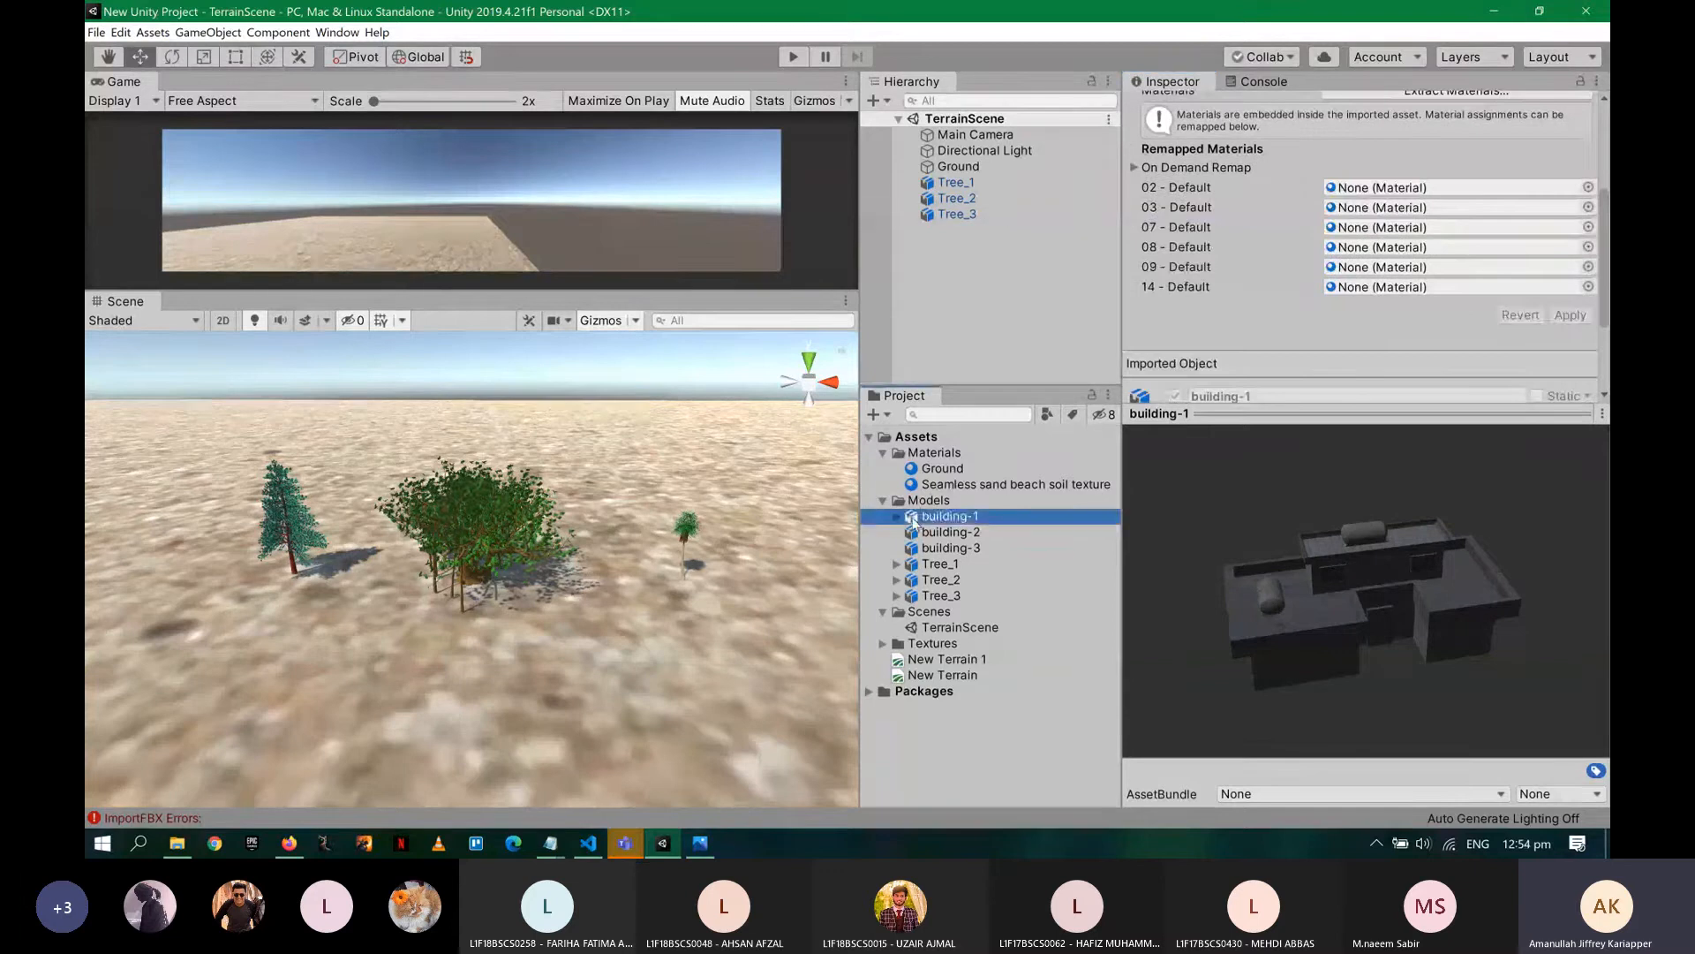
pyautogui.moveTo(913, 518); pyautogui.dragTo(947, 299)
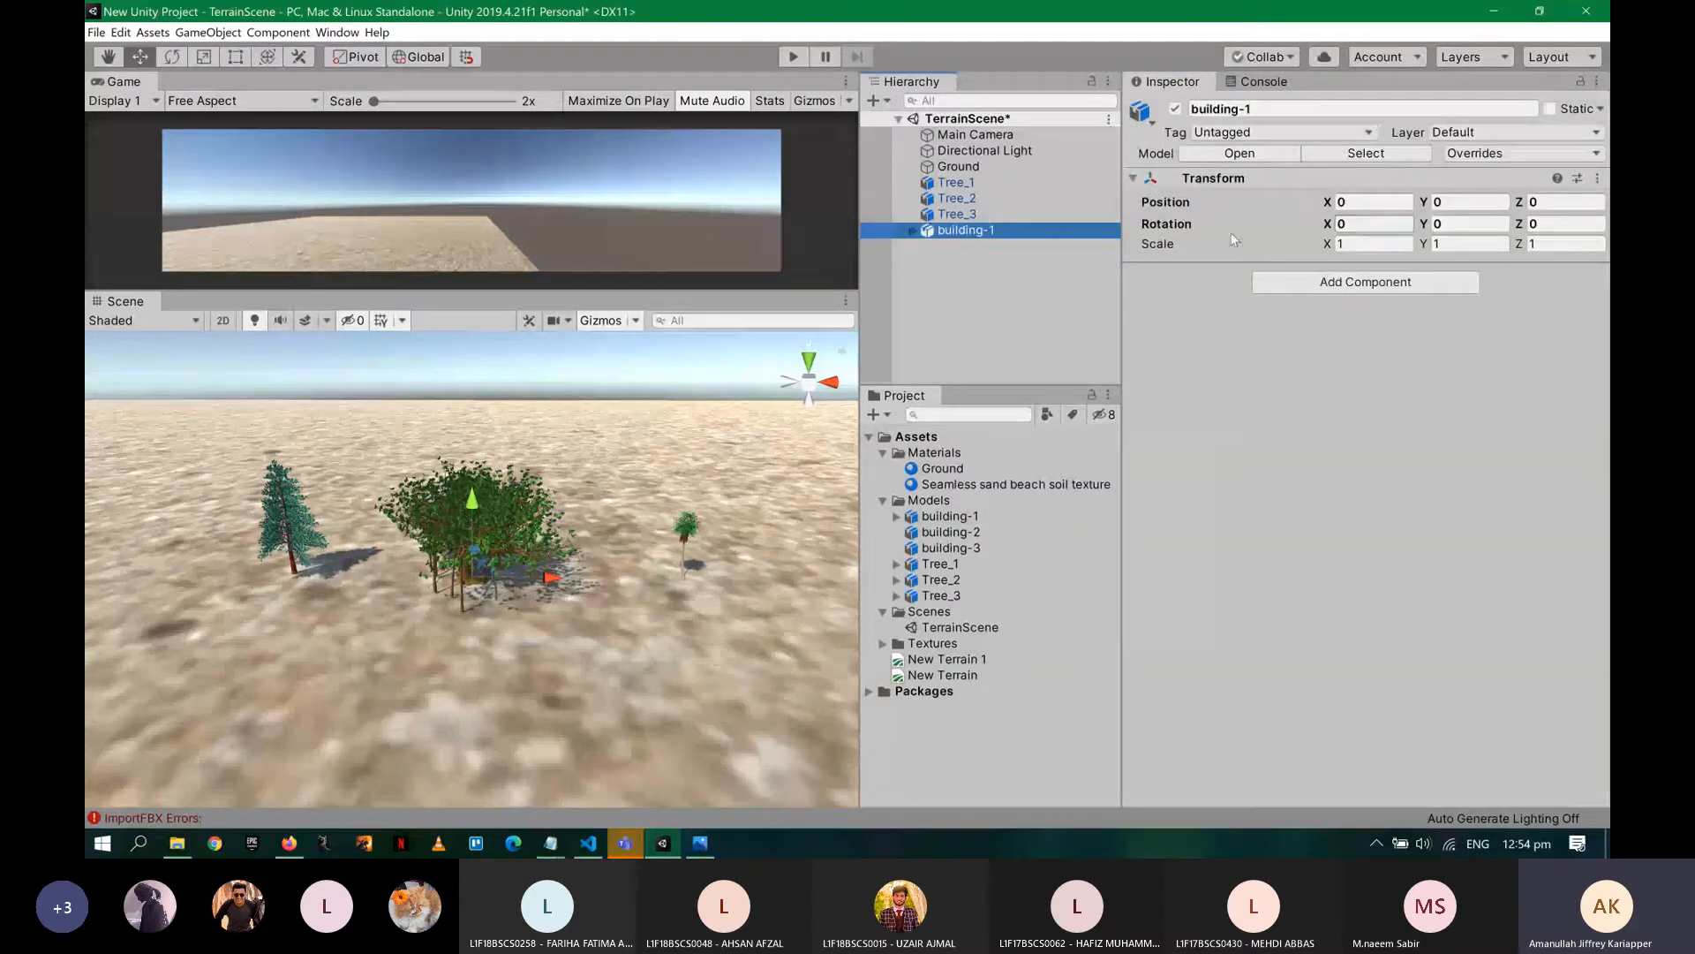
pyautogui.click(912, 231)
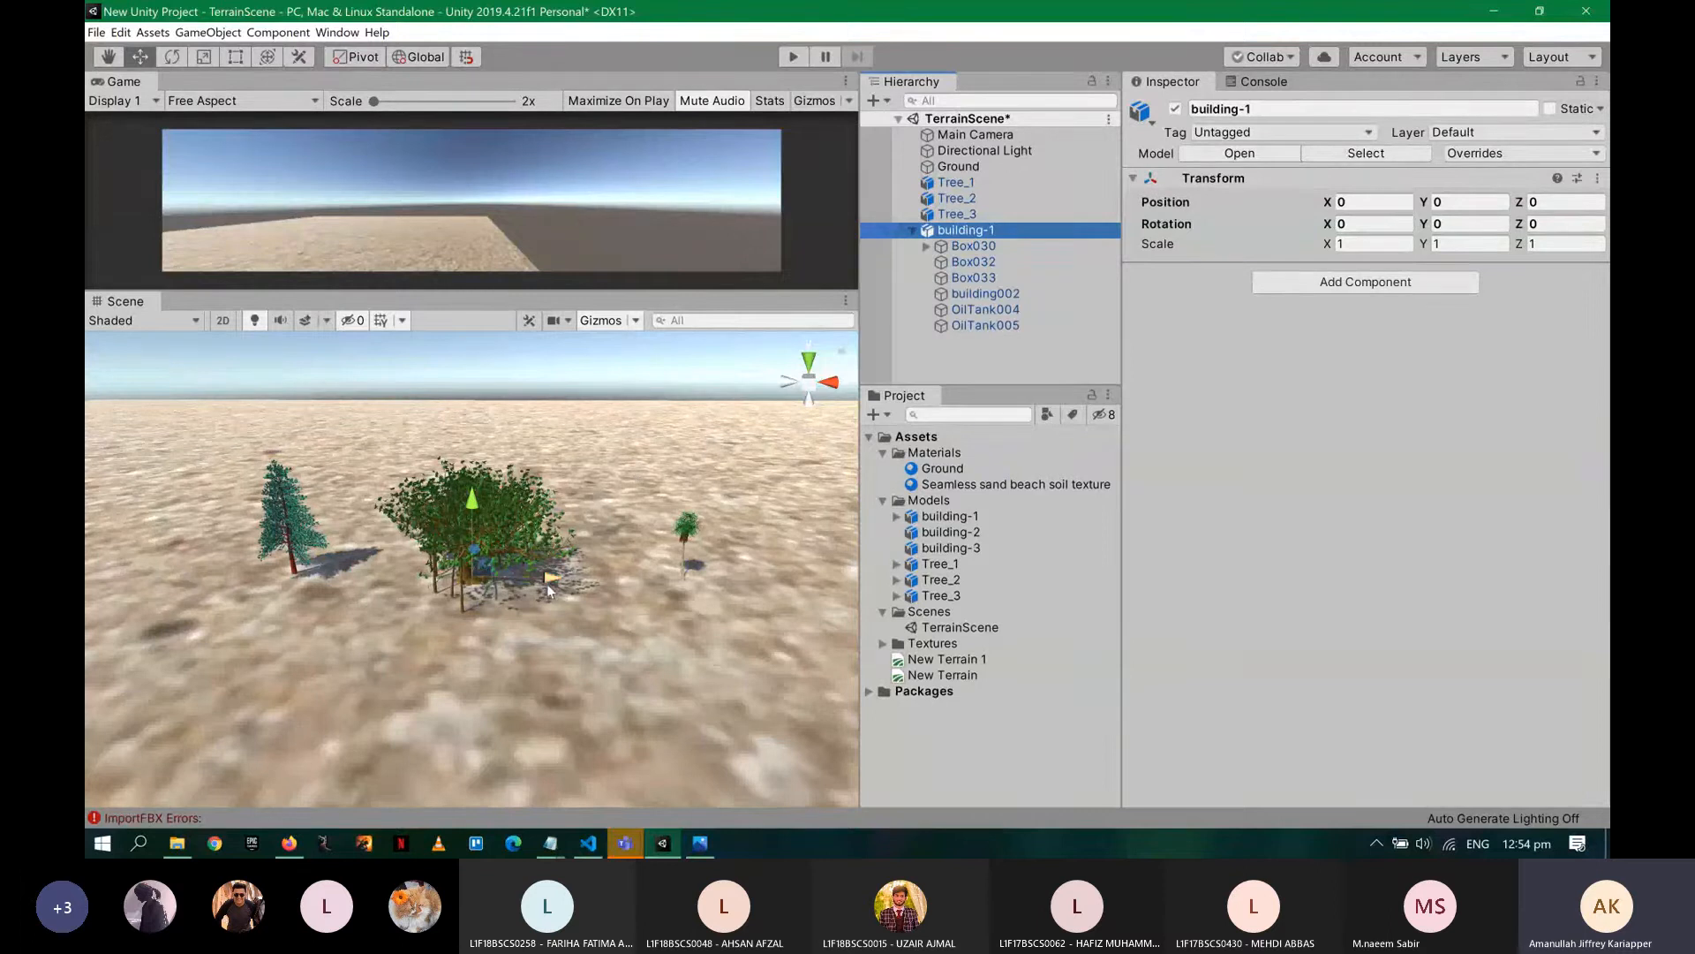
pyautogui.moveTo(549, 584); pyautogui.dragTo(769, 578)
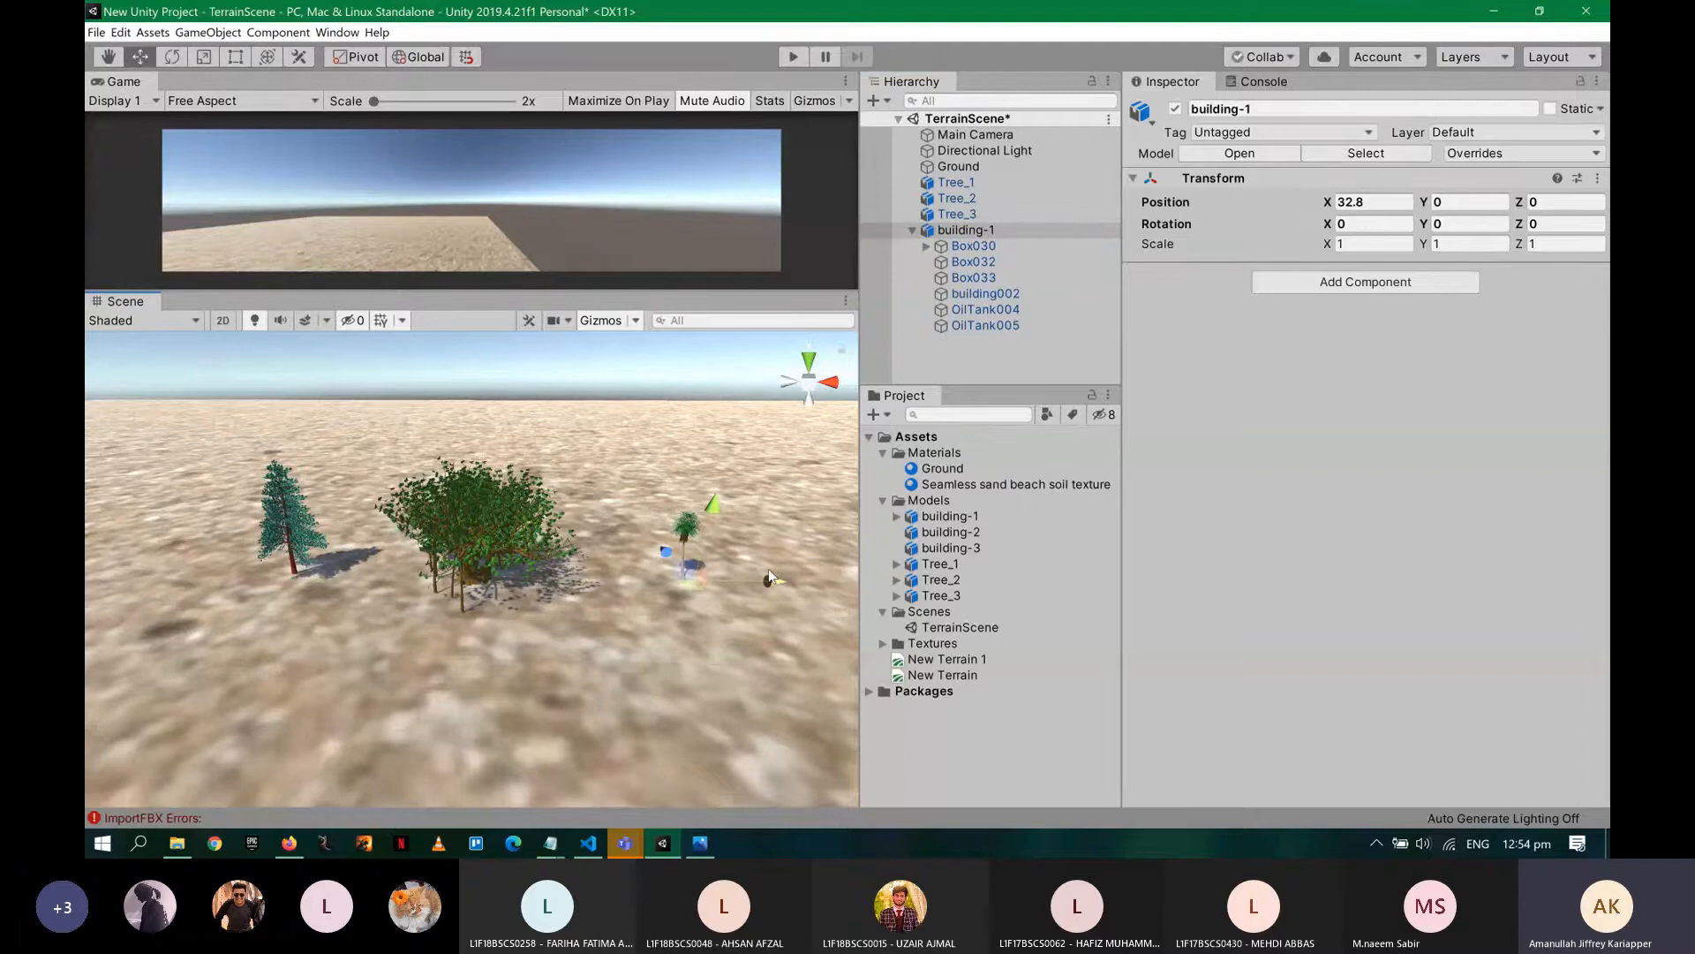
# - Frame building-1 in the scene and set its X position to 0
pyautogui.doubleClick(961, 233)
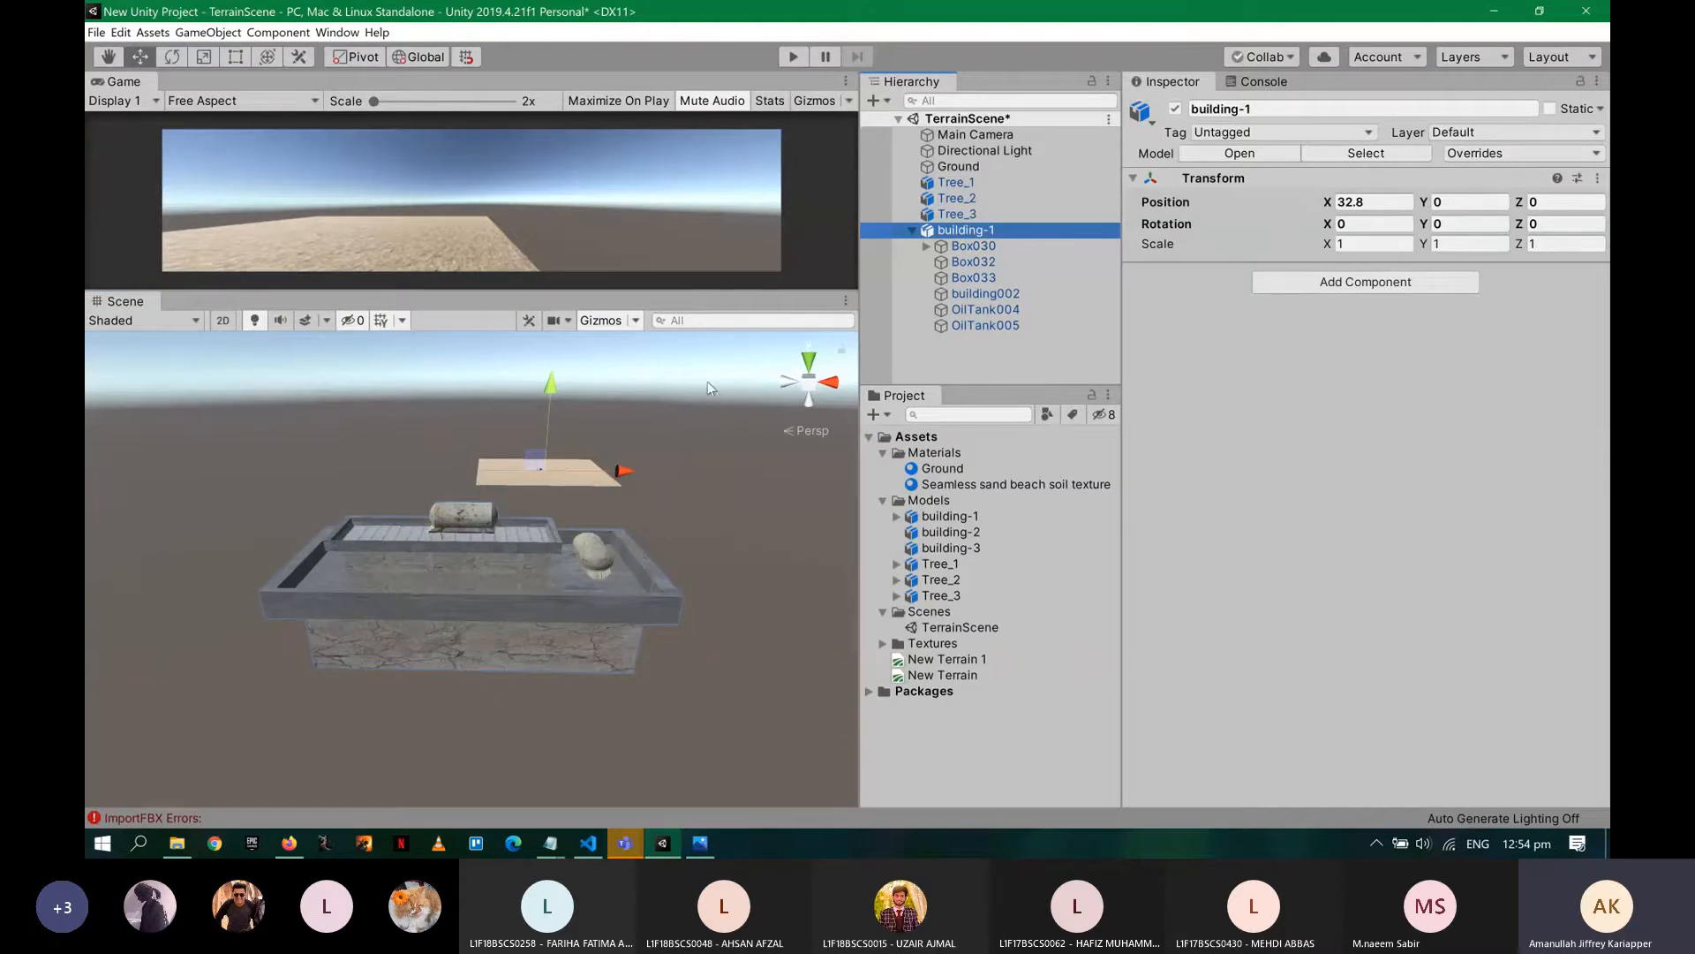
pyautogui.click(1373, 202)
pyautogui.write('0')
pyautogui.press('Tab')
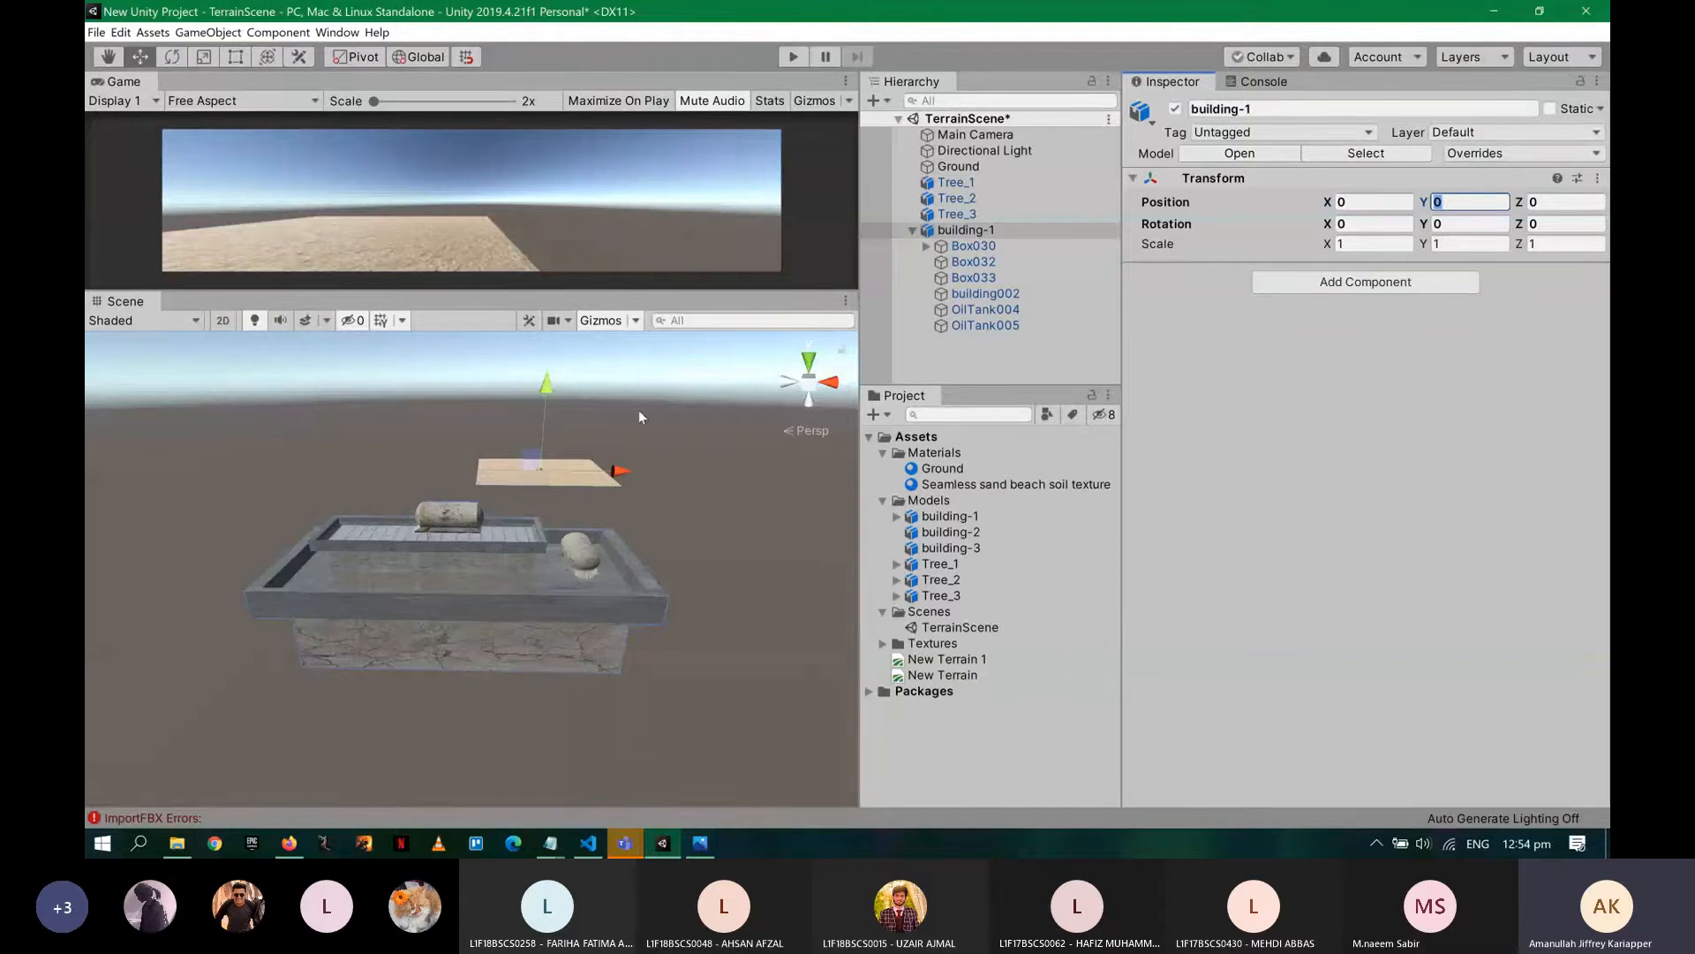
pyautogui.keyDown('alt'); pyautogui.moveTo(678, 470); pyautogui.dragTo(673, 510); pyautogui.keyUp('alt')
pyautogui.scroll(-5, 680, 504)
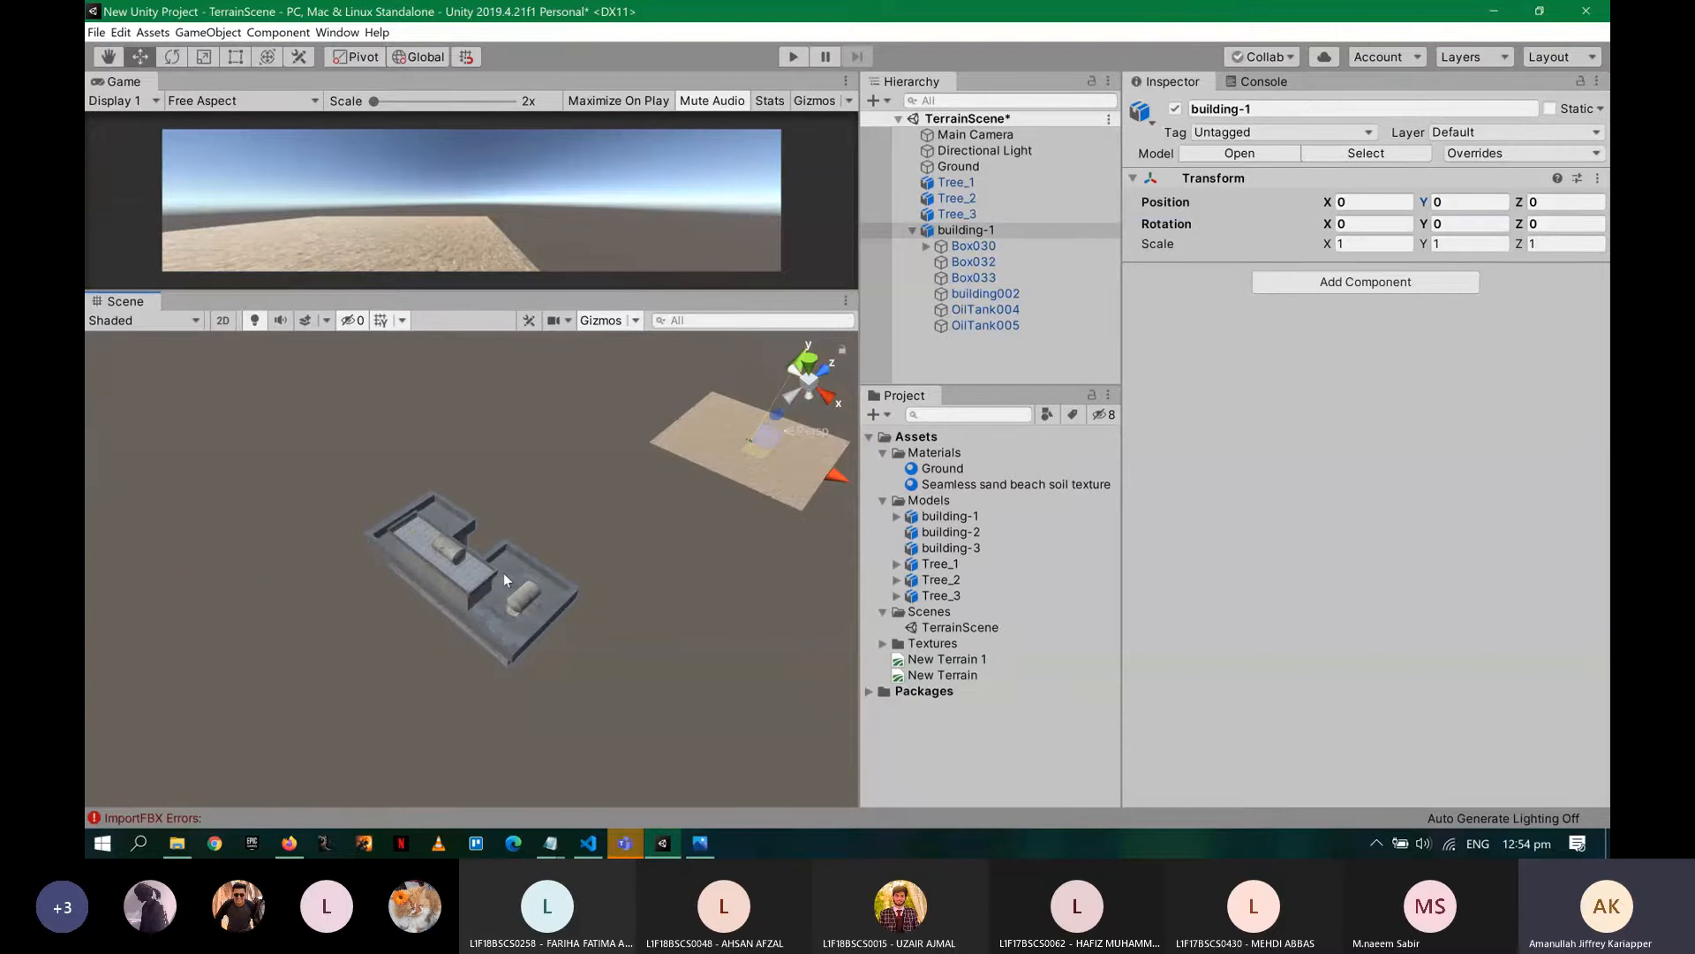
# - Inspect building-1's child objects, including the boxes and oil tanks, checking each one's position and which part it represents
pyautogui.click(998, 244)
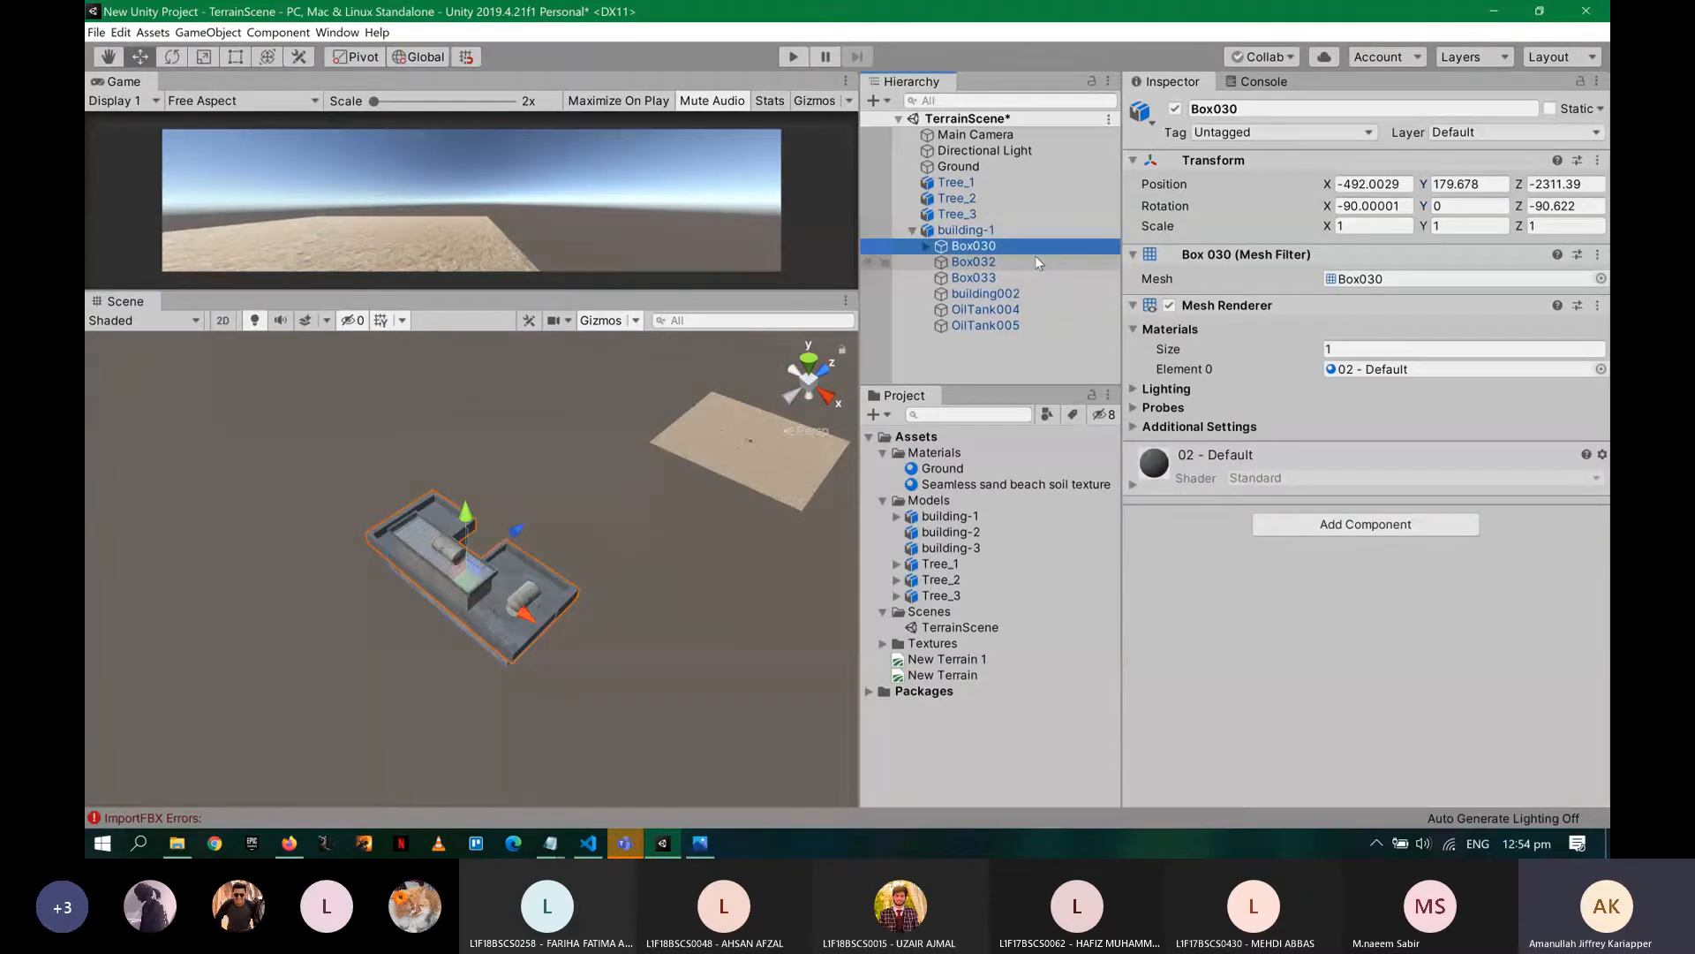
pyautogui.click(1004, 264)
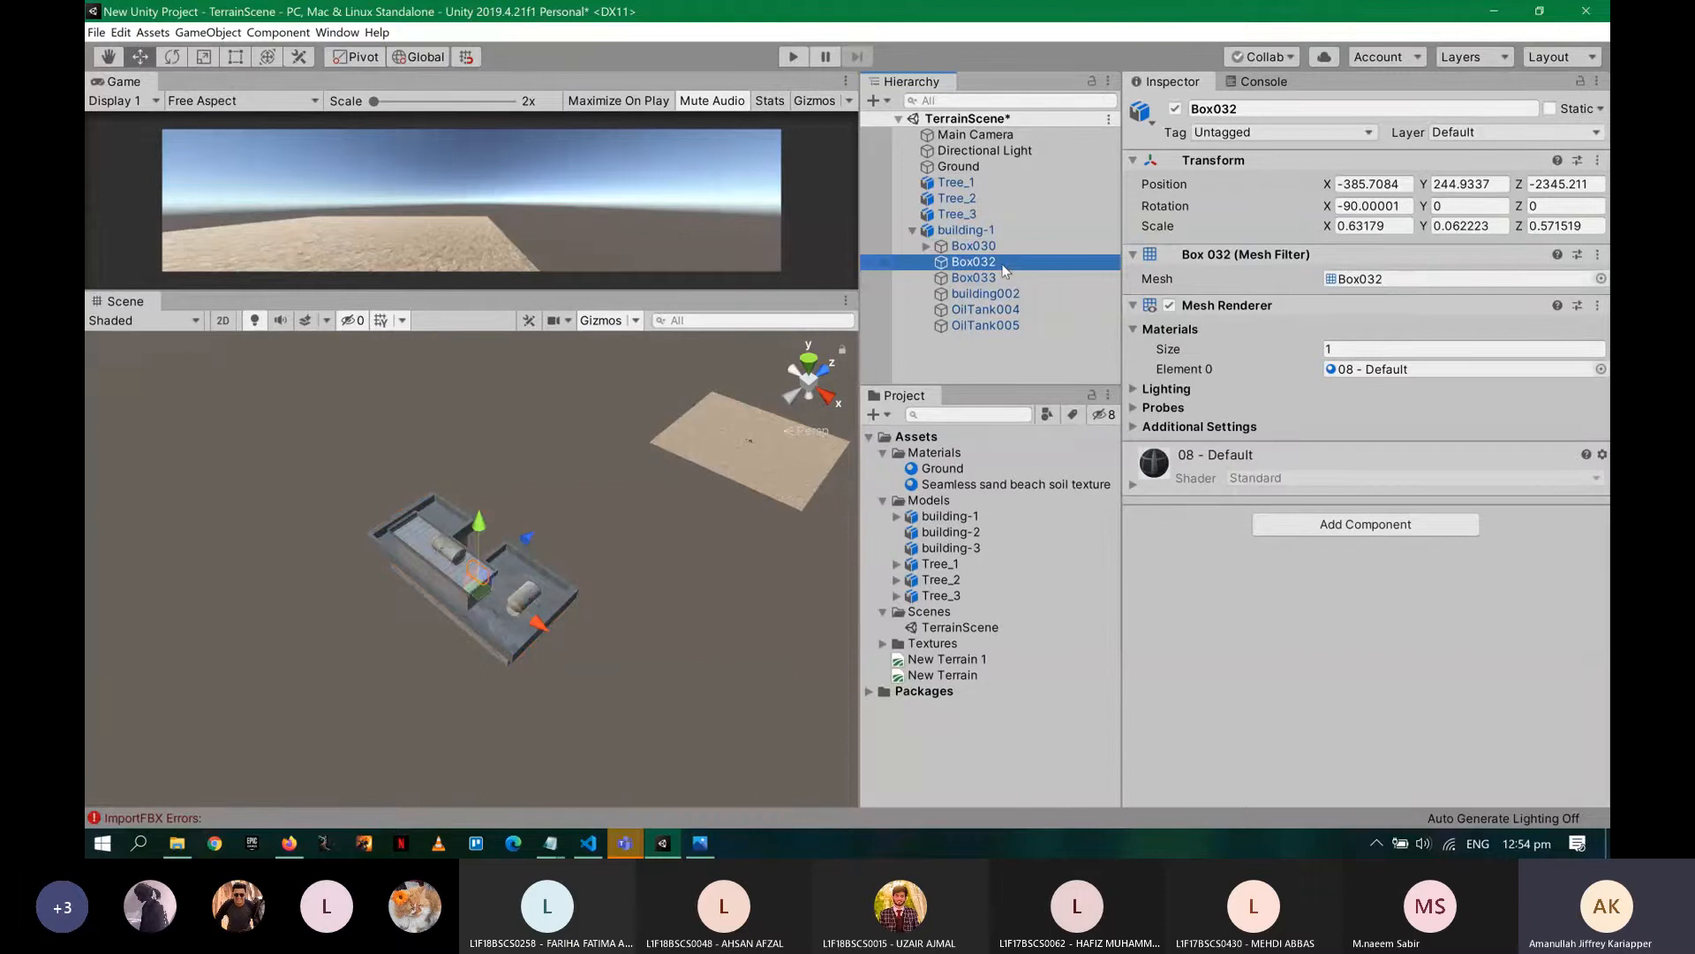
pyautogui.press('Up')
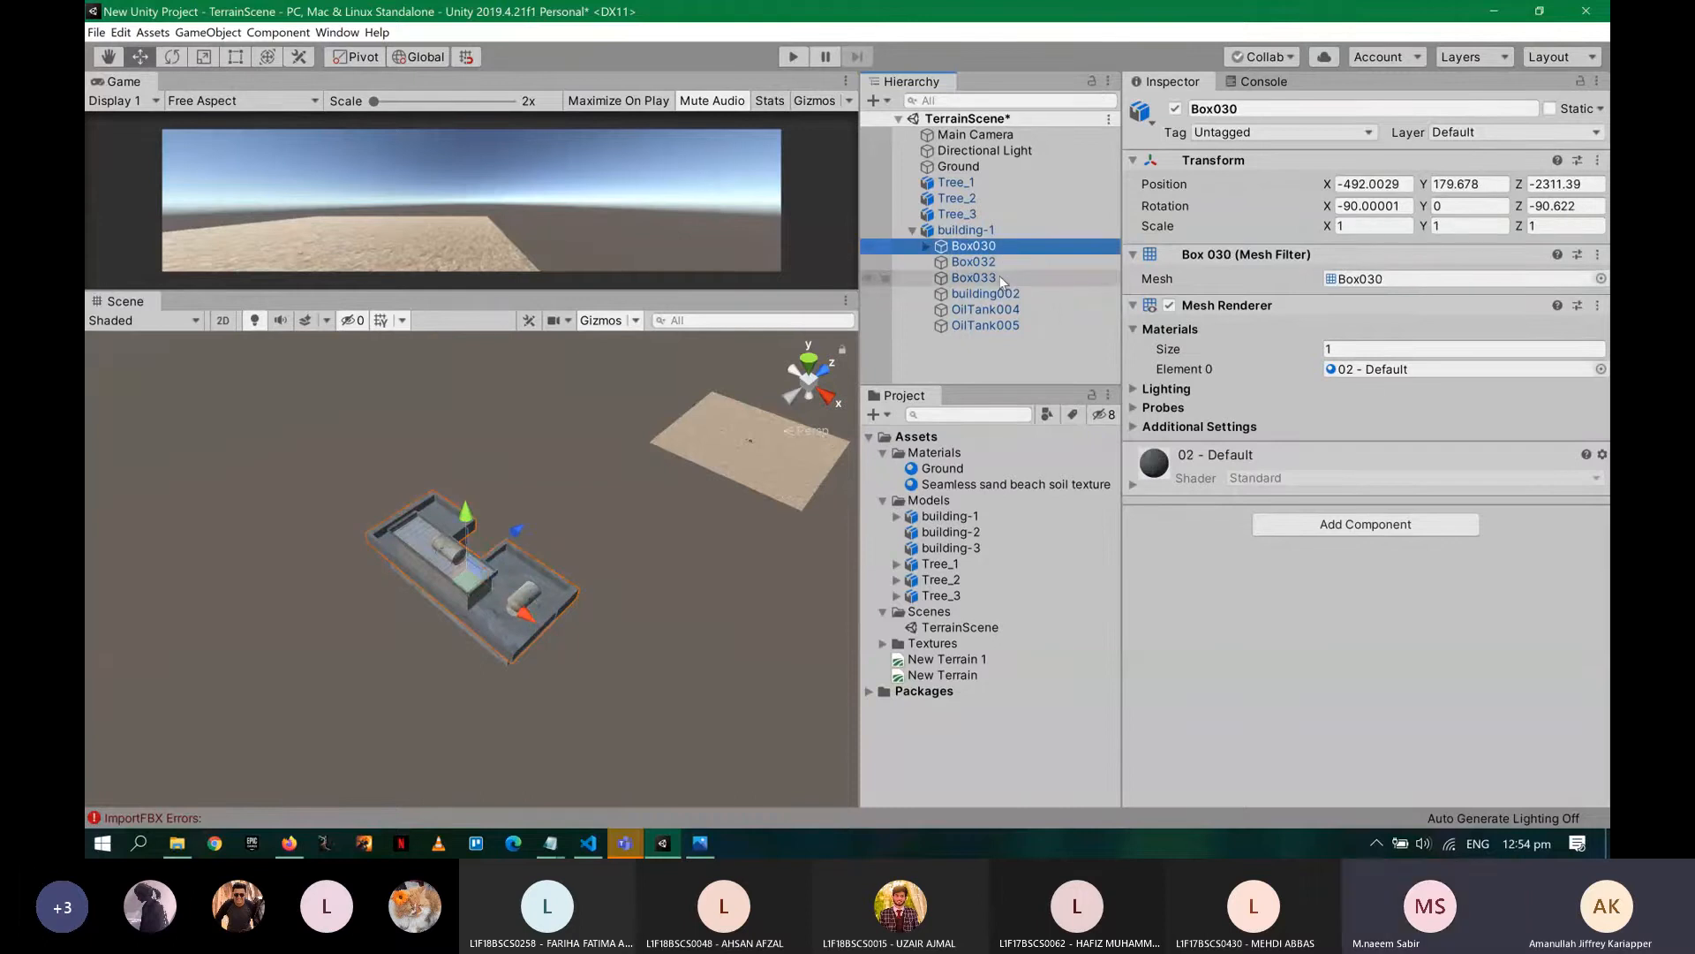
pyautogui.click(1004, 263)
pyautogui.click(996, 297)
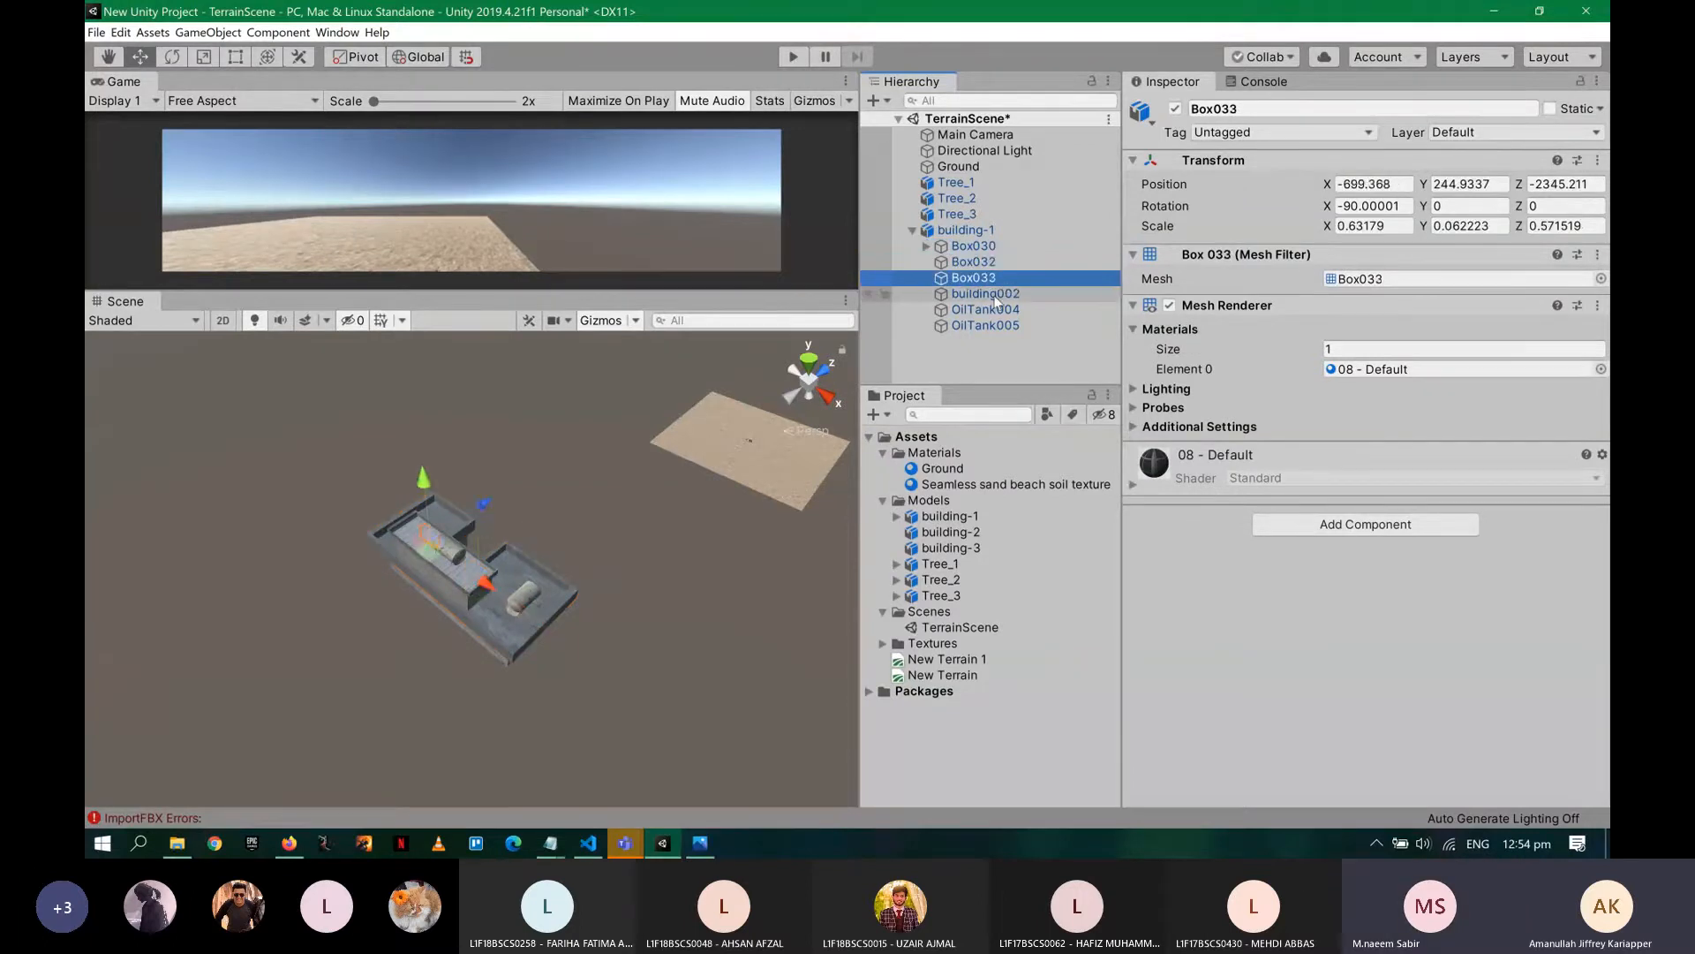
pyautogui.click(988, 326)
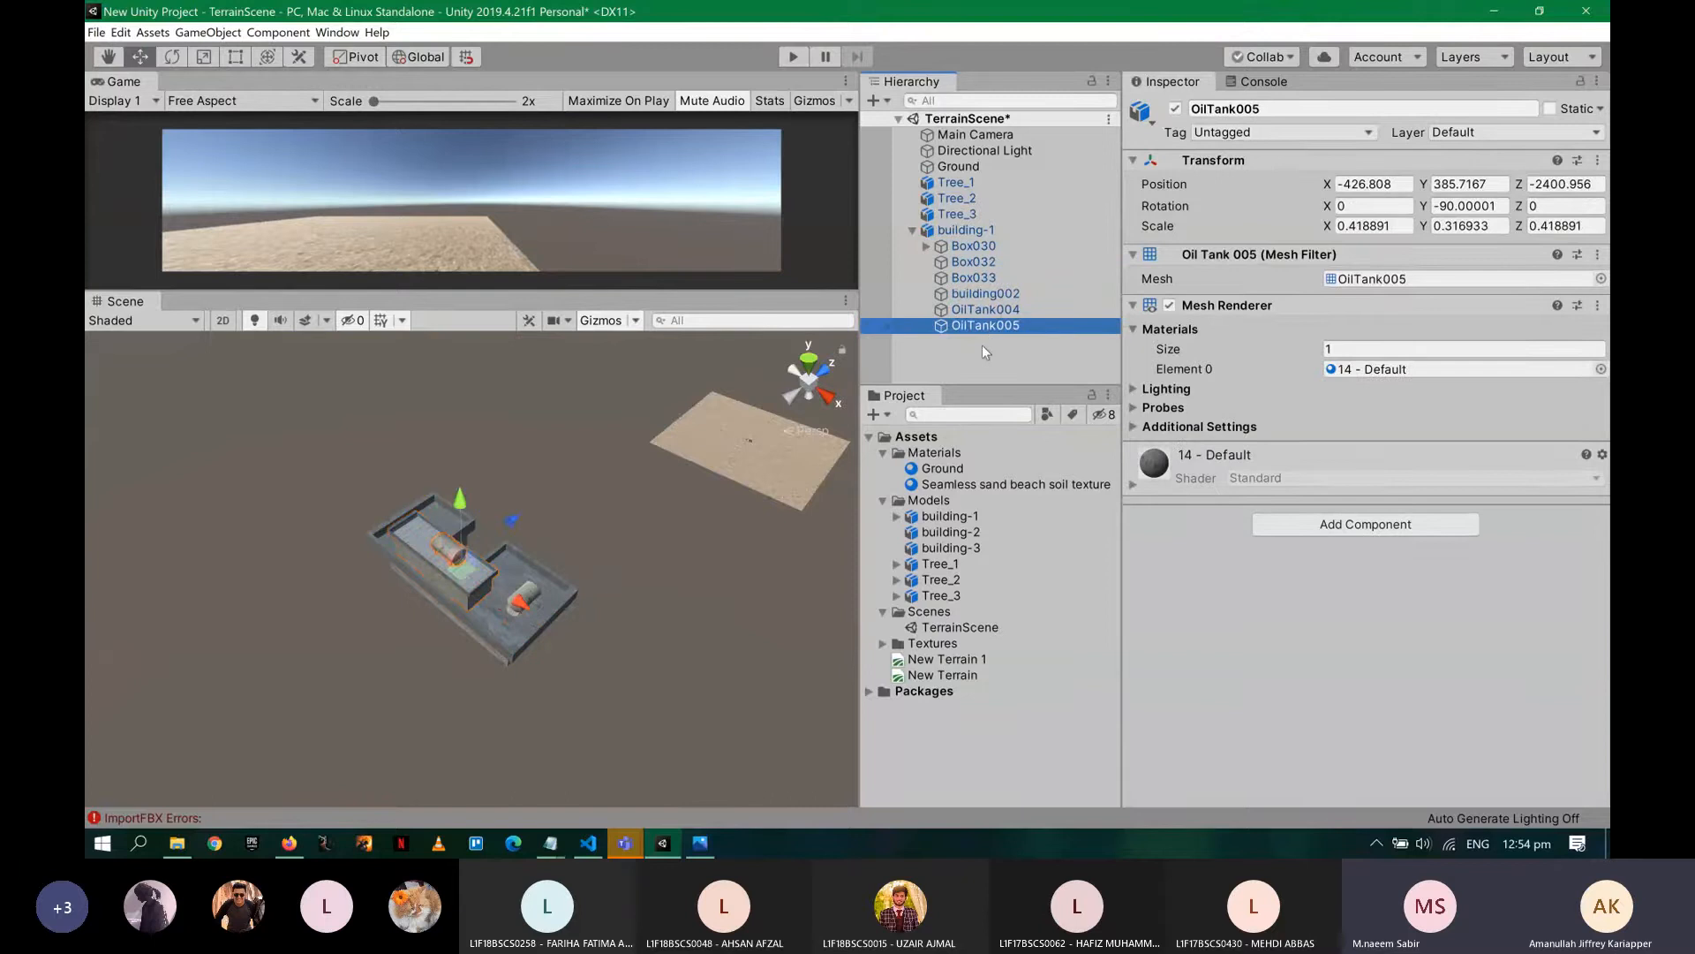
# - Widen the Scene view and examine building-1's placement relative to the ground plane from above and from the side
pyautogui.click(1010, 235)
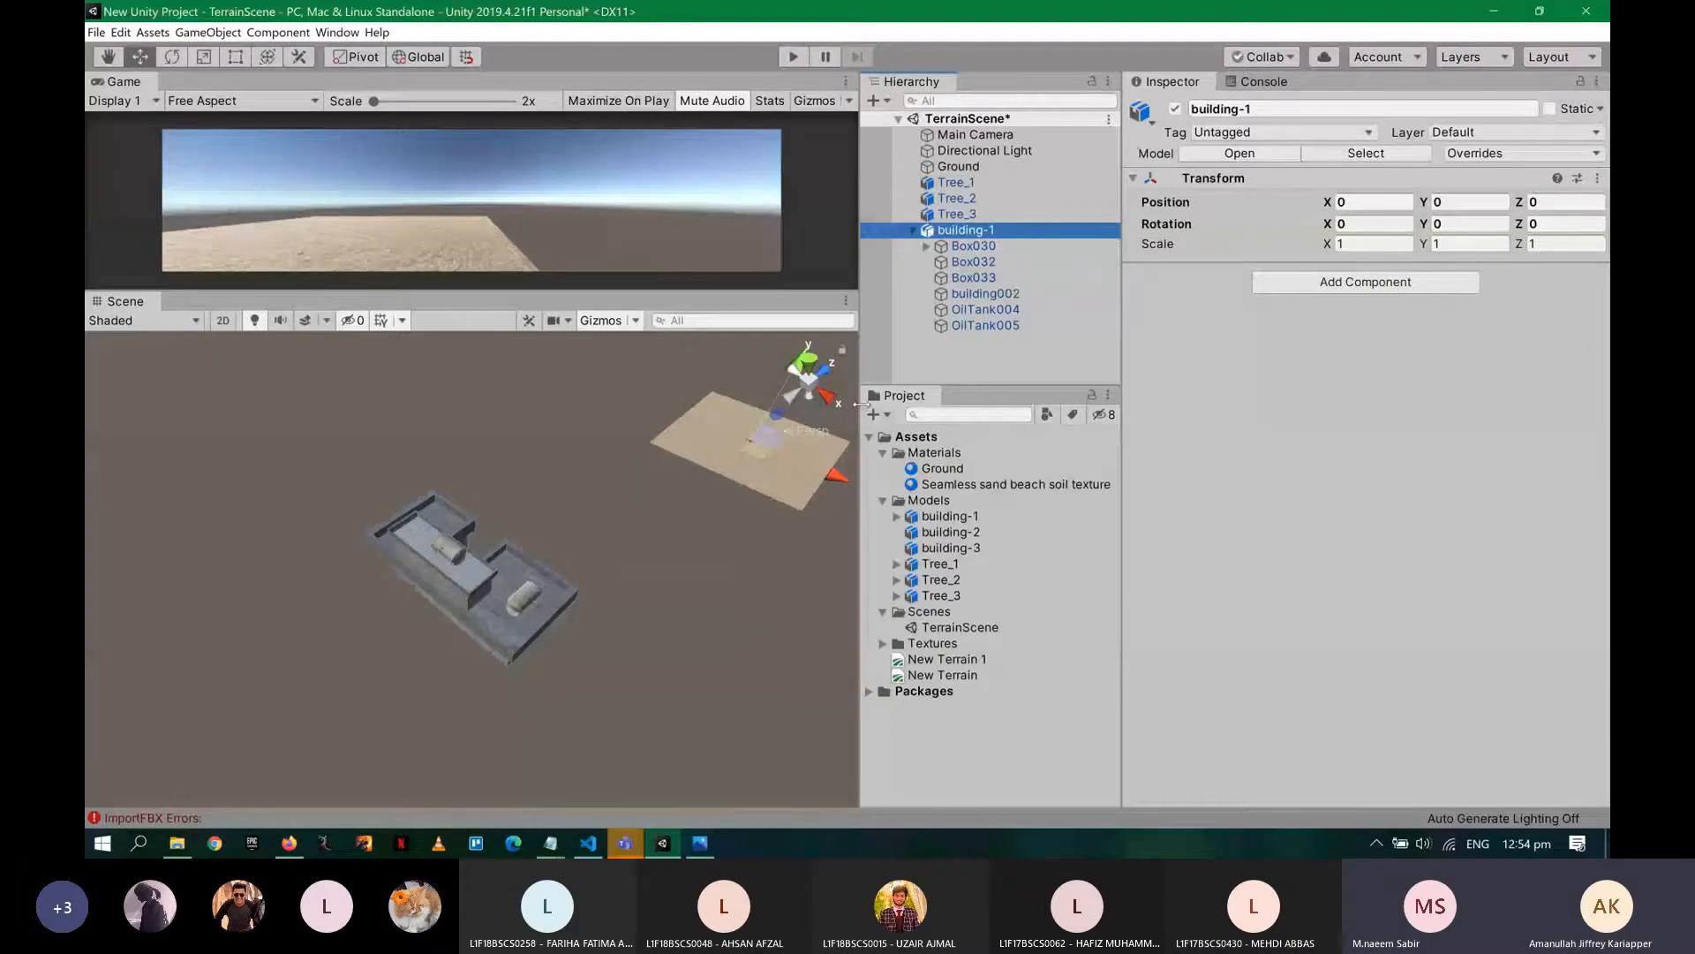
pyautogui.moveTo(860, 390); pyautogui.dragTo(936, 390)
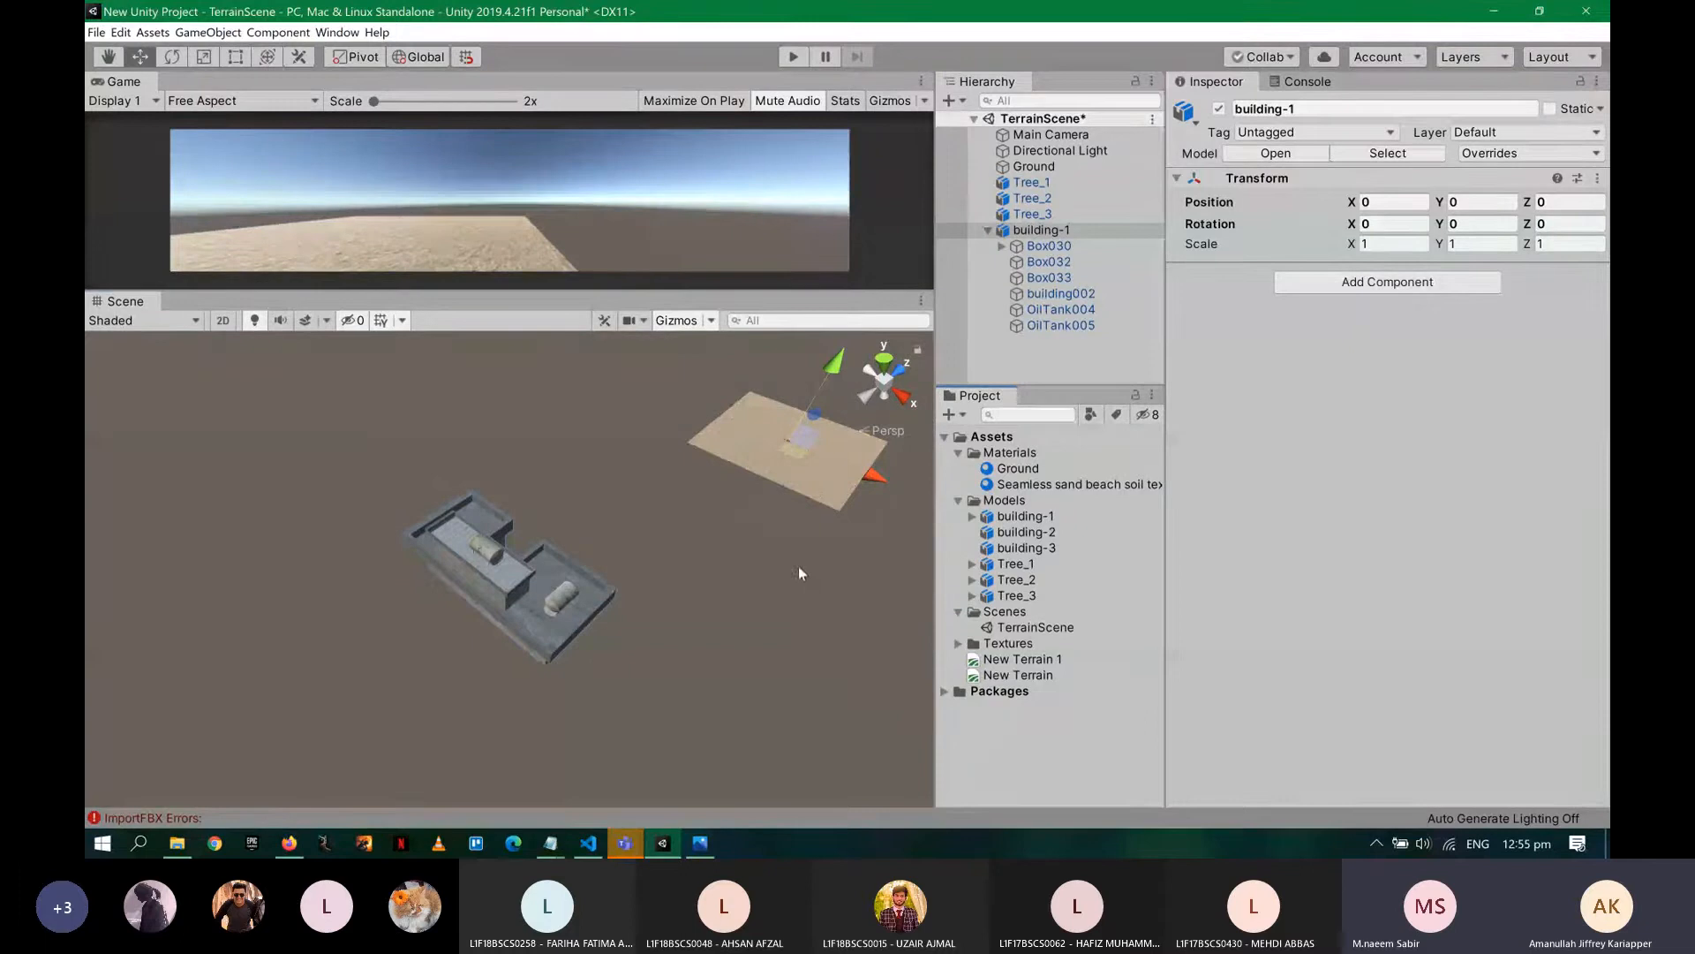
pyautogui.keyDown('alt'); pyautogui.moveTo(798, 565); pyautogui.dragTo(665, 551); pyautogui.keyUp('alt')
pyautogui.scroll(-3, 680, 522)
pyautogui.click(621, 504)
pyautogui.keyDown('alt'); pyautogui.moveTo(828, 593); pyautogui.dragTo(870, 534); pyautogui.keyUp('alt')
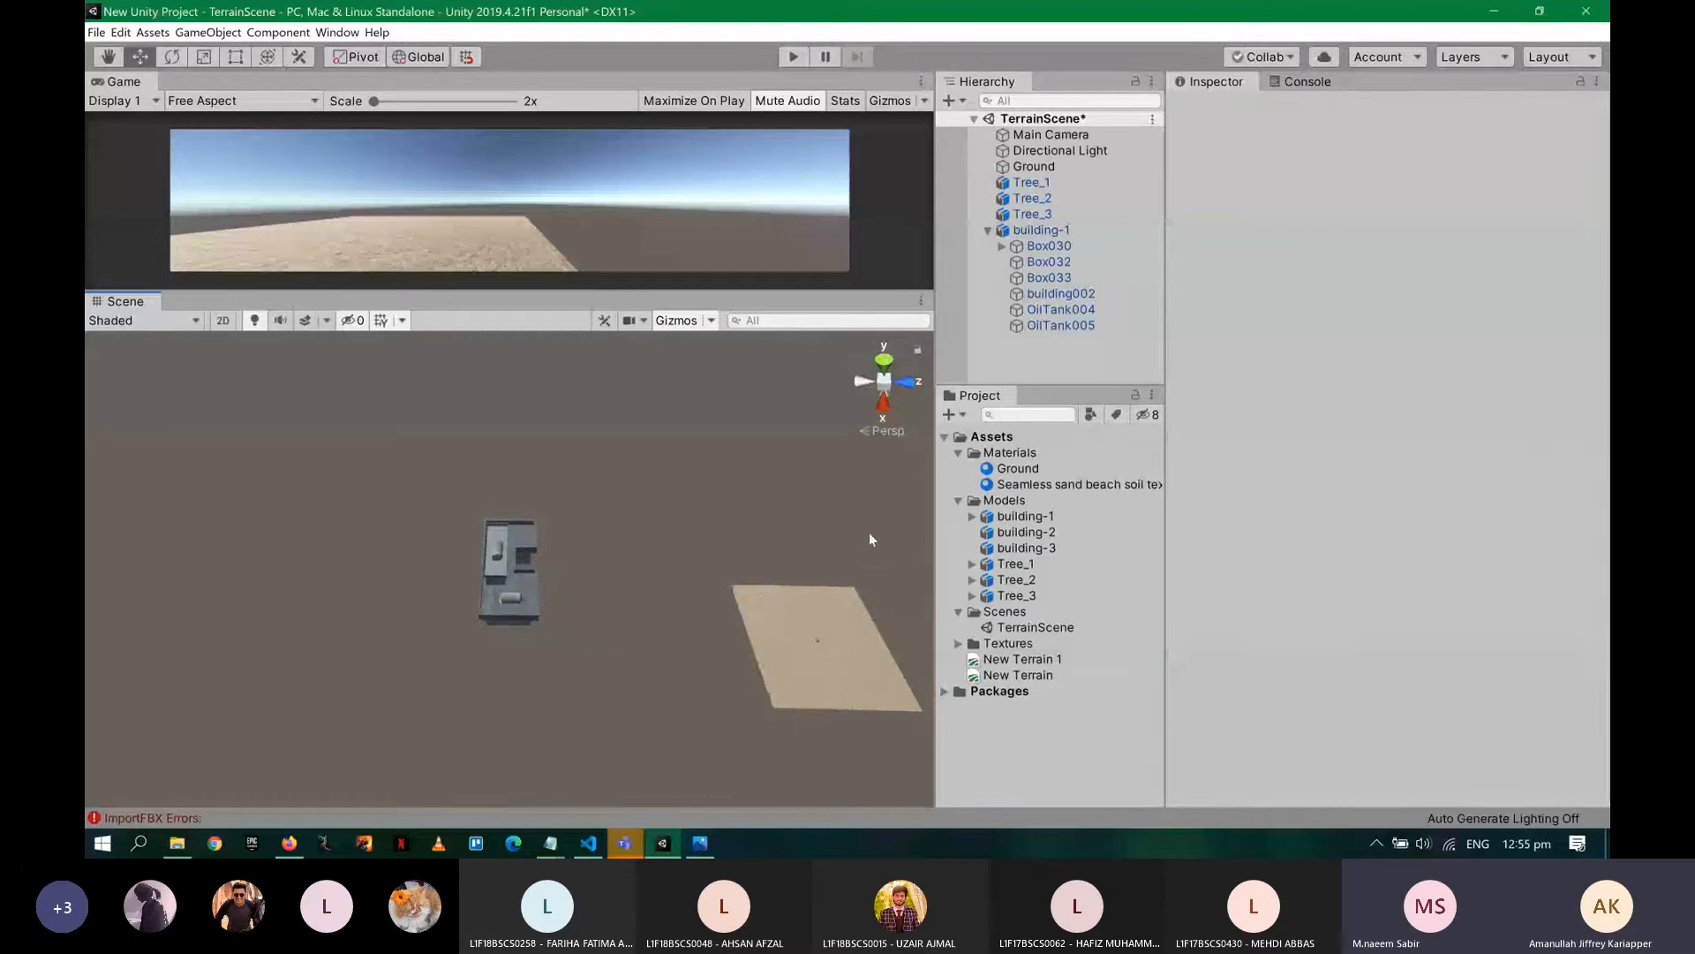
pyautogui.moveTo(843, 528); pyautogui.dragTo(646, 497, button='middle')
pyautogui.keyDown('alt'); pyautogui.moveTo(606, 522); pyautogui.dragTo(560, 443); pyautogui.keyUp('alt')
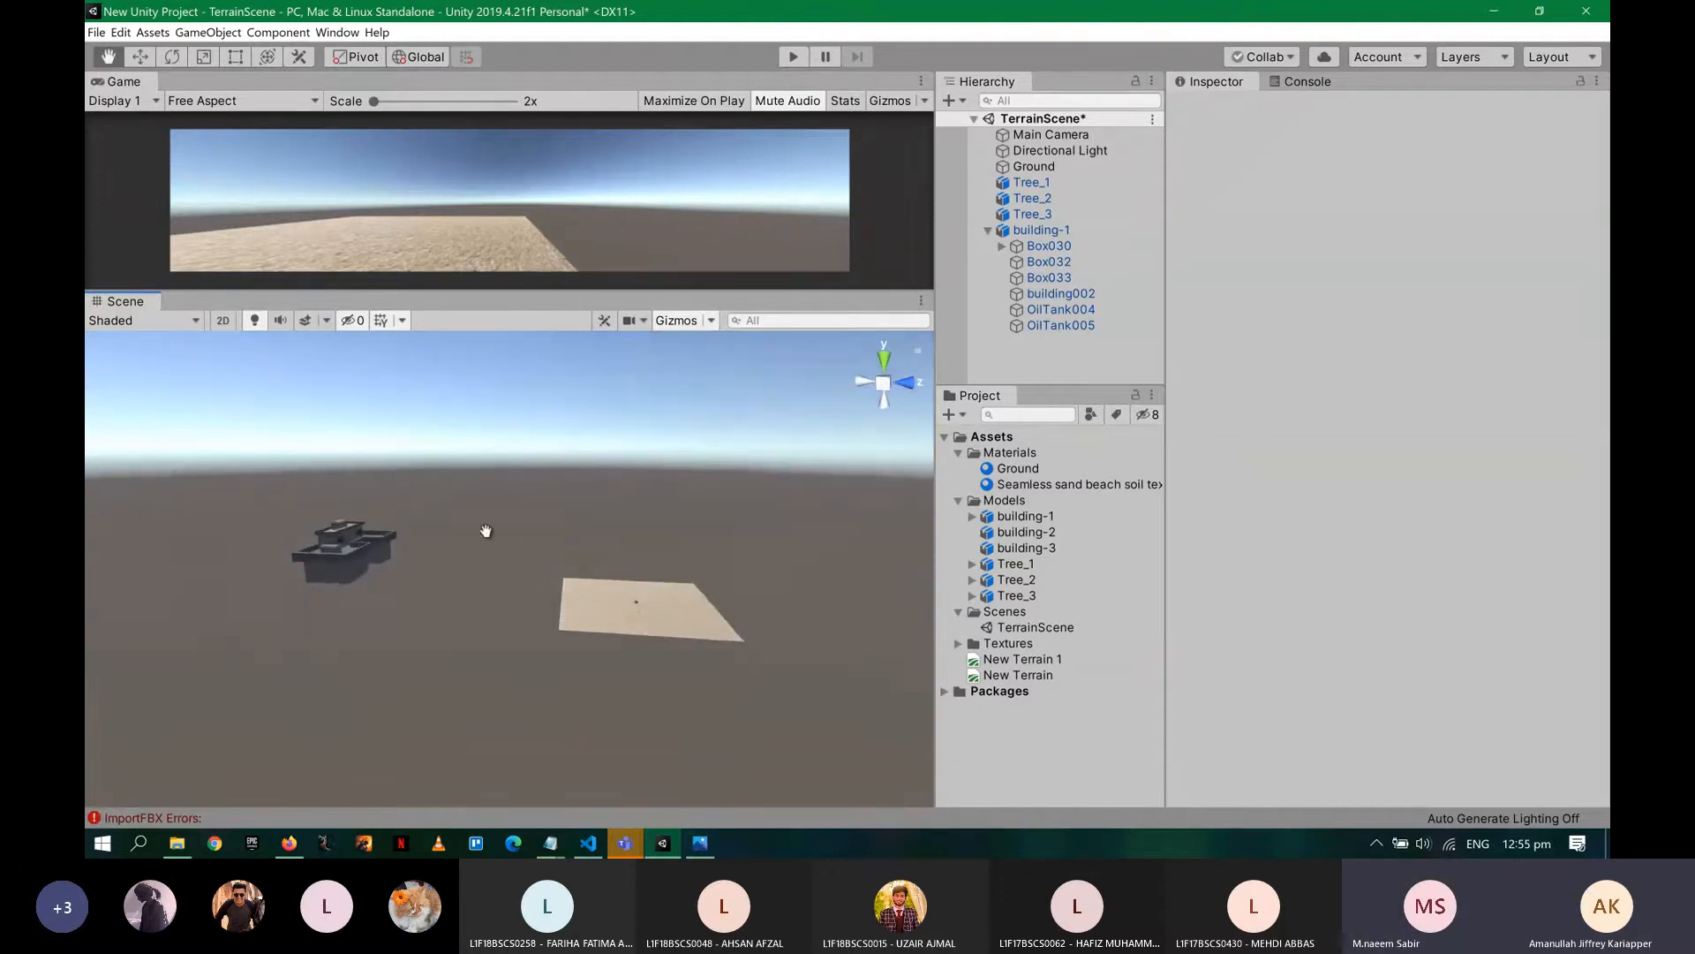
pyautogui.moveTo(486, 531); pyautogui.dragTo(470, 548)
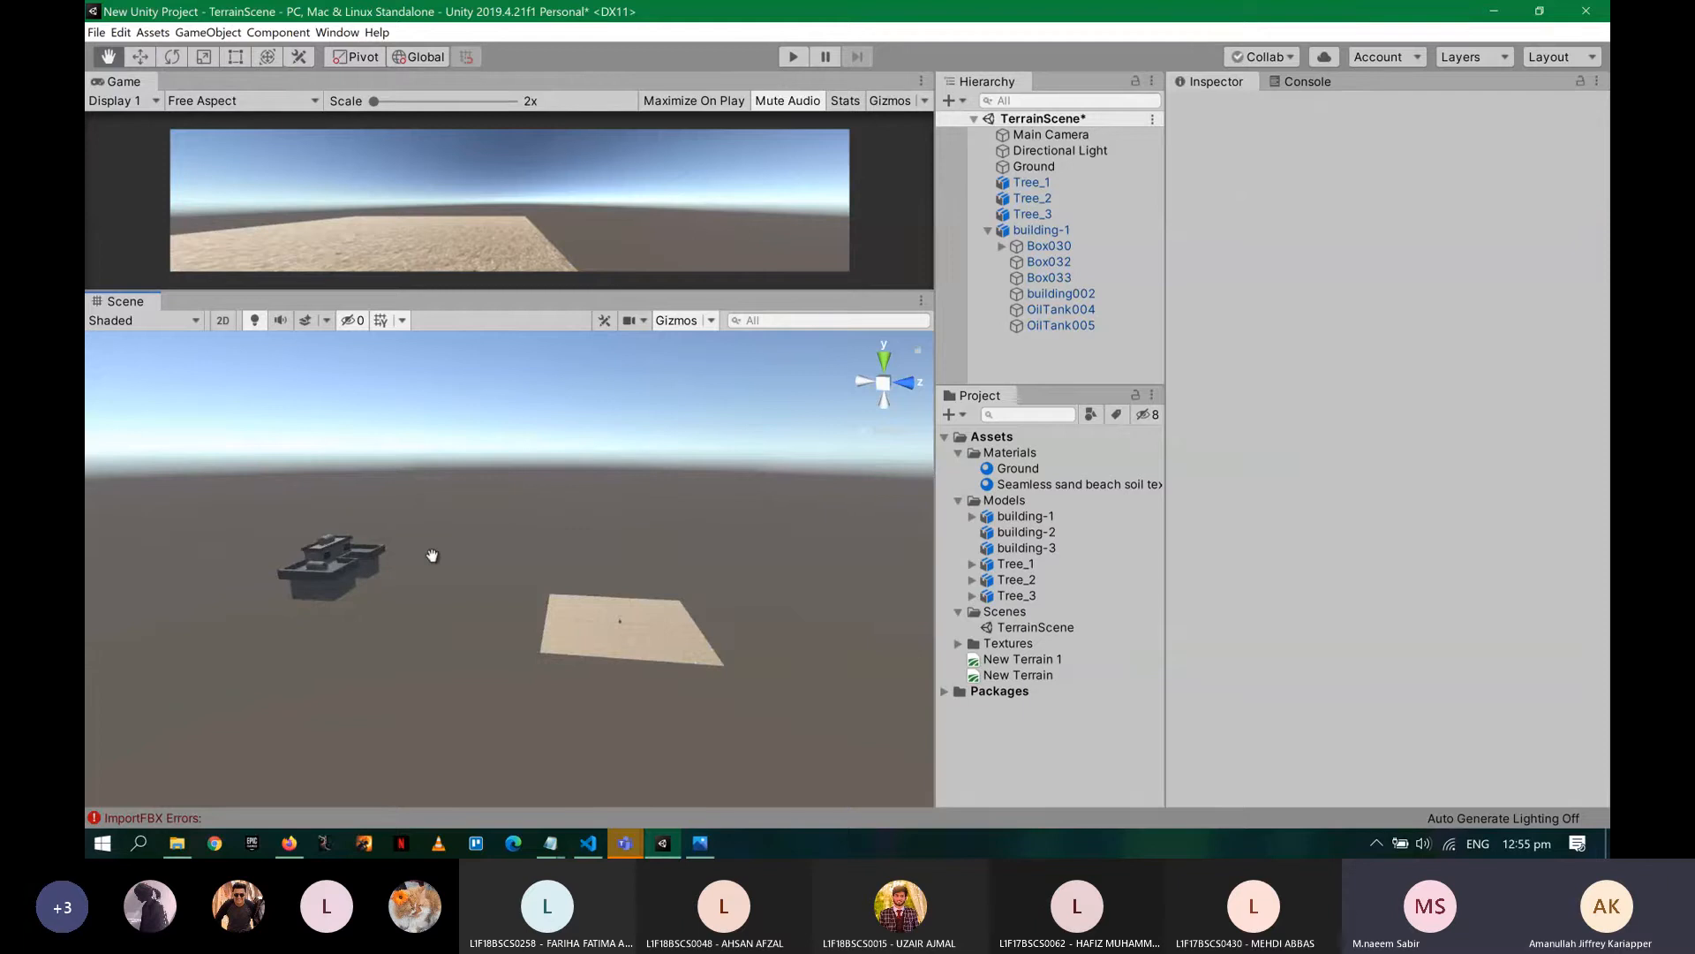
# - Move building-1 along the Z axis to about 2134 so it stands over the sand ground plane
pyautogui.click(1037, 230)
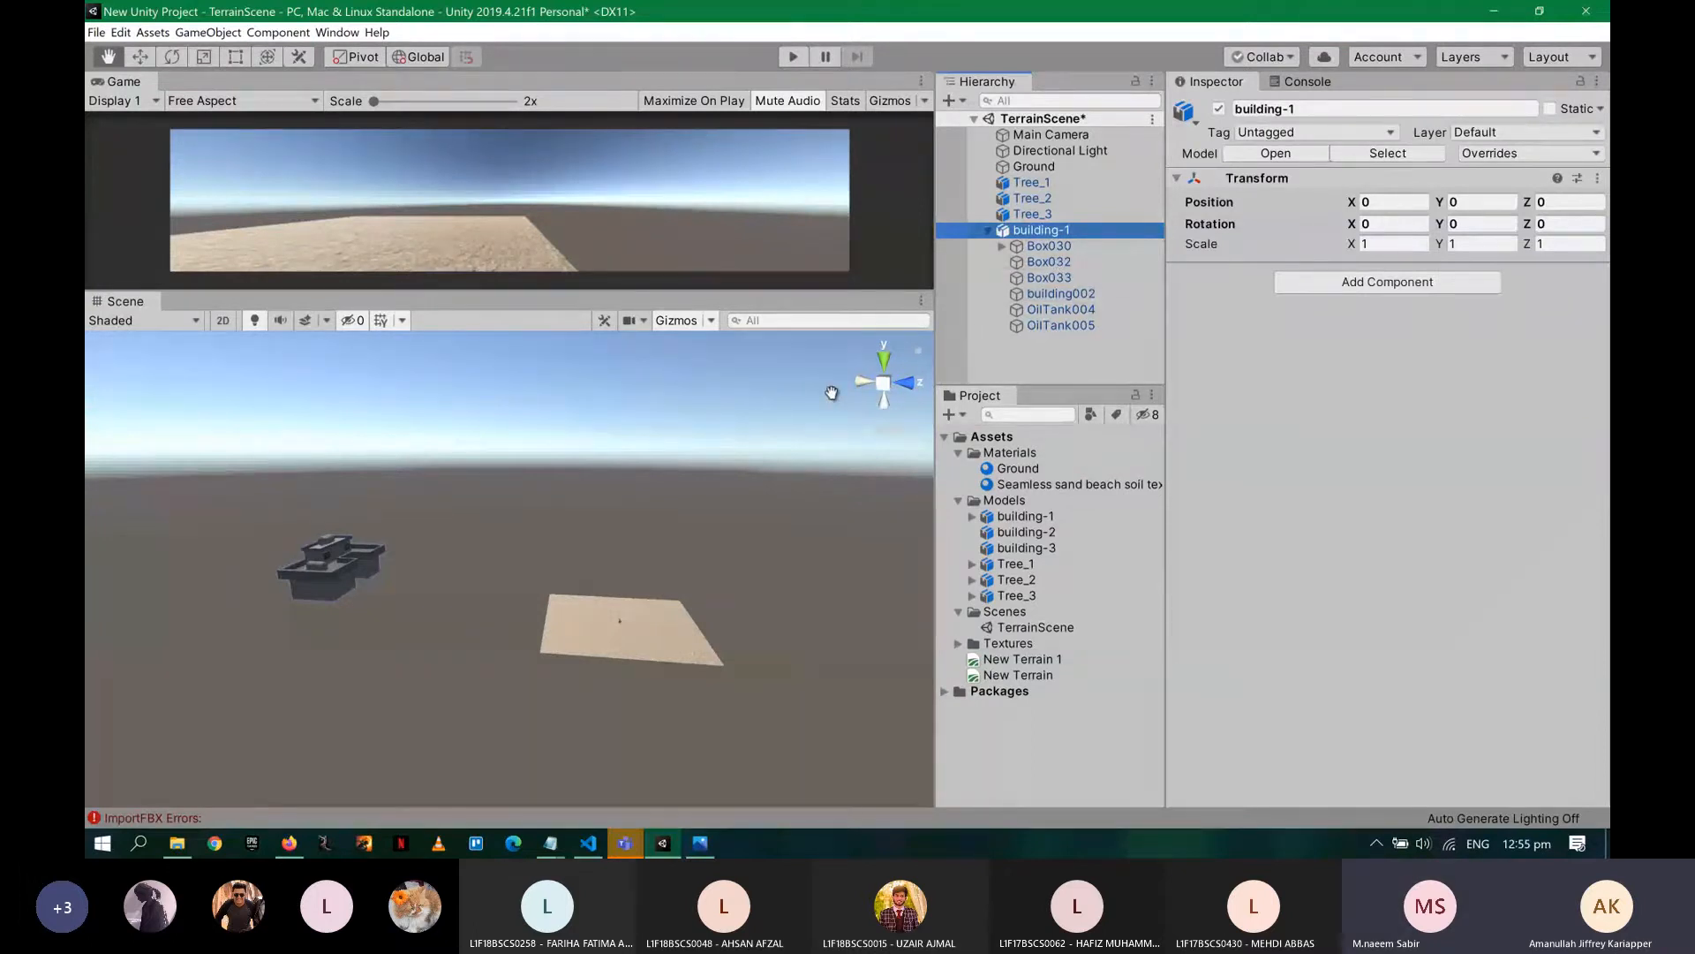
pyautogui.press('w')
pyautogui.moveTo(704, 631); pyautogui.dragTo(1022, 658)
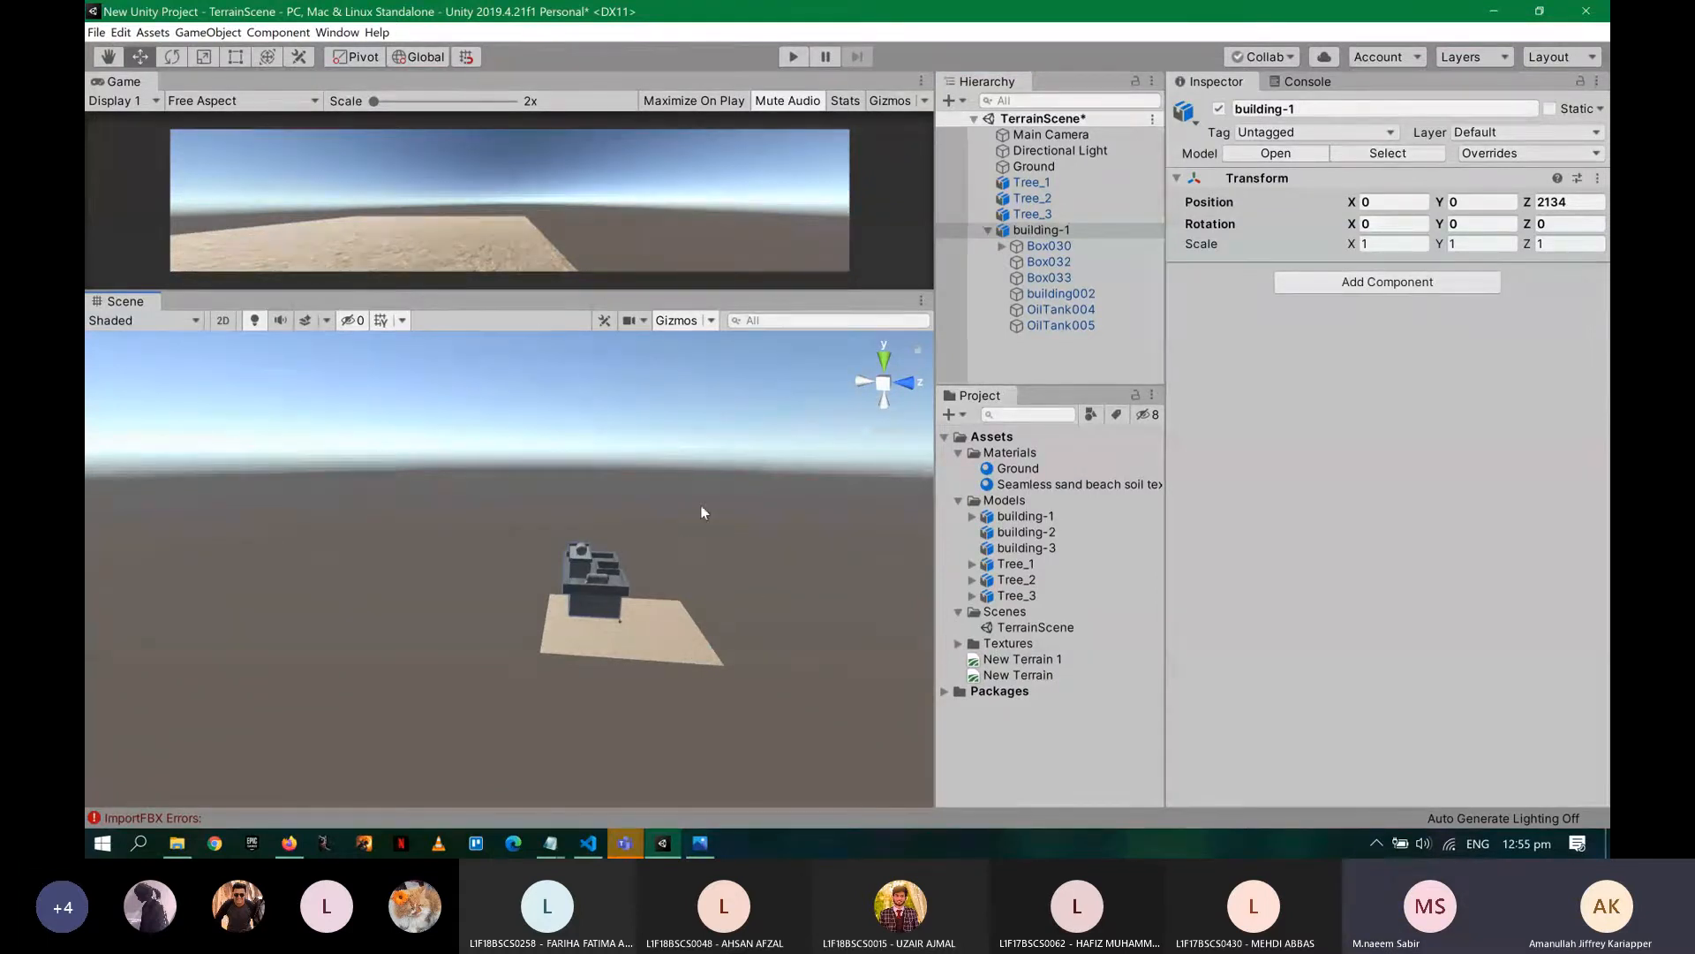
# - Select Tree_3 in the scene
pyautogui.click(1026, 214)
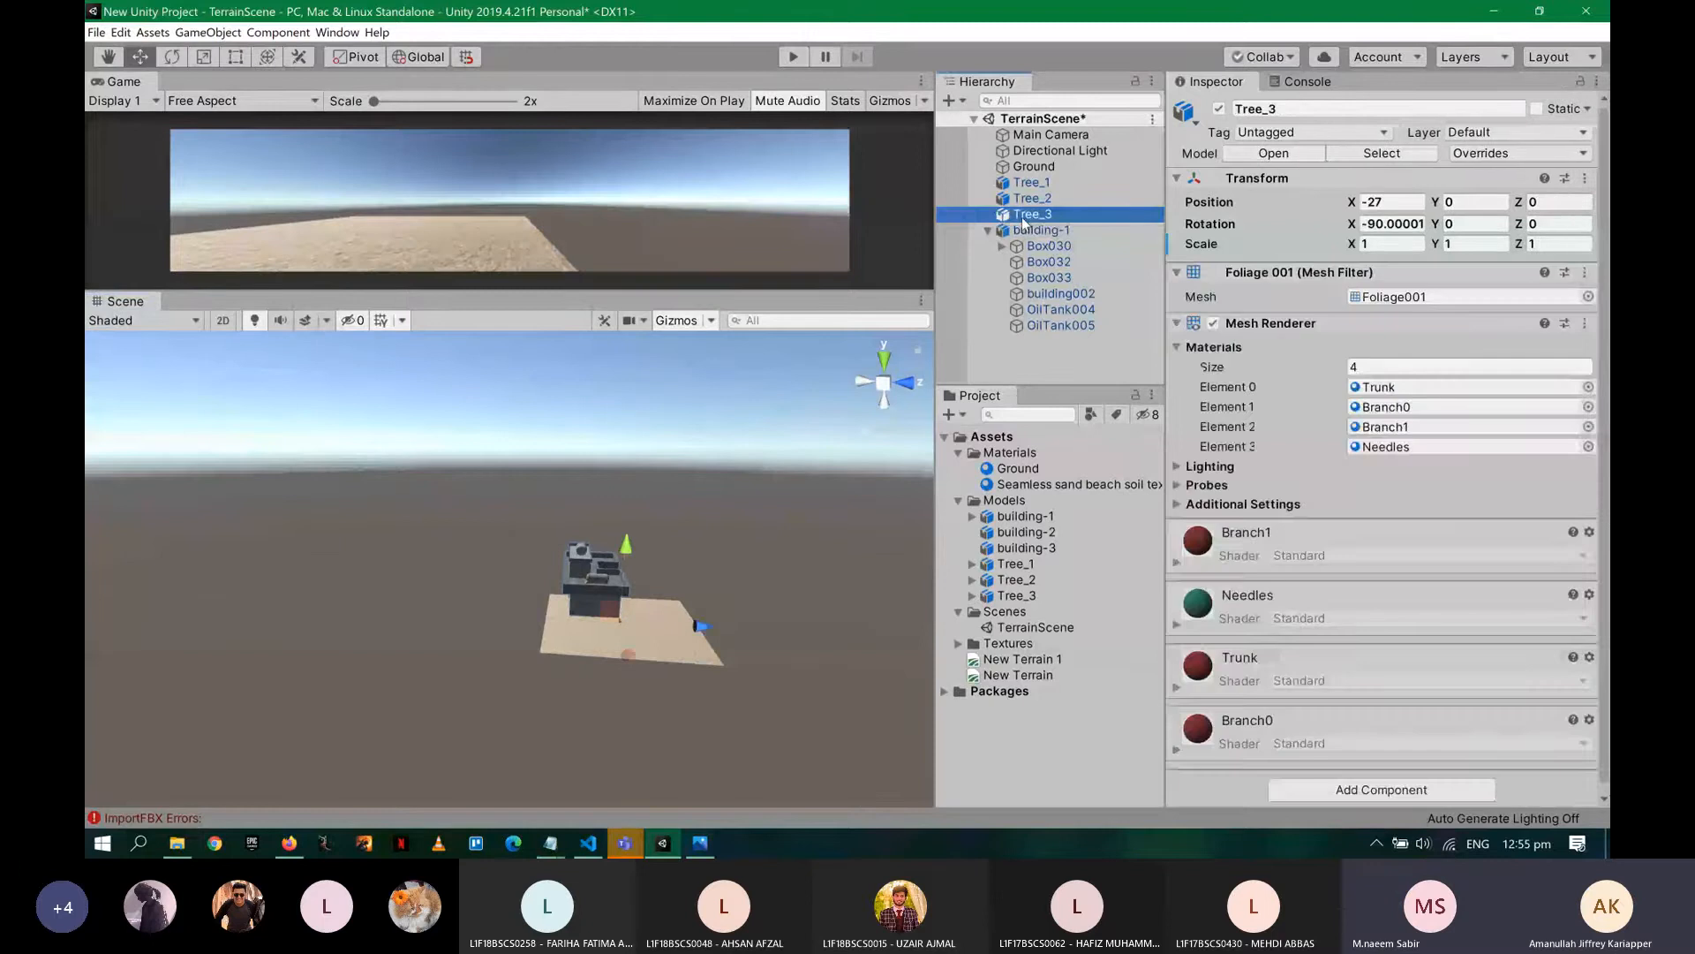
# - Scale building-1 down to 0.1 on the X, Y and Z axes
pyautogui.press('f')
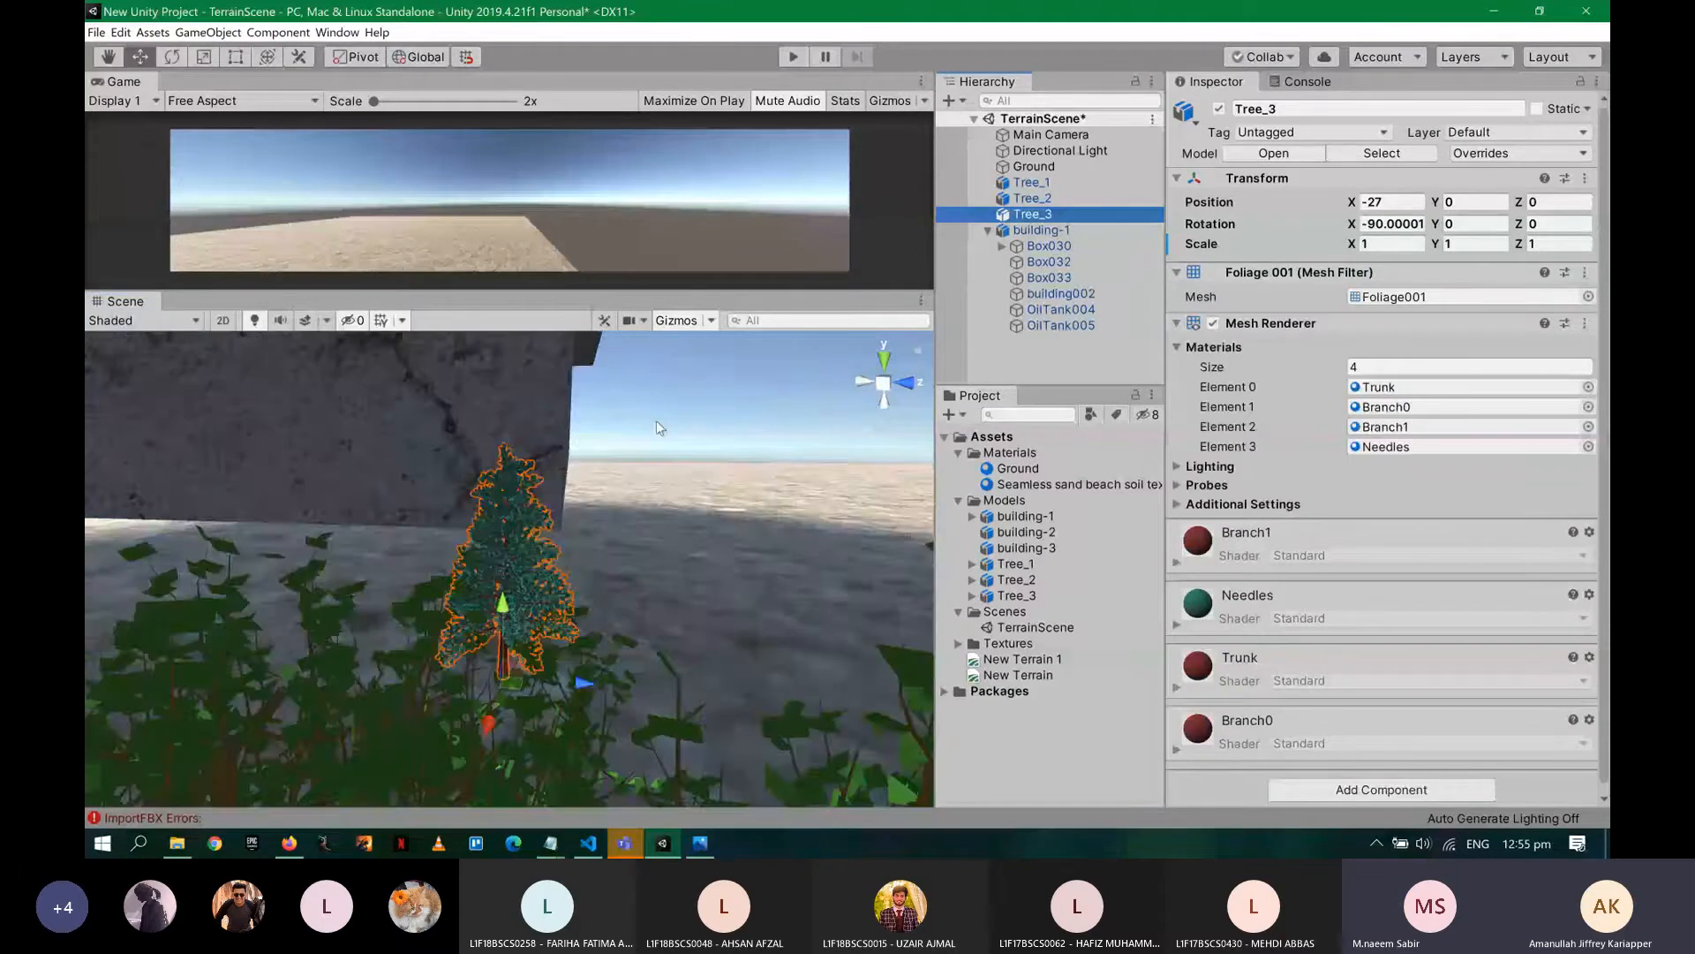
pyautogui.scroll(-3, 678, 362)
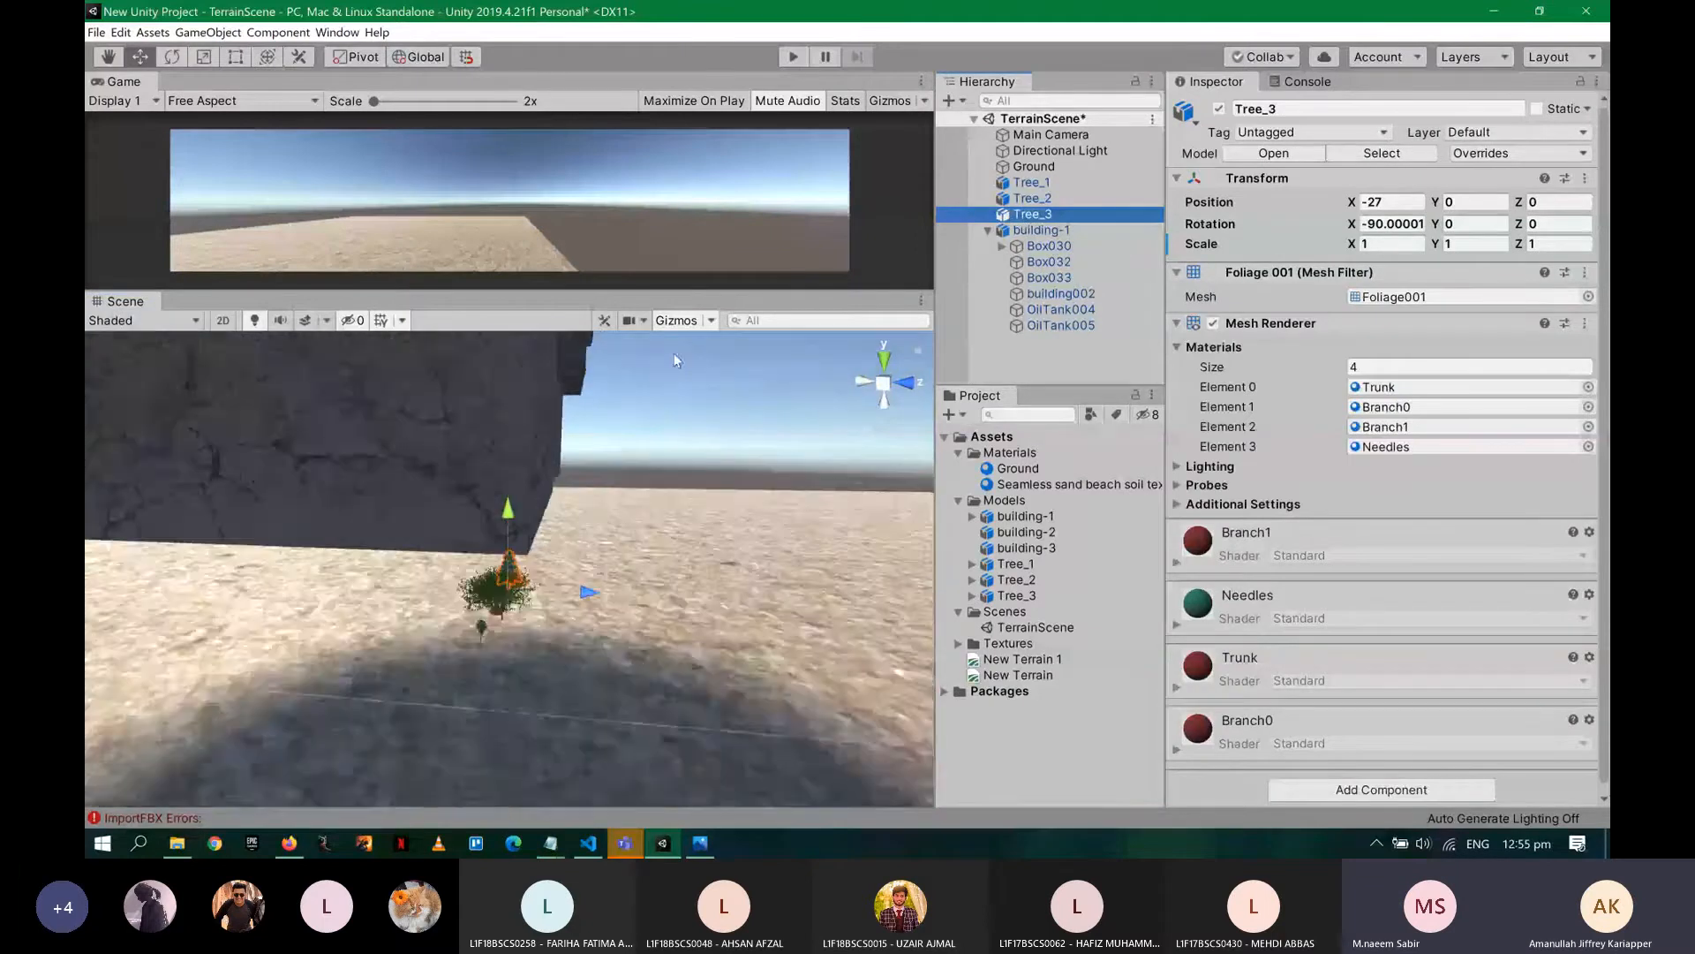
pyautogui.scroll(-3, 675, 355)
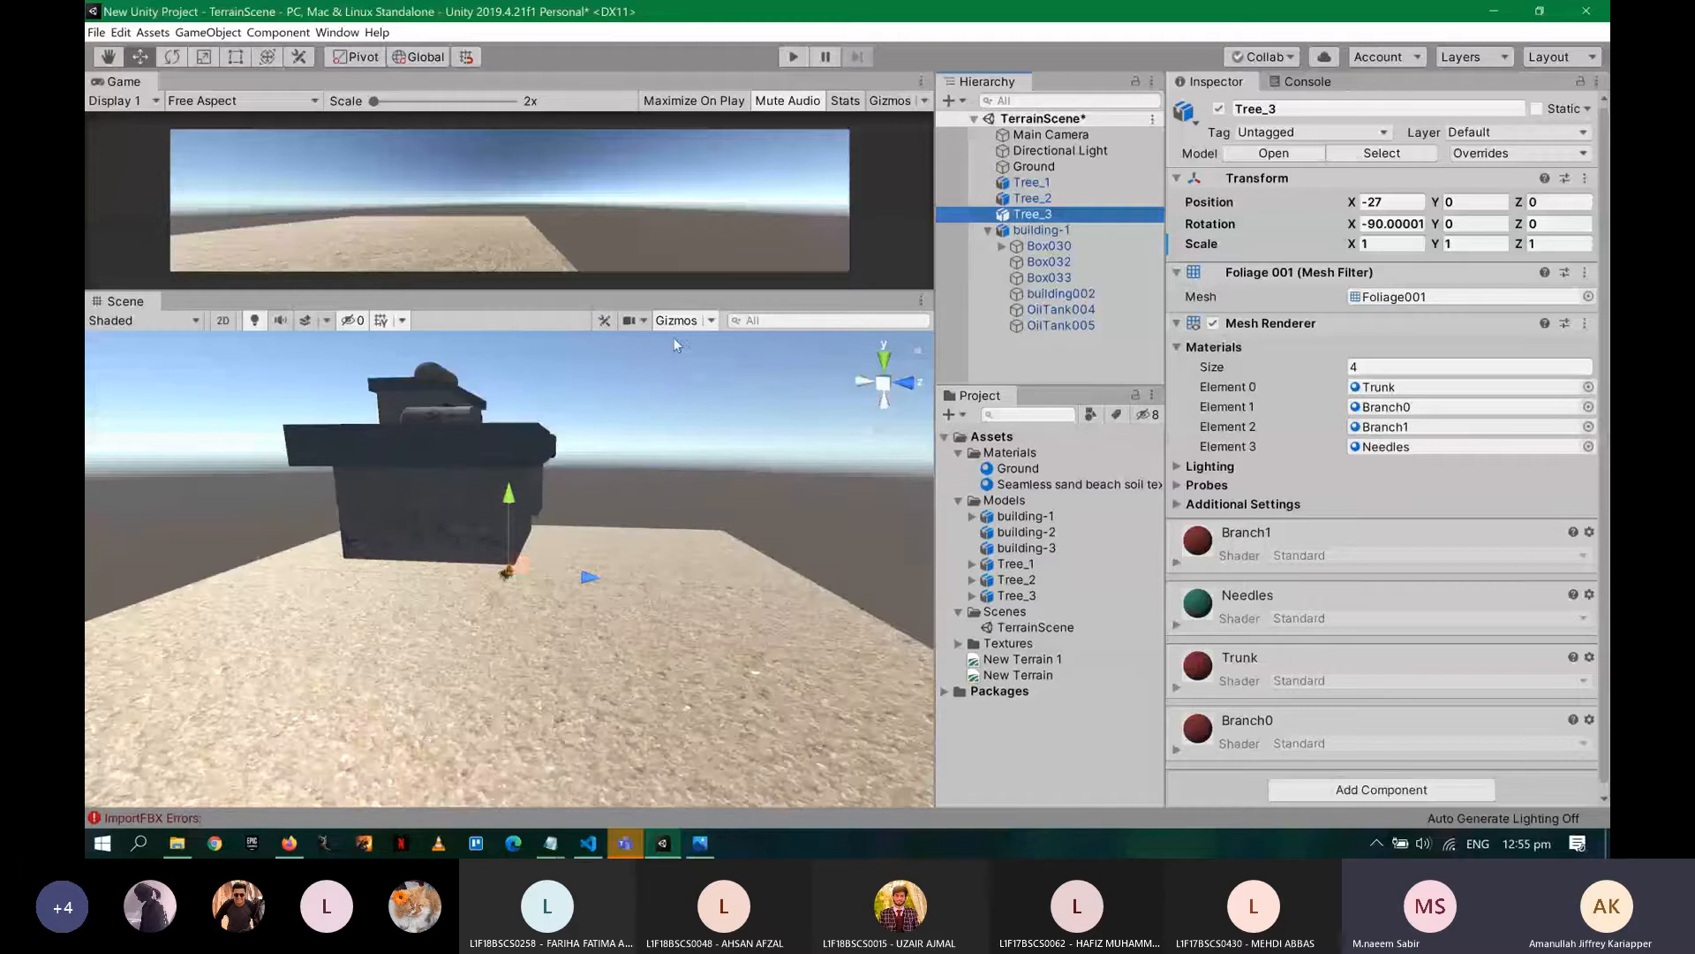
pyautogui.keyDown('alt'); pyautogui.moveTo(674, 338); pyautogui.dragTo(730, 528); pyautogui.keyUp('alt')
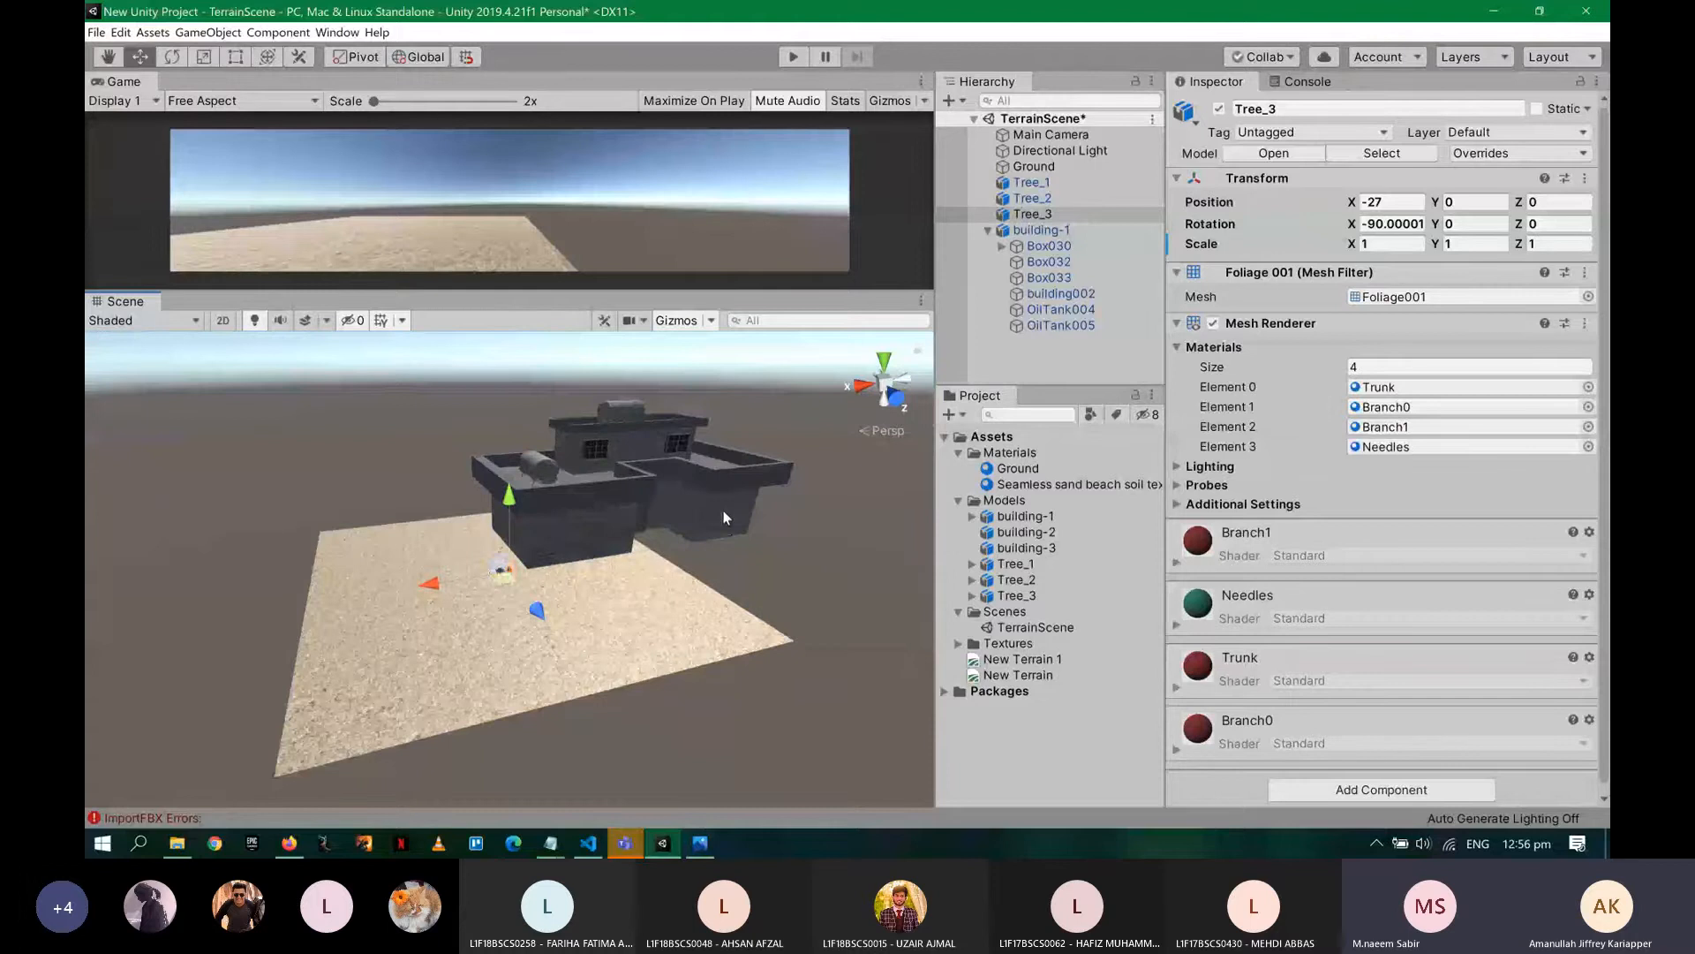
pyautogui.click(1042, 230)
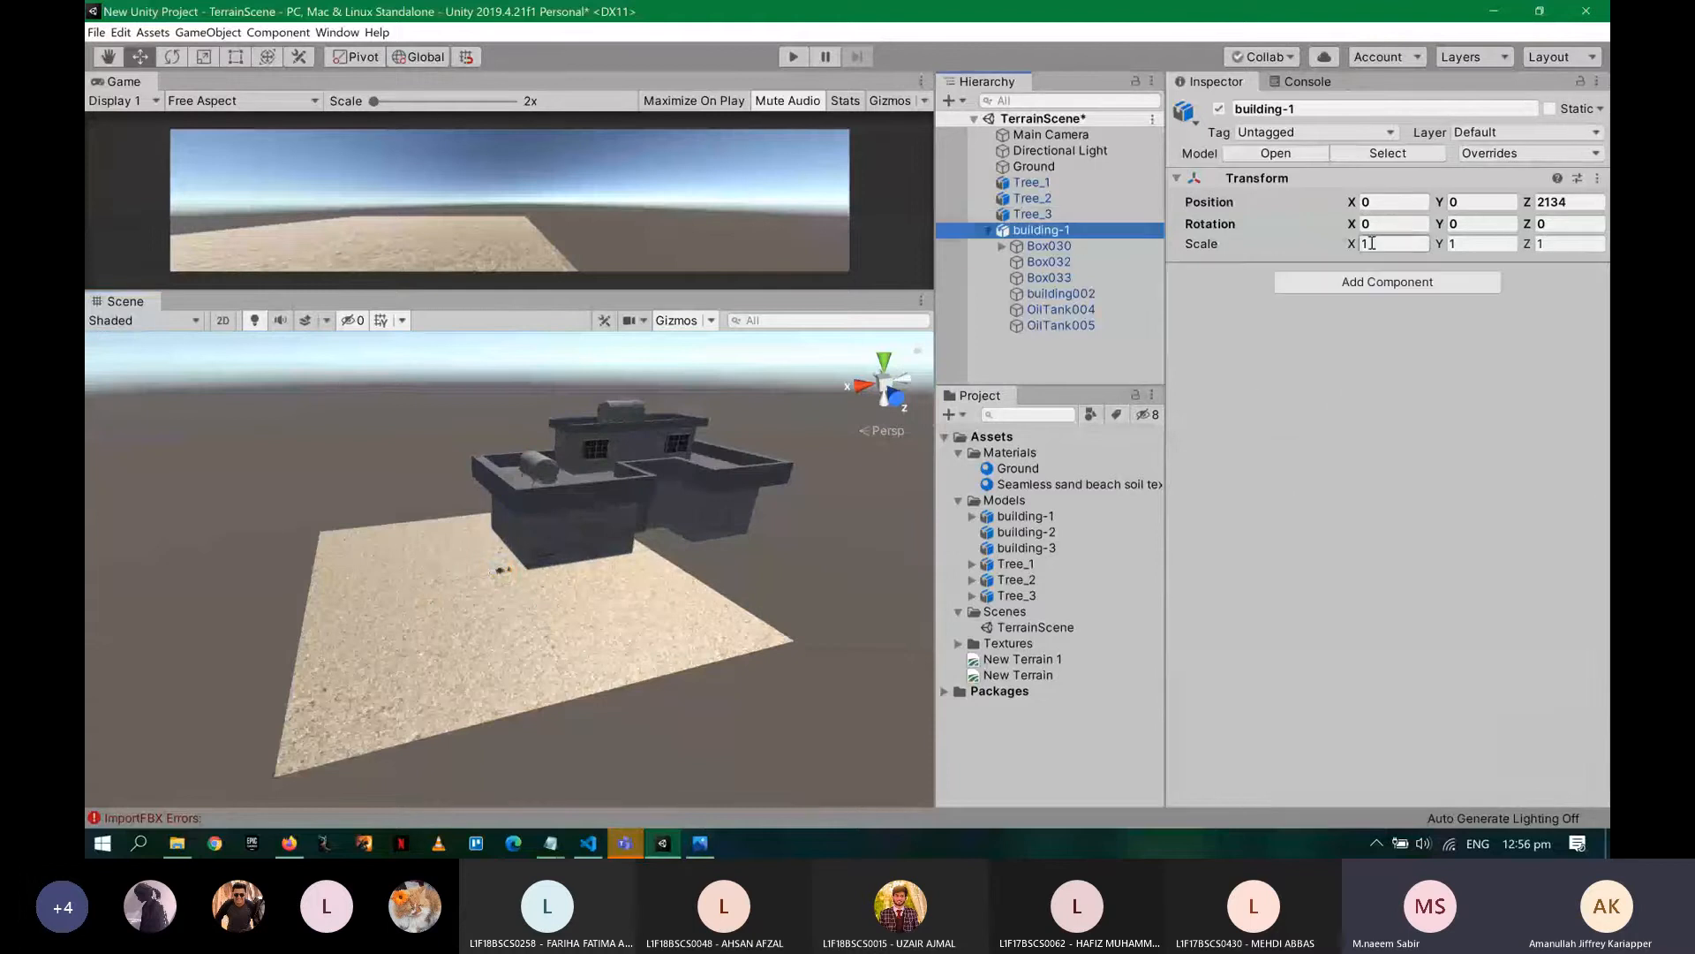
pyautogui.click(1372, 244)
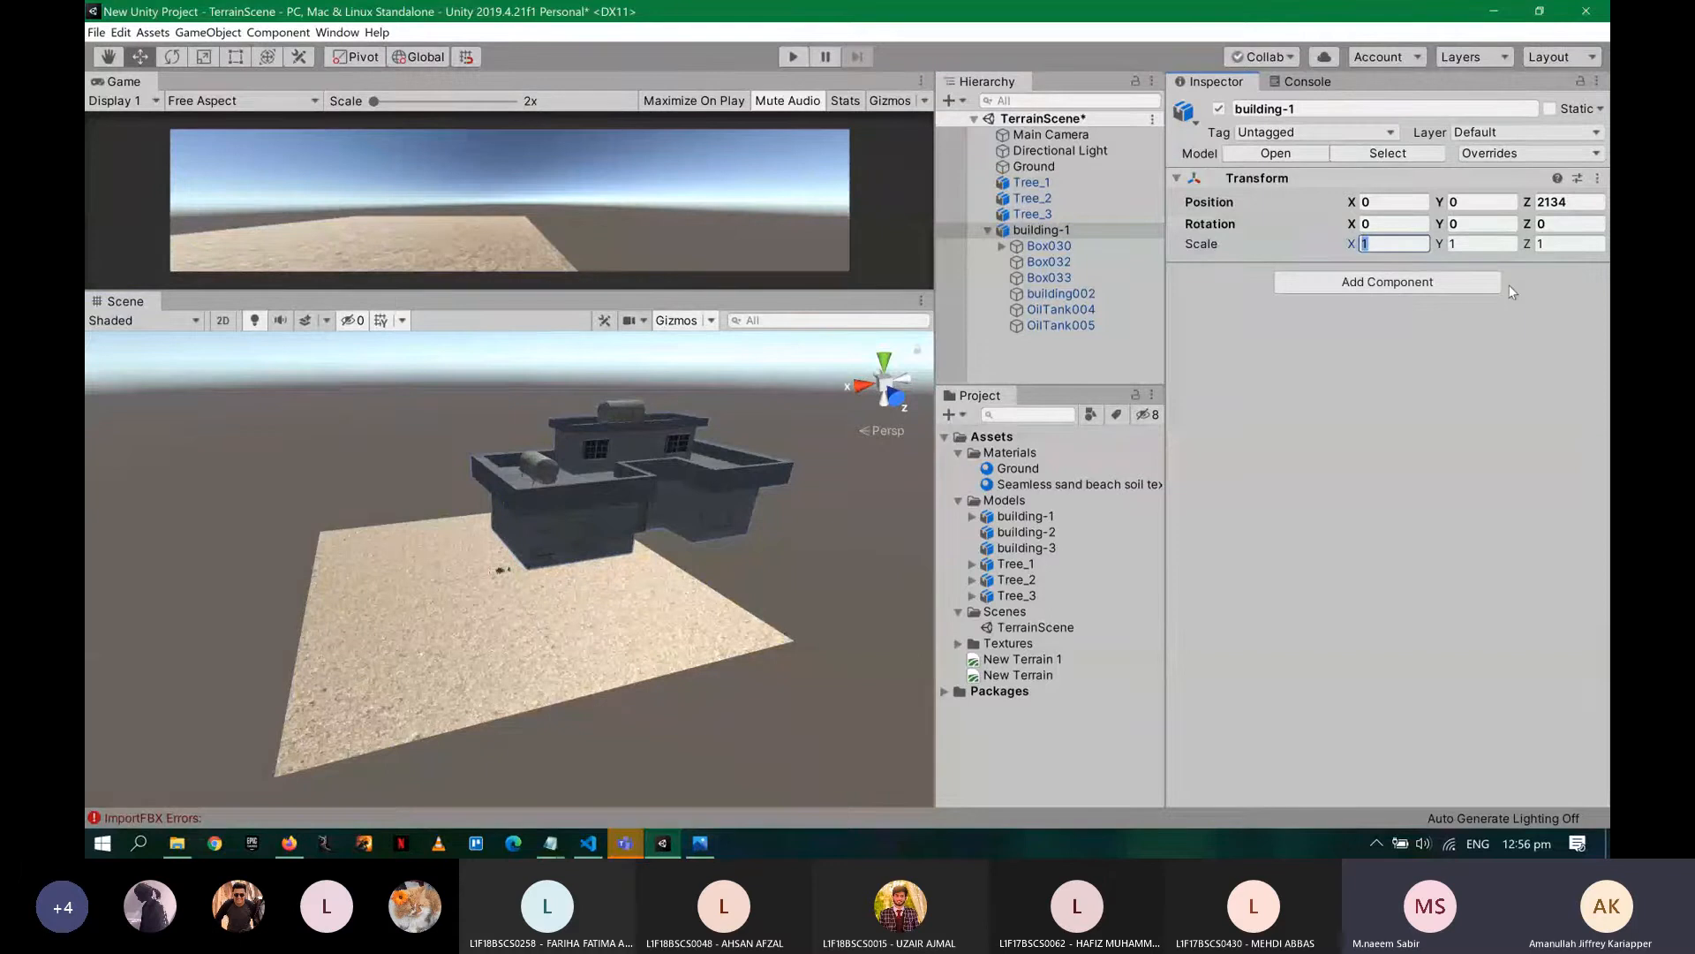
pyautogui.write('0.1')
pyautogui.press('Tab')
pyautogui.write('0.1')
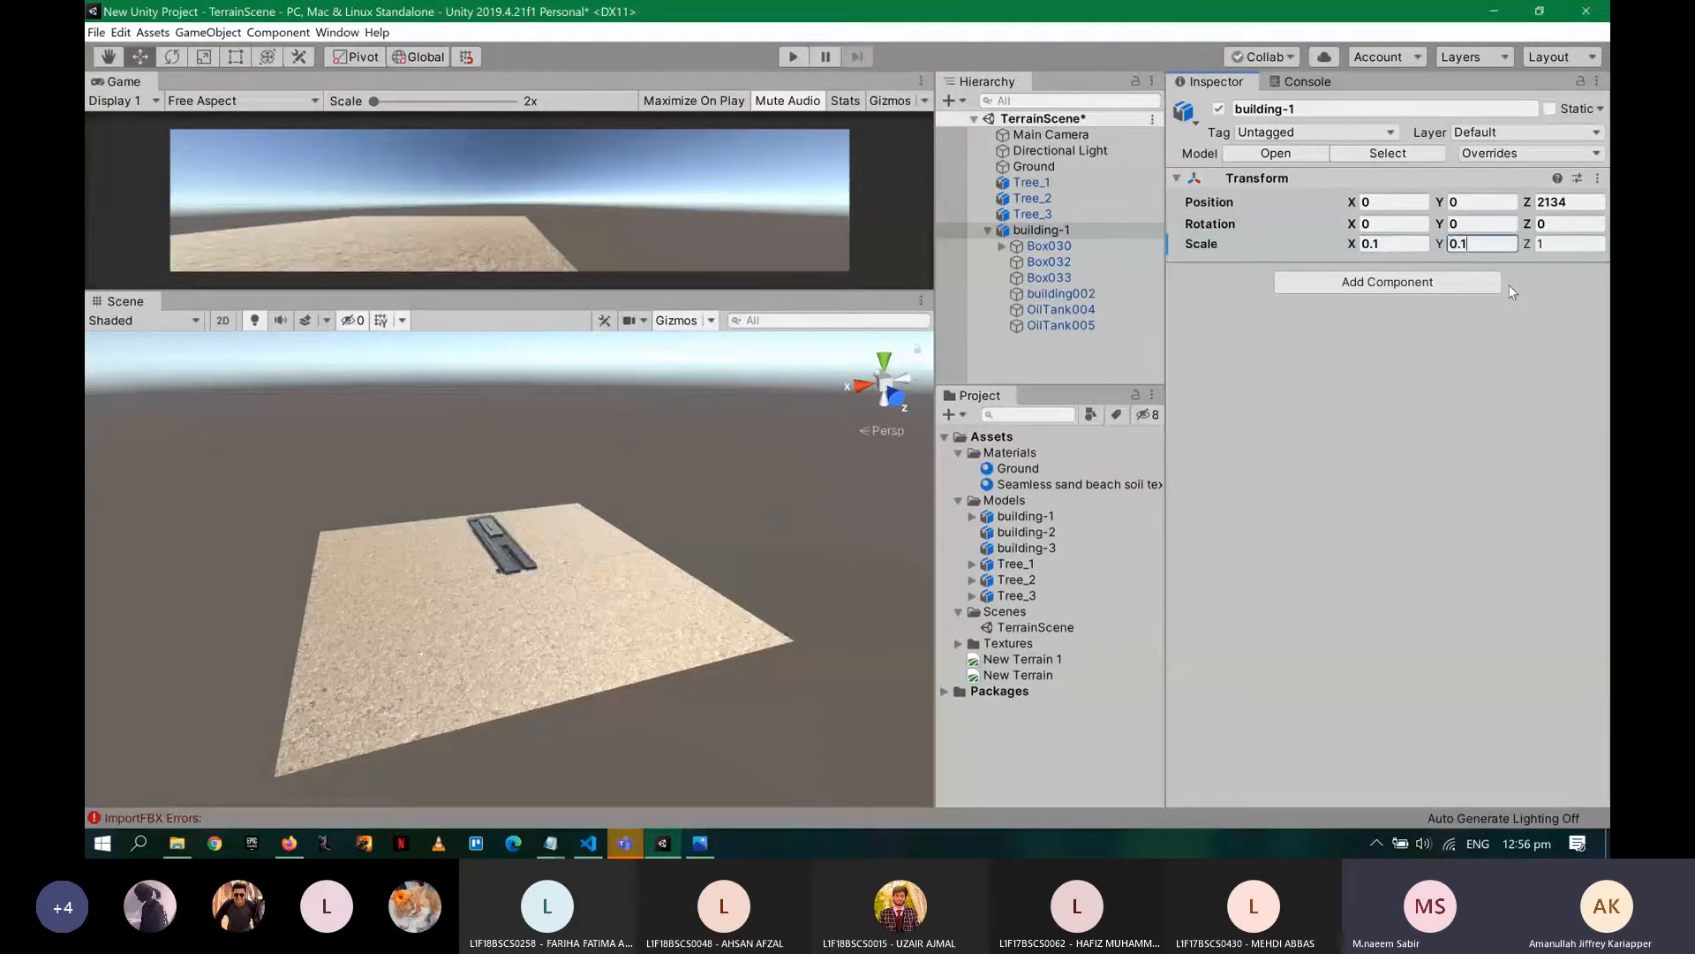
pyautogui.press('Tab')
pyautogui.write('.1')
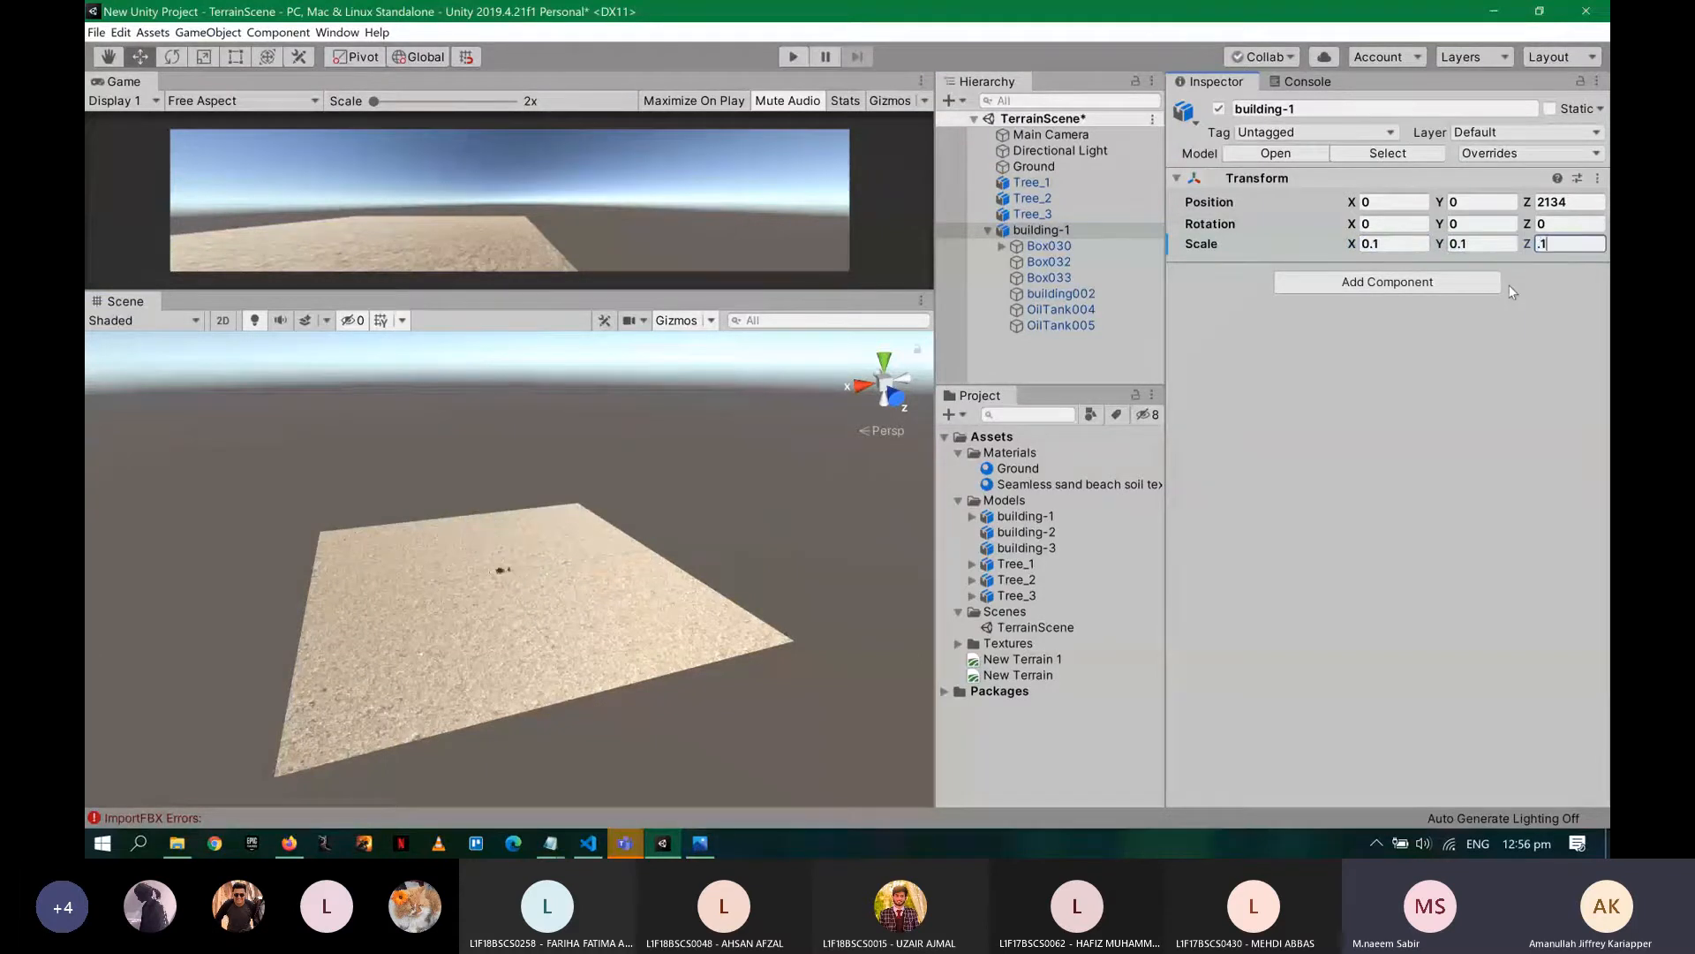
# - Set building-1's Z position to 0 to bring it back onto the ground plane
pyautogui.click(1064, 228)
pyautogui.doubleClick(1063, 230)
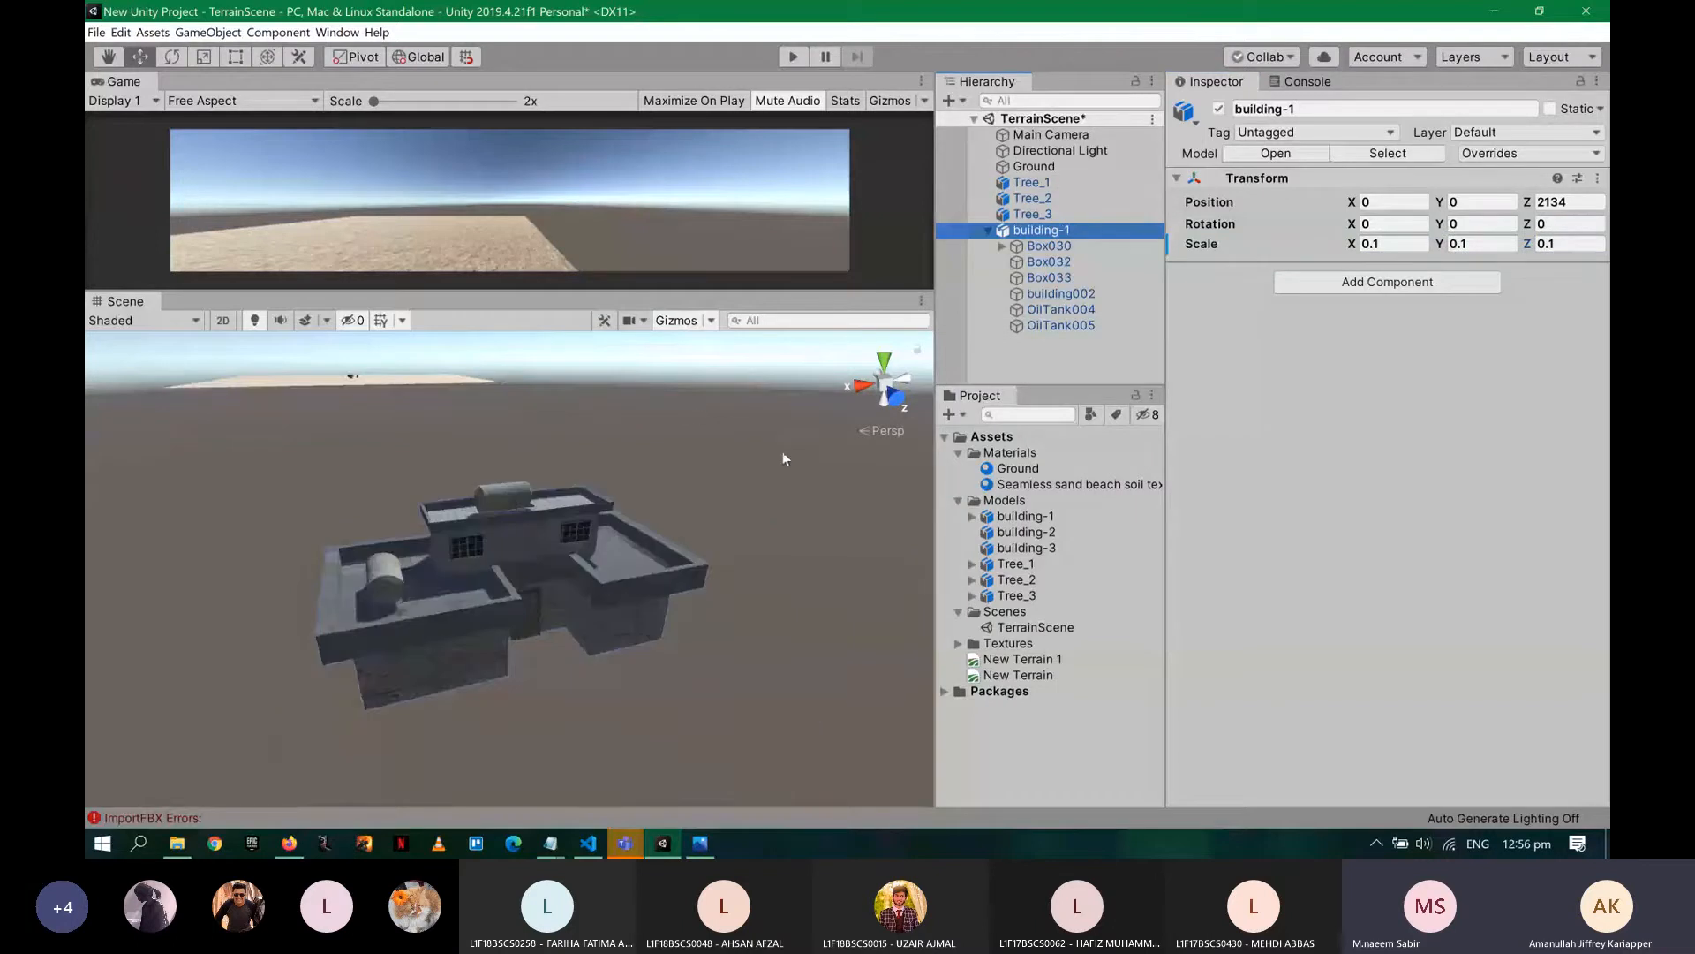
pyautogui.scroll(-5, 432, 425)
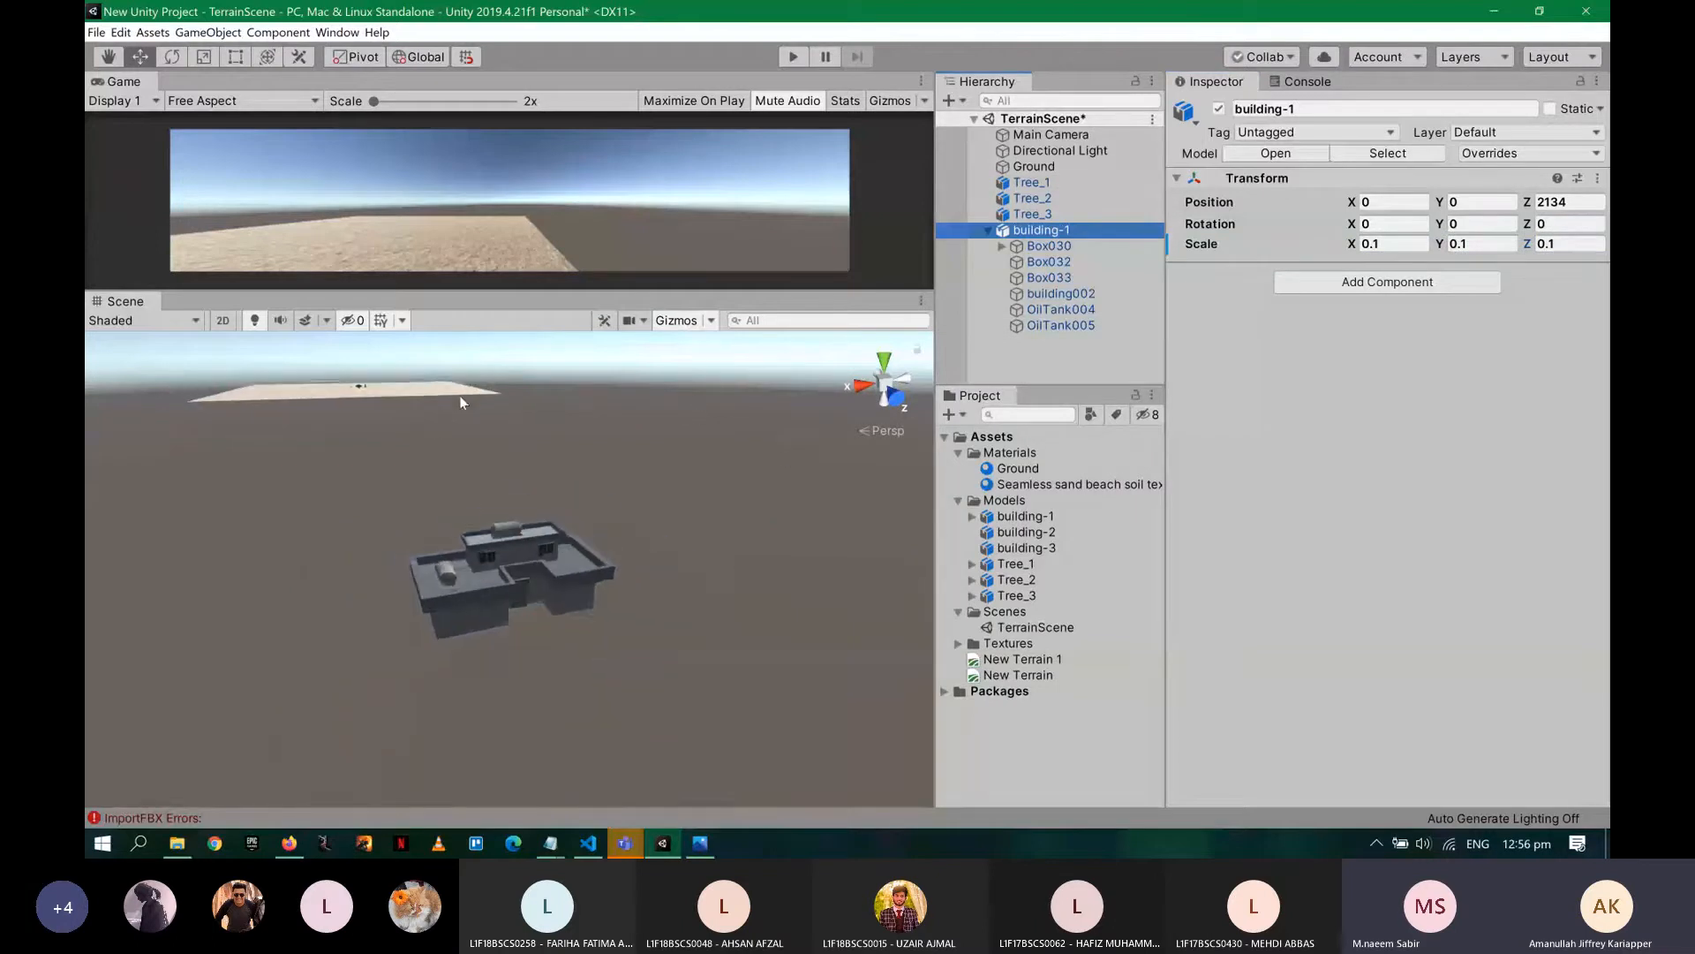
pyautogui.scroll(1, 454, 420)
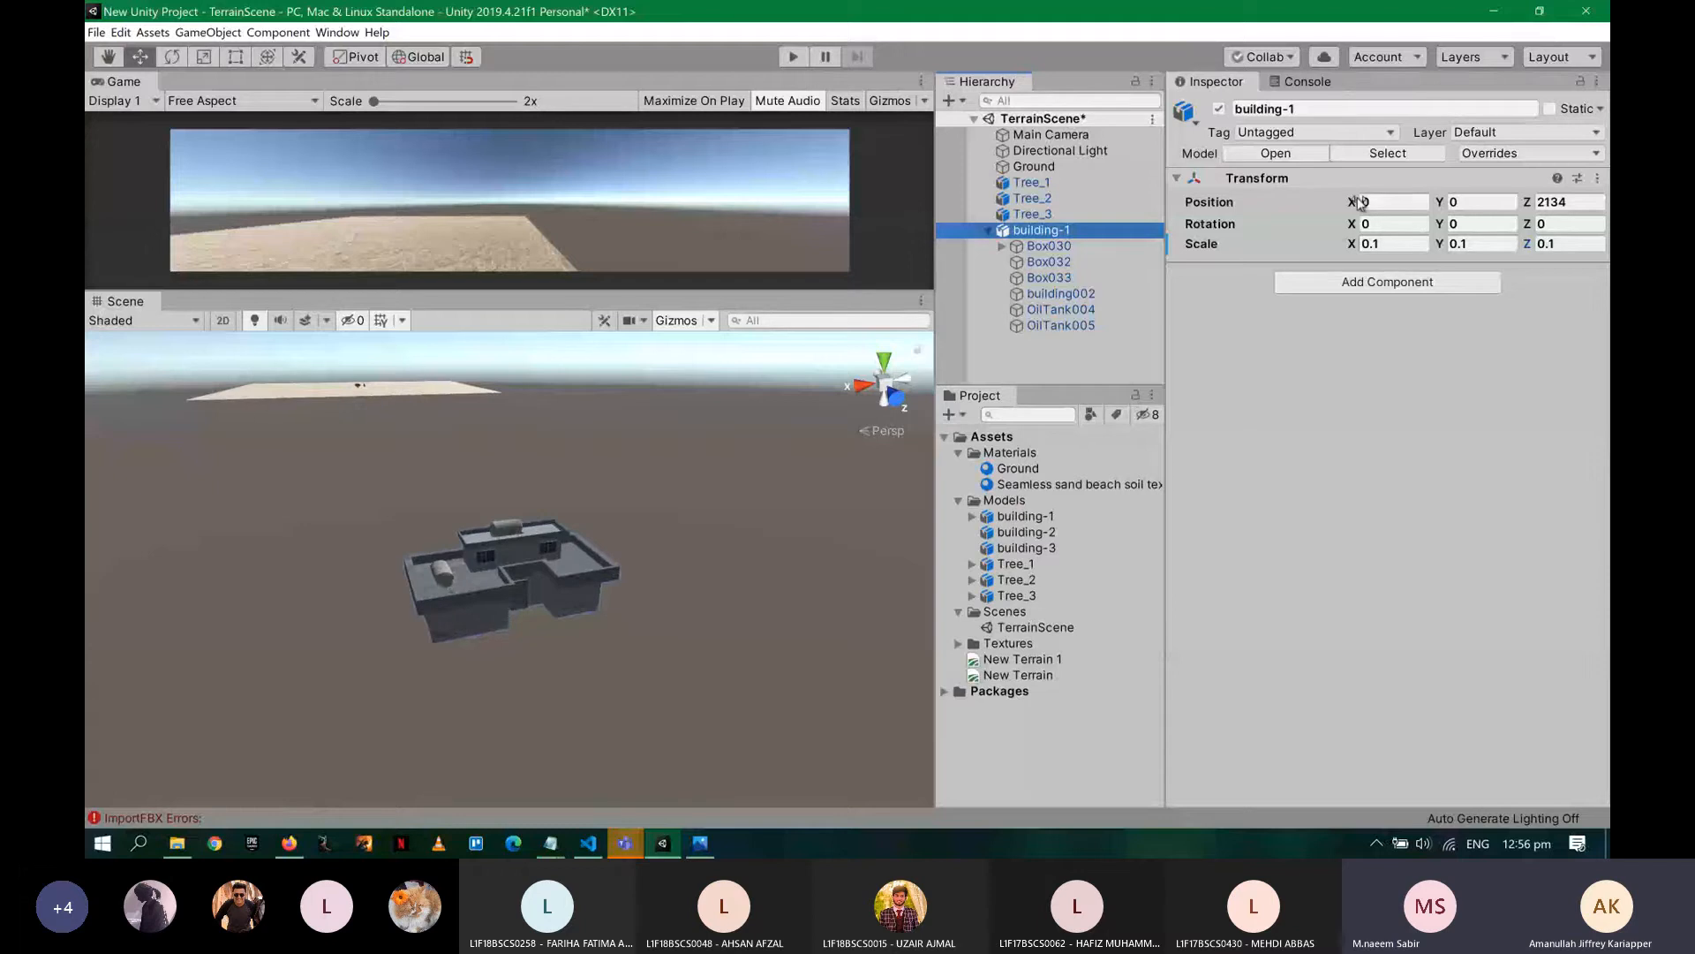
pyautogui.click(1577, 203)
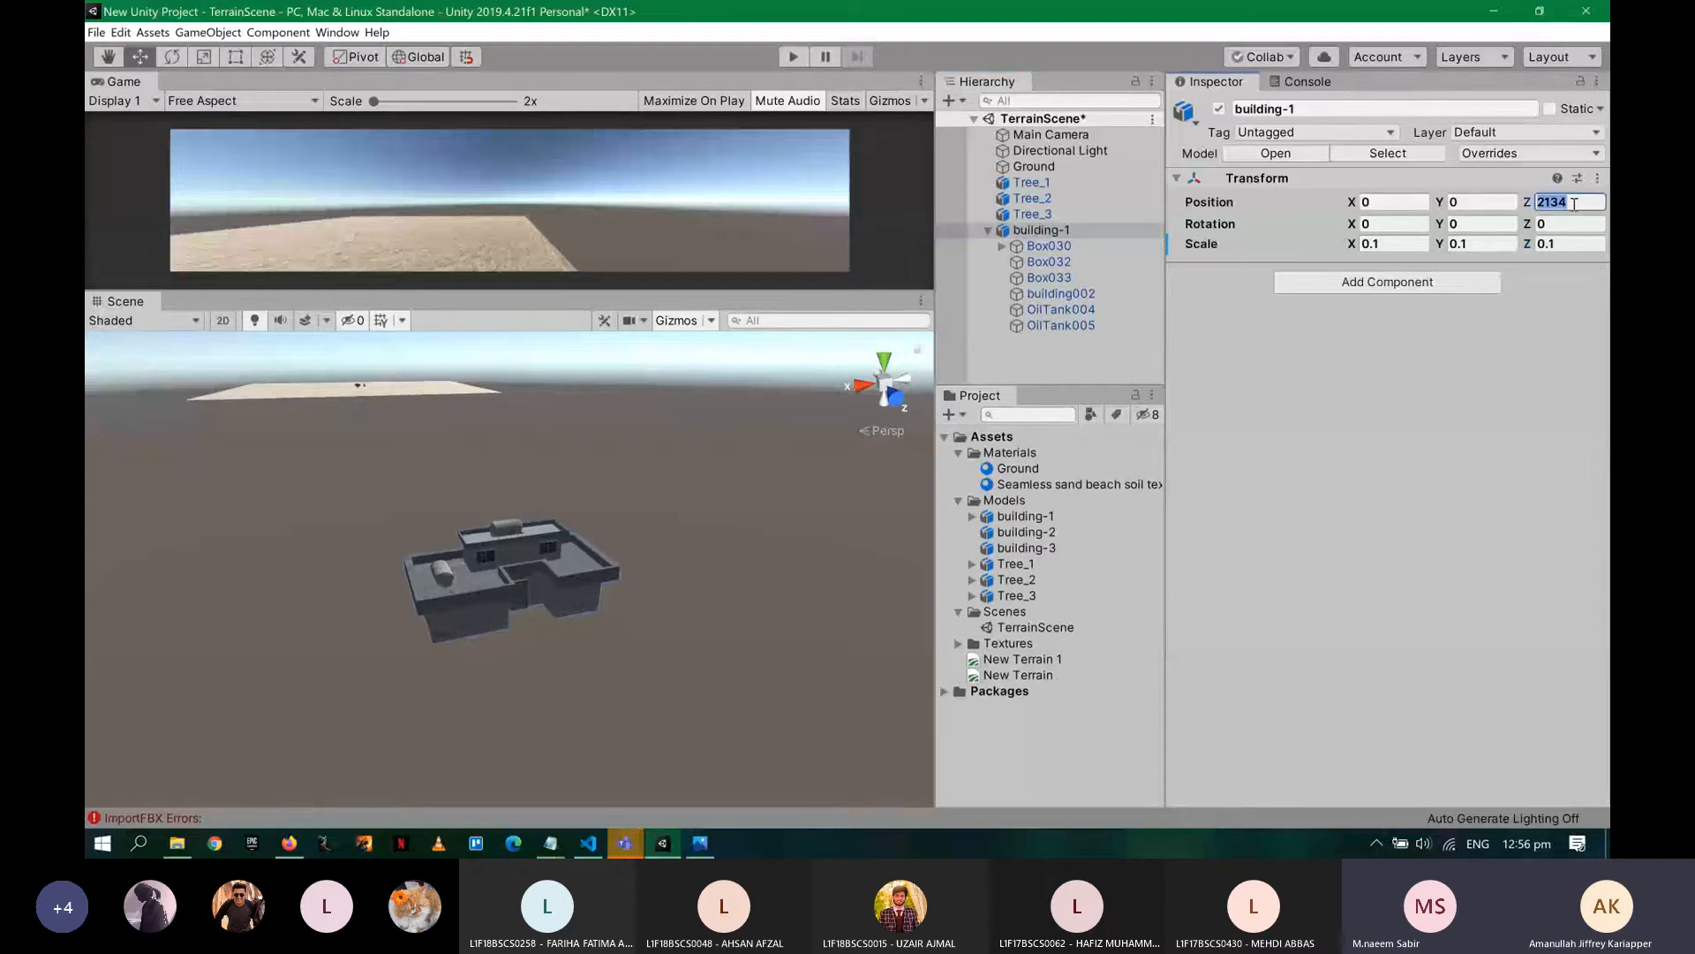
pyautogui.write('0')
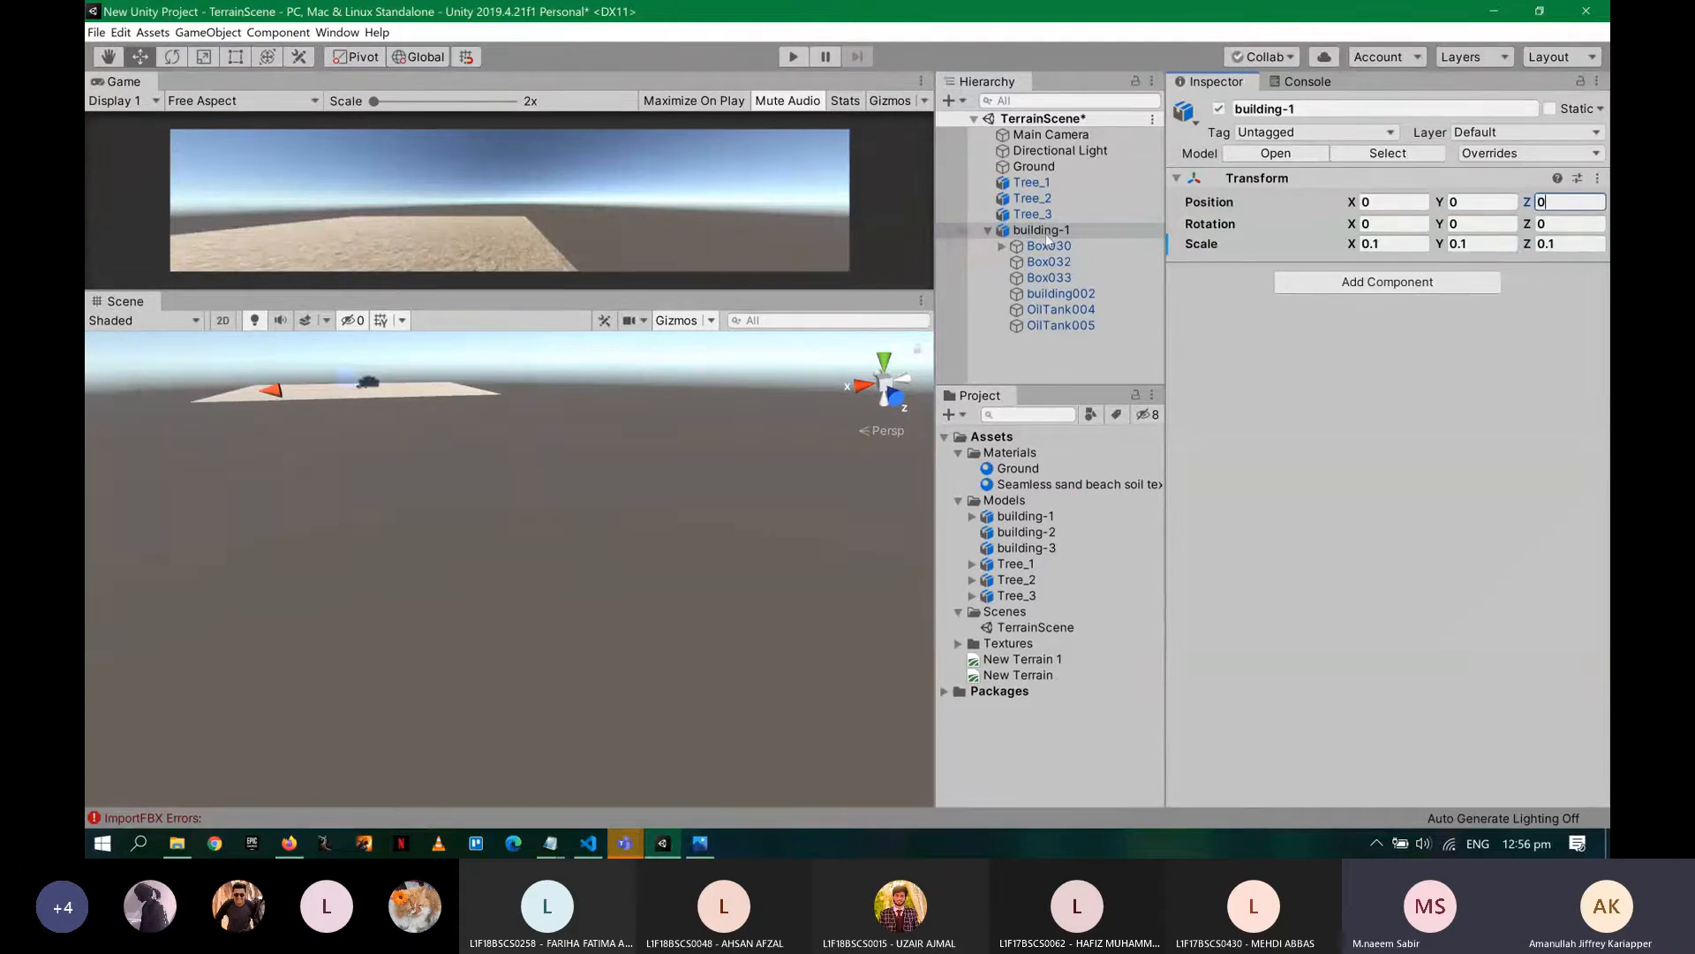
# - Shift building-1 along the Z axis to about 178.6, close behind the trees
pyautogui.click(1047, 229)
pyautogui.doubleClick(1046, 230)
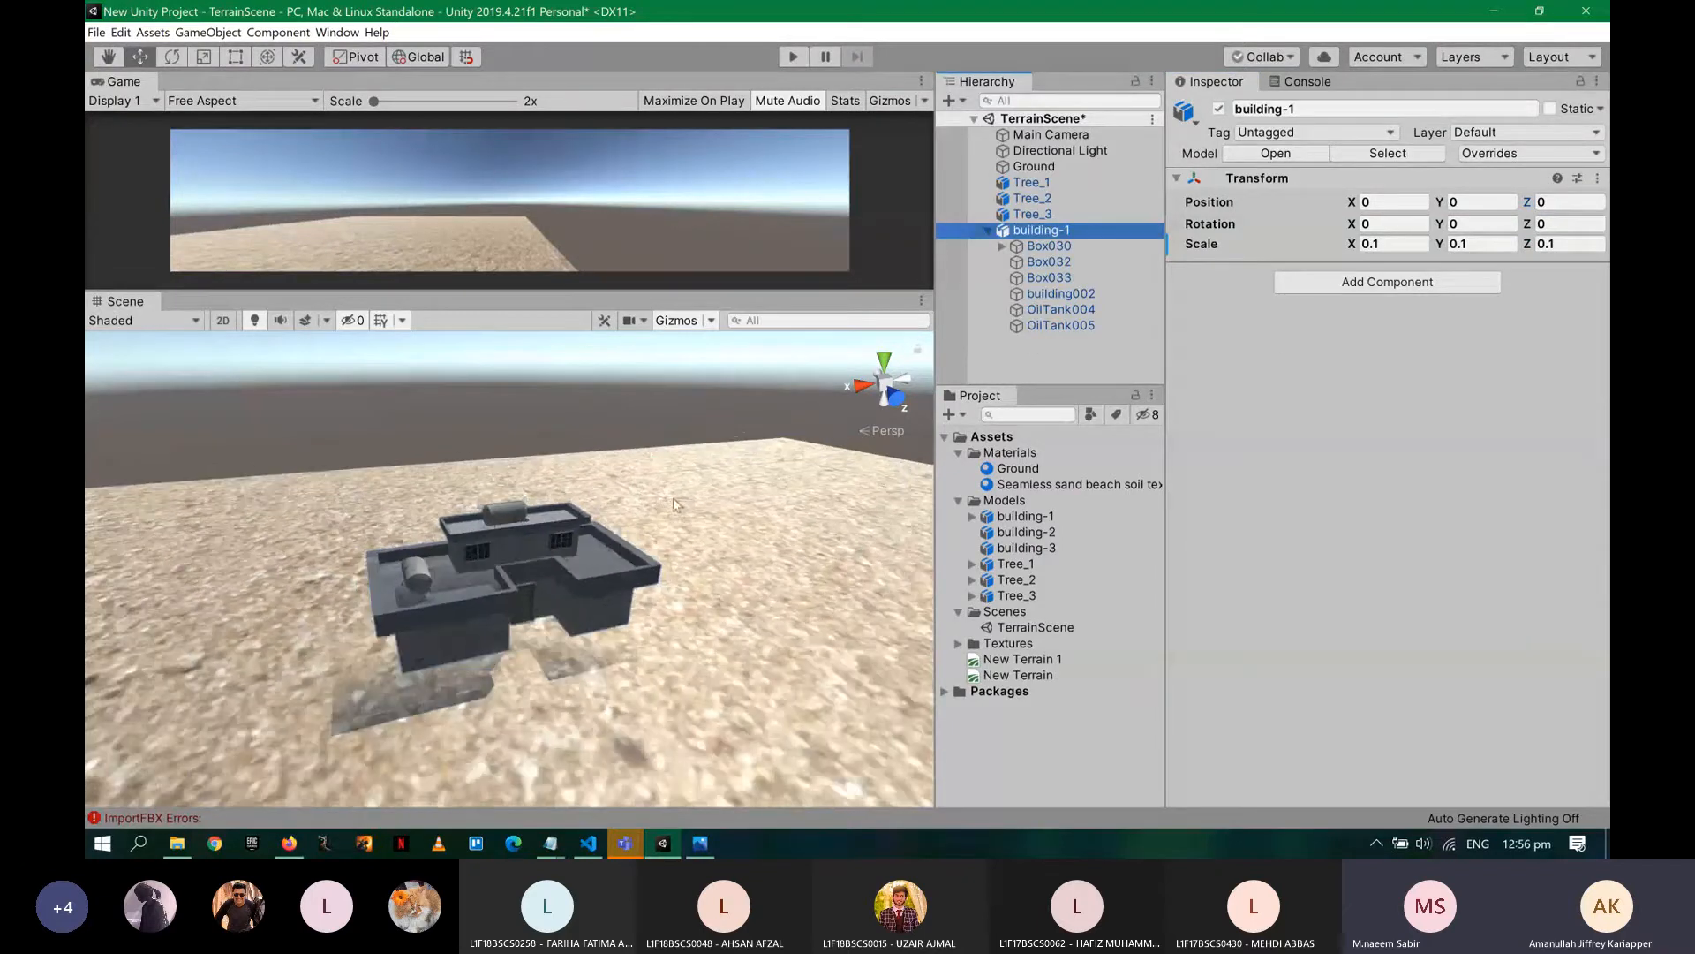
pyautogui.scroll(-2, 847, 468)
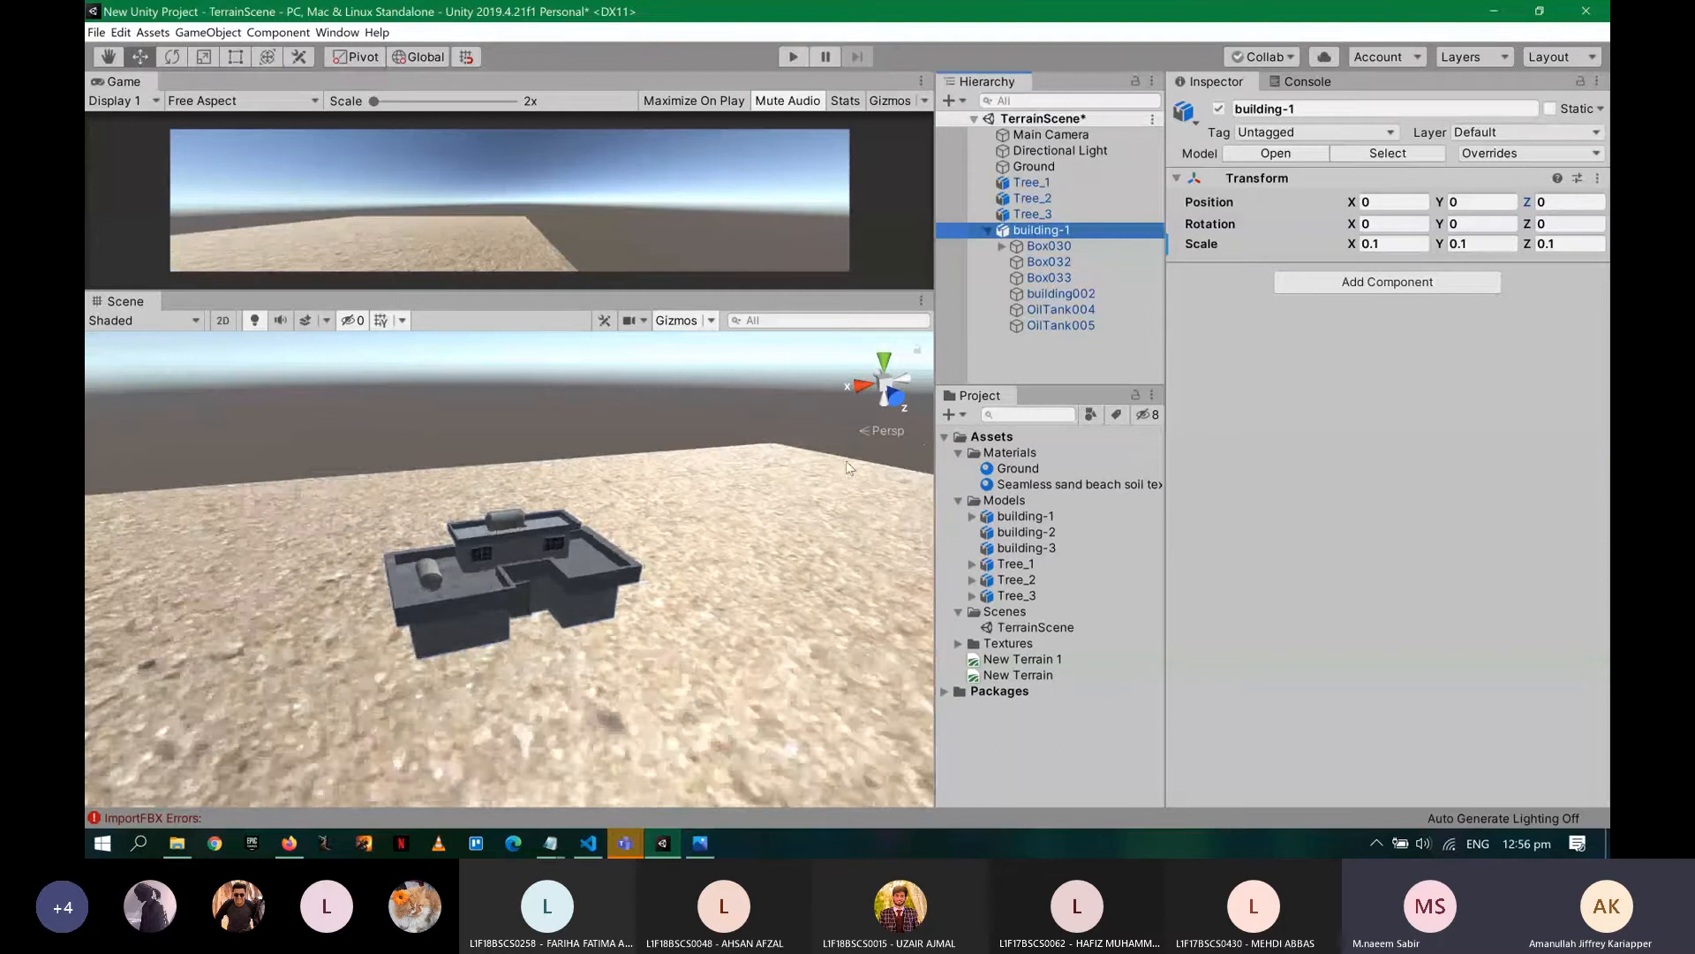
pyautogui.scroll(-4, 846, 459)
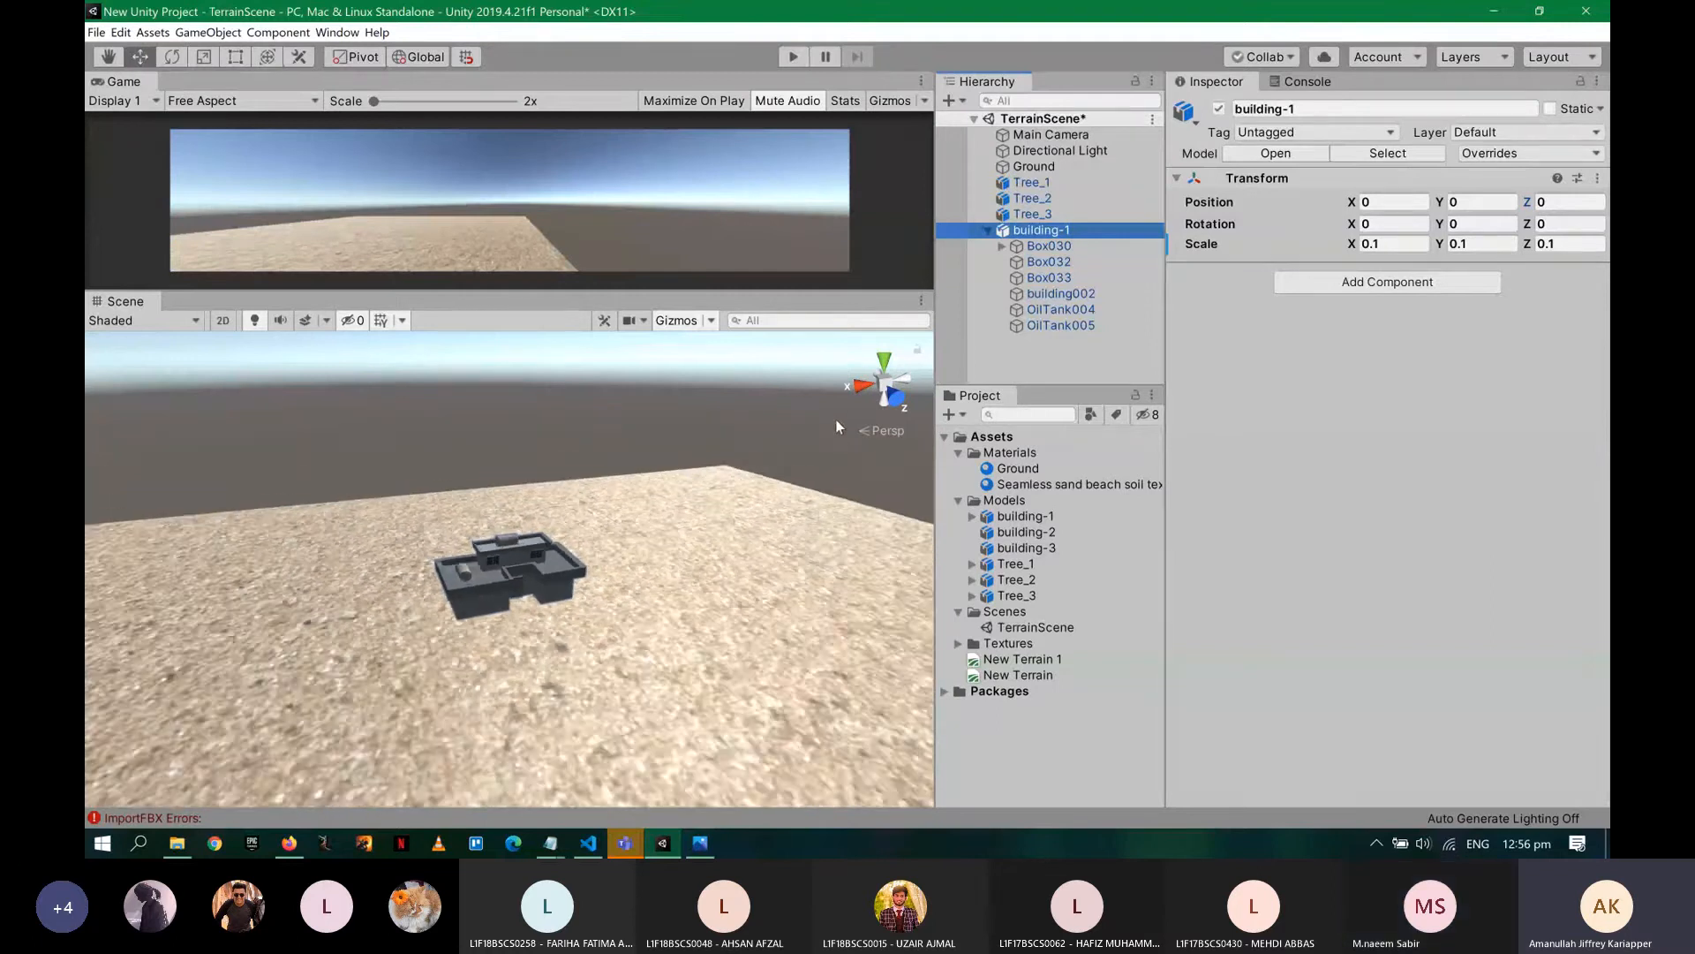
pyautogui.scroll(-3, 839, 427)
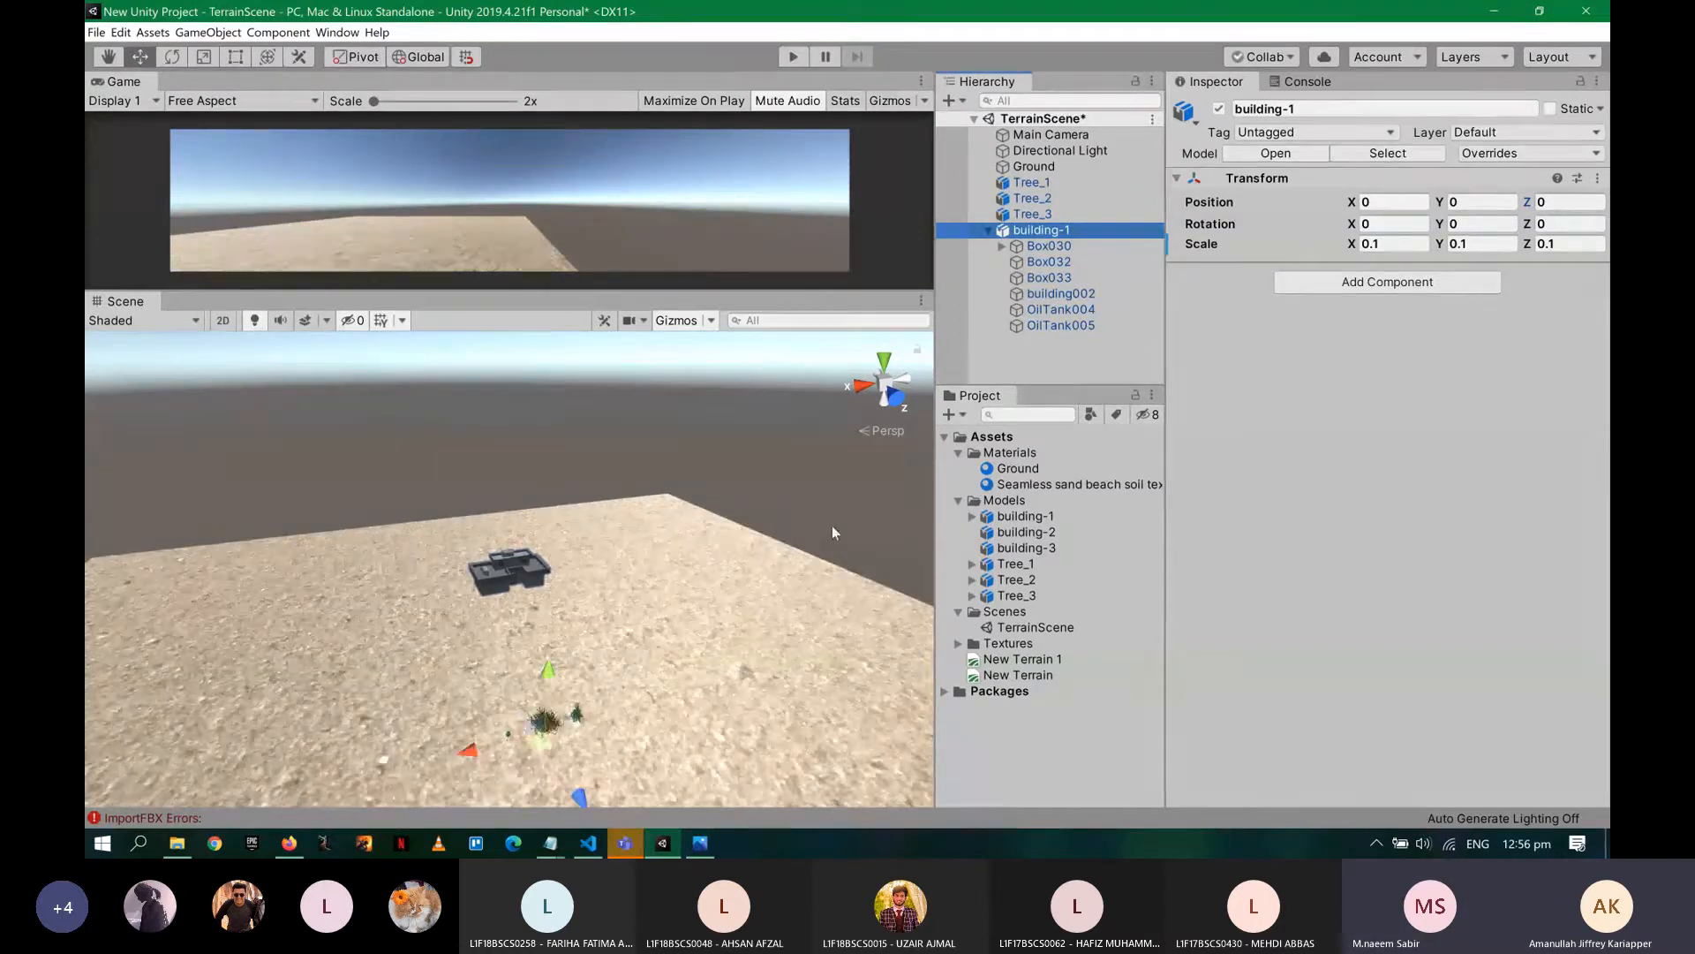
pyautogui.press('F2')
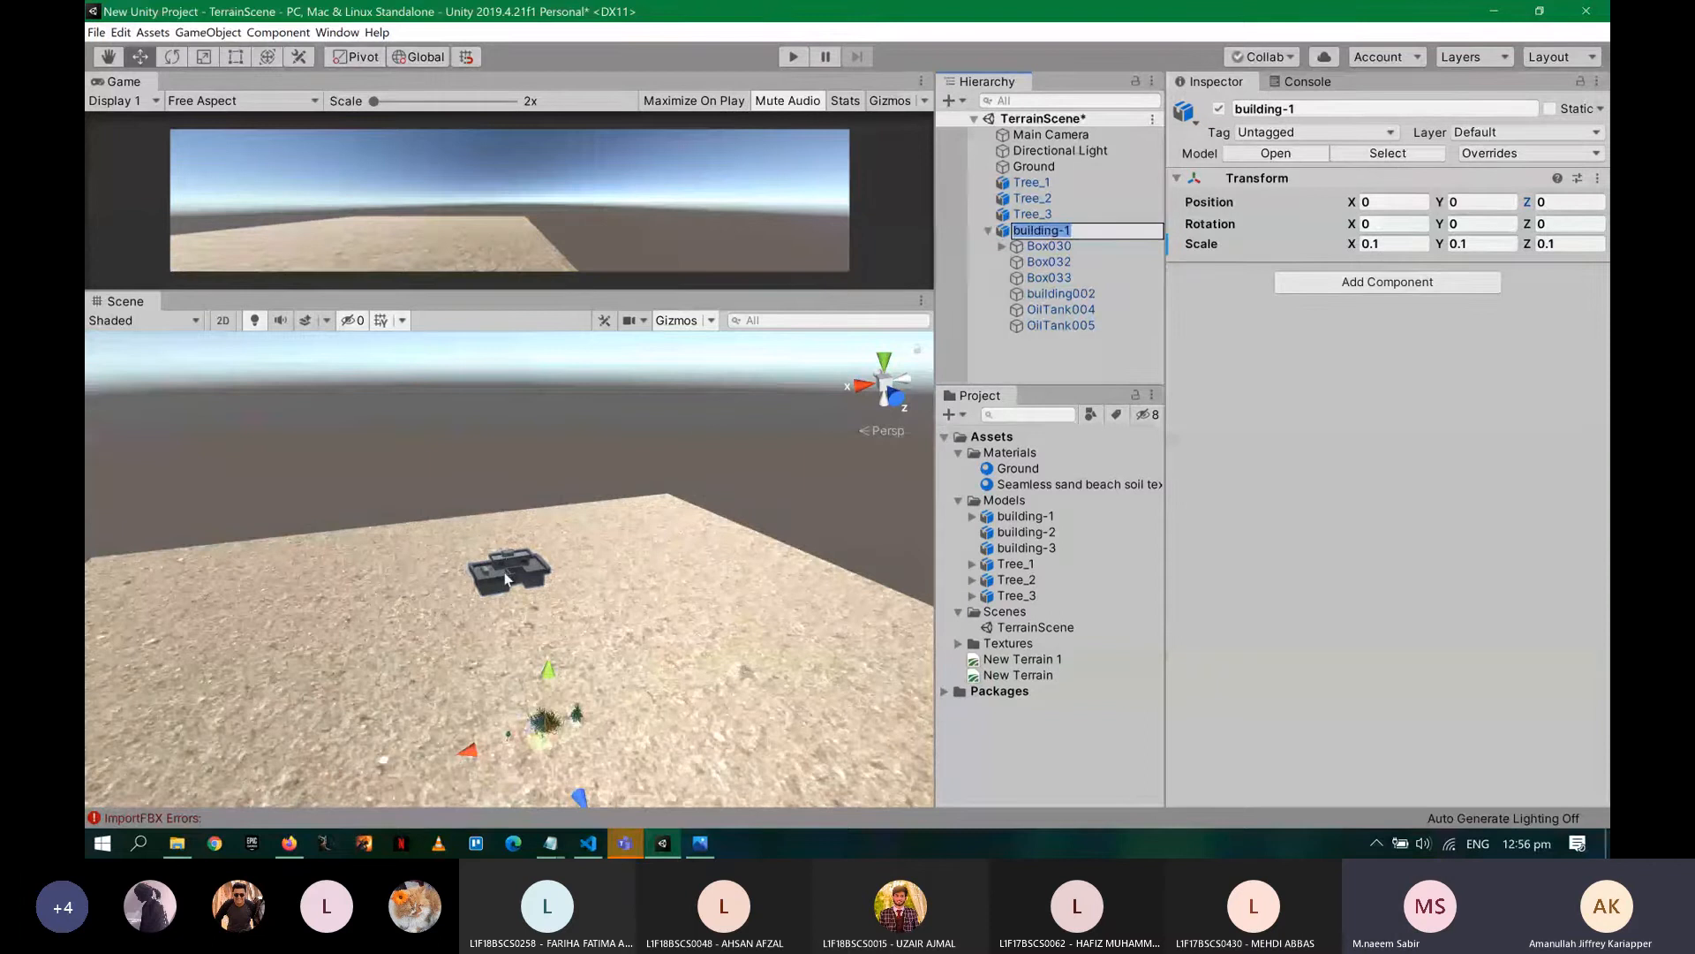
pyautogui.click(506, 578)
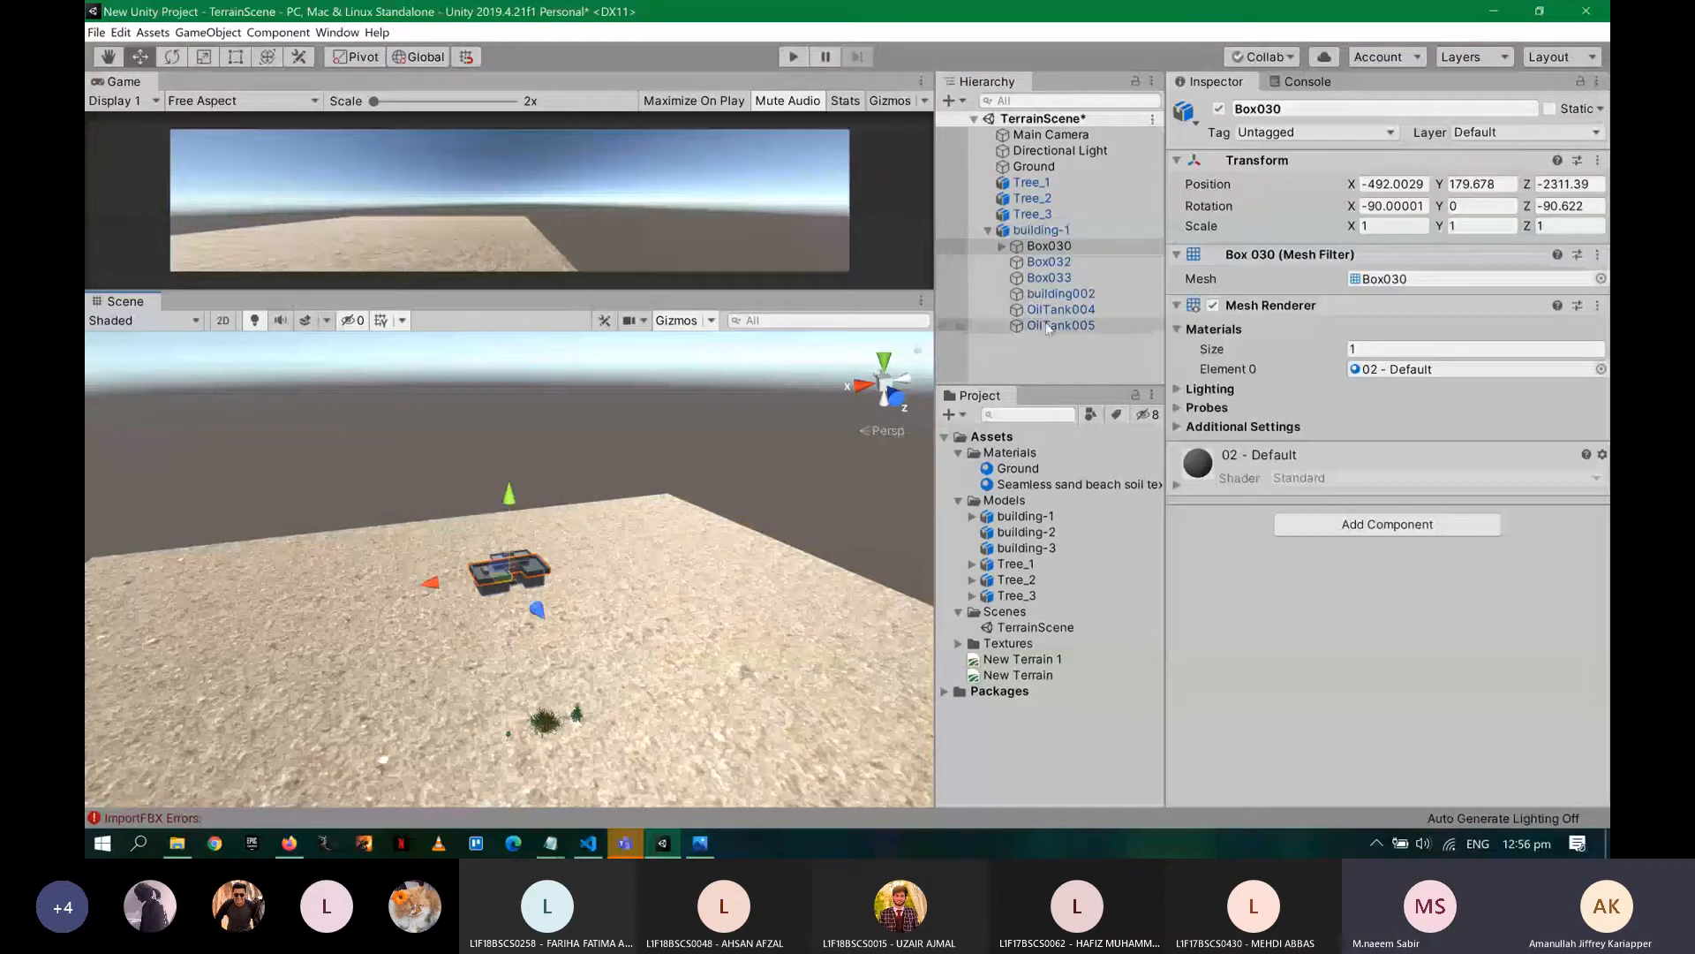
pyautogui.click(1041, 230)
pyautogui.moveTo(1527, 202); pyautogui.dragTo(1018, 209)
pyautogui.doubleClick(1020, 230)
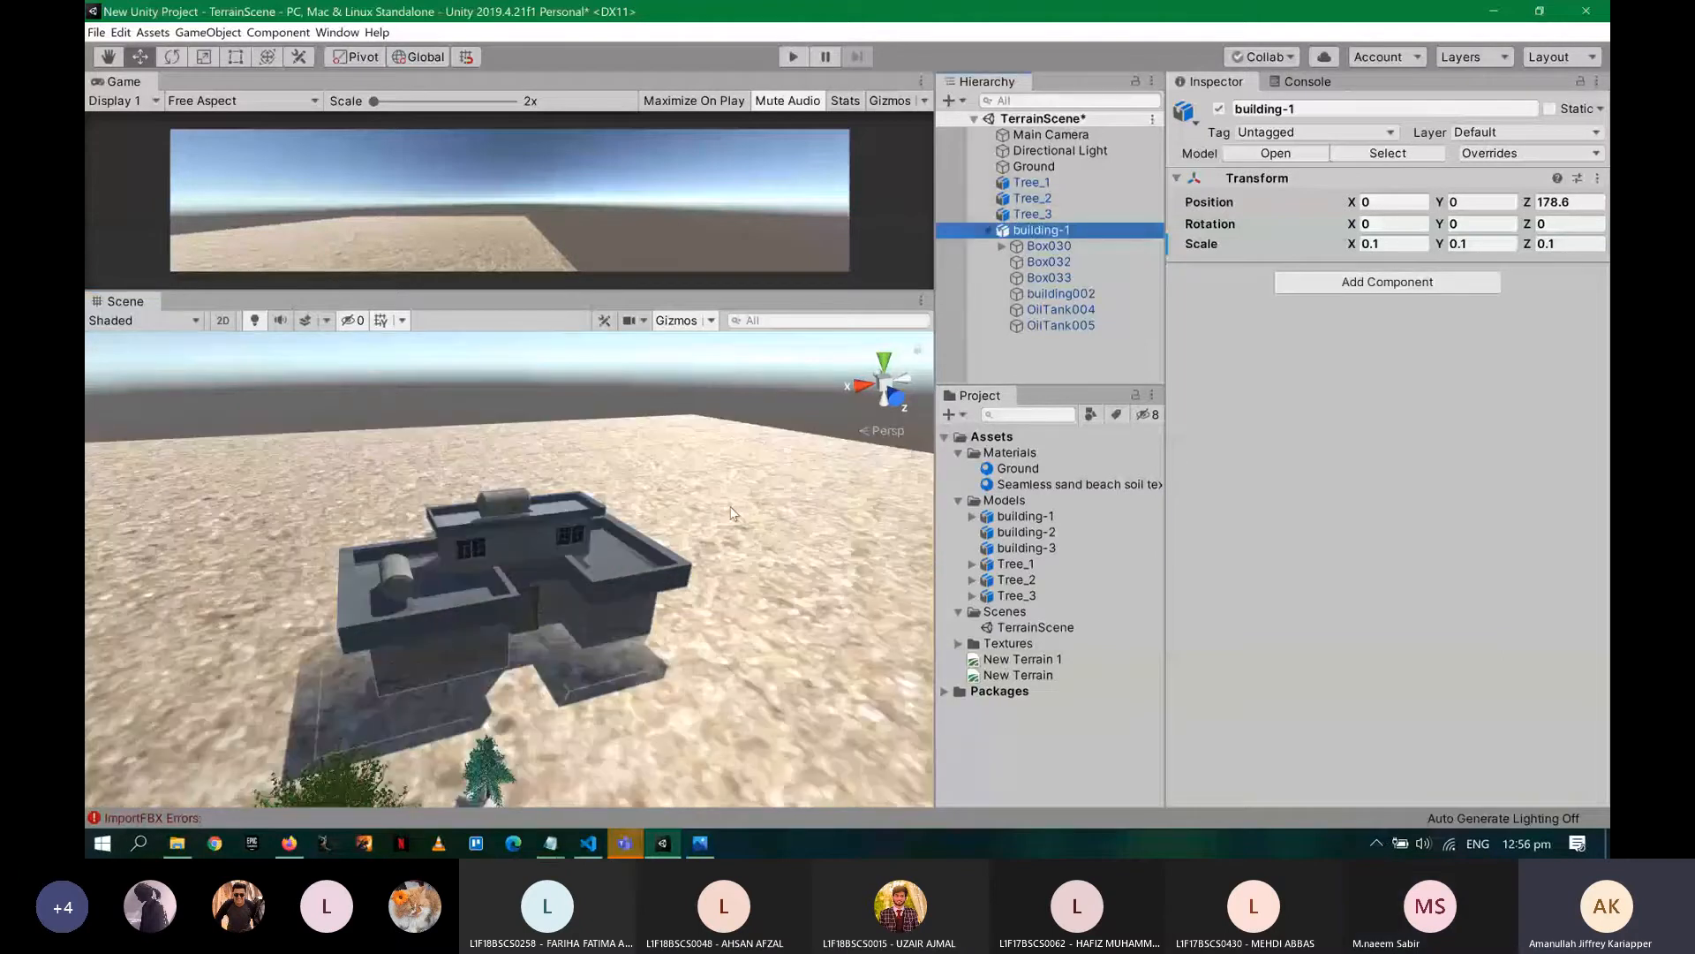
pyautogui.keyDown('alt'); pyautogui.moveTo(731, 514); pyautogui.dragTo(766, 584); pyautogui.keyUp('alt')
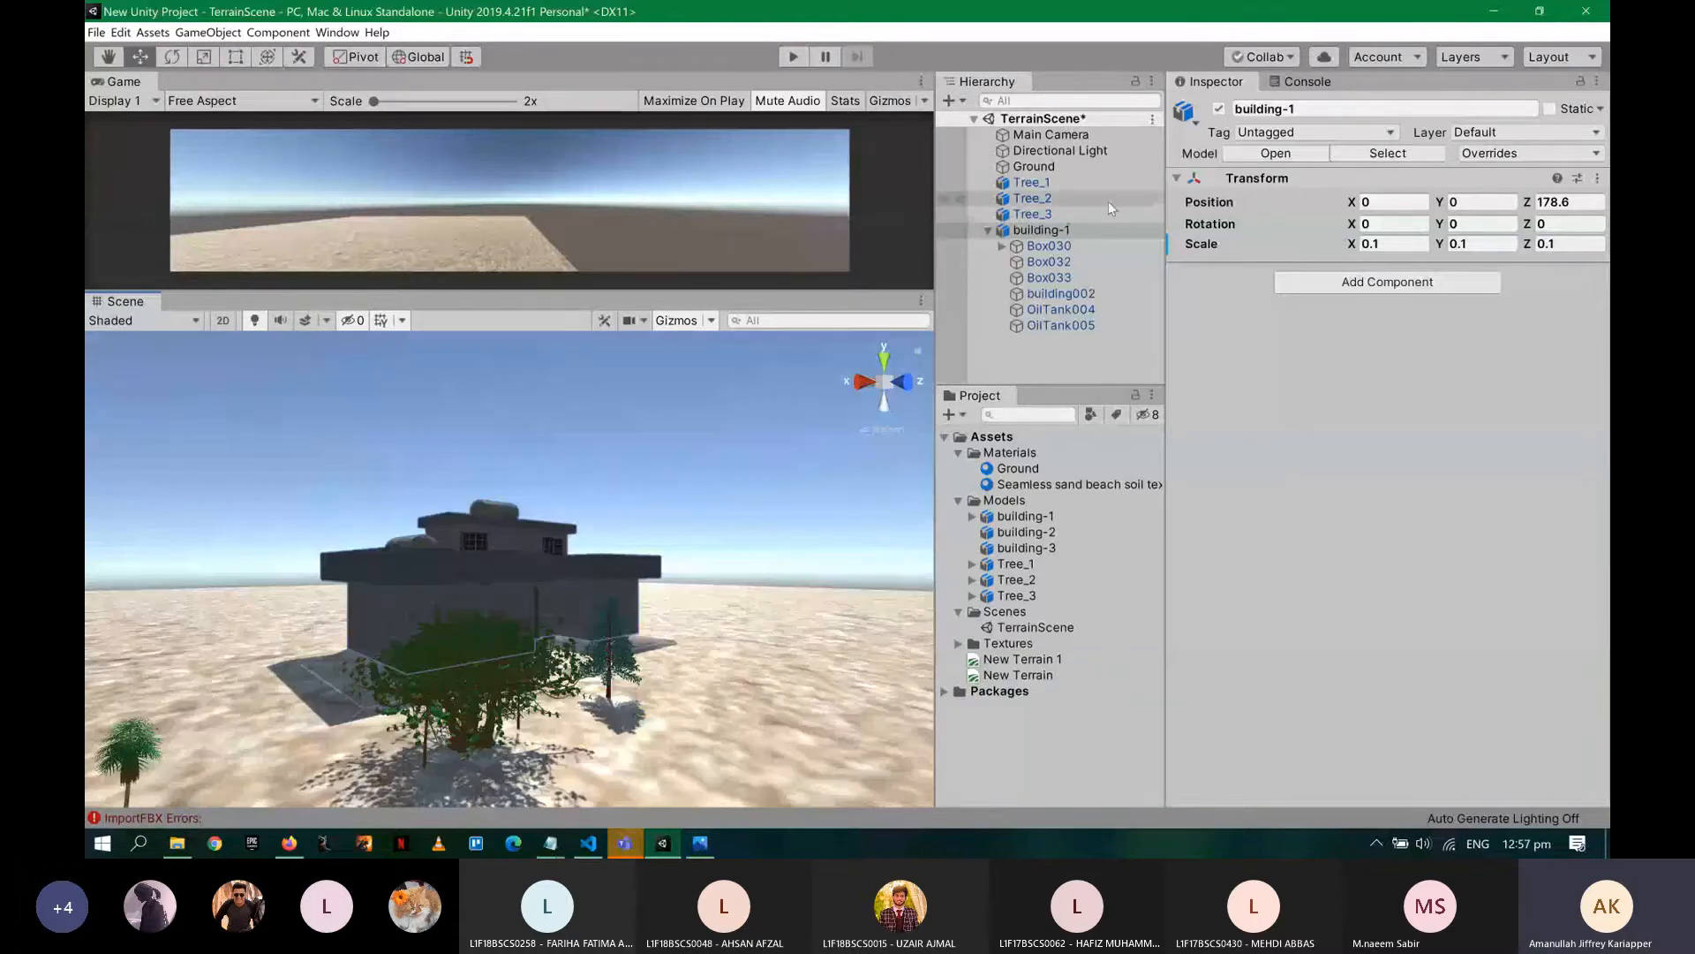
# - Set the scale of Tree_1, Tree_2 and Tree_3 together to 2 on all axes
pyautogui.click(1084, 217)
pyautogui.keyDown('shift'); pyautogui.click(1031, 182); pyautogui.keyUp('shift')
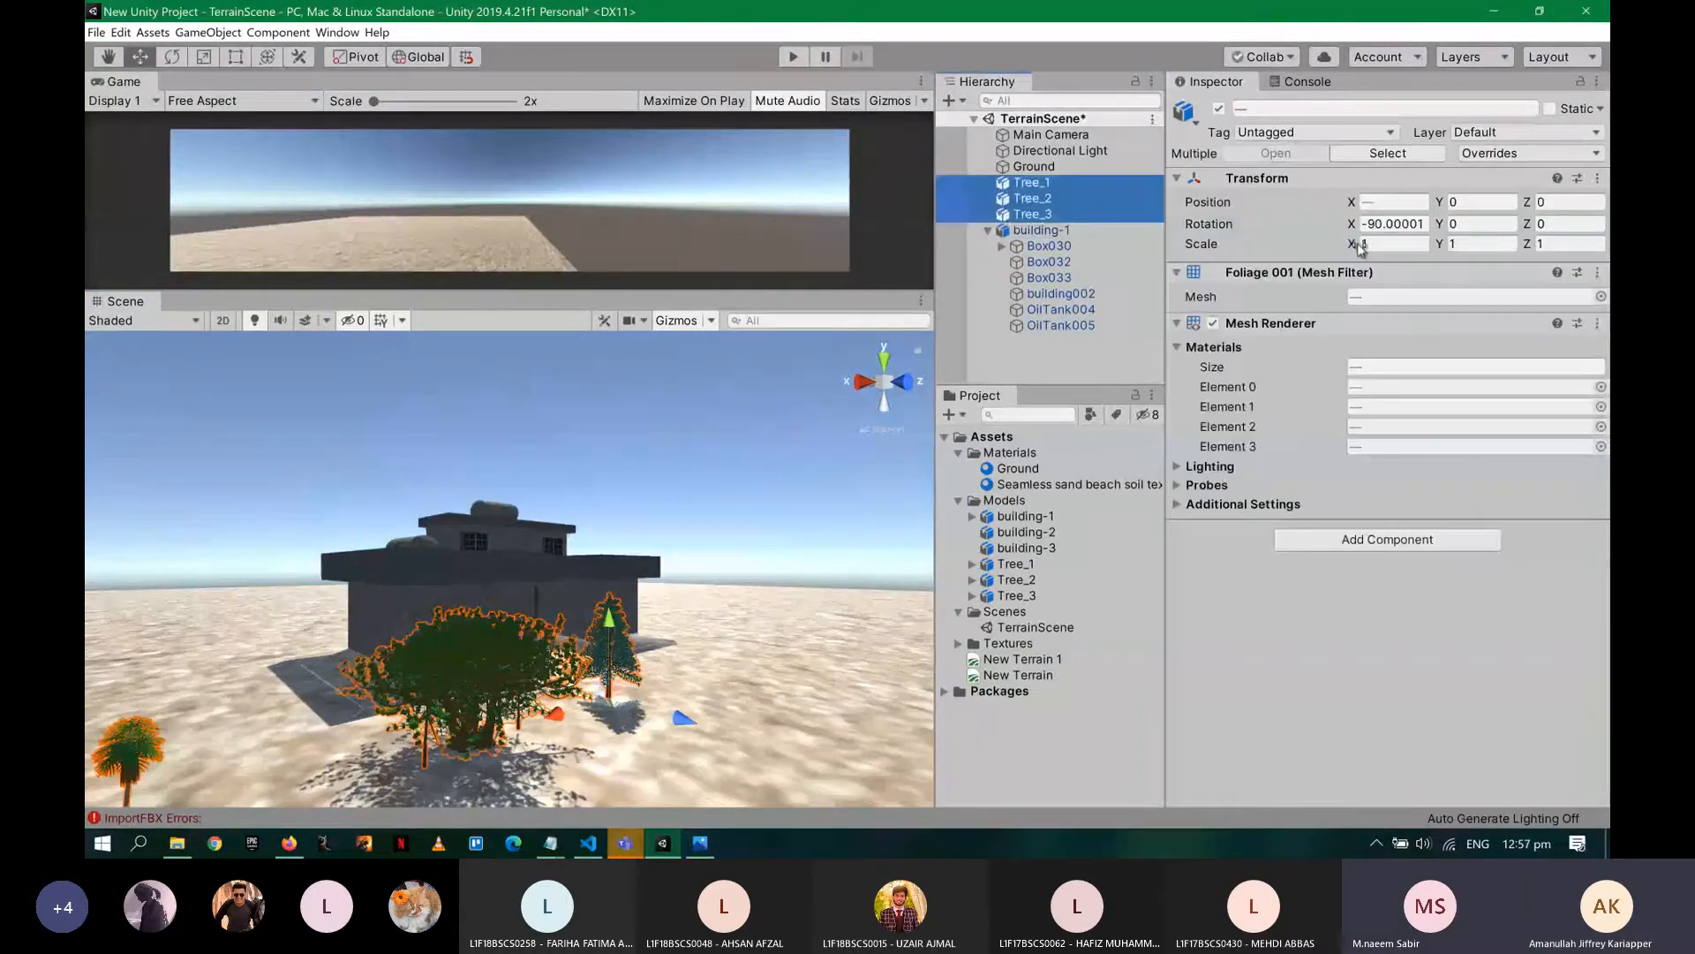
pyautogui.click(1396, 243)
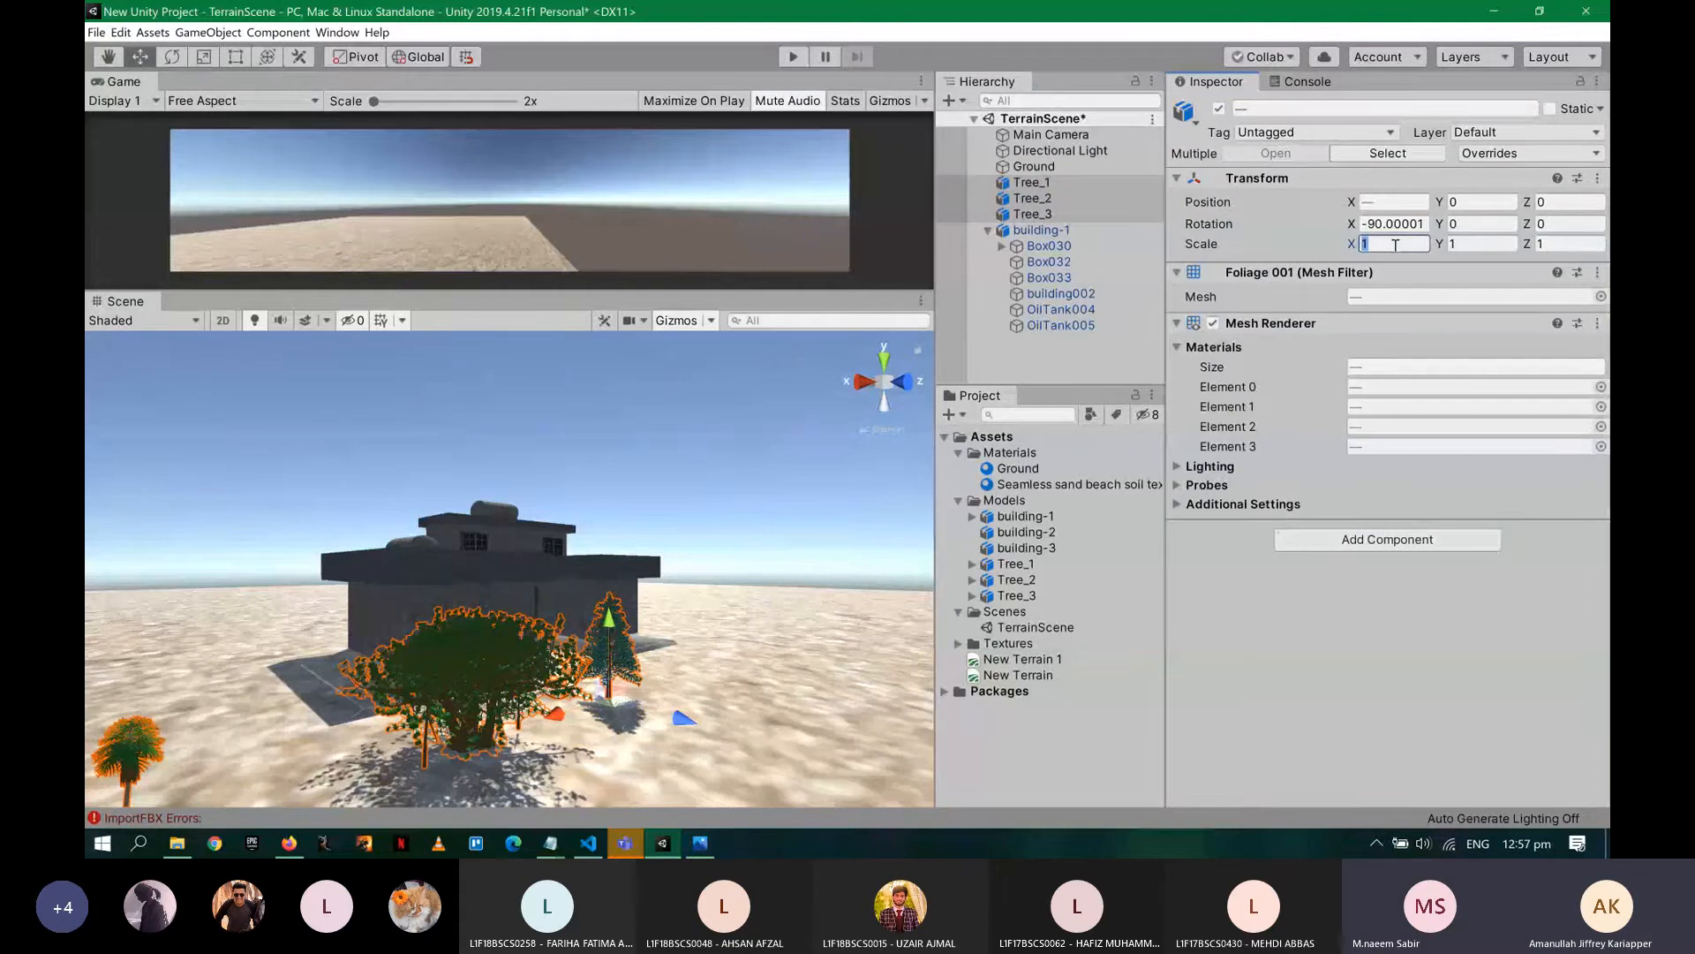
pyautogui.write('2')
pyautogui.press('Tab')
pyautogui.write('2')
pyautogui.press('Tab')
pyautogui.write('2')
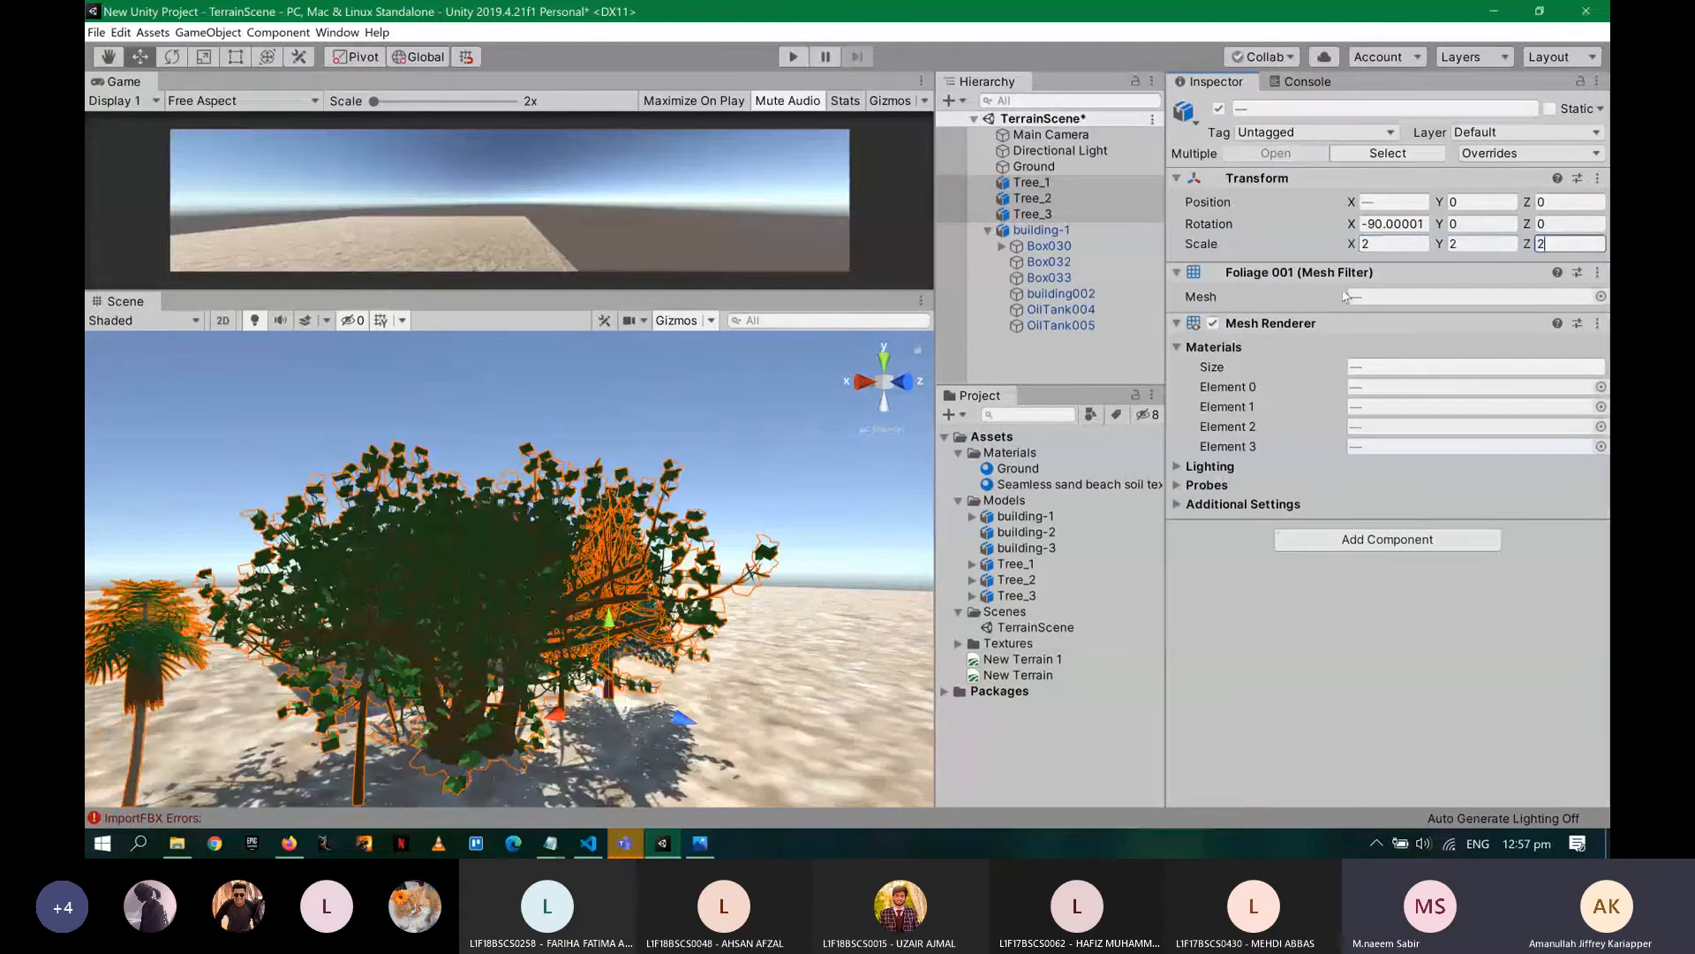
# - Set the scale of all three trees to 3 on the X, Y and Z axes
pyautogui.keyDown('alt'); pyautogui.moveTo(723, 557); pyautogui.dragTo(758, 639); pyautogui.keyUp('alt')
pyautogui.click(1395, 244)
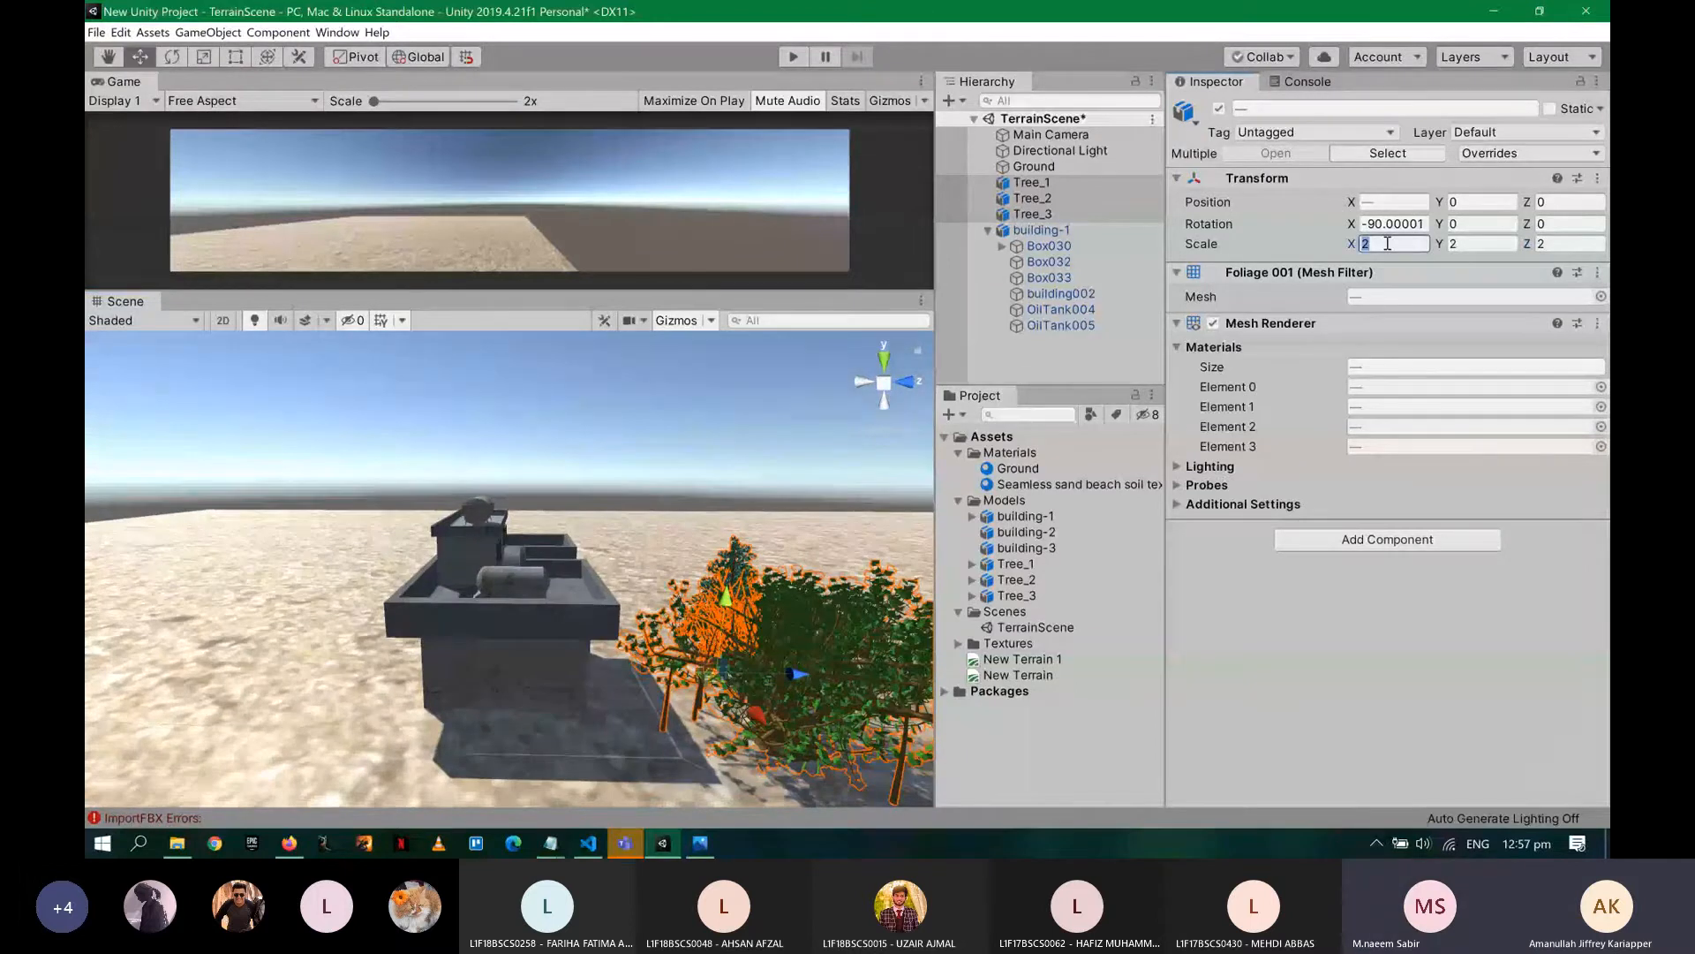
pyautogui.write('3')
pyautogui.press('Tab')
pyautogui.write('3')
pyautogui.press('Tab')
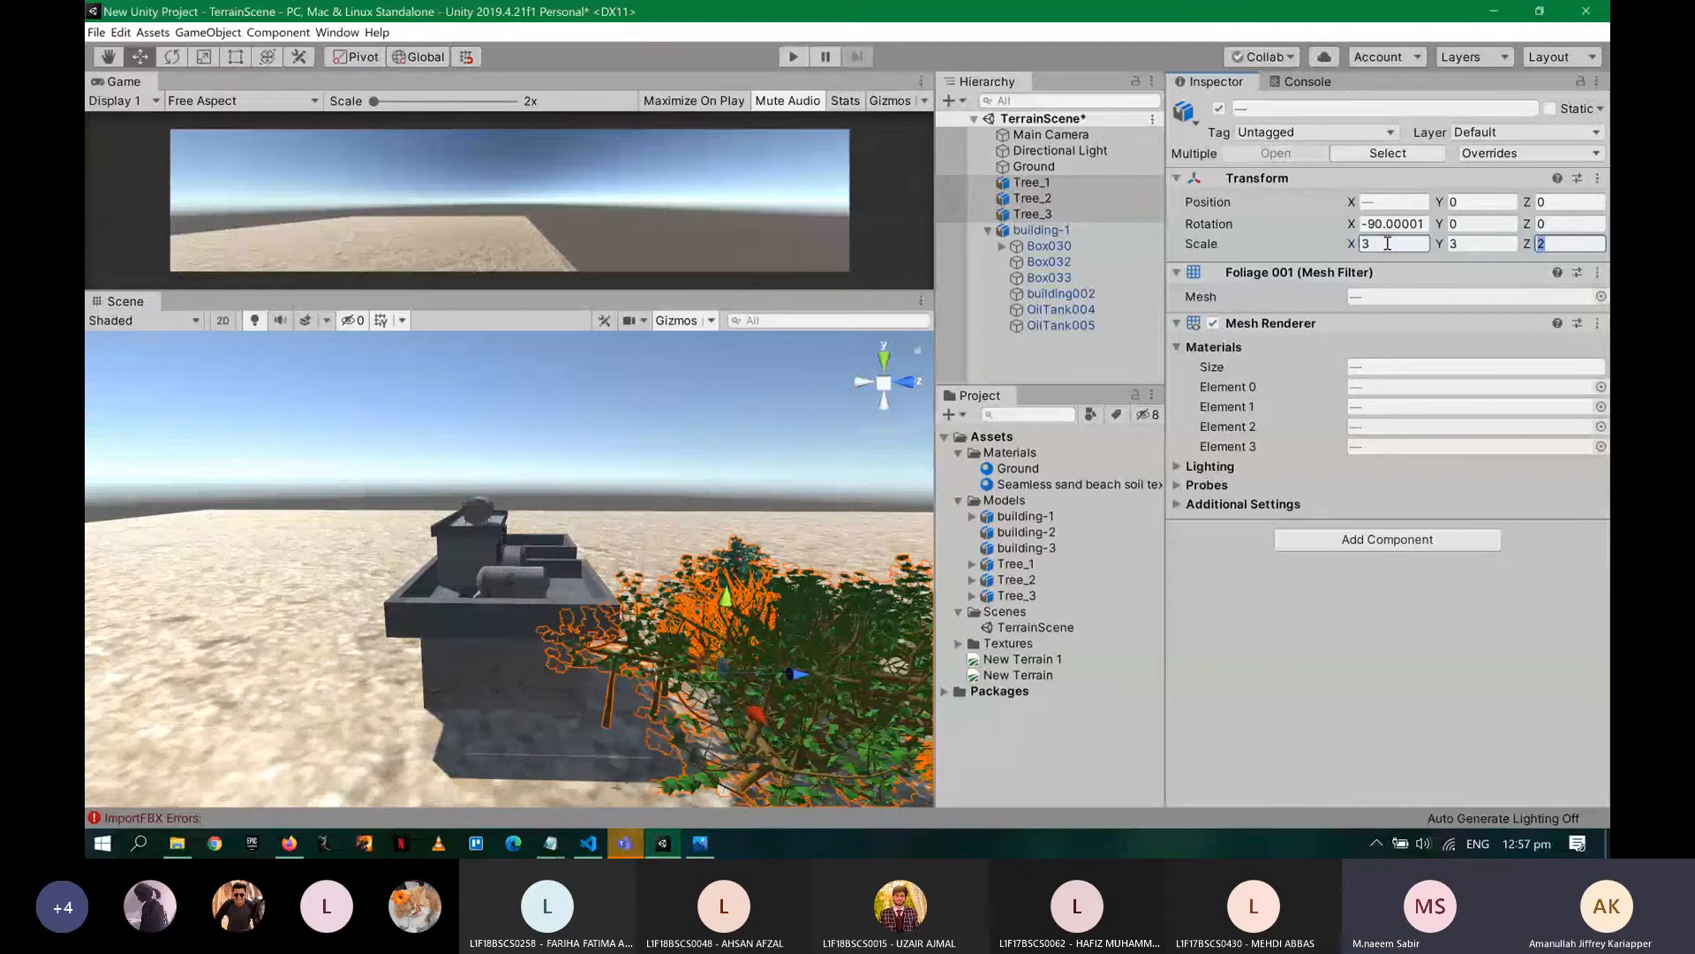
pyautogui.write('3')
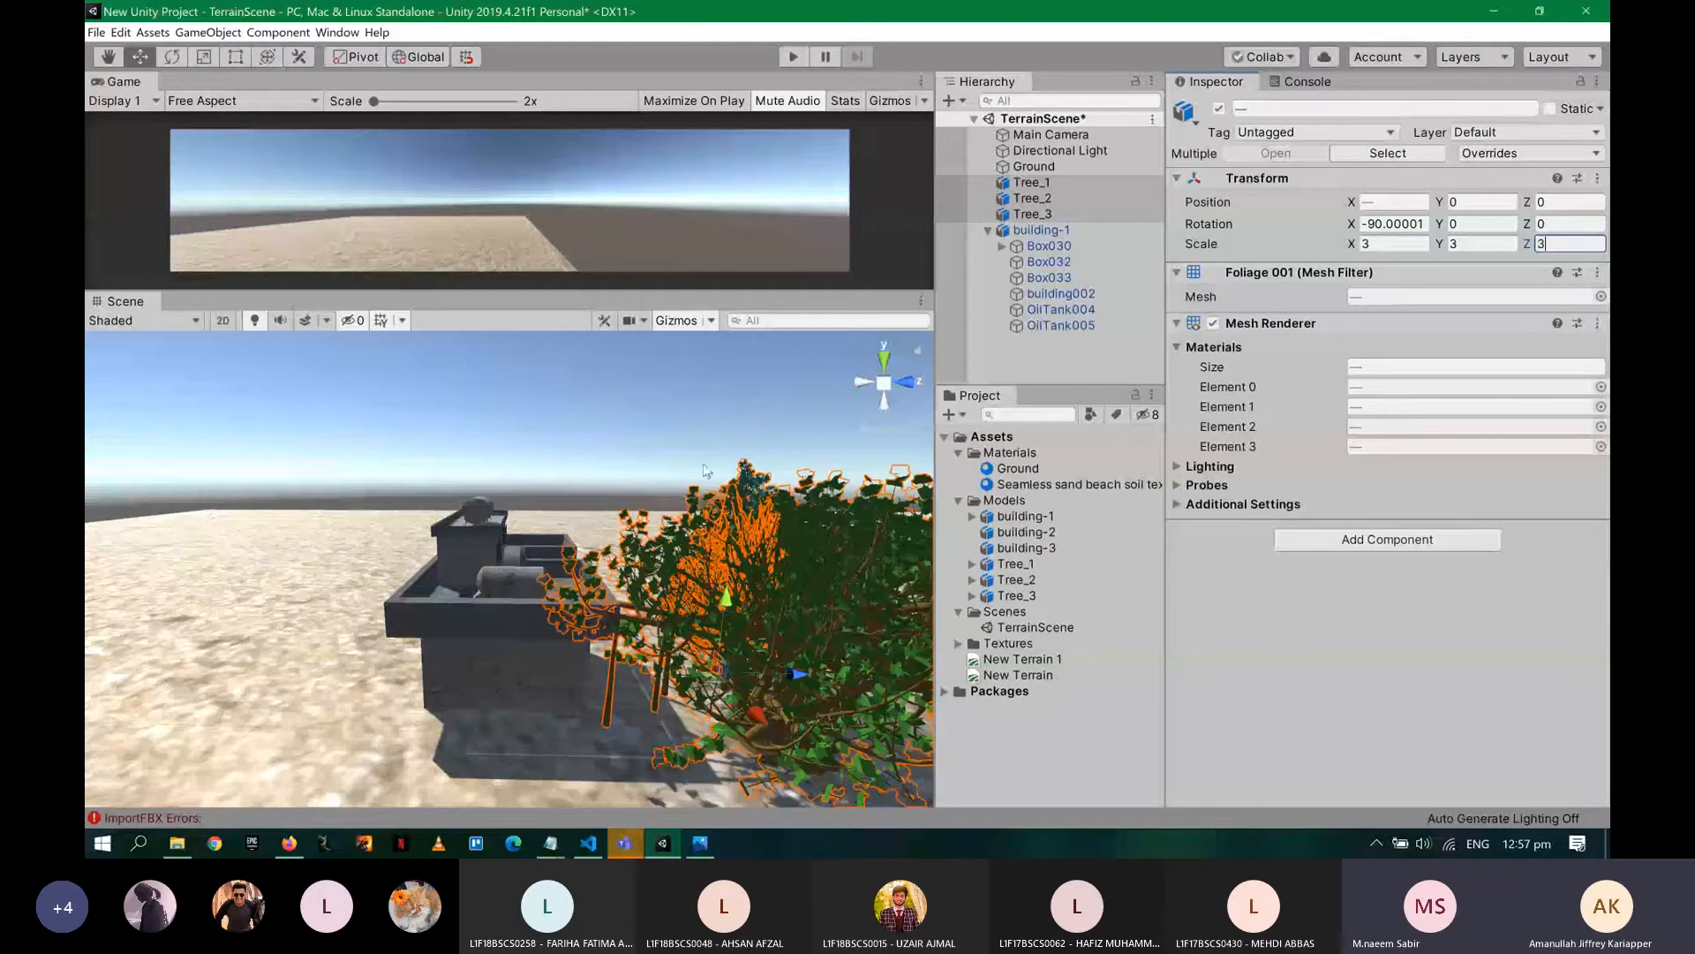
# - Move Tree_1 across the ground away from the other trees, to about X -83.1 and Z 37.5
pyautogui.keyDown('alt'); pyautogui.moveTo(707, 470); pyautogui.dragTo(918, 424); pyautogui.keyUp('alt')
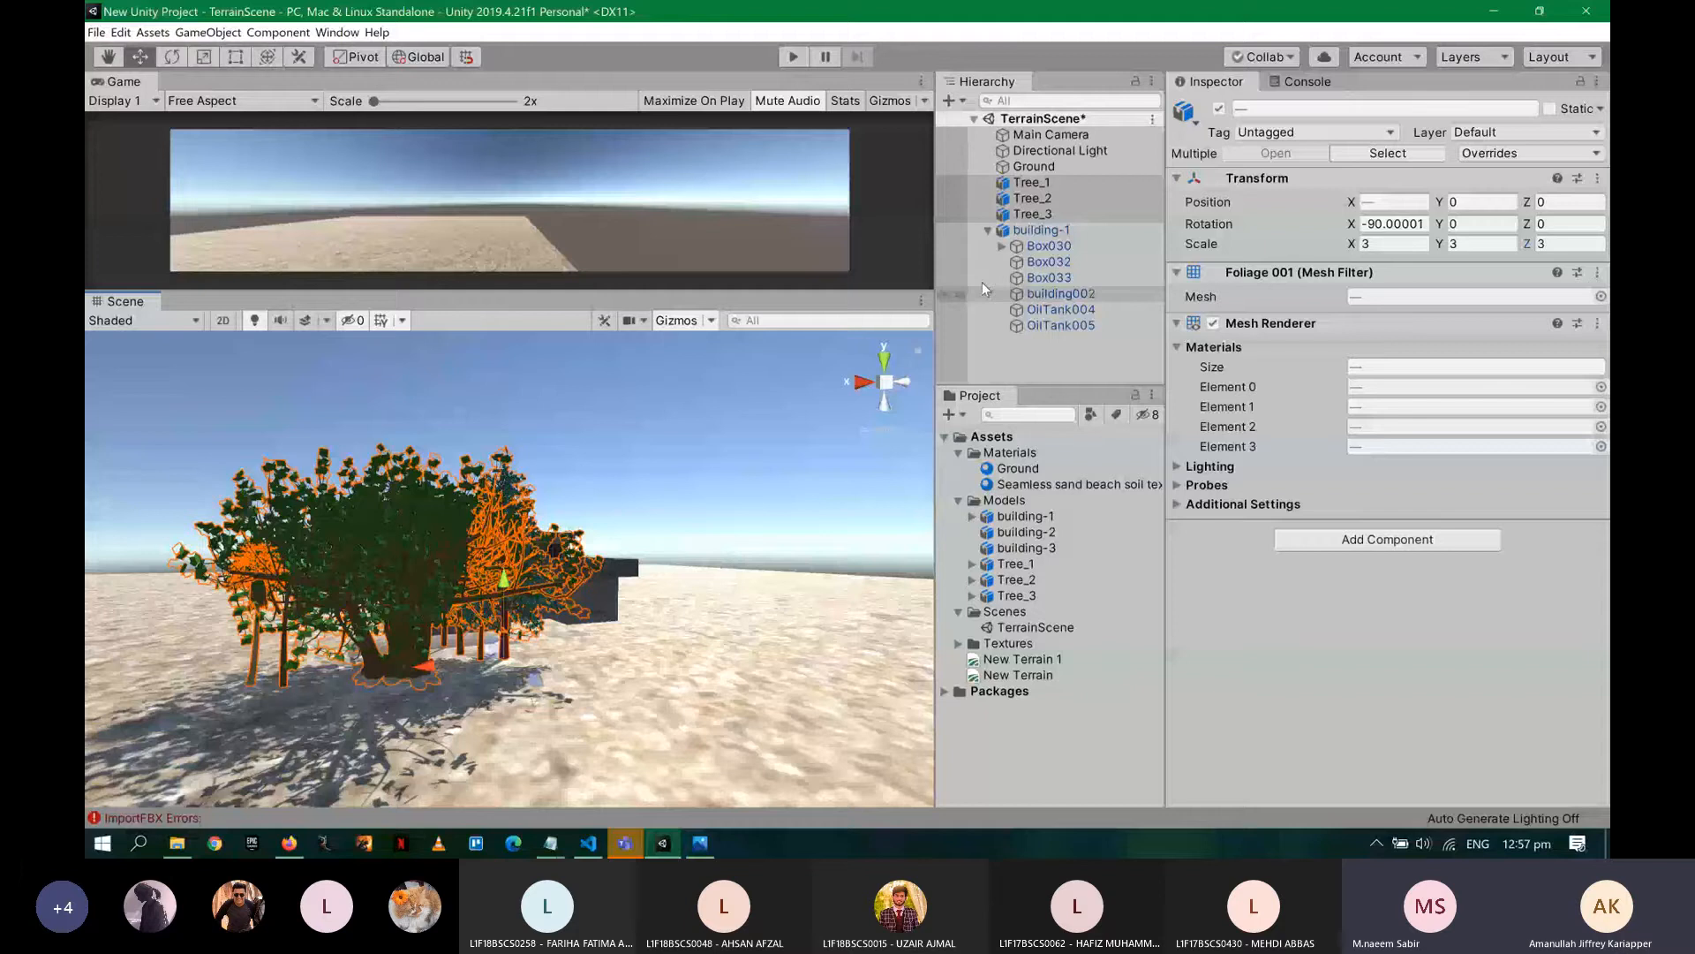
pyautogui.click(1032, 183)
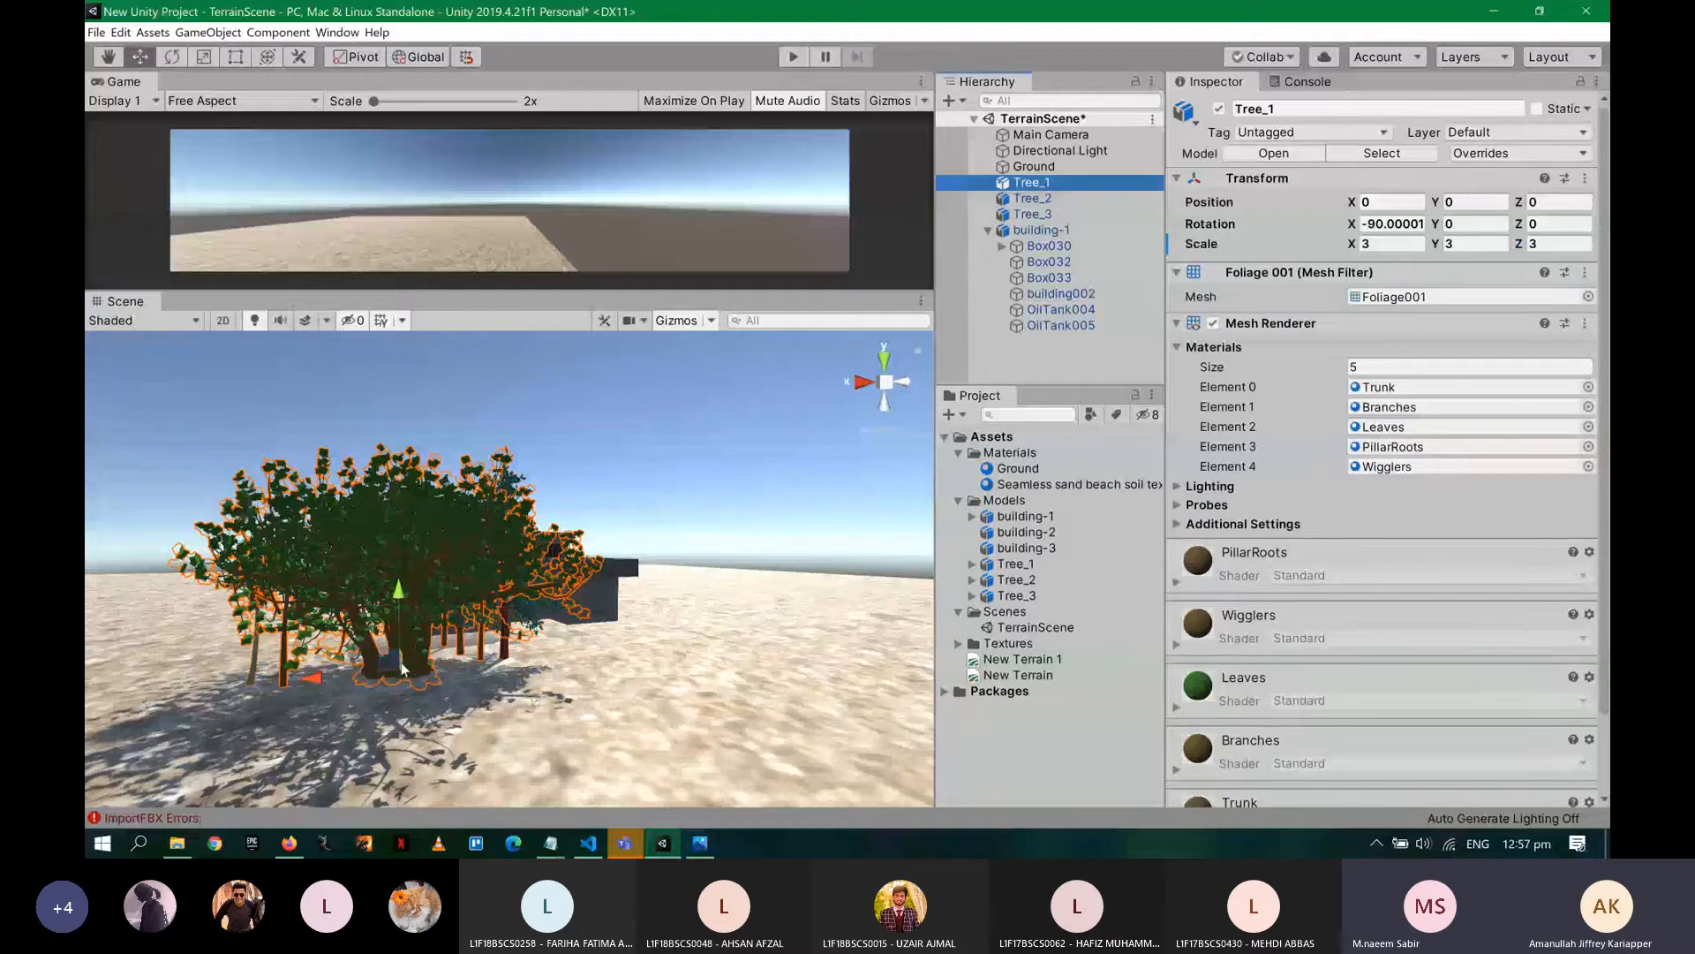
pyautogui.moveTo(402, 668); pyautogui.dragTo(253, 680)
pyautogui.hotkey('ctrl', 'z')
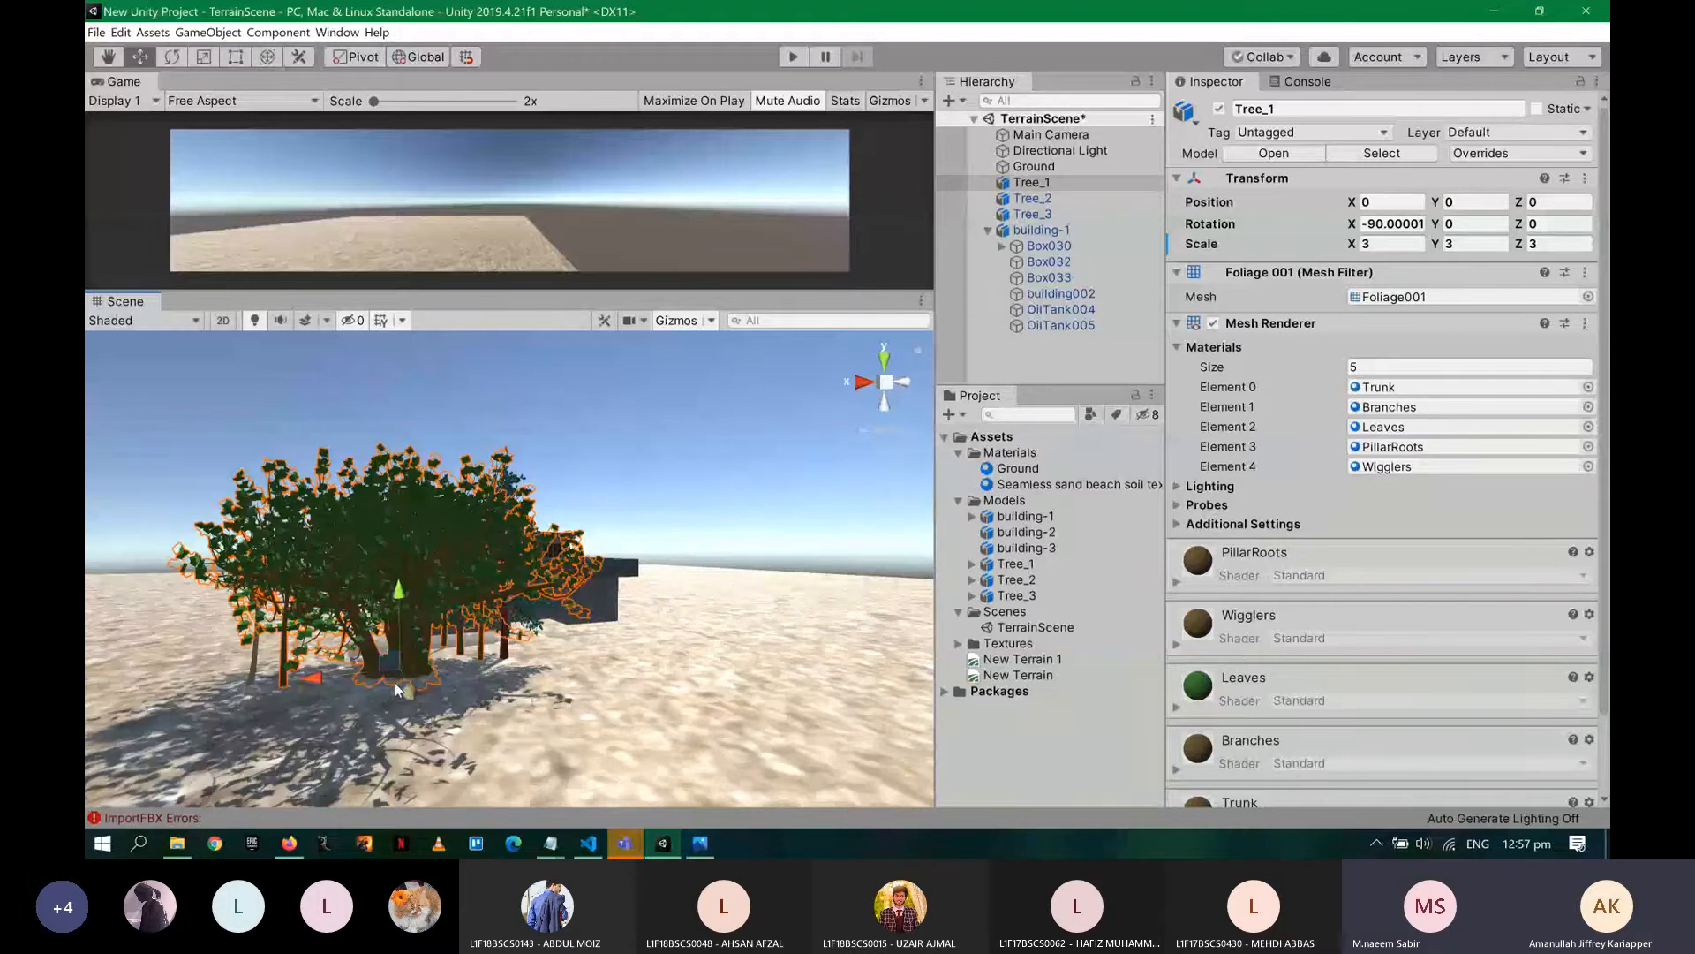
pyautogui.moveTo(395, 682); pyautogui.dragTo(816, 676)
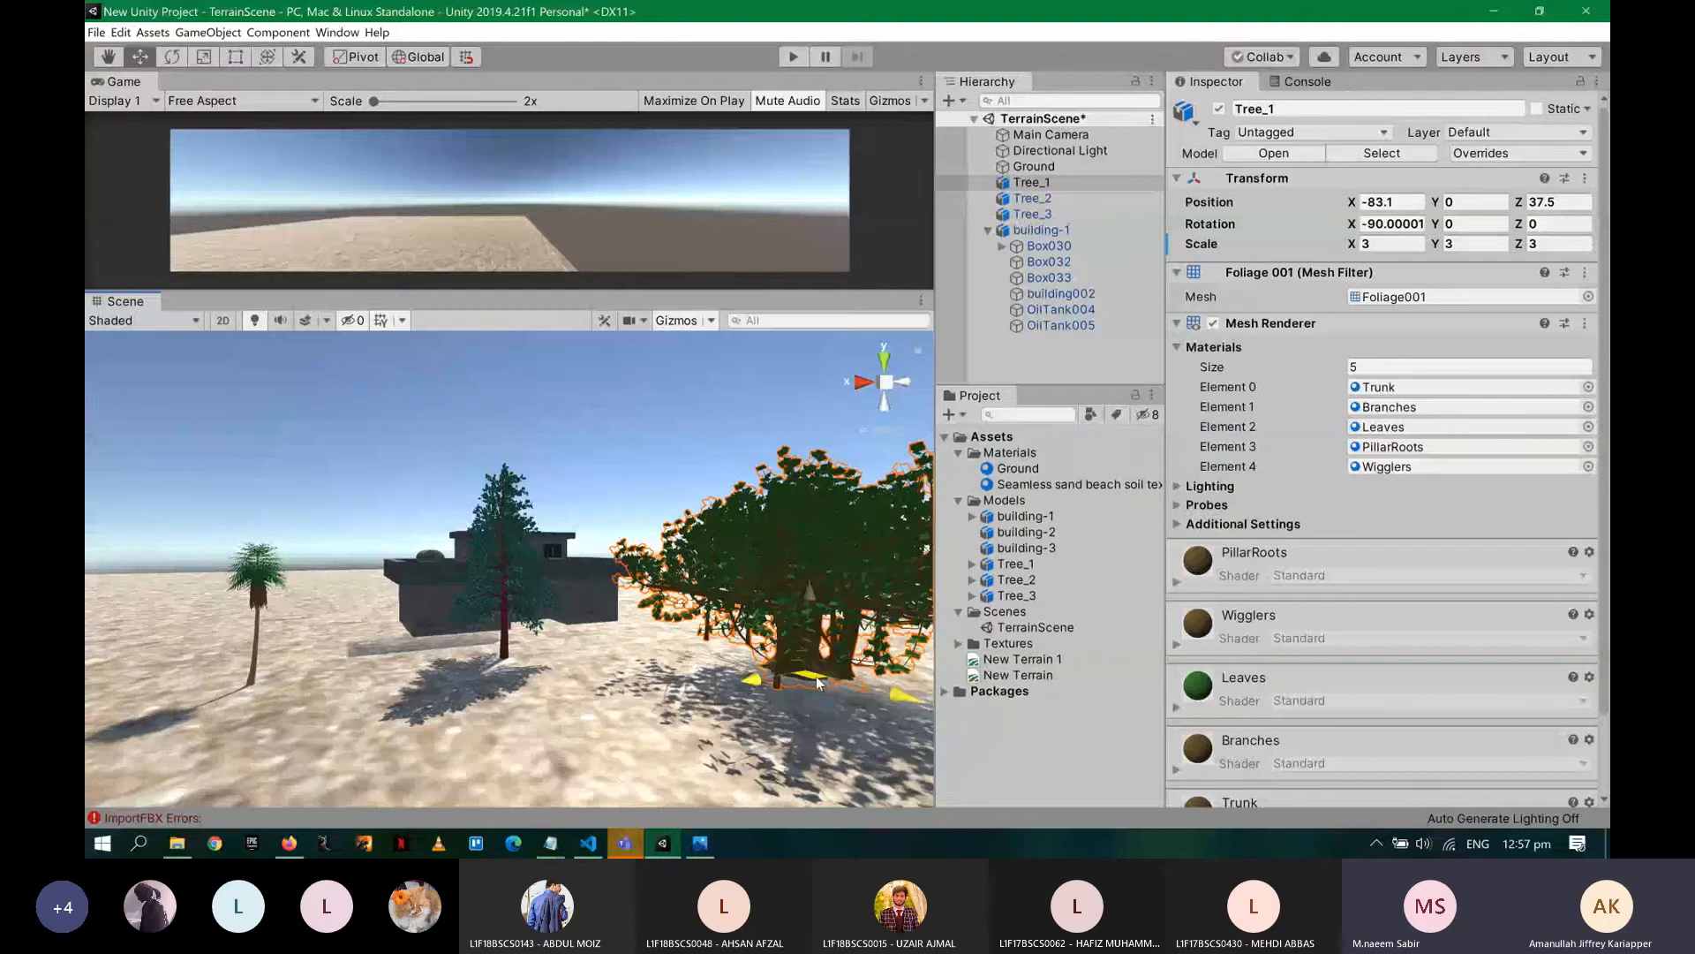
# - Move the conifer Tree_3 across the ground, farther out in front of the building
pyautogui.click(509, 634)
pyautogui.moveTo(509, 634); pyautogui.dragTo(464, 730)
pyautogui.click(463, 729)
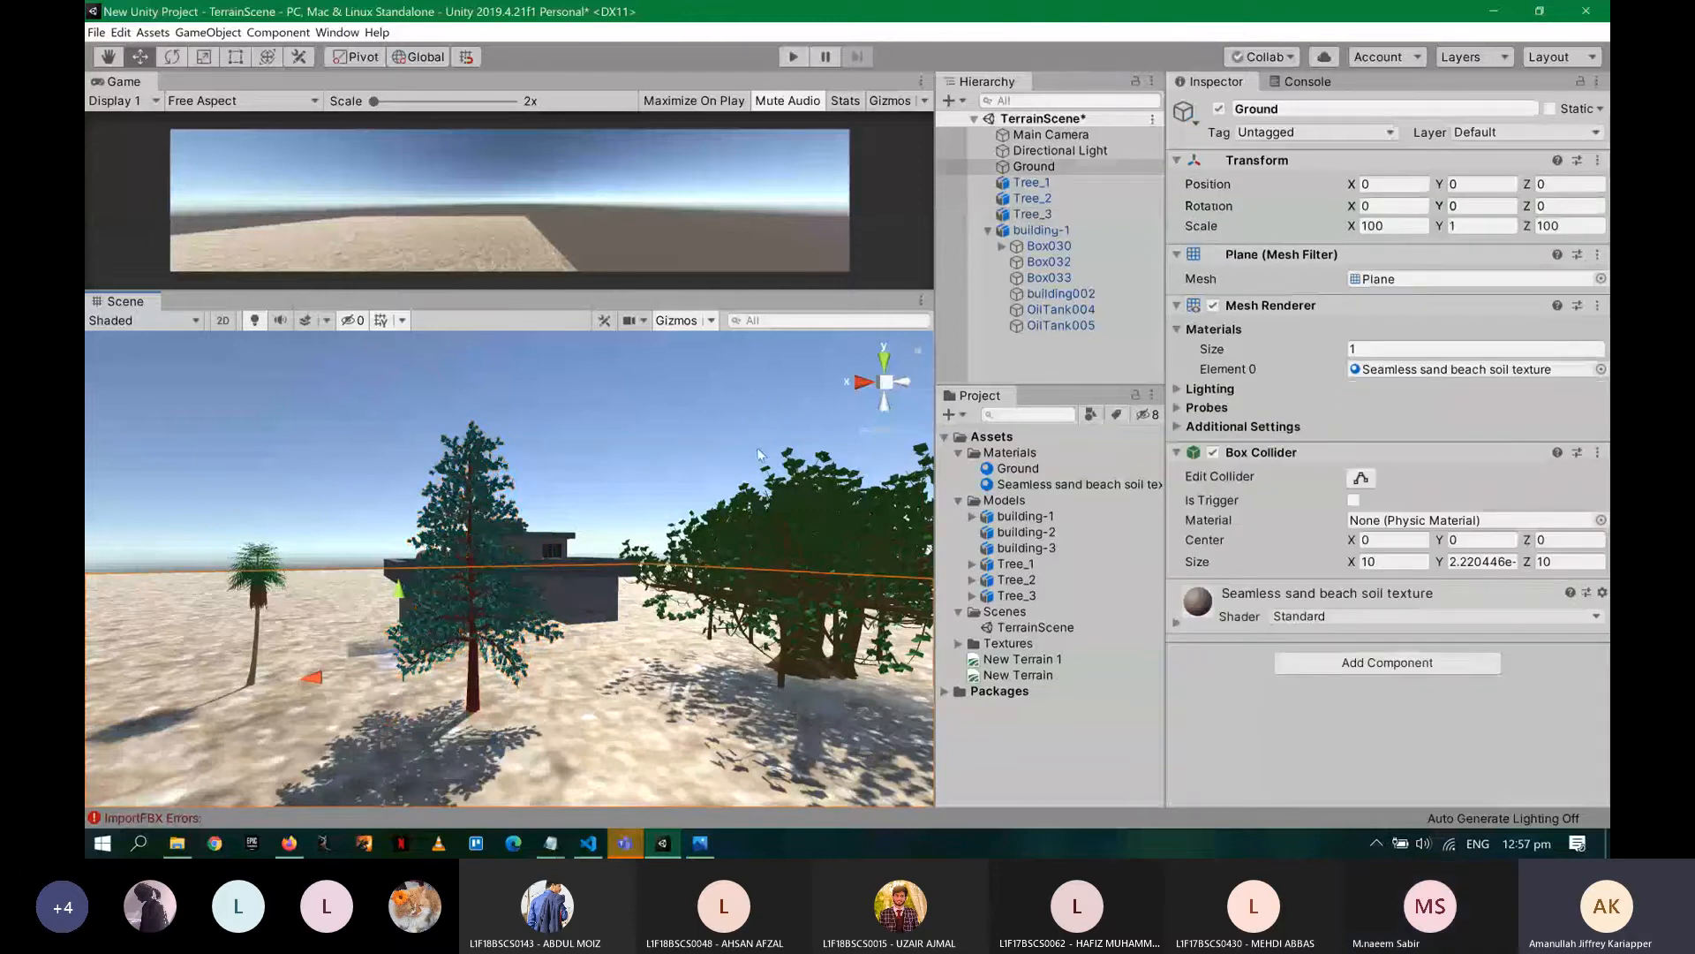
# - Move the palm Tree_2 across the ground to about X -38.3 and Z -129.1, on the building's opposite side from the other trees
pyautogui.click(975, 199)
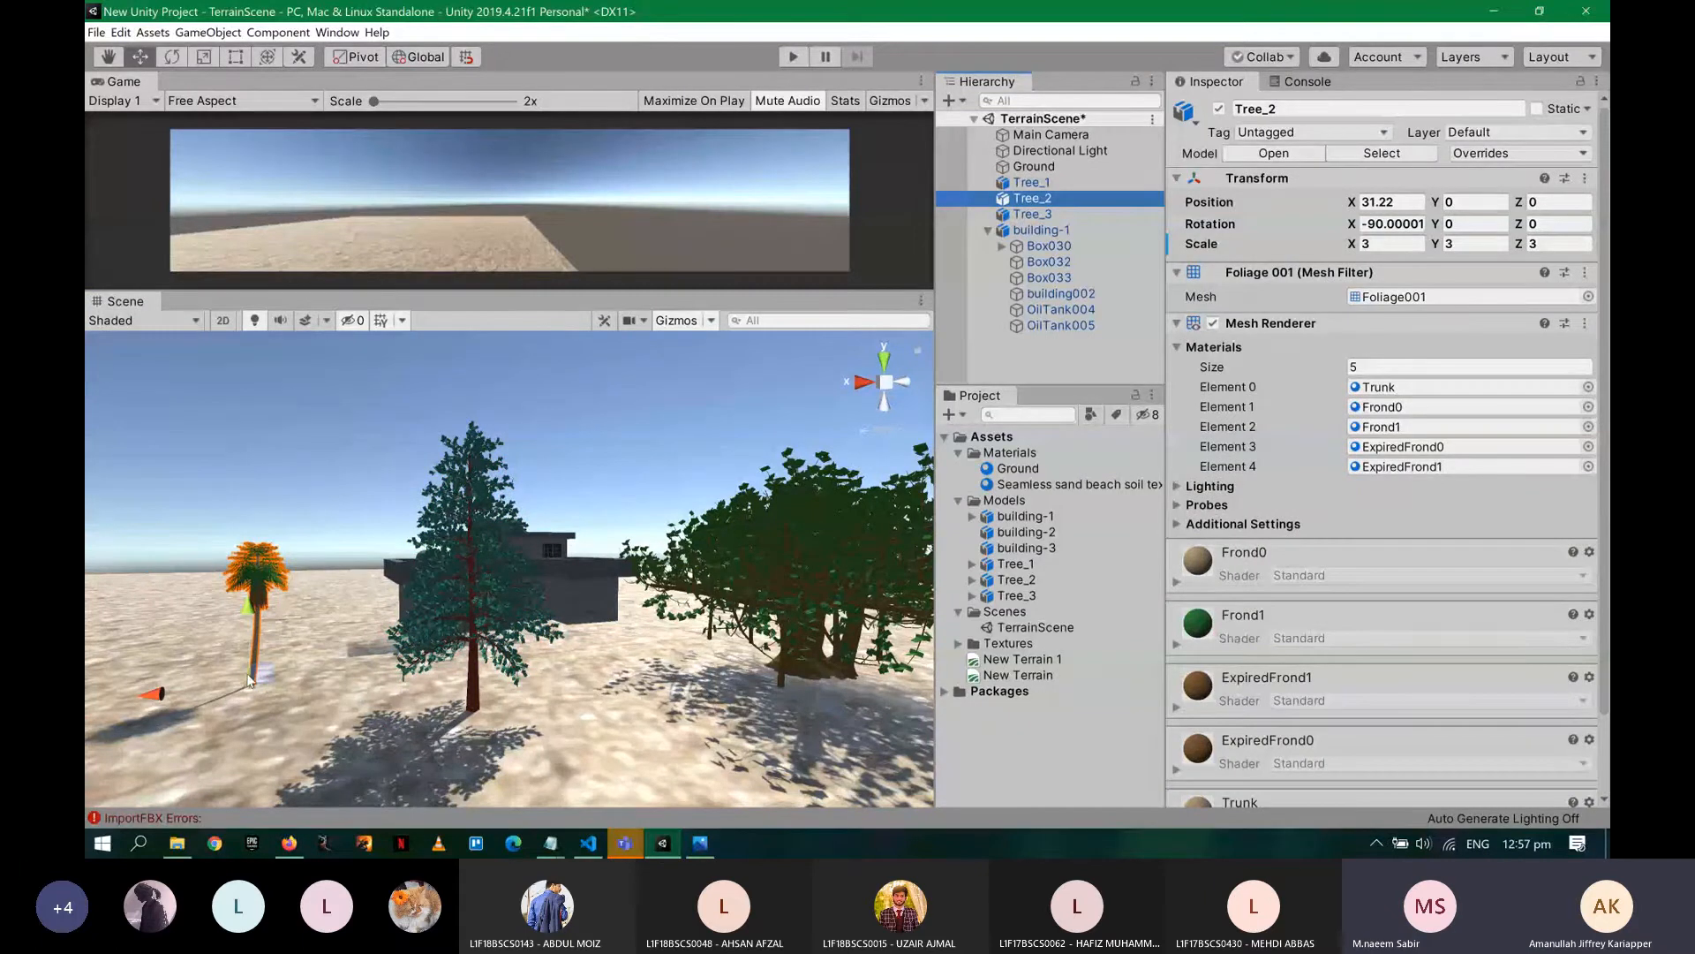
pyautogui.keyDown('alt'); pyautogui.moveTo(248, 680); pyautogui.dragTo(345, 621); pyautogui.keyUp('alt')
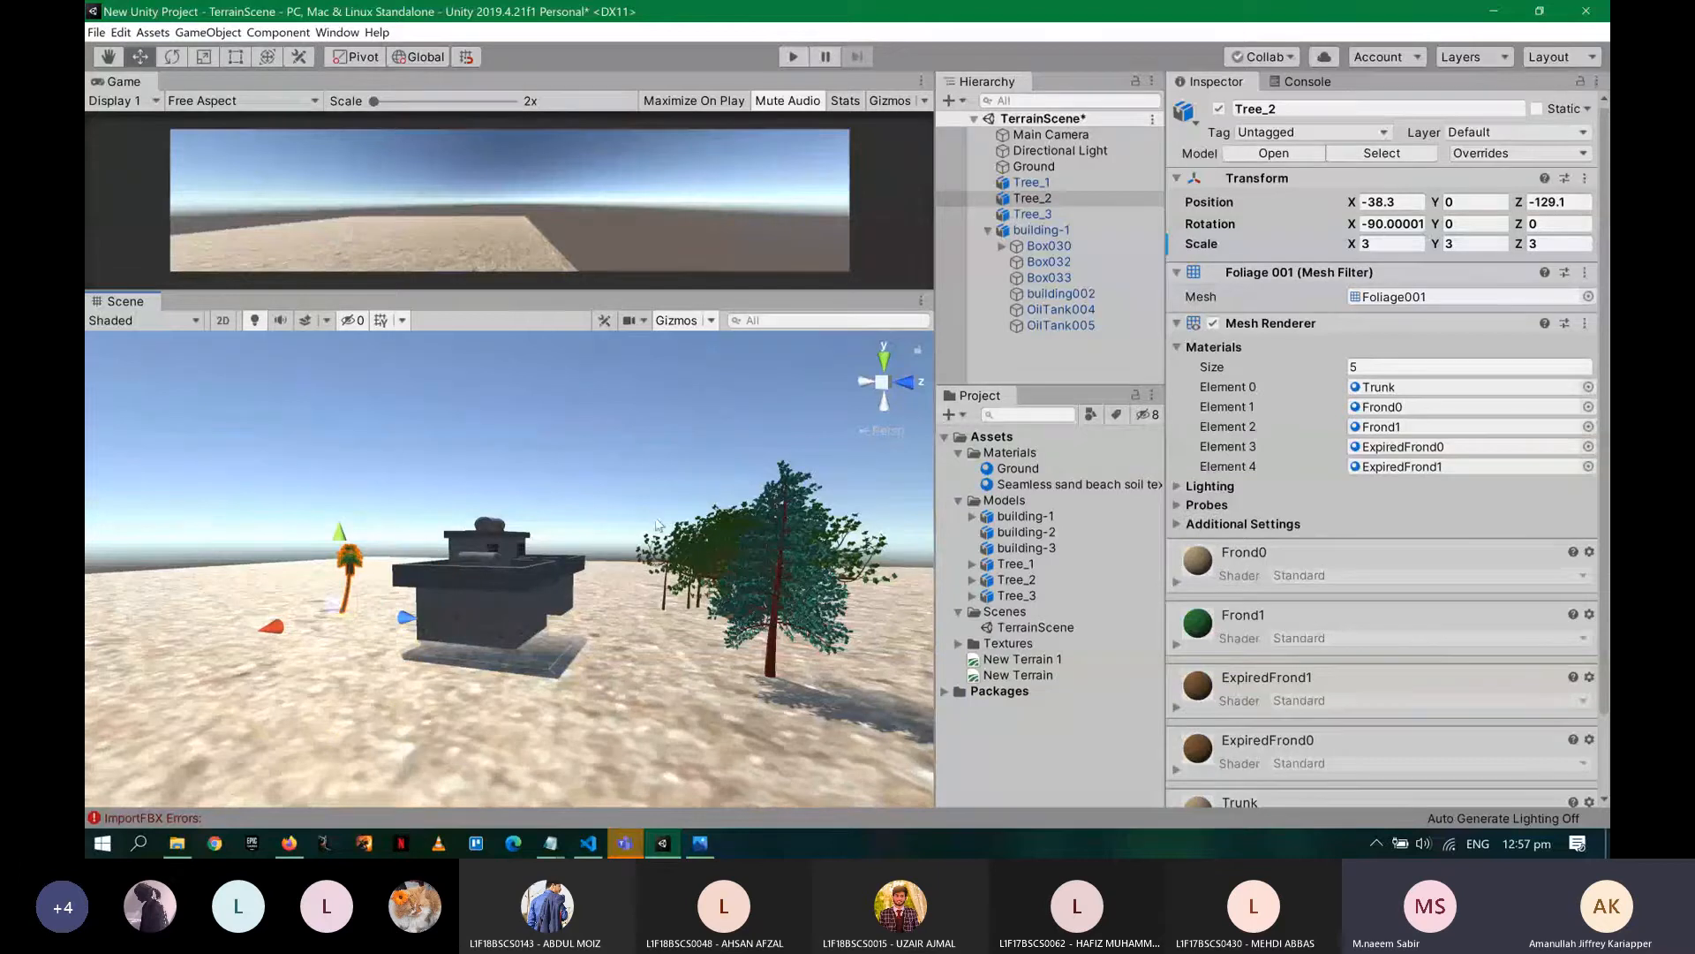
pyautogui.keyDown('alt'); pyautogui.moveTo(657, 524); pyautogui.dragTo(407, 513); pyautogui.keyUp('alt')
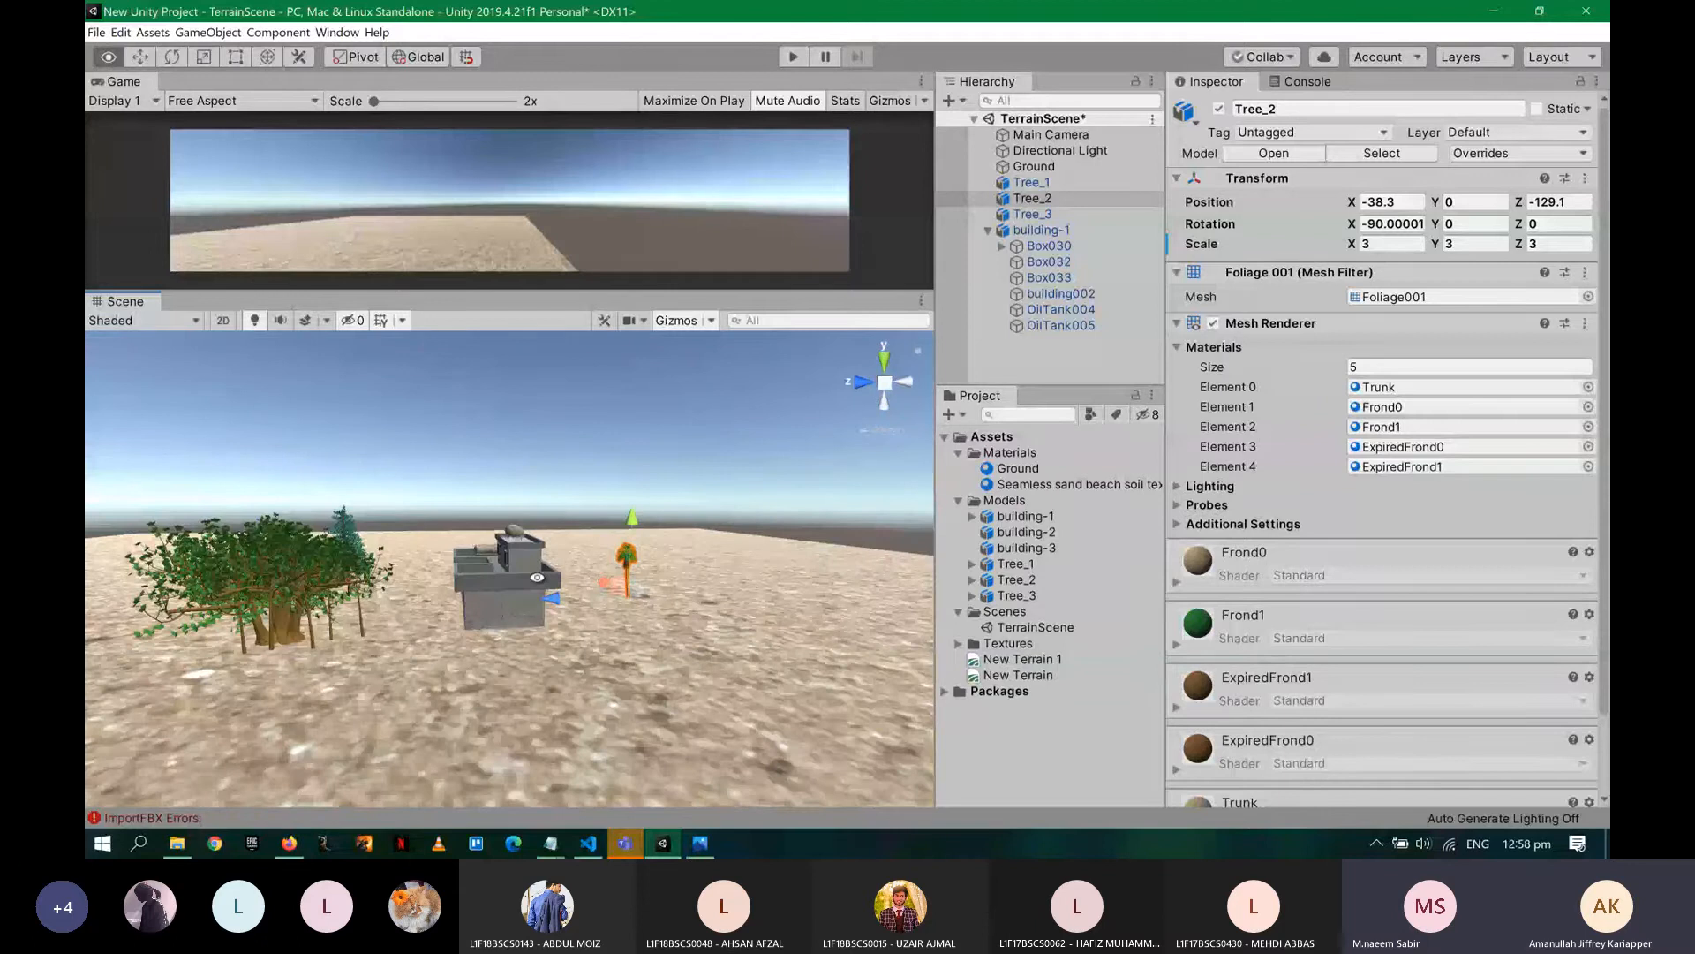
# - Try stretching the palm Tree_2 to a Y scale of 4.4 and an X scale of 4.98, undoing each change
pyautogui.keyDown('alt'); pyautogui.moveTo(537, 578); pyautogui.dragTo(732, 535); pyautogui.keyUp('alt')
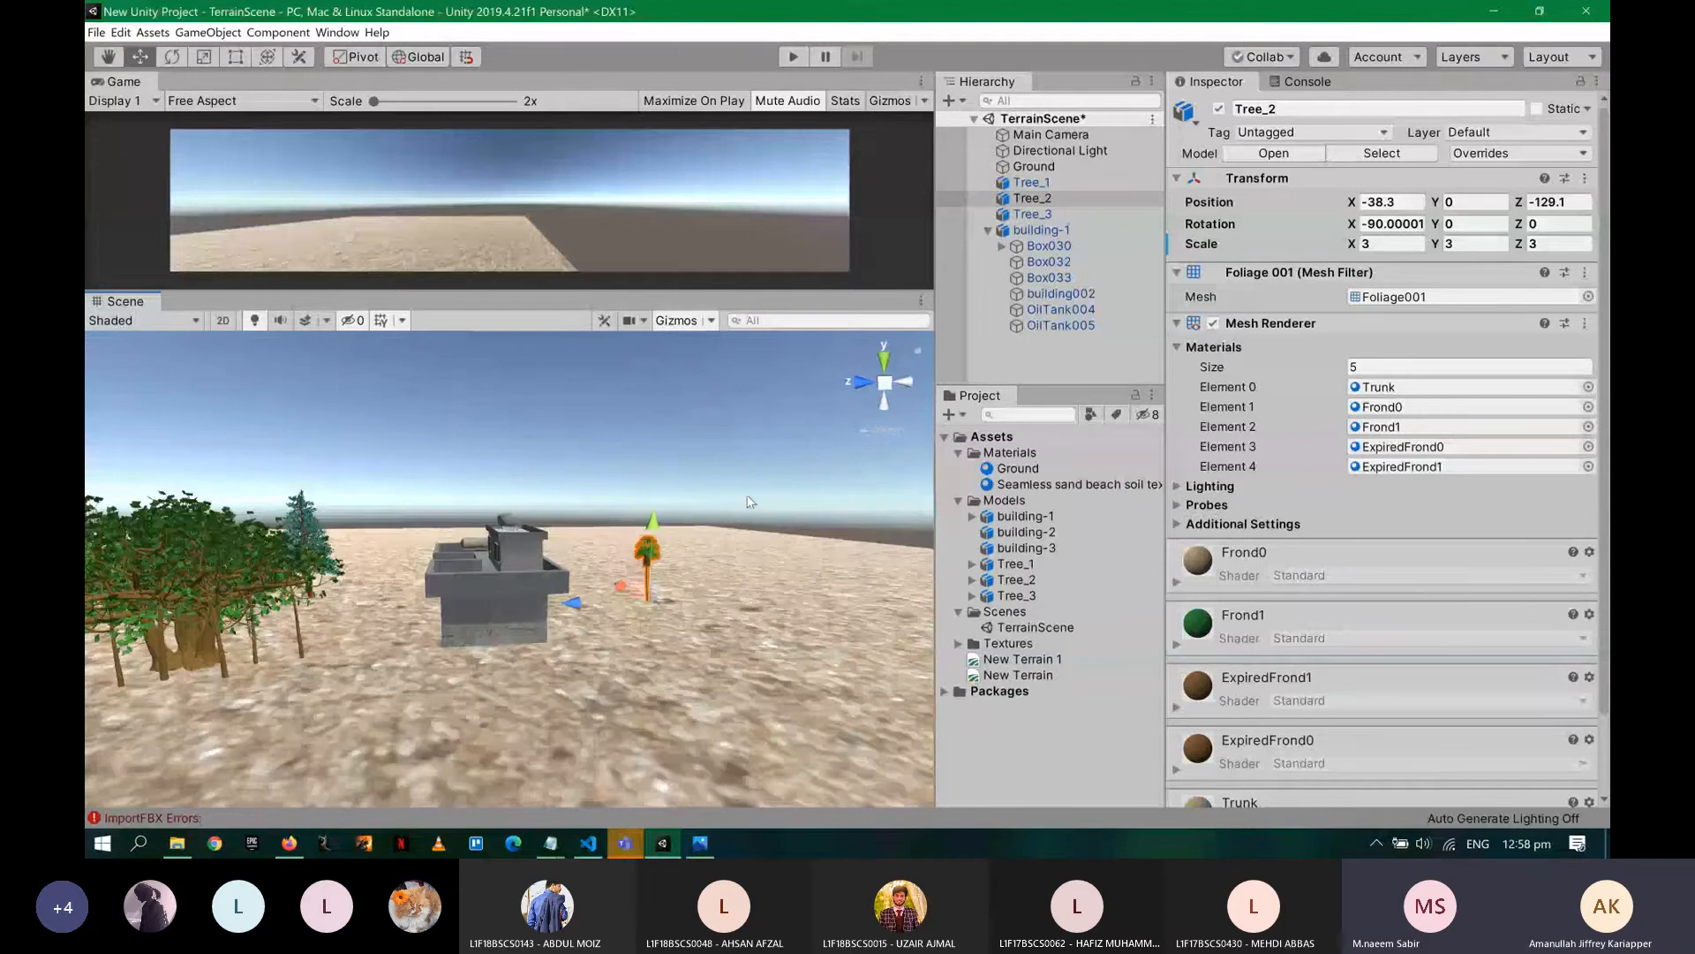
pyautogui.click(1046, 198)
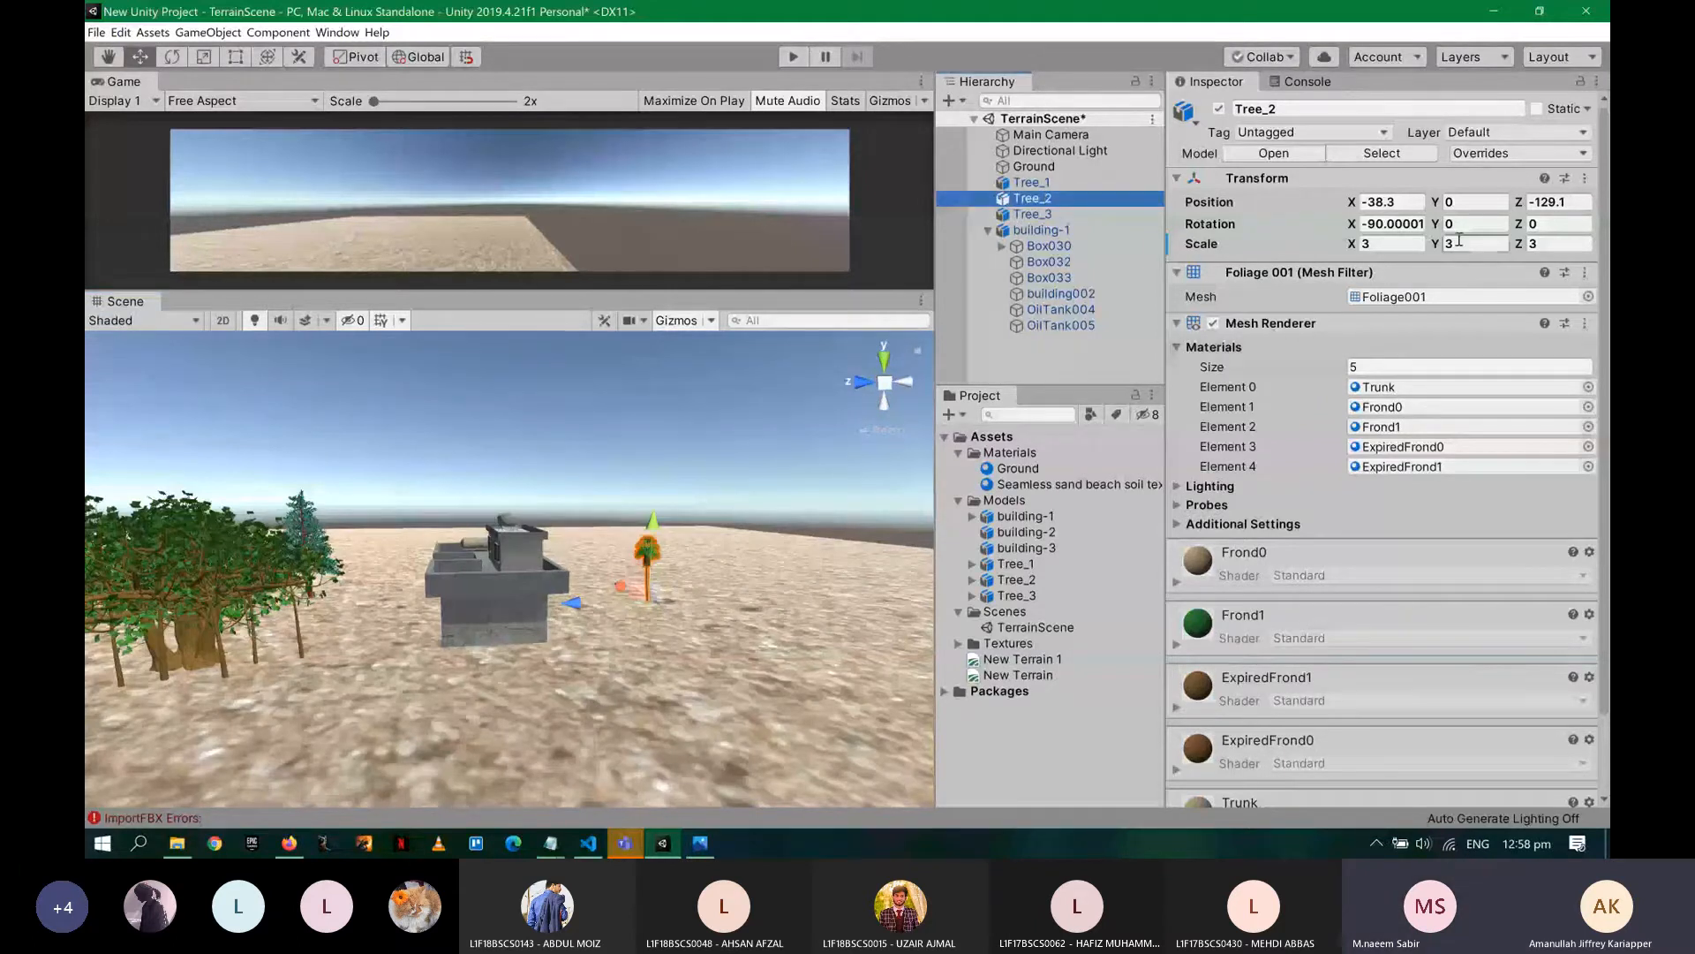
pyautogui.moveTo(1437, 243); pyautogui.dragTo(1493, 235)
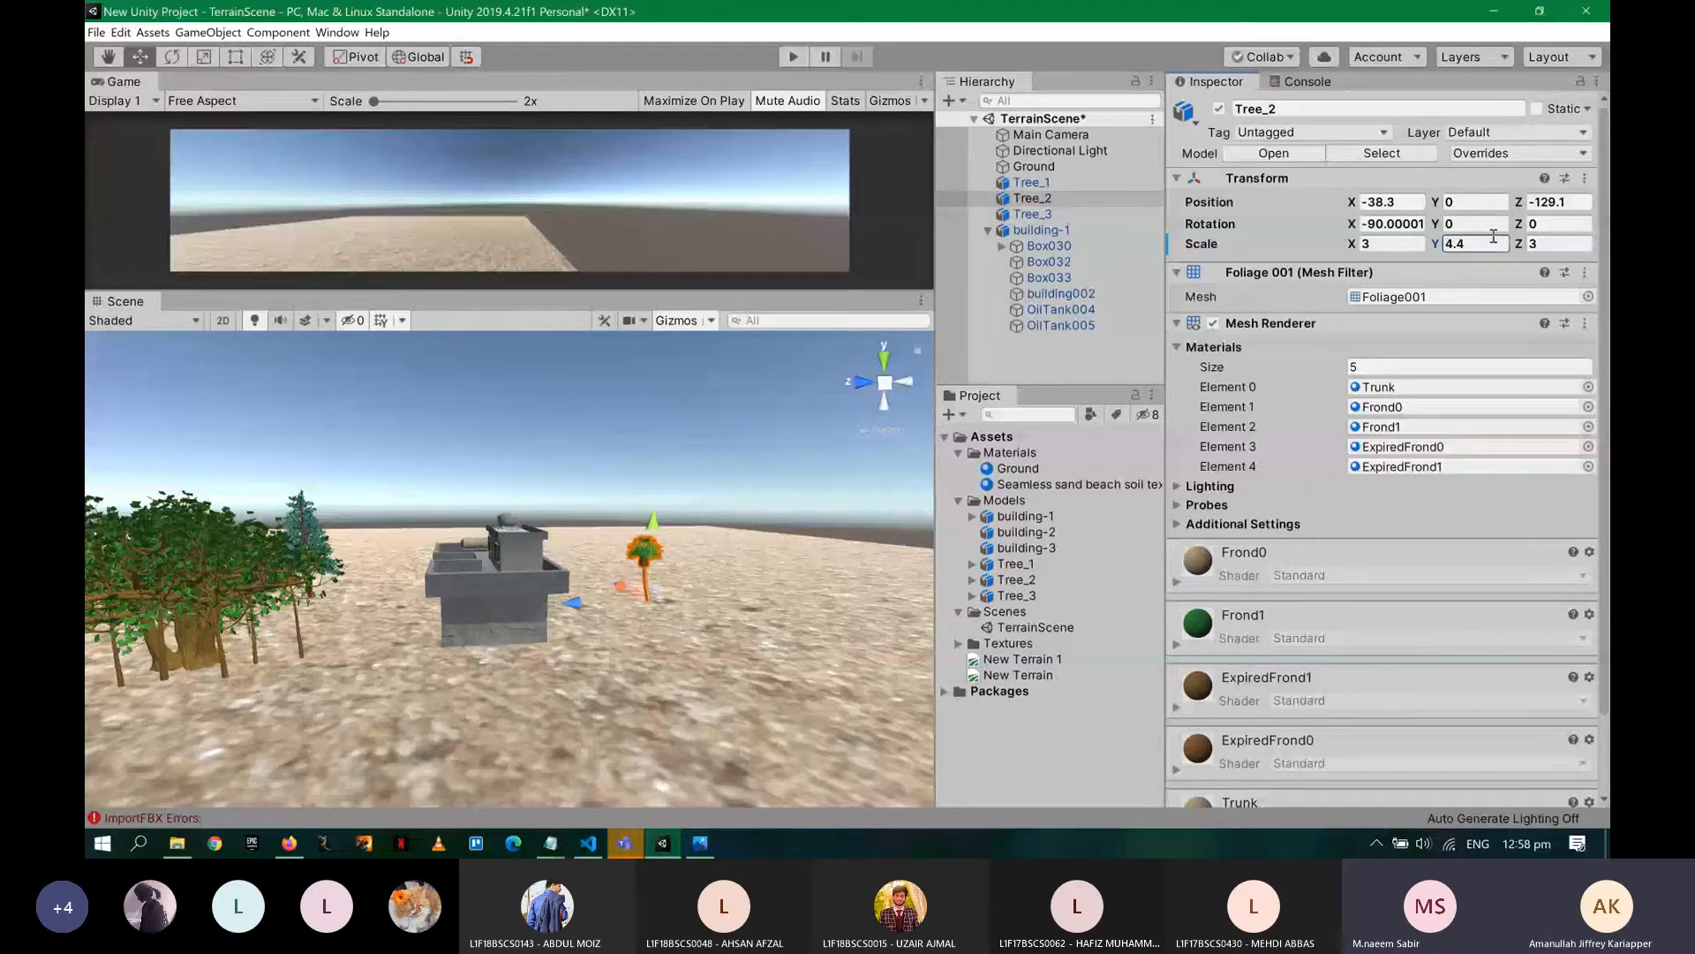
pyautogui.hotkey('ctrl', 'z')
pyautogui.moveTo(1352, 244); pyautogui.dragTo(1402, 245)
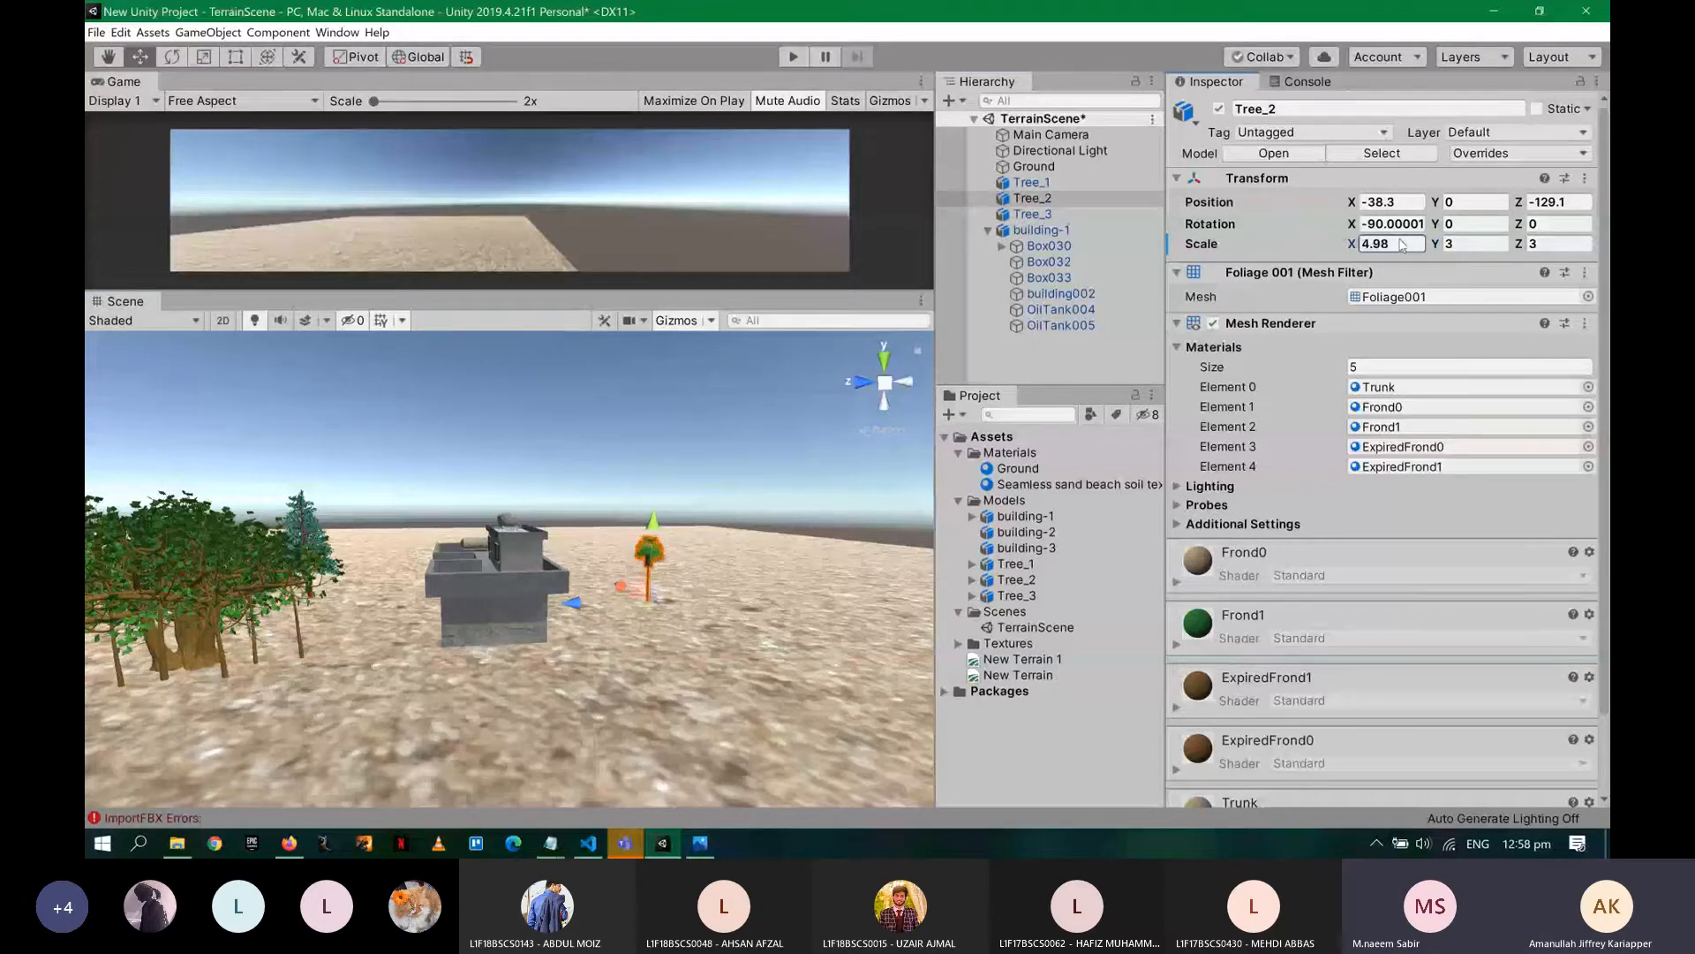
pyautogui.hotkey('ctrl', 'z')
# - Make the palm Tree_2 taller by adjusting its Z scale to 6.19
pyautogui.moveTo(1515, 244); pyautogui.dragTo(1596, 243)
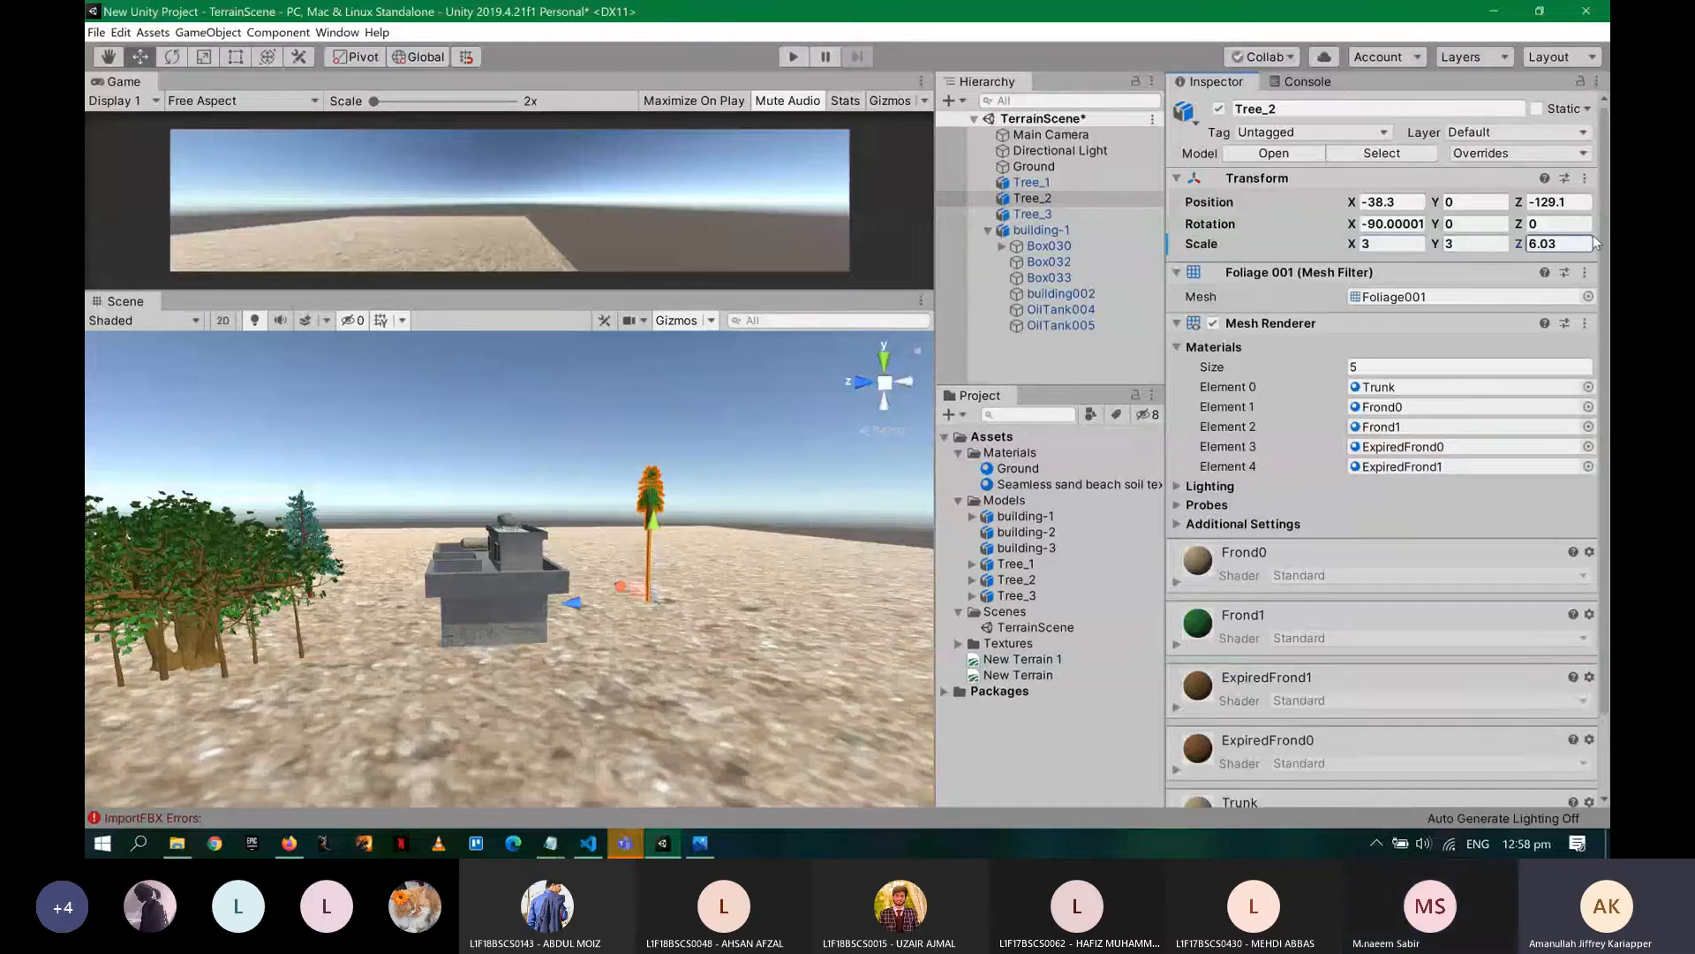
pyautogui.moveTo(1595, 242); pyautogui.dragTo(1592, 244)
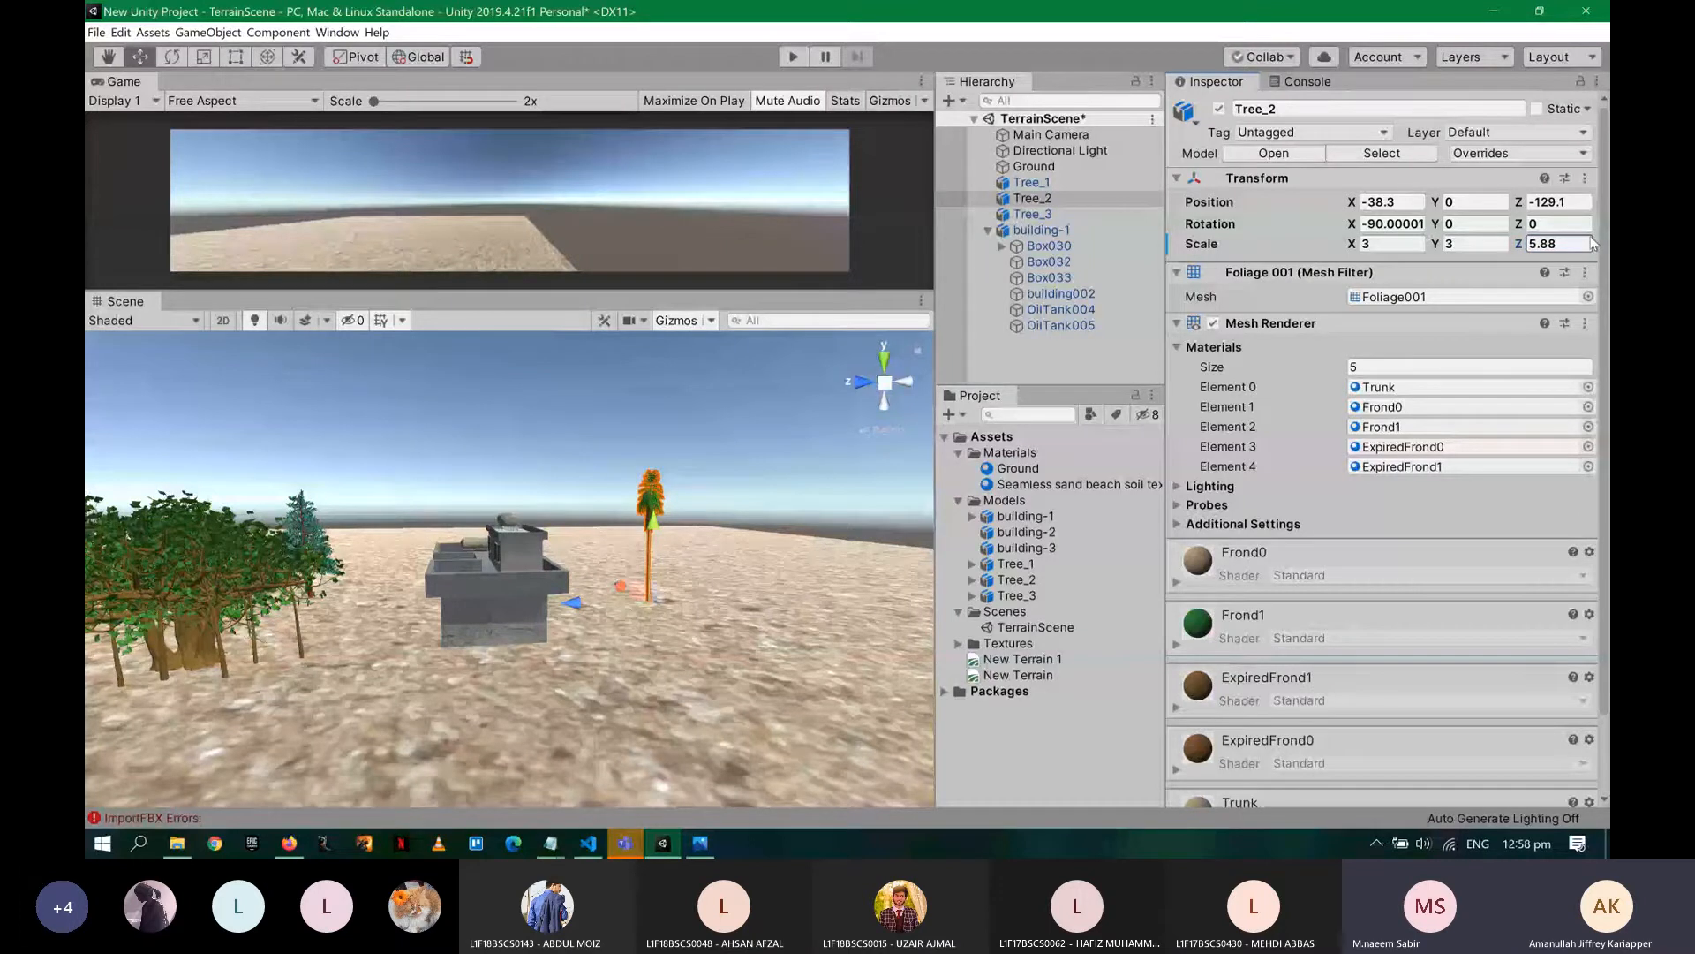
pyautogui.moveTo(1593, 244)
pyautogui.mouseDown()
pyautogui.moveTo(1571, 245)
pyautogui.moveTo(1599, 245)
pyautogui.mouseUp()
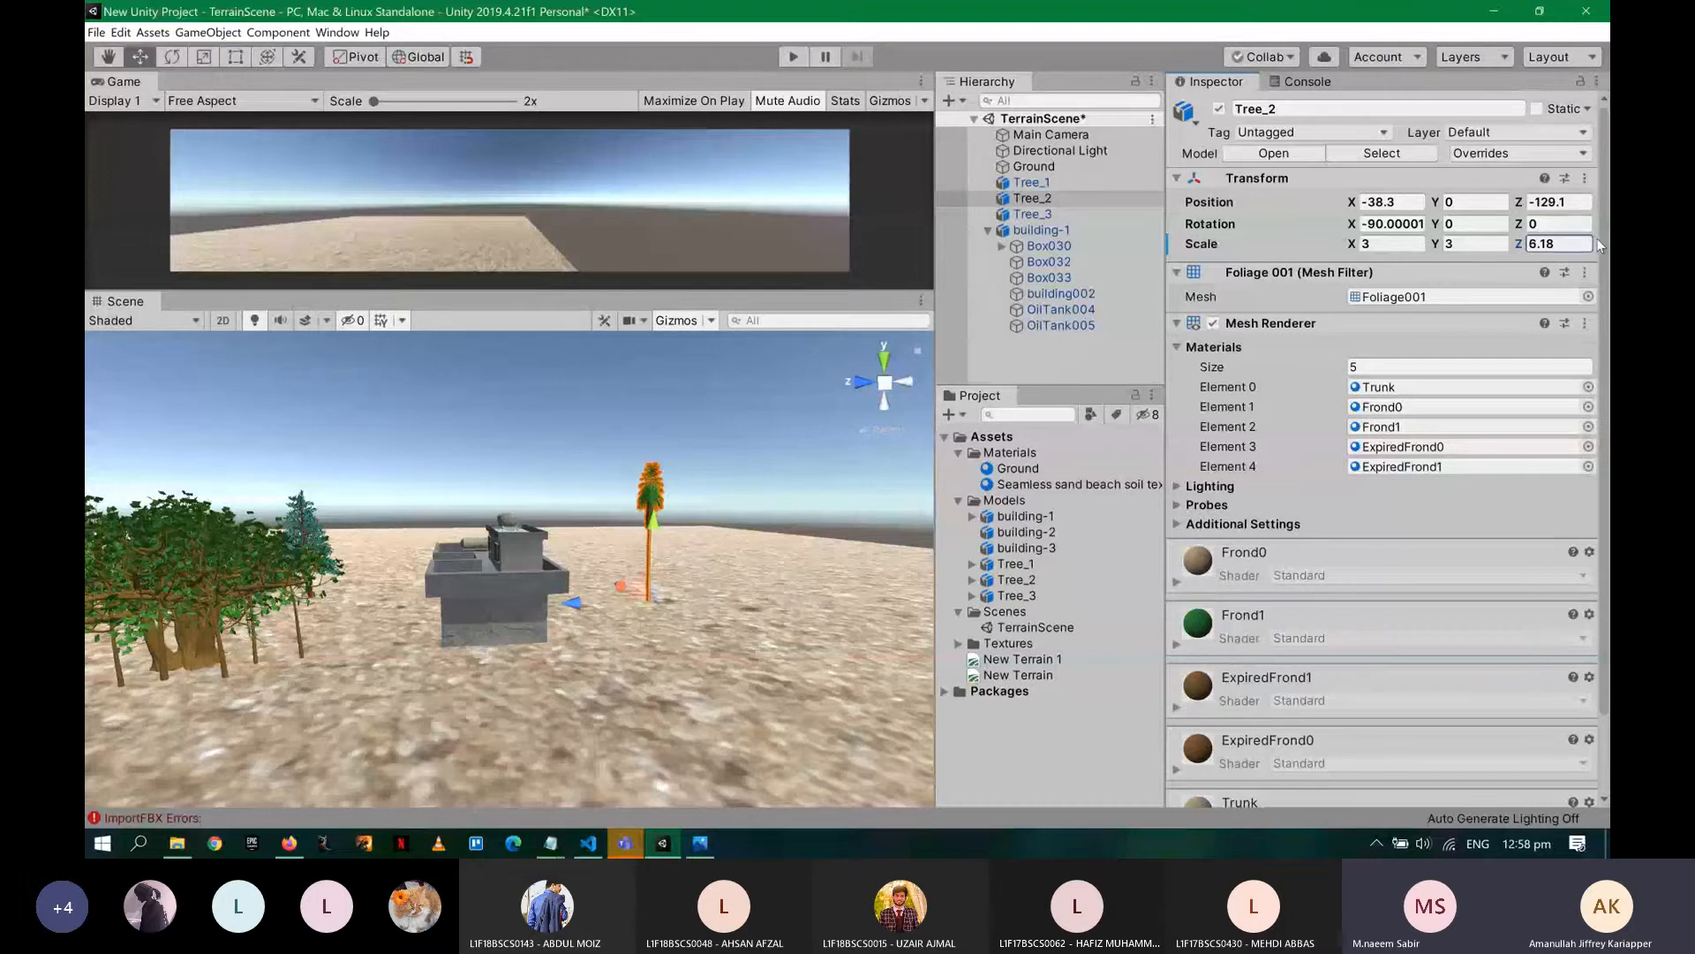
pyautogui.moveTo(1599, 246); pyautogui.dragTo(1552, 242)
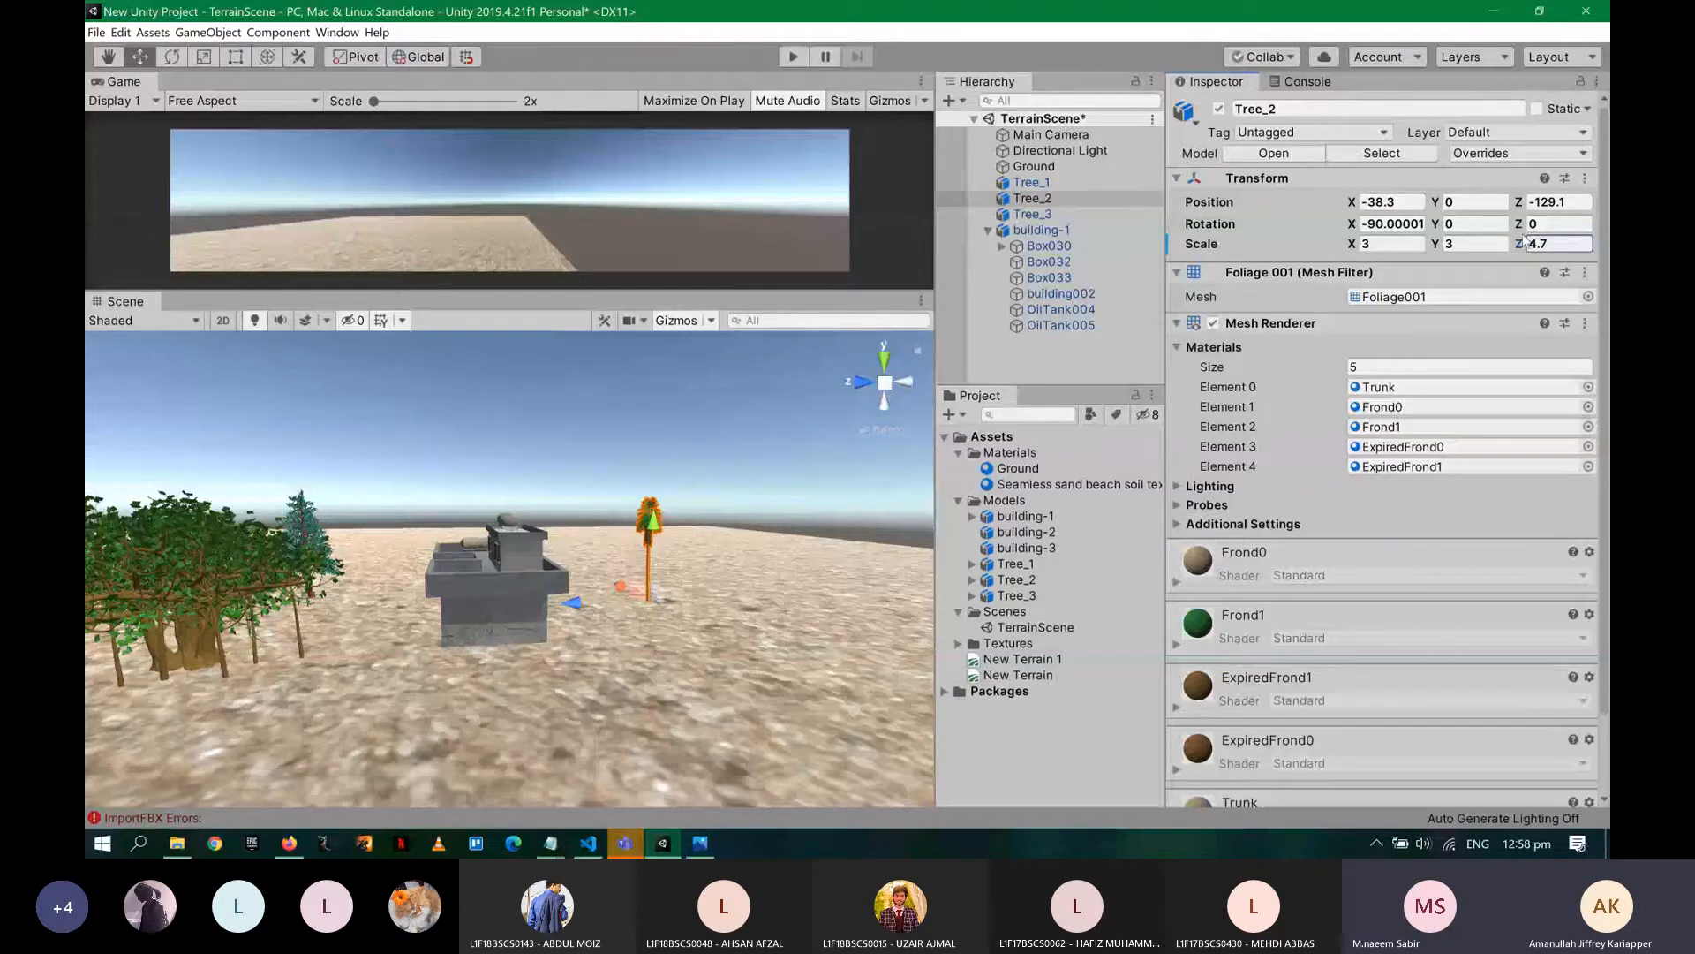
pyautogui.moveTo(1524, 243)
pyautogui.mouseDown()
pyautogui.moveTo(1586, 246)
pyautogui.moveTo(1515, 245)
pyautogui.mouseUp()
pyautogui.press('alt')
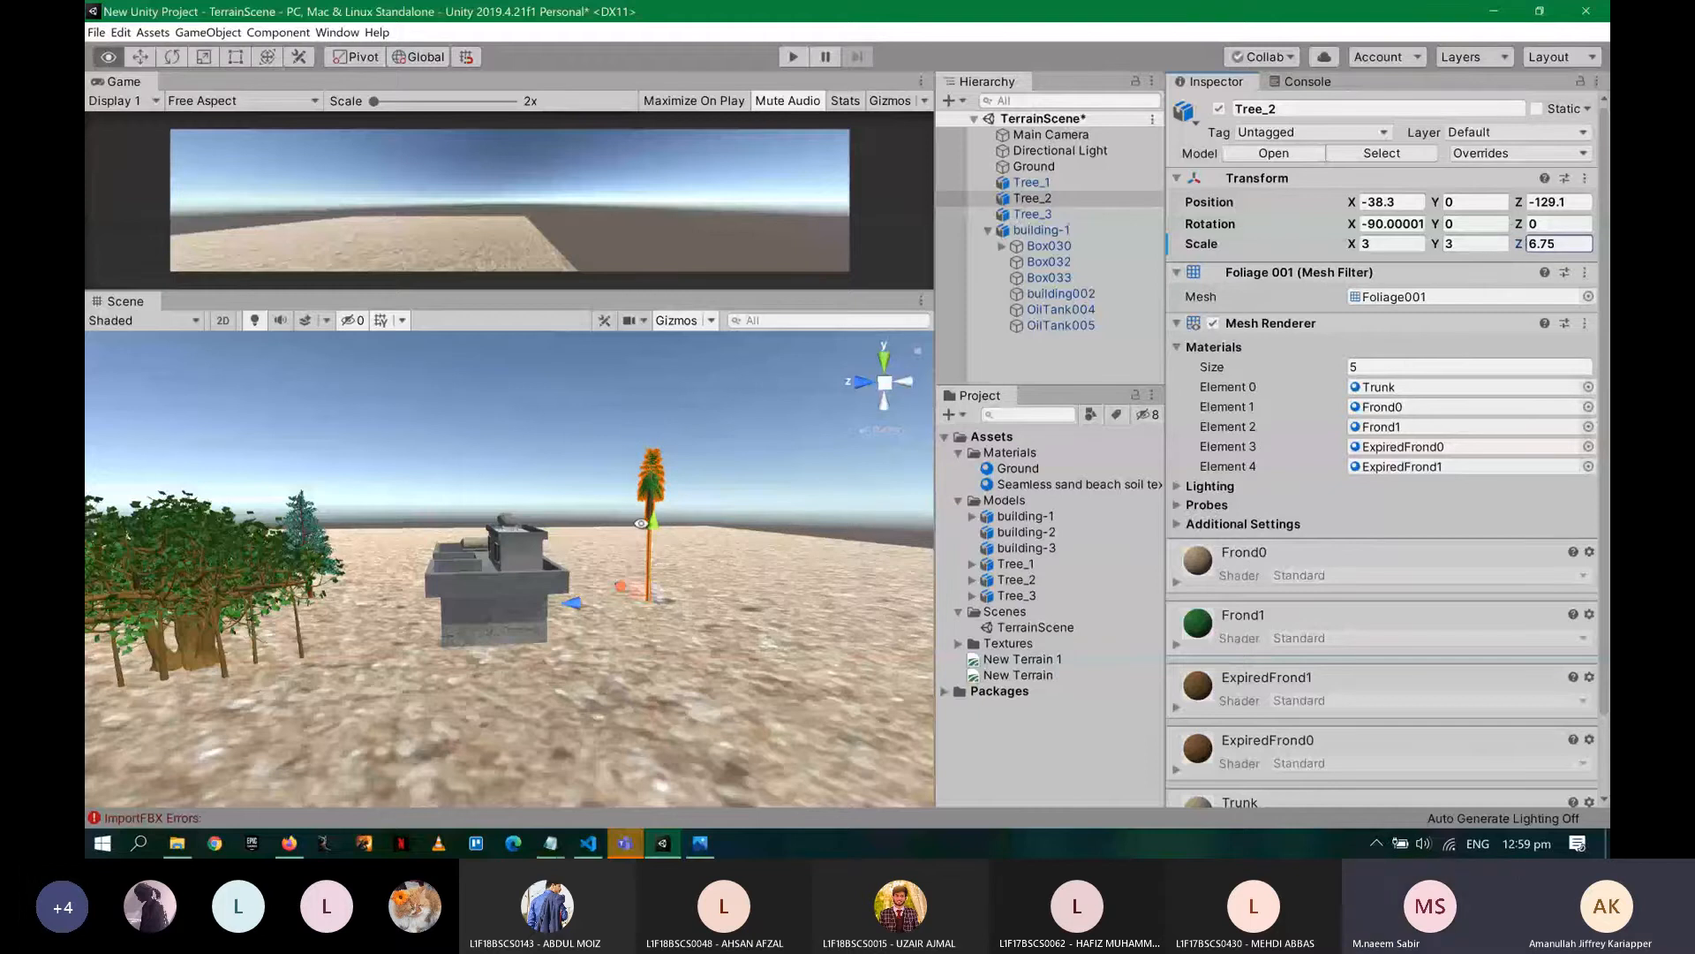
pyautogui.keyDown('alt'); pyautogui.moveTo(641, 523); pyautogui.dragTo(843, 553); pyautogui.keyUp('alt')
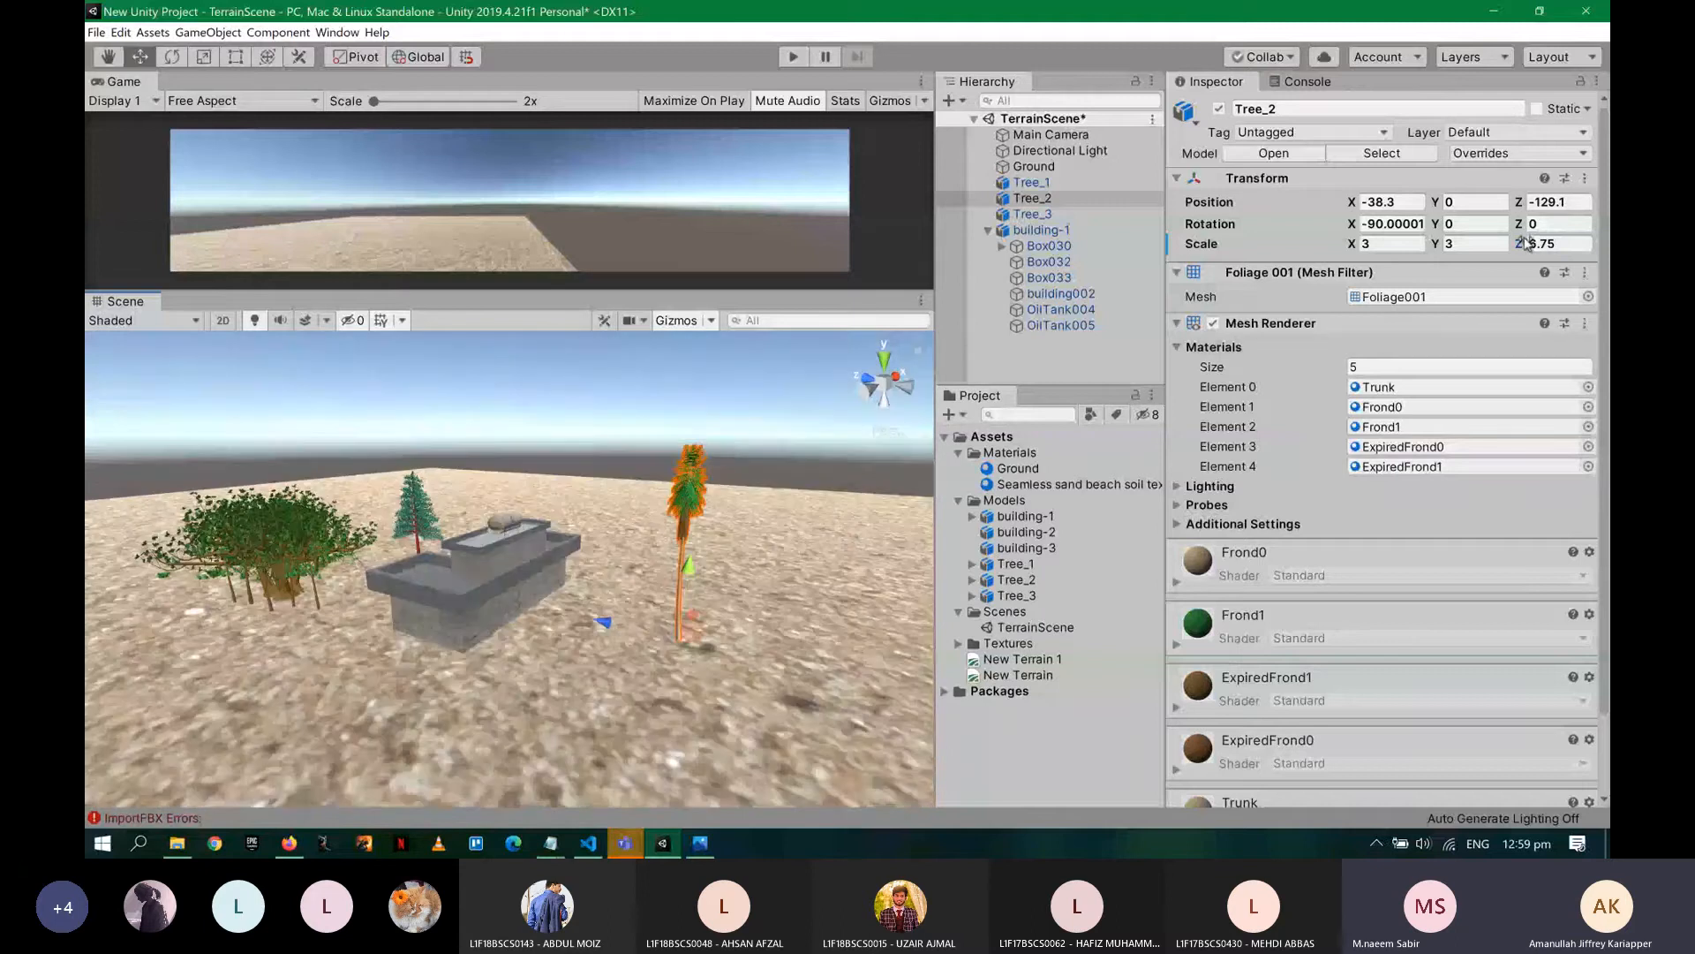
pyautogui.moveTo(1525, 241); pyautogui.dragTo(1423, 245)
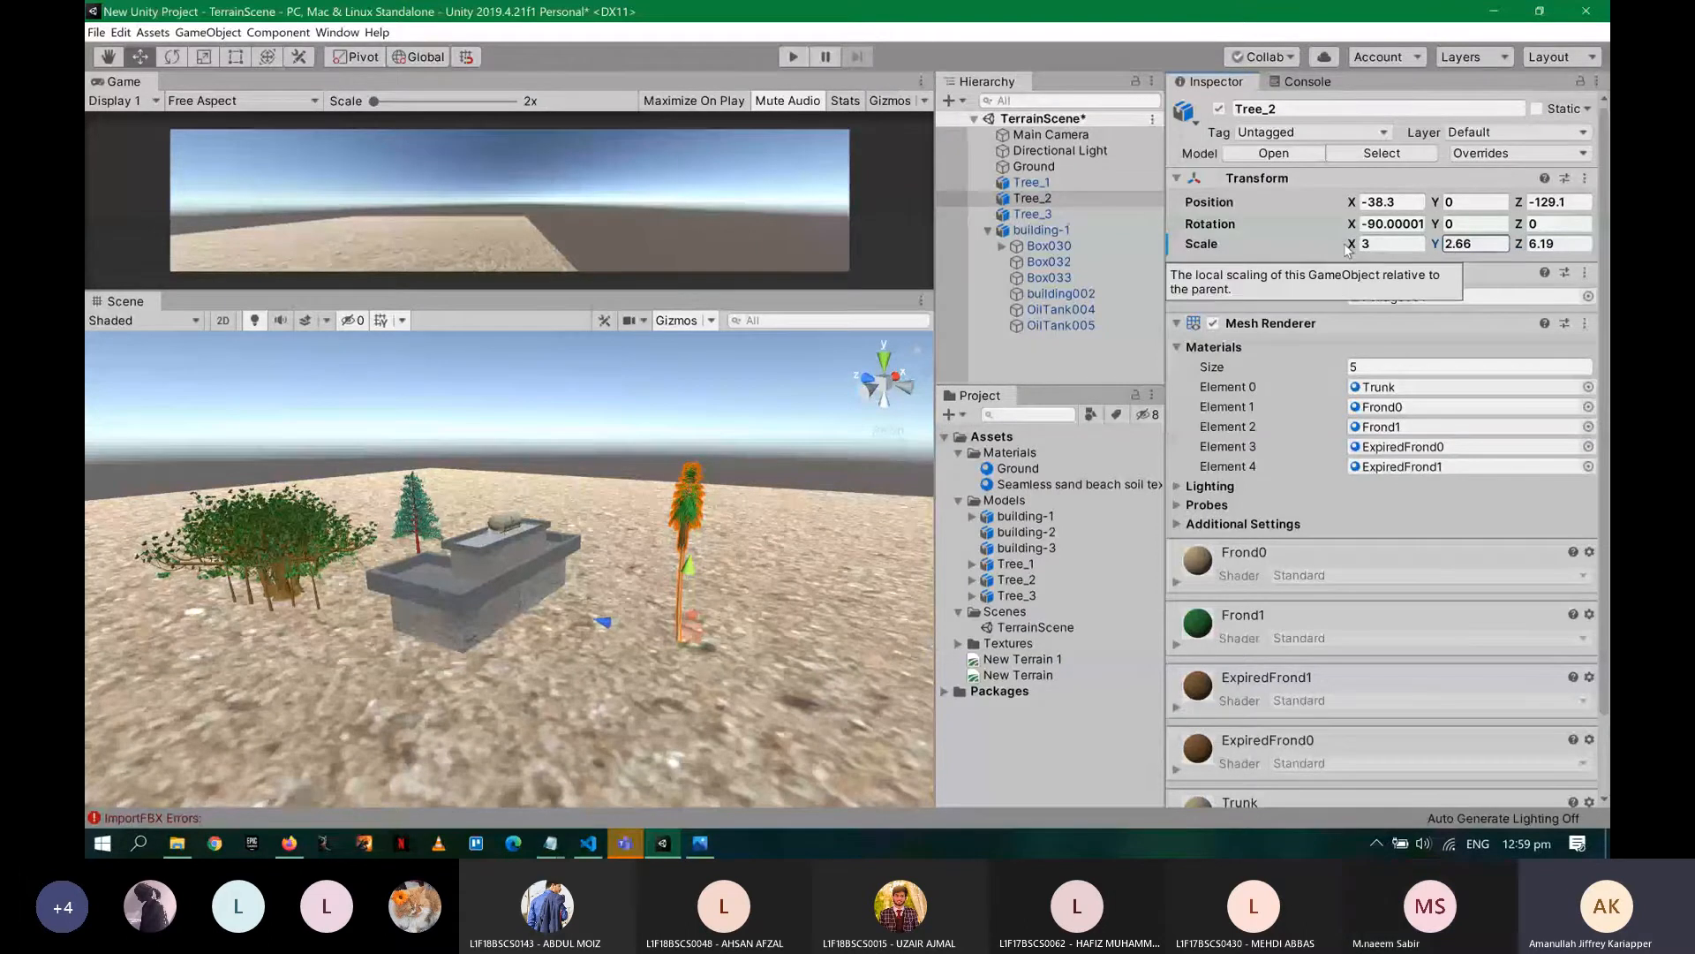
# - Set Tree_2's Y and X scale to 4, save the scene and clear the selection
pyautogui.moveTo(1435, 245); pyautogui.dragTo(1444, 249)
pyautogui.click(1449, 246)
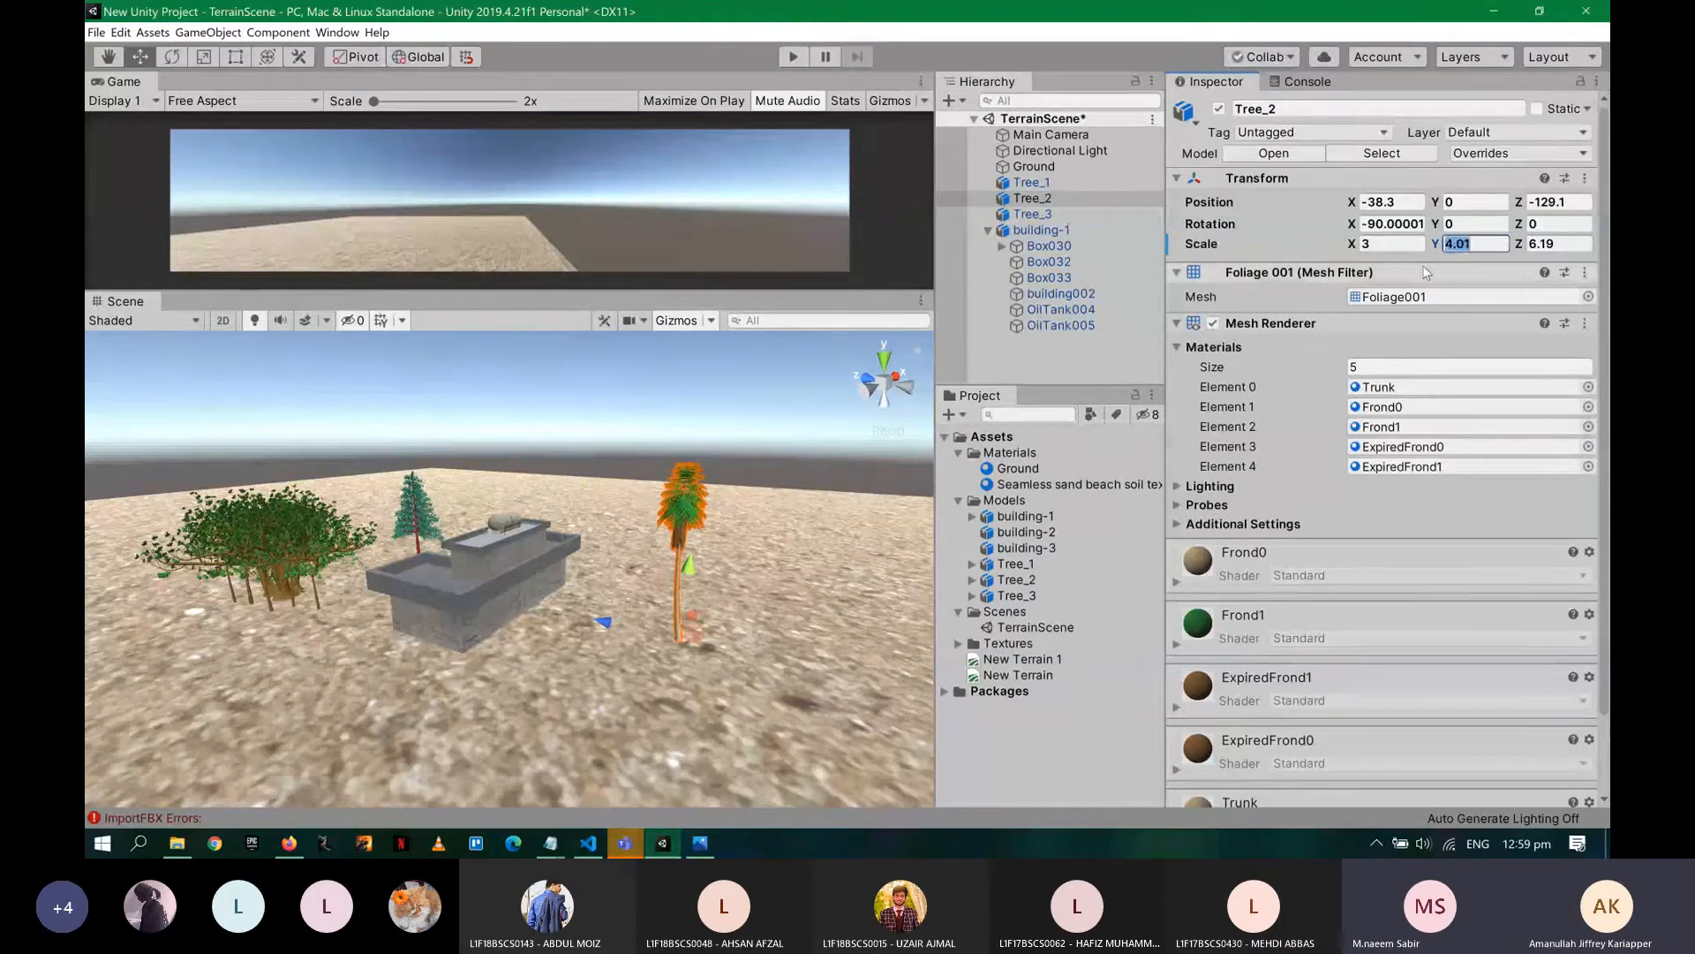
pyautogui.write('4')
pyautogui.hotkey('shift', 'Tab')
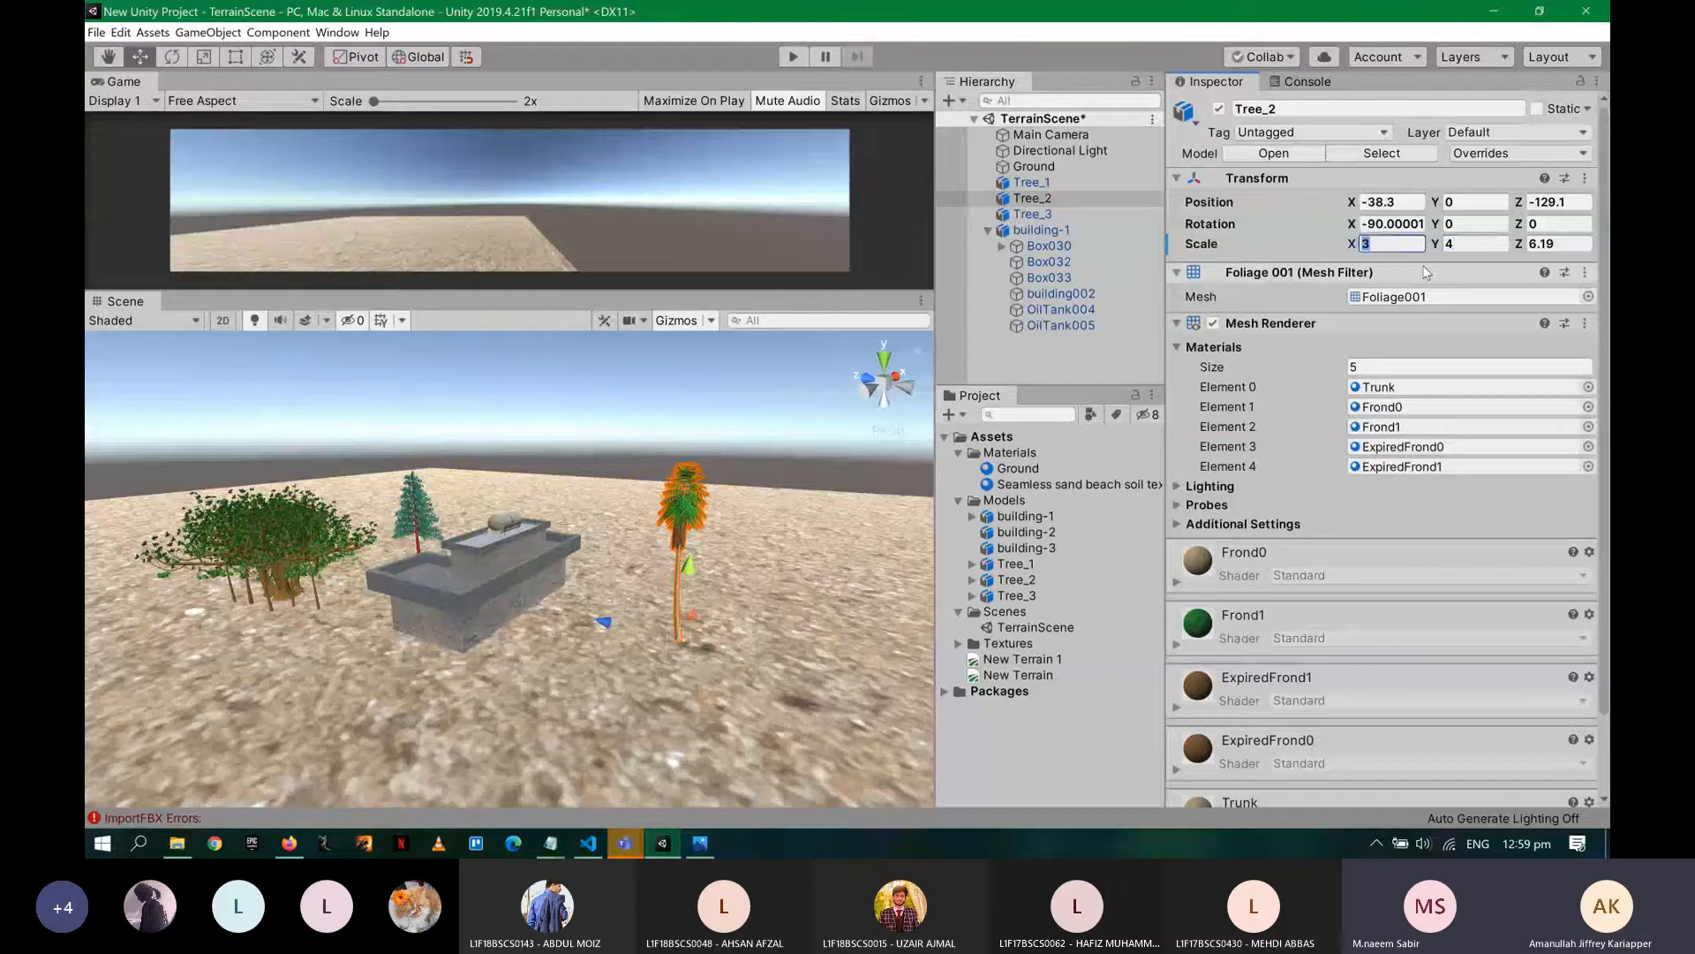
pyautogui.write('4')
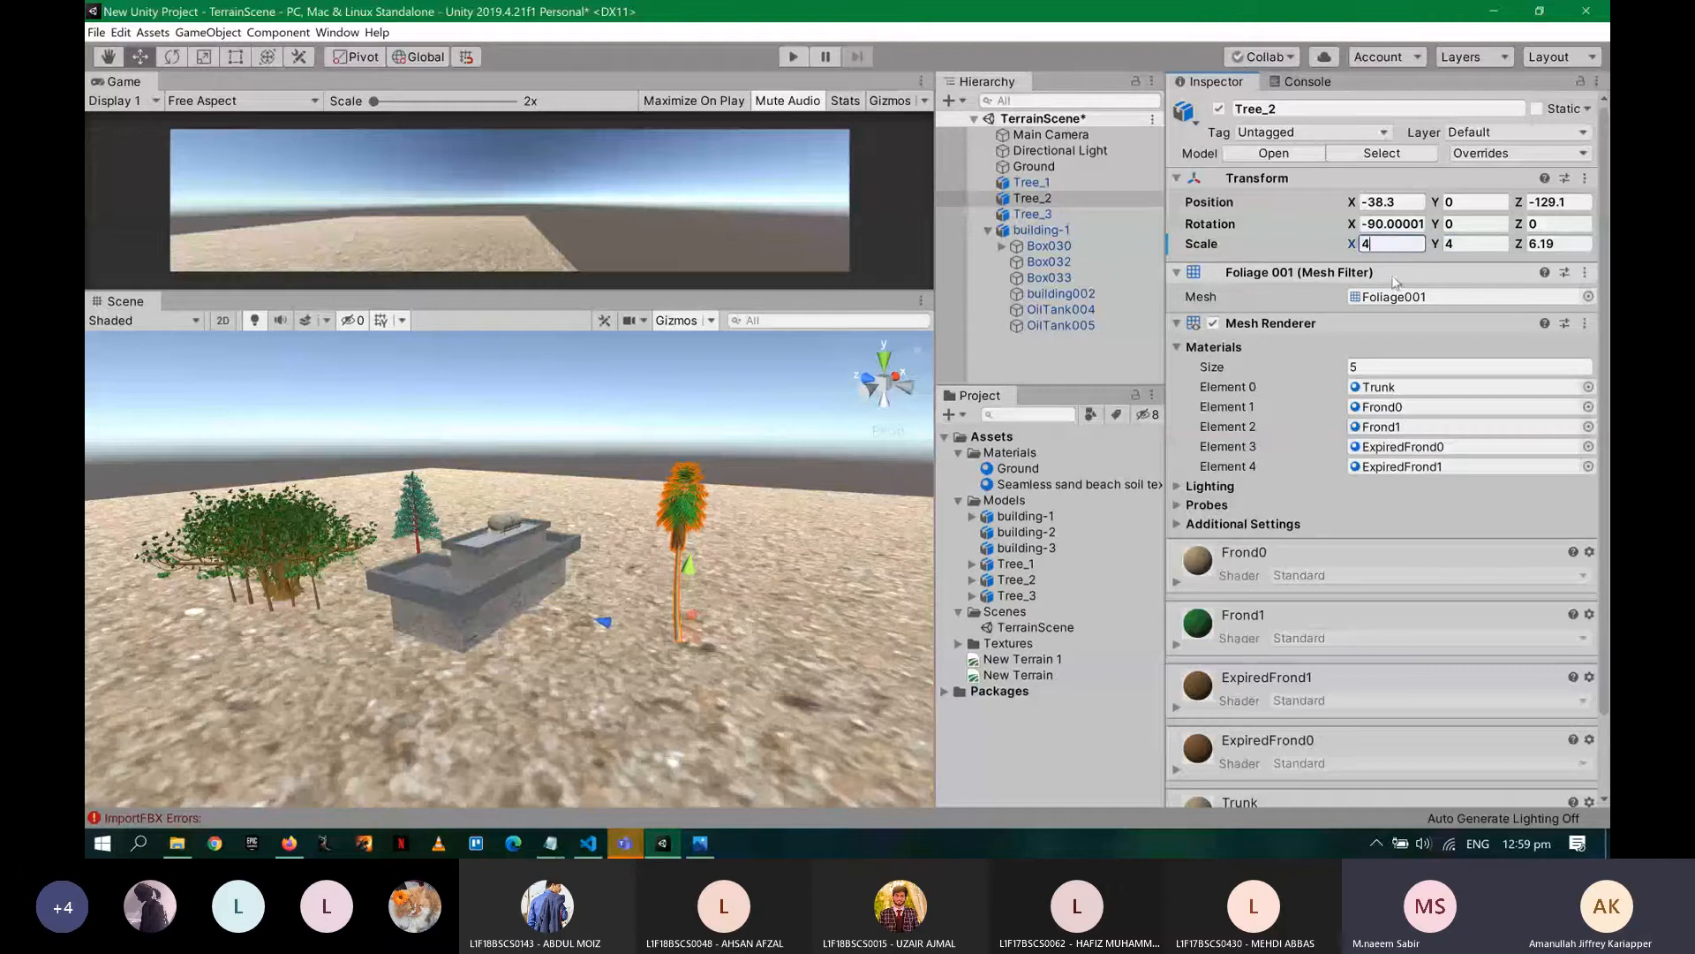
pyautogui.hotkey('ctrl', 's')
pyautogui.click(786, 521)
# - Add the building-2 model to the scene hierarchy and frame it to look for its geometry
pyautogui.keyDown('alt'); pyautogui.moveTo(786, 521); pyautogui.dragTo(695, 466); pyautogui.keyUp('alt')
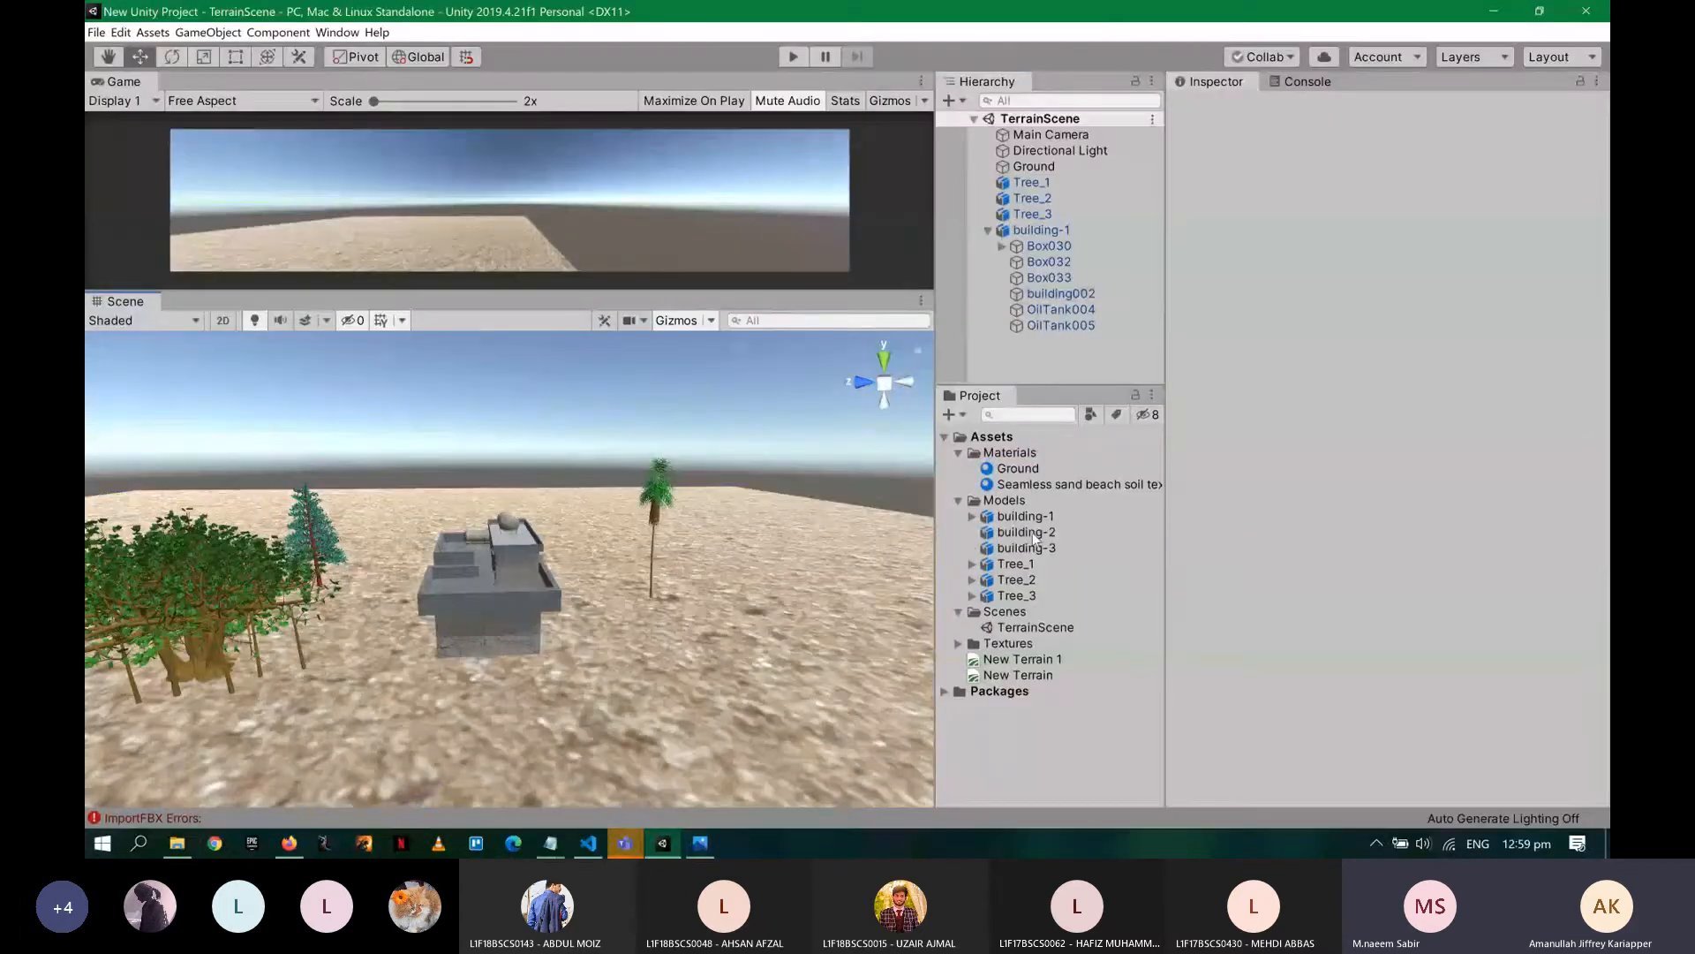
pyautogui.moveTo(1034, 537); pyautogui.dragTo(1049, 372)
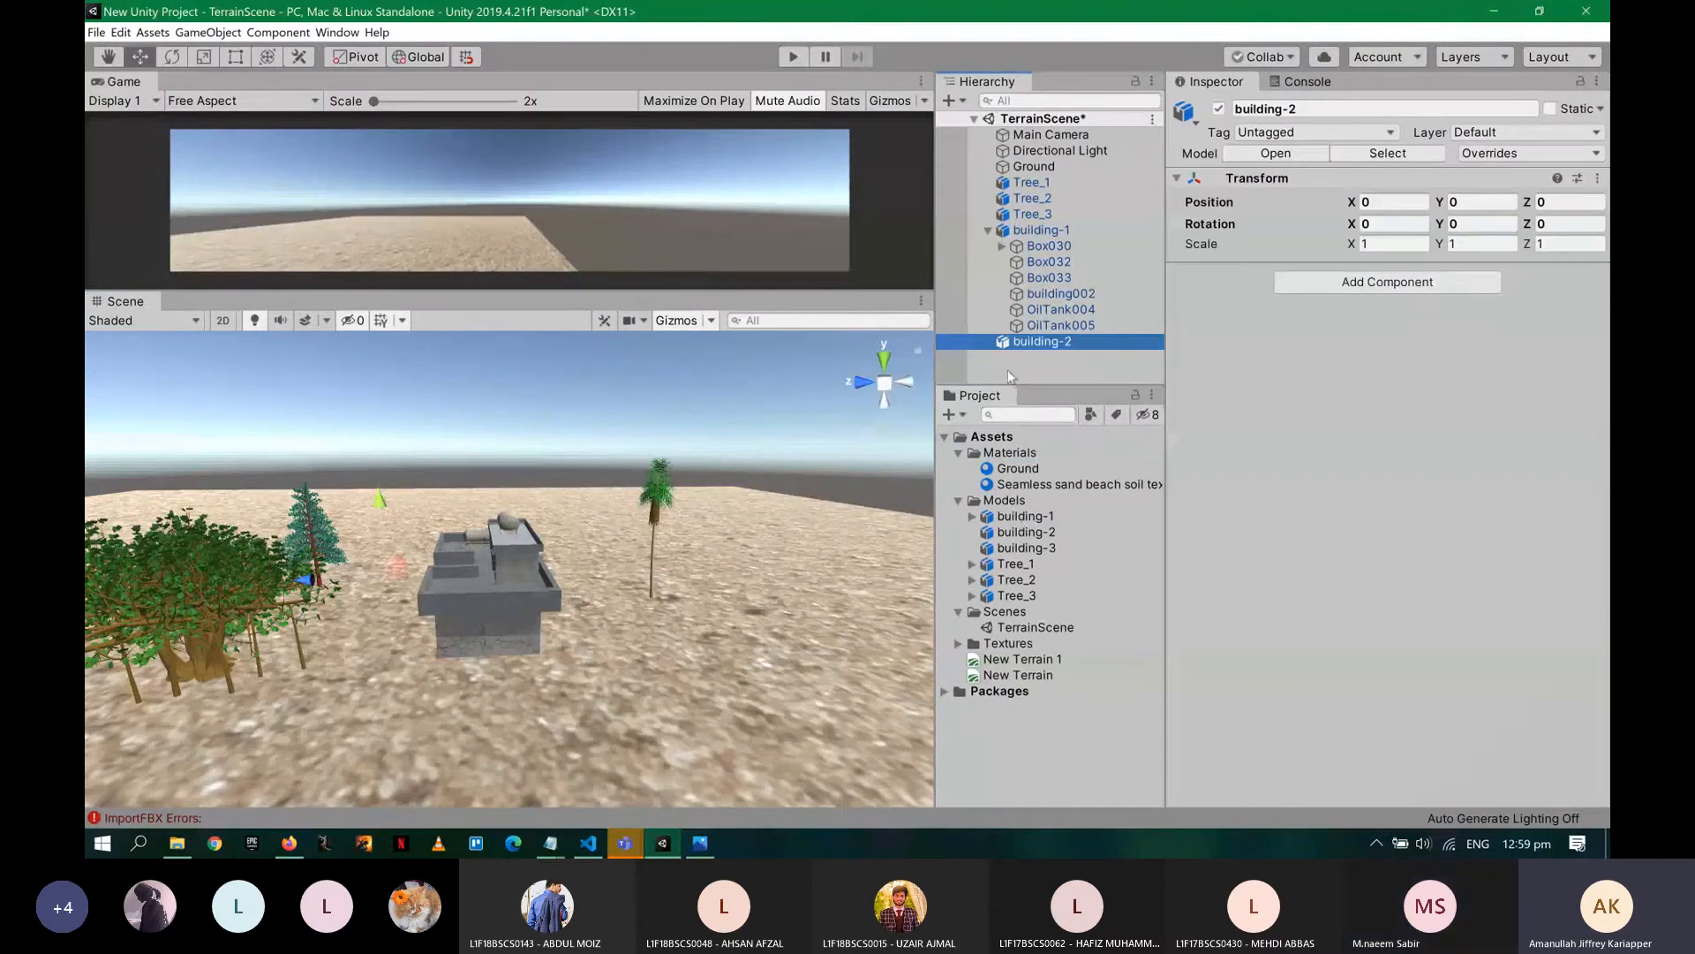
pyautogui.doubleClick(1038, 343)
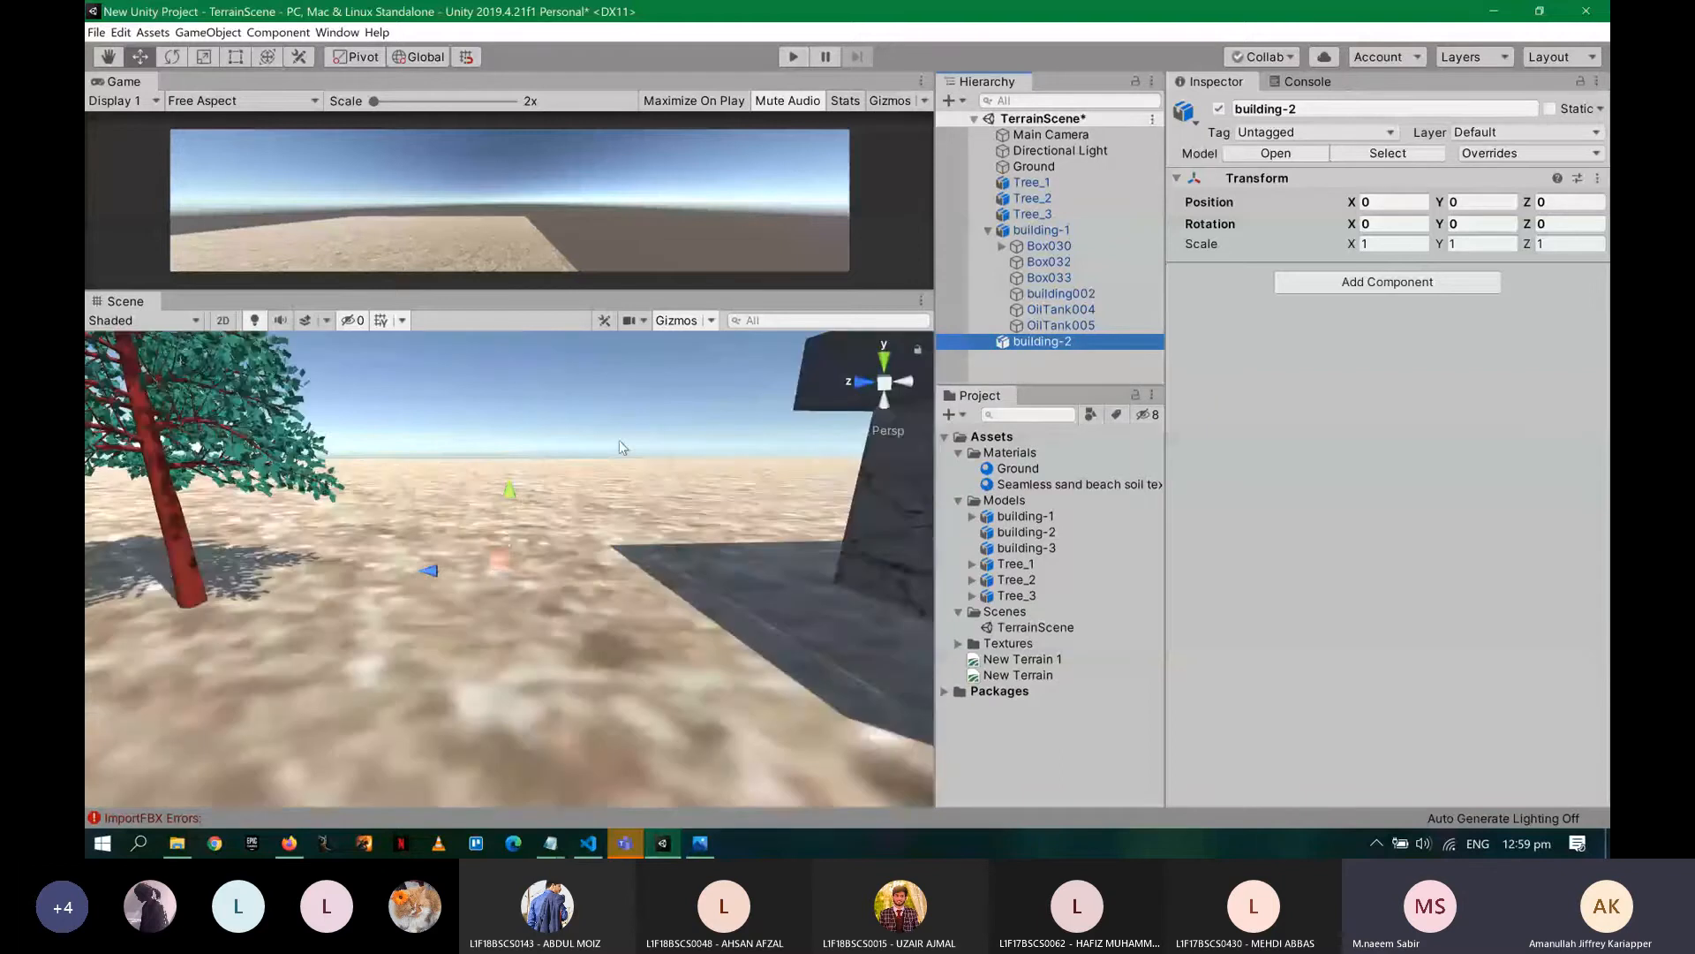
pyautogui.scroll(-6, 618, 440)
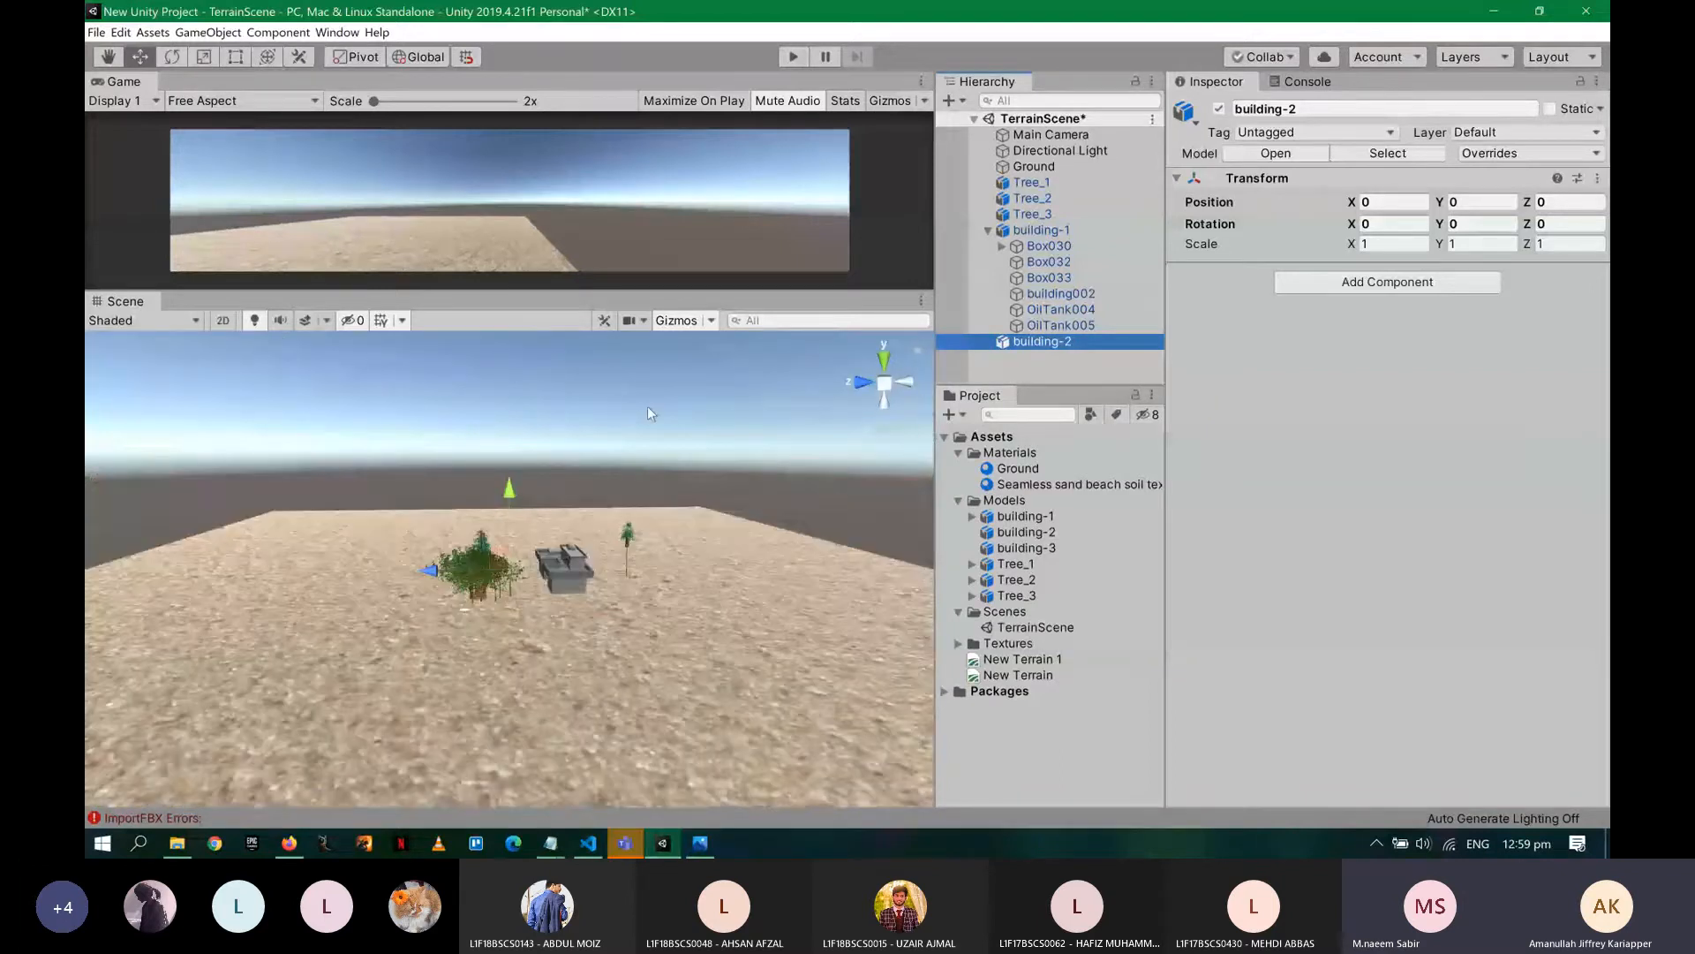
pyautogui.scroll(-3, 648, 406)
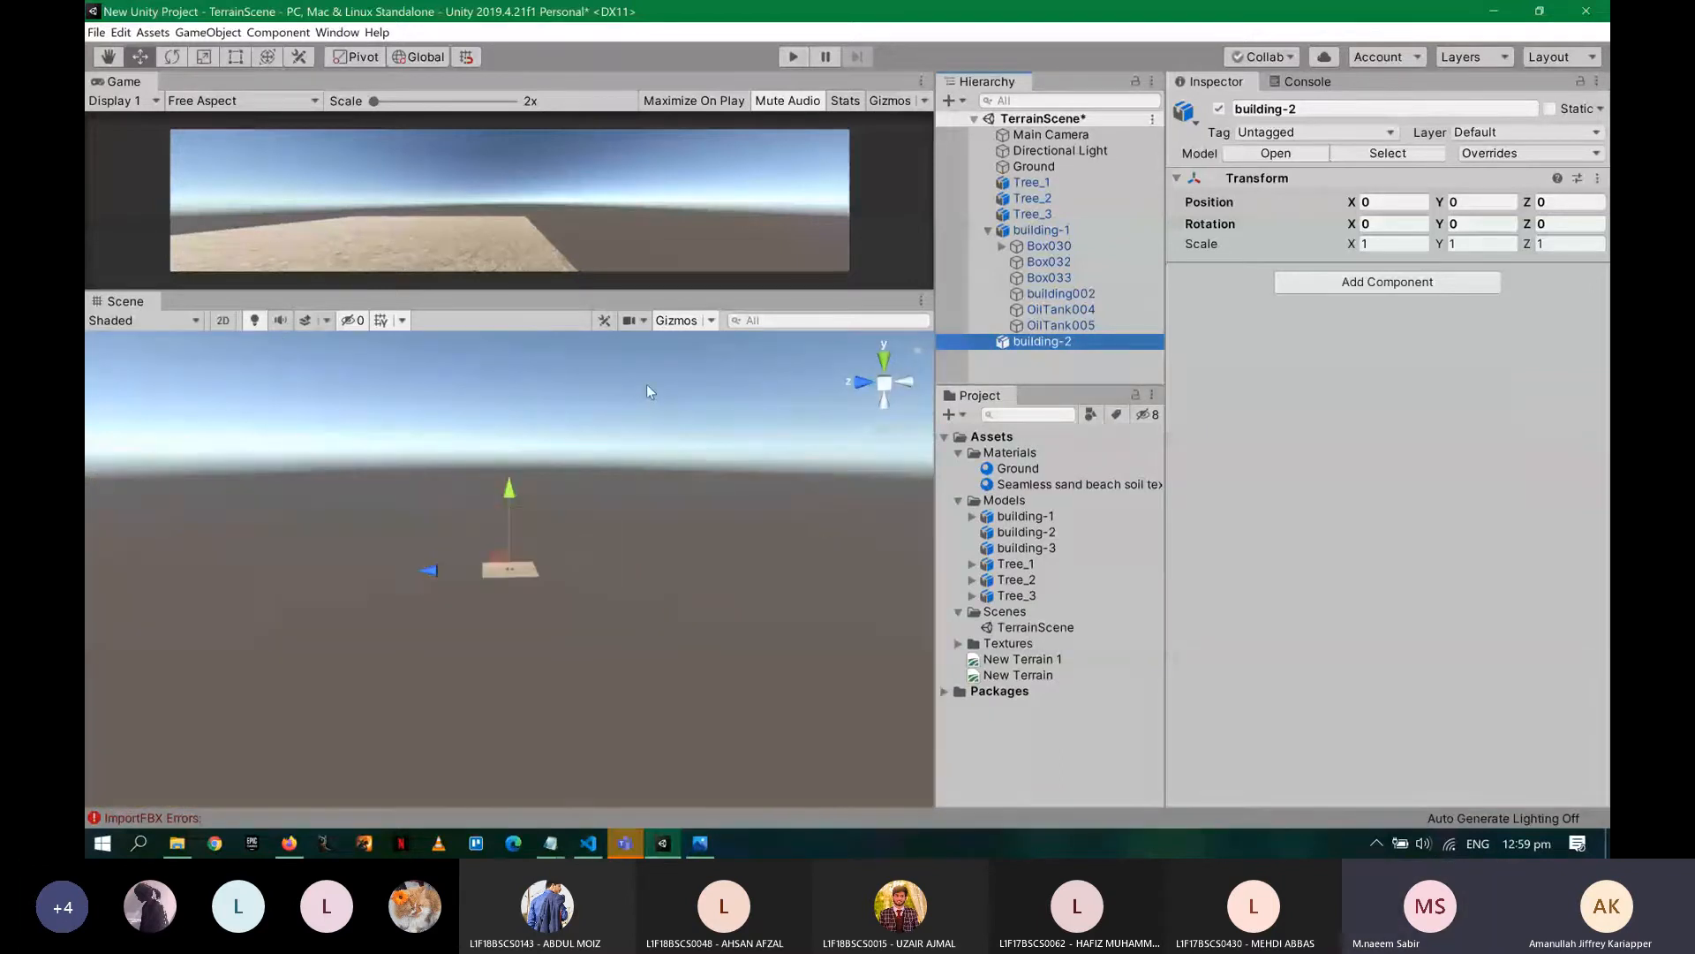
pyautogui.click(1024, 344)
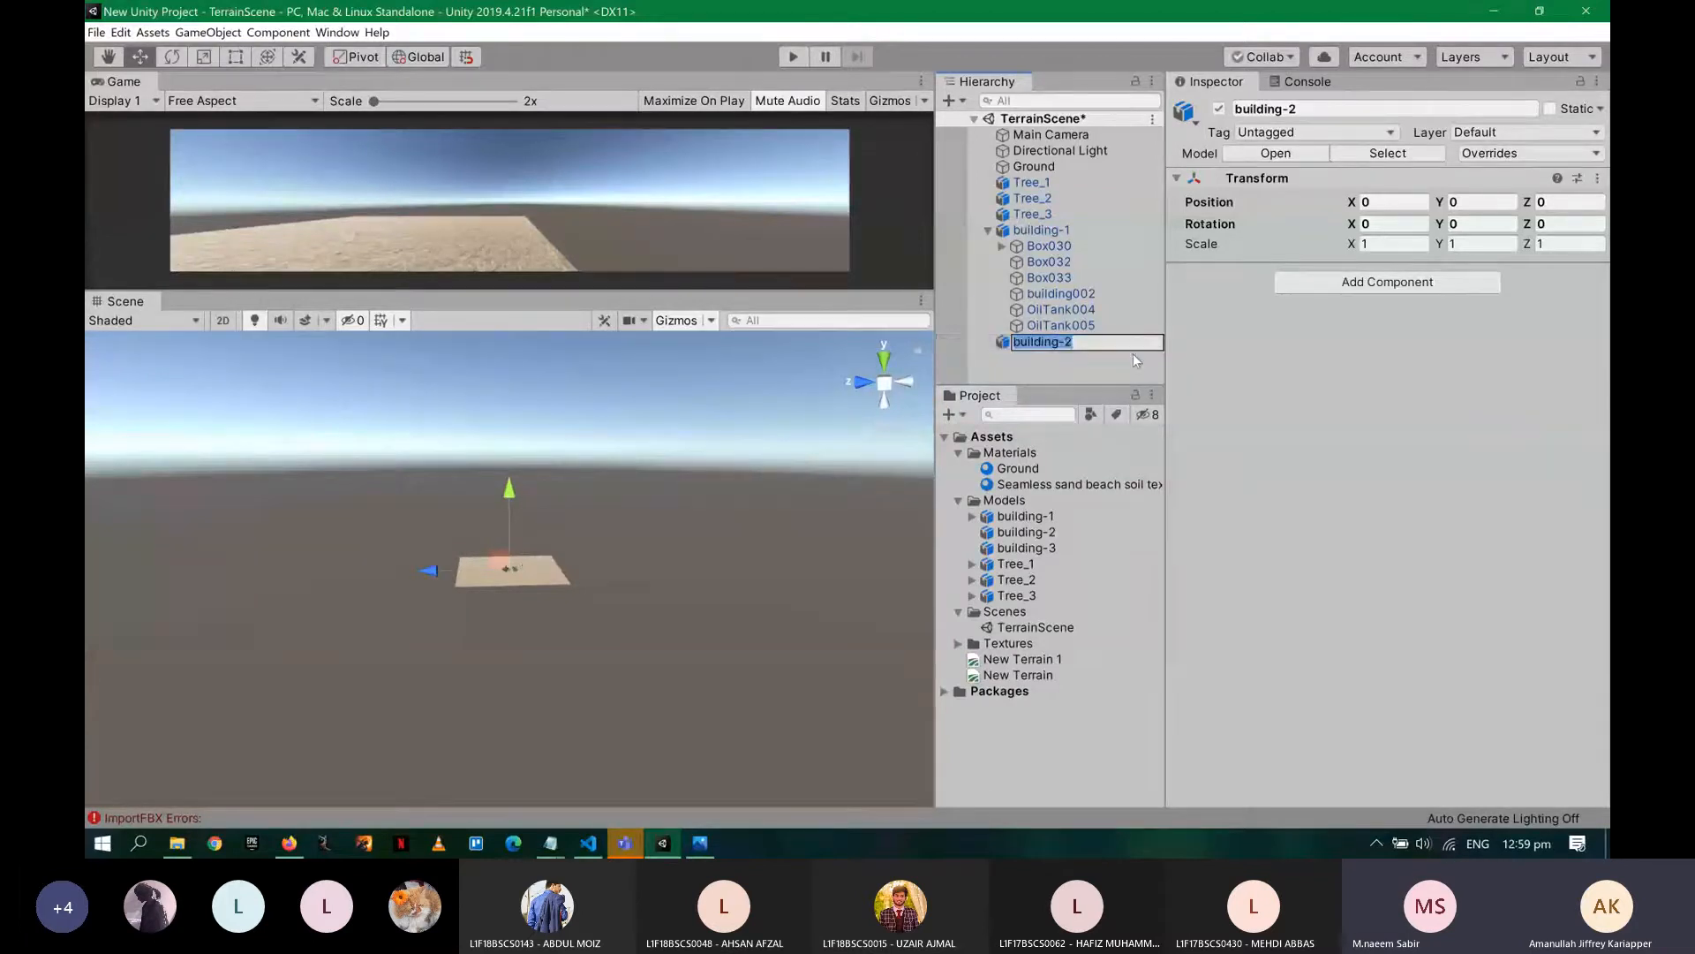
pyautogui.press('Return')
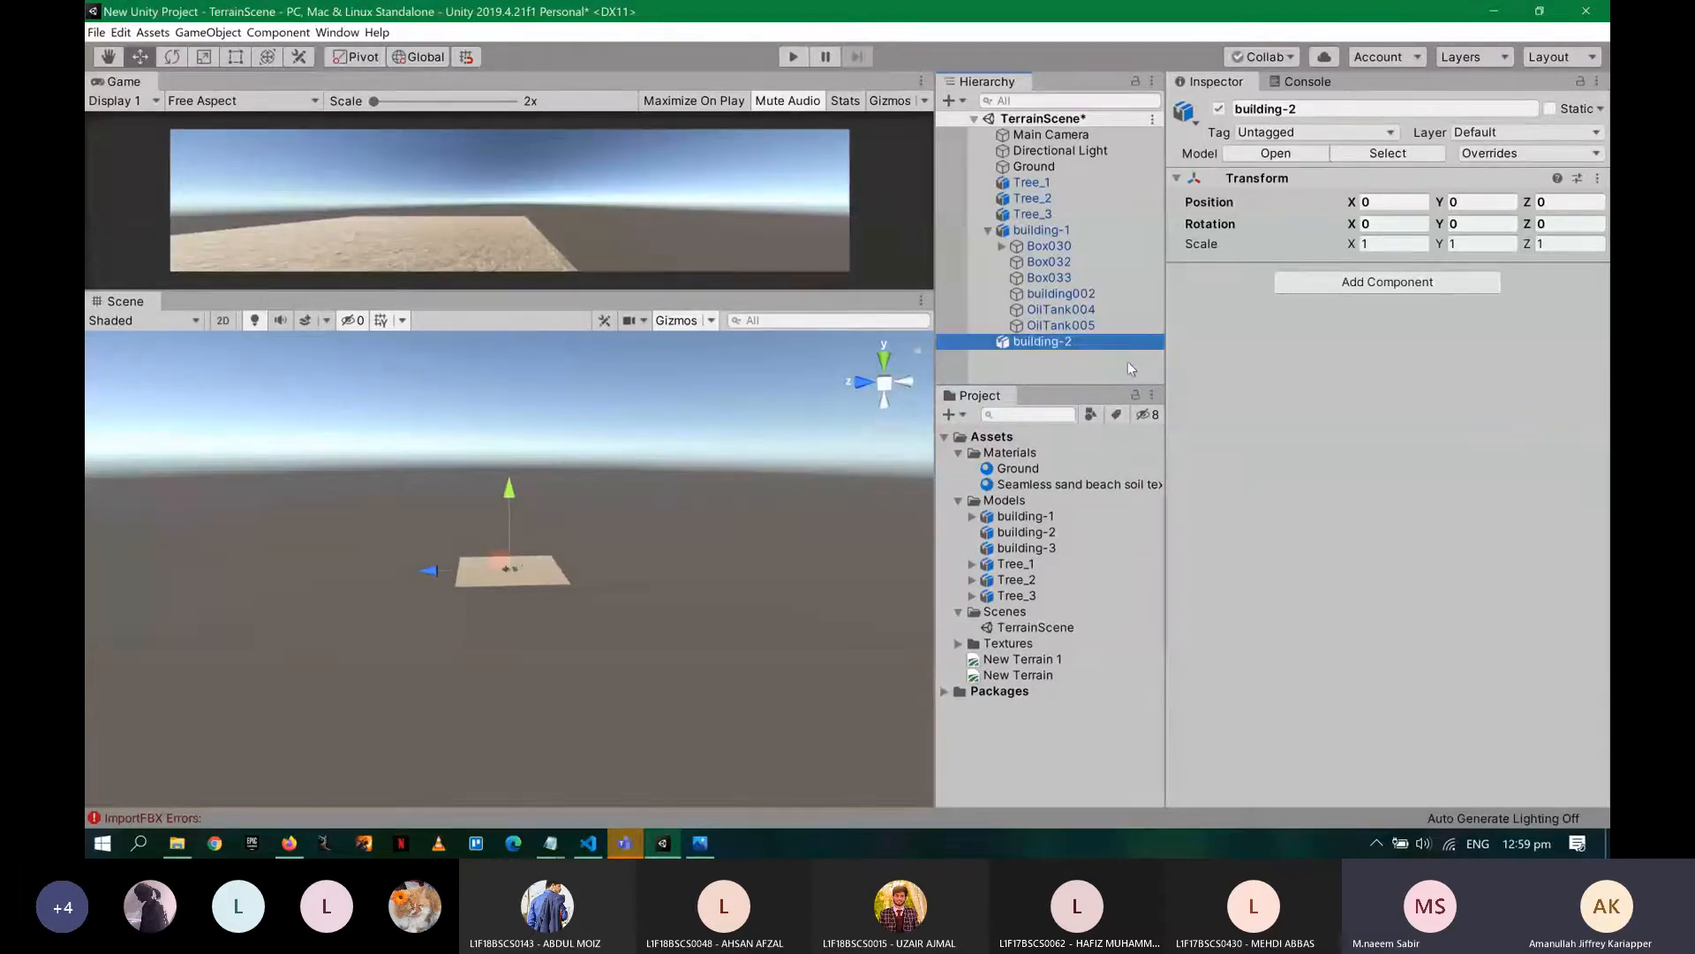
# - Check the building-2 asset's import settings and delete the building-2 object from the scene
pyautogui.click(1025, 534)
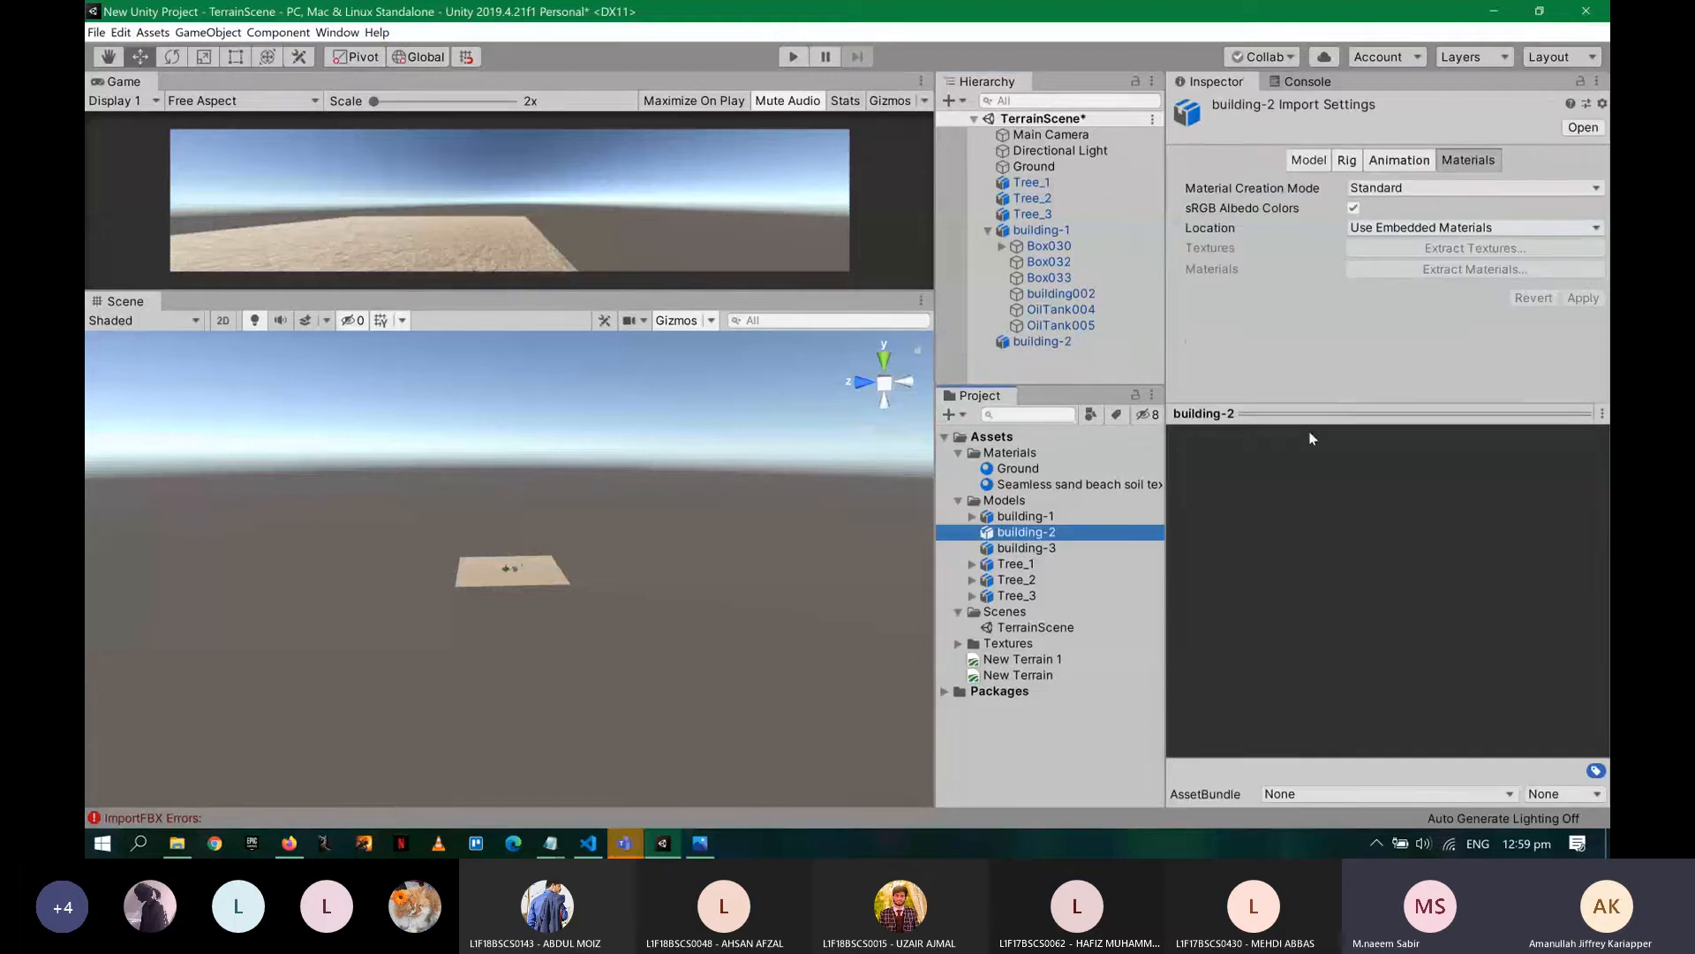
pyautogui.click(1028, 343)
pyautogui.press('Delete')
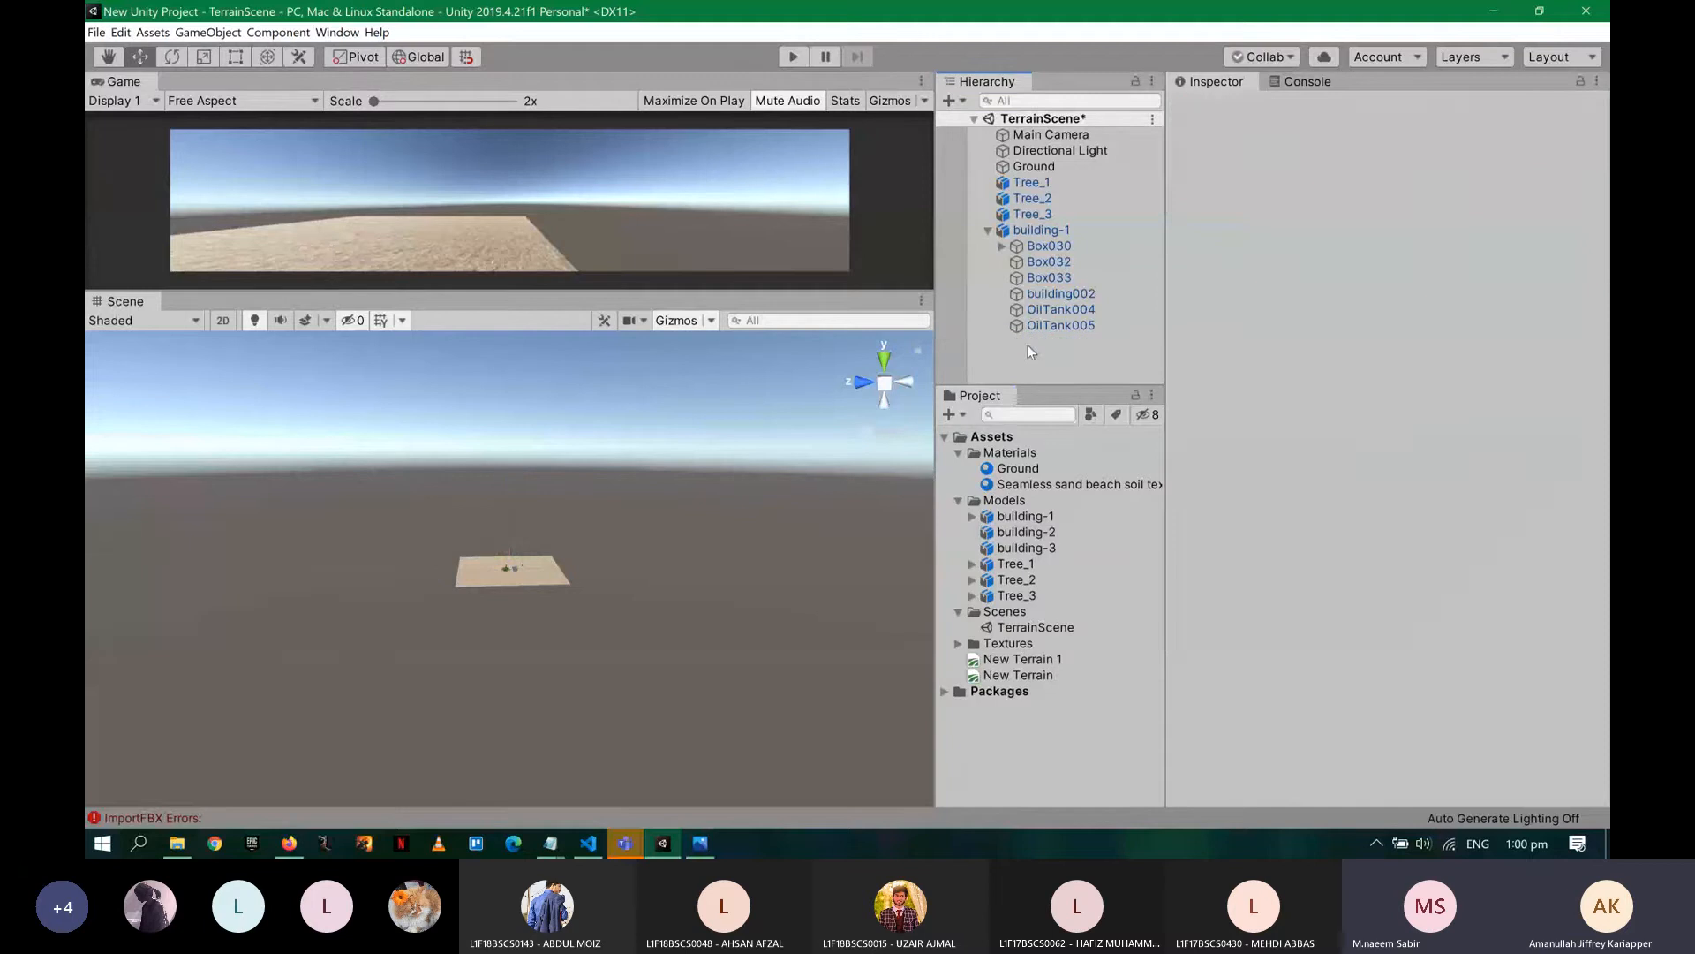
# - Check the building-2 asset's preview, examine building-2.FBX in 3D Viewer, and return to Unity
pyautogui.click(1027, 534)
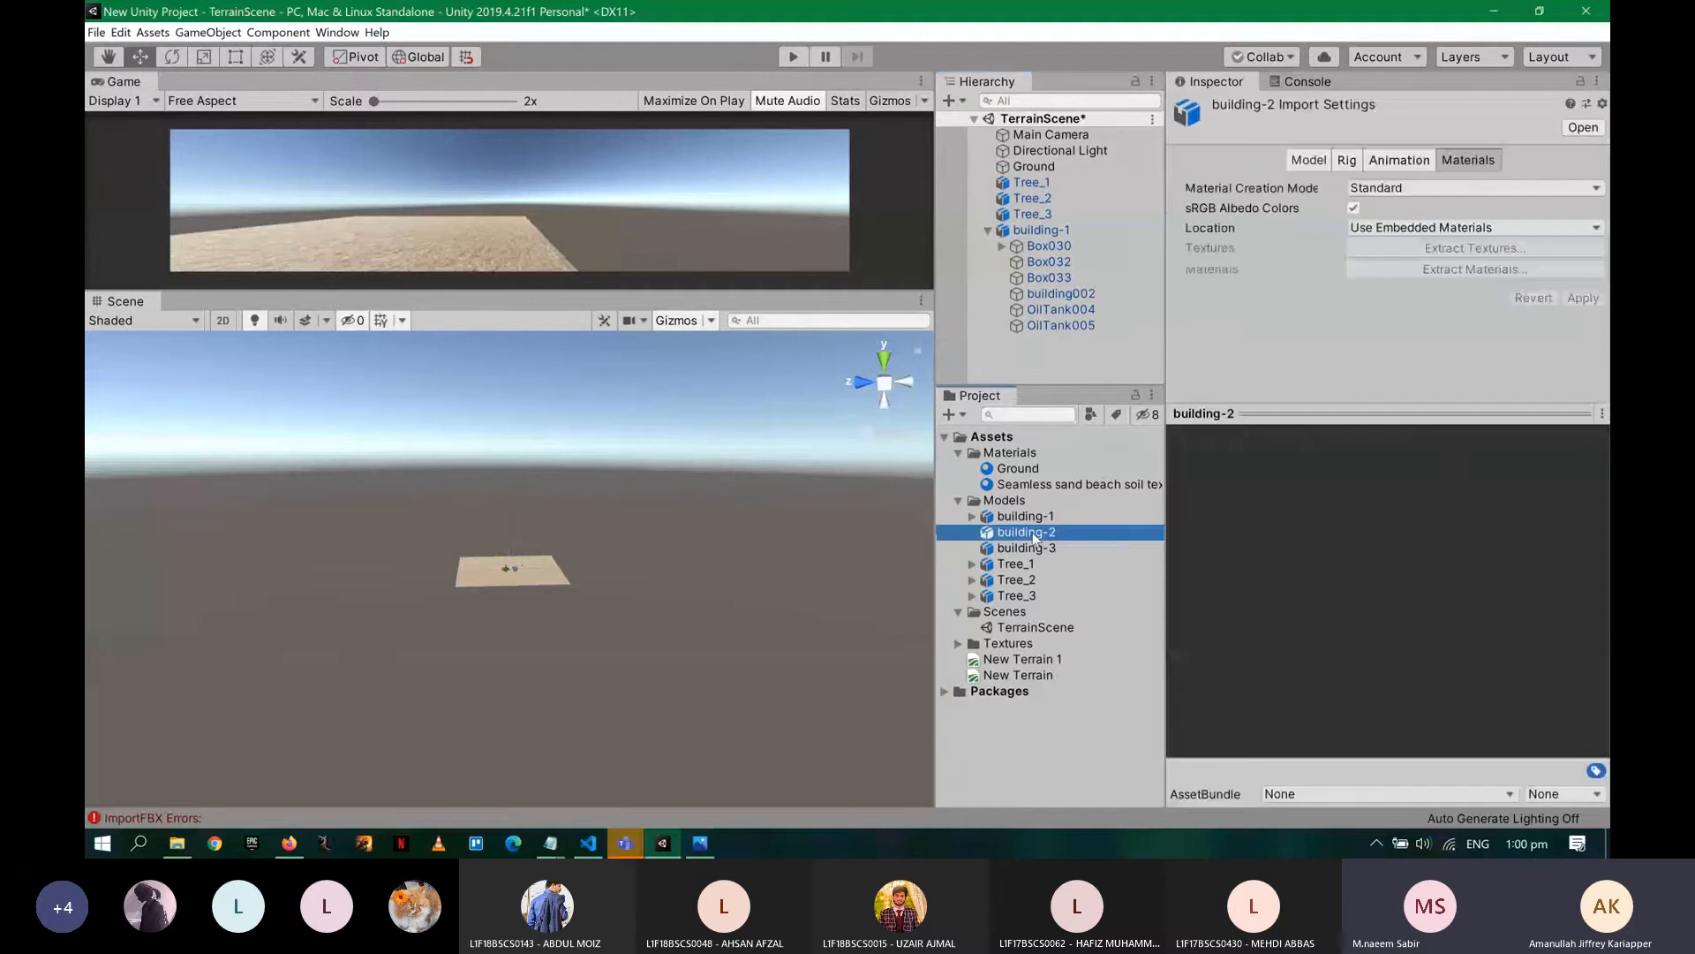
pyautogui.click(1414, 415)
pyautogui.moveTo(1415, 415); pyautogui.dragTo(1406, 460)
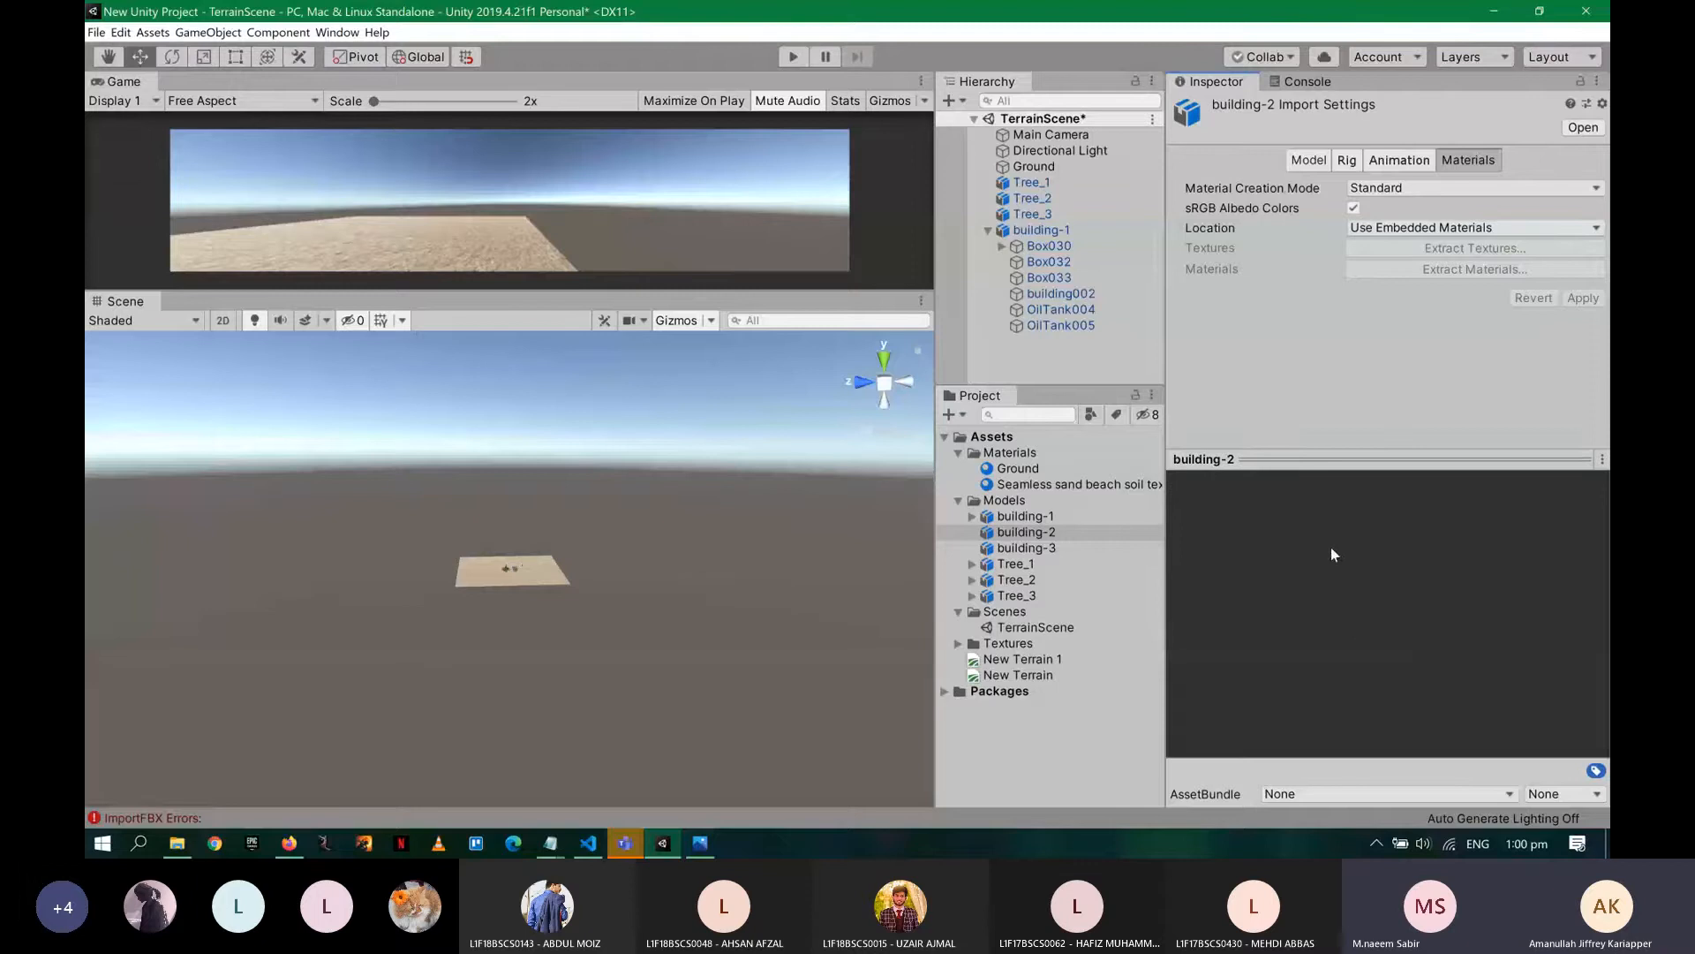
pyautogui.hotkey('alt', 'Tab')
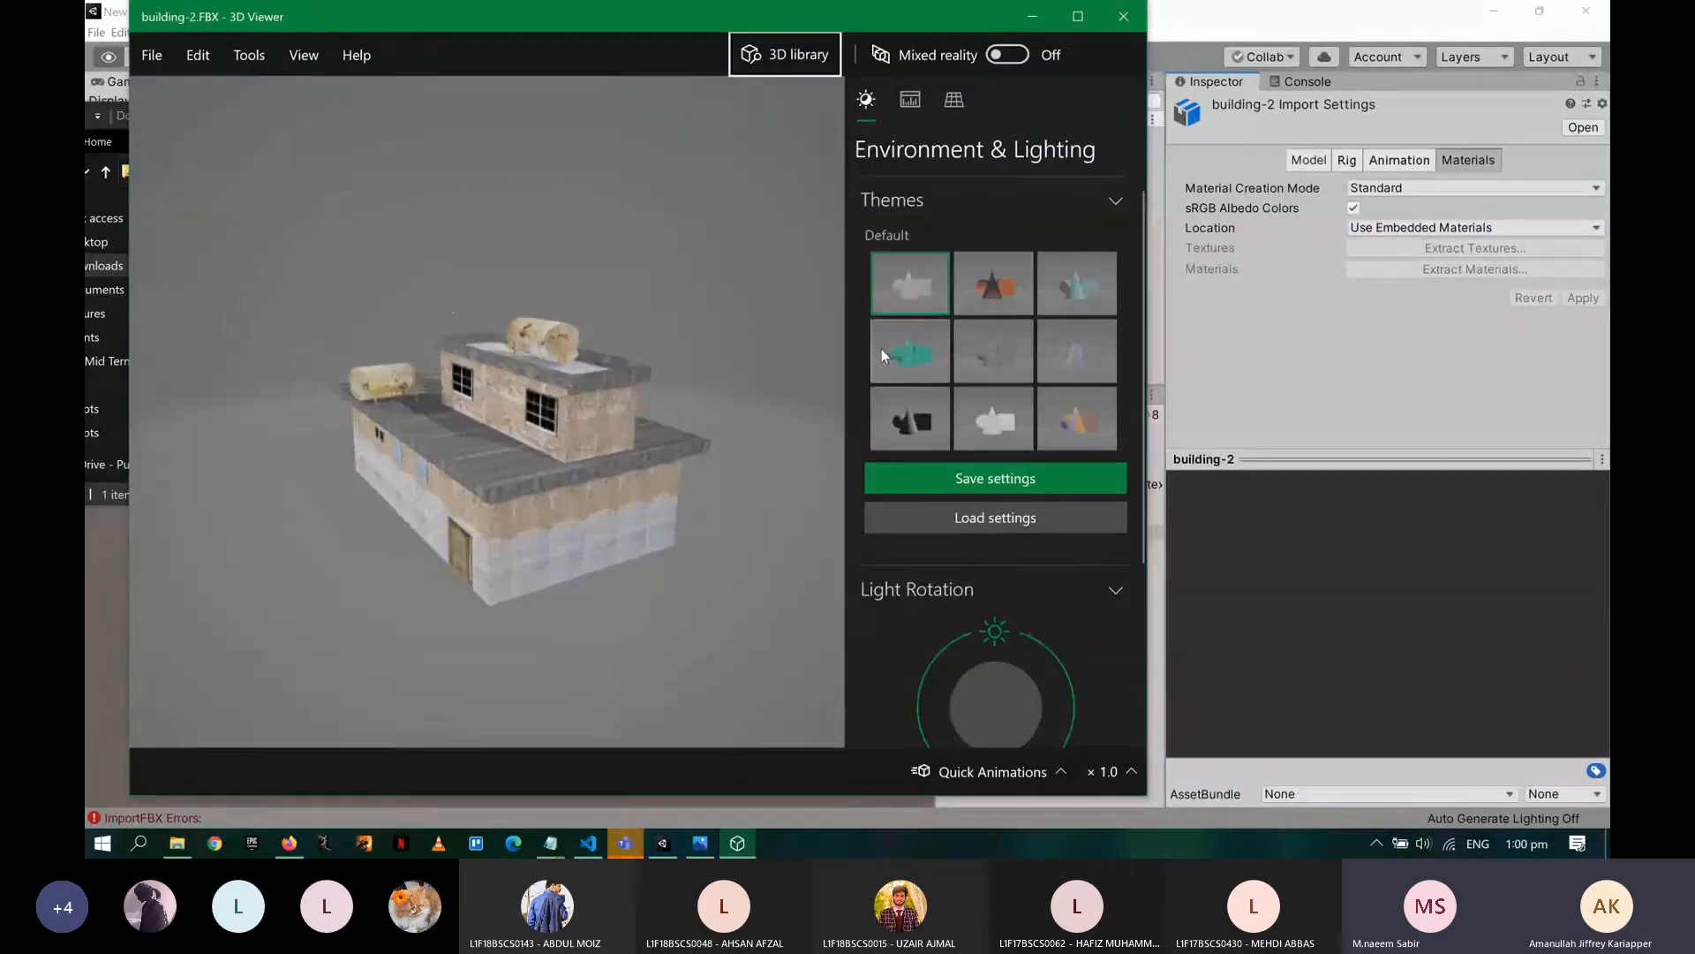
pyautogui.moveTo(434, 305); pyautogui.dragTo(821, 216)
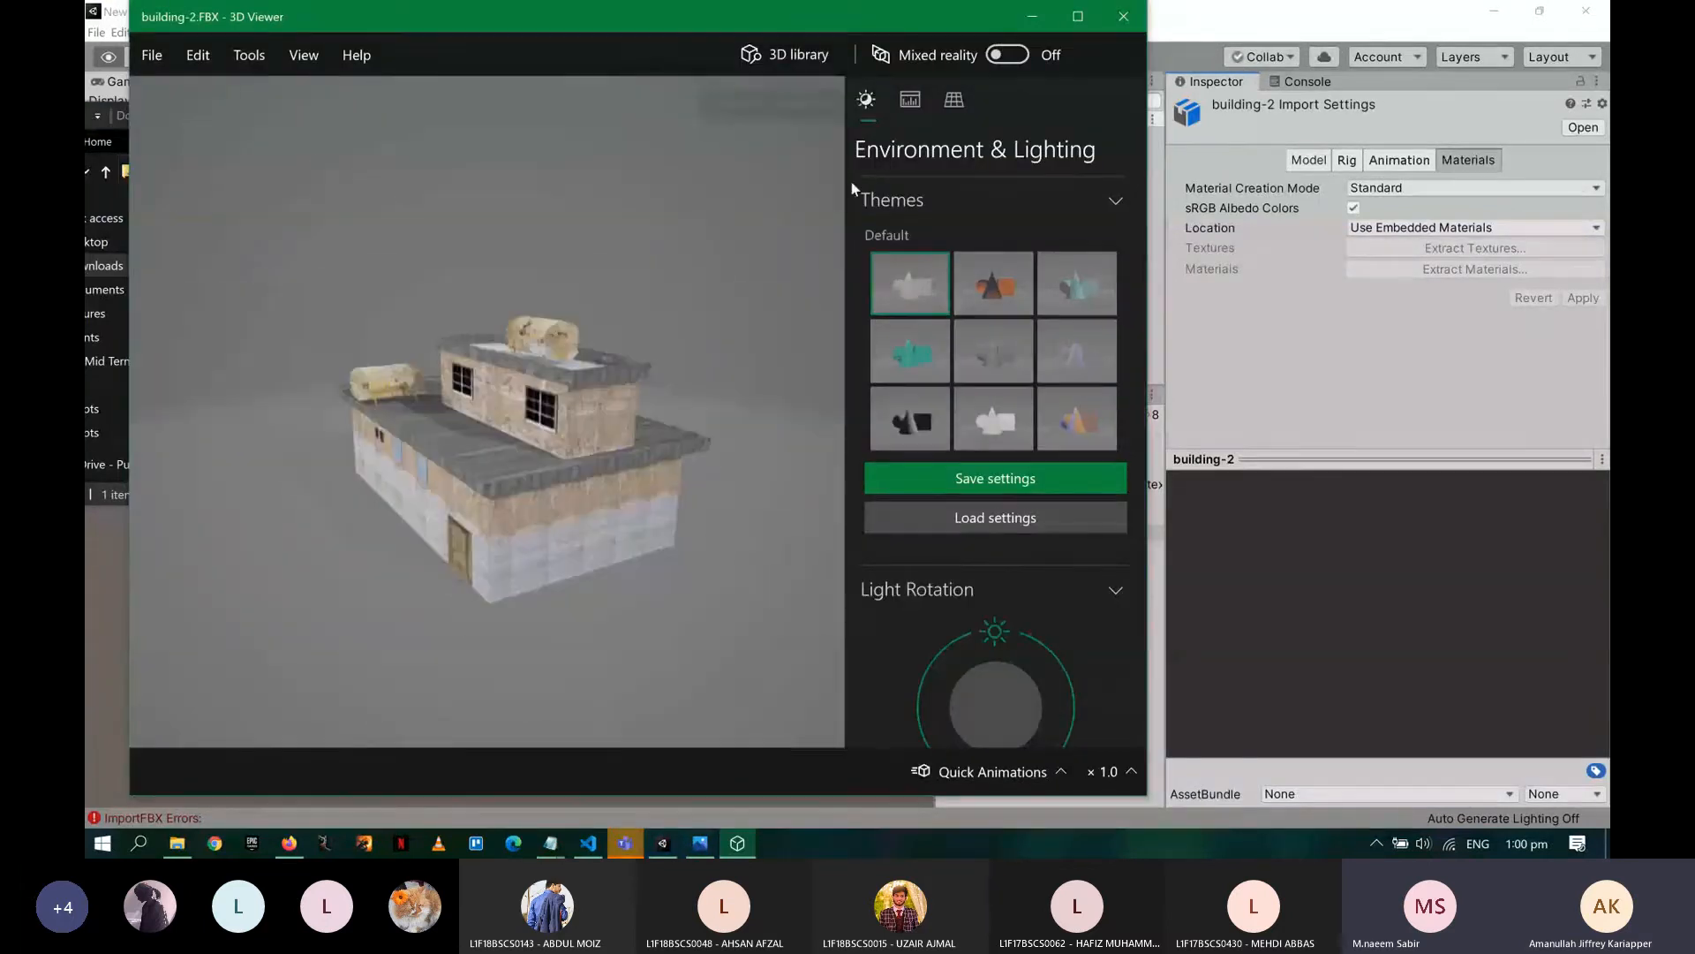
pyautogui.click(1117, 14)
pyautogui.click(1327, 214)
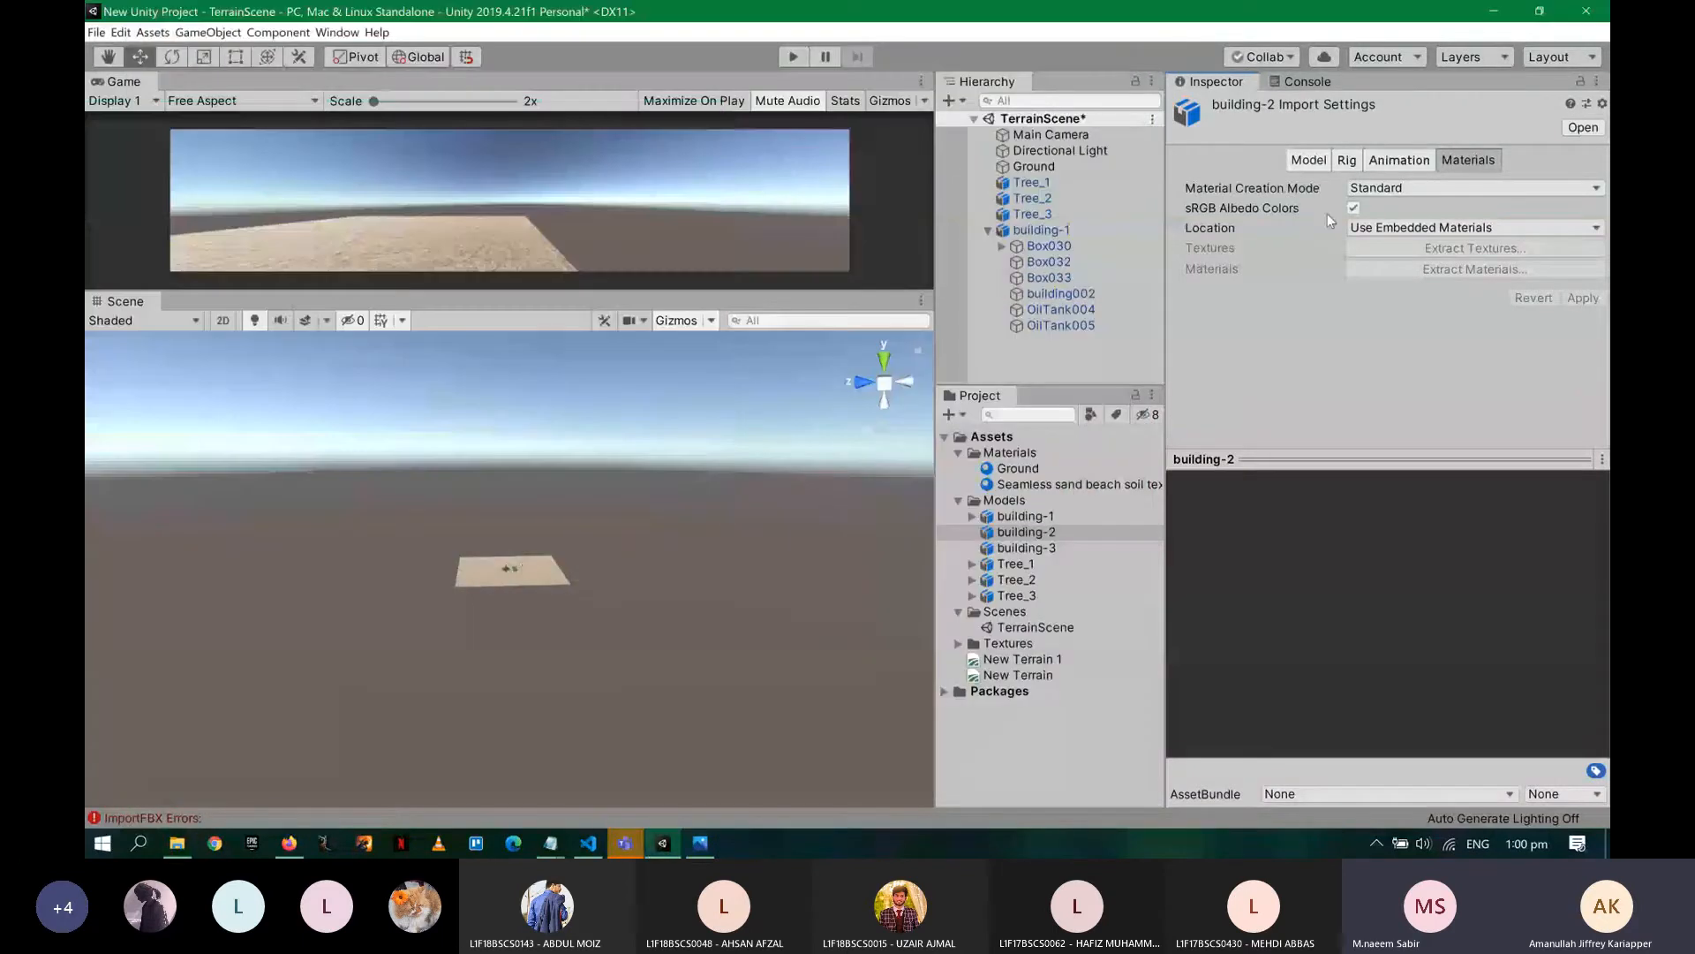
# - Review the scene, mesh and geometry options in building-2's Model import settings
pyautogui.click(1305, 161)
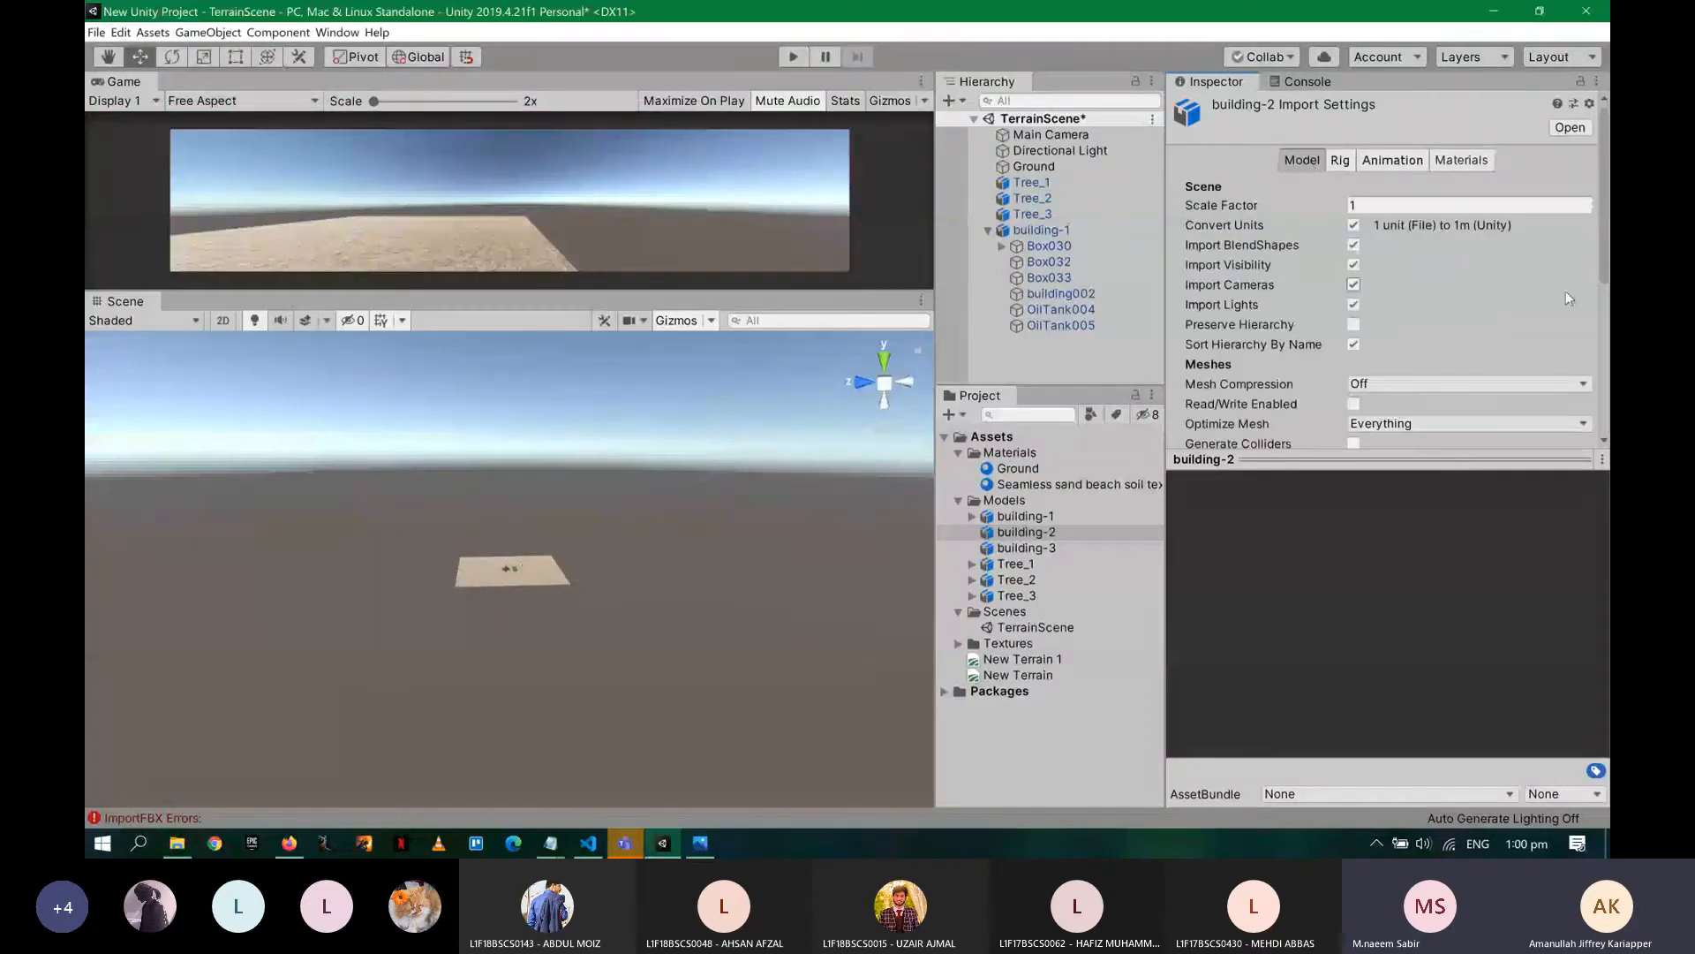
pyautogui.moveTo(1445, 460); pyautogui.dragTo(1444, 600)
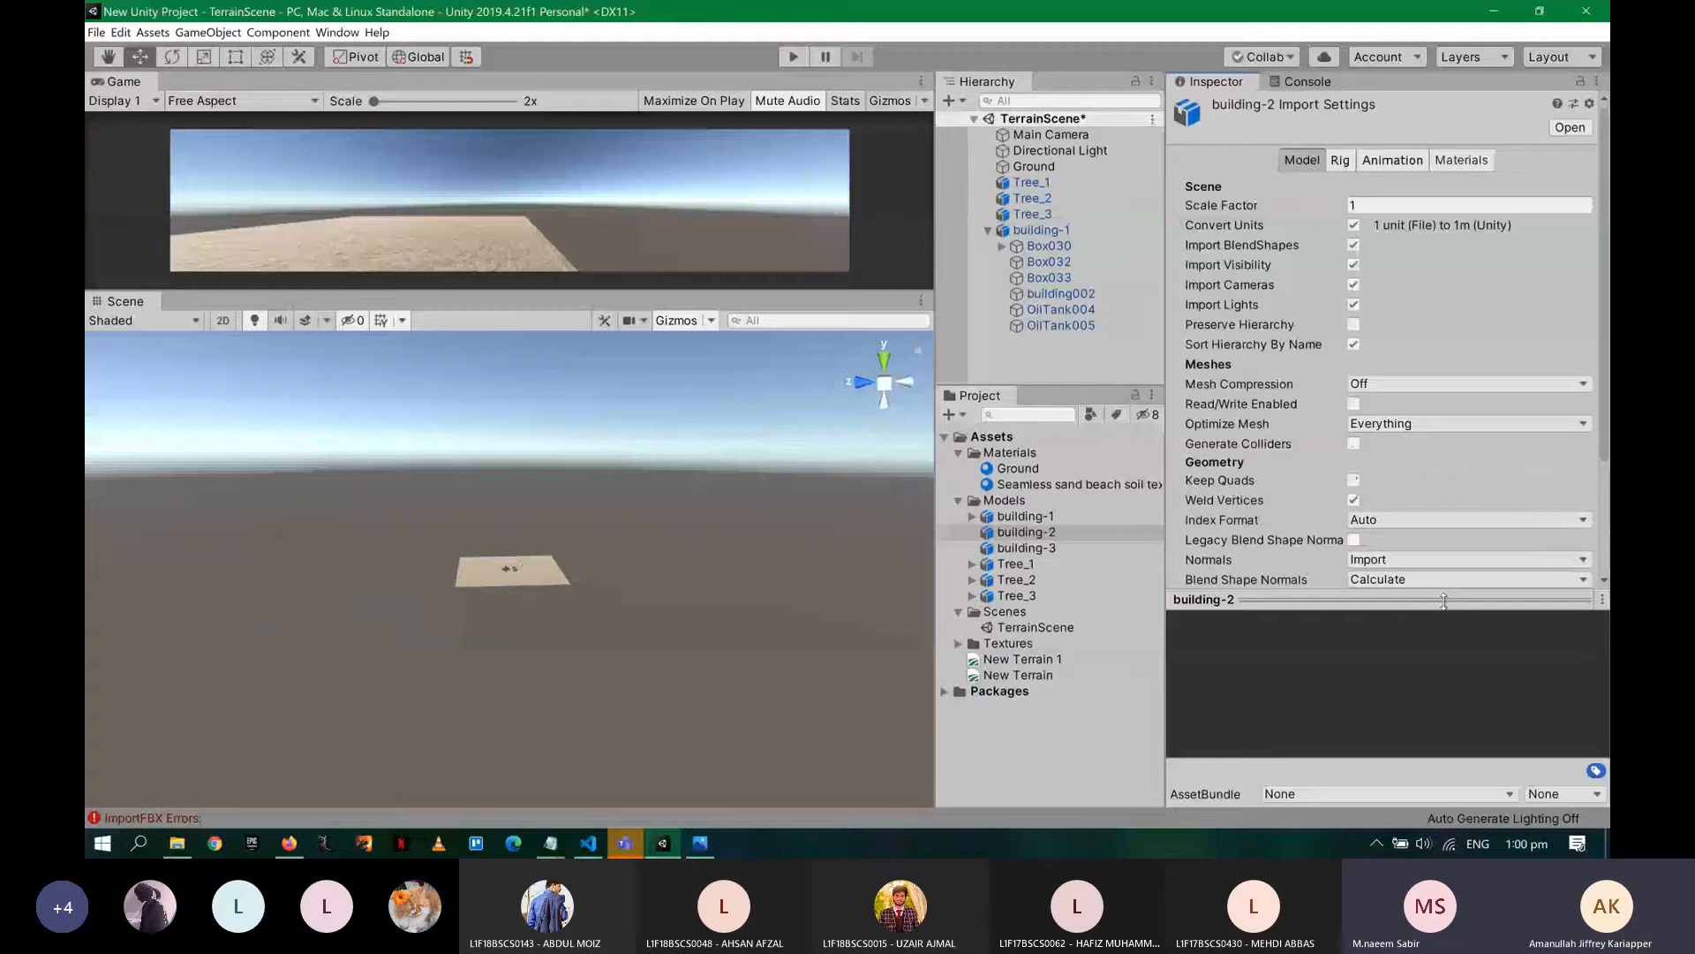
pyautogui.scroll(-3, 1427, 296)
pyautogui.scroll(3, 1423, 287)
pyautogui.scroll(-3, 1416, 294)
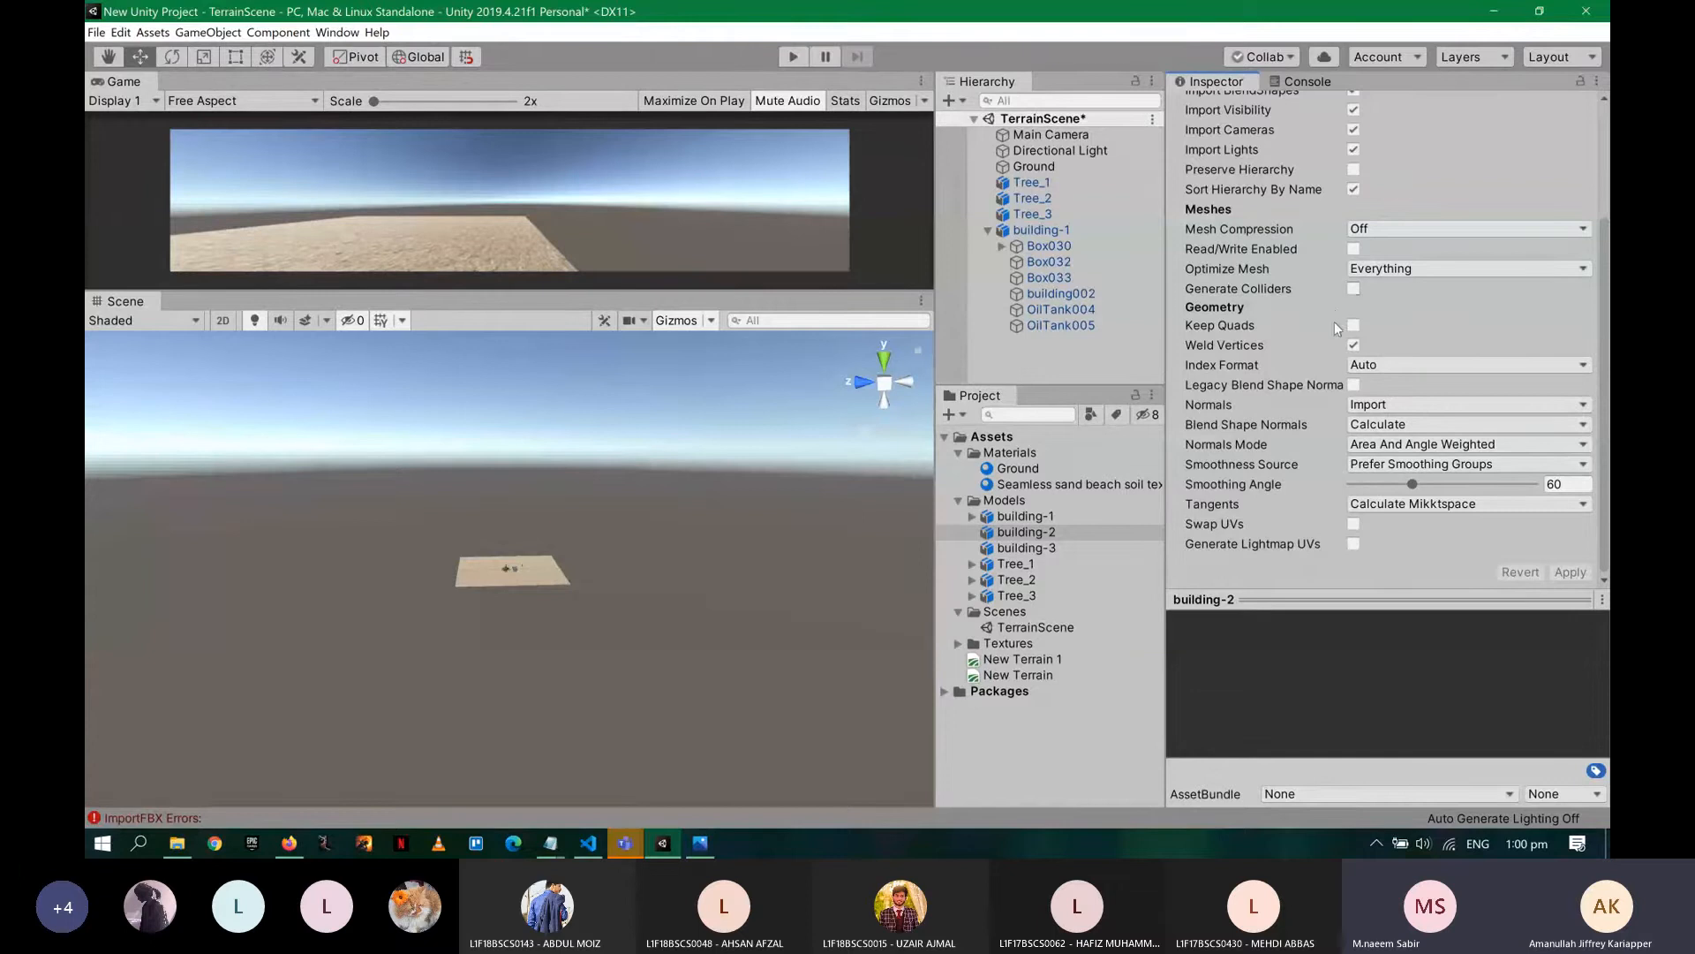
pyautogui.scroll(4, 1329, 316)
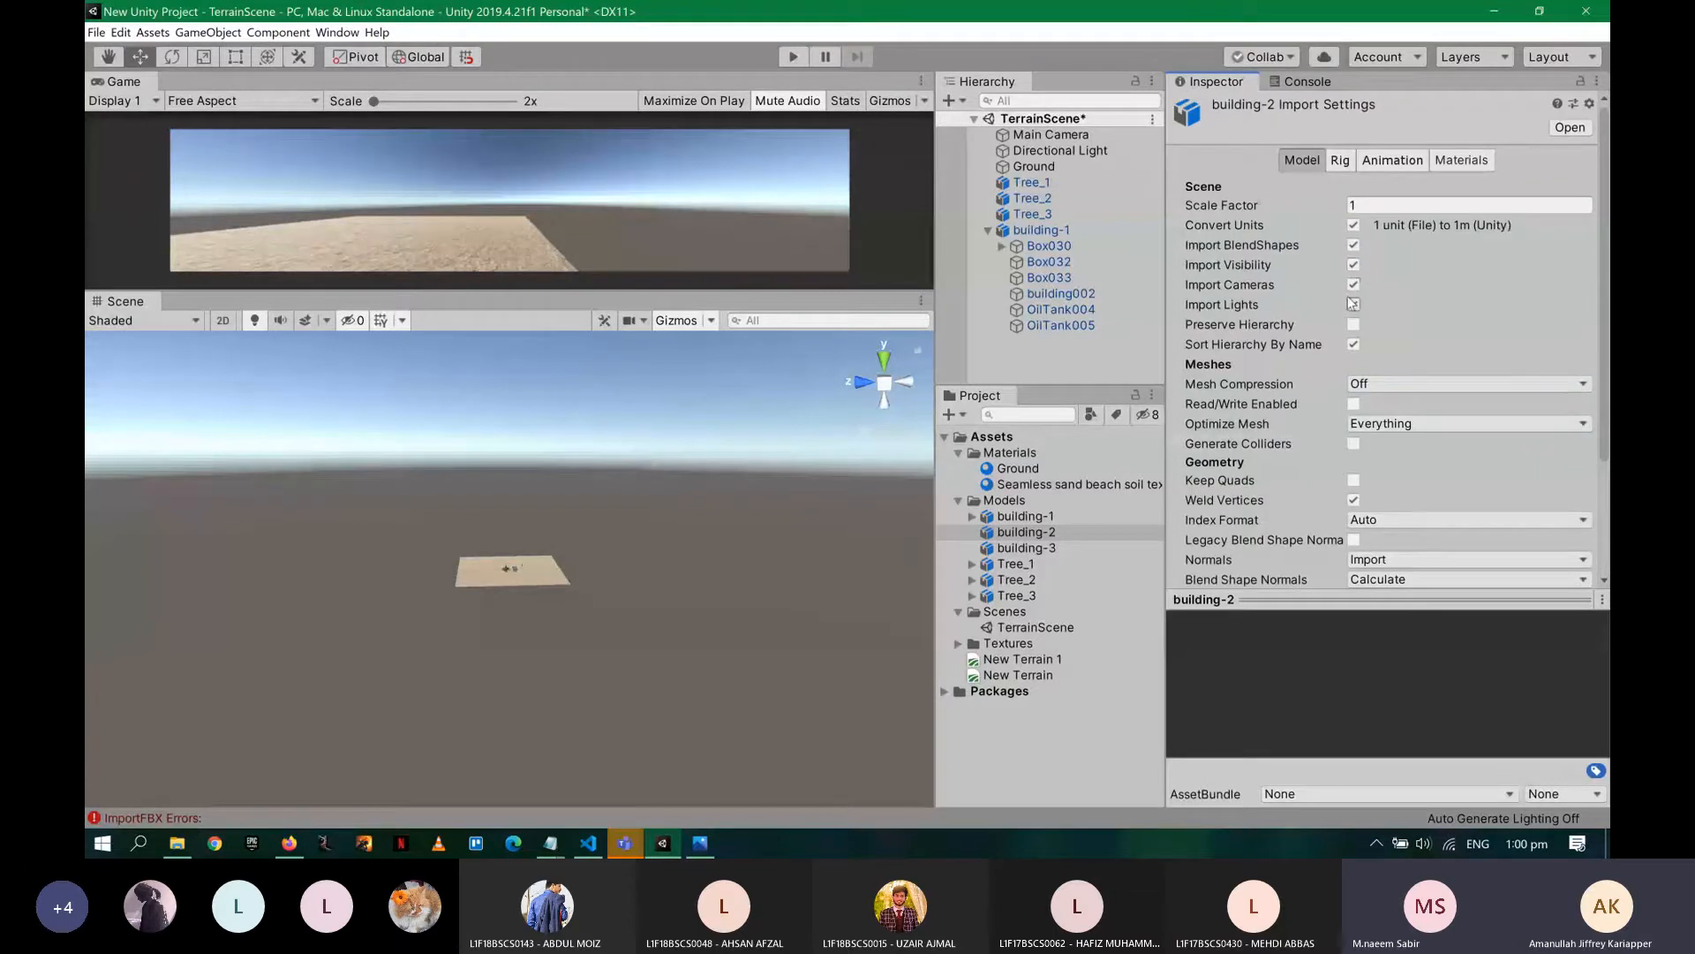
# - Enable Preserve Hierarchy in building-2's Model import settings and apply the change
pyautogui.click(1353, 304)
pyautogui.scroll(-3, 1481, 389)
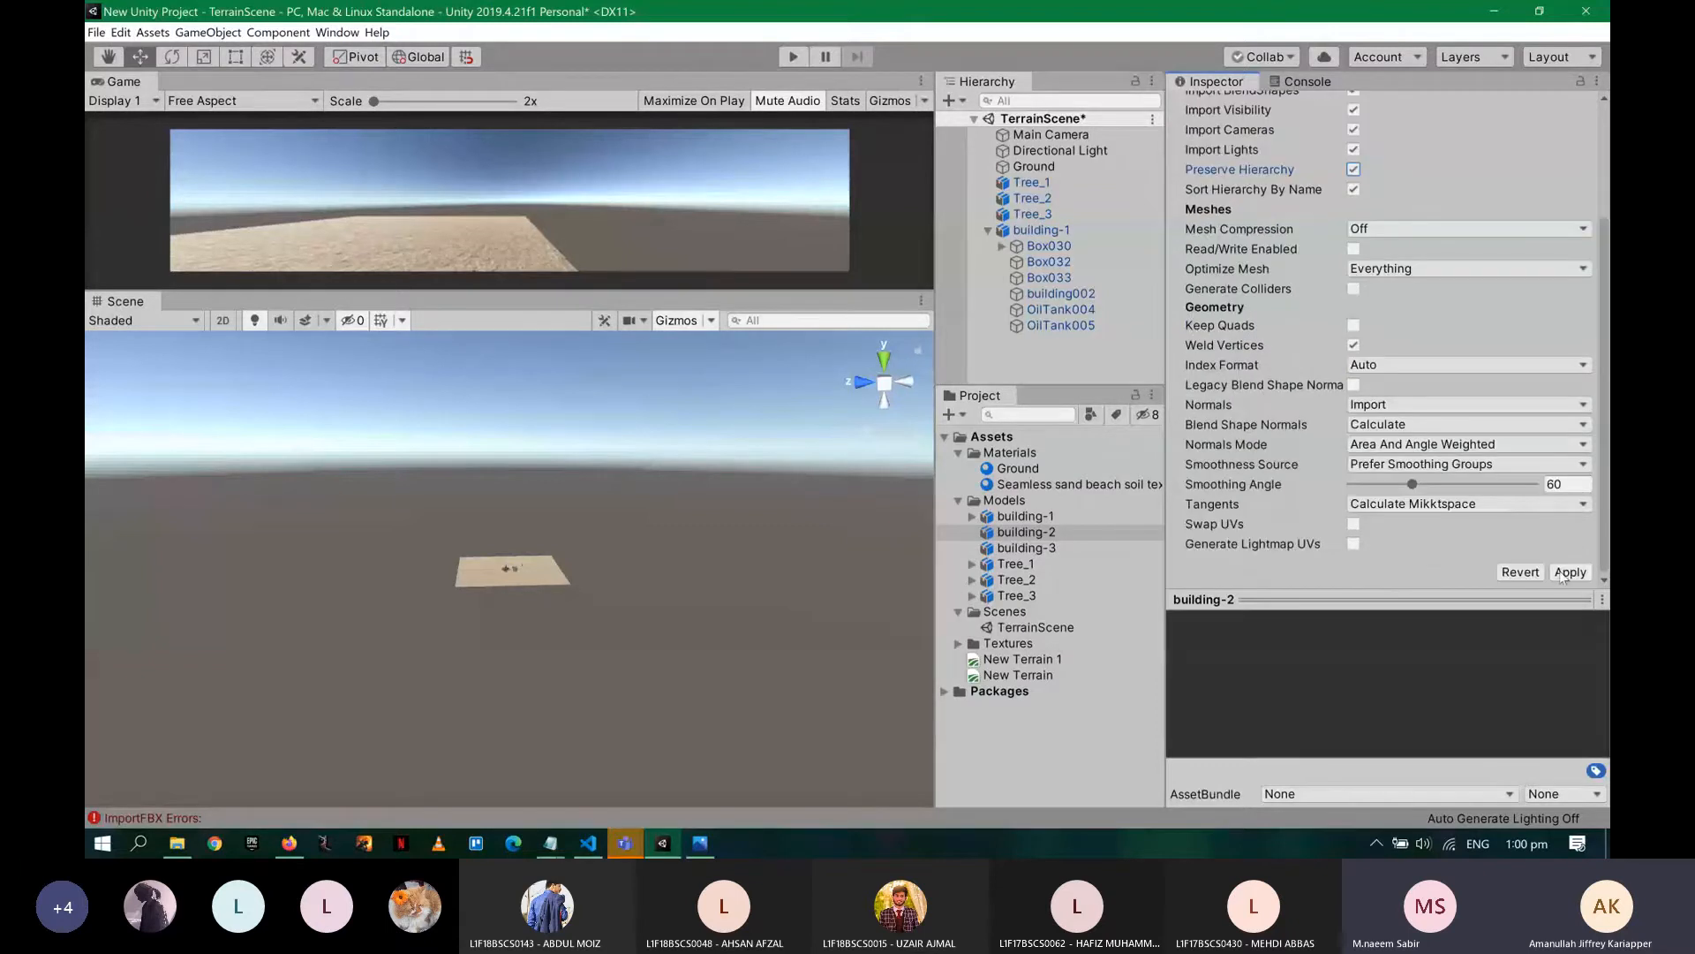
pyautogui.click(1561, 571)
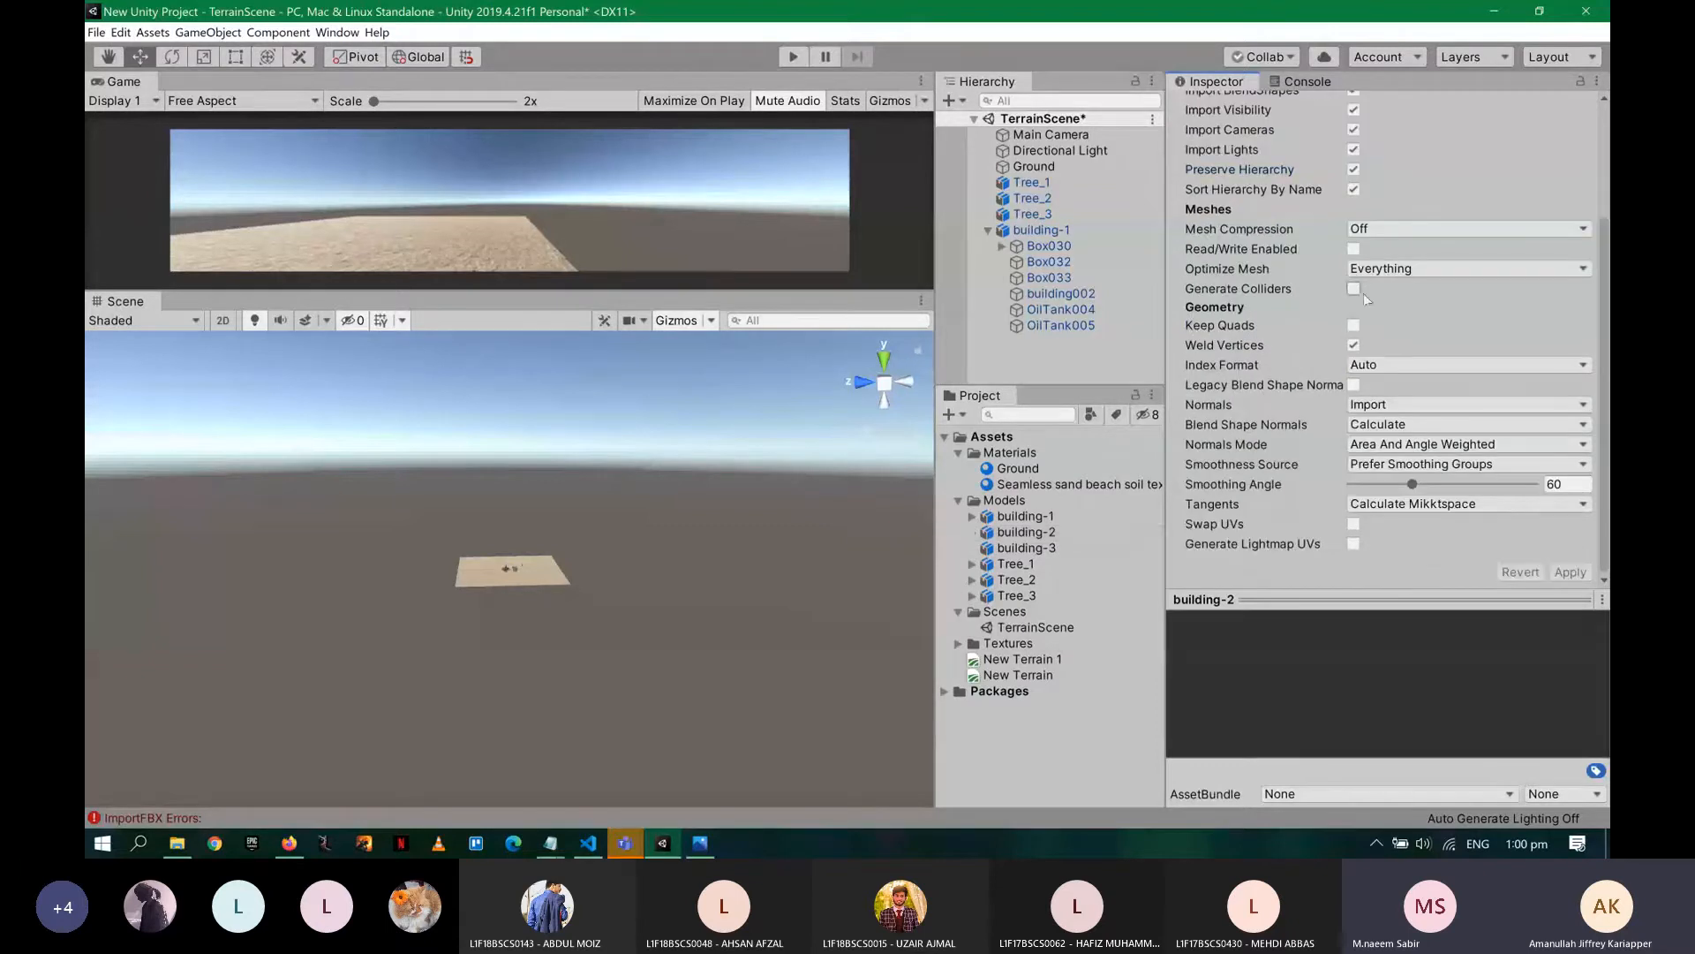
# - Disable Preserve Hierarchy in building-2's Model import settings and apply the change
pyautogui.click(1353, 169)
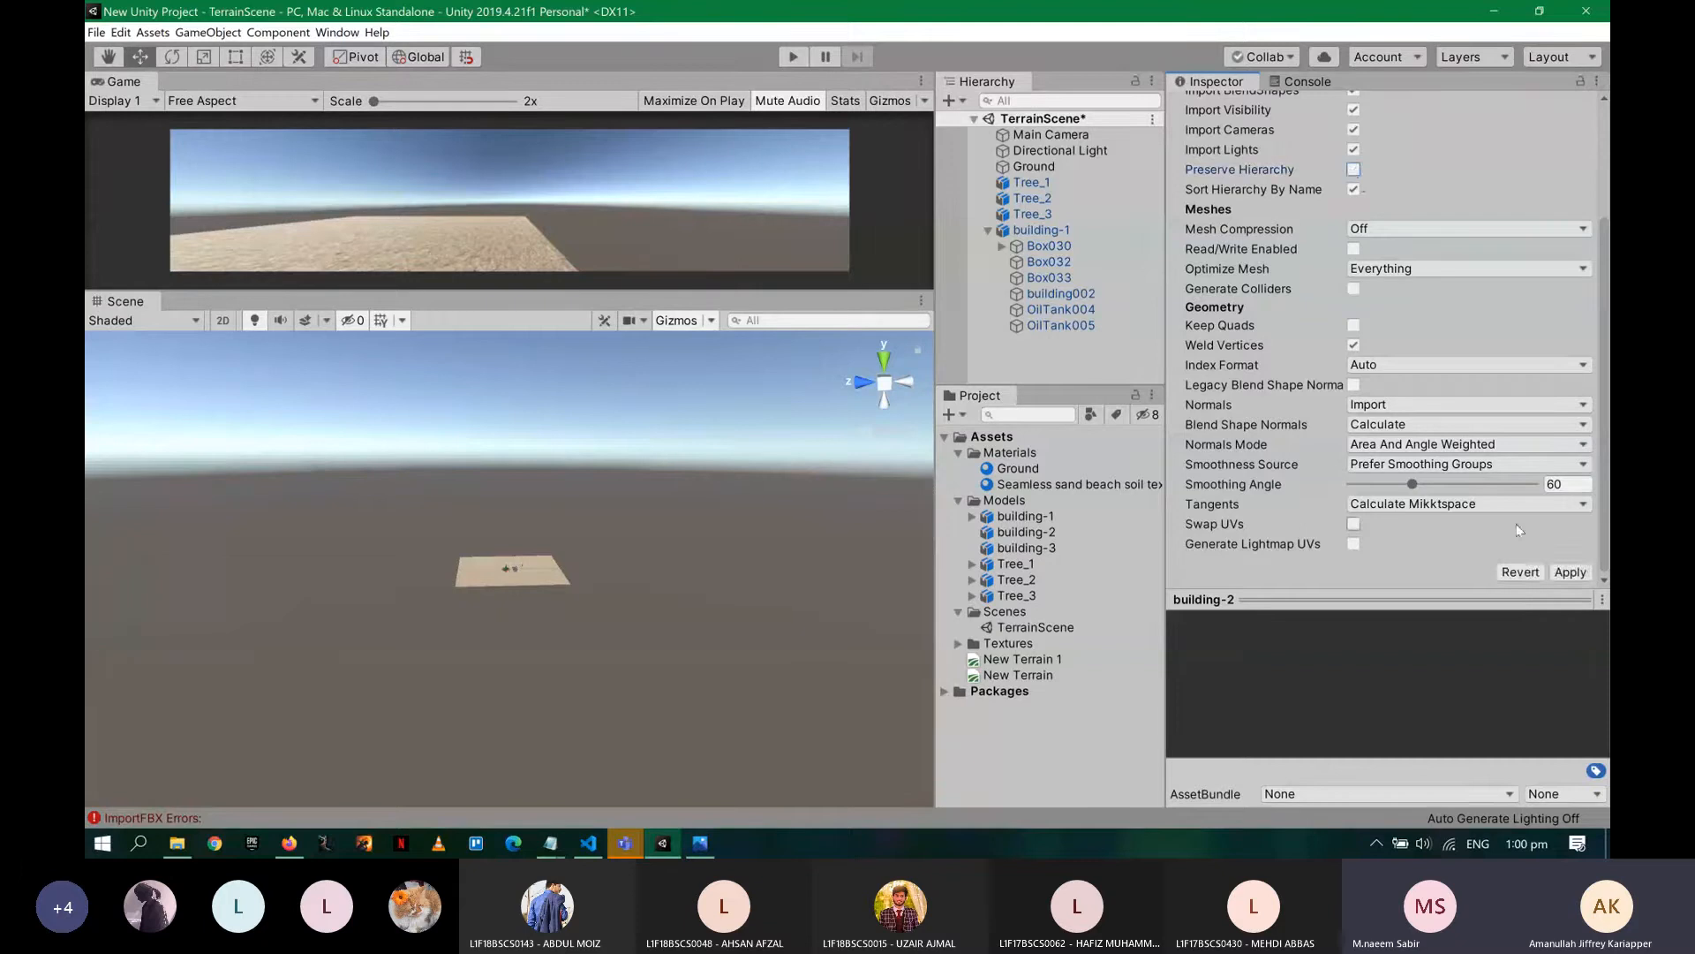
pyautogui.click(1559, 570)
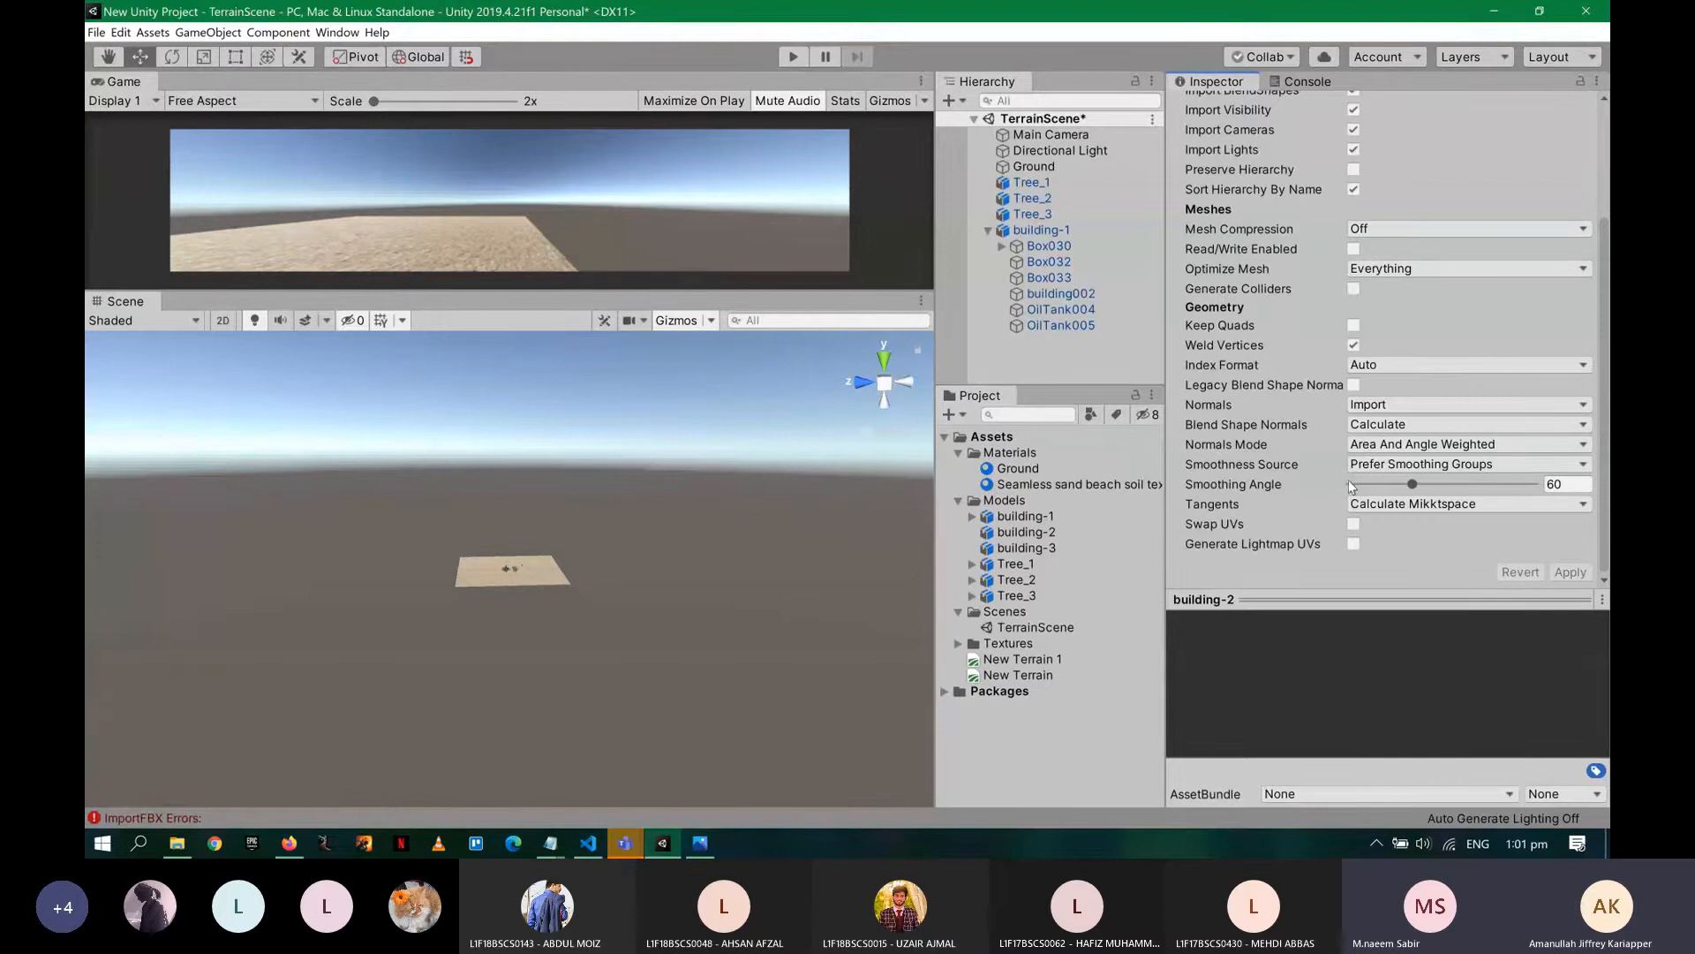
pyautogui.moveTo(1346, 471)
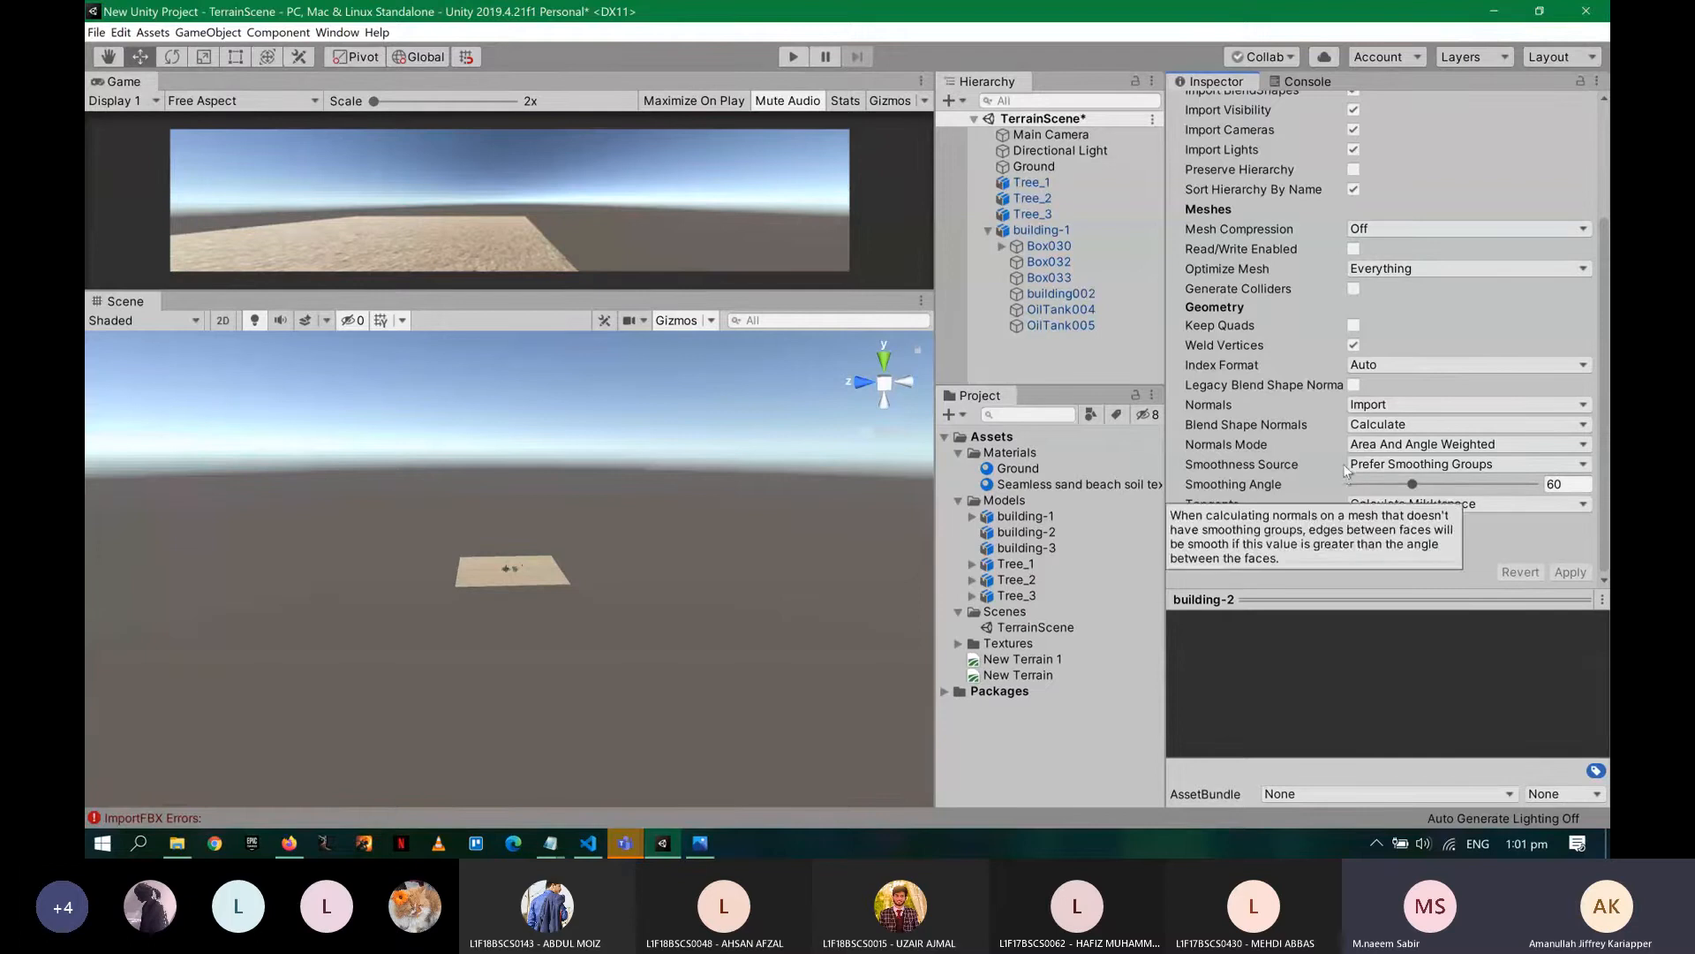
# - Review building-2's rig, animation and material import settings, and check the building-3 asset's enlarged preview
pyautogui.scroll(3, 1346, 471)
pyautogui.click(1346, 161)
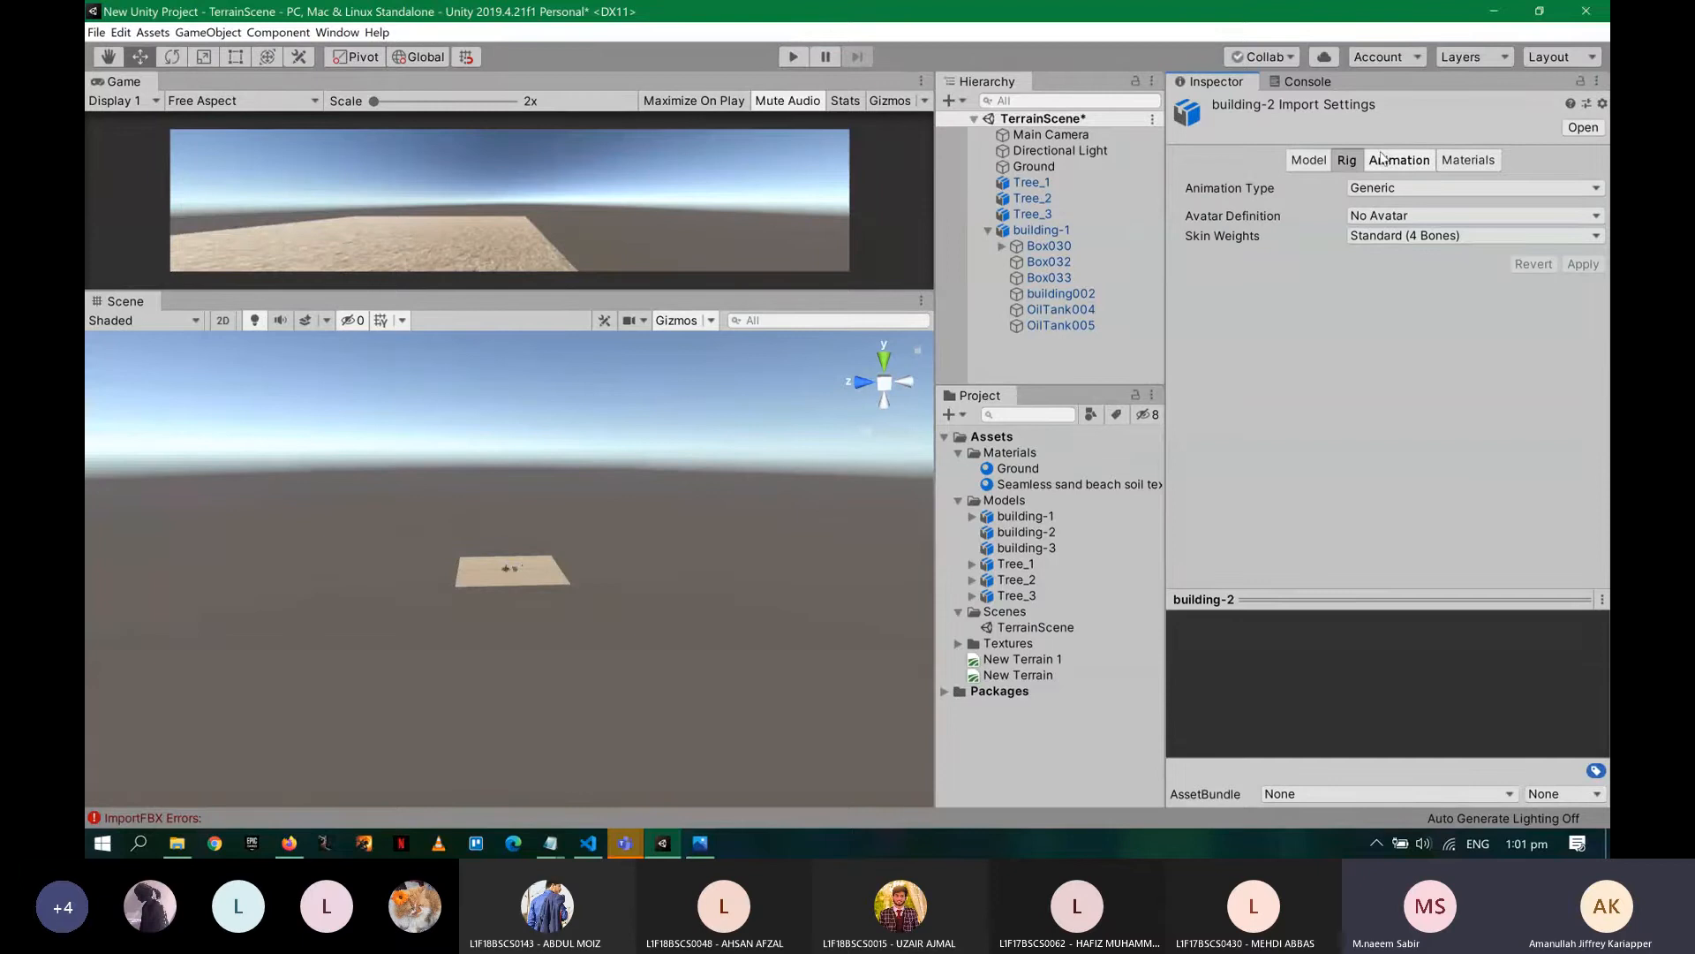
pyautogui.click(1383, 159)
pyautogui.click(1458, 164)
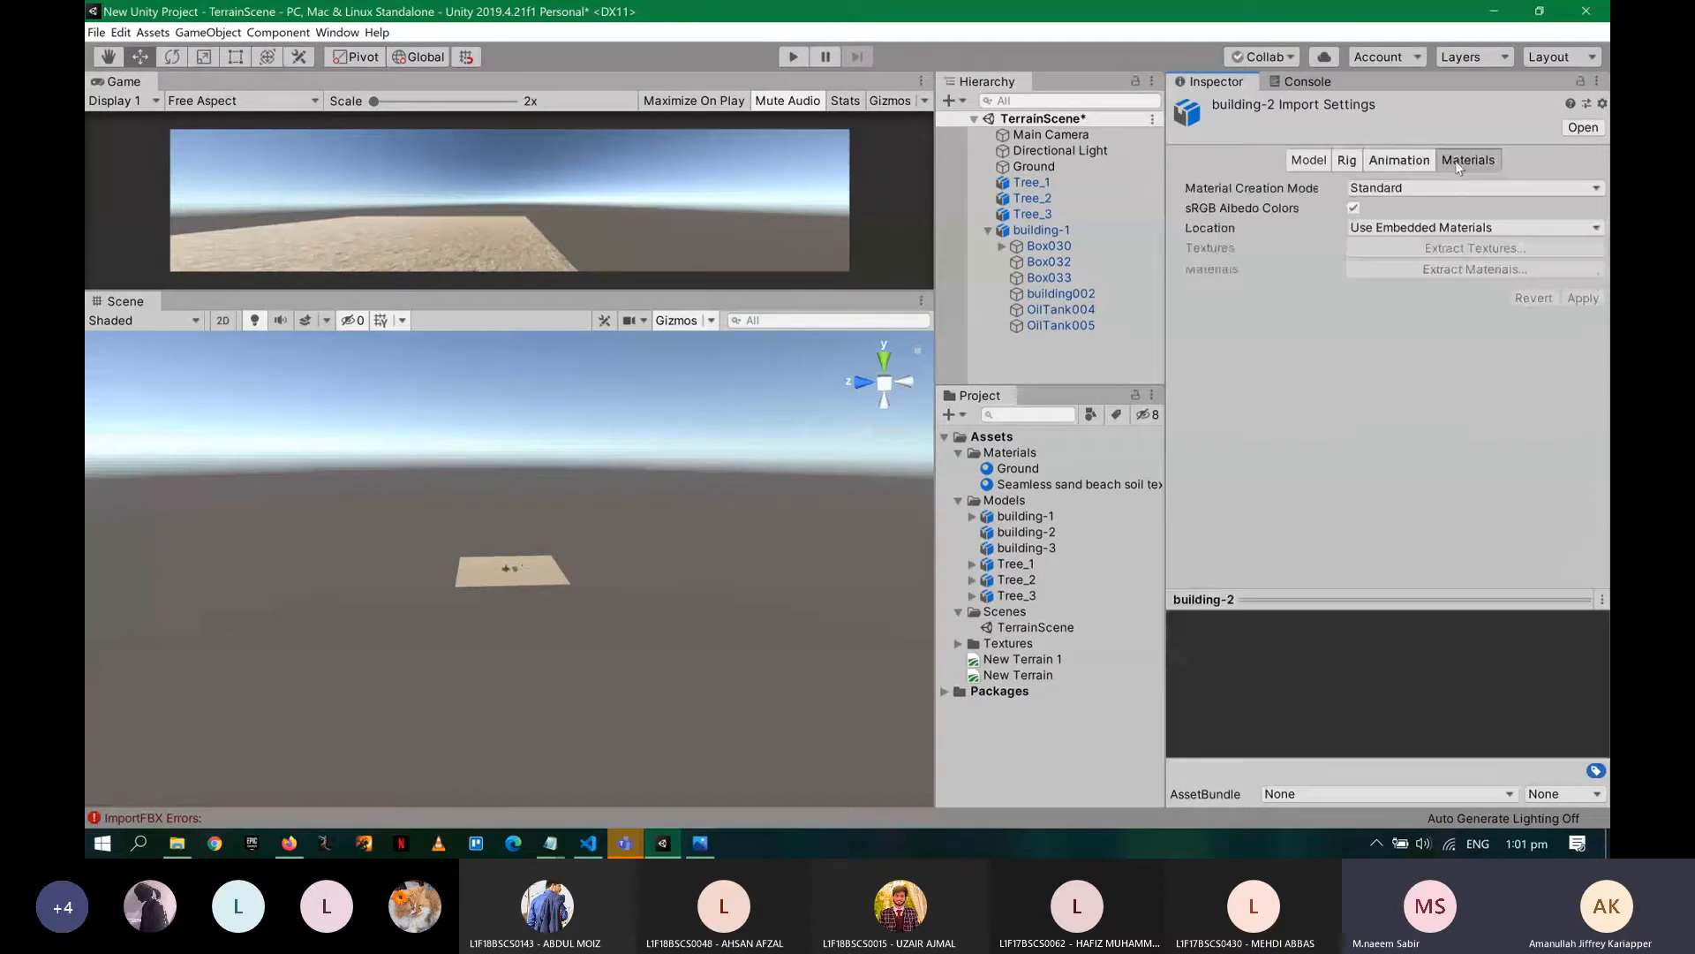
pyautogui.click(1027, 548)
pyautogui.moveTo(1298, 606); pyautogui.dragTo(1324, 477)
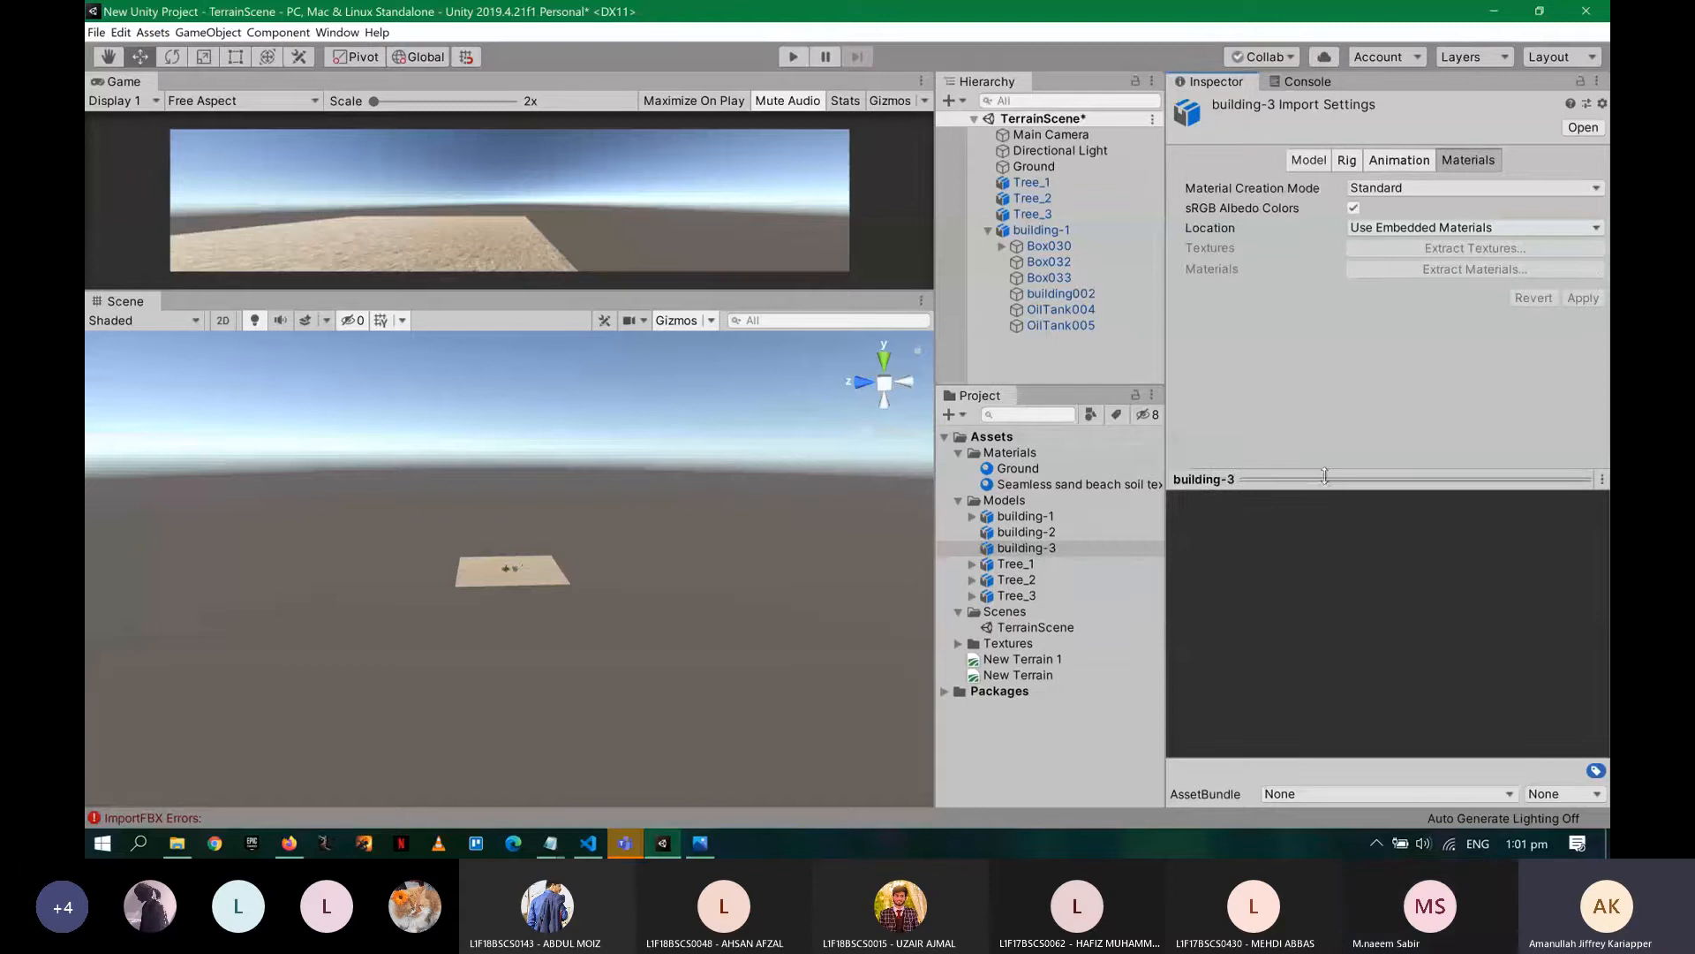
# - Examine building-3.FBX from the Downloads folder in 3D Viewer under a different light rotation, and return to Unity
pyautogui.hotkey('alt', 'Tab')
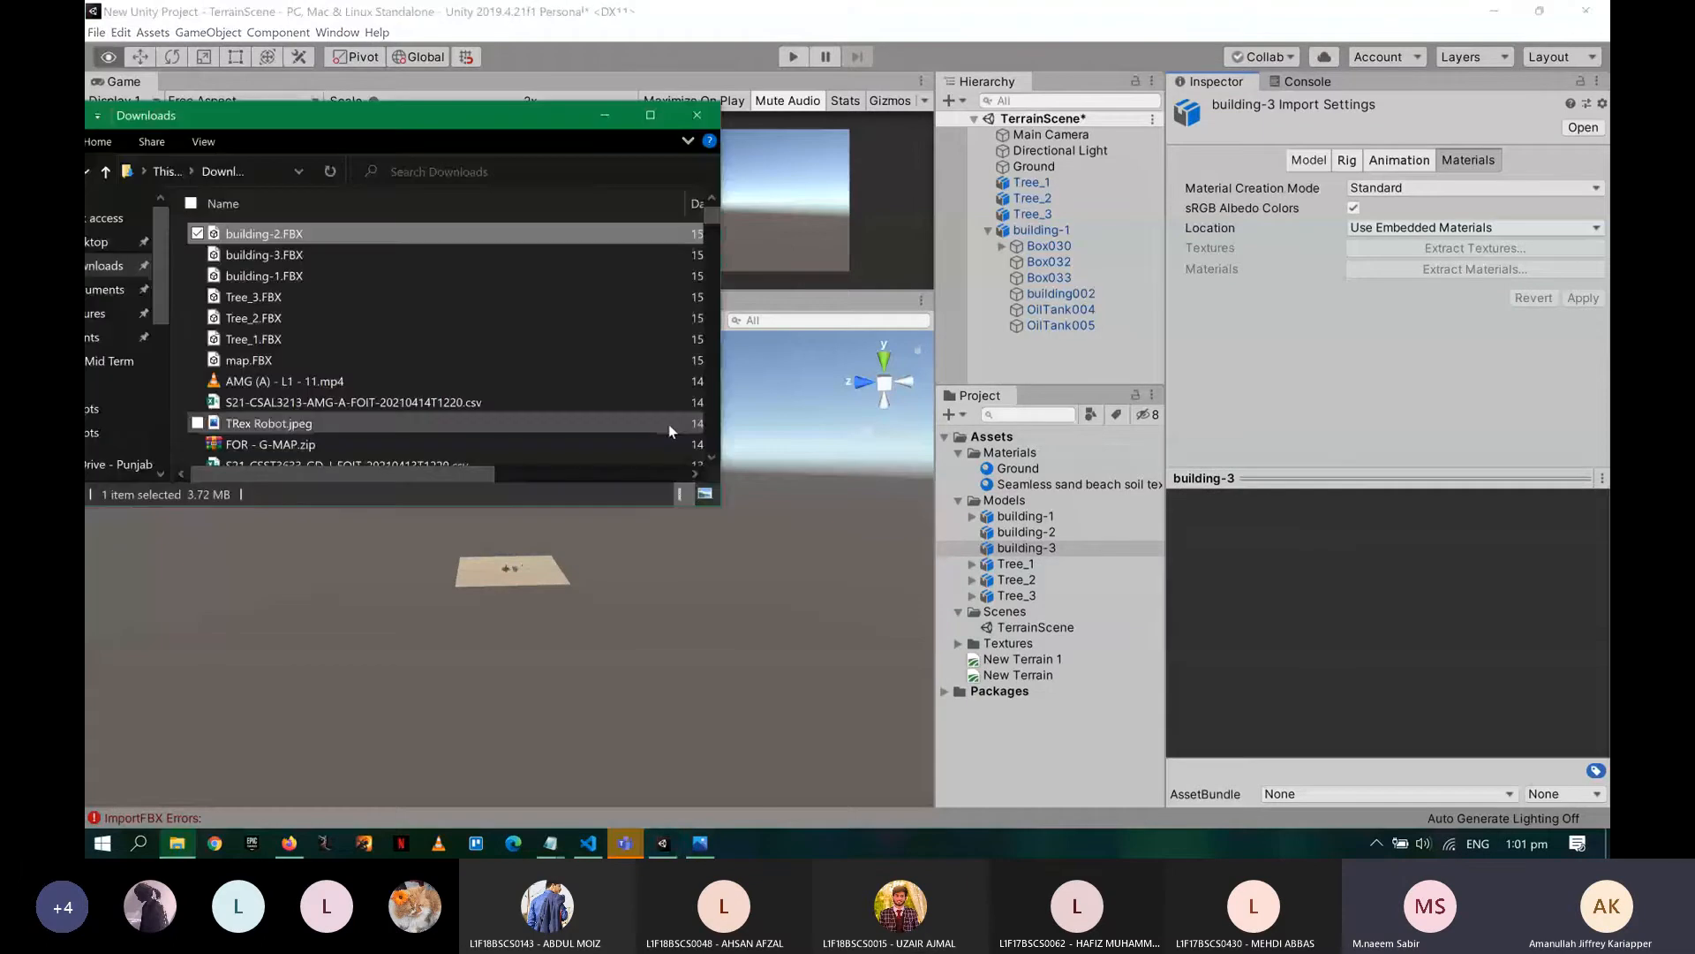
pyautogui.doubleClick(342, 256)
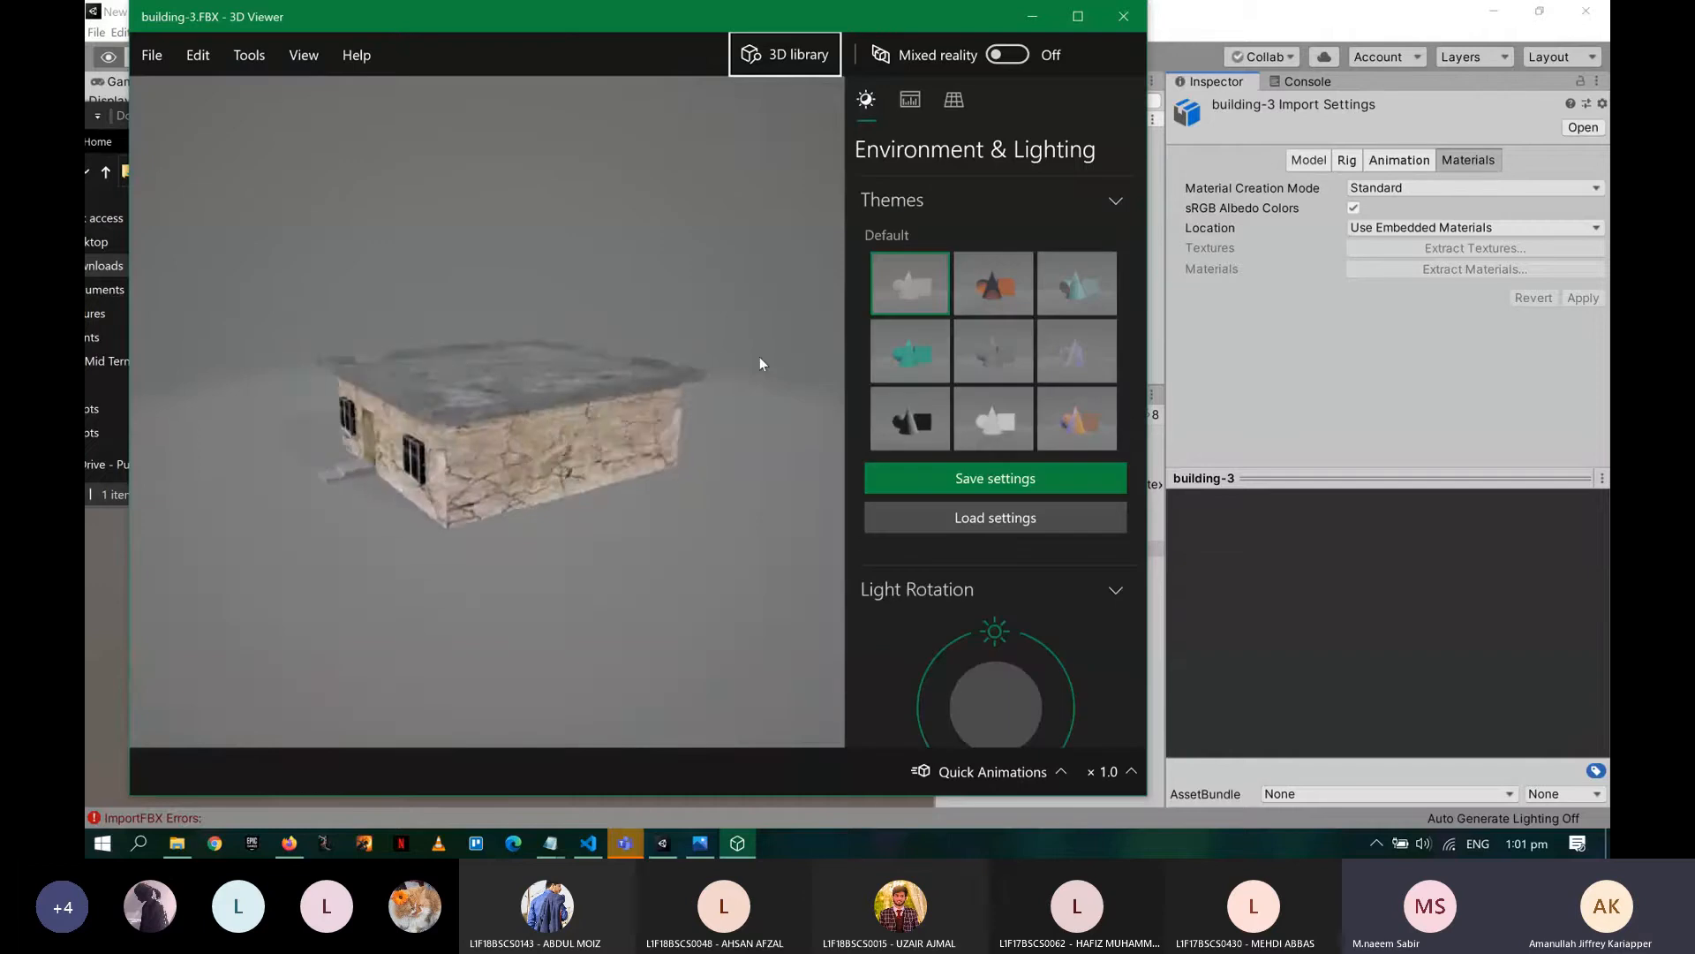
pyautogui.moveTo(549, 447); pyautogui.dragTo(623, 502)
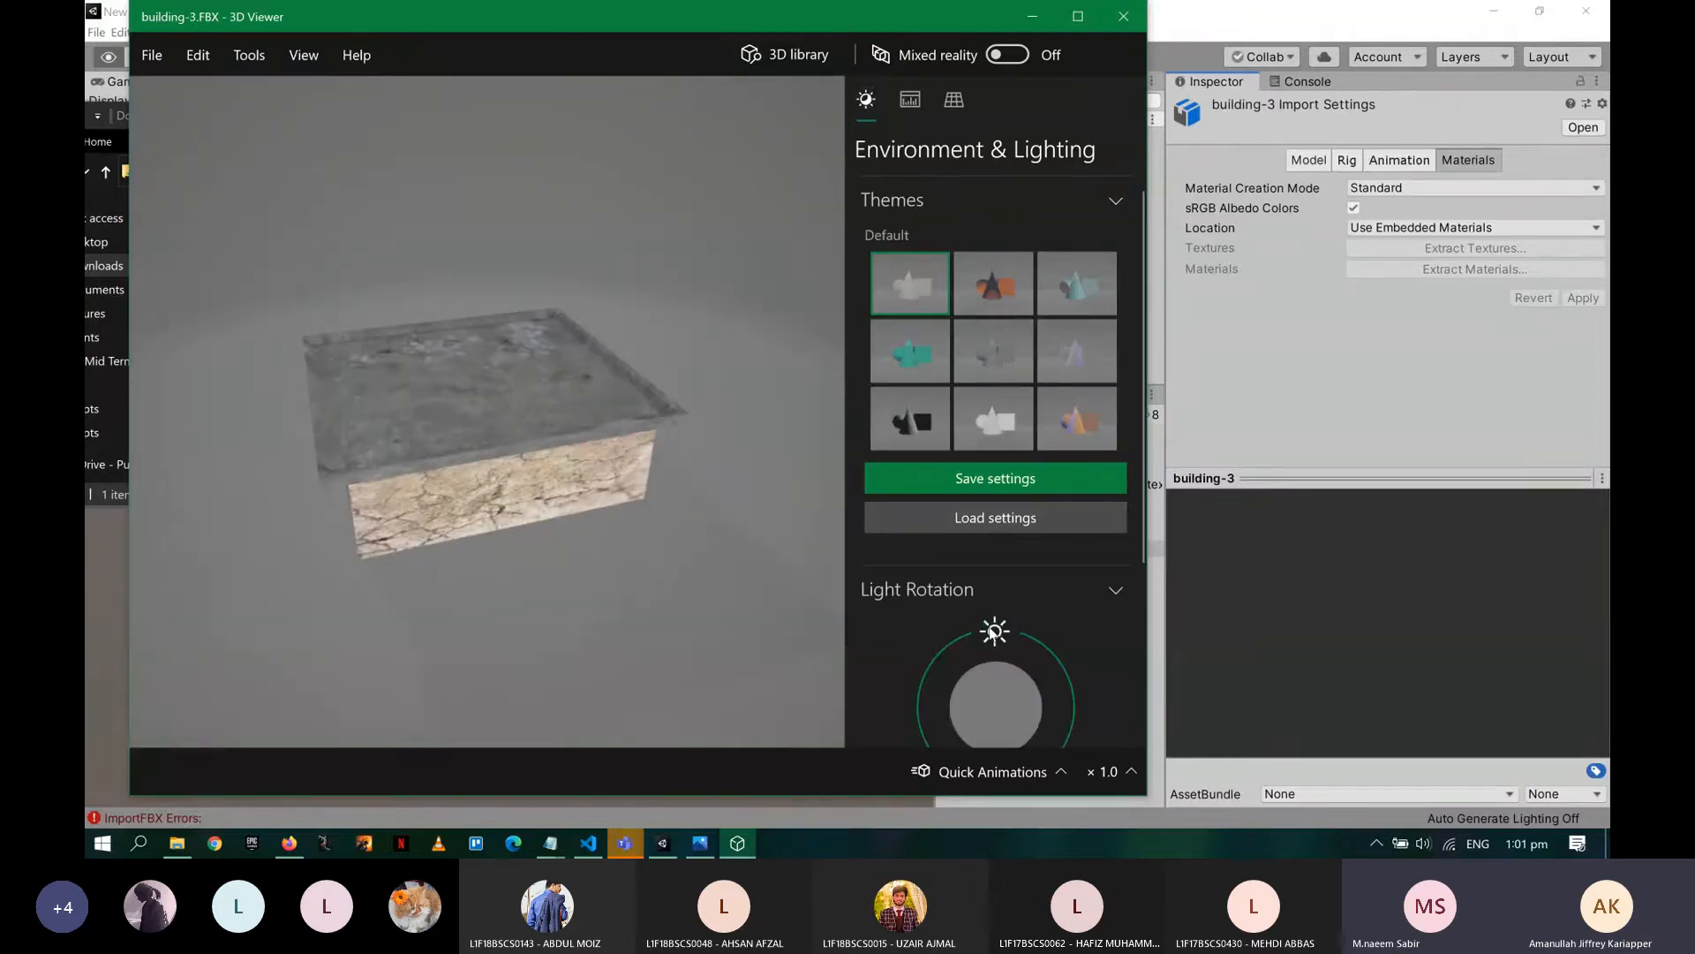
pyautogui.moveTo(995, 631); pyautogui.dragTo(953, 645)
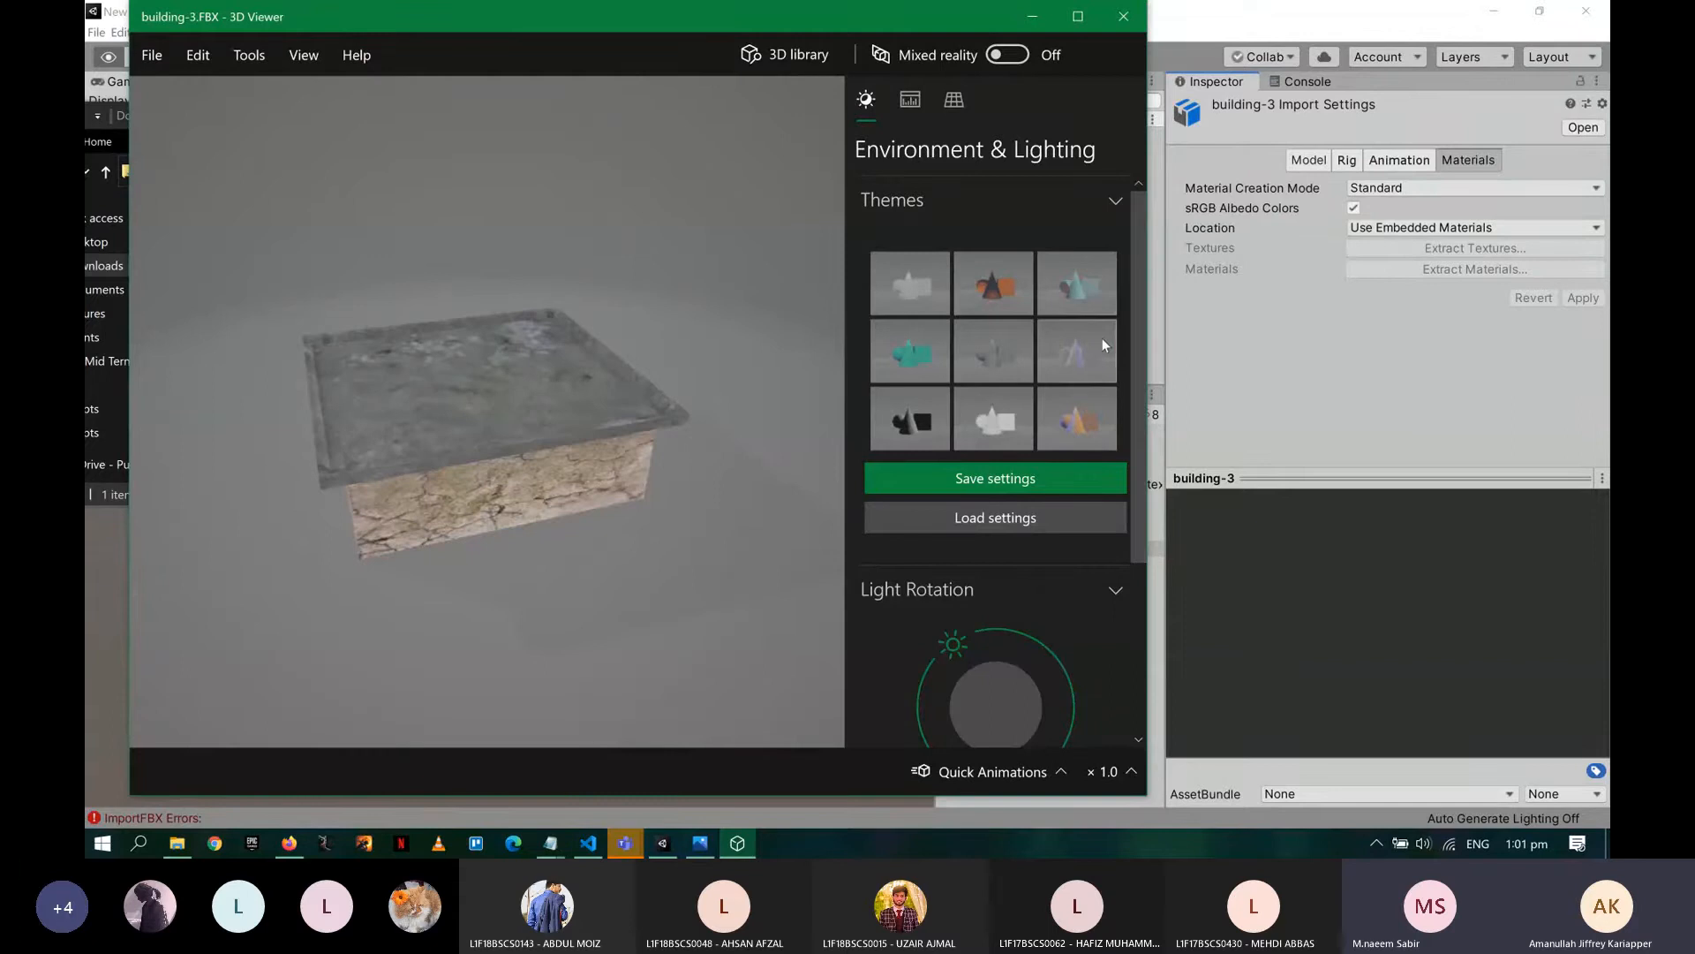
pyautogui.click(1123, 16)
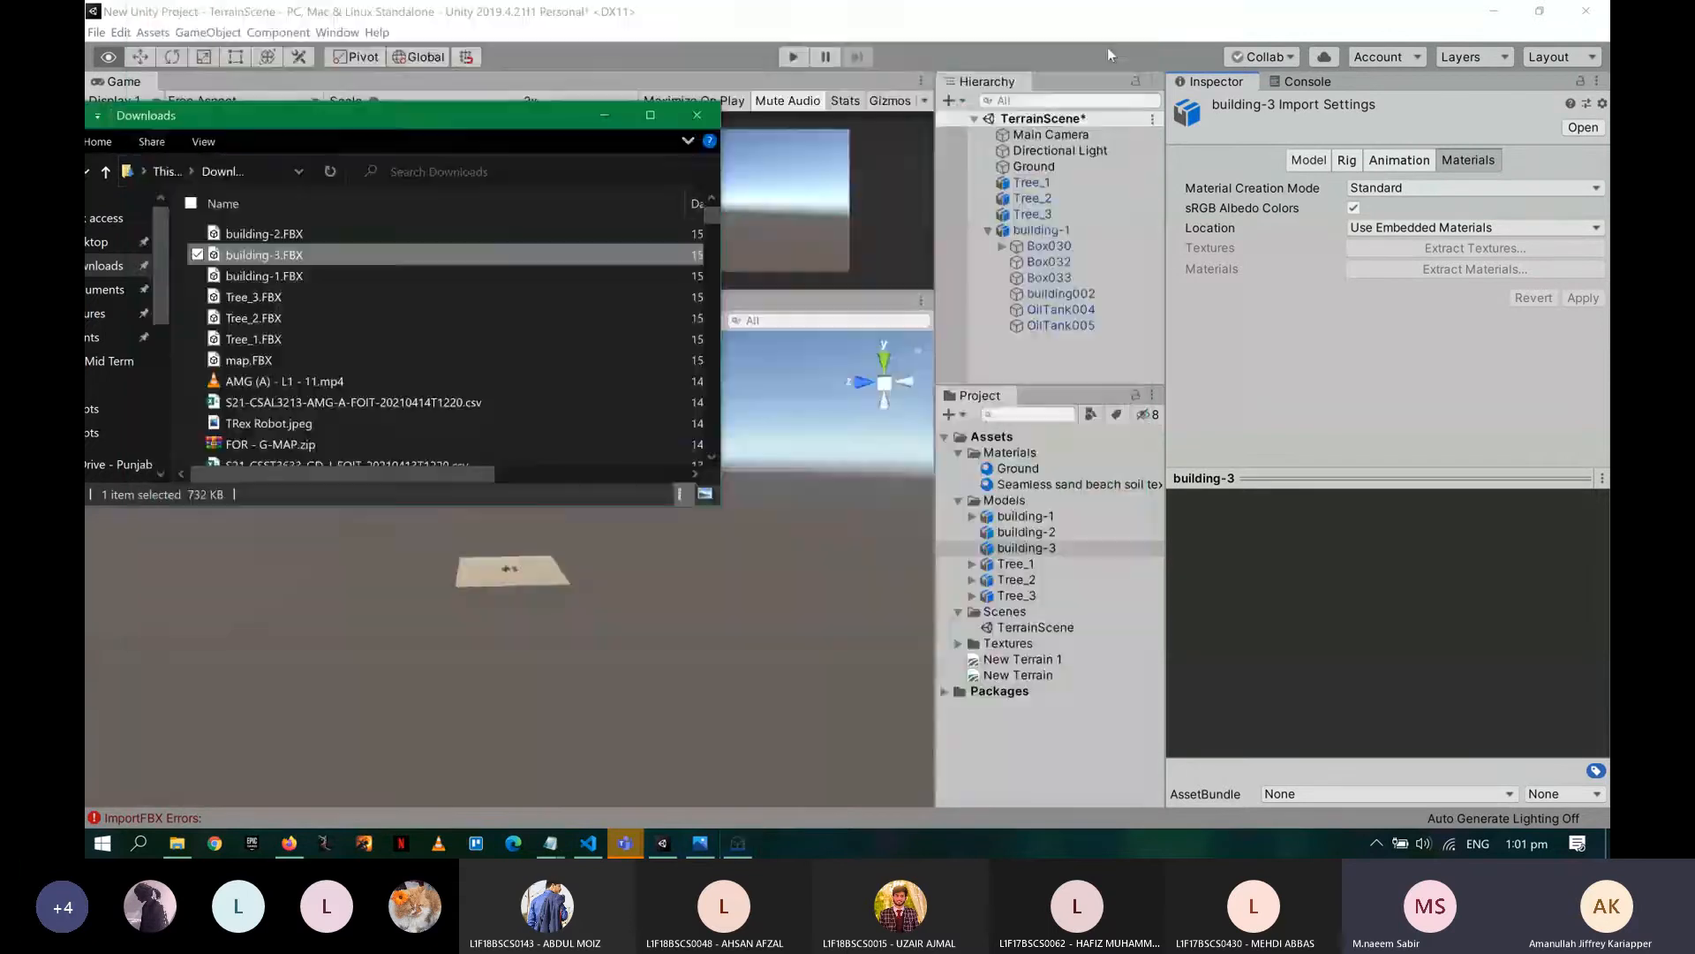
pyautogui.click(1252, 358)
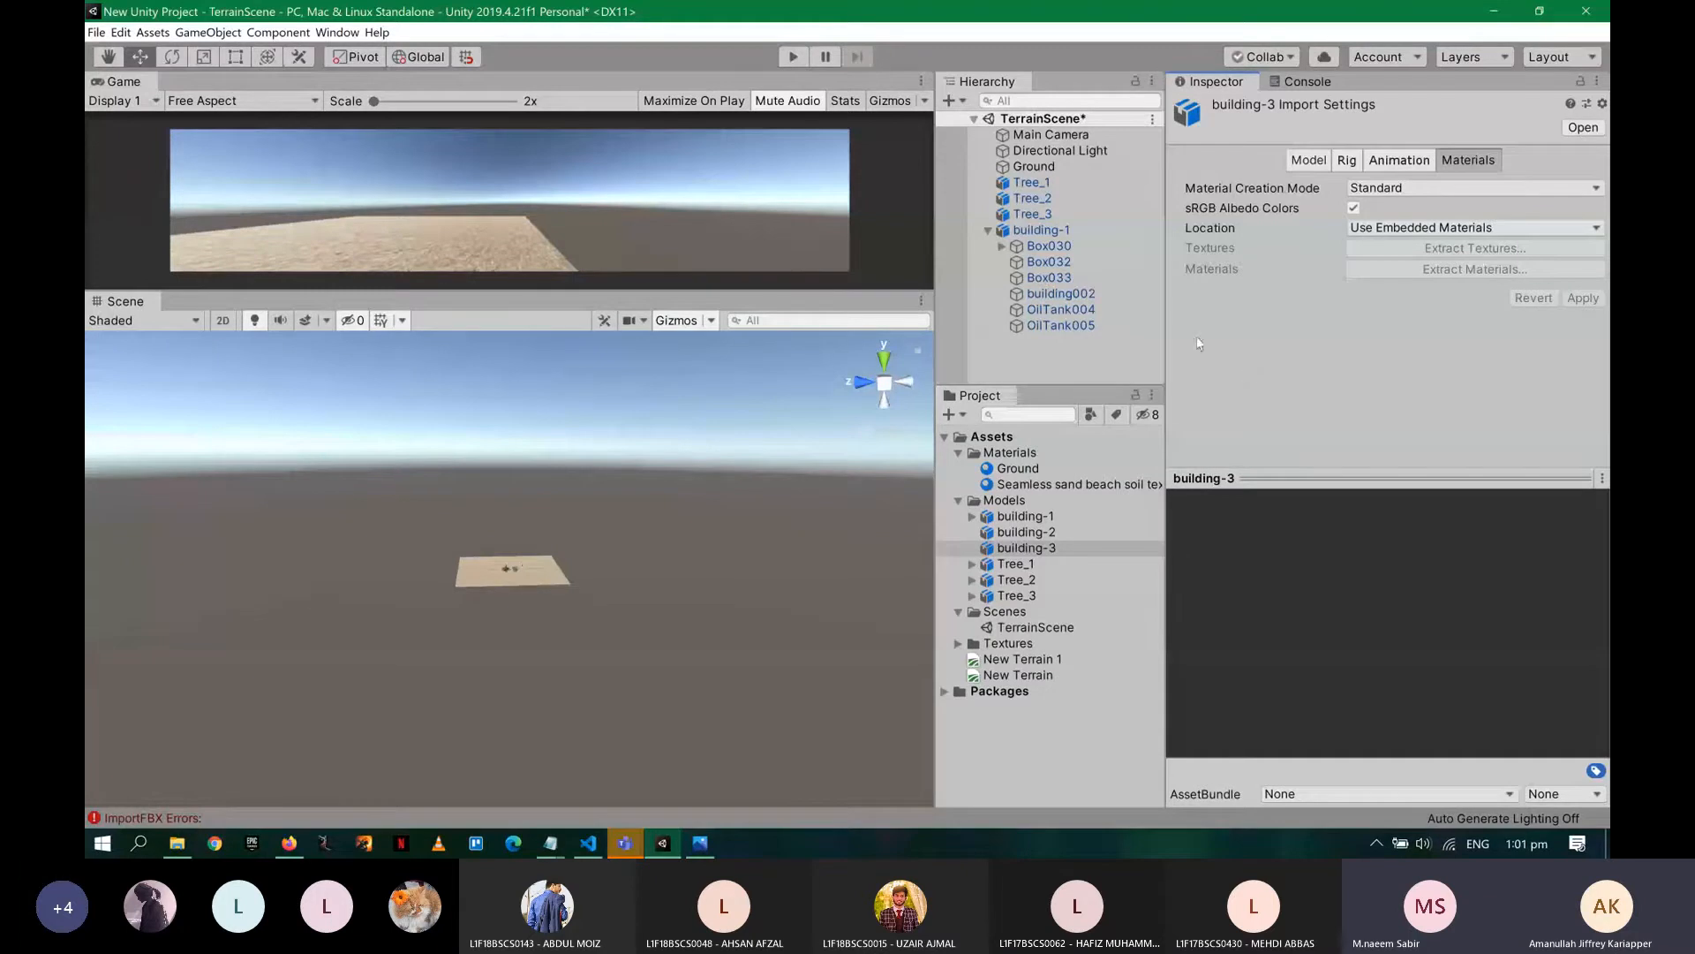
# - Move the Main Camera to about X -89, Y 147, Z -551 and tilt it downward to about 31.4° on X
pyautogui.click(1082, 151)
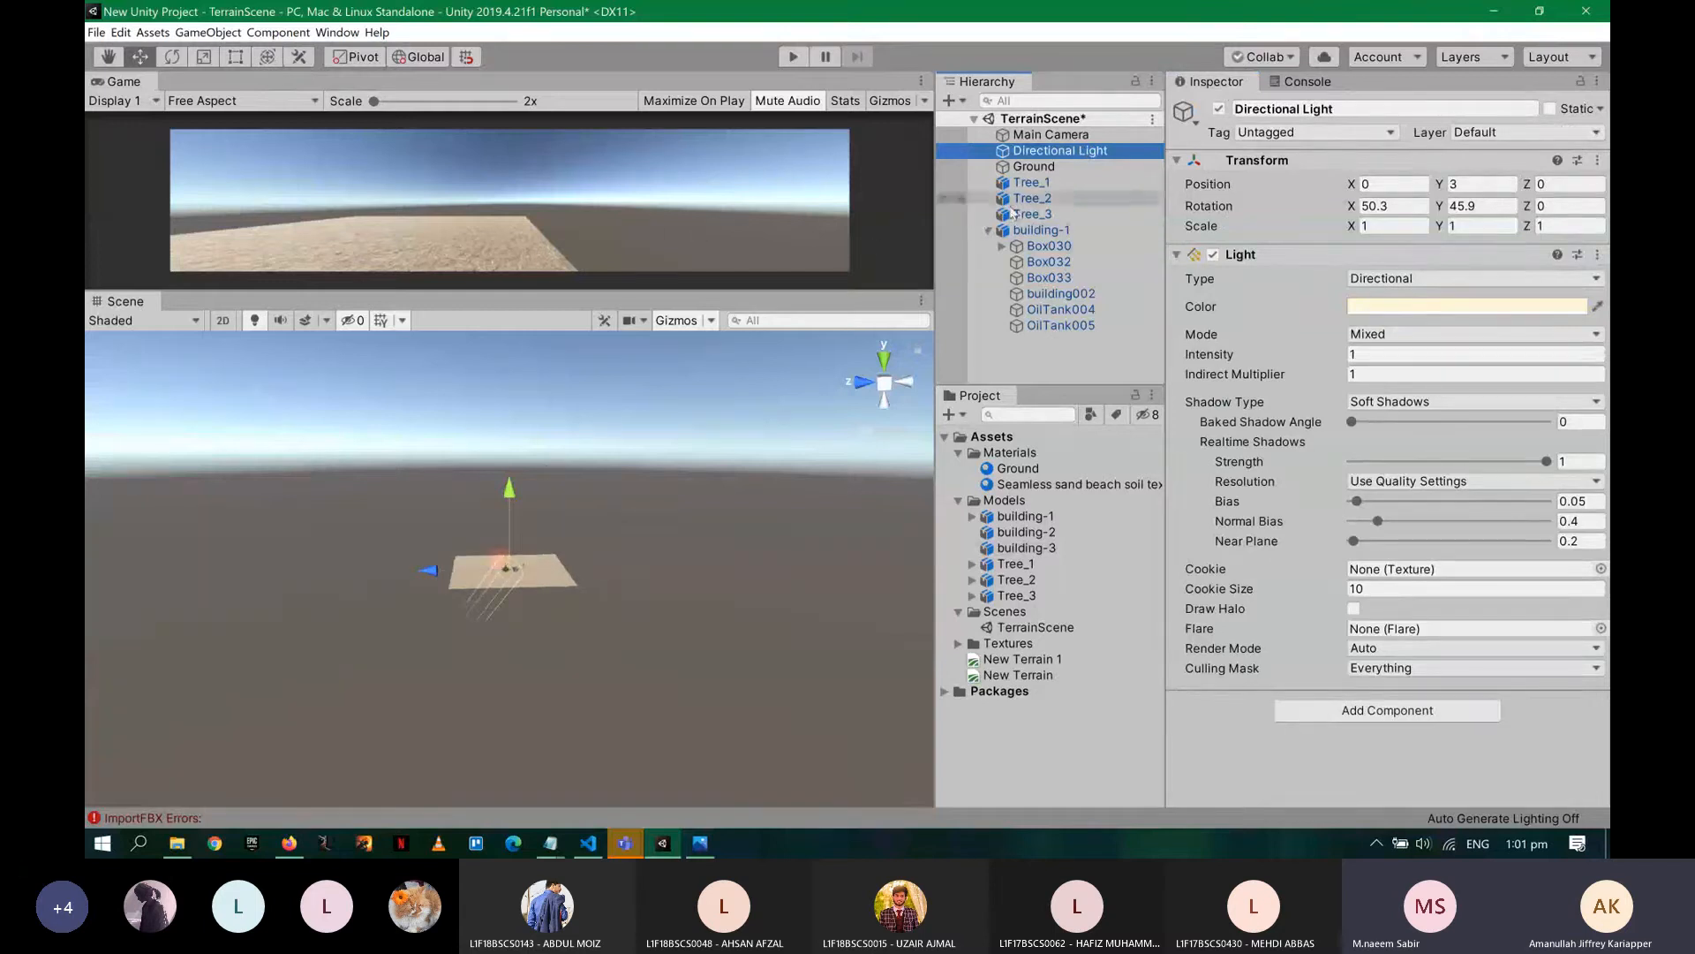
pyautogui.click(1053, 135)
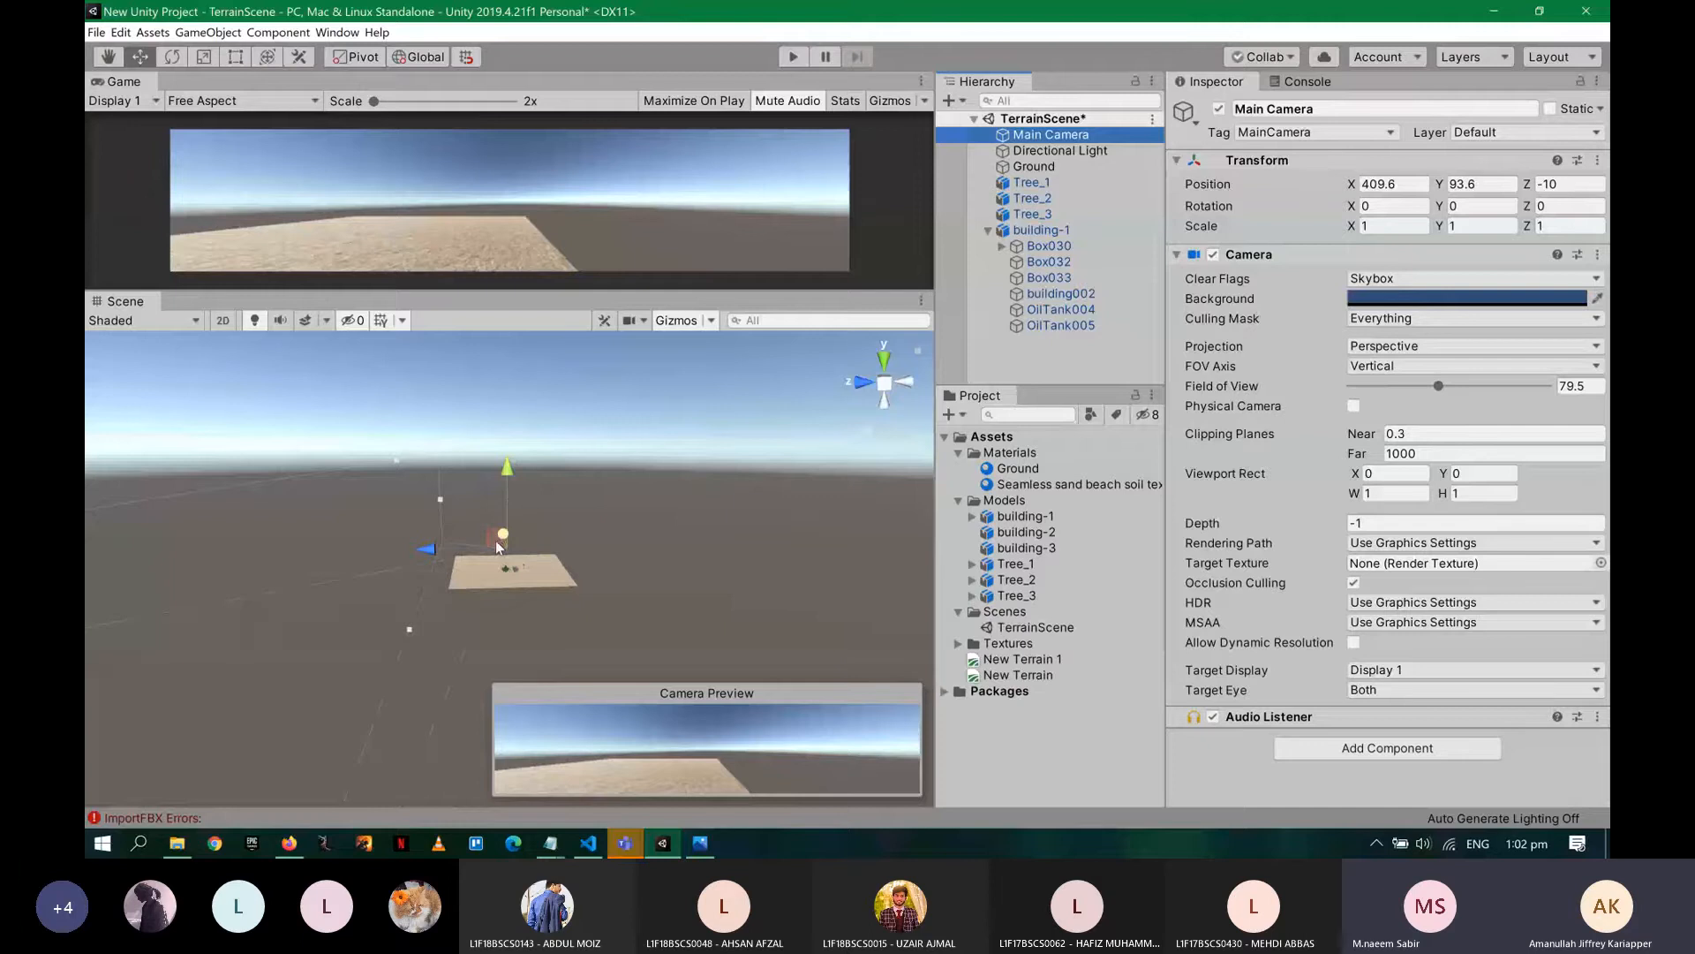
pyautogui.moveTo(493, 543); pyautogui.dragTo(538, 541)
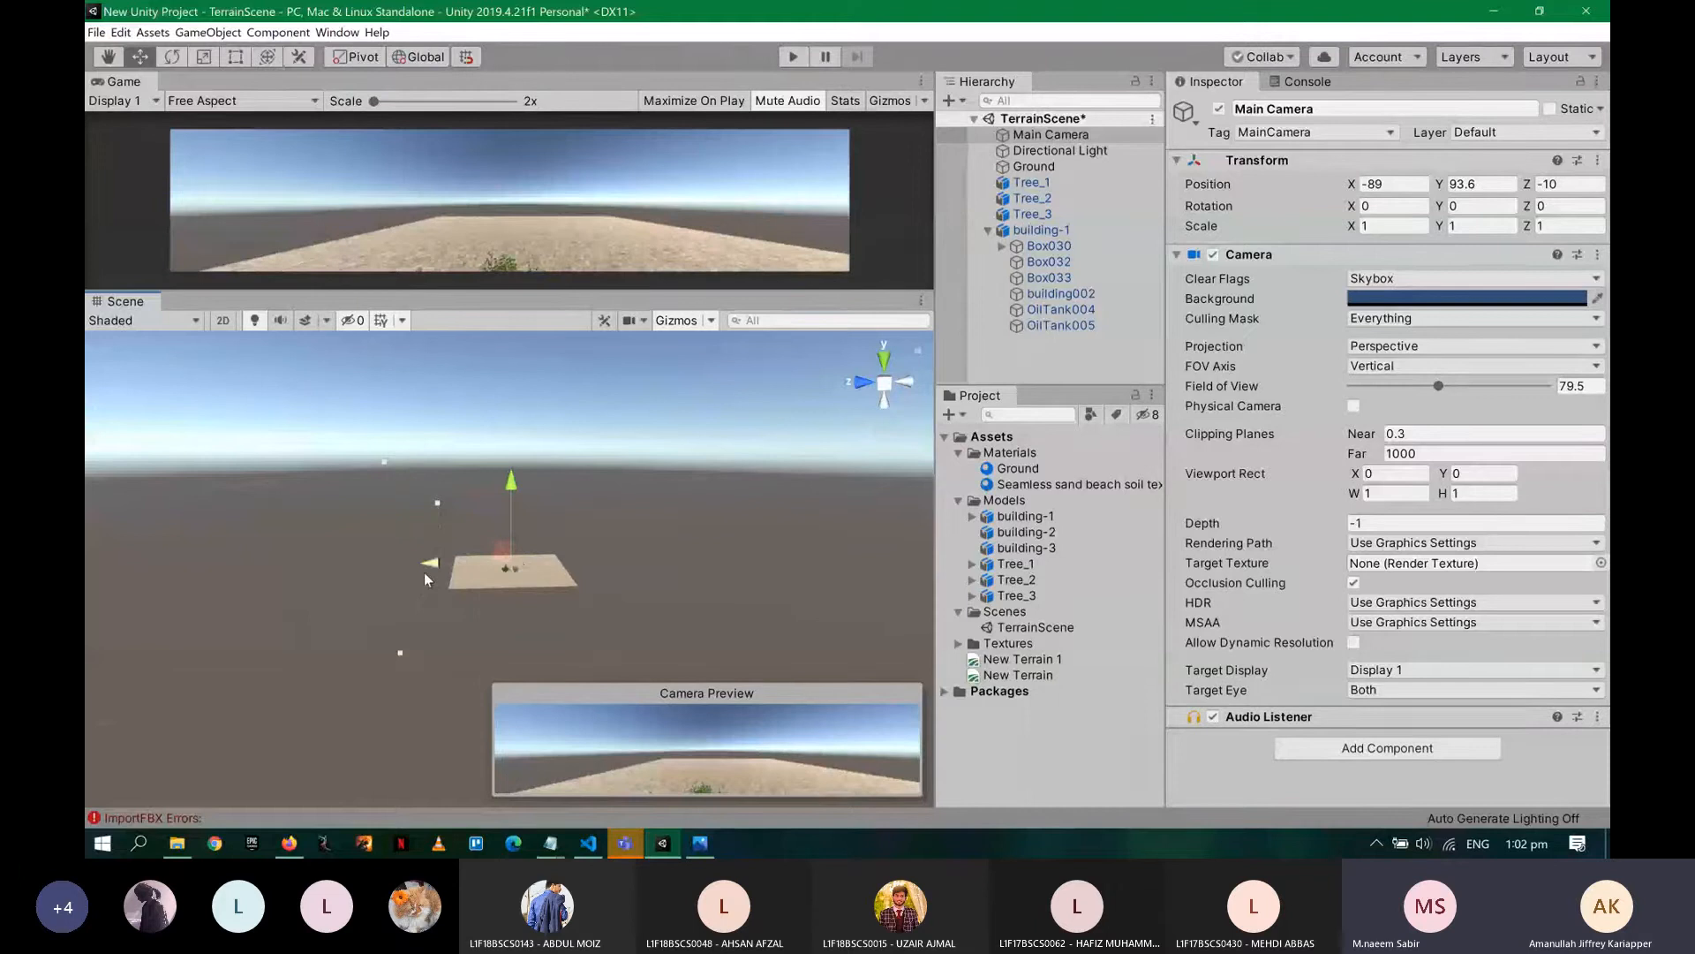
pyautogui.moveTo(425, 574); pyautogui.dragTo(494, 566)
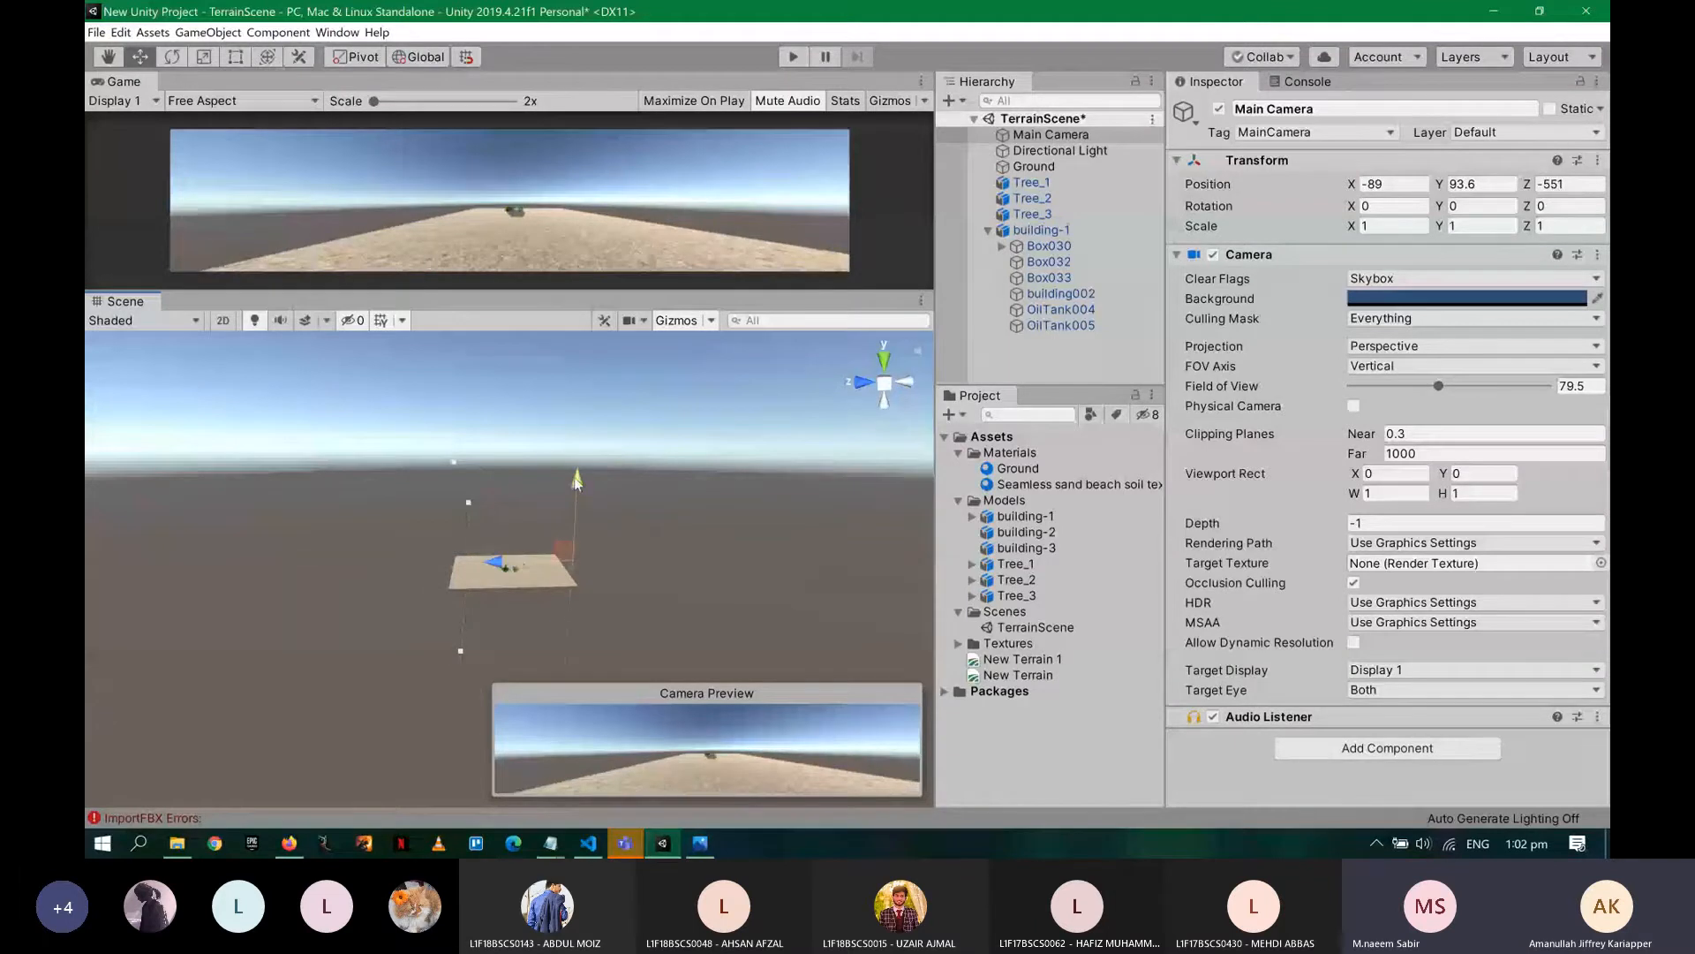
pyautogui.moveTo(576, 480); pyautogui.dragTo(575, 474)
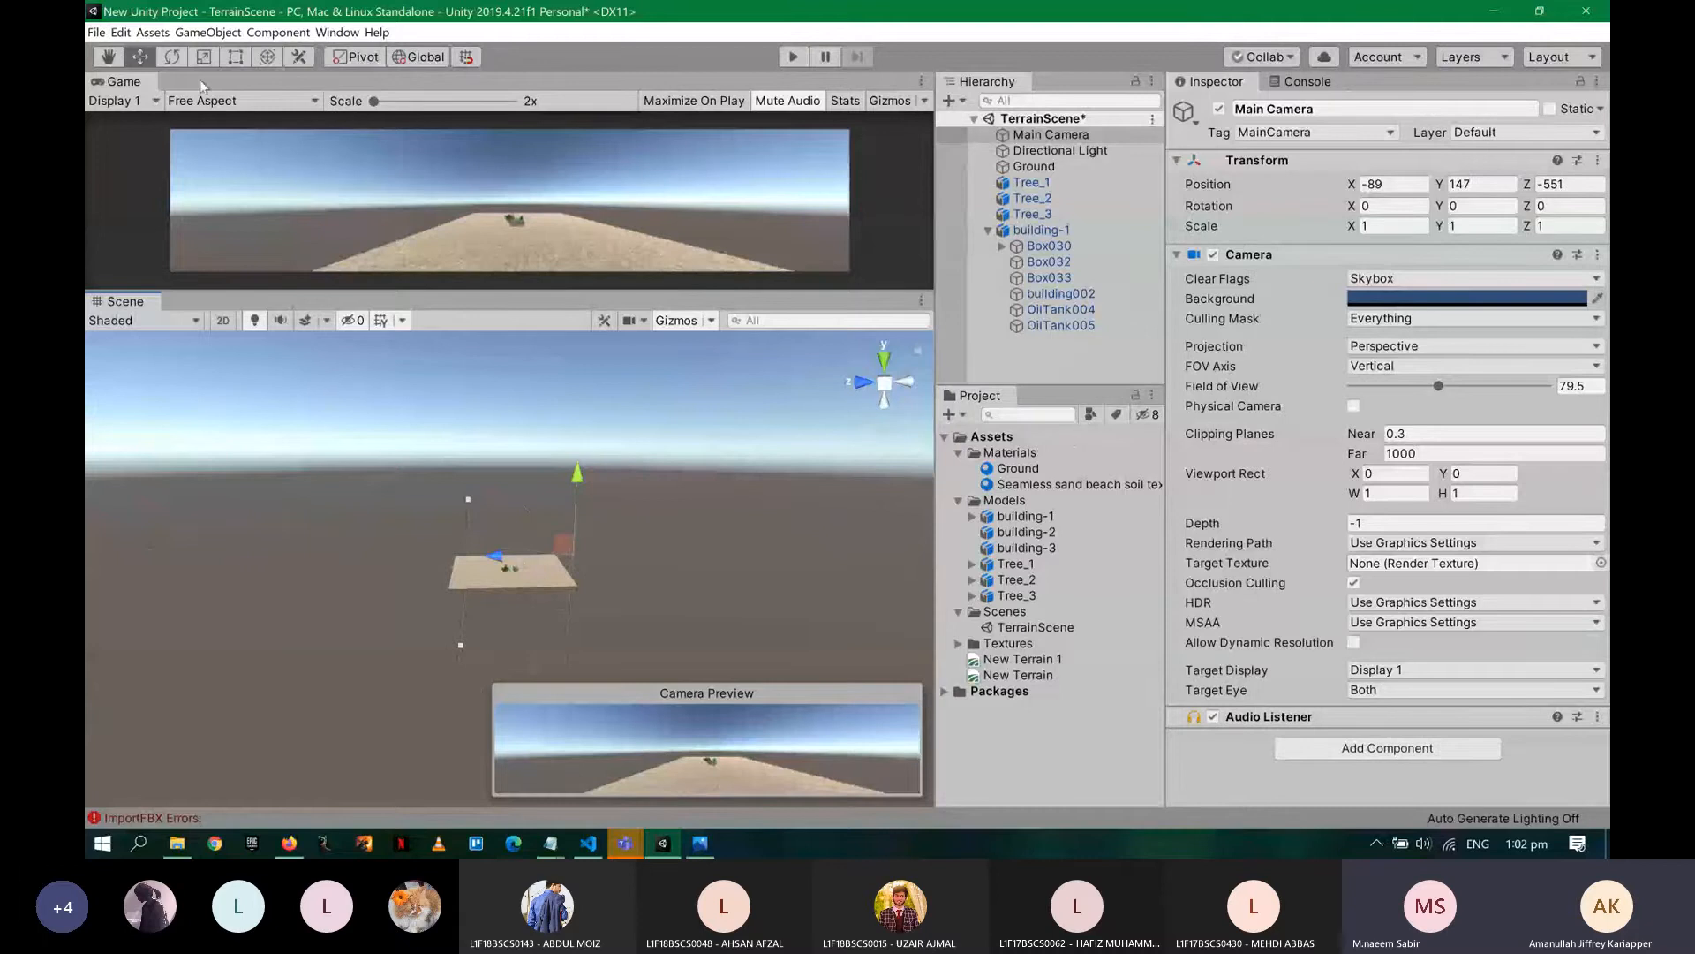
pyautogui.click(173, 58)
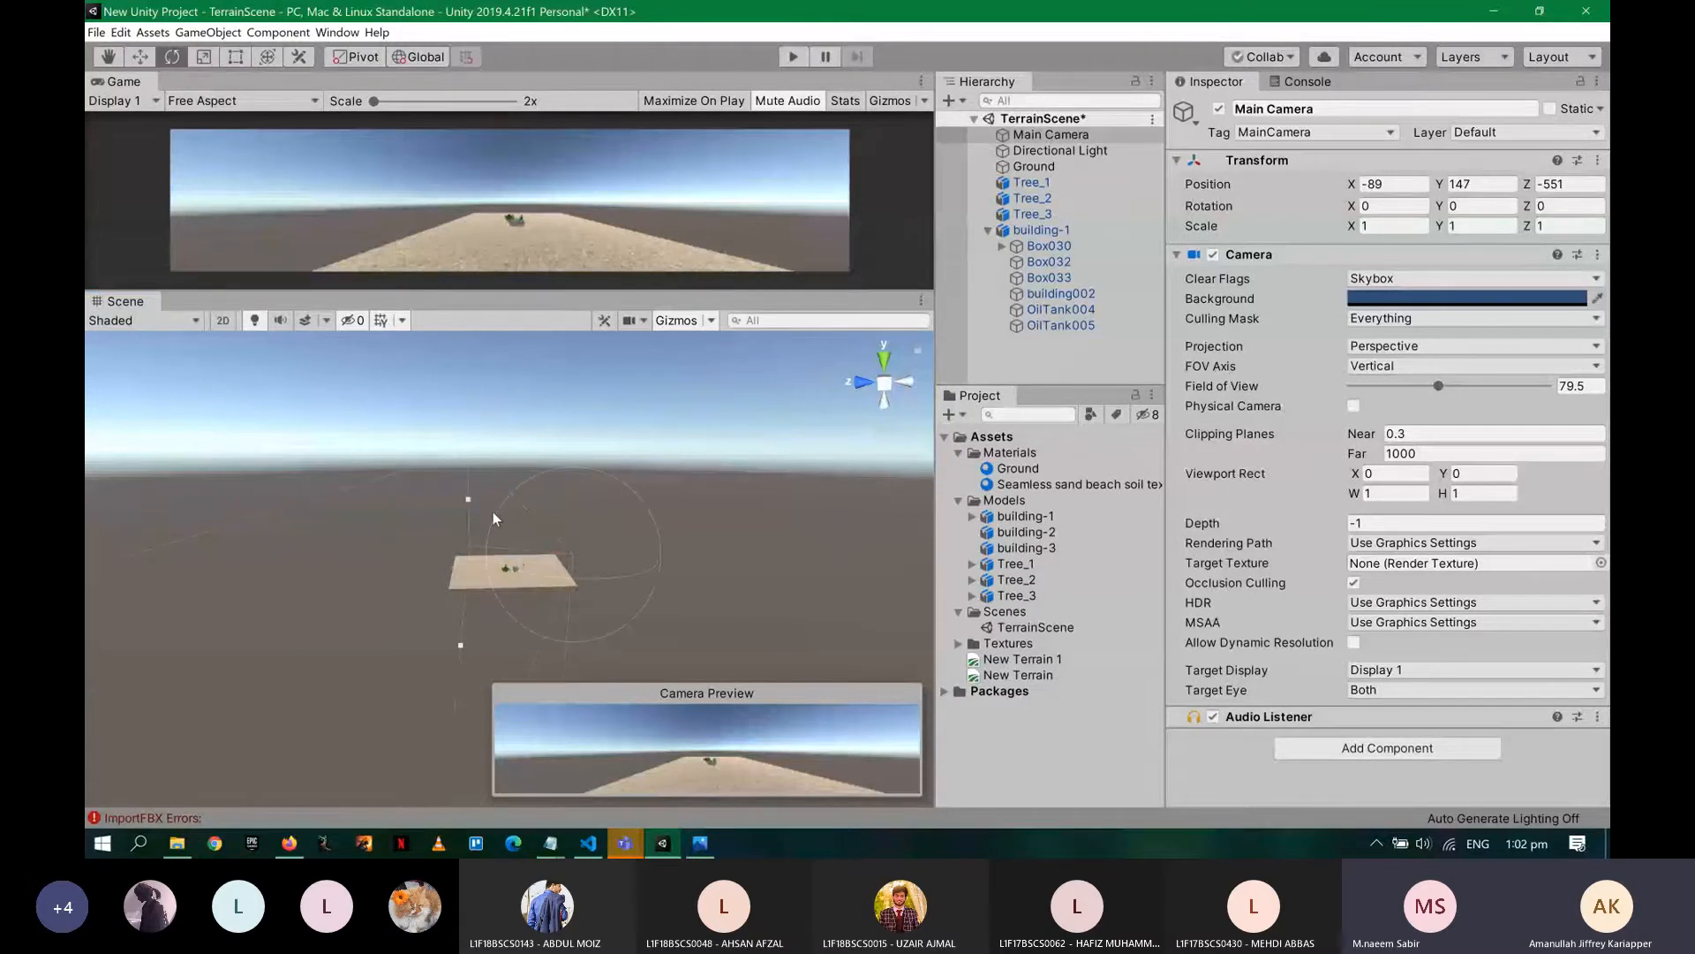
pyautogui.moveTo(501, 507); pyautogui.dragTo(489, 604)
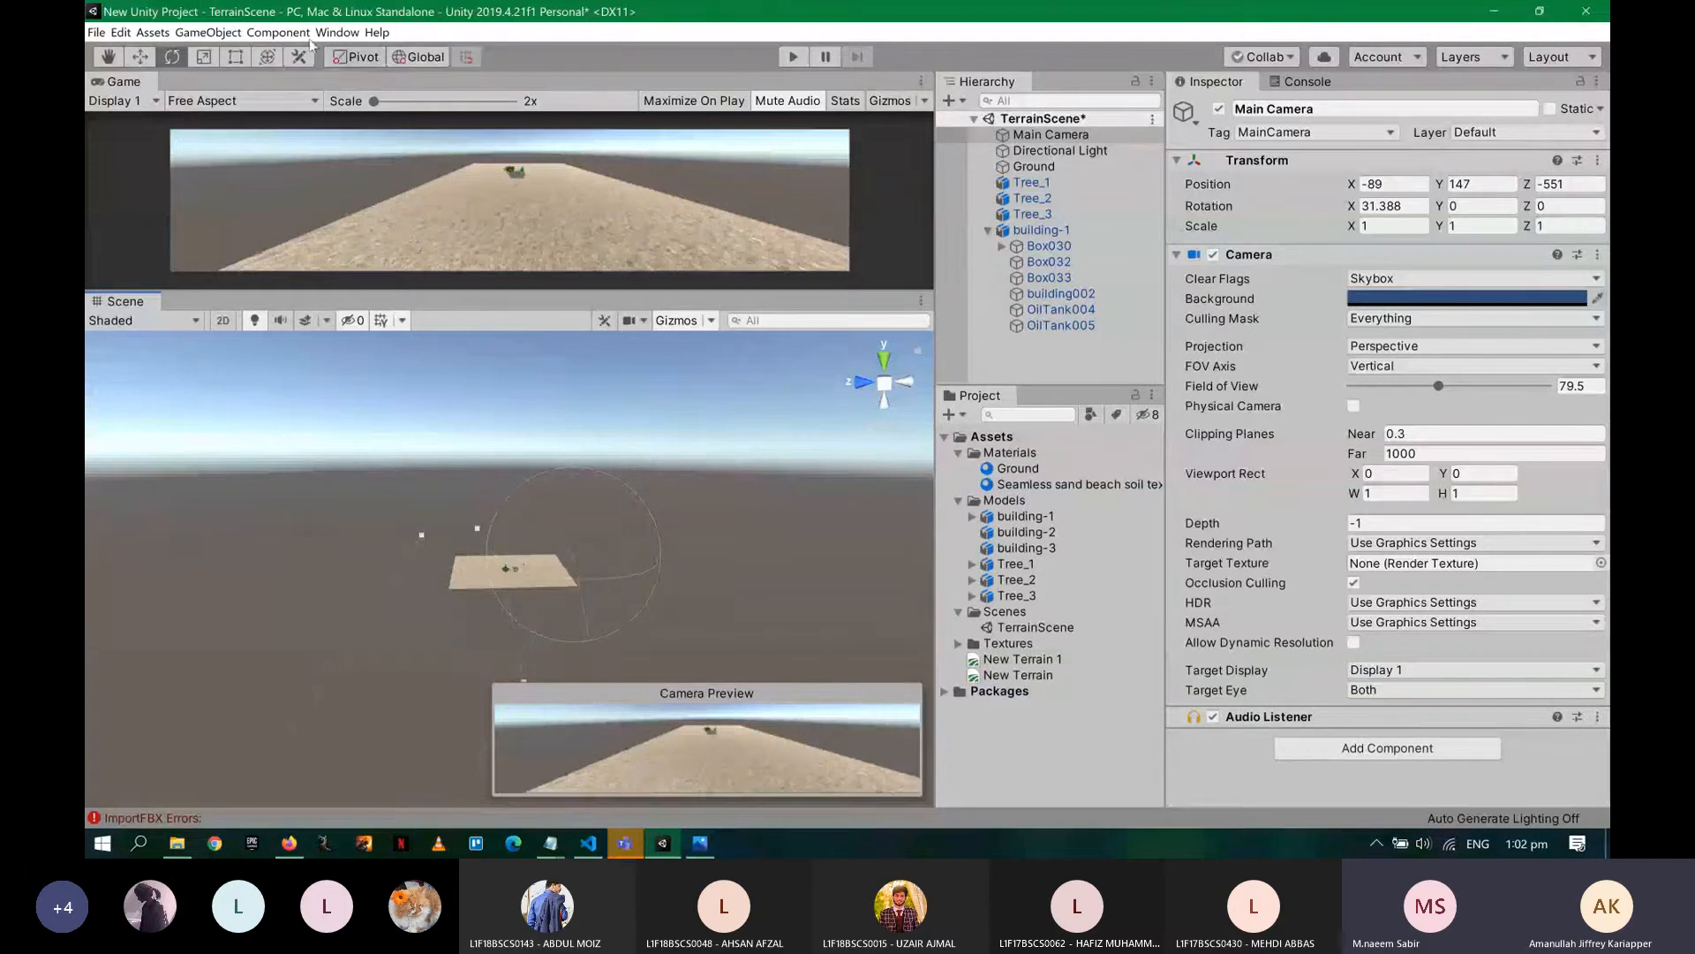
# - Reposition the Main Camera closer to the buildings and trees, with X set to 0 and Z at about -190
pyautogui.click(146, 56)
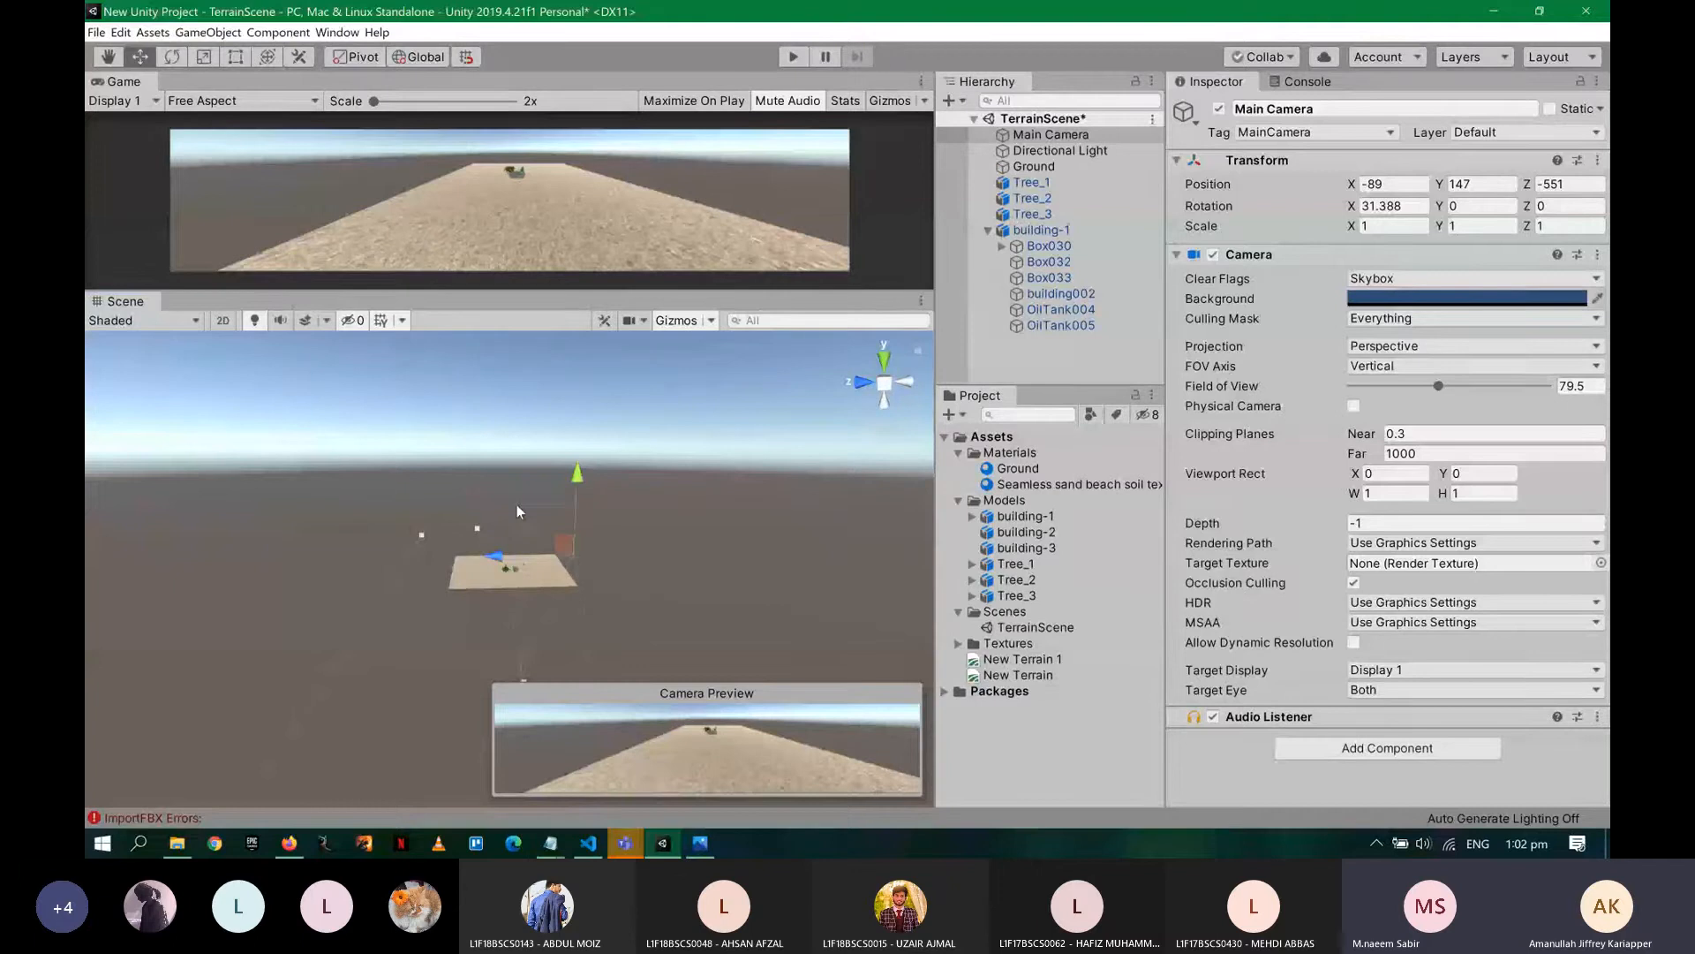
pyautogui.moveTo(562, 546); pyautogui.dragTo(713, 568)
pyautogui.hotkey('ctrl', 'z')
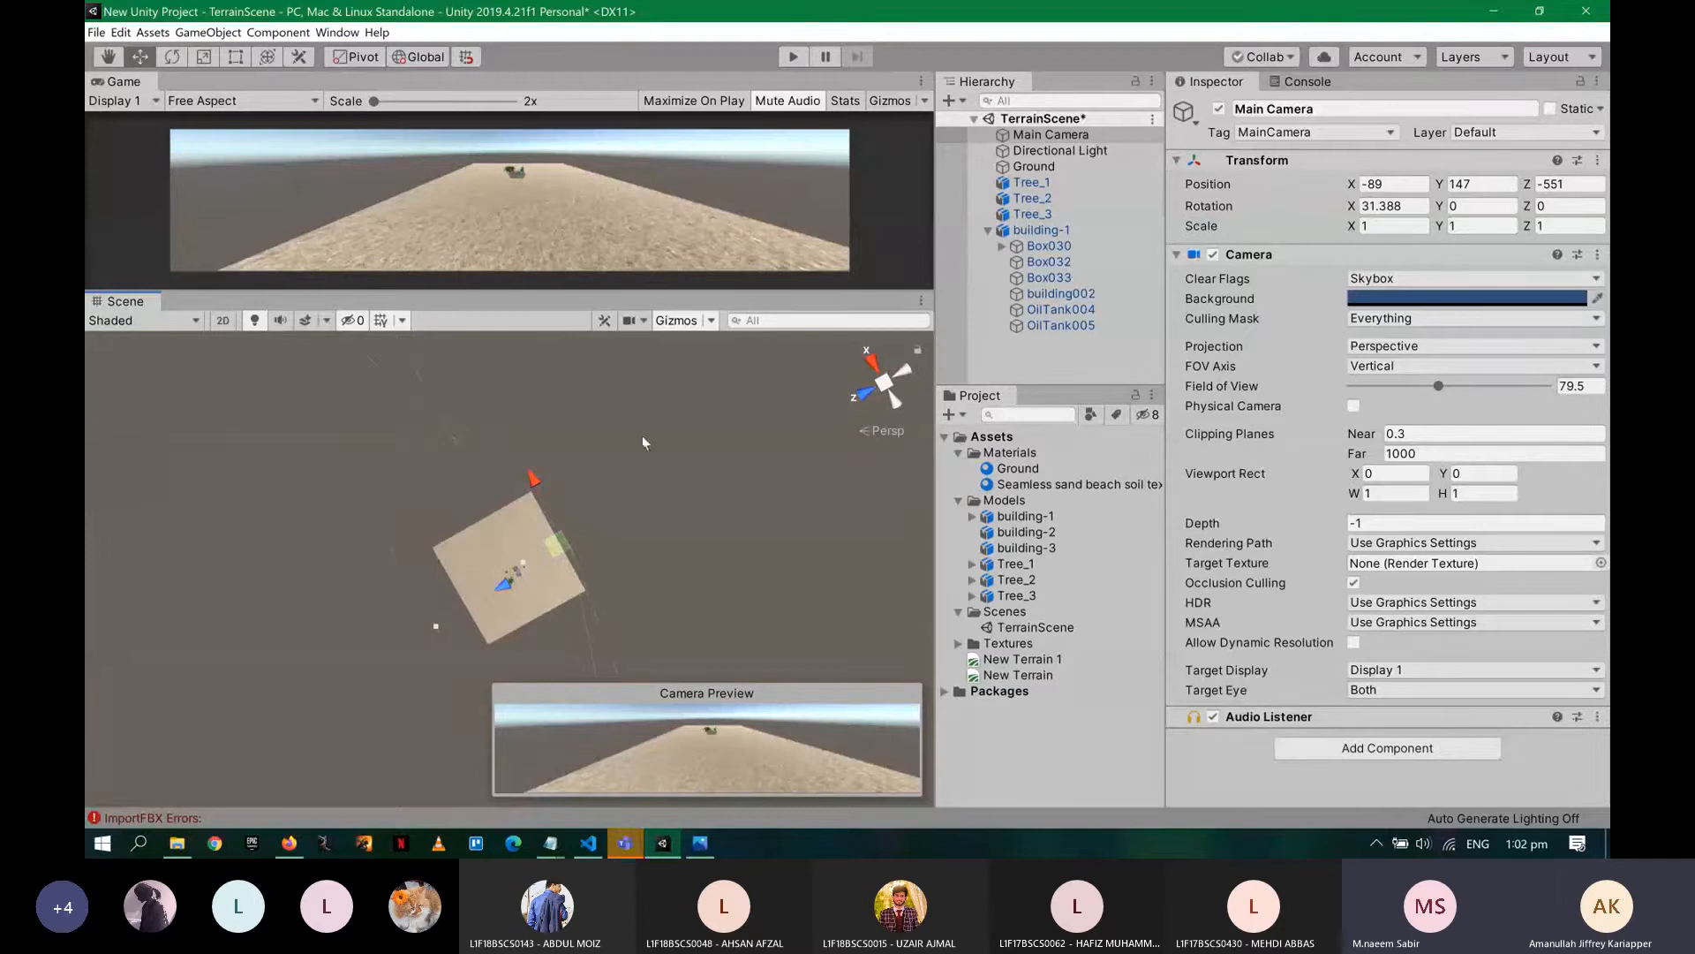
pyautogui.moveTo(534, 477); pyautogui.dragTo(531, 461)
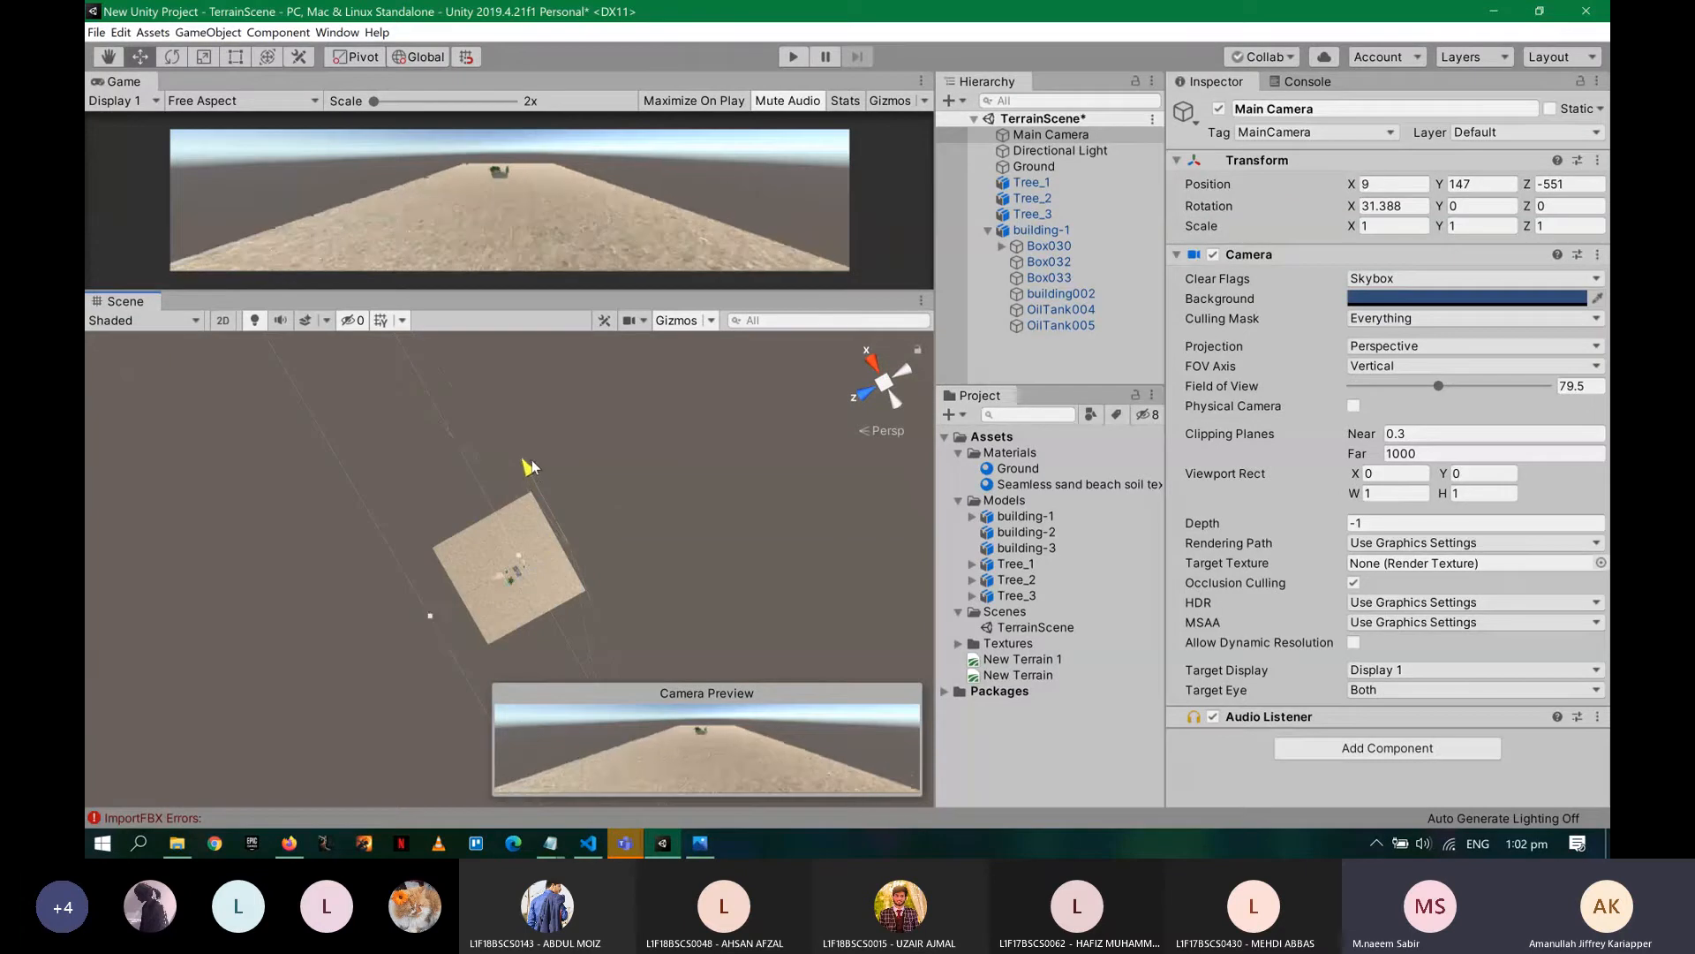
pyautogui.click(1398, 182)
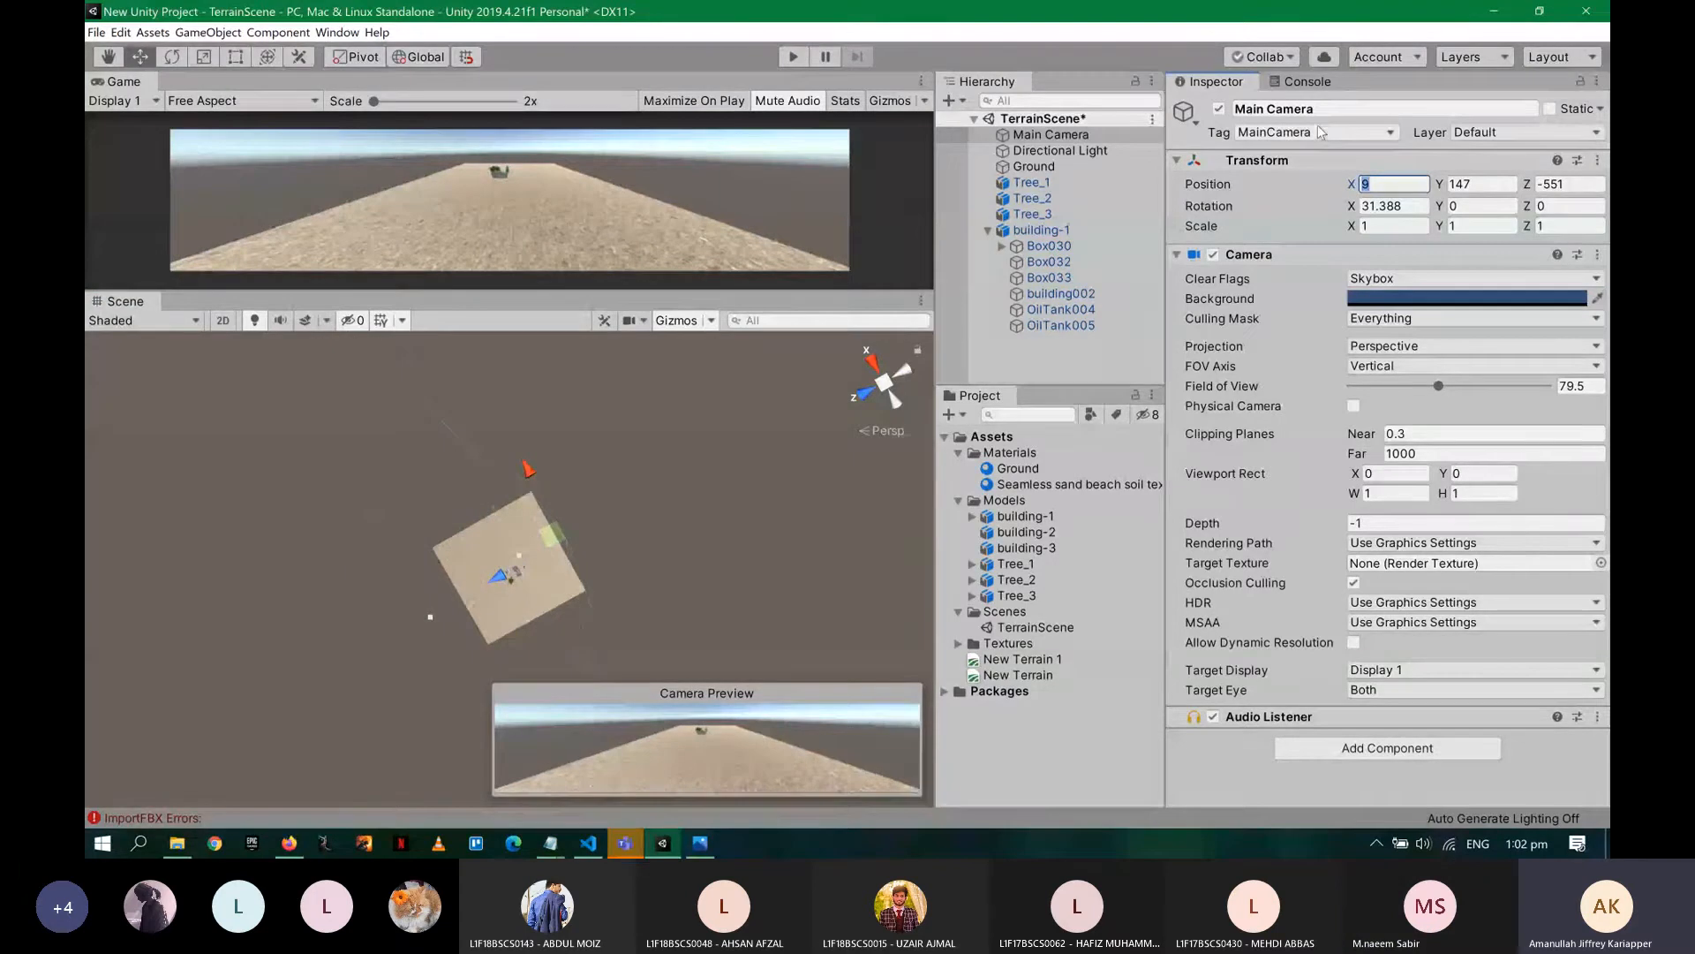
pyautogui.write('0')
pyautogui.moveTo(497, 576); pyautogui.dragTo(460, 596)
pyautogui.hotkey('ctrl', 's')
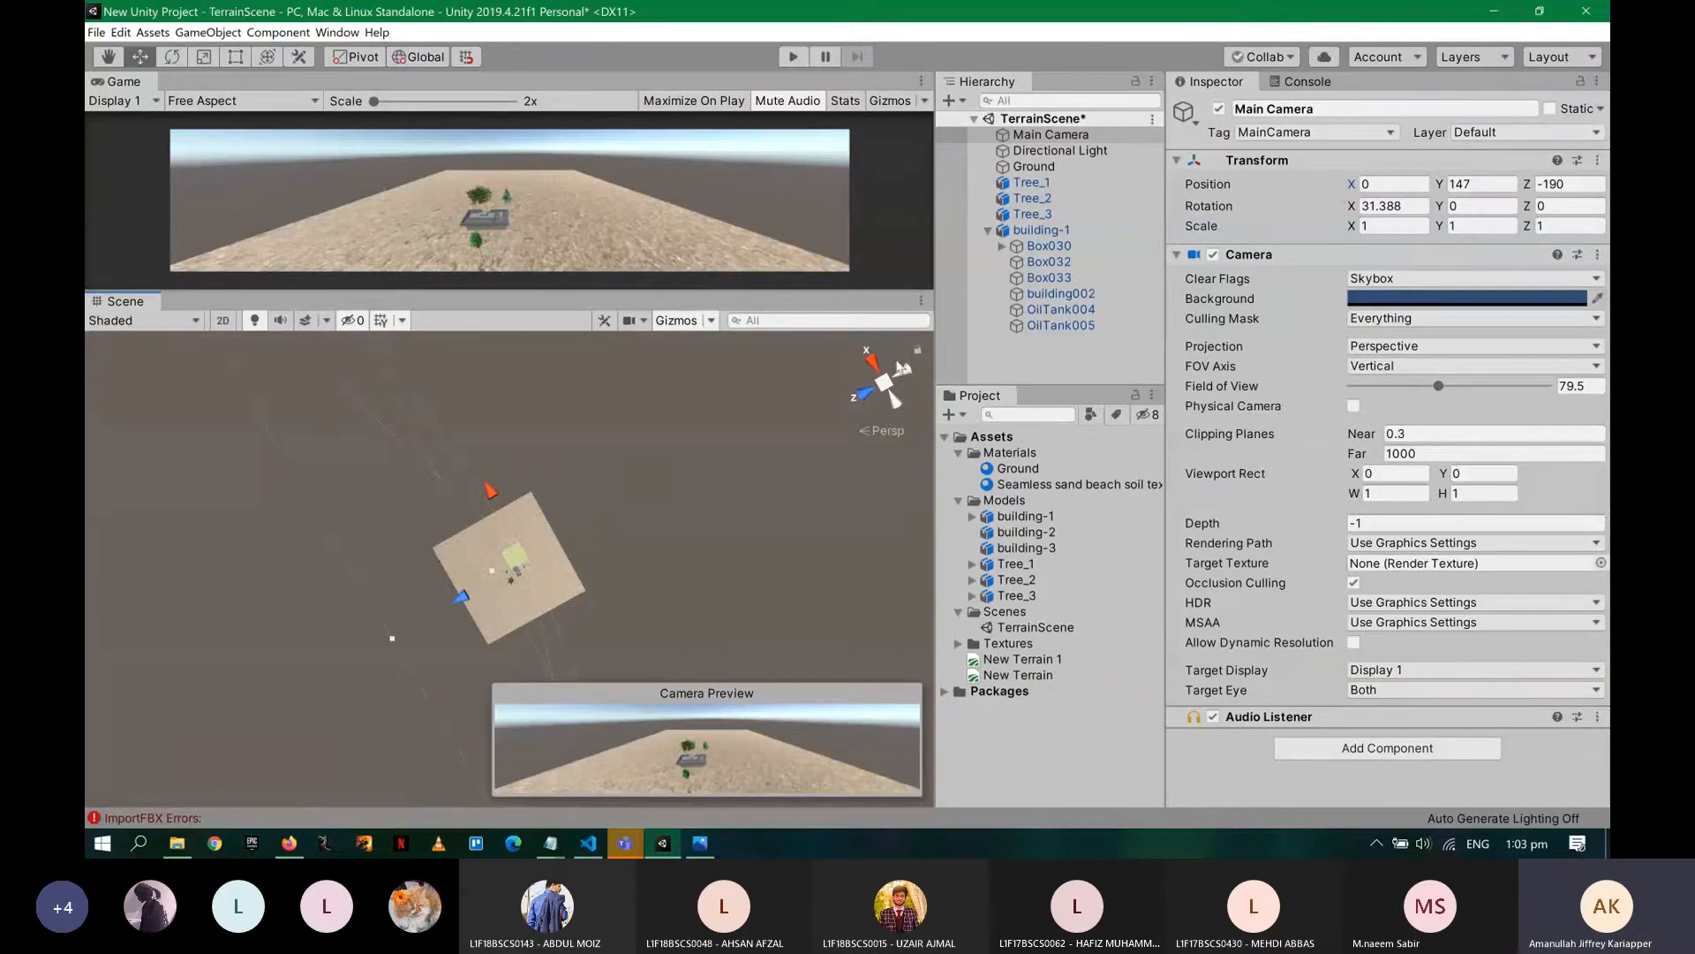
# - Rotate the Directional Light to about X 32.1, Y 158.1, Z 522.4 to change how the terrain is lit
pyautogui.click(1060, 150)
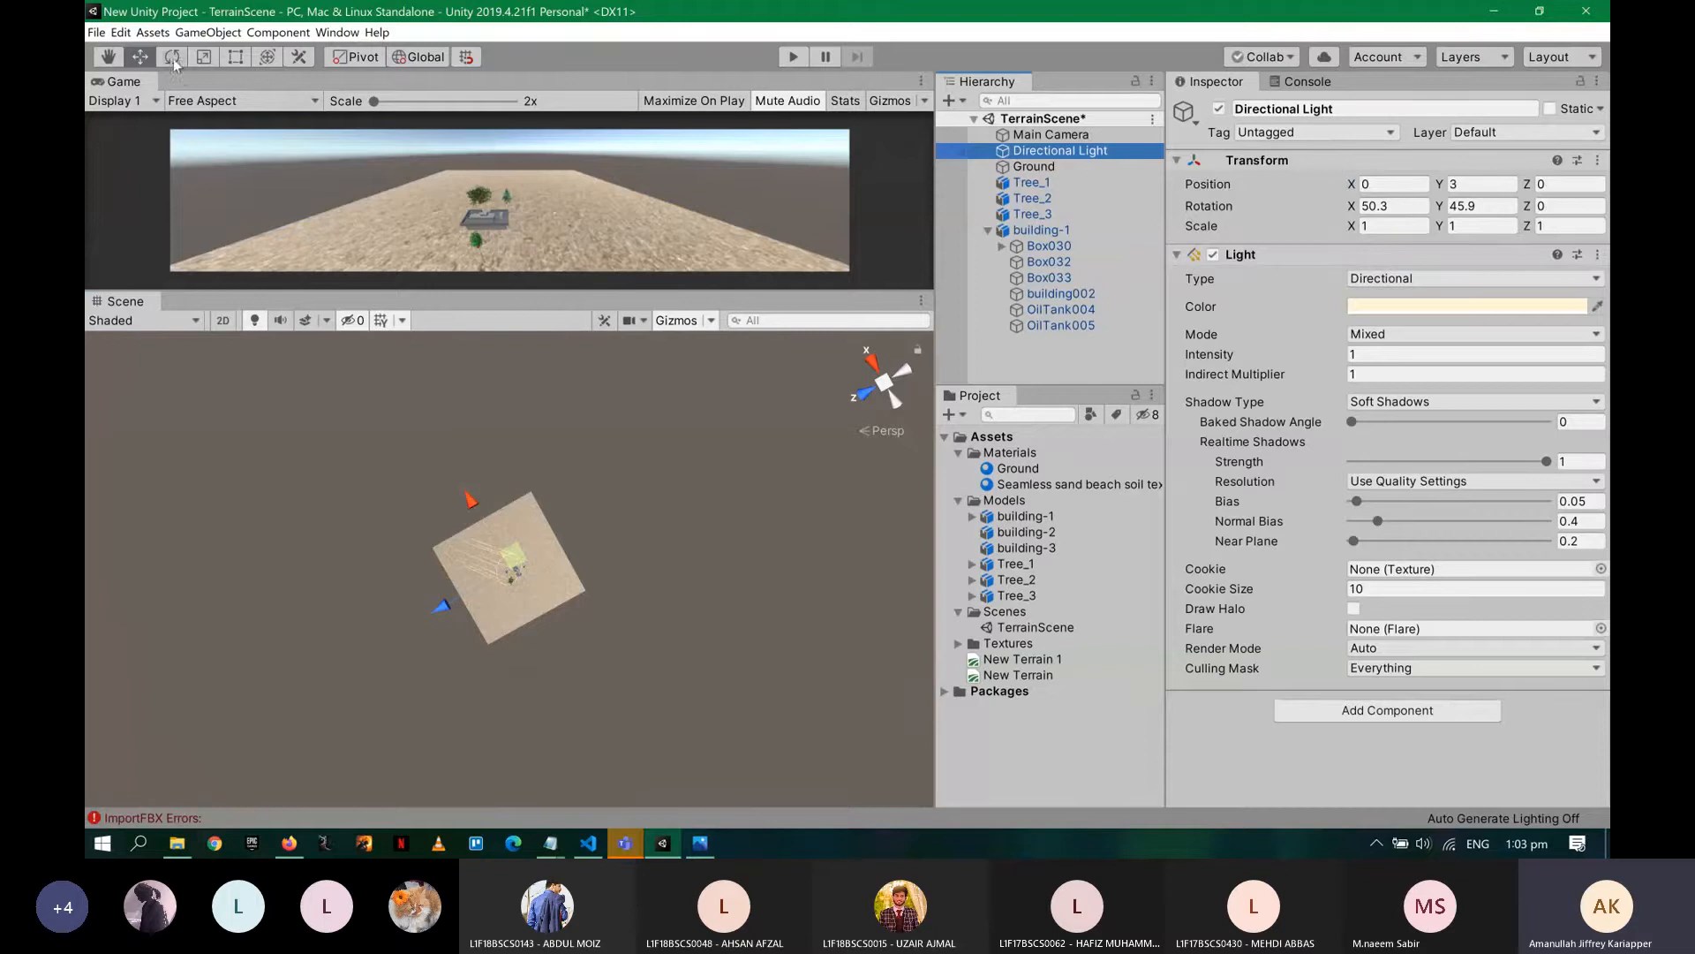
pyautogui.click(627, 622)
pyautogui.moveTo(627, 622)
pyautogui.keyDown('alt'); pyautogui.mouseDown()
pyautogui.moveTo(561, 595)
pyautogui.moveTo(461, 510)
pyautogui.moveTo(413, 556)
pyautogui.moveTo(909, 786)
pyautogui.moveTo(666, 652)
pyautogui.moveTo(1210, 803)
pyautogui.moveTo(1604, 848)
pyautogui.moveTo(548, 848)
pyautogui.moveTo(371, 760)
pyautogui.moveTo(205, 634)
pyautogui.moveTo(457, 579)
pyautogui.moveTo(1067, 552)
pyautogui.moveTo(692, 516)
pyautogui.moveTo(1453, 499)
pyautogui.moveTo(256, 453)
pyautogui.moveTo(1467, 481)
pyautogui.moveTo(635, 489)
pyautogui.moveTo(412, 464)
pyautogui.moveTo(1605, 507)
pyautogui.moveTo(569, 461)
pyautogui.moveTo(575, 415)
pyautogui.mouseUp(); pyautogui.keyUp('alt')
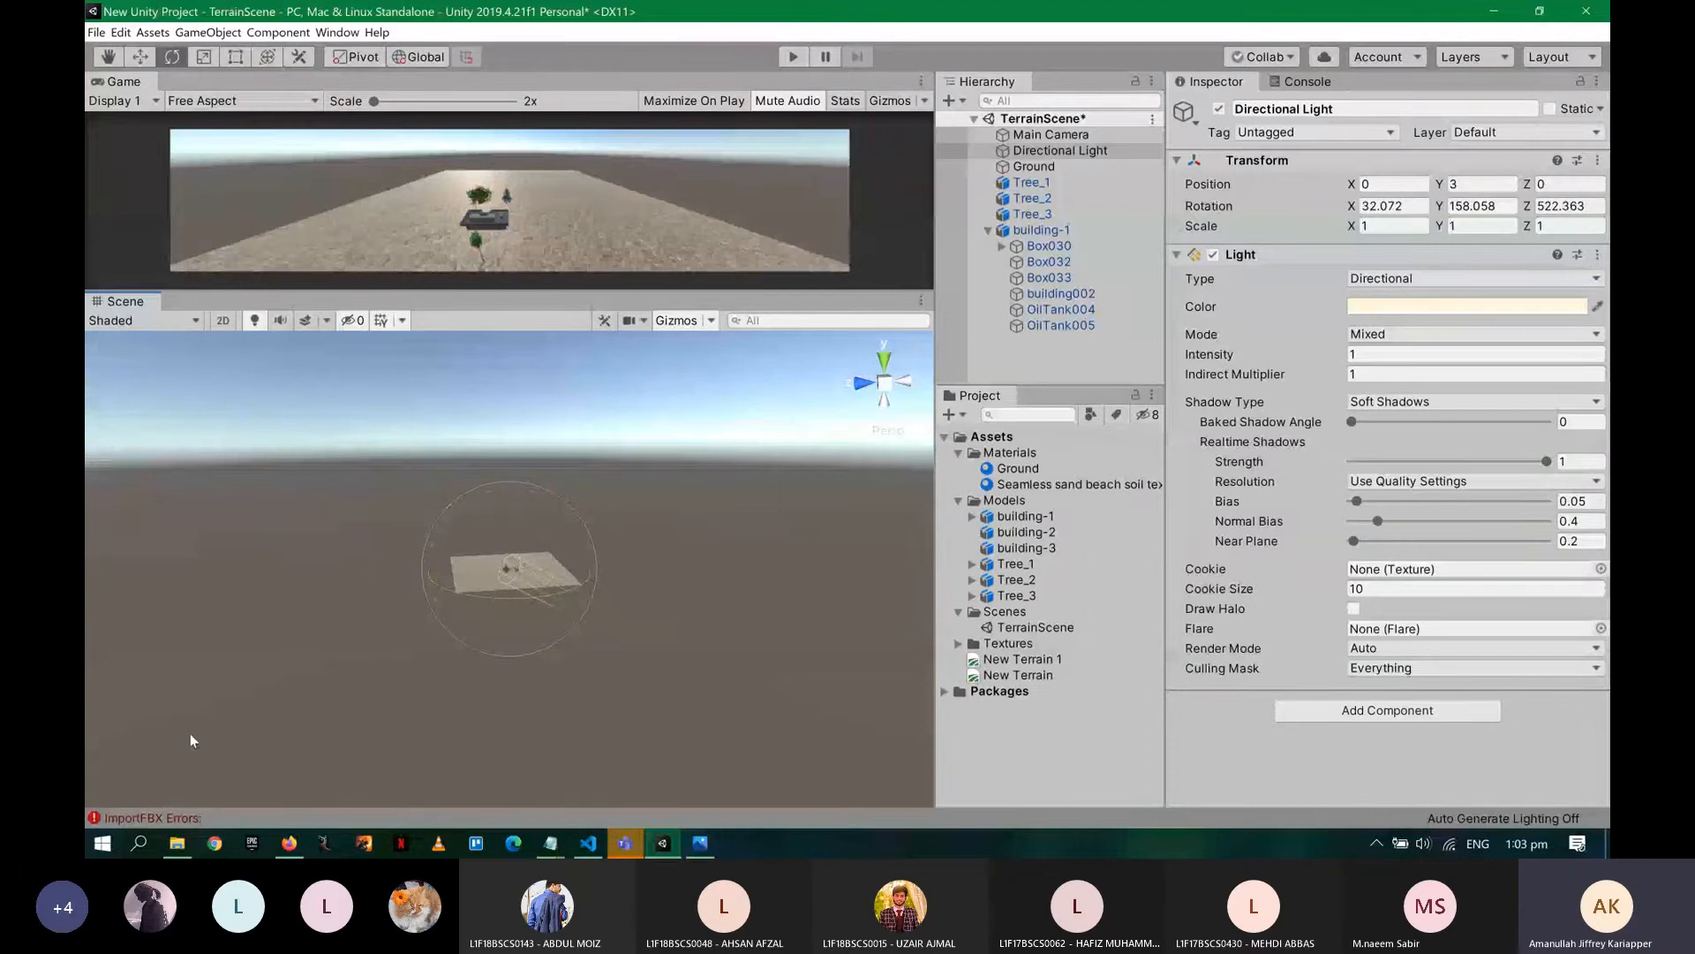
# - Read the details of both ImportFBX errors in the Console and reselect the Directional Light
pyautogui.click(148, 817)
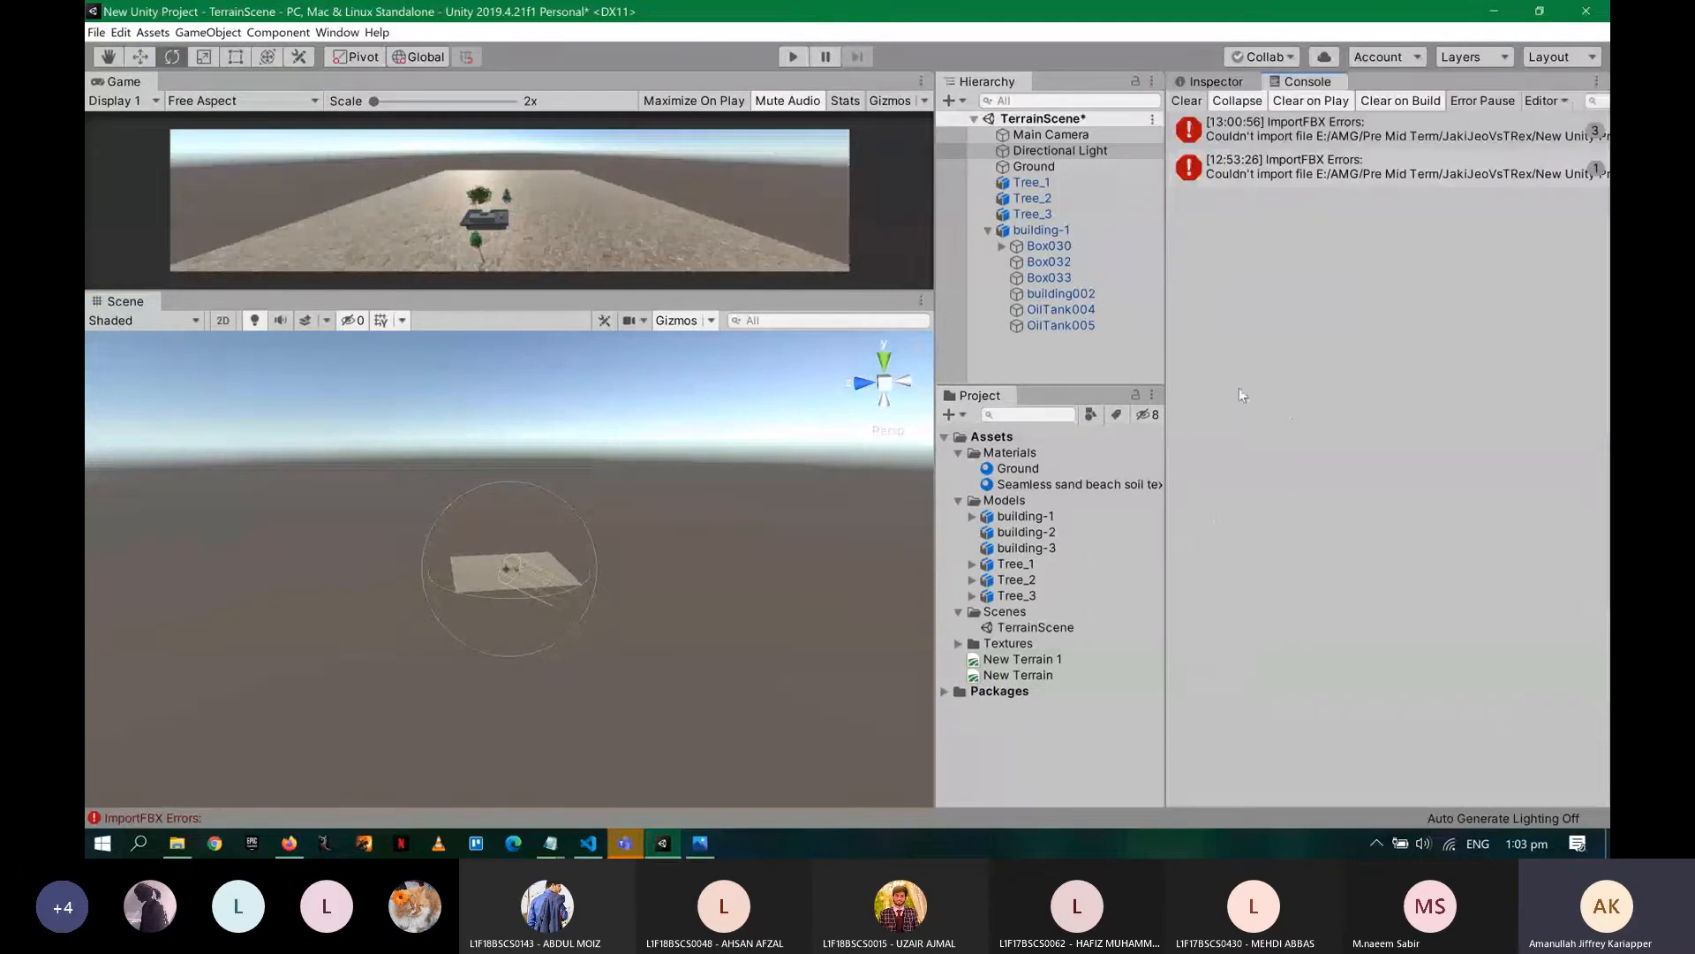
pyautogui.click(1442, 132)
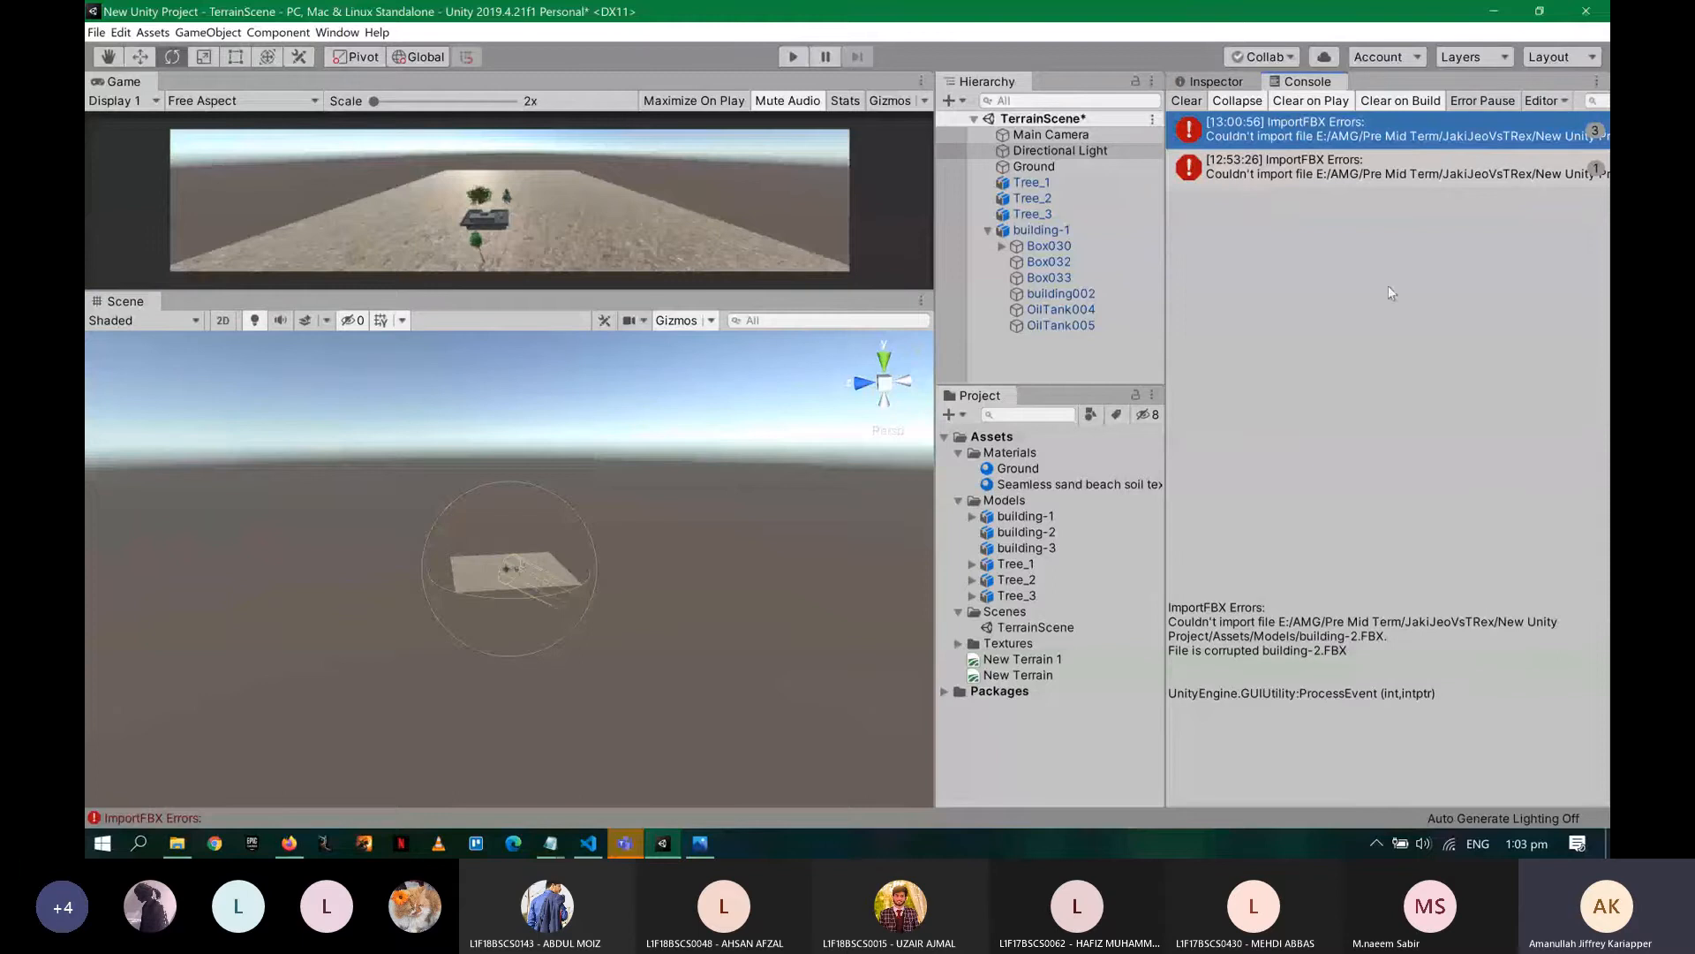
pyautogui.press('Down')
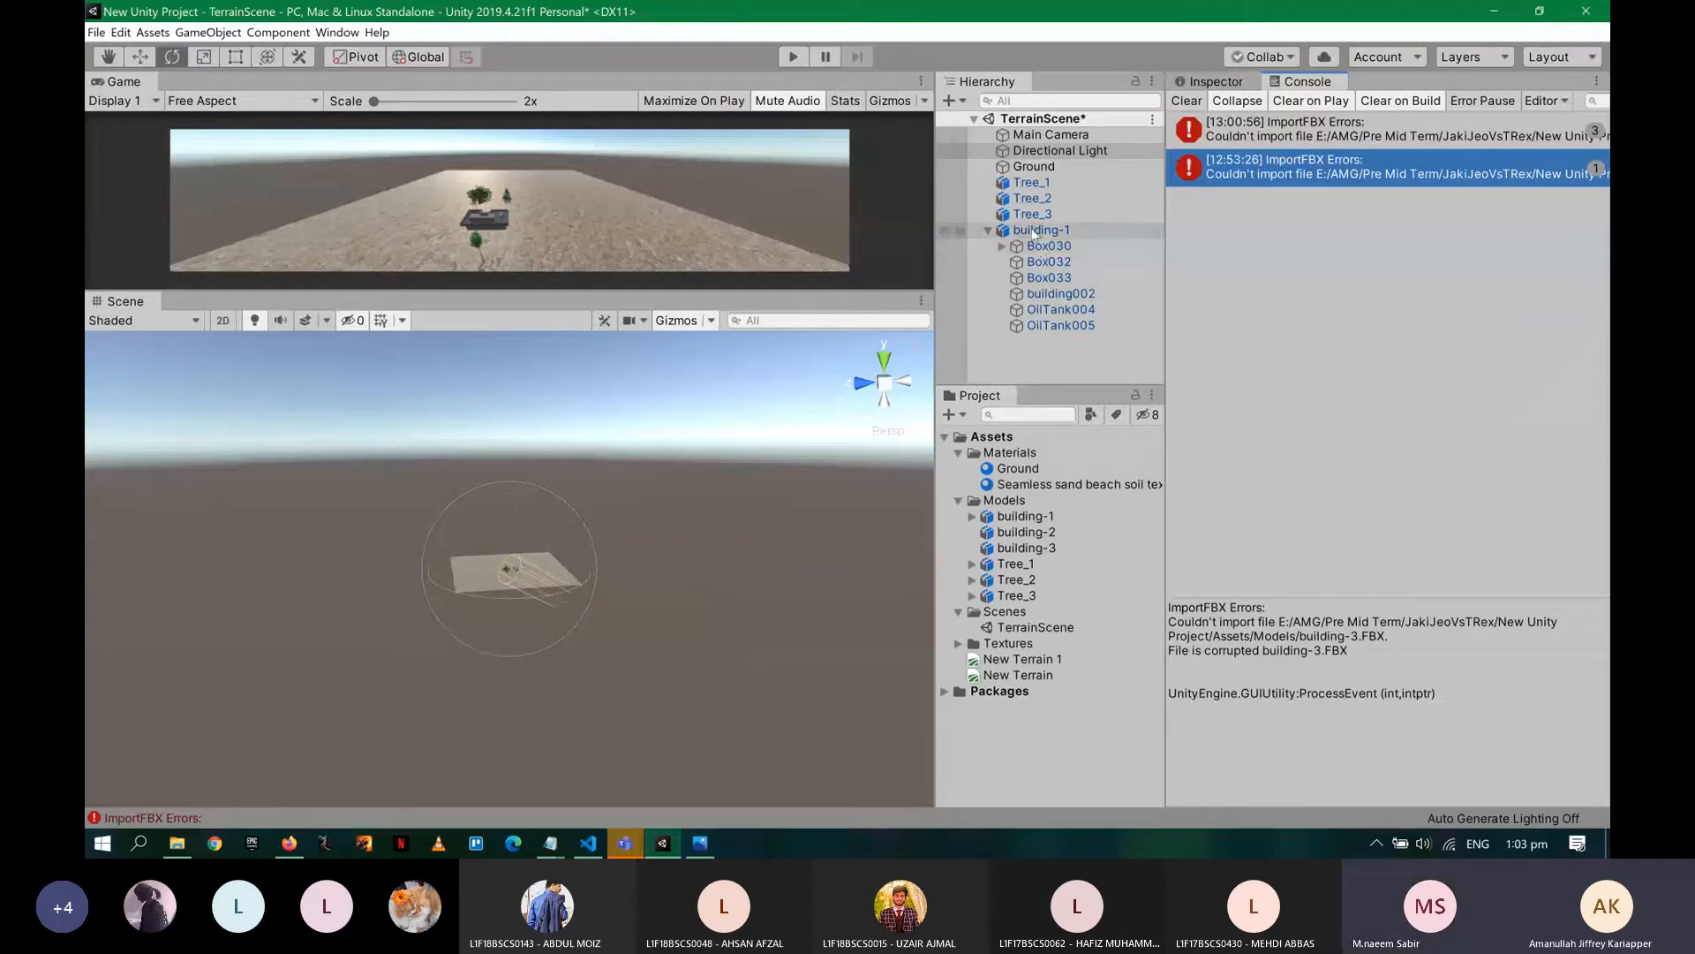
pyautogui.click(1079, 151)
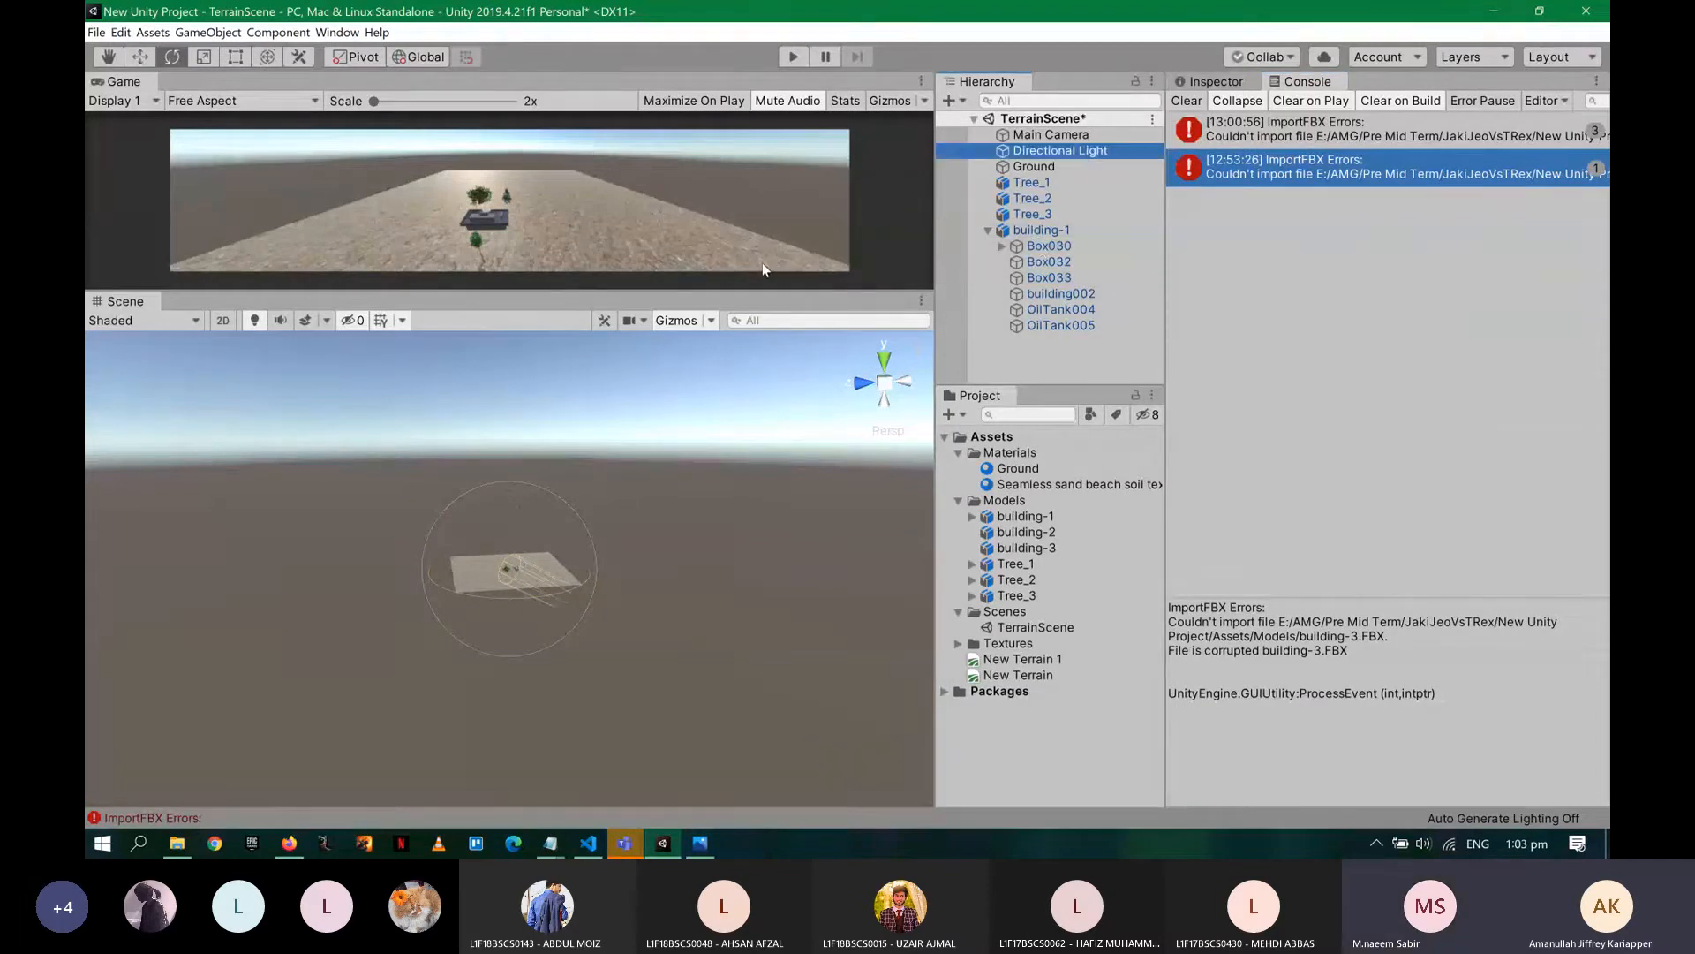
# - Switch to the Teams meeting chat, download the shared building-4.FBX file, and return to Unity
pyautogui.hotkey('alt', 'Tab')
pyautogui.press('Tab')
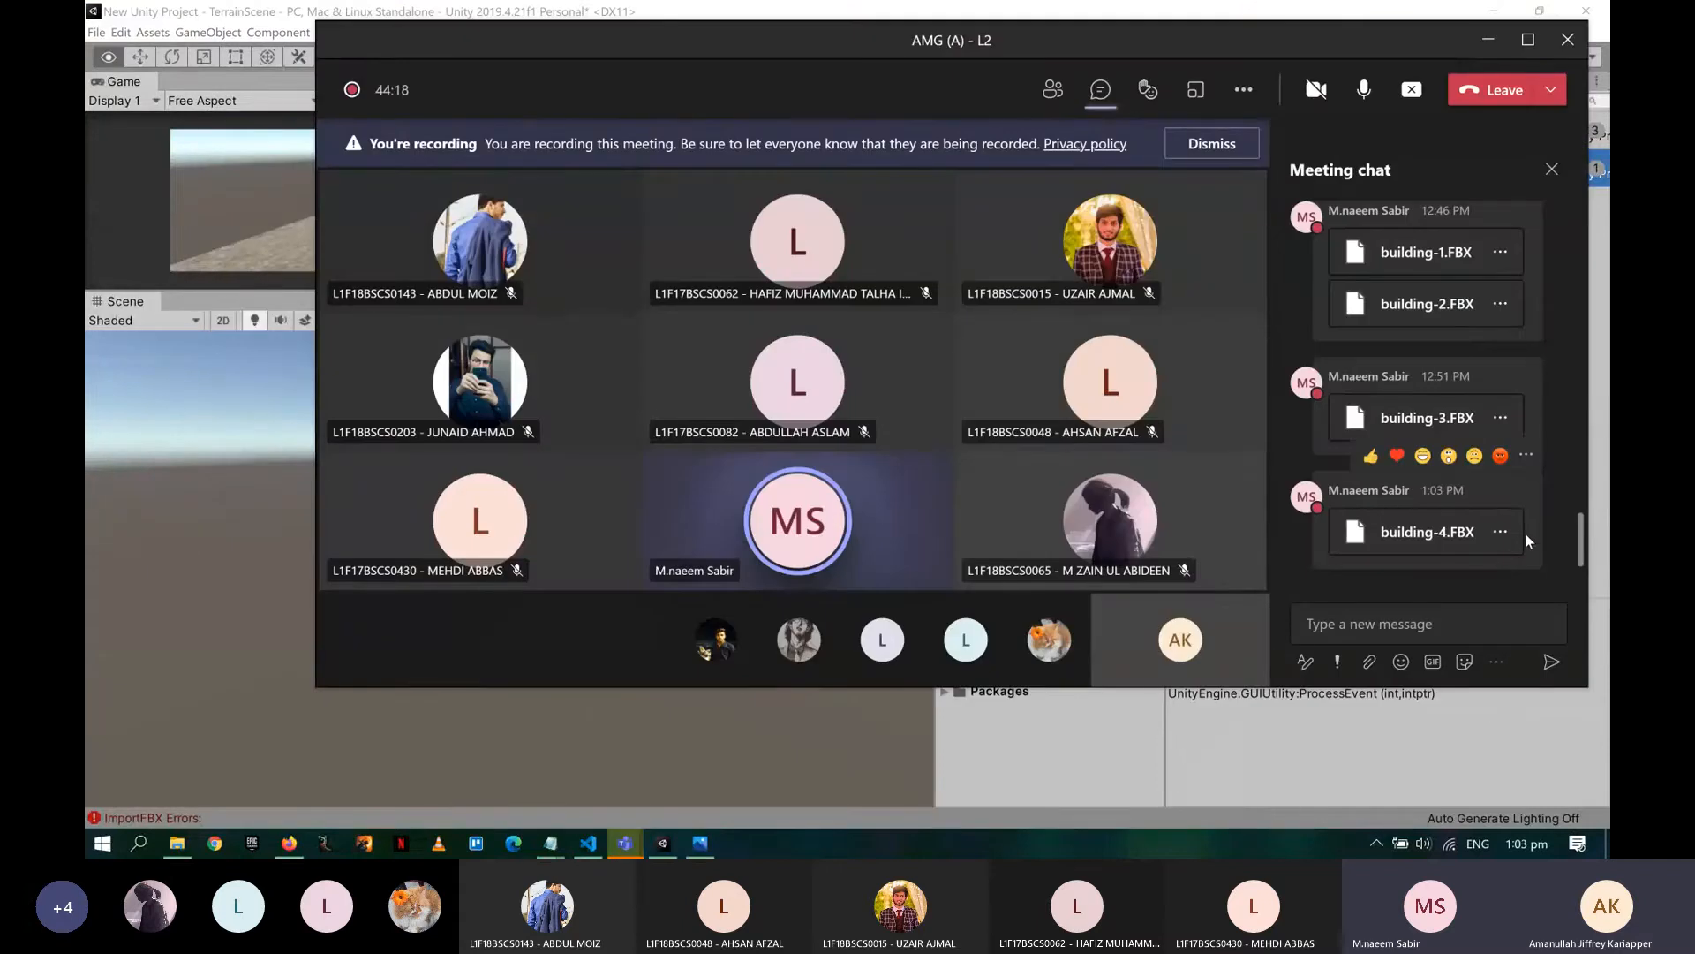
pyautogui.click(1500, 531)
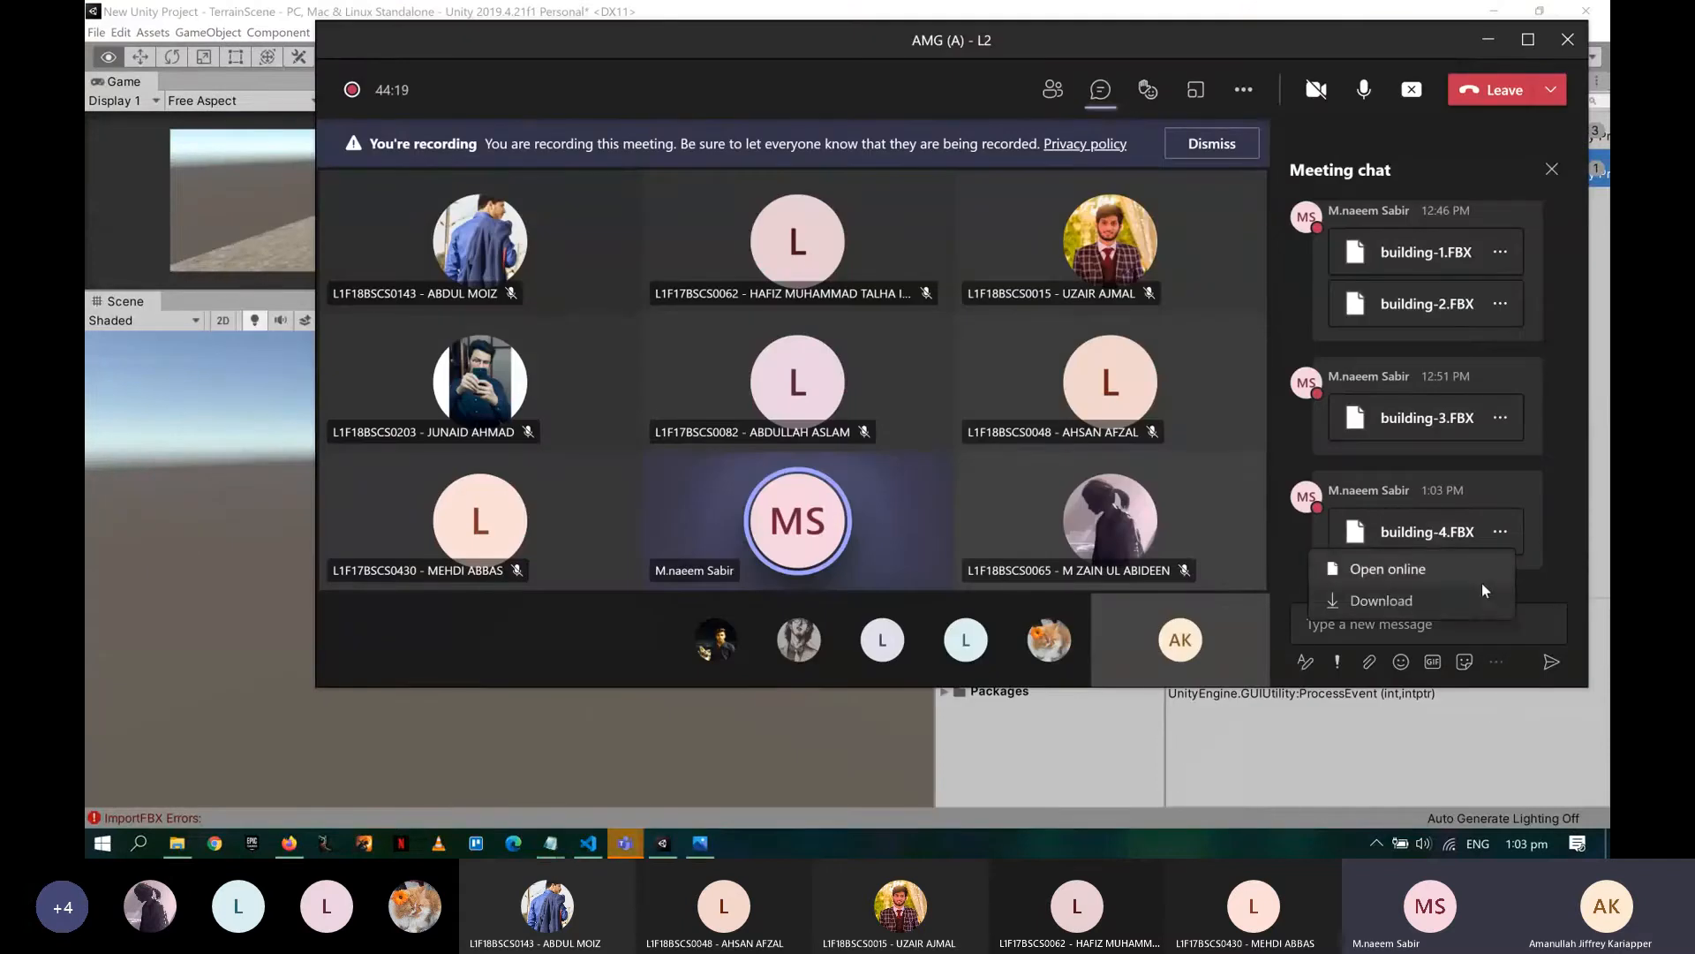
pyautogui.click(1362, 575)
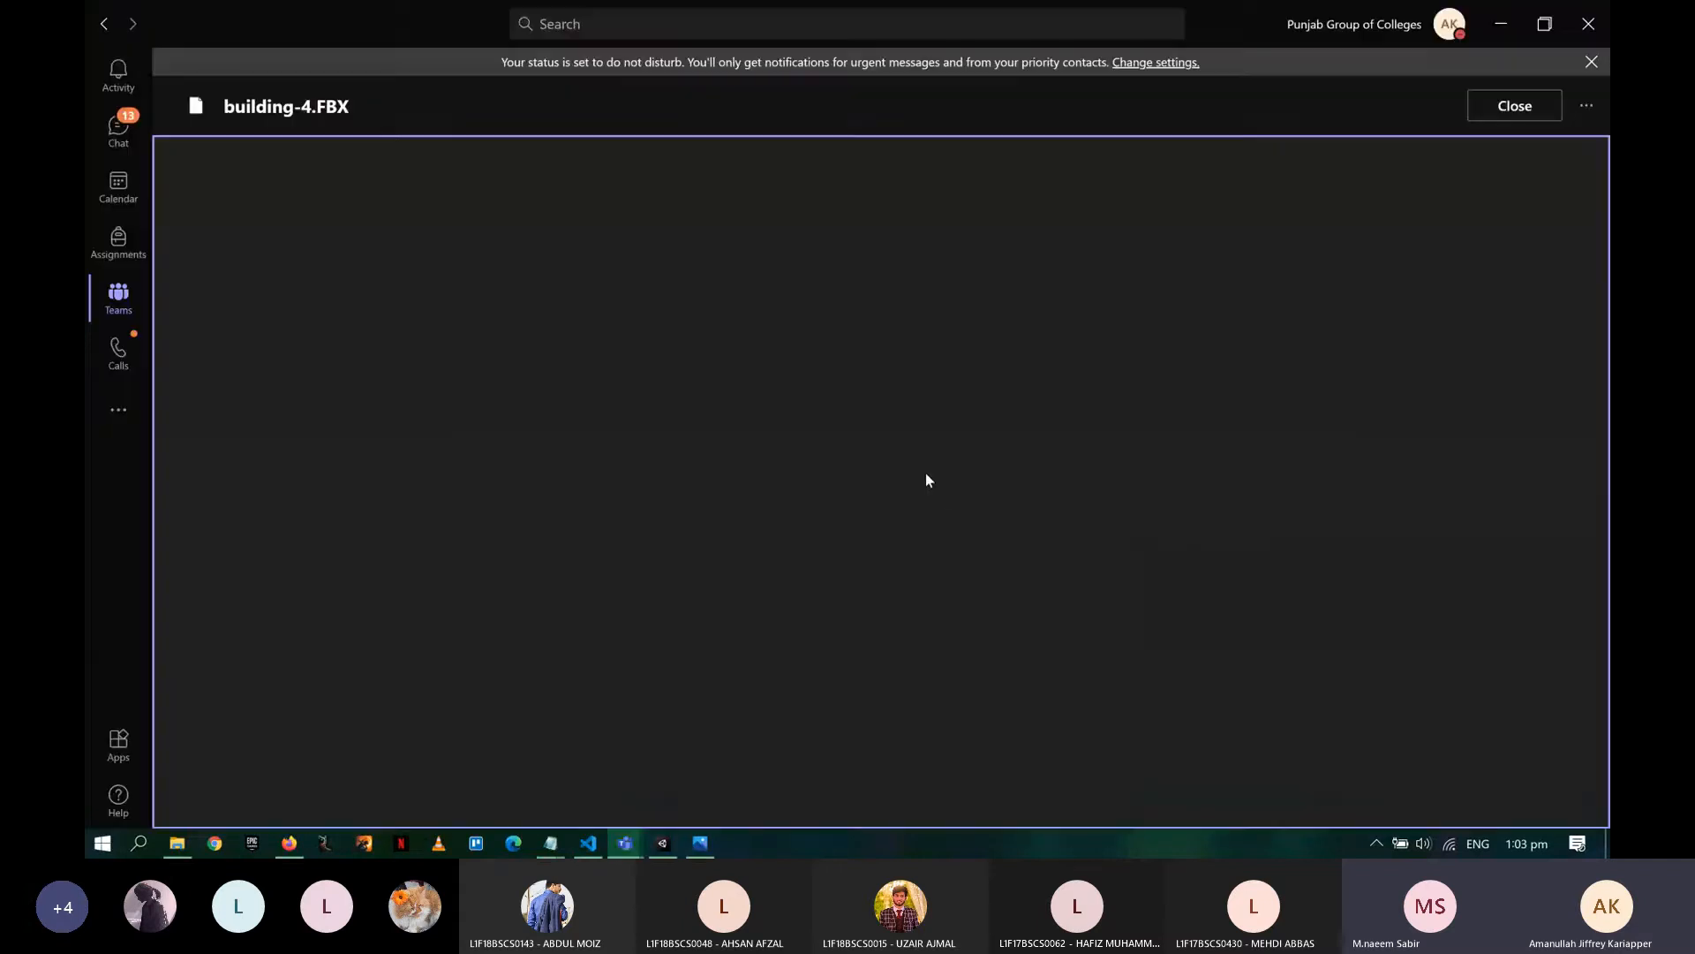
pyautogui.click(1514, 106)
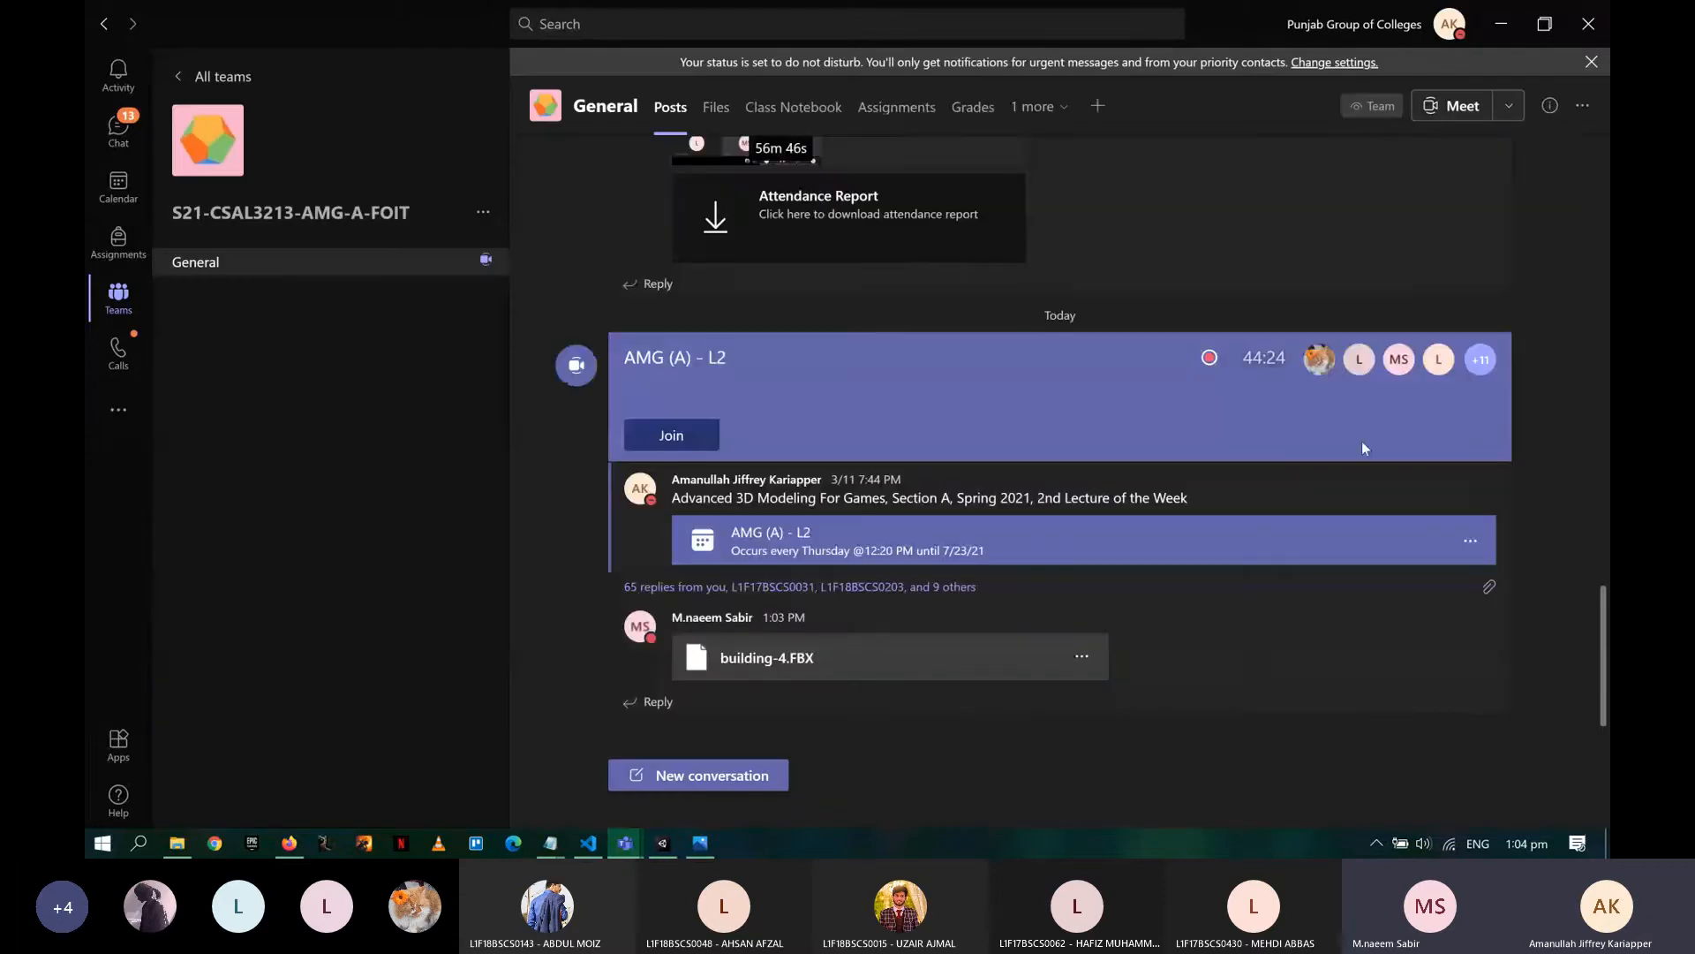
pyautogui.hotkey('alt', 'Tab')
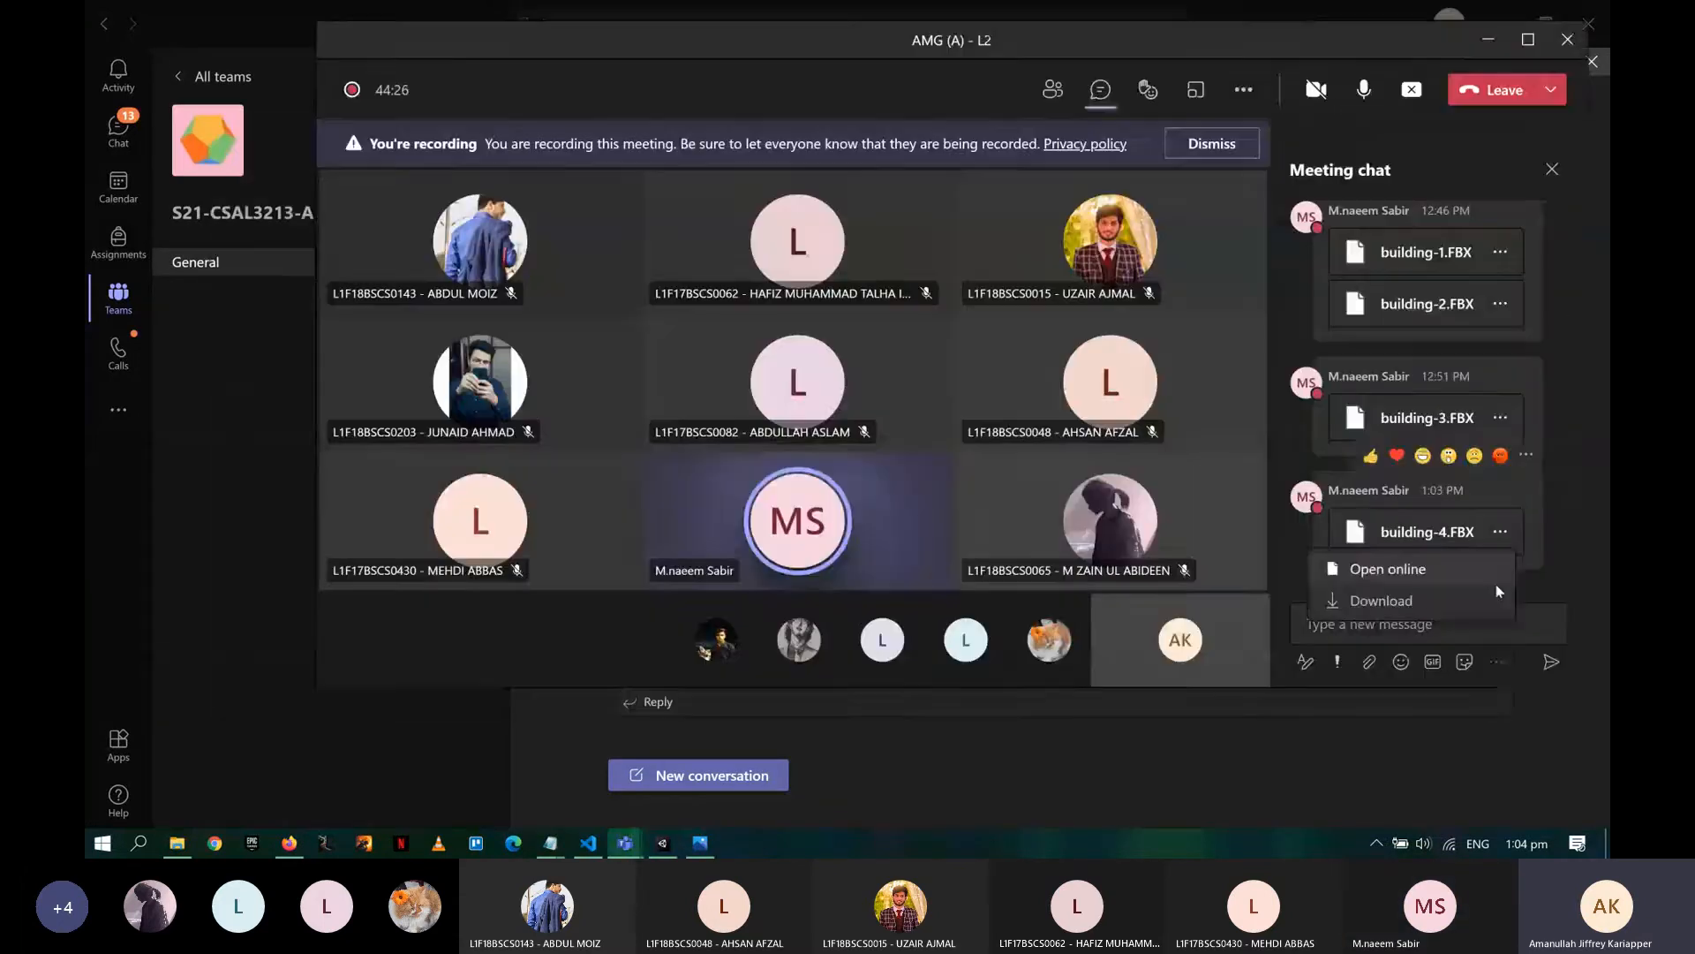
pyautogui.click(1498, 591)
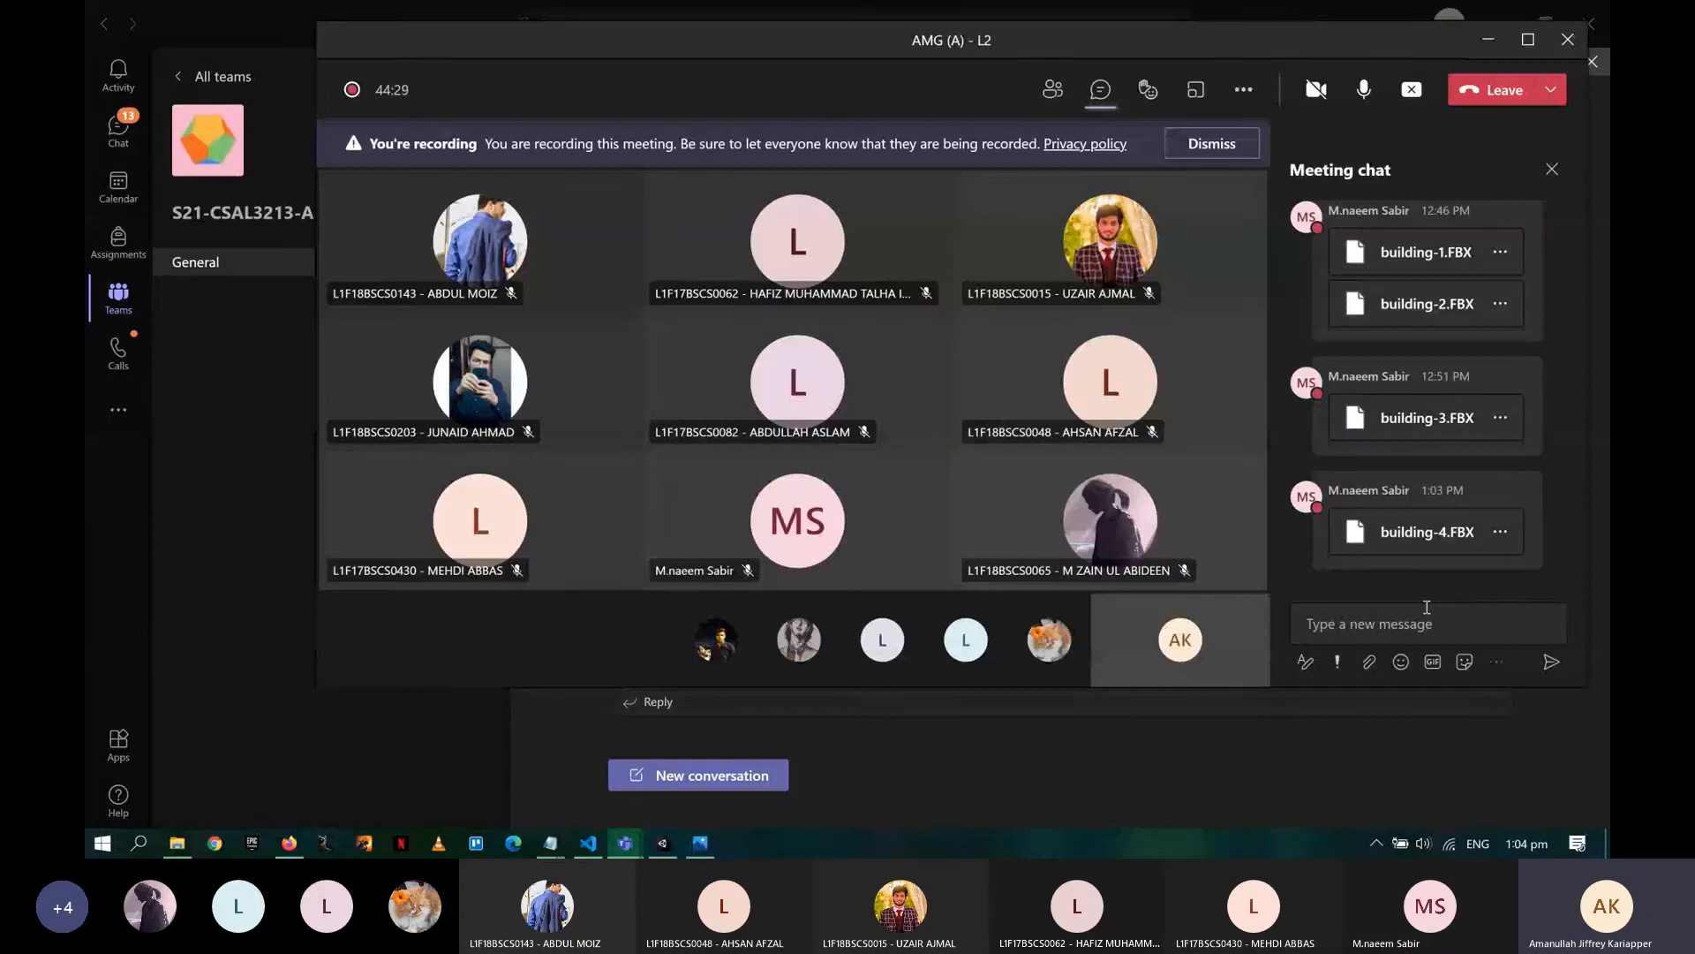
pyautogui.hotkey('alt', 'Tab')
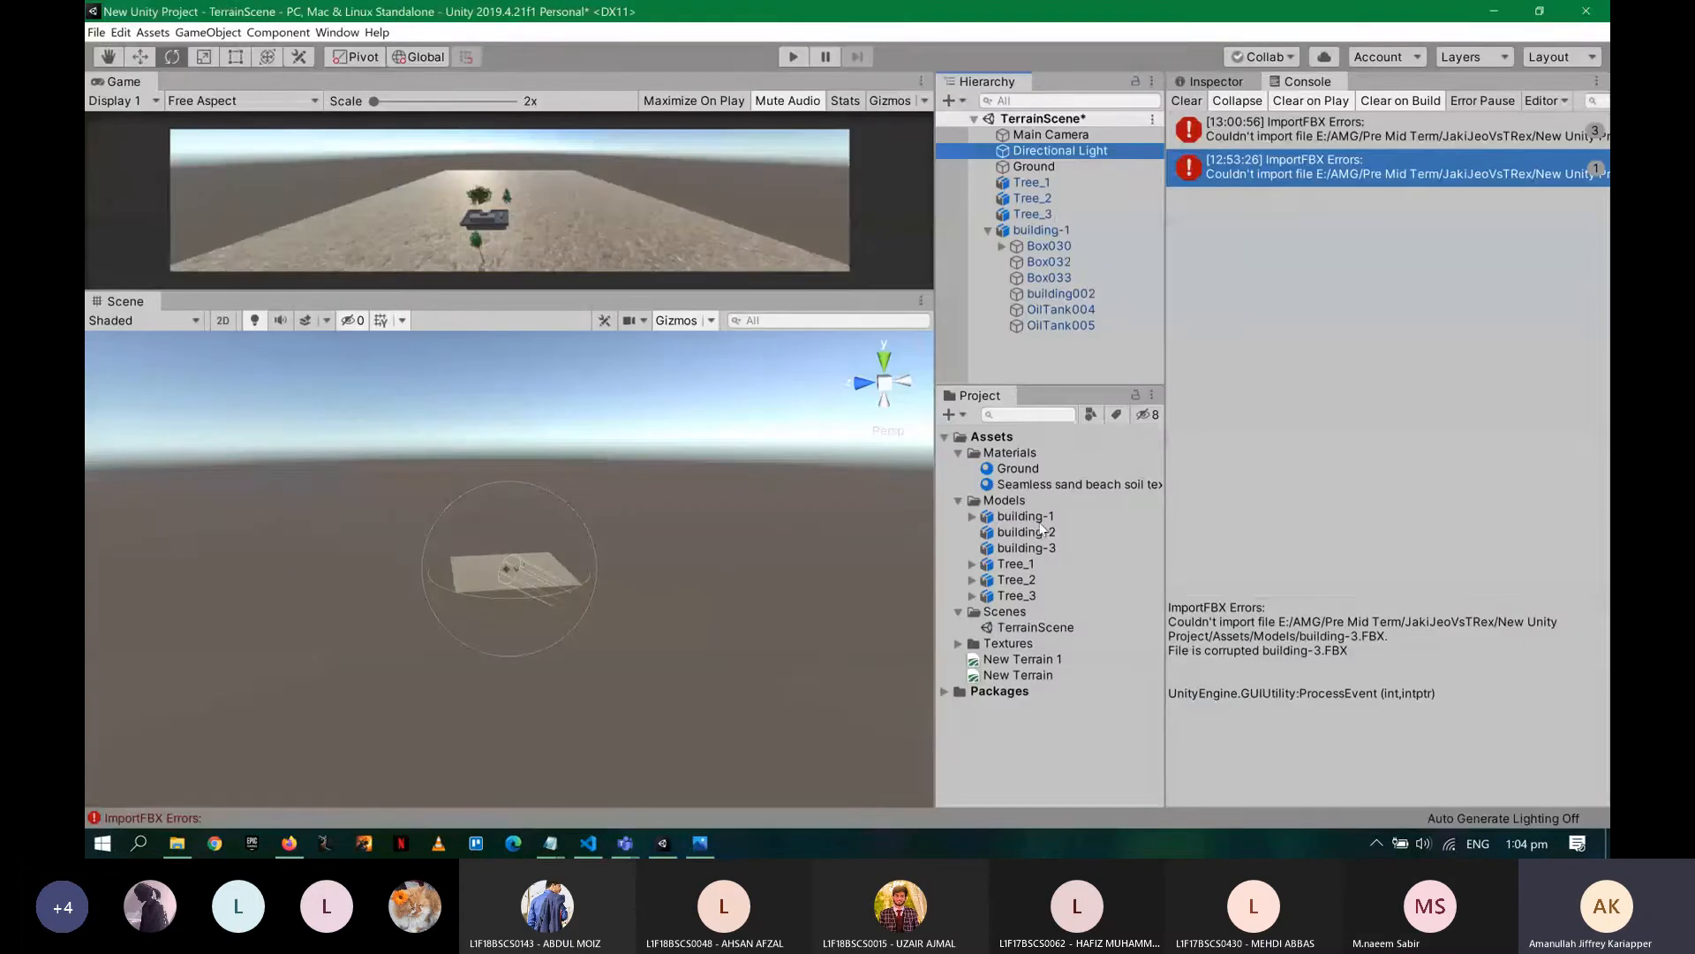
# - Rotate the Directional Light to about X 71.5, Y 84.7, Z 1518.8 so it shines steeply down on the terrain
pyautogui.click(1229, 80)
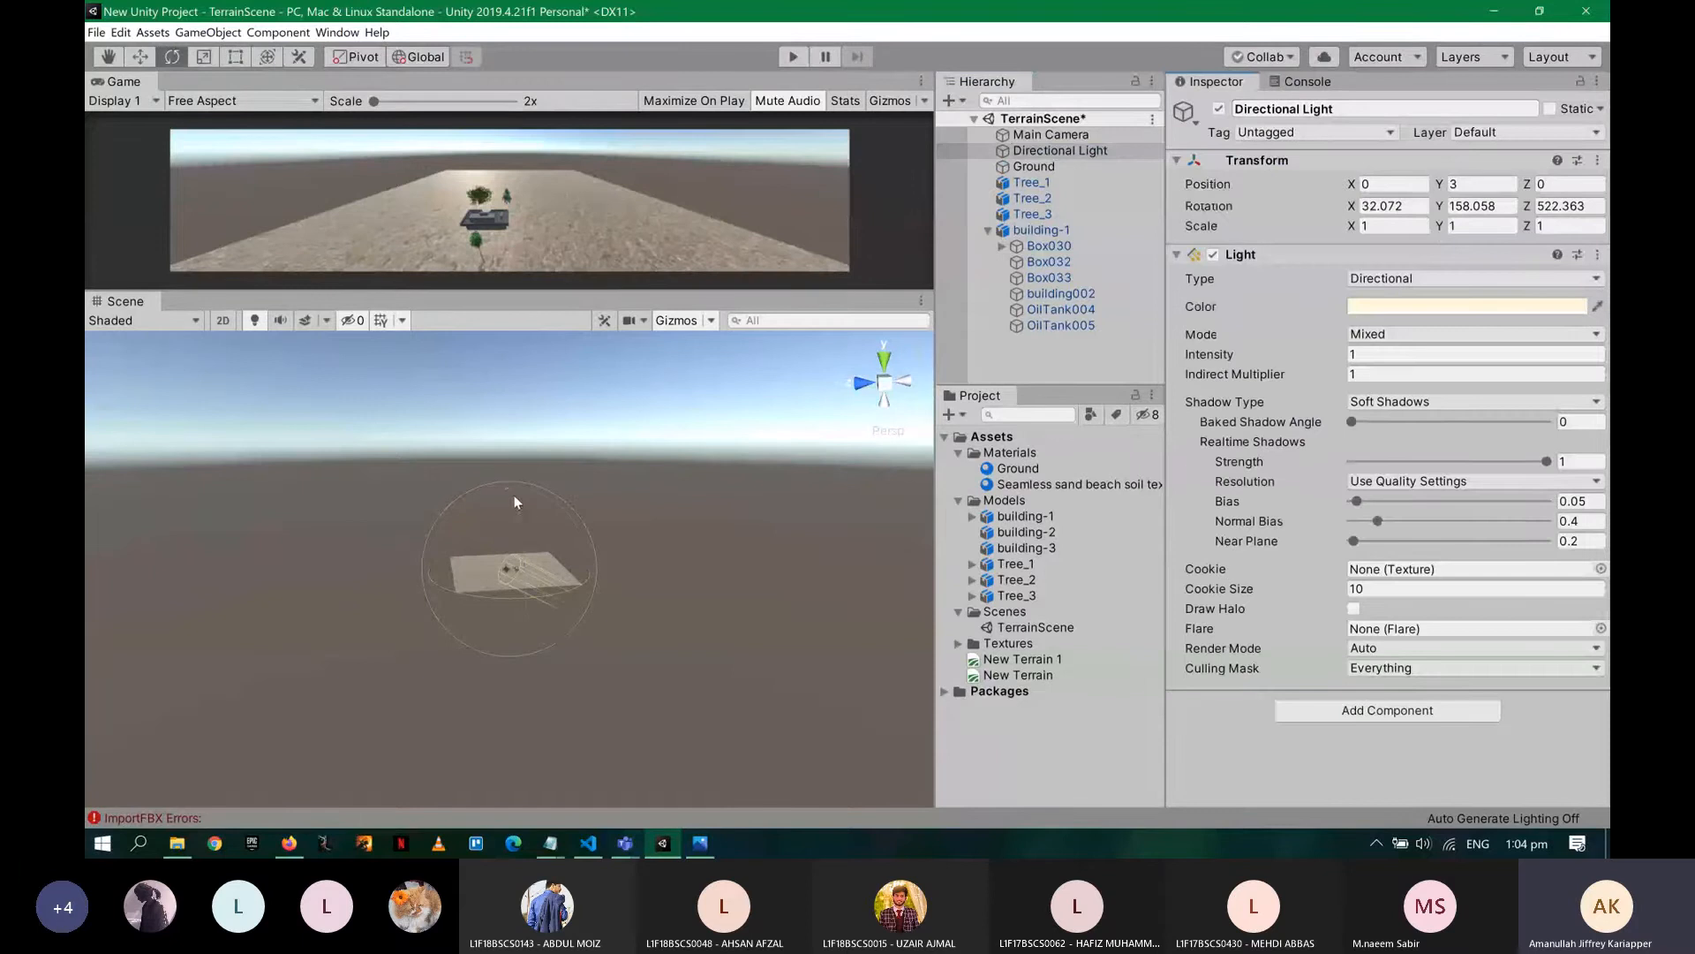
pyautogui.moveTo(516, 502); pyautogui.dragTo(580, 662)
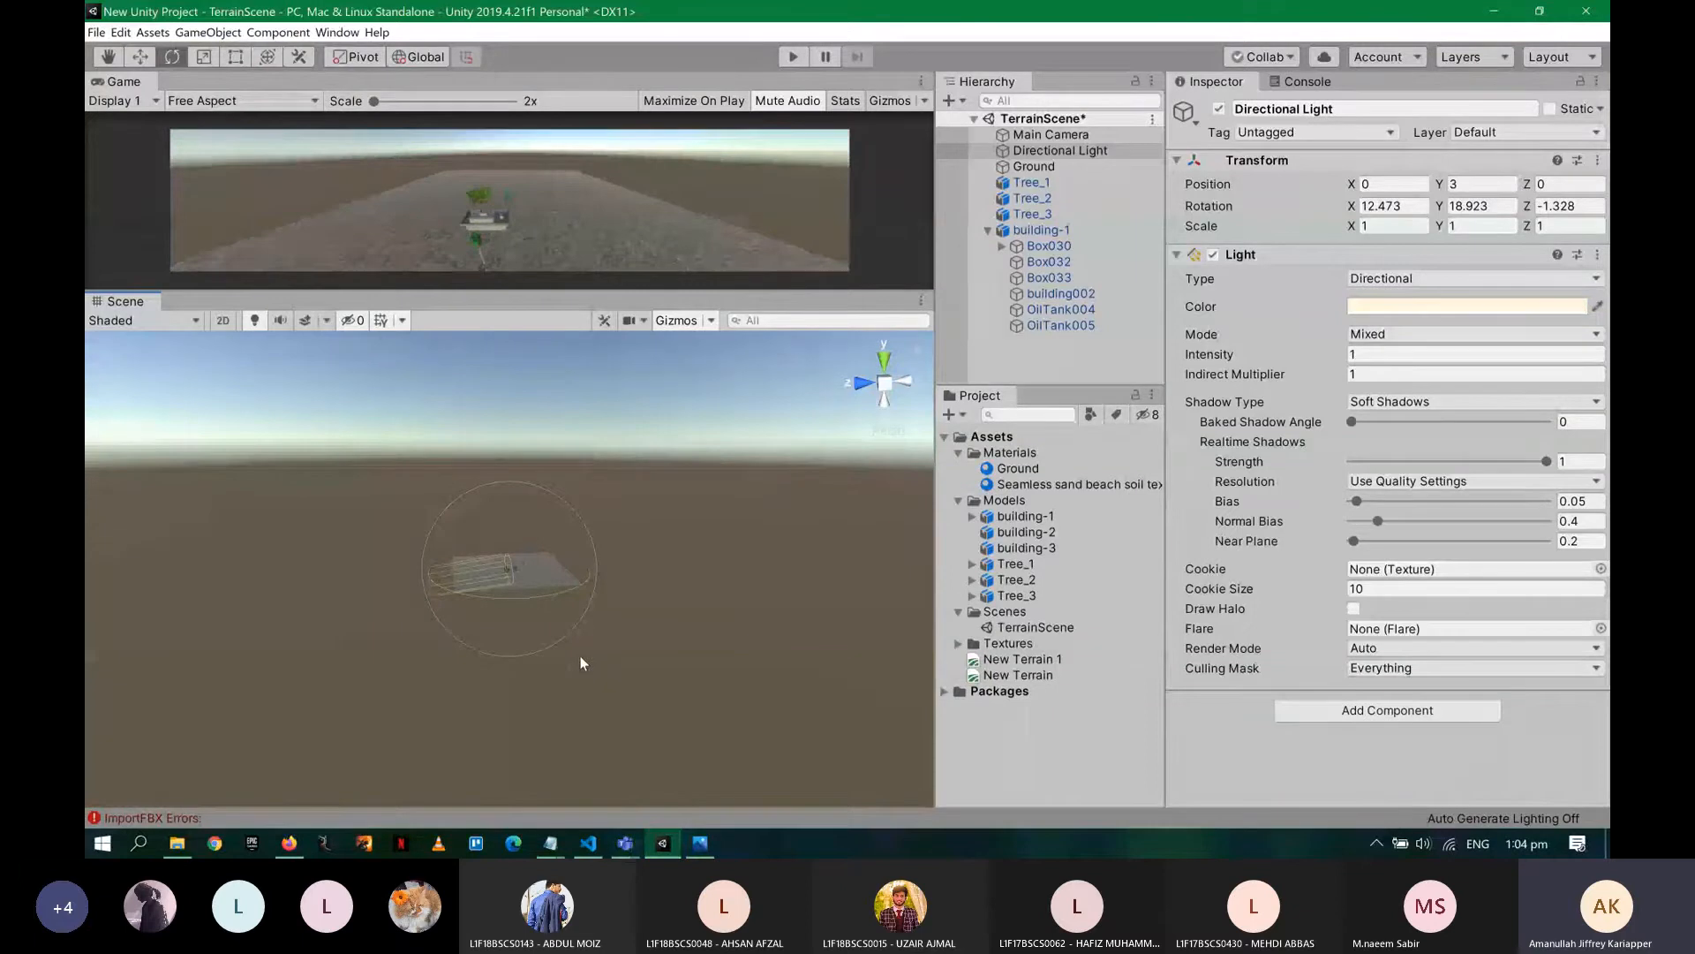
pyautogui.hotkey('alt', 'Tab')
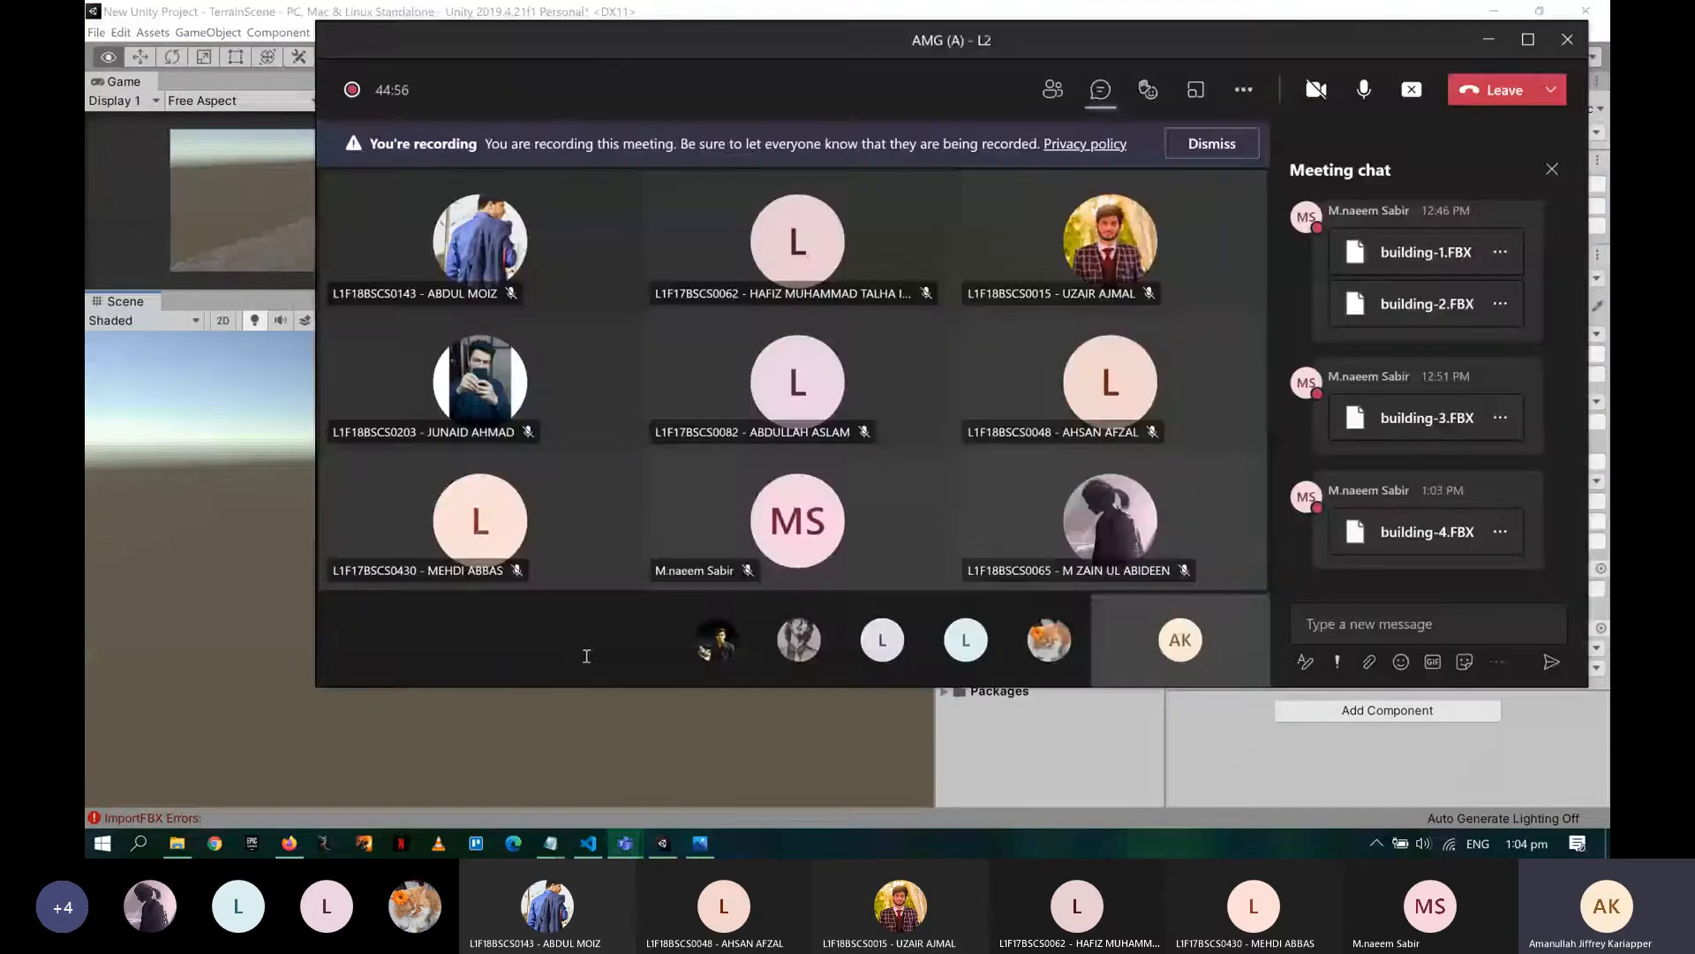
pyautogui.hotkey('alt', 'Tab')
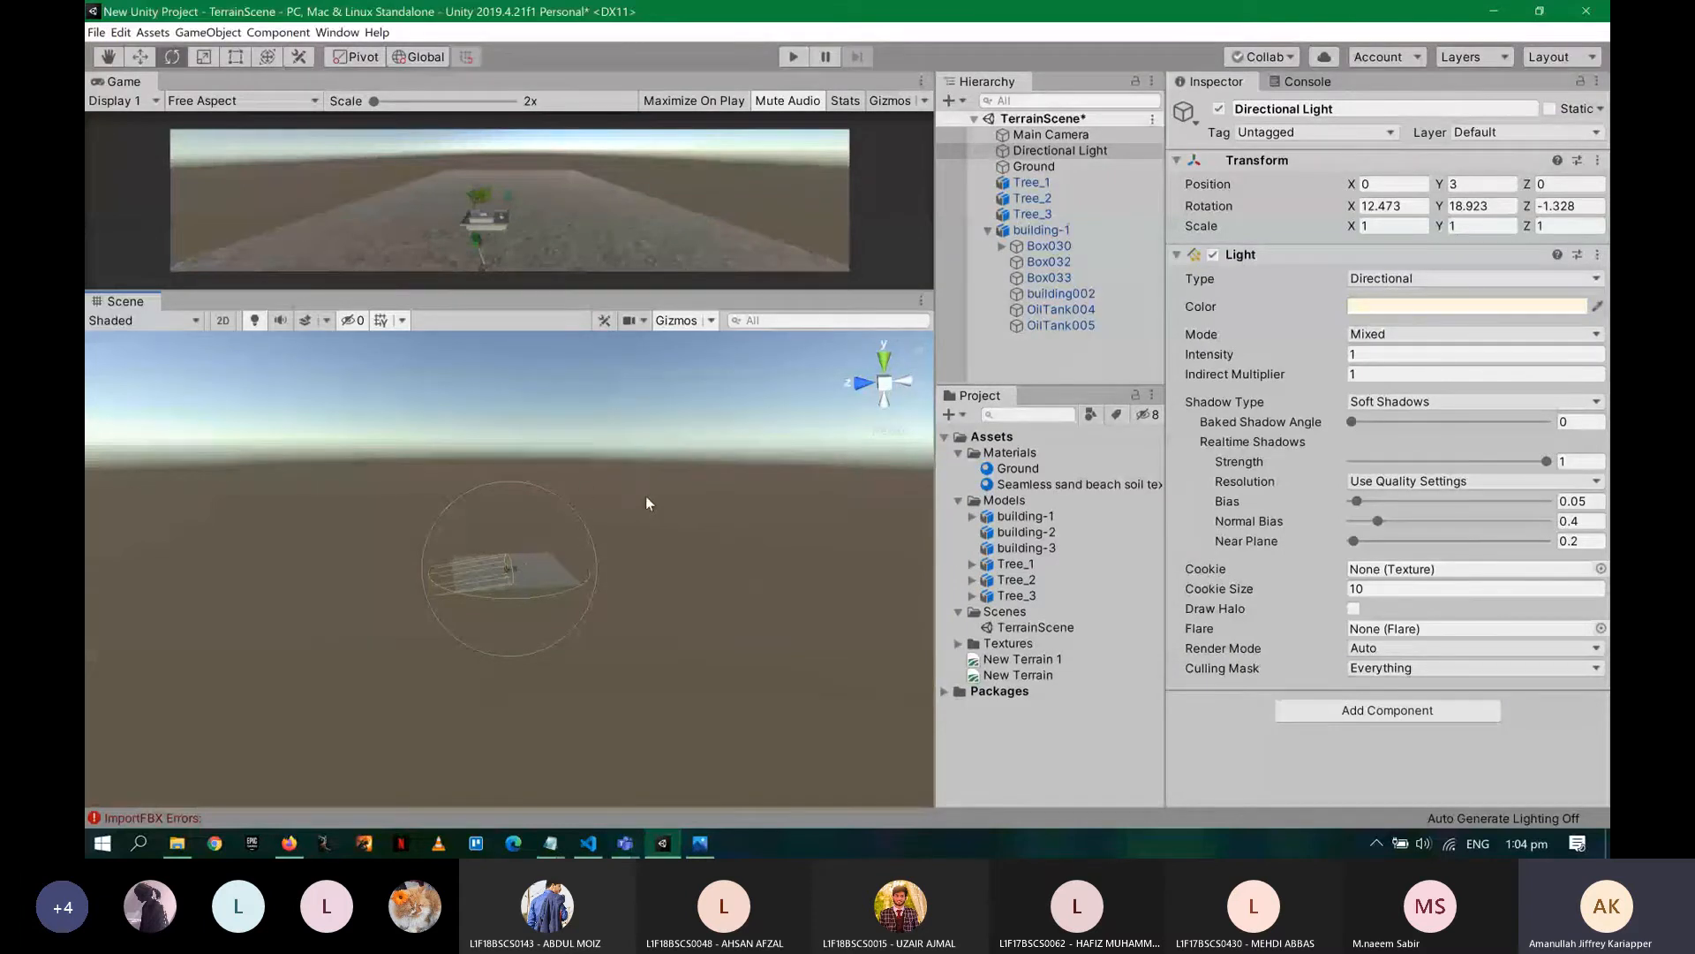
pyautogui.moveTo(543, 496); pyautogui.dragTo(737, 406)
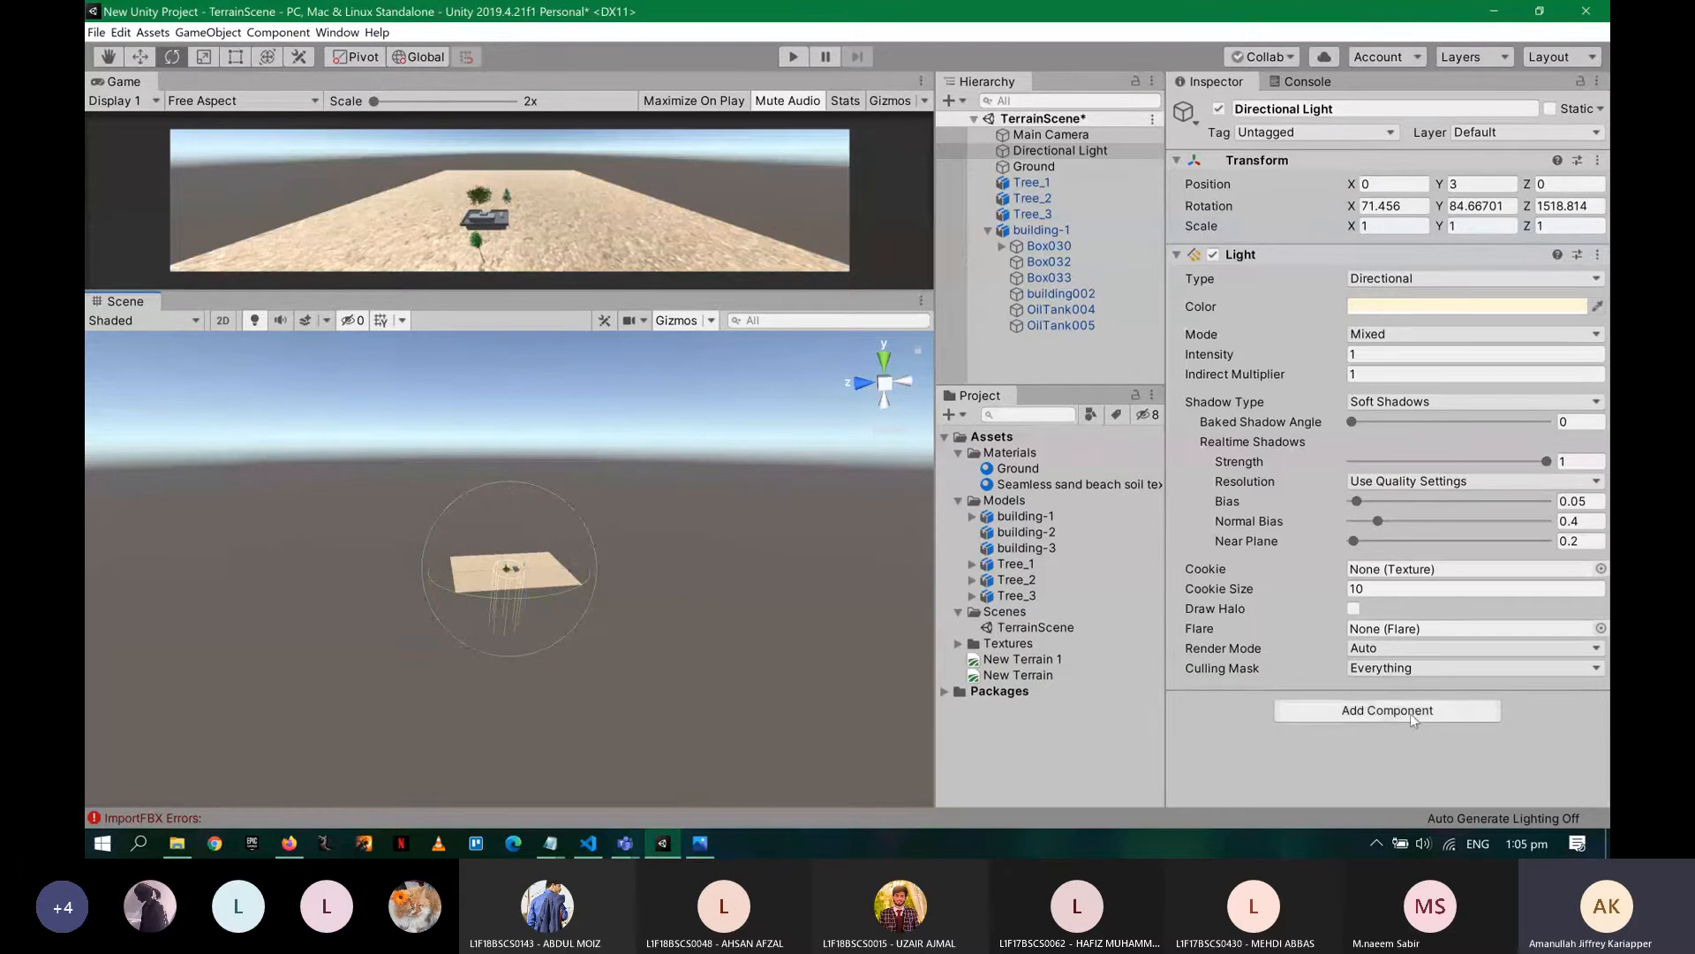
# - Switch to the Downloads folder and preview building-4.FBX in 3D Viewer, closing the preview when done
pyautogui.press('alt')
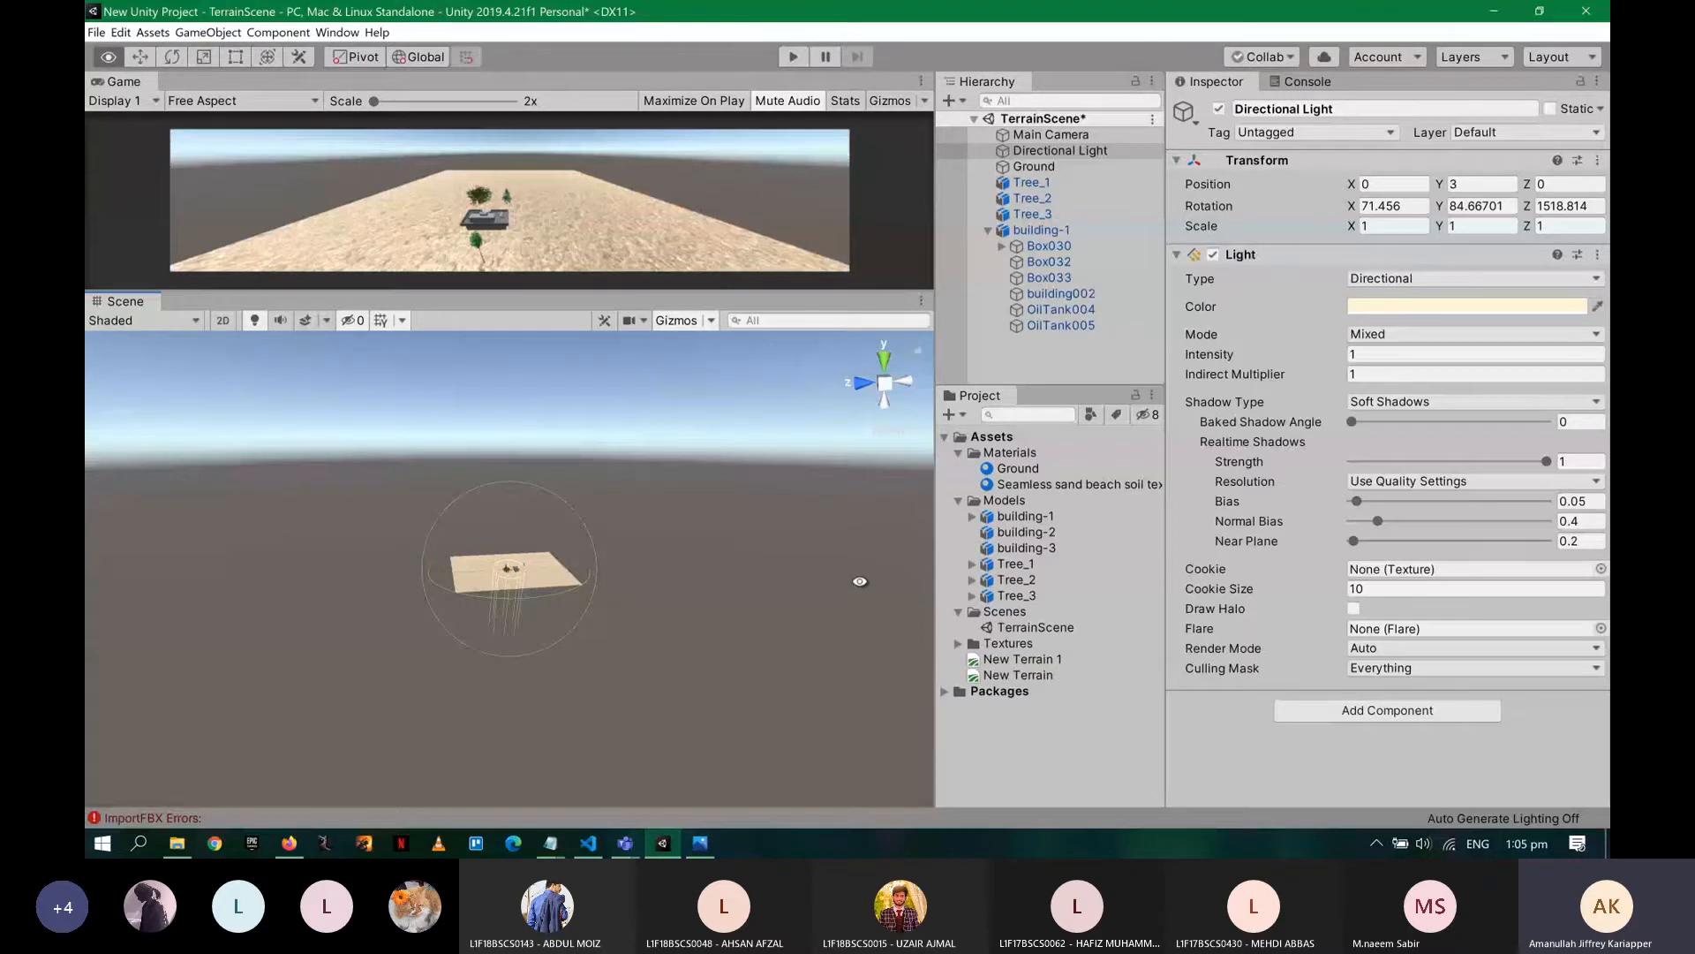
pyautogui.hotkey('alt', 'Tab')
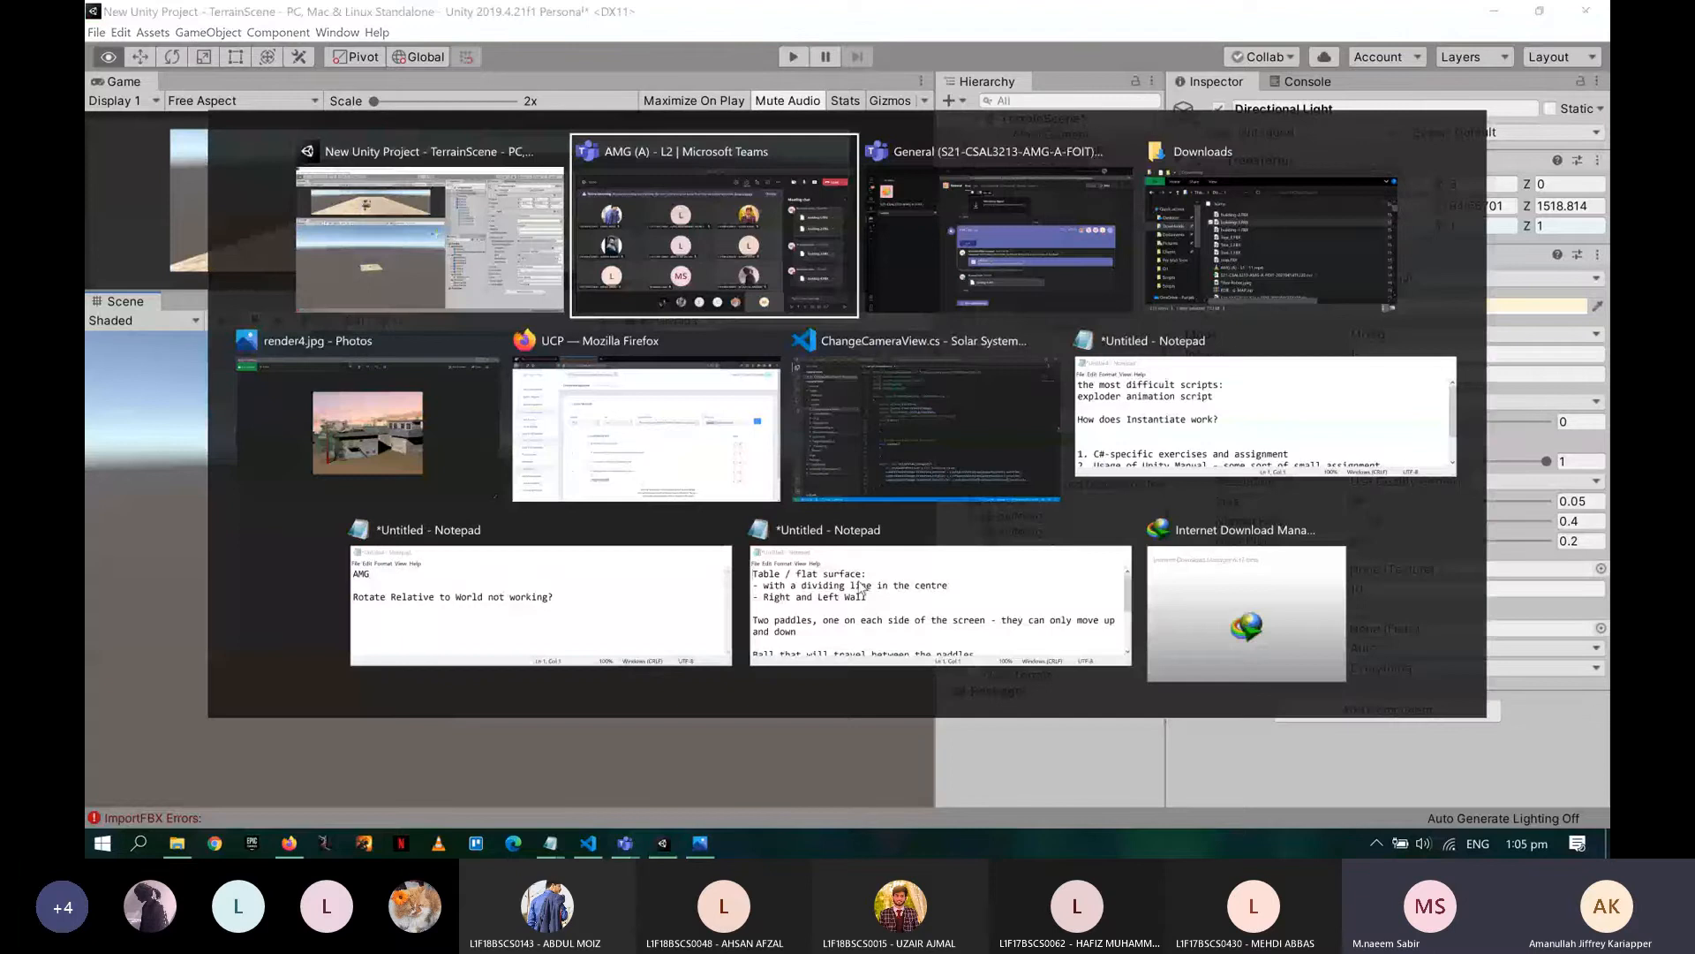
pyautogui.hotkey('alt', 'Tab')
pyautogui.hotkey('alt', 'Tab')
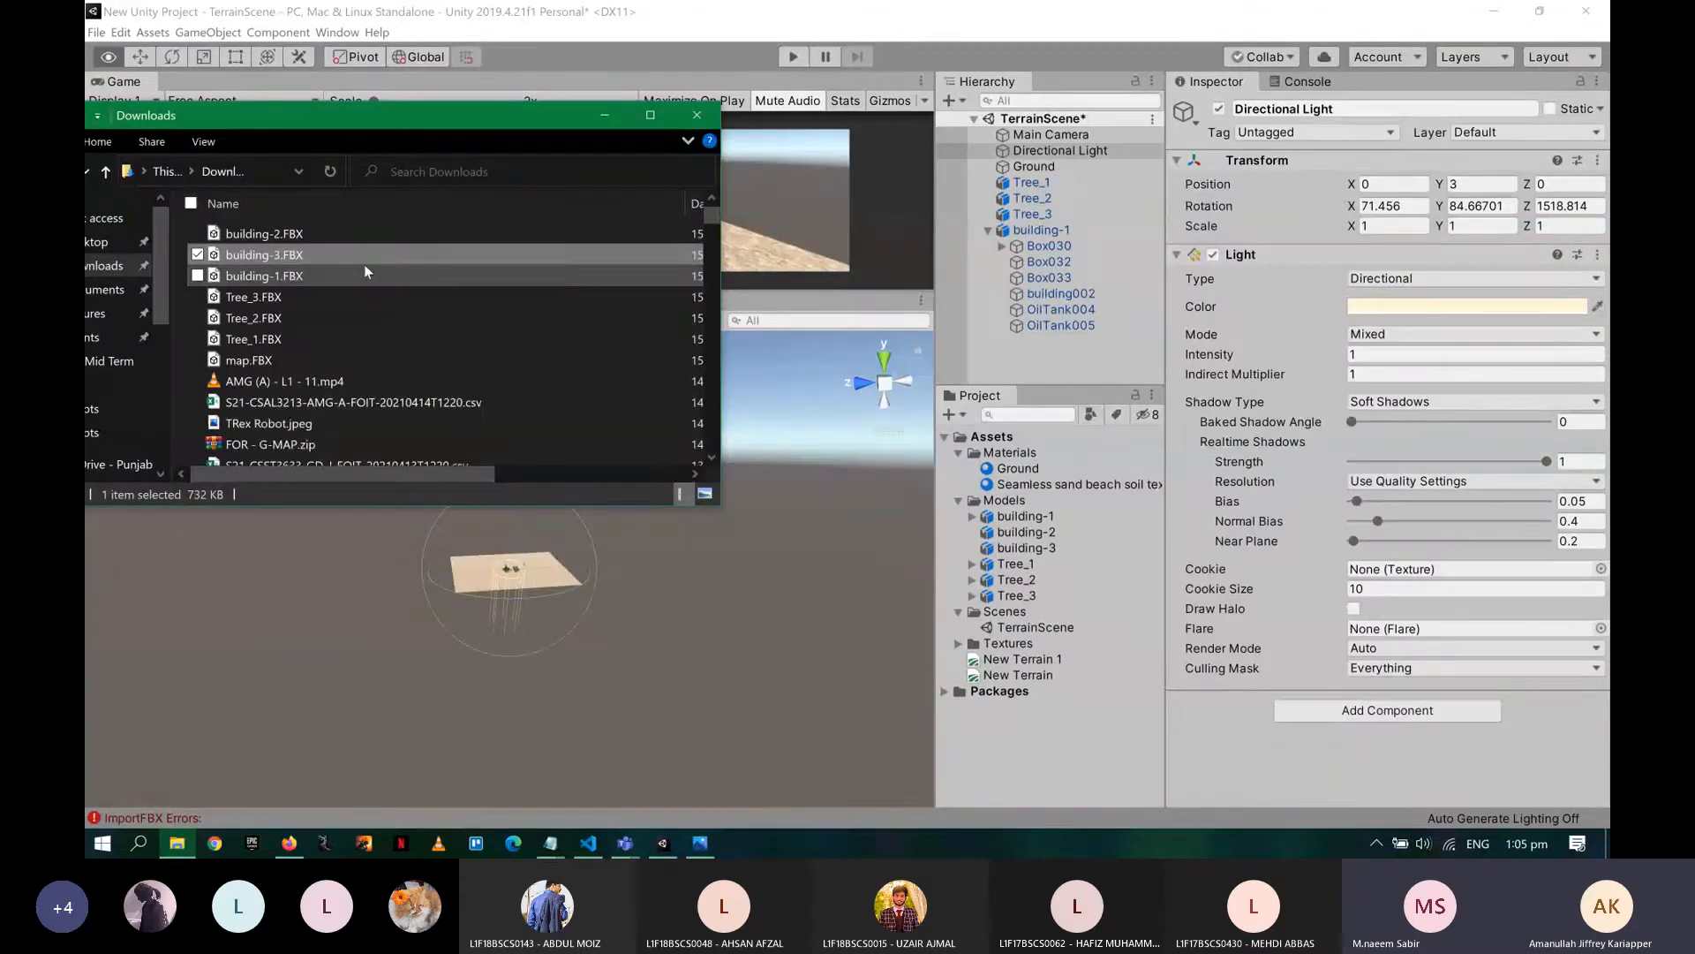
pyautogui.doubleClick(382, 233)
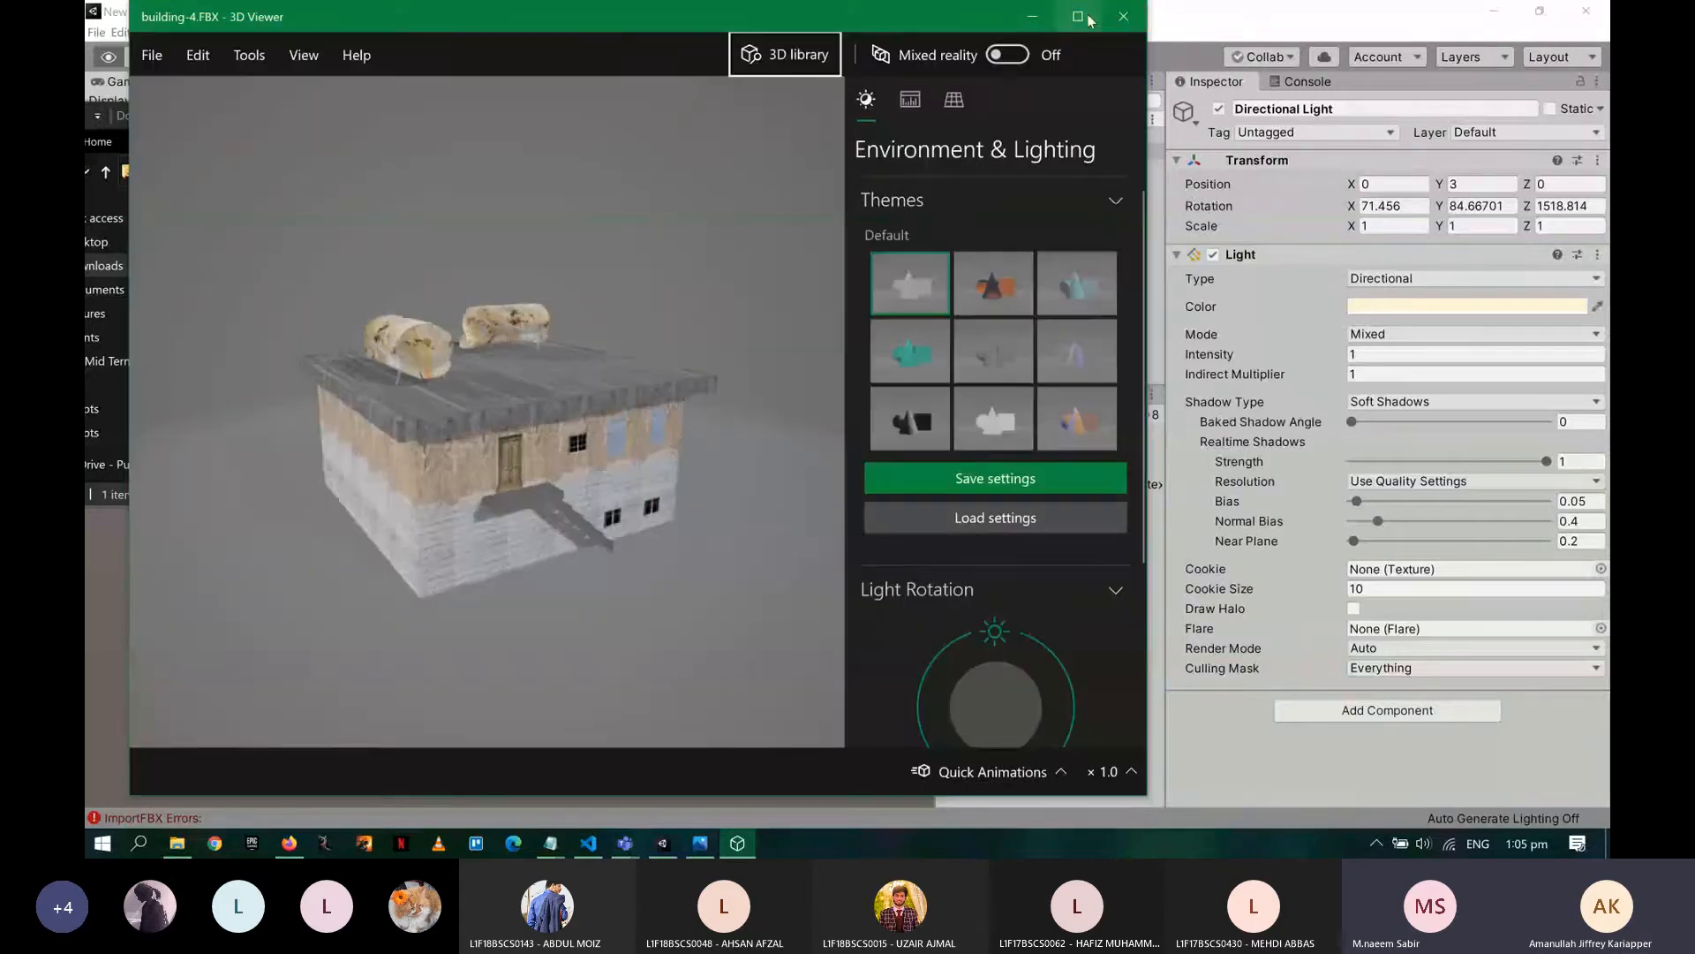
pyautogui.click(1112, 13)
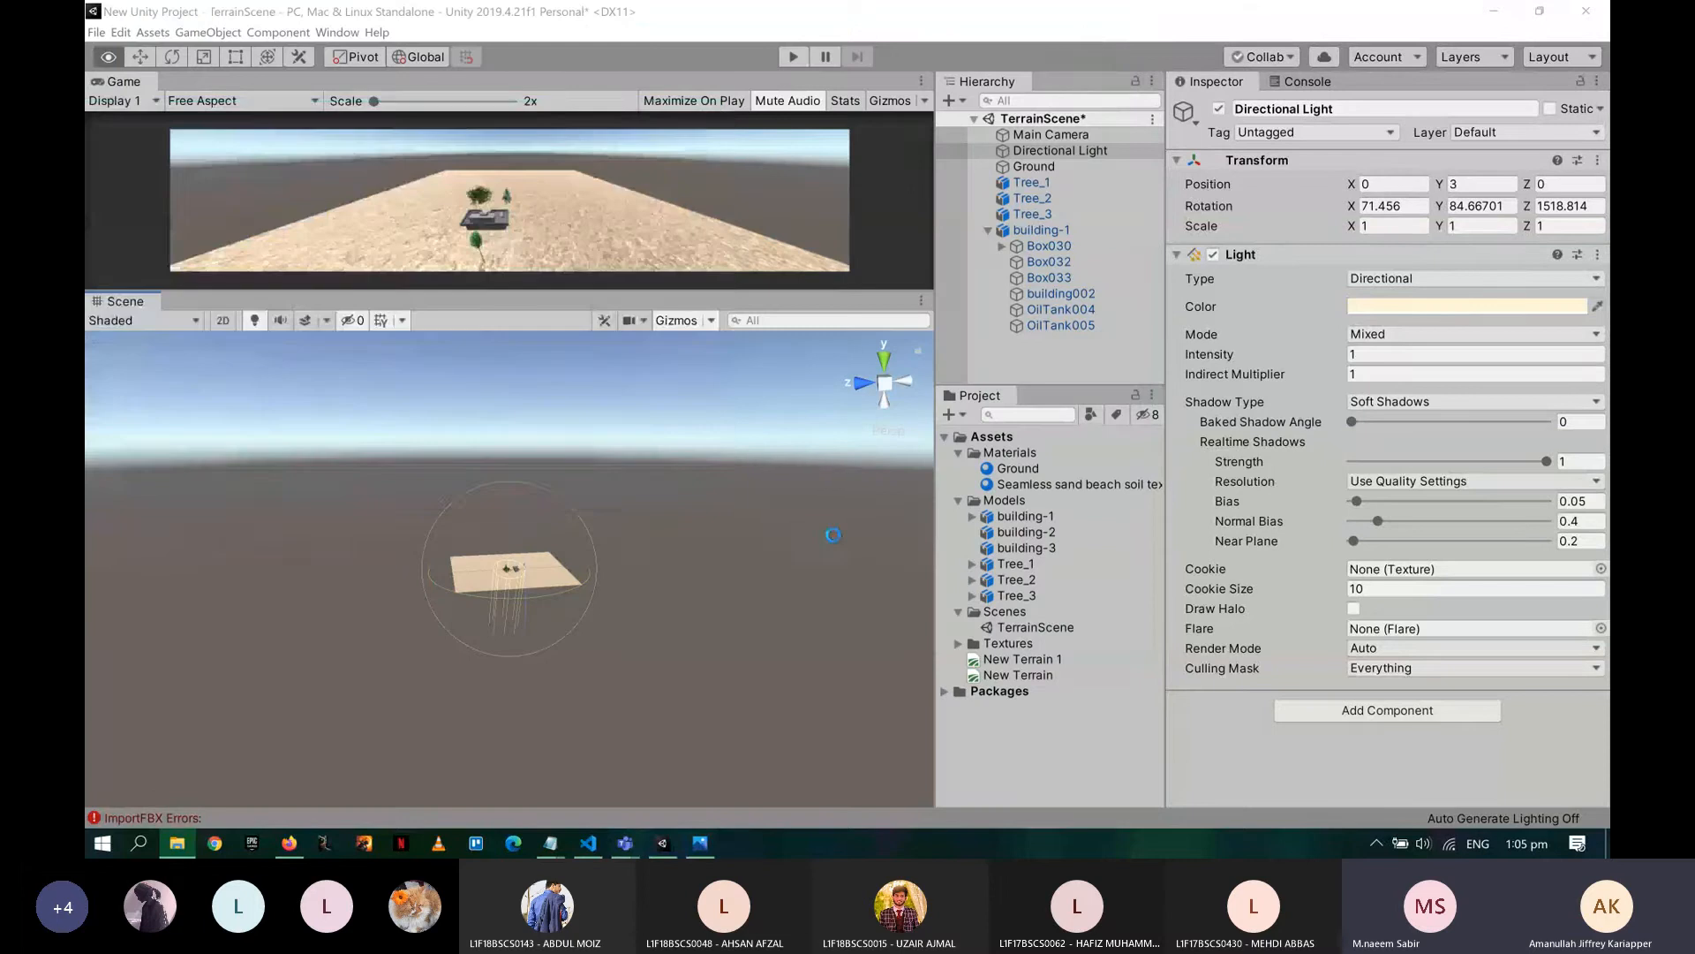
# - Add a new script named DayNight to the Directional Light and open it in a maximized Visual Studio Code window
pyautogui.click(862, 531)
pyautogui.click(1120, 151)
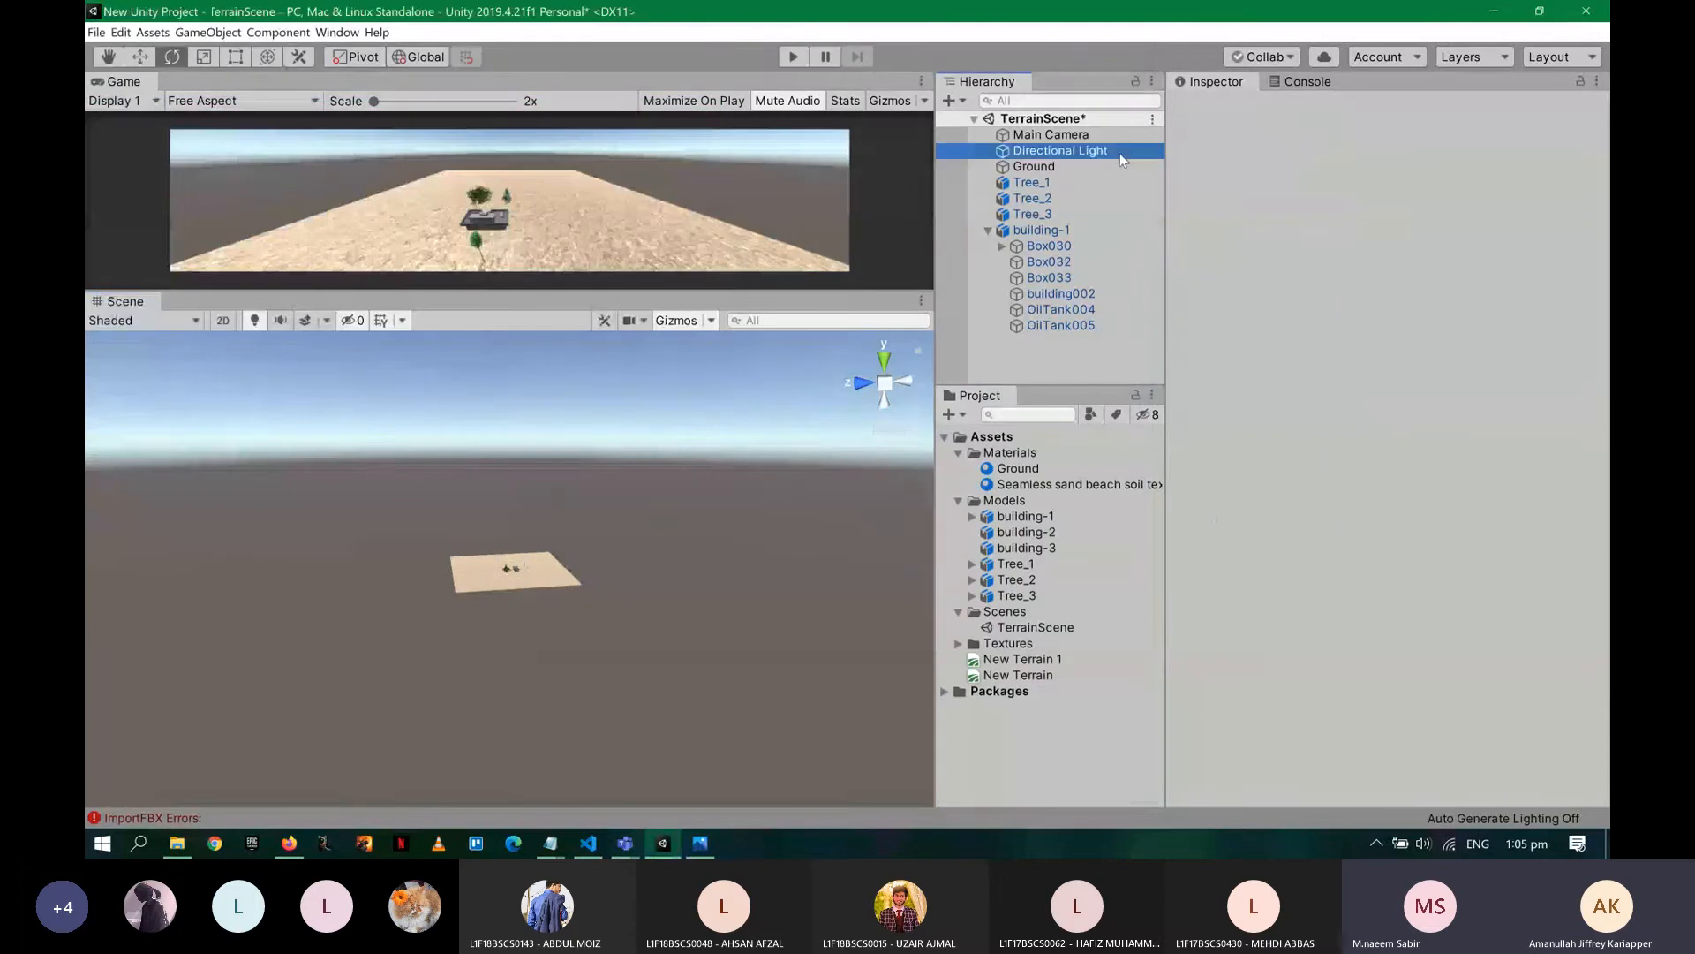
pyautogui.click(1315, 712)
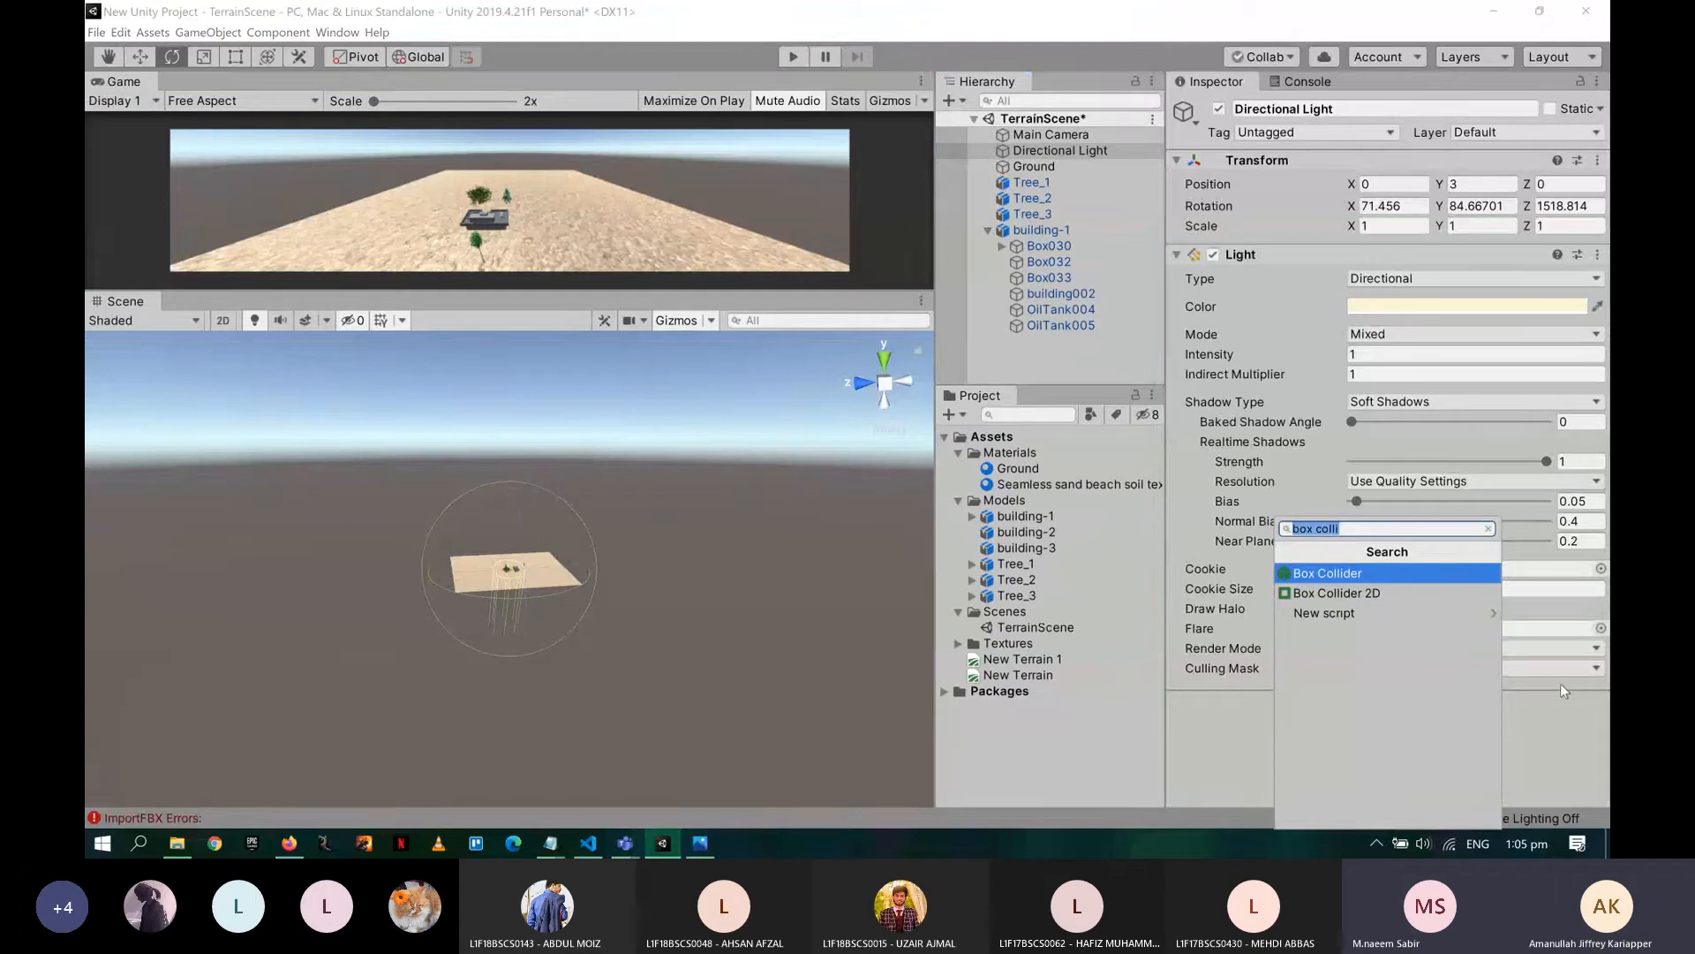
pyautogui.write('DayNight')
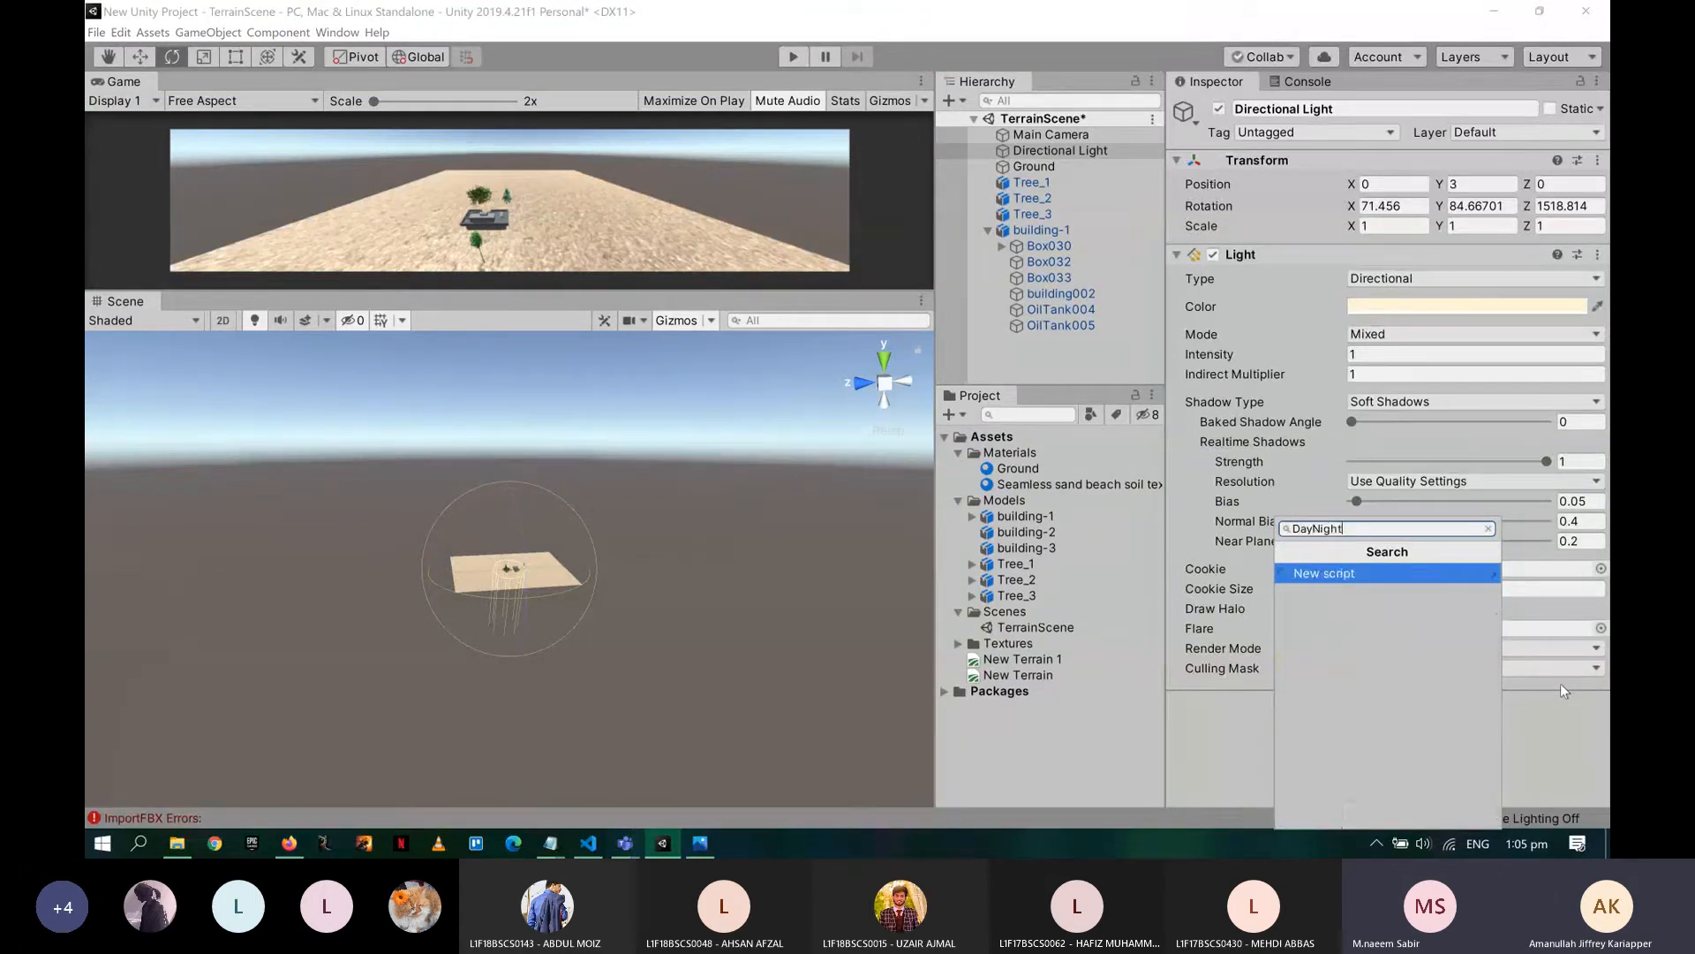
pyautogui.press('Return')
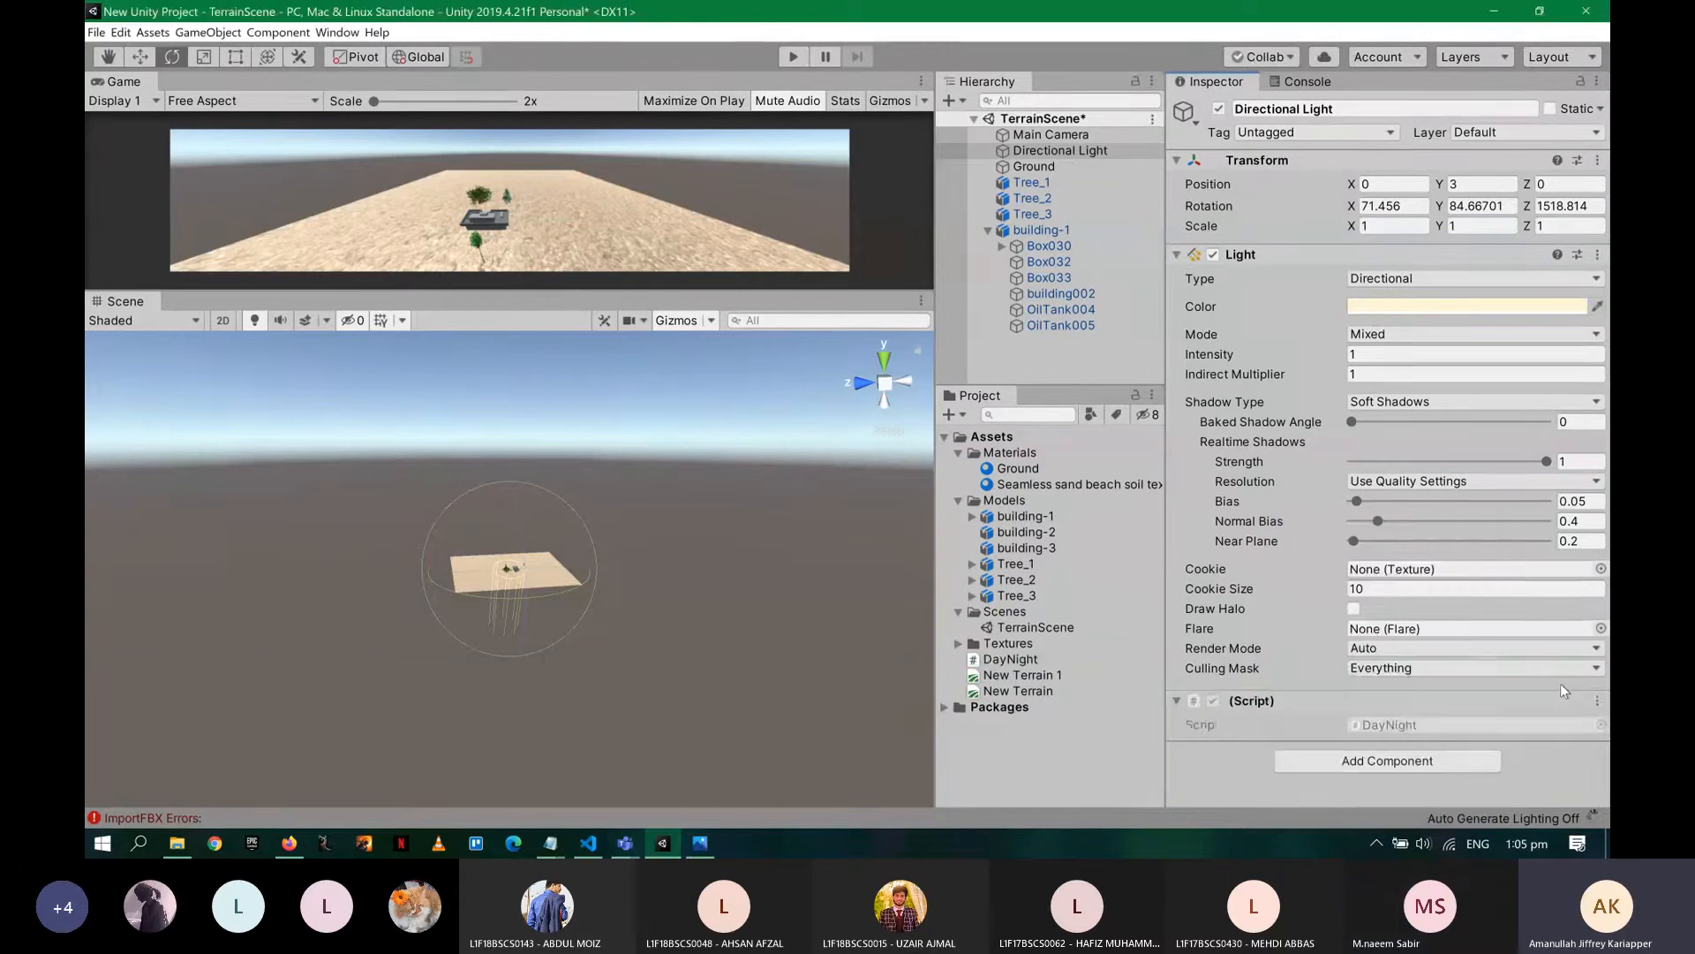
pyautogui.doubleClick(1422, 724)
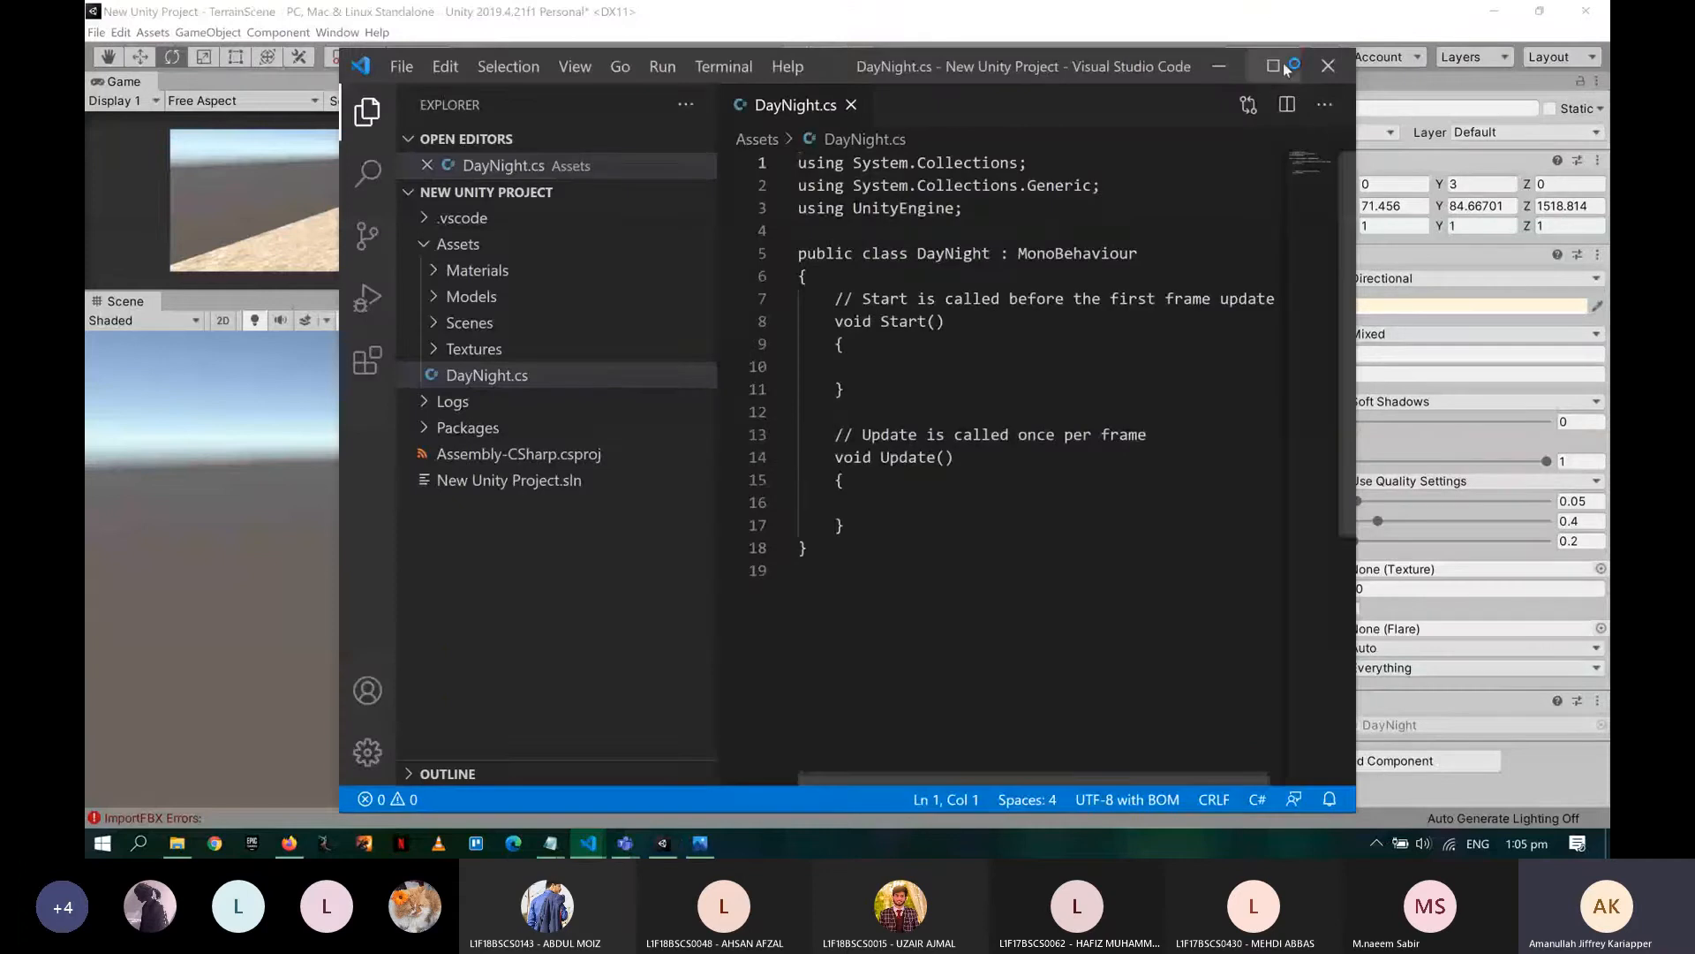
pyautogui.click(1282, 67)
# - Insert a block comment headed "Requirements:" at the start of the DayNight class
pyautogui.click(883, 228)
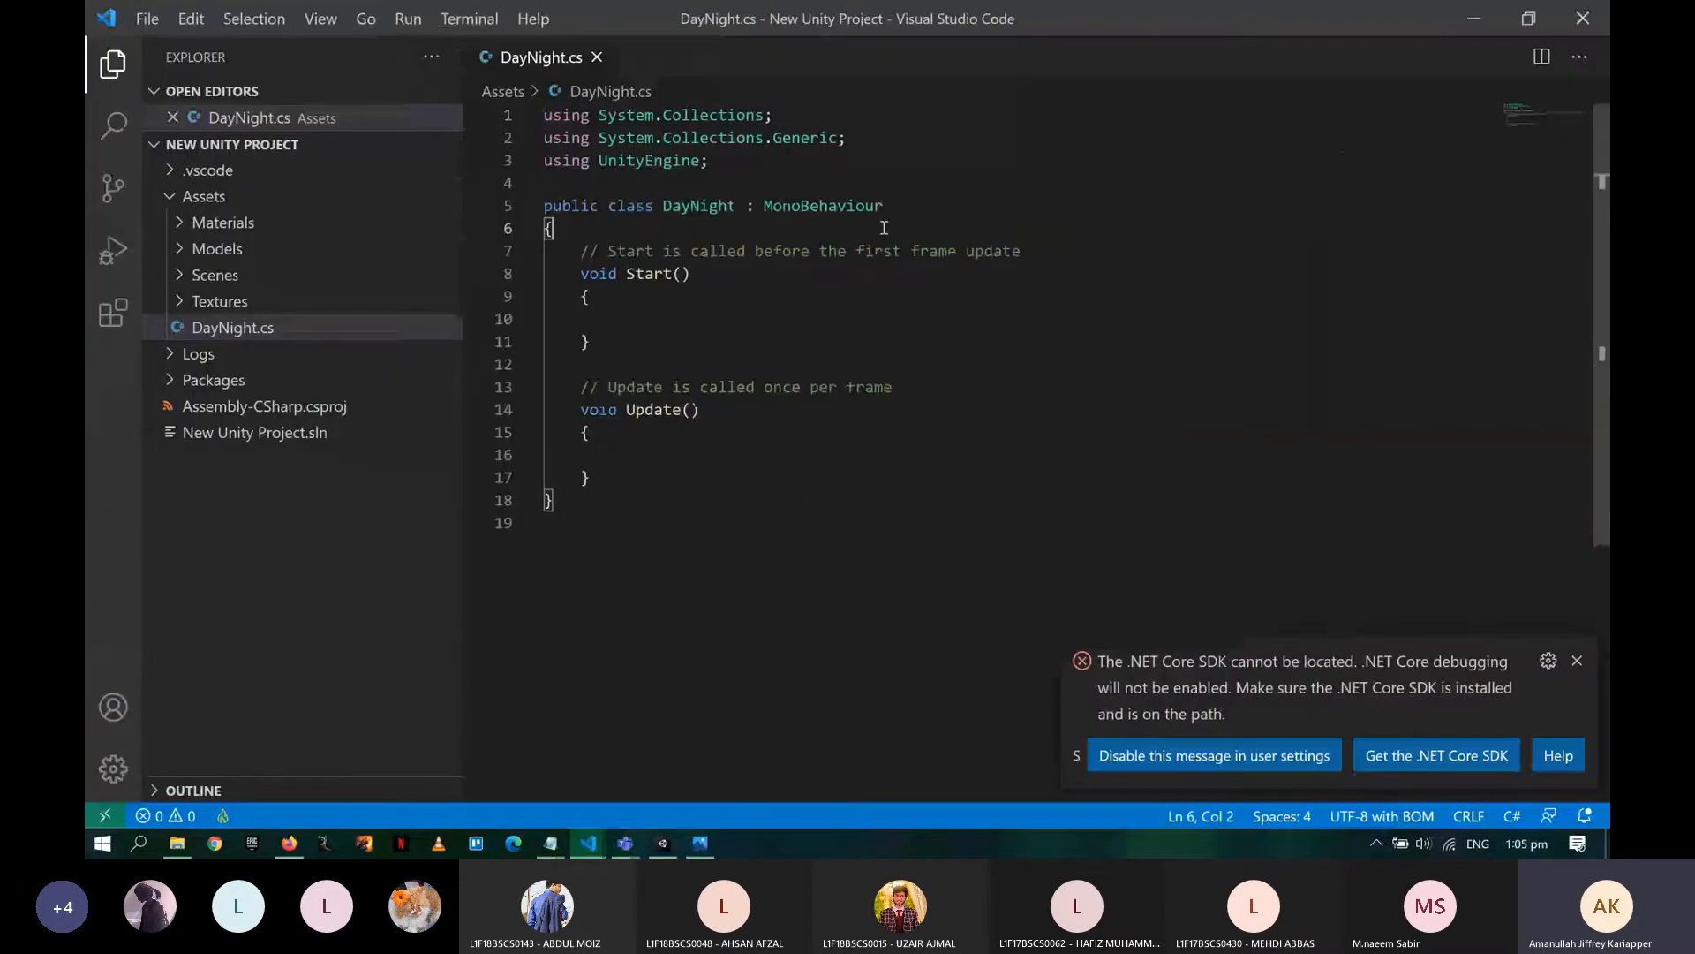
pyautogui.press('Return')
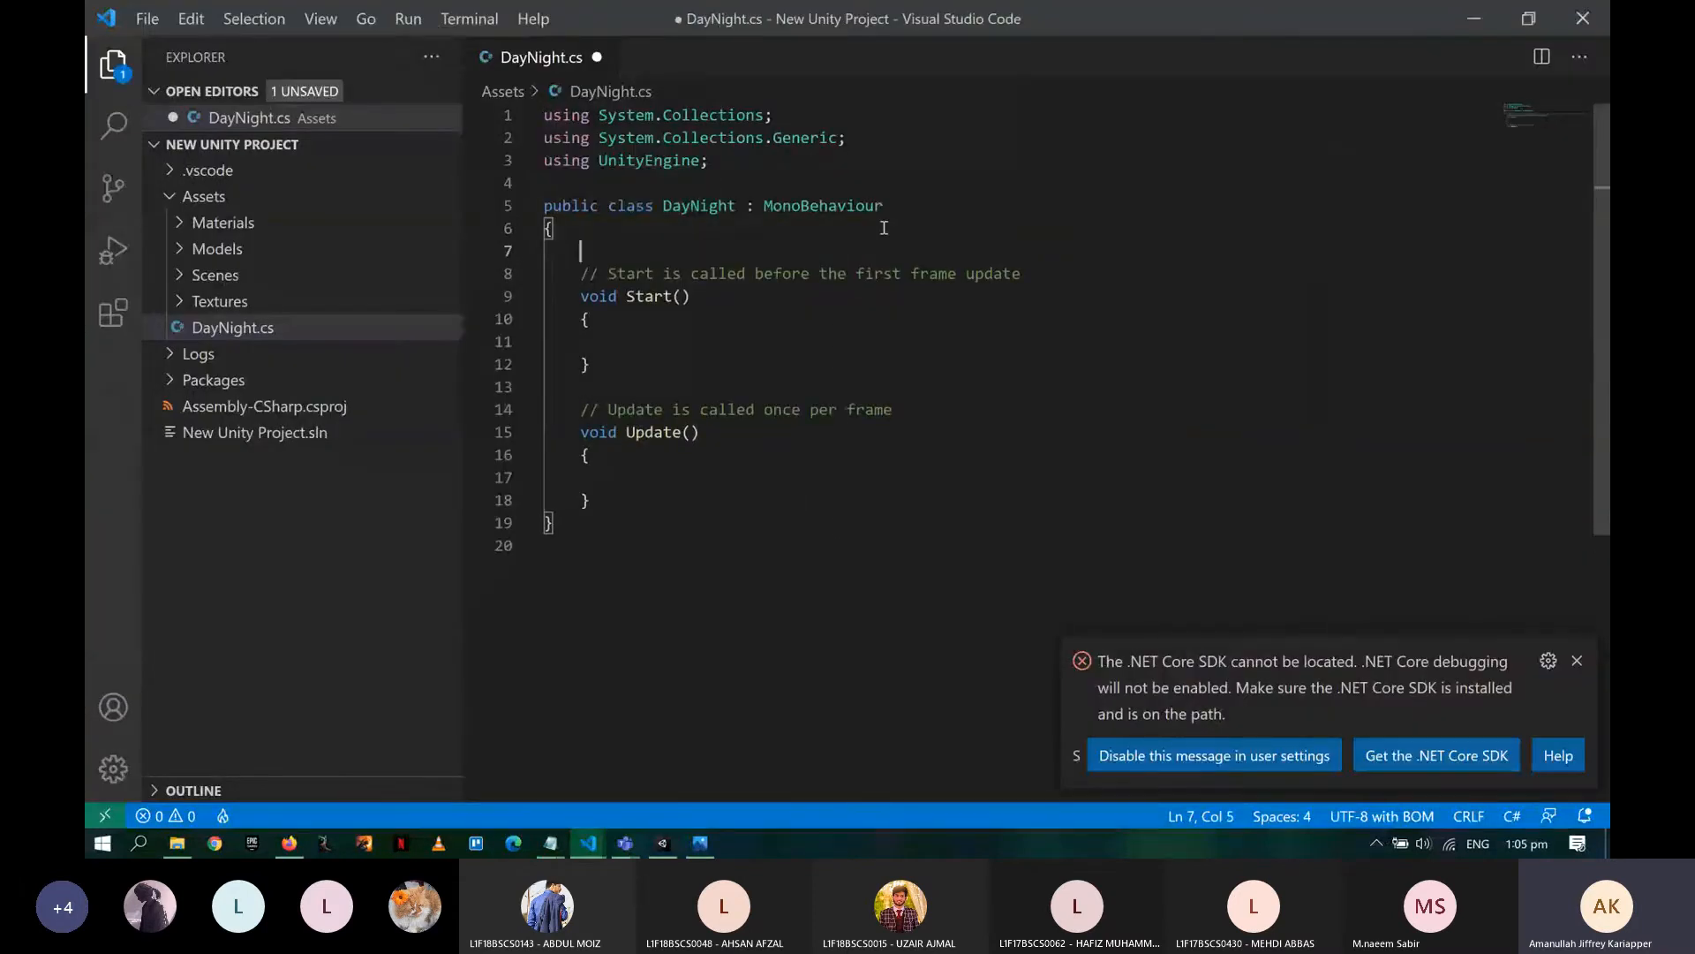
pyautogui.write('/*')
pyautogui.press('Return')
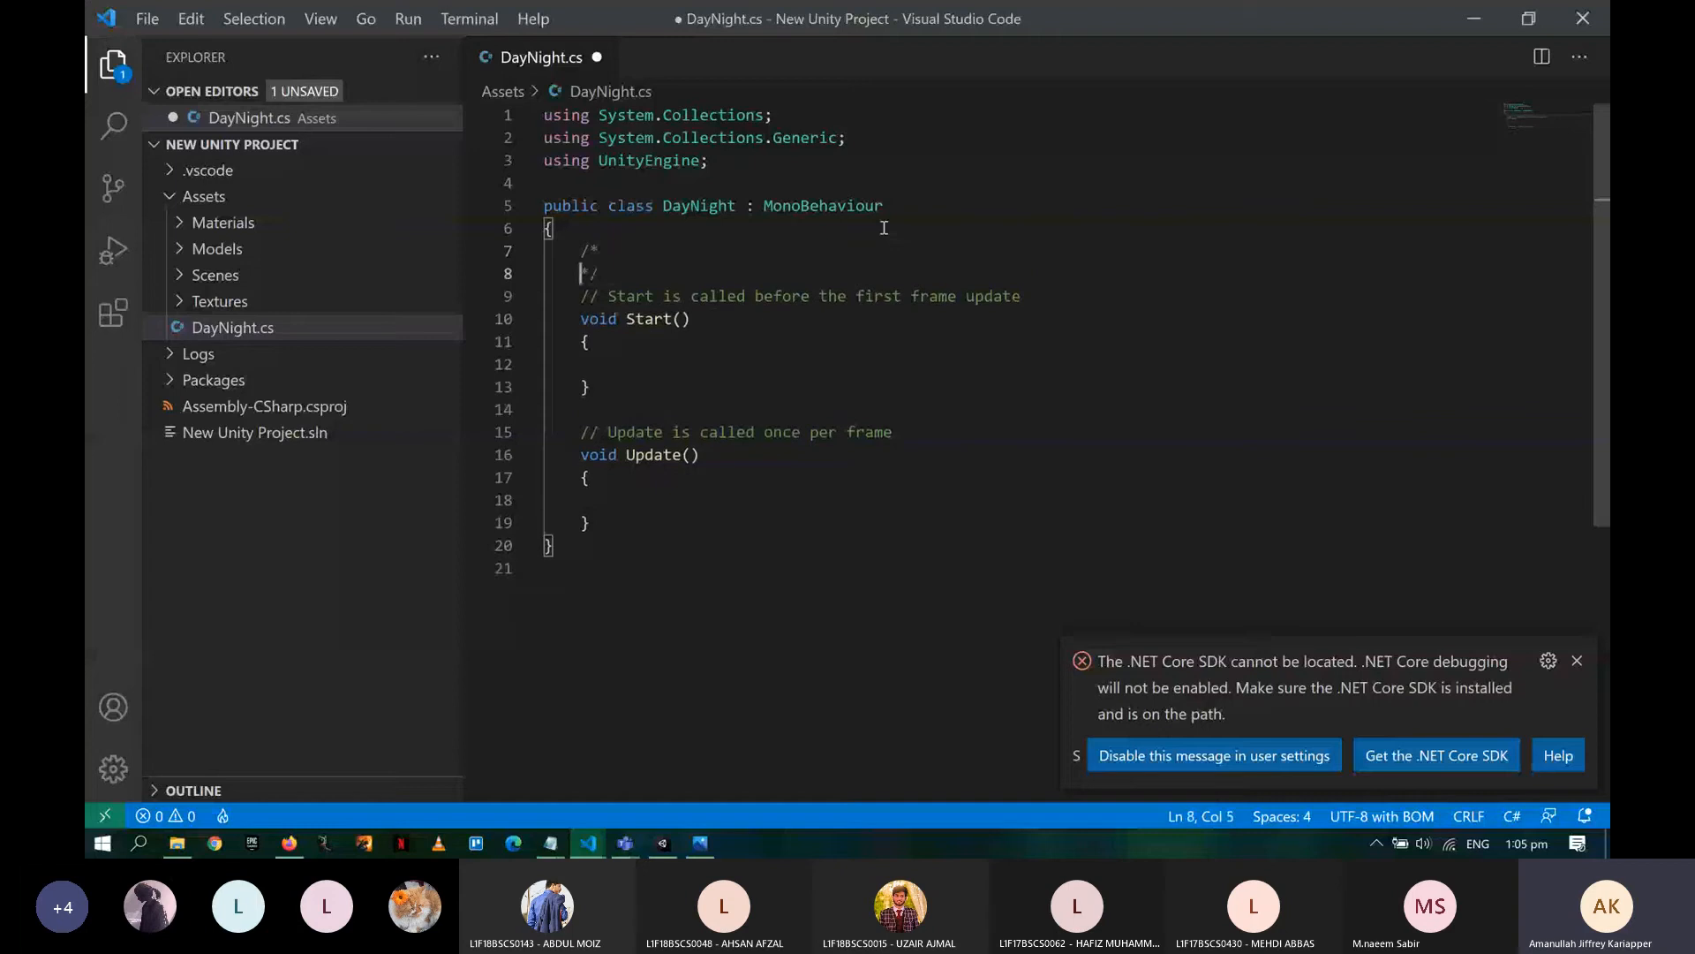
pyautogui.press('Return')
pyautogui.press('Up')
pyautogui.write('Red')
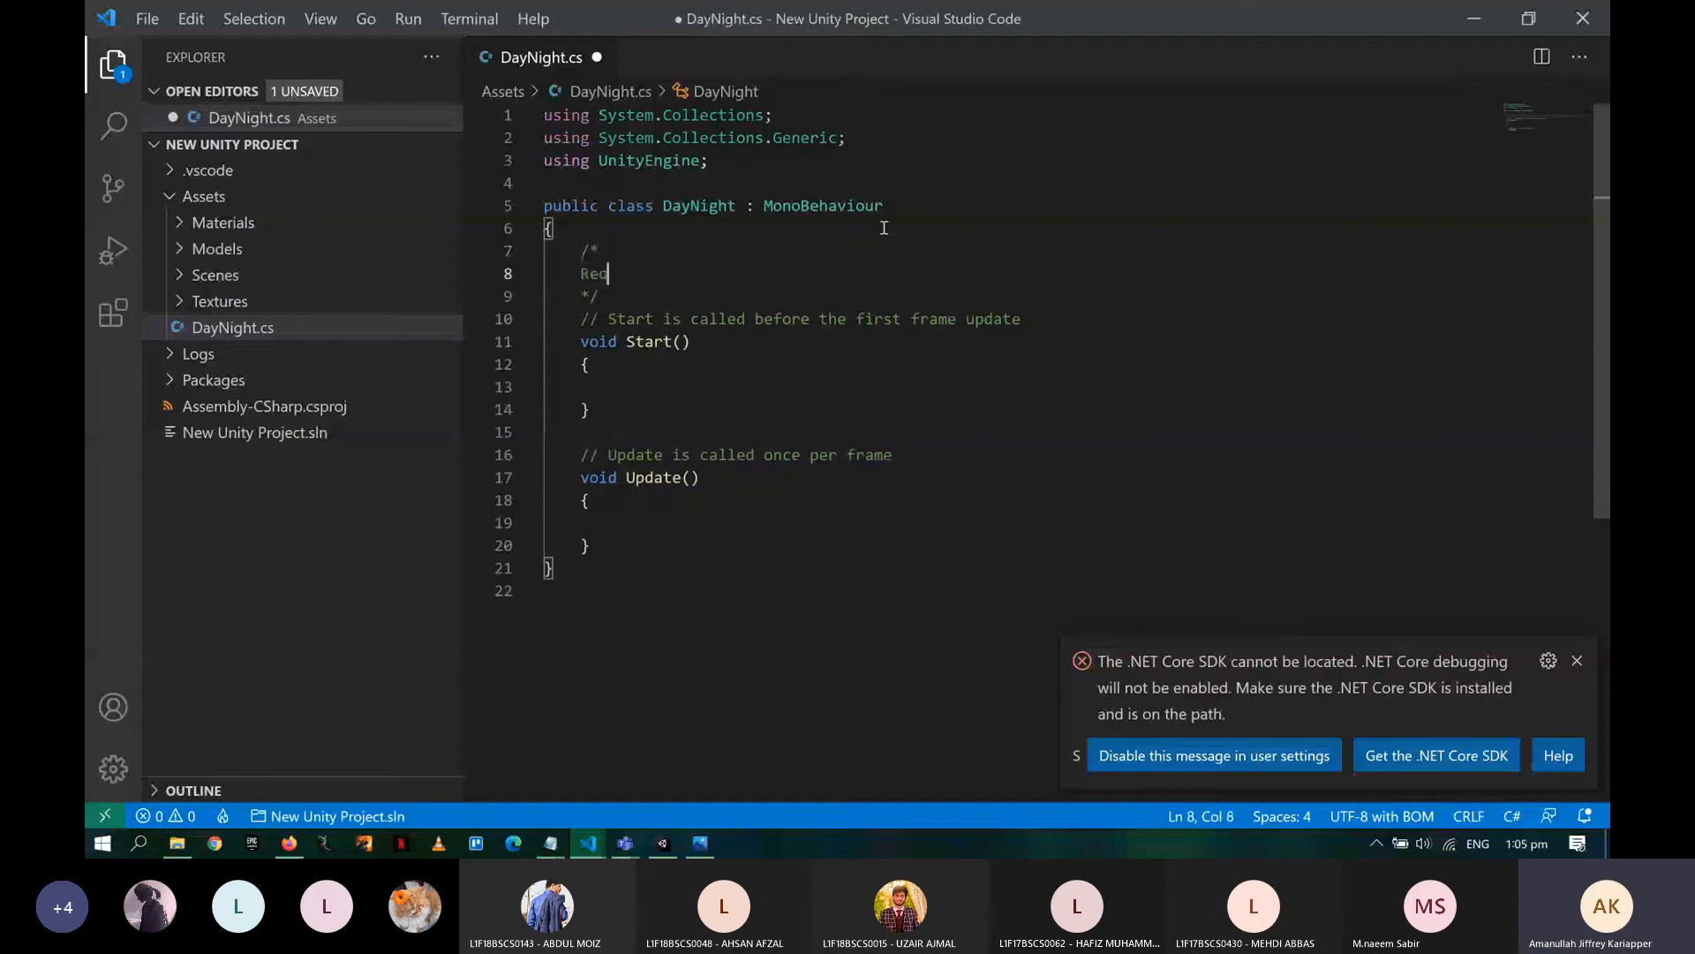
pyautogui.write('uirements:')
pyautogui.press('Return')
# - Write the first requirement in the comment: "1. Light angle should change with time"
pyautogui.write('1. ')
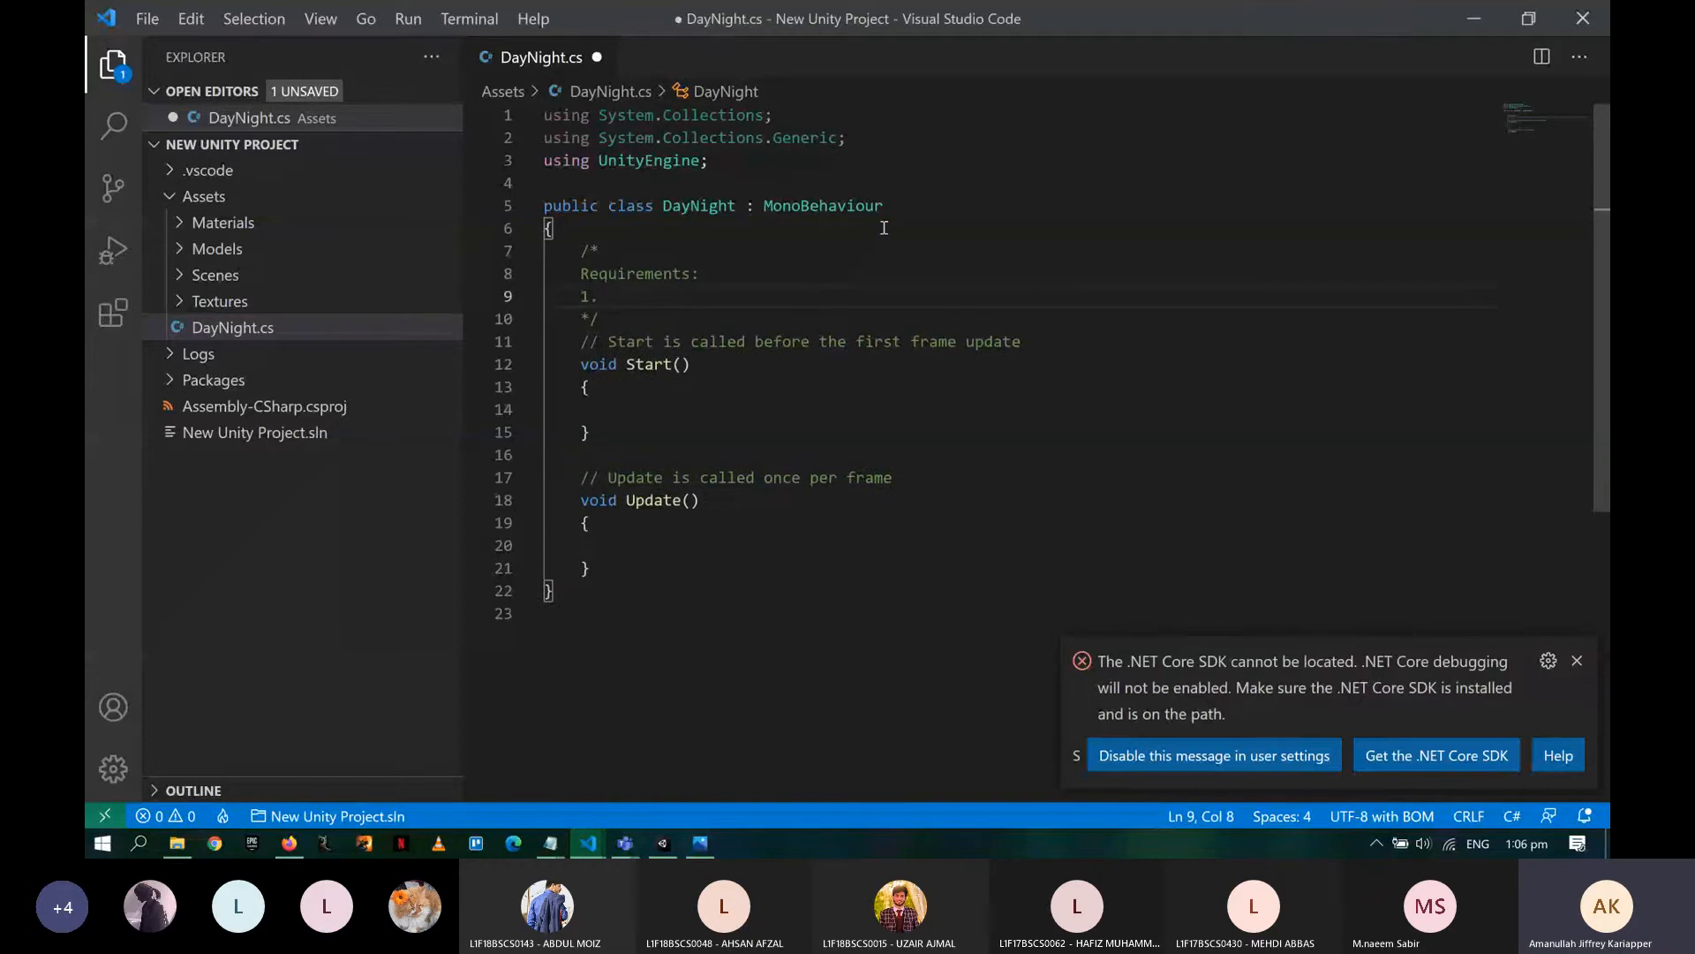
pyautogui.write('Light sh')
pyautogui.press('BackSpace')
pyautogui.press('BackSpace')
pyautogui.write('angle sn')
pyautogui.press('BackSpace')
pyautogui.write('hould change with')
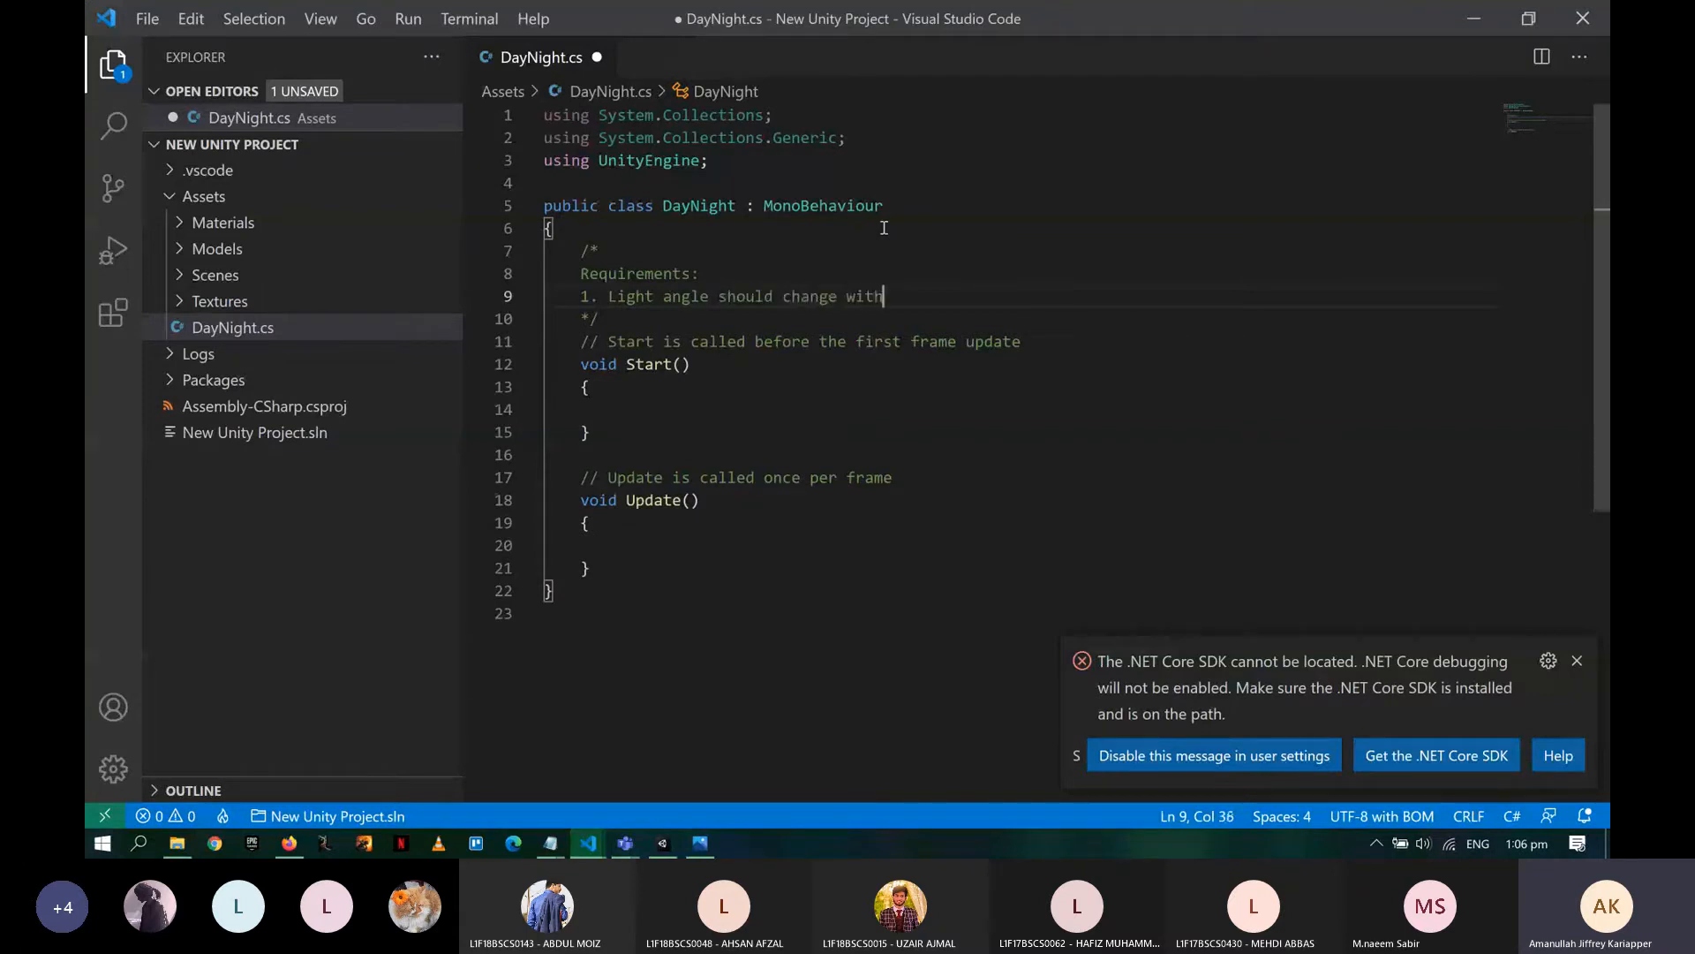
pyautogui.write(' time')
pyautogui.press('Return')
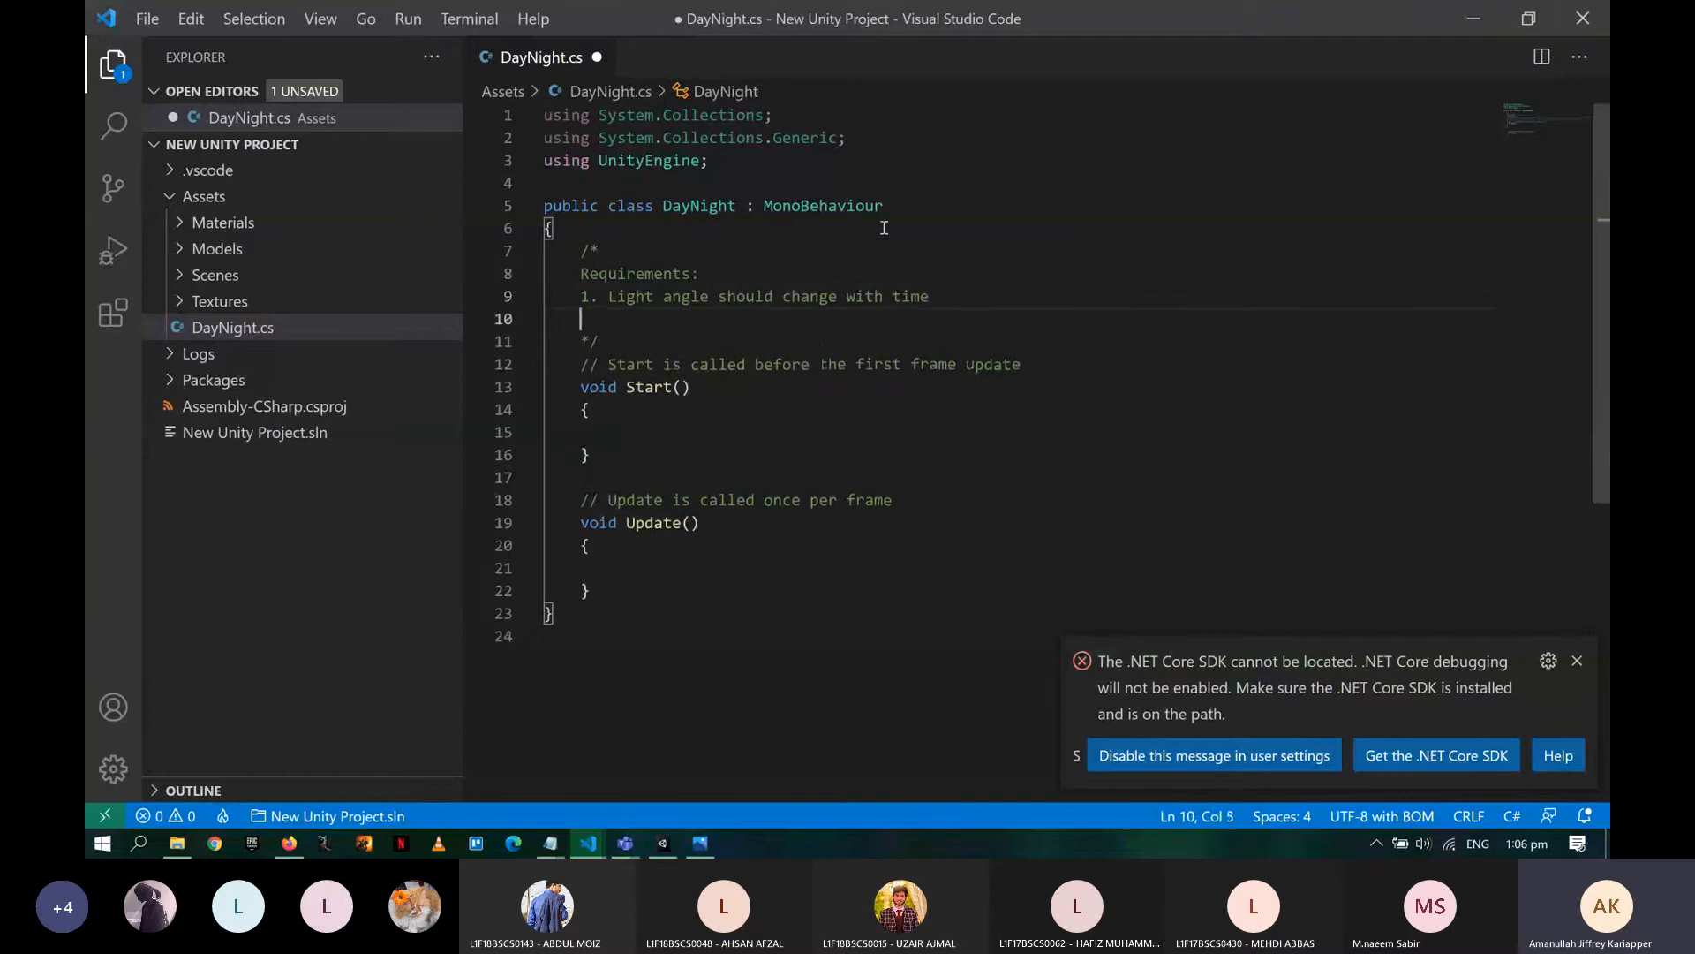
# - Add the second requirement: "2. Should start at low angle, then high angle and then low angle in opposite direction"
pyautogui.write('2. Should look like')
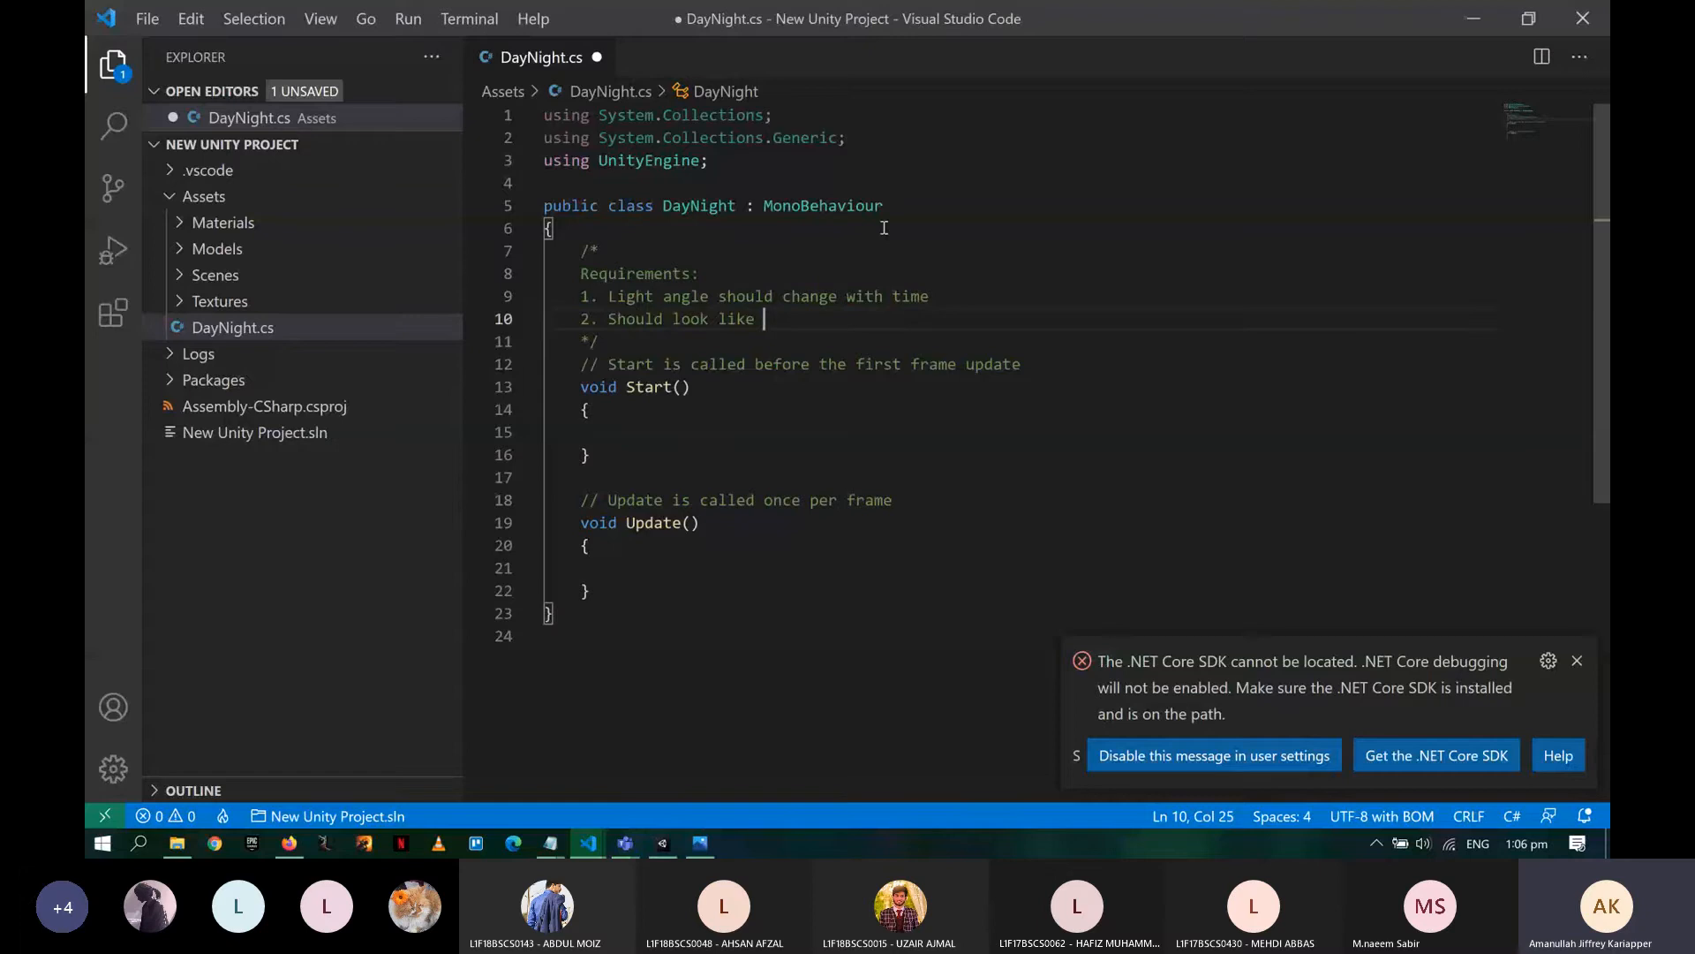
pyautogui.hotkey('ctrl', 'shift', 'Left')
pyautogui.hotkey('ctrl', 'shift', 'Left')
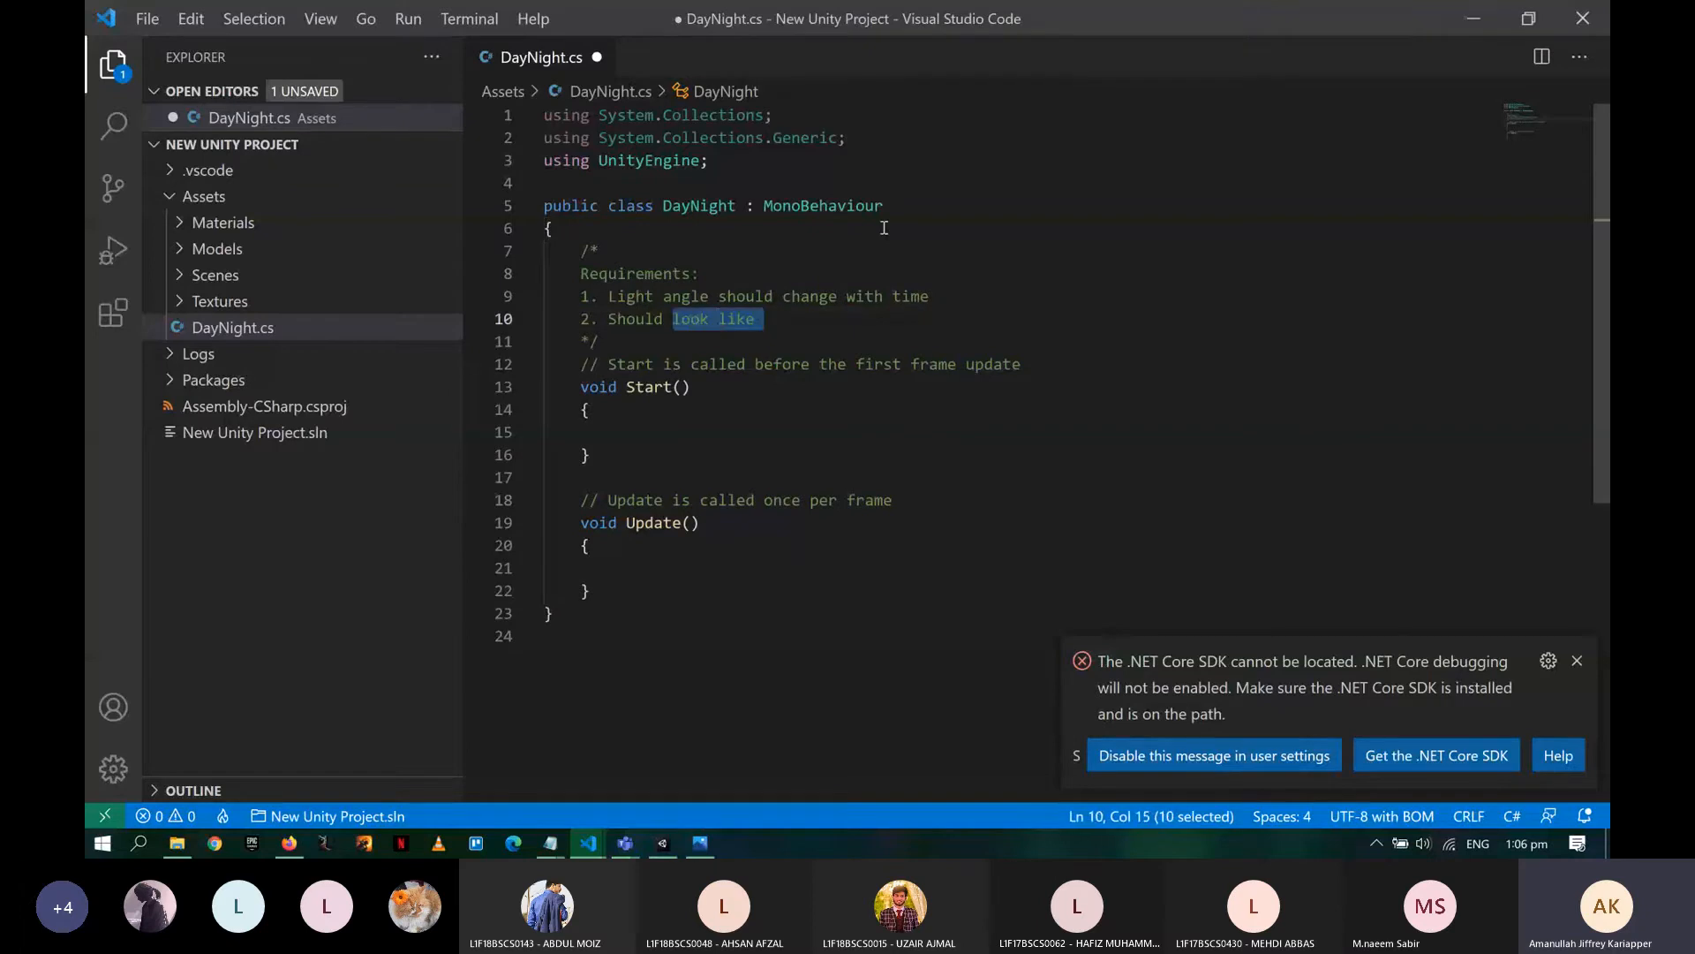
pyautogui.write('start ')
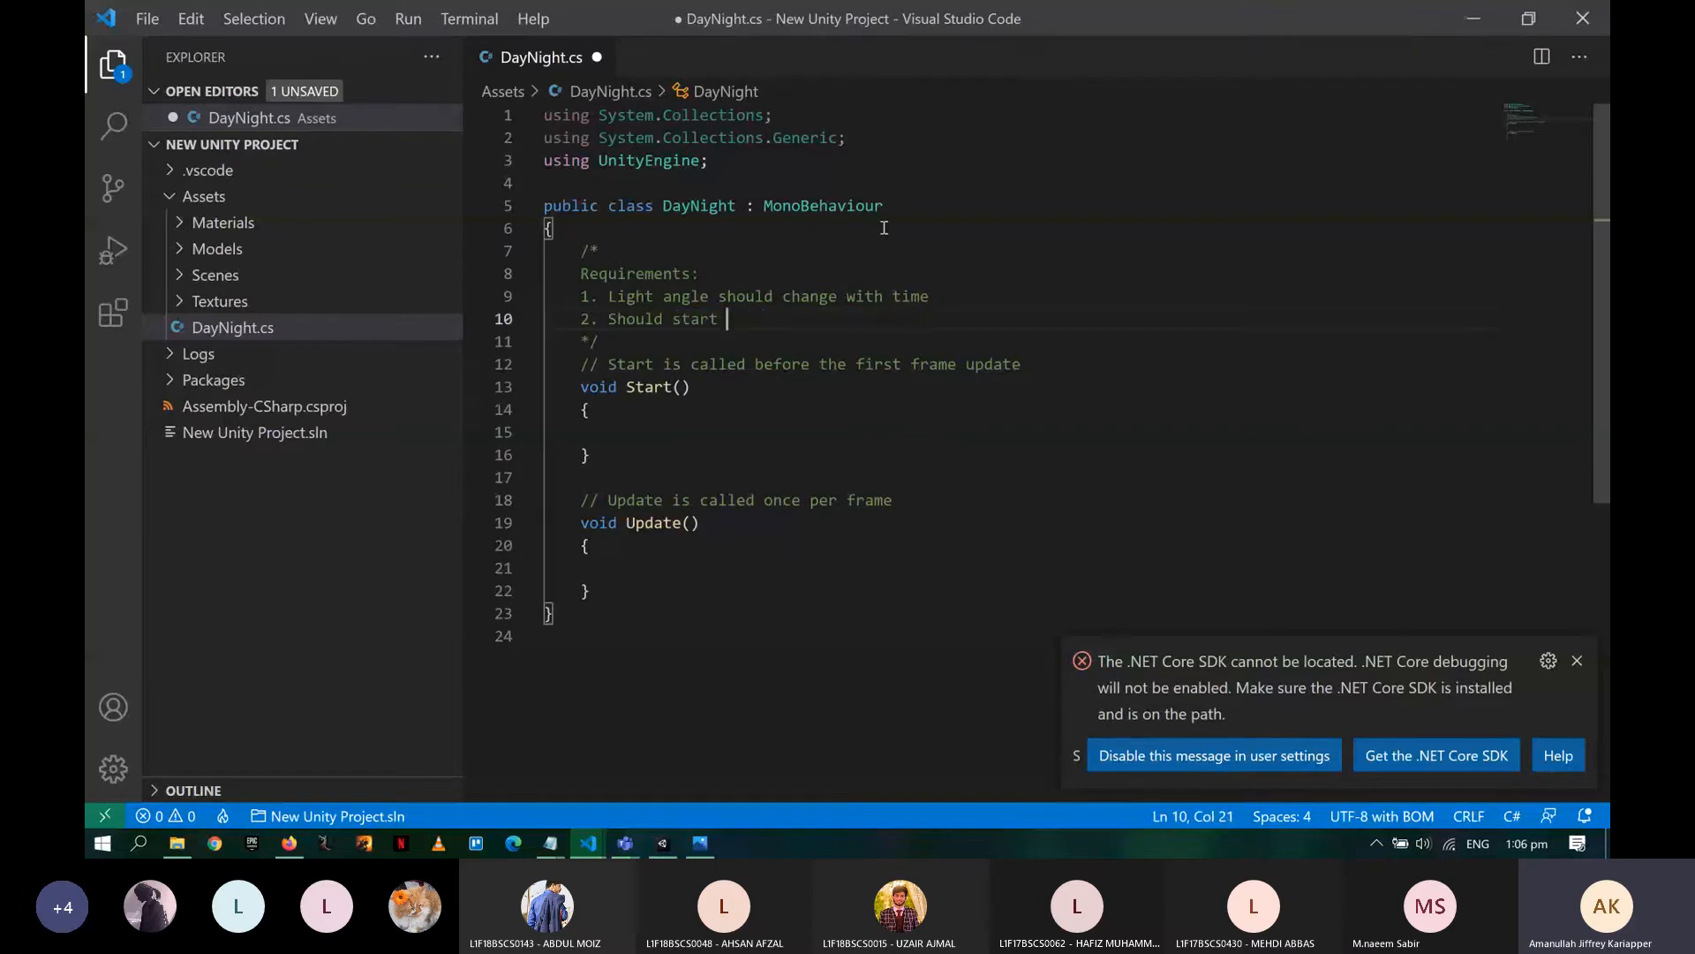
pyautogui.write('at low ar')
pyautogui.write('gle, t')
pyautogui.write('hen high angle and ')
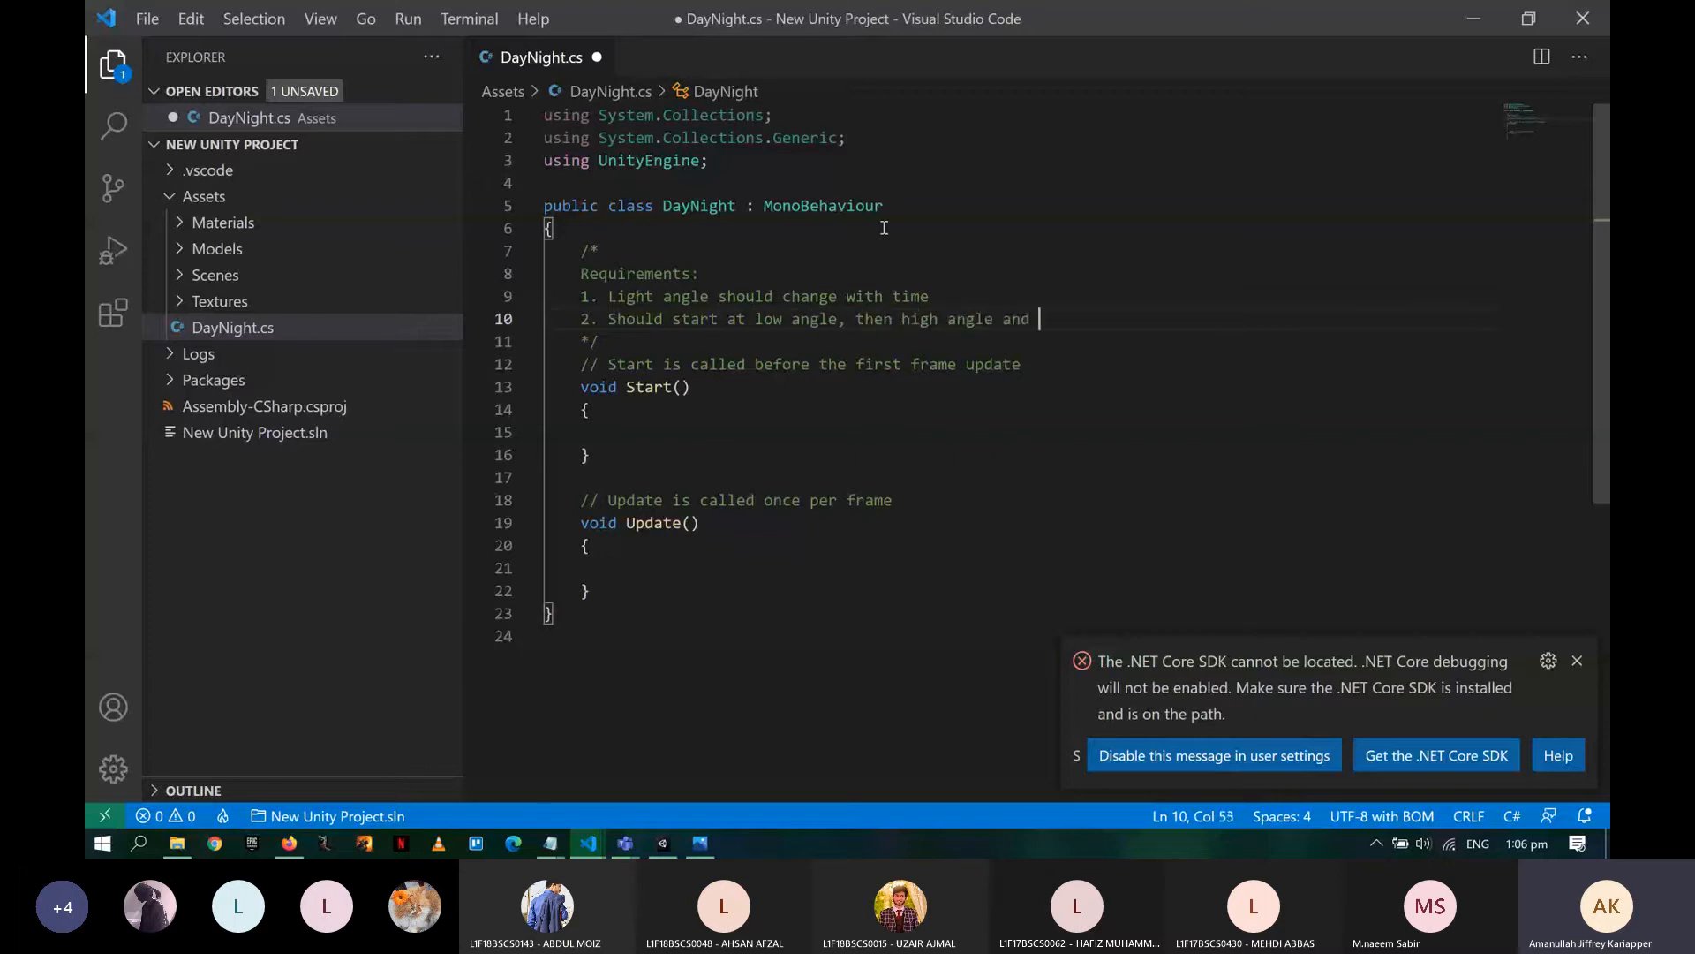
pyautogui.write('then low angle in opposit')
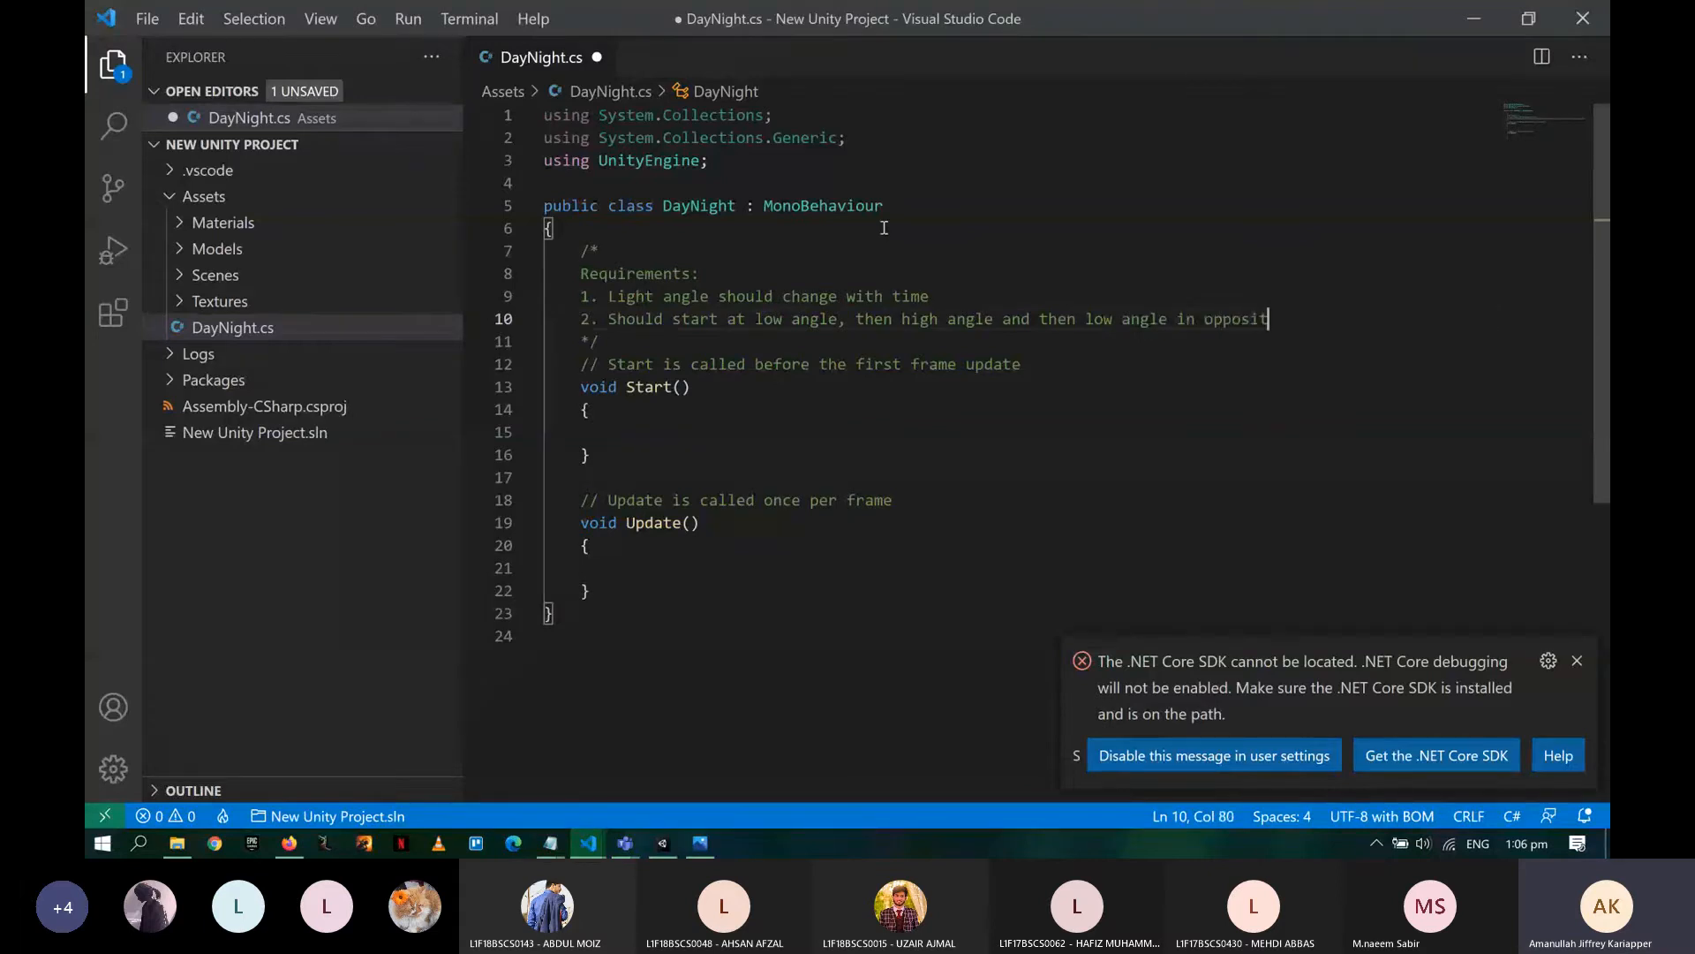
pyautogui.write('e direction')
pyautogui.press('Return')
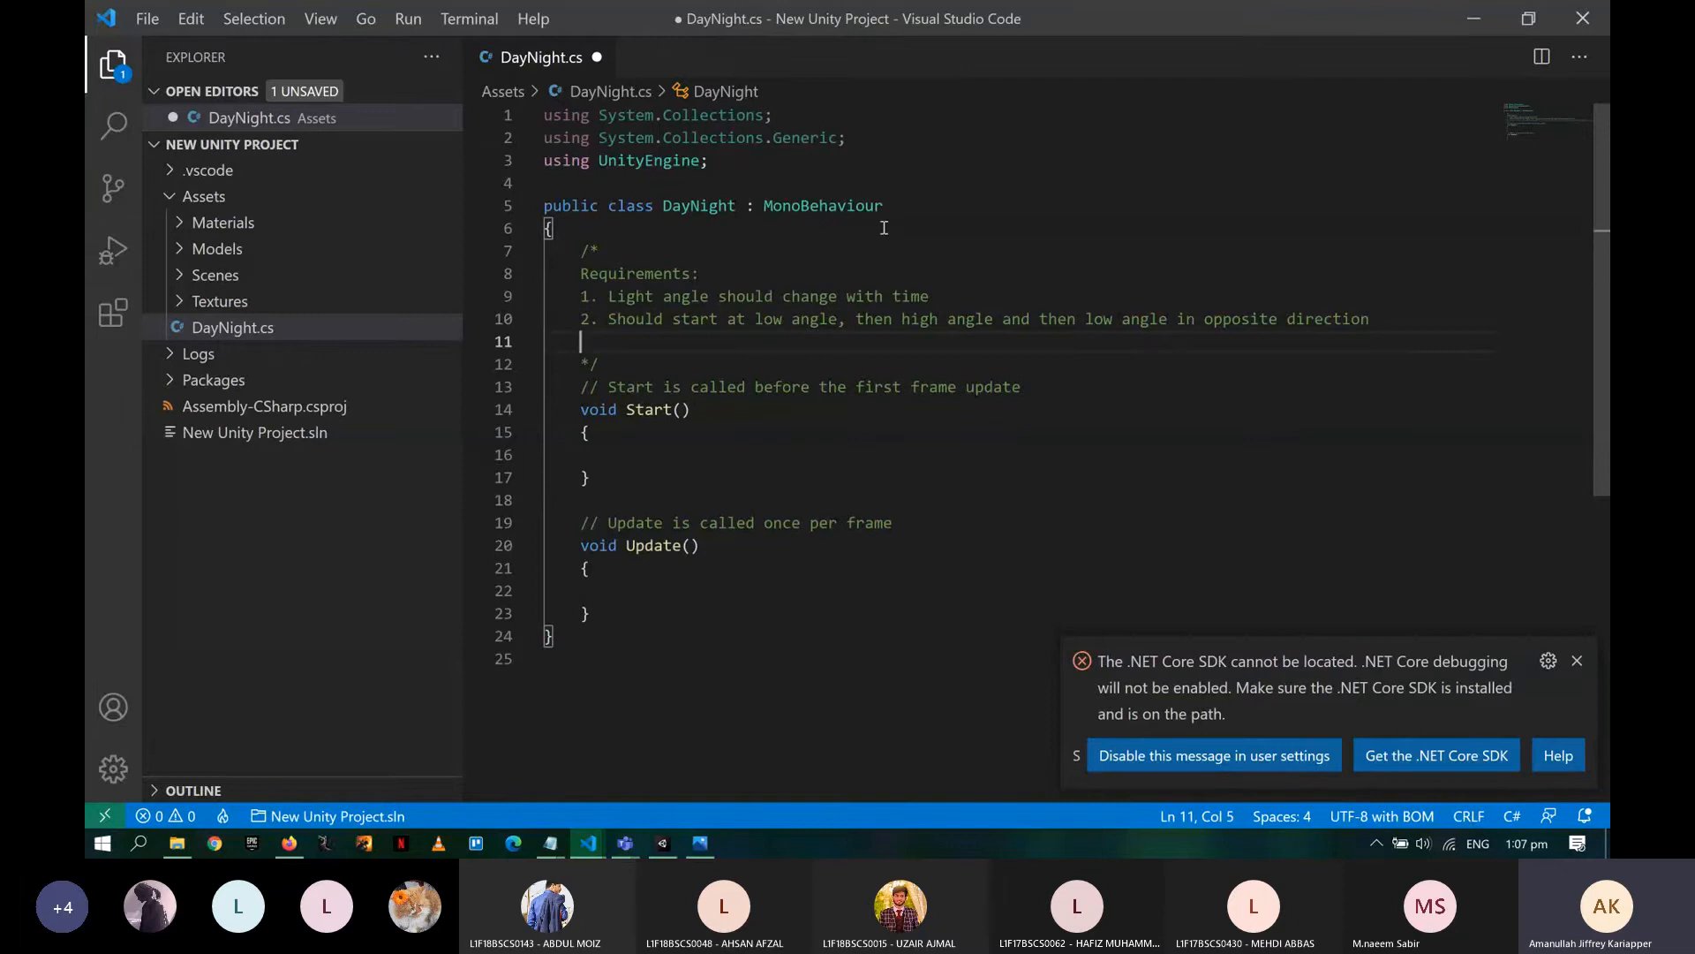
# - Add the third requirement to the comment, "3. Speed of the change of angle should be set by the user.", and save the script
pyautogui.write('3. Speed of the movement')
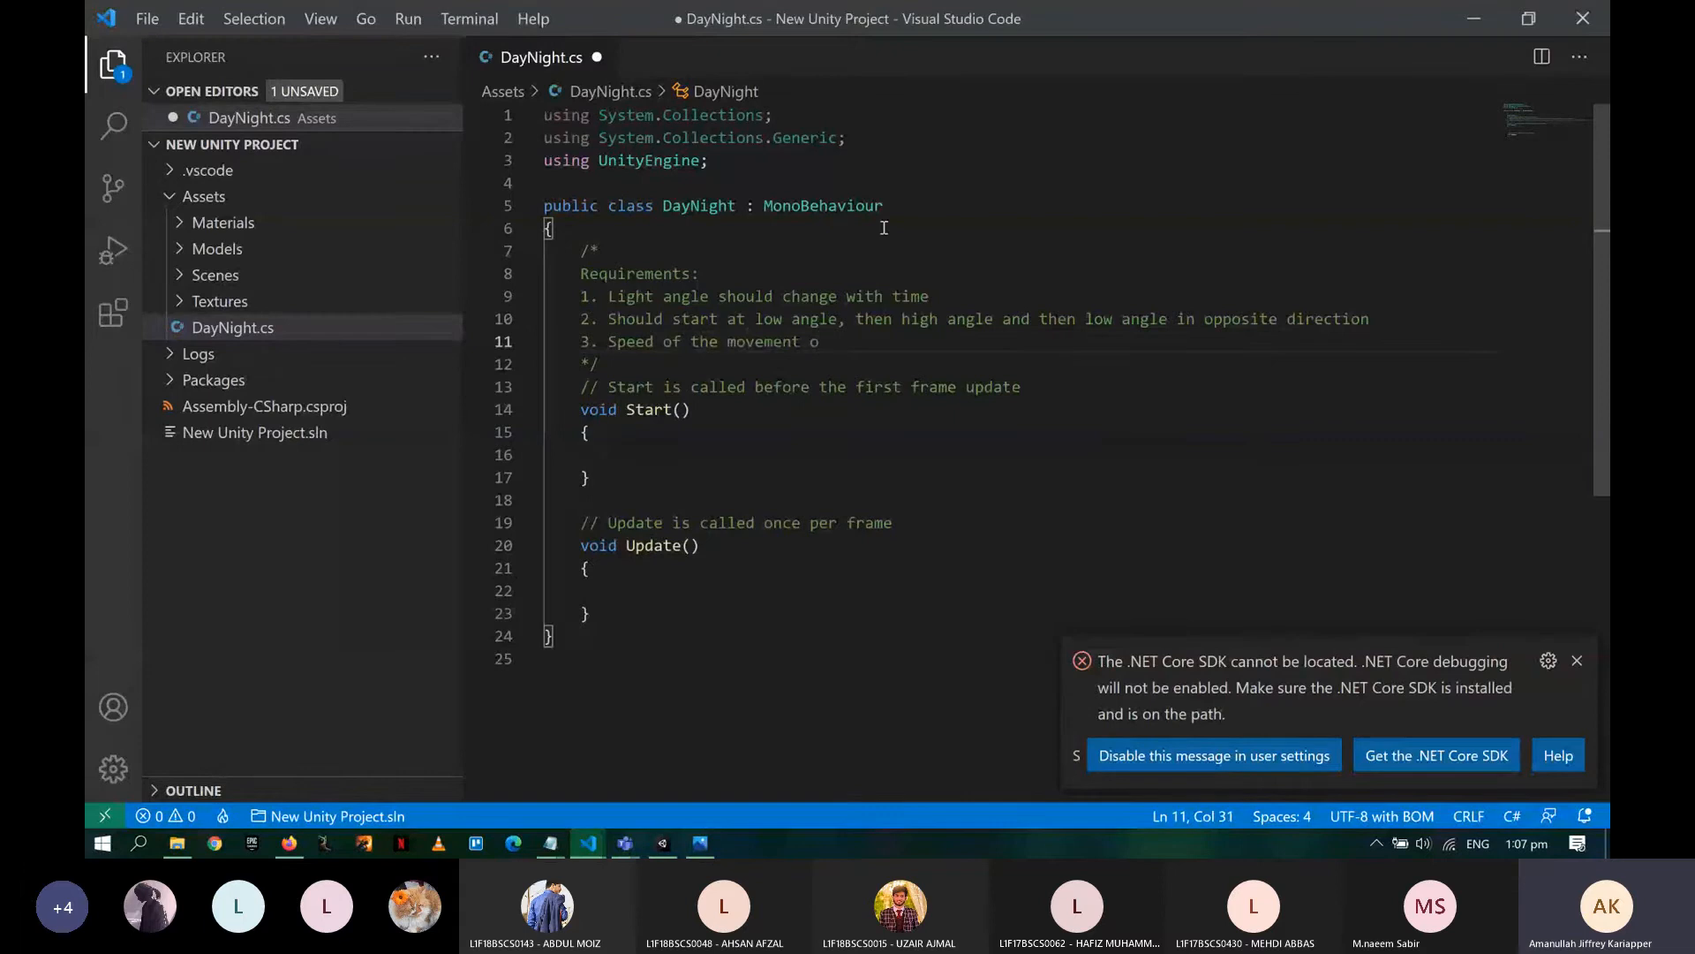
pyautogui.hotkey('ctrl', 'BackSpace')
pyautogui.write('change of anf')
pyautogui.press('BackSpace')
pyautogui.write('gle should be')
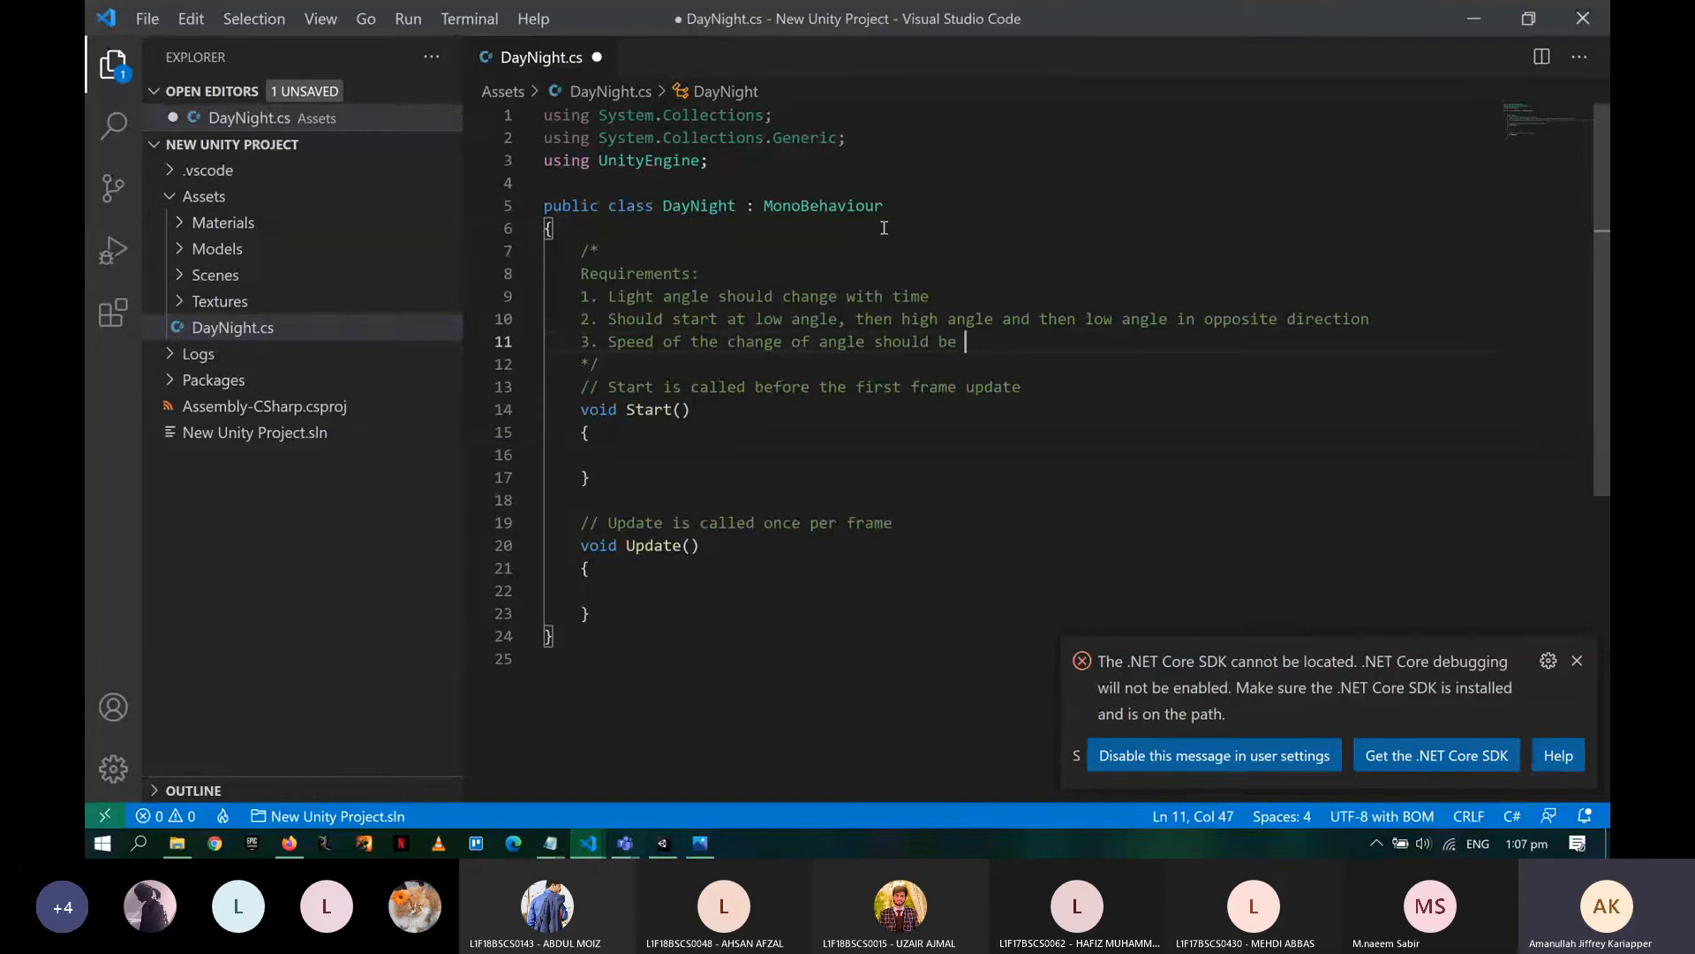
pyautogui.write(' set by the user.')
pyautogui.press('Down')
pyautogui.hotkey('ctrl', 's')
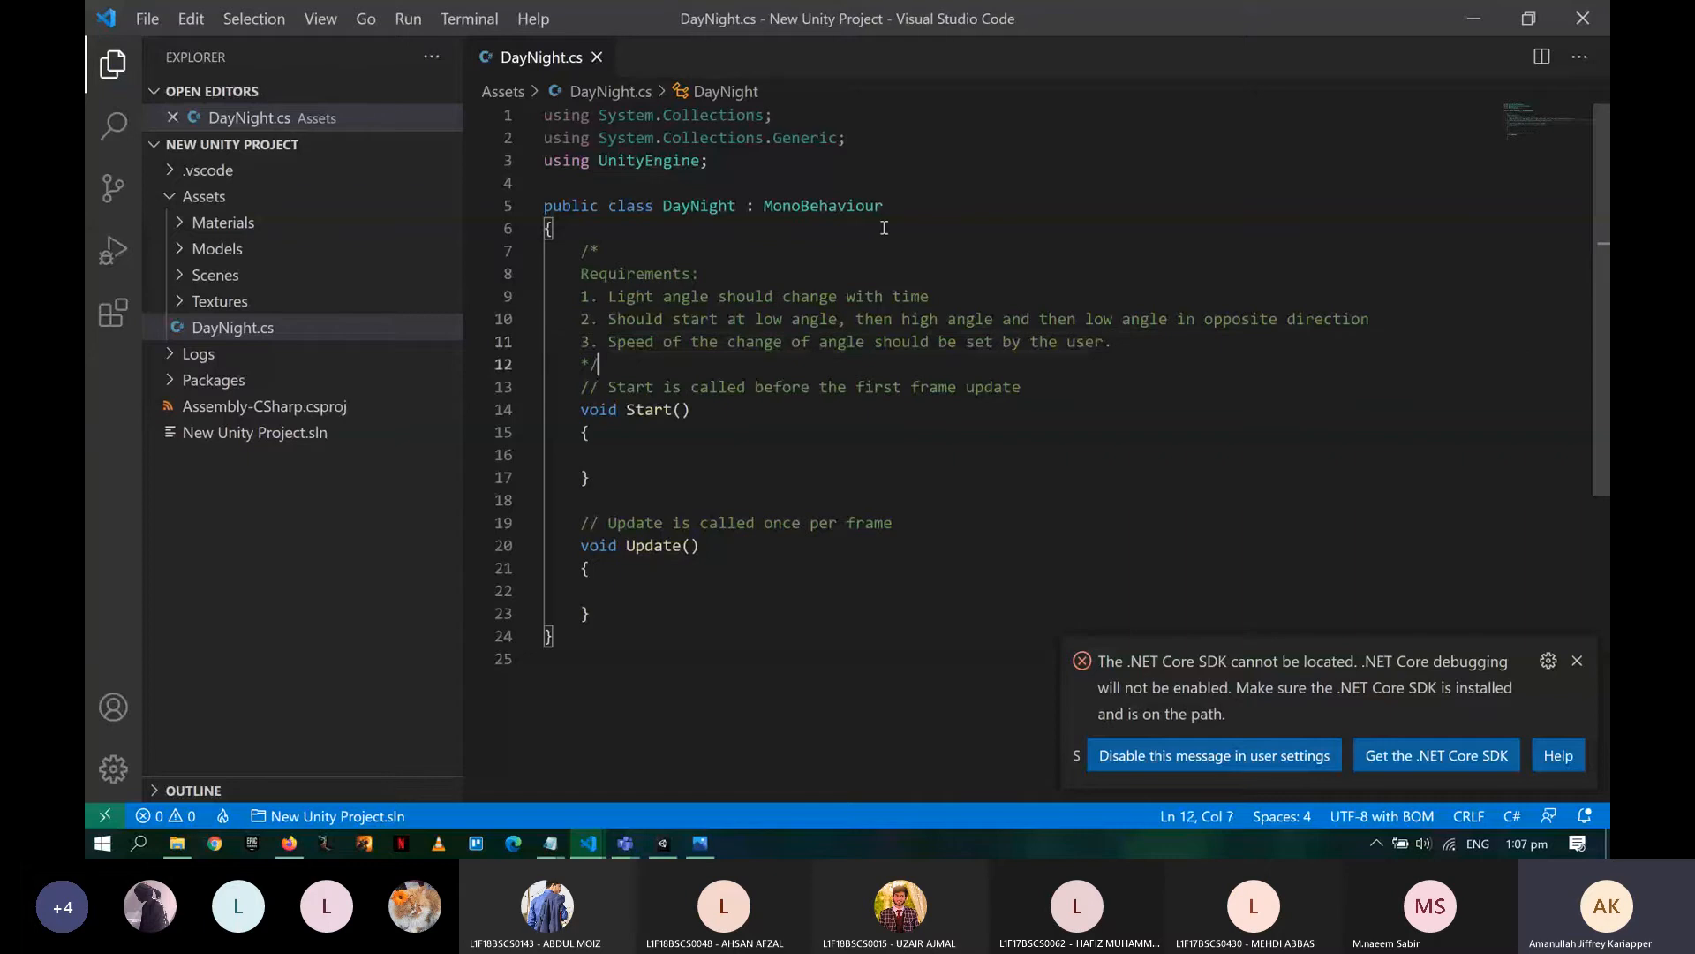
# - Declare the field "public int speed;" below the requirements comment, save the script, and leave a blank line after it
pyautogui.press('Return')
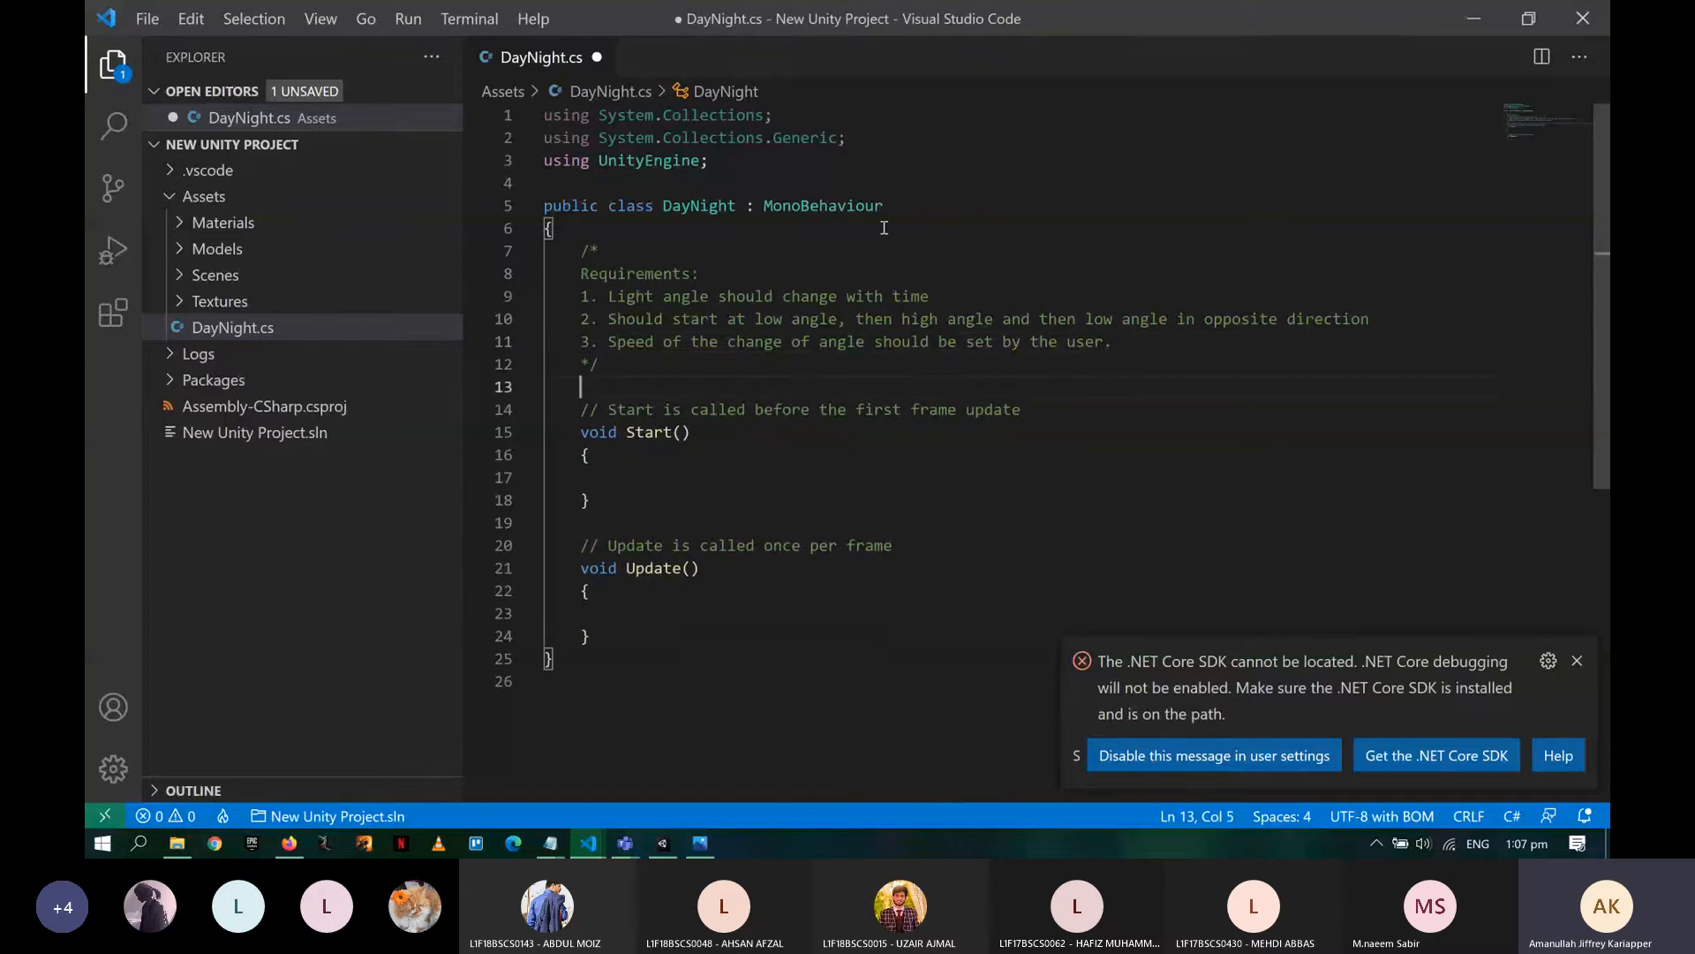
pyautogui.write('publ')
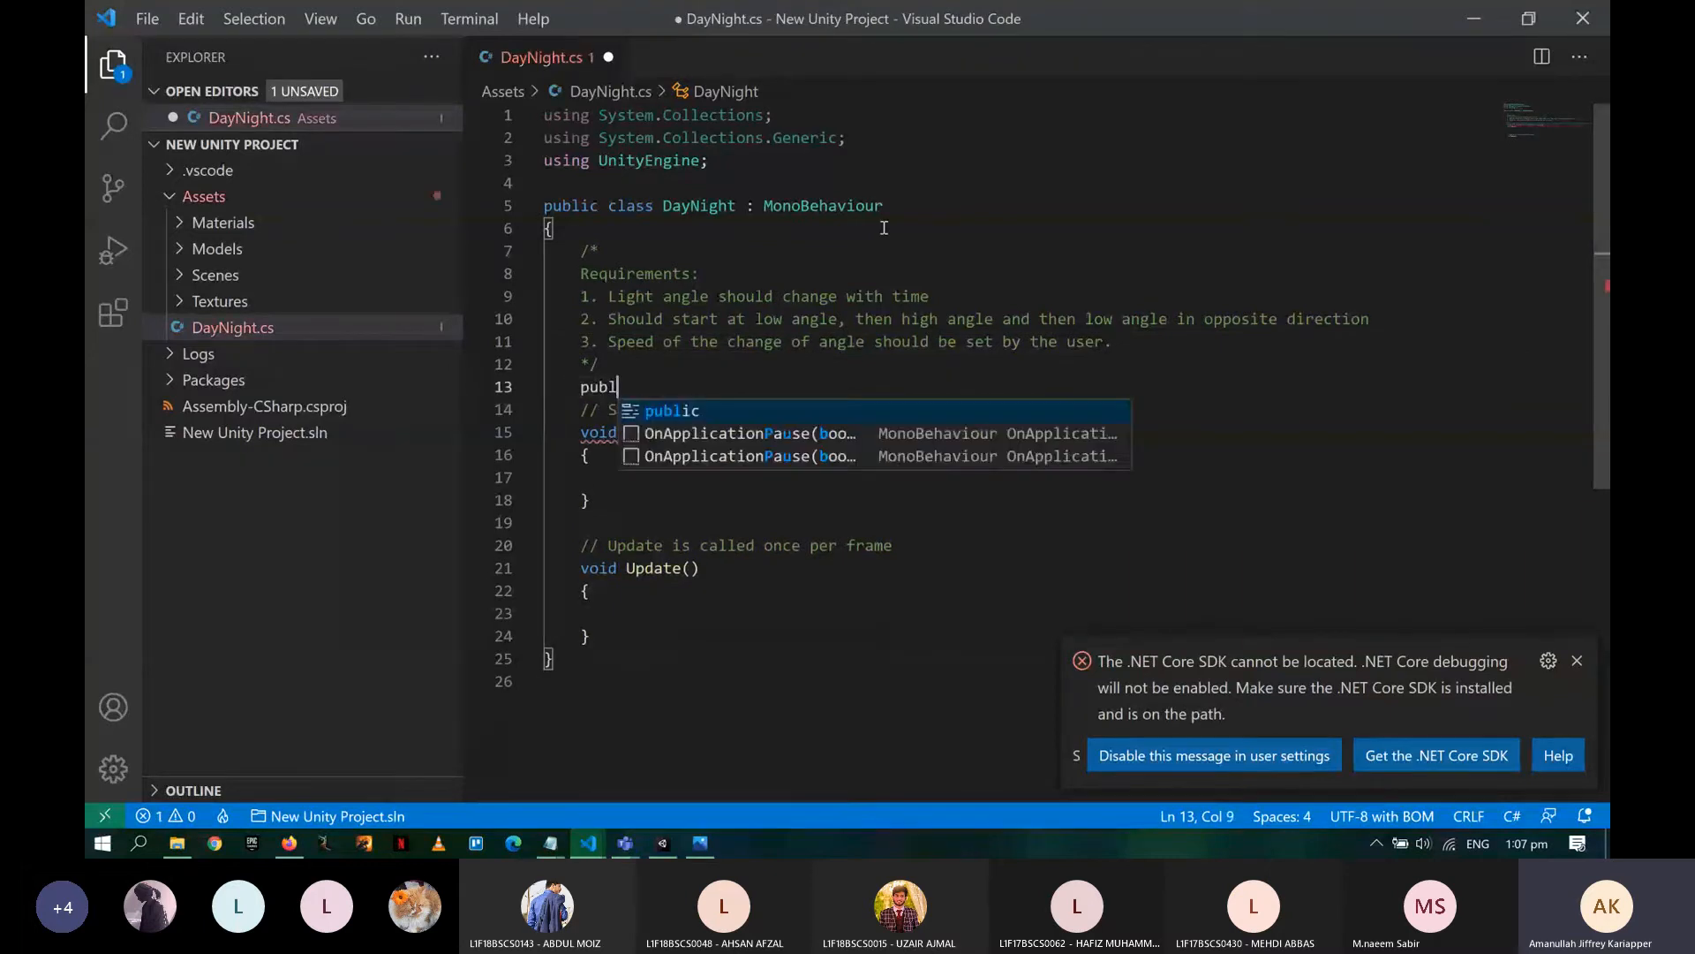
pyautogui.write('ic int spped;')
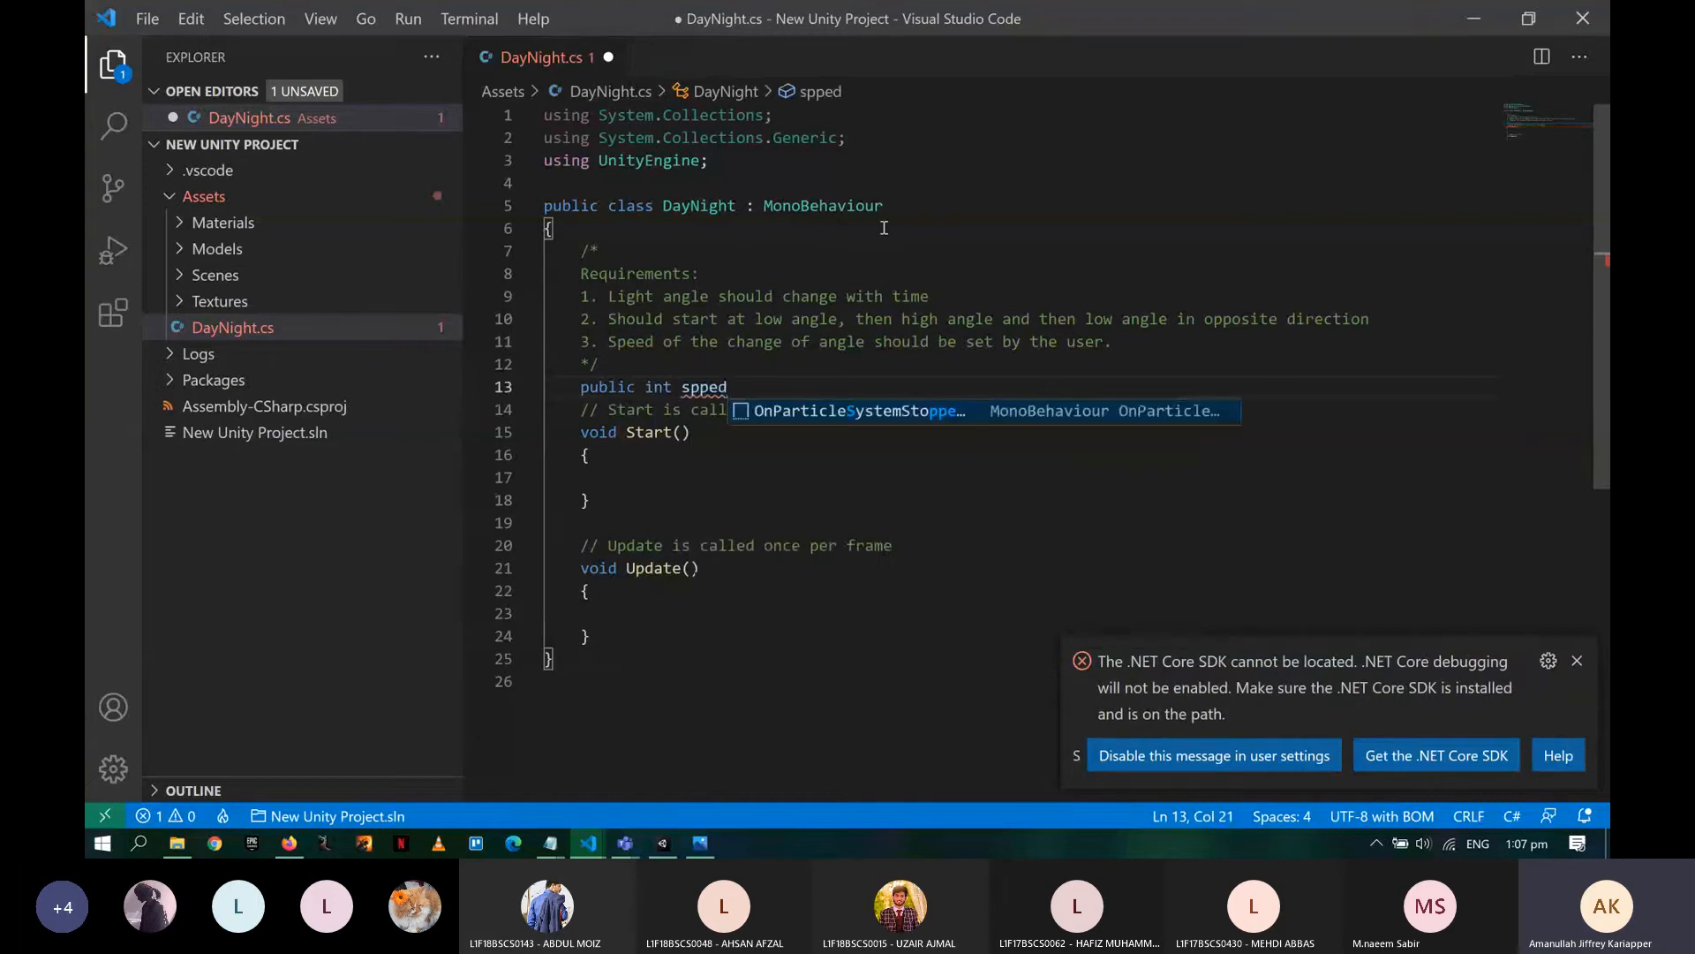
pyautogui.press('Left')
pyautogui.press('Left')
pyautogui.press('Left')
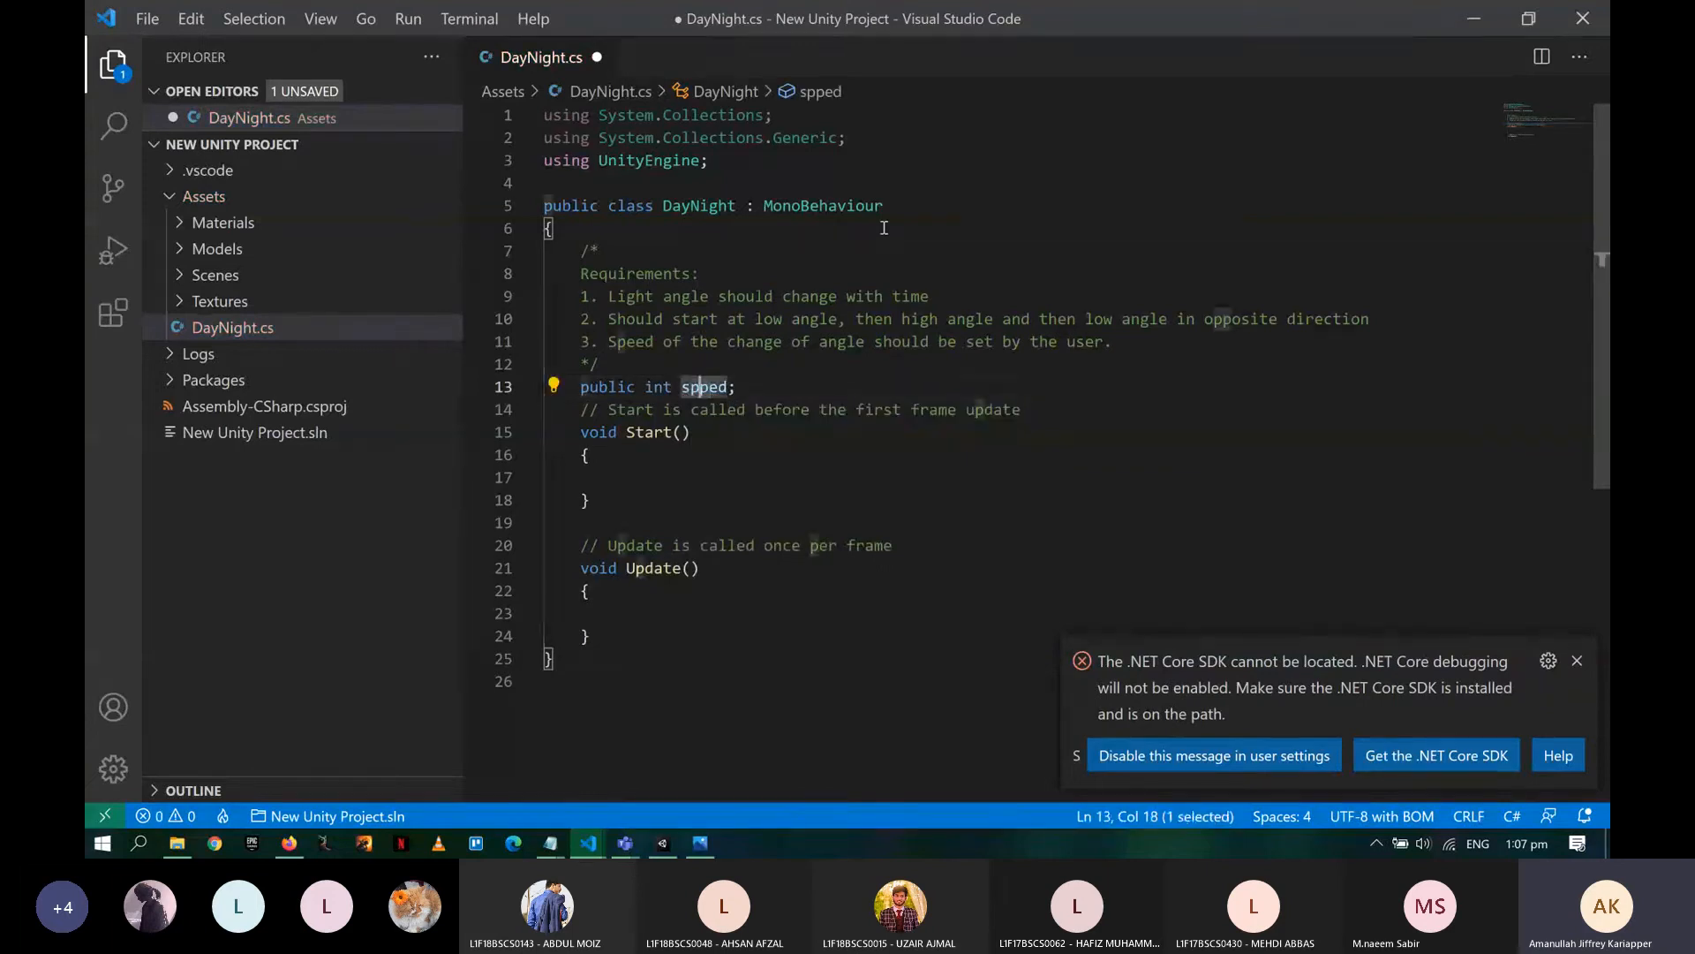
pyautogui.press('BackSpace')
pyautogui.write('e')
pyautogui.hotkey('ctrl', 's')
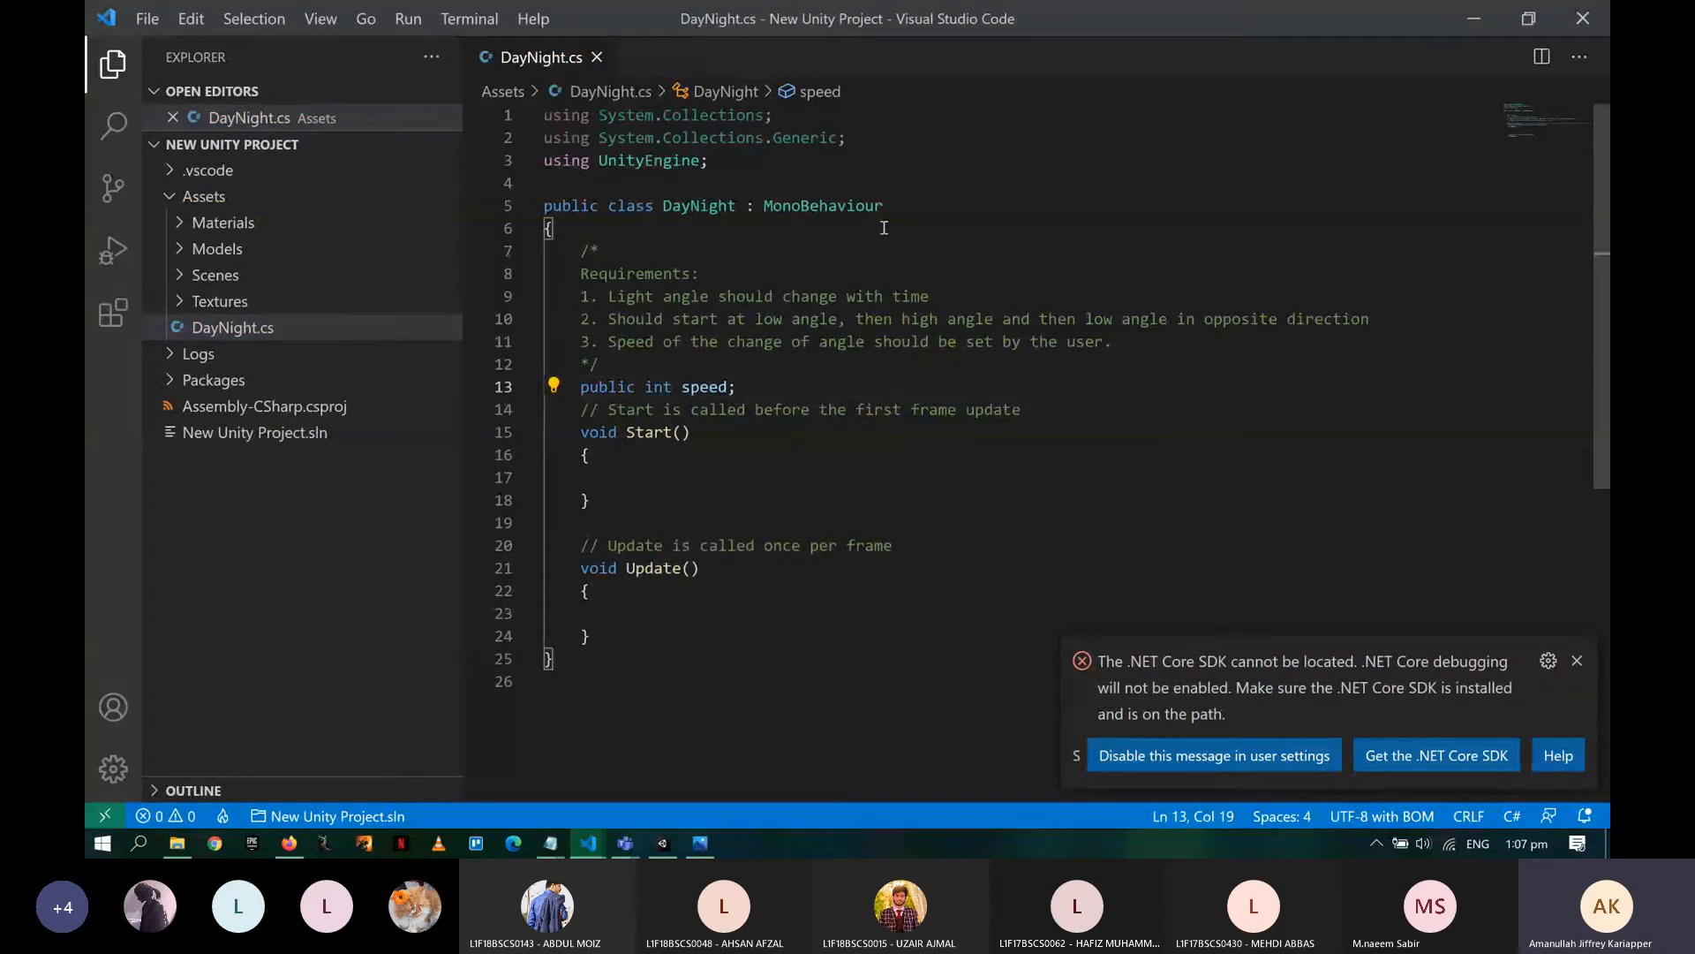
pyautogui.press('End')
pyautogui.press('Return')
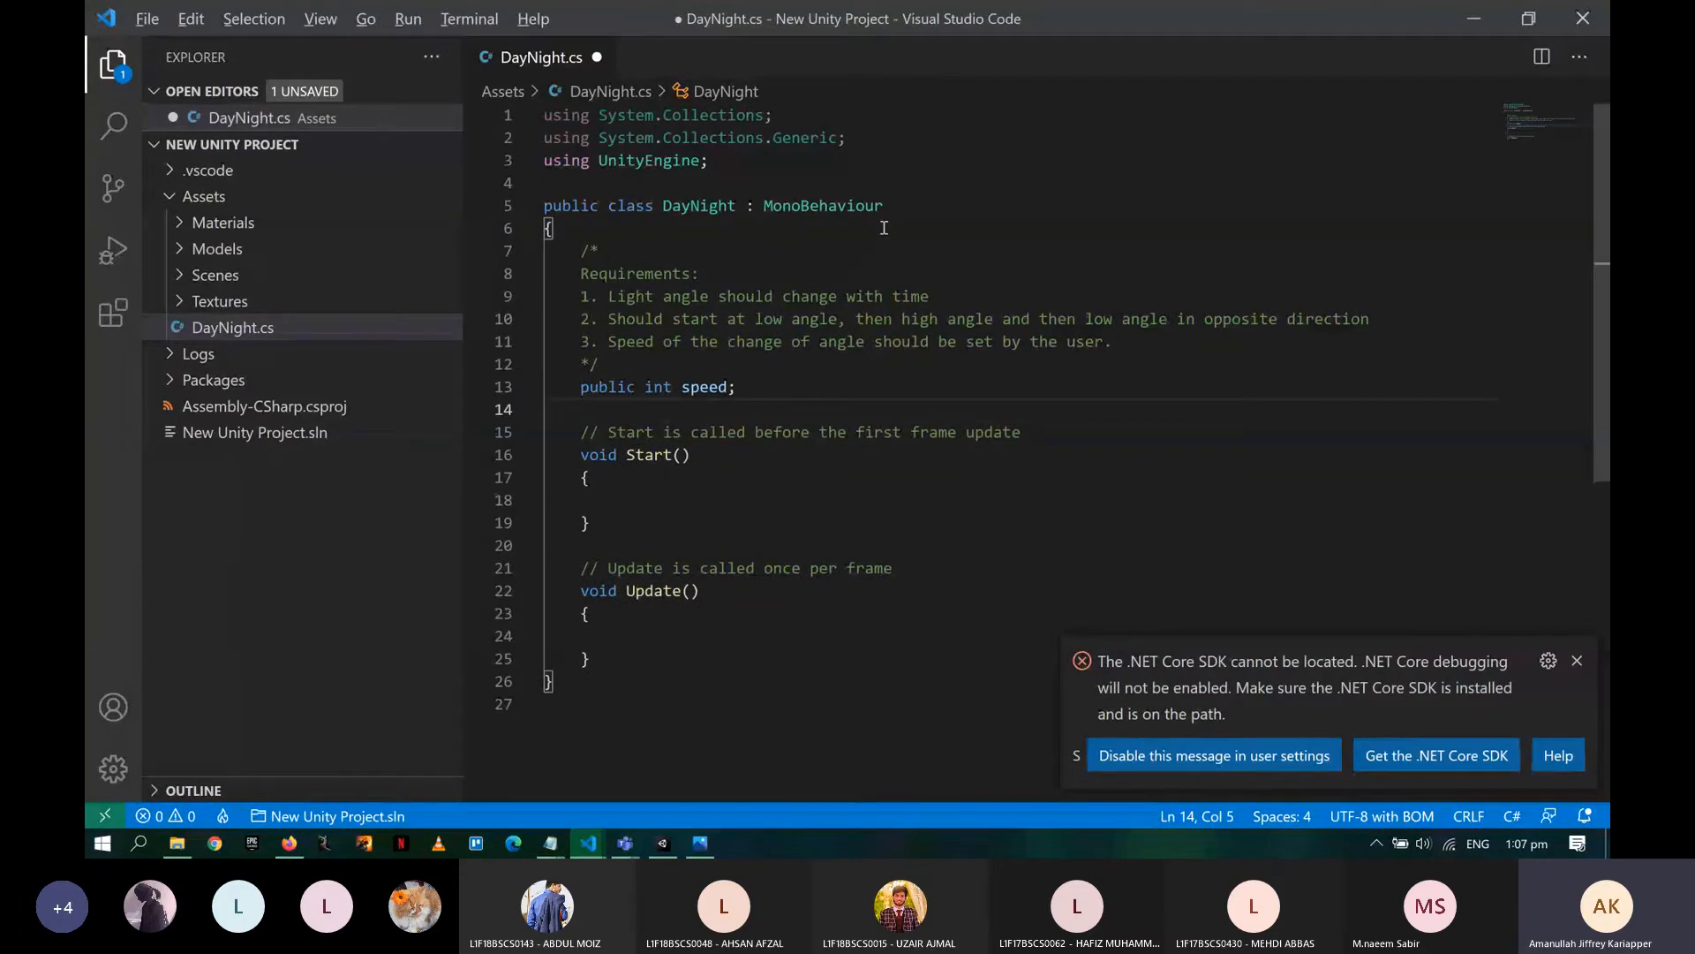
# - Highlight the whole block containing the Start and Update methods to review the script's structure
pyautogui.hotkey('alt', 'Tab')
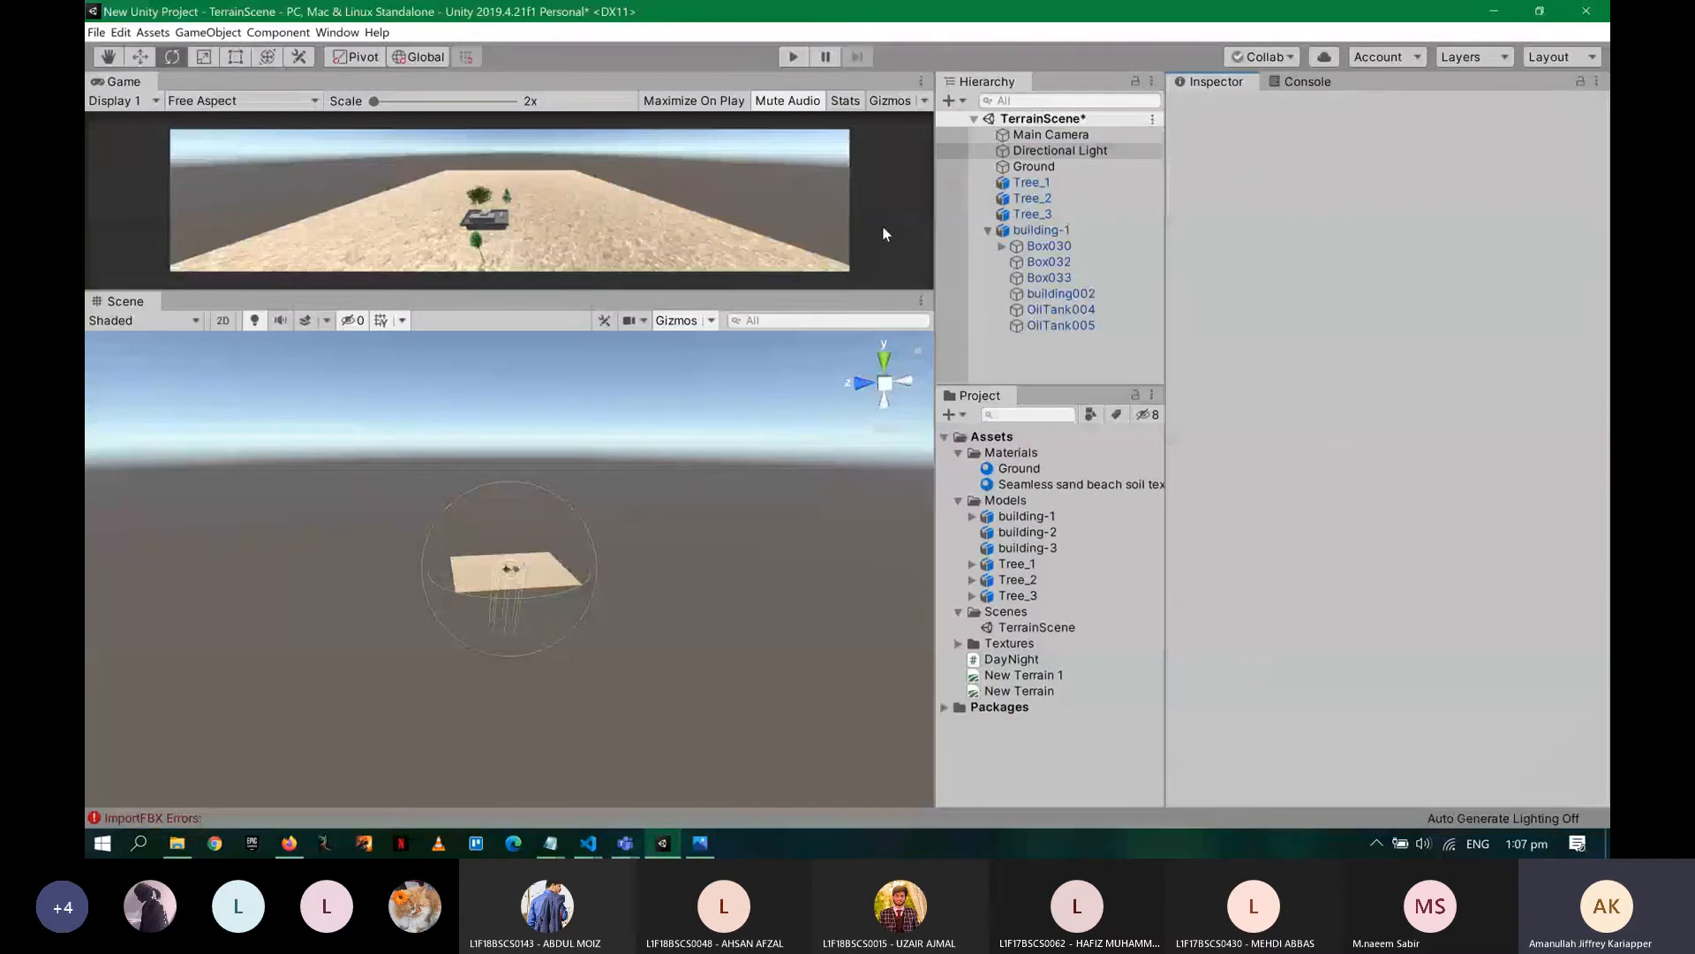
pyautogui.hotkey('alt', 'Tab')
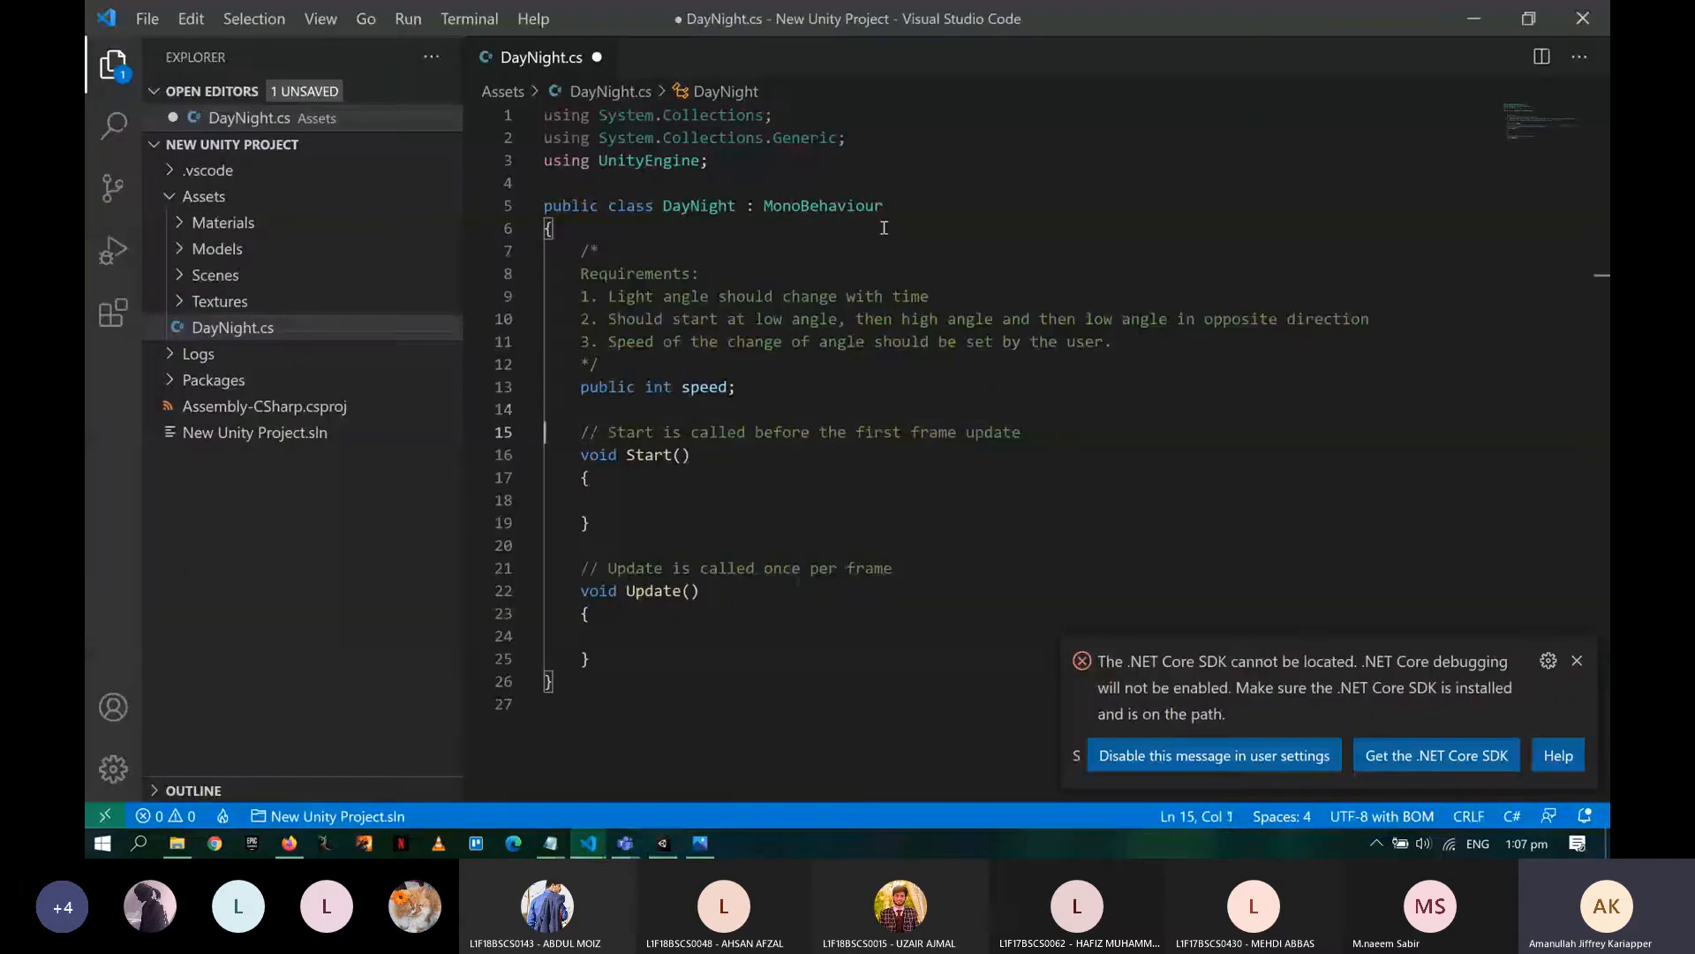
pyautogui.hotkey('shift', 'Down')
pyautogui.hotkey('shift', 'Down')
pyautogui.hotkey('shift', 'Down')
pyautogui.hotkey('shift', 'Down')
pyautogui.hotkey('shift', 'Down')
pyautogui.hotkey('shift', 'Down')
pyautogui.hotkey('shift', 'Down')
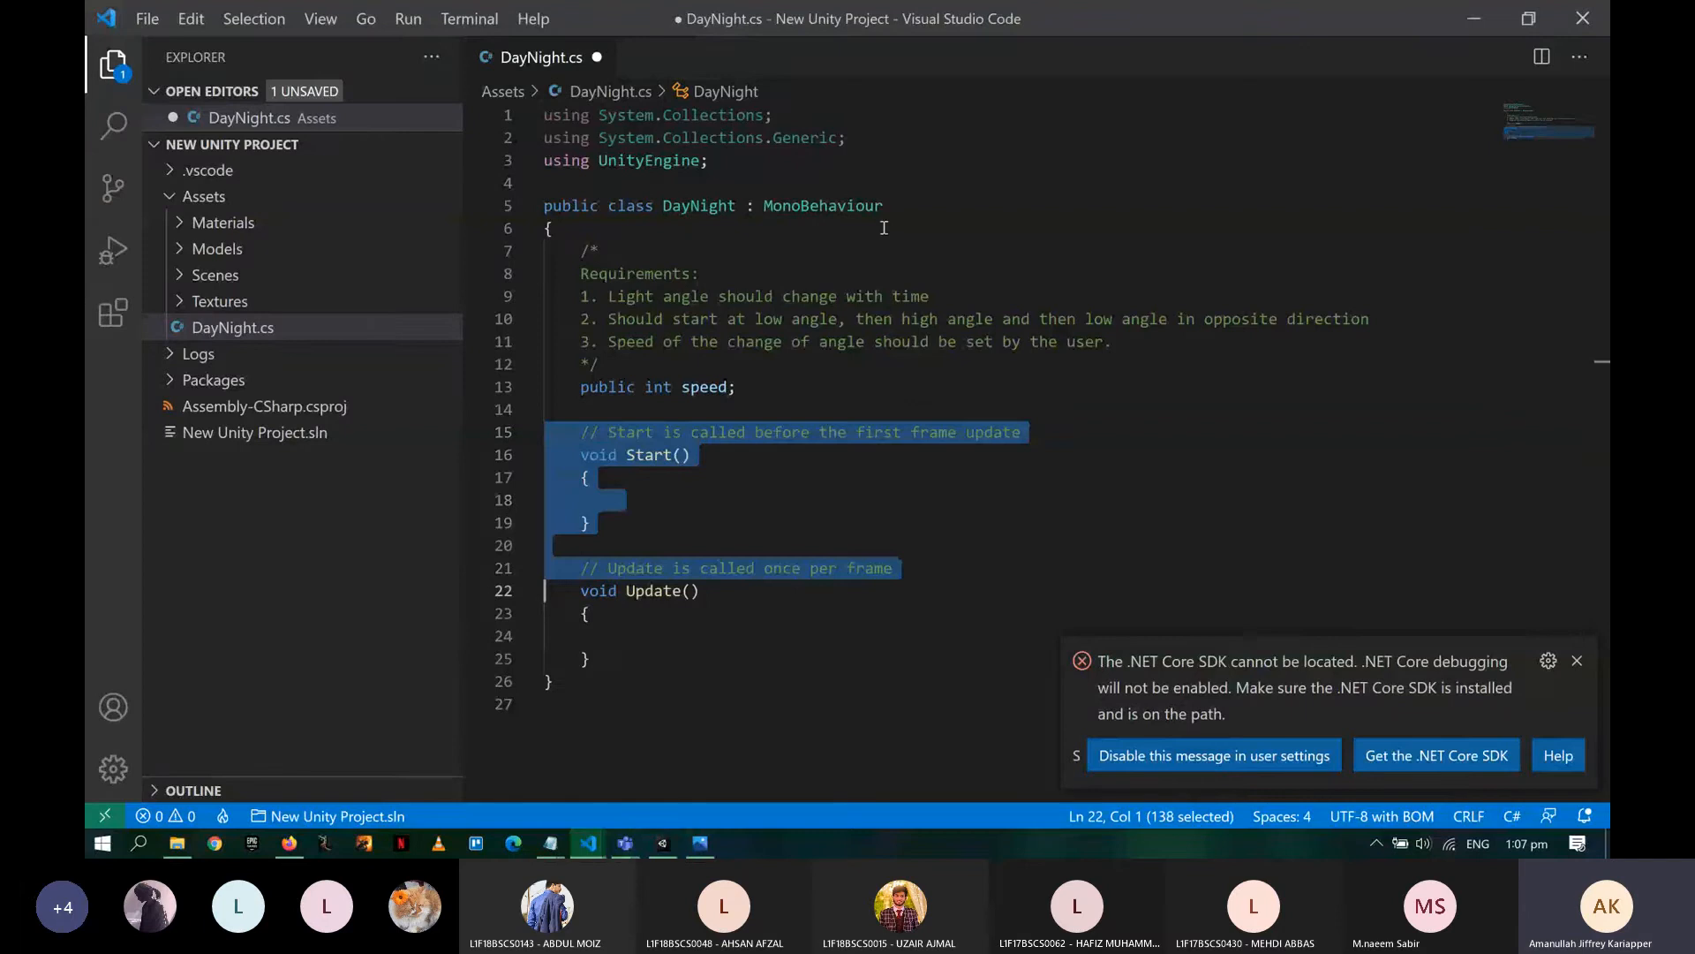
pyautogui.hotkey('shift', 'Down')
pyautogui.hotkey('shift', 'Down')
pyautogui.hotkey('shift', 'Down')
pyautogui.hotkey('shift', 'Down')
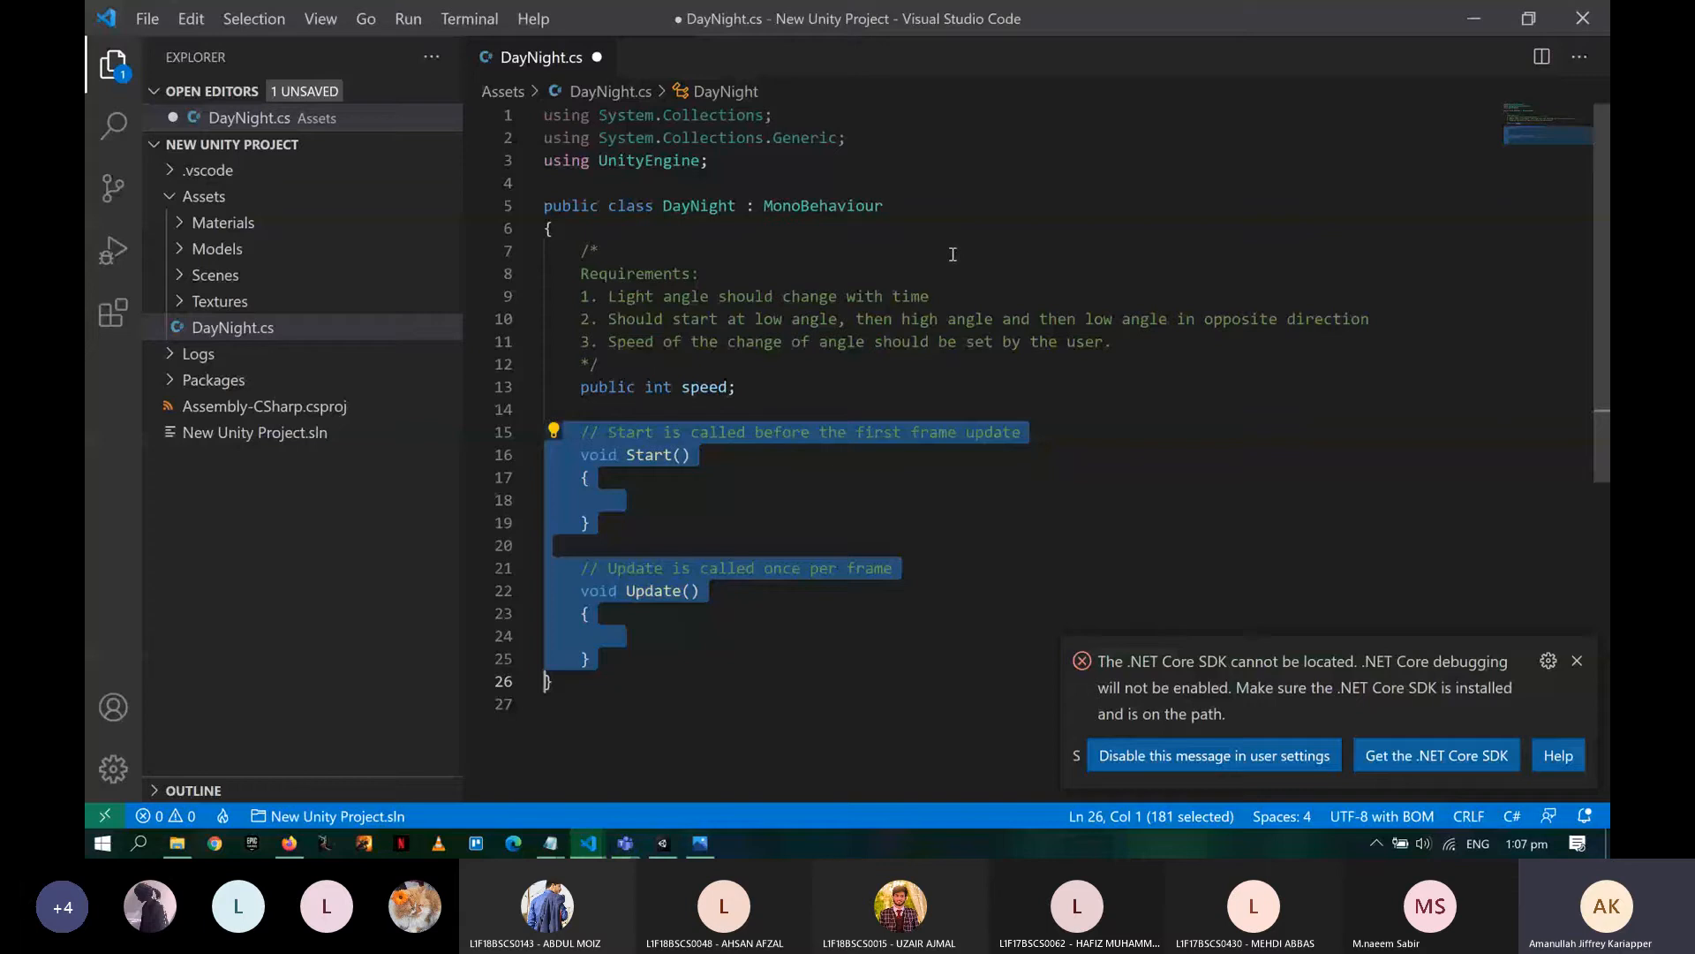
# - Dismiss the .NET Core SDK notification and place the cursor inside the empty Update method body
pyautogui.click(1577, 661)
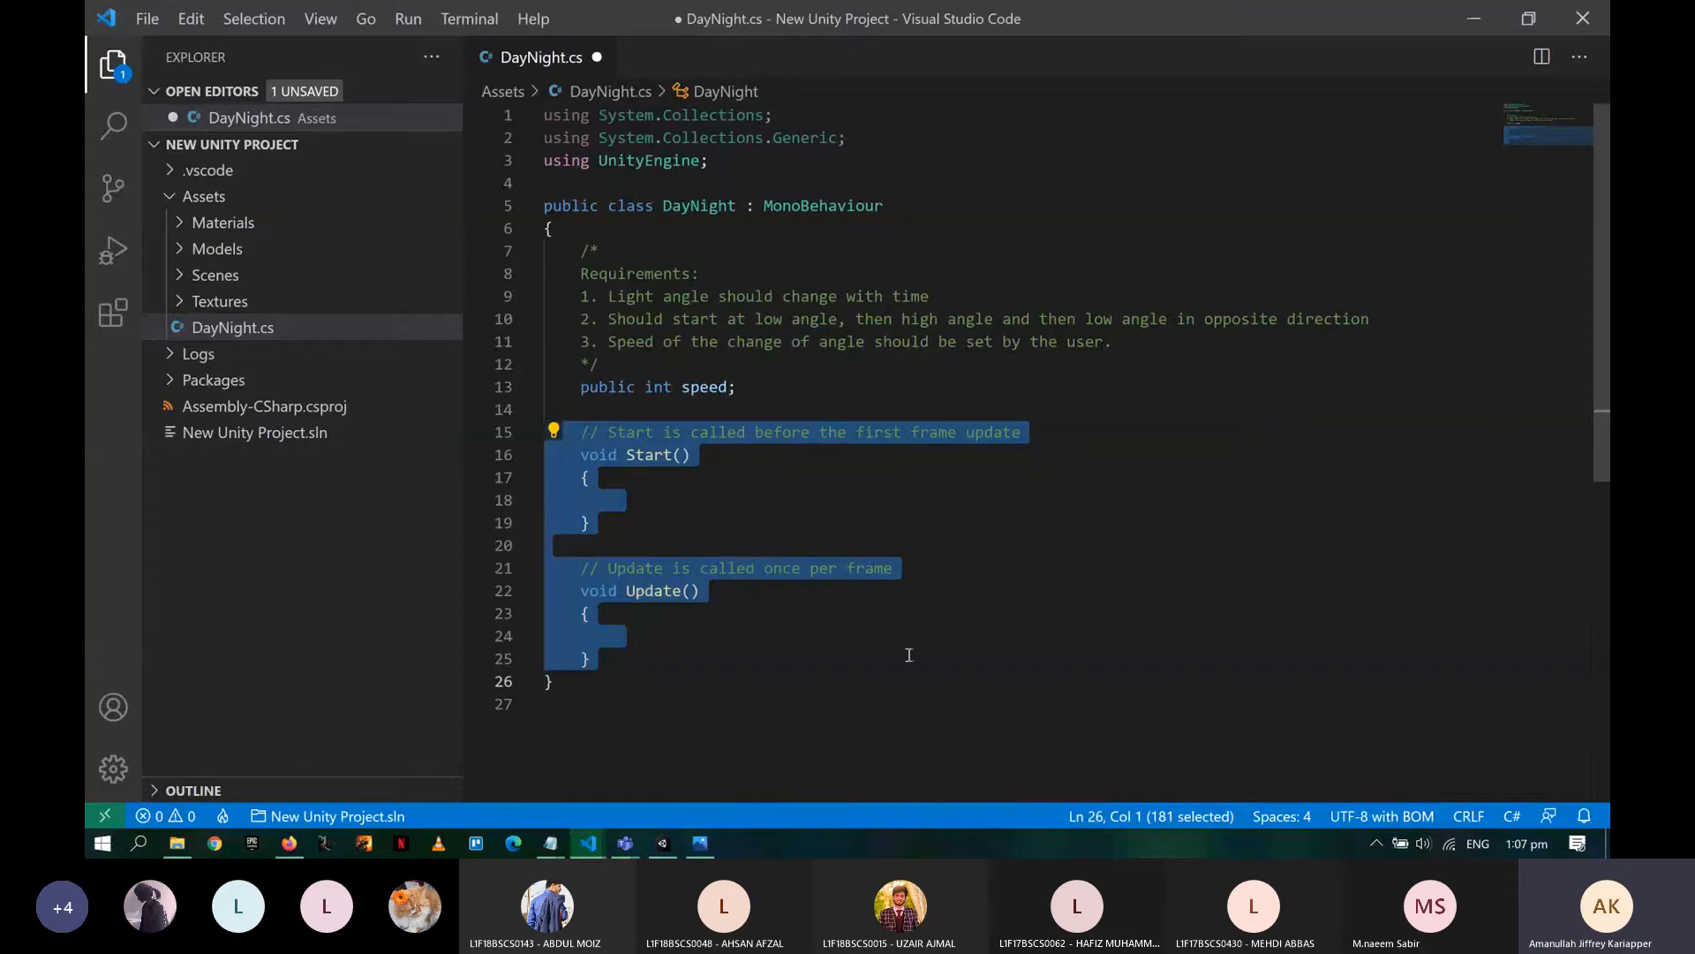
pyautogui.click(657, 634)
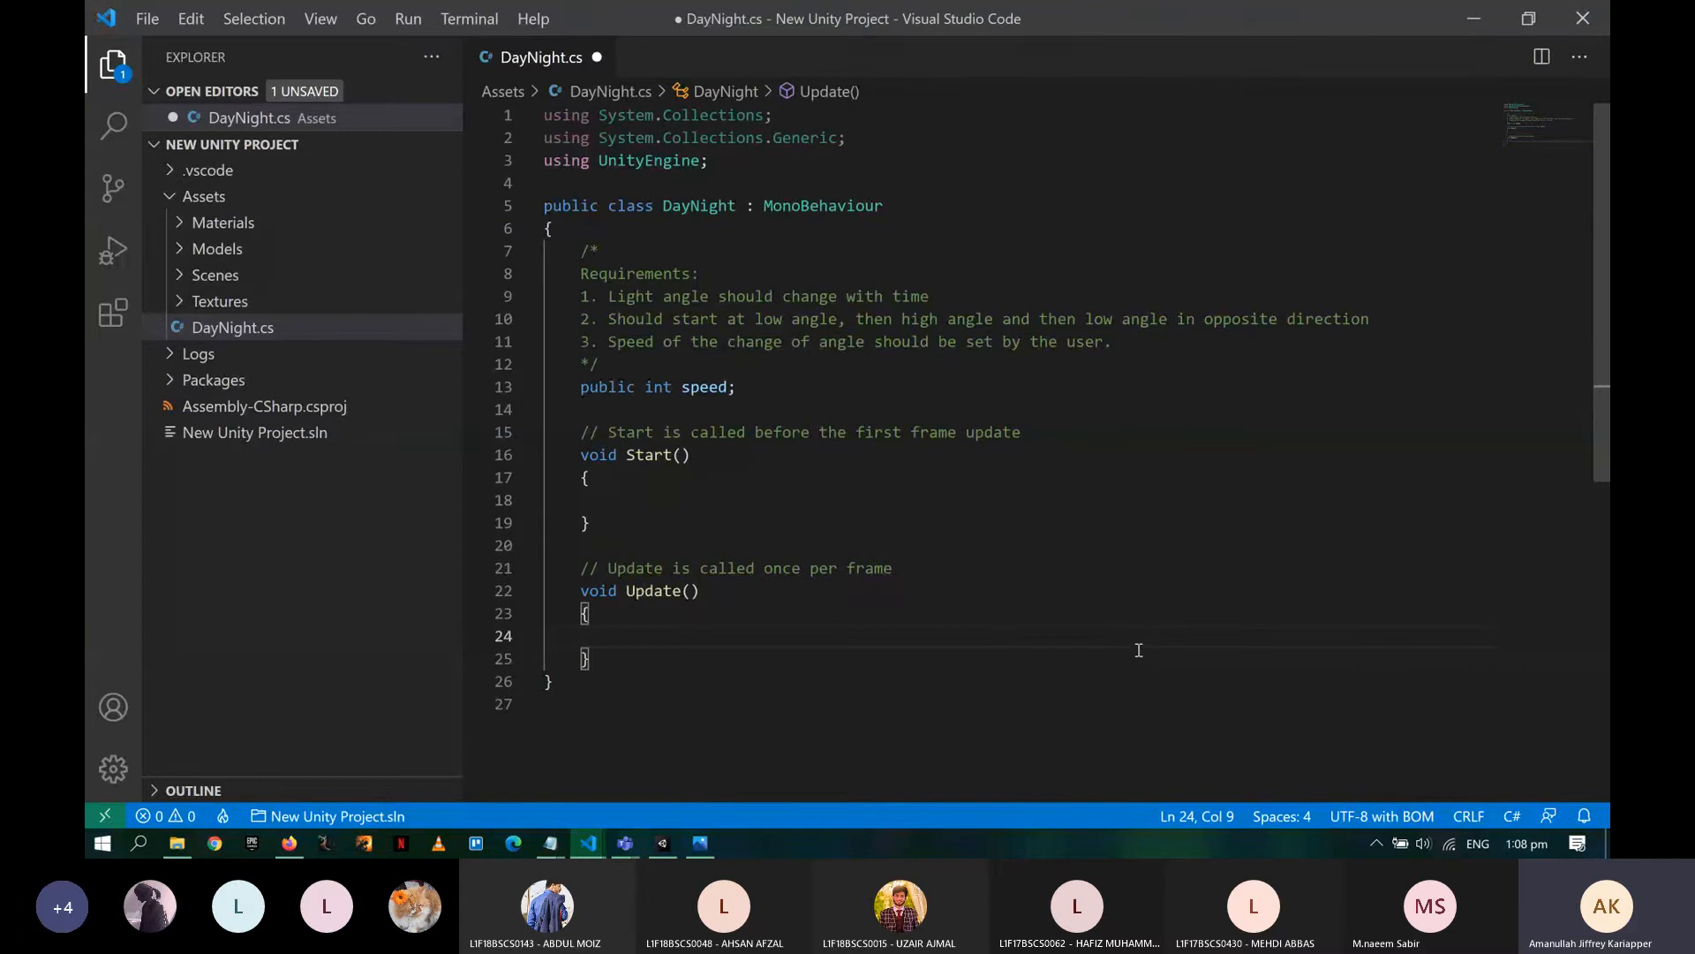
# - Switch to the Microsoft Teams meeting, look through its participants list, and return to Visual Studio Code
pyautogui.hotkey('alt', 'Tab')
pyautogui.press('Tab')
pyautogui.press('Tab')
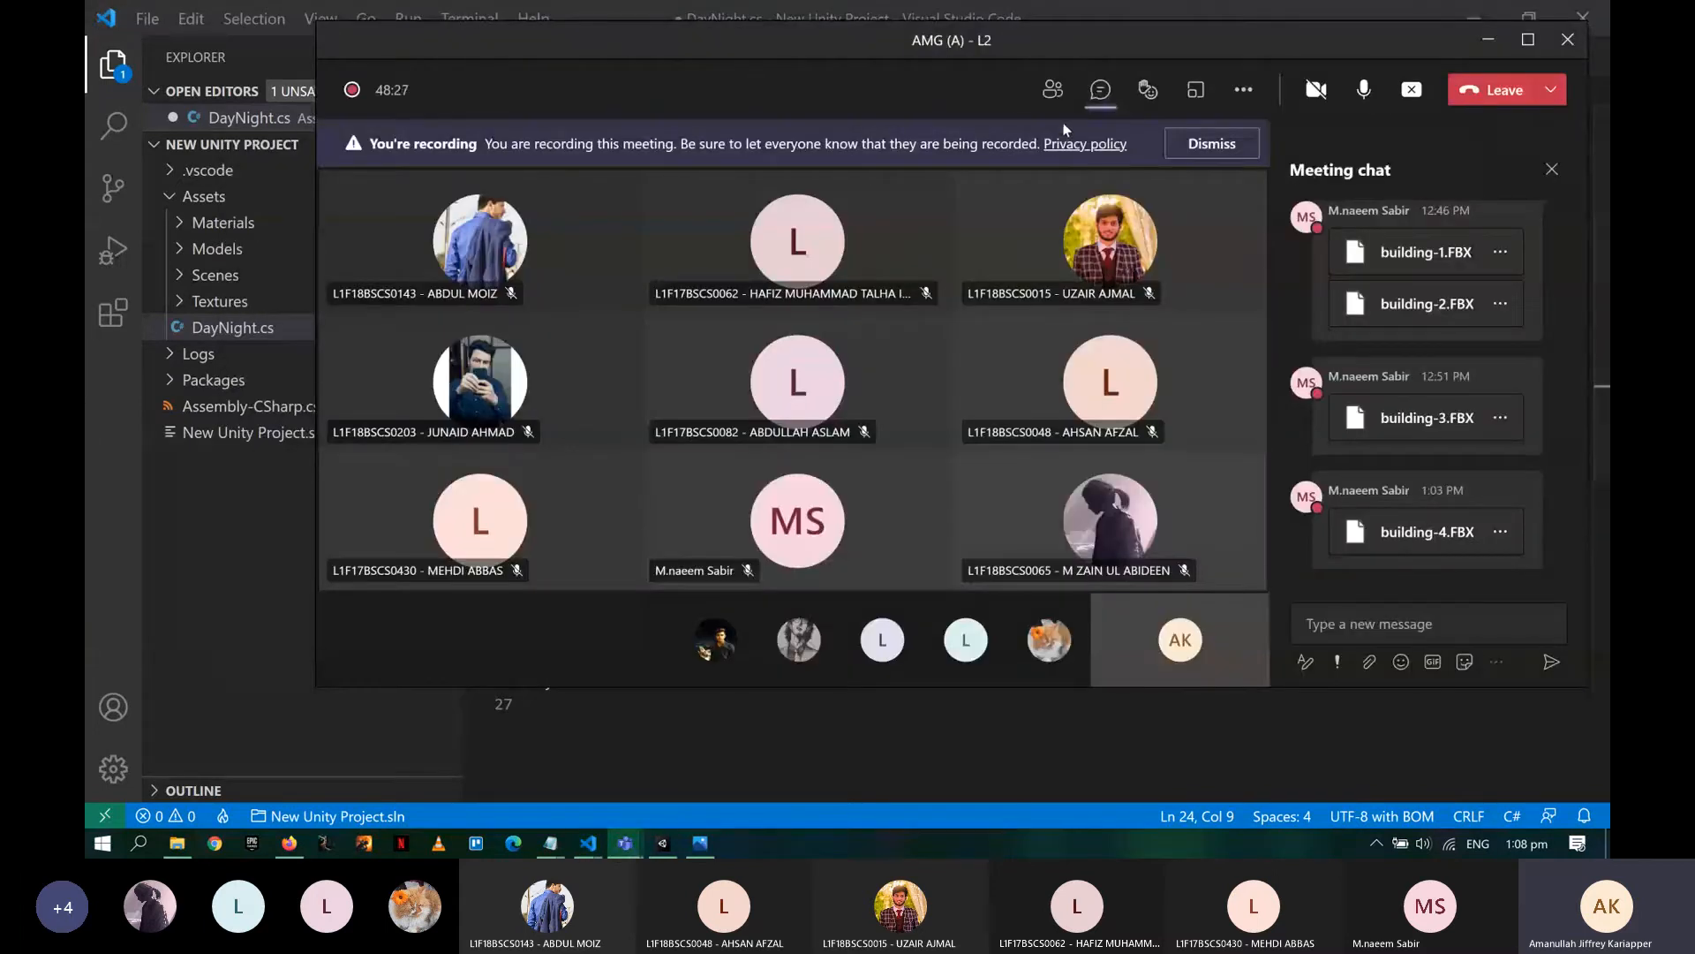
pyautogui.click(1053, 92)
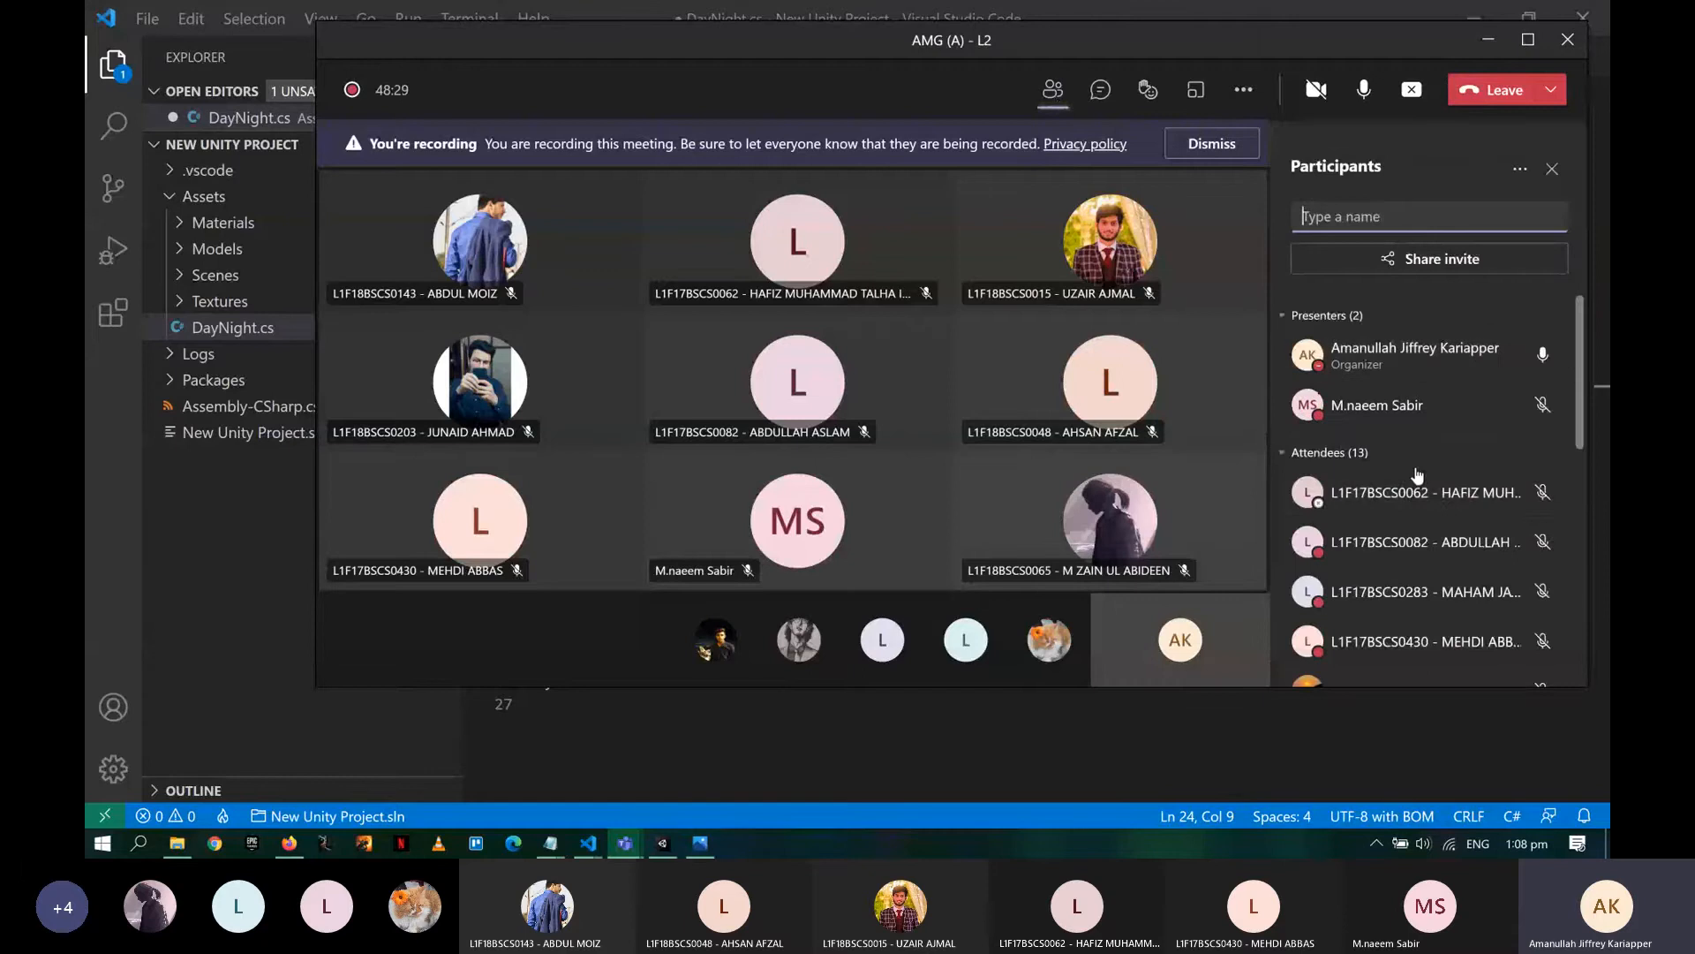
pyautogui.scroll(-5, 1418, 477)
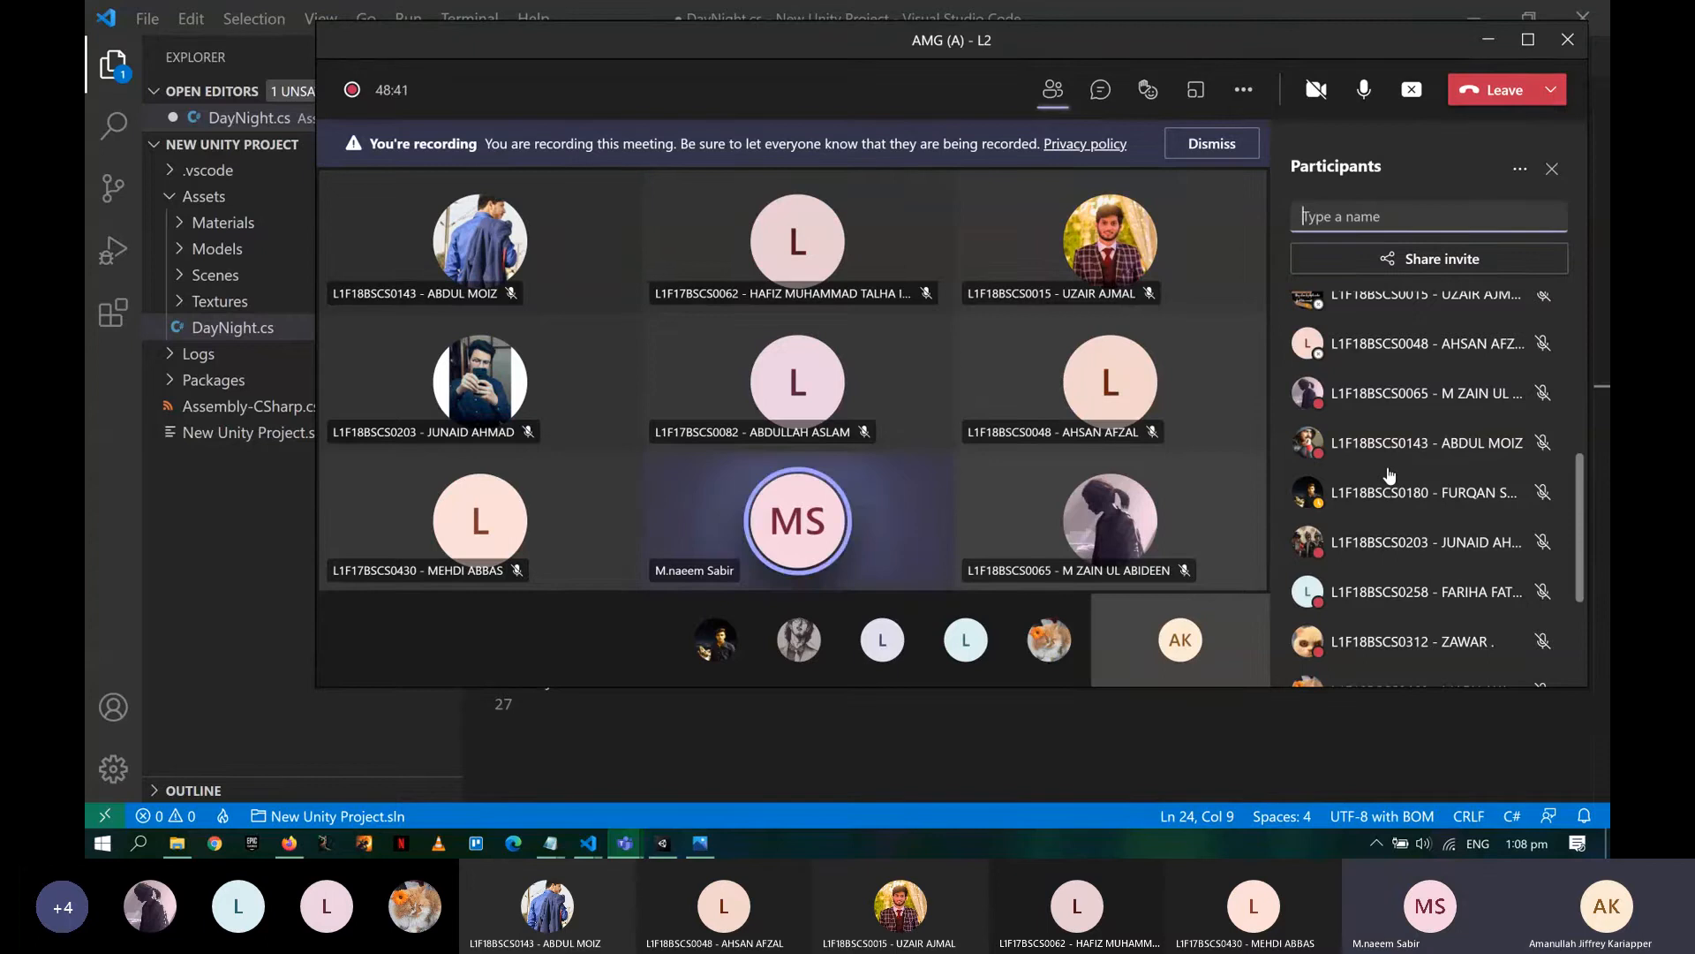
pyautogui.hotkey('alt', 'Tab')
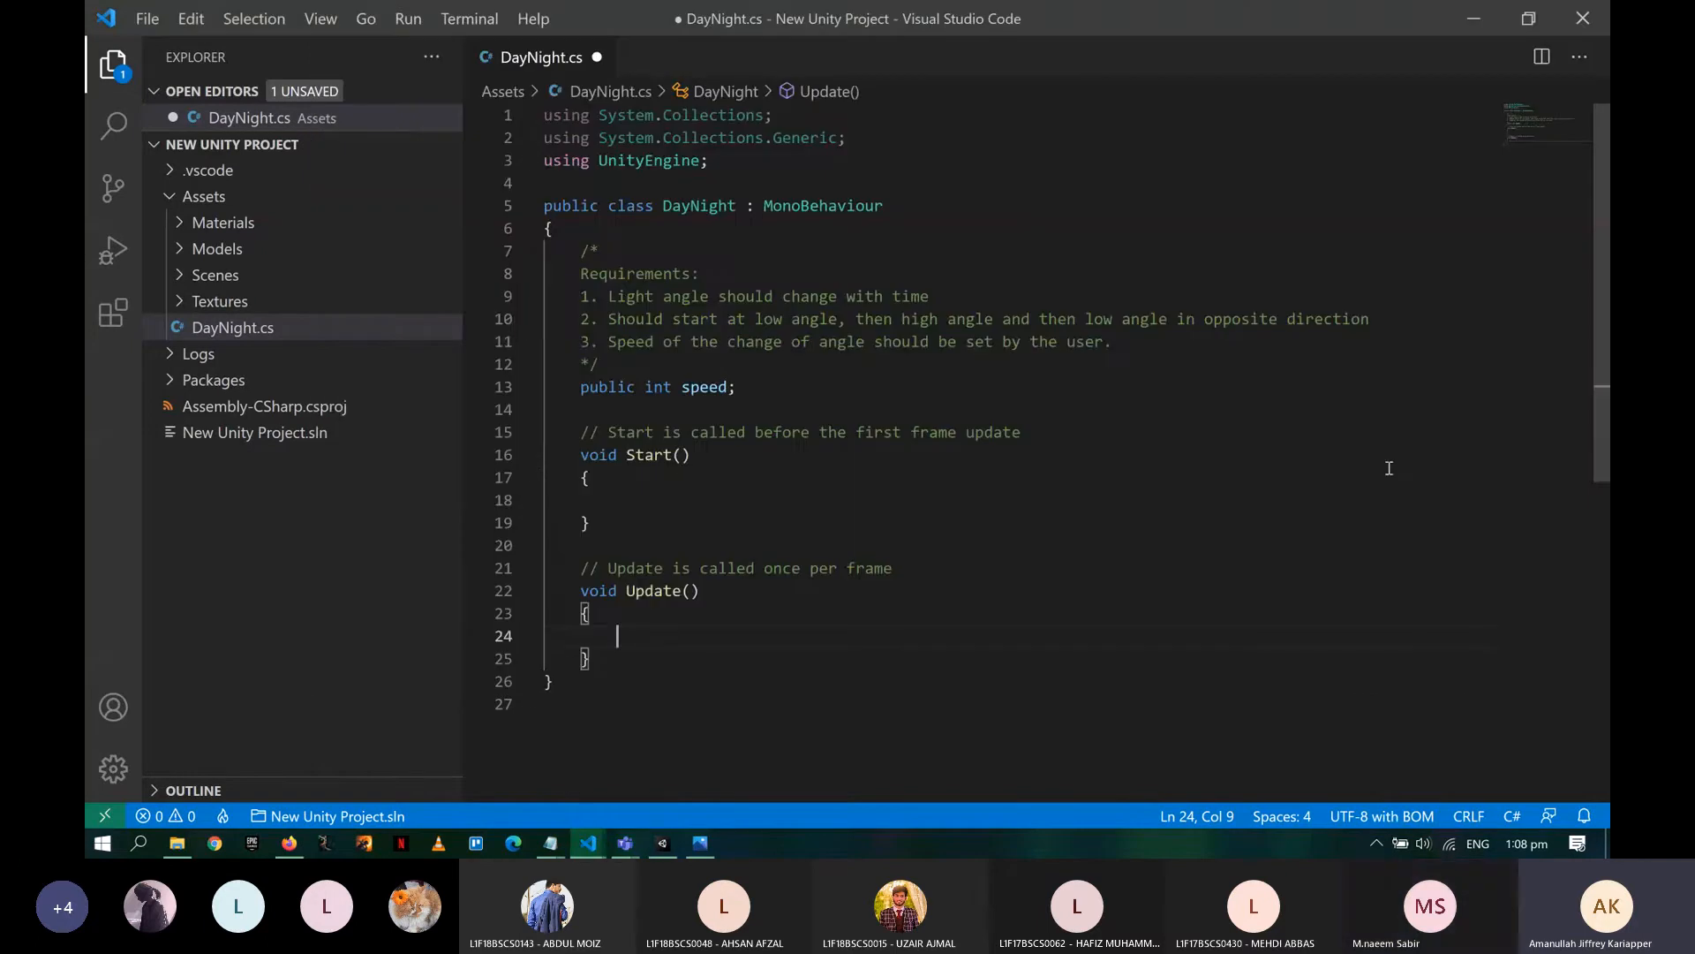
pyautogui.press('Up')
pyautogui.press('Up')
pyautogui.press('Up')
pyautogui.press('Up')
pyautogui.press('Up')
pyautogui.press('Up')
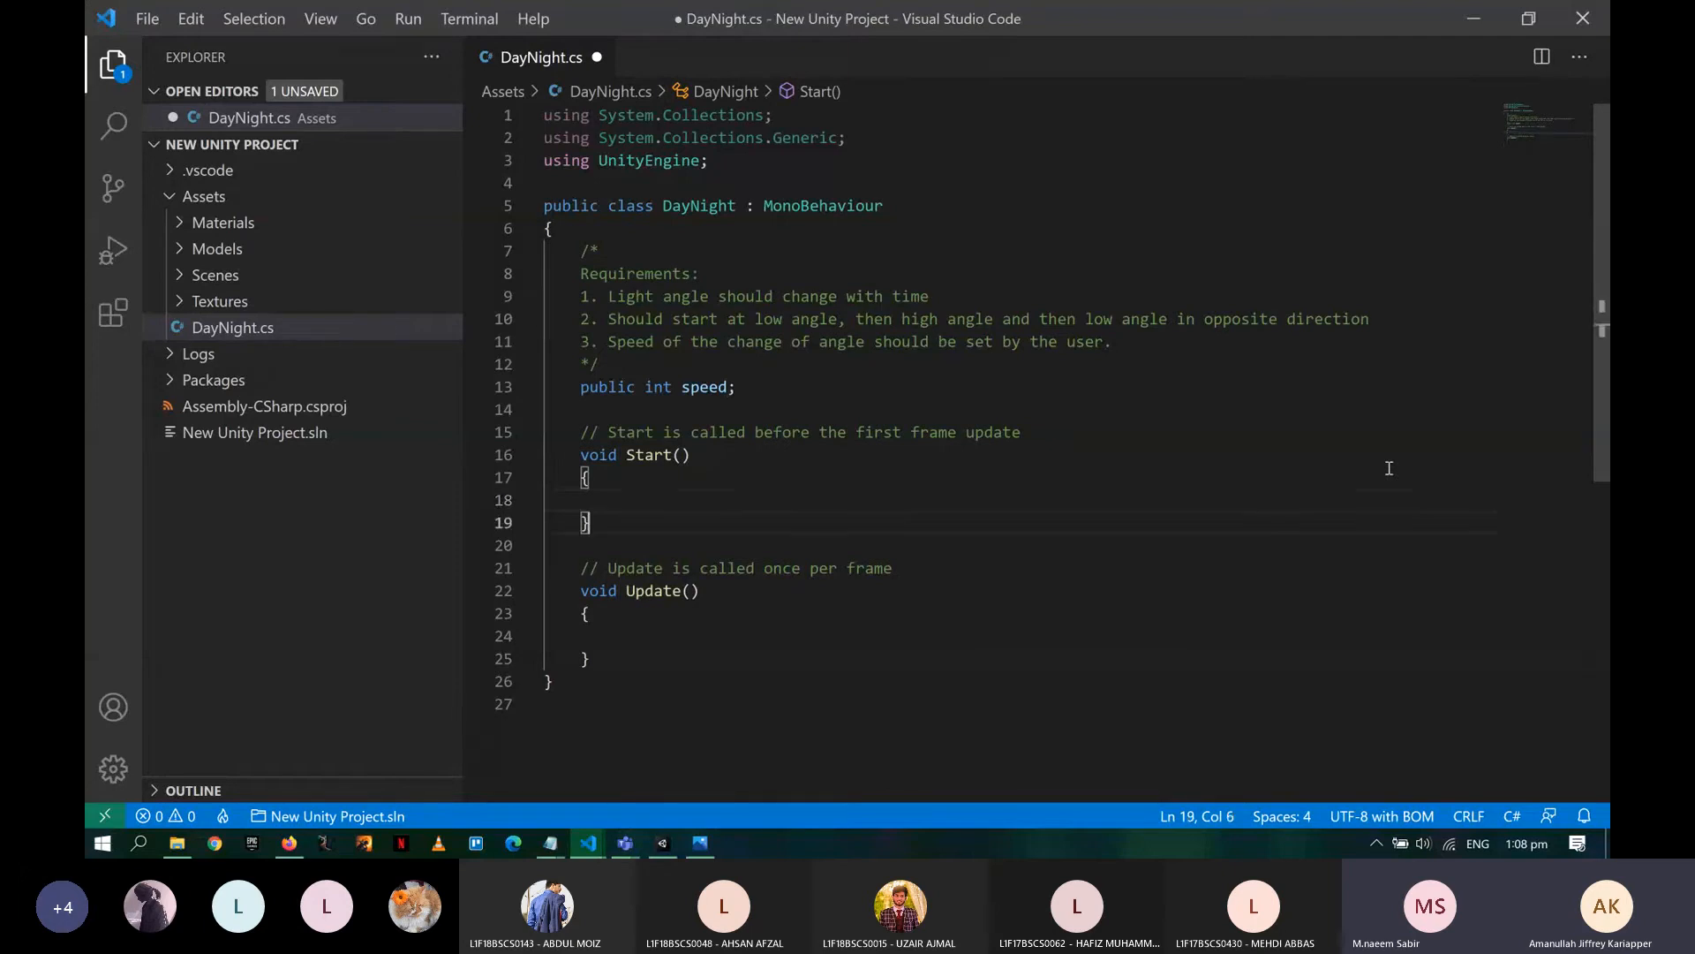
pyautogui.press('Down')
pyautogui.press('Down')
pyautogui.press('Down')
pyautogui.press('Down')
pyautogui.press('Down')
pyautogui.press('Down')
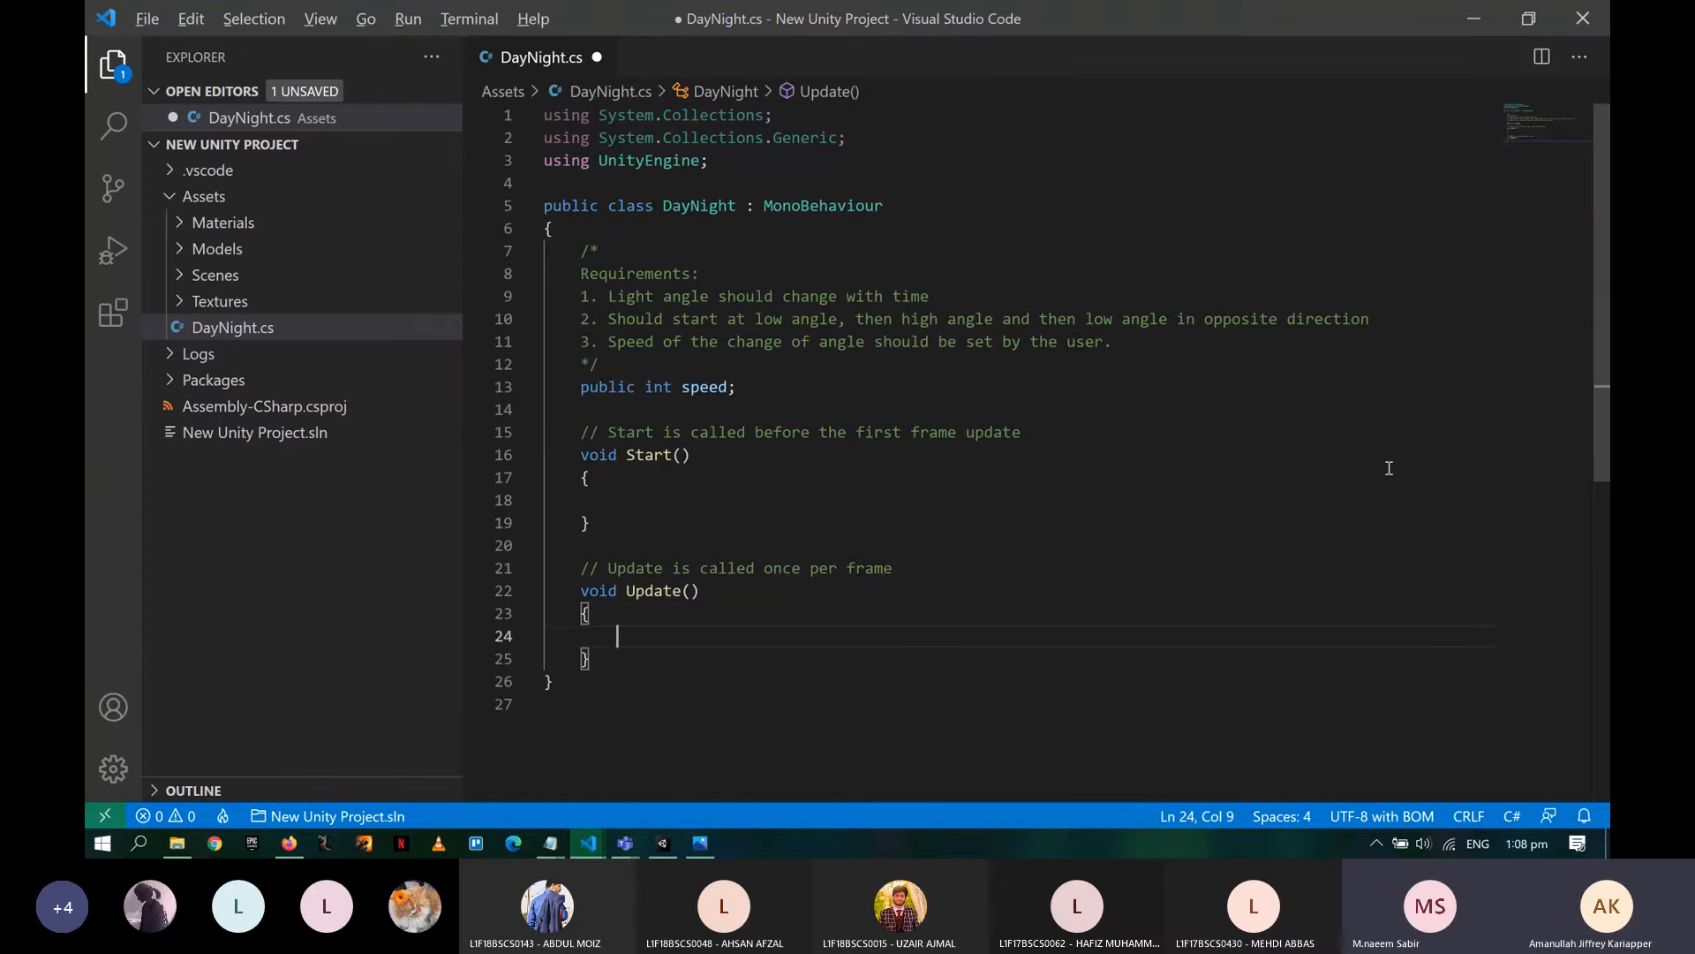
# - Switch to Unity, make the Game view taller, and save TerrainScene with the Main Camera selected
pyautogui.hotkey('alt', 'Tab')
pyautogui.press('Tab')
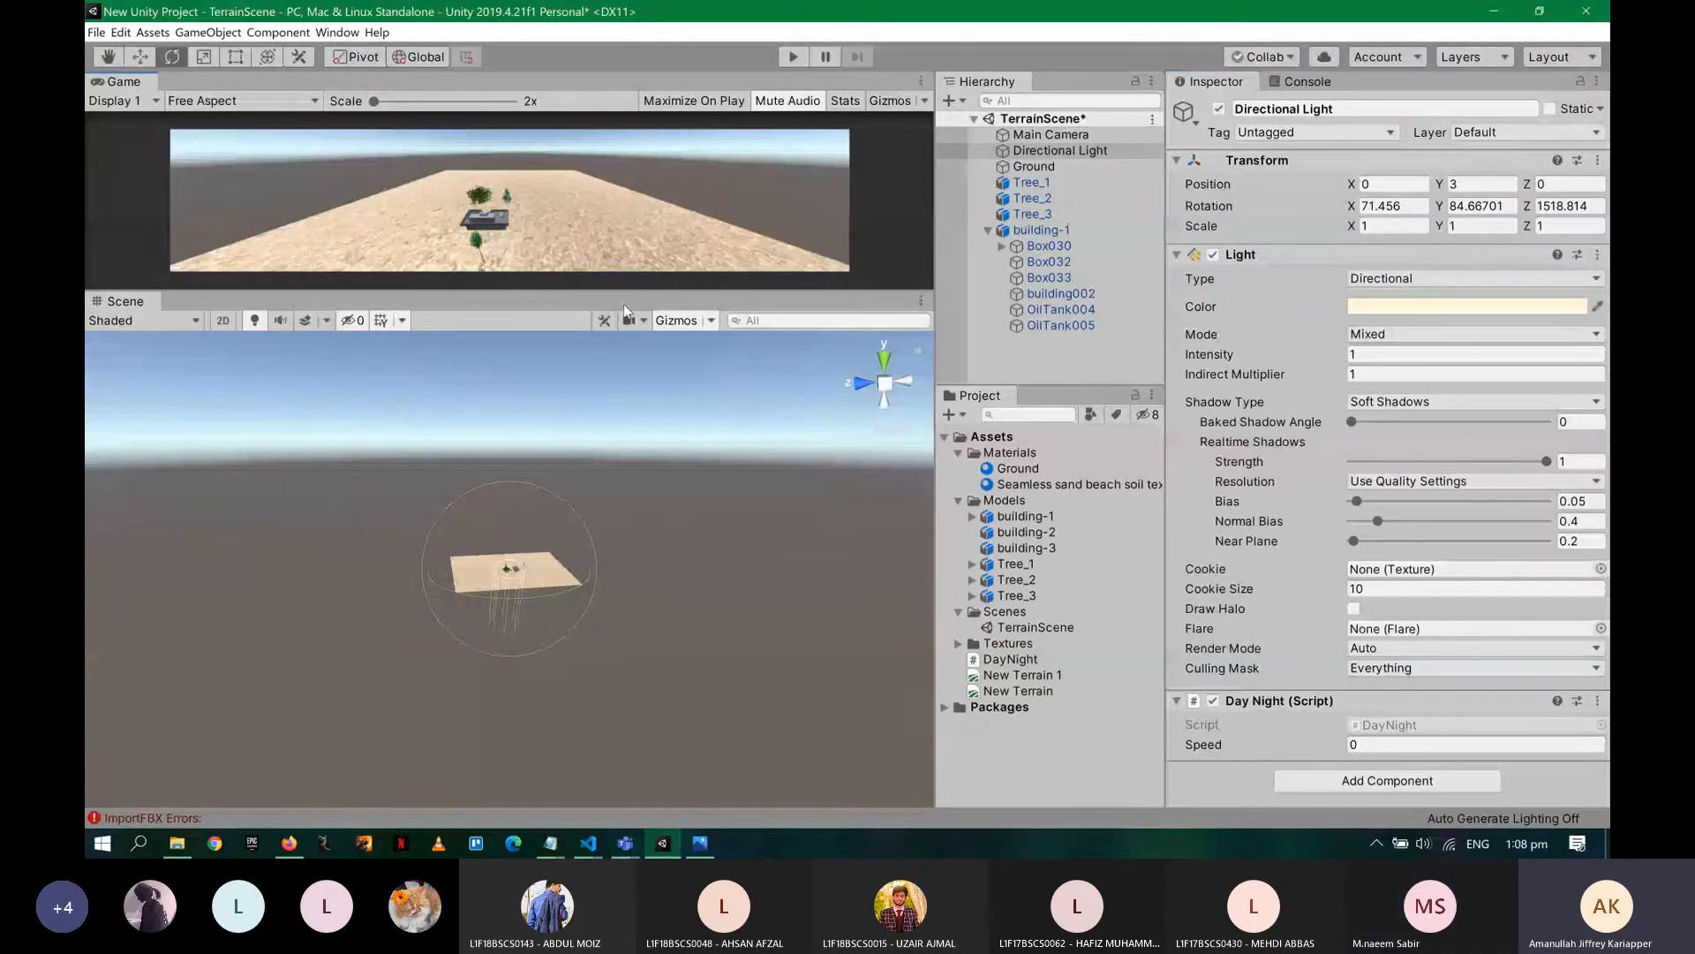
pyautogui.moveTo(624, 295); pyautogui.dragTo(623, 434)
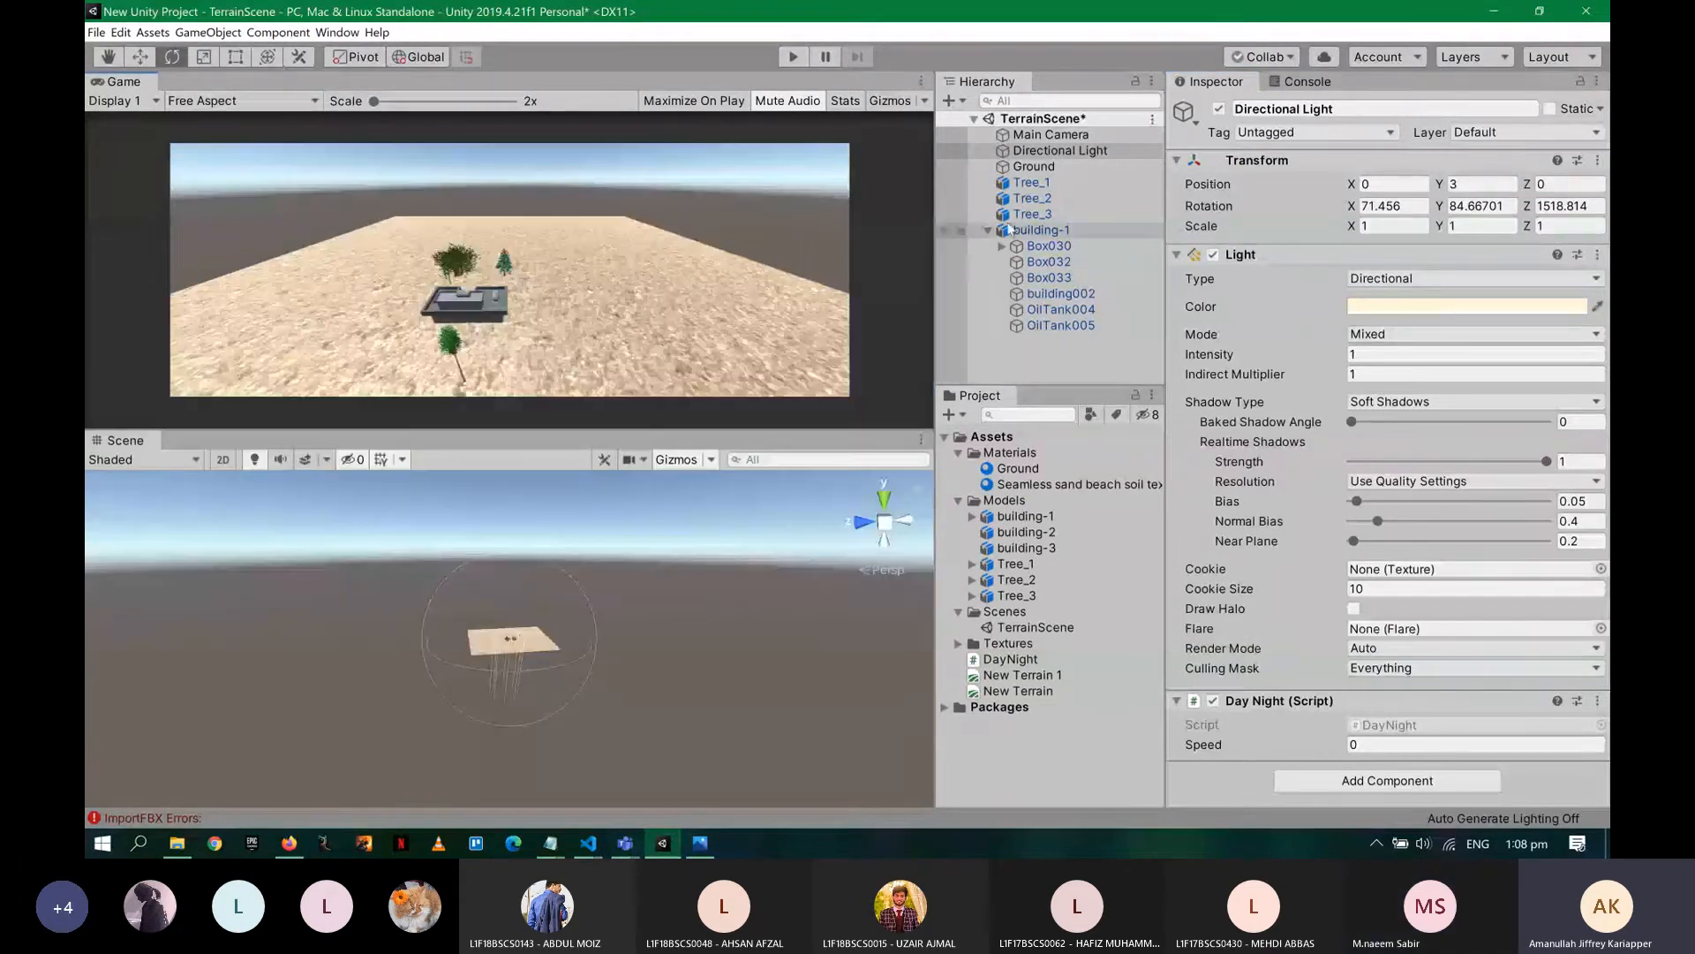
pyautogui.click(1051, 134)
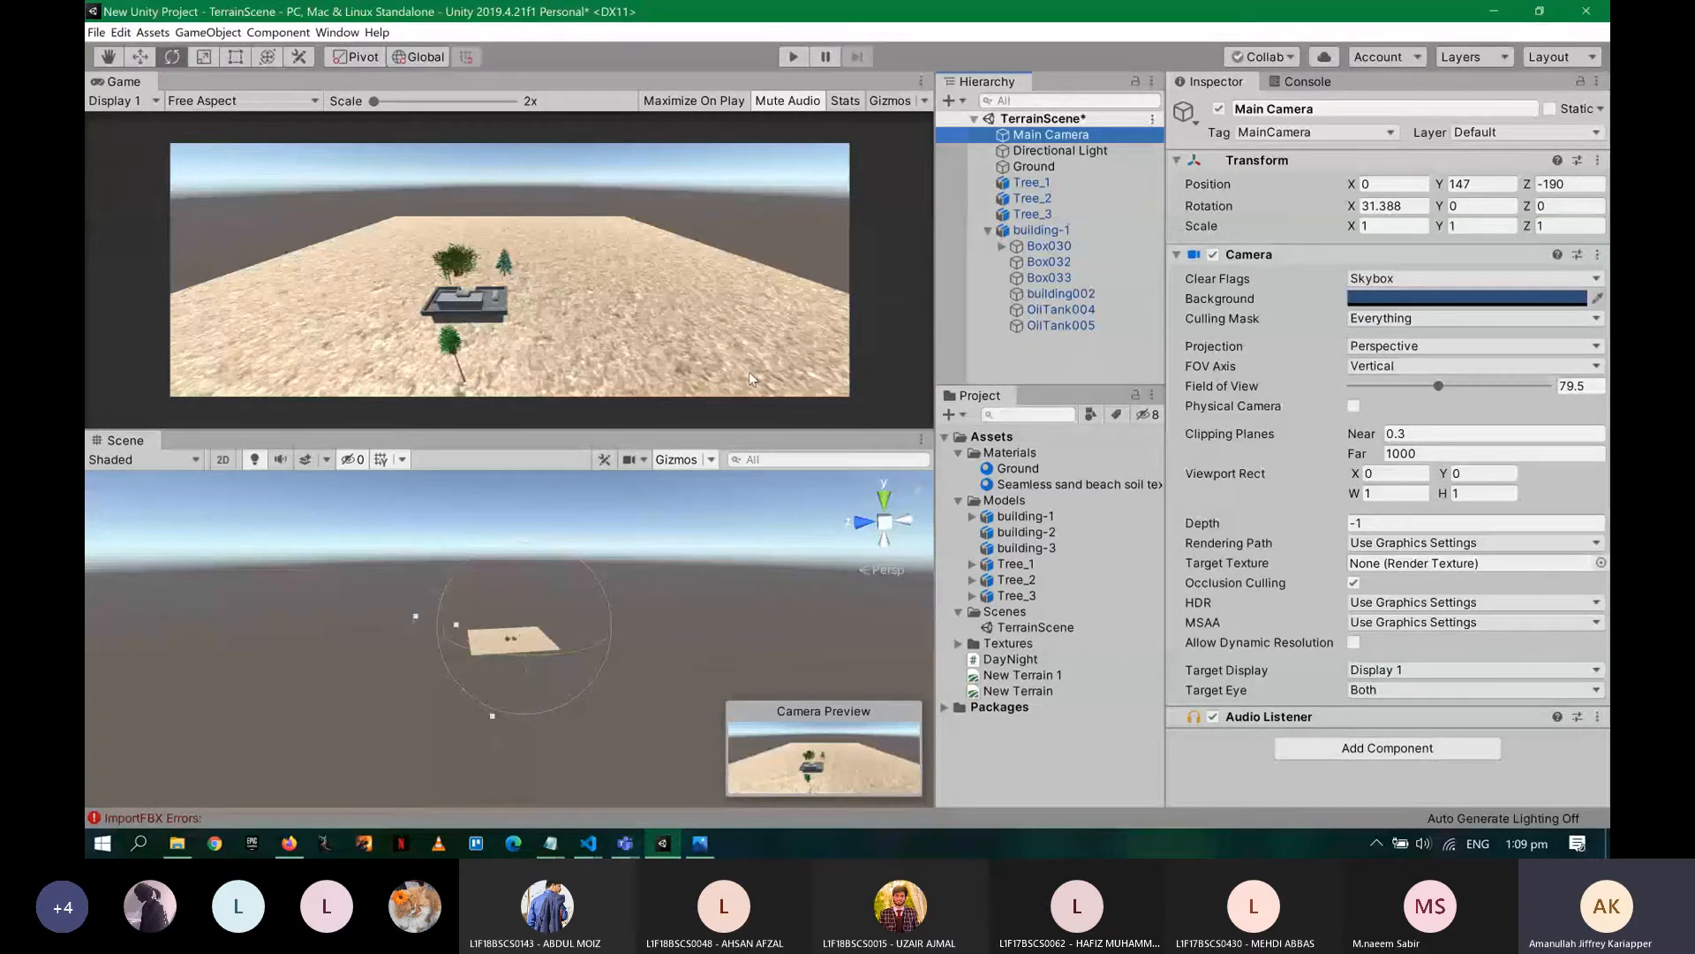
pyautogui.hotkey('ctrl', 's')
# - Run the scene in Play mode, move Tree_1 to about X -79.4, Z 56.2 in the Scene view, and stop Play mode
pyautogui.click(793, 62)
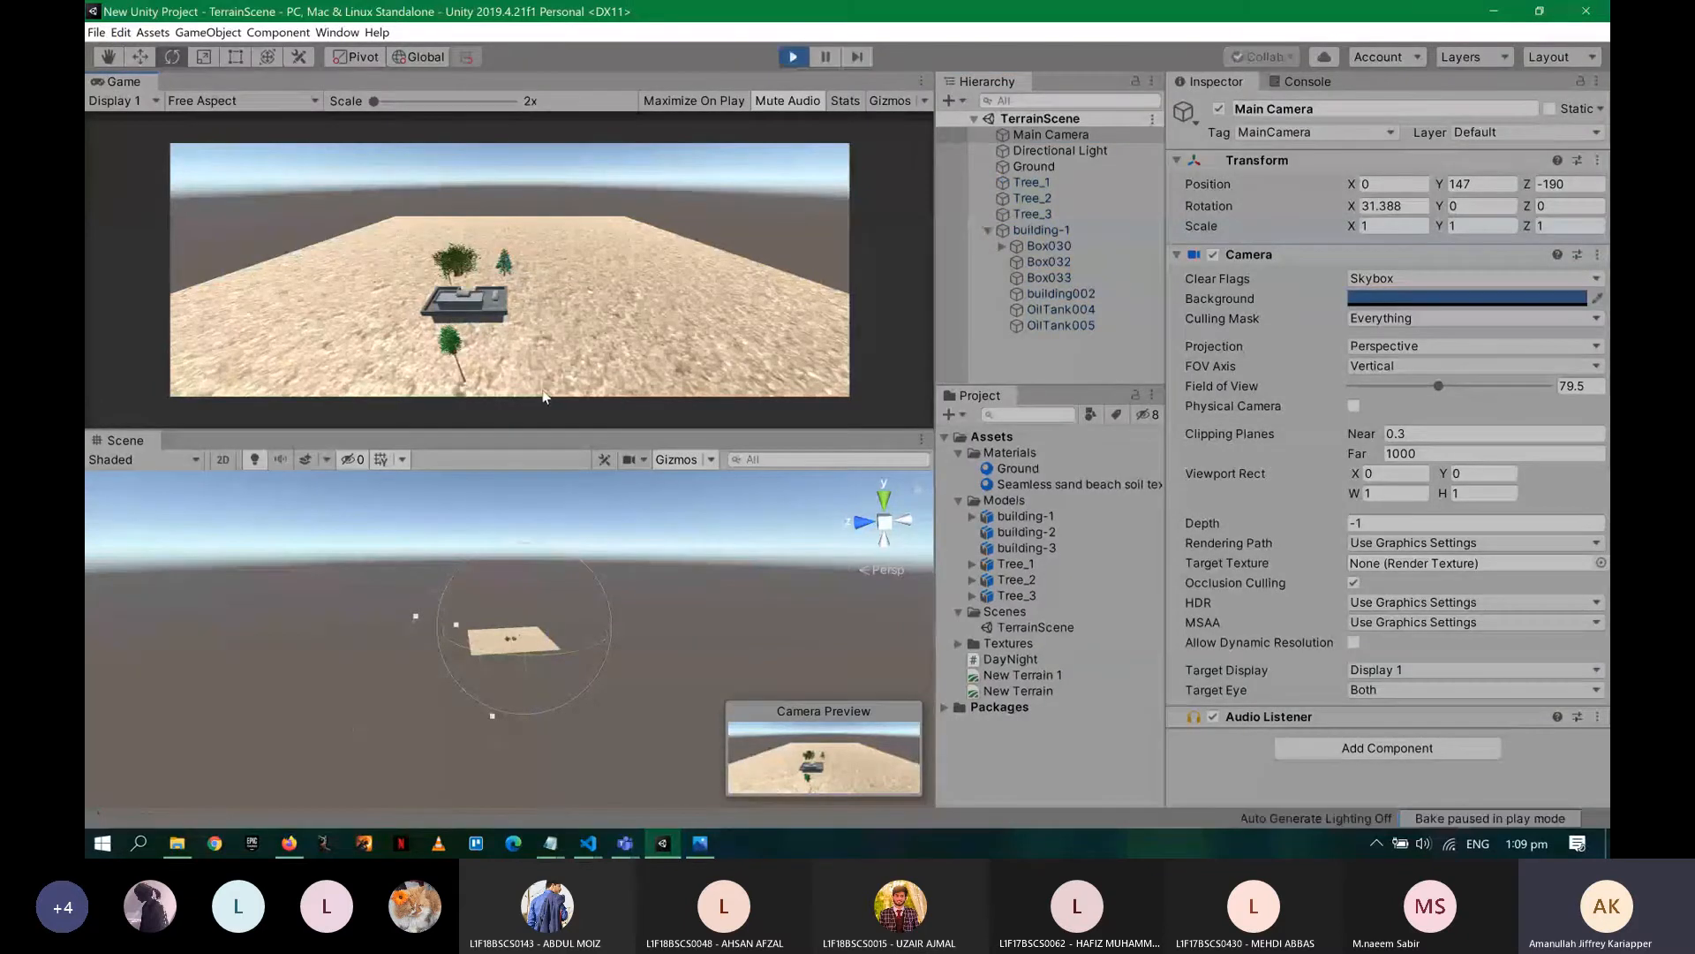
pyautogui.click(1056, 183)
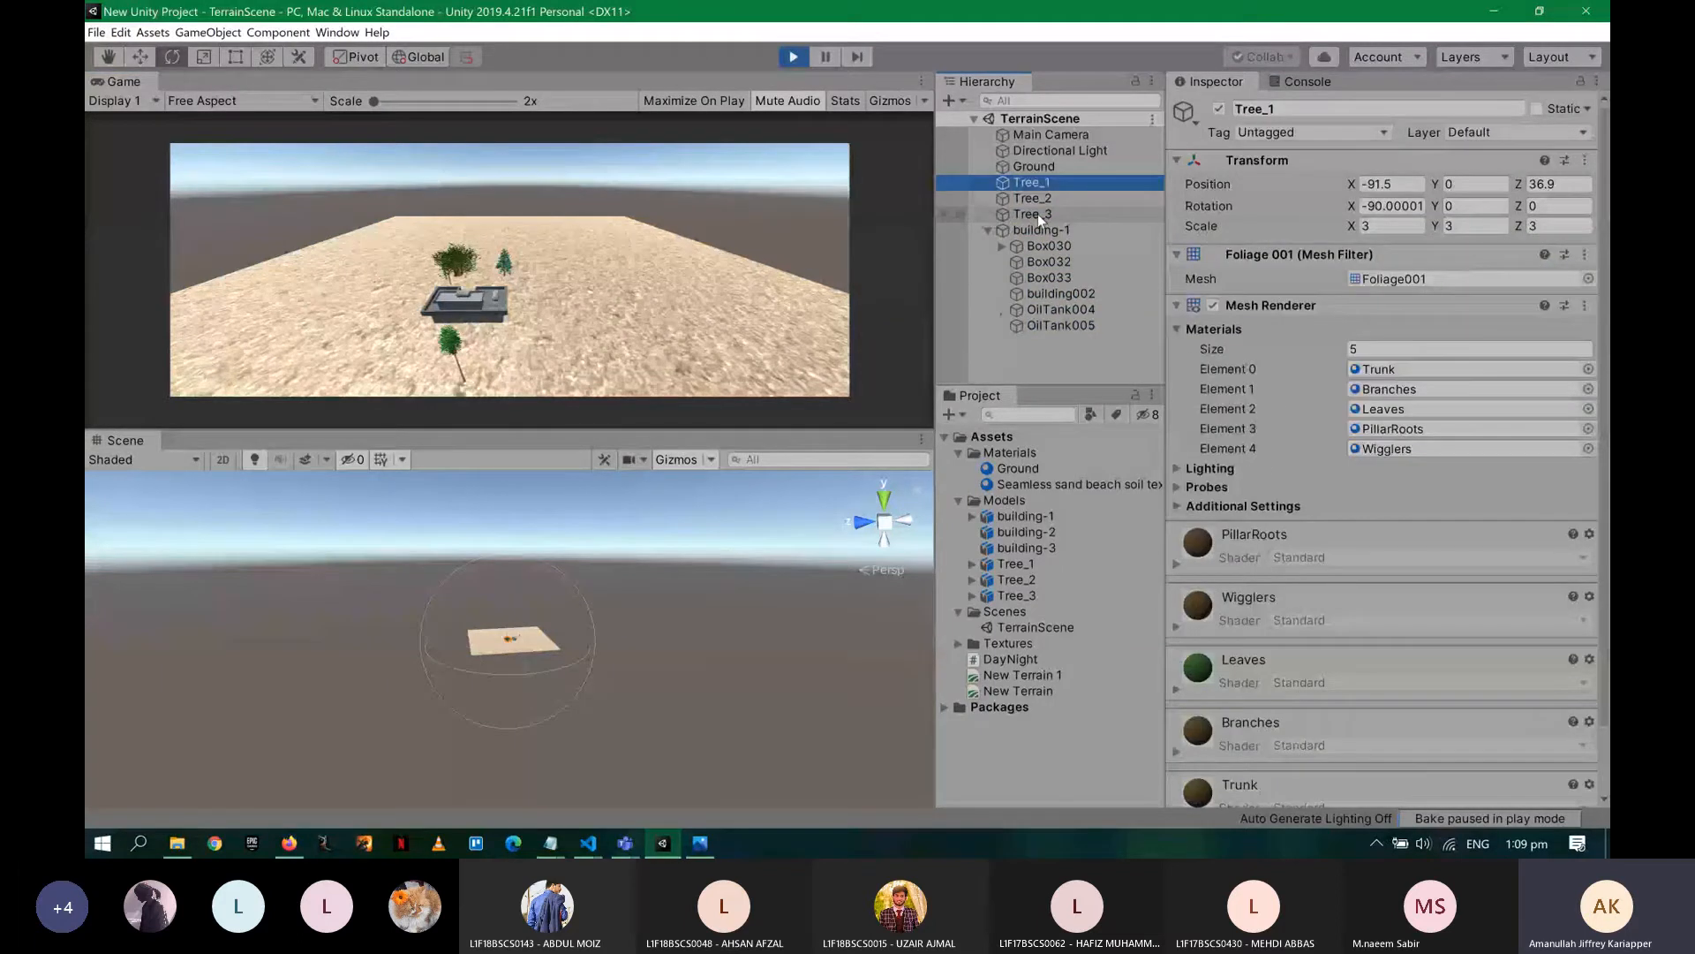
pyautogui.doubleClick(1046, 184)
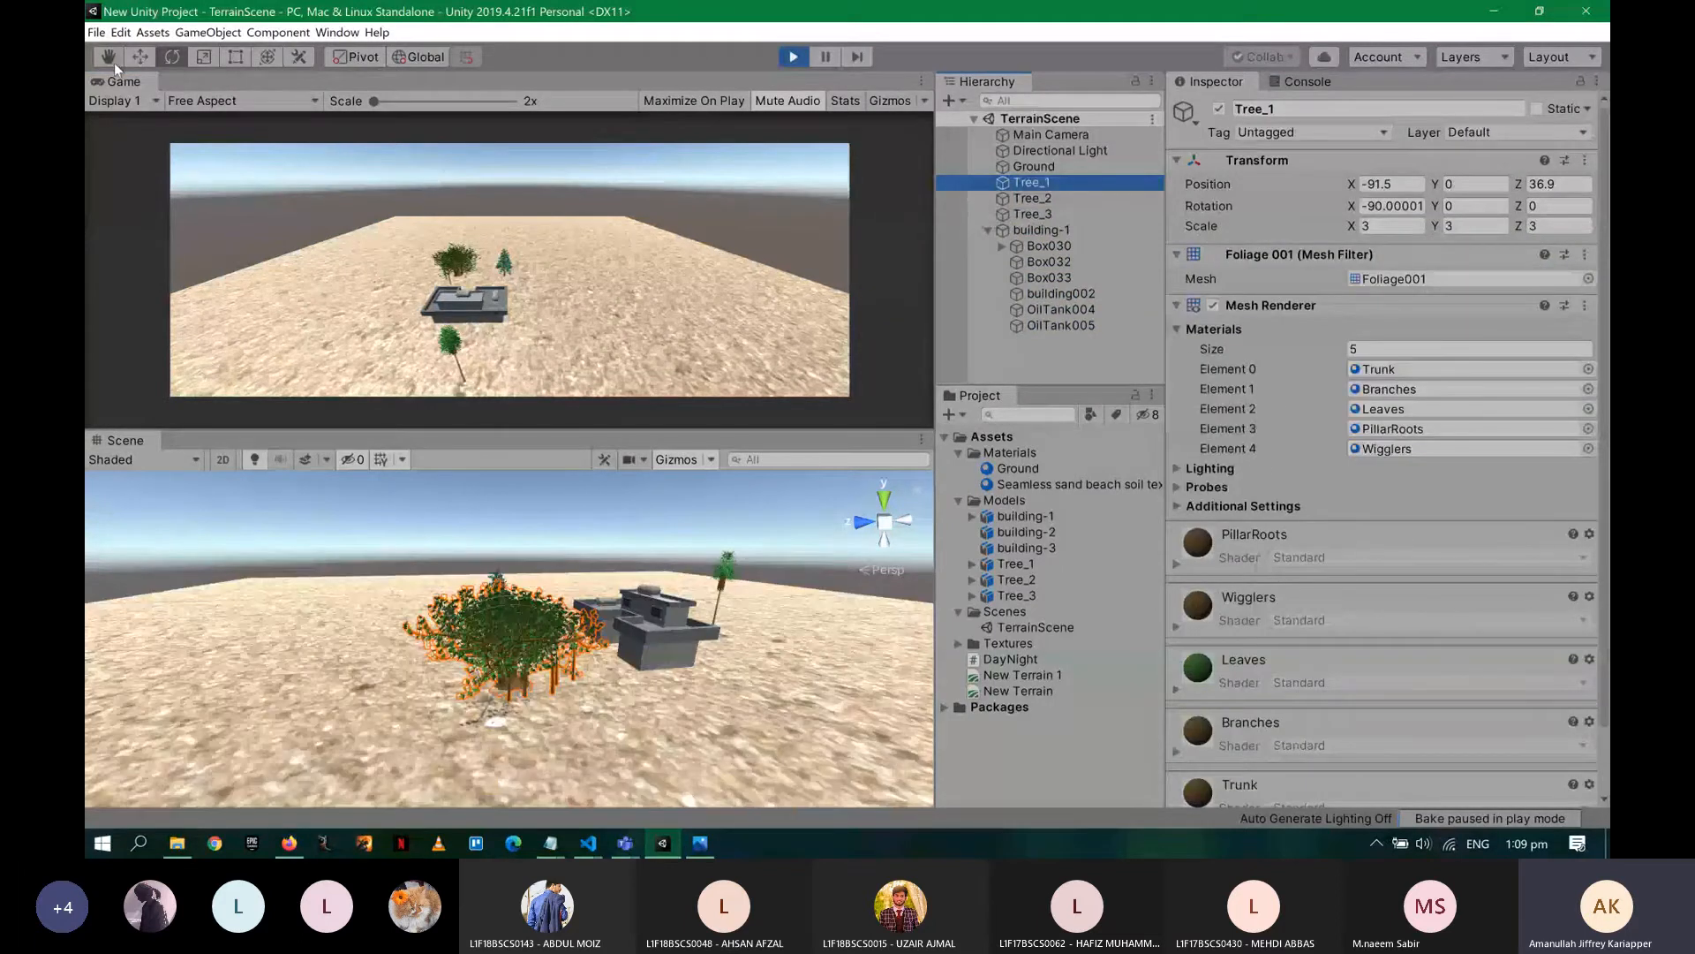
pyautogui.click(141, 57)
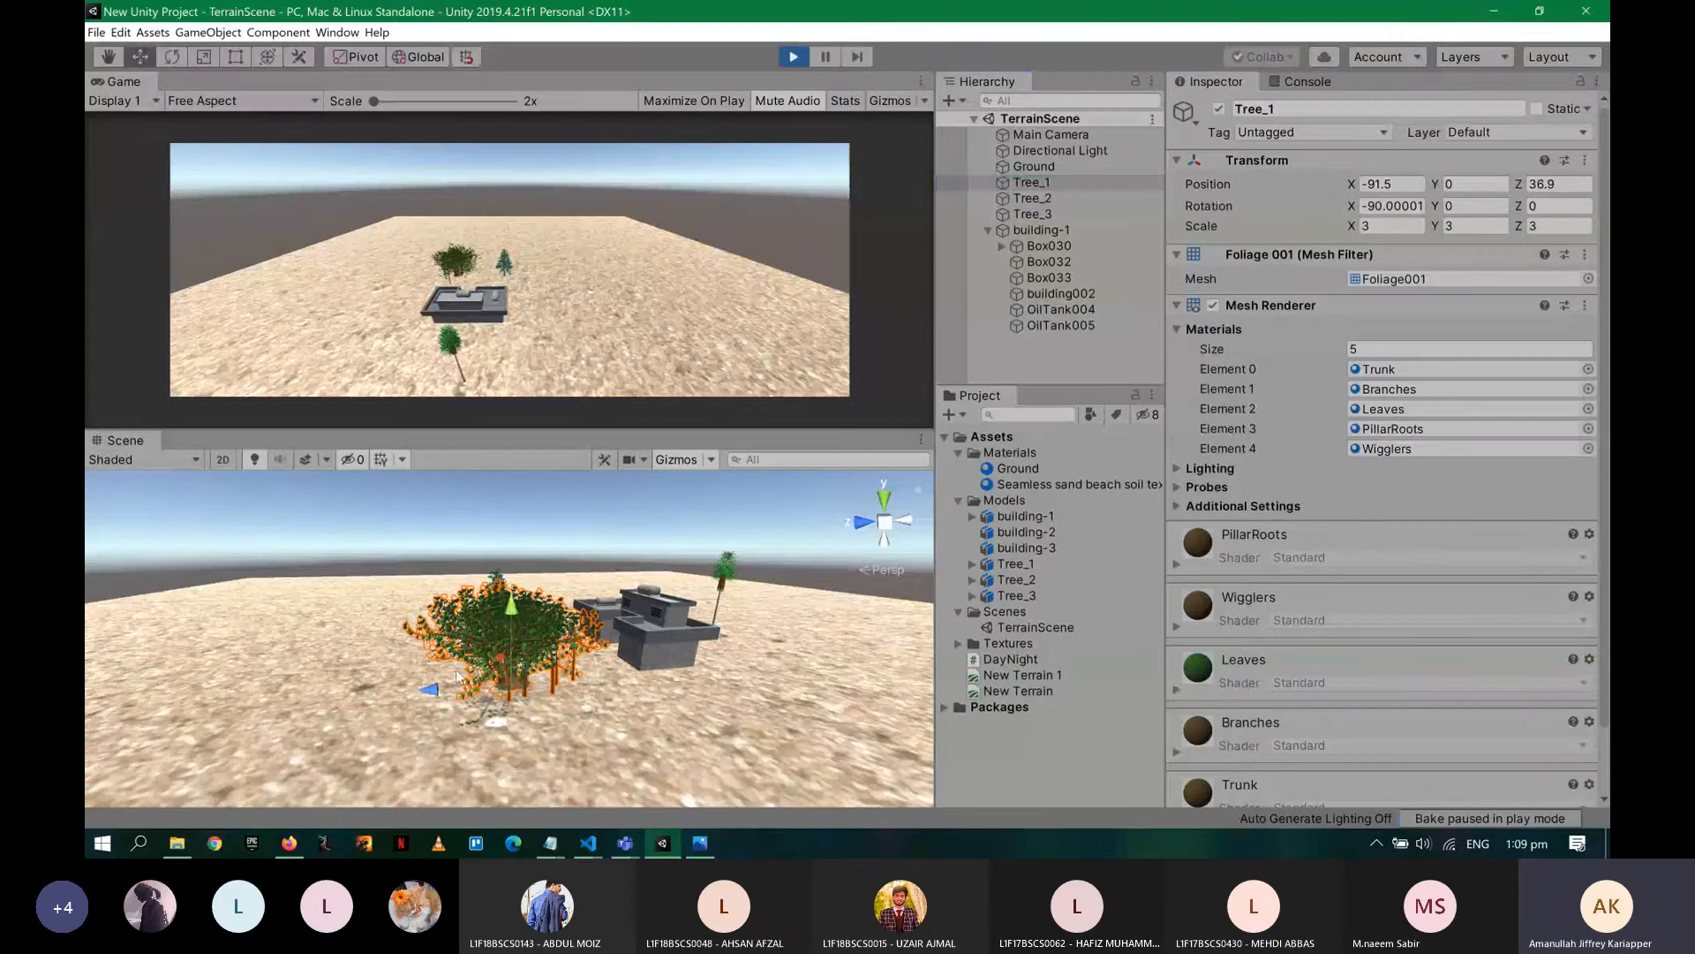
pyautogui.moveTo(433, 694); pyautogui.dragTo(322, 671)
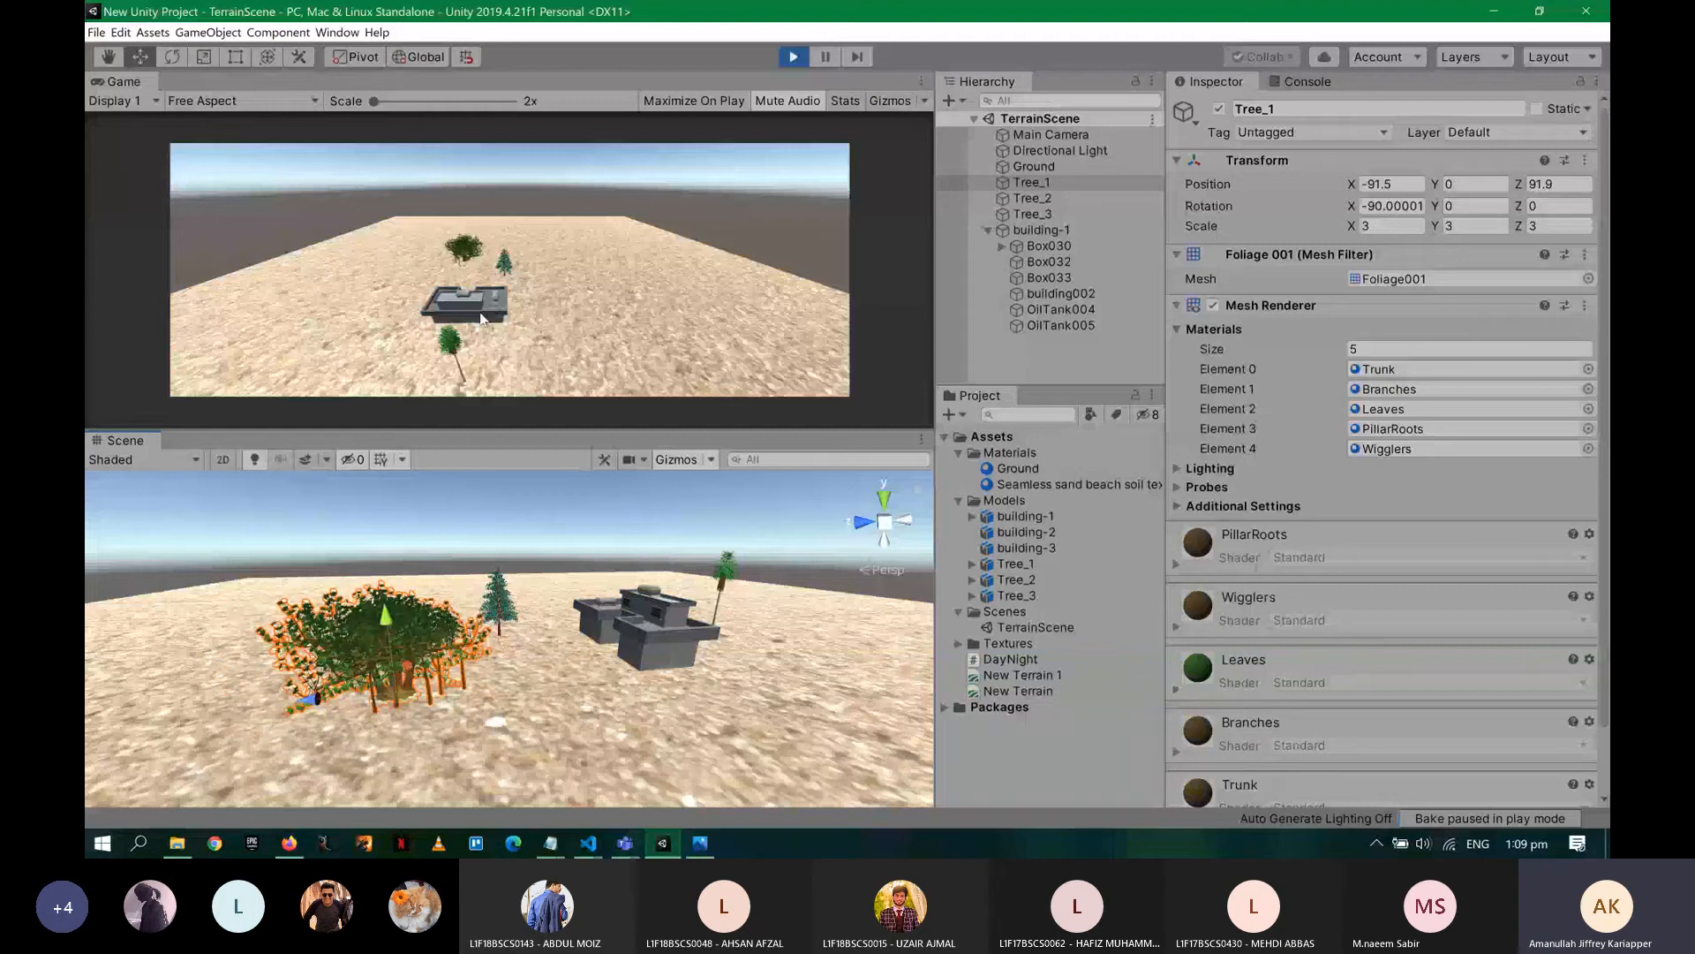
pyautogui.moveTo(405, 702); pyautogui.dragTo(468, 676)
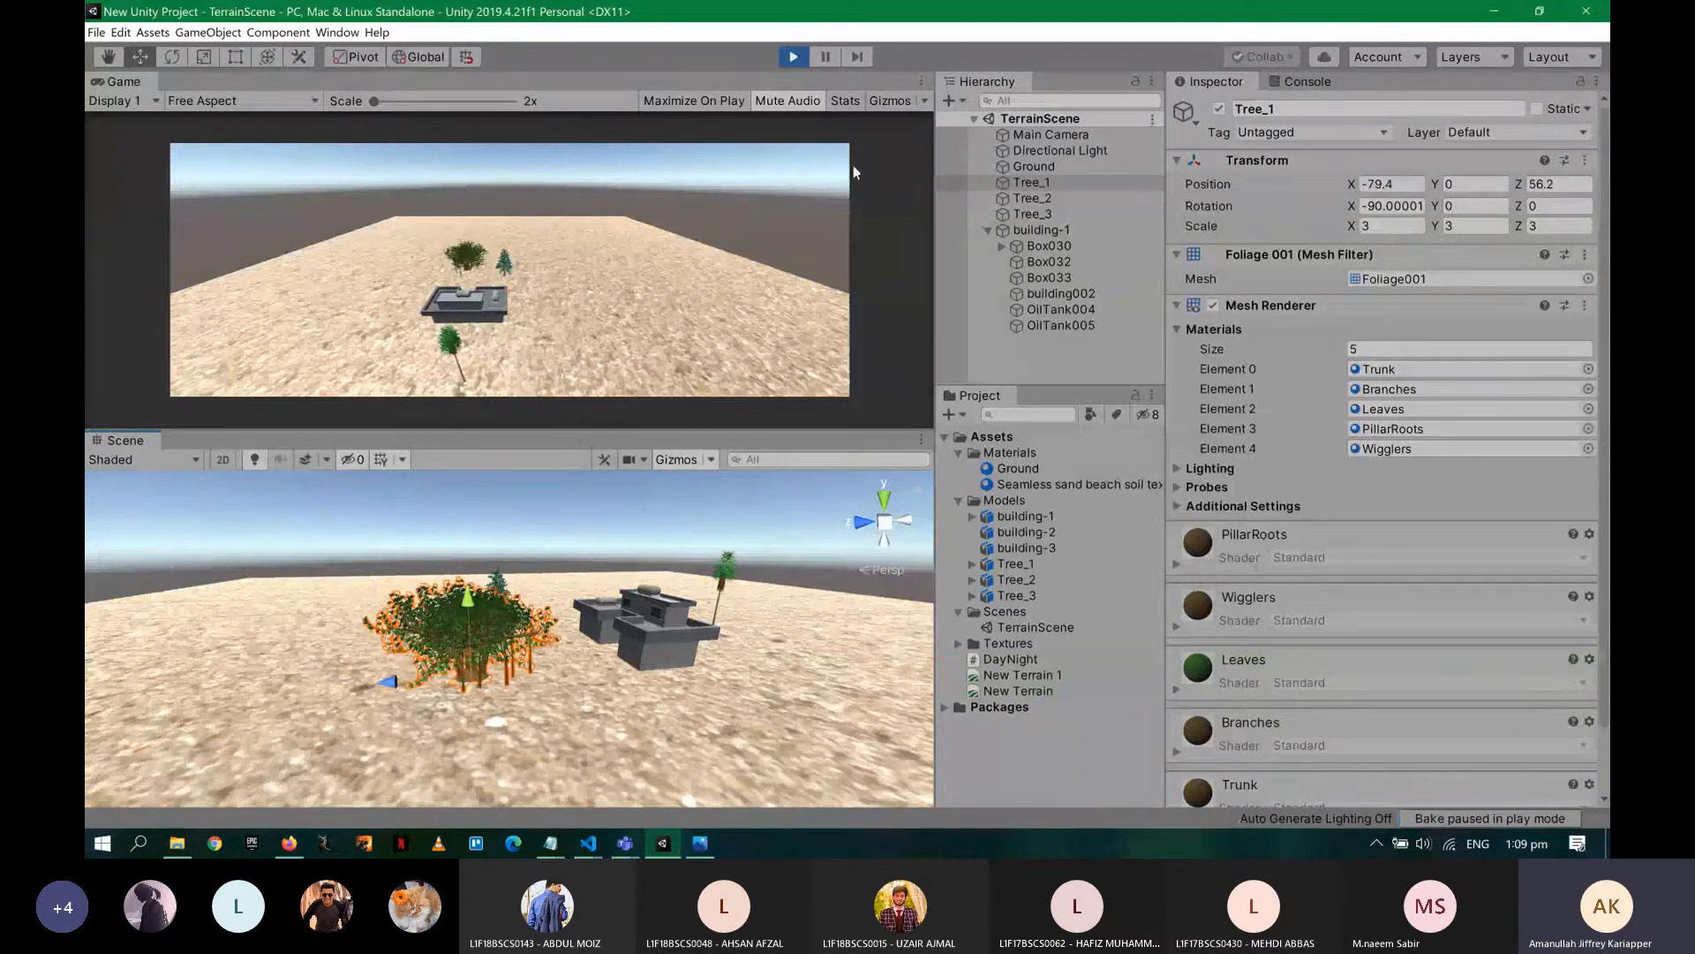
pyautogui.click(793, 58)
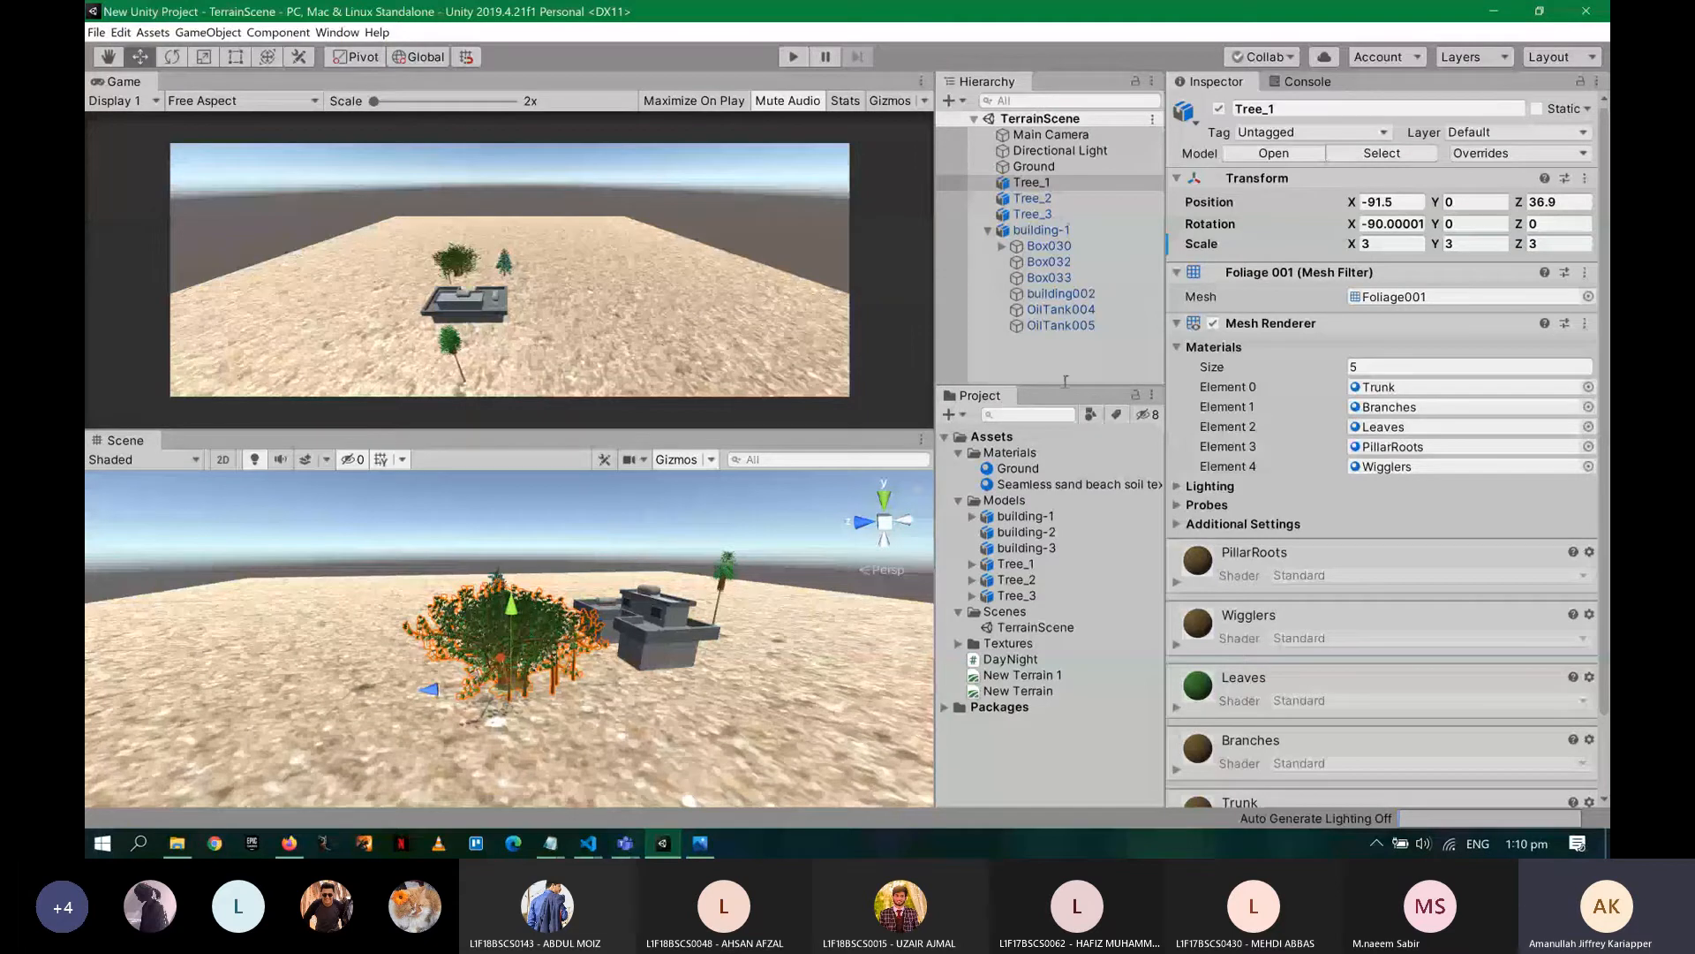
# - Inspect Tree_1 and the Main Camera, and switch back to the DayNight script in Visual Studio Code
pyautogui.click(1055, 182)
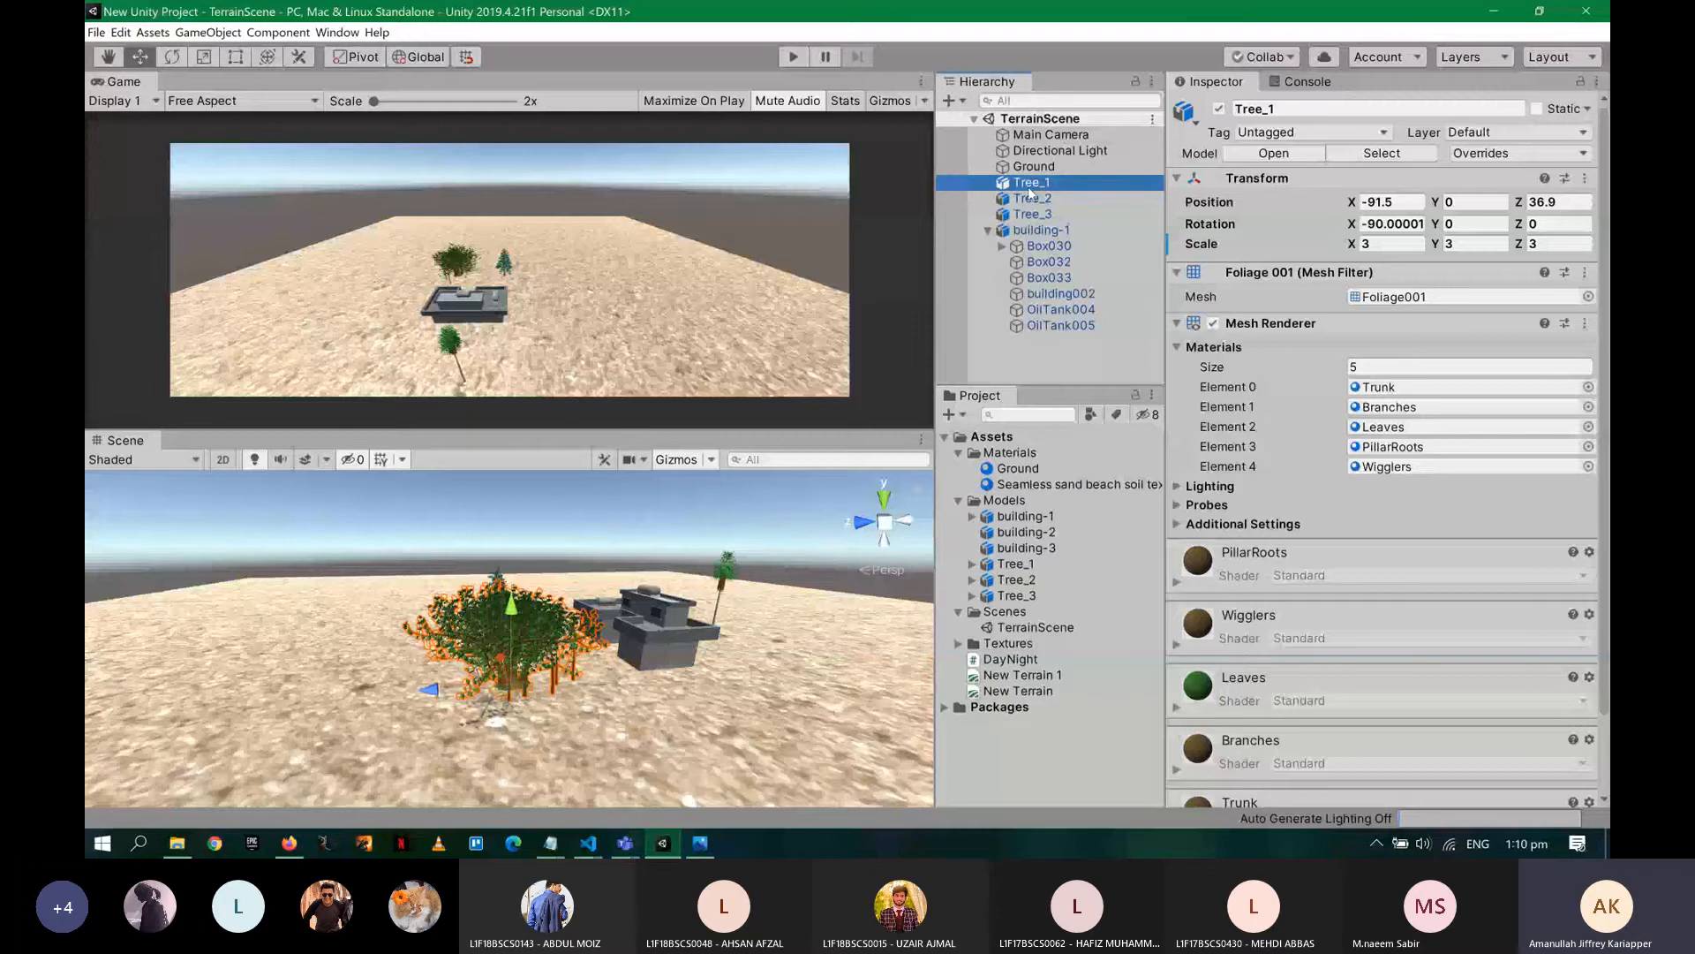
pyautogui.click(1022, 137)
pyautogui.hotkey('alt', 'Tab')
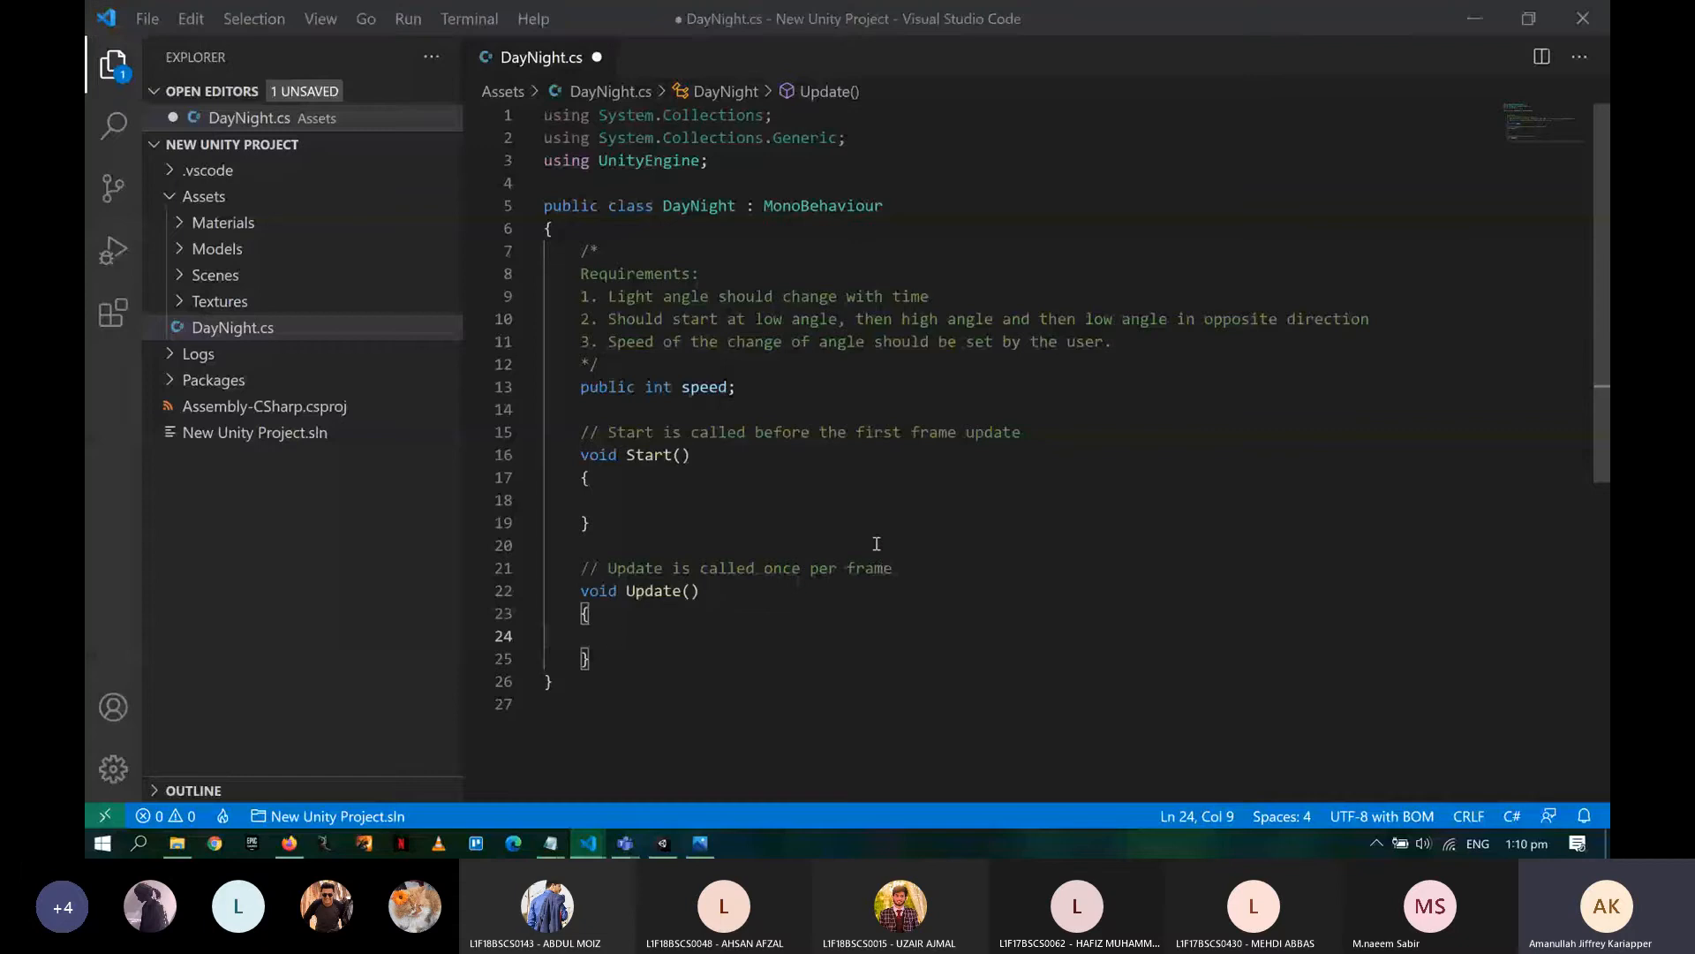
pyautogui.hotkey('alt', 'Tab')
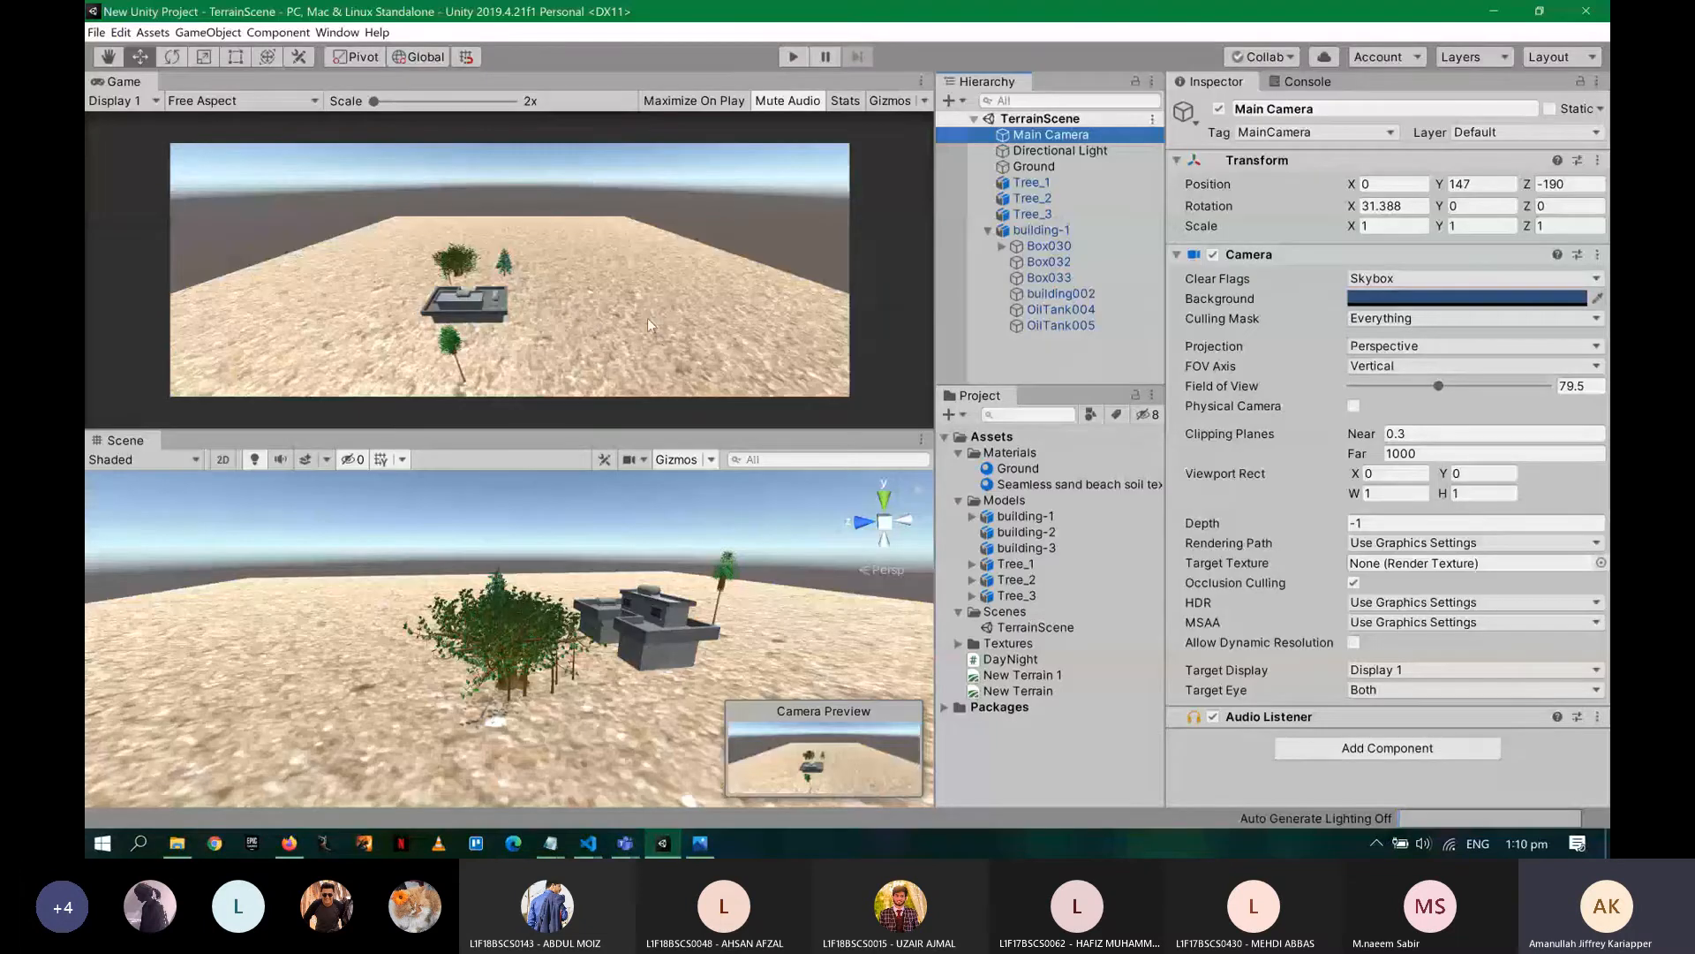
pyautogui.hotkey('alt', 'Tab')
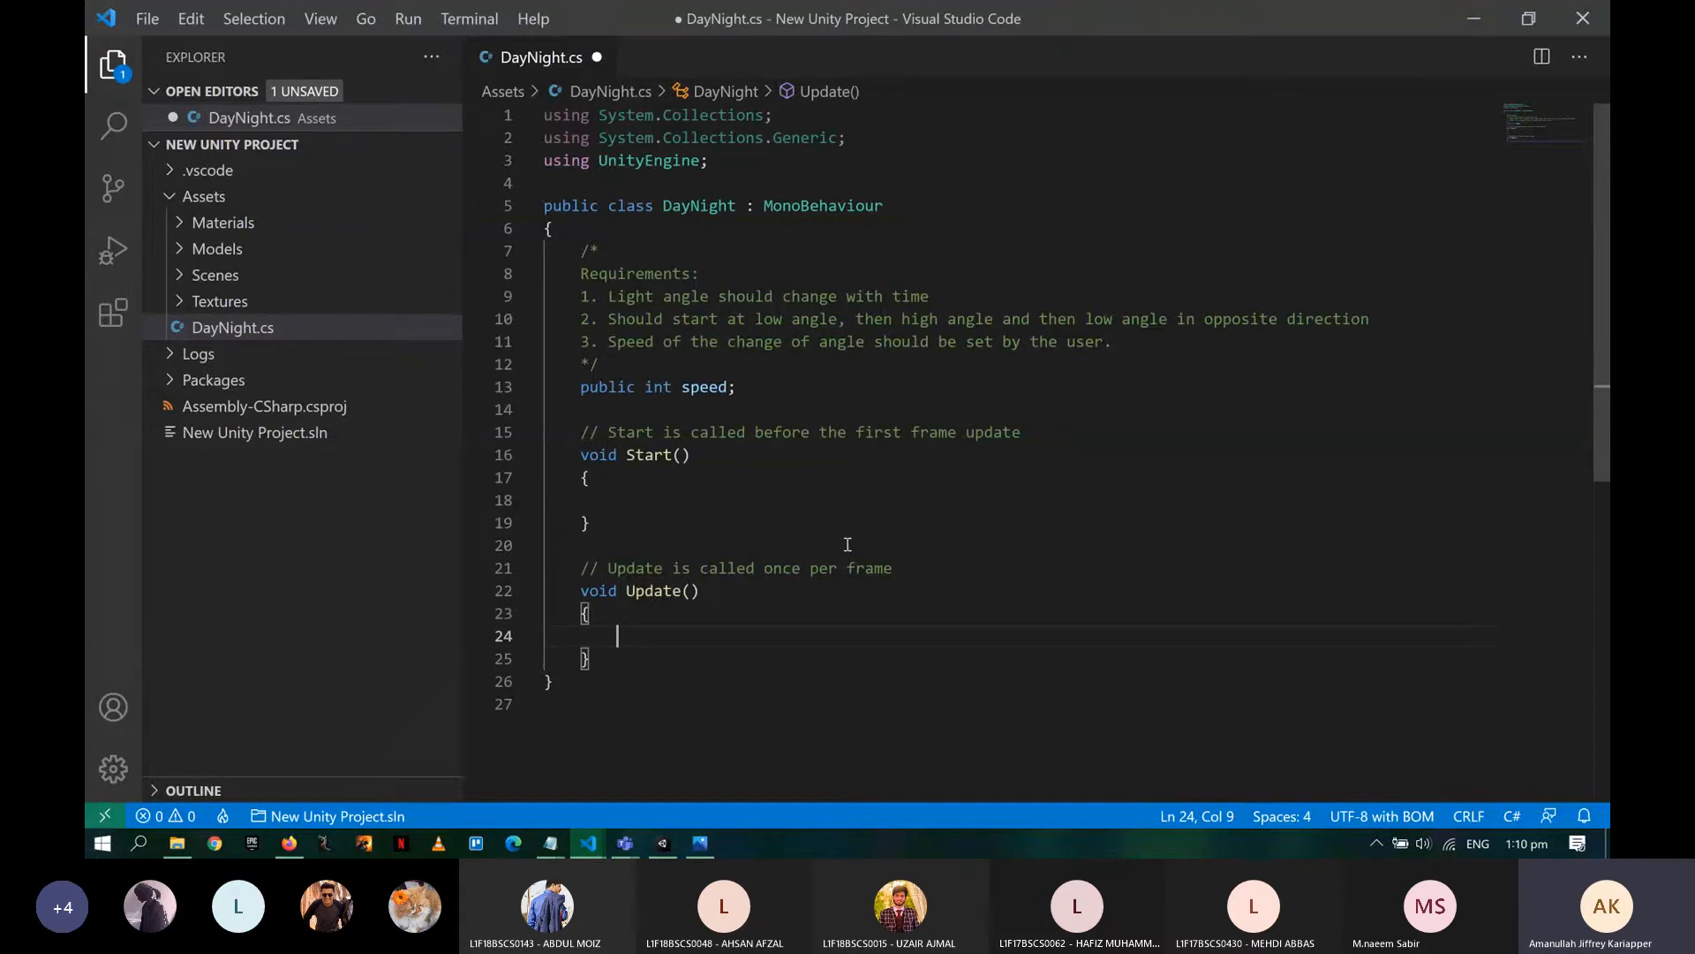
# - Declare a public Light variable named myLight below the speed variable in DayNight.cs and save the script
pyautogui.click(847, 544)
pyautogui.press('Up')
pyautogui.press('Up')
pyautogui.press('Up')
pyautogui.press('Up')
pyautogui.press('Up')
pyautogui.press('Up')
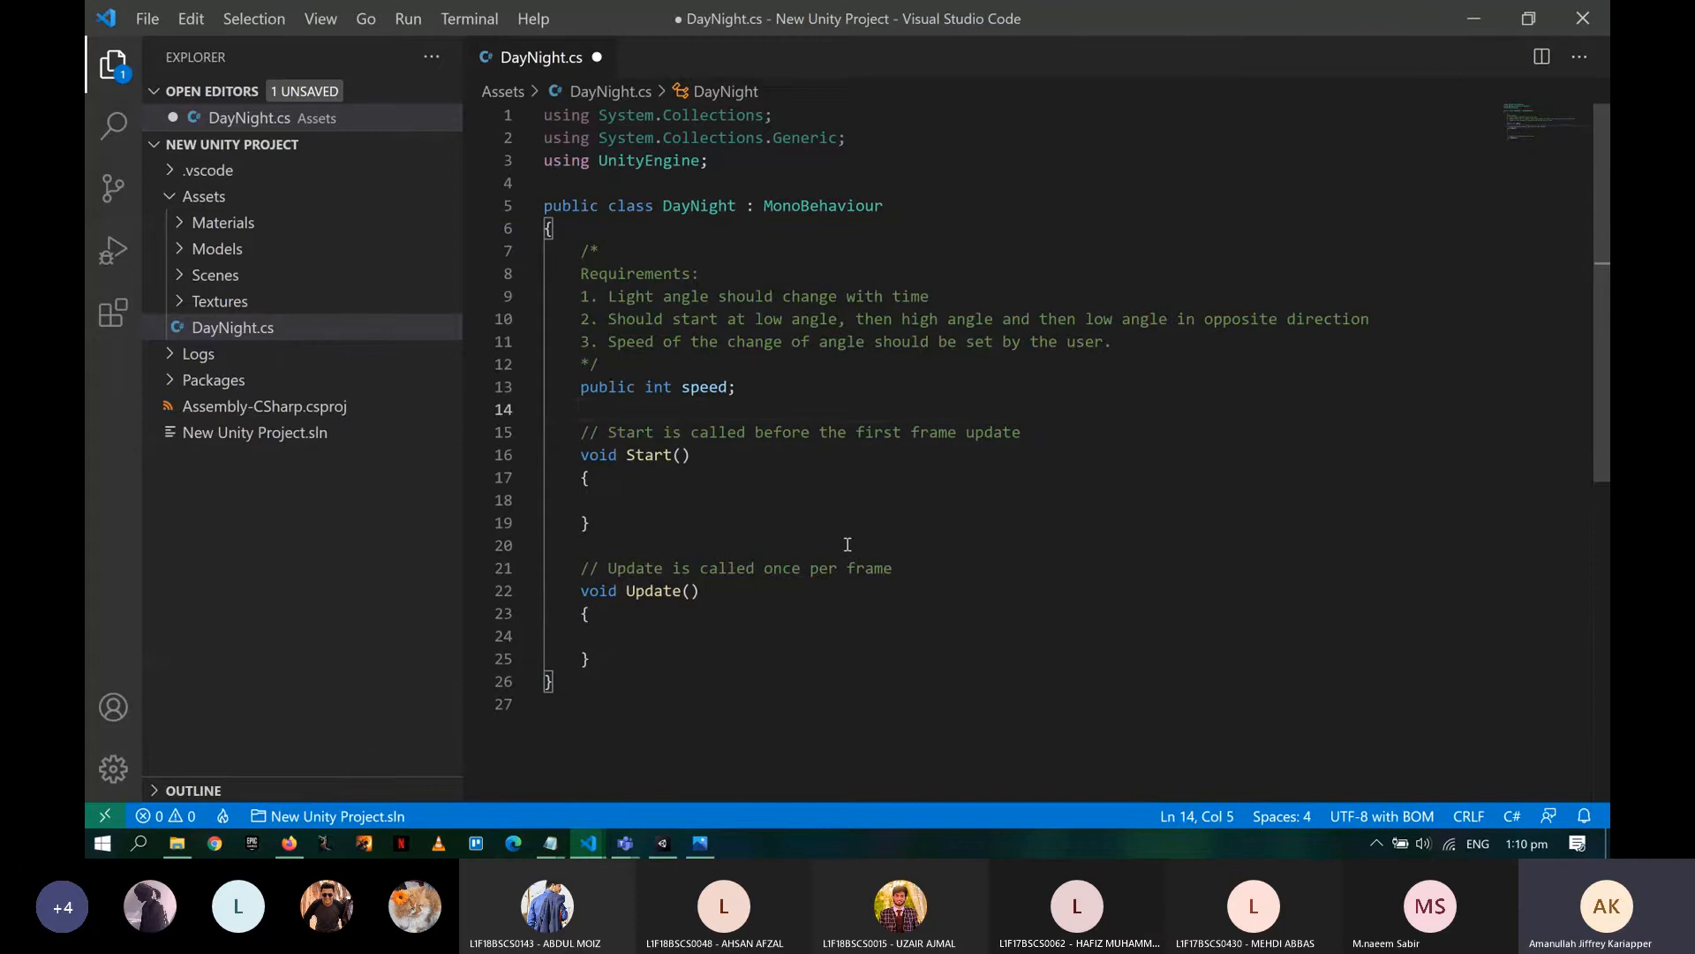
pyautogui.write('pu')
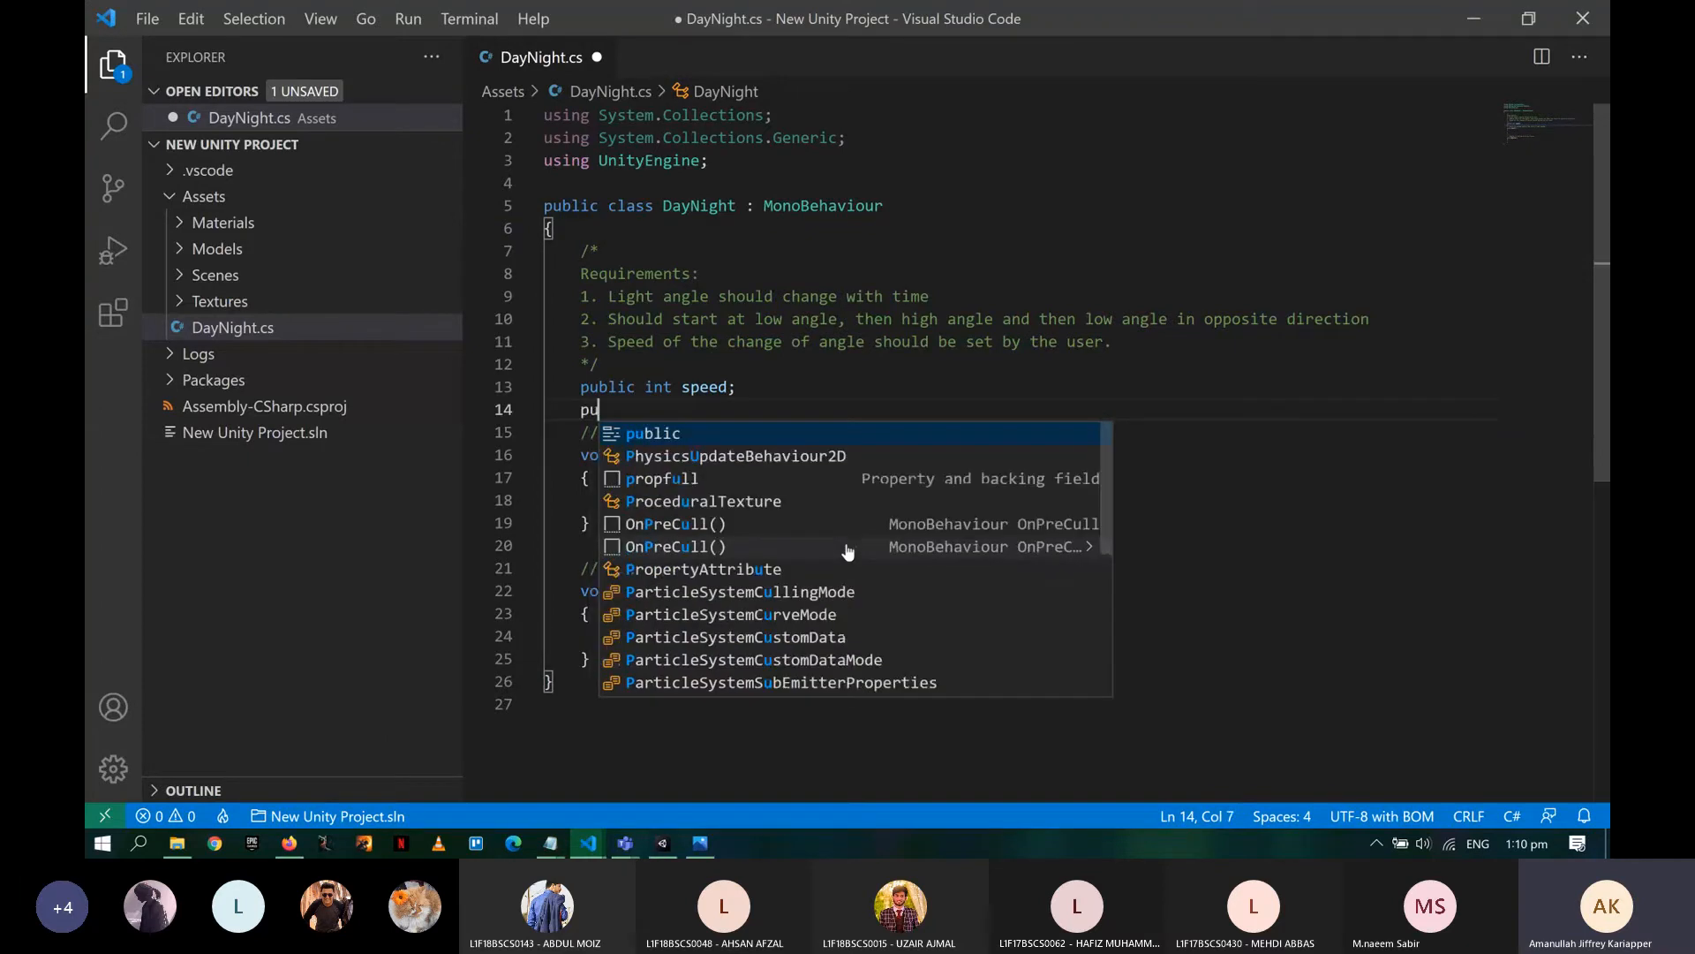
pyautogui.write('blic ')
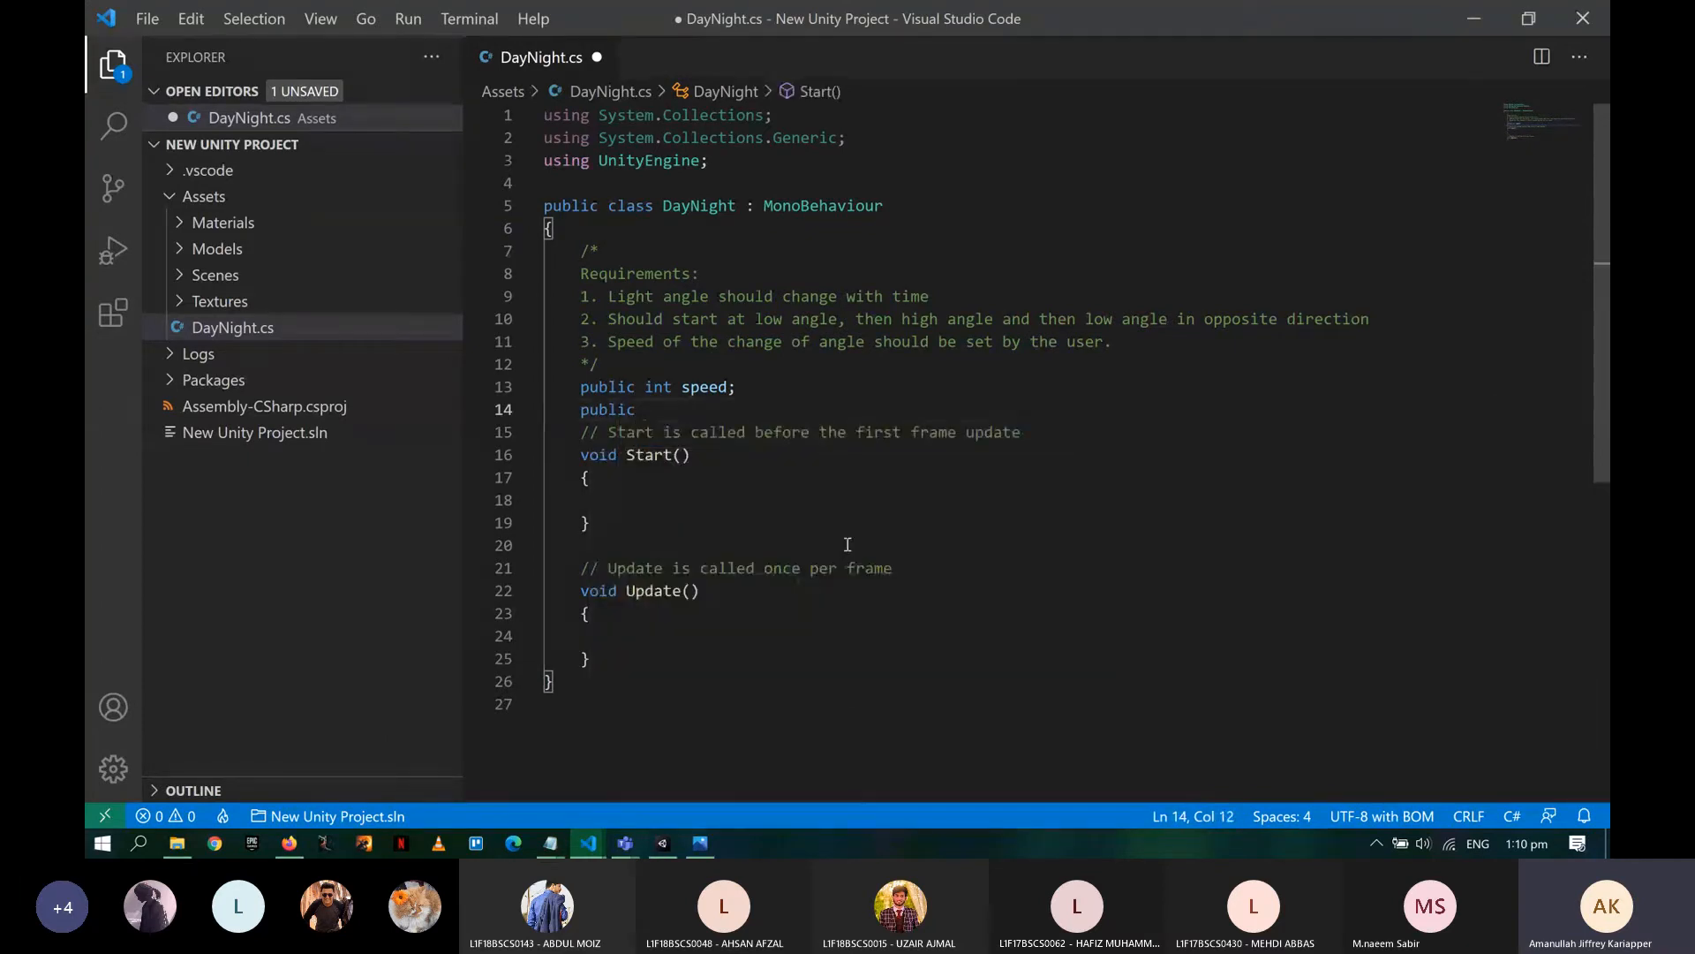
pyautogui.write('Dir')
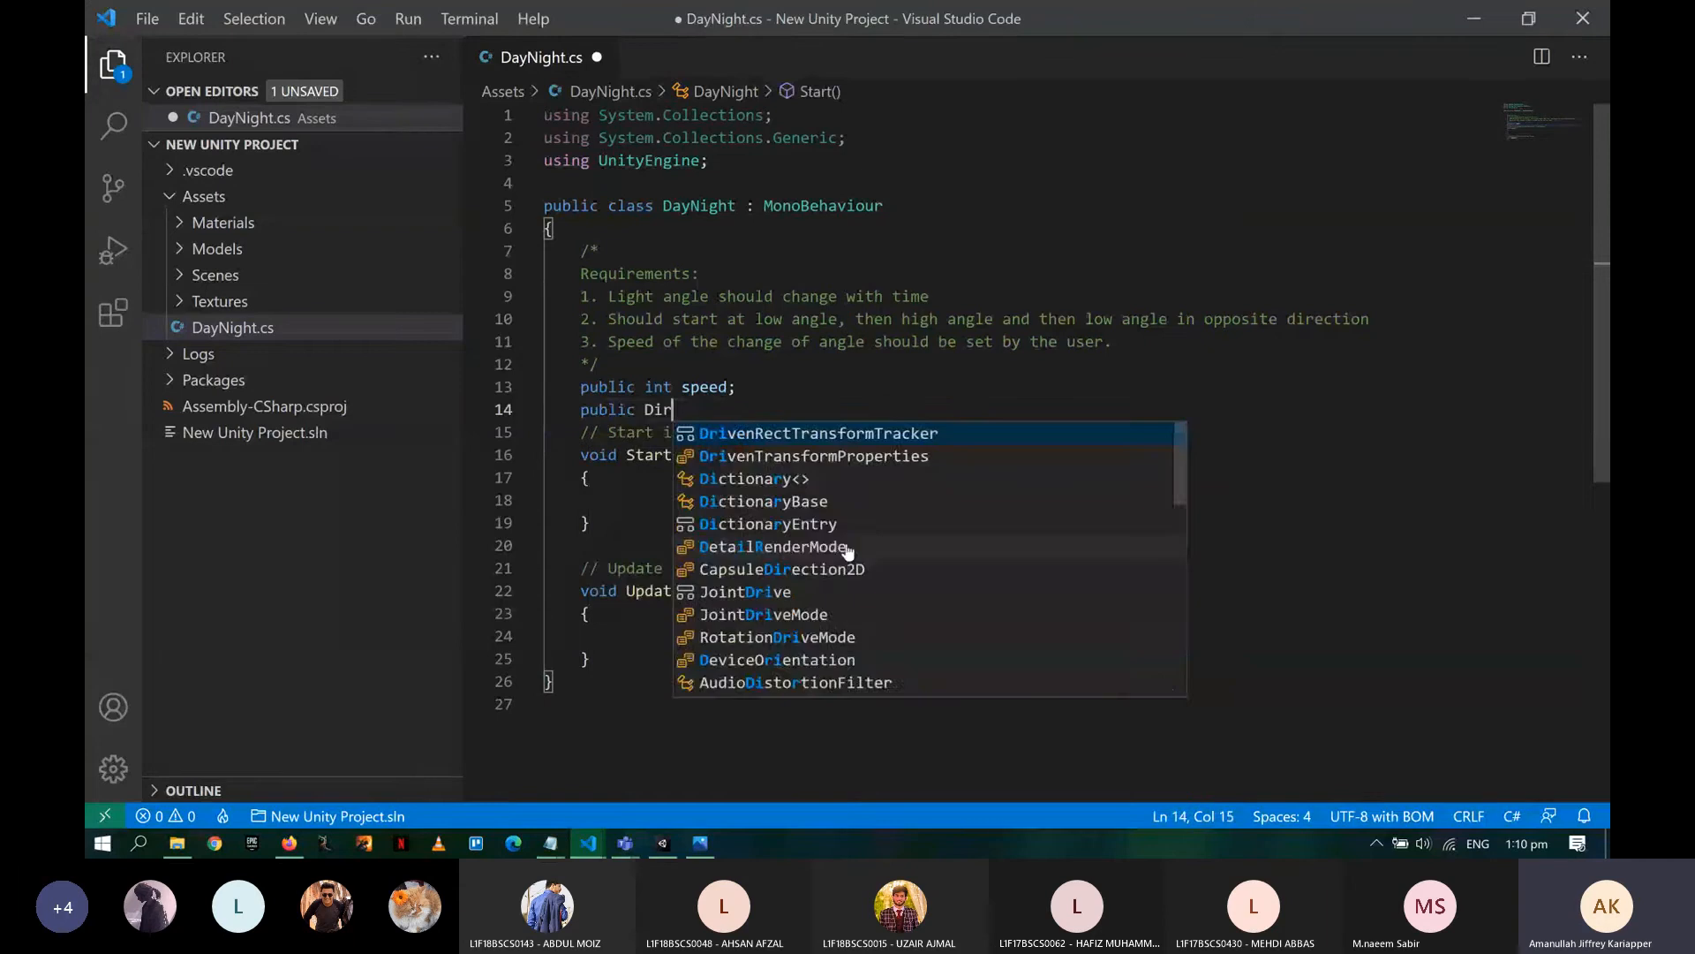
pyautogui.write('ection')
pyautogui.hotkey('ctrl', 'BackSpace')
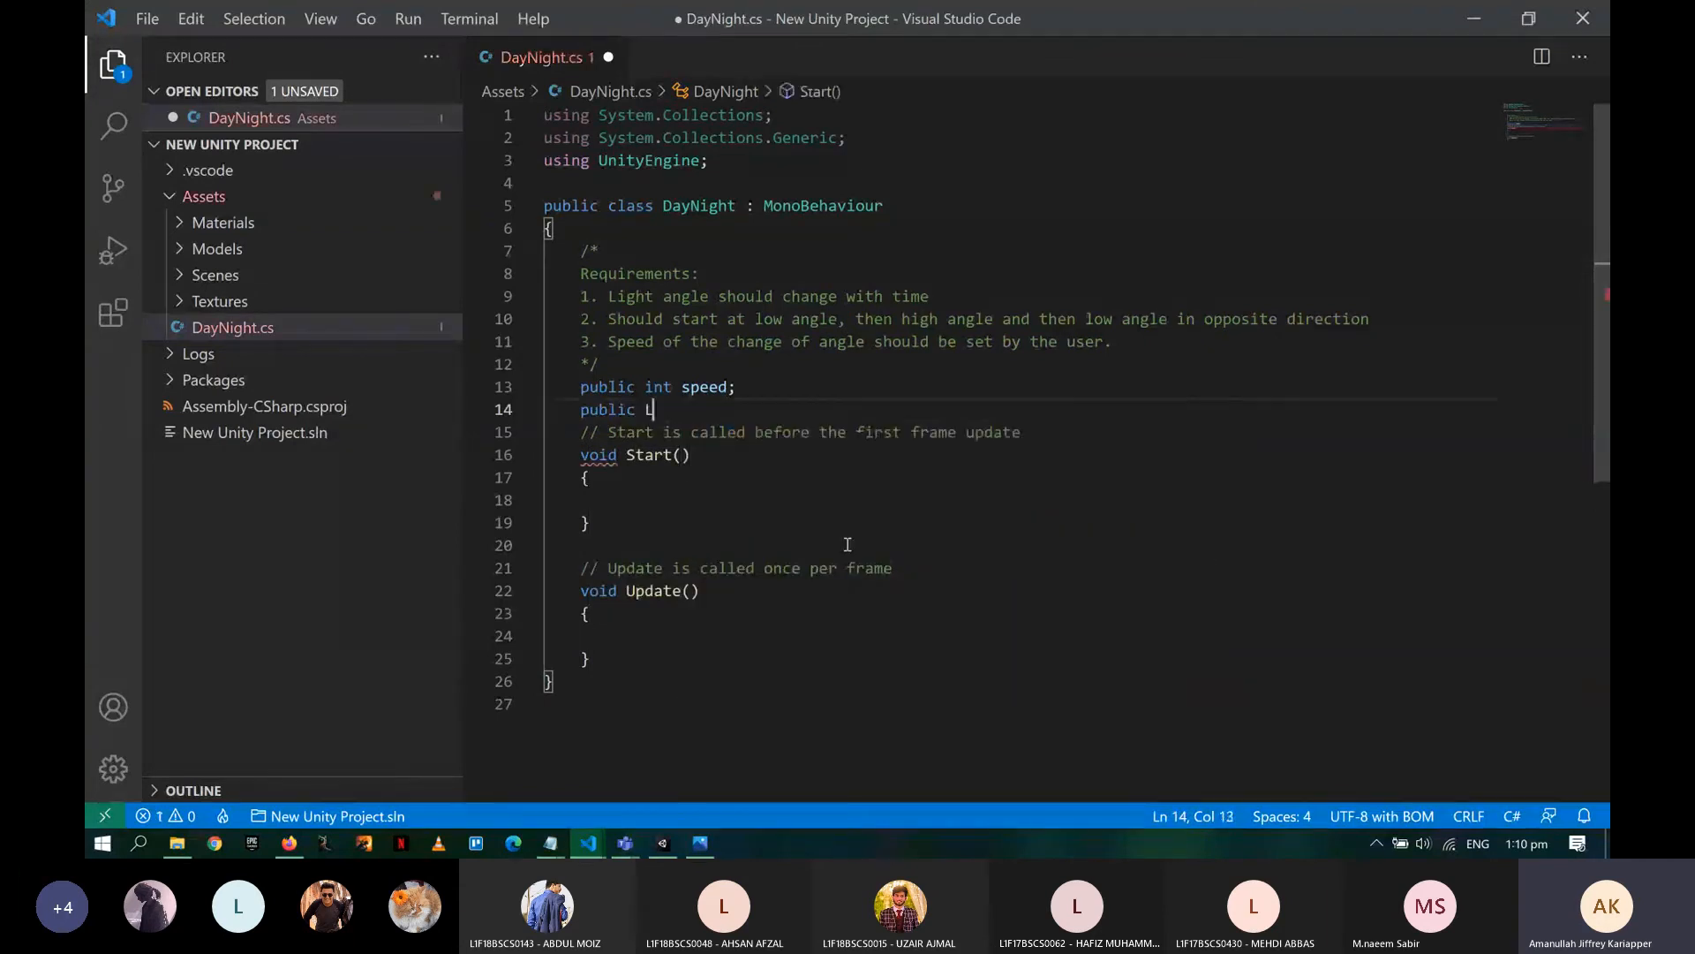
pyautogui.write('Light ')
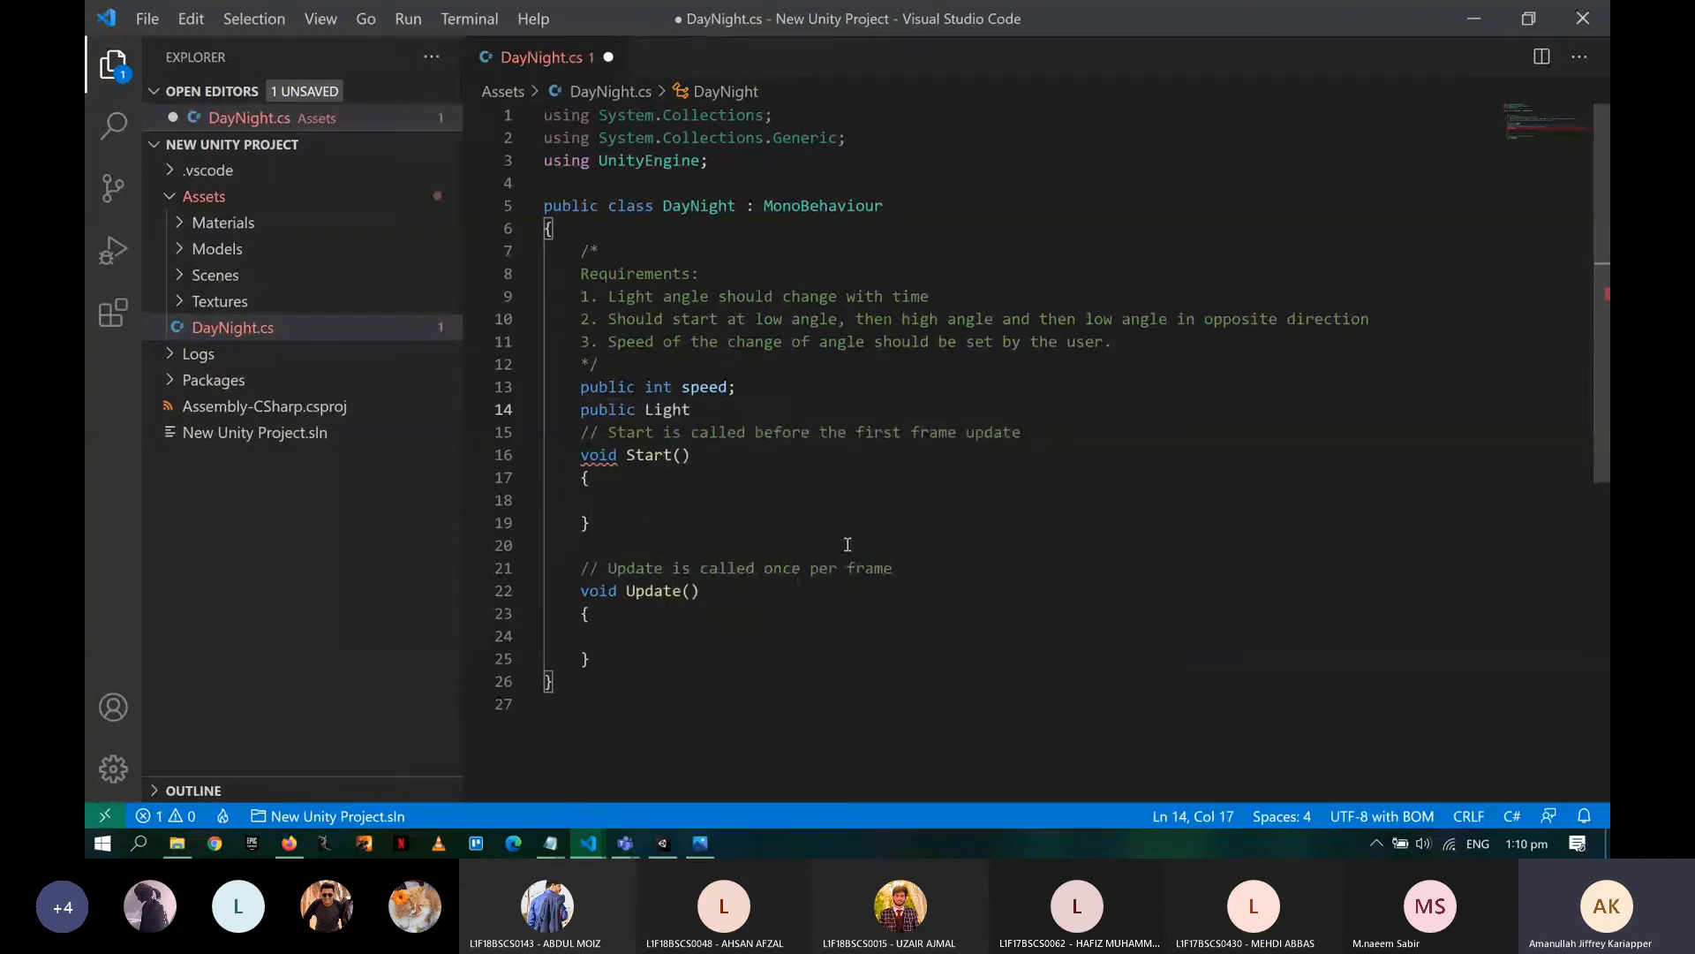
pyautogui.write('myLight;')
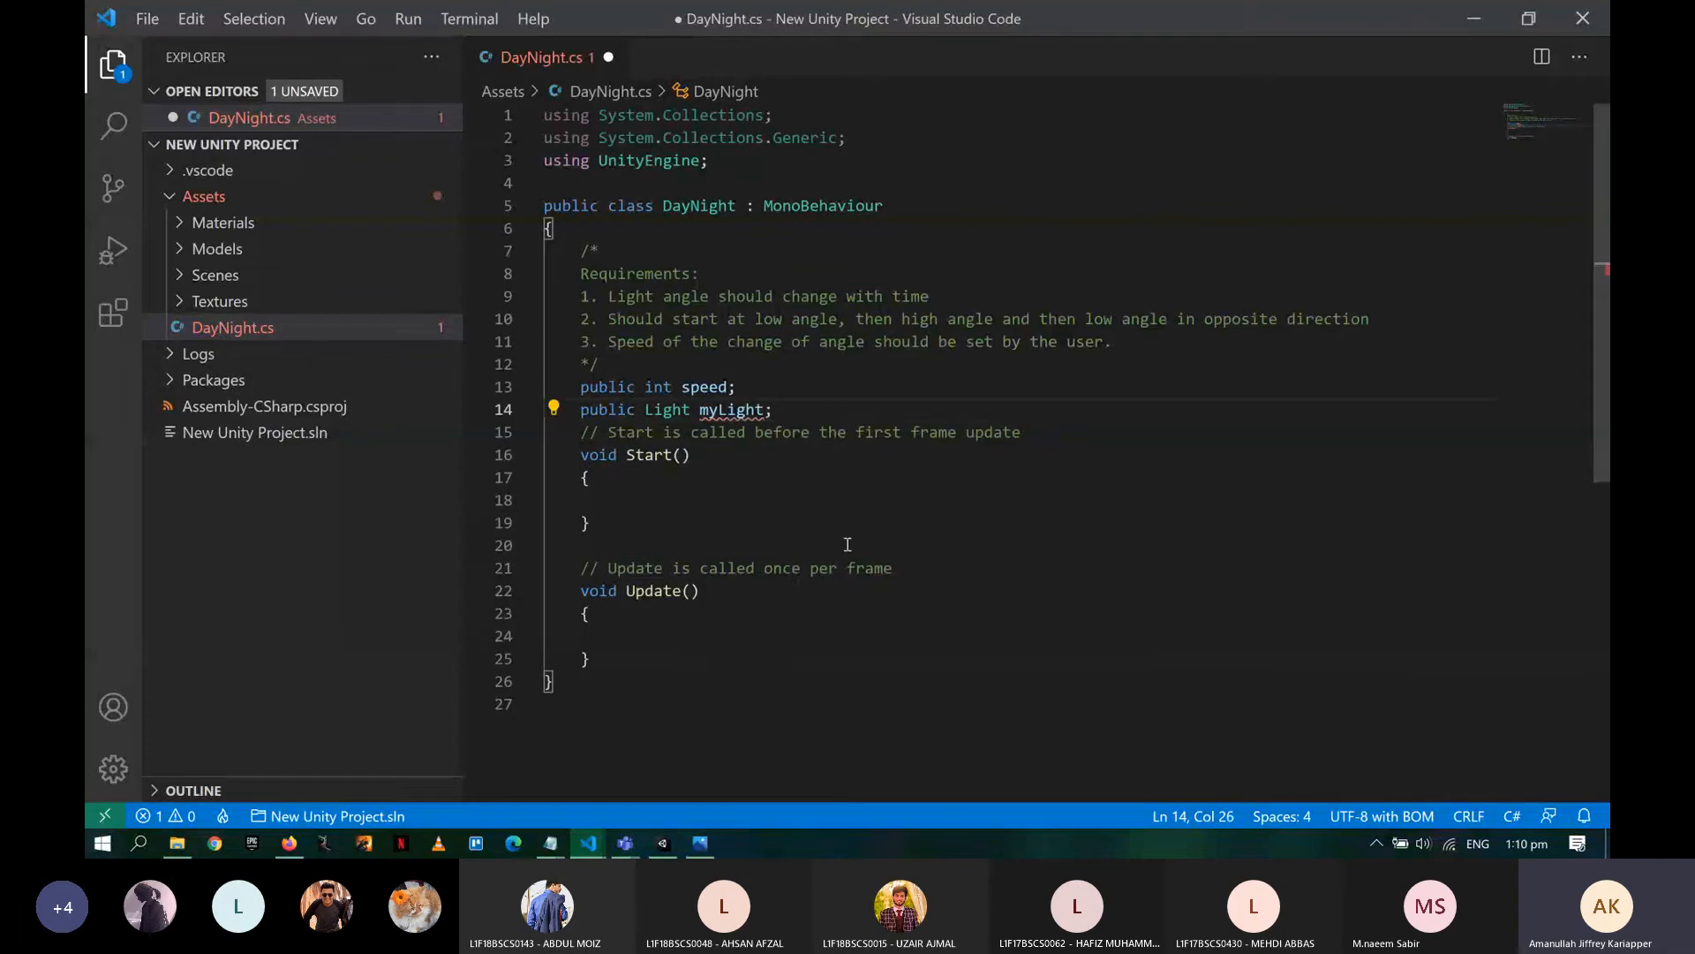
pyautogui.hotkey('ctrl', 's')
# - Switch to Unity and assign the Directional Light object to the My Light field of its Day Night script
pyautogui.hotkey('alt', 'Tab')
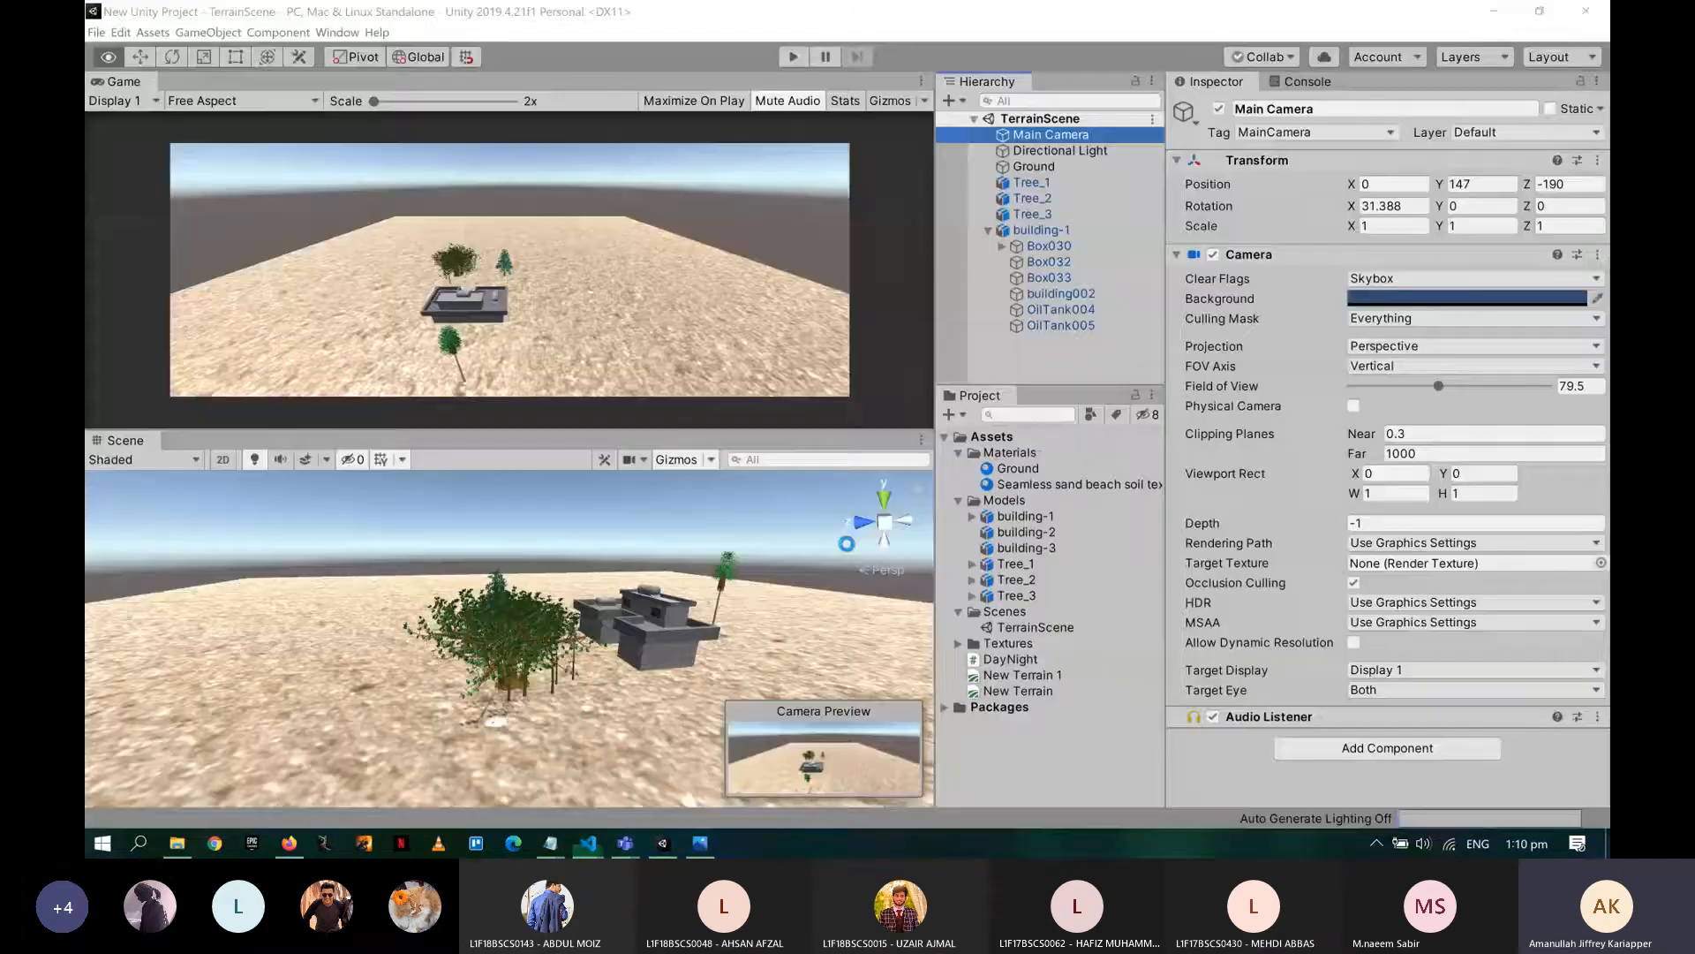
pyautogui.click(1097, 152)
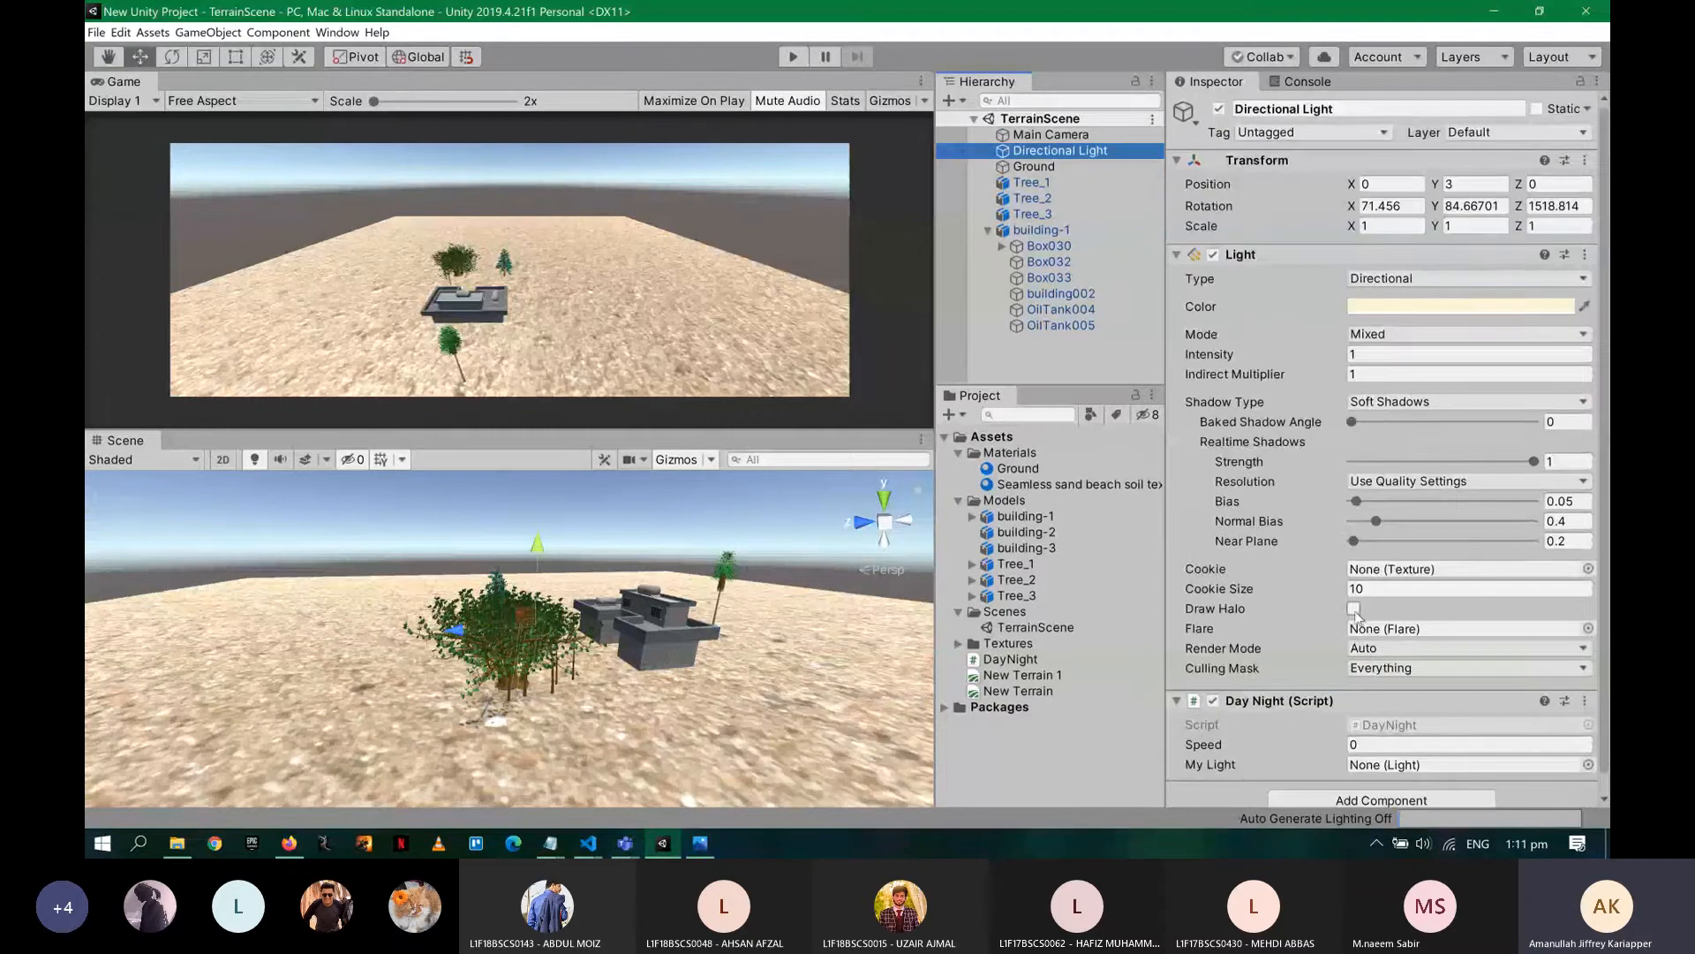
pyautogui.scroll(-1, 1356, 614)
pyautogui.moveTo(1329, 355)
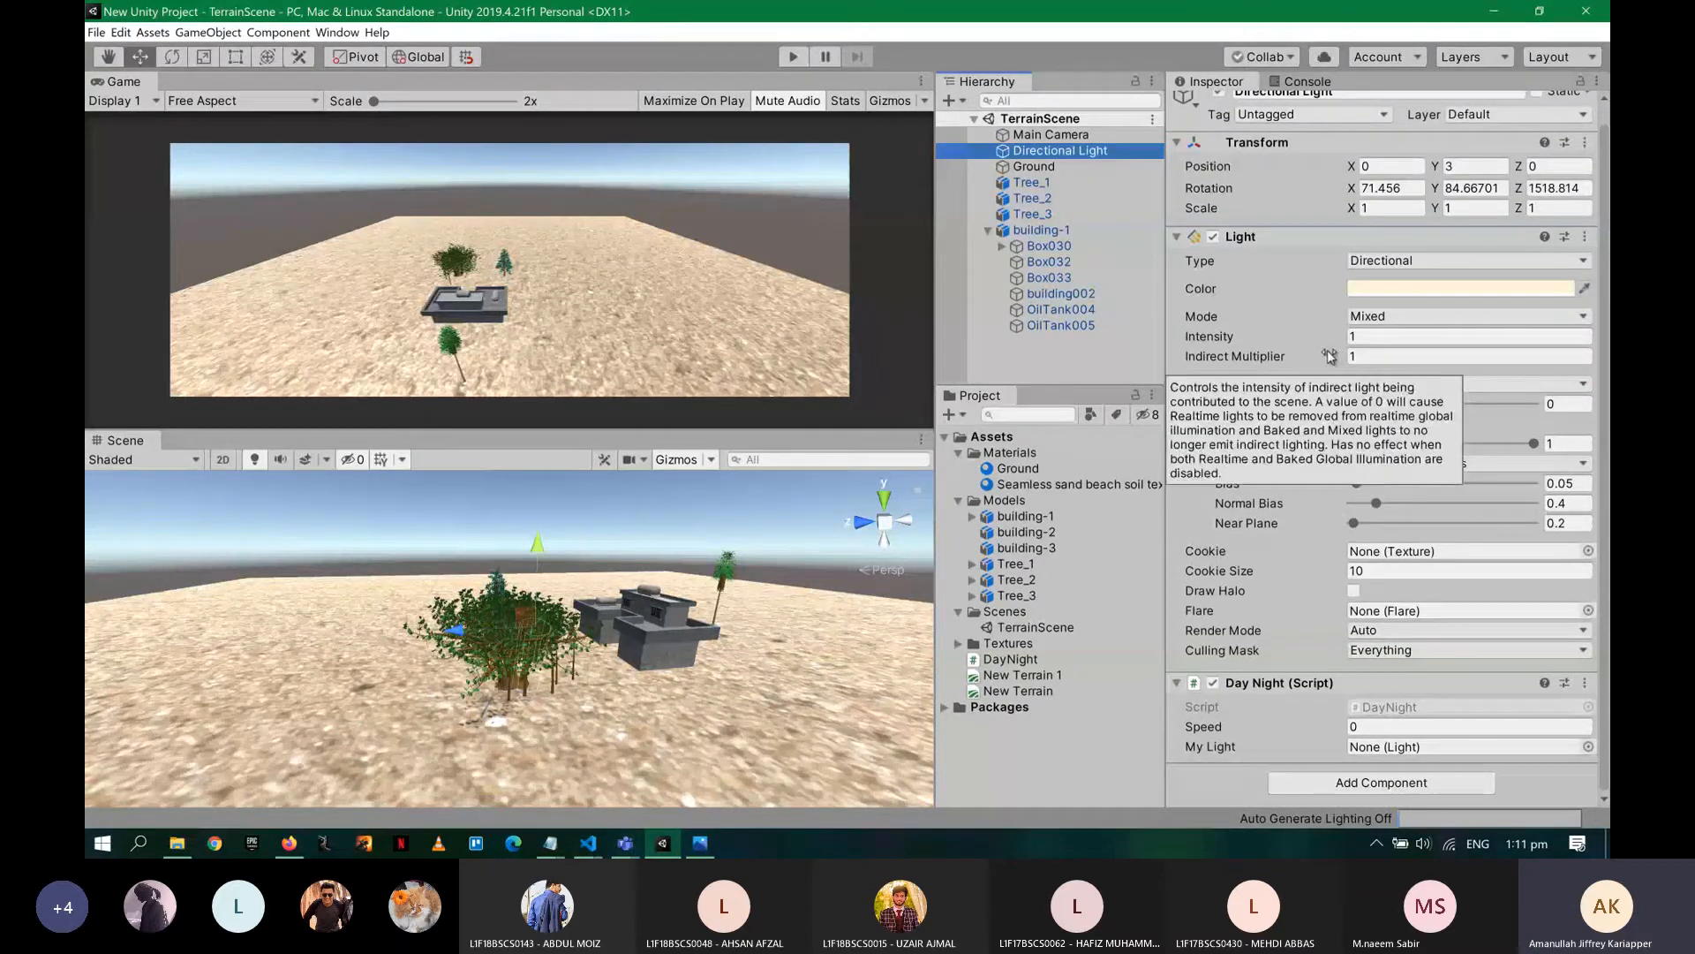
pyautogui.scroll(1, 1329, 356)
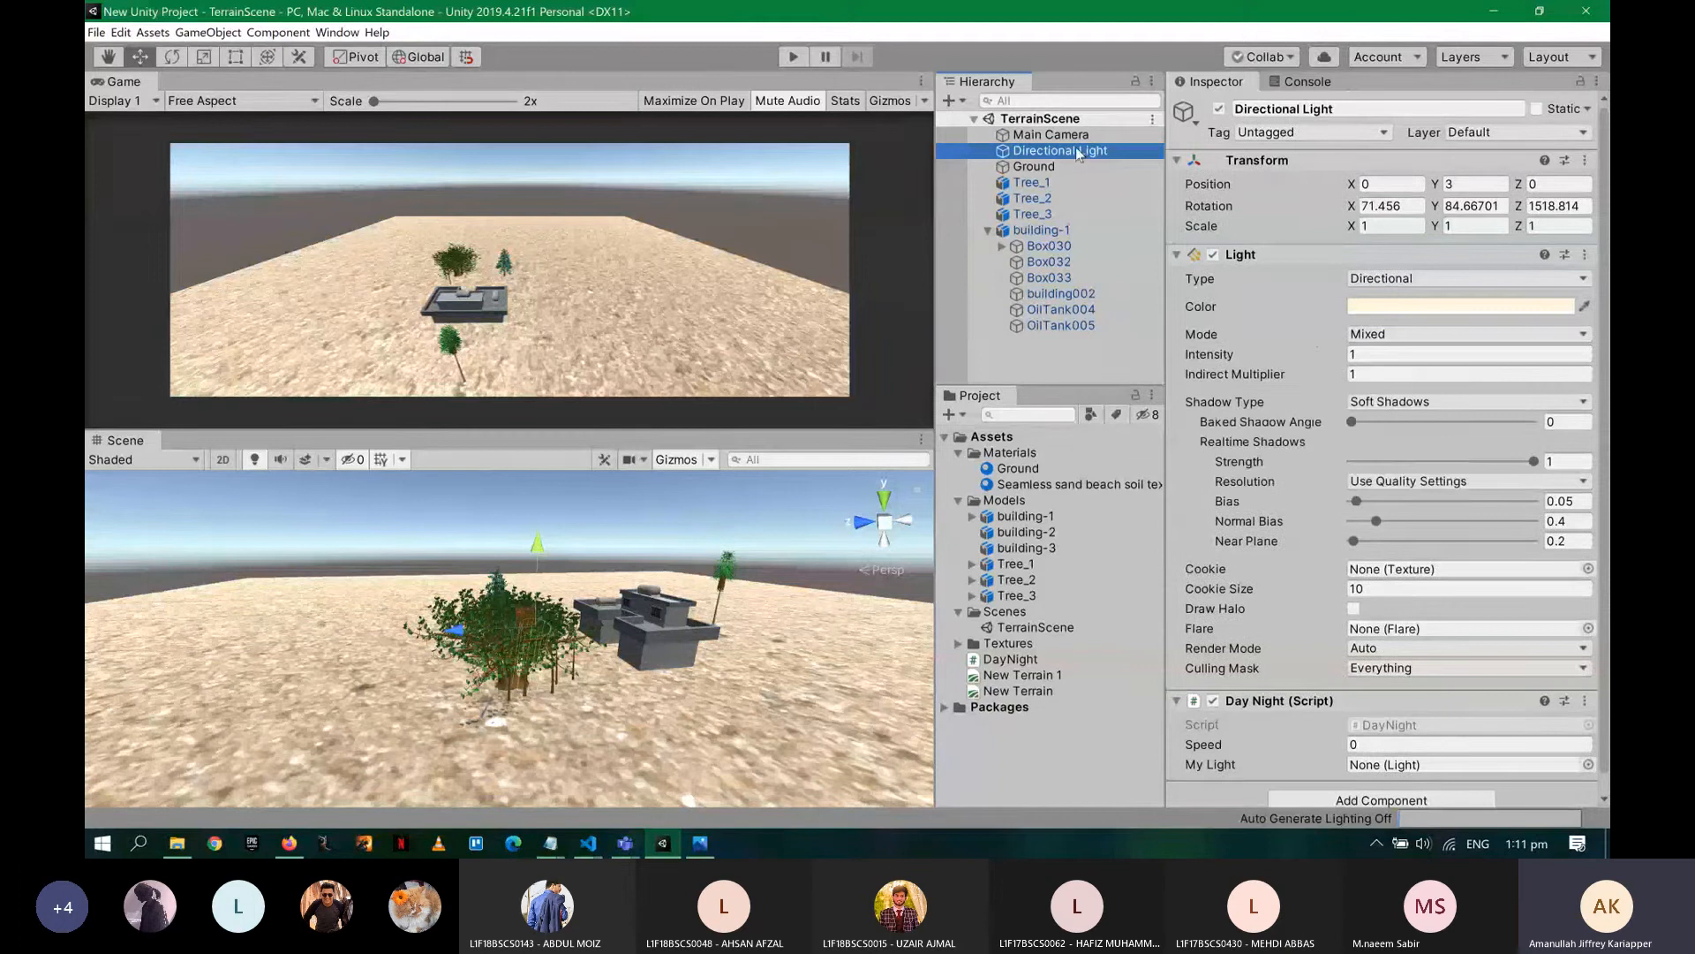
pyautogui.moveTo(1078, 155); pyautogui.dragTo(1446, 772)
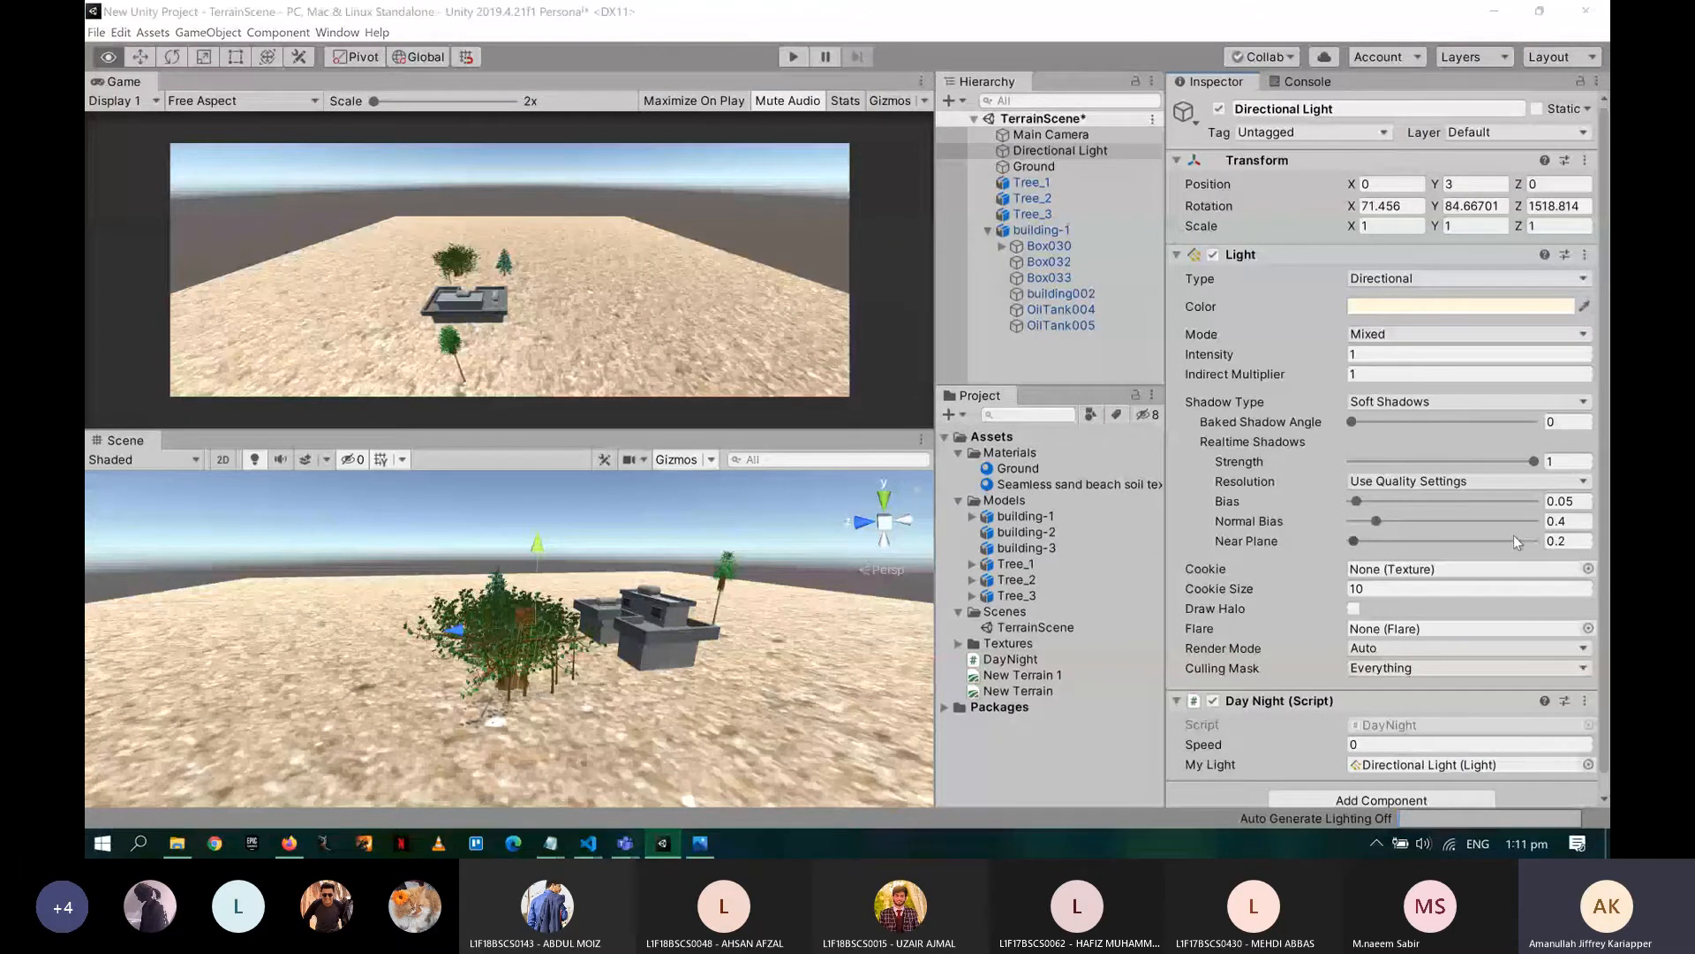
# - Comment out the myLight declaration in DayNight.cs in Visual Studio Code, save, and check the script component in Unity
pyautogui.hotkey('alt', 'Tab')
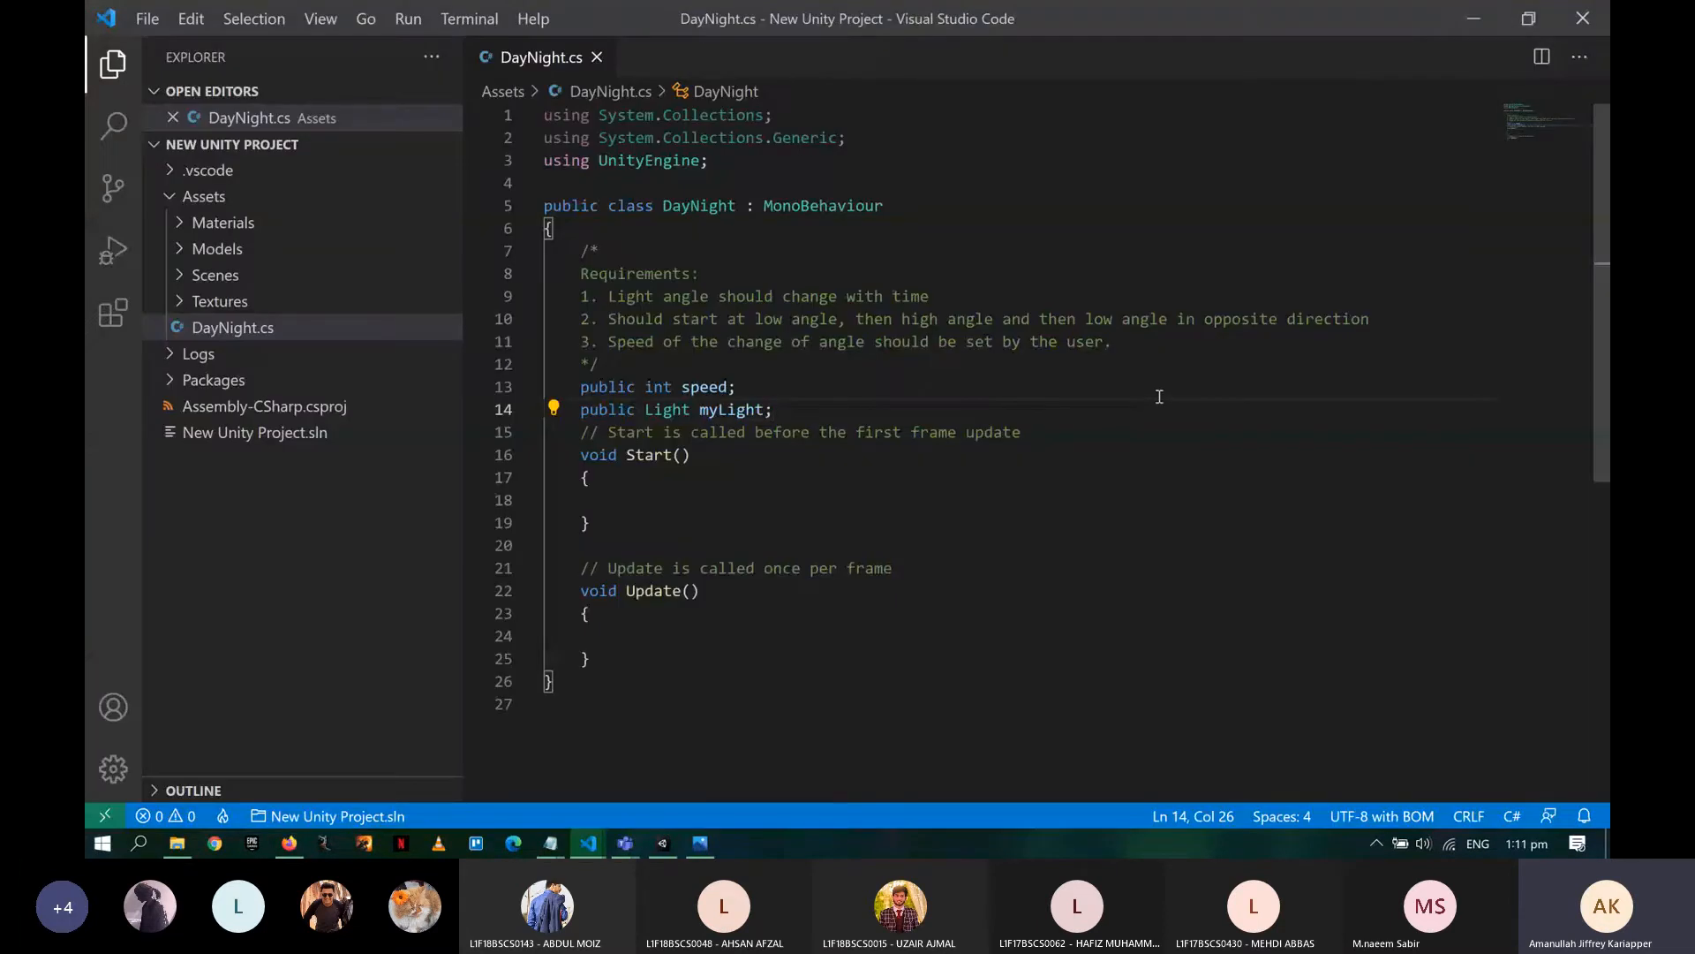
pyautogui.press('Home')
pyautogui.write('//')
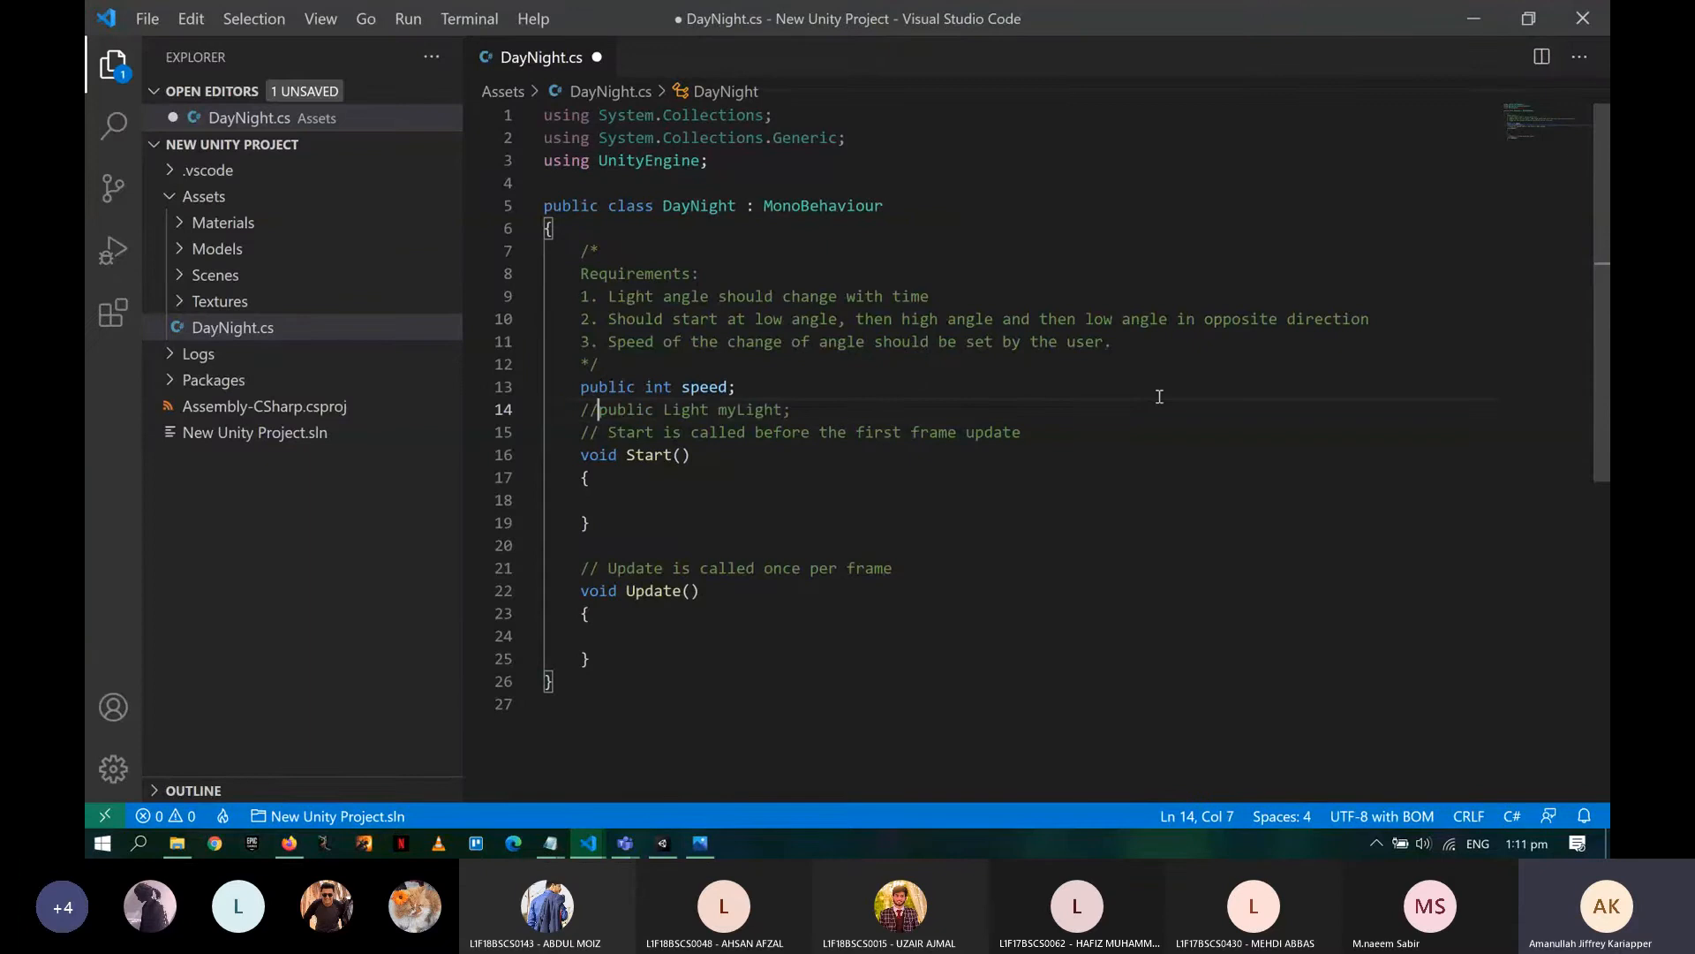
pyautogui.hotkey('ctrl', 's')
pyautogui.hotkey('alt', 'Tab')
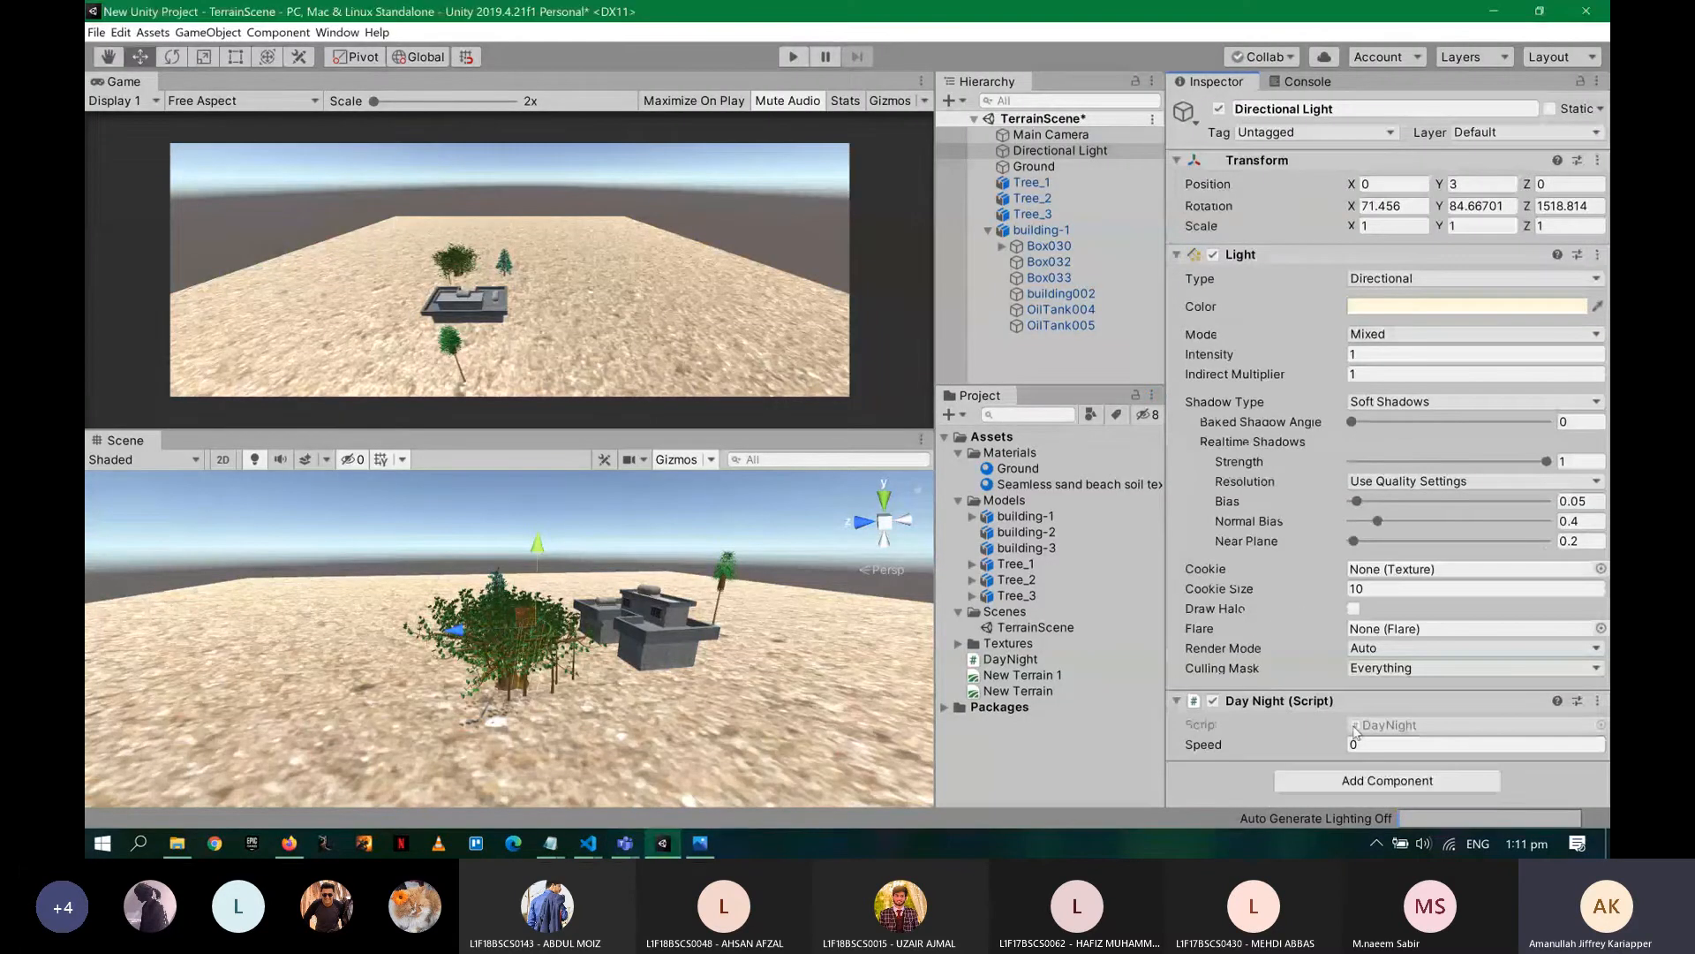
# - Back in Visual Studio Code, add this.transform.rotation inside Start() as a commented-out line and save the script
pyautogui.hotkey('alt', 'Tab')
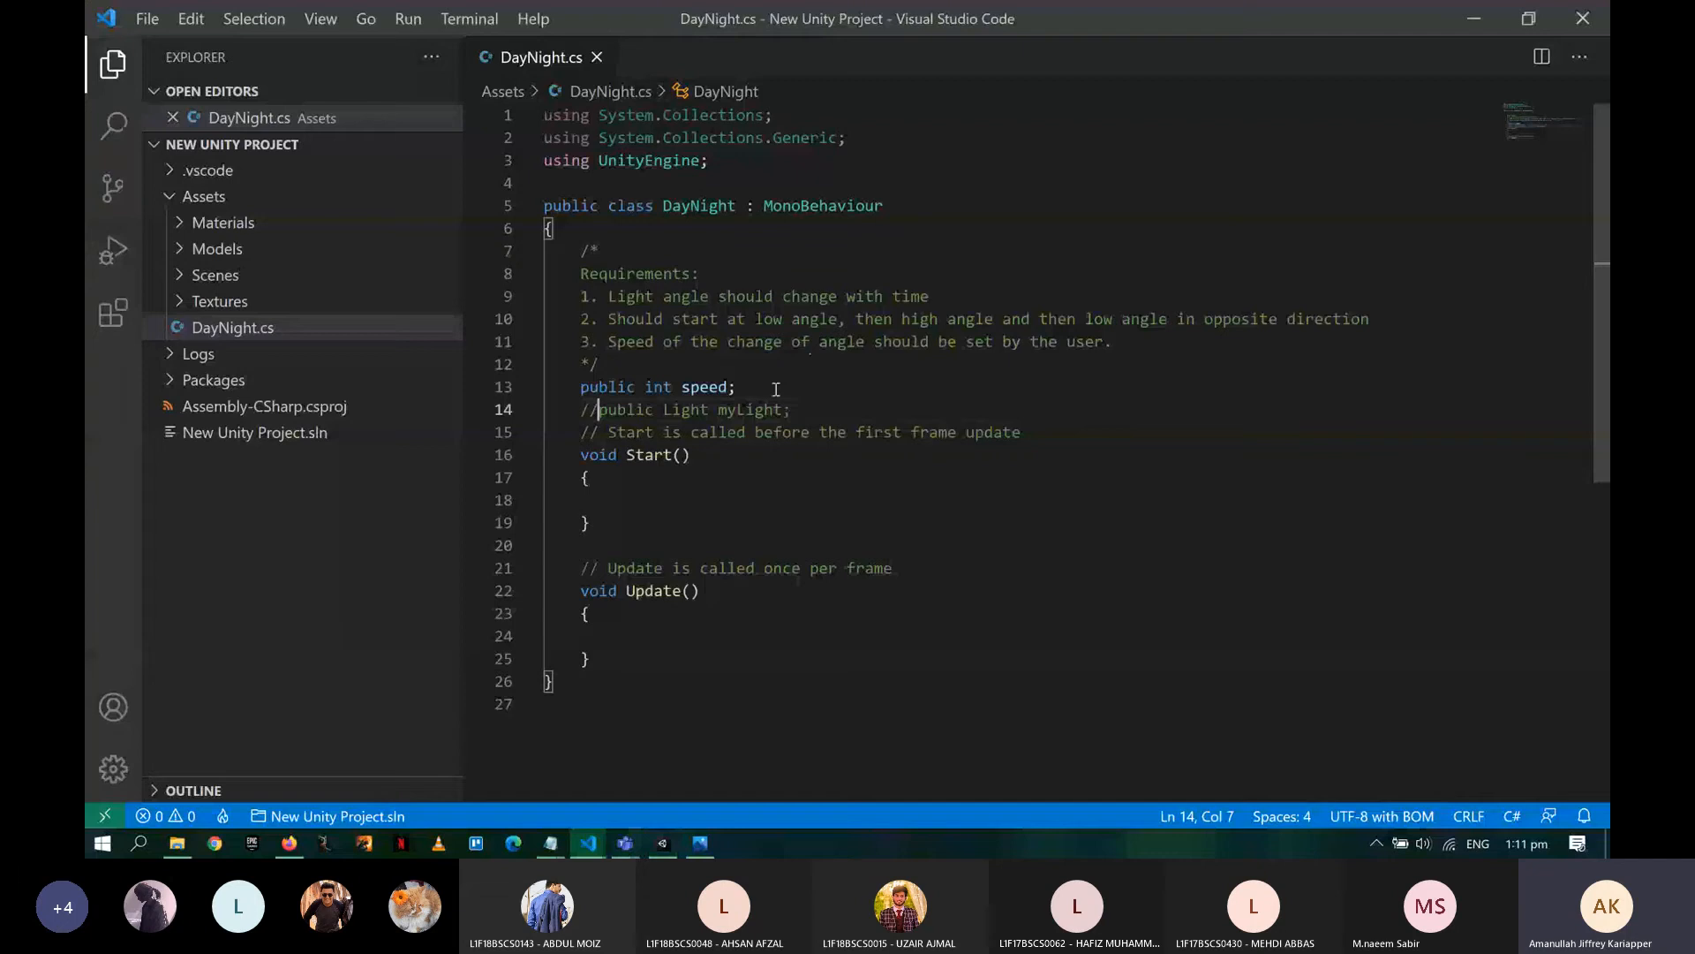
pyautogui.click(697, 500)
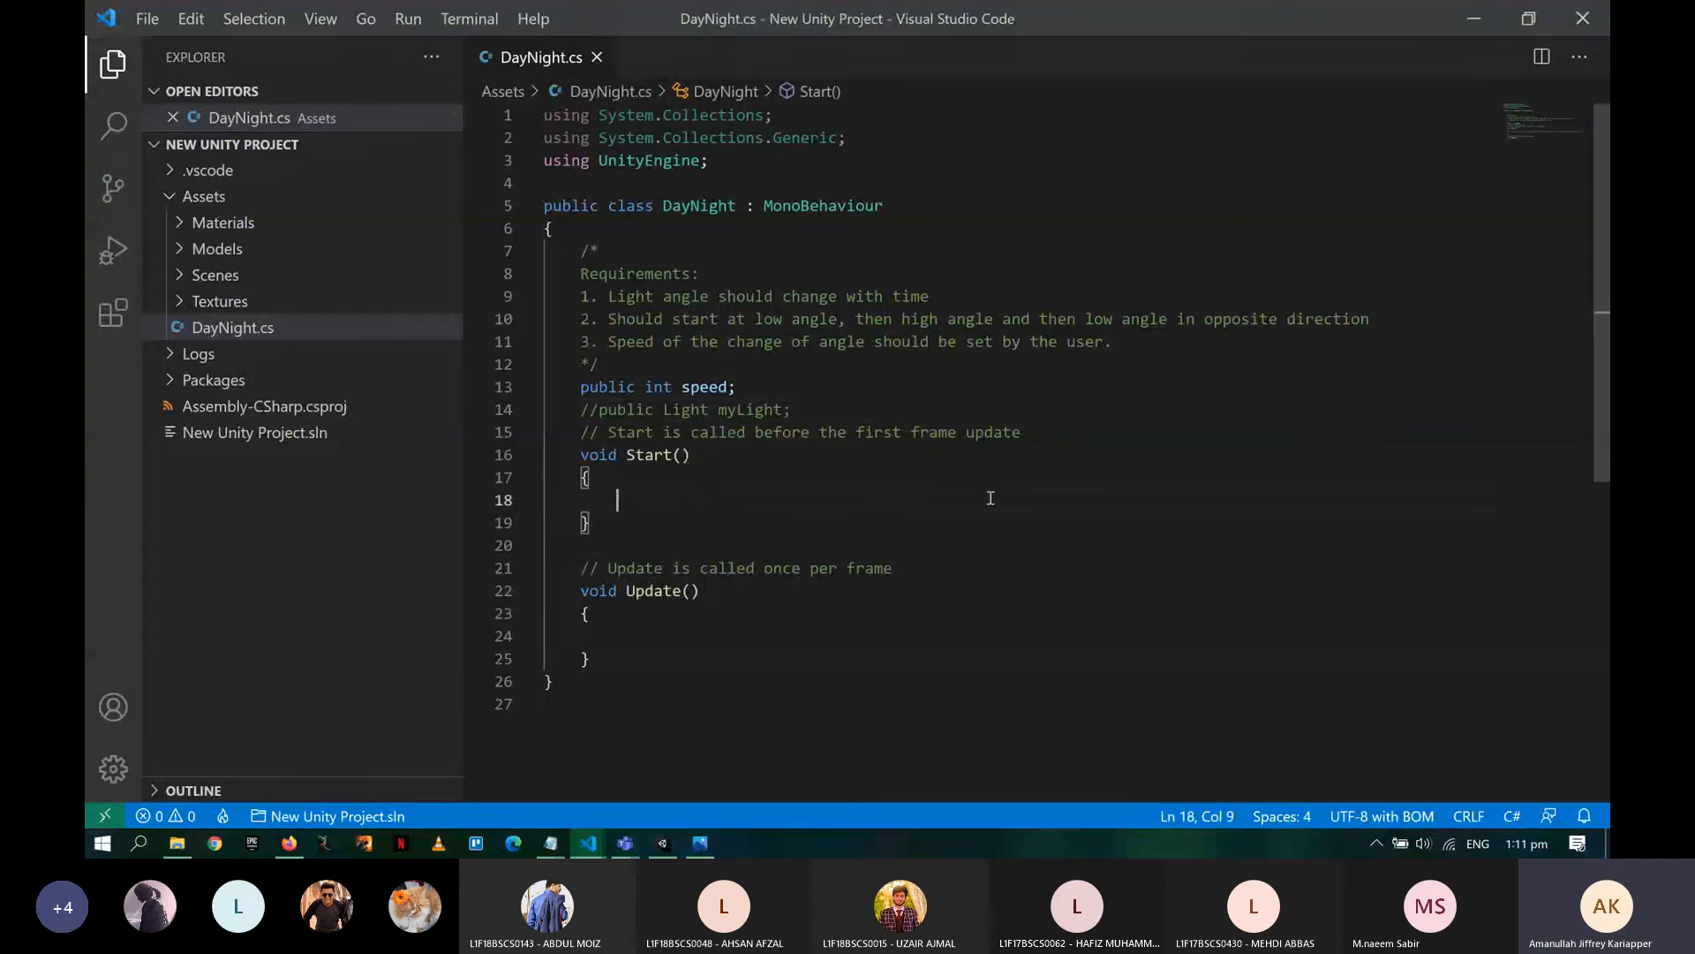
pyautogui.write('th')
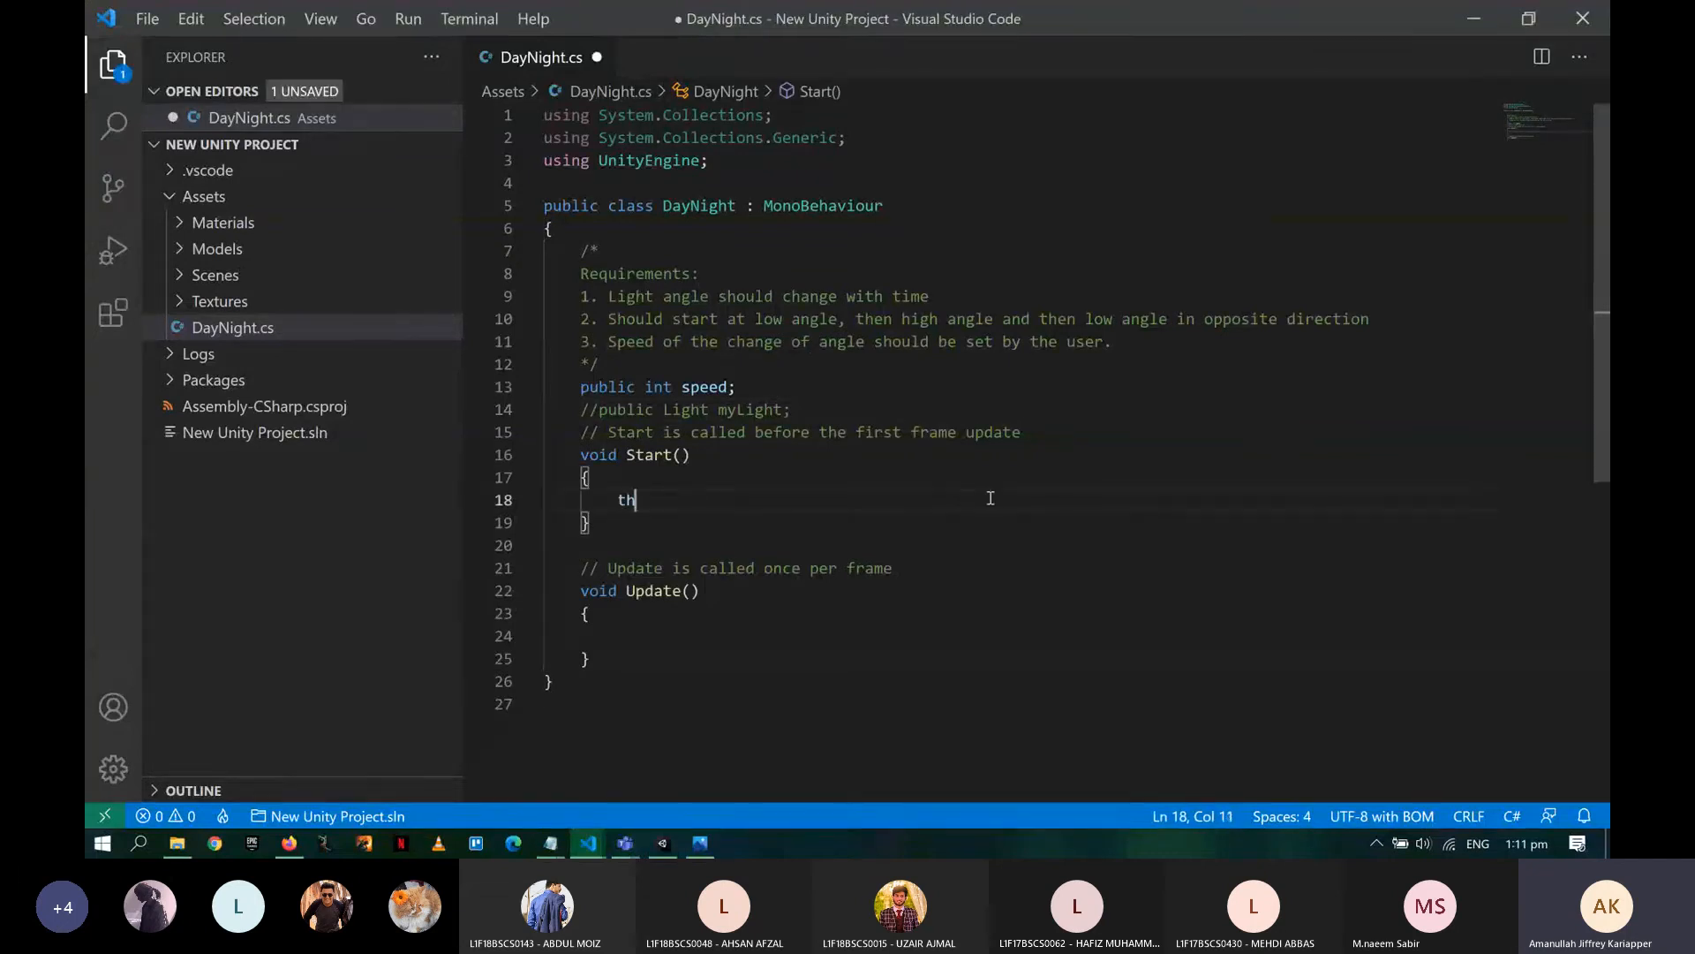
pyautogui.write('is.transform.')
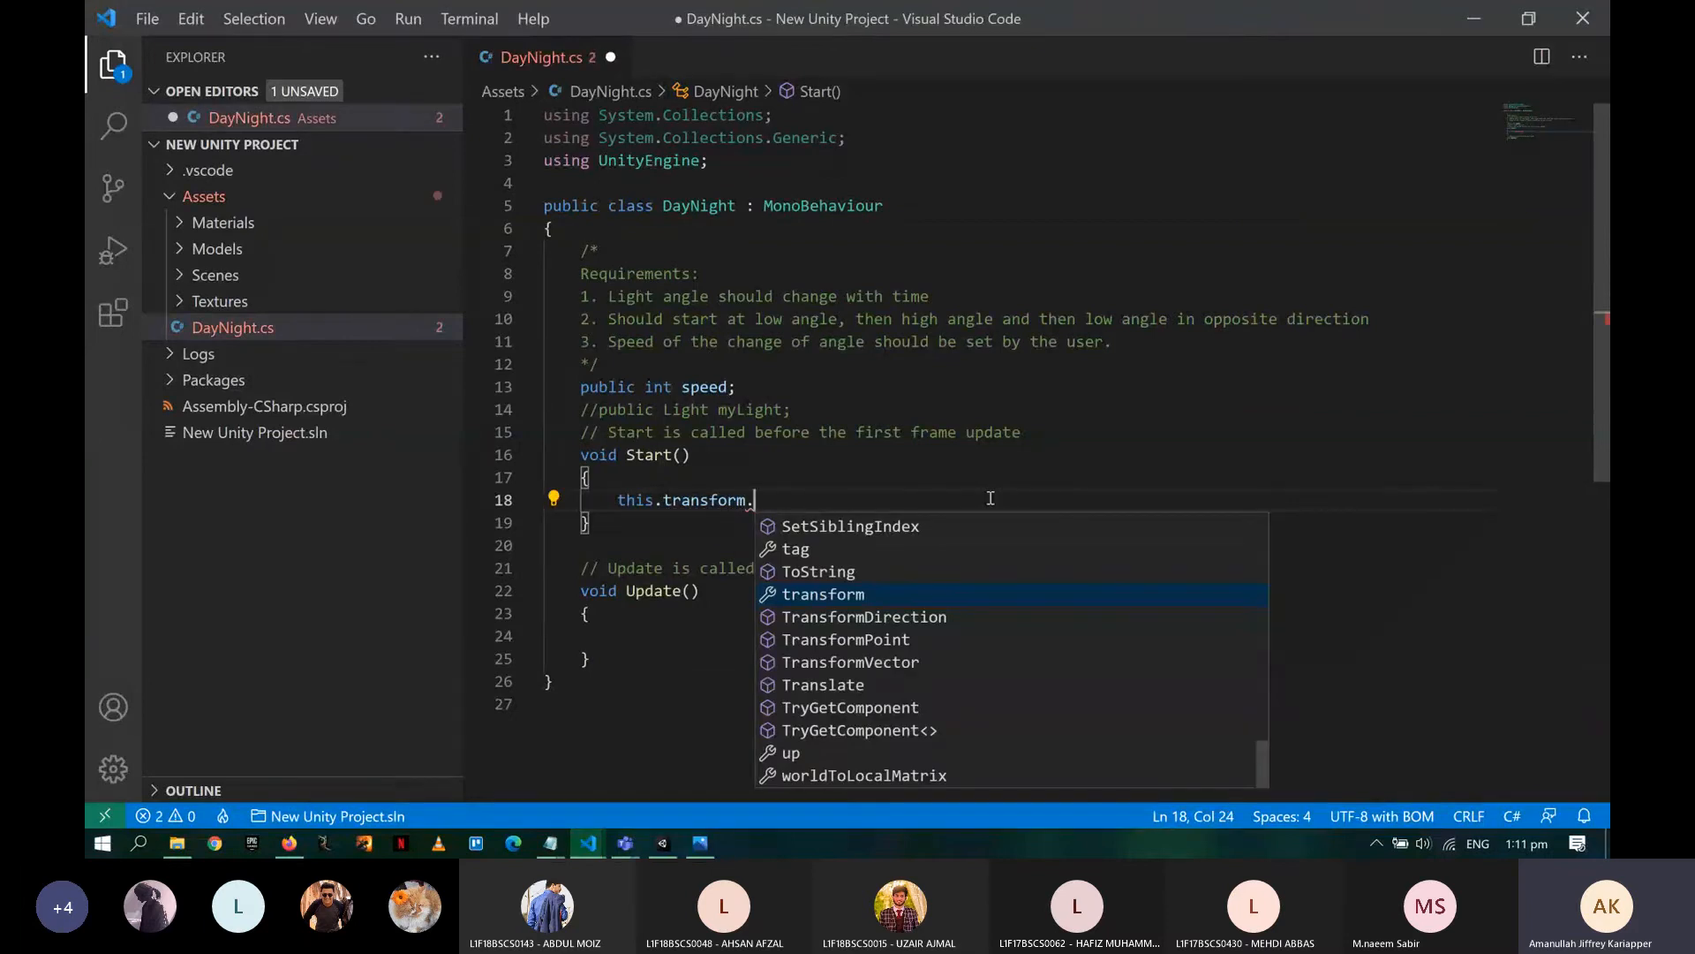
pyautogui.write('rota')
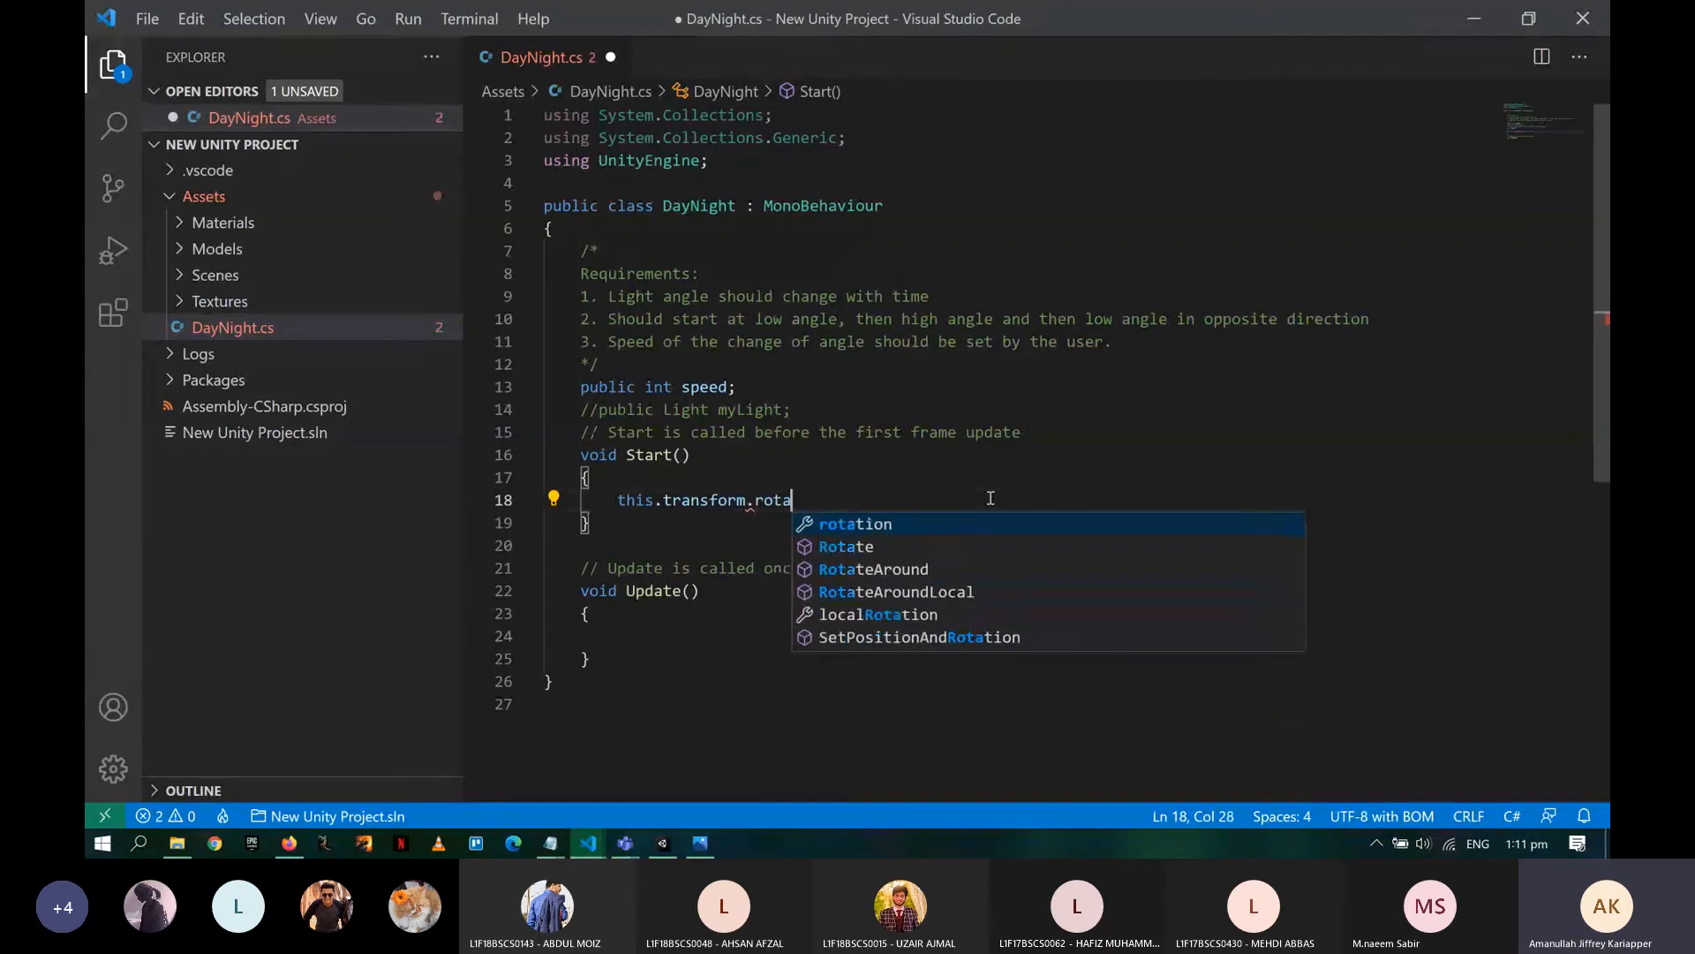
pyautogui.press('Tab')
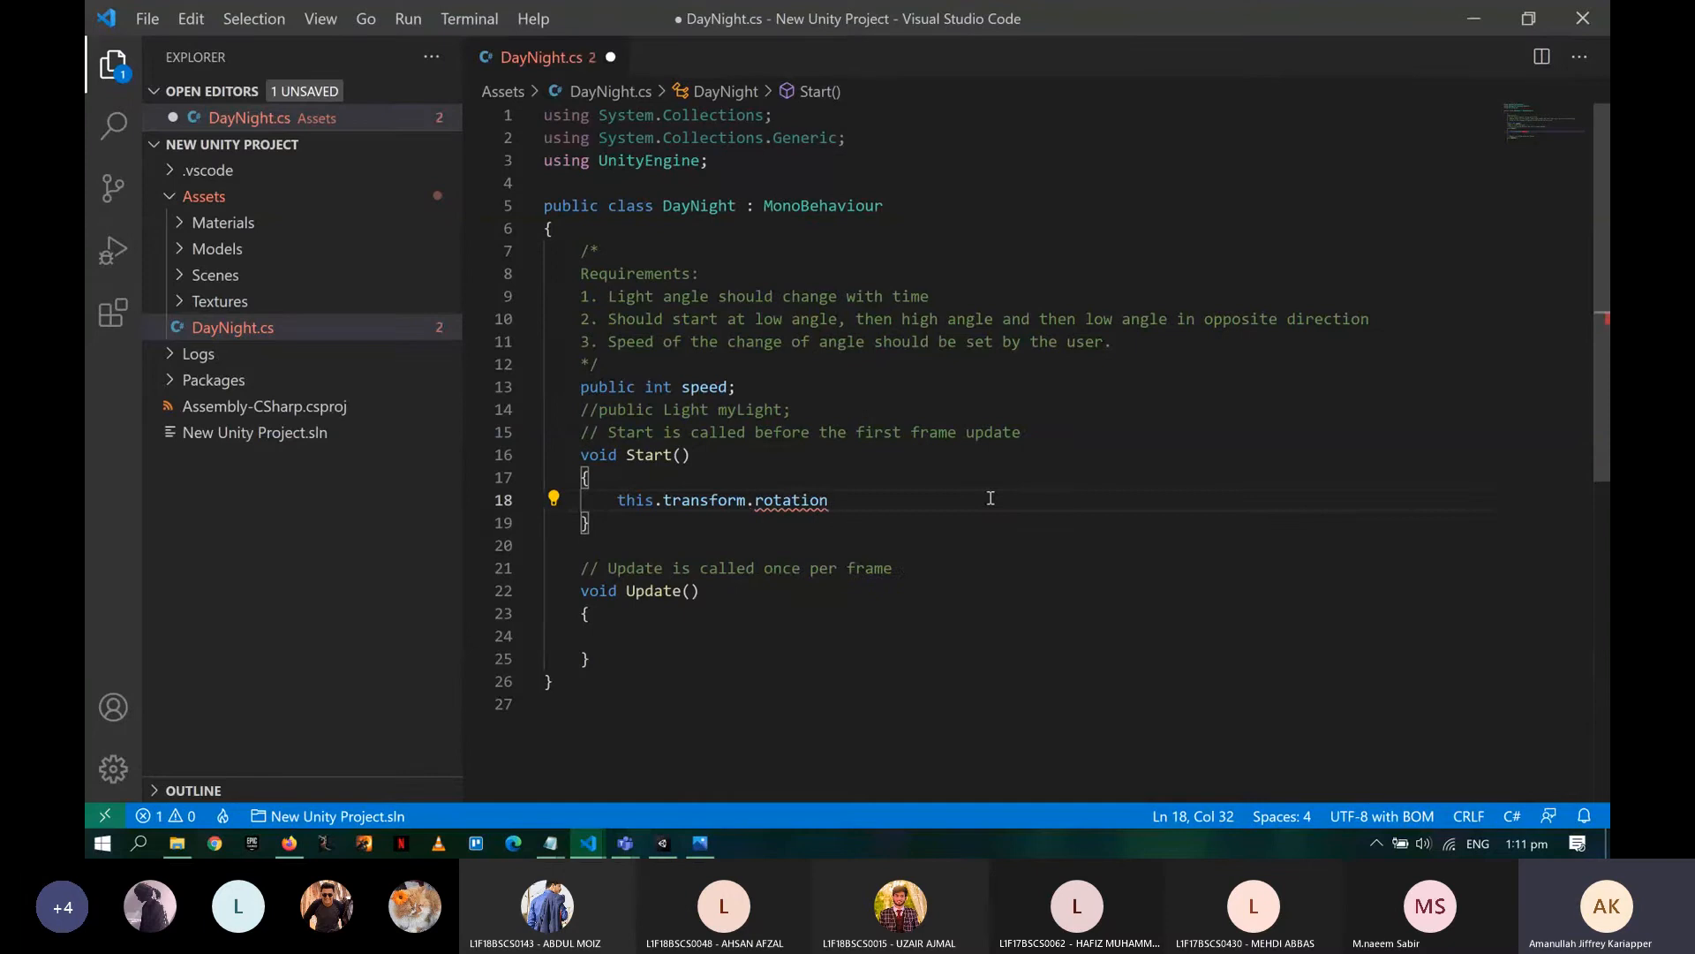
pyautogui.press('Home')
pyautogui.write('//')
pyautogui.hotkey('ctrl', 's')
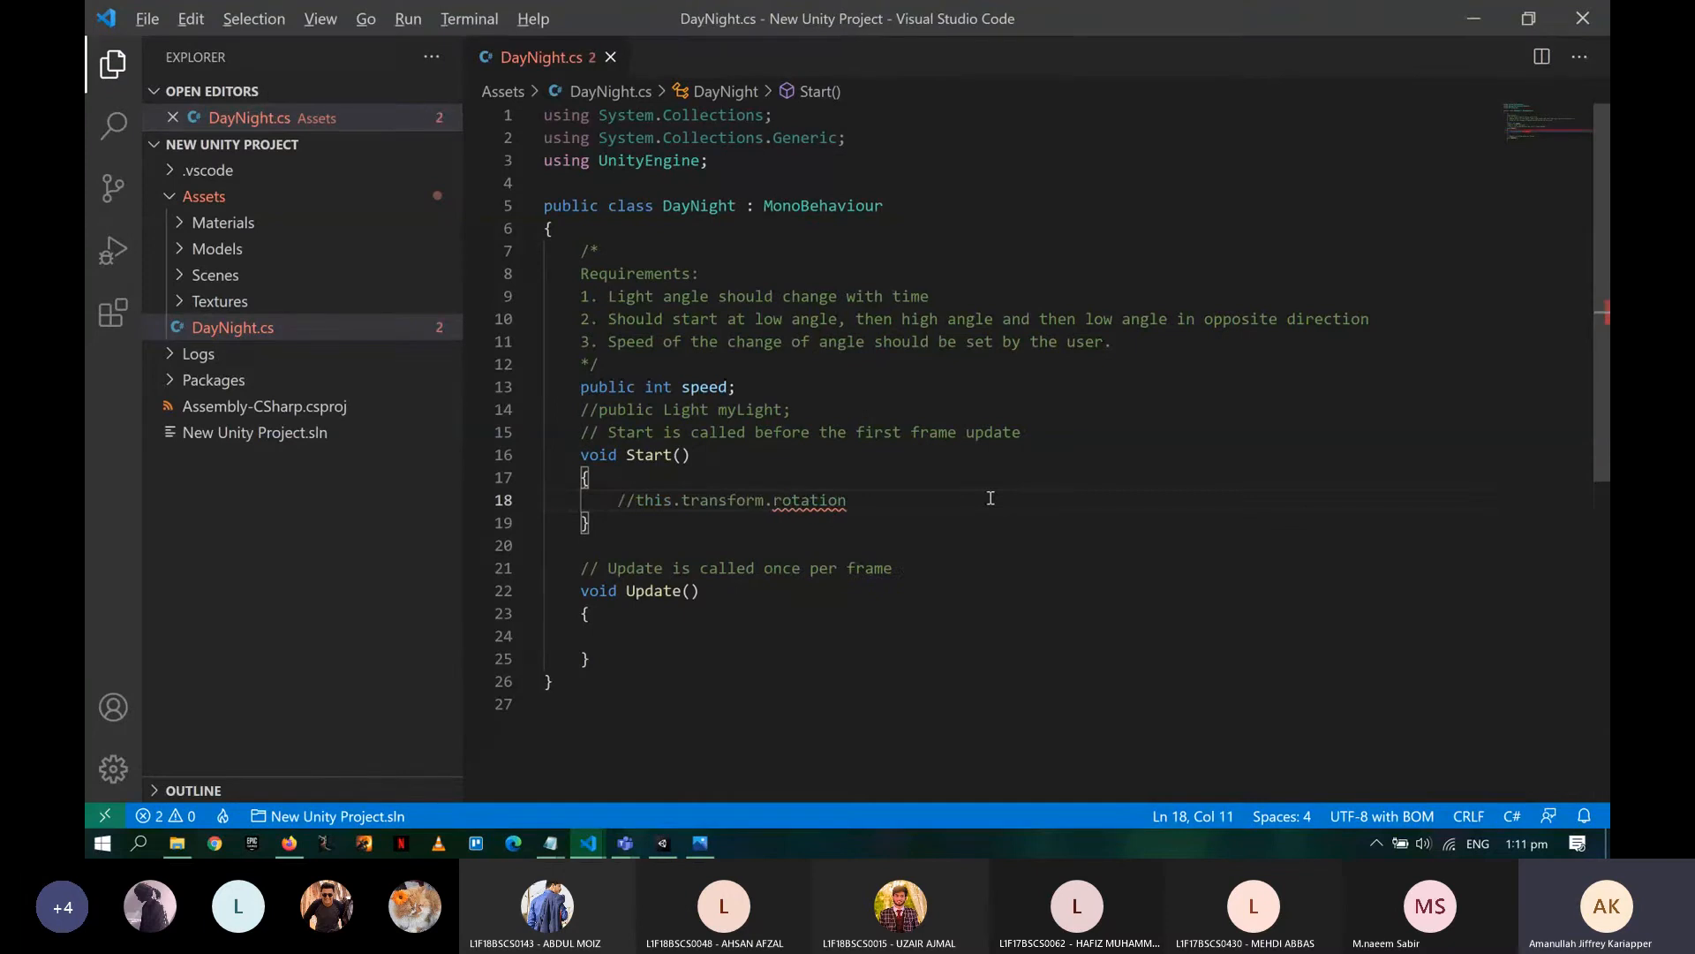
# - Switch to Unity and rotate the Directional Light in the Scene view to about X -29.5, Y 158.7, Z 1625.3
pyautogui.hotkey('alt', 'Tab')
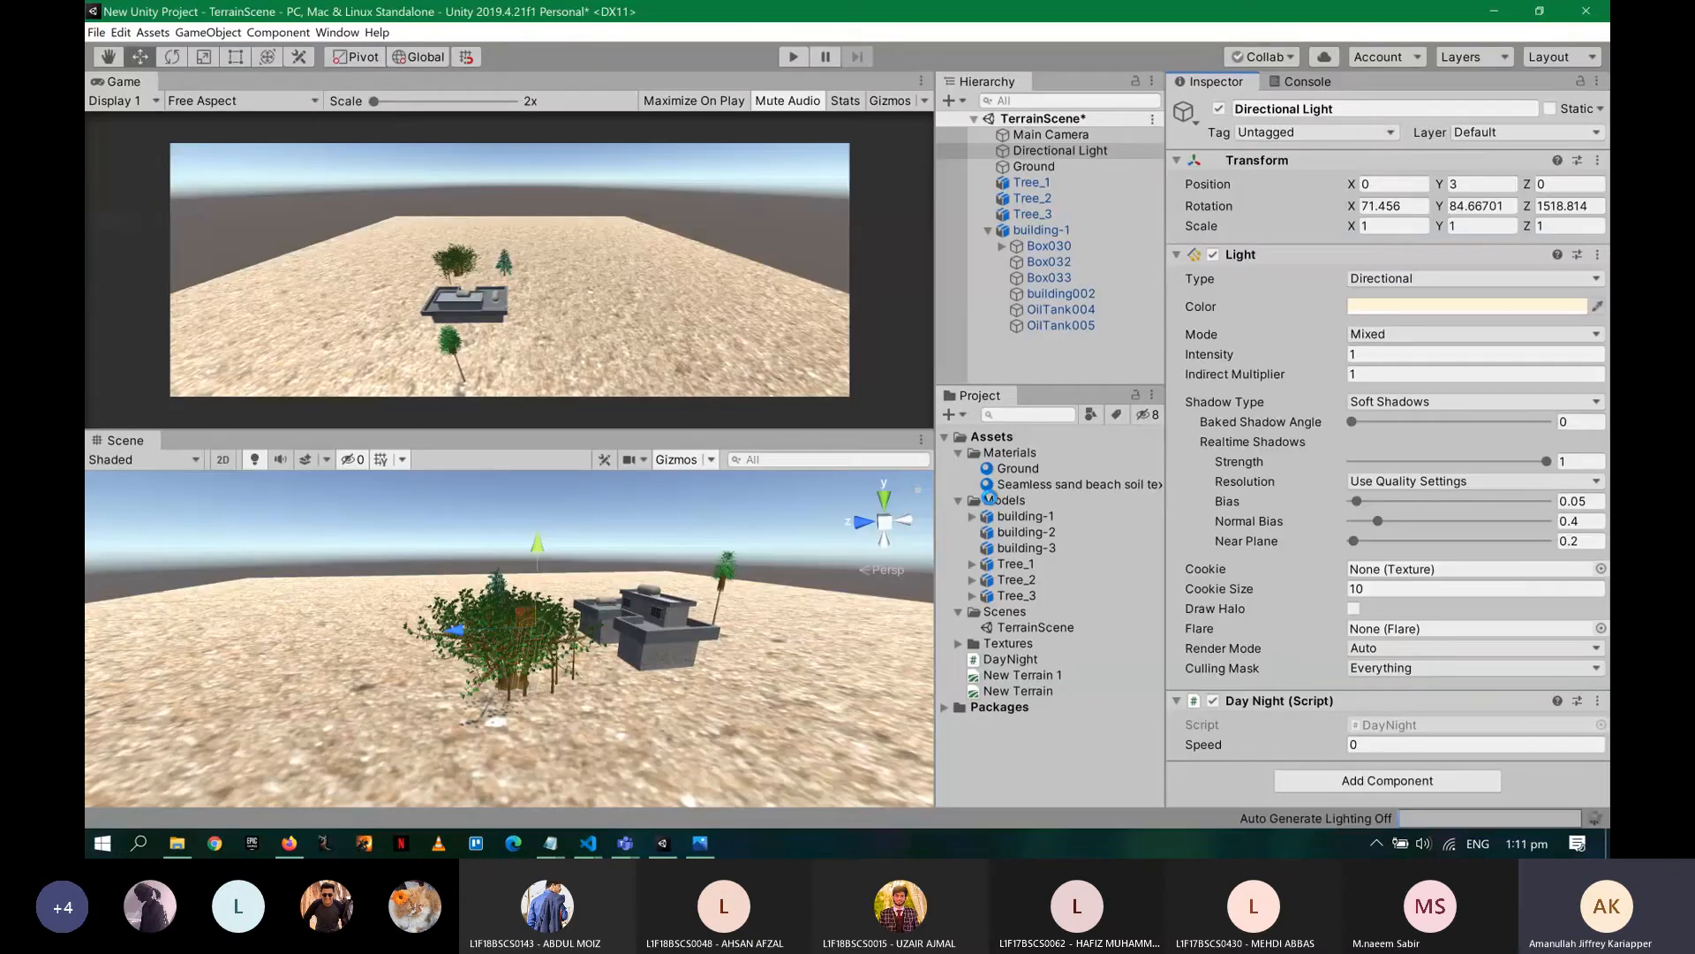
pyautogui.click(1366, 207)
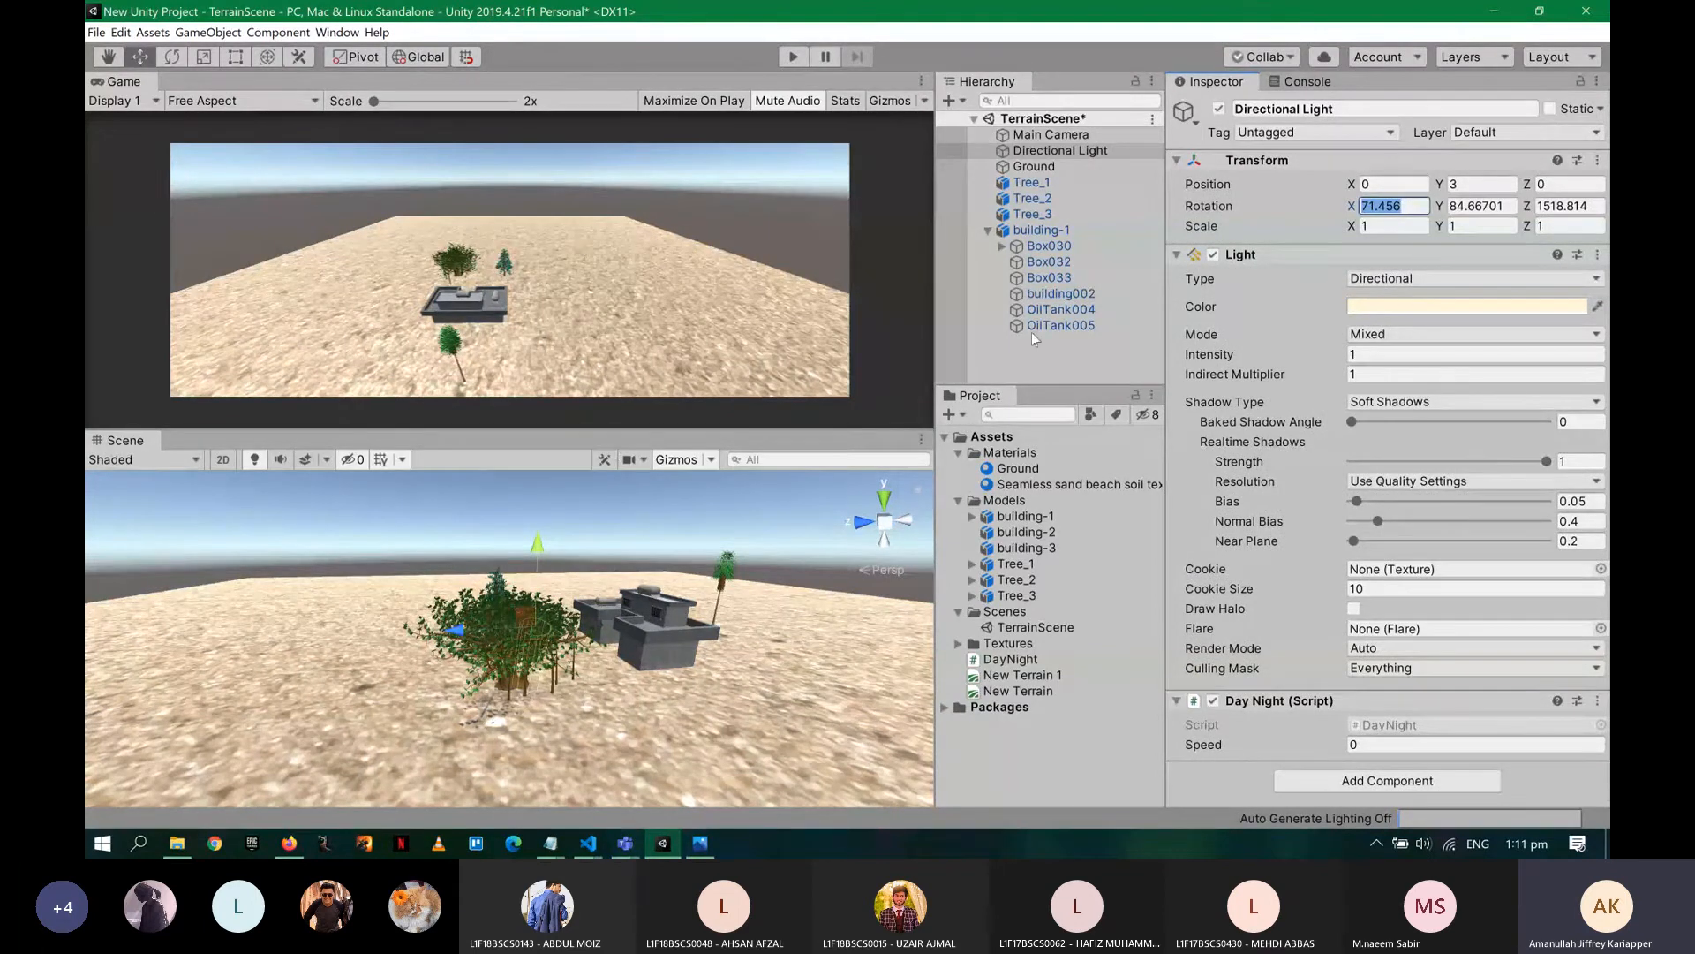
pyautogui.doubleClick(1050, 151)
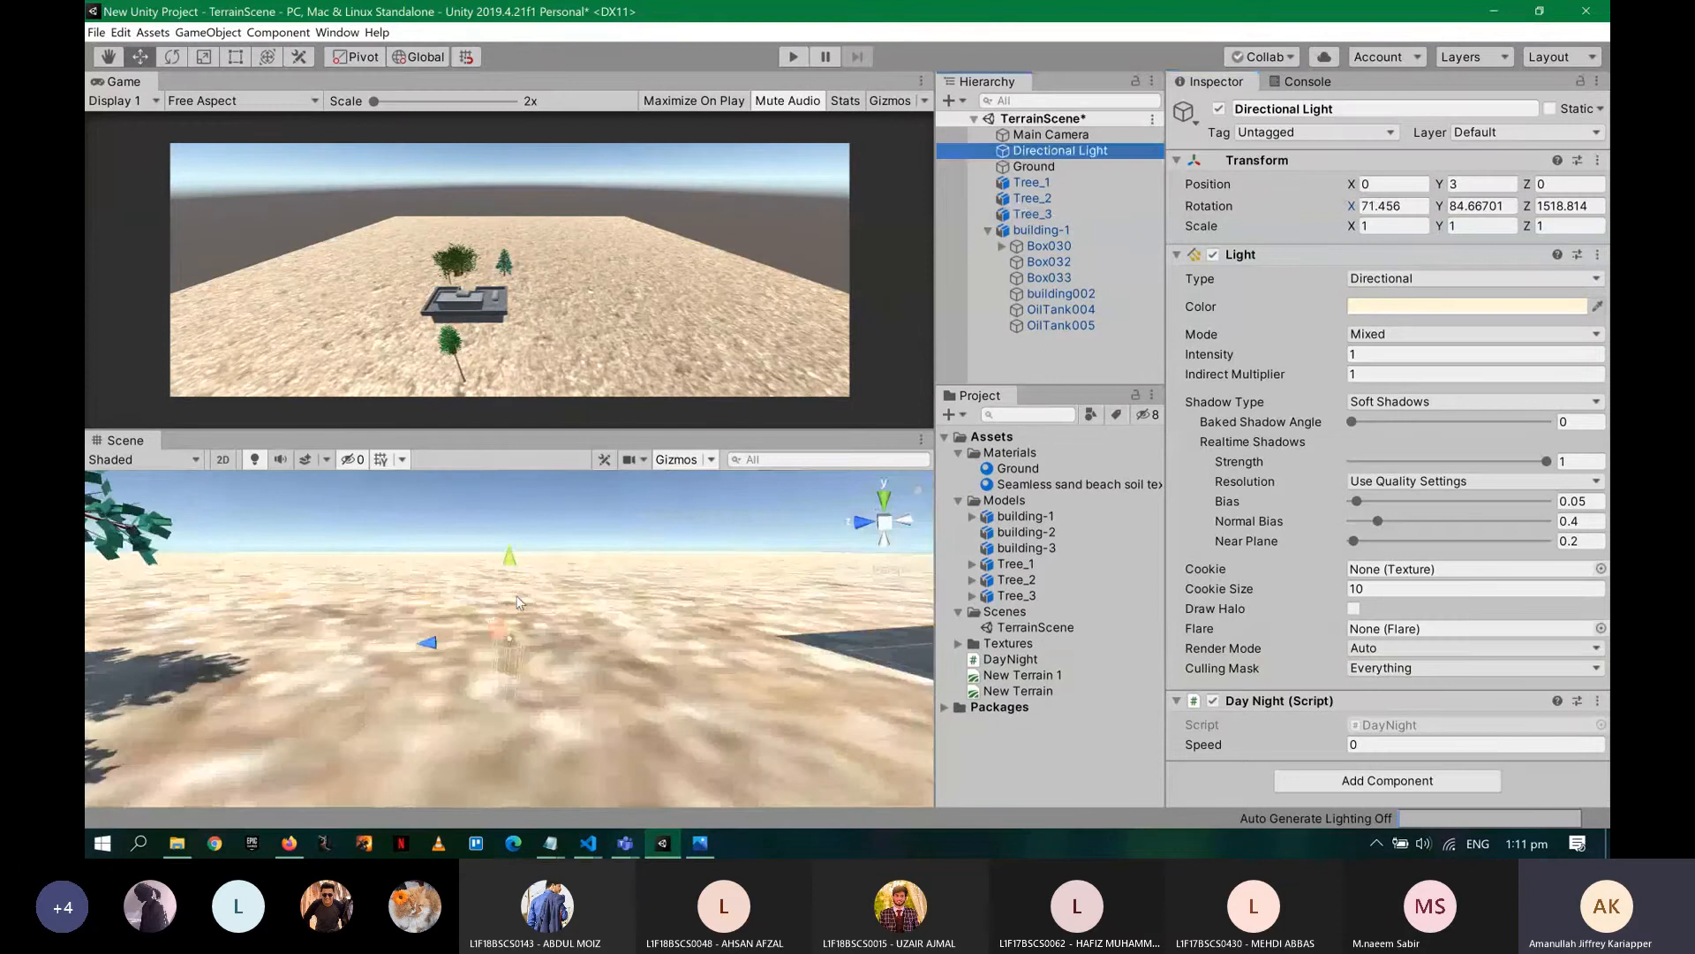
pyautogui.press('e')
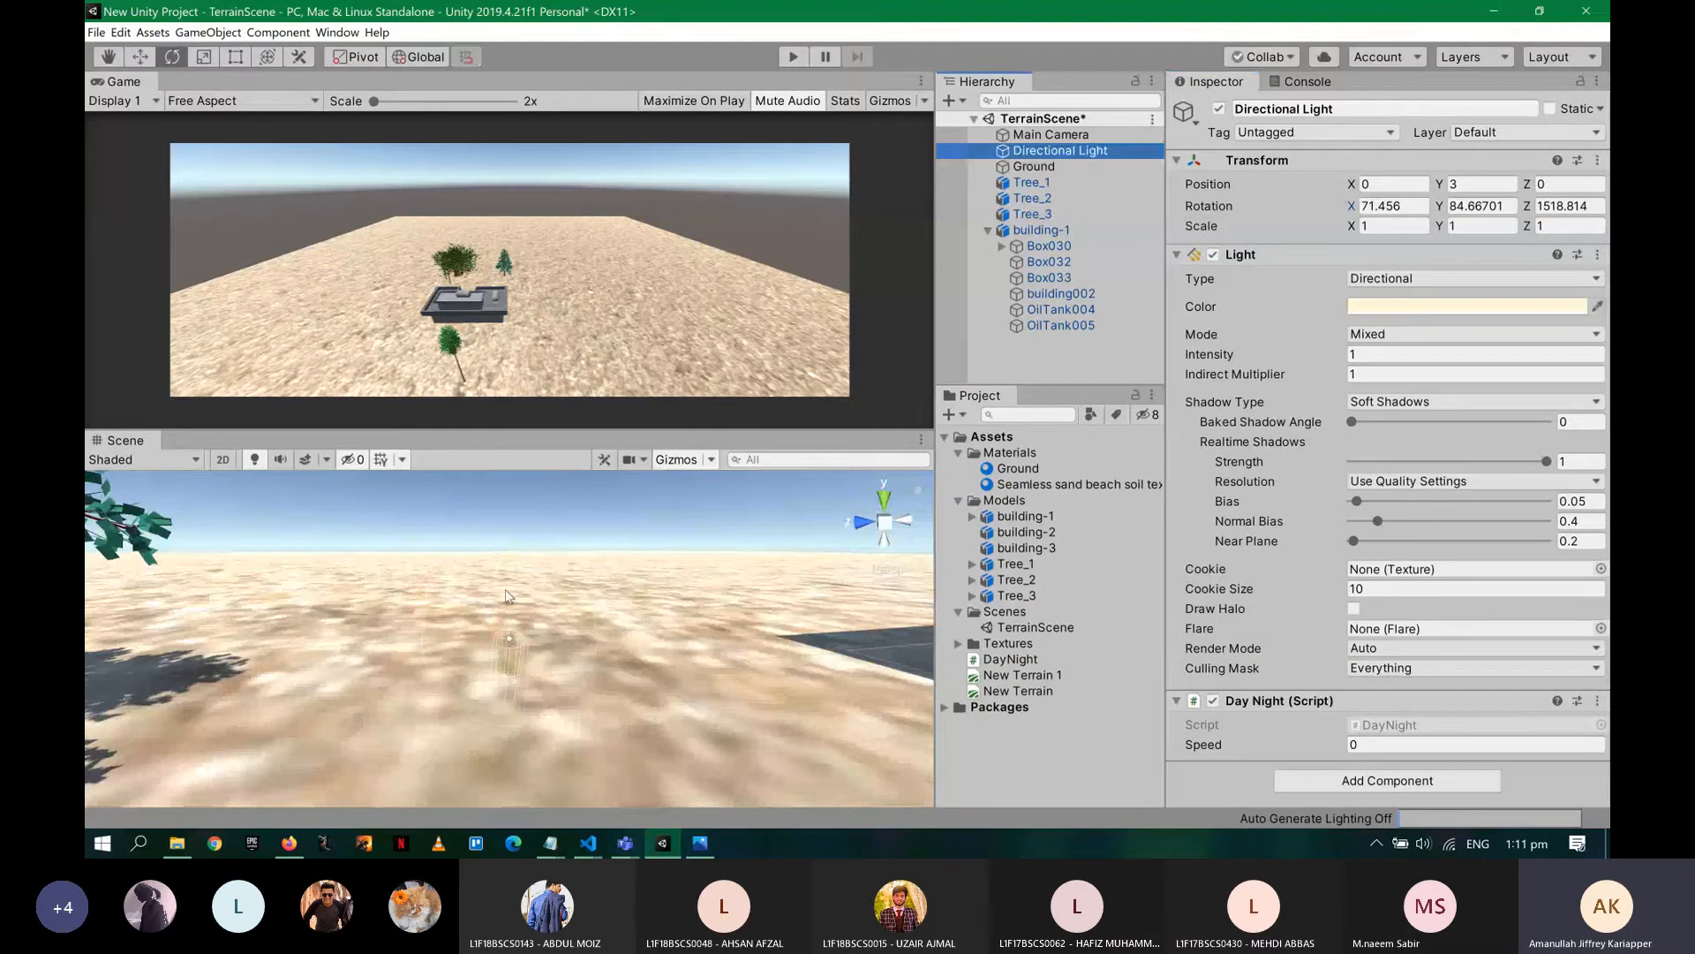
pyautogui.scroll(-5, 543, 579)
pyautogui.scroll(-10, 548, 585)
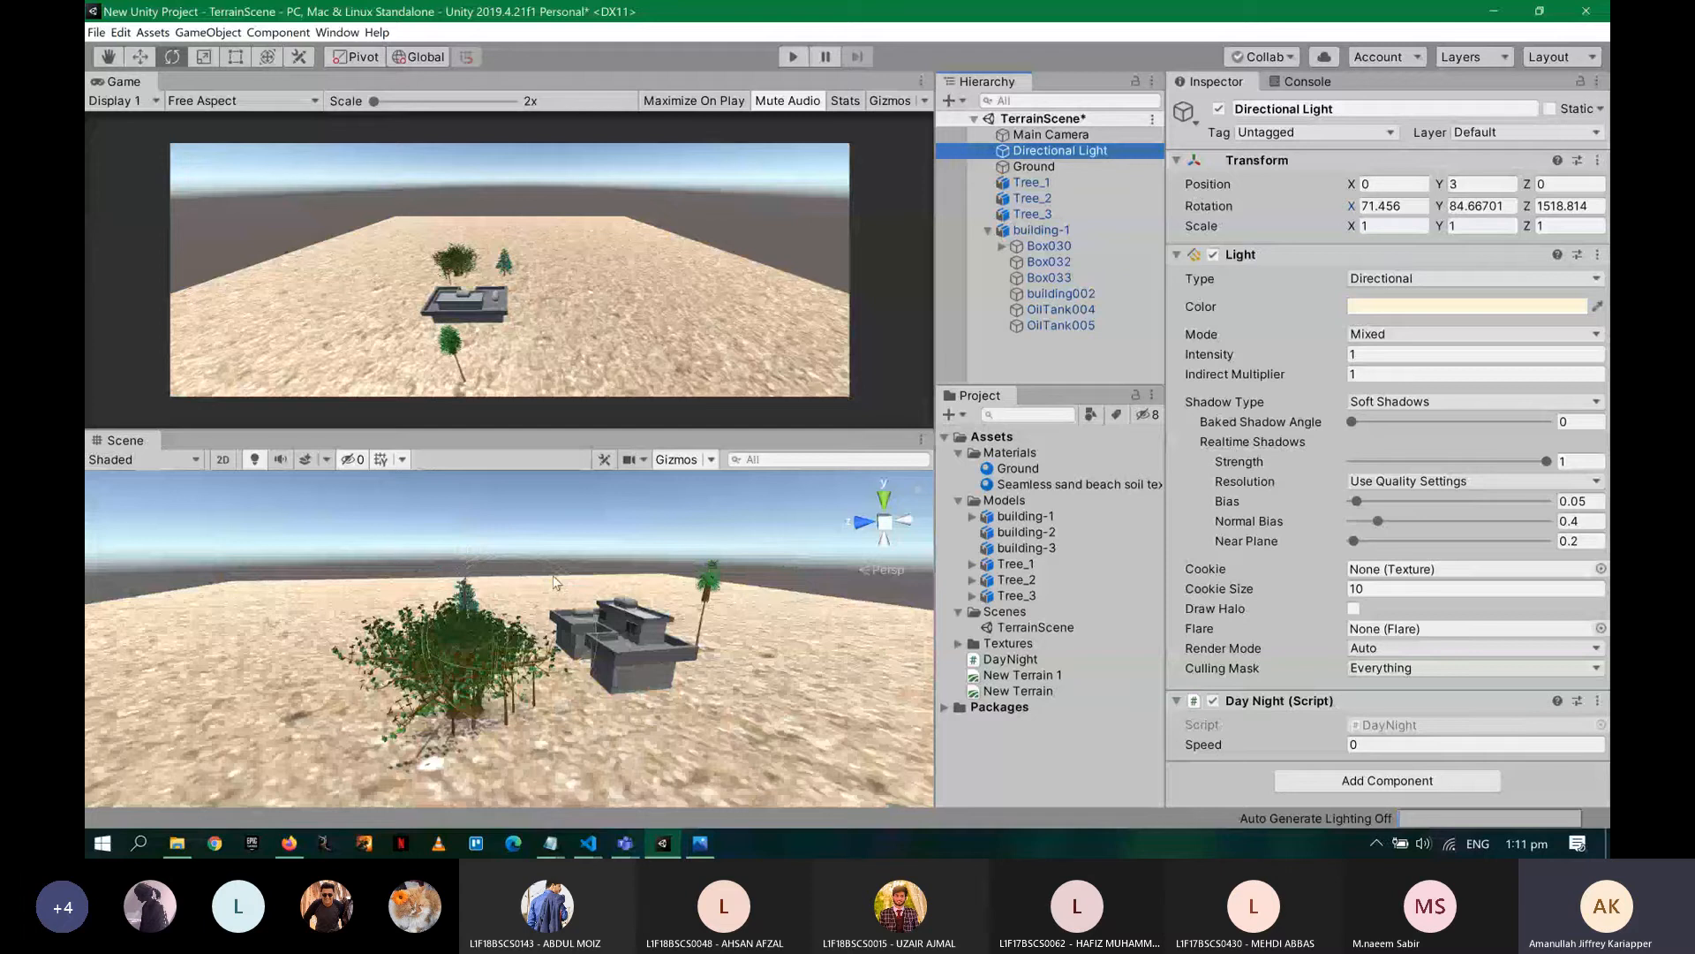
pyautogui.scroll(-5, 543, 576)
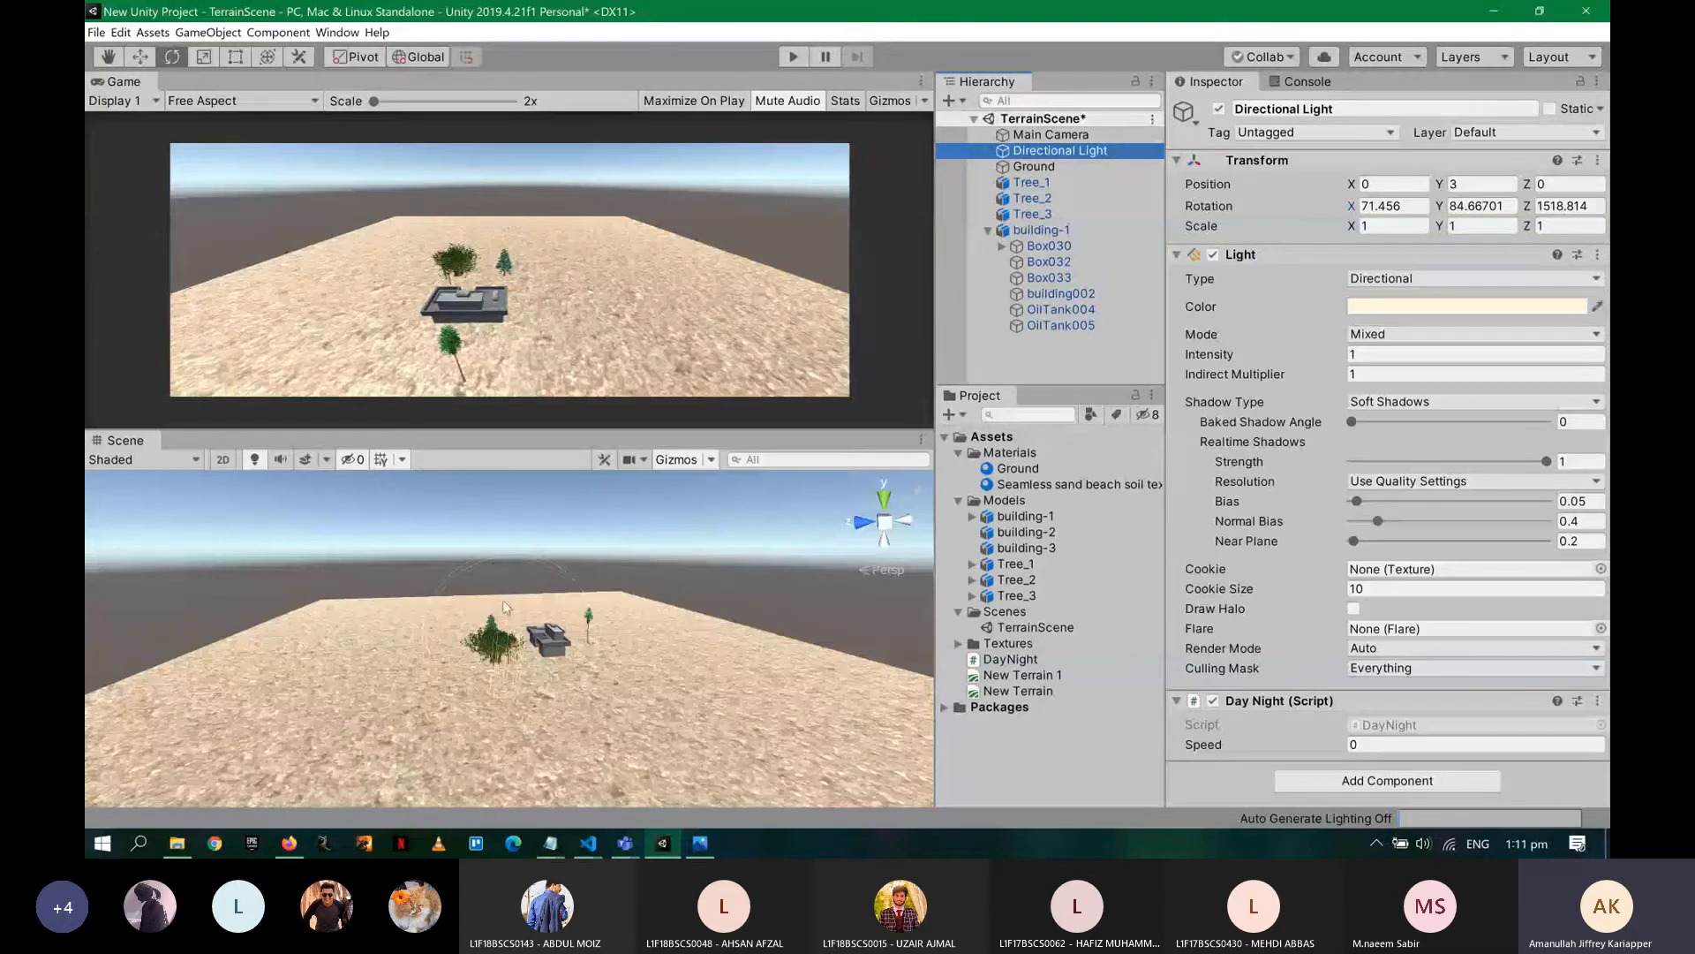
pyautogui.keyDown('alt'); pyautogui.moveTo(501, 601); pyautogui.dragTo(636, 591); pyautogui.keyUp('alt')
pyautogui.scroll(5, 636, 592)
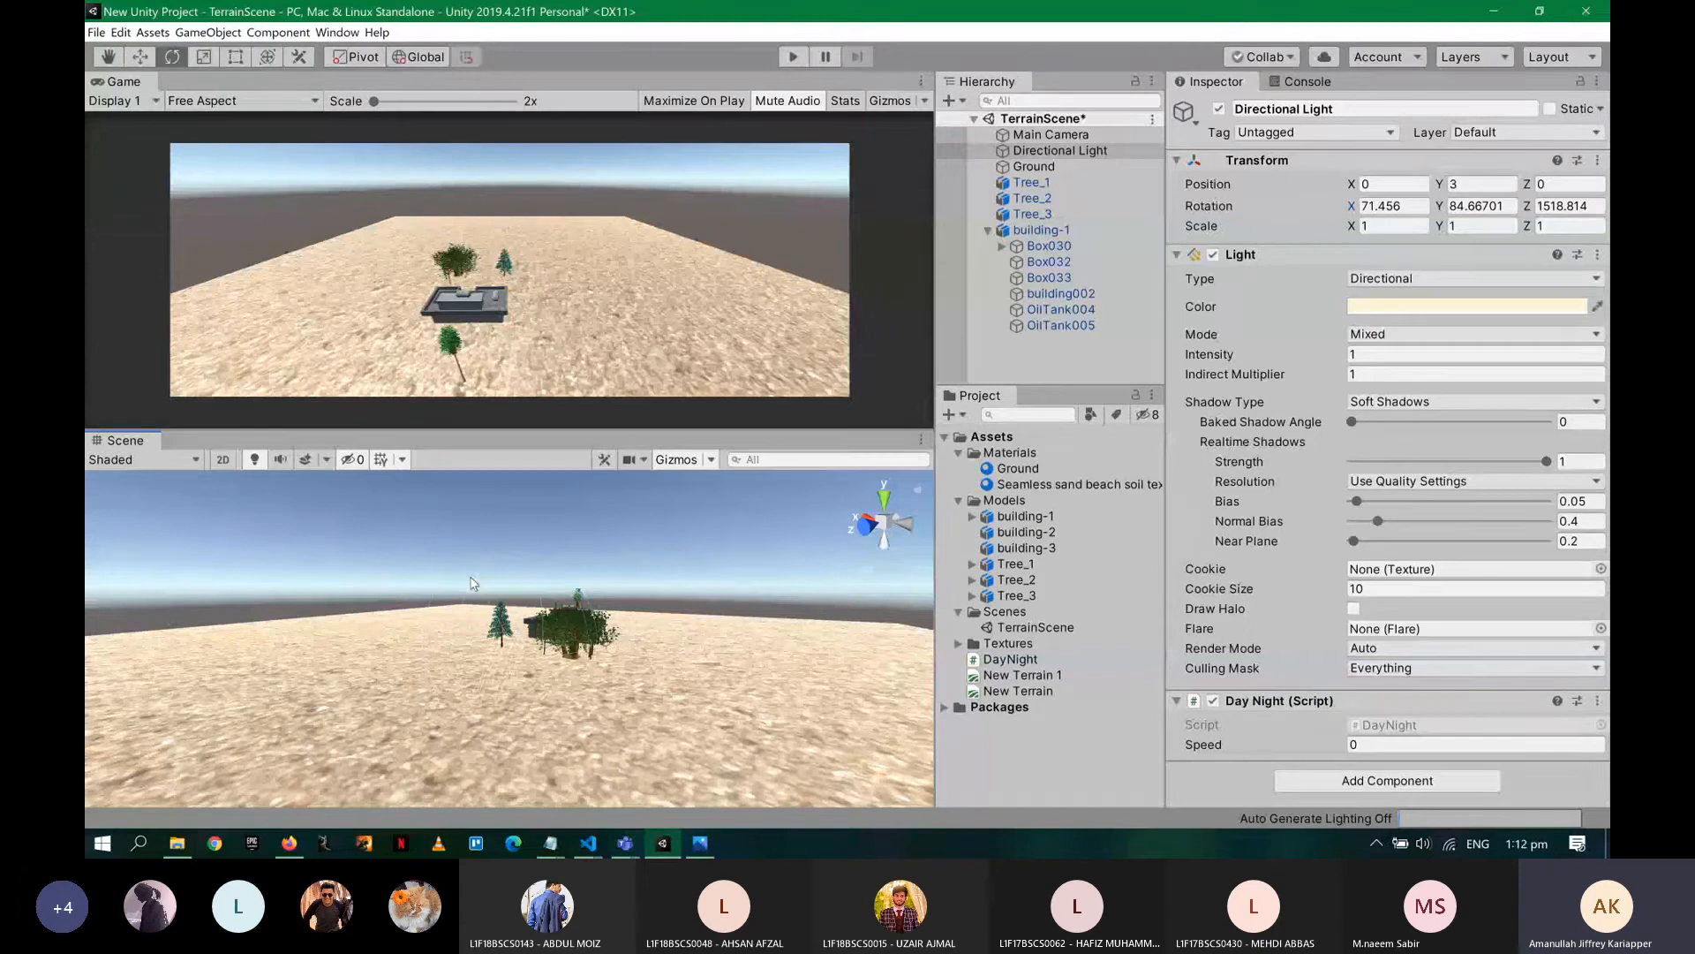
pyautogui.moveTo(463, 576); pyautogui.dragTo(152, 755)
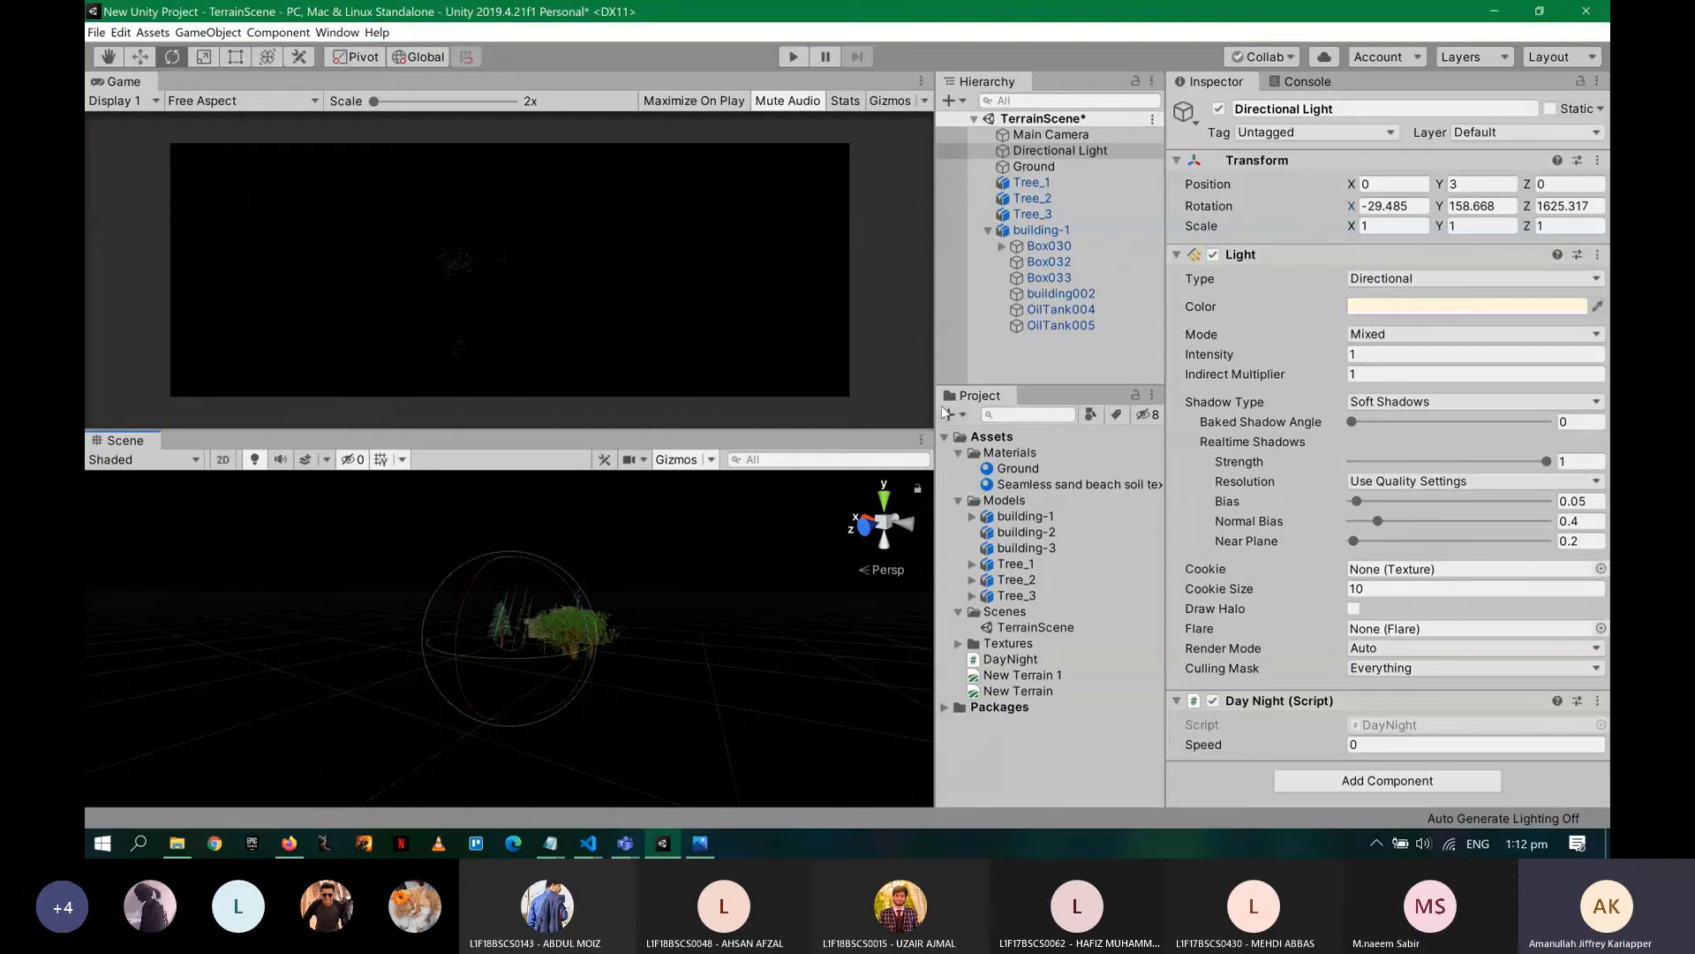
# - Set the Directional Light's rotation to X 0, Y 180 and Z 180
pyautogui.click(1410, 209)
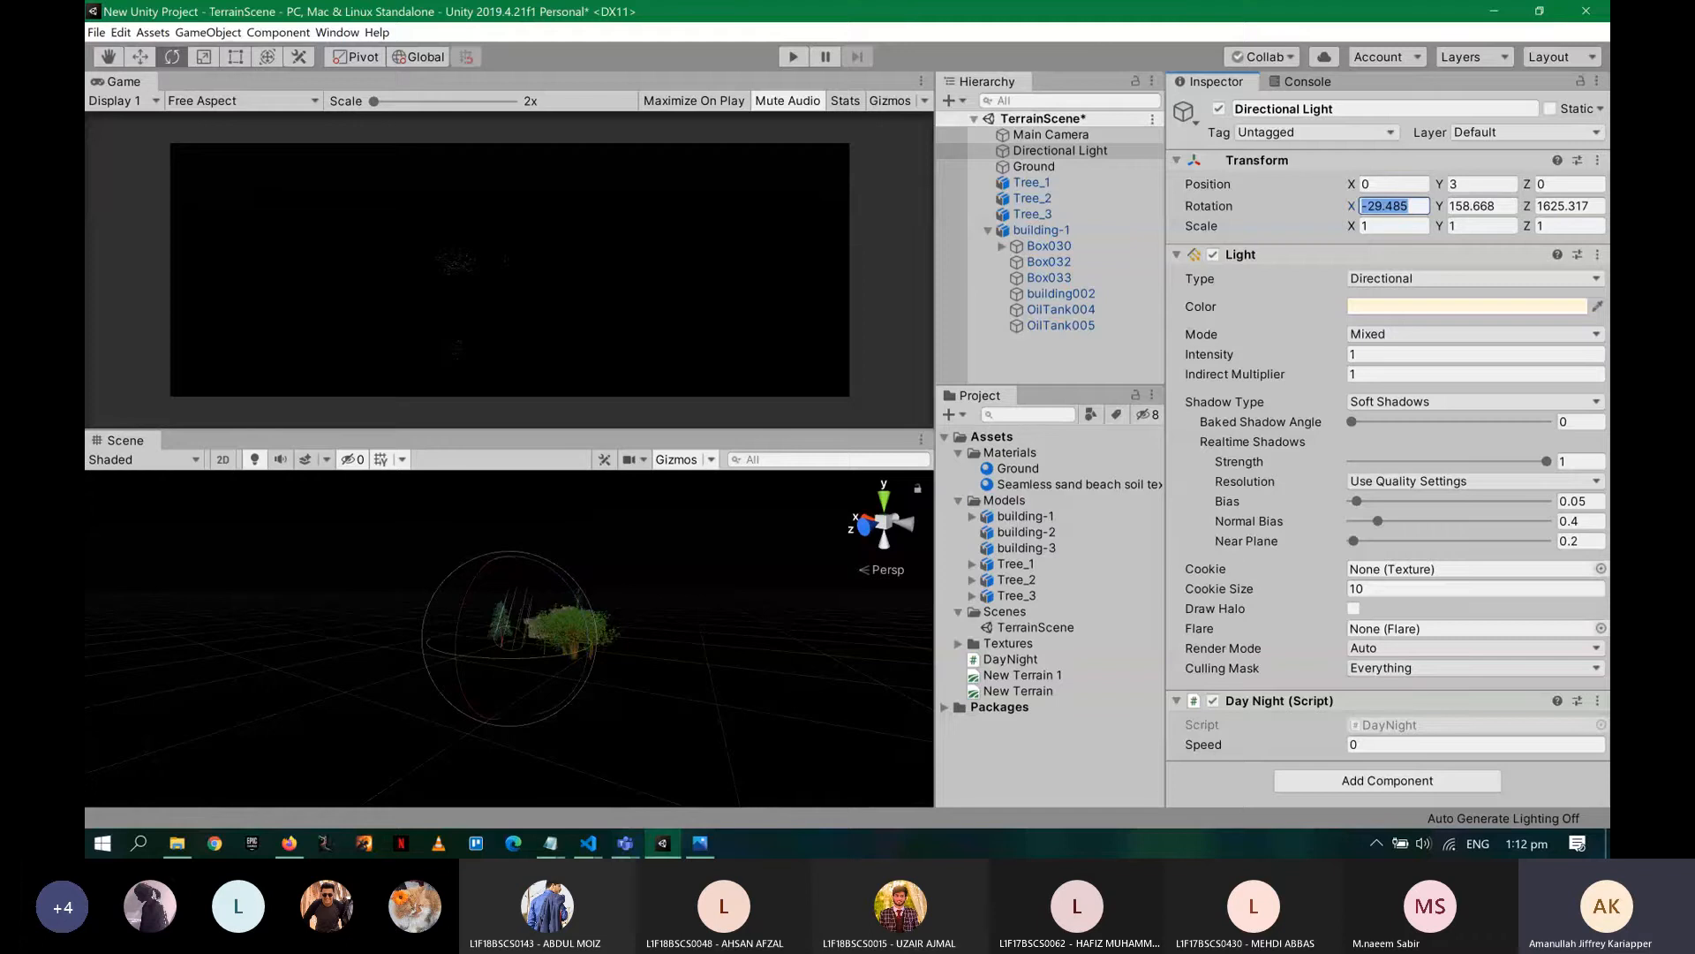
pyautogui.write('0')
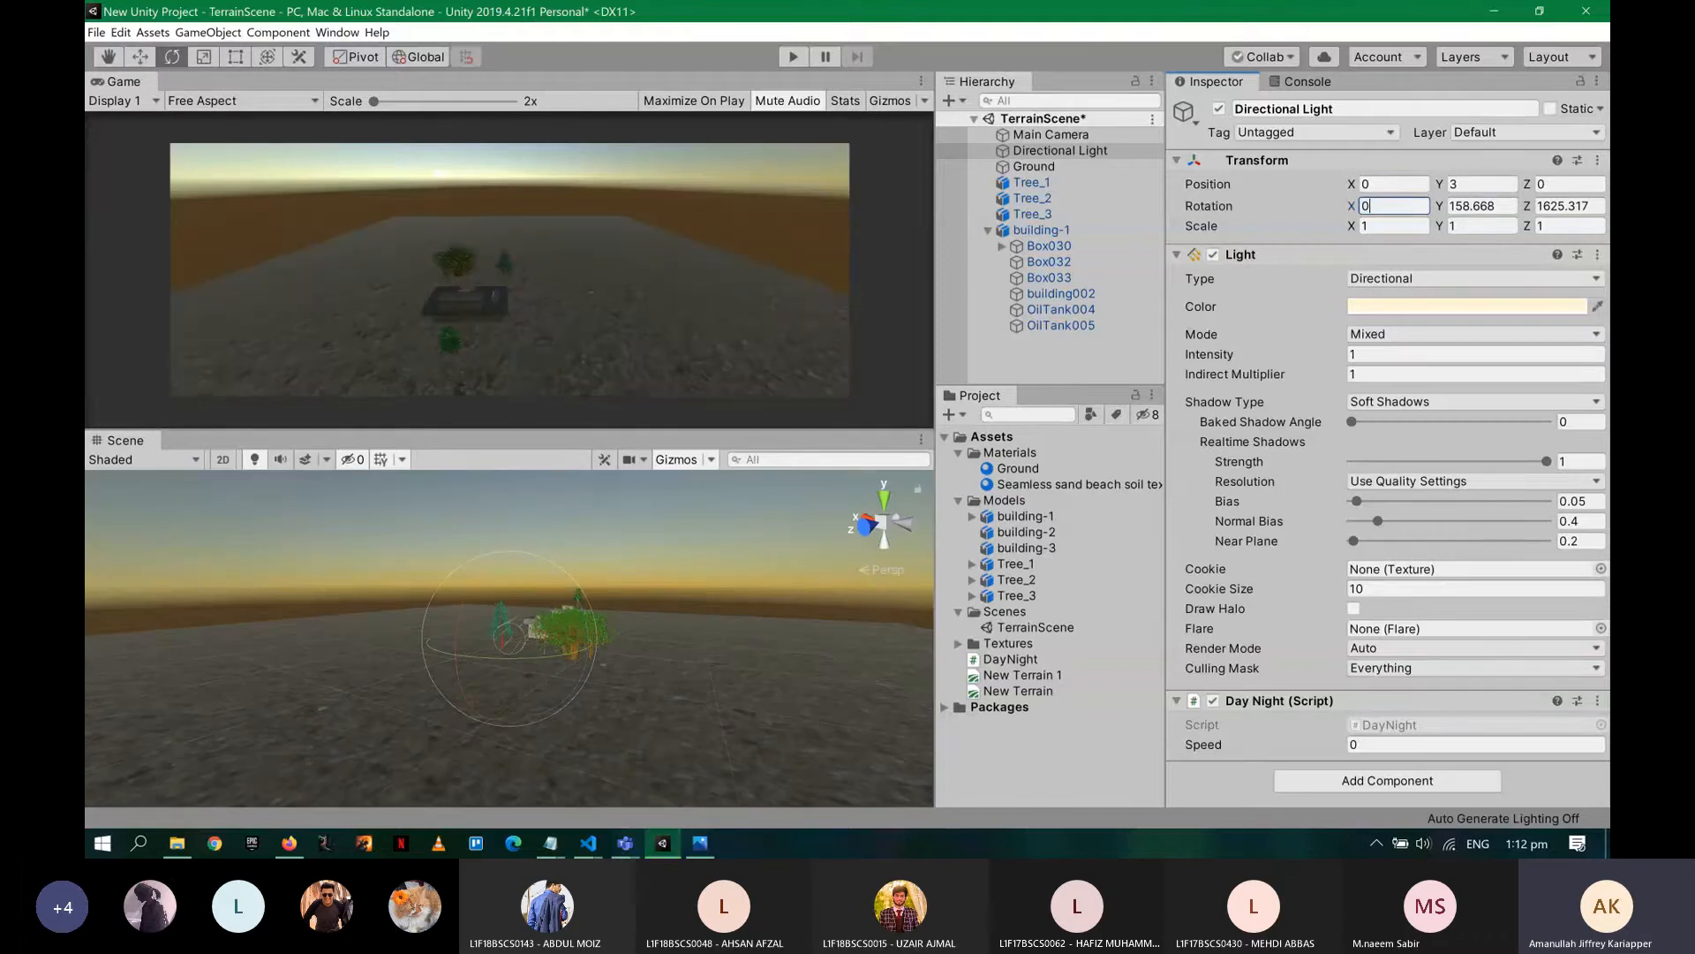
pyautogui.hotkey('ctrl', 'z')
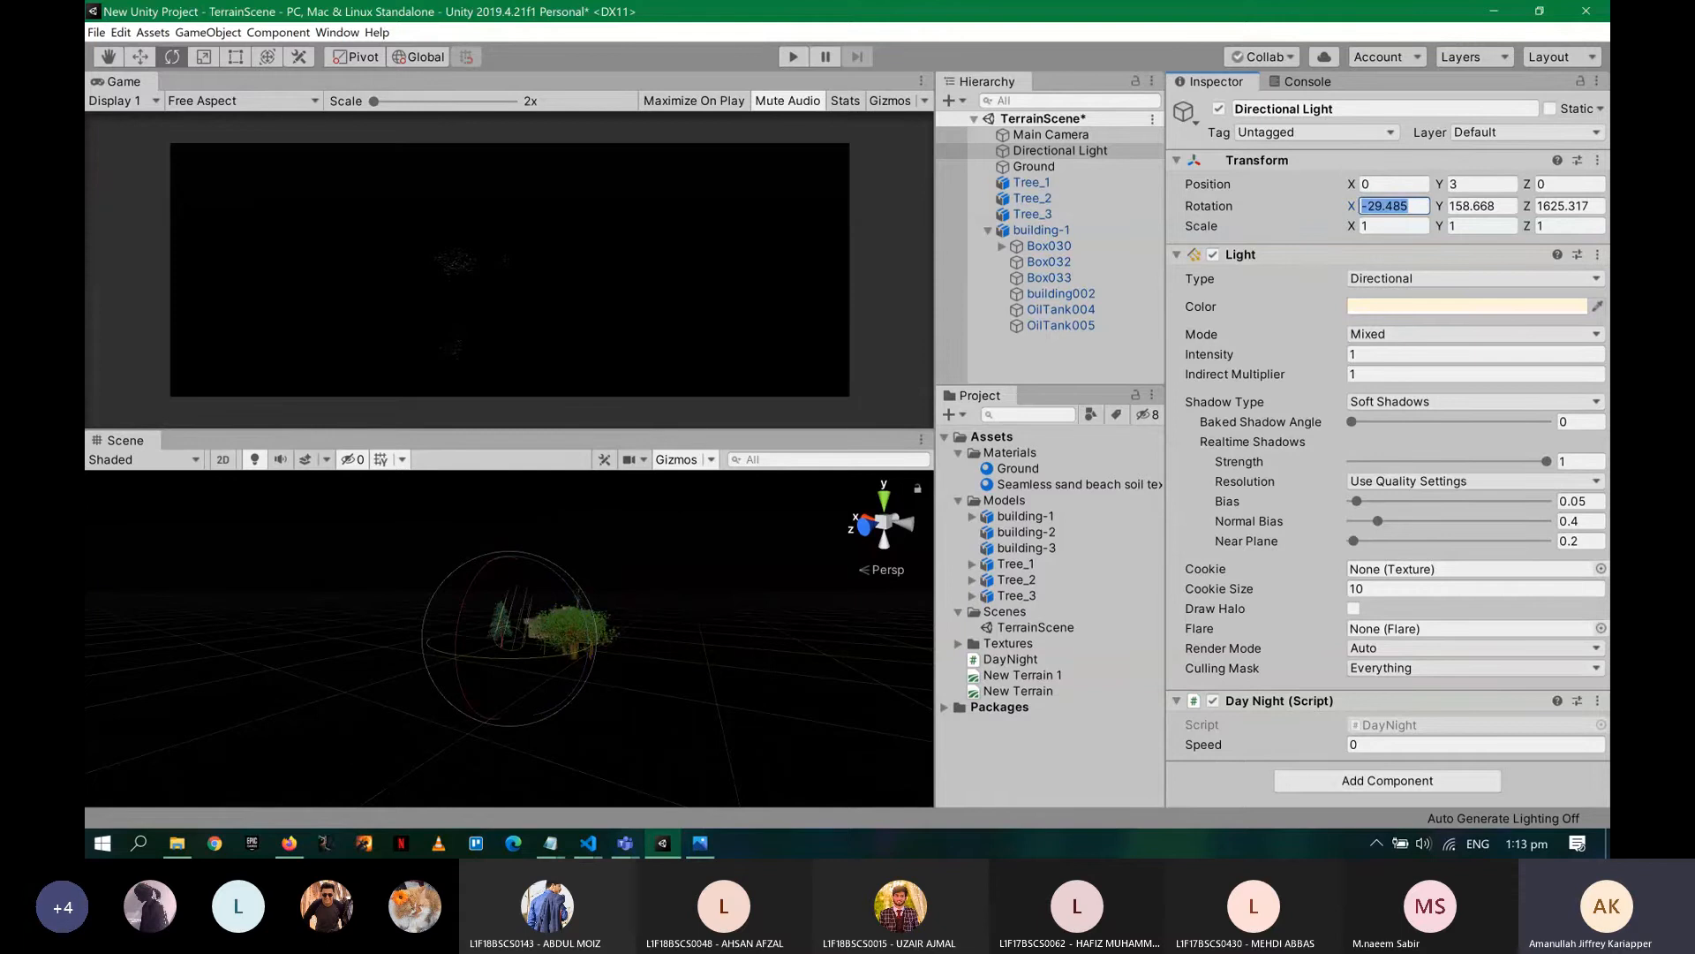
pyautogui.write('0')
pyautogui.press('Tab')
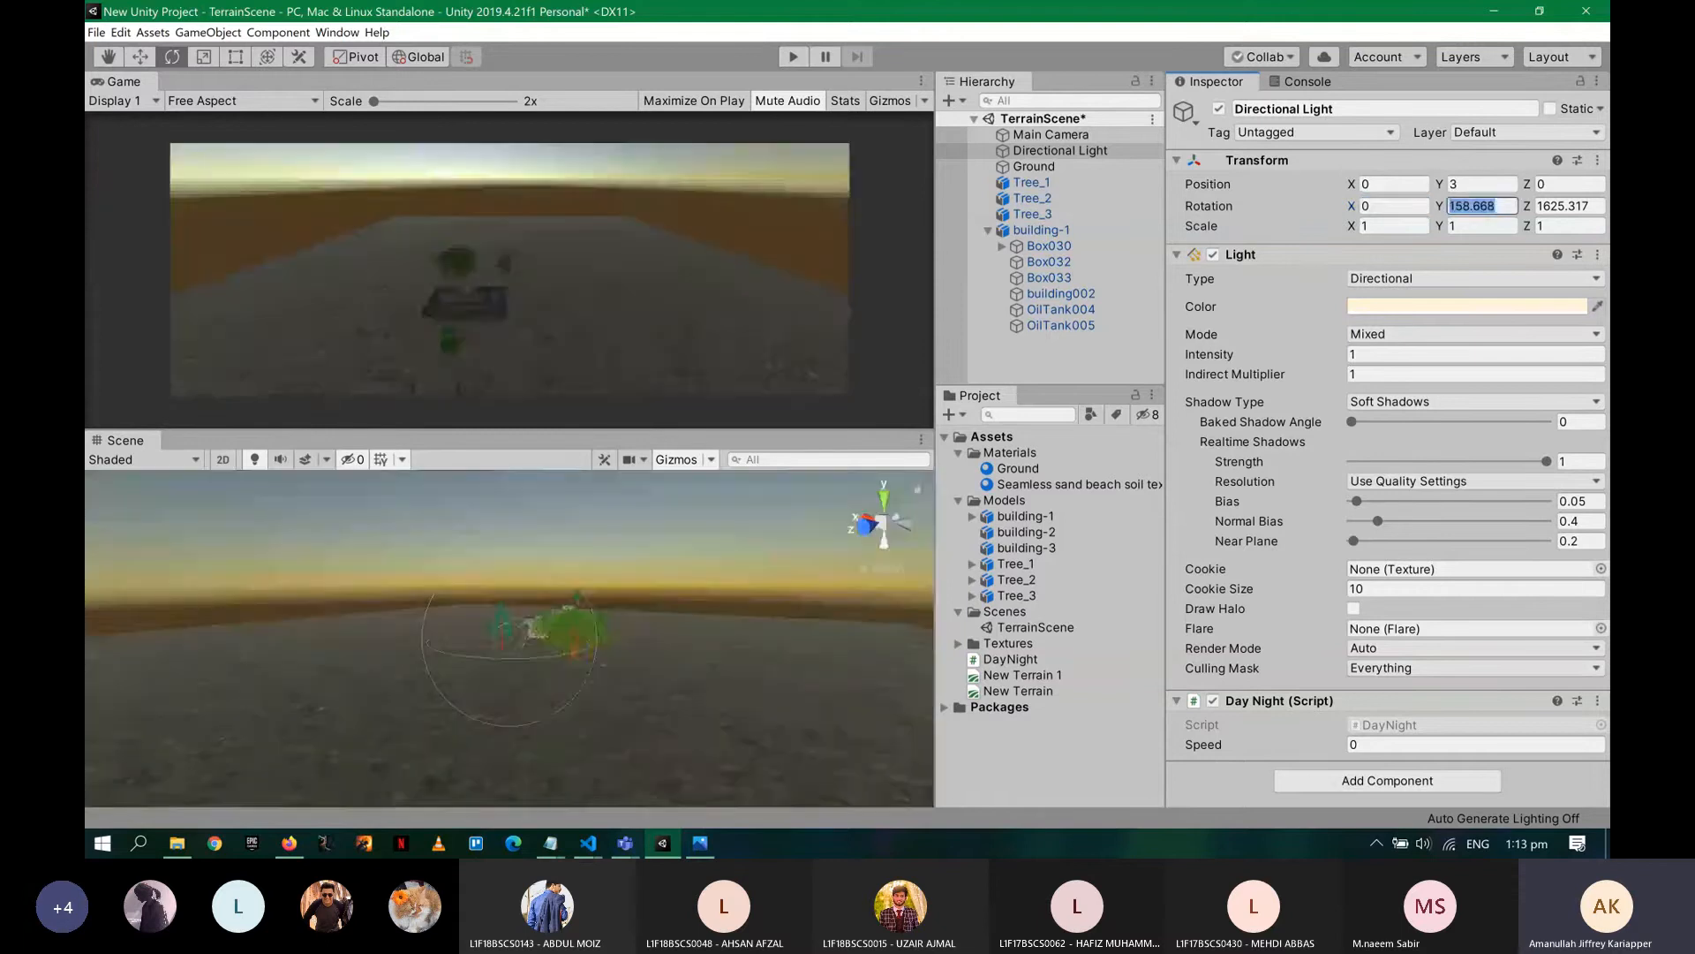
pyautogui.write('18')
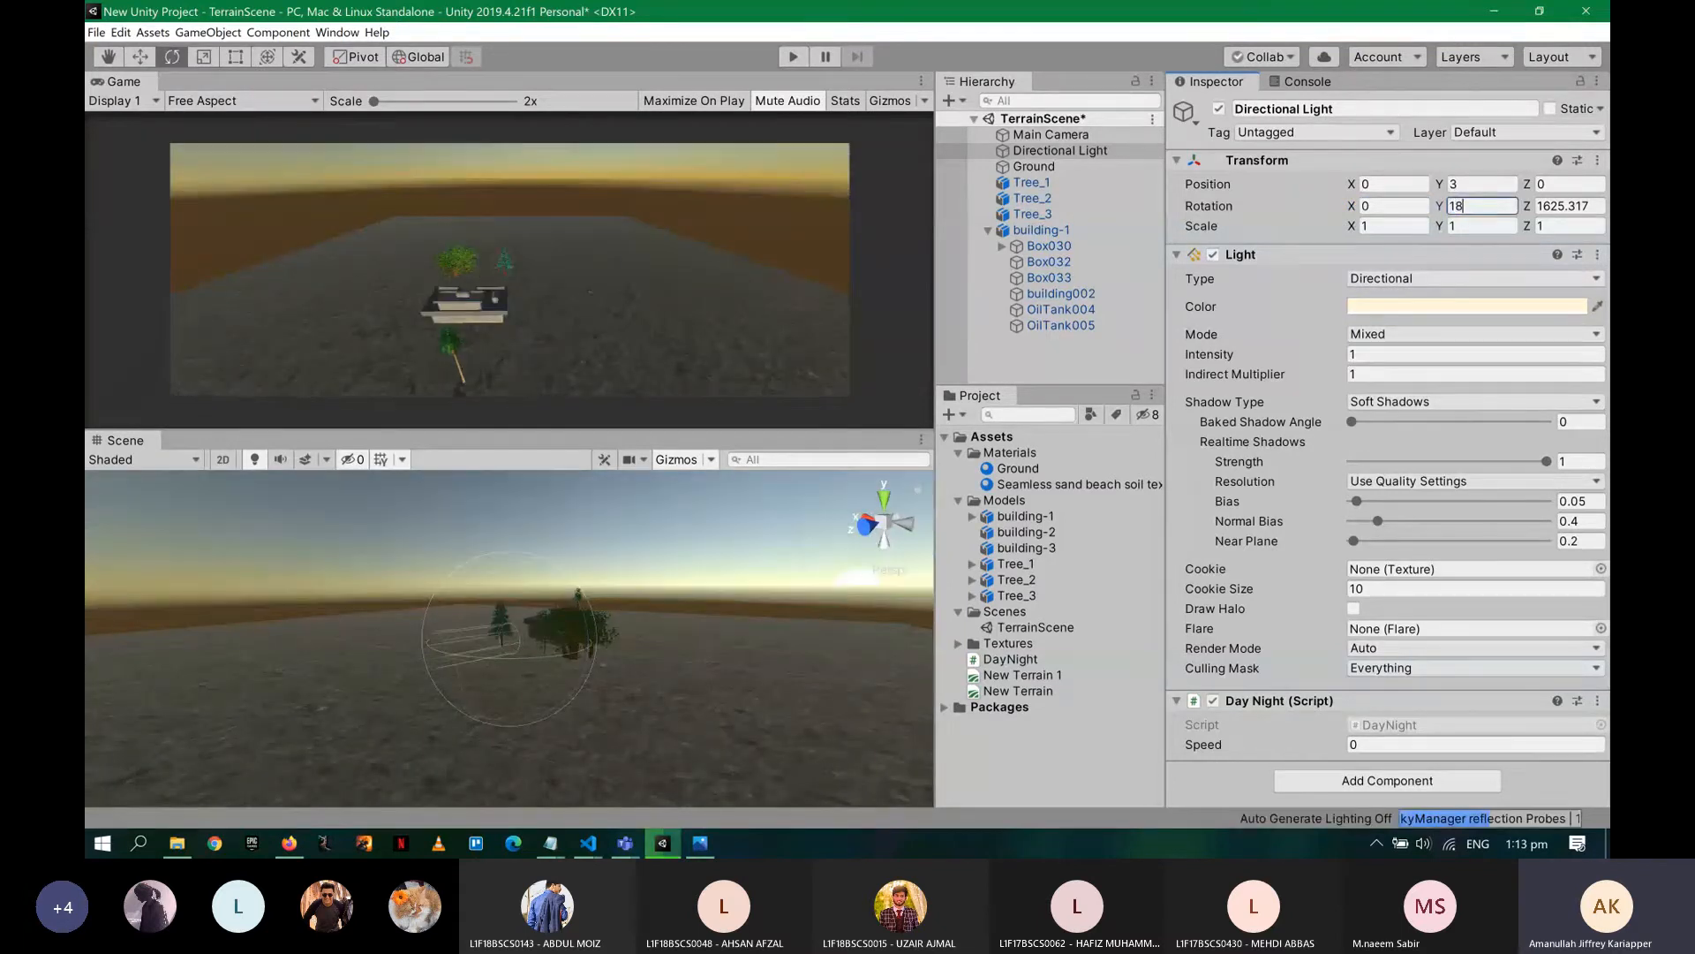
pyautogui.write('0')
pyautogui.press('Tab')
pyautogui.write('180')
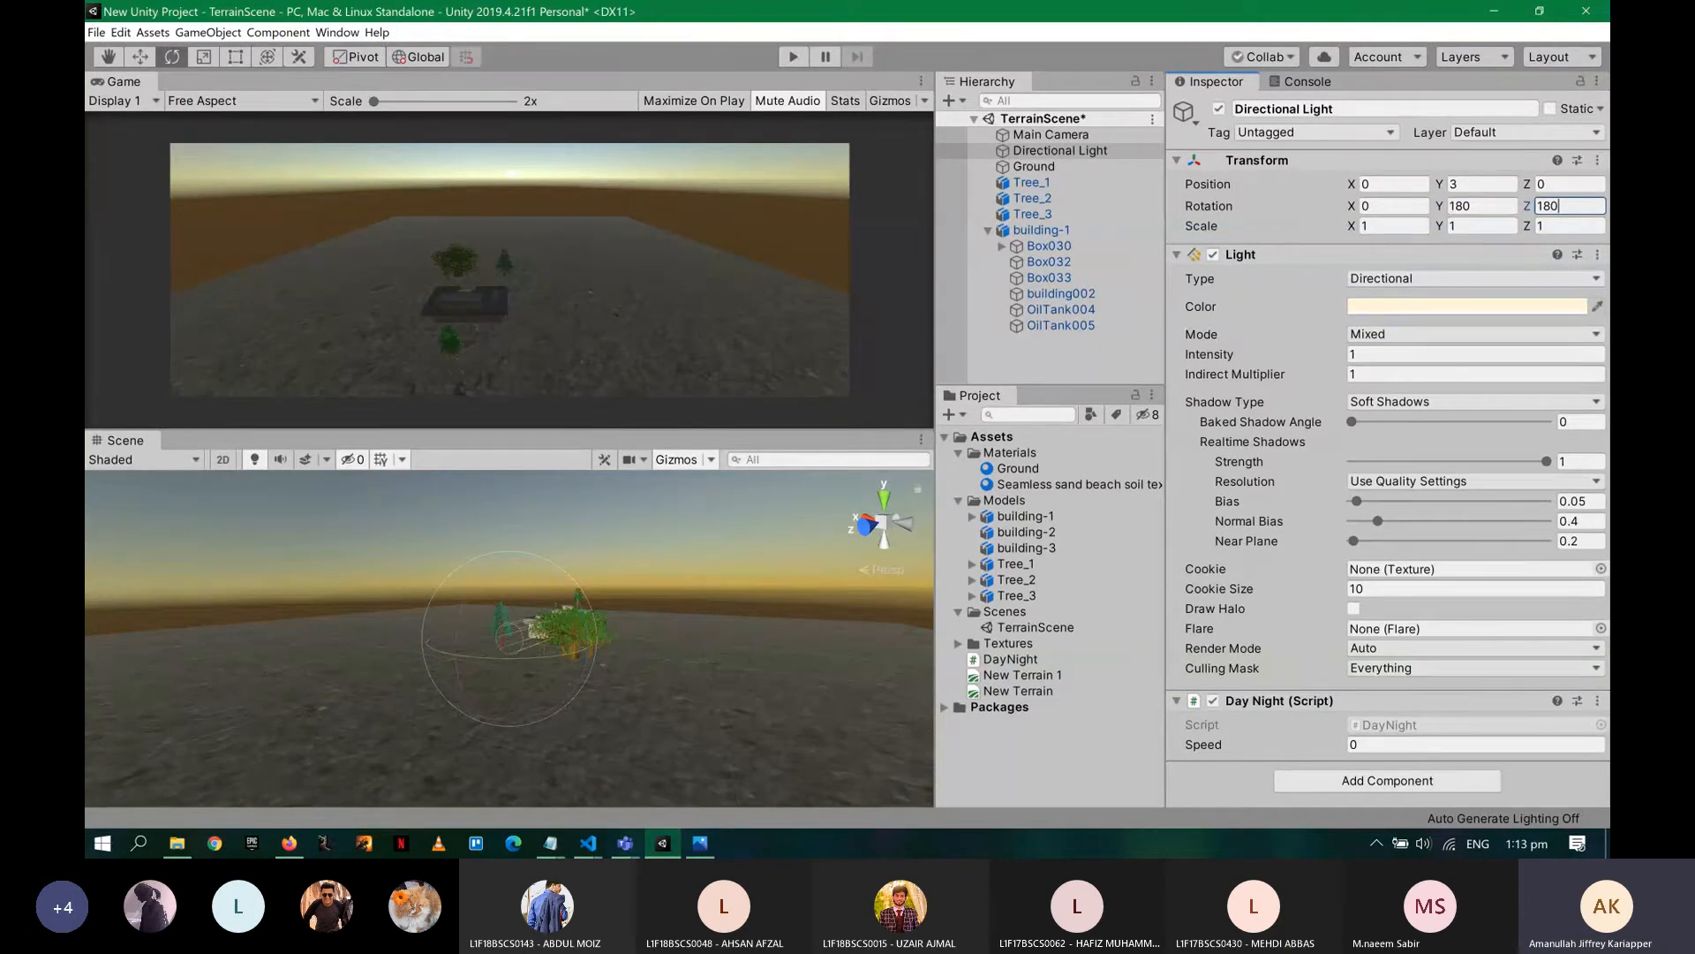
# - Try X rotations of -20 and -40 on the Directional Light to preview the night lighting
pyautogui.hotkey('shift', 'Tab')
pyautogui.hotkey('shift', 'Tab')
pyautogui.press('Left')
pyautogui.write('-2')
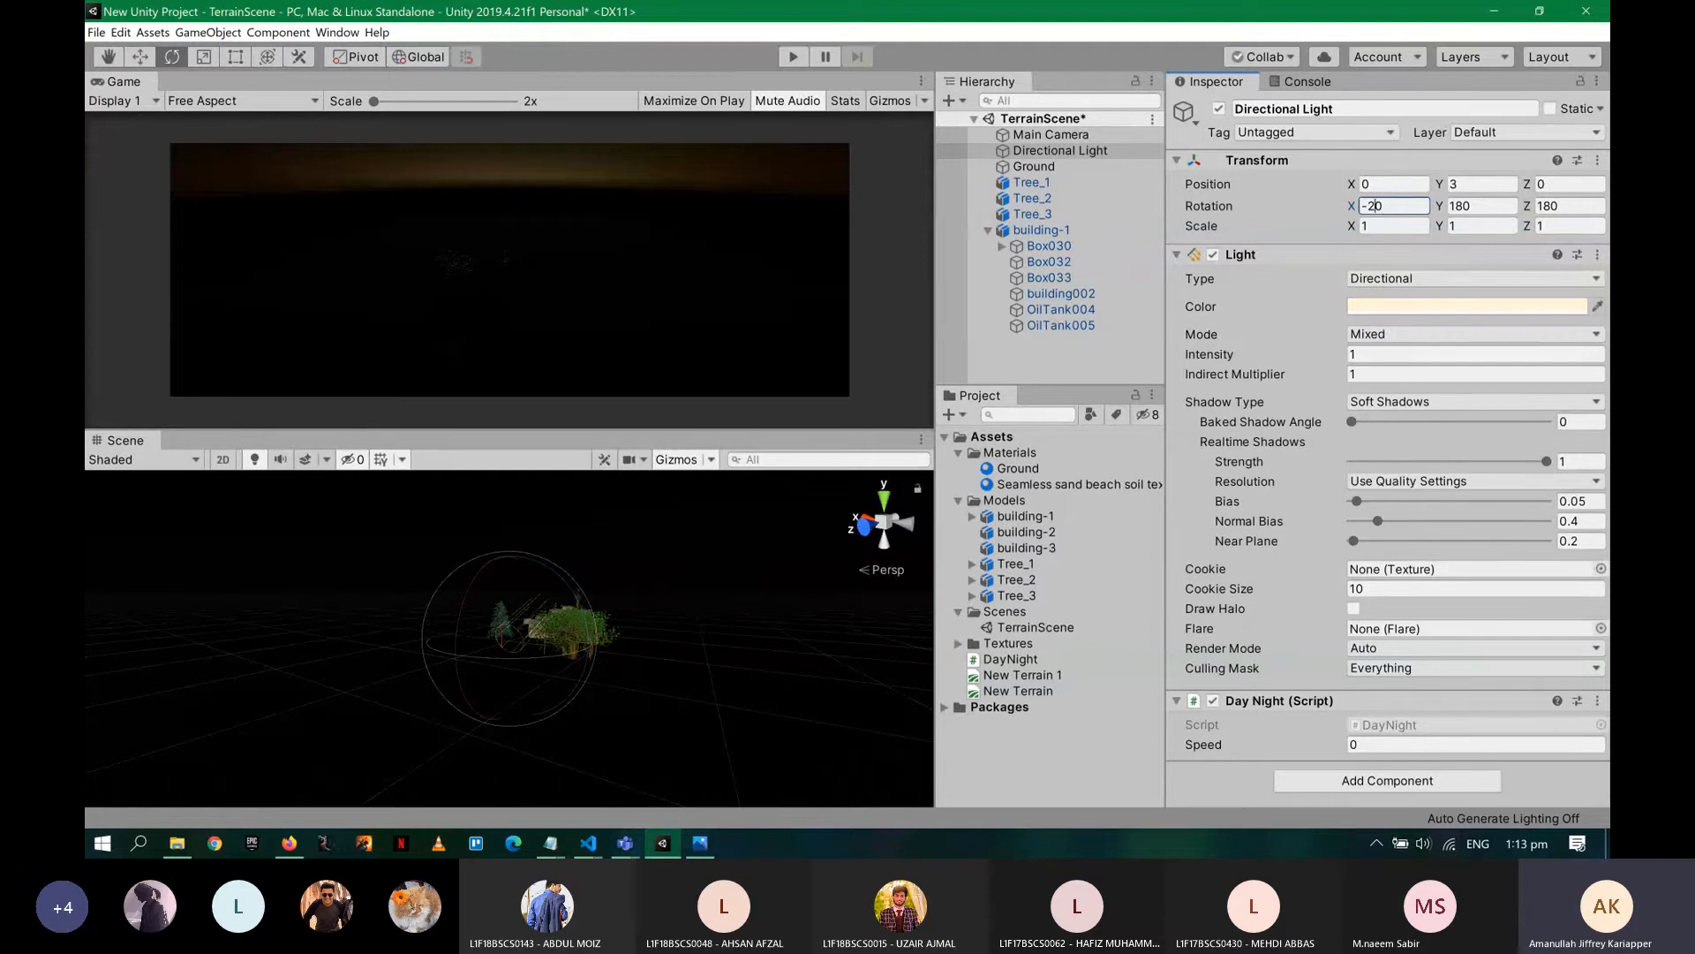
pyautogui.press('BackSpace')
pyautogui.write('4')
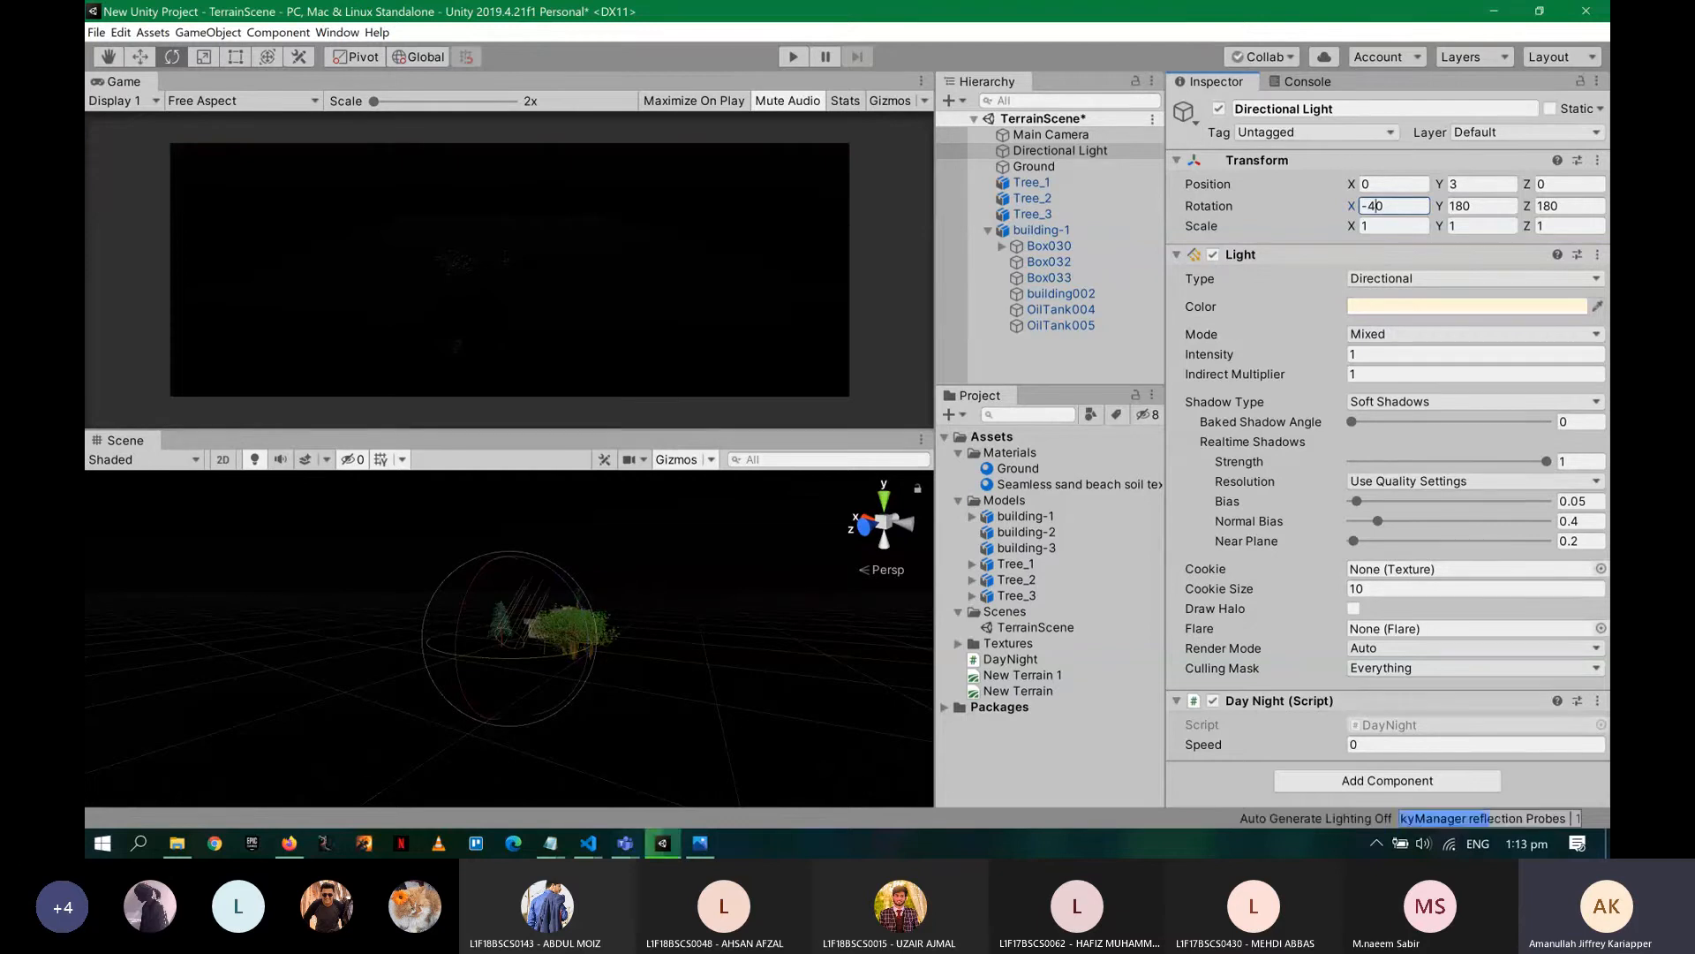
# - Try X rotations of 0, 10 and 90 on the Directional Light to preview sunrise through midday
pyautogui.hotkey('shift', 'Left')
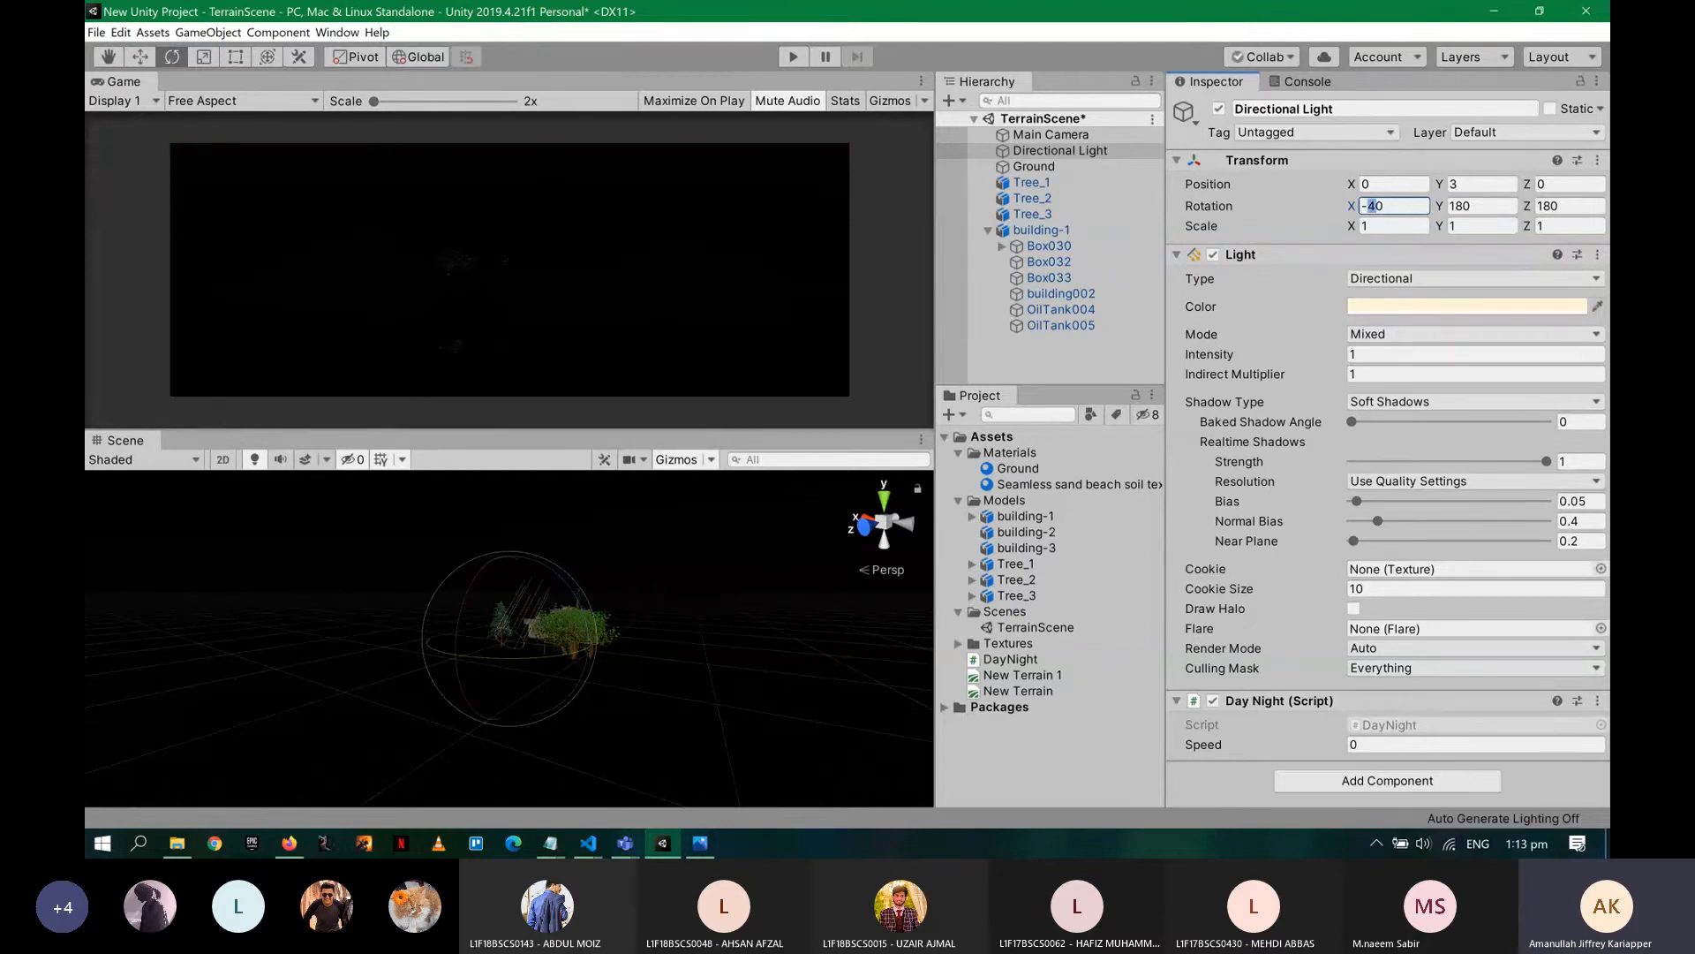
pyautogui.hotkey('shift', 'Left')
pyautogui.write('0')
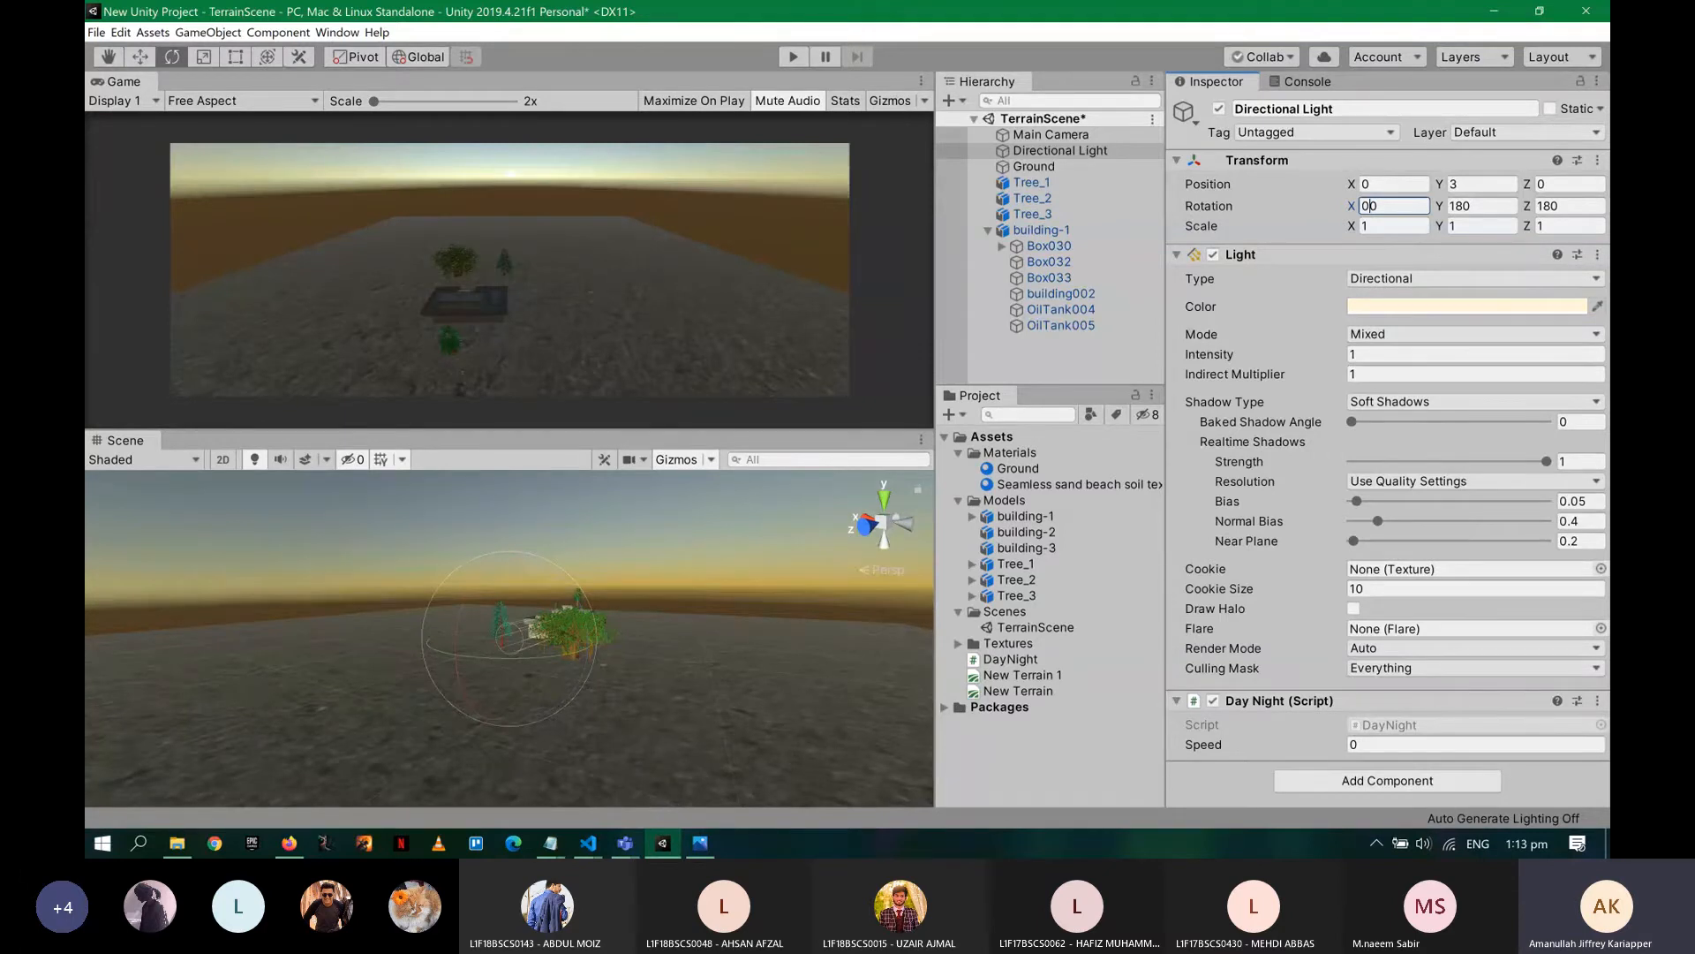
pyautogui.hotkey('shift', 'Left')
pyautogui.write('1')
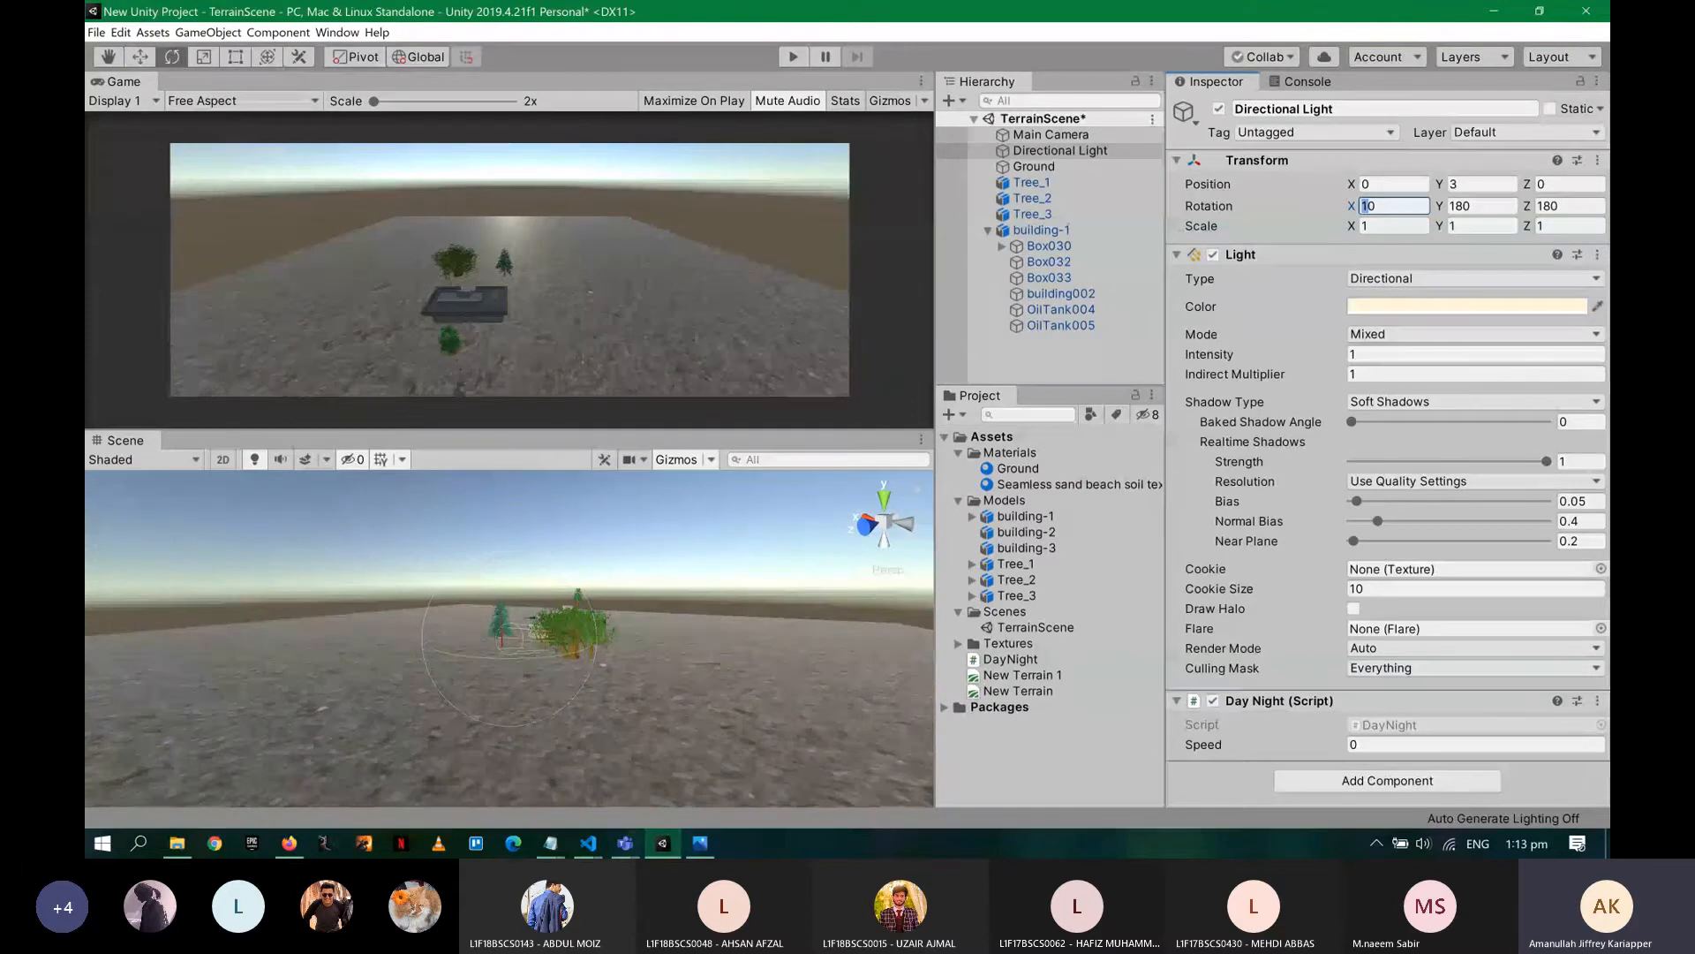
pyautogui.write('9')
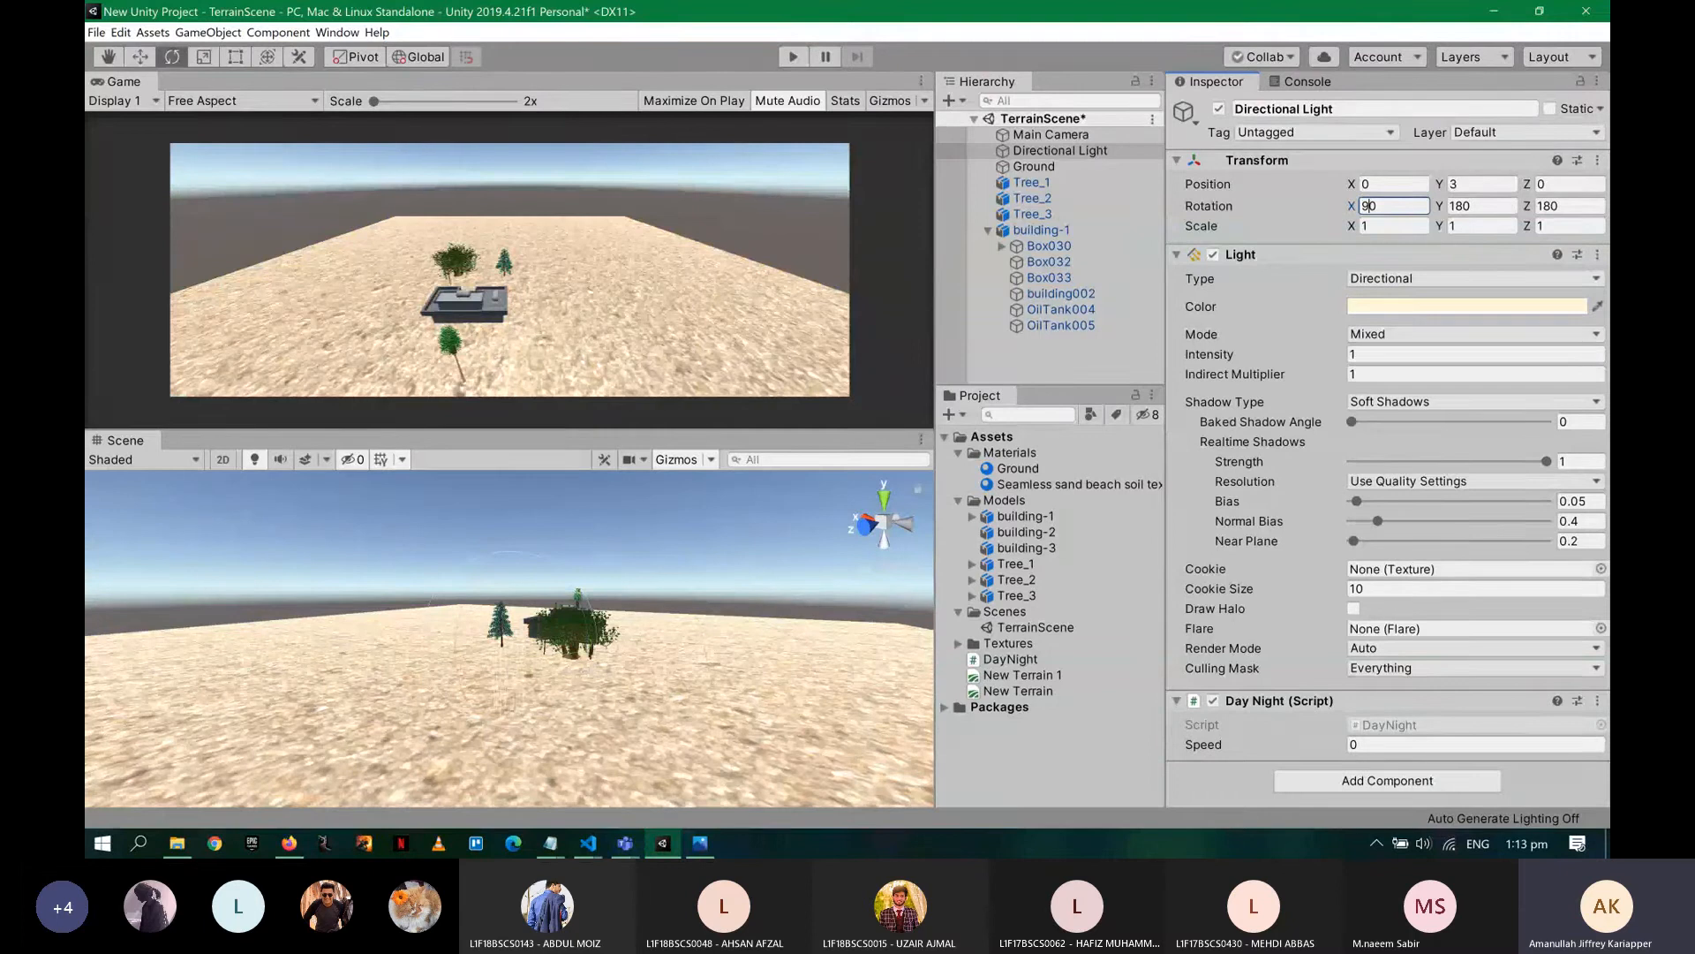
# - Try X rotations of 120, 180 and 210 on the Directional Light to preview afternoon through nightfall
pyautogui.press('BackSpace')
pyautogui.write('12')
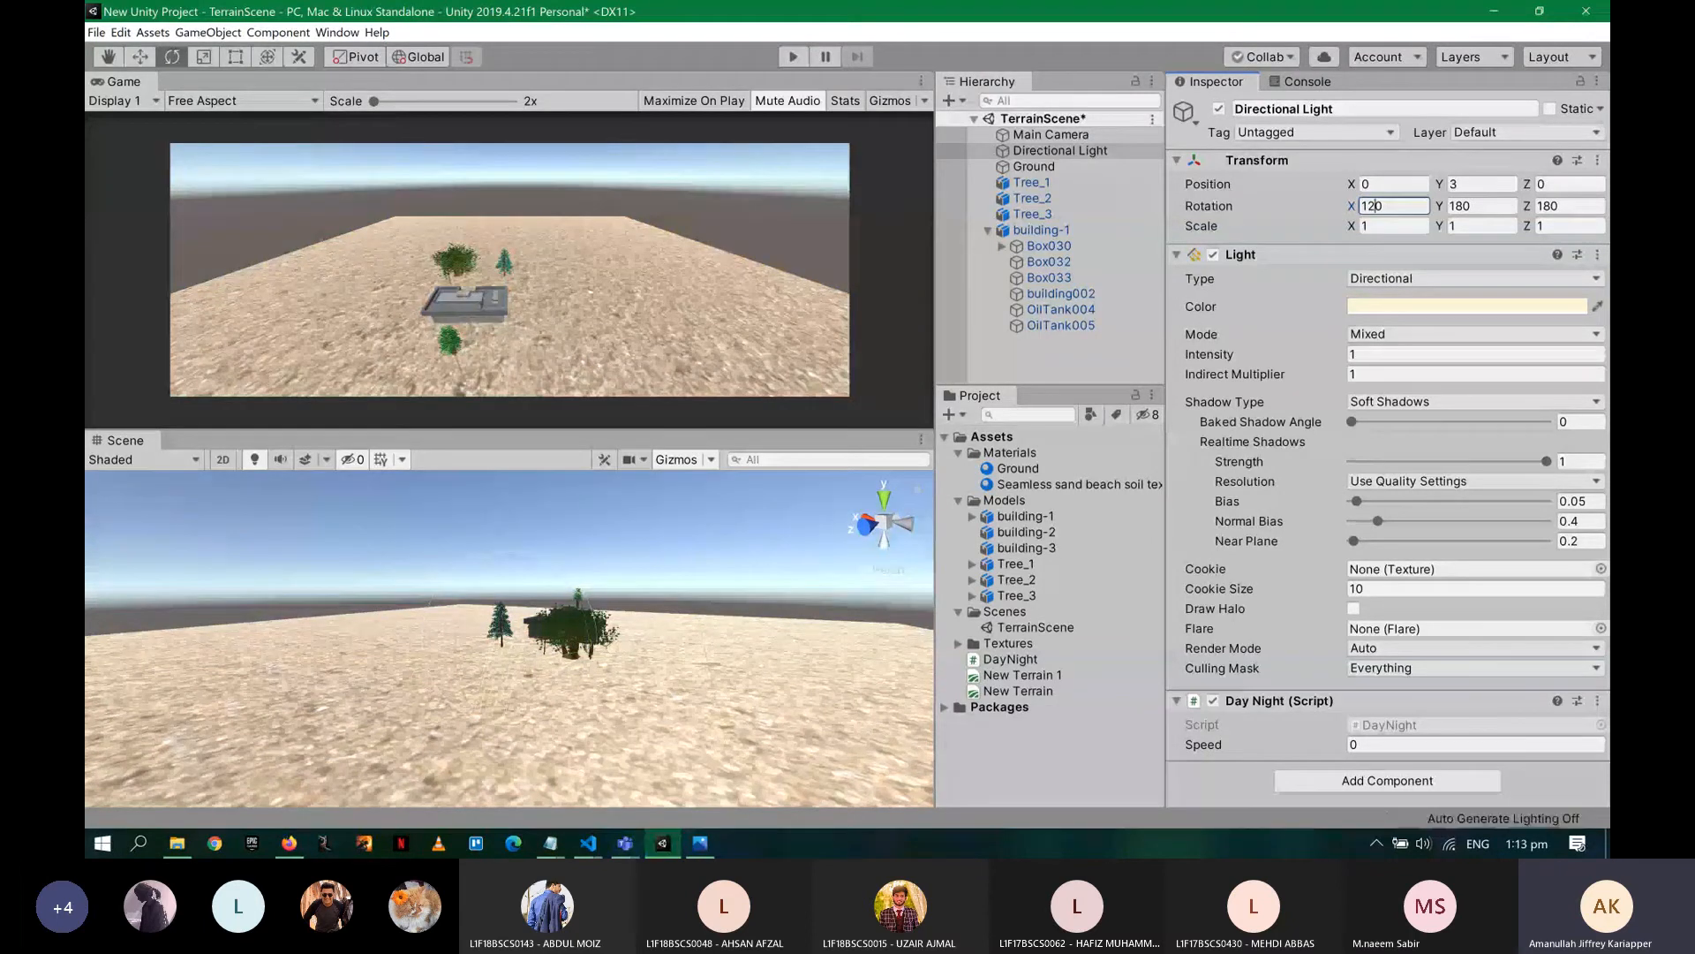
pyautogui.hotkey('shift', 'Home')
pyautogui.write('18')
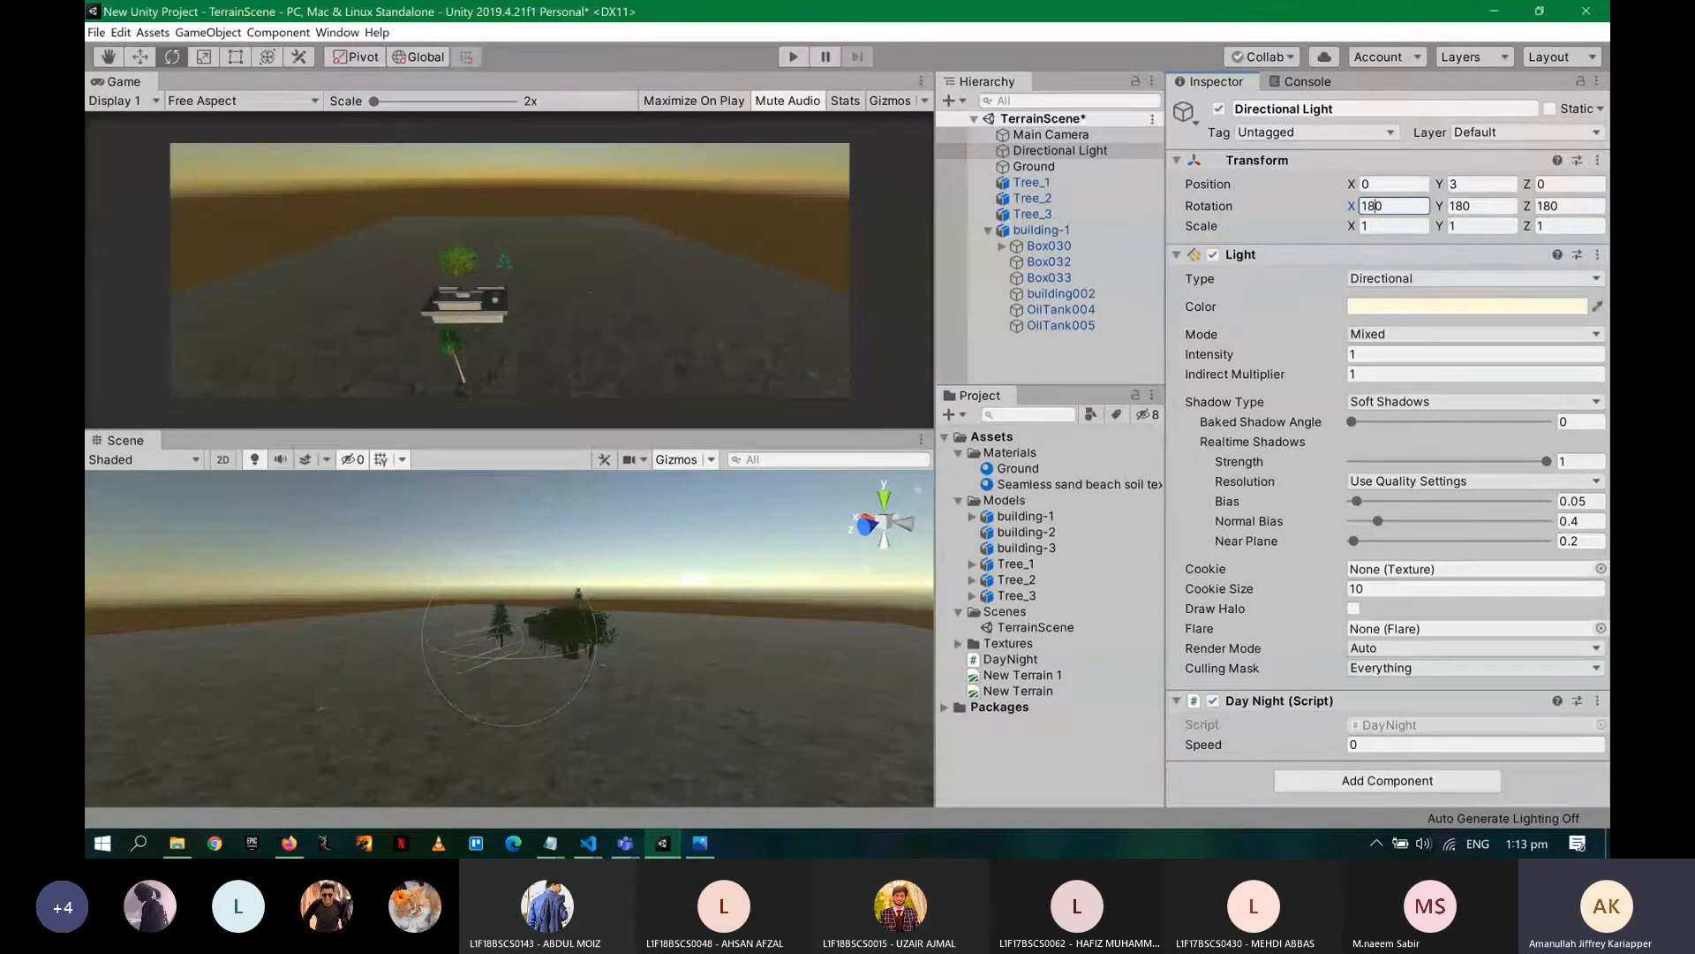
pyautogui.hotkey('shift', 'Home')
pyautogui.write('21')
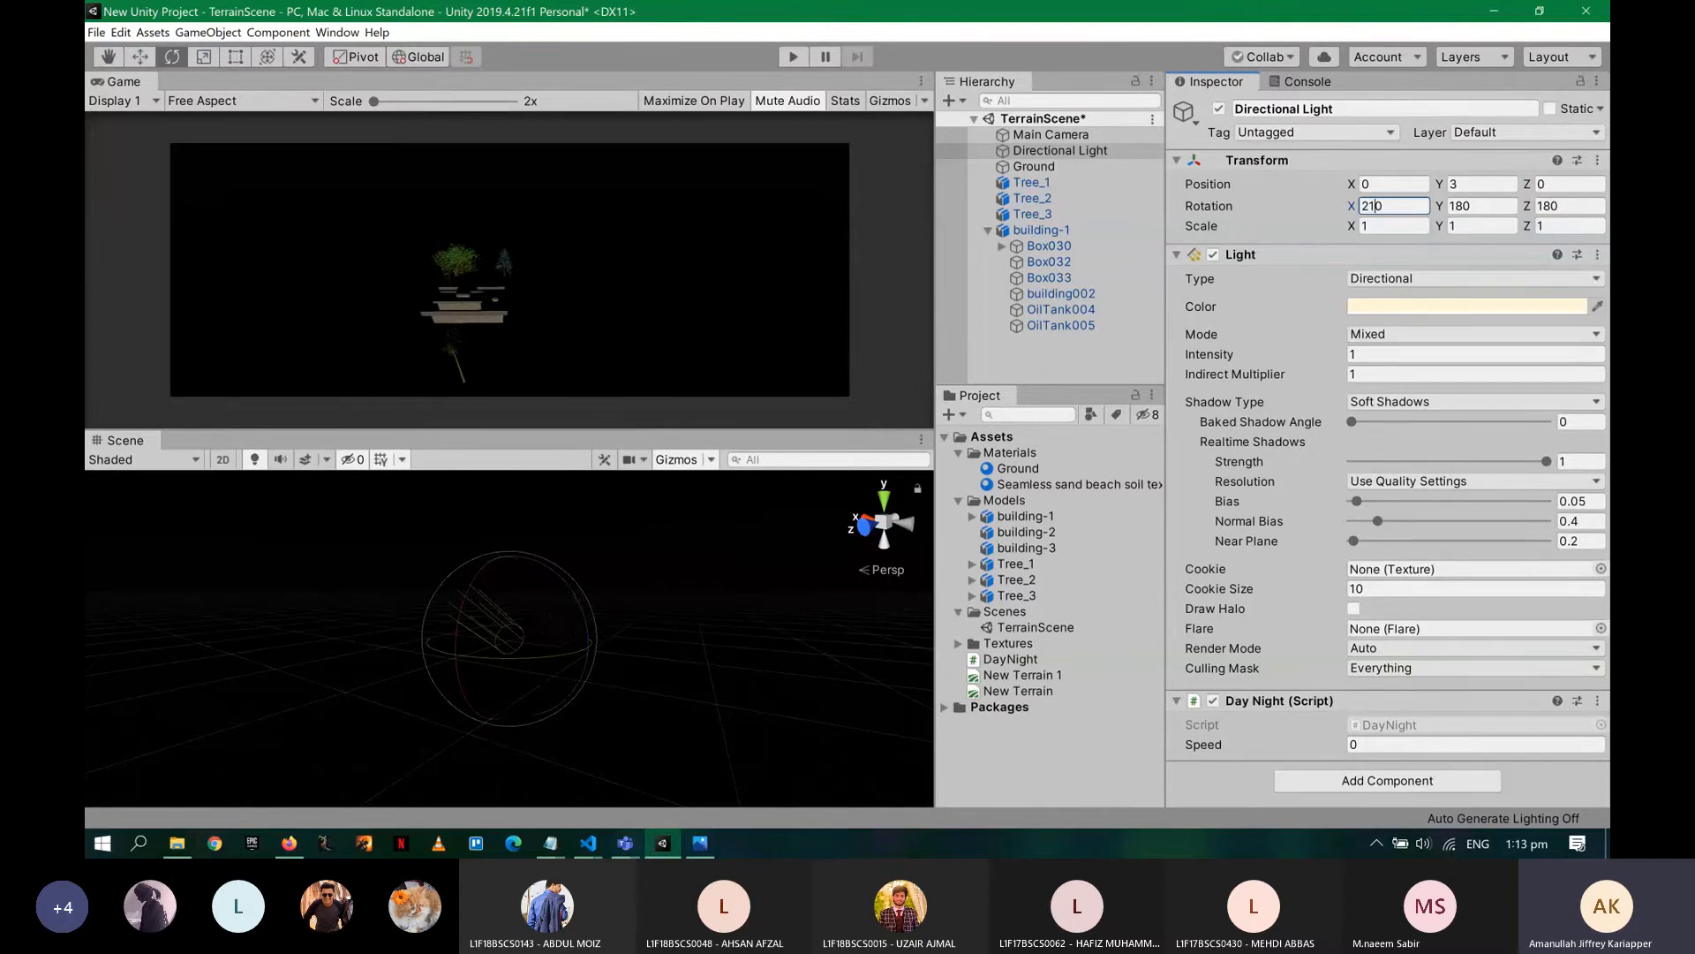
# - Set the Directional Light's X rotation to -20
pyautogui.press('BackSpace')
pyautogui.press('BackSpace')
pyautogui.write('-')
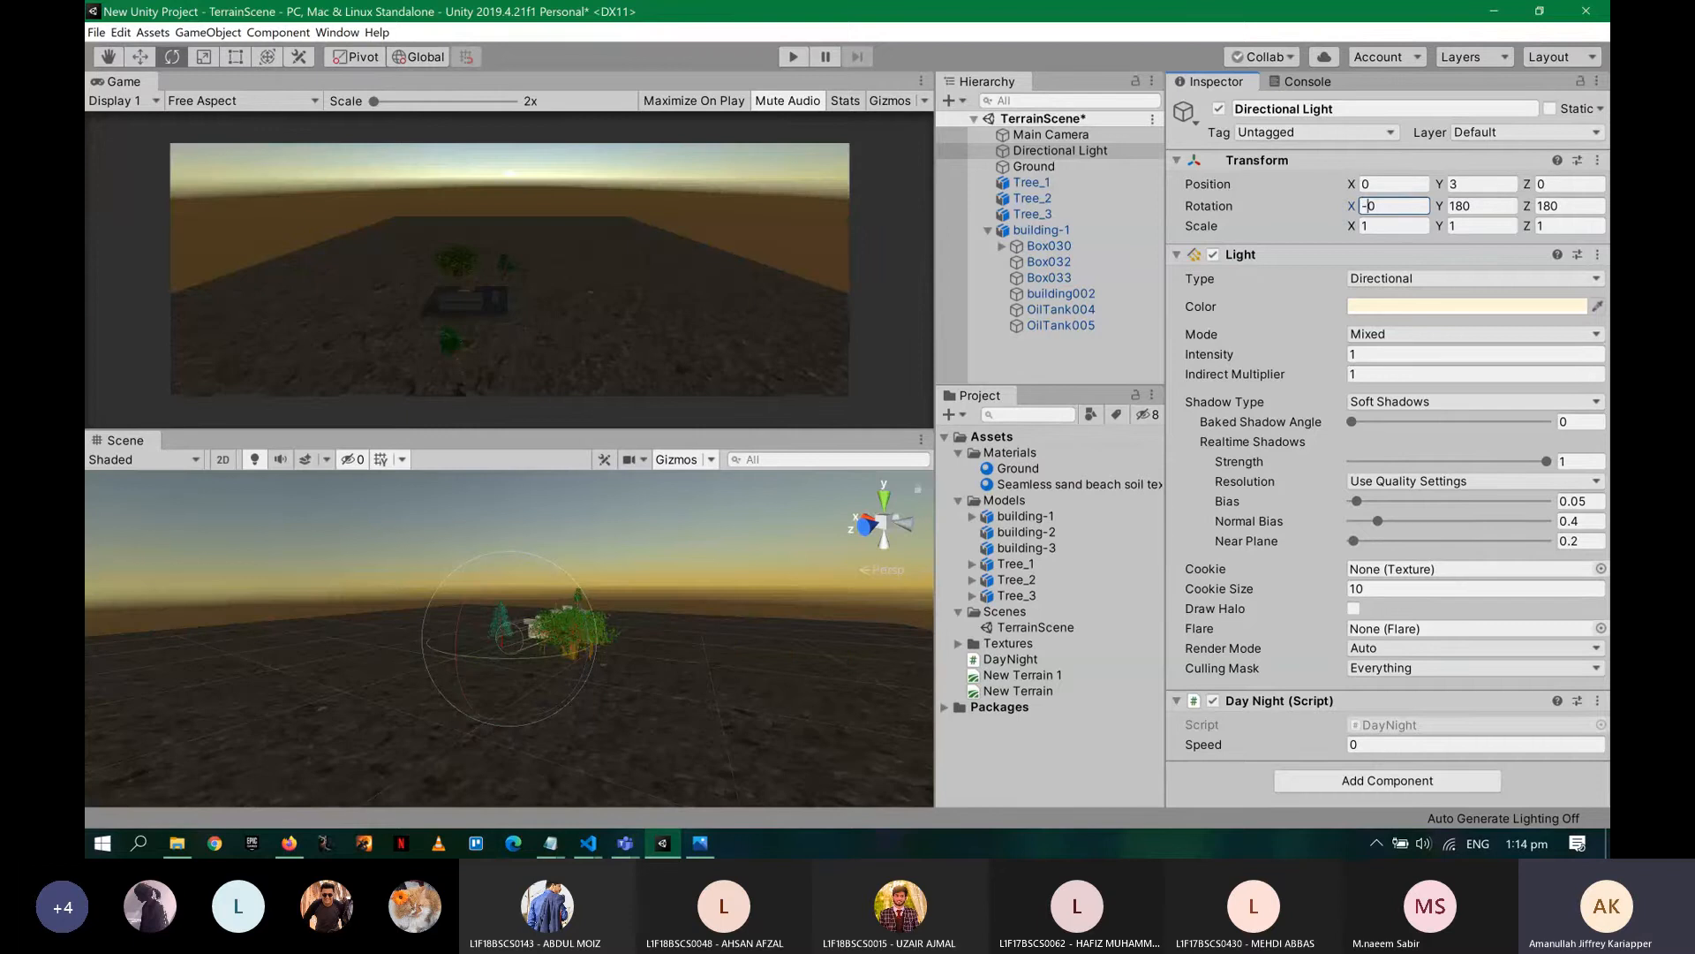
pyautogui.write('2')
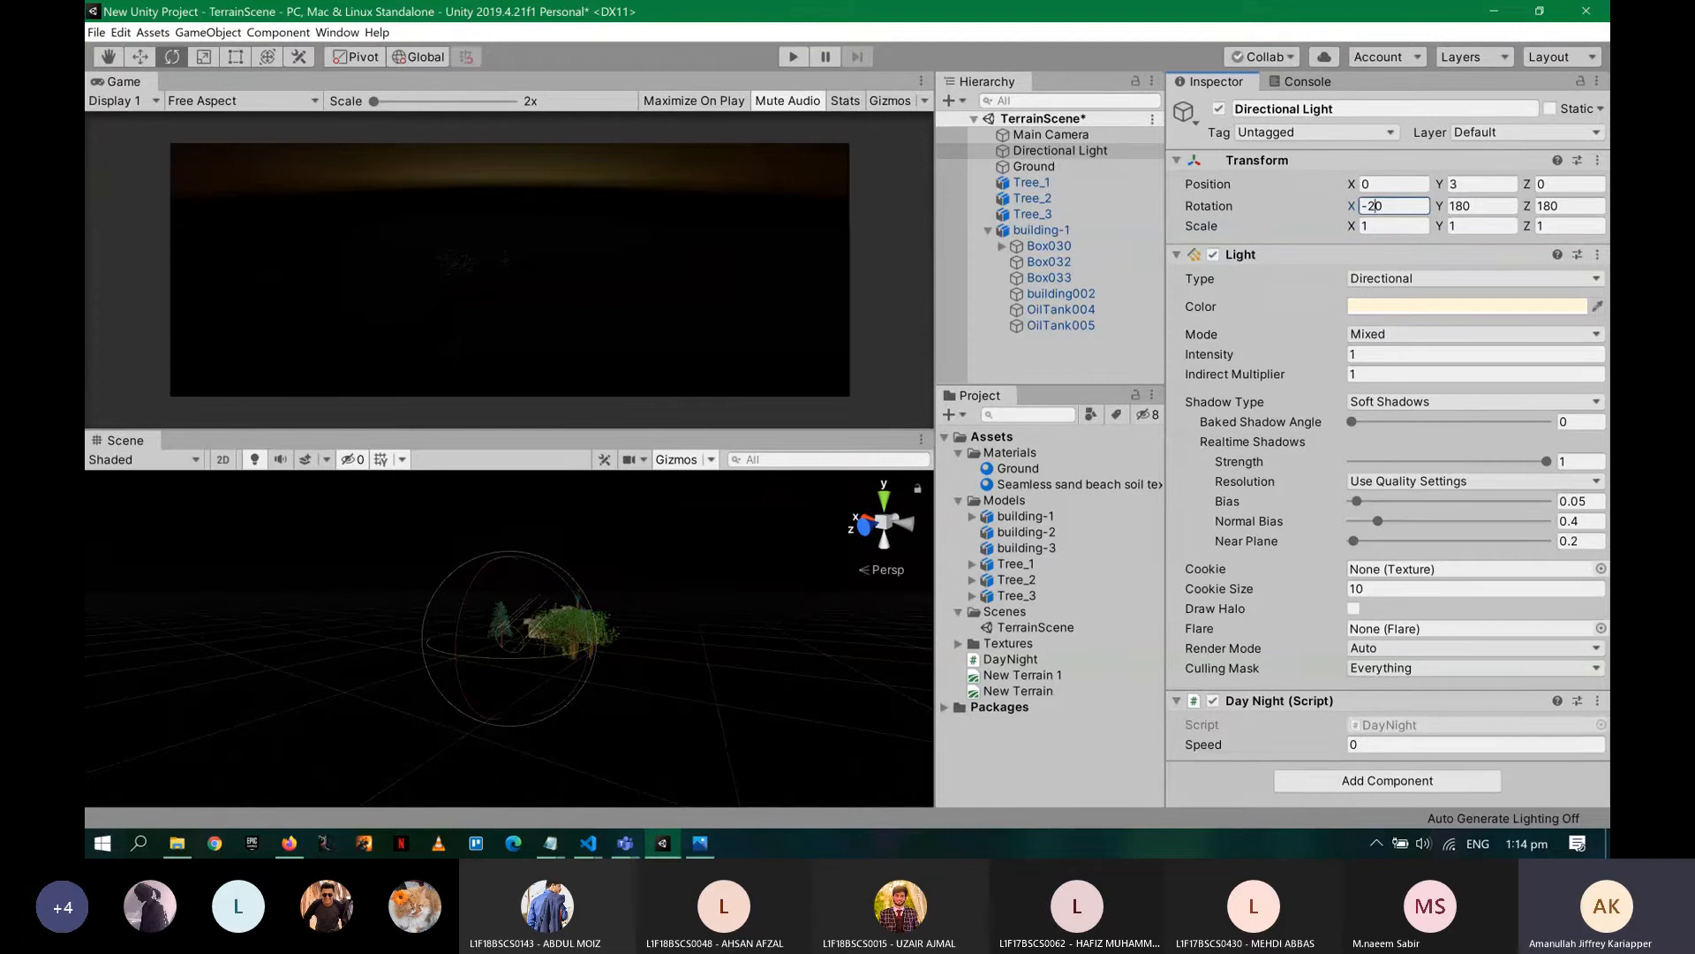
pyautogui.doubleClick(1374, 206)
# - Switch to Visual Studio Code, uncomment the rotation line in Start() and extend it to this.transform.rotation = new Quaternion
pyautogui.press('alt')
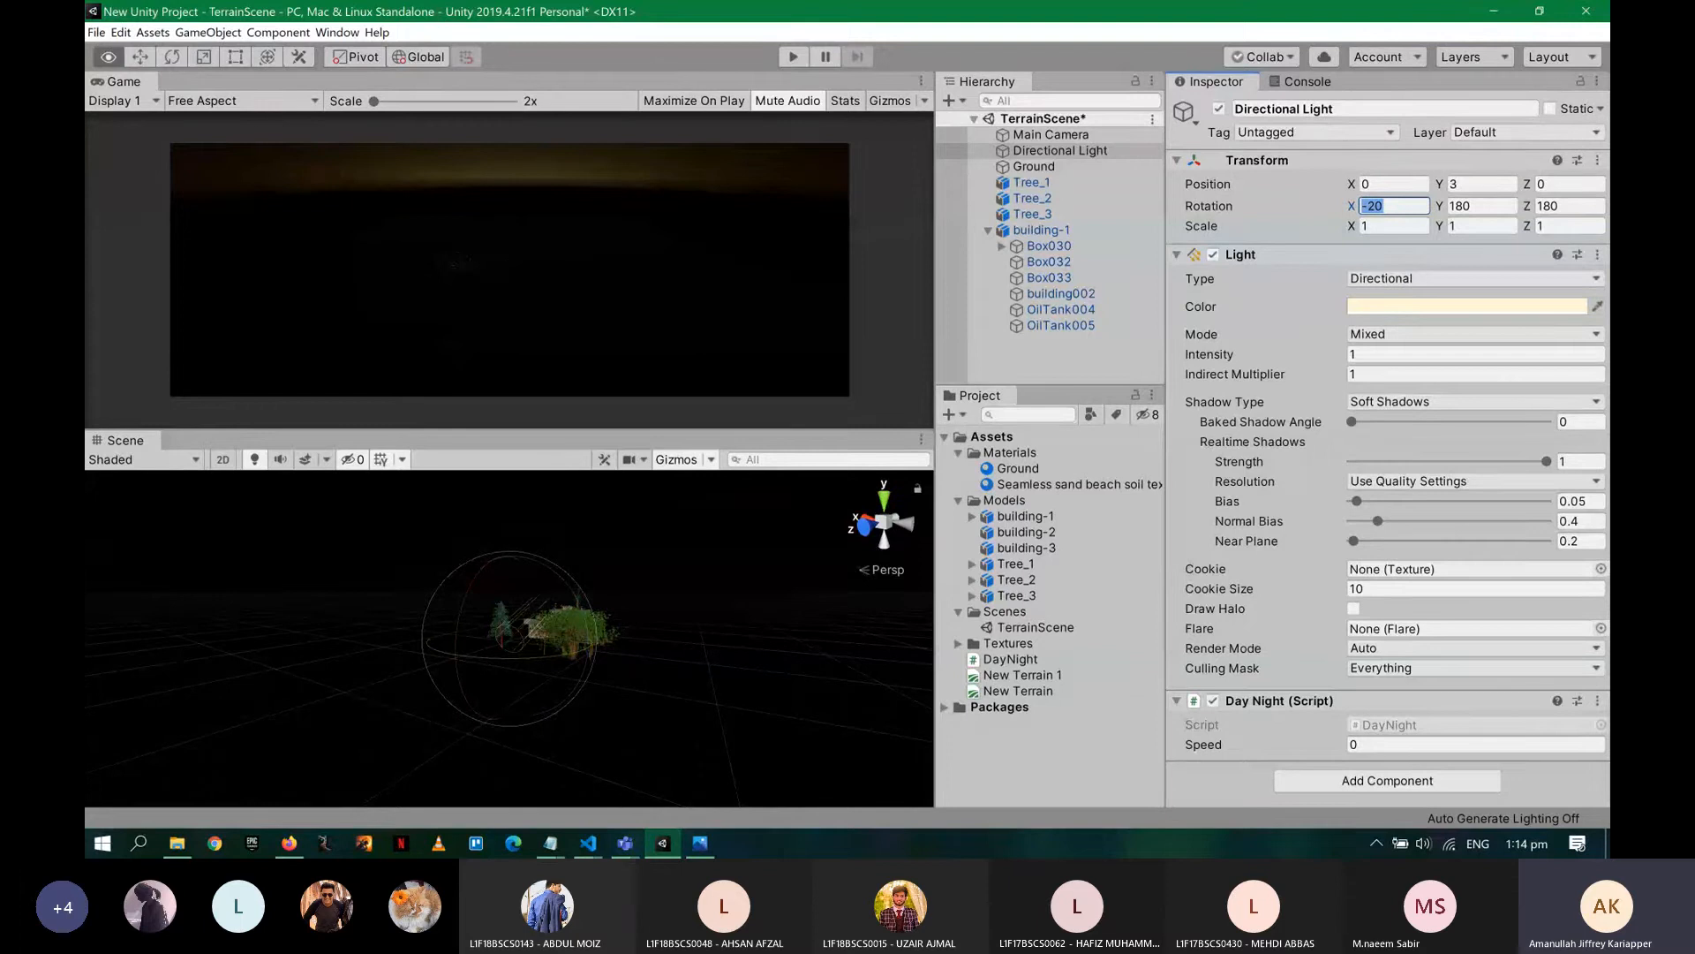
pyautogui.hotkey('alt', 'Tab')
pyautogui.hotkey('ctrl', '/')
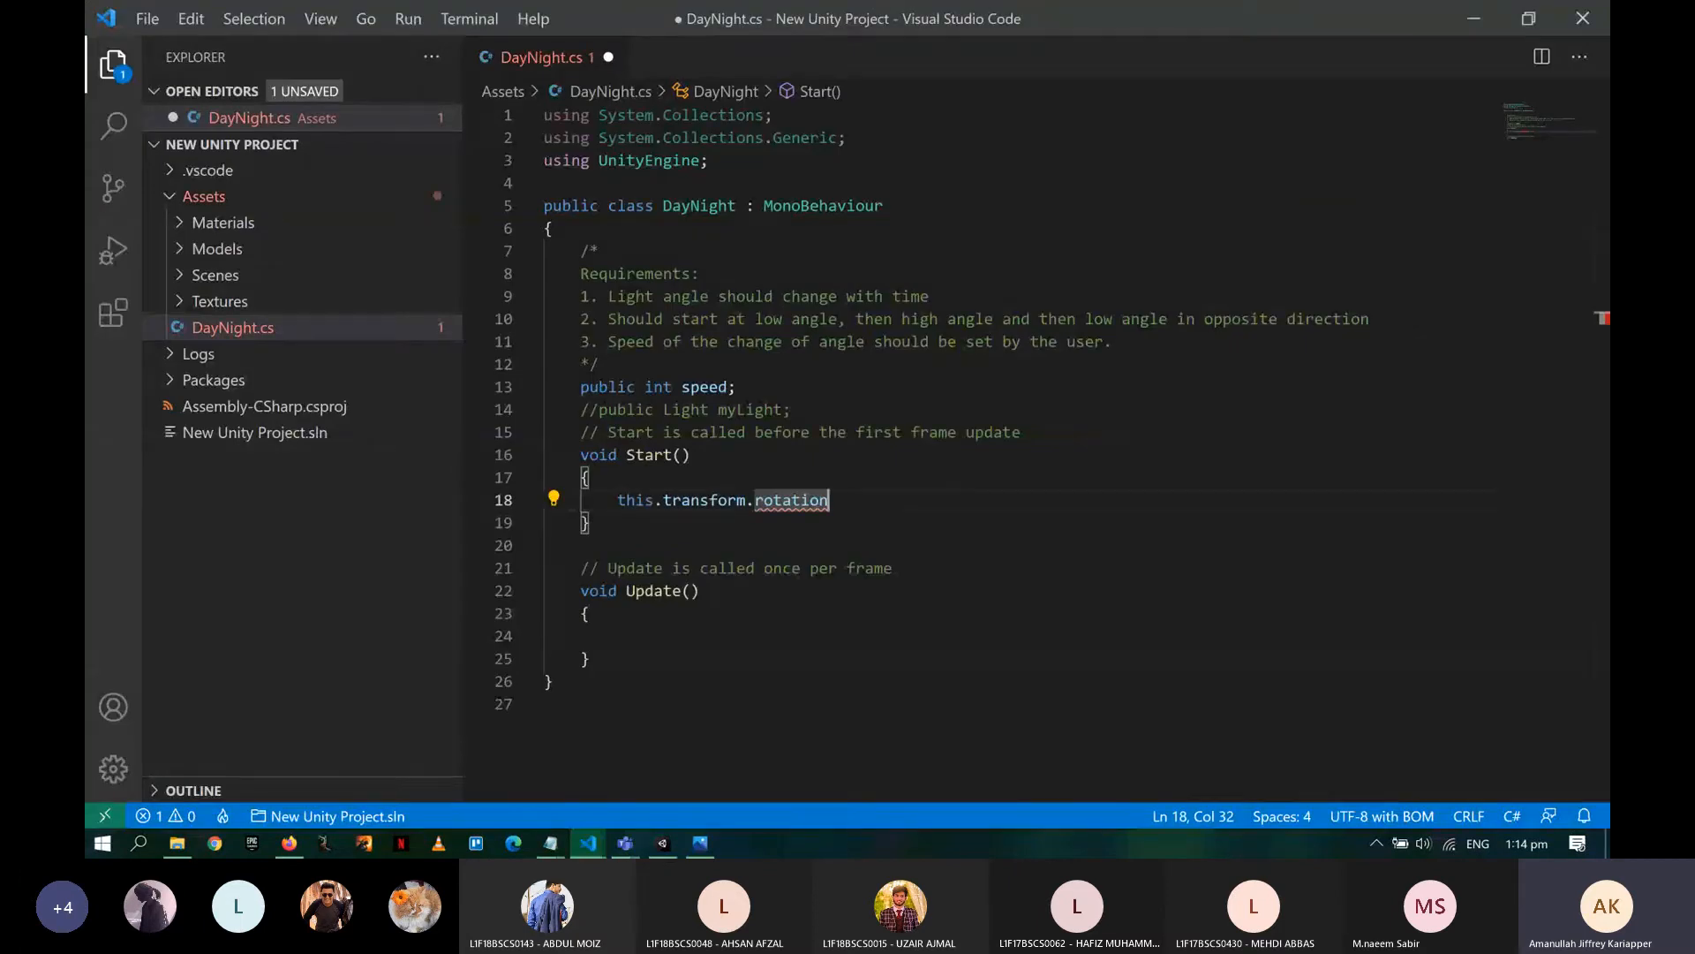
pyautogui.write('= n')
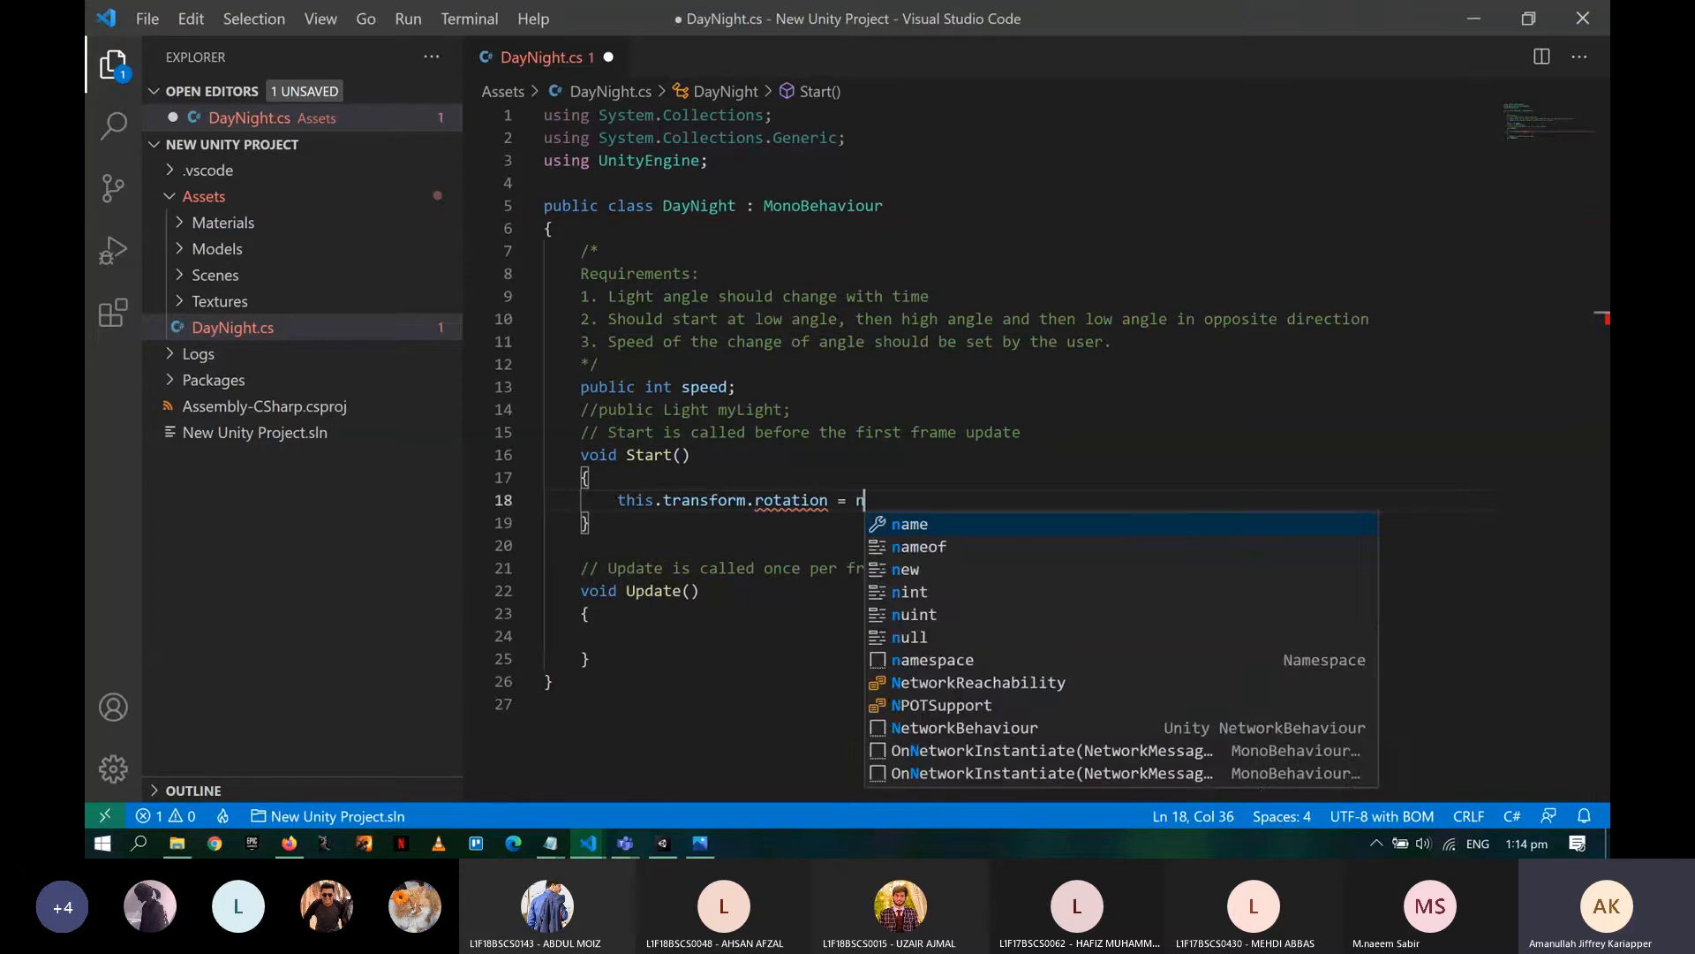
pyautogui.write('ew Quaternion')
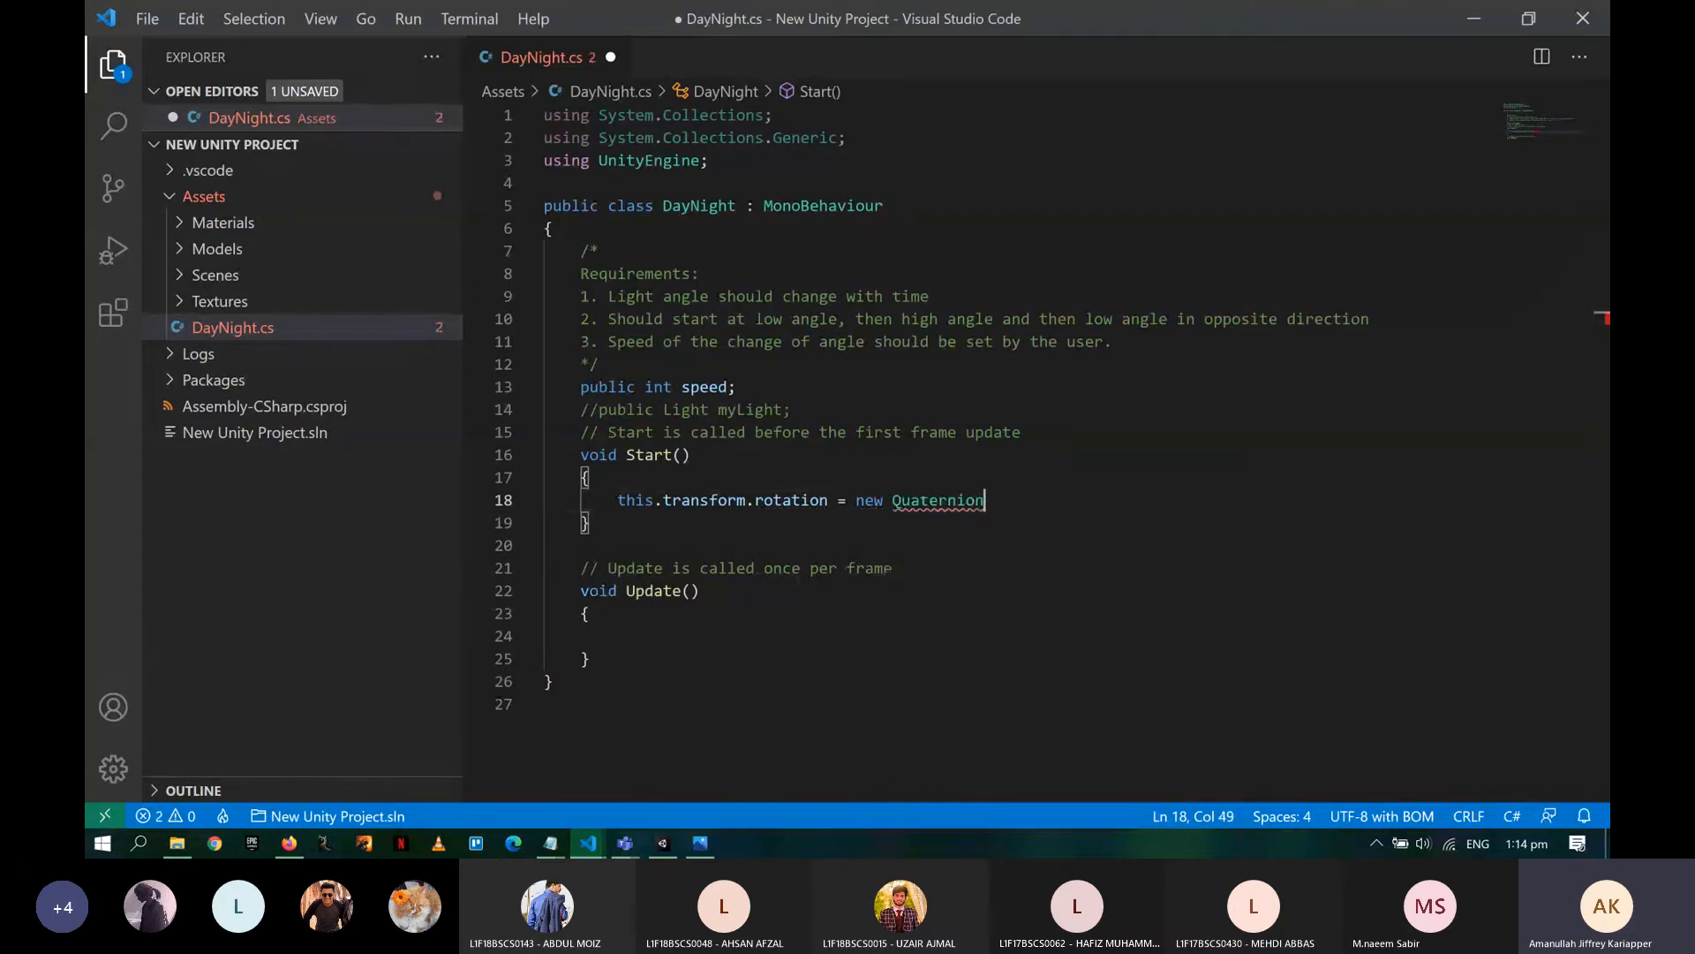
# - Look through the code suggestions for Quaternion members, including ones starting with "eu", and remove the trailing dot
pyautogui.write('.')
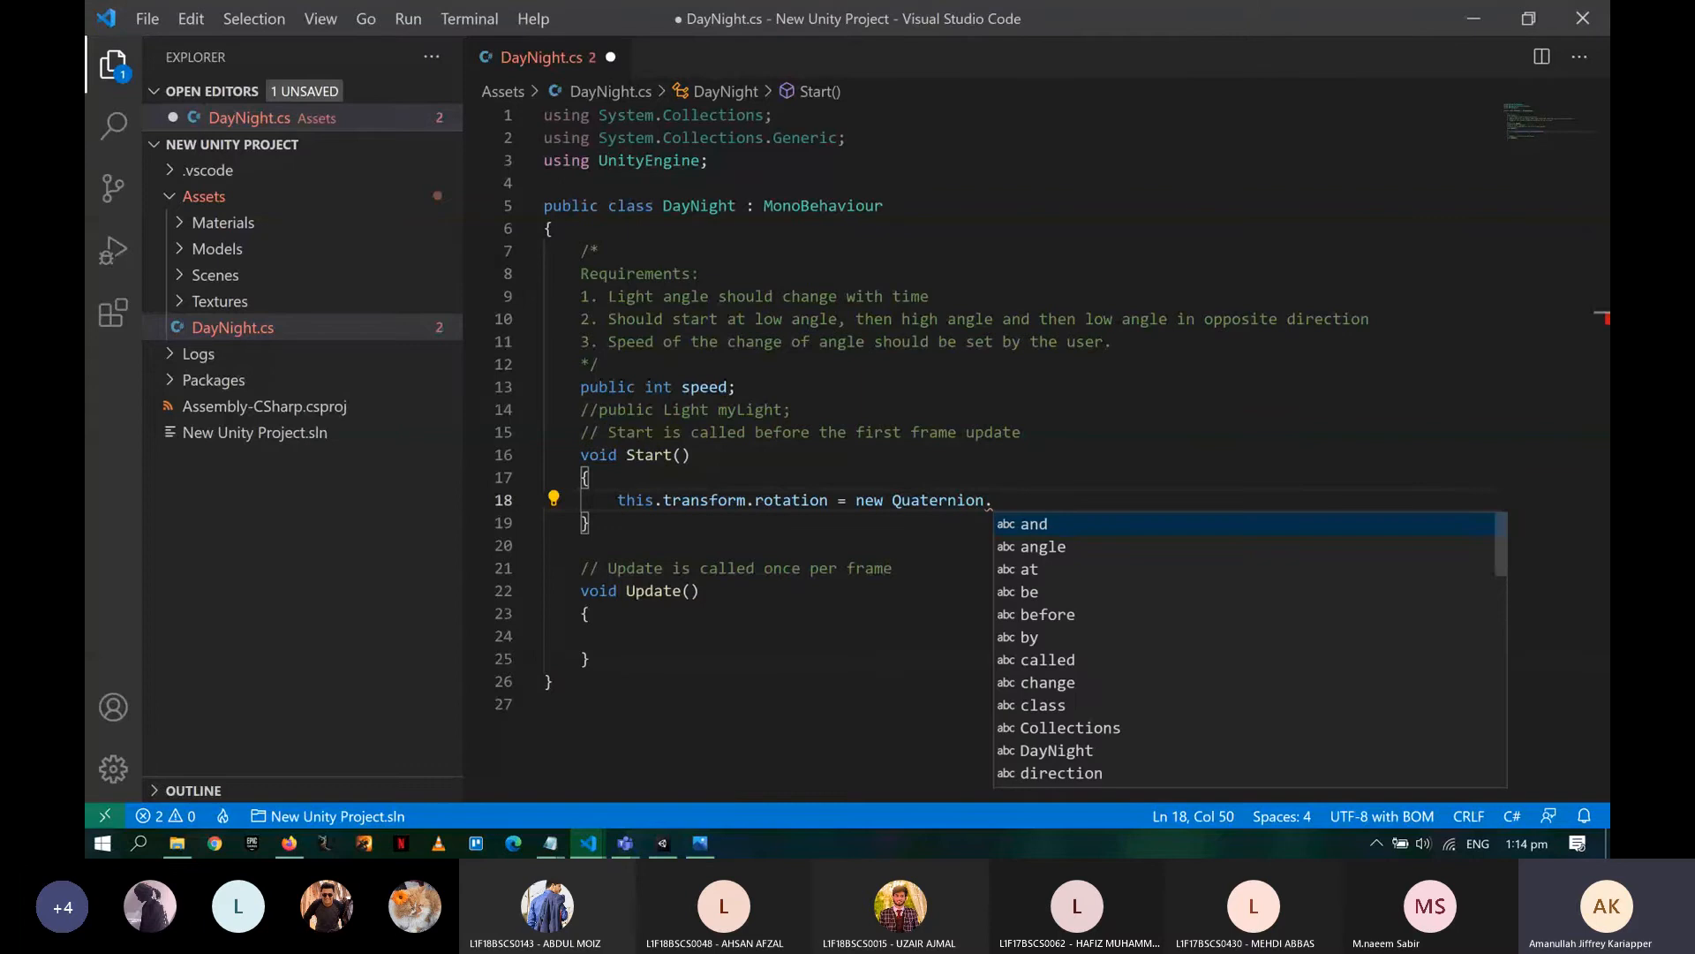
pyautogui.press('Down')
pyautogui.press('Down')
pyautogui.press('Down')
pyautogui.press('Down')
pyautogui.press('Down')
pyautogui.press('Down')
pyautogui.press('Down')
pyautogui.press('Down')
pyautogui.press('Down')
pyautogui.press('Down')
pyautogui.press('Down')
pyautogui.press('Down')
pyautogui.press('Down')
pyautogui.press('Down')
pyautogui.press('Down')
pyautogui.press('Down')
pyautogui.press('Down')
pyautogui.press('Down')
pyautogui.press('Down')
pyautogui.press('Down')
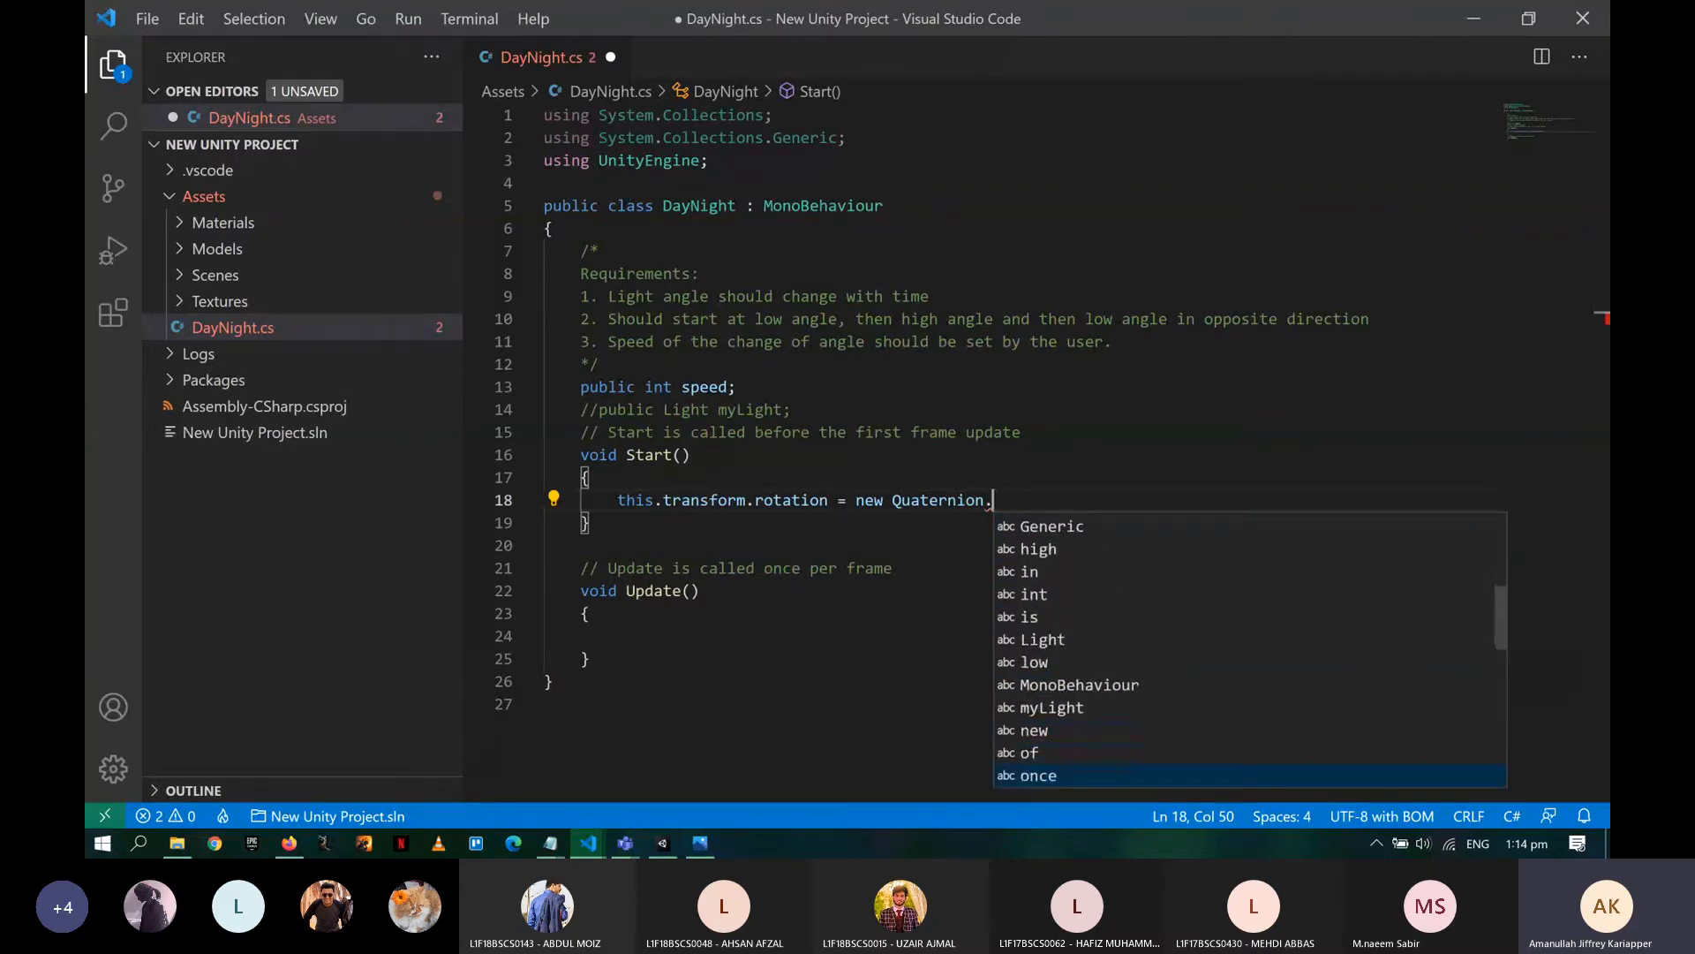
pyautogui.write('eu')
pyautogui.press('BackSpace')
pyautogui.press('BackSpace')
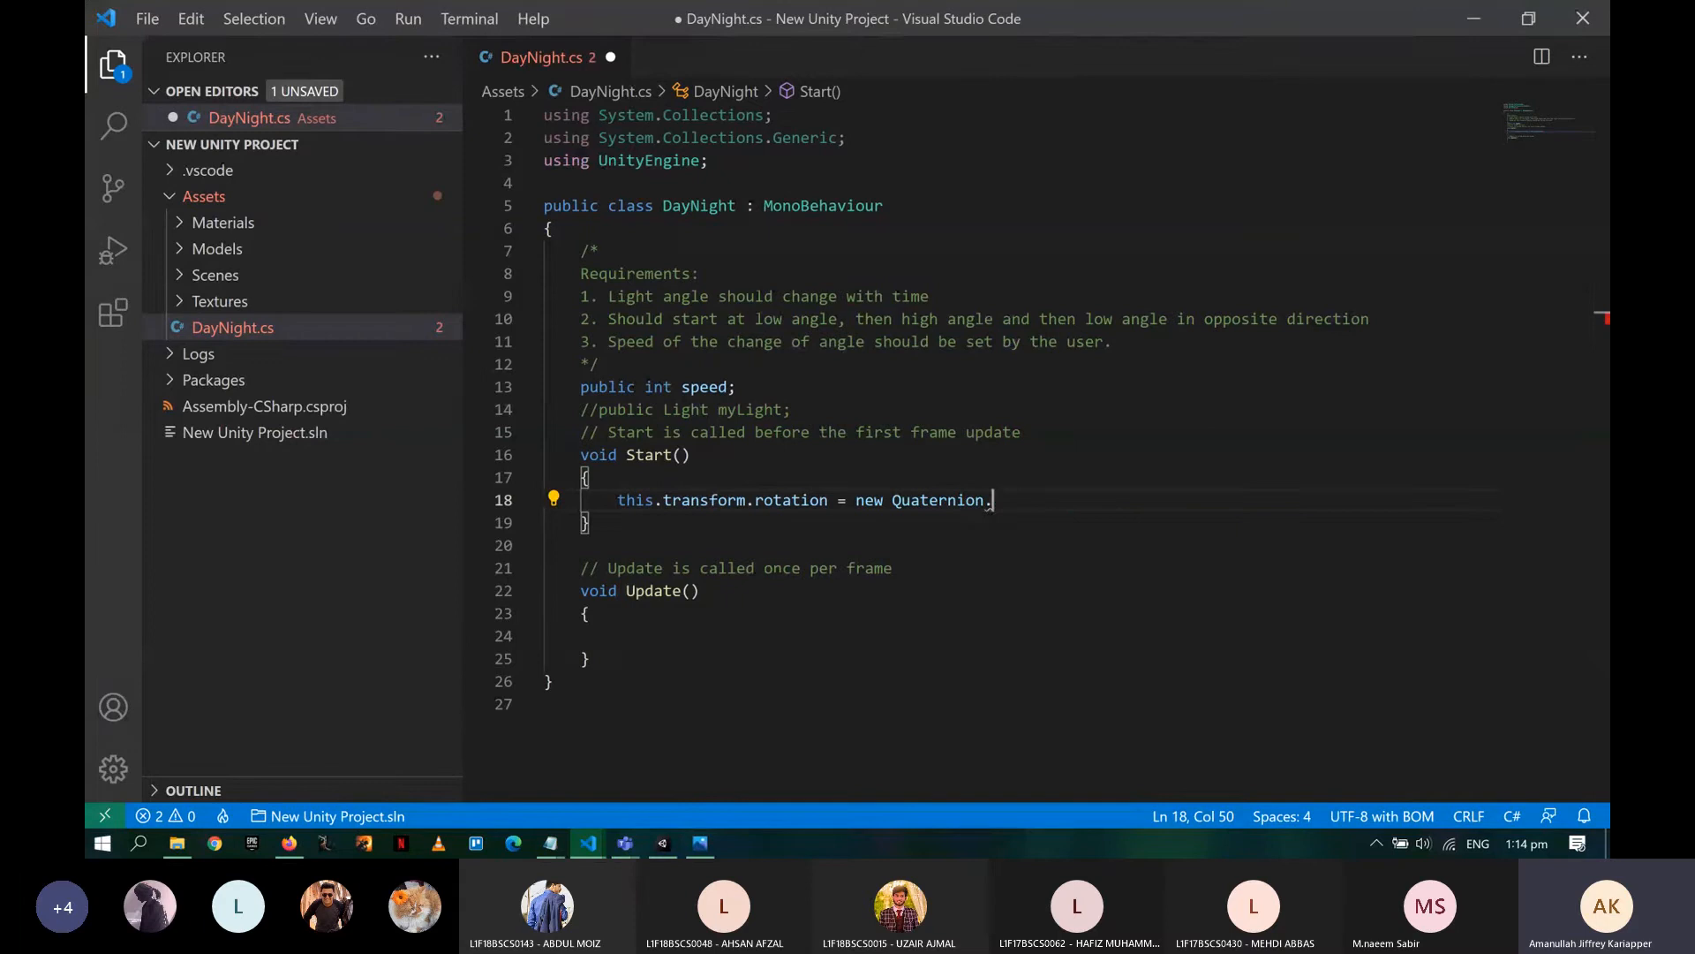
pyautogui.press('BackSpace')
# - Comment out the this.transform.rotation = new Quaternion line in Start() and insert a blank line above it
pyautogui.hotkey('ctrl', 'shift', 'Left')
pyautogui.hotkey('ctrl', 'shift', 'Left')
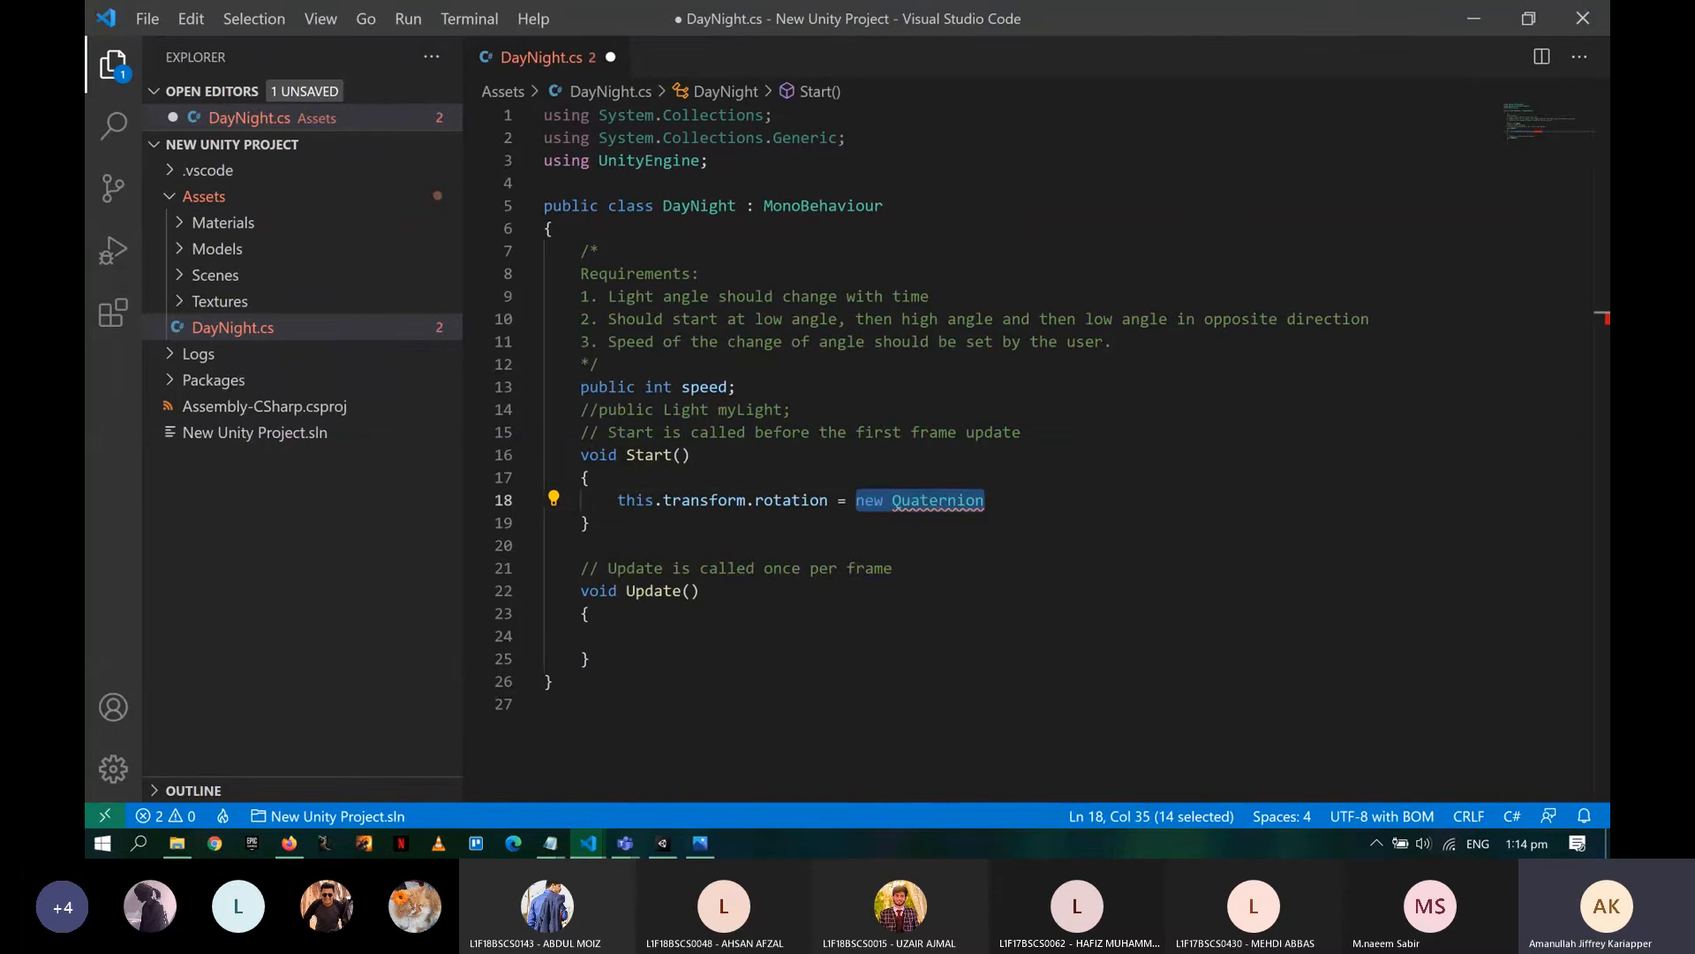
pyautogui.press('Home')
pyautogui.write('//')
pyautogui.press('Up')
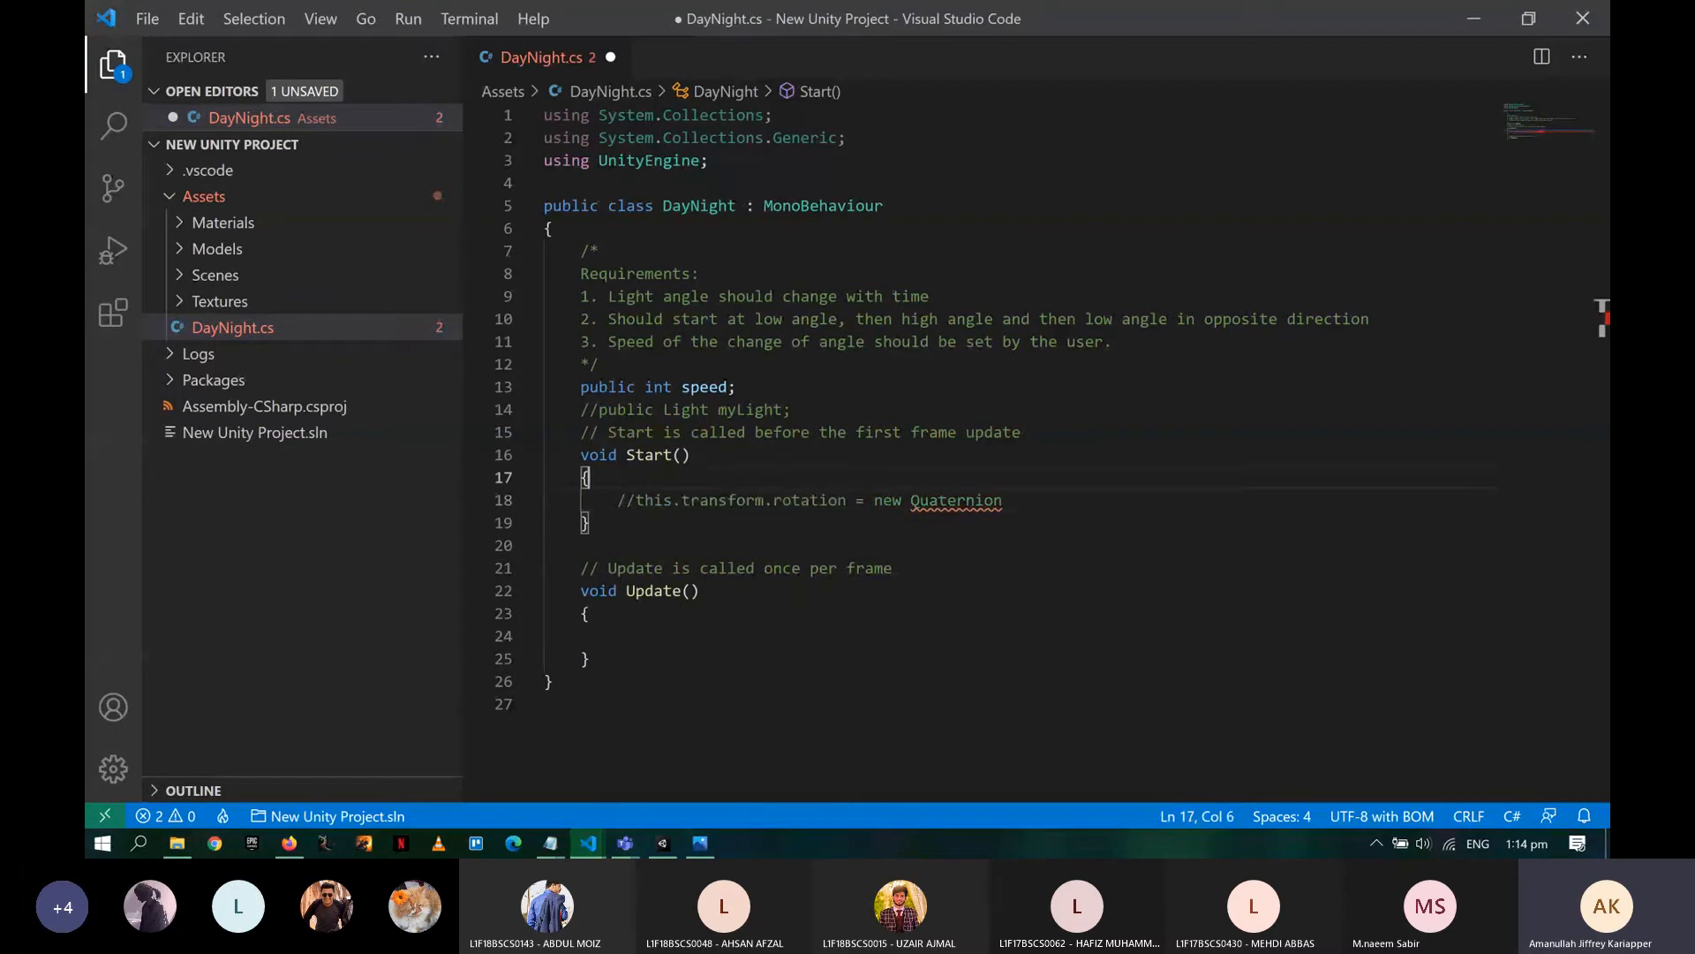
pyautogui.press('Return')
# - Switch to Firefox and open a new browser tab
pyautogui.hotkey('alt', 'Tab')
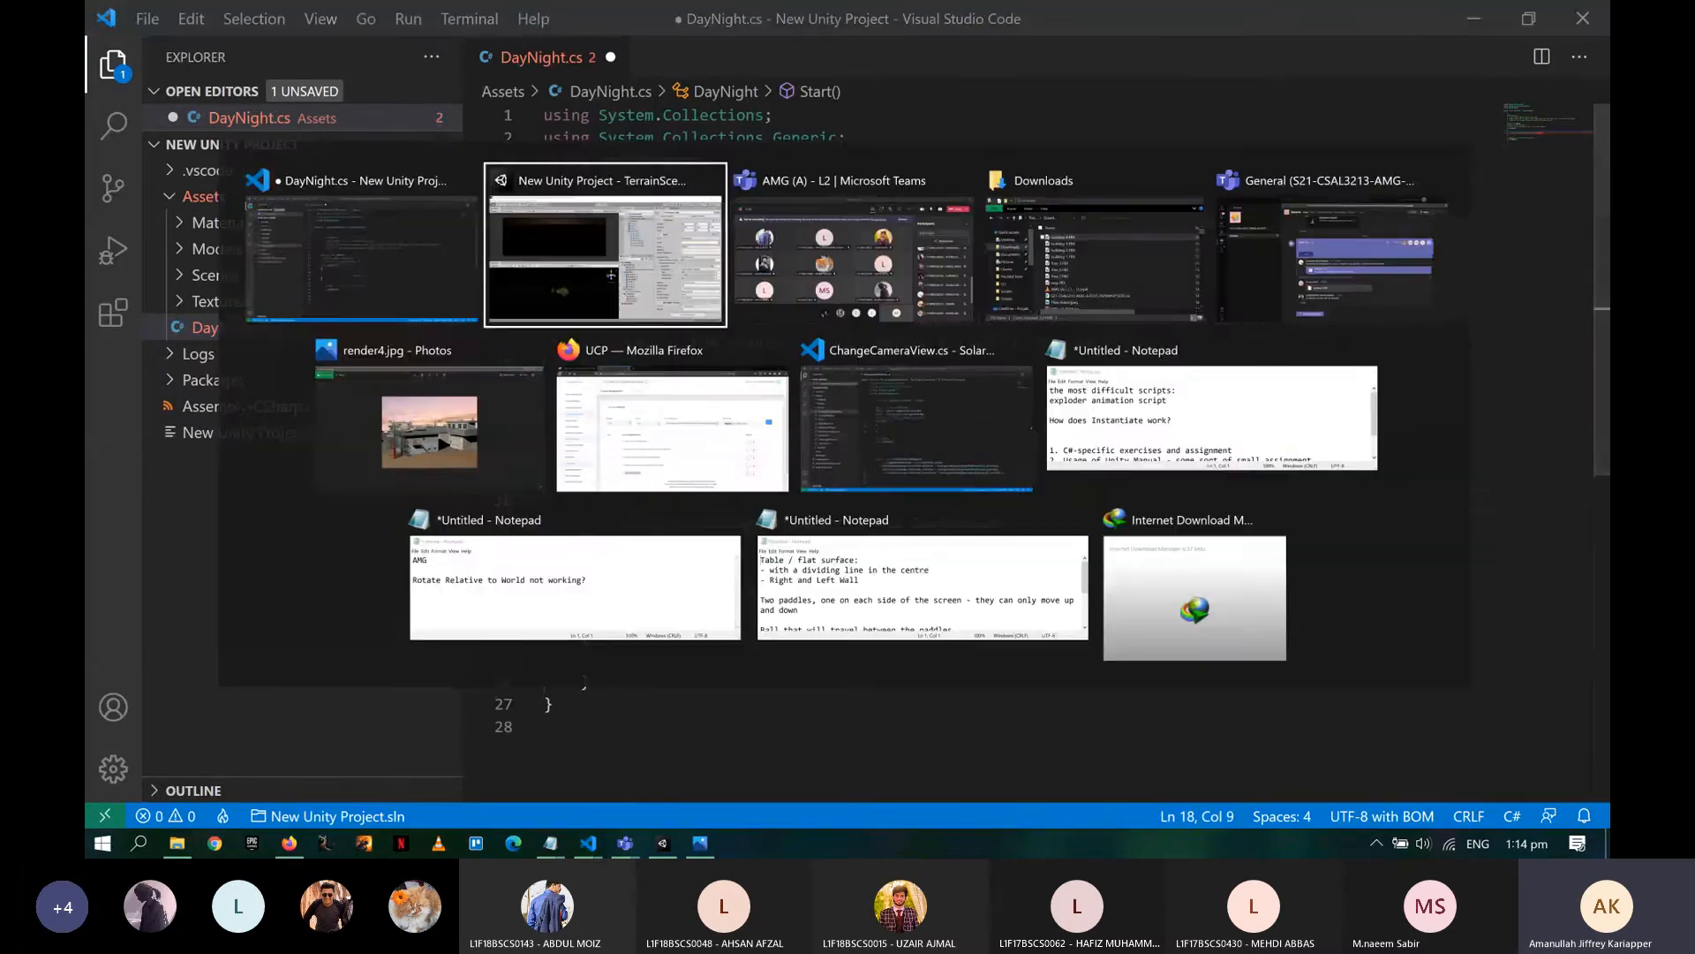
pyautogui.hotkey('alt', 'Tab')
pyautogui.hotkey('alt', 'Tab')
pyautogui.hotkey('alt', 'Tab')
pyautogui.hotkey('alt', 'Tab')
pyautogui.hotkey('alt', 'Tab')
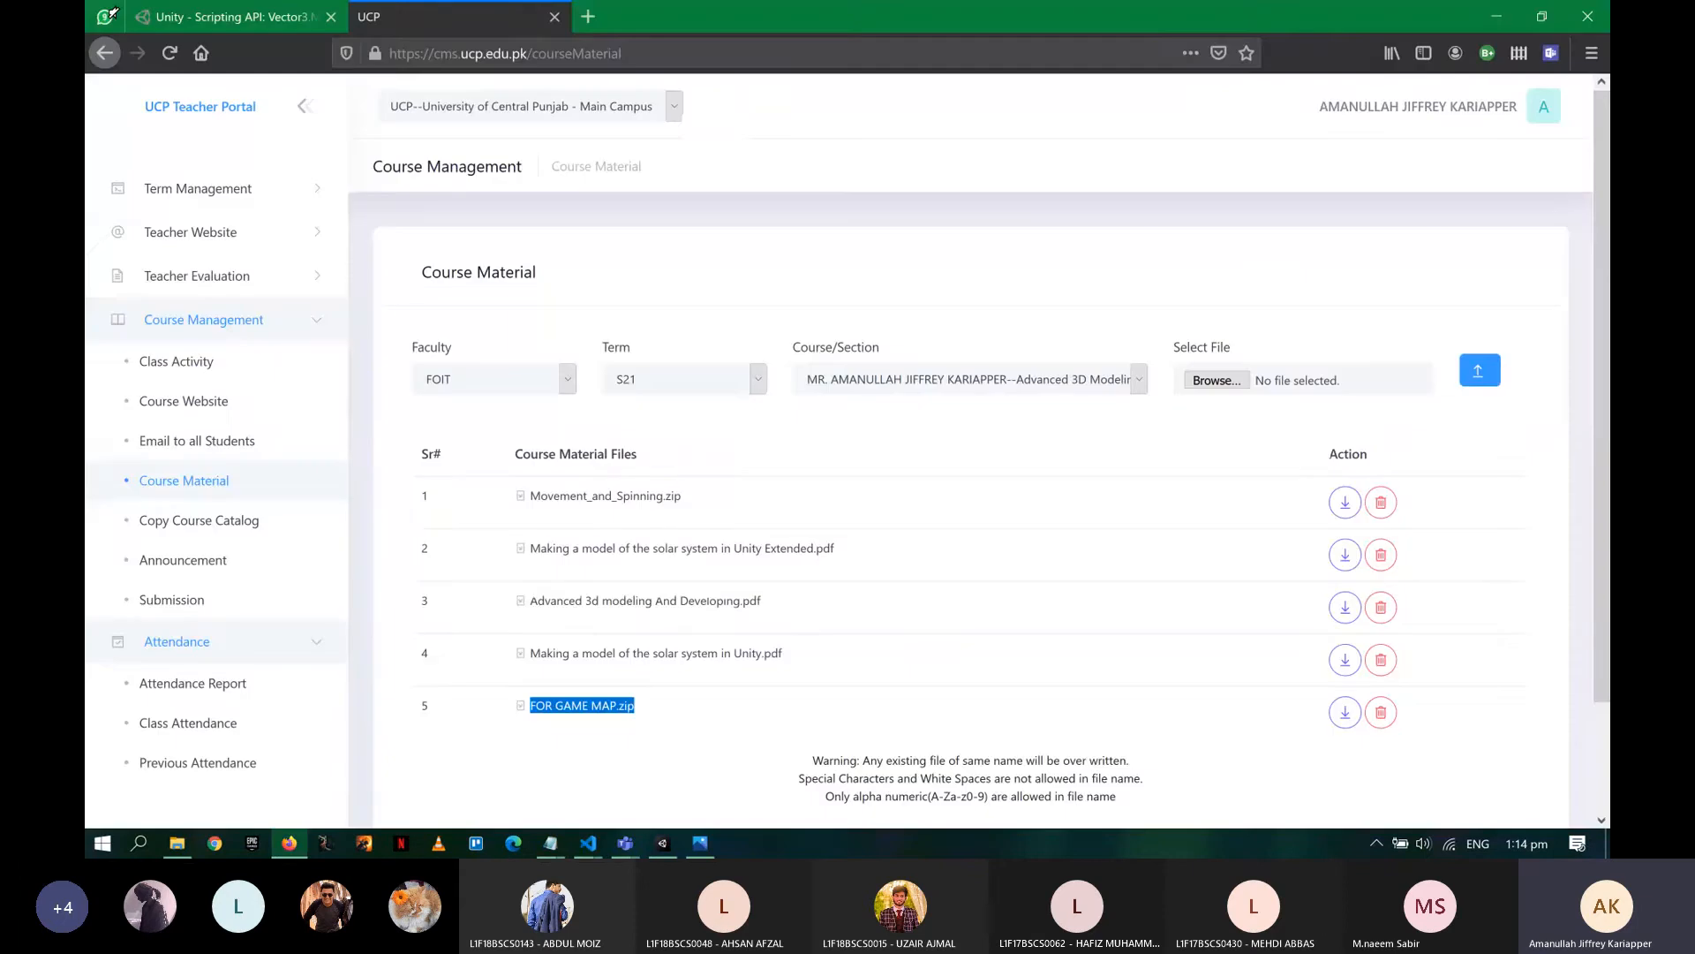
pyautogui.hotkey('ctrl', 't')
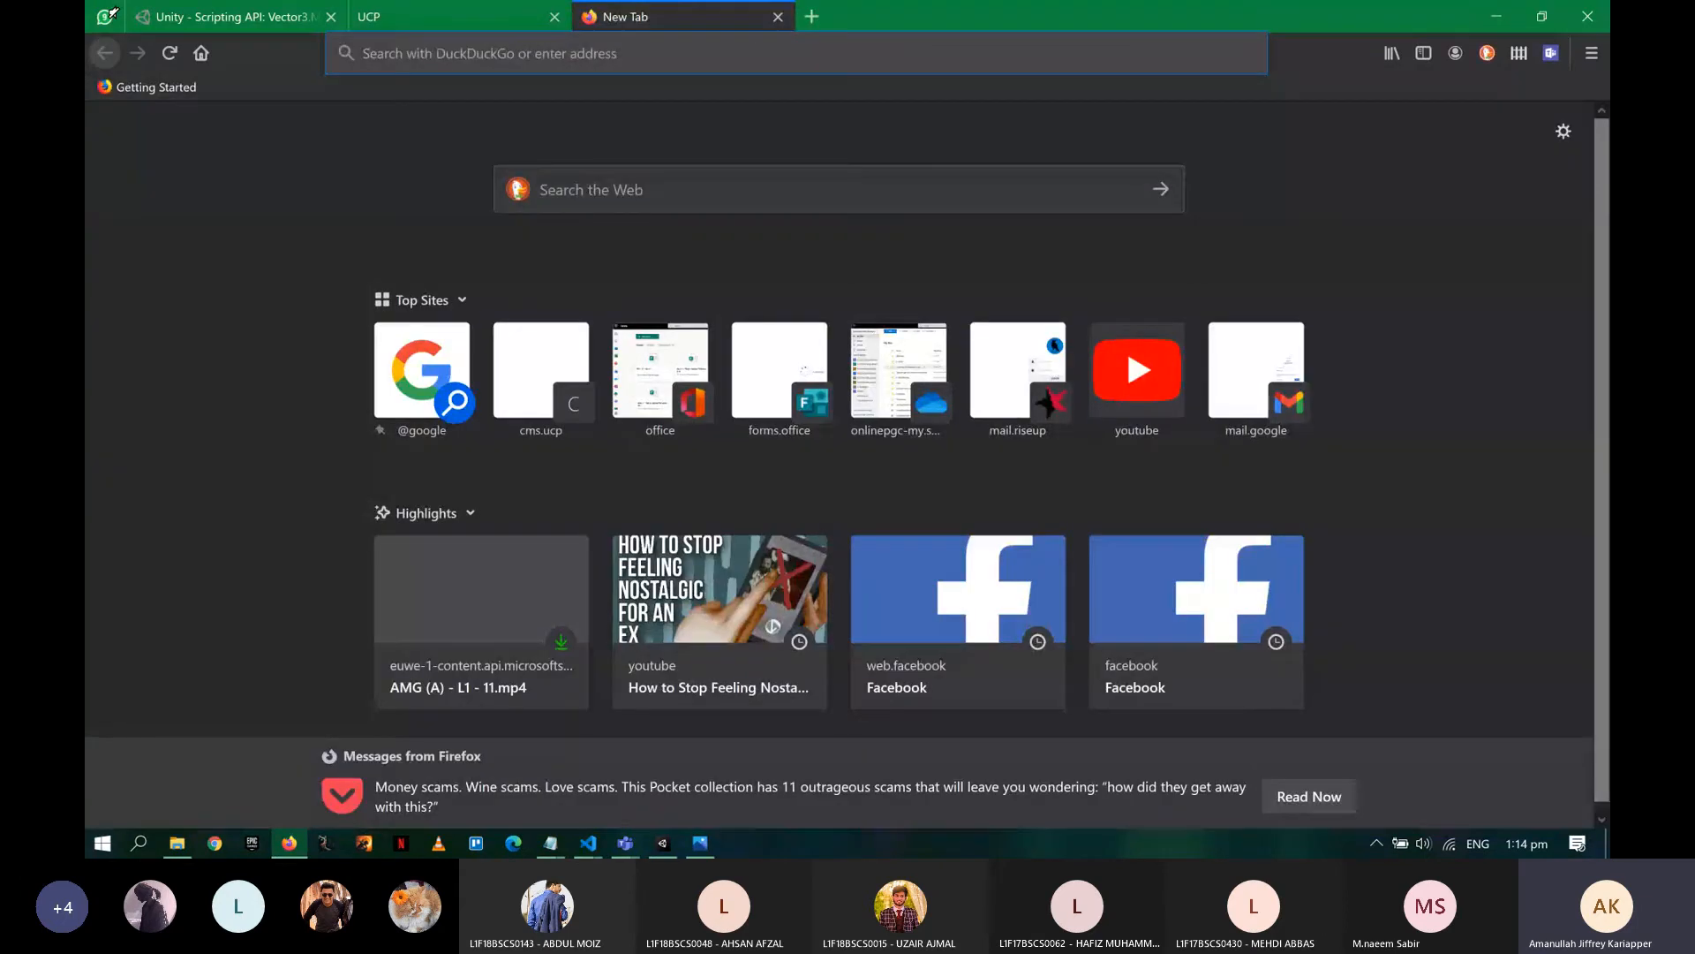
# - Search the web for "unity quaternion from euler angles" and open the Unity Scripting API results for Quaternion.eulerAngles and Quaternion.Euler
pyautogui.write('quaternion')
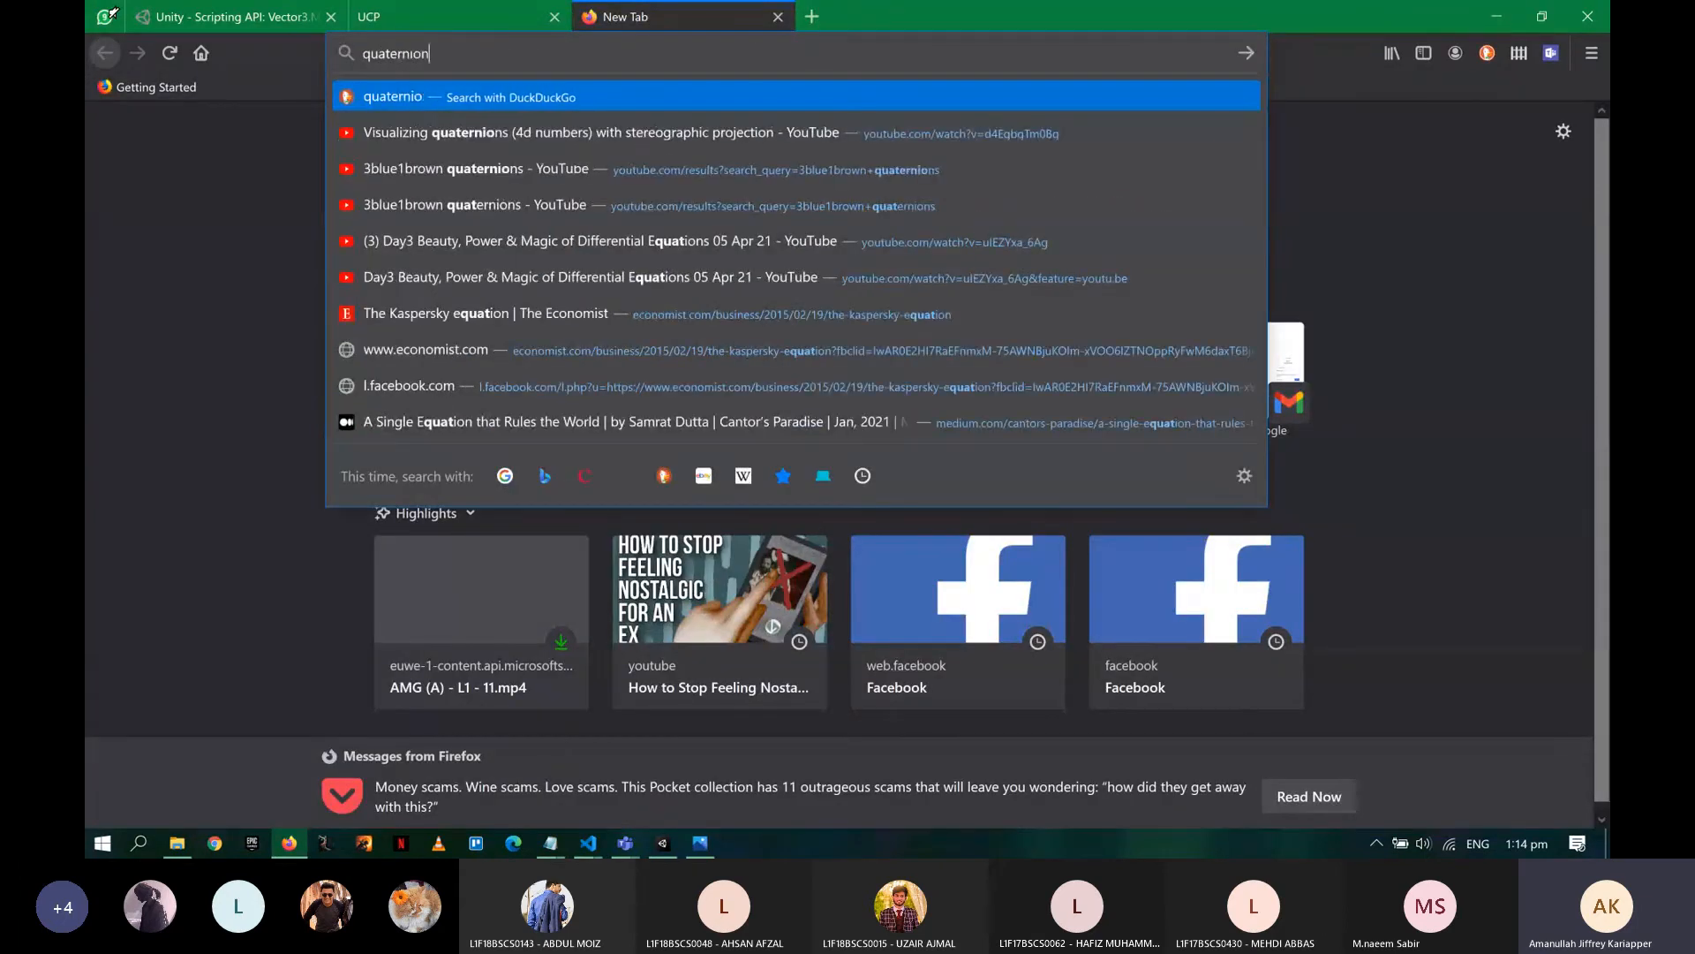
pyautogui.write(' from euler')
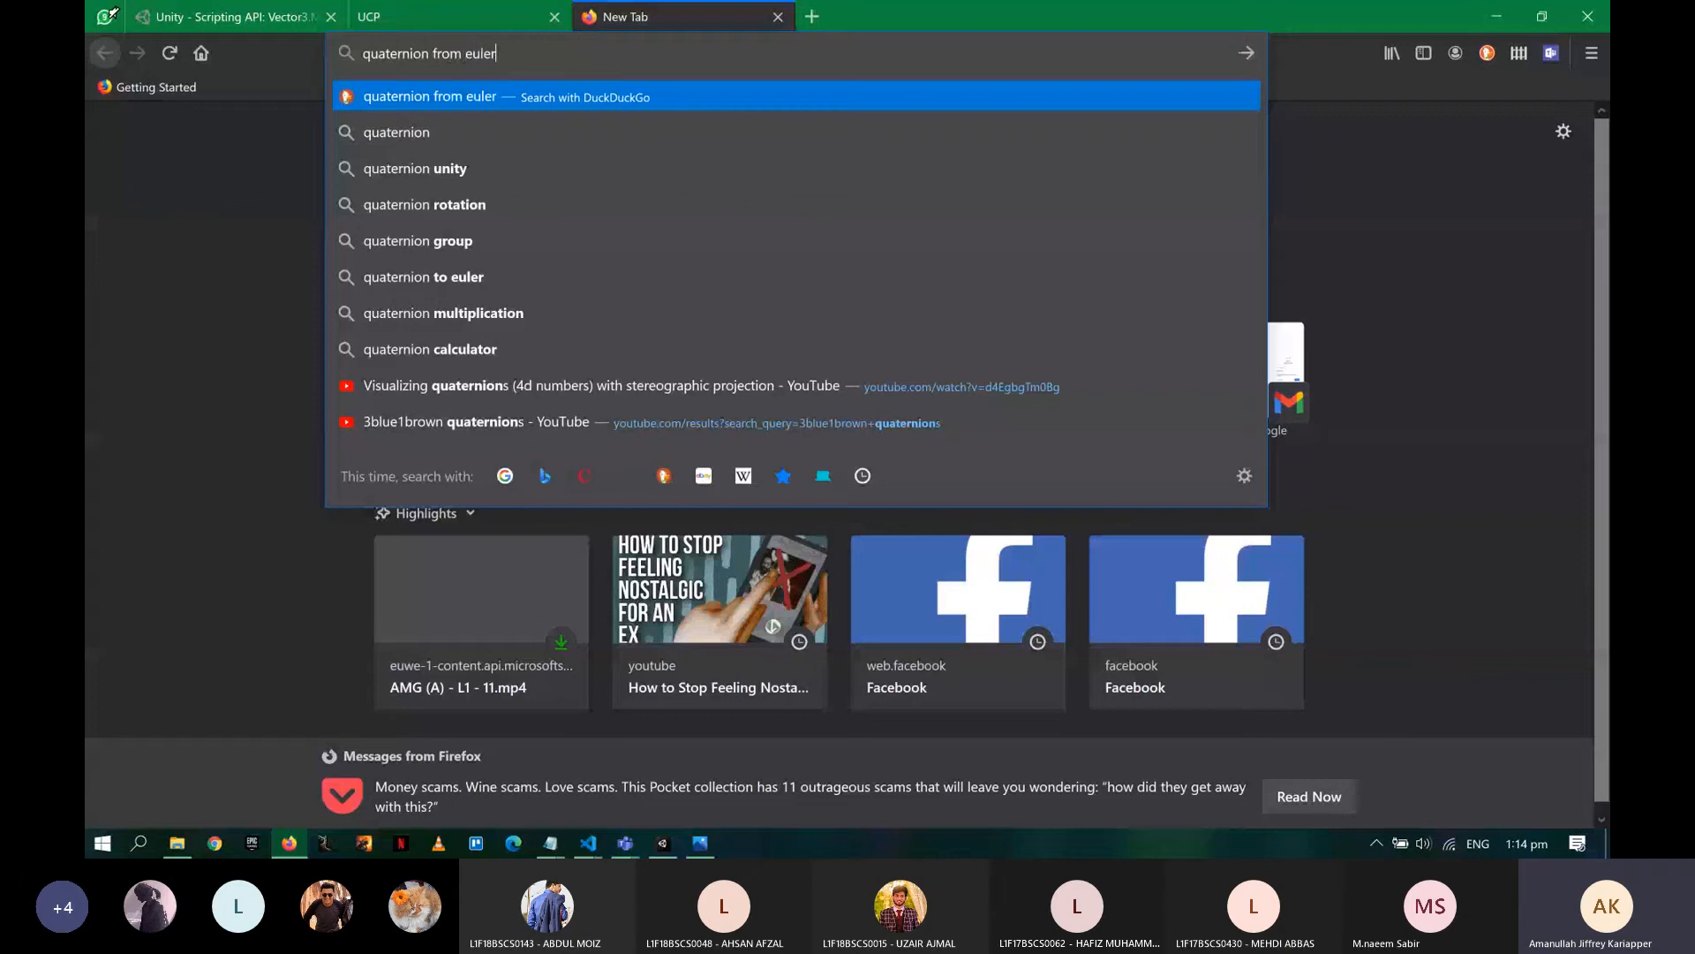
pyautogui.write(' angles')
pyautogui.press('Home')
pyautogui.write('u')
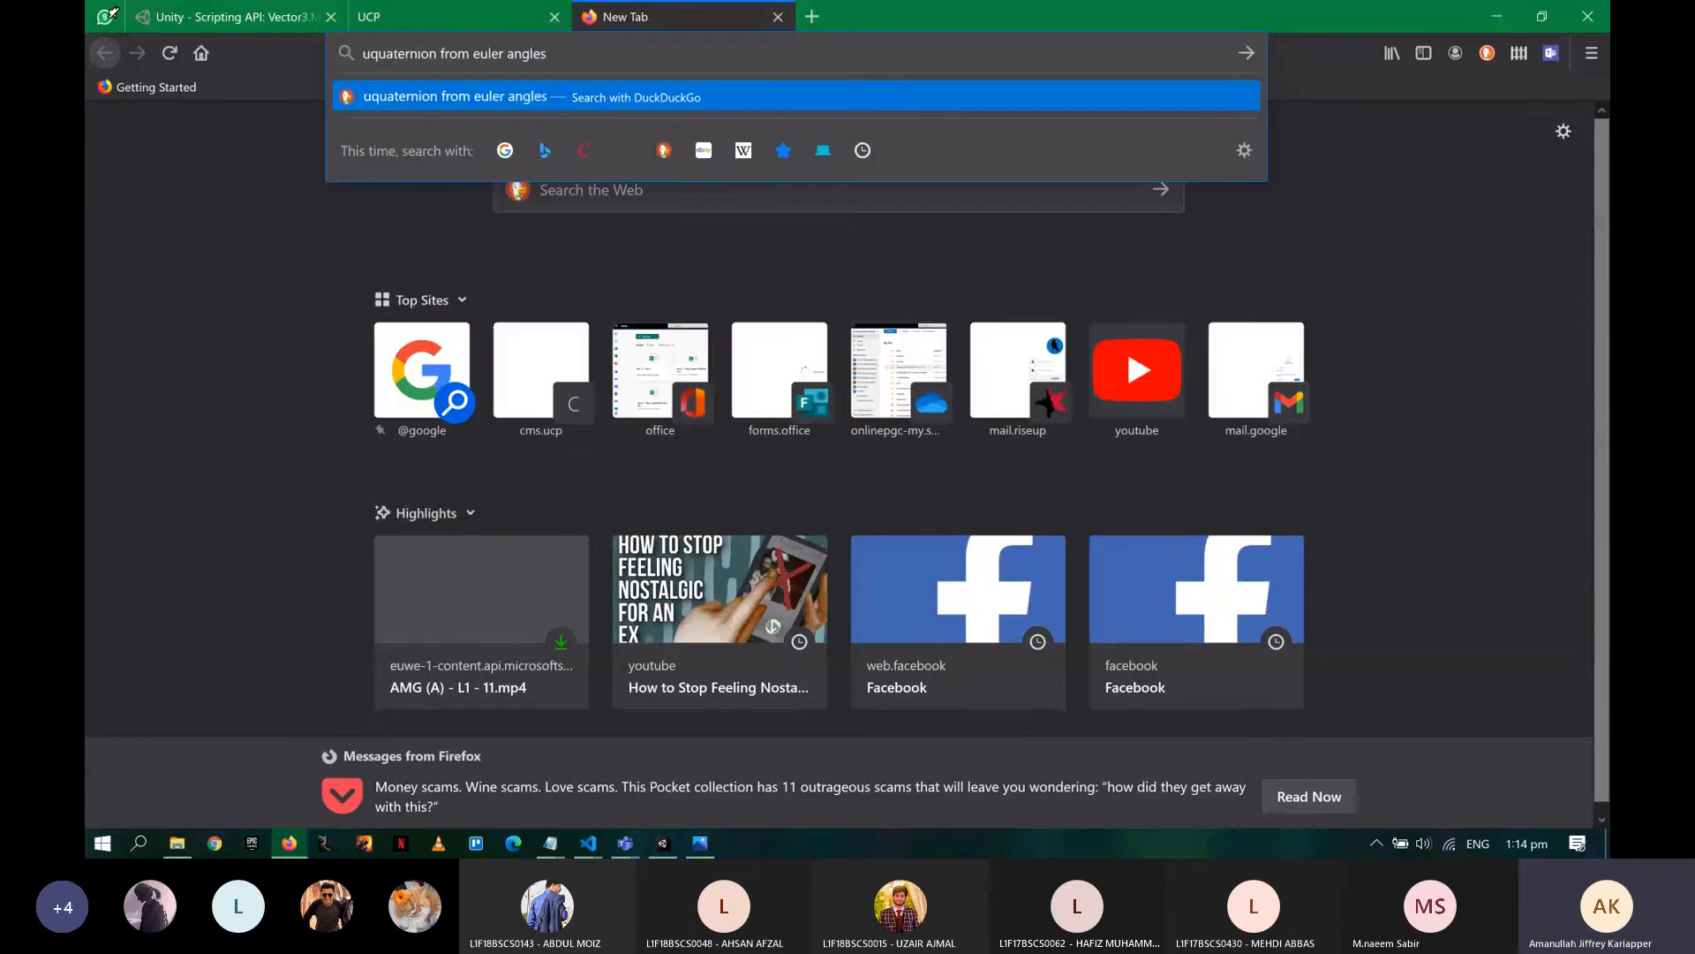
pyautogui.write('nity')
pyautogui.press('Return')
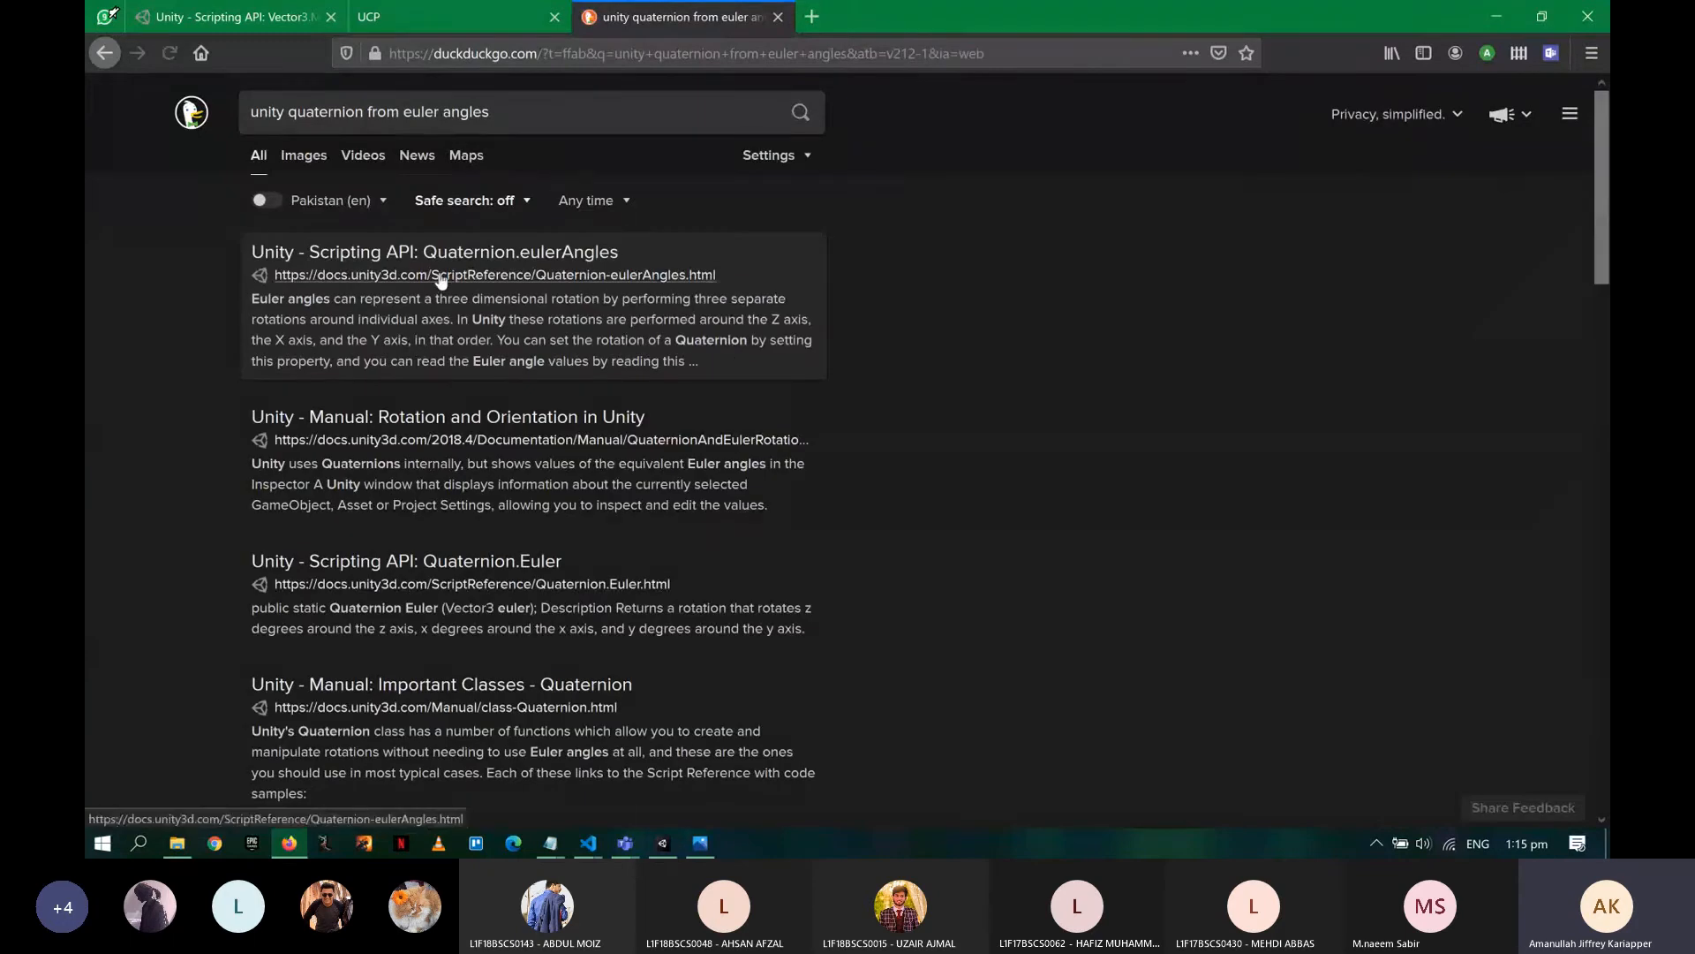
pyautogui.click(547, 280)
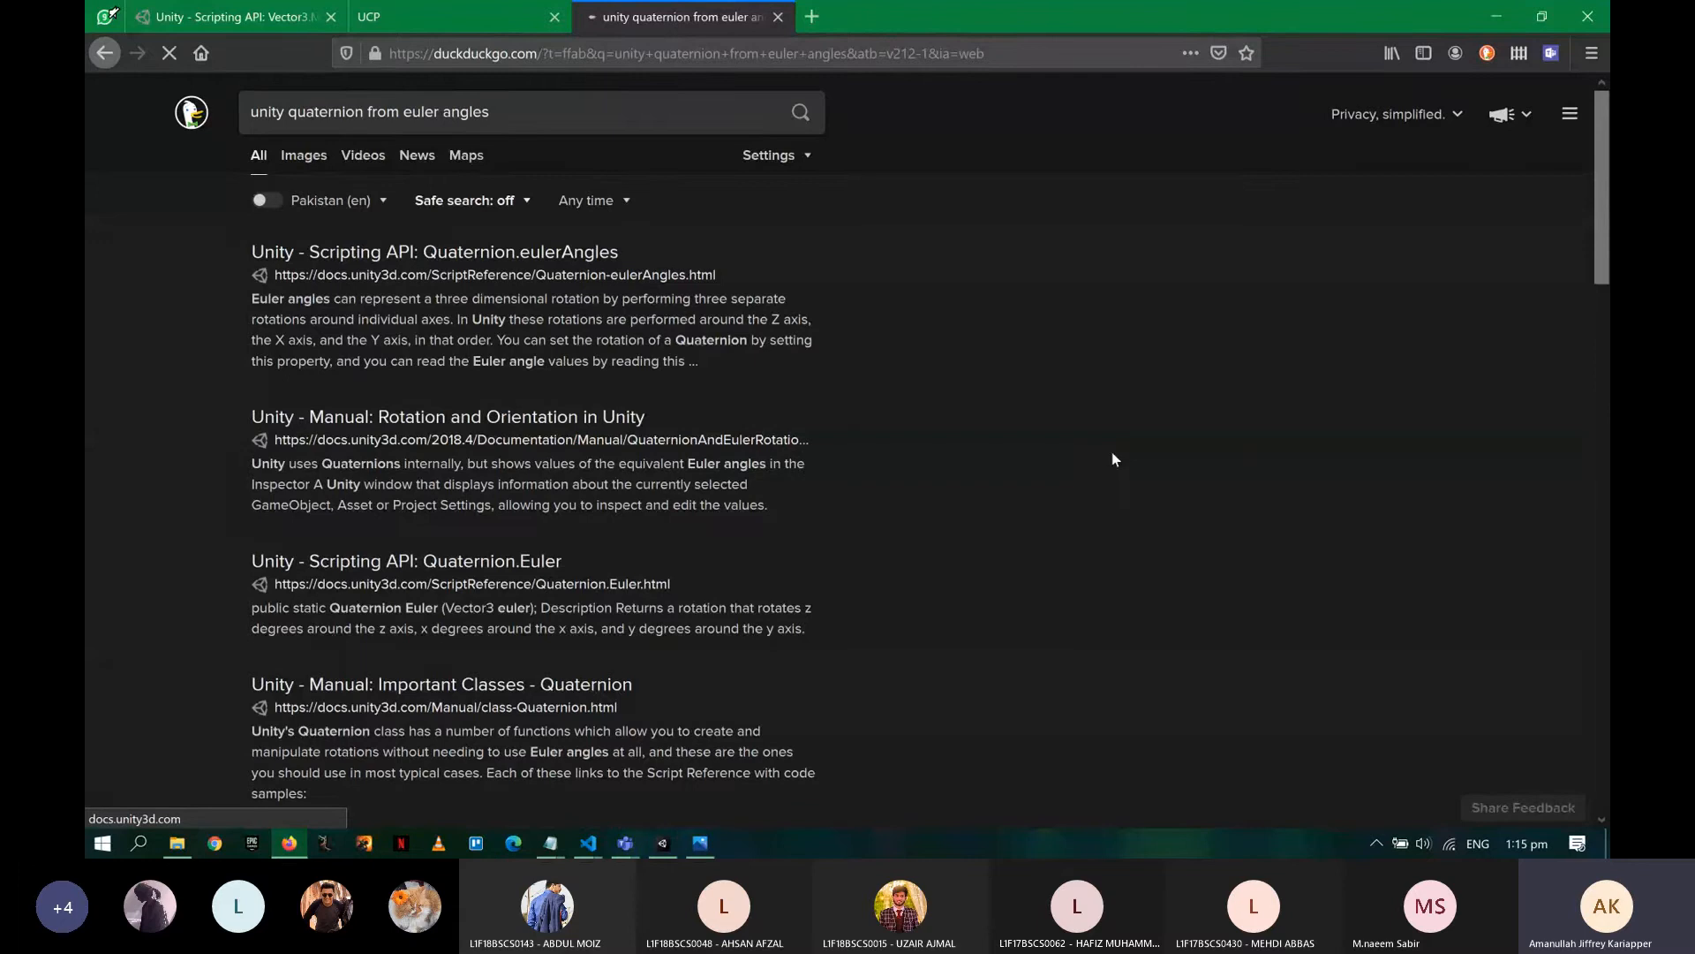
pyautogui.click(623, 585)
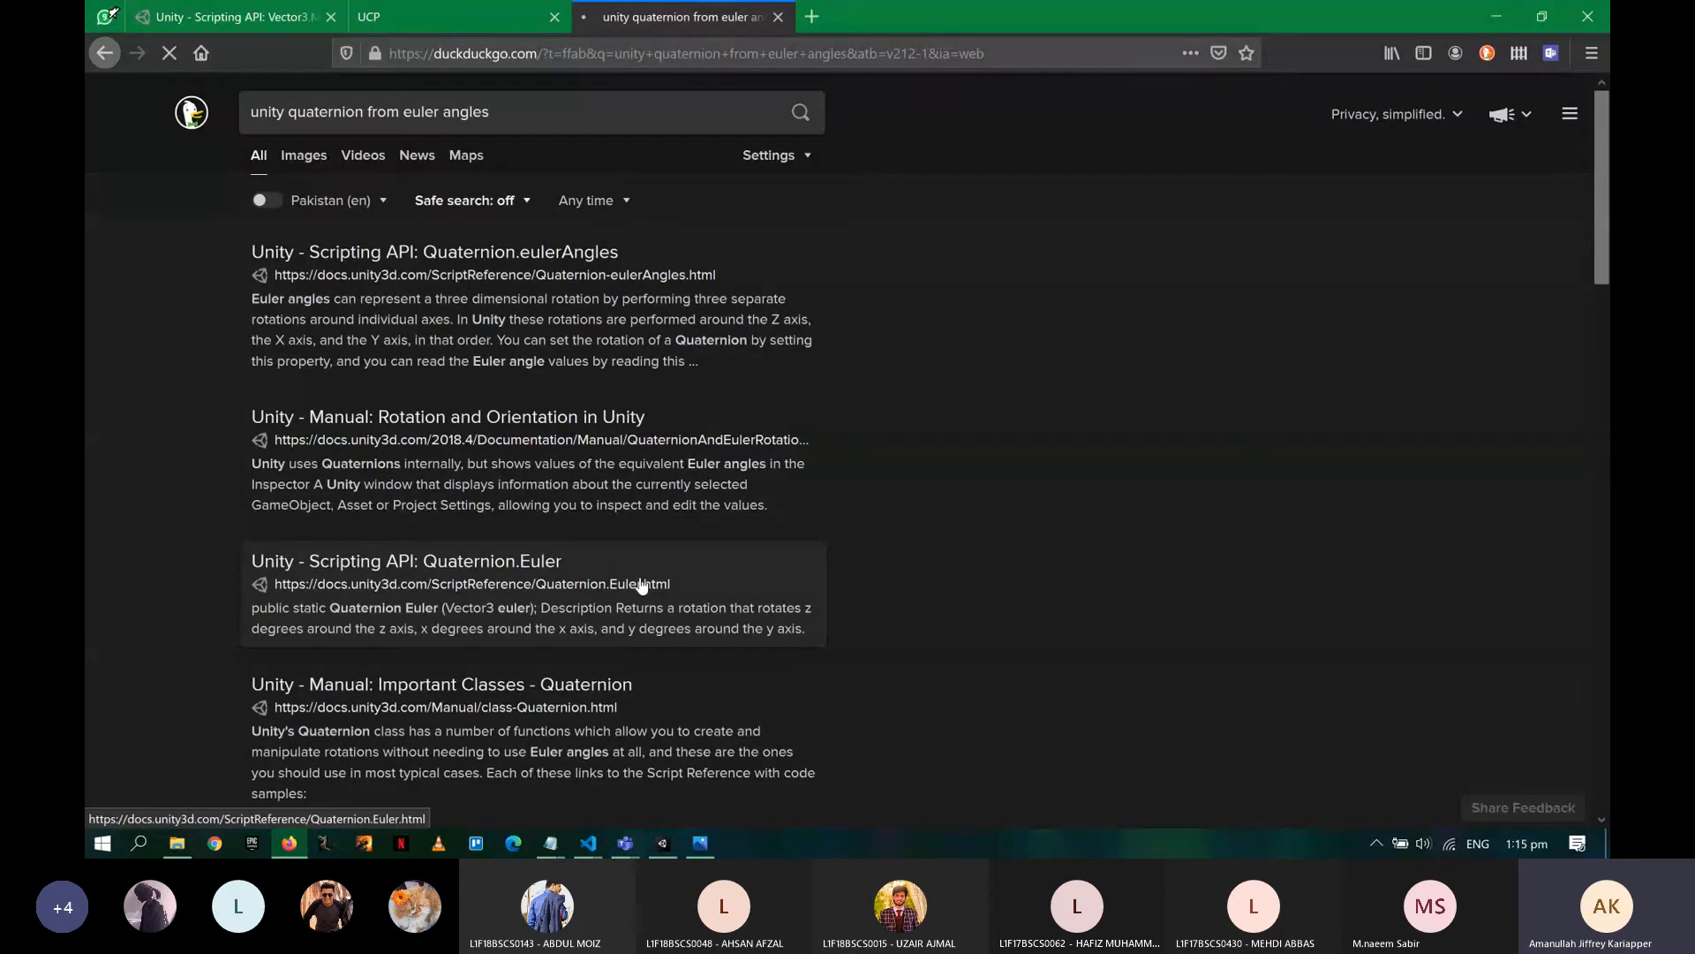
# - Switch to Visual Studio Code and uncomment the this.transform.rotation = new Quaternion line in Start()
pyautogui.hotkey('alt', 'Tab')
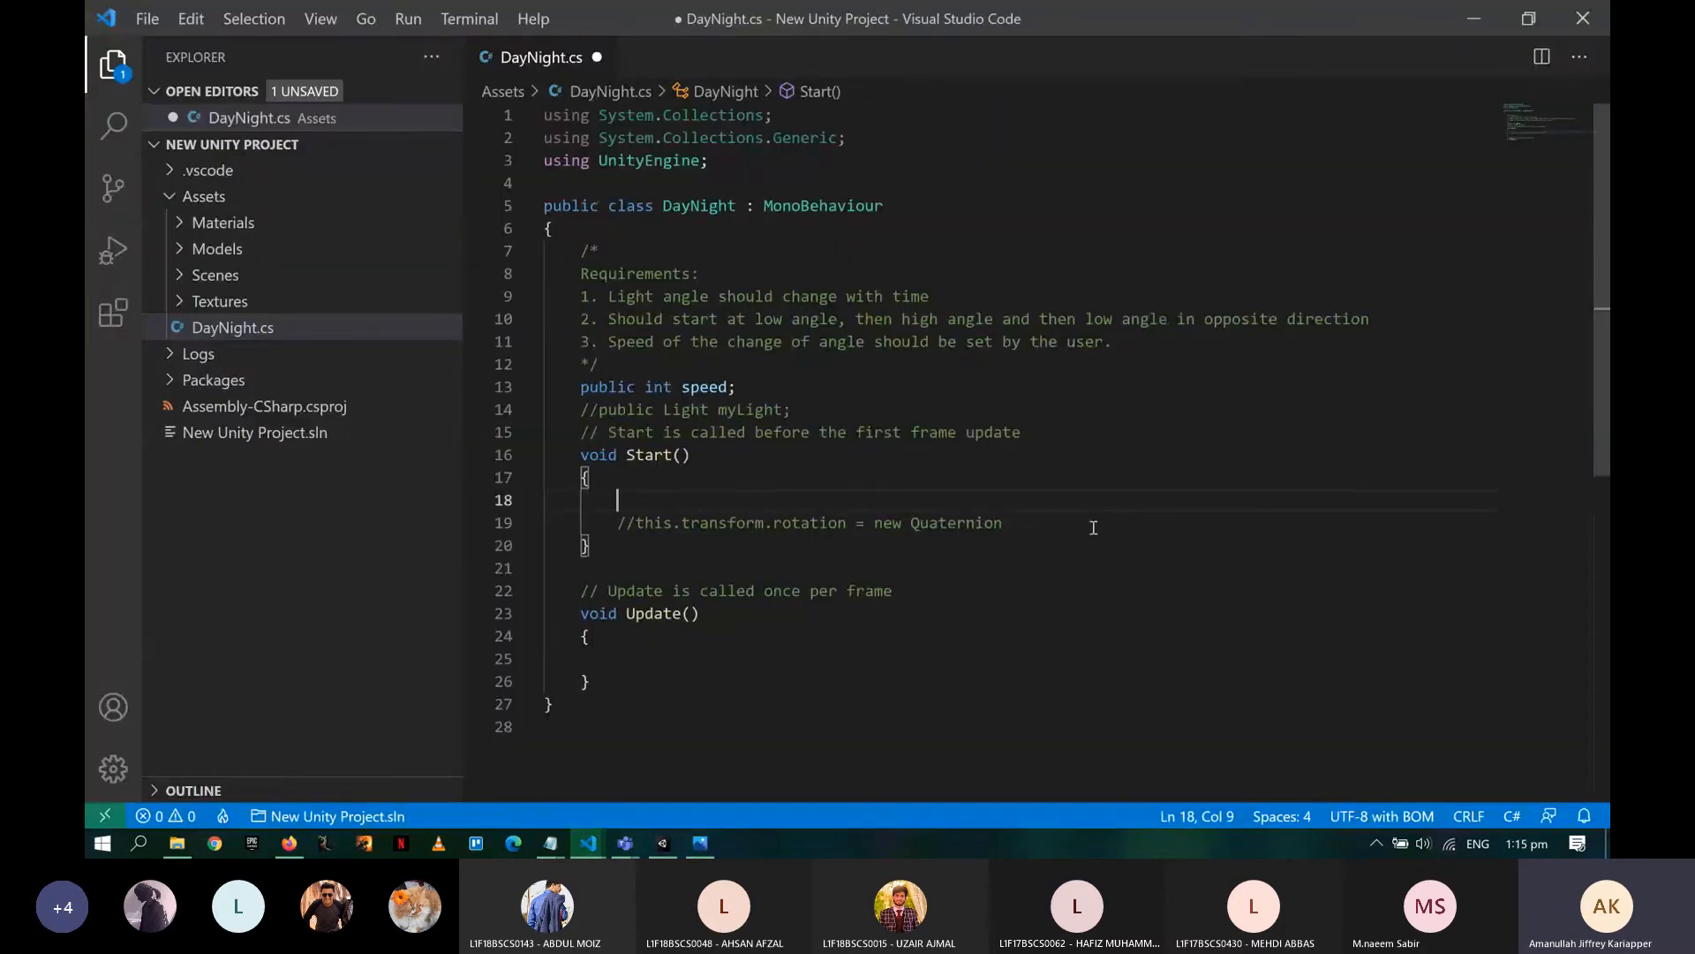
pyautogui.click(1091, 526)
pyautogui.press('Home')
pyautogui.press('Delete')
pyautogui.press('Delete')
pyautogui.press('End')
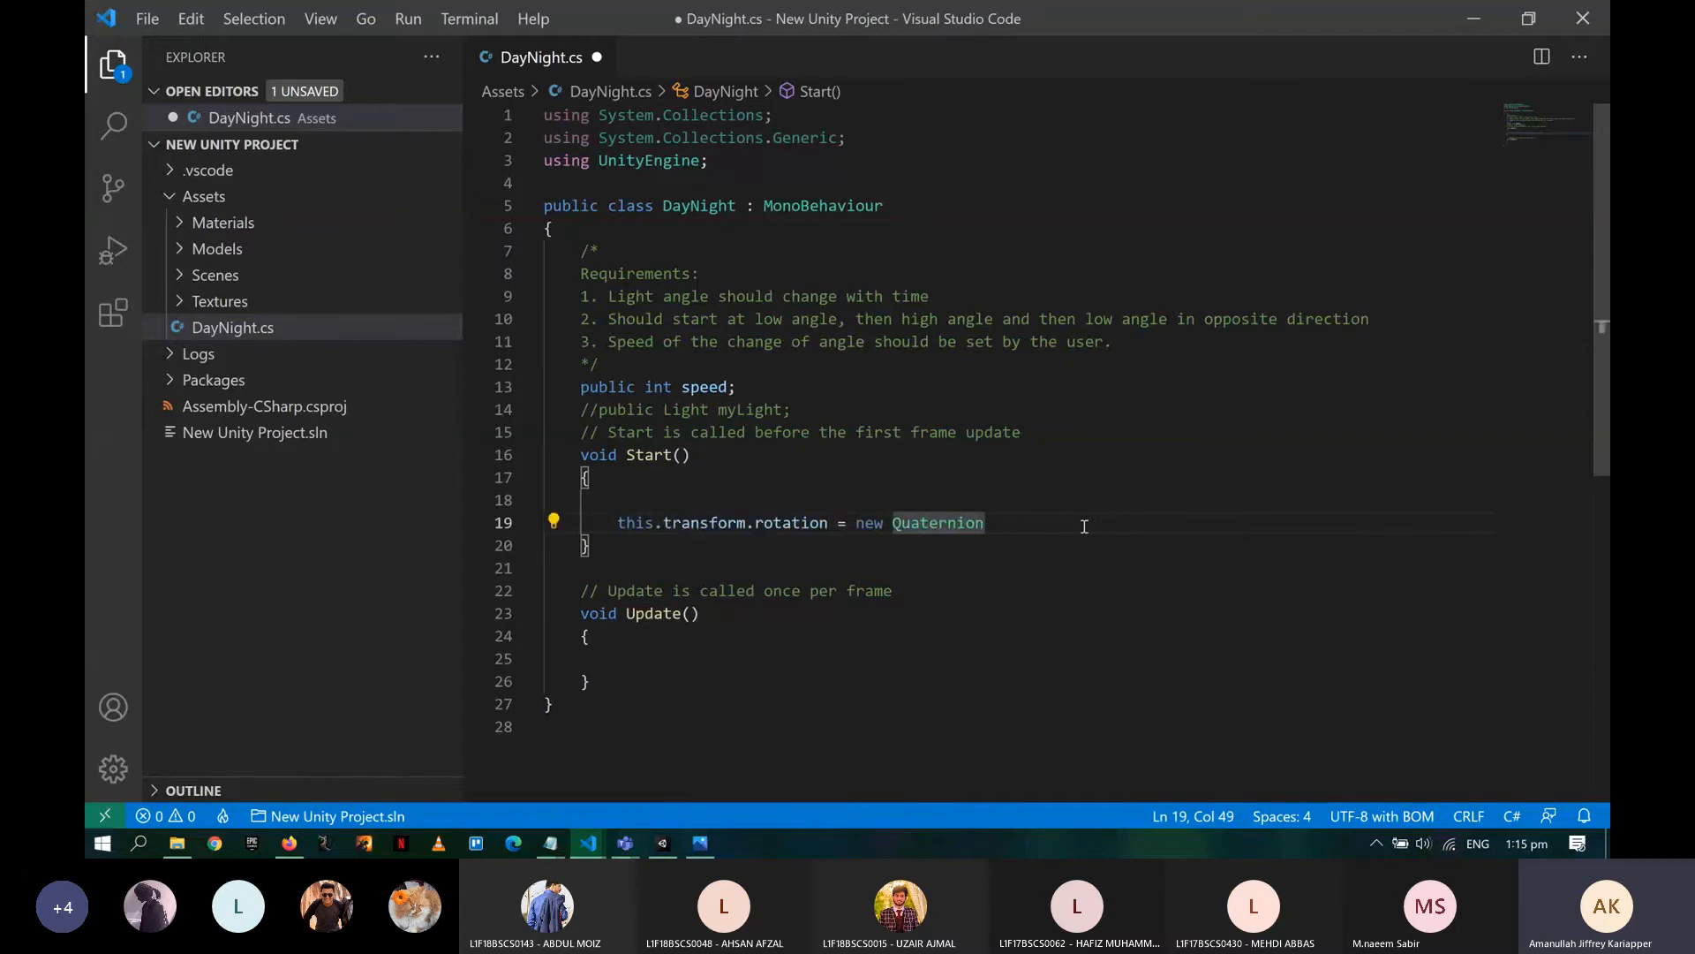
# - Complete the rotation assignment in Start() as new Quaternion().SetEulerAngles(-20, 180, 180);
pyautogui.write('(')
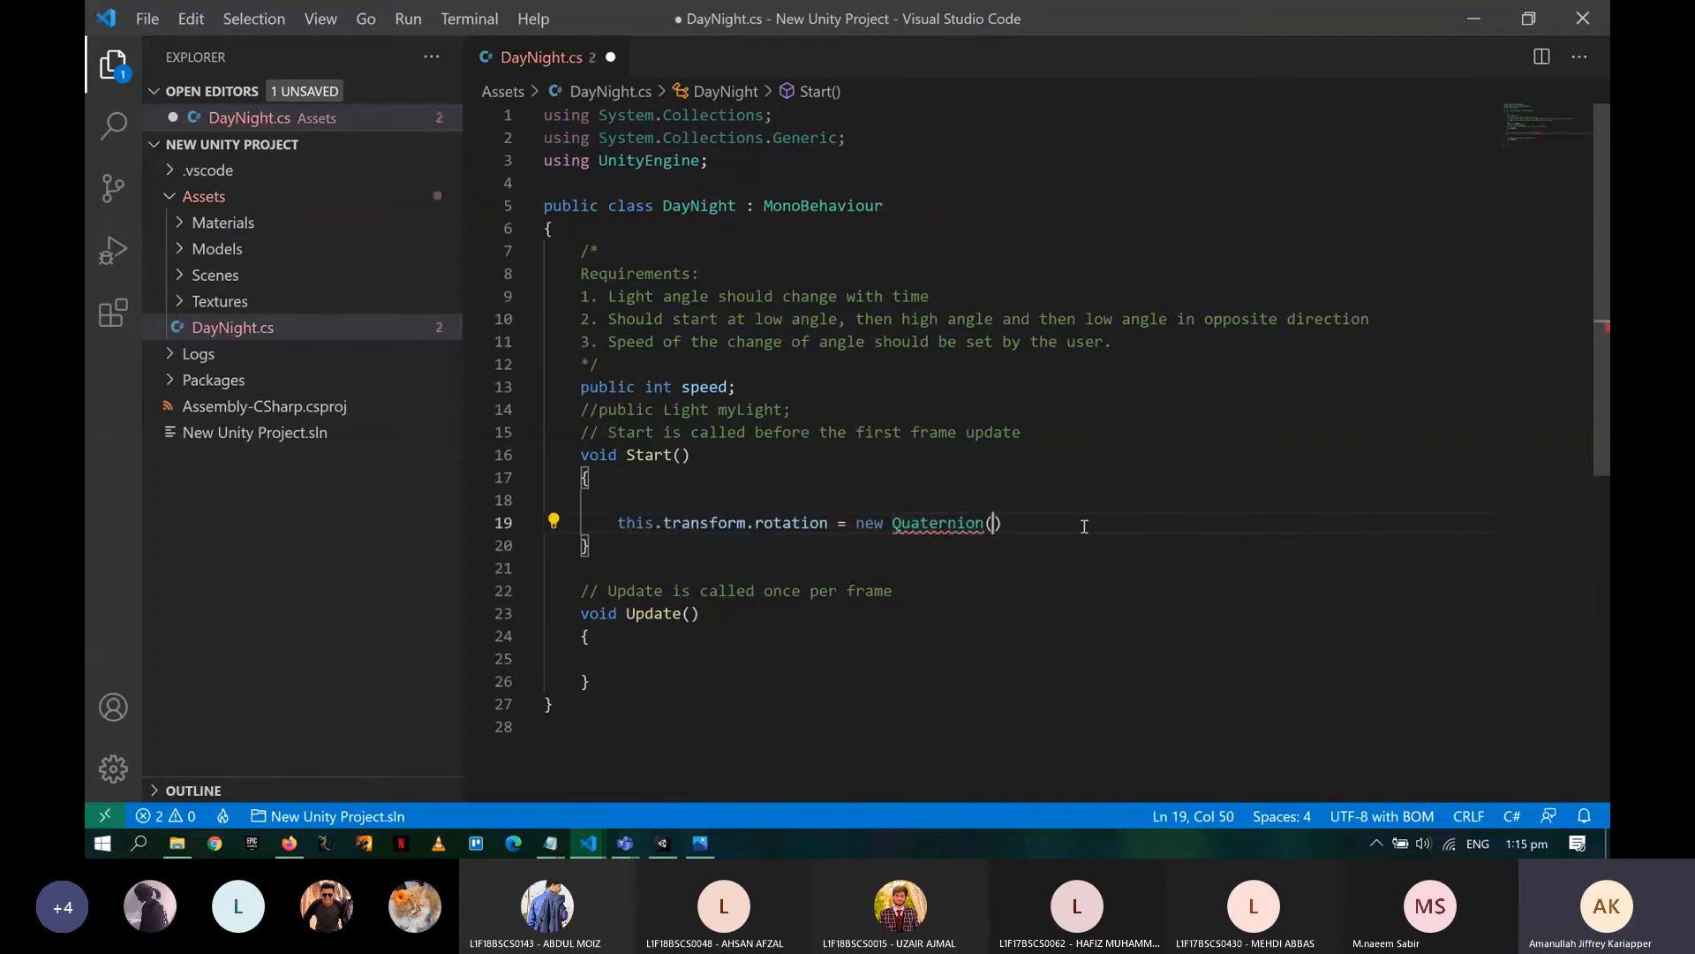
pyautogui.write(').e')
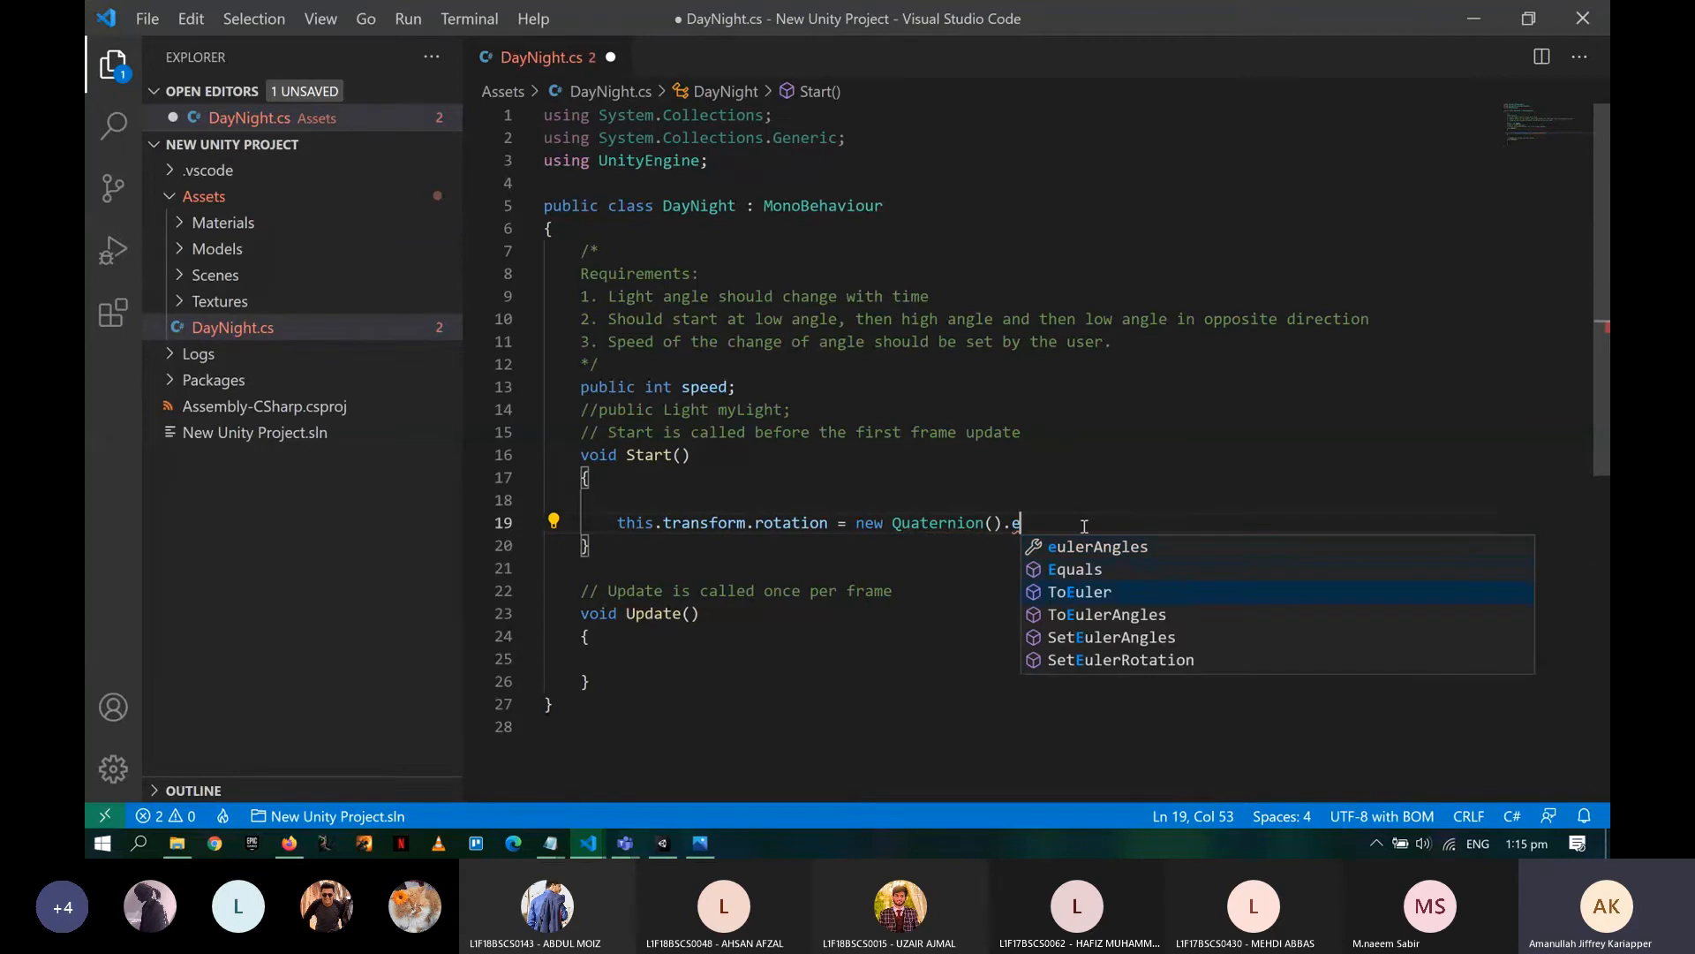
pyautogui.press('Down')
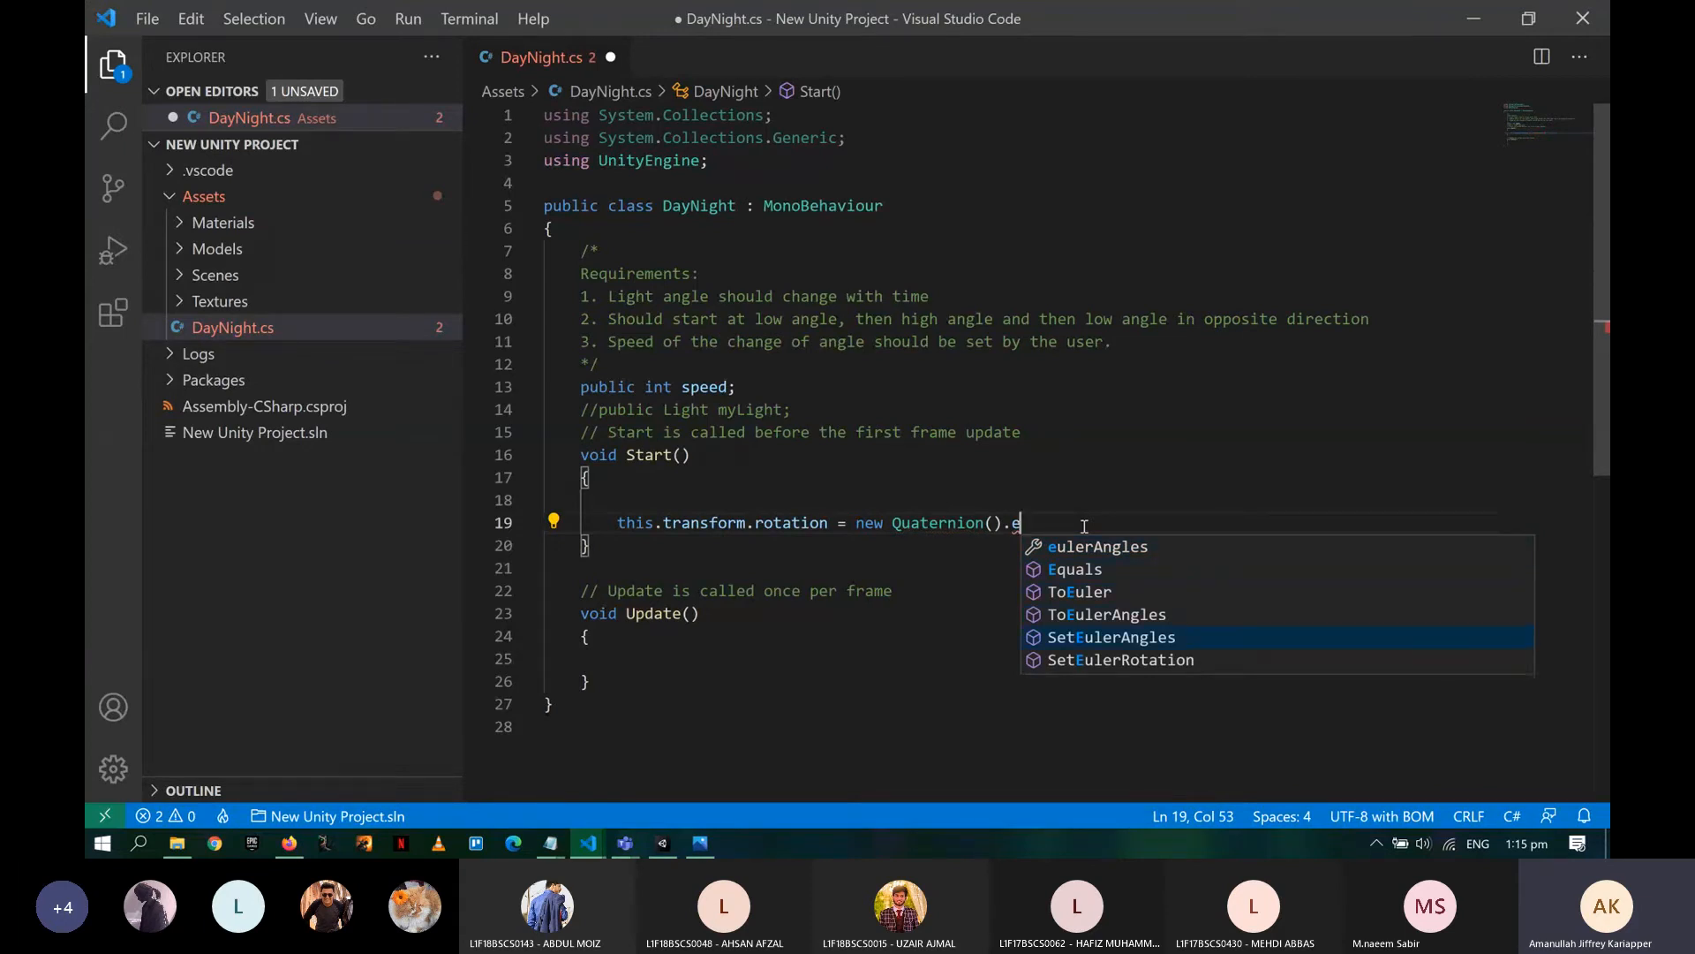
pyautogui.press('Return')
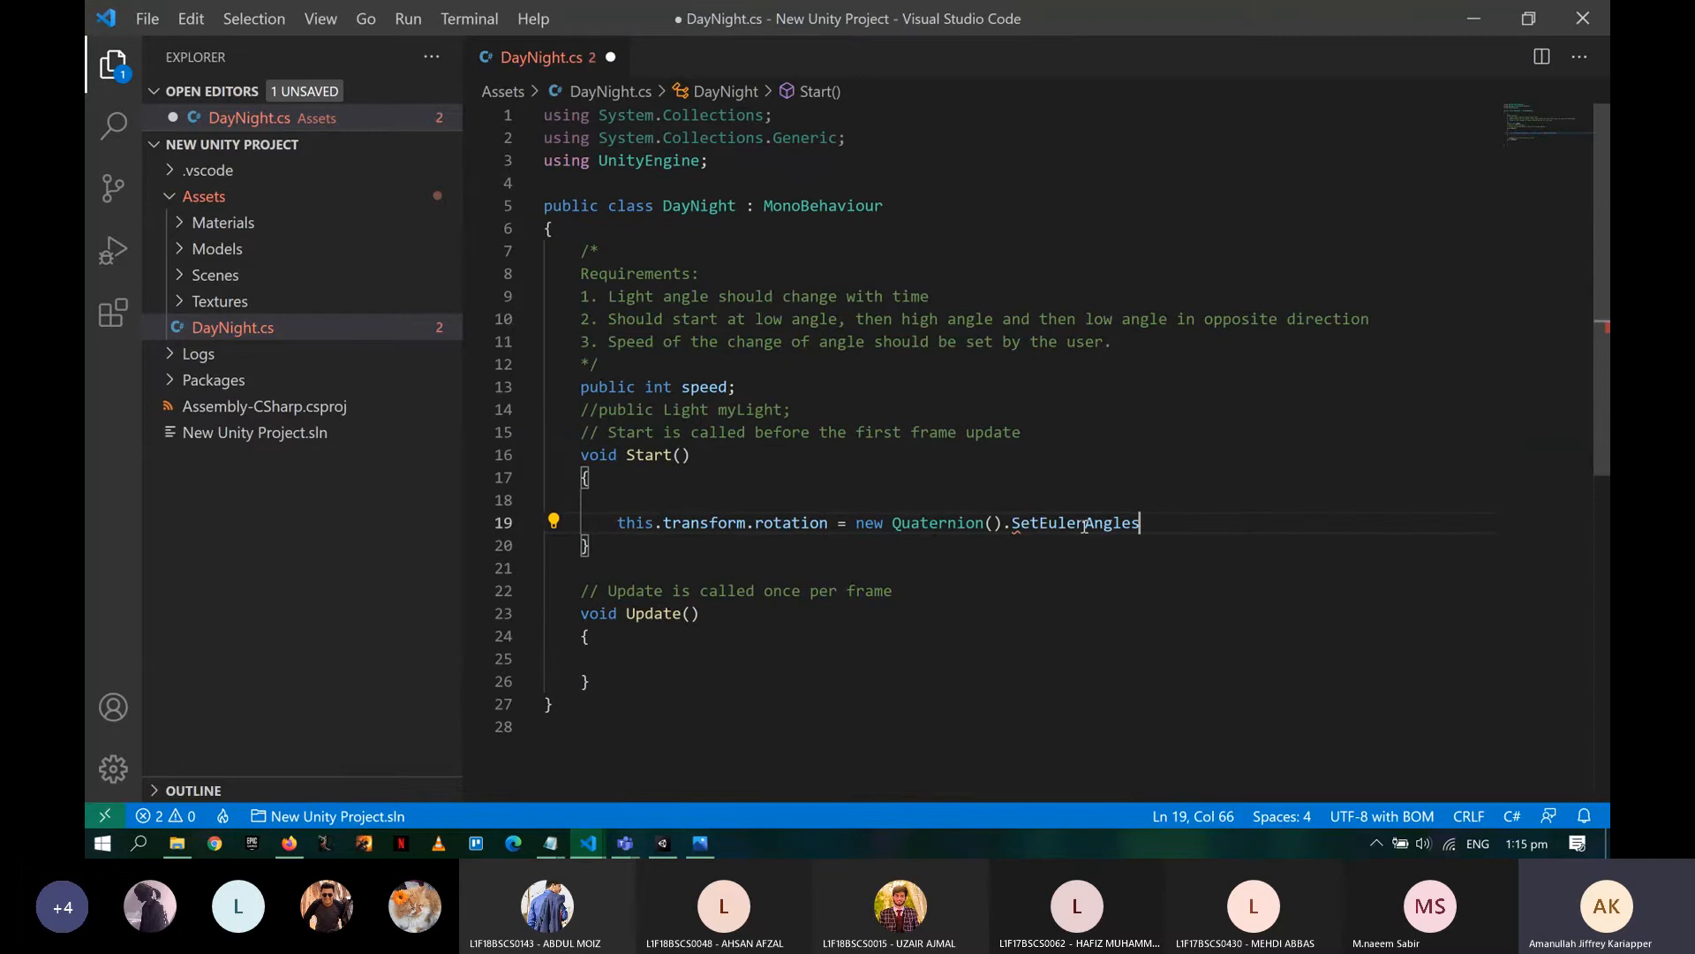
pyautogui.write('(')
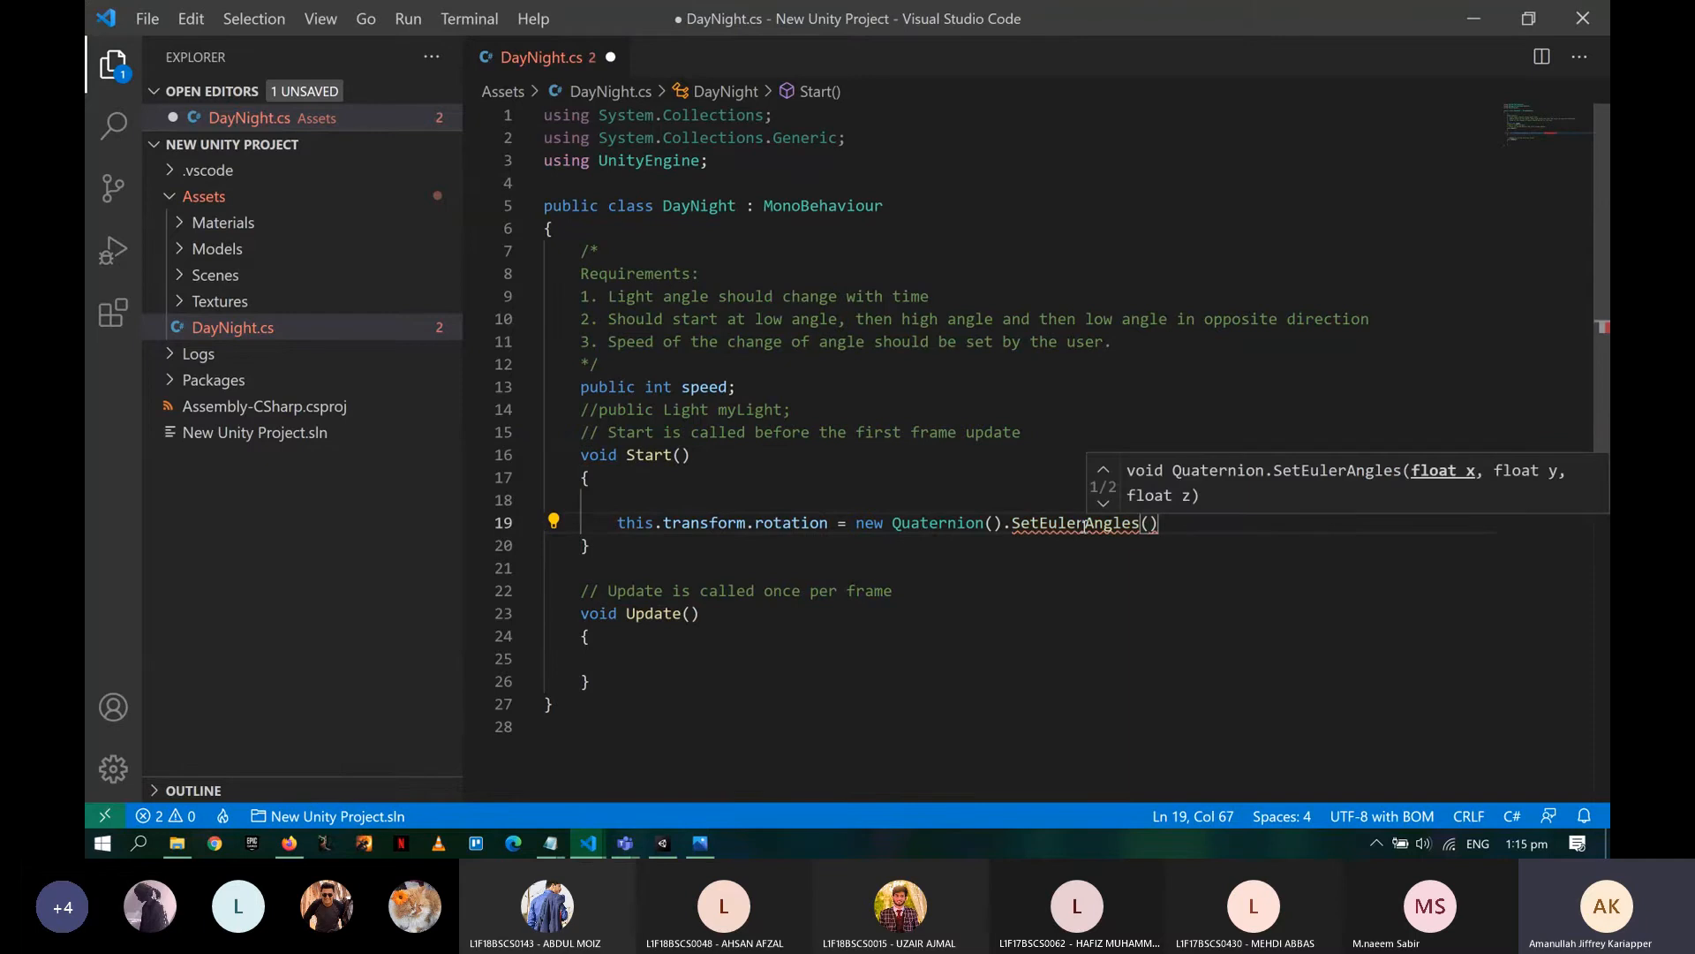
pyautogui.write('-20')
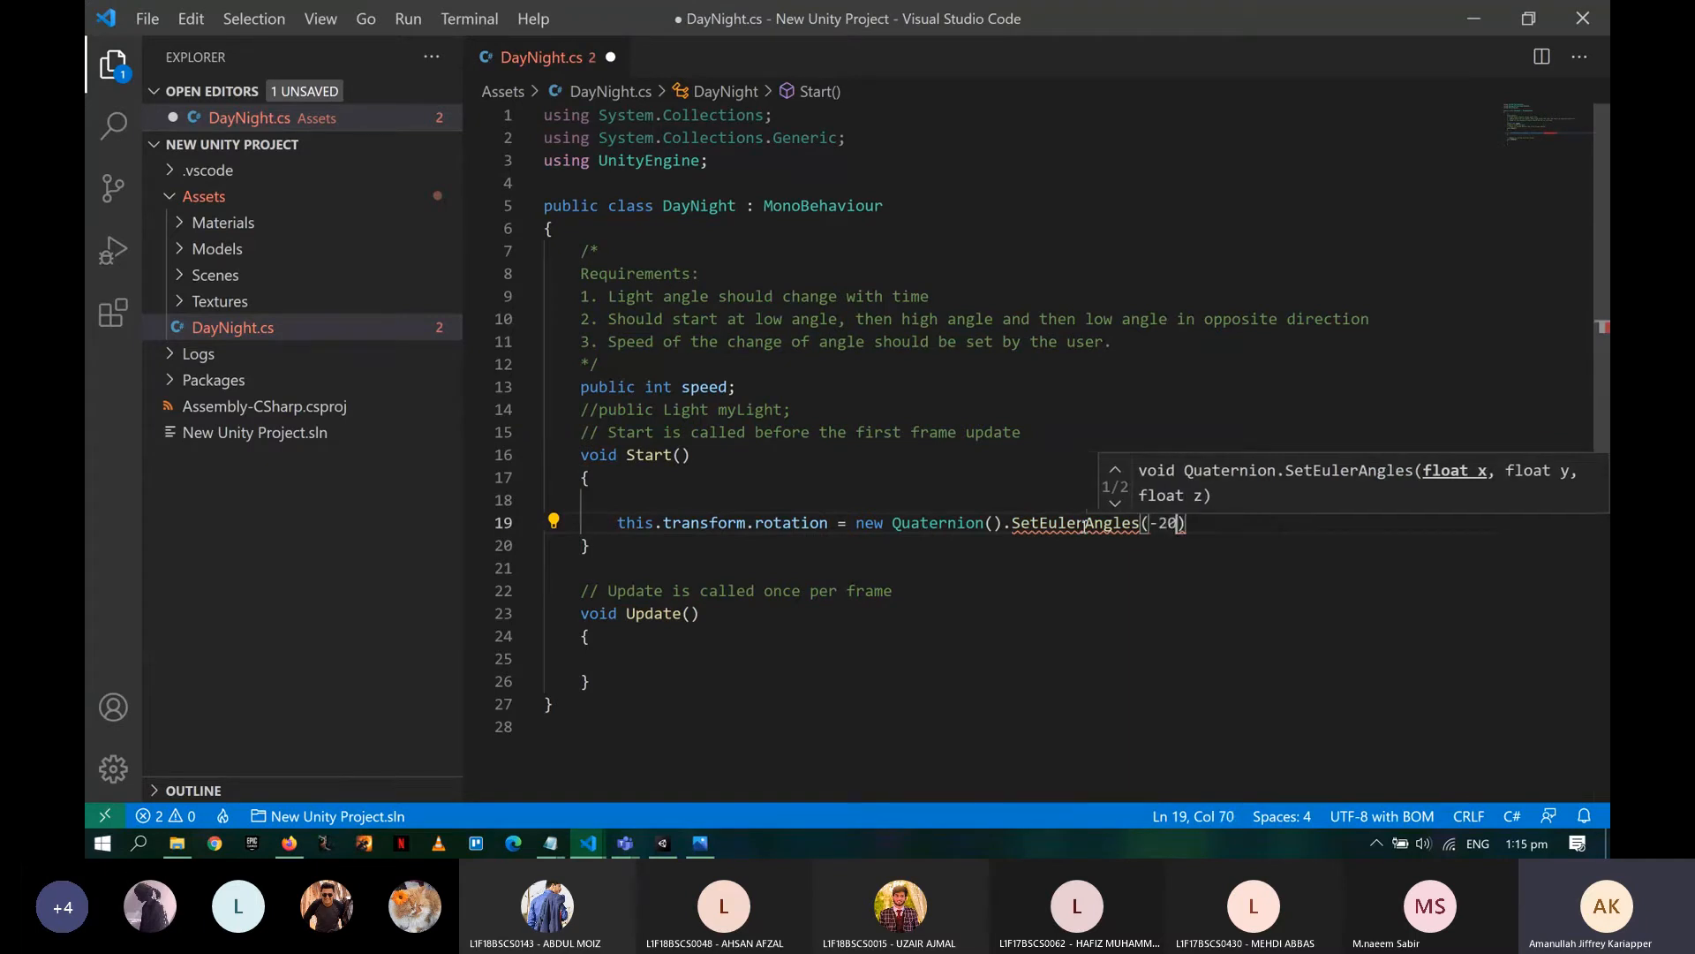
pyautogui.write(', 1')
pyautogui.write('80, 1')
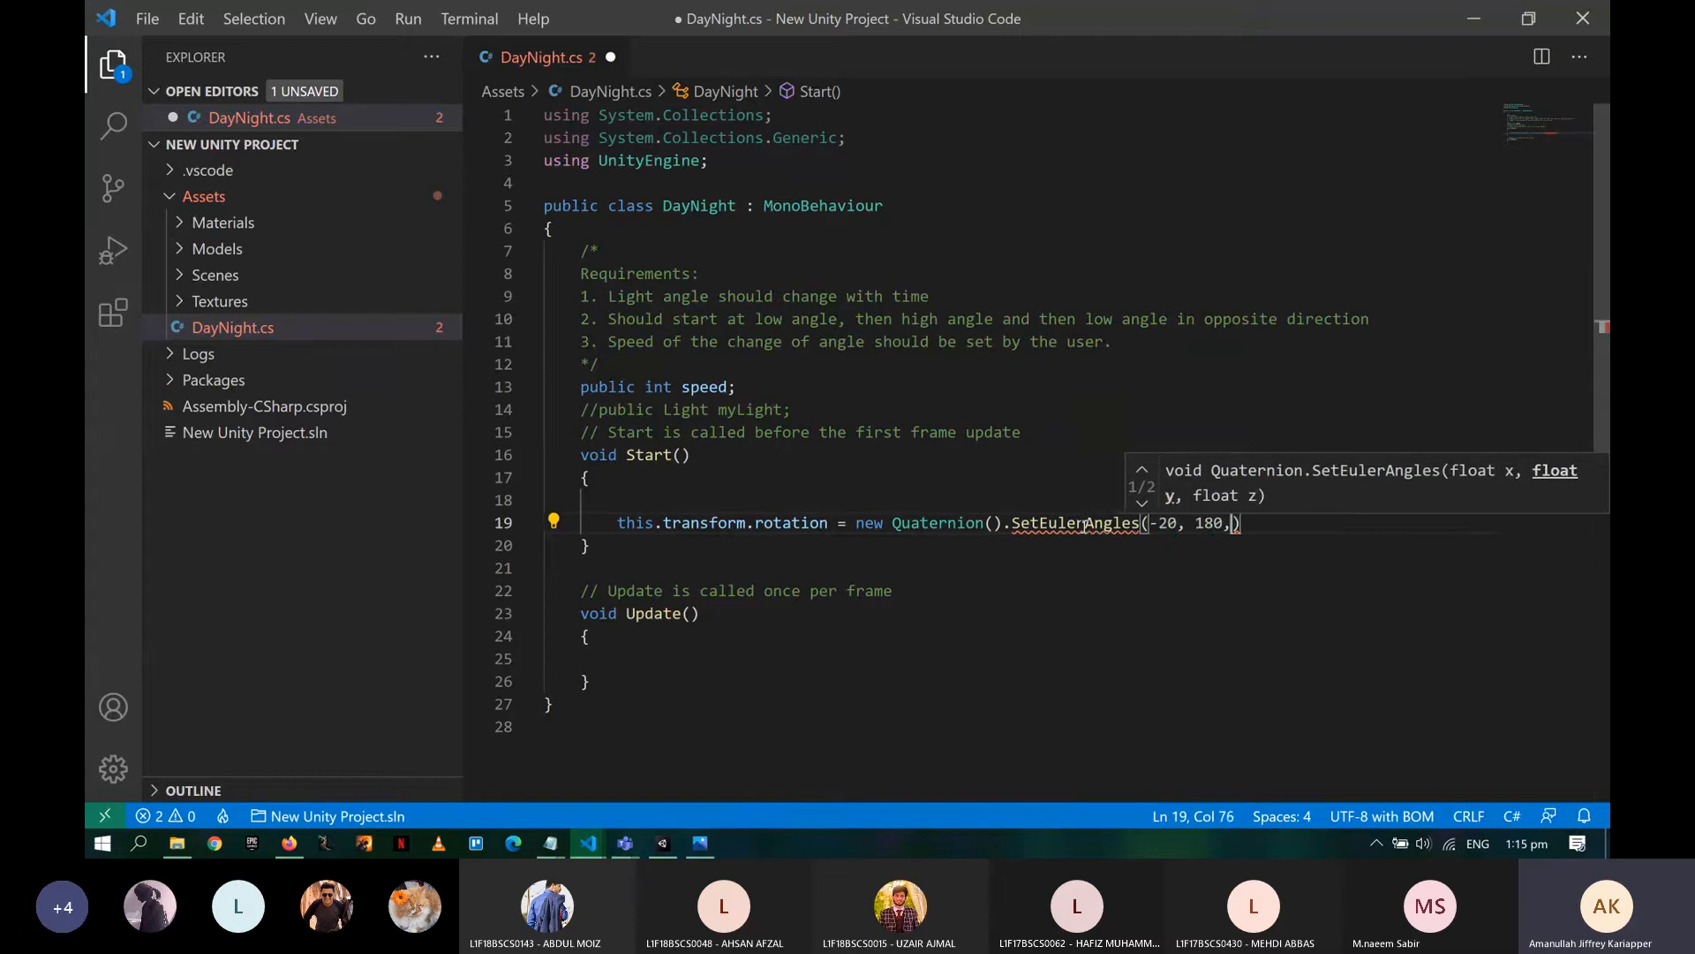
pyautogui.write('80)')
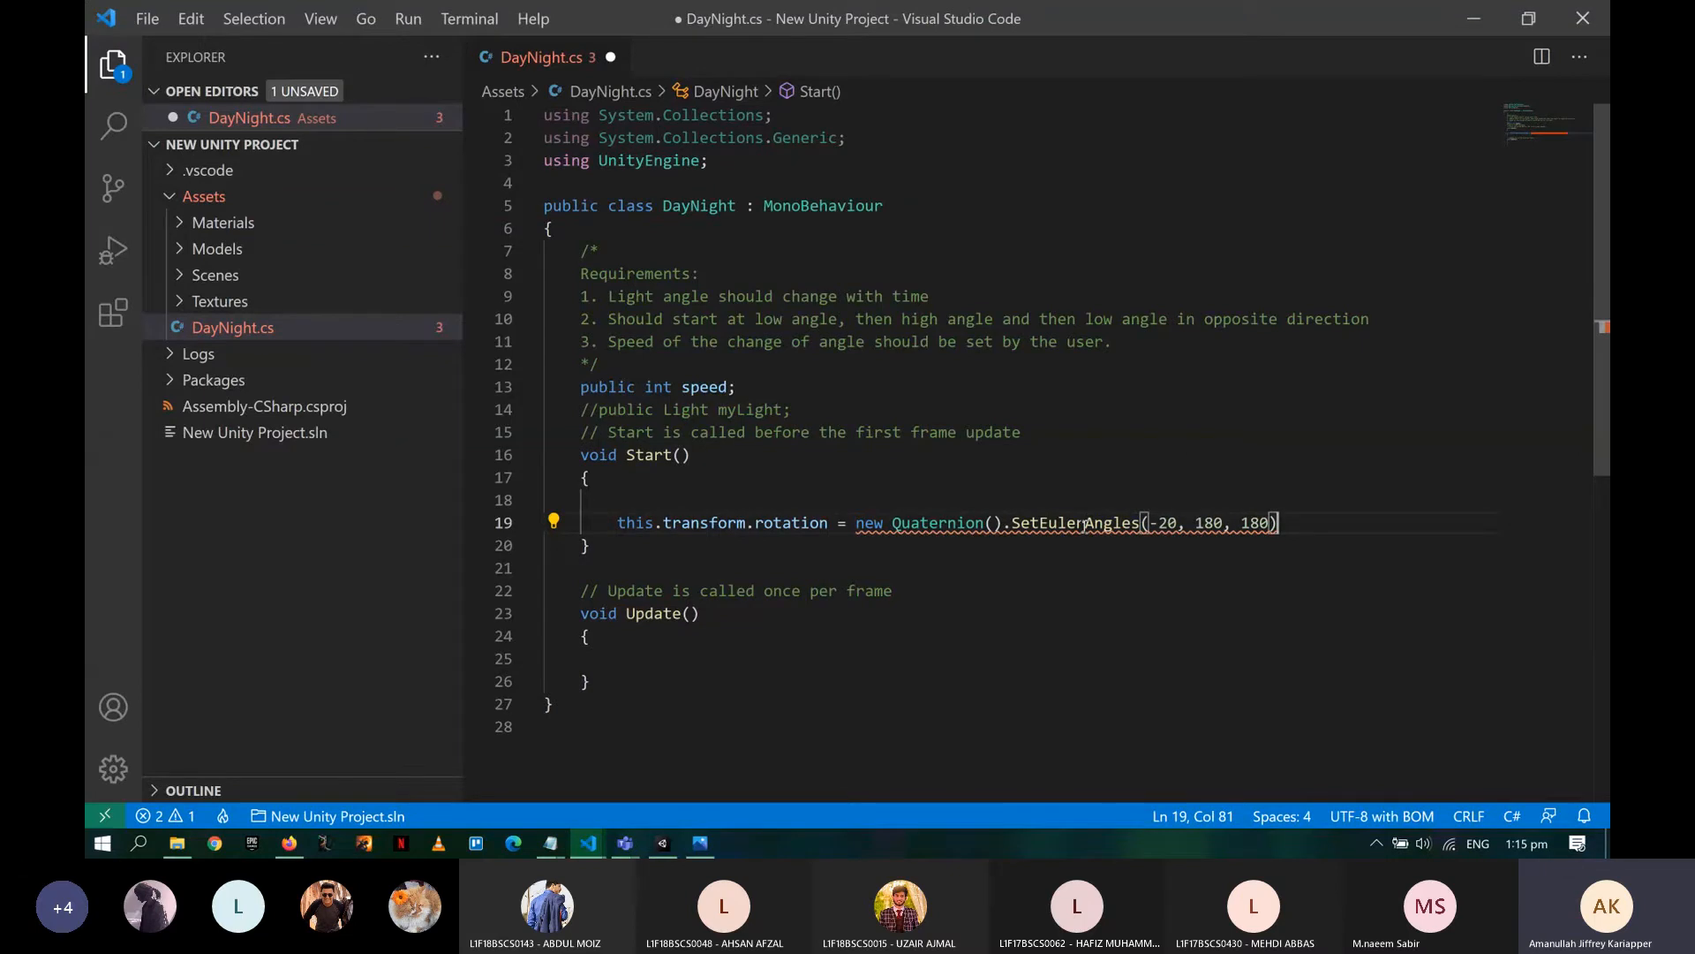
pyautogui.write(';')
pyautogui.press('Down')
# - Replace SetEulerAngles with Euler in the rotation assignment and save the script
pyautogui.moveTo(1029, 530)
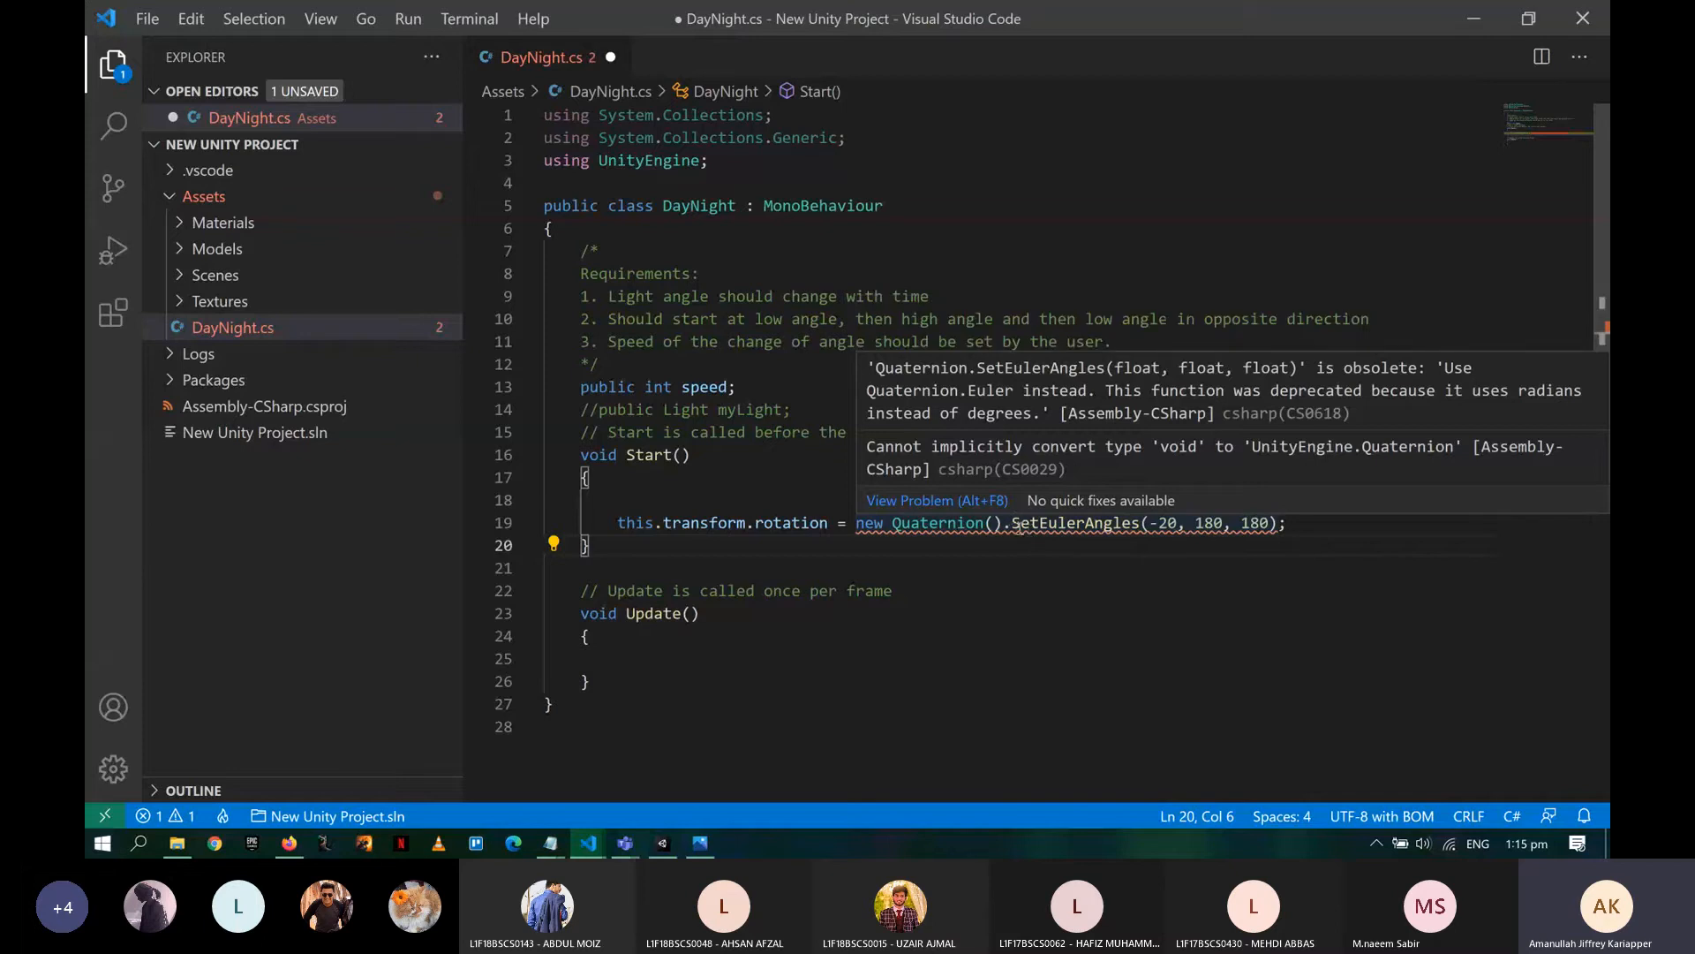
pyautogui.doubleClick(1018, 524)
pyautogui.write('E')
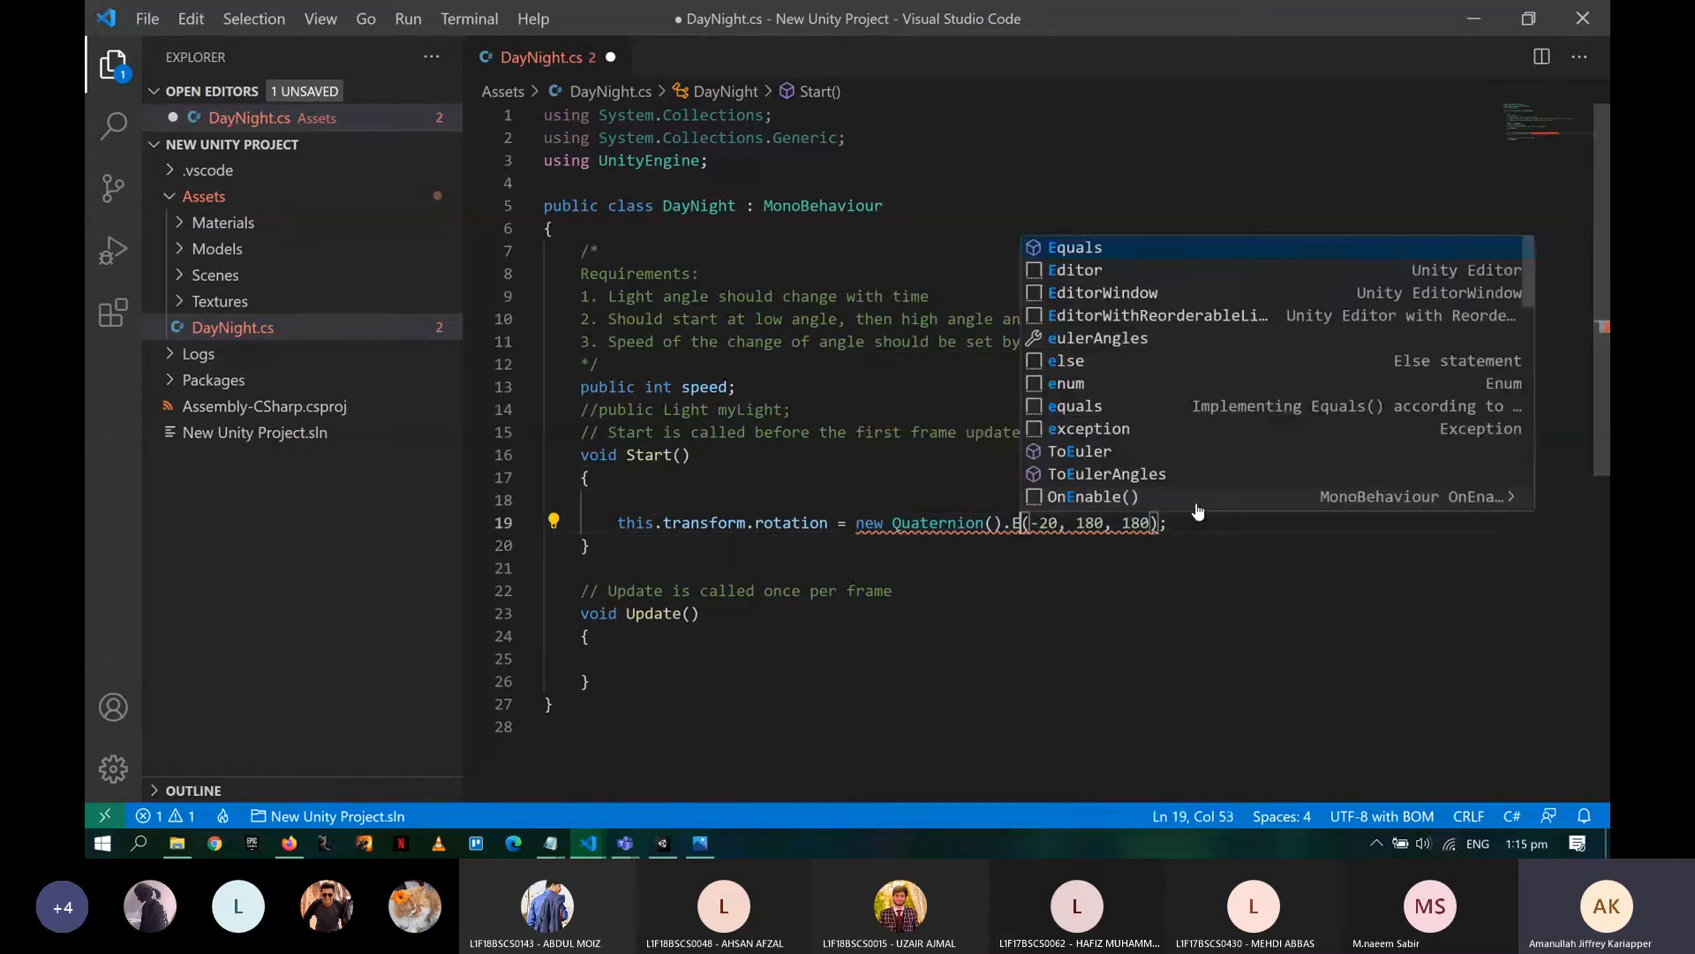
pyautogui.write('uler')
pyautogui.press('Escape')
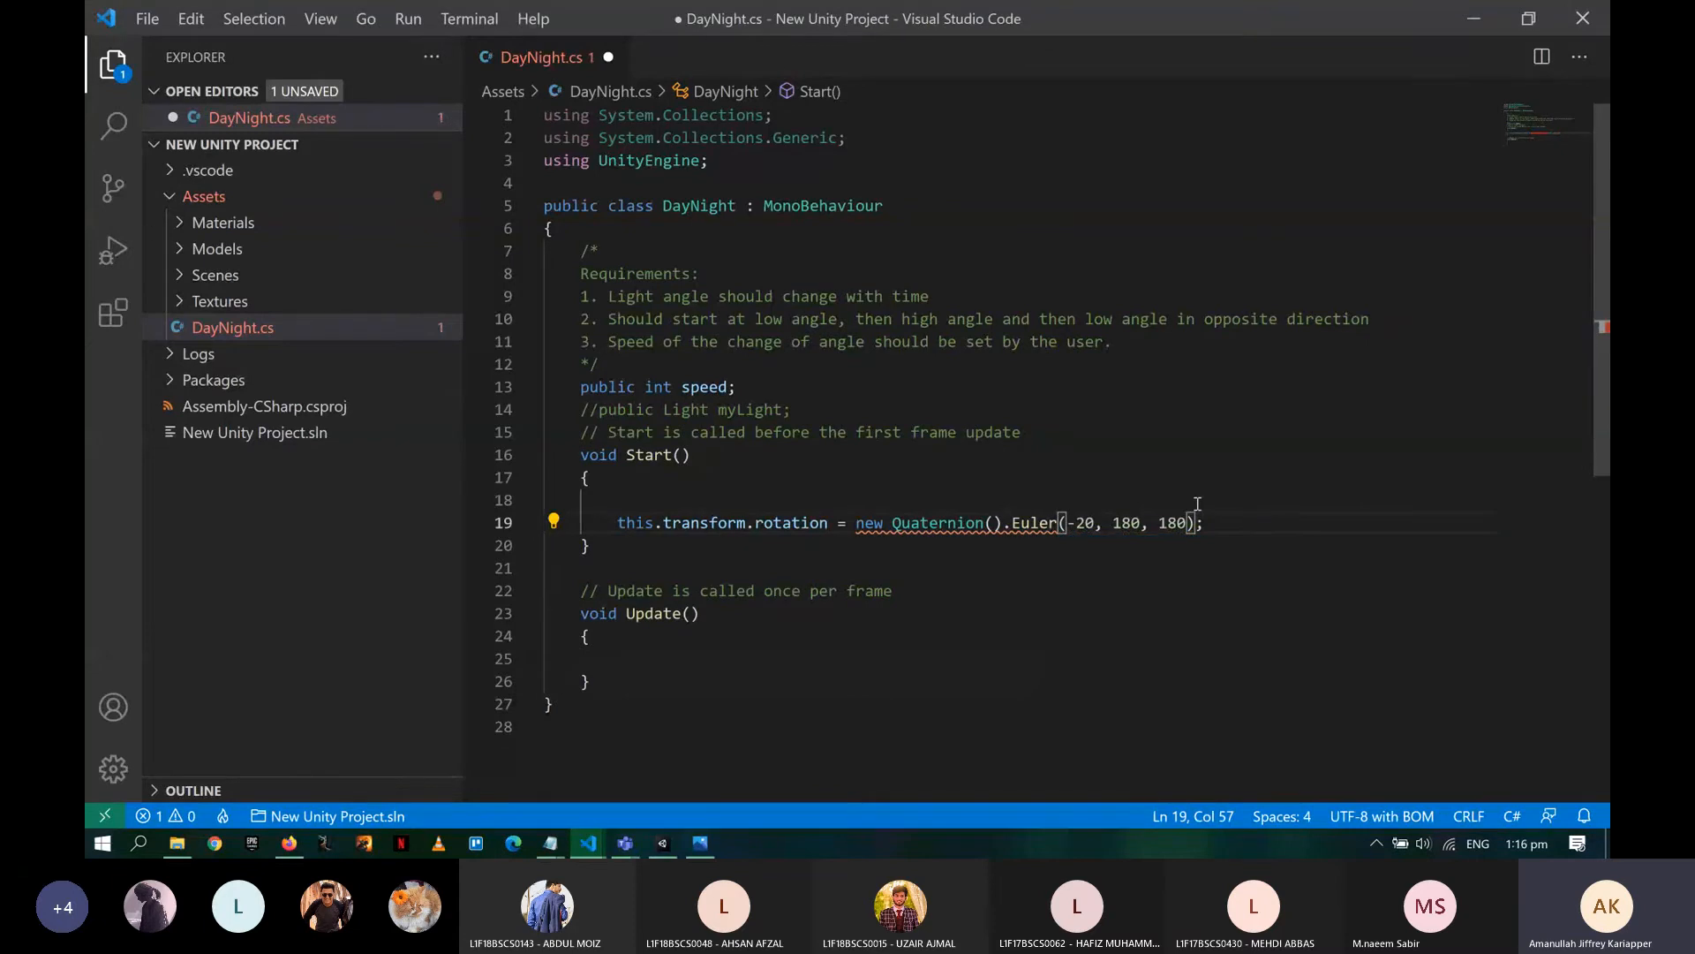
pyautogui.hotkey('ctrl', 's')
# - Remove the new keyword and the empty parentheses so the assignment calls Quaternion.Euler(-20, 180, 180) directly, and save the script
pyautogui.moveTo(1016, 522)
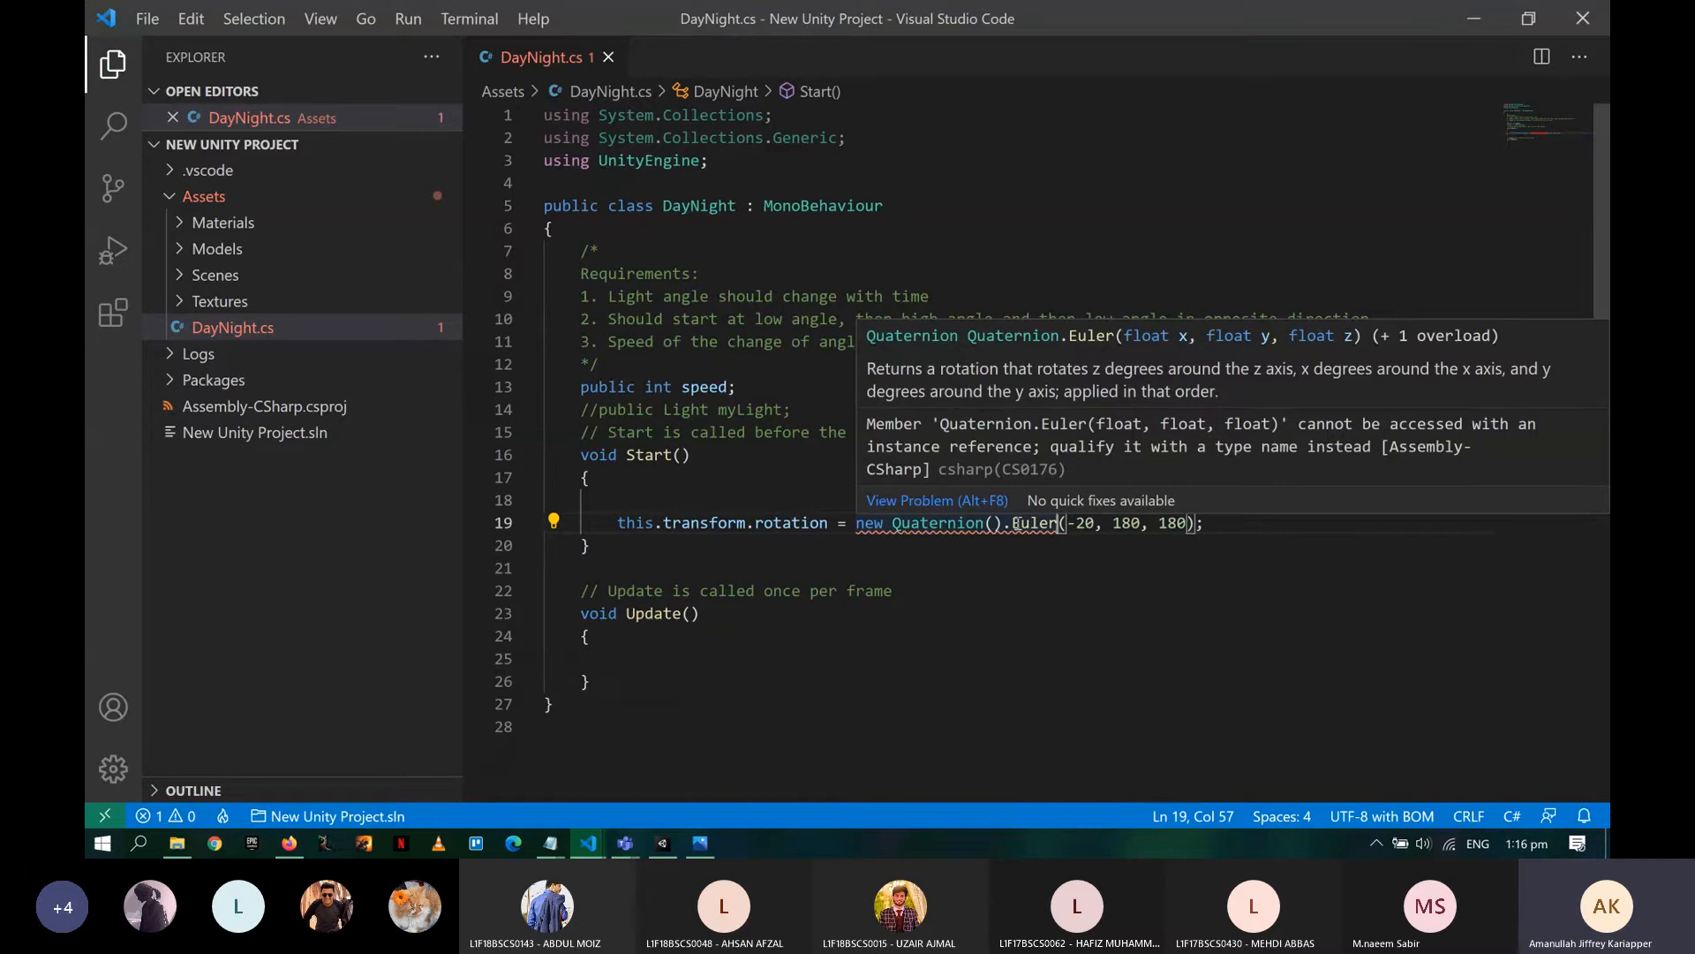
pyautogui.click(896, 531)
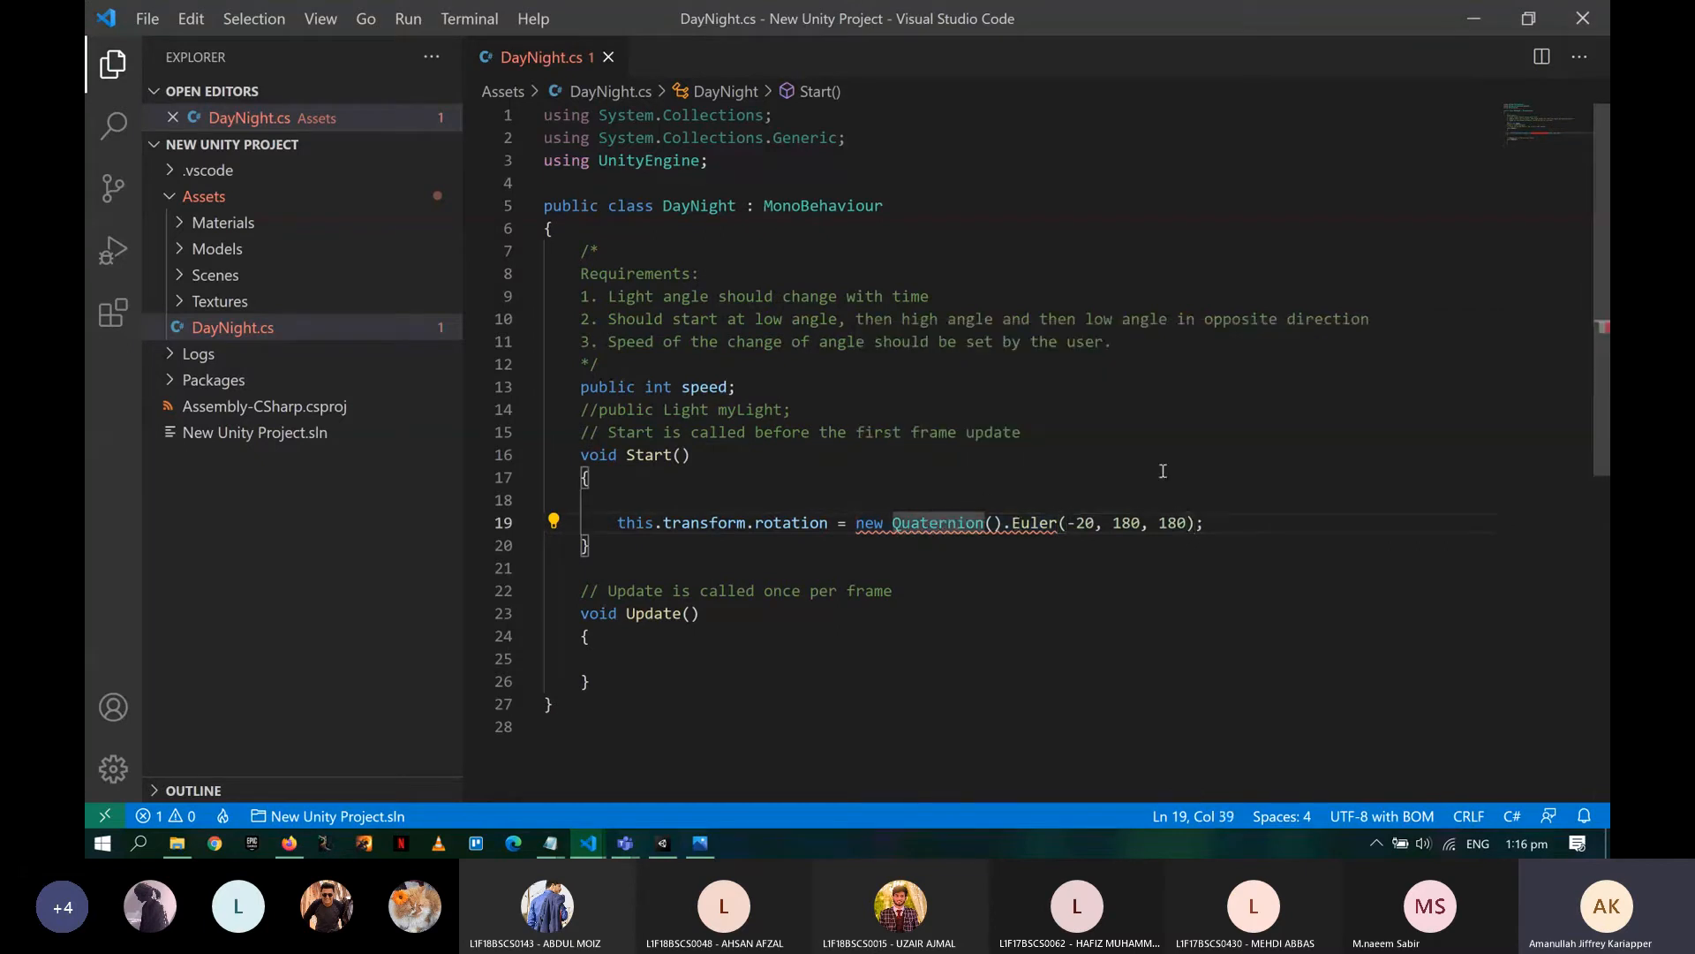
pyautogui.hotkey('ctrl', 'shift', 'Left')
pyautogui.press('BackSpace')
pyautogui.hotkey('ctrl', 'Right')
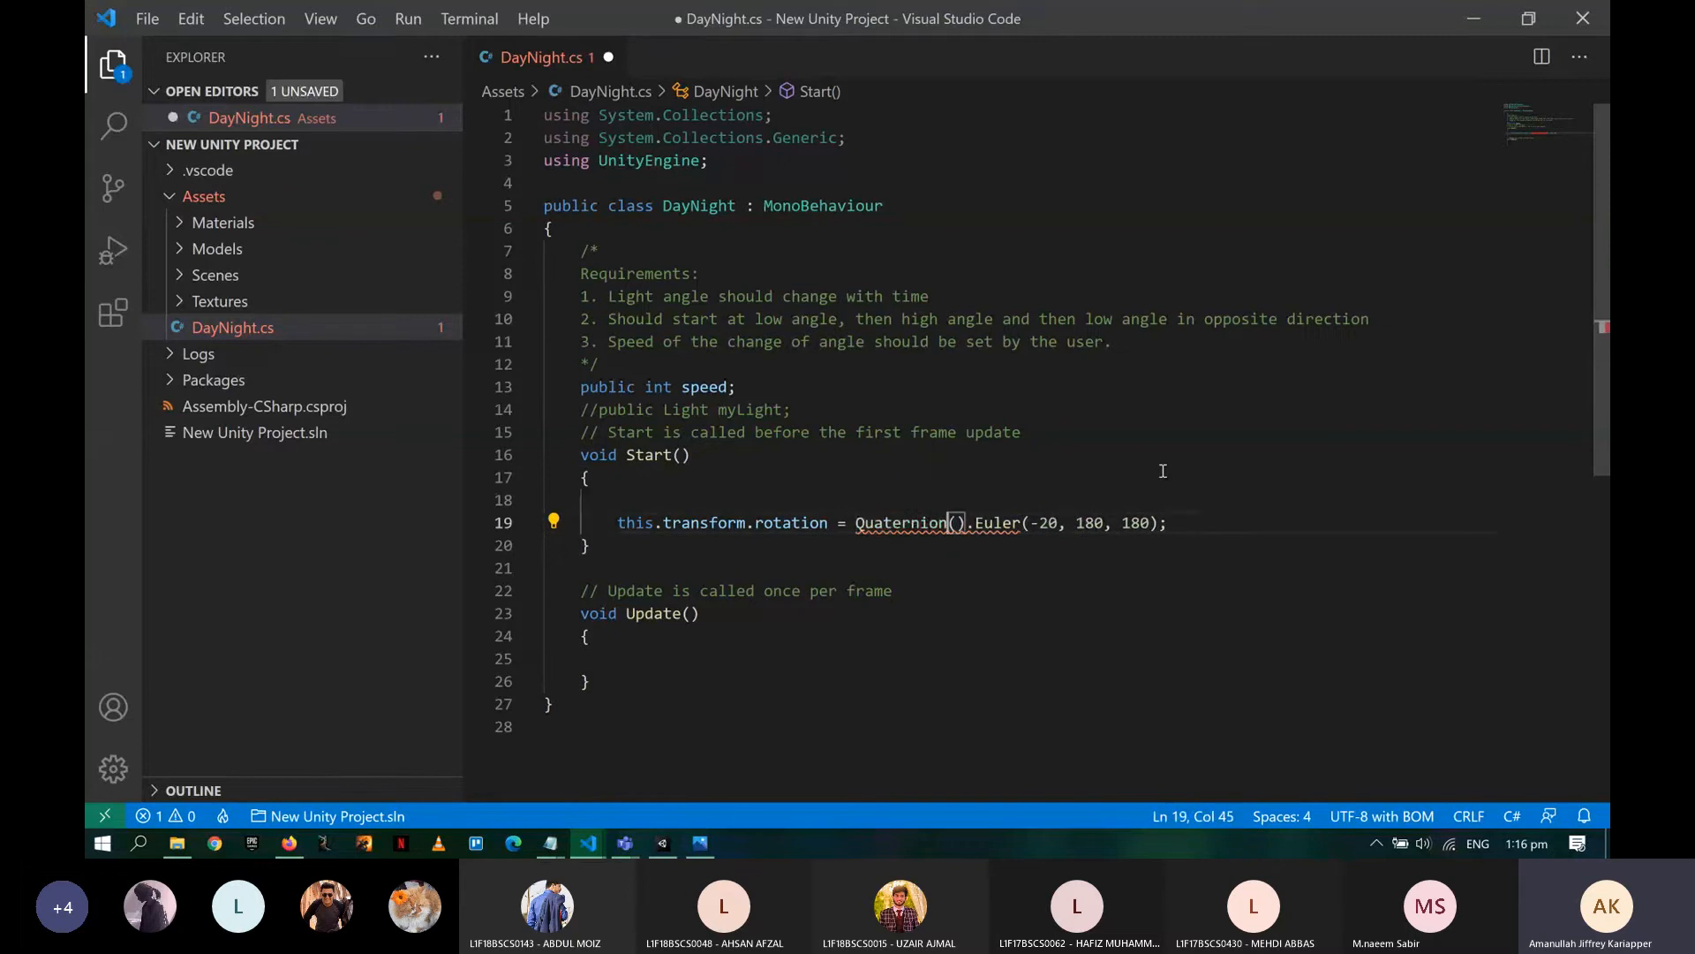
pyautogui.press('Delete')
pyautogui.press('Delete')
pyautogui.press('Down')
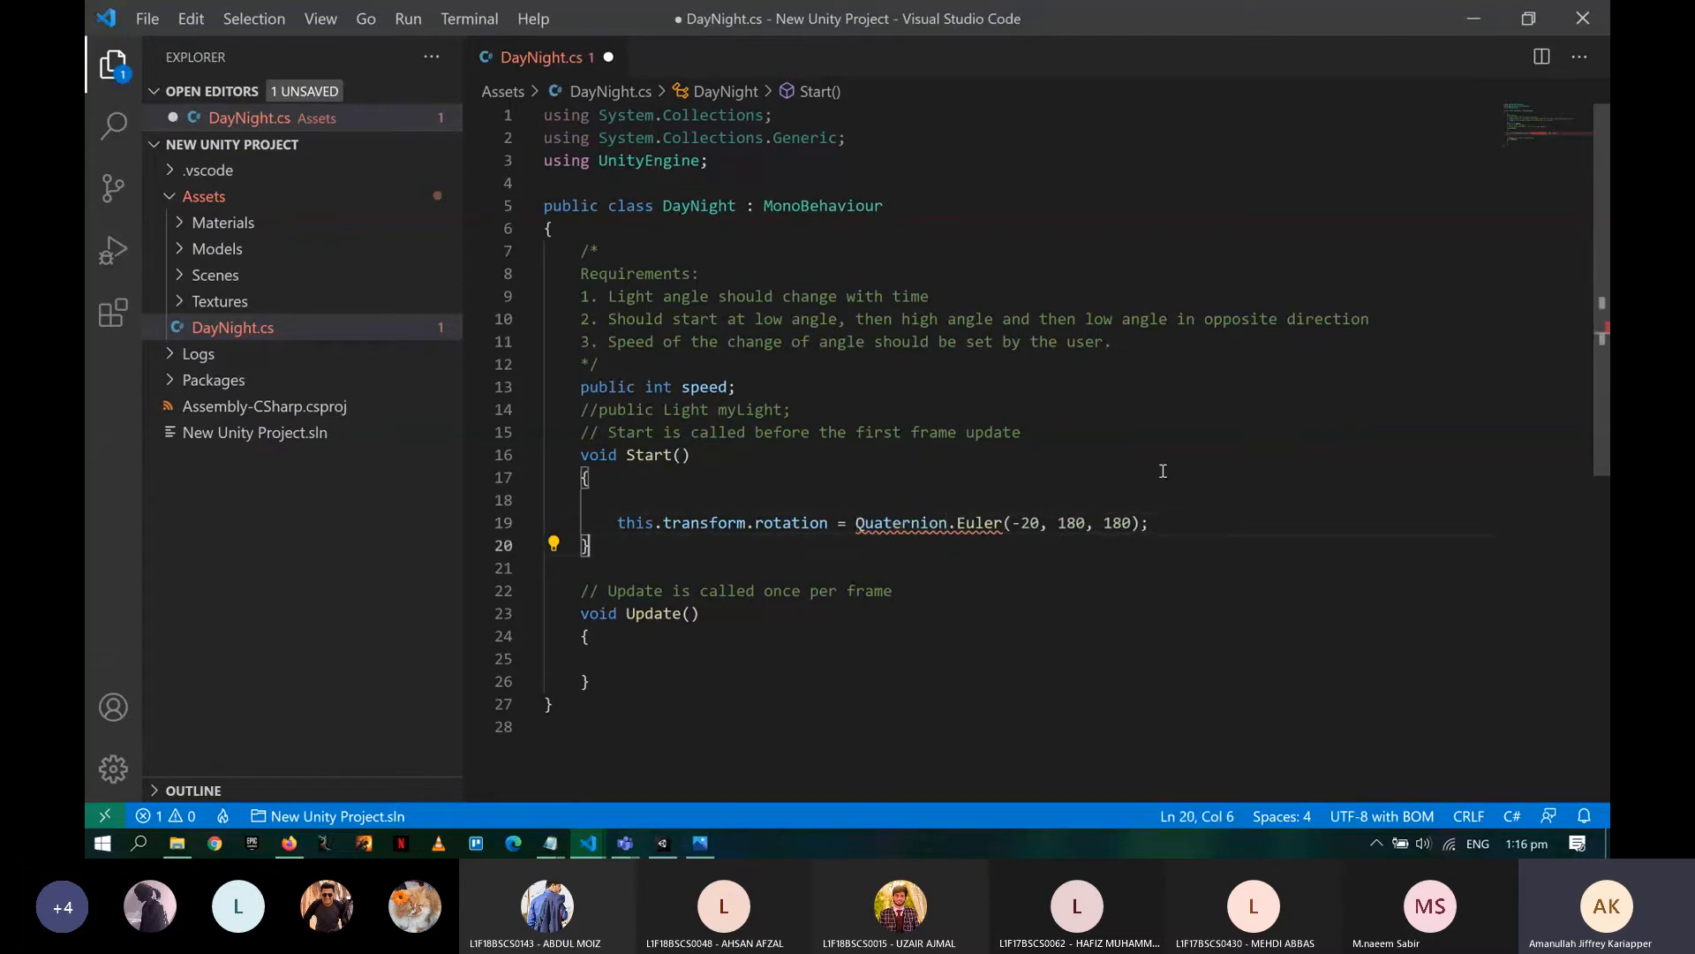
pyautogui.hotkey('ctrl', 's')
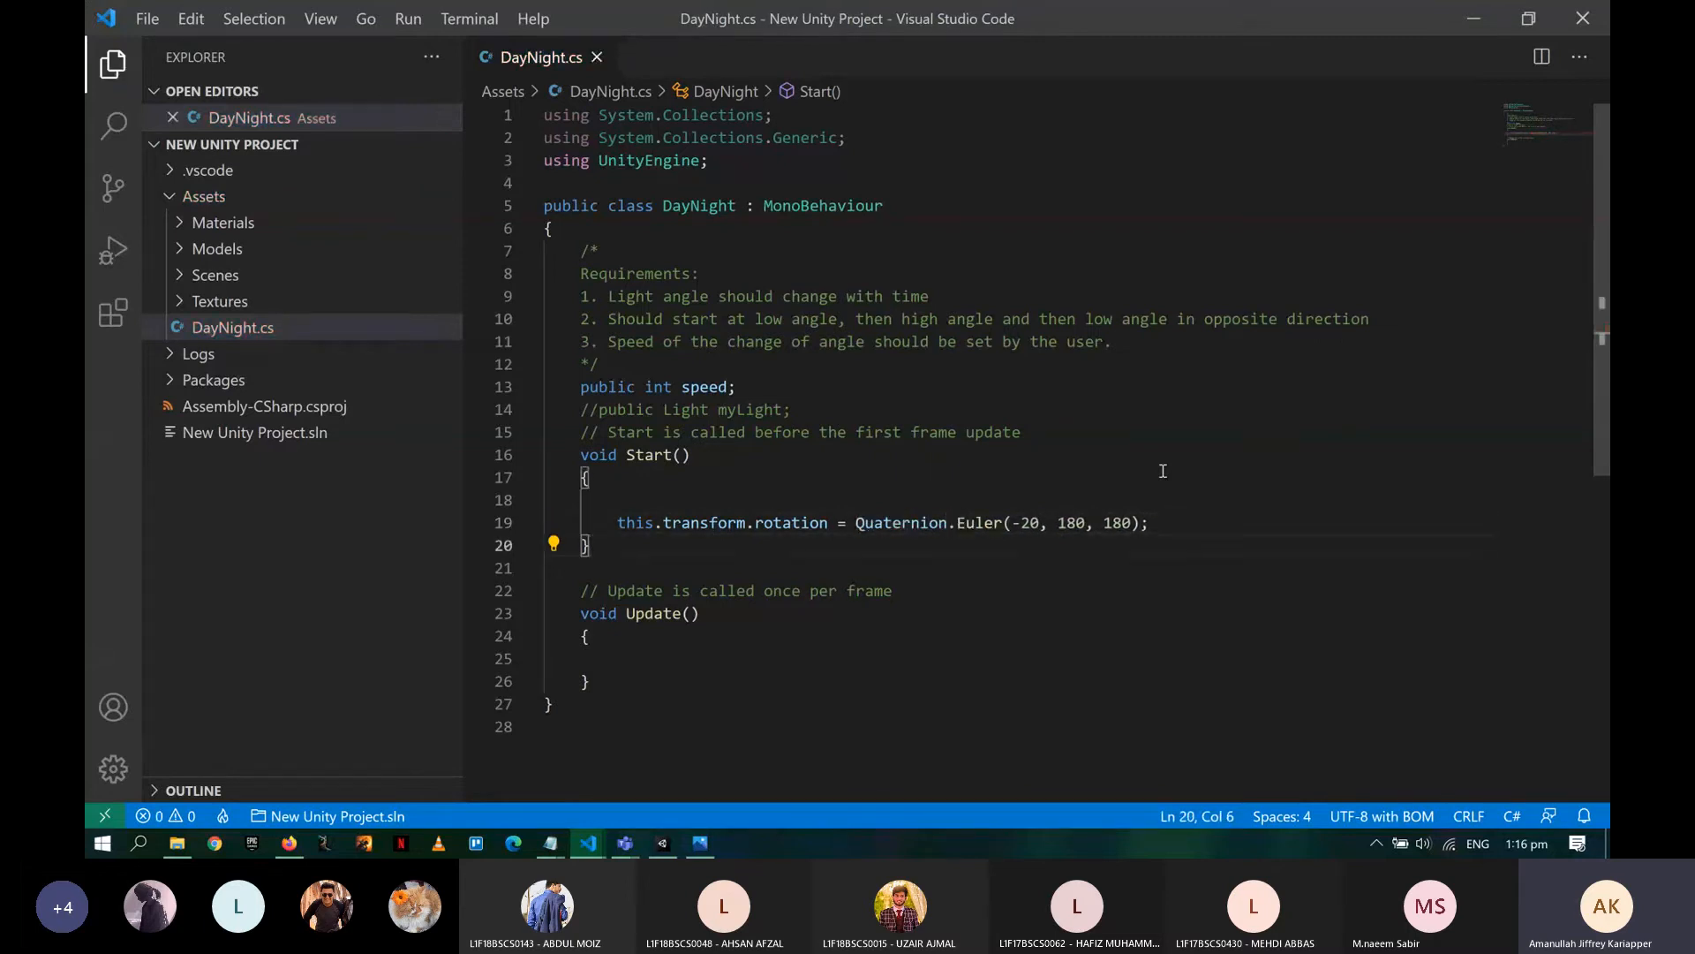
# - Delete the blank line above the rotation assignment in Start() and save DayNight.cs
pyautogui.press('Up')
pyautogui.press('Up')
pyautogui.hotkey('shift', 'Down')
pyautogui.hotkey('shift', 'Down')
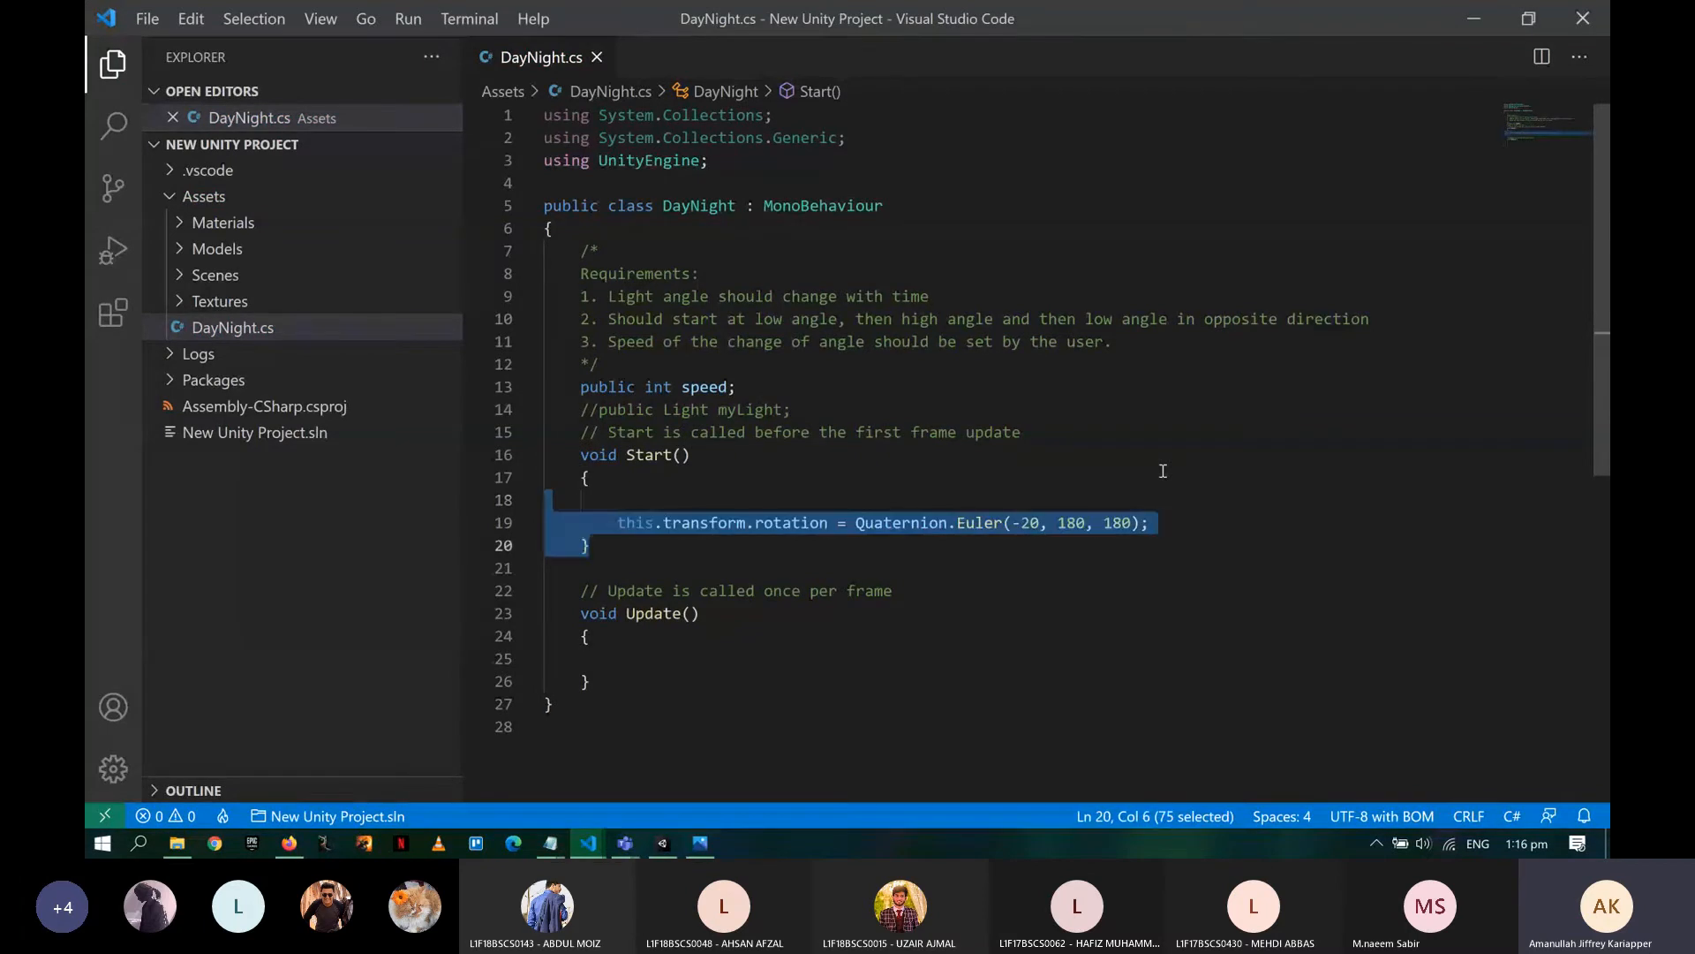
pyautogui.press('Up')
pyautogui.press('Down')
pyautogui.press('Delete')
pyautogui.hotkey('ctrl', 's')
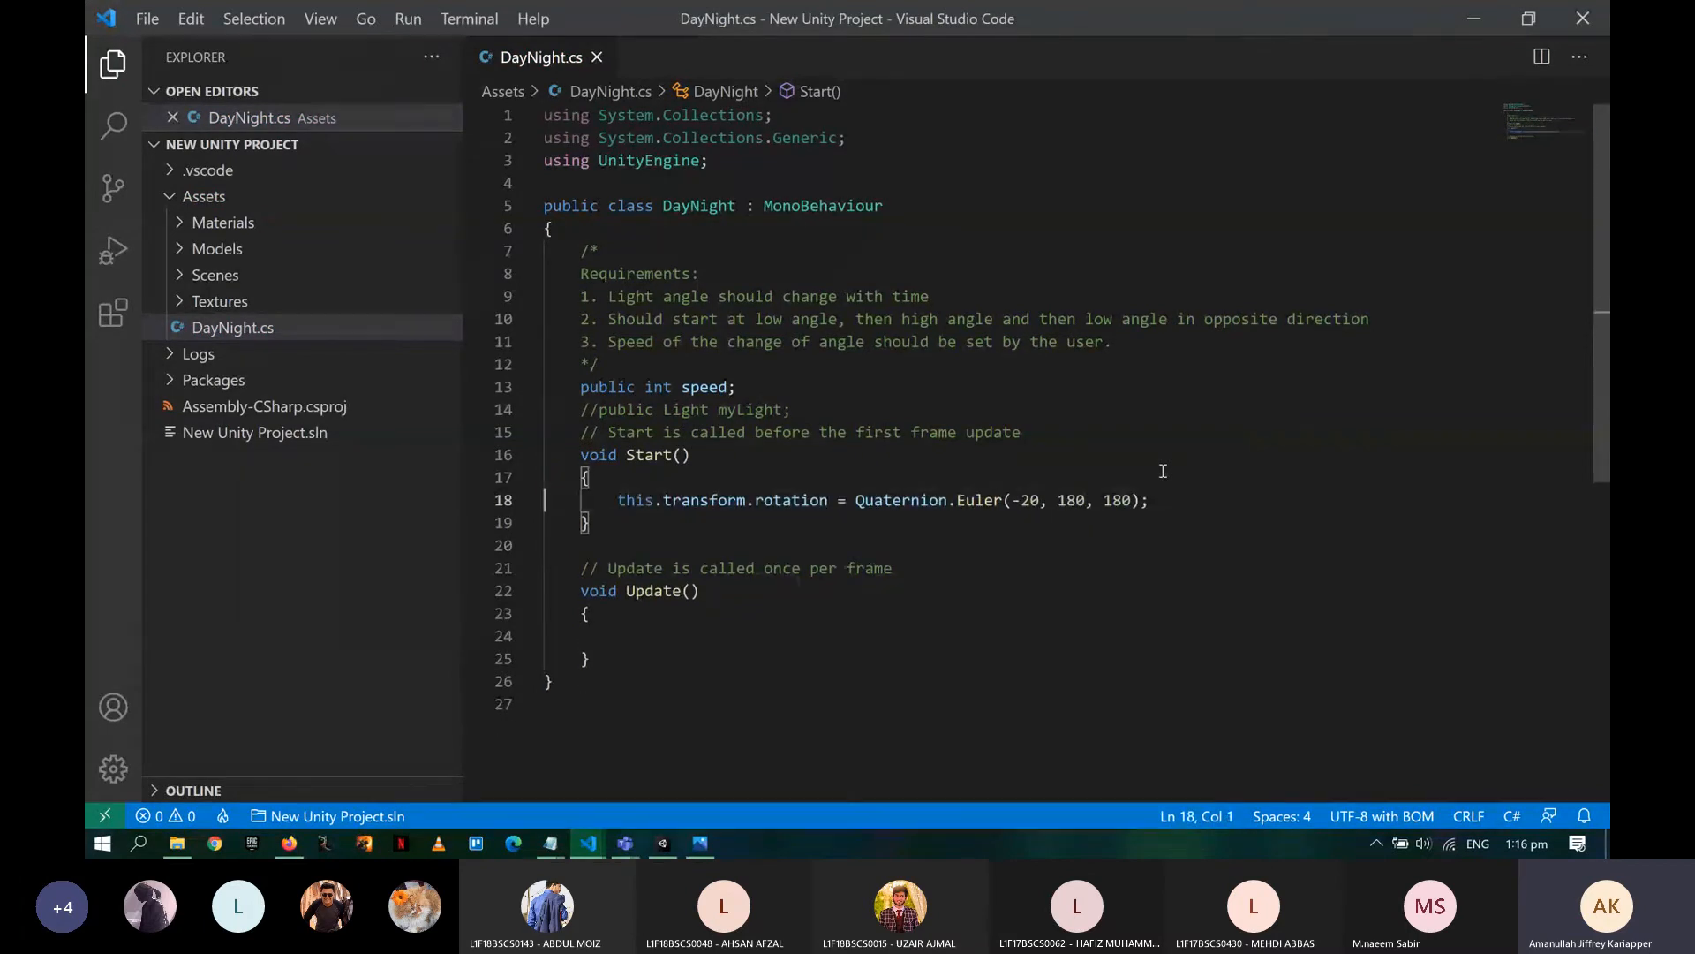
# - Switch to Unity, set the Directional Light's X rotation to 90, and save and briefly test the scene in Play mode
pyautogui.hotkey('alt', 'Tab')
pyautogui.hotkey('alt', 'Tab')
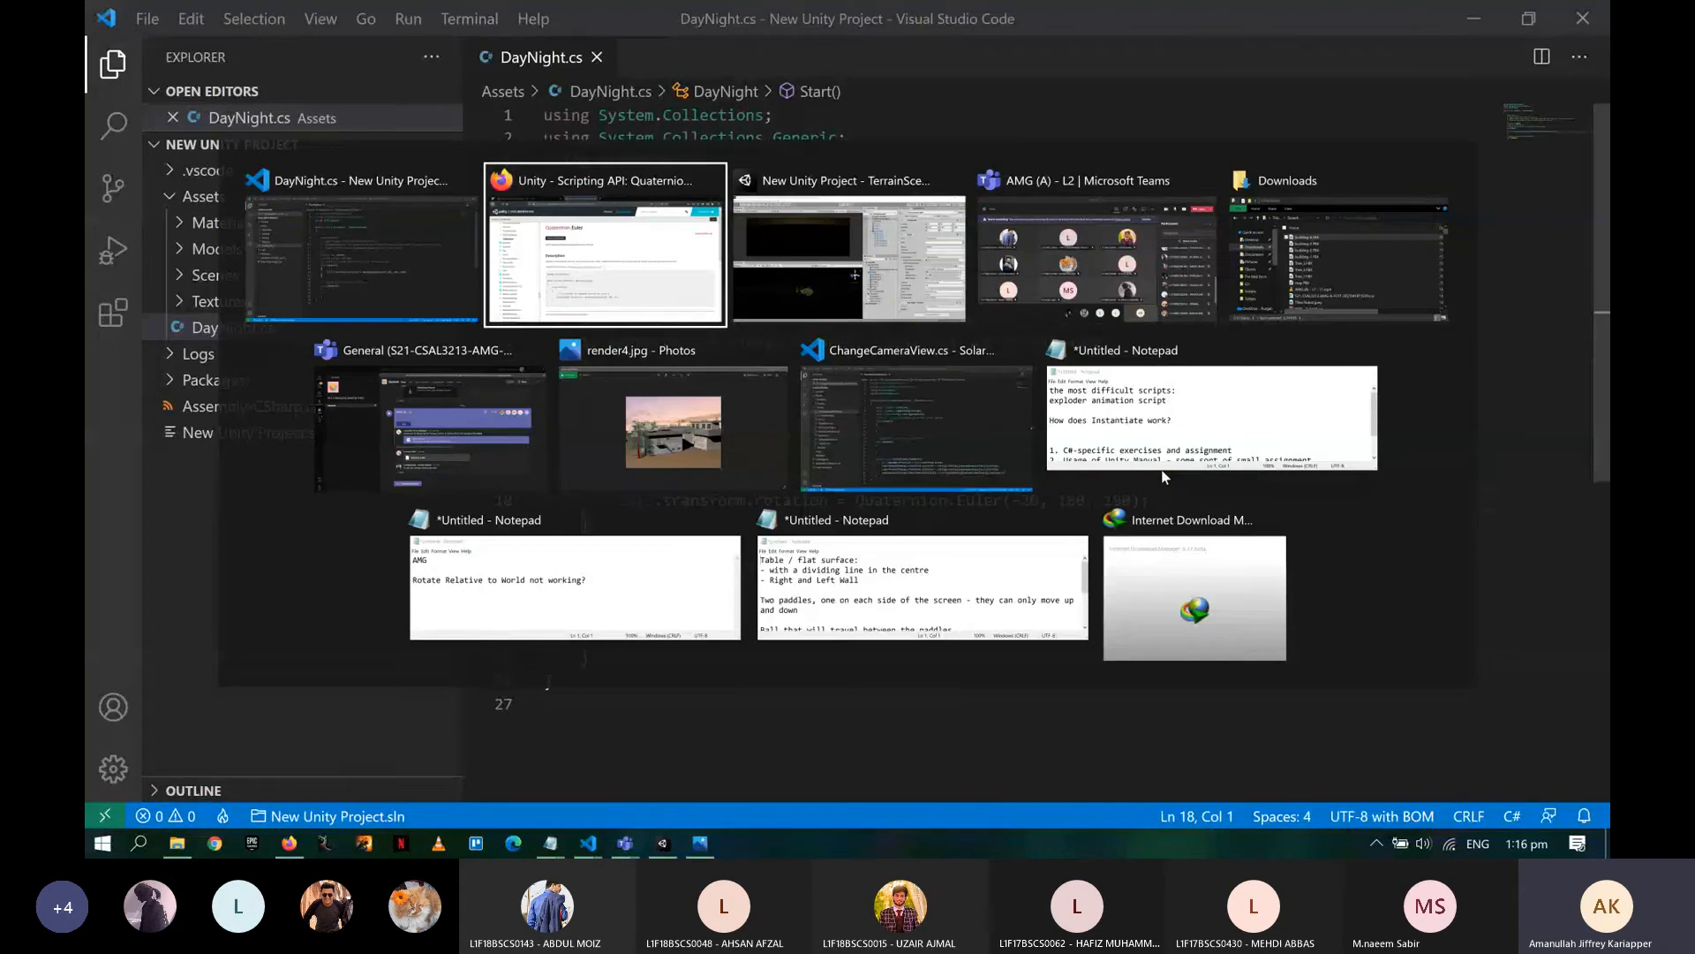
pyautogui.hotkey('alt', 'Tab')
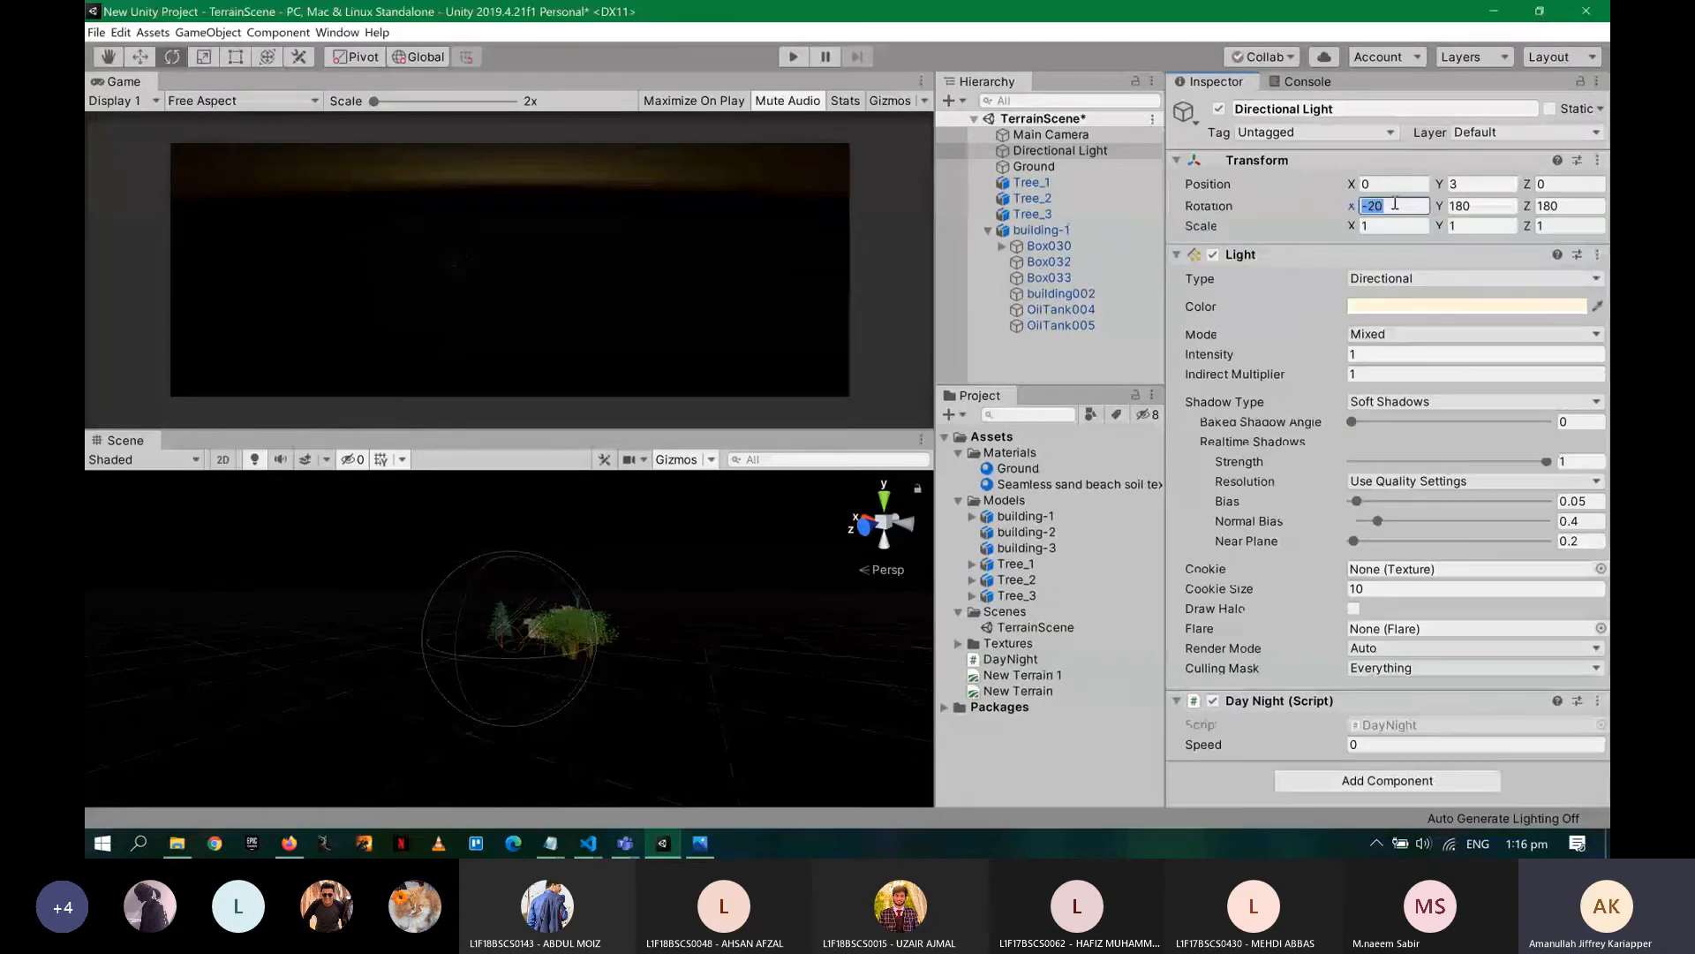
pyautogui.write('90')
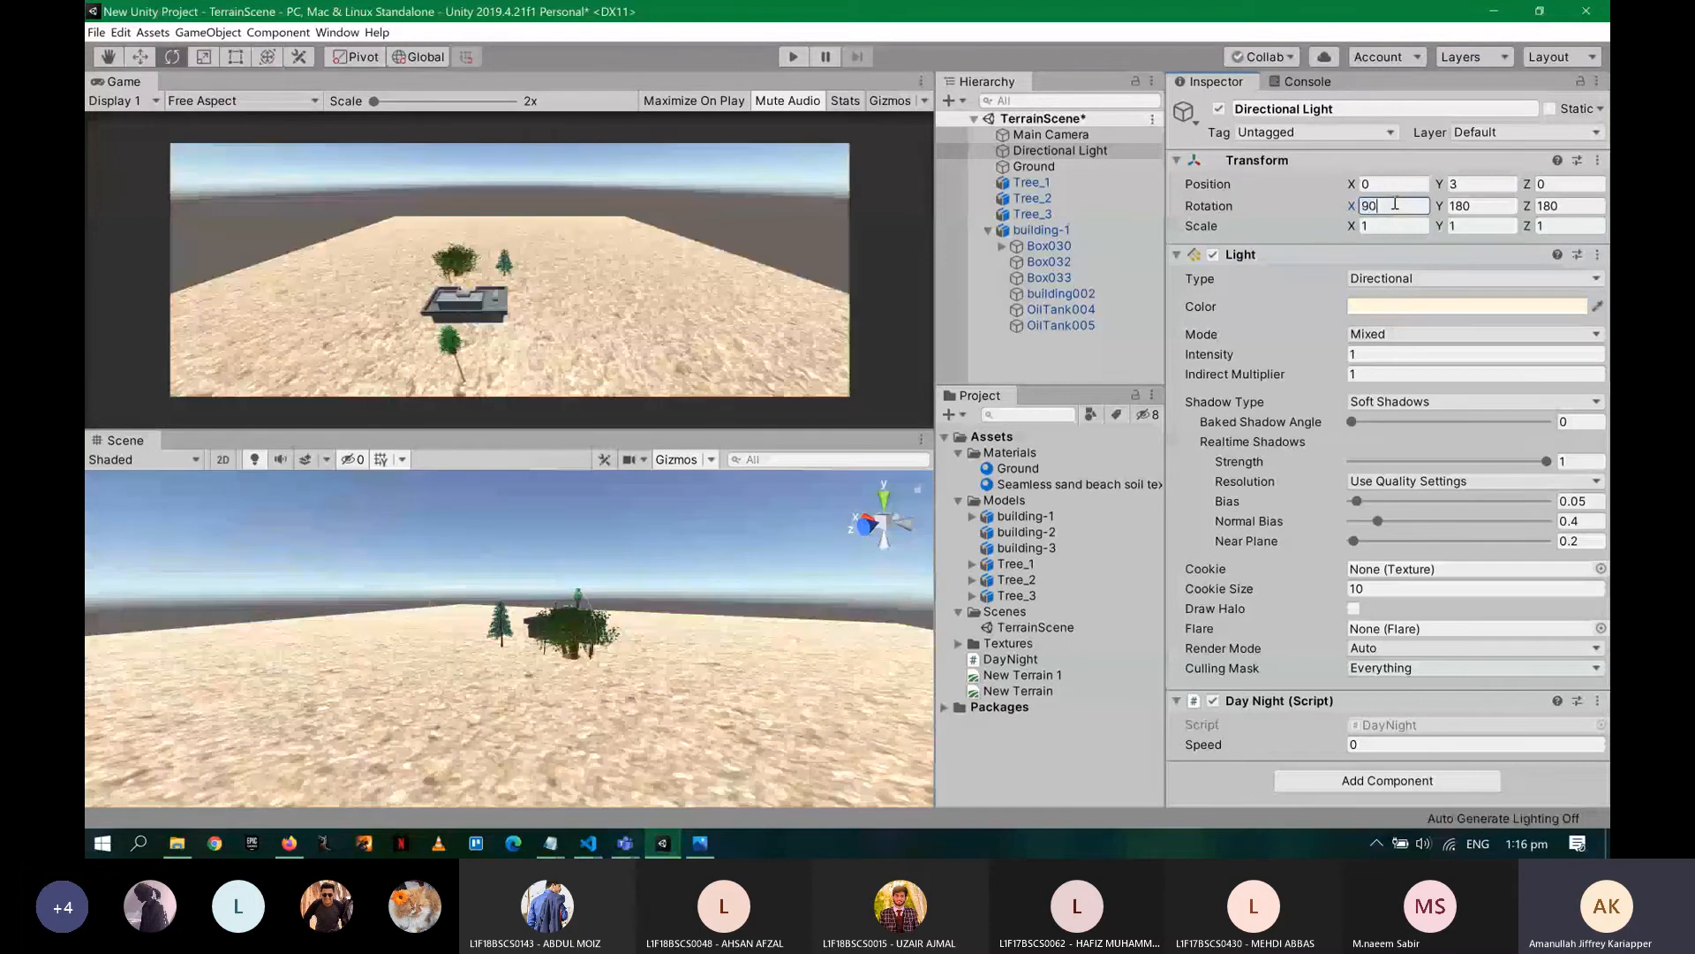
pyautogui.hotkey('ctrl', 's')
pyautogui.click(796, 56)
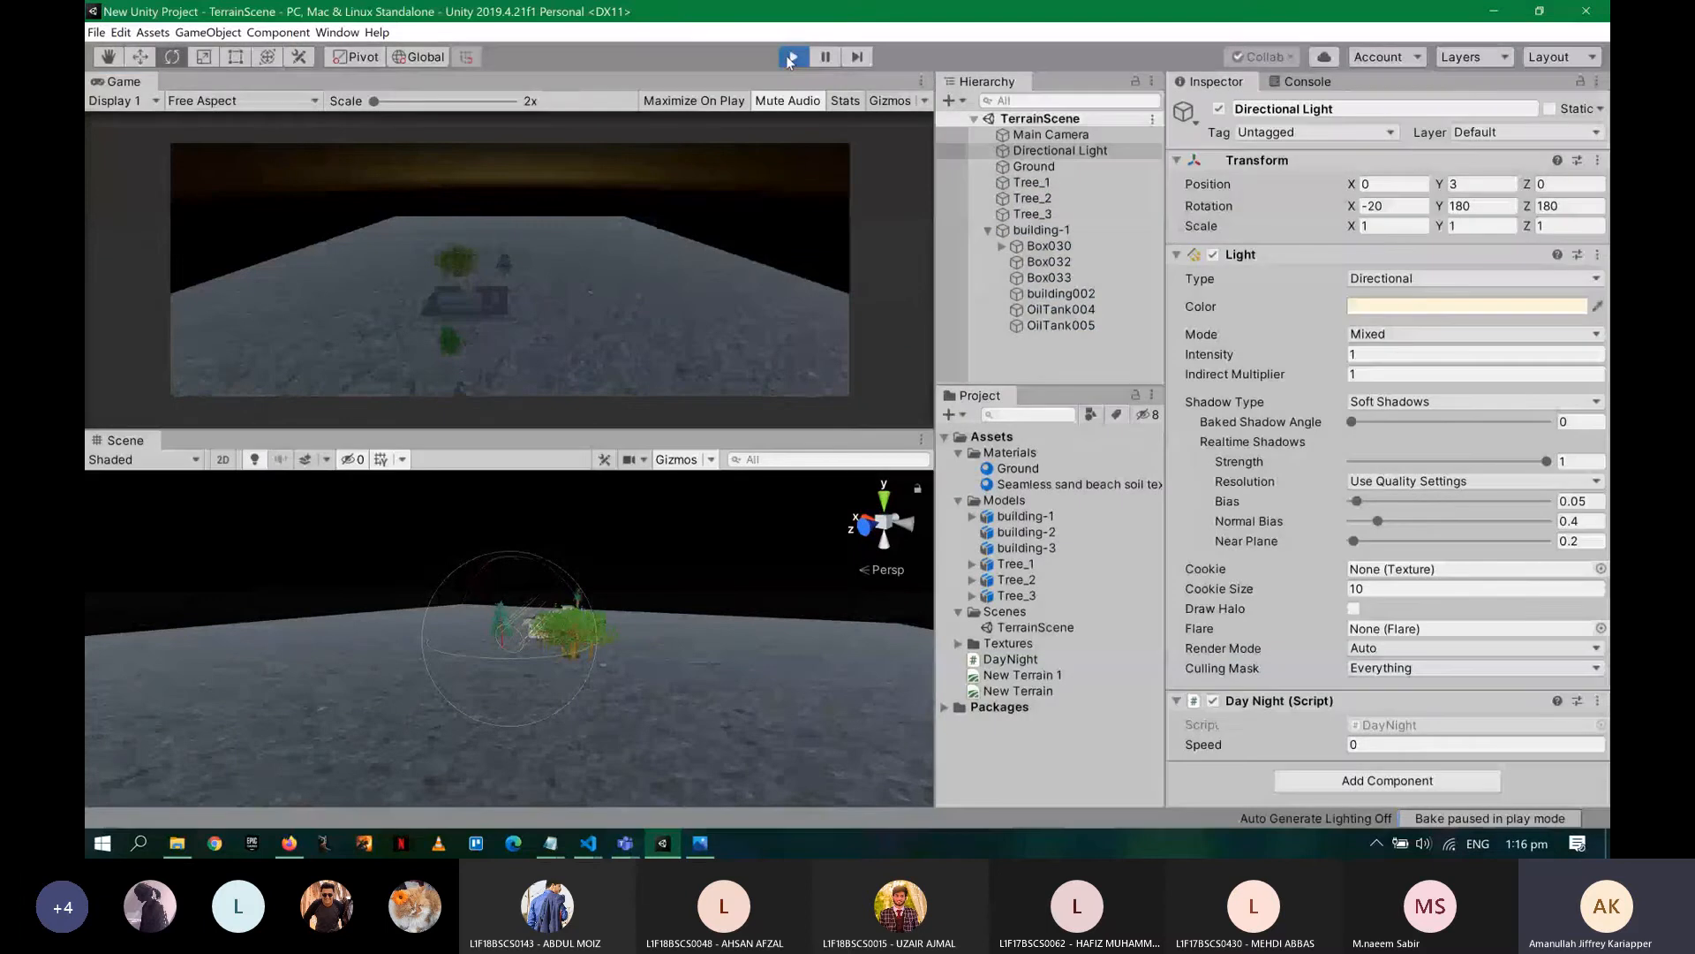
pyautogui.click(791, 59)
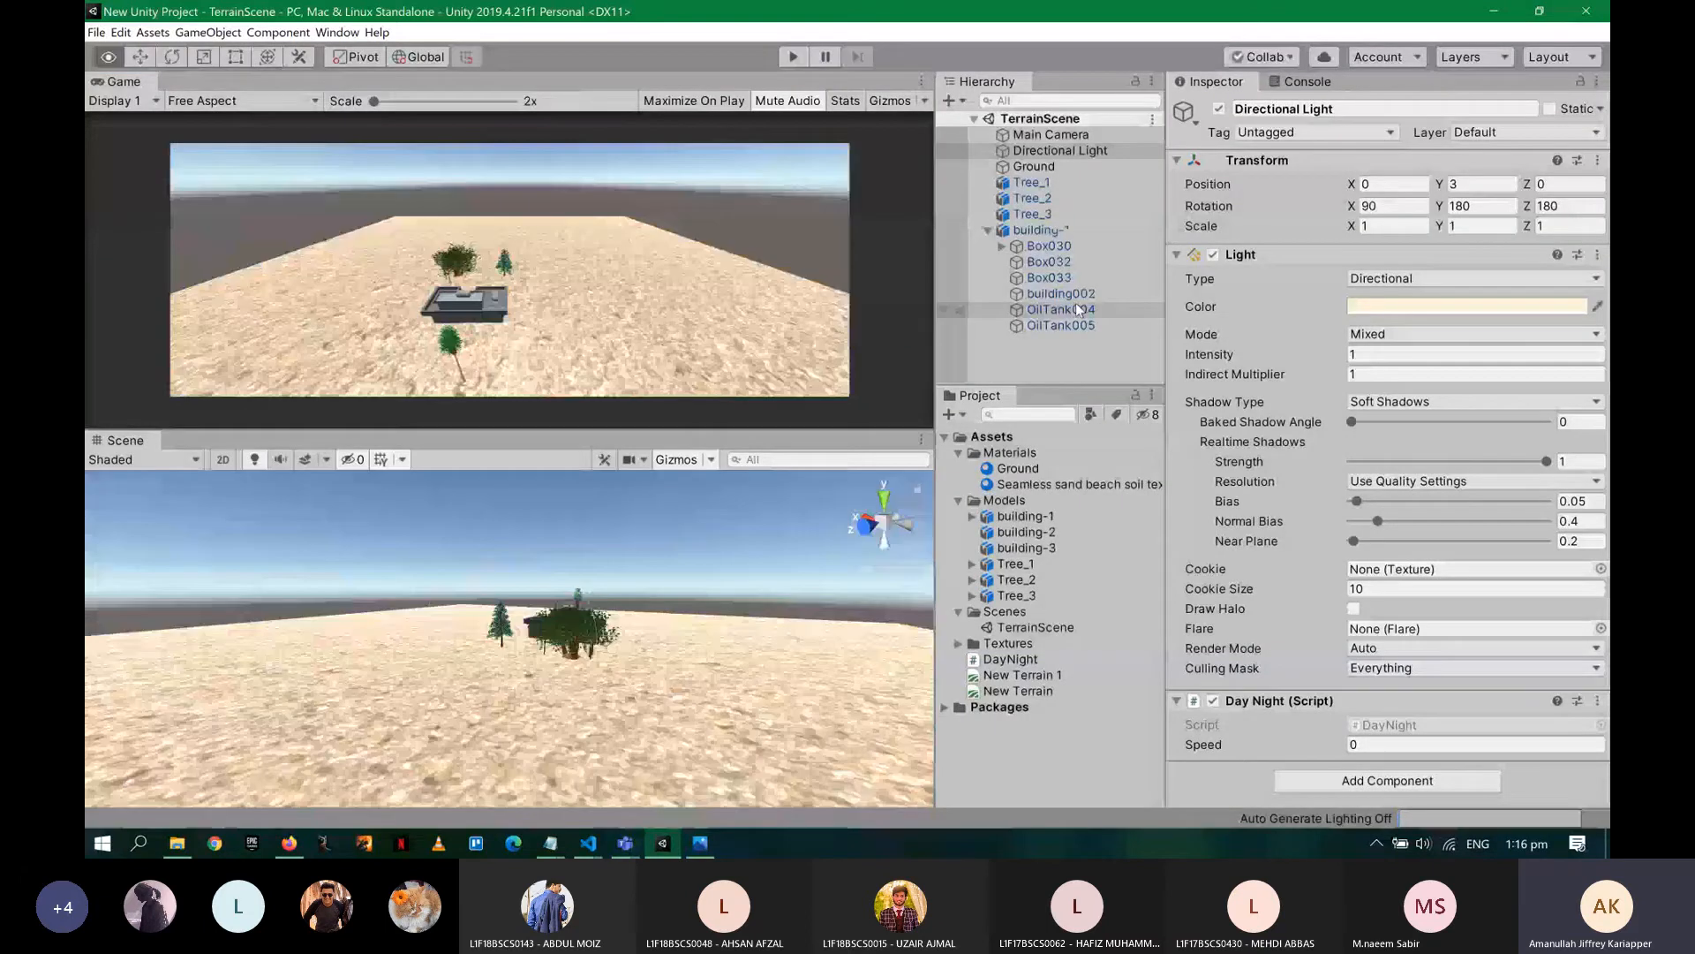
# - Switch to Visual Studio Code, remove the "this." prefix from the transform.rotation line in Start(), and save the script
pyautogui.hotkey('alt', 'Tab')
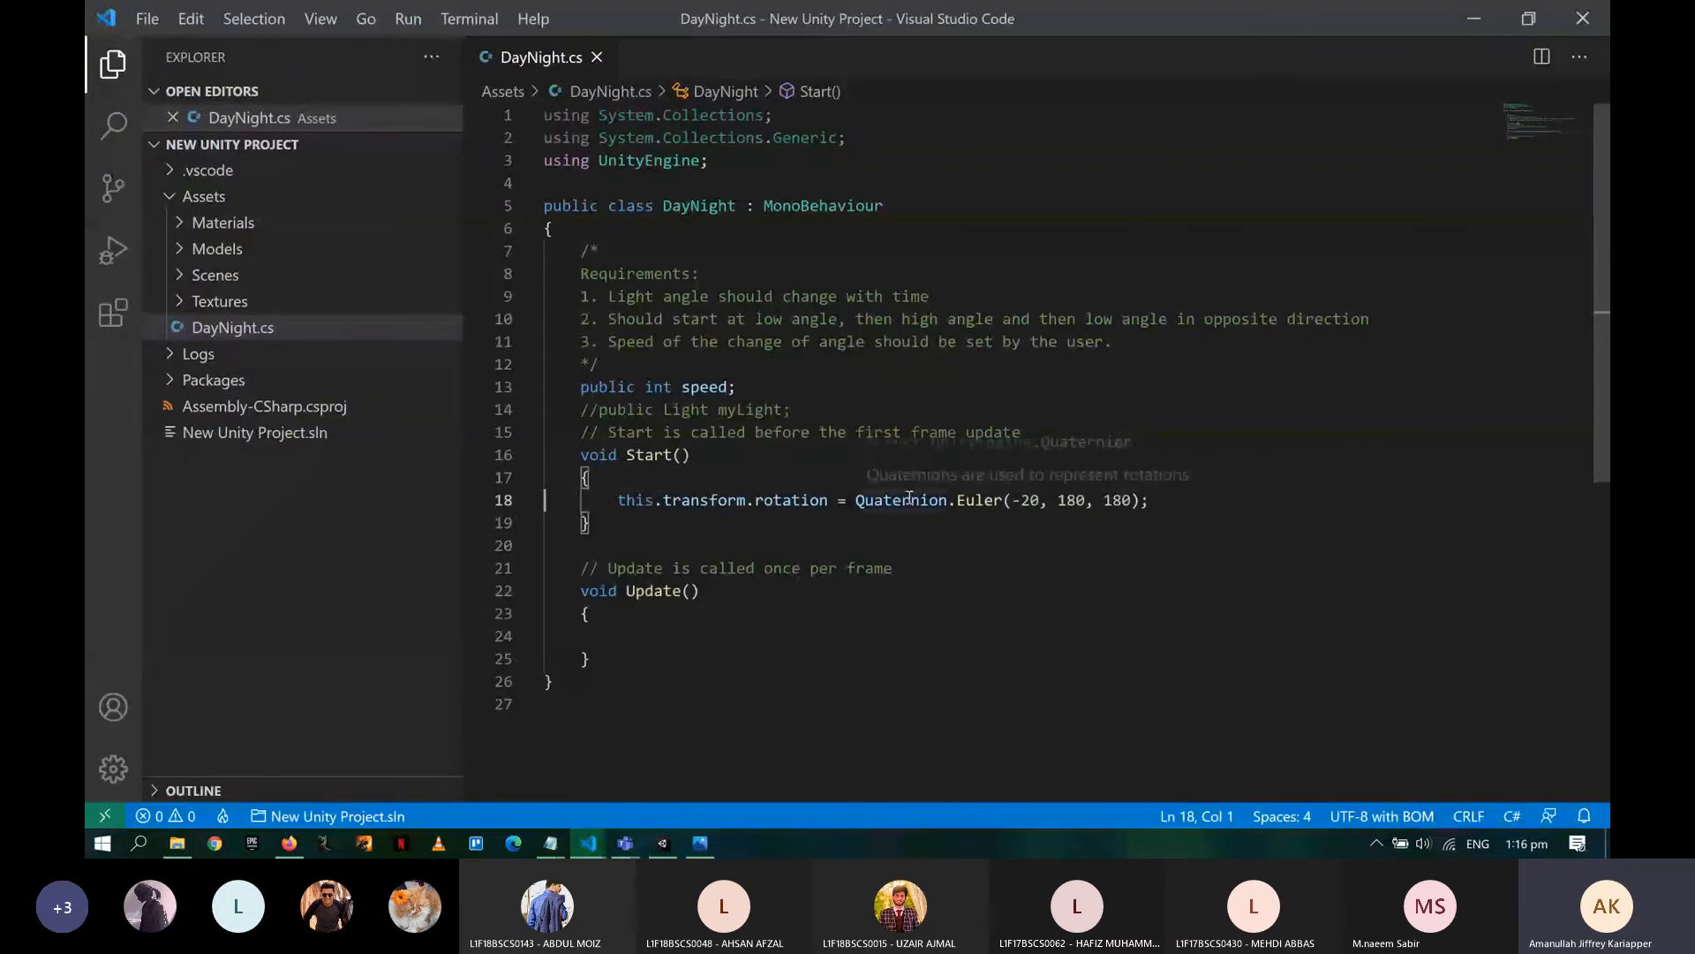
pyautogui.click(830, 500)
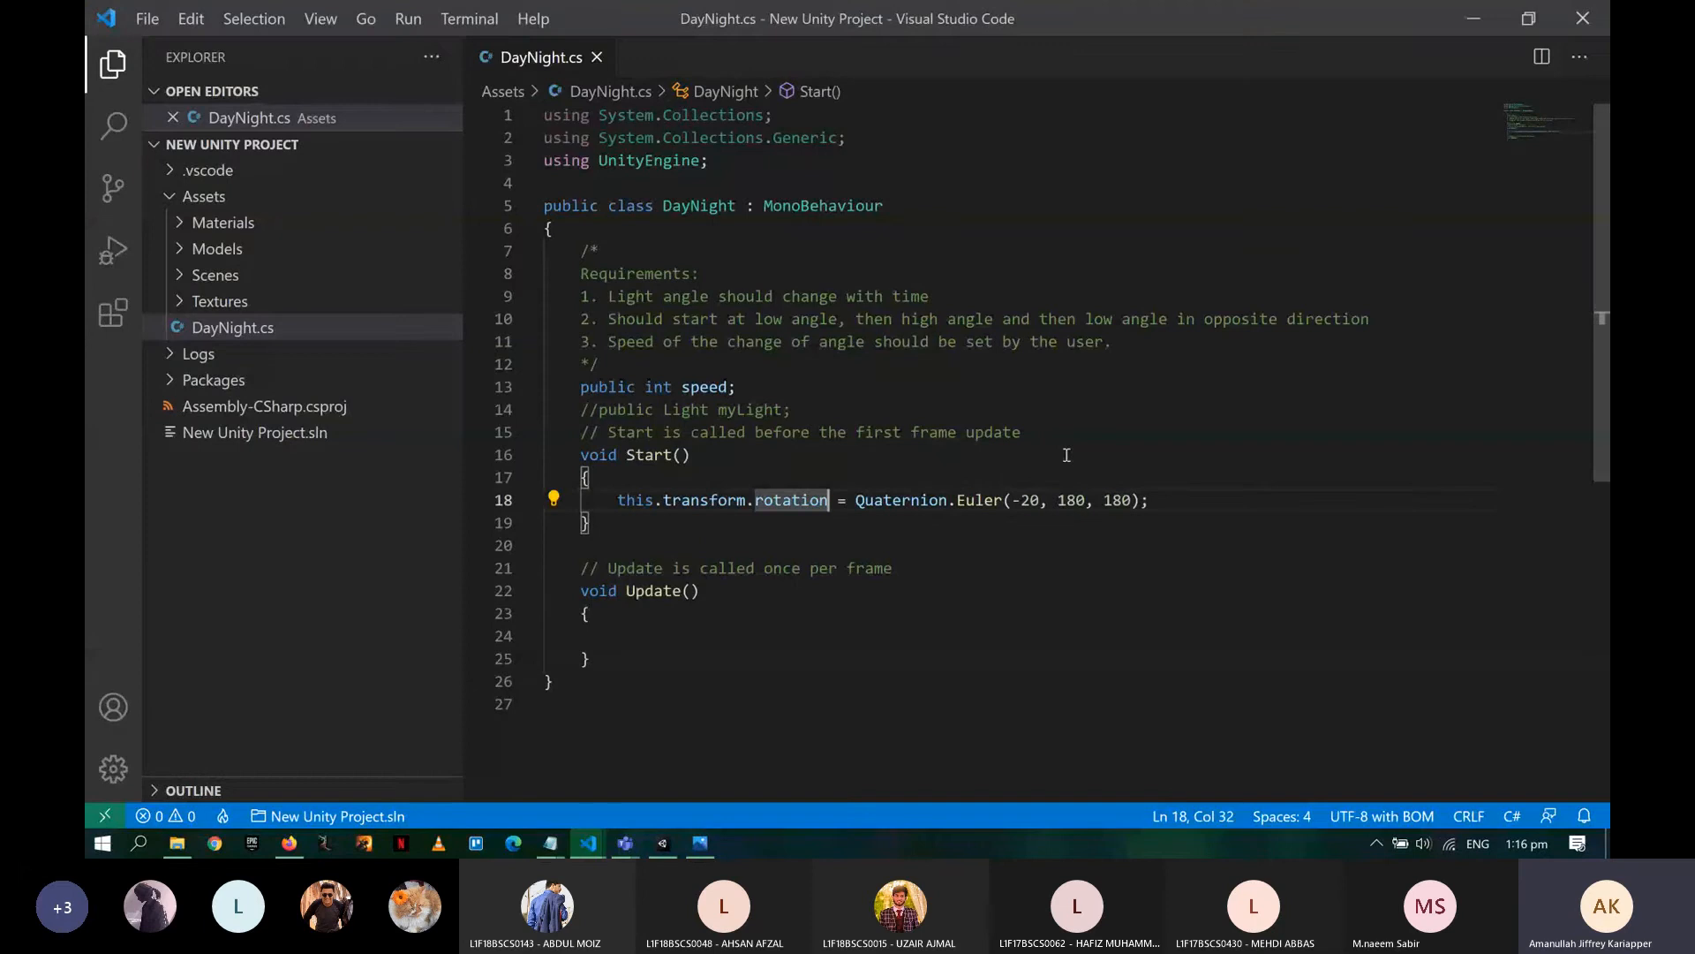
pyautogui.press('Home')
pyautogui.hotkey('ctrl', 'shift', 'Right')
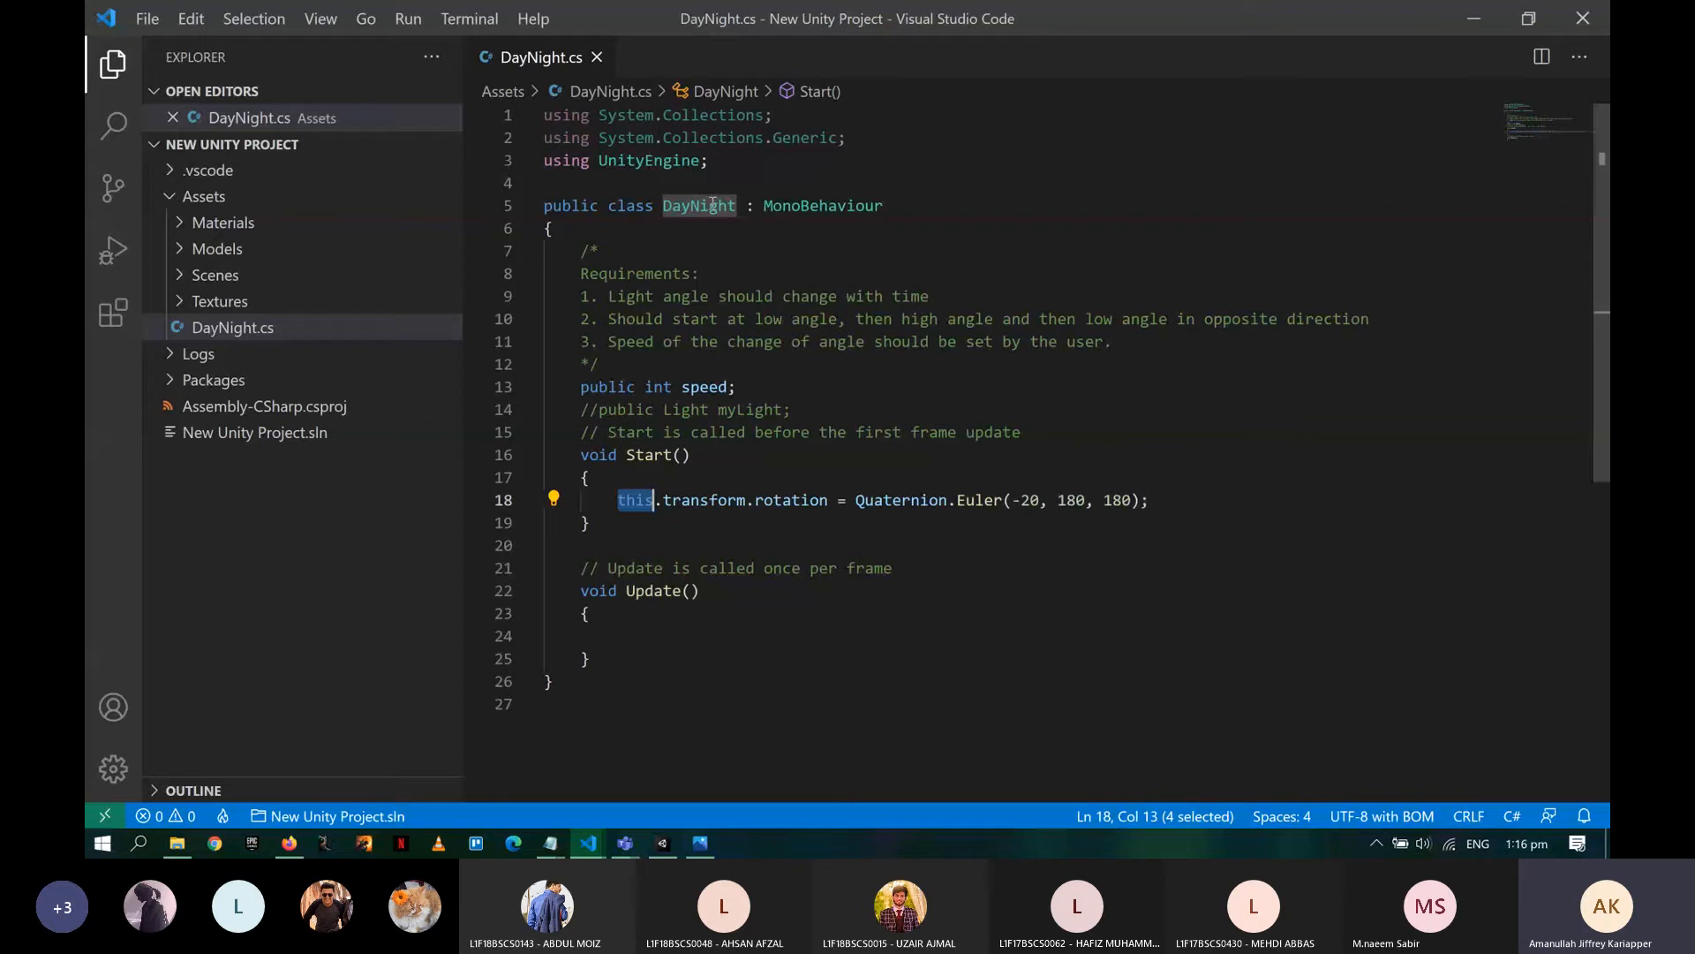
pyautogui.moveTo(713, 203)
pyautogui.press('Delete')
pyautogui.press('Delete')
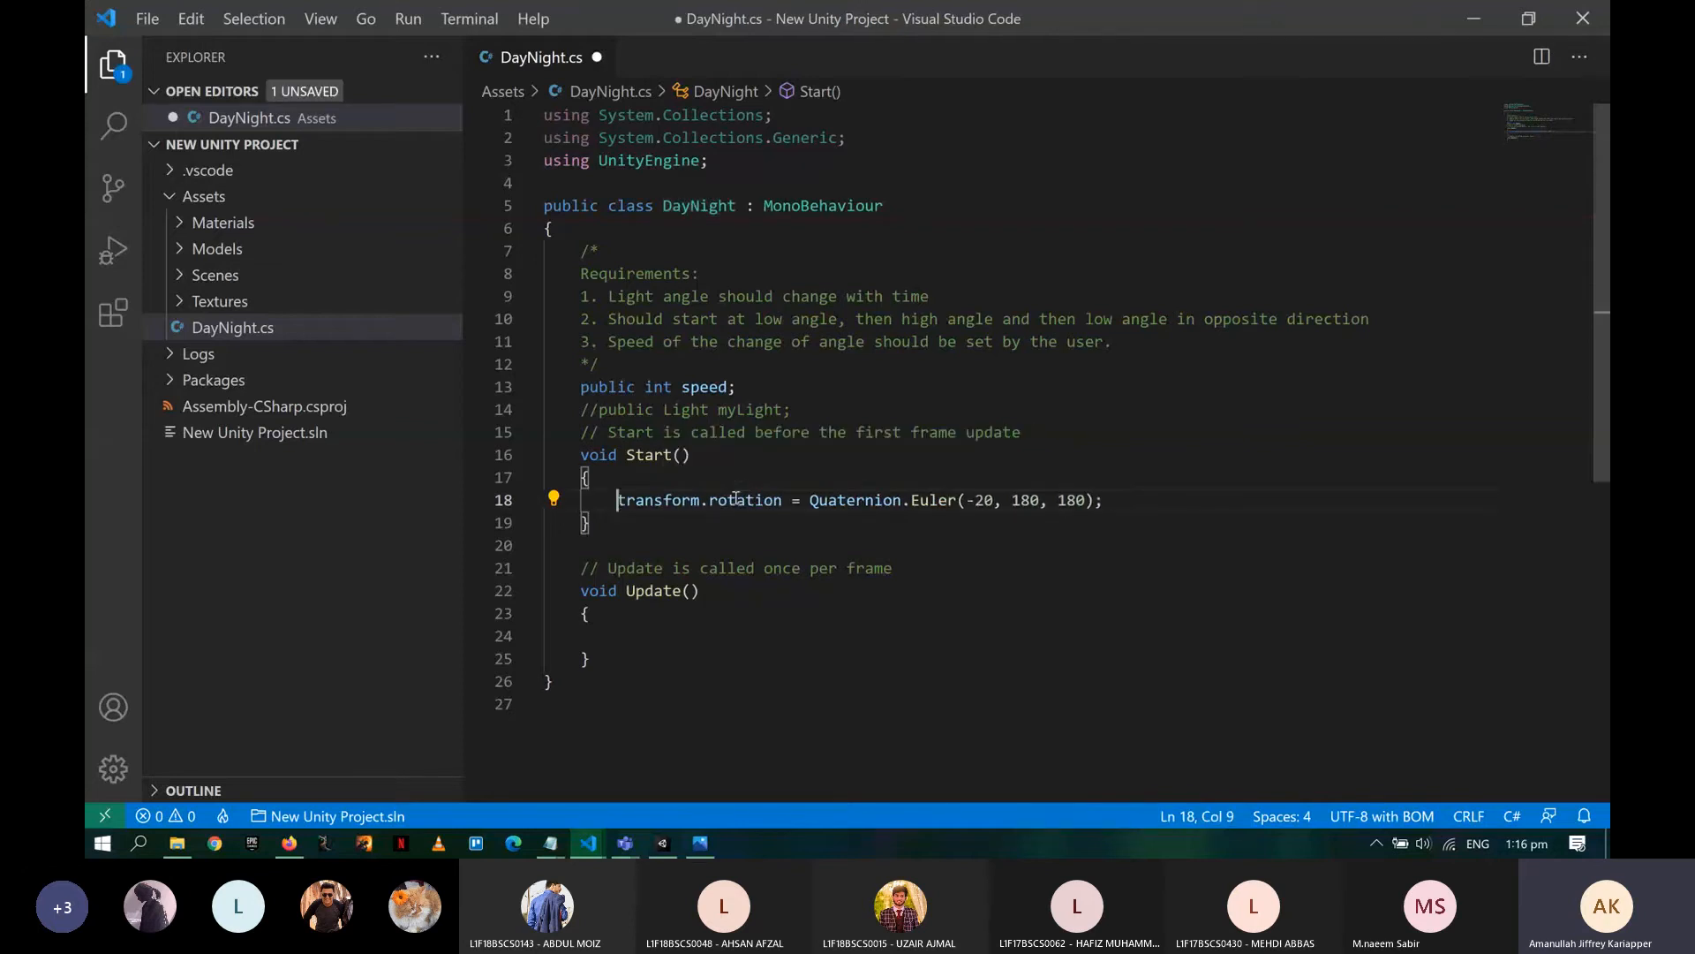
pyautogui.hotkey('ctrl', 's')
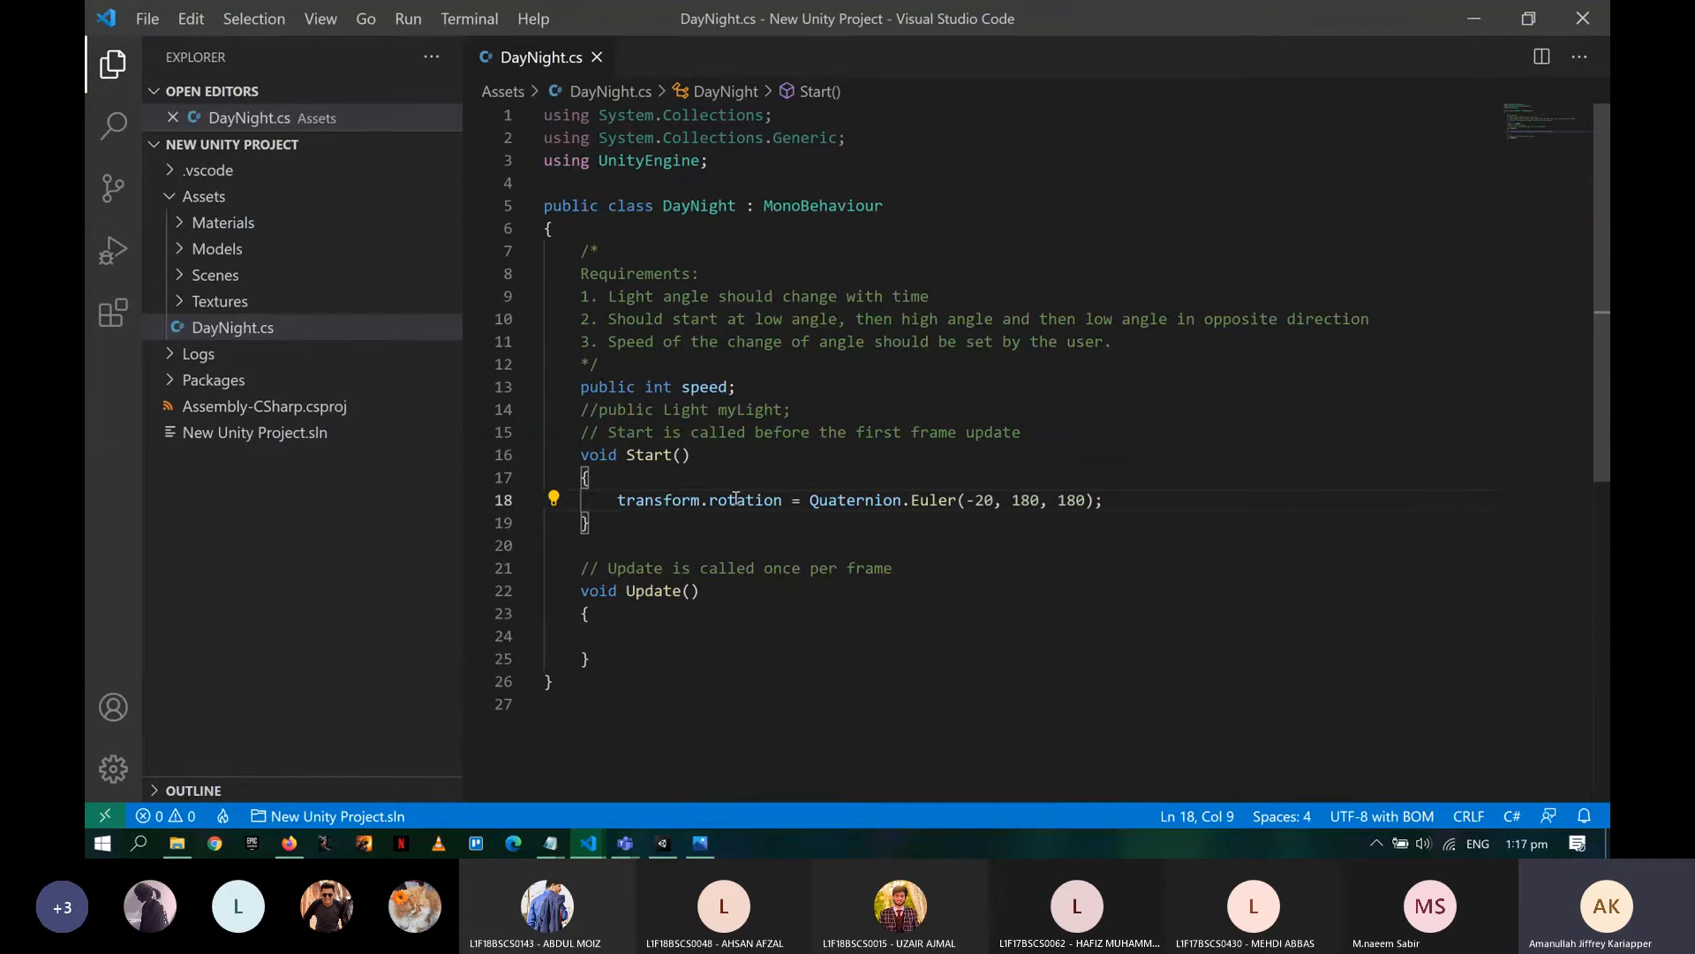
# - Compare the transform.rotation and Quaternion.Euler parts of the code with the Directional Light's Transform rotation values in Unity
pyautogui.hotkey('ctrl', 'shift', 'Right')
pyautogui.hotkey('alt', 'Tab')
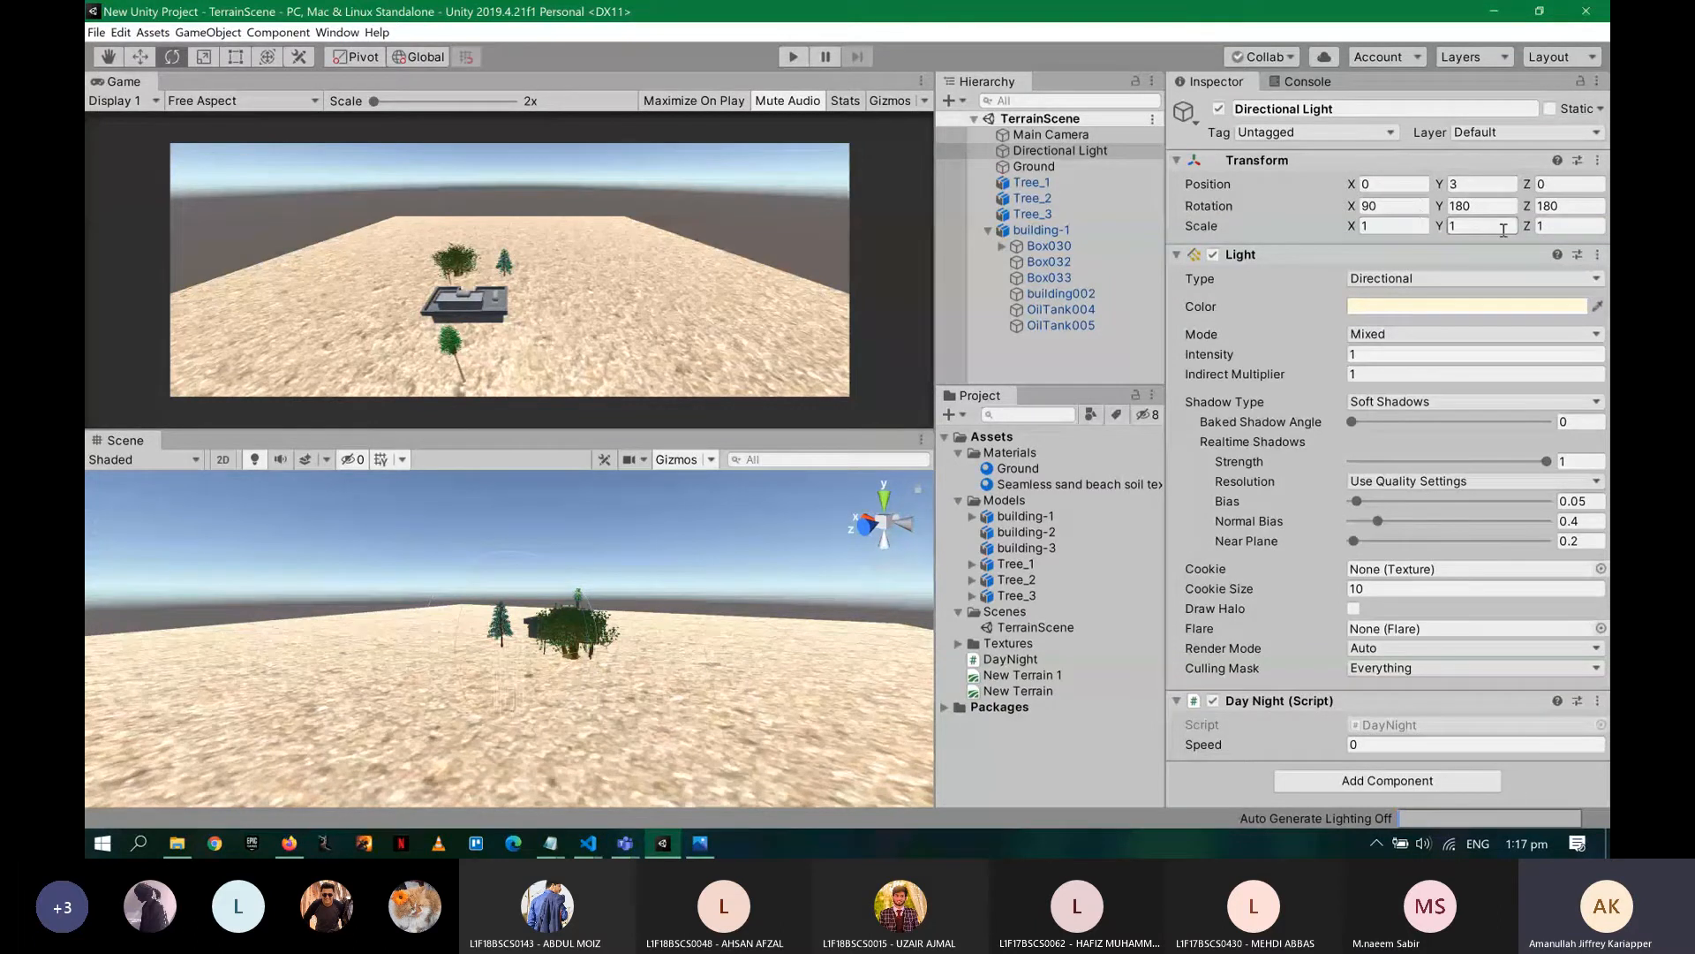
pyautogui.hotkey('alt', 'Tab')
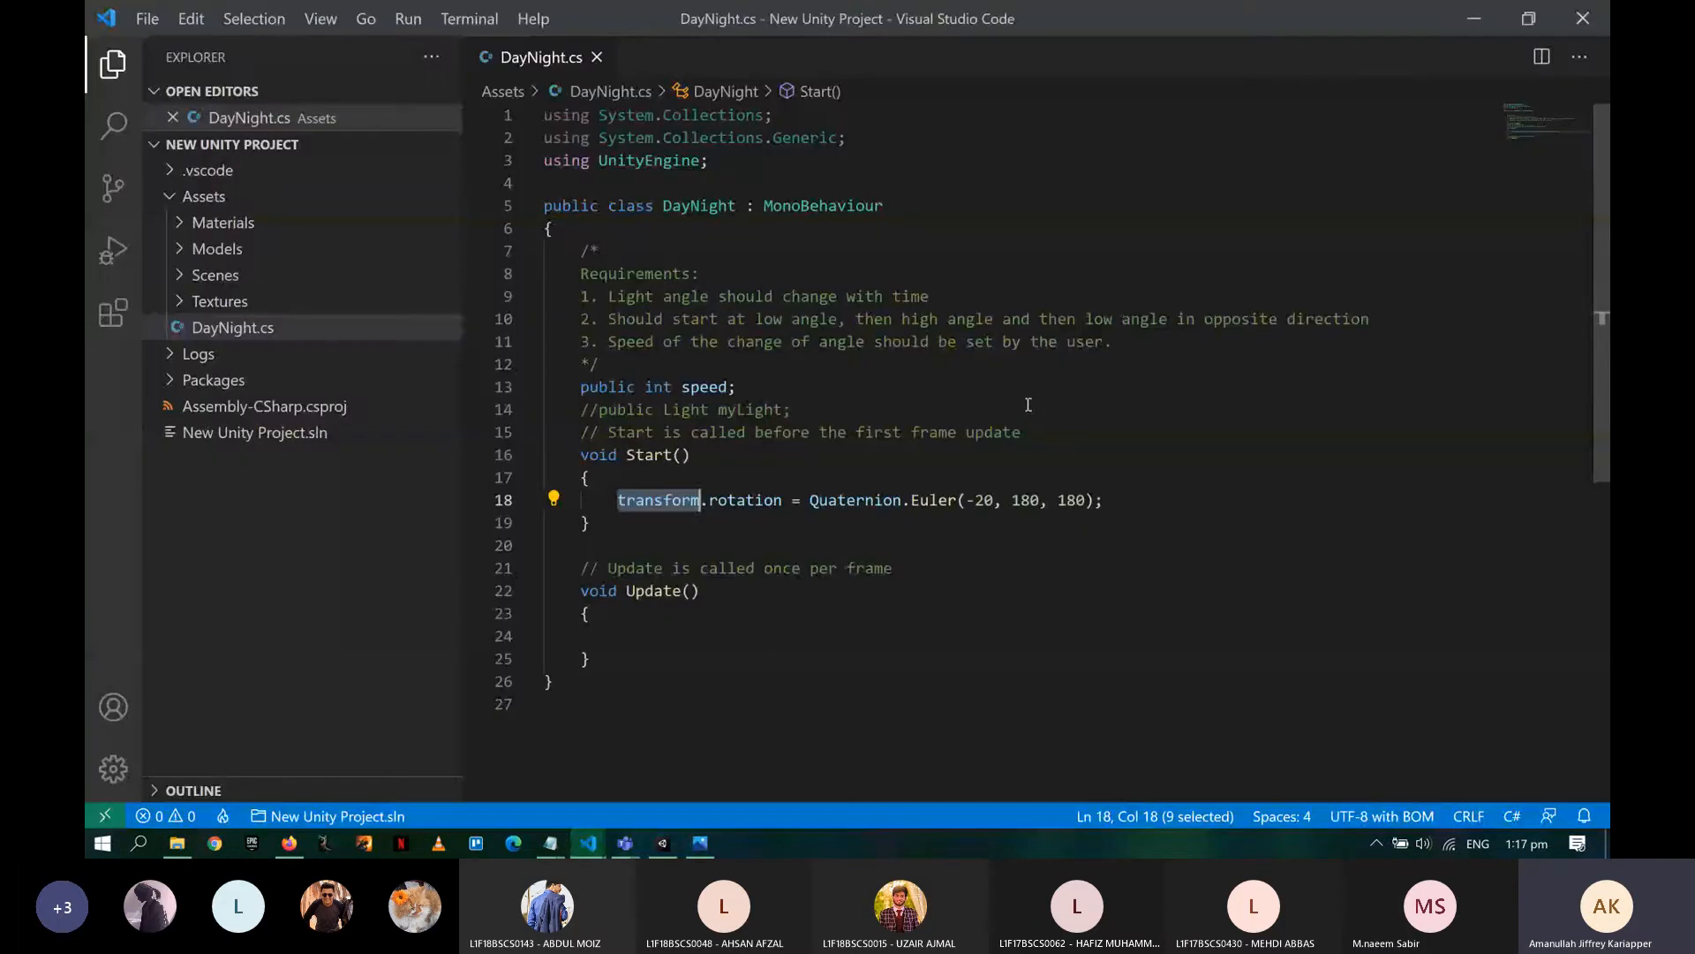
pyautogui.click(768, 503)
pyautogui.doubleClick(767, 503)
pyautogui.hotkey('alt', 'Tab')
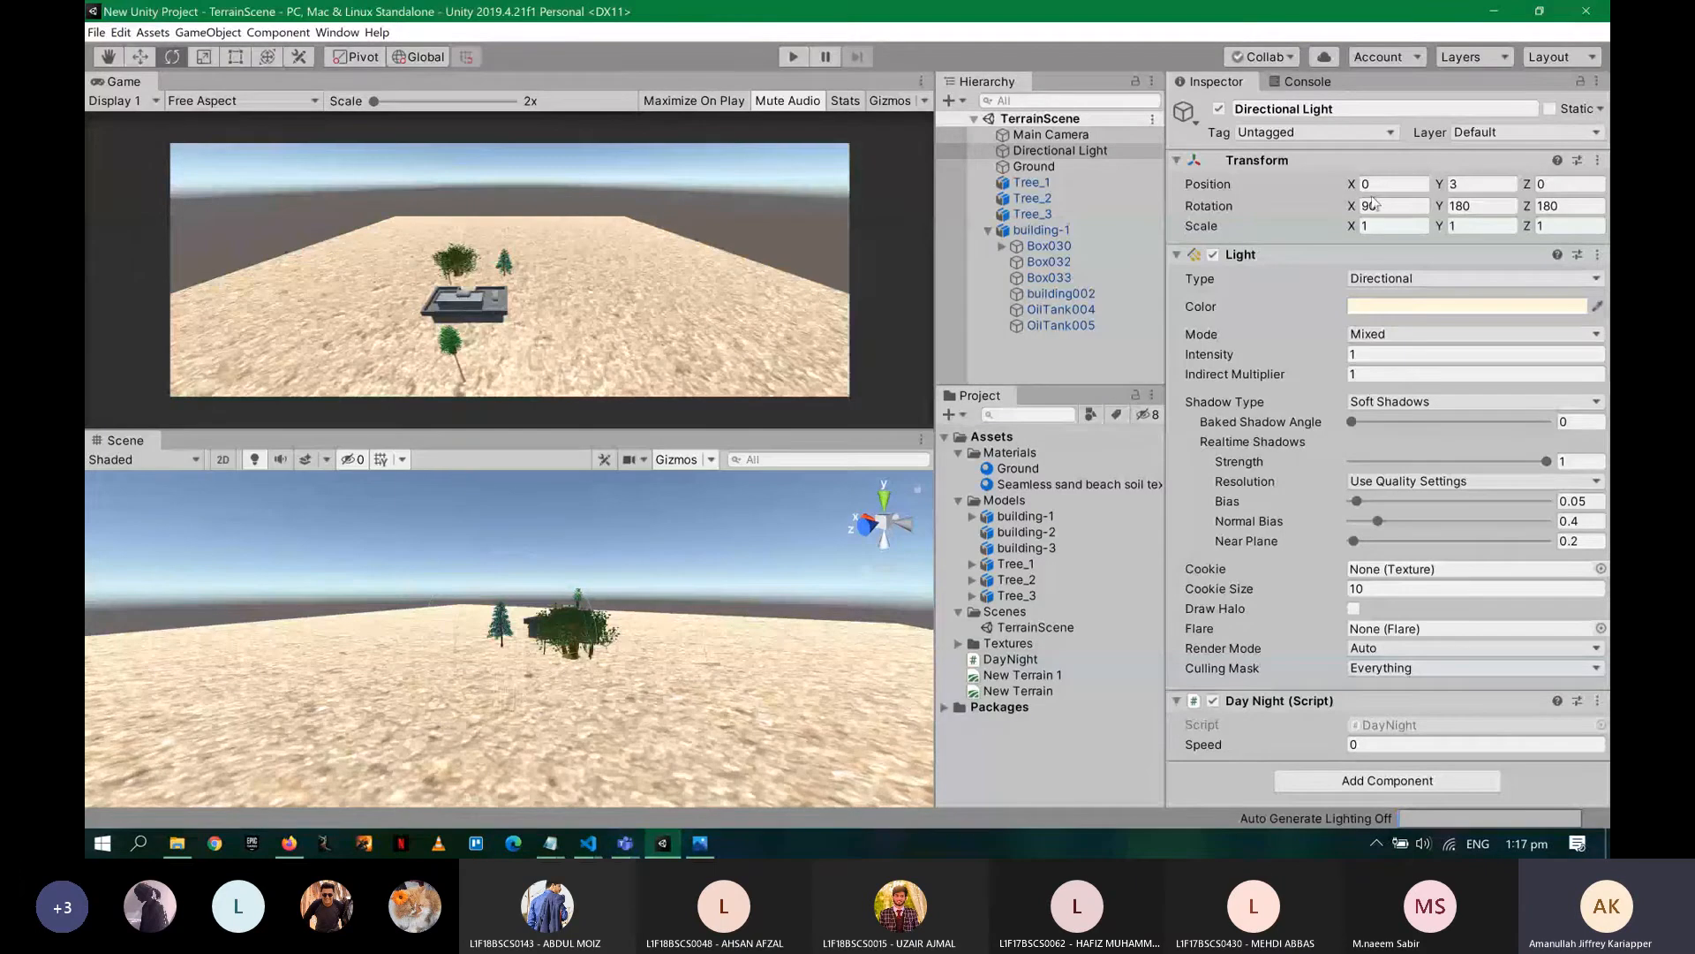
pyautogui.hotkey('alt', 'Tab')
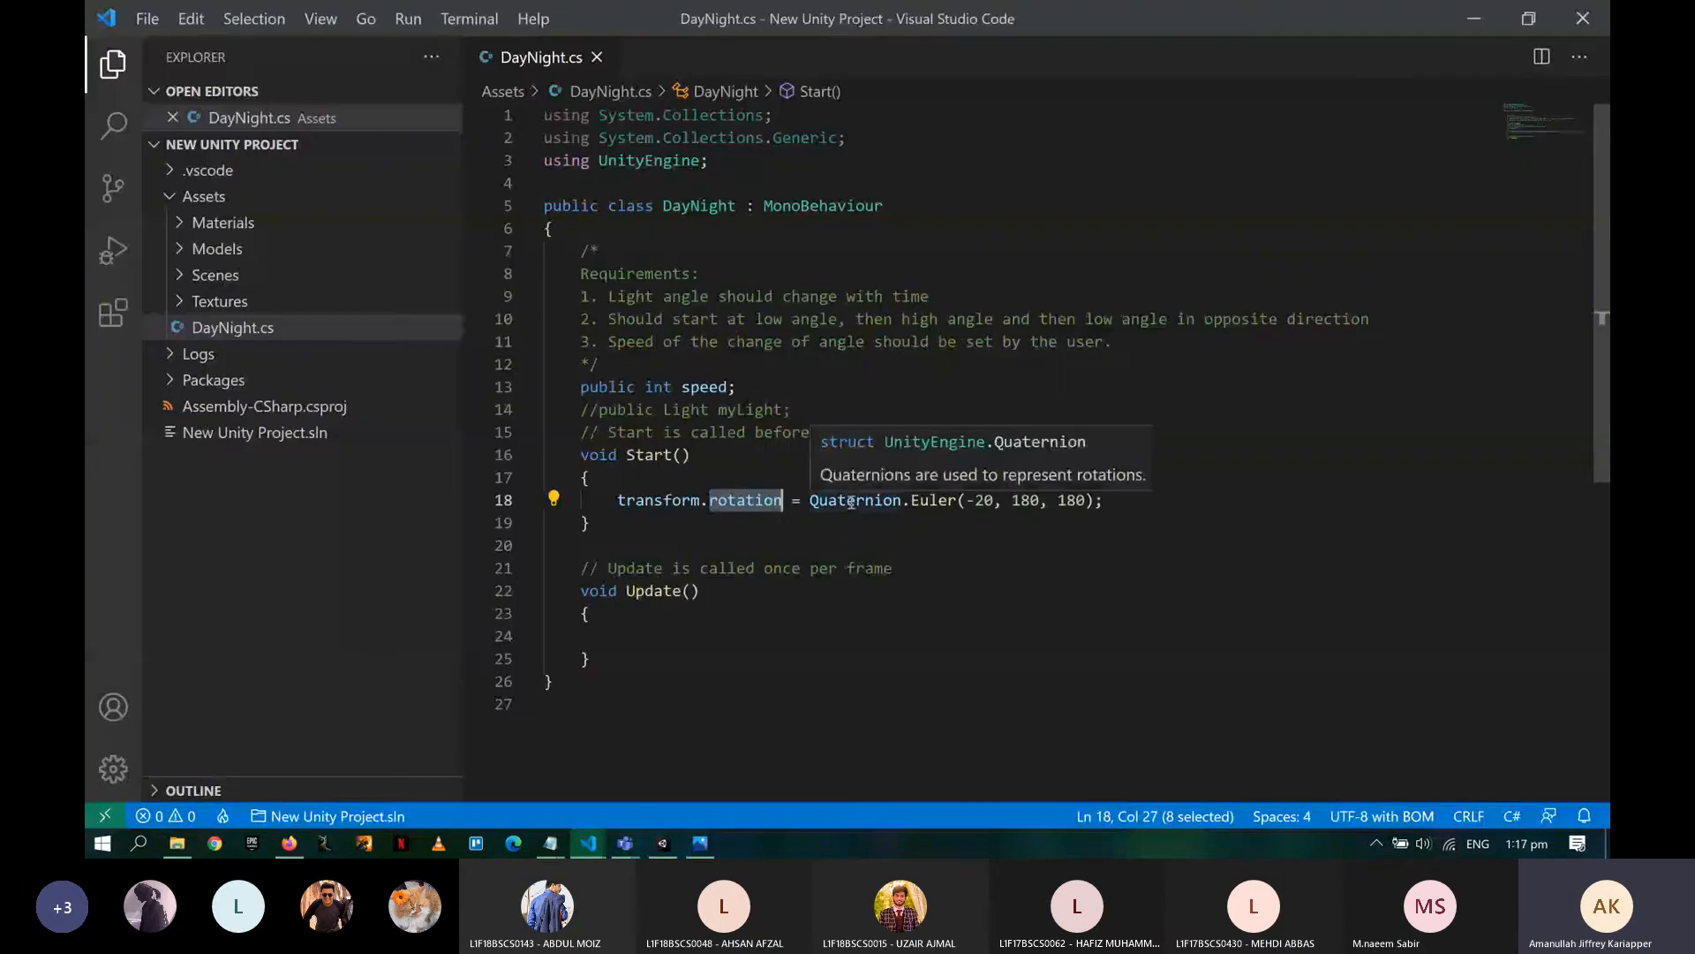
pyautogui.doubleClick(851, 501)
pyautogui.hotkey('ctrl', 'shift', 'Right')
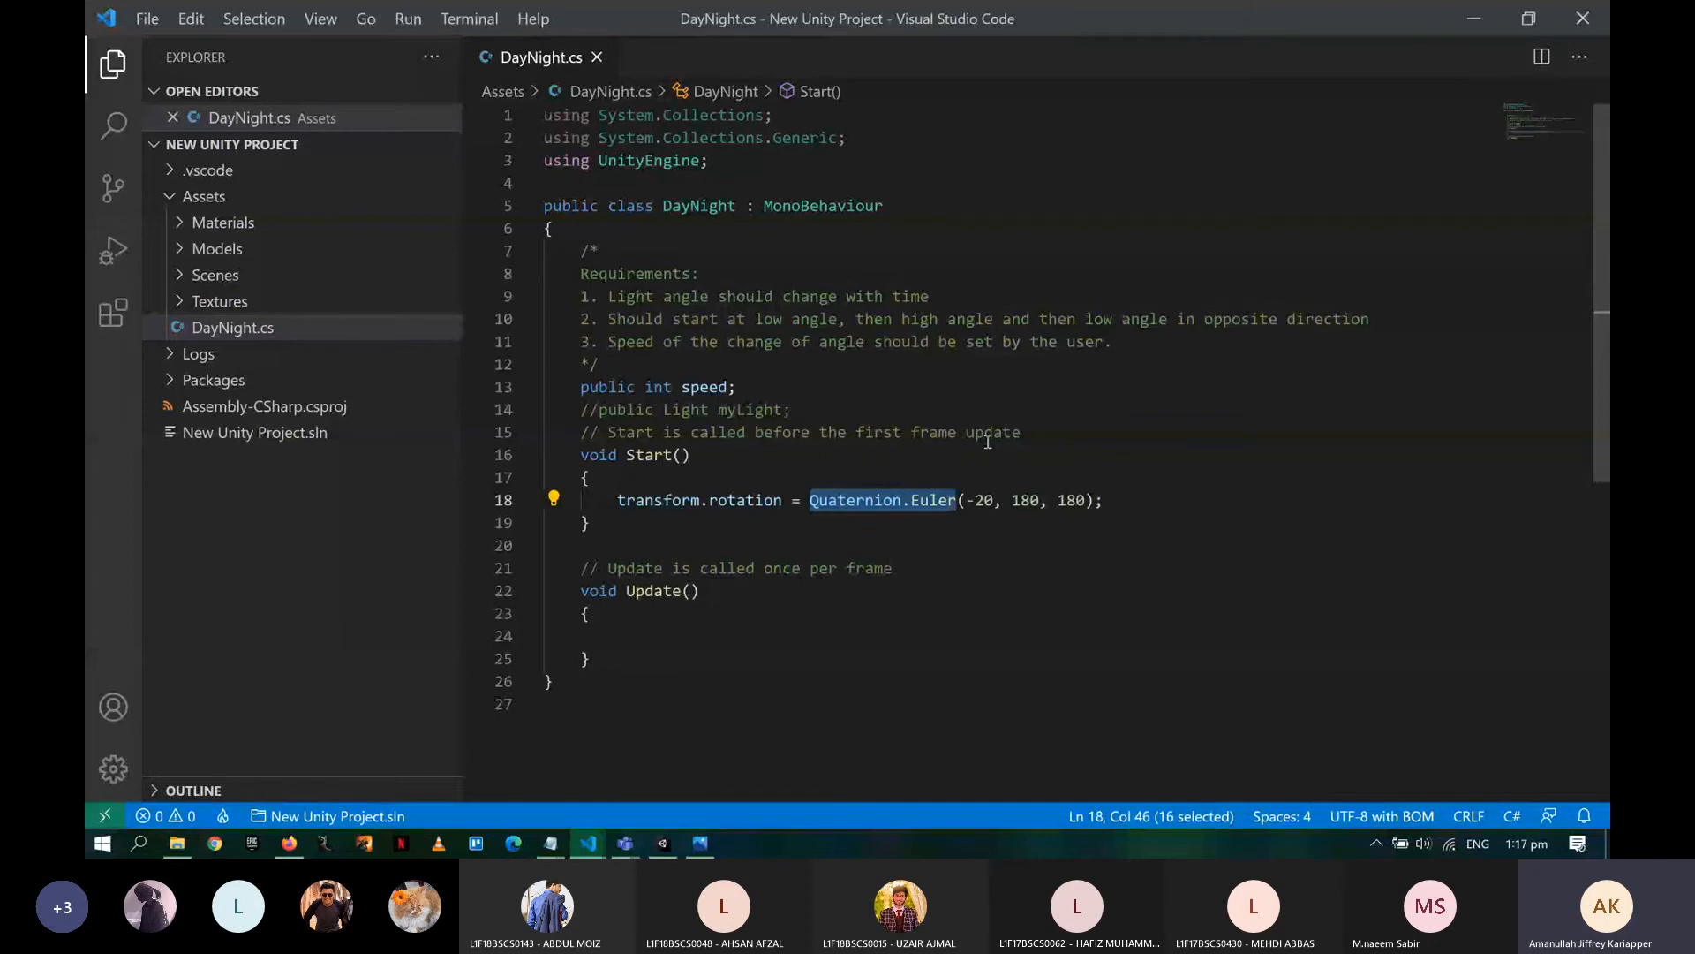
# - Highlight the Quaternion.Euler(-20, 180, 180) expression in Start() to examine what is assigned to transform.rotation
pyautogui.press('End')
pyautogui.hotkey('ctrl', 'shift', 'Left')
pyautogui.hotkey('ctrl', 'shift', 'Left')
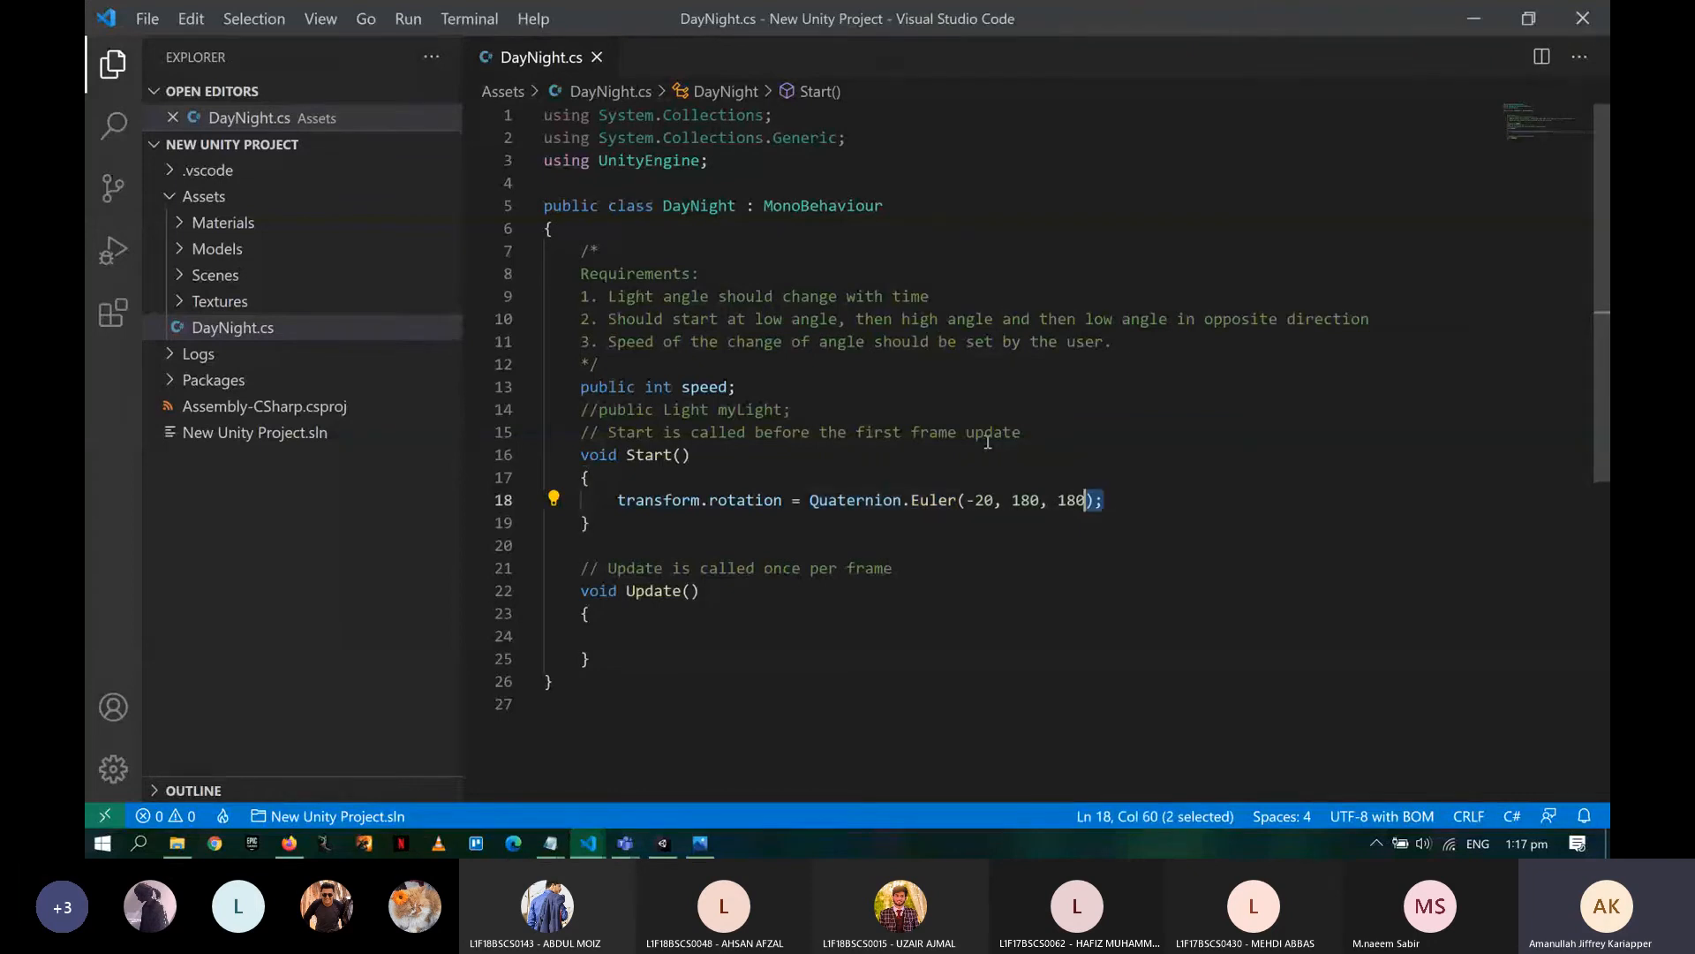
pyautogui.hotkey('ctrl', 'shift', 'Left')
pyautogui.hotkey('ctrl', 'shift', 'Left')
pyautogui.hotkey('ctrl', 'shift', 'Left')
pyautogui.hotkey('ctrl', 'shift', 'Left')
pyautogui.hotkey('ctrl', 'shift', 'Left')
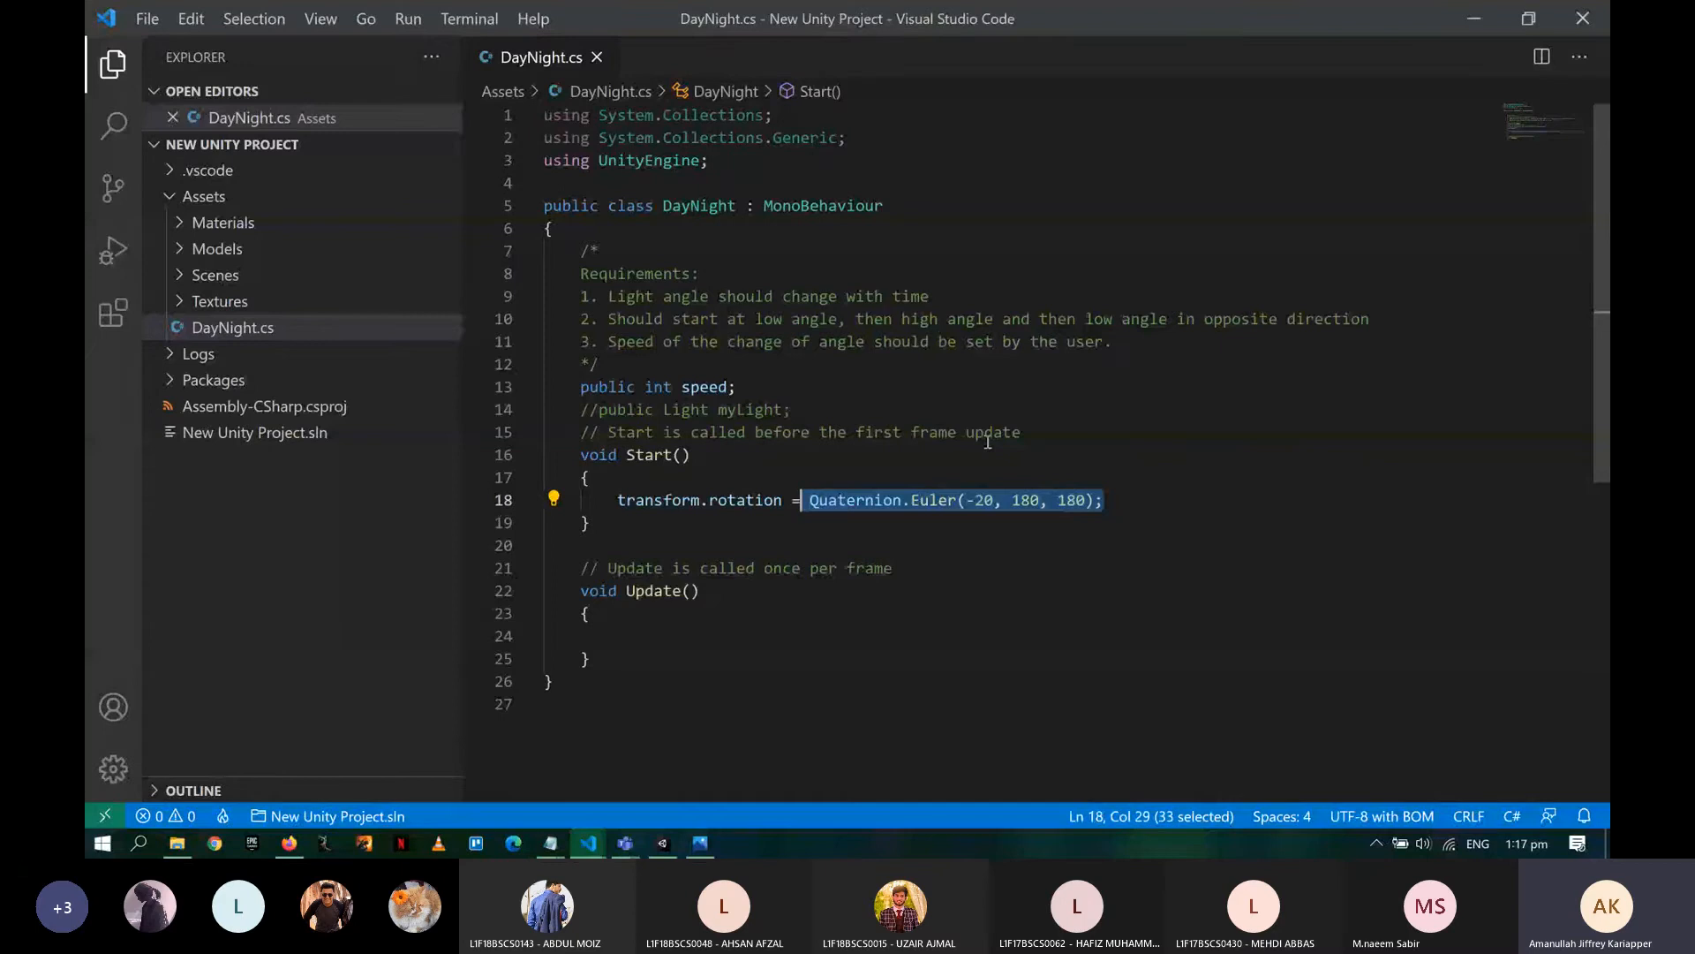
pyautogui.hotkey('shift', 'Right')
# - In the Update() body, declare the variable with "Vector3 currentRotation = transform.rotation.eulerAngles;"
pyautogui.press('Down')
pyautogui.press('Down')
pyautogui.press('Down')
pyautogui.press('Down')
pyautogui.press('Down')
pyautogui.press('Down')
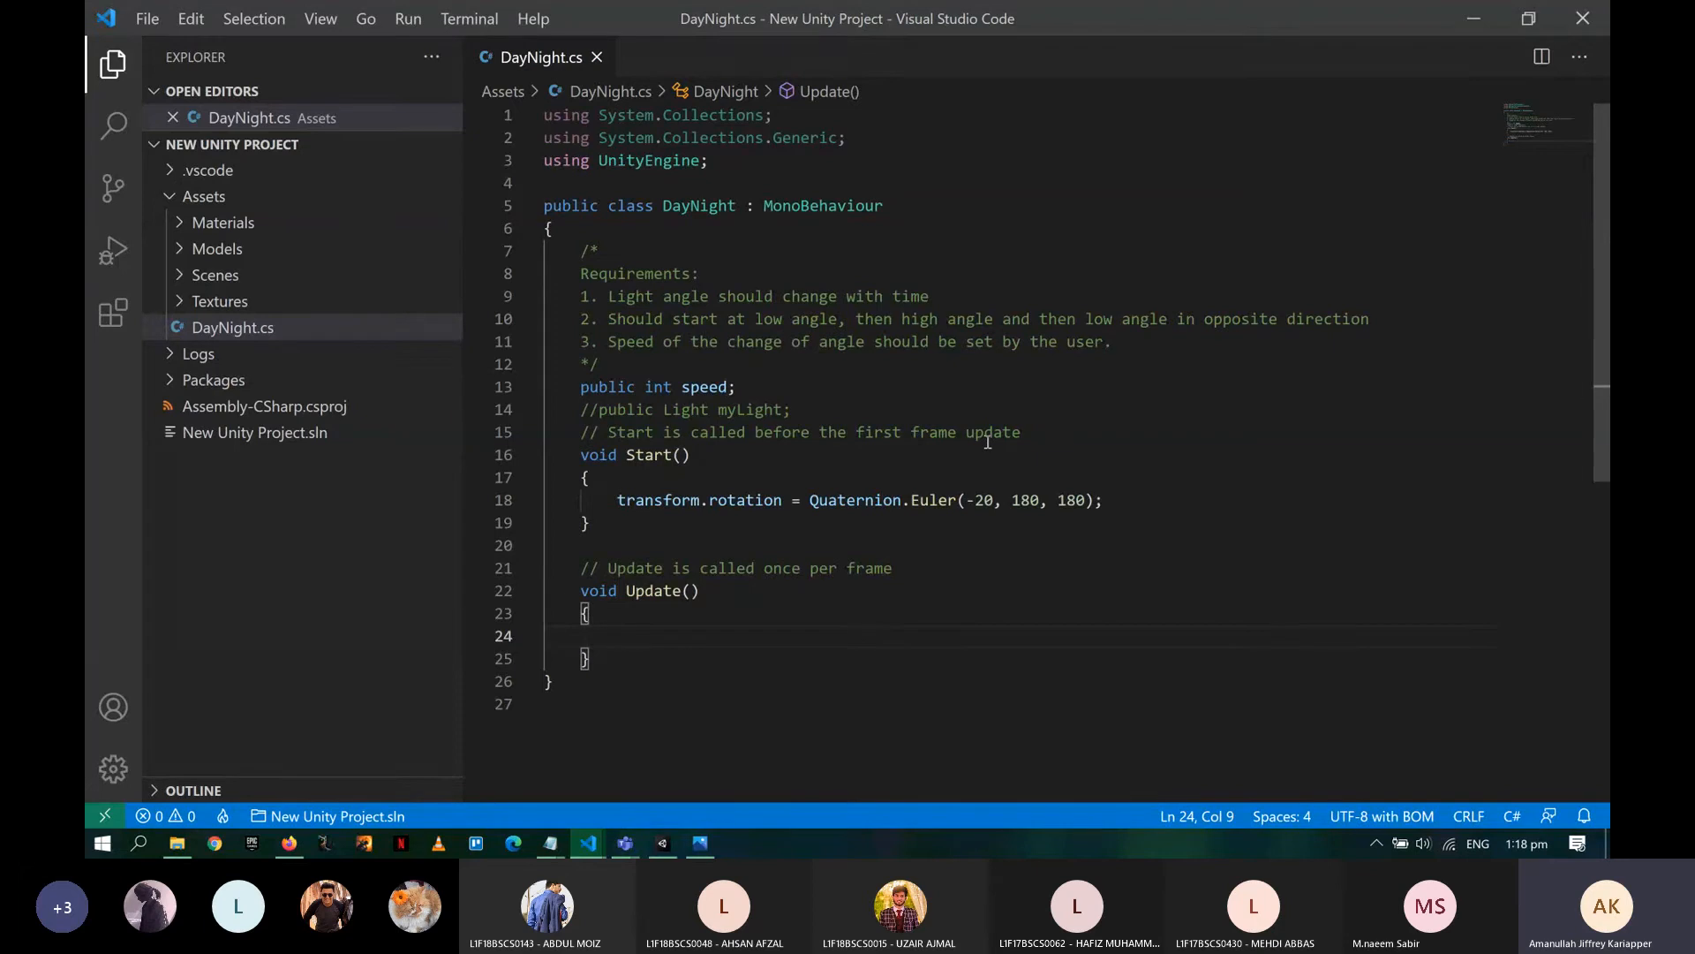
pyautogui.write('Ve')
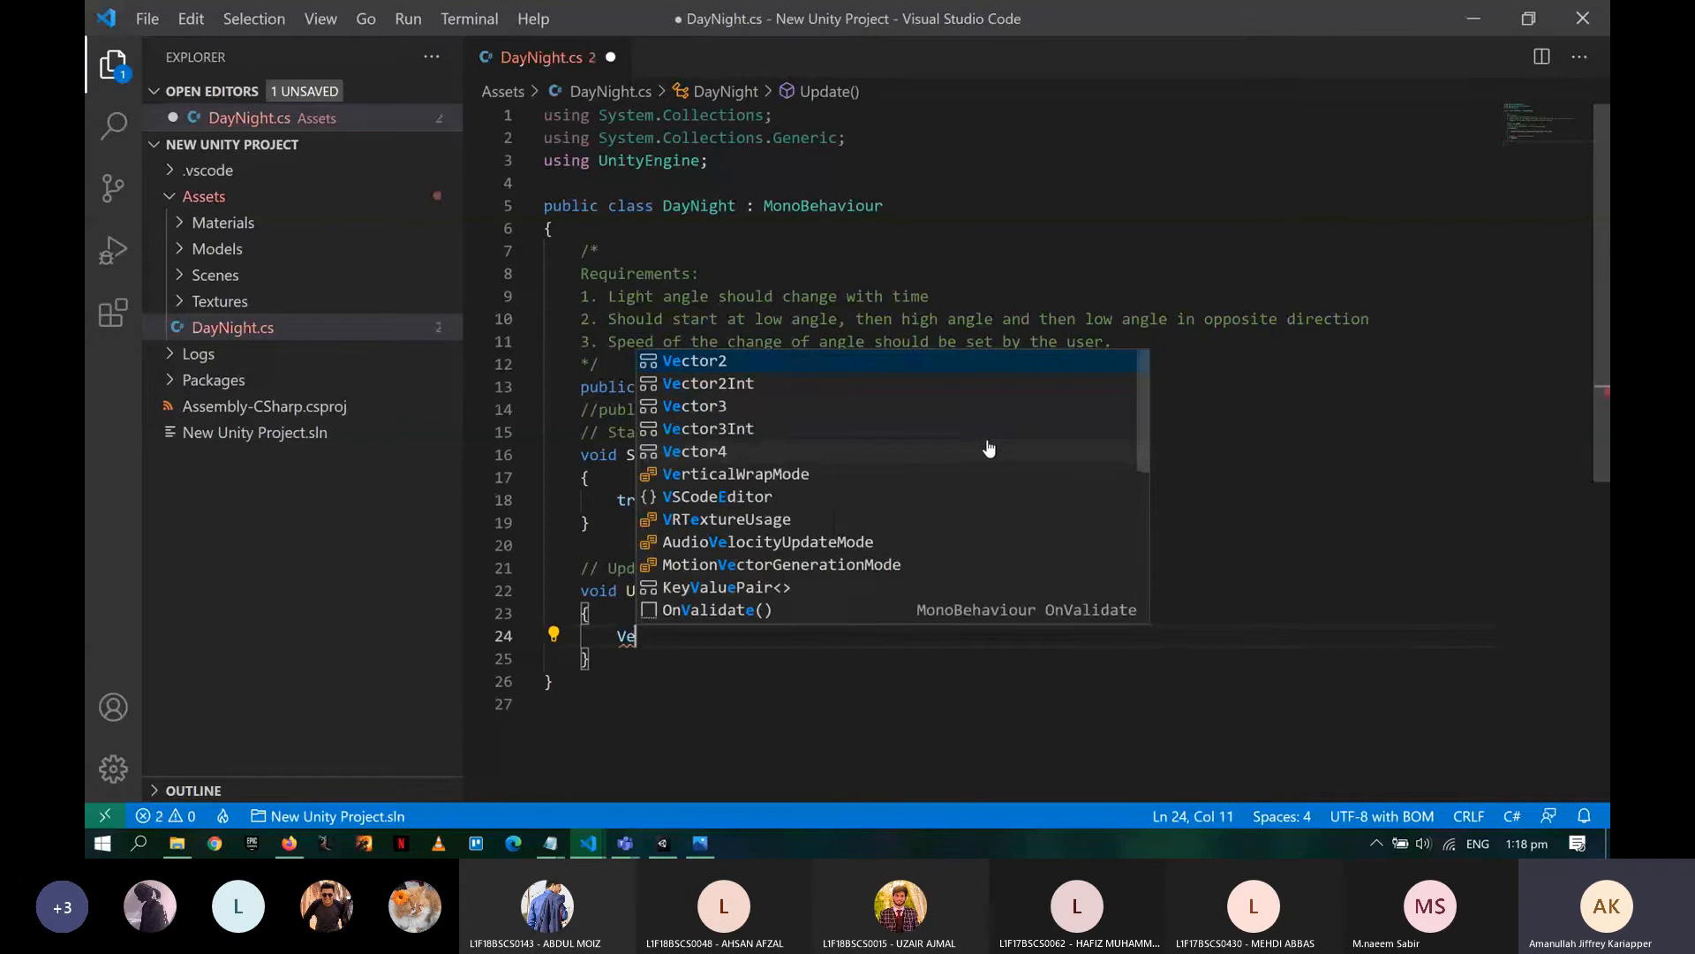
pyautogui.press('BackSpace')
pyautogui.press('BackSpace')
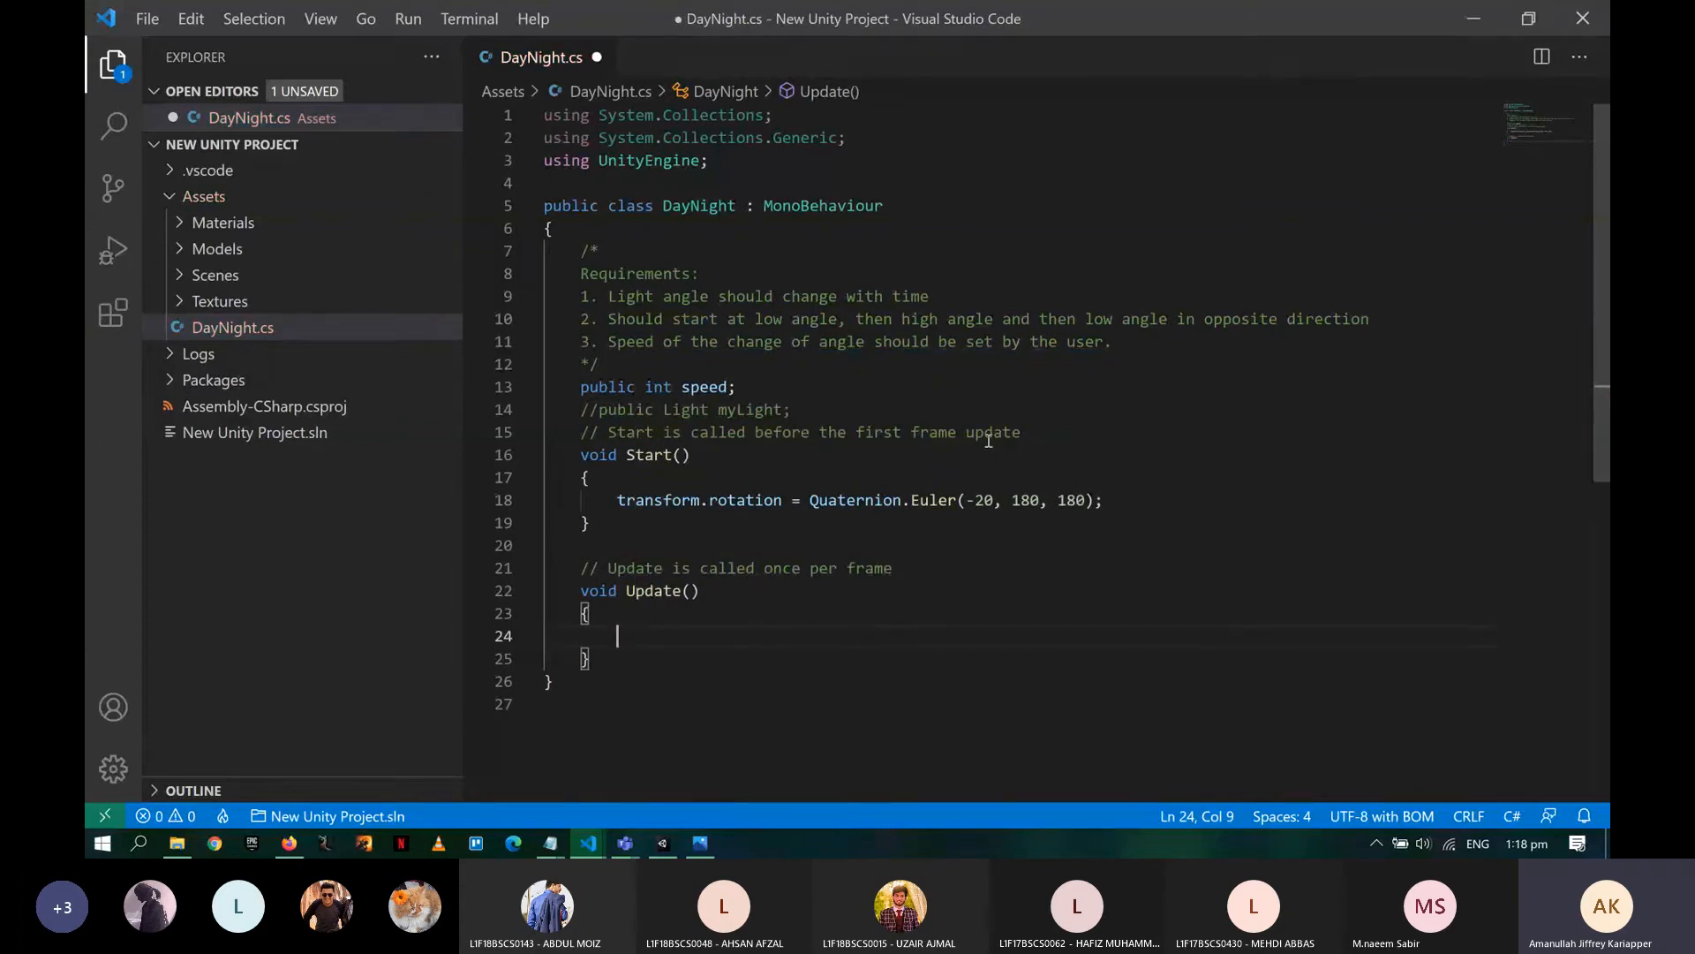
pyautogui.write('vecto')
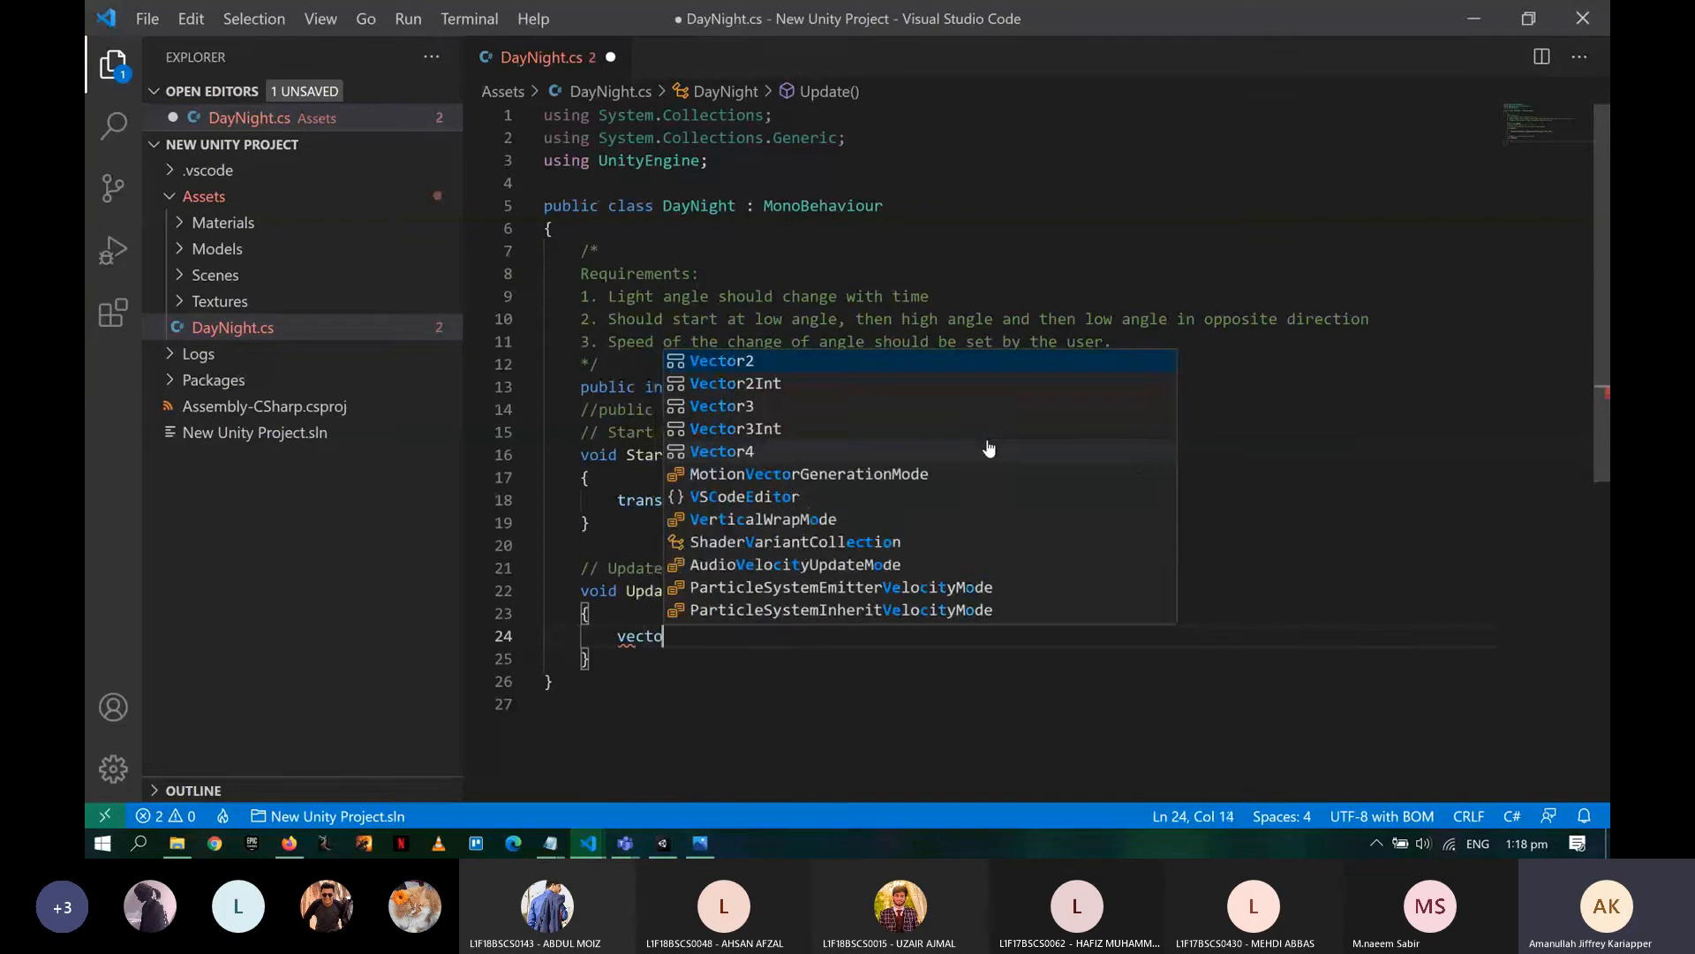
pyautogui.write('r3 ')
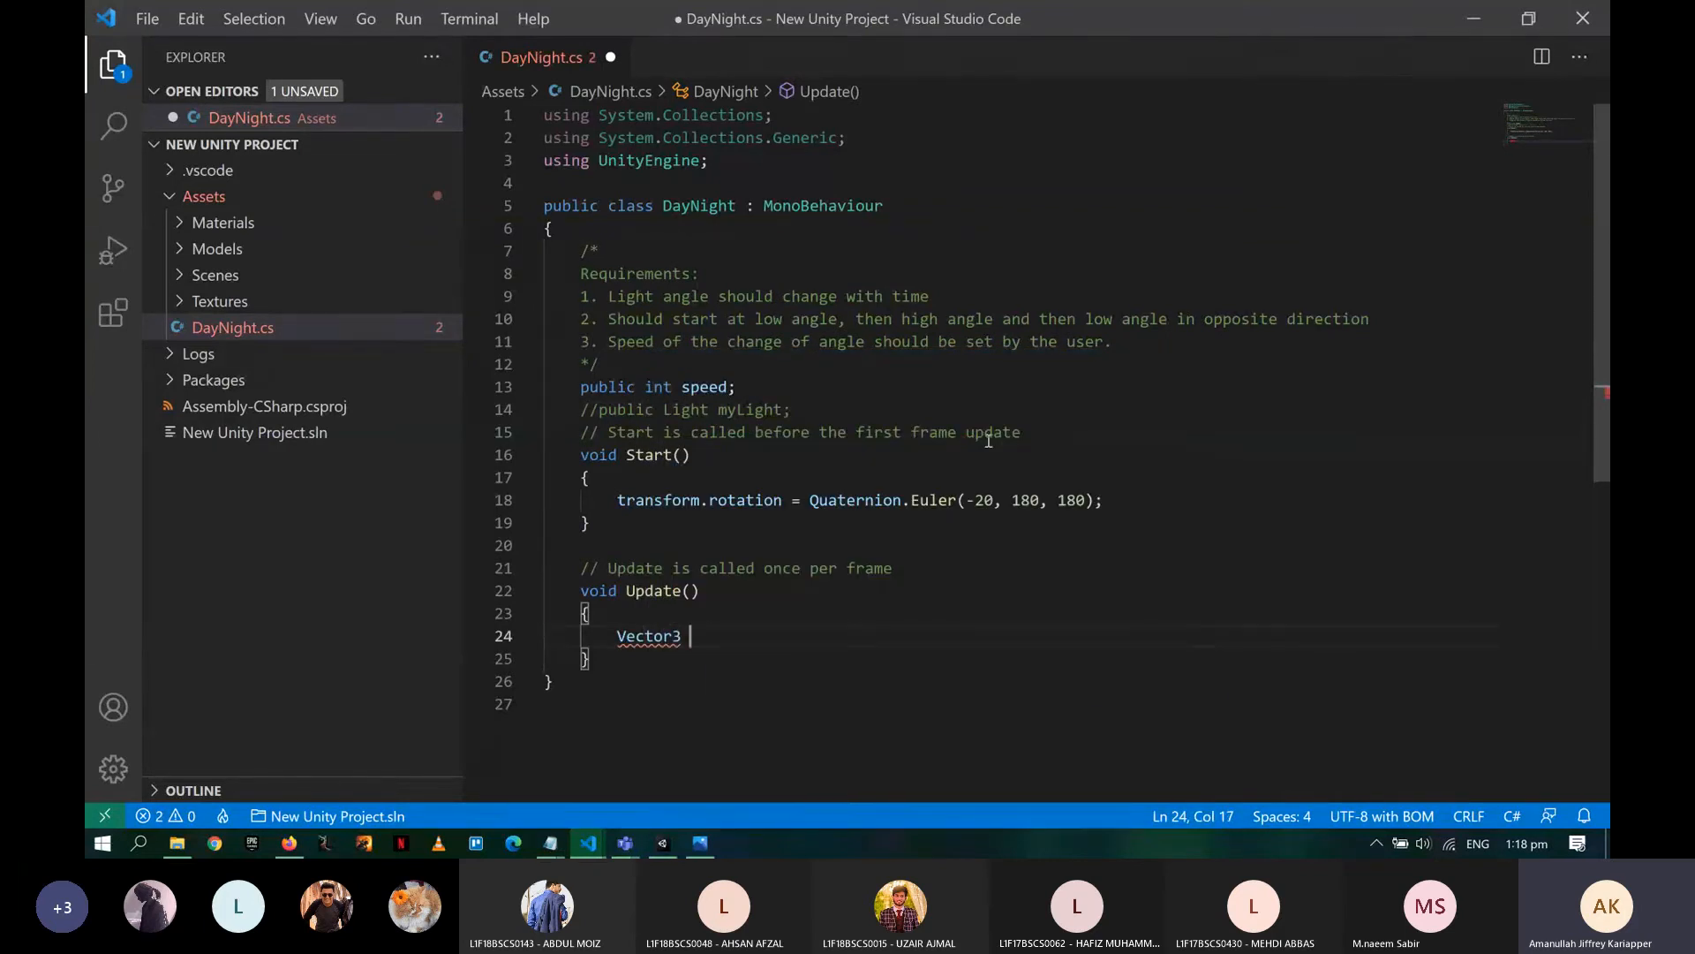
pyautogui.write('currentRotation =')
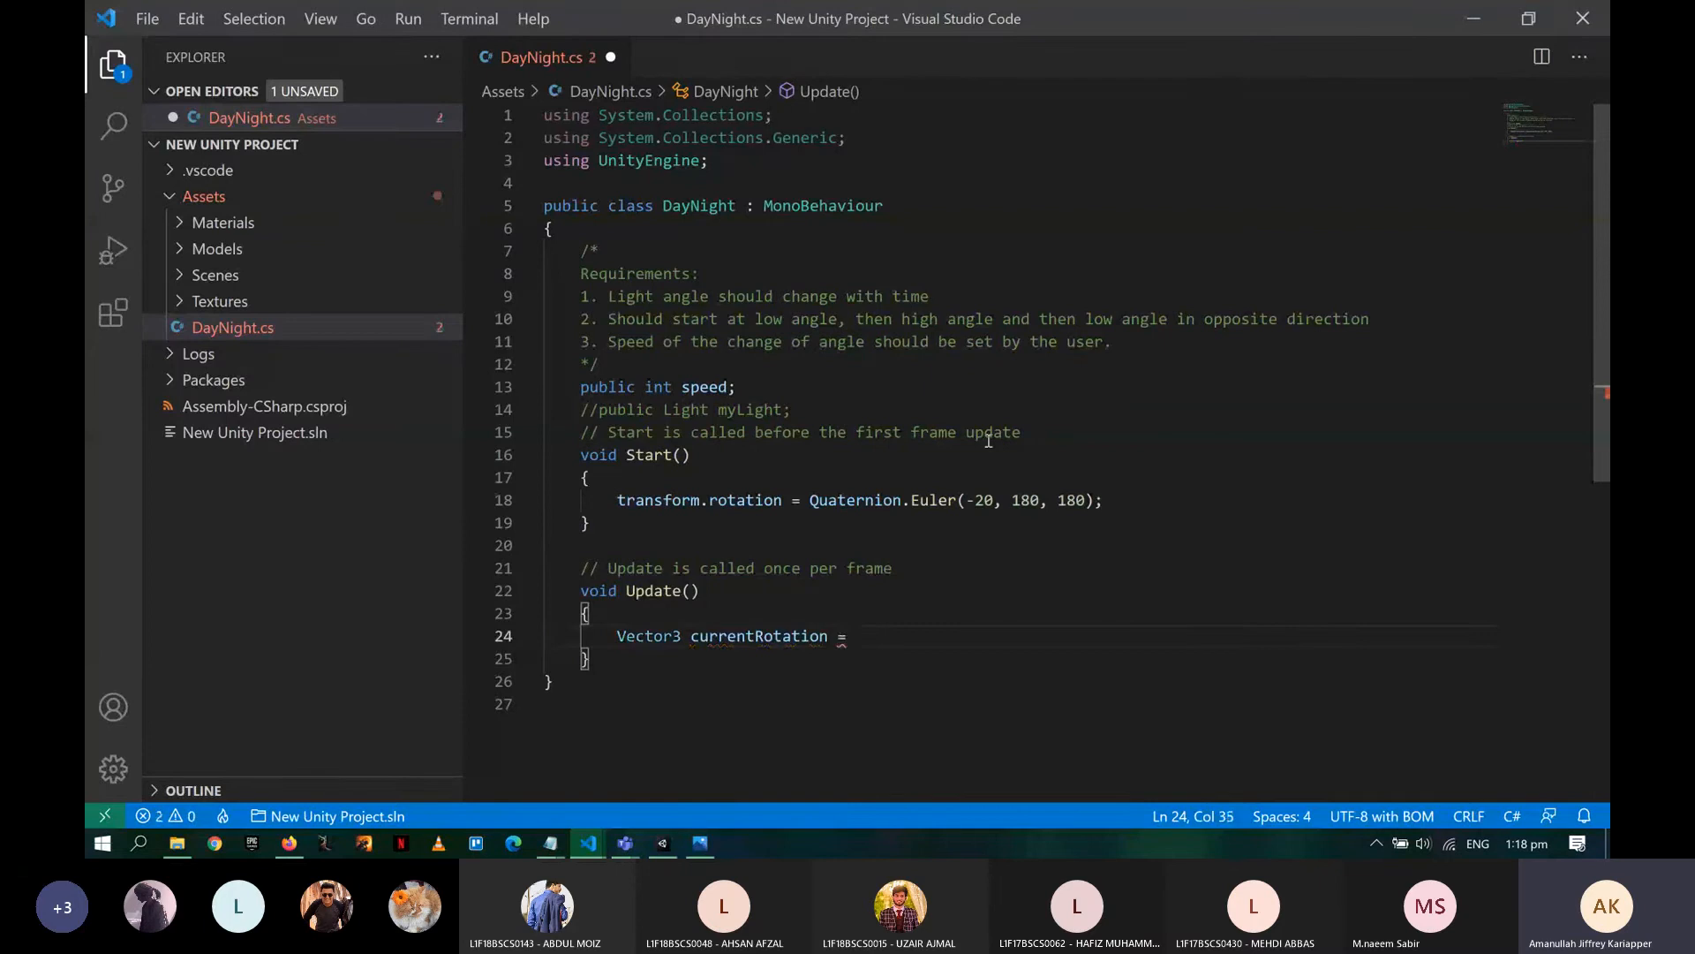
pyautogui.write(' transform.rota')
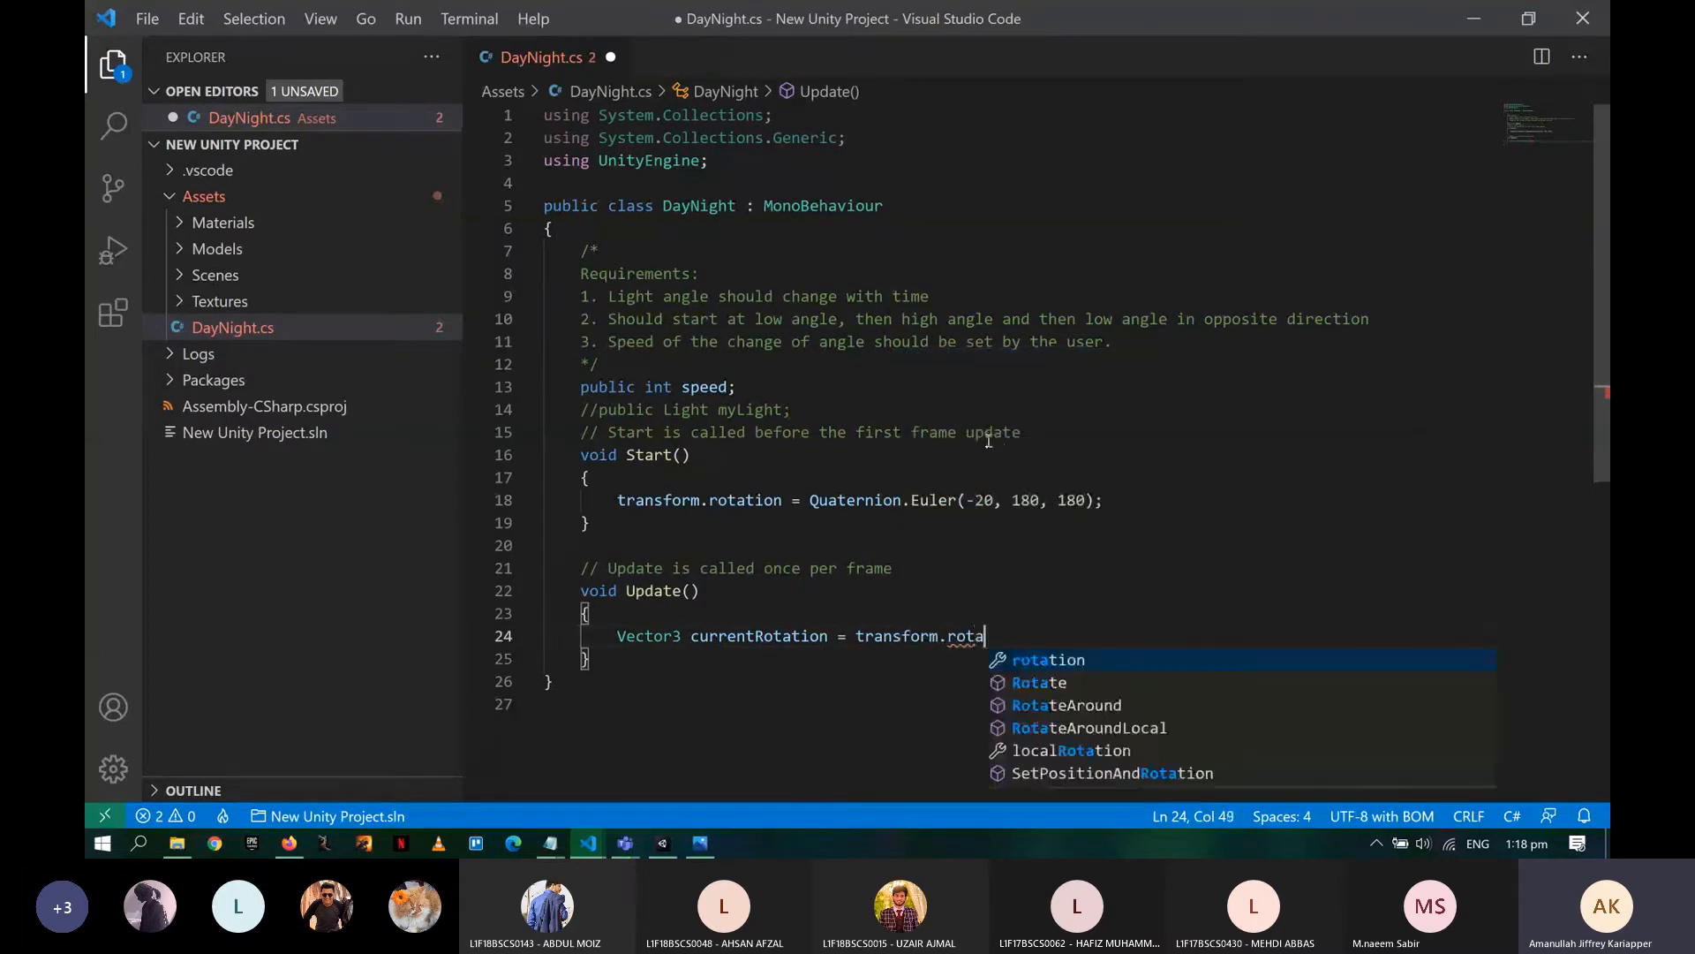
pyautogui.press('Return')
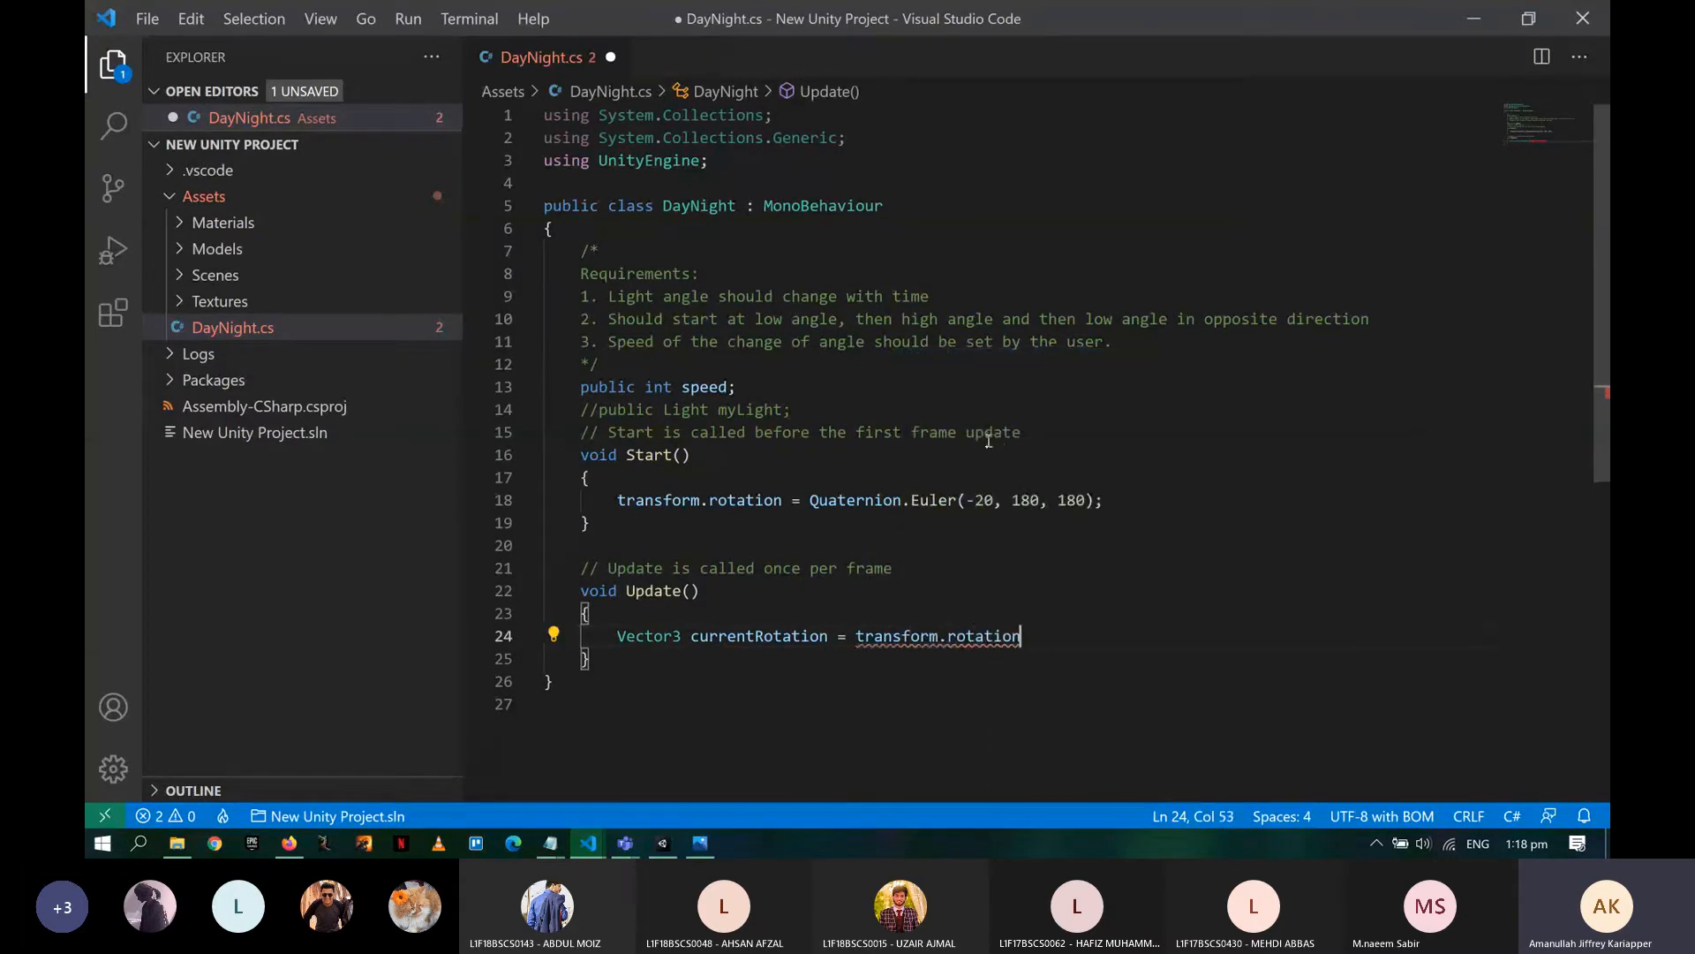
pyautogui.write('.e')
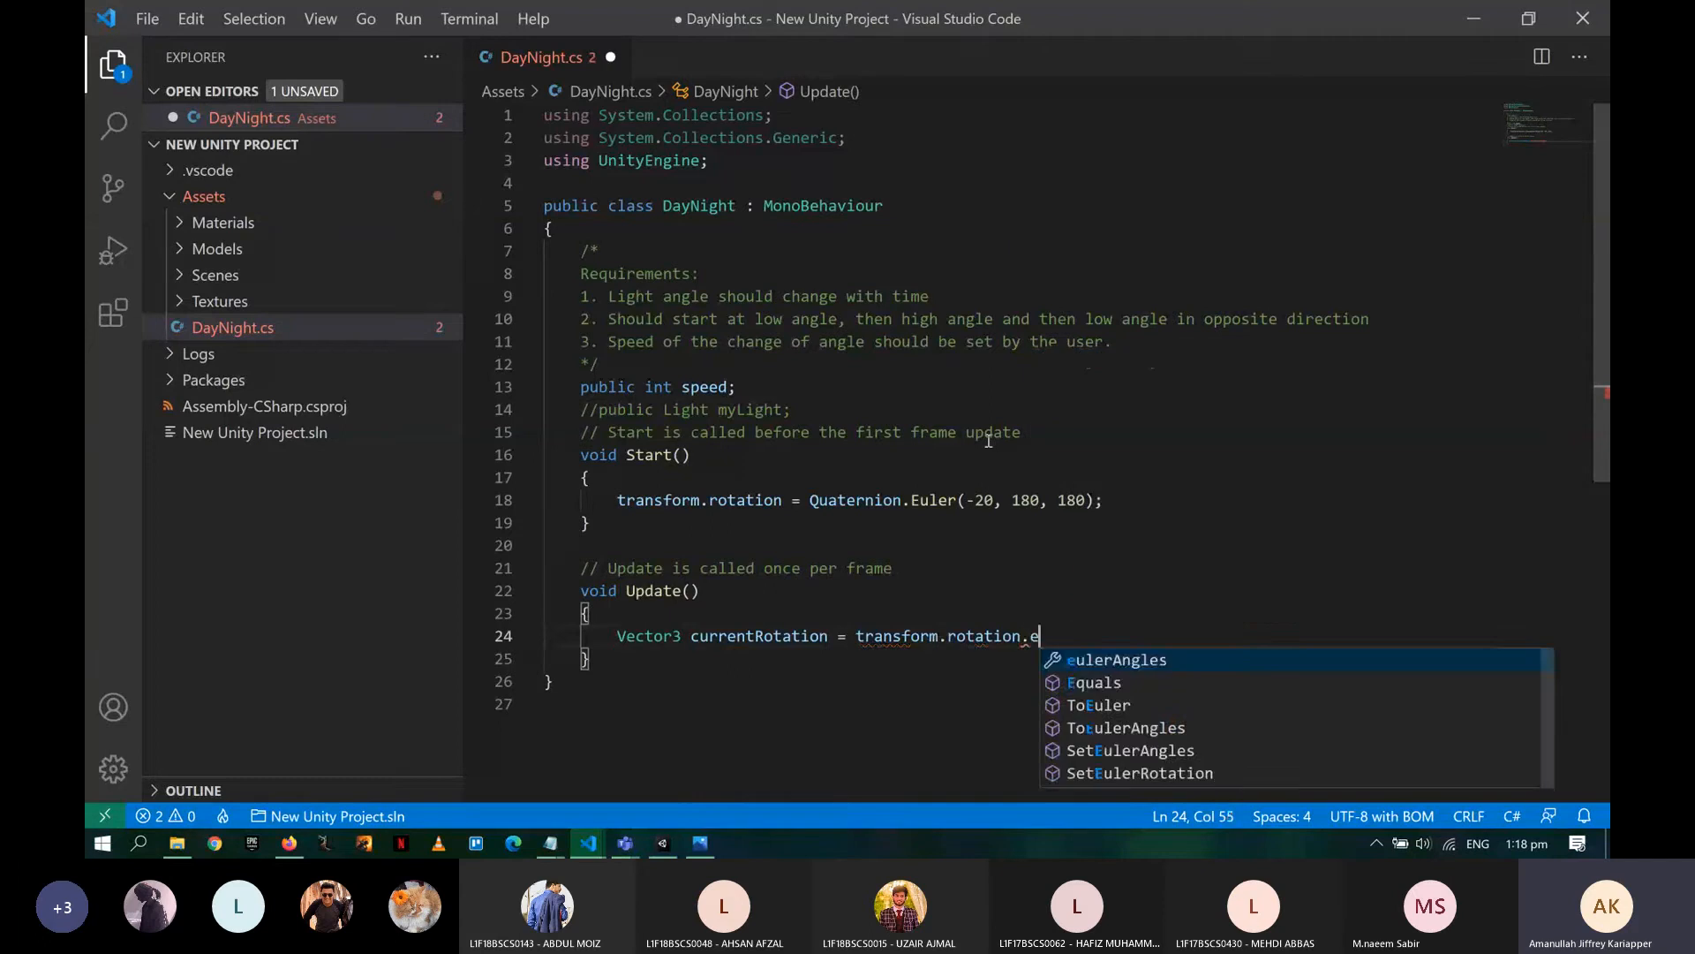
pyautogui.press('Return')
pyautogui.write(';')
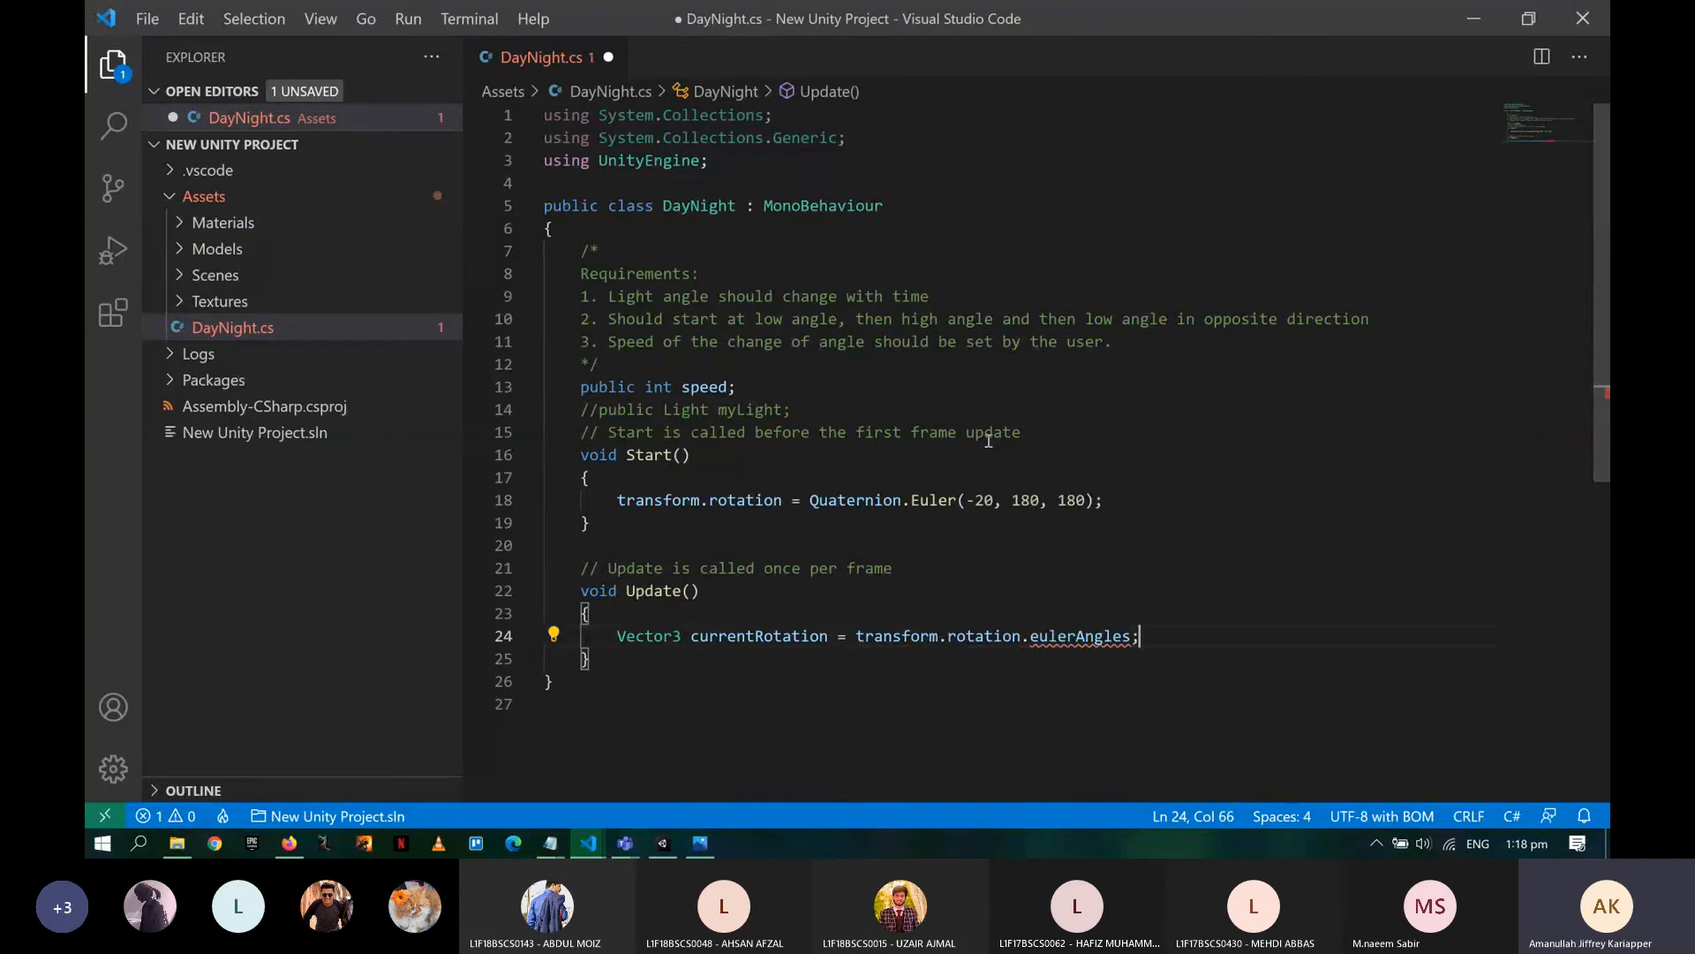
# - Below the currentRotation declaration, add the line "currentRotation.x += speed;" to increase the X angle
pyautogui.press('Return')
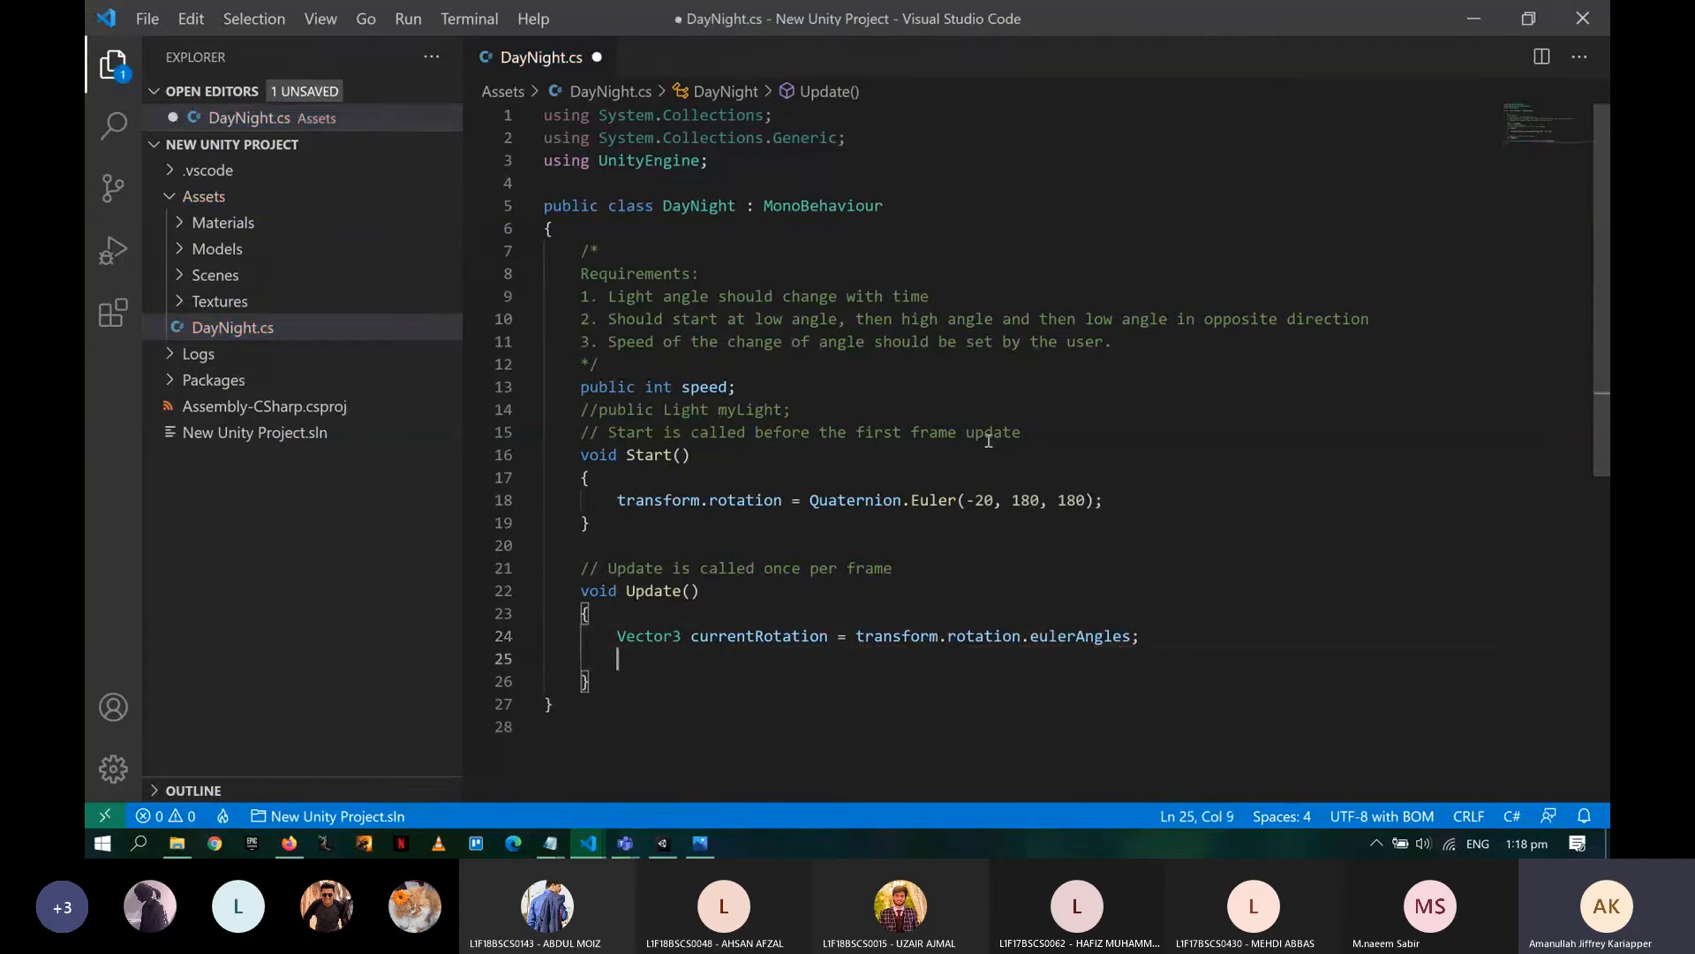
pyautogui.write('cur')
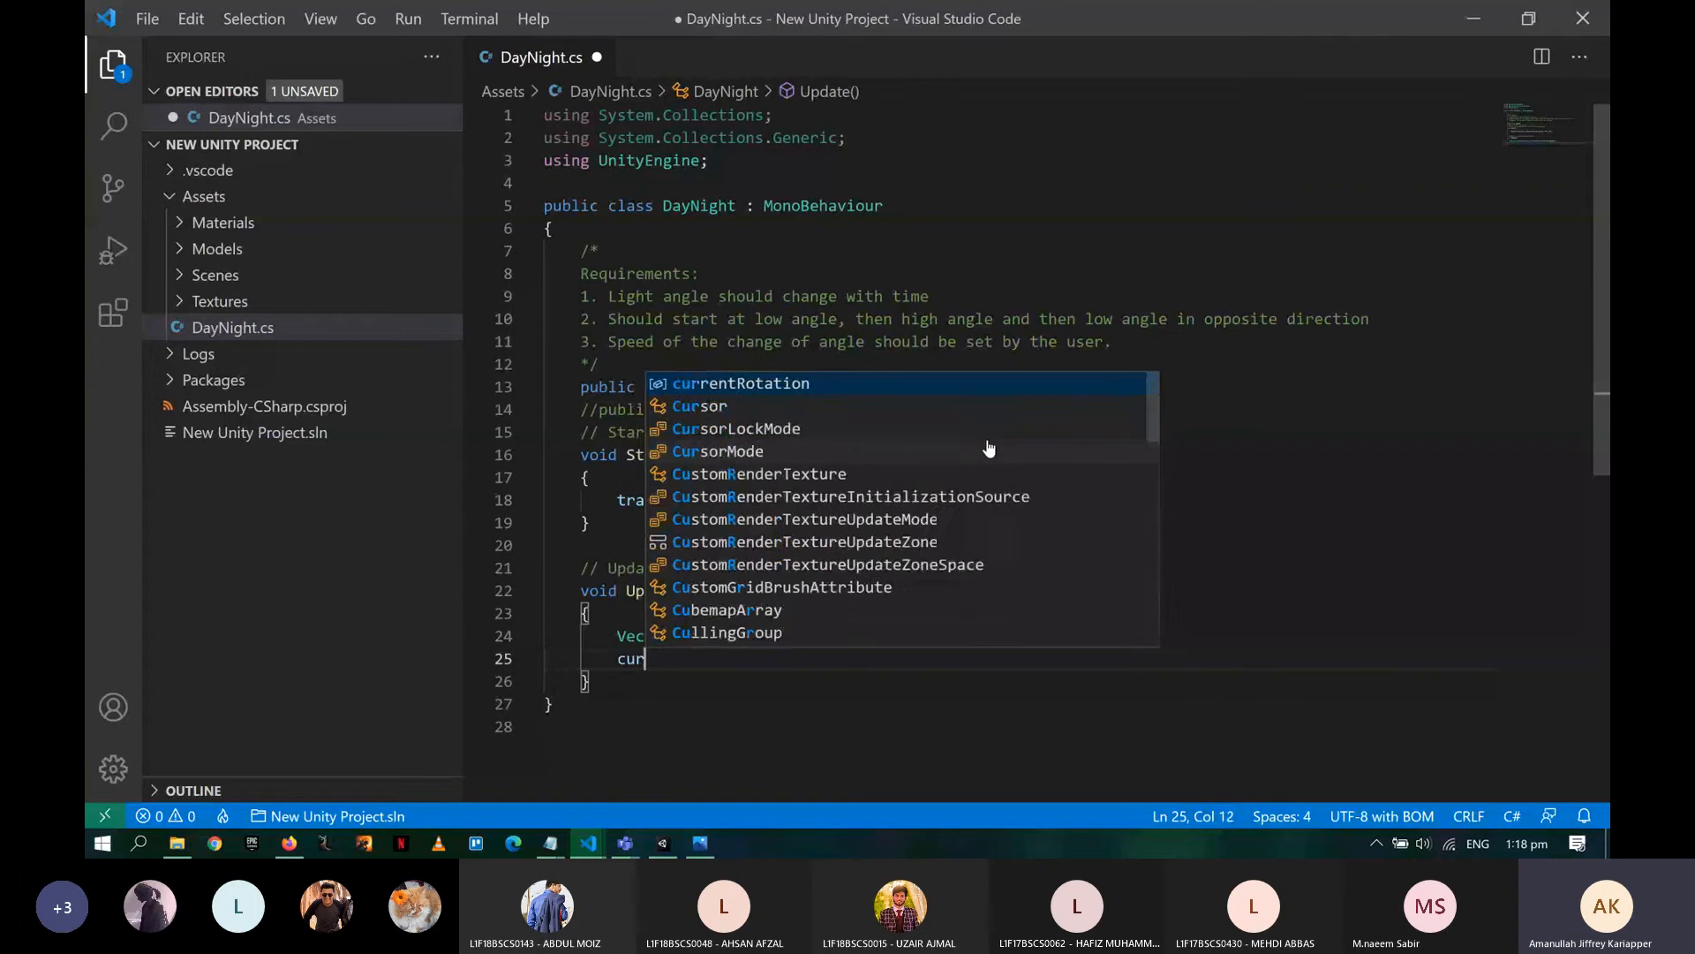
pyautogui.write('rentRotation.')
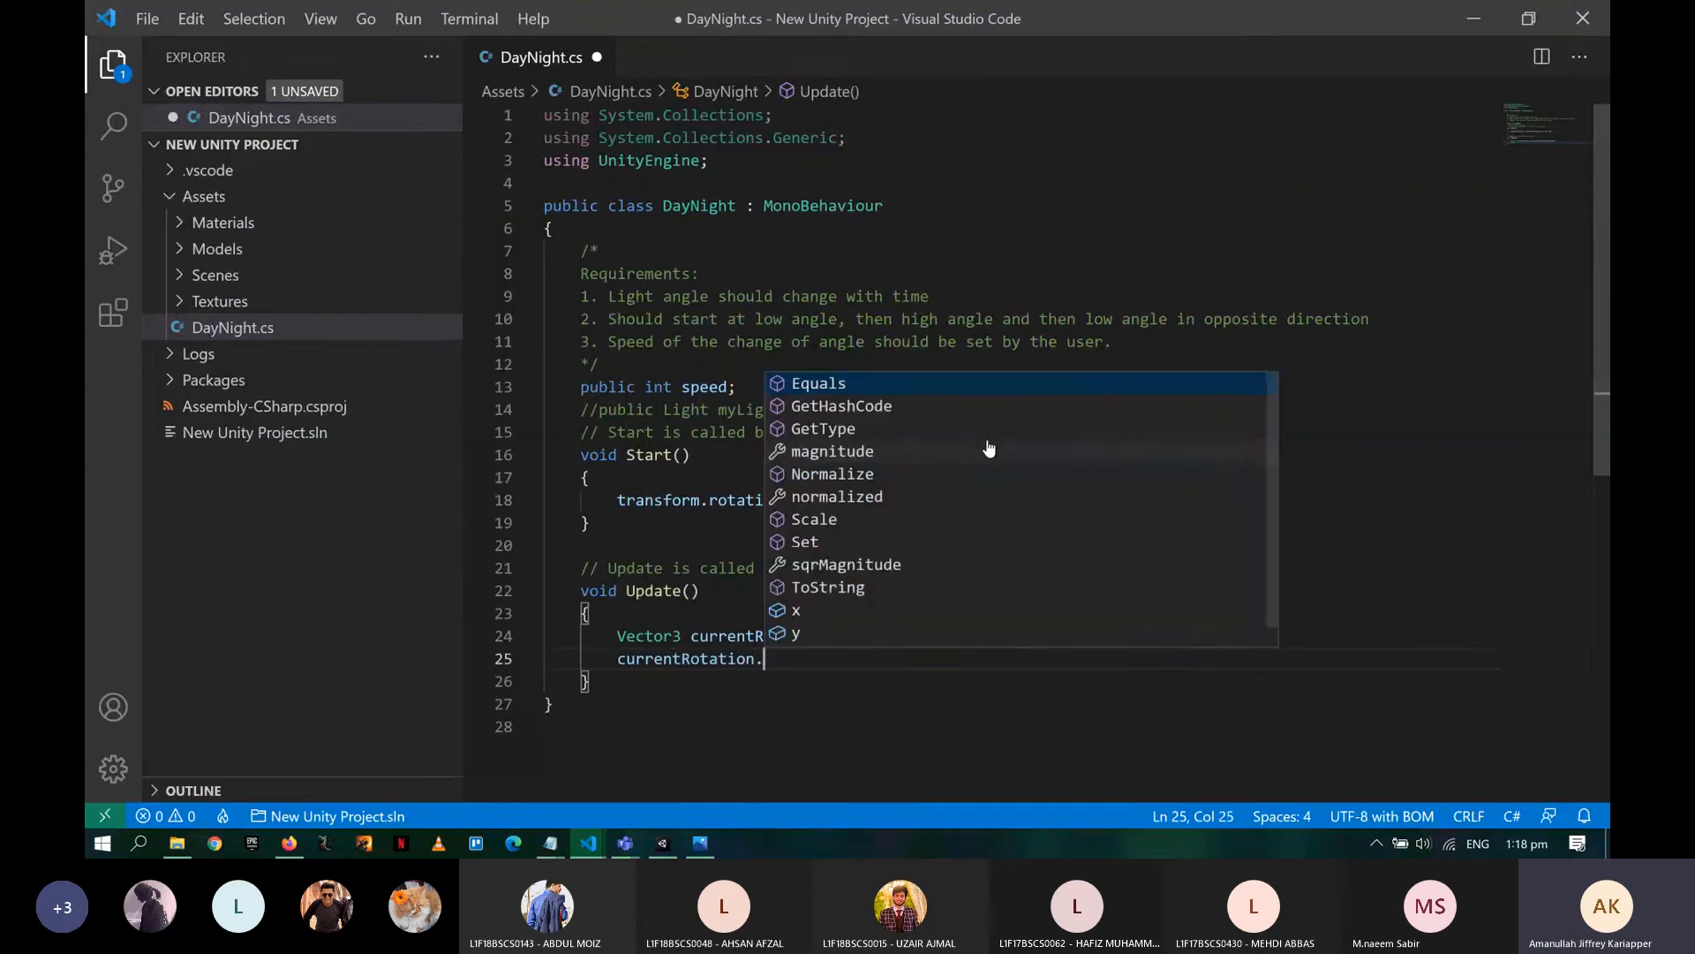
pyautogui.write('x +')
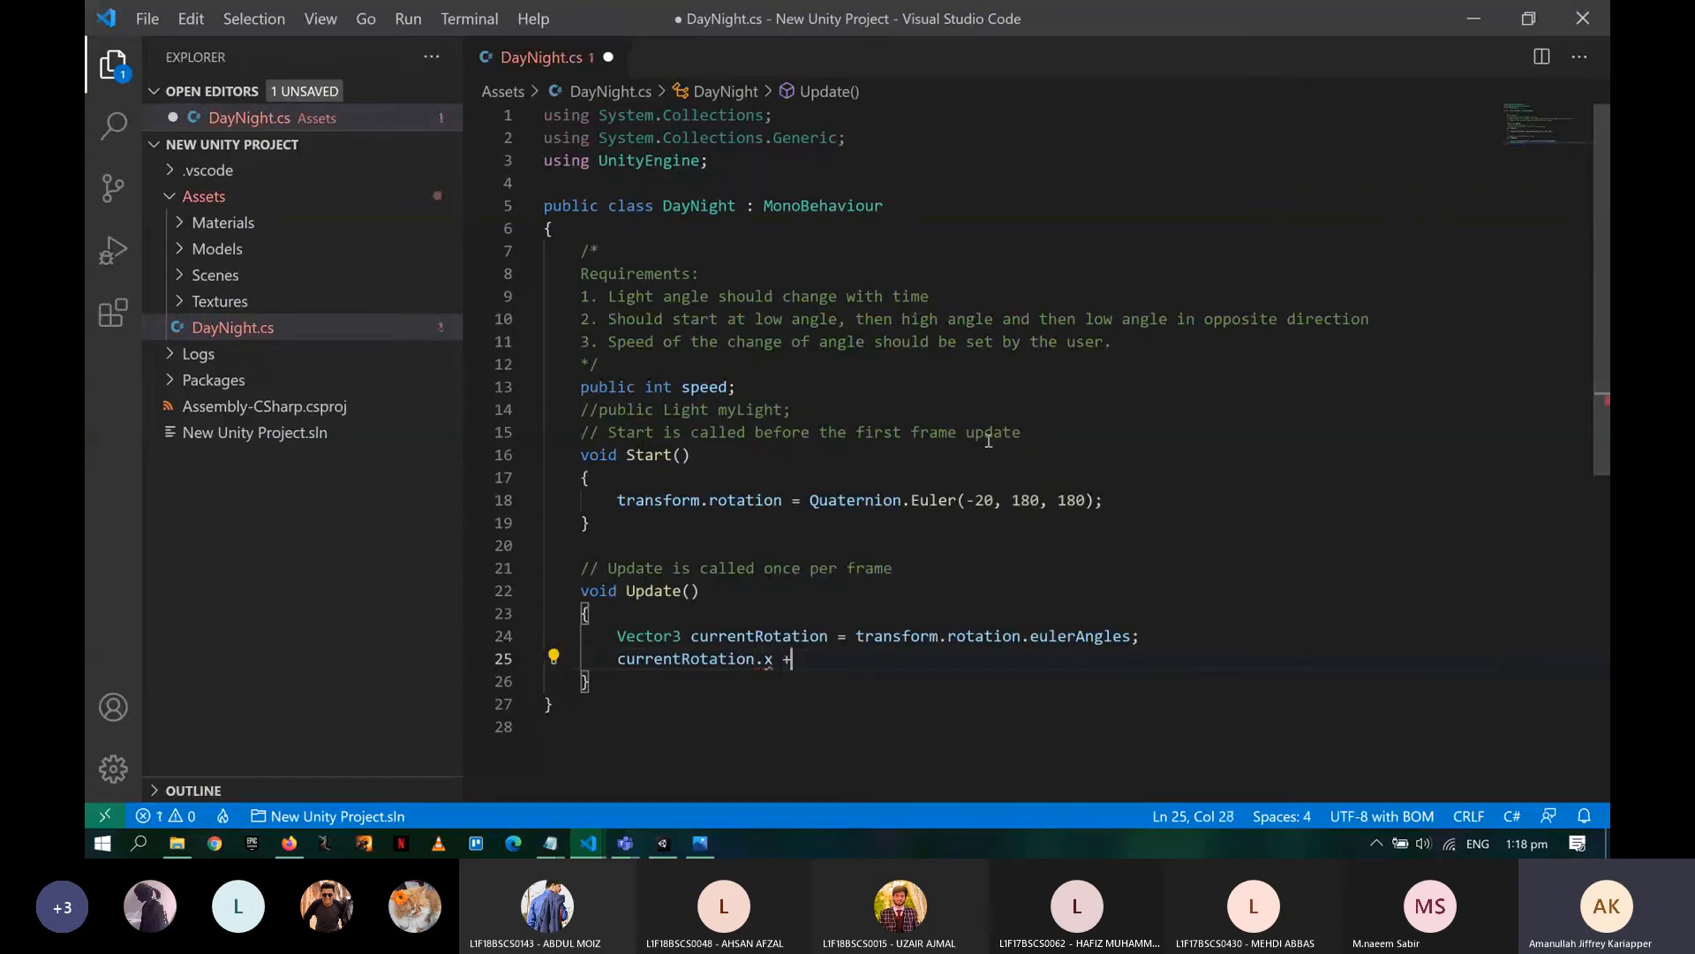
pyautogui.write('= sp')
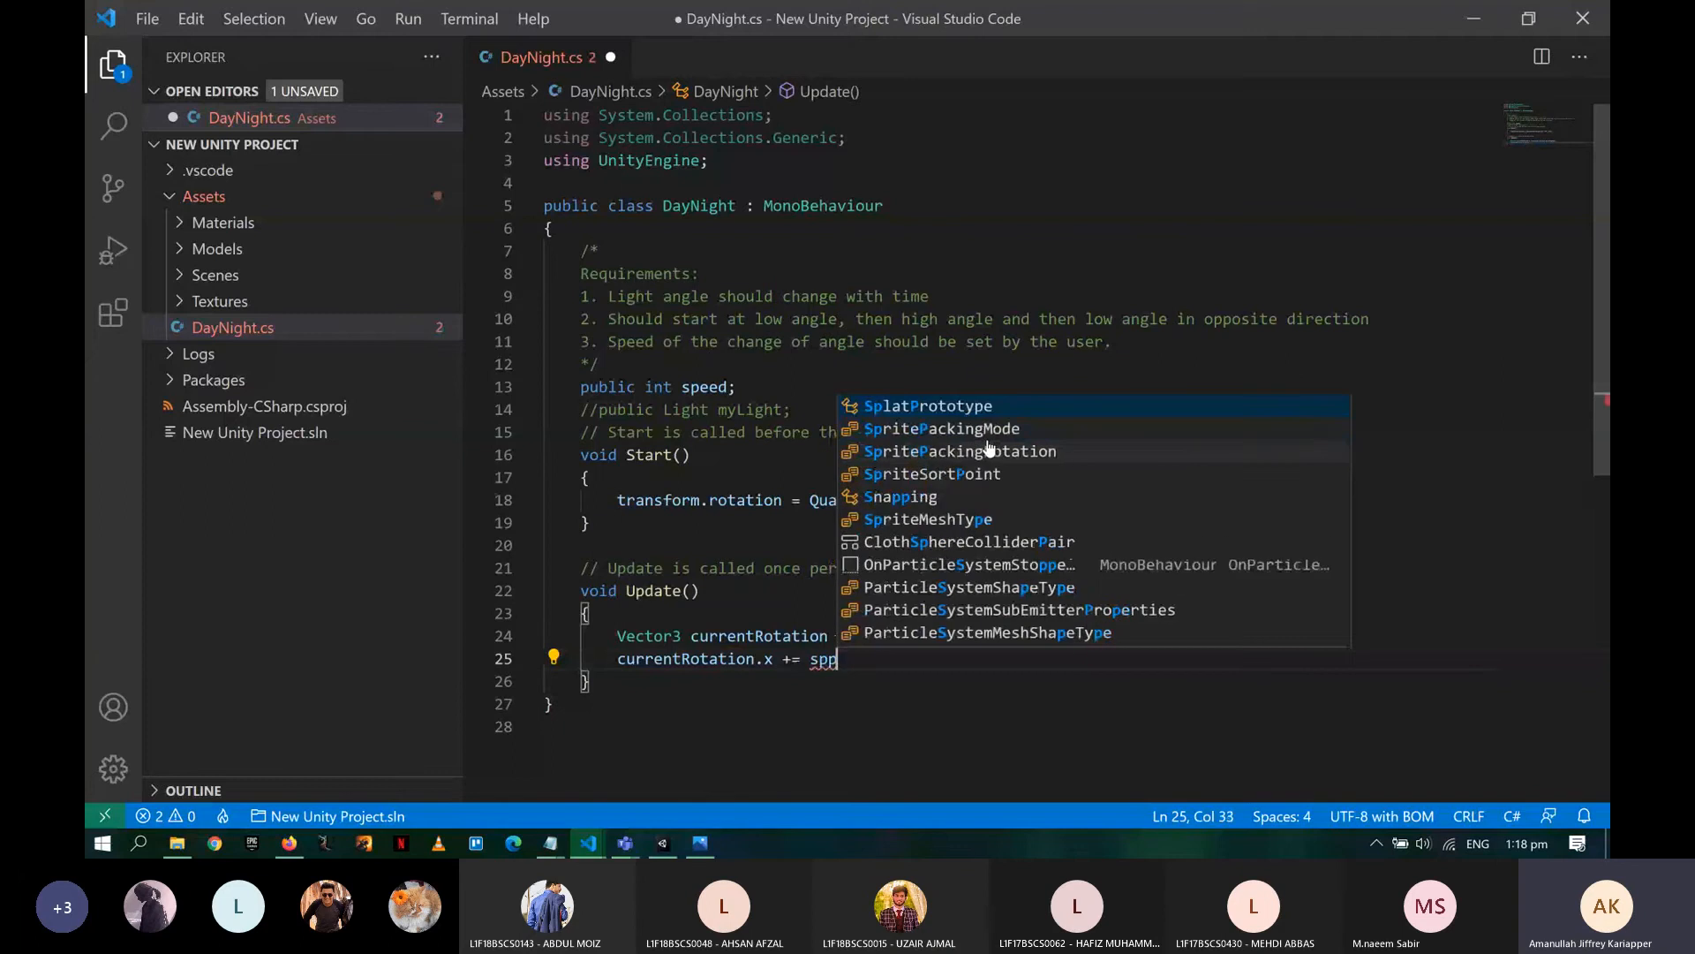
pyautogui.write('eed')
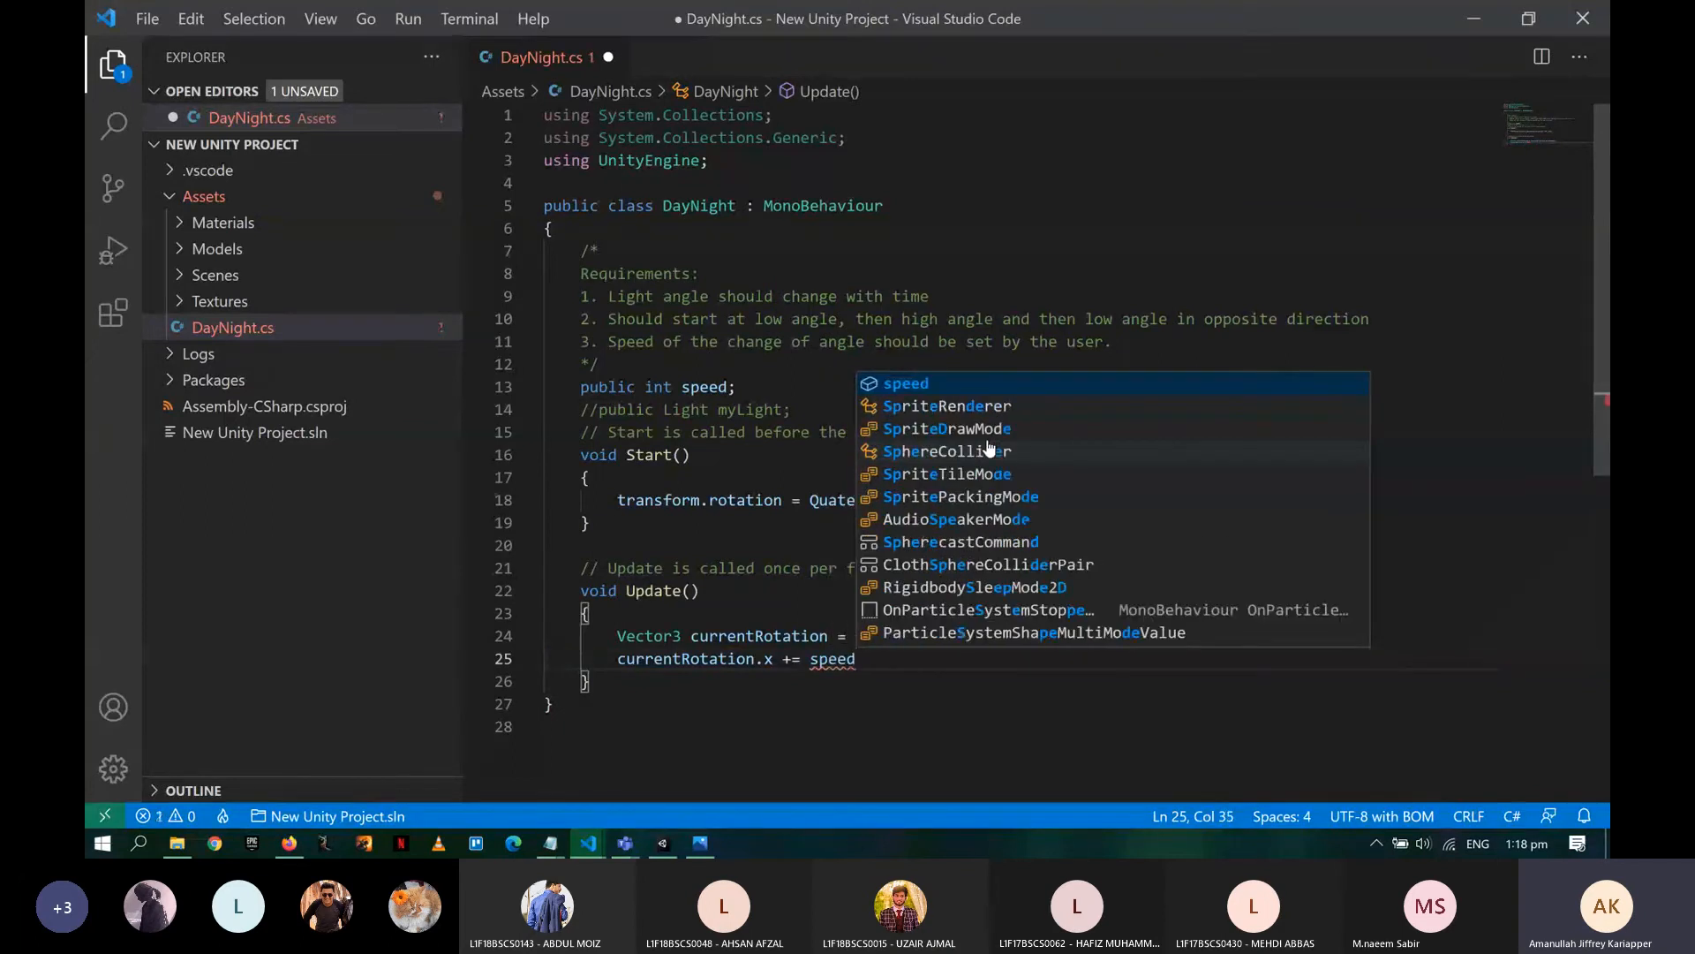
pyautogui.write(';')
# - Begin a new assignment "transform.rotation =" on the line below the speed increment in Update()
pyautogui.press('Return')
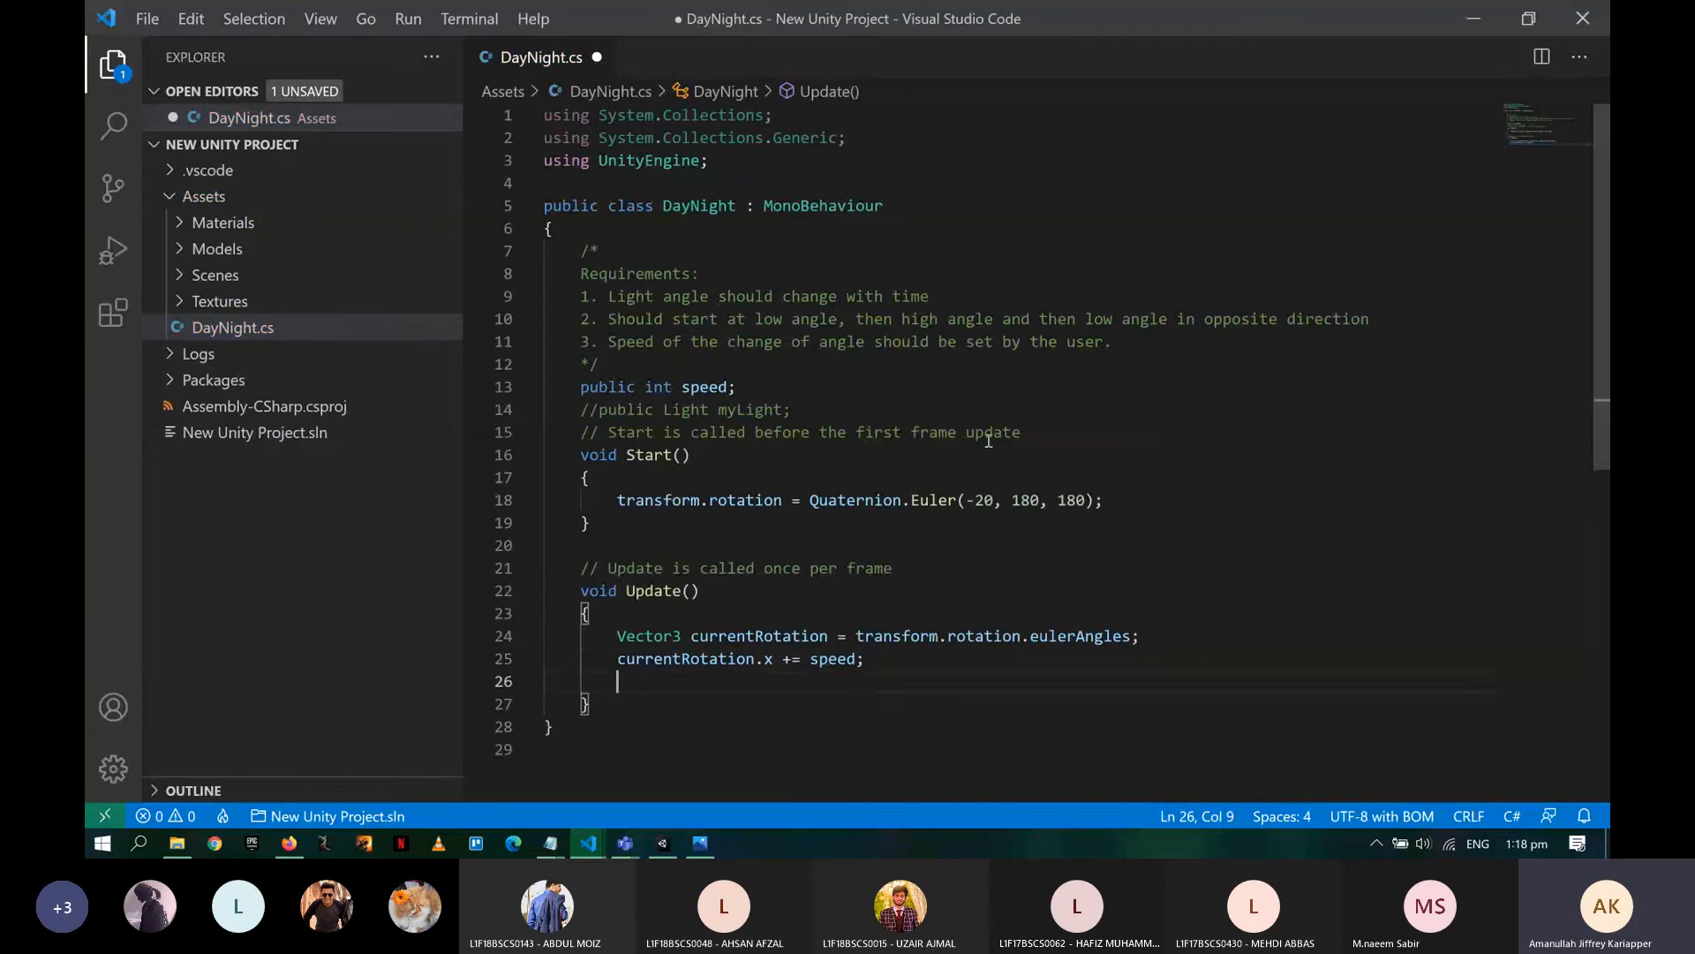
pyautogui.write('tra')
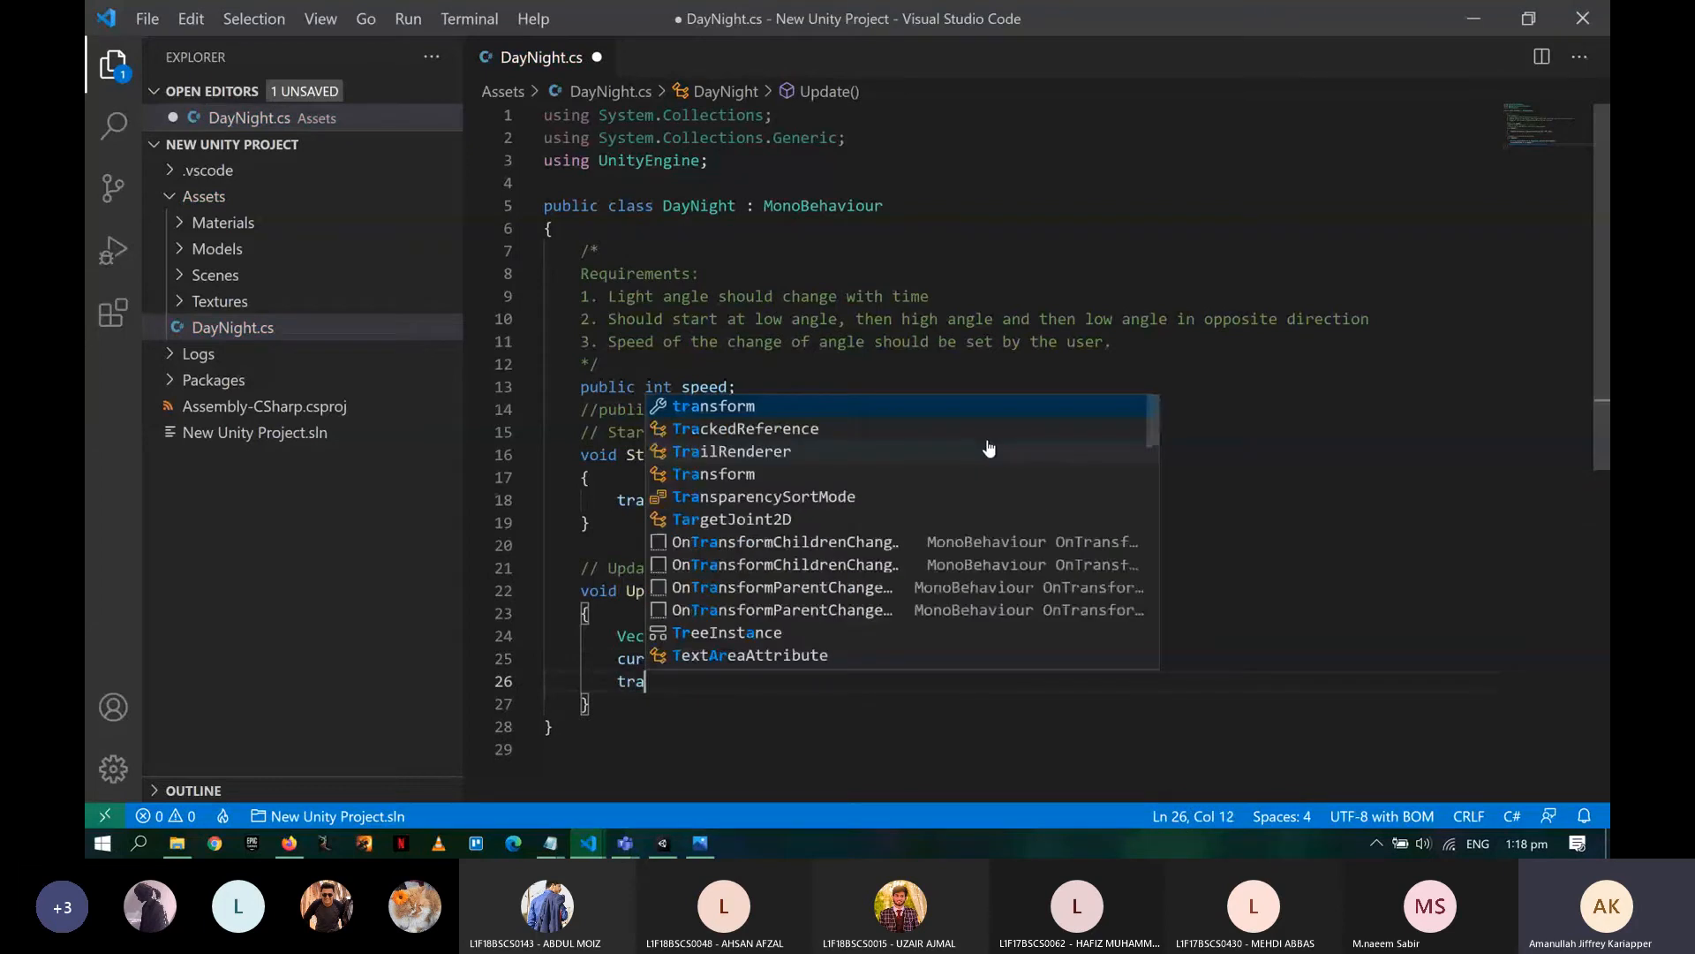
pyautogui.write('nsform.rot')
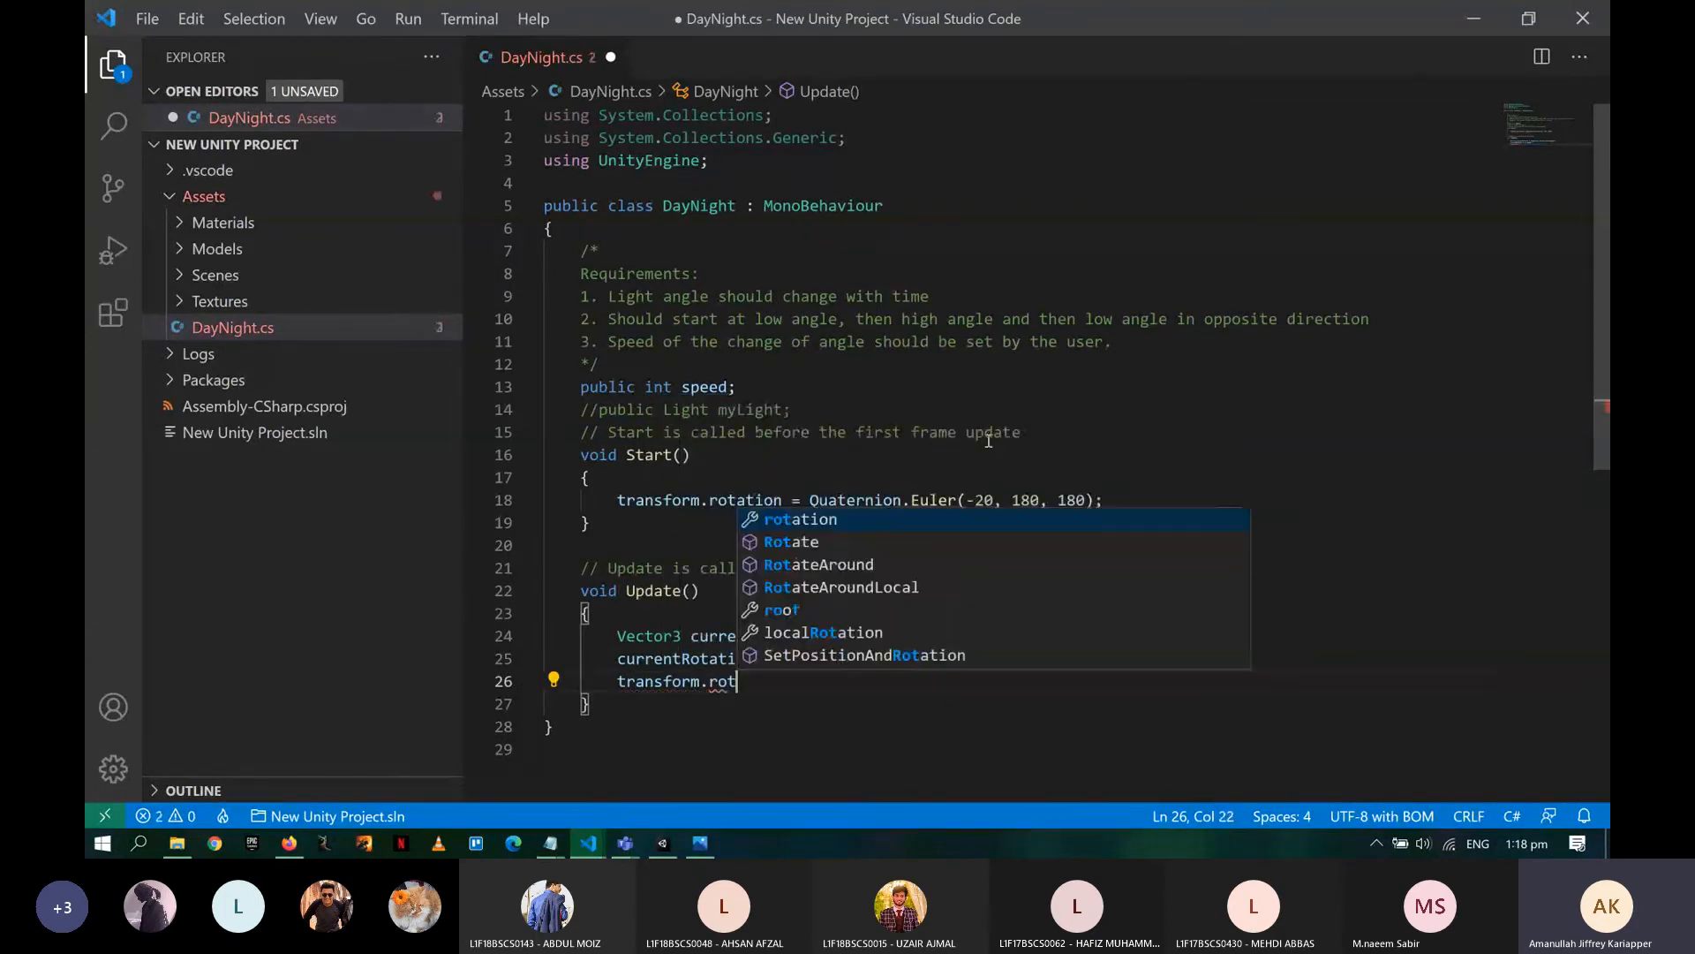
pyautogui.press('Tab')
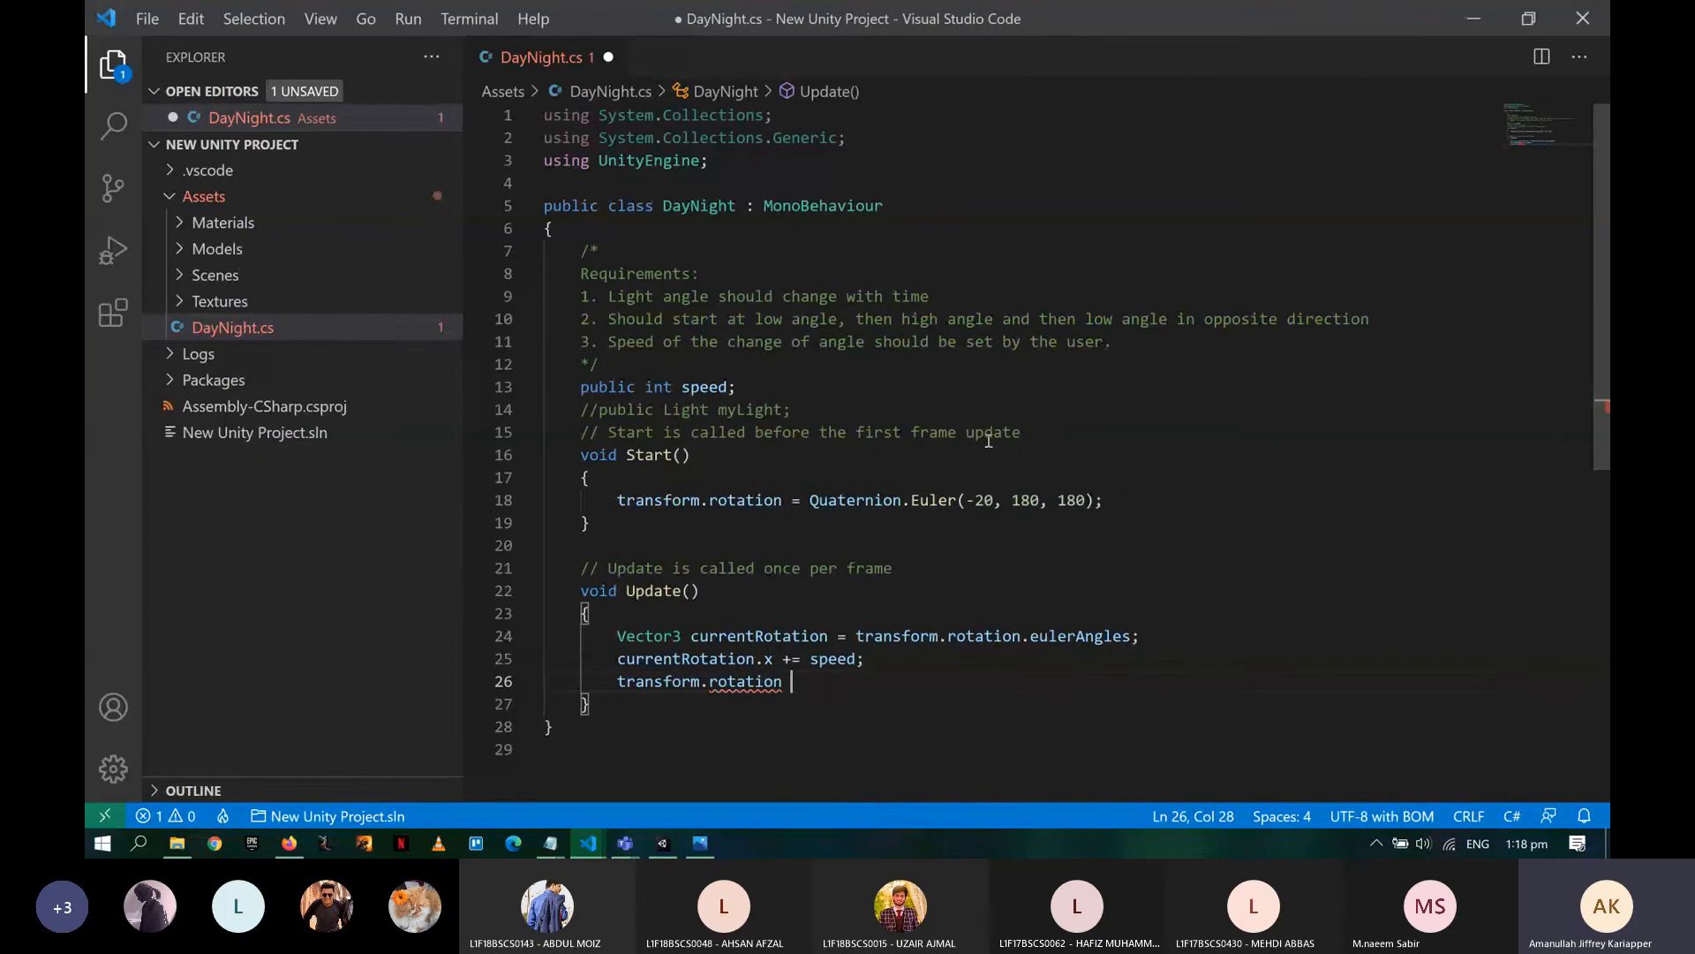
pyautogui.write('=')
pyautogui.write(' qu')
pyautogui.press('BackSpace')
pyautogui.press('BackSpace')
pyautogui.write('curre')
pyautogui.press('Tab')
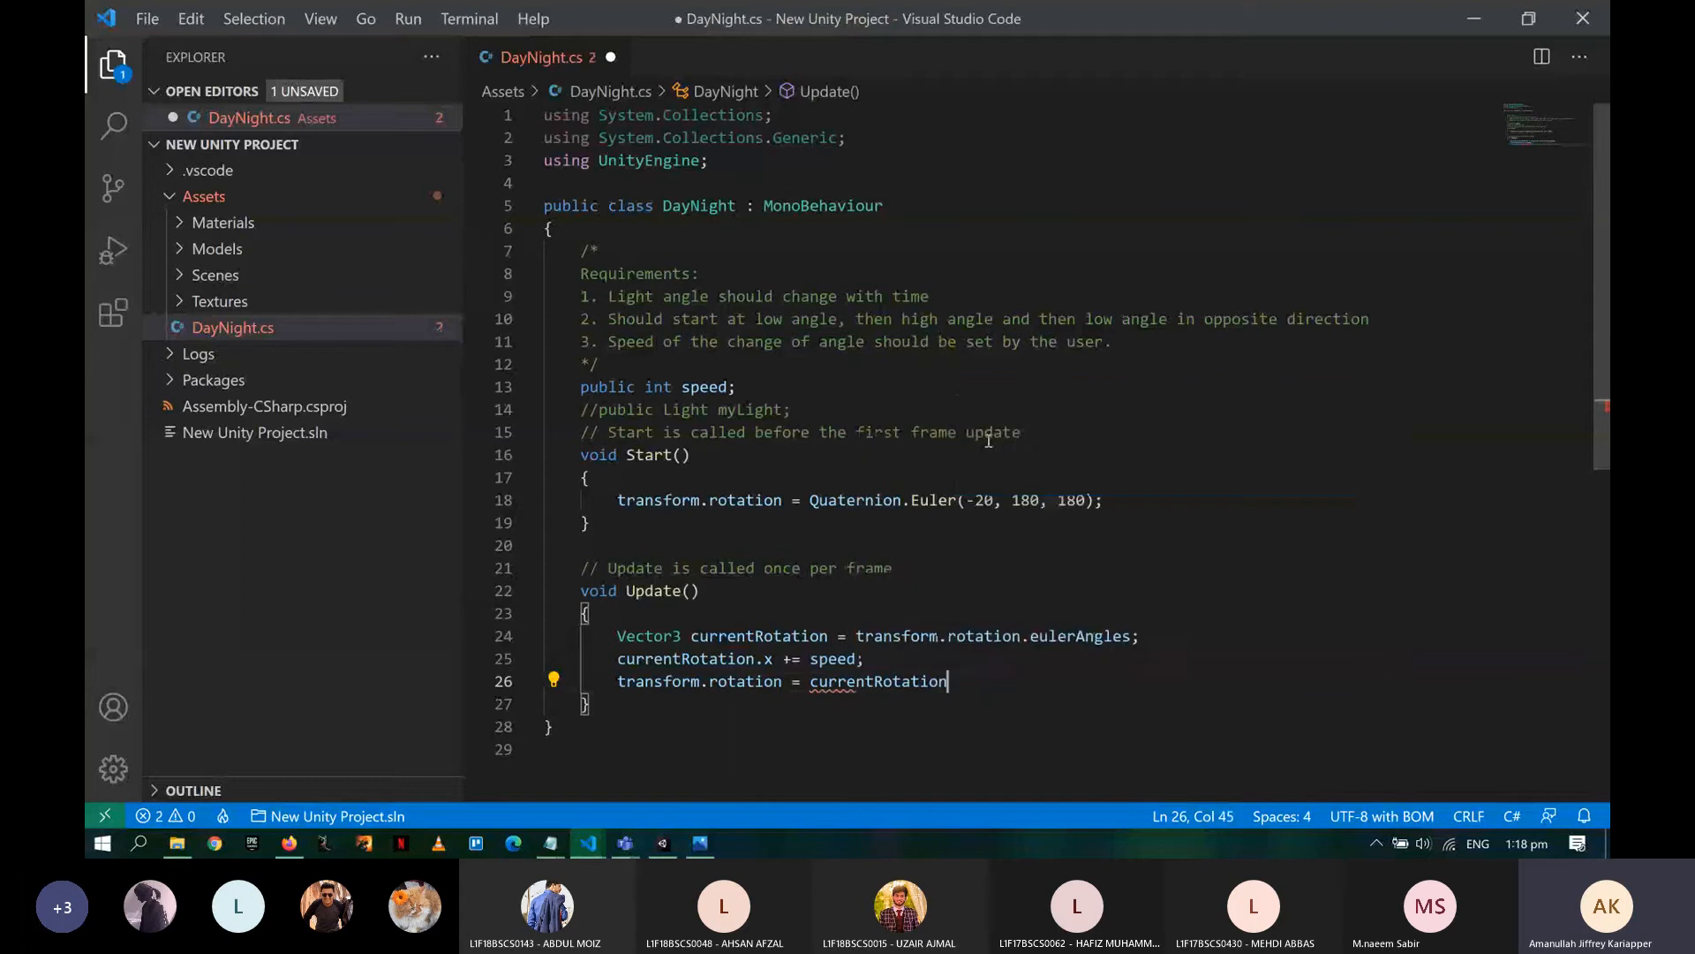
pyautogui.write('.')
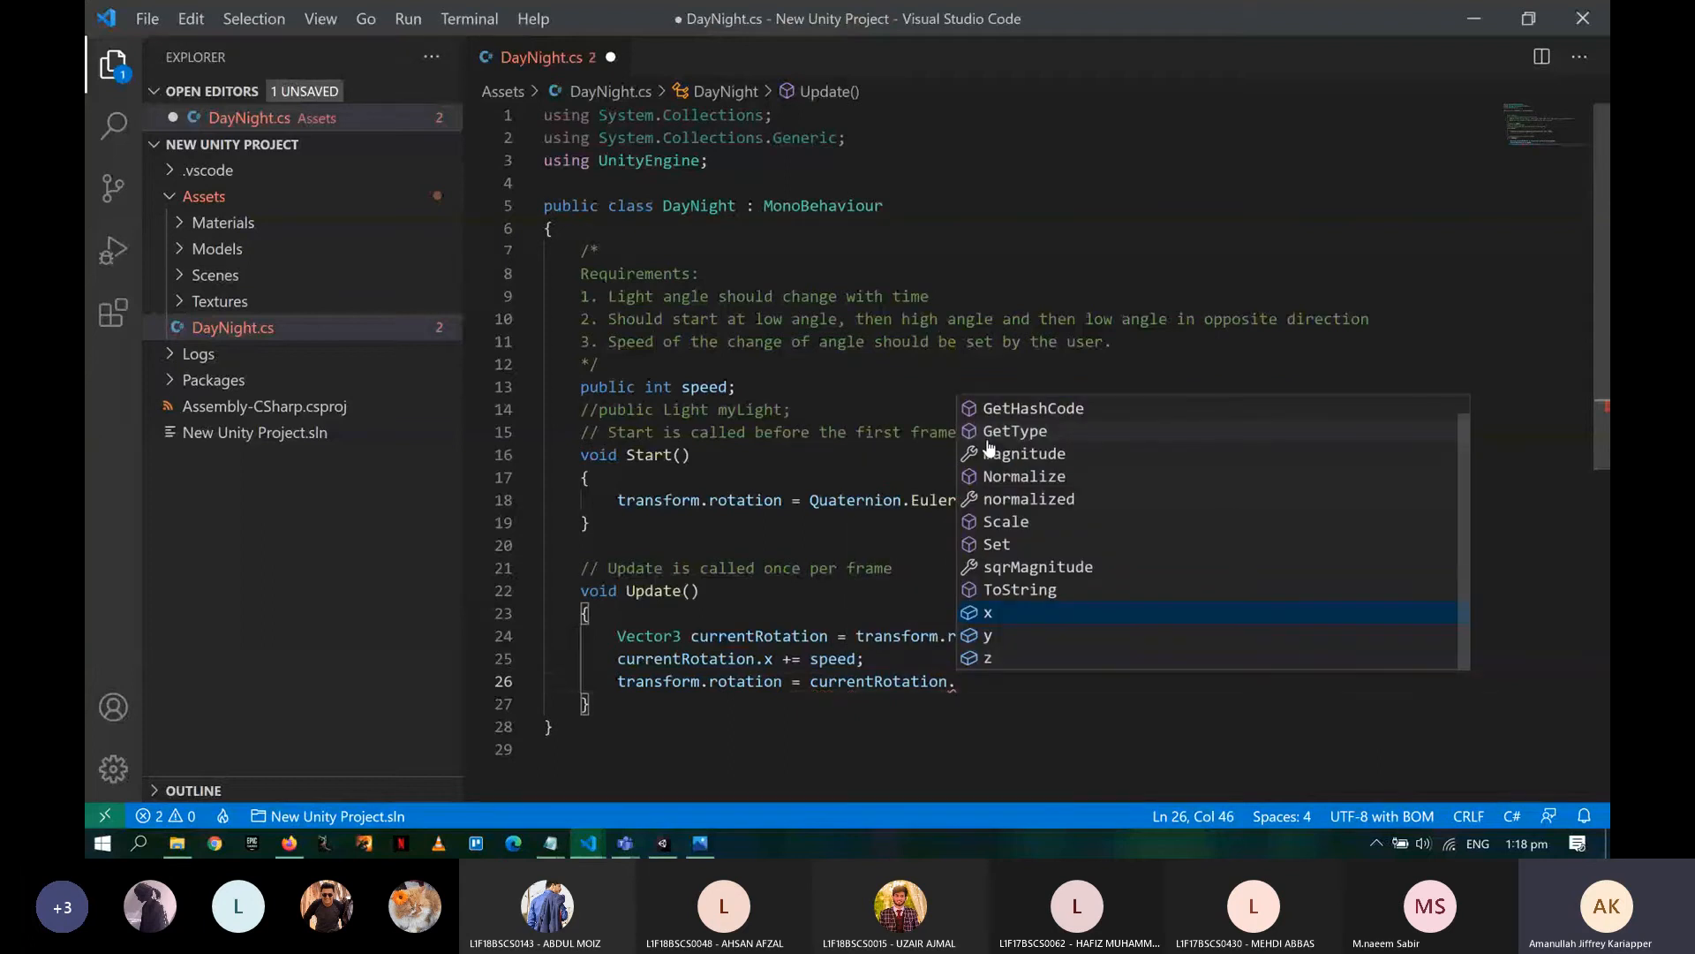
pyautogui.write('q')
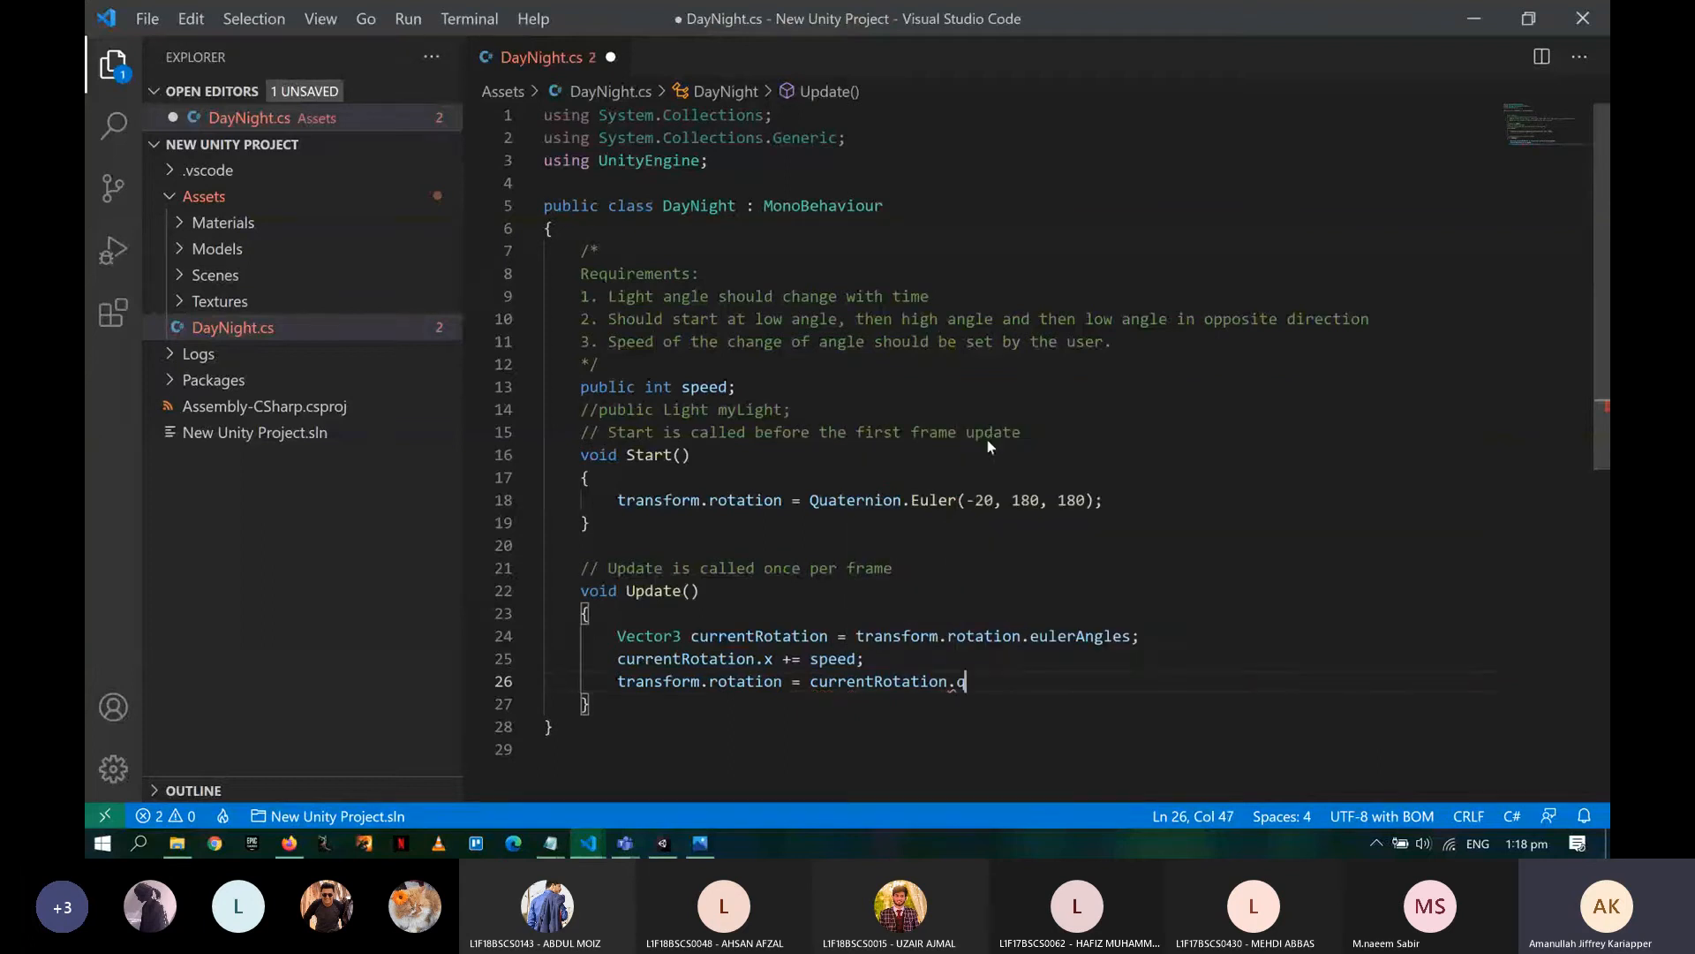
pyautogui.press('BackSpace')
pyautogui.write('to')
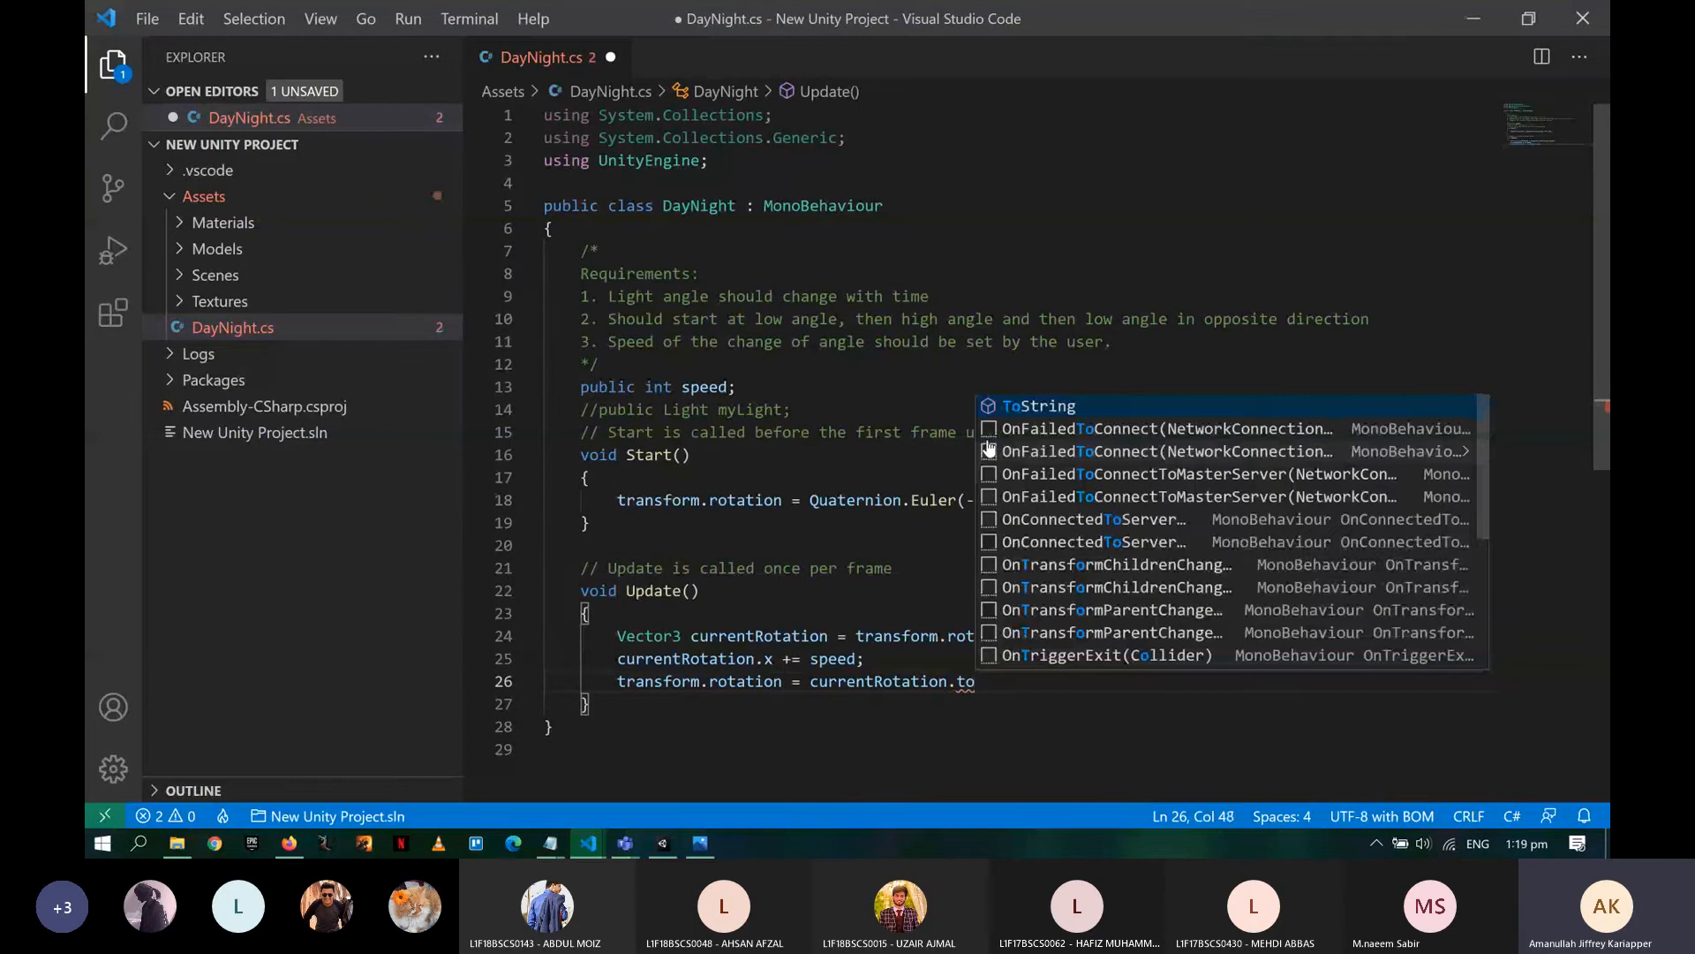
pyautogui.press('Escape')
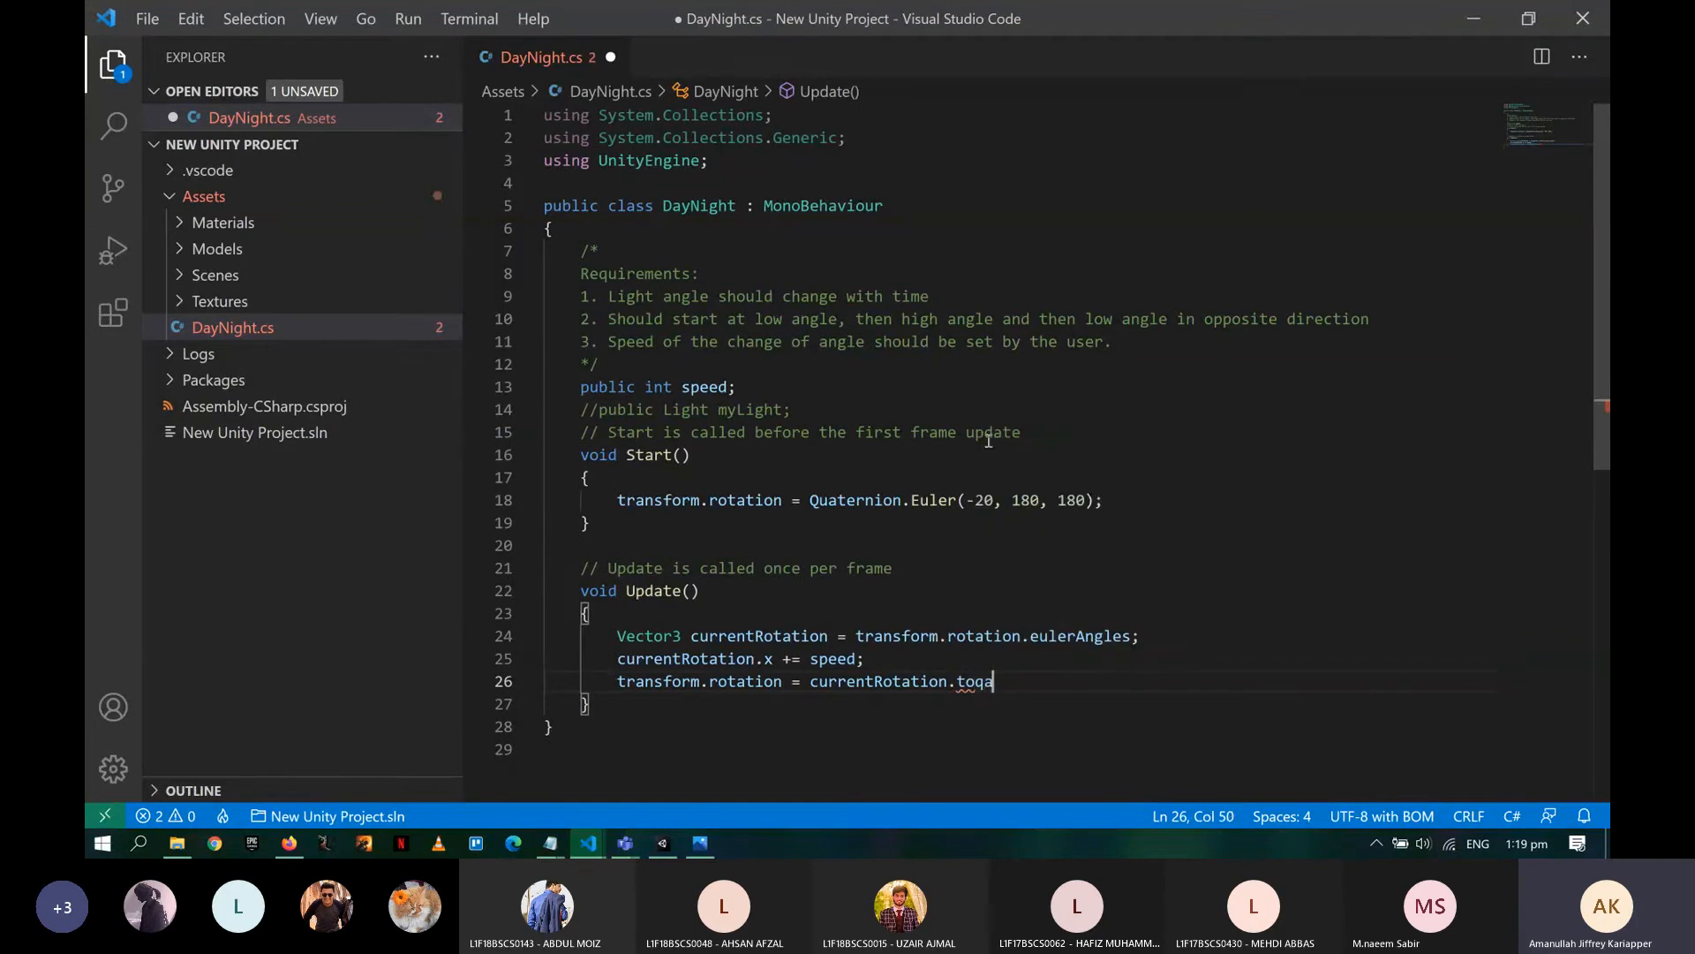
pyautogui.press('BackSpace')
pyautogui.press('BackSpace')
pyautogui.hotkey('ctrl', 'BackSpace')
pyautogui.hotkey('ctrl', 'BackSpace')
# - Replace the unfinished right-hand side of the transform.rotation assignment in Update() with a Quaternion.Euler() call
pyautogui.write('Quaternion.')
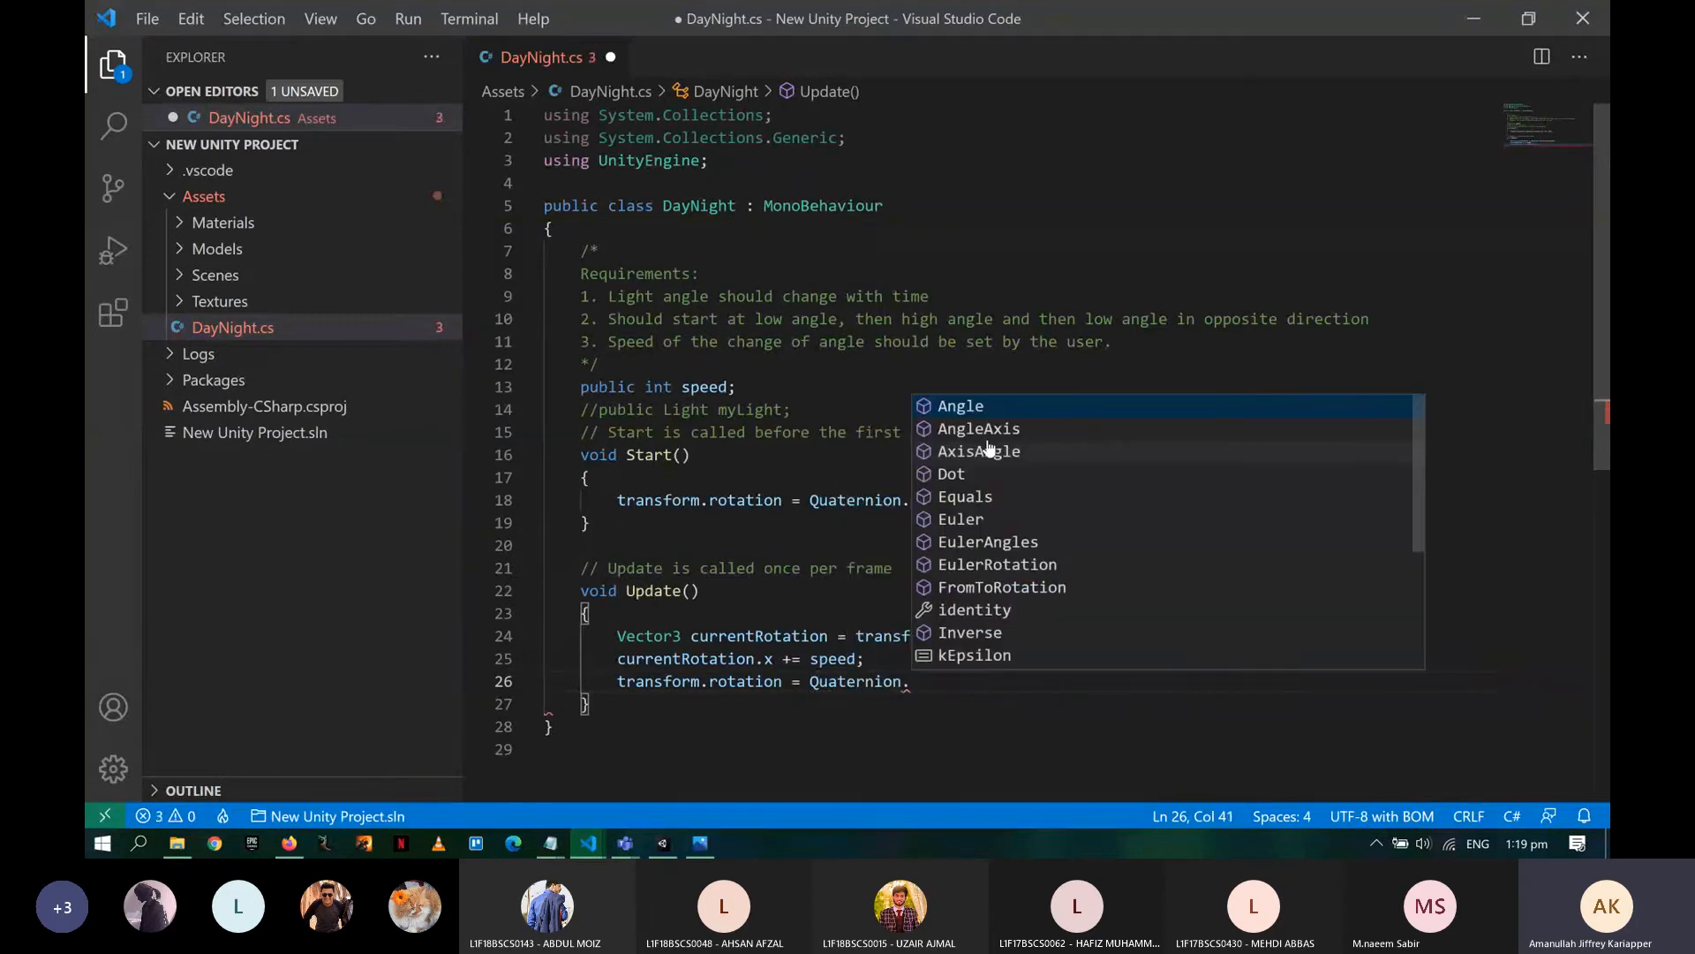
pyautogui.write('eul')
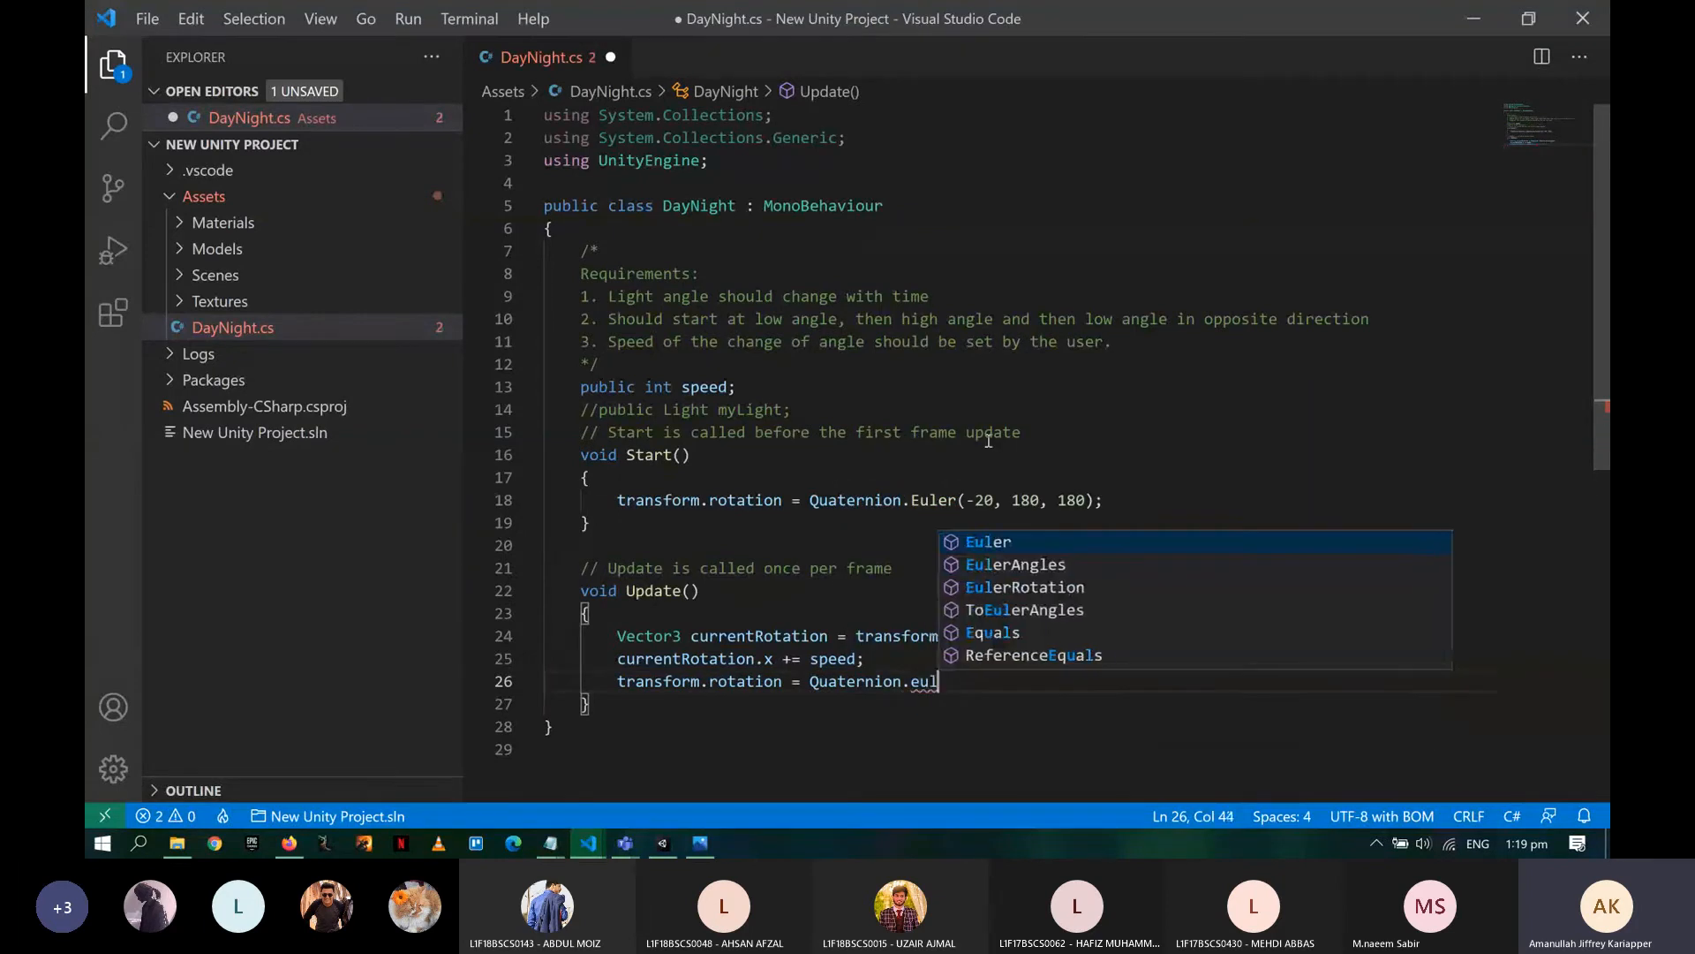
pyautogui.press('Tab')
pyautogui.write('(')
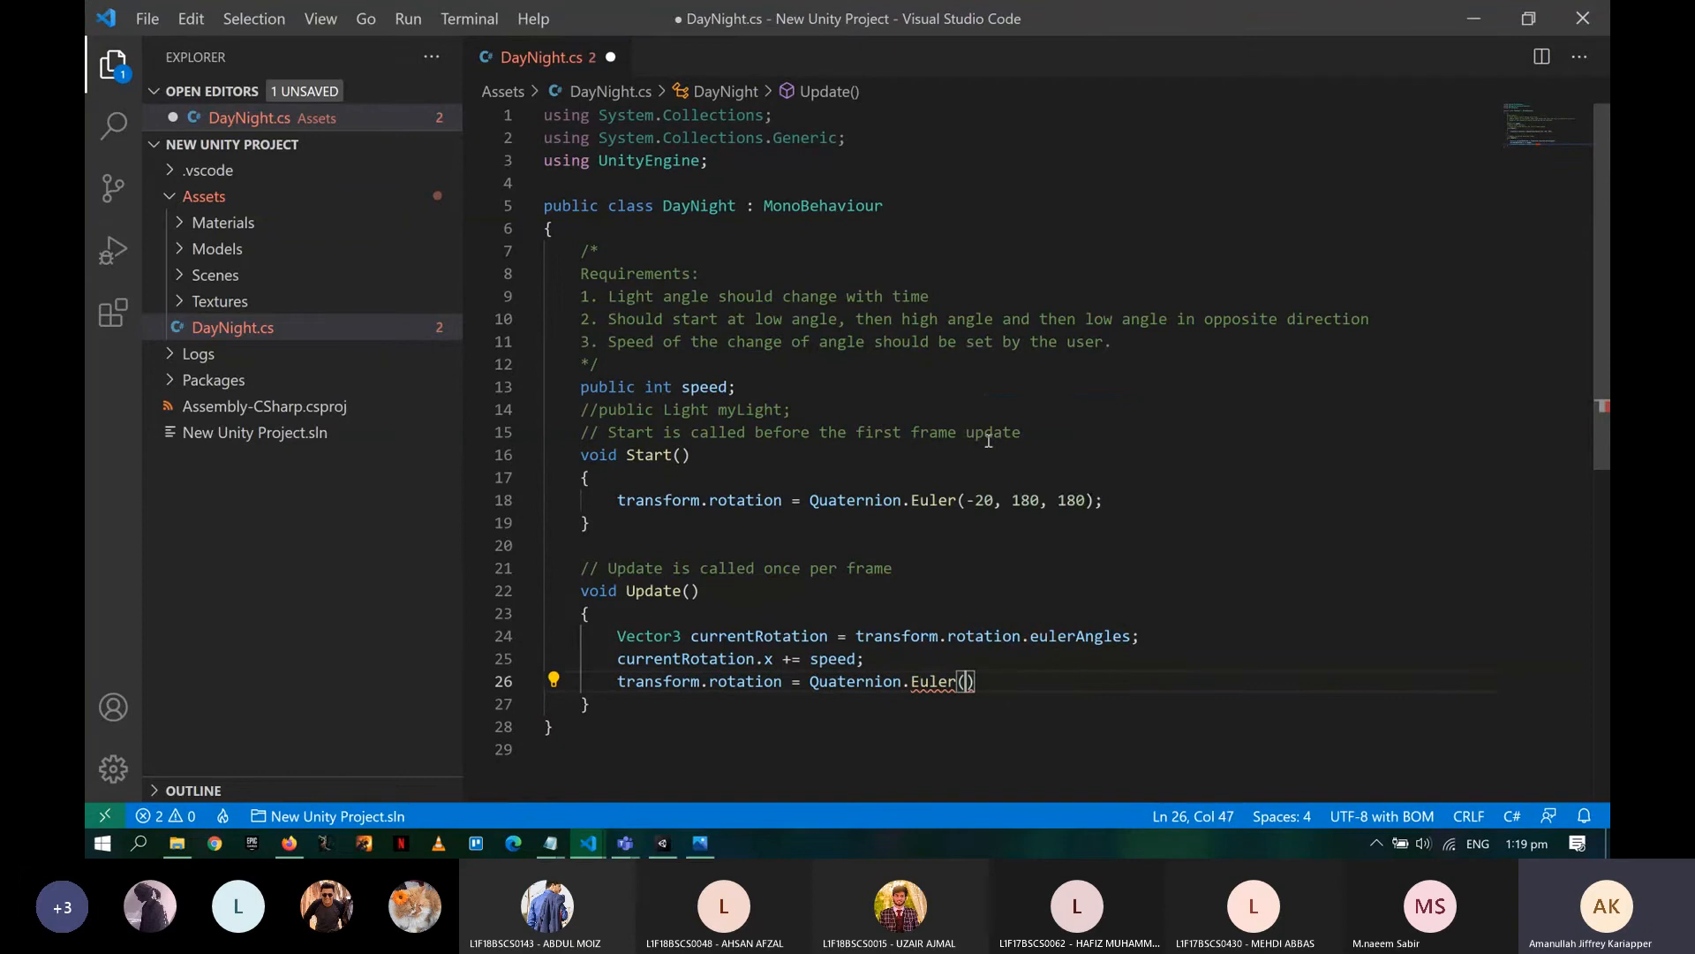
# - Pass currentRotation.x, currentRotation.y and currentRotation.z as the three arguments of the Quaternion.Euler call in Update()
pyautogui.write('curren')
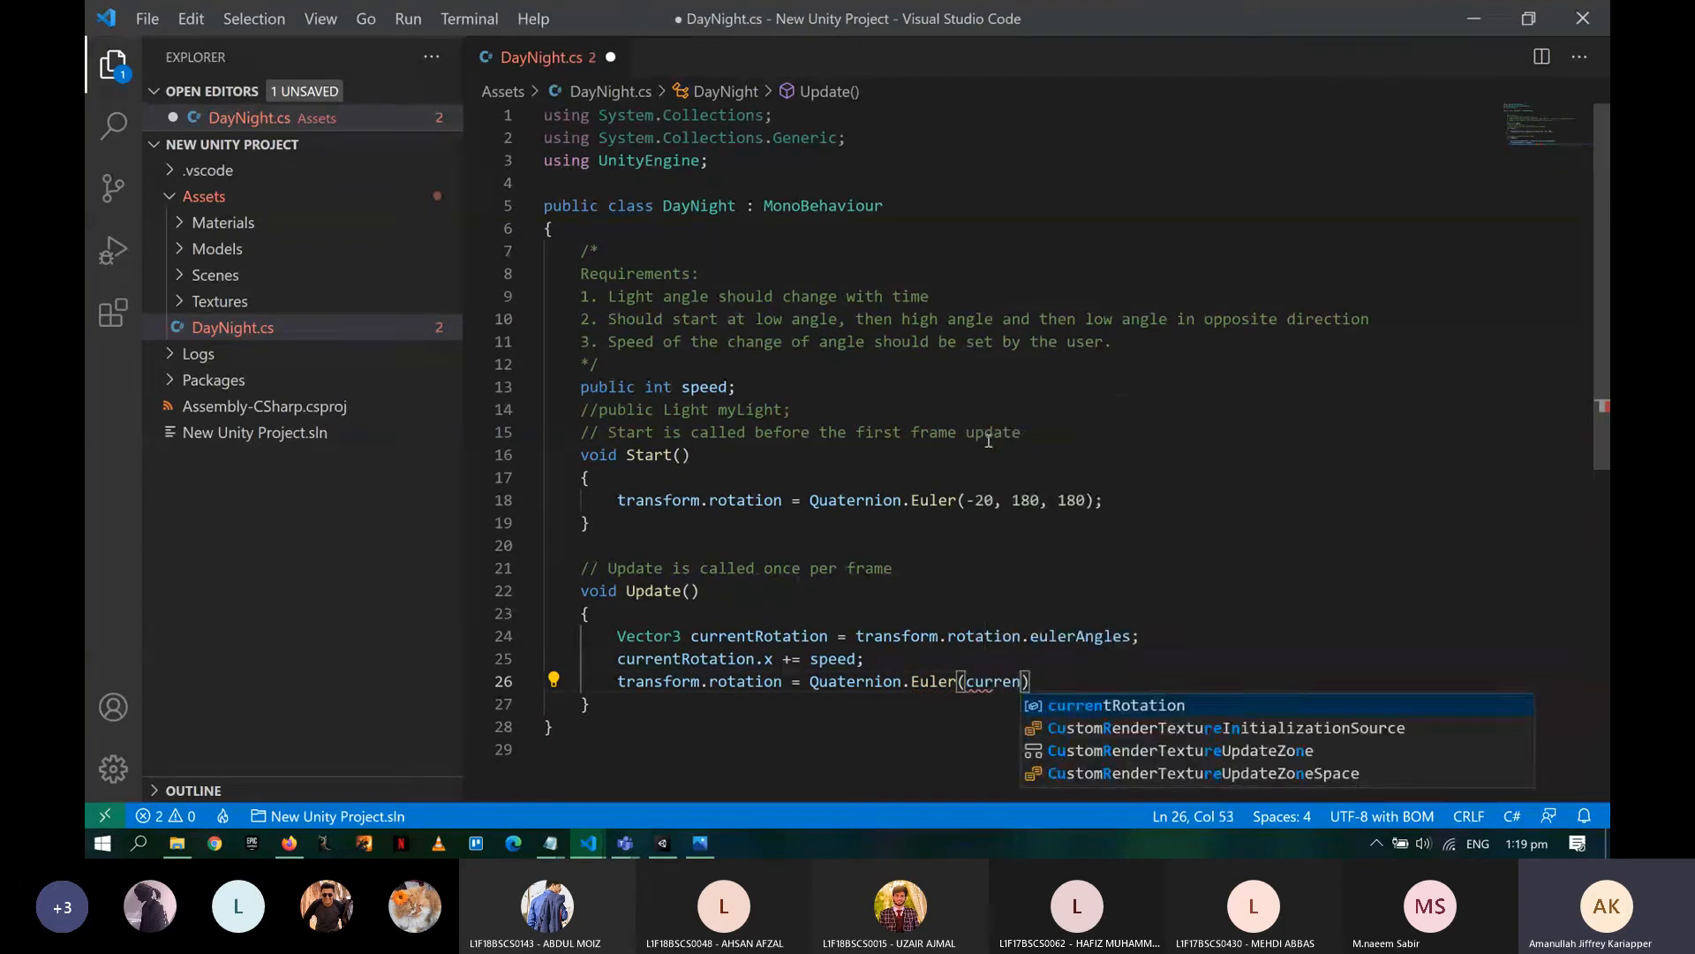
pyautogui.press('Tab')
pyautogui.write('.x,')
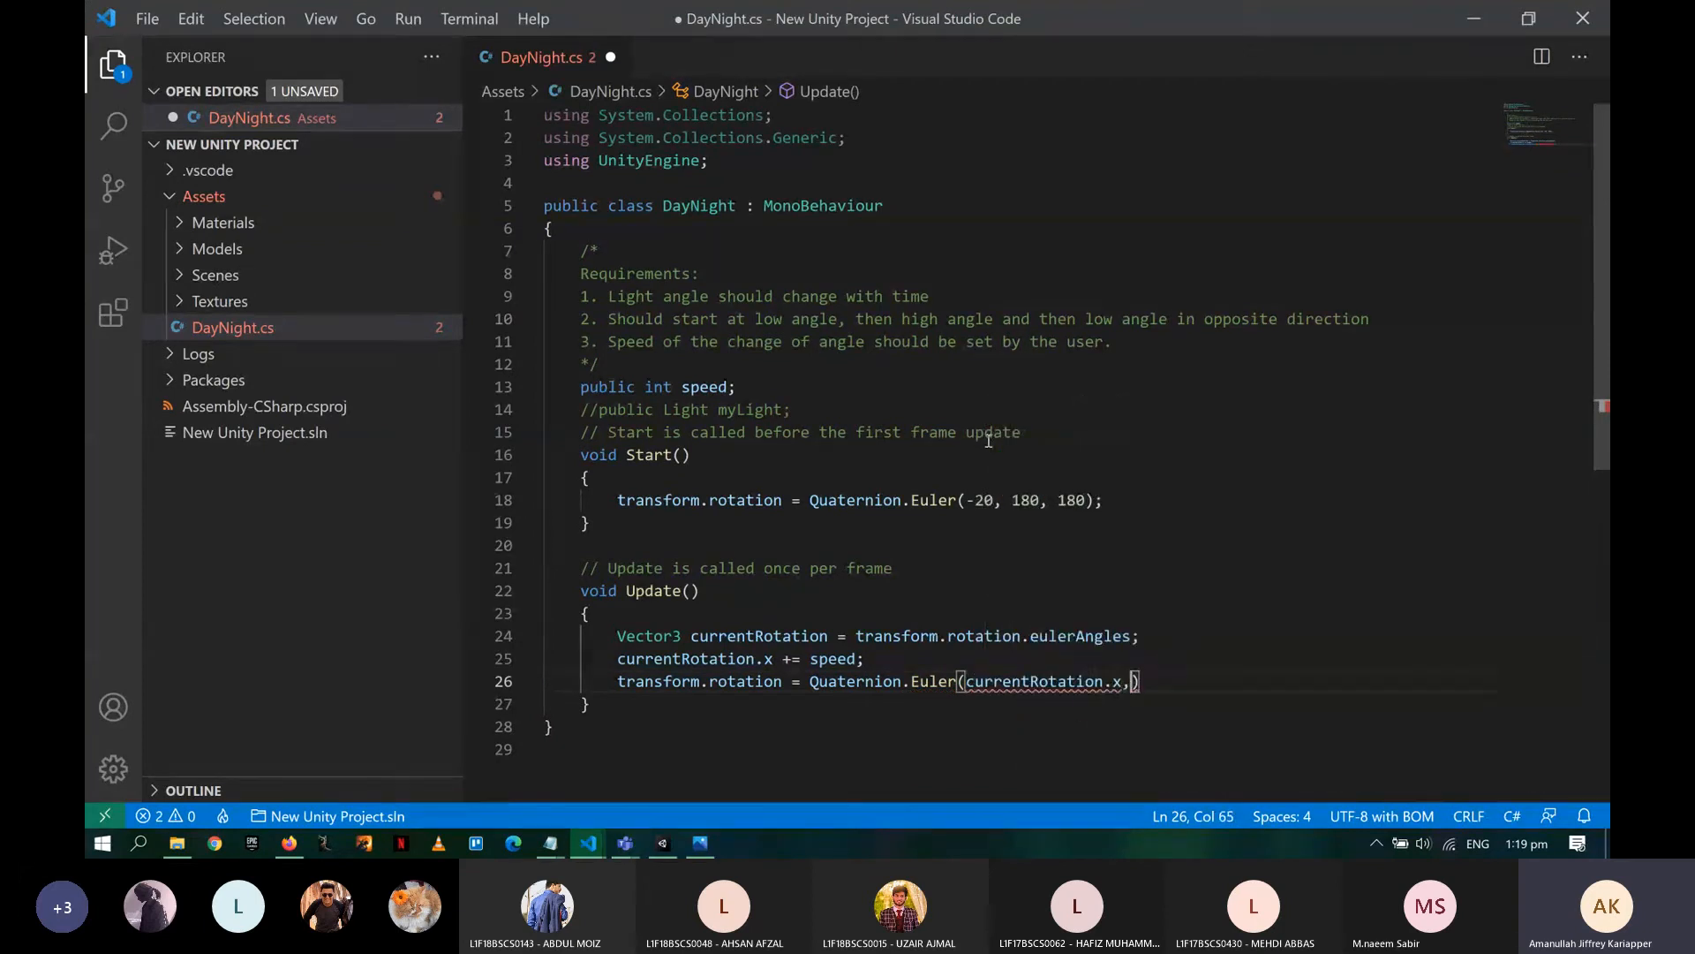
pyautogui.write(' curren')
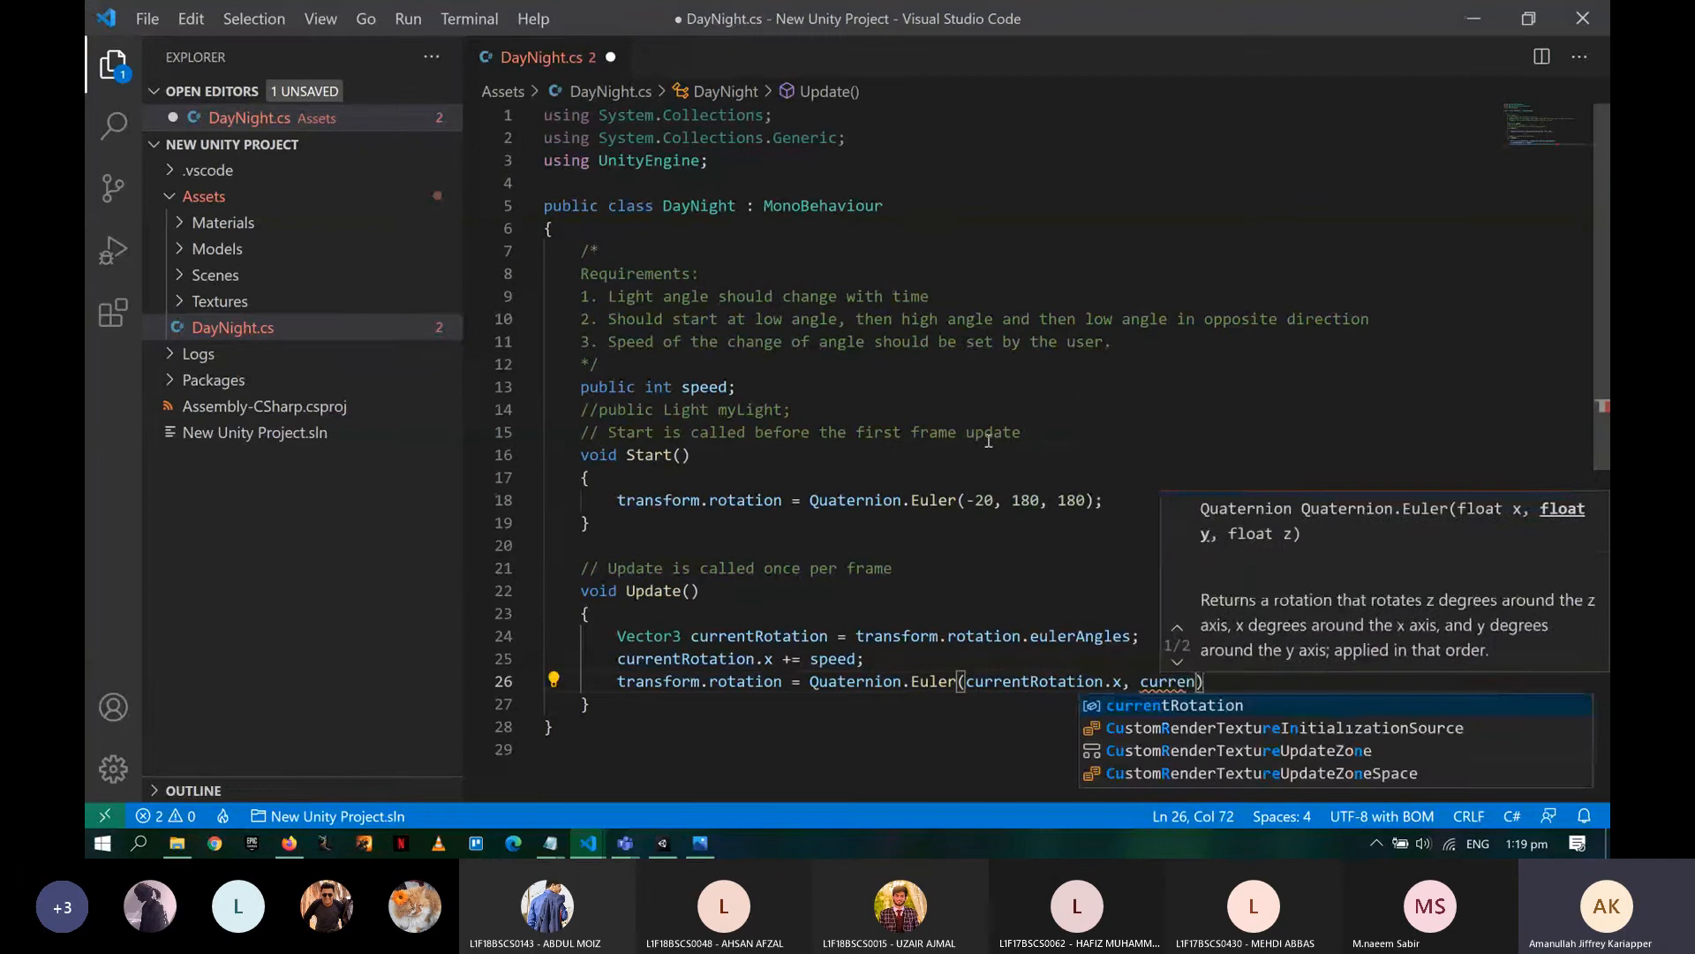
pyautogui.press('Tab')
pyautogui.write('.y, ')
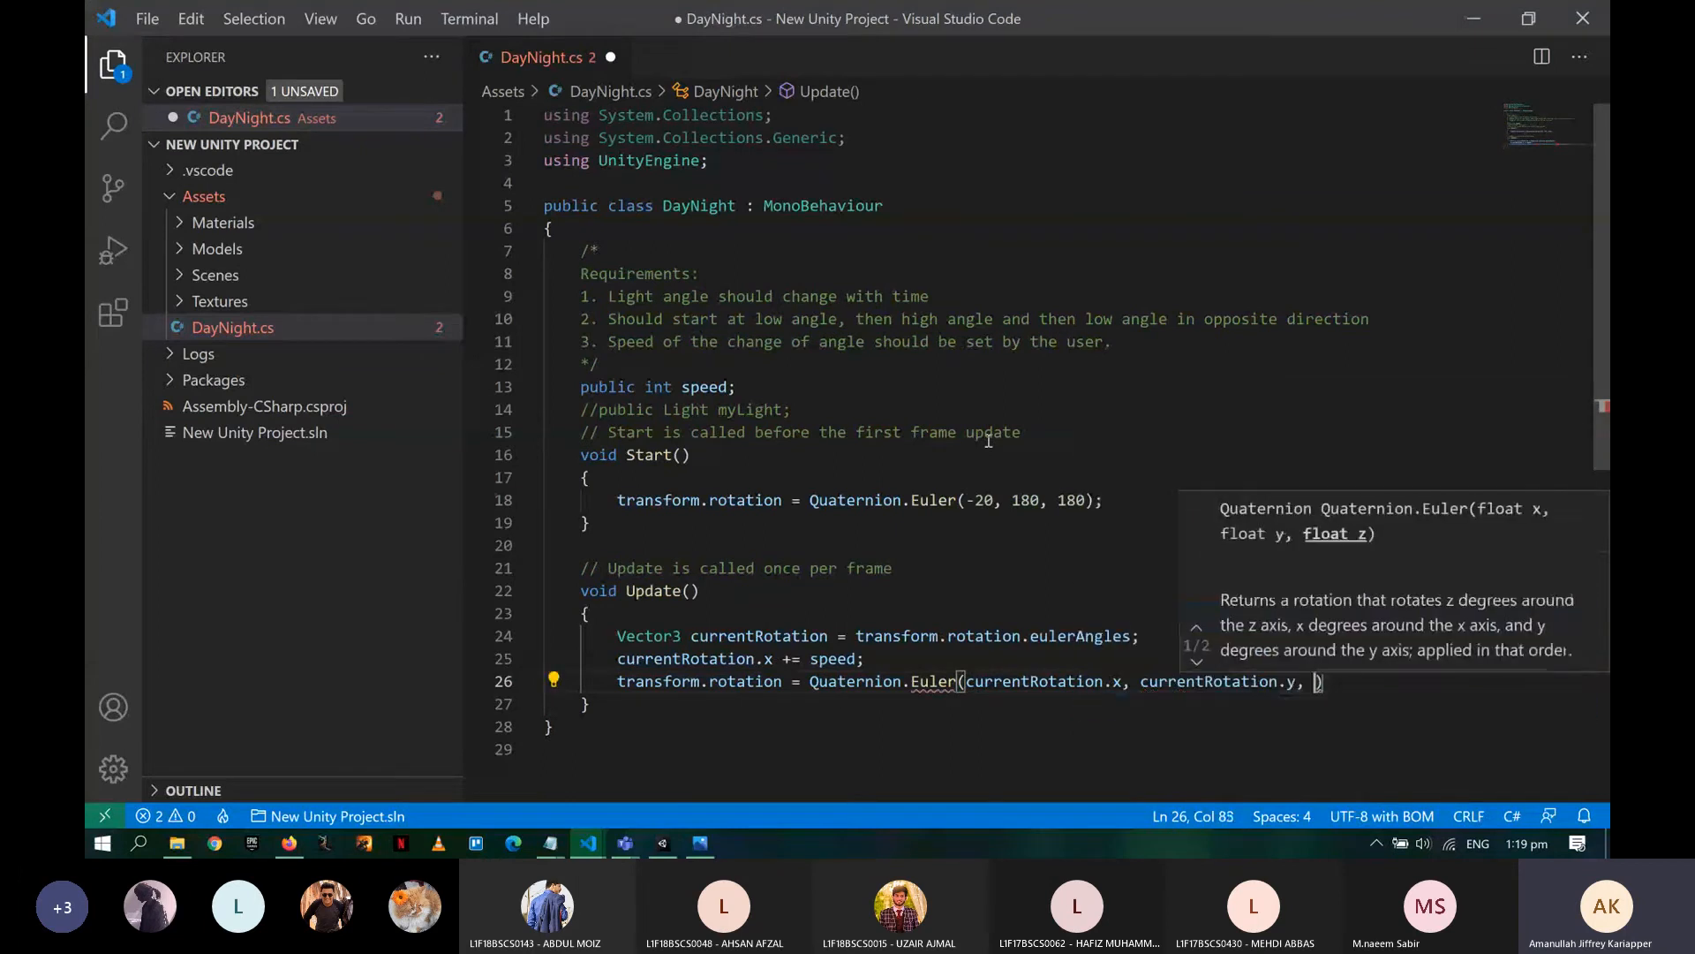
pyautogui.write('curren')
pyautogui.press('Tab')
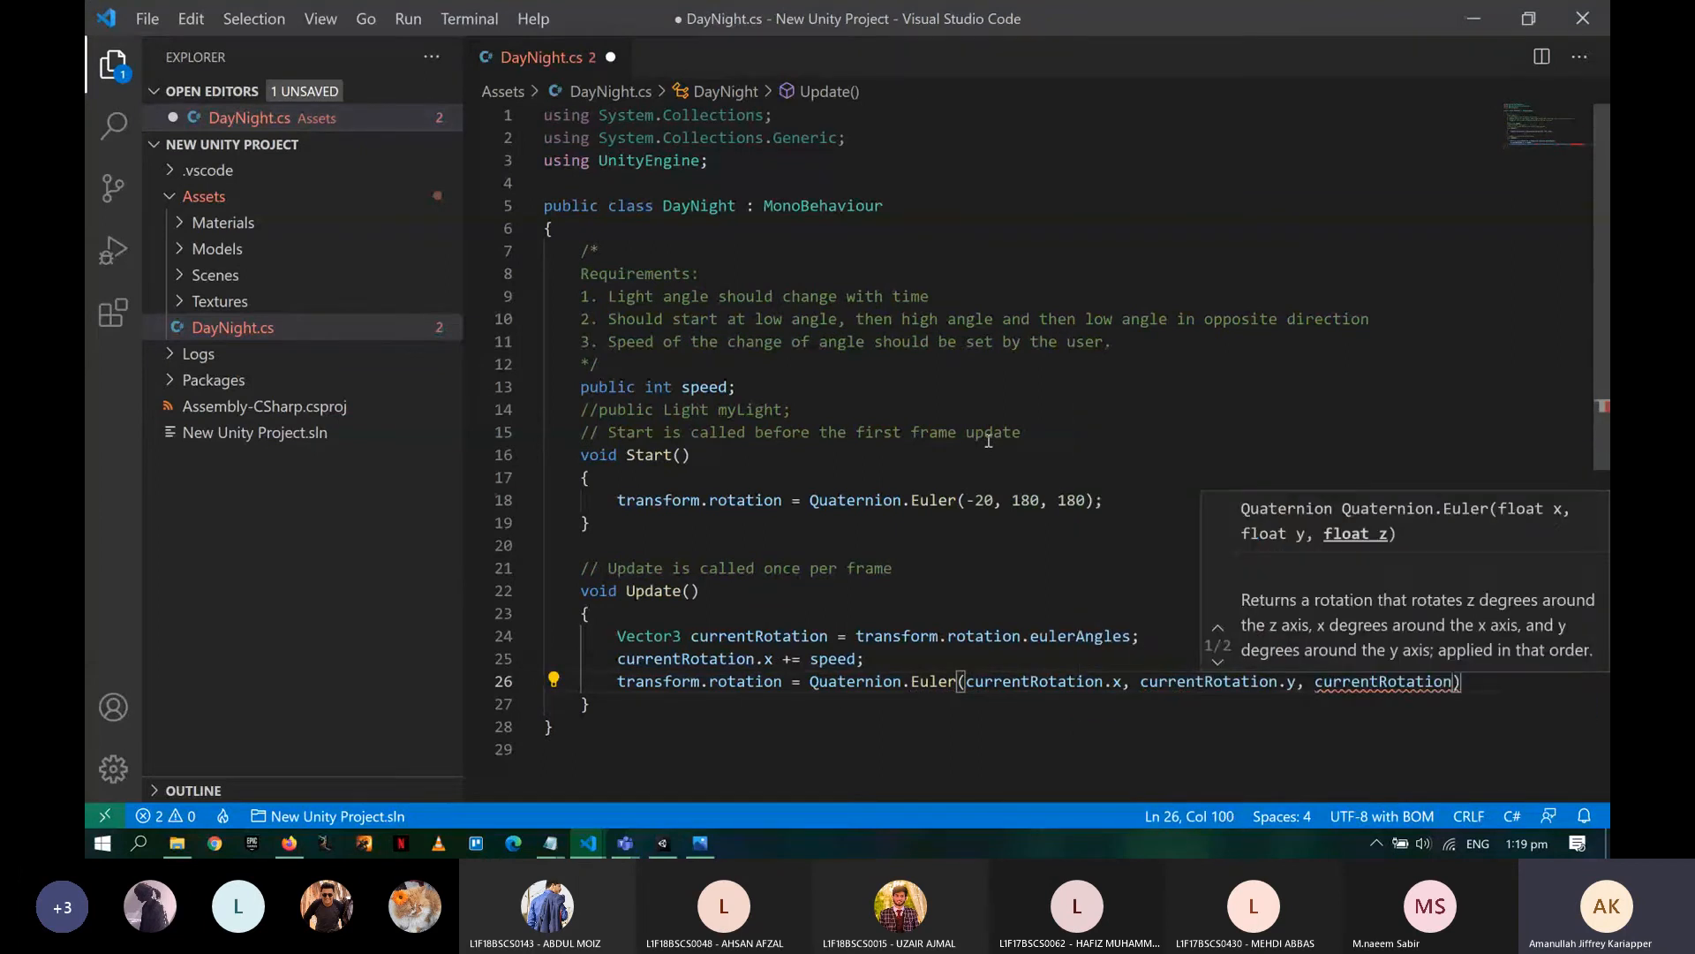
pyautogui.write('.z)')
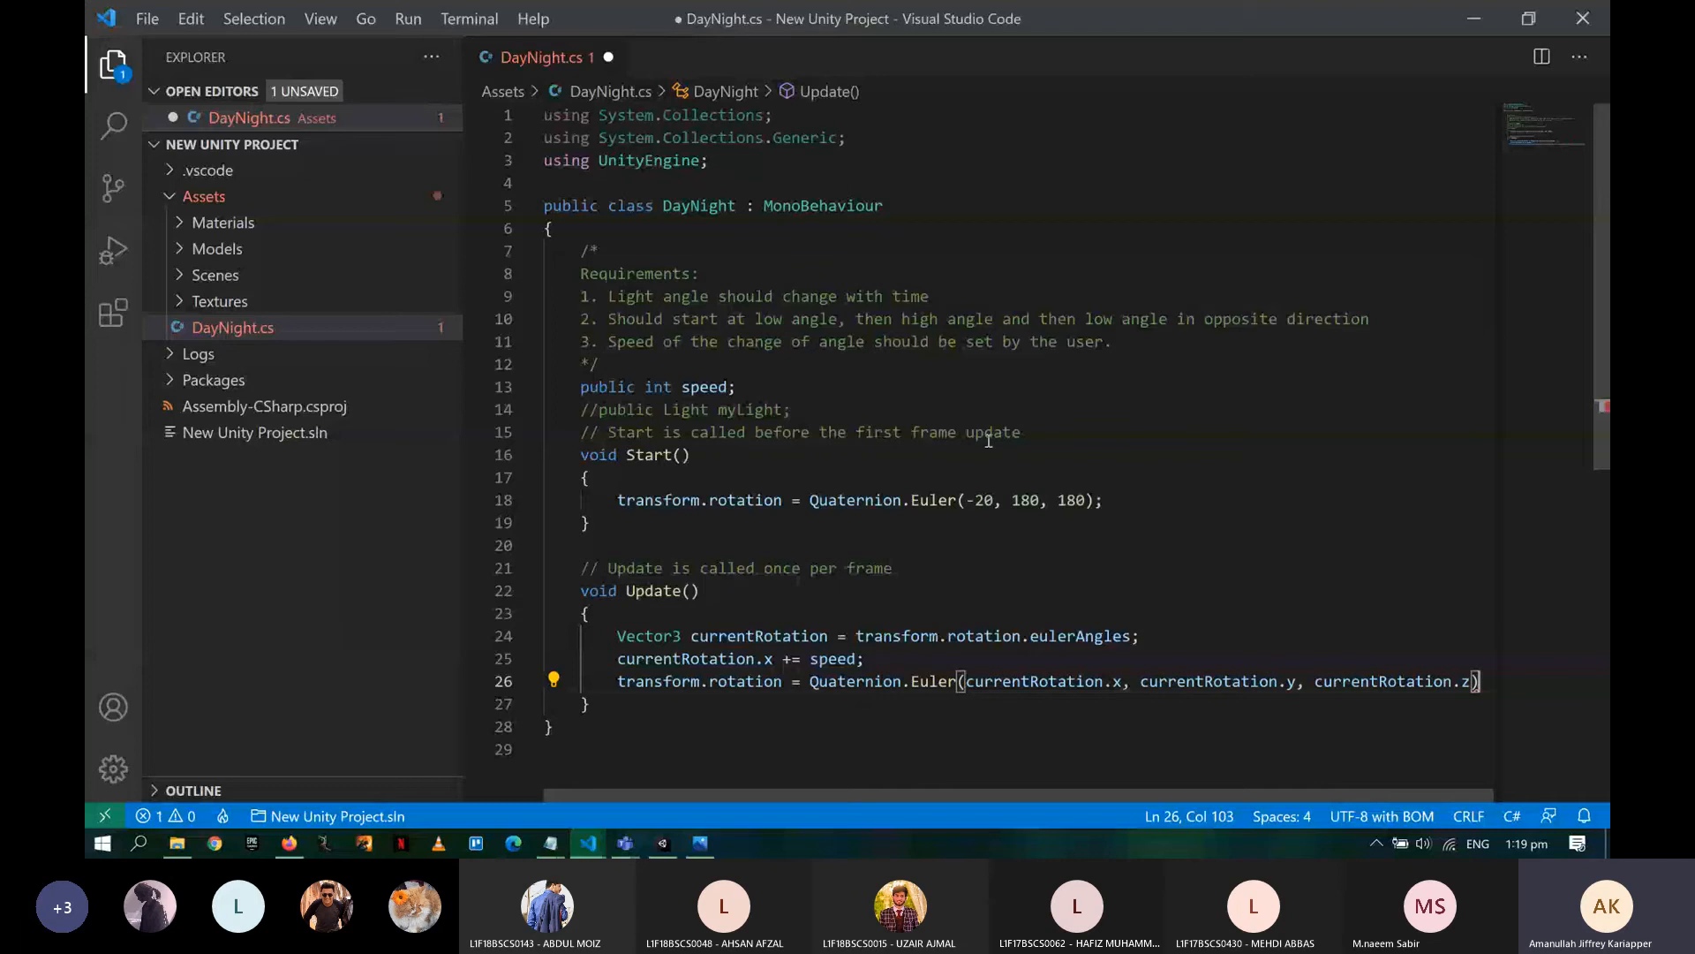
# - End the rotation assignment with a semicolon and save DayNight.cs
pyautogui.write(';')
pyautogui.press('Down')
pyautogui.press('Home')
pyautogui.press('Home')
pyautogui.hotkey('ctrl', 's')
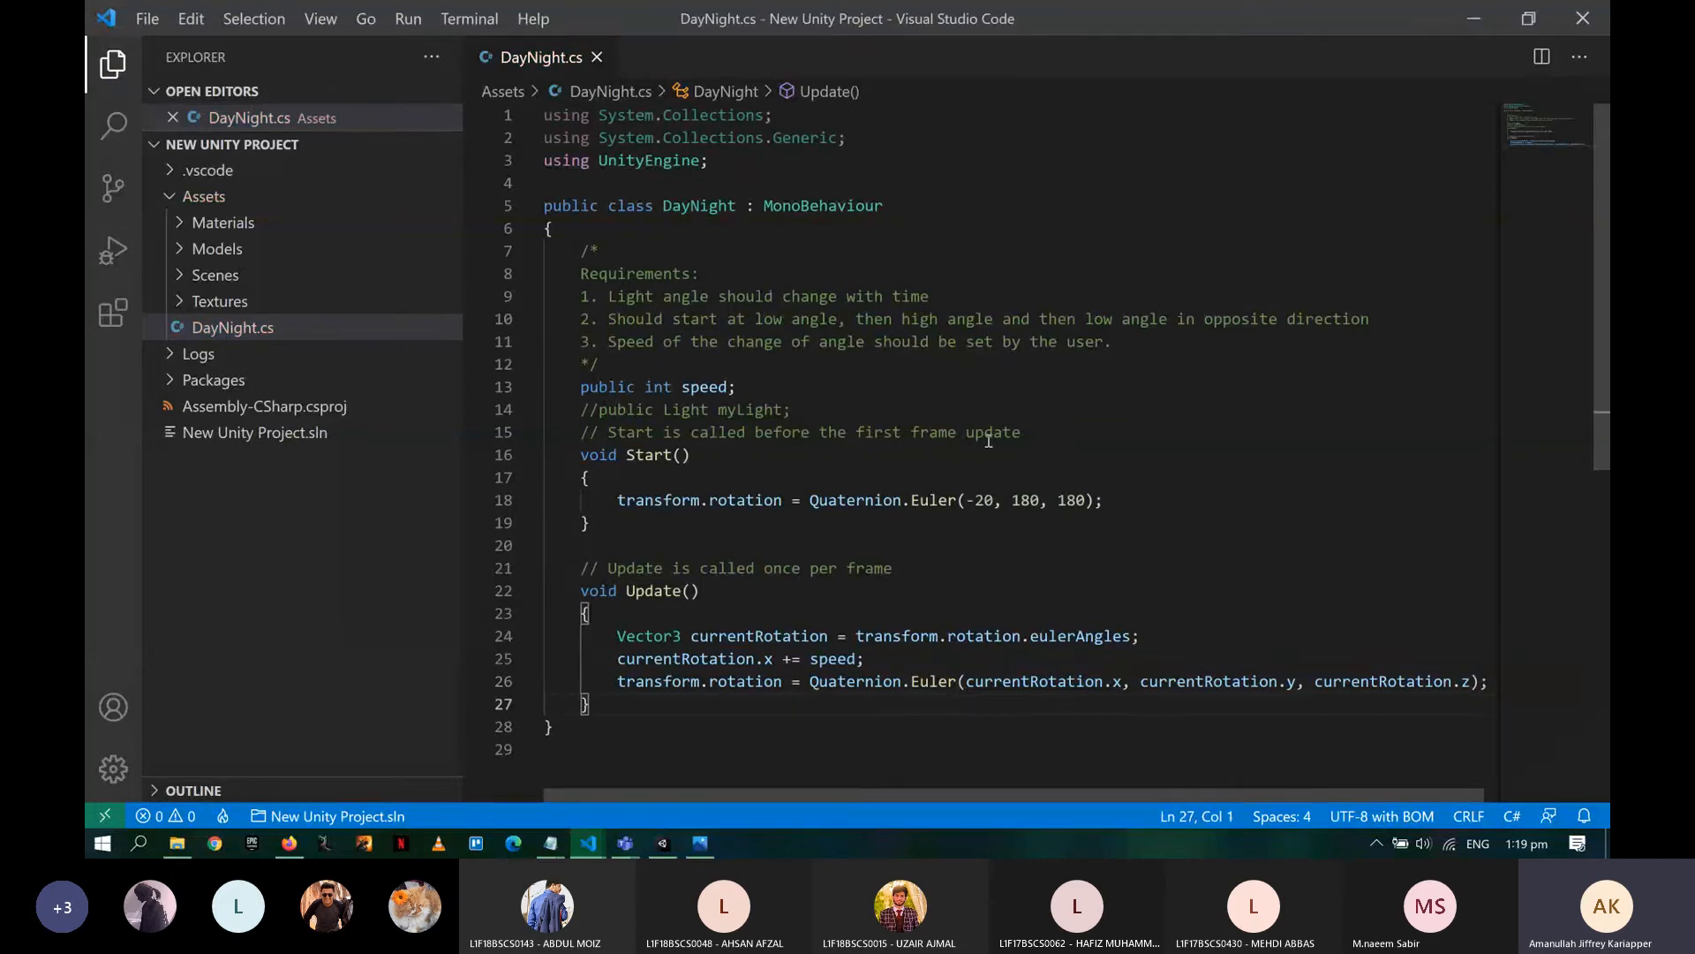
# - Switch to Unity and set the Speed of the Directional Light's Day Night script to 1
pyautogui.hotkey('alt', 'Tab')
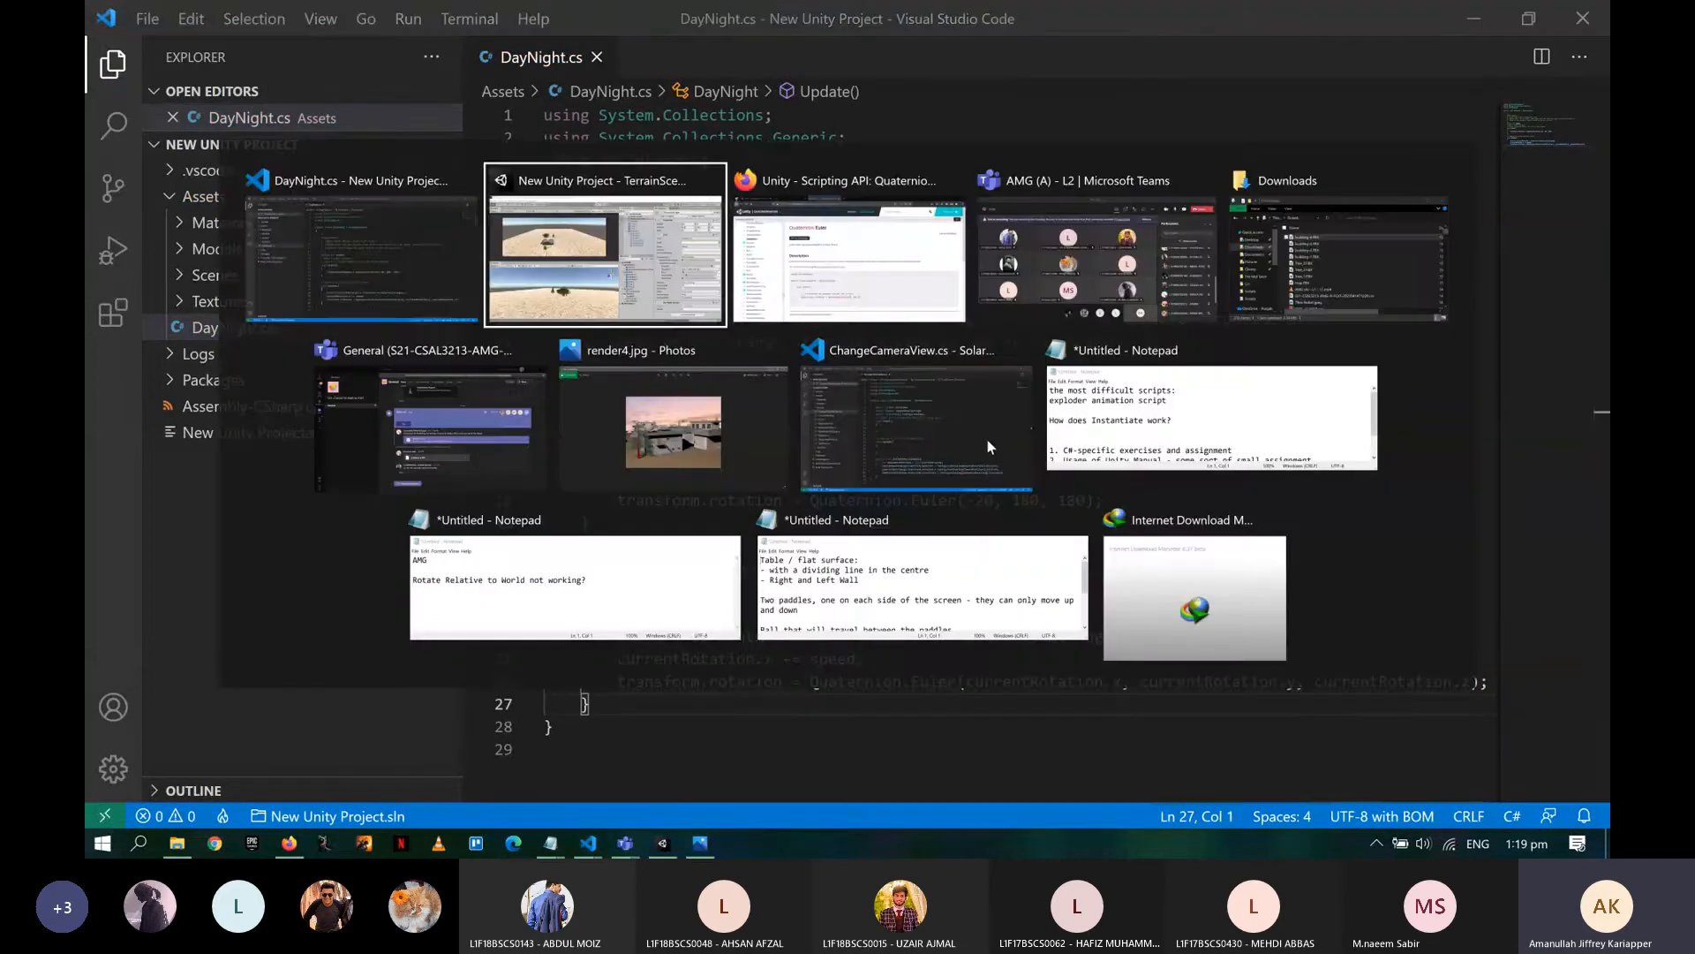
pyautogui.hotkey('alt', 'shift', 'Tab')
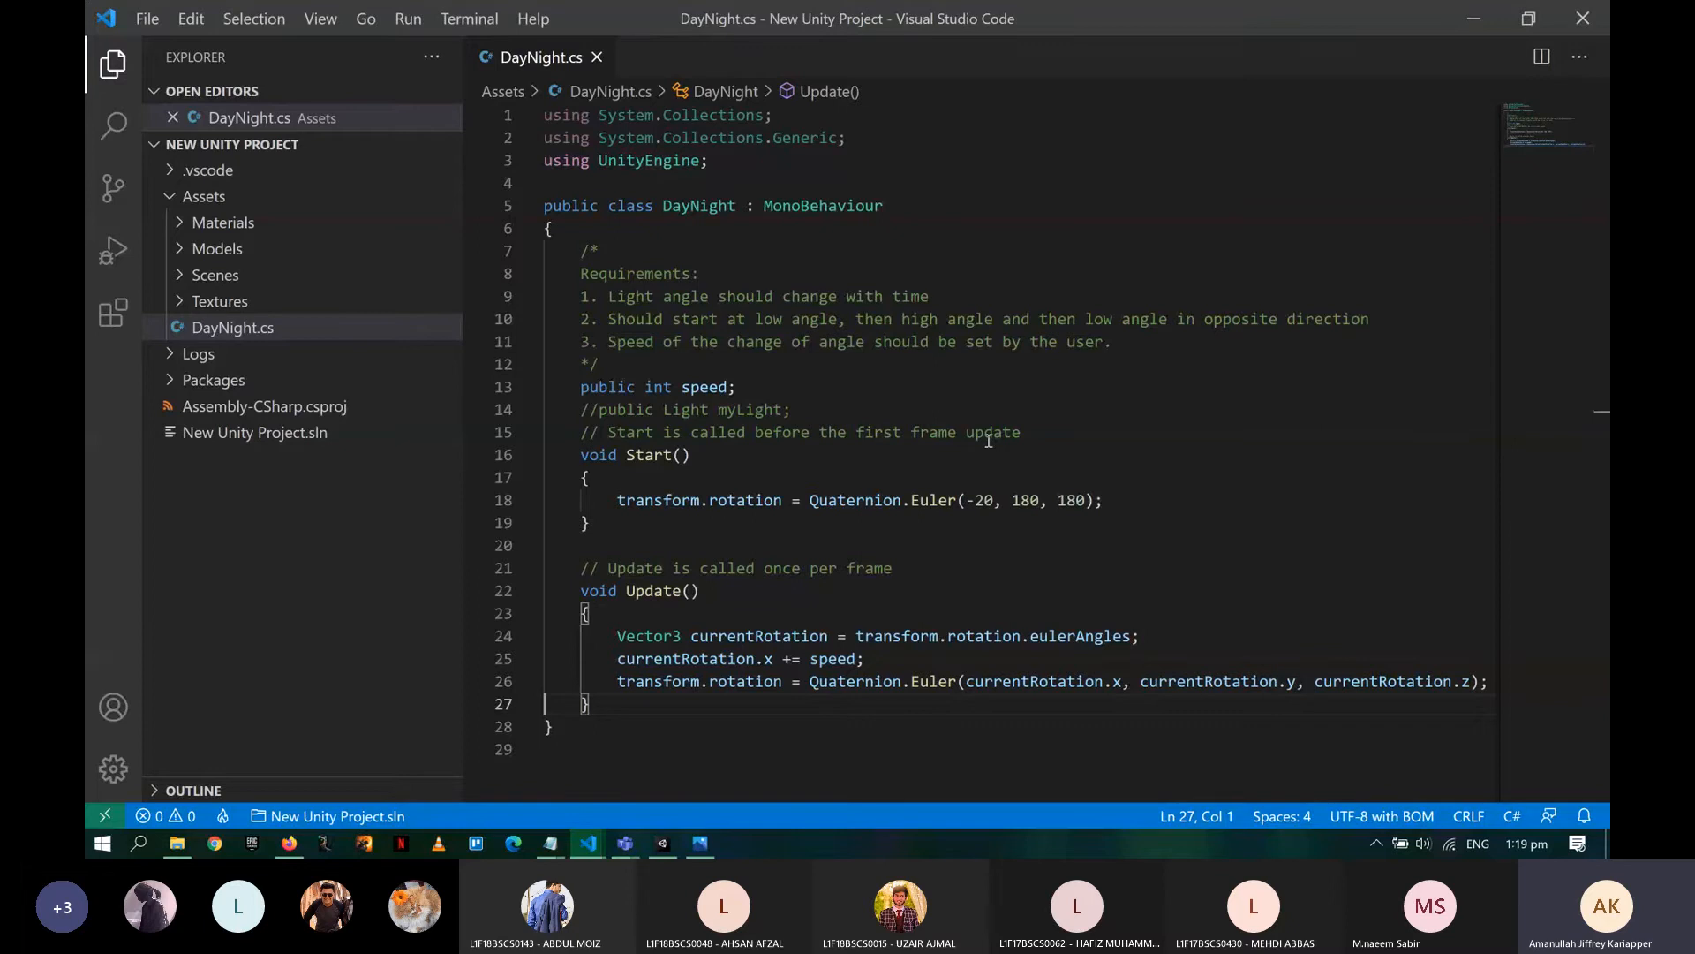
pyautogui.press('alt')
pyautogui.hotkey('alt', 'Tab')
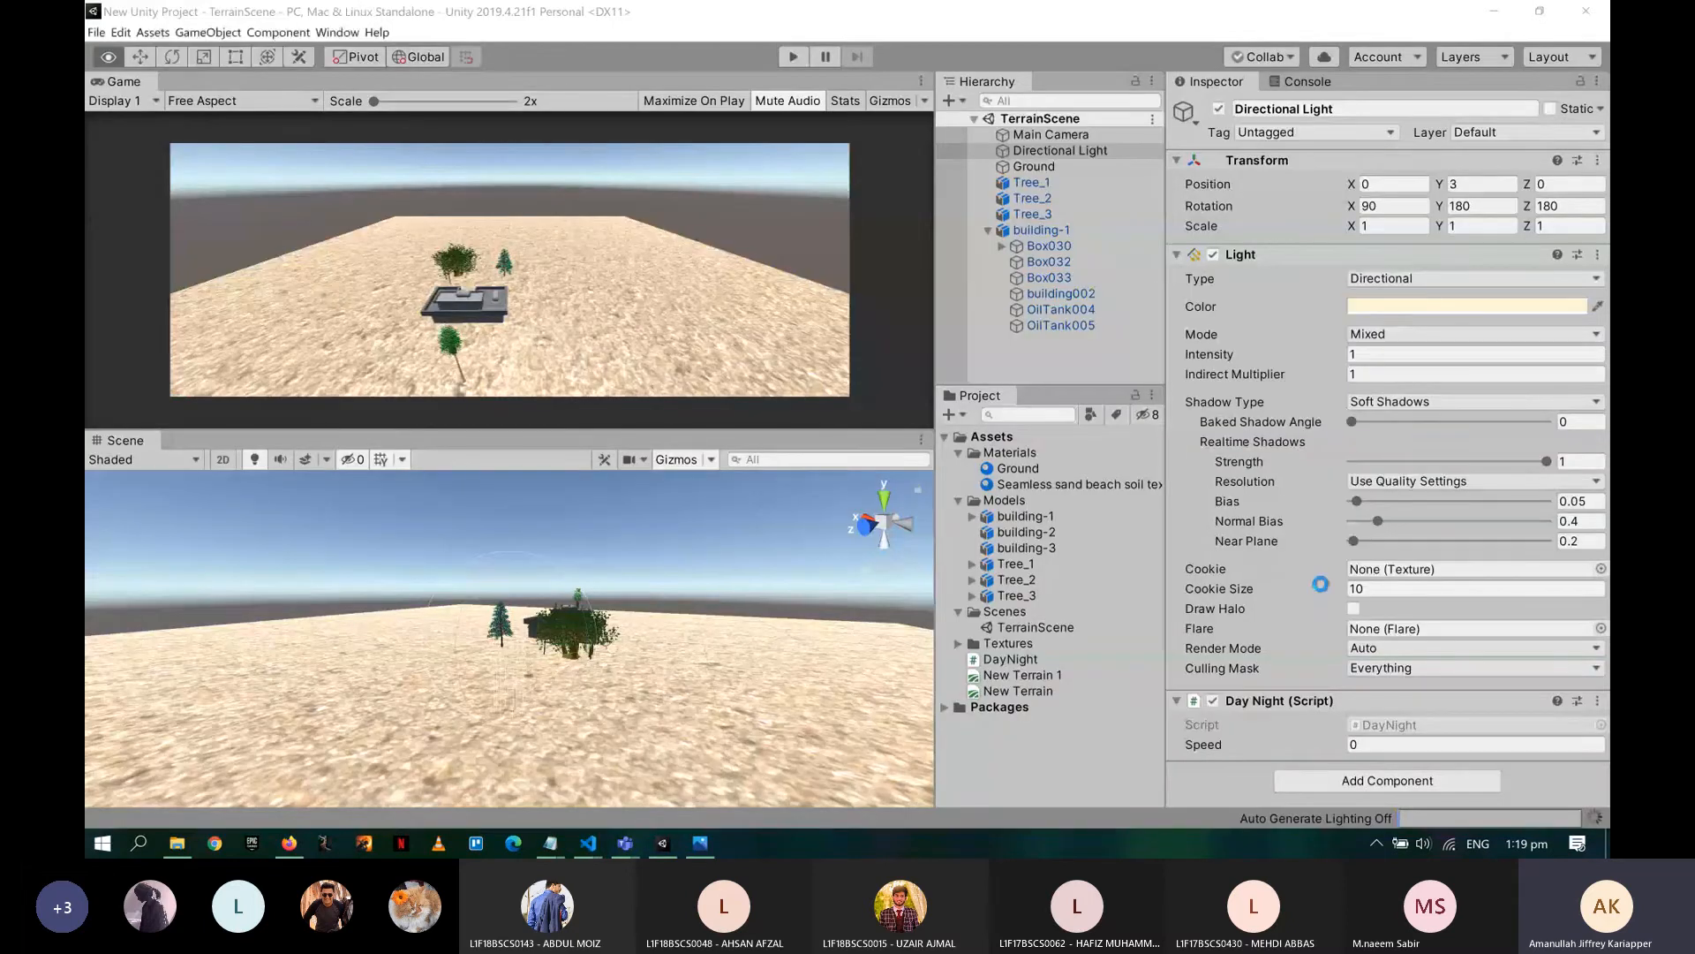
pyautogui.click(1385, 743)
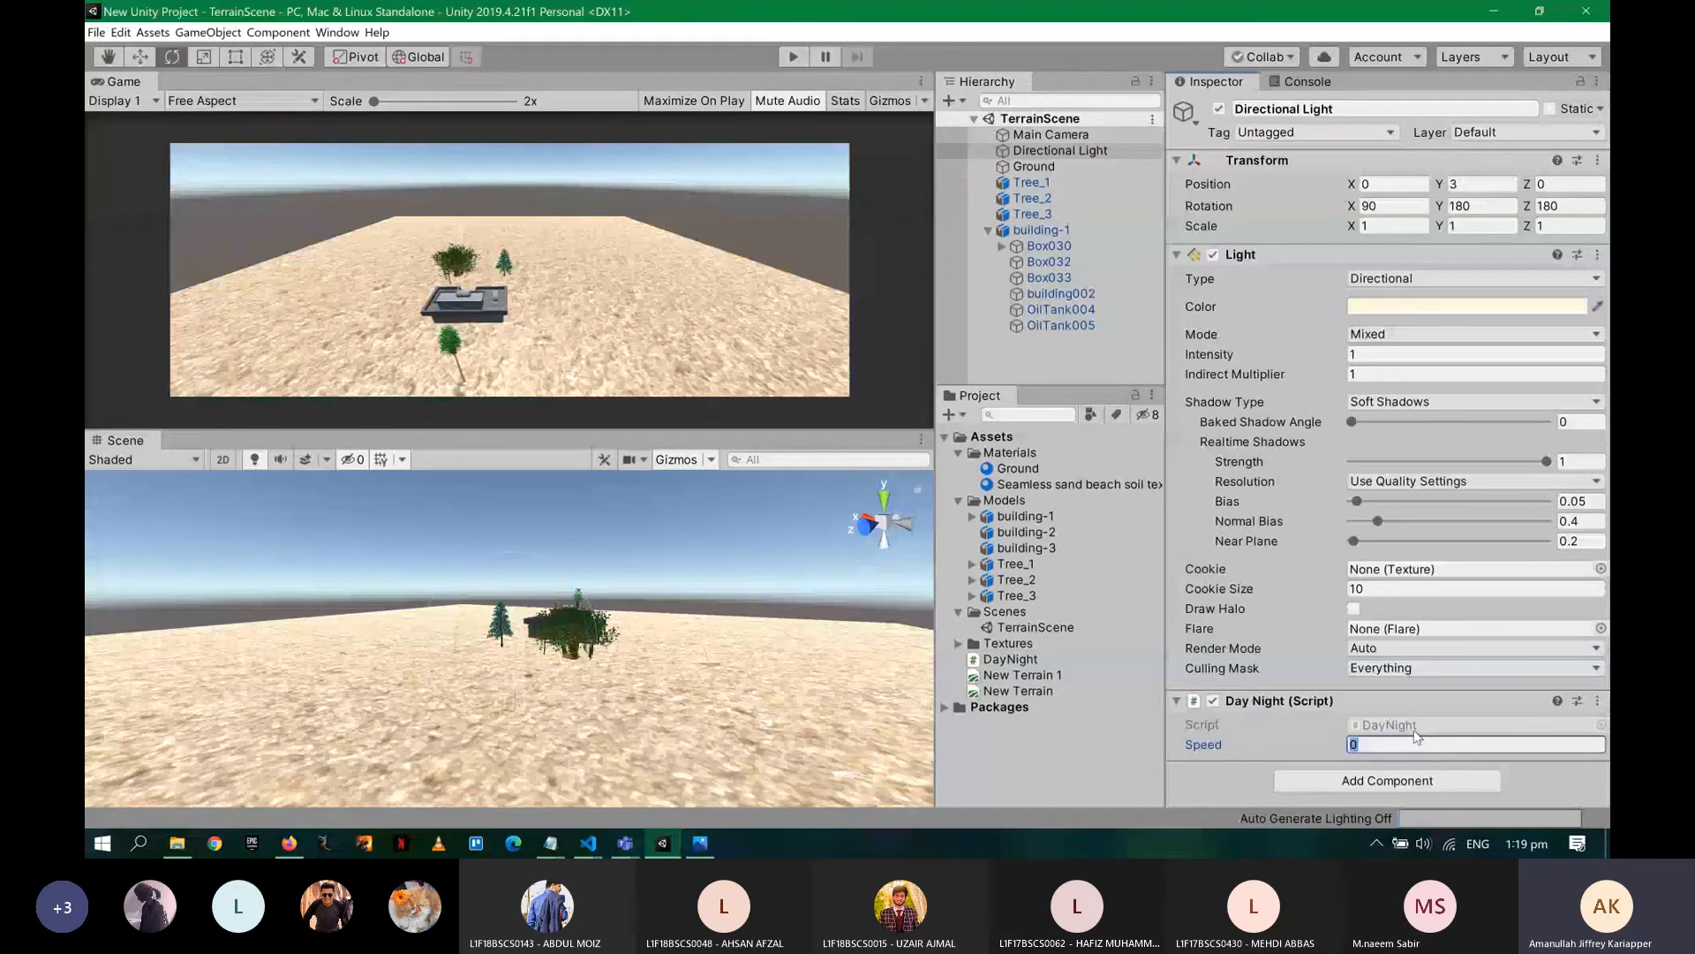
pyautogui.write('1')
# - Play the scene twice to watch how the Directional Light's X rotation changes, stopping after each run
pyautogui.click(800, 57)
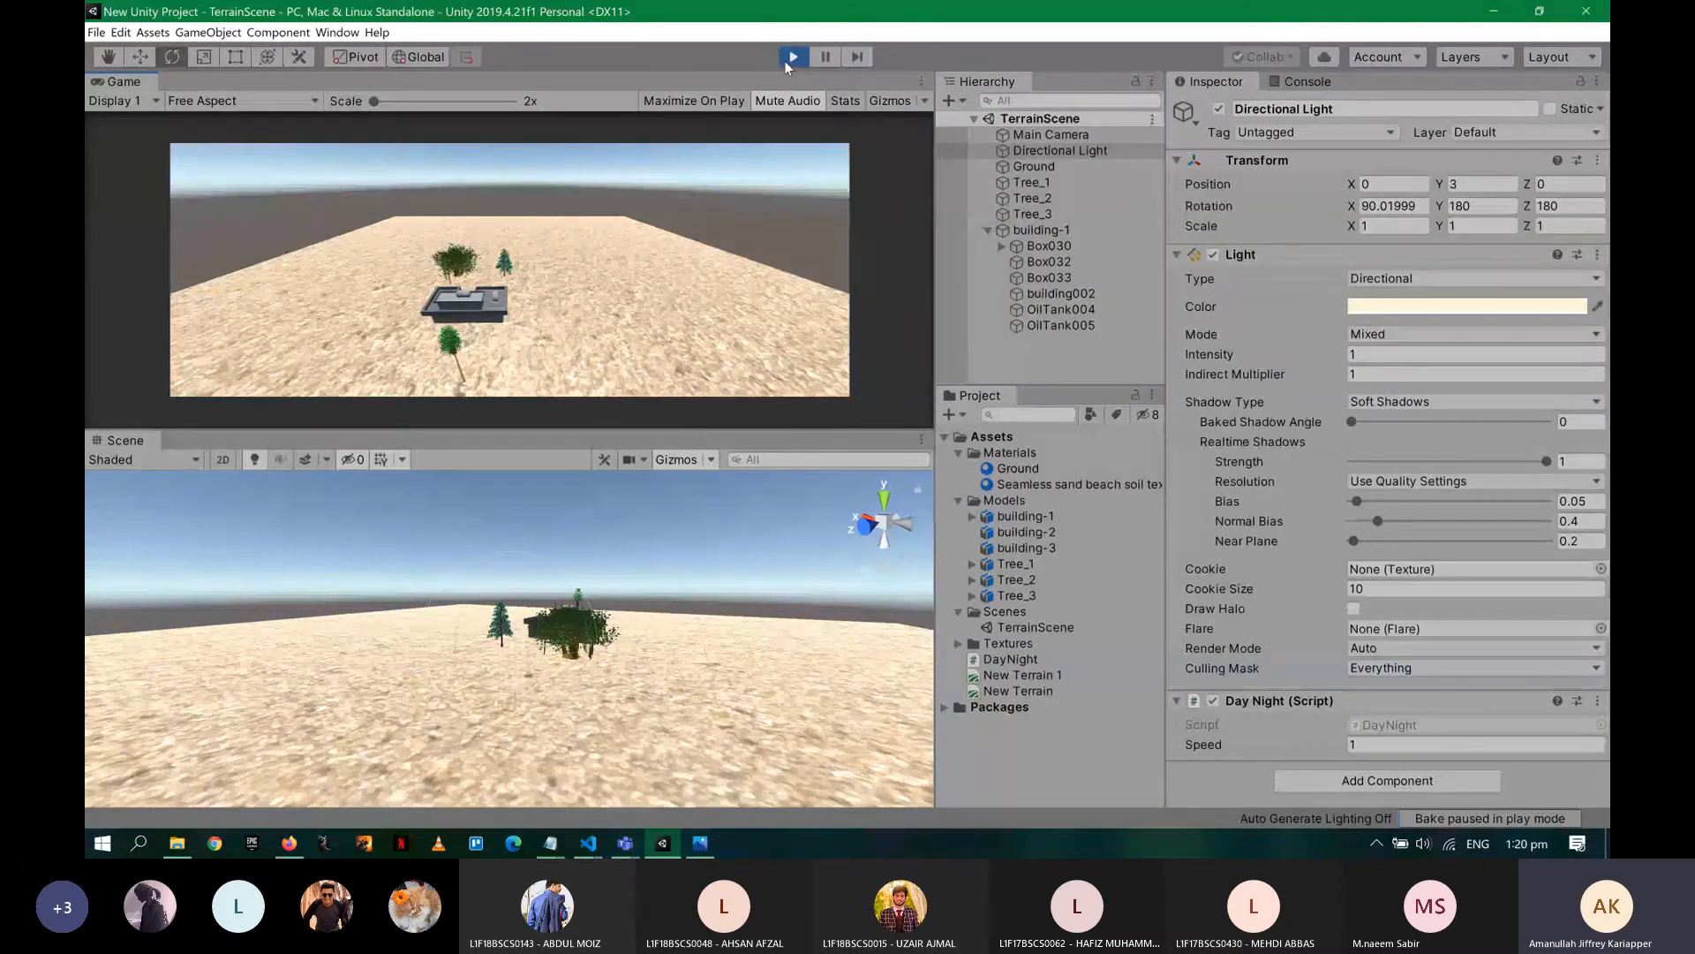
pyautogui.click(797, 58)
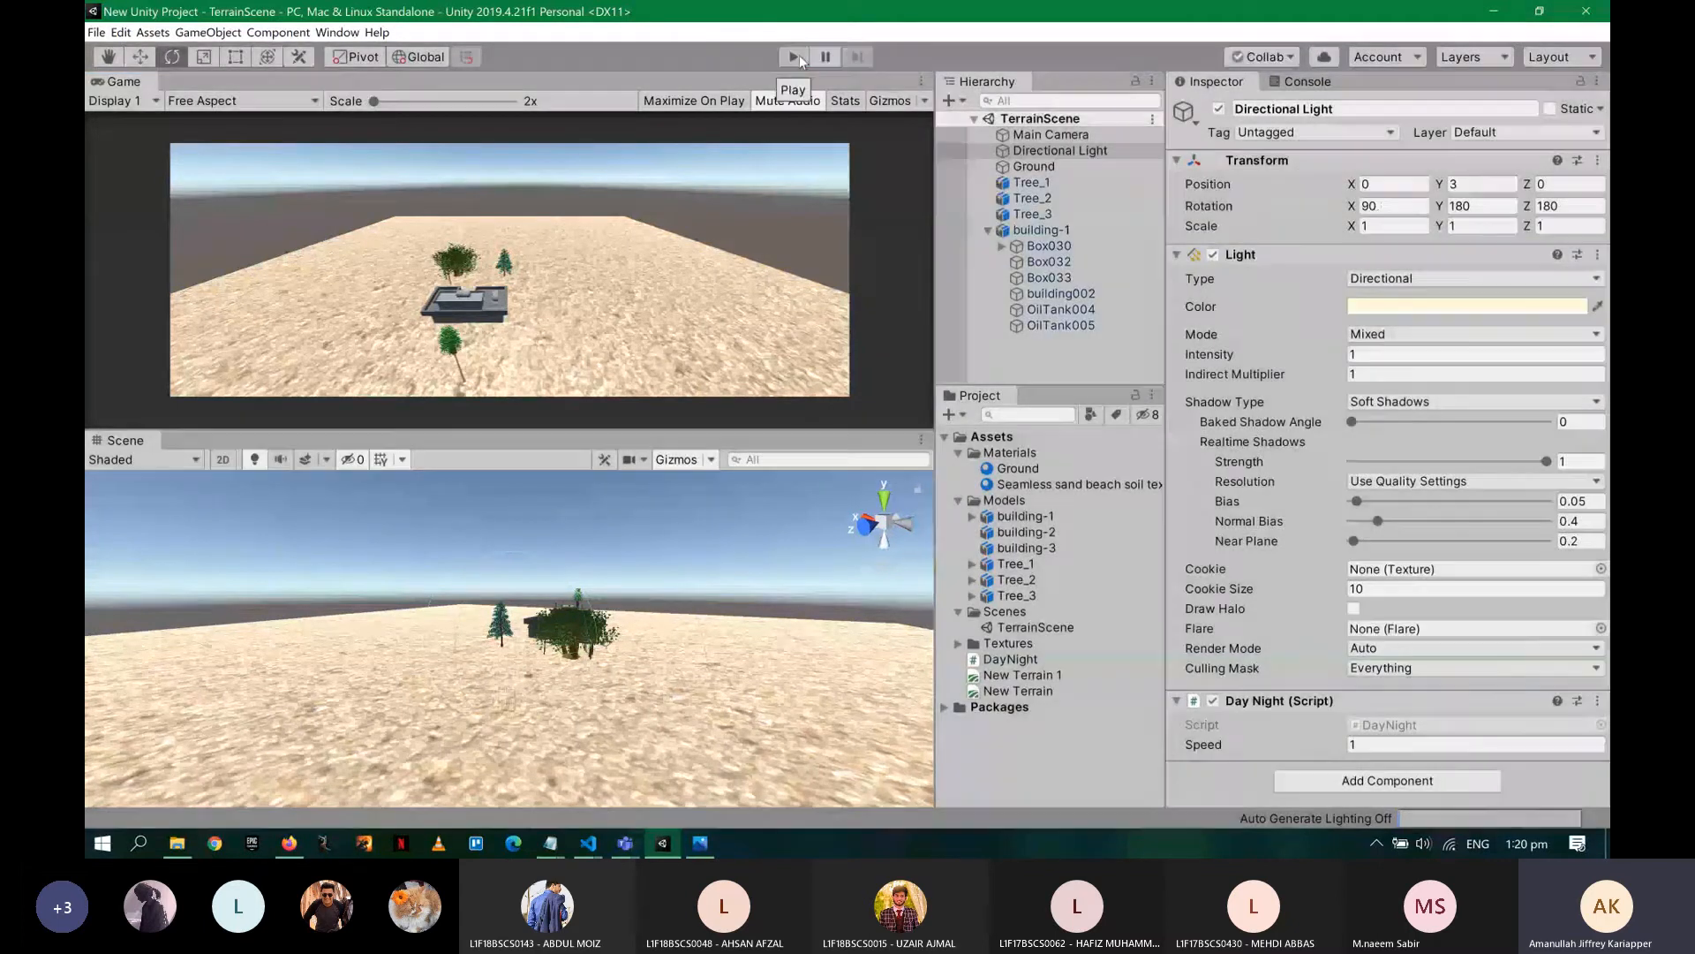
pyautogui.click(798, 55)
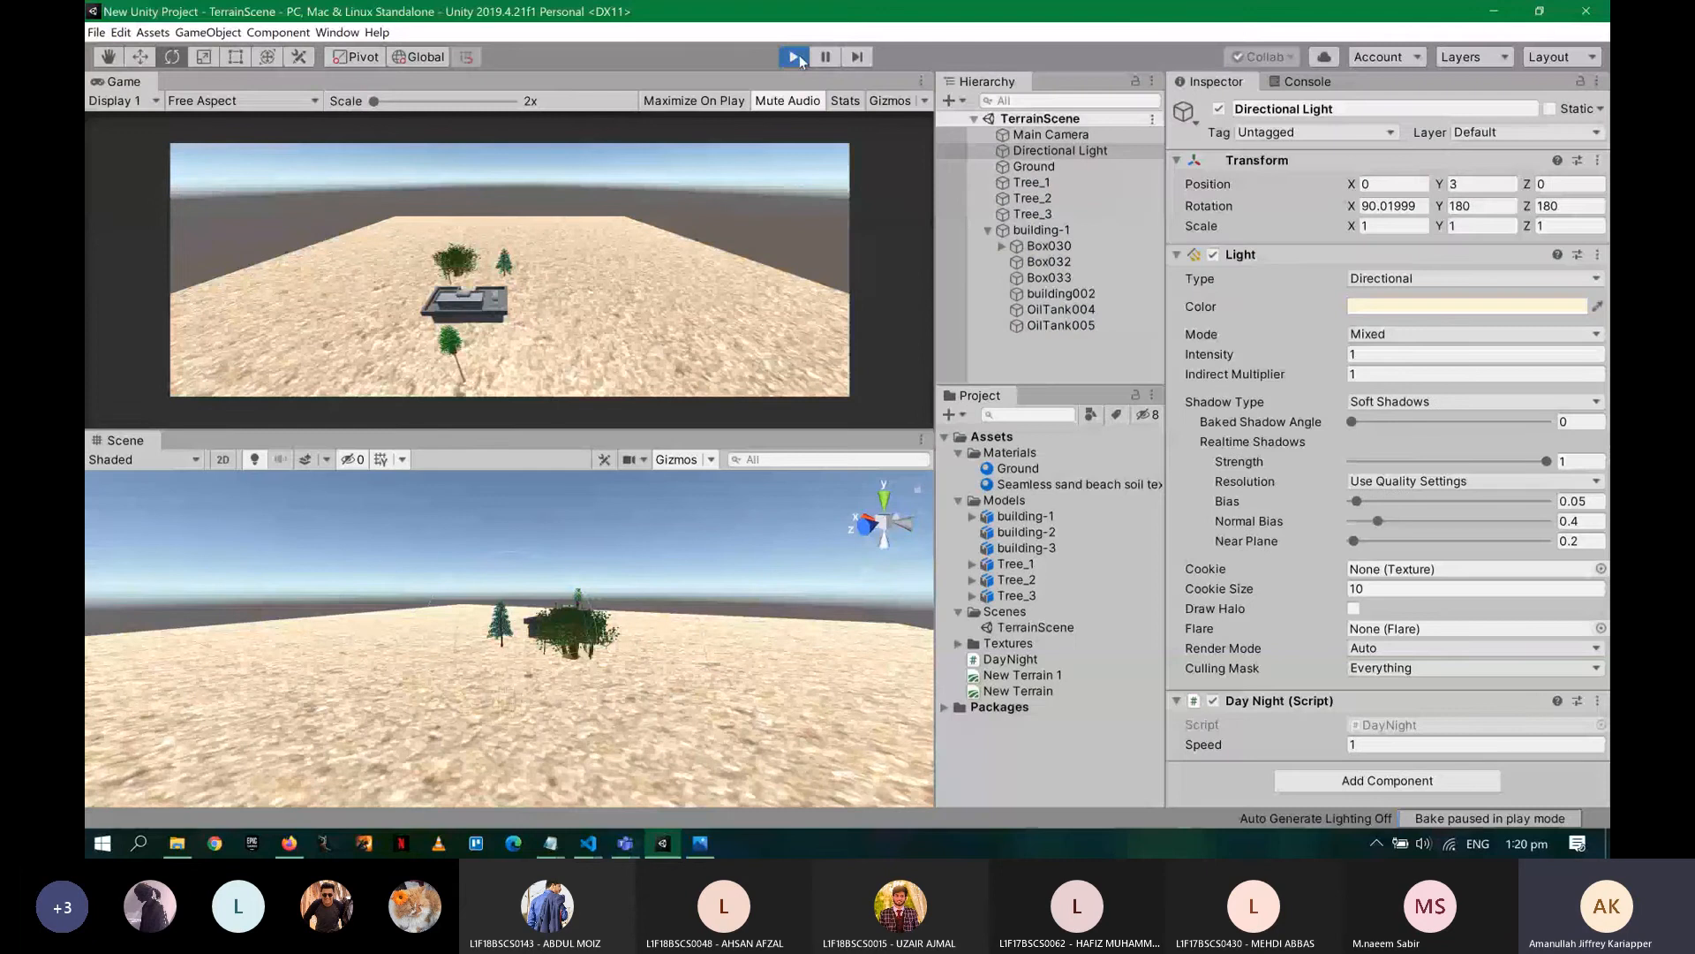
pyautogui.click(797, 58)
# - Review the Update() code in Visual Studio Code, return to Unity and play the scene again
pyautogui.hotkey('alt', 'Tab')
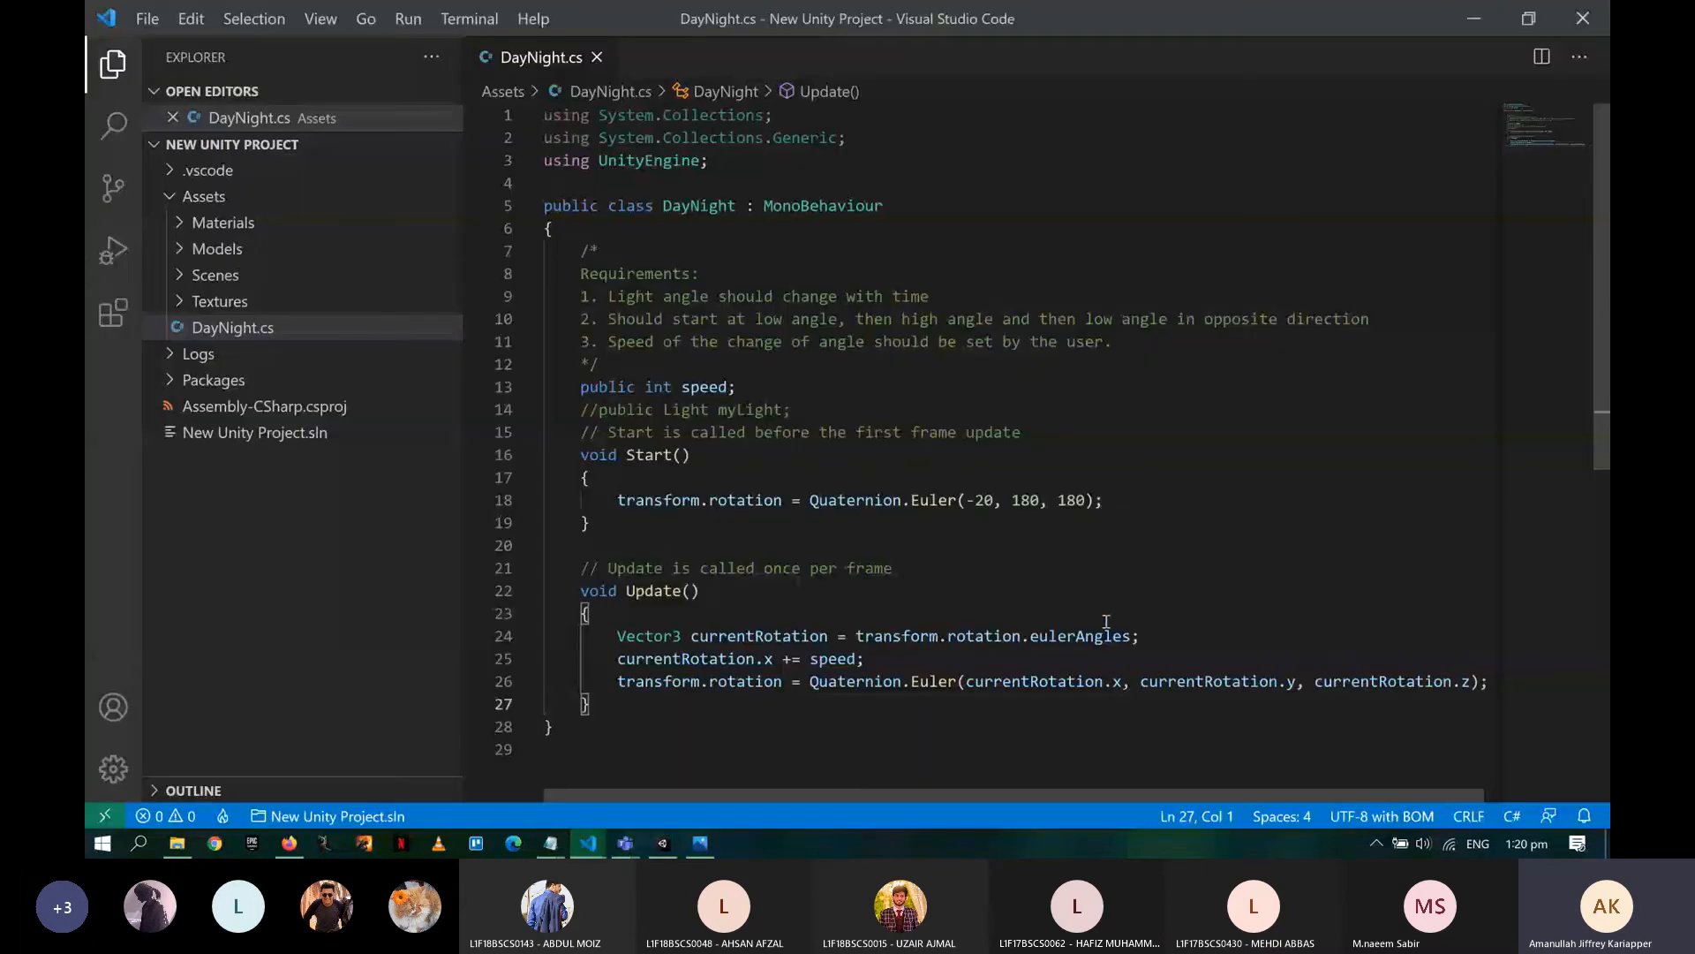
pyautogui.hotkey('alt', 'Tab')
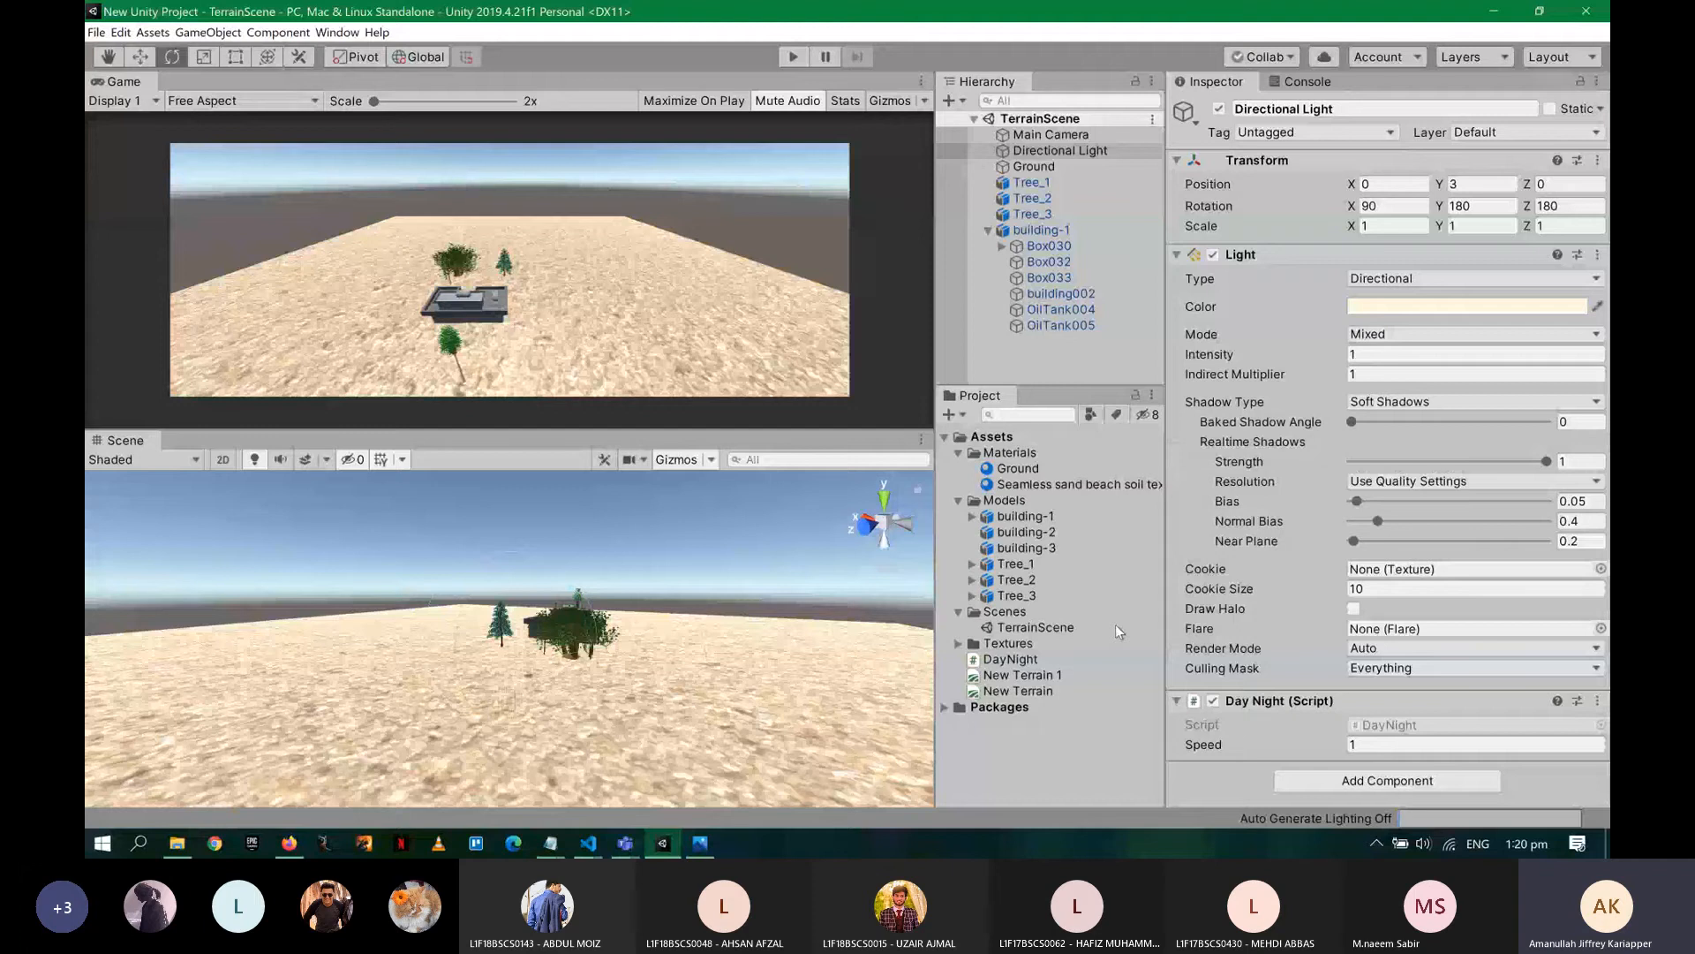
pyautogui.hotkey('alt', 'Tab')
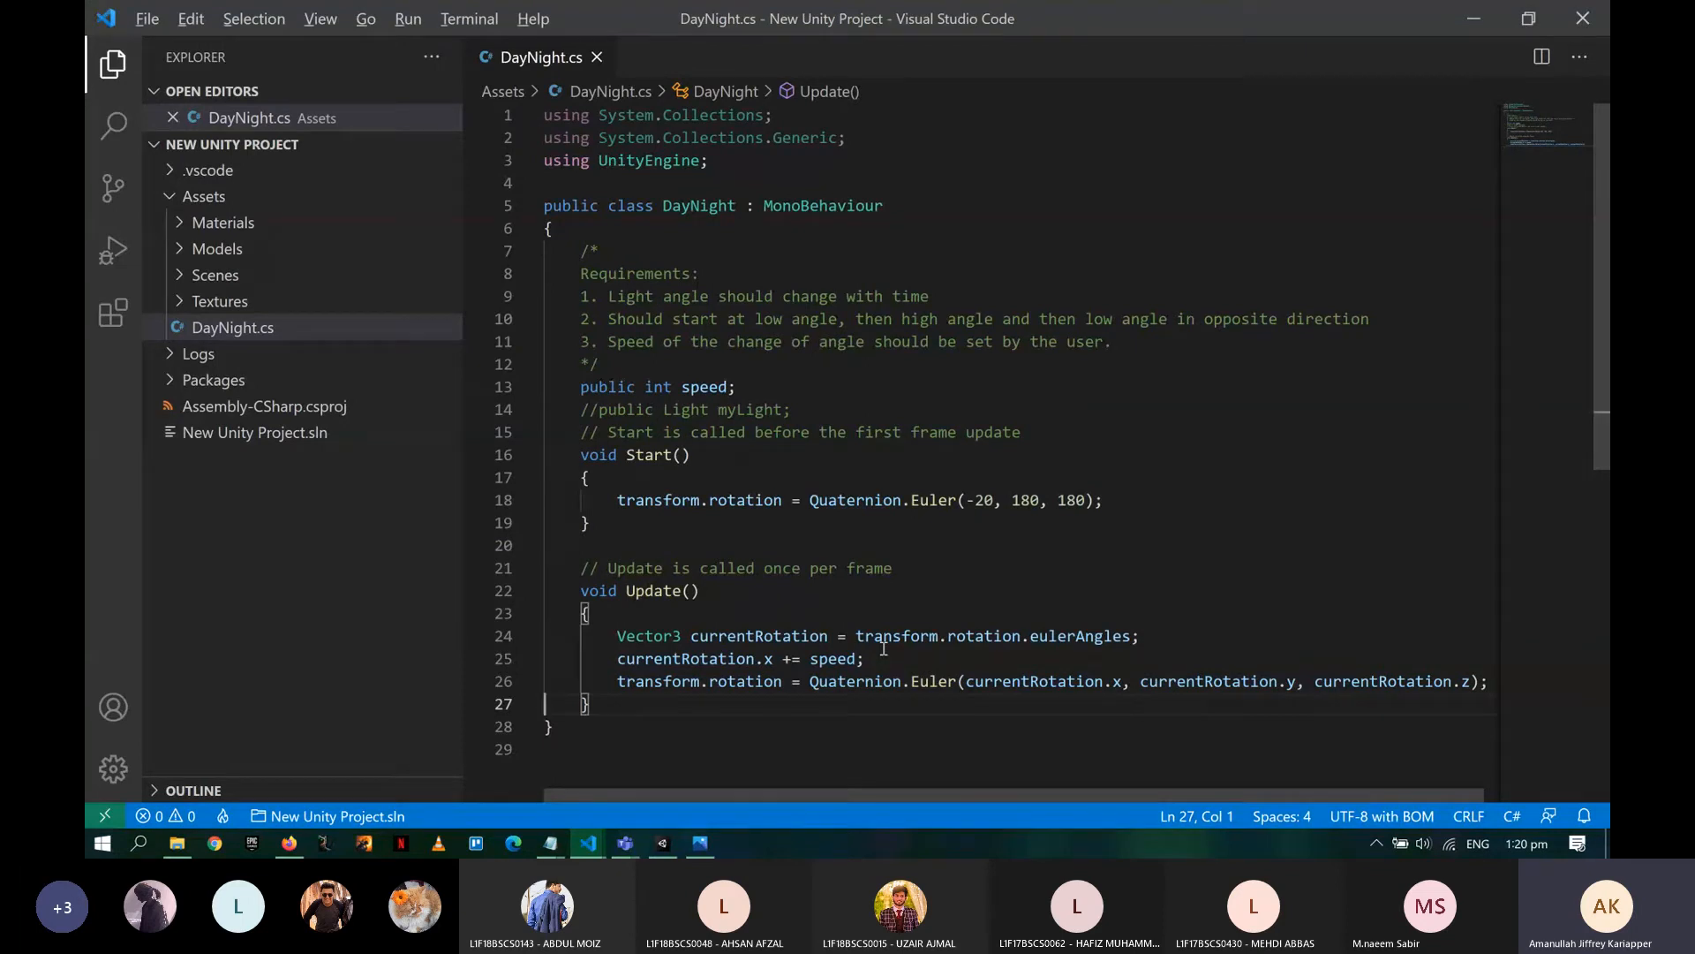
pyautogui.hotkey('alt', 'Tab')
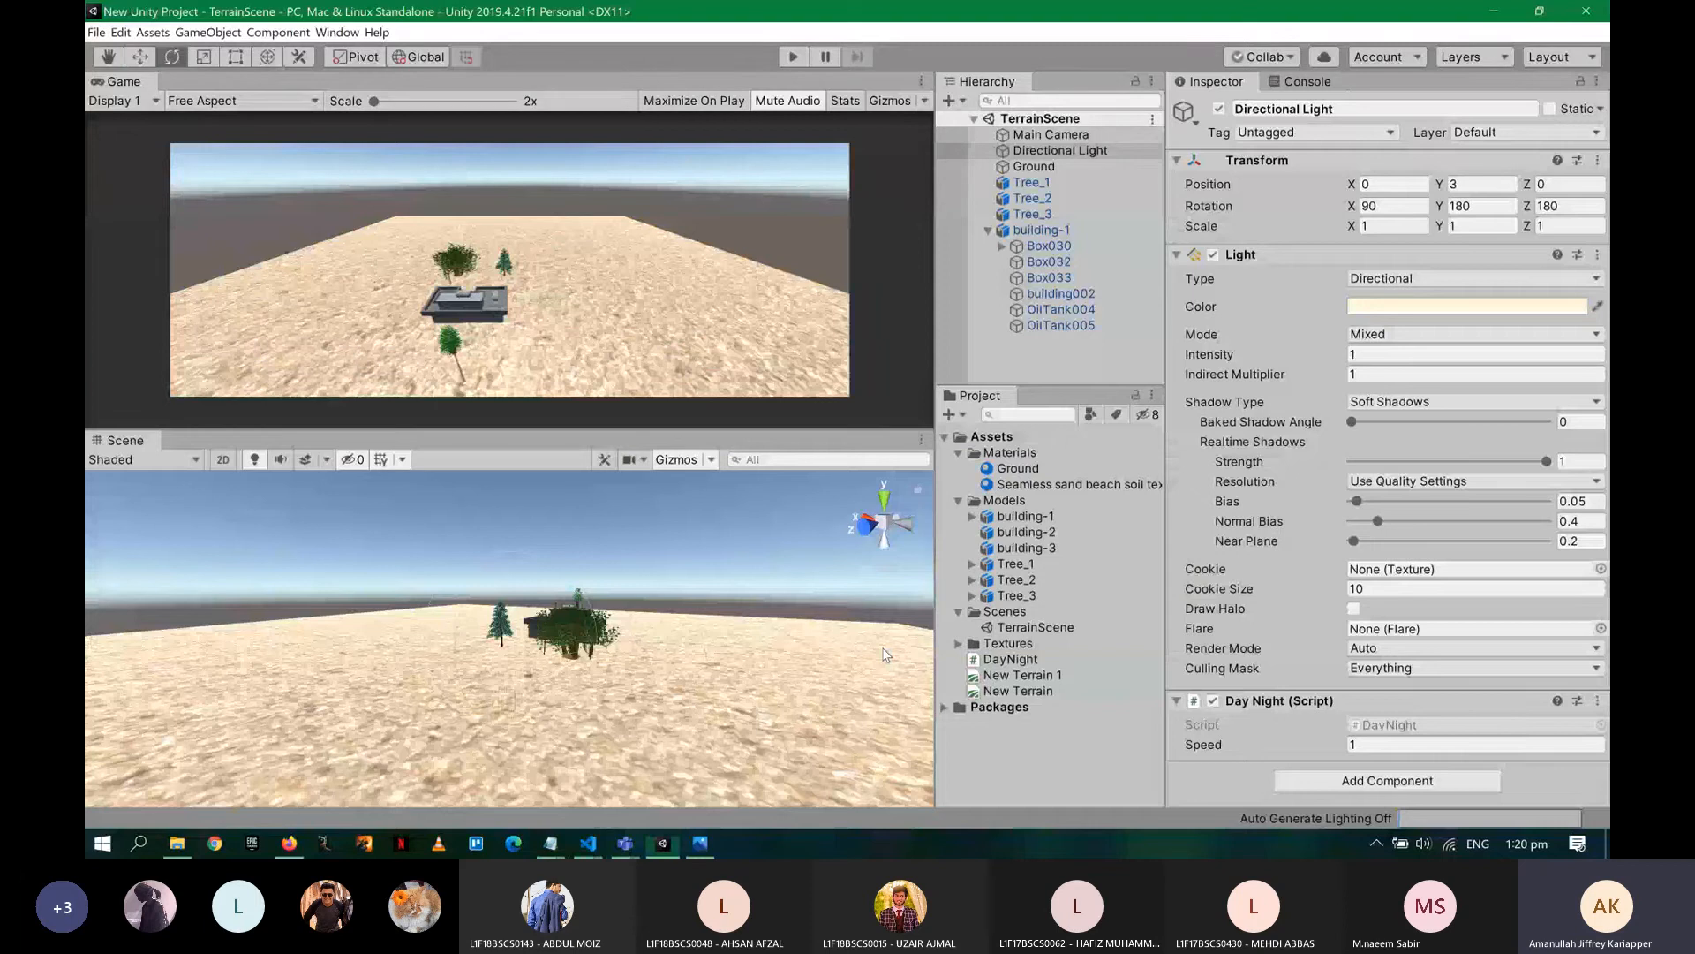
pyautogui.click(804, 56)
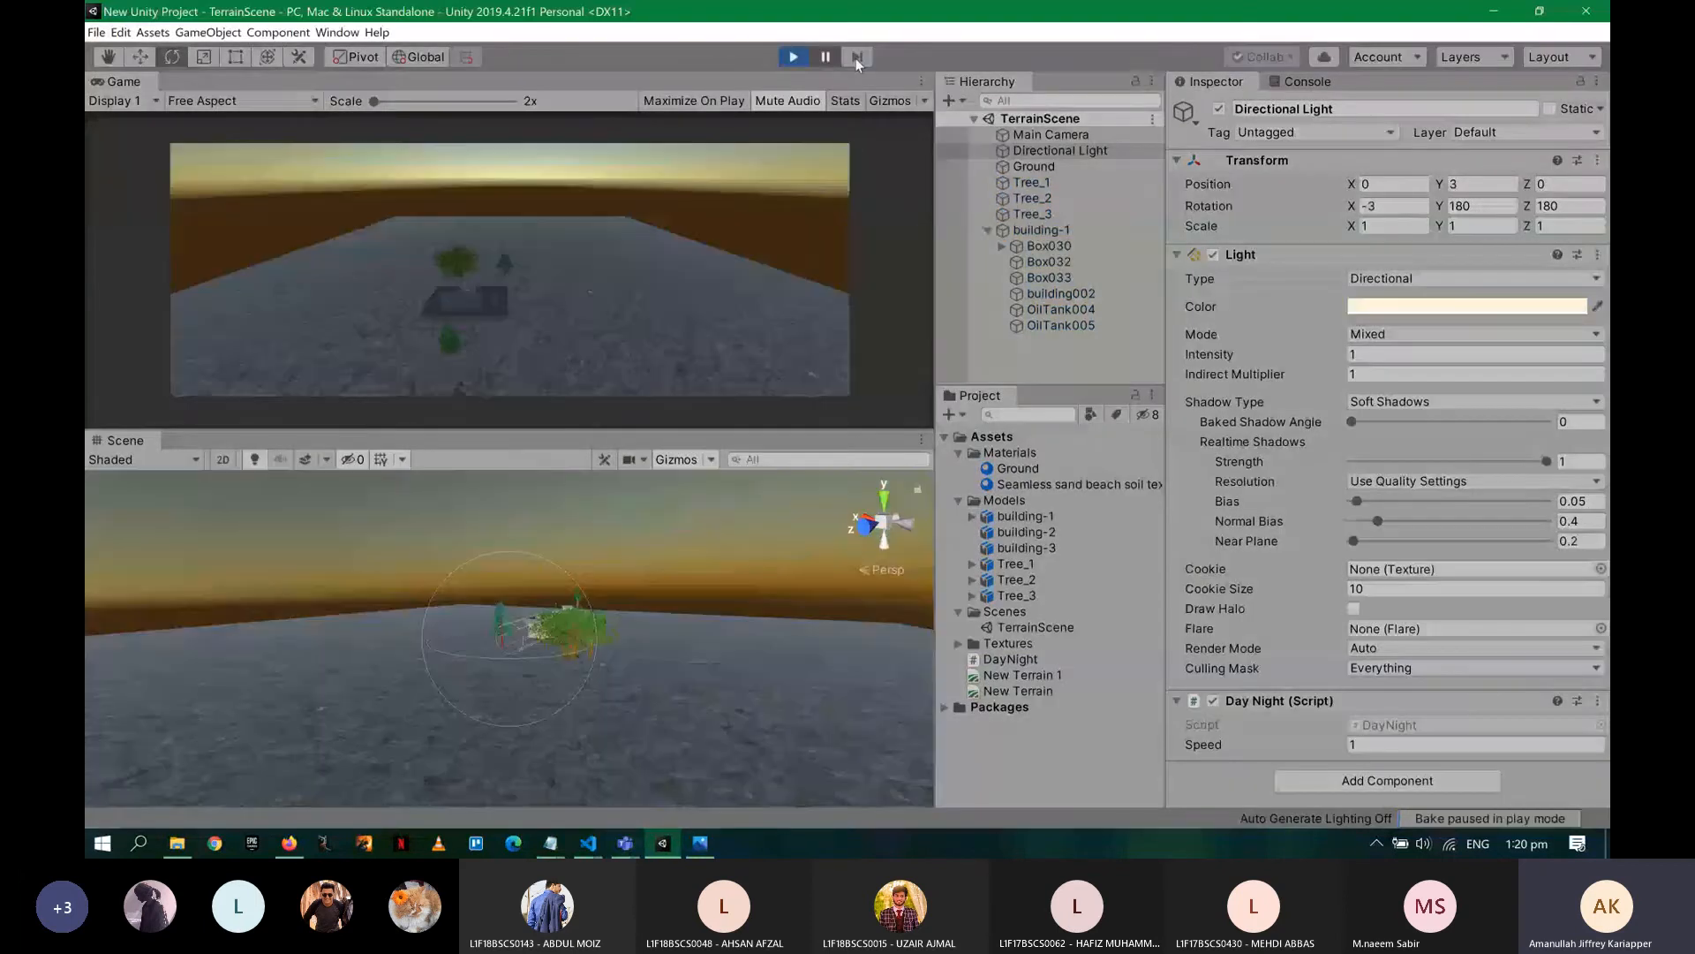
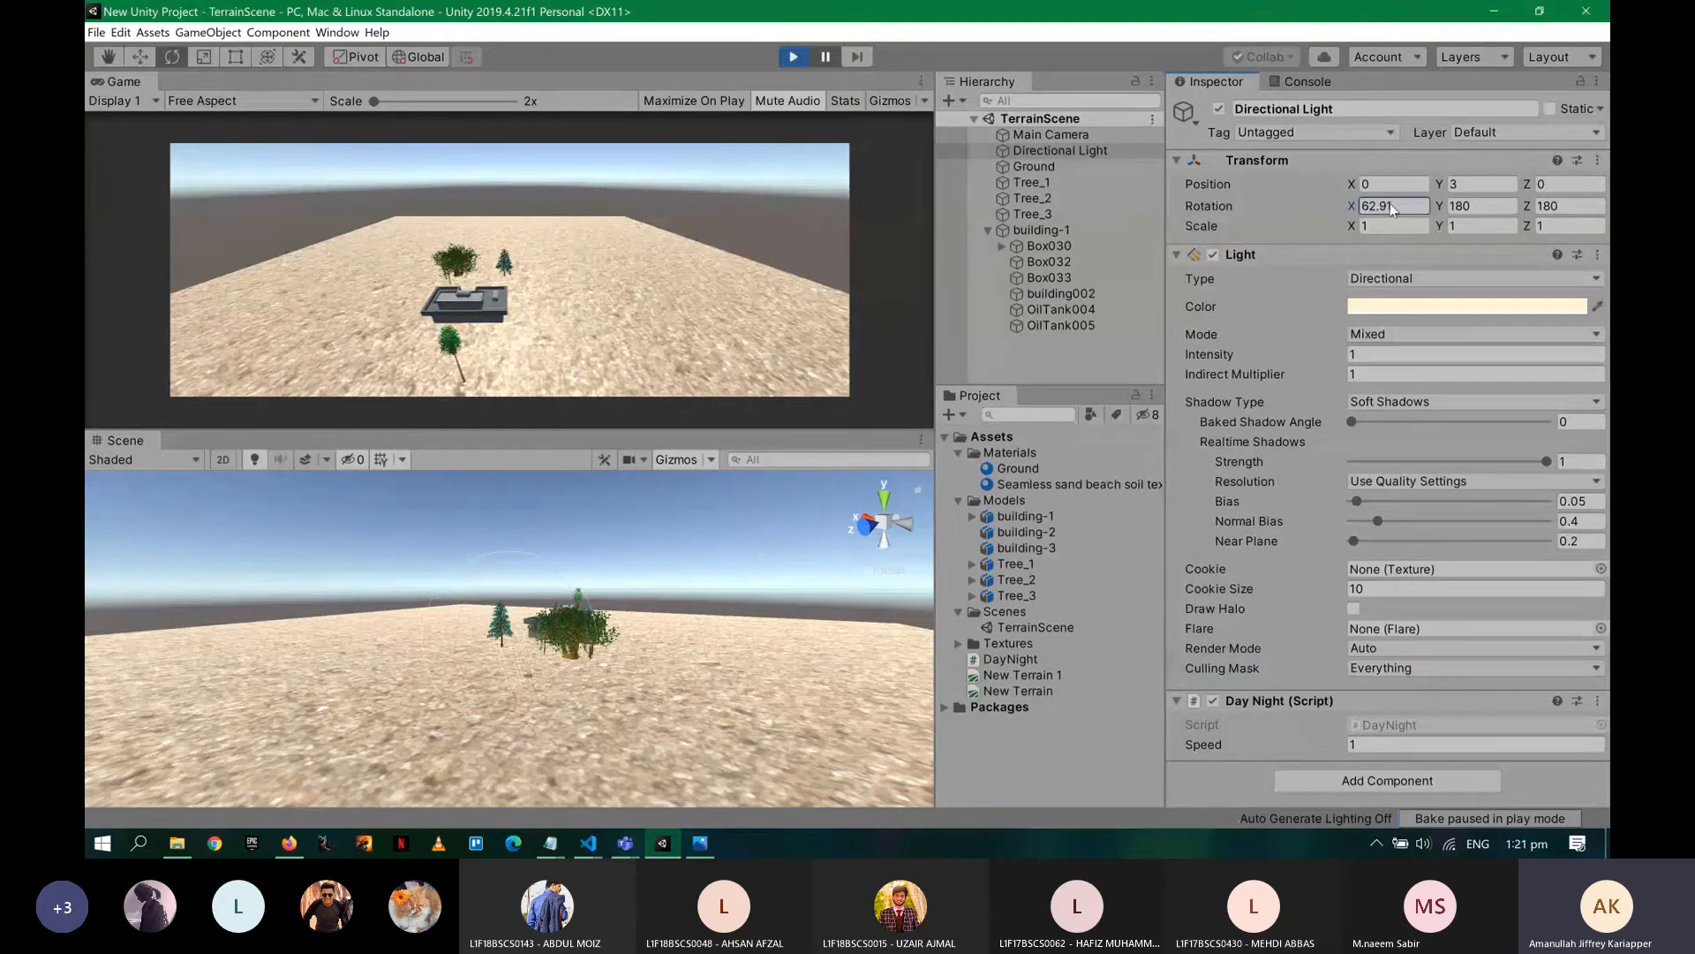
# - Try X rotations of 90 and 100 on the Directional Light during play, then stop the scene
pyautogui.click(1409, 208)
pyautogui.write('90')
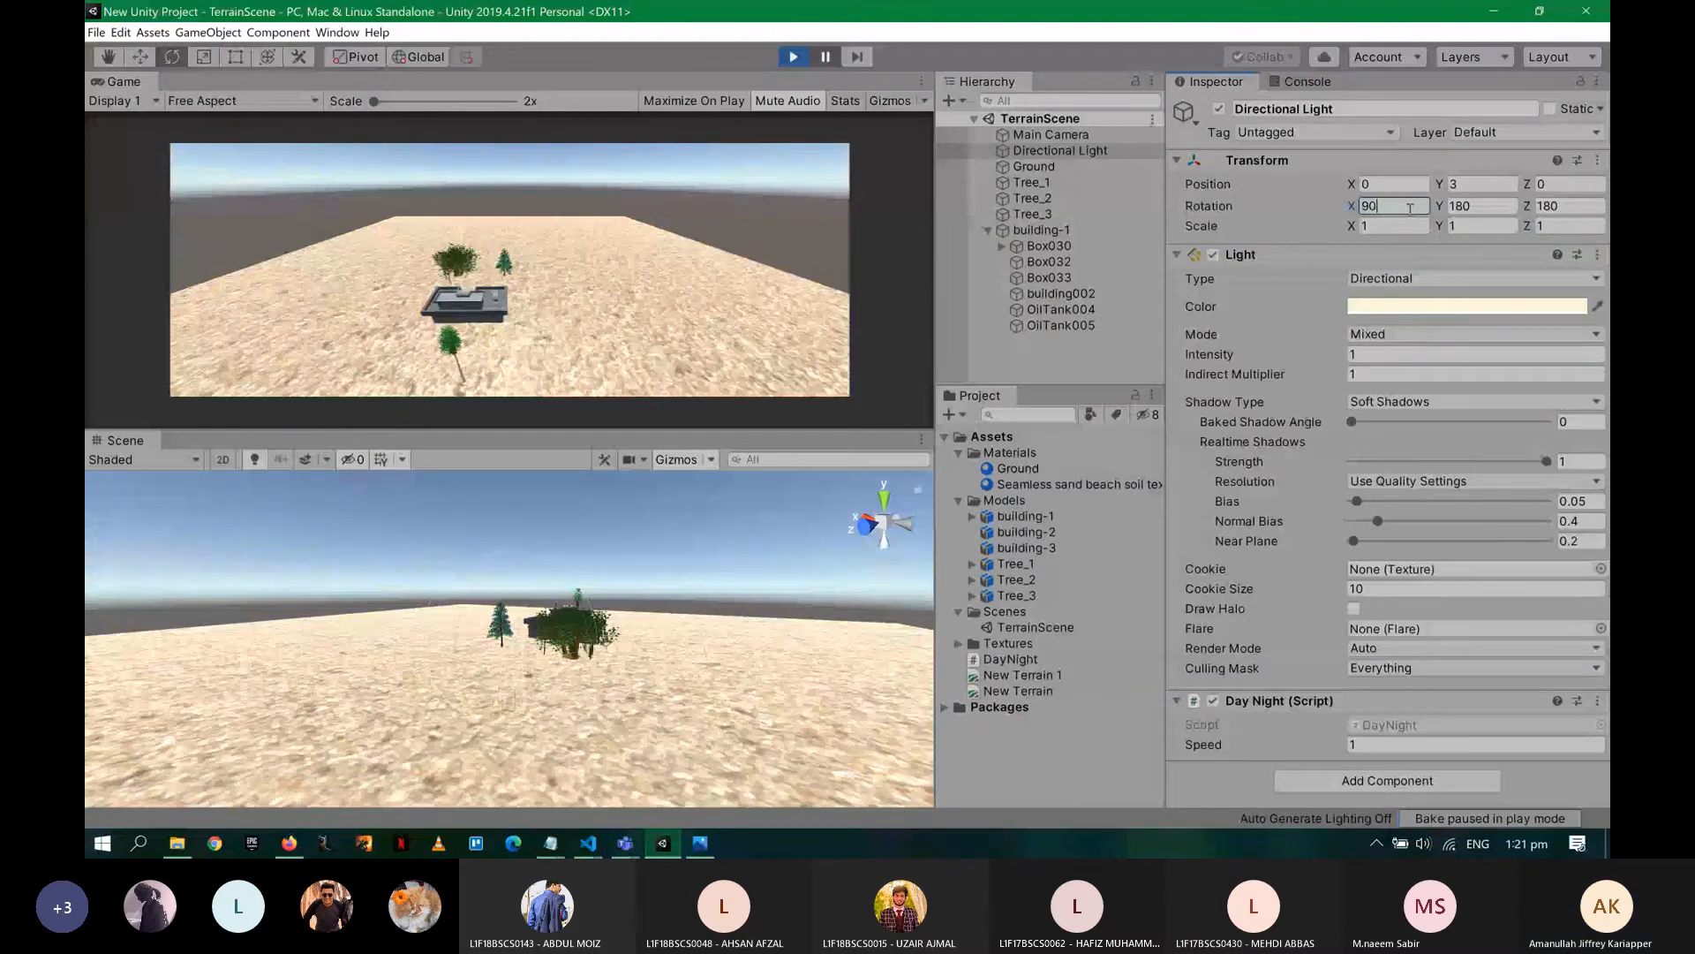
pyautogui.press('BackSpace')
pyautogui.press('BackSpace')
pyautogui.write('100')
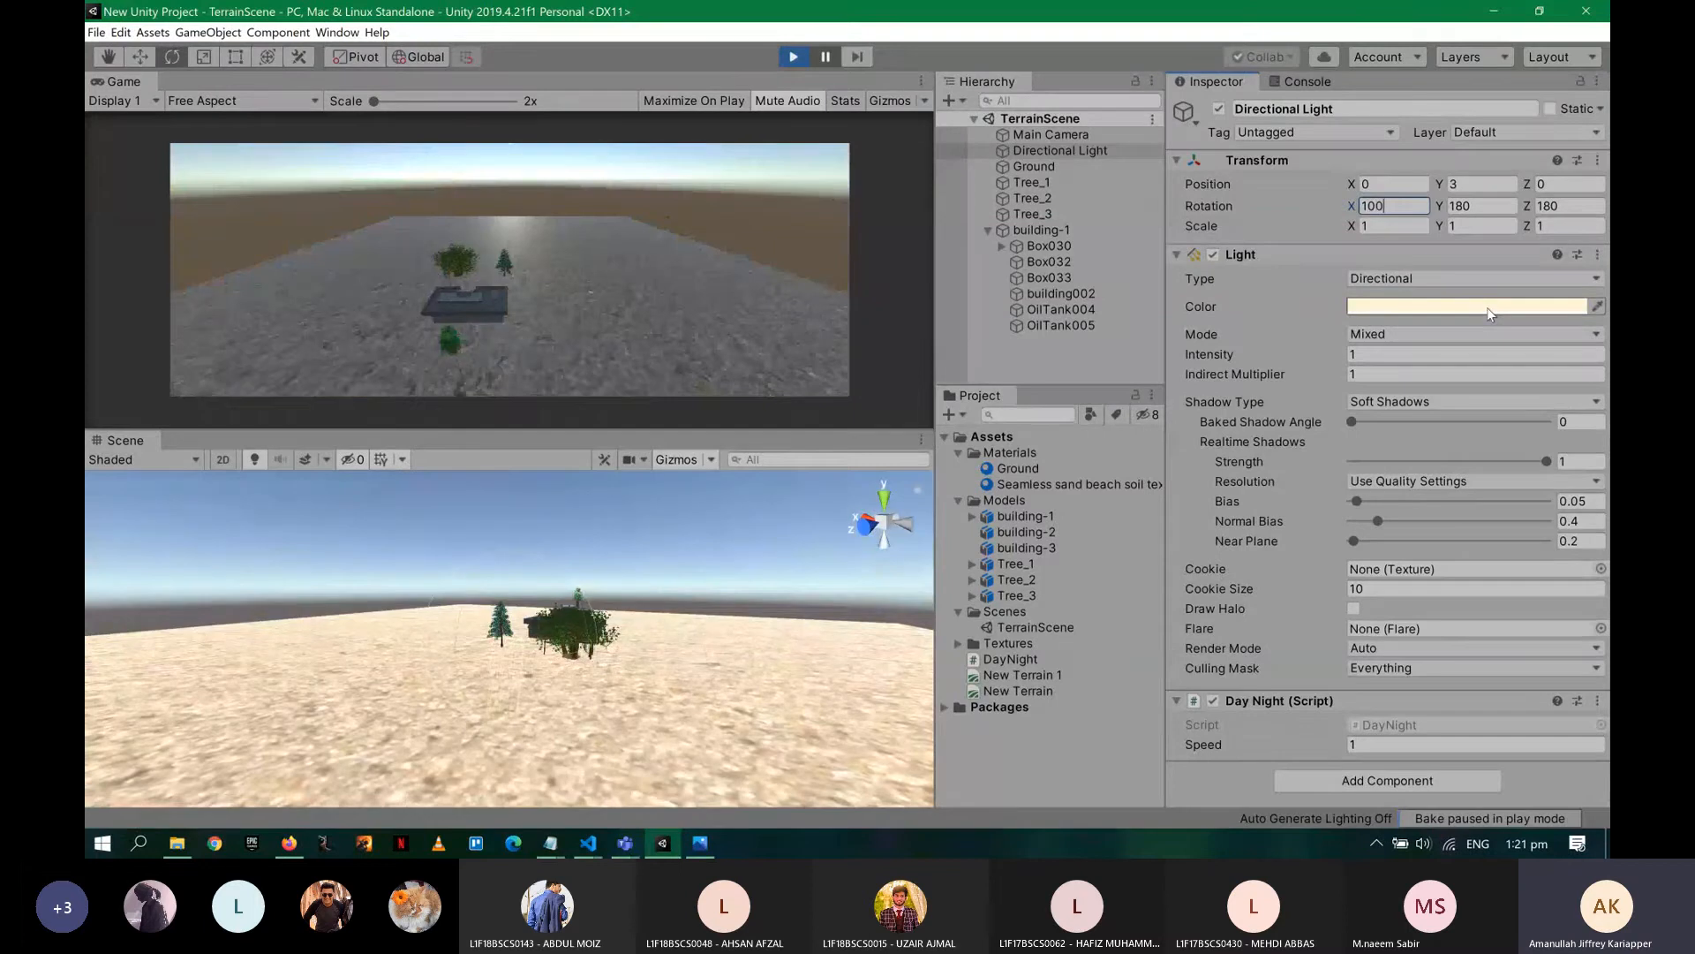
pyautogui.press('Left')
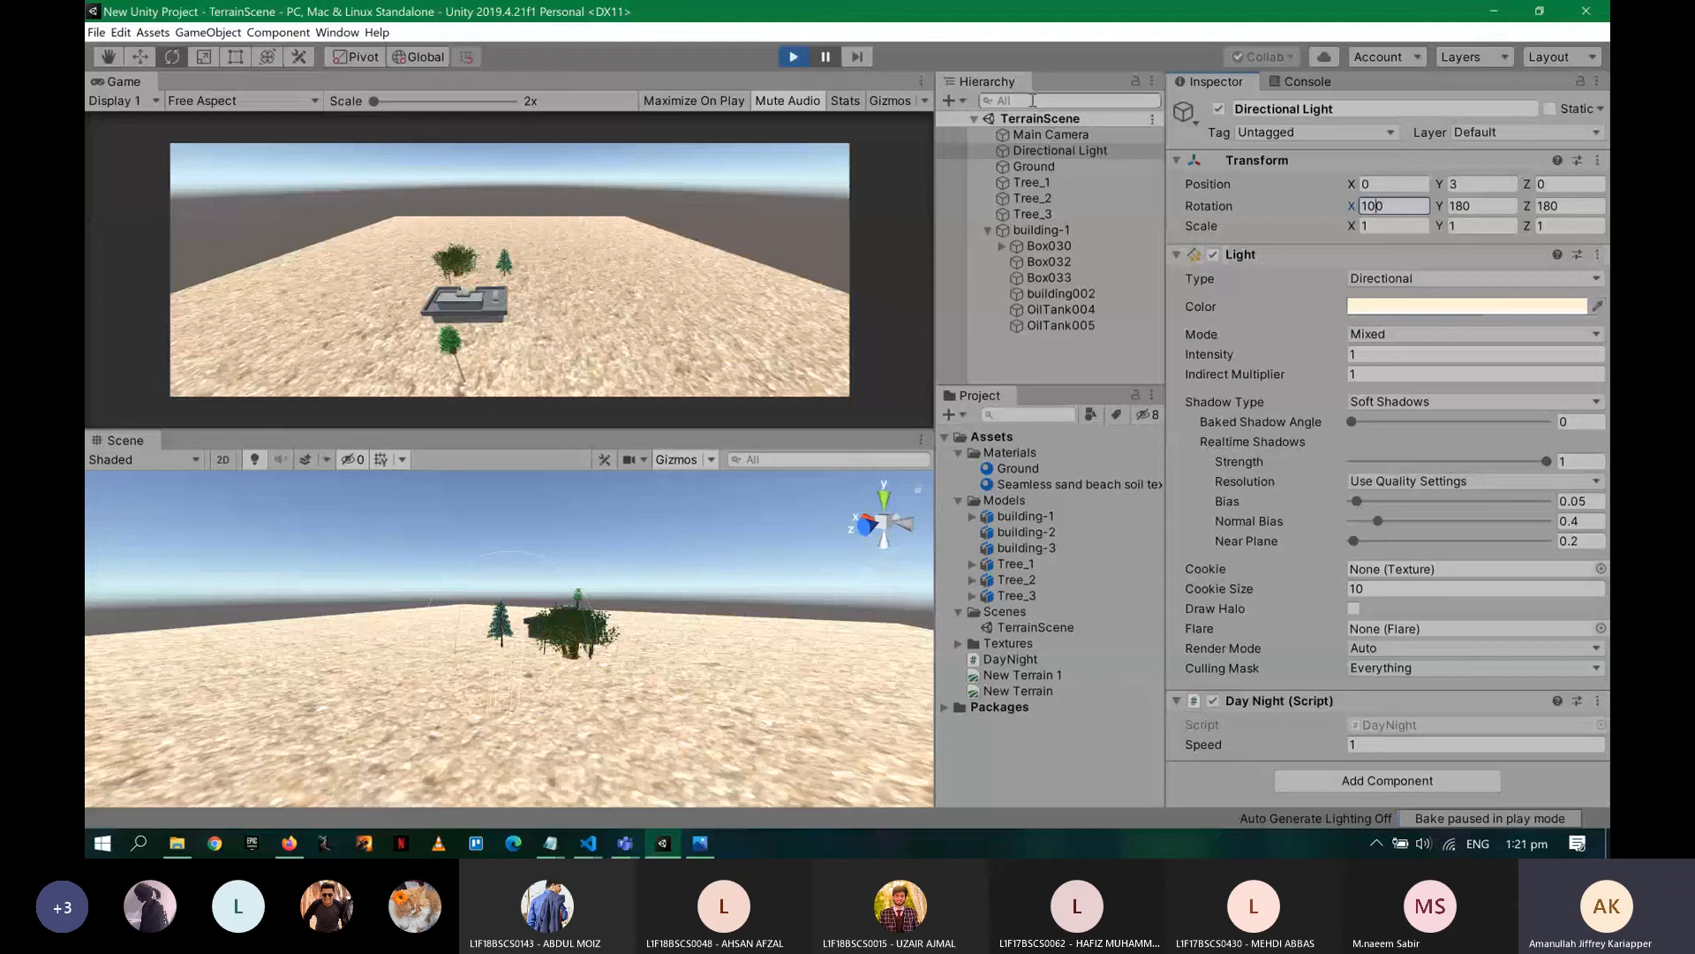
pyautogui.click(830, 59)
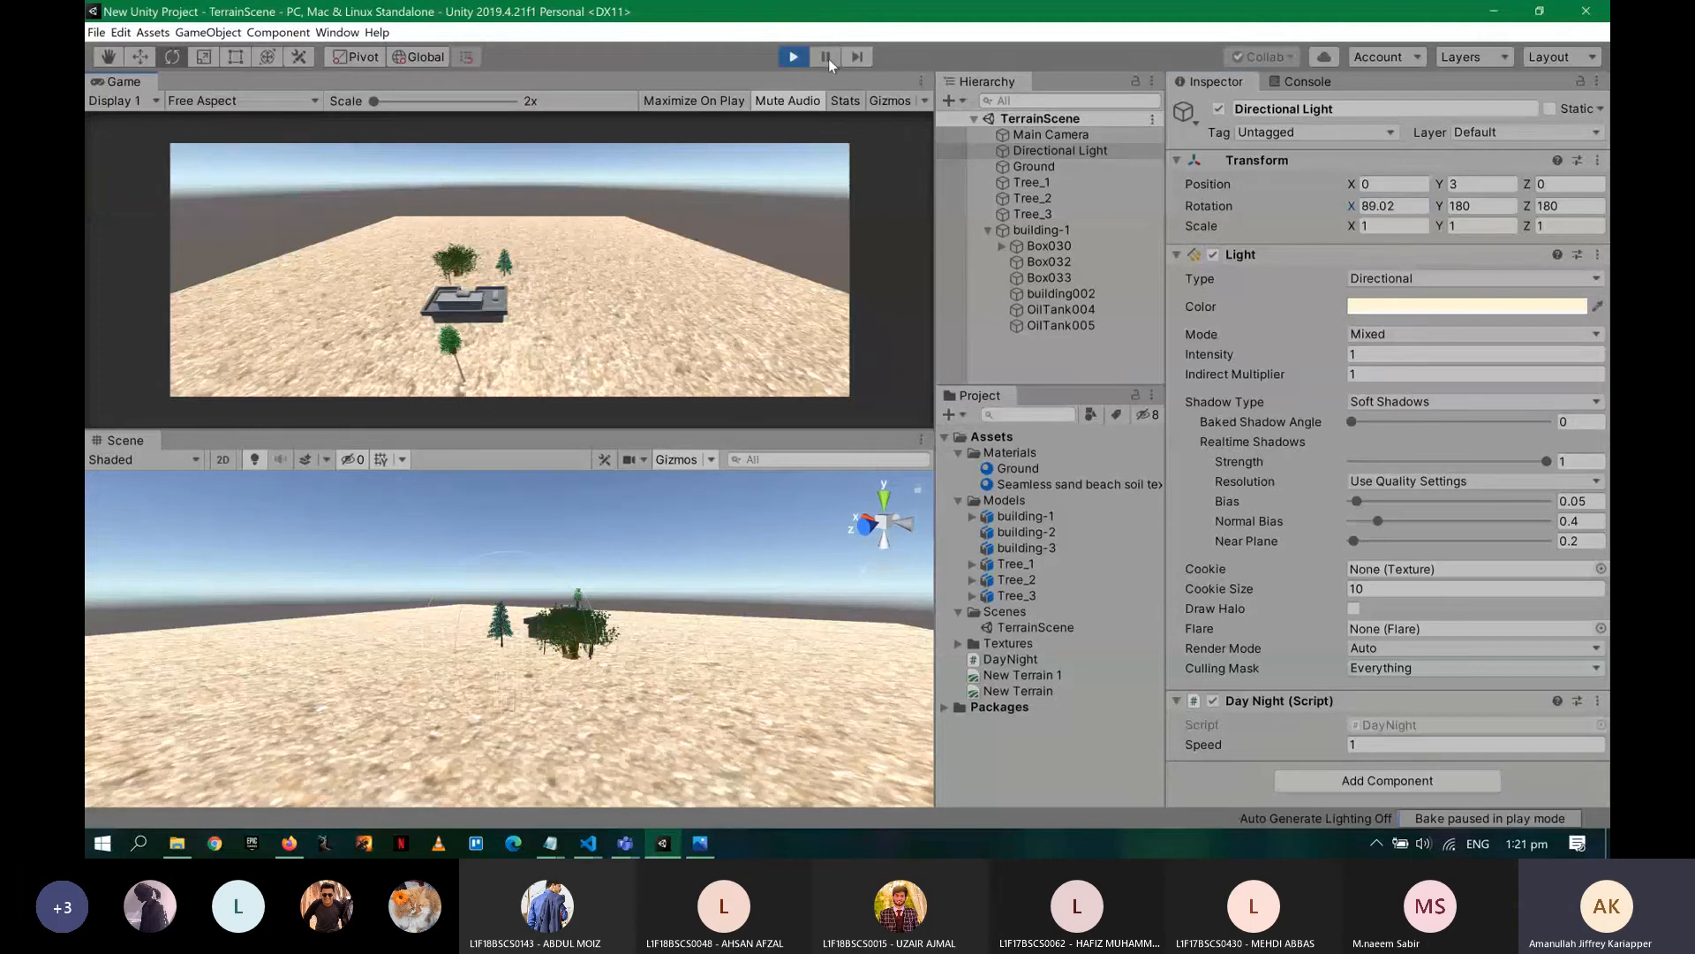
pyautogui.click(793, 58)
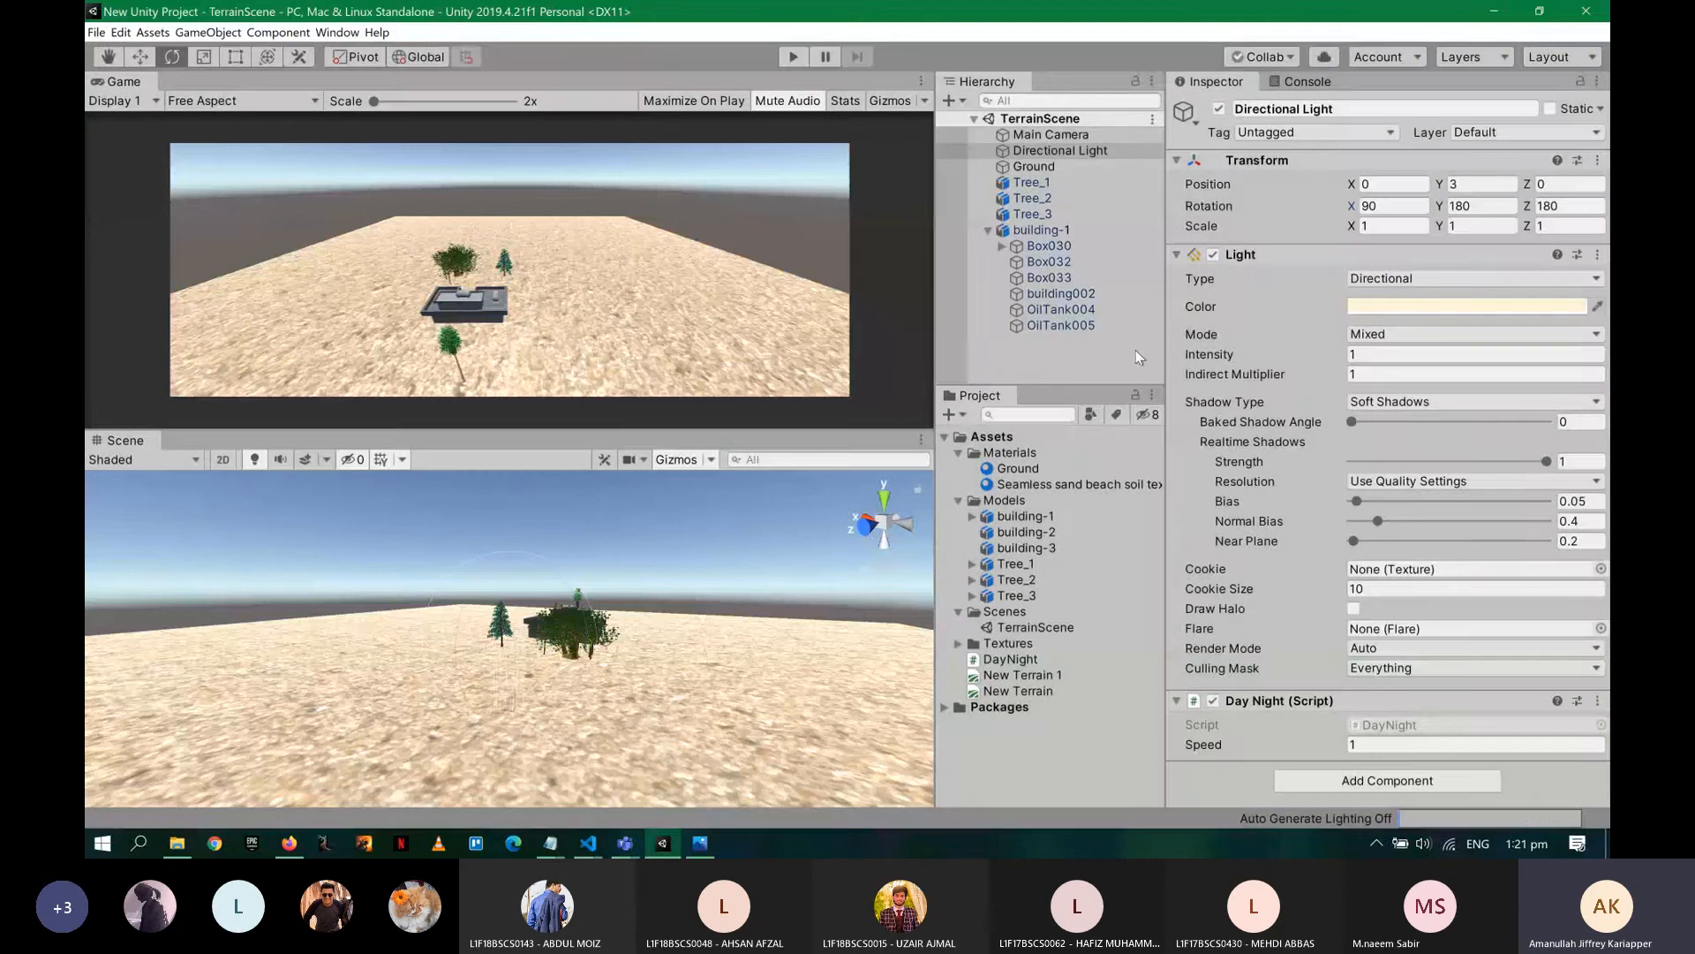
# - Switch to Visual Studio Code and highlight the line "currentRotation.x += speed;" in Update() to examine it
pyautogui.hotkey('alt', 'Tab')
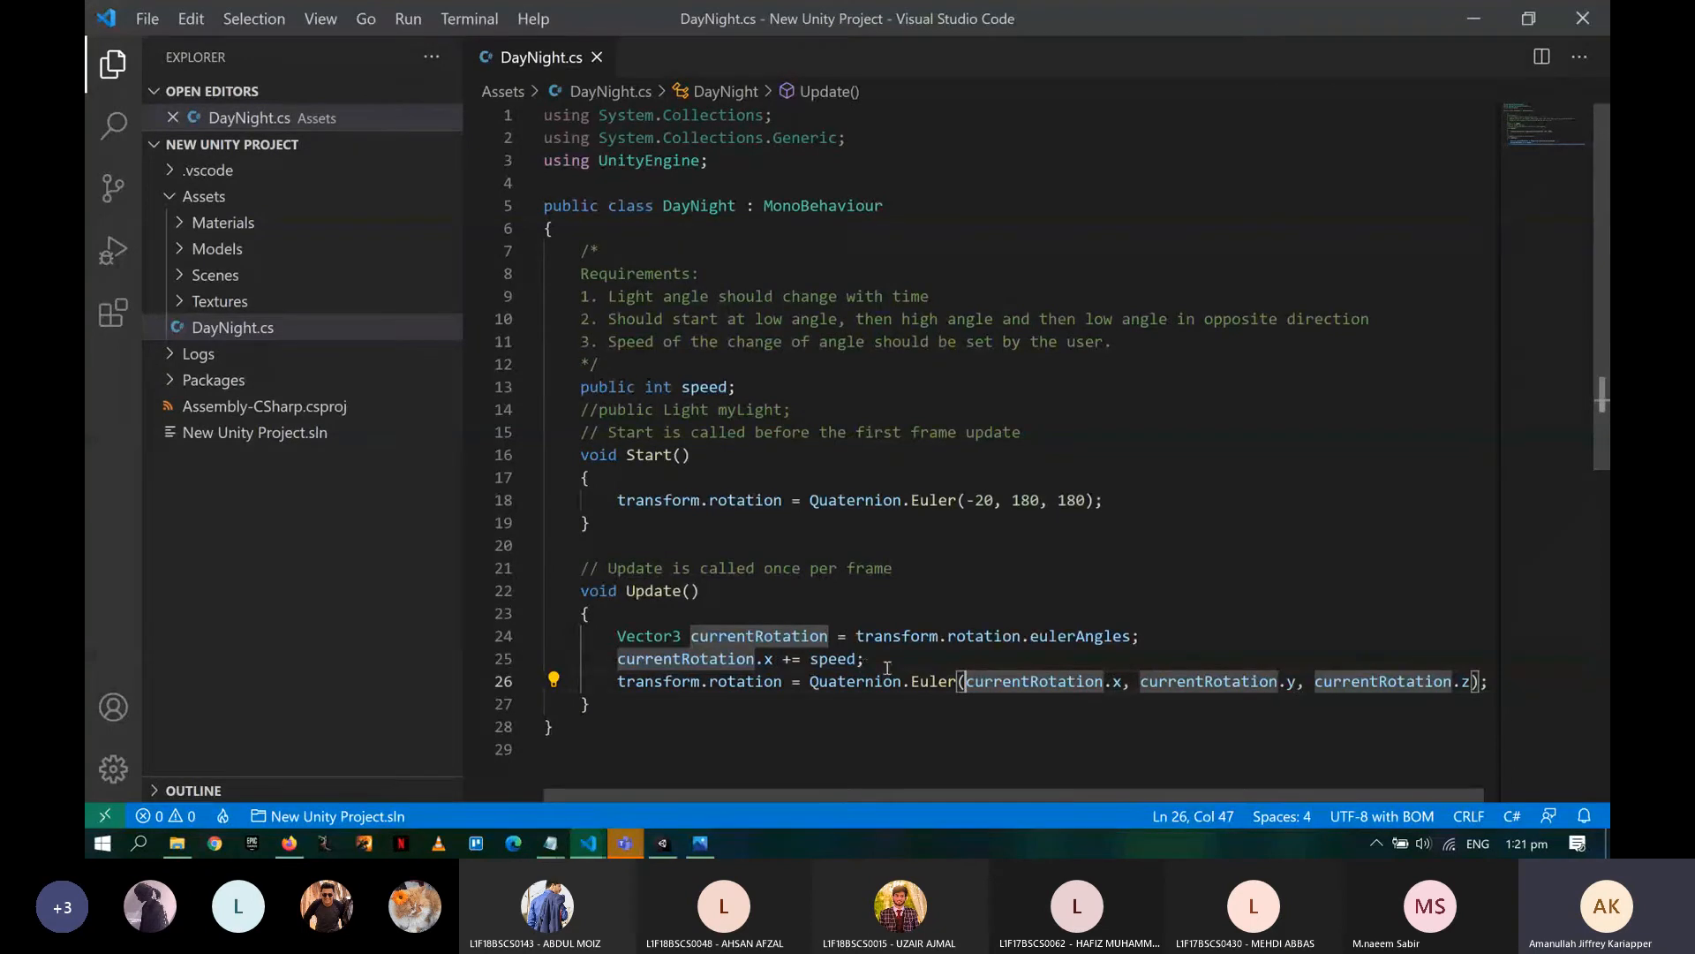
pyautogui.moveTo(883, 663); pyautogui.dragTo(618, 659)
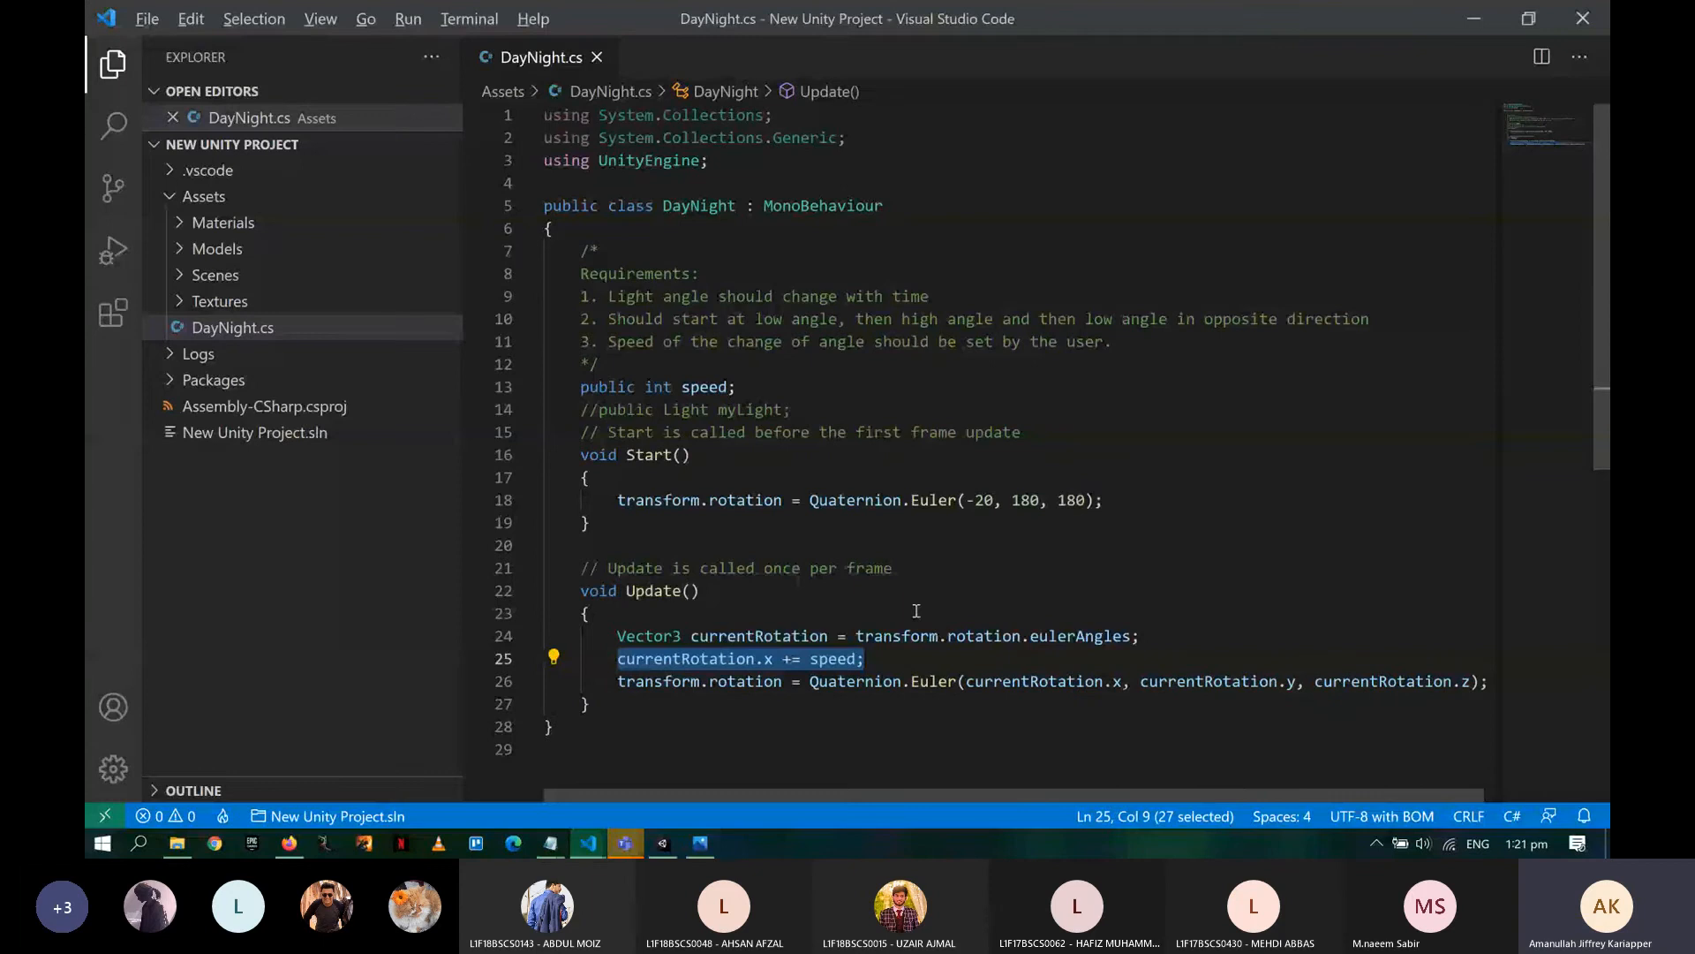
# - Back in Unity, collapse building-1 in the scene hierarchy and import building-4.FBX from Downloads into the Models folder
pyautogui.hotkey('alt', 'Tab')
pyautogui.click(987, 231)
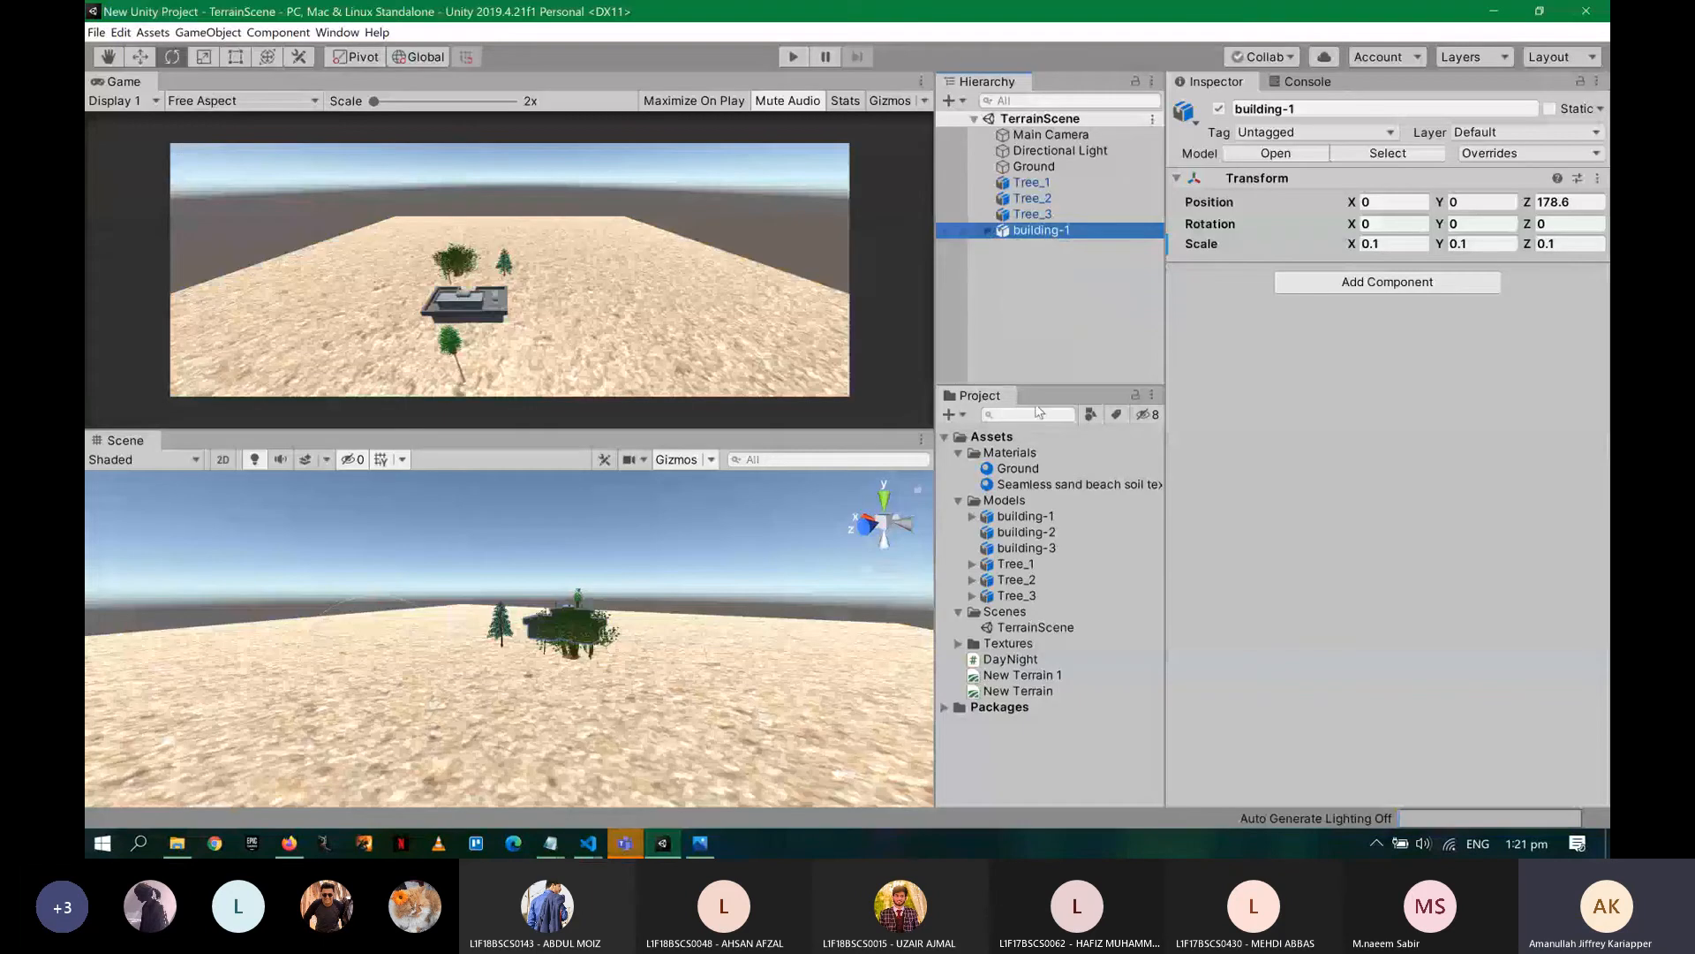
pyautogui.hotkey('alt', 'Tab')
pyautogui.hotkey('alt', 'Tab')
pyautogui.hotkey('alt', 'Tab')
pyautogui.hotkey('alt', 'Tab')
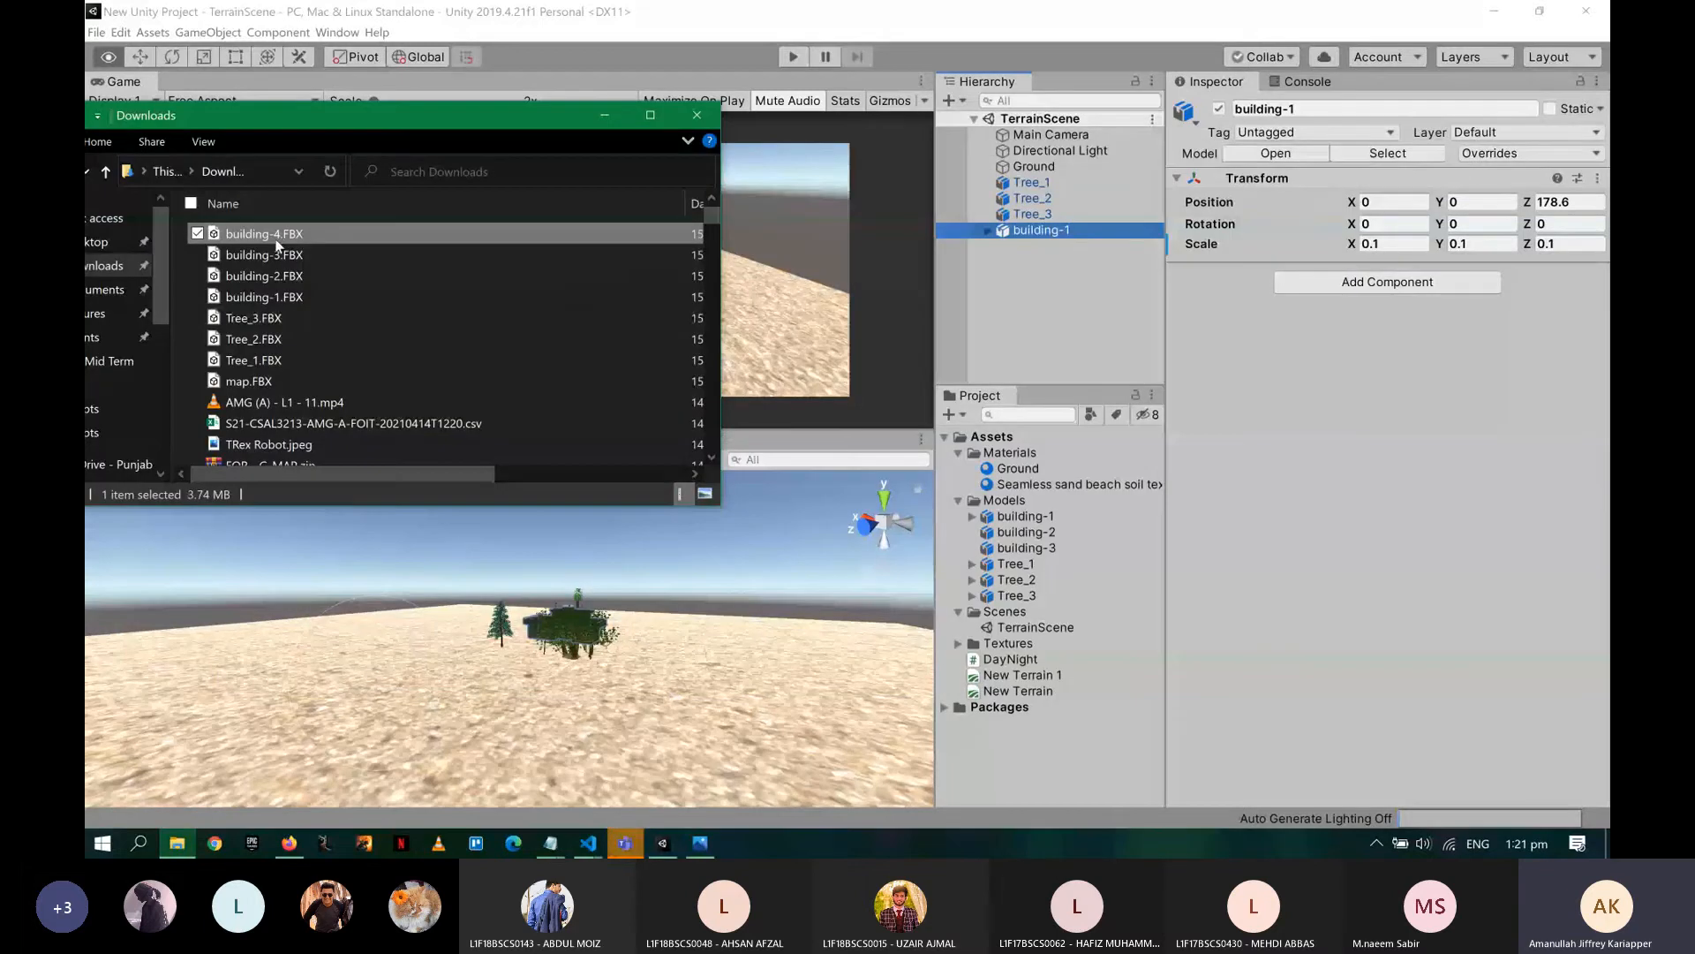
pyautogui.moveTo(276, 245); pyautogui.dragTo(1002, 505)
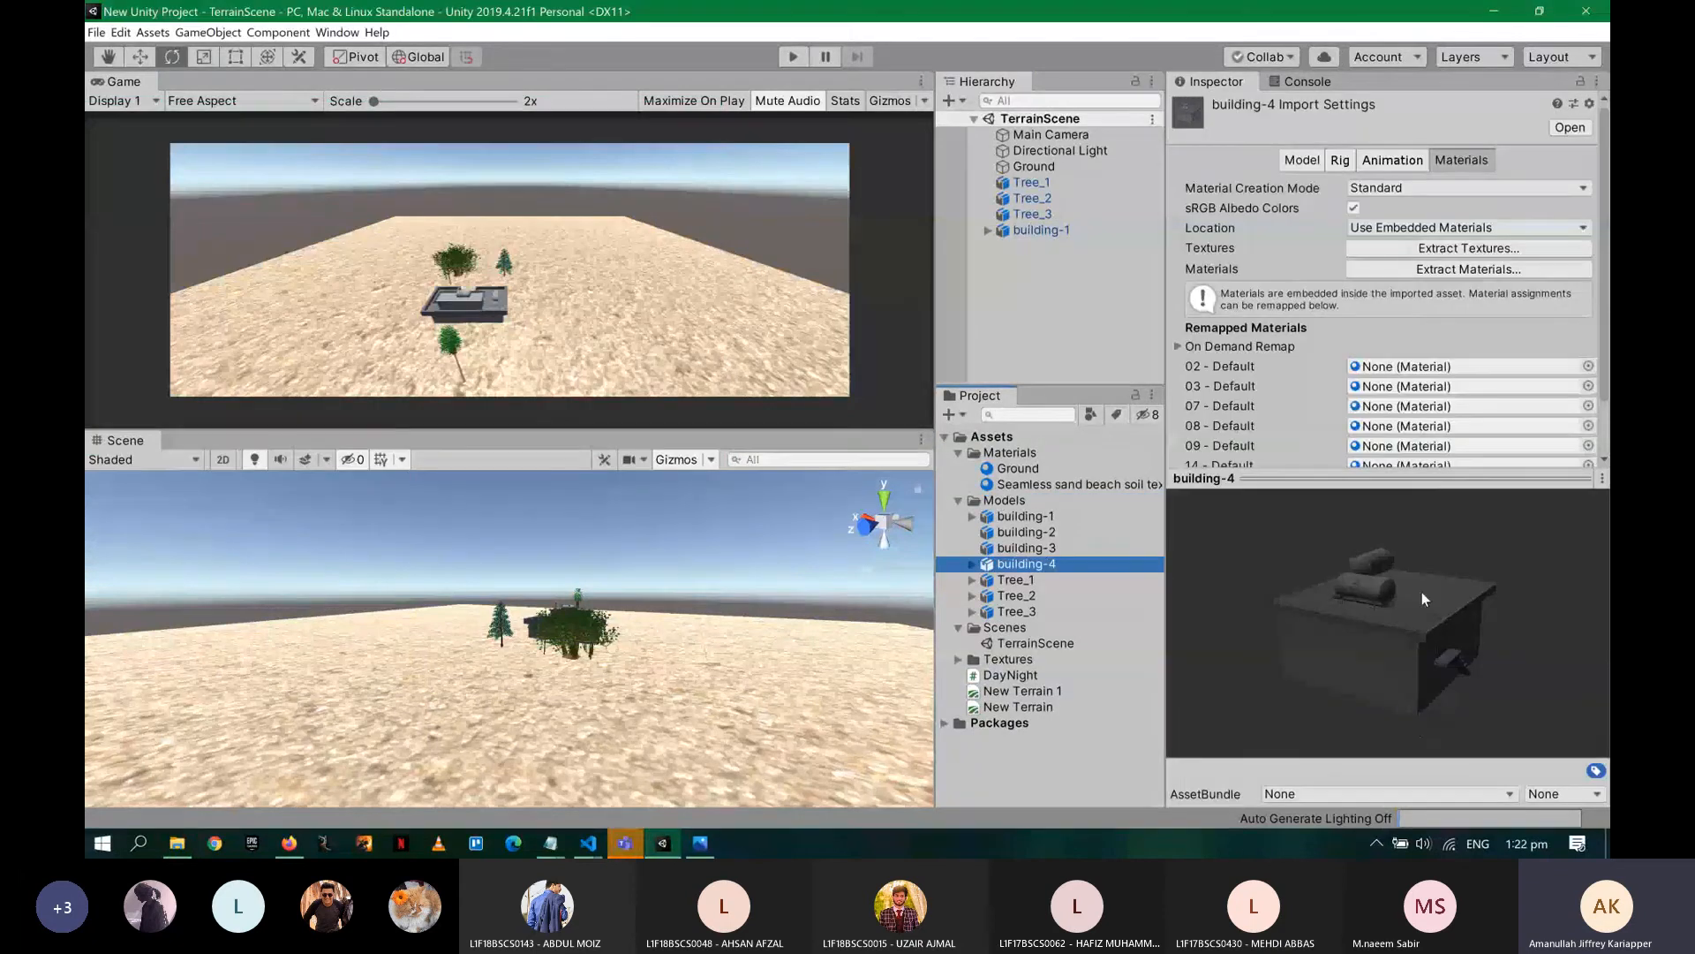
# - Enlarge the preview of the building-4 model and rotate it to examine its shape from above
pyautogui.moveTo(1395, 480); pyautogui.dragTo(1388, 417)
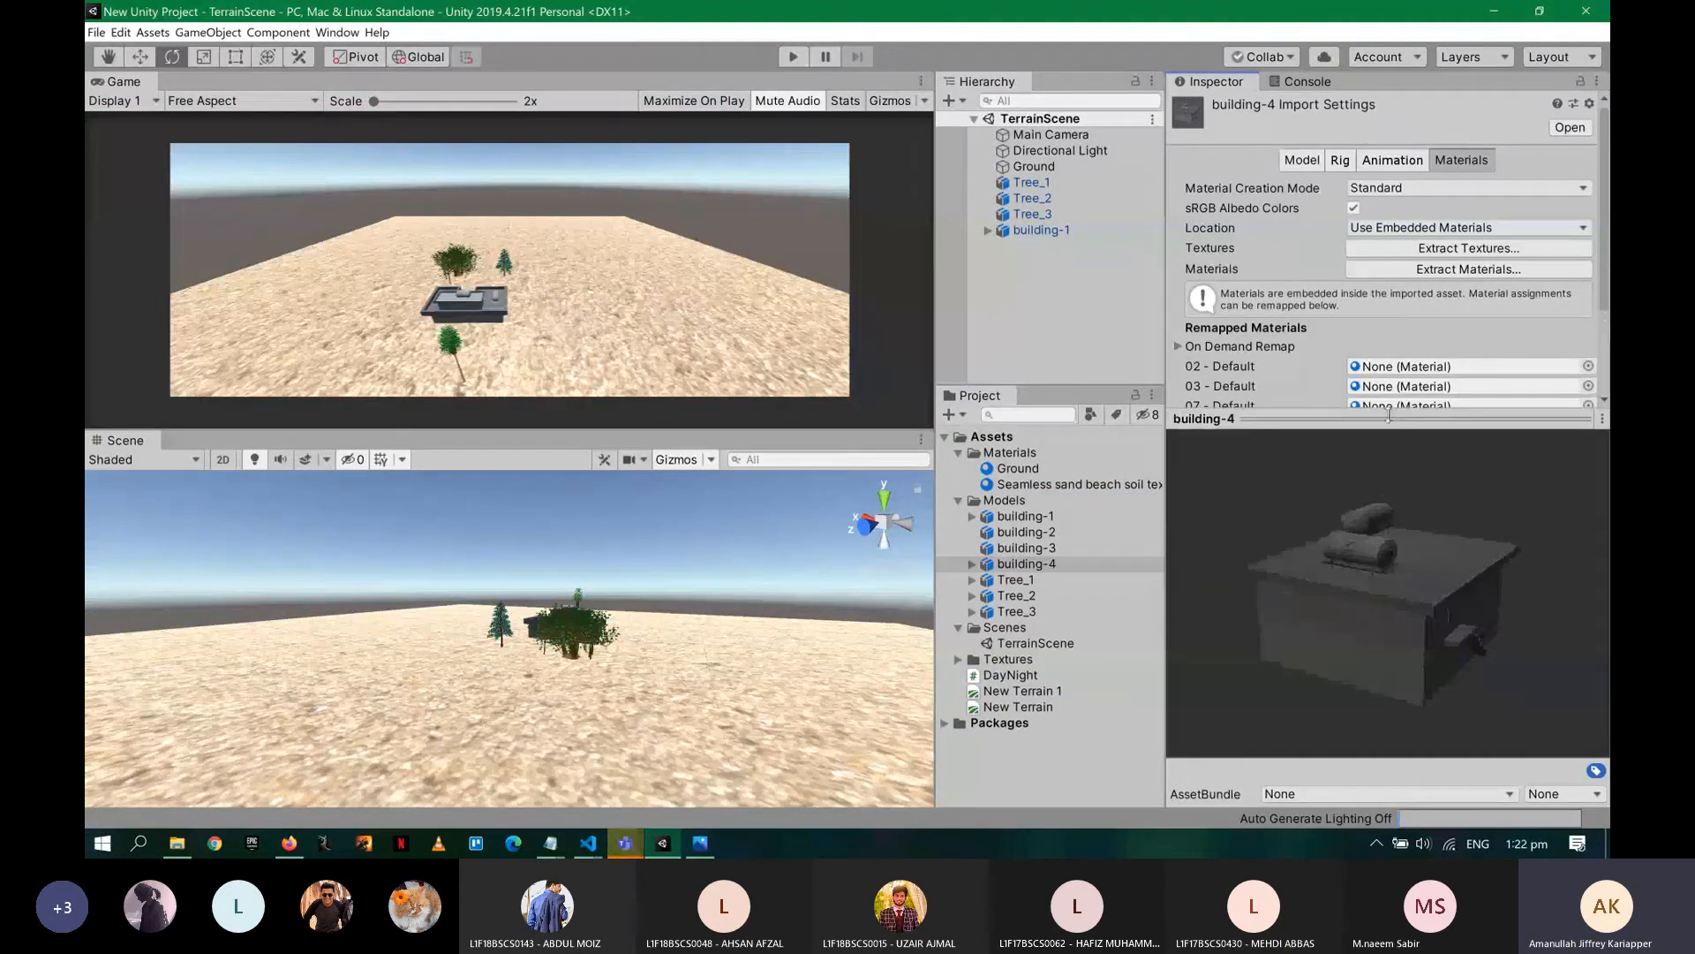
pyautogui.moveTo(1341, 489); pyautogui.dragTo(1381, 639)
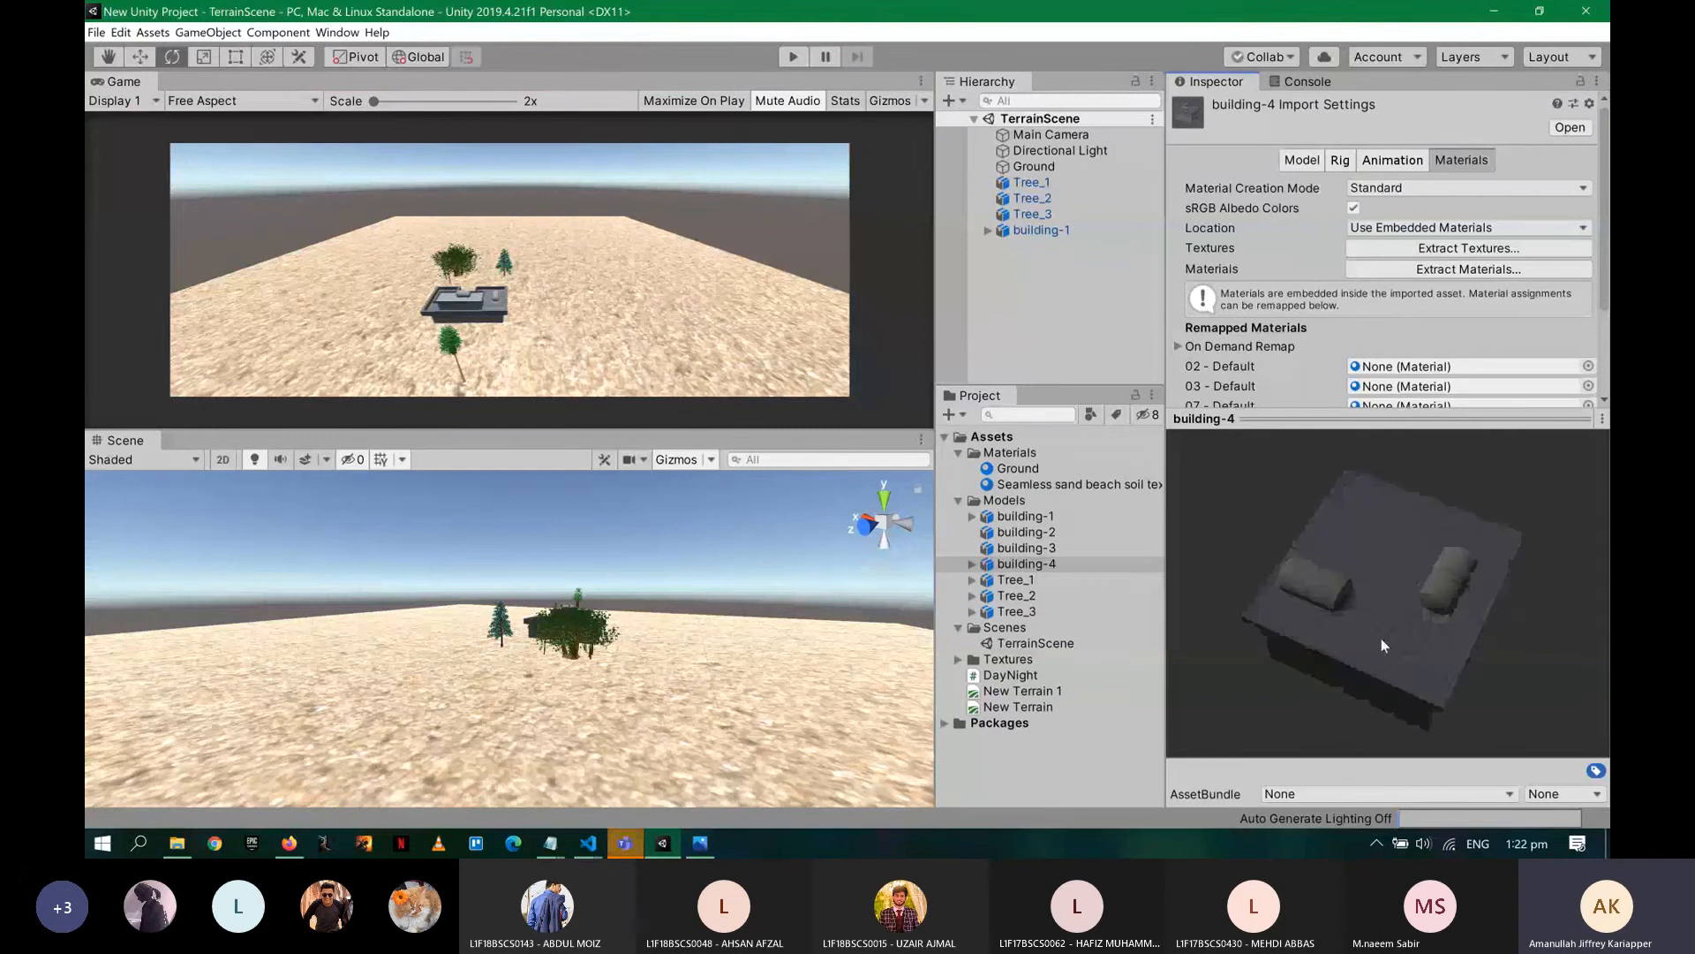
# - Add the building-4 model from the Models folder to TerrainScene and expand it in the hierarchy
pyautogui.moveTo(1055, 565); pyautogui.dragTo(1007, 312)
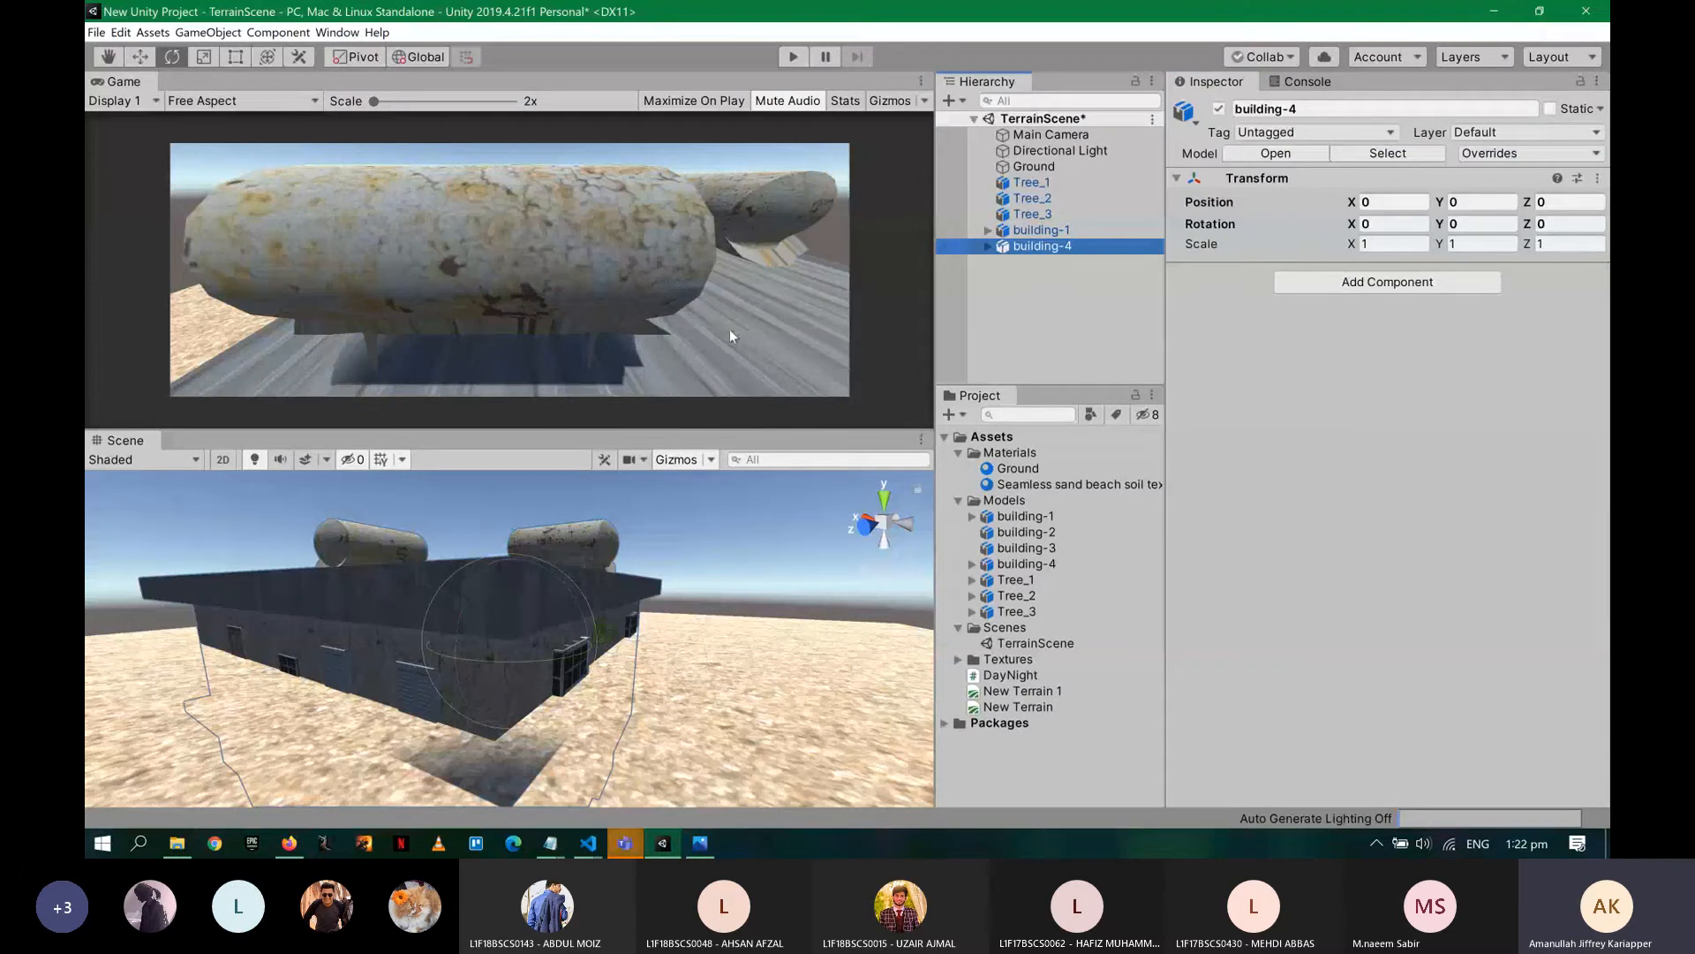
pyautogui.scroll(-3, 788, 577)
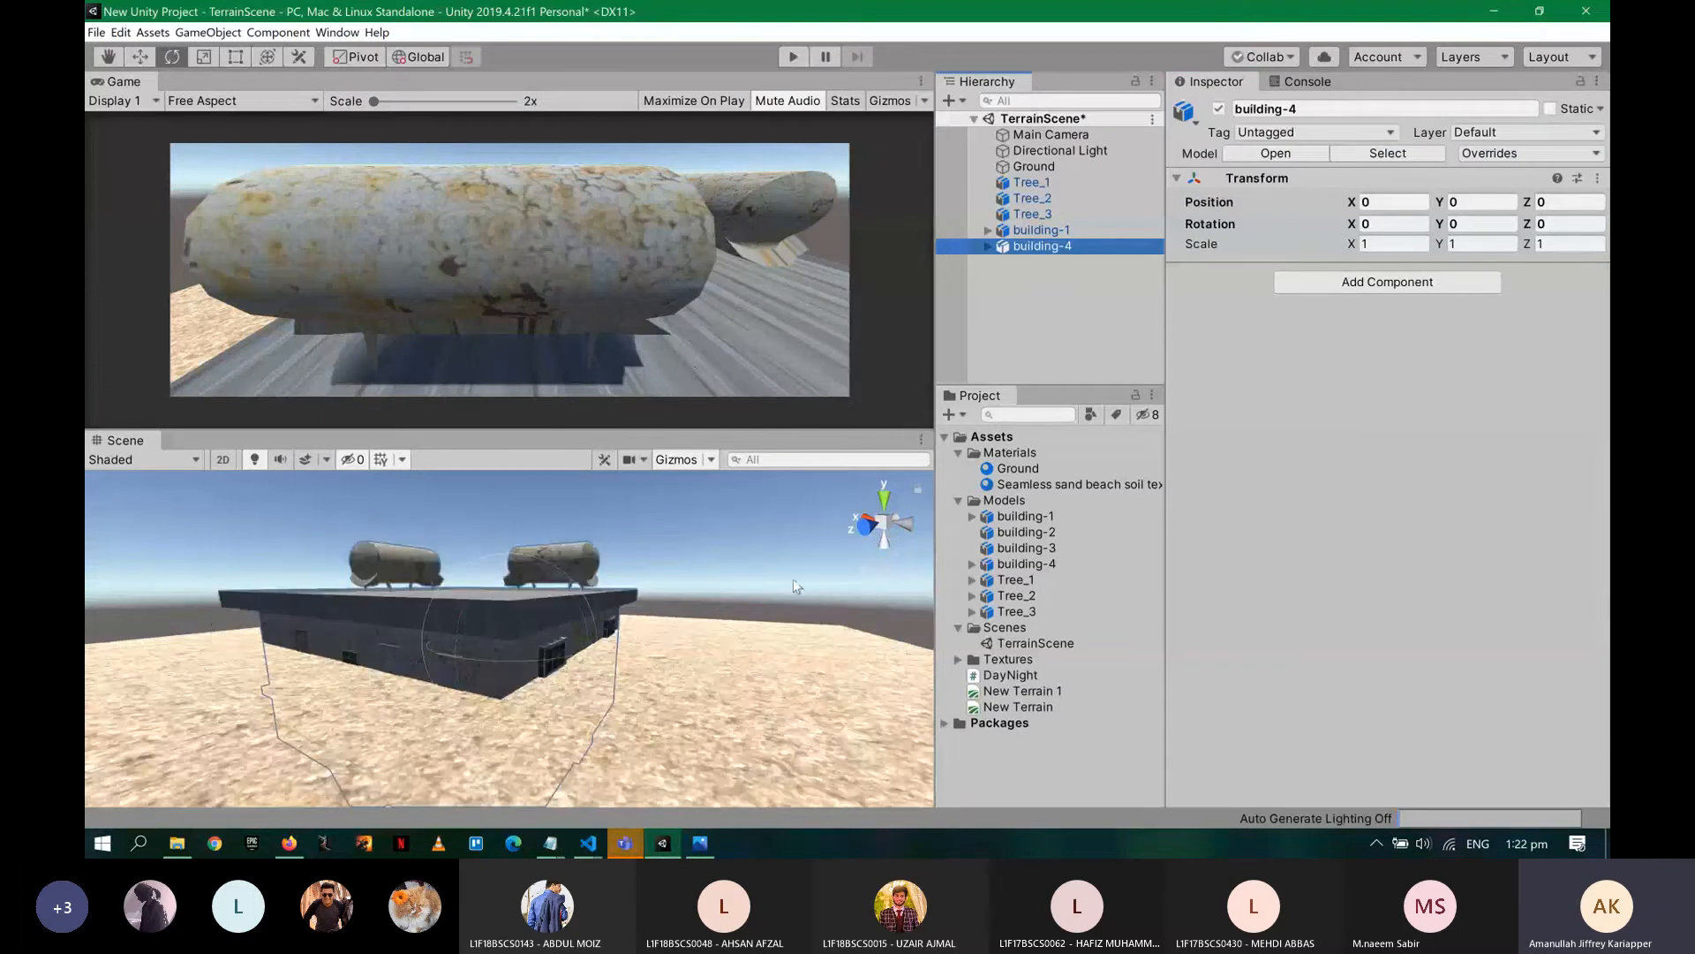
pyautogui.scroll(-4, 793, 579)
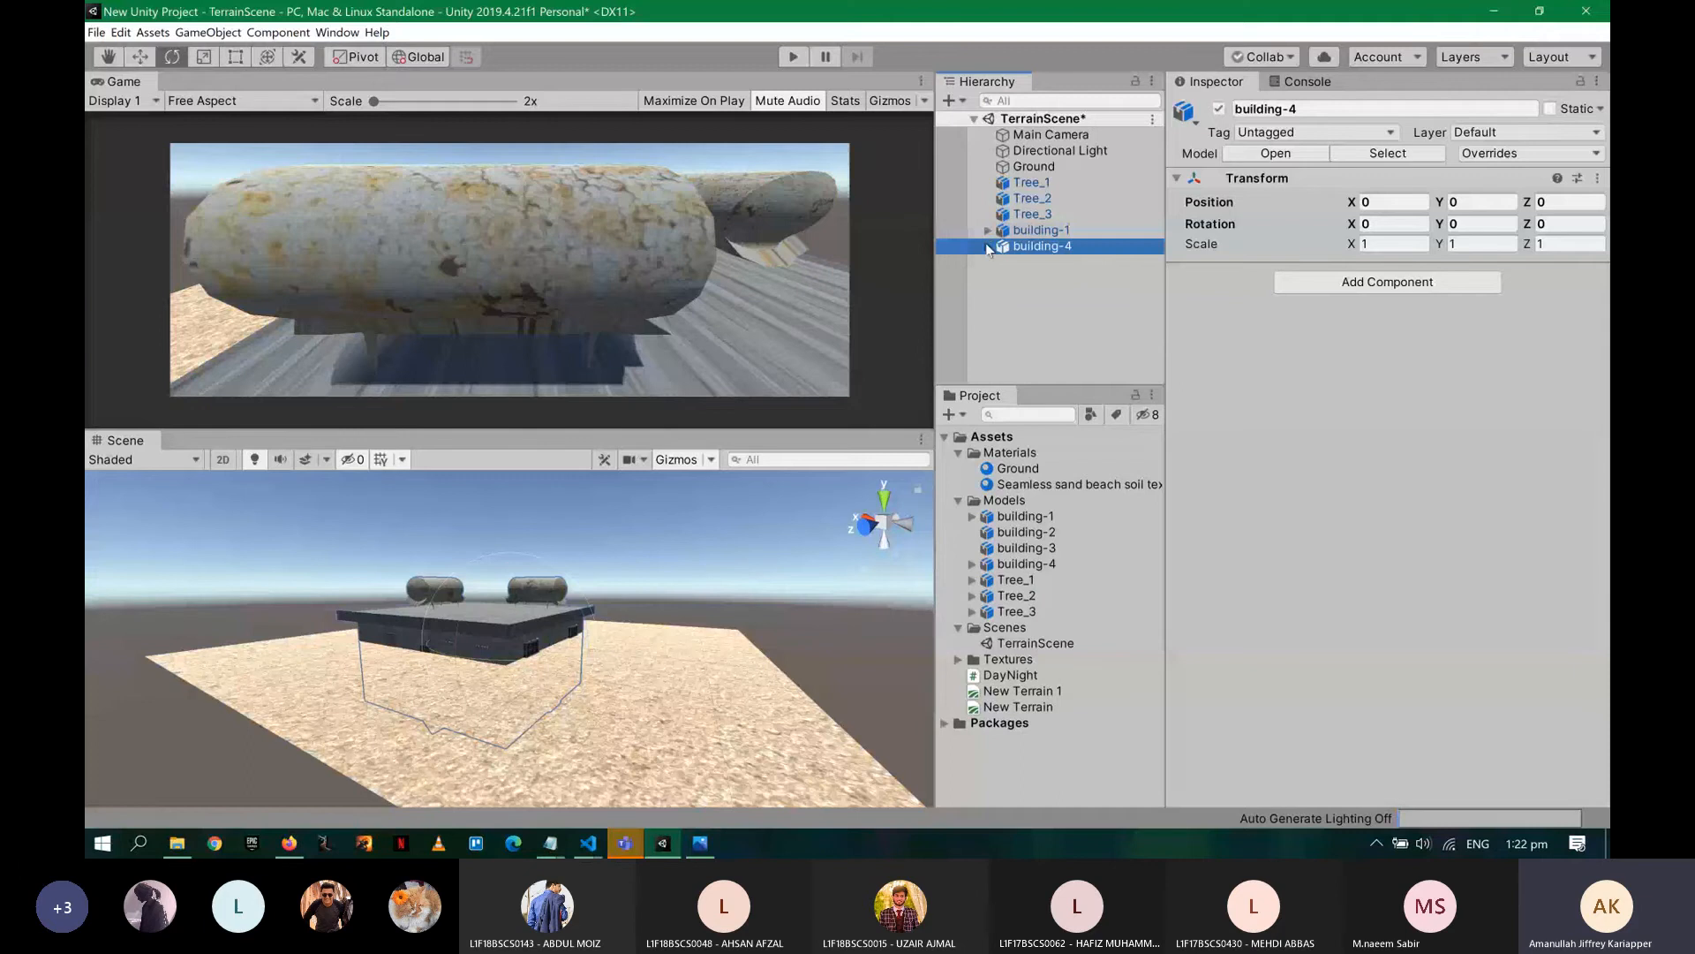
pyautogui.click(988, 246)
# - Set the scale of building-4 to 0.2 on the X, Y and Z axes
pyautogui.click(1401, 243)
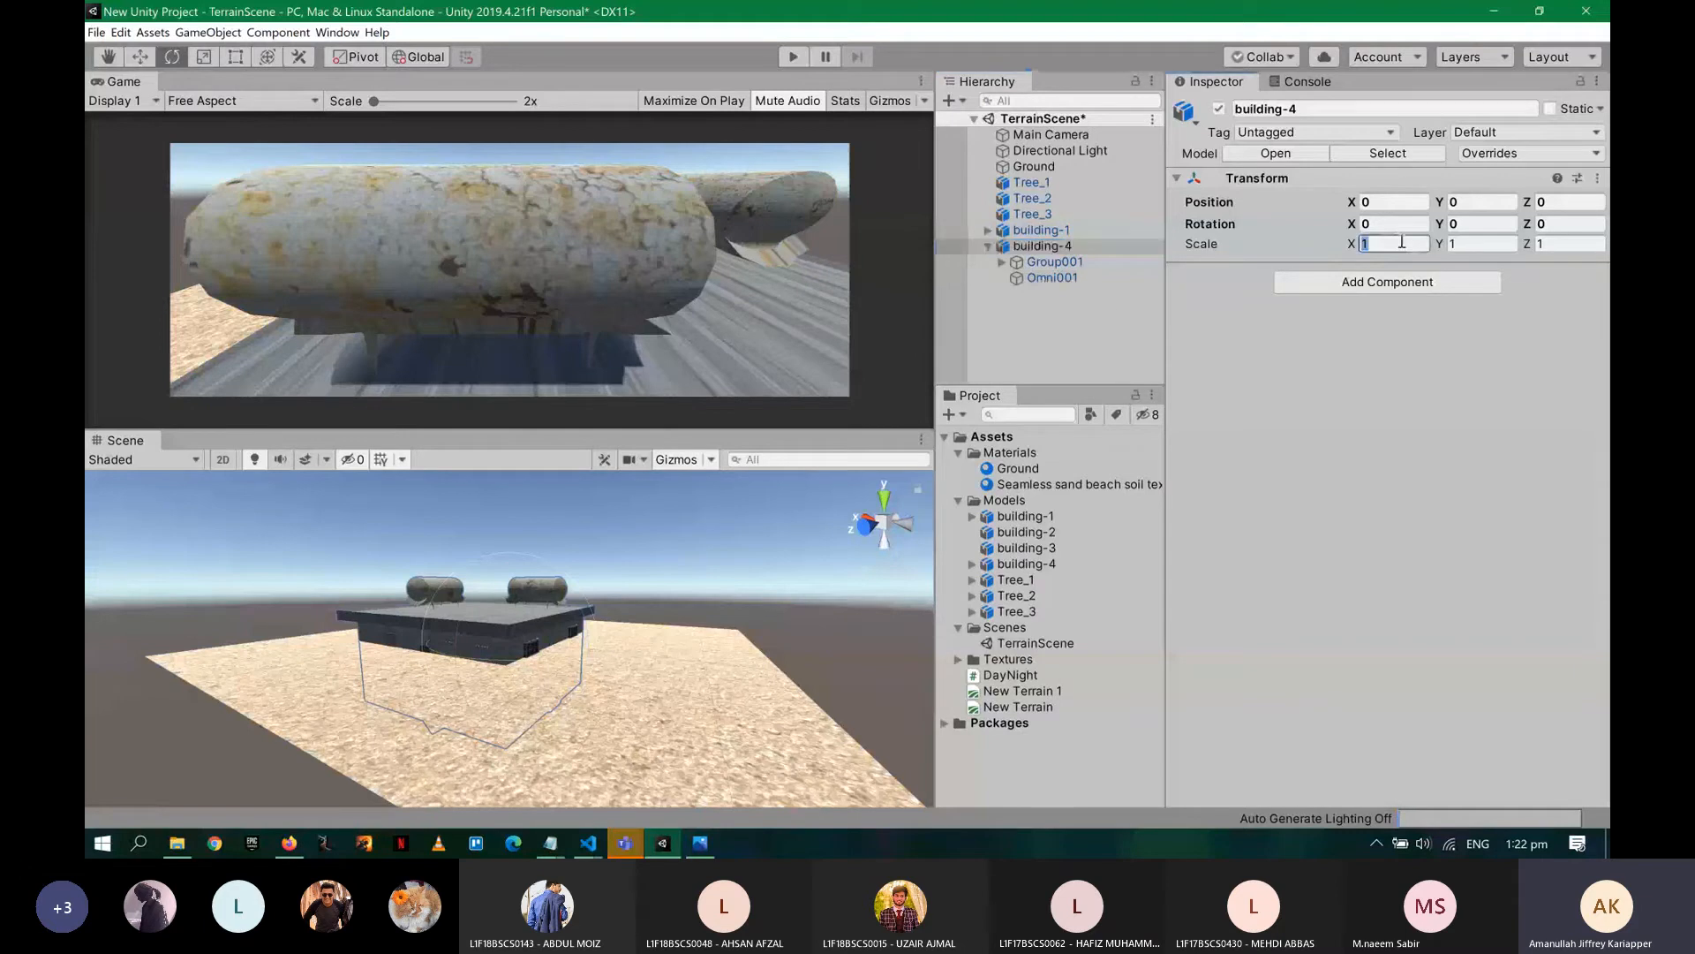
pyautogui.write('0.')
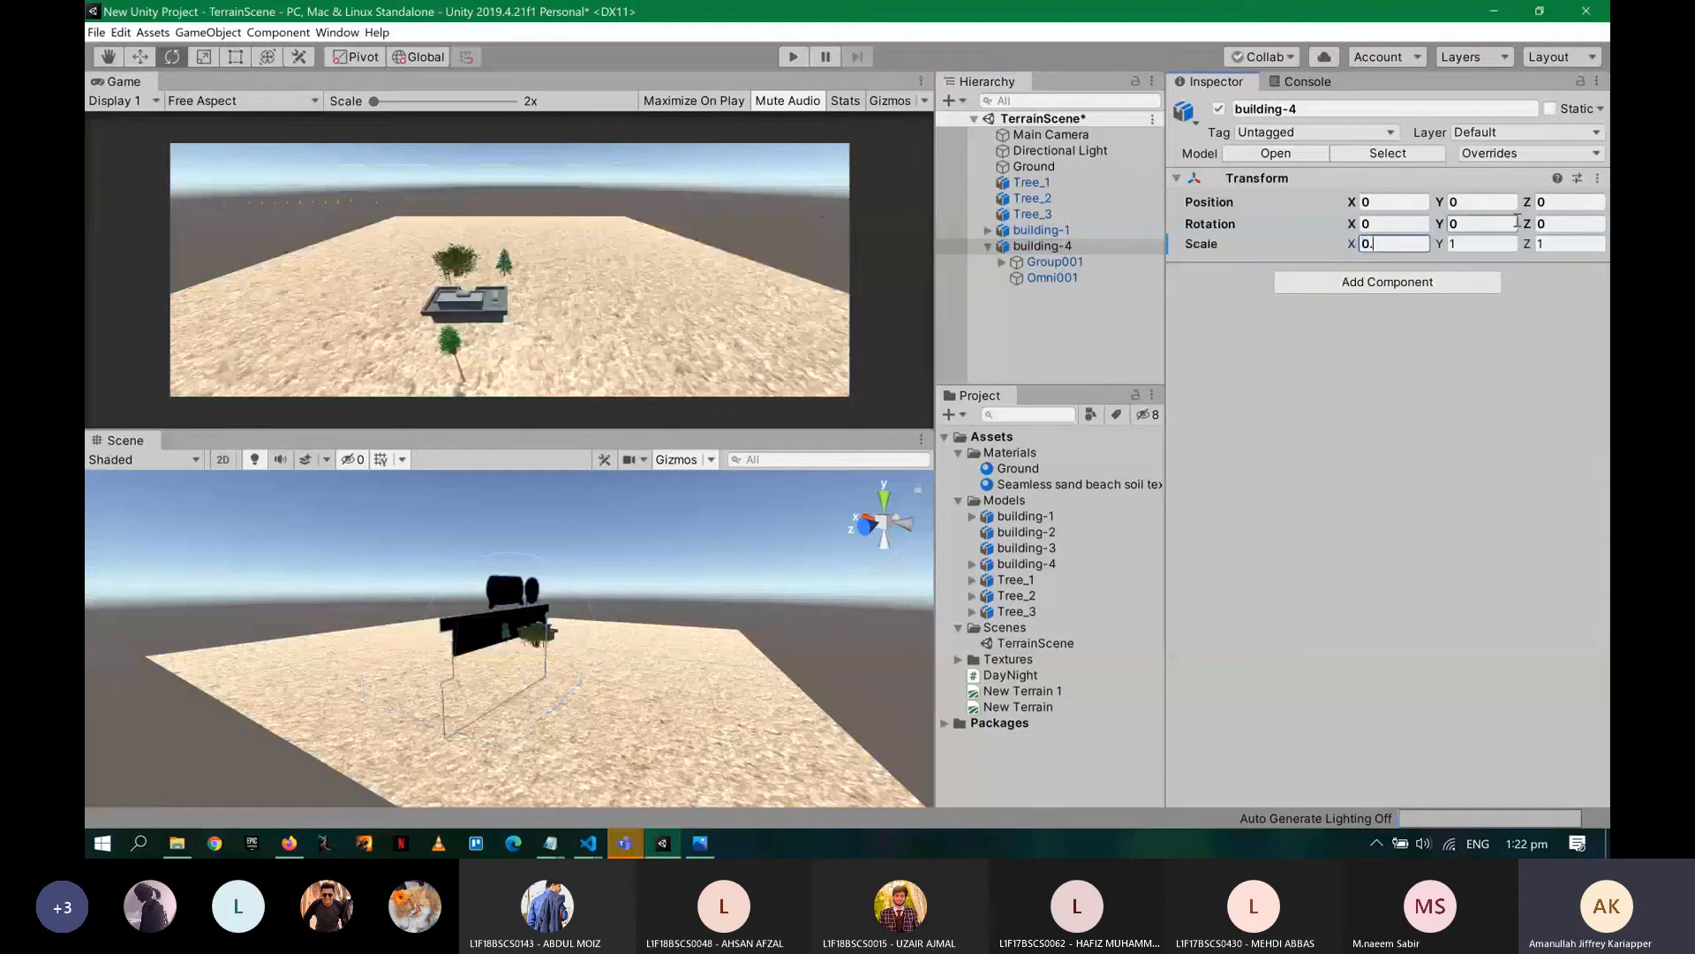
pyautogui.write('2')
pyautogui.press('Tab')
pyautogui.write('0')
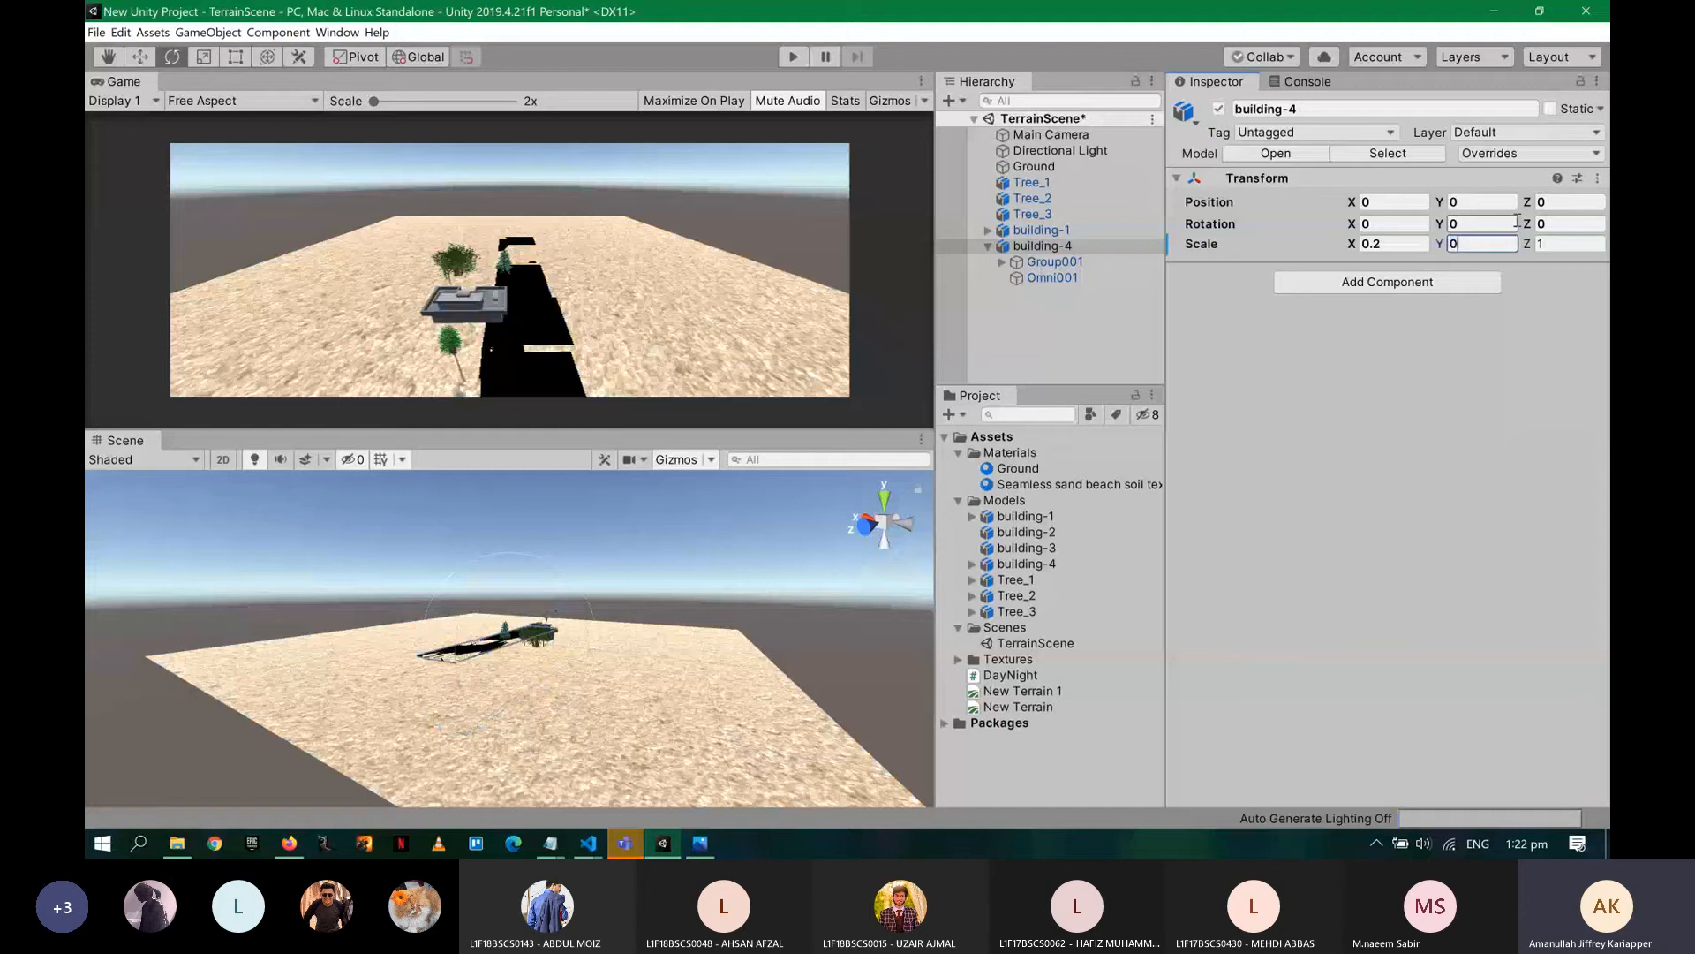
pyautogui.write('.2')
pyautogui.press('Tab')
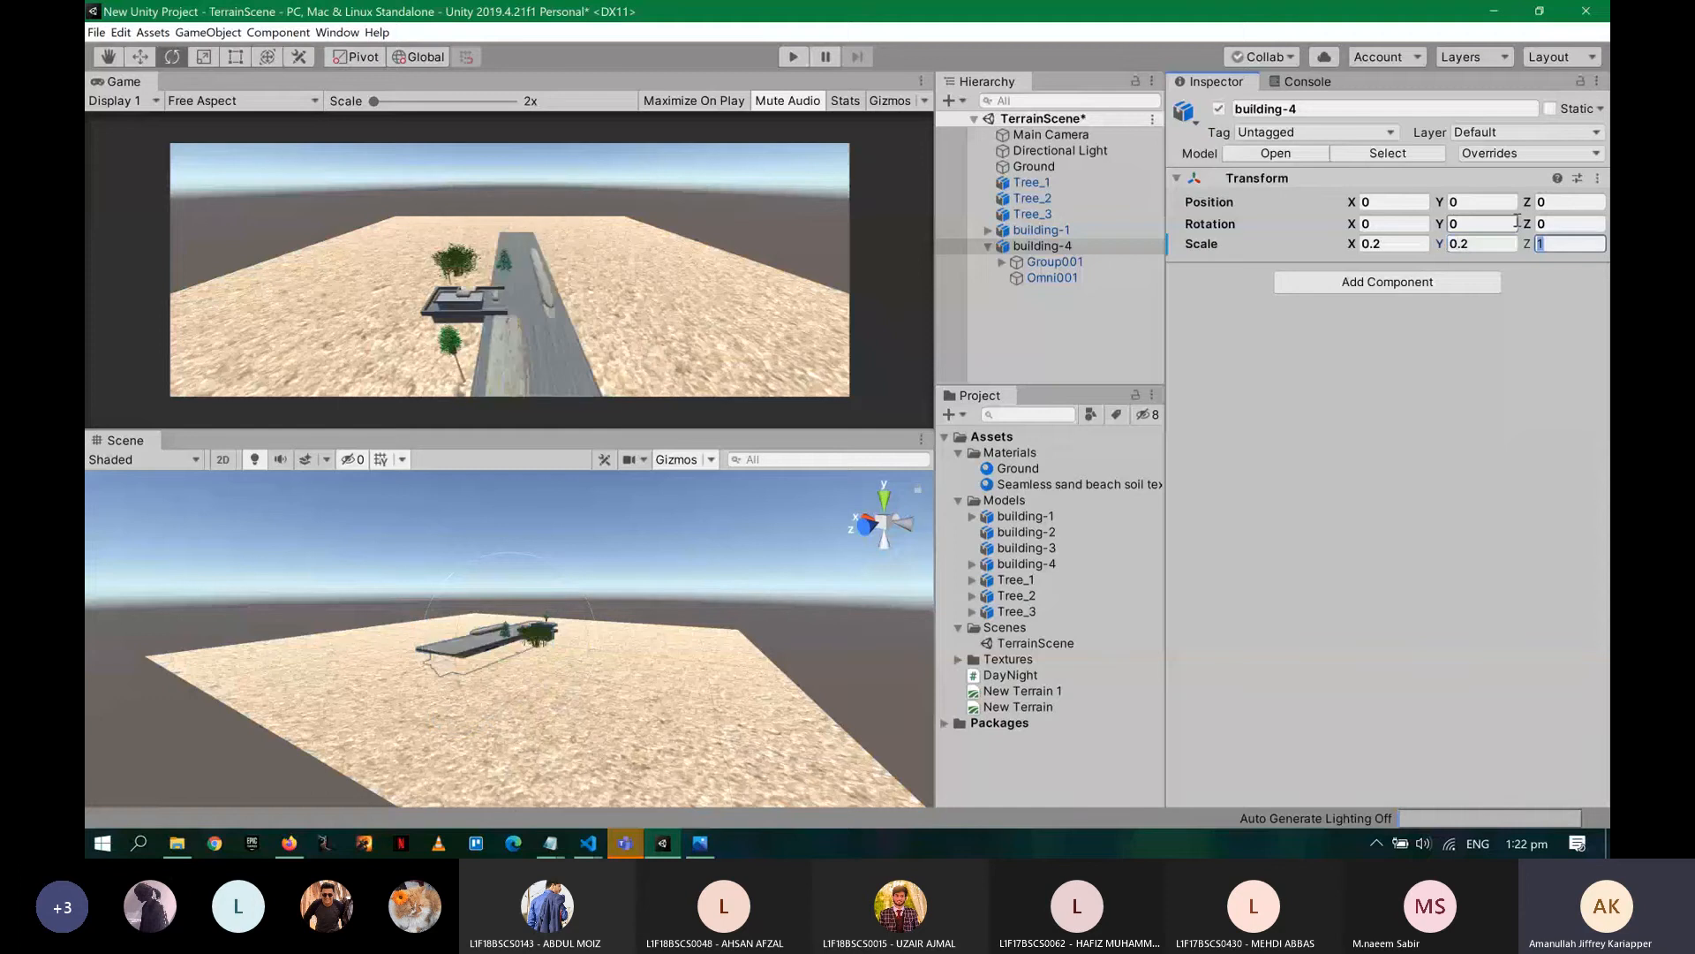
pyautogui.write('.2')
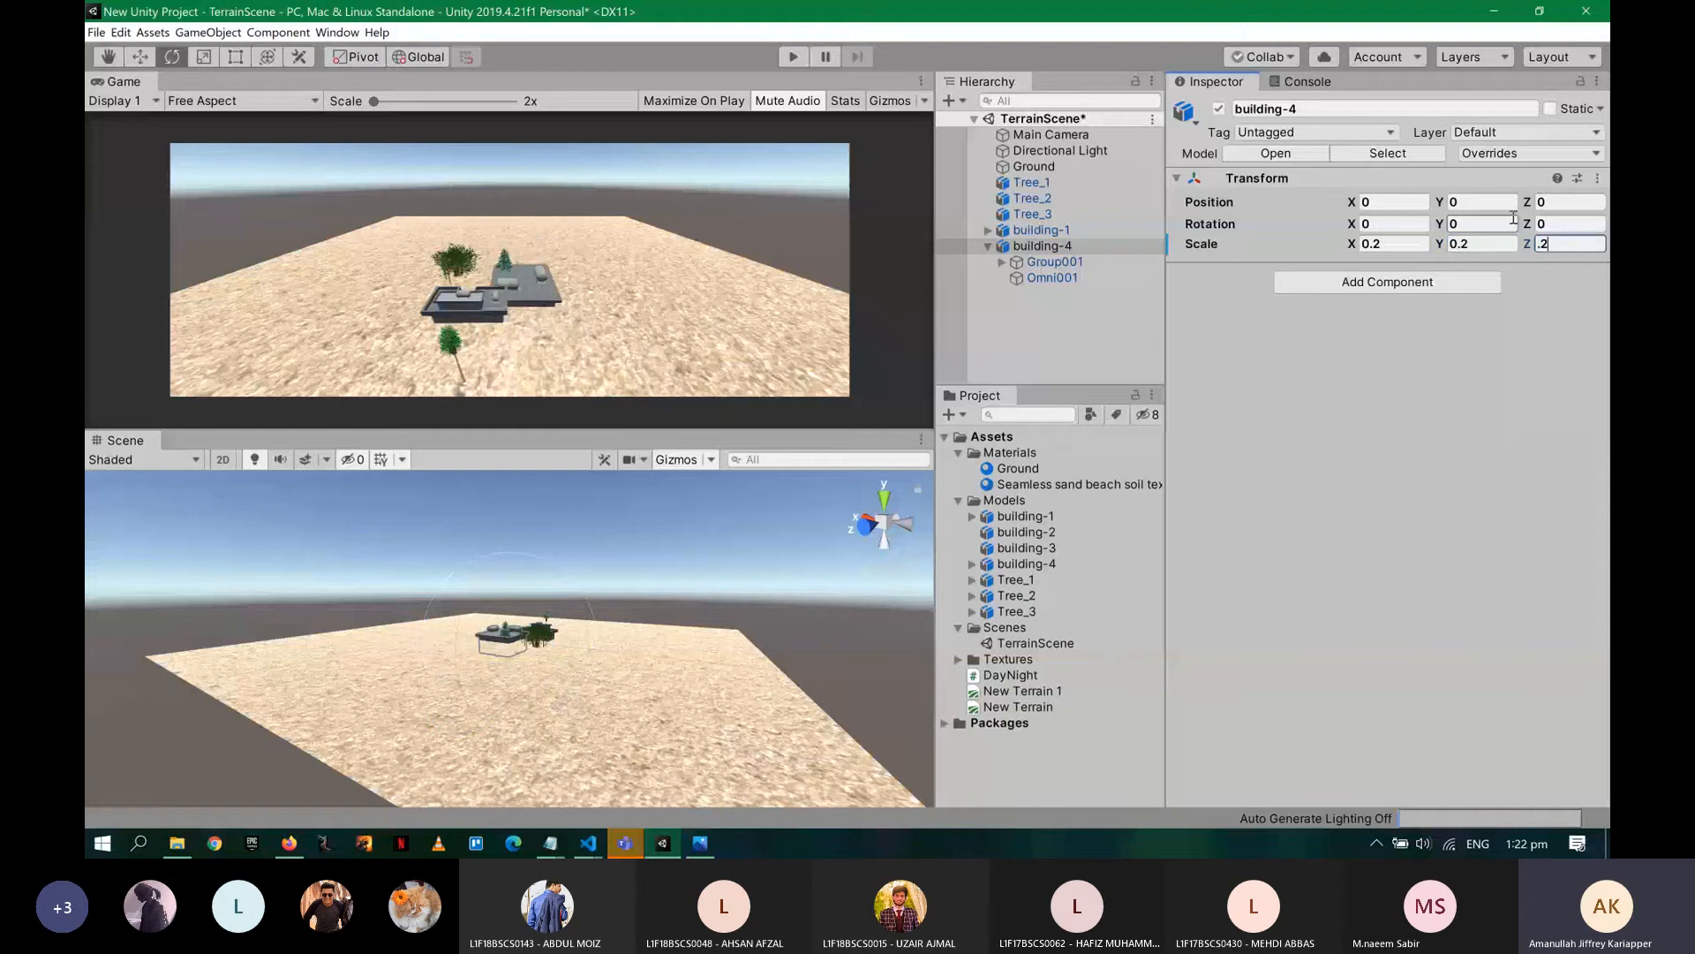
# - Raise building-4 out of the ground to a Y position of about 31.1
pyautogui.keyDown('alt'); pyautogui.moveTo(306, 690); pyautogui.dragTo(625, 662); pyautogui.keyUp('alt')
pyautogui.scroll(5, 606, 662)
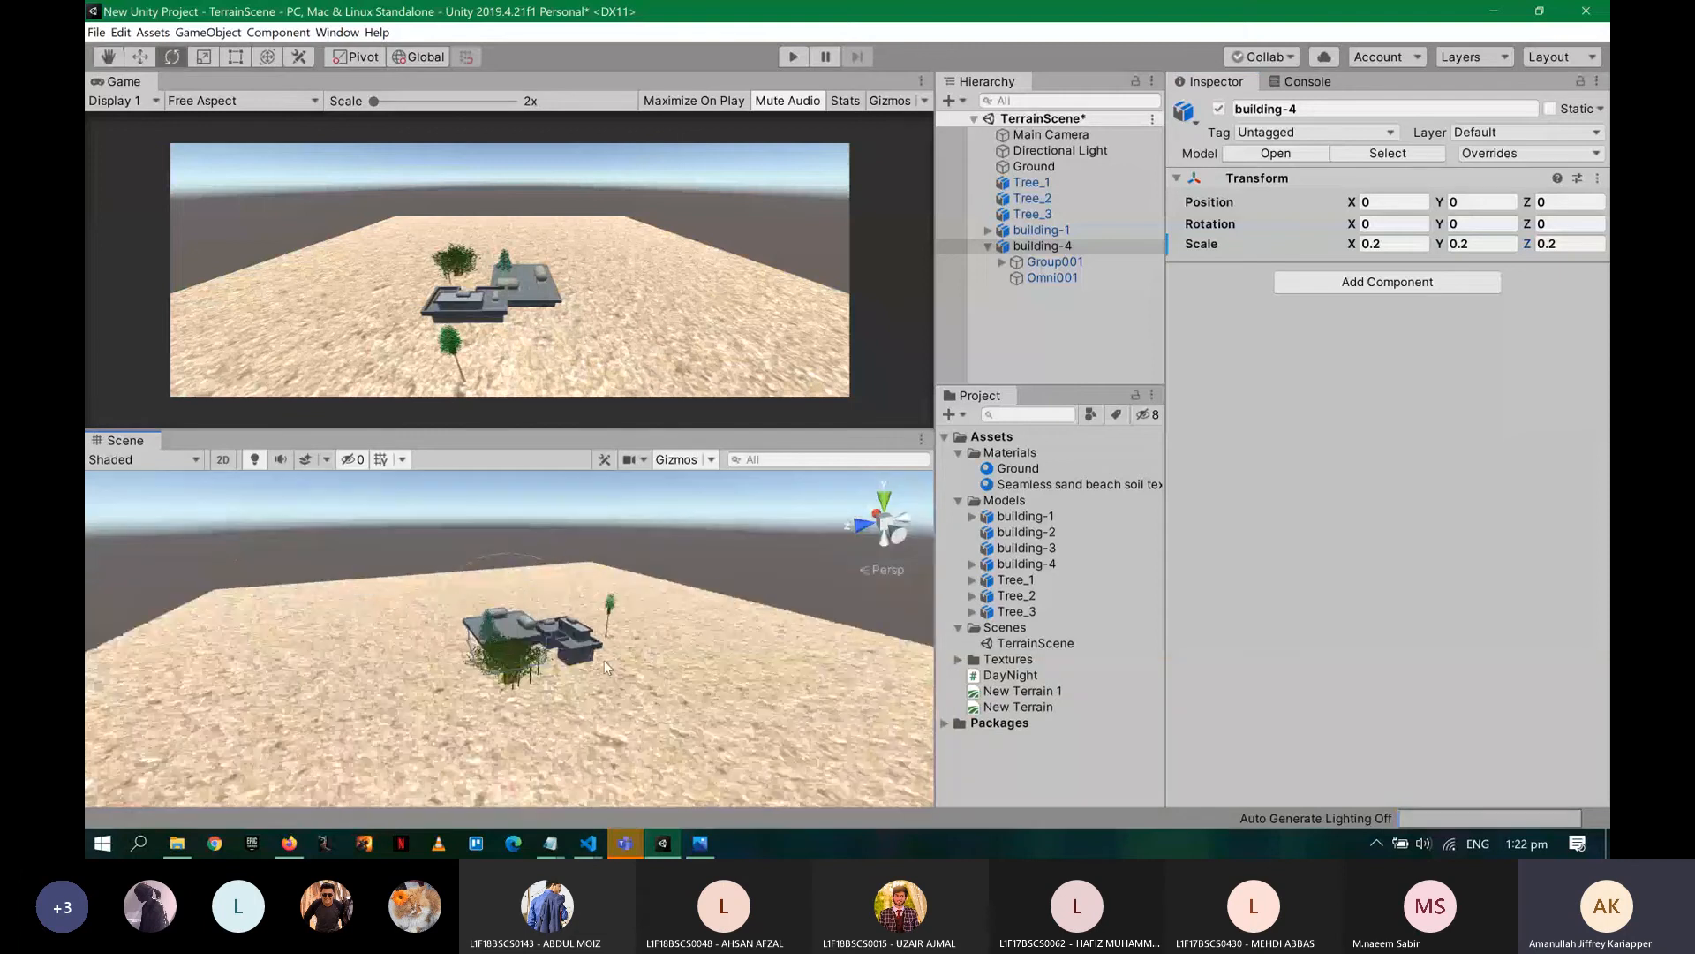
pyautogui.scroll(5, 604, 660)
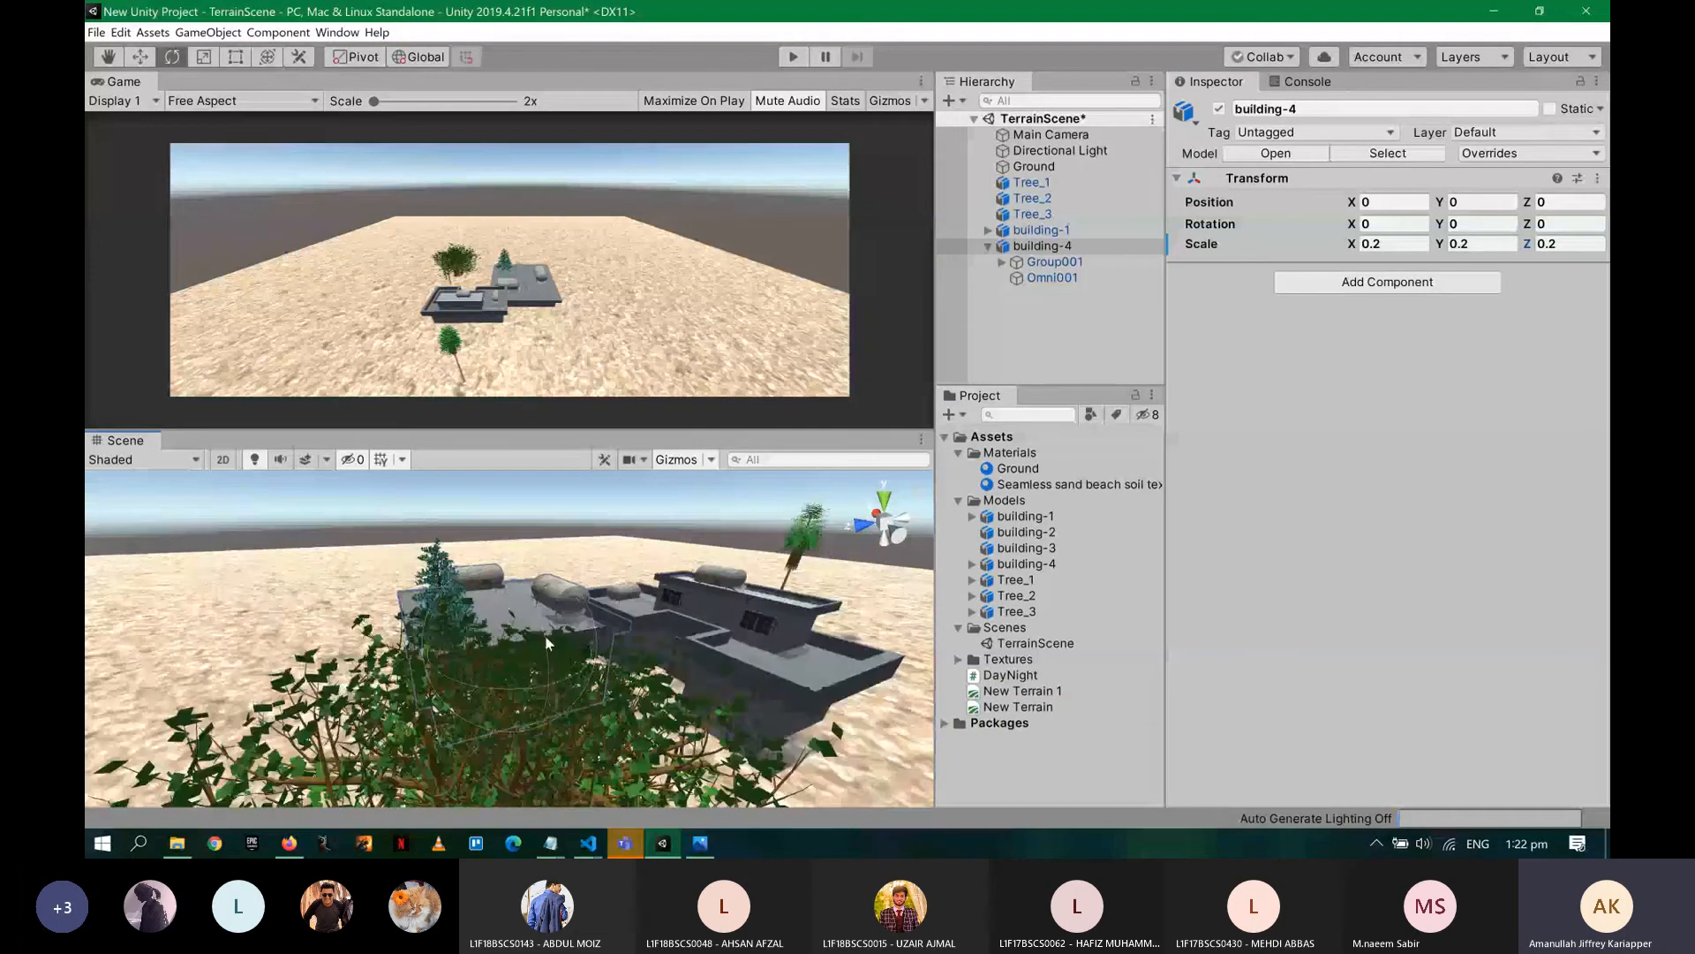
pyautogui.click(331, 573)
pyautogui.keyDown('alt'); pyautogui.moveTo(331, 573); pyautogui.dragTo(495, 488); pyautogui.keyUp('alt')
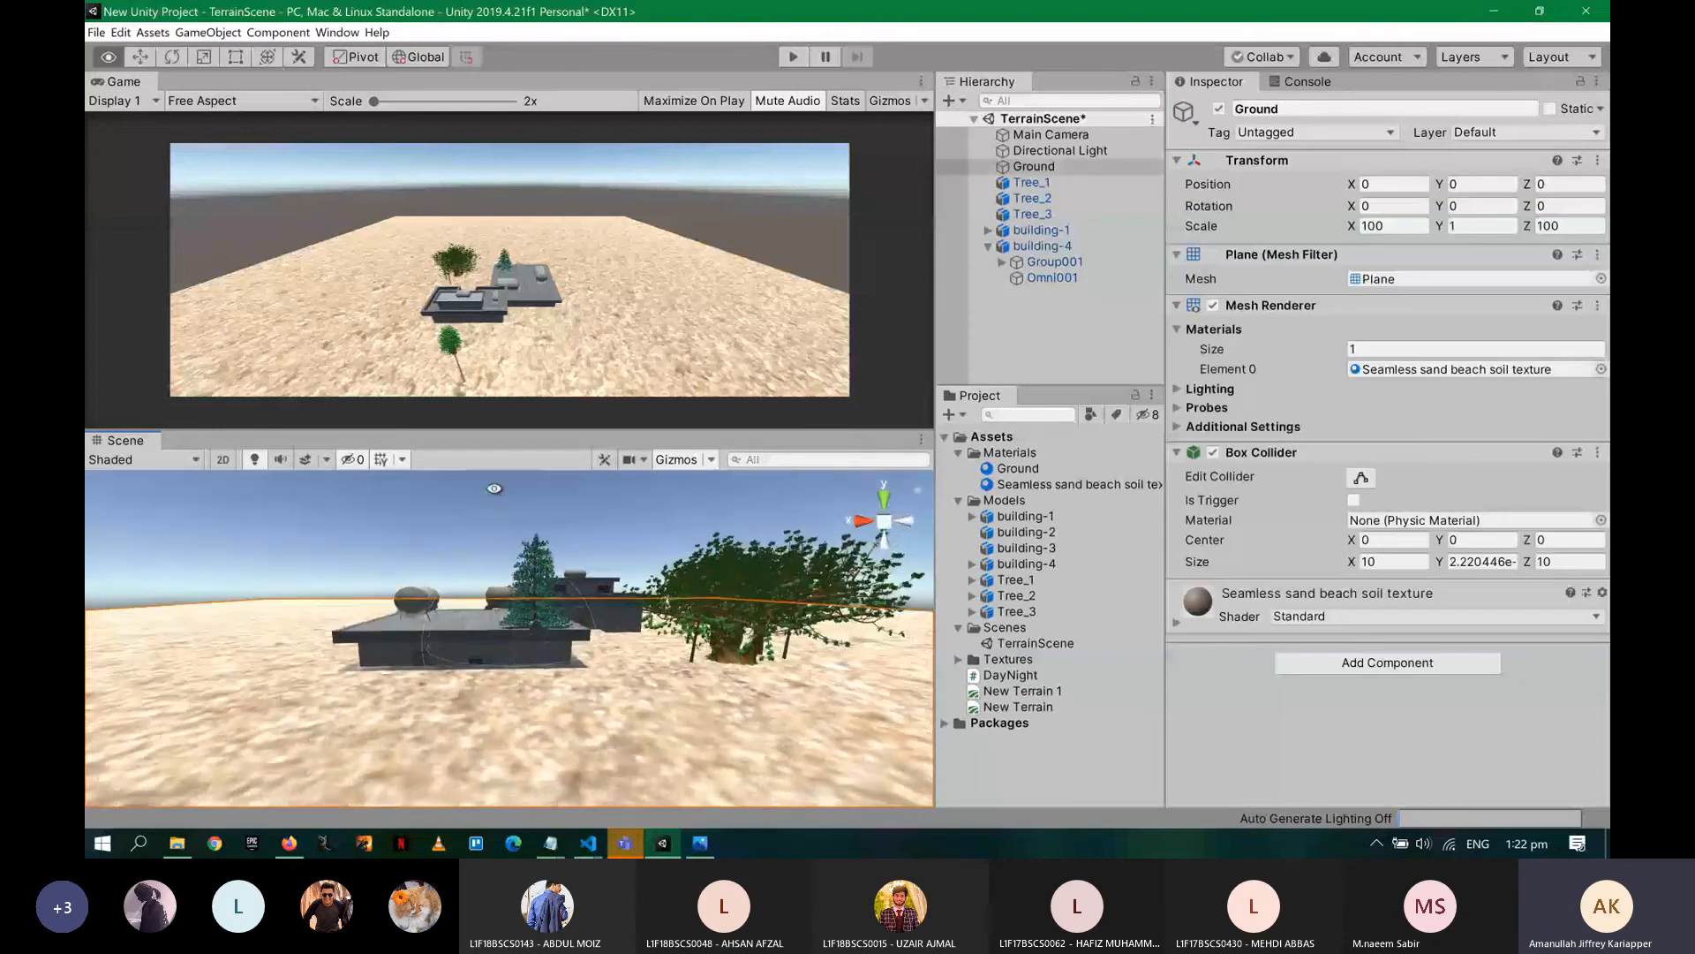
pyautogui.click(1042, 245)
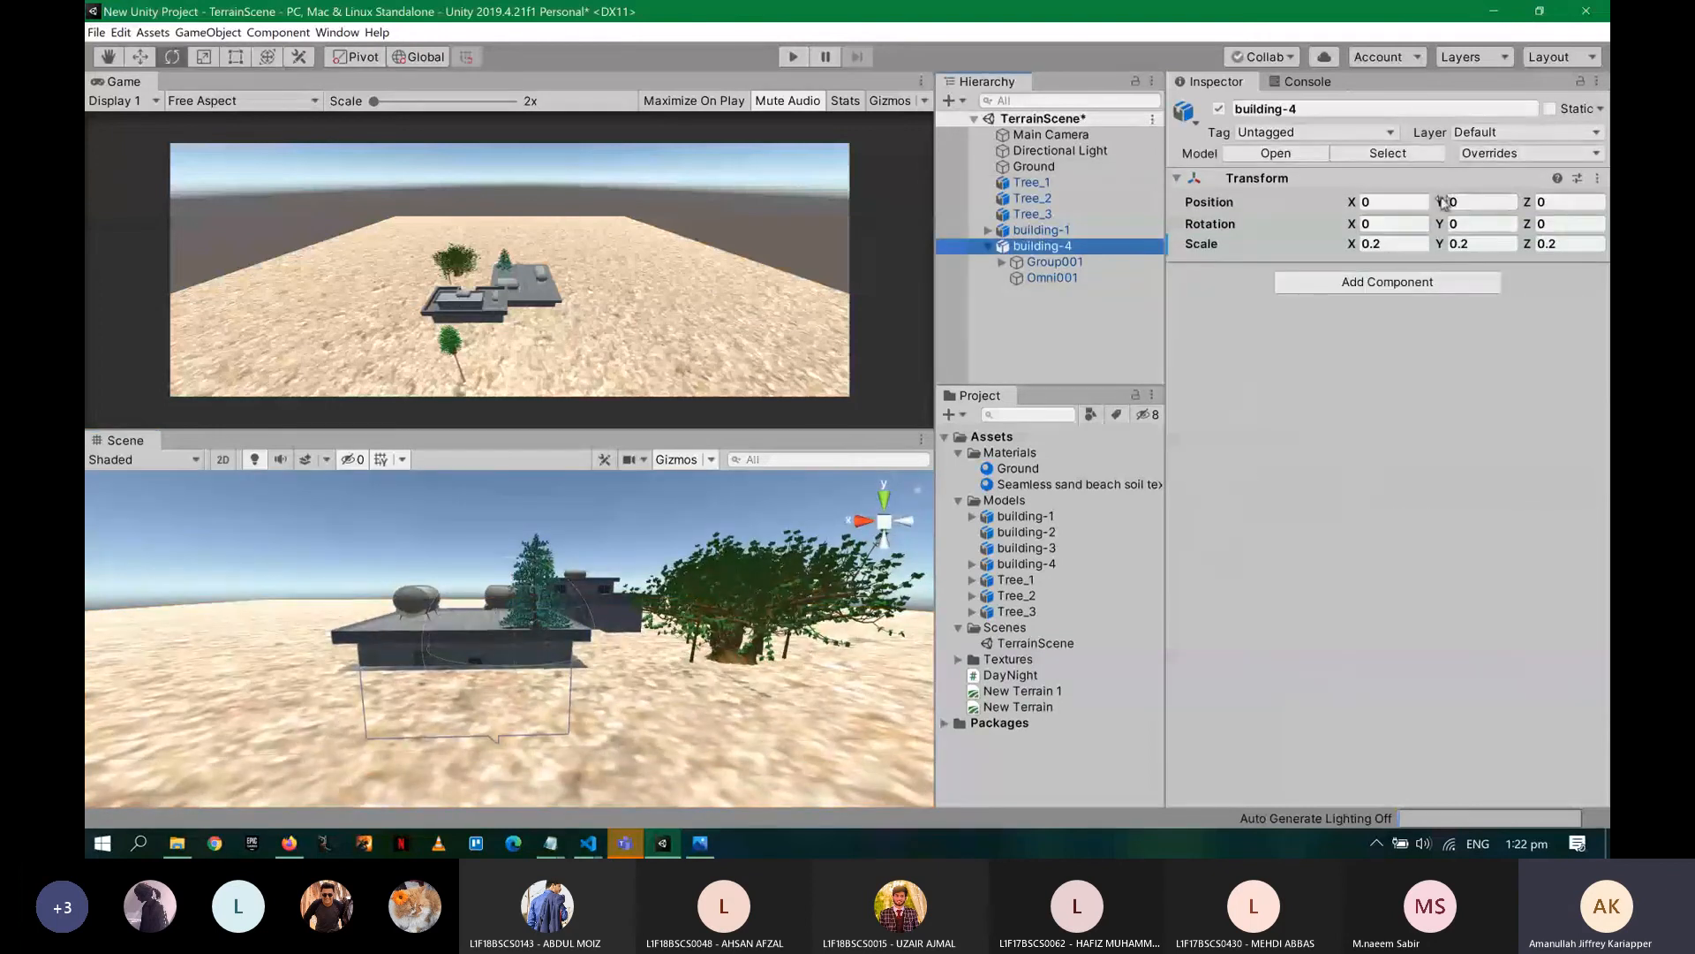
pyautogui.moveTo(1444, 201); pyautogui.dragTo(1579, 188)
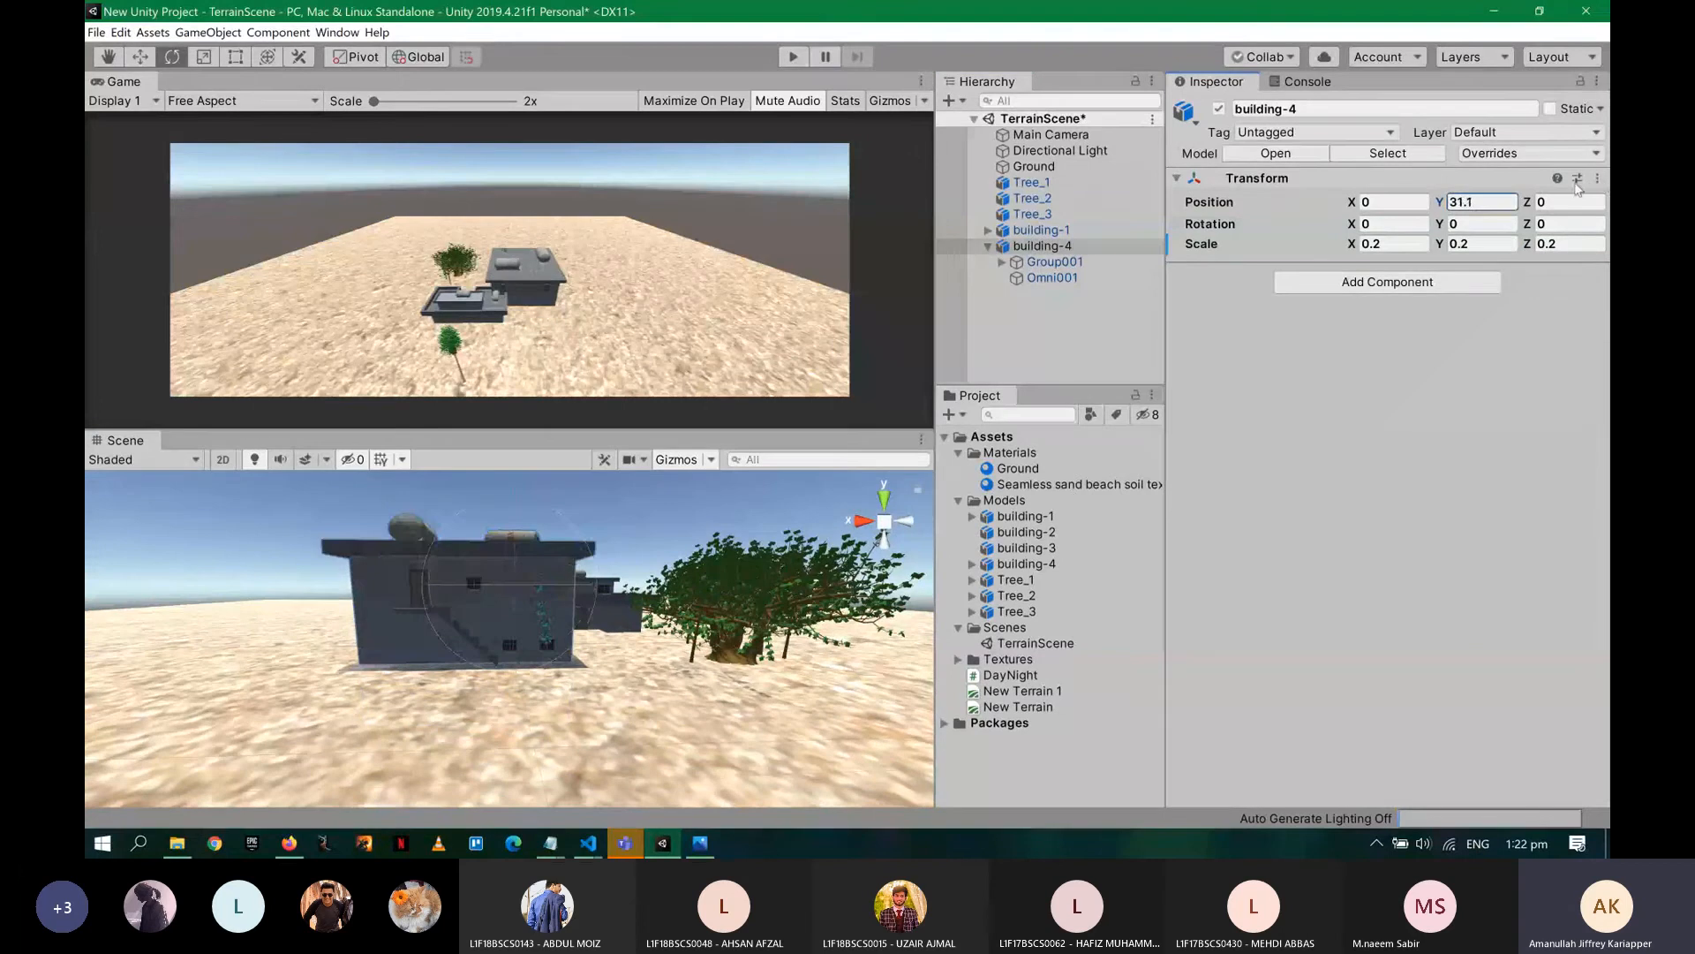
# - Move building-4 away from the spruce tree and building-1 to an X position of about 69.89
pyautogui.keyDown('alt'); pyautogui.moveTo(495, 618); pyautogui.dragTo(434, 634); pyautogui.keyUp('alt')
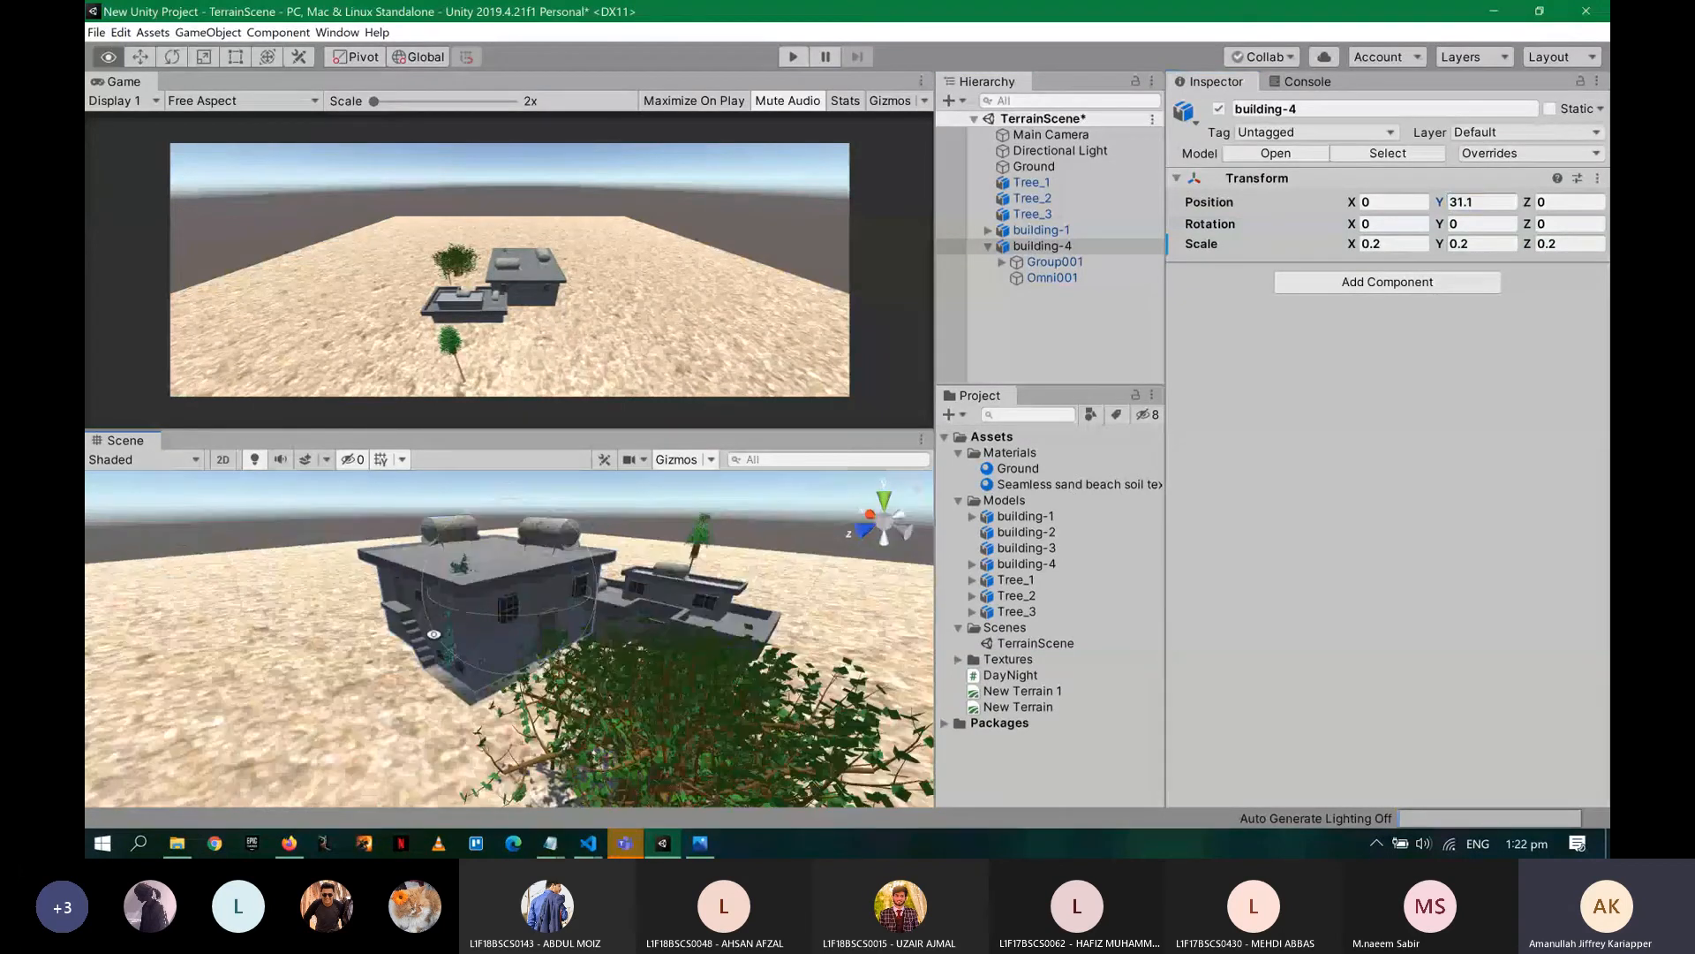
pyautogui.press('e')
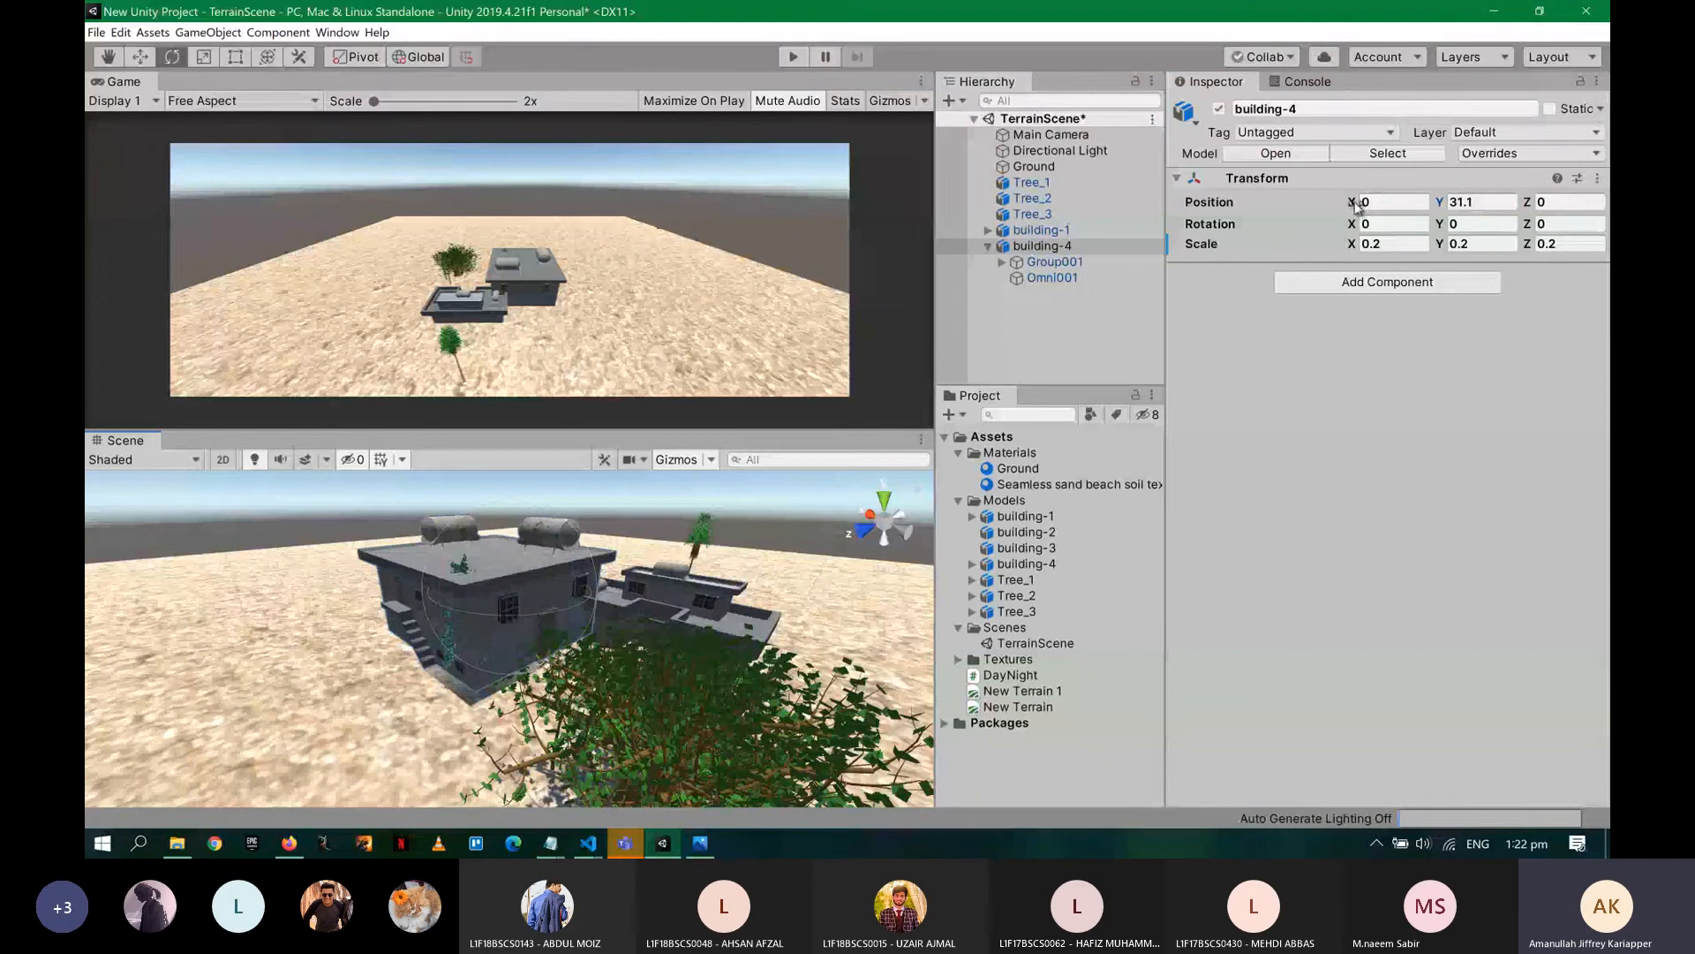
pyautogui.moveTo(1355, 205); pyautogui.dragTo(88, 499)
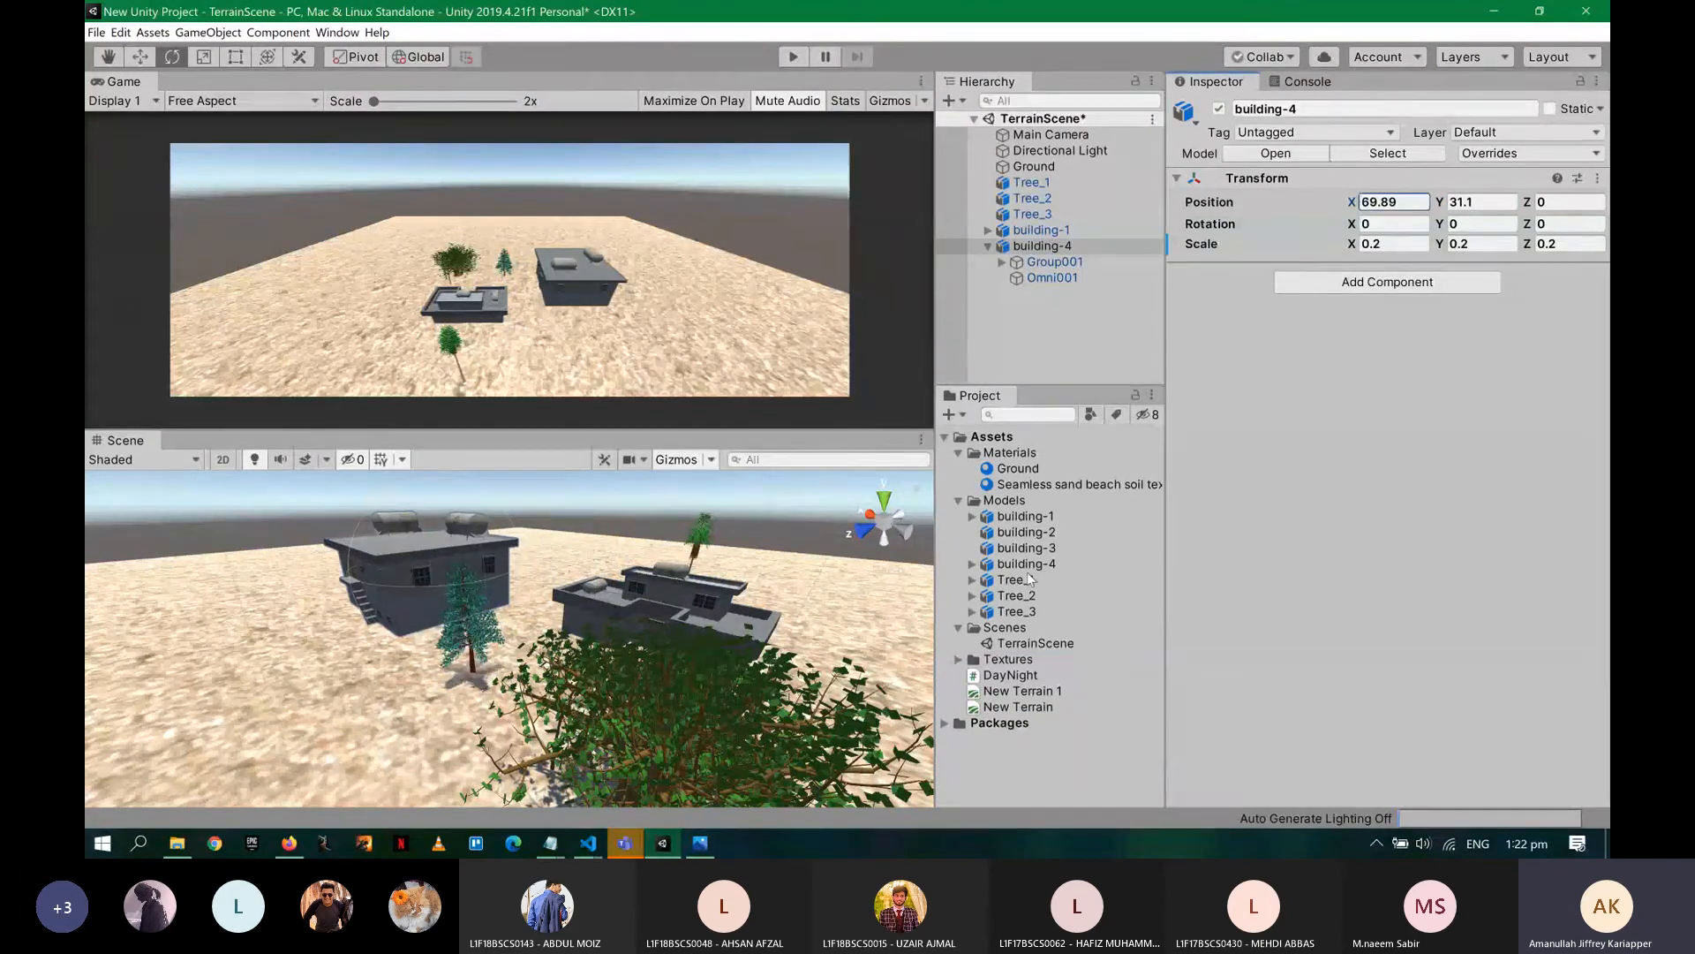
# - Compare the size of the two buildings from several angles and check the transform scale of building-1
pyautogui.keyDown('alt'); pyautogui.moveTo(530, 557); pyautogui.dragTo(628, 492); pyautogui.keyUp('alt')
pyautogui.keyDown('alt'); pyautogui.moveTo(388, 530); pyautogui.dragTo(586, 615); pyautogui.keyUp('alt')
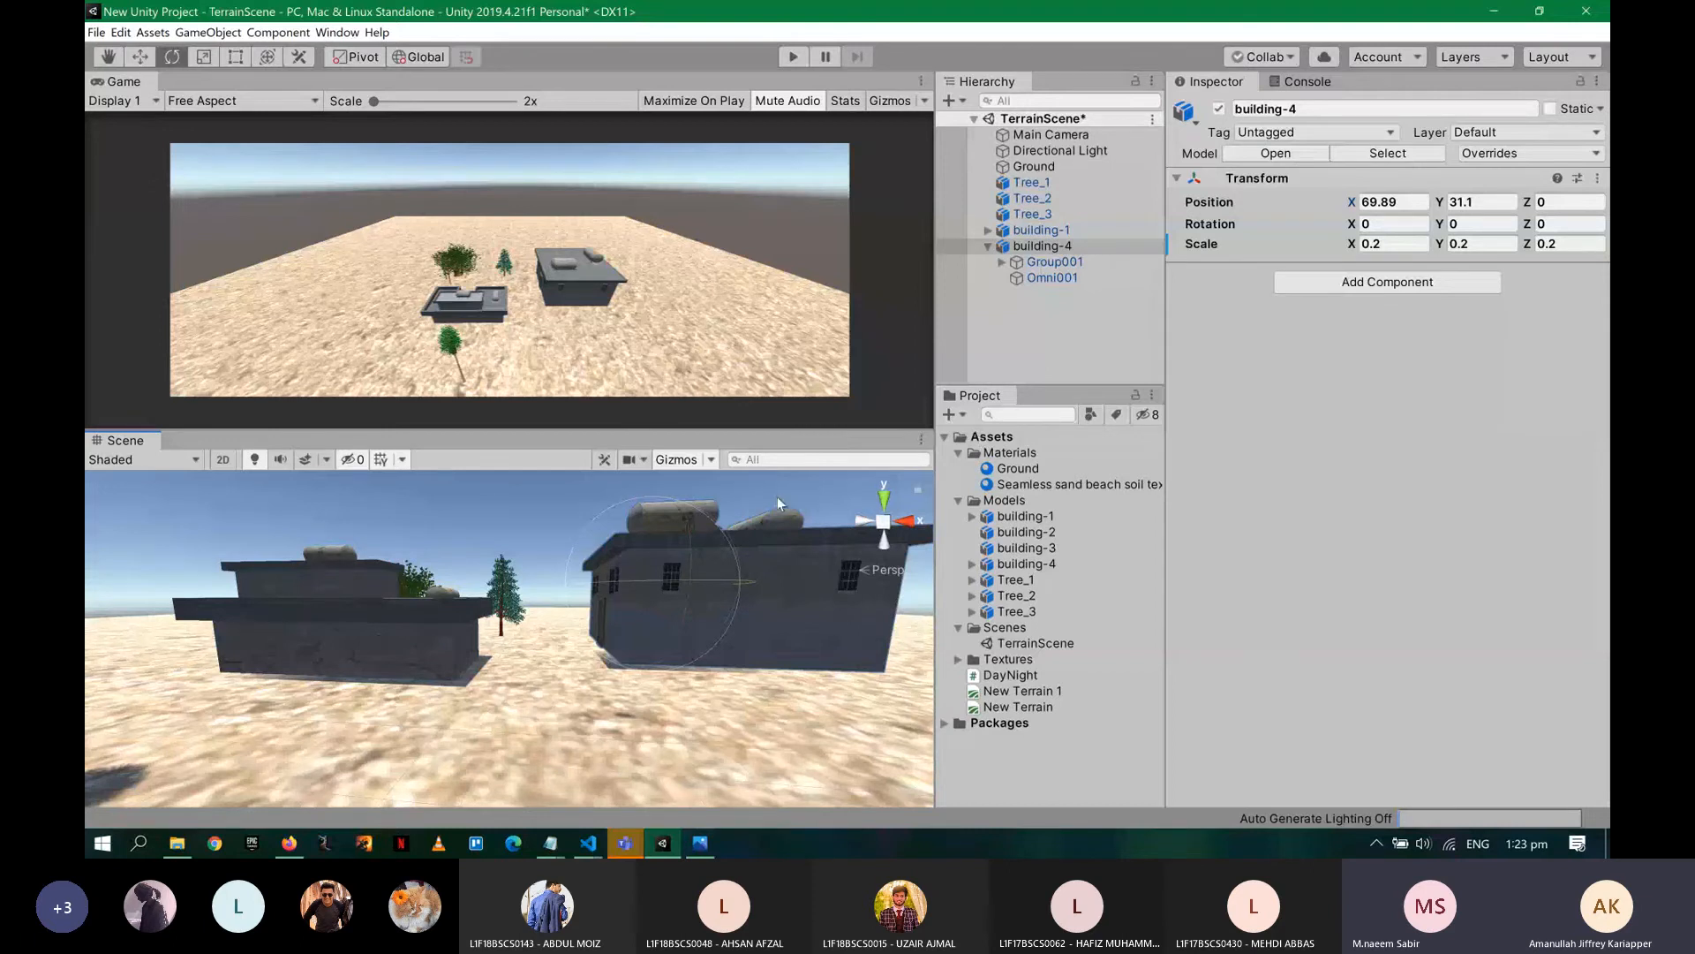
pyautogui.scroll(-3, 775, 580)
pyautogui.scroll(-2, 755, 581)
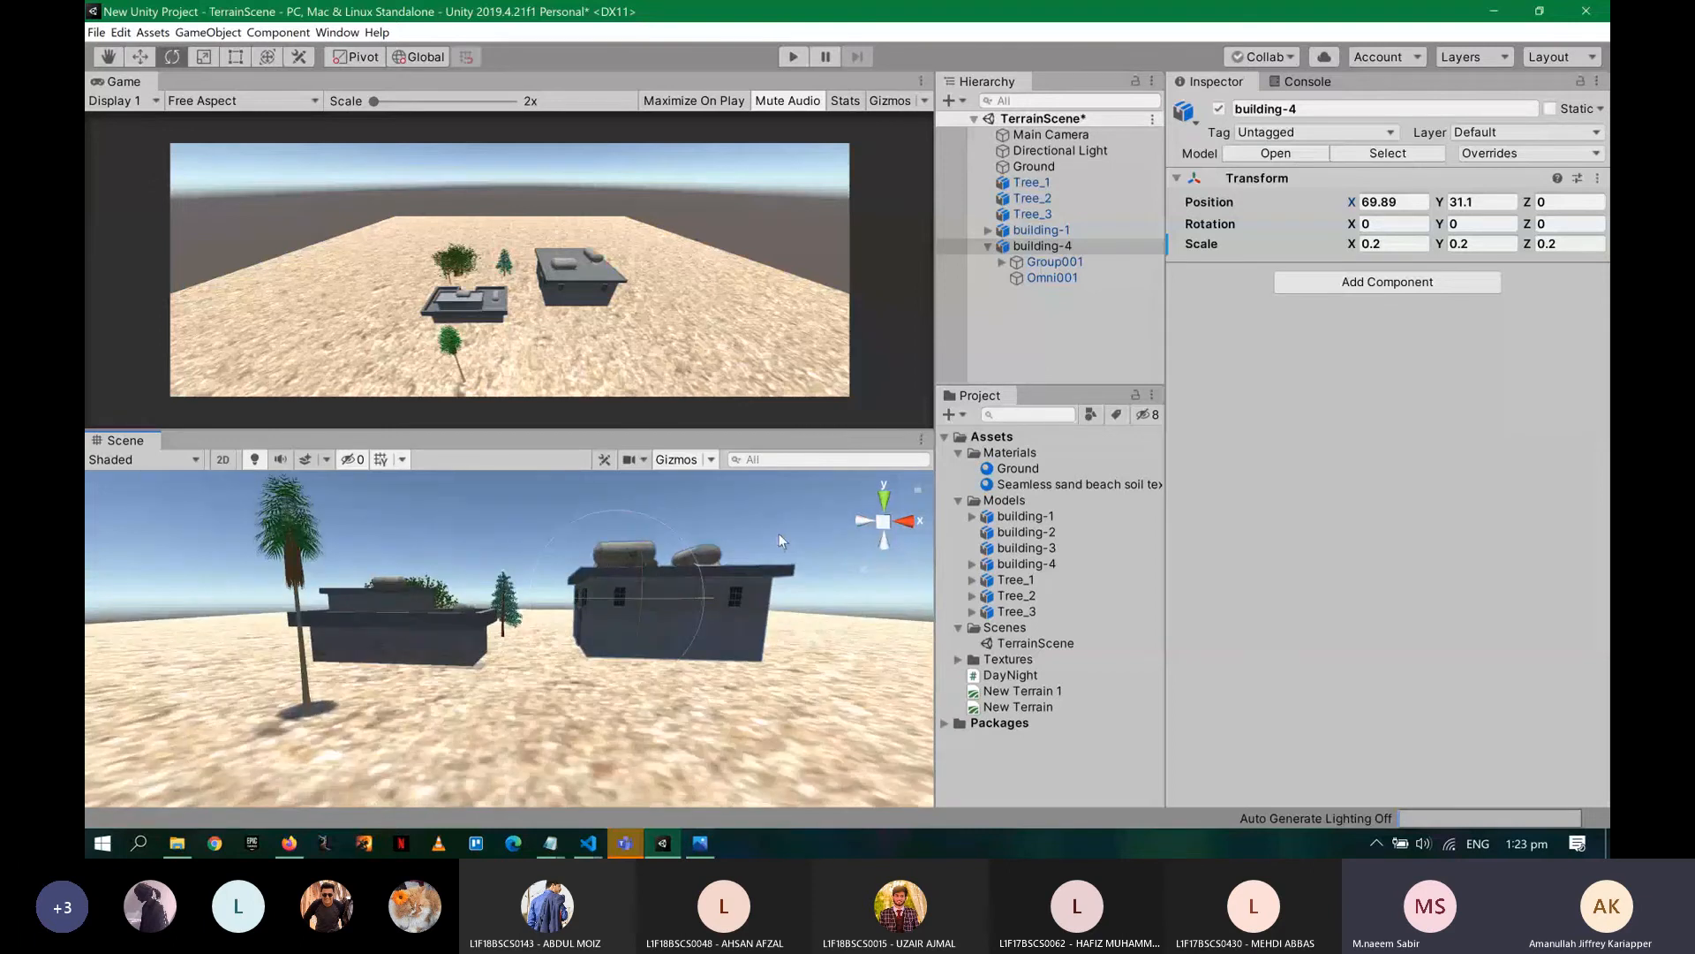
pyautogui.press('alt')
pyautogui.keyDown('alt'); pyautogui.moveTo(779, 533); pyautogui.dragTo(573, 598); pyautogui.keyUp('alt')
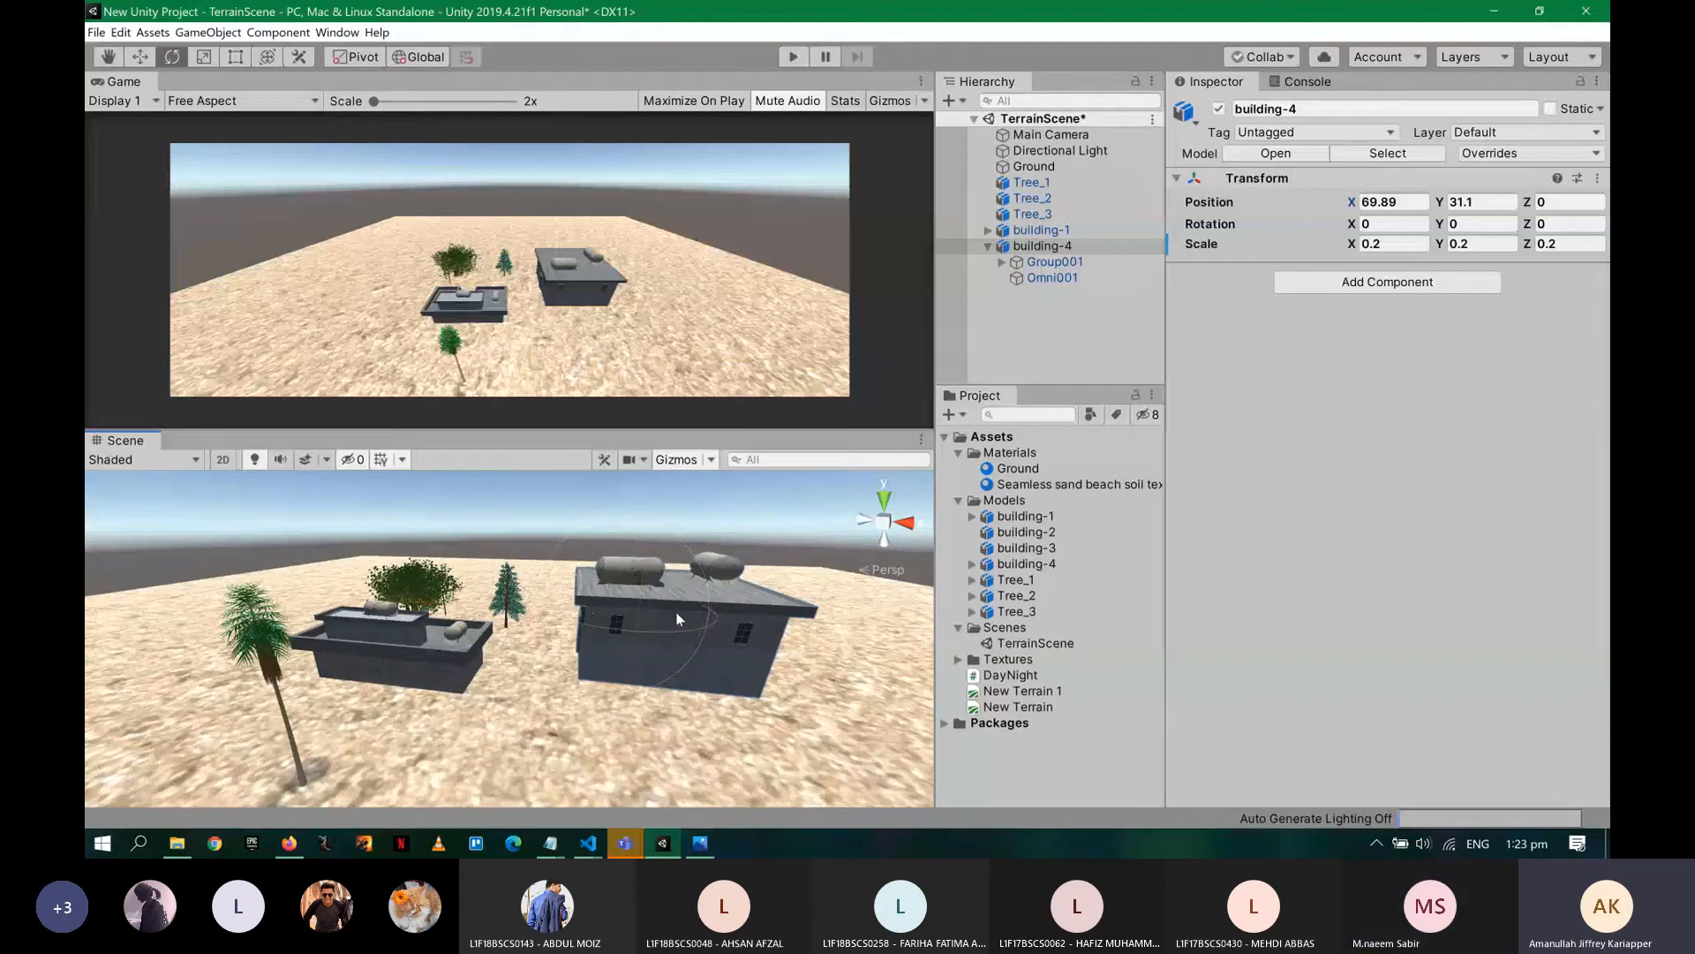
pyautogui.click(1038, 230)
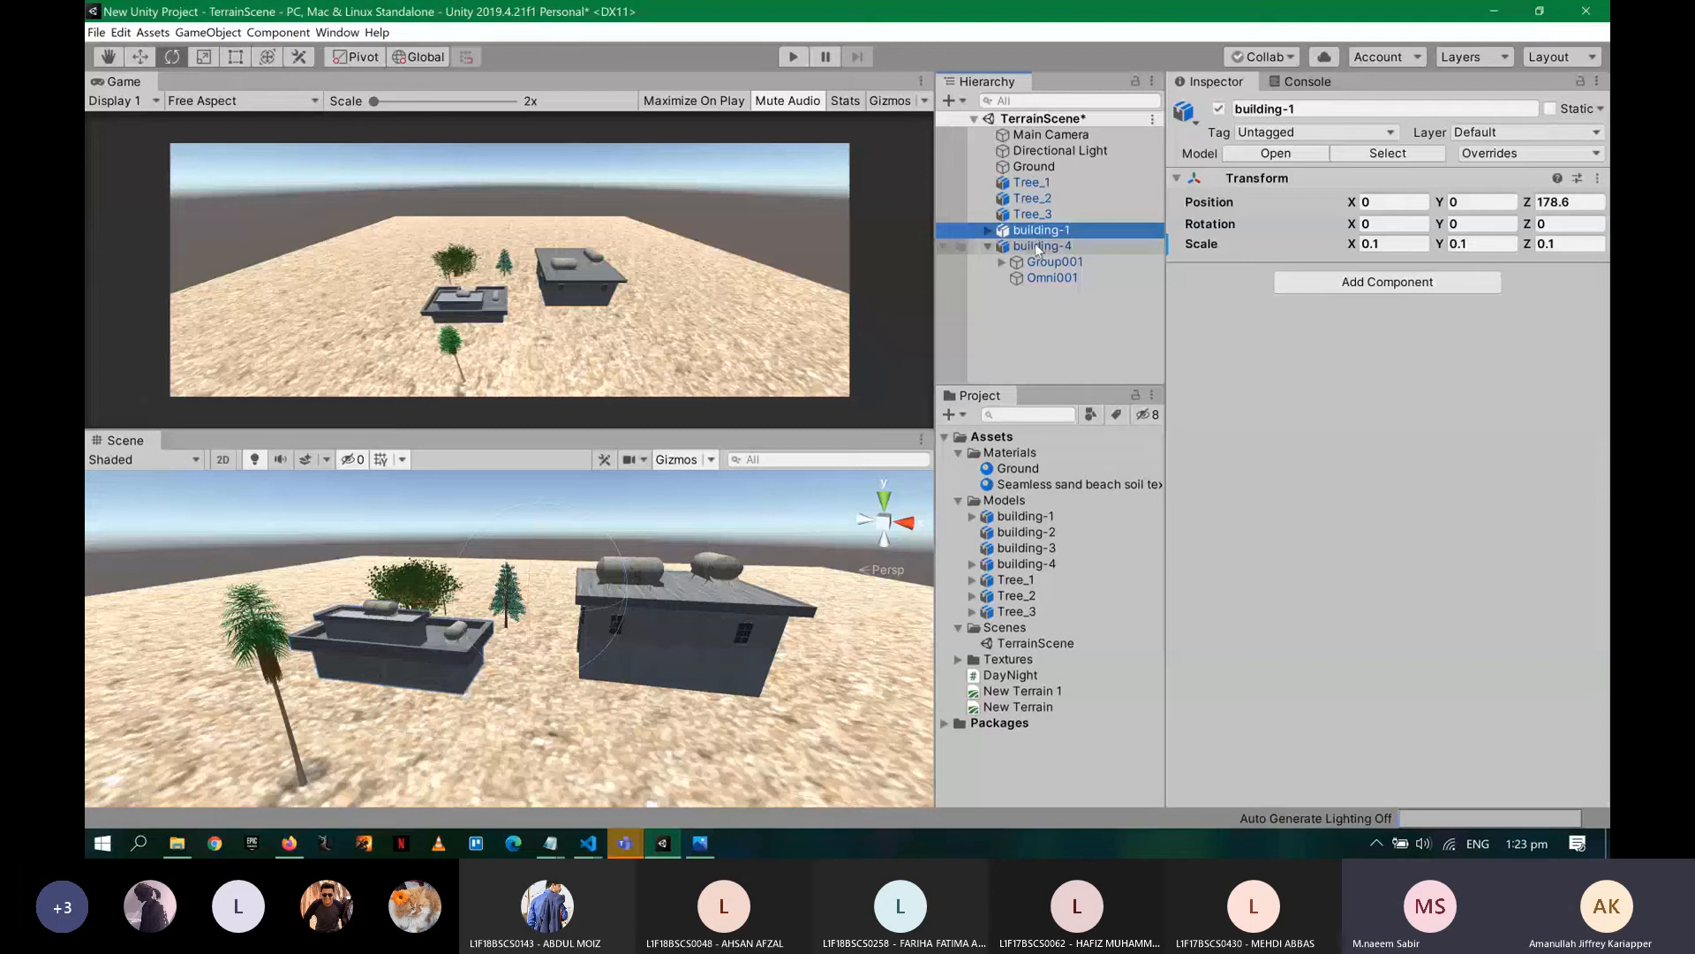
pyautogui.click(1038, 247)
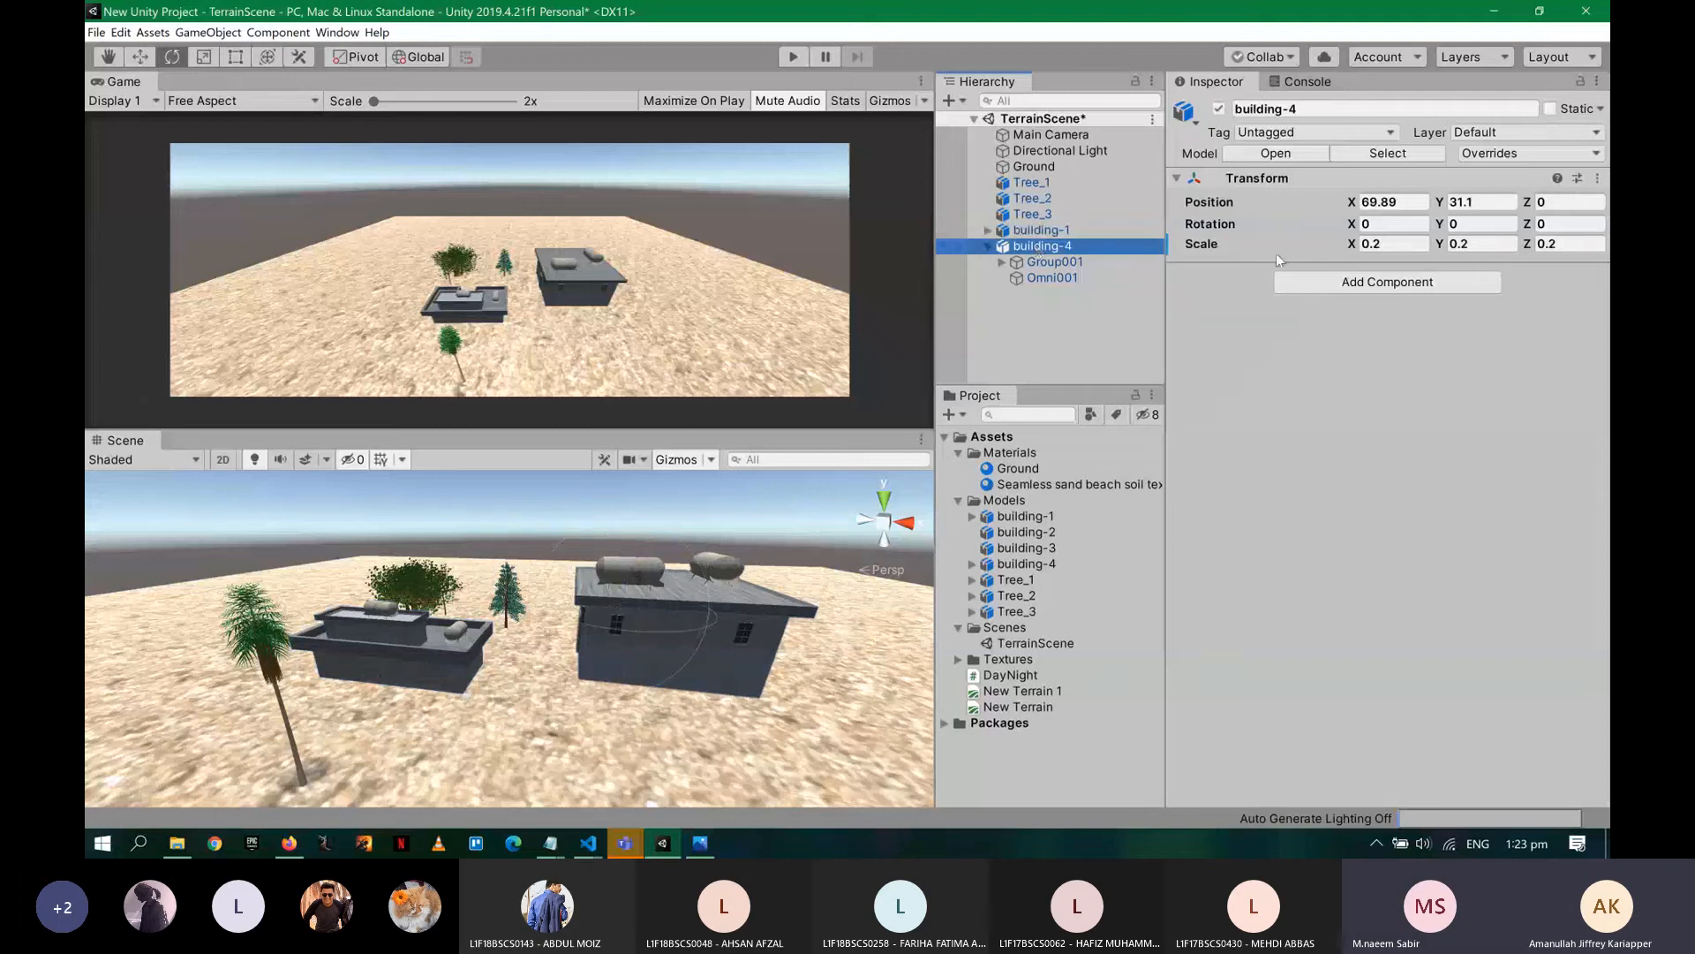
# - Set the scale of building-4 to 0.1 on the X, Y and Z axes
pyautogui.click(1393, 244)
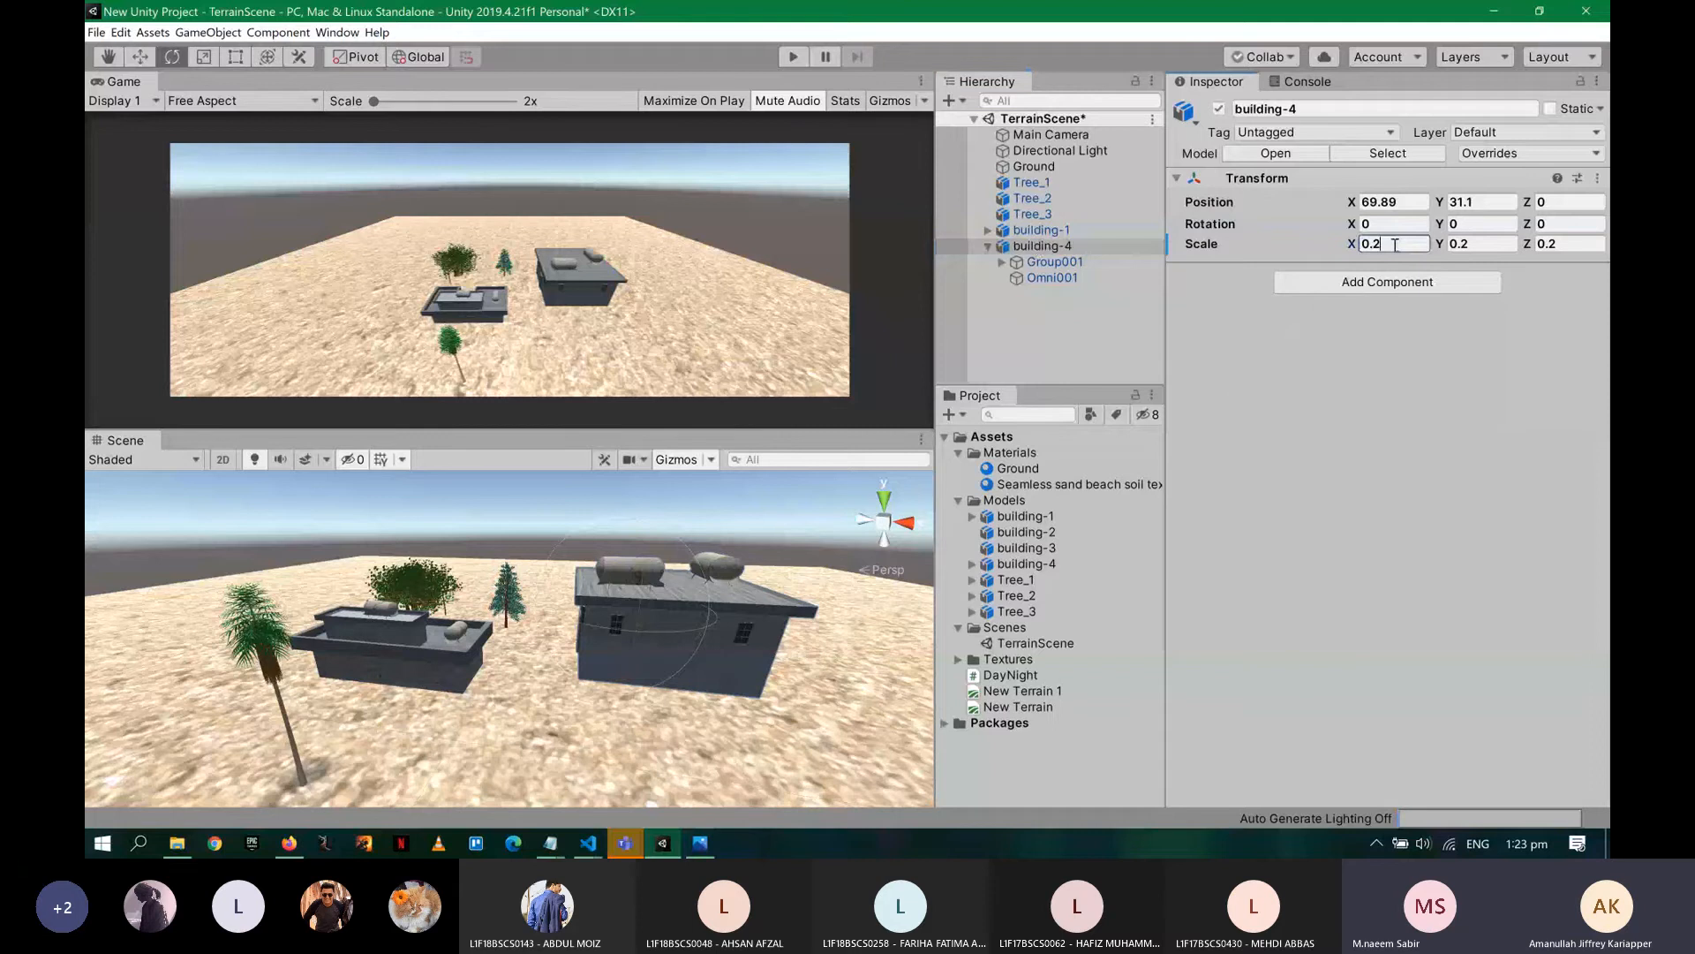
pyautogui.press('BackSpace')
pyautogui.write('1')
pyautogui.press('Tab')
pyautogui.write('0')
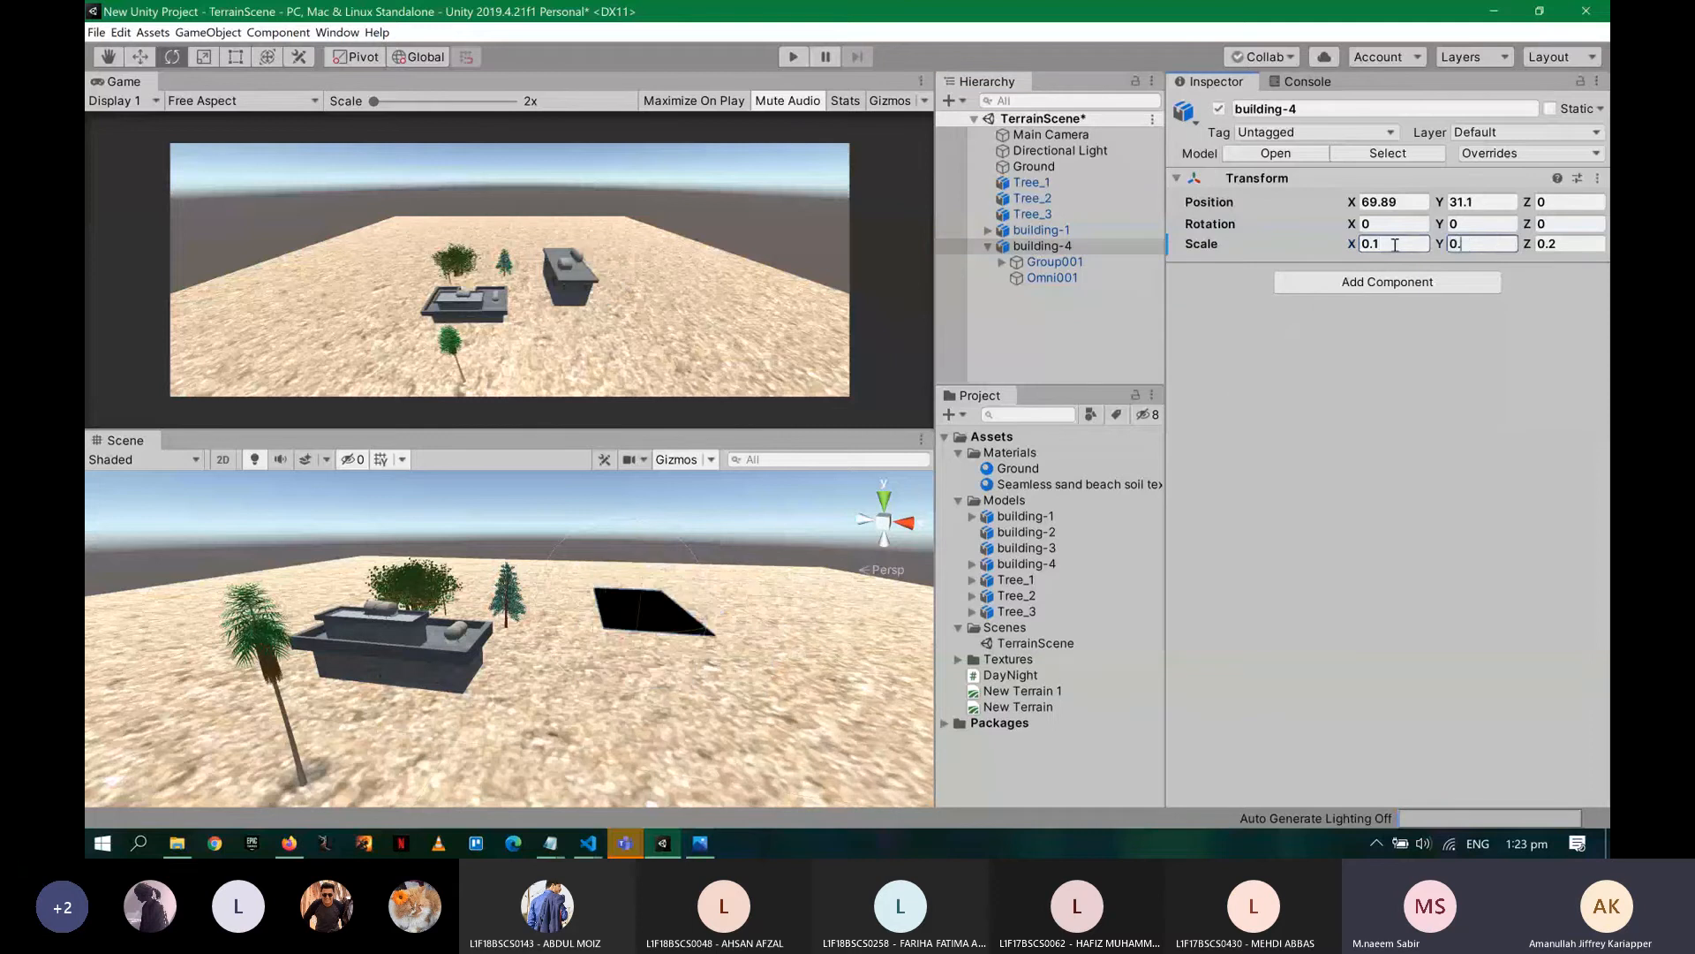
pyautogui.press('Tab')
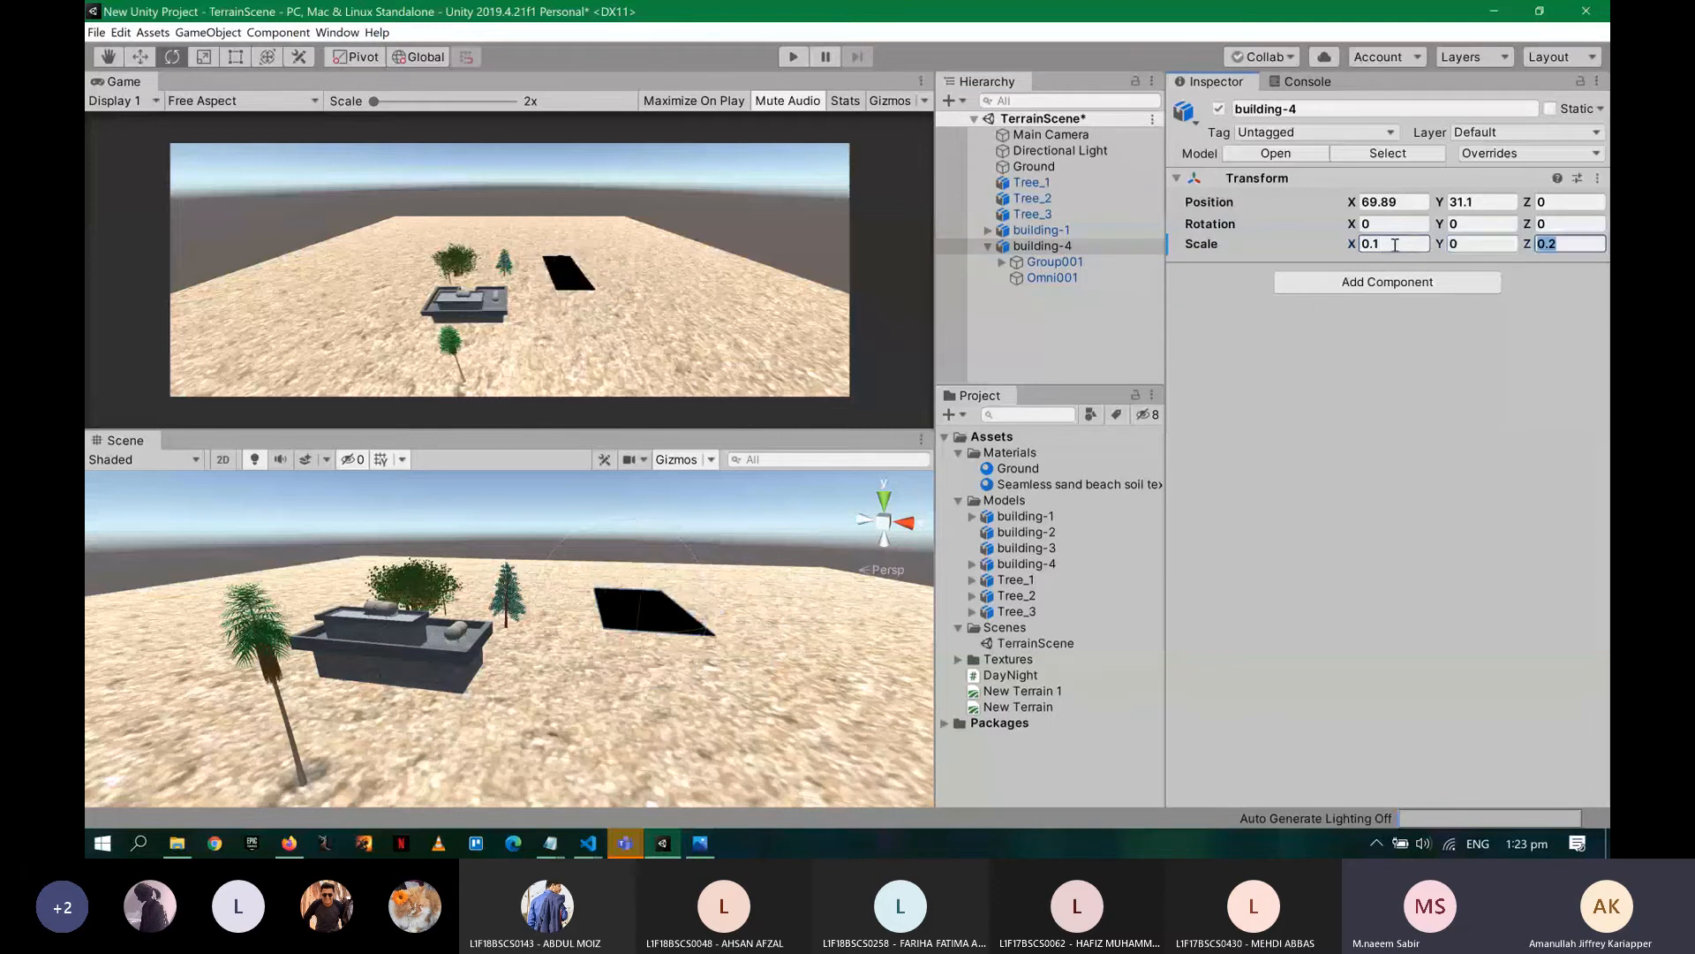
pyautogui.hotkey('shift', 'Tab')
pyautogui.write('0.1')
pyautogui.press('Tab')
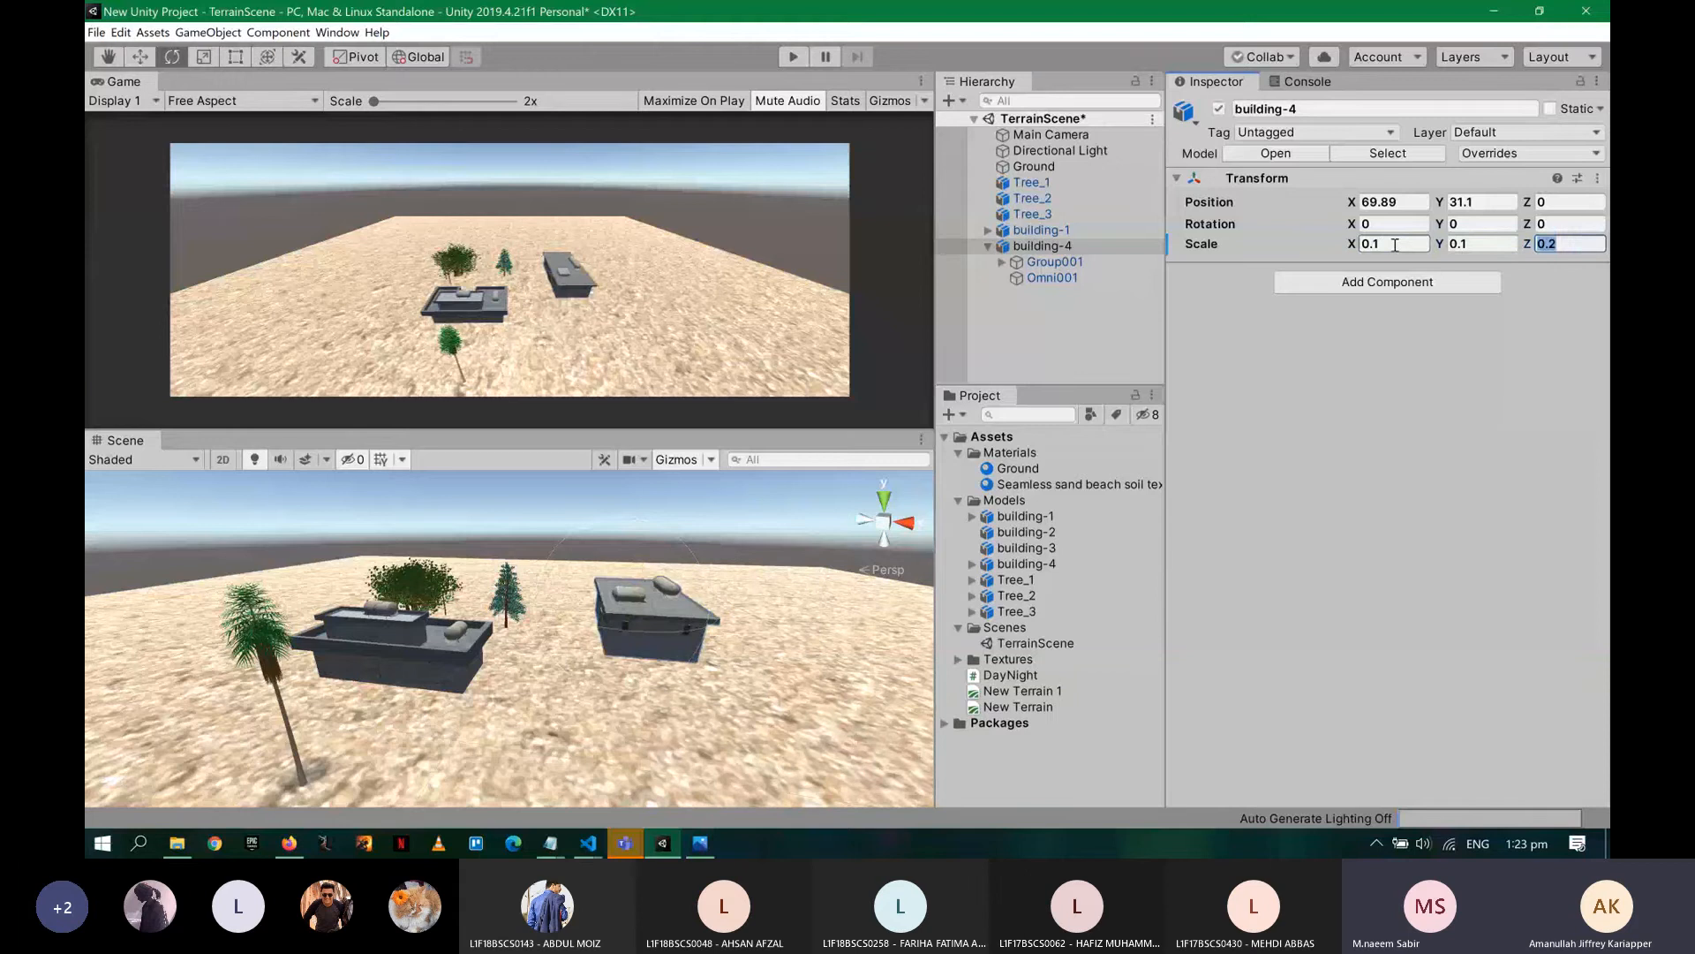
pyautogui.write('.1')
pyautogui.press('Return')
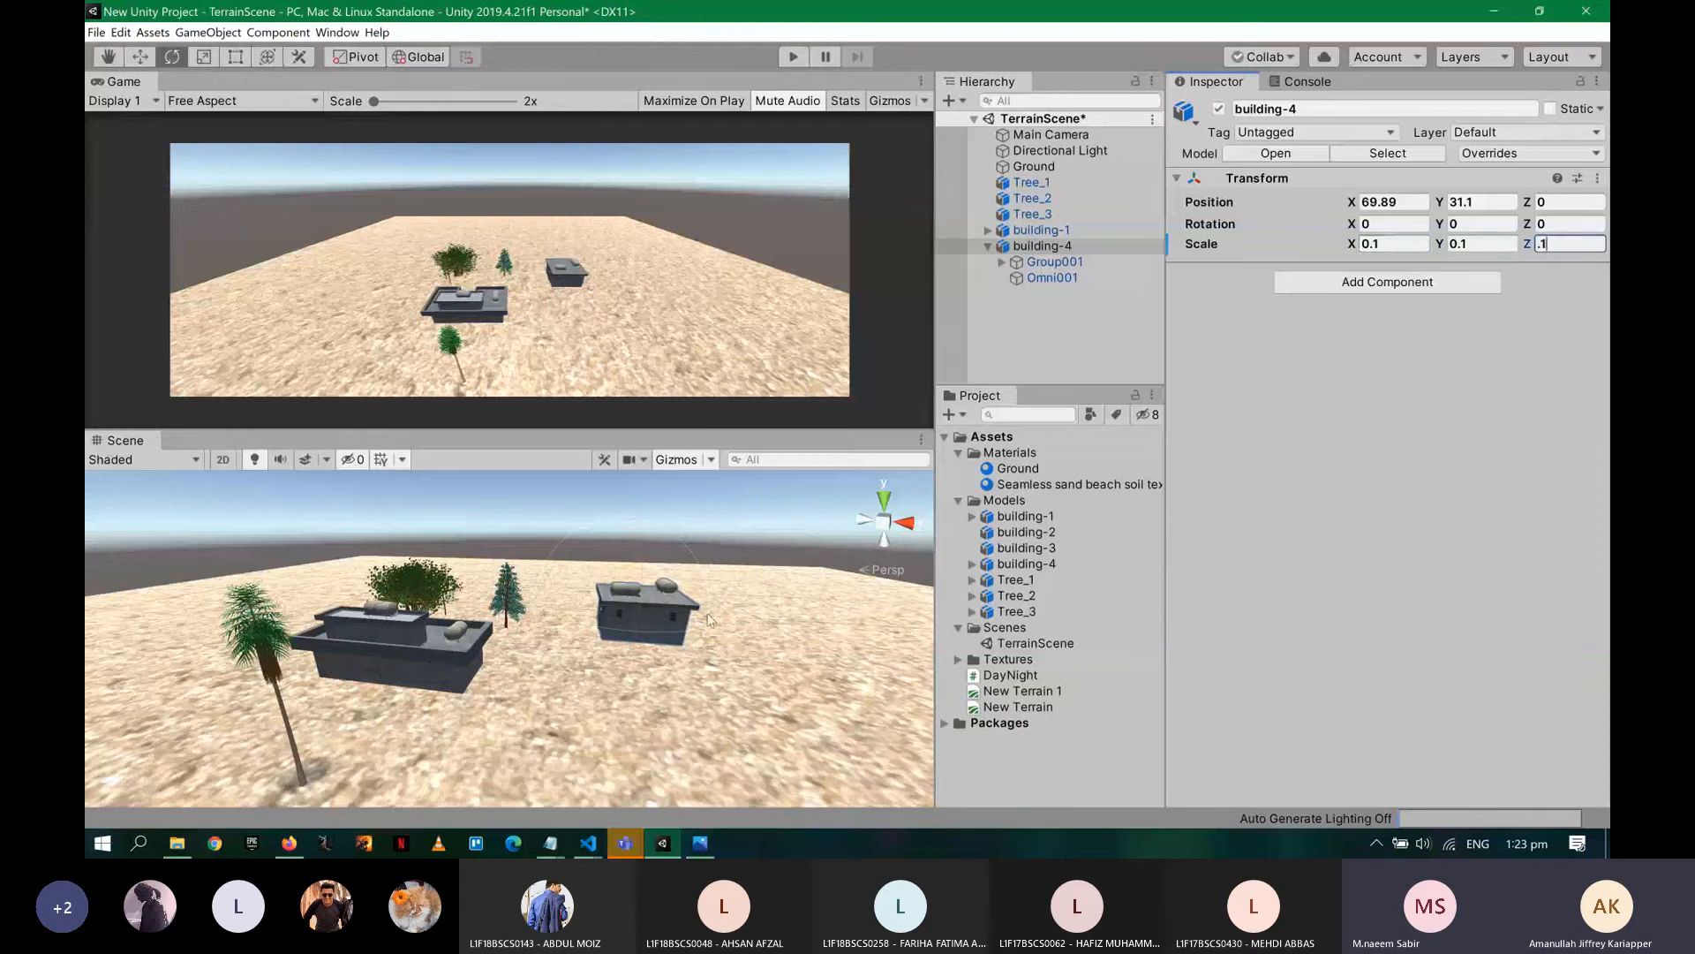
# - Reset the Y position of building-4 to 0 and raise it to about 14.61 so it stands on the ground
pyautogui.keyDown('alt'); pyautogui.moveTo(494, 583); pyautogui.dragTo(355, 529); pyautogui.keyUp('alt')
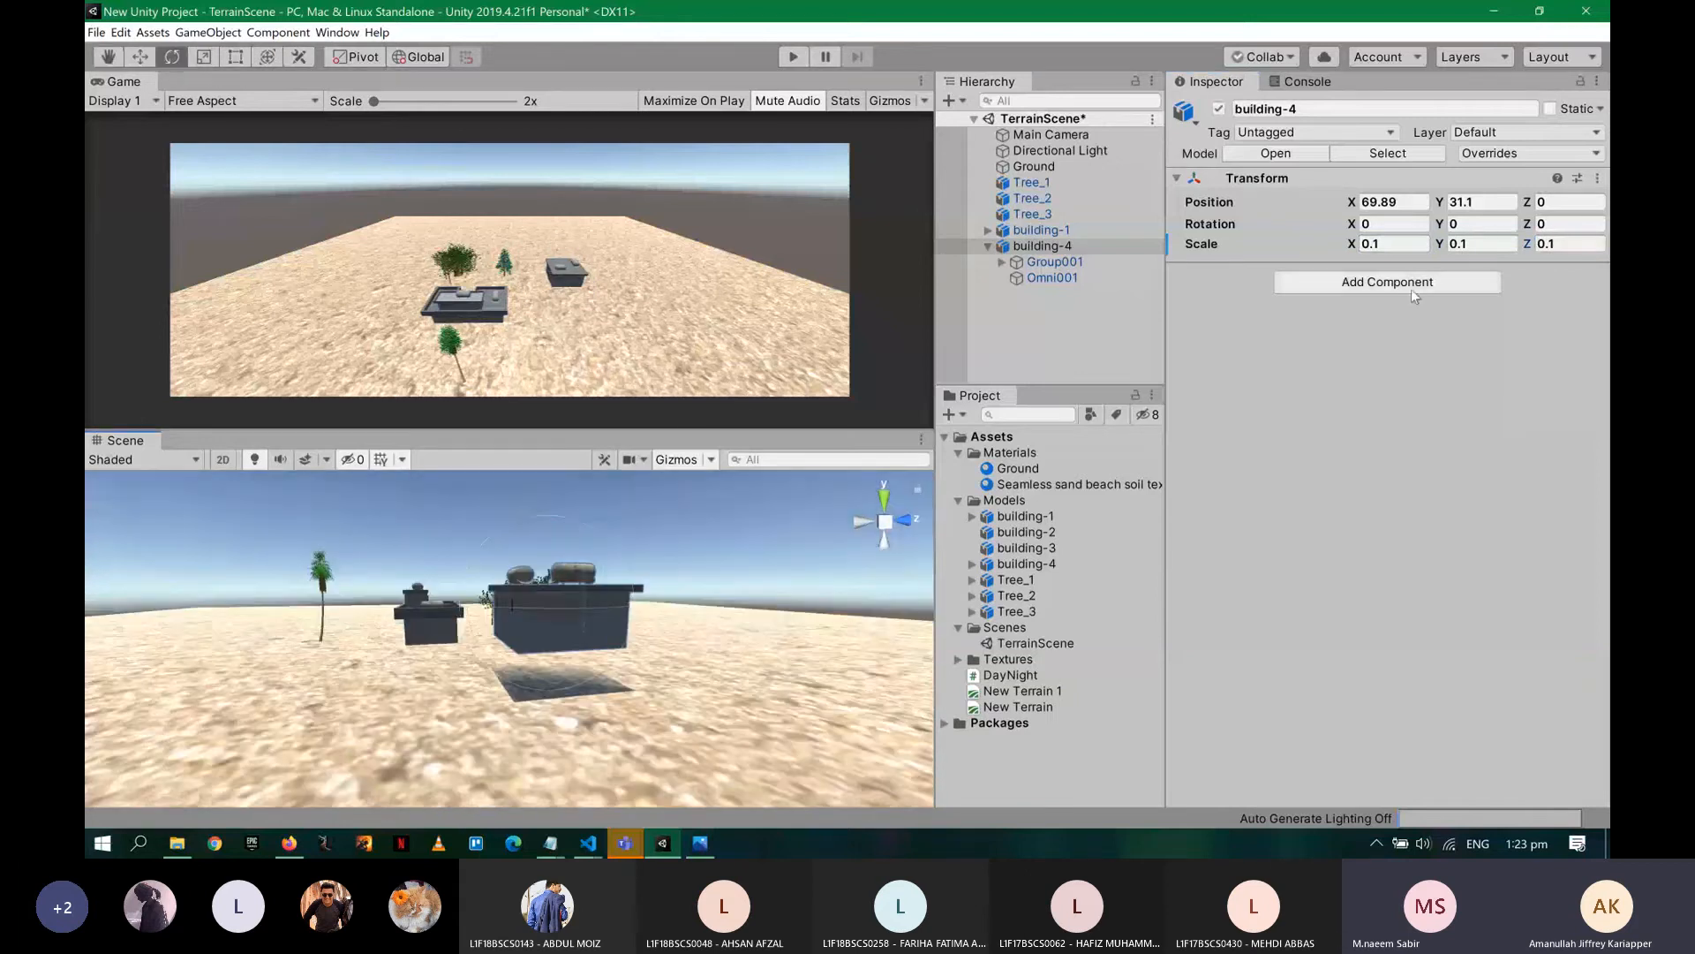
pyautogui.click(1484, 199)
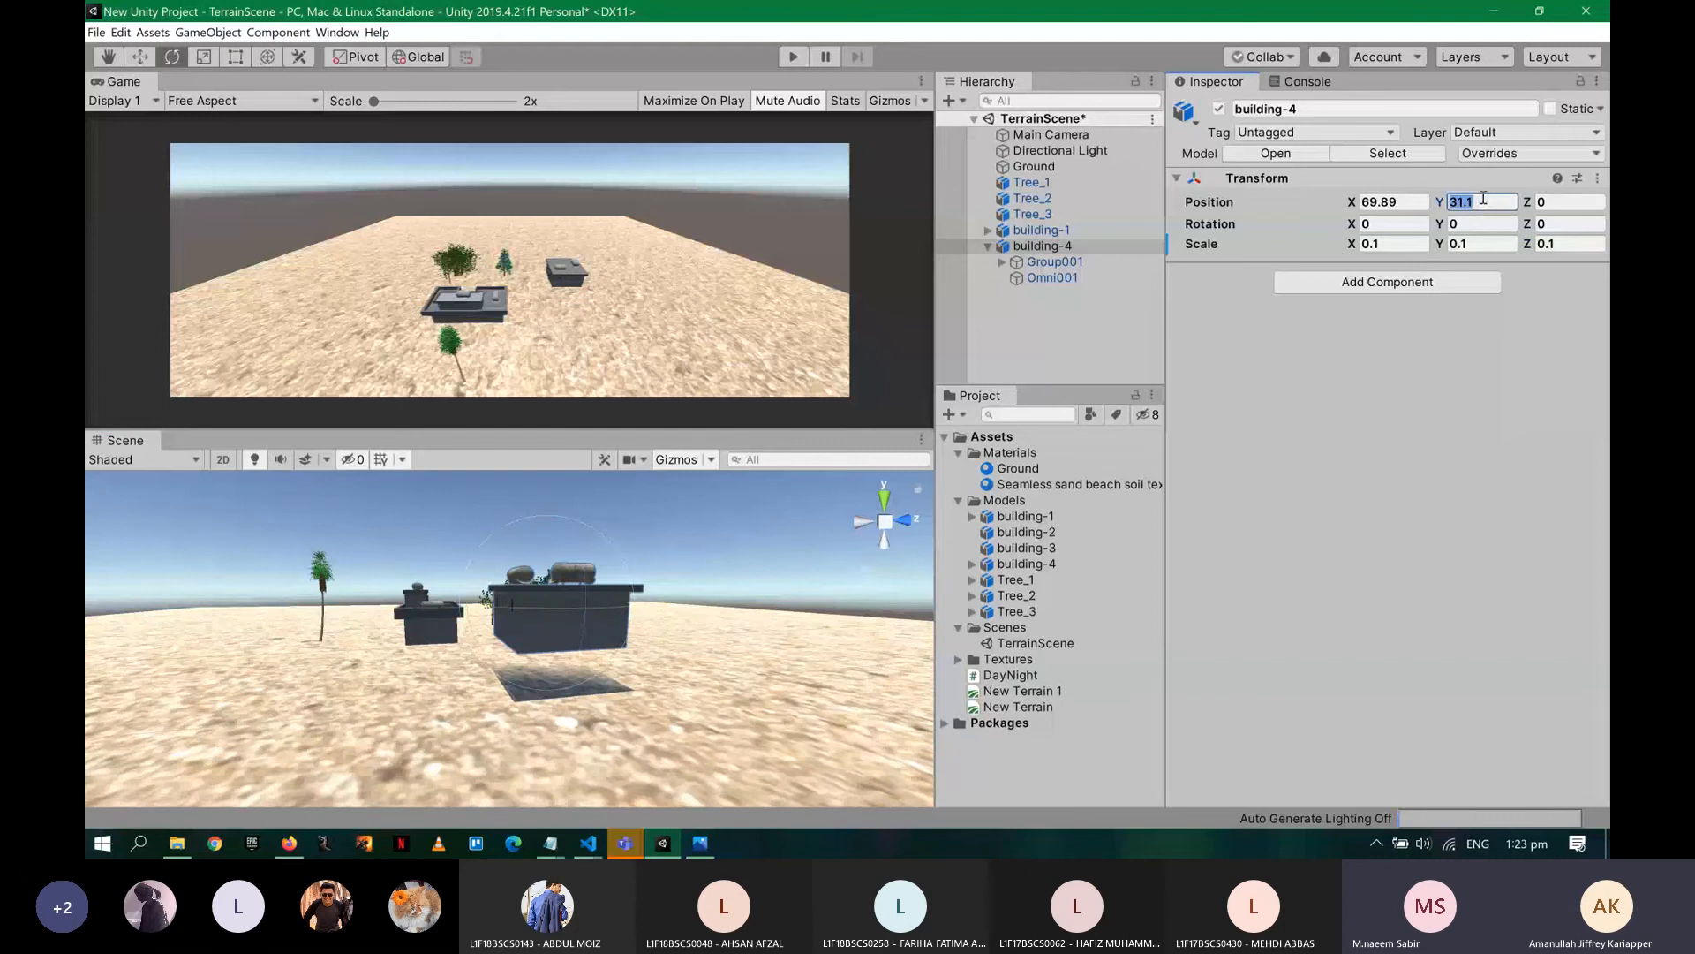
pyautogui.write('0')
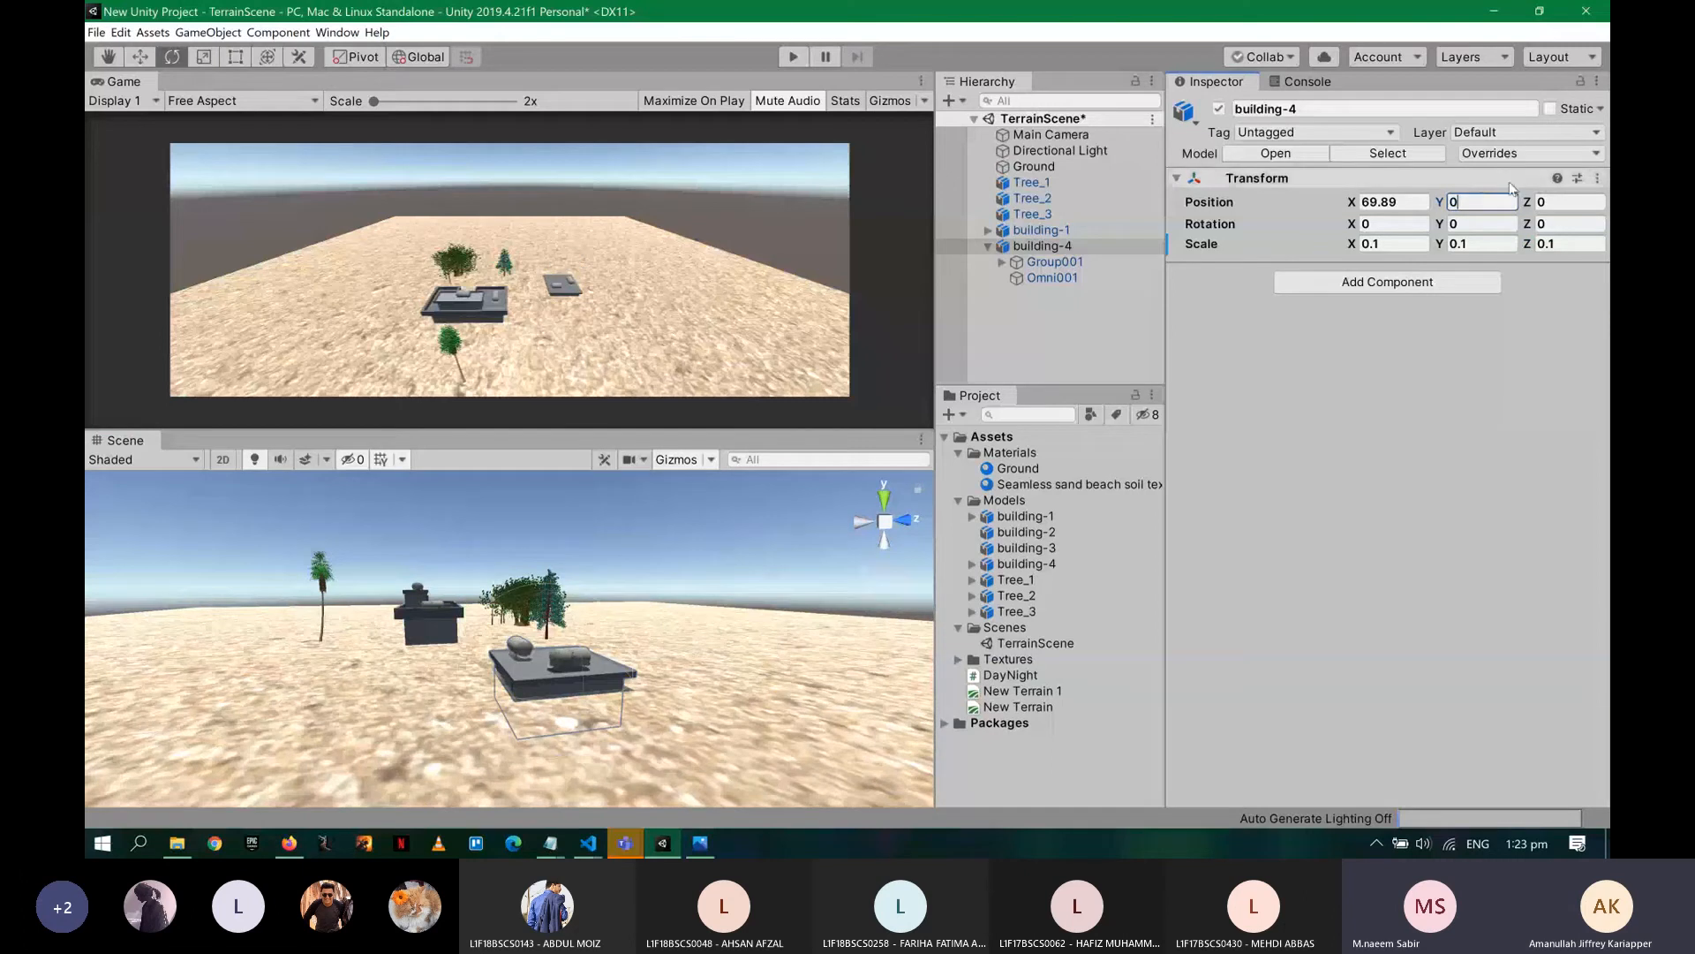
pyautogui.moveTo(1442, 204); pyautogui.dragTo(403, 115)
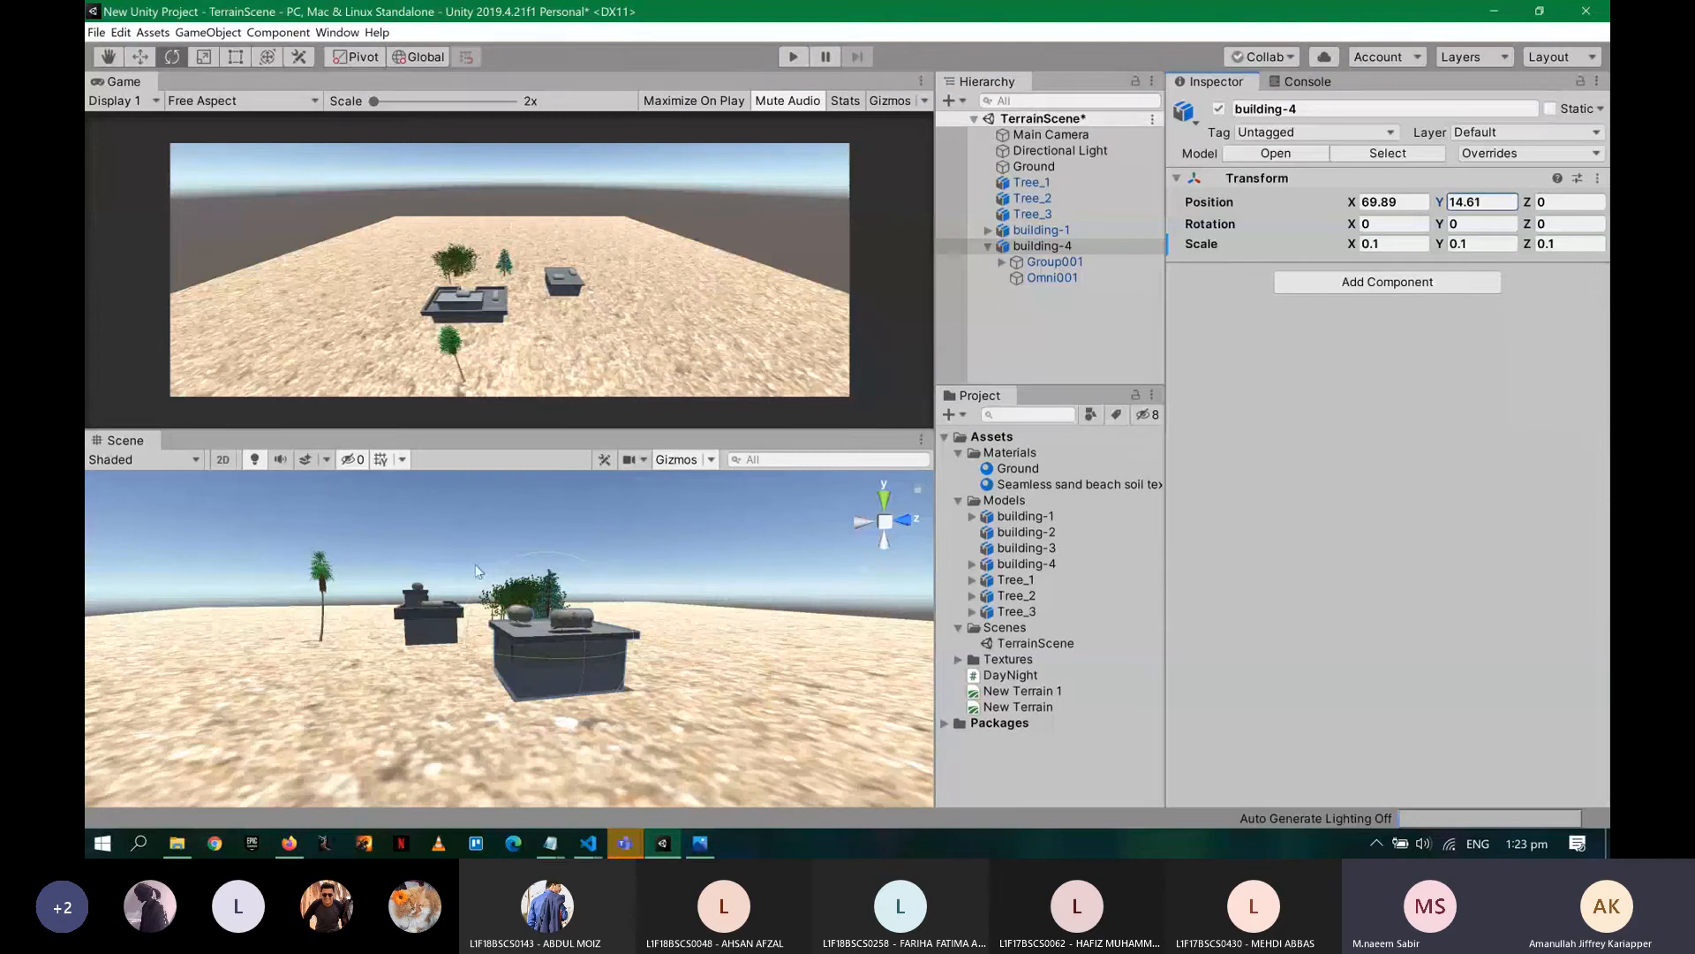
# - Use the Move tool to place building-4 beside building-1 at about X 10.6, Y 17.5, Z -8.8
pyautogui.moveTo(415, 598); pyautogui.dragTo(625, 618, button='right')
pyautogui.press('w')
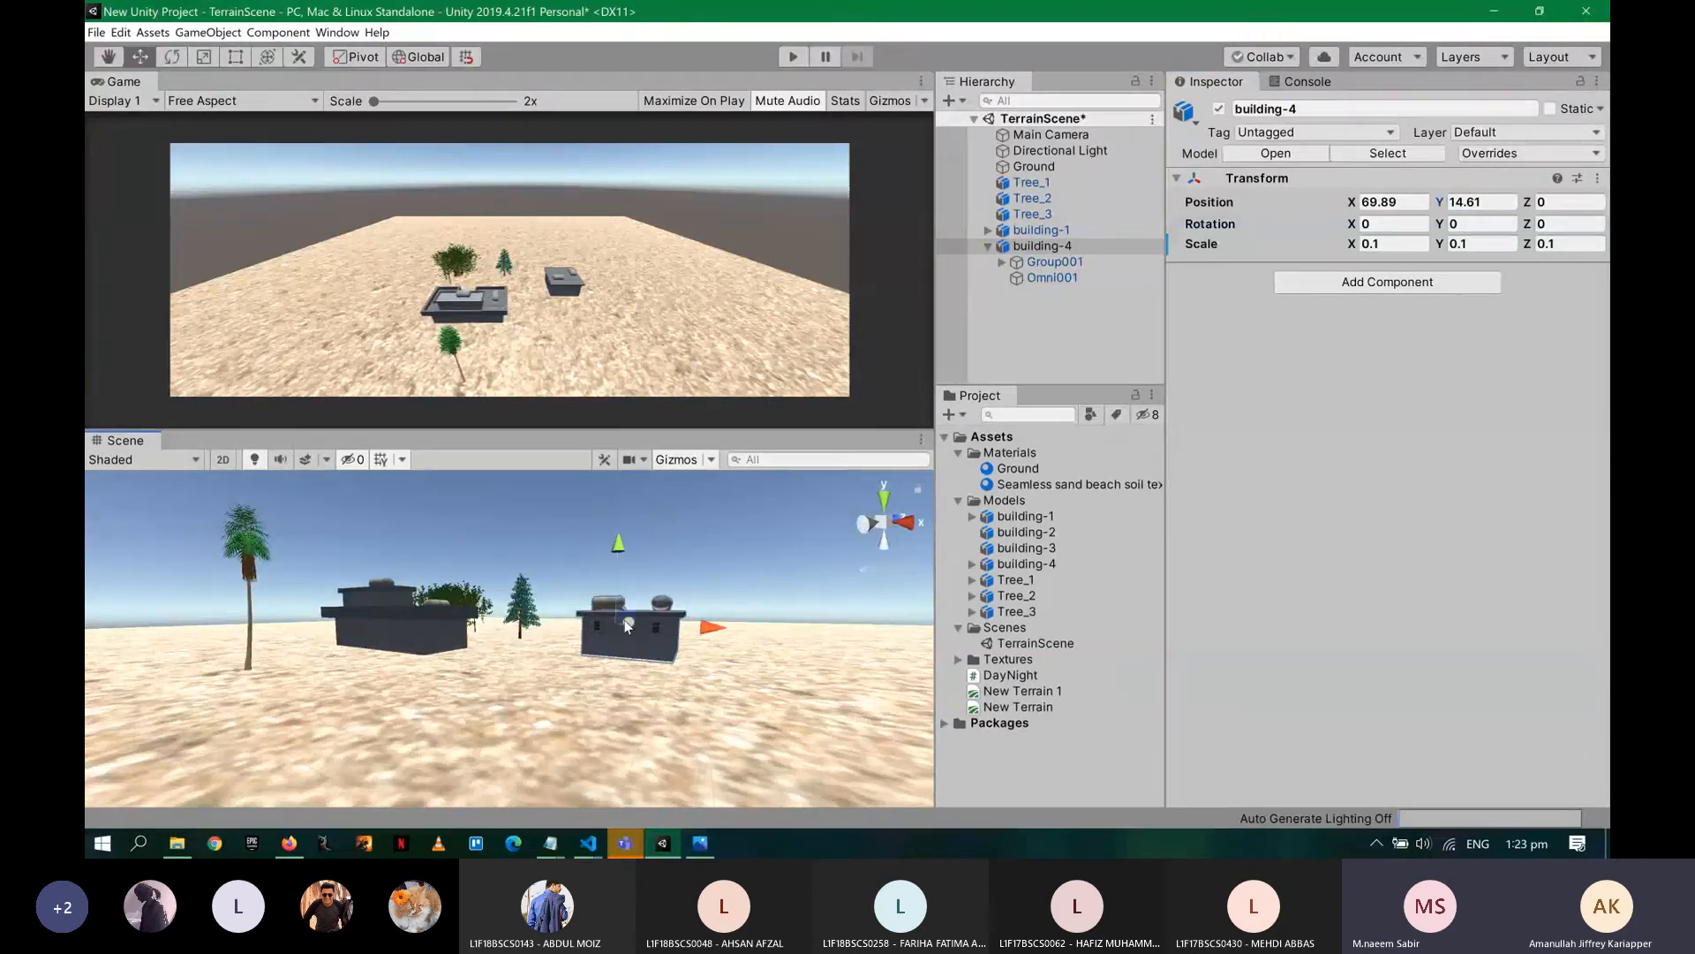
pyautogui.moveTo(618, 623); pyautogui.dragTo(575, 597)
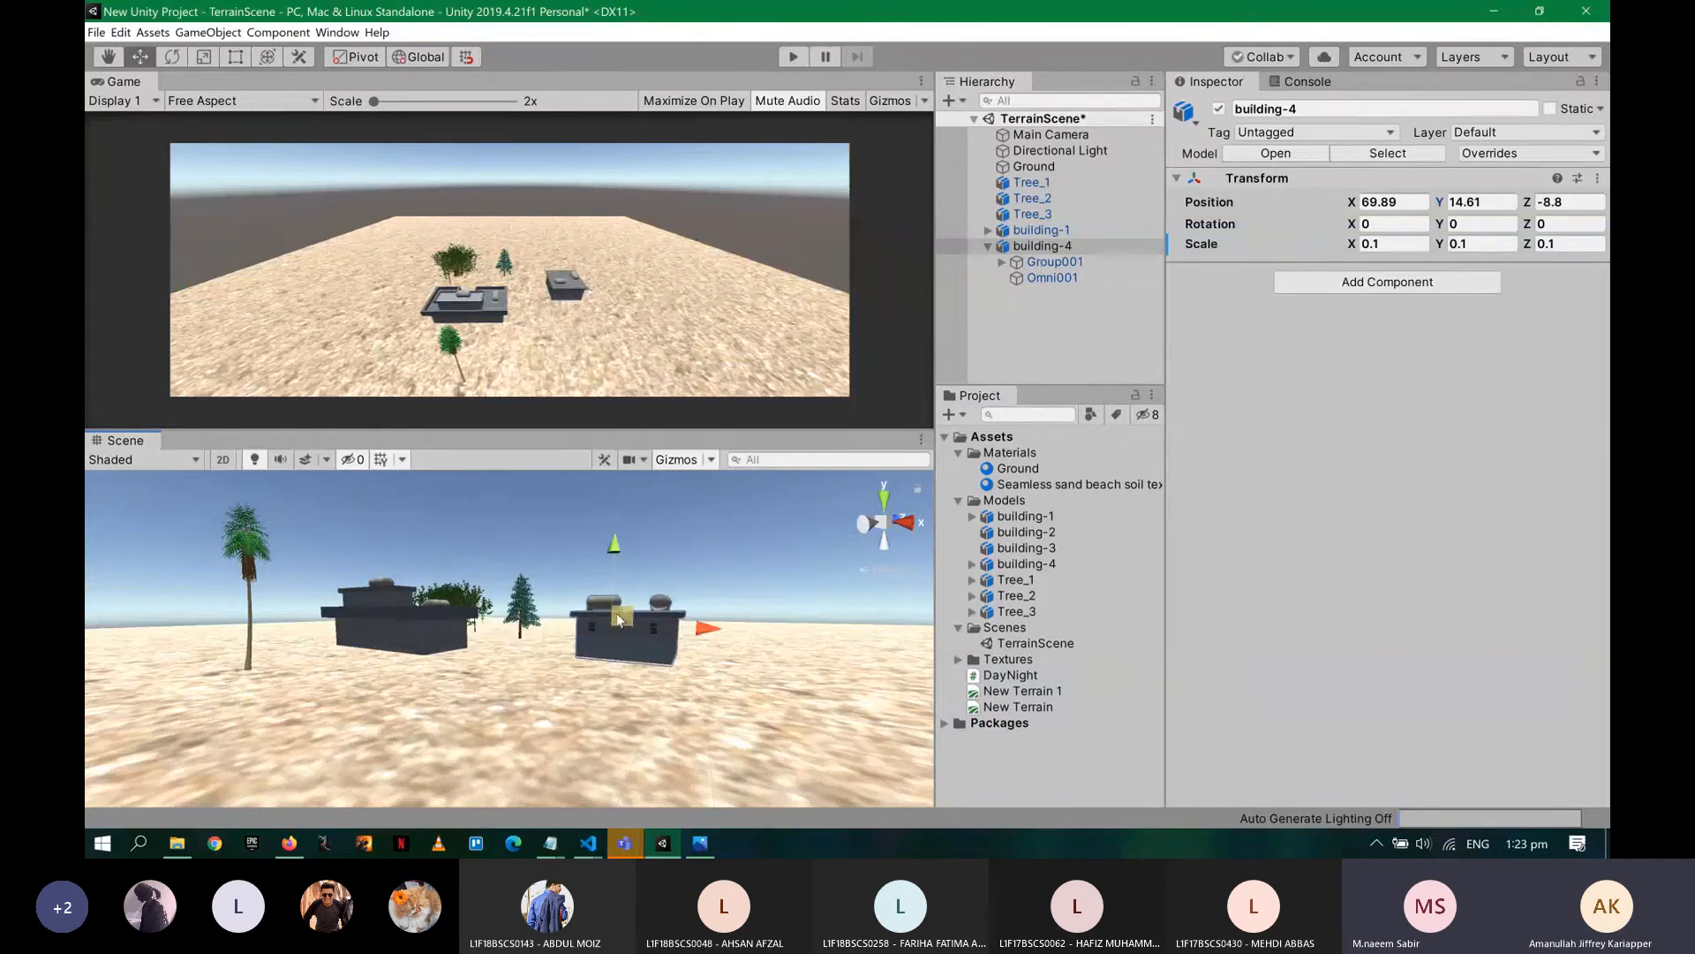
pyautogui.moveTo(590, 606); pyautogui.dragTo(555, 642)
# - Inspect the base of building-4 up close and lower the building to a Y position of about 13.2
pyautogui.scroll(3, 554, 642)
pyautogui.scroll(4, 574, 623)
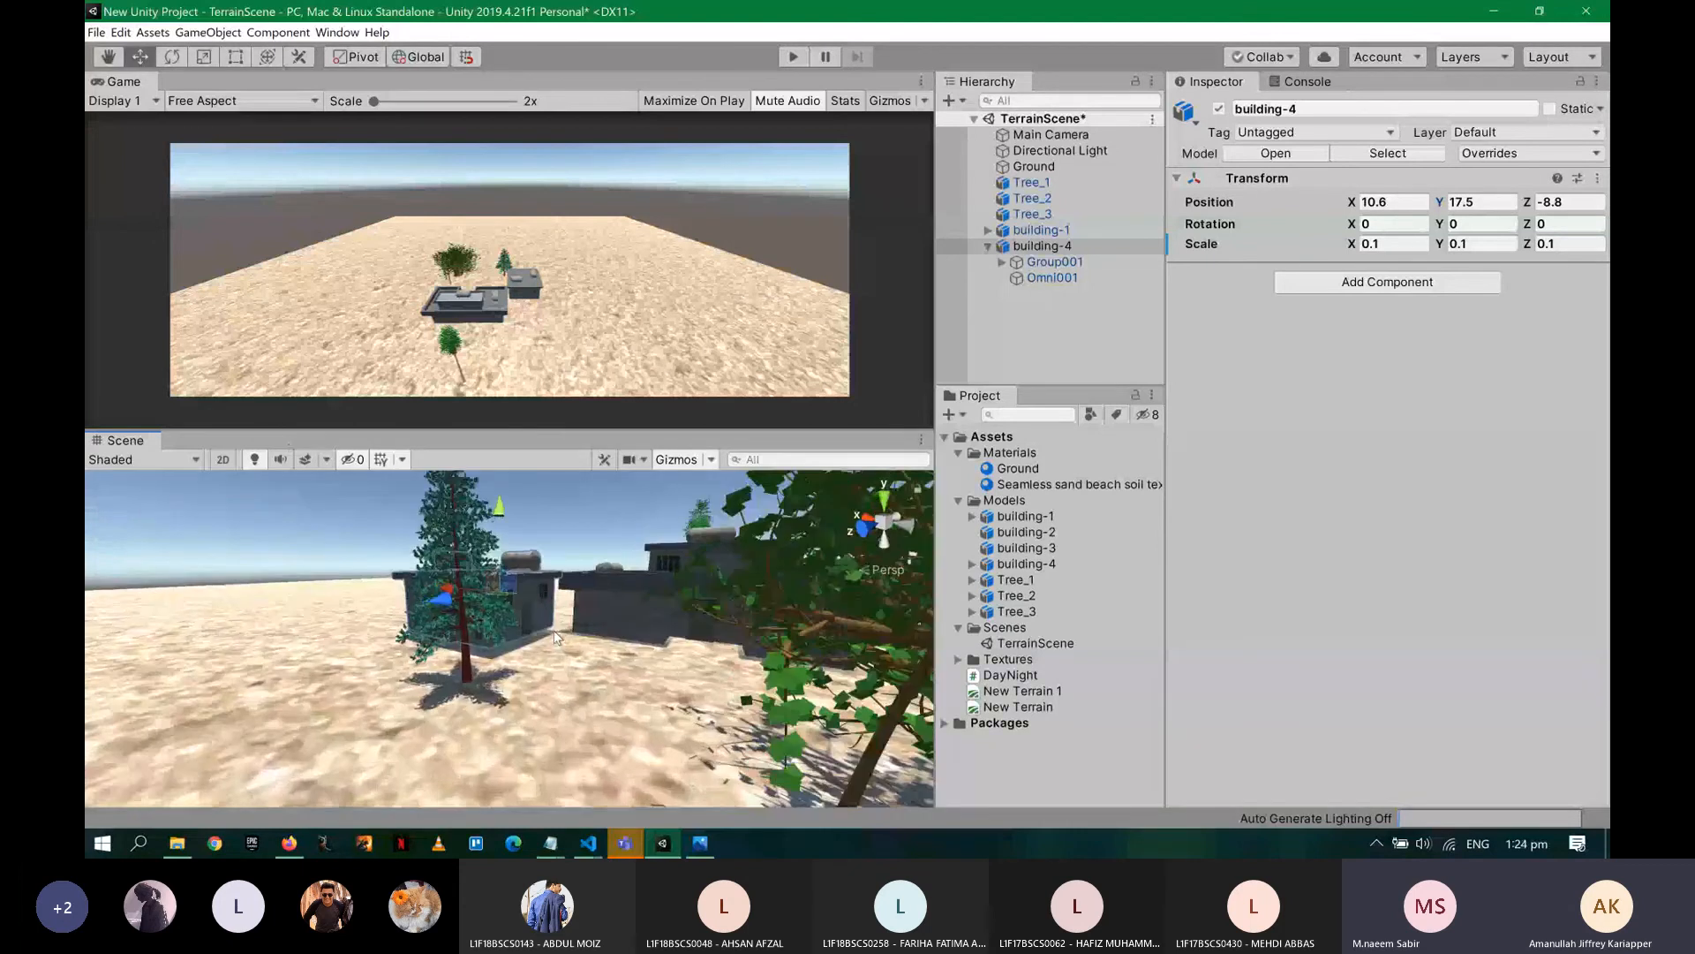
pyautogui.scroll(2, 599, 603)
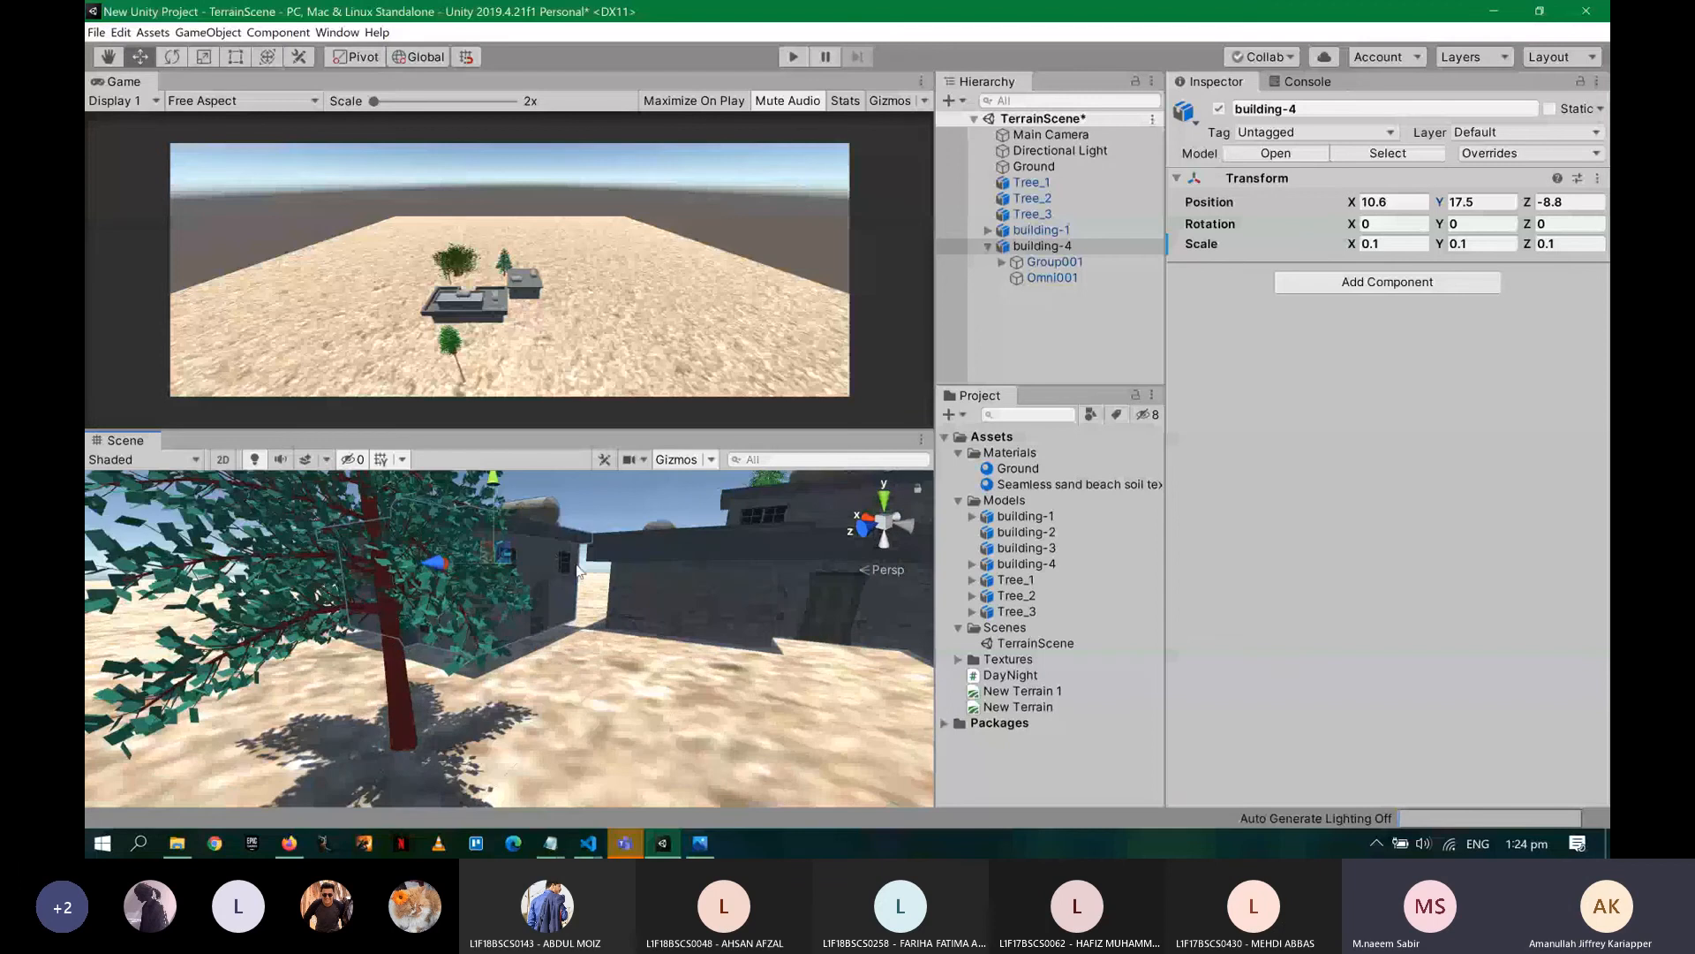
pyautogui.keyDown('alt'); pyautogui.moveTo(615, 592); pyautogui.dragTo(469, 534); pyautogui.keyUp('alt')
pyautogui.hotkey('ctrl', 'z')
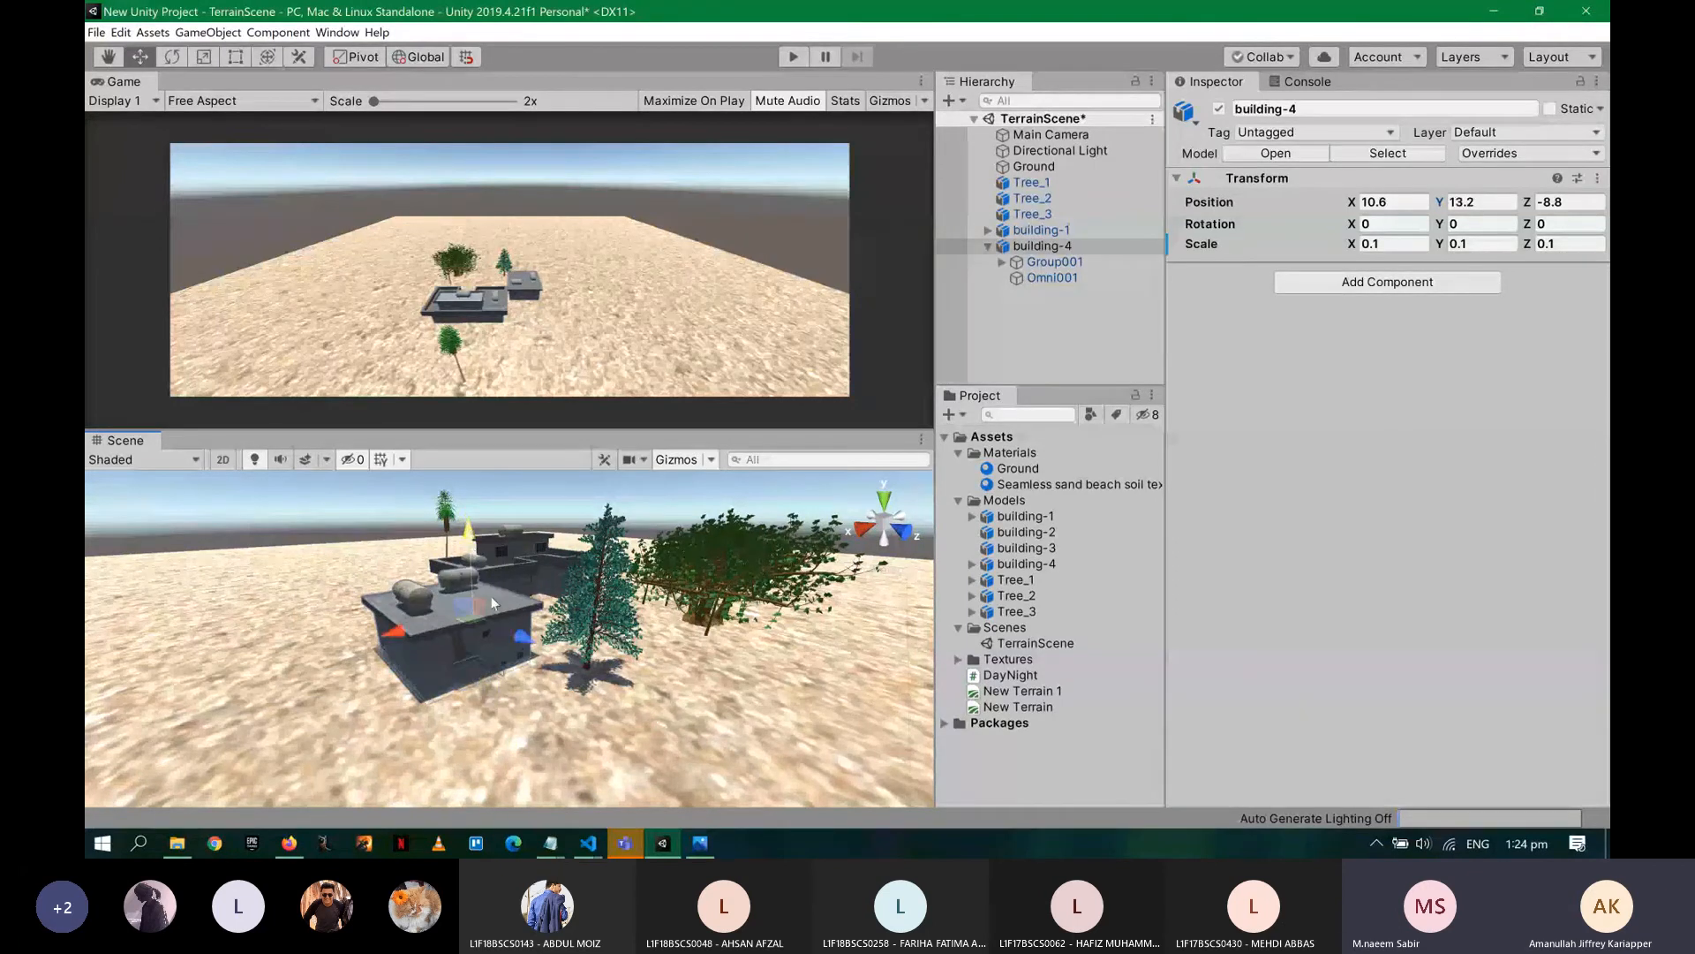
# - Examine the placement of building-4 relative to building-1 and the trees from several sides and from above
pyautogui.keyDown('alt'); pyautogui.moveTo(541, 633); pyautogui.dragTo(456, 546); pyautogui.keyUp('alt')
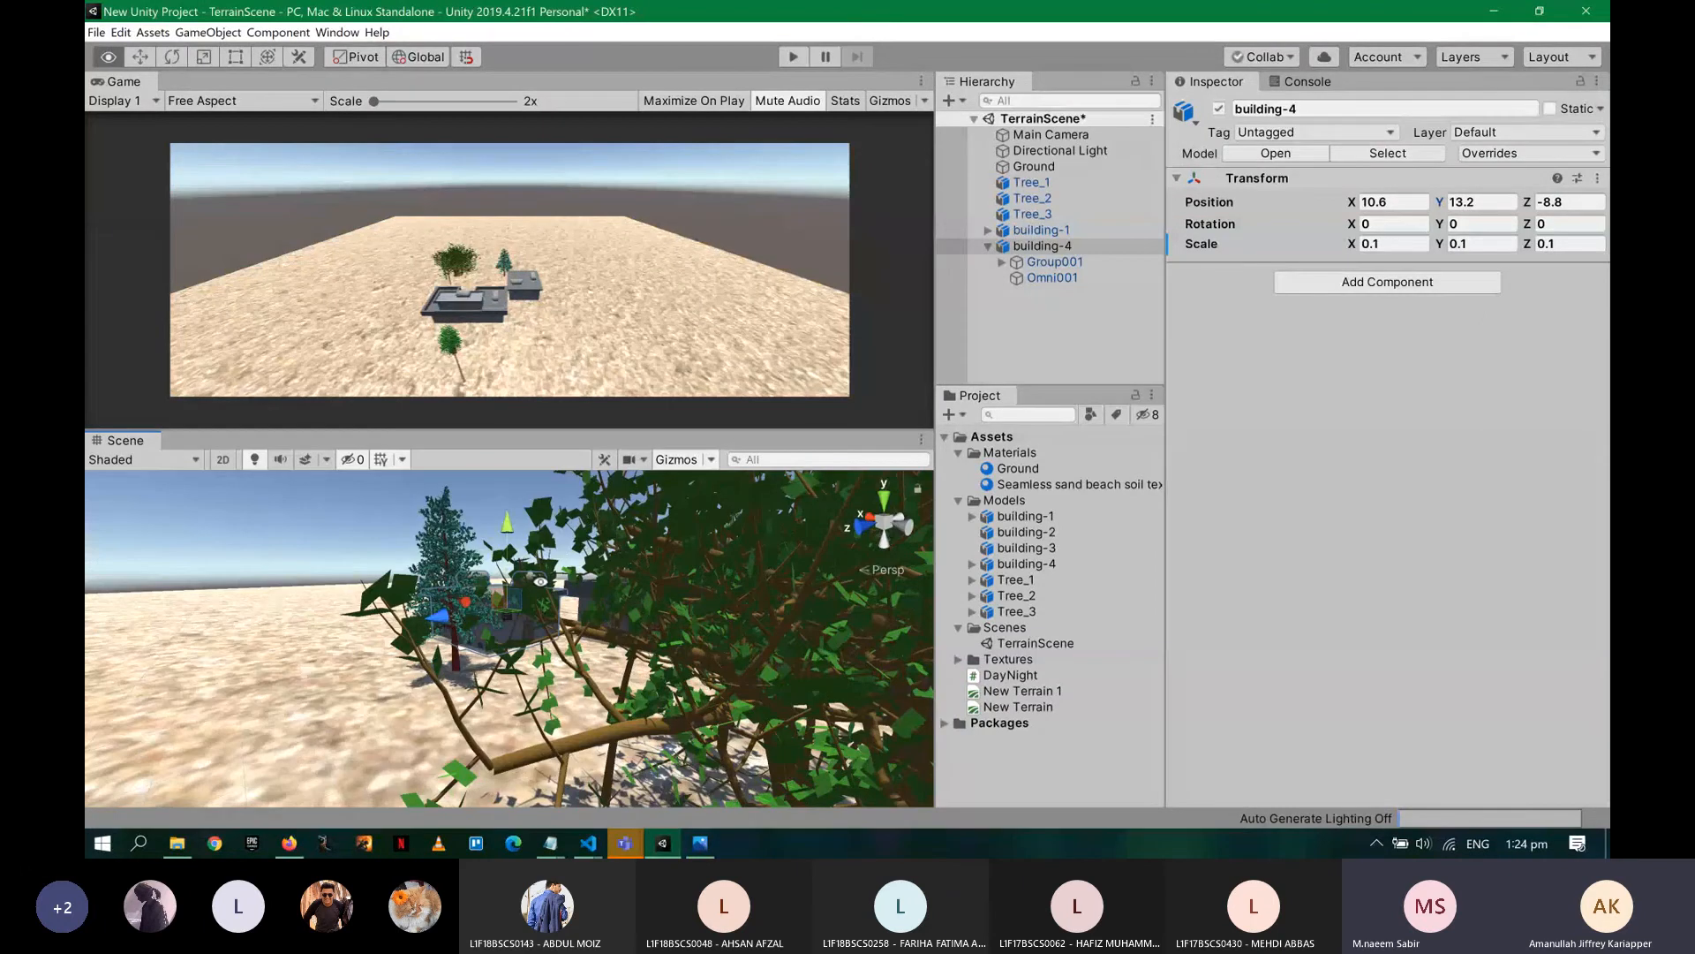
pyautogui.moveTo(541, 581)
pyautogui.keyDown('alt'); pyautogui.mouseDown()
pyautogui.moveTo(394, 604)
pyautogui.moveTo(616, 621)
pyautogui.moveTo(516, 602)
pyautogui.mouseUp(); pyautogui.keyUp('alt')
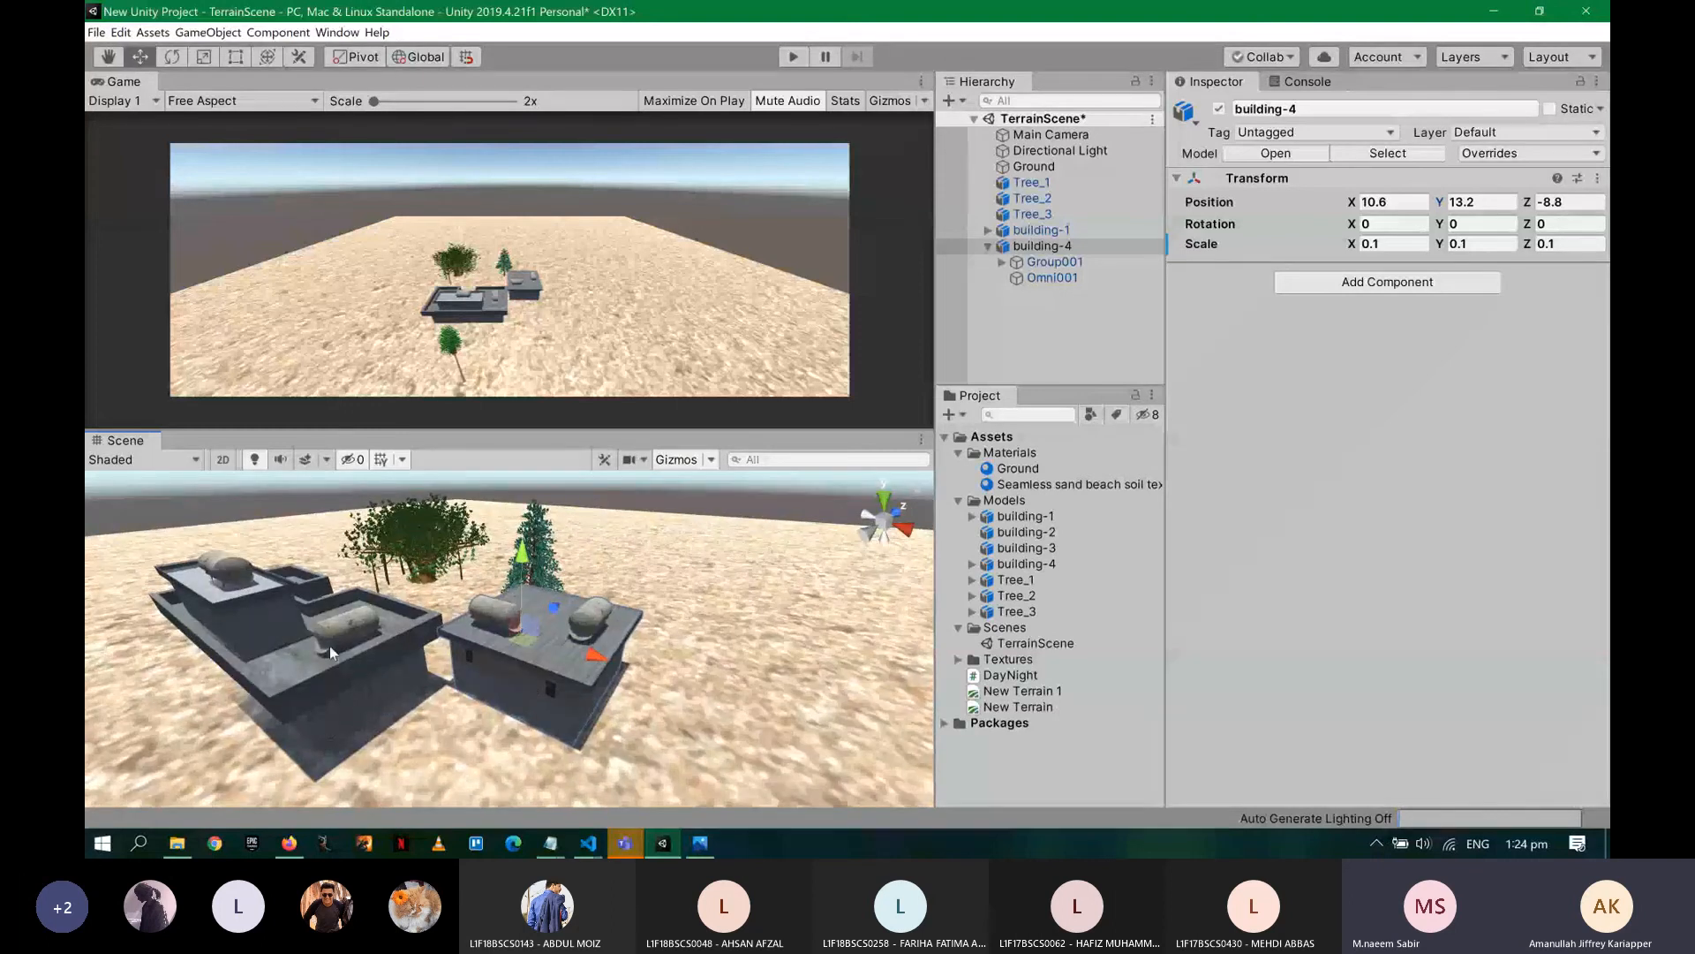
pyautogui.scroll(-8, 330, 653)
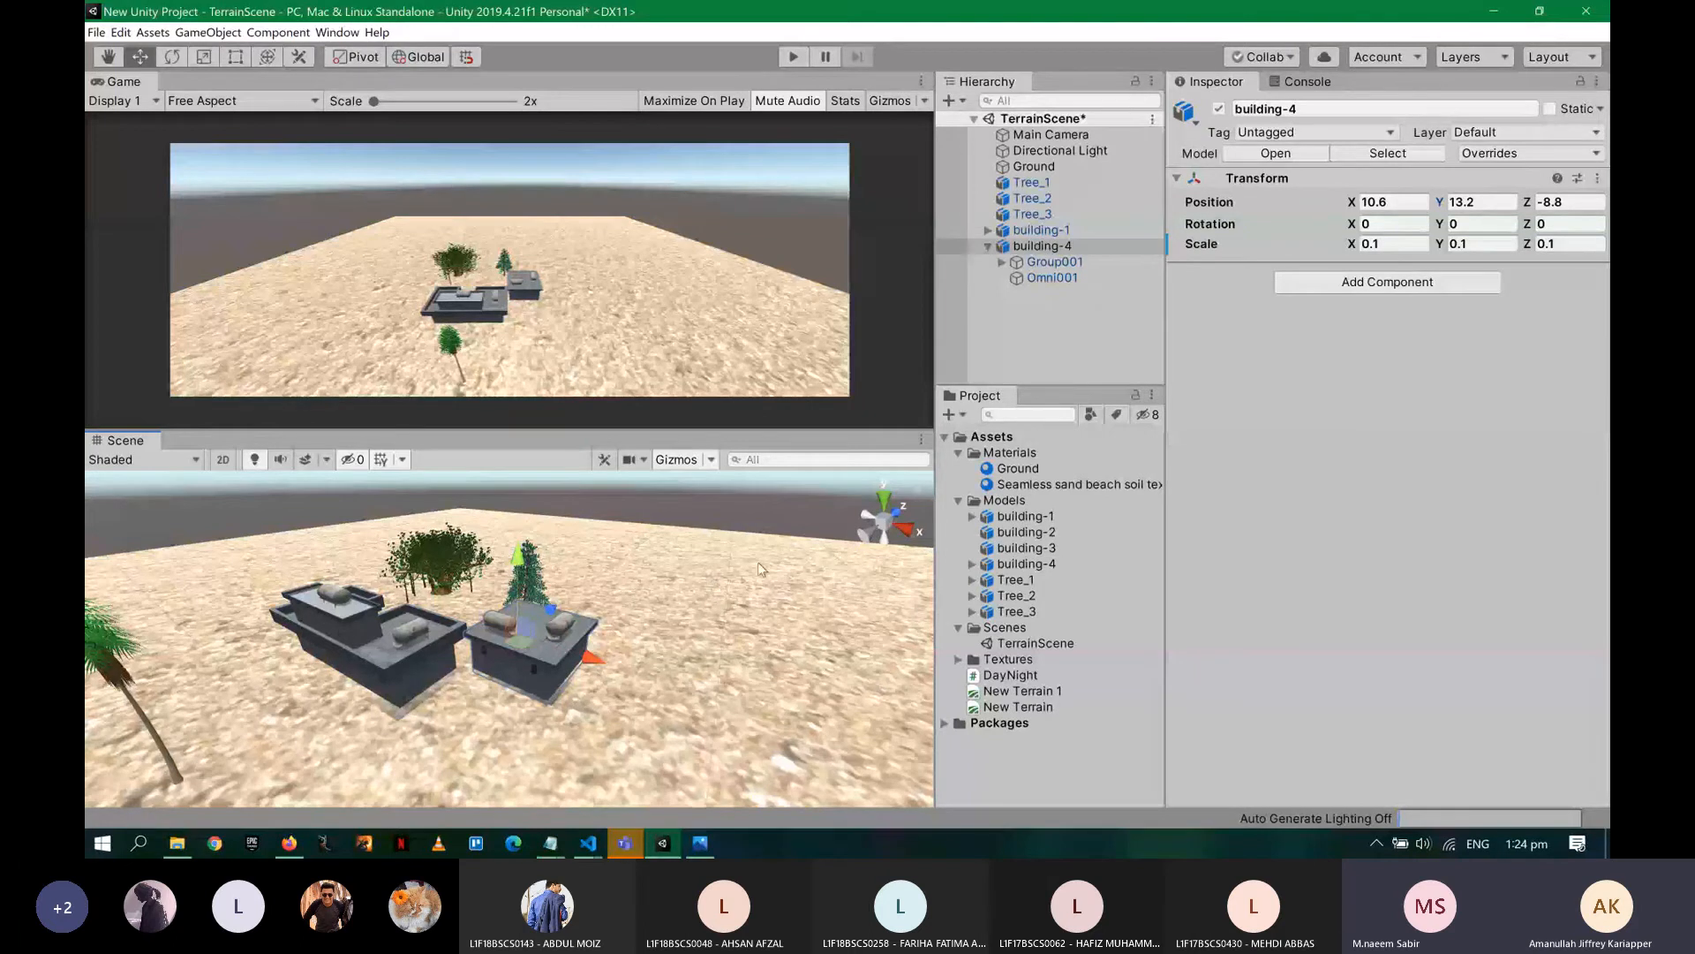
pyautogui.press('alt')
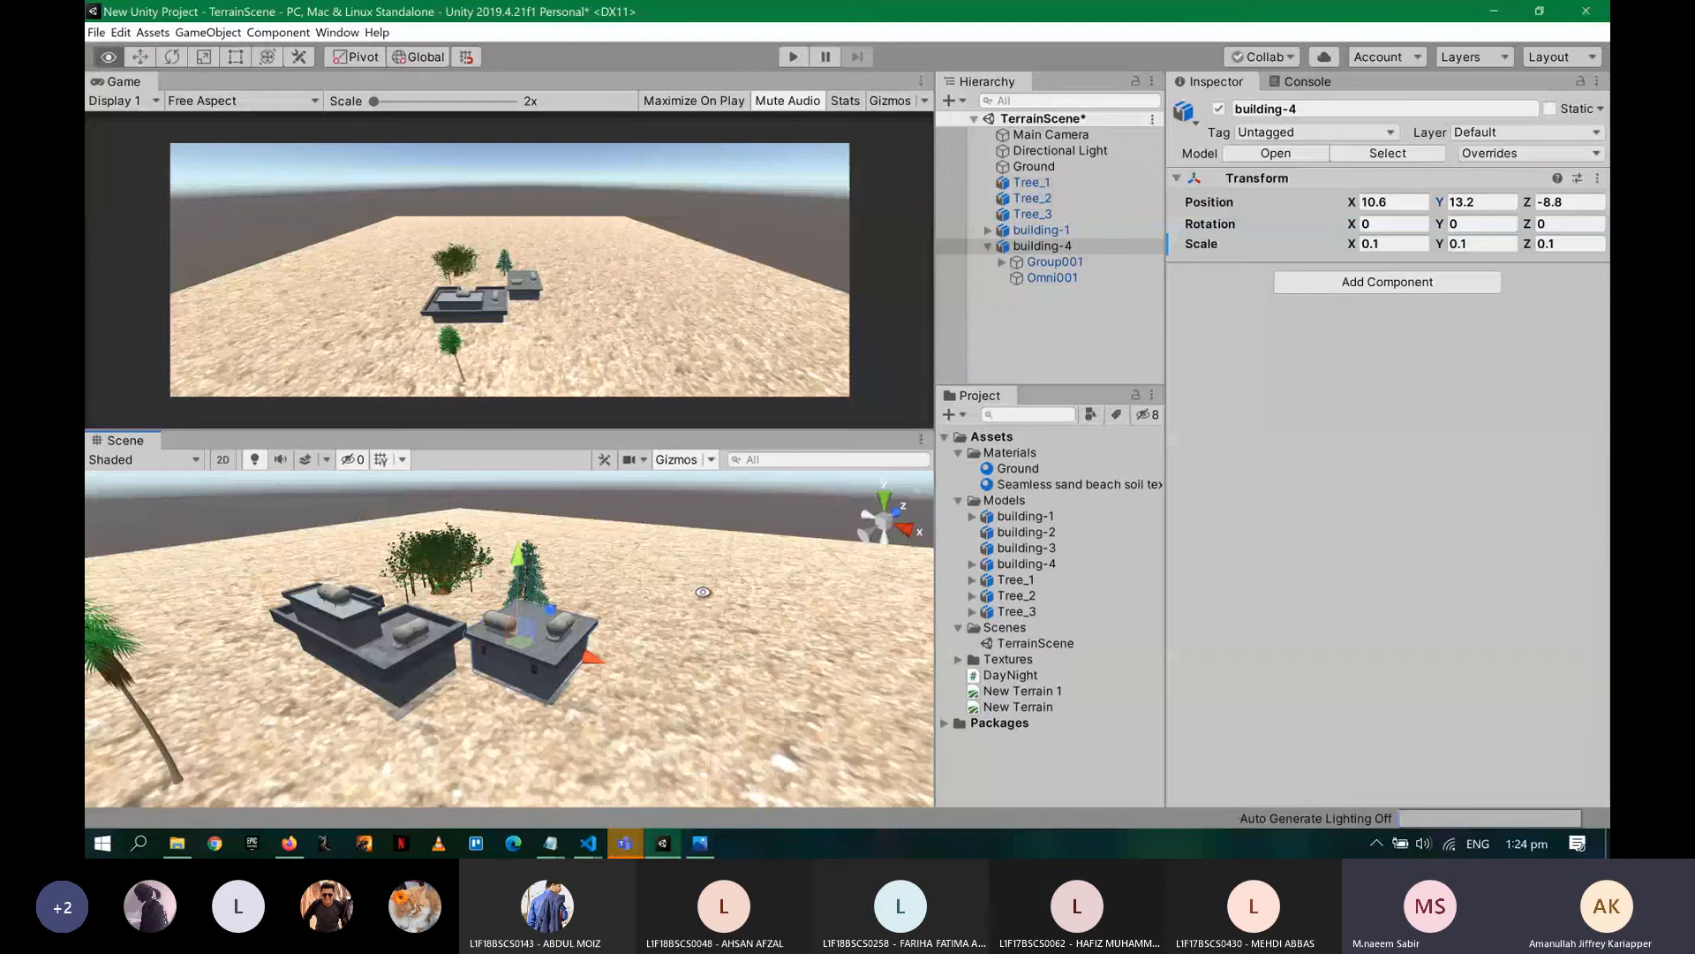
pyautogui.keyDown('alt'); pyautogui.moveTo(703, 591); pyautogui.dragTo(691, 612); pyautogui.keyUp('alt')
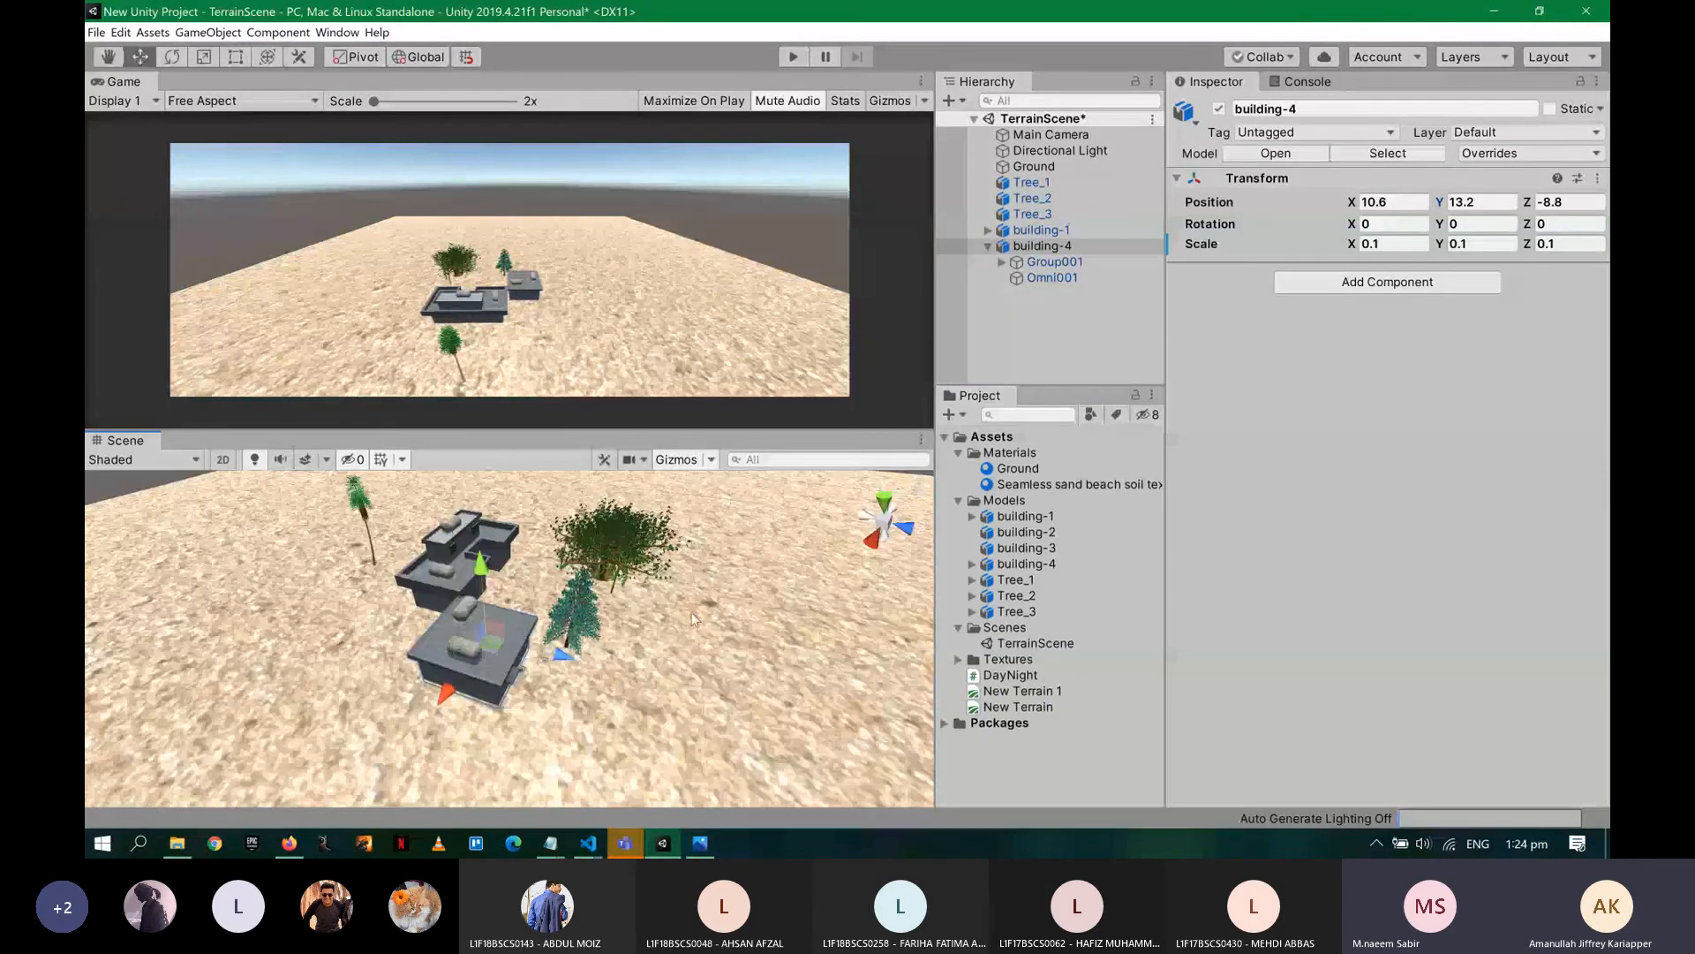
# - Switch to the Microsoft Teams meeting, read the meeting chat and minimise the meeting window
pyautogui.hotkey('alt', 'Tab')
pyautogui.hotkey('alt', 'Tab')
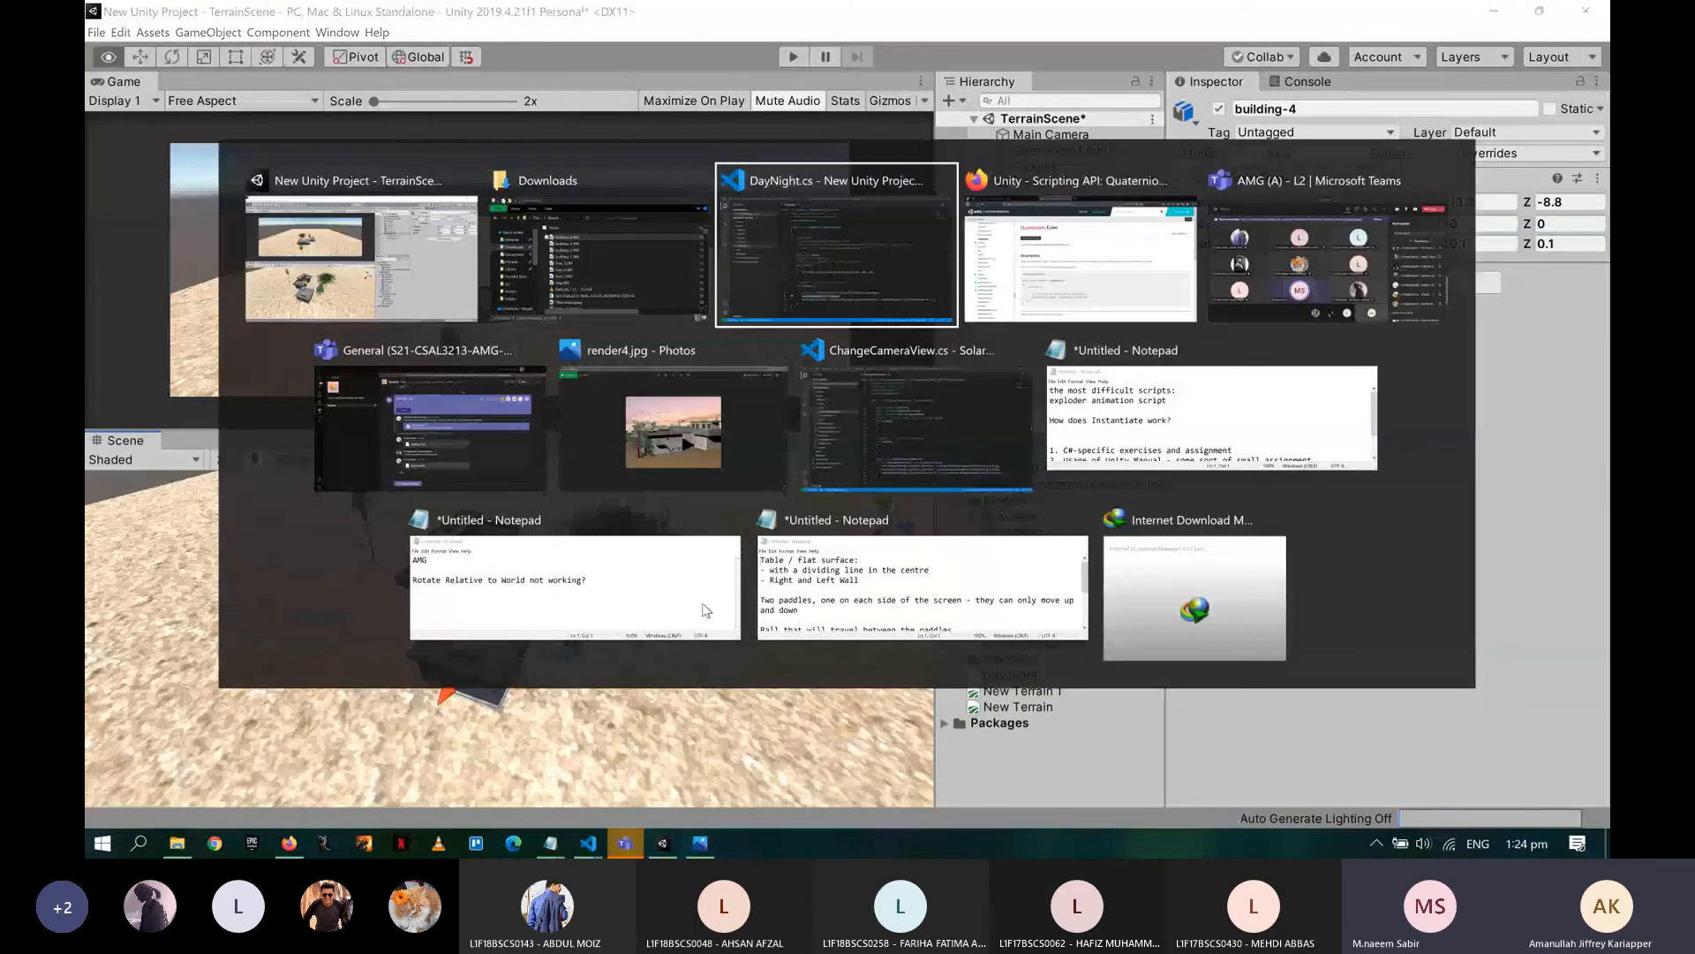
pyautogui.hotkey('alt', 'Tab')
pyautogui.hotkey('alt', 'Tab')
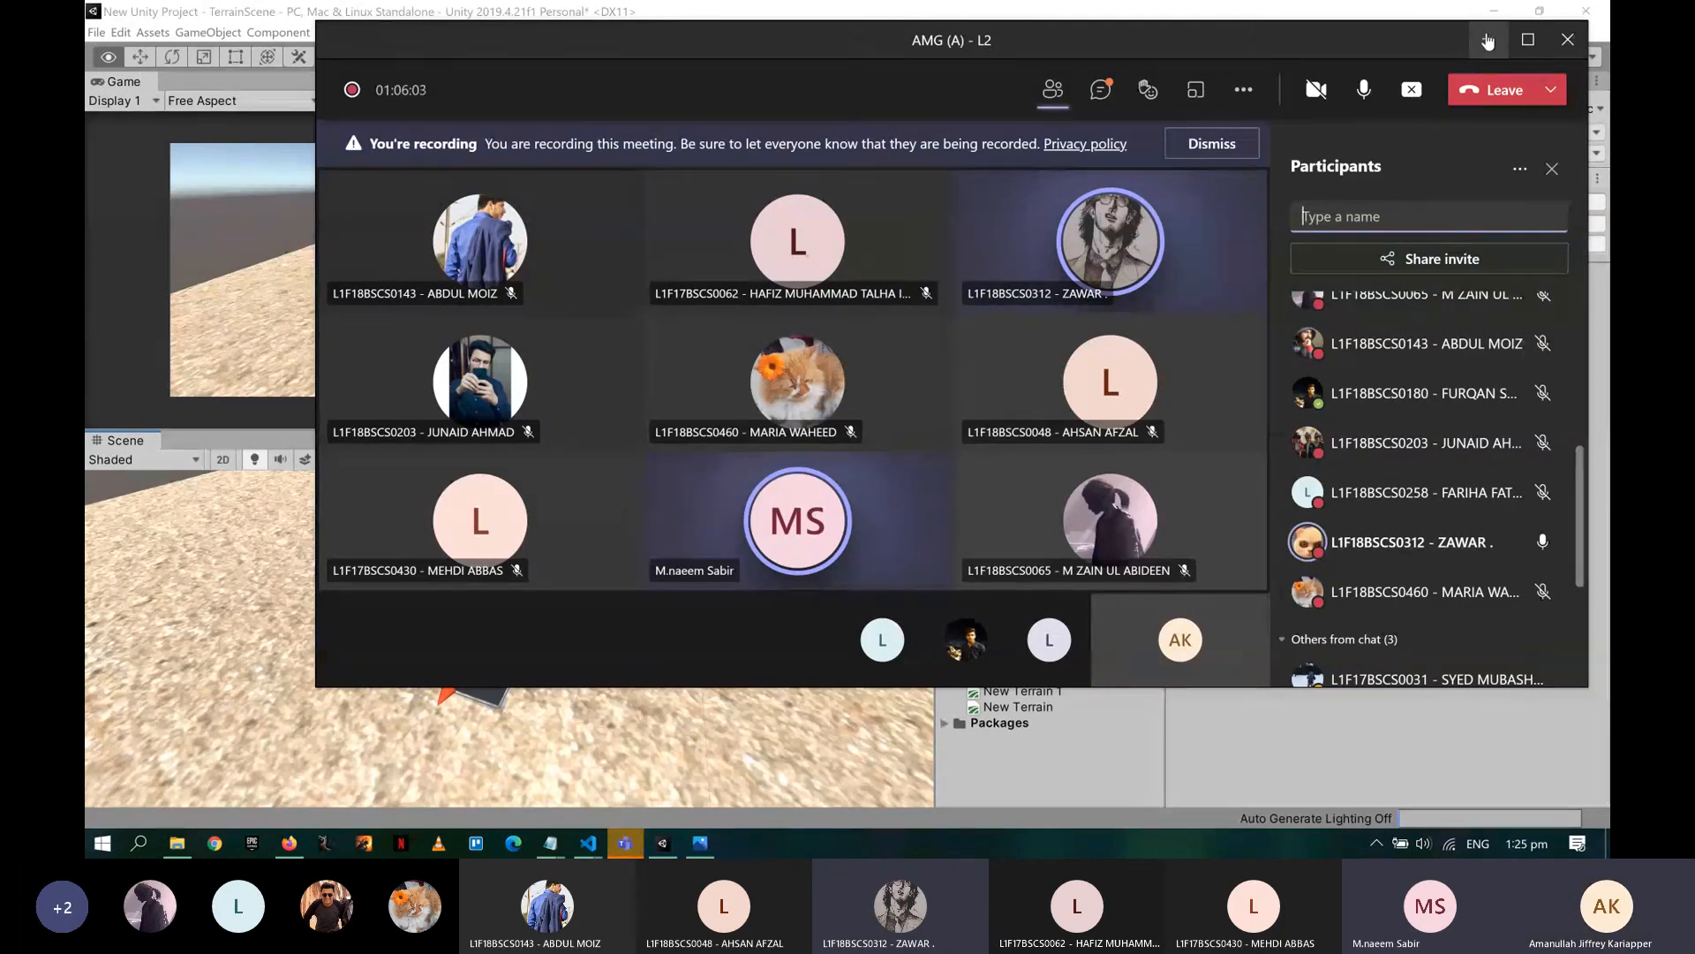
pyautogui.click(1100, 89)
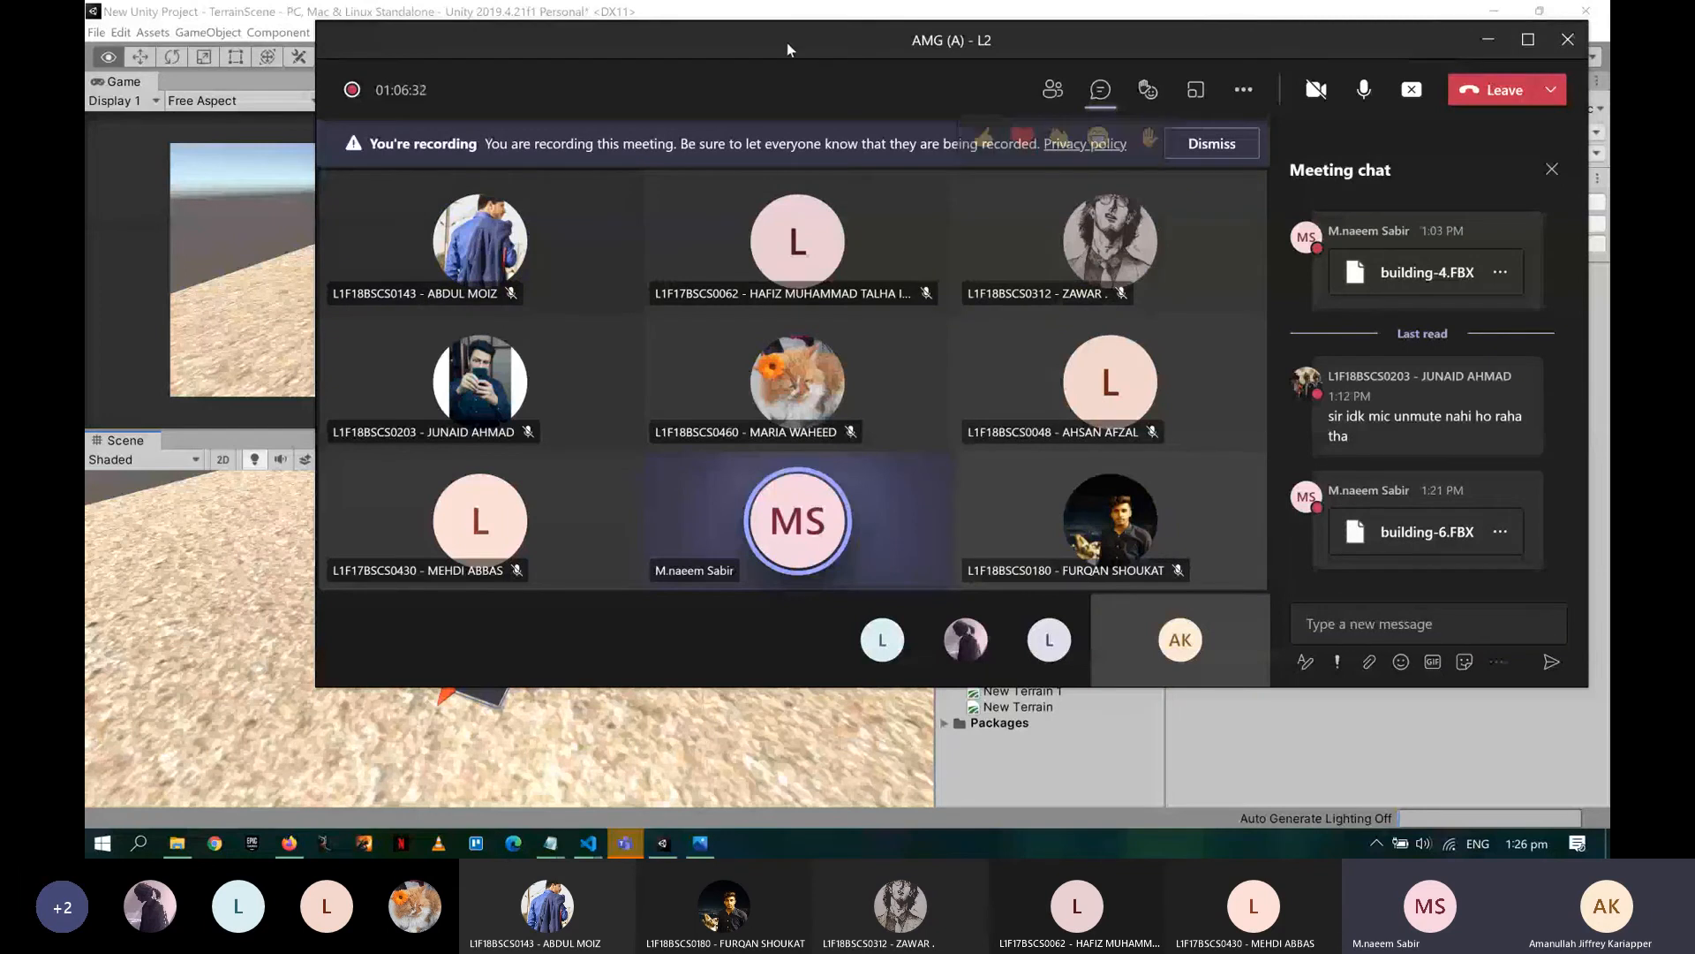
pyautogui.click(1485, 57)
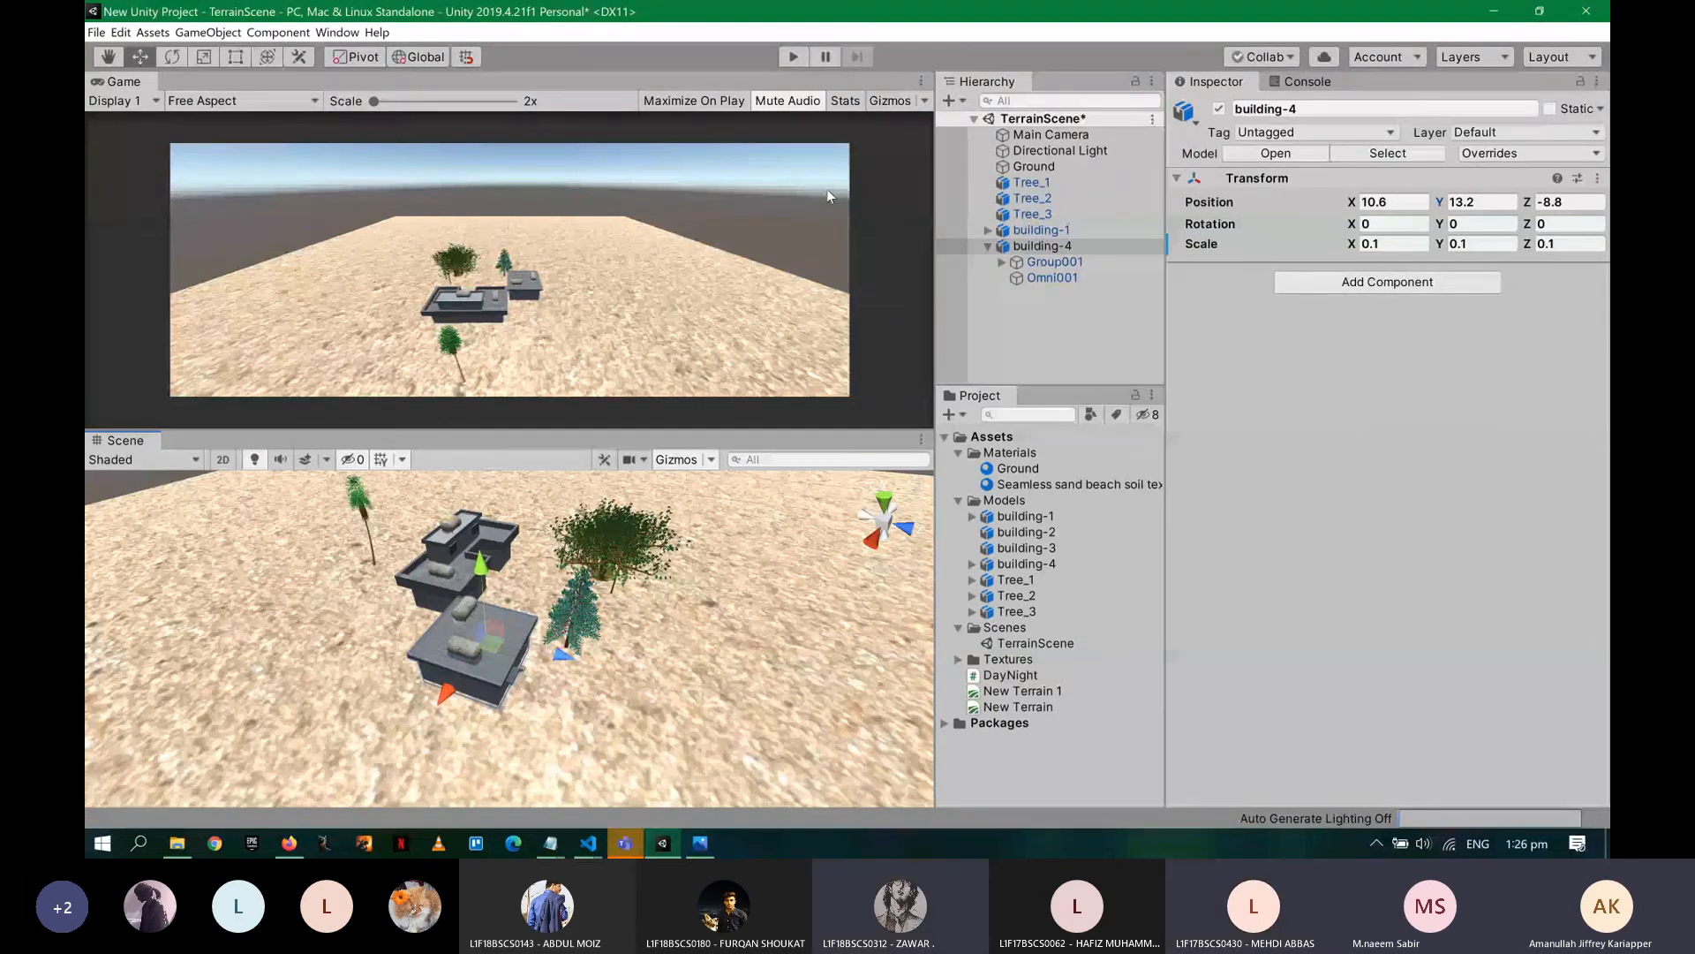
# - Open the existing Solar System project from the Unity Hub project list
pyautogui.click(97, 35)
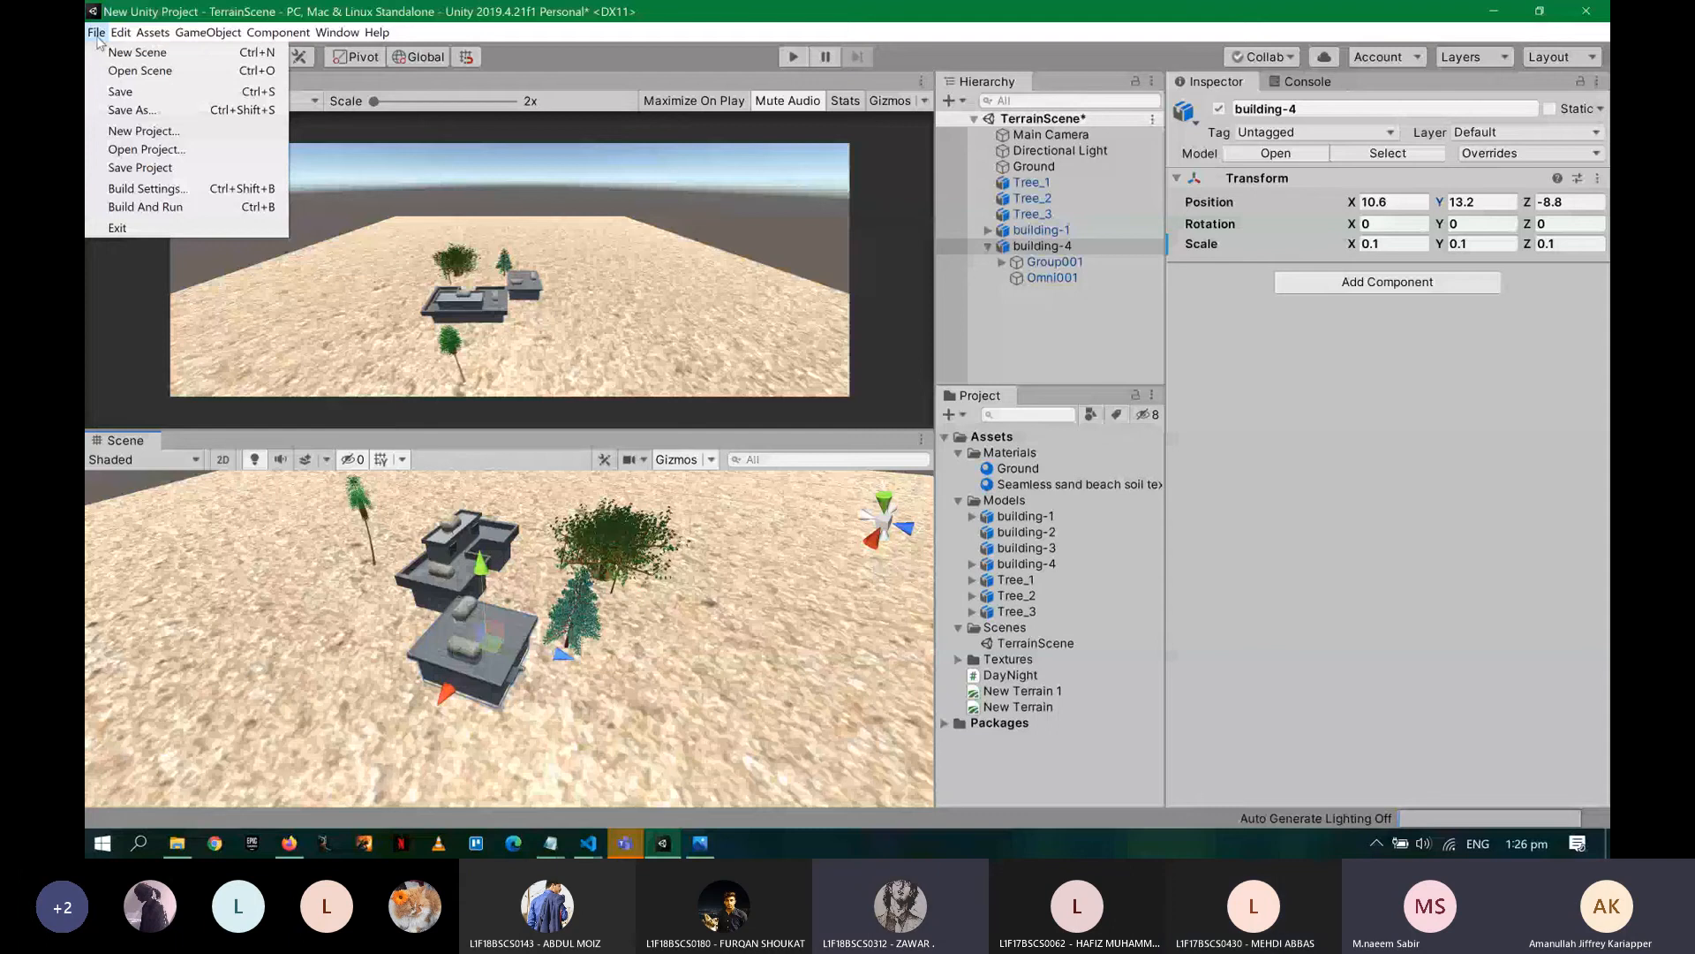
pyautogui.click(148, 150)
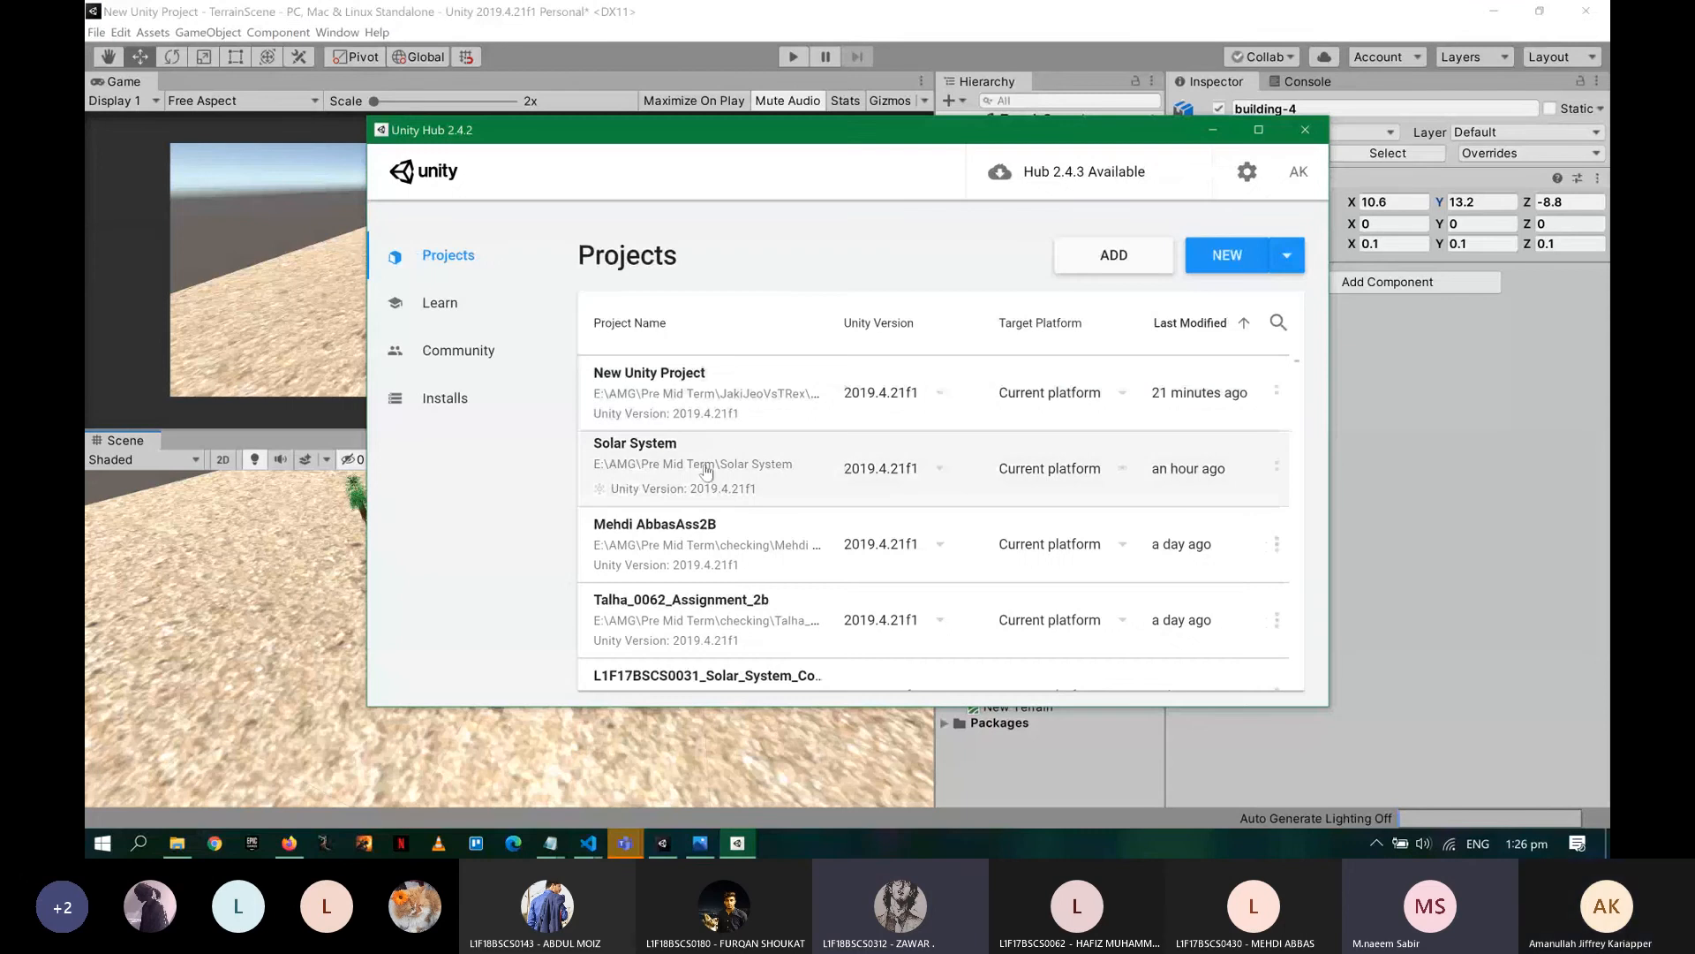
pyautogui.click(706, 471)
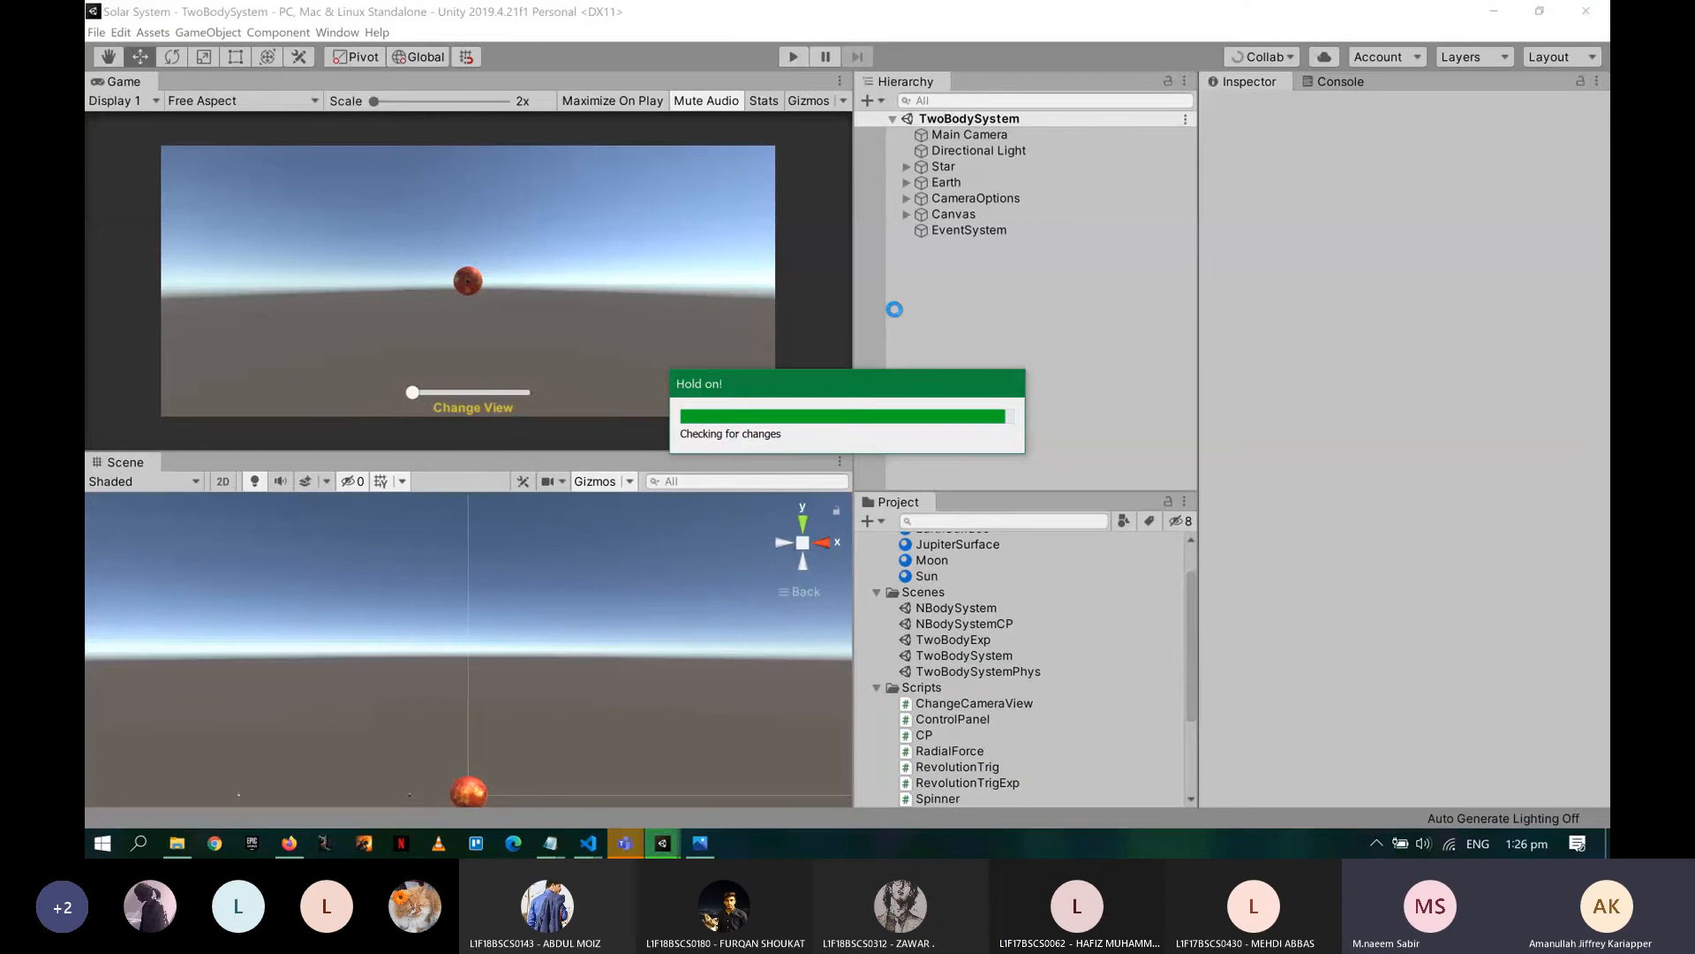
pyautogui.click(894, 310)
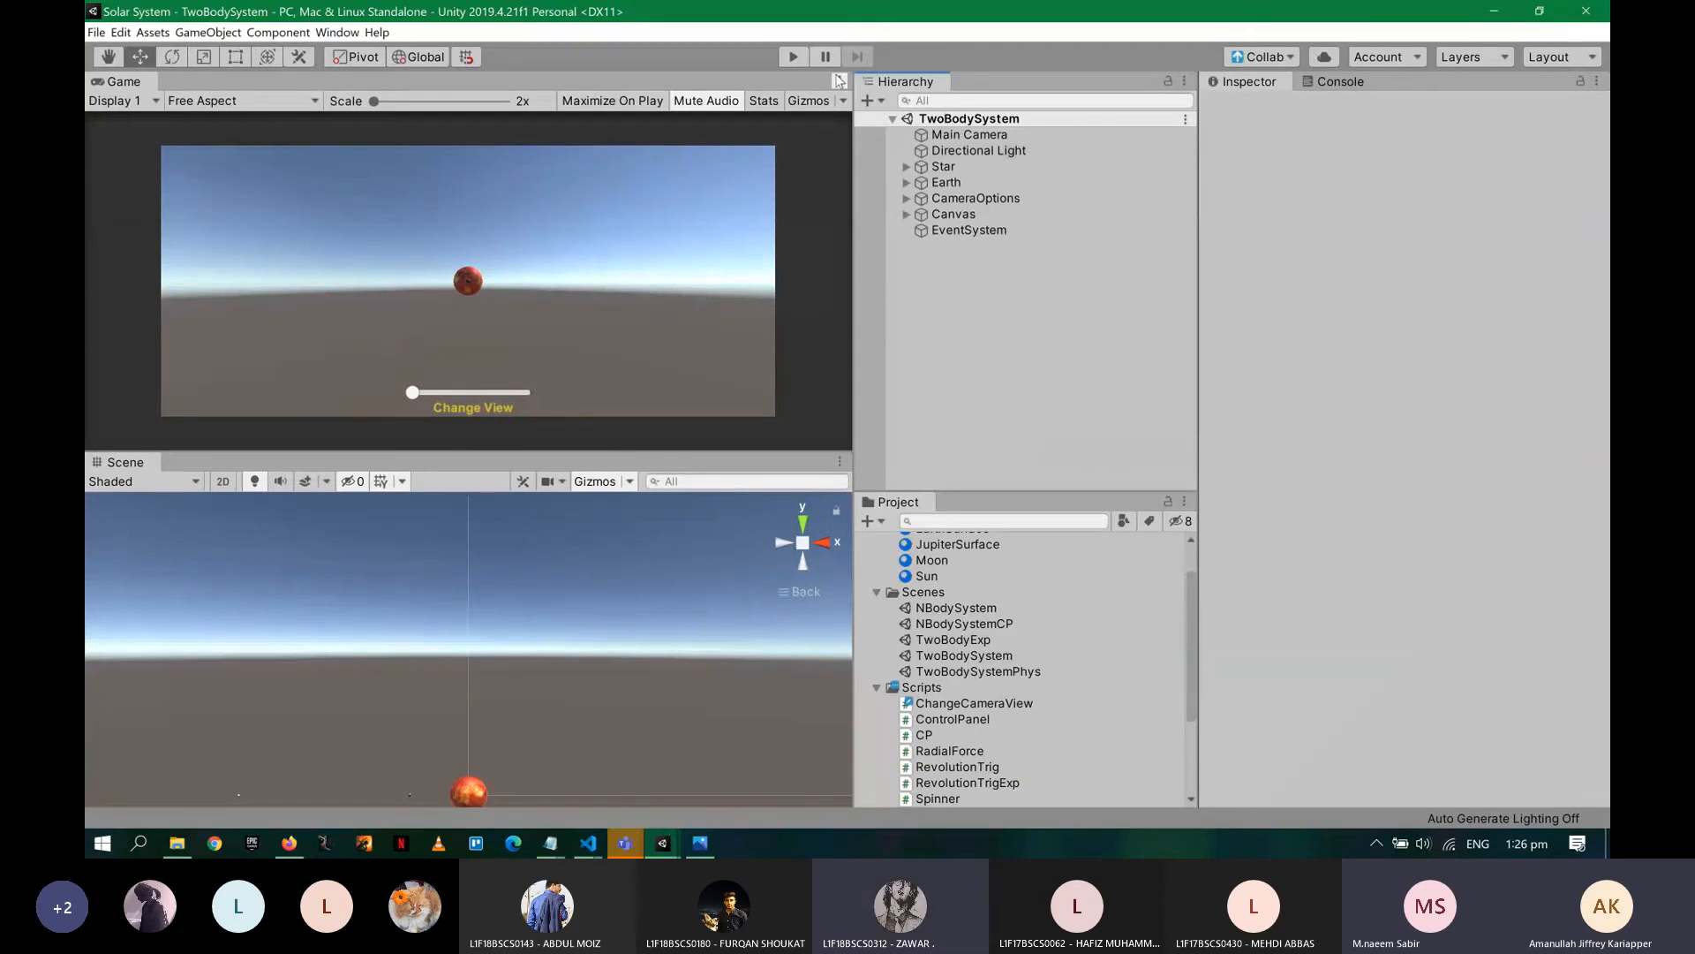
# - Run the TwoBodySystem scene and move the Change View slider back and forth to test the camera views
pyautogui.click(799, 58)
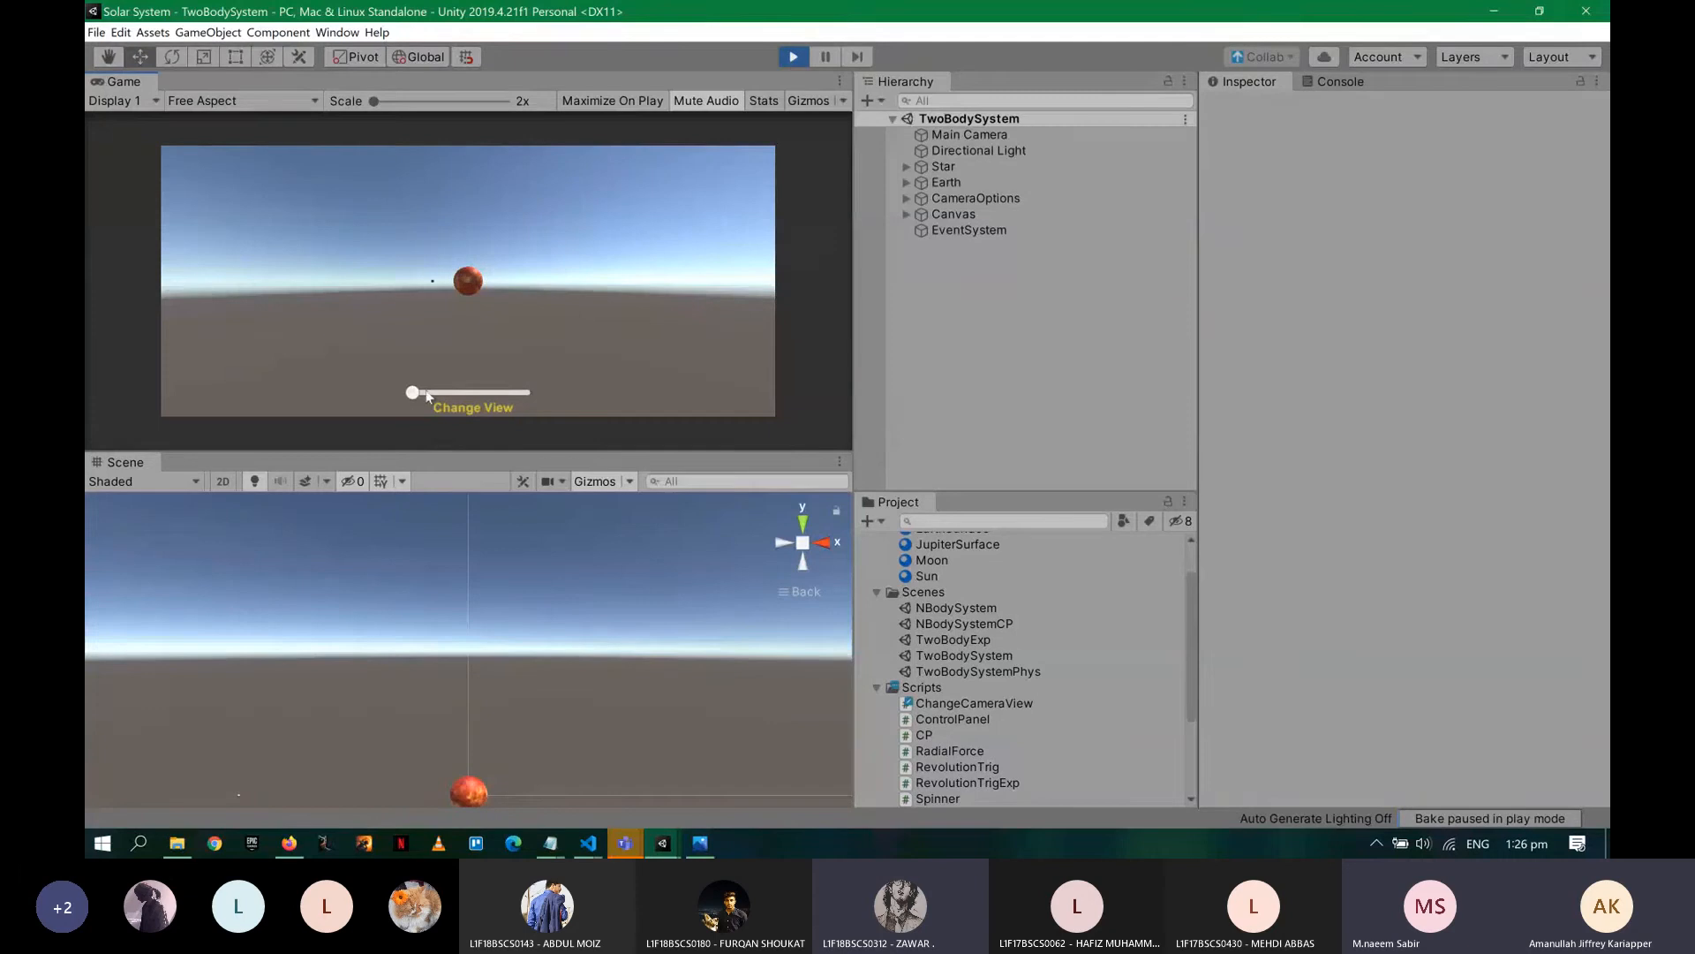
pyautogui.moveTo(409, 393)
pyautogui.mouseDown()
pyautogui.moveTo(507, 388)
pyautogui.moveTo(431, 387)
pyautogui.mouseUp()
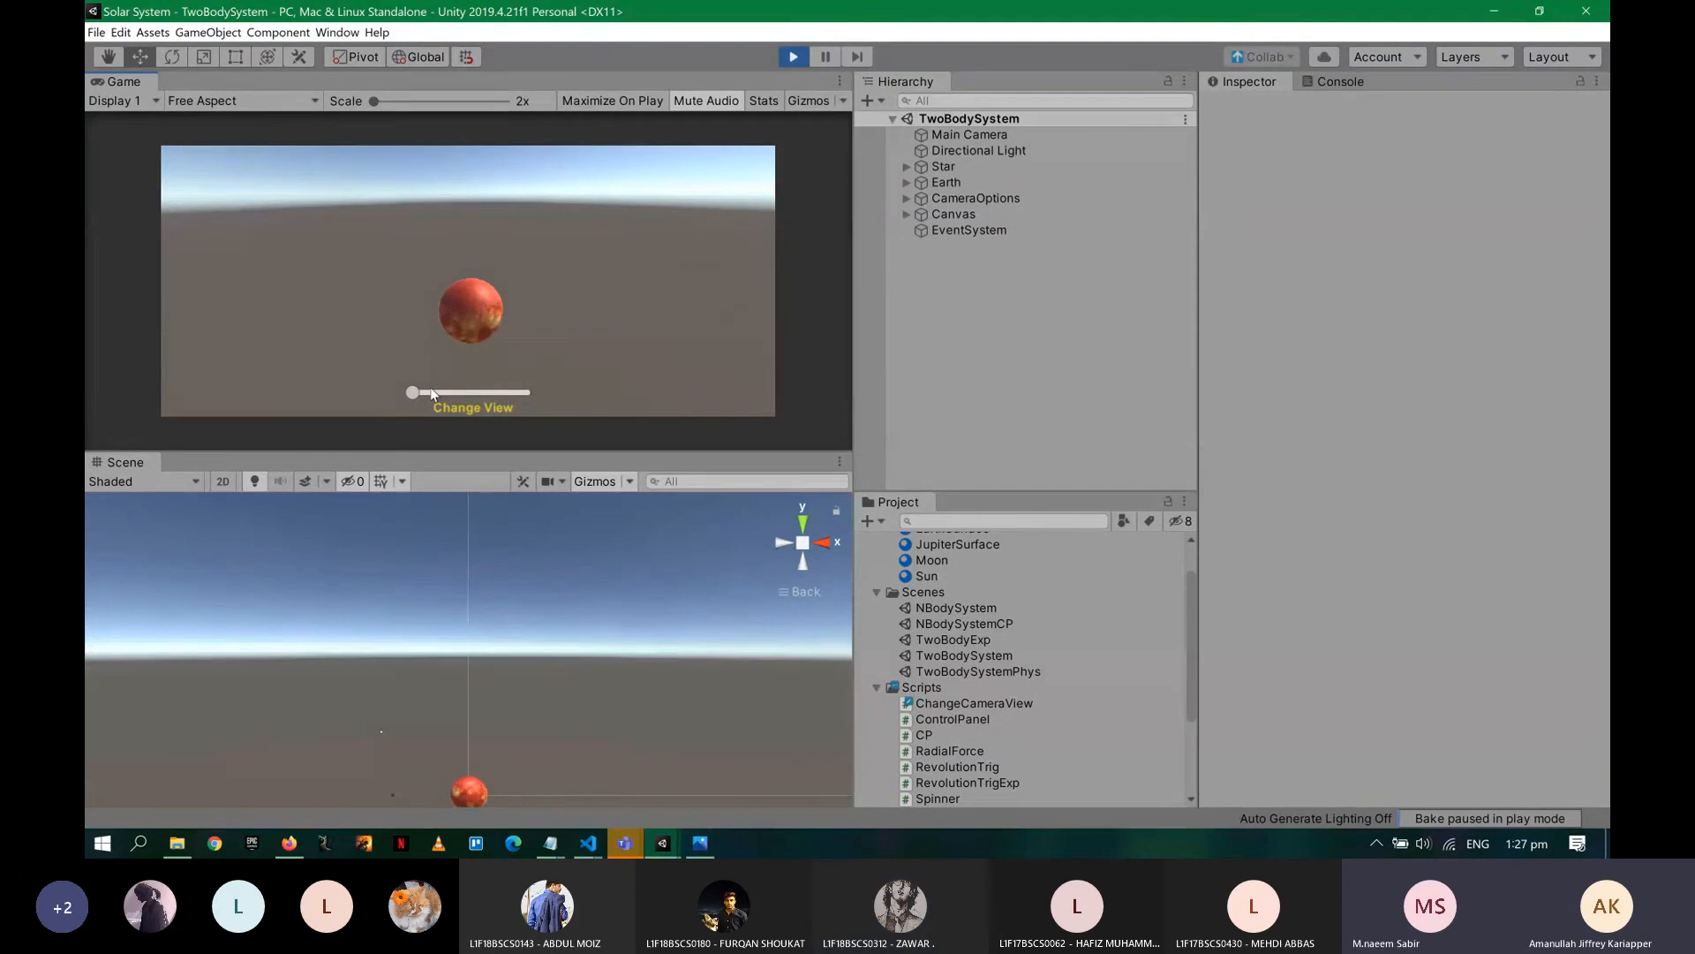
pyautogui.moveTo(431, 387); pyautogui.dragTo(480, 394)
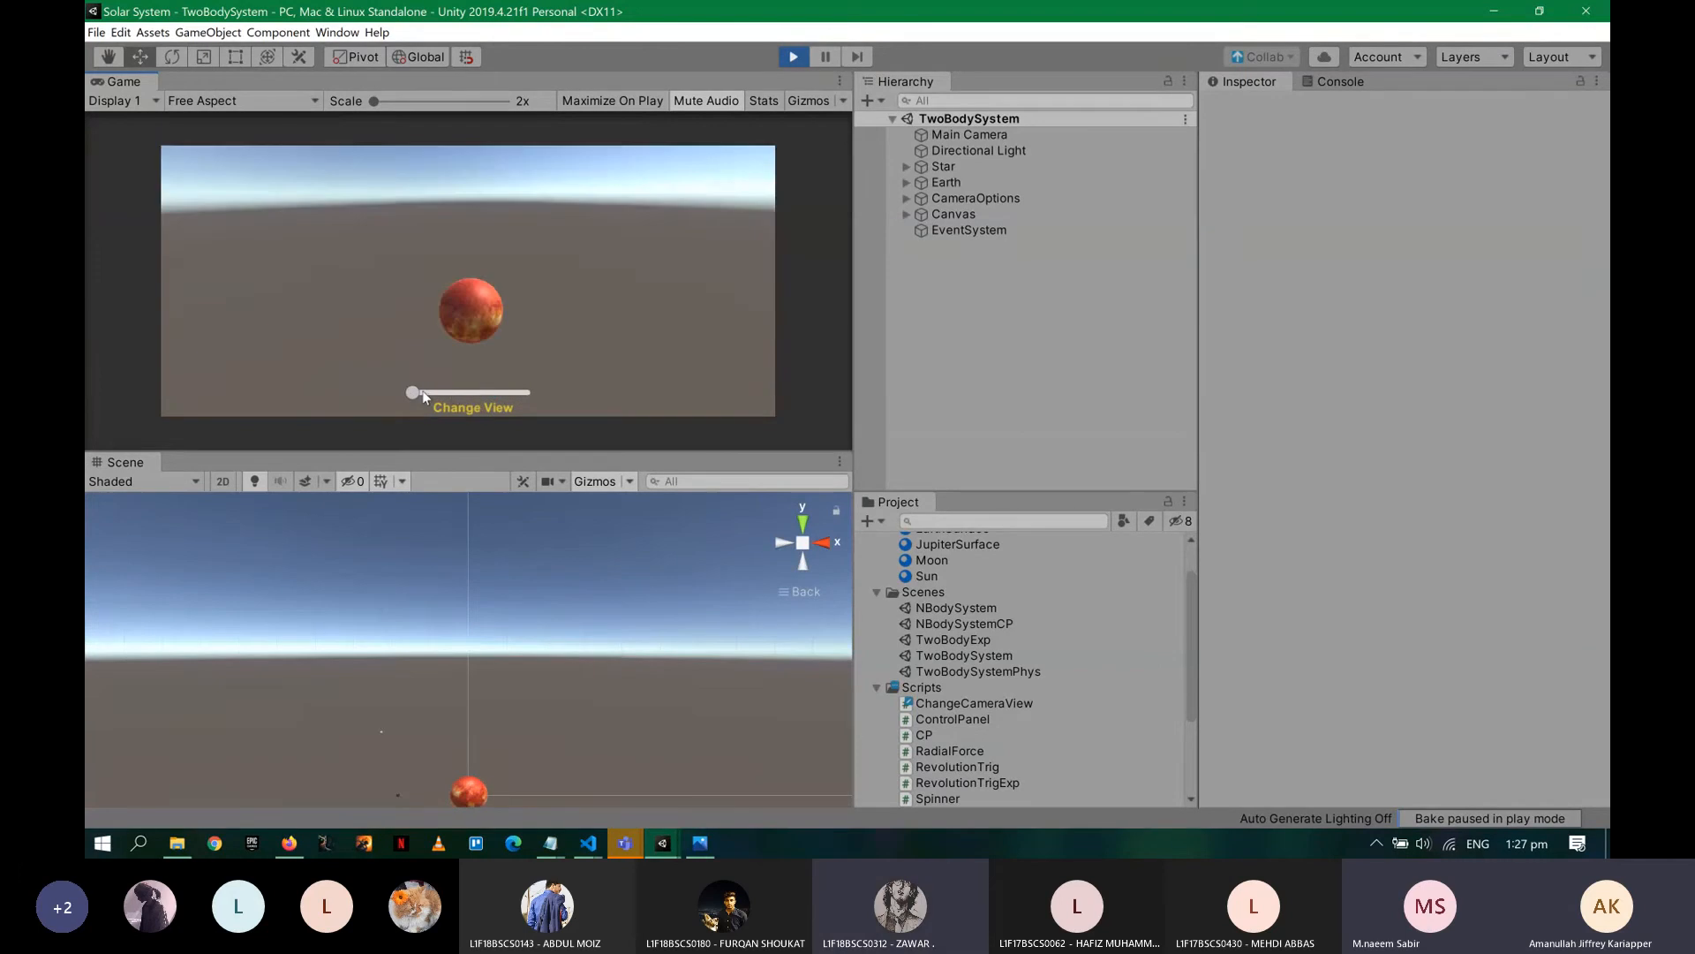
pyautogui.moveTo(490, 396); pyautogui.dragTo(431, 396)
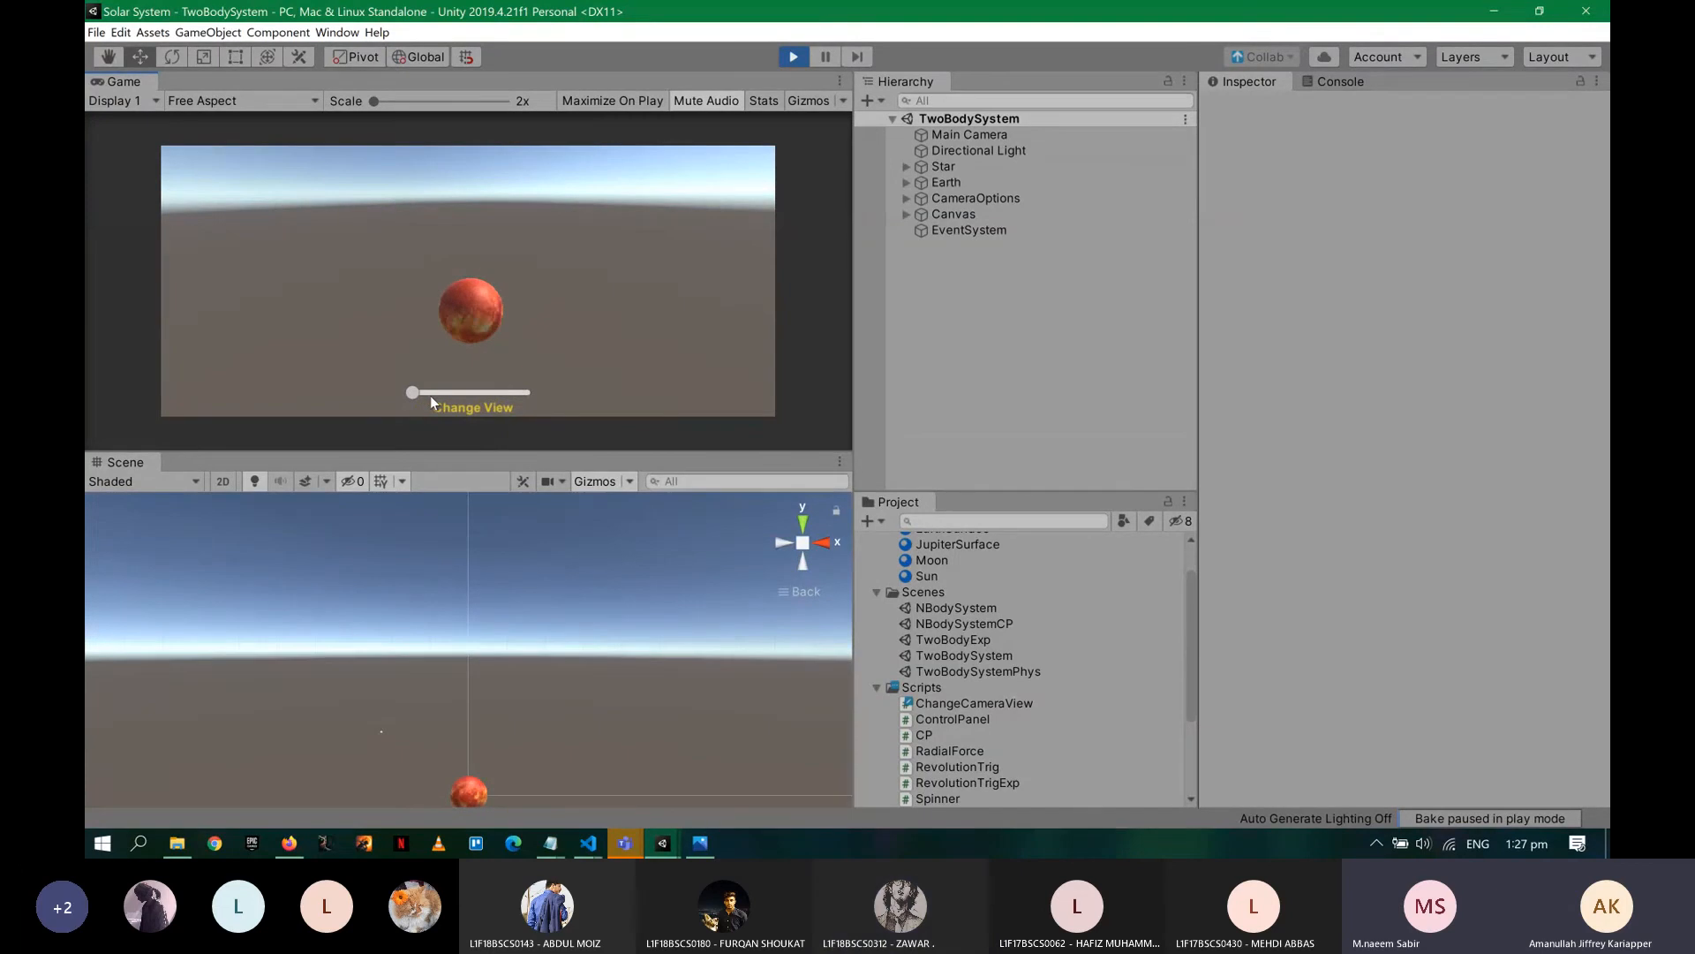
pyautogui.moveTo(431, 395); pyautogui.dragTo(516, 411)
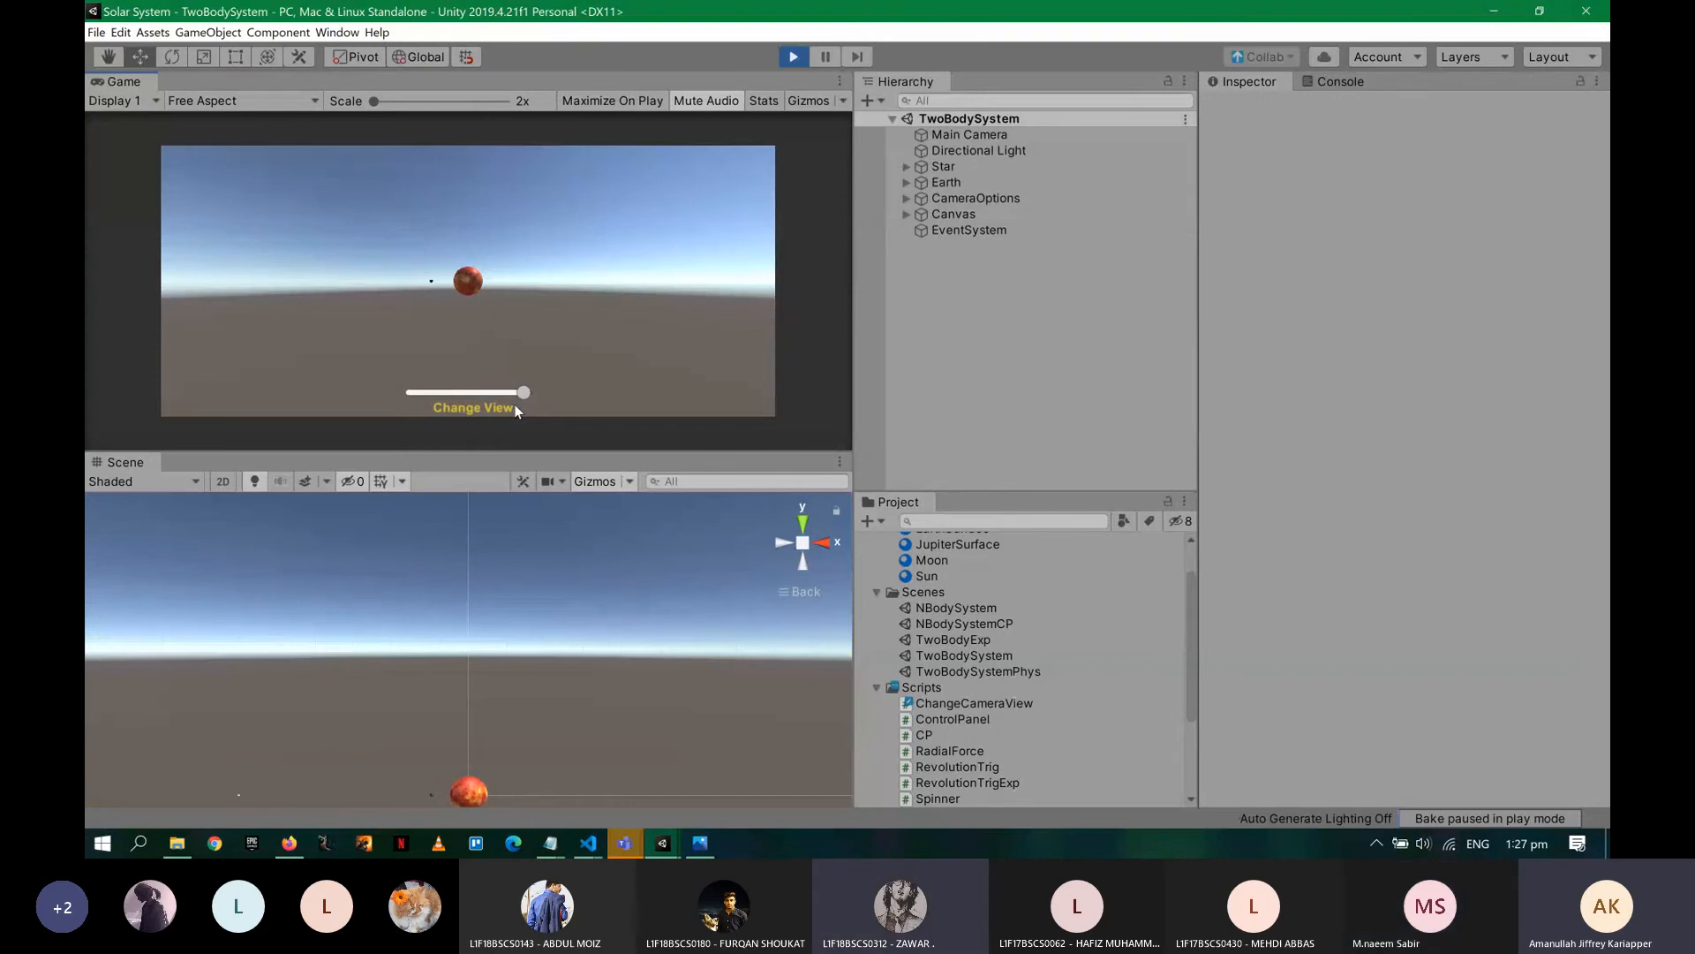
pyautogui.moveTo(515, 405)
pyautogui.mouseDown()
pyautogui.moveTo(468, 389)
pyautogui.moveTo(511, 385)
pyautogui.moveTo(413, 387)
pyautogui.moveTo(510, 399)
pyautogui.mouseUp()
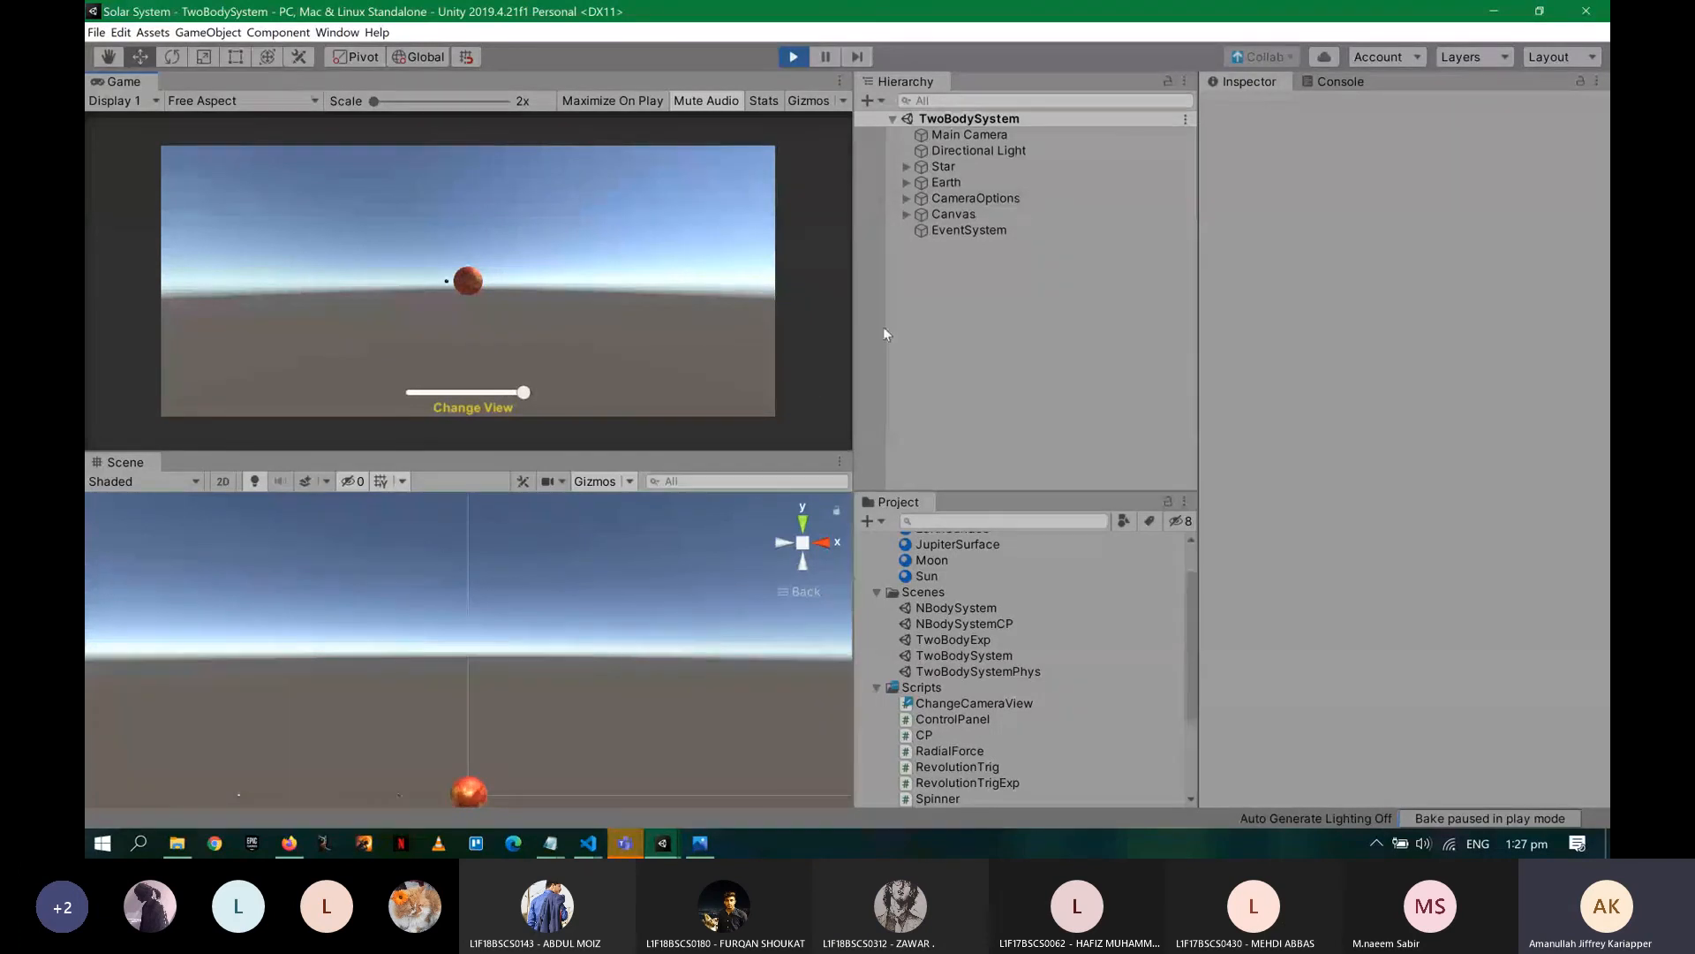
# - Expand CameraOptions to view its camera positions, then stop play mode and return to the TerrainScene project
pyautogui.click(905, 197)
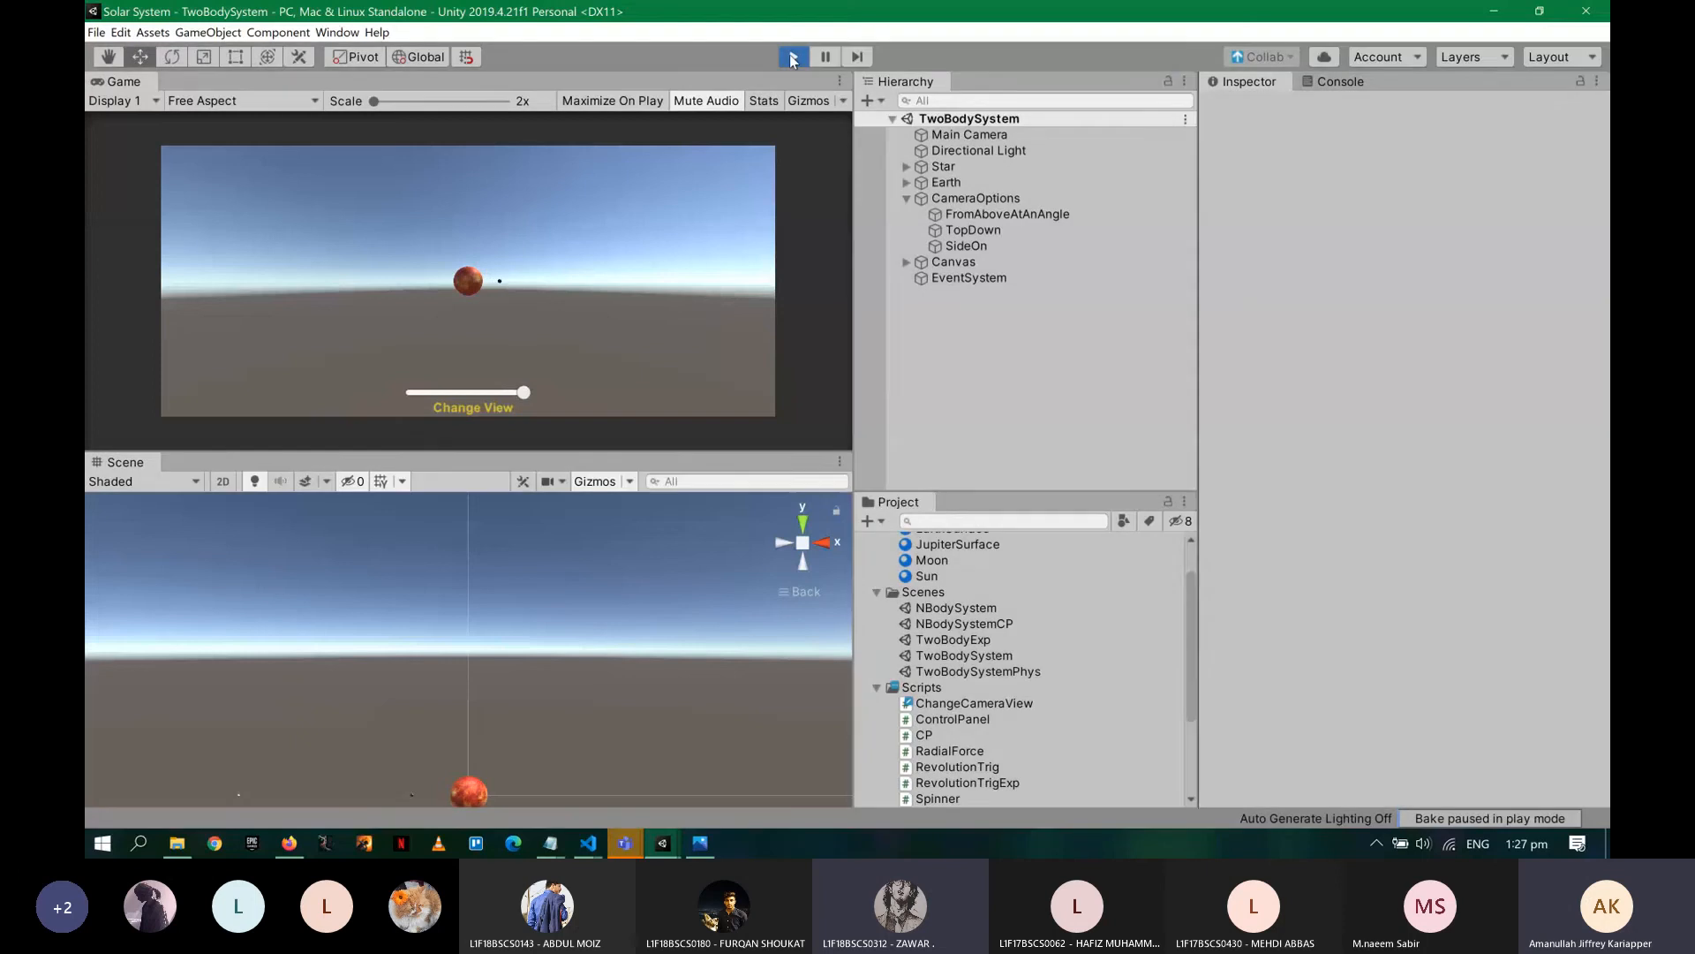
pyautogui.click(792, 58)
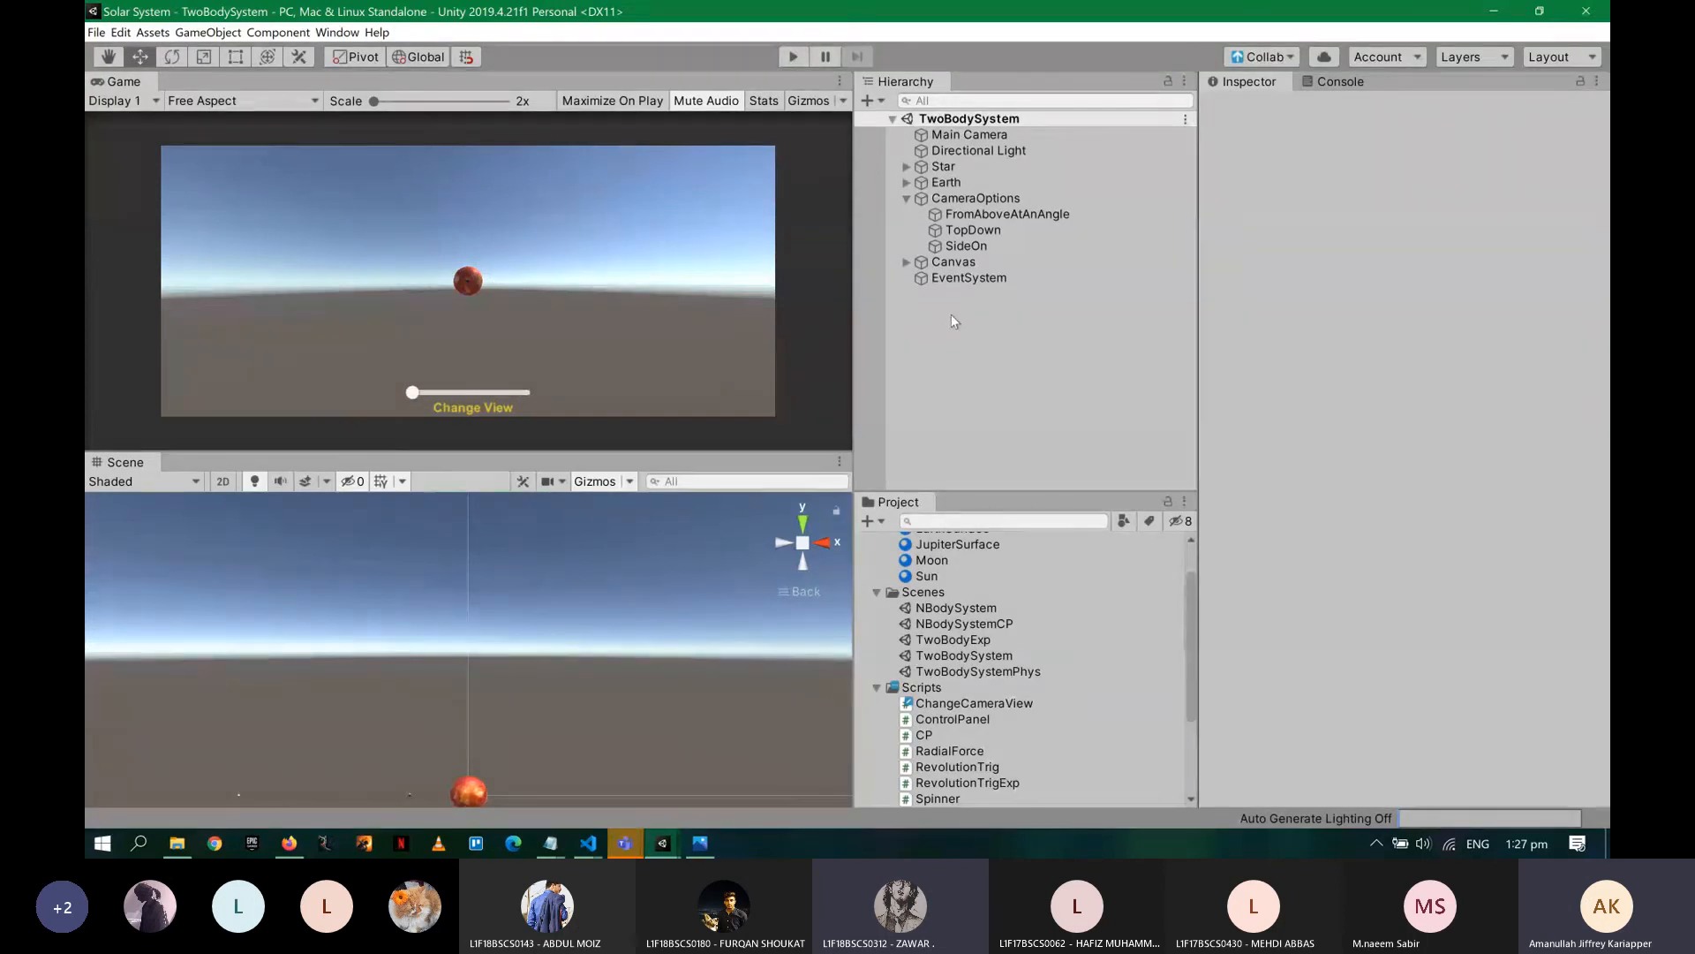
pyautogui.hotkey('alt', 'Tab')
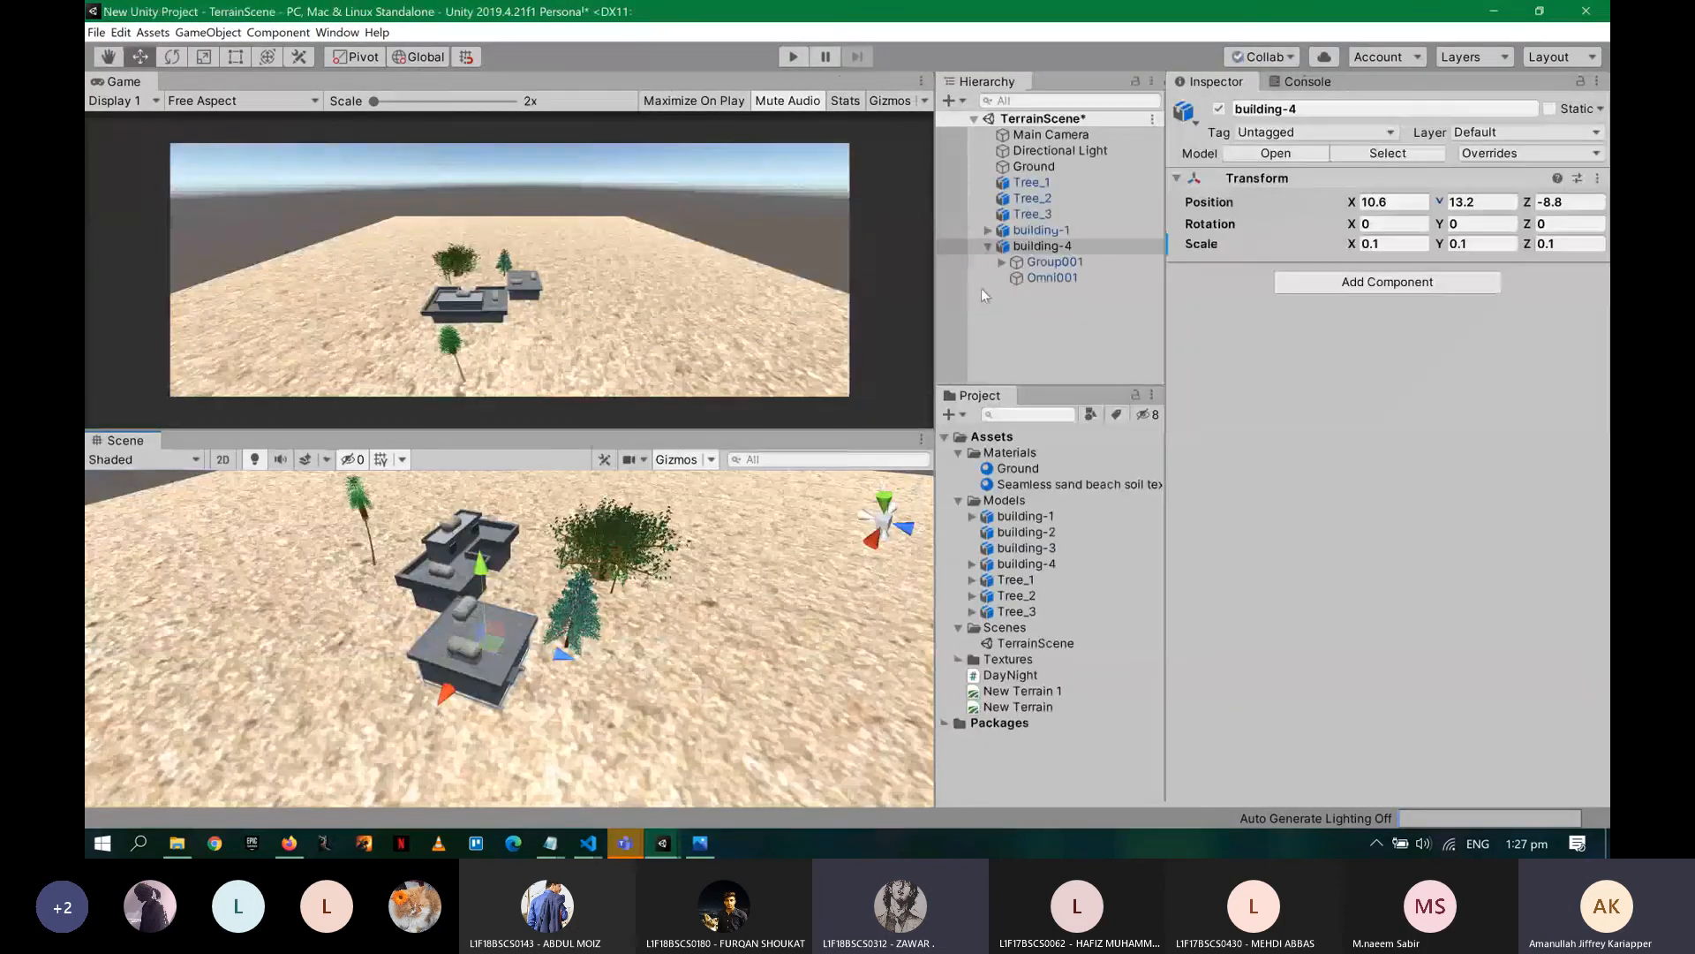
# - Switch to the Microsoft Teams meeting, show the participants list and stop sharing the screen
pyautogui.hotkey('alt', 'Tab')
pyautogui.hotkey('alt', 'Tab')
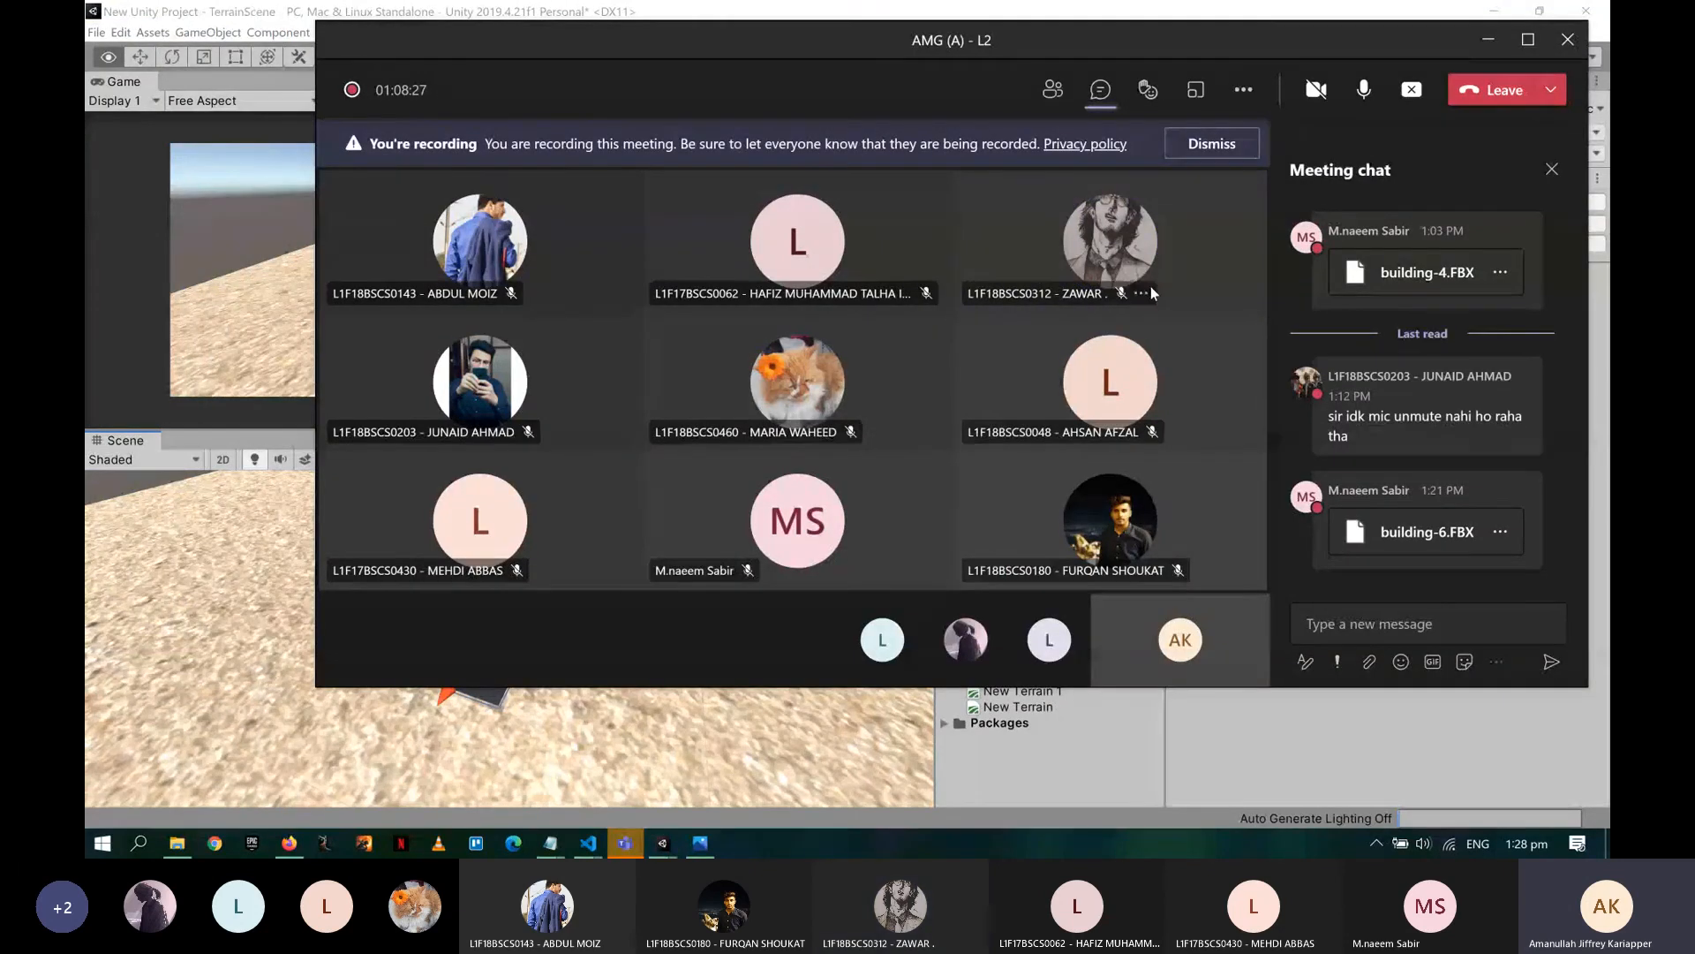
pyautogui.click(1053, 90)
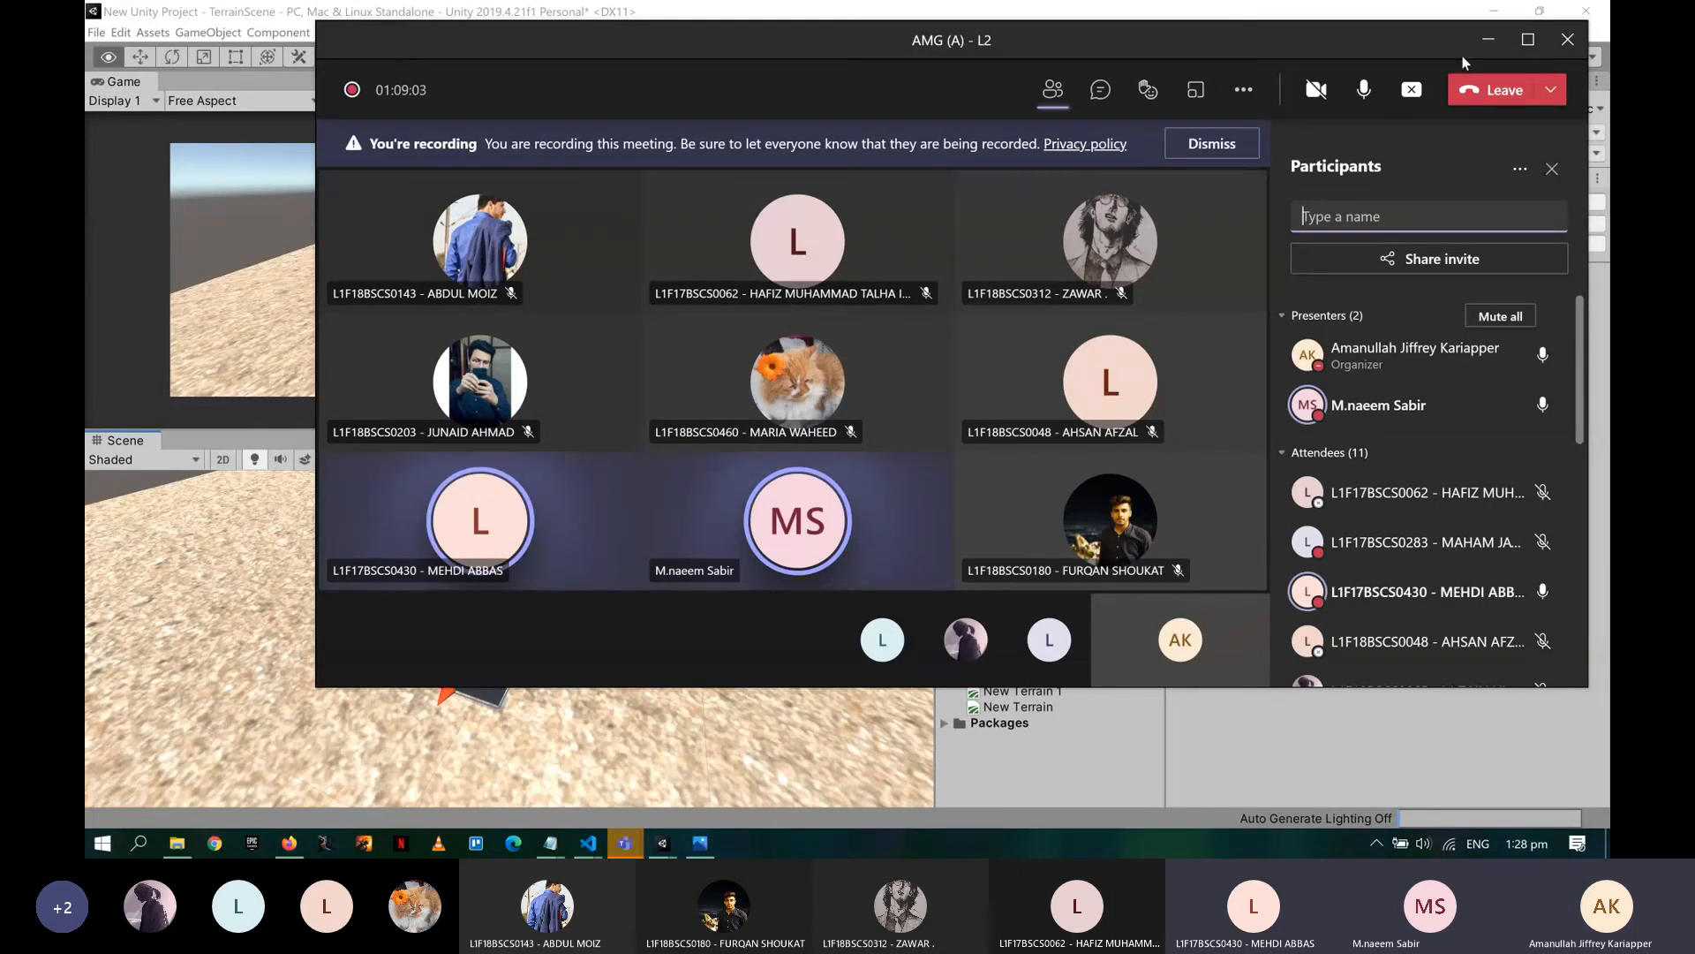
pyautogui.click(1412, 89)
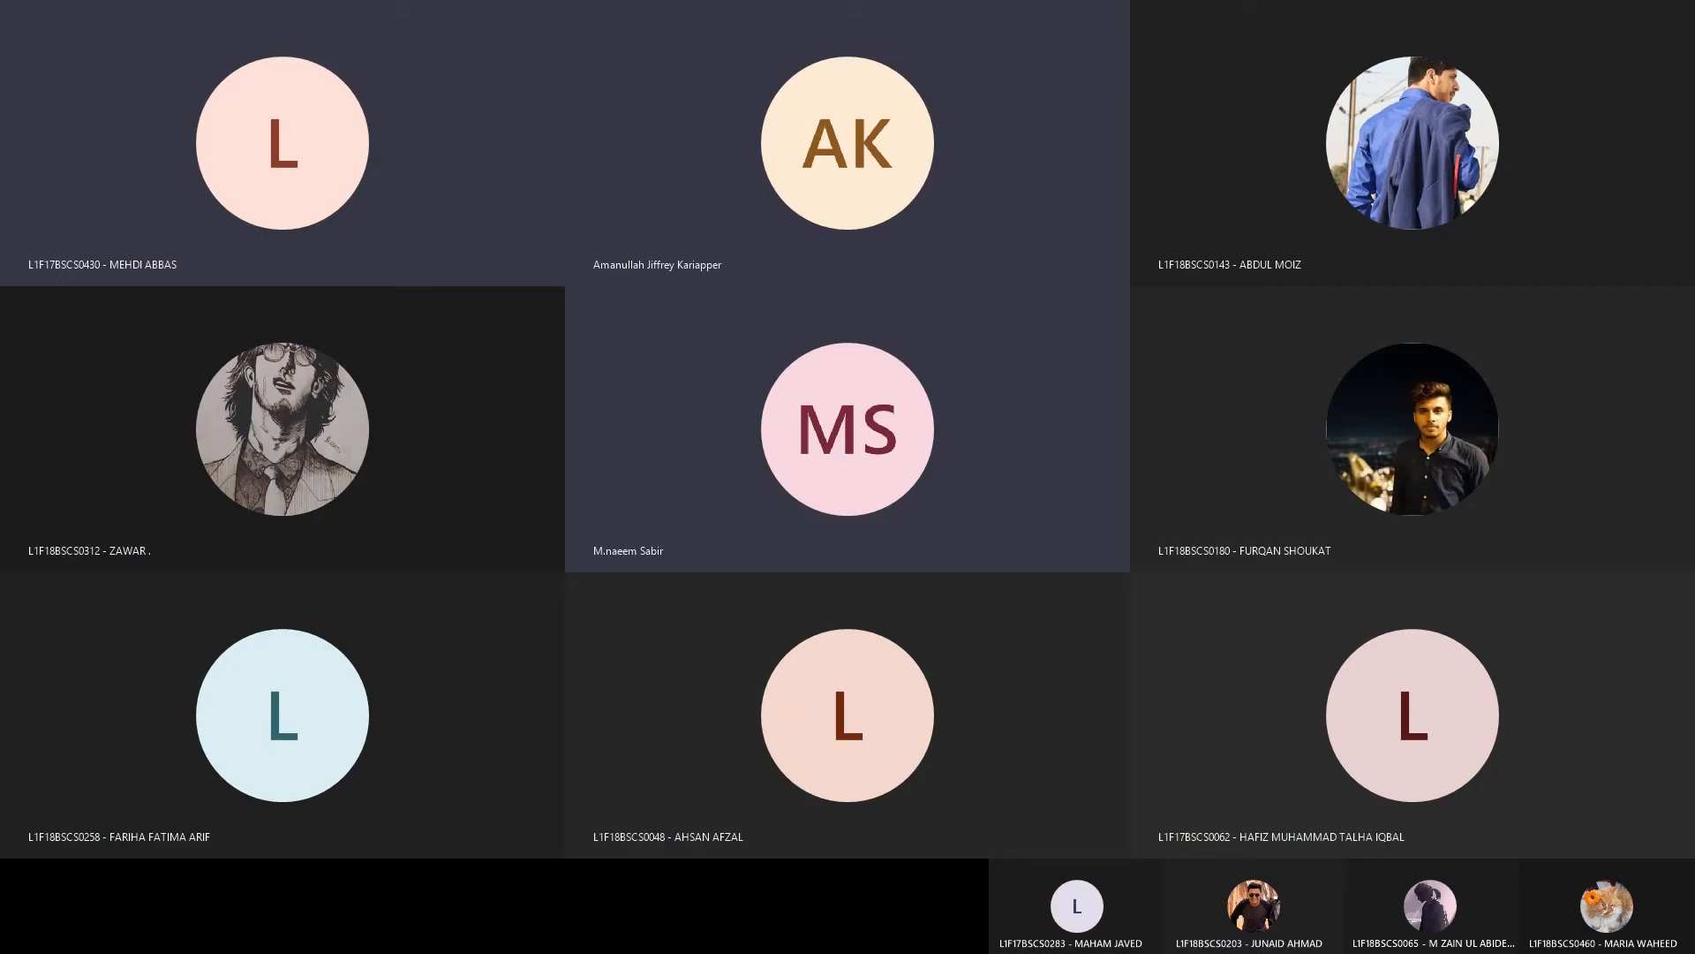